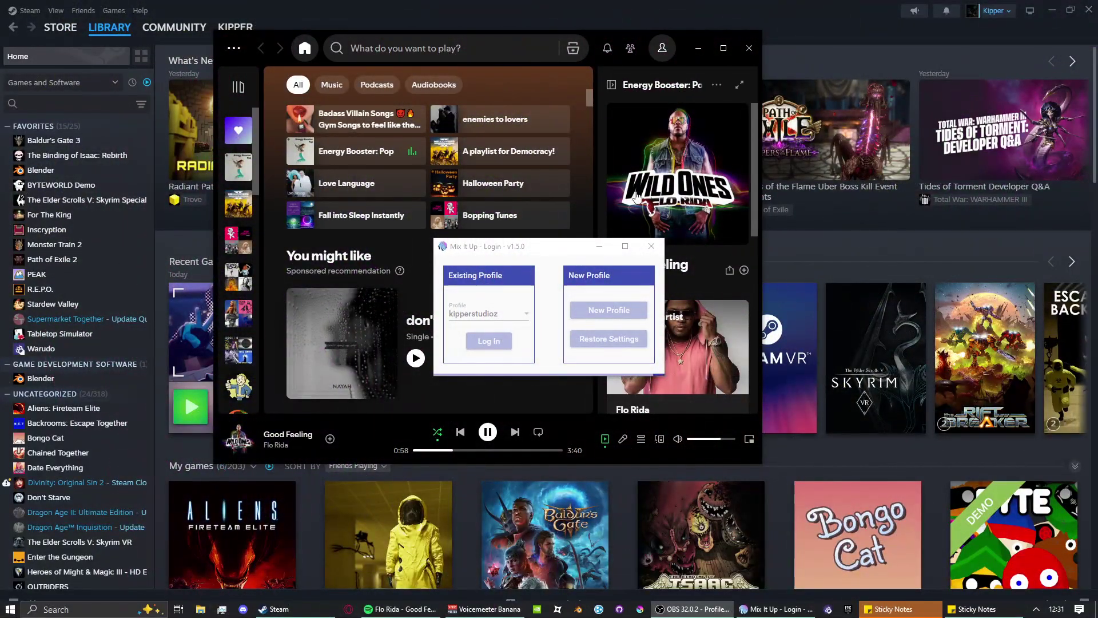
Launch Blender from the Steam library and open the recent file Sctyhe1.blend.
left_click(46, 170)
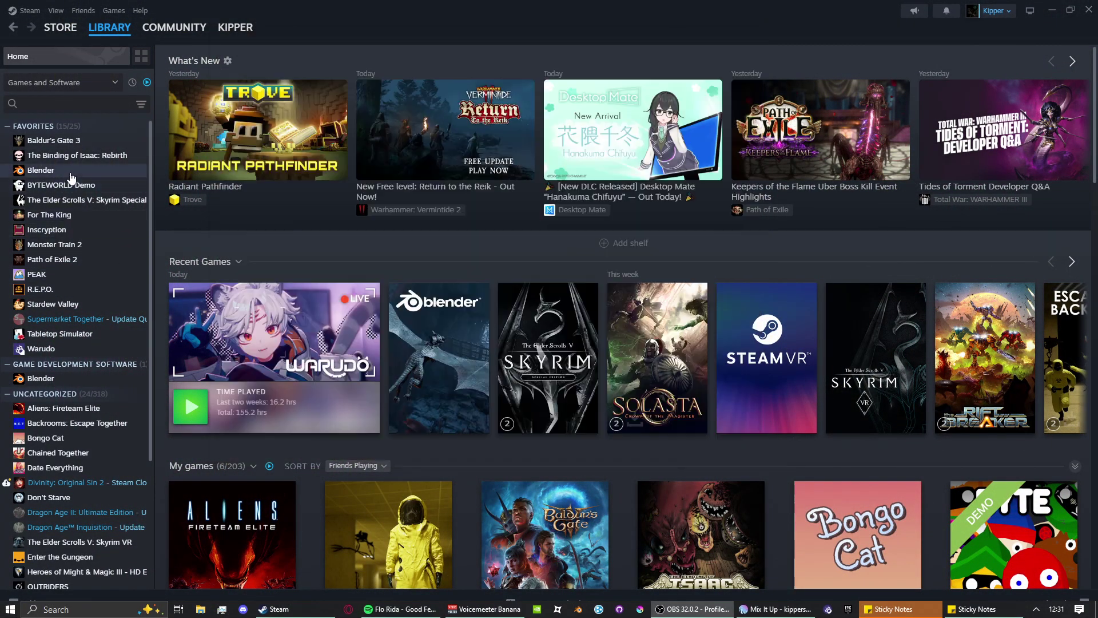
left_click(228, 259)
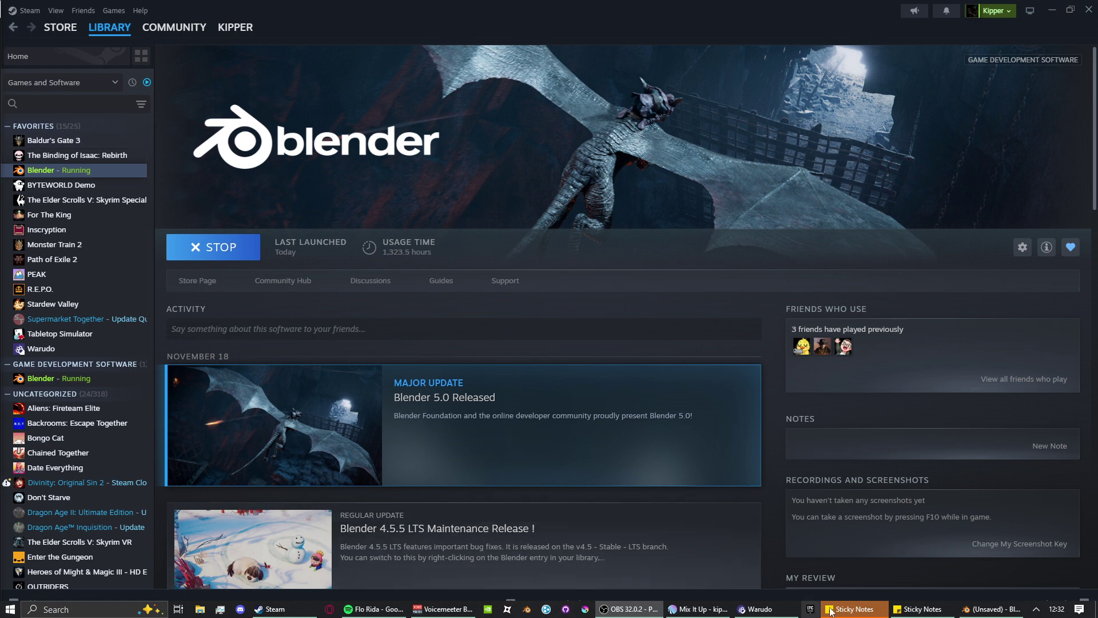
left_click(985, 610)
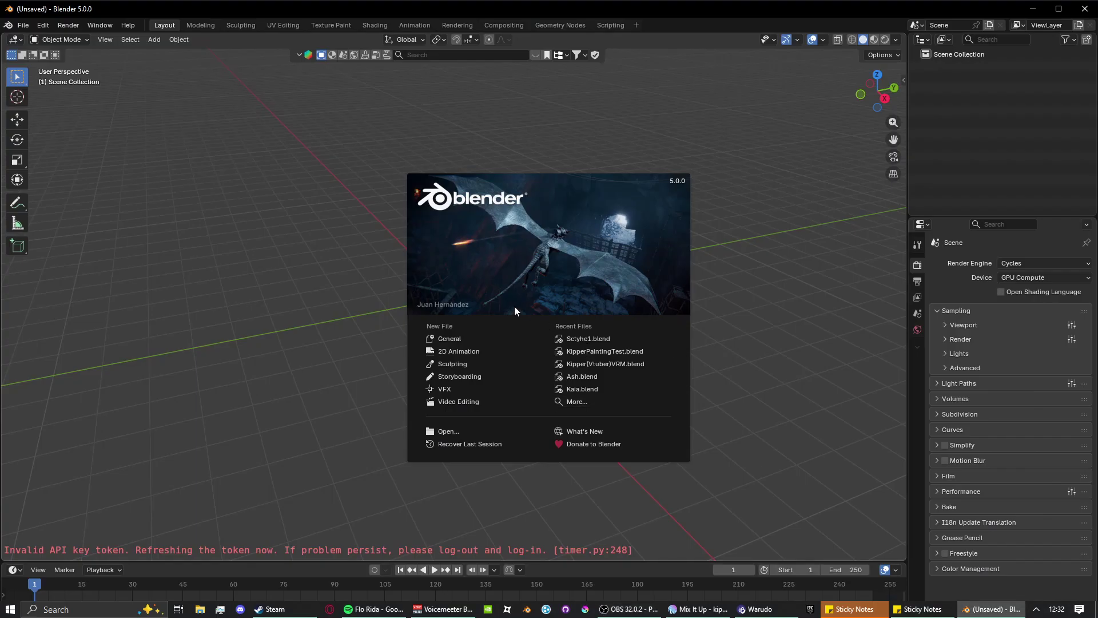
left_click(564, 338)
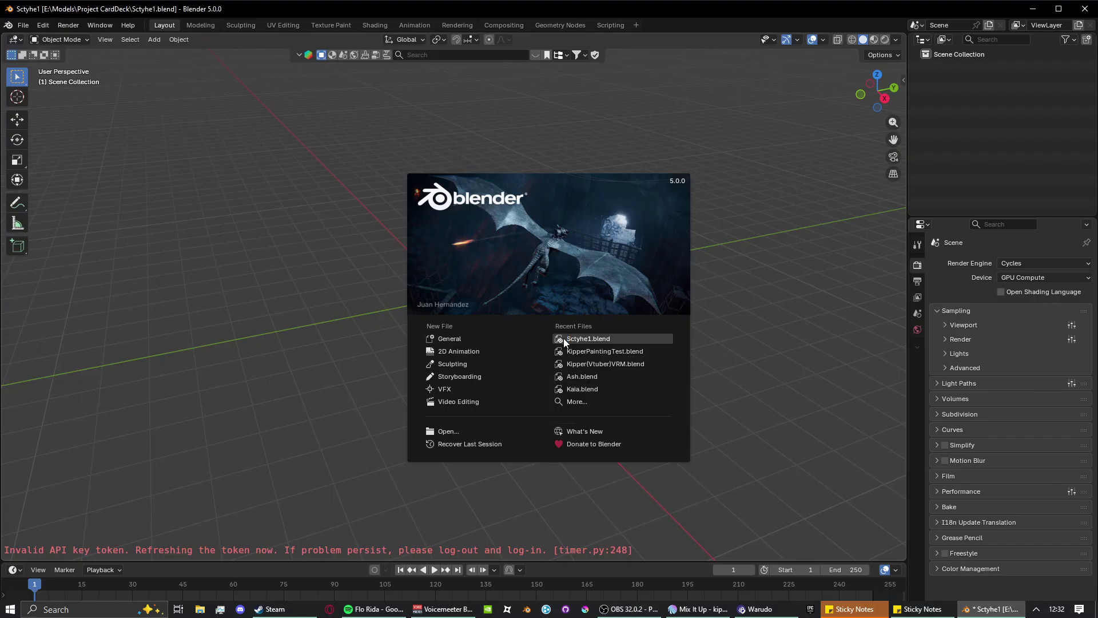
scroll(564, 338, "up", 3)
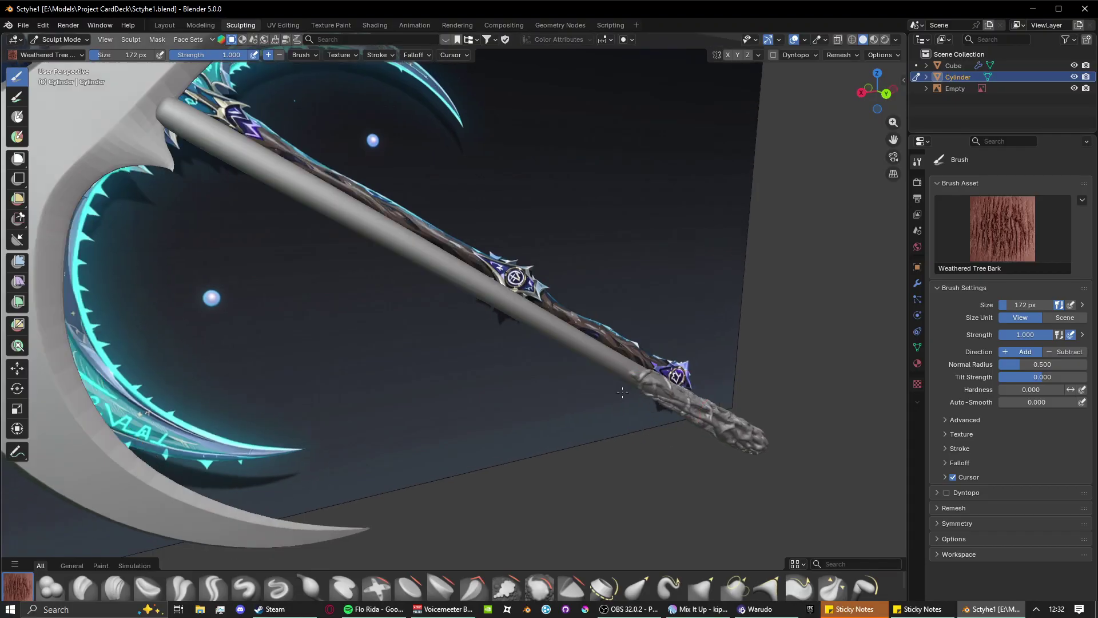
middle_click_drag(640, 349, 594, 386)
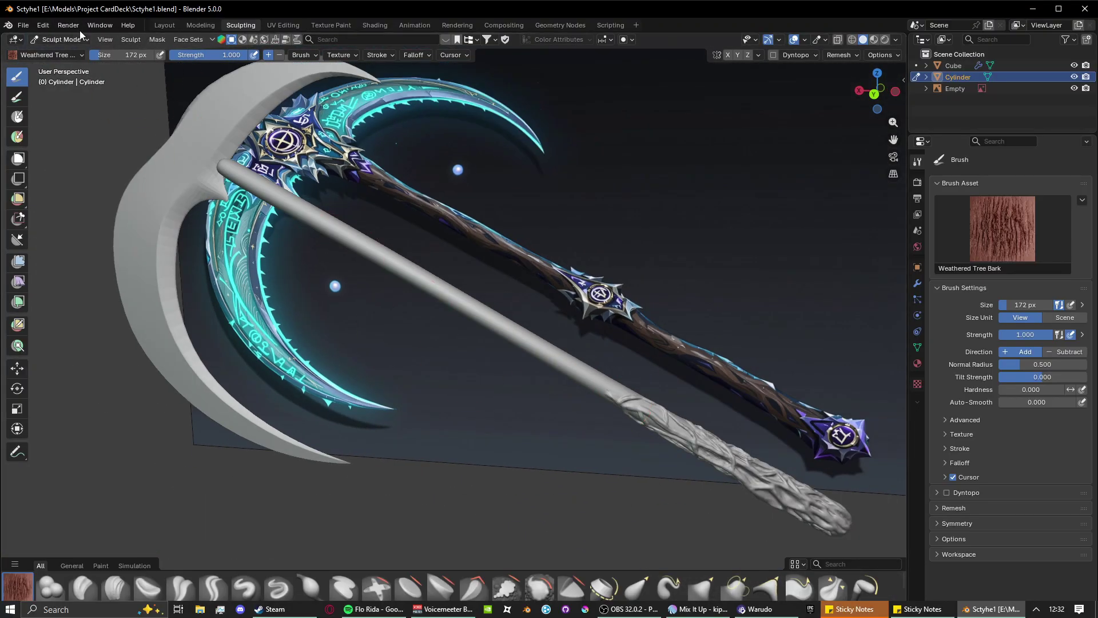
Switch the scythe's handle cylinder from Sculpt Mode to Object Mode.
left_click(62, 40)
left_click(63, 52)
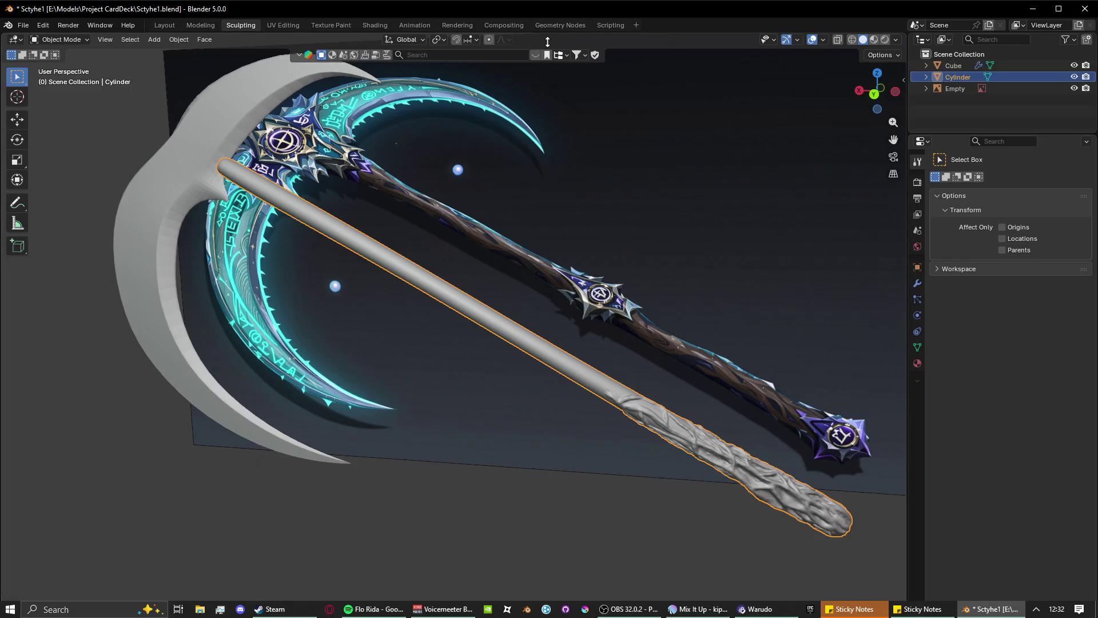
scroll(172, 297, "down", 3)
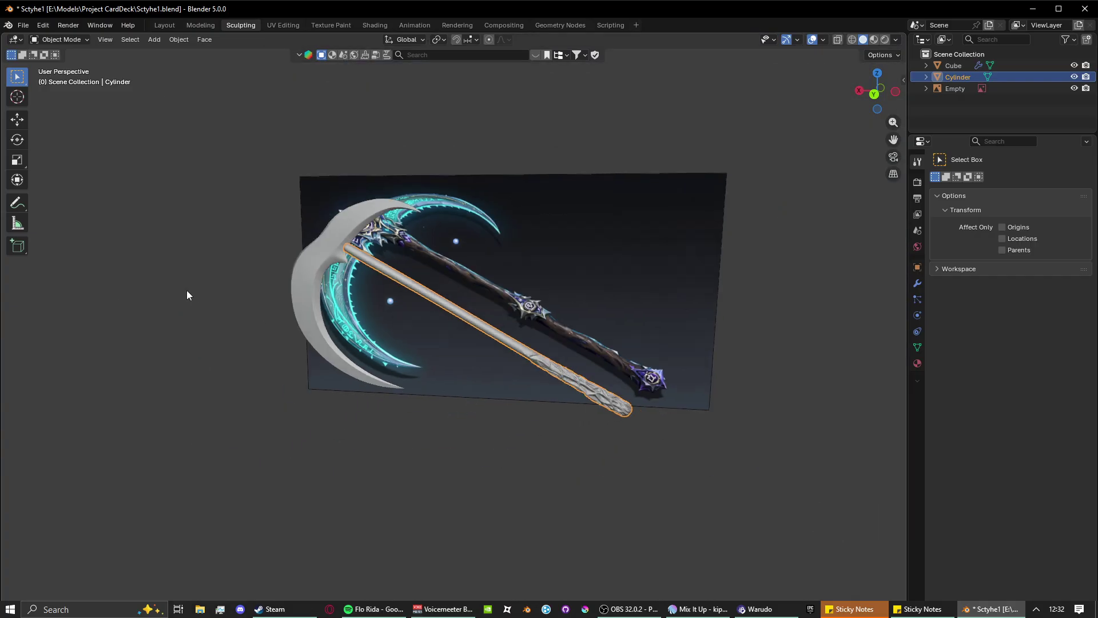
middle_click_drag(186, 294, 135, 308)
scroll(218, 293, "up", 4)
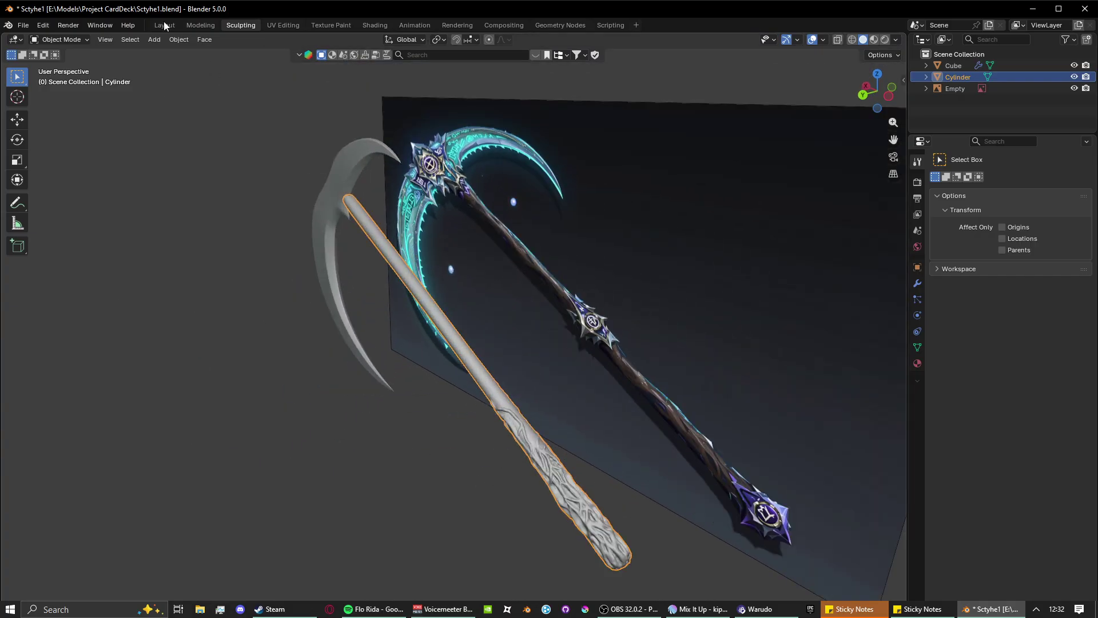
Deselect the handle and add a cube mesh to the scene.
left_click(128, 102)
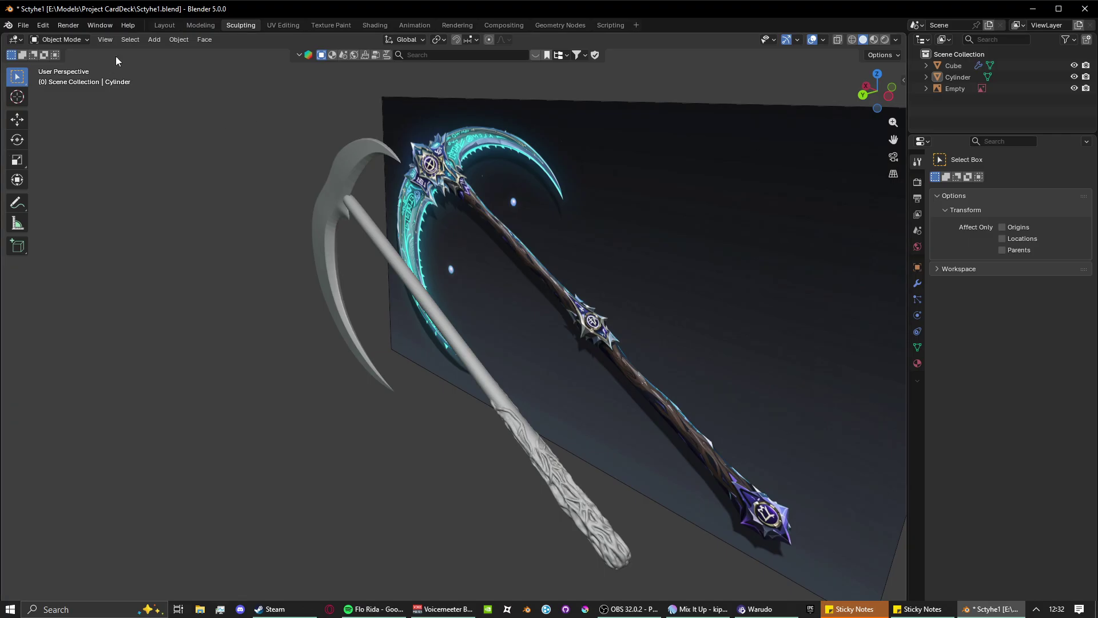
left_click(152, 41)
mouse_move(178, 52)
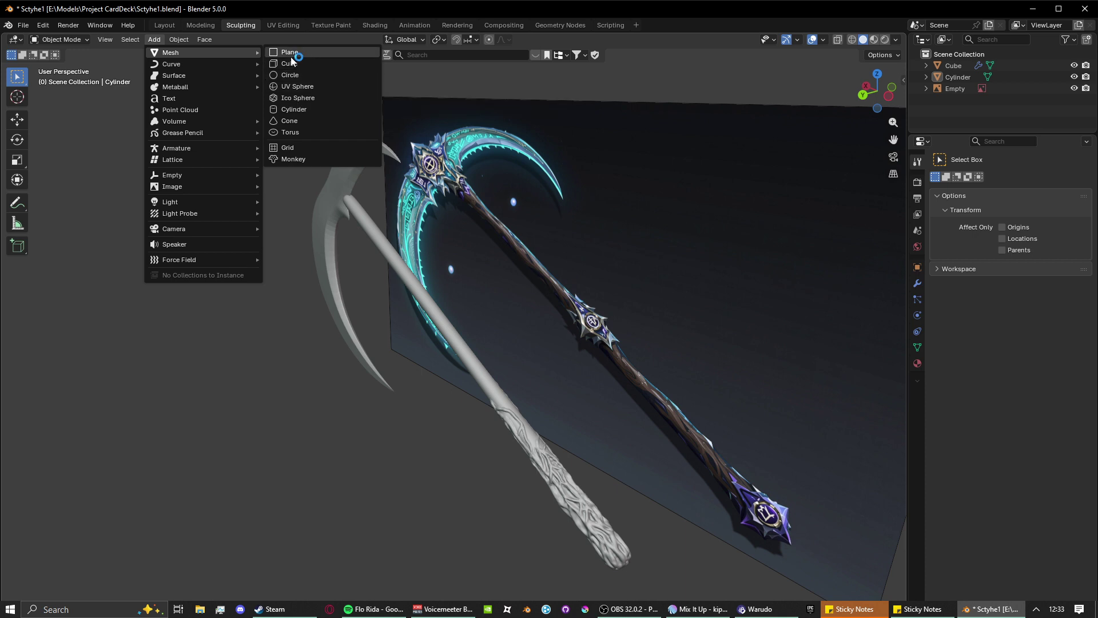
left_click(308, 66)
scroll(442, 325, "down", 3)
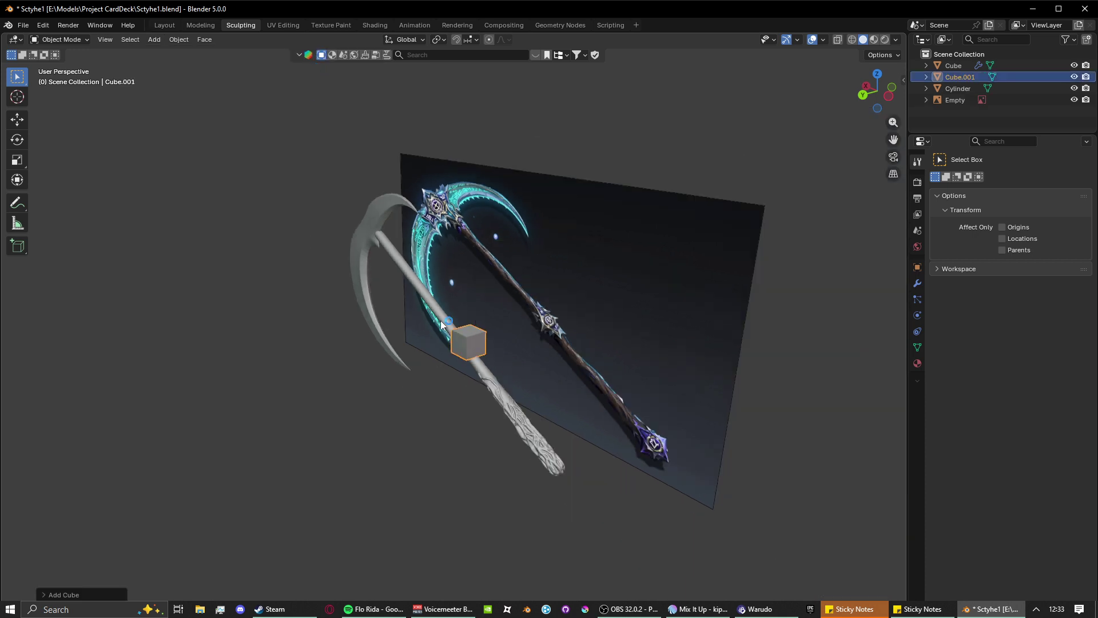
scroll(473, 332, "down", 5)
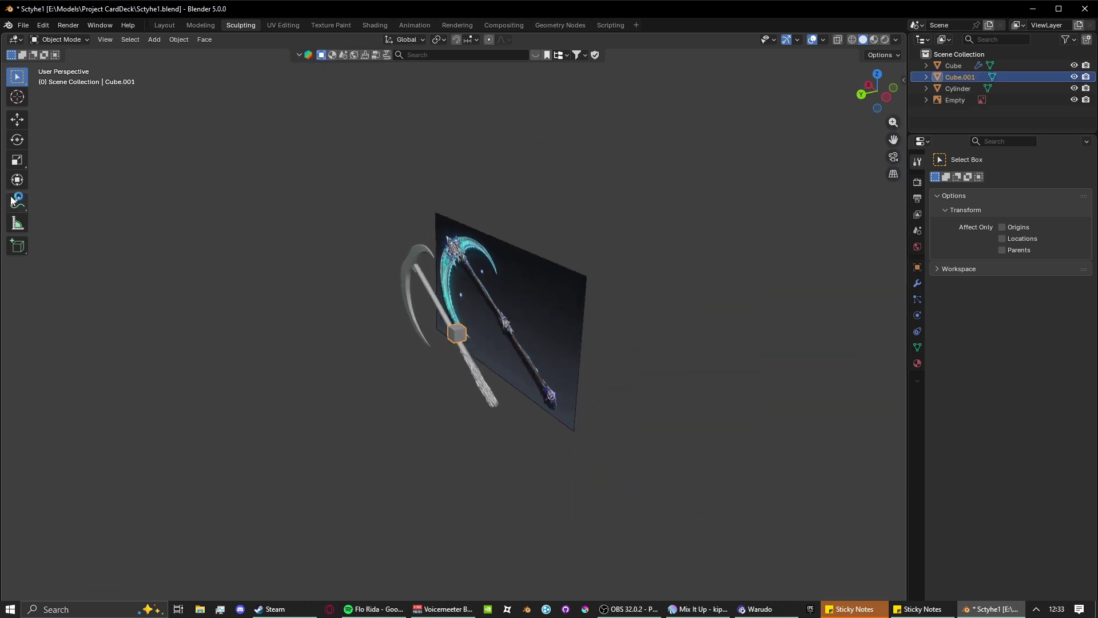
Move the new cube out in front of the scythe with the Transform tool so it stands clear of the handle.
left_click(25, 181)
left_click_drag(399, 346, 187, 362)
scroll(400, 341, "up", 3)
middle_click_drag(334, 343, 362, 323)
middle_click_drag(302, 341, 483, 342)
left_click(763, 610)
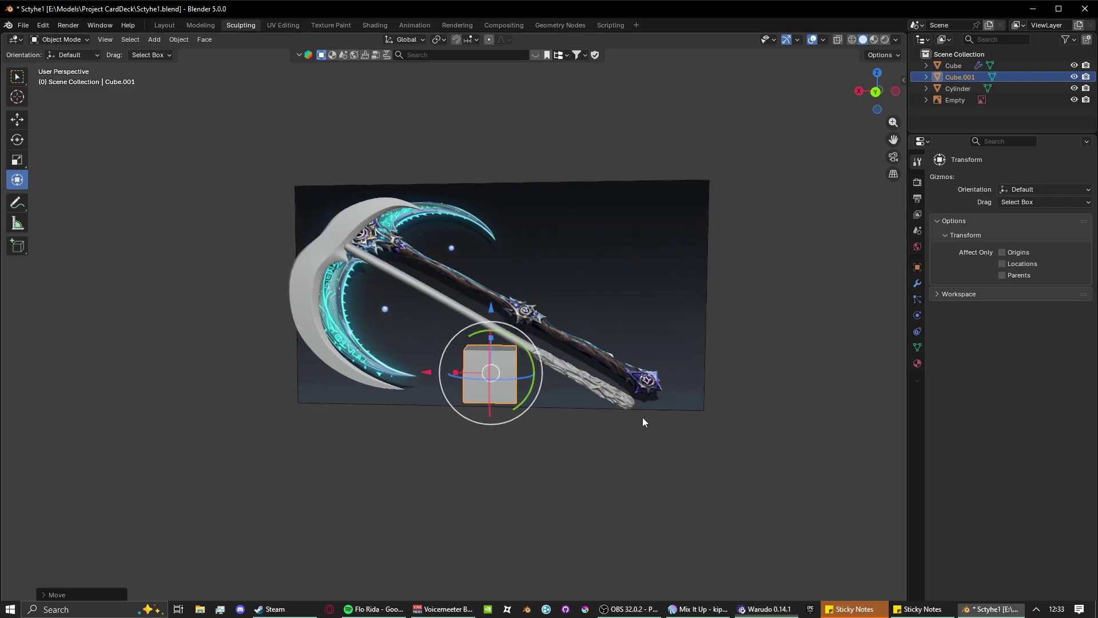
middle_click_drag(643, 417, 662, 448)
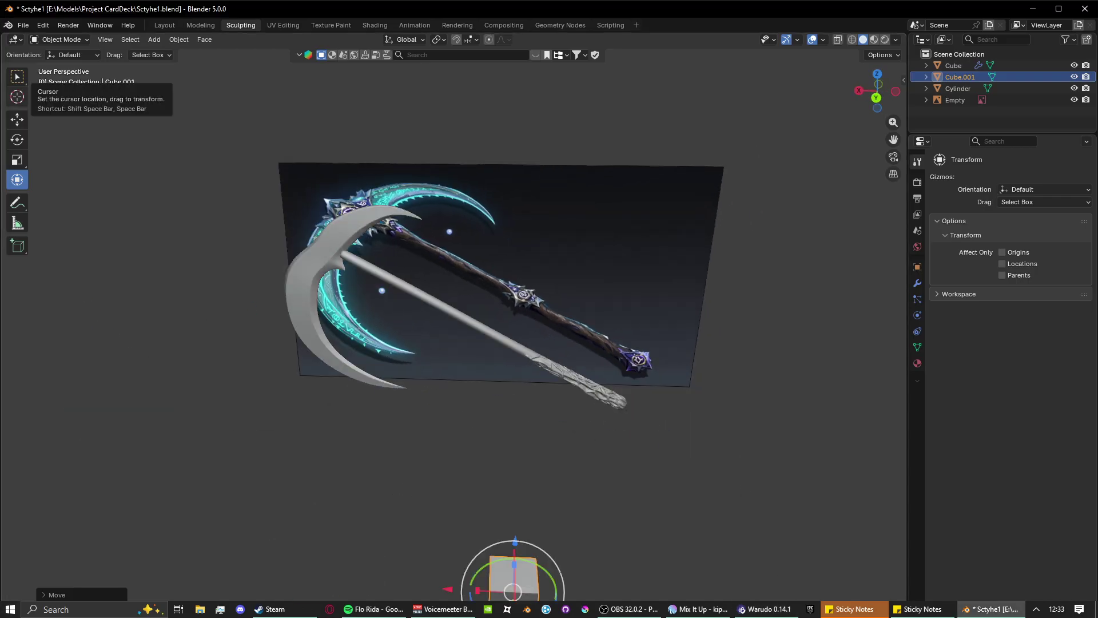
middle_click_drag(686, 464, 539, 441)
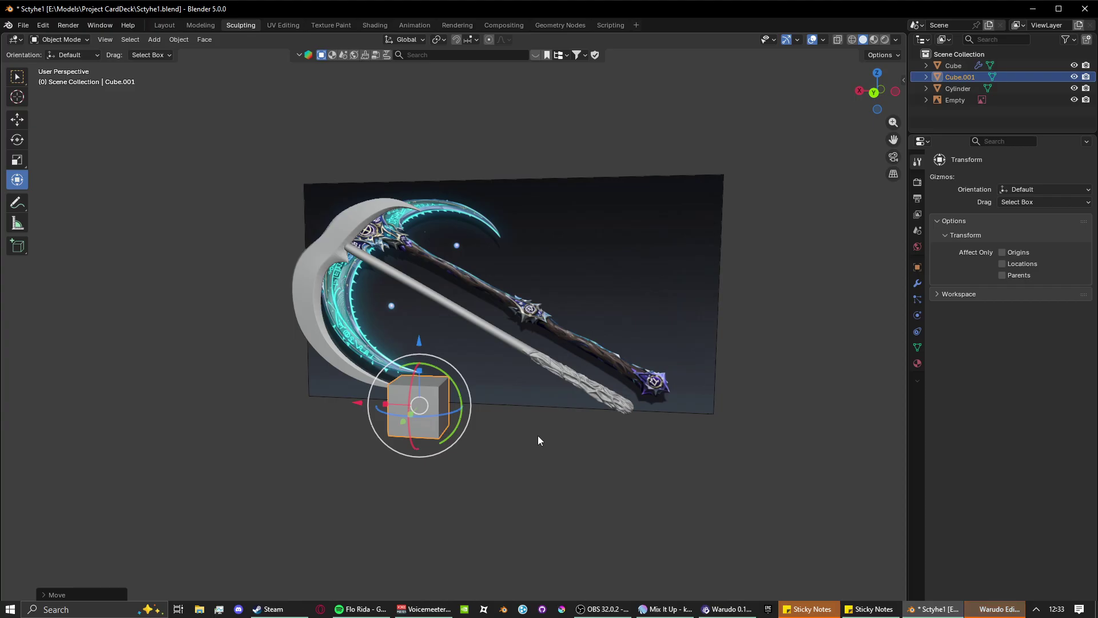
Add an Array modifier to the new cube.
left_click(918, 285)
left_click(968, 184)
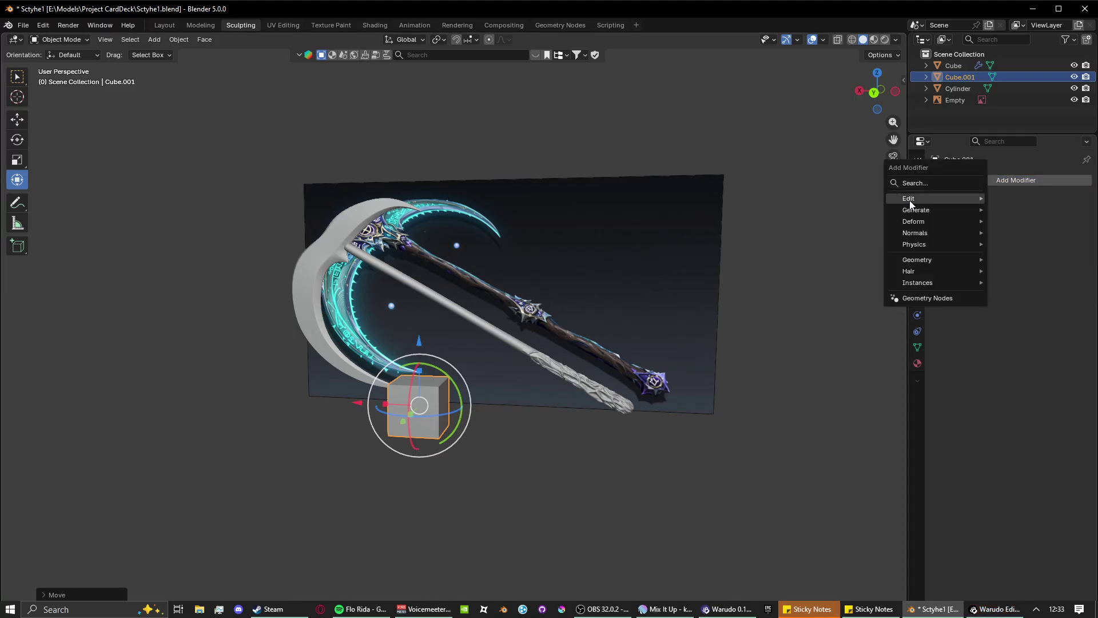
mouse_move(905, 200)
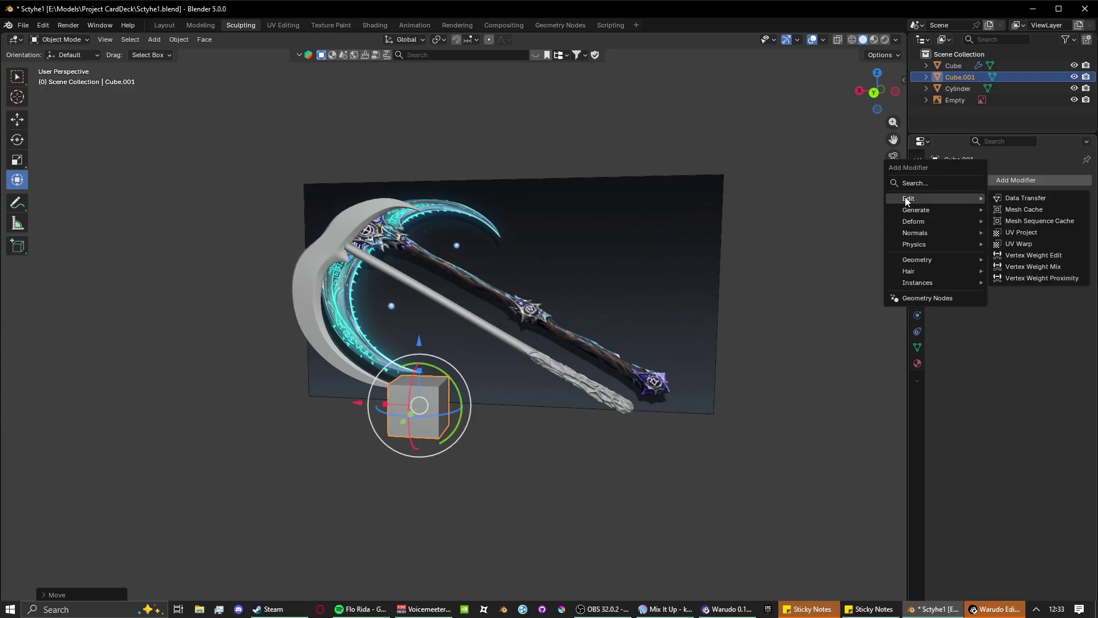
left_click(922, 184)
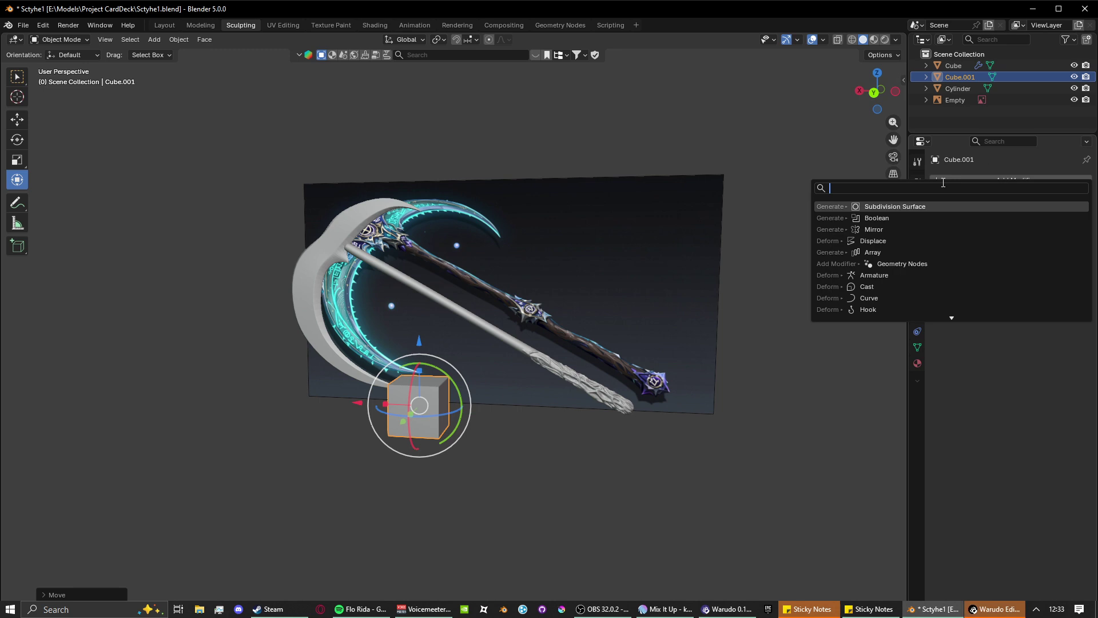
left_click(891, 250)
scroll(404, 445, "up", 3)
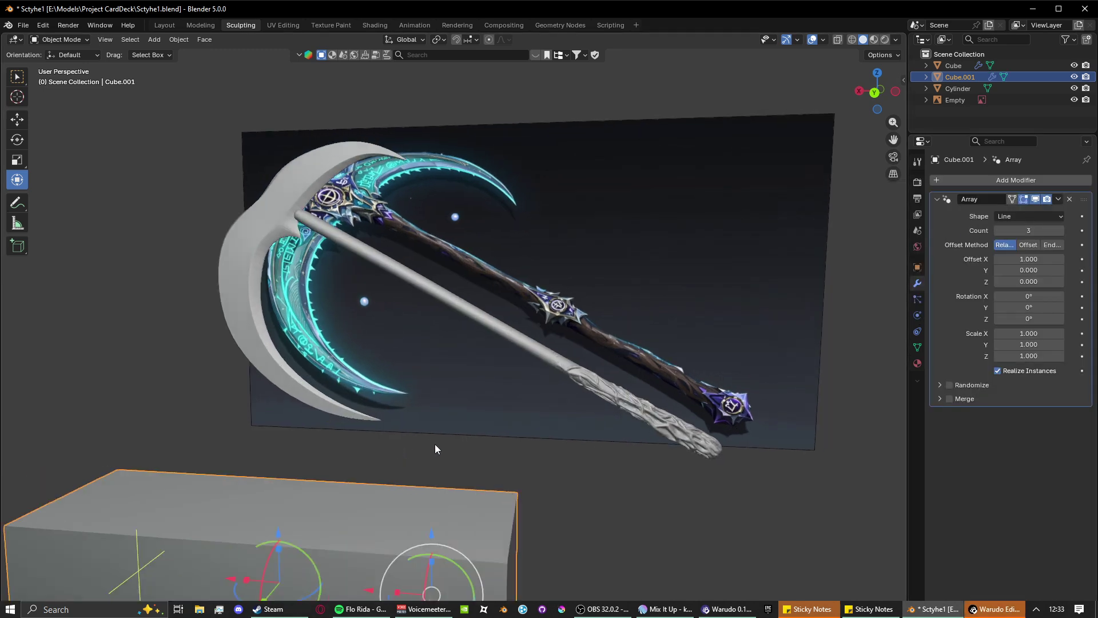
scroll(435, 449, "down", 3)
Space the three arrayed cubes apart by raising the relative X offset to about 1.607.
left_click_drag(326, 409, 280, 382)
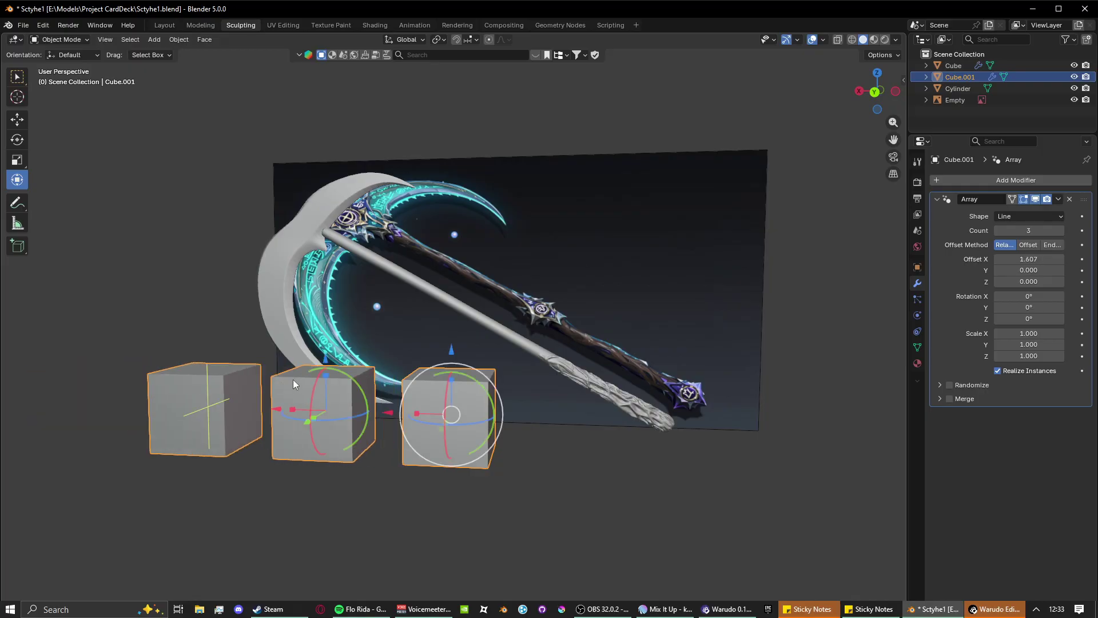
scroll(294, 377, "up", 2)
scroll(309, 377, "down", 3)
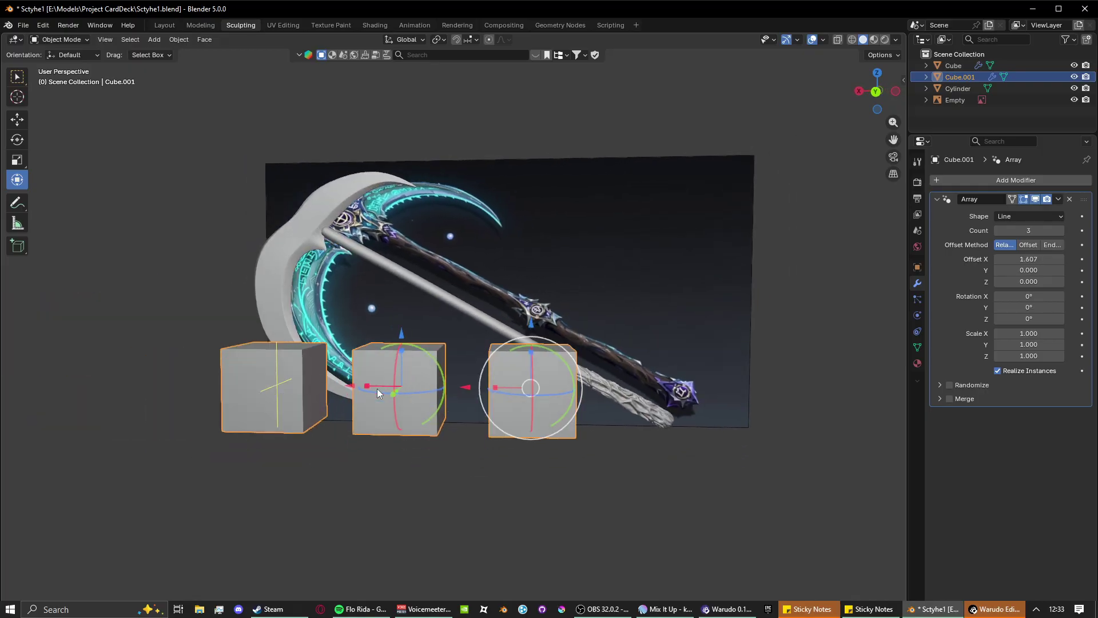
middle_click_drag(377, 389, 375, 389)
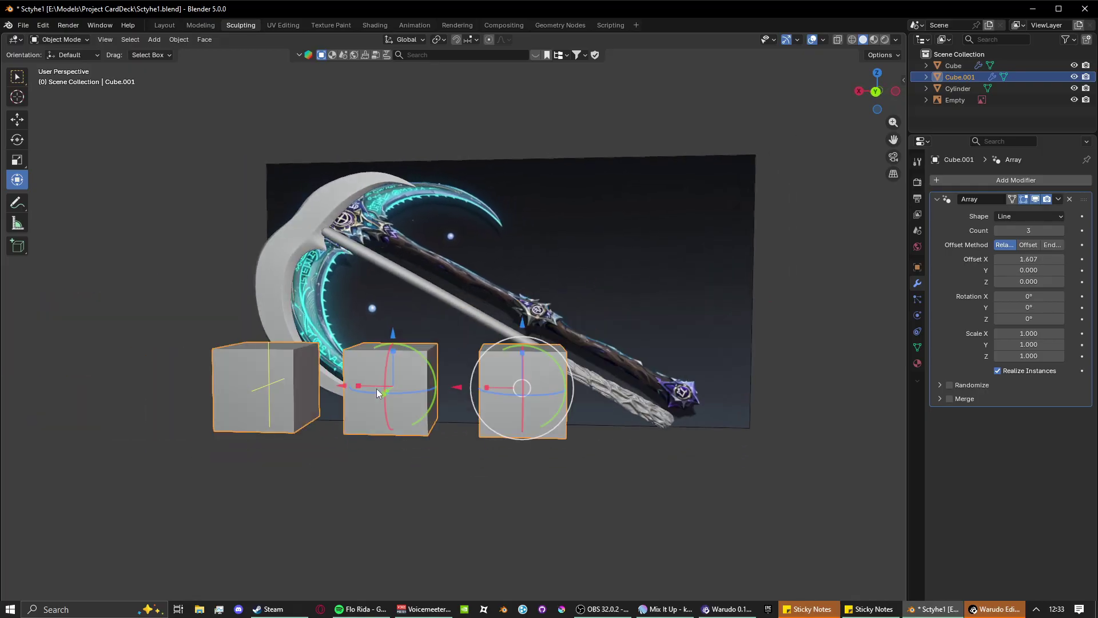
Raise the array count to 5 and change its shape from Line to Circle, trying Curve on the way.
left_click_drag(1025, 231, 1036, 230)
left_click(1017, 219)
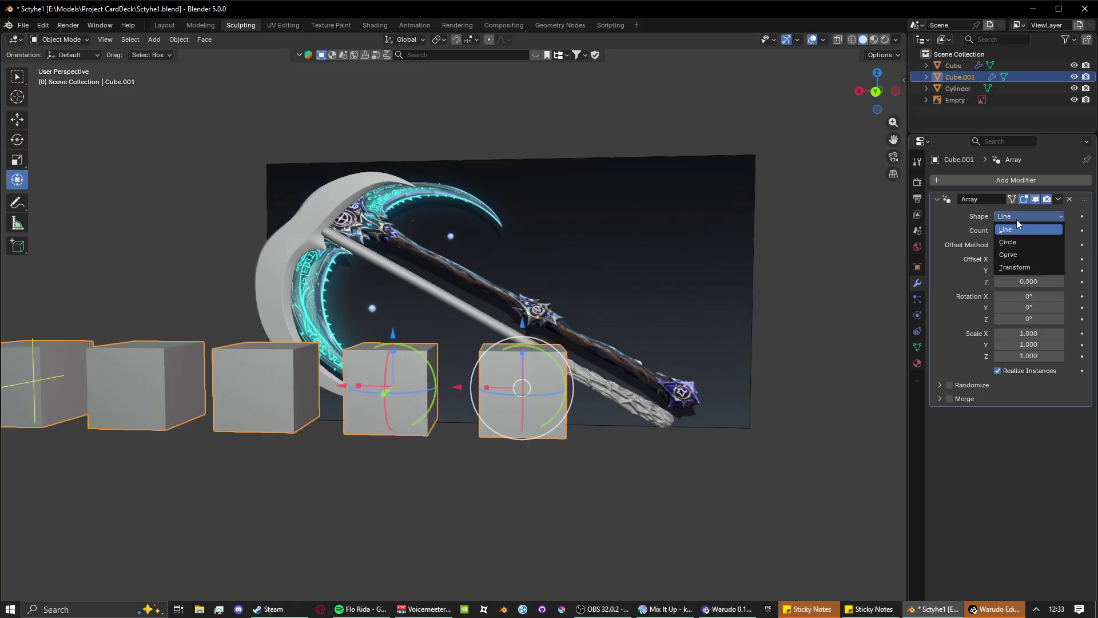
left_click(1016, 255)
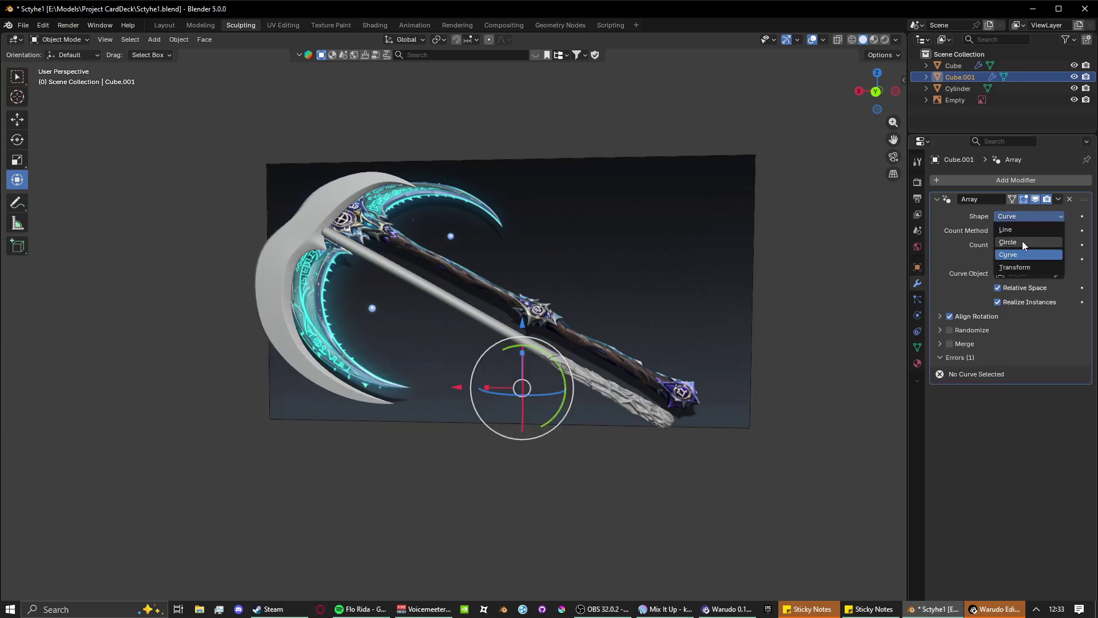
left_click(1021, 242)
middle_click_drag(770, 353, 590, 377)
scroll(540, 388, "up", 3)
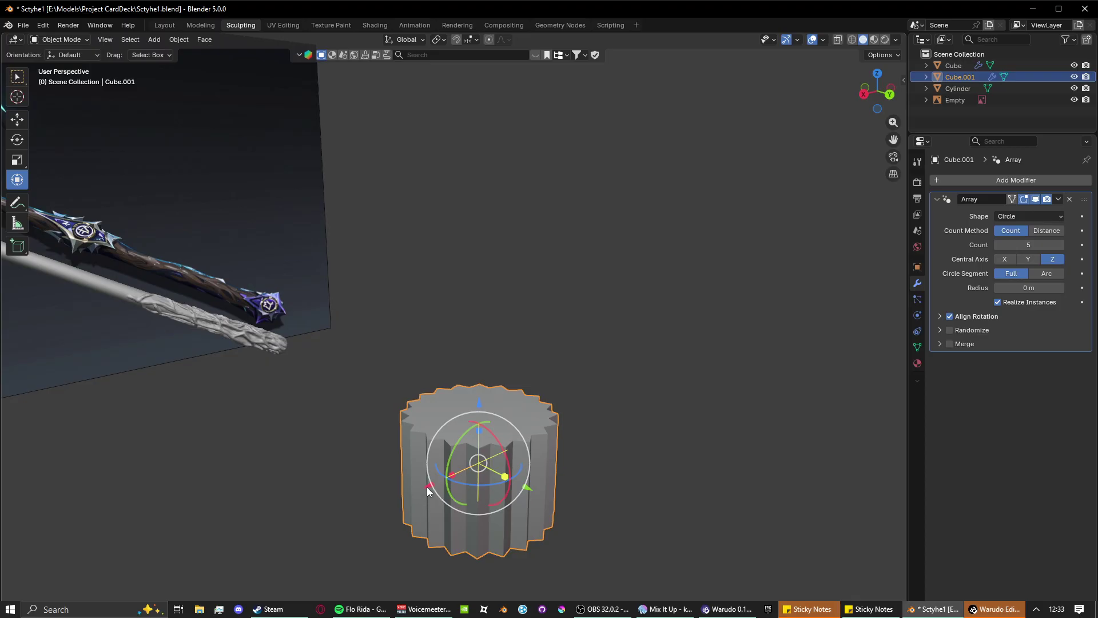
Try the Distance count method on the circular array, and return it to Count.
mouse_move(427, 487)
left_mouse_down()
mouse_move(391, 503)
mouse_move(440, 481)
left_mouse_up()
key("ctrl+z")
left_click(1043, 231)
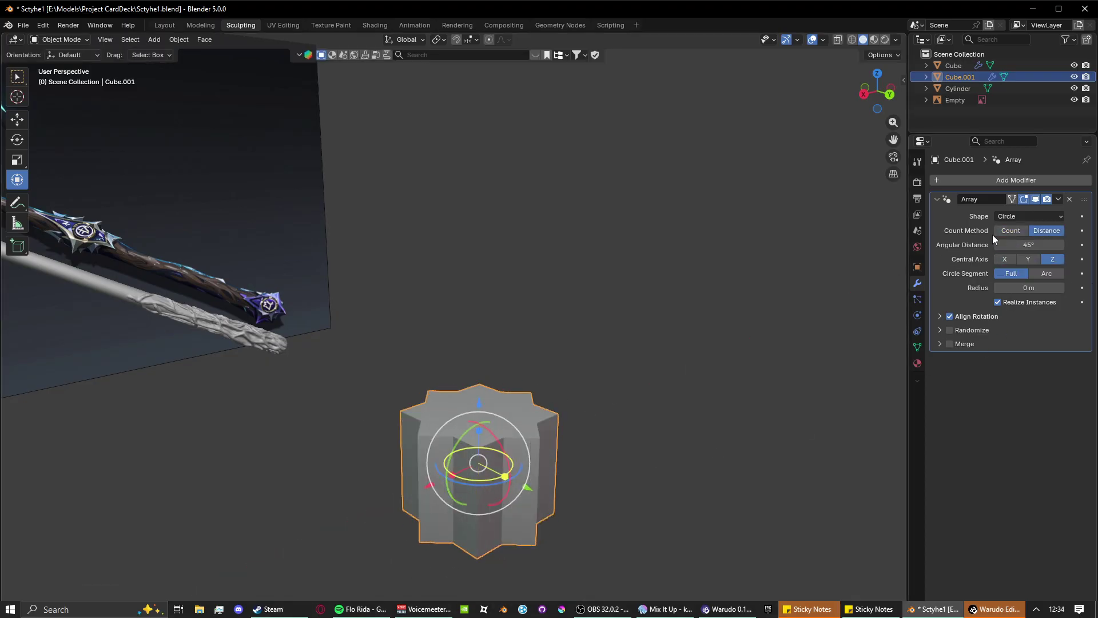
left_click(1015, 231)
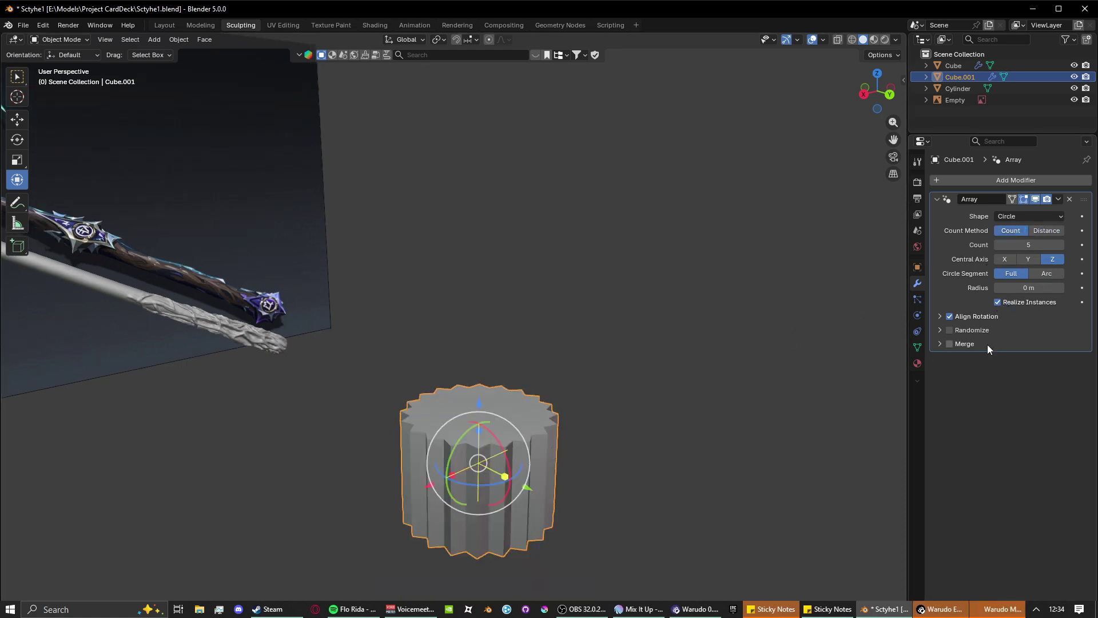
Widen the circular array to a radius of 4.65 m and raise its count to 11 cubes.
left_click_drag(1013, 288, 1085, 288)
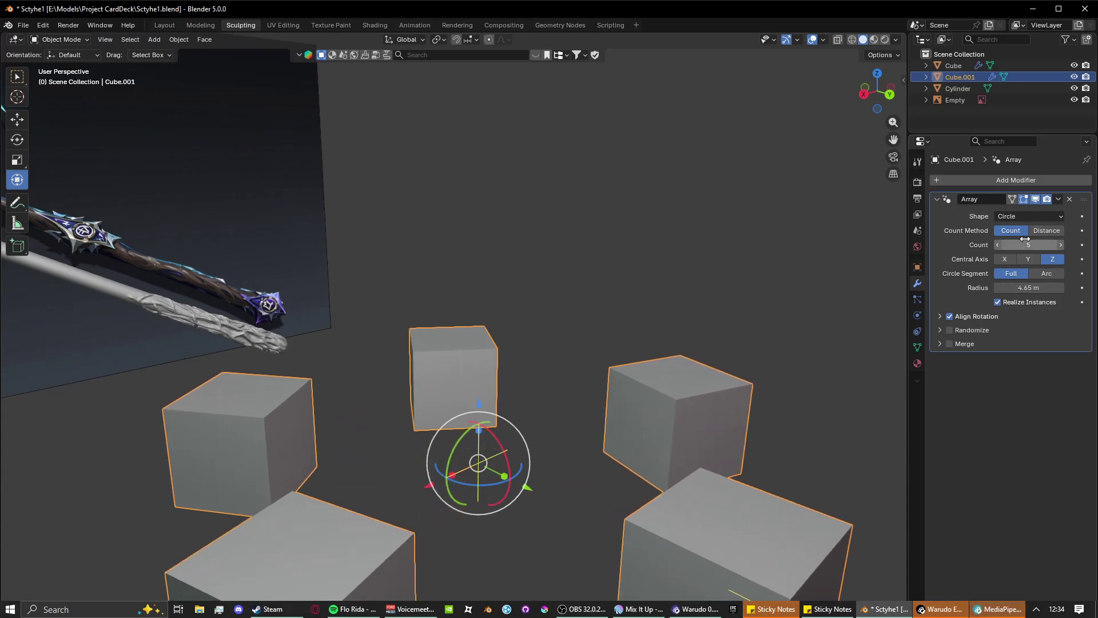
mouse_move(1023, 245)
left_mouse_down()
mouse_move(1075, 245)
mouse_move(1023, 243)
left_mouse_up()
scroll(696, 354, "down", 3)
middle_click_drag(696, 354, 543, 214)
scroll(558, 323, "up", 2)
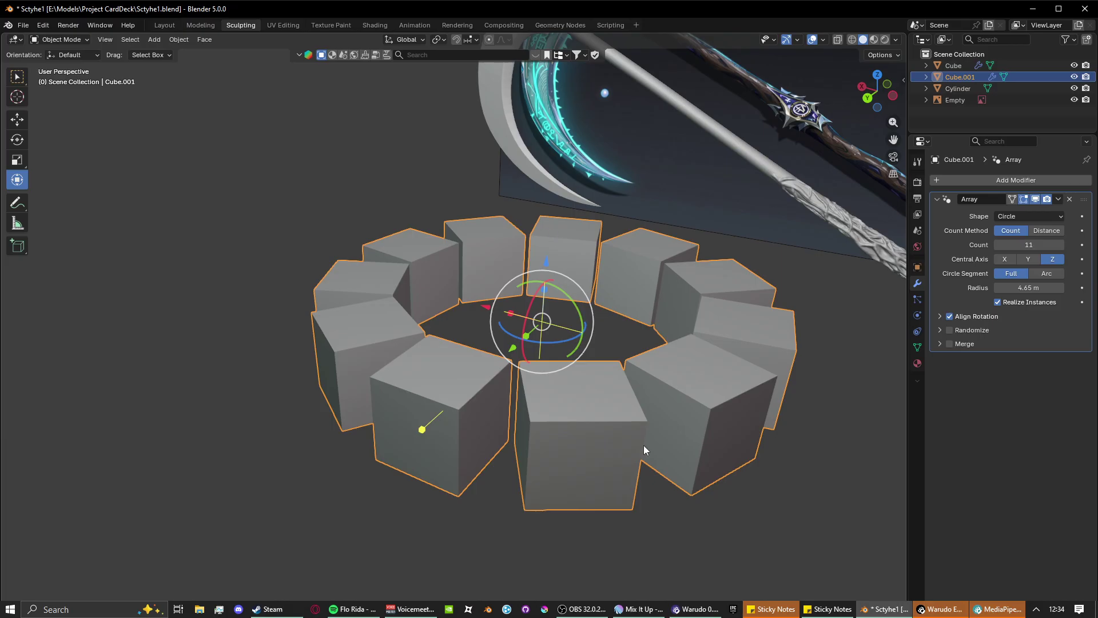
left_click(582, 609)
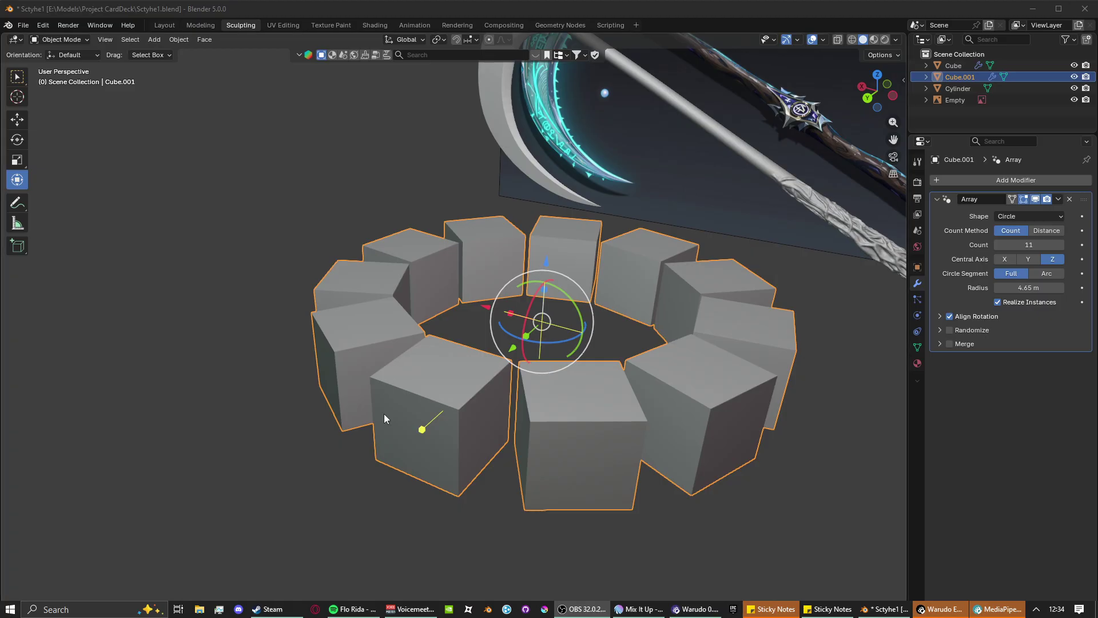
Inspect the ring of cubes from the side, and remove the Array modifier from the cube.
middle_click_drag(376, 285, 286, 225)
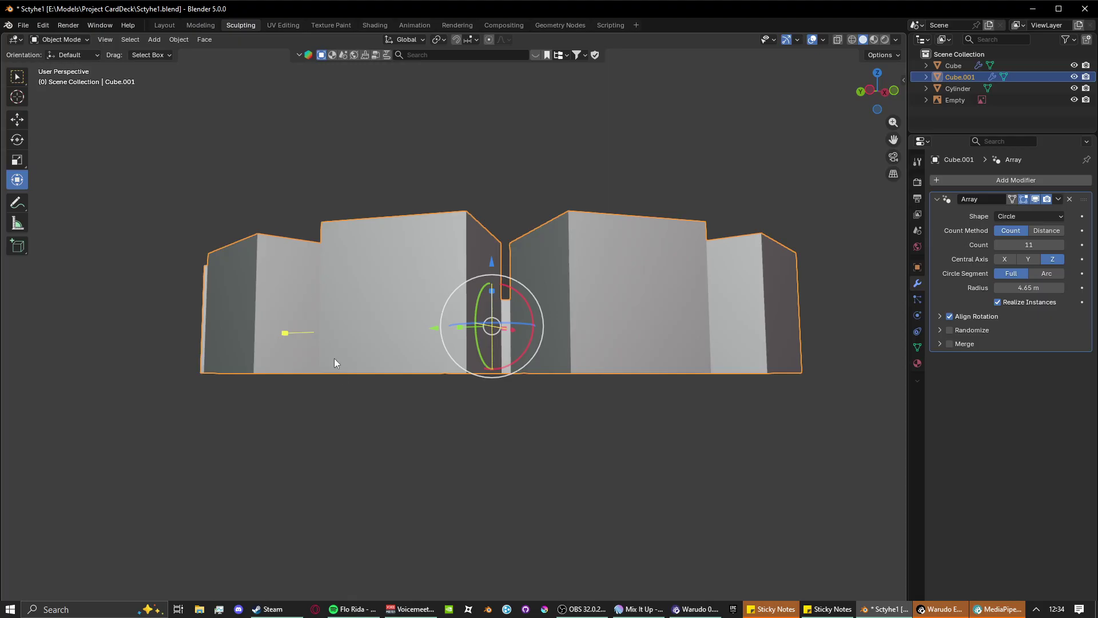
scroll(344, 375, "down", 2)
scroll(344, 375, "down", 2)
middle_click_drag(344, 375, 529, 286)
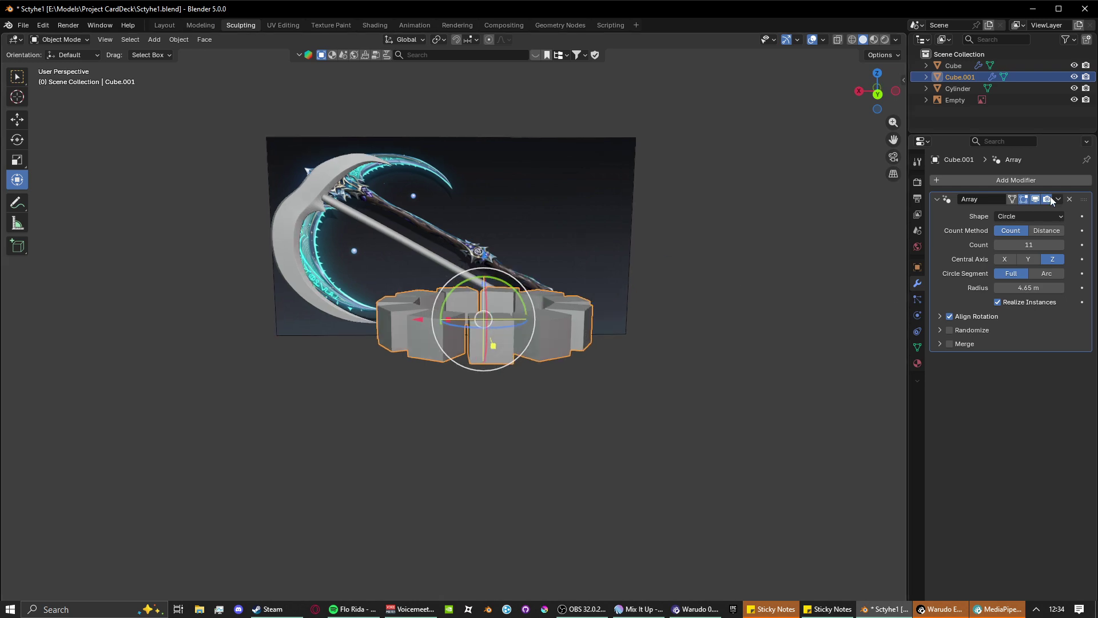
left_click(1070, 199)
scroll(651, 275, "up", 5)
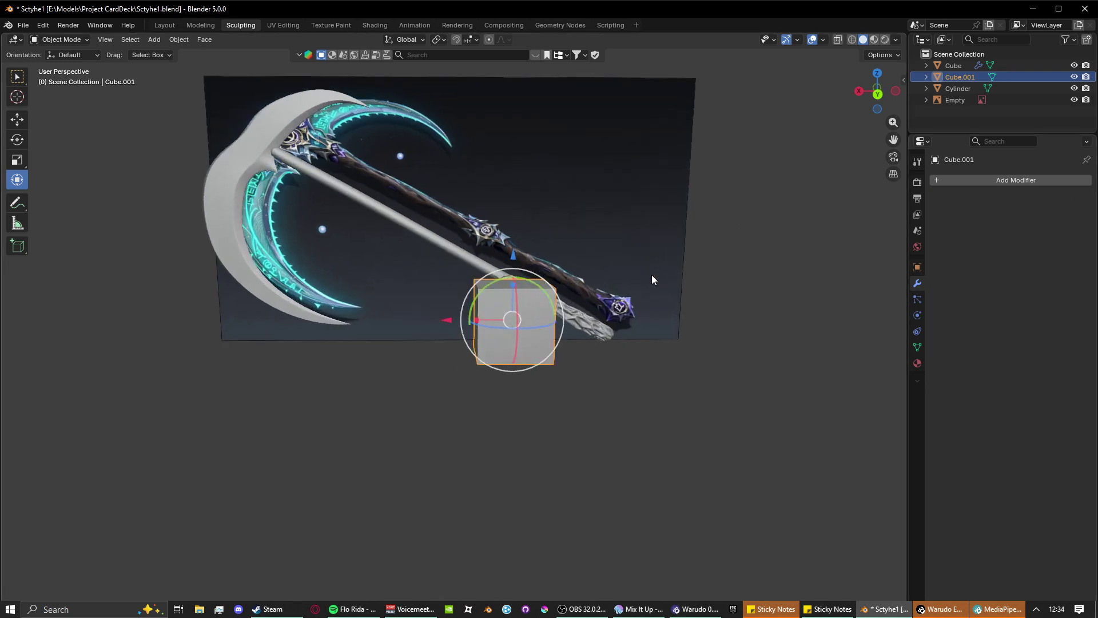
middle_click_drag(626, 283, 523, 279)
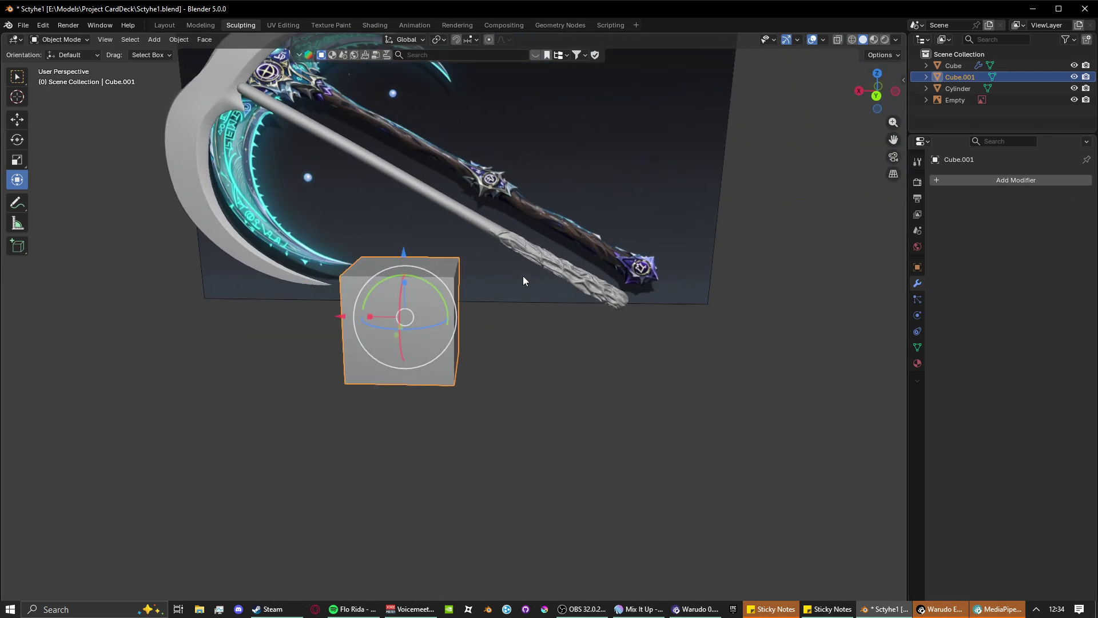
left_click(1035, 173)
left_click(1029, 173)
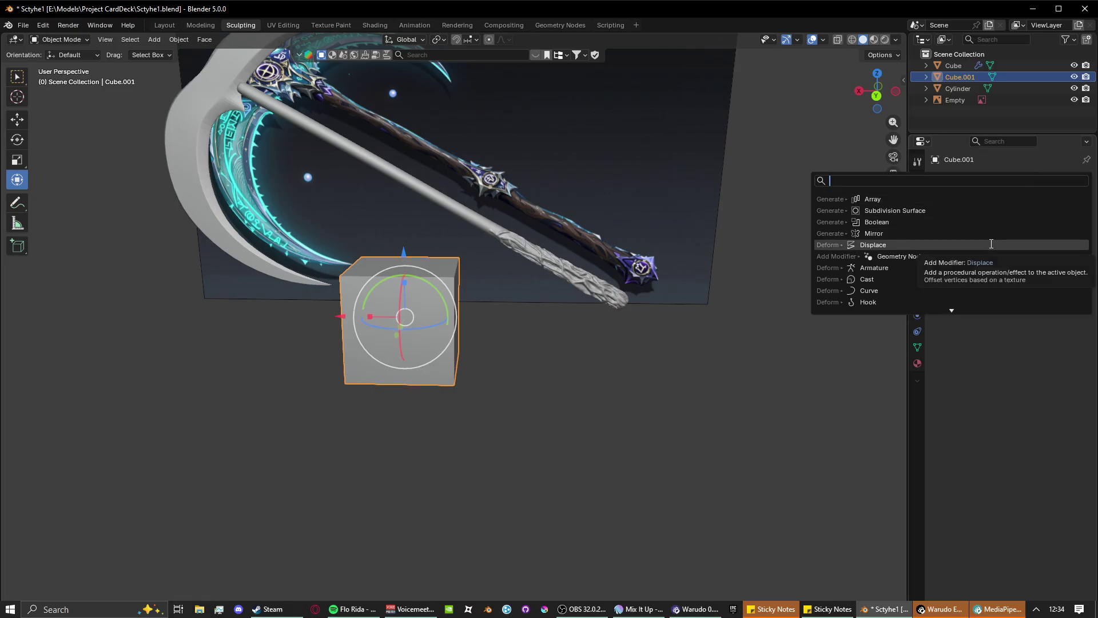
key("Down")
type("s")
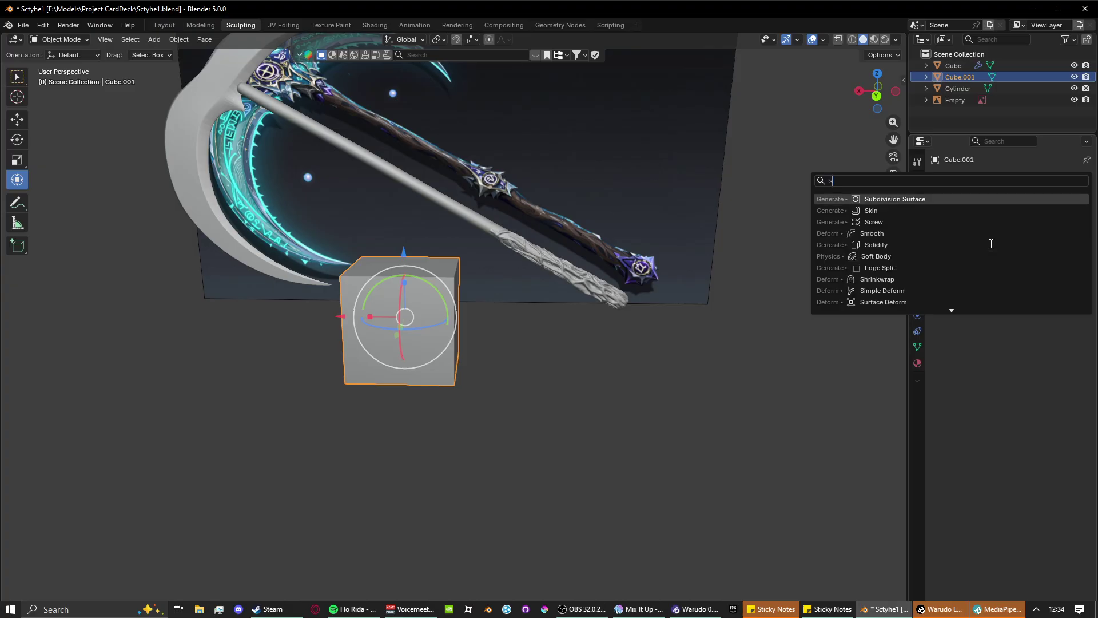
key("Escape")
Add a Scatter on Surface modifier to the cube and inspect the scattered copies from several sides.
left_click(1040, 182)
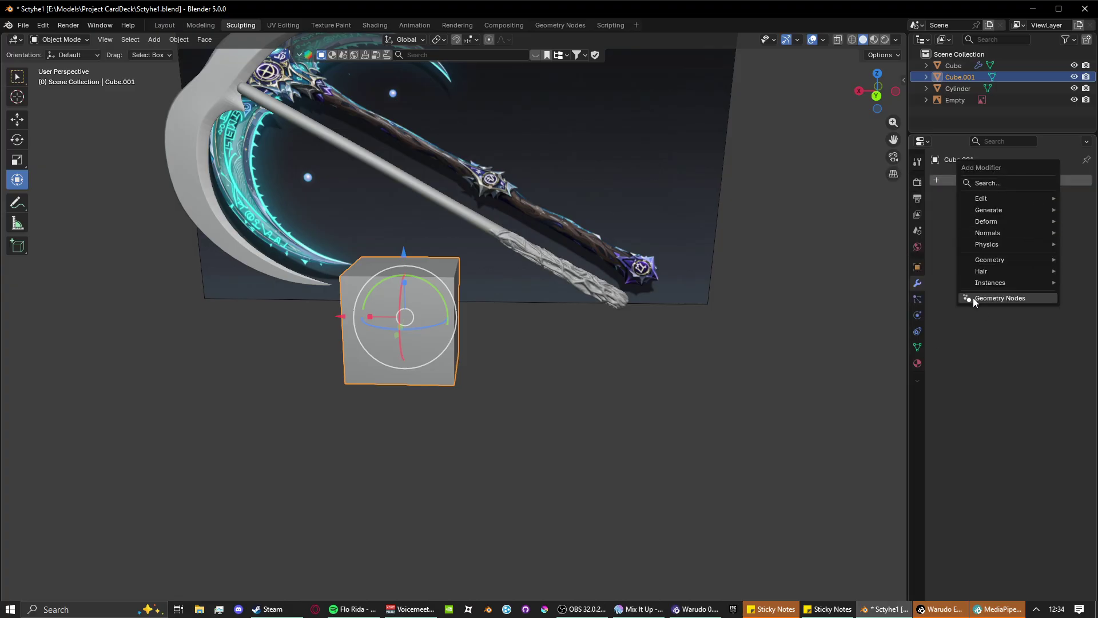
mouse_move(1016, 281)
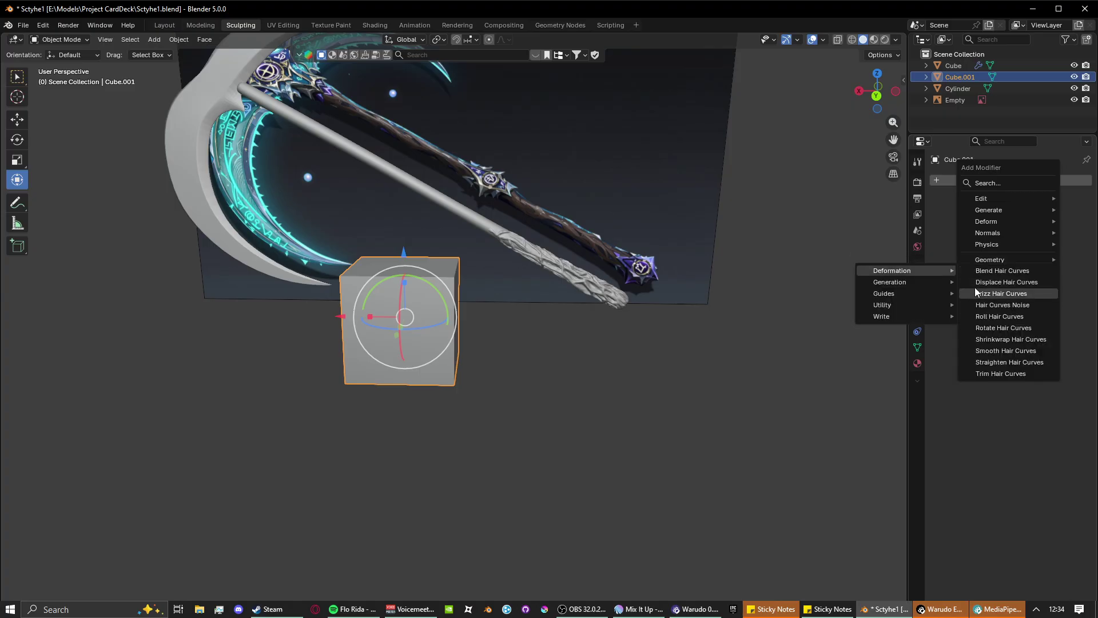
mouse_move(997, 247)
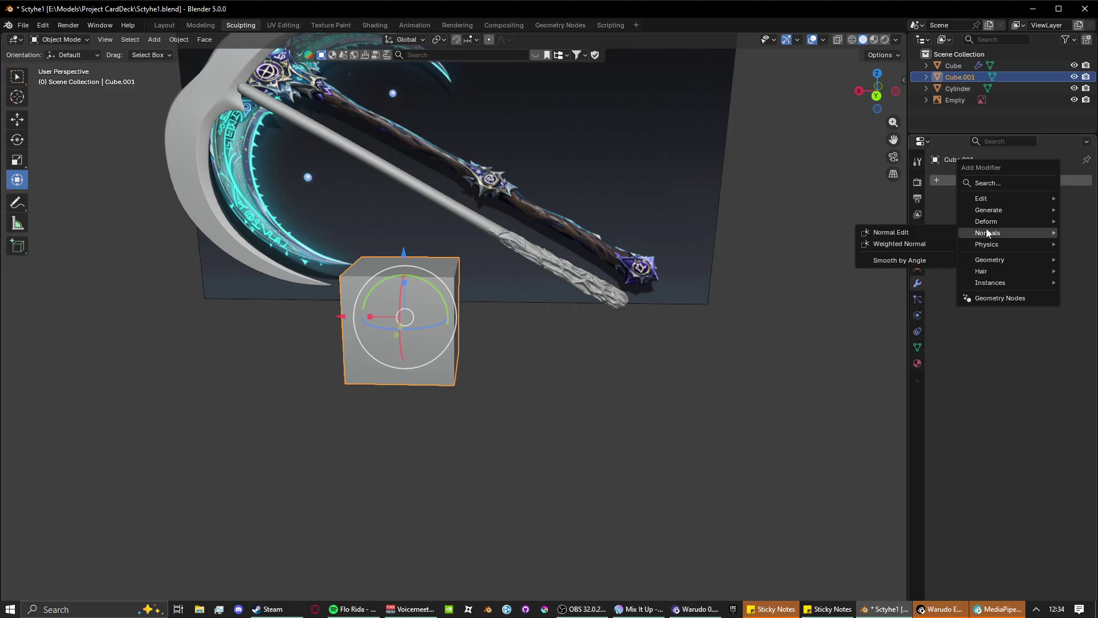
mouse_move(986, 224)
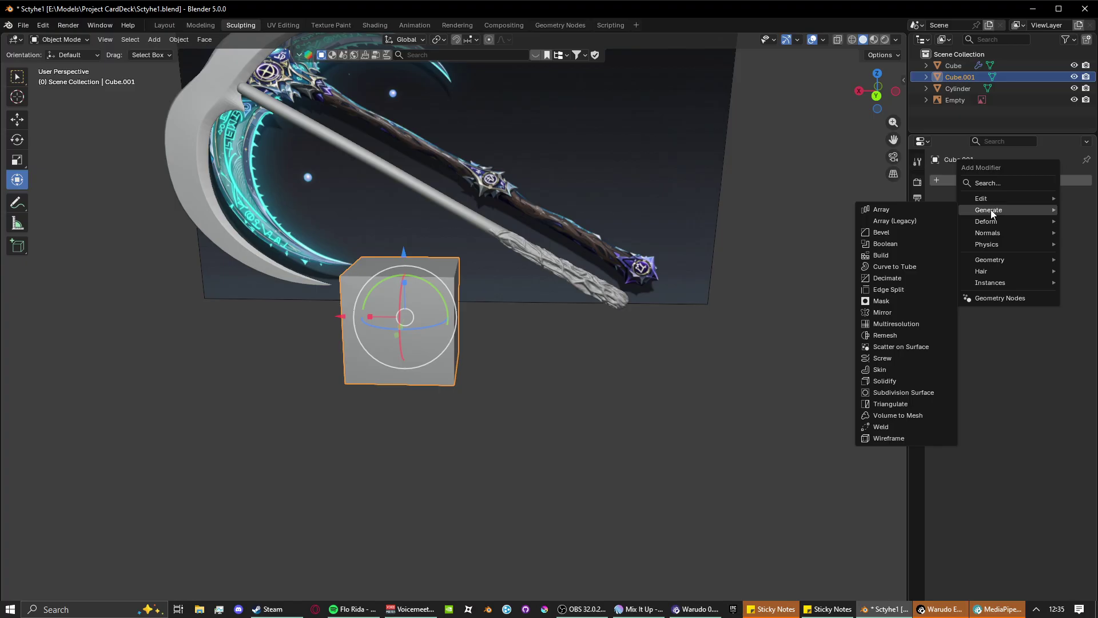
type("s")
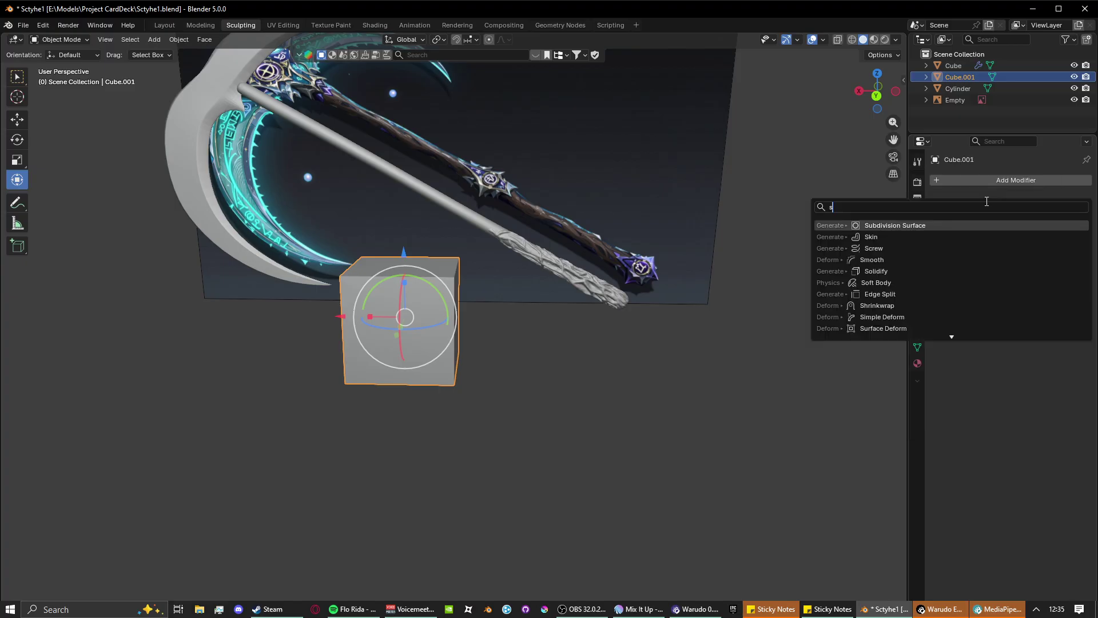
type("ca")
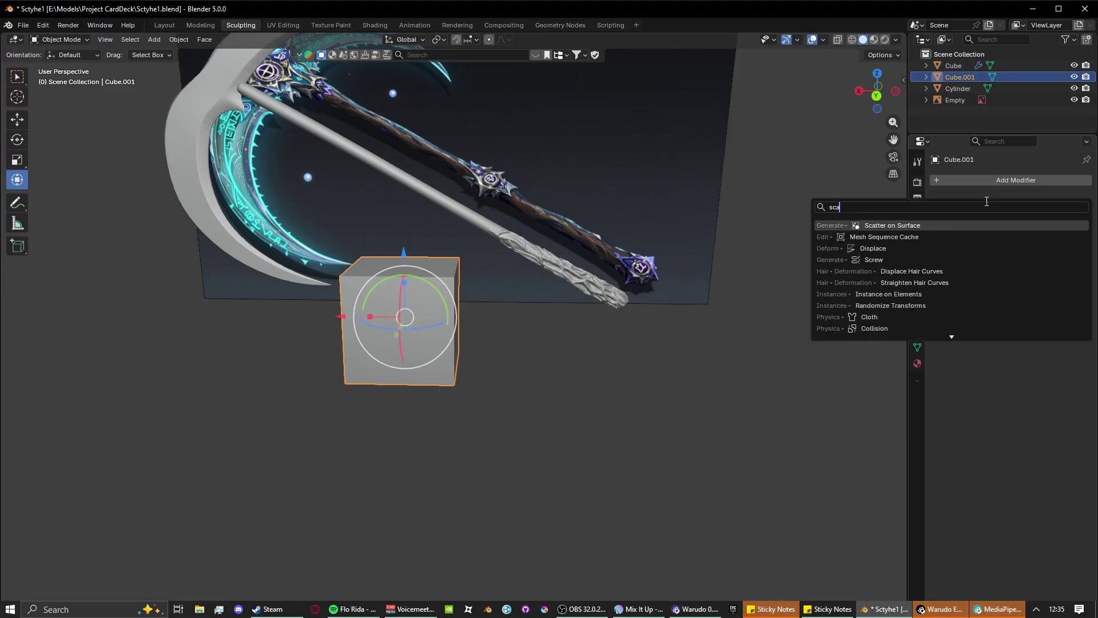
key("Return")
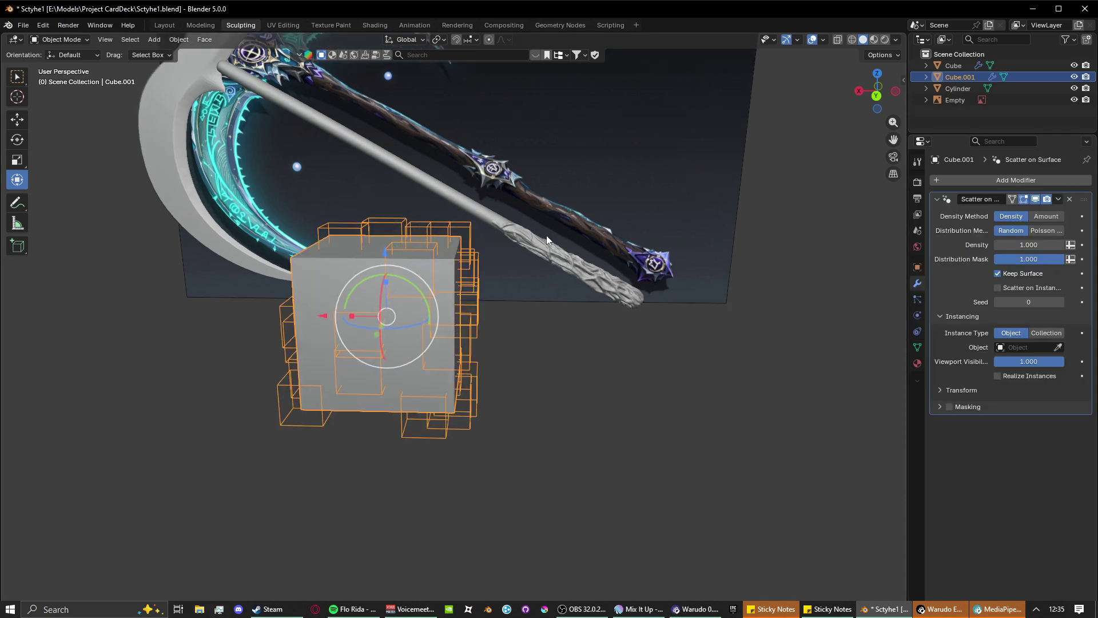
middle_click_drag(547, 235, 619, 252)
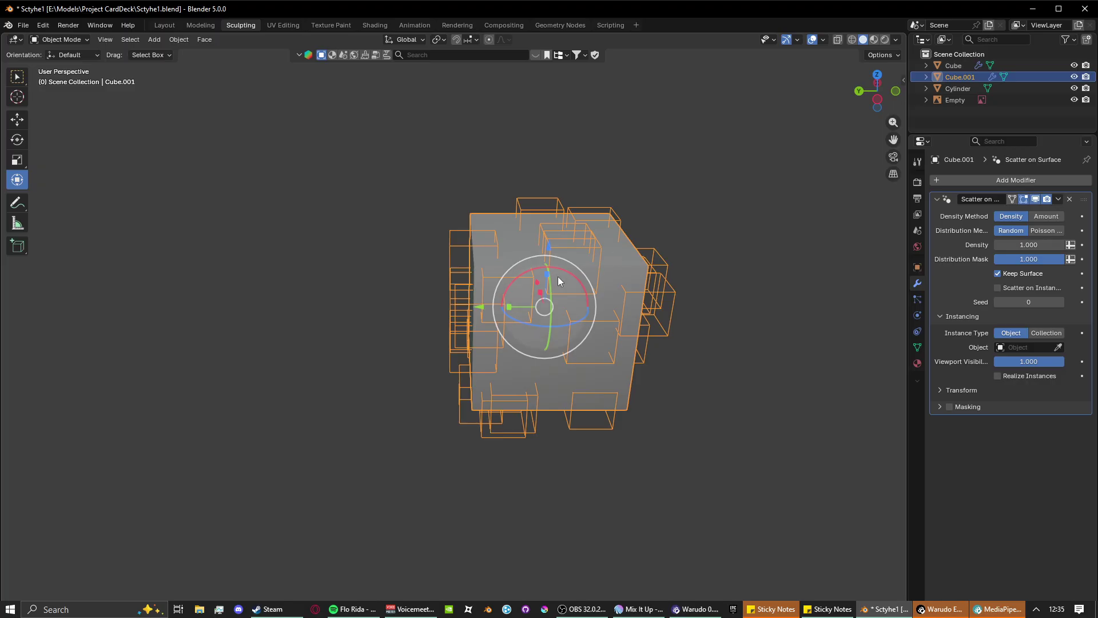
middle_click_drag(557, 277, 502, 281)
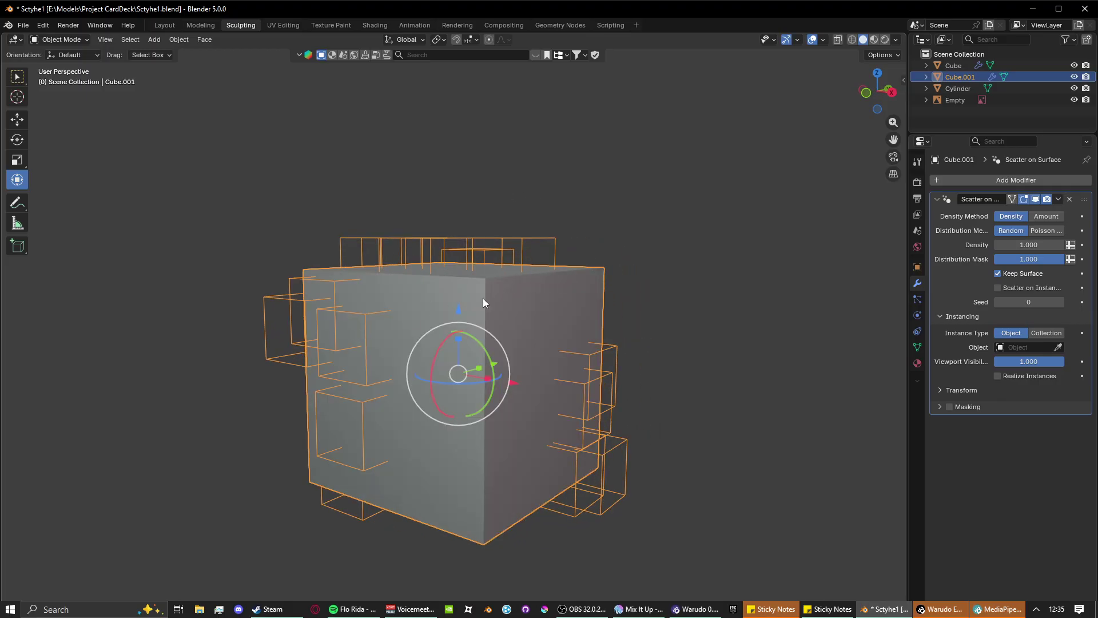
middle_click_drag(484, 301, 419, 209)
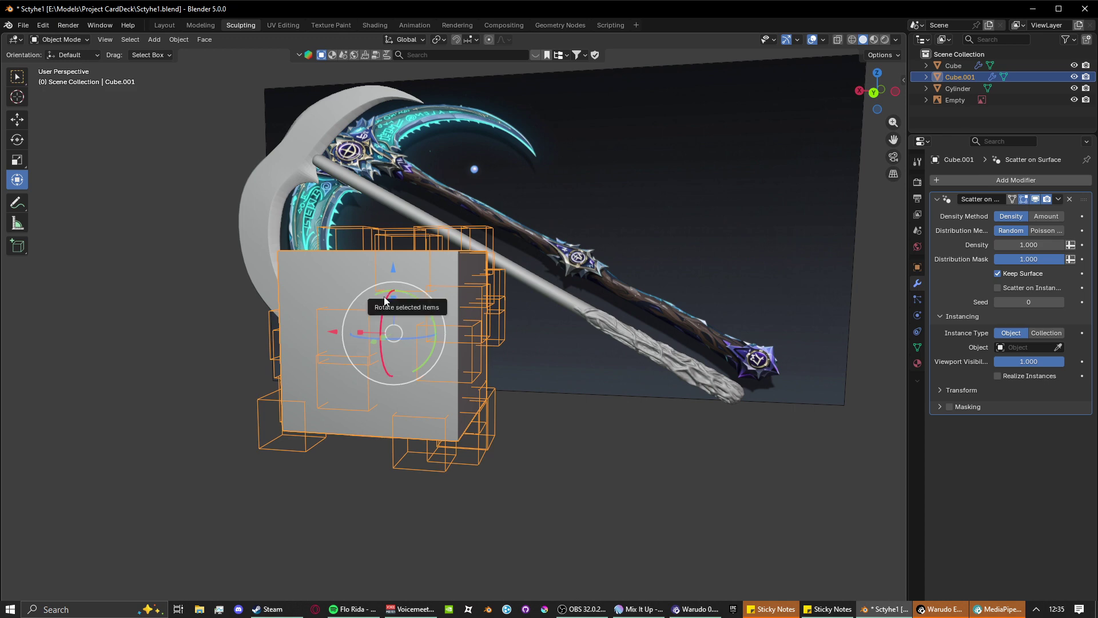
middle_click_drag(384, 297, 430, 305)
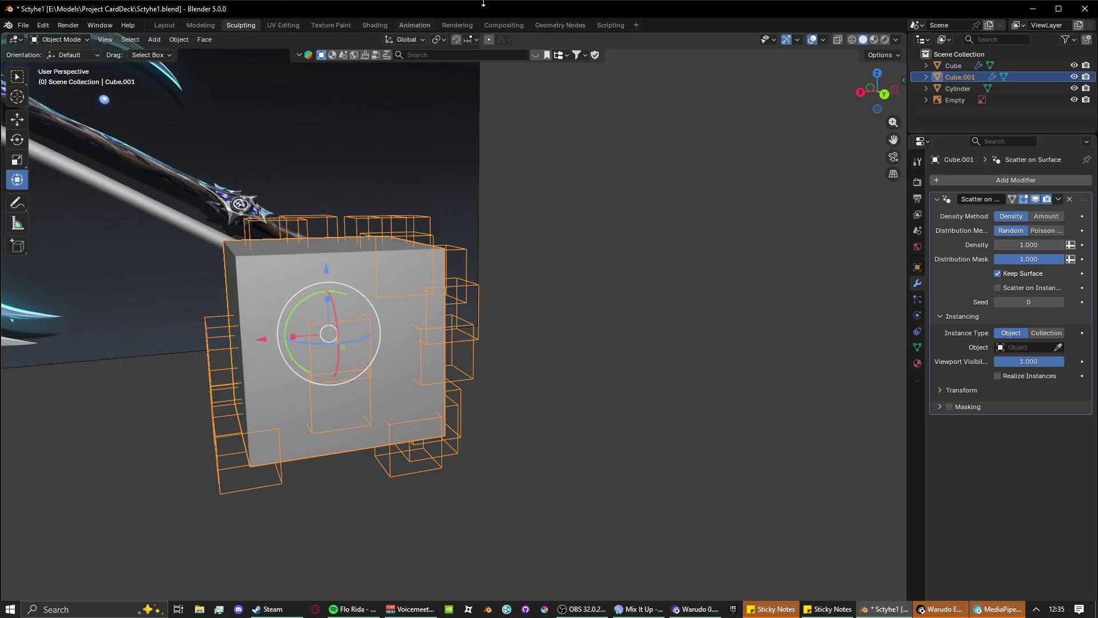
Switch to the Warudo Editor and move its window out of the way, off this screen.
left_click(965, 610)
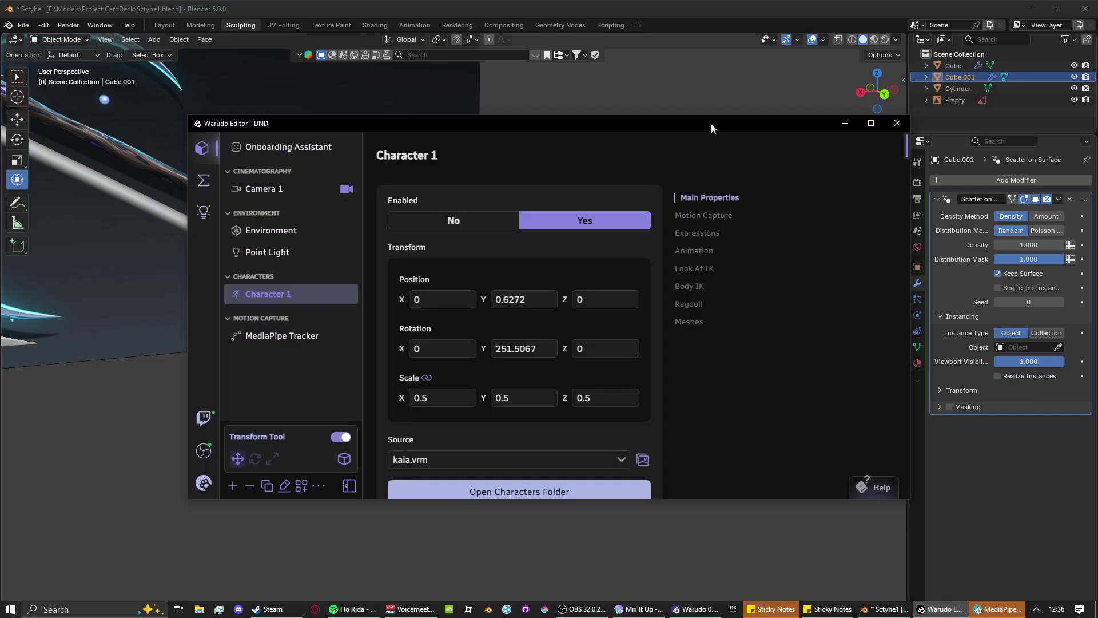
left_click_drag(712, 123, 0, 127)
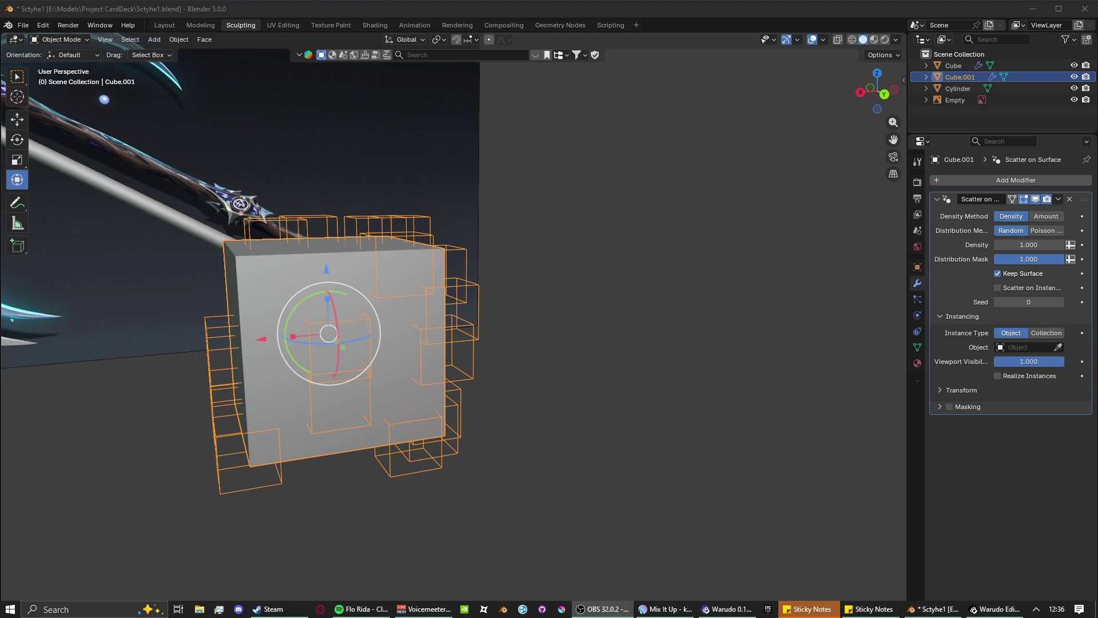
Delete the test cube that carries the Scatter on Surface modifier.
left_click(646, 318)
middle_click_drag(646, 317, 532, 331)
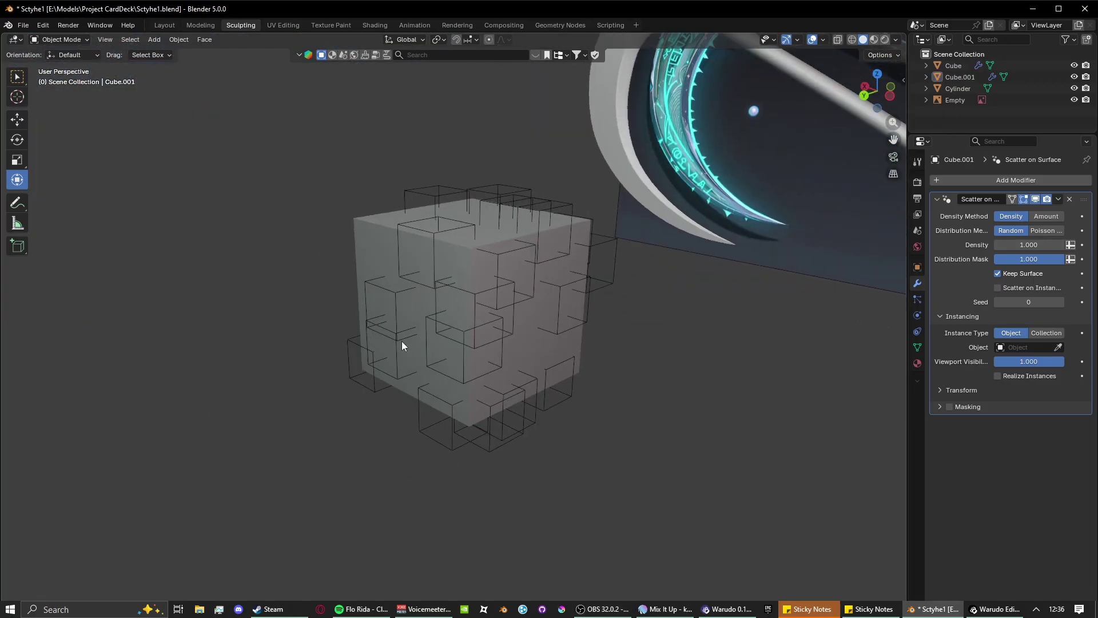
middle_click_drag(394, 313, 461, 295)
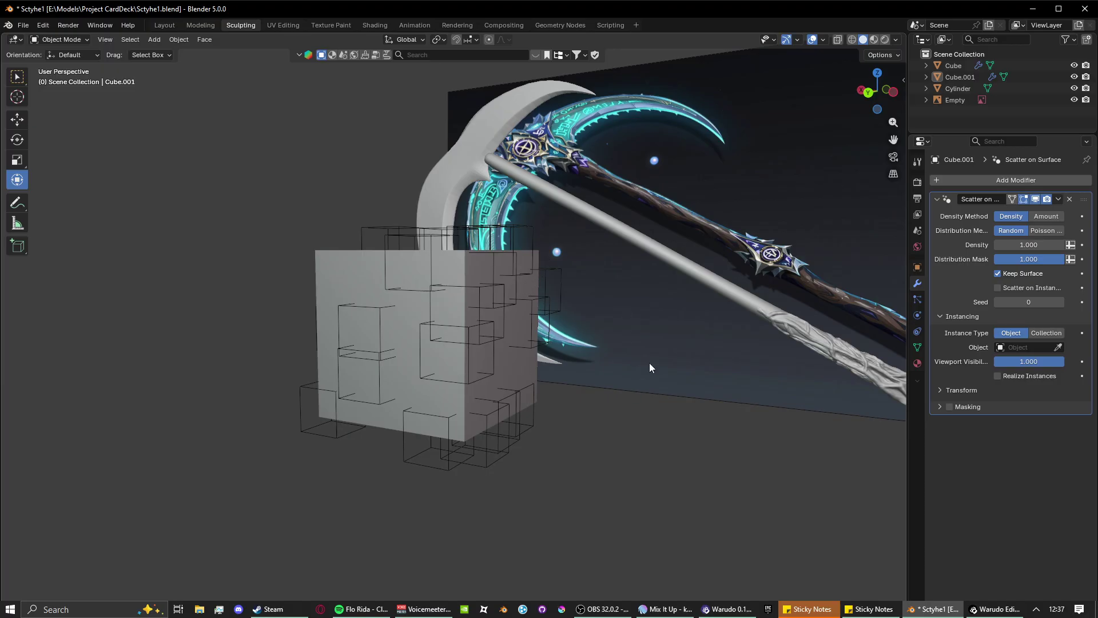
middle_click_drag(650, 368, 661, 316)
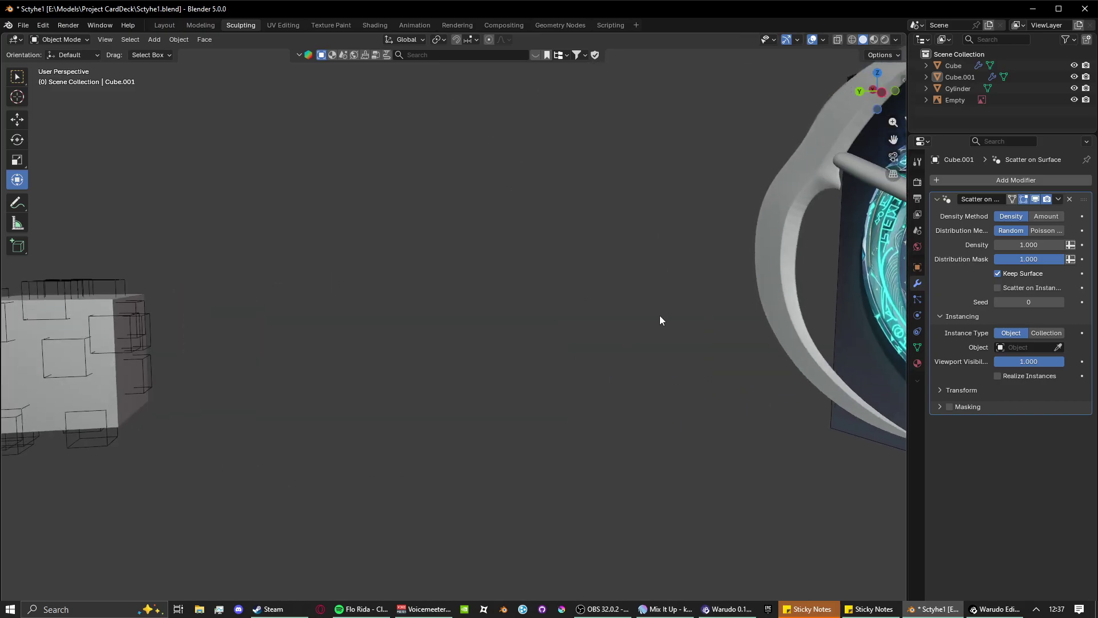
left_click(120, 392)
key("Delete")
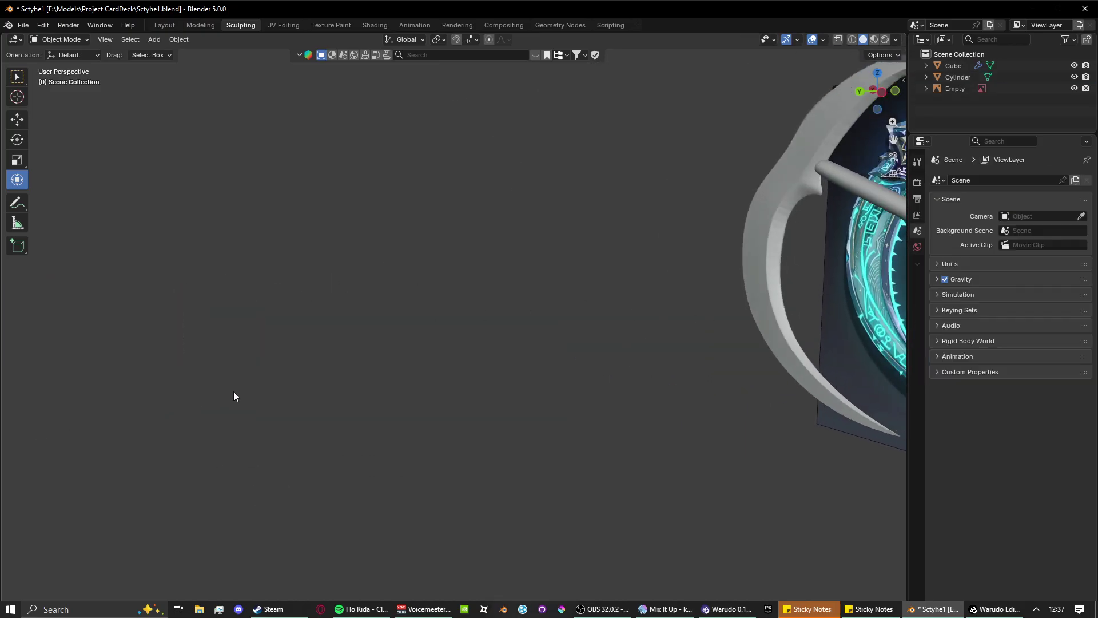
Select the scythe's handle cylinder and switch it to Sculpt Mode.
middle_click_drag(234, 391, 805, 286)
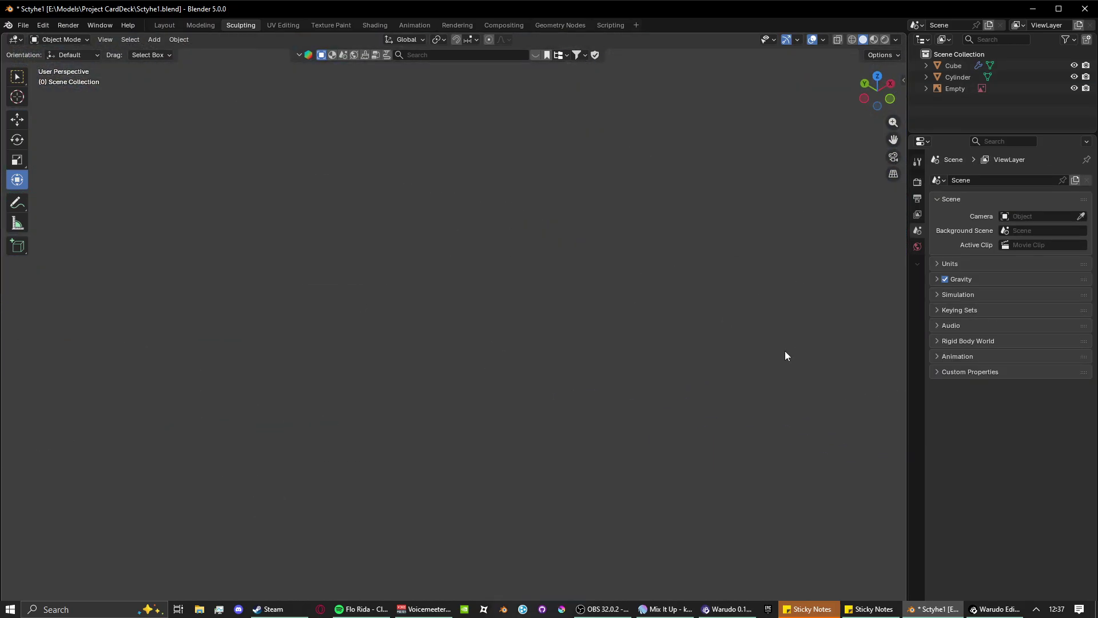
middle_click_drag(234, 267, 489, 334)
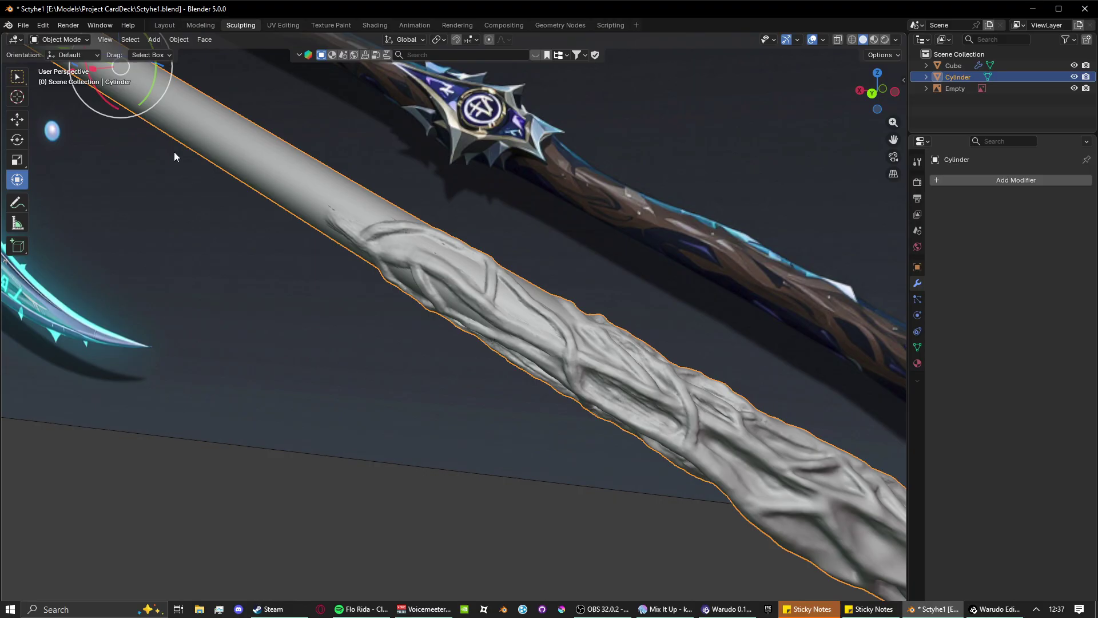
left_click(60, 42)
scroll(569, 392, "up", 2)
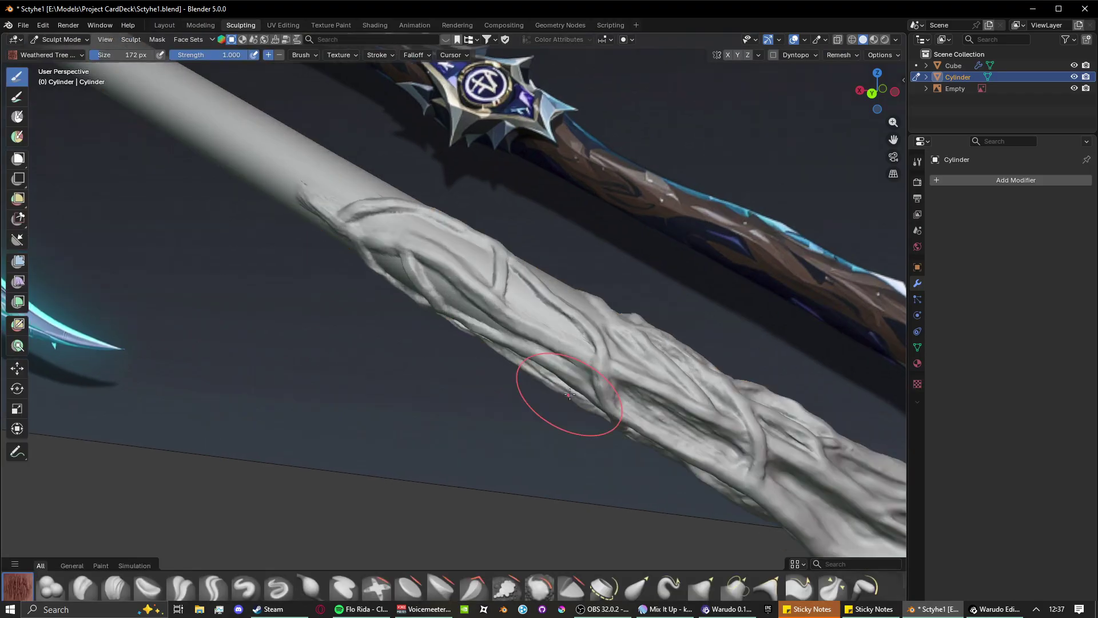
Examine the mesh density of the handle's sculpted vines in Edit Mode, and return to Sculpt Mode.
left_click(57, 39)
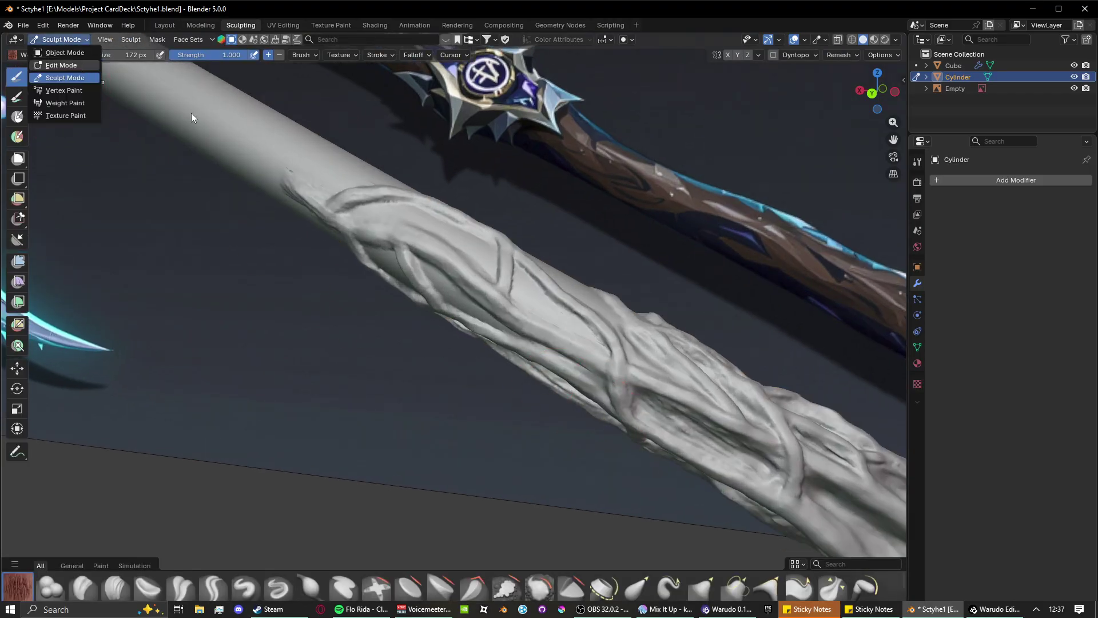
key("e")
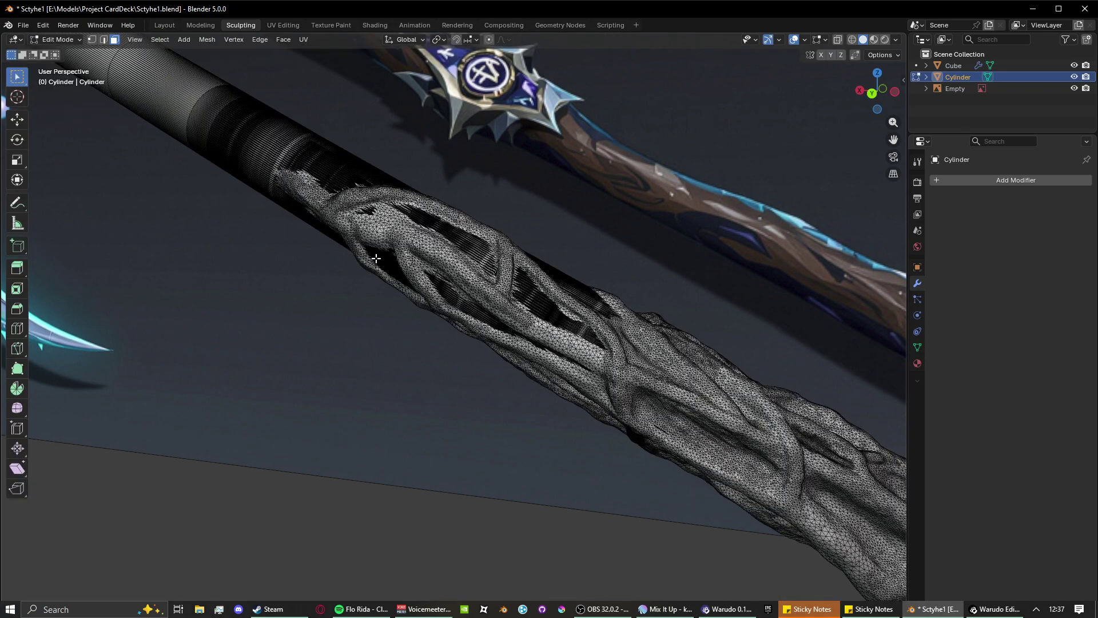
scroll(377, 259, "down", 2)
scroll(455, 297, "down", 1)
mouse_move(455, 296)
middle_mouse_down()
mouse_move(448, 336)
mouse_move(471, 367)
mouse_move(284, 571)
mouse_move(280, 50)
mouse_move(411, 472)
mouse_move(632, 466)
mouse_move(561, 451)
mouse_move(400, 439)
mouse_move(698, 507)
mouse_move(620, 436)
mouse_move(586, 451)
mouse_move(603, 473)
middle_mouse_up()
scroll(482, 364, "down", 1)
left_click(62, 40)
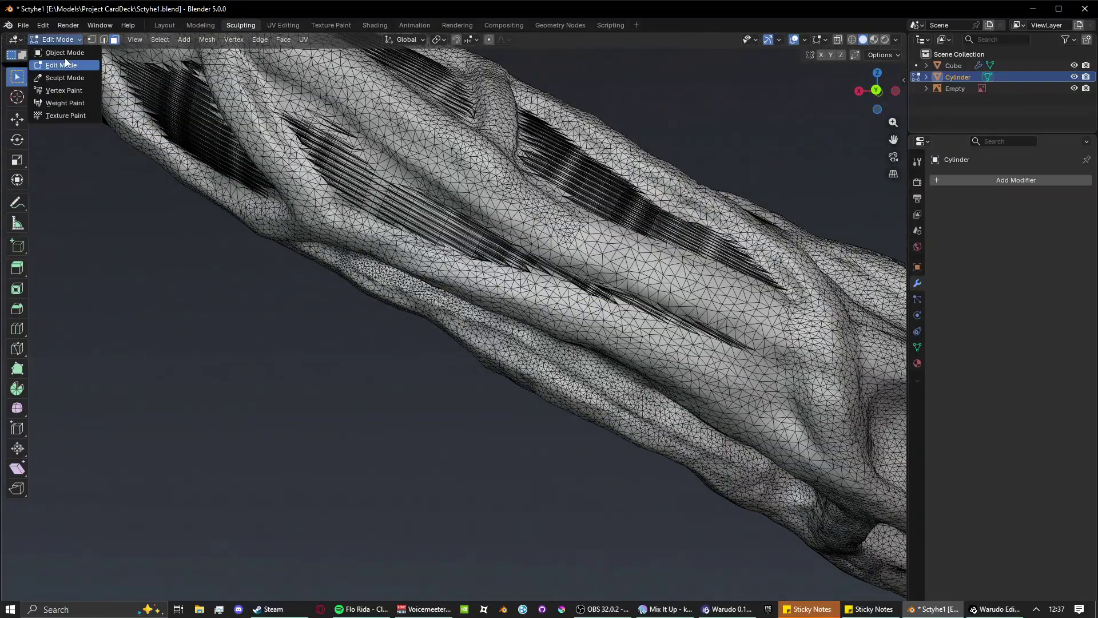
left_click(65, 77)
Try Weathered Tree brush strokes on the handle's bare surface between the vines, and undo them.
mouse_move(417, 356)
middle_mouse_down()
mouse_move(554, 417)
mouse_move(532, 420)
middle_mouse_up()
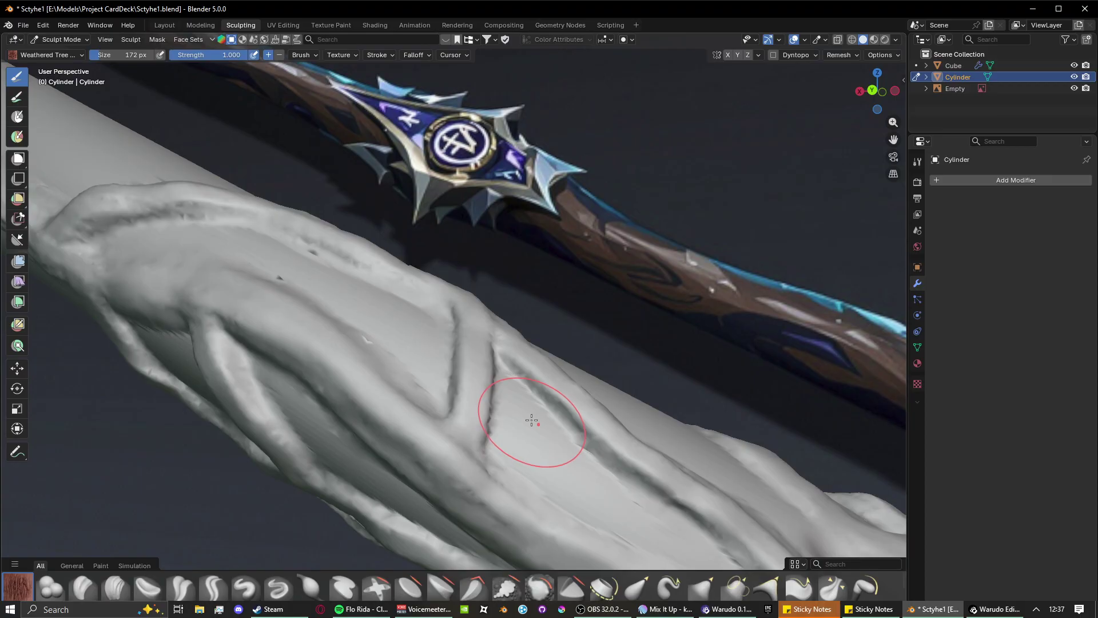
mouse_move(531, 419)
left_mouse_down()
mouse_move(567, 428)
mouse_move(493, 523)
left_mouse_up()
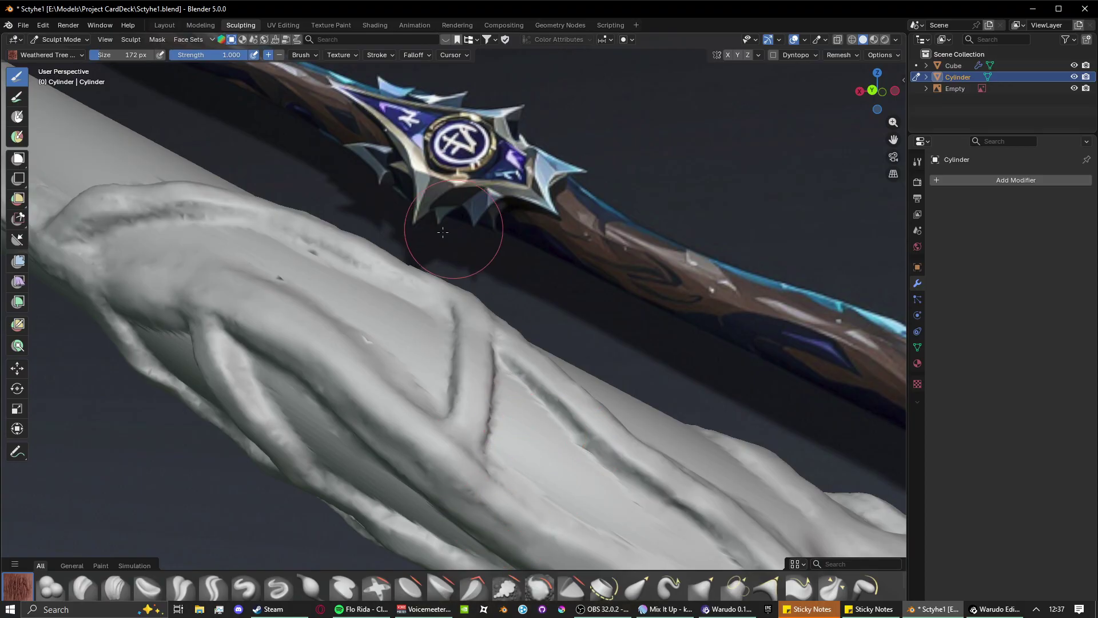
mouse_move(441, 393)
middle_mouse_down()
mouse_move(402, 431)
mouse_move(434, 264)
middle_mouse_up()
mouse_move(326, 429)
middle_mouse_down()
mouse_move(490, 276)
mouse_move(435, 316)
mouse_move(312, 337)
middle_mouse_up()
mouse_move(303, 435)
middle_mouse_down("shift")
mouse_move(446, 378)
mouse_move(735, 481)
middle_mouse_up("shift")
scroll(546, 310, "up", 3)
mouse_move(547, 310)
middle_mouse_down()
mouse_move(498, 405)
mouse_move(491, 358)
mouse_move(435, 401)
middle_mouse_up()
left_click_drag(369, 452, 469, 277)
key("ctrl+z")
key("ctrl+z")
key("ctrl+z")
key("ctrl+z")
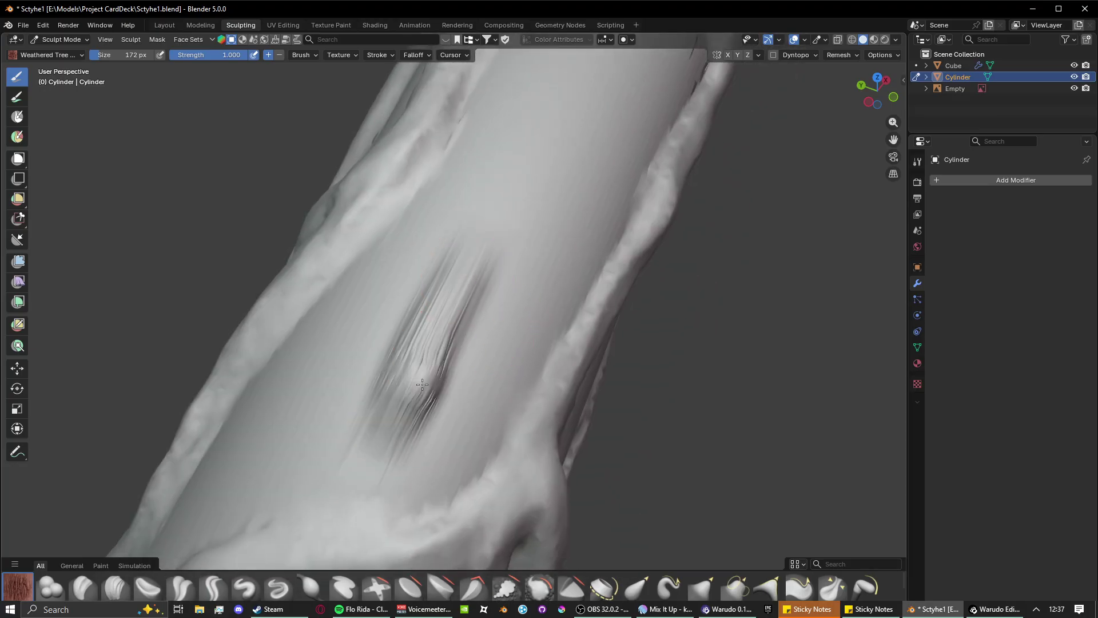
Enable Dyntopo on the handle despite the attribute loss, and undo a test stroke on the bare surface.
left_click(773, 55)
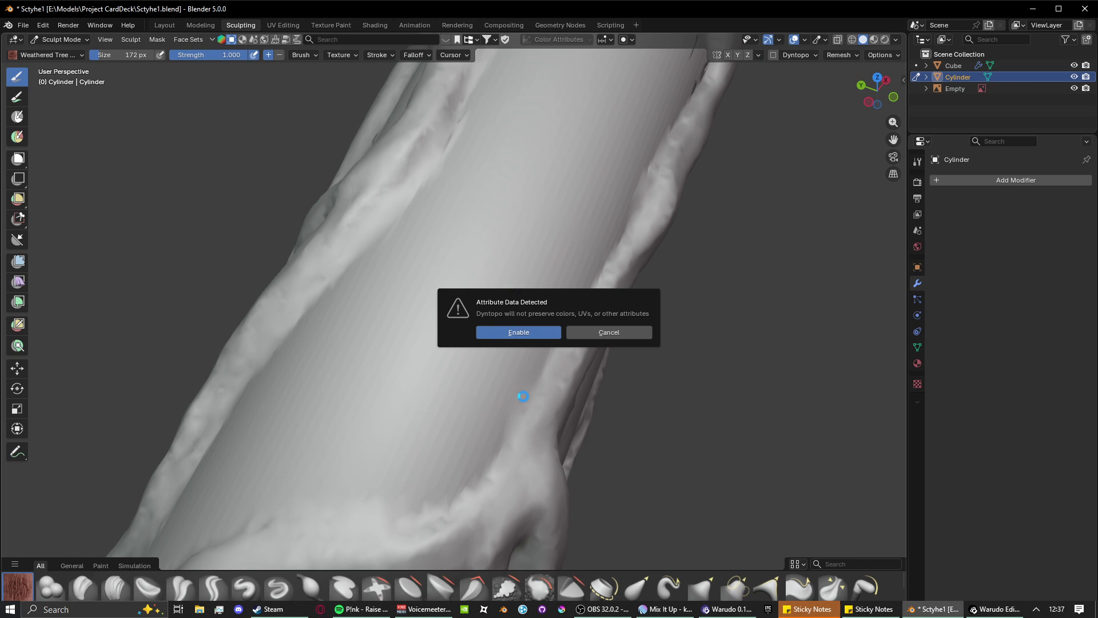
mouse_move(400, 471)
left_mouse_down()
mouse_move(481, 242)
mouse_move(479, 251)
left_mouse_up()
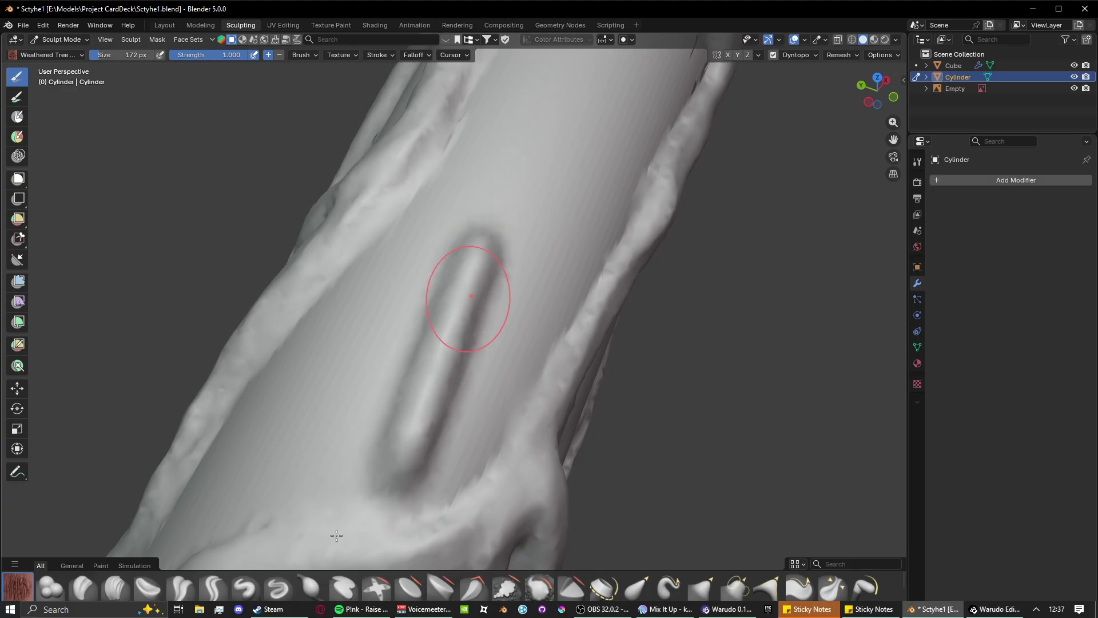
key("ctrl+z")
Sculpt a raised vine up the handle's bare surface from the lower vine, bending it to merge with the neighbouring one.
mouse_move(338, 517)
left_mouse_down()
mouse_move(400, 324)
mouse_move(351, 440)
left_mouse_up()
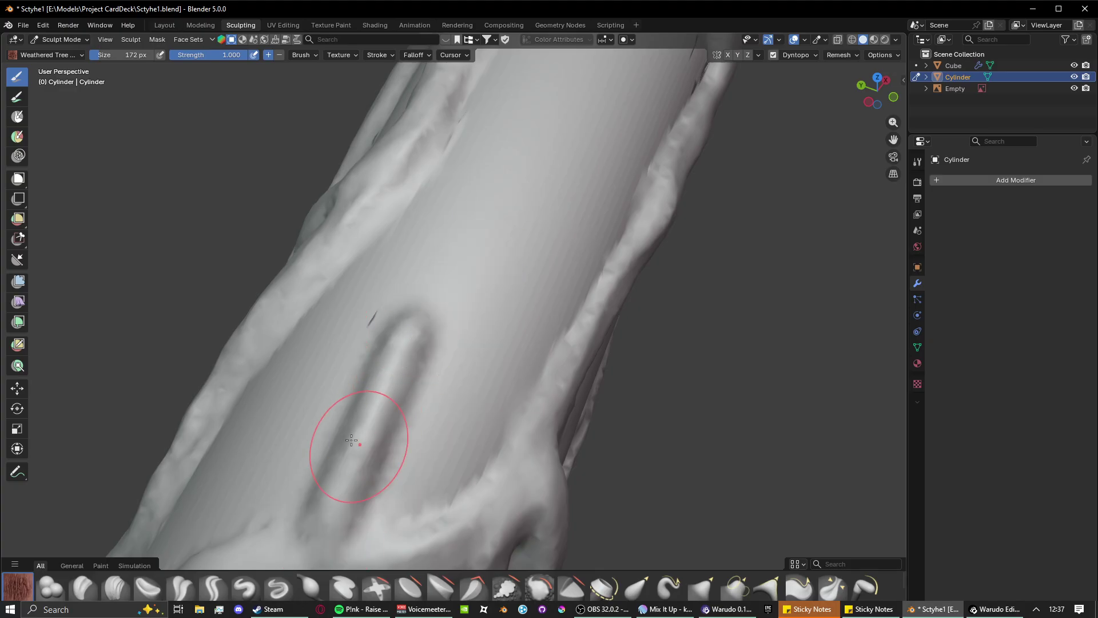
middle_click_drag(351, 440, 380, 429)
middle_click_drag(409, 389, 464, 391)
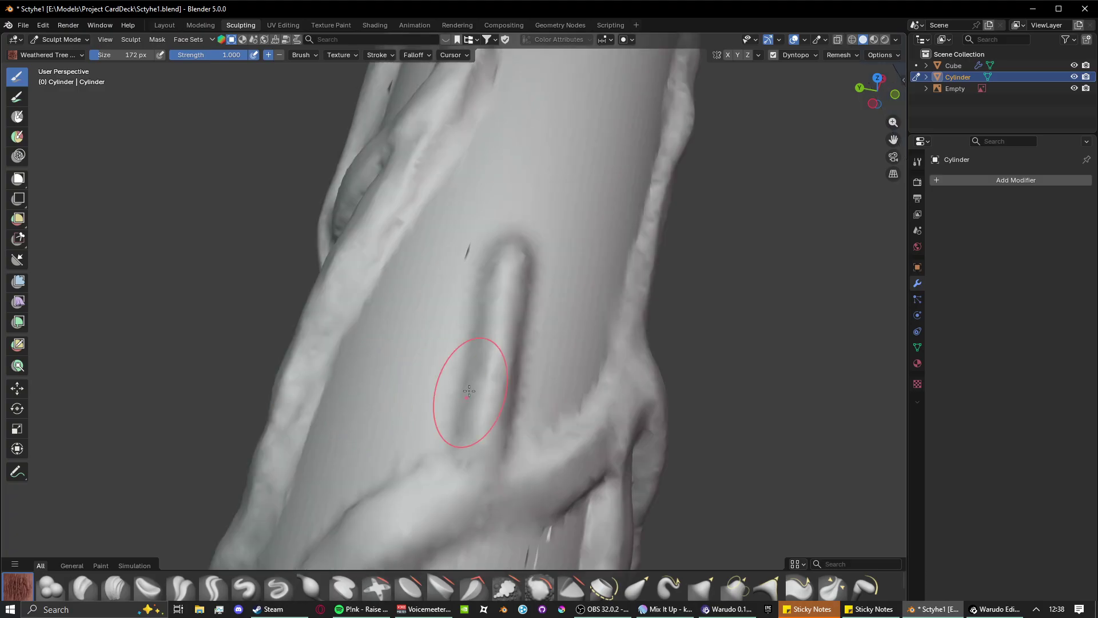
mouse_move(494, 234)
left_mouse_down()
mouse_move(482, 194)
mouse_move(445, 170)
left_mouse_up()
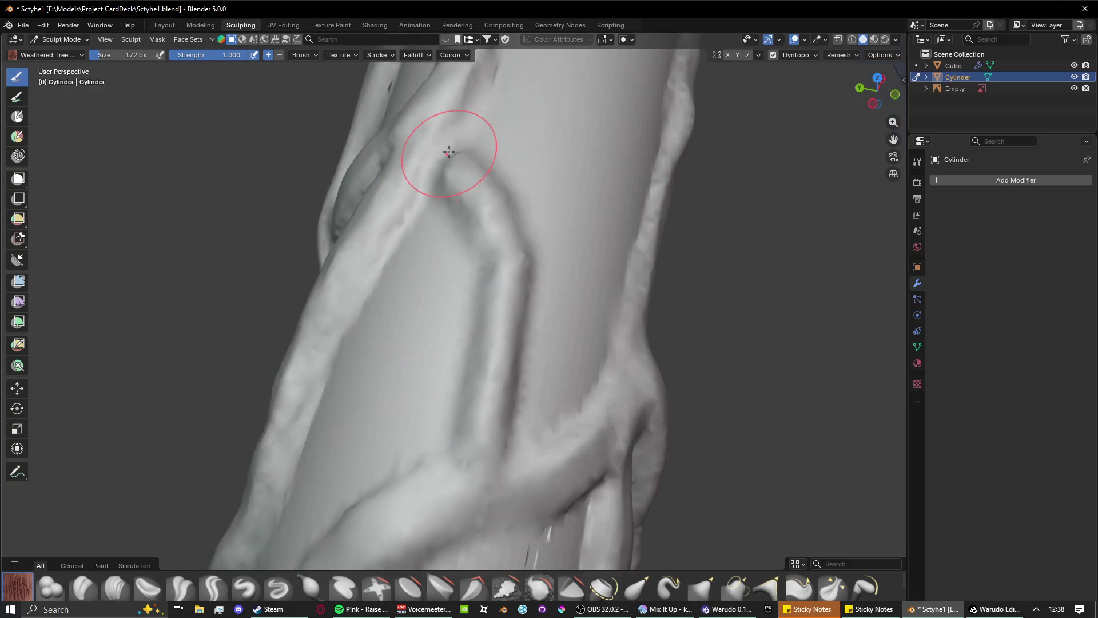
mouse_move(449, 183)
middle_mouse_down()
mouse_move(473, 177)
mouse_move(417, 191)
middle_mouse_up()
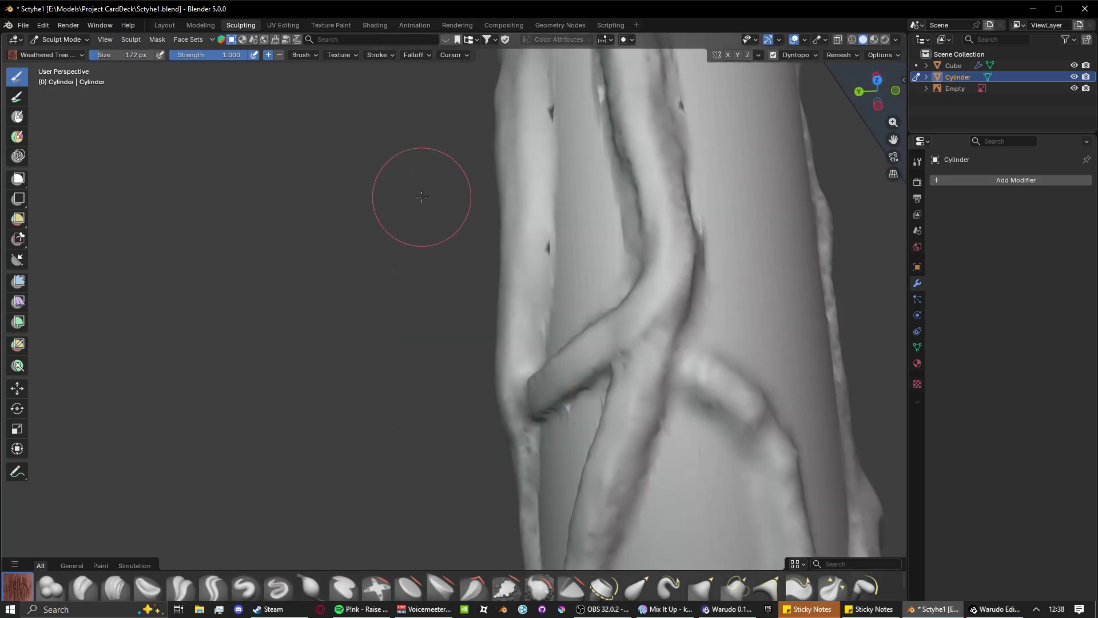
mouse_move(688, 339)
left_mouse_down()
mouse_move(694, 363)
mouse_move(676, 362)
left_mouse_up()
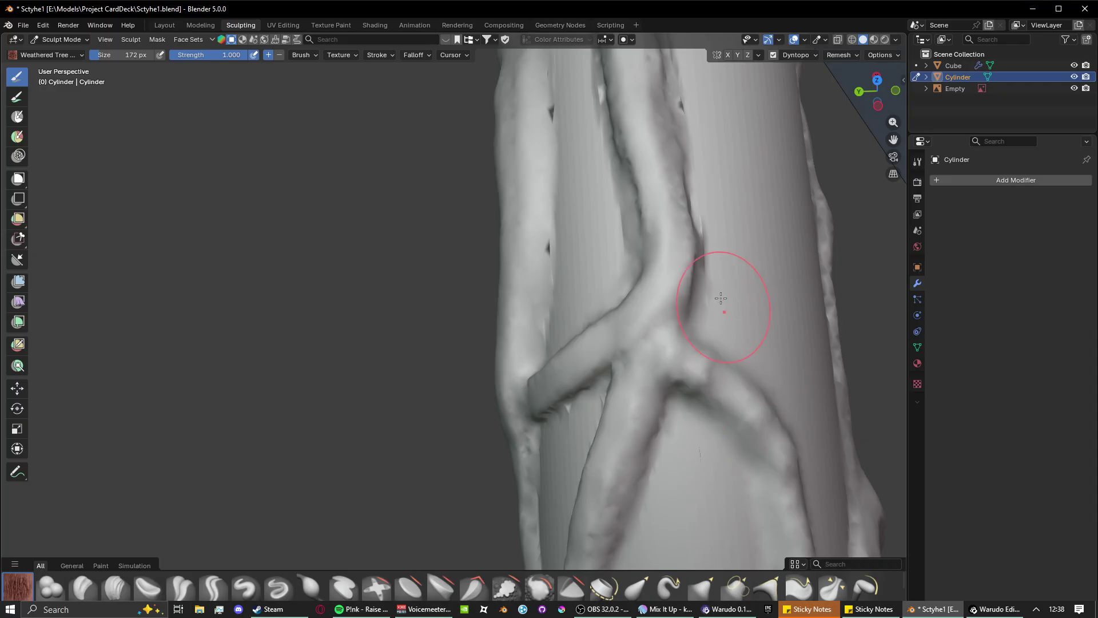
Examine the handle's sculpted vines from several sides and compare the whole scythe with the reference image.
scroll(564, 275, "down", 5)
middle_click_drag(482, 314, 536, 290)
scroll(537, 290, "down", 2)
scroll(478, 368, "down", 3)
mouse_move(443, 316)
middle_mouse_down()
mouse_move(520, 405)
mouse_move(469, 400)
mouse_move(410, 422)
middle_mouse_up()
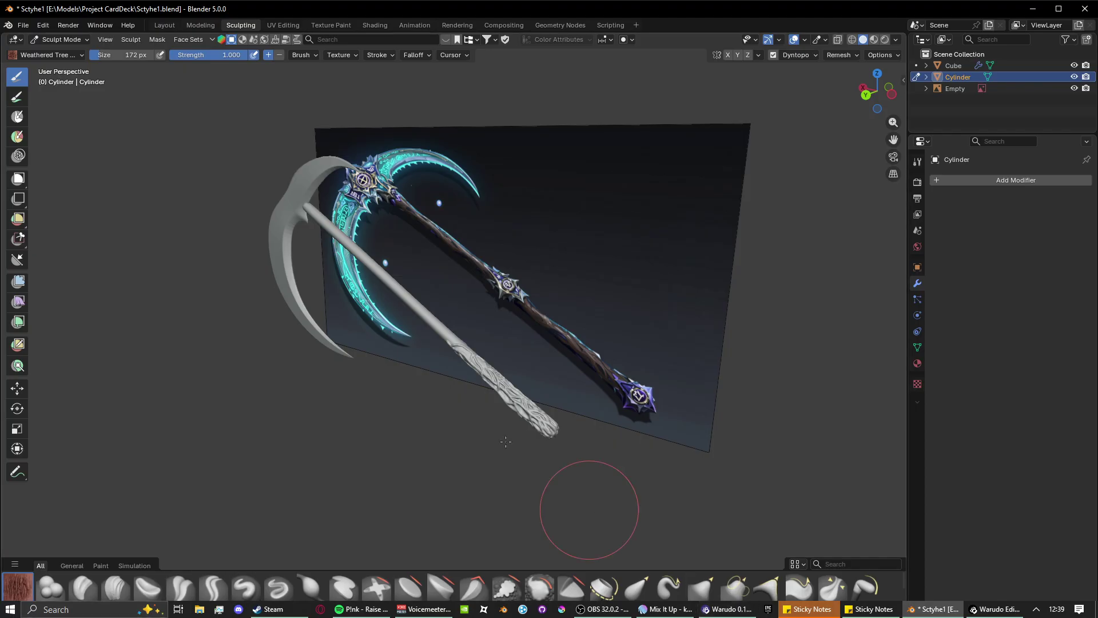
scroll(539, 403, "up", 2)
scroll(538, 404, "up", 5)
middle_click_drag(493, 381, 403, 363)
scroll(513, 293, "up", 3)
middle_click_drag(471, 510, 441, 385, "shift")
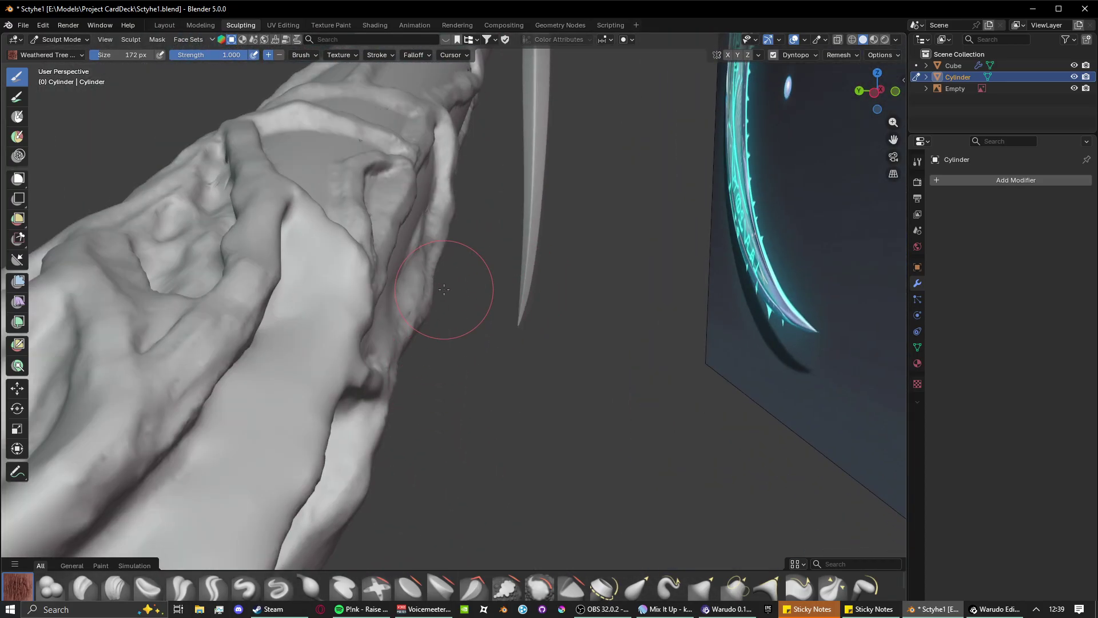
middle_click_drag(444, 290, 436, 368)
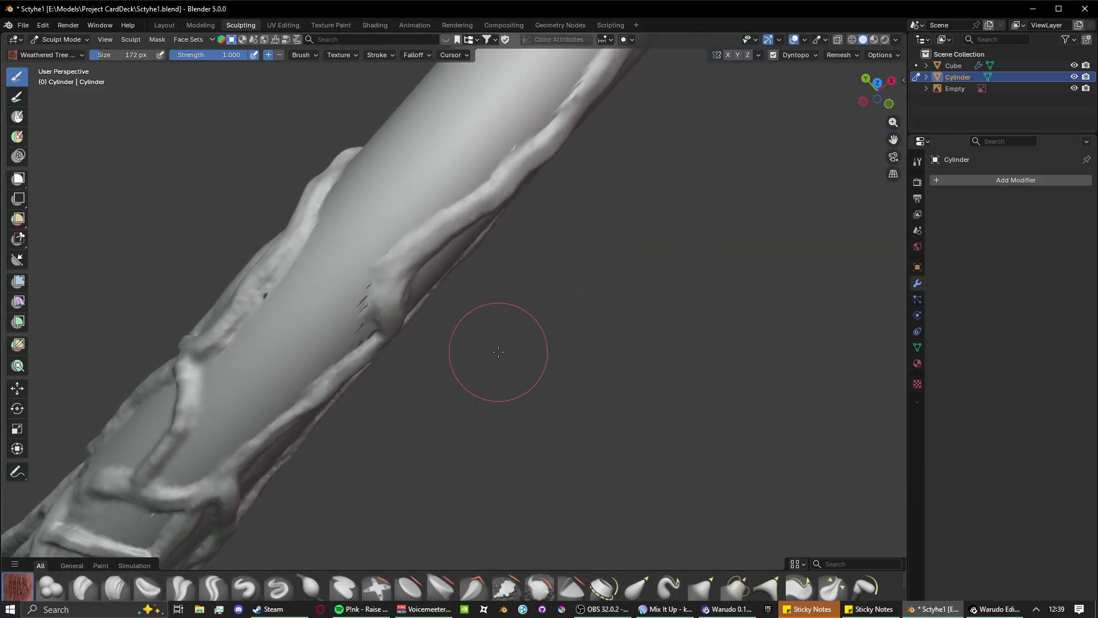
Sculpt a connecting vine across the handle's bare surface between the two lengthwise vines, and build it up with a second stroke.
scroll(498, 351, "up", 6)
middle_click_drag(96, 373, 388, 363)
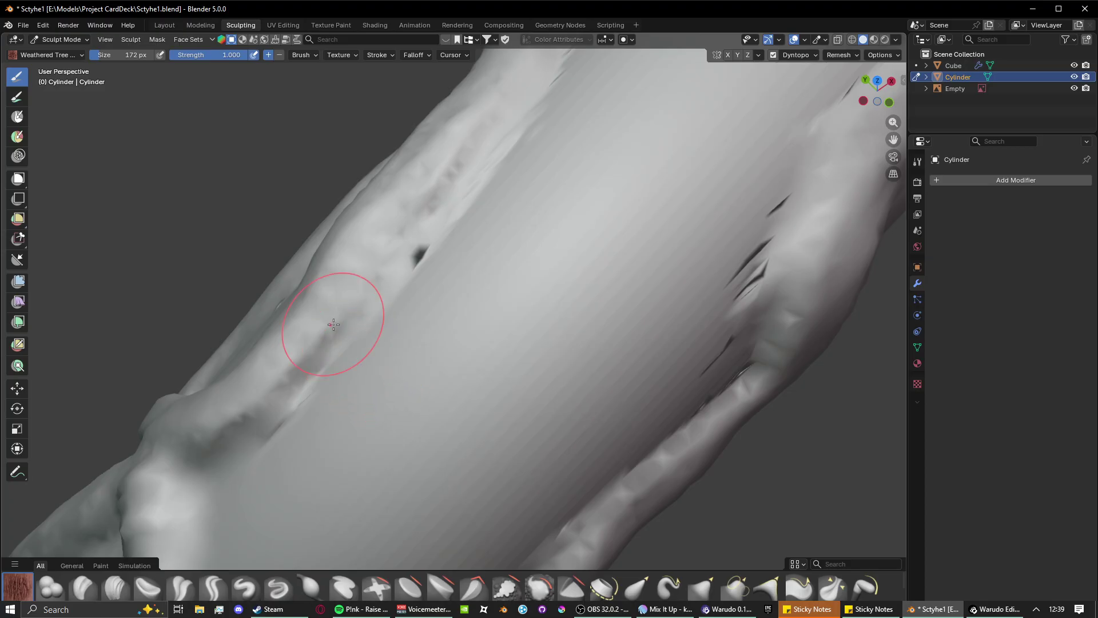
middle_click_drag(331, 318, 324, 318)
scroll(324, 318, "up", 2)
left_click_drag(295, 191, 595, 348)
middle_click_drag(596, 348, 581, 326)
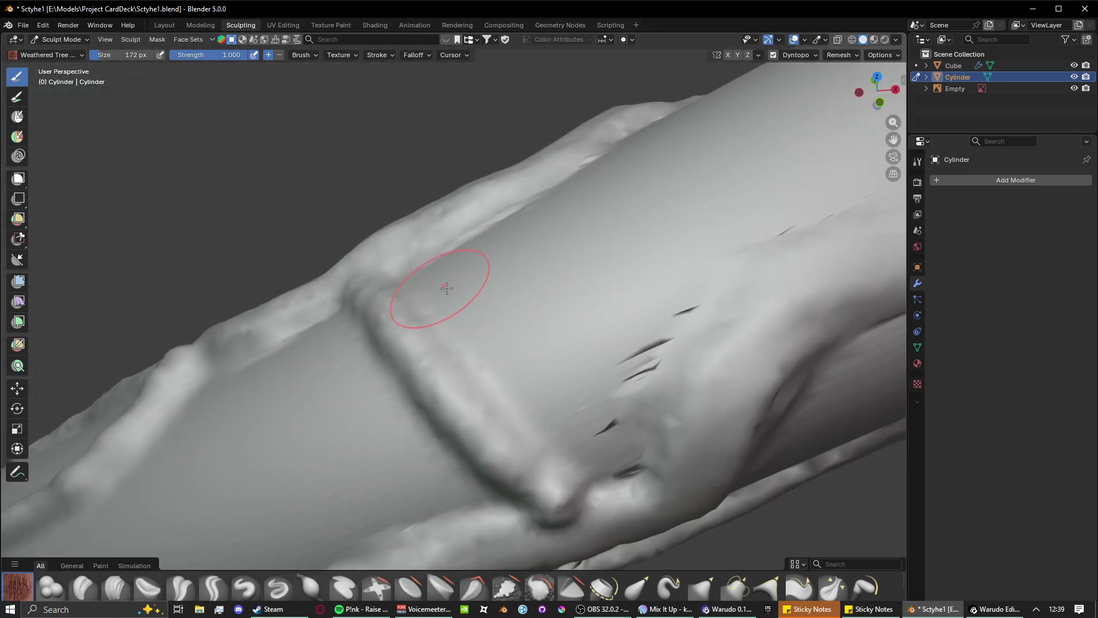
middle_click_drag(447, 288, 412, 285)
left_click_drag(364, 276, 515, 443)
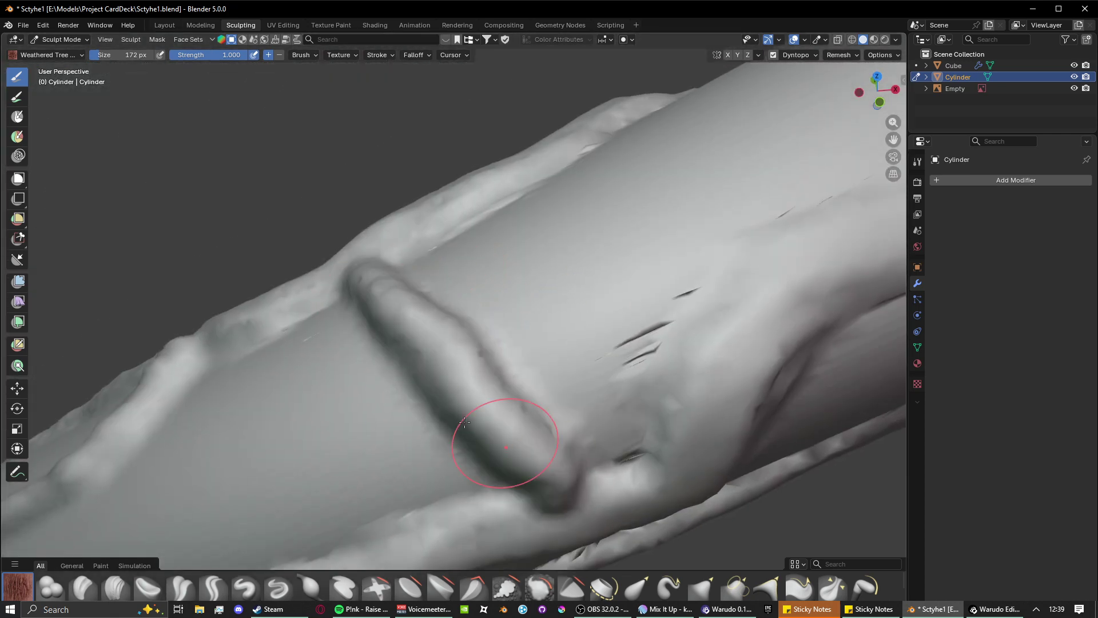
Sculpt a diagonal vine from the junction below the curved cross vine to the lengthwise vine on the handle's opposite edge.
mouse_move(515, 444)
middle_mouse_down()
mouse_move(242, 372)
mouse_move(595, 270)
mouse_move(559, 231)
mouse_move(523, 298)
middle_mouse_up()
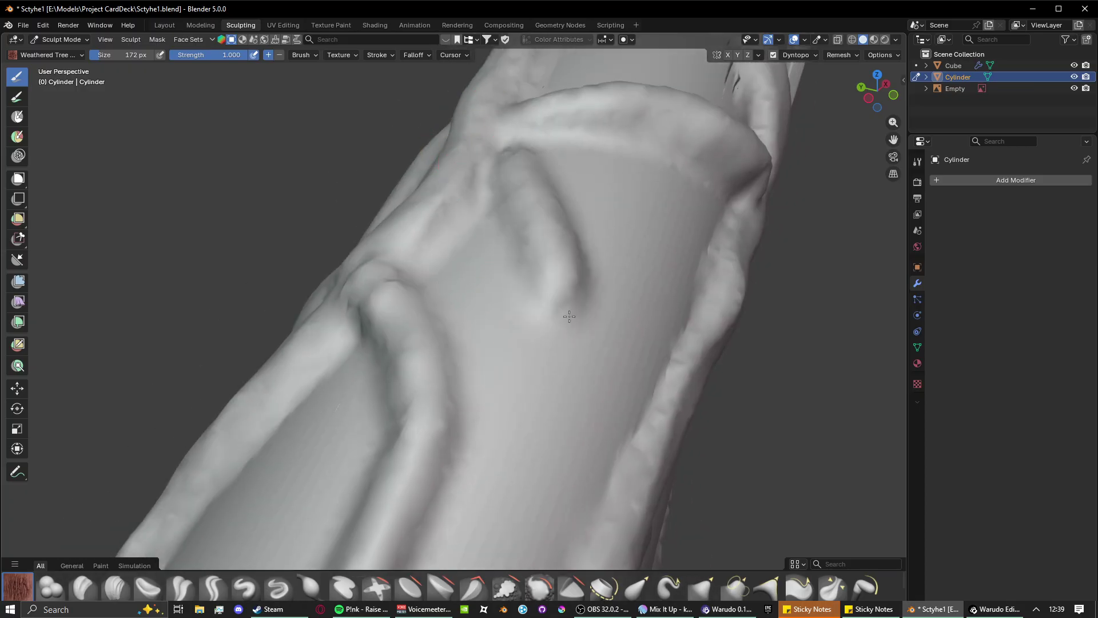
mouse_move(569, 316)
left_mouse_down()
mouse_move(646, 423)
mouse_move(629, 440)
left_mouse_up()
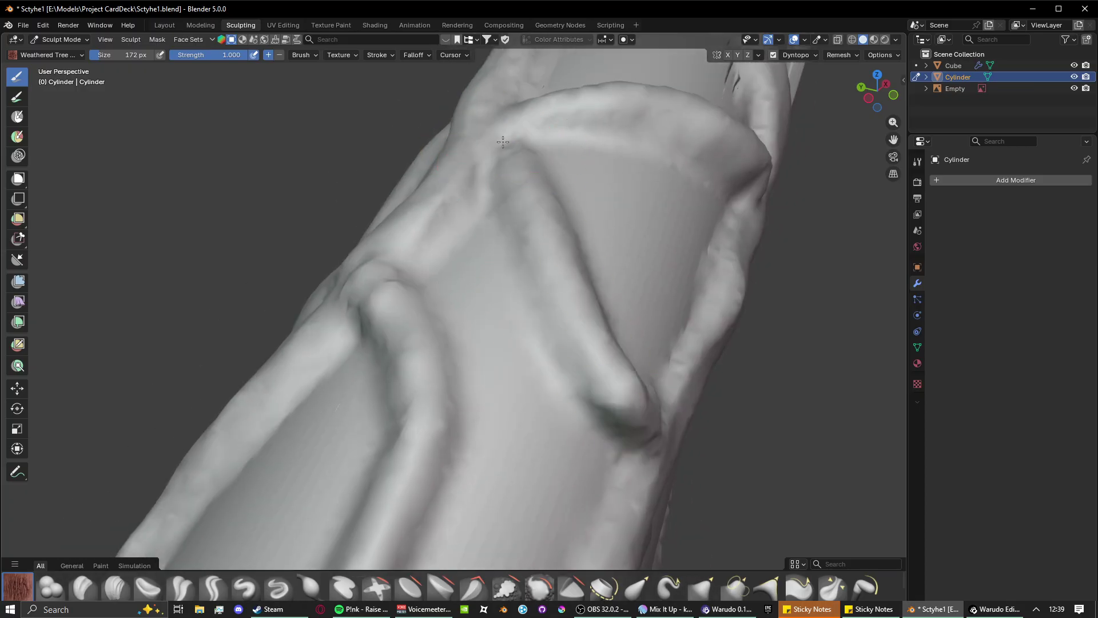
middle_click_drag(617, 334, 470, 203)
scroll(470, 204, "down", 6)
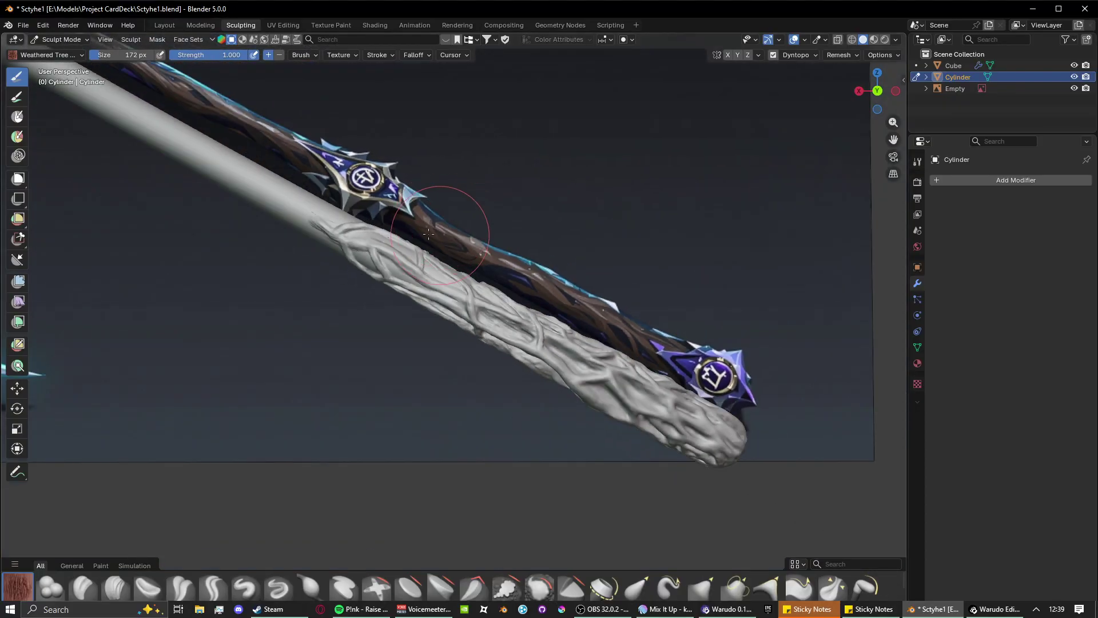
Compare the handle's vine-covered part and its remaining smooth shaft with the reference scythe.
middle_click_drag(407, 190, 484, 240)
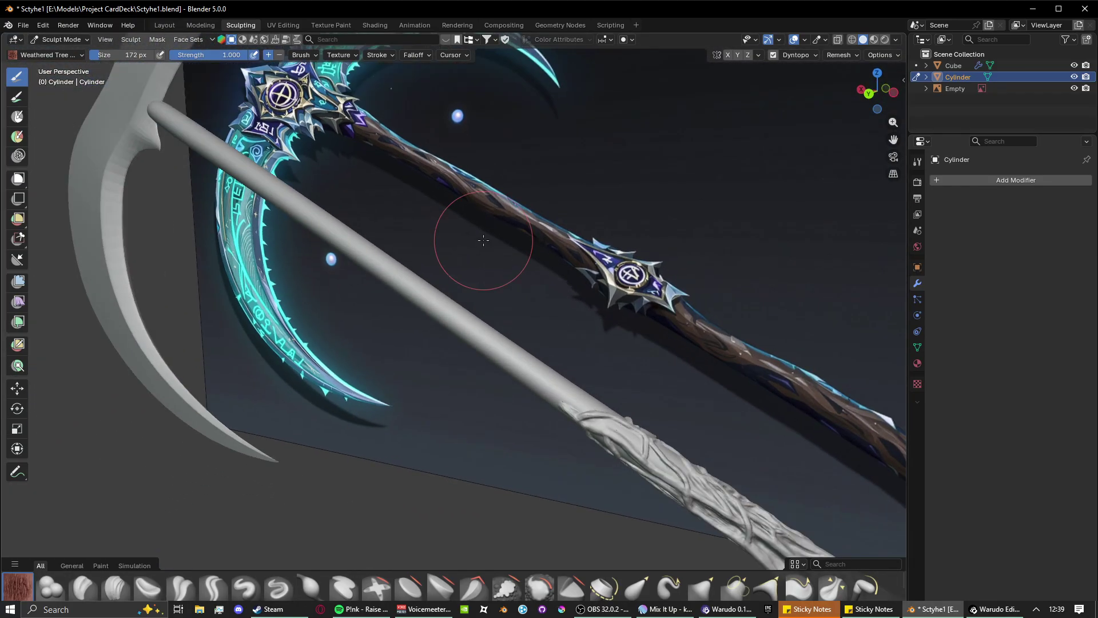
scroll(409, 306, "up", 1)
middle_click_drag(446, 340, 370, 252, "shift")
scroll(370, 252, "up", 2)
scroll(407, 325, "up", 2)
middle_click_drag(412, 326, 446, 324)
scroll(446, 323, "down", 8)
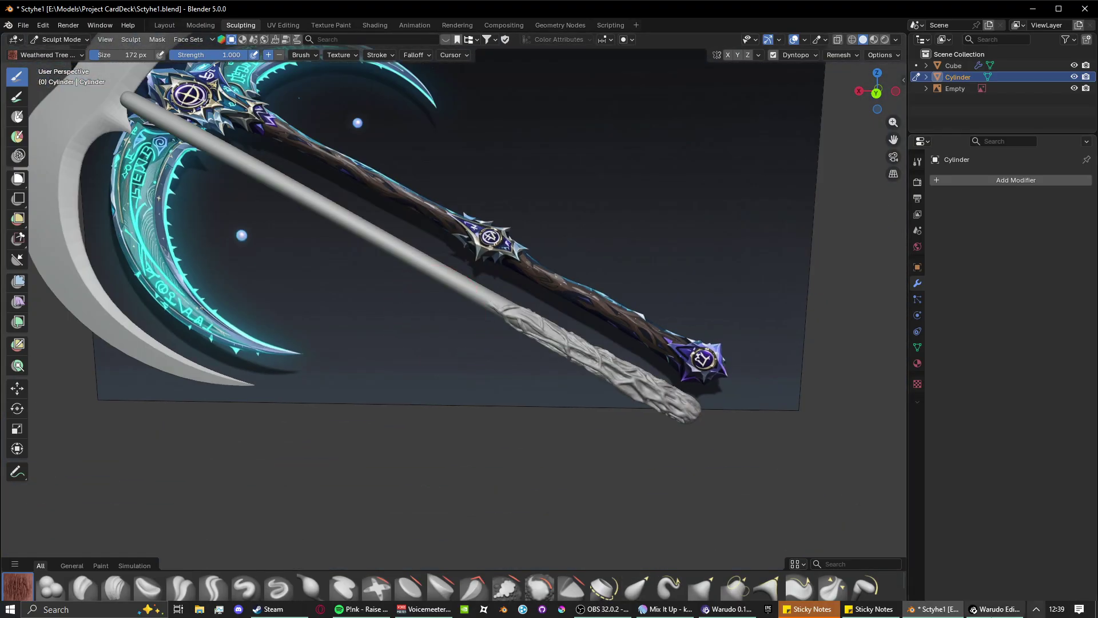
left_click(730, 610)
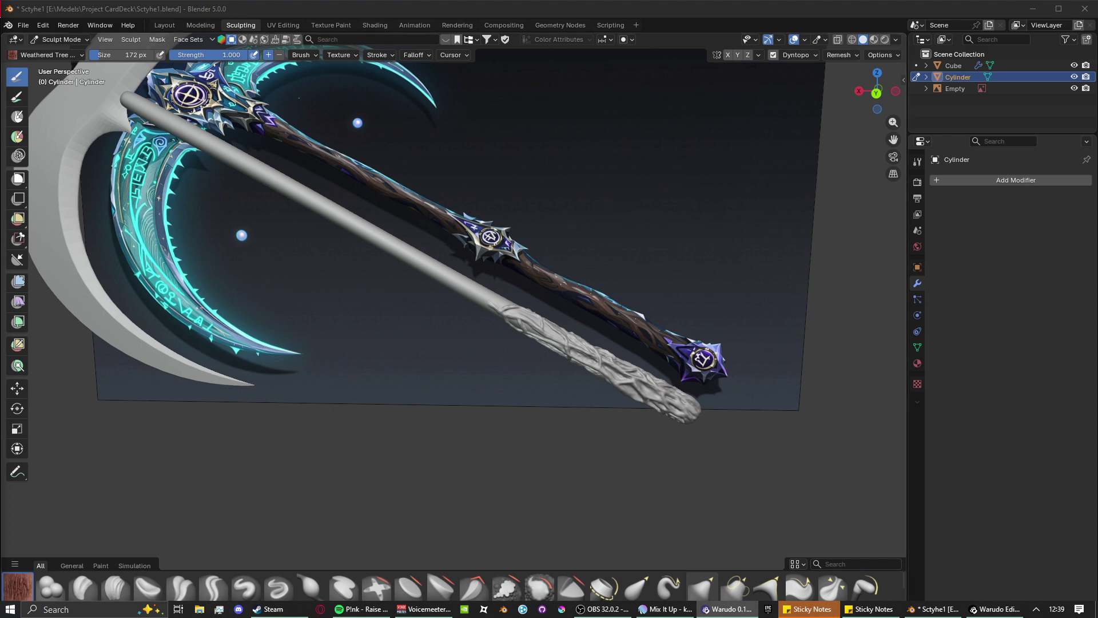
left_click(326, 295)
Try extending the topmost vine up the handle's smooth shaft with Weathered Tree strokes, and blend it into the existing vines.
mouse_move(473, 345)
middle_mouse_down()
mouse_move(404, 368)
mouse_move(351, 318)
mouse_move(492, 319)
mouse_move(487, 343)
mouse_move(503, 363)
mouse_move(490, 356)
middle_mouse_up()
scroll(492, 366, "up", 5)
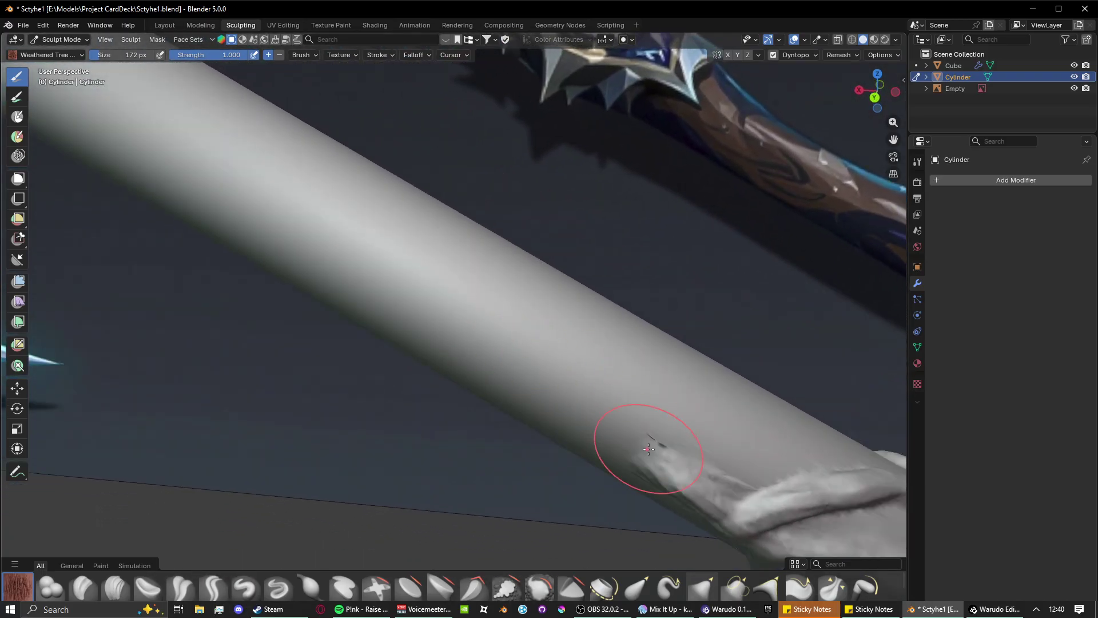
left_click_drag(660, 445, 560, 351)
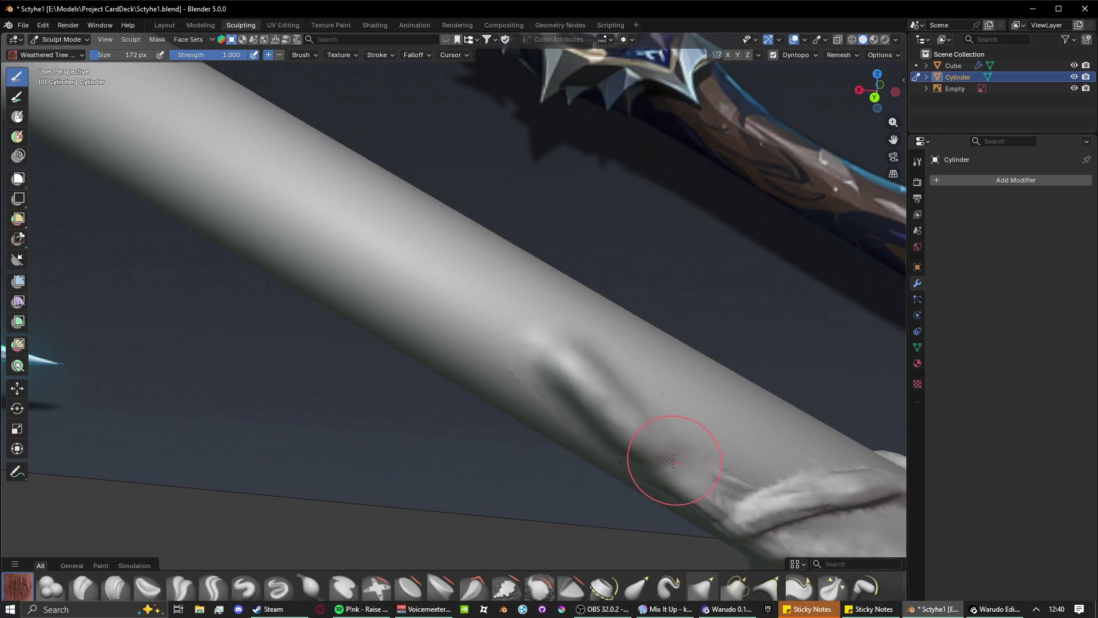
middle_click_drag(673, 461, 613, 368)
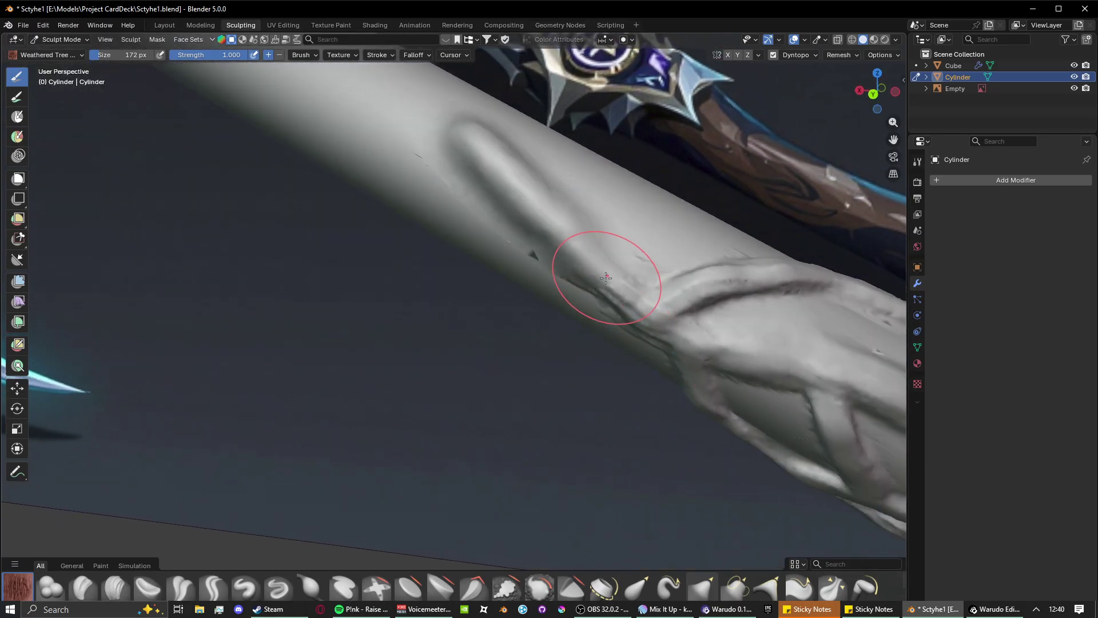
left_click_drag(606, 278, 617, 291)
middle_click_drag(612, 262, 686, 360, "shift")
scroll(619, 362, "up", 2)
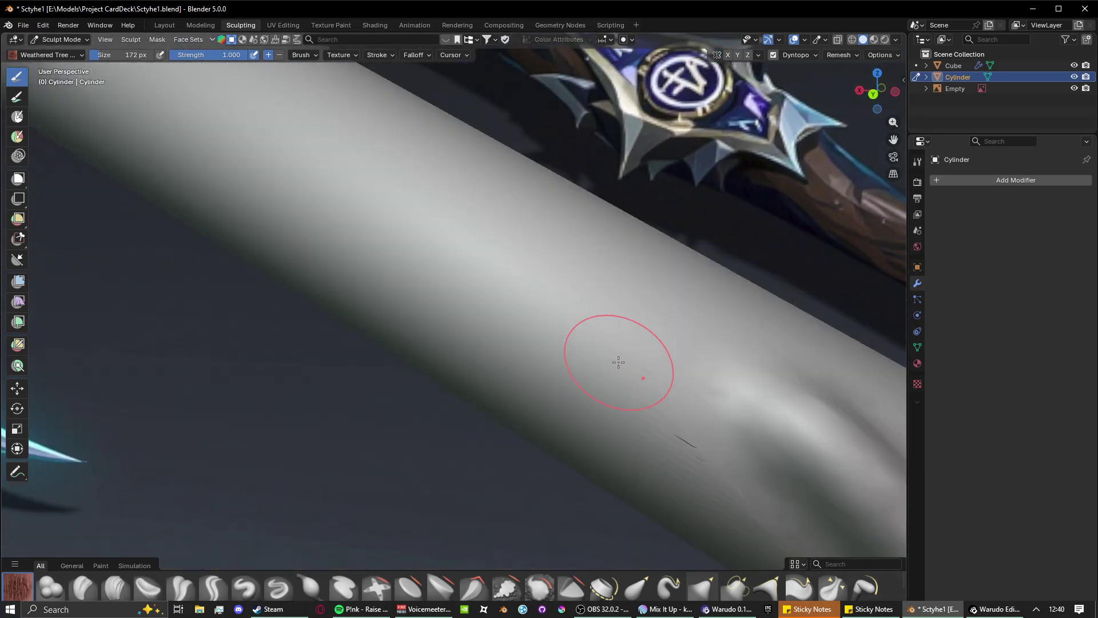
Try continuing the vine around the smooth shaft towards the vine on the other side, and undo the strokes.
middle_click_drag(619, 362, 481, 377)
mouse_move(385, 383)
middle_mouse_down("shift")
mouse_move(584, 307)
mouse_move(569, 318)
middle_mouse_up("shift")
scroll(565, 318, "up", 2)
middle_click_drag(571, 385, 498, 371)
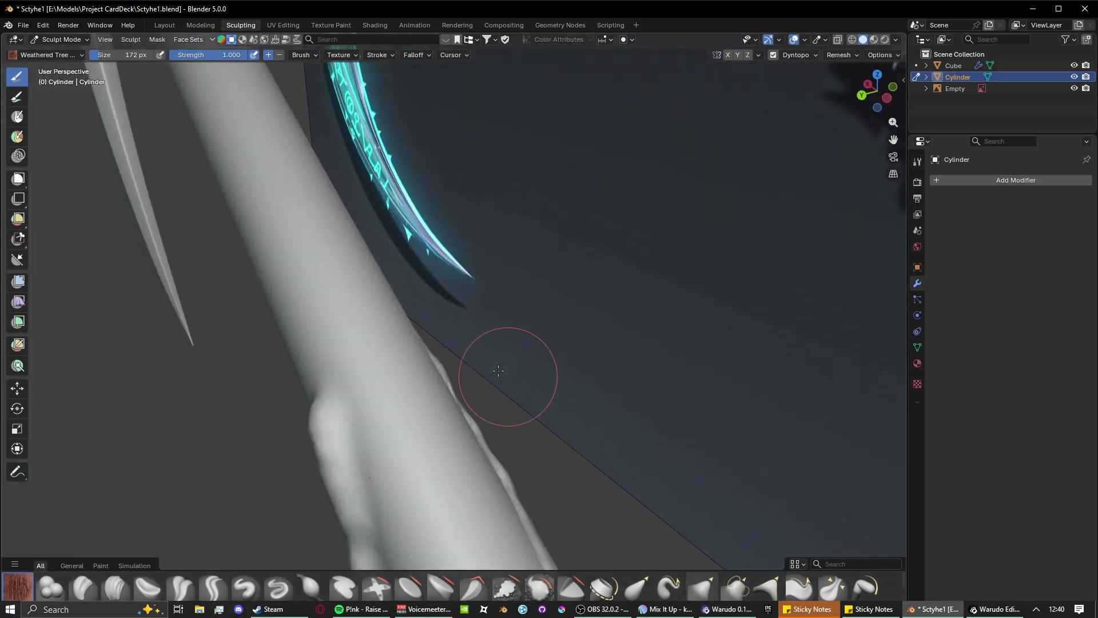
mouse_move(326, 380)
left_mouse_down()
mouse_move(334, 343)
mouse_move(323, 409)
left_mouse_up()
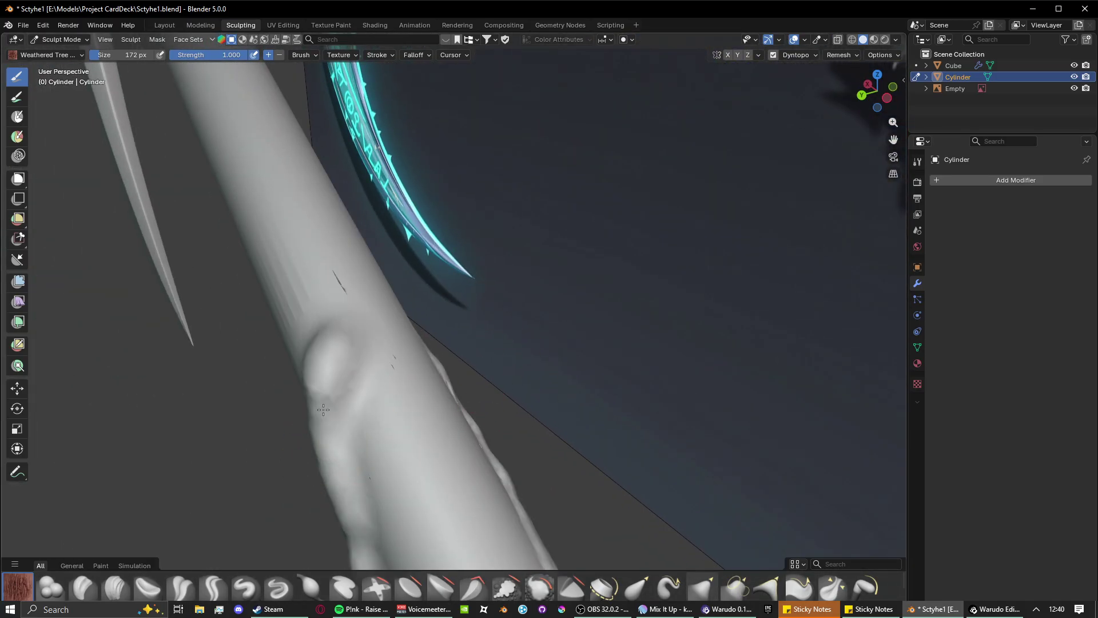
middle_click_drag(323, 410, 364, 373)
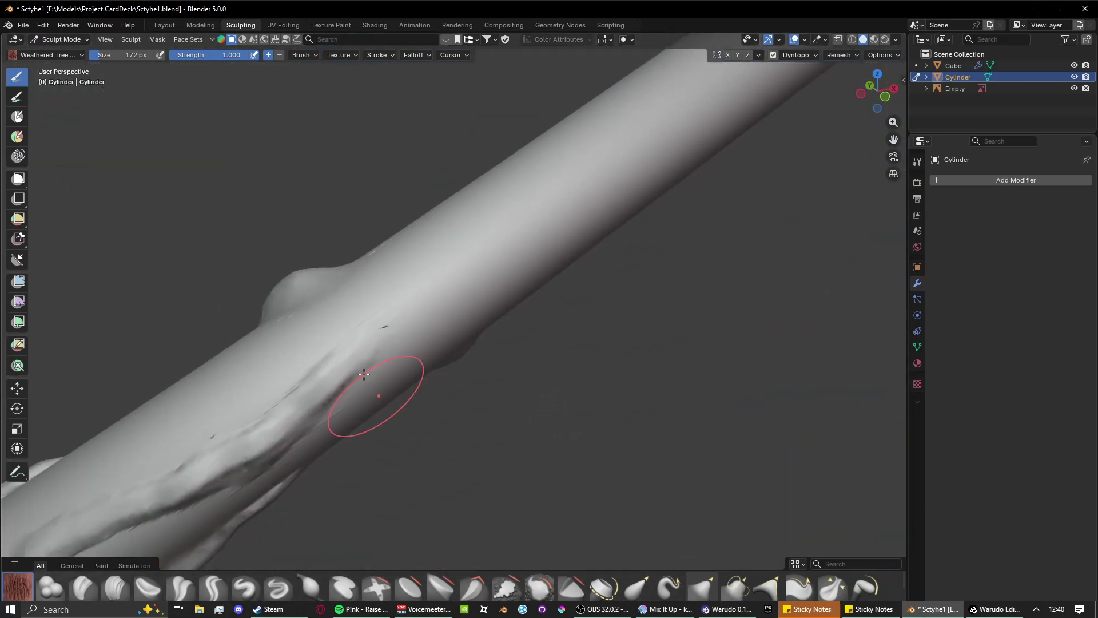
mouse_move(331, 282)
left_mouse_down()
mouse_move(452, 260)
mouse_move(471, 275)
left_mouse_up()
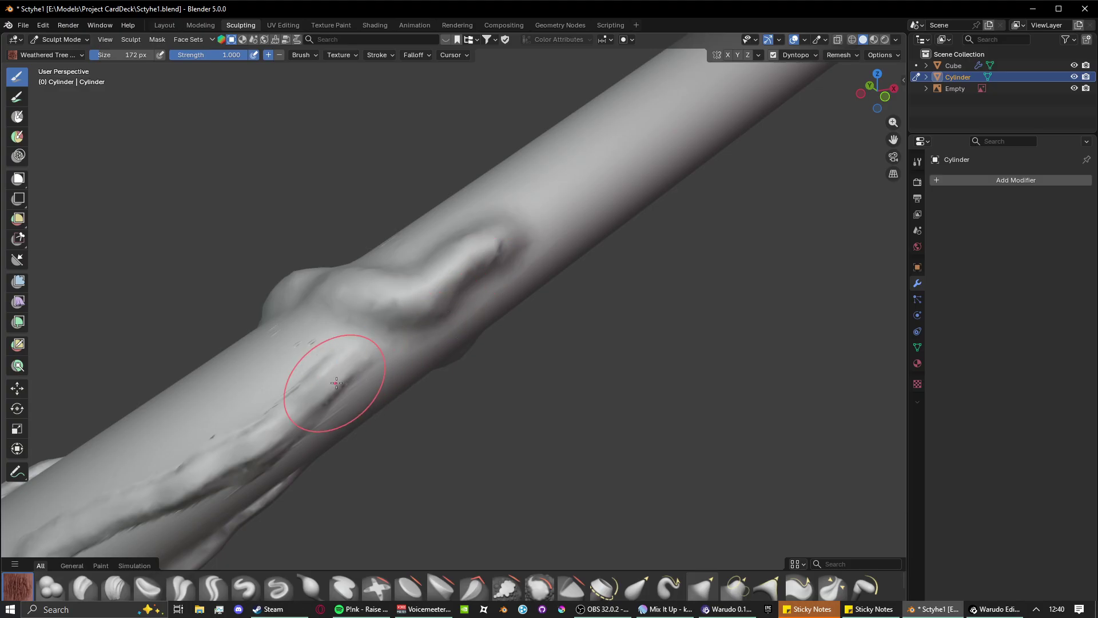
mouse_move(336, 383)
left_mouse_down()
mouse_move(398, 320)
mouse_move(365, 361)
left_mouse_up()
scroll(378, 349, "up", 2)
middle_click_drag(380, 349, 424, 350)
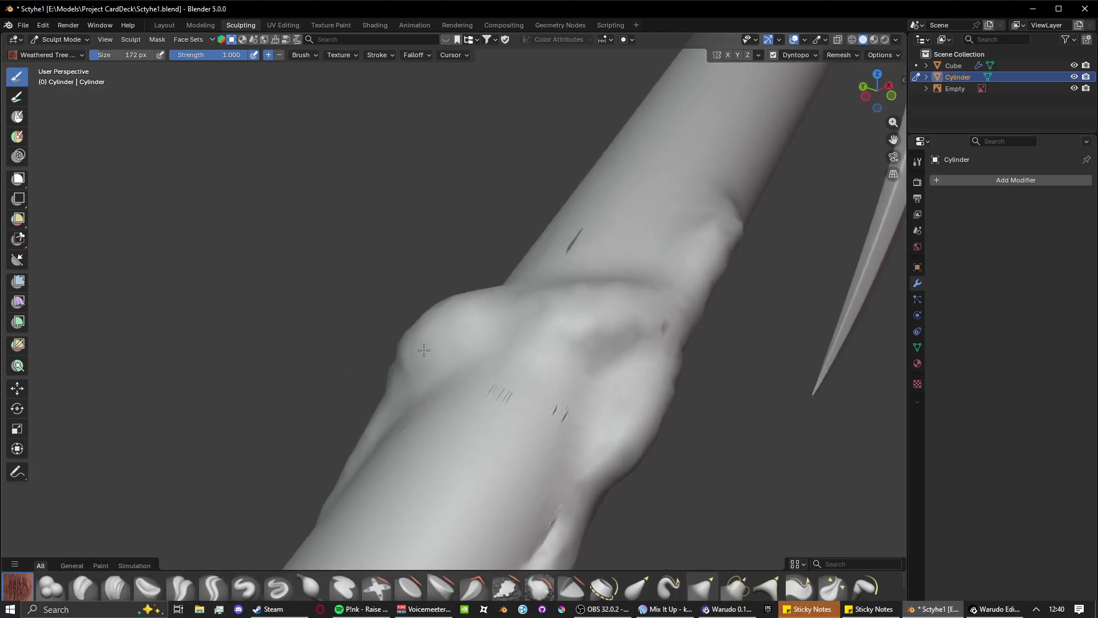
key("ctrl+z")
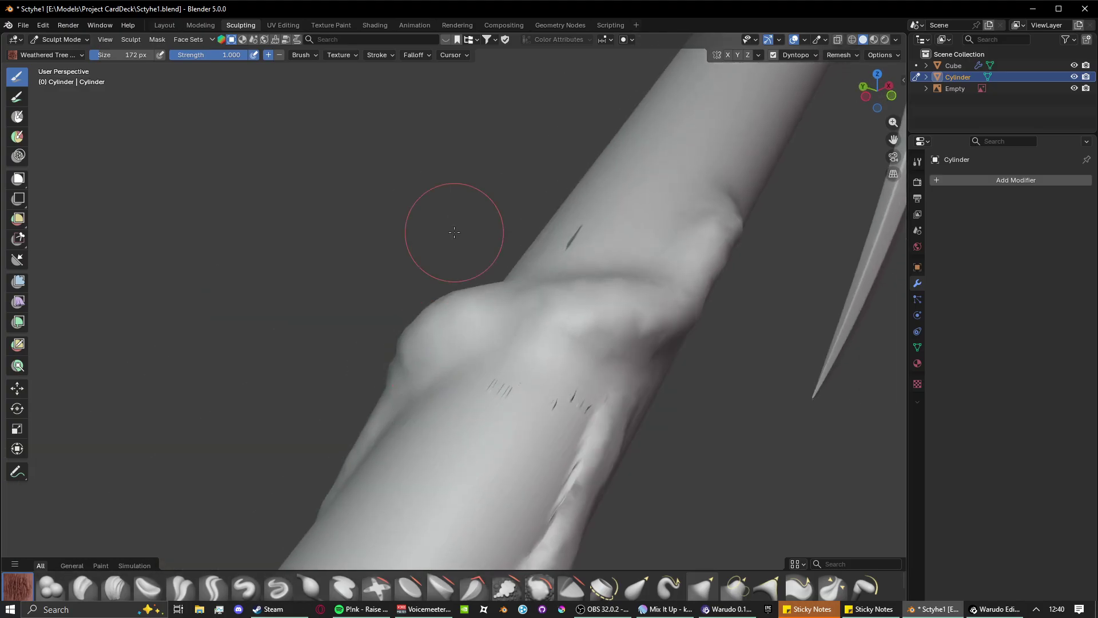
middle_click_drag(424, 230, 359, 241)
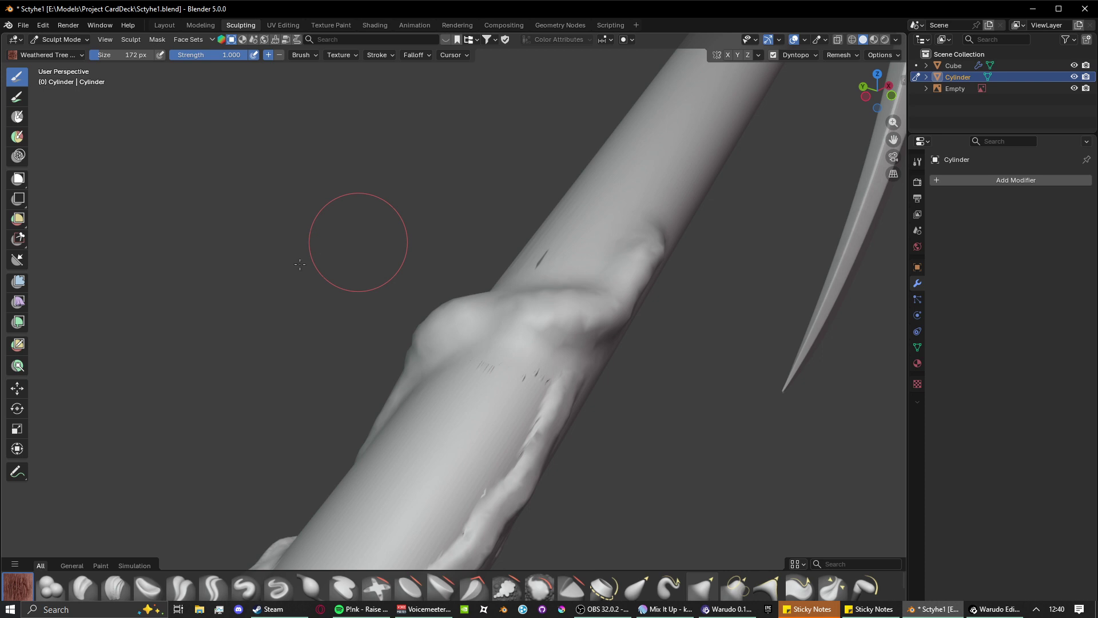
key("ctrl+z")
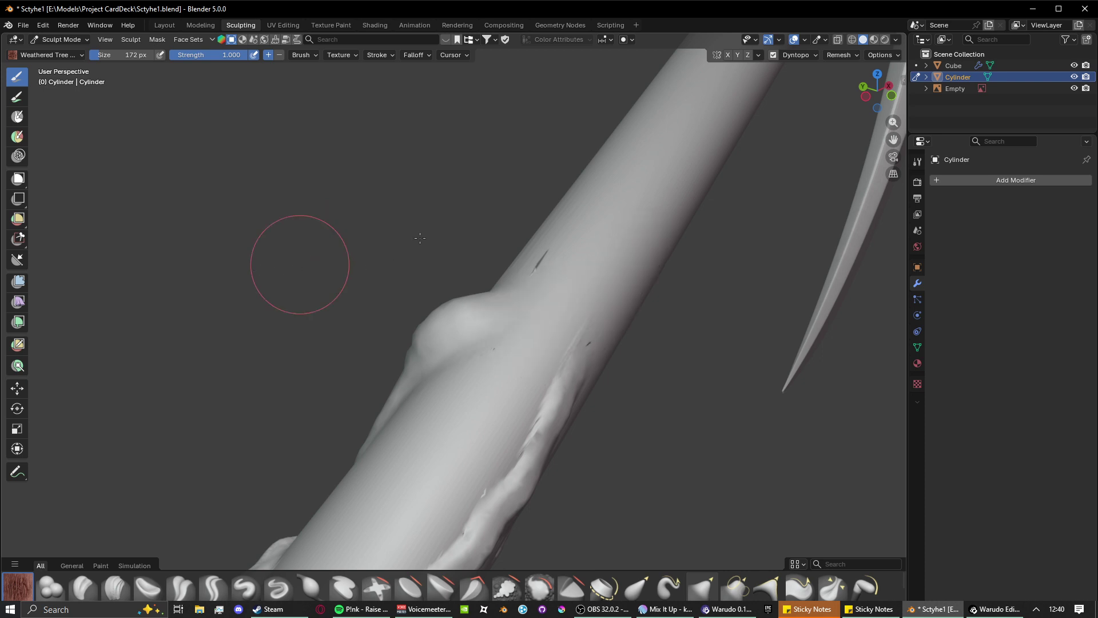
middle_click_drag(463, 228, 462, 228)
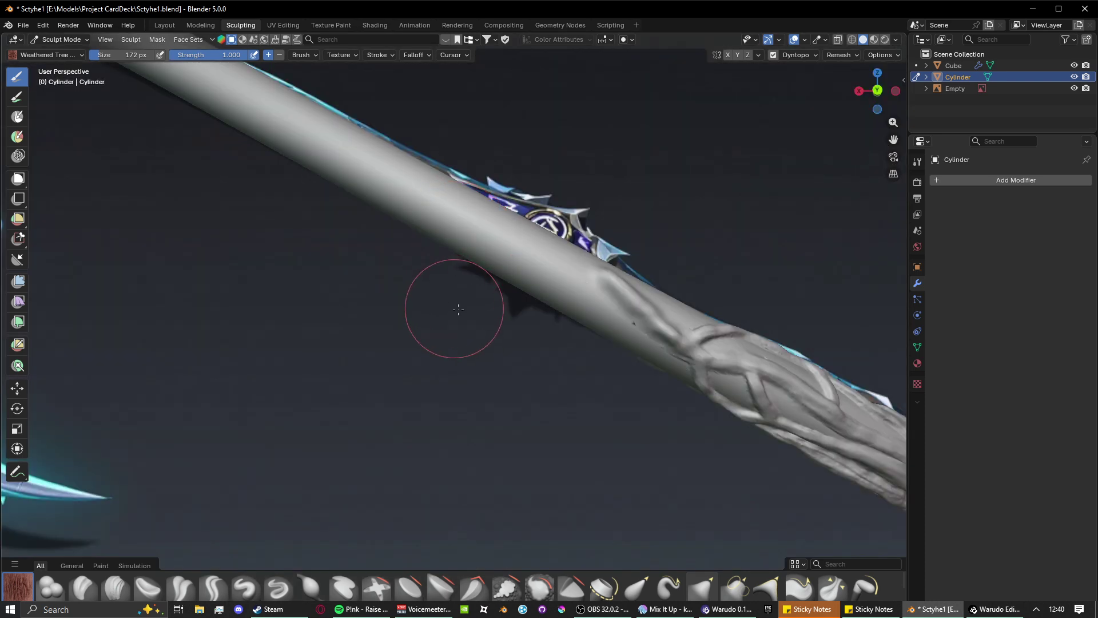
Undo the topmost vine's extension, try a straight raised stroke up the smooth shaft from its tip, and undo that too.
middle_click_drag(454, 309, 417, 299)
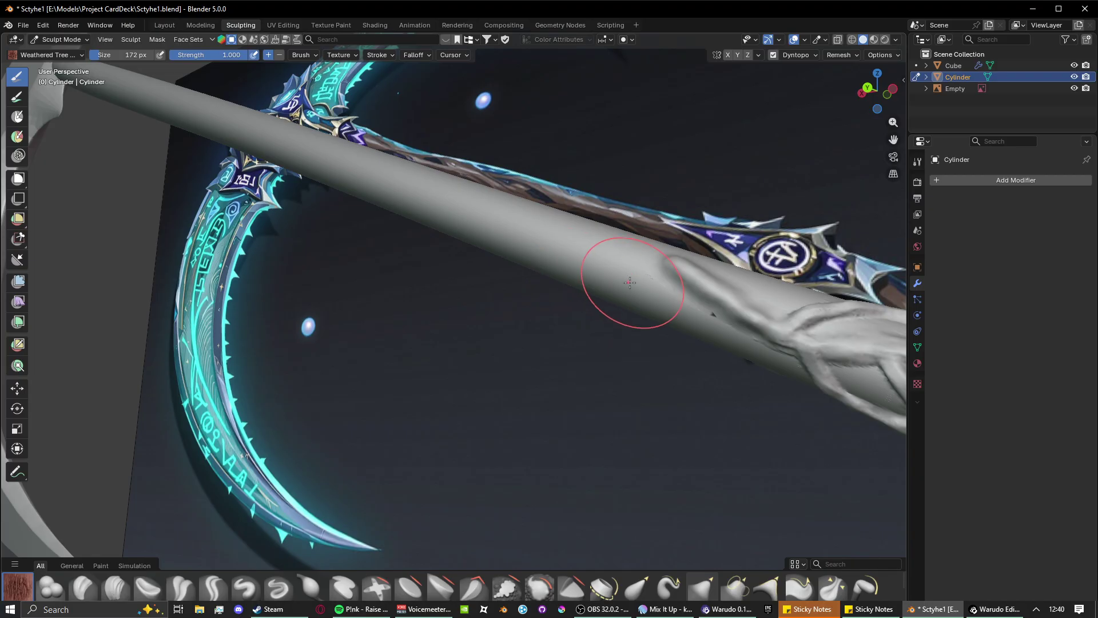
middle_click_drag(670, 273, 487, 318, "shift")
scroll(489, 318, "up", 4)
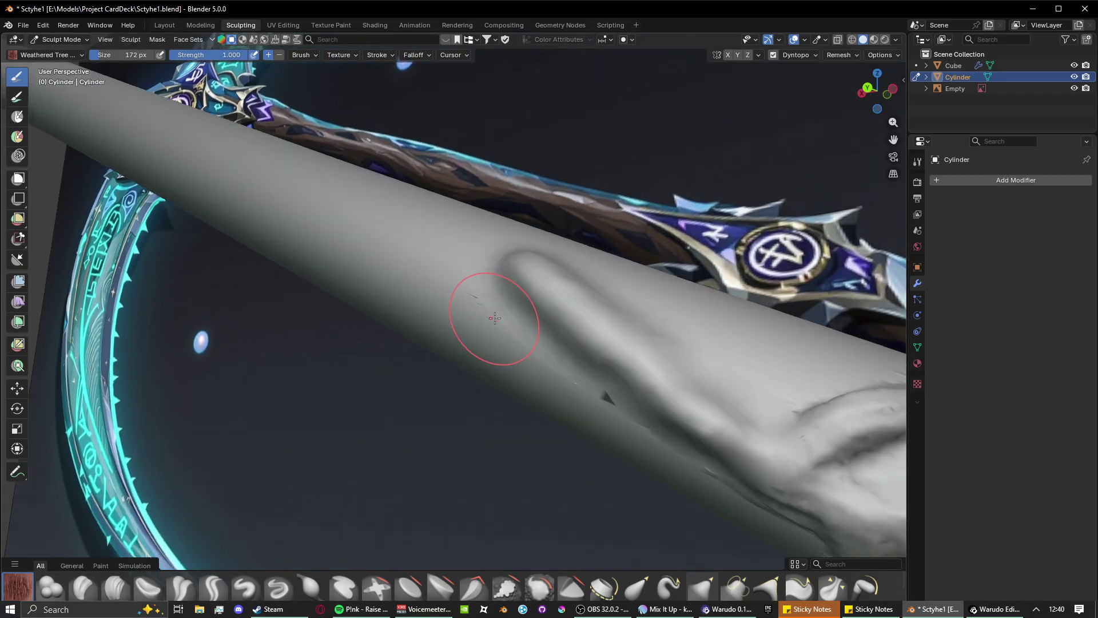
key("ctrl+z")
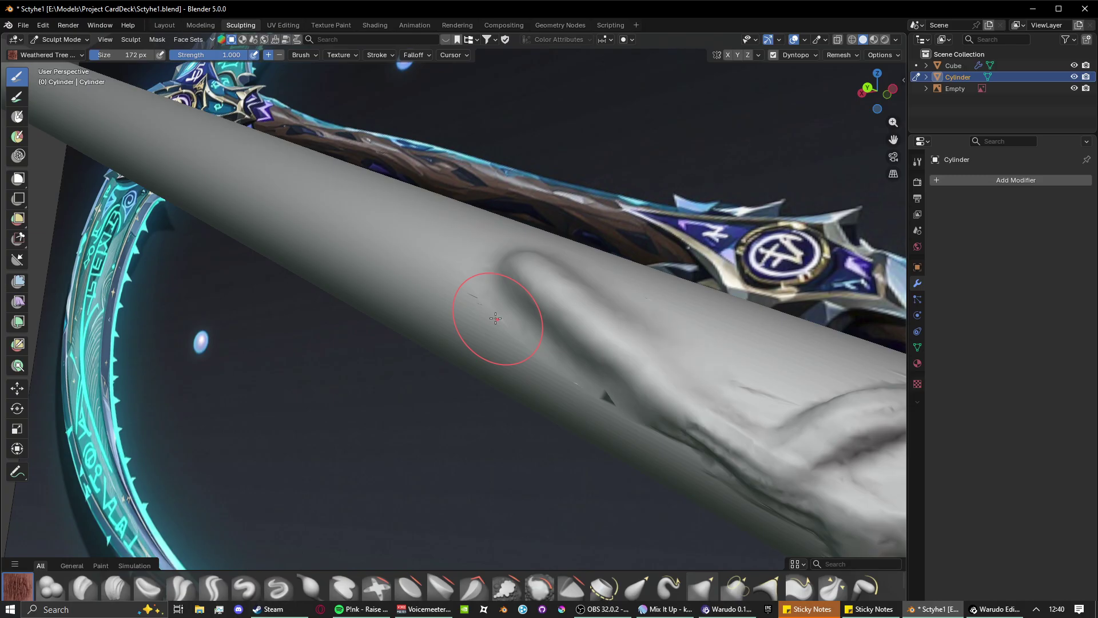
mouse_move(527, 326)
middle_mouse_down()
mouse_move(503, 326)
mouse_move(608, 388)
mouse_move(525, 330)
middle_mouse_up()
left_click_drag(586, 360, 291, 201)
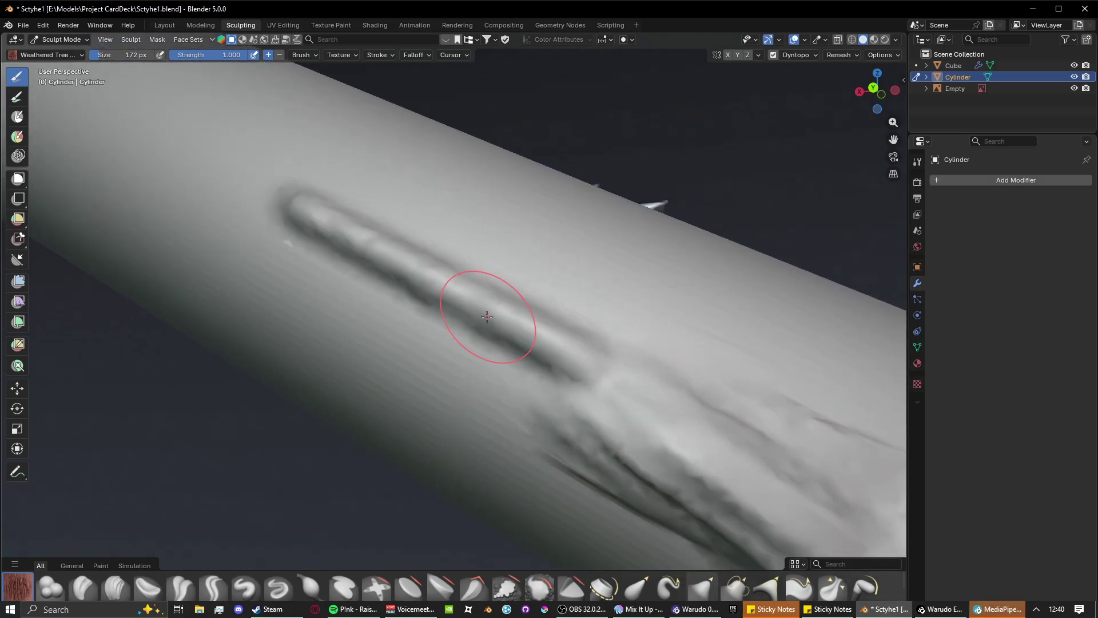
key("ctrl+z")
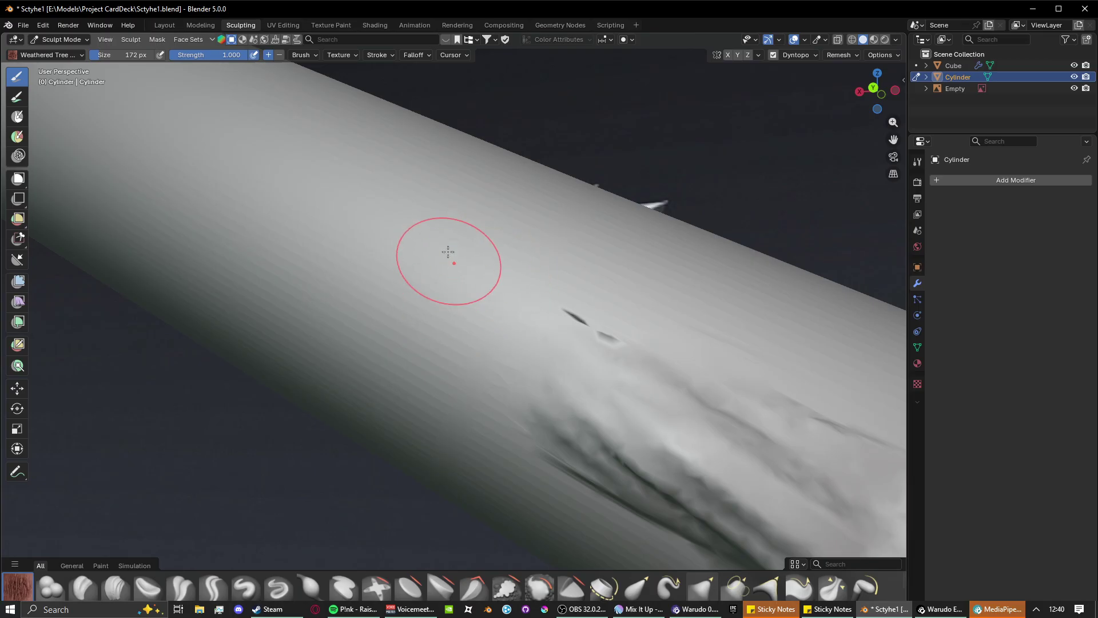
middle_click_drag(444, 245, 440, 244)
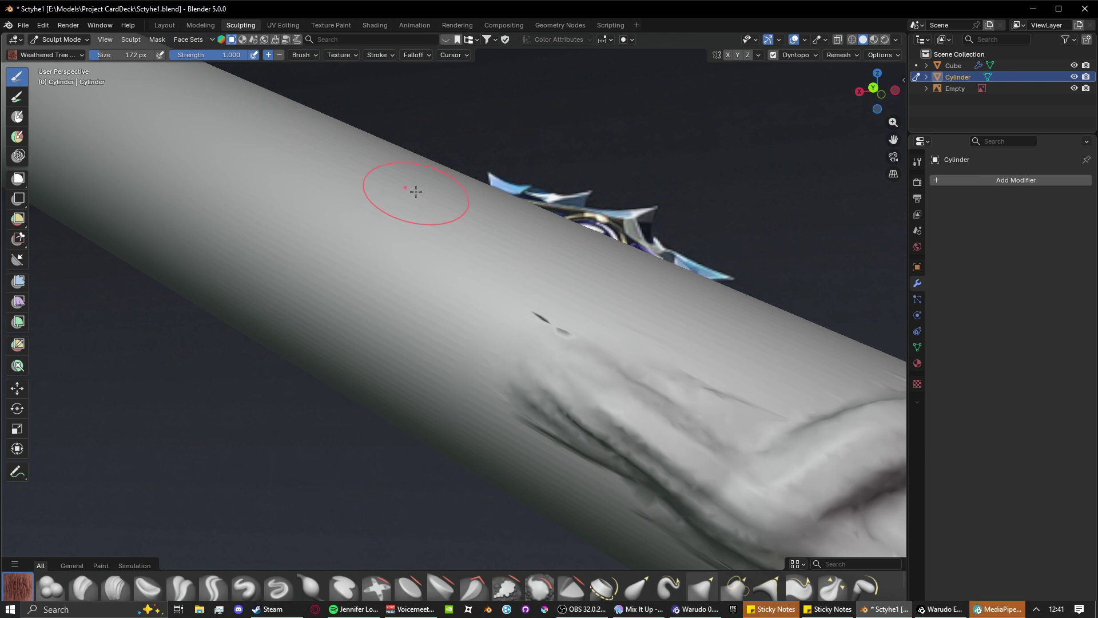
middle_click_drag(416, 192, 426, 197)
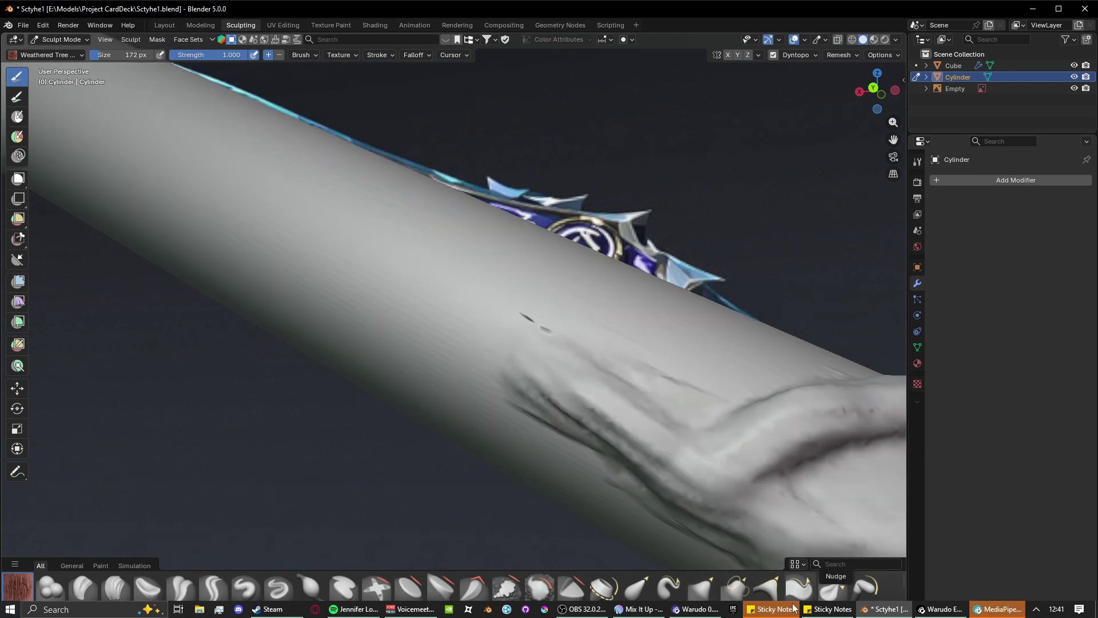
left_click(775, 610)
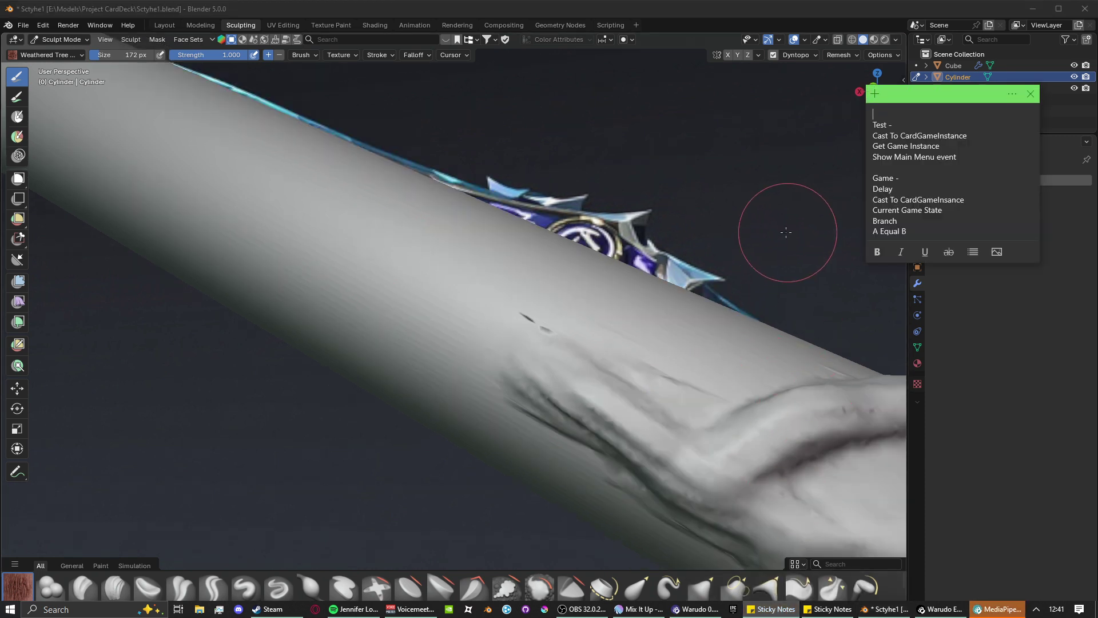
Examine the available masking, sculpting and mode options, and the Weathered Tree brush's type, cursor and falloff settings.
middle_click_drag(784, 238, 751, 229)
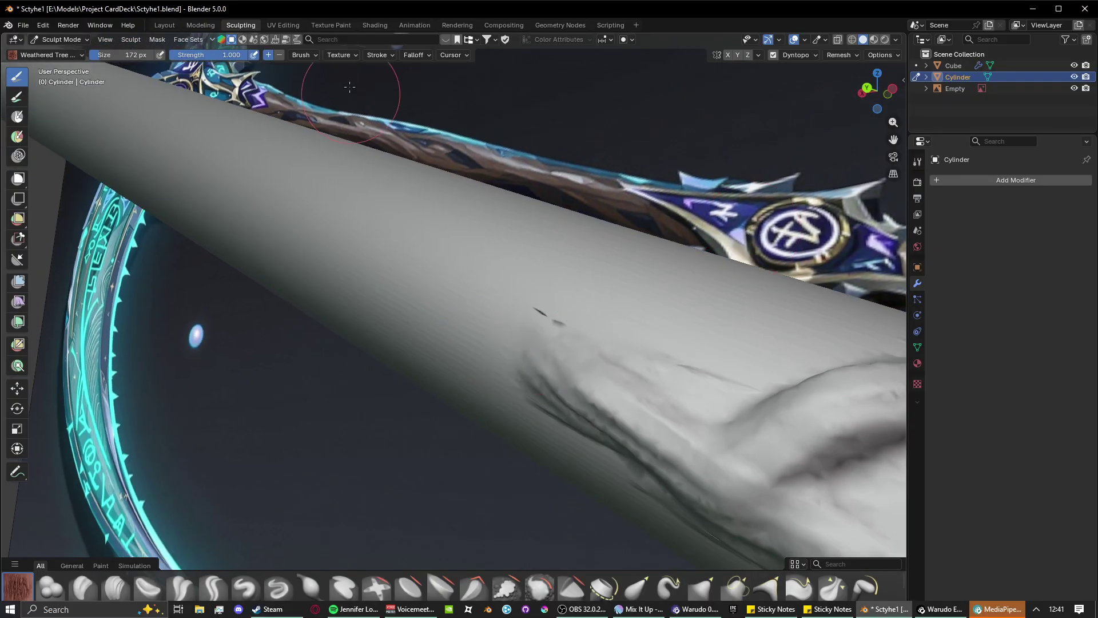
left_click(158, 40)
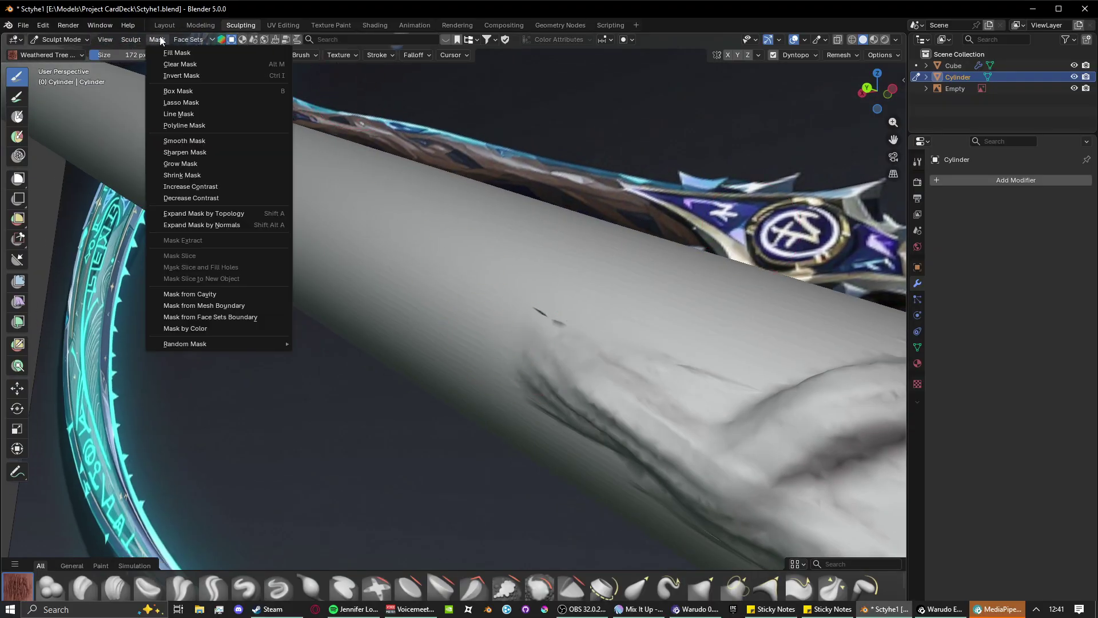
mouse_move(130, 40)
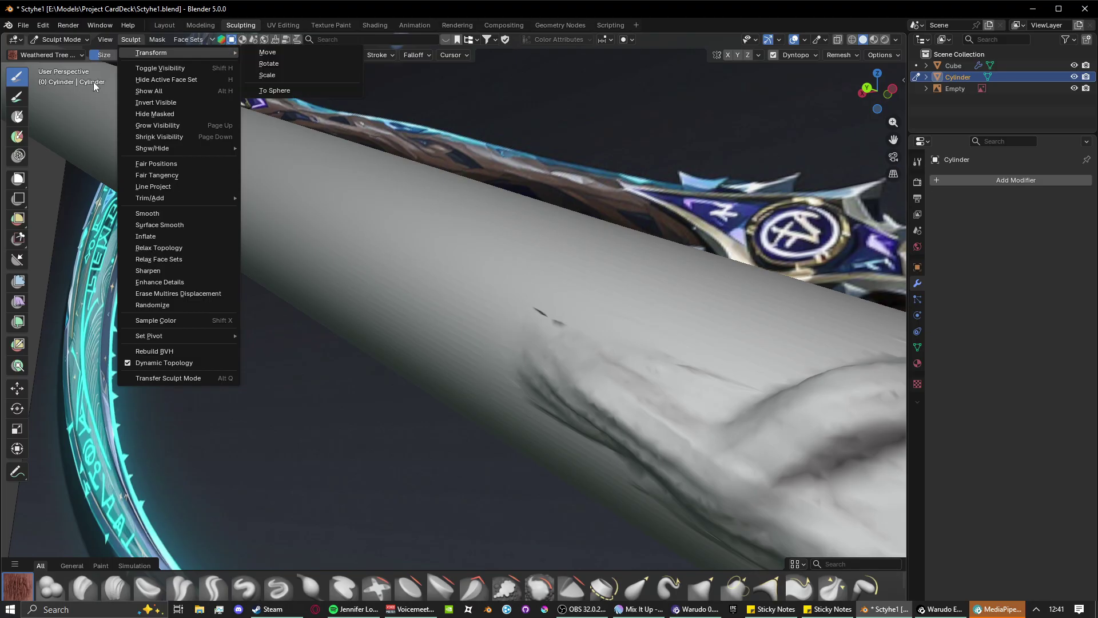
mouse_move(60, 40)
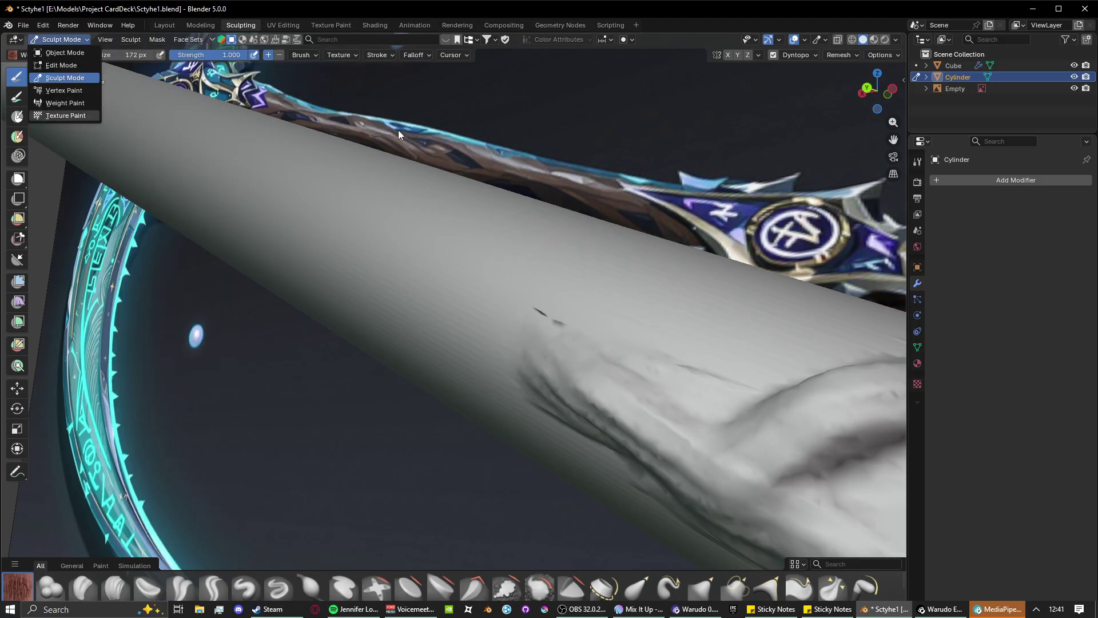
left_click(314, 57)
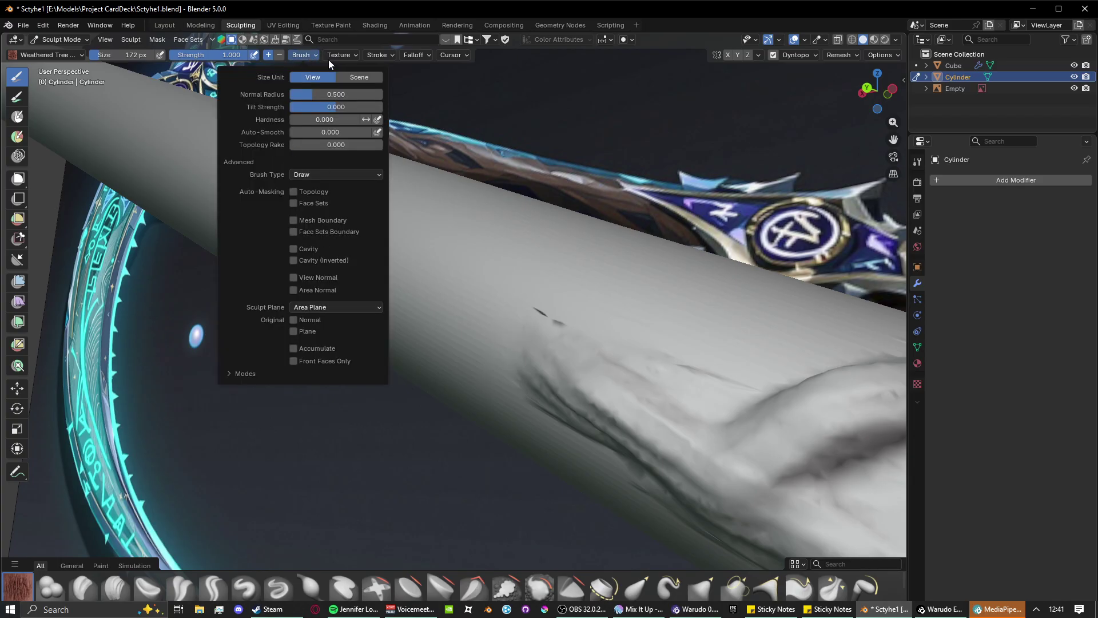
left_click(334, 175)
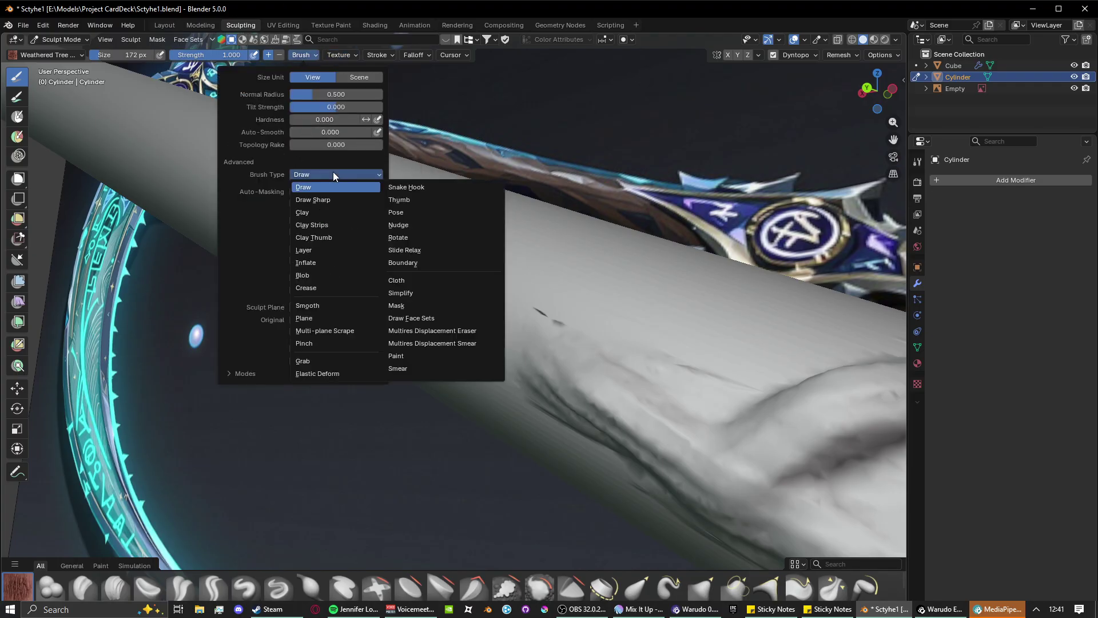
left_click(333, 173)
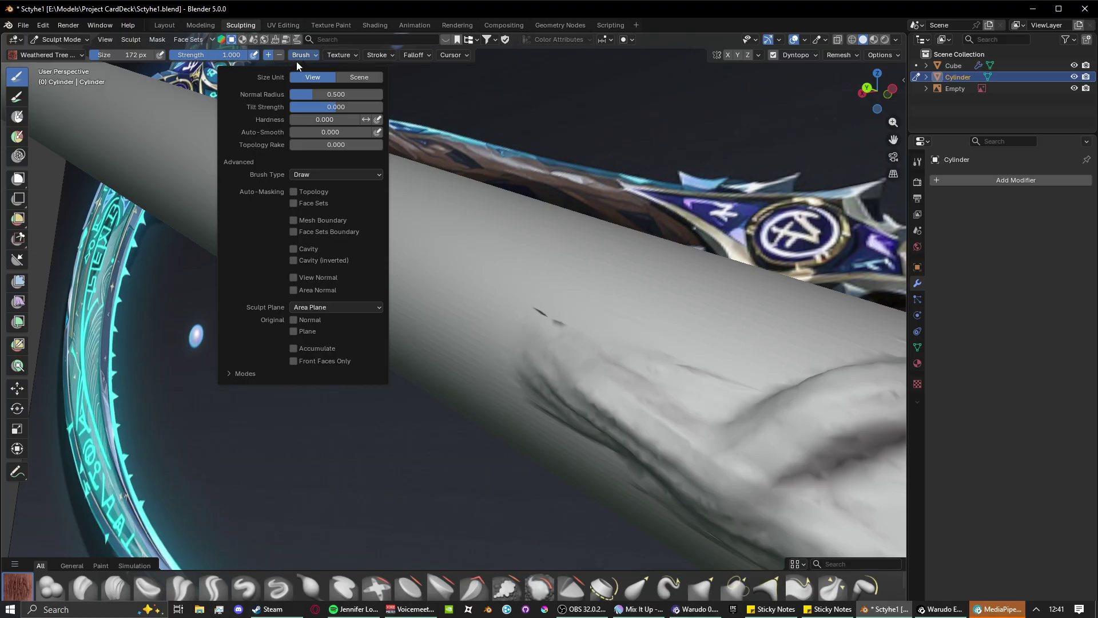
left_click(310, 56)
left_click(454, 55)
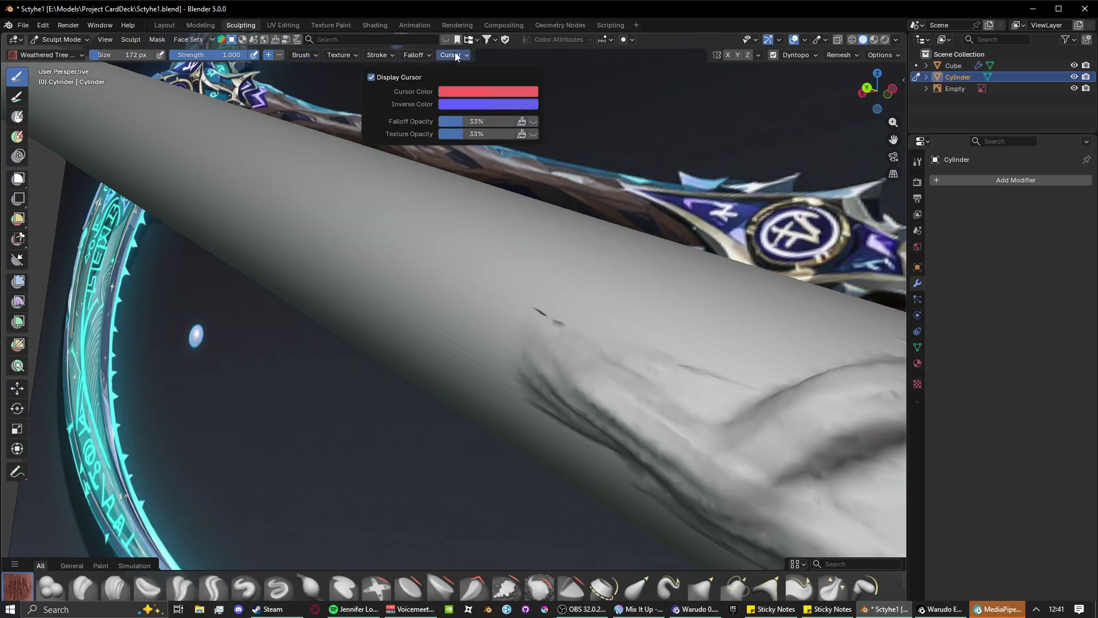
left_click(415, 55)
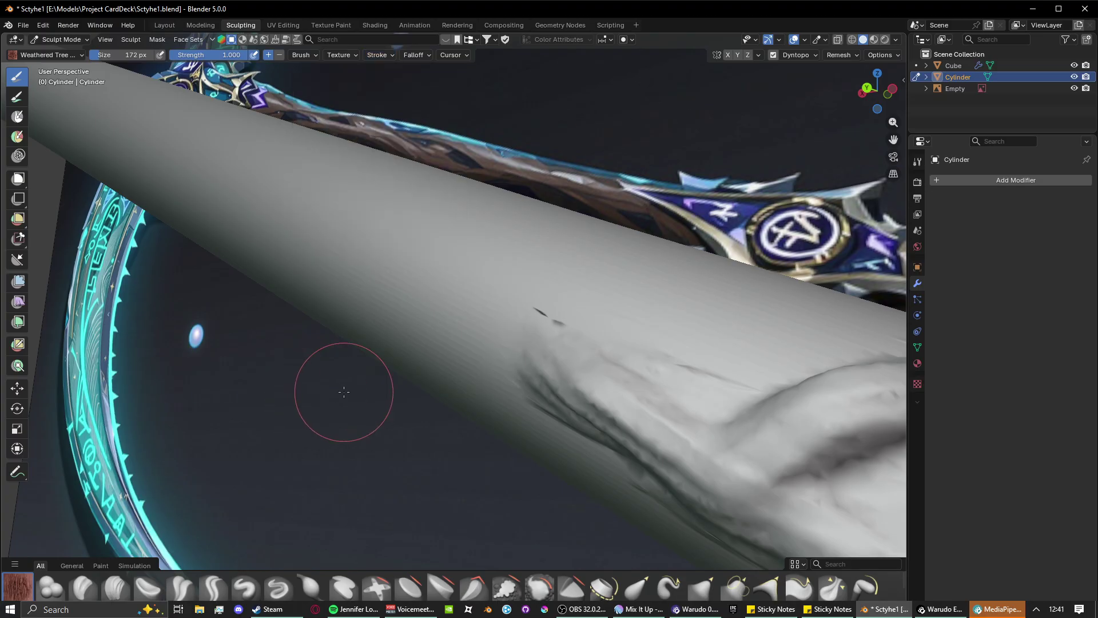
middle_click_drag(343, 389, 166, 91)
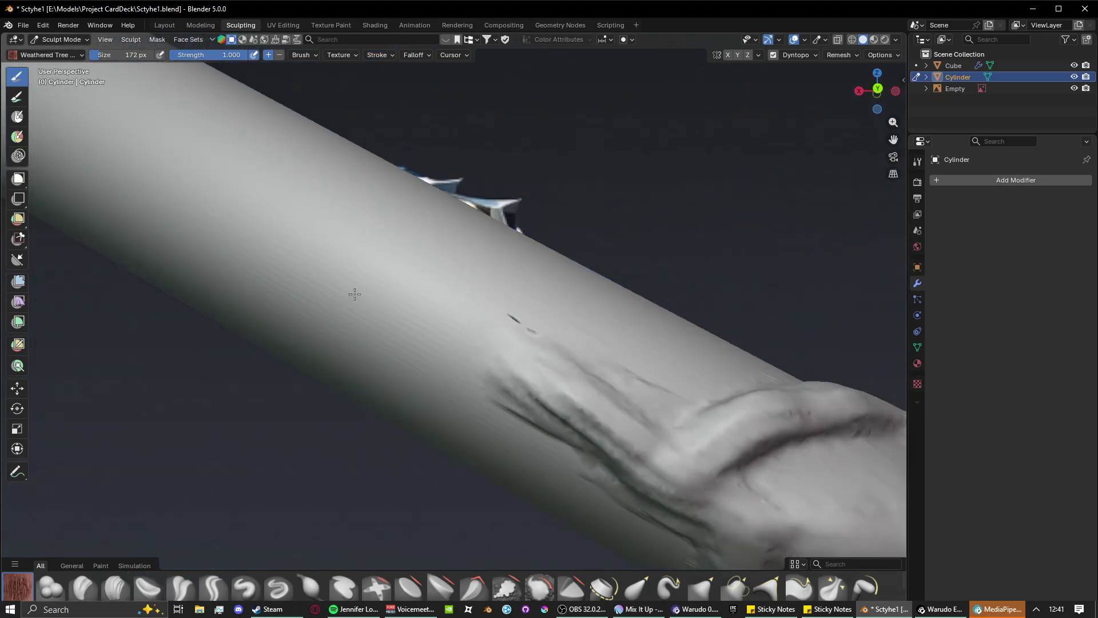
left_click(157, 39)
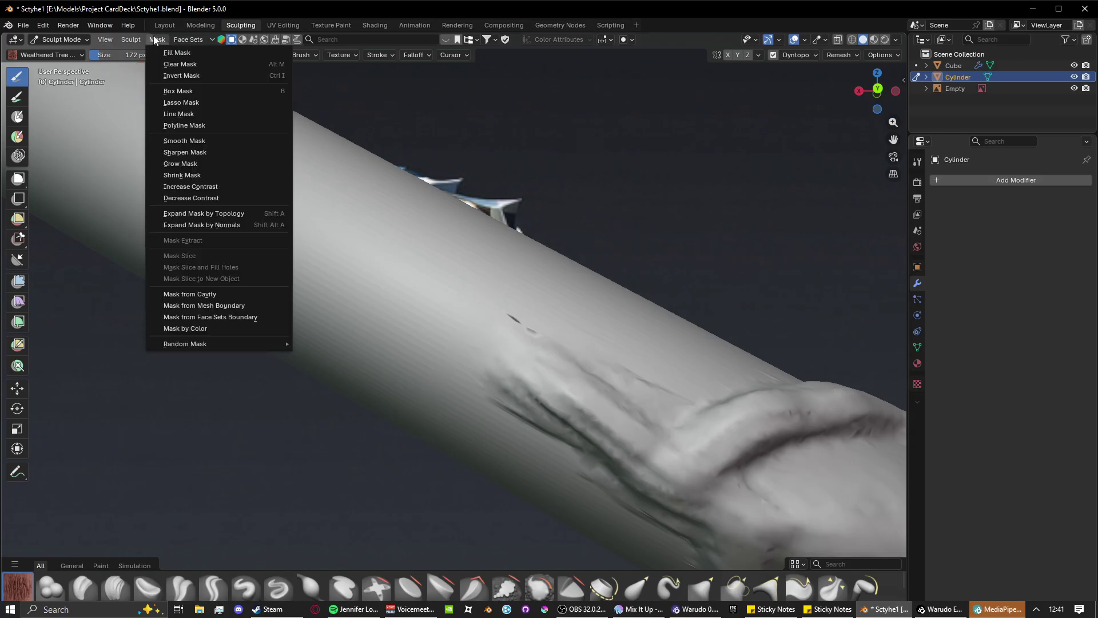
mouse_move(139, 42)
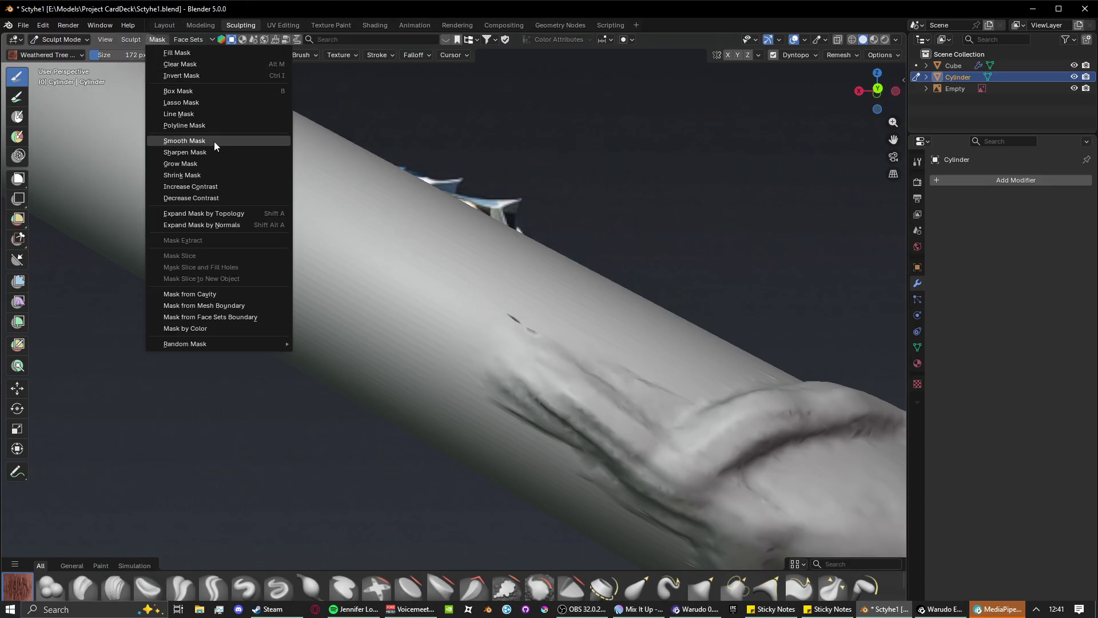
left_click(103, 40)
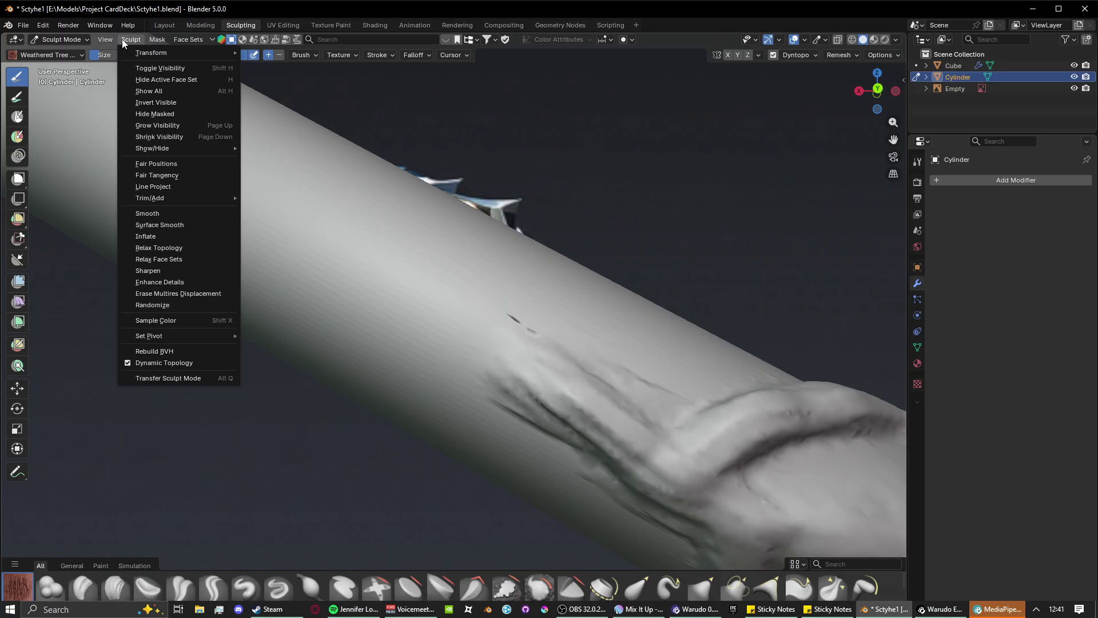
left_click(210, 34)
left_click(212, 40)
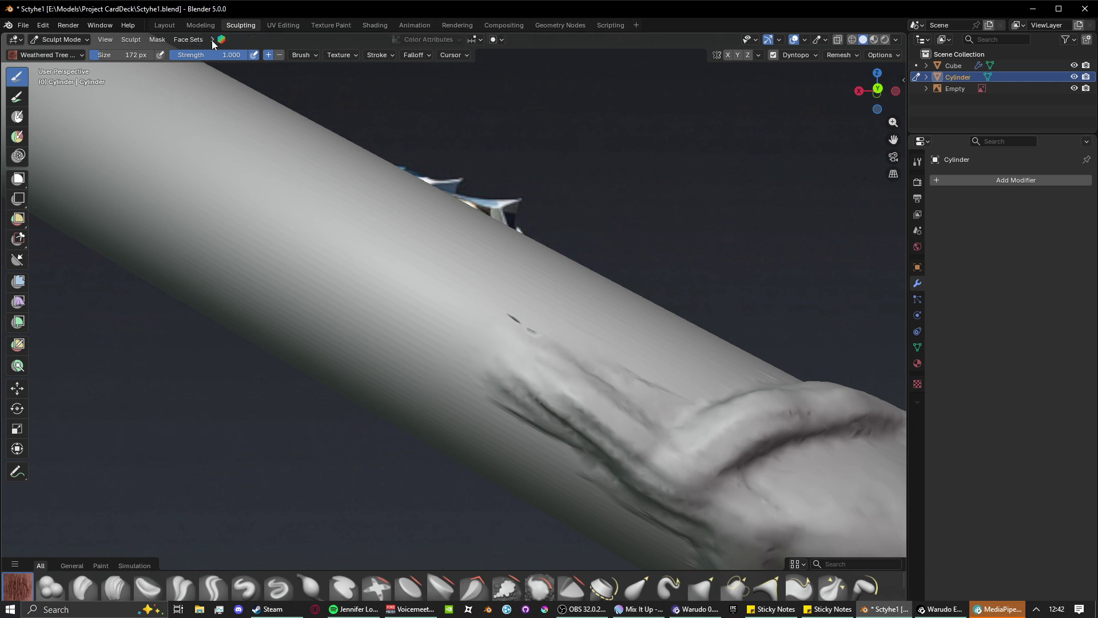
left_click(212, 40)
left_click(231, 39)
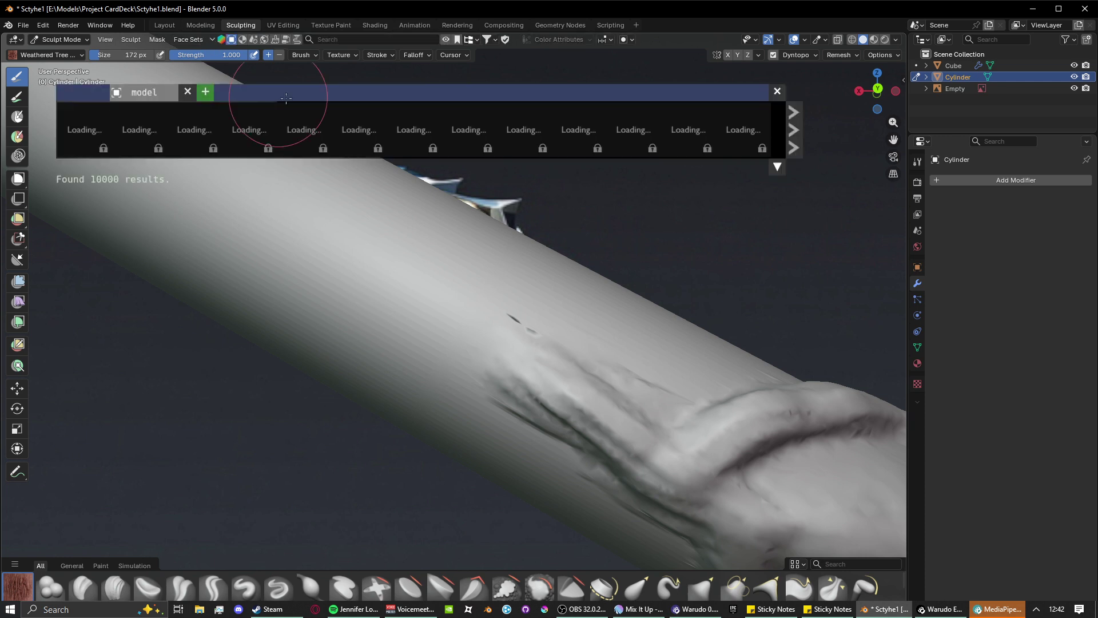
left_click(785, 91)
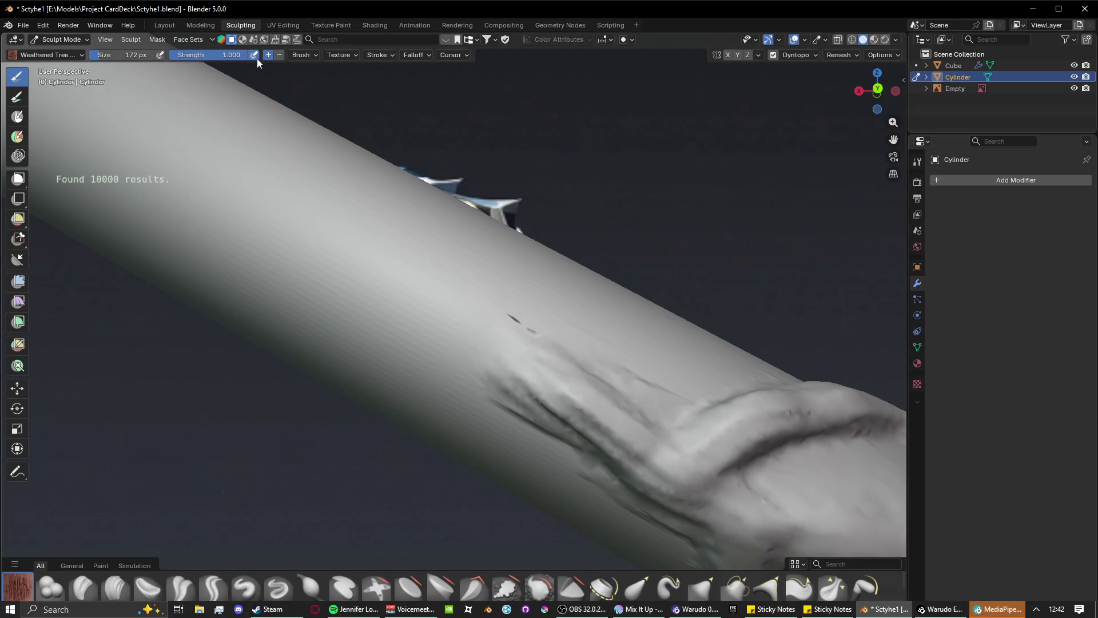
Try raised strokes with the Constant brush falloff up the smooth shaft from the topmost vine's tip, and undo them.
left_click(318, 54)
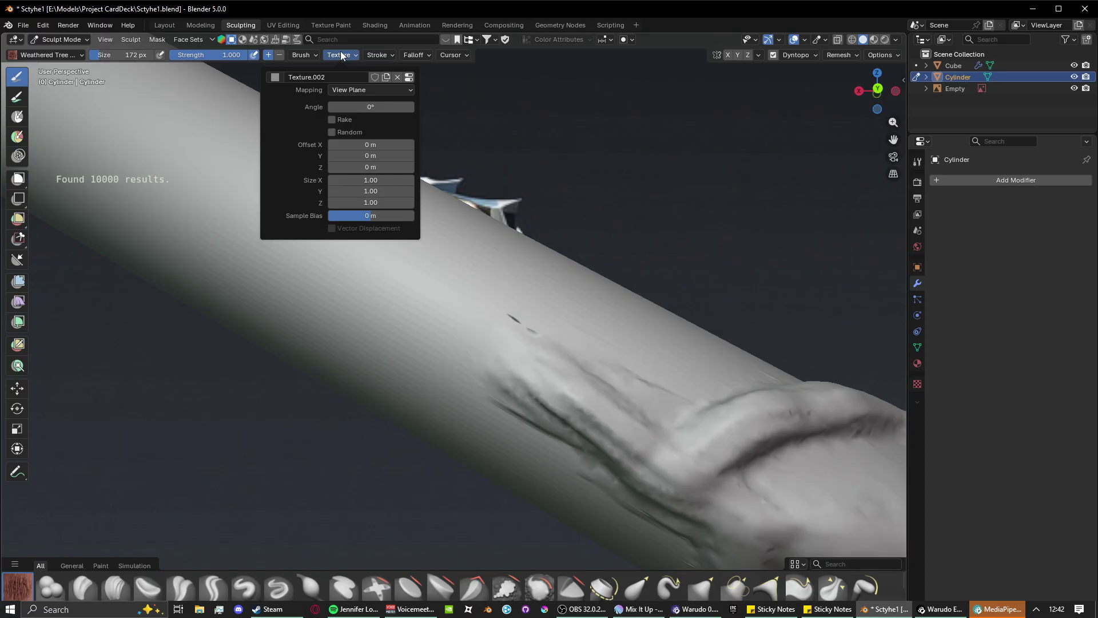
mouse_move(413, 55)
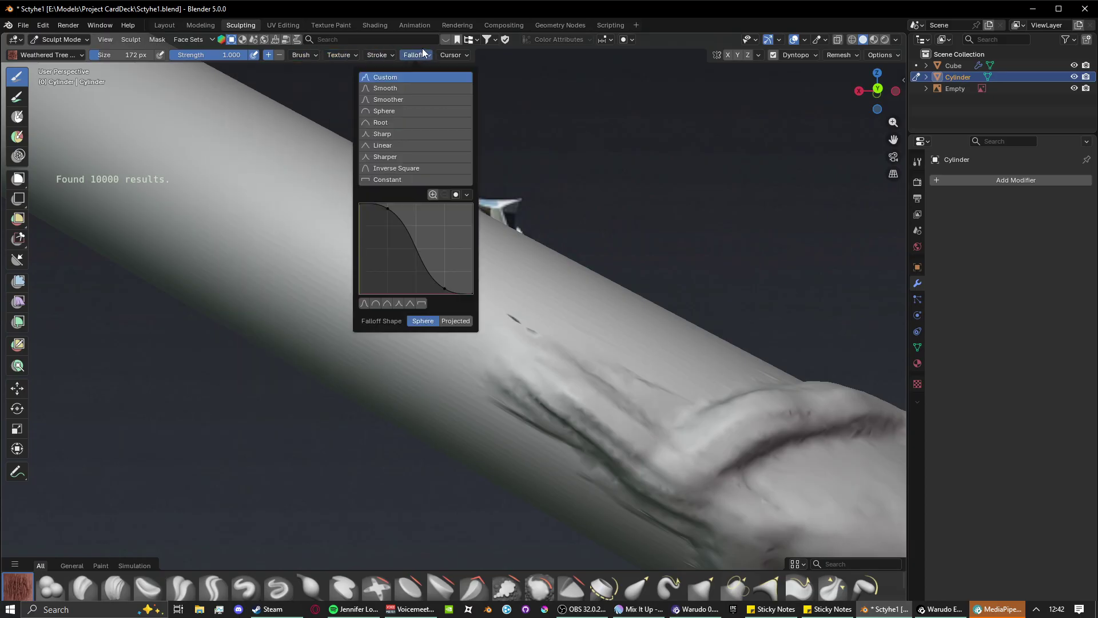
left_click(421, 180)
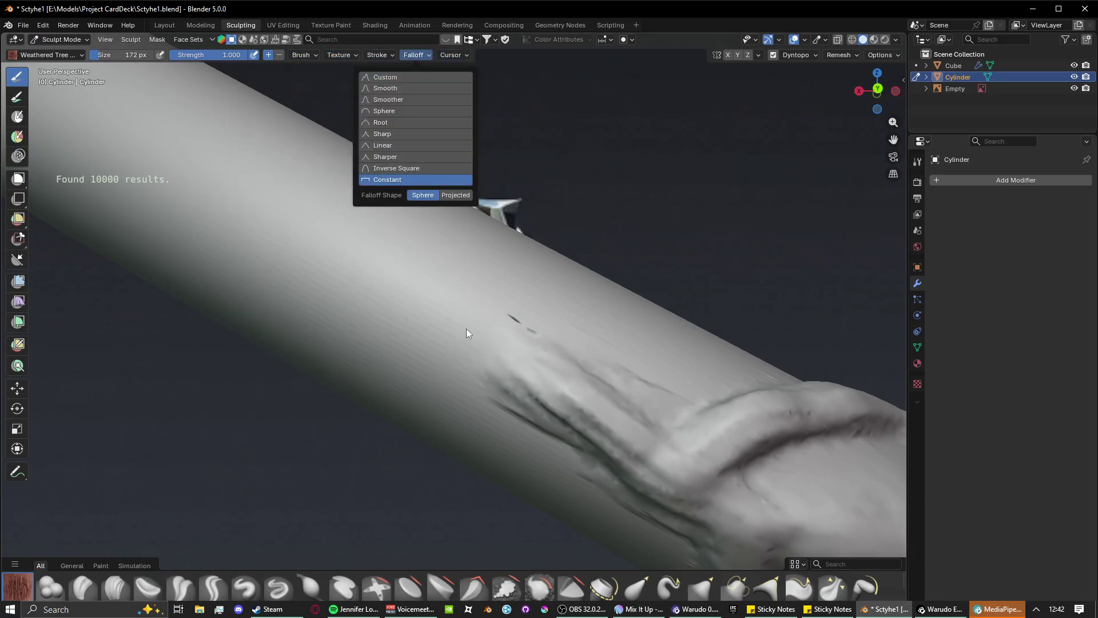
scroll(461, 444, "up", 3)
mouse_move(495, 426)
middle_mouse_down()
mouse_move(452, 412)
mouse_move(570, 417)
mouse_move(465, 406)
middle_mouse_up()
scroll(466, 408, "down", 1)
mouse_move(510, 346)
left_mouse_down()
mouse_move(420, 293)
mouse_move(453, 369)
left_mouse_up()
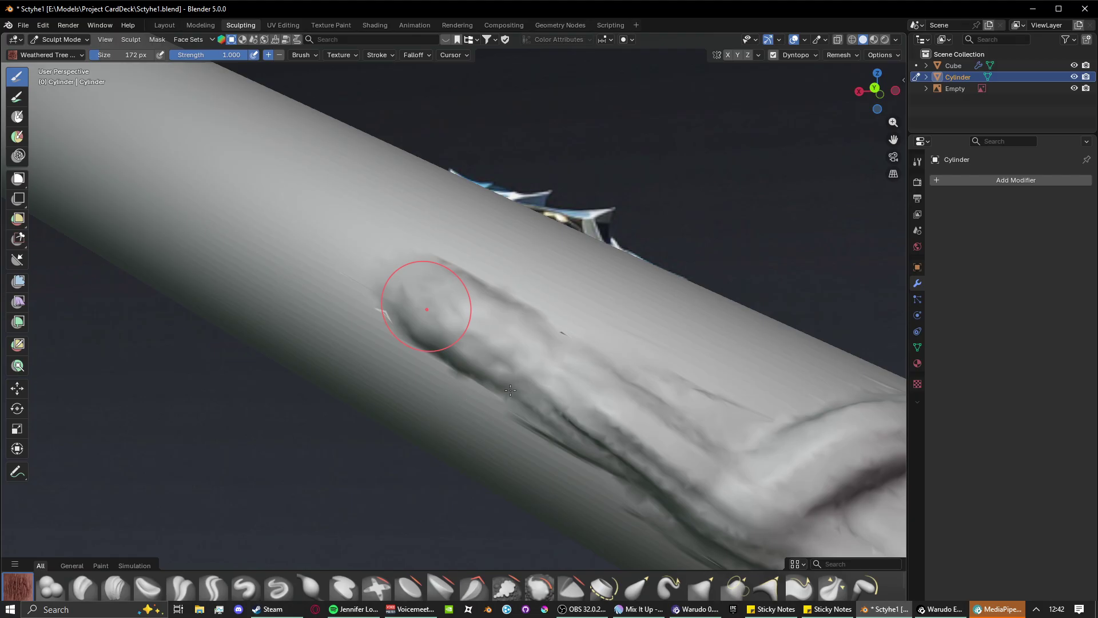
scroll(510, 390, "up", 3)
left_click_drag(561, 408, 258, 255)
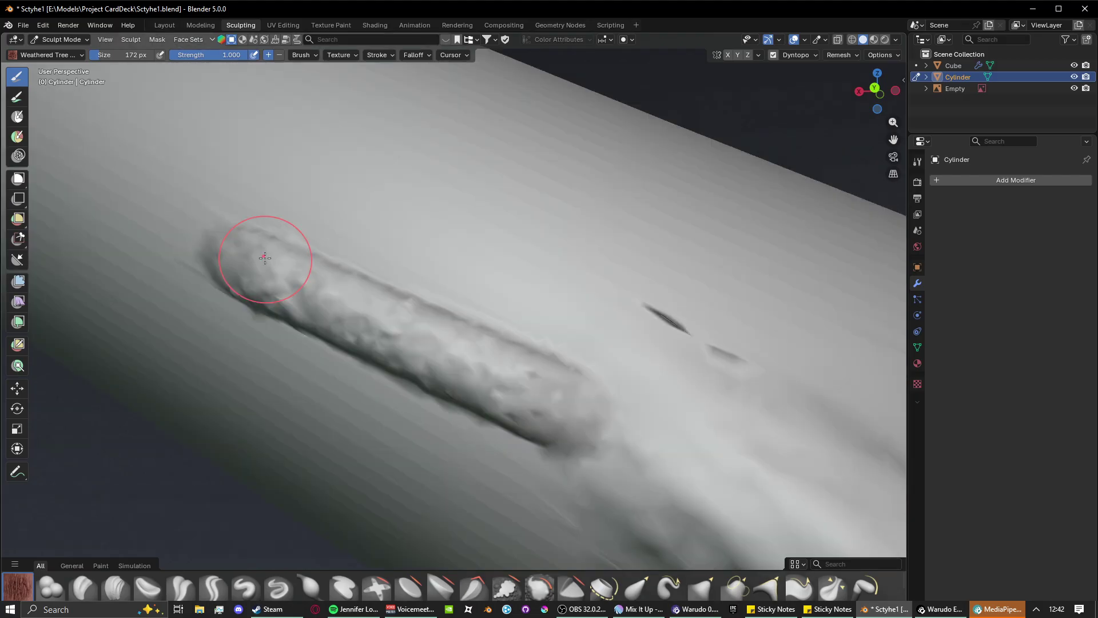
scroll(333, 304, "down", 5)
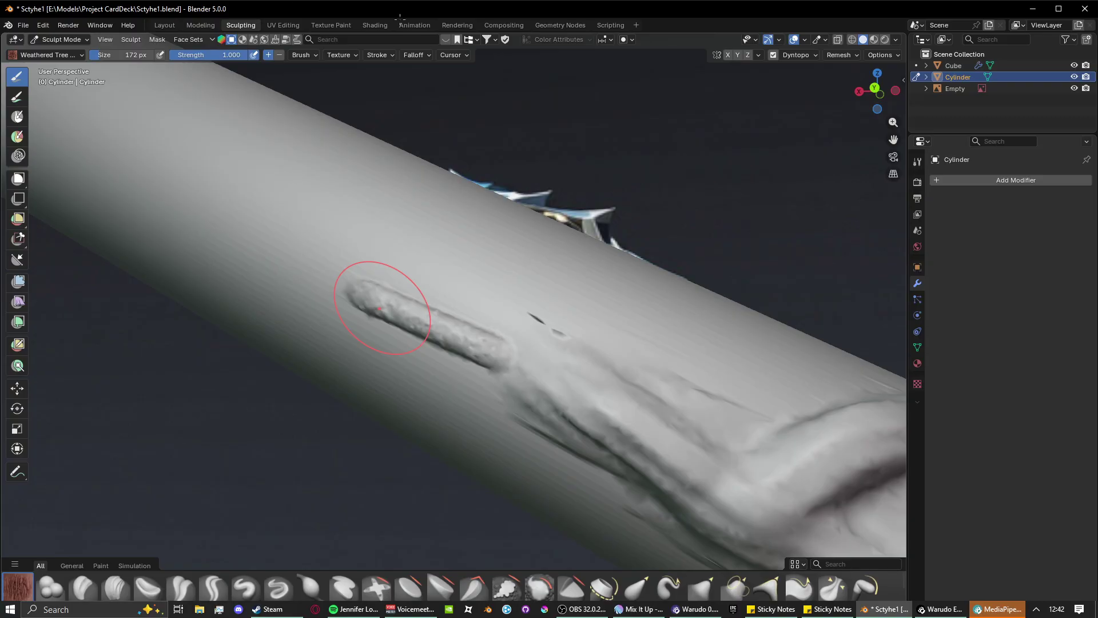
key("ctrl+z")
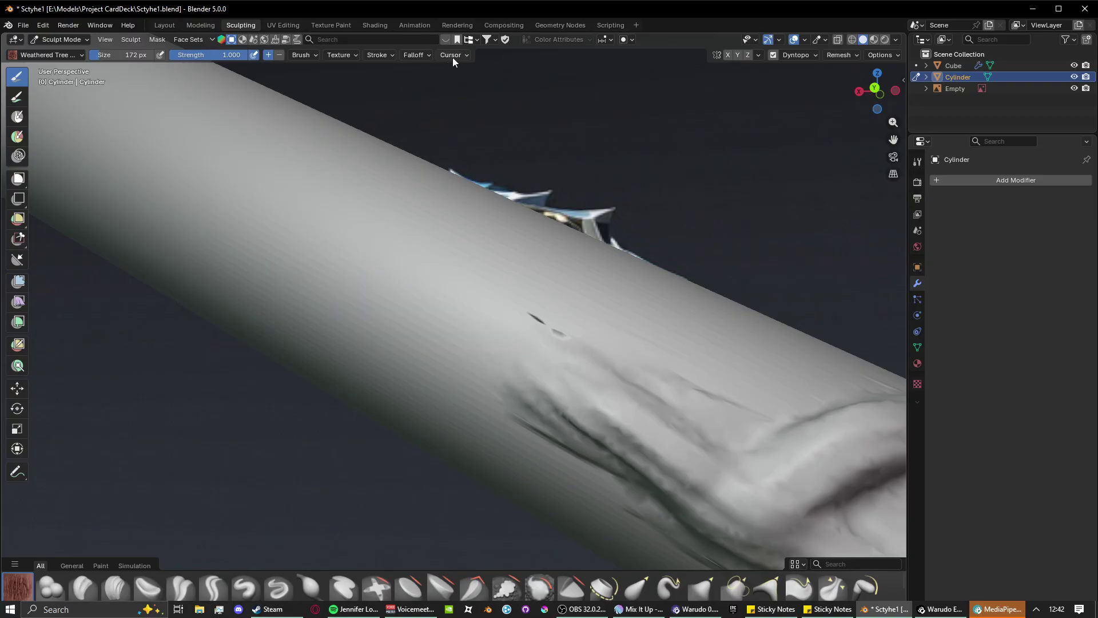
Set the Weathered Tree brush's falloff back to Custom.
left_click(452, 55)
left_click(413, 55)
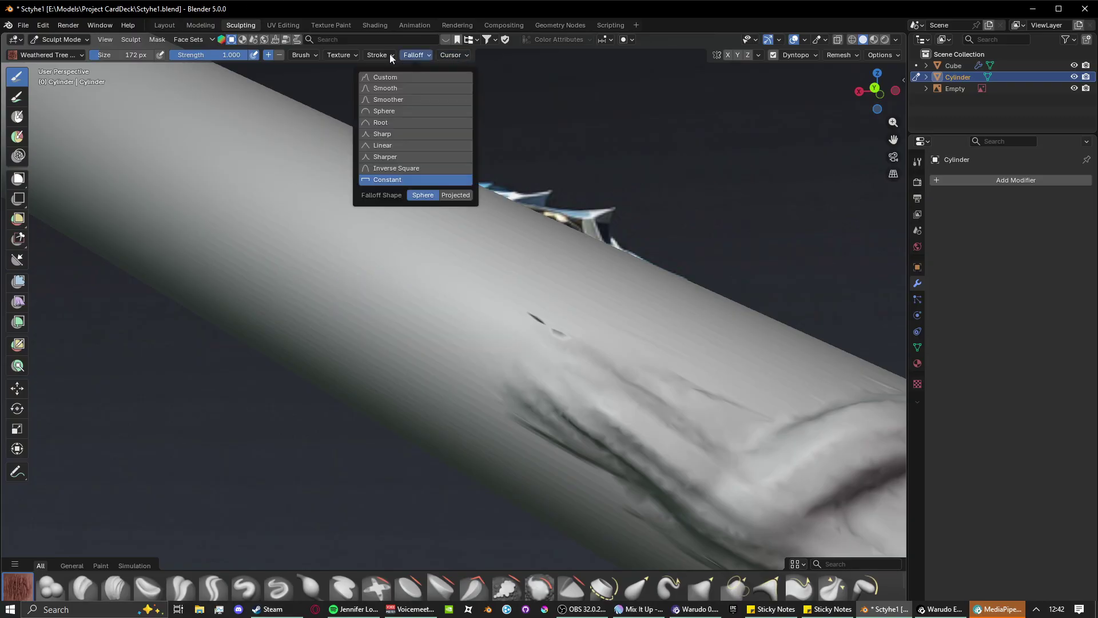
left_click(409, 78)
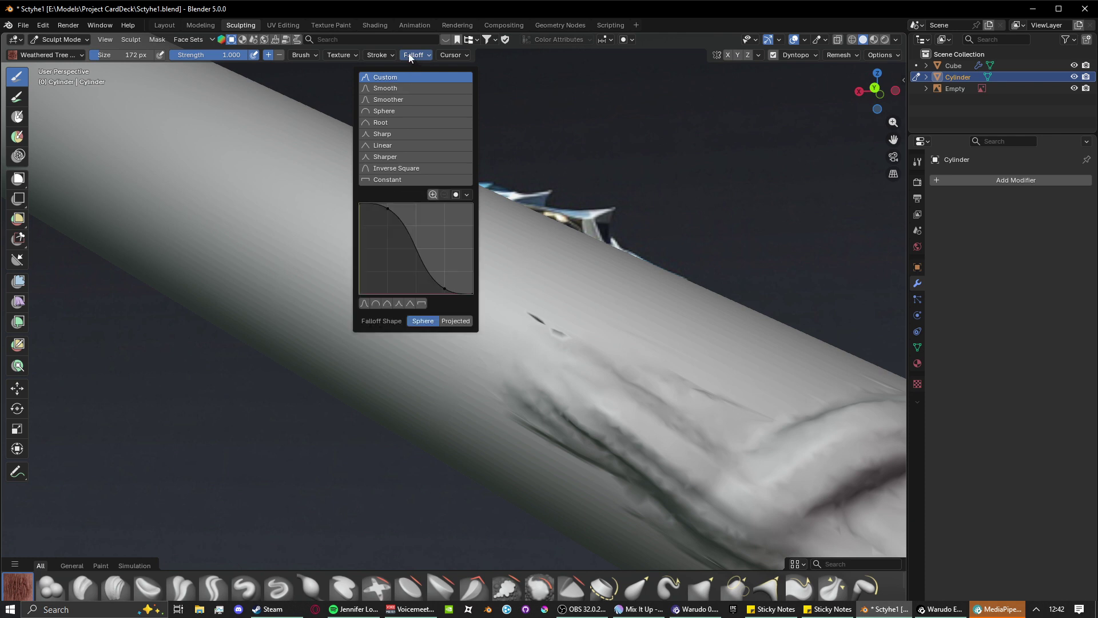
Check the brush's stroke method, try a short raised stroke up the shaft from the vine's tip, and undo it.
left_click(391, 55)
left_click(385, 77)
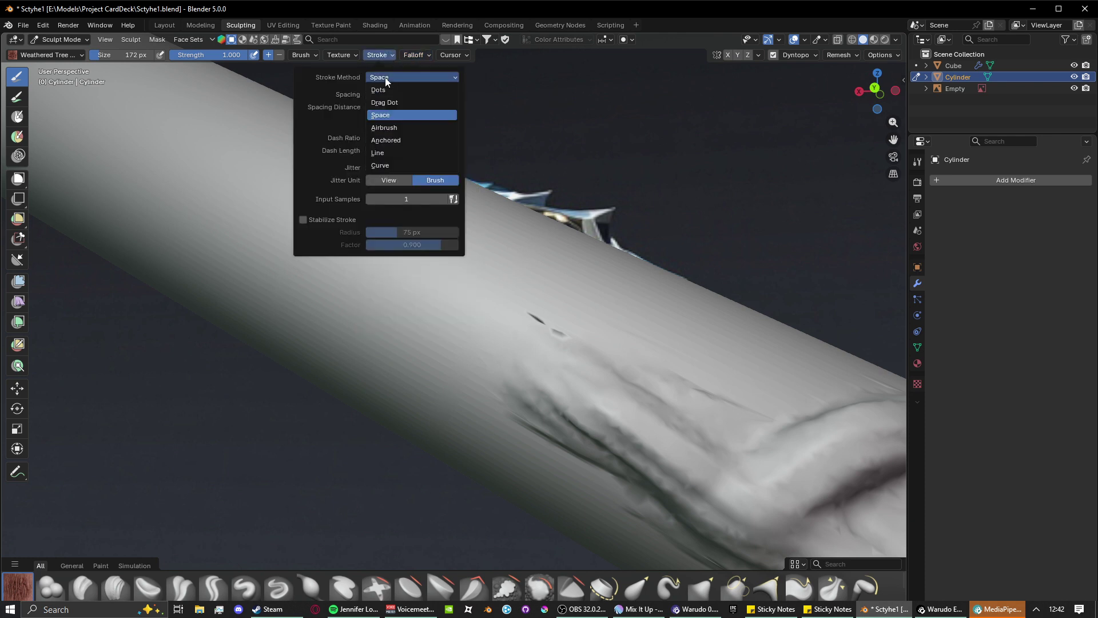
left_click(386, 78)
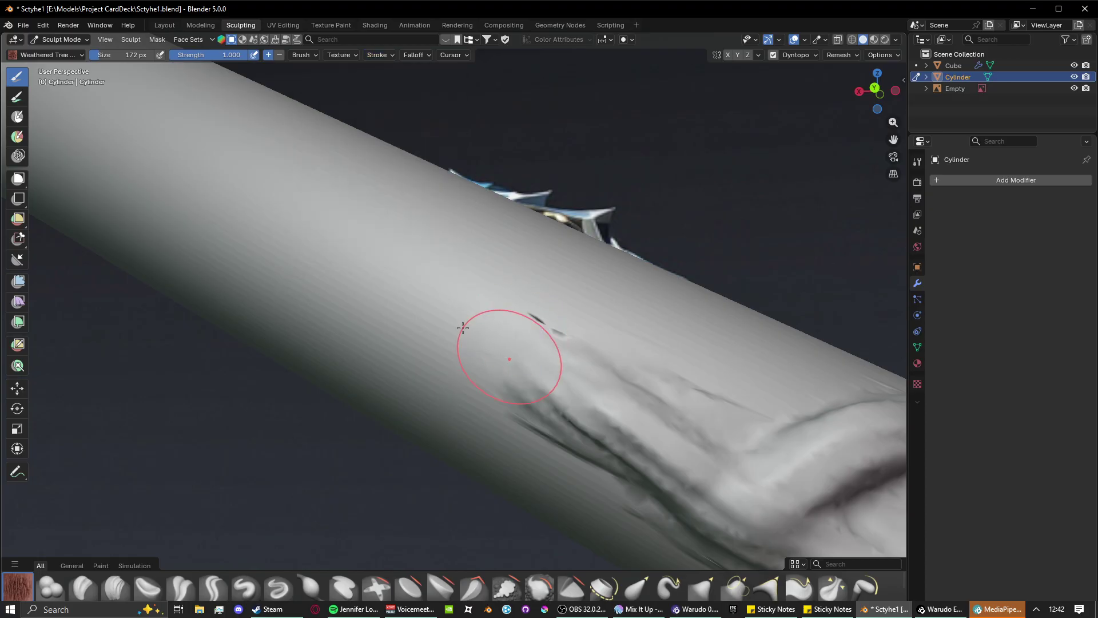
left_click_drag(503, 343, 412, 292)
scroll(456, 306, "up", 2)
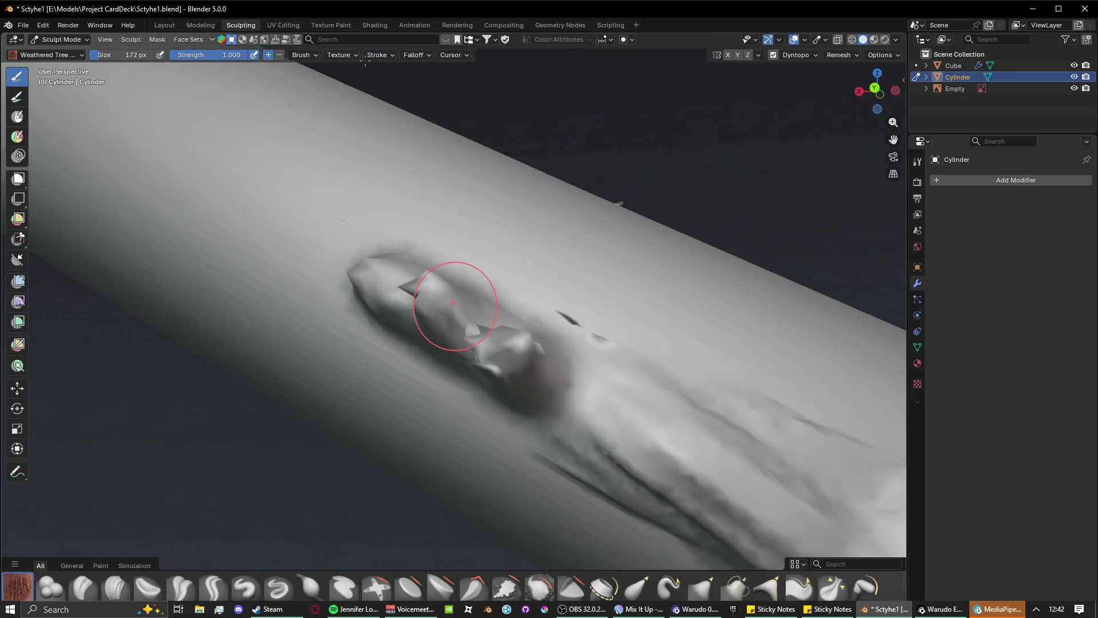
key("ctrl+z")
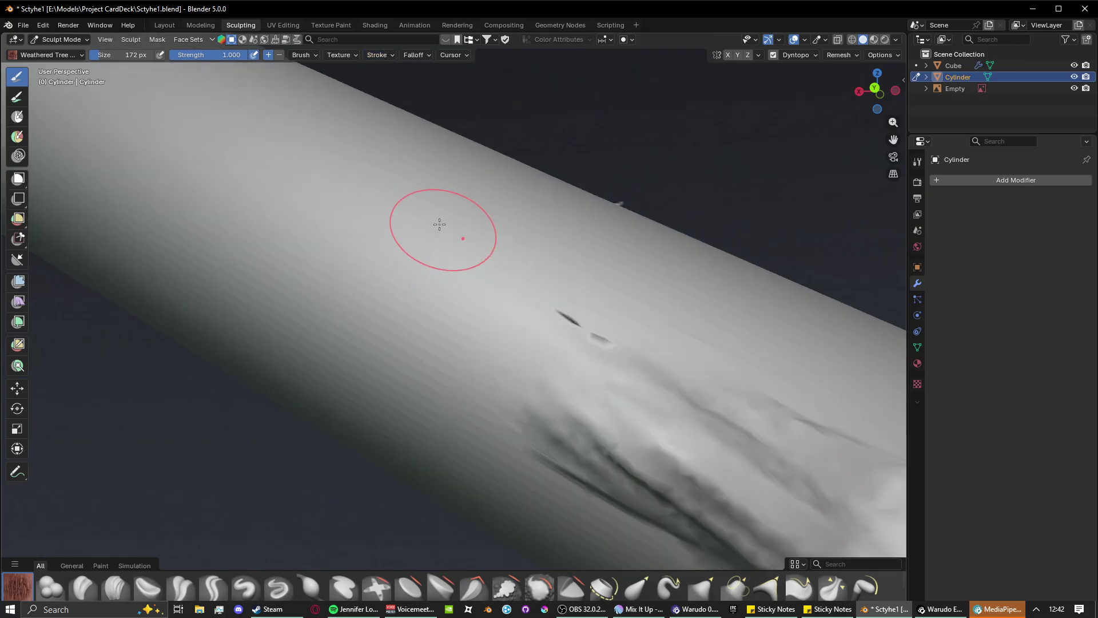
Examine the brush's stroke methods and cursor settings, along with the general sculpting options and the remesh settings.
left_click(382, 56)
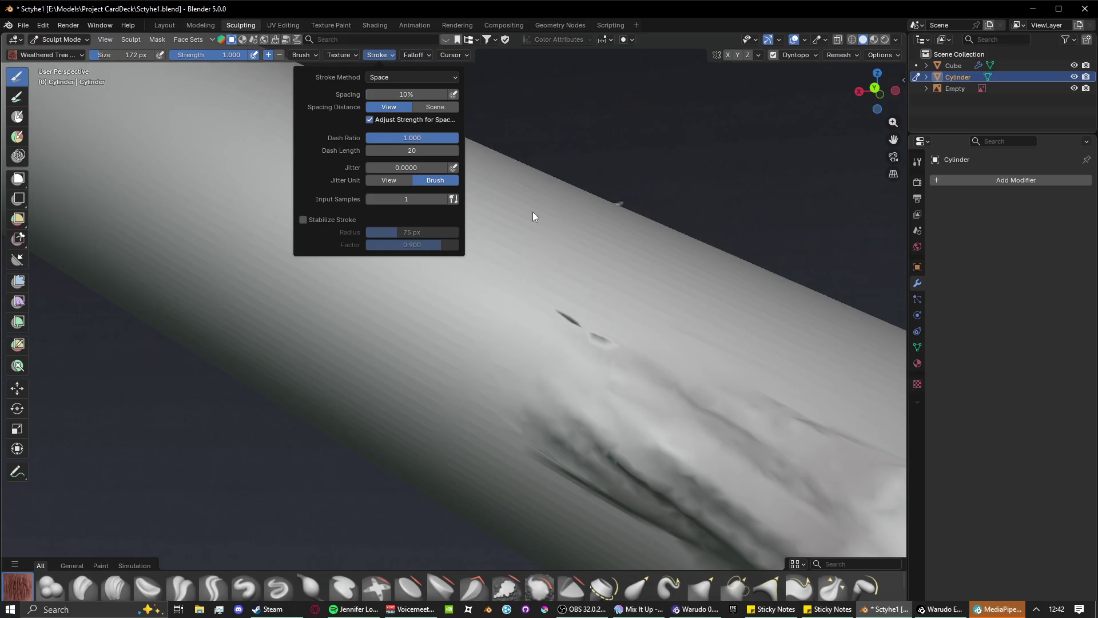
left_click(396, 77)
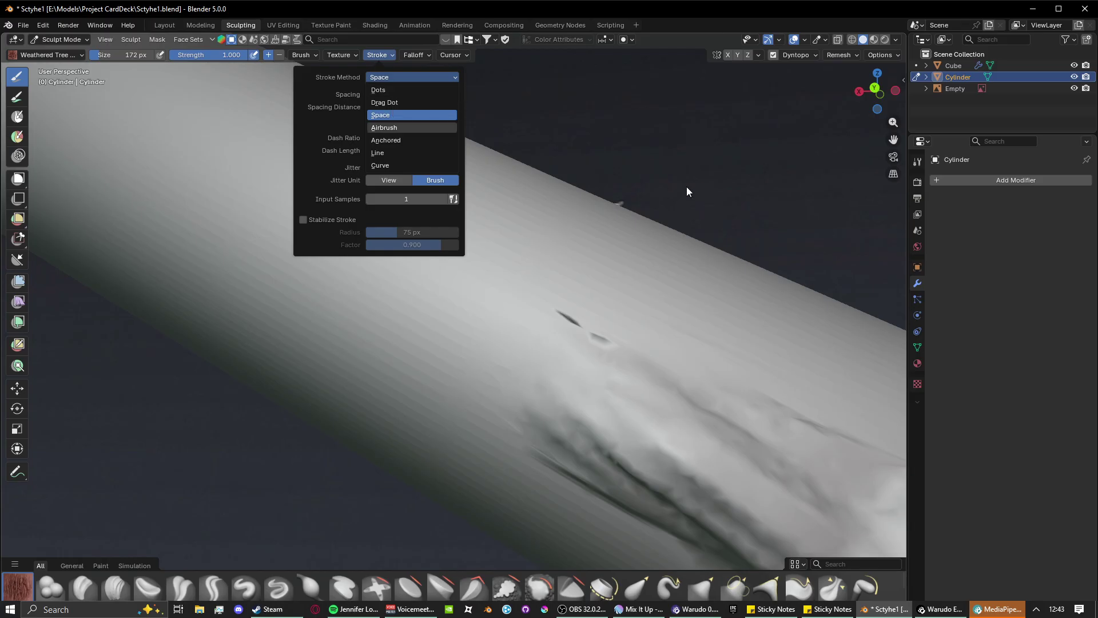
left_click(452, 55)
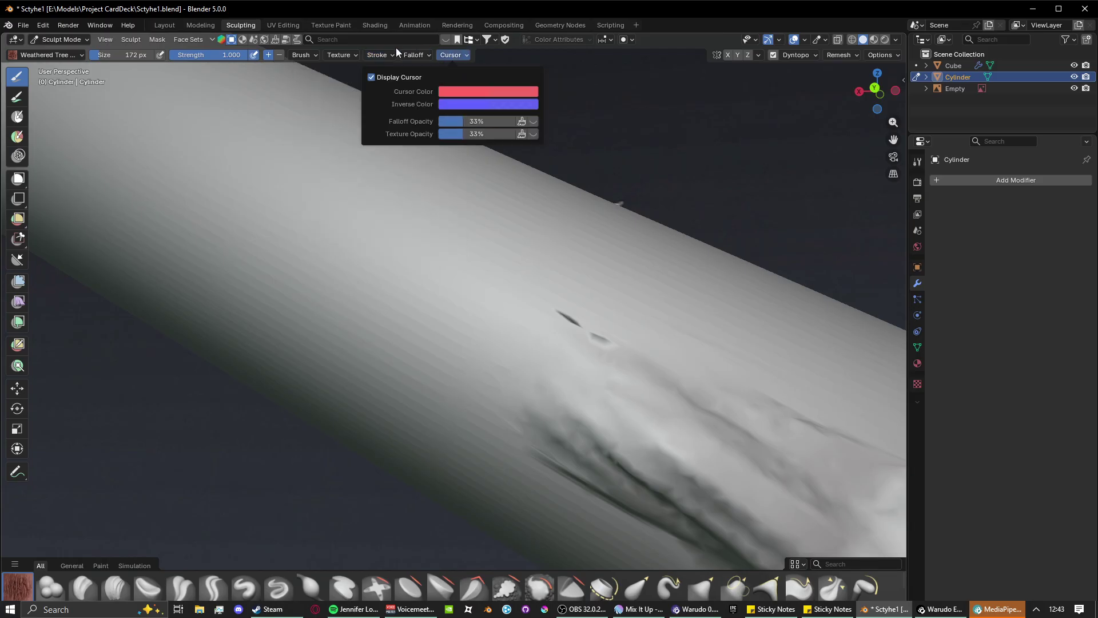
left_click(457, 55)
scroll(515, 98, "down", 2)
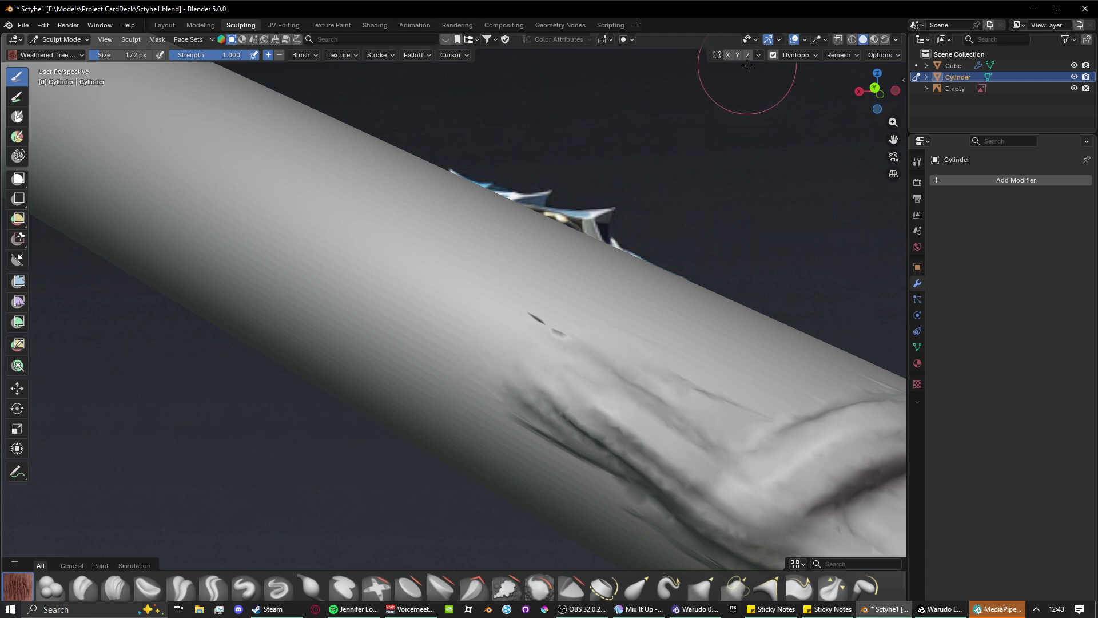
left_click(842, 52)
mouse_move(882, 55)
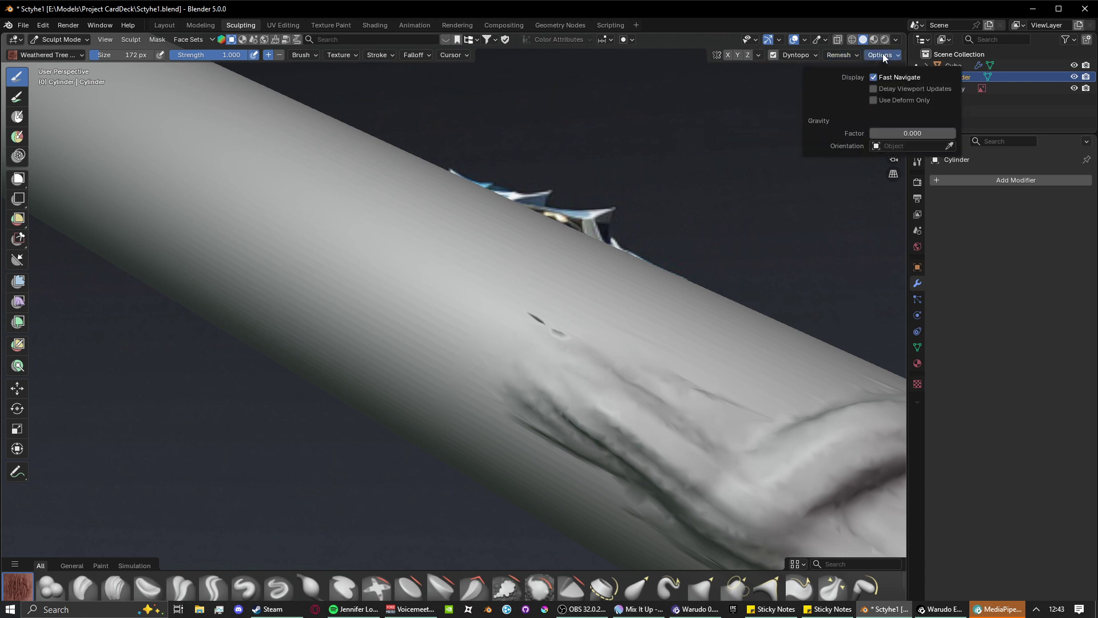
mouse_move(836, 56)
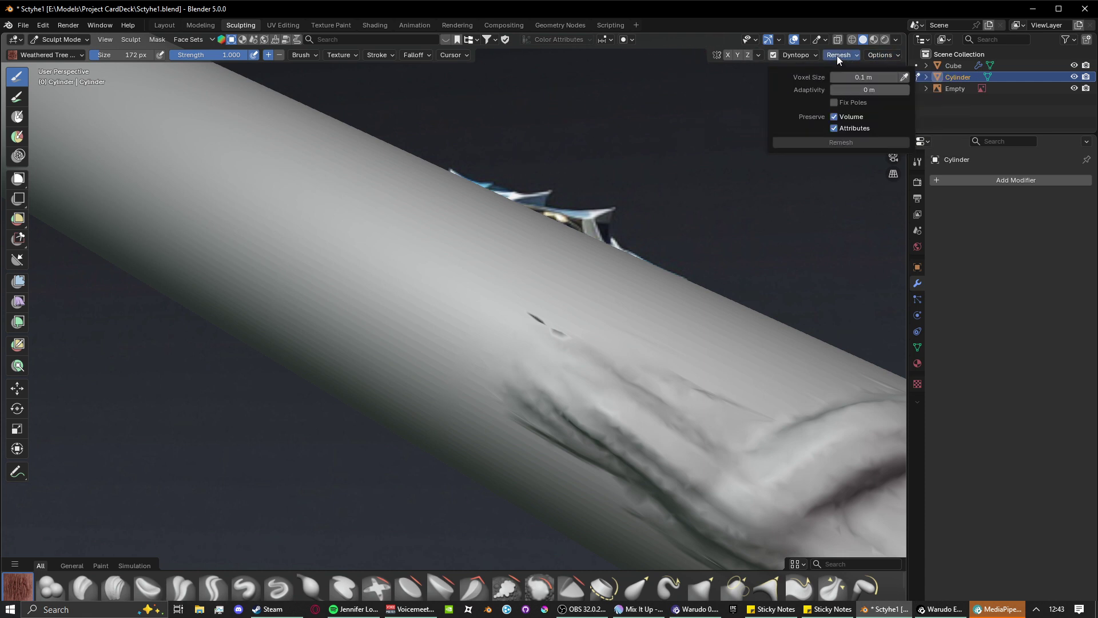
Examine the add-on, input, theme, lights, viewport, extension, editing and animation preferences.
left_click(33, 25)
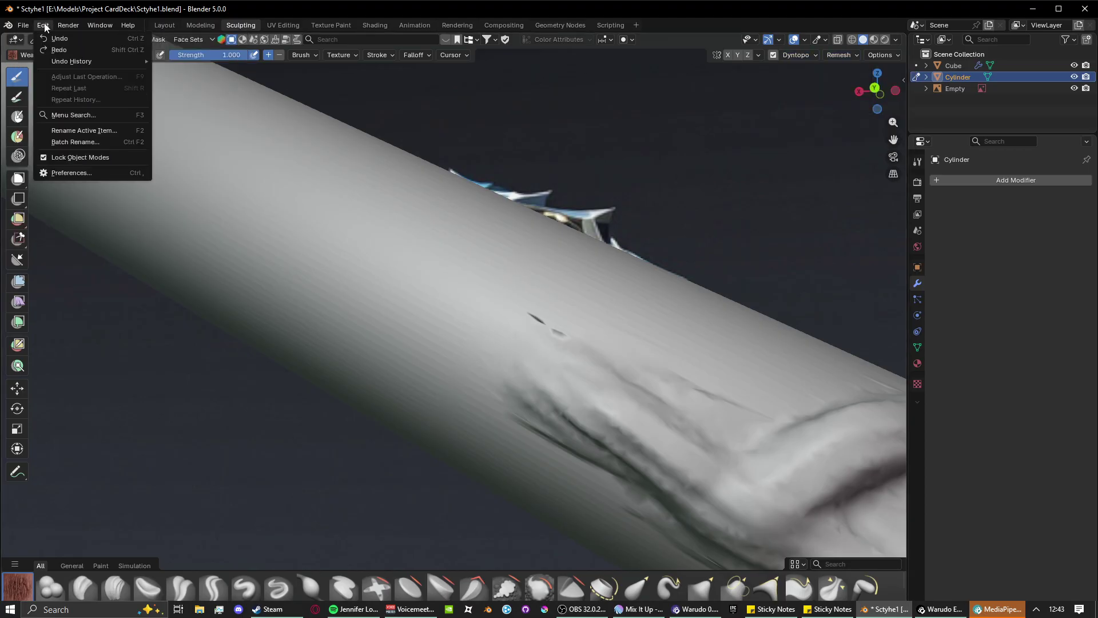
left_click(50, 25)
left_click(50, 25)
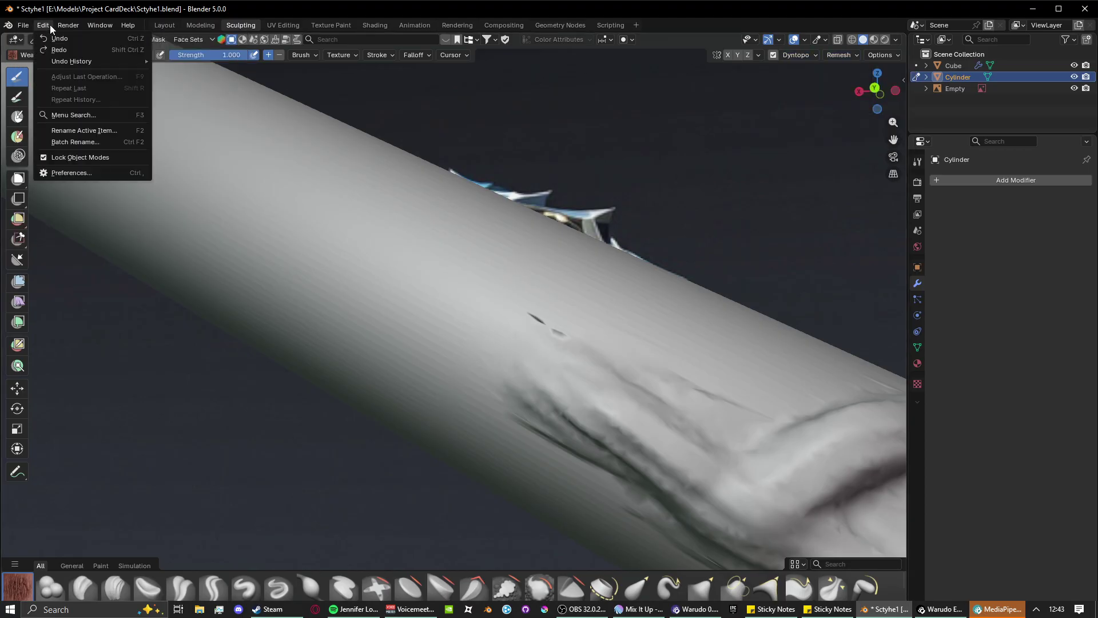
left_click(115, 172)
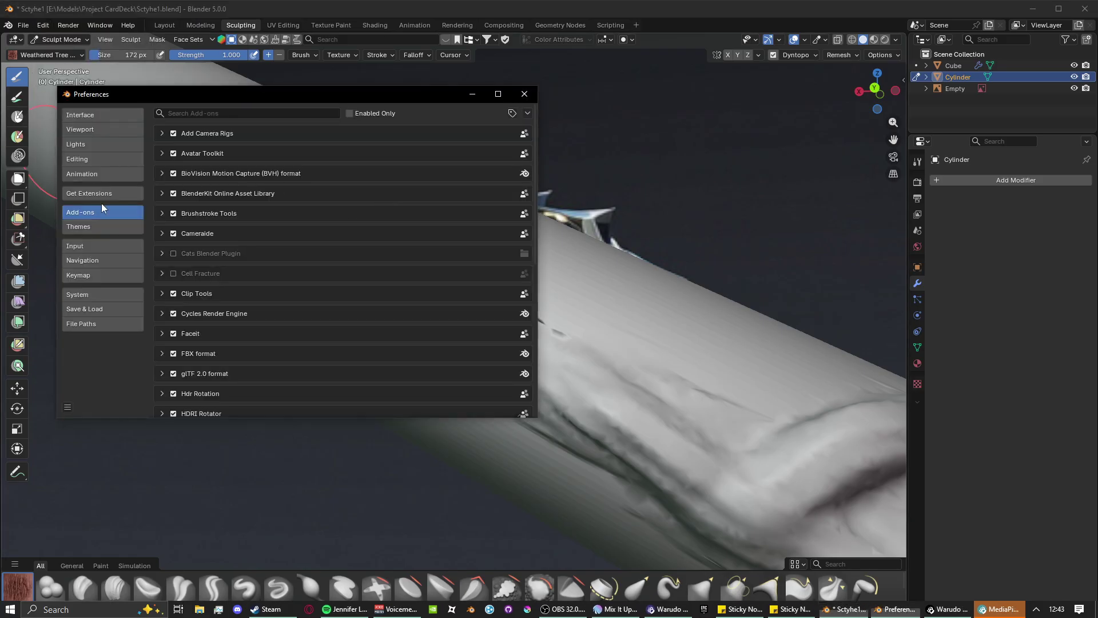
left_click(92, 245)
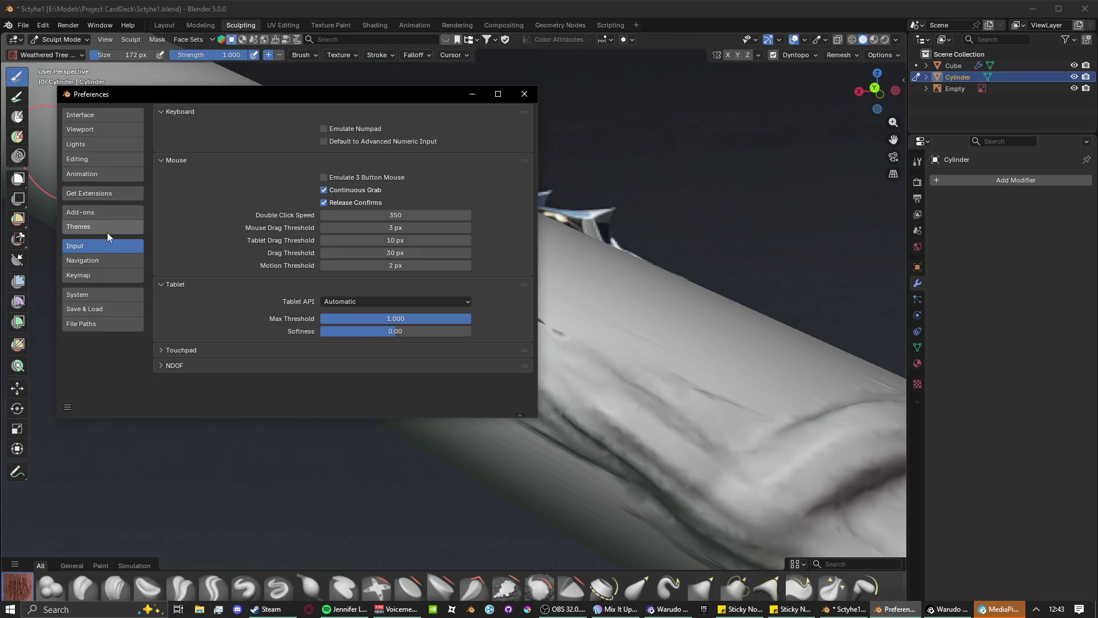
left_click(108, 230)
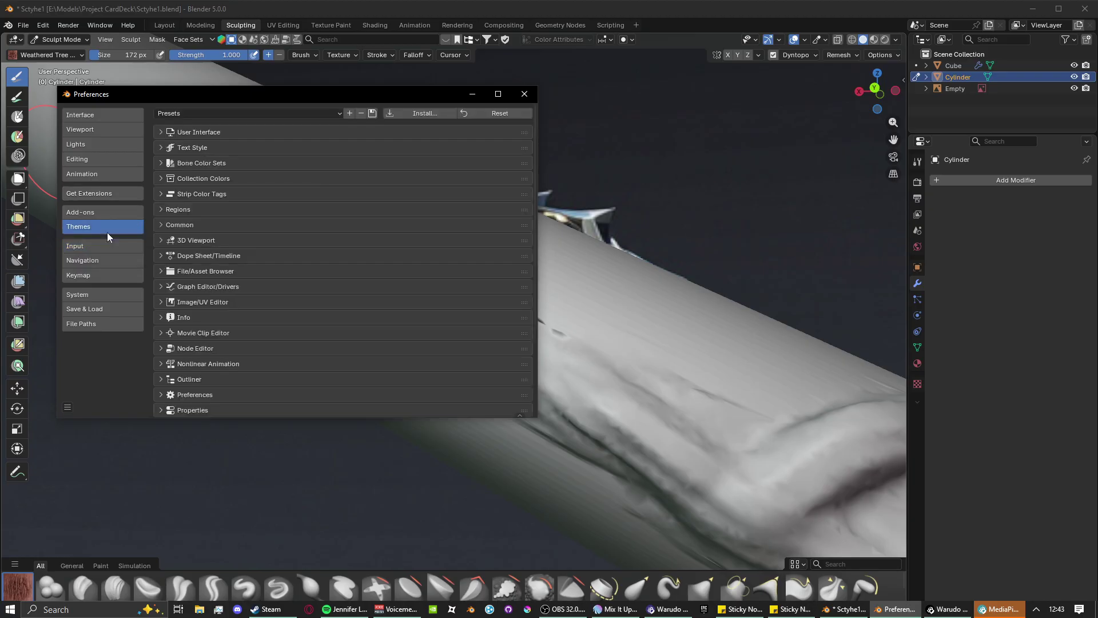
left_click(104, 118)
left_click(96, 146)
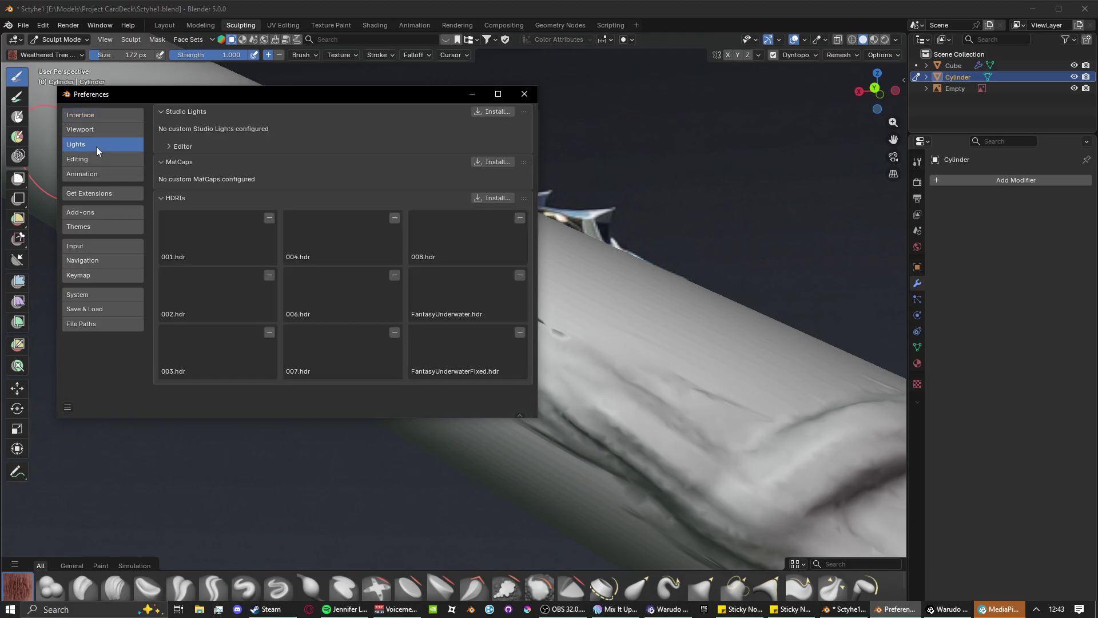
left_click(103, 135)
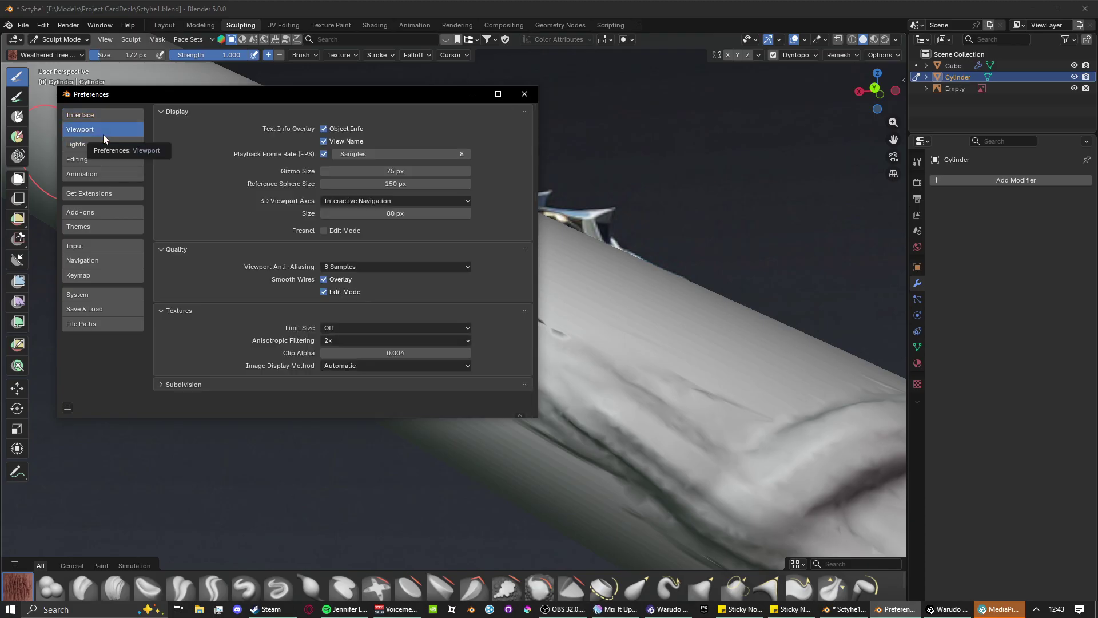
left_click(97, 193)
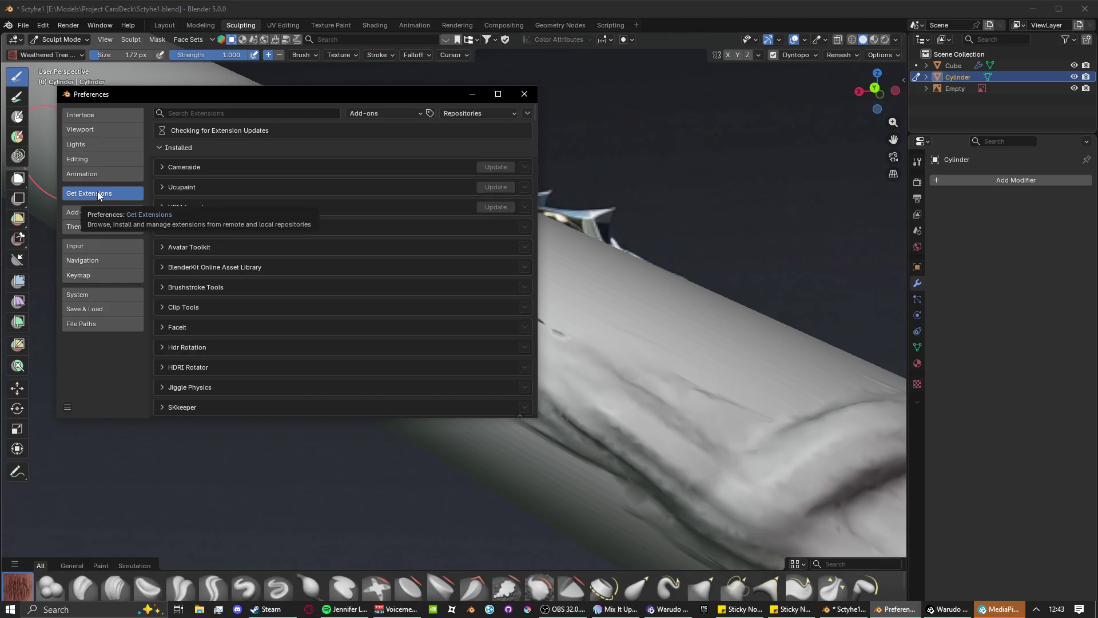
left_click(95, 158)
left_click(104, 179)
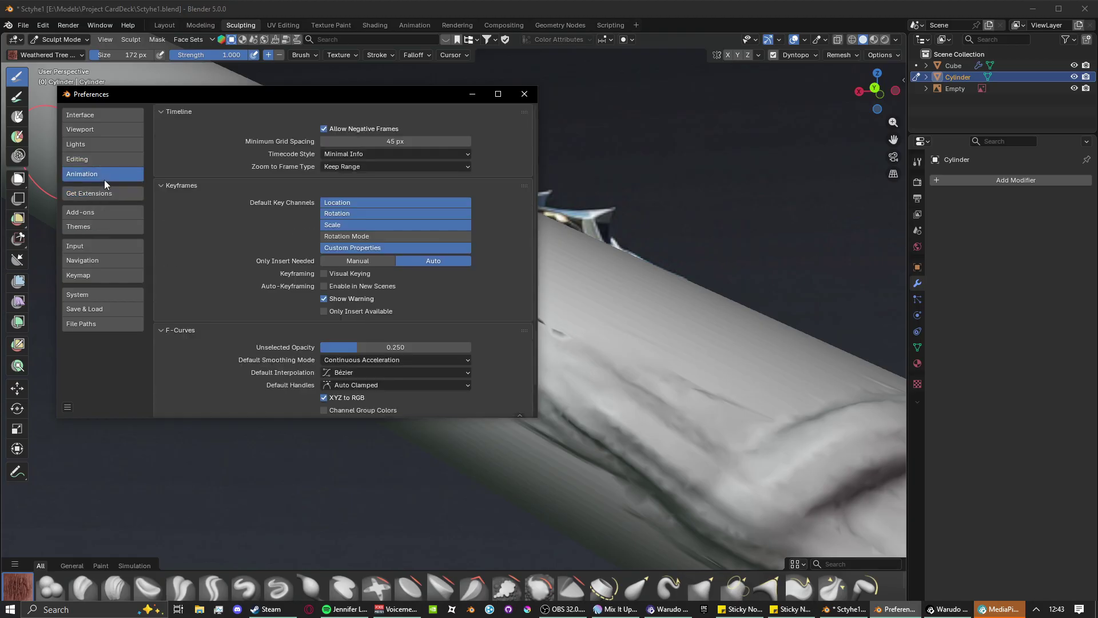
left_click(116, 165)
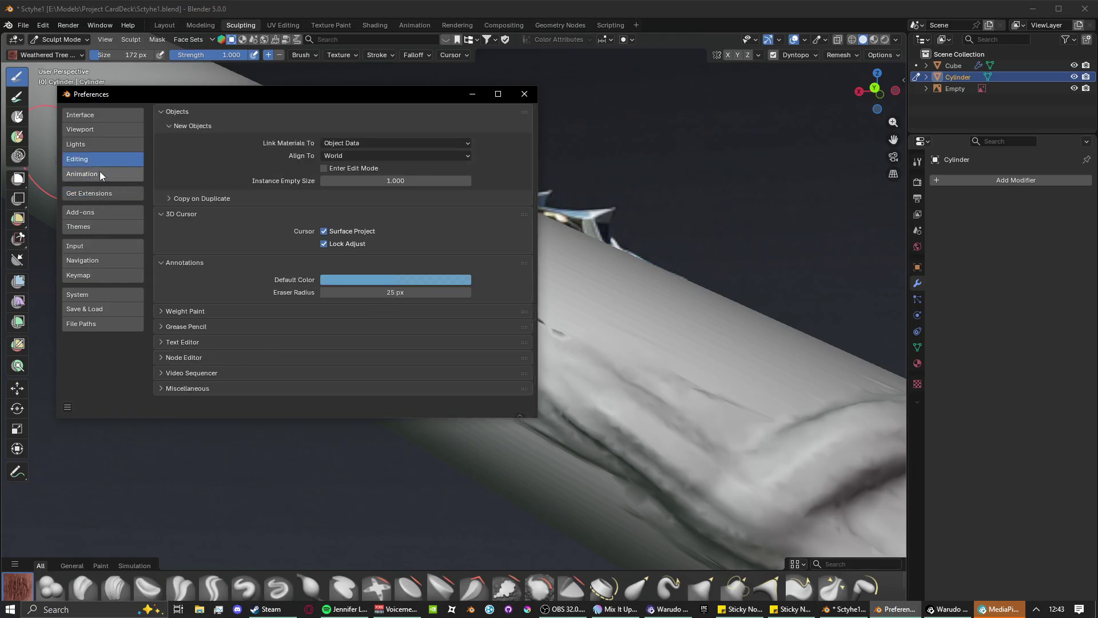
left_click(99, 171)
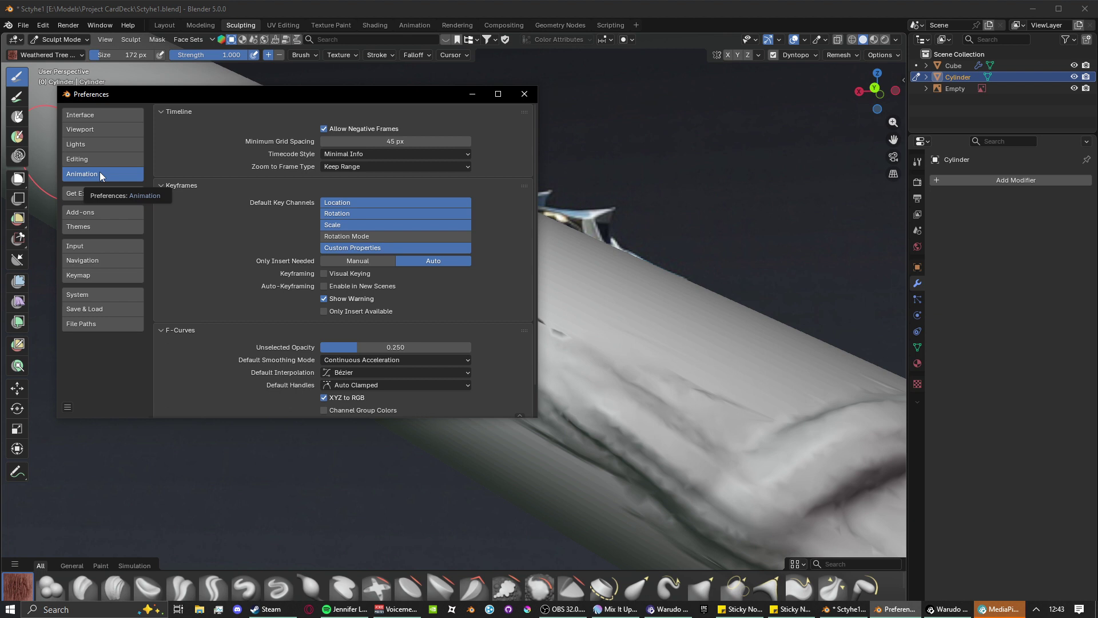
Check the navigation, keymap, system, saving and file path preferences, and close the preferences.
left_click(97, 258)
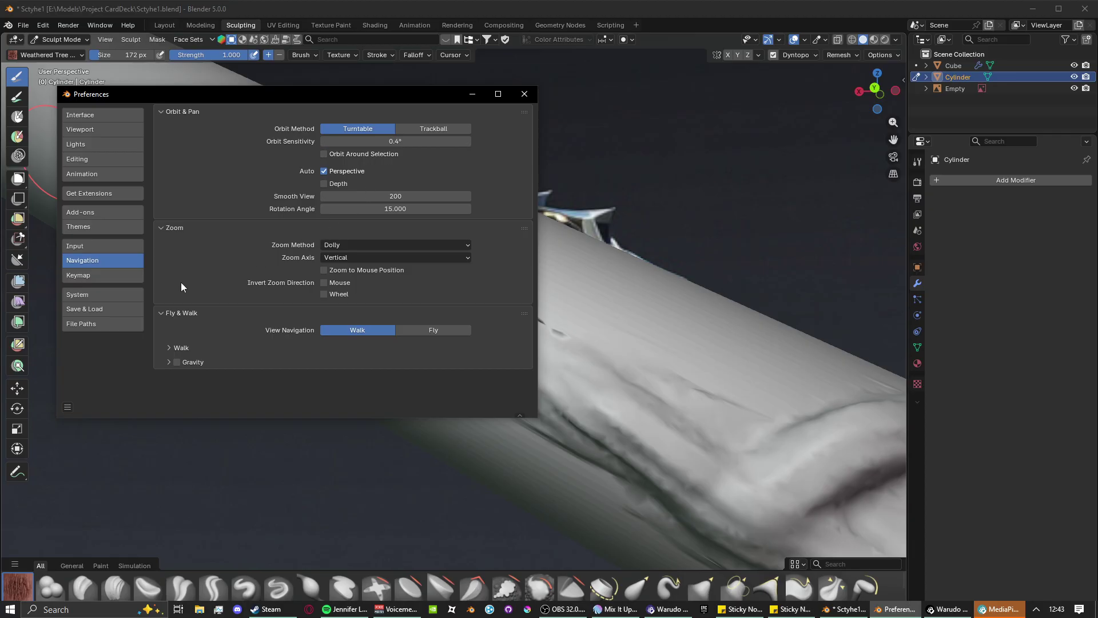
left_click(109, 277)
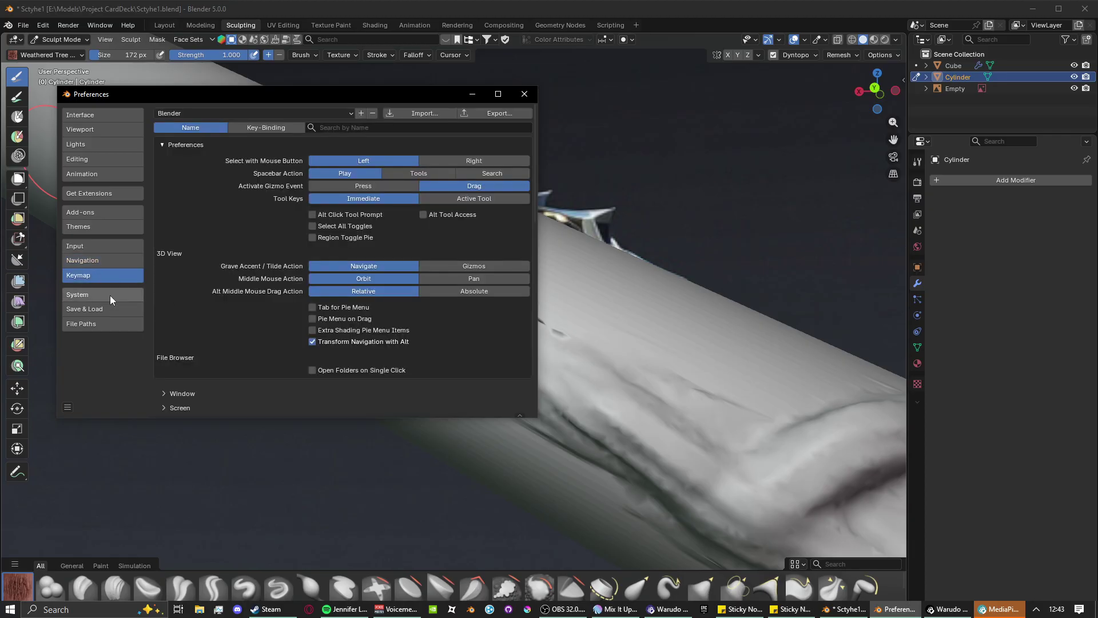
left_click(110, 295)
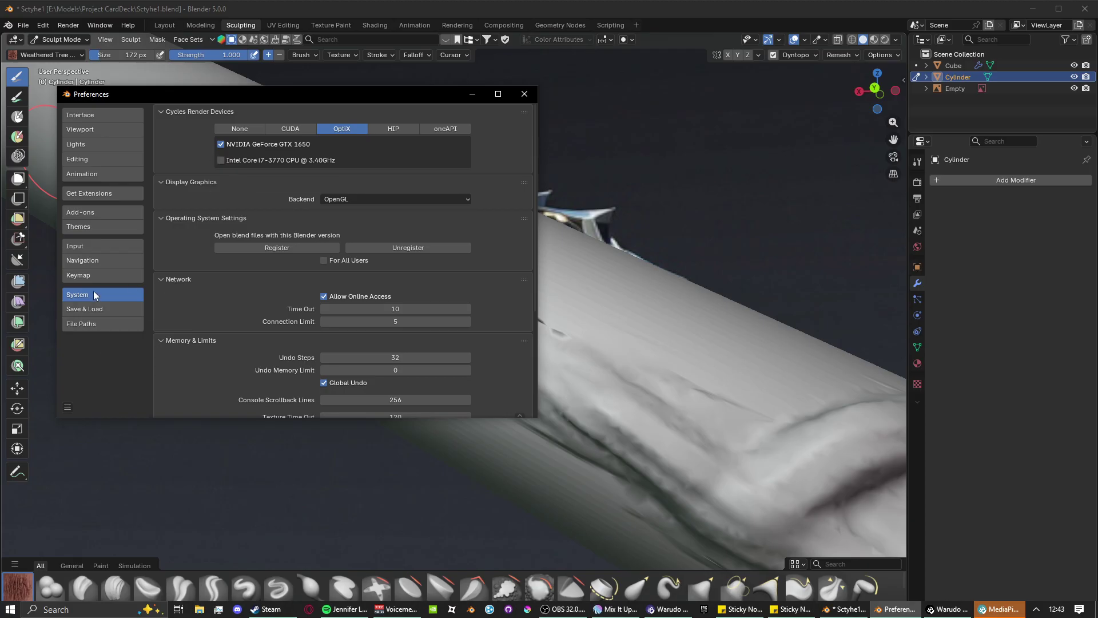
left_click(98, 305)
left_click(97, 322)
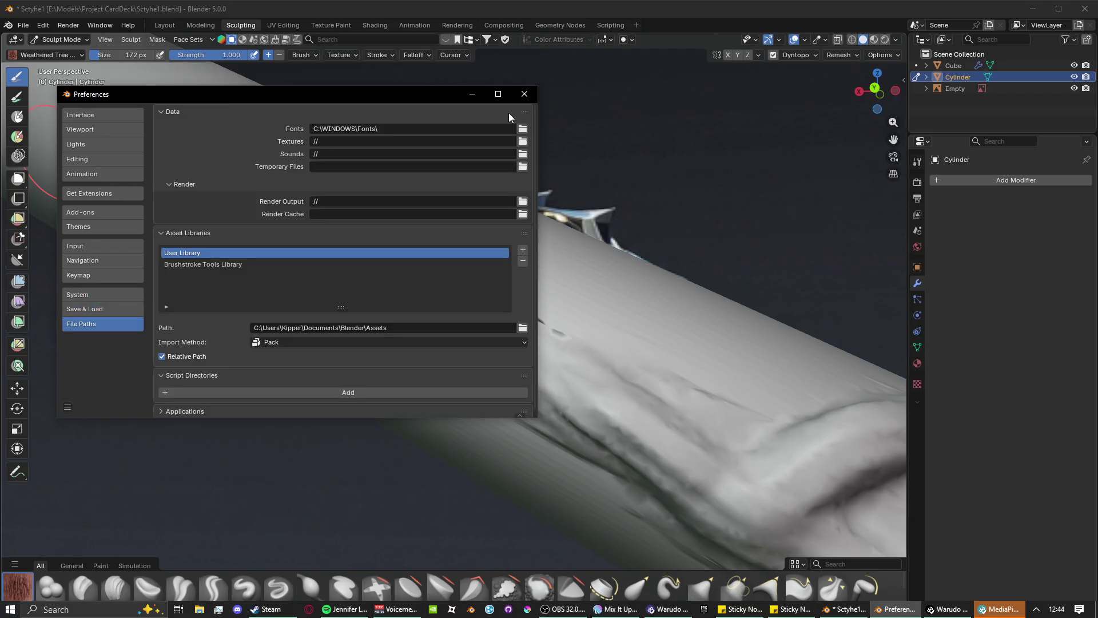
left_click(524, 94)
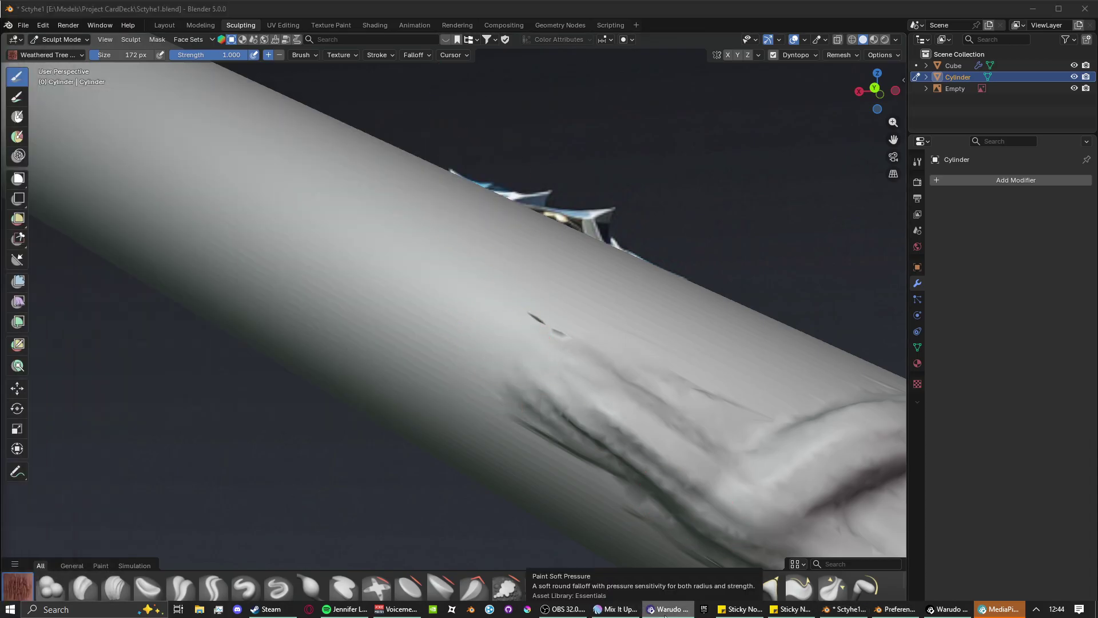
Try a raised Weathered Tree stroke from the smooth shaft down to the topmost vine's tip, and undo it.
mouse_move(937, 613)
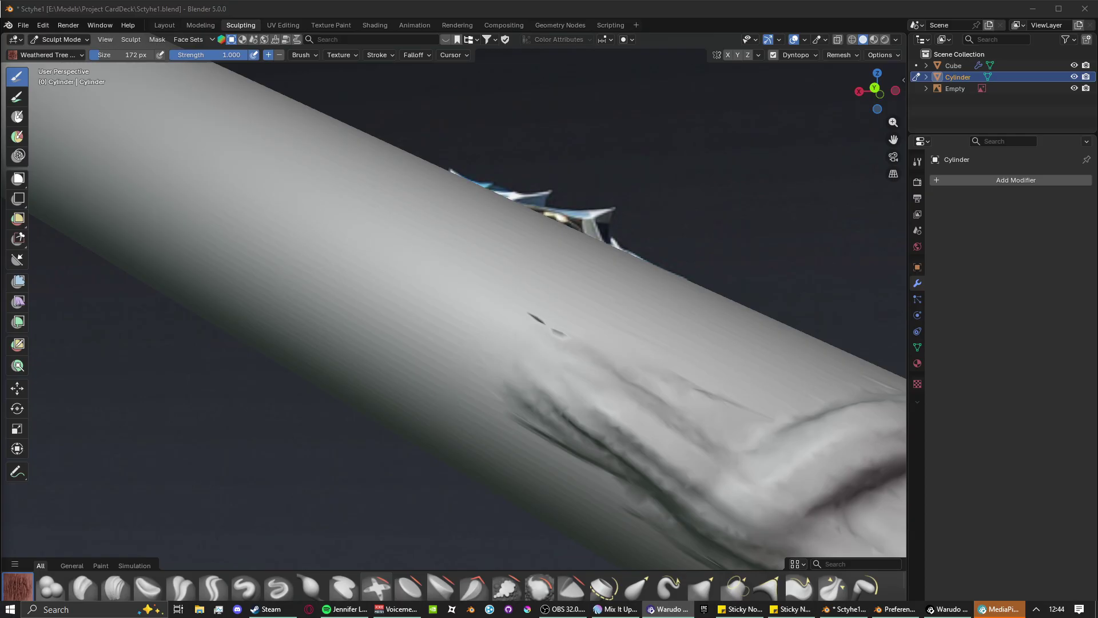
key("alt+Tab")
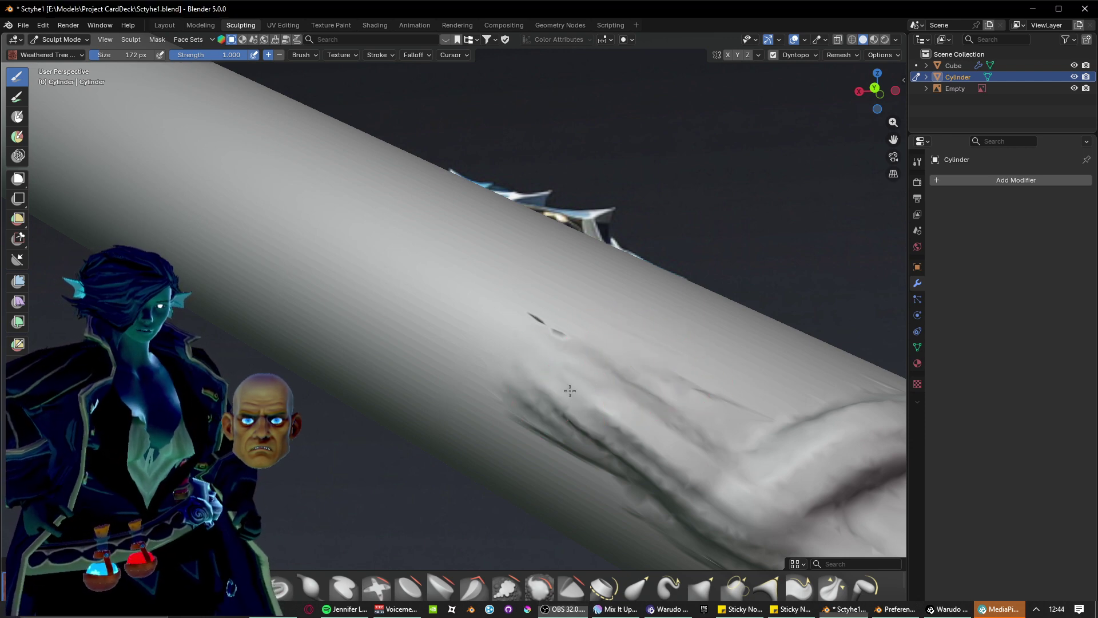
mouse_move(633, 373)
middle_mouse_down()
mouse_move(588, 412)
mouse_move(459, 420)
mouse_move(522, 417)
middle_mouse_up()
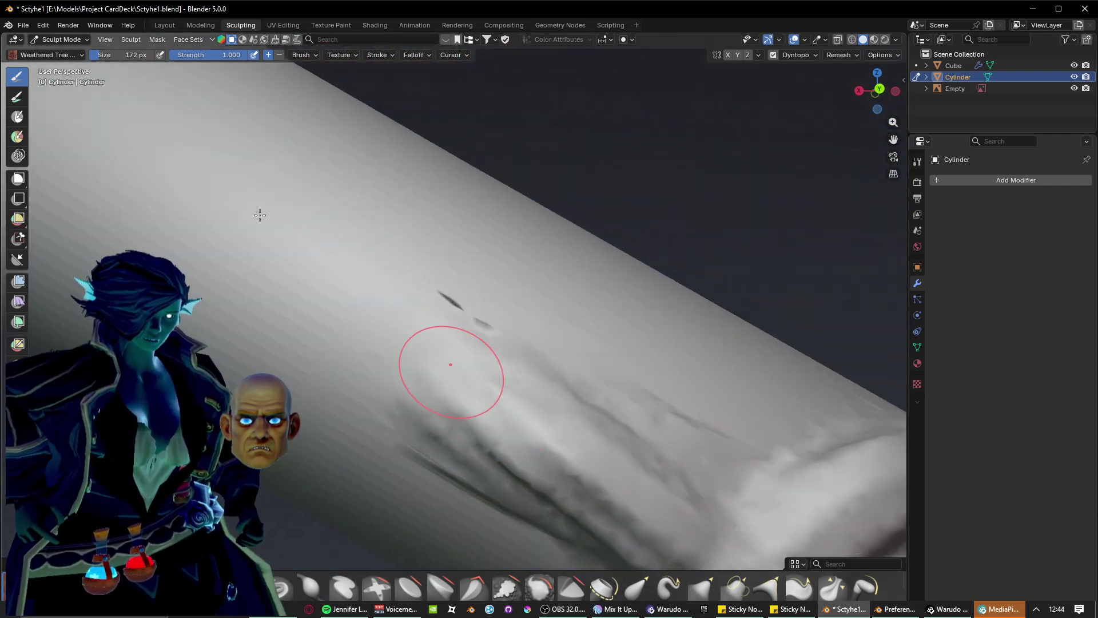
left_click_drag(252, 209, 399, 349)
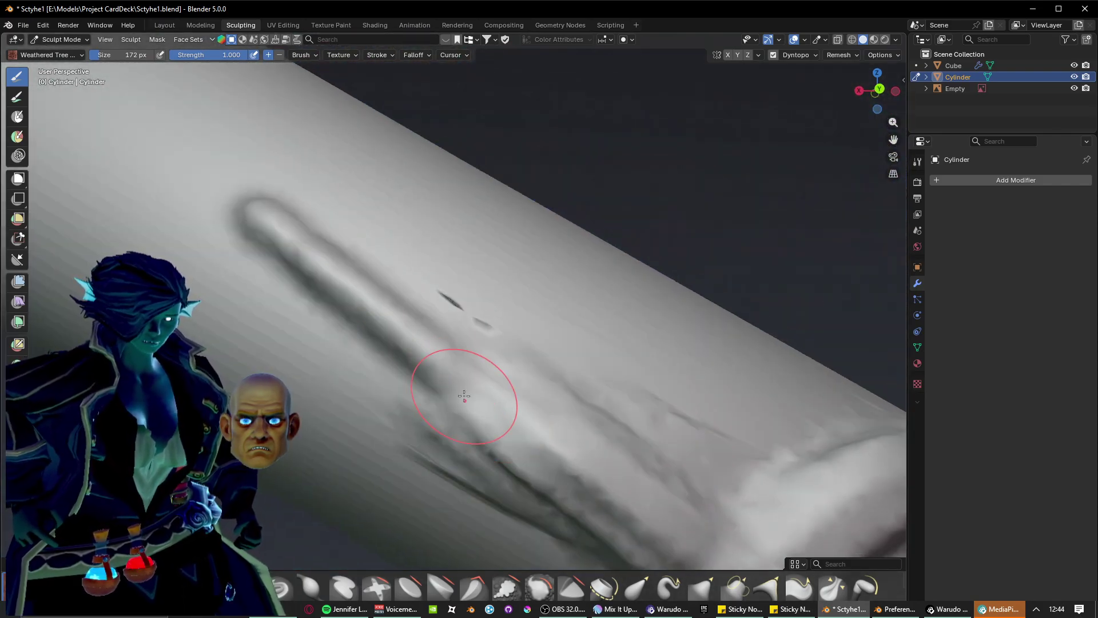
key("ctrl+z")
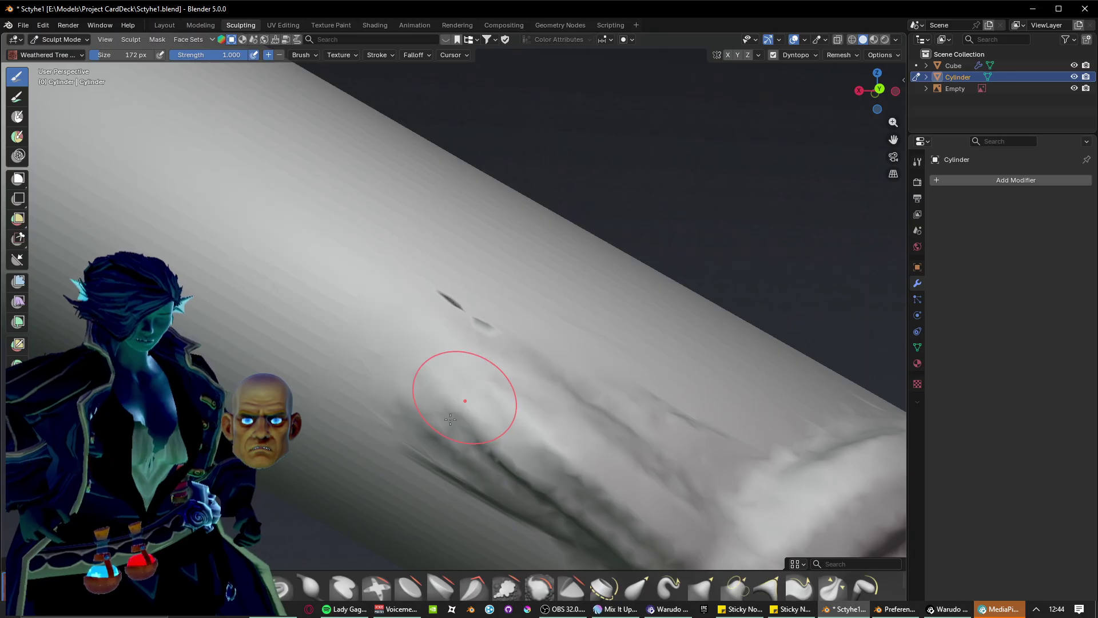
Extend the topmost vine's tip up the smooth shaft with a raised stroke, undoing a second pass over it.
scroll(450, 420, "down", 1)
mouse_move(450, 419)
middle_mouse_down()
mouse_move(431, 424)
mouse_move(451, 417)
middle_mouse_up()
scroll(431, 424, "up", 3)
scroll(451, 417, "down", 3)
scroll(451, 407, "down", 1)
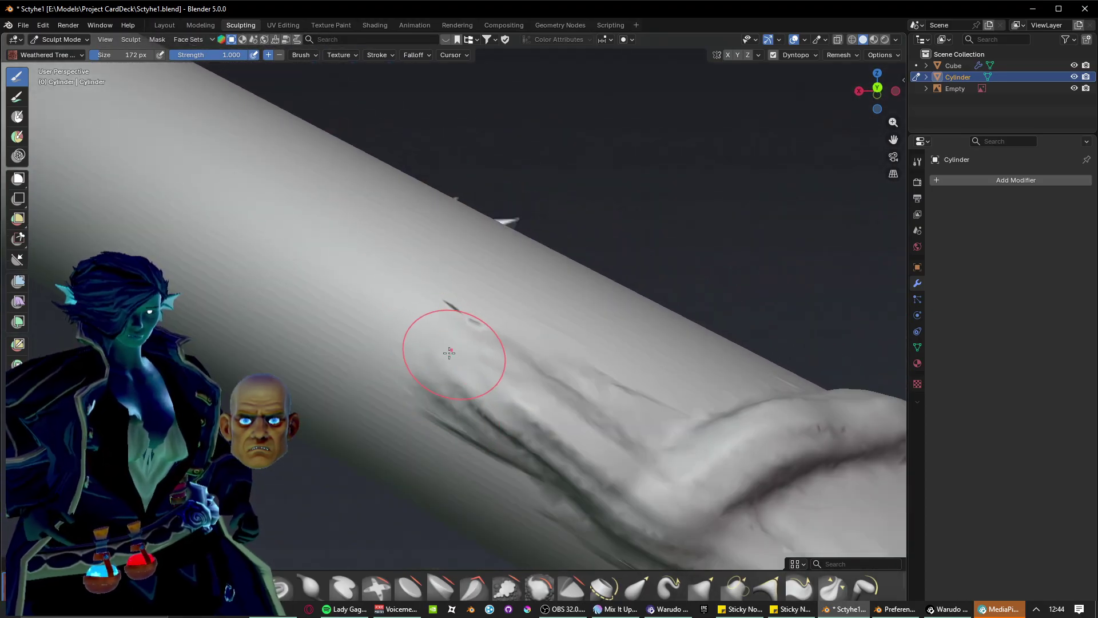
left_click_drag(444, 358, 331, 271)
left_click_drag(465, 362, 320, 251)
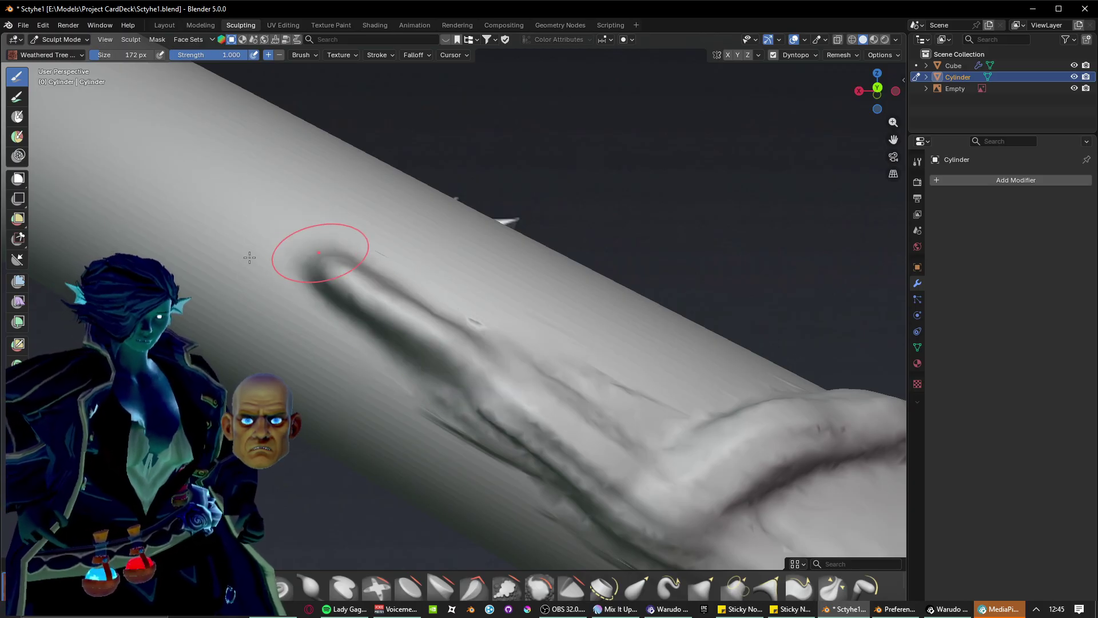
key("ctrl+z")
mouse_move(583, 435)
middle_mouse_down()
mouse_move(650, 509)
mouse_move(527, 473)
mouse_move(508, 427)
mouse_move(527, 437)
middle_mouse_up()
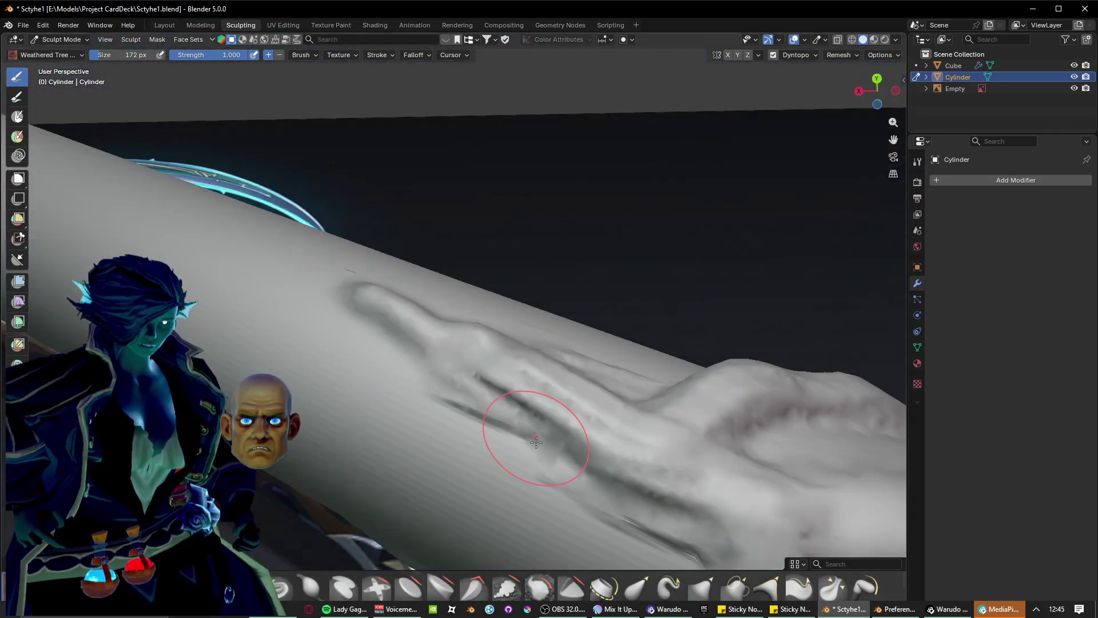
middle_click_drag(492, 326, 441, 417)
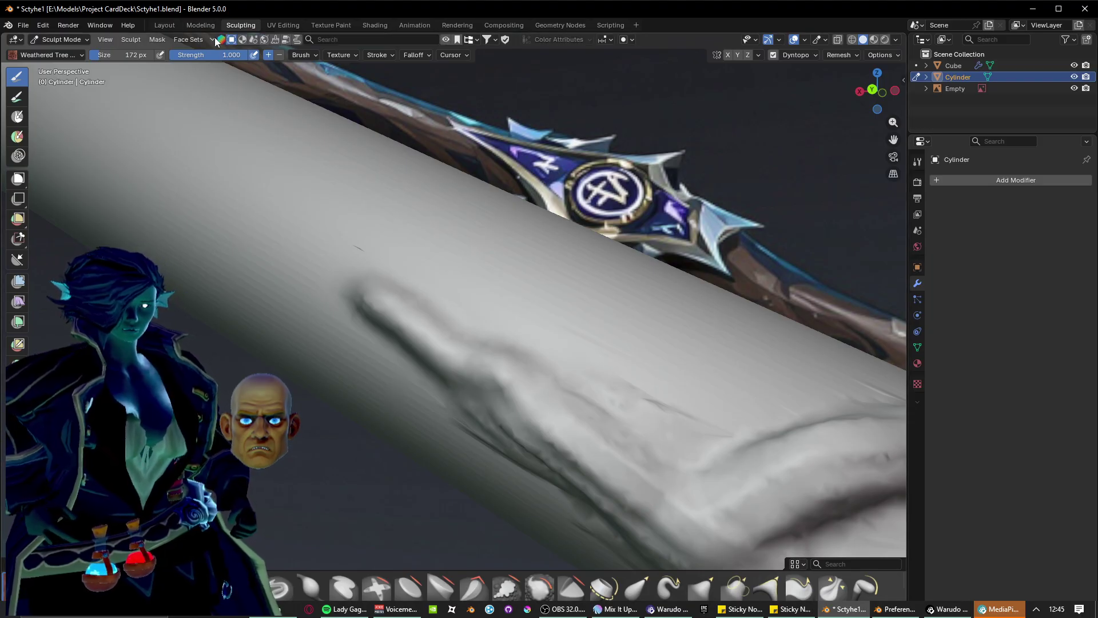
left_click(222, 41)
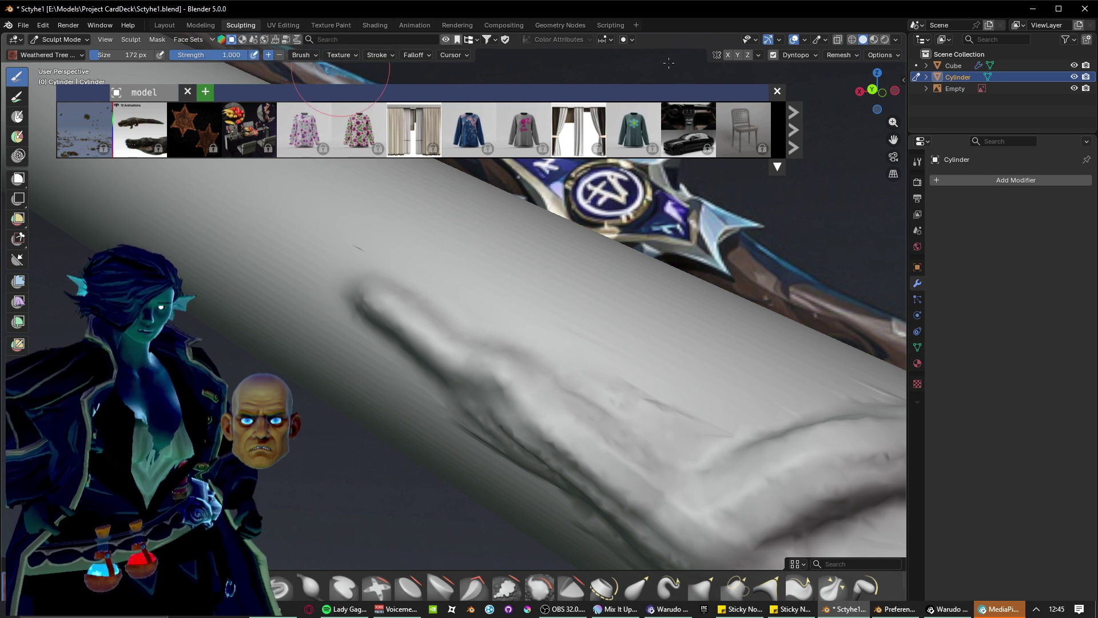
left_click(777, 91)
Sculpt the vine further up the smooth shaft as a long, curving raised strand with overlapping Weathered Tree strokes.
scroll(480, 493, "up", 1)
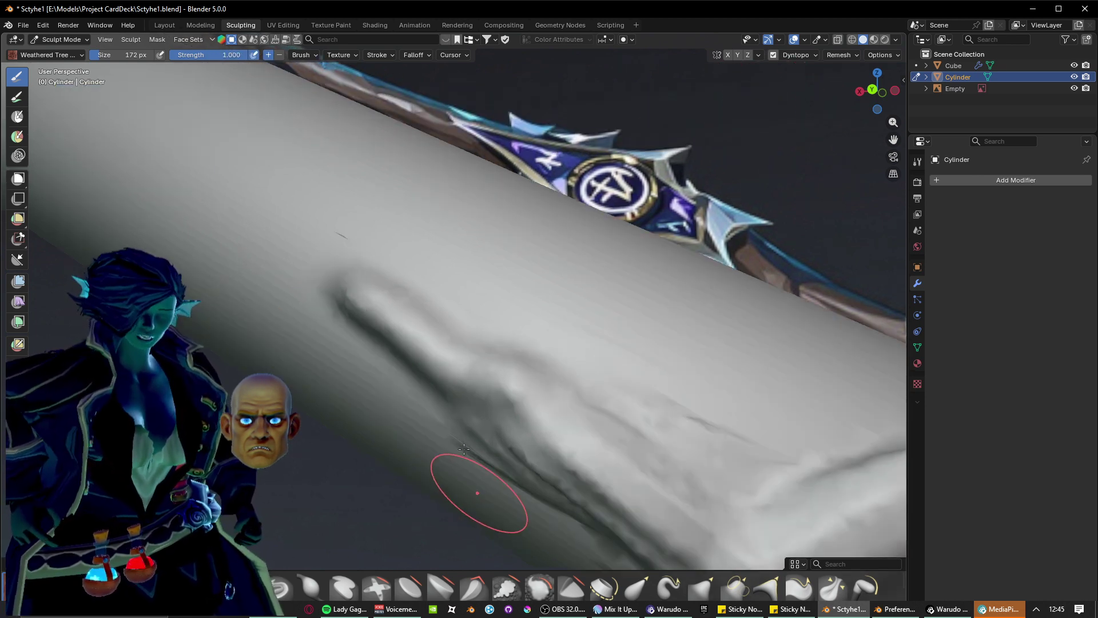
middle_click_drag(449, 375, 537, 405, "shift")
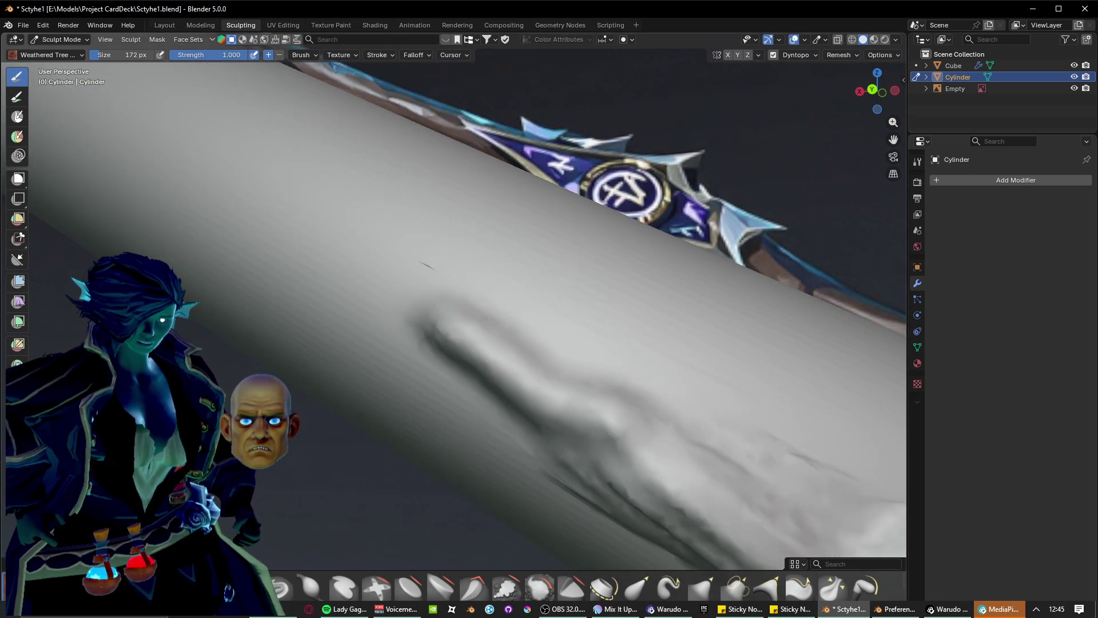
mouse_move(424, 321)
left_mouse_down()
mouse_move(395, 309)
mouse_move(298, 173)
left_mouse_up()
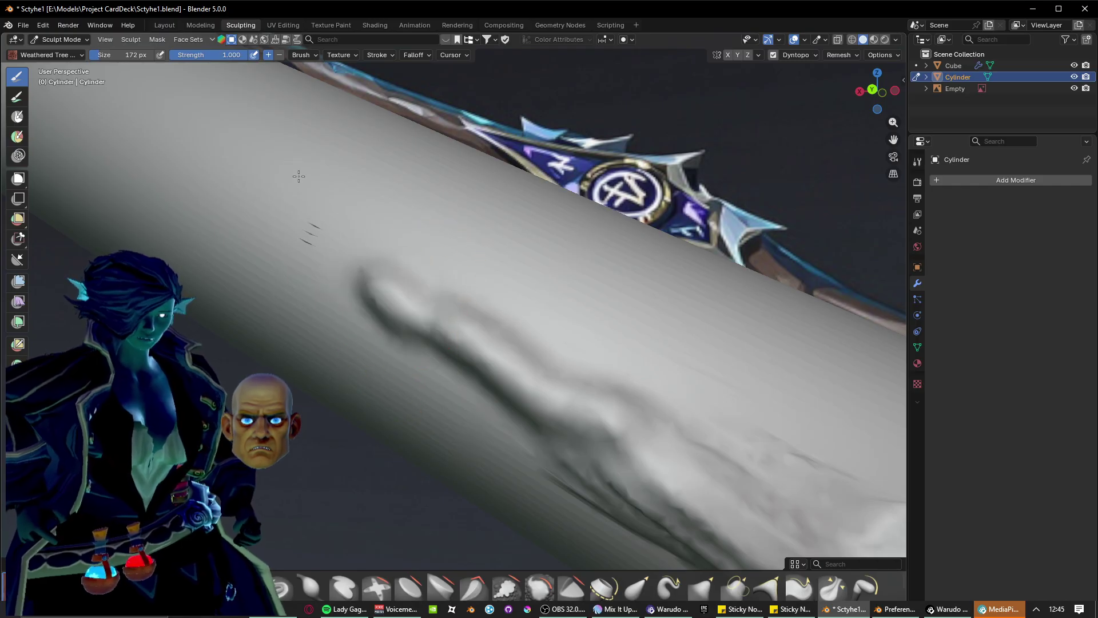
mouse_move(398, 280)
left_mouse_down()
mouse_move(289, 159)
mouse_move(309, 190)
left_mouse_up()
mouse_move(309, 190)
middle_mouse_down()
mouse_move(429, 245)
mouse_move(393, 258)
mouse_move(400, 298)
middle_mouse_up()
left_click_drag(486, 326, 599, 388)
mouse_move(576, 380)
middle_mouse_down()
mouse_move(492, 321)
mouse_move(558, 369)
middle_mouse_up()
scroll(558, 370, "up", 3)
mouse_move(503, 282)
left_mouse_down()
mouse_move(465, 240)
mouse_move(282, 167)
left_mouse_up()
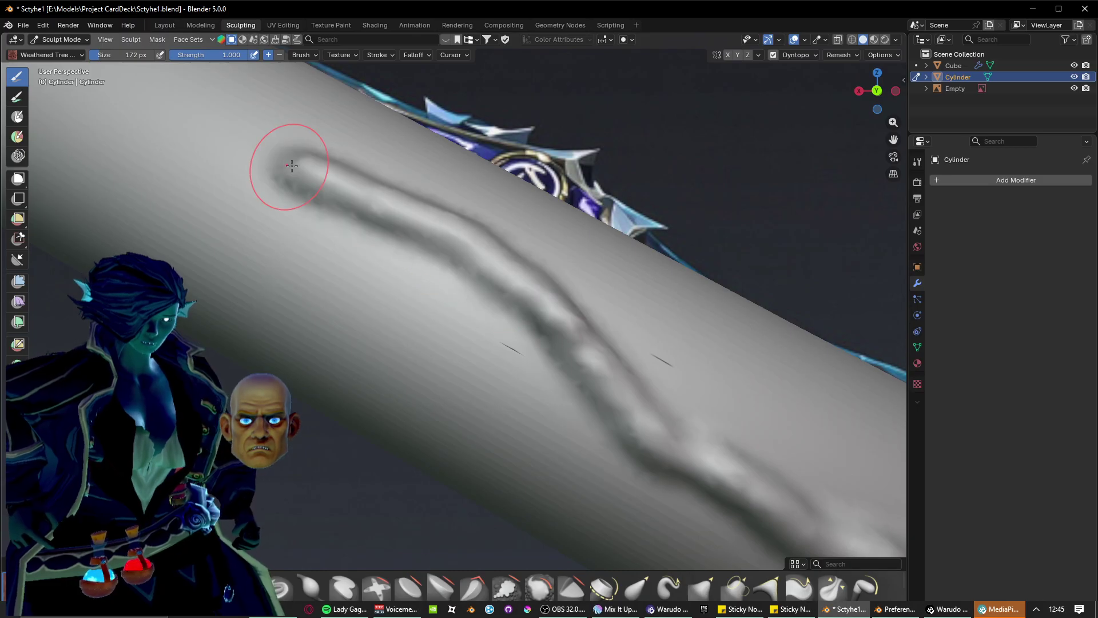
Try a short raised stroke beyond the new strand's upper end, and undo it.
mouse_move(400, 216)
middle_mouse_down()
mouse_move(368, 216)
mouse_move(635, 395)
middle_mouse_up()
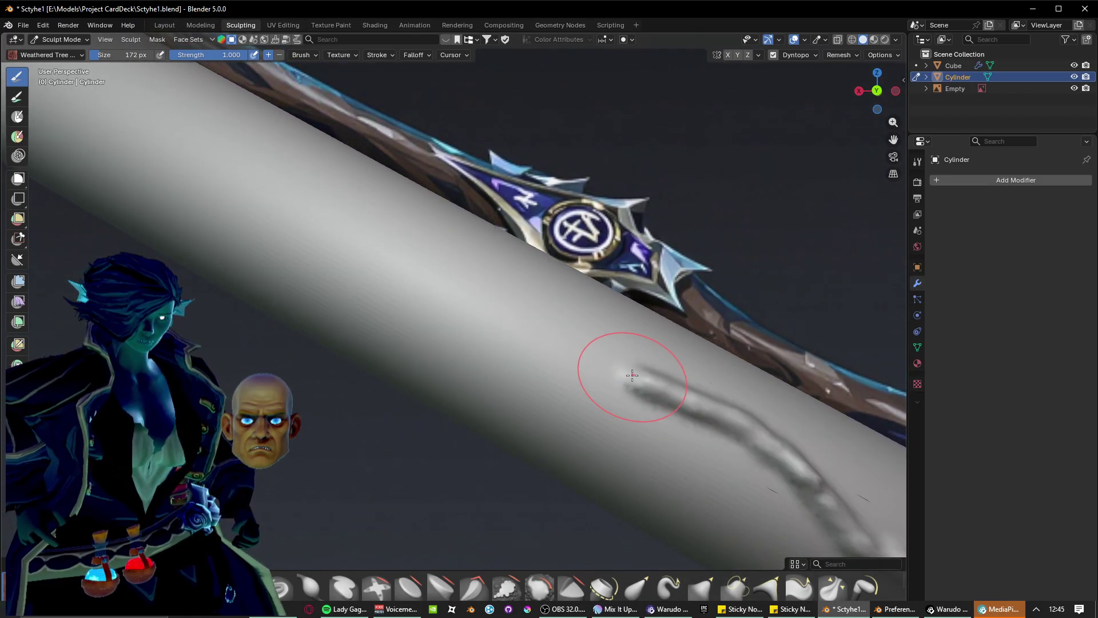
left_click_drag(585, 352, 619, 375)
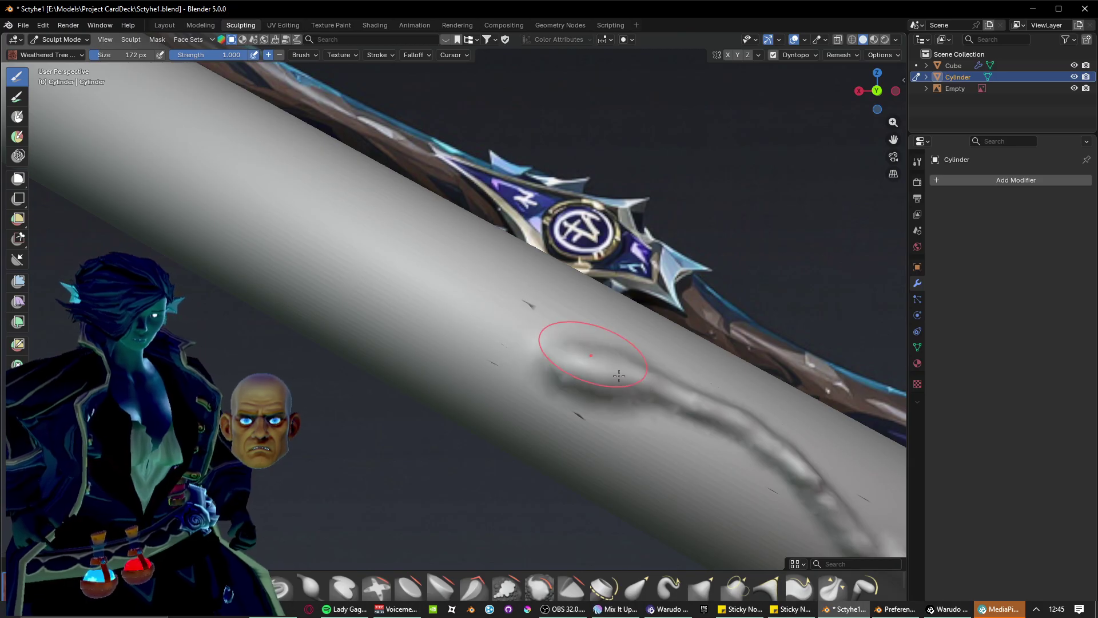
key("ctrl+z")
Try a second curved raised strand on the shaft below the new vine, and undo it.
scroll(613, 382, "up", 1)
middle_click_drag(644, 395, 406, 169, "shift")
mouse_move(427, 250)
left_mouse_down()
mouse_move(592, 399)
mouse_move(625, 402)
left_mouse_up()
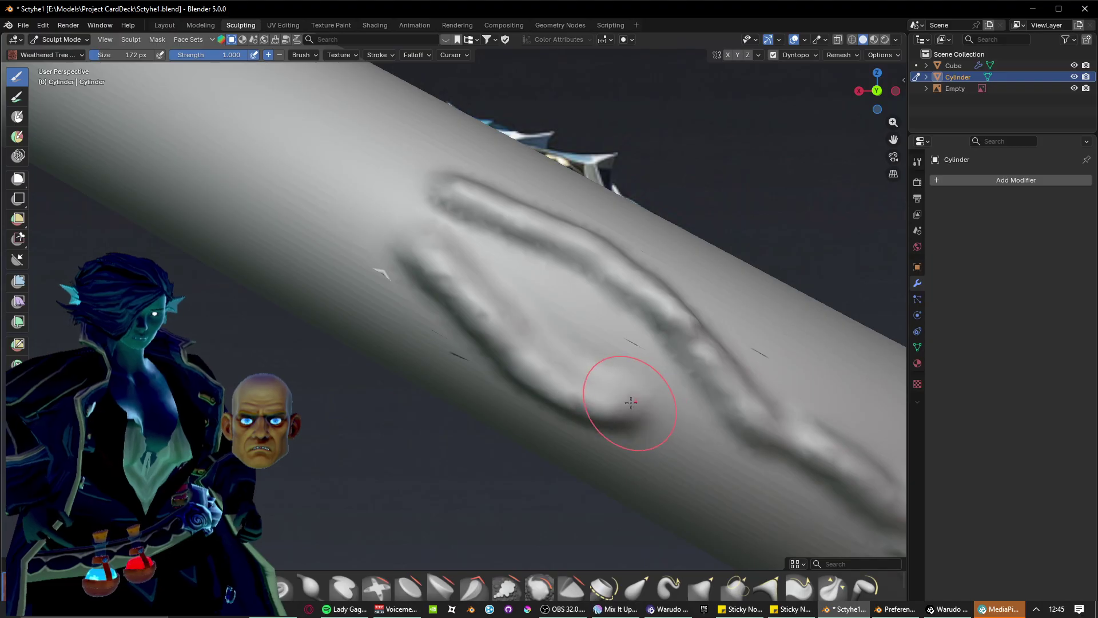
scroll(630, 402, "up", 1)
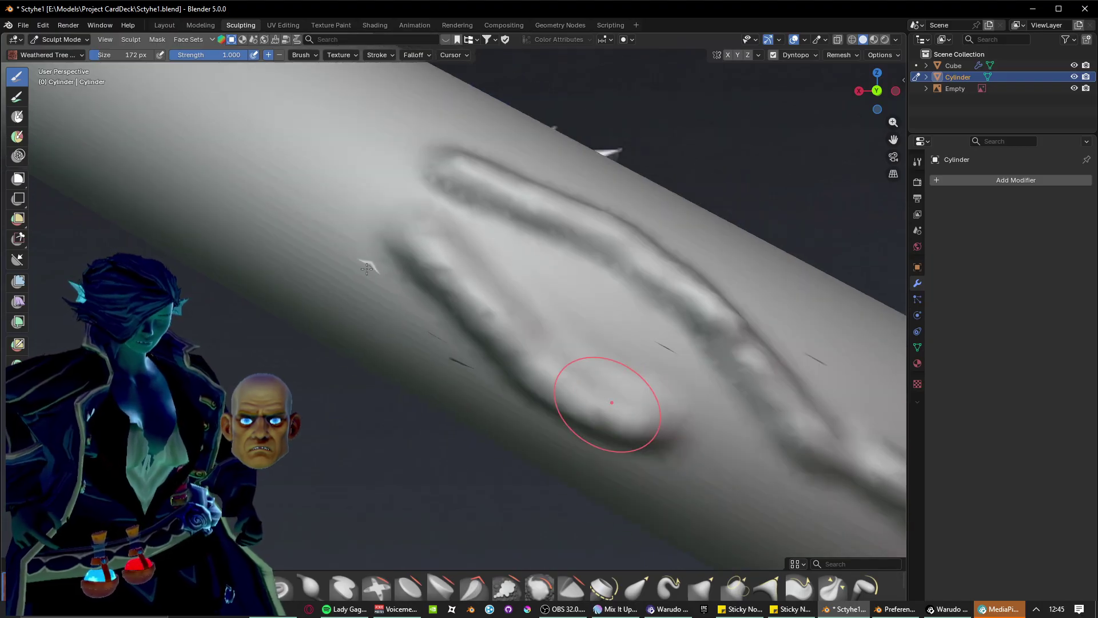
key("ctrl+z")
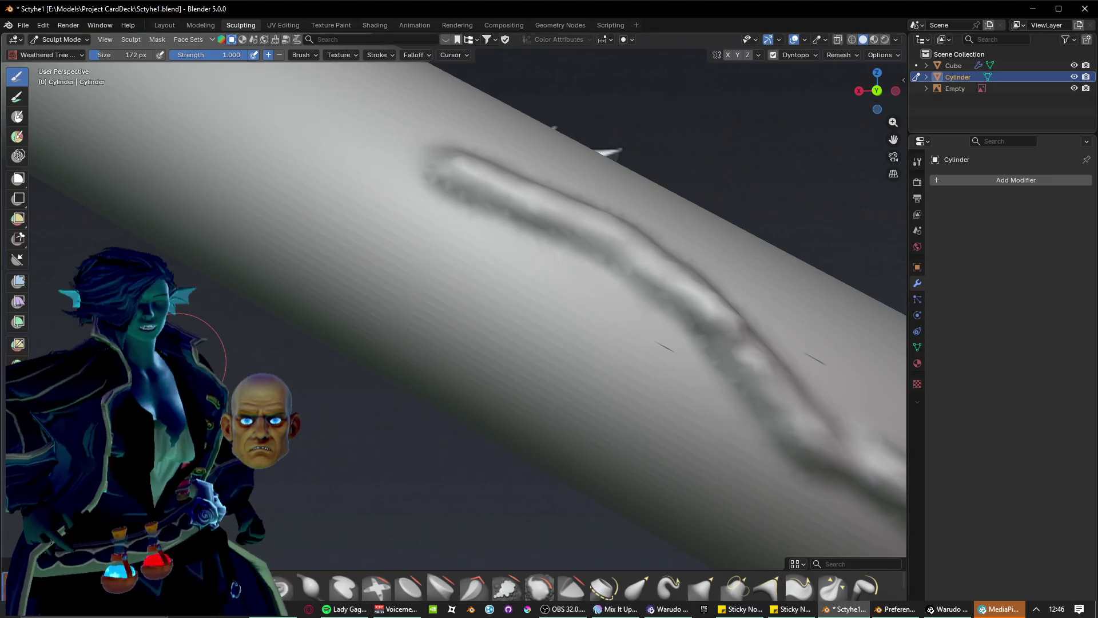
Try a short, straight raised stroke on the smooth shaft beside the vines, and undo it.
mouse_move(246, 319)
middle_mouse_down()
mouse_move(503, 300)
mouse_move(569, 265)
middle_mouse_up()
mouse_move(443, 382)
middle_mouse_down("shift")
mouse_move(466, 365)
mouse_move(527, 232)
mouse_move(512, 316)
middle_mouse_up("shift")
left_click_drag(343, 154, 576, 343)
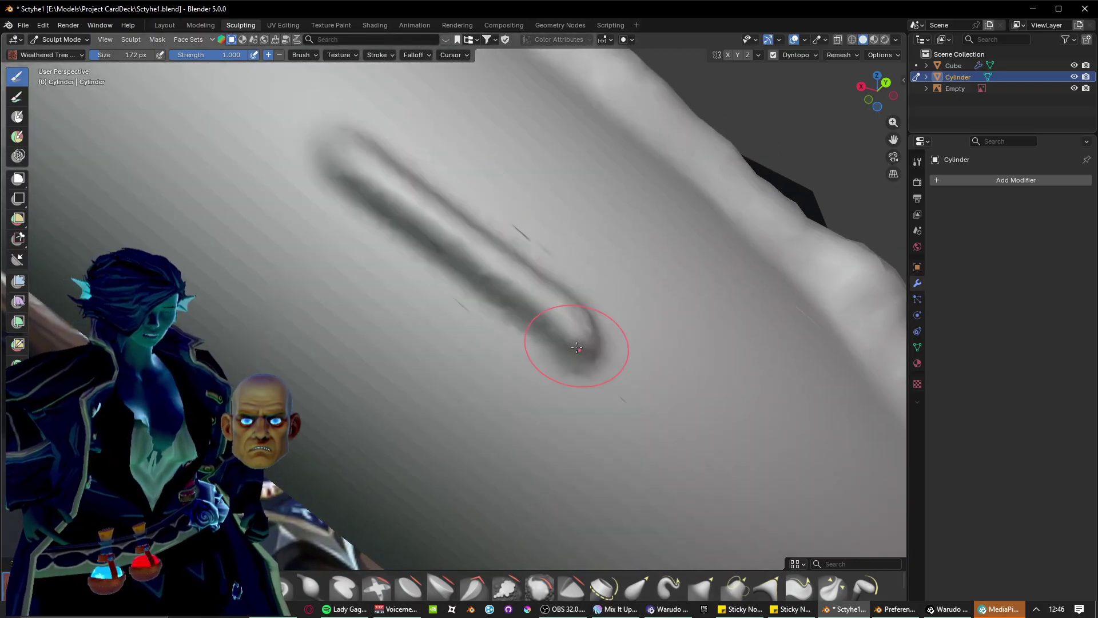
middle_click_drag(576, 344, 490, 360)
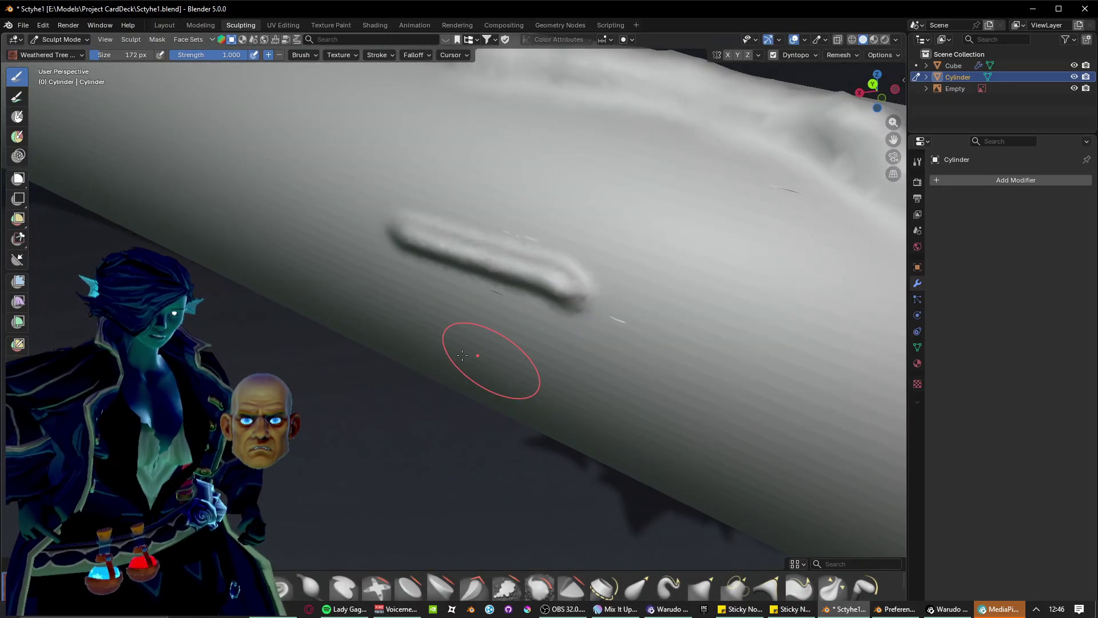
key("ctrl+z")
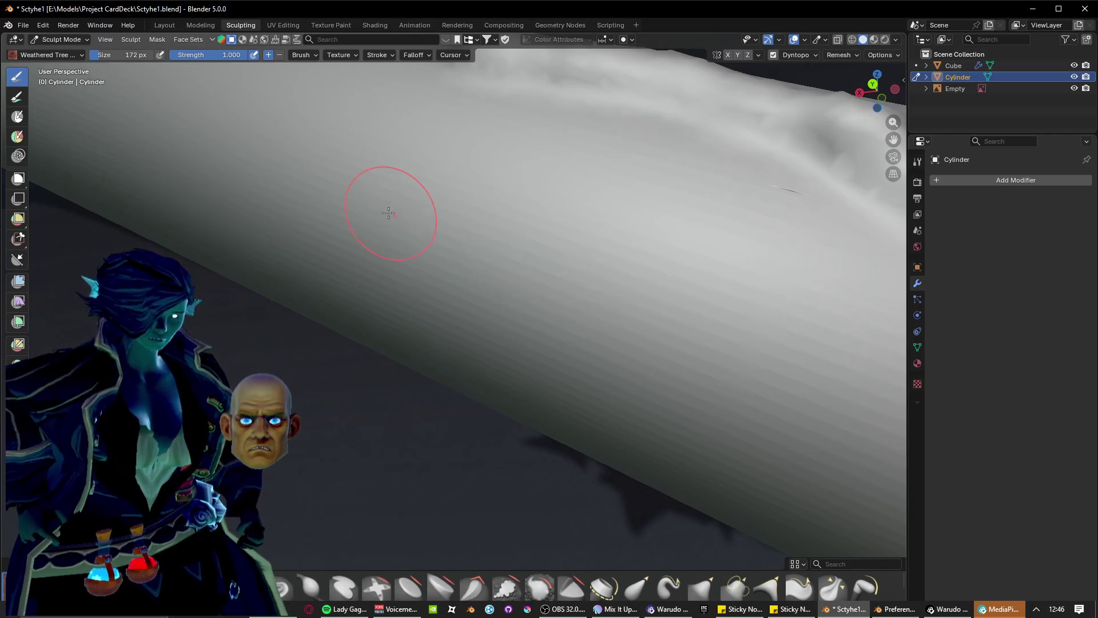
Sculpt a second raised branch up the smooth shaft that joins the new vine partway along, forming a fork.
mouse_move(390, 213)
left_mouse_down()
mouse_move(601, 268)
mouse_move(588, 269)
left_mouse_up()
mouse_move(453, 258)
middle_mouse_down()
mouse_move(520, 270)
mouse_move(373, 269)
middle_mouse_up()
mouse_move(374, 269)
left_mouse_down()
mouse_move(452, 289)
mouse_move(718, 301)
left_mouse_up()
scroll(613, 302, "down", 1)
middle_click_drag(613, 301, 547, 309)
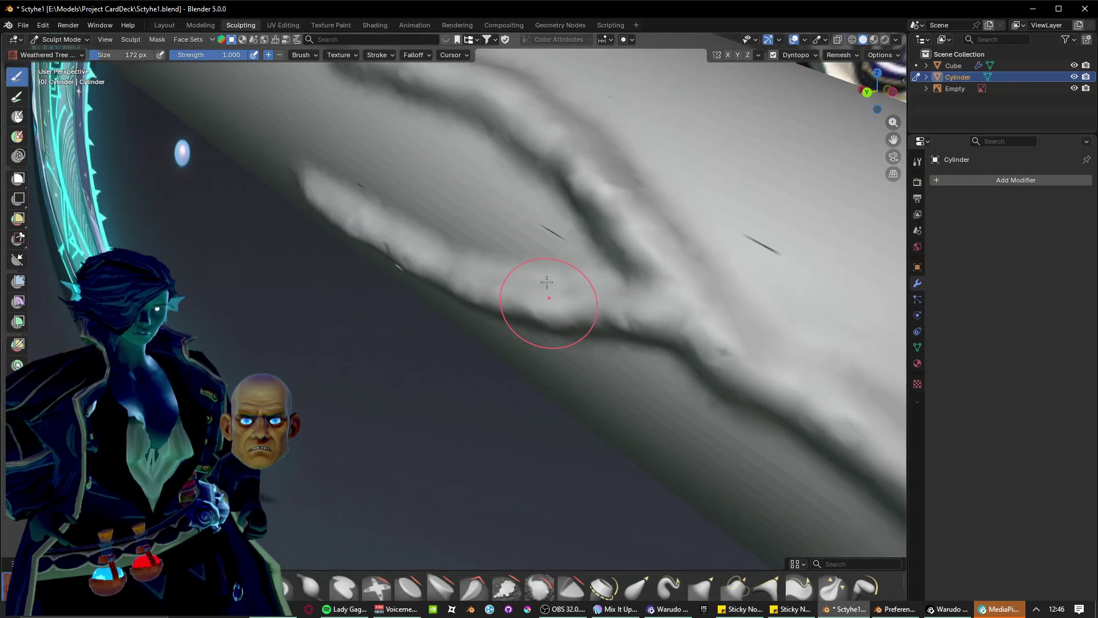
Thicken the lower branch of the fork with a long Weathered Tree stroke running down to the junction.
scroll(534, 260, "up", 1)
middle_click_drag(534, 260, 570, 259)
mouse_move(403, 226)
middle_mouse_down("shift")
mouse_move(451, 351)
mouse_move(462, 349)
middle_mouse_up("shift")
scroll(451, 350, "up", 1)
mouse_move(277, 243)
left_mouse_down()
mouse_move(409, 323)
mouse_move(672, 389)
left_mouse_up()
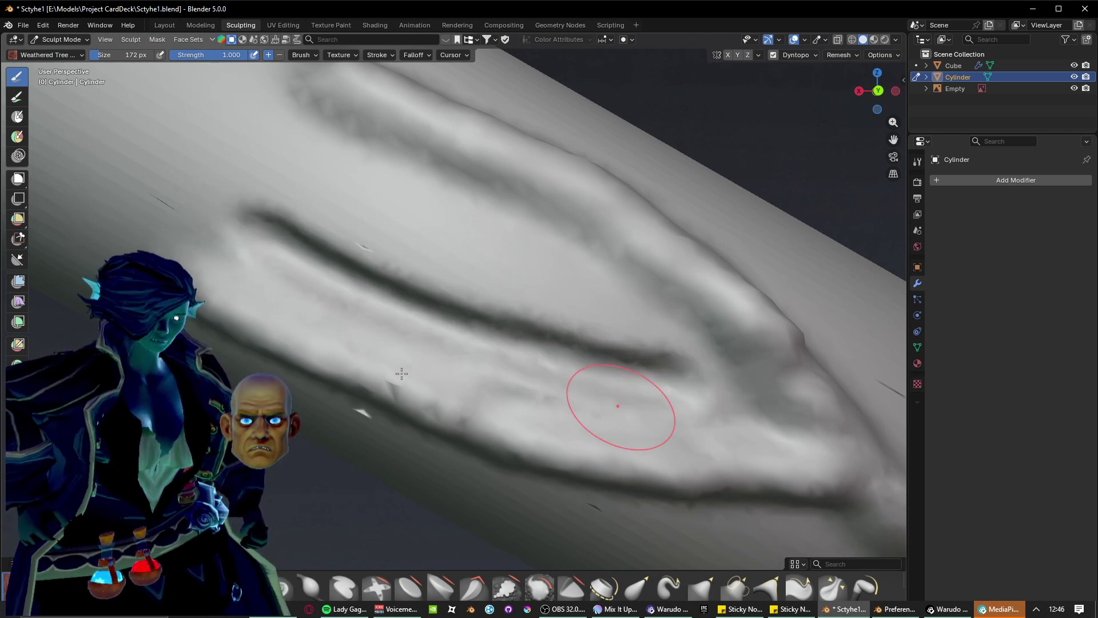
scroll(431, 356, "down", 5)
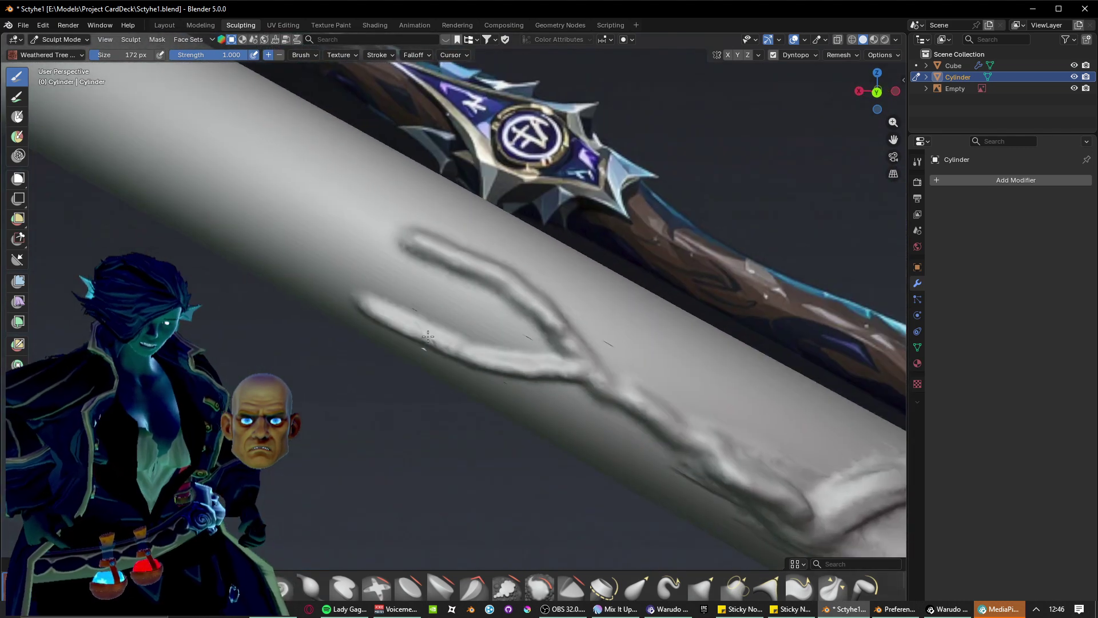
Sculpt a curved connecting strand between two neighbouring lengthwise vines on the handle's other side, building it up with overlapping strokes.
mouse_move(428, 335)
middle_mouse_down()
mouse_move(443, 345)
mouse_move(466, 306)
mouse_move(457, 320)
mouse_move(441, 289)
mouse_move(484, 326)
mouse_move(453, 387)
mouse_move(380, 294)
mouse_move(433, 340)
mouse_move(588, 277)
mouse_move(485, 315)
middle_mouse_up()
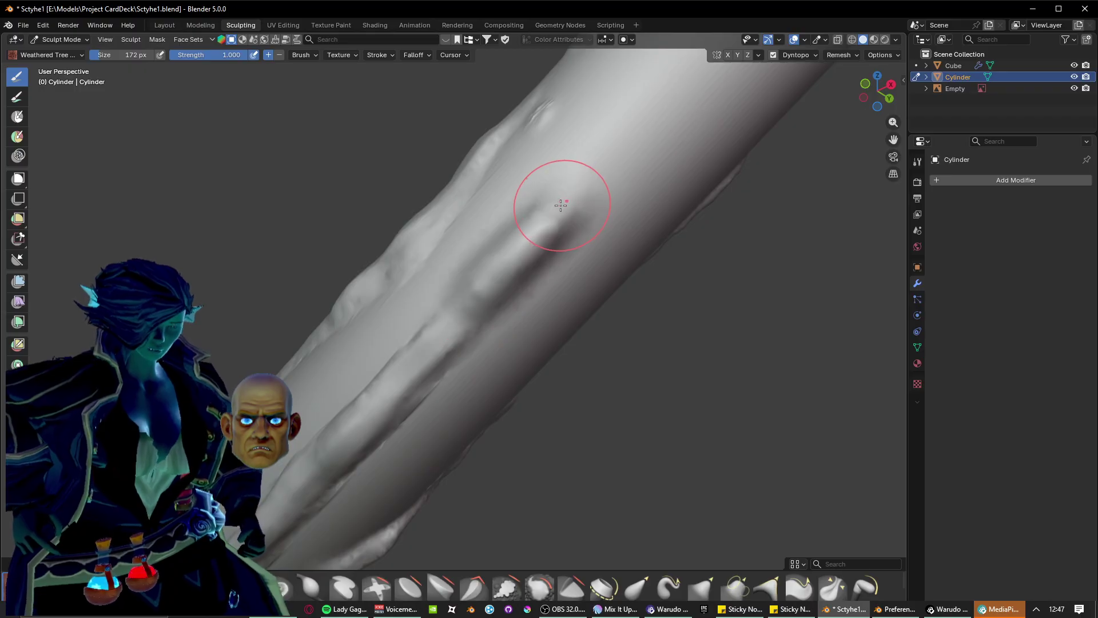
middle_click_drag(475, 254, 401, 310)
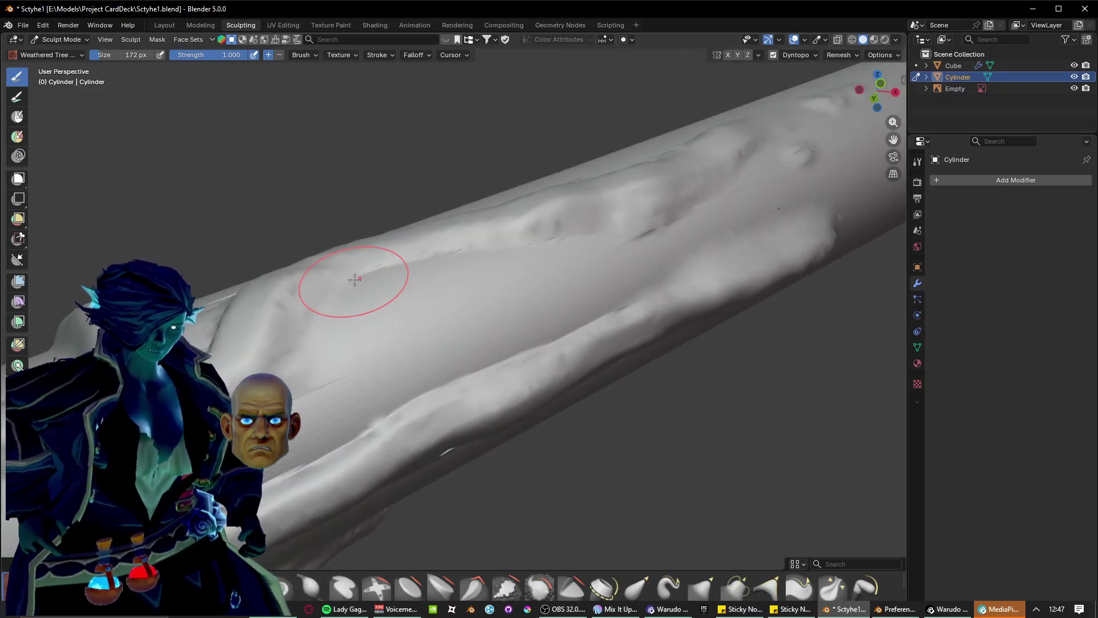
scroll(356, 281, "up", 2)
middle_click_drag(356, 281, 372, 305)
left_click_drag(375, 311, 582, 470)
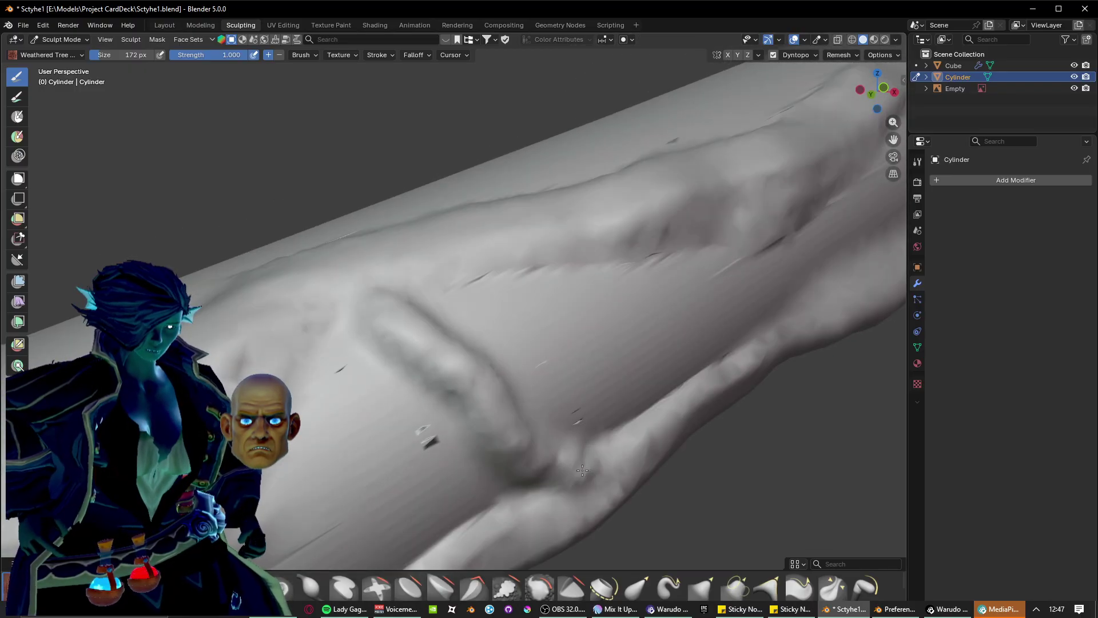
mouse_move(359, 322)
left_mouse_down()
mouse_move(348, 284)
mouse_move(575, 450)
left_mouse_up()
left_click_drag(490, 417, 591, 465)
middle_click_drag(588, 457, 493, 407)
mouse_move(340, 348)
left_mouse_down()
mouse_move(534, 404)
mouse_move(470, 436)
left_mouse_up()
middle_click_drag(501, 427, 449, 417)
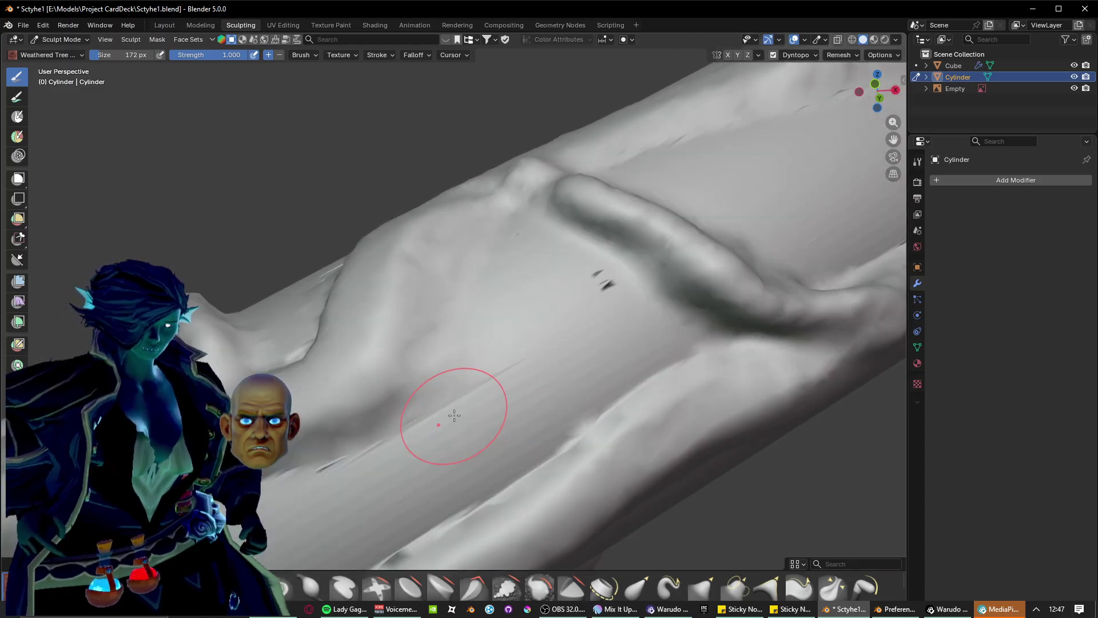
Add a second short connecting strand between the same two vines, further down from the first one.
mouse_move(438, 333)
left_mouse_down()
mouse_move(495, 492)
mouse_move(482, 413)
left_mouse_up()
left_click_drag(443, 241, 434, 289)
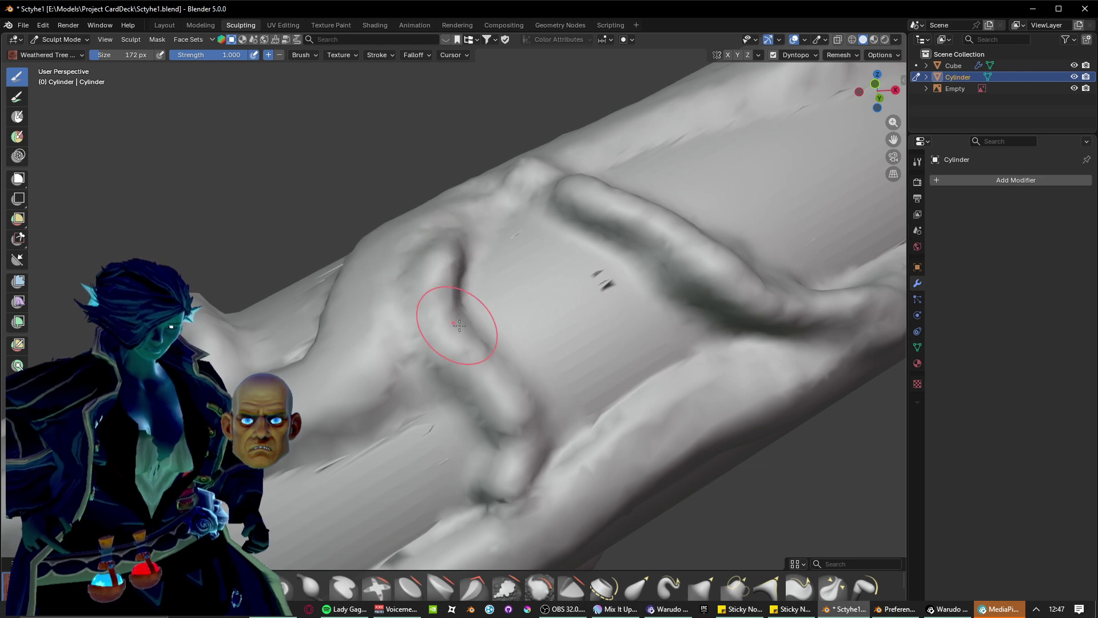
left_click_drag(459, 325, 524, 441)
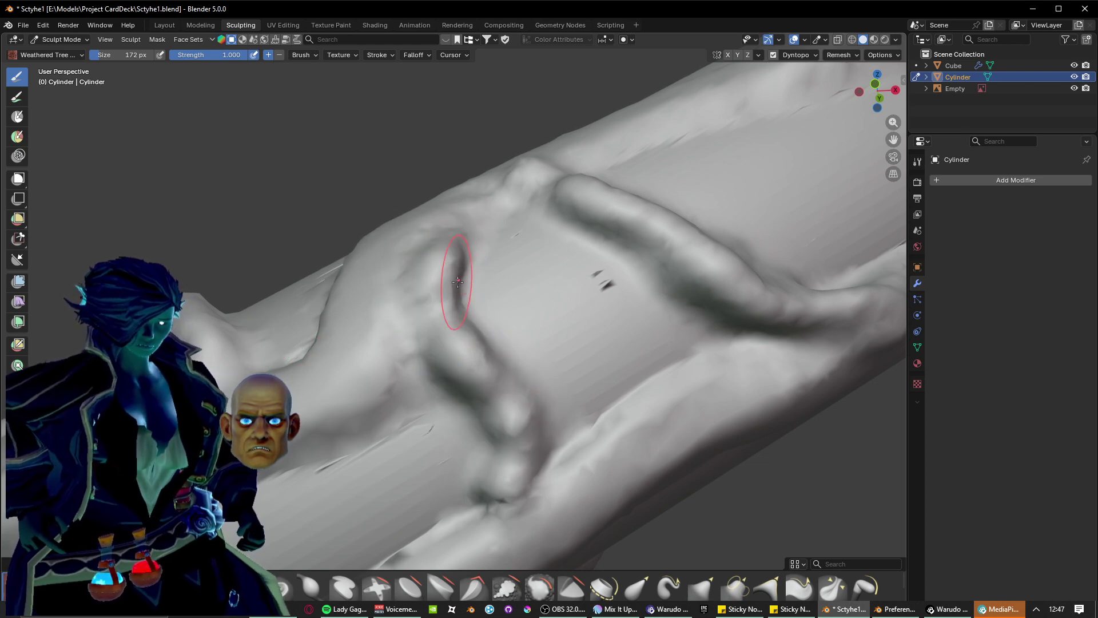
Sculpt an arched strand across the next gap between vines and extend it around the handle to the outer vine.
mouse_move(458, 281)
middle_mouse_down()
mouse_move(405, 368)
mouse_move(334, 356)
mouse_move(297, 326)
middle_mouse_up()
scroll(297, 325, "up", 1)
mouse_move(235, 221)
left_mouse_down()
mouse_move(381, 253)
mouse_move(417, 357)
left_mouse_up()
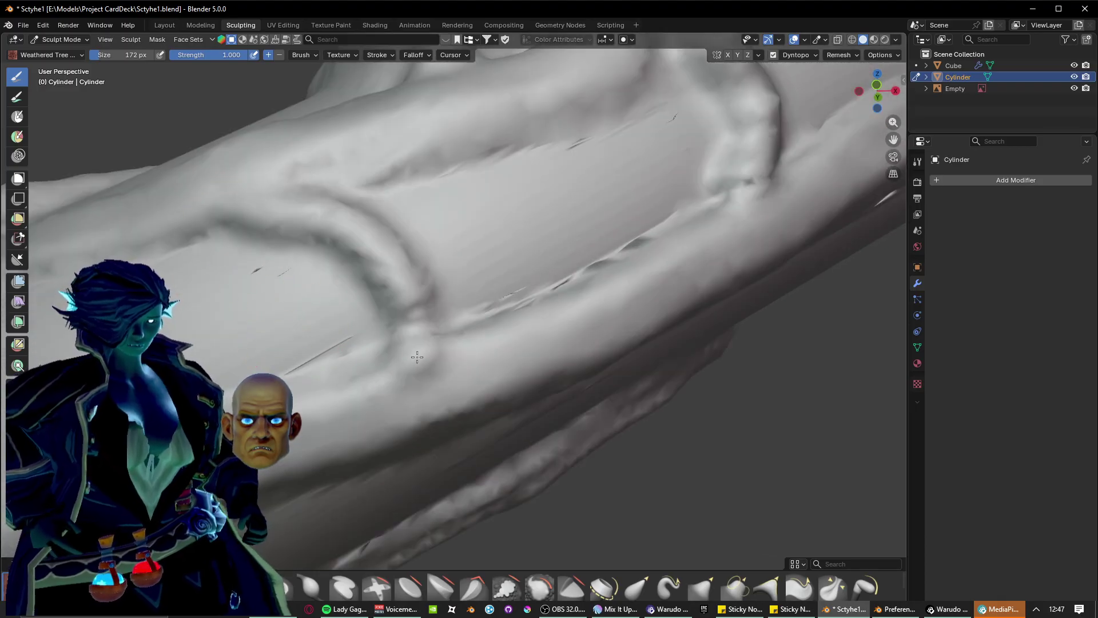
mouse_move(207, 172)
left_mouse_down()
mouse_move(394, 297)
mouse_move(412, 275)
mouse_move(441, 404)
mouse_move(444, 389)
left_mouse_up()
mouse_move(443, 389)
middle_mouse_down()
mouse_move(395, 321)
mouse_move(344, 294)
mouse_move(209, 294)
middle_mouse_up()
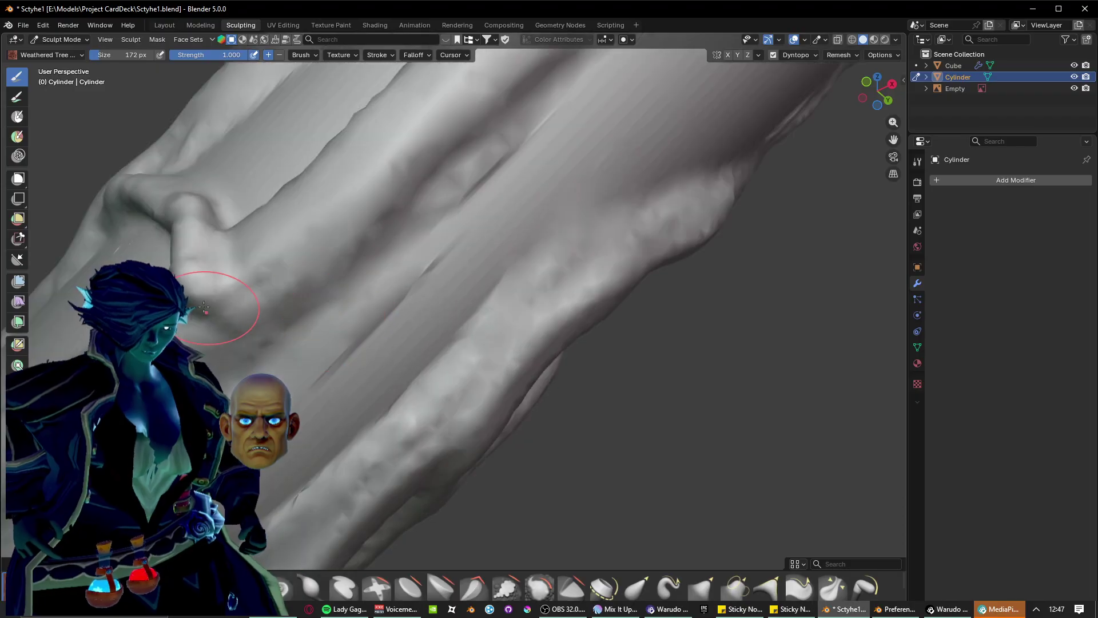
mouse_move(306, 339)
left_mouse_down()
mouse_move(421, 351)
mouse_move(444, 375)
mouse_move(528, 377)
mouse_move(378, 360)
mouse_move(268, 330)
left_mouse_up()
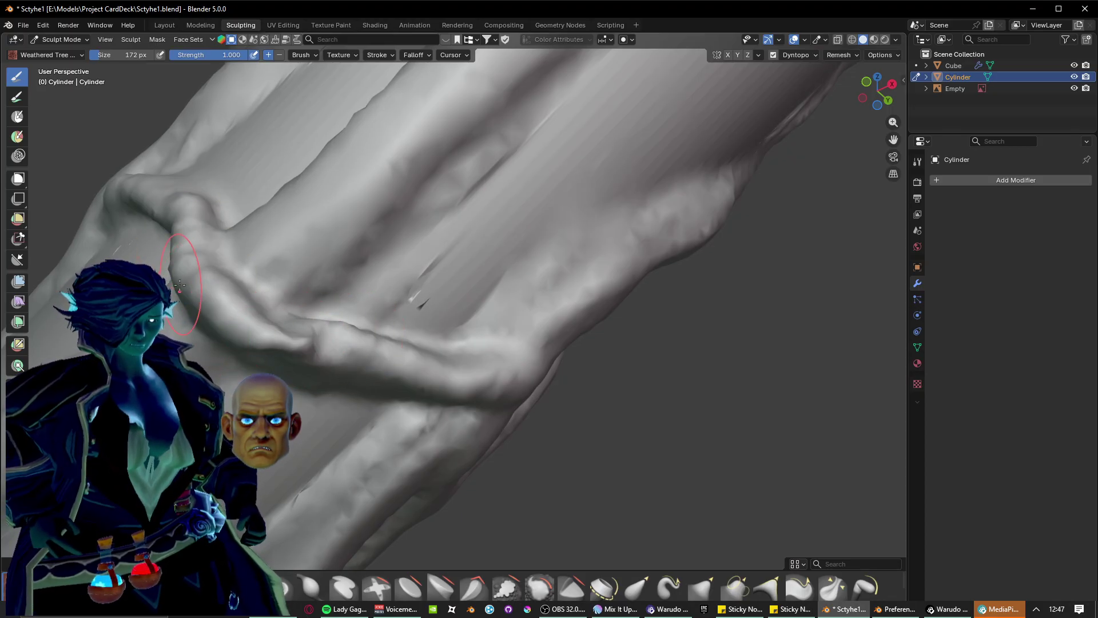
Sculpt a long, gently curved strand below the arched one, linking two adjacent vines with repeated strokes.
scroll(180, 285, "down", 3)
mouse_move(179, 285)
middle_mouse_down()
mouse_move(297, 309)
mouse_move(353, 287)
middle_mouse_up()
scroll(352, 286, "up", 2)
mouse_move(435, 292)
middle_mouse_down()
mouse_move(476, 297)
mouse_move(460, 300)
middle_mouse_up()
left_click_drag(270, 354, 502, 380)
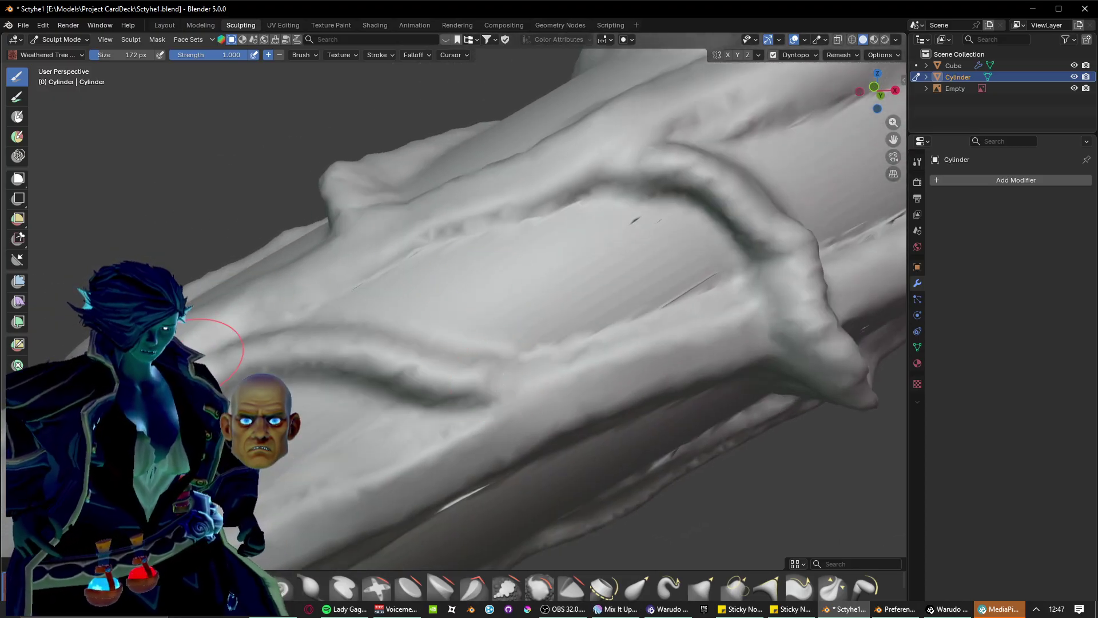
left_click_drag(338, 373, 489, 393)
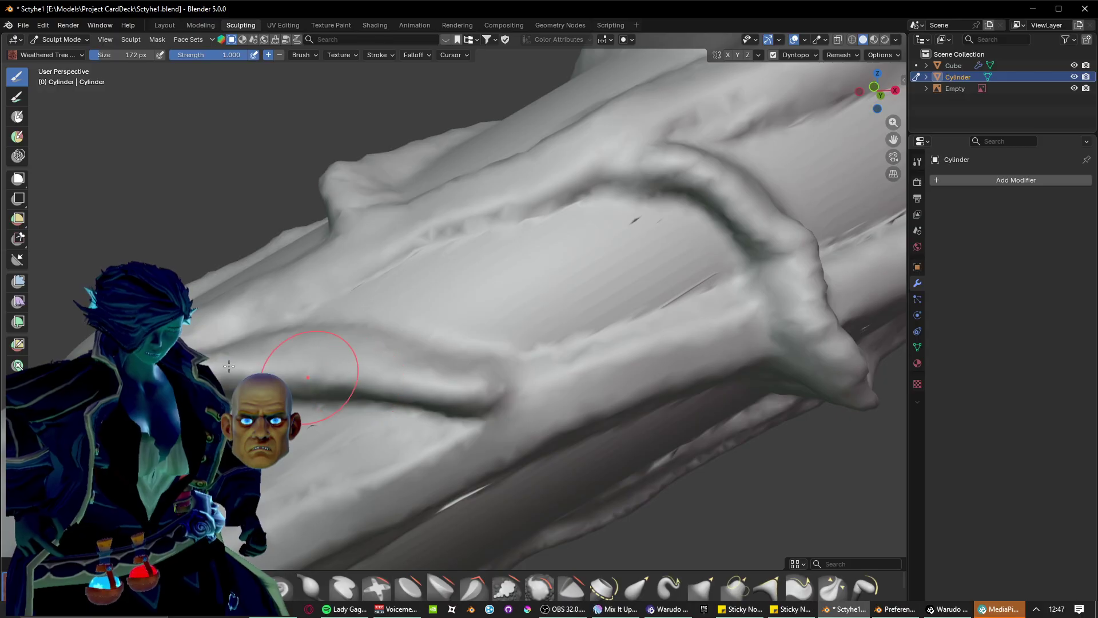
left_click_drag(308, 377, 284, 377)
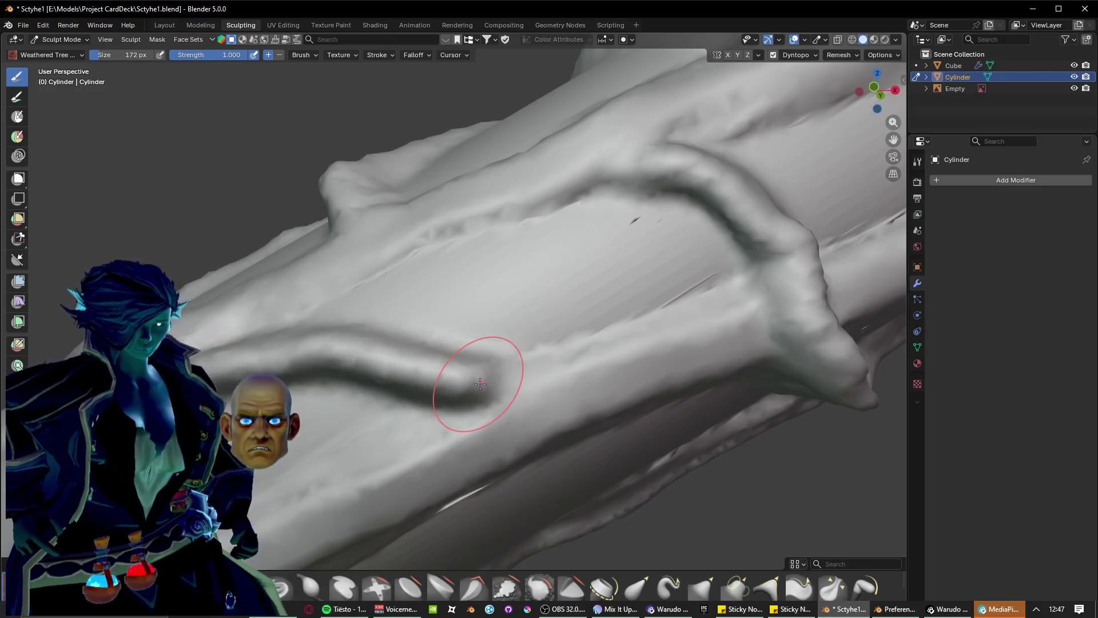
Sculpt a diagonal strand across the handle's bare side from one vine to the opposite one, building up its lower end.
mouse_move(480, 384)
middle_mouse_down()
mouse_move(380, 385)
mouse_move(404, 289)
mouse_move(295, 319)
mouse_move(297, 260)
mouse_move(392, 387)
middle_mouse_up()
scroll(294, 319, "up", 2)
scroll(393, 388, "up", 3)
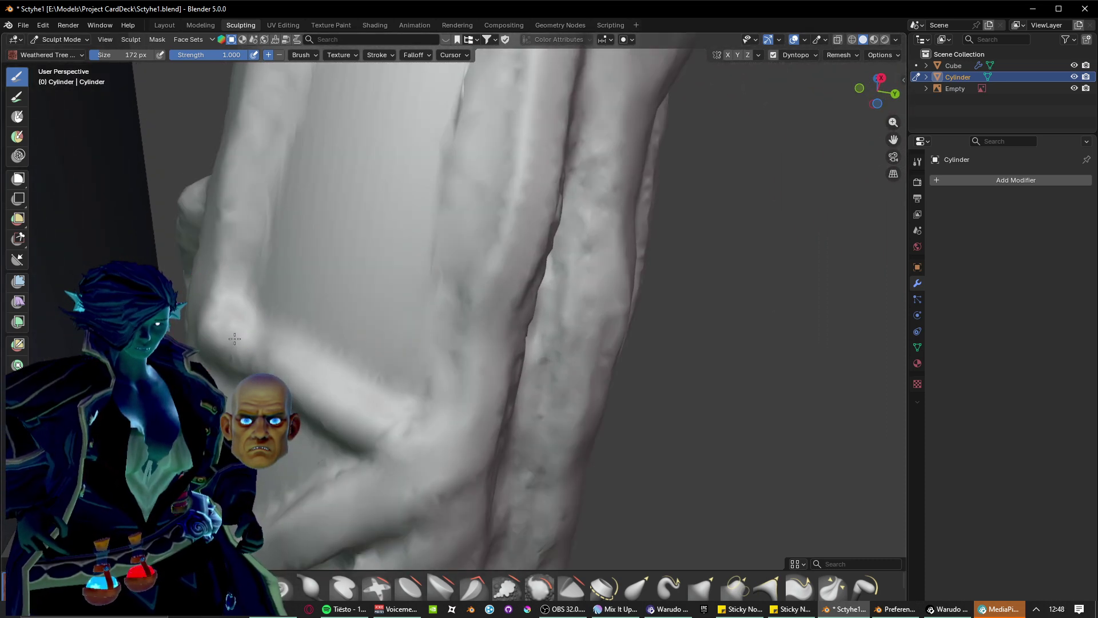
scroll(405, 426, "down", 4)
mouse_move(405, 426)
middle_mouse_down()
mouse_move(368, 355)
mouse_move(417, 401)
mouse_move(428, 363)
mouse_move(402, 200)
mouse_move(485, 359)
mouse_move(485, 304)
middle_mouse_up()
scroll(452, 311, "up", 4)
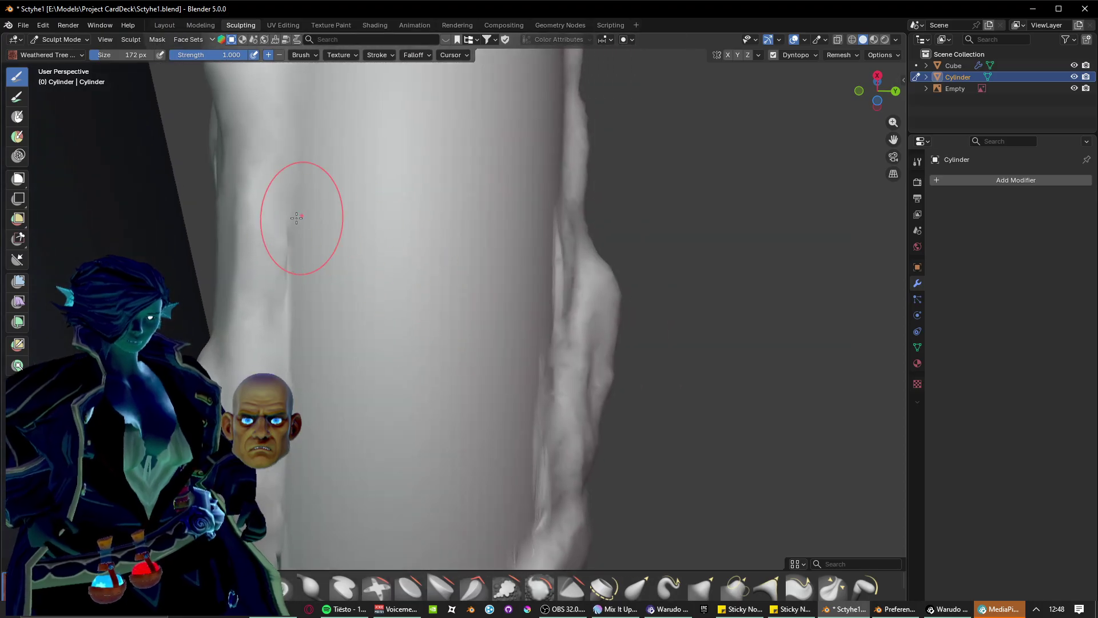
mouse_move(265, 182)
left_mouse_down()
mouse_move(420, 338)
mouse_move(527, 527)
left_mouse_up()
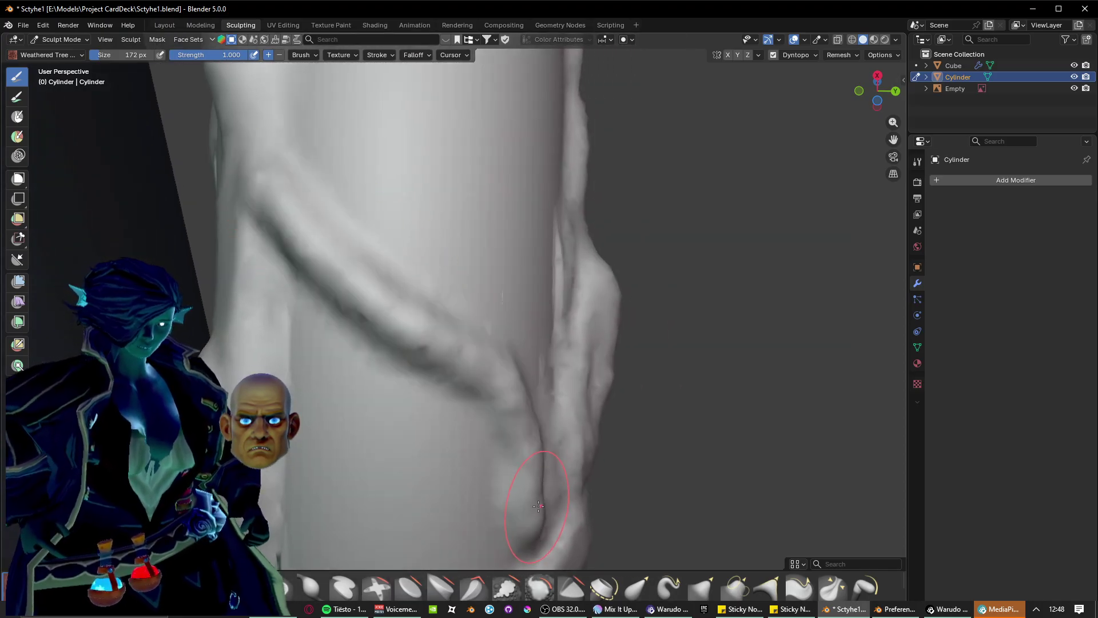
middle_click_drag(527, 515, 475, 477)
mouse_move(420, 301)
middle_mouse_down()
mouse_move(389, 320)
mouse_move(426, 373)
middle_mouse_up()
left_click_drag(433, 461, 443, 477)
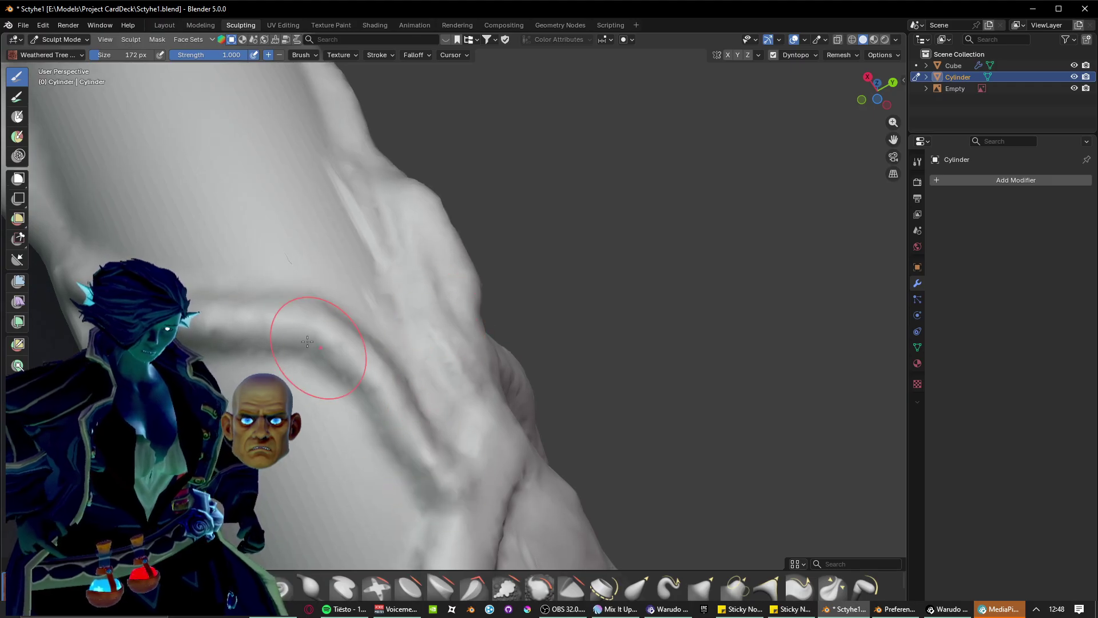
left_click_drag(307, 342, 365, 344)
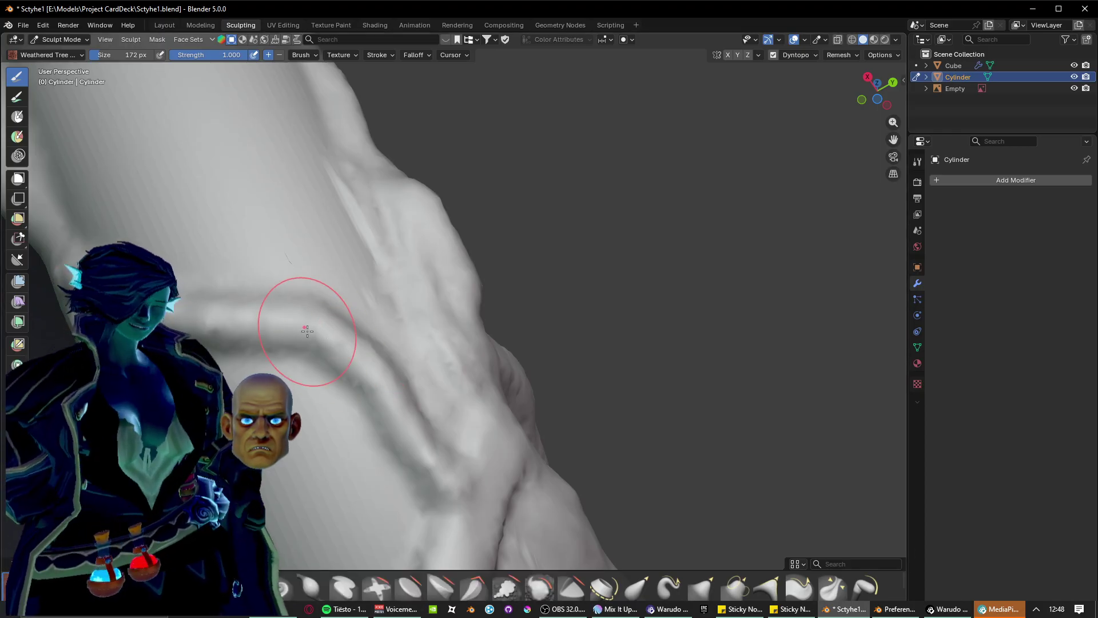
Sculpt a curved strand rising across the bare shaft above the diagonal strand, ending at the opposite vine.
mouse_move(307, 331)
middle_mouse_down()
mouse_move(262, 331)
mouse_move(417, 368)
mouse_move(392, 400)
mouse_move(435, 394)
middle_mouse_up()
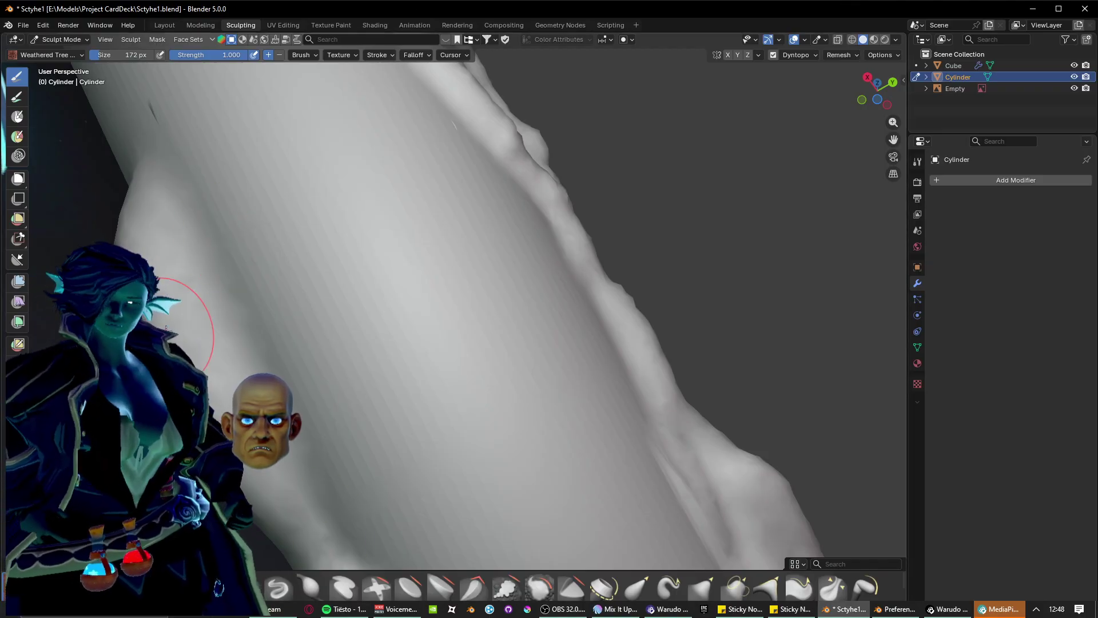
middle_click_drag(186, 303, 144, 209, "shift")
scroll(228, 335, "up", 1)
scroll(231, 334, "down", 1)
middle_click_drag(231, 333, 232, 352)
mouse_move(294, 452)
left_mouse_down()
mouse_move(320, 377)
mouse_move(424, 312)
mouse_move(579, 246)
left_mouse_up()
middle_click_drag(565, 230, 528, 232)
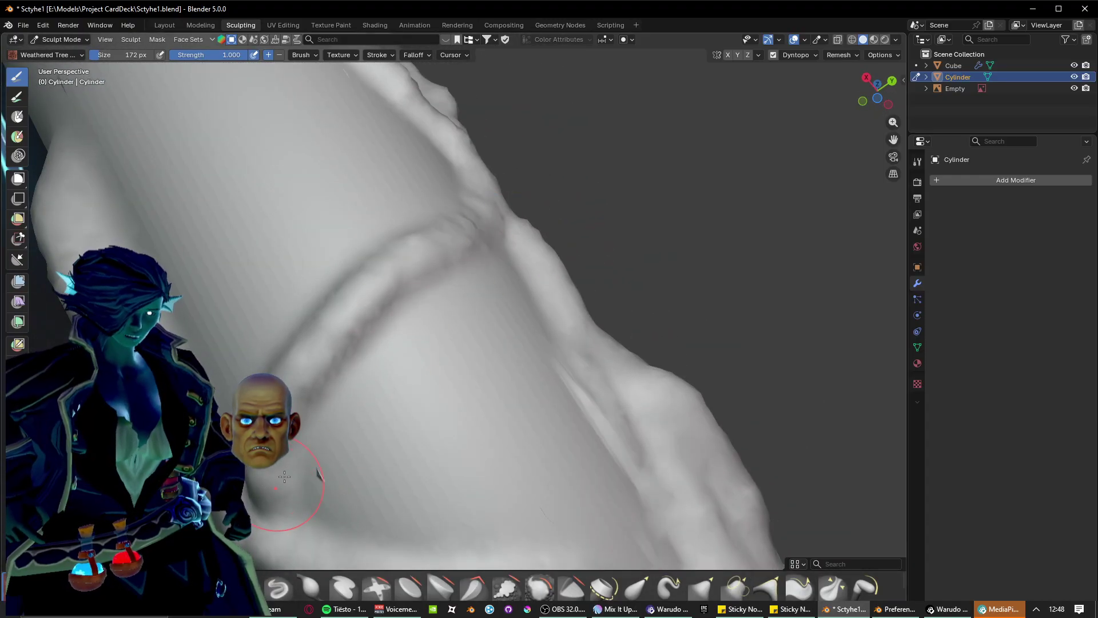
Extend the diagonal strand's upper end with another raised stroke where it meets the rising strand at the side vine.
middle_click_drag(284, 477, 317, 456)
middle_click_drag(468, 258, 336, 419)
mouse_move(342, 436)
left_mouse_down()
mouse_move(470, 300)
mouse_move(457, 357)
left_mouse_up()
scroll(456, 356, "down", 3)
middle_click_drag(456, 356, 355, 338)
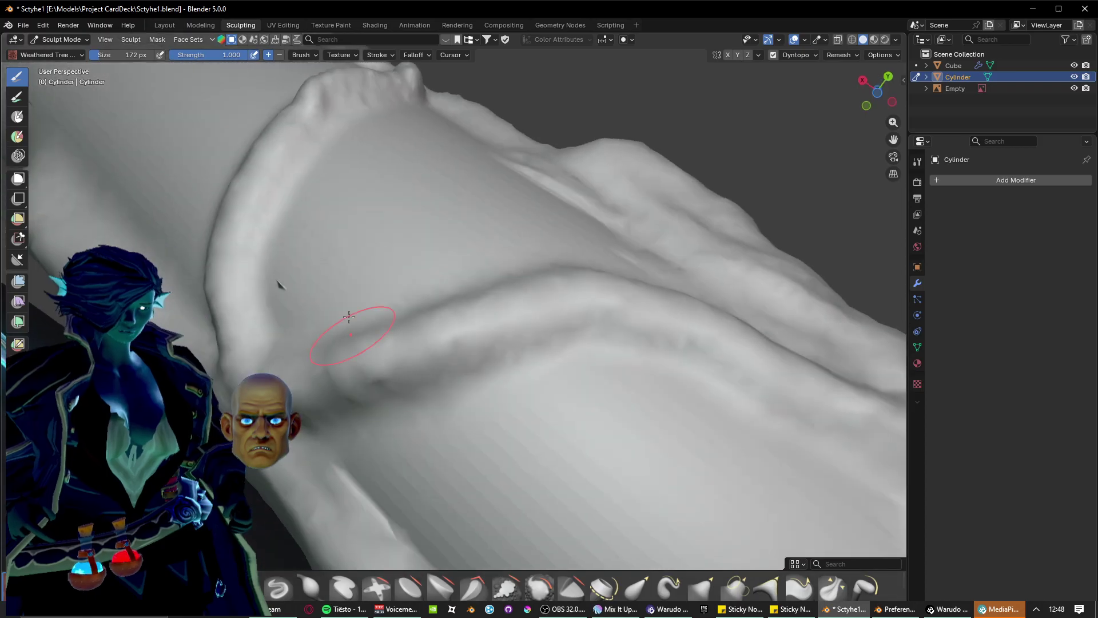
scroll(397, 346, "down", 1)
mouse_move(280, 284)
middle_mouse_down()
mouse_move(397, 345)
mouse_move(414, 413)
mouse_move(418, 392)
mouse_move(325, 261)
mouse_move(336, 284)
mouse_move(209, 245)
middle_mouse_up()
scroll(418, 392, "up", 2)
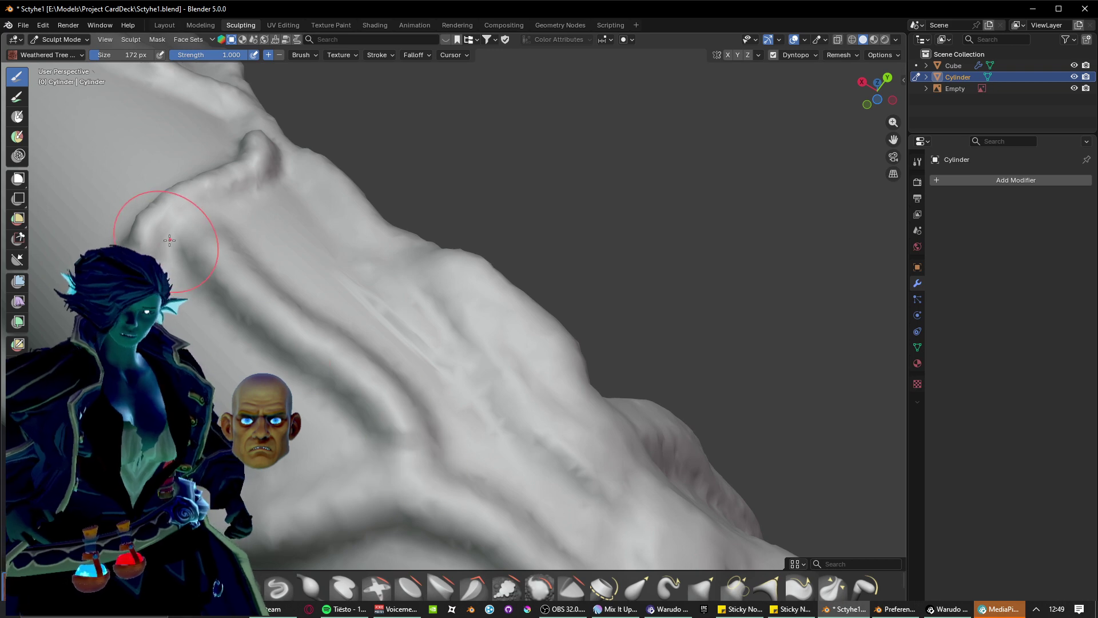
Try a straight diagonal strand across the full width of the upper bare shaft, and undo it.
mouse_move(202, 222)
middle_mouse_down()
mouse_move(328, 356)
mouse_move(405, 401)
mouse_move(417, 392)
mouse_move(385, 336)
mouse_move(357, 512)
mouse_move(368, 429)
middle_mouse_up()
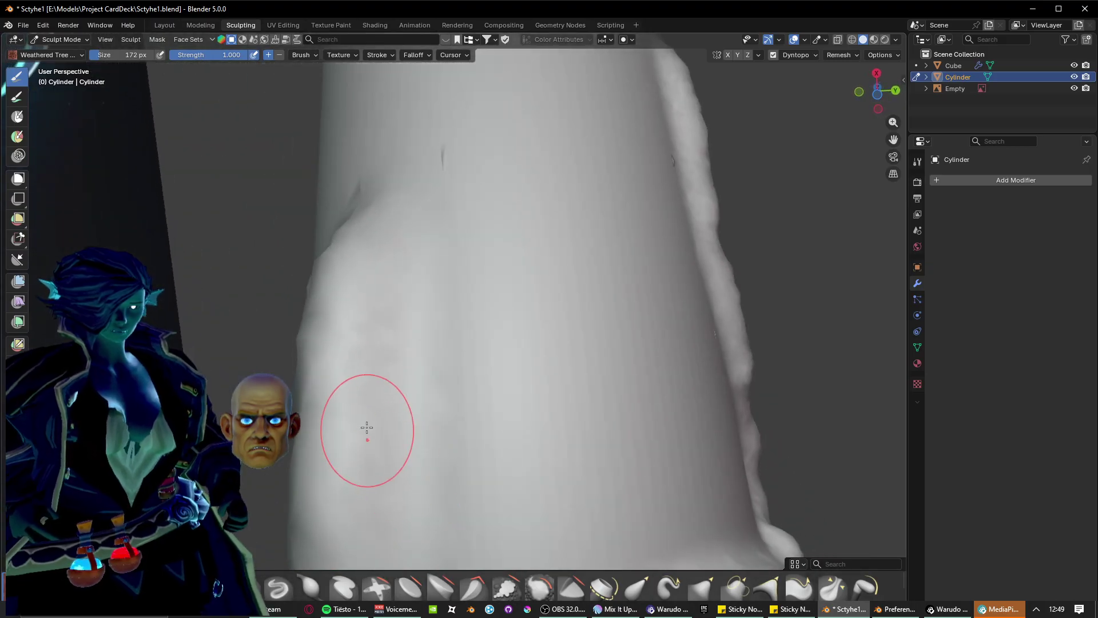
mouse_move(372, 449)
left_mouse_down()
mouse_move(515, 352)
mouse_move(701, 253)
left_mouse_up()
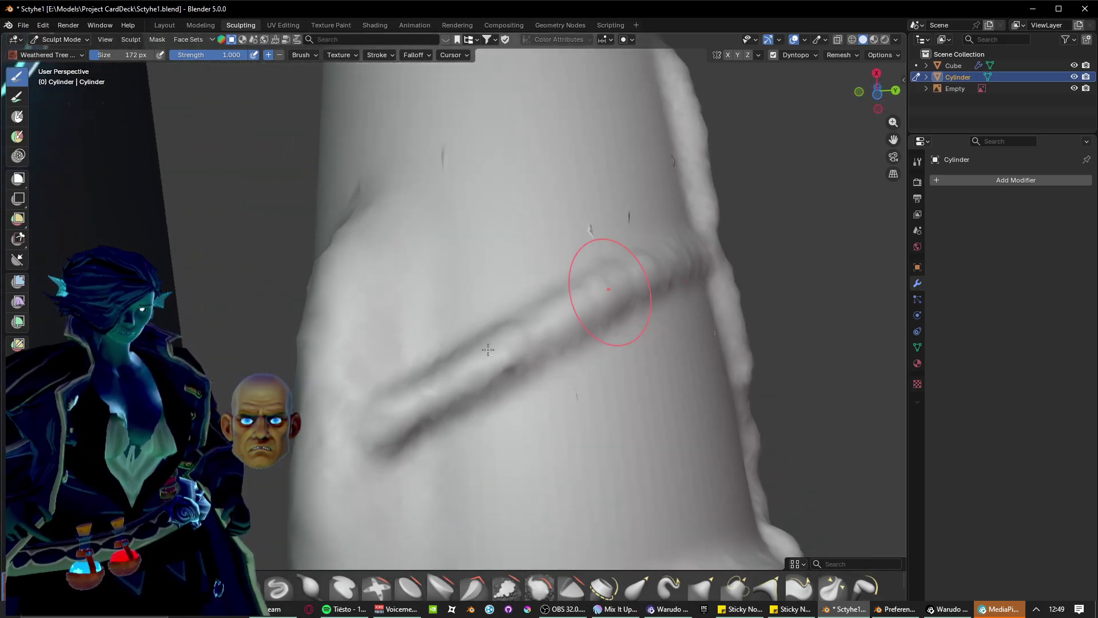
key("ctrl+z")
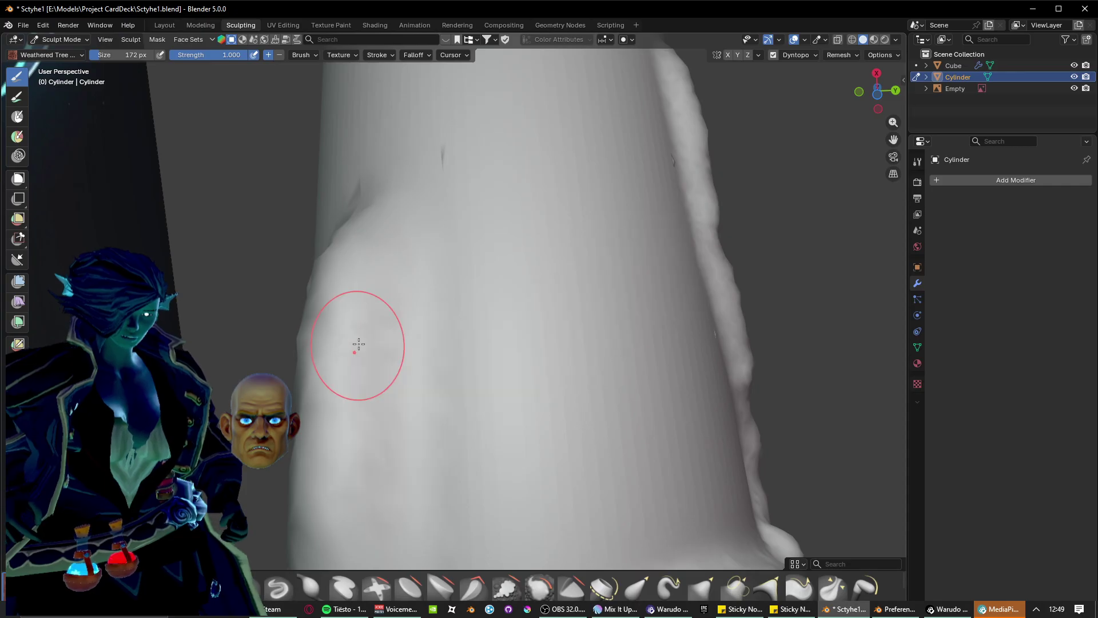
Sculpt a steeper strand from the side vine's upper part up across the shaft to the opposite vine's tip.
middle_click_drag(356, 343, 386, 357)
left_click_drag(498, 320, 520, 301)
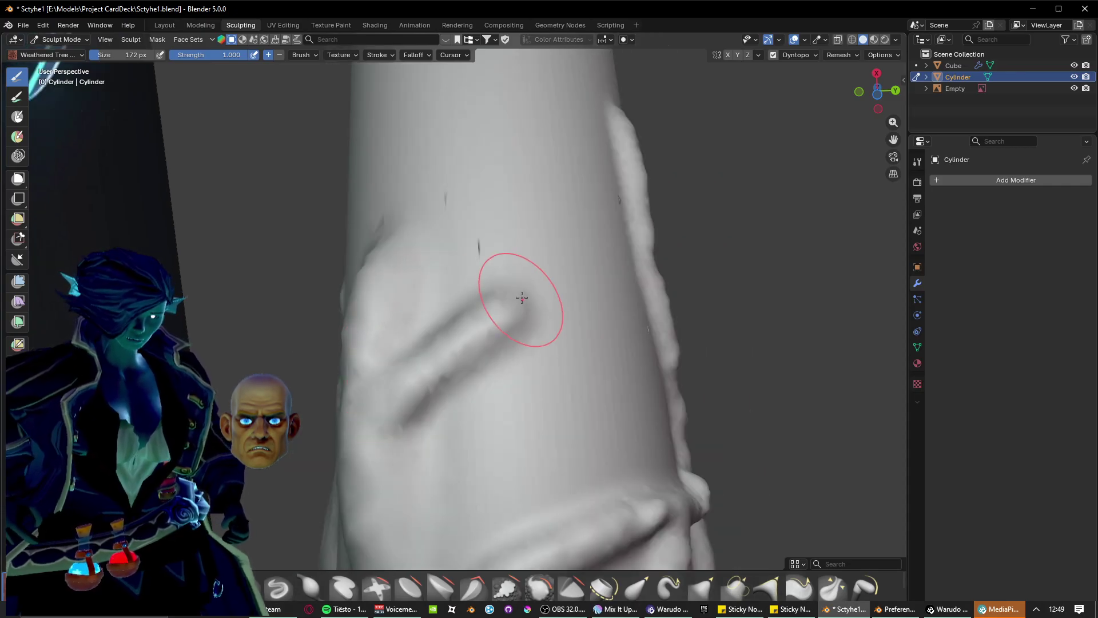
middle_click_drag(520, 302, 473, 321)
left_click_drag(446, 452, 529, 251)
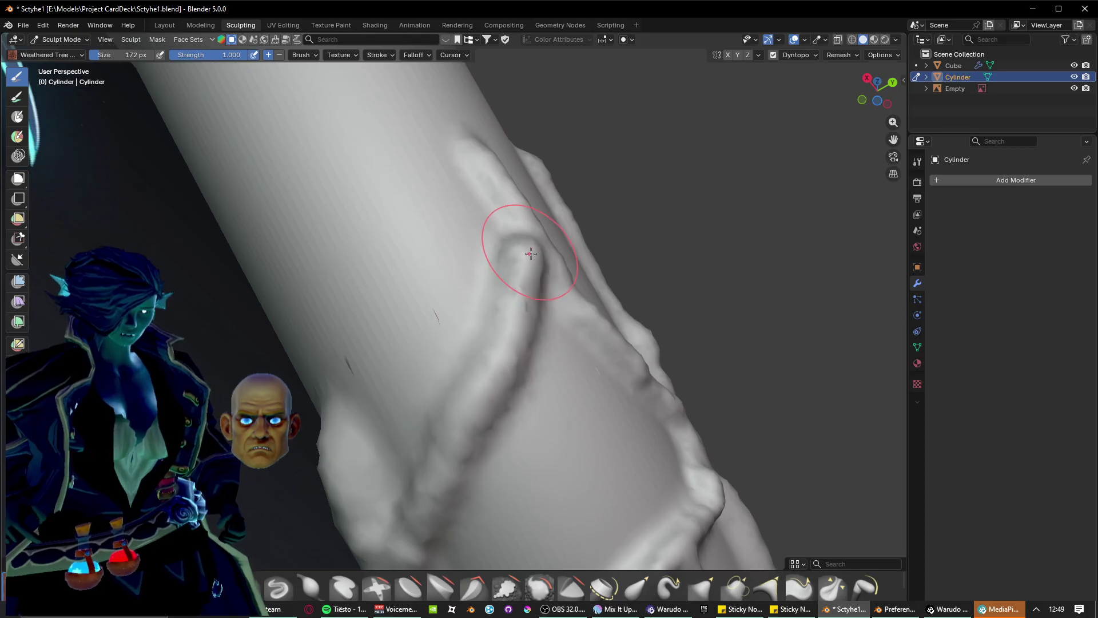
Build up the junction where the steep strand's upper end meets the neighbouring vine near its tip.
mouse_move(531, 254)
middle_mouse_down()
mouse_move(497, 286)
mouse_move(458, 372)
middle_mouse_up()
scroll(451, 380, "up", 1)
scroll(436, 391, "up", 1)
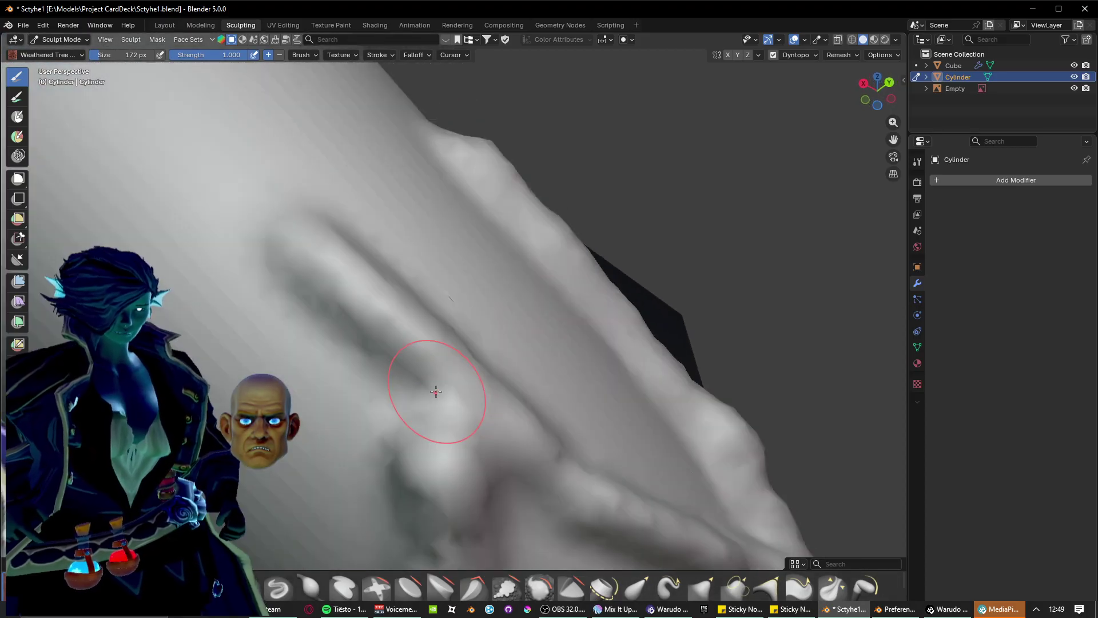
mouse_move(436, 395)
left_mouse_down()
mouse_move(444, 460)
mouse_move(423, 389)
left_mouse_up()
scroll(419, 400, "down", 3)
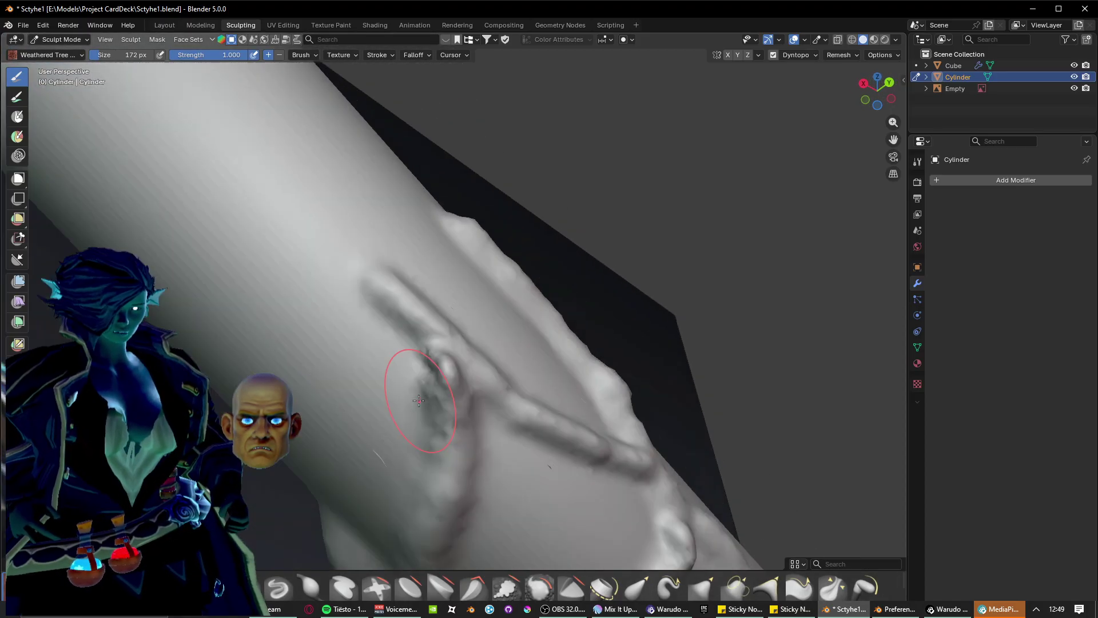
scroll(423, 409, "down", 3)
mouse_move(435, 419)
middle_mouse_down()
mouse_move(524, 449)
mouse_move(416, 375)
mouse_move(495, 403)
middle_mouse_up()
scroll(416, 394, "up", 4)
scroll(493, 366, "down", 2)
scroll(482, 367, "up", 1)
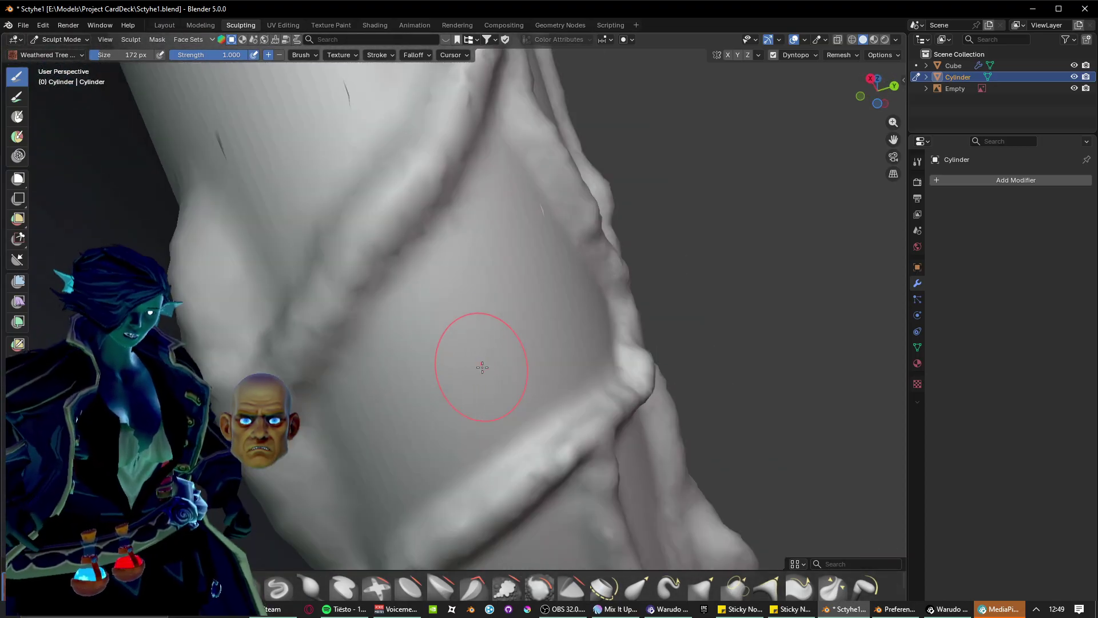
Sculpt a short branch from the middle of the steep strand down to the diagonal strand below, building up its upper junction.
left_click_drag(400, 277, 531, 471)
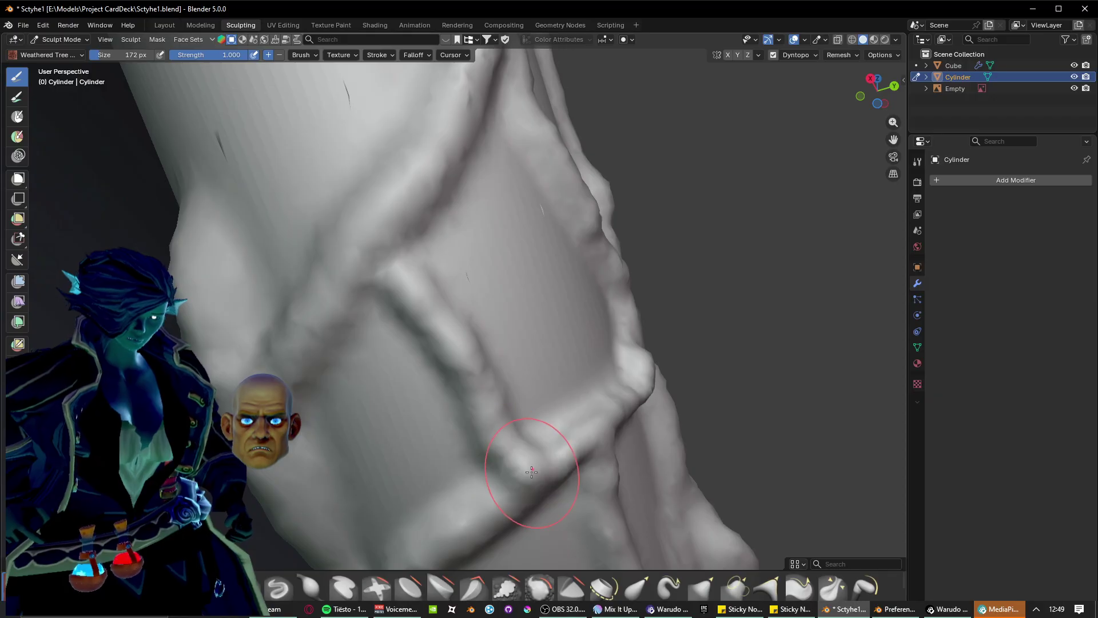
left_click_drag(382, 243, 407, 279)
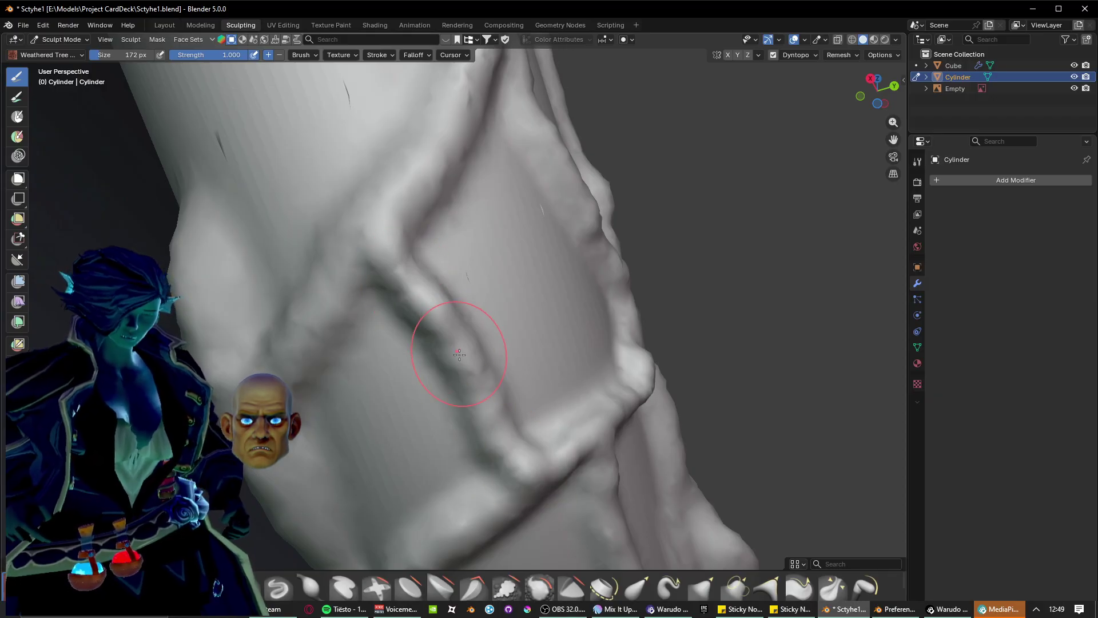
scroll(562, 417, "down", 2)
middle_click_drag(561, 416, 546, 400)
left_click(616, 613)
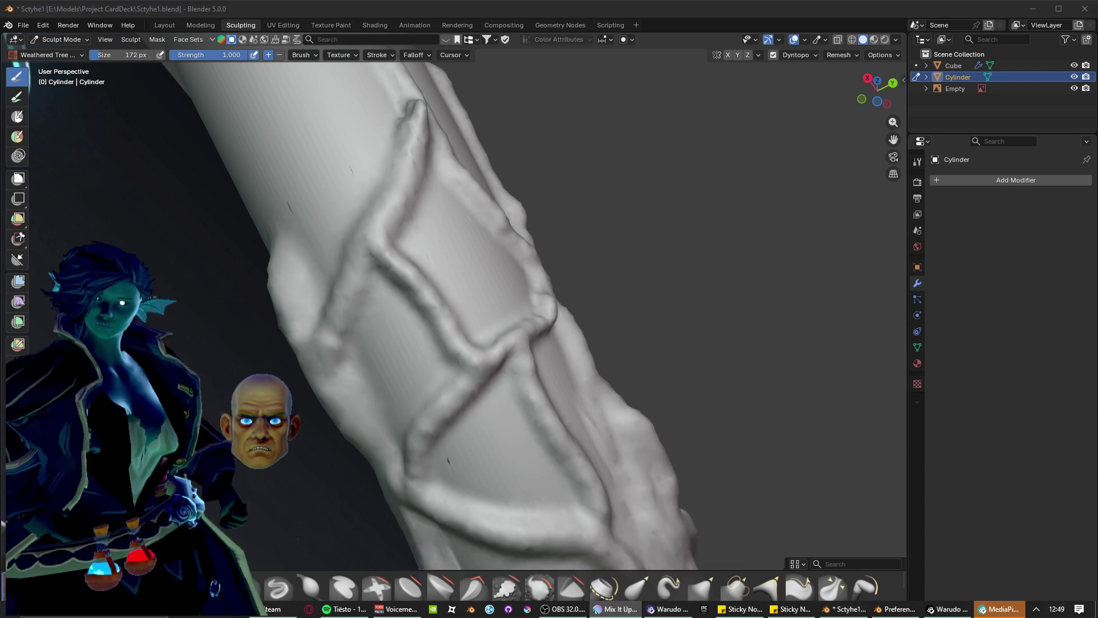
key("alt+Tab")
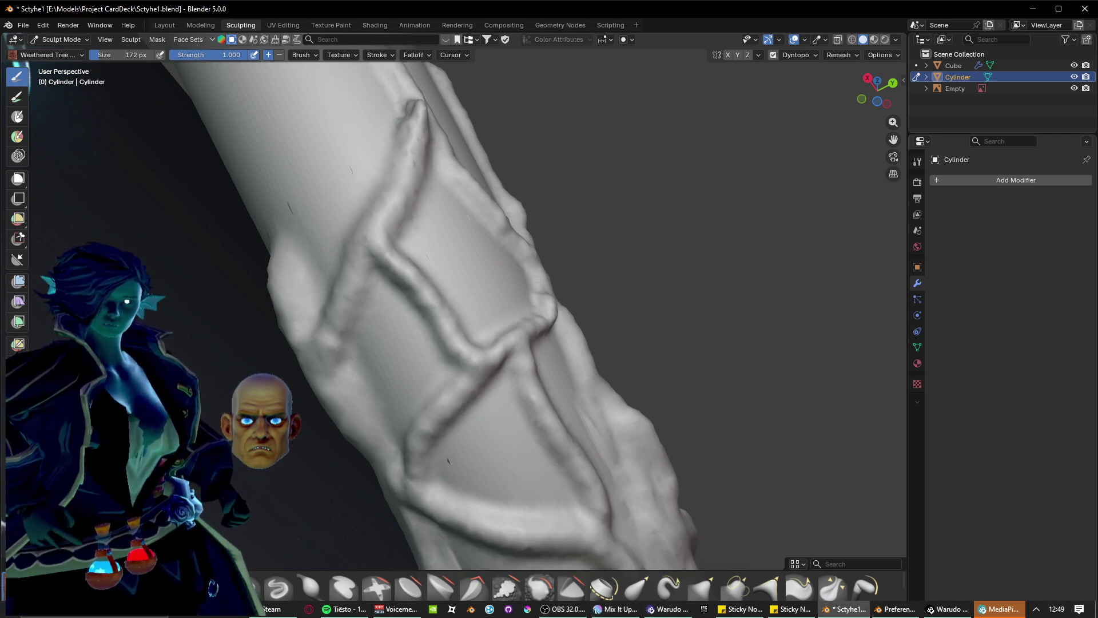
Sculpt a thick strand across the bare shaft on the handle's other side, joining both ends to the side vines.
scroll(463, 340, "down", 3)
mouse_move(334, 330)
middle_mouse_down()
mouse_move(590, 414)
mouse_move(558, 340)
mouse_move(501, 492)
mouse_move(520, 453)
mouse_move(522, 269)
mouse_move(533, 326)
mouse_move(482, 355)
mouse_move(627, 164)
mouse_move(521, 244)
mouse_move(503, 277)
mouse_move(339, 312)
middle_mouse_up()
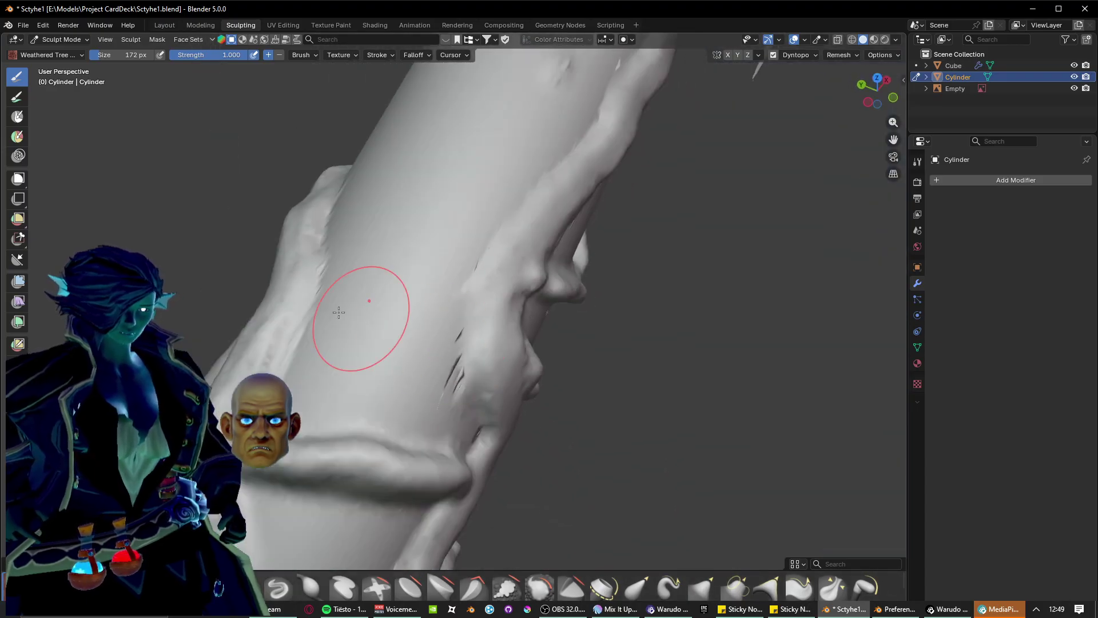
middle_click_drag(459, 228, 381, 270)
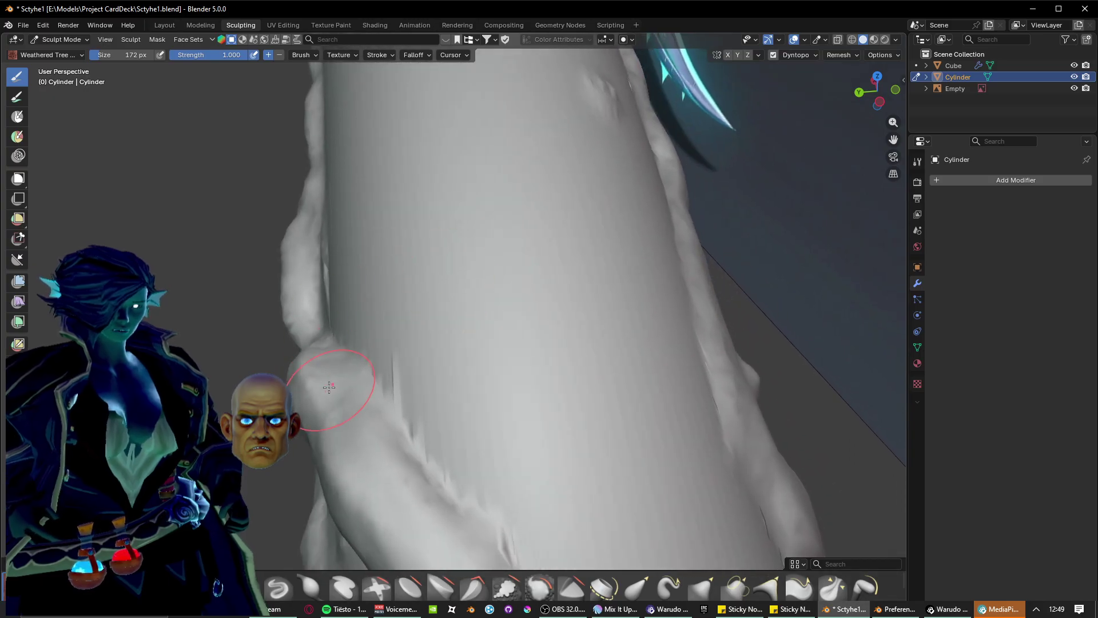
mouse_move(329, 387)
left_mouse_down()
mouse_move(486, 277)
mouse_move(695, 230)
left_mouse_up()
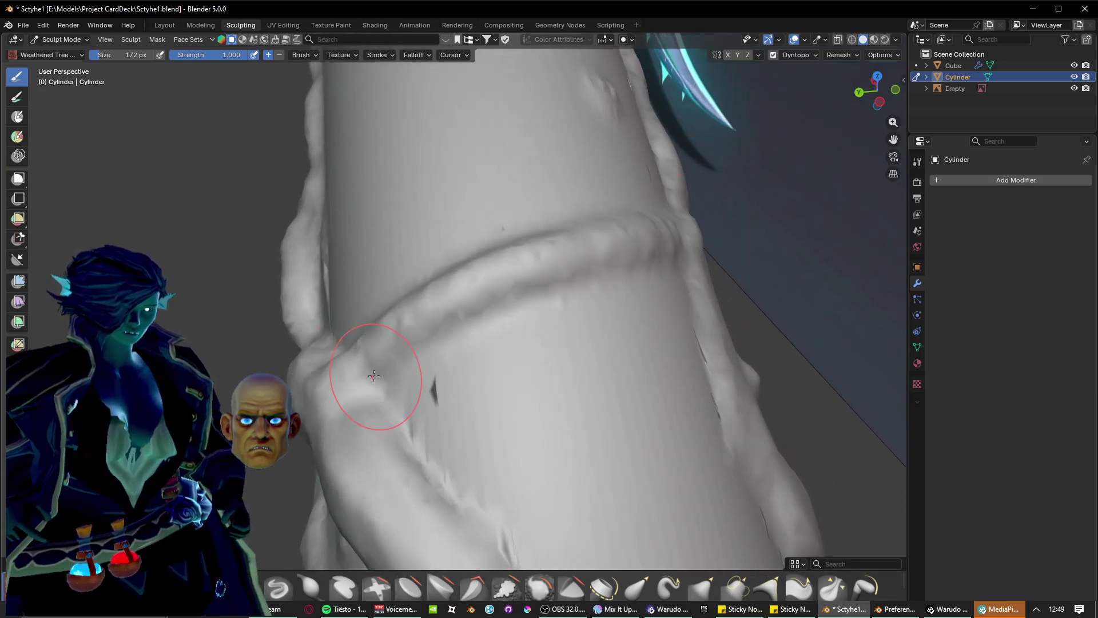
mouse_move(375, 376)
left_mouse_down()
mouse_move(441, 290)
mouse_move(641, 232)
mouse_move(664, 237)
left_mouse_up()
middle_click_drag(663, 237, 506, 286)
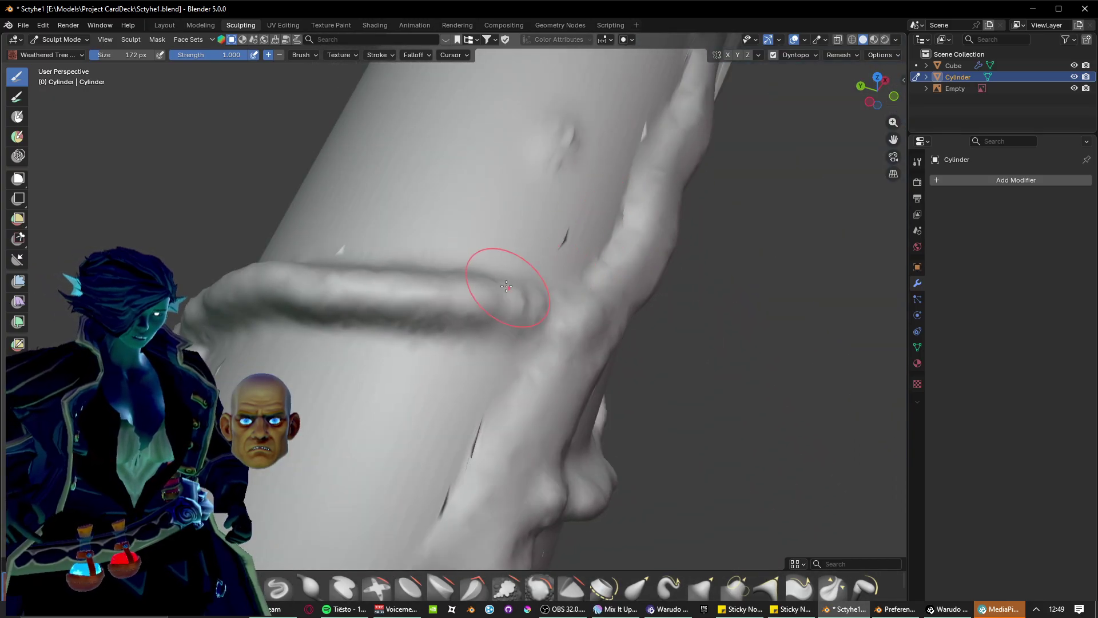
left_click_drag(506, 286, 581, 316)
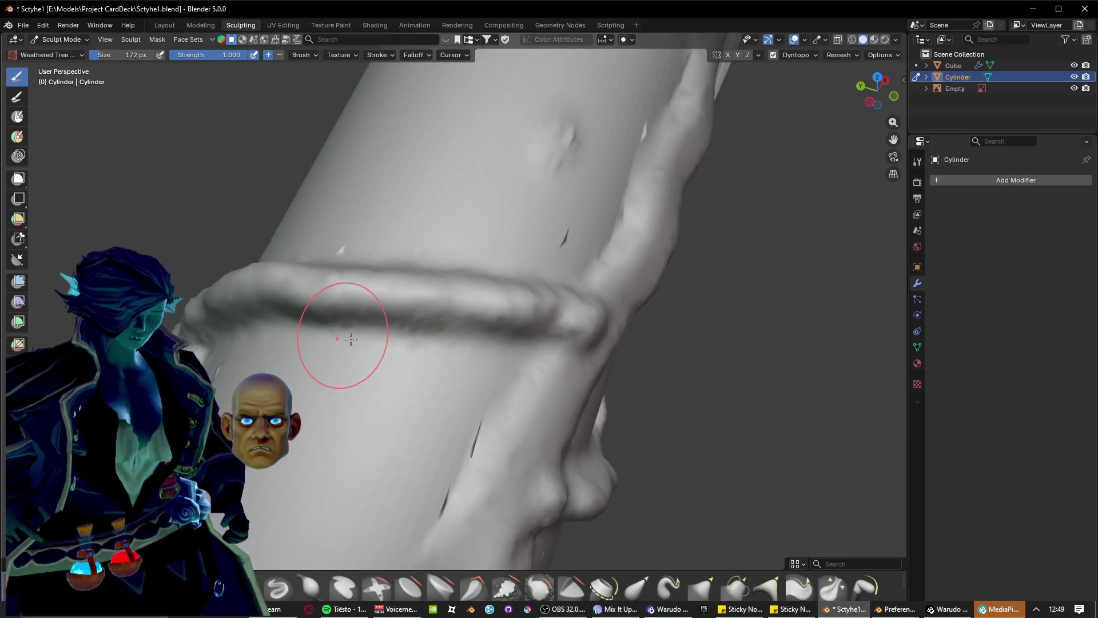
Sculpt an arched strand over the adjacent bare shaft from the side vine to the opposite vine, reinforcing it from the far end.
mouse_move(350, 339)
middle_mouse_down()
mouse_move(429, 329)
mouse_move(458, 307)
mouse_move(512, 391)
mouse_move(437, 422)
mouse_move(437, 436)
mouse_move(387, 335)
middle_mouse_up()
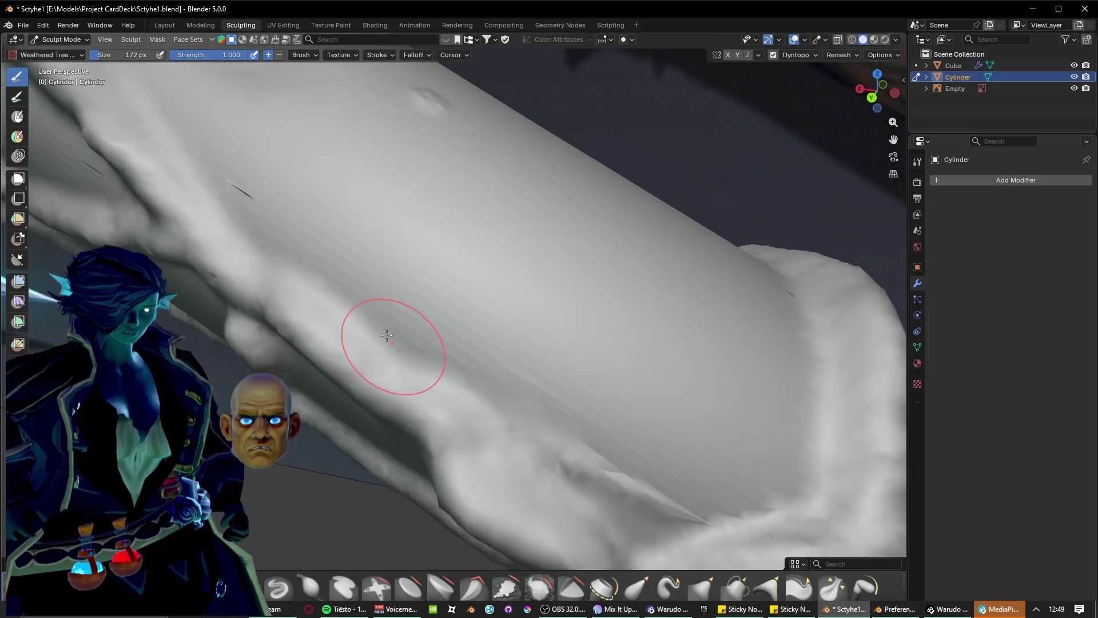
mouse_move(349, 328)
left_mouse_down()
mouse_move(448, 248)
mouse_move(606, 207)
mouse_move(868, 270)
left_mouse_up()
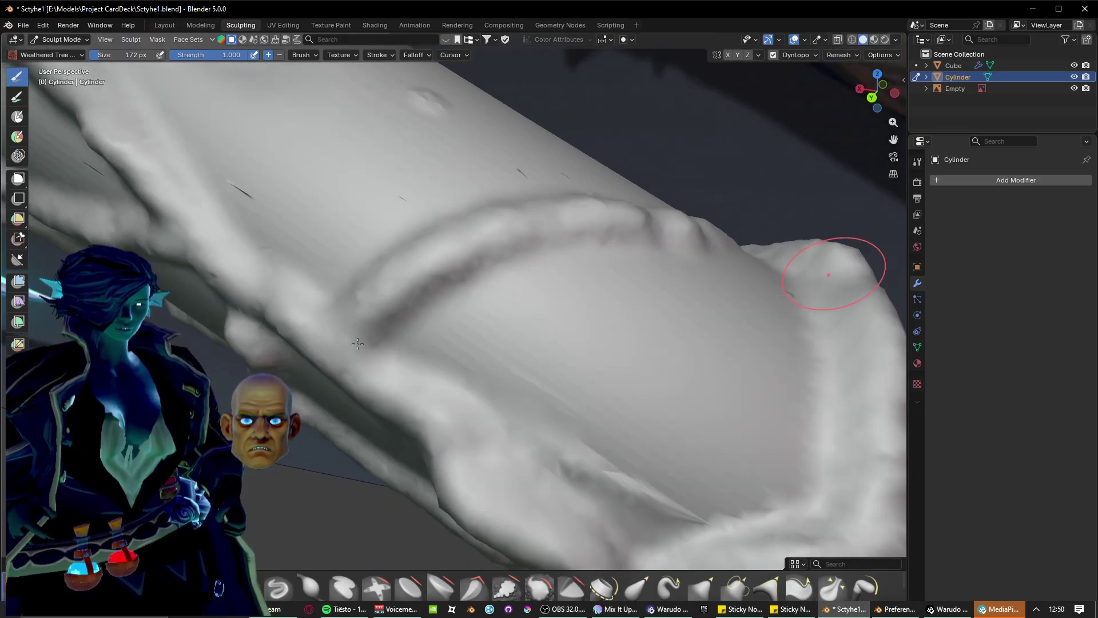
key("ctrl+z")
mouse_move(316, 333)
left_mouse_down()
mouse_move(480, 257)
mouse_move(732, 235)
mouse_move(808, 275)
left_mouse_up()
mouse_move(809, 275)
middle_mouse_down()
mouse_move(658, 355)
mouse_move(554, 448)
middle_mouse_up()
mouse_move(649, 386)
left_mouse_down()
mouse_move(544, 354)
mouse_move(314, 324)
left_mouse_up()
Sculpt another strand across the shaft higher up, starting at the side vine, and thicken it with a second stroke.
scroll(459, 319, "down", 3)
middle_click_drag(458, 319, 540, 292)
middle_click_drag(389, 186, 358, 343, "shift")
scroll(358, 342, "up", 2)
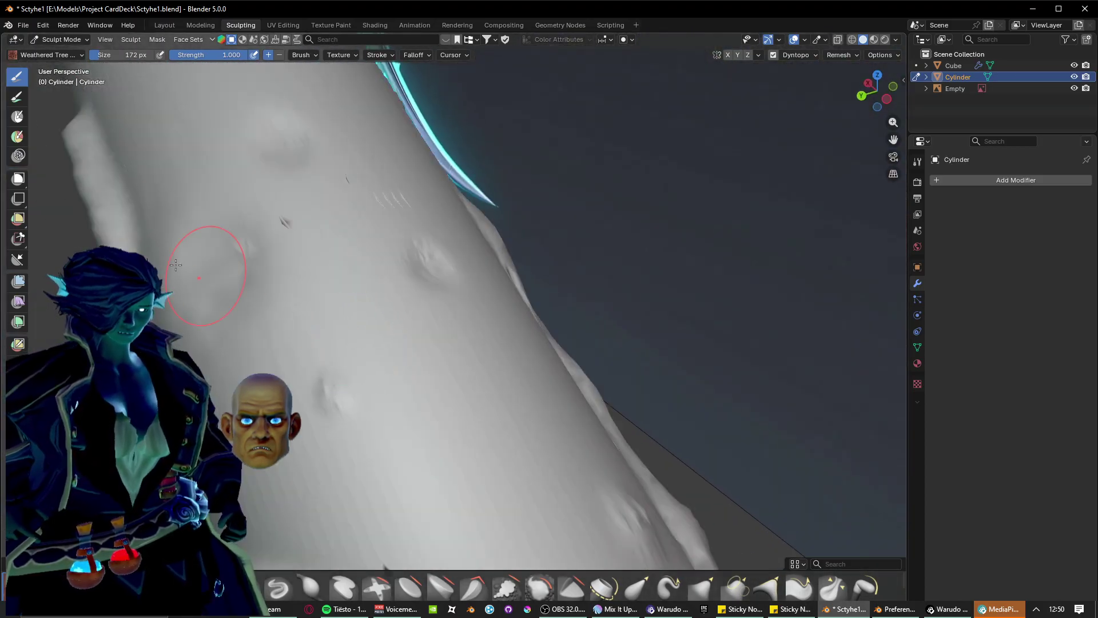
mouse_move(197, 238)
left_mouse_down()
mouse_move(313, 254)
mouse_move(497, 320)
left_mouse_up()
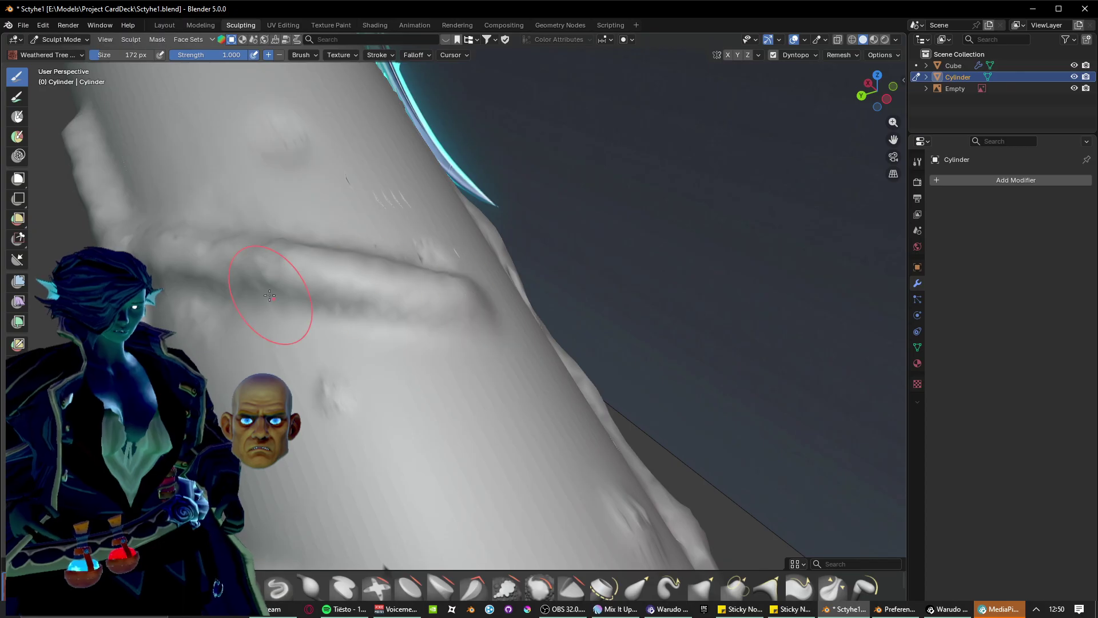
mouse_move(275, 286)
middle_mouse_down()
mouse_move(398, 274)
mouse_move(367, 287)
middle_mouse_up()
left_click_drag(349, 309, 509, 245)
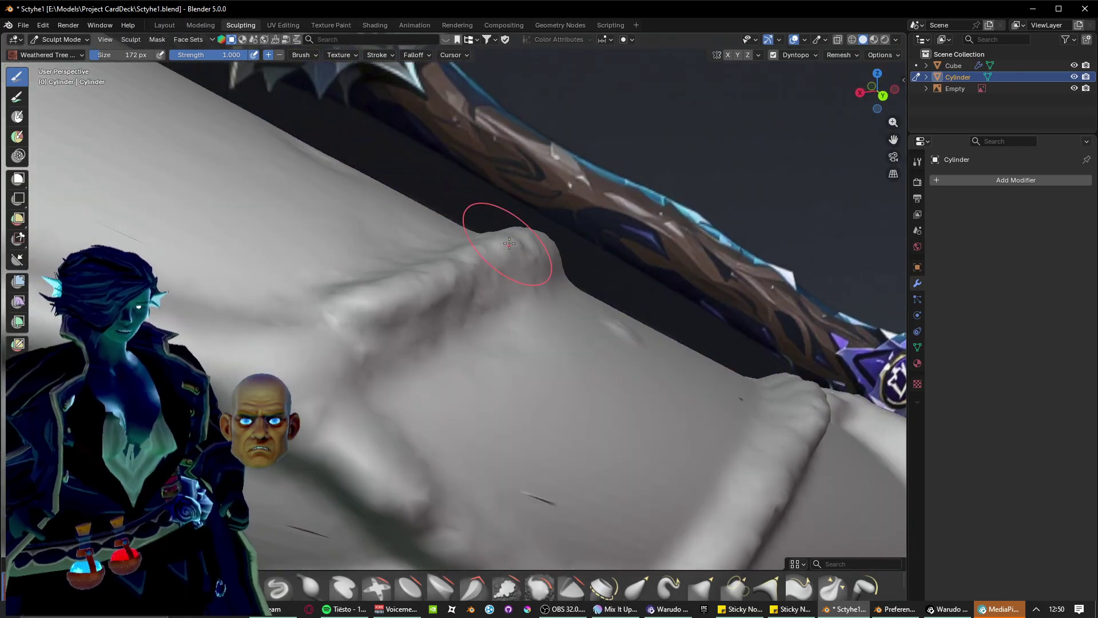
Bridge the gap between the new strand's end and the neighbouring vine with a short raised stroke.
mouse_move(510, 245)
middle_mouse_down()
mouse_move(429, 282)
mouse_move(438, 291)
mouse_move(566, 229)
middle_mouse_up()
middle_click_drag(304, 318, 350, 318)
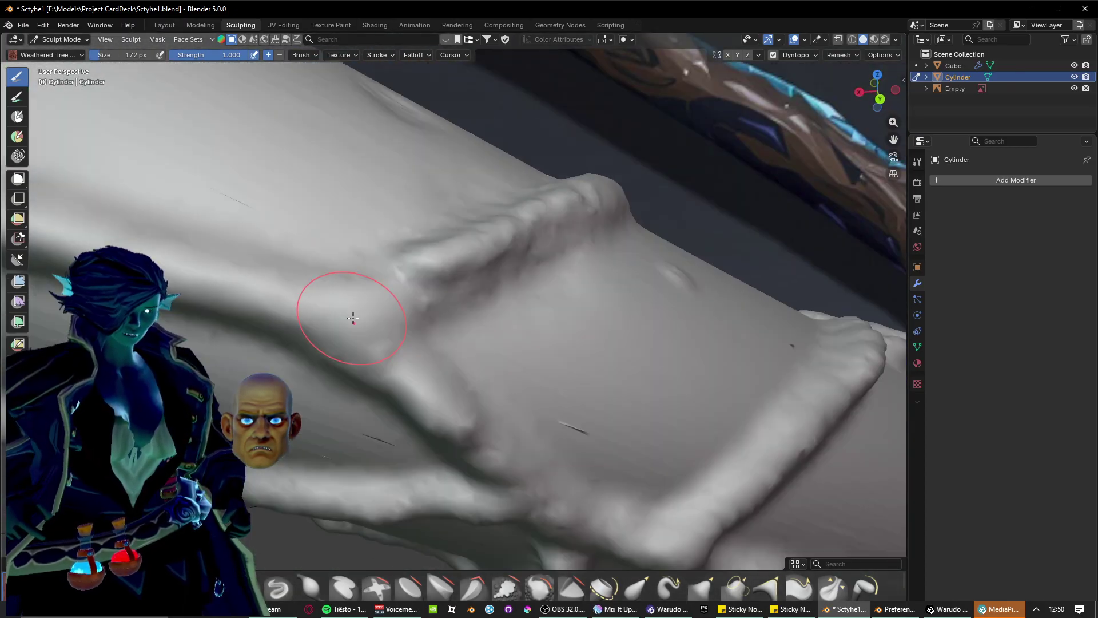
scroll(357, 309, "up", 1)
mouse_move(358, 313)
left_mouse_down()
mouse_move(374, 279)
mouse_move(403, 275)
left_mouse_up()
scroll(452, 264, "down", 1)
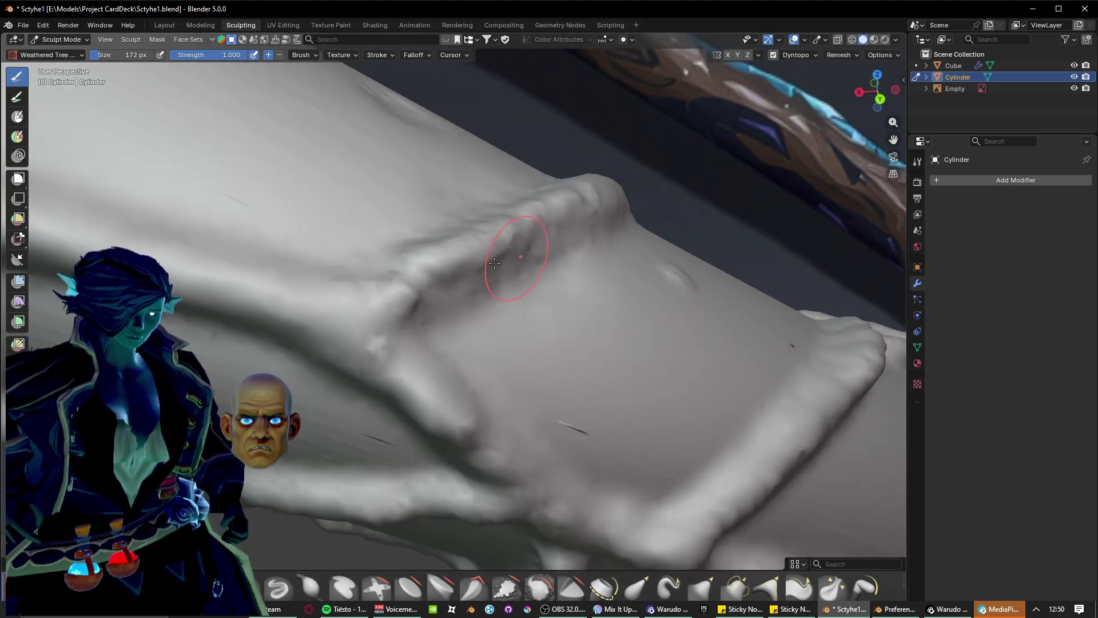
Continue the upper strand's free end in a bend down to the strand below, and raise the bend with a second stroke.
mouse_move(612, 310)
middle_mouse_down("shift")
mouse_move(395, 326)
mouse_move(500, 246)
middle_mouse_up("shift")
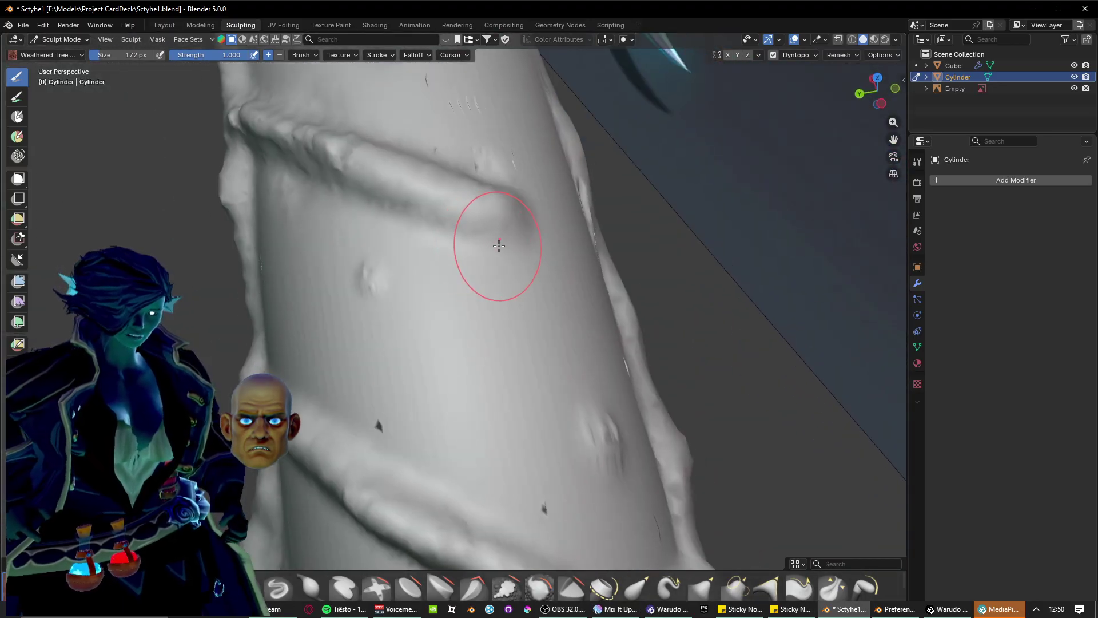
mouse_move(500, 243)
left_mouse_down()
mouse_move(541, 280)
mouse_move(452, 452)
mouse_move(475, 526)
mouse_move(483, 468)
left_mouse_up()
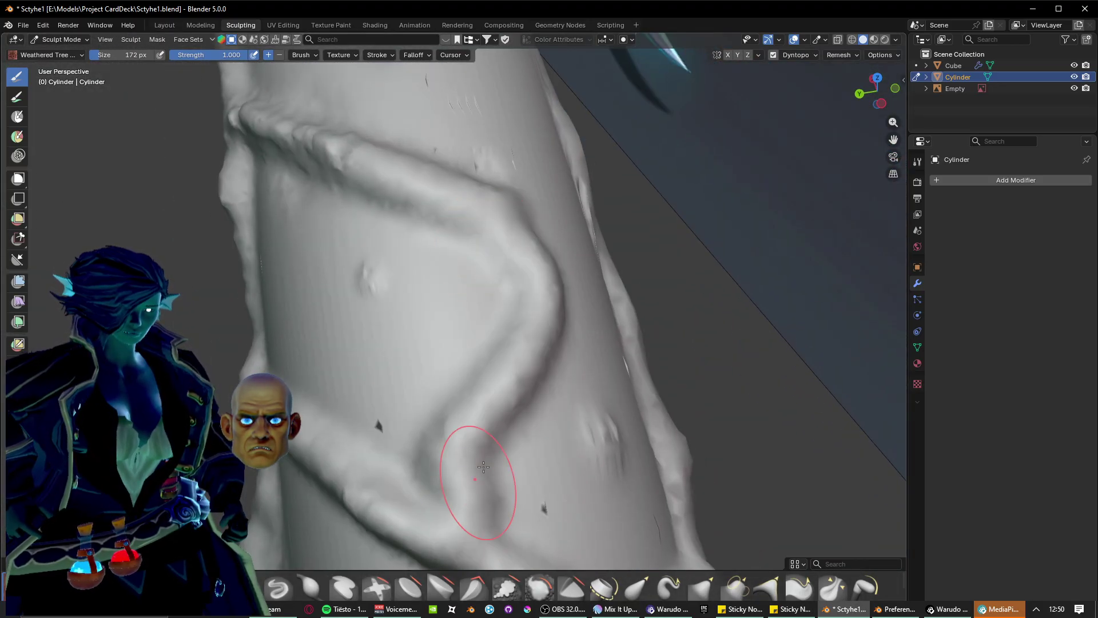
mouse_move(491, 215)
left_mouse_down()
mouse_move(552, 303)
mouse_move(475, 455)
left_mouse_up()
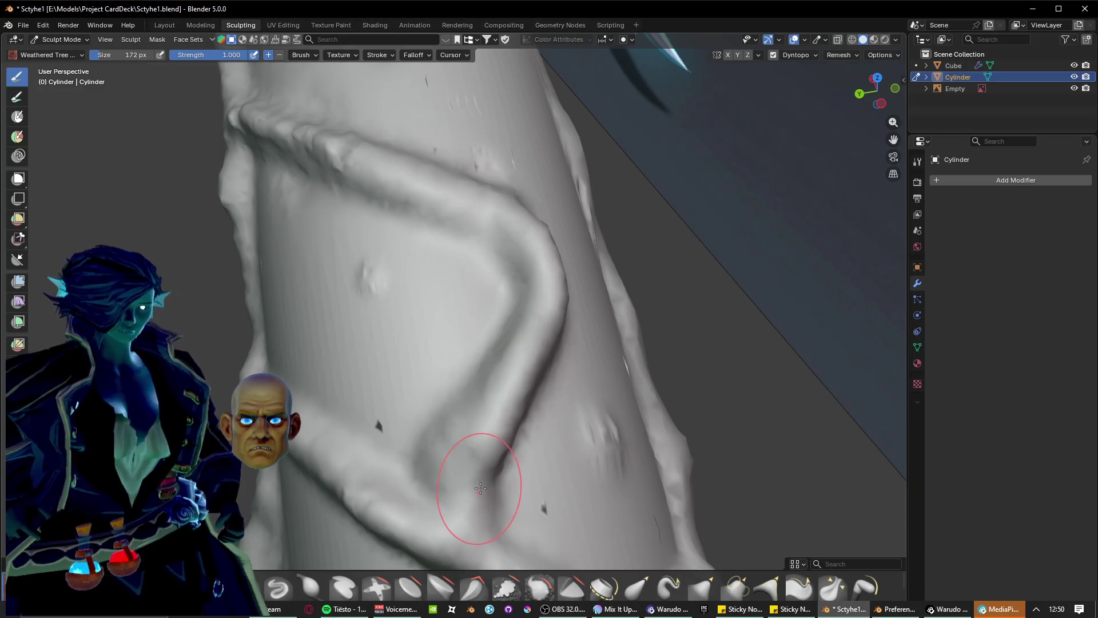
Sculpt a strand from the bend across the remaining bare shaft and join it to the opposite side vine.
mouse_move(487, 499)
middle_mouse_down()
mouse_move(452, 458)
mouse_move(429, 393)
mouse_move(527, 415)
middle_mouse_up()
middle_click_drag(443, 376, 335, 352)
mouse_move(381, 348)
left_mouse_down()
mouse_move(541, 309)
mouse_move(588, 330)
left_mouse_up()
left_click_drag(549, 296, 602, 312)
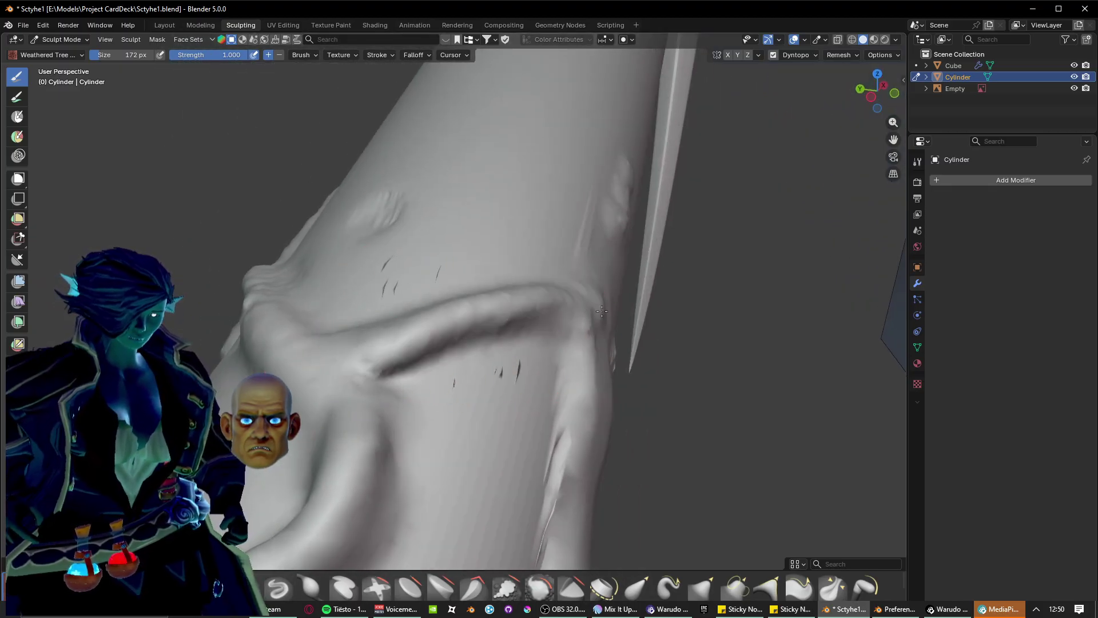
Sculpt a thick diagonal strand over the bump above the existing strands and blend its lower end into the neighbouring vine.
middle_click_drag(452, 340, 489, 363)
mouse_move(355, 343)
middle_mouse_down()
mouse_move(448, 380)
mouse_move(314, 359)
middle_mouse_up()
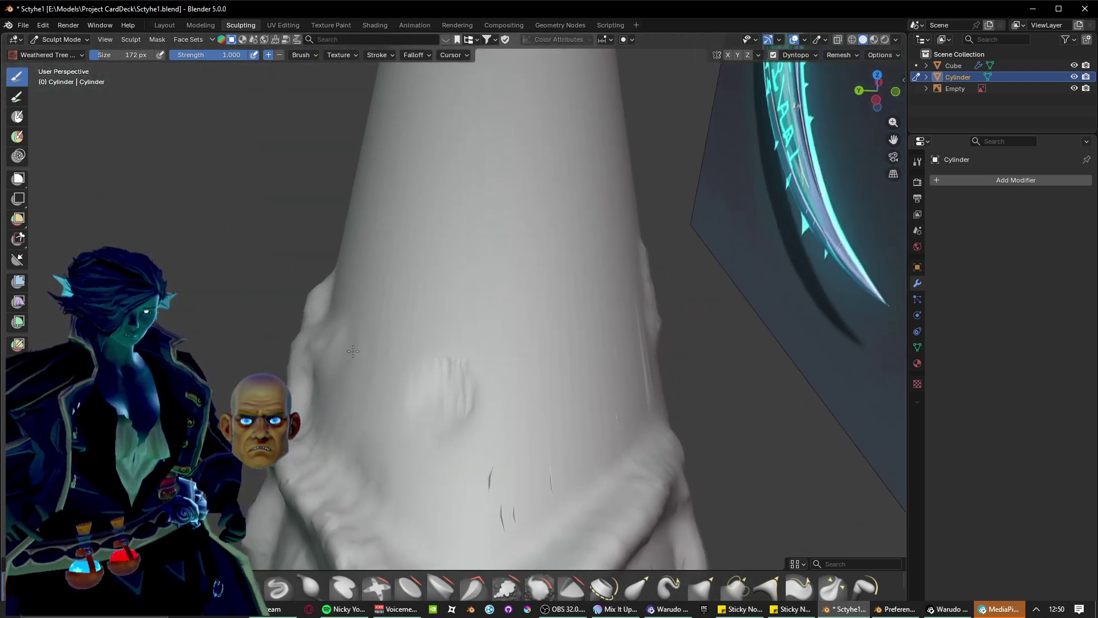
left_click_drag(521, 403, 625, 469)
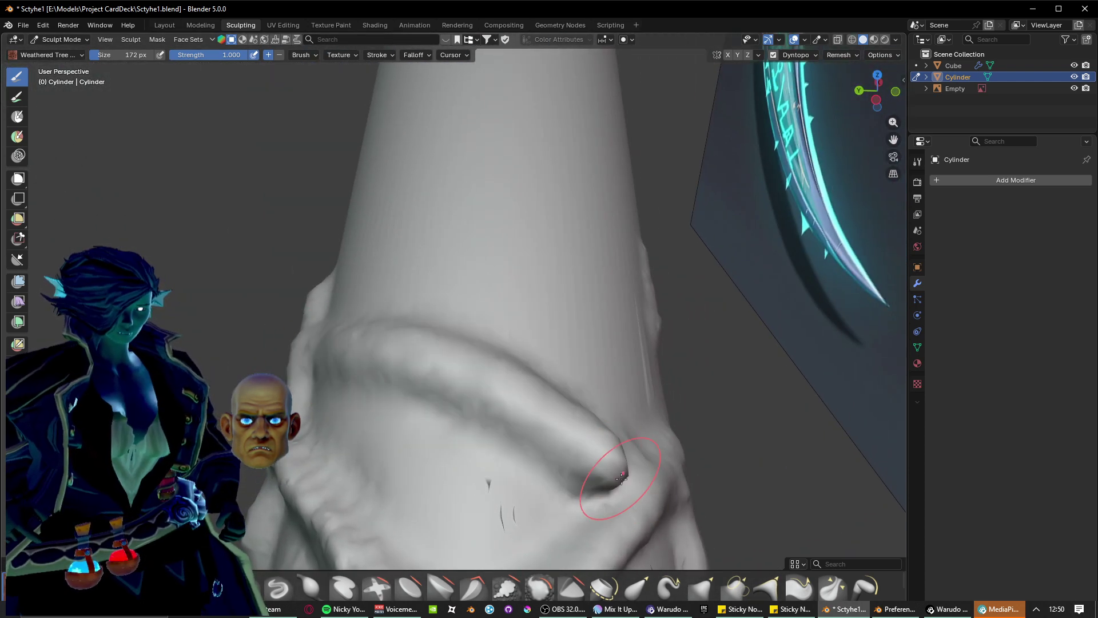
middle_click_drag(595, 472, 544, 469)
left_click_drag(562, 499, 558, 500)
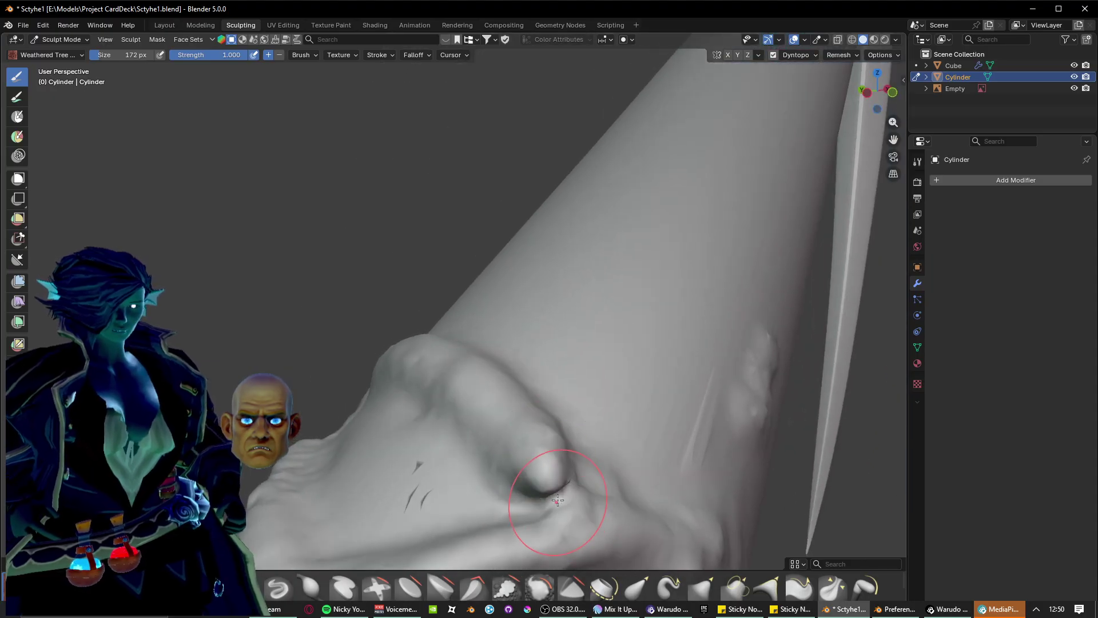
Sculpt a tapering strand from the vine cluster on the handle's far side up to the isolated bump on the shaft.
middle_click_drag(458, 452, 564, 427)
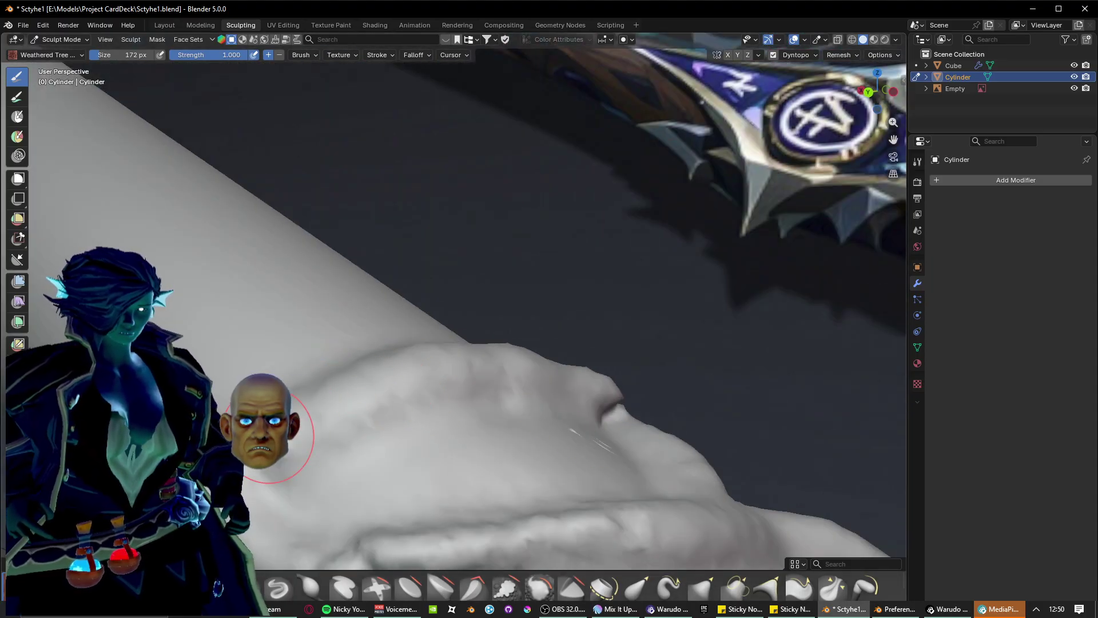
scroll(492, 378, "down", 2)
mouse_move(488, 387)
middle_mouse_down()
mouse_move(593, 324)
mouse_move(554, 360)
mouse_move(601, 314)
middle_mouse_up()
middle_click_drag(456, 375, 518, 366)
scroll(402, 353, "up", 4)
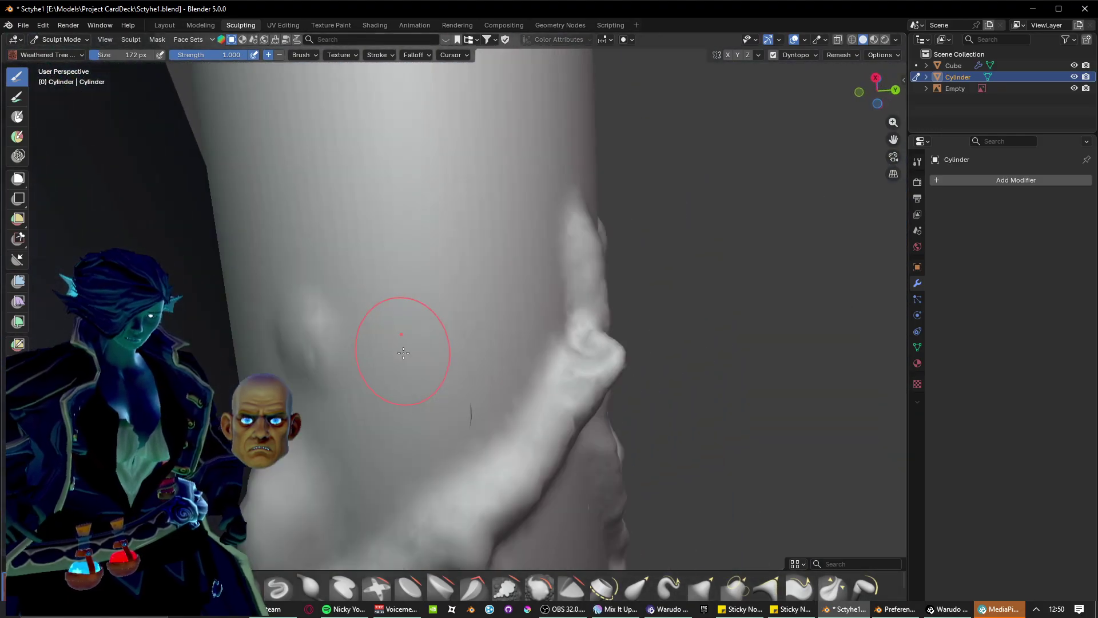
scroll(402, 353, "down", 3)
middle_click_drag(402, 353, 454, 343)
scroll(425, 367, "up", 2)
left_click_drag(540, 256, 522, 240)
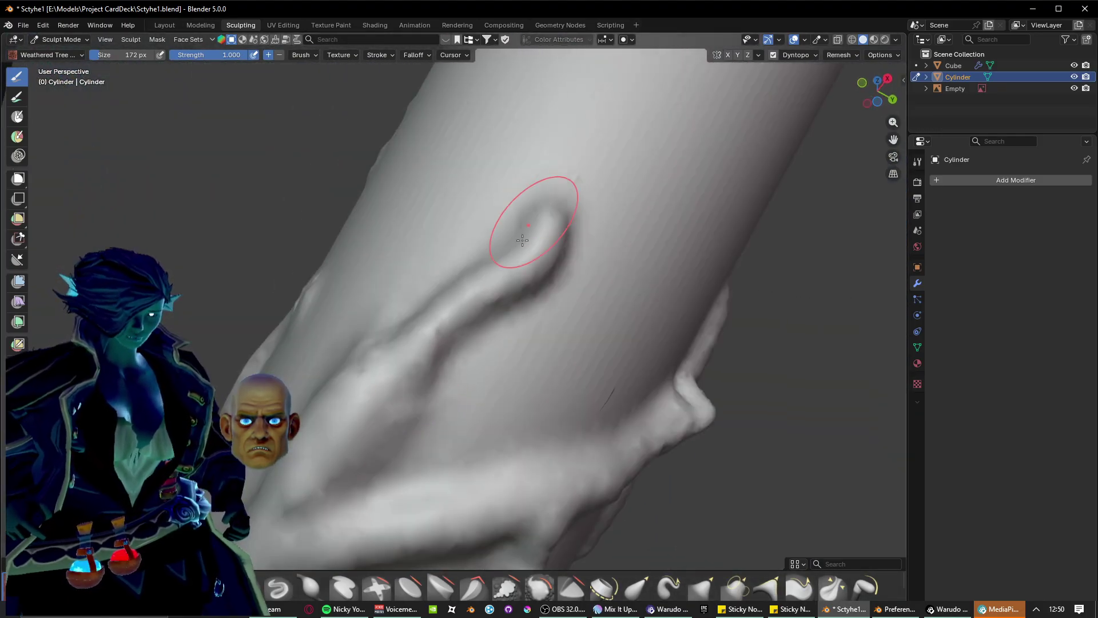
Sculpt a long thick strand between the next bump on the bare shaft and the vine cluster below it.
mouse_move(393, 383)
middle_mouse_down()
mouse_move(480, 358)
mouse_move(578, 389)
mouse_move(537, 407)
mouse_move(497, 375)
middle_mouse_up()
left_click_drag(559, 373, 650, 362)
mouse_move(650, 363)
middle_mouse_down()
mouse_move(564, 392)
mouse_move(453, 401)
mouse_move(466, 411)
mouse_move(409, 400)
middle_mouse_up()
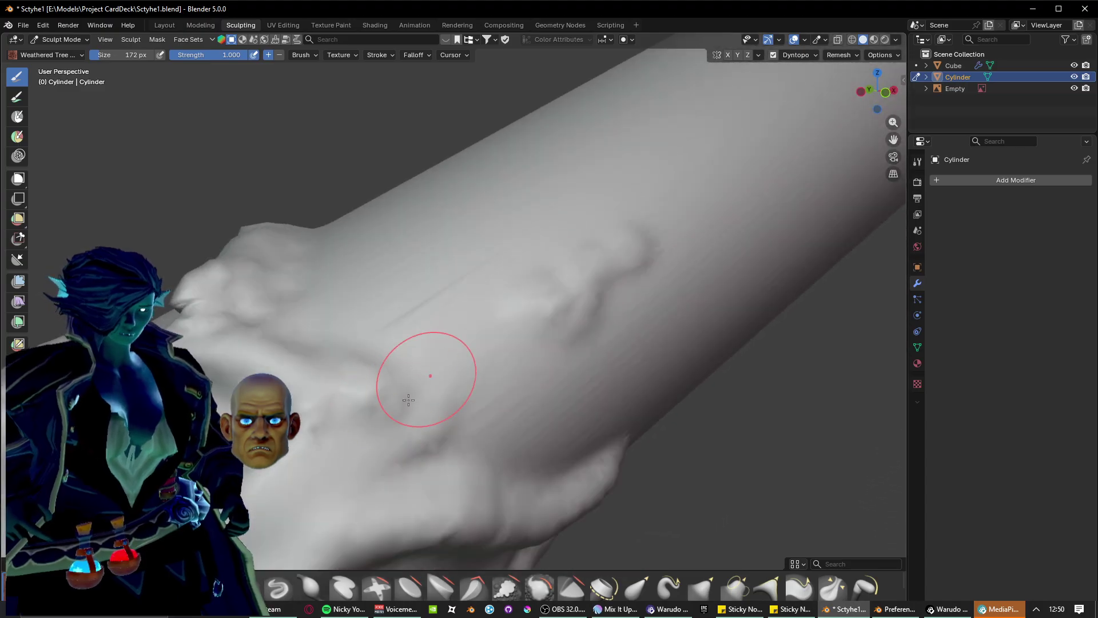
mouse_move(598, 310)
left_mouse_down()
mouse_move(638, 245)
mouse_move(289, 498)
left_mouse_up()
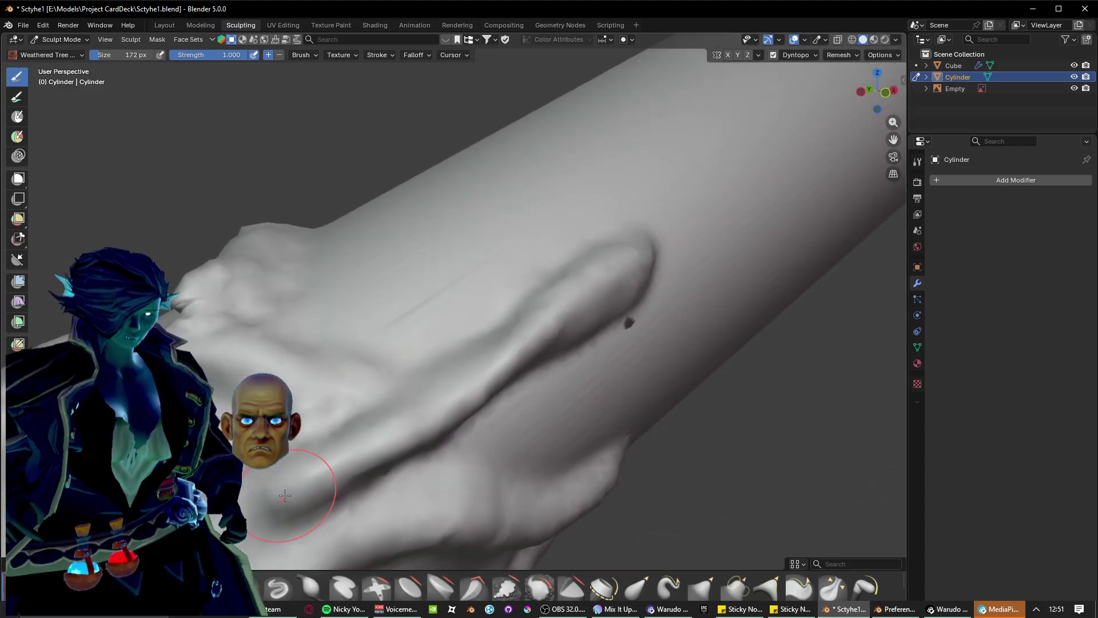
Sculpt a narrow raised ridge down the smooth recess between two thick vines lower on the handle.
scroll(305, 492, "down", 2)
mouse_move(305, 491)
middle_mouse_down()
mouse_move(344, 343)
mouse_move(441, 404)
mouse_move(503, 417)
mouse_move(493, 415)
mouse_move(544, 394)
mouse_move(517, 434)
mouse_move(506, 447)
mouse_move(454, 260)
mouse_move(336, 343)
mouse_move(393, 318)
mouse_move(384, 364)
mouse_move(527, 404)
mouse_move(479, 404)
mouse_move(341, 310)
mouse_move(366, 297)
mouse_move(385, 319)
mouse_move(520, 208)
mouse_move(513, 246)
middle_mouse_up()
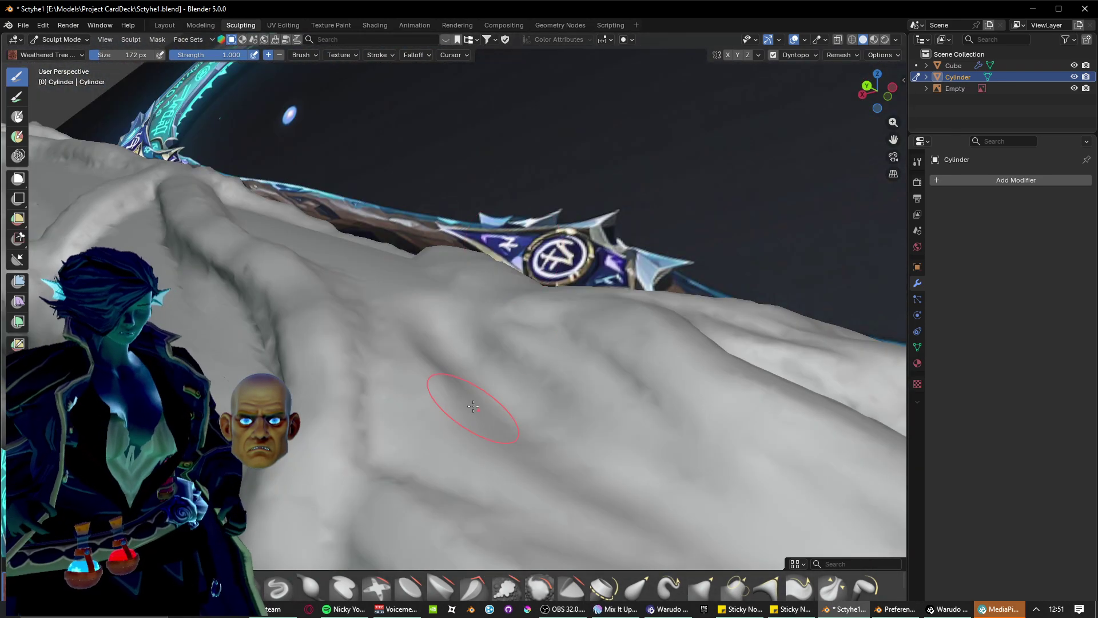
middle_click_drag(474, 406, 460, 381)
mouse_move(361, 366)
middle_mouse_down()
mouse_move(343, 362)
mouse_move(375, 380)
mouse_move(582, 385)
mouse_move(389, 260)
middle_mouse_up()
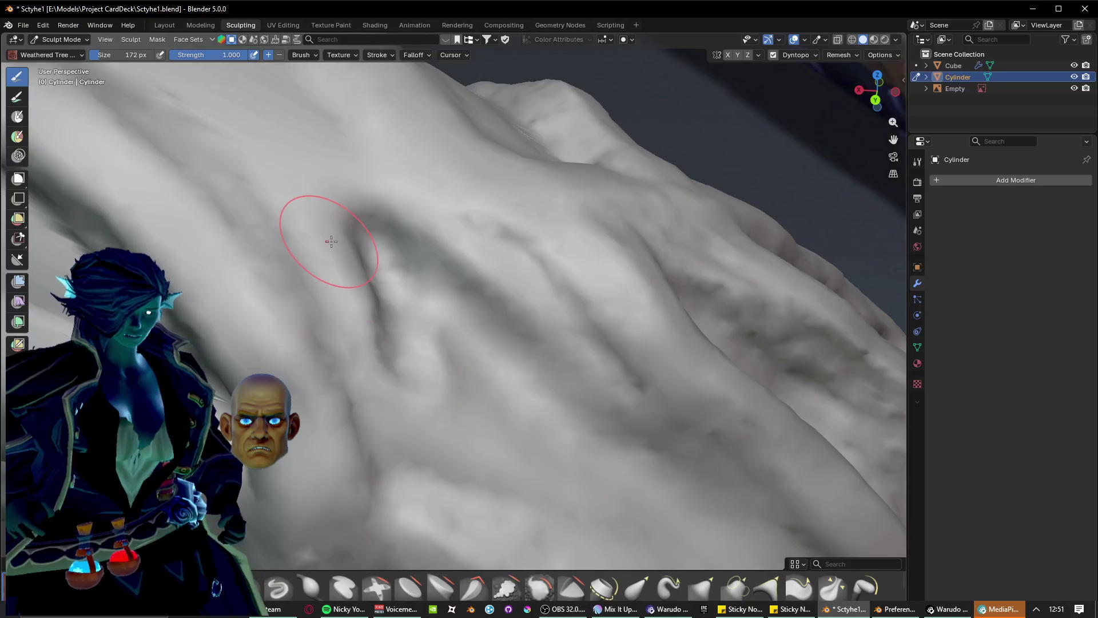
middle_click_drag(369, 263, 368, 225)
left_click_drag(501, 485, 506, 492)
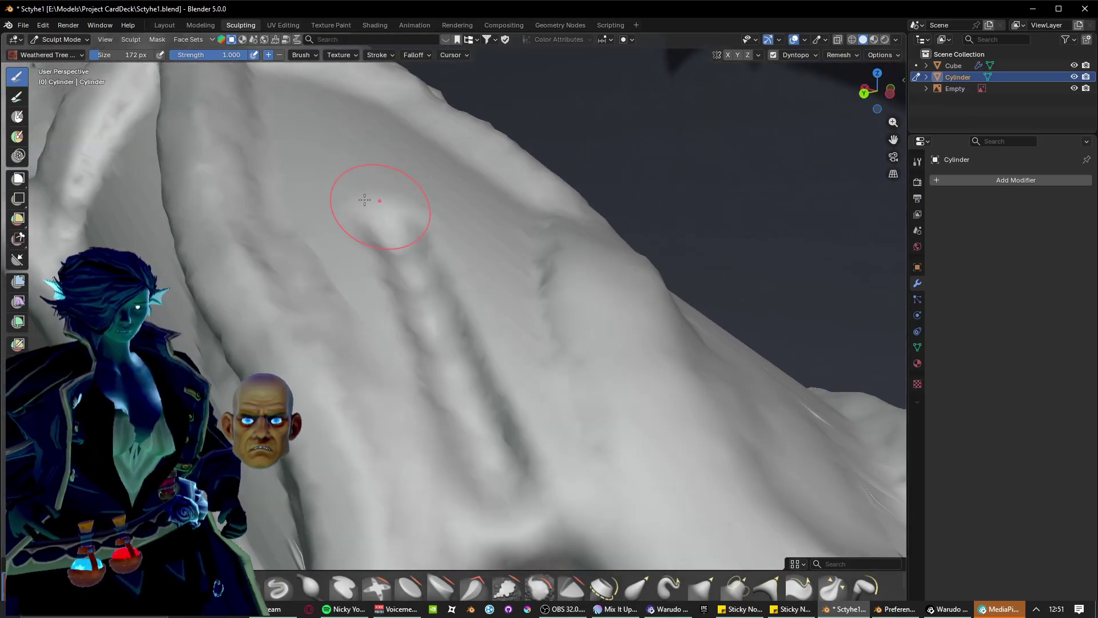
Layer overlapping strokes beside and across the ridge to form twisted, knotted wood in the recess.
left_click_drag(346, 203, 461, 430)
mouse_move(454, 491)
left_mouse_down()
mouse_move(417, 380)
mouse_move(534, 526)
mouse_move(518, 455)
left_mouse_up()
left_click_drag(478, 404, 493, 521)
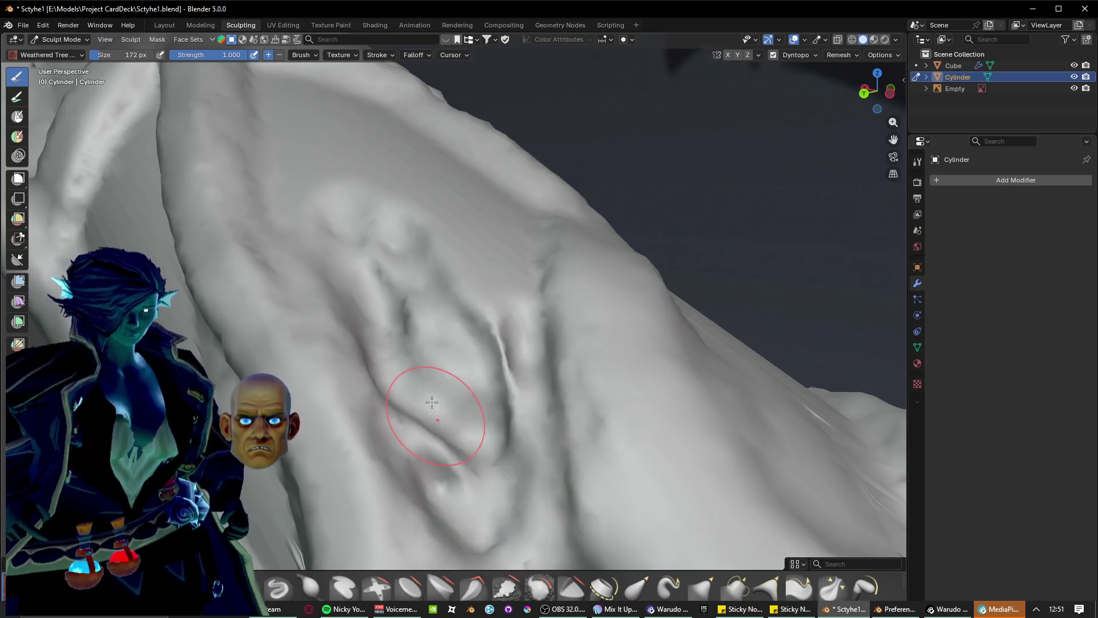
Extend the knotted wood up the recess with long strands beside the side vine and a curved stroke toward the opposite vine.
mouse_move(433, 401)
middle_mouse_down()
mouse_move(455, 420)
mouse_move(424, 331)
middle_mouse_up()
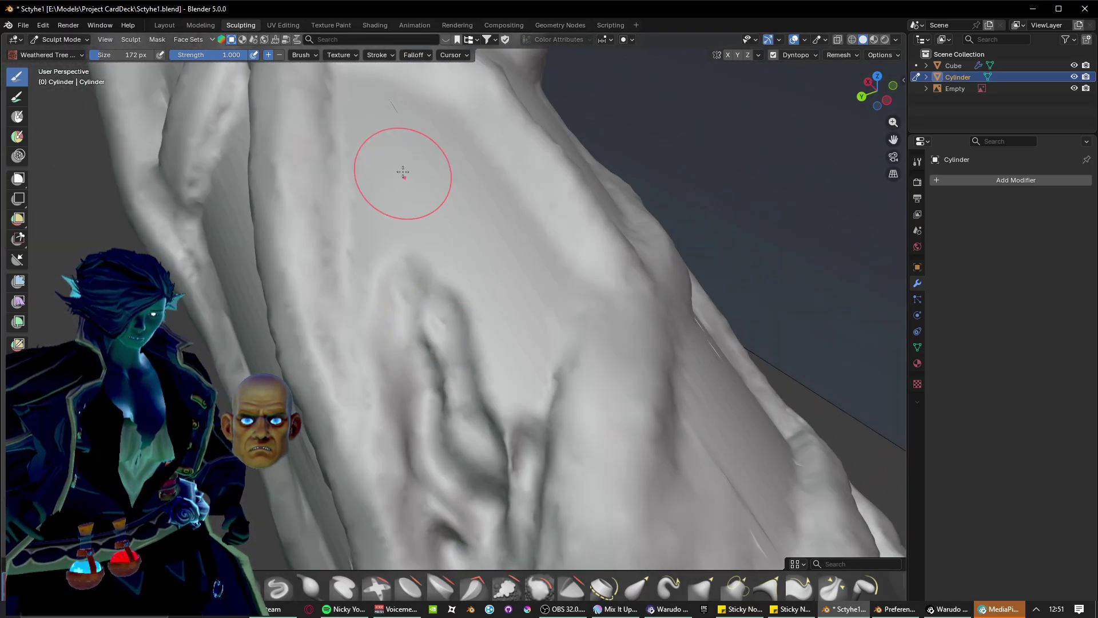
left_click_drag(403, 172, 378, 355)
mouse_move(385, 220)
left_mouse_down()
mouse_move(392, 429)
mouse_move(429, 517)
left_mouse_up()
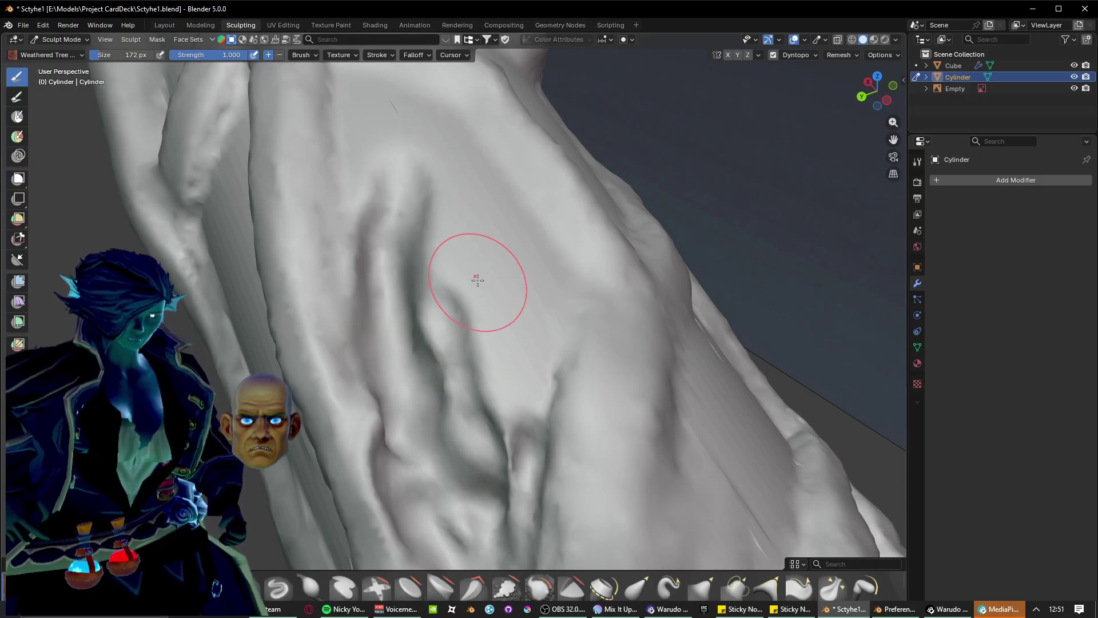
mouse_move(477, 281)
left_mouse_down()
mouse_move(517, 312)
mouse_move(469, 297)
left_mouse_up()
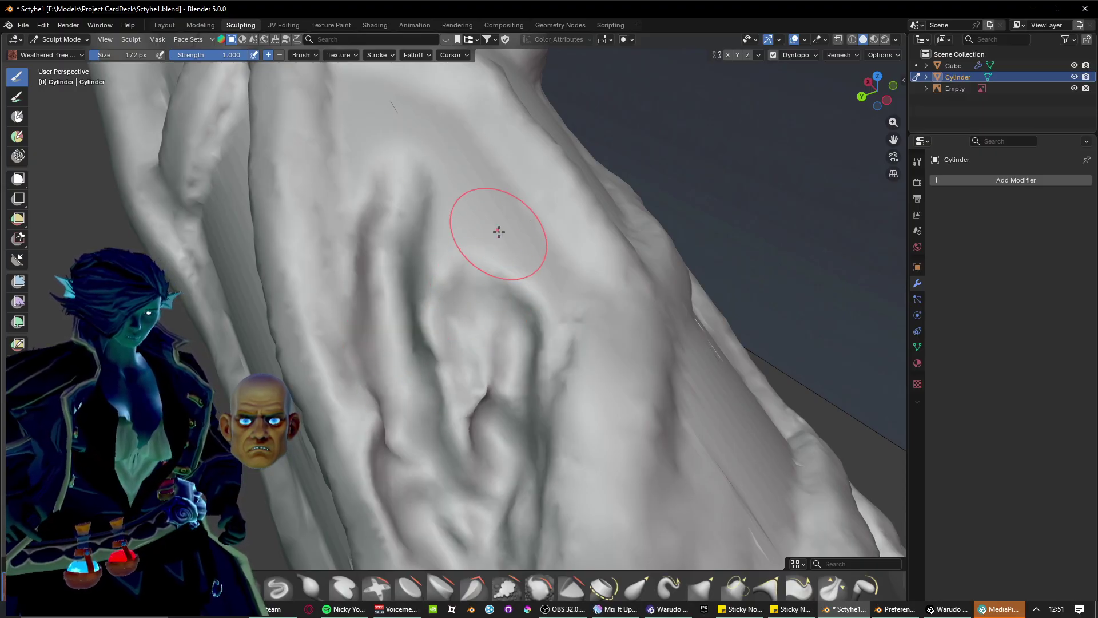
Sculpt twisted, overlapping strands across the smooth area beneath the arched vine at the upper end of the recess.
mouse_move(499, 231)
middle_mouse_down()
mouse_move(520, 422)
mouse_move(427, 305)
middle_mouse_up()
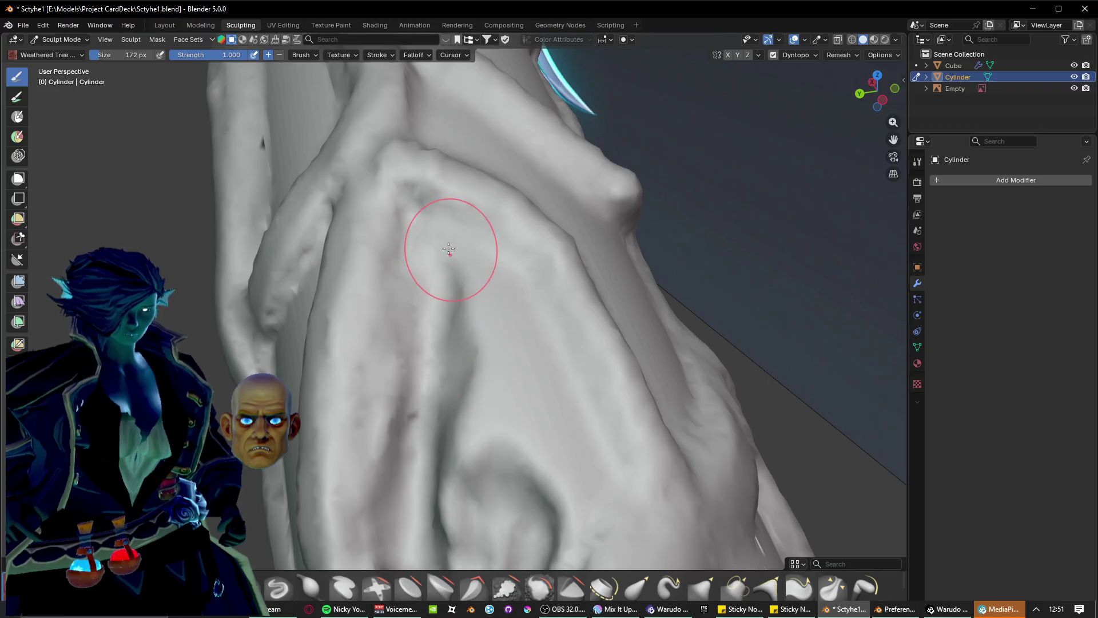
mouse_move(448, 248)
left_mouse_down()
mouse_move(494, 314)
mouse_move(559, 489)
left_mouse_up()
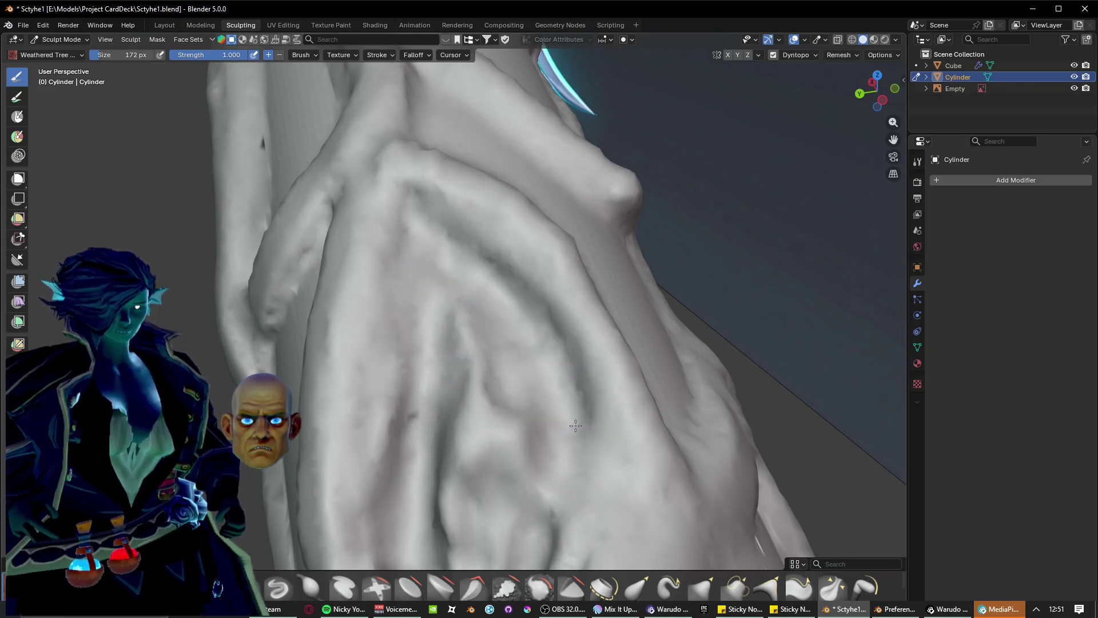
mouse_move(576, 426)
left_mouse_down()
mouse_move(527, 483)
mouse_move(480, 445)
left_mouse_up()
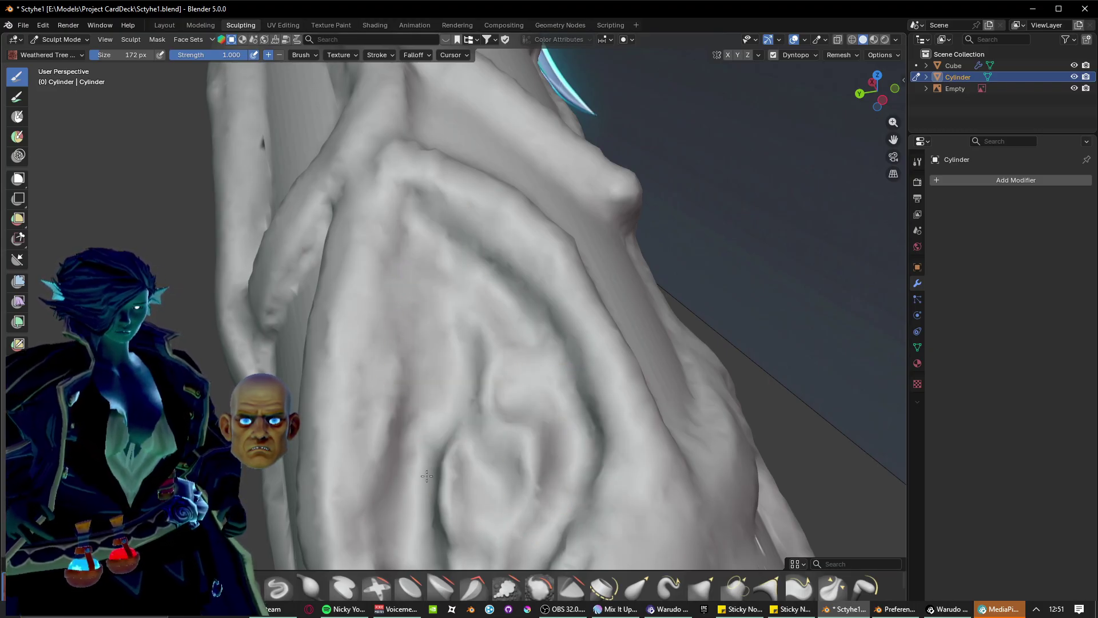
mouse_move(451, 460)
middle_mouse_down()
mouse_move(514, 441)
mouse_move(466, 441)
mouse_move(436, 341)
mouse_move(437, 411)
middle_mouse_up()
mouse_move(450, 434)
left_mouse_down()
mouse_move(496, 447)
mouse_move(474, 501)
left_mouse_up()
mouse_move(543, 297)
left_mouse_down()
mouse_move(579, 360)
mouse_move(543, 436)
left_mouse_up()
Sculpt a short ridge along the side vine's inner edge and a narrow strand beneath the arched vine.
mouse_move(449, 300)
middle_mouse_down()
mouse_move(527, 394)
mouse_move(496, 384)
mouse_move(491, 422)
middle_mouse_up()
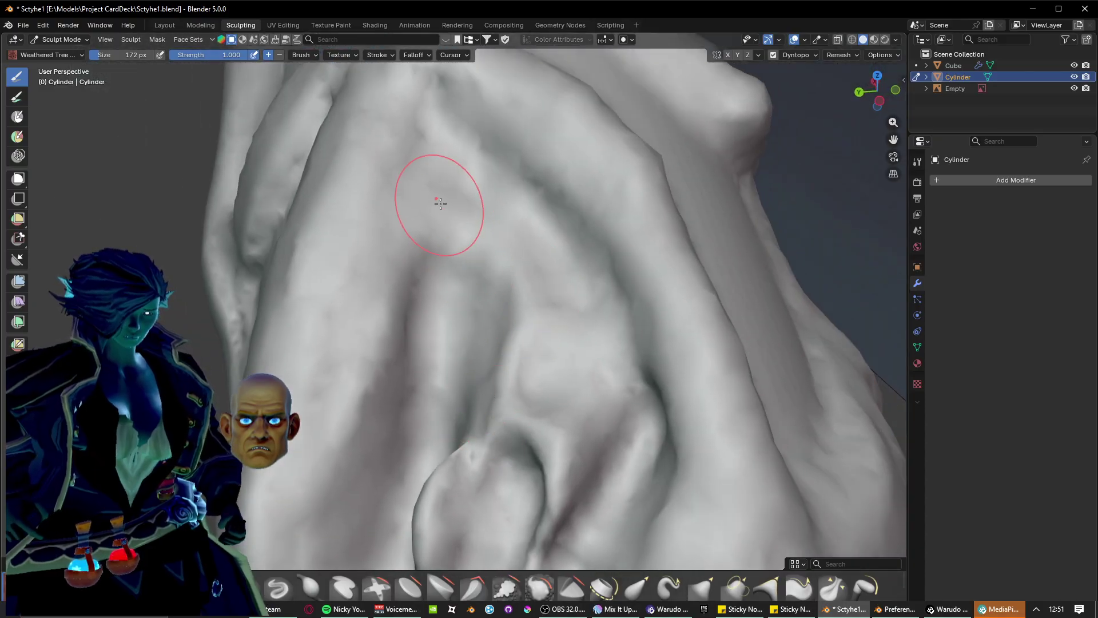
mouse_move(440, 203)
middle_mouse_down("shift")
mouse_move(453, 298)
mouse_move(472, 267)
middle_mouse_up("shift")
mouse_move(486, 390)
middle_mouse_down()
mouse_move(405, 404)
mouse_move(413, 355)
middle_mouse_up()
scroll(412, 355, "up", 3)
middle_click_drag(350, 403, 457, 389)
left_click_drag(457, 389, 490, 375)
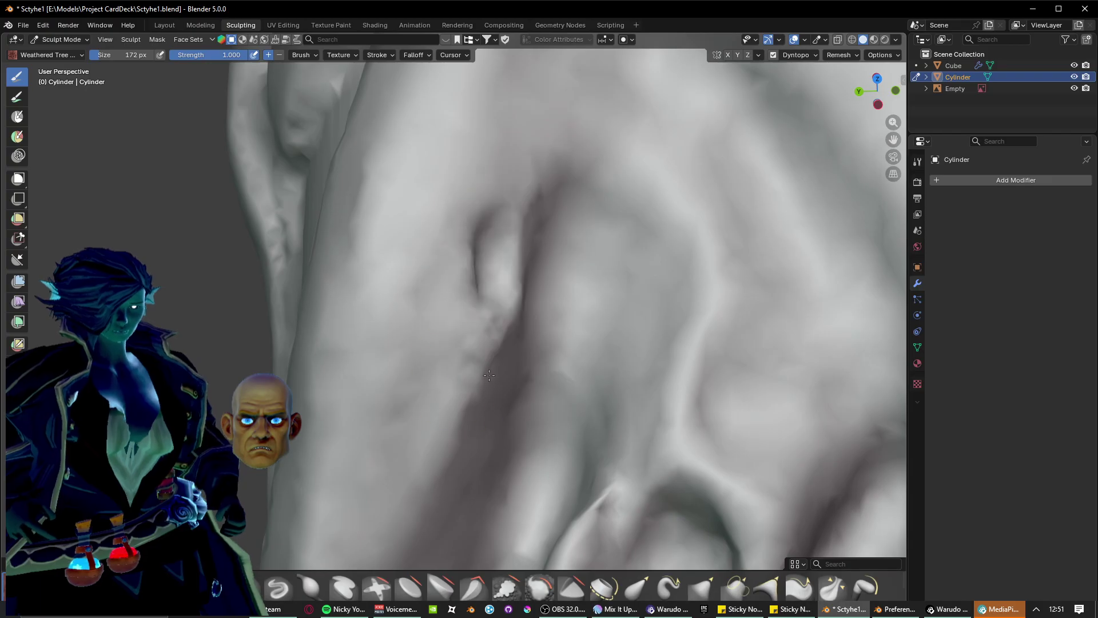
mouse_move(546, 180)
middle_mouse_down("shift")
mouse_move(529, 286)
mouse_move(533, 389)
middle_mouse_up("shift")
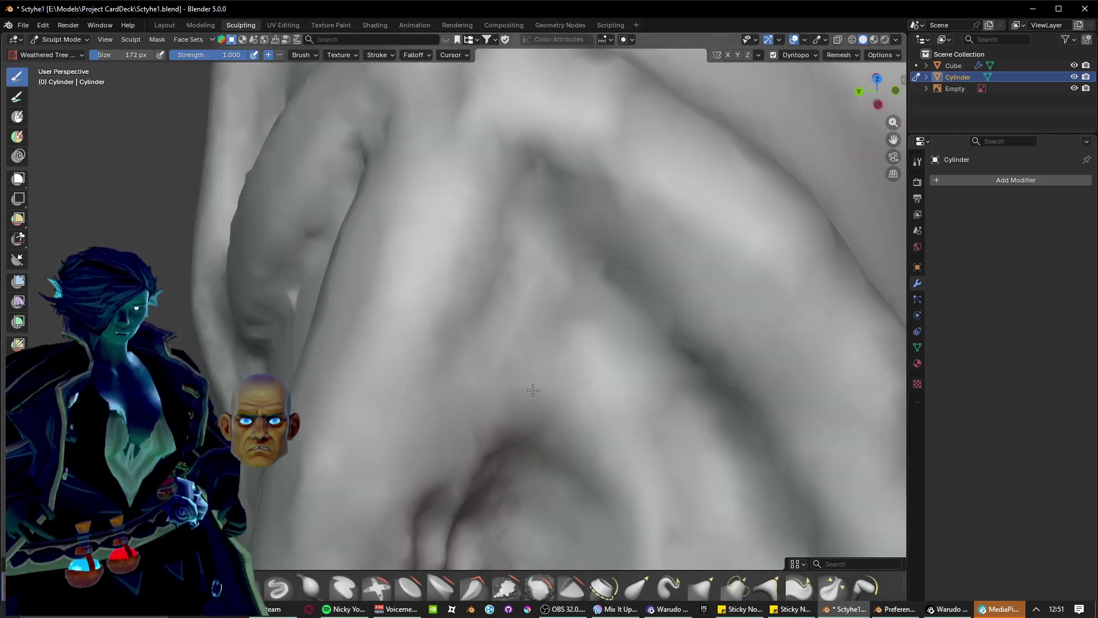
scroll(538, 343, "down", 1)
middle_click_drag(542, 318, 572, 315)
left_click_drag(522, 300, 625, 395)
scroll(572, 393, "down", 2)
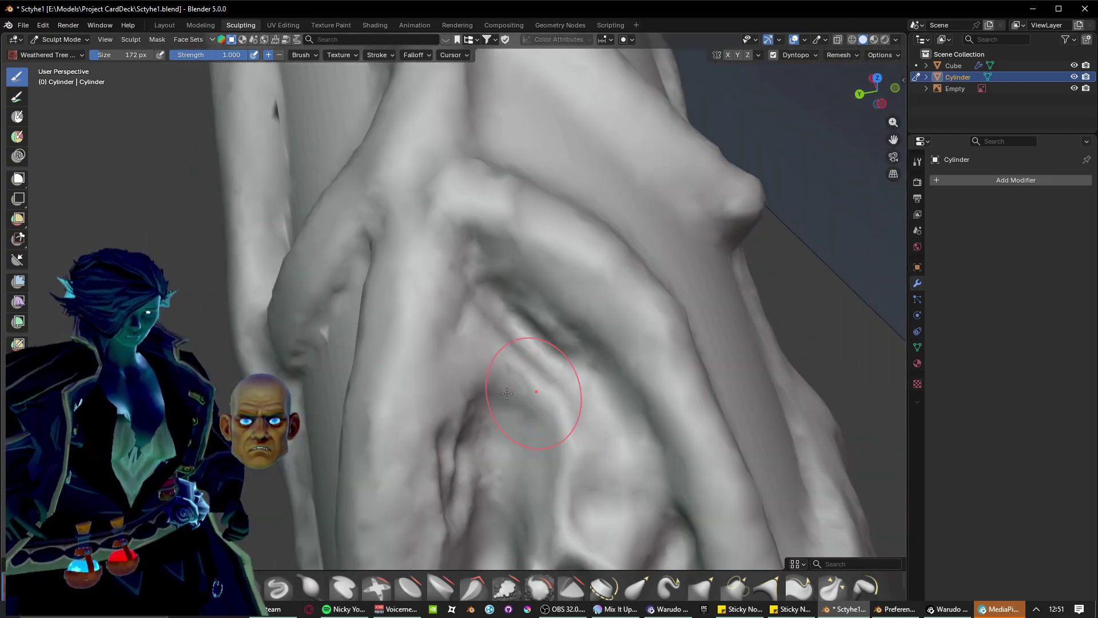
Add two more downward strands to the knotted wood in the recess below the arch.
mouse_move(343, 429)
middle_mouse_down()
mouse_move(412, 441)
mouse_move(490, 331)
mouse_move(465, 294)
mouse_move(455, 361)
mouse_move(500, 338)
middle_mouse_up()
scroll(466, 342, "up", 2)
mouse_move(395, 208)
left_mouse_down()
mouse_move(358, 275)
mouse_move(366, 369)
left_mouse_up()
mouse_move(378, 235)
left_mouse_down()
mouse_move(342, 469)
mouse_move(363, 461)
mouse_move(429, 269)
mouse_move(405, 240)
mouse_move(545, 507)
mouse_move(400, 269)
mouse_move(350, 293)
mouse_move(486, 498)
mouse_move(522, 522)
left_mouse_up()
Sculpt long parallel strands from the knotted cluster along the smooth area beside the thick vine.
mouse_move(522, 522)
middle_mouse_down()
mouse_move(309, 271)
mouse_move(322, 263)
mouse_move(339, 336)
mouse_move(452, 424)
mouse_move(350, 360)
middle_mouse_up()
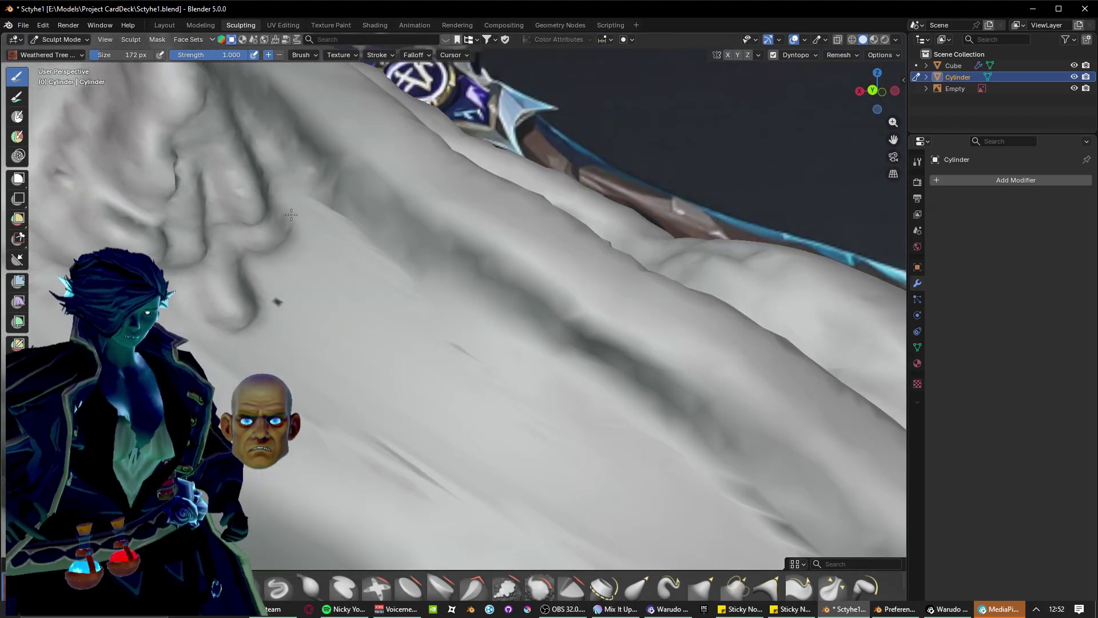
mouse_move(291, 215)
left_mouse_down()
mouse_move(523, 394)
mouse_move(703, 509)
left_mouse_up()
mouse_move(278, 274)
left_mouse_down()
mouse_move(307, 314)
mouse_move(595, 498)
left_mouse_up()
left_click_drag(261, 292, 518, 463)
left_click_drag(229, 309, 515, 469)
left_click_drag(280, 258, 554, 461)
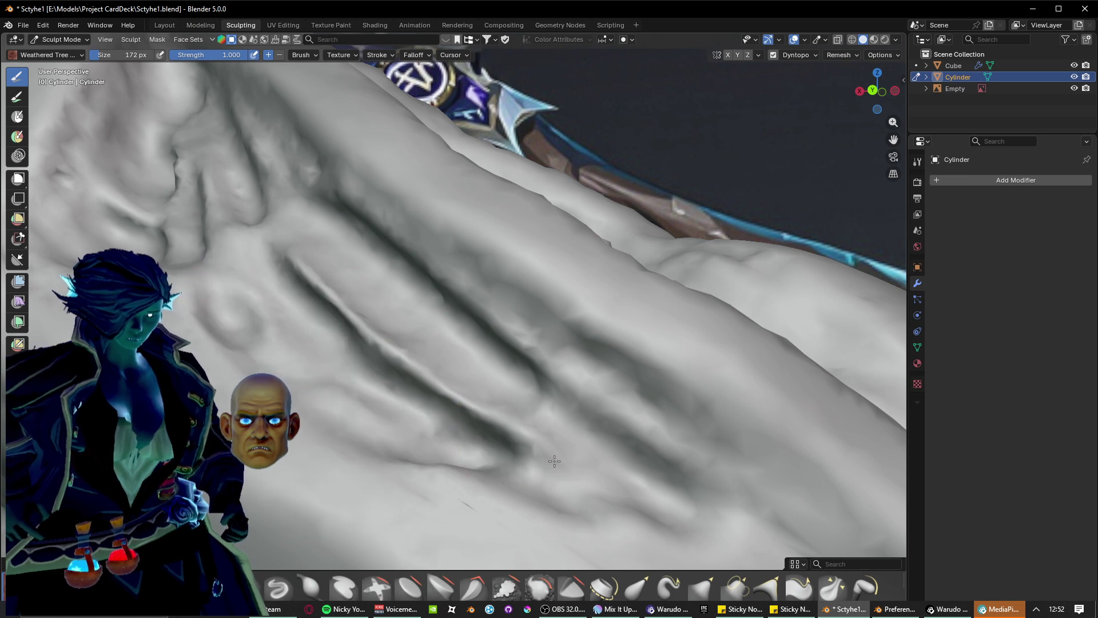
left_click_drag(282, 245, 547, 435)
Extend the strands further along the thick vine to where the groove narrows against the neighbouring vine.
middle_click_drag(619, 515, 378, 395, "shift")
scroll(287, 336, "down", 1)
middle_click_drag(287, 336, 320, 317, "shift")
left_click_drag(510, 396, 664, 497)
mouse_move(457, 303)
left_mouse_down()
mouse_move(509, 338)
mouse_move(658, 503)
left_mouse_up()
scroll(504, 340, "down", 2)
scroll(544, 392, "up", 5)
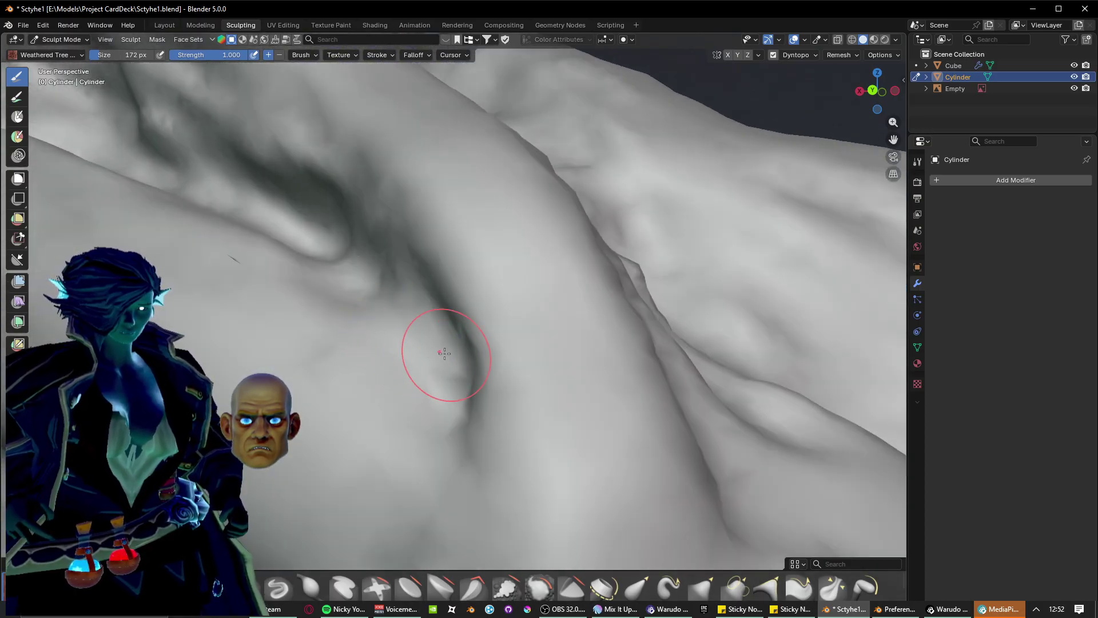
scroll(375, 266, "down", 5)
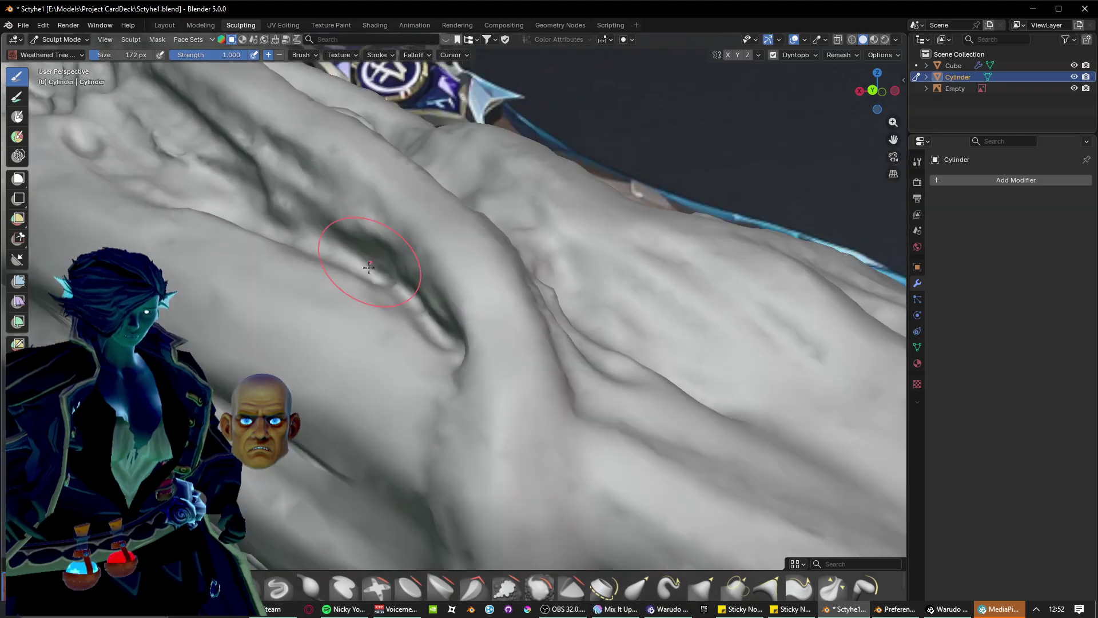
Sculpt long parallel strands along the next smooth gap between two thick vines.
mouse_move(372, 331)
middle_mouse_down()
mouse_move(405, 279)
mouse_move(599, 431)
mouse_move(509, 320)
mouse_move(595, 471)
mouse_move(589, 444)
middle_mouse_up()
scroll(576, 431, "up", 3)
scroll(572, 473, "up", 2)
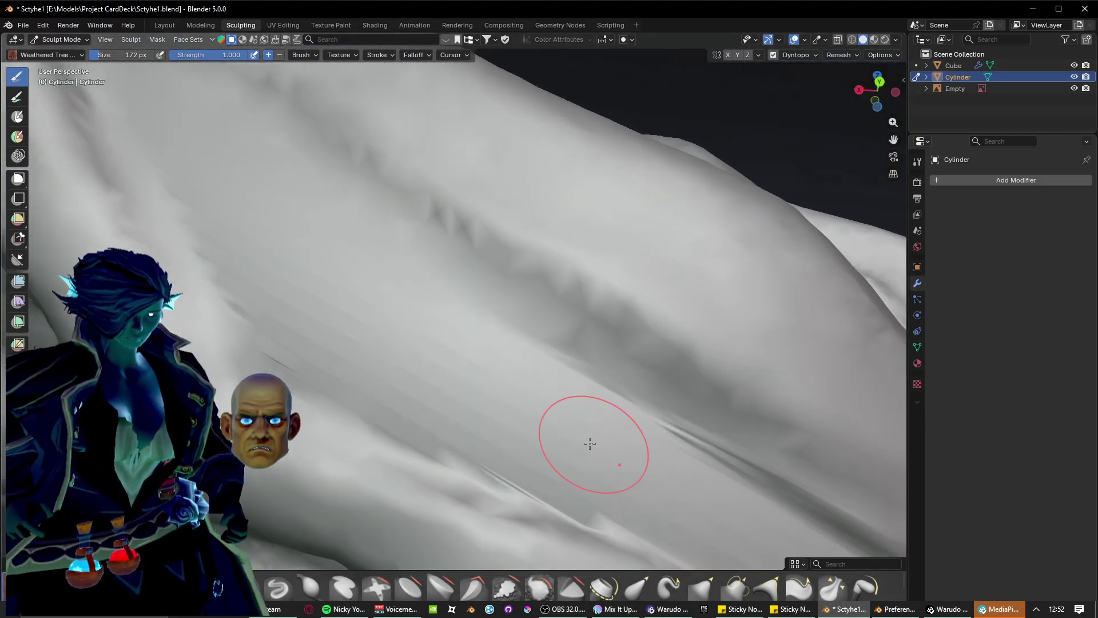
left_click_drag(213, 213, 440, 297)
mouse_move(320, 286)
left_mouse_down()
mouse_move(589, 417)
mouse_move(467, 354)
left_mouse_up()
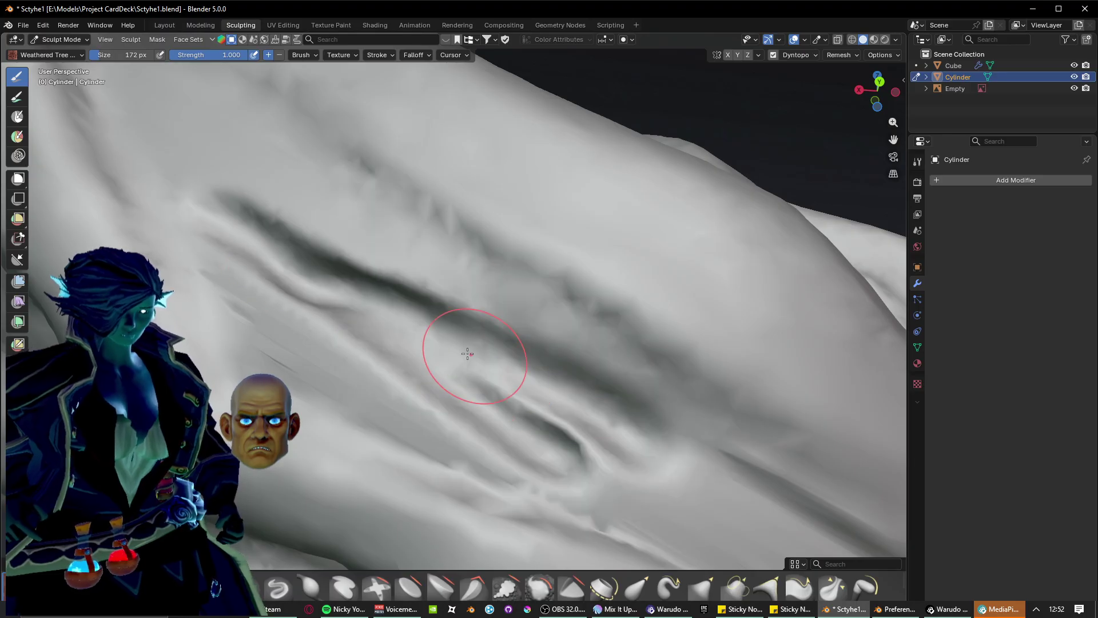
left_click_drag(655, 495, 658, 508)
left_click_drag(492, 350, 734, 517)
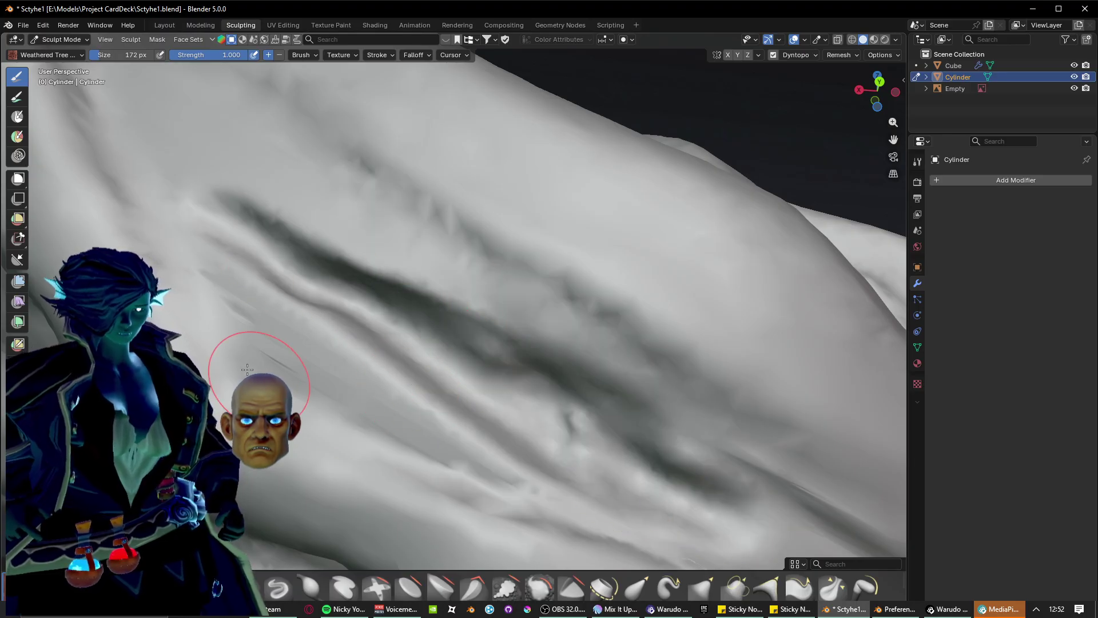
left_click_drag(508, 468, 301, 339)
Fill the upper end of the gap, where the two vines meet, with layered twisted strands.
mouse_move(557, 449)
middle_mouse_down()
mouse_move(527, 441)
mouse_move(523, 412)
middle_mouse_up()
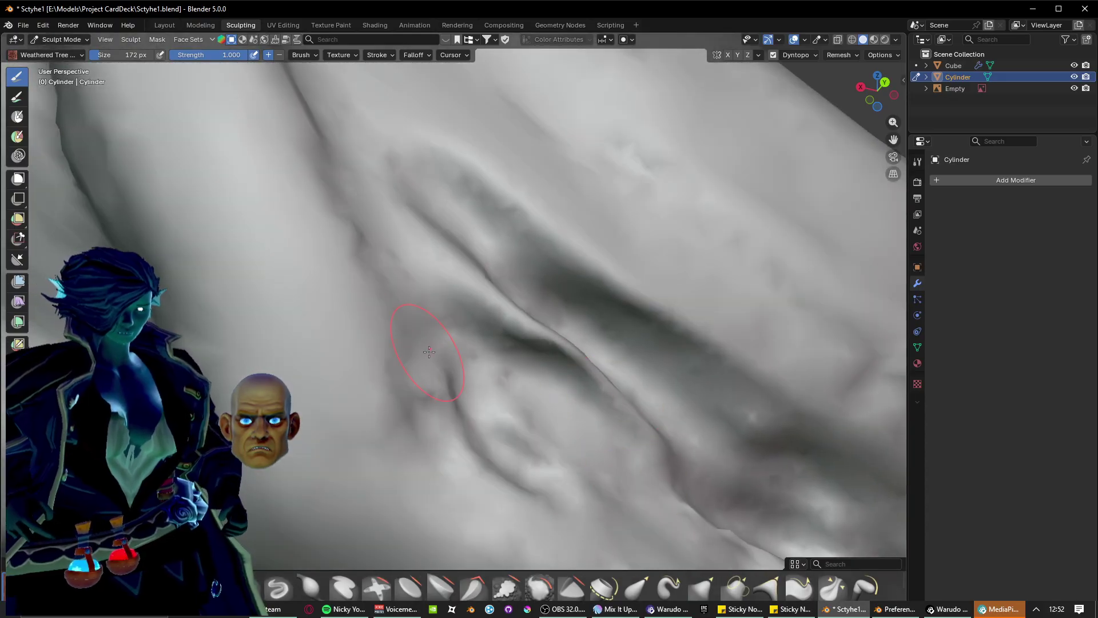
middle_click_drag(429, 358, 440, 412, "ctrl")
mouse_move(457, 171)
middle_mouse_down("shift")
mouse_move(491, 454)
mouse_move(480, 456)
mouse_move(439, 346)
mouse_move(368, 314)
mouse_move(355, 330)
middle_mouse_up("shift")
mouse_move(306, 262)
left_mouse_down()
mouse_move(452, 309)
mouse_move(640, 497)
left_mouse_up()
left_click_drag(431, 372, 324, 334)
mouse_move(320, 289)
left_mouse_down()
mouse_move(438, 490)
mouse_move(520, 493)
left_mouse_up()
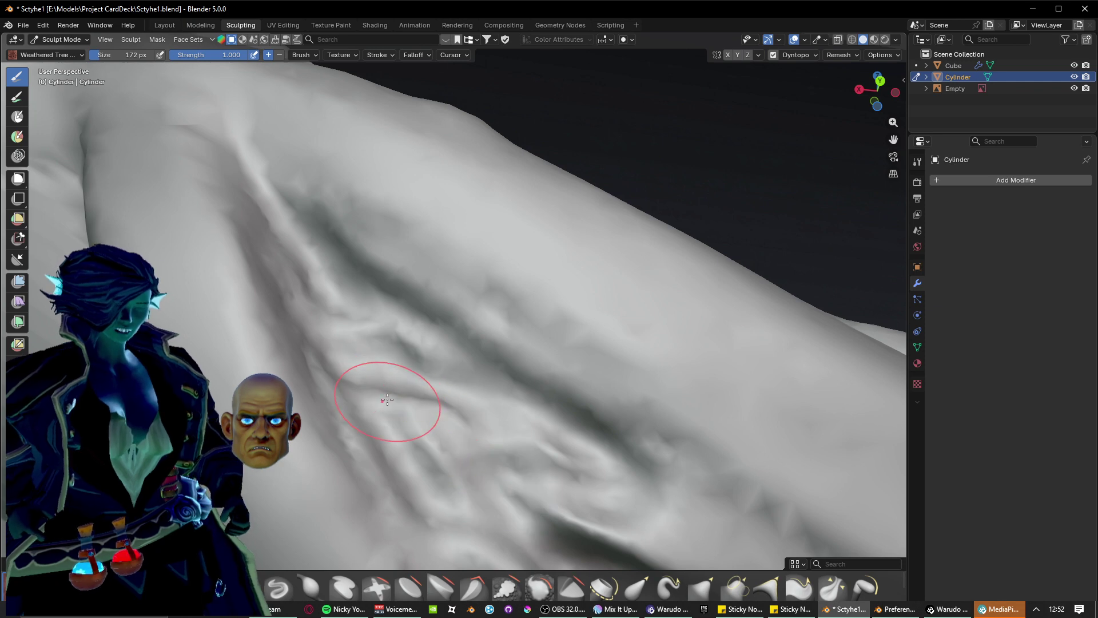
Sculpt short overlapping strokes across the ridges in the middle of the gap to knot them together.
scroll(388, 399, "down", 4)
mouse_move(387, 399)
middle_mouse_down("shift")
mouse_move(307, 355)
mouse_move(270, 307)
mouse_move(328, 325)
middle_mouse_up("shift")
scroll(270, 307, "up", 3)
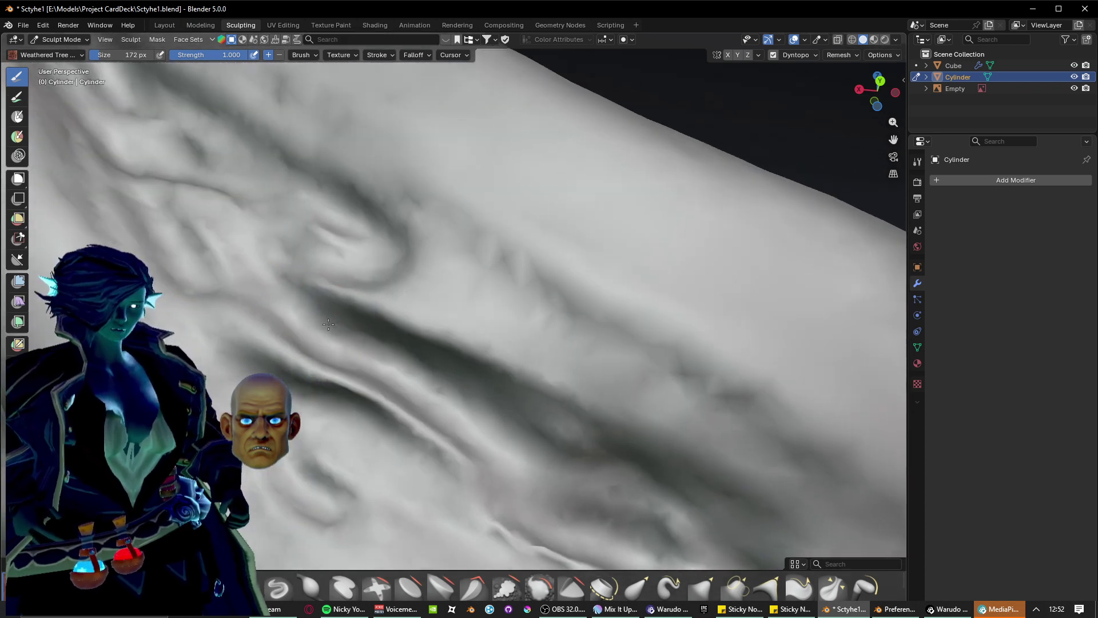
scroll(425, 330, "down", 2)
left_click_drag(322, 286, 346, 362)
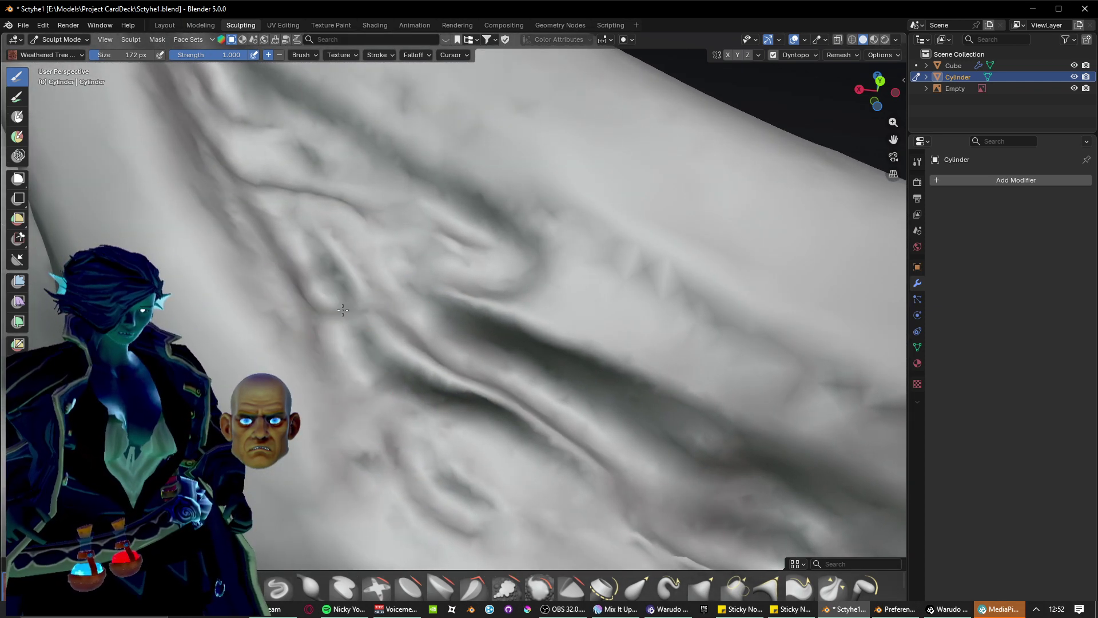
mouse_move(342, 310)
left_mouse_down()
mouse_move(527, 429)
mouse_move(443, 354)
mouse_move(600, 409)
left_mouse_up()
left_click_drag(520, 274, 458, 286)
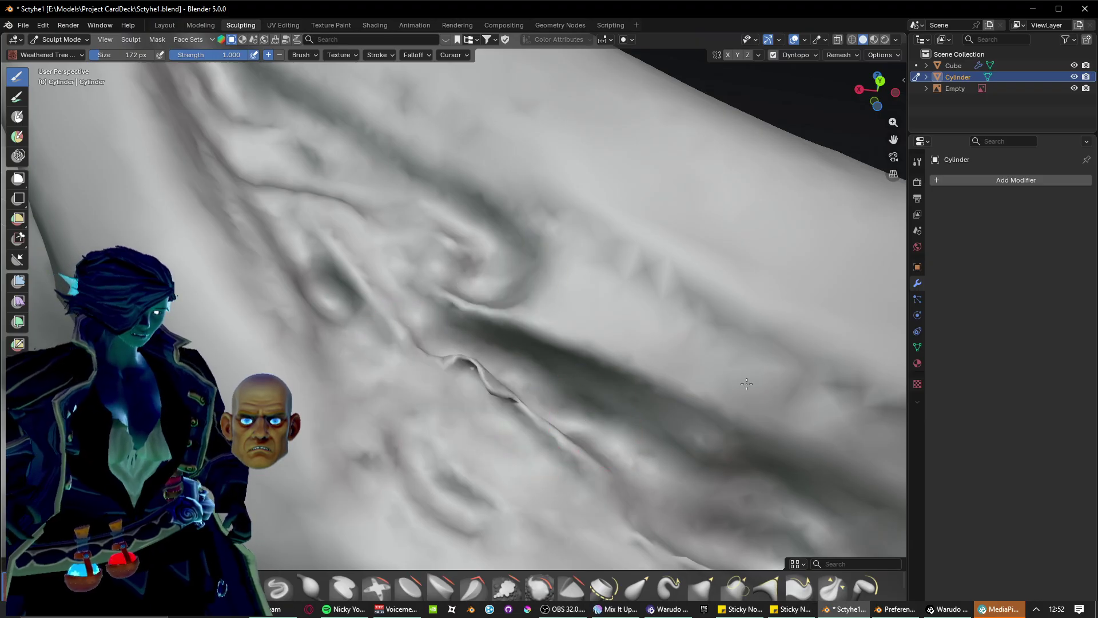
Fill the deep hollow beside the thick vine with overlapping strands that join the knotted wood.
left_click_drag(747, 383, 798, 400)
left_click_drag(360, 274, 589, 360)
left_click_drag(461, 295, 579, 349)
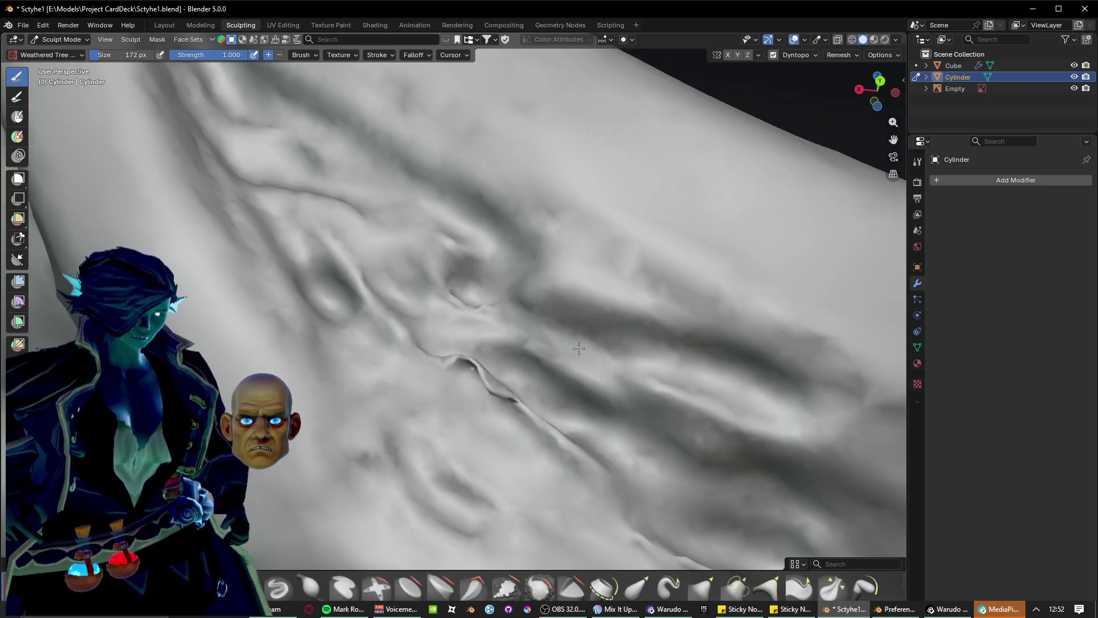
mouse_move(578, 348)
middle_mouse_down()
mouse_move(373, 392)
mouse_move(501, 278)
mouse_move(417, 282)
mouse_move(441, 307)
middle_mouse_up()
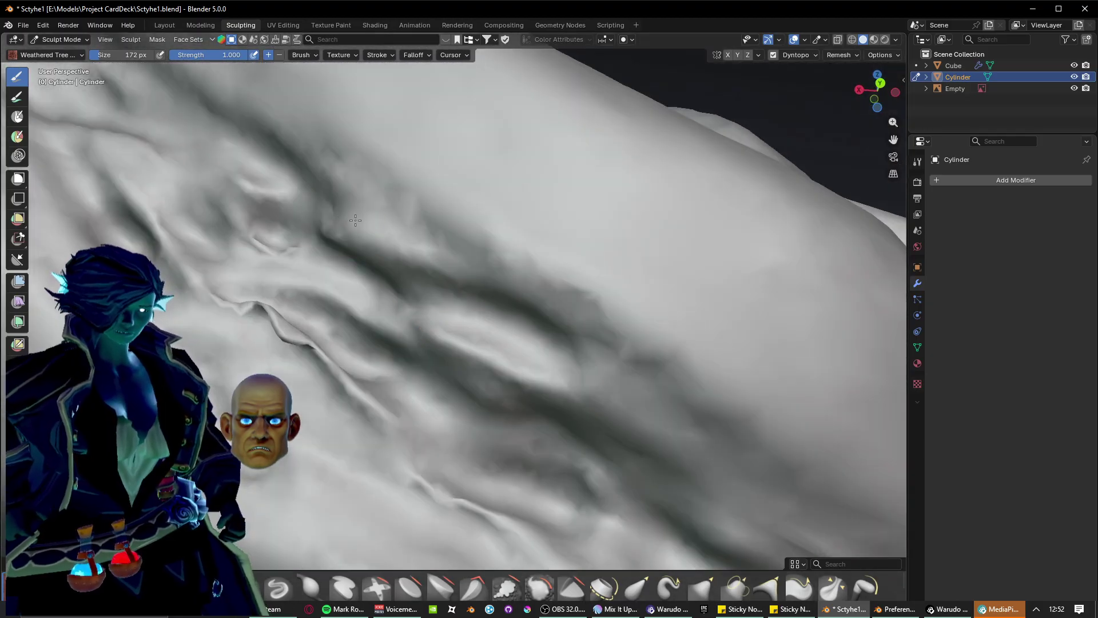
left_click_drag(356, 220, 434, 257)
left_click_drag(345, 238, 503, 346)
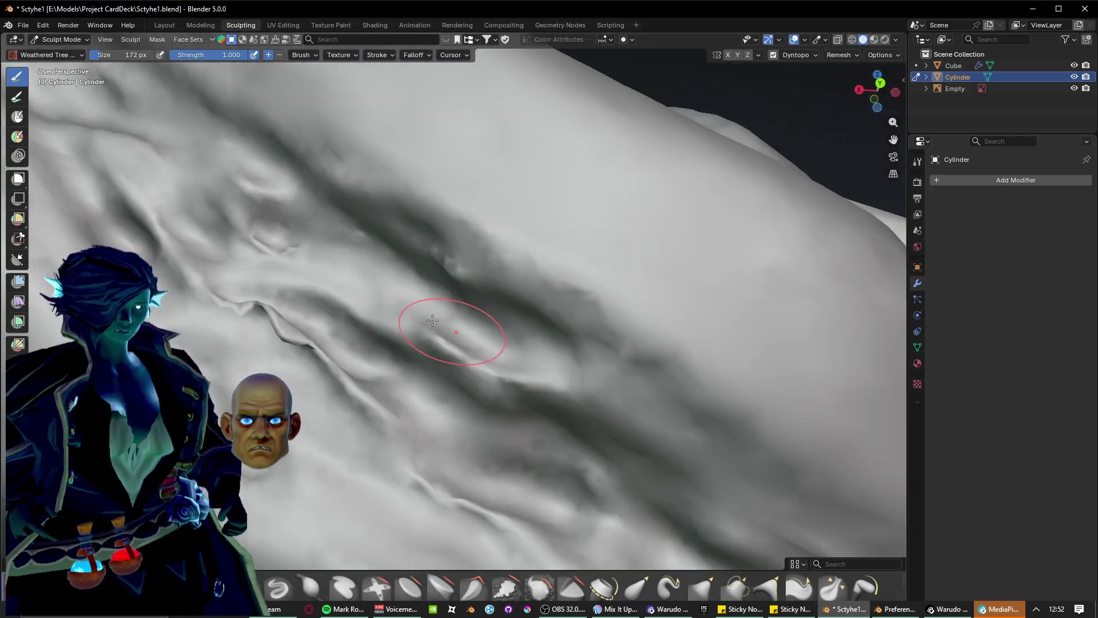
left_click_drag(432, 320, 539, 416)
left_click_drag(317, 319, 559, 412)
scroll(558, 412, "down", 1)
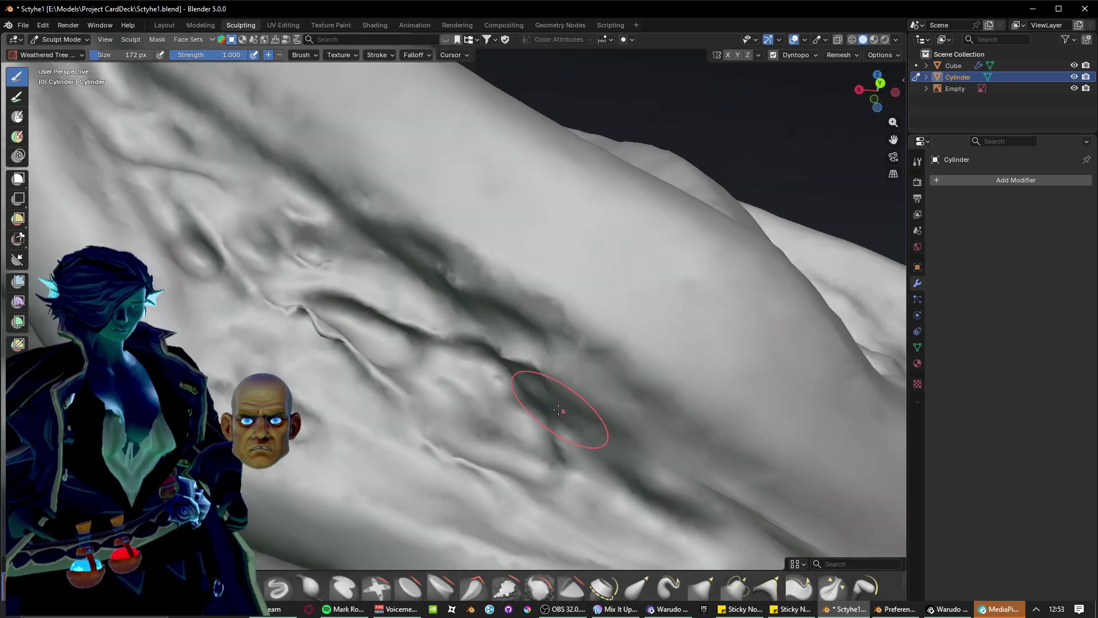
Continue the knotted wood down the crevice with rounded knots and a long tapering strand.
middle_click_drag(559, 411, 331, 271, "shift")
mouse_move(257, 242)
left_mouse_down()
mouse_move(480, 397)
mouse_move(432, 395)
left_mouse_up()
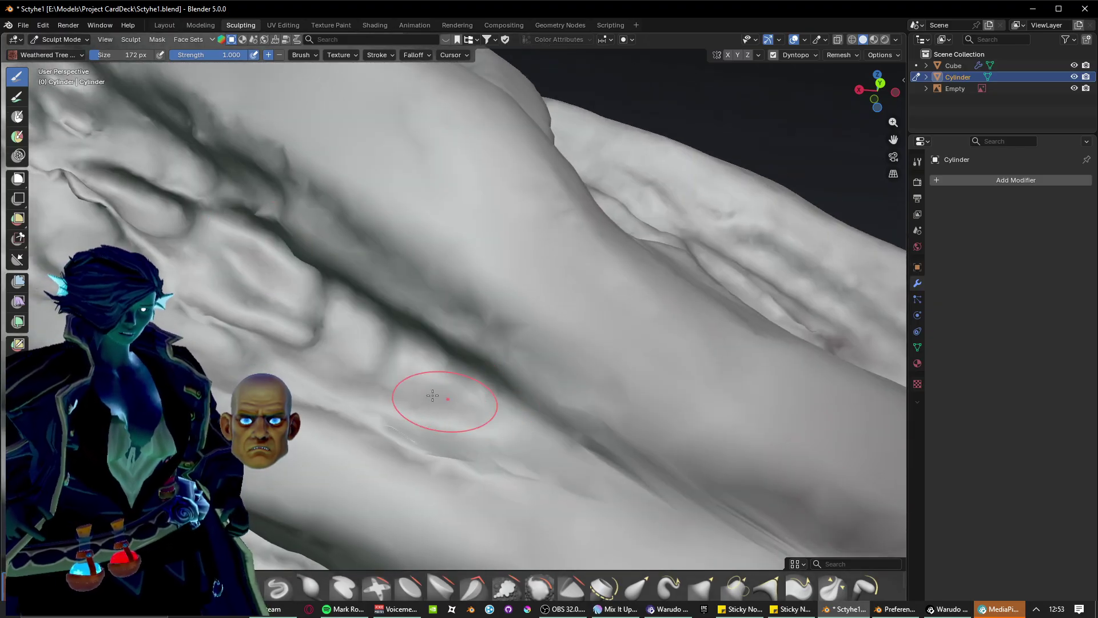
scroll(354, 315, "up", 3)
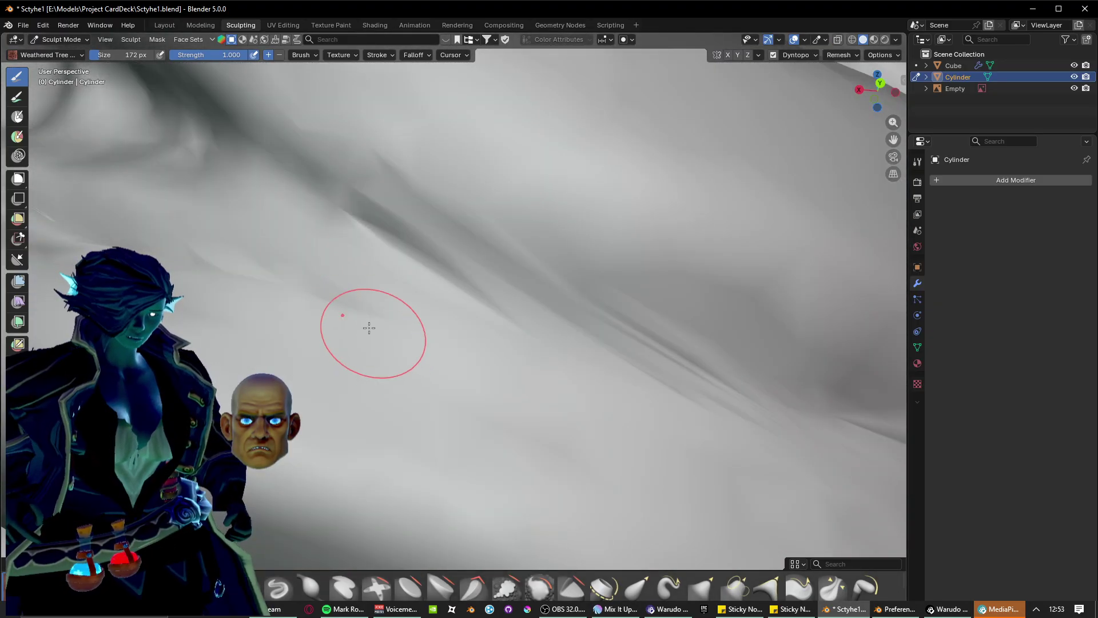
left_click_drag(204, 167, 537, 340)
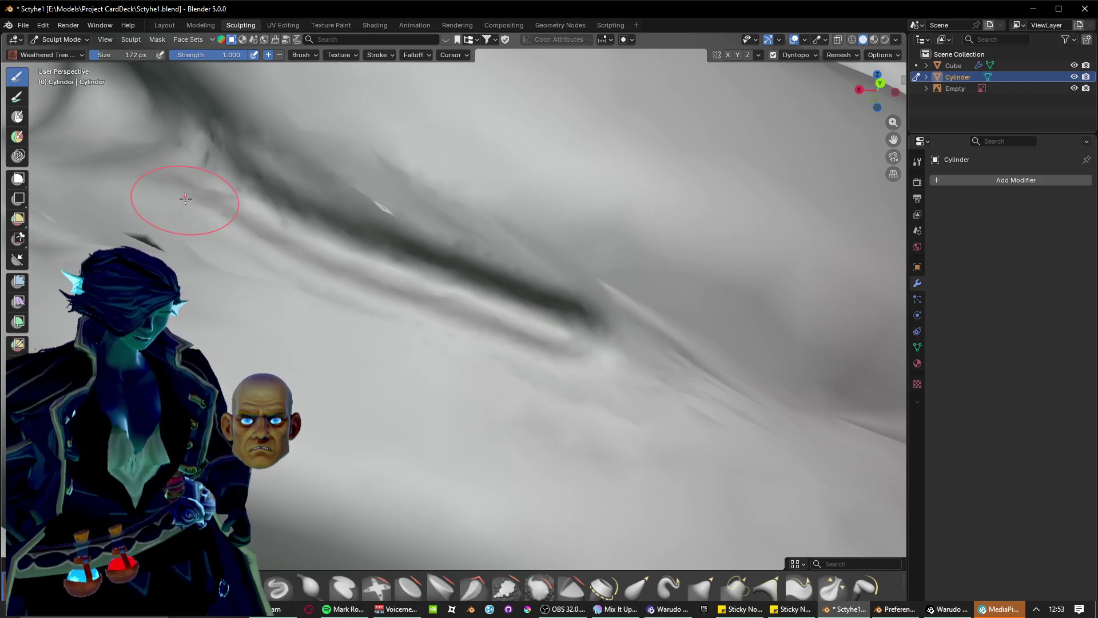
Layer wavy strands beside and over the tapering strand to link it with the rounded knots.
middle_click_drag(185, 199, 306, 258, "shift")
left_click_drag(171, 230, 432, 338)
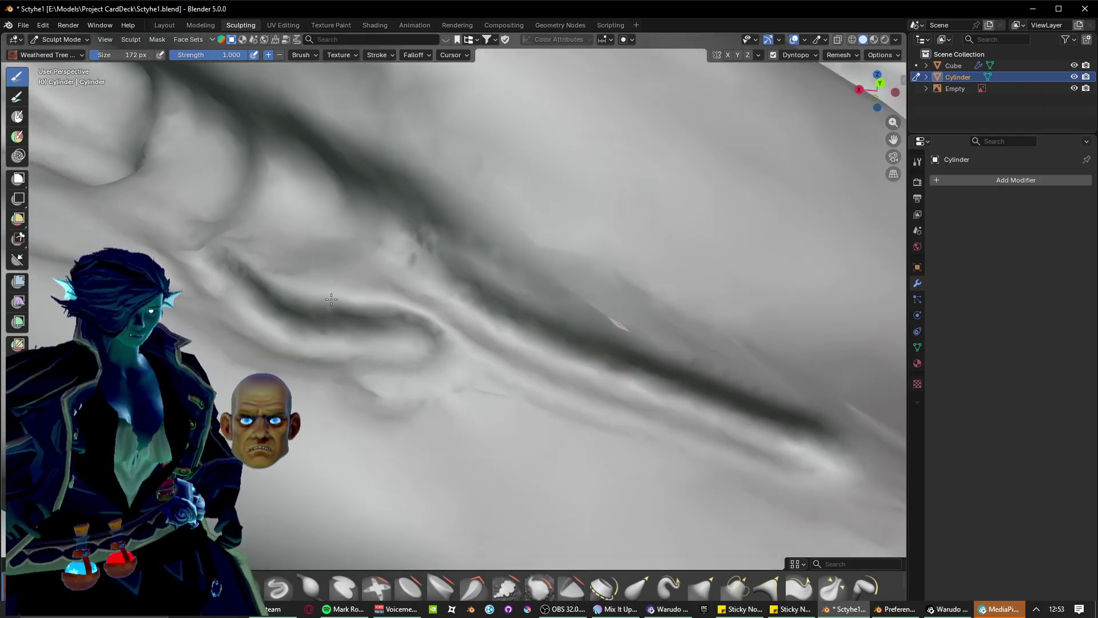
mouse_move(332, 299)
left_mouse_down()
mouse_move(393, 331)
mouse_move(500, 341)
mouse_move(245, 252)
mouse_move(507, 371)
mouse_move(458, 375)
mouse_move(644, 427)
left_mouse_up()
left_click_drag(443, 369, 658, 423)
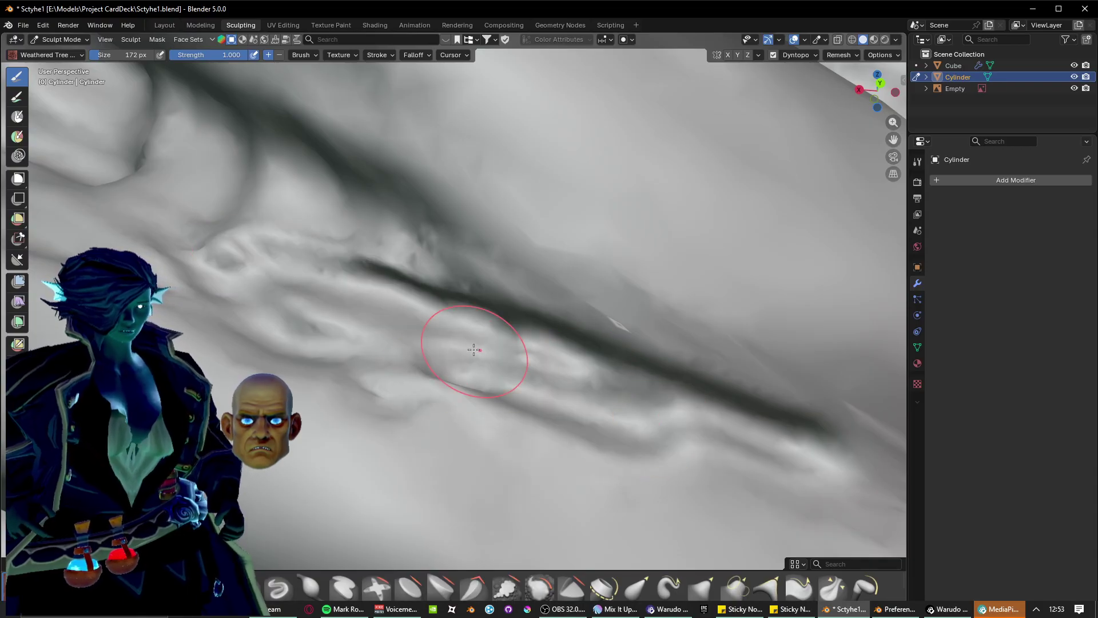
left_click_drag(474, 349, 682, 424)
Sculpt overlapping strands over the smooth, stretched seam just past the end of the knotted wood.
scroll(681, 423, "down", 6)
mouse_move(681, 423)
middle_mouse_down()
mouse_move(644, 407)
mouse_move(618, 412)
middle_mouse_up()
scroll(618, 412, "up", 2)
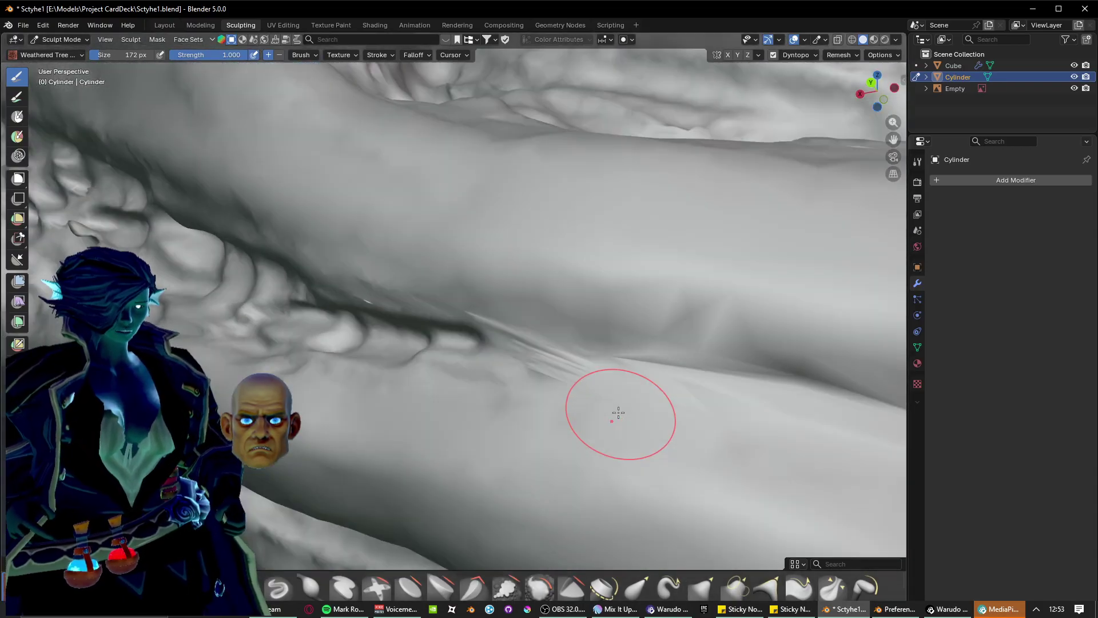
scroll(618, 412, "down", 5)
mouse_move(522, 400)
middle_mouse_down()
mouse_move(390, 385)
mouse_move(428, 371)
mouse_move(444, 382)
middle_mouse_up()
scroll(427, 370, "up", 2)
scroll(444, 382, "up", 2)
scroll(343, 353, "up", 2)
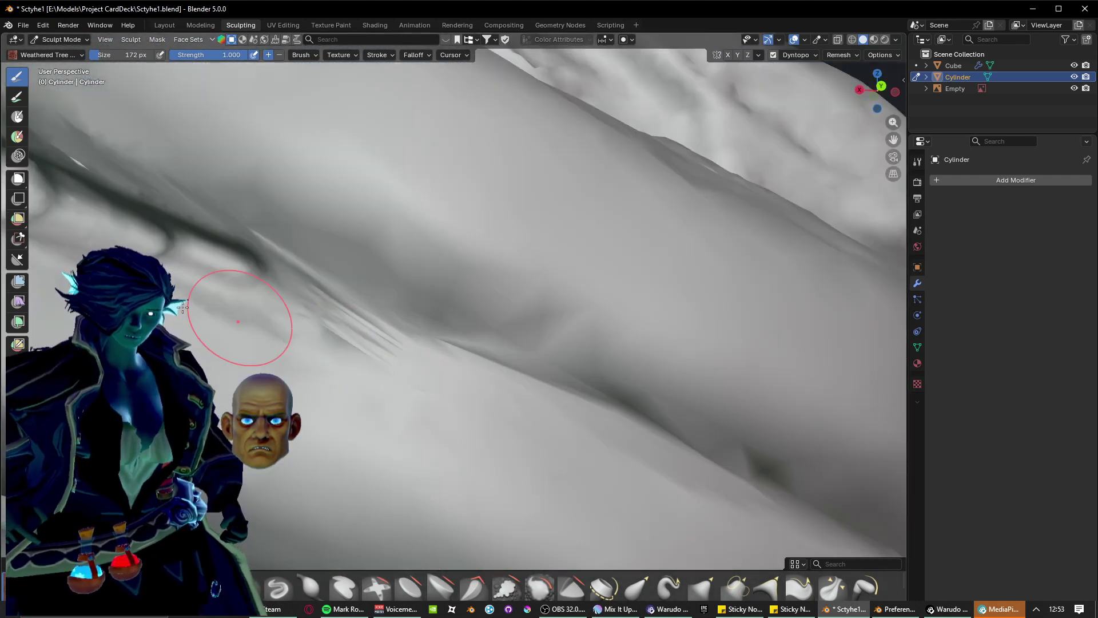
left_click_drag(452, 381, 166, 315)
left_click_drag(165, 267, 424, 364)
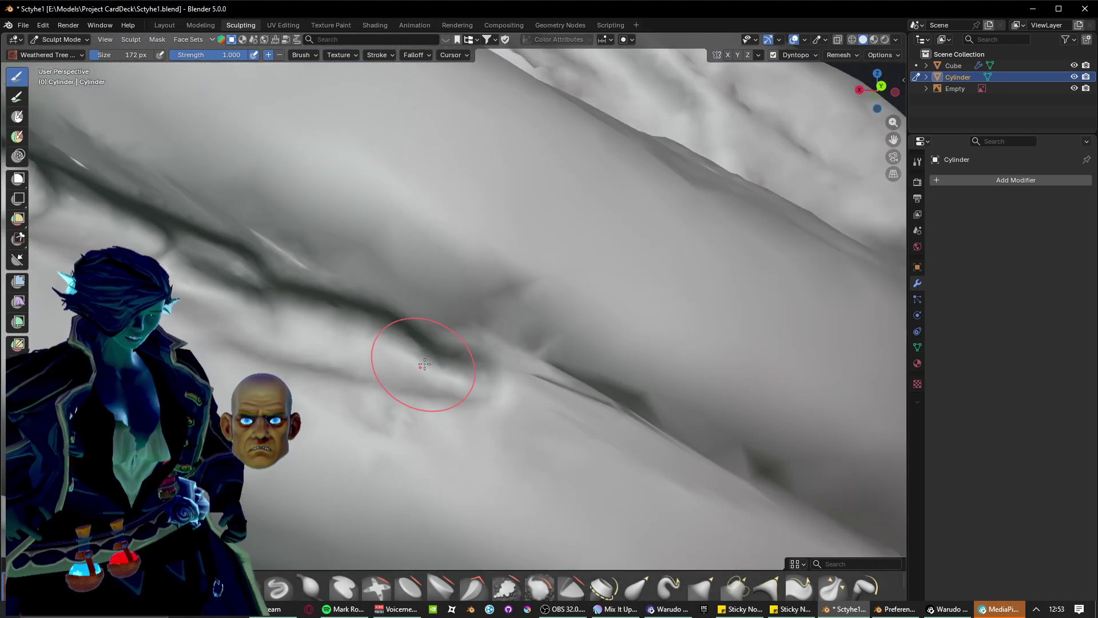
left_click_drag(331, 319, 632, 458)
Extend the knotted wood along the thin seam with long strands running down to the crevice's tapered end.
mouse_move(613, 458)
middle_mouse_down("shift")
mouse_move(458, 370)
mouse_move(557, 436)
middle_mouse_up("shift")
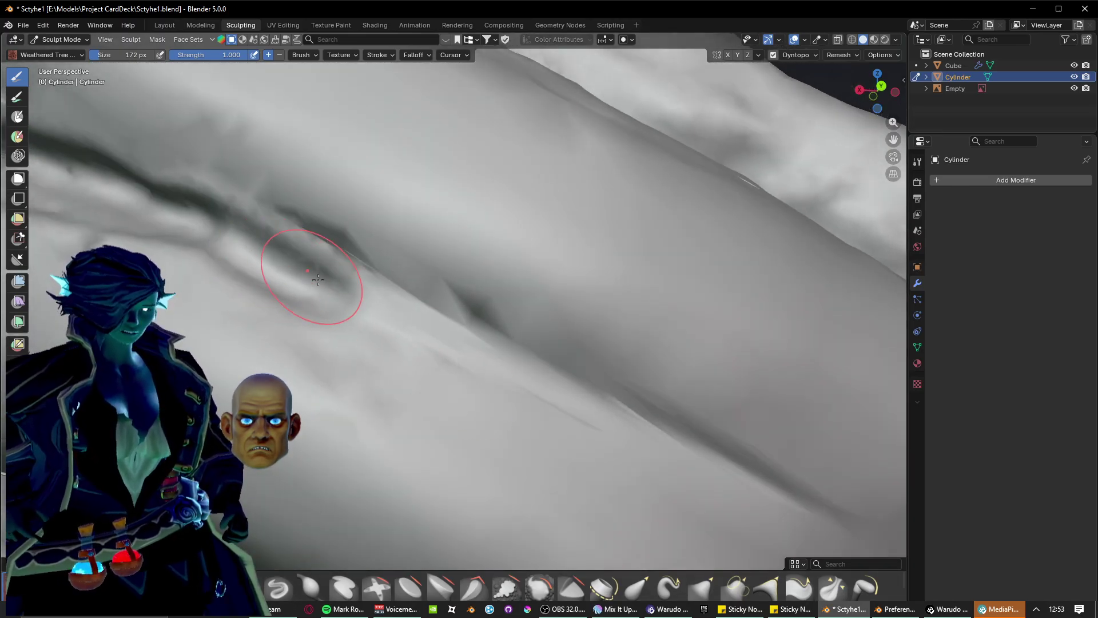
left_click_drag(318, 280, 583, 389)
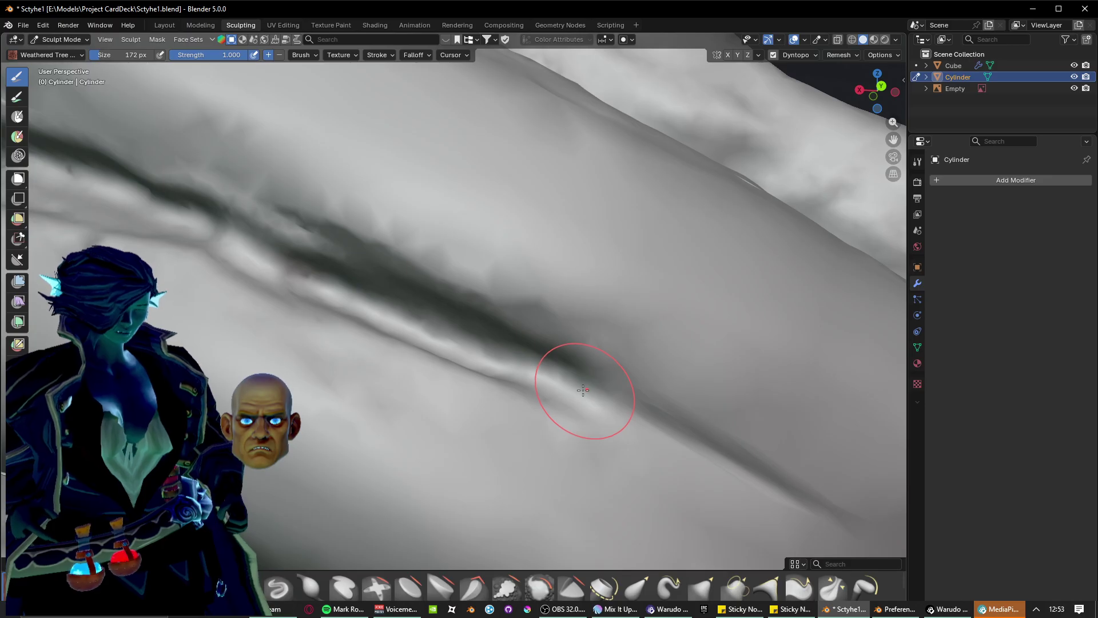
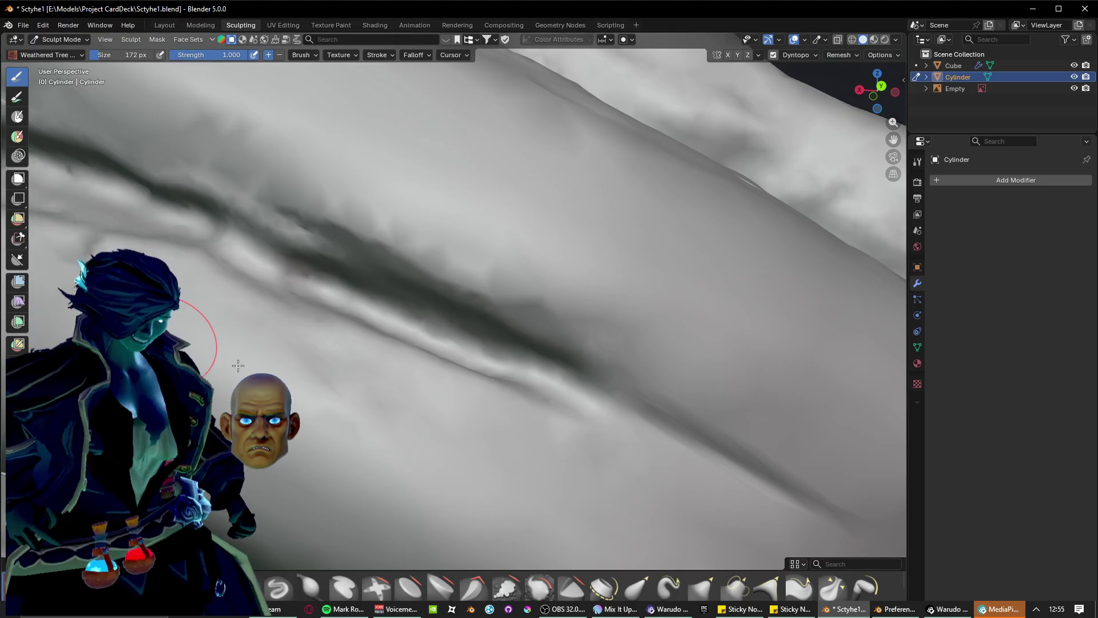
scroll(309, 377, "down", 2)
mouse_move(503, 389)
middle_mouse_down("shift")
mouse_move(323, 400)
mouse_move(286, 339)
middle_mouse_up("shift")
scroll(337, 366, "up", 1)
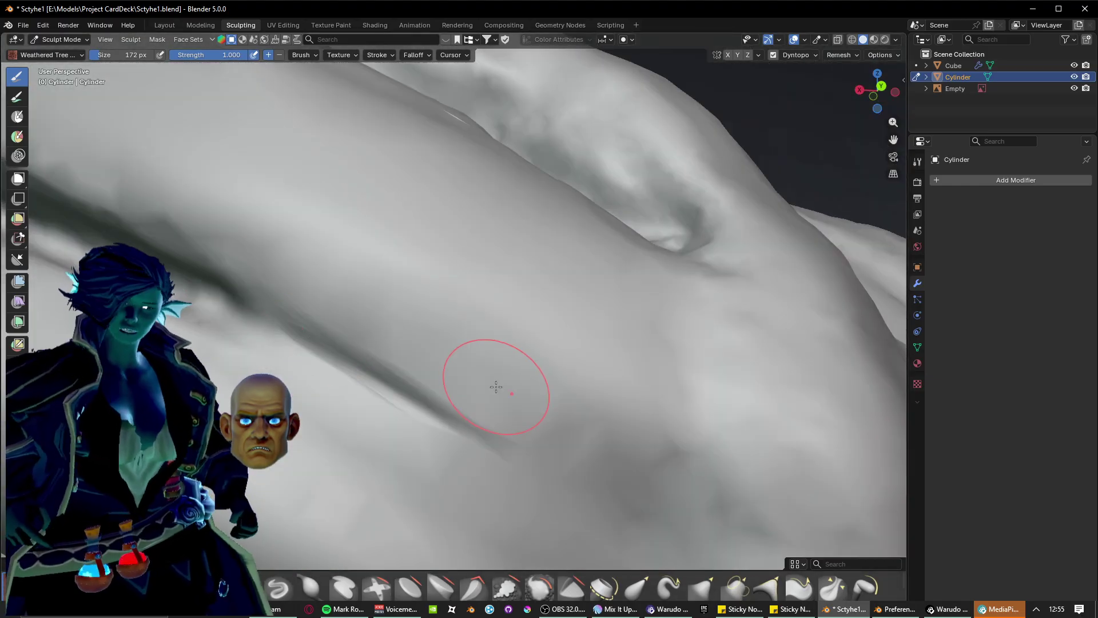
middle_click_drag(633, 346, 605, 240, "shift")
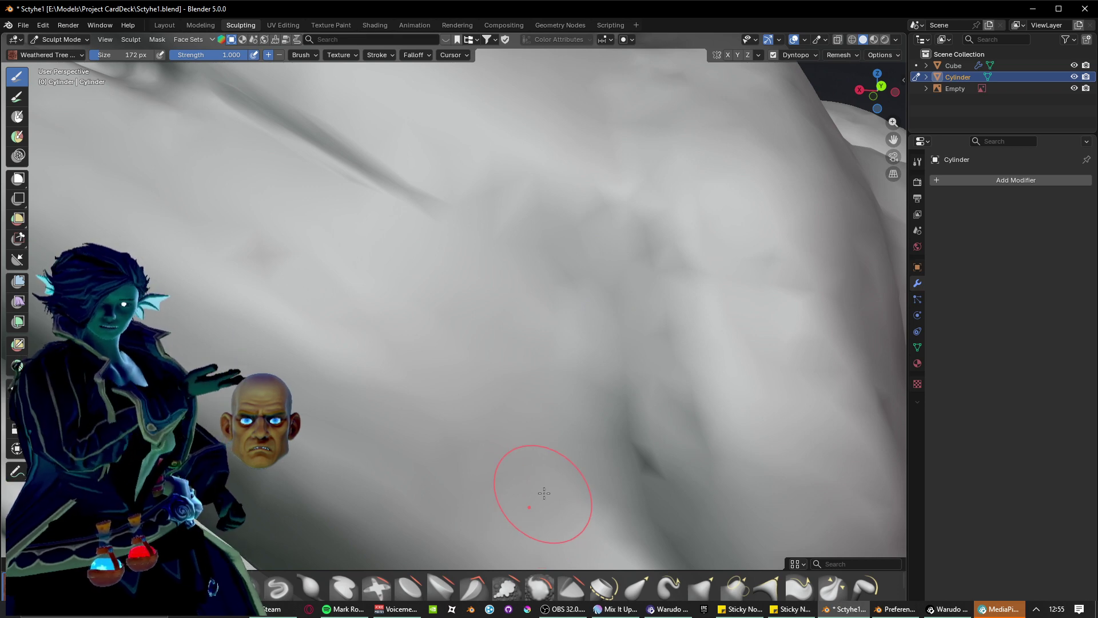
mouse_move(523, 486)
middle_mouse_down()
mouse_move(385, 397)
mouse_move(642, 435)
mouse_move(456, 437)
mouse_move(454, 464)
mouse_move(475, 458)
mouse_move(466, 431)
mouse_move(503, 451)
middle_mouse_up()
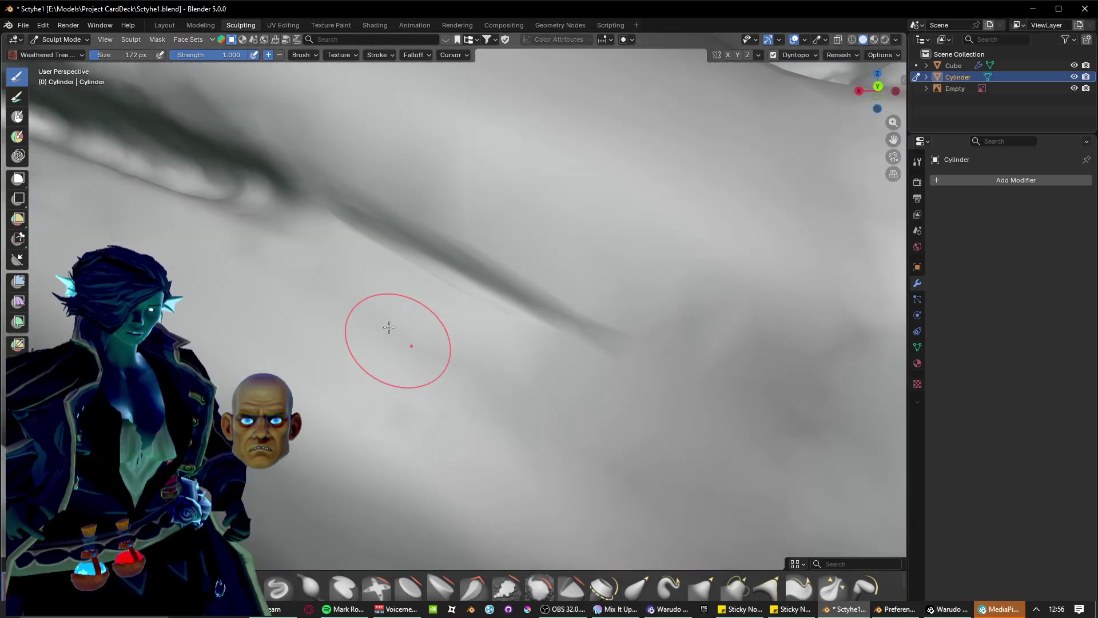
mouse_move(389, 326)
left_mouse_down()
mouse_move(274, 196)
mouse_move(647, 429)
left_mouse_up()
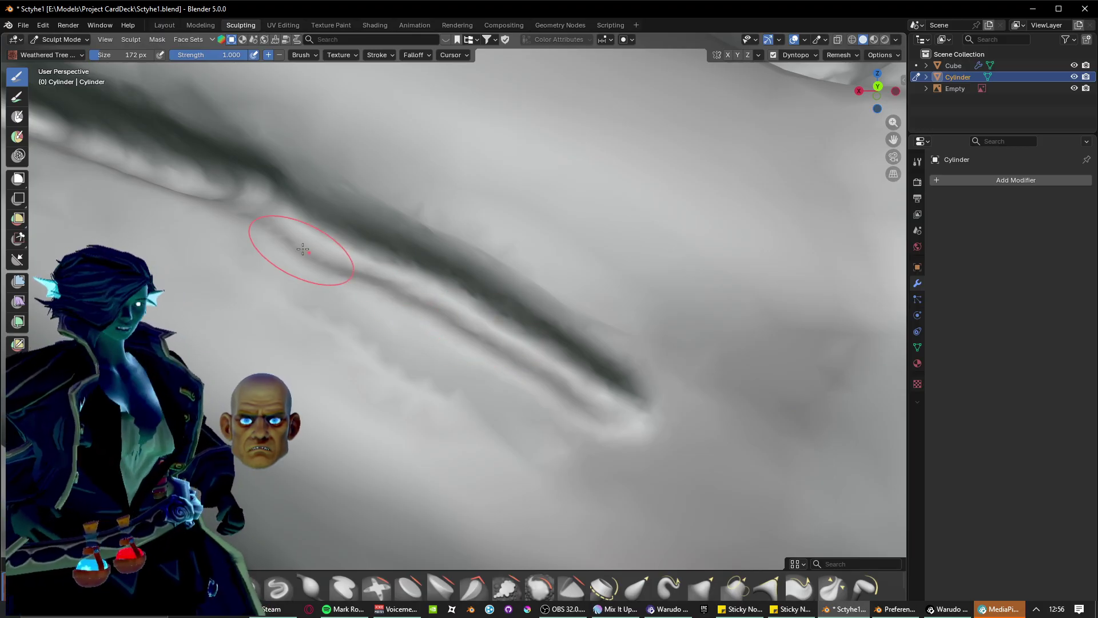
Curl a strand around the lower end of the crevice and sculpt a small knot inside the loop.
scroll(369, 274, "down", 2)
middle_click_drag(491, 309, 392, 281, "shift")
scroll(425, 296, "up", 4)
mouse_move(501, 406)
left_mouse_down()
mouse_move(595, 422)
mouse_move(642, 497)
mouse_move(411, 446)
mouse_move(626, 451)
mouse_move(497, 443)
mouse_move(445, 426)
left_mouse_up()
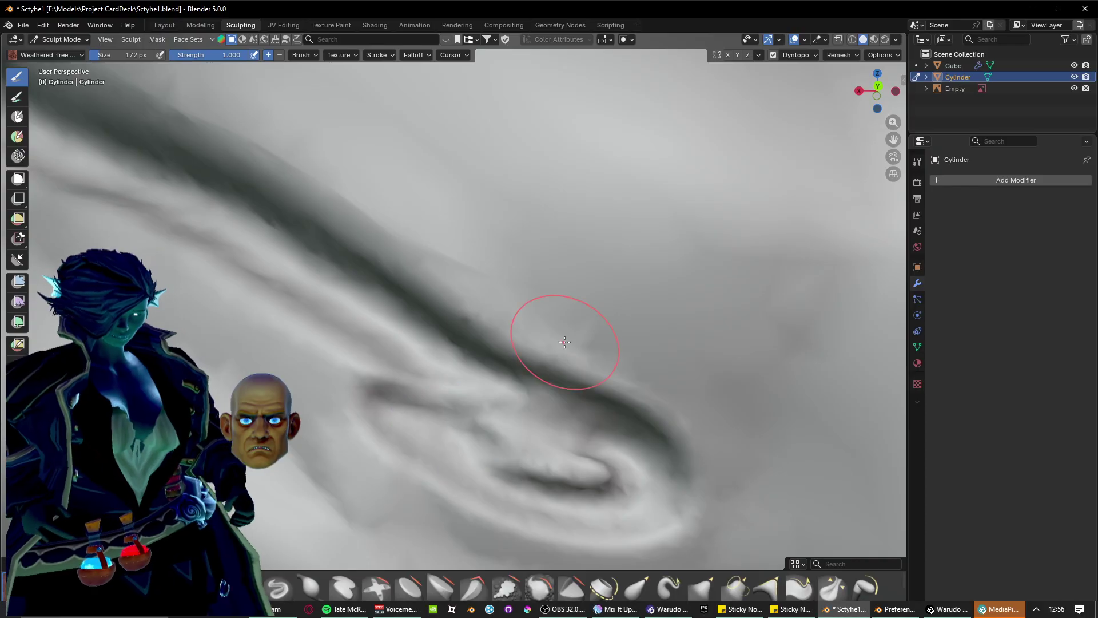
mouse_move(515, 526)
middle_mouse_down()
mouse_move(442, 434)
mouse_move(464, 423)
middle_mouse_up()
scroll(452, 424, "up", 4)
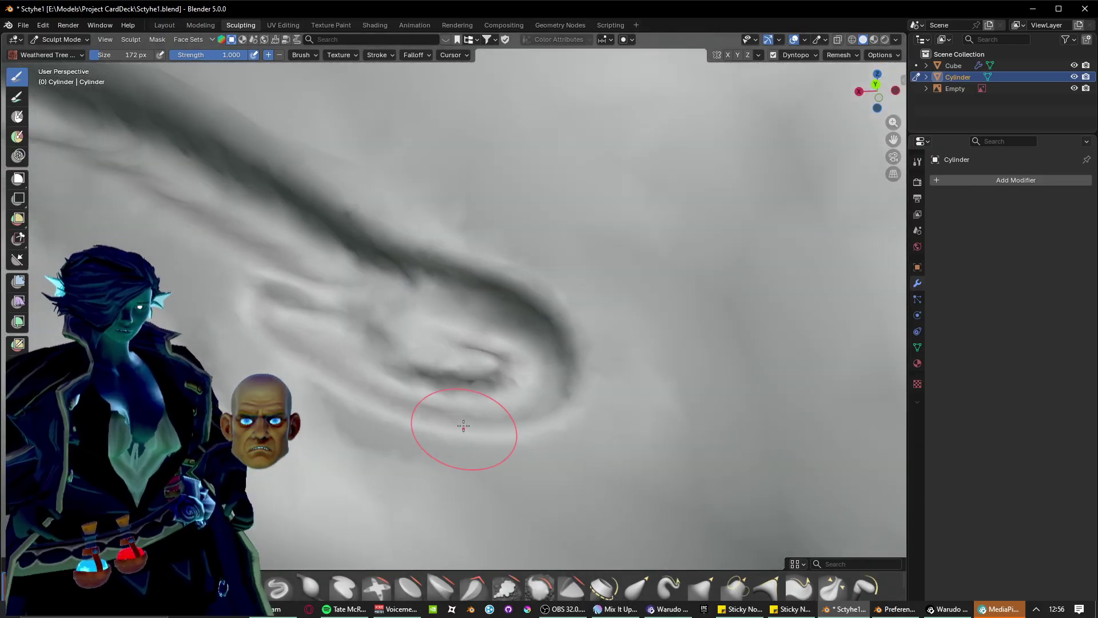
mouse_move(403, 343)
left_mouse_down()
mouse_move(489, 350)
mouse_move(465, 372)
mouse_move(507, 370)
left_mouse_up()
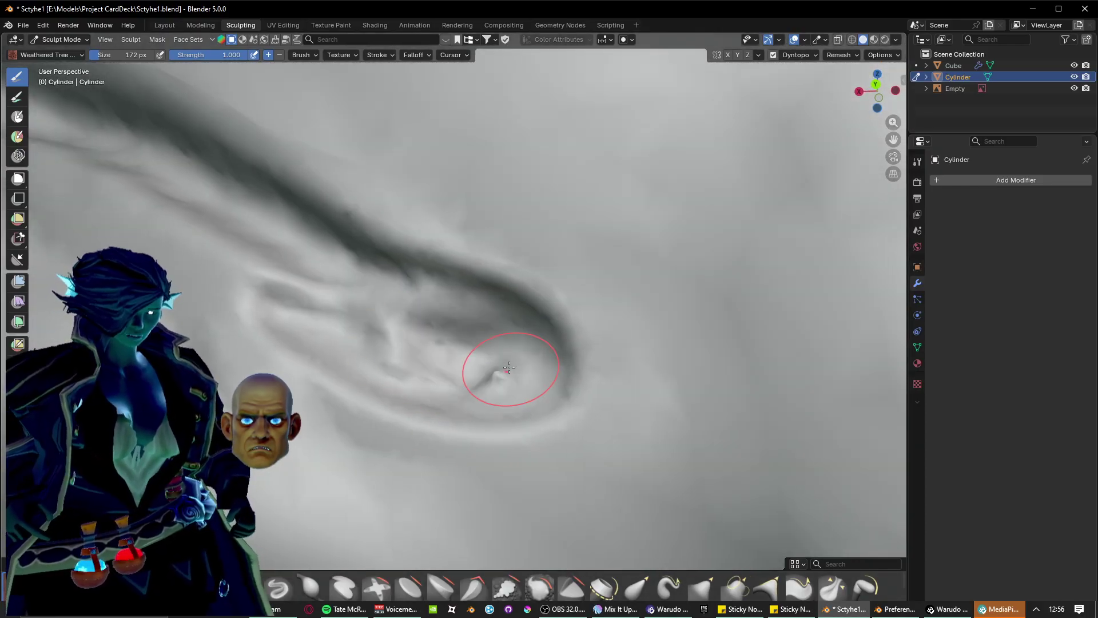
Widen the looped end into a pointed patch of overlapping strands reaching toward the crossing vine.
scroll(508, 371, "down", 4)
mouse_move(507, 371)
middle_mouse_down("shift")
mouse_move(478, 373)
mouse_move(463, 359)
middle_mouse_up("shift")
scroll(463, 359, "up", 2)
scroll(478, 423, "up", 2)
mouse_move(480, 431)
middle_mouse_down("shift")
mouse_move(439, 382)
mouse_move(446, 388)
middle_mouse_up("shift")
mouse_move(480, 220)
left_mouse_down()
mouse_move(546, 286)
mouse_move(567, 480)
mouse_move(225, 269)
mouse_move(338, 300)
mouse_move(538, 389)
left_mouse_up()
mouse_move(348, 306)
left_mouse_down()
mouse_move(486, 420)
mouse_move(526, 435)
mouse_move(504, 440)
mouse_move(355, 326)
left_mouse_up()
mouse_move(324, 280)
left_mouse_down()
mouse_move(400, 303)
mouse_move(503, 306)
mouse_move(460, 339)
mouse_move(504, 312)
mouse_move(515, 332)
mouse_move(400, 326)
mouse_move(392, 314)
mouse_move(512, 400)
left_mouse_up()
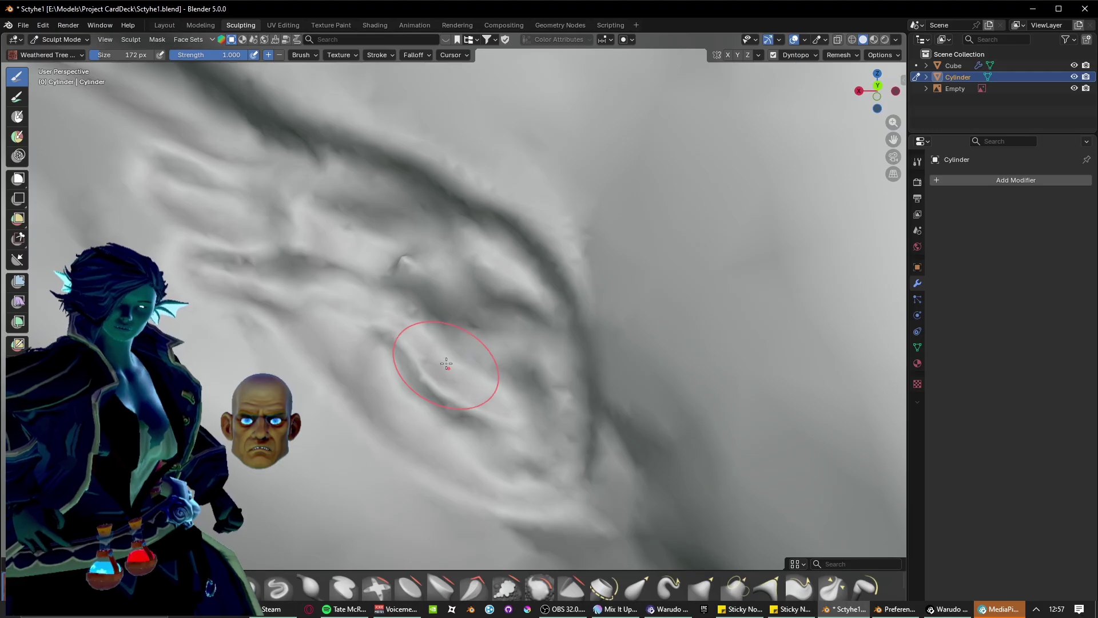
Layer finer wavy strands over the centre of the pointed knotted patch.
scroll(446, 363, "up", 3)
scroll(446, 363, "down", 3)
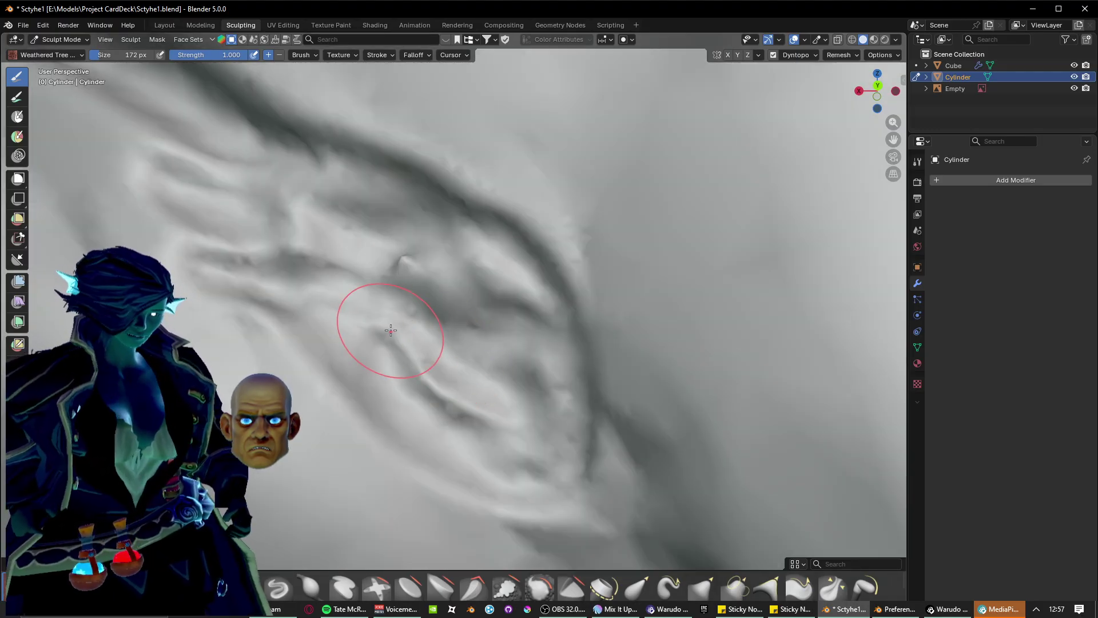
scroll(403, 327, "up", 3)
left_click_drag(337, 338, 515, 482)
left_click_drag(283, 204, 488, 280)
mouse_move(283, 245)
left_mouse_down()
mouse_move(493, 328)
mouse_move(478, 328)
left_mouse_up()
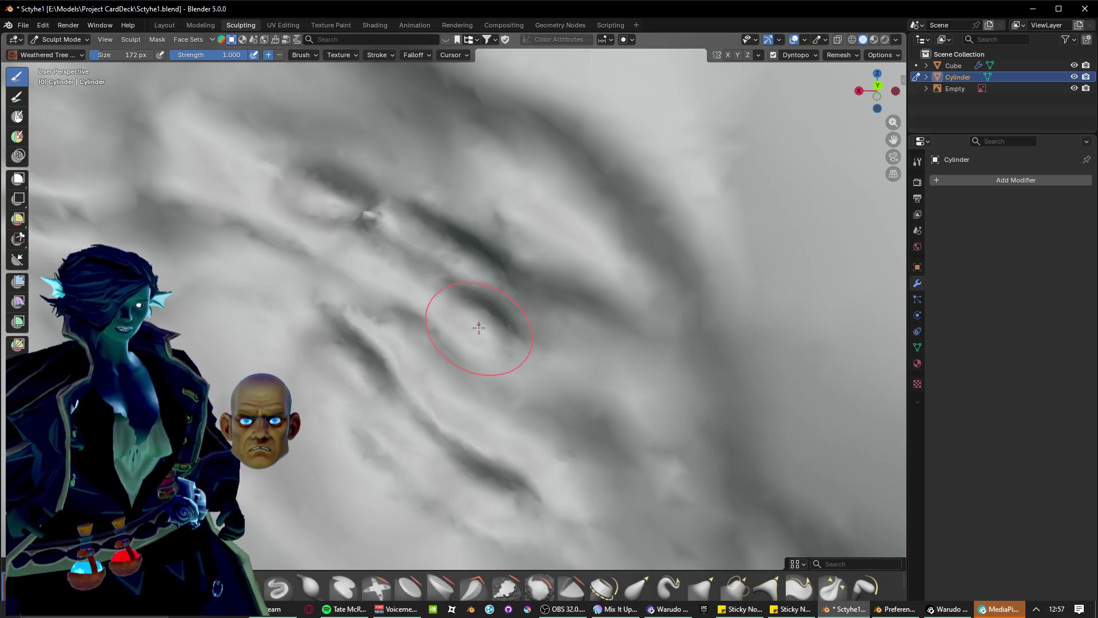
Sculpt overlapping strands and hollows at the patch's upper end to link it with the long strand.
middle_click_drag(460, 328, 646, 330, "shift")
middle_click_drag(400, 115, 557, 407, "shift")
scroll(541, 399, "down", 5)
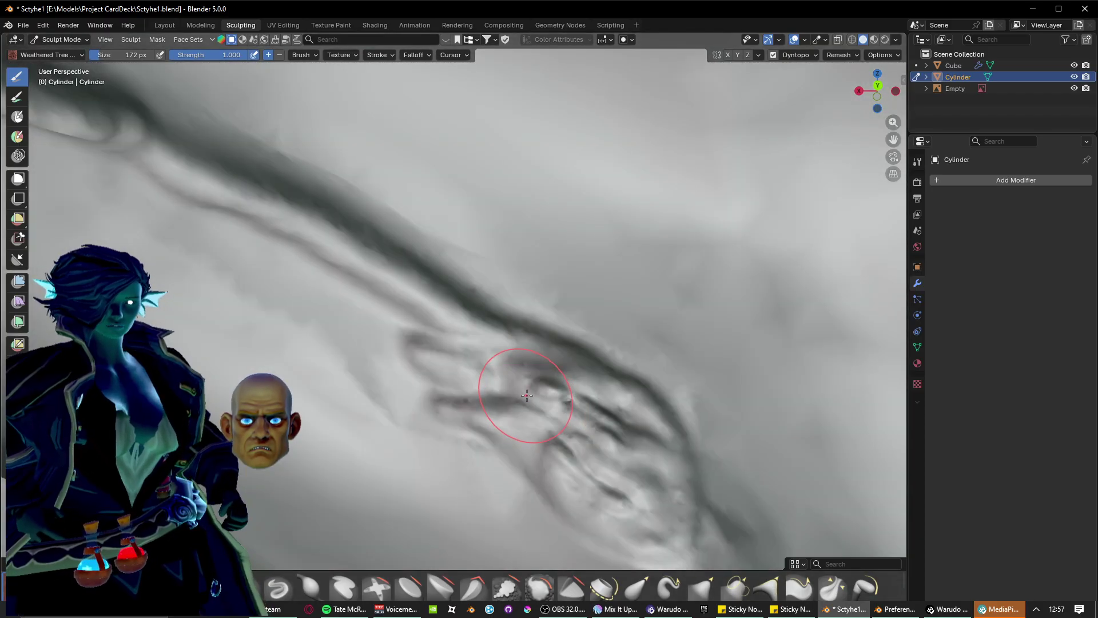
scroll(523, 393, "up", 3)
mouse_move(395, 399)
middle_mouse_down("shift")
mouse_move(519, 392)
mouse_move(615, 407)
middle_mouse_up("shift")
mouse_move(376, 270)
left_mouse_down()
mouse_move(551, 380)
mouse_move(658, 484)
left_mouse_up()
mouse_move(338, 230)
left_mouse_down()
mouse_move(572, 338)
mouse_move(657, 400)
left_mouse_up()
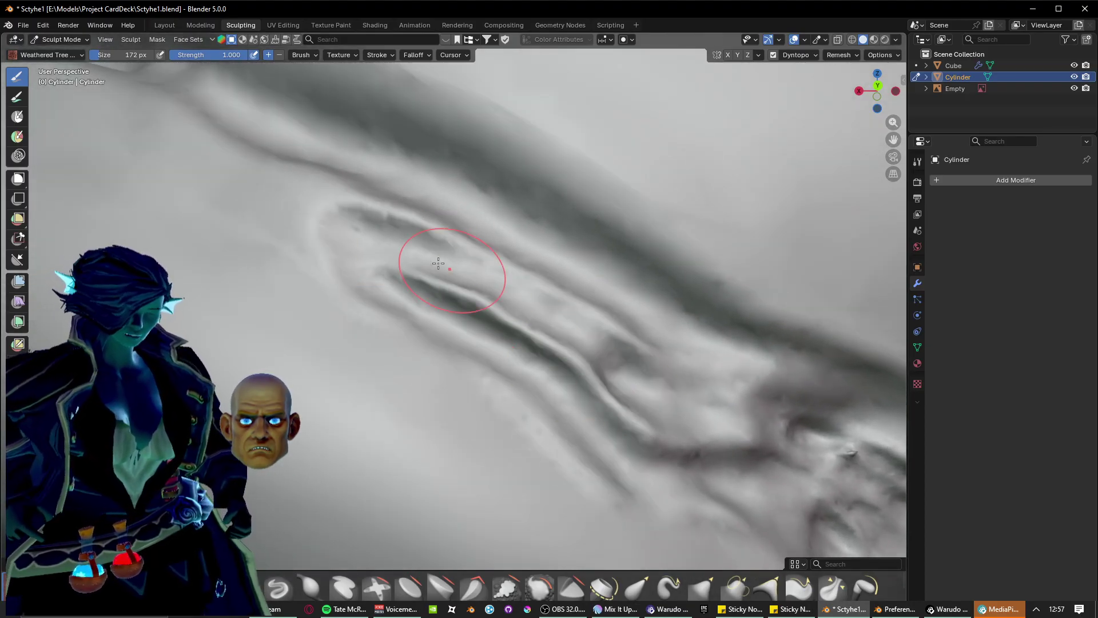
mouse_move(441, 257)
left_mouse_down()
mouse_move(543, 354)
mouse_move(615, 396)
mouse_move(595, 377)
mouse_move(649, 440)
left_mouse_up()
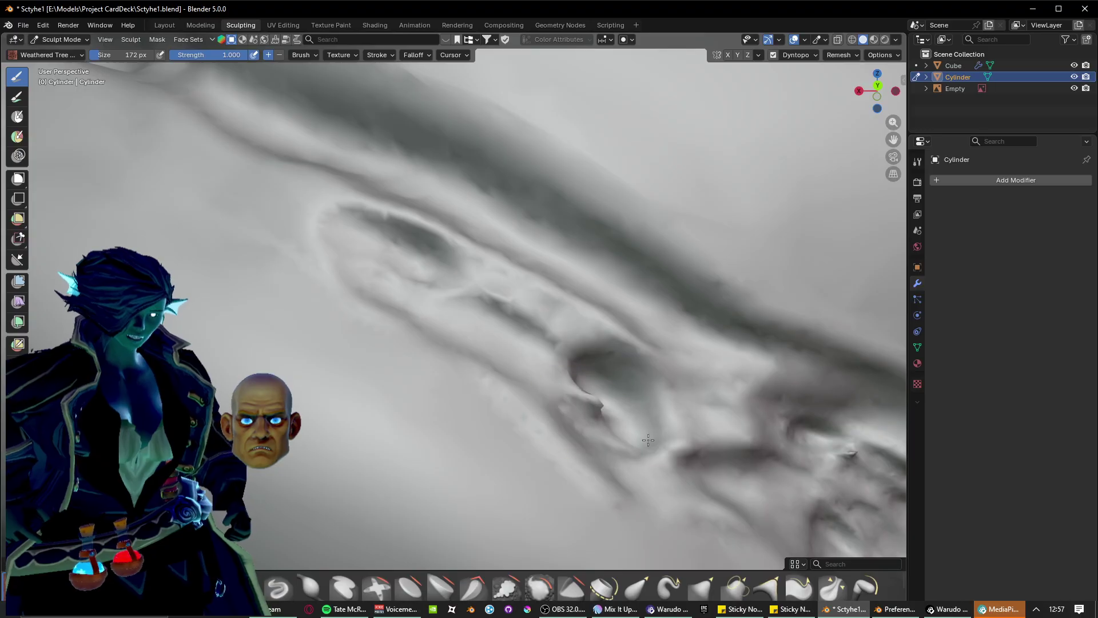
mouse_move(605, 410)
left_mouse_down()
mouse_move(601, 331)
mouse_move(586, 389)
mouse_move(319, 191)
mouse_move(479, 270)
left_mouse_up()
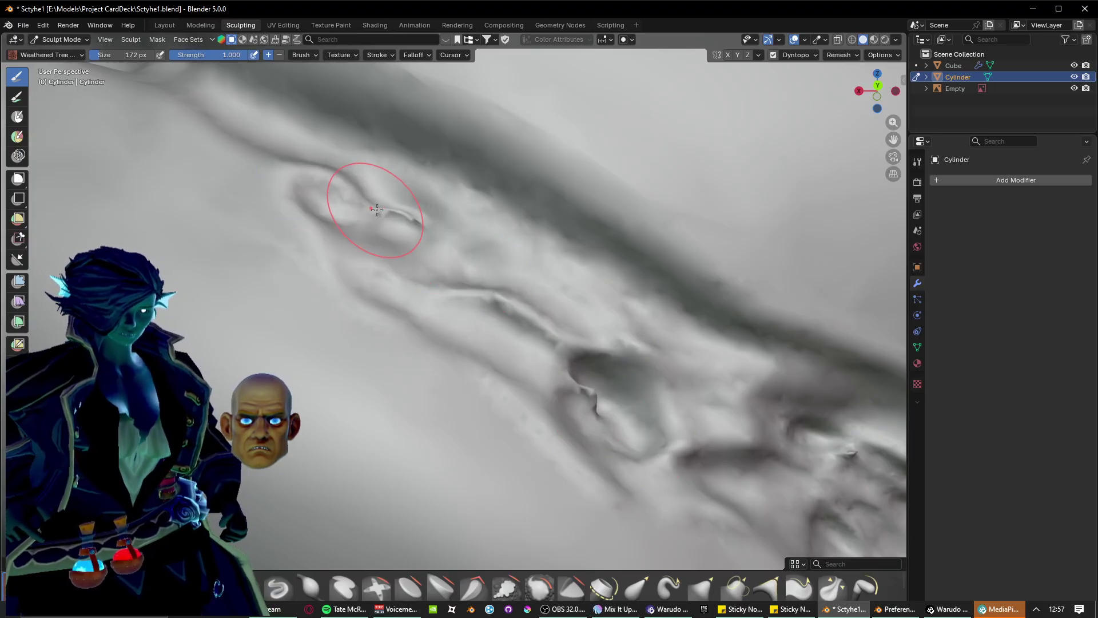
Cover the long strand farther up the crevice with parallel strands and a rounded knot.
mouse_move(377, 210)
middle_mouse_down("shift")
mouse_move(522, 276)
mouse_move(489, 294)
middle_mouse_up("shift")
left_click_drag(212, 219, 535, 400)
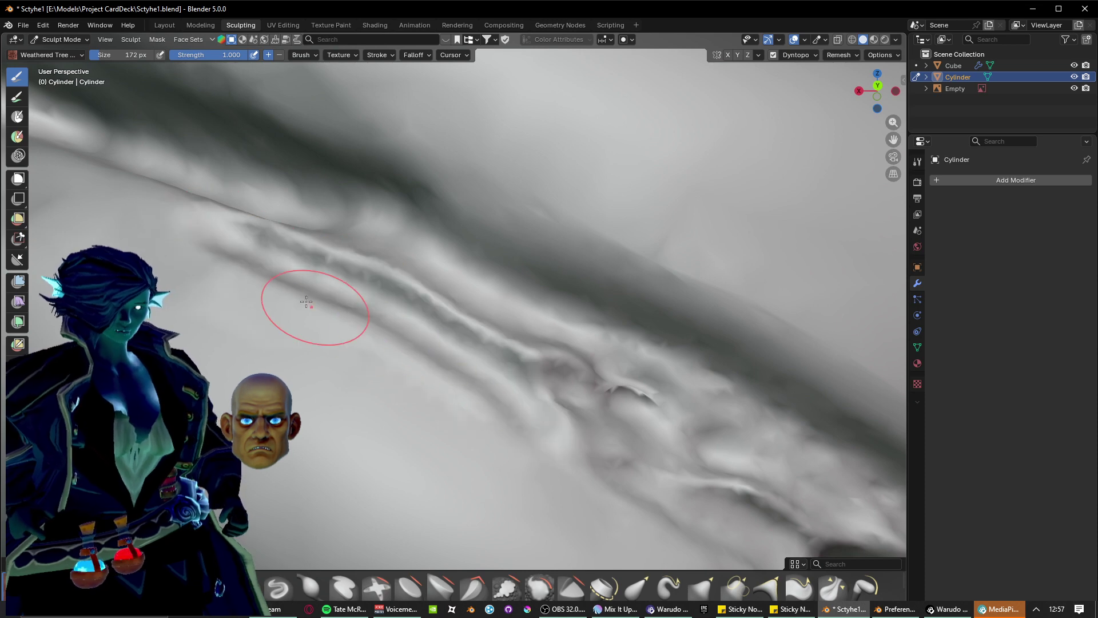
left_click_drag(306, 302, 571, 445)
left_click_drag(302, 298, 561, 420)
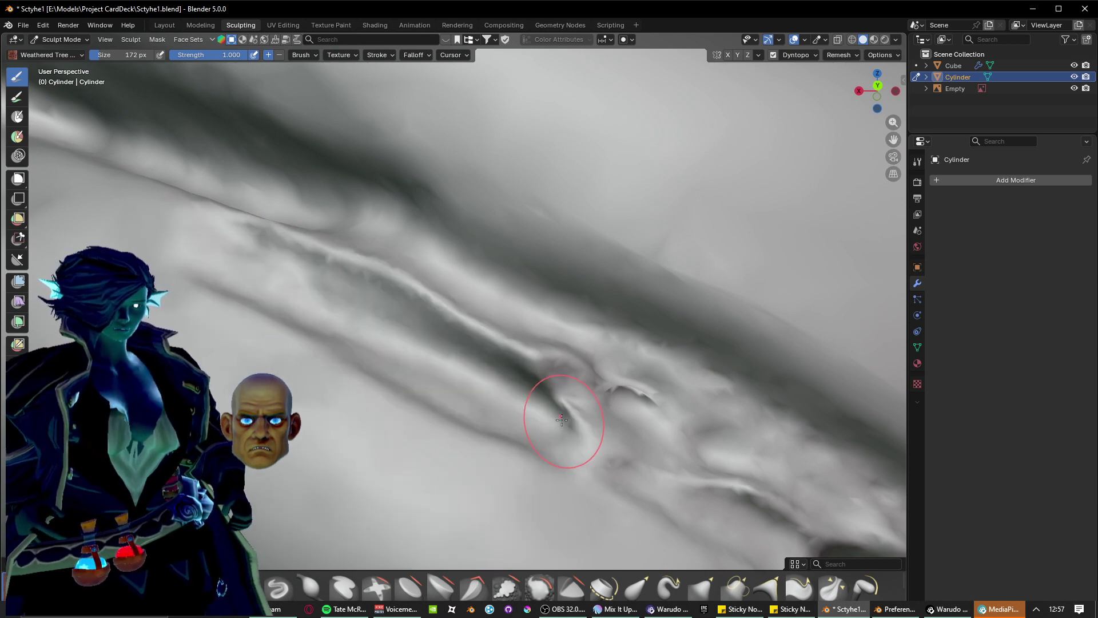
mouse_move(246, 236)
left_mouse_down()
mouse_move(457, 317)
mouse_move(532, 361)
mouse_move(260, 230)
mouse_move(455, 297)
left_mouse_up()
mouse_move(350, 259)
left_mouse_down()
mouse_move(275, 229)
mouse_move(486, 321)
mouse_move(577, 377)
mouse_move(595, 410)
mouse_move(534, 369)
mouse_move(595, 441)
mouse_move(643, 400)
mouse_move(534, 373)
left_mouse_up()
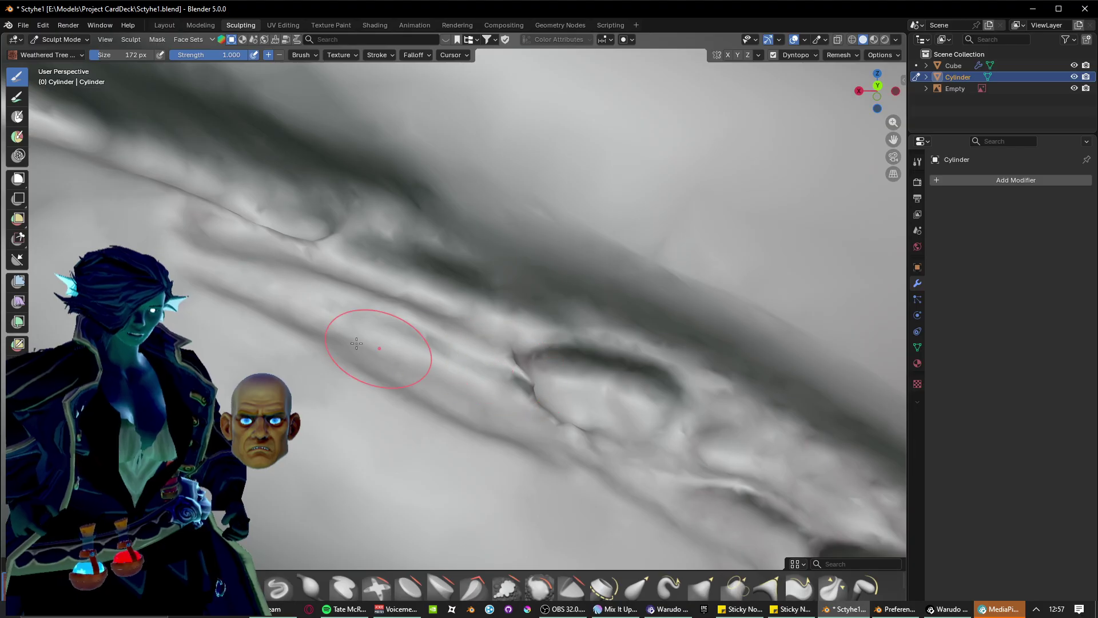
Break up the smooth lower edge of the crevice with wavy strands that blend into the older knotted wood.
mouse_move(356, 343)
middle_mouse_down()
mouse_move(283, 301)
mouse_move(283, 310)
mouse_move(393, 344)
mouse_move(355, 343)
mouse_move(382, 352)
mouse_move(309, 248)
middle_mouse_up()
scroll(283, 301, "up", 5)
scroll(297, 300, "down", 4)
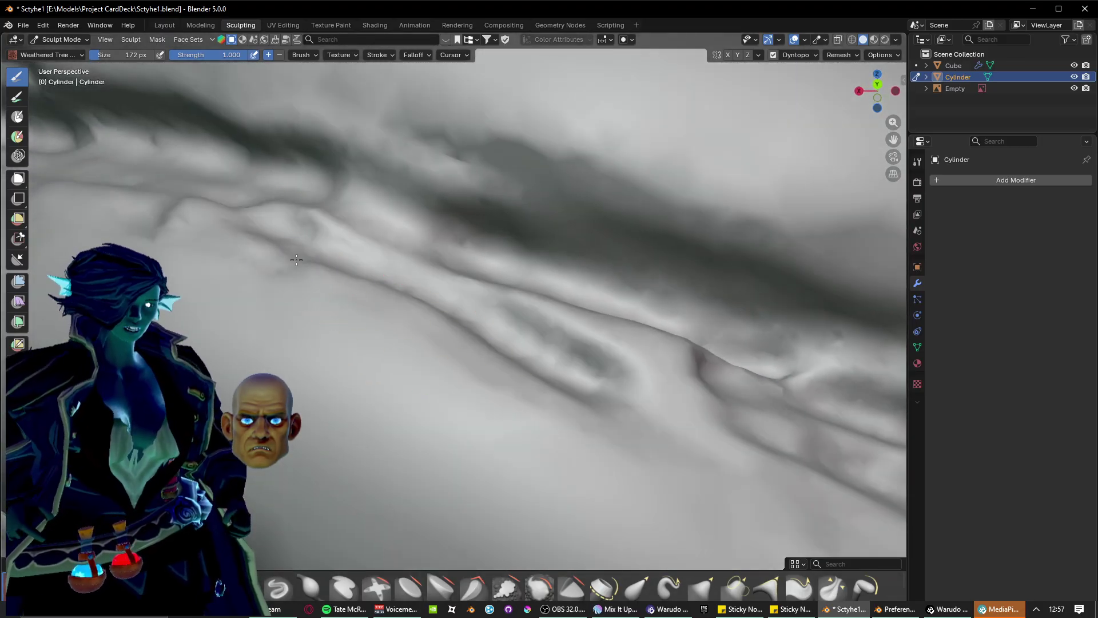
mouse_move(296, 260)
left_mouse_down()
mouse_move(561, 361)
mouse_move(599, 393)
left_mouse_up()
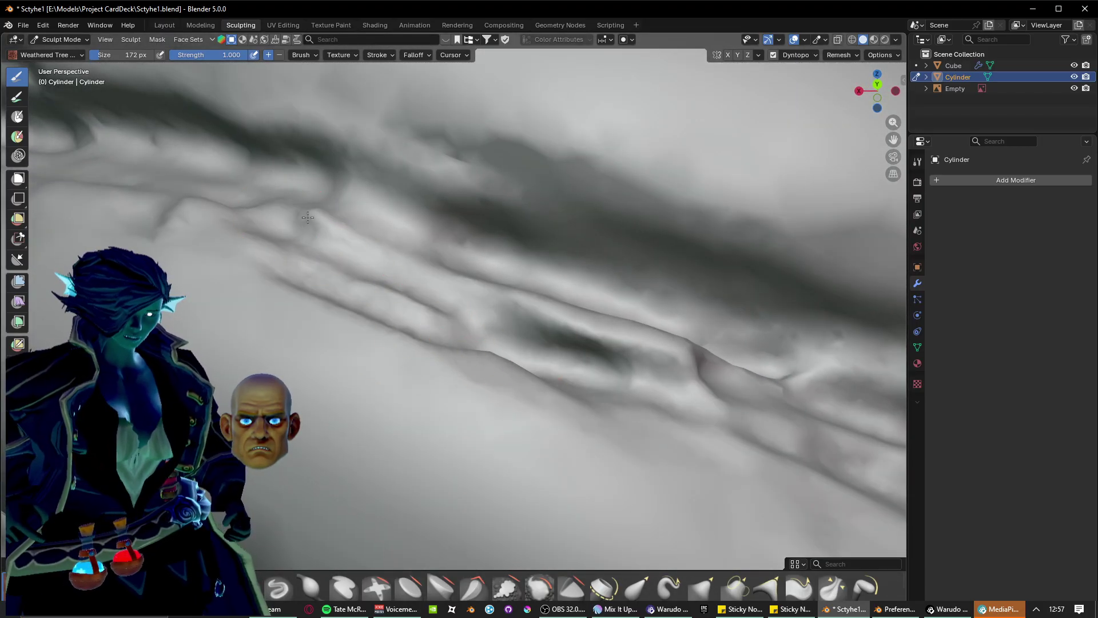
left_click_drag(308, 217, 581, 339)
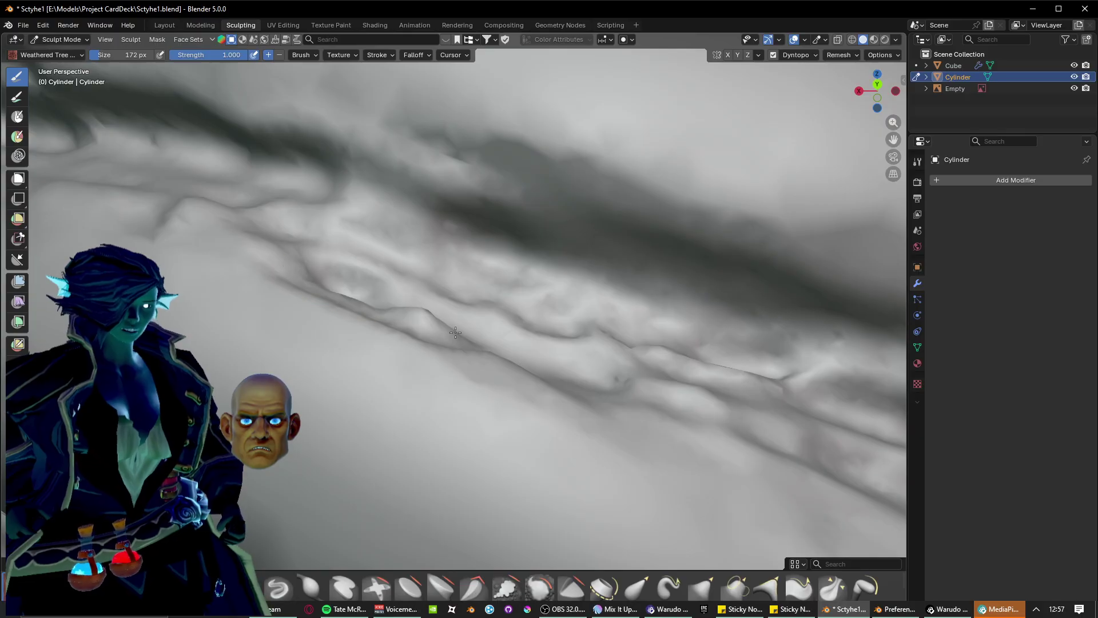
mouse_move(305, 272)
middle_mouse_down("shift")
mouse_move(370, 284)
mouse_move(441, 343)
middle_mouse_up("shift")
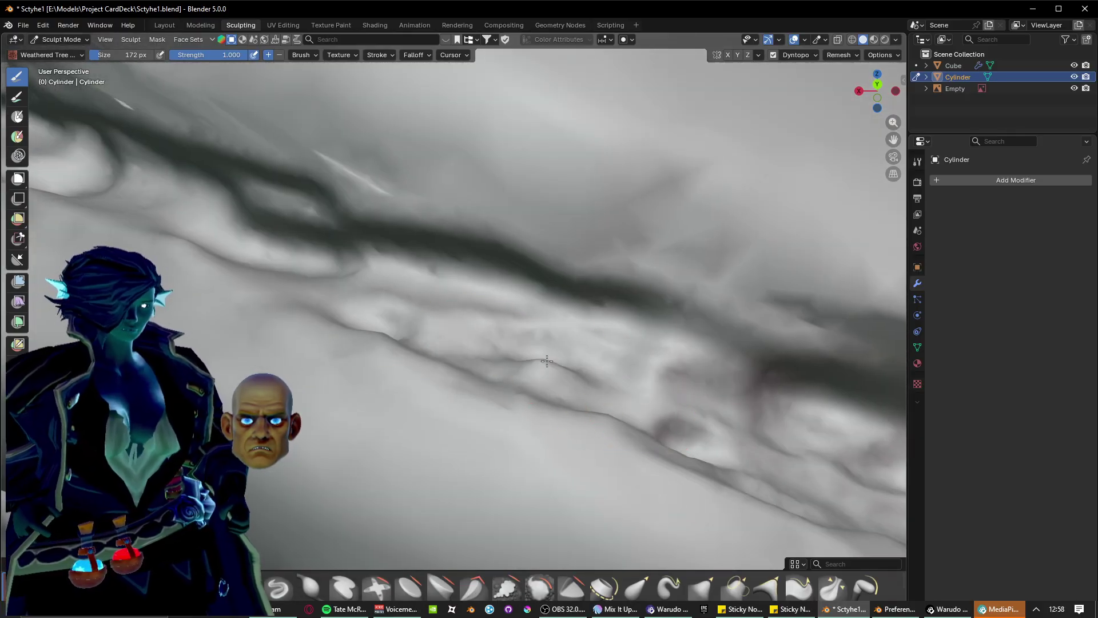
middle_click_drag(404, 325, 461, 355, "shift")
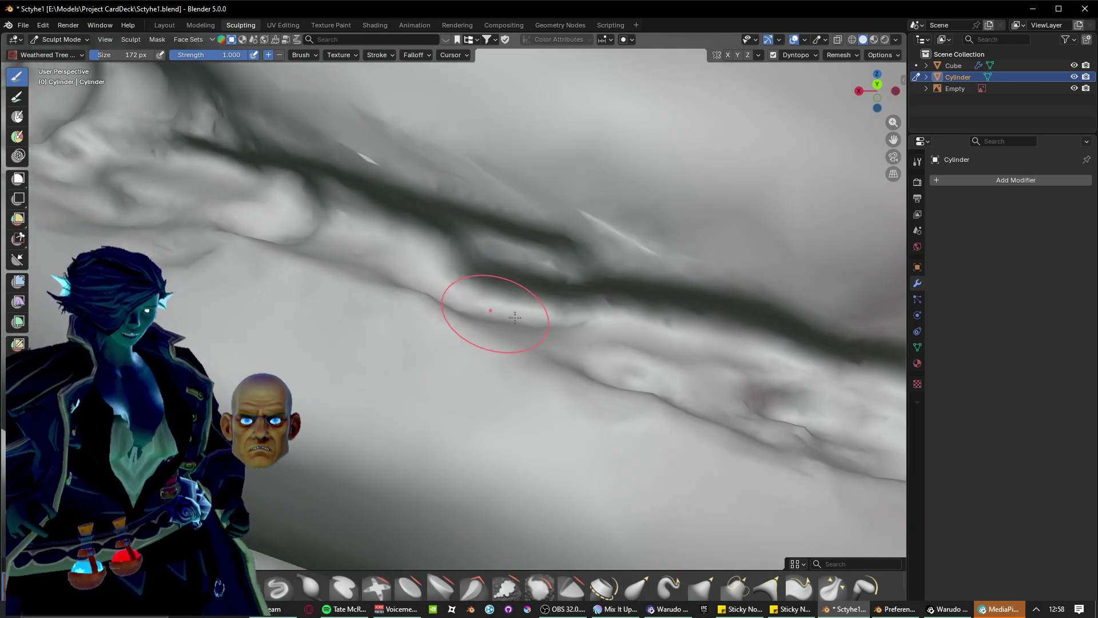
left_click_drag(515, 318, 640, 370)
Start filling the smooth triangular gap between the vines on the handle's other side with diagonal strands from its narrow corner.
scroll(572, 377, "down", 10)
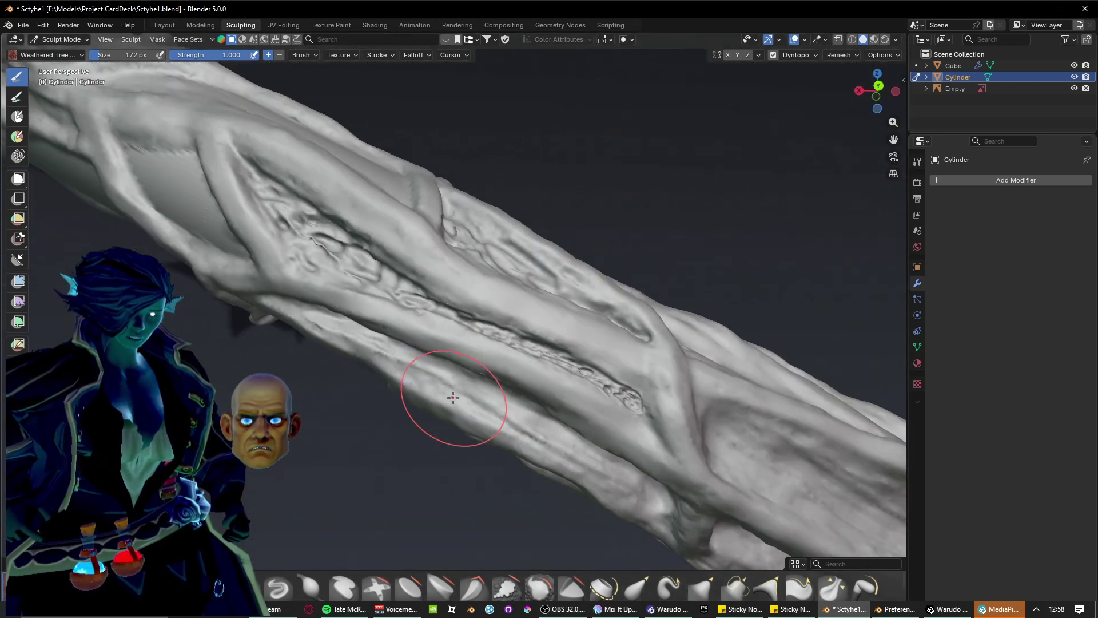
mouse_move(453, 397)
middle_mouse_down()
mouse_move(649, 370)
mouse_move(664, 324)
mouse_move(719, 368)
middle_mouse_up()
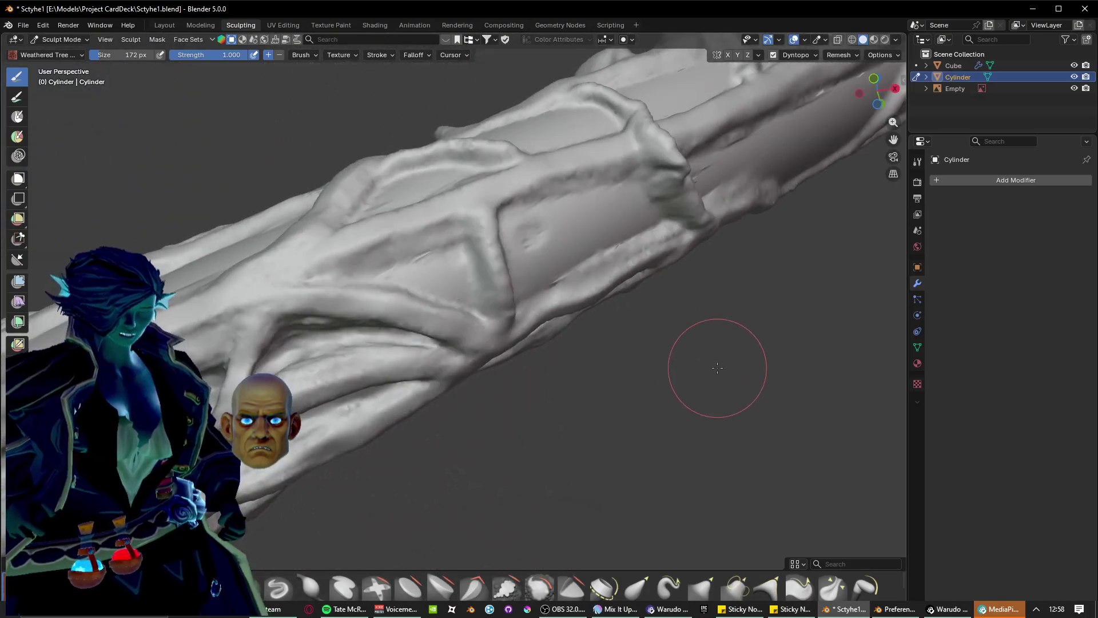
scroll(585, 349, "up", 4)
mouse_move(584, 349)
middle_mouse_down("shift")
mouse_move(650, 405)
mouse_move(595, 403)
middle_mouse_up("shift")
scroll(632, 408, "up", 2)
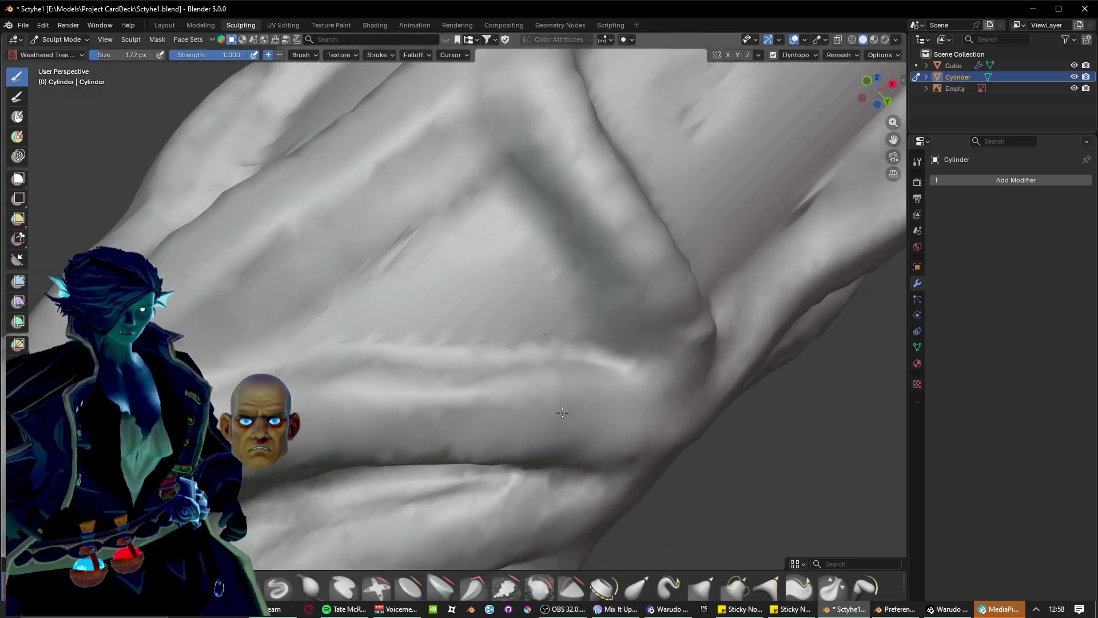
scroll(517, 397, "up", 4)
mouse_move(517, 397)
middle_mouse_down("shift")
mouse_move(674, 409)
mouse_move(711, 383)
middle_mouse_up("shift")
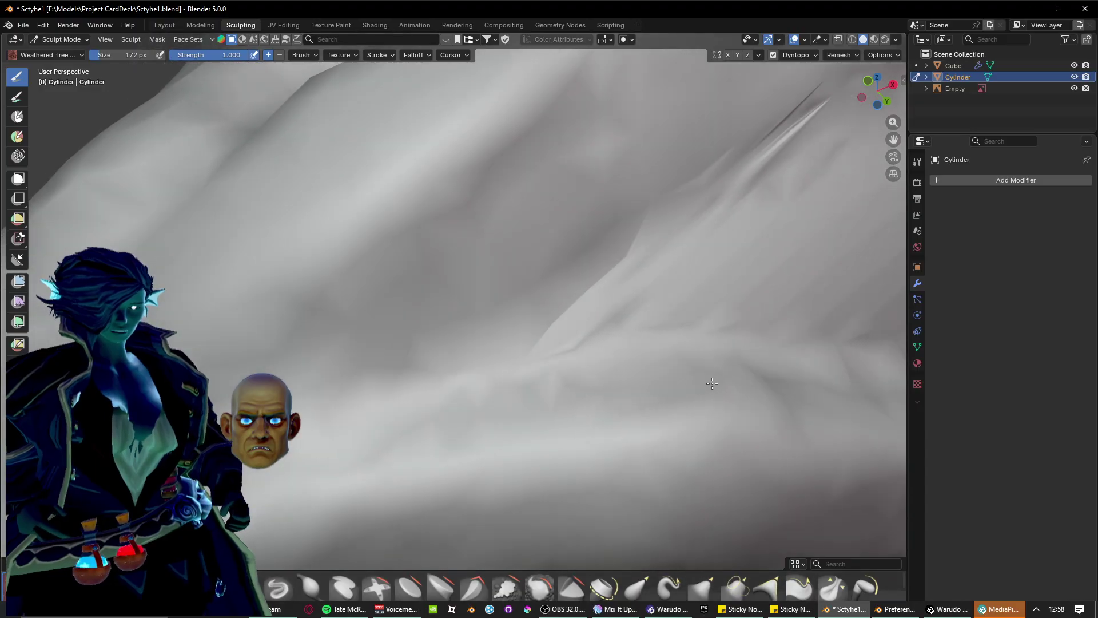
scroll(684, 382, "down", 1)
scroll(682, 383, "up", 1)
left_click_drag(377, 386, 654, 326)
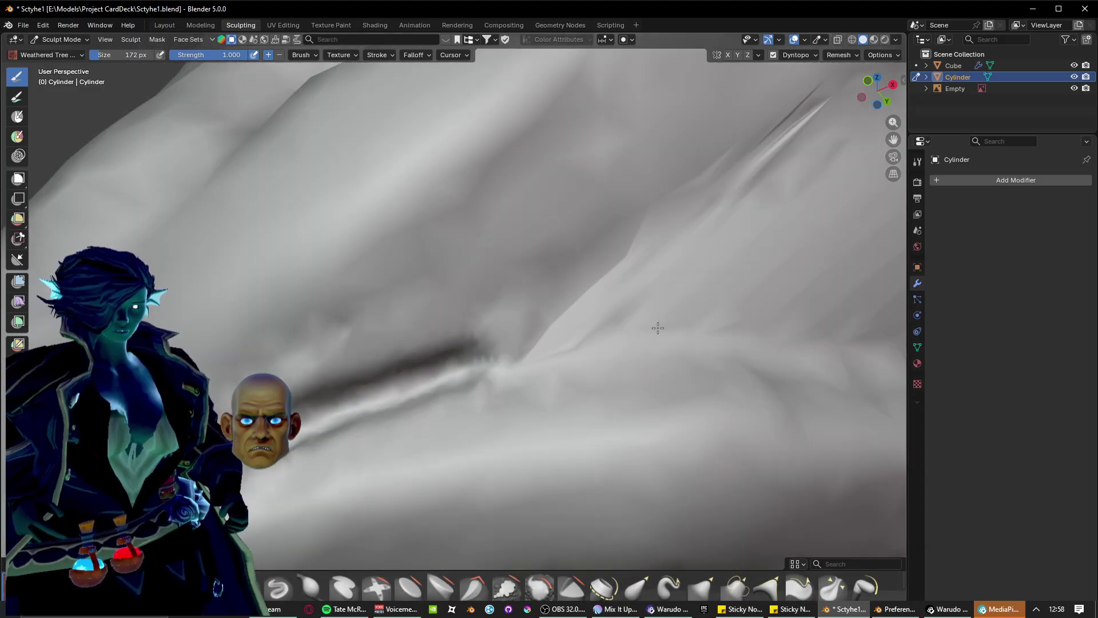
left_click_drag(343, 392, 701, 209)
mouse_move(394, 359)
left_mouse_down()
mouse_move(753, 284)
mouse_move(743, 277)
left_mouse_up()
Extend the diagonal strands from the narrow corner toward the middle of the triangular gap.
mouse_move(743, 277)
middle_mouse_down("shift")
mouse_move(538, 298)
mouse_move(313, 351)
middle_mouse_up("shift")
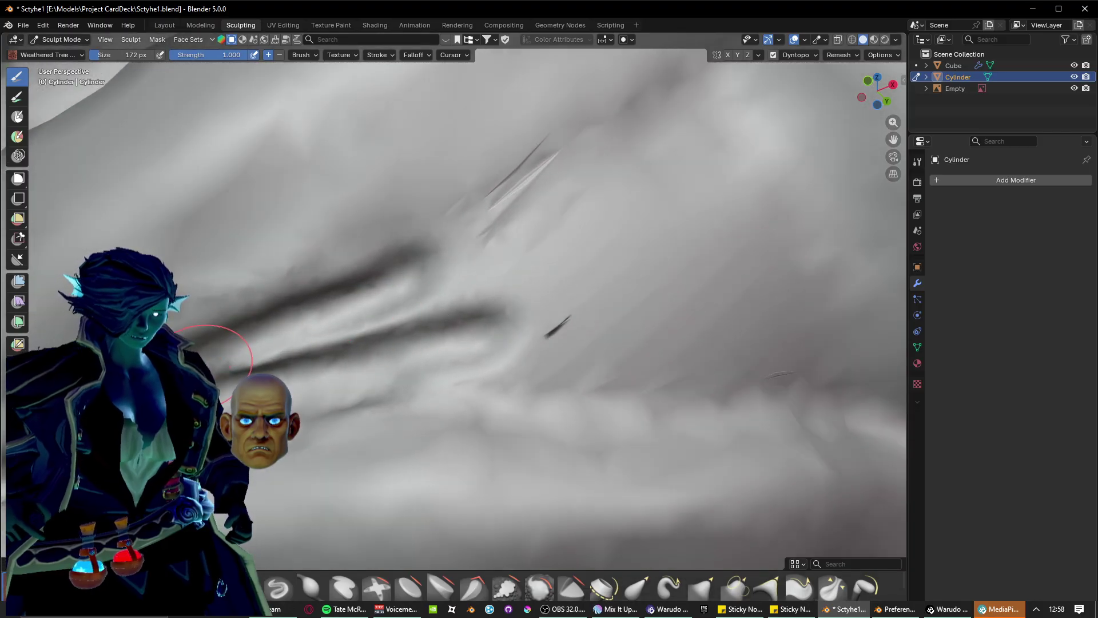
mouse_move(230, 368)
left_mouse_down()
mouse_move(403, 332)
mouse_move(558, 249)
left_mouse_up()
mouse_move(372, 306)
left_mouse_down()
mouse_move(615, 152)
mouse_move(625, 235)
mouse_move(691, 209)
left_mouse_up()
scroll(598, 249, "down", 4)
scroll(589, 257, "up", 2)
middle_click_drag(481, 318, 516, 361, "shift")
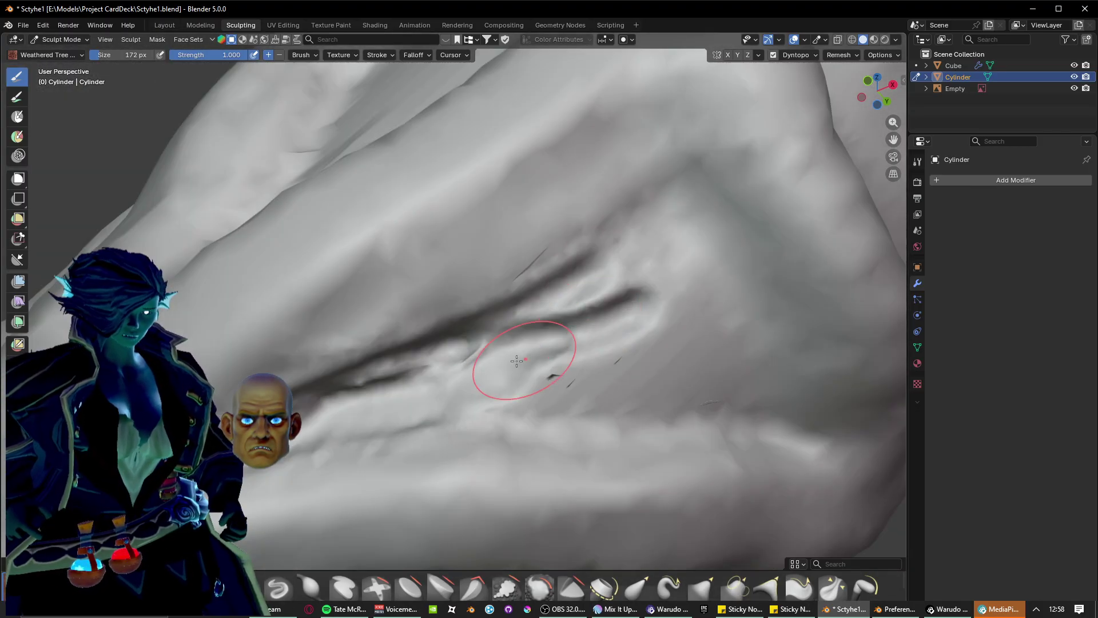
Add overlapping strands along the upper edge of the triangular gap and blend them into the existing ones.
scroll(459, 371, "up", 2)
mouse_move(275, 389)
left_mouse_down()
mouse_move(423, 277)
mouse_move(609, 183)
left_mouse_up()
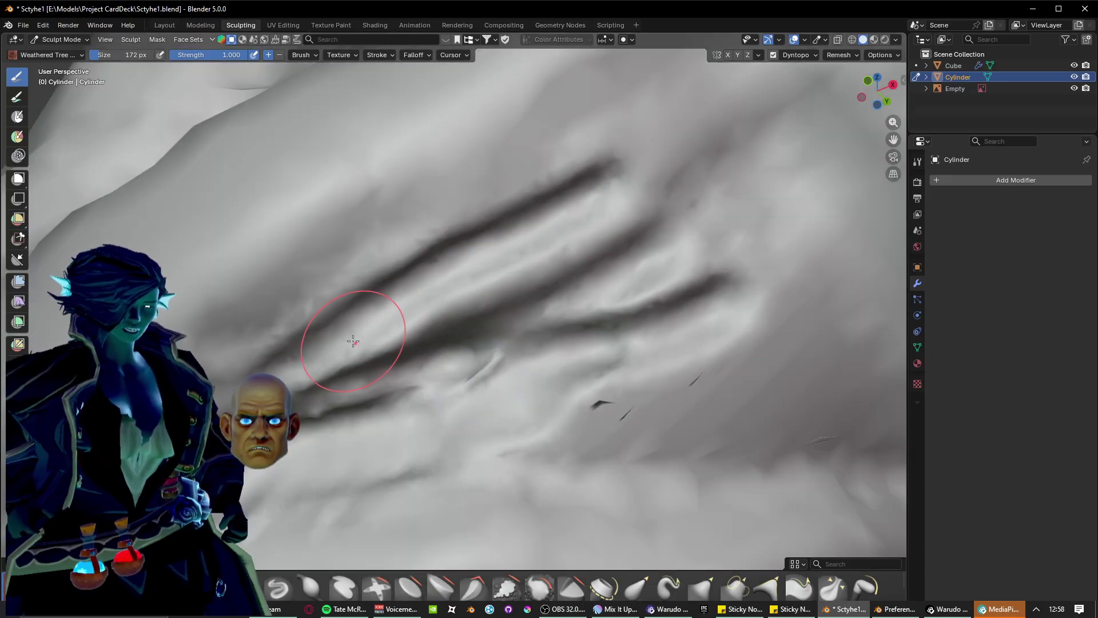
left_click_drag(355, 338, 627, 200)
left_click_drag(492, 309, 262, 399)
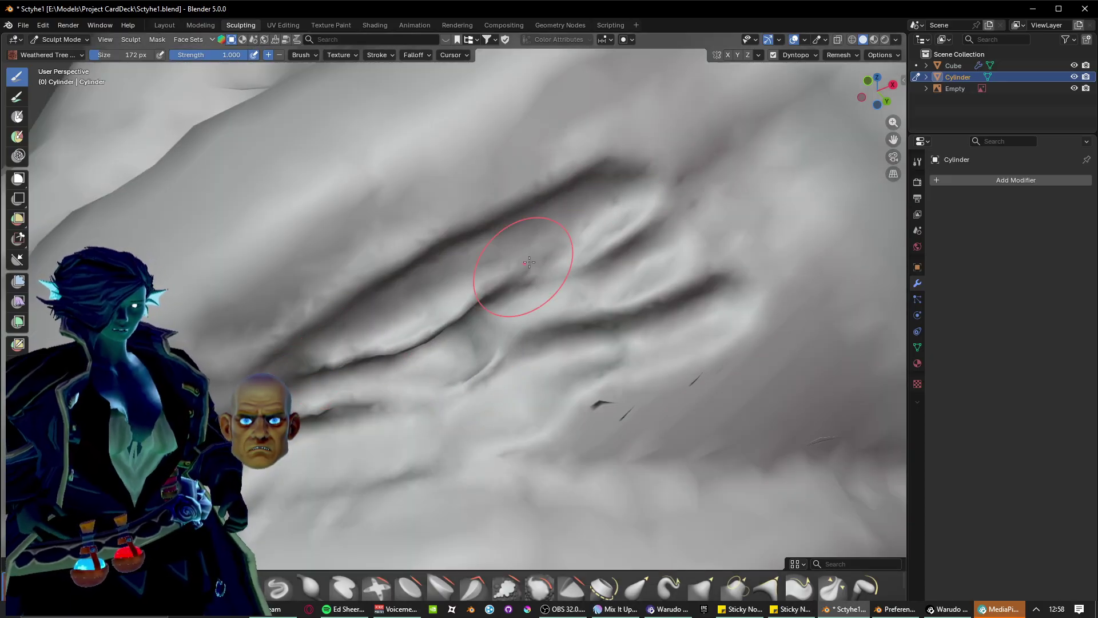
left_click_drag(529, 262, 362, 381)
middle_click_drag(432, 340, 207, 420, "shift")
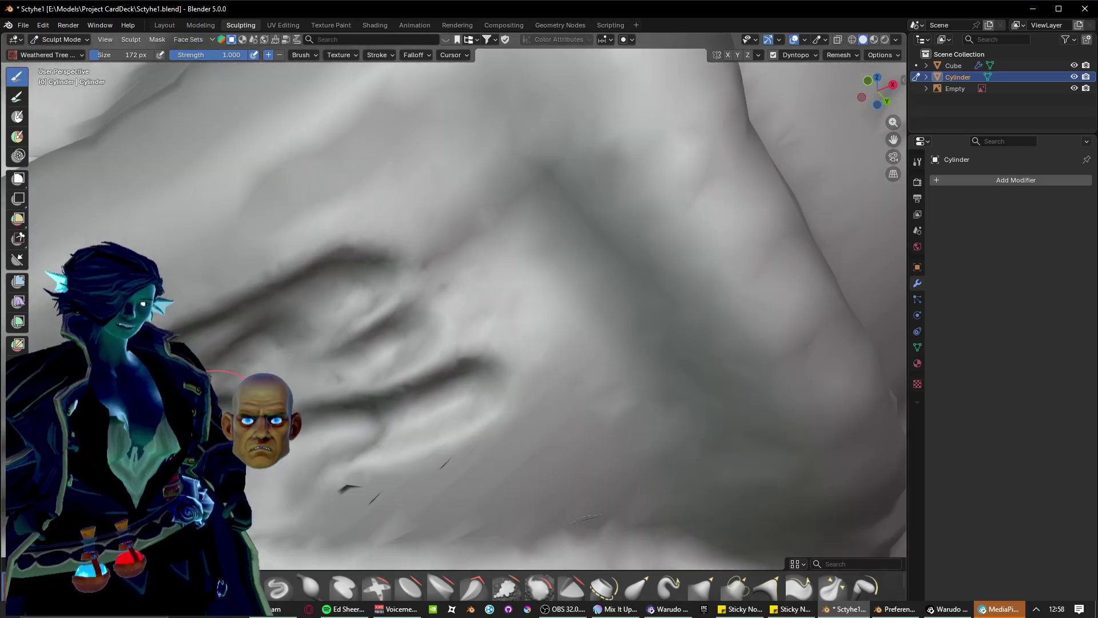
Carve overlapping diagonal strands from the peak of the triangular gap down along its sloping upper edge.
left_click_drag(446, 145, 321, 321)
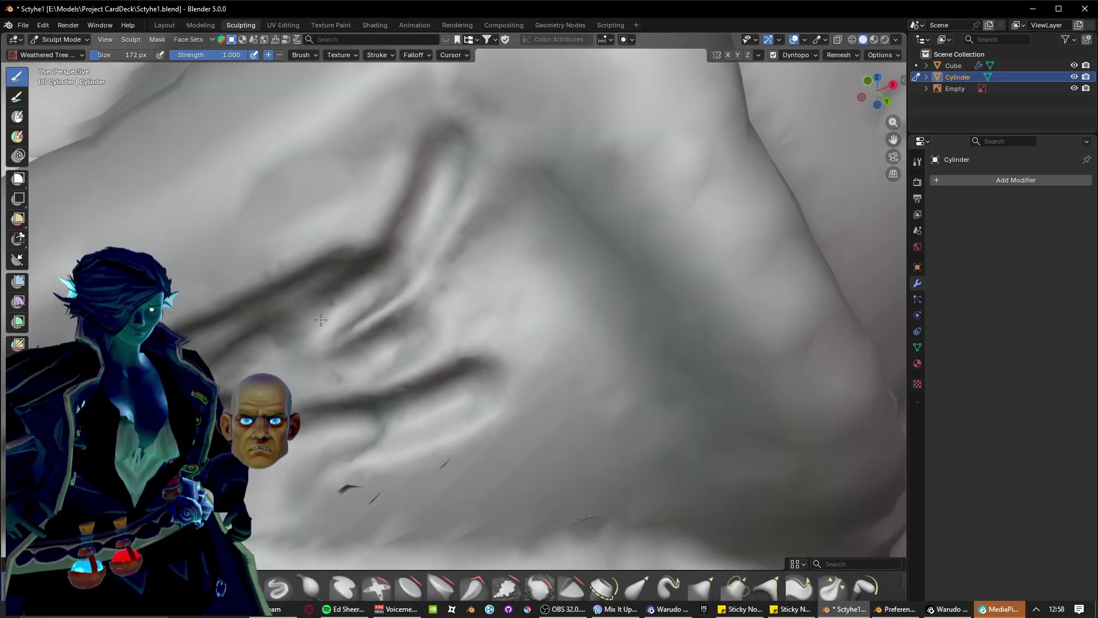
left_click_drag(423, 178, 256, 292)
left_click_drag(438, 198, 299, 329)
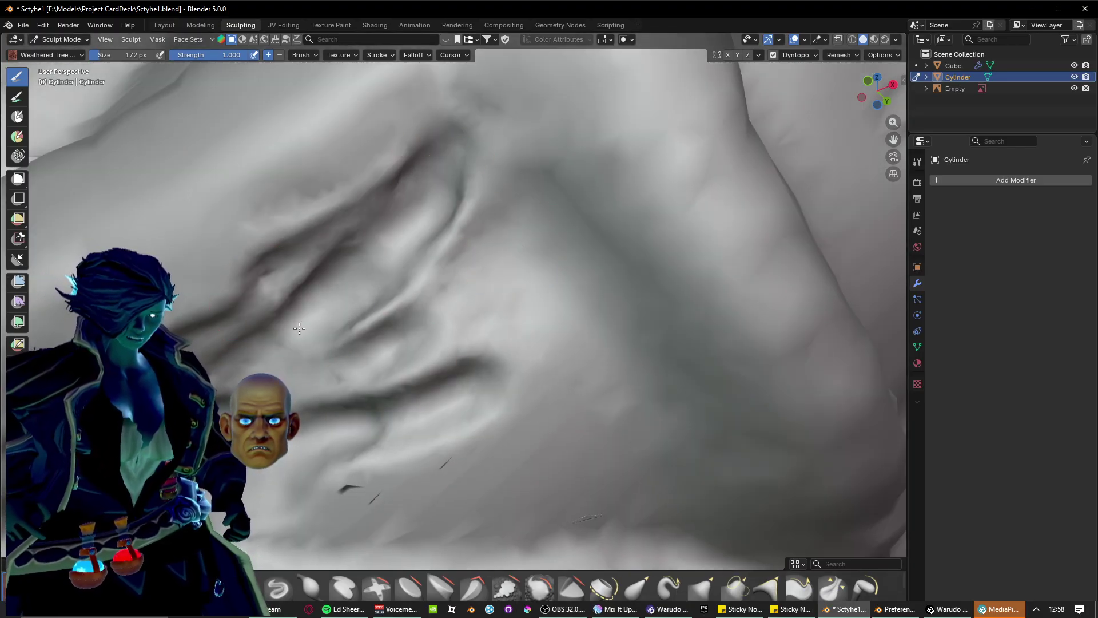
left_click_drag(349, 224, 228, 348)
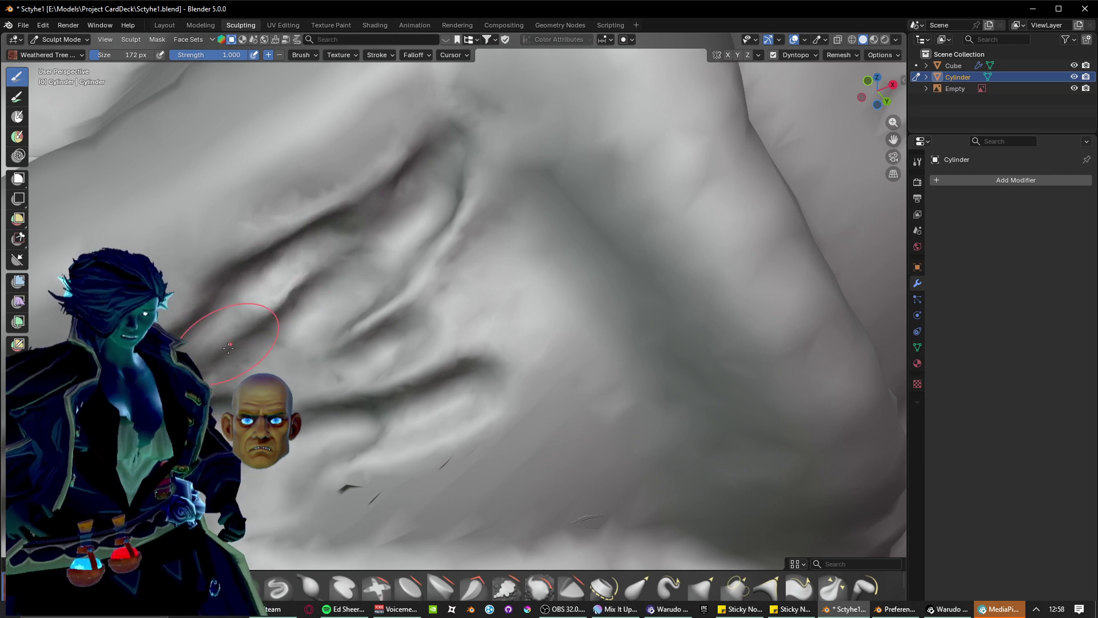
Define the triangular gap's opposite slope and base with deep grooves, and cover its smooth middle with uneven wood strands.
mouse_move(413, 197)
left_mouse_down()
mouse_move(532, 229)
mouse_move(735, 486)
left_mouse_up()
mouse_move(622, 518)
left_mouse_down()
mouse_move(309, 498)
mouse_move(532, 452)
mouse_move(667, 471)
mouse_move(369, 499)
left_mouse_up()
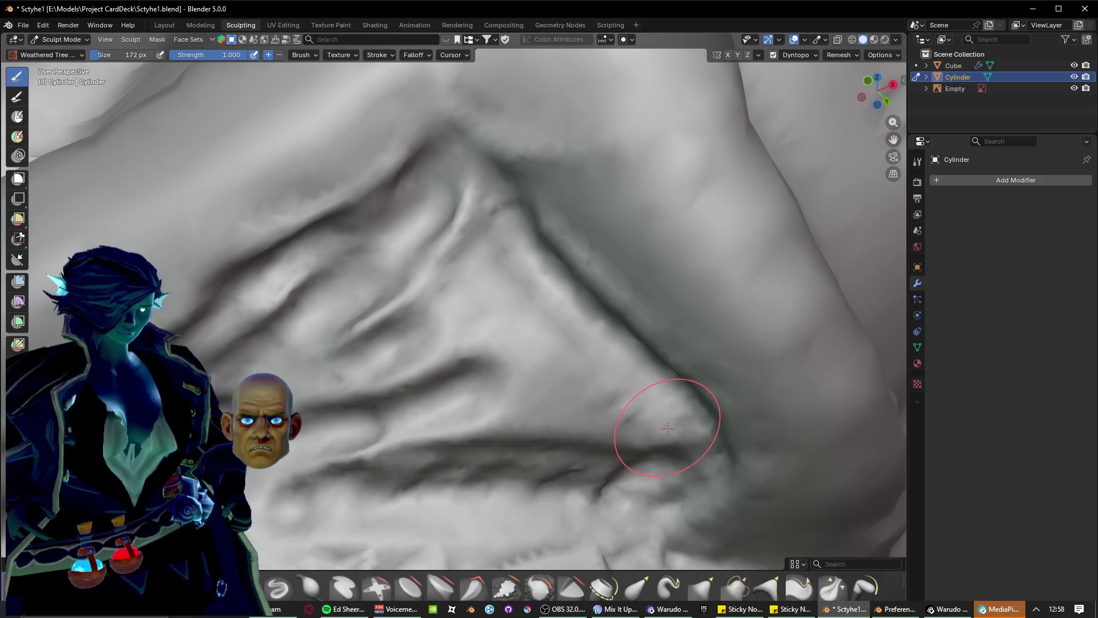
mouse_move(667, 428)
left_mouse_down()
mouse_move(606, 400)
mouse_move(463, 286)
mouse_move(440, 246)
mouse_move(701, 452)
mouse_move(387, 425)
mouse_move(338, 452)
mouse_move(346, 378)
mouse_move(446, 360)
mouse_move(435, 326)
mouse_move(452, 223)
mouse_move(403, 264)
mouse_move(352, 343)
mouse_move(373, 304)
left_mouse_up()
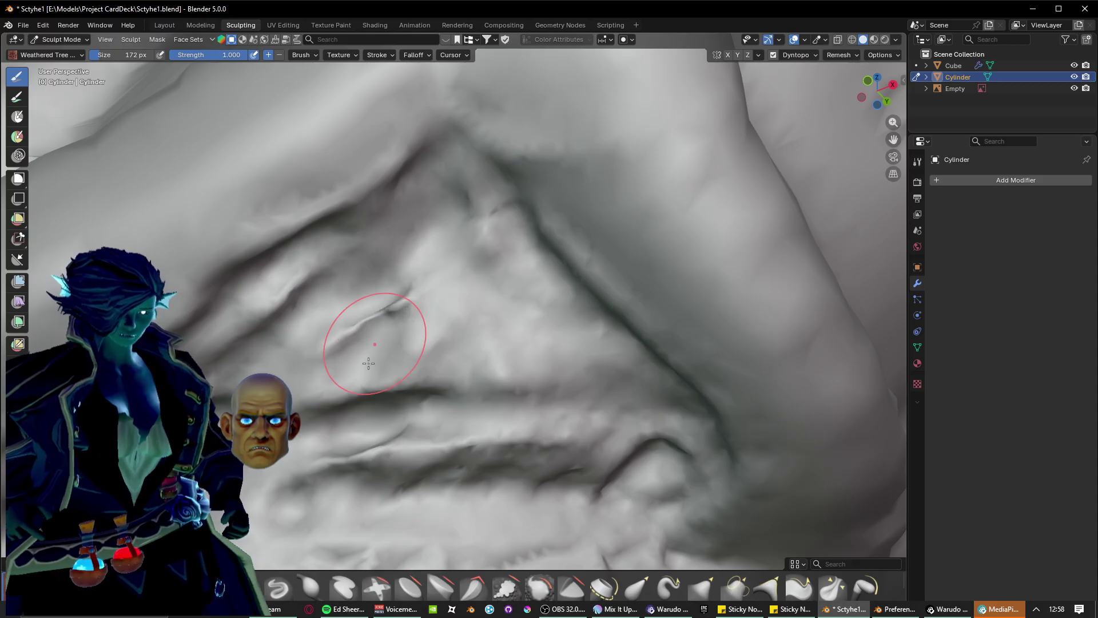
left_click_drag(387, 447, 584, 440)
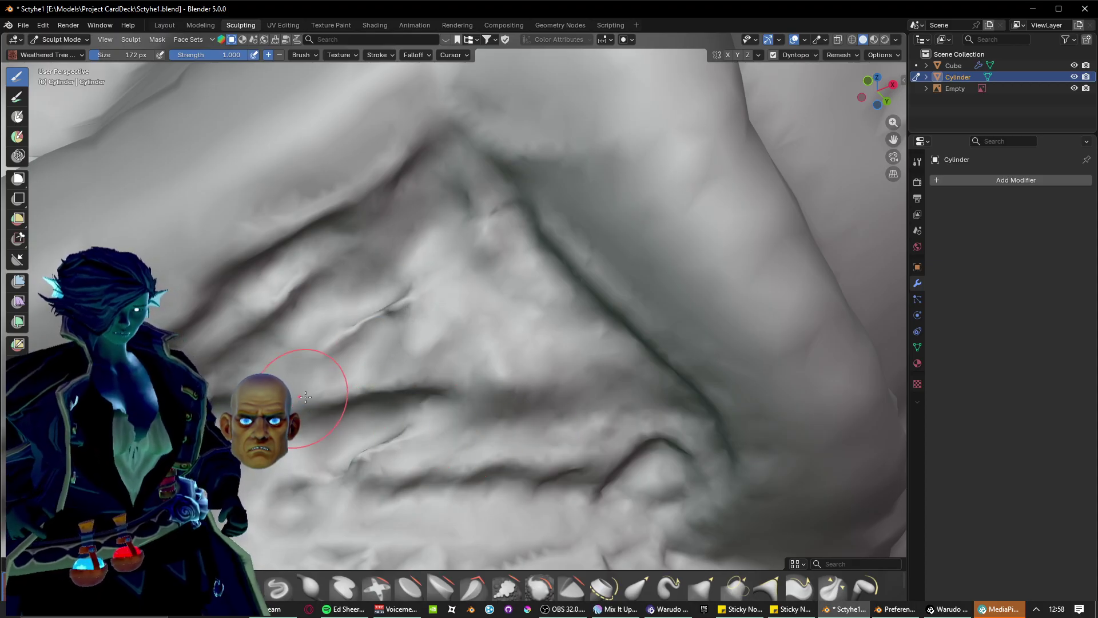
mouse_move(306, 397)
left_mouse_down()
mouse_move(486, 386)
mouse_move(506, 394)
left_mouse_up()
Roughen the far corner of the triangular gap with short strands and carve a long groove beside the adjoining vine.
scroll(515, 401, "down", 2)
mouse_move(564, 471)
middle_mouse_down("shift")
mouse_move(484, 372)
mouse_move(478, 406)
mouse_move(559, 463)
middle_mouse_up("shift")
scroll(484, 394, "up", 2)
scroll(559, 469, "up", 2)
mouse_move(513, 394)
left_mouse_down()
mouse_move(584, 391)
mouse_move(629, 417)
mouse_move(560, 387)
mouse_move(578, 452)
mouse_move(487, 458)
mouse_move(366, 515)
mouse_move(496, 418)
left_mouse_up()
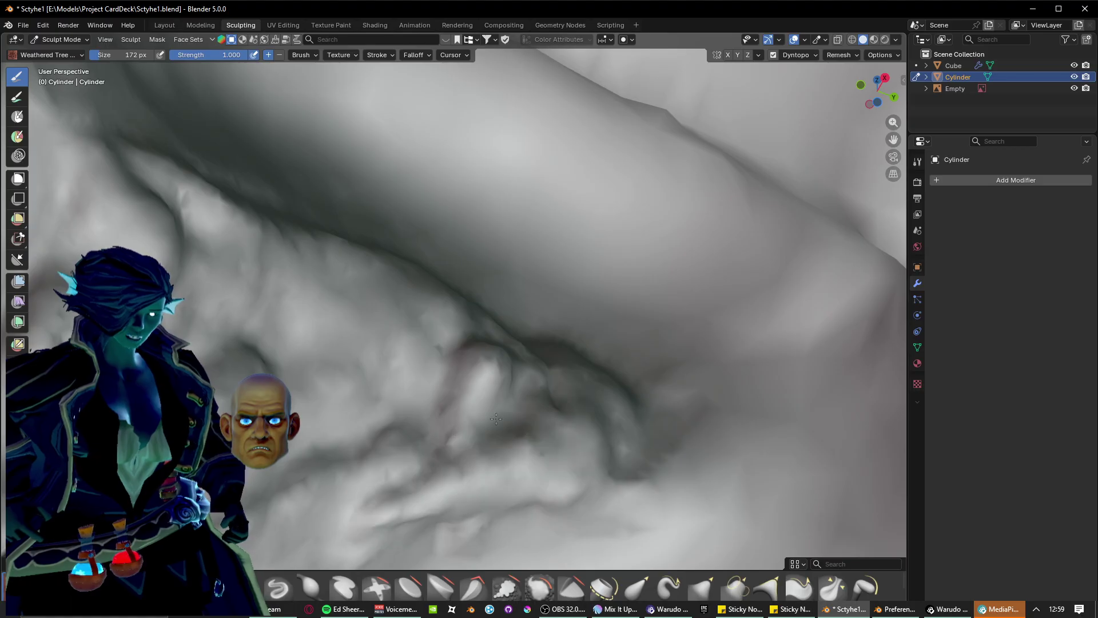
mouse_move(362, 313)
left_mouse_down()
mouse_move(252, 274)
mouse_move(499, 379)
left_mouse_up()
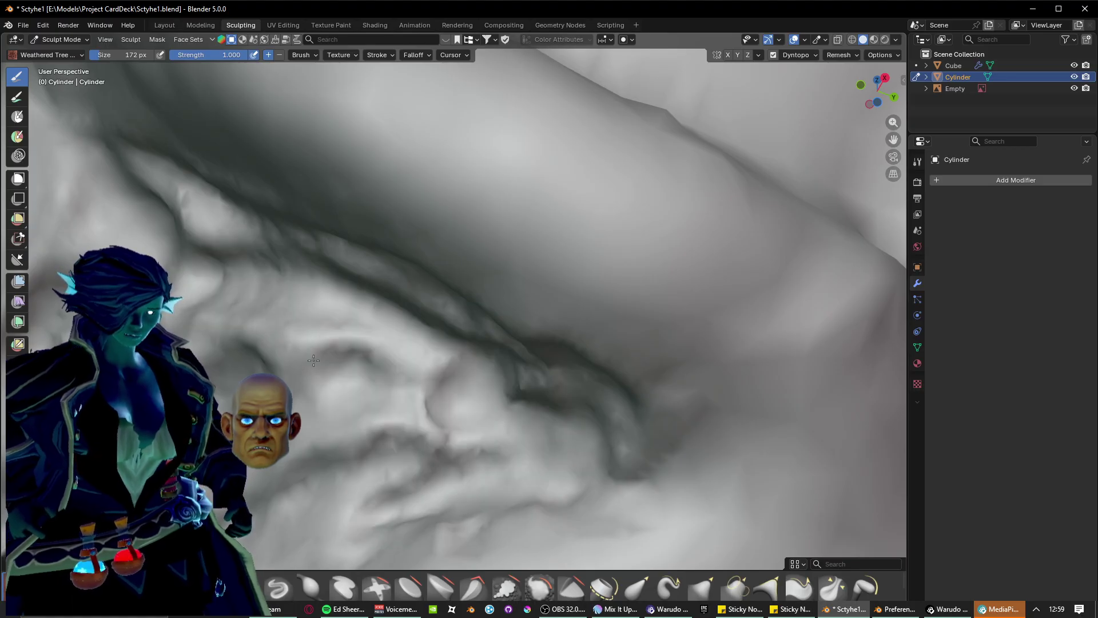
Start a new group of long parallel strands on the smooth surface beside the narrow dark crevice between the vines.
middle_click_drag(468, 386, 458, 321)
scroll(458, 321, "down", 3)
mouse_move(587, 449)
middle_mouse_down()
mouse_move(572, 443)
mouse_move(482, 318)
mouse_move(472, 340)
mouse_move(633, 405)
mouse_move(527, 373)
mouse_move(390, 367)
mouse_move(459, 300)
mouse_move(343, 270)
mouse_move(332, 285)
mouse_move(380, 351)
mouse_move(498, 277)
mouse_move(410, 349)
mouse_move(337, 331)
mouse_move(613, 380)
mouse_move(458, 380)
mouse_move(507, 385)
mouse_move(364, 340)
mouse_move(358, 351)
mouse_move(399, 360)
mouse_move(220, 383)
middle_mouse_up()
scroll(483, 318, "up", 1)
left_click_drag(203, 352, 587, 319)
left_click_drag(572, 262, 280, 358)
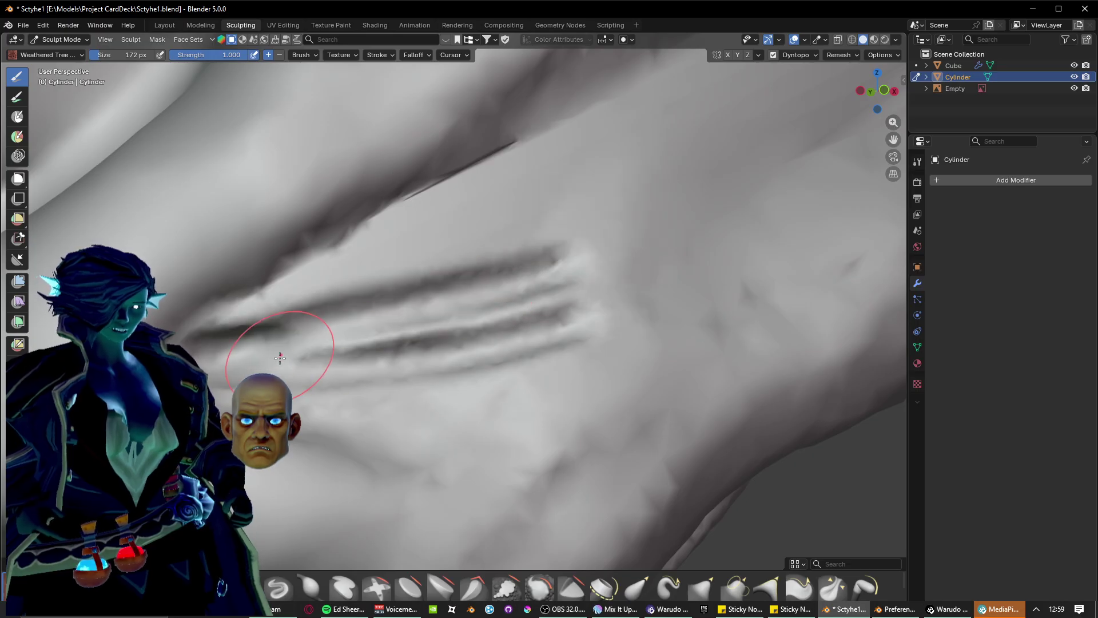
left_click_drag(461, 330, 592, 305)
left_click_drag(387, 320, 579, 283)
left_click_drag(209, 333, 532, 225)
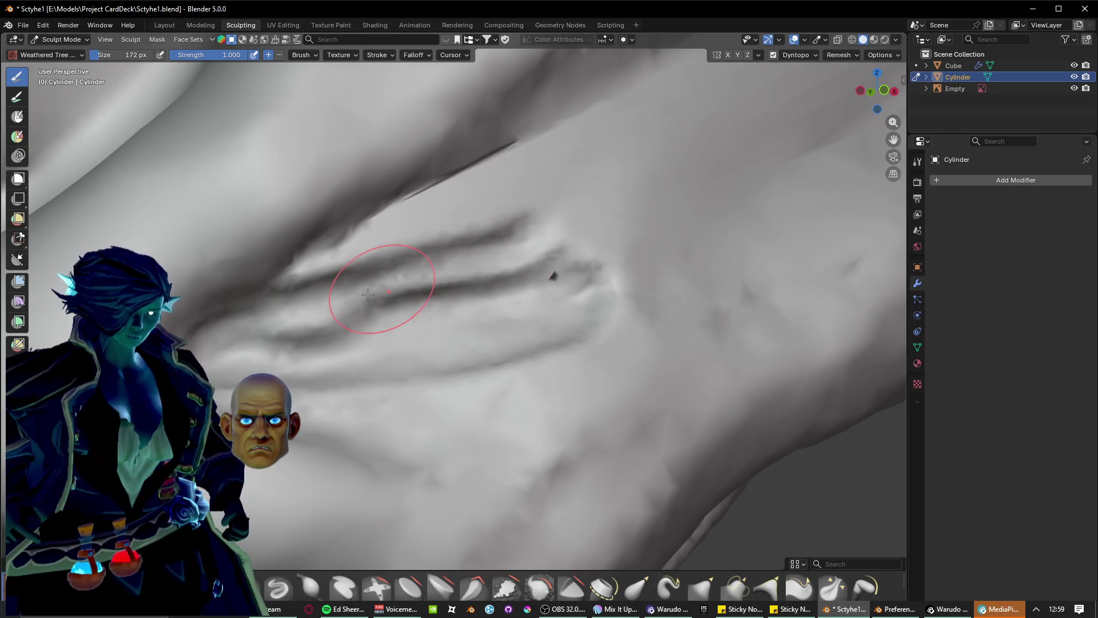
Widen the new strand group up toward the crevice edge and down across the smooth surface below it.
left_click_drag(381, 289, 602, 245)
mouse_move(298, 293)
left_mouse_down()
mouse_move(551, 201)
mouse_move(578, 170)
left_mouse_up()
left_click_drag(351, 272, 613, 245)
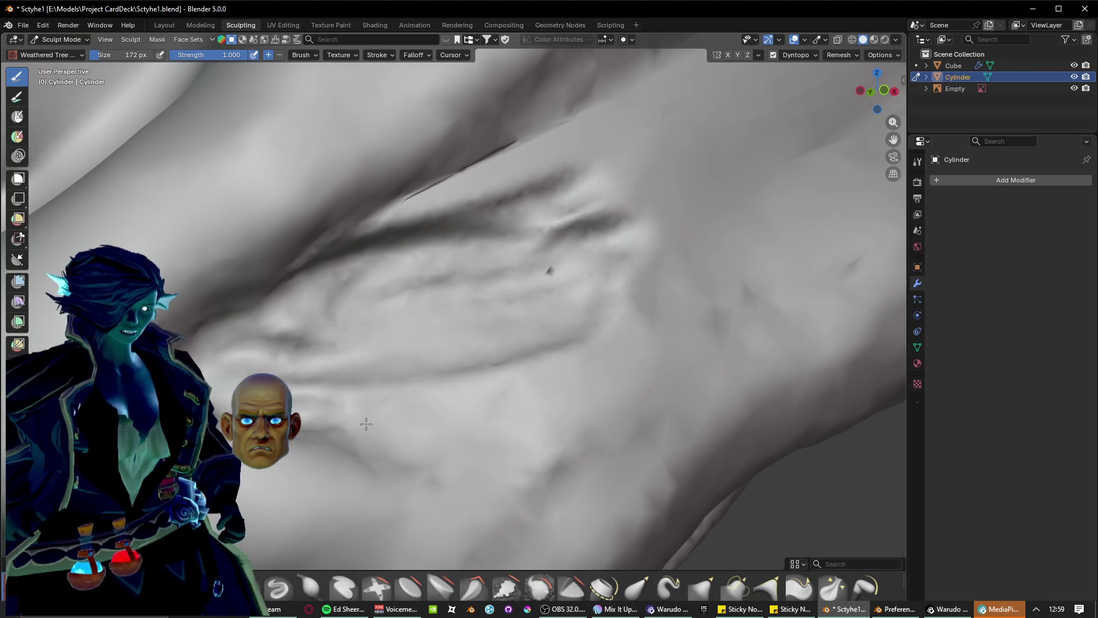
left_click_drag(366, 424, 525, 413)
mouse_move(263, 403)
left_mouse_down()
mouse_move(435, 409)
mouse_move(400, 366)
mouse_move(572, 360)
mouse_move(582, 370)
left_mouse_up()
Add a diagonal strand below the new group, try a further stroke next to it, and undo that last stroke.
mouse_move(582, 370)
middle_mouse_down()
mouse_move(429, 290)
mouse_move(368, 311)
mouse_move(258, 420)
middle_mouse_up()
scroll(257, 421, "down", 2)
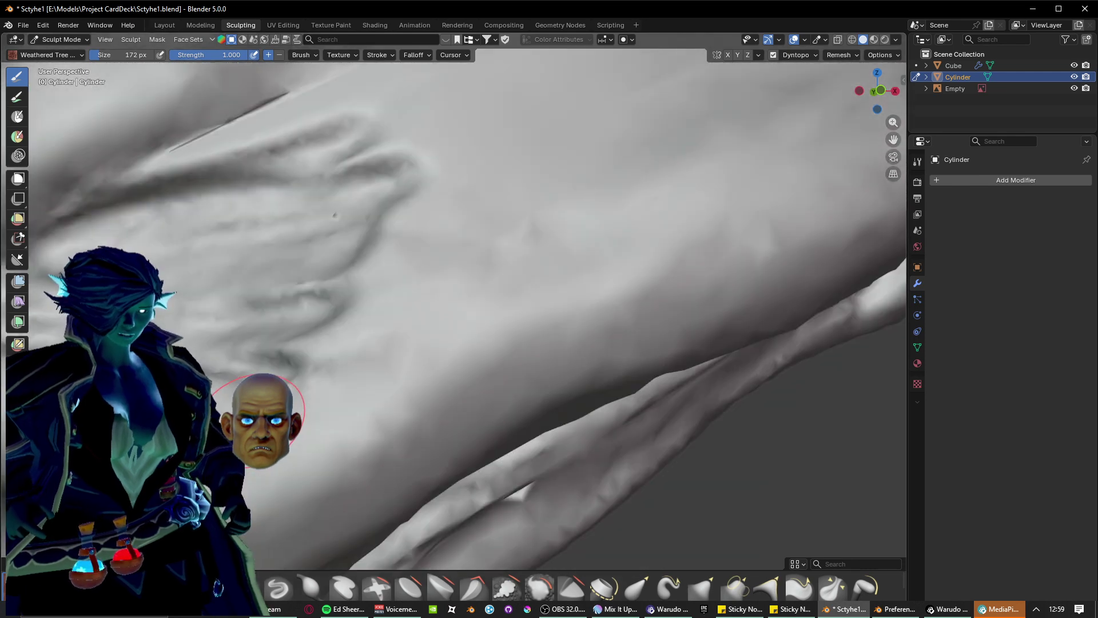
scroll(279, 349, "up", 2)
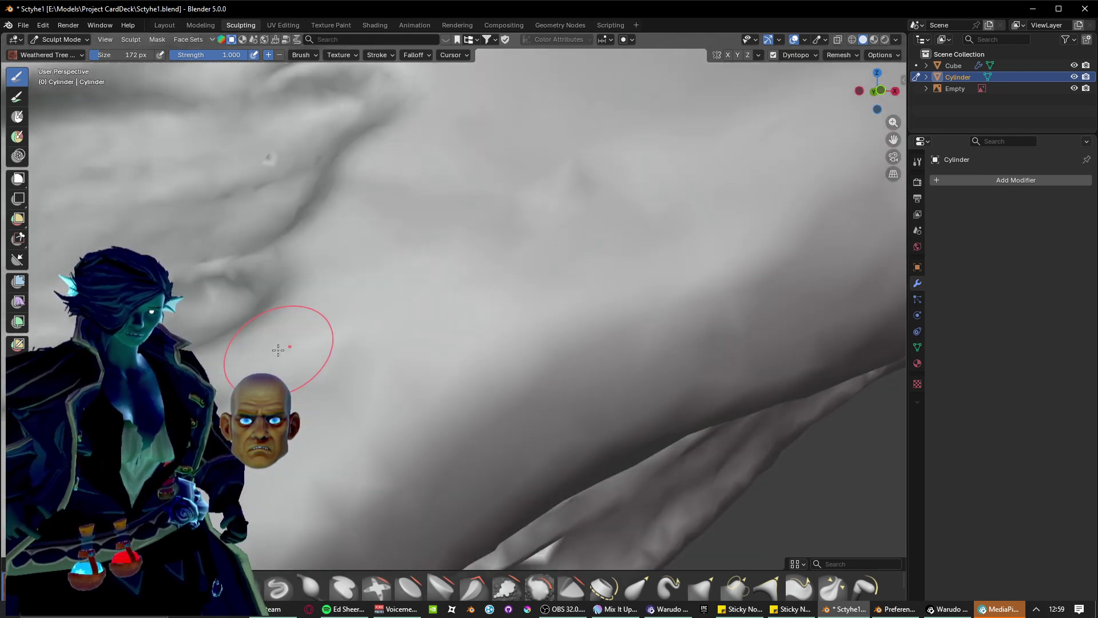
left_click_drag(286, 329, 432, 280)
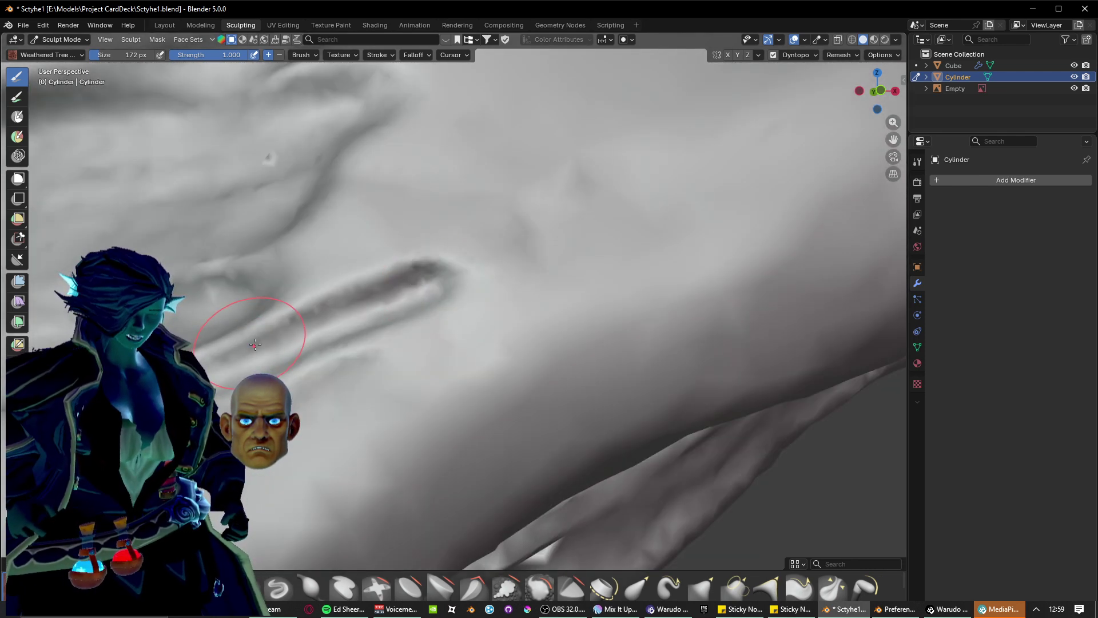
scroll(255, 345, "up", 2)
left_click_drag(413, 351, 597, 260)
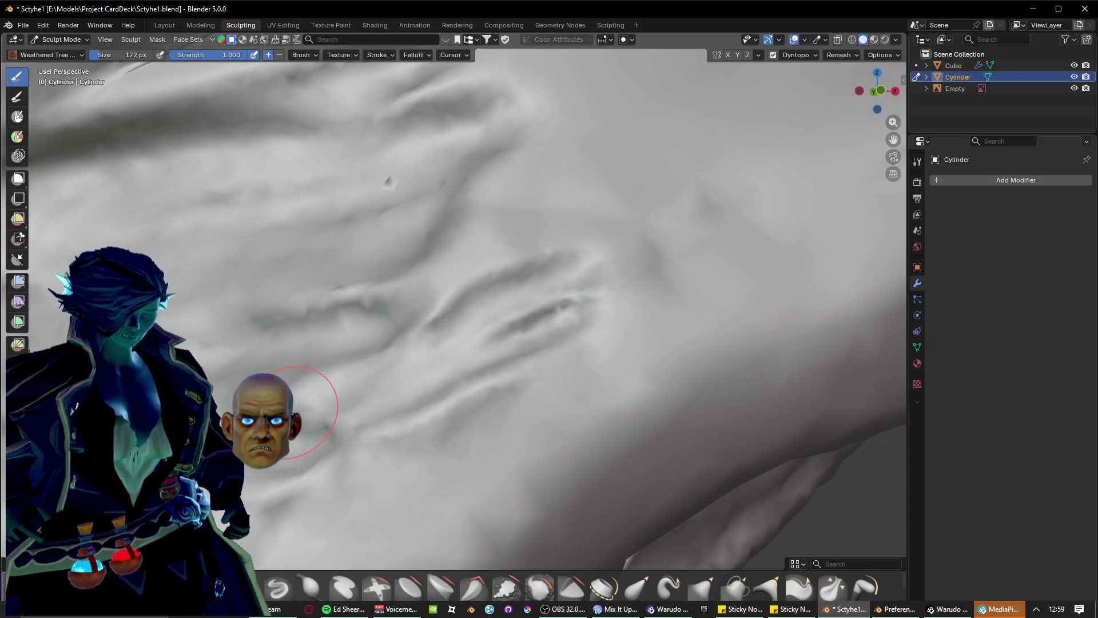
key("ctrl+z")
Extend the strand group diagonally along the broad smooth band with overlapping strokes that soften its blunt ends.
scroll(429, 309, "down", 4)
middle_click_drag(478, 278, 363, 339, "shift")
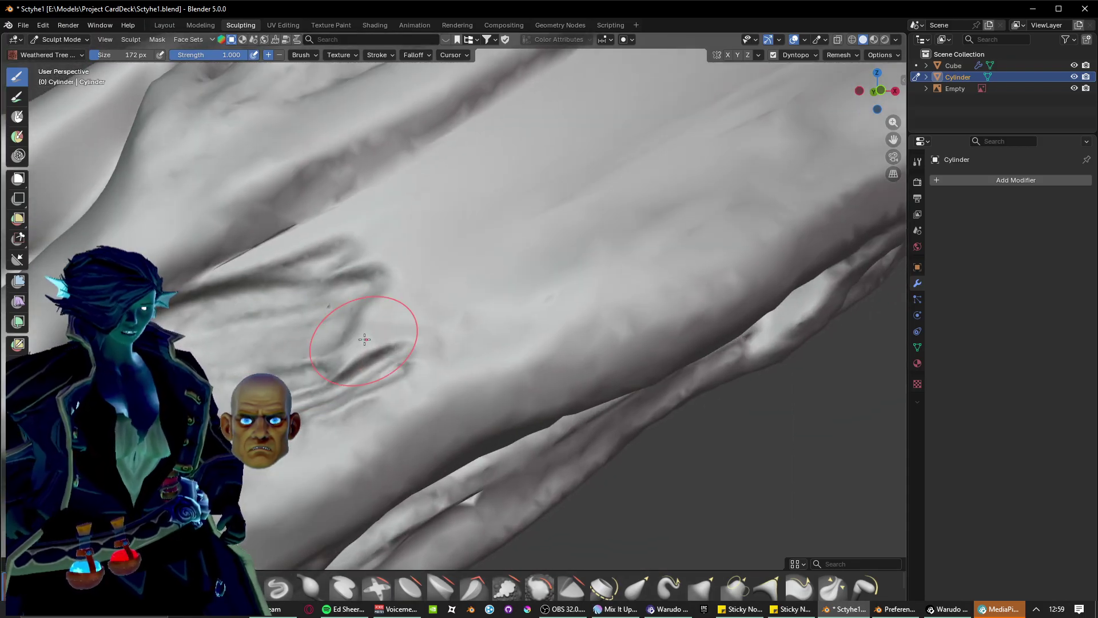
scroll(377, 365, "up", 1)
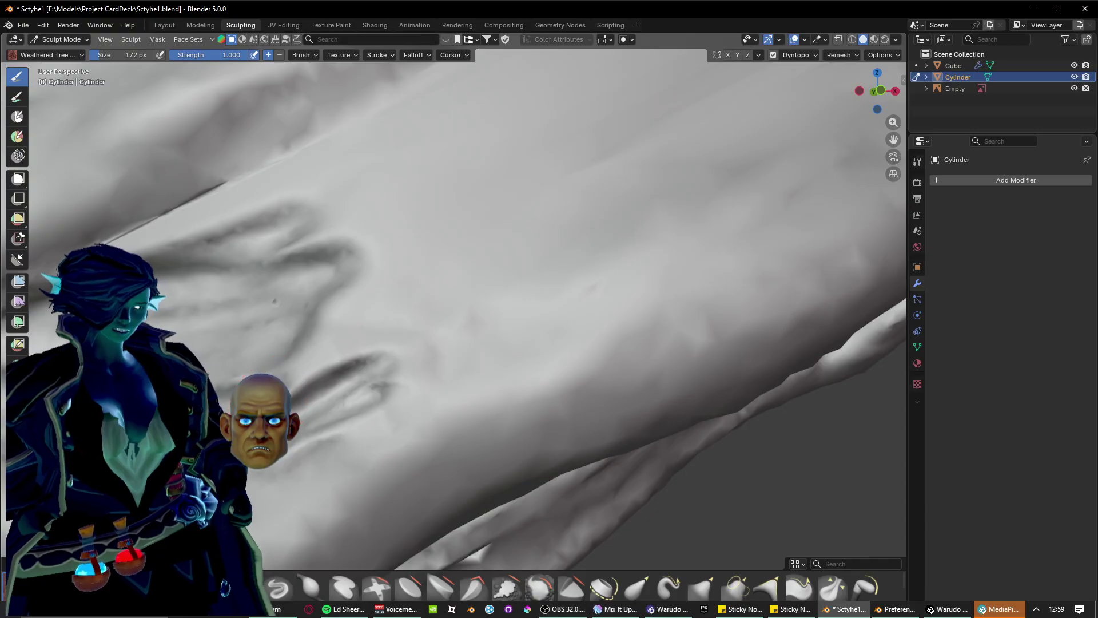
mouse_move(356, 354)
left_mouse_down("shift")
mouse_move(361, 337)
mouse_move(294, 324)
mouse_move(421, 242)
left_mouse_up("shift")
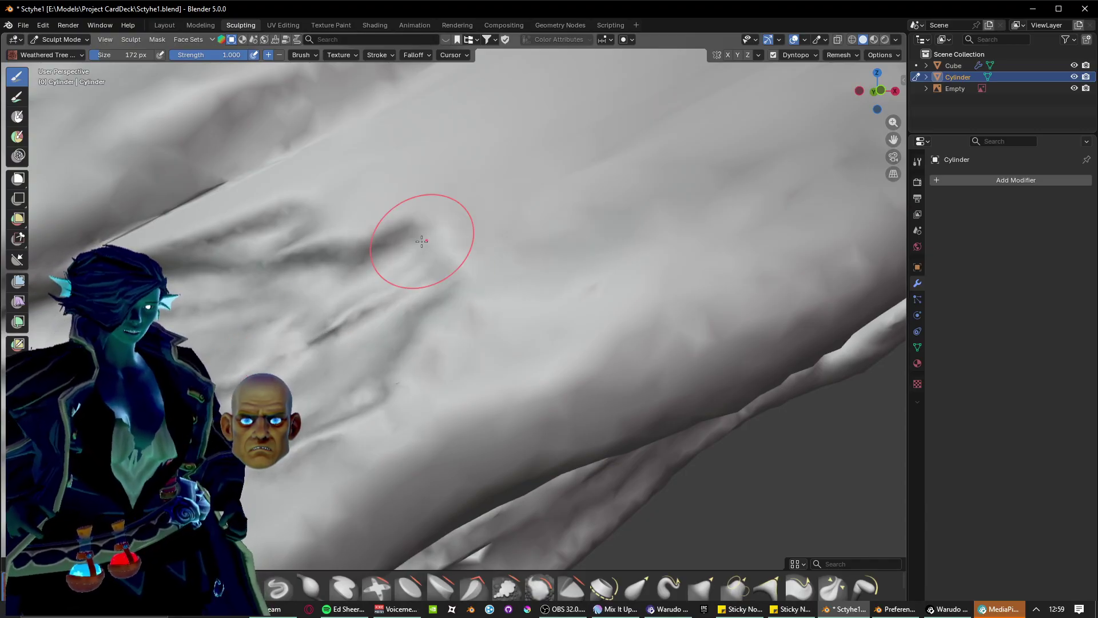
left_click_drag(321, 328, 483, 253)
left_click_drag(439, 339, 523, 275)
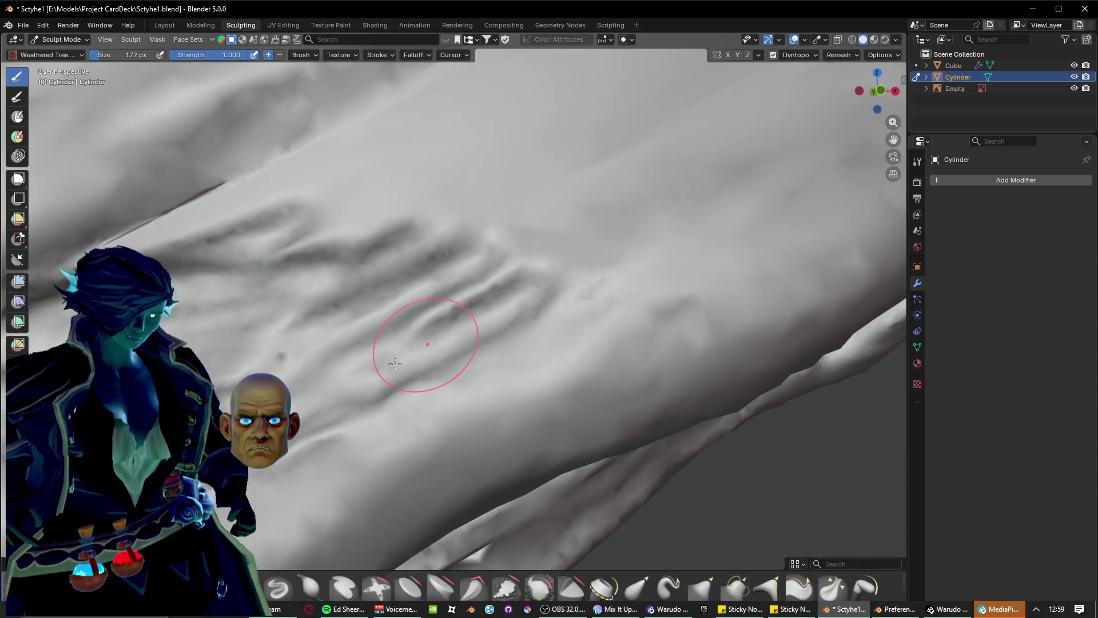
left_click_drag(391, 360, 529, 258)
left_click_drag(407, 328, 512, 250)
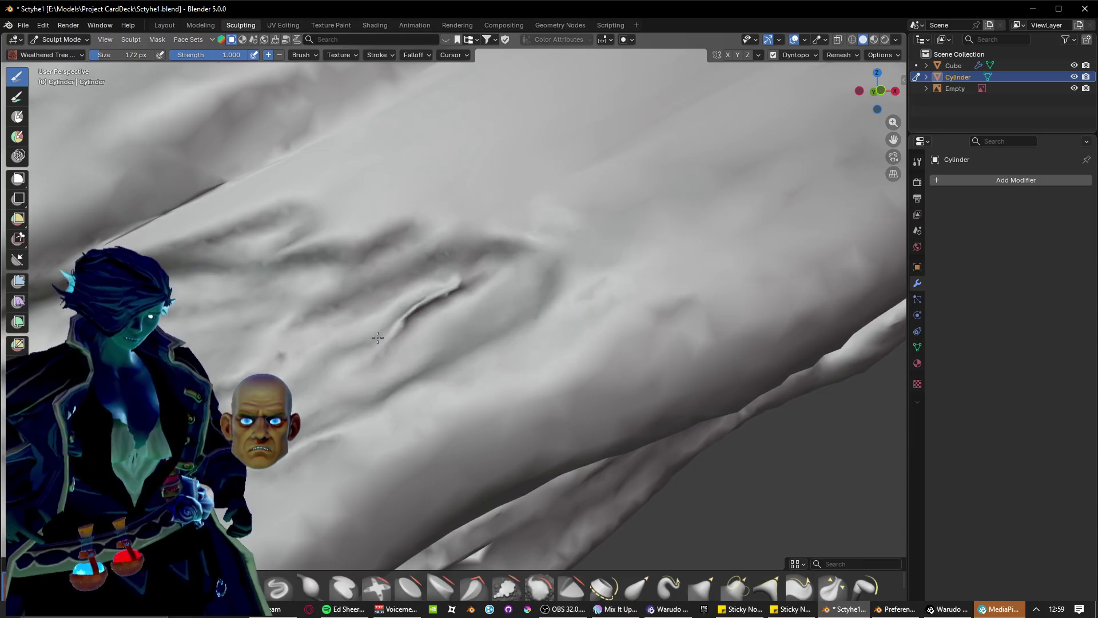
left_click_drag(378, 338, 479, 278)
left_click_drag(394, 320, 473, 260)
Fill the smooth strip between the strand group and the crevice edge with long overlapping strands.
mouse_move(357, 266)
middle_mouse_down("shift")
mouse_move(392, 337)
mouse_move(319, 331)
mouse_move(294, 352)
middle_mouse_up("shift")
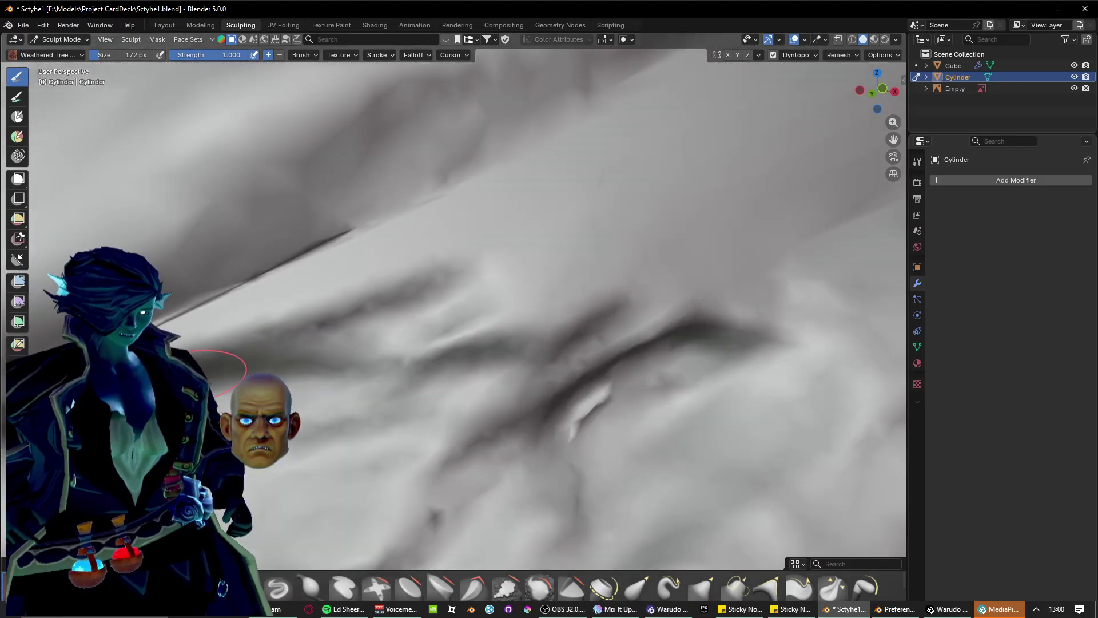
left_click_drag(200, 366, 476, 244)
left_click_drag(397, 267, 401, 269)
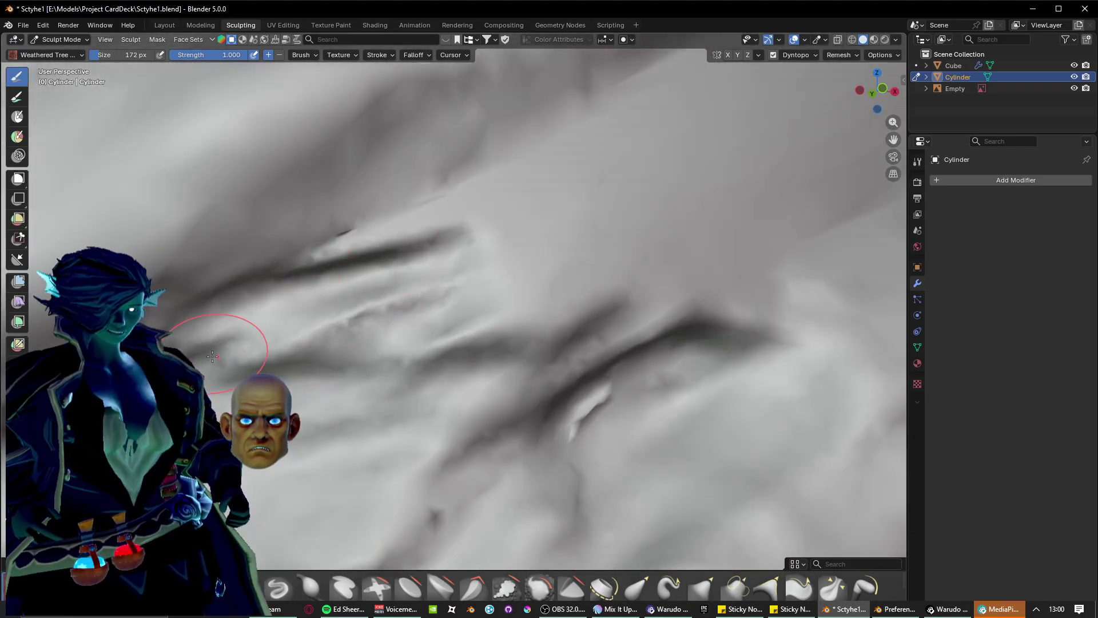
left_click_drag(240, 352, 619, 207)
left_click_drag(280, 349, 627, 289)
mouse_move(420, 358)
left_mouse_down()
mouse_move(588, 321)
mouse_move(493, 368)
mouse_move(583, 349)
left_mouse_up()
Continue the strands farther along the crevice edge with staggered diagonal strokes over the smooth band.
mouse_move(415, 305)
middle_mouse_down()
mouse_move(319, 319)
mouse_move(429, 318)
mouse_move(344, 332)
mouse_move(358, 344)
mouse_move(333, 352)
middle_mouse_up()
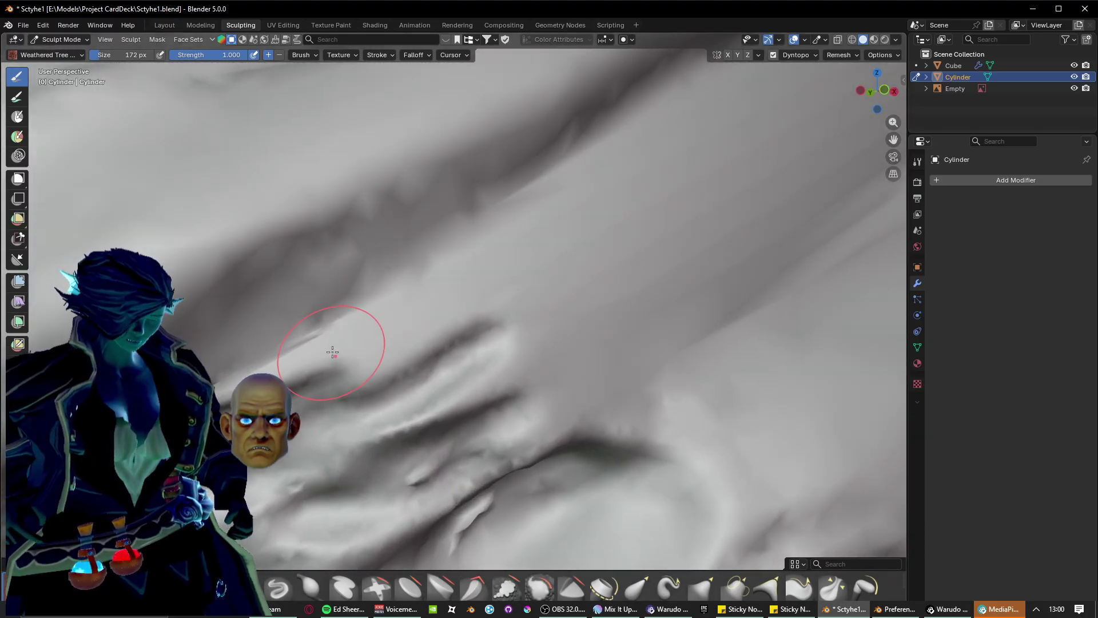
mouse_move(275, 381)
left_mouse_down()
mouse_move(402, 336)
mouse_move(469, 284)
left_mouse_up()
left_click_drag(337, 389, 564, 296)
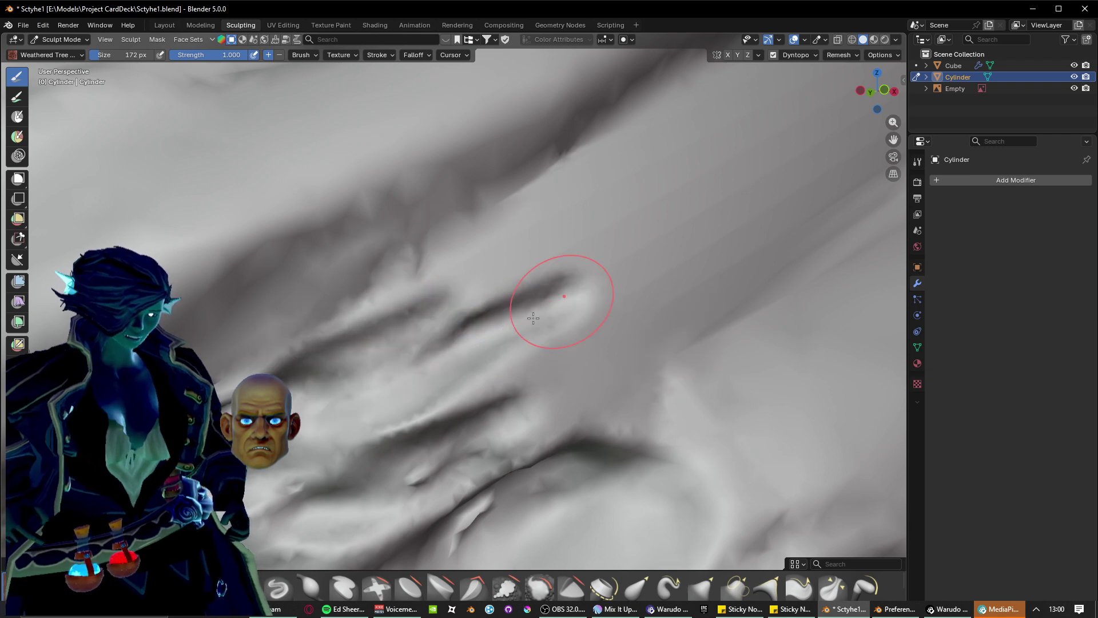
left_click_drag(474, 310, 607, 246)
left_click_drag(432, 317, 625, 175)
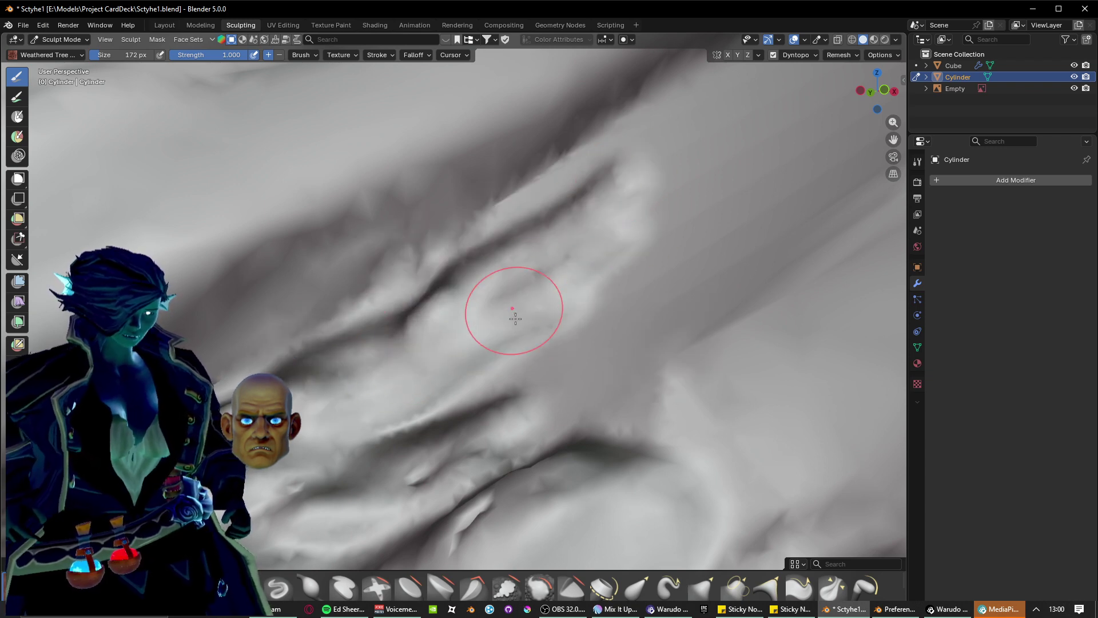
left_click_drag(470, 393, 645, 258)
mouse_move(392, 437)
left_mouse_down()
mouse_move(535, 282)
mouse_move(615, 242)
left_mouse_up()
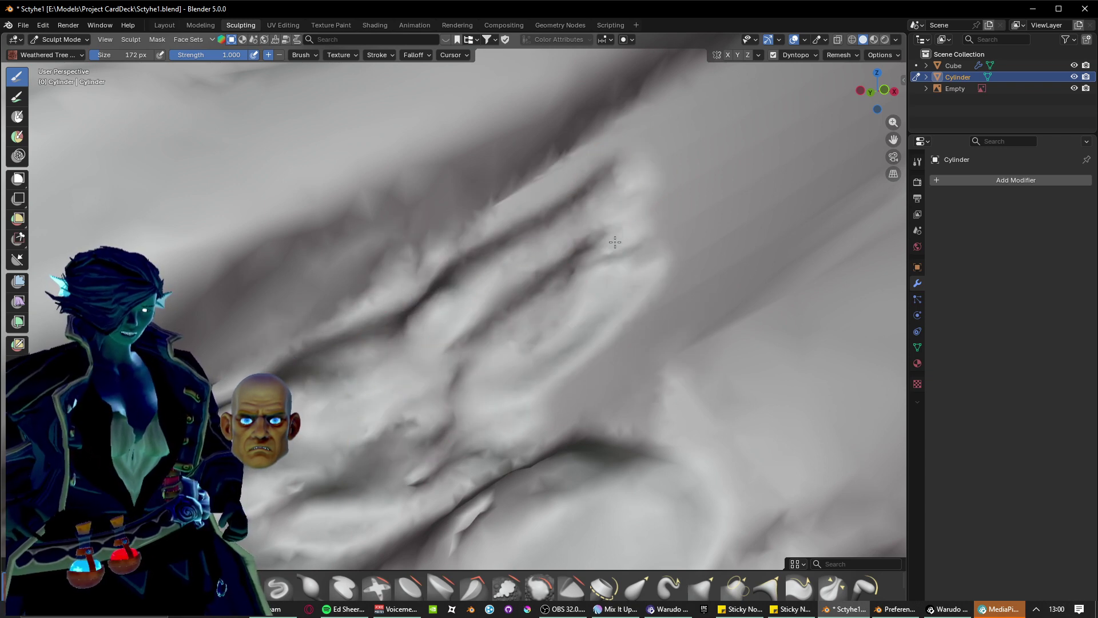
Sculpt steeper twisting strands across the band's lower half and run them up past the existing strand tips.
left_click_drag(538, 441, 663, 261)
left_click_drag(425, 515, 620, 352)
left_click_drag(541, 449, 637, 374)
left_click_drag(620, 411, 709, 252)
mouse_move(606, 351)
left_mouse_down()
mouse_move(706, 231)
mouse_move(713, 174)
mouse_move(589, 282)
mouse_move(708, 150)
left_mouse_up()
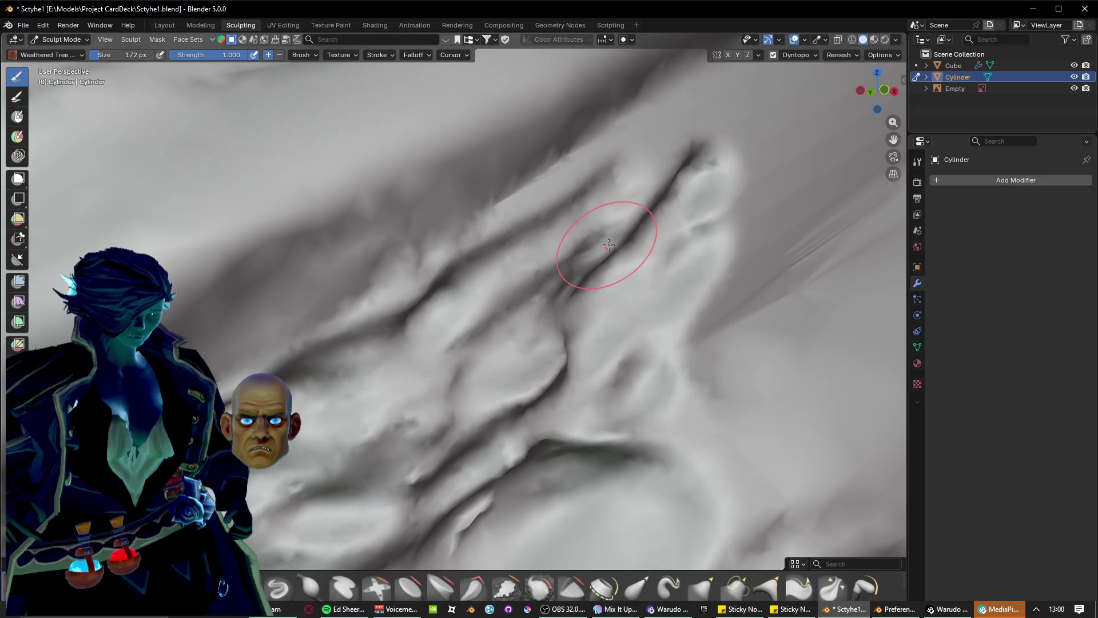
left_click_drag(608, 245, 672, 142)
Carve long parallel grooves from the strand tips along the lower side of the smooth band.
scroll(573, 259, "down", 4)
scroll(537, 287, "up", 2)
mouse_move(537, 286)
middle_mouse_down()
mouse_move(503, 279)
mouse_move(568, 346)
middle_mouse_up()
mouse_move(522, 226)
middle_mouse_down()
mouse_move(453, 252)
mouse_move(421, 292)
middle_mouse_up()
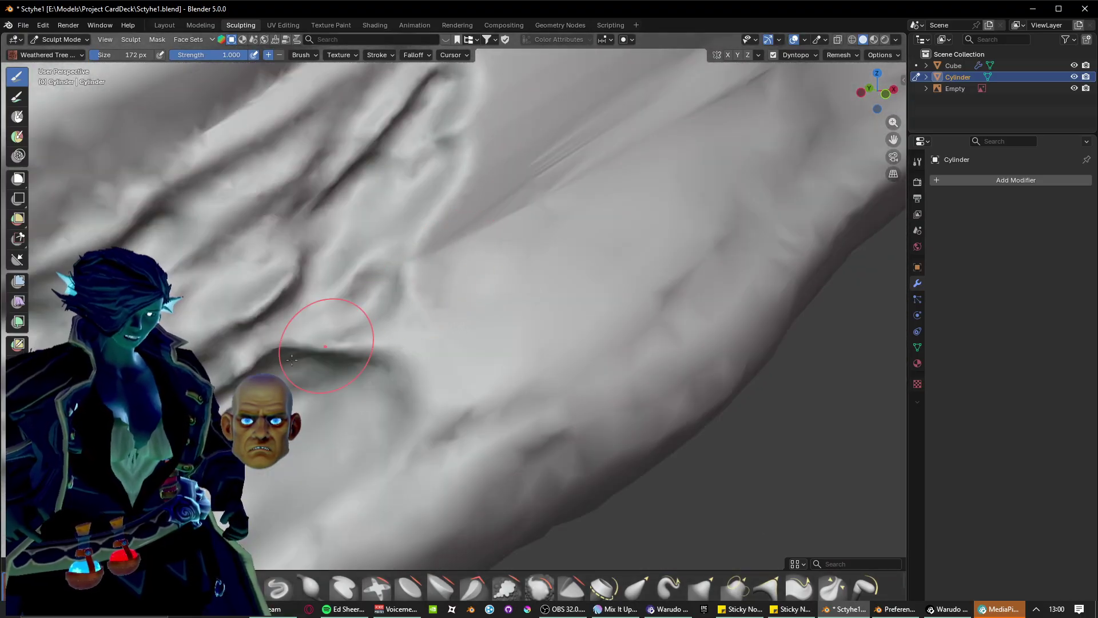
mouse_move(338, 342)
left_mouse_down()
mouse_move(331, 327)
mouse_move(368, 276)
left_mouse_up()
scroll(365, 356, "up", 3)
left_click_drag(314, 479, 595, 275)
mouse_move(453, 332)
left_mouse_down()
mouse_move(572, 257)
mouse_move(686, 149)
left_mouse_up()
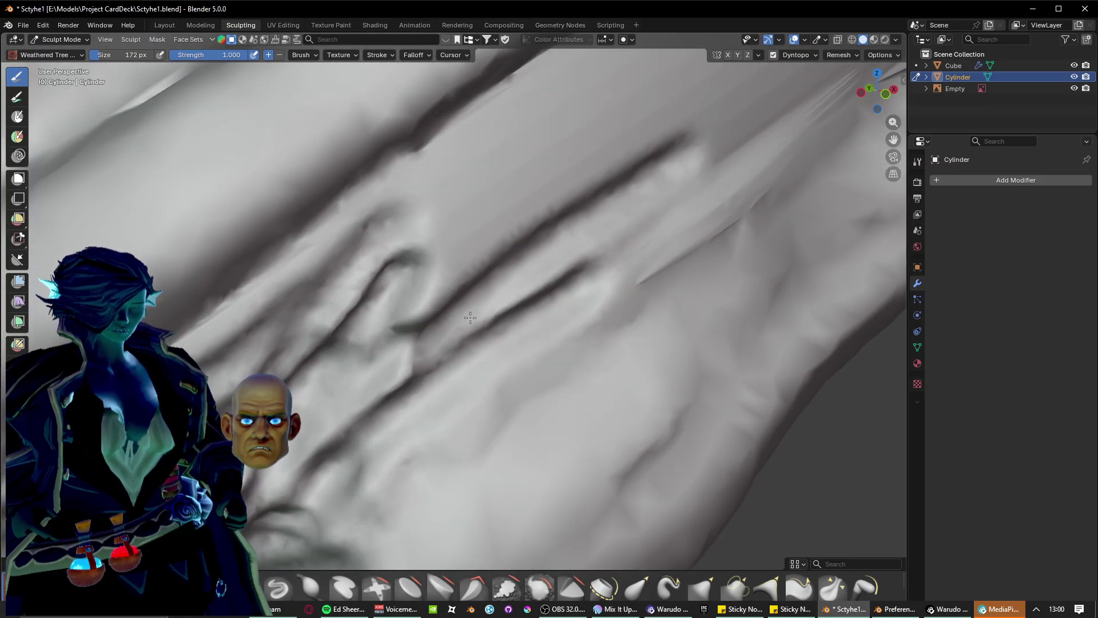
left_click_drag(469, 326, 671, 218)
Fill the band between the long grooves and the crevice edge with overlapping diagonal strands.
middle_click_drag(633, 222, 629, 278, "shift")
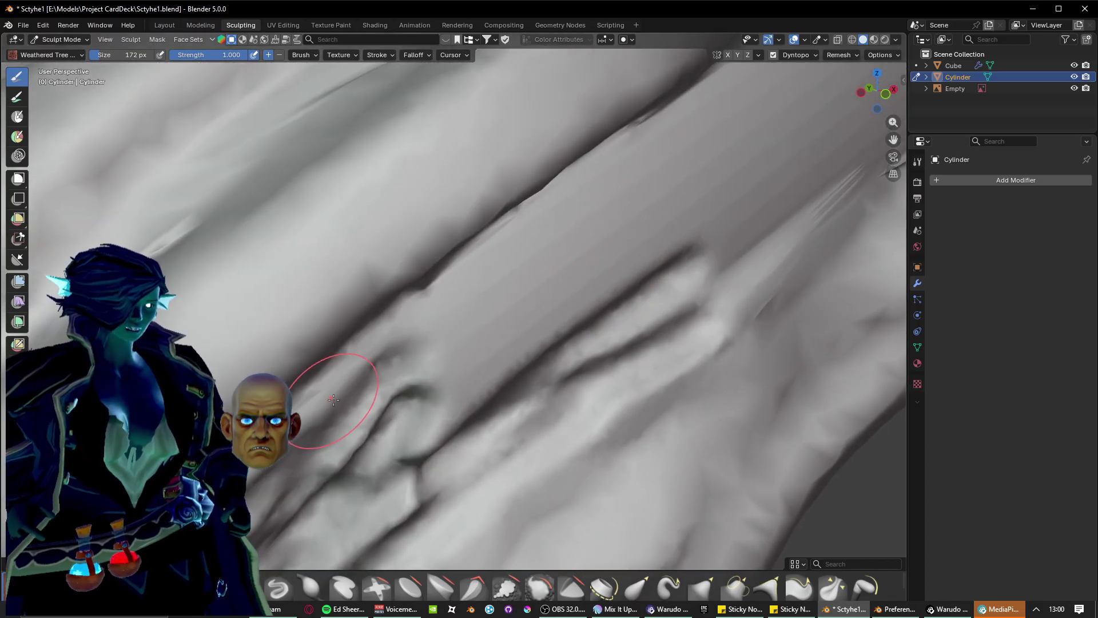
left_click_drag(333, 400, 572, 207)
left_click_drag(398, 393, 643, 181)
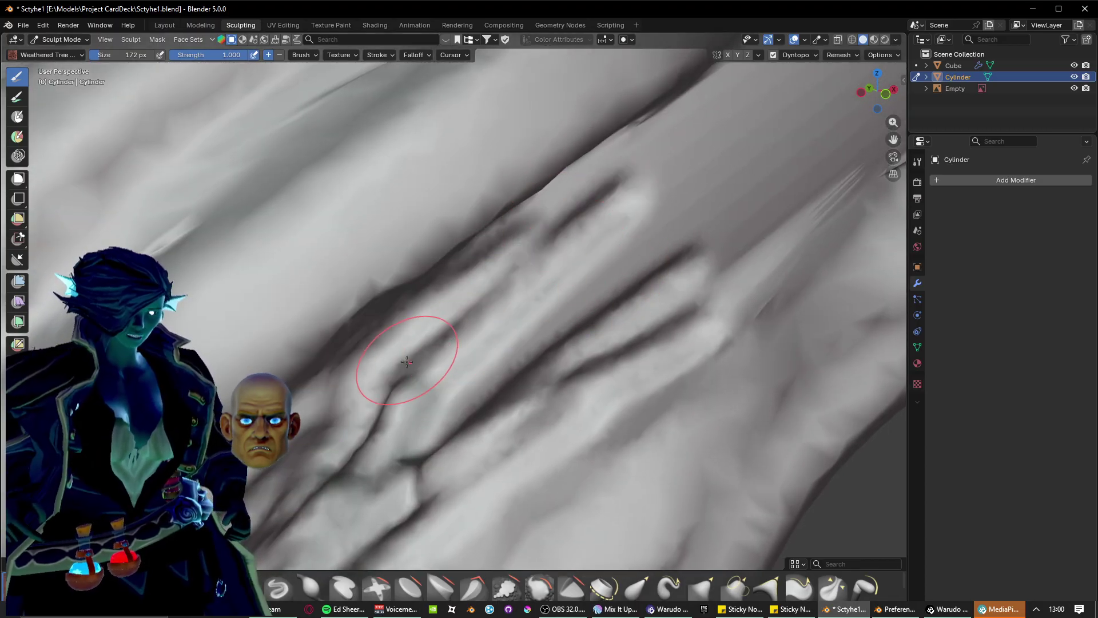
left_click_drag(368, 404, 529, 266)
left_click_drag(437, 426, 664, 209)
left_click_drag(429, 430, 591, 324)
left_click_drag(459, 404, 620, 225)
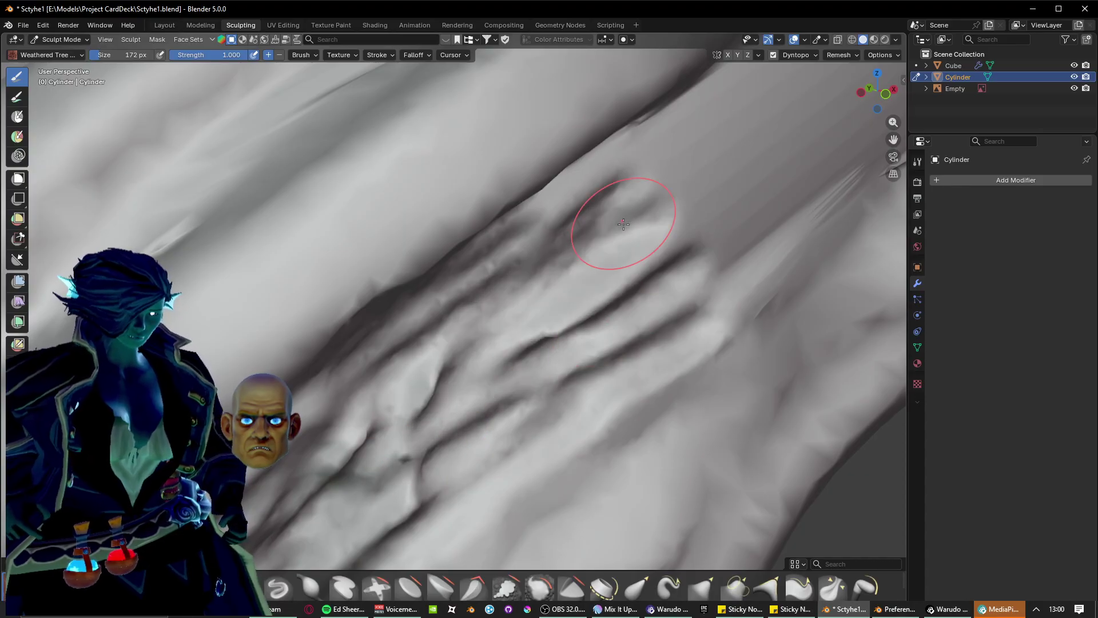
Carry the strands onto the next smooth stretch of the band, from the crevice edge toward the lower vine.
middle_click_drag(701, 177, 470, 310, "shift")
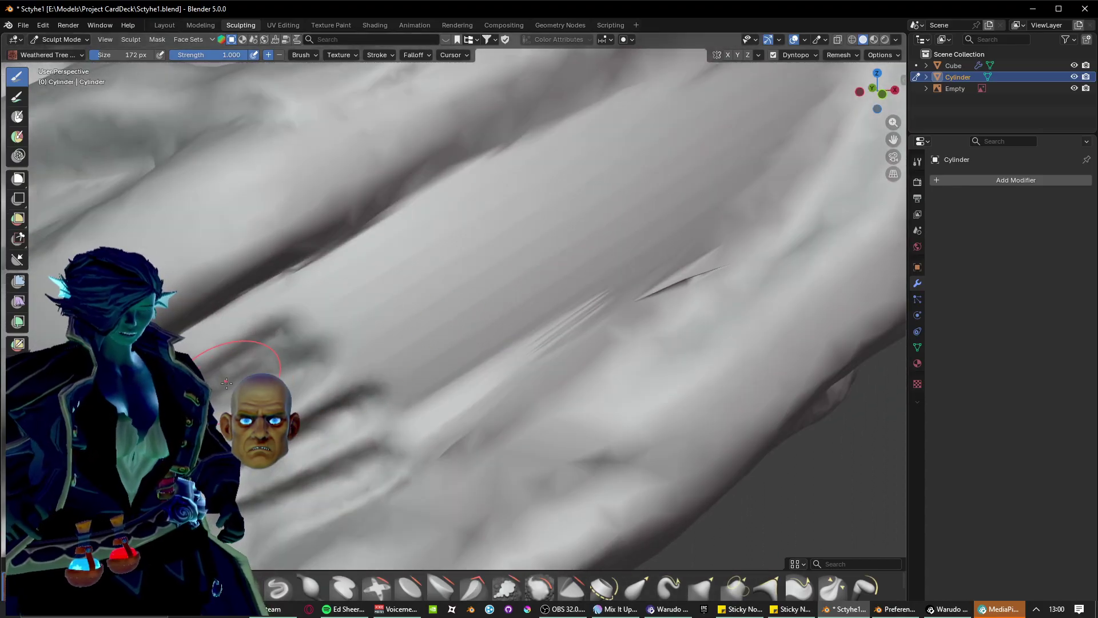
left_click_drag(223, 359, 444, 232)
mouse_move(277, 346)
left_mouse_down()
mouse_move(437, 282)
mouse_move(515, 220)
left_mouse_up()
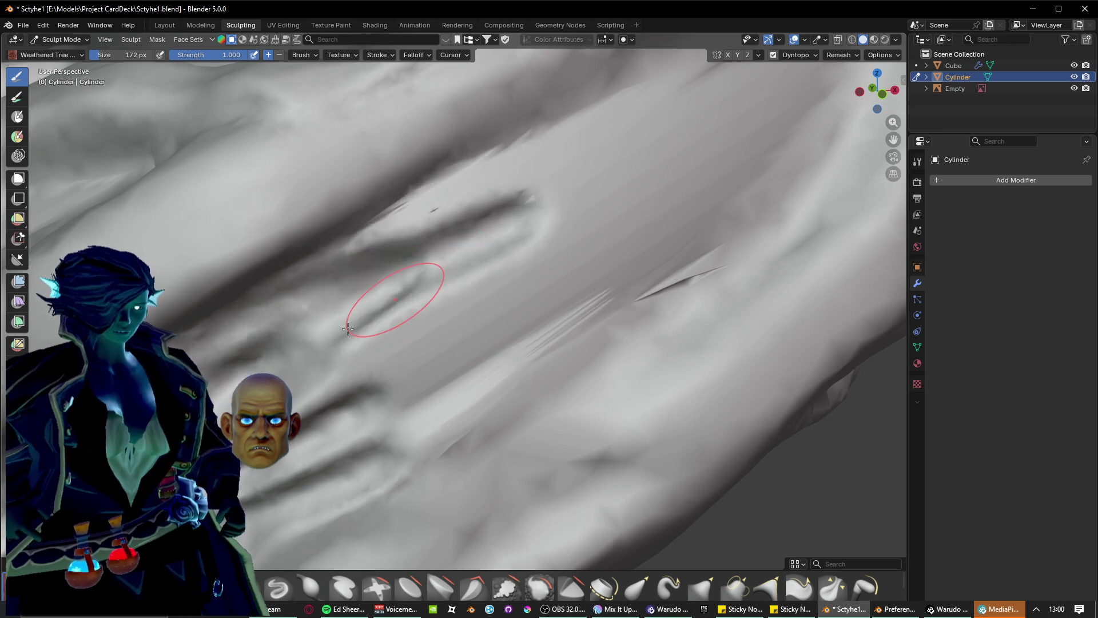
mouse_move(328, 284)
left_mouse_down()
mouse_move(566, 166)
mouse_move(600, 138)
left_mouse_up()
left_click_drag(368, 245, 629, 109)
mouse_move(358, 371)
left_mouse_down()
mouse_move(613, 205)
mouse_move(446, 286)
mouse_move(606, 177)
left_mouse_up()
left_click_drag(309, 412, 572, 269)
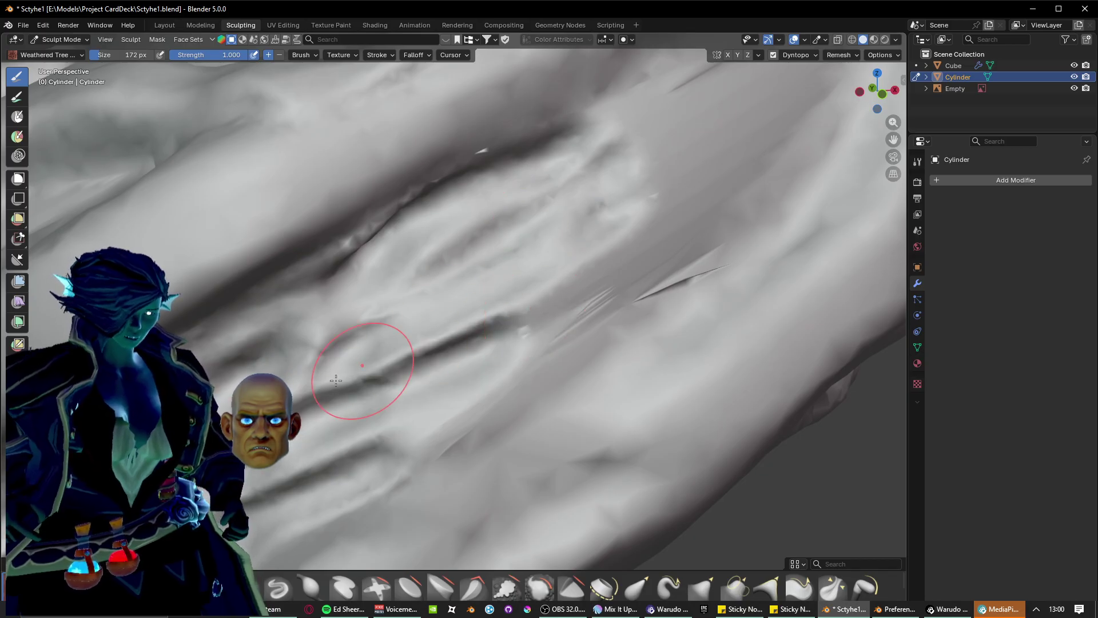
Extend the twisting strands up the smooth band past the existing tips, including the stretch along the dark crevice edge.
left_click_drag(343, 362, 561, 303)
left_click_drag(429, 335, 683, 186)
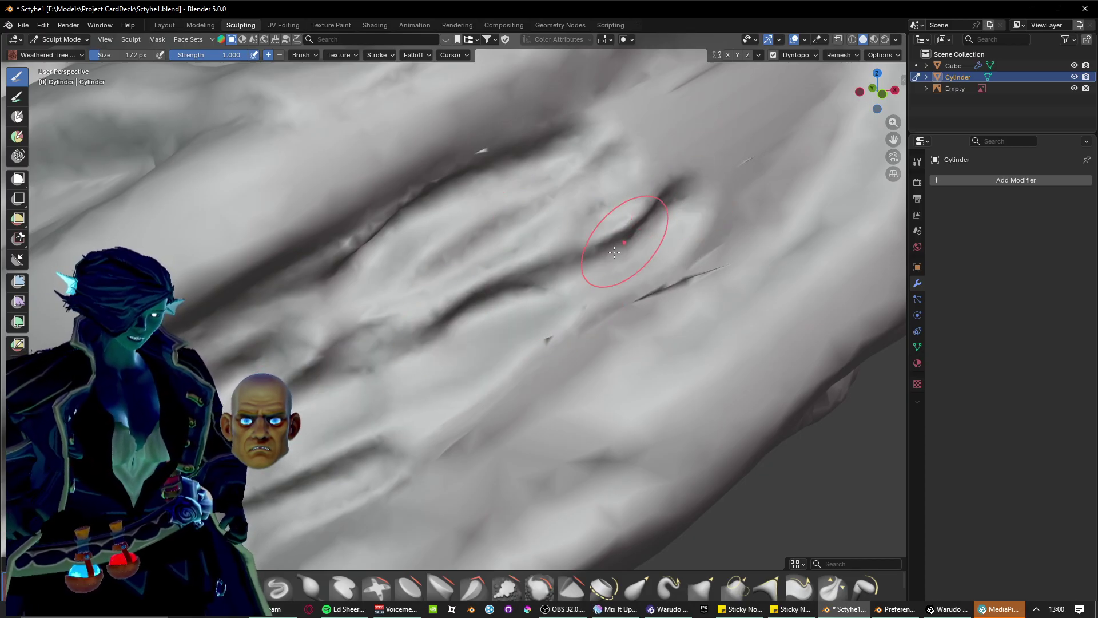
middle_click_drag(515, 293, 349, 408, "shift")
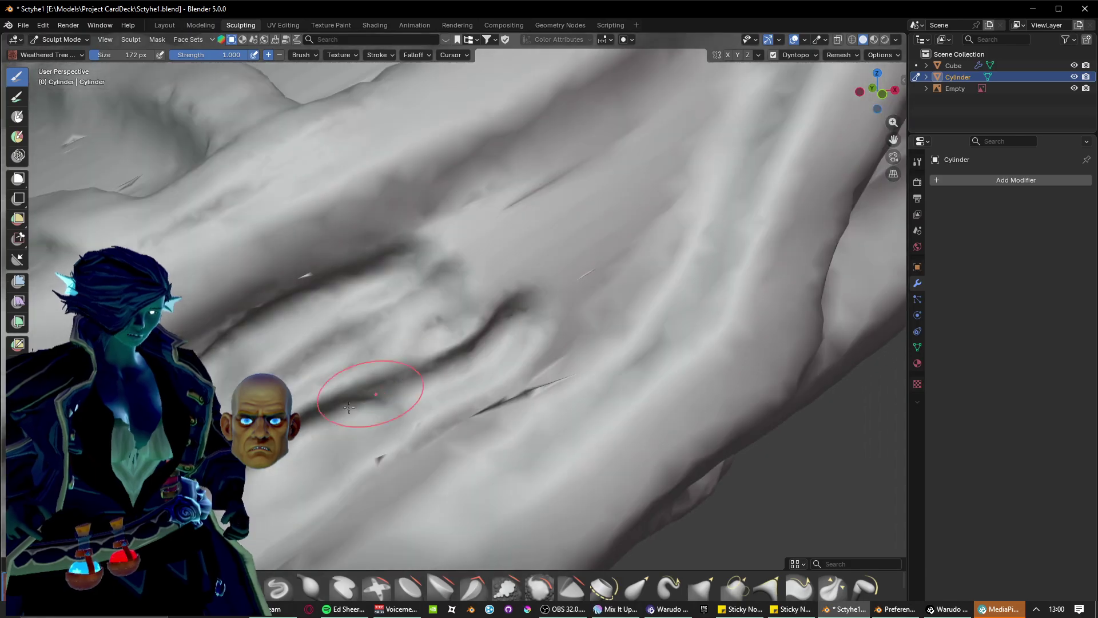
left_click_drag(320, 403, 494, 303)
left_click_drag(443, 347, 597, 174)
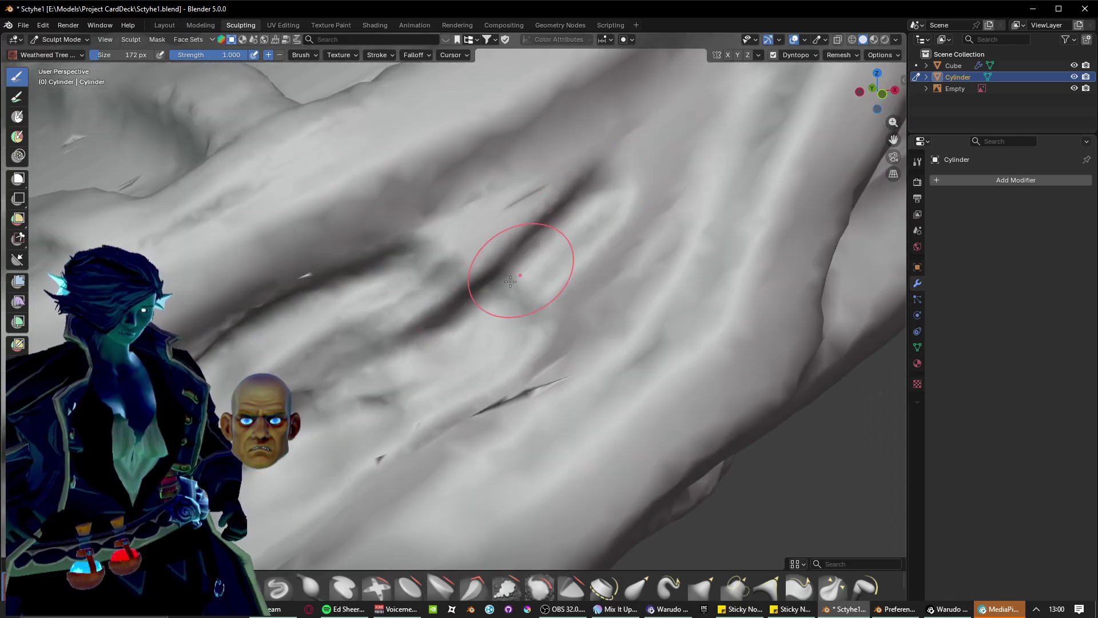
left_click_drag(389, 324, 578, 198)
left_click_drag(434, 292, 563, 209)
left_click_drag(401, 269, 538, 195)
Sculpt steep overlapping strands across the middle of the smooth band above the last strand tips.
mouse_move(534, 202)
middle_mouse_down("shift")
mouse_move(456, 242)
mouse_move(423, 283)
middle_mouse_up("shift")
scroll(423, 381, "up", 2)
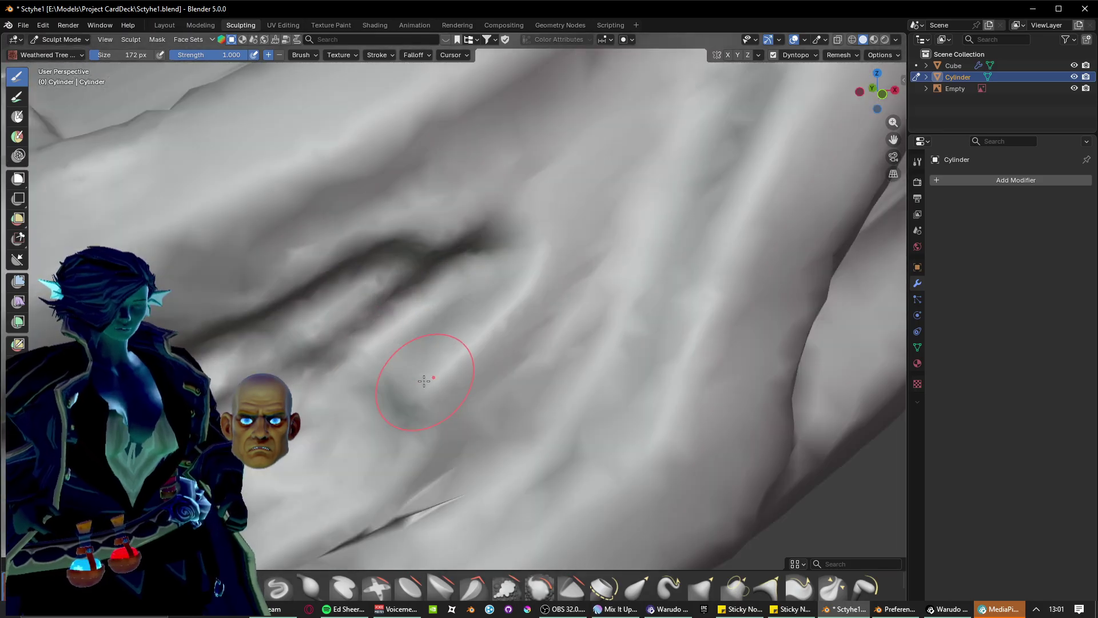
left_click_drag(429, 426, 567, 238)
left_click_drag(415, 403, 544, 218)
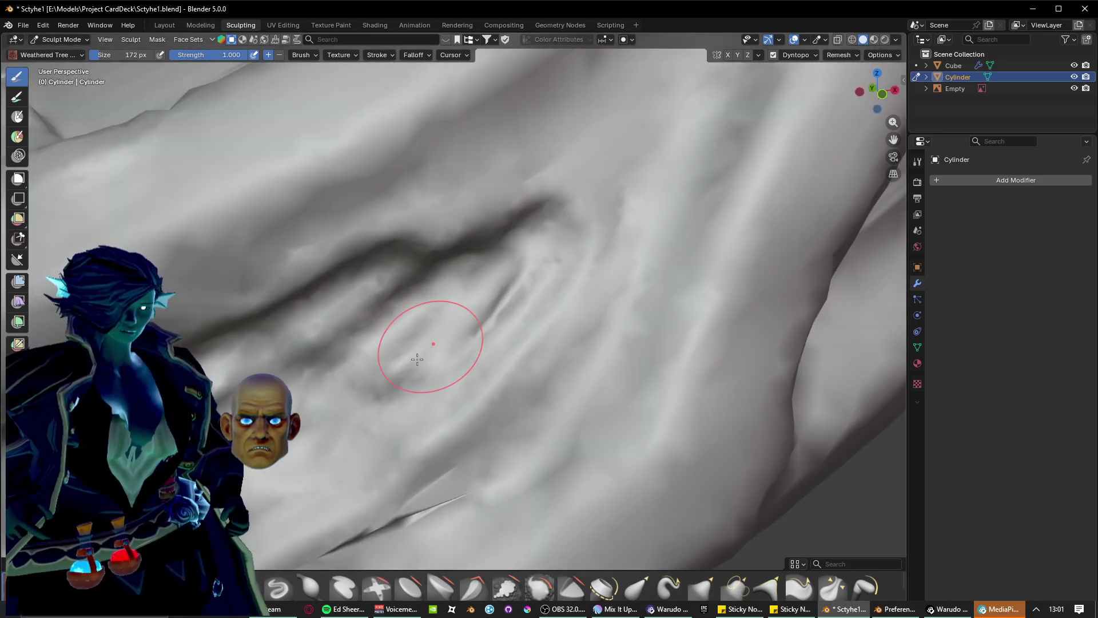
mouse_move(395, 378)
left_mouse_down()
mouse_move(541, 234)
mouse_move(536, 262)
left_mouse_up()
left_click_drag(449, 337, 564, 231)
Carve long diagonal strands along the crevice toward the band's narrowing end and sculpt a rounded knot between them.
mouse_move(595, 209)
middle_mouse_down("shift")
mouse_move(542, 281)
mouse_move(506, 297)
middle_mouse_up("shift")
left_click_drag(286, 366, 569, 209)
left_click_drag(365, 338, 641, 117)
scroll(542, 230, "up", 2)
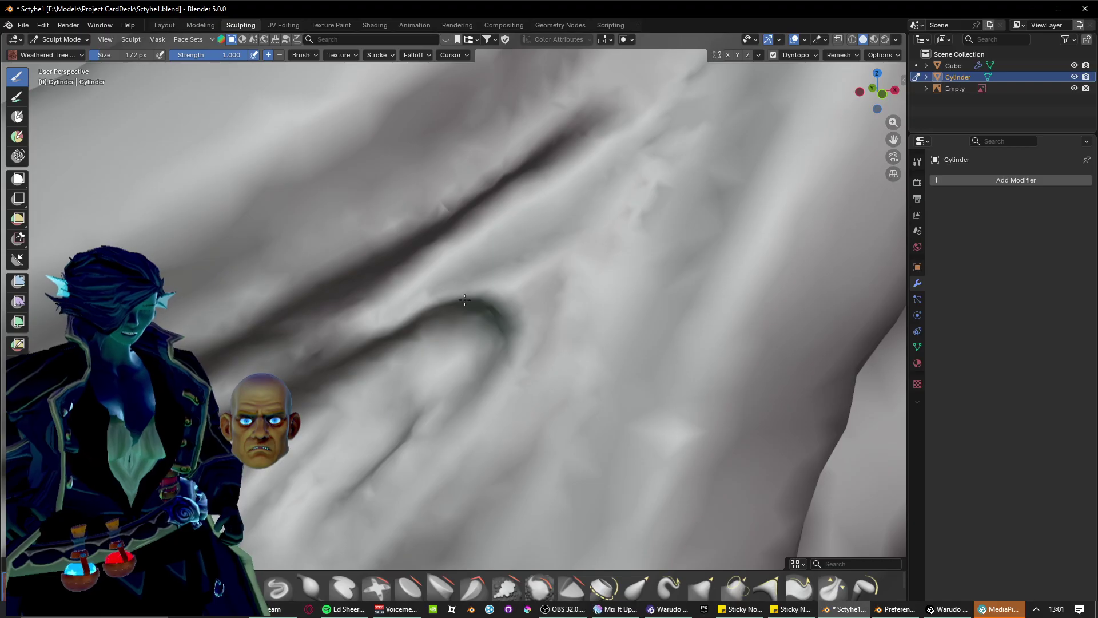
mouse_move(464, 299)
left_mouse_down()
mouse_move(331, 344)
mouse_move(449, 297)
left_mouse_up()
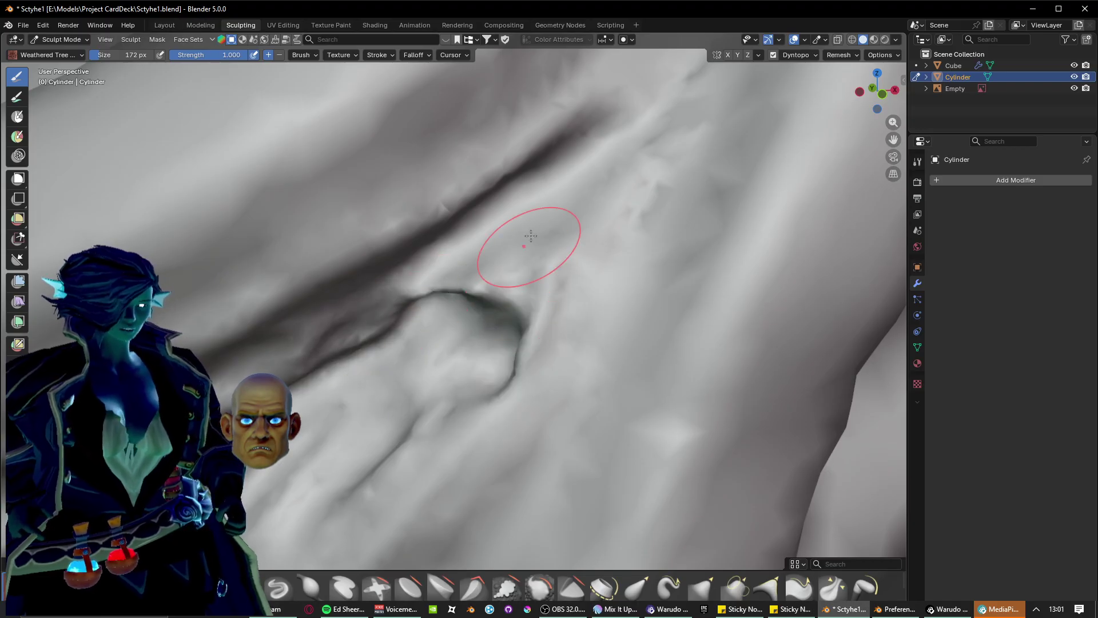
Run fine strands into the narrow tip of the band where the two neighbouring vines meet.
mouse_move(554, 233)
middle_mouse_down("shift")
mouse_move(468, 312)
mouse_move(437, 365)
mouse_move(460, 318)
middle_mouse_up("shift")
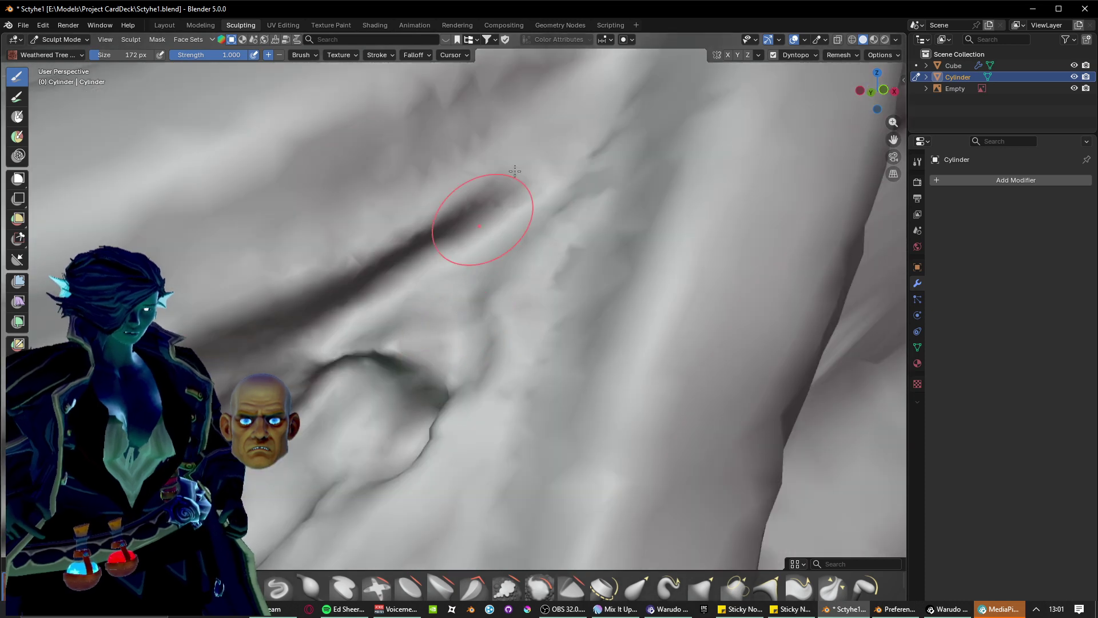
left_click_drag(572, 106, 436, 325)
mouse_move(571, 135)
left_mouse_down()
mouse_move(432, 403)
mouse_move(400, 392)
left_mouse_up()
left_click_drag(309, 349, 515, 206)
scroll(429, 246, "down", 2)
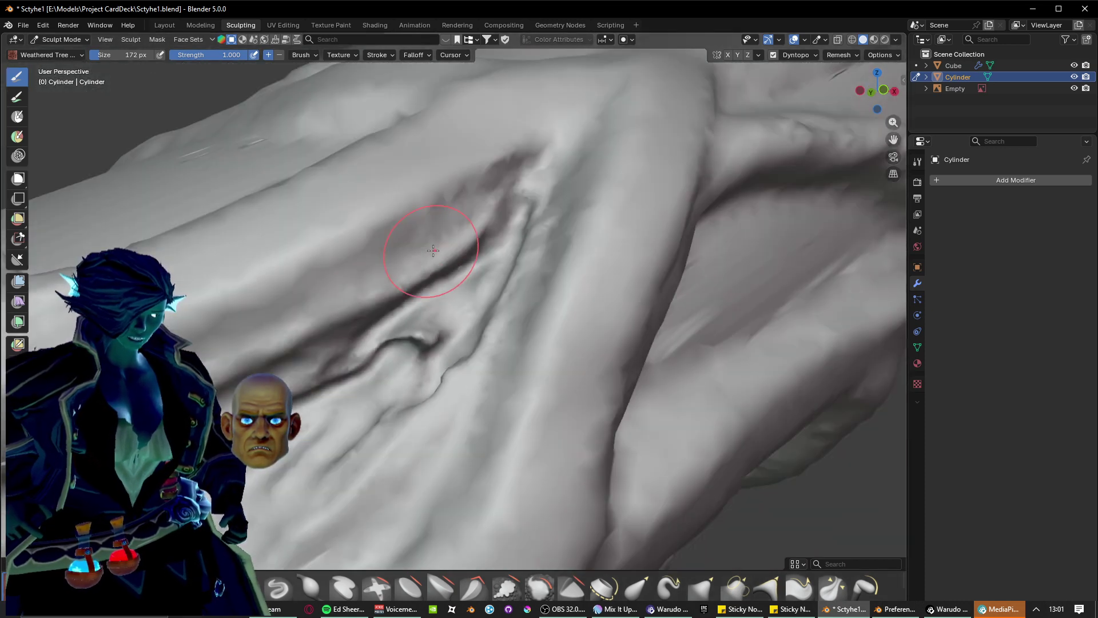
scroll(432, 249, "up", 1)
mouse_move(433, 250)
middle_mouse_down()
mouse_move(422, 282)
mouse_move(431, 288)
middle_mouse_up()
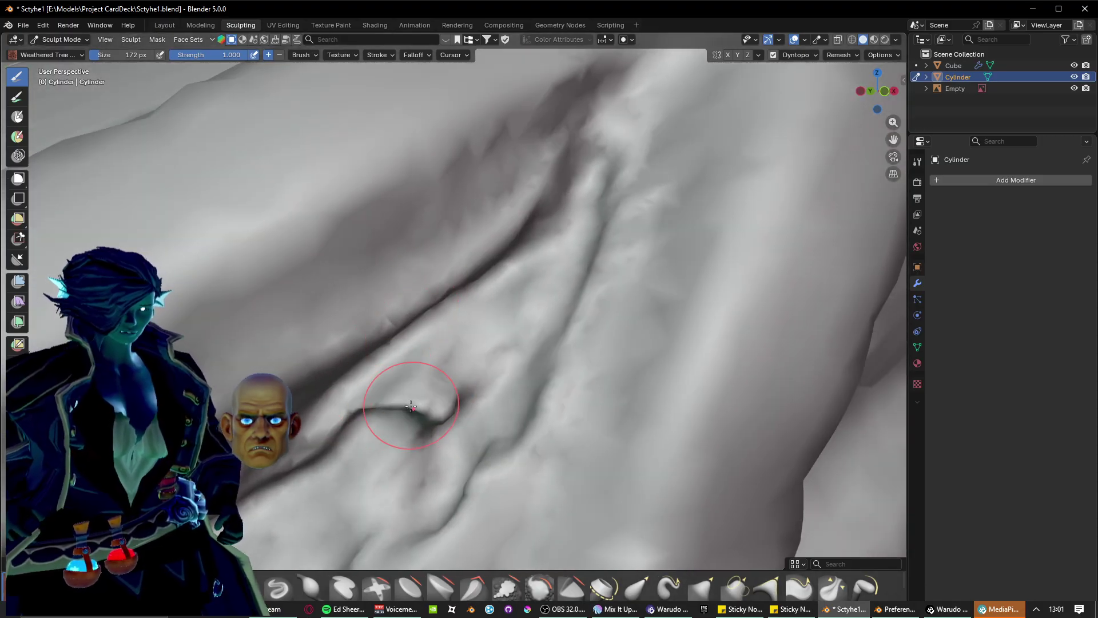
middle_click_drag(510, 259, 441, 384)
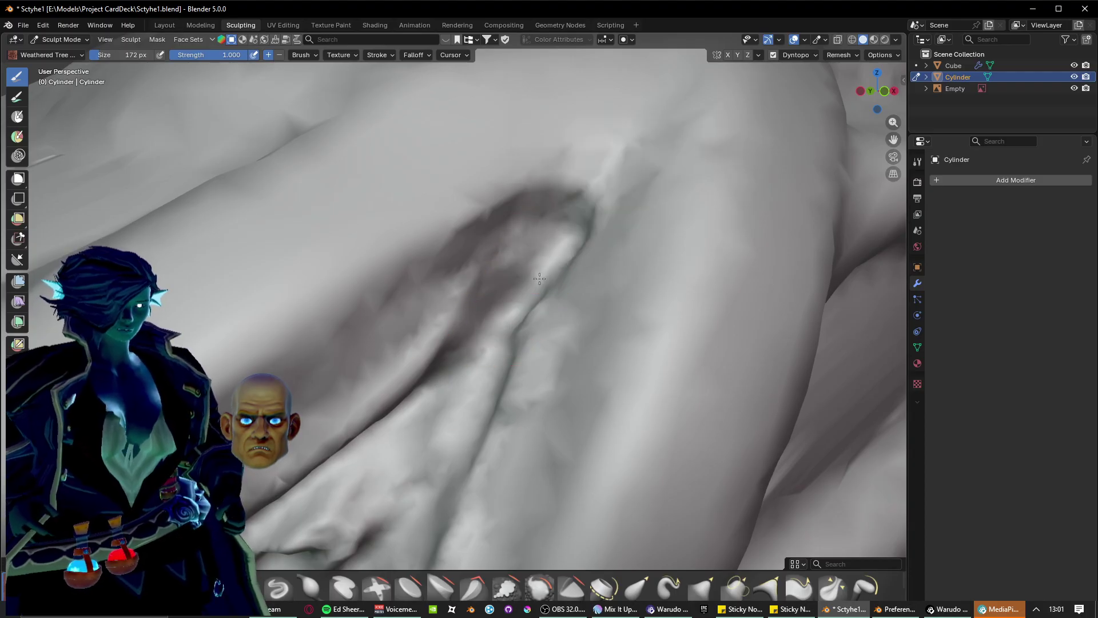
Examine the handle from several sides for the next smooth gap between the vines.
scroll(369, 415, "down", 4)
mouse_move(370, 415)
middle_mouse_down()
mouse_move(394, 400)
mouse_move(384, 395)
mouse_move(367, 413)
middle_mouse_up()
scroll(368, 413, "down", 3)
middle_click_drag(438, 328, 559, 229, "shift")
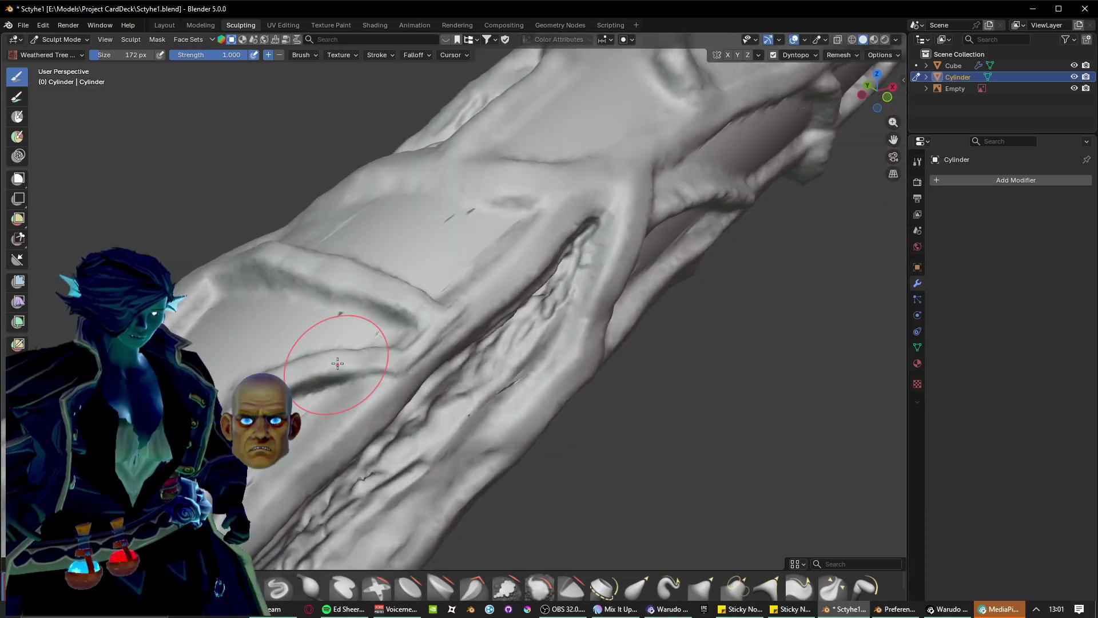
middle_click_drag(338, 362, 502, 166, "shift")
scroll(424, 287, "up", 4)
middle_click_drag(424, 286, 433, 283)
scroll(433, 282, "down", 6)
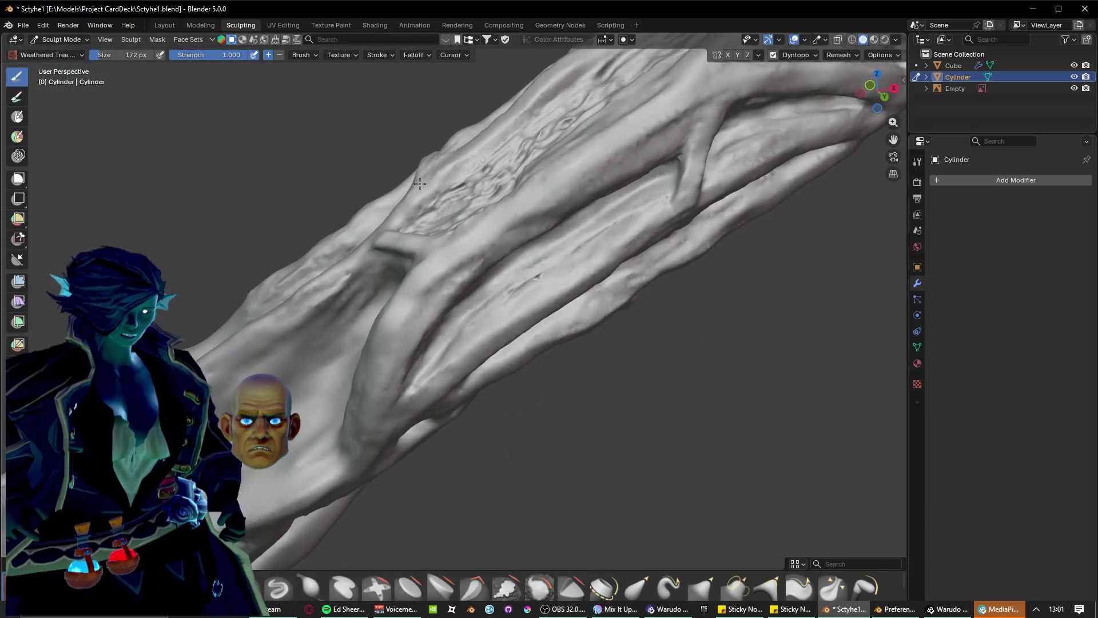
mouse_move(470, 249)
middle_mouse_down()
mouse_move(444, 287)
mouse_move(534, 226)
mouse_move(484, 296)
mouse_move(478, 343)
mouse_move(582, 177)
mouse_move(600, 184)
mouse_move(490, 307)
mouse_move(504, 274)
mouse_move(466, 238)
mouse_move(405, 274)
mouse_move(479, 289)
mouse_move(490, 349)
middle_mouse_up()
scroll(374, 470, "up", 2)
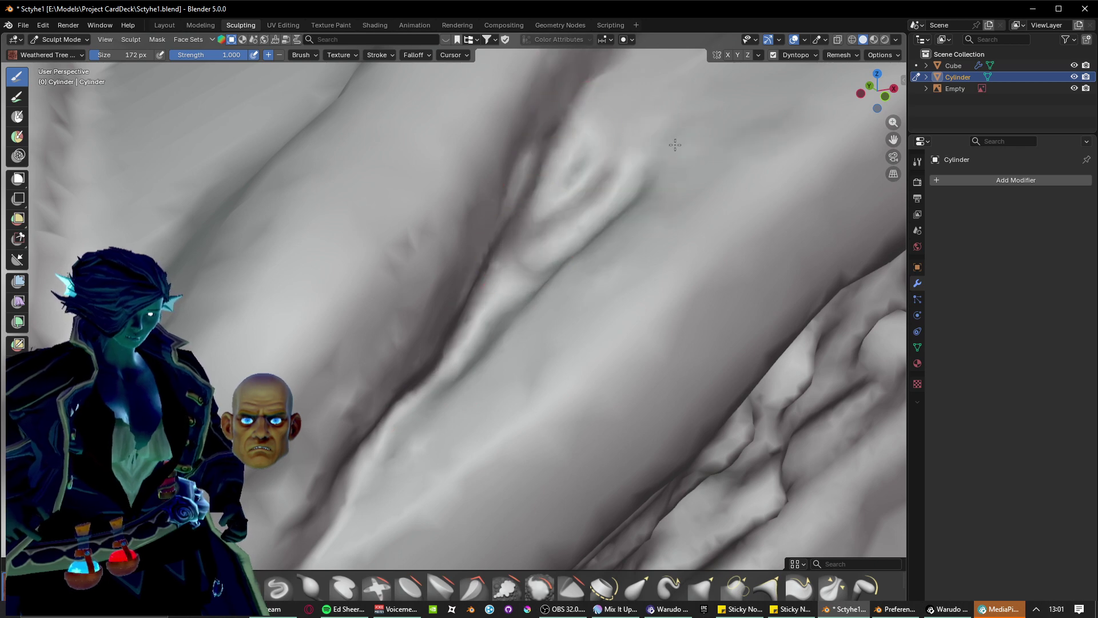
Undo the broad strand in the narrow gap beside the vine and sculpt a shorter one along the gap's edge.
mouse_move(484, 354)
middle_mouse_down("shift")
mouse_move(532, 297)
mouse_move(483, 358)
mouse_move(528, 309)
mouse_move(482, 314)
mouse_move(373, 361)
middle_mouse_up("shift")
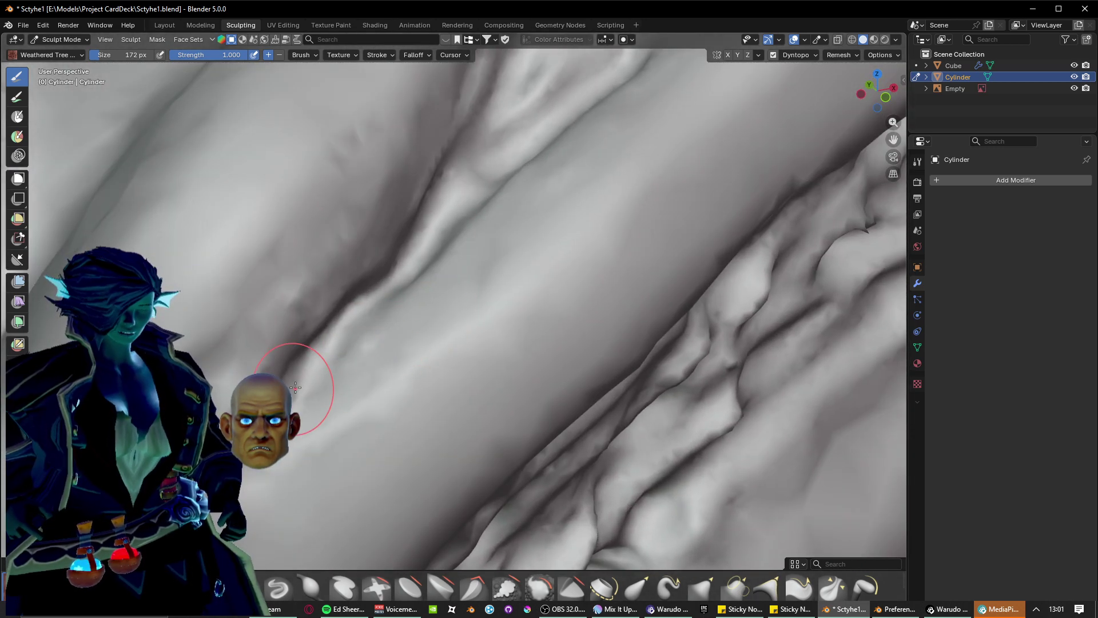
left_click_drag(572, 183, 525, 209)
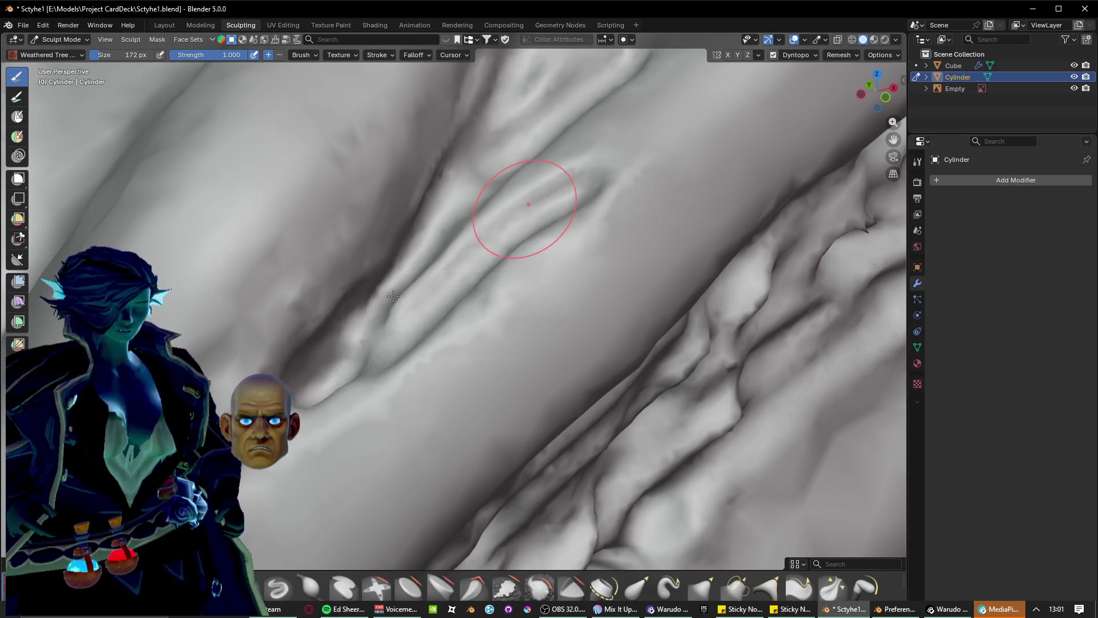
key("ctrl+z")
left_click_drag(406, 305, 509, 177)
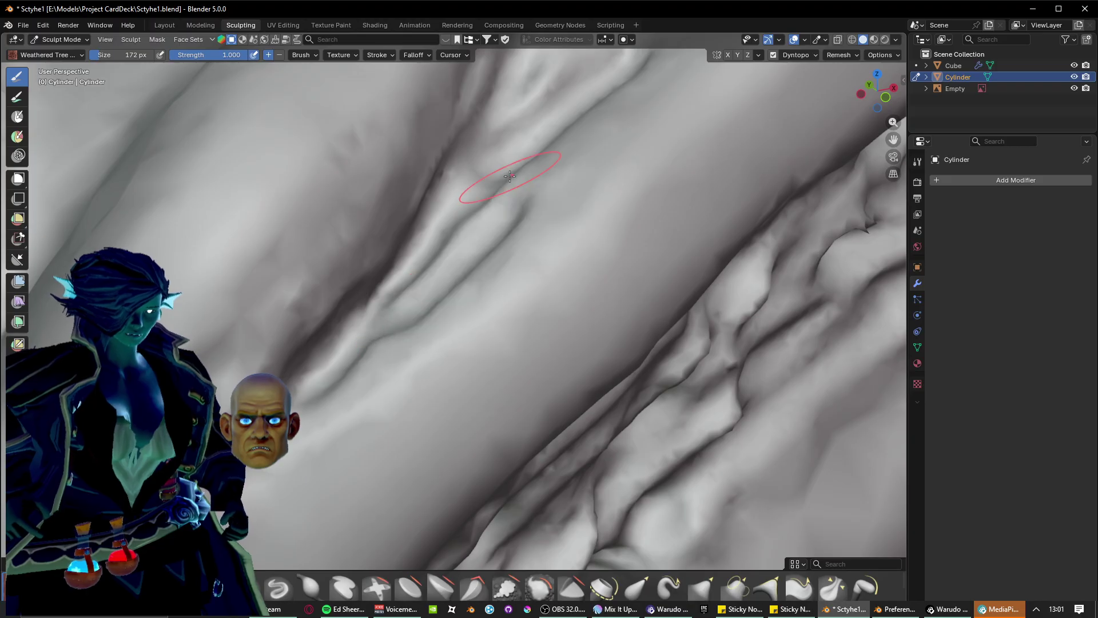
Continue the strands further up the gap with short overlapping strokes beside the vine's shadowed edge.
scroll(536, 171, "down", 3)
middle_click_drag(537, 182, 468, 269, "shift")
scroll(468, 270, "up", 3)
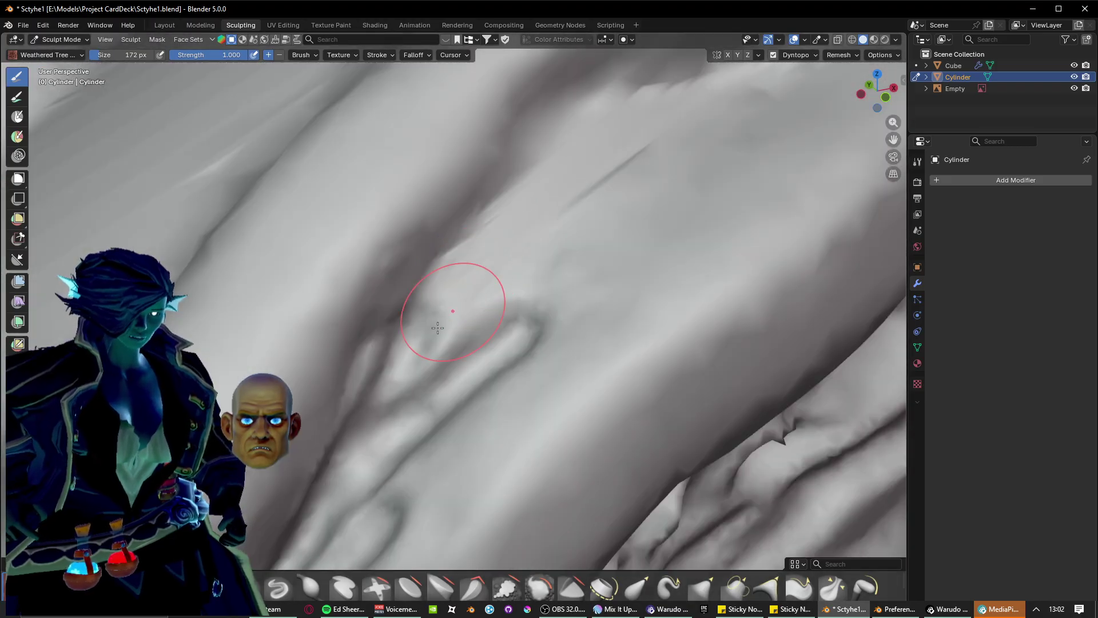
left_click_drag(449, 347, 558, 197)
mouse_move(454, 324)
left_mouse_down()
mouse_move(458, 269)
mouse_move(504, 214)
left_mouse_up()
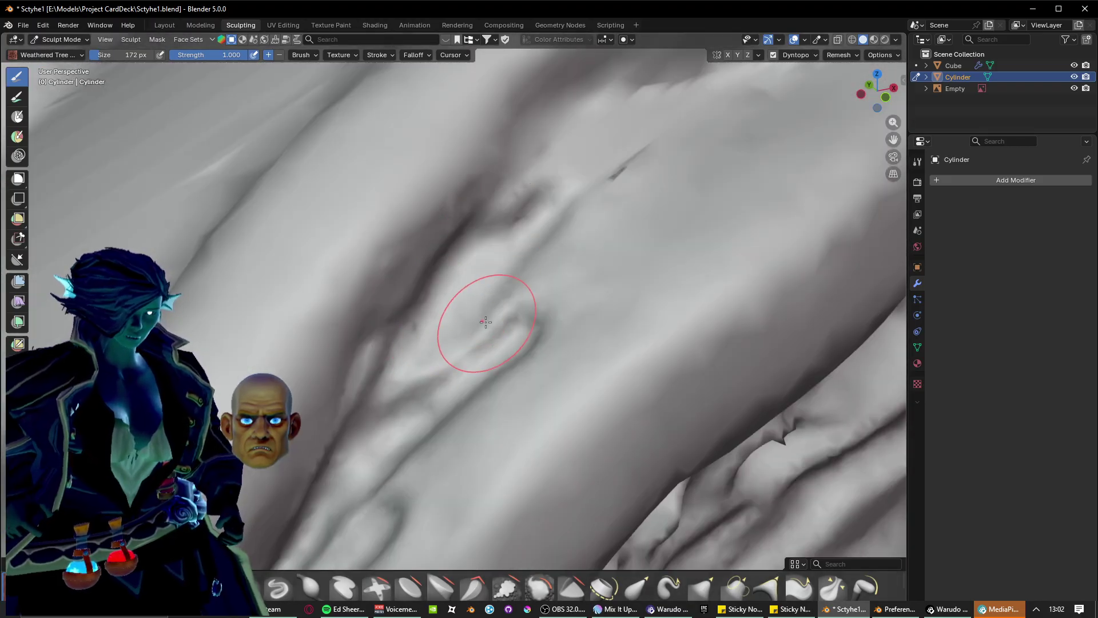
left_click_drag(491, 324, 525, 250)
Fill the corner beneath the curving vine with steep parallel strands running down to the existing bark.
mouse_move(536, 202)
middle_mouse_down()
mouse_move(490, 258)
mouse_move(531, 292)
mouse_move(529, 281)
middle_mouse_up()
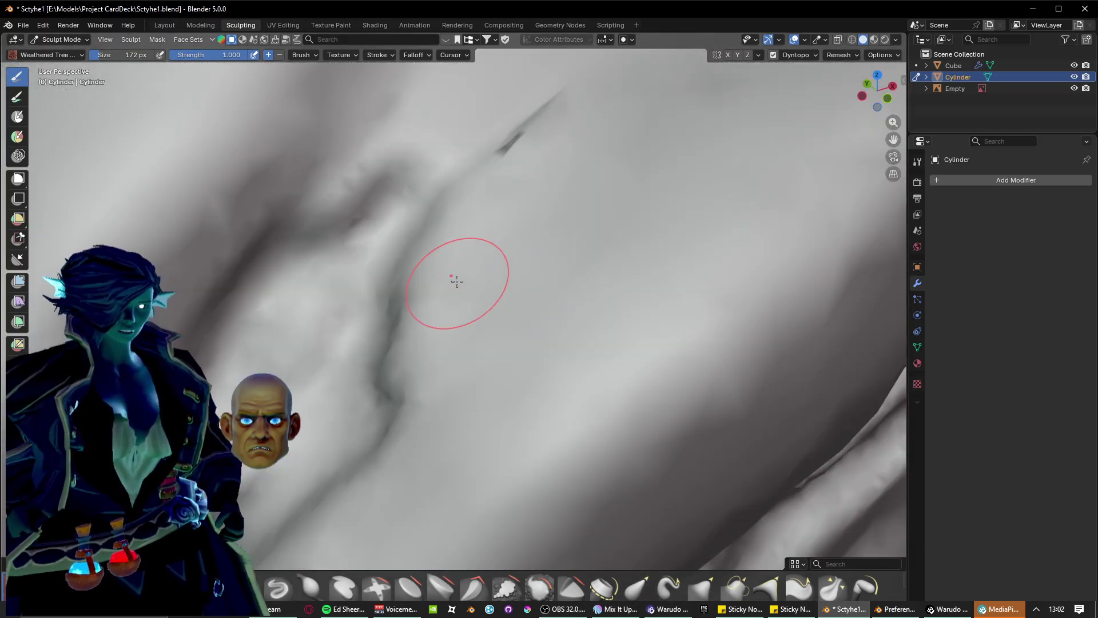
scroll(457, 281, "down", 3)
scroll(425, 202, "up", 4)
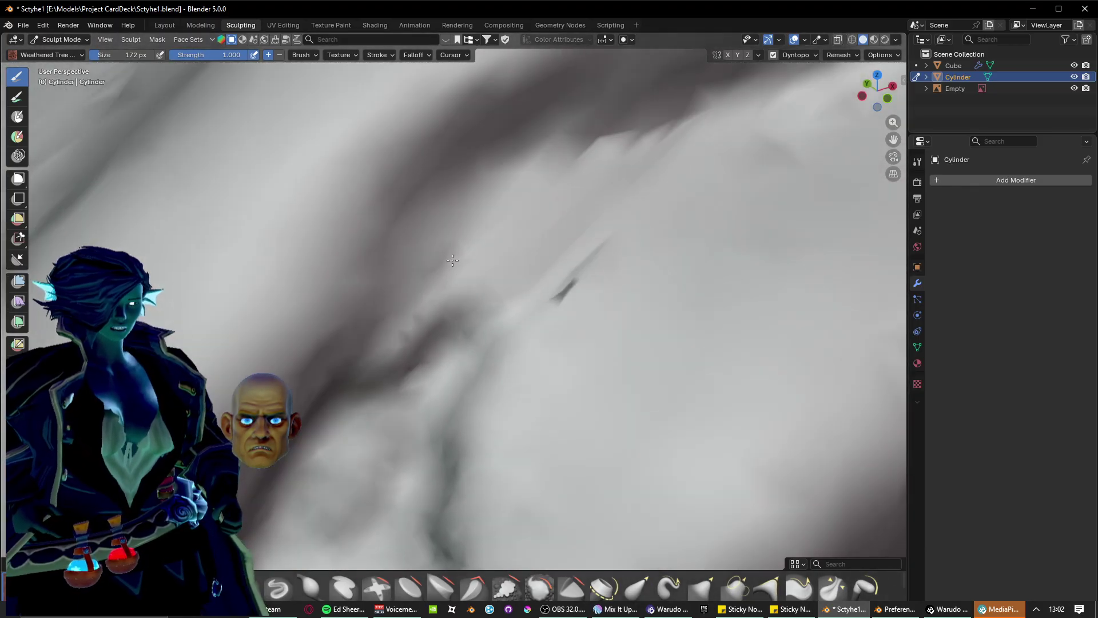
left_click_drag(471, 226, 404, 372)
mouse_move(436, 189)
left_mouse_down()
mouse_move(361, 409)
mouse_move(366, 429)
left_mouse_up()
left_click_drag(589, 172, 485, 290)
left_click_drag(557, 146, 462, 321)
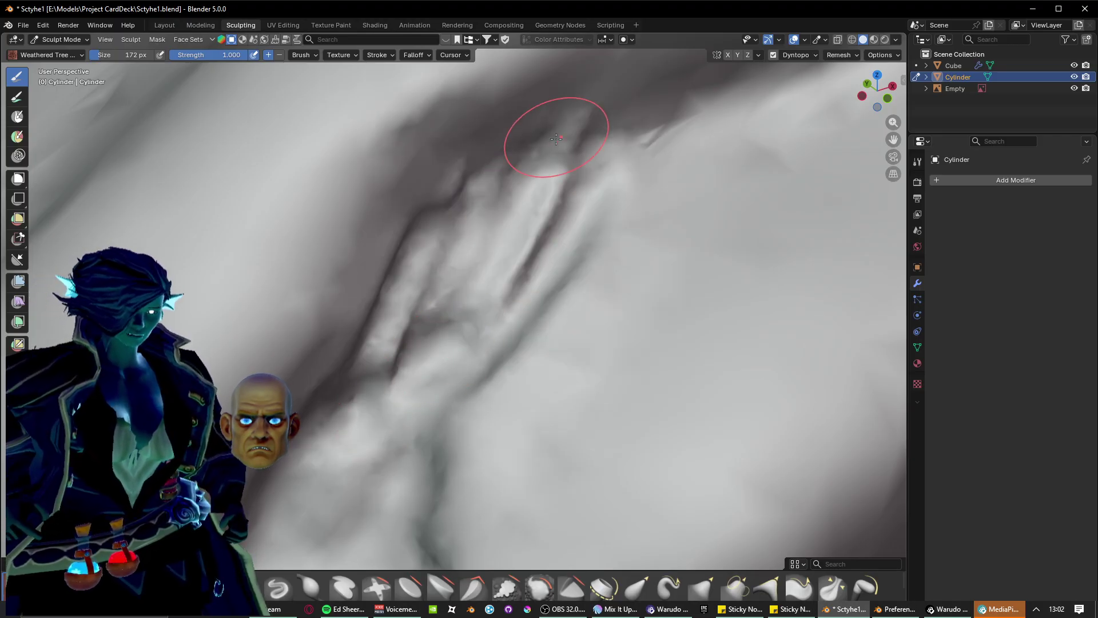
left_click_drag(556, 139, 486, 302)
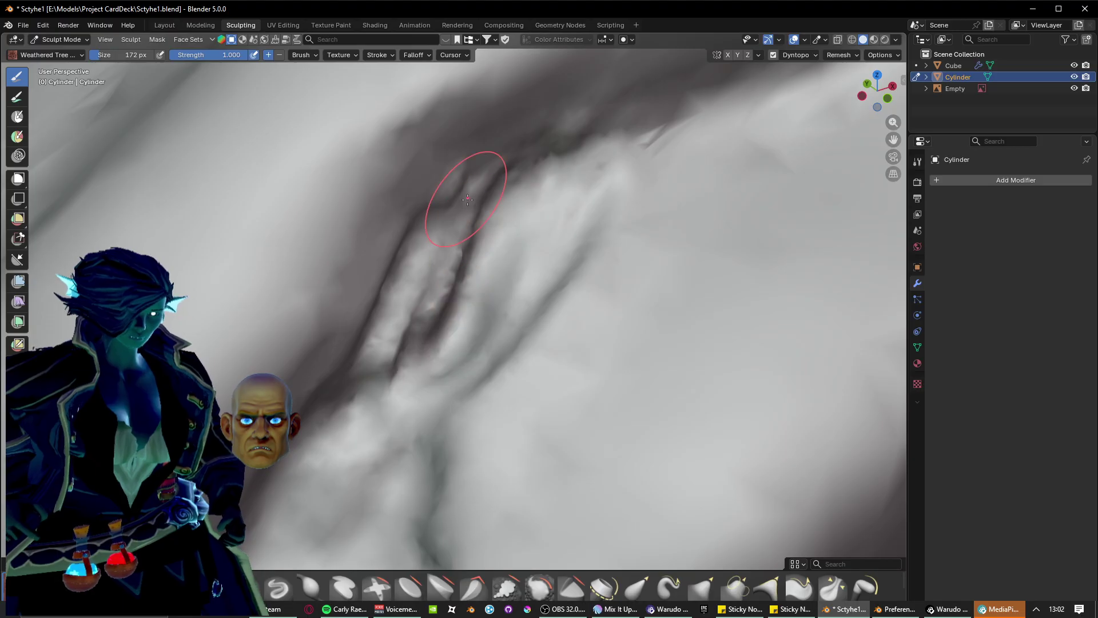
left_click_drag(667, 121, 450, 407)
Add a diagonal strand beside the corner strands, starting from the shadowed underside of the curving vine.
scroll(488, 336, "down", 6)
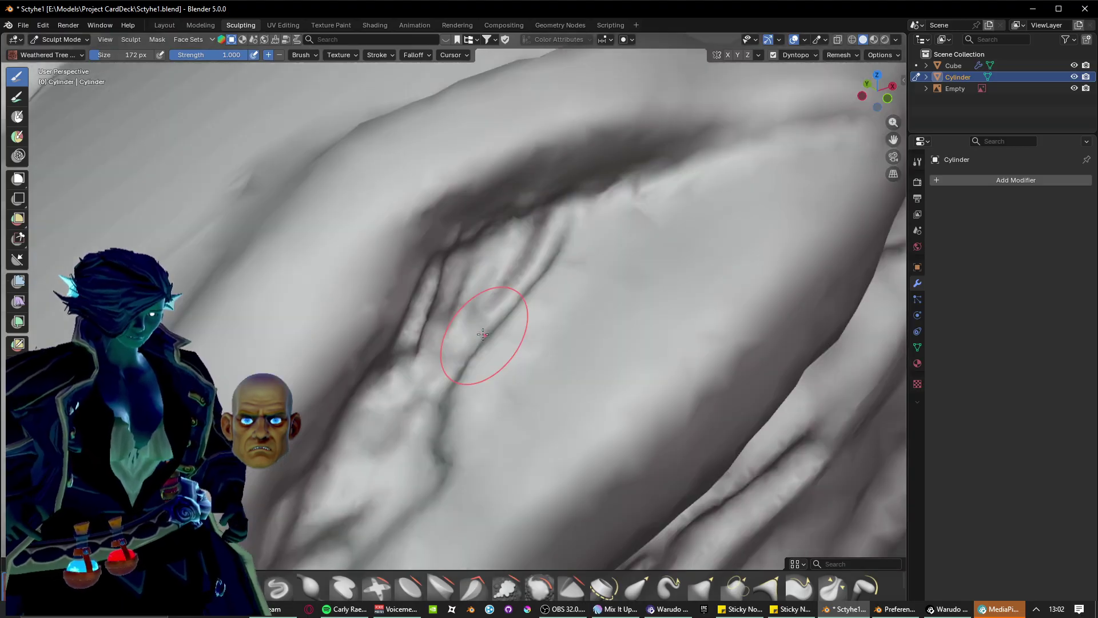
scroll(467, 329, "up", 2)
scroll(468, 330, "up", 3)
mouse_move(465, 326)
middle_mouse_down()
mouse_move(456, 346)
mouse_move(475, 324)
mouse_move(465, 331)
middle_mouse_up()
scroll(465, 331, "down", 2)
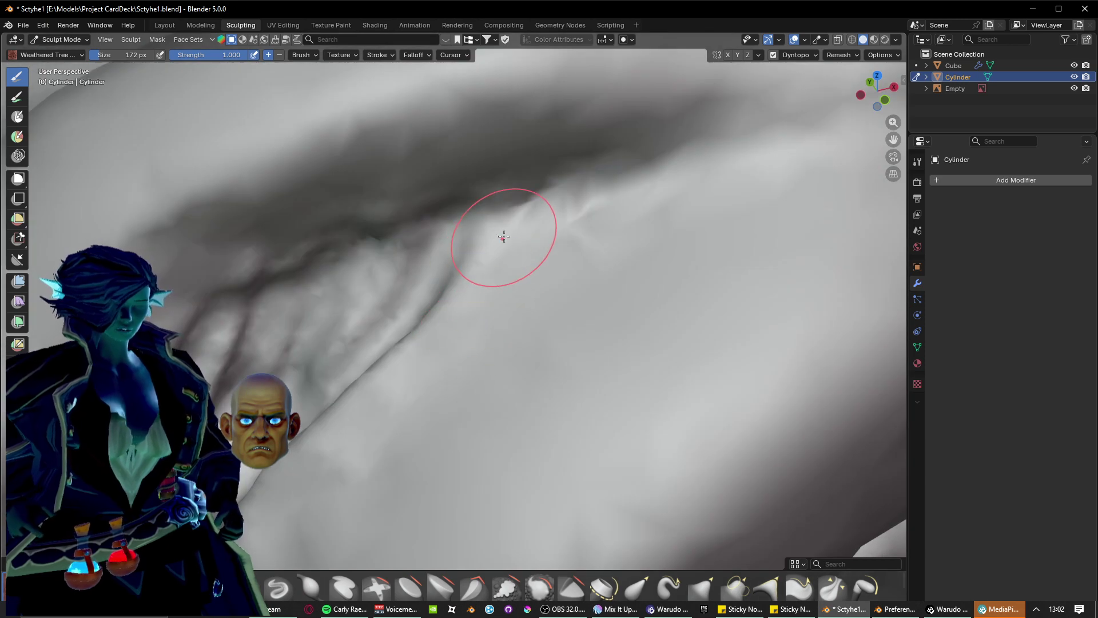
mouse_move(469, 270)
left_mouse_down()
mouse_move(575, 203)
mouse_move(433, 295)
mouse_move(389, 349)
left_mouse_up()
Inspect the neighbouring vine fork and the smooth area beyond it from several angles.
scroll(417, 317, "down", 6)
middle_click_drag(418, 317, 657, 279, "shift")
scroll(512, 326, "up", 4)
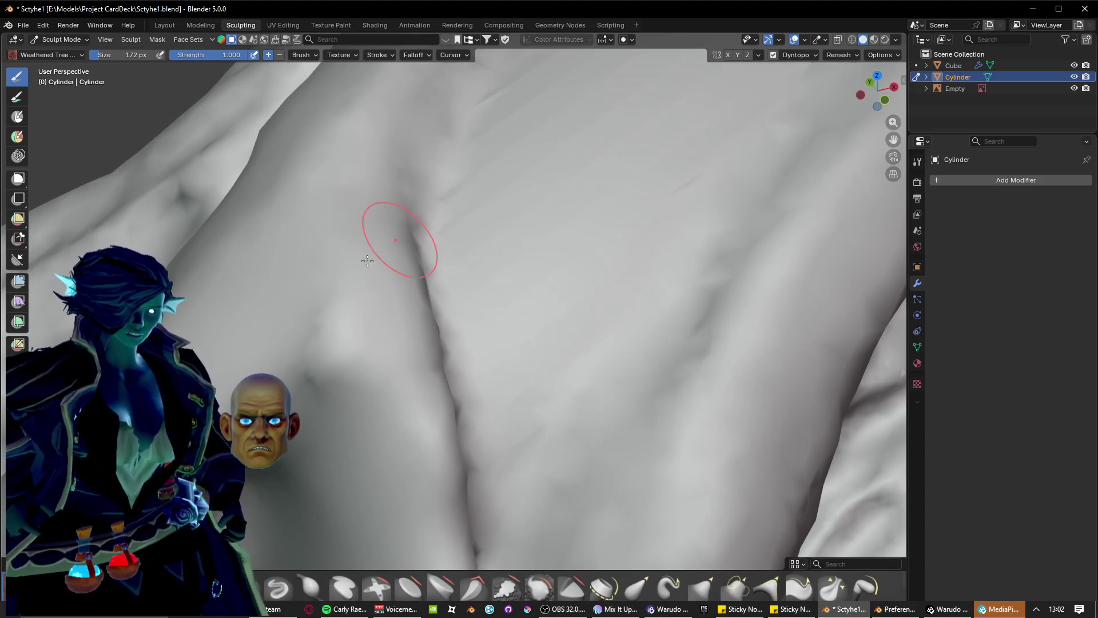
scroll(368, 326, "down", 4)
scroll(367, 326, "up", 2)
middle_click_drag(378, 343, 424, 331)
scroll(422, 345, "up", 2)
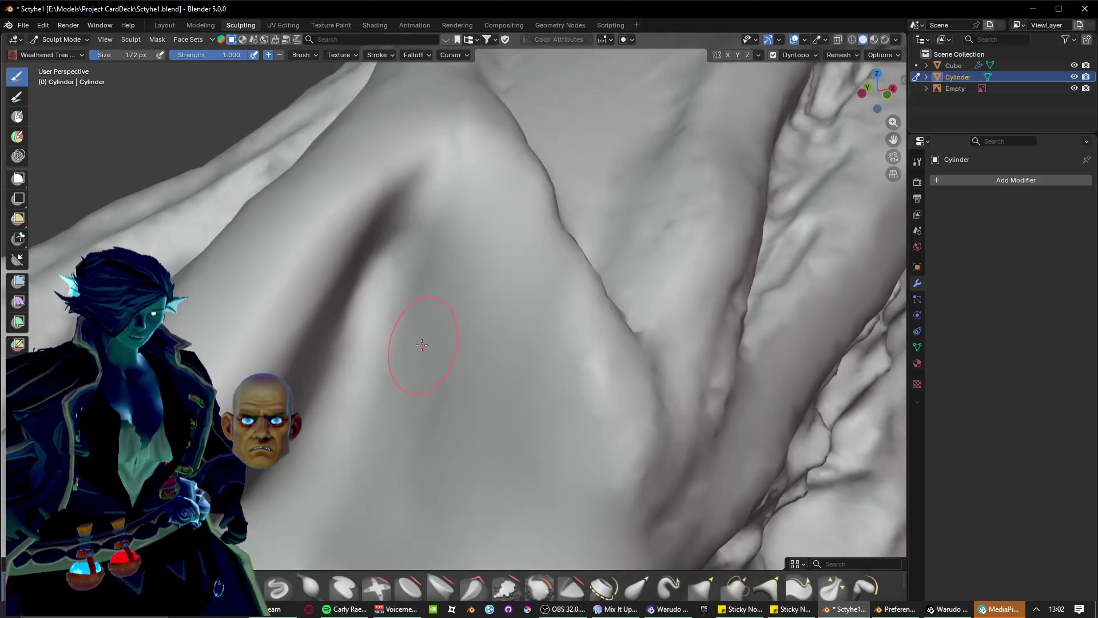
scroll(408, 314, "up", 2)
scroll(492, 241, "down", 3)
middle_click_drag(486, 242, 475, 272)
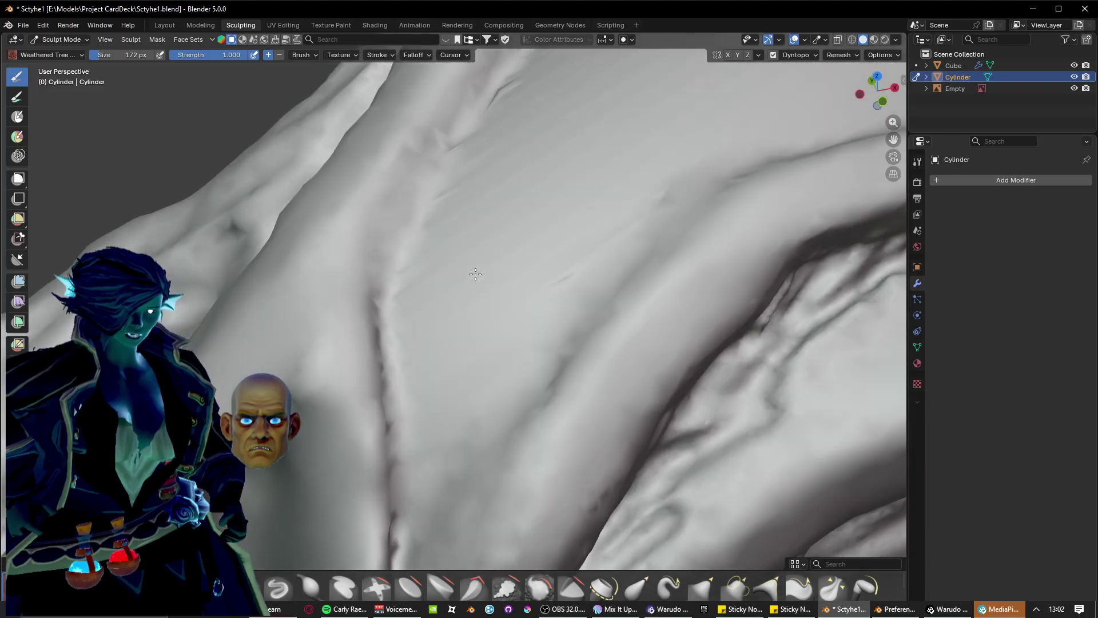
scroll(474, 270, "up", 1)
middle_click_drag(443, 394, 455, 343, "shift")
Sculpt an upright strand along the crevice at the base of the smooth area and fan overlapping strands out beside it.
scroll(449, 372, "up", 4)
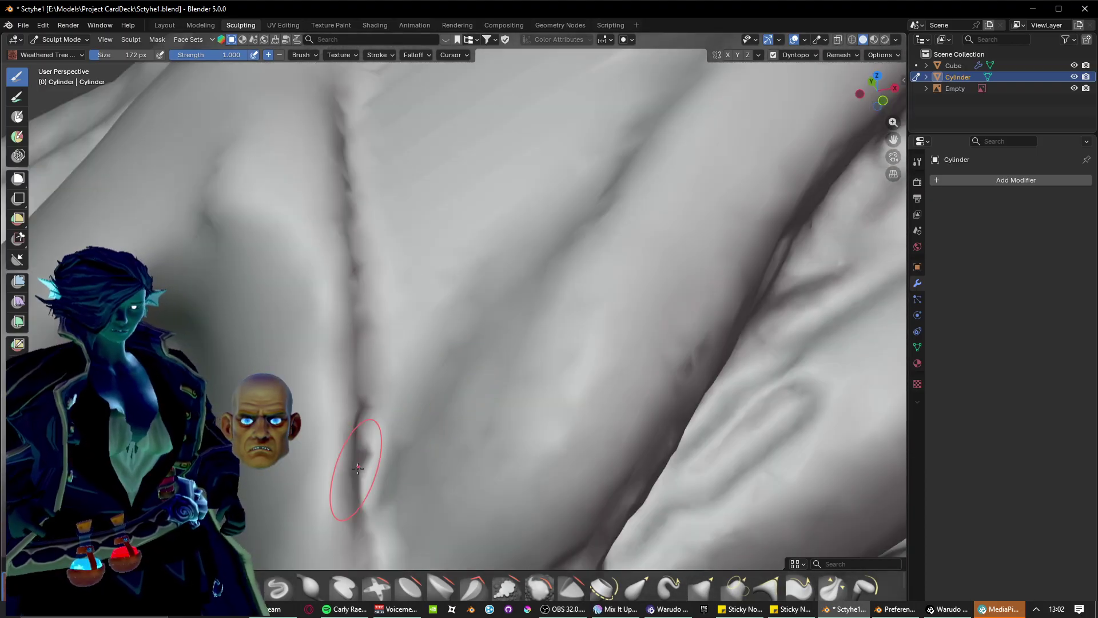
left_click_drag(377, 481, 380, 155)
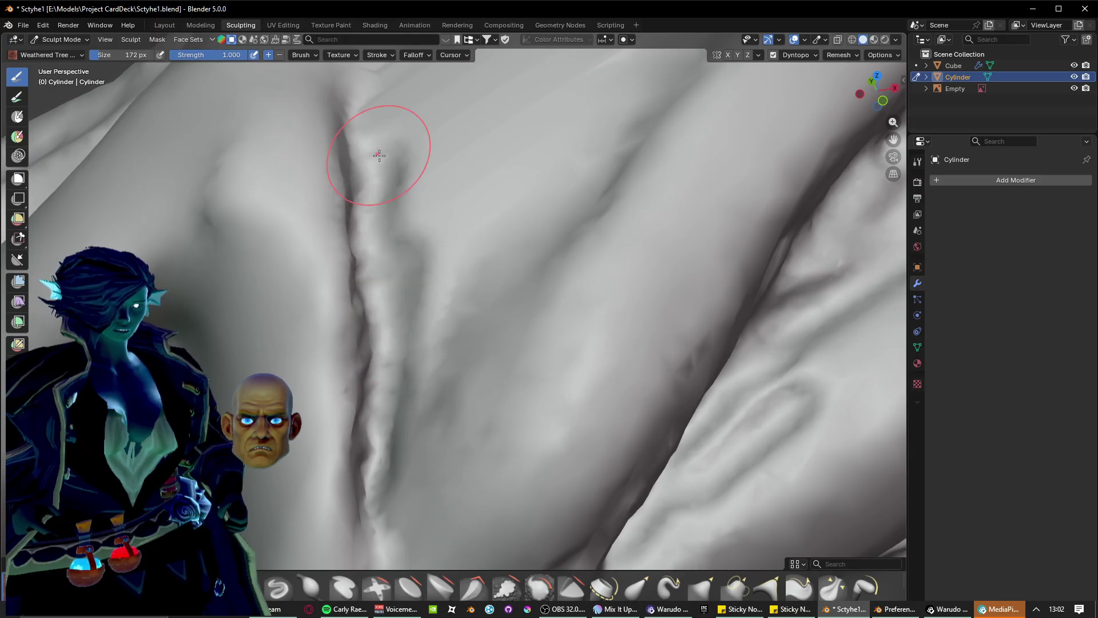
left_click_drag(380, 469, 457, 257)
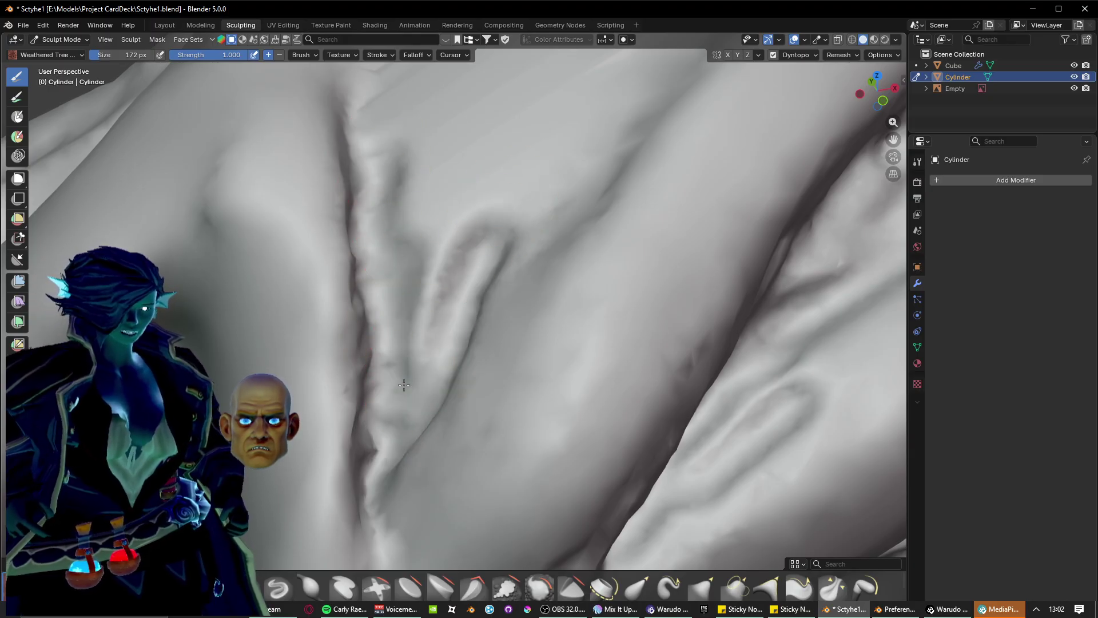
left_click_drag(403, 385, 466, 182)
mouse_move(403, 295)
left_mouse_down()
mouse_move(379, 260)
mouse_move(429, 129)
left_mouse_up()
left_click_drag(422, 241, 435, 125)
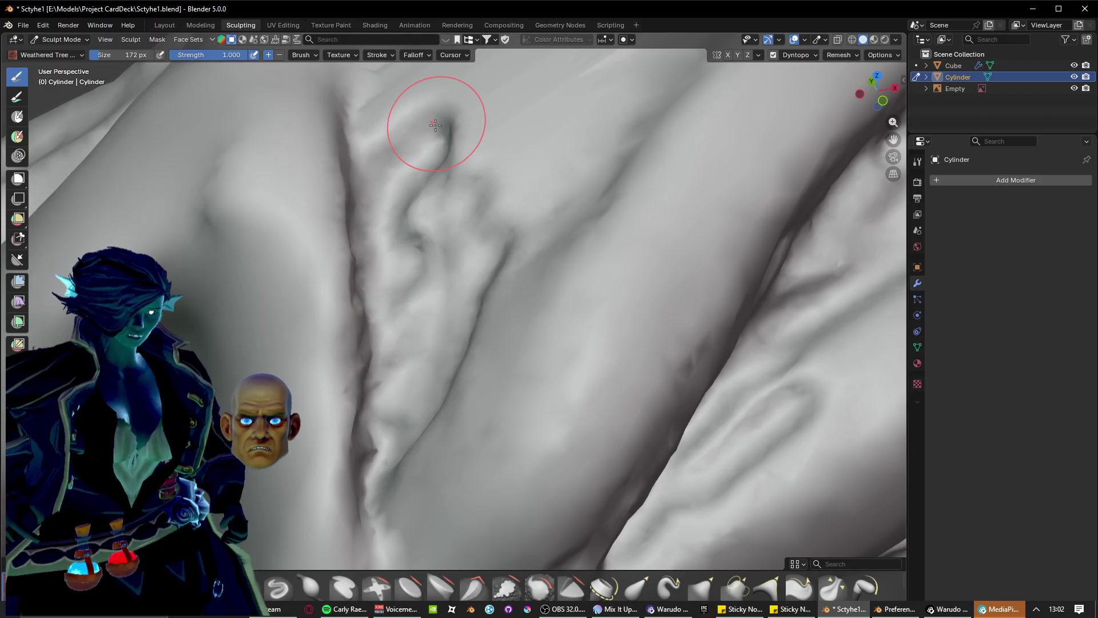
Sculpt a long curved strand from the new strand tips up along the vine bordering the smooth area.
mouse_move(421, 189)
middle_mouse_down()
mouse_move(507, 244)
mouse_move(431, 277)
middle_mouse_up()
mouse_move(522, 504)
middle_mouse_down("shift")
mouse_move(505, 434)
mouse_move(509, 388)
mouse_move(482, 464)
middle_mouse_up("shift")
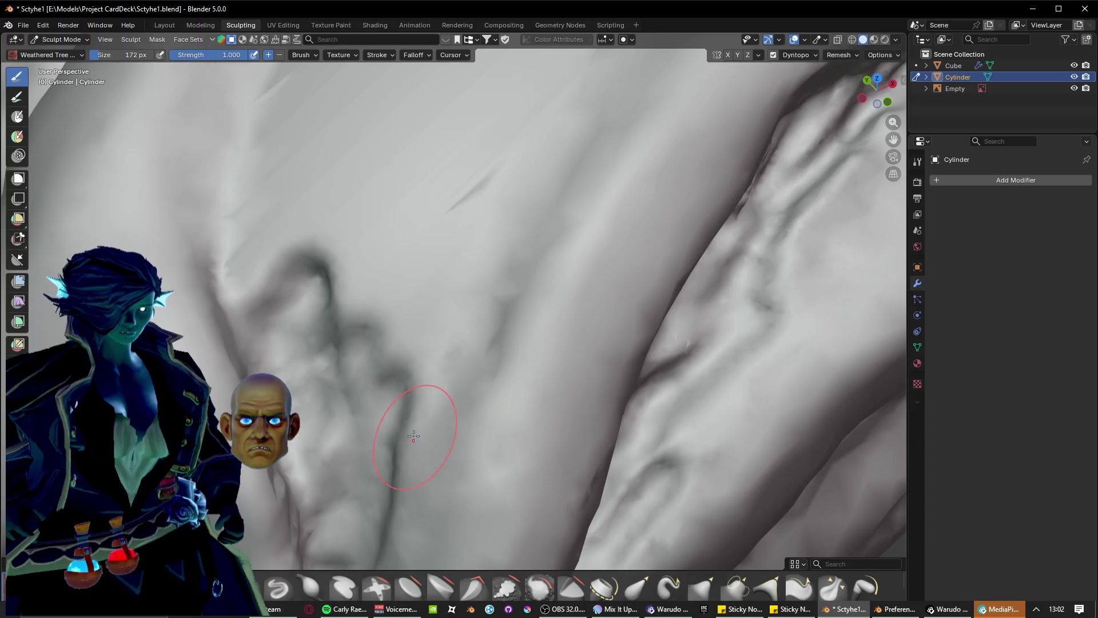
mouse_move(404, 435)
left_mouse_down()
mouse_move(492, 229)
mouse_move(528, 184)
left_mouse_up()
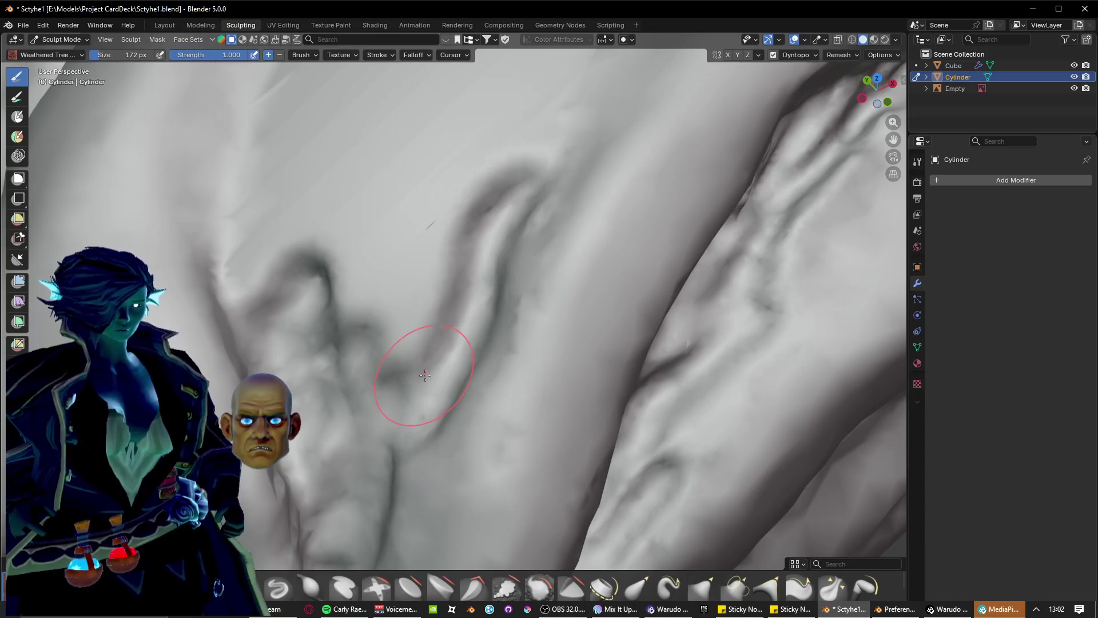
middle_click_drag(440, 338, 377, 480, "shift")
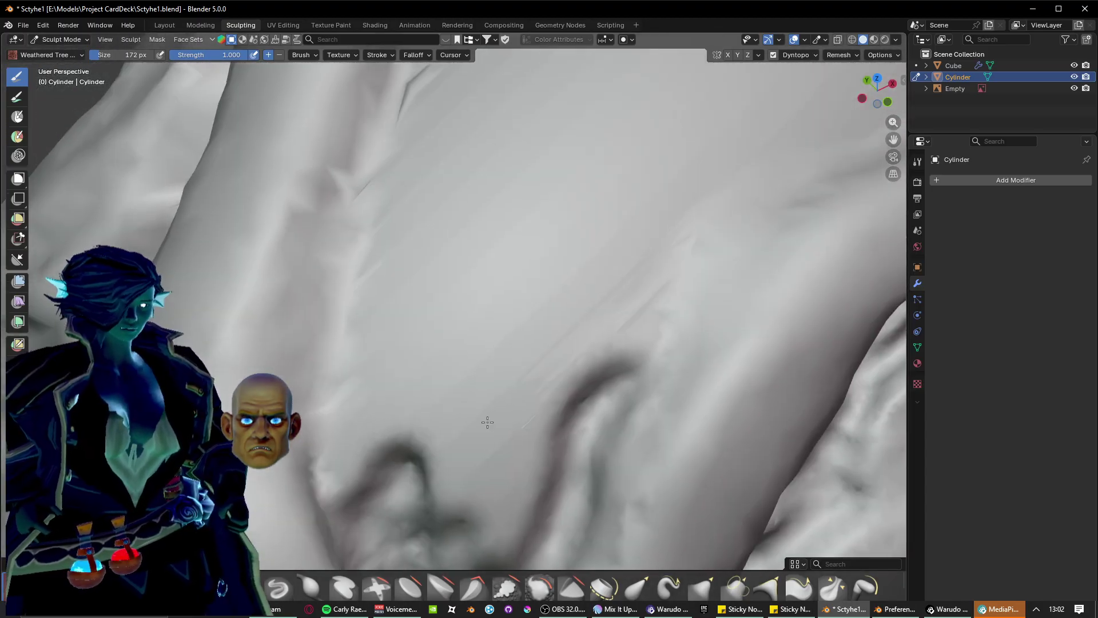
Continue the Weathered Tree strands upward along the vine bordering the smooth area, toward its upper corner.
mouse_move(366, 424)
left_mouse_down()
mouse_move(379, 289)
mouse_move(426, 186)
left_mouse_up()
left_click_drag(377, 298, 422, 188)
mouse_move(421, 188)
middle_mouse_down()
mouse_move(422, 284)
mouse_move(455, 217)
mouse_move(361, 407)
middle_mouse_up()
scroll(352, 407, "up", 2)
scroll(360, 407, "down", 2)
mouse_move(386, 396)
left_mouse_down()
mouse_move(417, 235)
mouse_move(400, 194)
mouse_move(404, 364)
left_mouse_up()
middle_click_drag(403, 192, 407, 375, "shift")
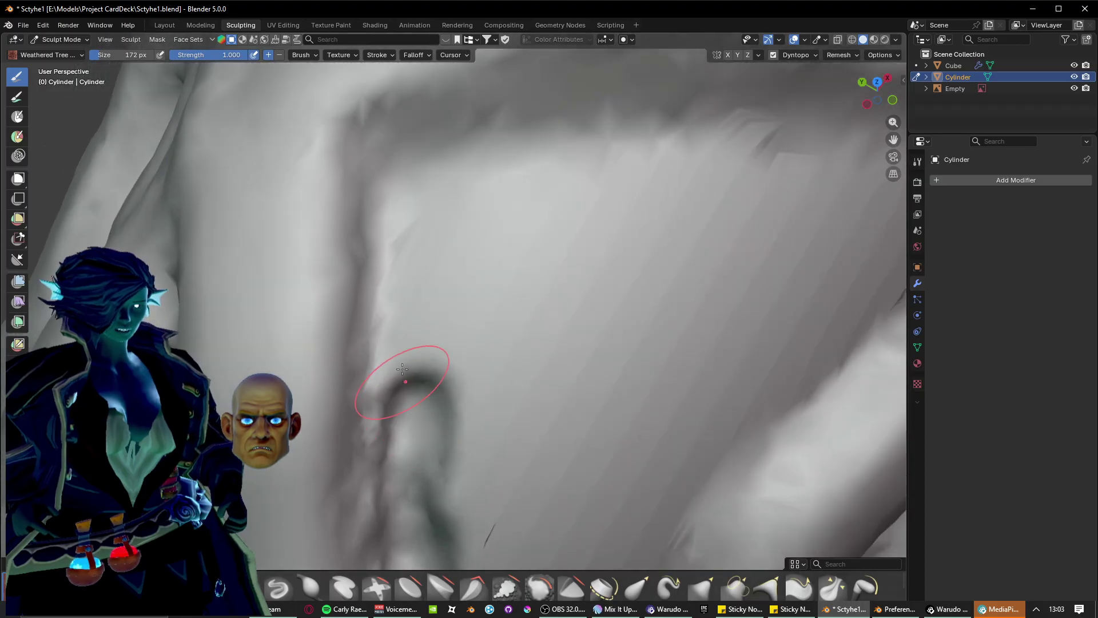
mouse_move(407, 369)
left_mouse_down()
mouse_move(406, 210)
mouse_move(426, 189)
mouse_move(401, 380)
mouse_move(420, 303)
left_mouse_up()
Sculpt overlapping upright strands side by side up the lower smooth area, on the side nearest the diagonal vine.
middle_click_drag(470, 395, 444, 223, "shift")
middle_click_drag(486, 546, 445, 399, "shift")
middle_click_drag(465, 362, 476, 530, "shift")
left_click_drag(478, 461, 475, 233)
left_click_drag(487, 429, 506, 228)
left_click_drag(507, 409, 556, 168)
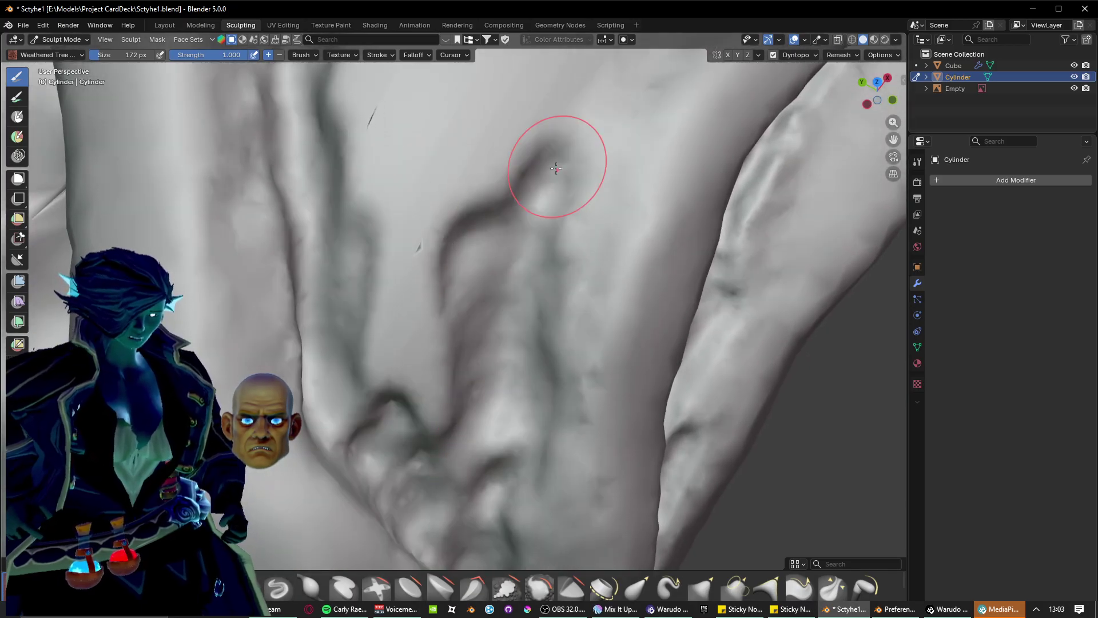
mouse_move(543, 282)
left_mouse_down()
mouse_move(539, 112)
mouse_move(529, 100)
left_mouse_up()
Fill the hollow between the new upright strands and the bordering vine with further upright strands.
mouse_move(419, 412)
left_mouse_down()
mouse_move(400, 262)
mouse_move(403, 243)
mouse_move(446, 240)
left_mouse_up()
mouse_move(422, 420)
left_mouse_down()
mouse_move(417, 208)
mouse_move(400, 166)
left_mouse_up()
left_click_drag(355, 400, 381, 182)
left_click_drag(367, 384, 355, 208)
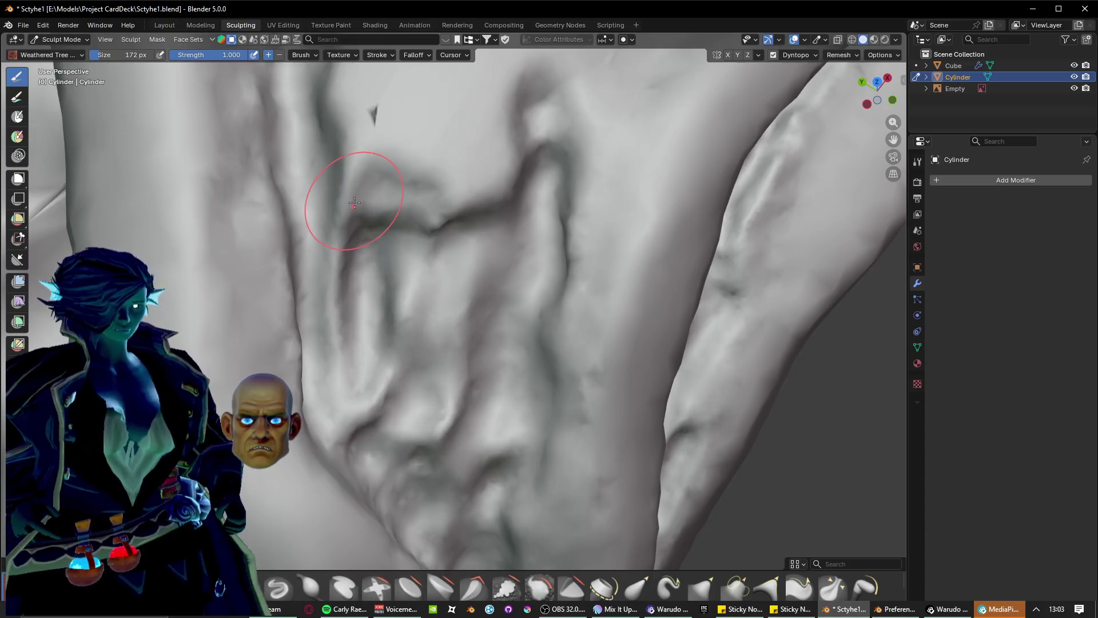
scroll(331, 184, "up", 2)
scroll(407, 224, "down", 2)
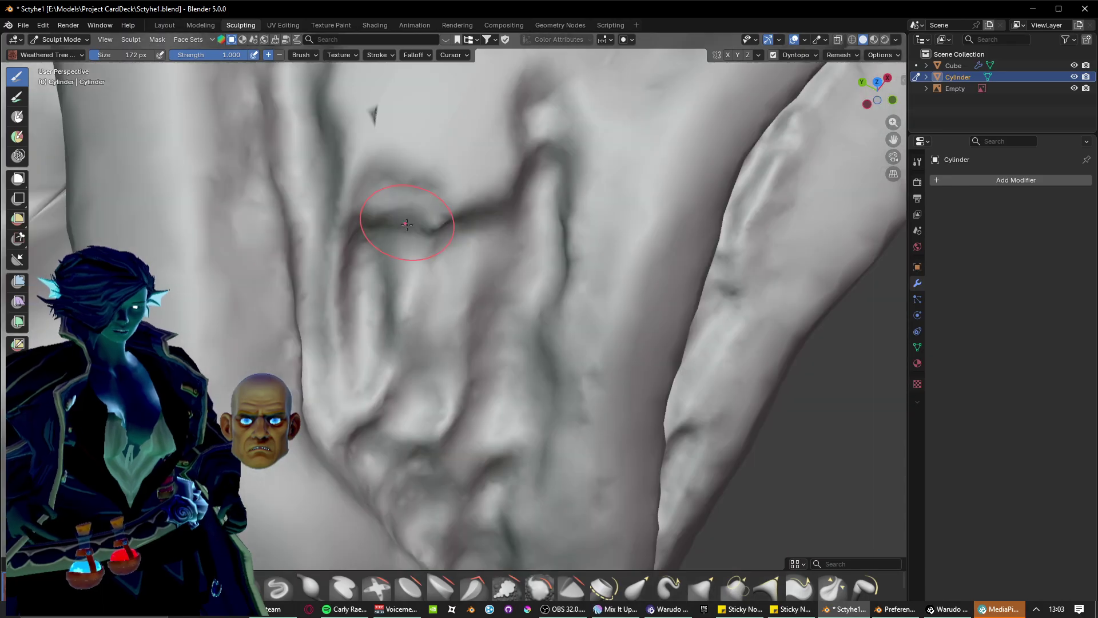
Extend the strands above the ridge of tips, angling them up into the smooth area toward the diagonal vine.
middle_click_drag(402, 127, 352, 413, "shift")
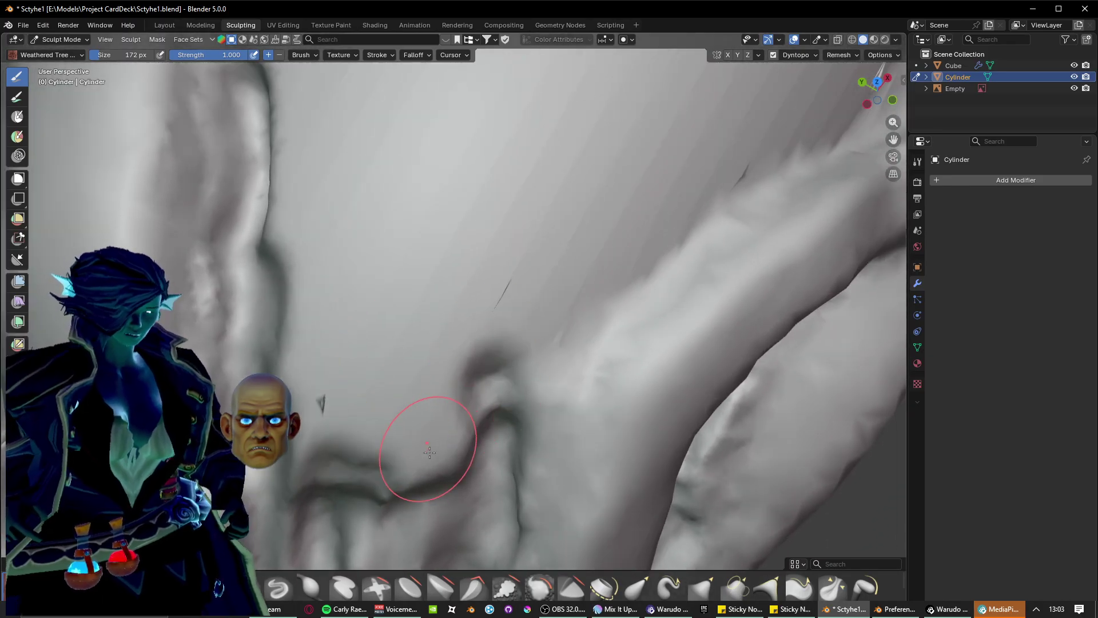
mouse_move(430, 452)
left_mouse_down()
mouse_move(476, 283)
mouse_move(488, 294)
mouse_move(515, 274)
mouse_move(493, 392)
left_mouse_up()
mouse_move(403, 465)
left_mouse_down()
mouse_move(377, 383)
mouse_move(391, 304)
mouse_move(392, 458)
mouse_move(443, 264)
left_mouse_up()
mouse_move(403, 447)
left_mouse_down()
mouse_move(448, 327)
mouse_move(444, 297)
left_mouse_up()
left_click_drag(466, 360, 508, 270)
mouse_move(437, 430)
left_mouse_down()
mouse_move(449, 413)
mouse_move(401, 481)
mouse_move(360, 349)
left_mouse_up()
Fill the gap between the angled strands and the bordering vine with short overlapping strands.
left_click_drag(343, 478, 316, 309)
left_click_drag(313, 433, 298, 335)
left_click_drag(294, 408, 289, 338)
left_click_drag(318, 481, 282, 349)
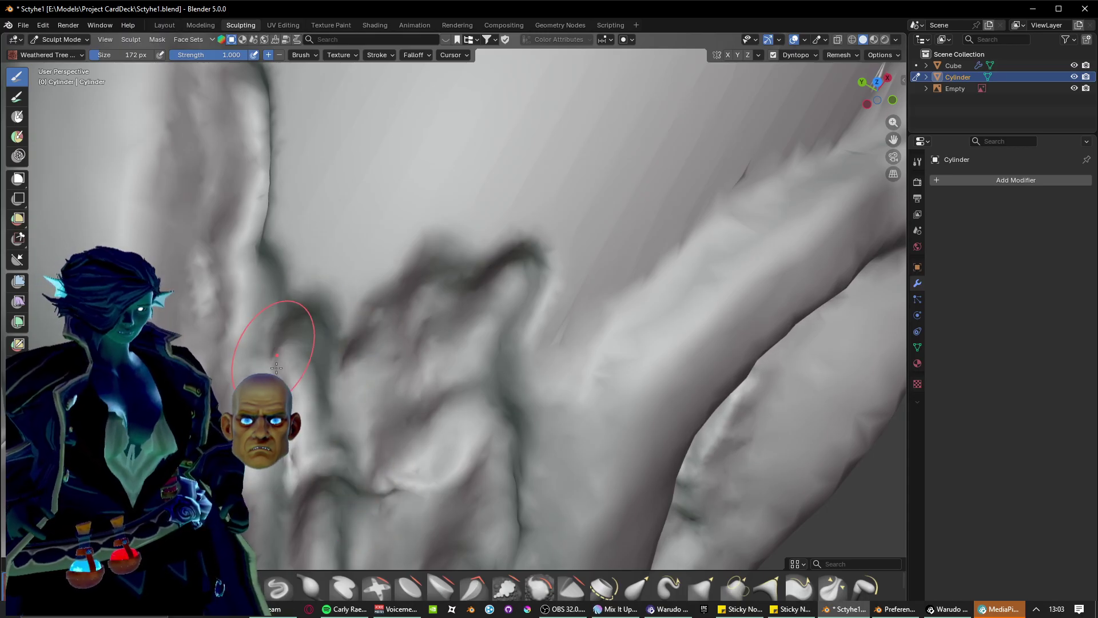
mouse_move(292, 489)
left_mouse_down()
mouse_move(343, 389)
mouse_move(366, 403)
mouse_move(388, 341)
left_mouse_up()
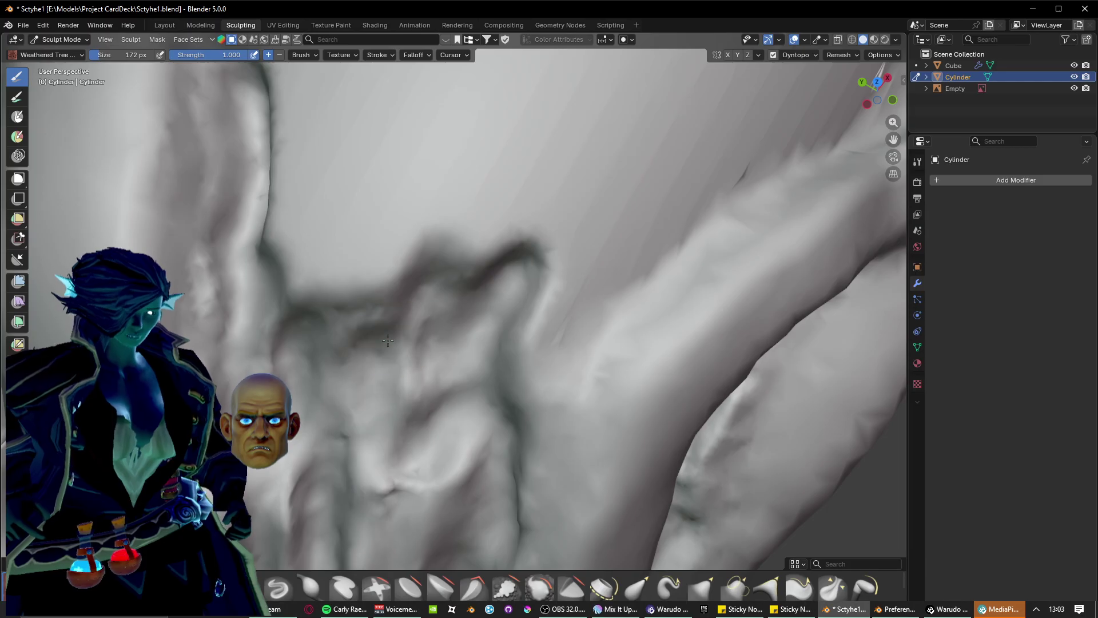
middle_click_drag(400, 366, 393, 357)
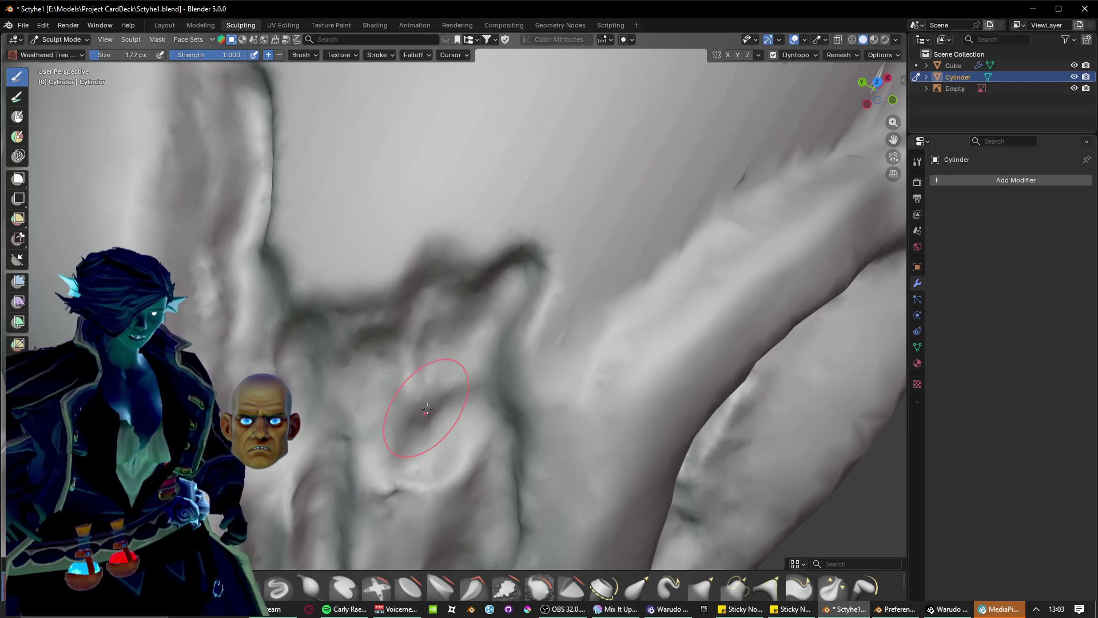
Build strands up beside the bordering vine and out across the upper corner of the smooth area.
middle_click_drag(312, 270, 390, 379, "shift")
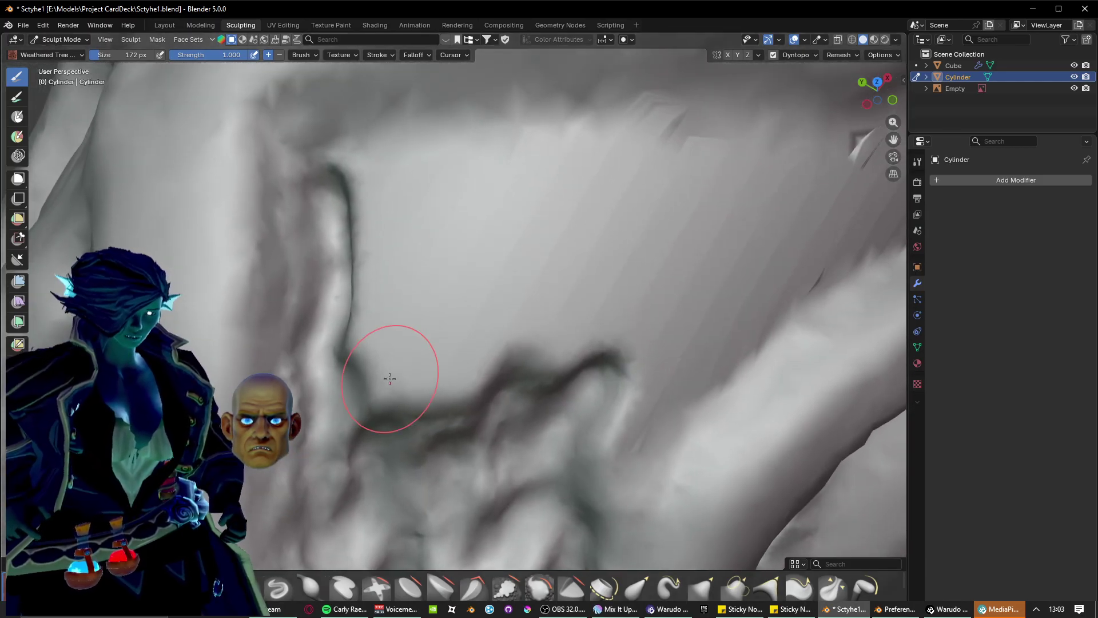
mouse_move(366, 426)
left_mouse_down()
mouse_move(373, 378)
mouse_move(355, 282)
mouse_move(352, 423)
mouse_move(351, 183)
mouse_move(484, 166)
left_mouse_up()
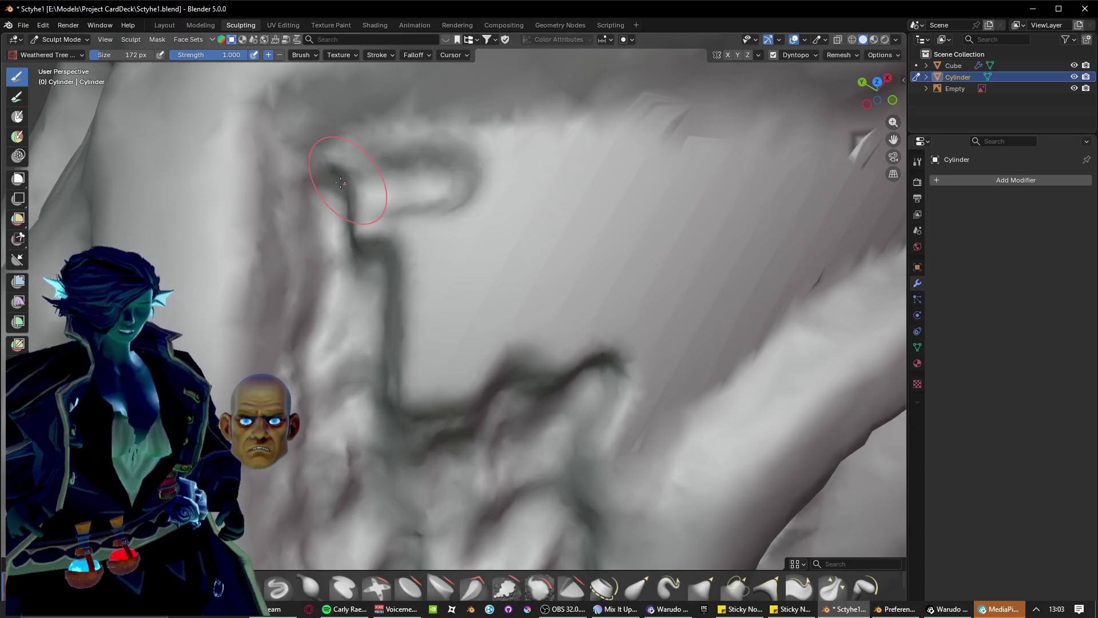
mouse_move(338, 177)
left_mouse_down()
mouse_move(518, 186)
mouse_move(503, 401)
mouse_move(491, 221)
mouse_move(510, 332)
mouse_move(423, 189)
mouse_move(344, 240)
mouse_move(458, 281)
mouse_move(449, 412)
mouse_move(463, 240)
mouse_move(469, 395)
mouse_move(418, 316)
mouse_move(422, 268)
left_mouse_up()
mouse_move(413, 392)
left_mouse_down()
mouse_move(408, 291)
mouse_move(409, 360)
mouse_move(429, 406)
mouse_move(457, 228)
mouse_move(461, 395)
mouse_move(478, 392)
mouse_move(411, 434)
mouse_move(478, 355)
left_mouse_up()
Sculpt short strands outward from the cluster's edge above the start of the diagonal vine.
middle_click_drag(482, 379, 339, 385, "shift")
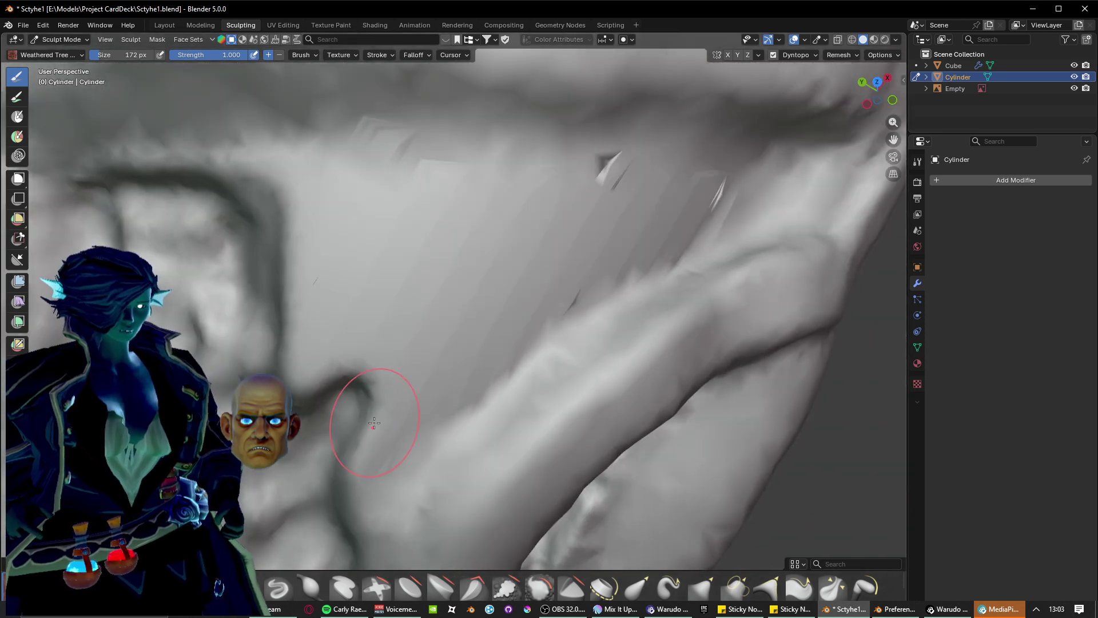
mouse_move(374, 424)
middle_mouse_down()
mouse_move(328, 396)
mouse_move(405, 460)
middle_mouse_up()
scroll(321, 416, "up", 2)
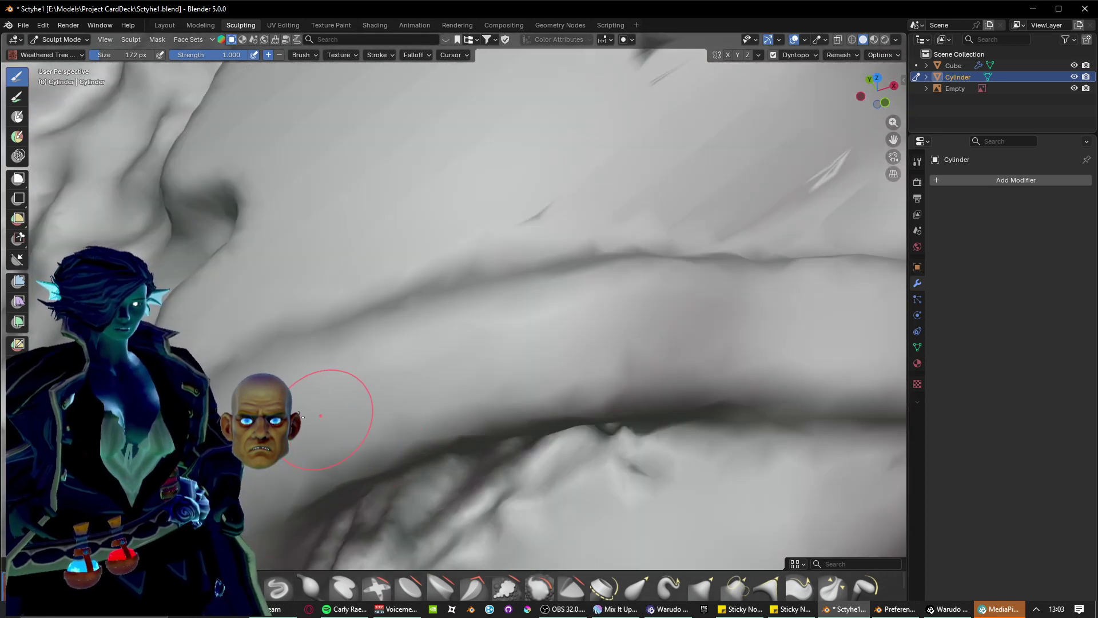
scroll(256, 388, "down", 2)
left_click_drag(255, 314, 304, 289)
mouse_move(248, 338)
left_mouse_down()
mouse_move(357, 254)
mouse_move(274, 314)
mouse_move(370, 160)
mouse_move(245, 264)
mouse_move(295, 189)
mouse_move(269, 181)
mouse_move(279, 251)
left_mouse_up()
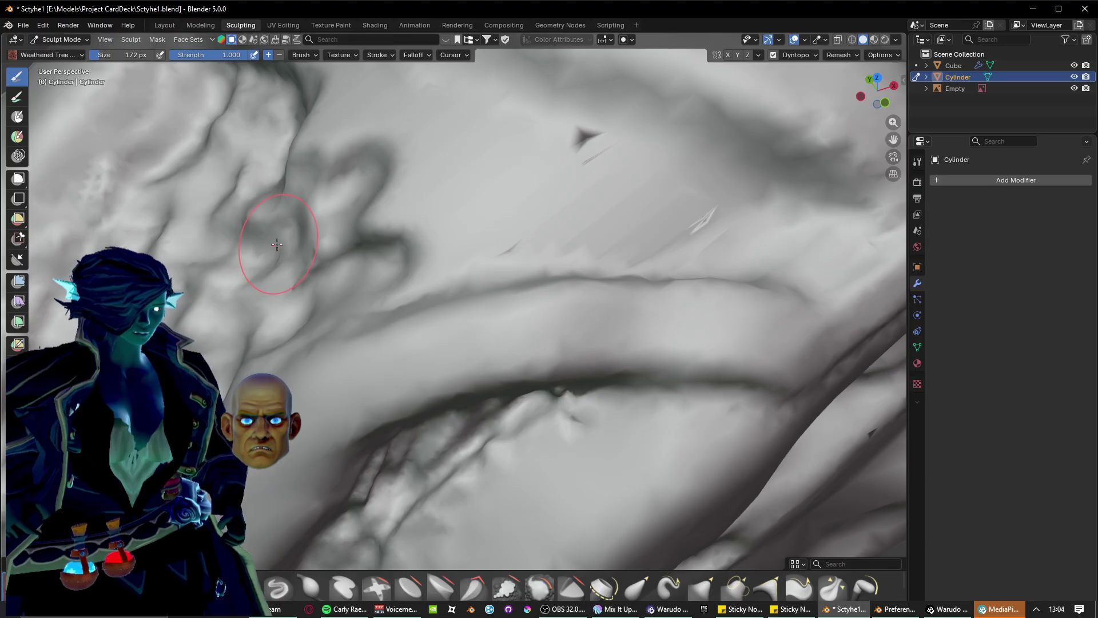
Sculpt winding strands above the diagonal vine, covering the far end of the smooth area.
mouse_move(277, 244)
middle_mouse_down("shift")
mouse_move(292, 338)
mouse_move(301, 338)
mouse_move(286, 357)
mouse_move(290, 338)
mouse_move(327, 329)
middle_mouse_up("shift")
scroll(292, 334, "up", 2)
mouse_move(340, 319)
left_mouse_down()
mouse_move(469, 357)
mouse_move(355, 326)
mouse_move(491, 357)
mouse_move(552, 324)
mouse_move(499, 353)
mouse_move(544, 301)
mouse_move(315, 140)
mouse_move(486, 266)
left_mouse_up()
mouse_move(243, 191)
left_mouse_down()
mouse_move(440, 298)
mouse_move(503, 309)
mouse_move(503, 343)
mouse_move(446, 337)
mouse_move(486, 295)
mouse_move(421, 332)
mouse_move(366, 243)
mouse_move(274, 201)
mouse_move(487, 294)
left_mouse_up()
mouse_move(487, 294)
middle_mouse_down()
mouse_move(502, 314)
mouse_move(459, 367)
middle_mouse_up()
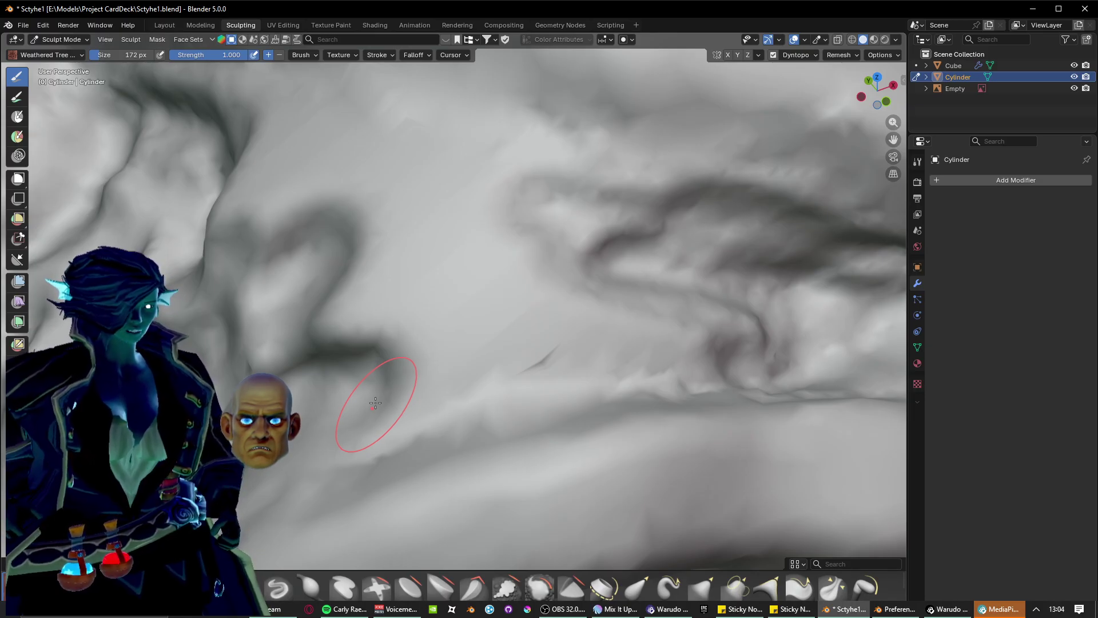
Sculpt long layered strands above the diagonal vine, bridging the near and far strand clusters.
mouse_move(375, 403)
left_mouse_down()
mouse_move(732, 329)
mouse_move(694, 356)
left_mouse_up()
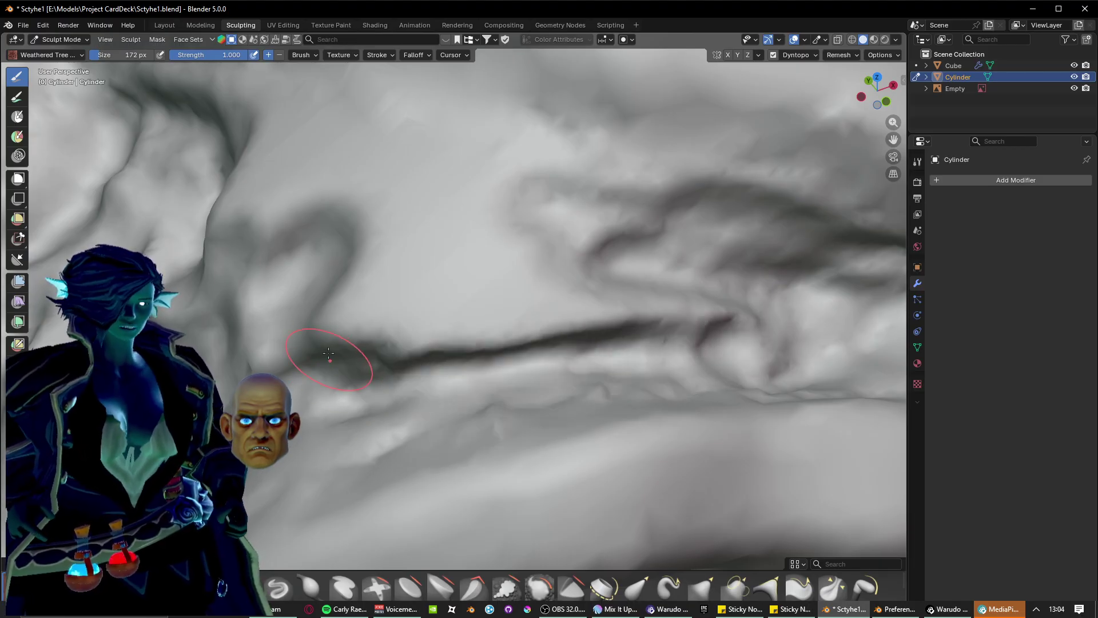
mouse_move(318, 363)
left_mouse_down()
mouse_move(441, 321)
mouse_move(738, 320)
mouse_move(704, 315)
mouse_move(487, 343)
mouse_move(574, 361)
mouse_move(543, 337)
mouse_move(737, 312)
left_mouse_up()
mouse_move(678, 279)
left_mouse_down()
mouse_move(292, 315)
mouse_move(649, 280)
left_mouse_up()
mouse_move(322, 297)
left_mouse_down()
mouse_move(666, 276)
mouse_move(354, 309)
mouse_move(572, 297)
mouse_move(487, 320)
mouse_move(502, 298)
left_mouse_up()
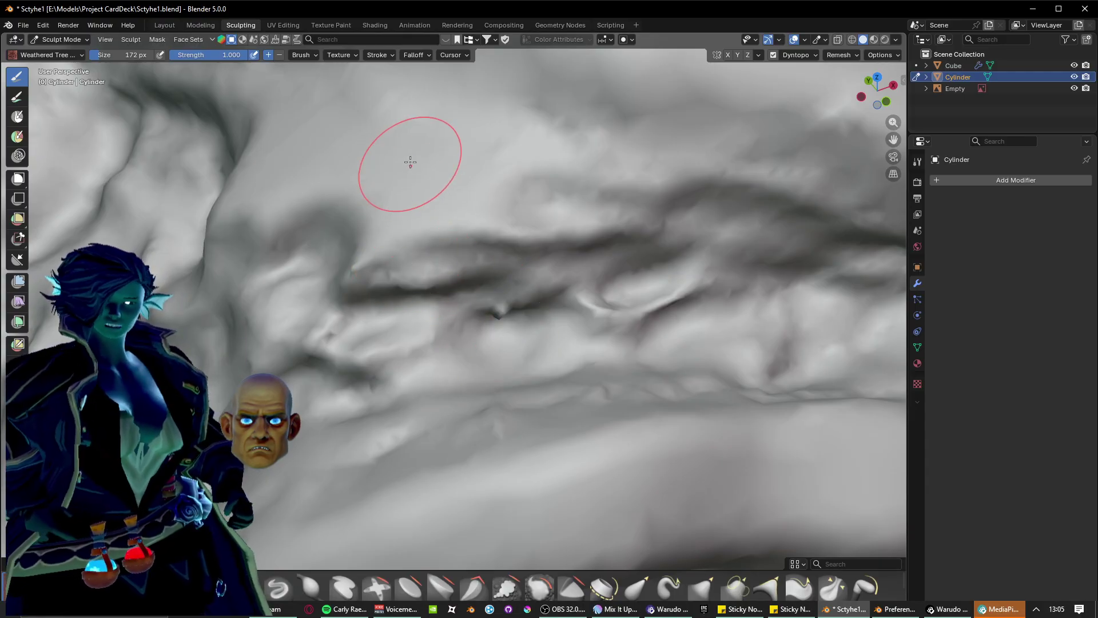
Layer long strands from the corner cluster across the remaining smooth area above the bridging strands.
mouse_move(337, 212)
middle_mouse_down("shift")
mouse_move(414, 339)
mouse_move(444, 337)
middle_mouse_up("shift")
middle_click_drag(560, 358, 370, 342, "shift")
left_click_drag(280, 297, 558, 350)
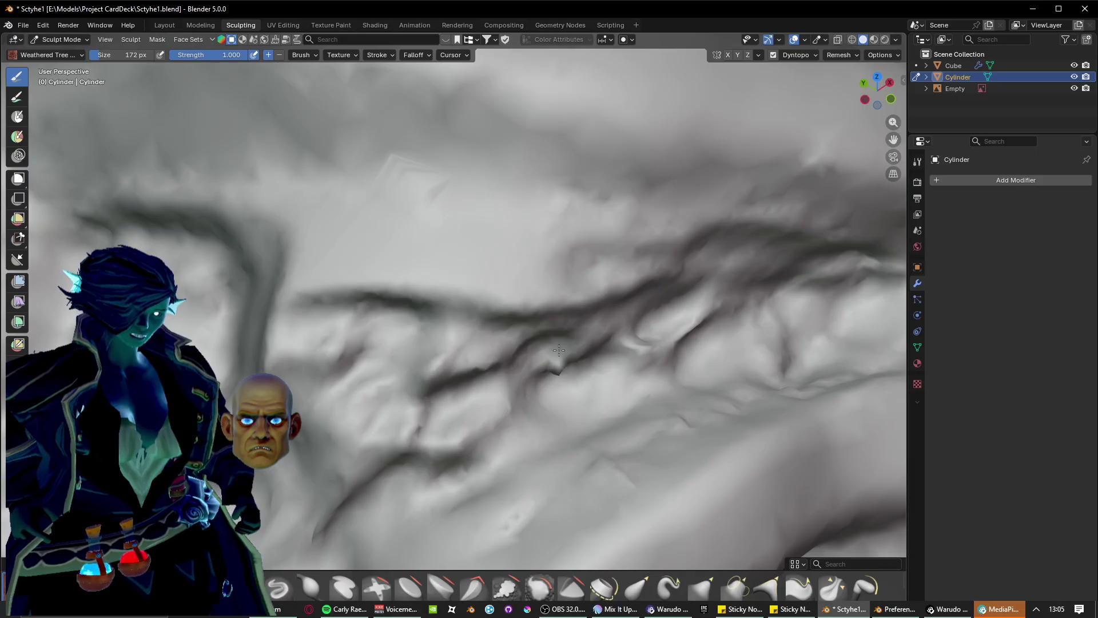
mouse_move(262, 286)
left_mouse_down()
mouse_move(392, 287)
mouse_move(517, 320)
left_mouse_up()
left_click_drag(283, 246, 550, 282)
left_click_drag(247, 229, 548, 275)
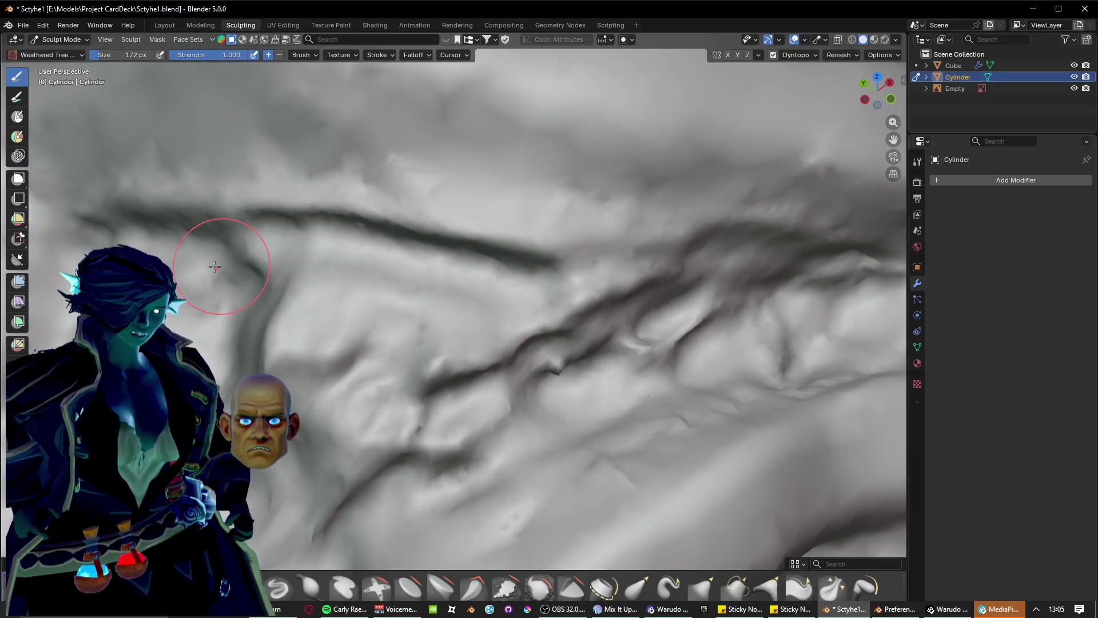
Add long parallel strands beneath the uppermost one, running from the corner cluster to the far strands.
left_click_drag(243, 276, 538, 328)
left_click_drag(252, 279, 544, 323)
left_click_drag(242, 269, 638, 305)
left_click_drag(298, 336, 532, 392)
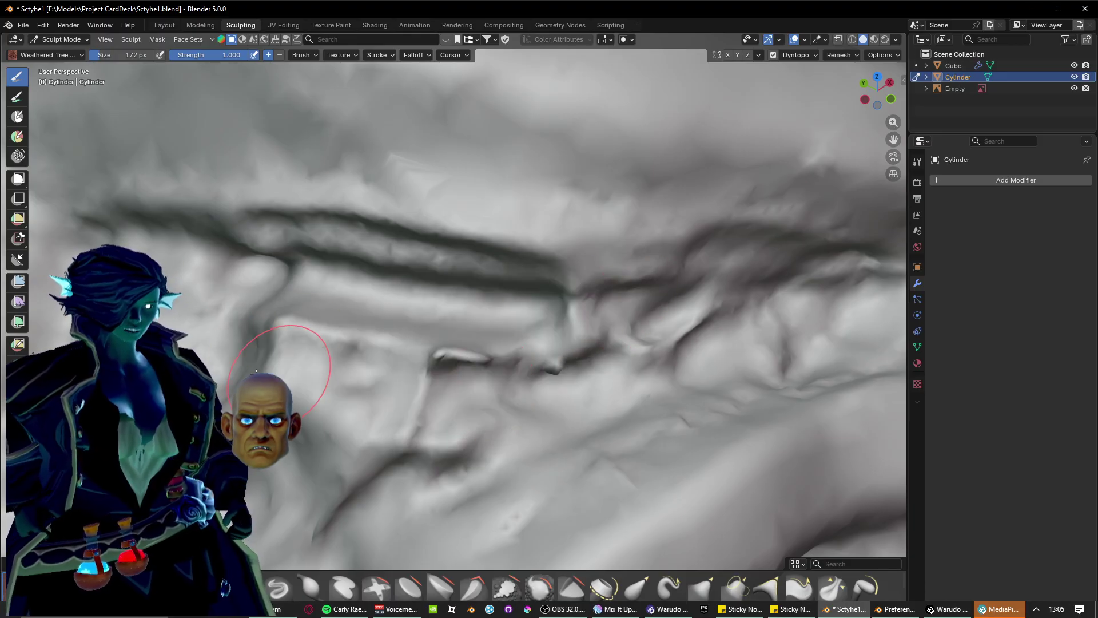
Sculpt over and smooth the sharp ledge beneath the parallel strands, restroking its deep crease.
left_click_drag(393, 369, 524, 378)
left_click_drag(266, 324, 549, 369)
left_click_drag(311, 321, 540, 343, "shift")
left_click_drag(433, 357, 511, 356)
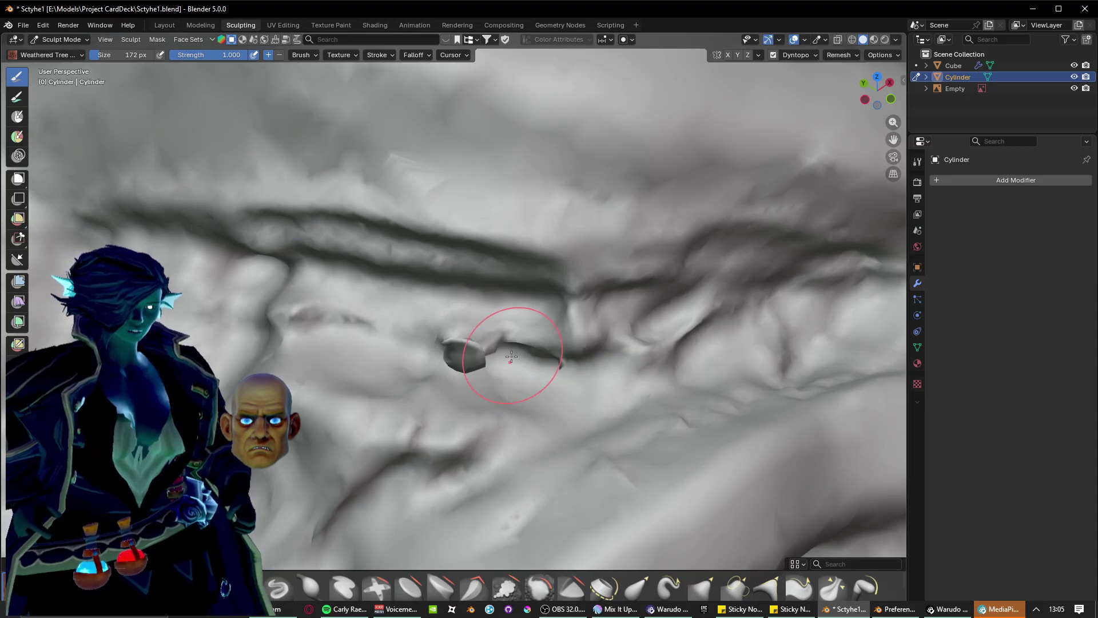
Smooth out the dark pit beneath the long bark groove with the Smooth brush at 320 px and full strength.
mouse_move(343, 345)
middle_mouse_down()
mouse_move(401, 341)
mouse_move(376, 337)
middle_mouse_up()
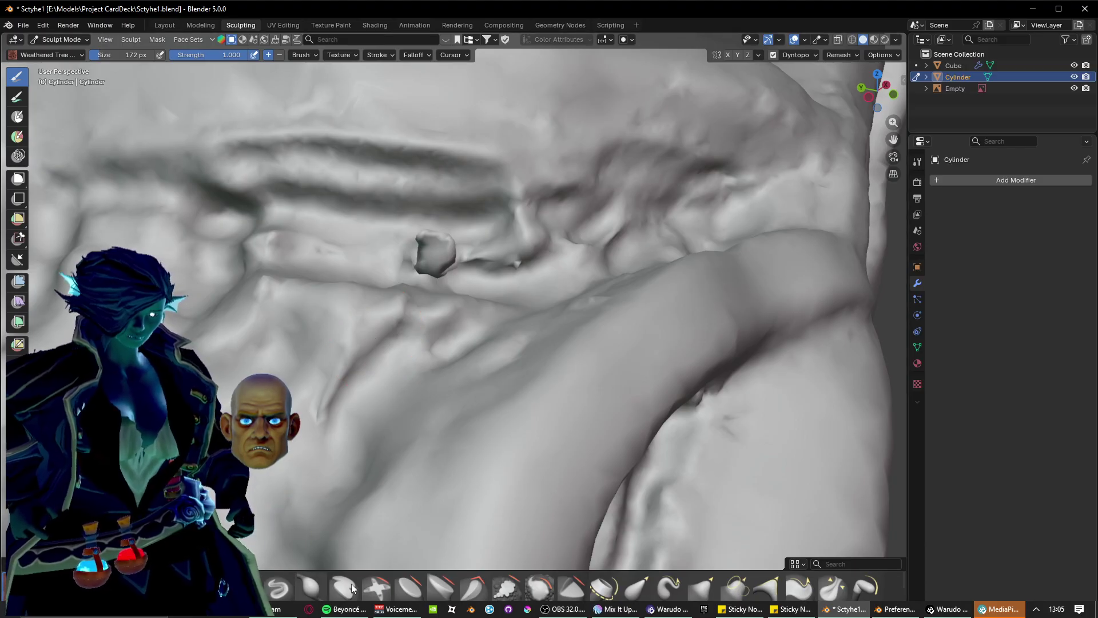
left_click(506, 586)
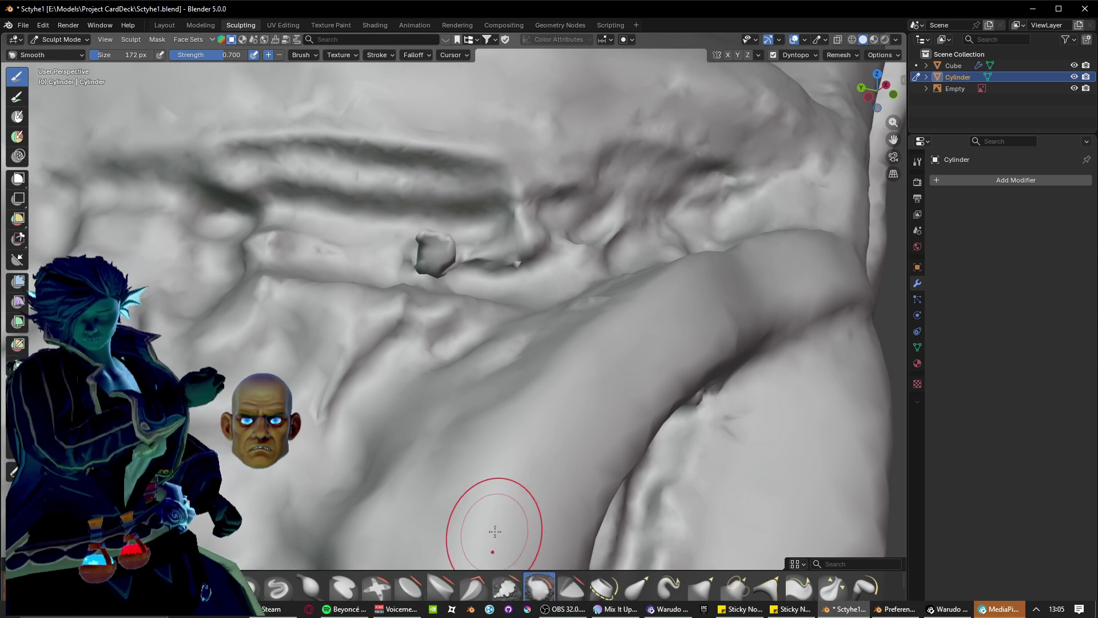
mouse_move(435, 254)
left_mouse_down()
mouse_move(417, 269)
mouse_move(429, 257)
mouse_move(428, 281)
left_mouse_up()
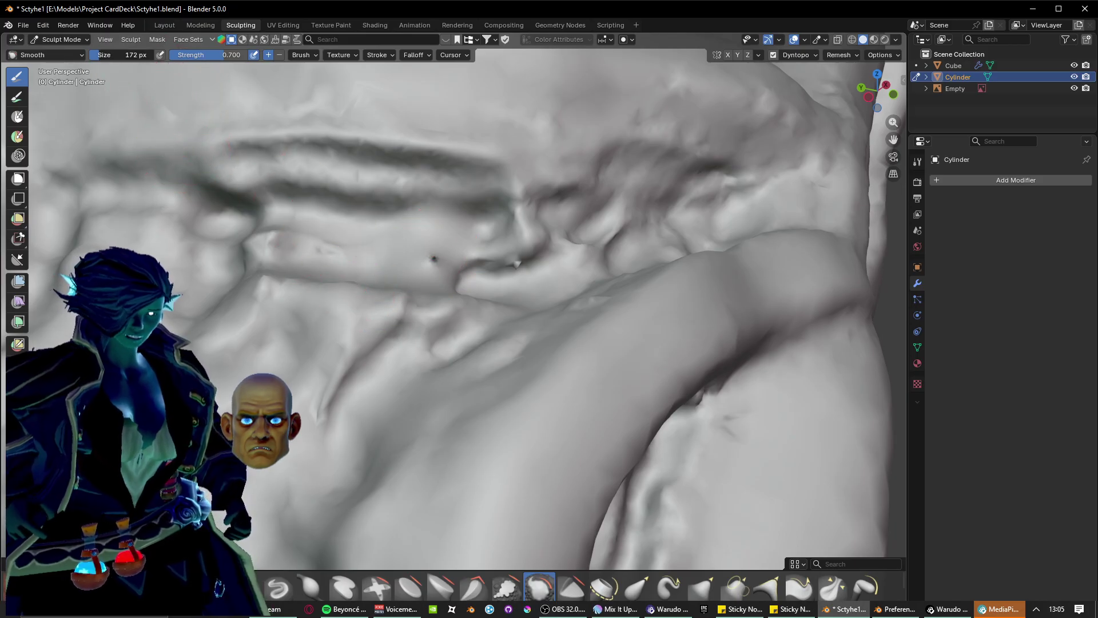
left_click_drag(109, 55, 110, 55)
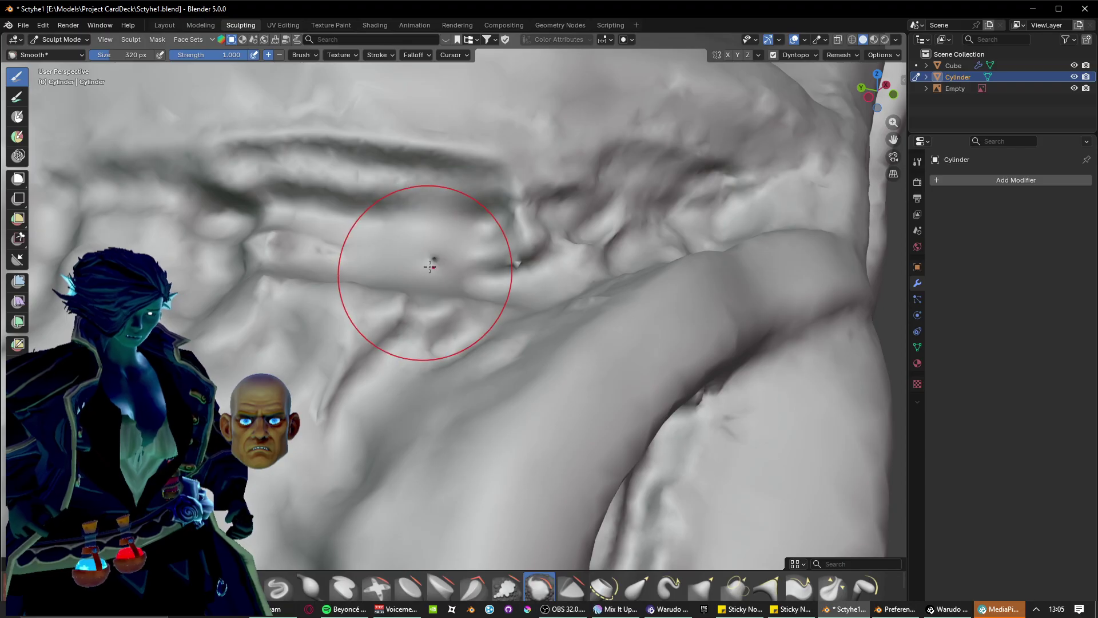
Carve bark creases below the smoothed spot with the Weathered Tree brush at 198 px, discarding the first trial stroke.
left_click(410, 589)
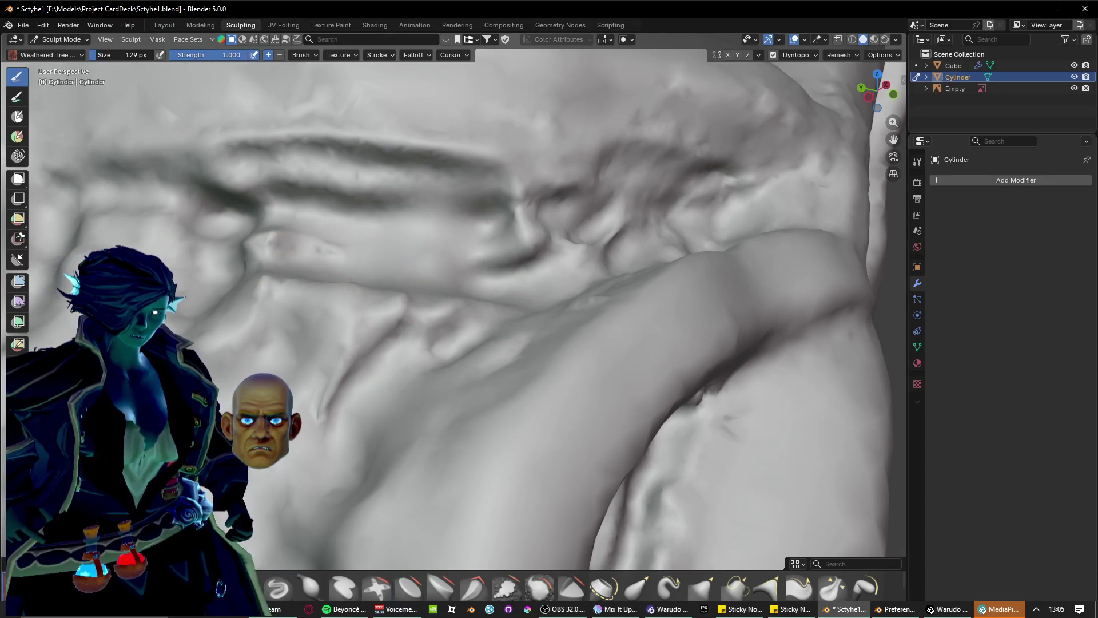
left_click_drag(439, 293, 553, 255)
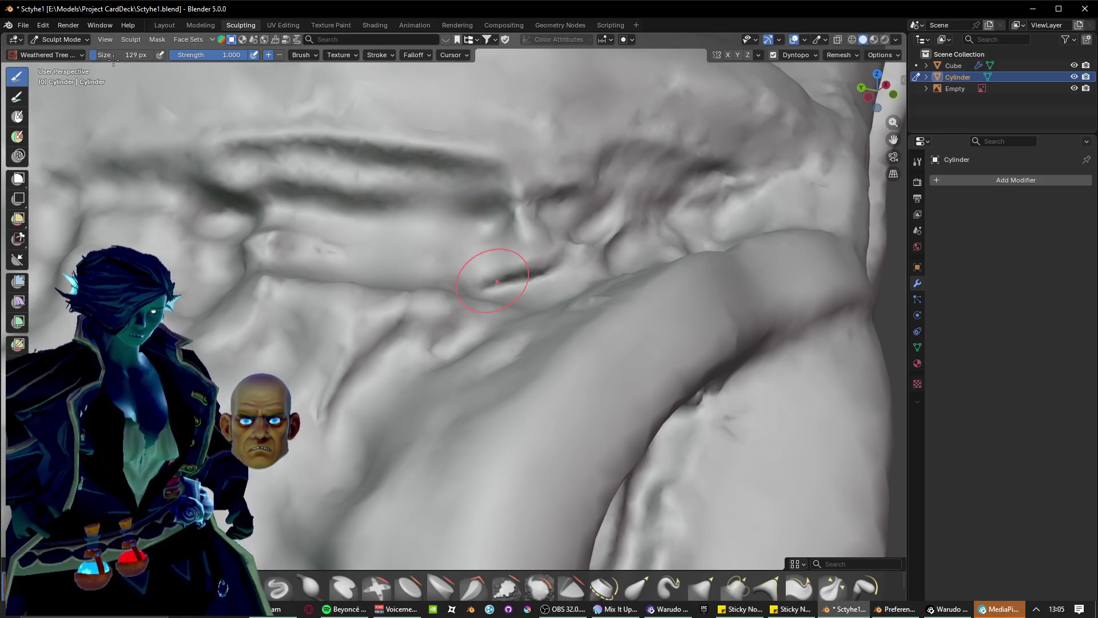
key("ctrl+z")
left_click_drag(112, 58, 117, 57)
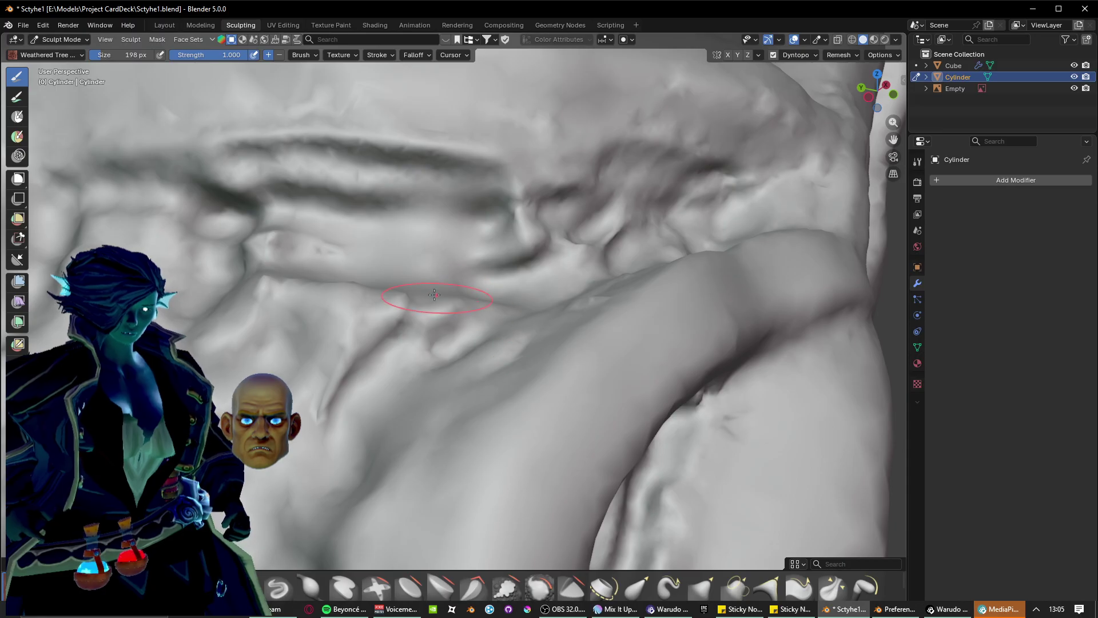
mouse_move(318, 347)
left_mouse_down()
mouse_move(320, 321)
mouse_move(268, 286)
mouse_move(274, 246)
mouse_move(403, 251)
left_mouse_up()
mouse_move(454, 287)
left_mouse_down()
mouse_move(492, 319)
mouse_move(349, 395)
left_mouse_up()
Carve winding bark grooves into the smooth recessed panel between the trunk's diagonal ridges, extending them toward its still blank side.
mouse_move(471, 250)
middle_mouse_down()
mouse_move(417, 331)
mouse_move(393, 318)
mouse_move(390, 341)
mouse_move(369, 317)
mouse_move(196, 243)
middle_mouse_up()
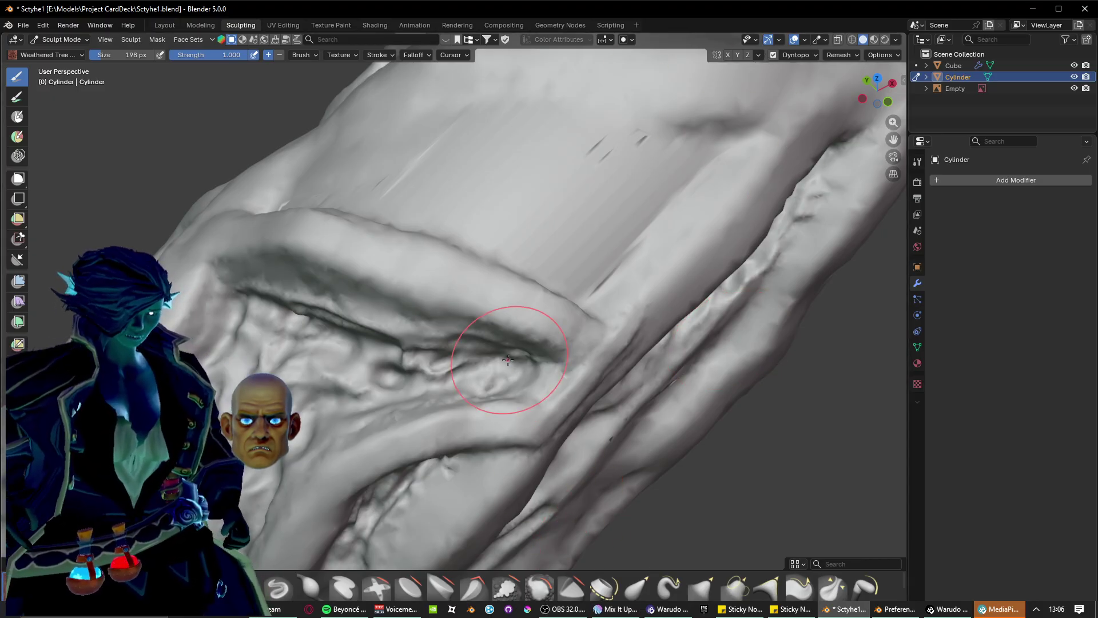
mouse_move(508, 360)
middle_mouse_down()
mouse_move(486, 361)
mouse_move(475, 344)
mouse_move(427, 417)
mouse_move(306, 429)
mouse_move(351, 446)
mouse_move(343, 441)
mouse_move(385, 440)
middle_mouse_up()
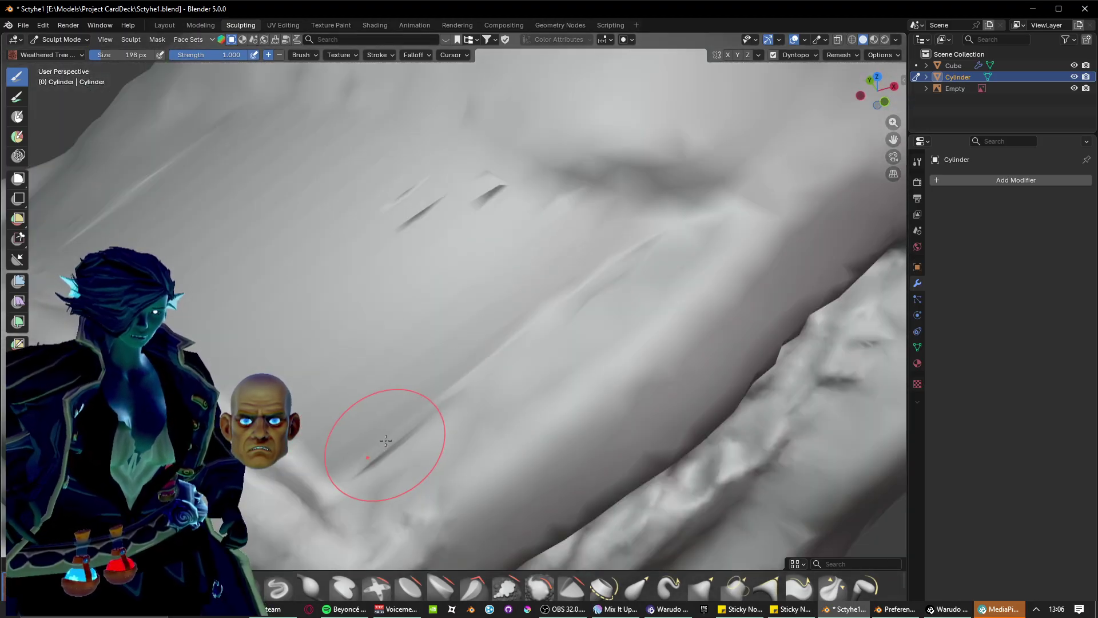
mouse_move(385, 440)
left_mouse_down()
mouse_move(366, 401)
mouse_move(515, 269)
mouse_move(585, 233)
mouse_move(480, 183)
mouse_move(343, 166)
mouse_move(251, 234)
mouse_move(471, 256)
mouse_move(308, 297)
mouse_move(320, 241)
mouse_move(446, 246)
mouse_move(361, 346)
mouse_move(424, 286)
mouse_move(316, 392)
left_mouse_up()
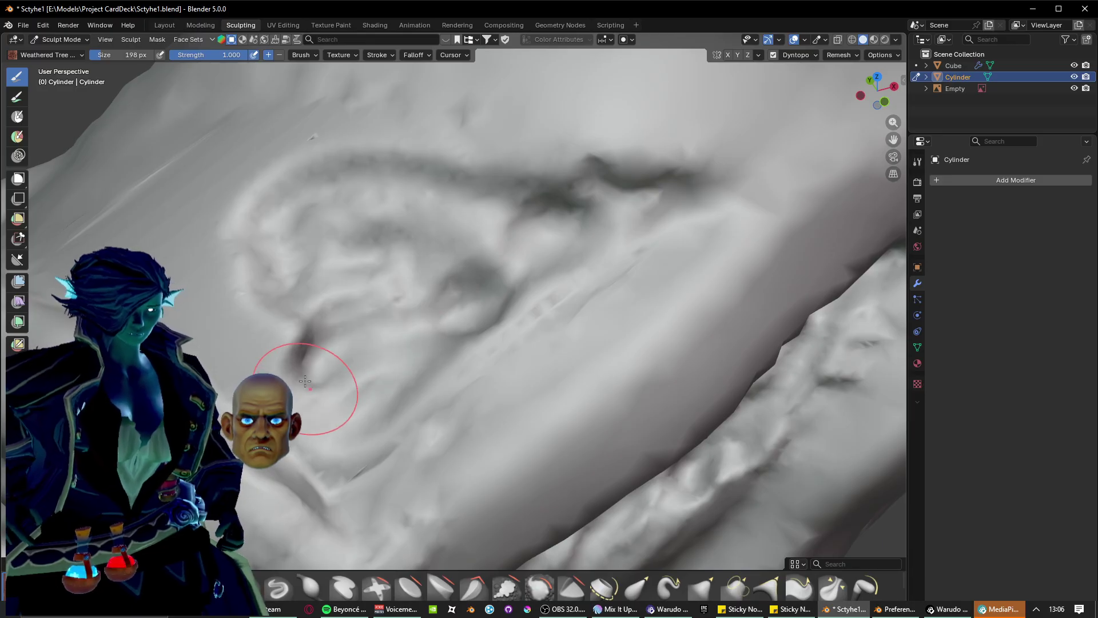
middle_click_drag(300, 367, 472, 382, "shift")
scroll(458, 388, "up", 1)
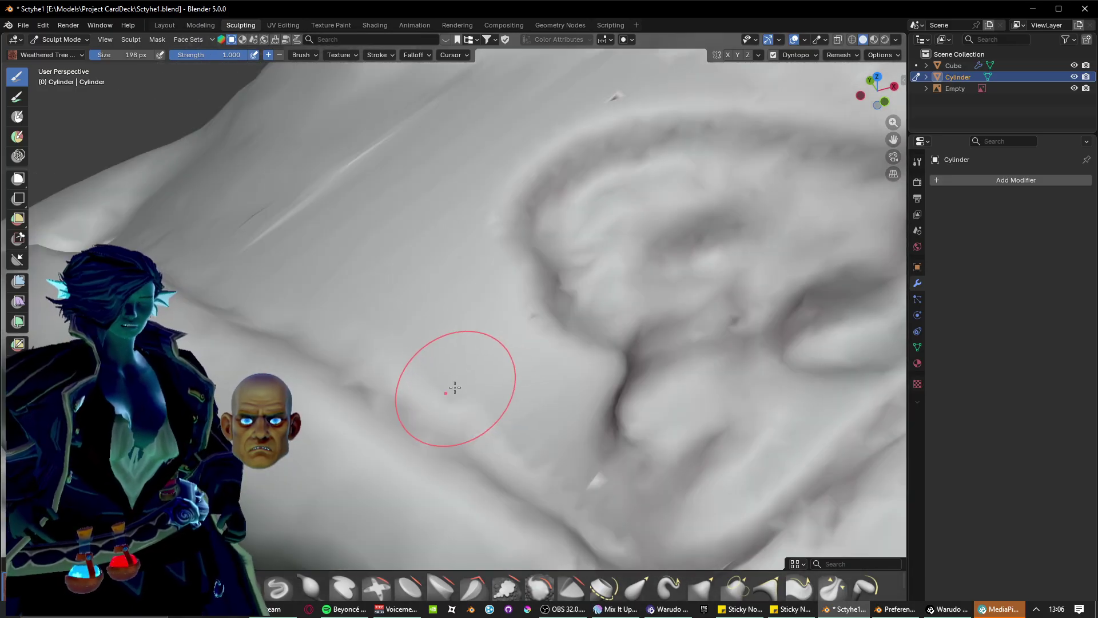
mouse_move(383, 335)
left_mouse_down()
mouse_move(635, 498)
mouse_move(504, 354)
mouse_move(631, 355)
mouse_move(572, 366)
mouse_move(584, 395)
mouse_move(600, 400)
mouse_move(539, 299)
mouse_move(388, 181)
mouse_move(572, 286)
mouse_move(398, 166)
mouse_move(494, 295)
mouse_move(297, 228)
mouse_move(369, 257)
mouse_move(358, 253)
left_mouse_up()
Sculpt knobbly bark creases down the panel's narrowing lower end, following the edge of the thick diagonal ridge.
mouse_move(348, 246)
middle_mouse_down()
mouse_move(414, 287)
mouse_move(500, 282)
mouse_move(488, 337)
mouse_move(453, 344)
middle_mouse_up()
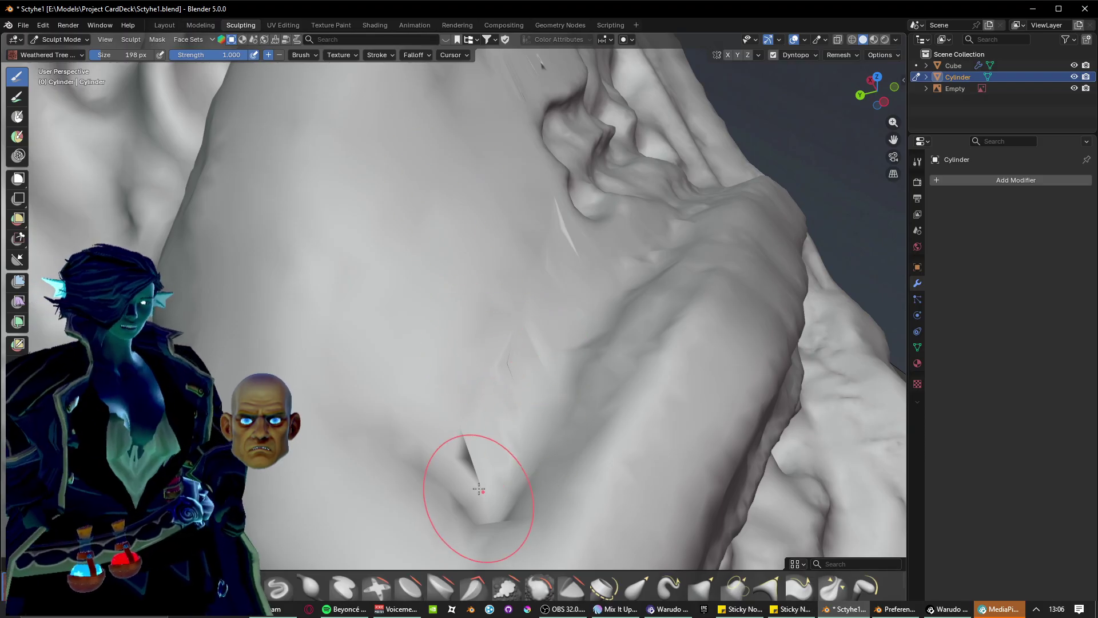
mouse_move(479, 496)
left_mouse_down()
mouse_move(466, 412)
mouse_move(494, 239)
mouse_move(550, 163)
mouse_move(461, 338)
mouse_move(468, 471)
mouse_move(480, 400)
left_mouse_up()
mouse_move(558, 157)
middle_mouse_down()
mouse_move(488, 230)
mouse_move(448, 250)
middle_mouse_up()
scroll(456, 255, "up", 2)
mouse_move(458, 258)
left_mouse_down()
mouse_move(433, 248)
mouse_move(471, 247)
left_mouse_up()
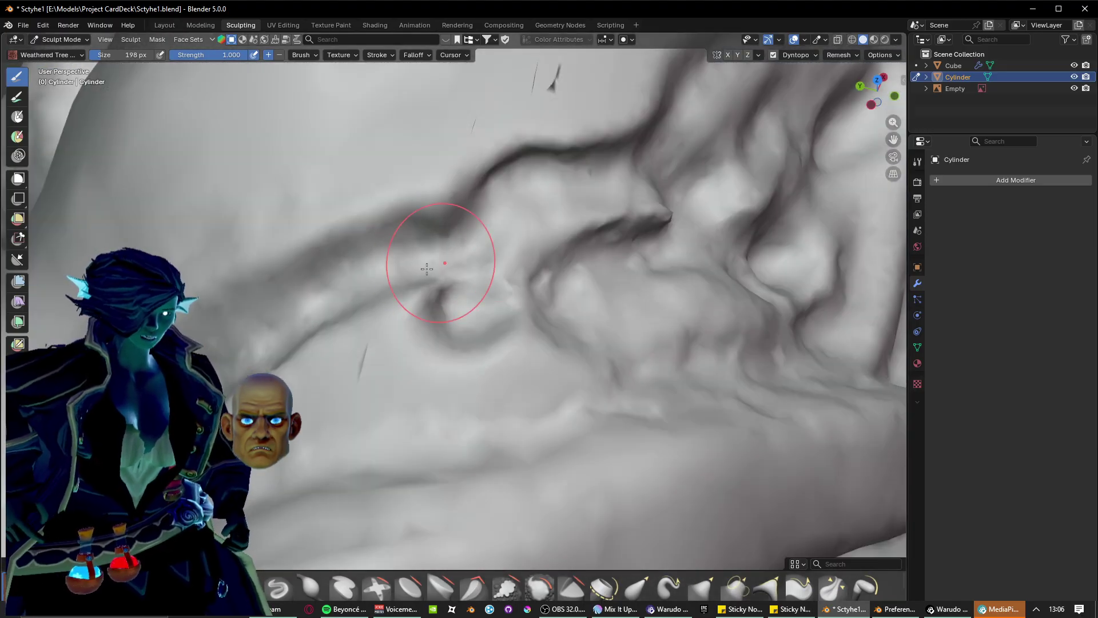
middle_click_drag(356, 393, 437, 344)
mouse_move(303, 424)
left_mouse_down()
mouse_move(641, 258)
mouse_move(715, 355)
mouse_move(472, 364)
mouse_move(775, 324)
mouse_move(504, 297)
mouse_move(523, 236)
mouse_move(343, 332)
mouse_move(446, 309)
mouse_move(355, 366)
mouse_move(322, 423)
mouse_move(399, 320)
mouse_move(461, 276)
mouse_move(392, 325)
left_mouse_up()
scroll(391, 310, "down", 1)
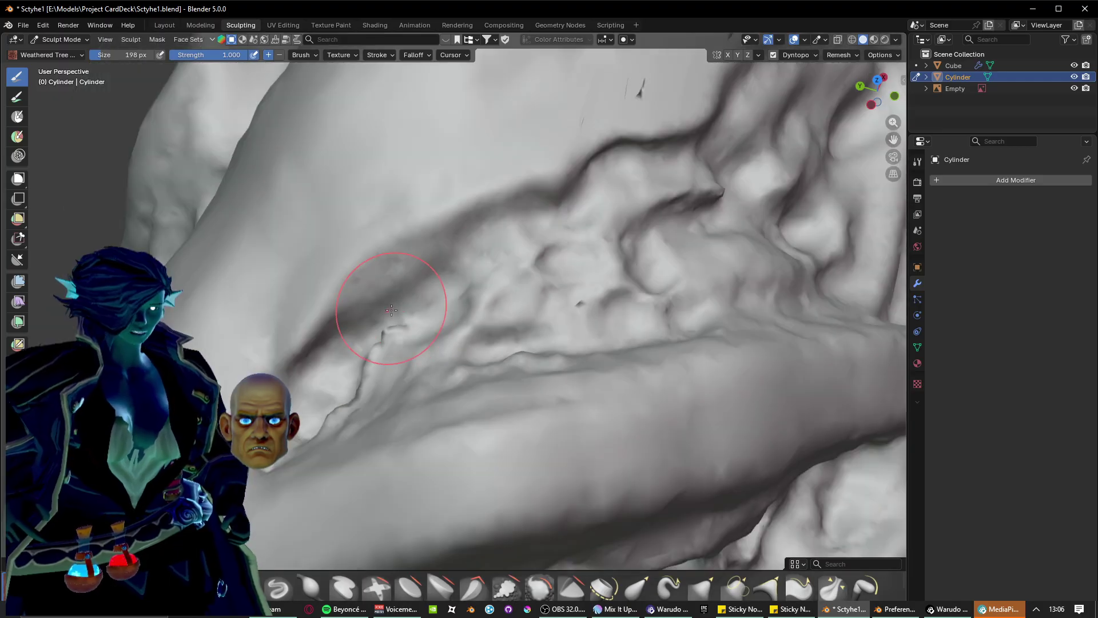
Deepen the border between the smooth ridge and the panel's lower corner, adding bark lumps and folds along it.
middle_click_drag(391, 310, 456, 342)
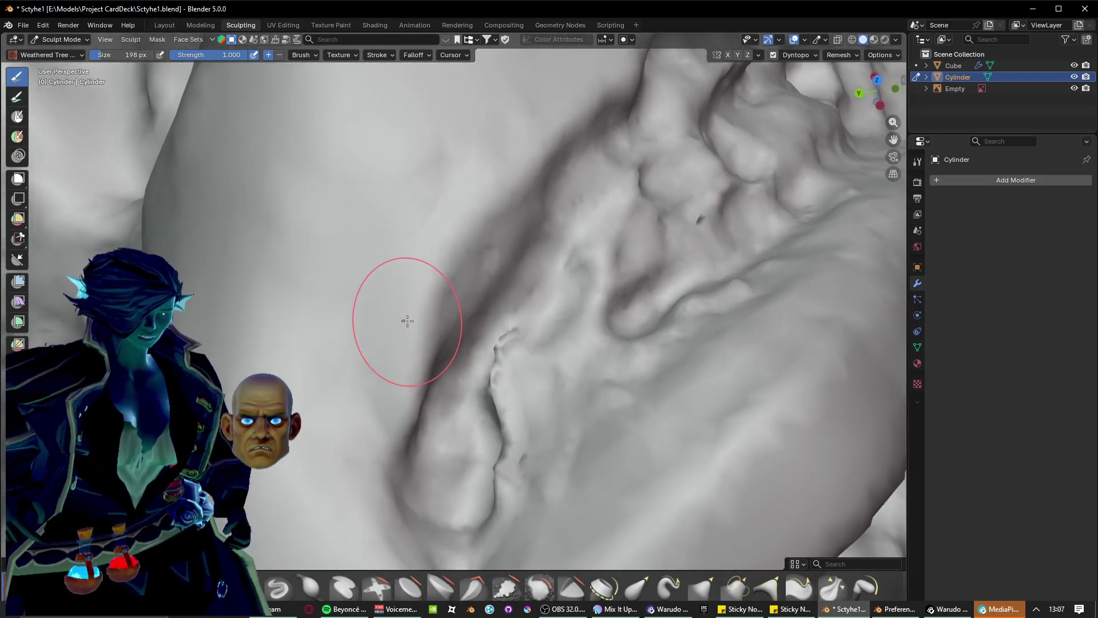
mouse_move(407, 321)
left_mouse_down()
mouse_move(377, 446)
mouse_move(380, 217)
mouse_move(503, 149)
mouse_move(423, 343)
mouse_move(493, 257)
mouse_move(413, 413)
mouse_move(430, 337)
mouse_move(466, 315)
left_mouse_up()
middle_click_drag(504, 240, 476, 300, "shift")
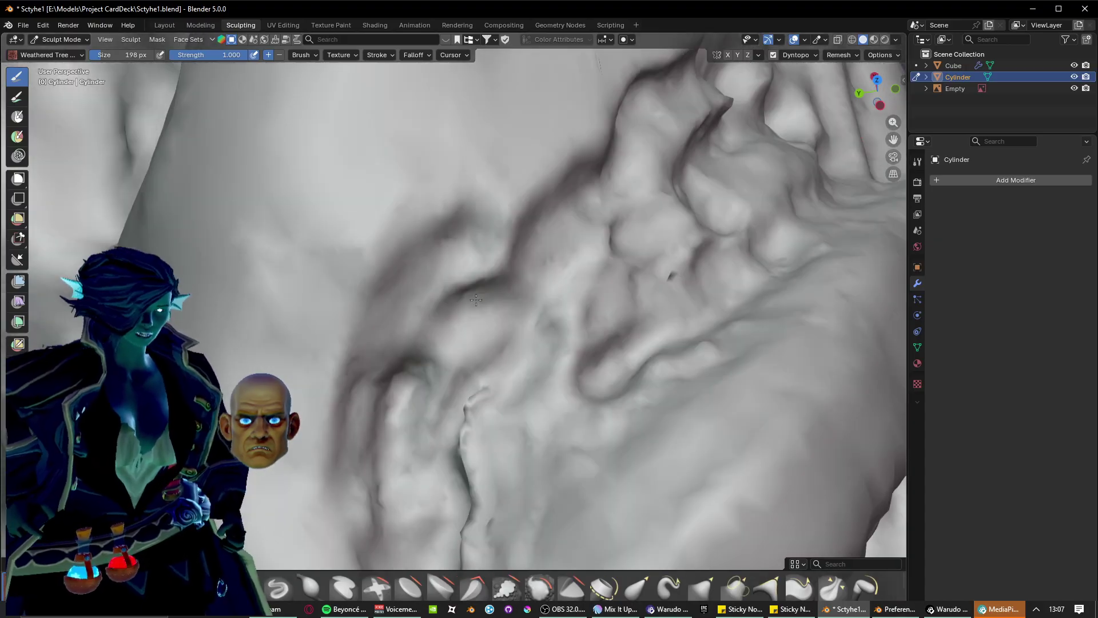
scroll(475, 299, "down", 2)
mouse_move(499, 298)
left_mouse_down()
mouse_move(523, 226)
mouse_move(420, 366)
mouse_move(563, 165)
mouse_move(492, 343)
mouse_move(408, 424)
left_mouse_up()
Carve twisting bark folds along the middle of the border between the upper ridge and the recessed panel.
middle_click_drag(514, 295, 470, 411, "shift")
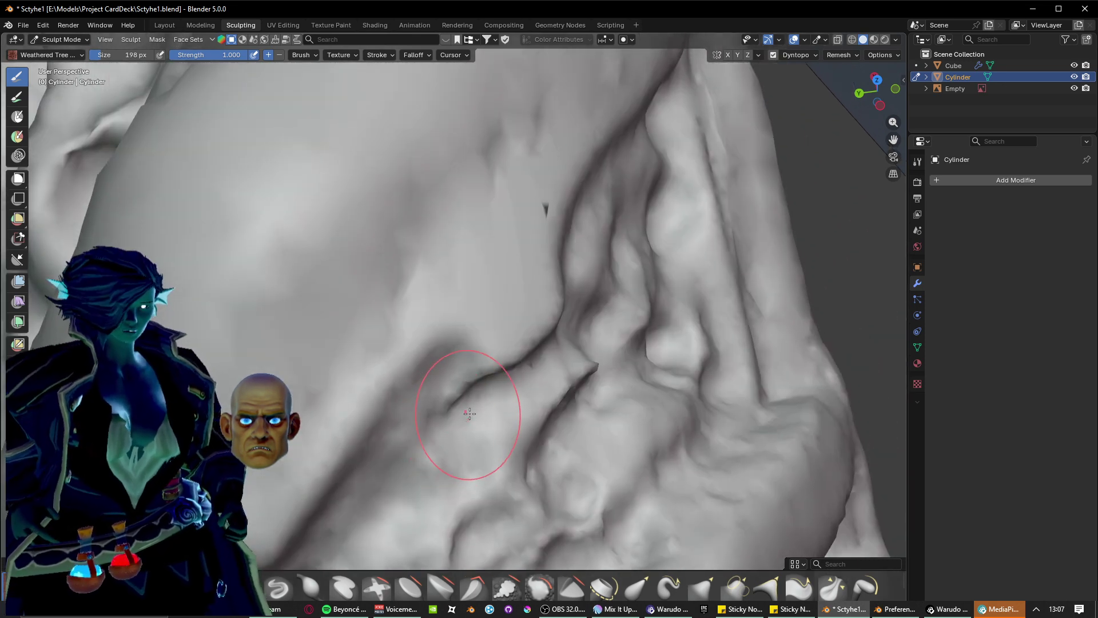
scroll(481, 400, "up", 1)
scroll(488, 393, "down", 1)
scroll(488, 393, "up", 1)
mouse_move(558, 191)
left_mouse_down()
mouse_move(507, 255)
mouse_move(478, 319)
mouse_move(564, 226)
mouse_move(537, 296)
mouse_move(536, 343)
mouse_move(609, 320)
mouse_move(486, 412)
mouse_move(572, 300)
mouse_move(500, 341)
mouse_move(592, 258)
mouse_move(601, 278)
left_mouse_up()
scroll(550, 294, "down", 3)
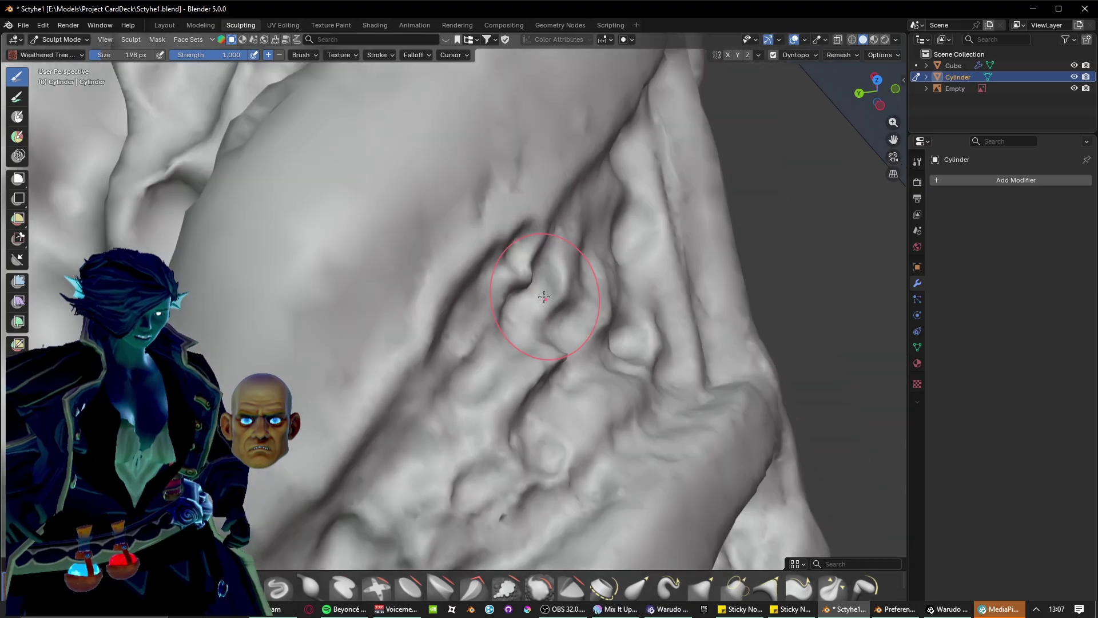
Carve layered creases along the recess's upper edge, running beneath the smooth ridge toward its far corner.
mouse_move(558, 293)
middle_mouse_down()
mouse_move(425, 333)
mouse_move(371, 286)
mouse_move(473, 356)
middle_mouse_up()
scroll(425, 332, "up", 3)
scroll(473, 356, "up", 1)
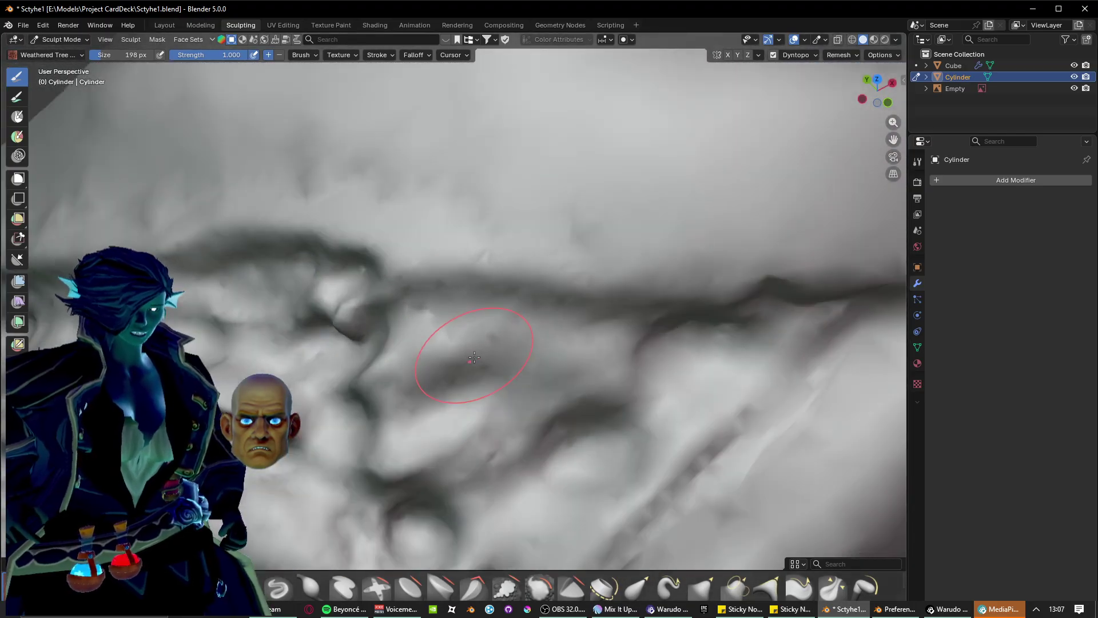
scroll(466, 349, "up", 1)
middle_click_drag(431, 326, 446, 323)
mouse_move(190, 251)
left_mouse_down()
mouse_move(409, 228)
mouse_move(435, 246)
mouse_move(396, 265)
left_mouse_up()
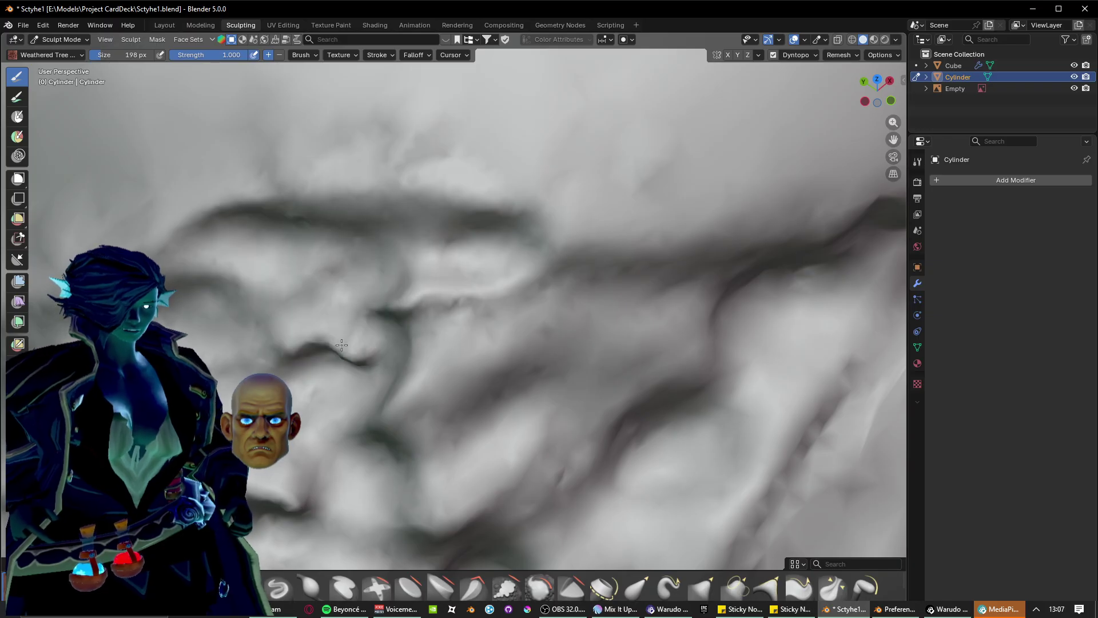
scroll(605, 255, "down", 2)
mouse_move(605, 255)
middle_mouse_down("shift")
mouse_move(471, 282)
mouse_move(410, 331)
middle_mouse_up("shift")
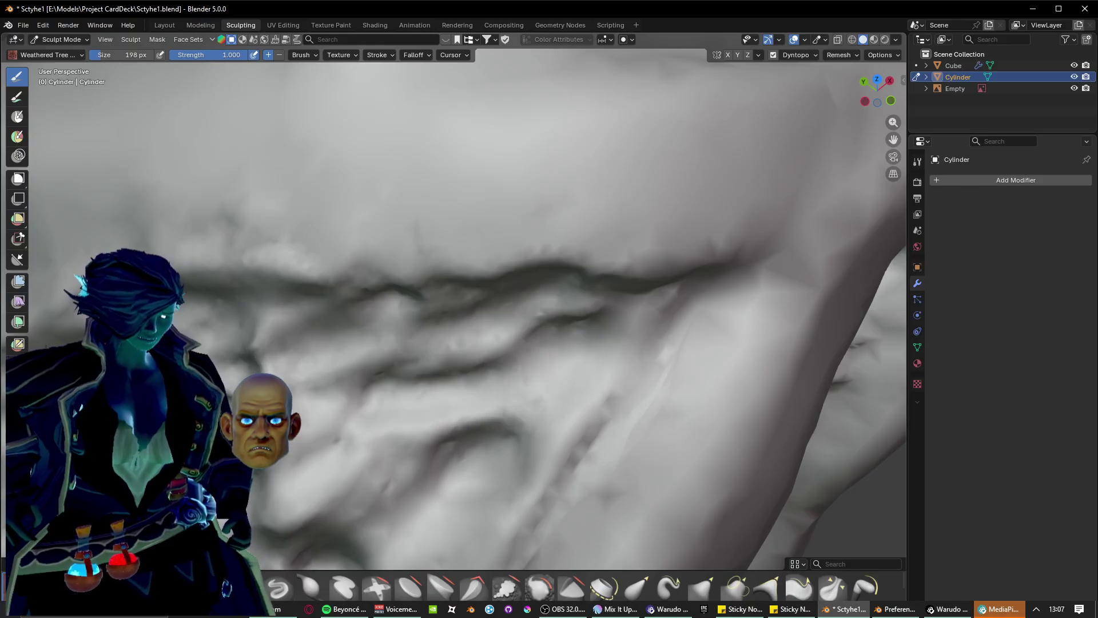
Carve a deep groove and rounded bark lumps into the narrow end of the next smooth recess on the trunk.
scroll(273, 435, "down", 5)
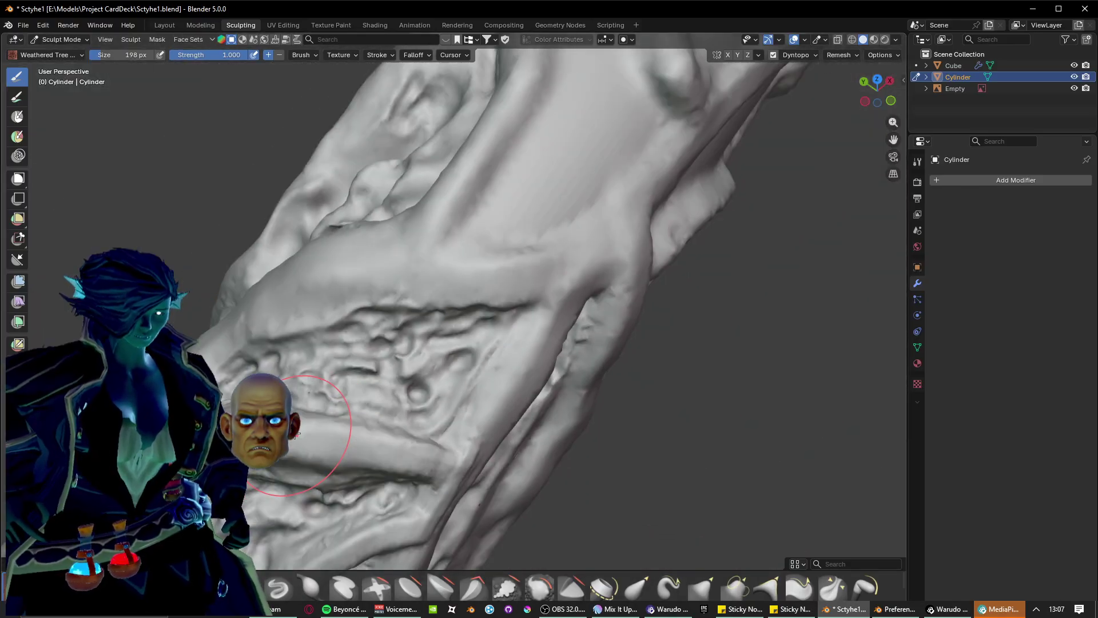
mouse_move(318, 429)
middle_mouse_down()
mouse_move(372, 436)
mouse_move(458, 399)
middle_mouse_up()
scroll(461, 409, "up", 2)
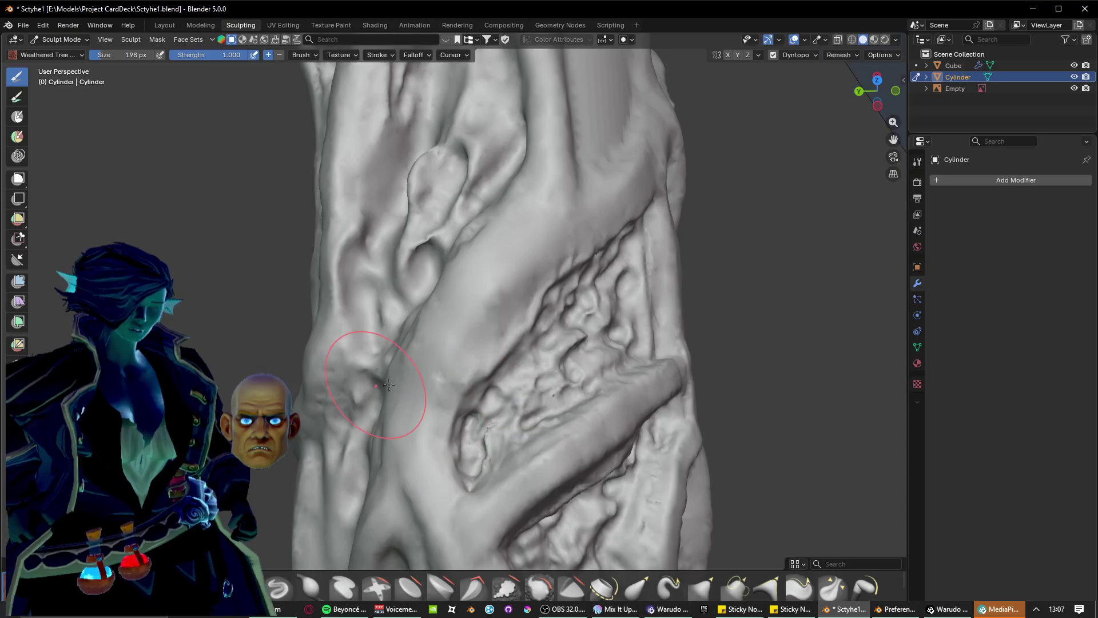
mouse_move(389, 384)
middle_mouse_down()
mouse_move(520, 248)
mouse_move(491, 318)
mouse_move(444, 300)
mouse_move(395, 207)
mouse_move(539, 343)
mouse_move(564, 343)
mouse_move(565, 223)
mouse_move(454, 422)
mouse_move(481, 378)
mouse_move(524, 566)
middle_mouse_up()
scroll(458, 419, "up", 3)
middle_click_drag(662, 111, 581, 175, "shift")
scroll(491, 268, "up", 4)
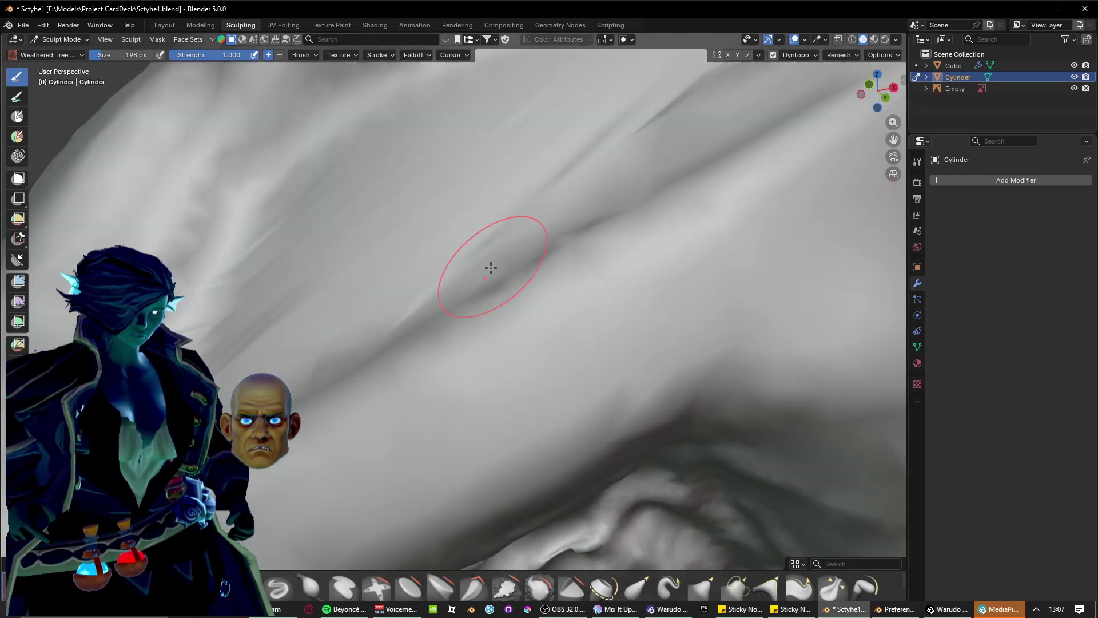
scroll(491, 268, "down", 5)
mouse_move(598, 347)
middle_mouse_down()
mouse_move(506, 383)
mouse_move(535, 375)
middle_mouse_up()
scroll(499, 399, "up", 2)
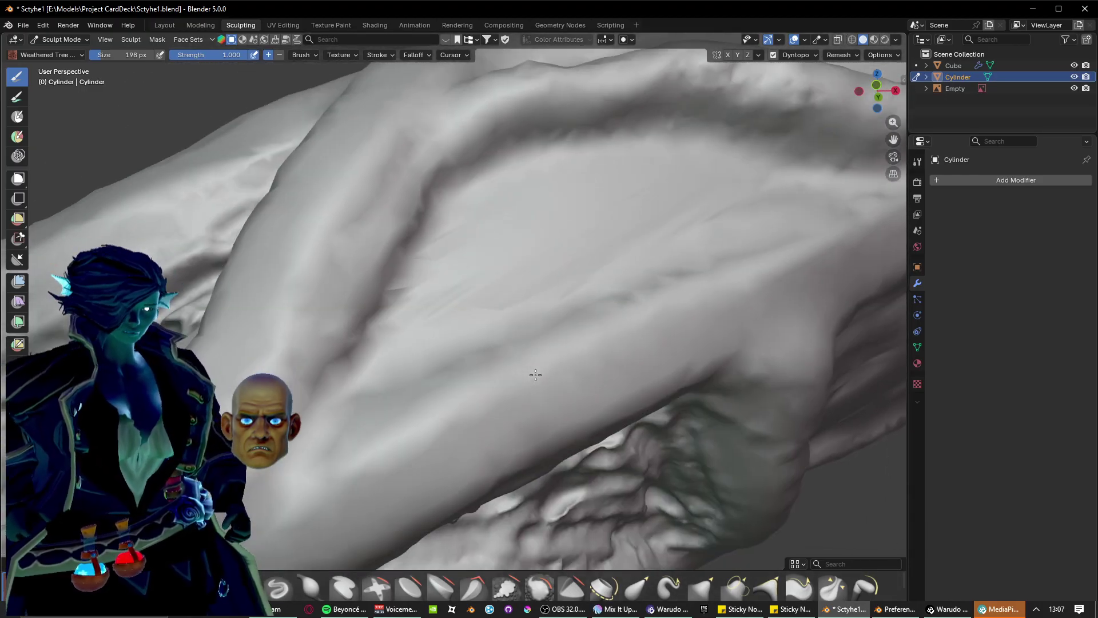
scroll(457, 382, "up", 2)
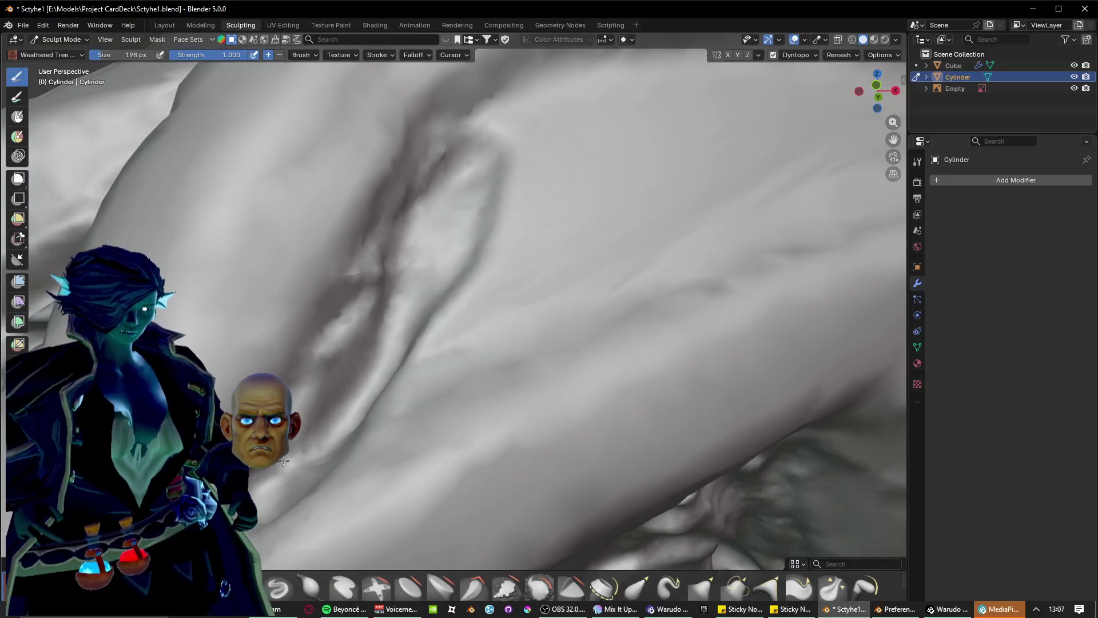
left_click_drag(337, 400, 372, 267)
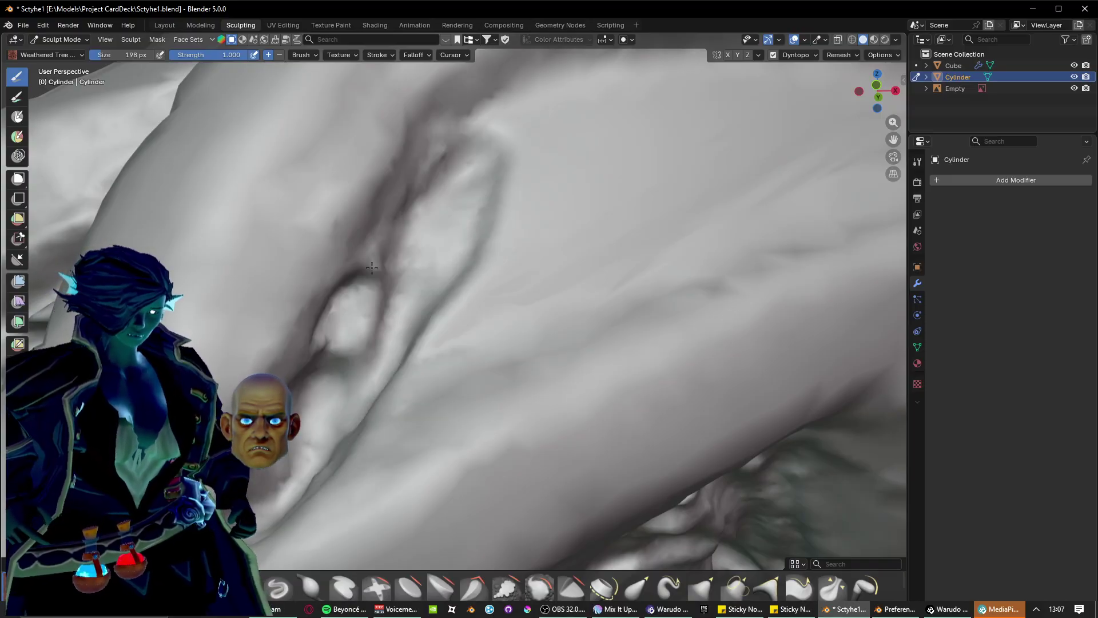
Carve long grooves along both edges of the smooth recess and start adding bark ridges to its interior.
mouse_move(431, 225)
middle_mouse_down()
mouse_move(376, 274)
mouse_move(479, 336)
mouse_move(417, 331)
mouse_move(436, 326)
mouse_move(318, 418)
middle_mouse_up()
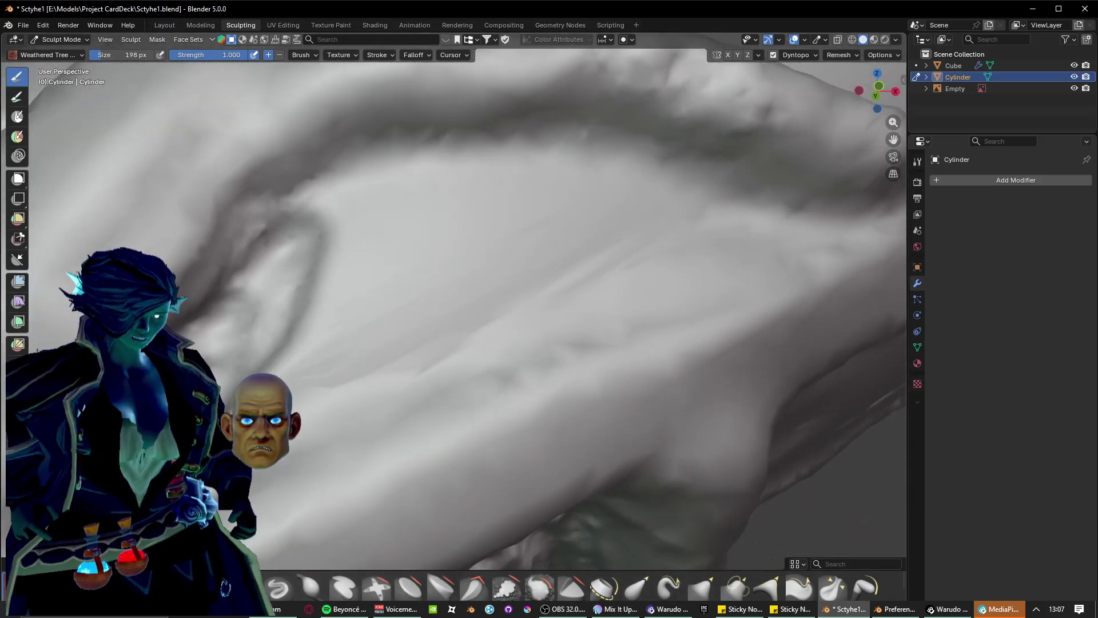
mouse_move(313, 412)
left_mouse_down()
mouse_move(397, 346)
mouse_move(329, 380)
mouse_move(347, 309)
mouse_move(339, 316)
mouse_move(286, 189)
mouse_move(579, 169)
mouse_move(724, 204)
left_mouse_up()
left_click_drag(674, 230, 426, 354)
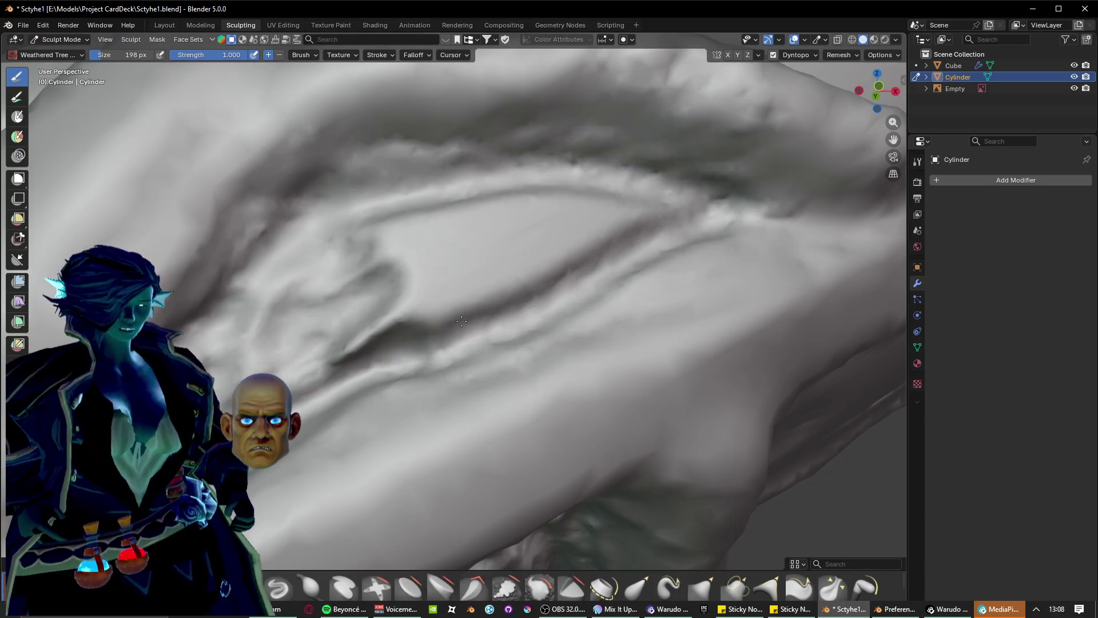
mouse_move(462, 321)
left_mouse_down()
mouse_move(732, 198)
mouse_move(407, 238)
mouse_move(578, 180)
mouse_move(409, 229)
left_mouse_up()
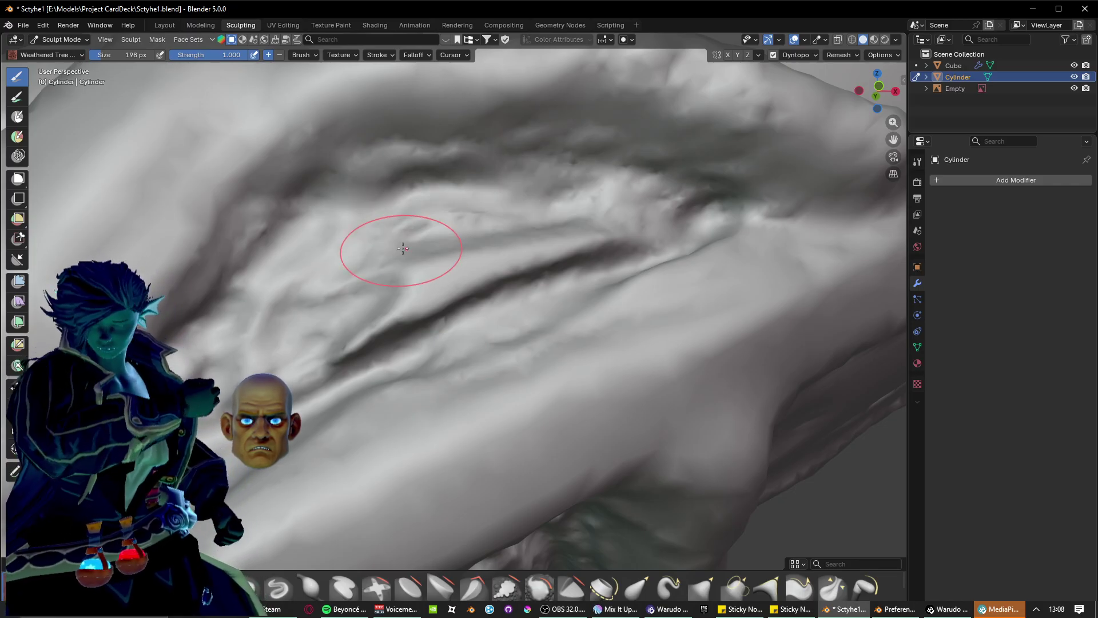
Break up the long grooves inside the recess with overlapping bark strokes across its interior.
mouse_move(462, 320)
middle_mouse_down()
mouse_move(377, 364)
mouse_move(503, 388)
mouse_move(398, 421)
mouse_move(428, 428)
middle_mouse_up()
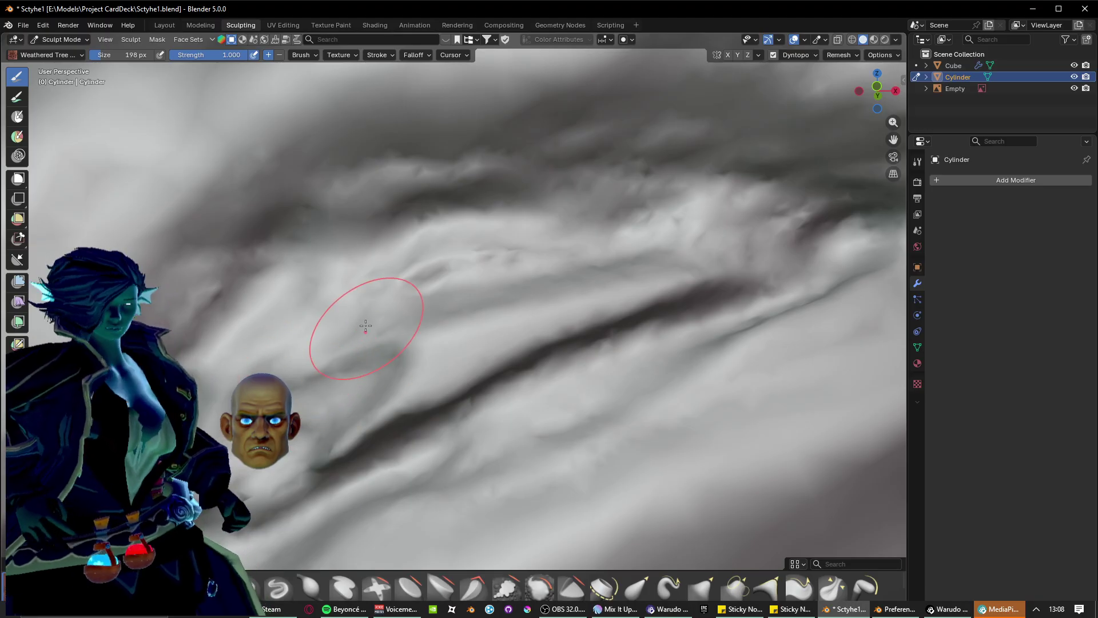
mouse_move(374, 356)
left_mouse_down()
mouse_move(678, 277)
mouse_move(346, 446)
left_mouse_up()
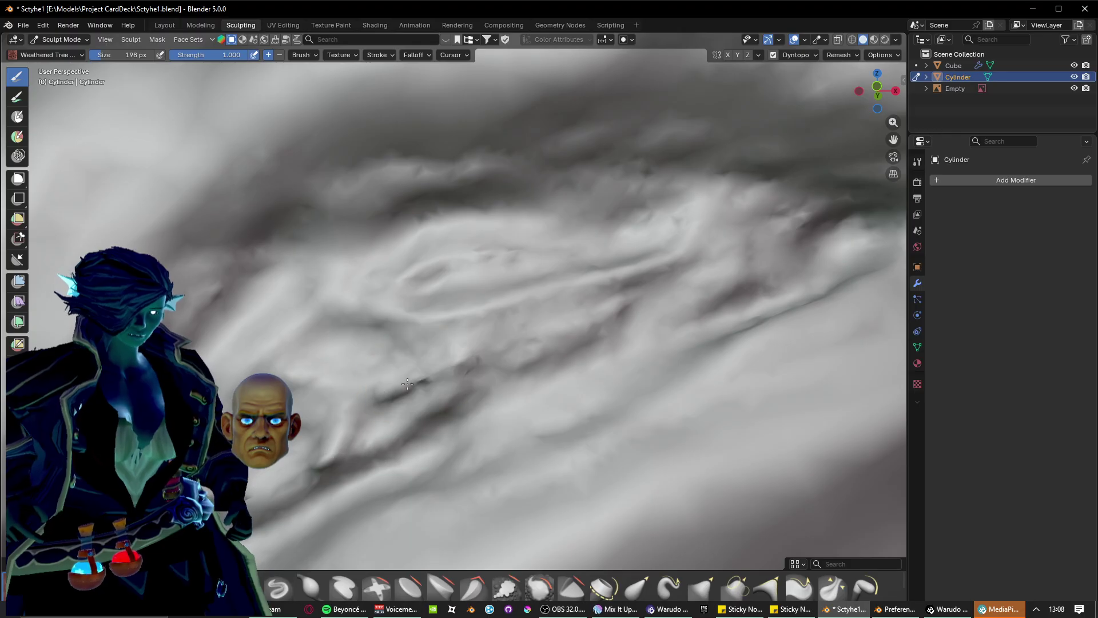
mouse_move(407, 384)
left_mouse_down()
mouse_move(349, 452)
mouse_move(560, 312)
mouse_move(685, 263)
left_mouse_up()
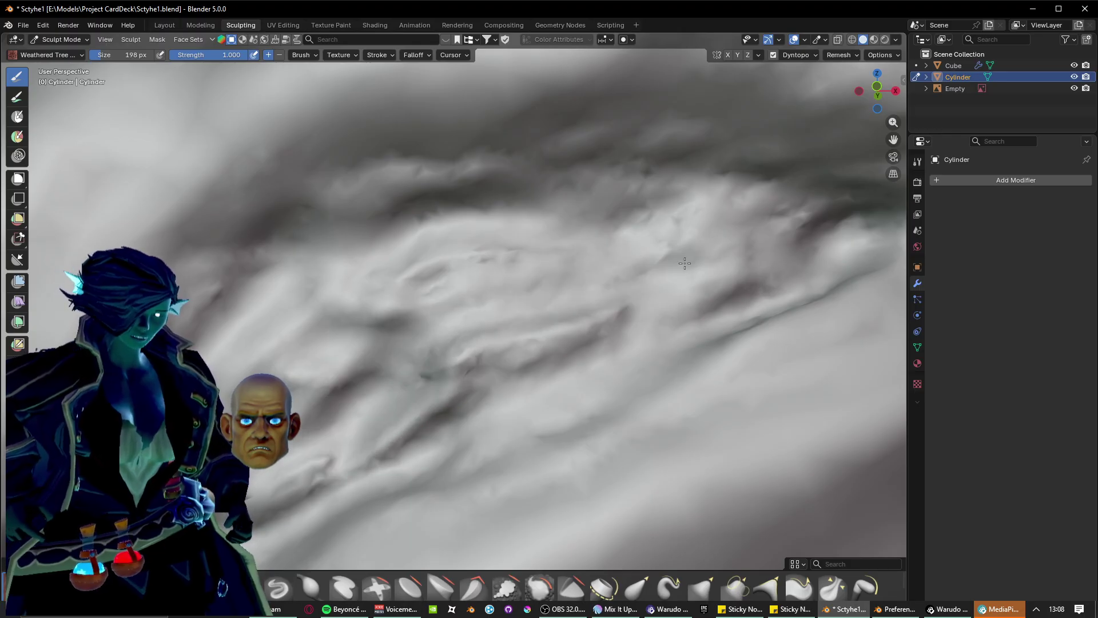
mouse_move(337, 295)
left_mouse_down()
mouse_move(607, 285)
mouse_move(529, 355)
mouse_move(785, 257)
left_mouse_up()
mouse_move(661, 242)
left_mouse_down()
mouse_move(389, 238)
mouse_move(280, 328)
mouse_move(292, 311)
mouse_move(352, 315)
left_mouse_up()
Carve long looping grooves and a rounded knot into the next smooth trunk panel between the ridges.
scroll(468, 311, "down", 5)
mouse_move(468, 312)
middle_mouse_down()
mouse_move(483, 380)
mouse_move(343, 346)
mouse_move(427, 410)
mouse_move(410, 372)
mouse_move(421, 405)
middle_mouse_up()
scroll(400, 355, "up", 1)
scroll(410, 371, "up", 1)
scroll(421, 405, "up", 1)
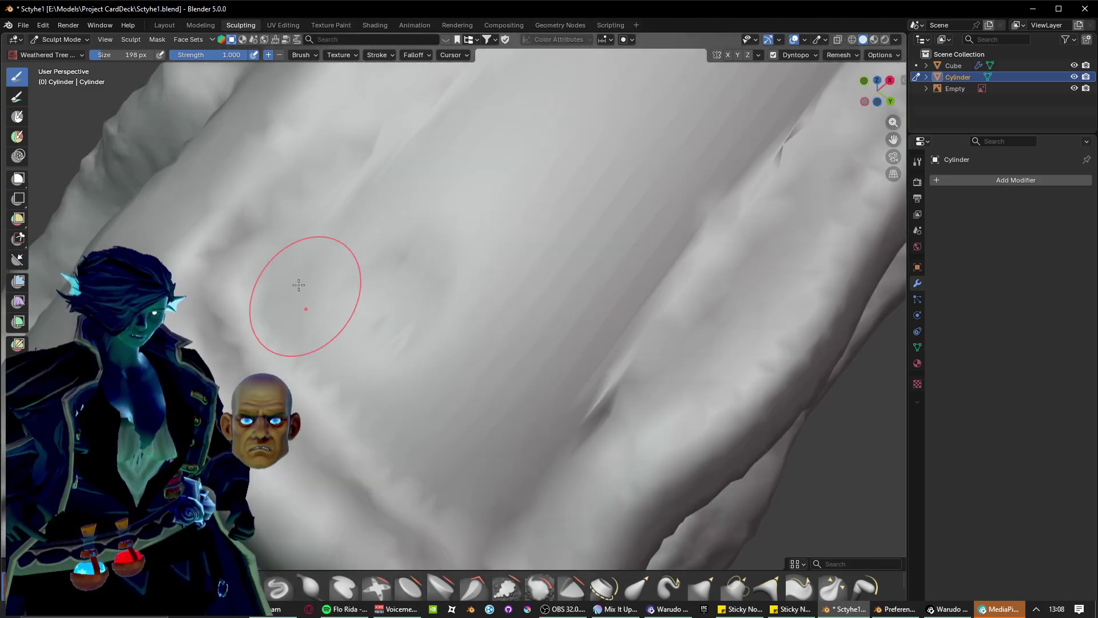
mouse_move(298, 285)
left_mouse_down()
mouse_move(475, 446)
mouse_move(435, 466)
mouse_move(299, 329)
mouse_move(441, 401)
mouse_move(606, 355)
mouse_move(692, 188)
mouse_move(571, 385)
mouse_move(486, 426)
mouse_move(658, 149)
mouse_move(400, 355)
mouse_move(530, 118)
mouse_move(297, 286)
mouse_move(400, 206)
mouse_move(343, 344)
mouse_move(450, 217)
mouse_move(451, 395)
left_mouse_up()
left_click_drag(478, 349, 484, 360)
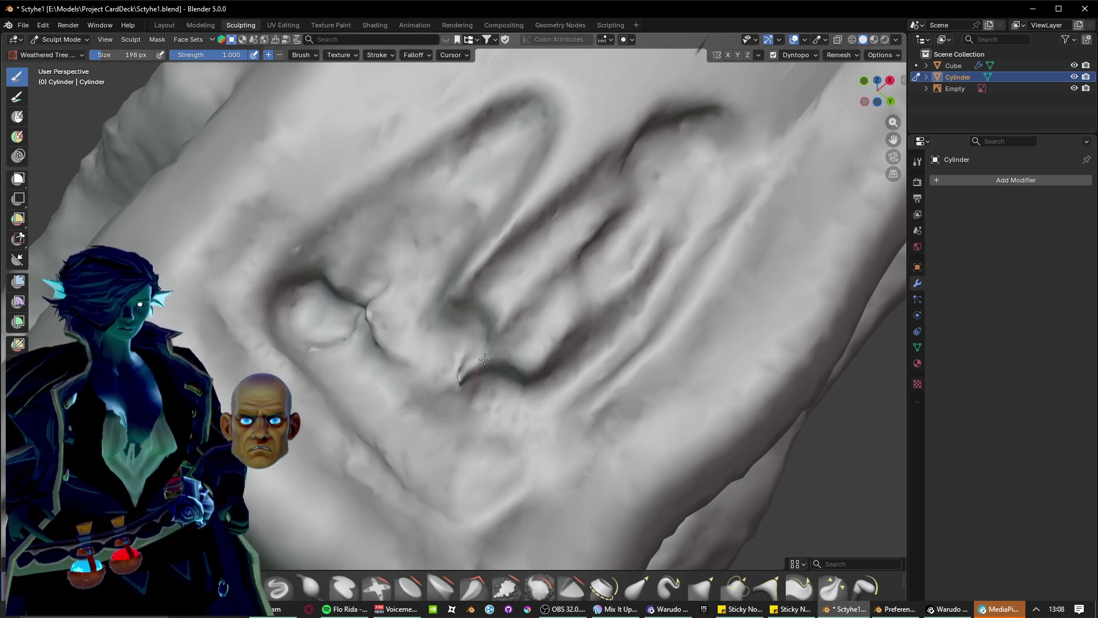
Carve curved grooves and a rounded knot into the panel's remaining smooth end up to the cross ridge, and soften the knot.
middle_click_drag(534, 250, 434, 399)
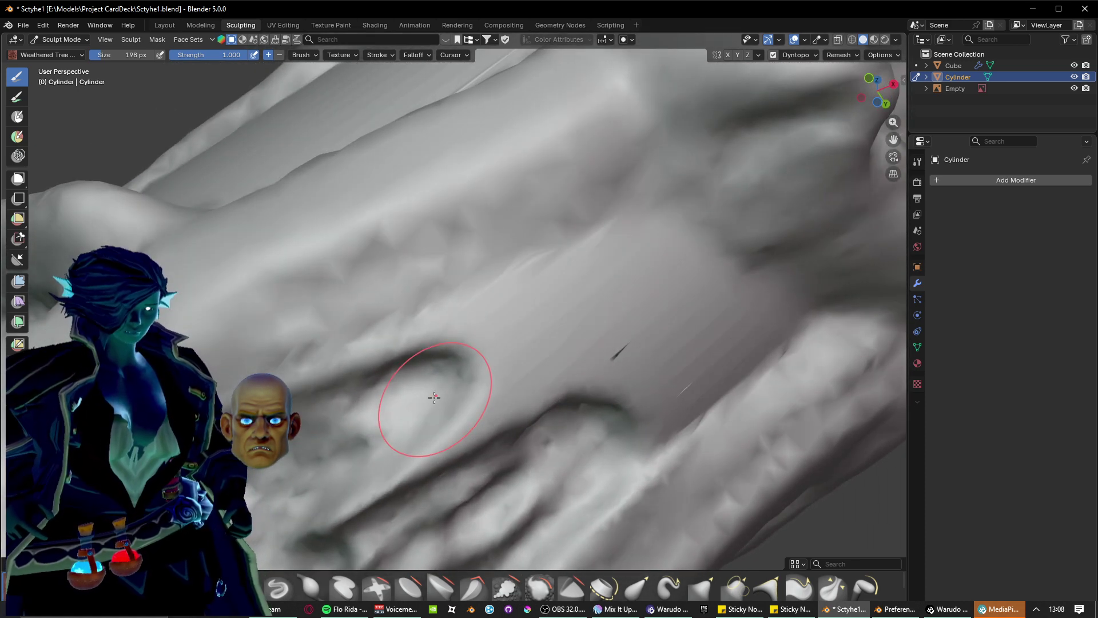
mouse_move(361, 372)
left_mouse_down()
mouse_move(549, 298)
mouse_move(630, 241)
mouse_move(635, 311)
mouse_move(328, 501)
mouse_move(508, 422)
left_mouse_up()
mouse_move(391, 483)
left_mouse_down()
mouse_move(543, 343)
mouse_move(484, 355)
left_mouse_up()
mouse_move(522, 342)
middle_mouse_down()
mouse_move(471, 321)
mouse_move(595, 258)
middle_mouse_up()
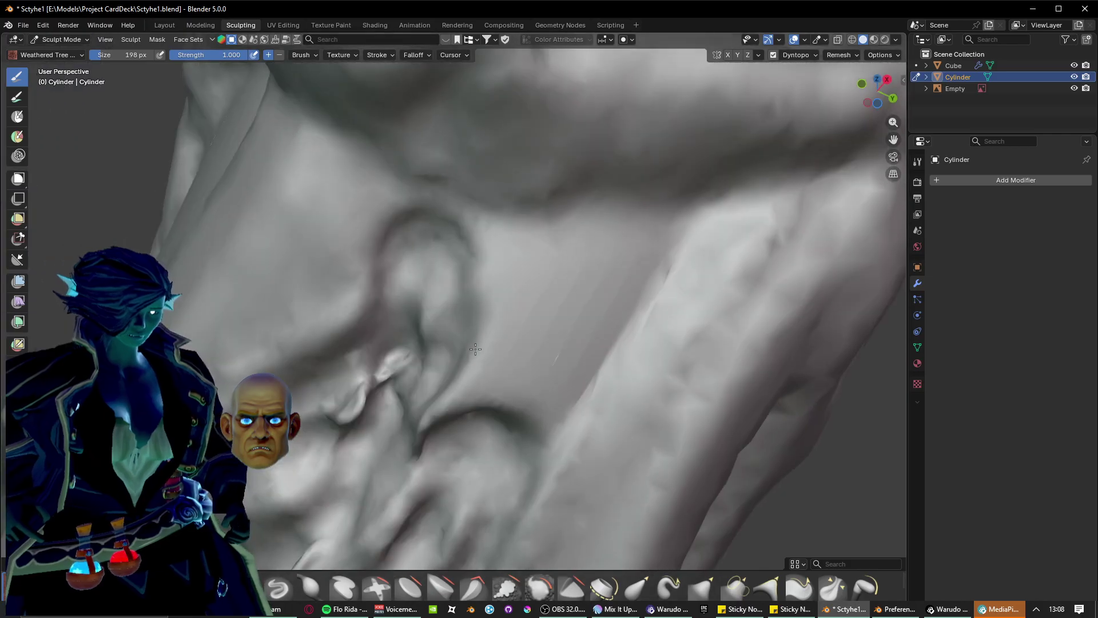
mouse_move(551, 367)
left_mouse_down()
mouse_move(569, 352)
mouse_move(600, 240)
mouse_move(527, 252)
mouse_move(577, 262)
mouse_move(458, 366)
mouse_move(498, 286)
mouse_move(471, 294)
left_mouse_up()
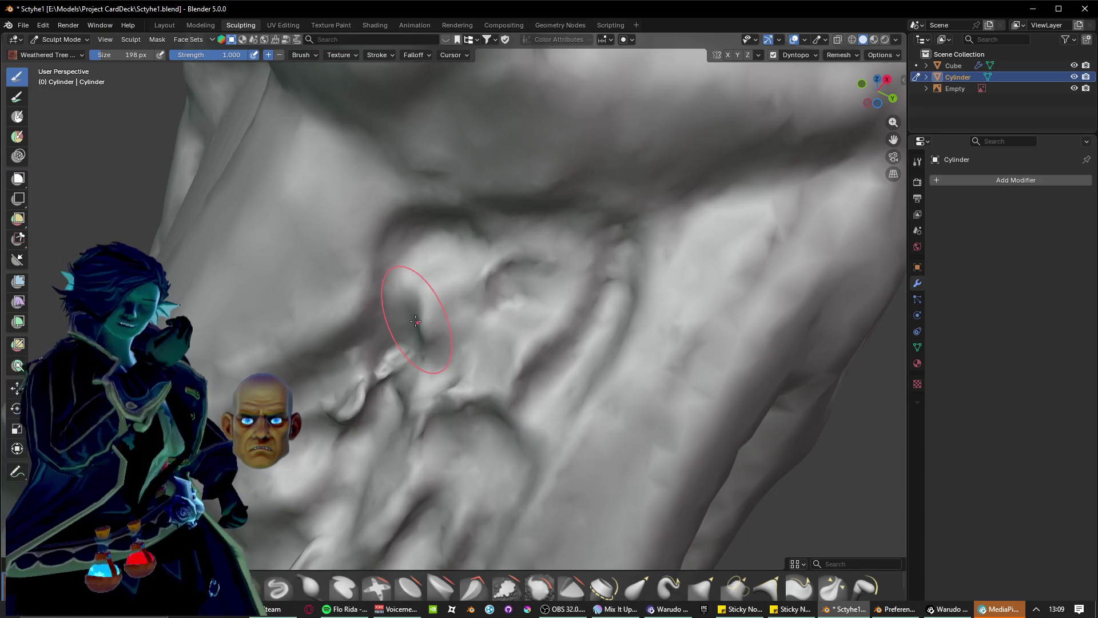
middle_click_drag(641, 367, 640, 354)
left_click_drag(520, 281, 508, 313, "shift")
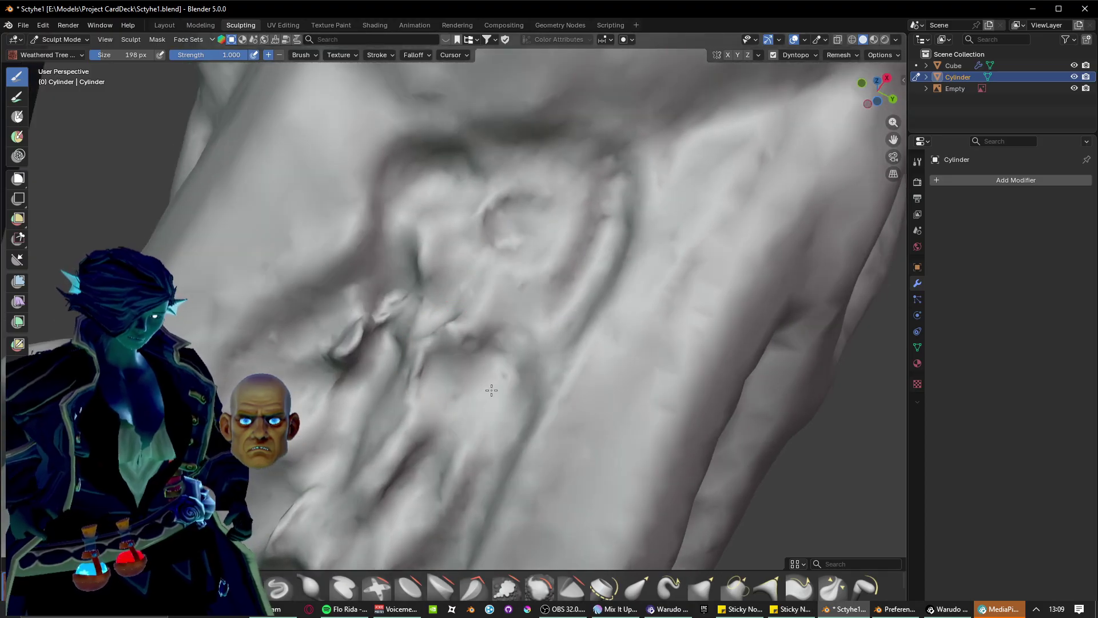
Break up the broad lumps and deep grooves along the middle of the carved panel with fine overlapping bark strokes.
left_click_drag(491, 390, 441, 511)
scroll(522, 313, "down", 5)
middle_click_drag(524, 385, 539, 356)
scroll(454, 348, "up", 5)
middle_click_drag(420, 348, 417, 363)
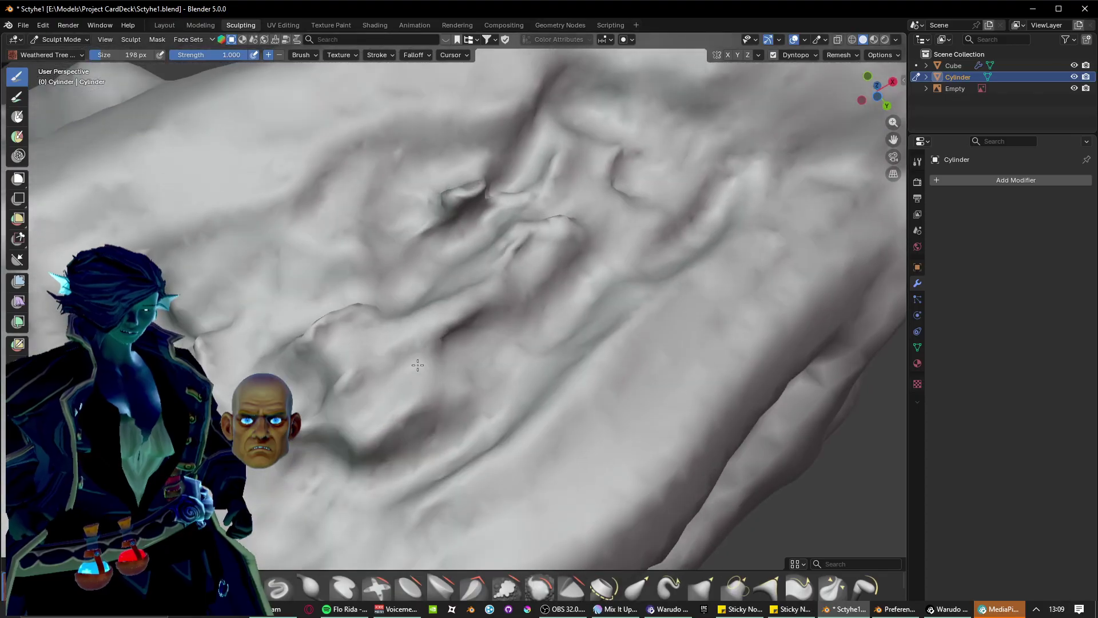
scroll(427, 368, "down", 2)
middle_click_drag(397, 408, 446, 410, "shift")
scroll(445, 409, "up", 2)
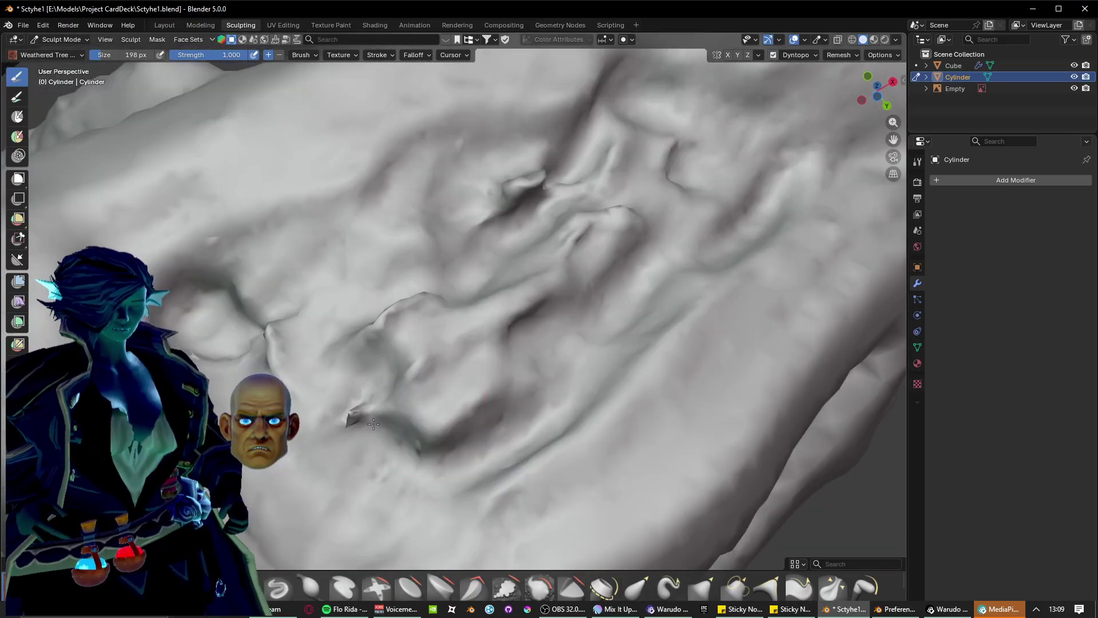
mouse_move(511, 343)
left_mouse_down()
mouse_move(458, 401)
mouse_move(446, 326)
mouse_move(579, 209)
left_mouse_up()
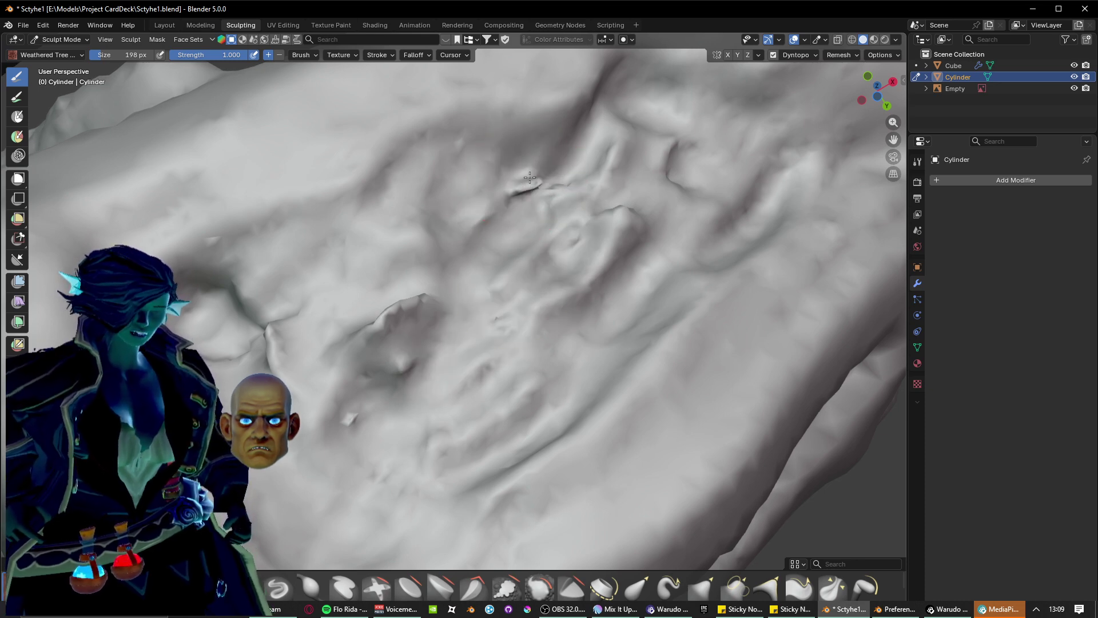
Deepen and roughen the narrow crease between the two long ridges on the adjacent side of the trunk.
mouse_move(614, 215)
middle_mouse_down()
mouse_move(576, 294)
mouse_move(431, 334)
mouse_move(451, 297)
middle_mouse_up()
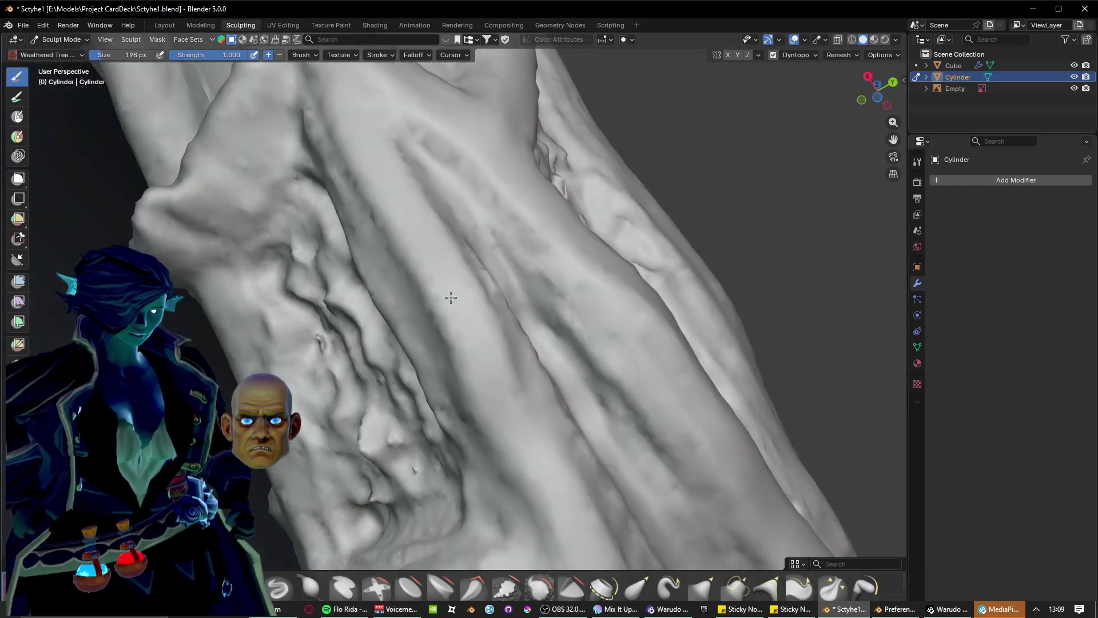
scroll(584, 400, "up", 3)
middle_click_drag(583, 400, 466, 356)
middle_click_drag(464, 257, 466, 325, "shift")
scroll(466, 325, "up", 1)
left_click_drag(278, 305, 366, 320)
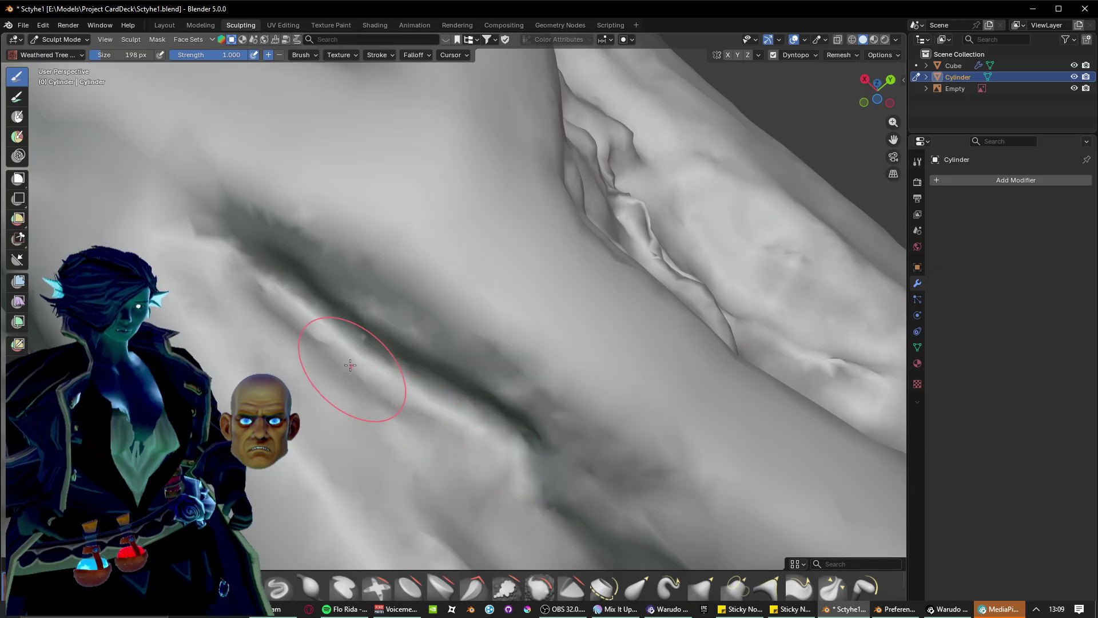
middle_click_drag(350, 365, 274, 254, "shift")
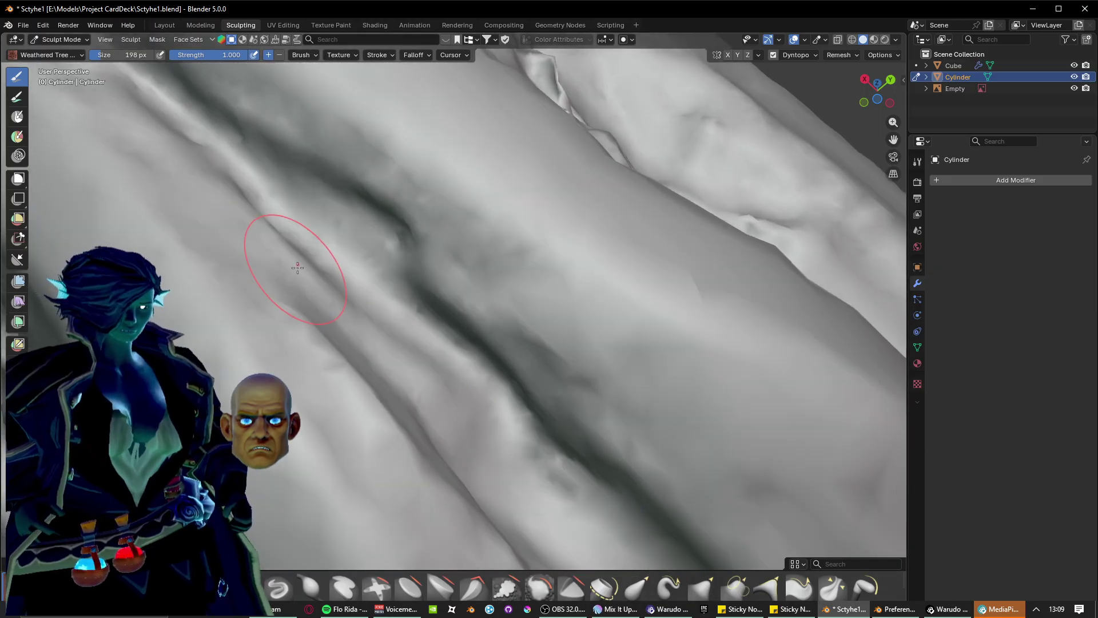
mouse_move(393, 268)
left_mouse_down()
mouse_move(526, 326)
mouse_move(600, 456)
left_mouse_up()
Carve long grooves along both edges of the oval recess, leaving its center smooth.
scroll(581, 413, "down", 3)
mouse_move(581, 412)
middle_mouse_down()
mouse_move(542, 399)
mouse_move(650, 280)
mouse_move(469, 380)
mouse_move(417, 381)
mouse_move(402, 332)
mouse_move(564, 343)
mouse_move(429, 368)
mouse_move(411, 422)
middle_mouse_up()
mouse_move(303, 402)
left_mouse_down()
mouse_move(589, 312)
mouse_move(654, 277)
left_mouse_up()
middle_click_drag(655, 277, 186, 338, "shift")
mouse_move(250, 303)
left_mouse_down()
mouse_move(503, 246)
mouse_move(641, 240)
mouse_move(744, 264)
mouse_move(685, 369)
mouse_move(314, 452)
left_mouse_up()
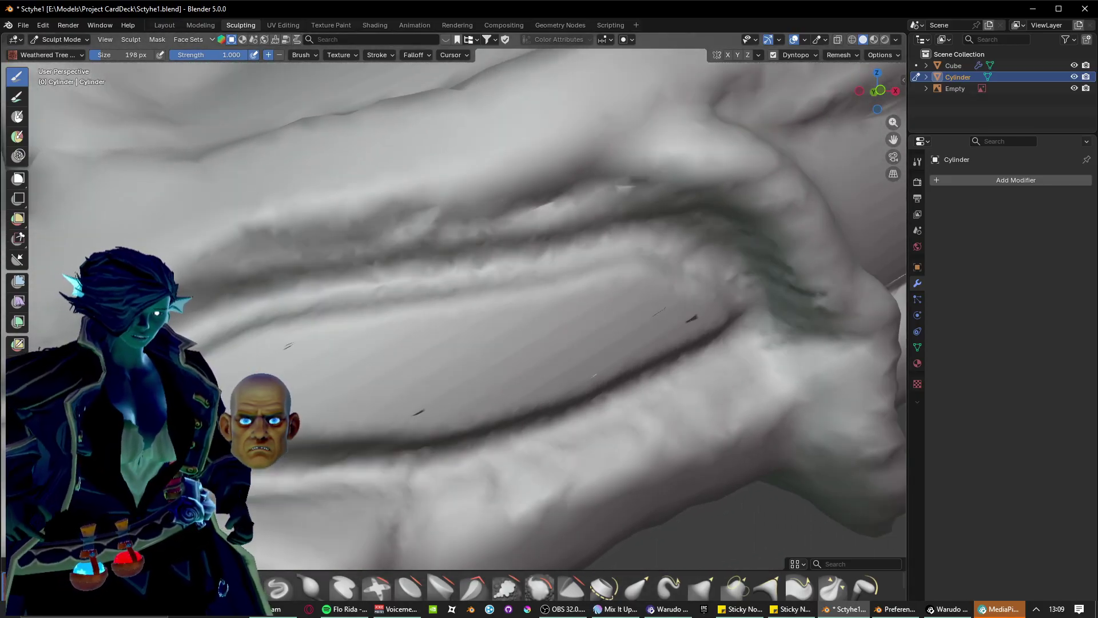
Fill the oval recess's interior with overlapping bark grooves and knots, and blend in its long edge groove.
mouse_move(366, 320)
left_mouse_down()
mouse_move(641, 292)
mouse_move(440, 309)
mouse_move(383, 291)
mouse_move(629, 260)
mouse_move(420, 312)
mouse_move(732, 280)
mouse_move(504, 400)
mouse_move(341, 414)
left_mouse_up()
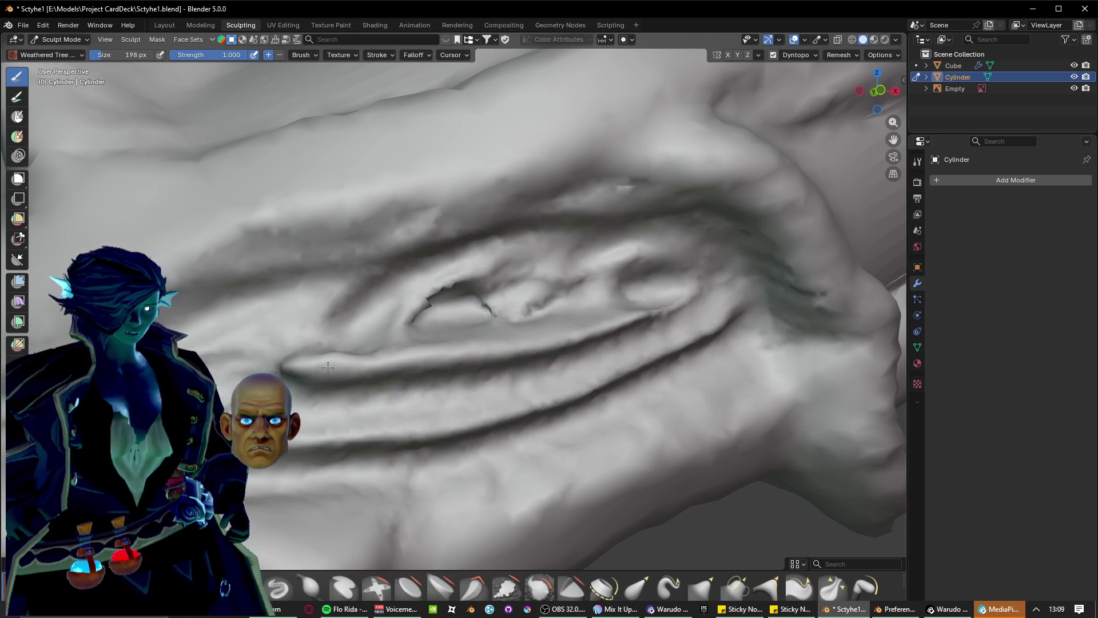
left_click_drag(327, 368, 576, 338)
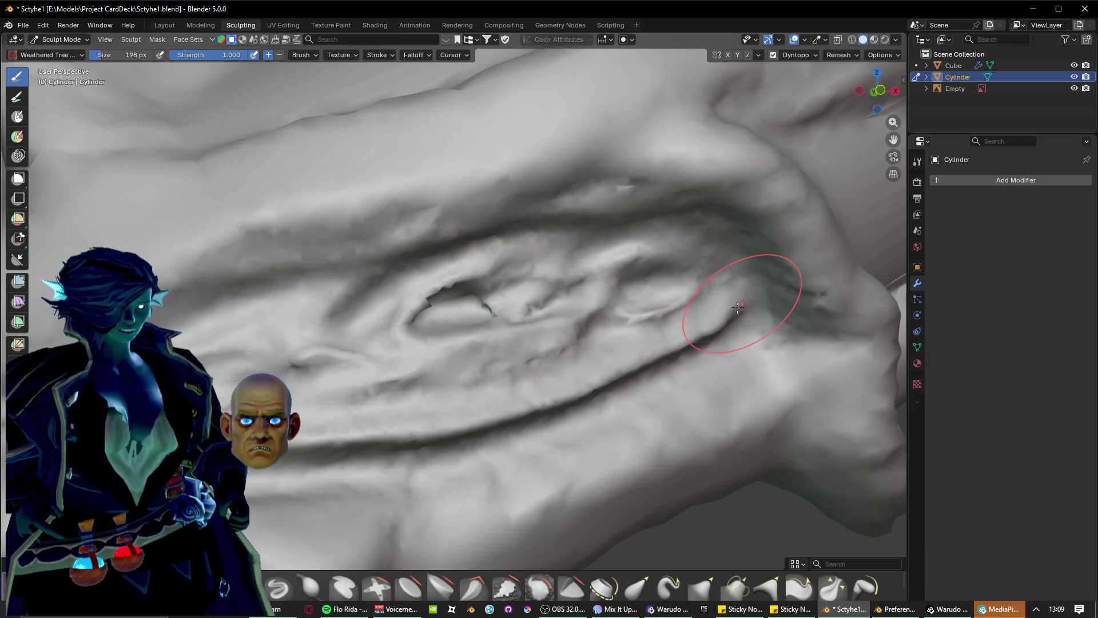
mouse_move(738, 308)
left_mouse_down()
mouse_move(595, 371)
mouse_move(336, 432)
left_mouse_up()
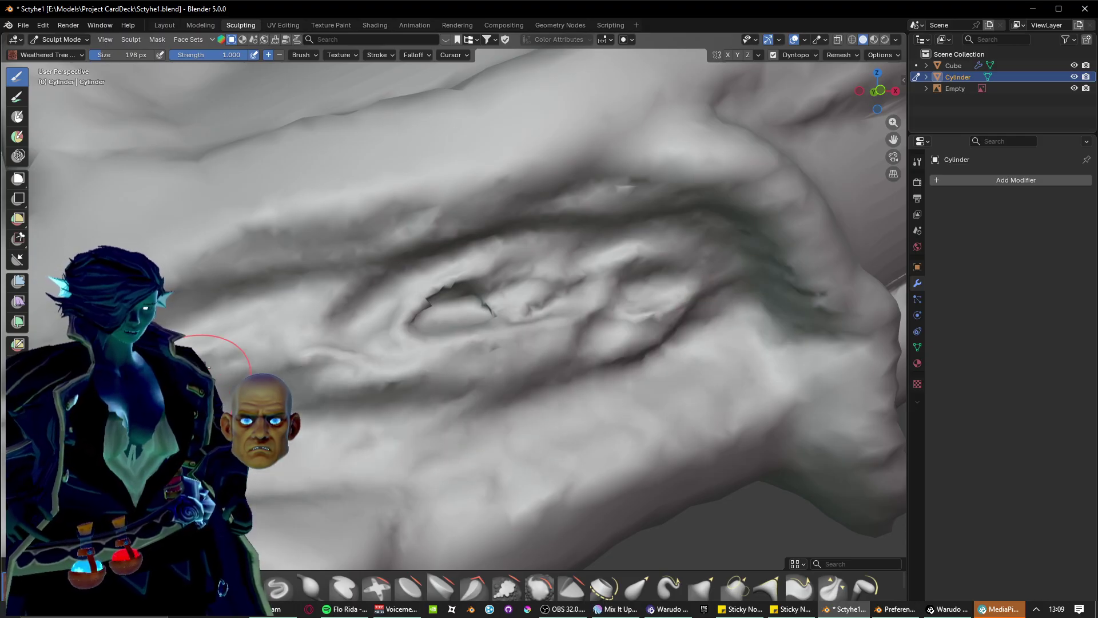
left_click_drag(320, 346, 615, 340)
mouse_move(429, 313)
left_mouse_down()
mouse_move(586, 306)
mouse_move(486, 329)
mouse_move(286, 349)
mouse_move(503, 366)
left_mouse_up()
Carve nested looping grooves into the near end of the next smooth recess between the ridges.
scroll(593, 394, "down", 3)
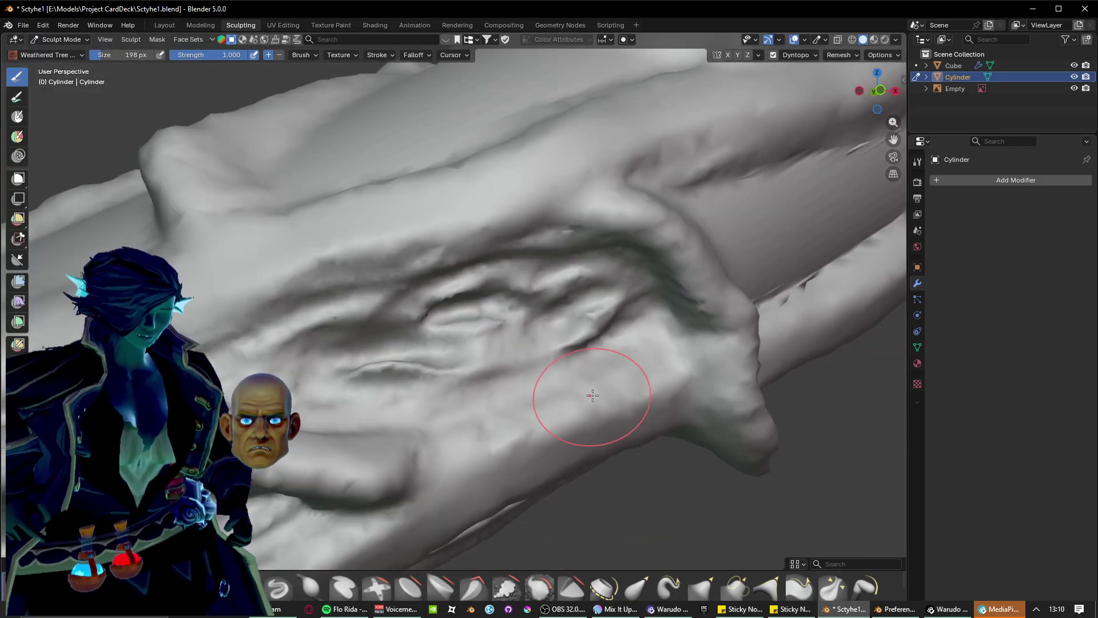
mouse_move(463, 401)
middle_mouse_down()
mouse_move(355, 423)
mouse_move(419, 438)
mouse_move(426, 349)
mouse_move(538, 338)
mouse_move(389, 369)
mouse_move(196, 307)
mouse_move(267, 347)
middle_mouse_up()
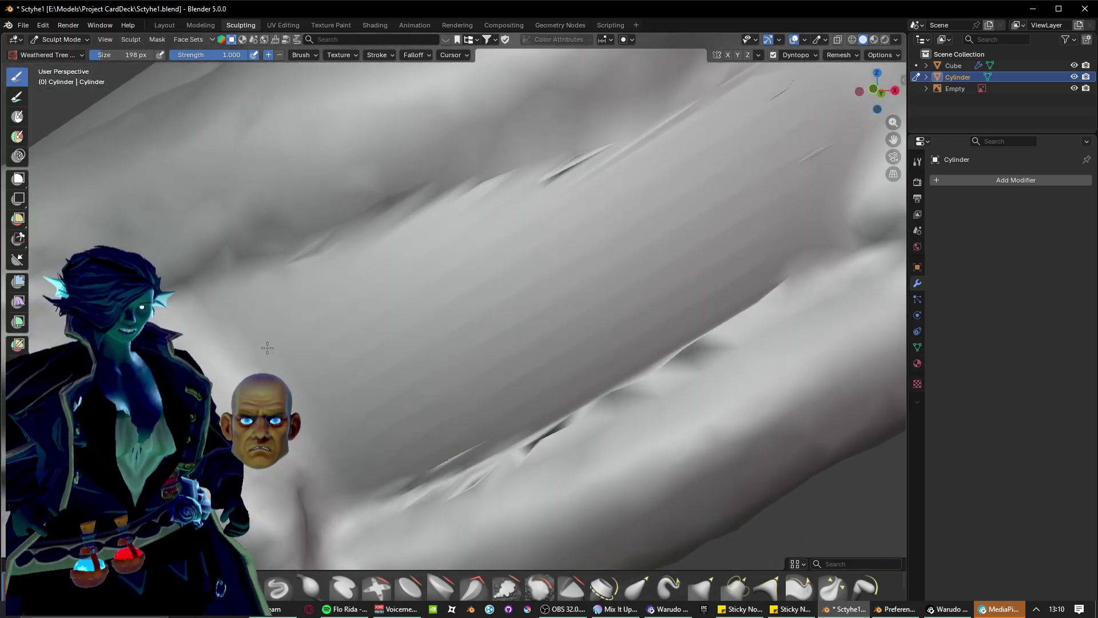
mouse_move(197, 298)
left_mouse_down()
mouse_move(343, 366)
mouse_move(395, 421)
mouse_move(458, 412)
mouse_move(661, 286)
mouse_move(578, 203)
mouse_move(246, 263)
mouse_move(372, 297)
mouse_move(596, 273)
mouse_move(440, 389)
mouse_move(320, 354)
mouse_move(561, 303)
mouse_move(435, 373)
mouse_move(337, 381)
mouse_move(301, 320)
mouse_move(564, 308)
left_mouse_up()
mouse_move(612, 276)
left_mouse_down()
mouse_move(515, 377)
mouse_move(388, 418)
mouse_move(264, 315)
mouse_move(566, 311)
left_mouse_up()
mouse_move(603, 298)
middle_mouse_down("shift")
mouse_move(513, 343)
mouse_move(504, 327)
mouse_move(494, 364)
middle_mouse_up("shift")
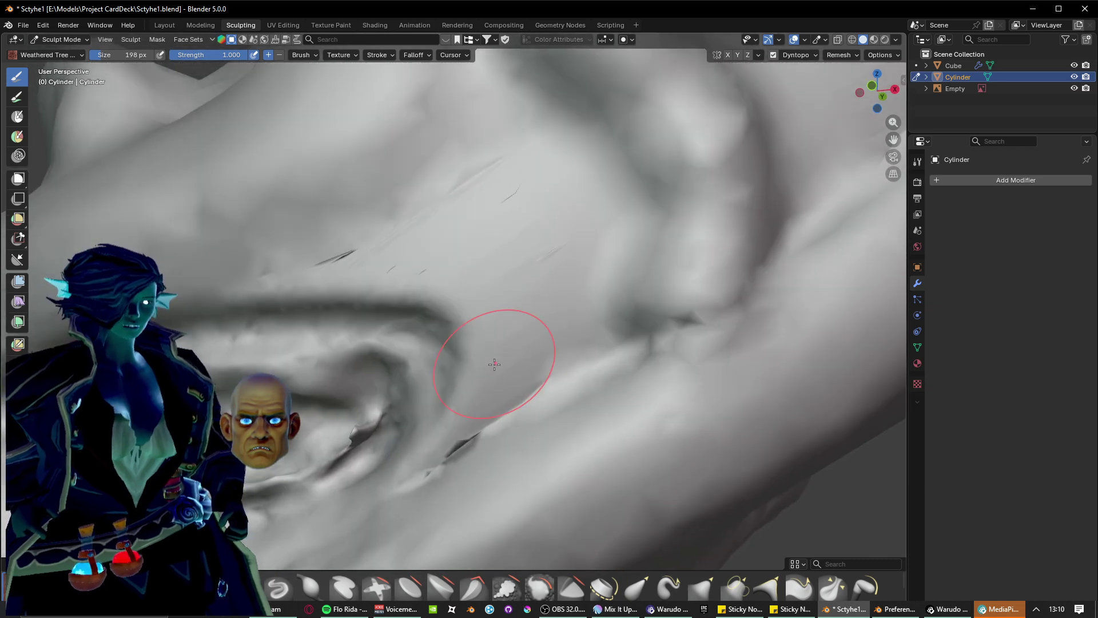
Extend the bark grooves and cracks to the recess's far end at the cross ridge, breaking up its interior.
mouse_move(326, 319)
left_mouse_down()
mouse_move(528, 207)
mouse_move(278, 303)
mouse_move(546, 232)
mouse_move(598, 243)
mouse_move(504, 389)
mouse_move(395, 475)
mouse_move(595, 235)
mouse_move(439, 439)
mouse_move(543, 229)
mouse_move(374, 311)
left_mouse_up()
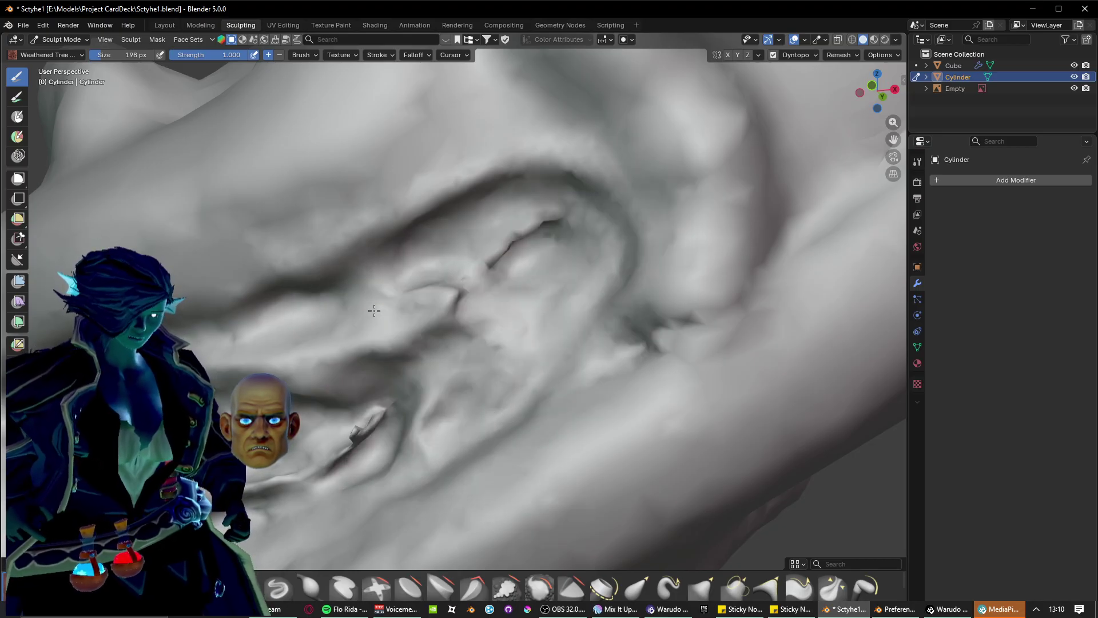
left_click_drag(449, 313, 352, 351)
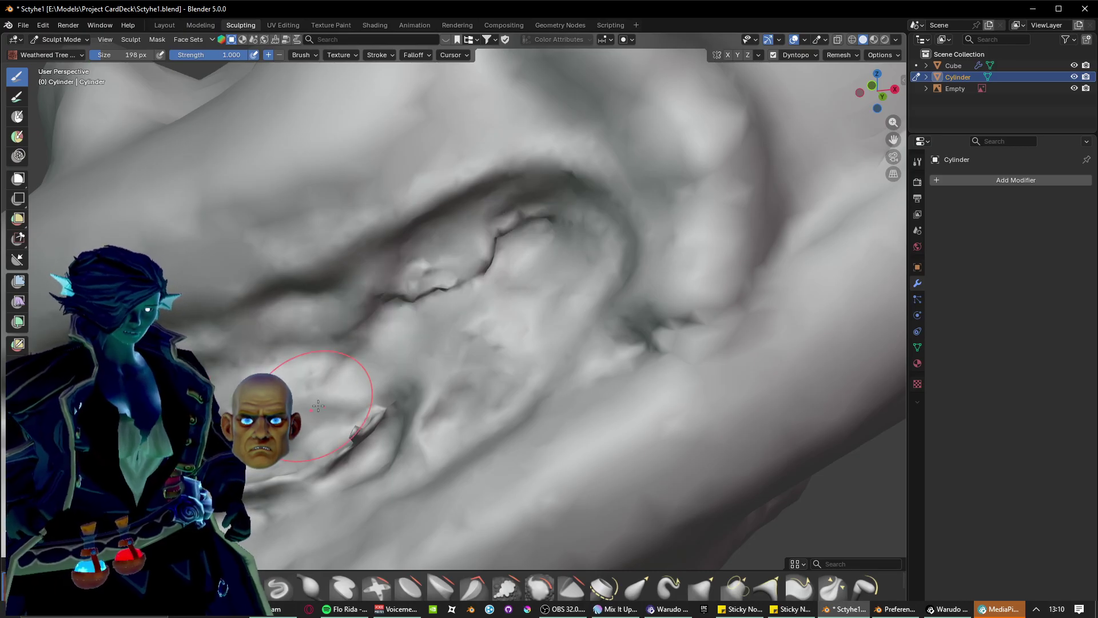
scroll(319, 404, "down", 4)
middle_click_drag(459, 238, 473, 248, "shift")
scroll(473, 249, "down", 2)
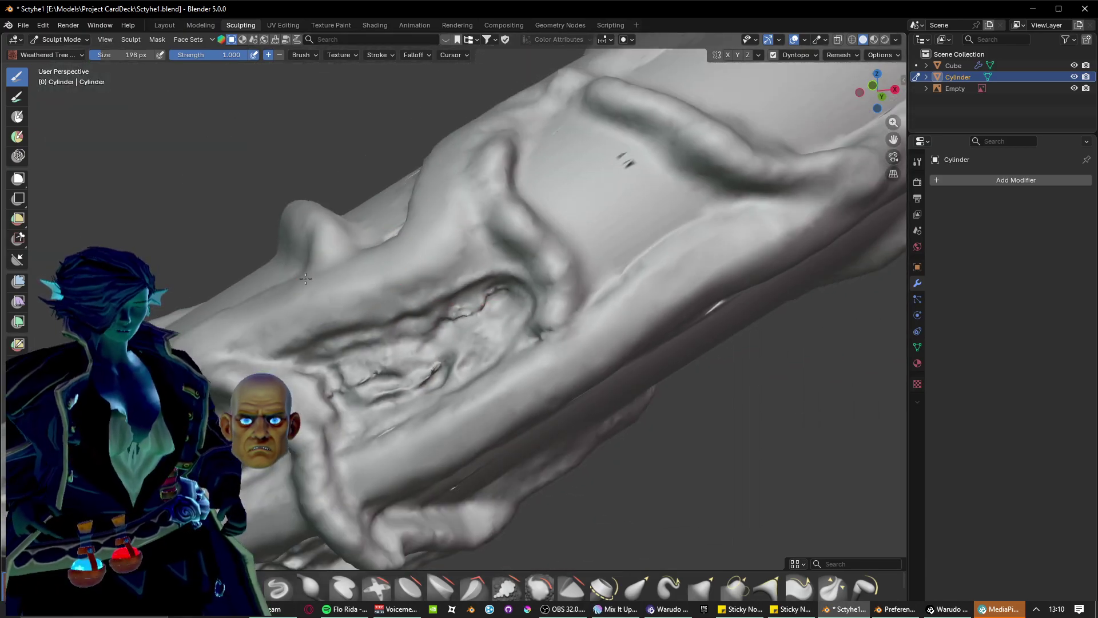
Carve a forked groove with two diverging branches into the narrow end of another smooth panel where the ridges meet.
middle_click_drag(343, 272, 538, 349)
scroll(331, 335, "up", 3)
scroll(452, 269, "down", 2)
middle_click_drag(452, 268, 572, 361, "shift")
scroll(413, 332, "down", 4)
mouse_move(503, 349)
middle_mouse_down()
mouse_move(566, 299)
mouse_move(527, 326)
mouse_move(629, 332)
mouse_move(458, 259)
mouse_move(451, 383)
middle_mouse_up()
scroll(451, 368, "up", 8)
scroll(452, 382, "down", 3)
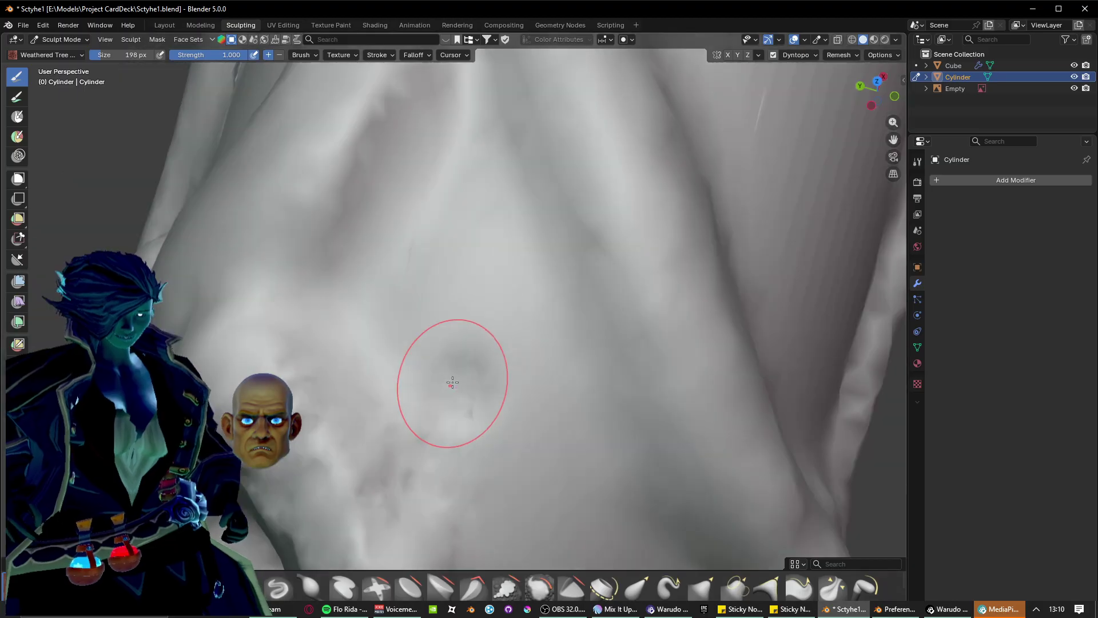
scroll(436, 358, "up", 5)
scroll(434, 407, "down", 2)
mouse_move(374, 325)
left_mouse_down()
mouse_move(413, 393)
mouse_move(370, 338)
mouse_move(411, 191)
mouse_move(478, 119)
left_mouse_up()
middle_click_drag(478, 120, 492, 267, "shift")
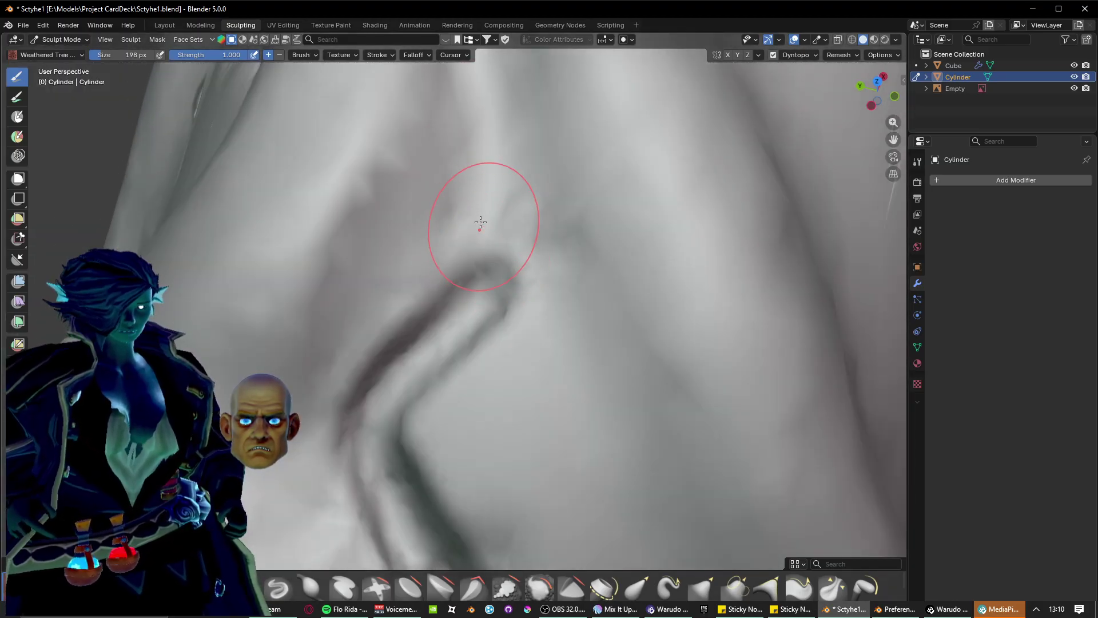
mouse_move(486, 164)
left_mouse_down()
mouse_move(490, 246)
mouse_move(589, 490)
left_mouse_up()
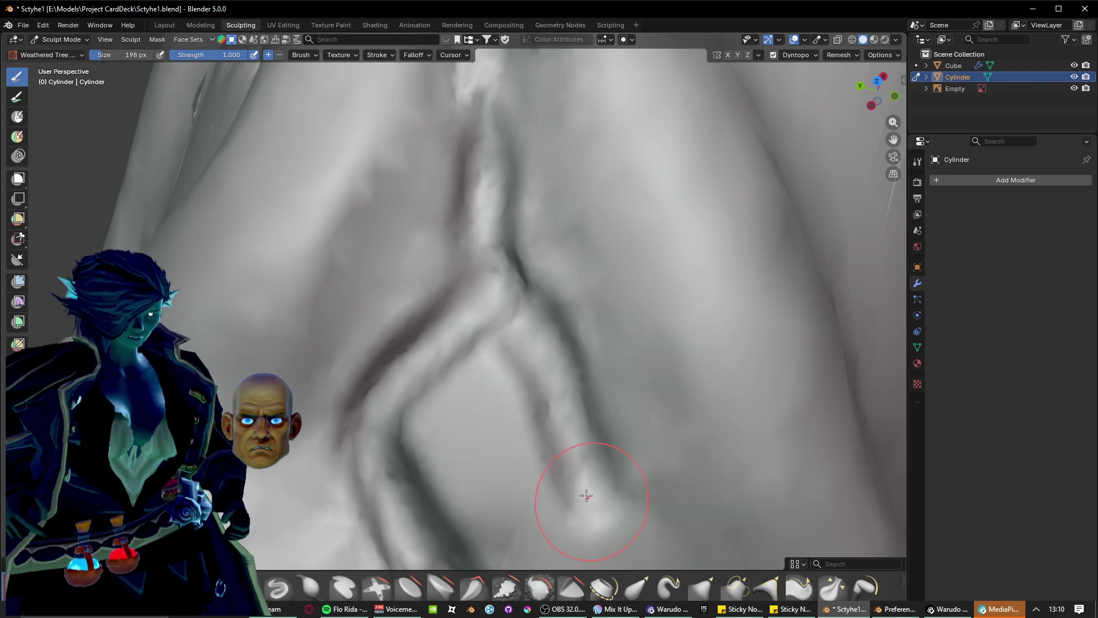
Fill the diamond-shaped area between the forked grooves with small bark ridges and pits.
middle_click_drag(588, 491, 540, 326, "shift")
mouse_move(489, 215)
left_mouse_down()
mouse_move(532, 366)
mouse_move(434, 201)
mouse_move(458, 355)
mouse_move(440, 341)
mouse_move(546, 324)
mouse_move(443, 406)
mouse_move(394, 248)
left_mouse_up()
mouse_move(443, 331)
left_mouse_down()
mouse_move(486, 195)
mouse_move(529, 200)
mouse_move(539, 343)
left_mouse_up()
middle_click_drag(552, 504, 464, 332, "shift")
scroll(462, 320, "down", 3)
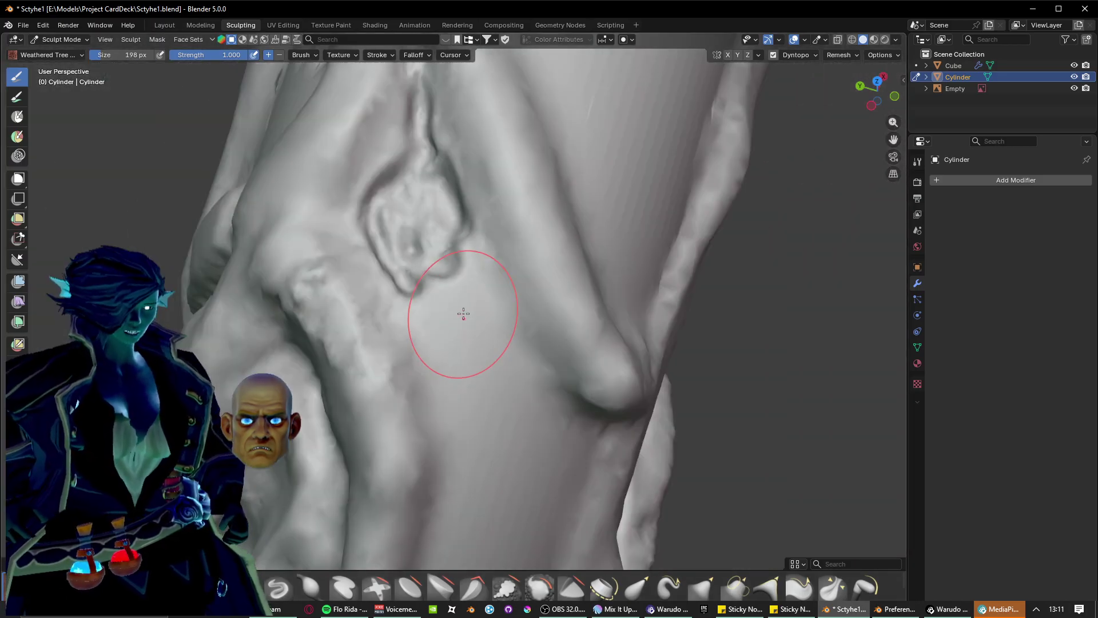
Extend deep bark grooves from the diamond-shaped patch down the panel along the neighboring ridge.
scroll(461, 314, "up", 4)
scroll(452, 312, "down", 1)
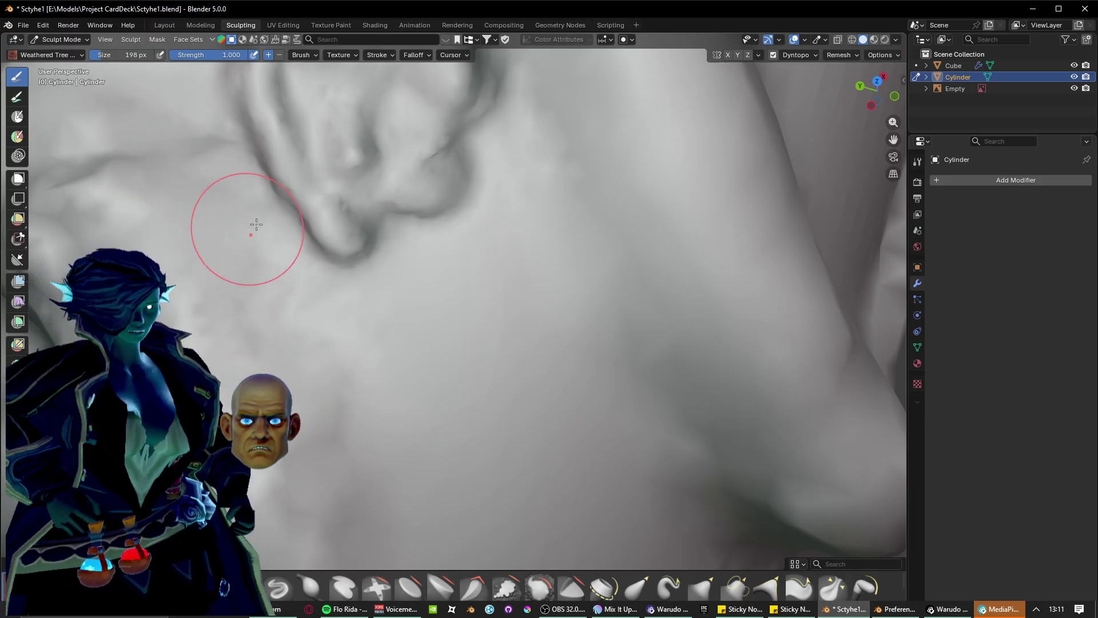
mouse_move(322, 238)
middle_mouse_down("shift")
mouse_move(395, 363)
mouse_move(314, 260)
mouse_move(330, 224)
middle_mouse_up("shift")
left_click_drag(264, 120, 346, 312)
mouse_move(350, 236)
left_mouse_down()
mouse_move(431, 417)
mouse_move(472, 472)
left_mouse_up()
scroll(472, 473, "down", 2)
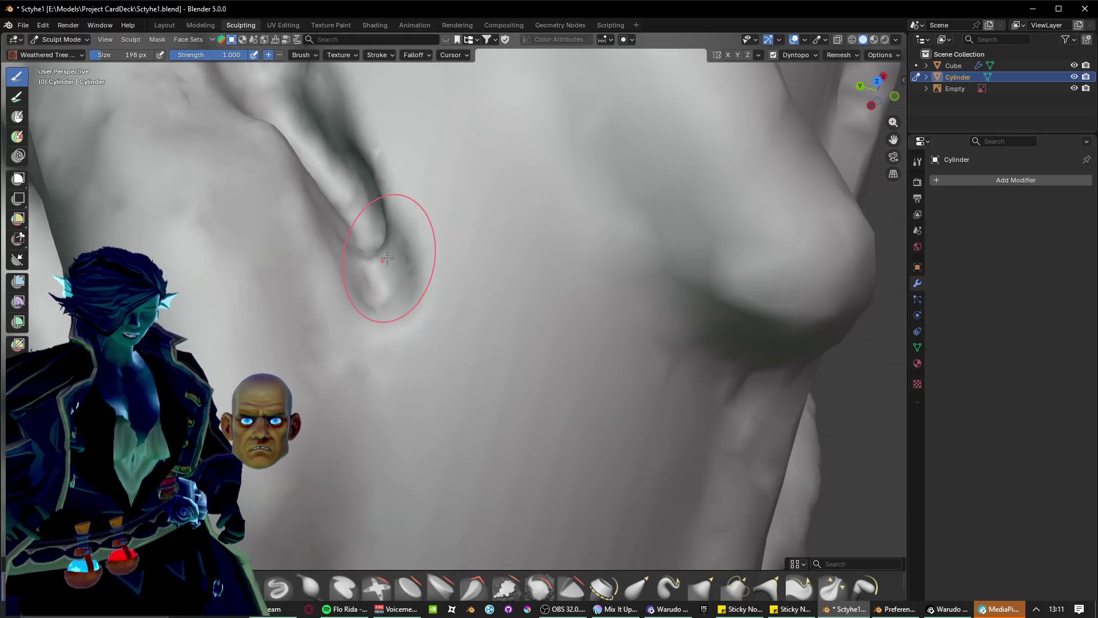
mouse_move(387, 259)
left_mouse_down()
mouse_move(429, 389)
mouse_move(418, 509)
left_mouse_up()
Continue the edge grooves down to the panel's lower end and carve jagged overlapping bark folds into that corner.
scroll(445, 395, "up", 3)
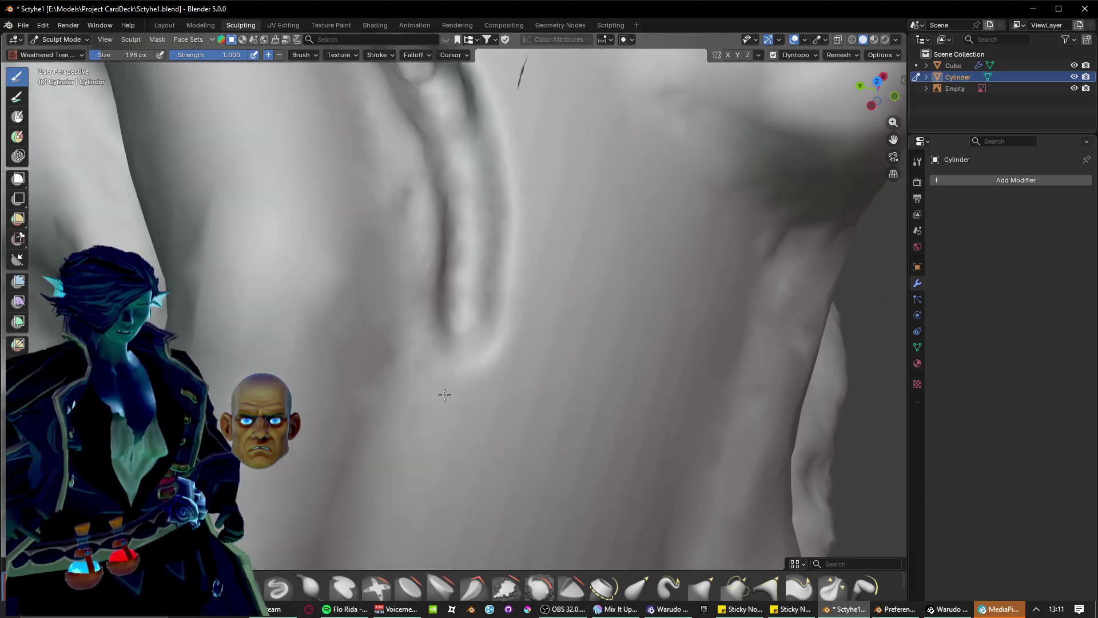
middle_click_drag(444, 394, 459, 307, "shift")
left_click_drag(474, 122, 375, 523)
middle_click_drag(398, 409, 434, 258, "shift")
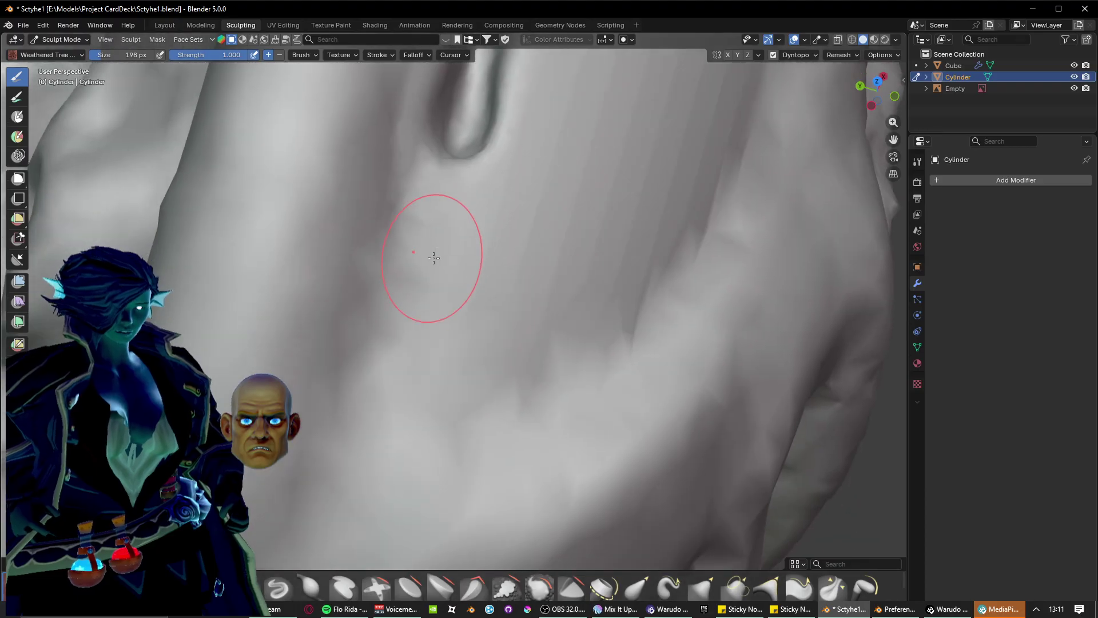
mouse_move(447, 170)
left_mouse_down()
mouse_move(395, 343)
mouse_move(414, 401)
mouse_move(453, 167)
mouse_move(435, 274)
mouse_move(446, 394)
mouse_move(515, 343)
mouse_move(440, 381)
mouse_move(403, 419)
mouse_move(572, 297)
mouse_move(572, 235)
mouse_move(458, 372)
mouse_move(473, 359)
mouse_move(498, 229)
mouse_move(446, 389)
mouse_move(503, 171)
mouse_move(554, 255)
left_mouse_up()
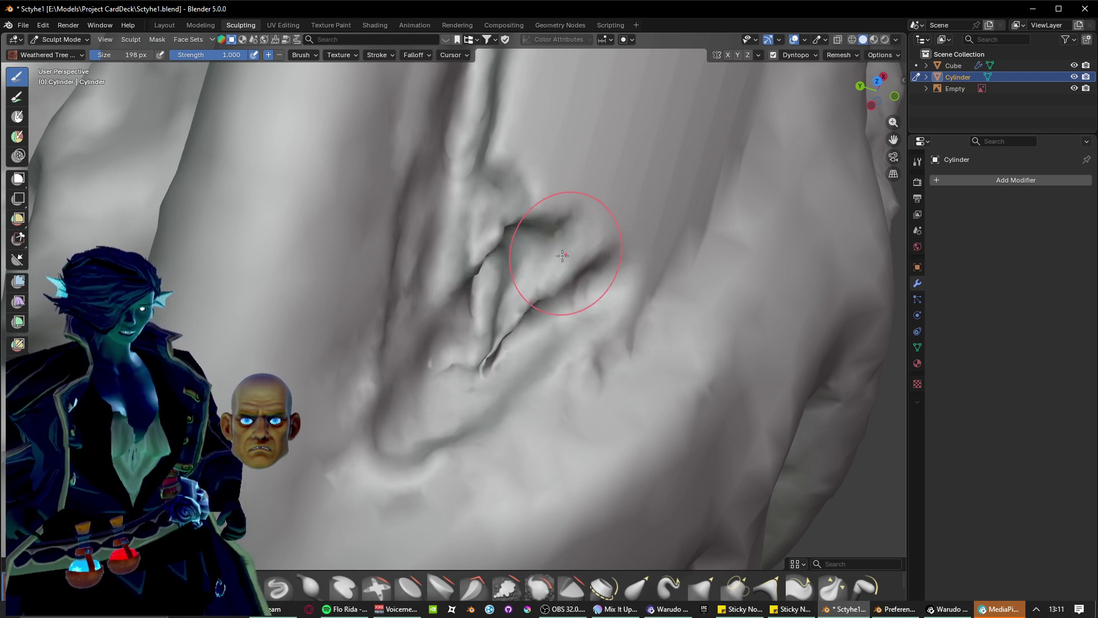
mouse_move(562, 255)
middle_mouse_down()
mouse_move(465, 252)
mouse_move(478, 290)
mouse_move(424, 394)
middle_mouse_up()
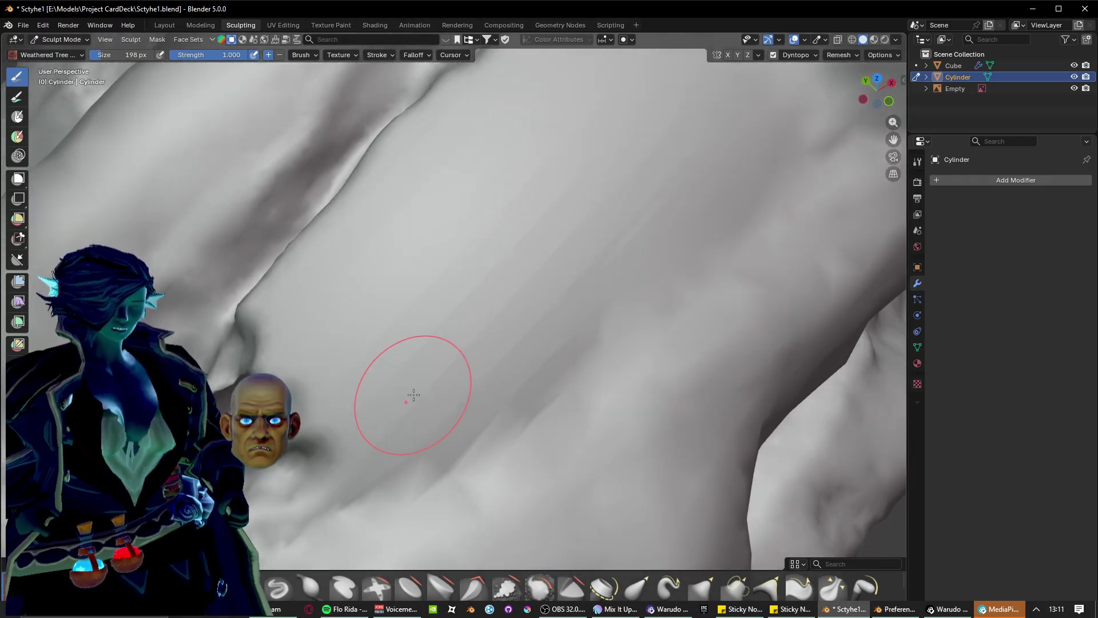
mouse_move(319, 466)
left_mouse_down()
mouse_move(492, 366)
mouse_move(635, 223)
mouse_move(425, 471)
mouse_move(404, 476)
left_mouse_up()
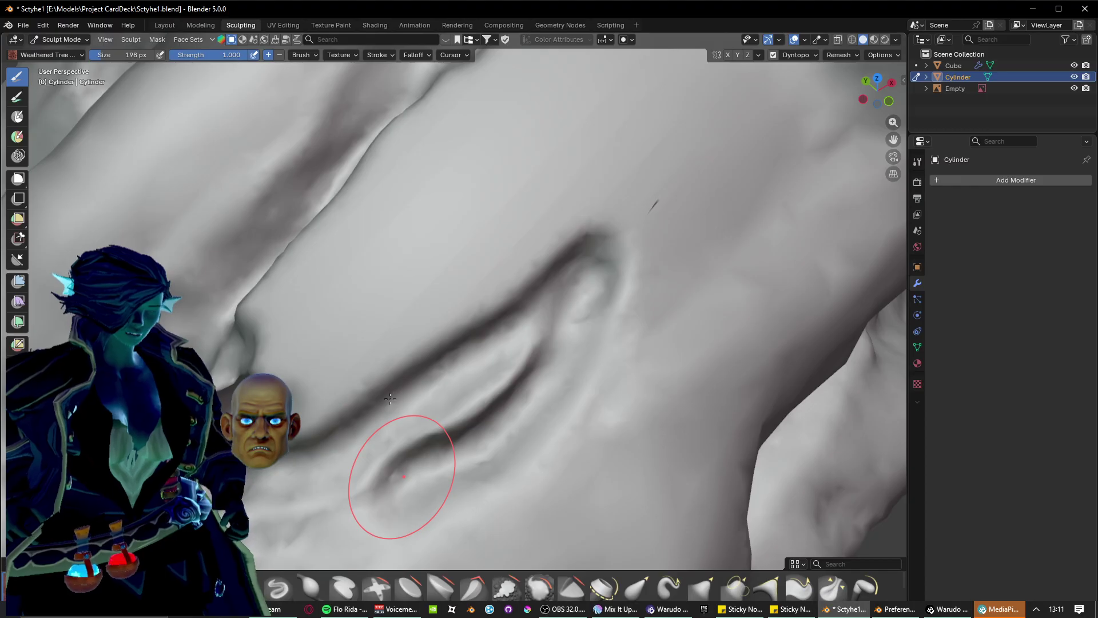
key("ctrl+z")
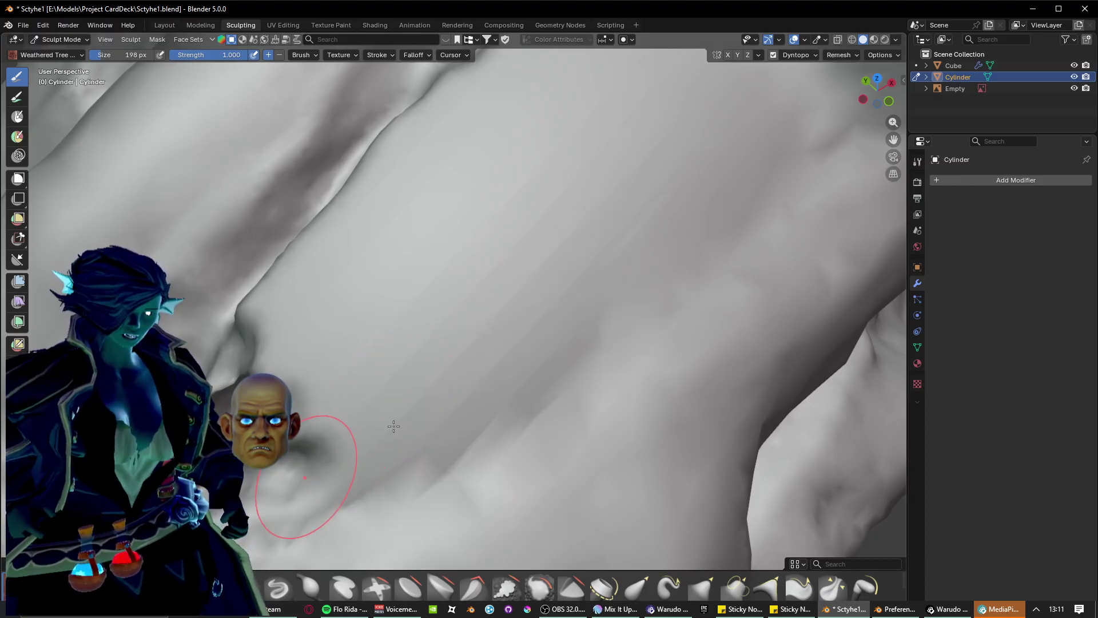
Carve parallel diagonal grooves across the lower part of the smooth panel beside the jagged bark folds.
left_click_drag(394, 426, 595, 299)
left_click_drag(381, 451, 530, 369)
left_click_drag(349, 378, 572, 235)
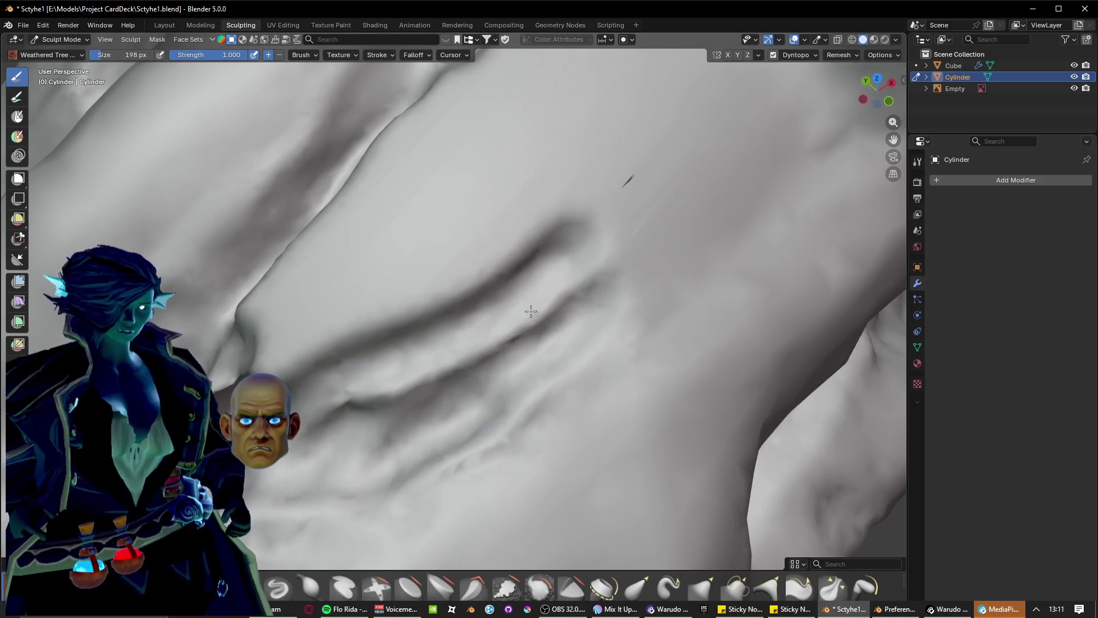
left_click_drag(531, 311, 563, 289)
Layer more long diagonal bark grooves across the smooth panel up to the ridge along its upper edge.
mouse_move(311, 349)
left_mouse_down()
mouse_move(466, 249)
mouse_move(509, 206)
left_mouse_up()
left_click_drag(344, 372, 572, 178)
left_click_drag(395, 366, 596, 196)
mouse_move(403, 346)
left_mouse_down()
mouse_move(415, 315)
mouse_move(611, 175)
left_mouse_up()
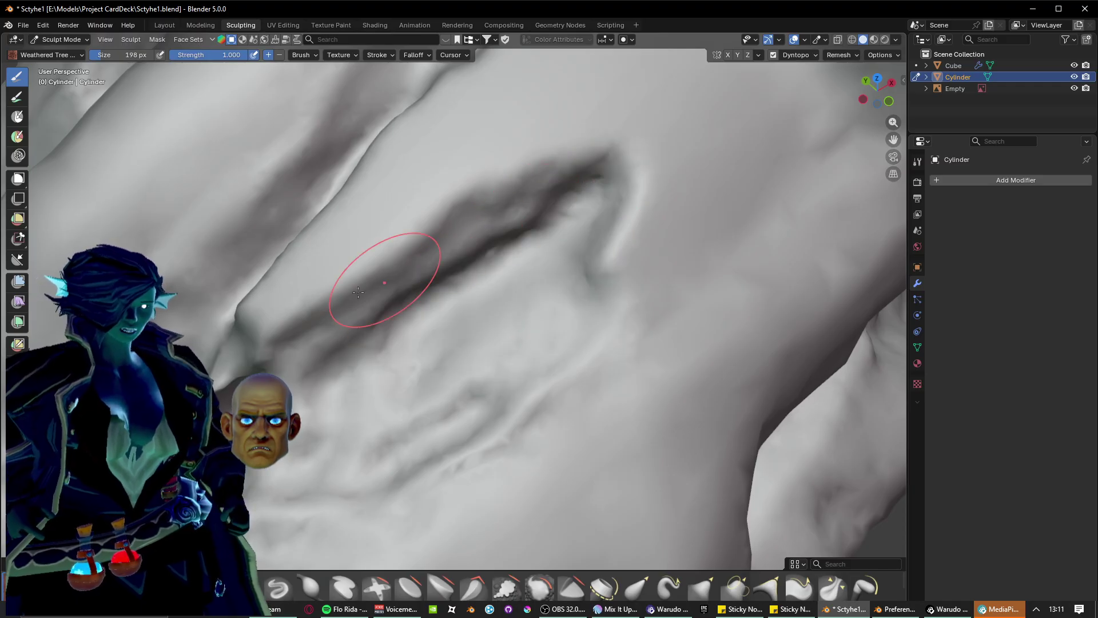
left_click_drag(603, 123, 209, 348)
left_click_drag(310, 271, 434, 174)
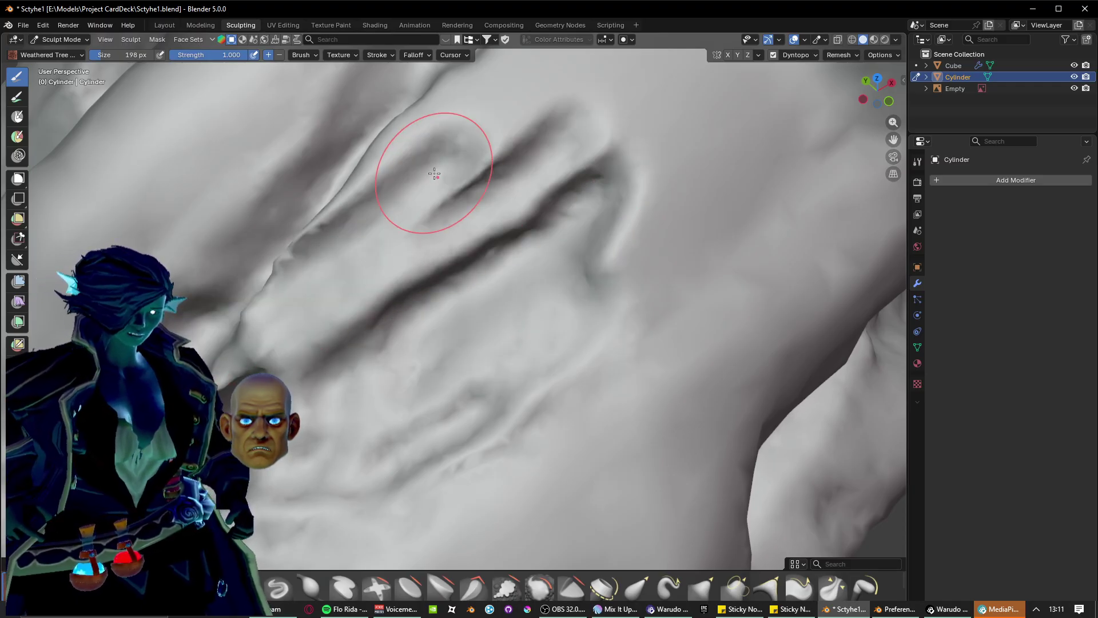
Carve overlapping diagonal bark grooves across the smooth upper part of the panel, following the ridge beside it.
left_click_drag(277, 322, 531, 227)
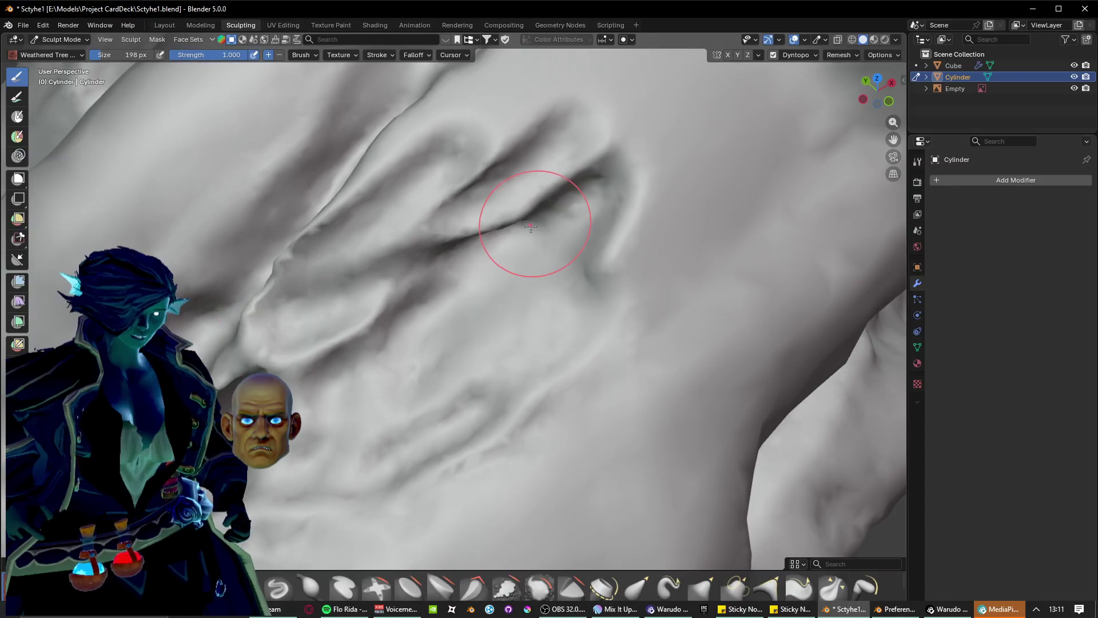
left_click_drag(311, 351, 389, 270)
middle_click_drag(400, 272, 446, 321)
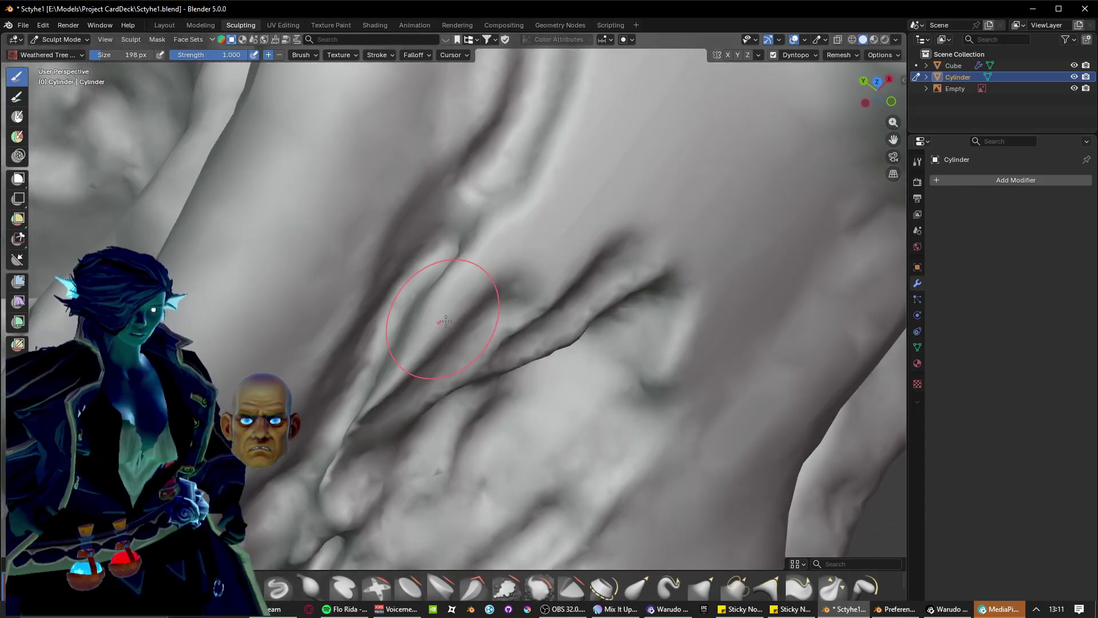
mouse_move(363, 426)
left_mouse_down()
mouse_move(553, 165)
mouse_move(377, 424)
mouse_move(466, 343)
mouse_move(628, 130)
left_mouse_up()
mouse_move(462, 414)
left_mouse_down()
mouse_move(490, 355)
mouse_move(647, 166)
left_mouse_up()
left_click_drag(529, 314, 632, 183)
left_click_drag(413, 391, 590, 127)
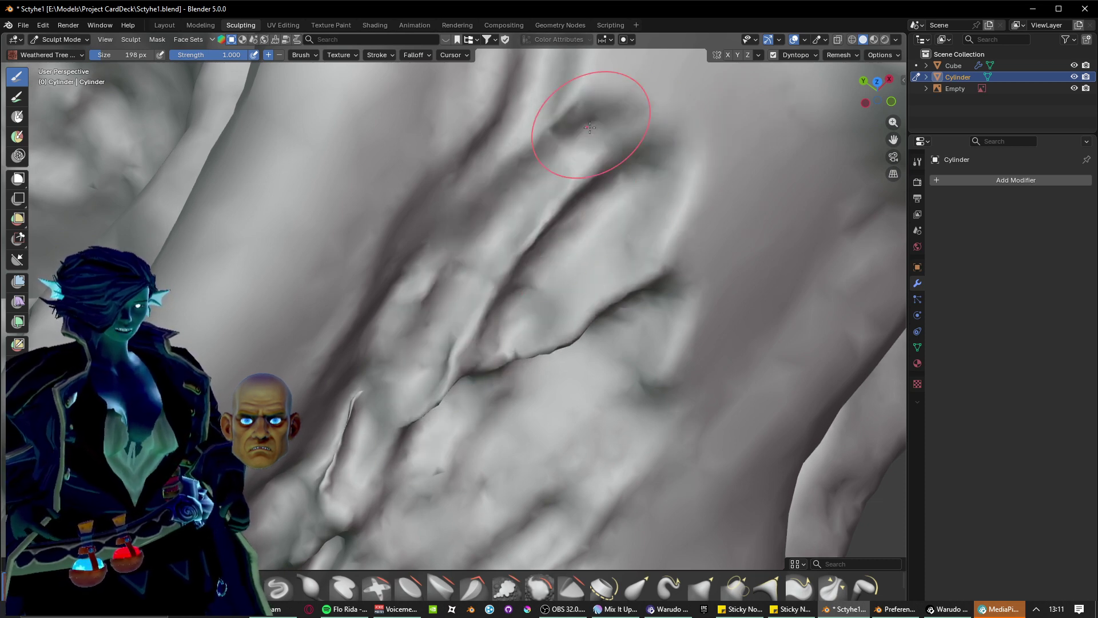
left_click_drag(508, 257, 620, 145)
Break up the sharp diagonal crease in the panel with short bark grooves running towards its outer ridge.
middle_click_drag(588, 226, 416, 233, "shift")
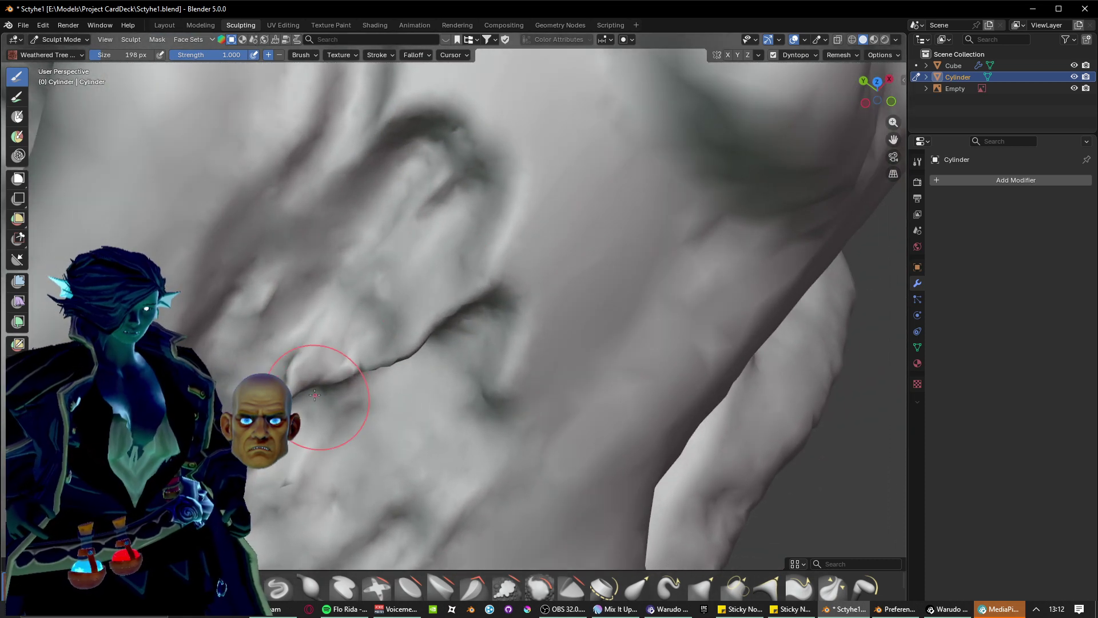
left_click_drag(322, 392, 530, 258)
left_click_drag(405, 357, 505, 282)
middle_click_drag(499, 350, 452, 355)
mouse_move(363, 384)
left_mouse_down()
mouse_move(534, 275)
mouse_move(381, 378)
mouse_move(401, 303)
mouse_move(434, 255)
mouse_move(343, 332)
mouse_move(465, 257)
left_mouse_up()
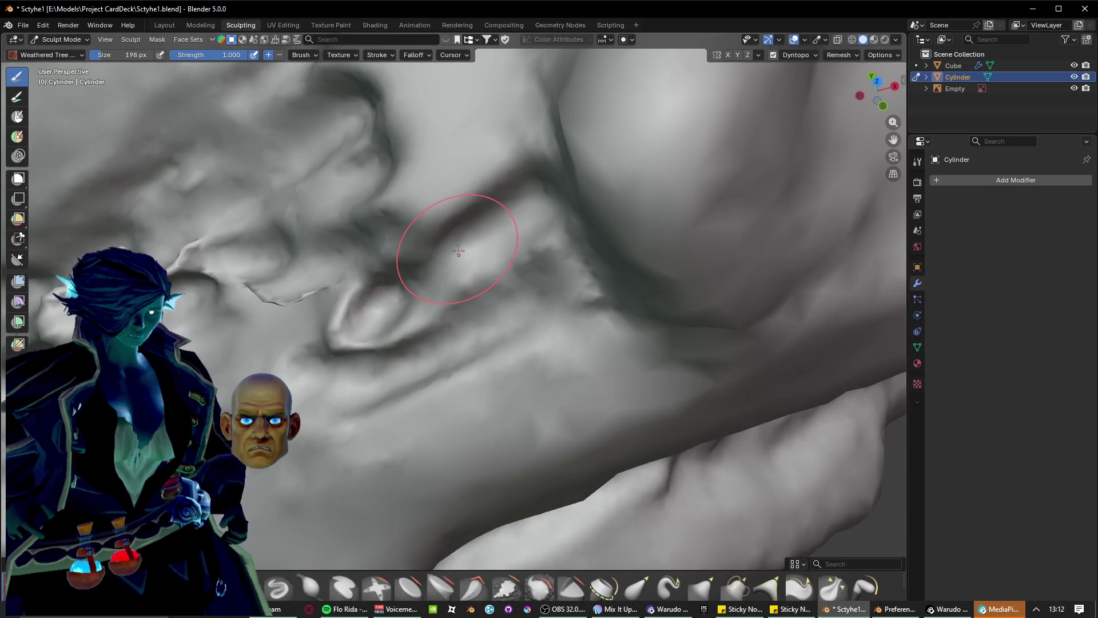
Carve bark folds into the smooth patches at the panel's upper end, where the ridges converge.
mouse_move(466, 258)
middle_mouse_down()
mouse_move(417, 343)
mouse_move(442, 351)
middle_mouse_up()
mouse_move(442, 351)
left_mouse_down()
mouse_move(429, 172)
mouse_move(515, 321)
mouse_move(481, 418)
mouse_move(520, 327)
mouse_move(458, 423)
mouse_move(384, 366)
mouse_move(436, 469)
mouse_move(425, 423)
left_mouse_up()
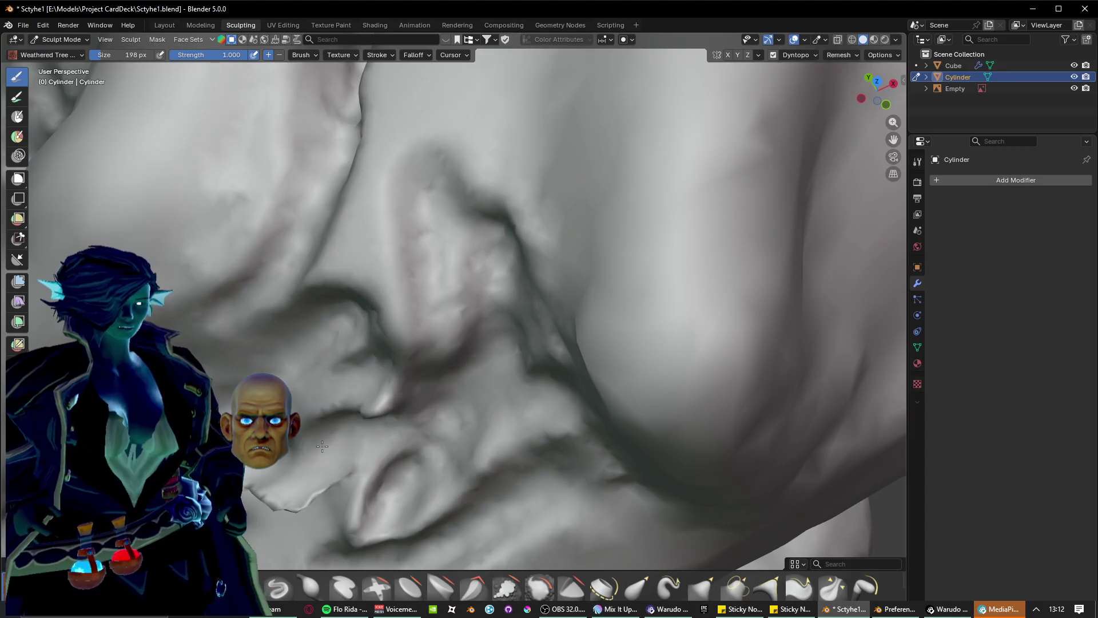
mouse_move(369, 475)
left_mouse_down()
mouse_move(391, 394)
mouse_move(380, 183)
mouse_move(283, 327)
mouse_move(320, 252)
mouse_move(395, 229)
mouse_move(377, 320)
mouse_move(344, 246)
left_mouse_up()
mouse_move(408, 324)
left_mouse_down()
mouse_move(444, 240)
mouse_move(455, 332)
left_mouse_up()
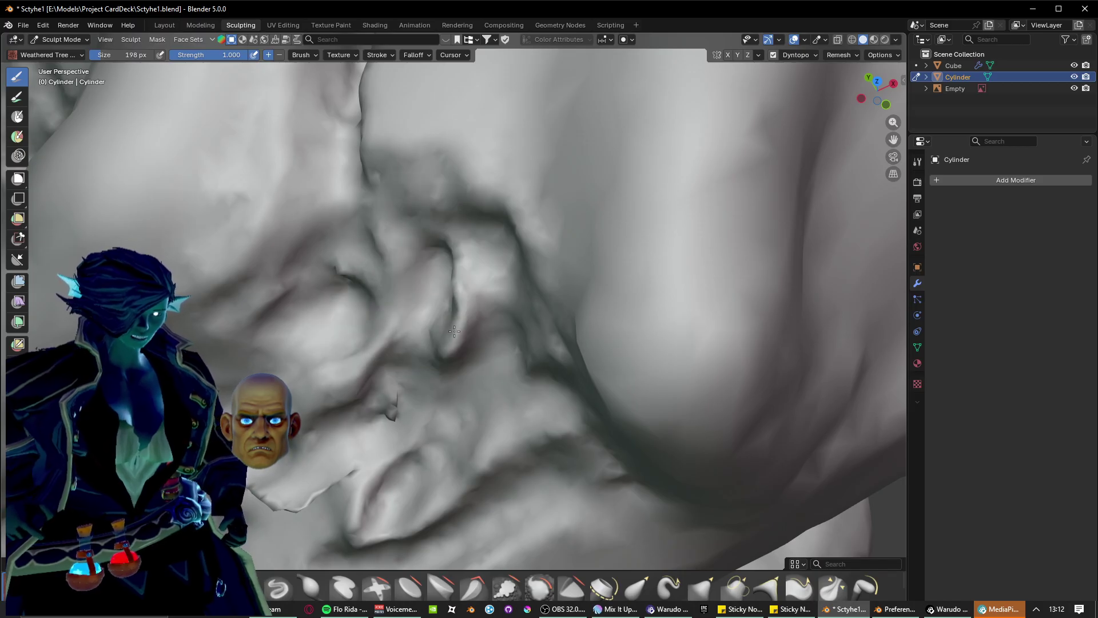
Carve lengthwise bark grooves down the narrow smooth strip between the ridges and roughen its upper end.
mouse_move(454, 252)
middle_mouse_down()
mouse_move(410, 439)
mouse_move(429, 397)
mouse_move(454, 435)
middle_mouse_up()
mouse_move(518, 75)
left_mouse_down()
mouse_move(506, 433)
mouse_move(518, 469)
left_mouse_up()
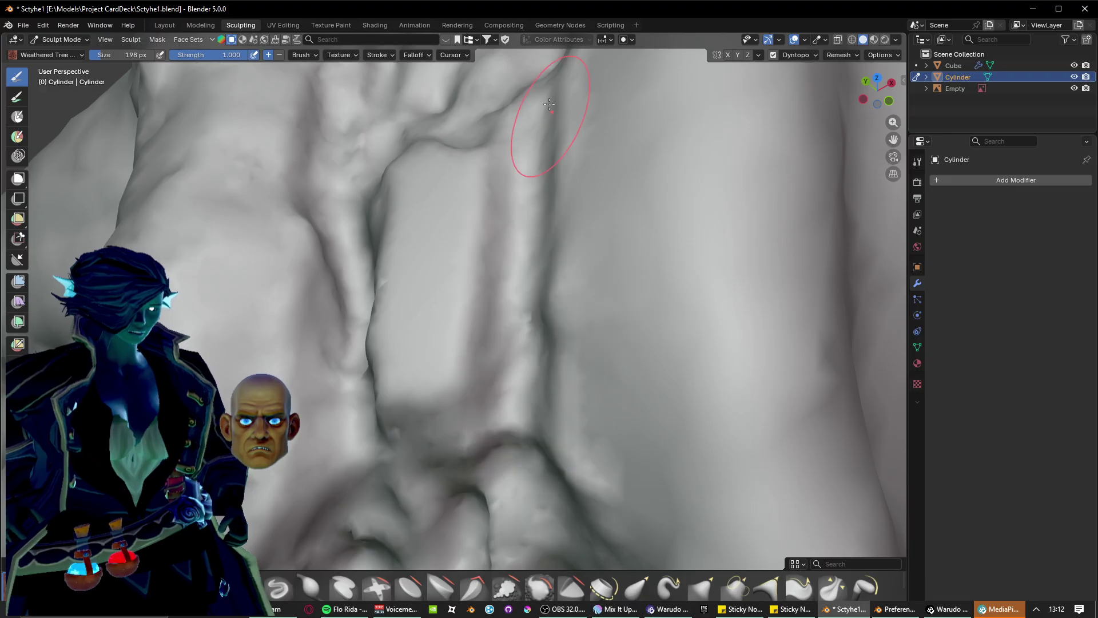
mouse_move(541, 92)
left_mouse_down()
mouse_move(506, 260)
mouse_move(487, 469)
left_mouse_up()
left_click_drag(465, 149, 430, 423)
left_click_drag(485, 168, 455, 363)
left_click_drag(390, 187, 401, 302)
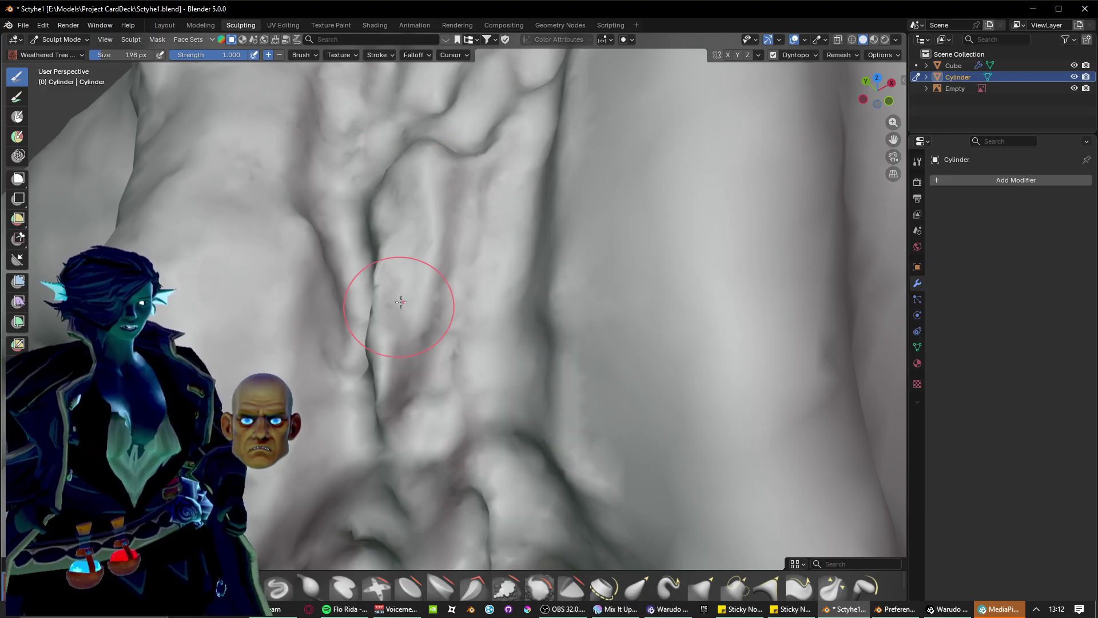
left_click_drag(427, 194, 408, 166)
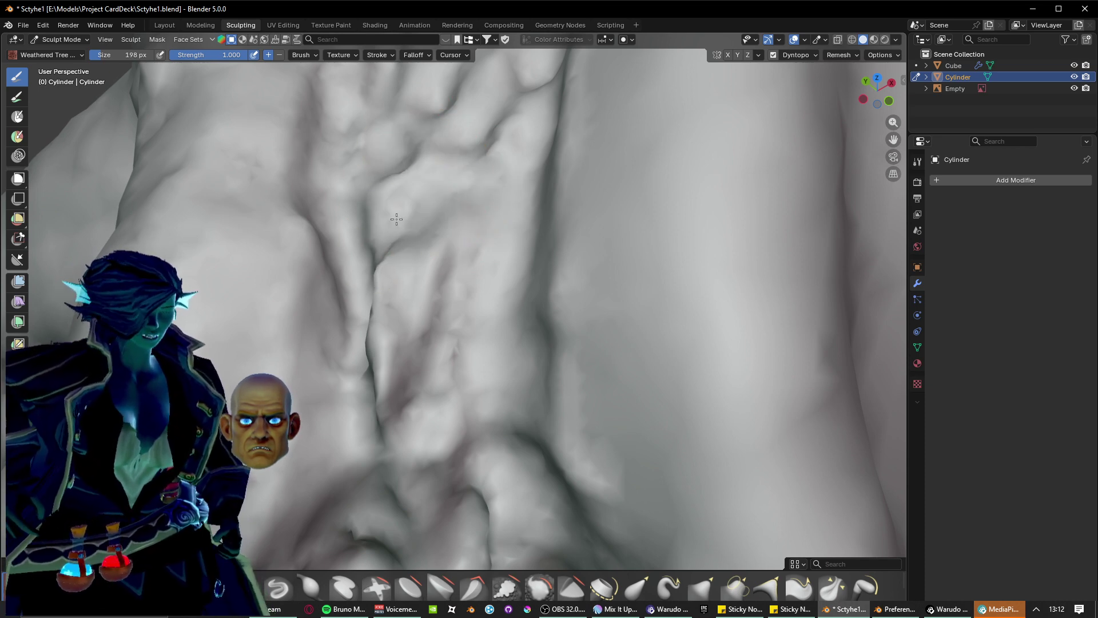
mouse_move(396, 219)
left_mouse_down()
mouse_move(387, 430)
mouse_move(442, 211)
left_mouse_up()
Carve V-shaped and overlapping bark grooves into the lower corner of the neighboring smooth triangular recess.
scroll(442, 219, "down", 10)
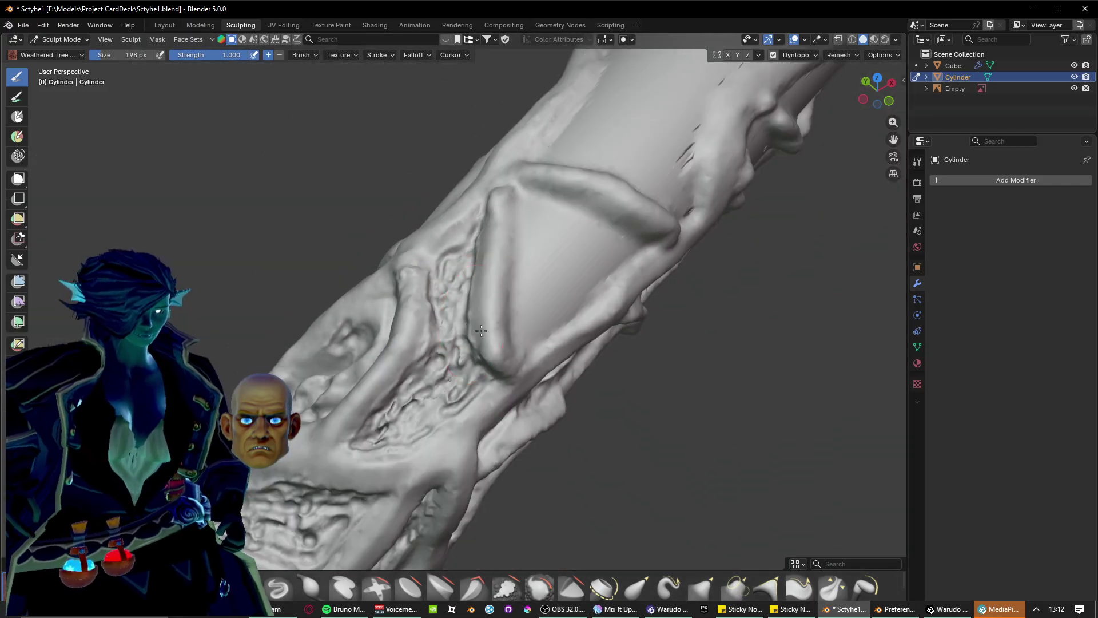
mouse_move(481, 331)
middle_mouse_down()
mouse_move(681, 252)
mouse_move(497, 339)
mouse_move(559, 319)
mouse_move(503, 294)
mouse_move(459, 343)
mouse_move(526, 281)
mouse_move(792, 589)
middle_mouse_up()
mouse_move(739, 432)
middle_mouse_down()
mouse_move(608, 208)
mouse_move(613, 355)
mouse_move(466, 417)
mouse_move(460, 438)
mouse_move(345, 443)
mouse_move(389, 379)
middle_mouse_up()
scroll(460, 438, "up", 2)
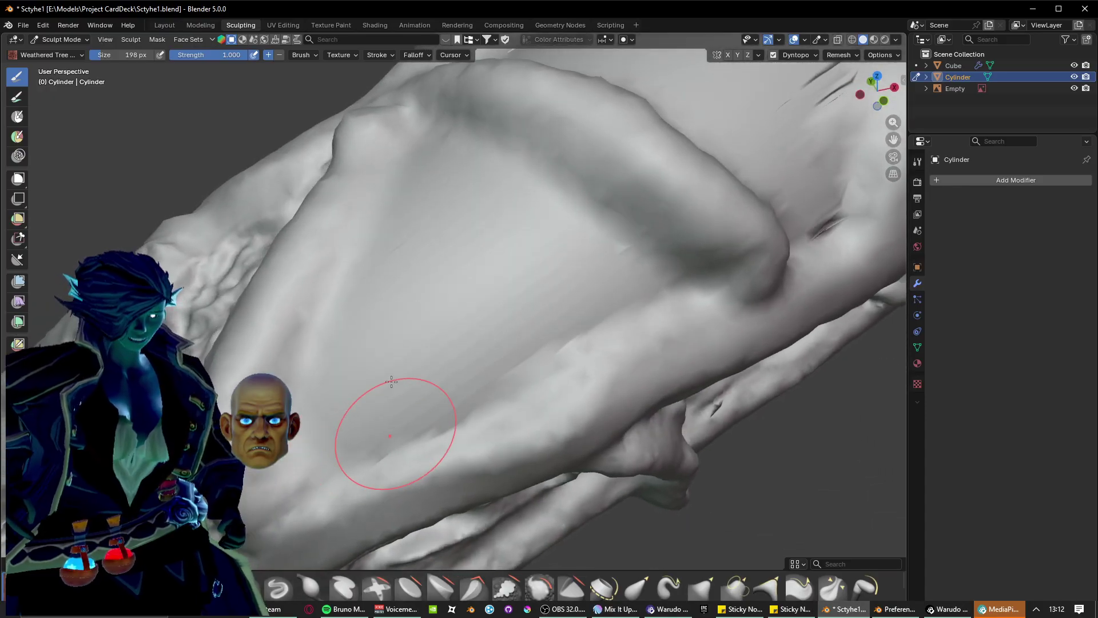
scroll(390, 380, "up", 1)
middle_click_drag(307, 195, 324, 179)
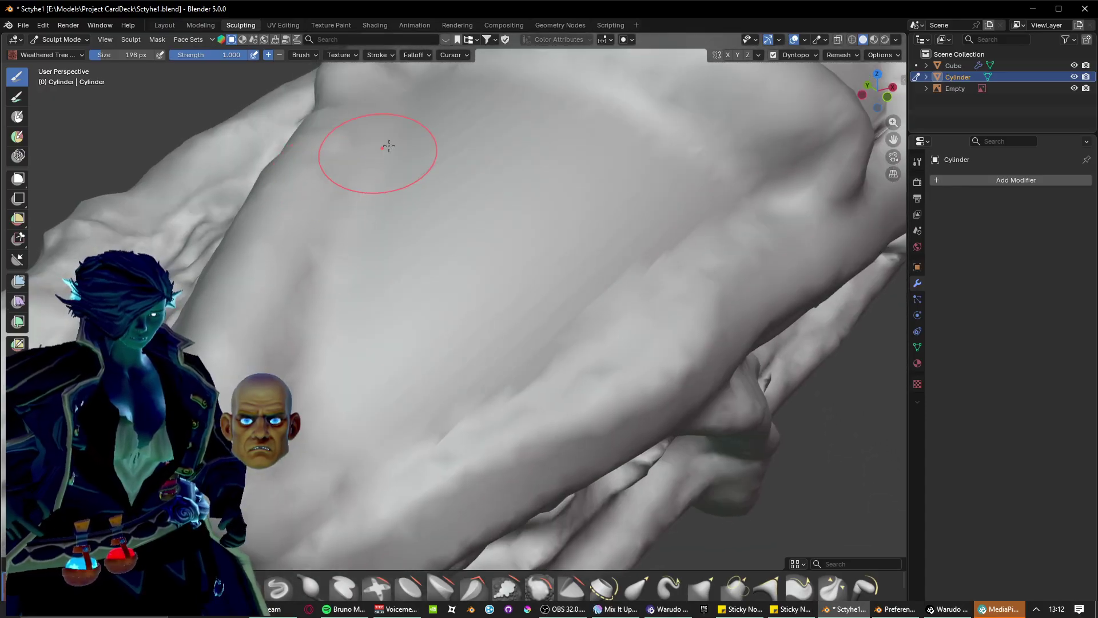
left_click_drag(389, 146, 408, 212)
mouse_move(353, 332)
left_mouse_down()
mouse_move(400, 177)
mouse_move(362, 348)
left_mouse_up()
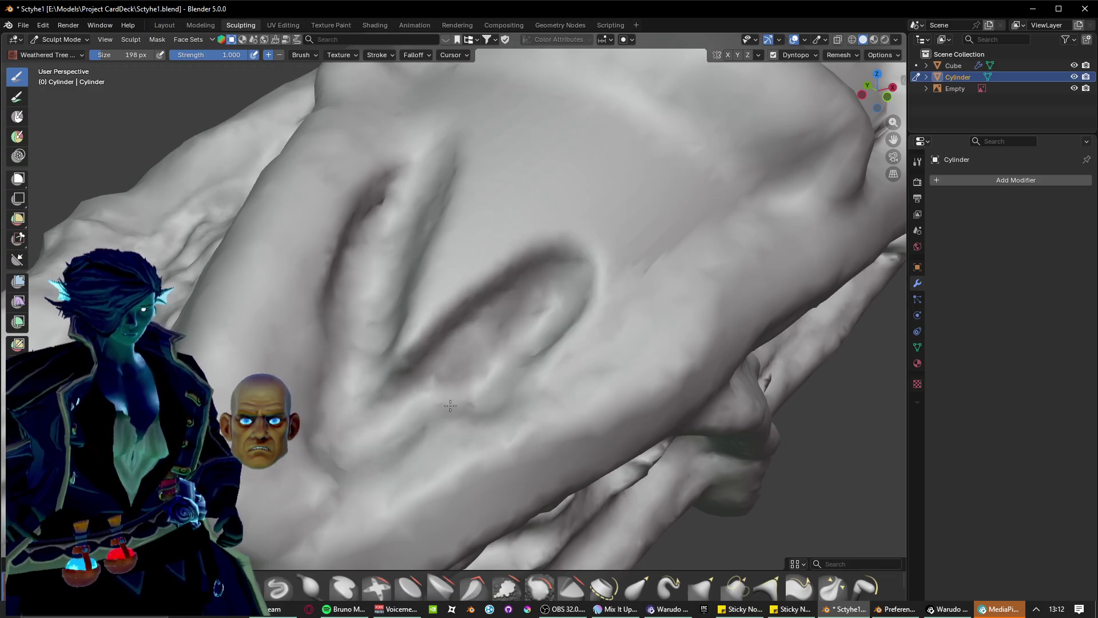
mouse_move(411, 312)
left_mouse_down()
mouse_move(495, 197)
mouse_move(366, 389)
mouse_move(552, 197)
mouse_move(411, 374)
left_mouse_up()
left_click_drag(480, 269, 445, 353)
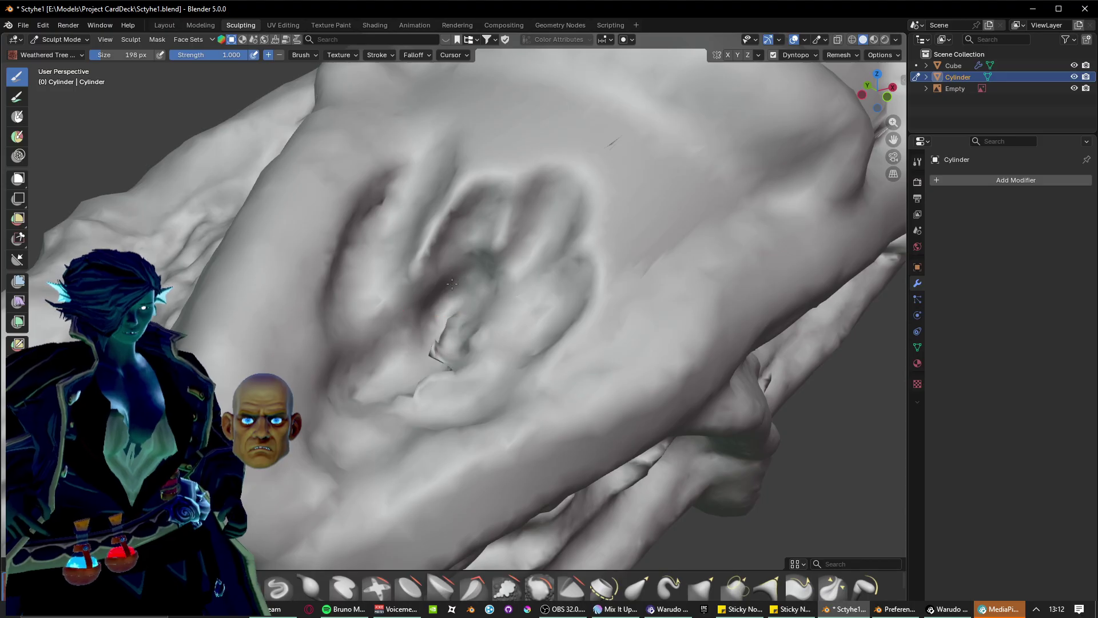
Spread the bark grooves through the rest of the triangular recess and deepen the crease along its upper ridge.
middle_click_drag(452, 283, 466, 382)
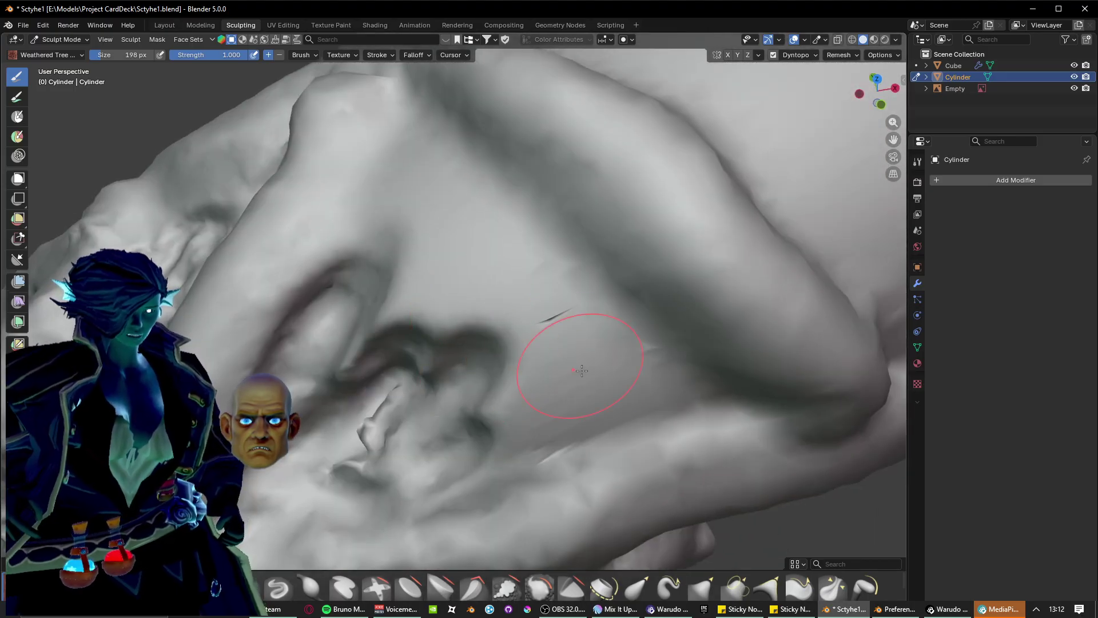
middle_click_drag(582, 370, 583, 357)
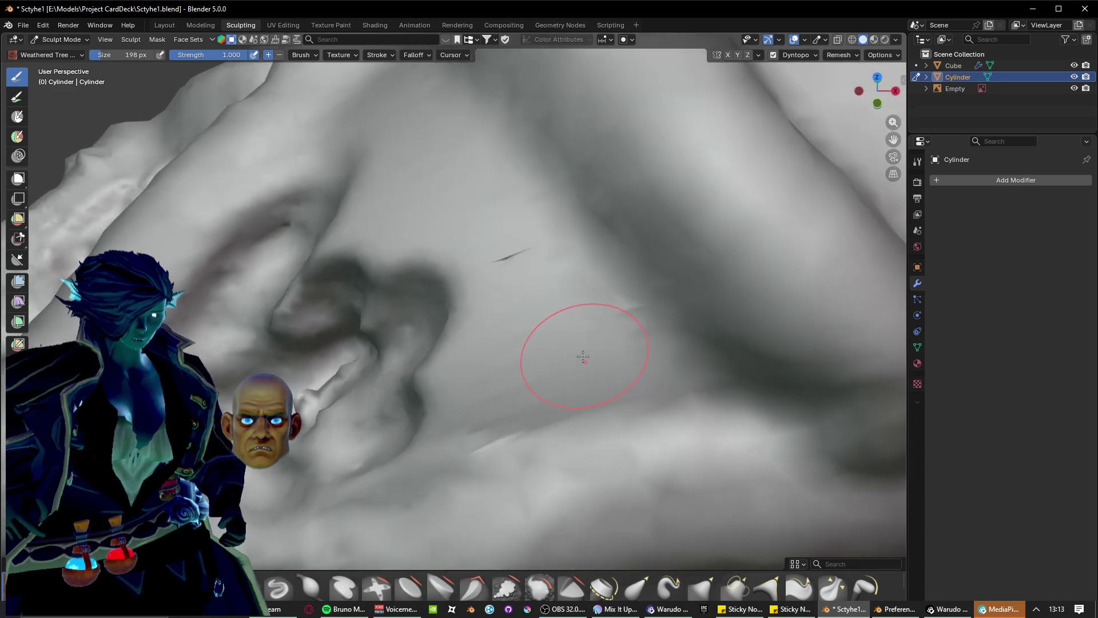
mouse_move(669, 365)
left_mouse_down()
mouse_move(566, 358)
mouse_move(418, 395)
mouse_move(465, 354)
mouse_move(503, 244)
mouse_move(572, 274)
mouse_move(492, 172)
mouse_move(543, 277)
mouse_move(514, 321)
mouse_move(573, 375)
left_mouse_up()
mouse_move(575, 322)
left_mouse_down()
mouse_move(470, 269)
mouse_move(434, 218)
mouse_move(452, 343)
mouse_move(507, 355)
mouse_move(422, 388)
mouse_move(429, 343)
left_mouse_up()
mouse_move(429, 343)
middle_mouse_down()
mouse_move(429, 245)
mouse_move(443, 256)
middle_mouse_up()
scroll(445, 259, "up", 2)
mouse_move(382, 131)
left_mouse_down()
mouse_move(430, 191)
mouse_move(488, 412)
mouse_move(493, 163)
mouse_move(727, 265)
left_mouse_up()
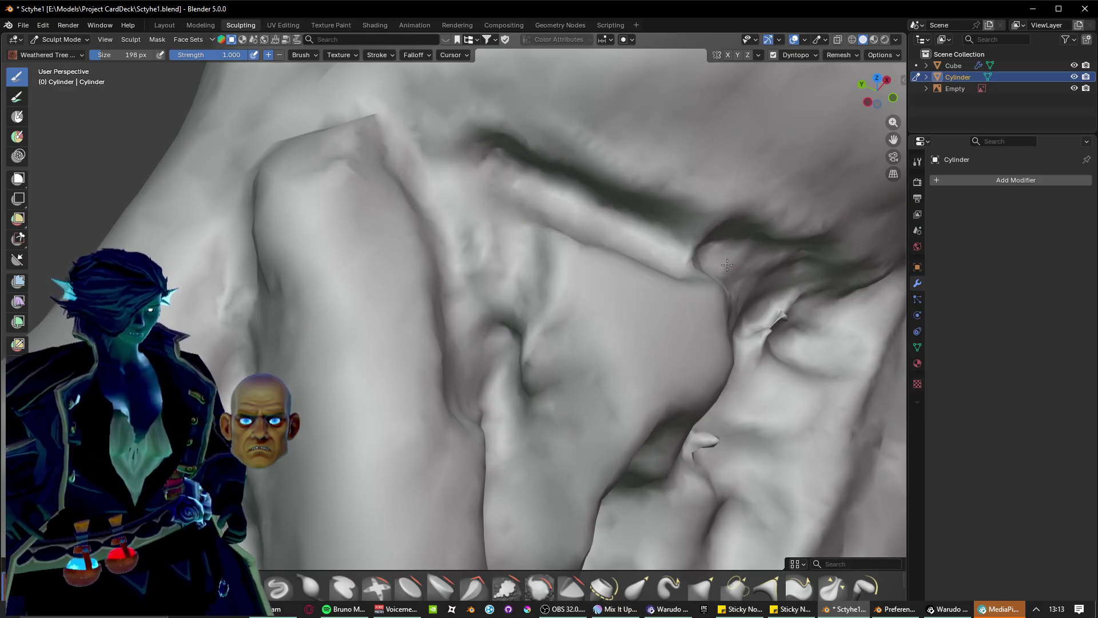
mouse_move(507, 262)
left_mouse_down()
mouse_move(672, 344)
mouse_move(692, 326)
mouse_move(567, 241)
mouse_move(703, 313)
left_mouse_up()
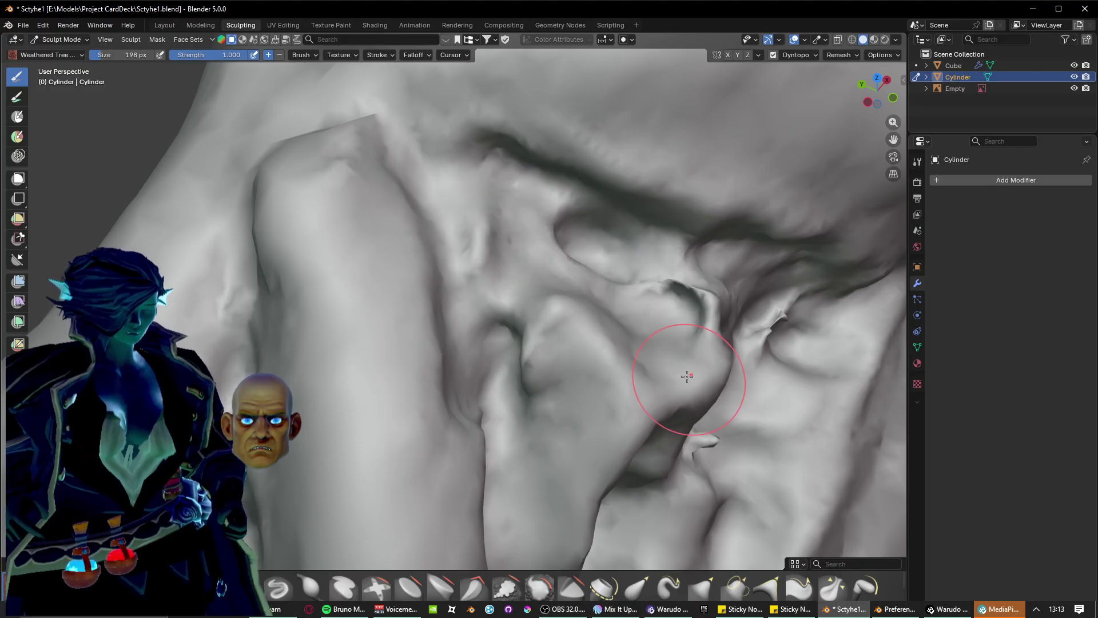
Rework the smooth folds in the middle of the triangular recess into smaller, irregular bark bumps.
middle_click_drag(687, 376, 513, 276)
mouse_move(529, 344)
left_mouse_down()
mouse_move(441, 366)
mouse_move(400, 303)
mouse_move(354, 270)
left_mouse_up()
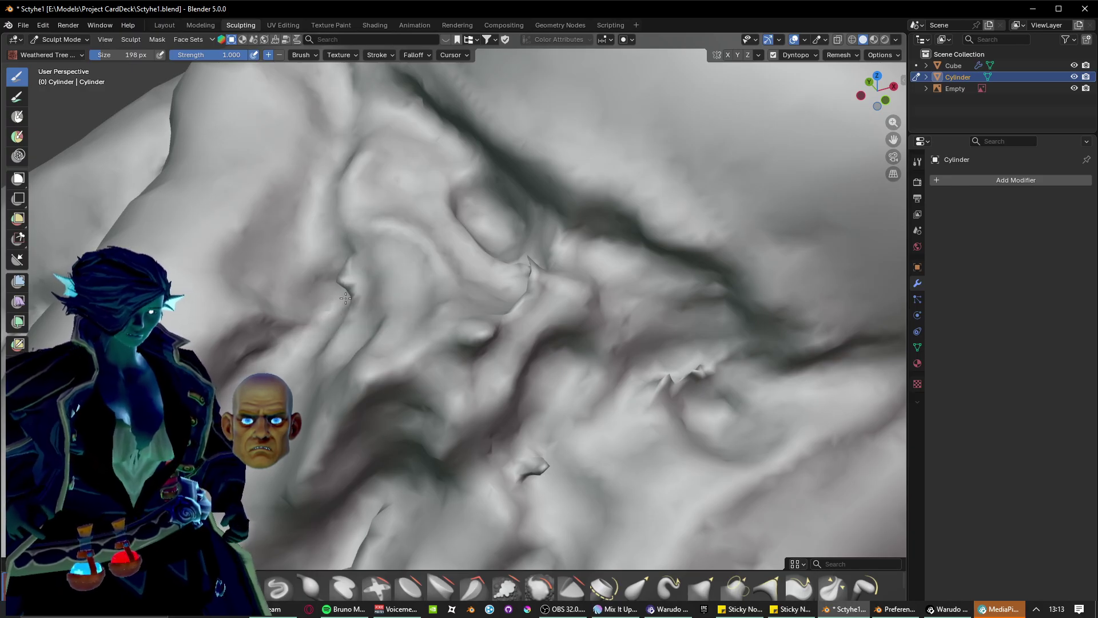
mouse_move(346, 298)
left_mouse_down()
mouse_move(377, 321)
mouse_move(343, 446)
mouse_move(359, 383)
mouse_move(486, 378)
mouse_move(435, 411)
mouse_move(395, 339)
left_mouse_up()
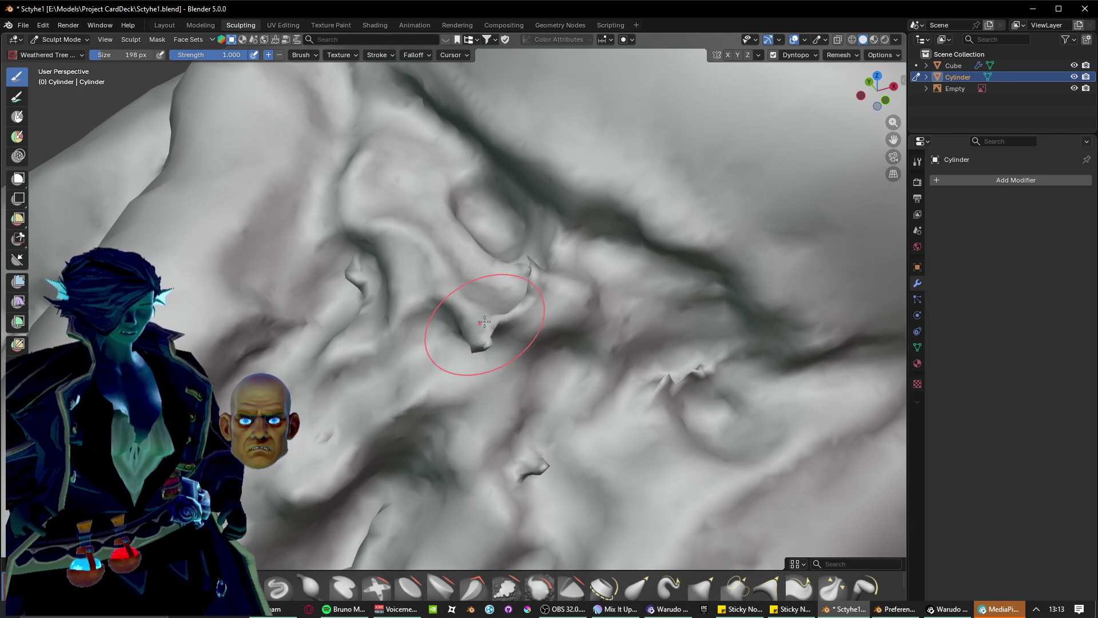
left_click_drag(531, 314, 498, 297)
Carve converging bark grooves into the pointed end of the long smooth recess and along its short cross ridge.
scroll(547, 286, "down", 5)
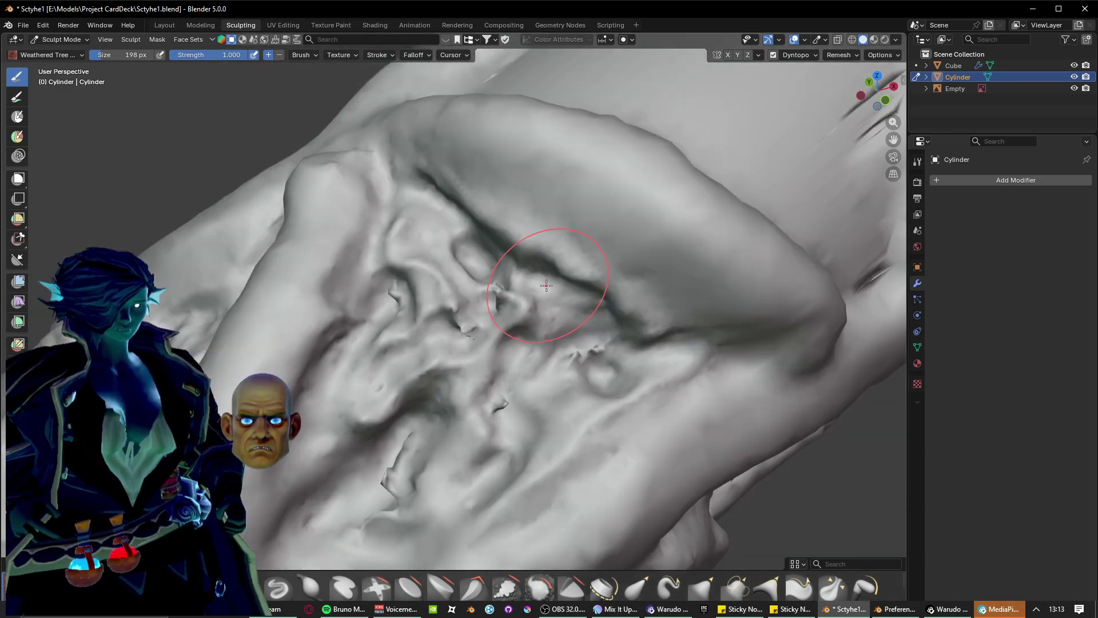
mouse_move(498, 360)
middle_mouse_down()
mouse_move(439, 324)
mouse_move(428, 296)
middle_mouse_up()
middle_click_drag(445, 342, 611, 315)
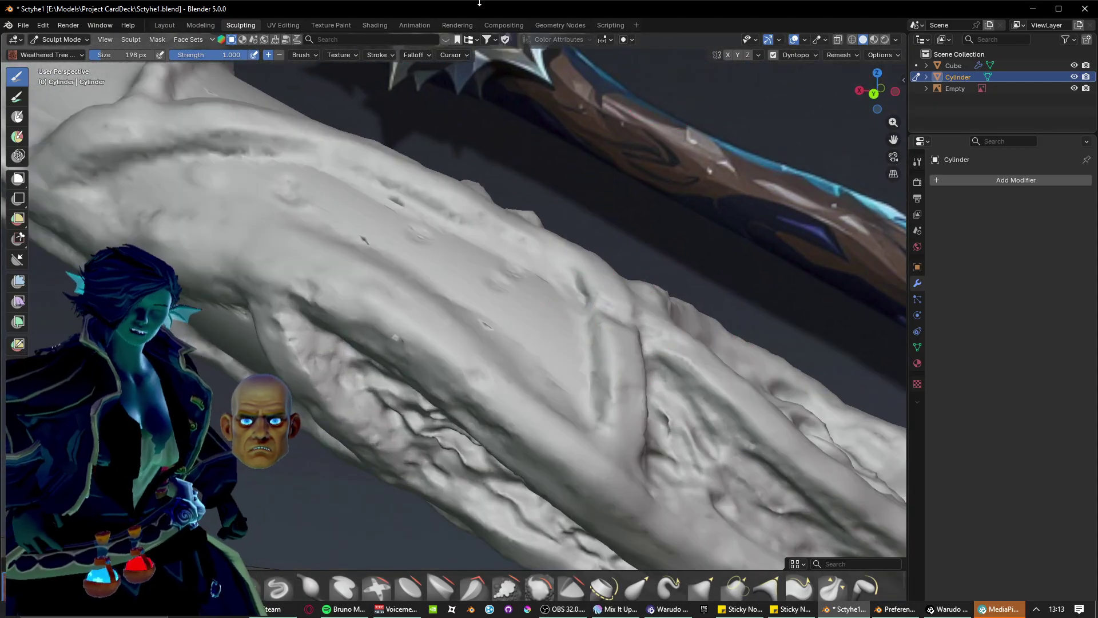
scroll(390, 165, "up", 2)
middle_click_drag(428, 251, 402, 265)
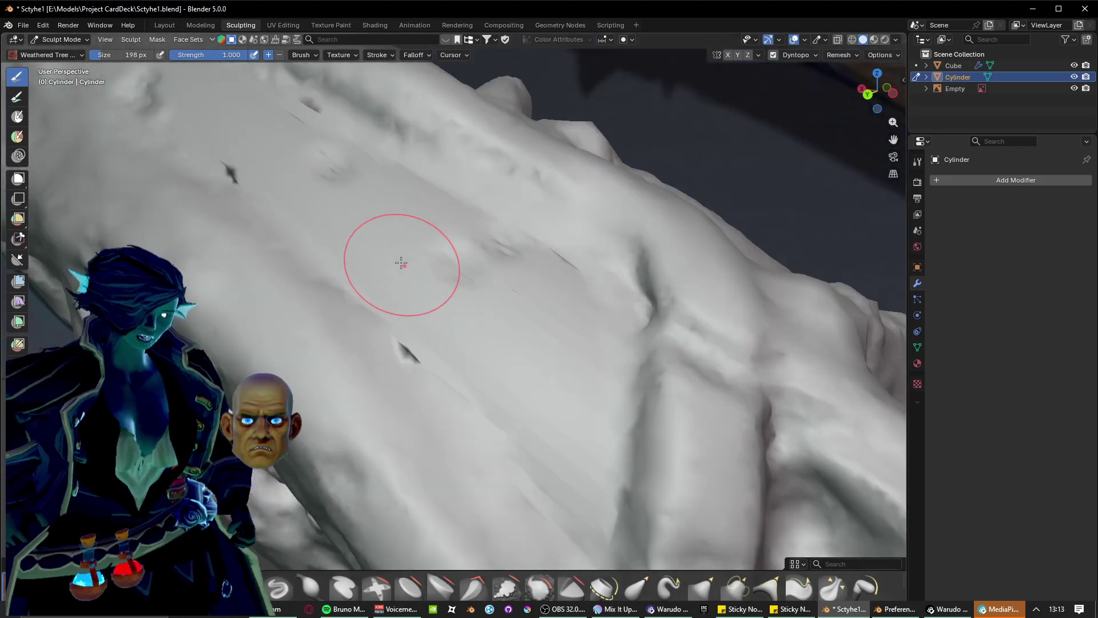
scroll(402, 265, "up", 1)
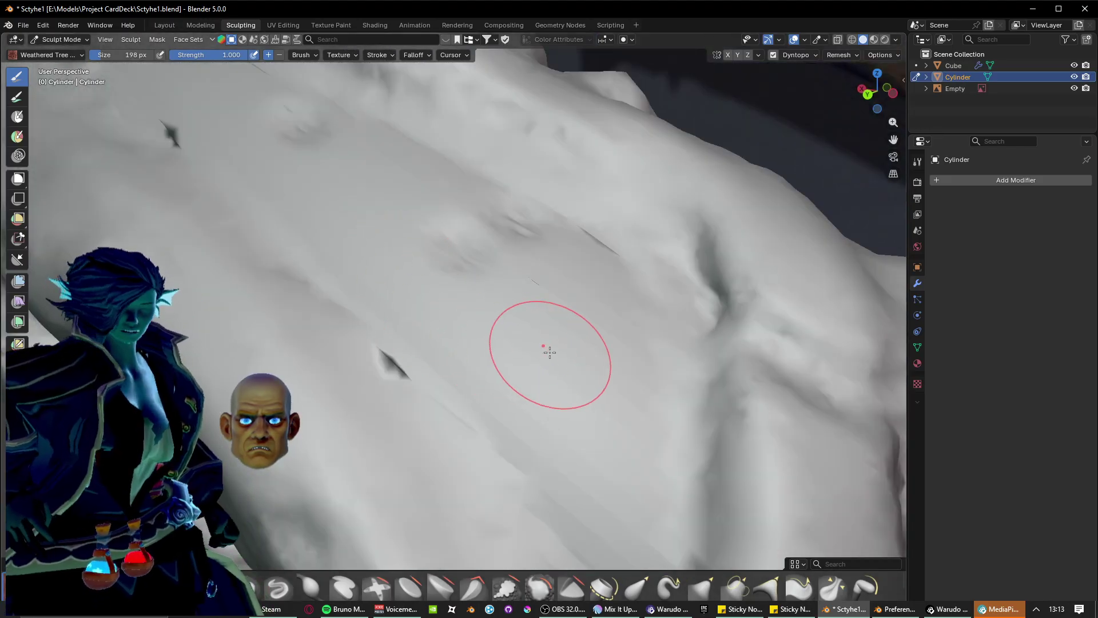
middle_click_drag(549, 353, 502, 285, "shift")
left_click_drag(529, 458, 281, 198)
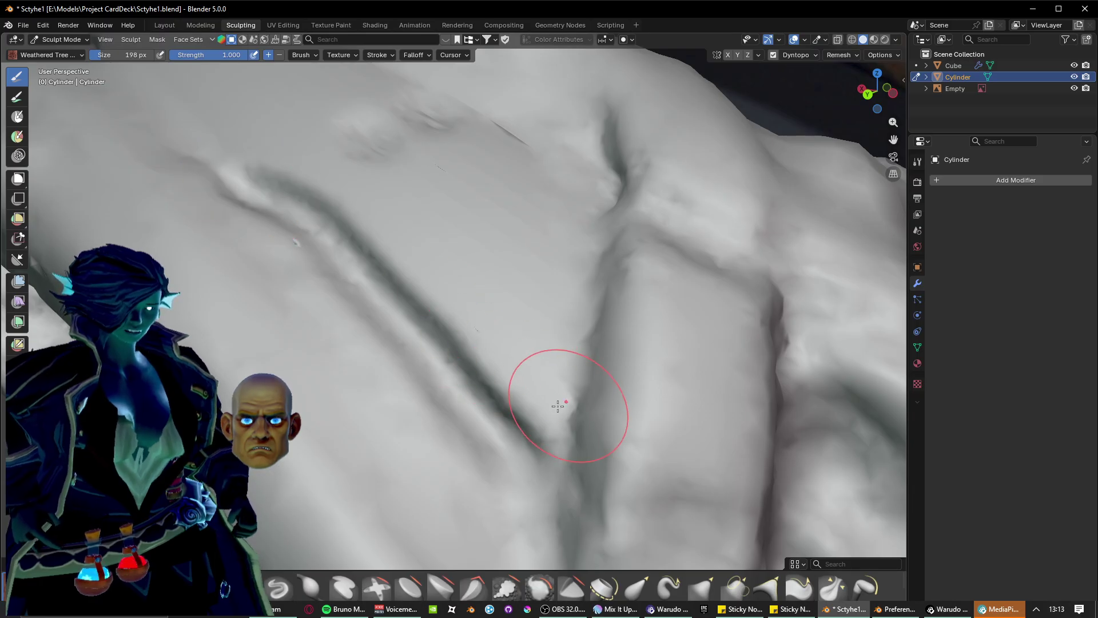
left_click_drag(548, 449, 537, 324)
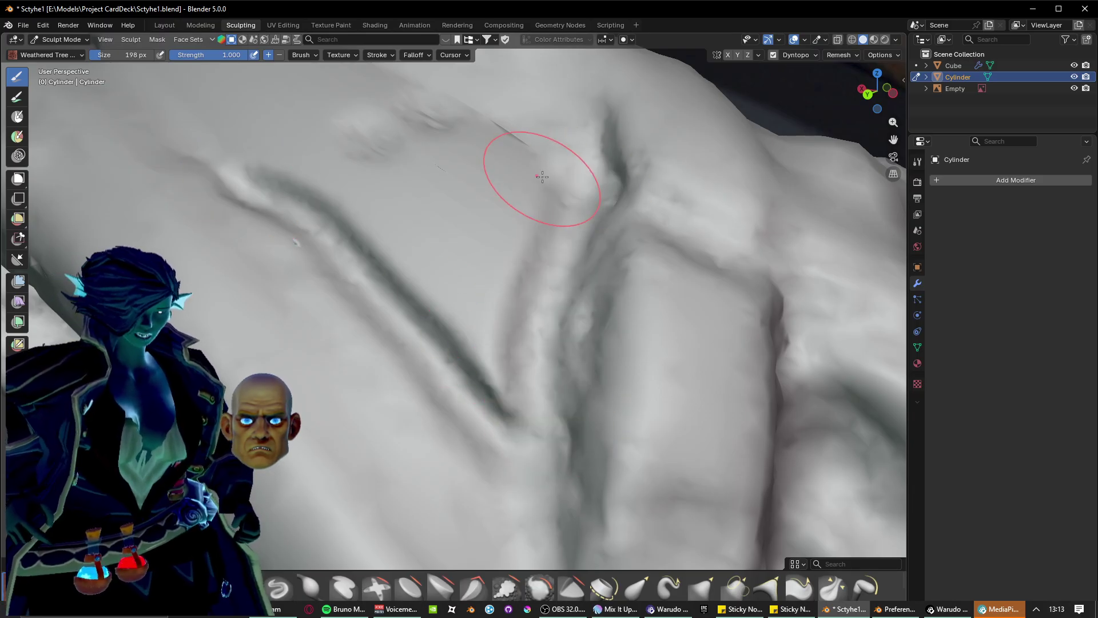
mouse_move(543, 176)
left_mouse_down()
mouse_move(490, 392)
mouse_move(346, 207)
mouse_move(290, 177)
left_mouse_up()
left_click_drag(396, 204, 465, 280)
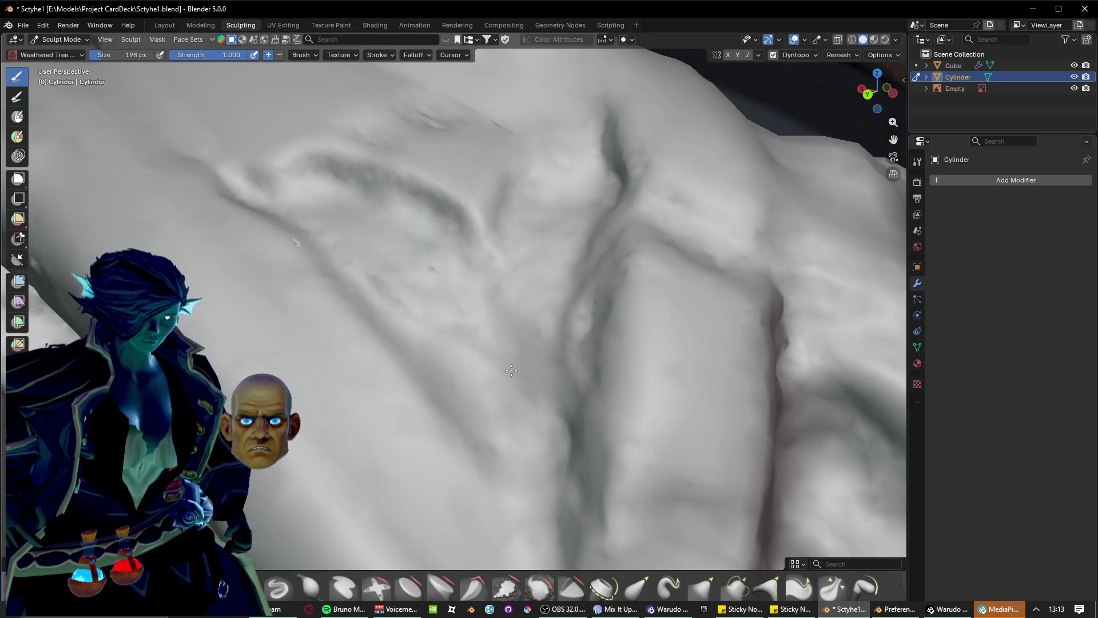
mouse_move(498, 450)
left_mouse_down()
mouse_move(387, 289)
mouse_move(317, 226)
mouse_move(480, 344)
mouse_move(513, 424)
left_mouse_up()
Layer long diagonal bark grooves through the middle of the long recess, alongside its upper ridge.
middle_click_drag(416, 302, 568, 338)
mouse_move(457, 343)
left_mouse_down()
mouse_move(615, 426)
mouse_move(438, 388)
mouse_move(277, 261)
mouse_move(469, 372)
mouse_move(503, 369)
mouse_move(621, 444)
mouse_move(635, 469)
left_mouse_up()
mouse_move(407, 304)
left_mouse_down()
mouse_move(390, 282)
mouse_move(646, 417)
left_mouse_up()
mouse_move(329, 242)
left_mouse_down()
mouse_move(526, 326)
mouse_move(572, 328)
left_mouse_up()
left_click_drag(430, 239, 578, 342)
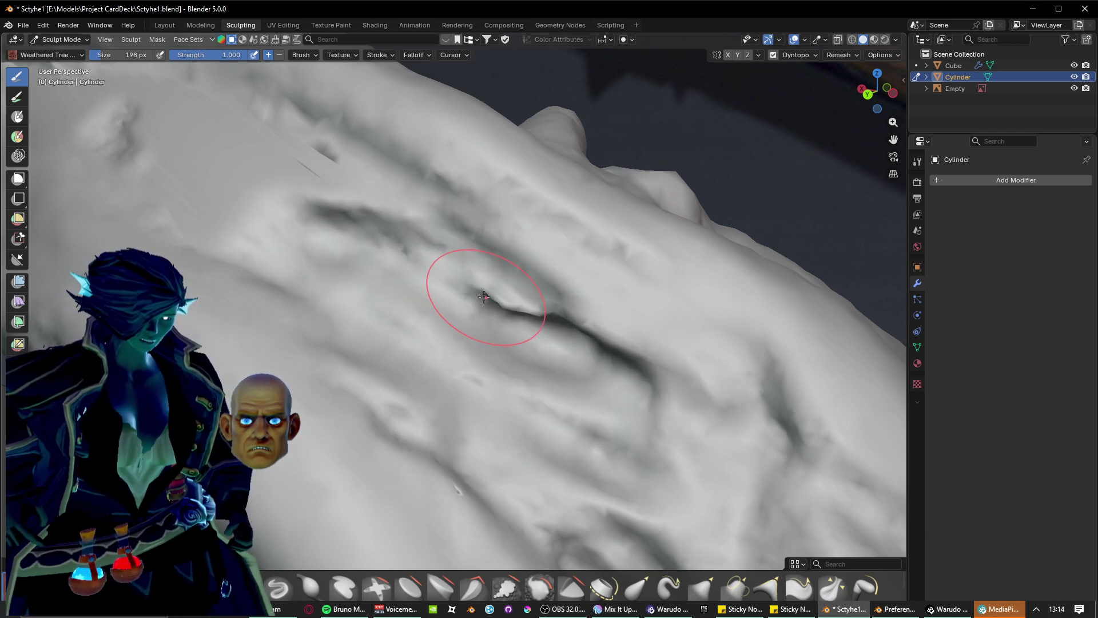
mouse_move(485, 298)
left_mouse_down()
mouse_move(529, 303)
mouse_move(665, 399)
left_mouse_up()
Carve a long groove along the lower edge of the recess to separate it from the bordering ridge.
mouse_move(665, 398)
middle_mouse_down()
mouse_move(524, 380)
mouse_move(642, 355)
middle_mouse_up()
scroll(584, 324, "up", 1)
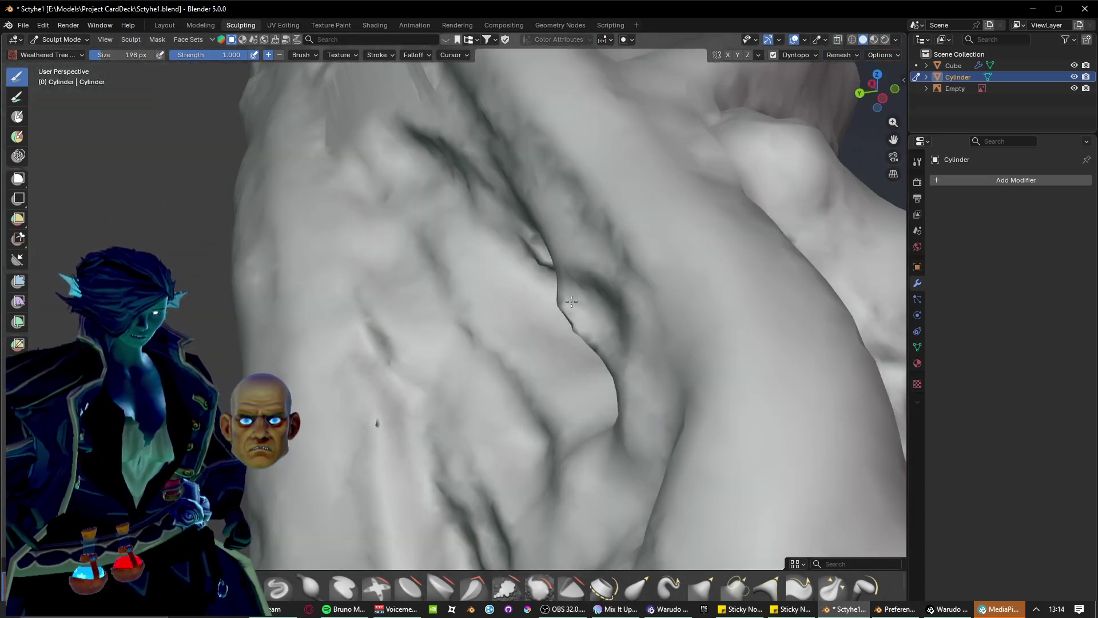
mouse_move(554, 345)
middle_mouse_down()
mouse_move(520, 368)
mouse_move(508, 301)
mouse_move(468, 338)
mouse_move(473, 319)
mouse_move(466, 398)
mouse_move(485, 385)
mouse_move(490, 332)
mouse_move(466, 368)
mouse_move(435, 330)
mouse_move(460, 346)
middle_mouse_up()
middle_click_drag(448, 399, 413, 331)
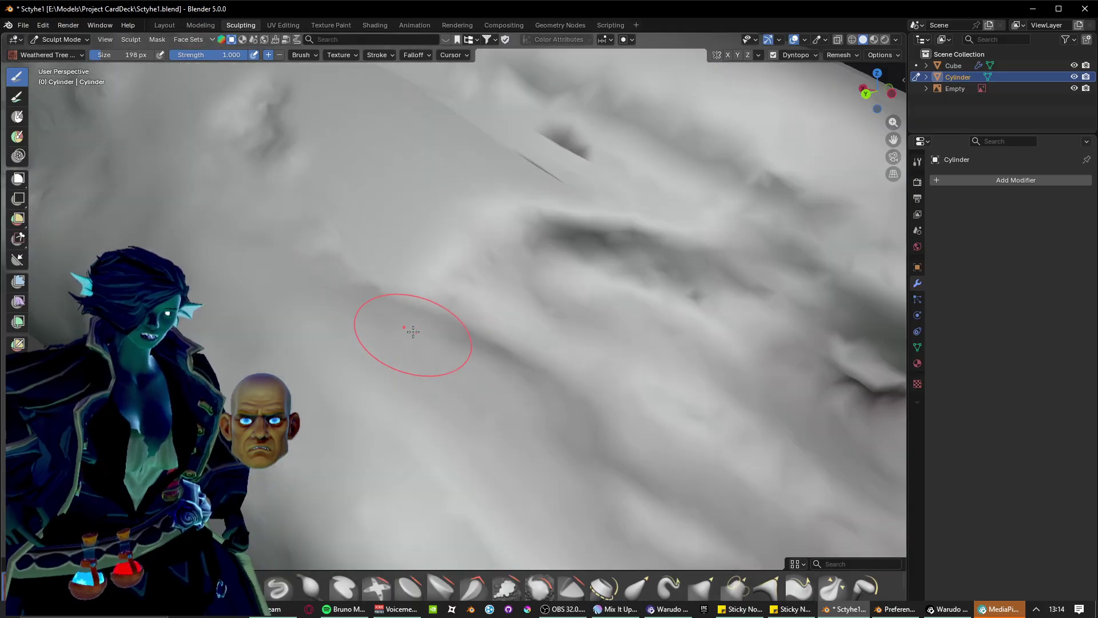
mouse_move(322, 242)
left_mouse_down()
mouse_move(532, 343)
mouse_move(625, 441)
left_mouse_up()
Extend the edge groove into the smooth far end of the long recess and add parallel lengthwise grooves beside it.
mouse_move(625, 441)
middle_mouse_down()
mouse_move(412, 186)
mouse_move(421, 197)
middle_mouse_up()
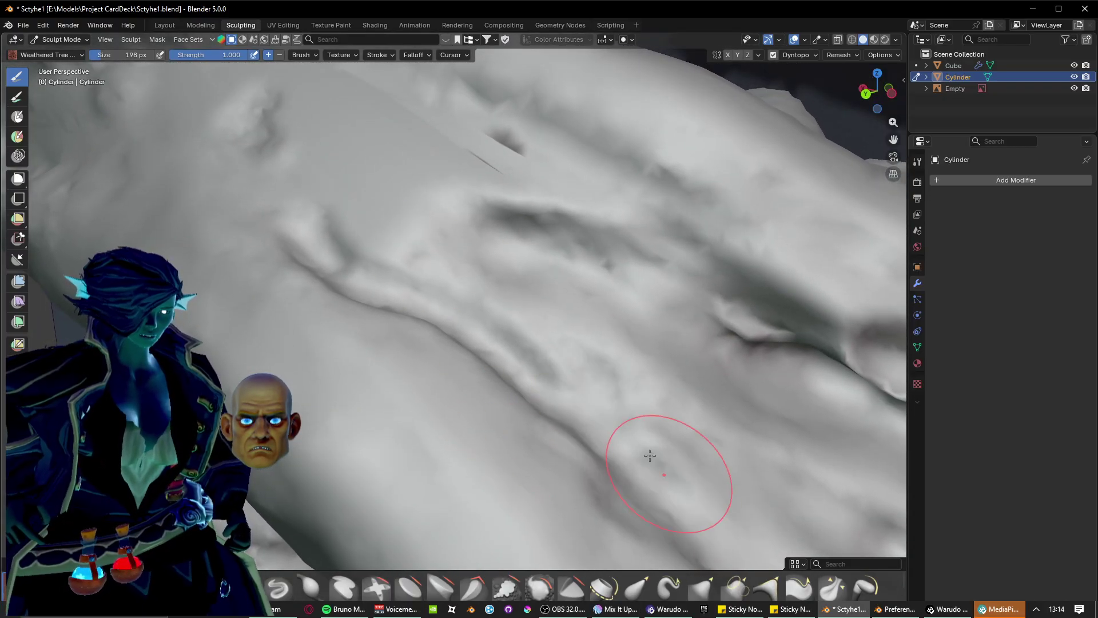
mouse_move(667, 465)
middle_mouse_down()
mouse_move(675, 363)
mouse_move(491, 350)
middle_mouse_up()
scroll(491, 350, "down", 2)
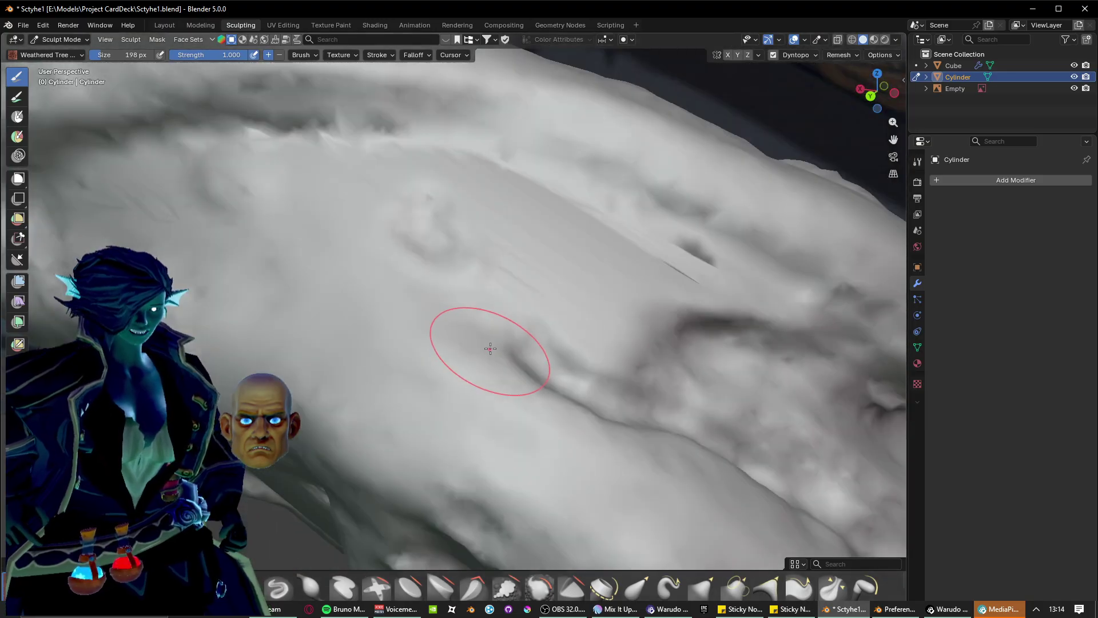
scroll(489, 349, "up", 1)
left_click_drag(315, 298, 590, 365)
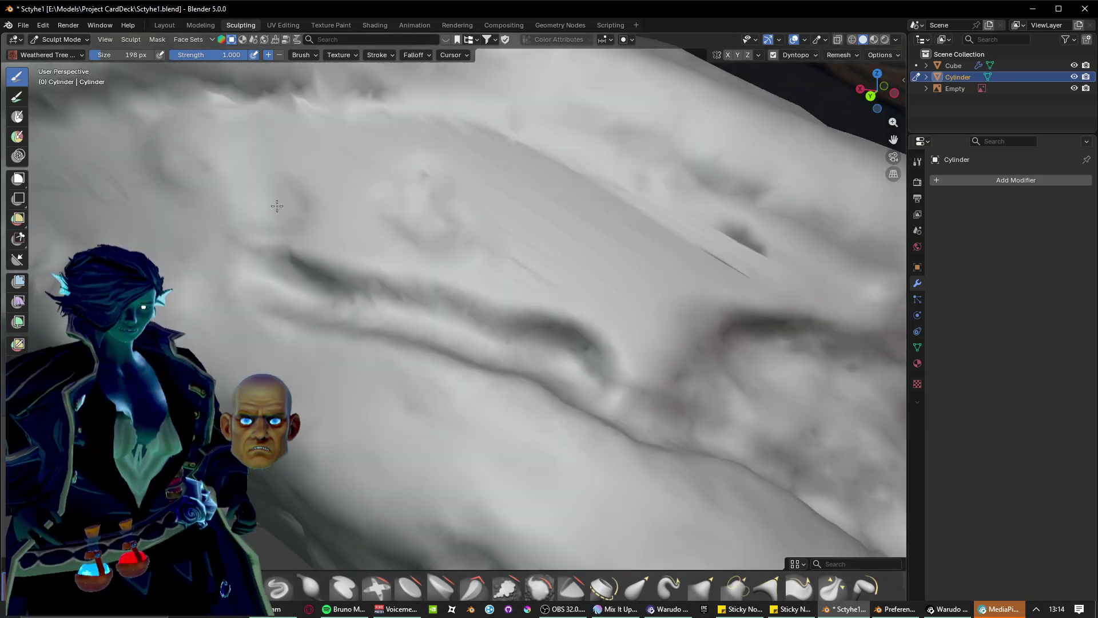
left_click_drag(277, 206, 650, 319)
left_click_drag(241, 228, 572, 351)
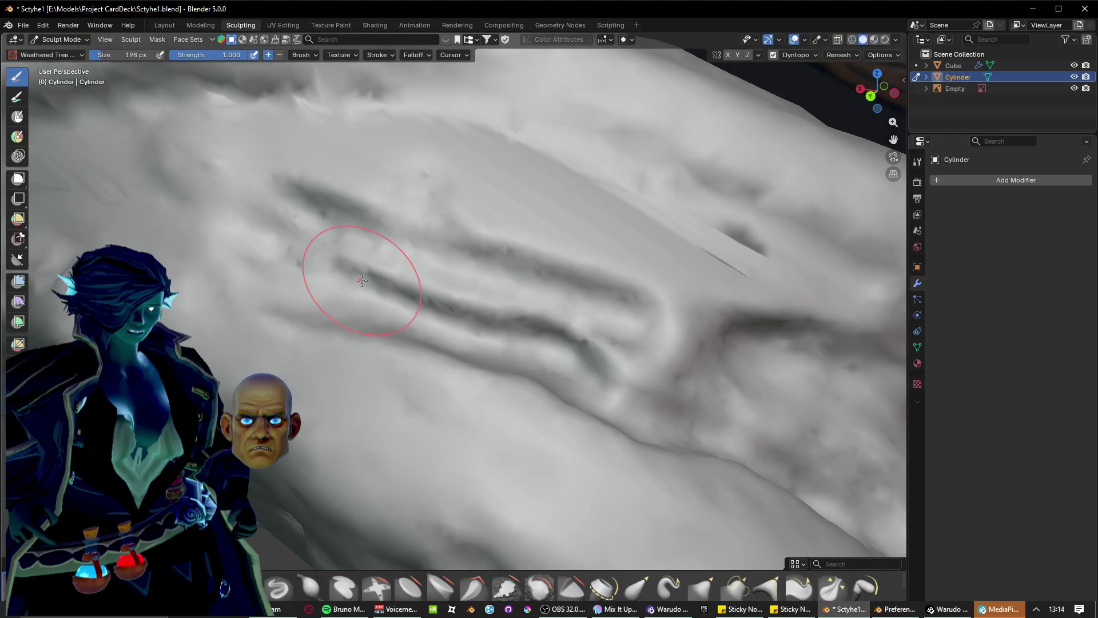
Carve overlapping diagonal bark grooves over the remaining smooth strip at the far end of the long recess.
mouse_move(362, 280)
left_mouse_down()
mouse_move(538, 304)
mouse_move(652, 360)
left_mouse_up()
mouse_move(586, 300)
left_mouse_down()
mouse_move(638, 286)
mouse_move(725, 329)
left_mouse_up()
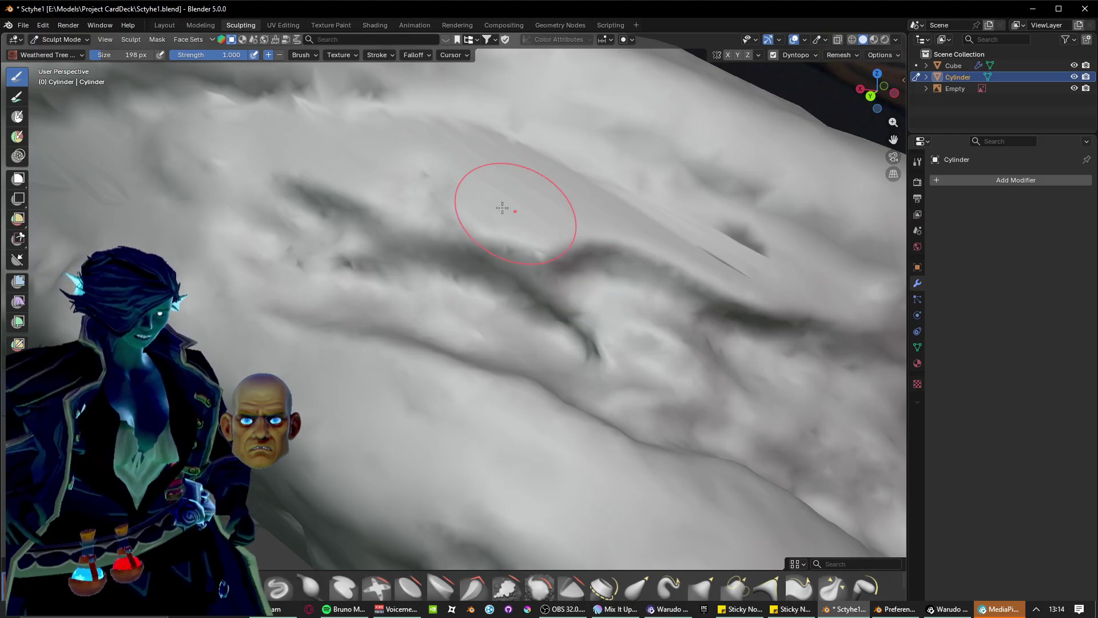
left_click_drag(433, 182, 709, 277)
left_click_drag(553, 175, 806, 309)
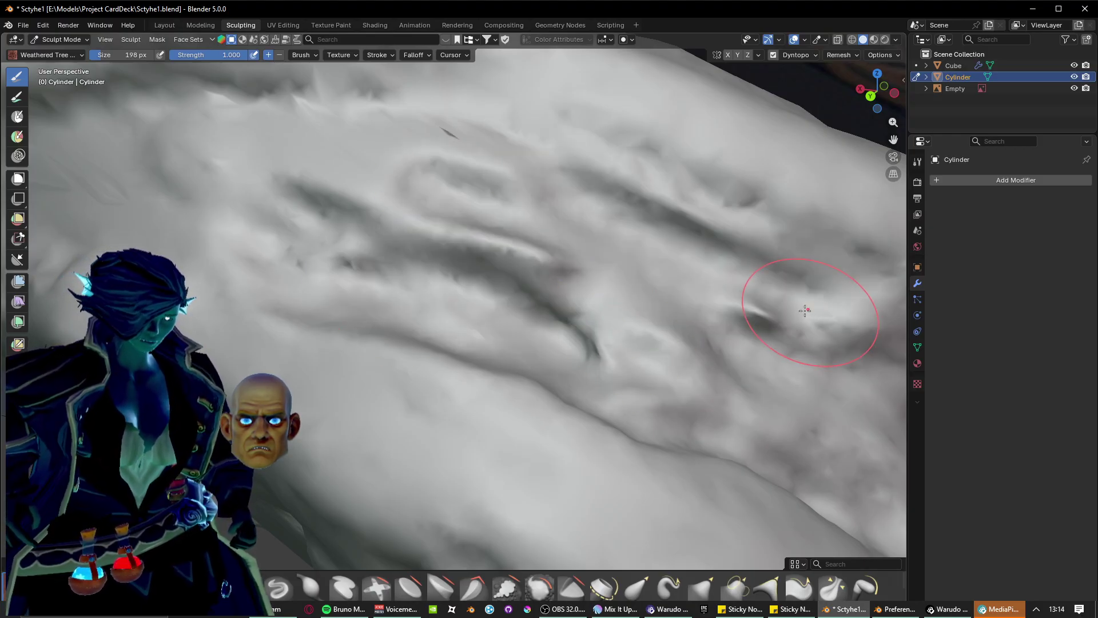
left_click_drag(719, 295, 782, 317)
Layer long lengthwise bark grooves across the recess floor close to its upper ridge.
mouse_move(688, 296)
middle_mouse_down()
mouse_move(642, 329)
mouse_move(505, 331)
mouse_move(509, 303)
middle_mouse_up()
left_click_drag(342, 271, 603, 351)
left_click_drag(357, 294, 602, 372)
mouse_move(251, 273)
middle_mouse_down()
mouse_move(429, 372)
mouse_move(435, 343)
mouse_move(465, 330)
mouse_move(421, 351)
middle_mouse_up()
mouse_move(306, 344)
left_mouse_down()
mouse_move(502, 282)
mouse_move(729, 267)
left_mouse_up()
mouse_move(269, 331)
left_mouse_down()
mouse_move(537, 343)
mouse_move(466, 356)
mouse_move(767, 314)
mouse_move(744, 314)
left_mouse_up()
left_click_drag(439, 328, 740, 304)
left_click_drag(478, 326, 700, 301)
mouse_move(516, 320)
left_mouse_down()
mouse_move(700, 284)
mouse_move(744, 341)
left_mouse_up()
Deepen a continuous groove beneath the overhanging upper ridge and roughen the bark surface directly below it.
mouse_move(744, 341)
middle_mouse_down()
mouse_move(679, 304)
mouse_move(301, 314)
mouse_move(417, 376)
middle_mouse_up()
left_click_drag(417, 375, 569, 375)
left_click_drag(434, 342, 625, 342)
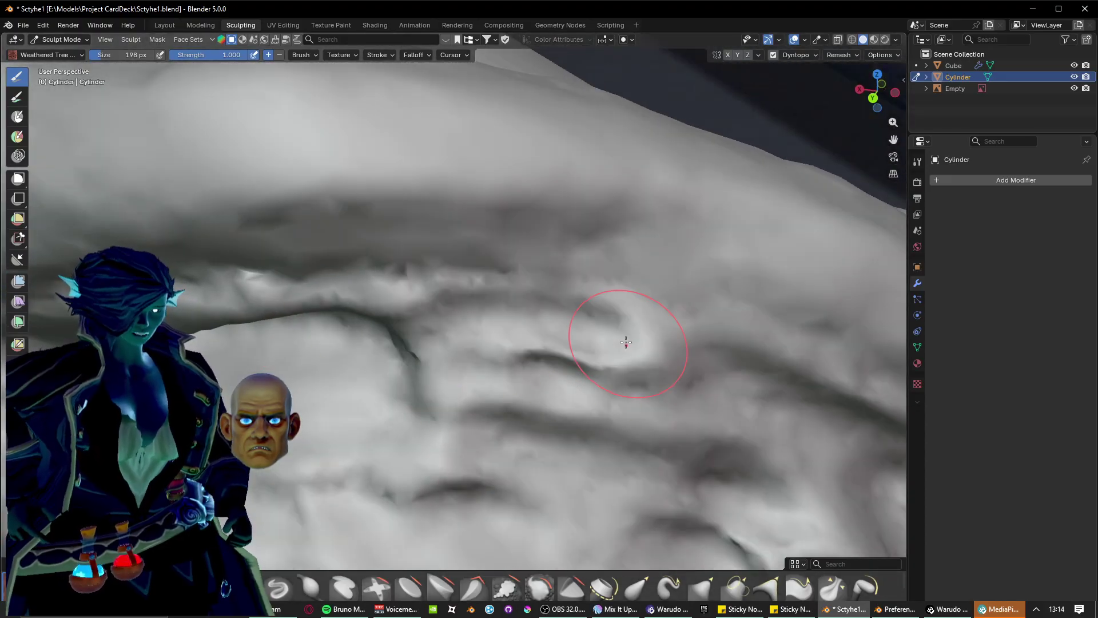
left_click_drag(429, 349, 658, 354)
left_click_drag(349, 374, 761, 431)
left_click_drag(429, 408, 761, 438)
left_click_drag(592, 380, 778, 400)
left_click_drag(649, 393, 773, 413)
left_click_drag(359, 363, 561, 380)
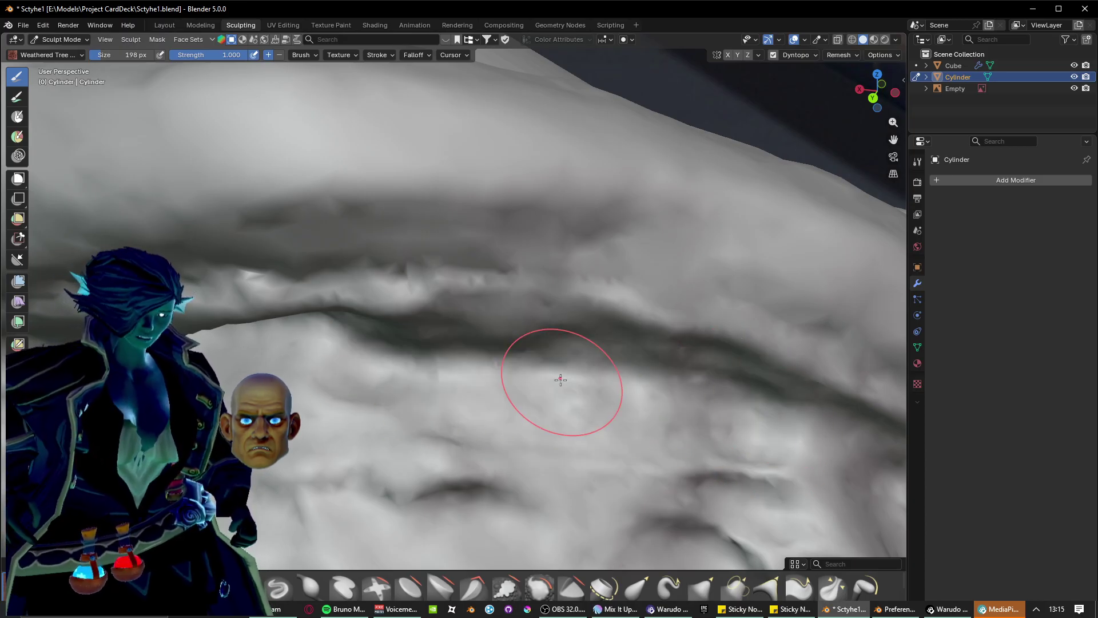
Add diagonal bark grooves to the adjoining section of the recess floor below the overhang.
scroll(561, 381, "down", 4)
middle_click_drag(562, 381, 367, 115)
middle_click_drag(517, 457, 517, 353, "shift")
scroll(412, 343, "up", 2)
mouse_move(382, 287)
left_mouse_down()
mouse_move(581, 354)
mouse_move(652, 401)
left_mouse_up()
left_click_drag(425, 339, 666, 460)
left_click_drag(659, 376, 719, 426)
Carve a short bark groove into the smooth patch under the overhang near the narrow end of the recess.
scroll(505, 335, "down", 1)
middle_click_drag(505, 335, 571, 337)
scroll(282, 314, "down", 1)
middle_click_drag(282, 314, 513, 350, "shift")
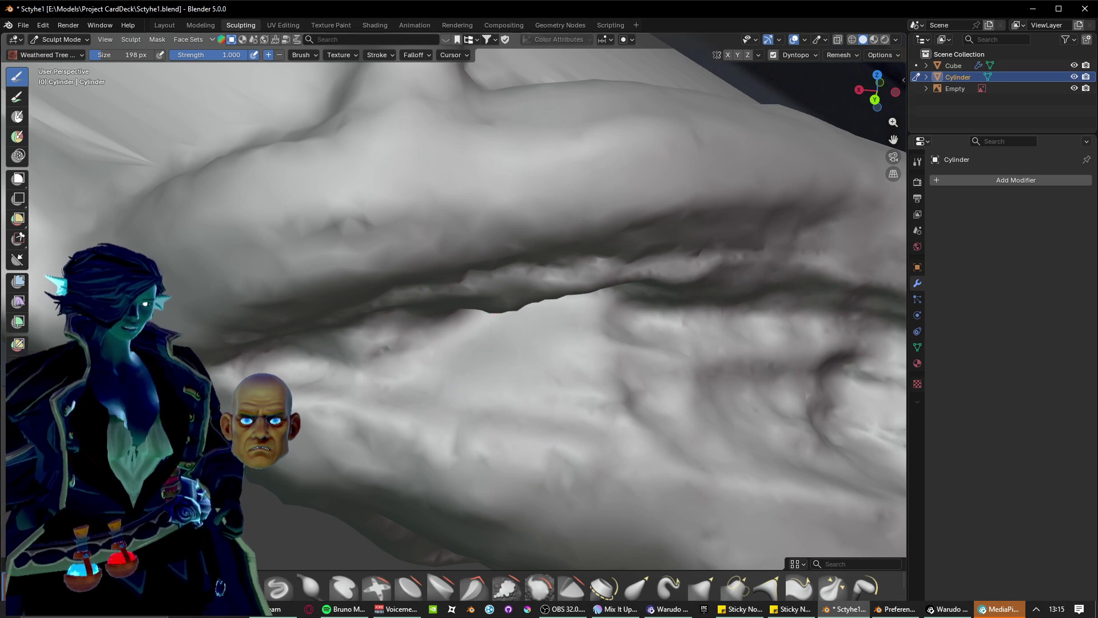
mouse_move(545, 335)
middle_mouse_down()
mouse_move(544, 314)
mouse_move(265, 299)
middle_mouse_up()
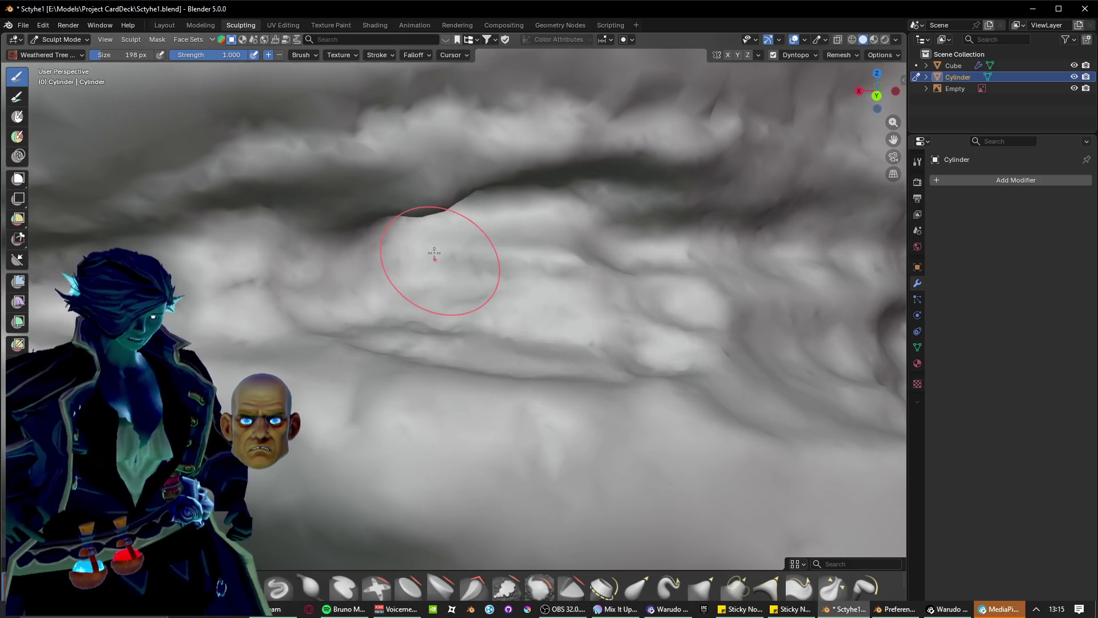
left_click_drag(434, 253, 592, 280)
scroll(495, 299, "down", 9)
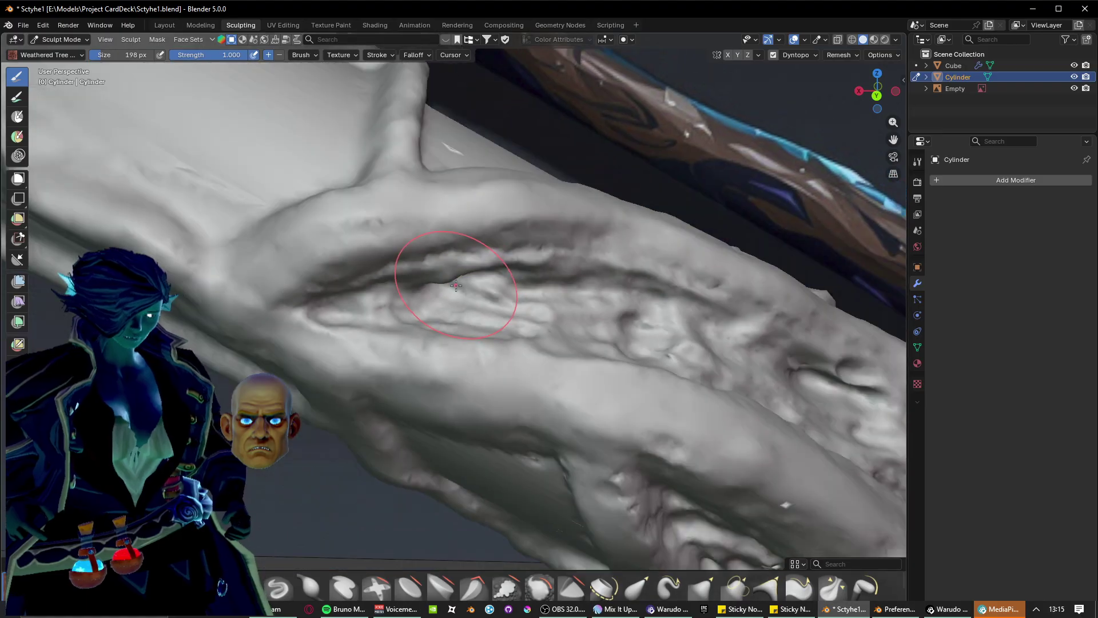
Carve overlapping bark grooves into the lower corner of the neighbouring smooth recess, where its bordering ridges meet.
mouse_move(466, 332)
middle_mouse_down()
mouse_move(509, 252)
mouse_move(508, 304)
middle_mouse_up()
scroll(507, 385, "up", 5)
mouse_move(508, 384)
middle_mouse_down("shift")
mouse_move(377, 292)
mouse_move(385, 263)
mouse_move(396, 309)
mouse_move(503, 299)
mouse_move(520, 282)
mouse_move(465, 294)
middle_mouse_up("shift")
scroll(538, 293, "up", 4)
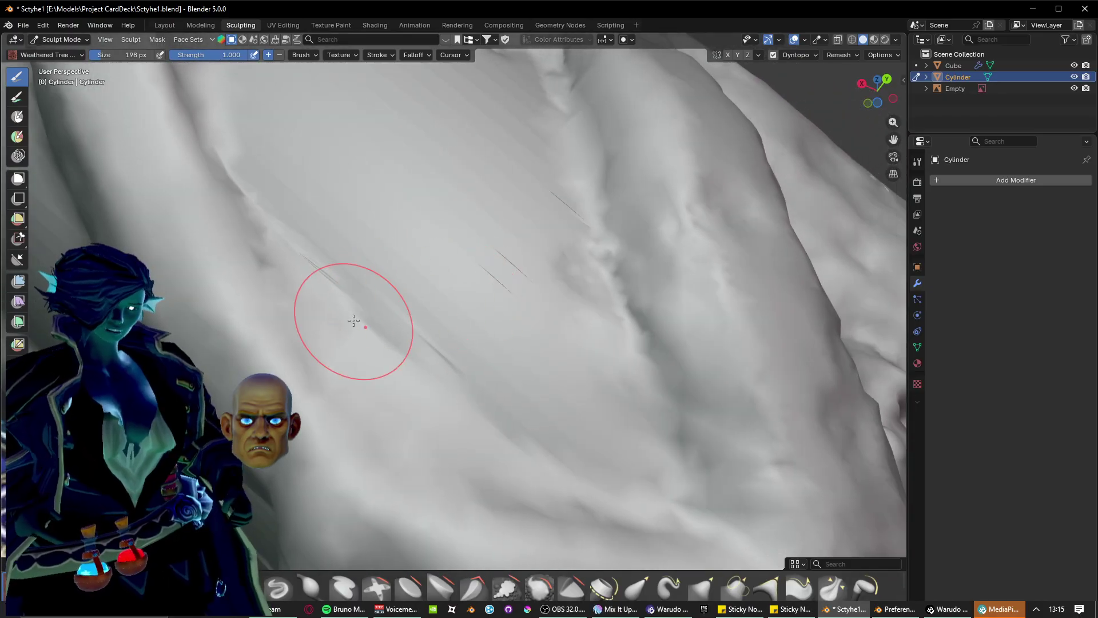
scroll(358, 315, "up", 1)
mouse_move(448, 356)
middle_mouse_down()
mouse_move(436, 344)
mouse_move(457, 369)
mouse_move(448, 364)
mouse_move(462, 338)
mouse_move(444, 318)
middle_mouse_up()
scroll(454, 365, "down", 2)
scroll(447, 364, "up", 2)
mouse_move(317, 240)
left_mouse_down()
mouse_move(495, 439)
mouse_move(563, 440)
mouse_move(523, 309)
mouse_move(462, 226)
mouse_move(338, 263)
mouse_move(489, 399)
mouse_move(467, 278)
left_mouse_up()
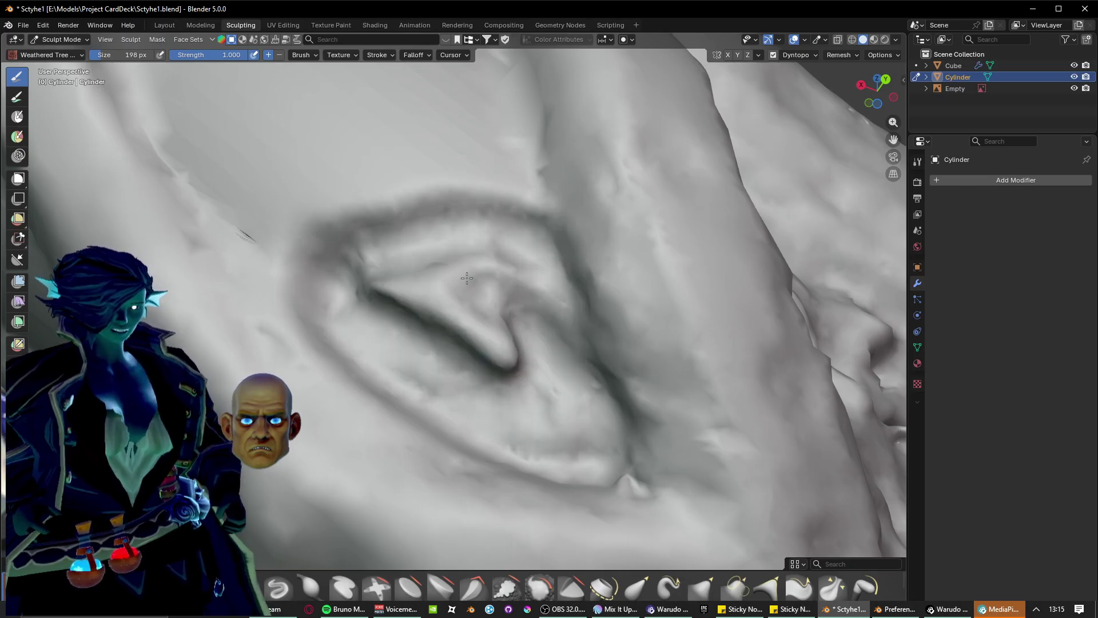
mouse_move(496, 334)
left_mouse_down()
mouse_move(486, 344)
mouse_move(377, 274)
left_mouse_up()
Extend grooves up along both bordering ridges of this recess and break up the smooth patch between them.
middle_click_drag(377, 264, 512, 366)
mouse_move(512, 464)
left_mouse_down()
mouse_move(409, 346)
mouse_move(346, 209)
mouse_move(329, 108)
mouse_move(526, 482)
left_mouse_up()
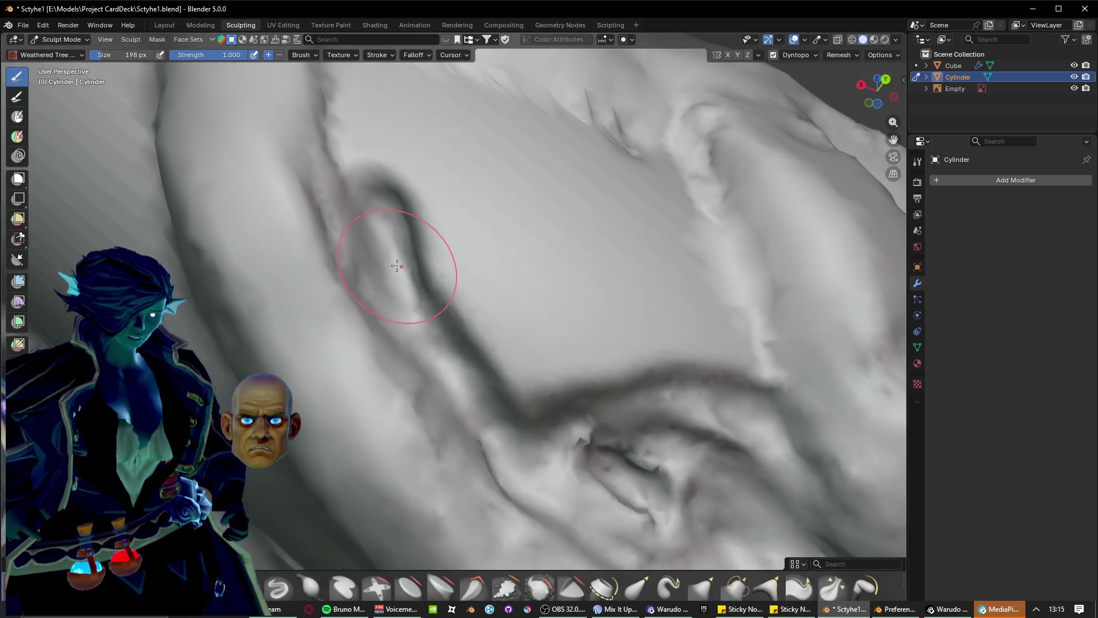
mouse_move(439, 219)
left_mouse_down()
mouse_move(669, 315)
mouse_move(695, 364)
left_mouse_up()
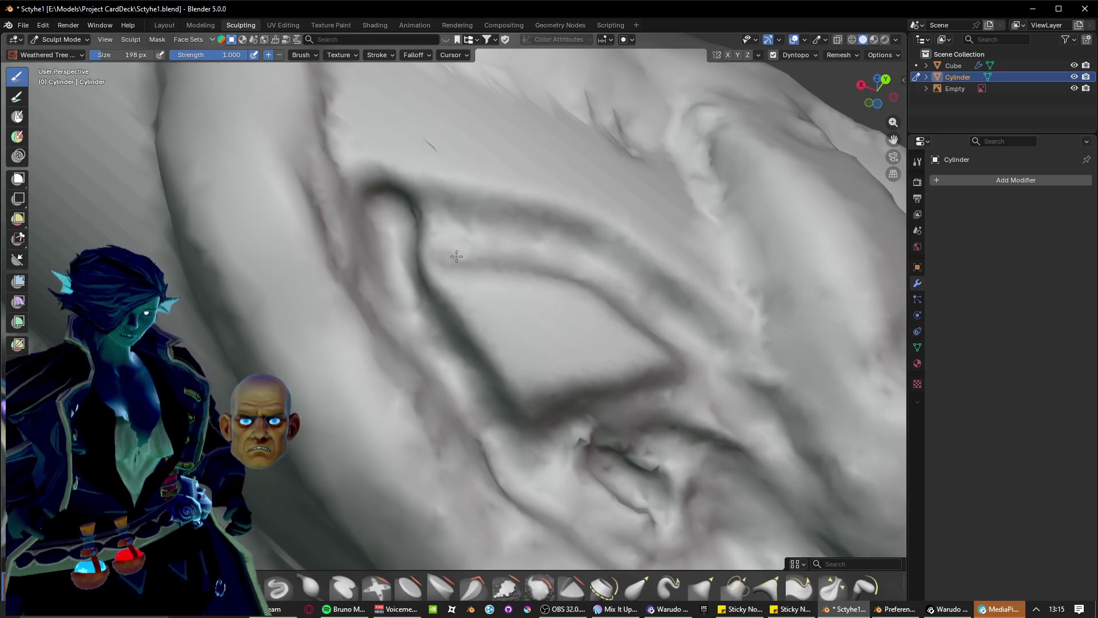
mouse_move(456, 256)
left_mouse_down()
mouse_move(606, 300)
mouse_move(429, 227)
left_mouse_up()
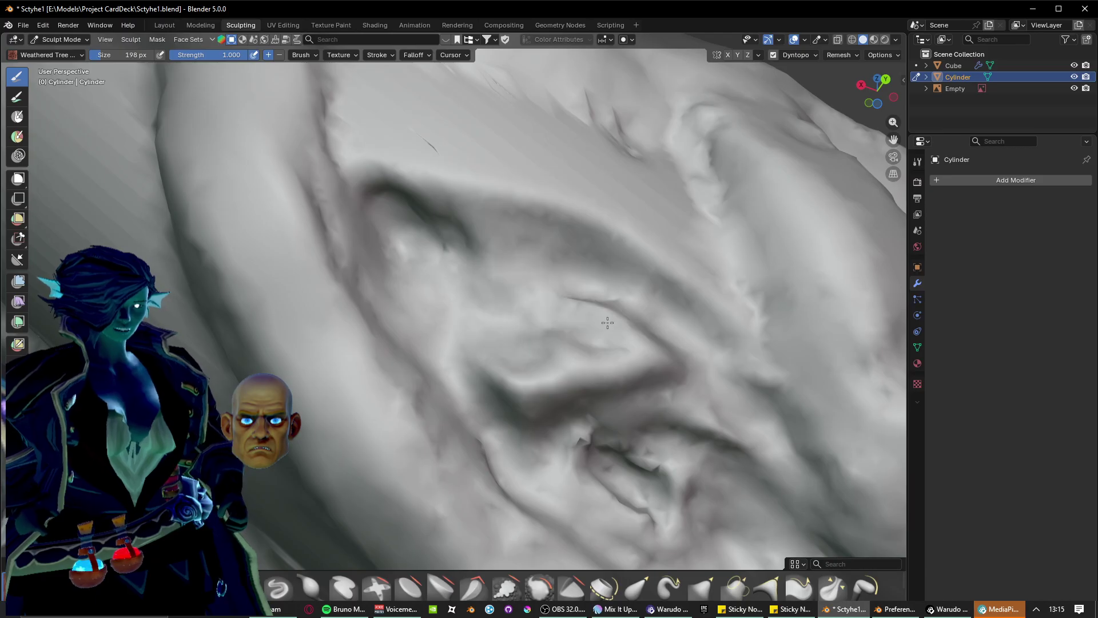
left_click_drag(634, 354, 578, 309)
mouse_move(647, 373)
left_mouse_down()
mouse_move(520, 382)
mouse_move(575, 383)
mouse_move(531, 400)
mouse_move(579, 333)
mouse_move(752, 445)
left_mouse_up()
Carve a deep groove along the upper ridge of the recess and layer diagonal grooves over its smooth floor.
mouse_move(687, 164)
middle_mouse_down()
mouse_move(669, 272)
mouse_move(601, 243)
mouse_move(632, 294)
middle_mouse_up()
mouse_move(644, 364)
middle_mouse_down()
mouse_move(620, 307)
mouse_move(645, 303)
mouse_move(615, 307)
middle_mouse_up()
mouse_move(287, 277)
left_mouse_down()
mouse_move(343, 275)
mouse_move(475, 326)
mouse_move(595, 412)
mouse_move(630, 472)
left_mouse_up()
mouse_move(594, 336)
left_mouse_down()
mouse_move(480, 292)
mouse_move(355, 286)
mouse_move(273, 329)
mouse_move(514, 389)
mouse_move(338, 336)
left_mouse_up()
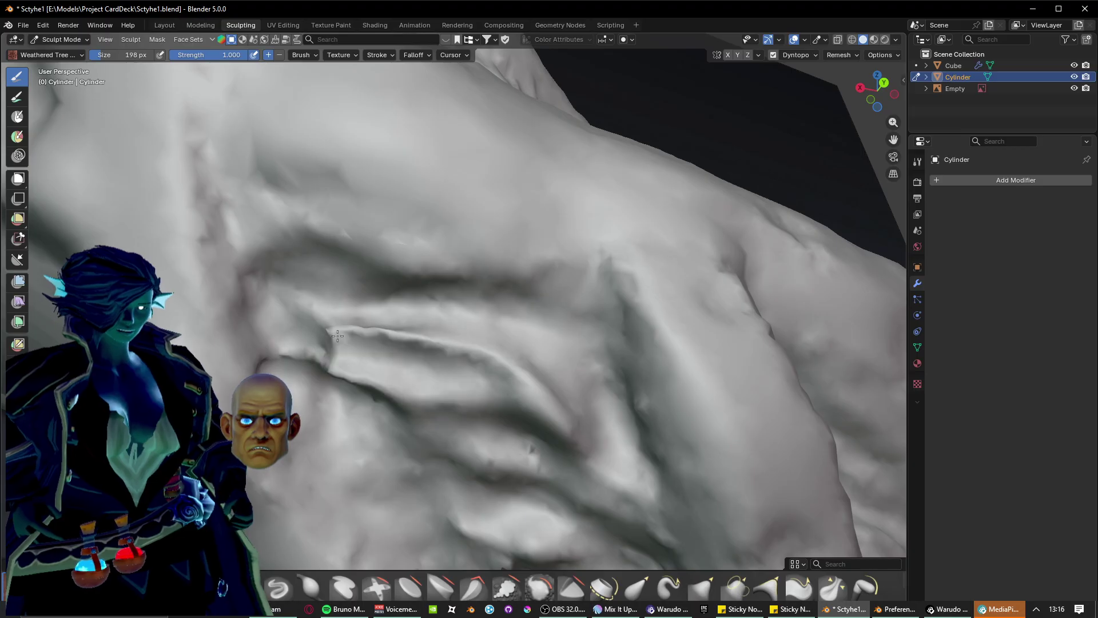
left_click_drag(562, 437, 316, 362)
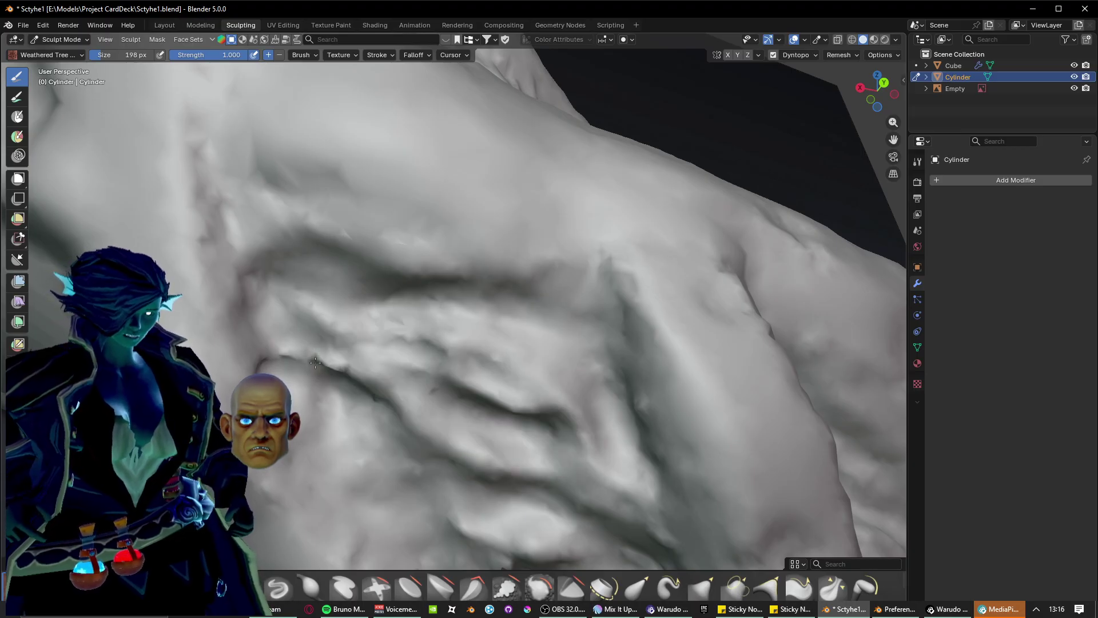
mouse_move(382, 395)
left_mouse_down()
mouse_move(297, 338)
mouse_move(515, 408)
mouse_move(269, 303)
mouse_move(395, 320)
mouse_move(520, 359)
mouse_move(606, 503)
mouse_move(601, 400)
mouse_move(552, 336)
left_mouse_up()
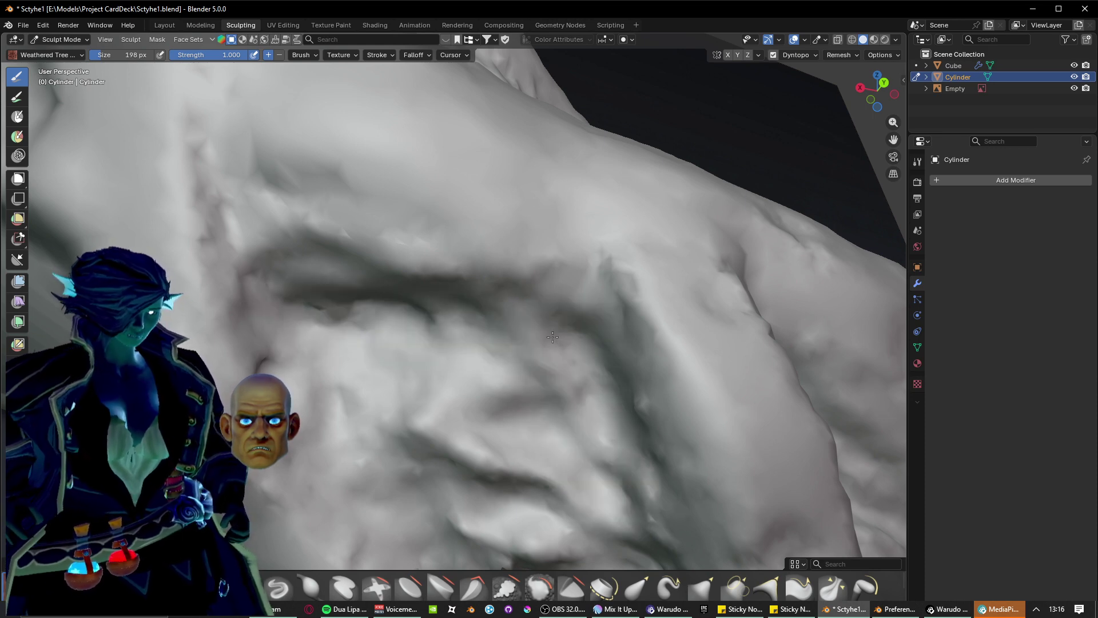
Roughen the middle and lower floor of the recess with short bark strokes that blend into the existing grooves.
mouse_move(475, 367)
left_mouse_down()
mouse_move(538, 389)
mouse_move(594, 458)
mouse_move(412, 423)
mouse_move(565, 488)
mouse_move(452, 441)
left_mouse_up()
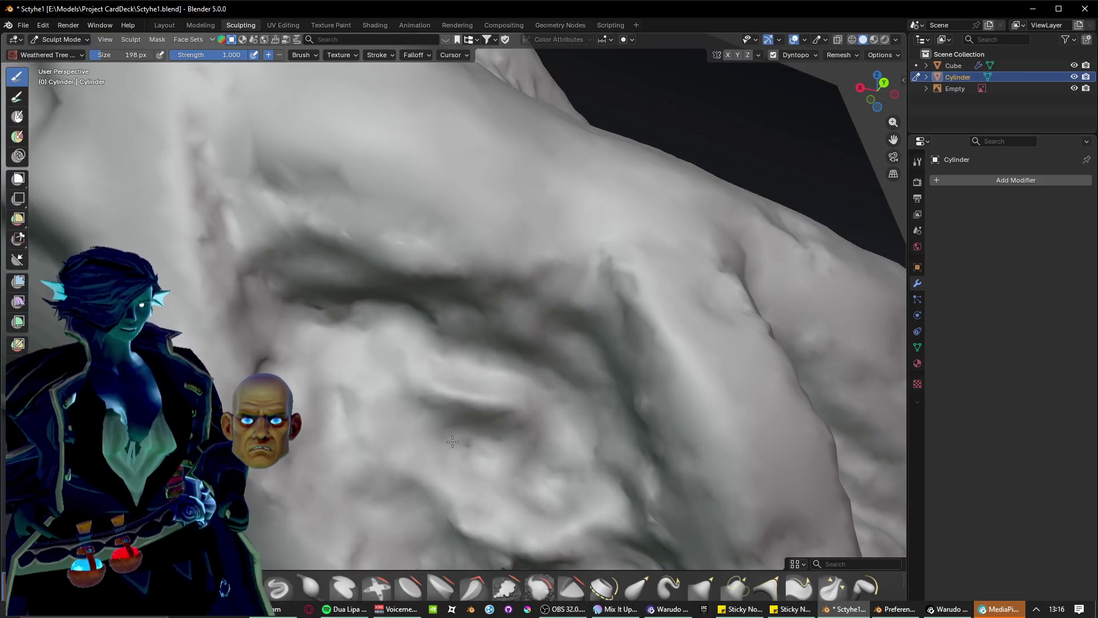
left_click_drag(483, 404, 531, 421)
middle_click_drag(523, 420, 408, 275, "shift")
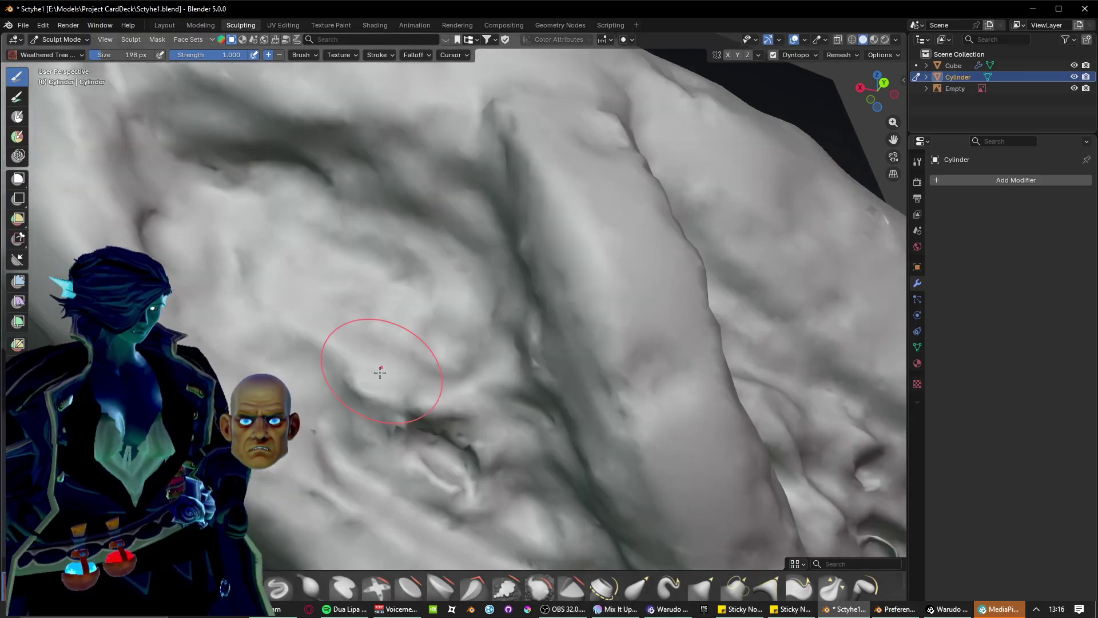
left_click_drag(378, 372, 439, 395)
mouse_move(482, 436)
left_mouse_down()
mouse_move(356, 380)
mouse_move(429, 417)
left_mouse_up()
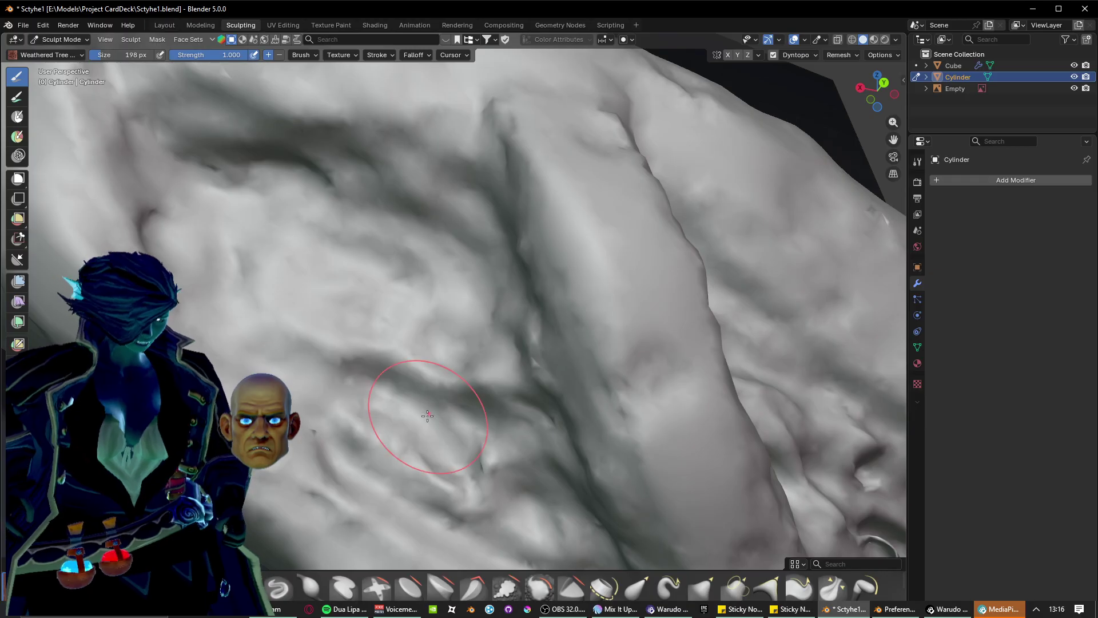
Carve diagonal bark grooves into the lower end of the next smooth recess, above its lower bordering ridge.
scroll(411, 417, "down", 5)
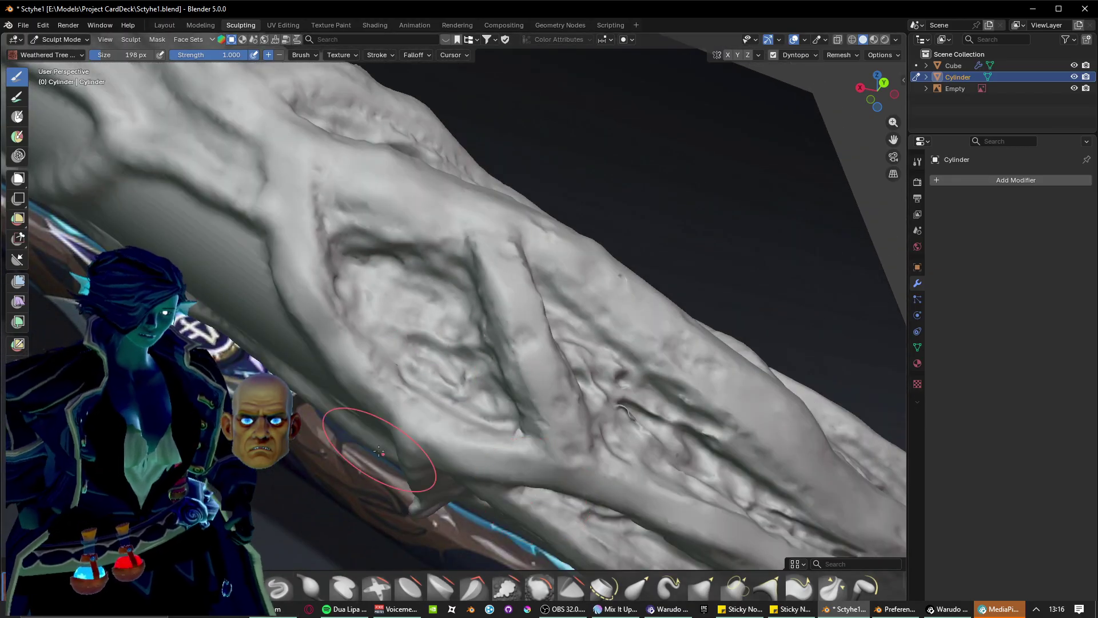
middle_click_drag(626, 416, 468, 394)
scroll(478, 384, "up", 2)
mouse_move(315, 384)
left_mouse_down()
mouse_move(452, 375)
mouse_move(633, 321)
mouse_move(640, 218)
mouse_move(535, 352)
mouse_move(591, 325)
left_mouse_up()
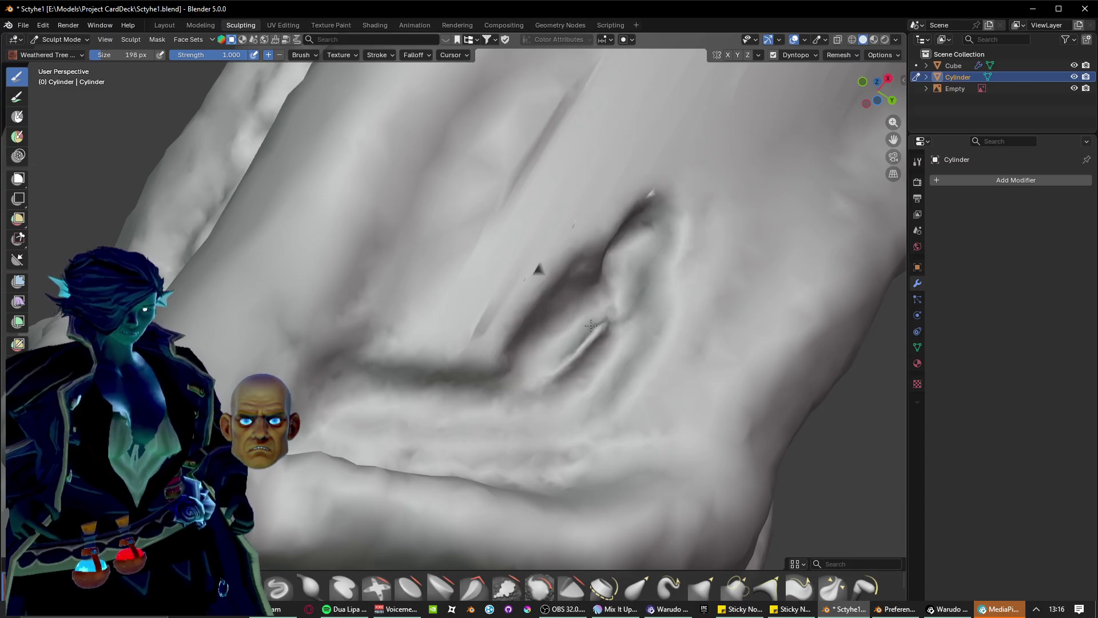
mouse_move(605, 229)
left_mouse_down()
mouse_move(515, 240)
mouse_move(385, 363)
mouse_move(469, 218)
mouse_move(532, 151)
mouse_move(452, 349)
mouse_move(618, 183)
mouse_move(498, 380)
left_mouse_up()
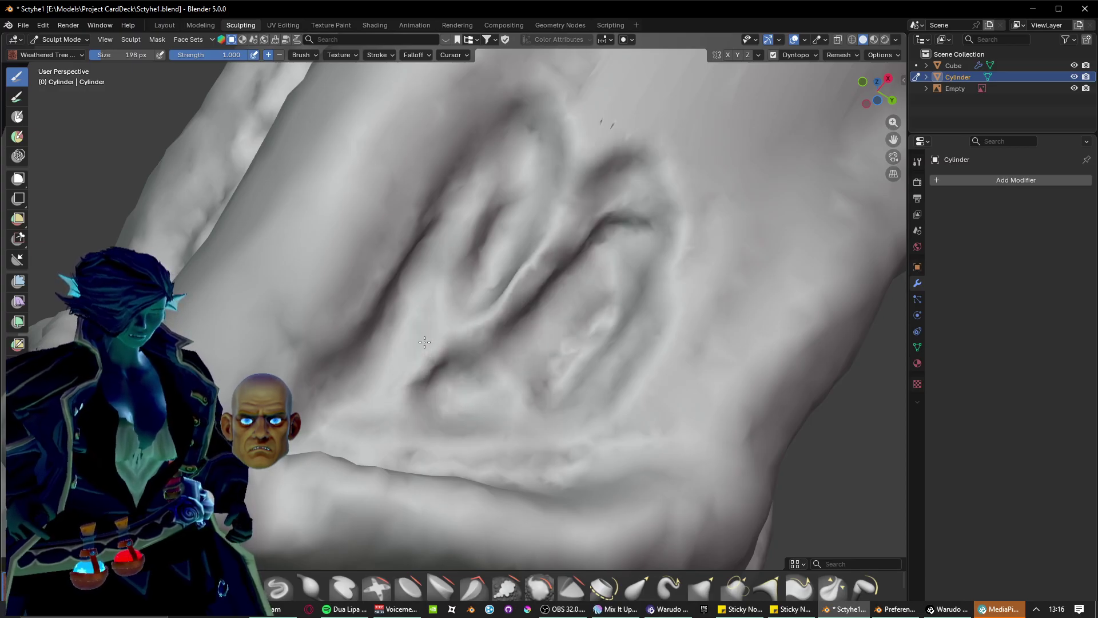
mouse_move(441, 358)
left_mouse_down()
mouse_move(549, 218)
mouse_move(512, 303)
mouse_move(471, 338)
left_mouse_up()
Extend the bark grooves farther up the smooth recess, with a long groove along its side ridge.
middle_click_drag(546, 195, 407, 346, "shift")
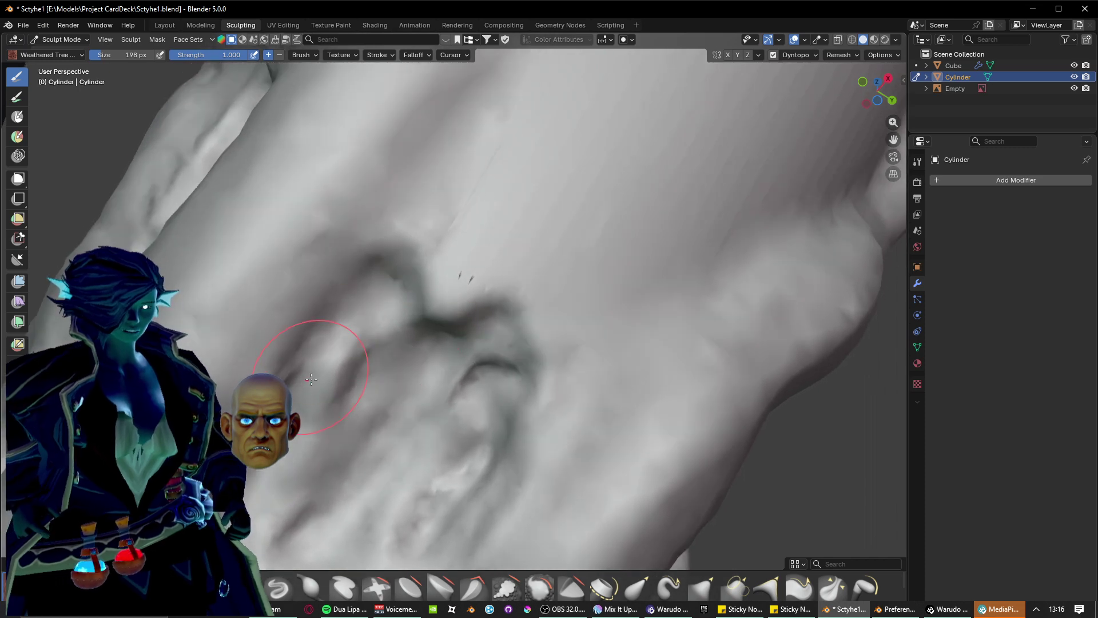
mouse_move(312, 379)
left_mouse_down()
mouse_move(469, 223)
mouse_move(538, 131)
mouse_move(442, 288)
mouse_move(600, 149)
mouse_move(452, 322)
mouse_move(492, 232)
mouse_move(595, 148)
mouse_move(541, 372)
left_mouse_up()
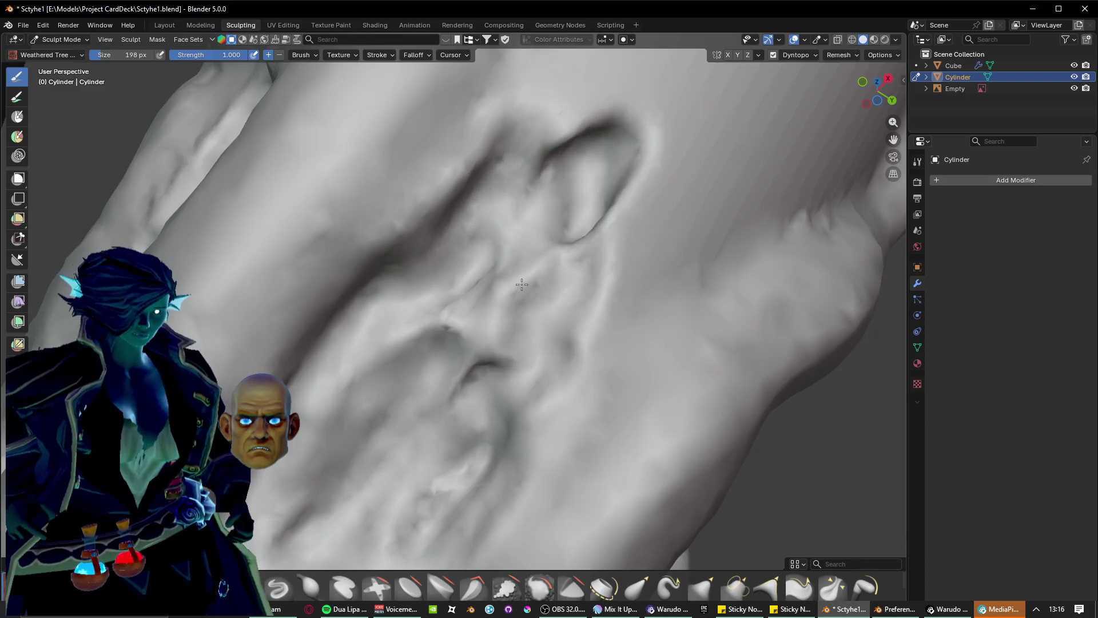
left_click_drag(521, 284, 441, 382)
mouse_move(552, 238)
left_mouse_down()
mouse_move(504, 291)
mouse_move(658, 240)
mouse_move(709, 194)
mouse_move(548, 381)
left_mouse_up()
mouse_move(654, 258)
left_mouse_down()
mouse_move(504, 354)
mouse_move(581, 258)
left_mouse_up()
Carve grooves along the opposite side ridge of the recess and blend them into the existing bark.
middle_click_drag(581, 258, 372, 391)
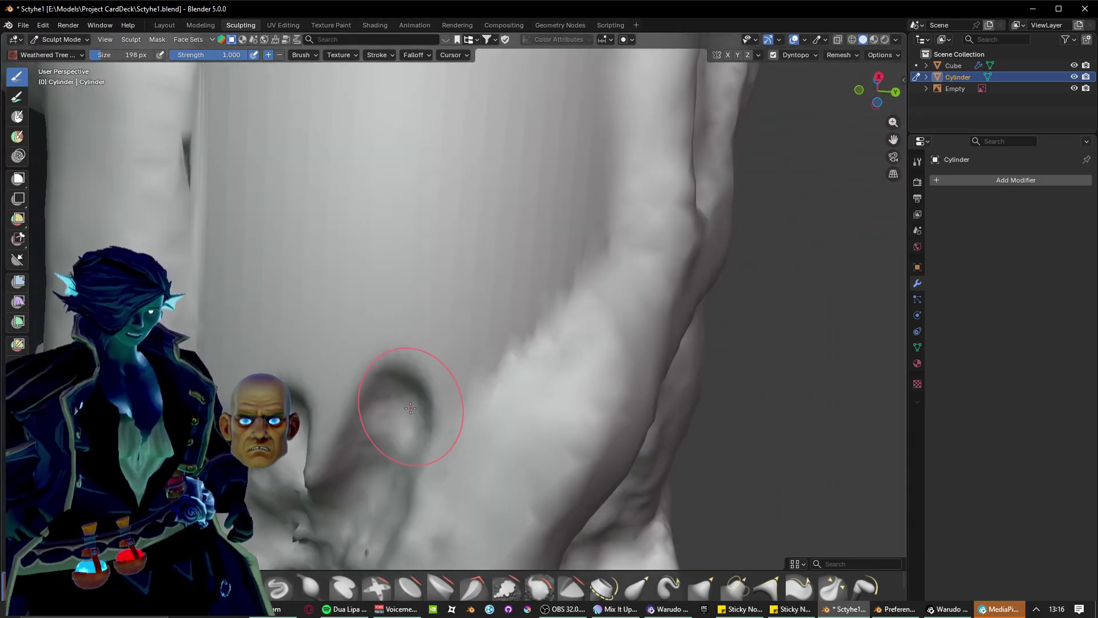
mouse_move(411, 407)
left_mouse_down()
mouse_move(567, 228)
mouse_move(409, 343)
mouse_move(552, 231)
mouse_move(577, 132)
mouse_move(546, 80)
mouse_move(409, 263)
mouse_move(525, 174)
mouse_move(495, 257)
left_mouse_up()
left_click_drag(452, 329, 389, 372)
mouse_move(389, 372)
middle_mouse_down("shift")
mouse_move(574, 355)
mouse_move(476, 347)
middle_mouse_up("shift")
mouse_move(426, 395)
left_mouse_down()
mouse_move(516, 147)
mouse_move(471, 240)
mouse_move(413, 420)
mouse_move(503, 298)
mouse_move(578, 143)
mouse_move(475, 395)
mouse_move(549, 167)
mouse_move(484, 466)
left_mouse_up()
scroll(516, 146, "down", 1)
mouse_move(542, 280)
left_mouse_down()
mouse_move(503, 423)
mouse_move(457, 503)
mouse_move(588, 217)
mouse_move(546, 446)
mouse_move(566, 235)
mouse_move(563, 290)
mouse_move(594, 309)
left_mouse_up()
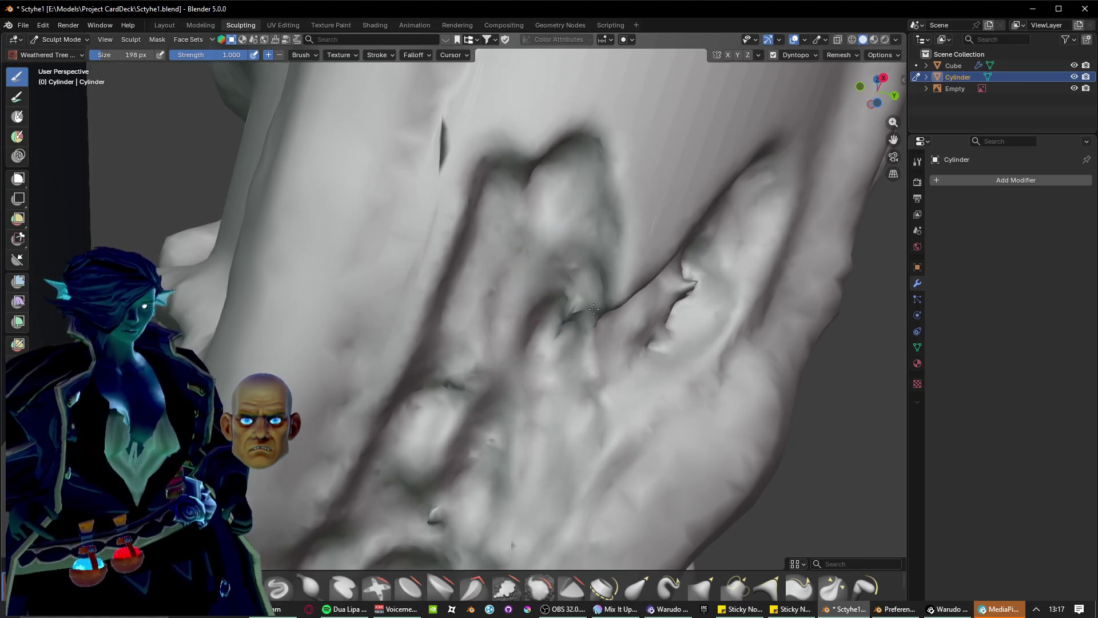
Carve parallel lengthwise grooves up from the V-shaped gap and along the adjacent side ridge of the recess.
middle_click_drag(628, 241, 519, 390)
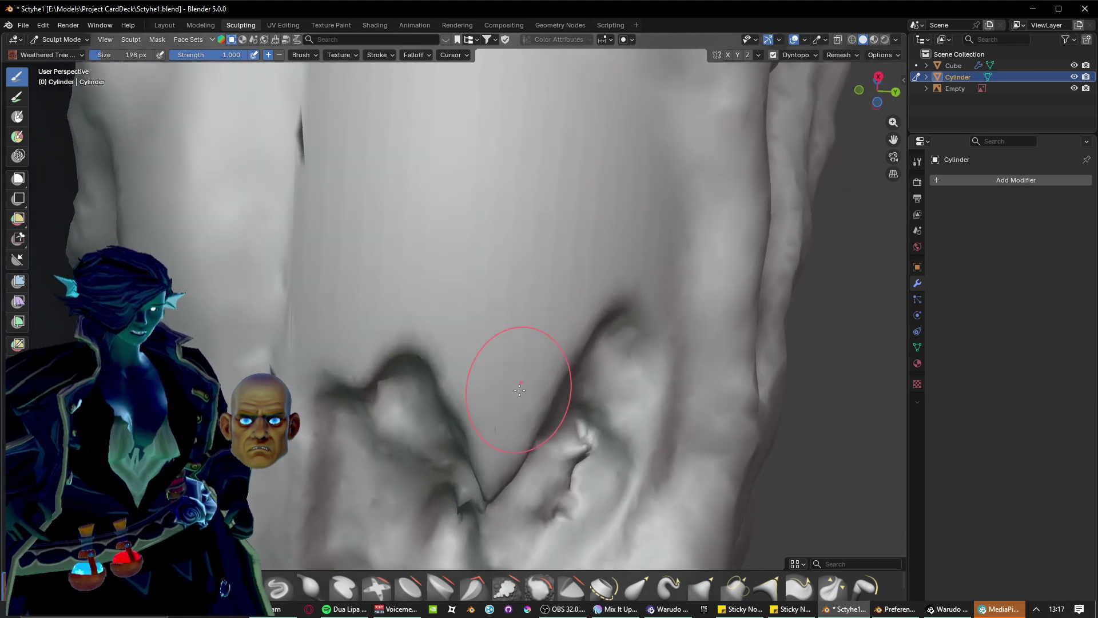
mouse_move(492, 492)
left_mouse_down()
mouse_move(448, 214)
mouse_move(492, 468)
left_mouse_up()
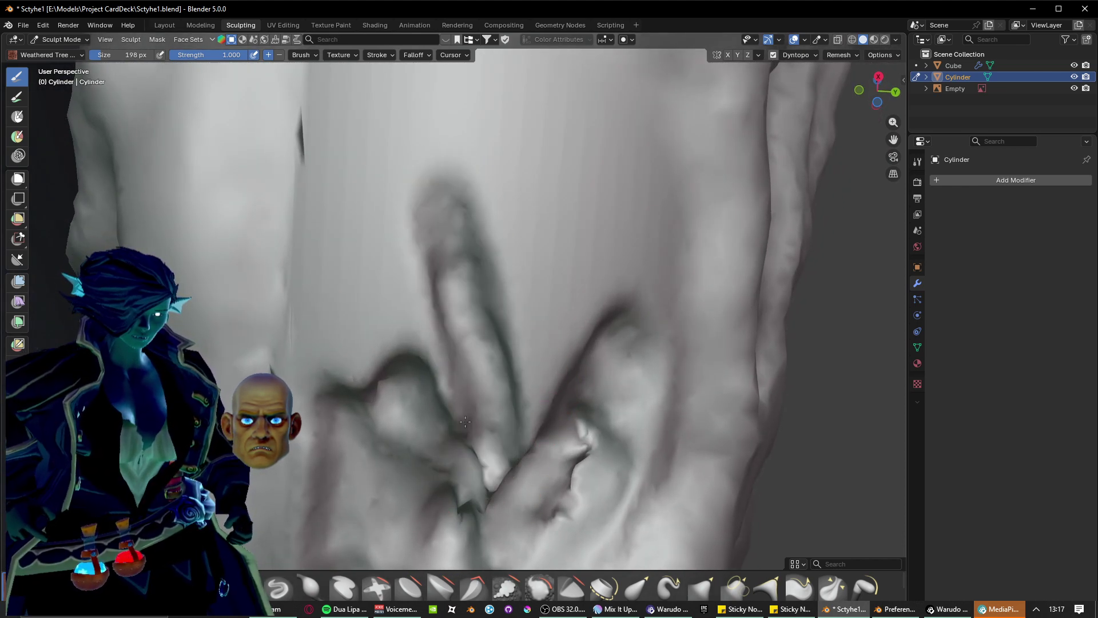
left_click_drag(465, 422, 399, 232)
left_click_drag(312, 167, 308, 395)
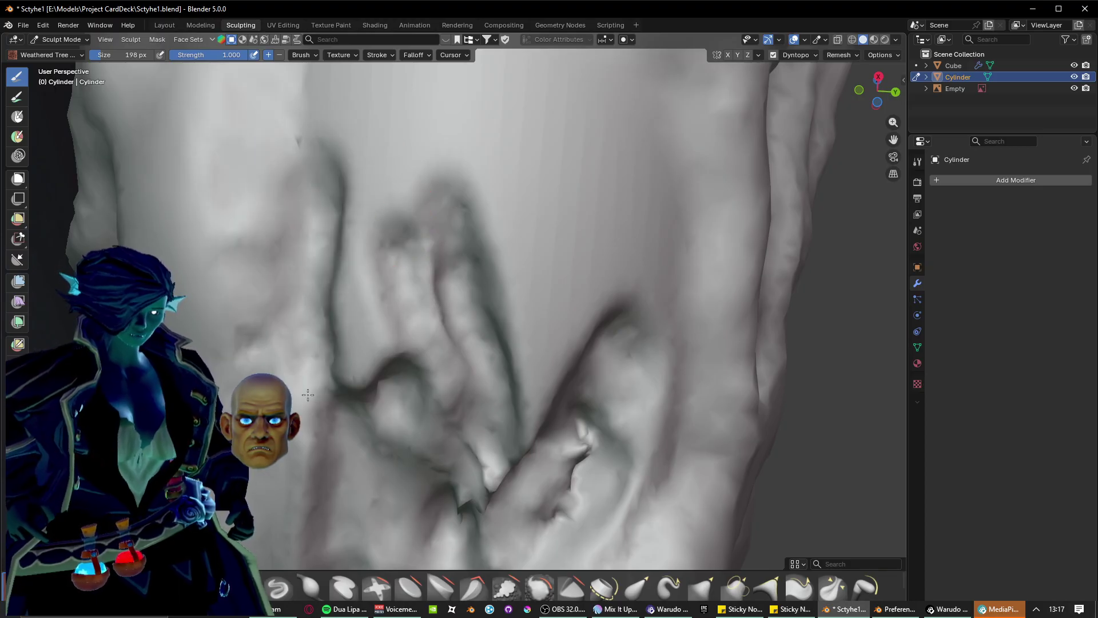
left_click_drag(374, 193, 363, 374)
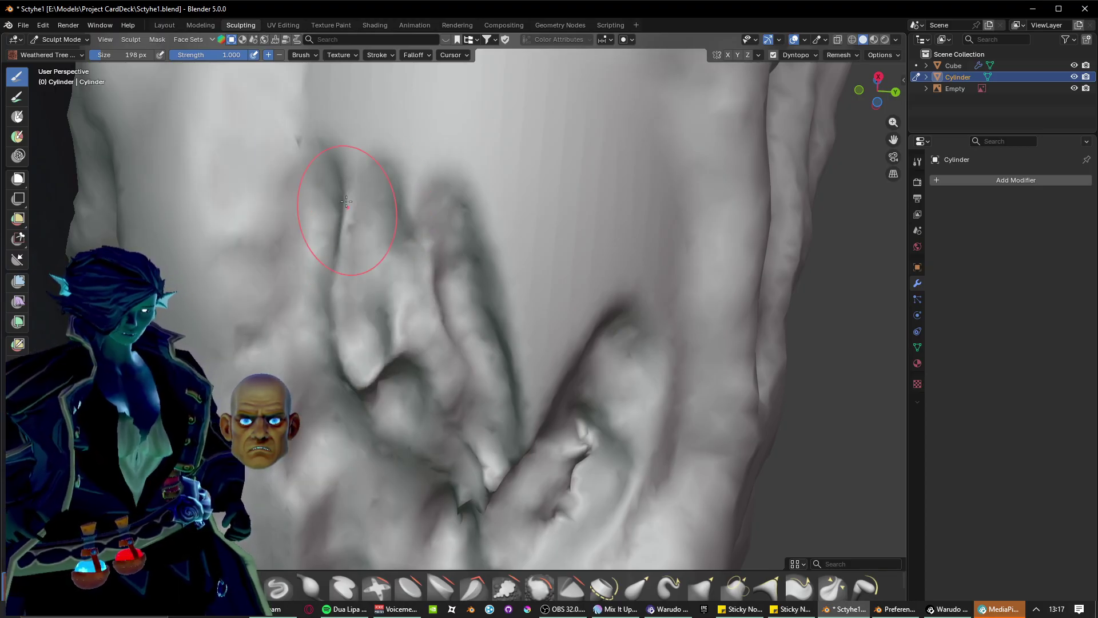
mouse_move(343, 173)
left_mouse_down()
mouse_move(343, 297)
mouse_move(359, 372)
left_mouse_up()
left_click_drag(378, 214, 407, 363)
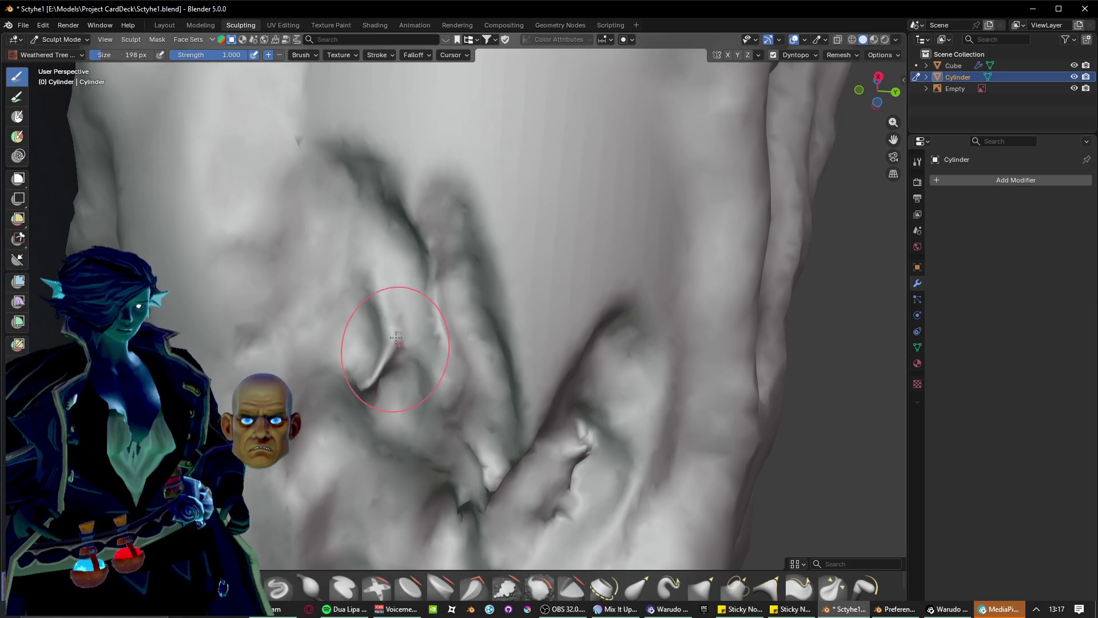
mouse_move(382, 261)
left_mouse_down()
mouse_move(384, 323)
mouse_move(359, 386)
left_mouse_up()
Fill the remaining V-shaped smooth gap between the two grooved sides with overlapping bark grooves.
middle_click_drag(385, 362, 341, 306)
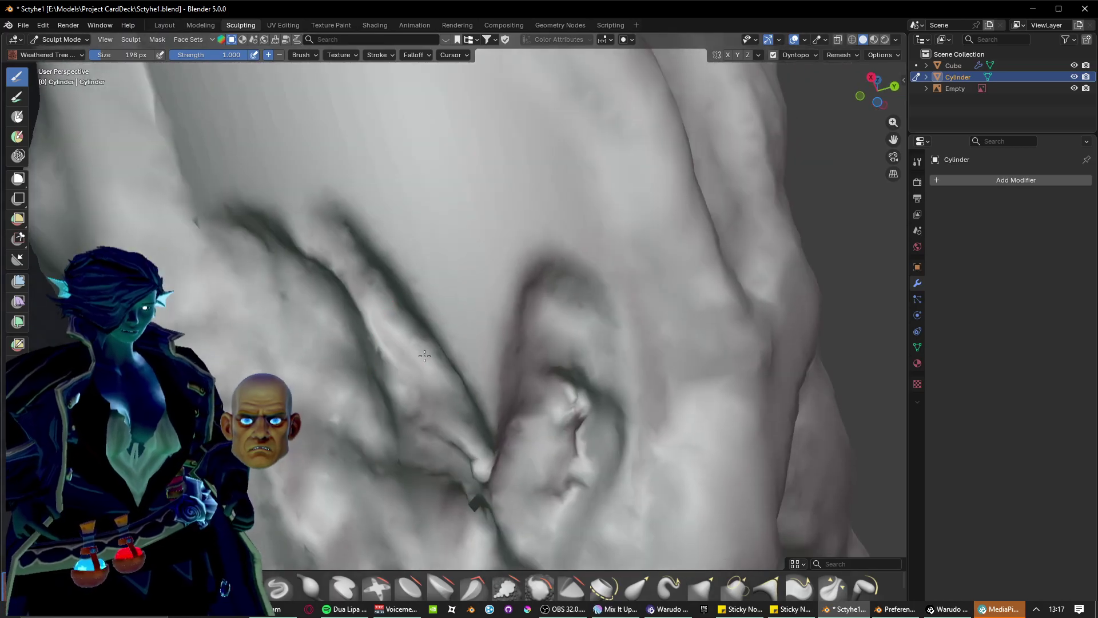
middle_click_drag(452, 366, 436, 368)
mouse_move(335, 234)
middle_mouse_down()
mouse_move(370, 269)
mouse_move(369, 255)
middle_mouse_up()
mouse_move(379, 203)
left_mouse_down()
mouse_move(435, 403)
mouse_move(385, 252)
left_mouse_up()
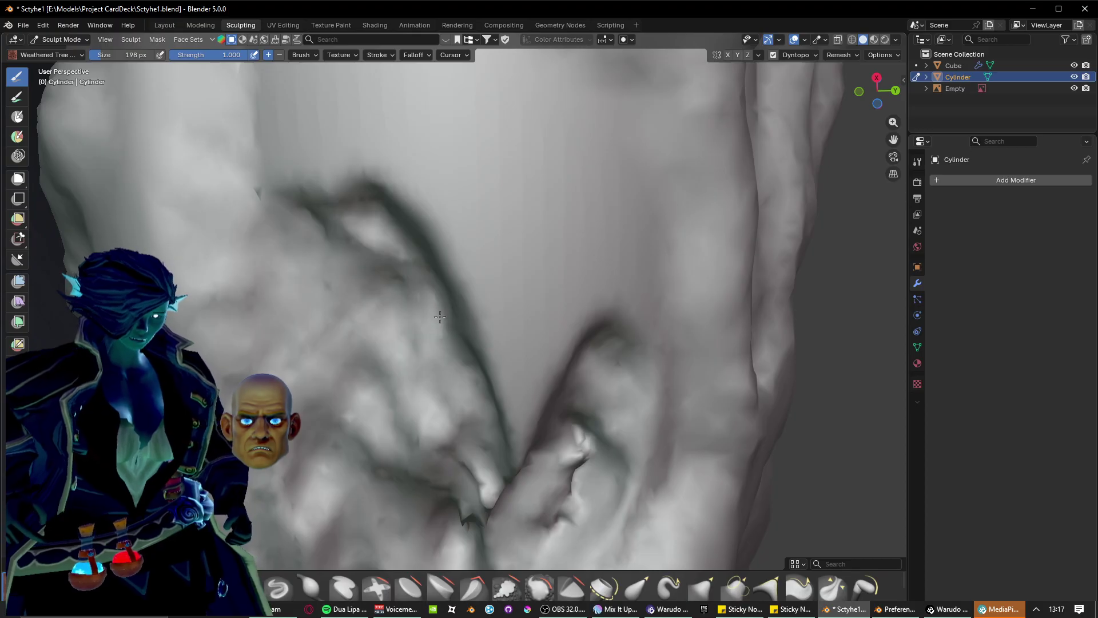
middle_click_drag(440, 317, 405, 322)
mouse_move(309, 223)
left_mouse_down()
mouse_move(476, 428)
mouse_move(280, 243)
mouse_move(453, 420)
left_mouse_up()
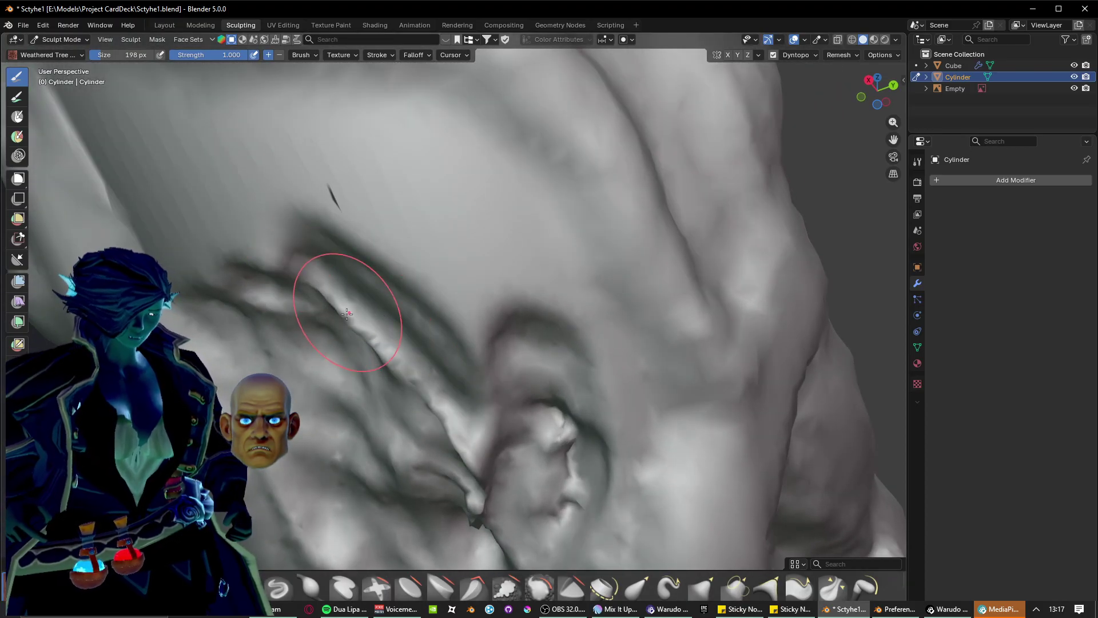
mouse_move(347, 314)
left_mouse_down()
mouse_move(446, 394)
mouse_move(486, 452)
mouse_move(452, 423)
mouse_move(409, 257)
mouse_move(318, 208)
mouse_move(475, 366)
mouse_move(319, 233)
mouse_move(483, 366)
mouse_move(372, 309)
mouse_move(466, 306)
mouse_move(400, 197)
mouse_move(481, 297)
mouse_move(392, 215)
mouse_move(458, 286)
mouse_move(476, 185)
mouse_move(509, 258)
mouse_move(478, 221)
mouse_move(540, 272)
mouse_move(547, 308)
mouse_move(544, 319)
mouse_move(525, 283)
mouse_move(498, 400)
left_mouse_up()
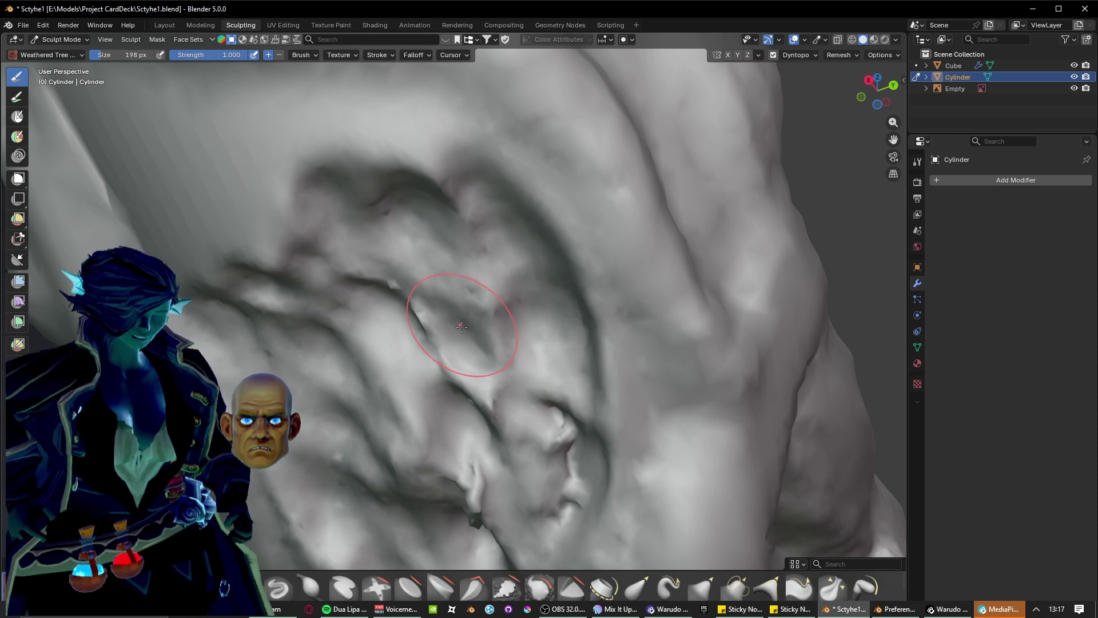
mouse_move(462, 327)
middle_mouse_down()
mouse_move(466, 449)
mouse_move(483, 429)
mouse_move(473, 372)
mouse_move(501, 425)
middle_mouse_up()
scroll(501, 425, "up", 1)
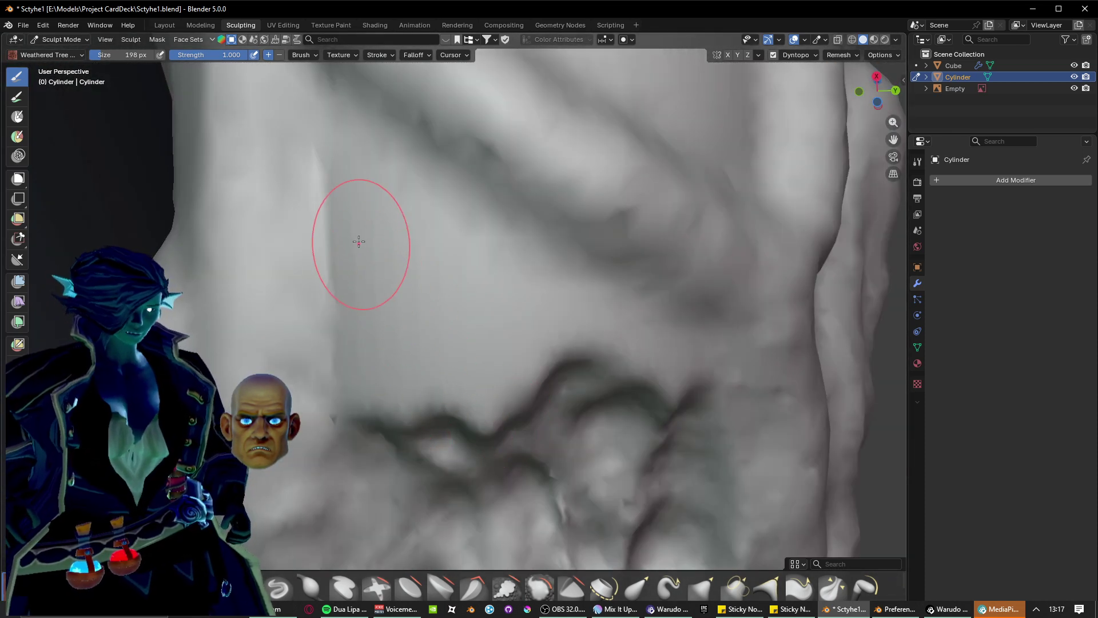
Carve bark grooves across the smooth area between the existing bark and the diagonal ridge above it.
left_click_drag(358, 240, 373, 415)
left_click_drag(399, 245, 401, 441)
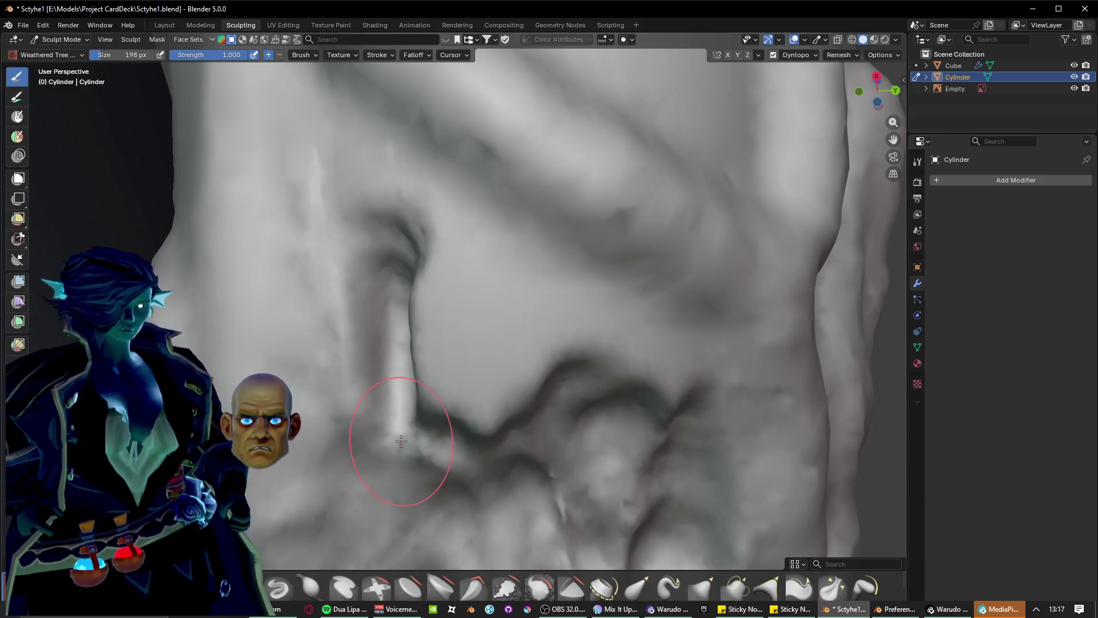
mouse_move(420, 243)
left_mouse_down()
mouse_move(392, 306)
mouse_move(412, 338)
mouse_move(429, 318)
mouse_move(402, 372)
mouse_move(420, 421)
left_mouse_up()
left_click_drag(461, 240, 695, 355)
mouse_move(510, 289)
left_mouse_down()
mouse_move(583, 334)
mouse_move(673, 359)
mouse_move(662, 400)
mouse_move(537, 372)
mouse_move(492, 395)
mouse_move(549, 354)
mouse_move(480, 297)
mouse_move(524, 343)
mouse_move(480, 320)
mouse_move(486, 400)
mouse_move(532, 389)
mouse_move(499, 404)
left_mouse_up()
Carve grooves in the narrow tip of the recess beneath the diagonal ridge and blend them into the bark below.
mouse_move(403, 288)
middle_mouse_down()
mouse_move(423, 292)
mouse_move(447, 348)
middle_mouse_up()
mouse_move(496, 250)
left_mouse_down()
mouse_move(493, 349)
mouse_move(481, 194)
mouse_move(504, 350)
left_mouse_up()
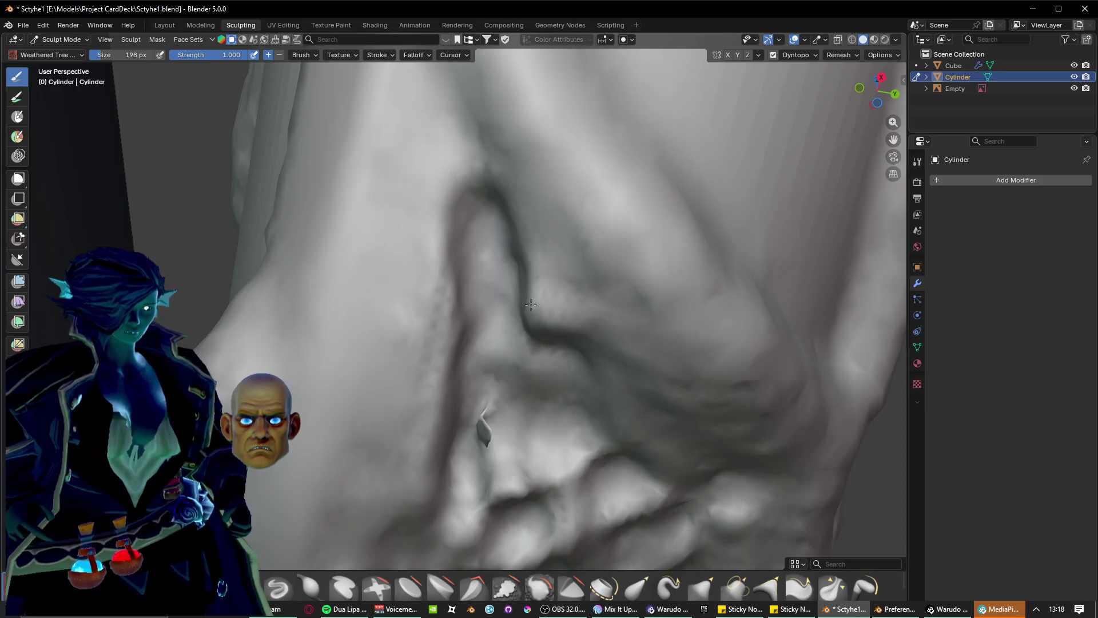
mouse_move(530, 305)
left_mouse_down()
mouse_move(554, 319)
mouse_move(457, 281)
mouse_move(417, 497)
left_mouse_up()
left_click_drag(453, 390, 418, 471)
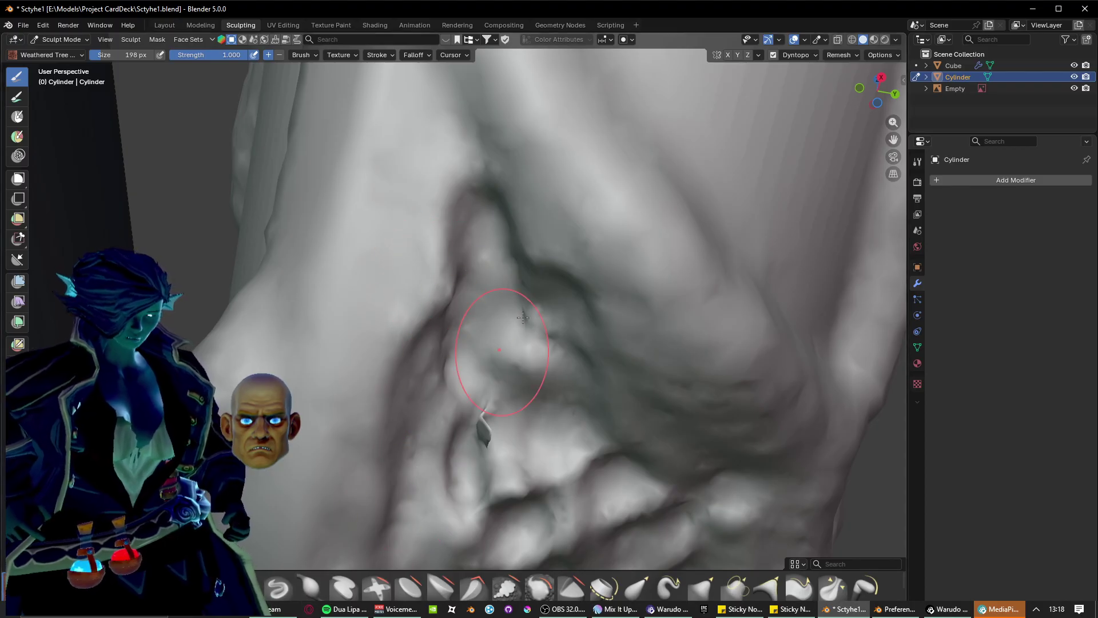
Outline the smooth triangular recess above the diagonal ridge with bark grooves along its bordering ridges.
scroll(451, 295, "down", 4)
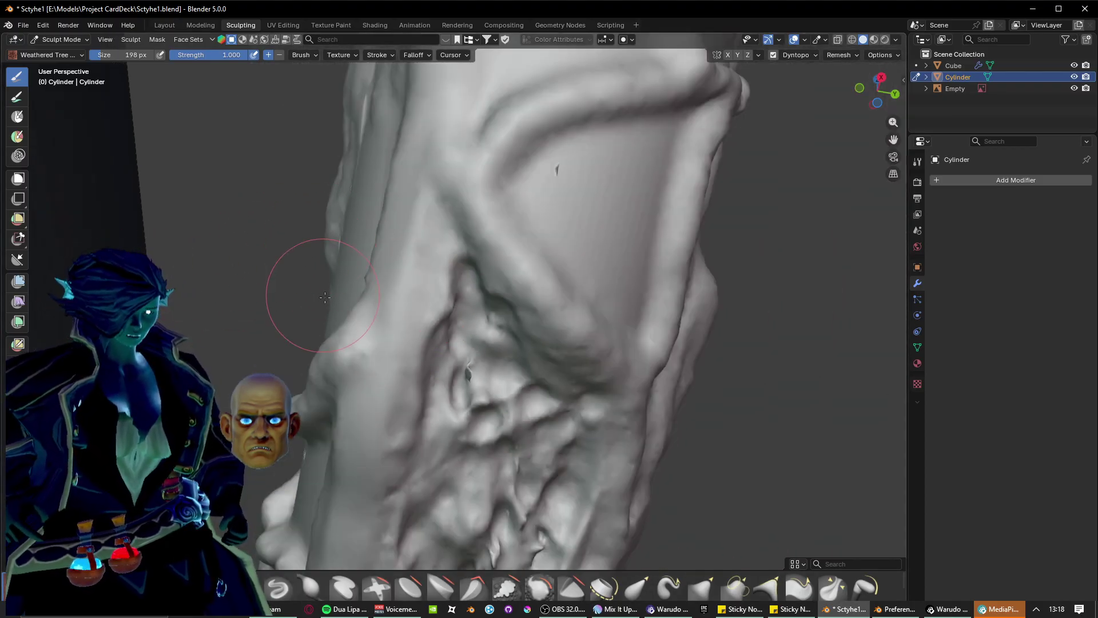
scroll(458, 297, "up", 3)
mouse_move(492, 240)
middle_mouse_down()
mouse_move(412, 200)
mouse_move(480, 418)
mouse_move(491, 431)
mouse_move(544, 434)
mouse_move(528, 403)
middle_mouse_up()
scroll(457, 346, "up", 2)
mouse_move(372, 367)
middle_mouse_down()
mouse_move(385, 368)
mouse_move(337, 362)
middle_mouse_up()
scroll(384, 367, "up", 2)
mouse_move(311, 358)
left_mouse_down()
mouse_move(437, 226)
mouse_move(691, 159)
mouse_move(726, 123)
mouse_move(560, 214)
mouse_move(338, 372)
mouse_move(452, 475)
mouse_move(349, 349)
mouse_move(449, 514)
mouse_move(478, 521)
left_mouse_up()
scroll(475, 471, "down", 2)
mouse_move(475, 470)
middle_mouse_down("shift")
mouse_move(385, 366)
mouse_move(379, 373)
middle_mouse_up("shift")
mouse_move(249, 372)
left_mouse_down()
mouse_move(383, 452)
mouse_move(606, 509)
mouse_move(494, 204)
mouse_move(454, 135)
left_mouse_up()
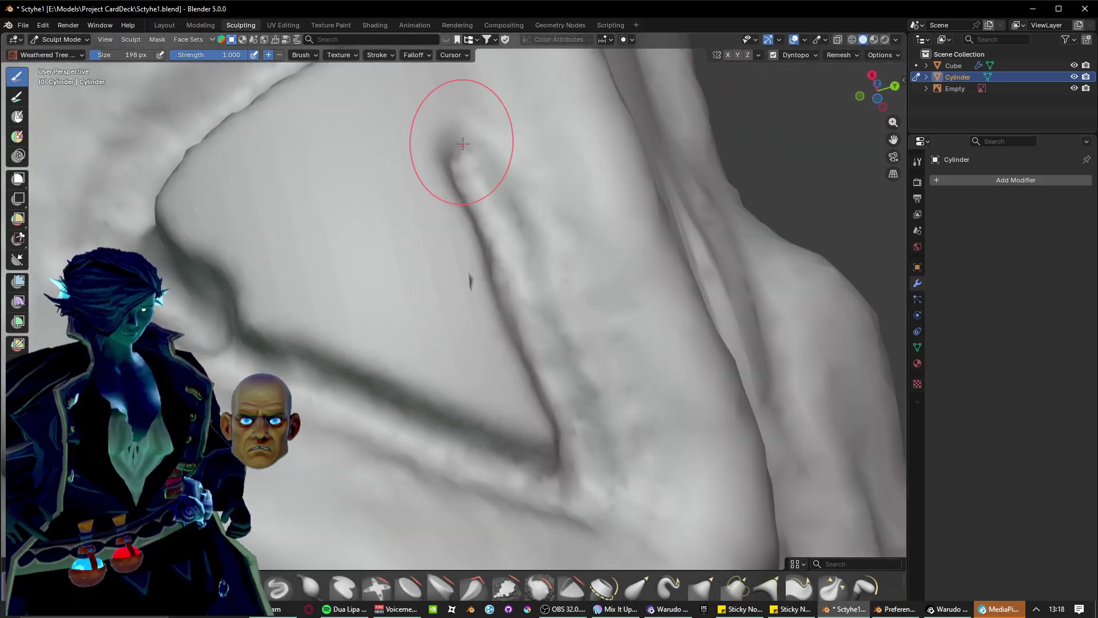
mouse_move(453, 135)
middle_mouse_down()
mouse_move(448, 147)
mouse_move(465, 166)
middle_mouse_up()
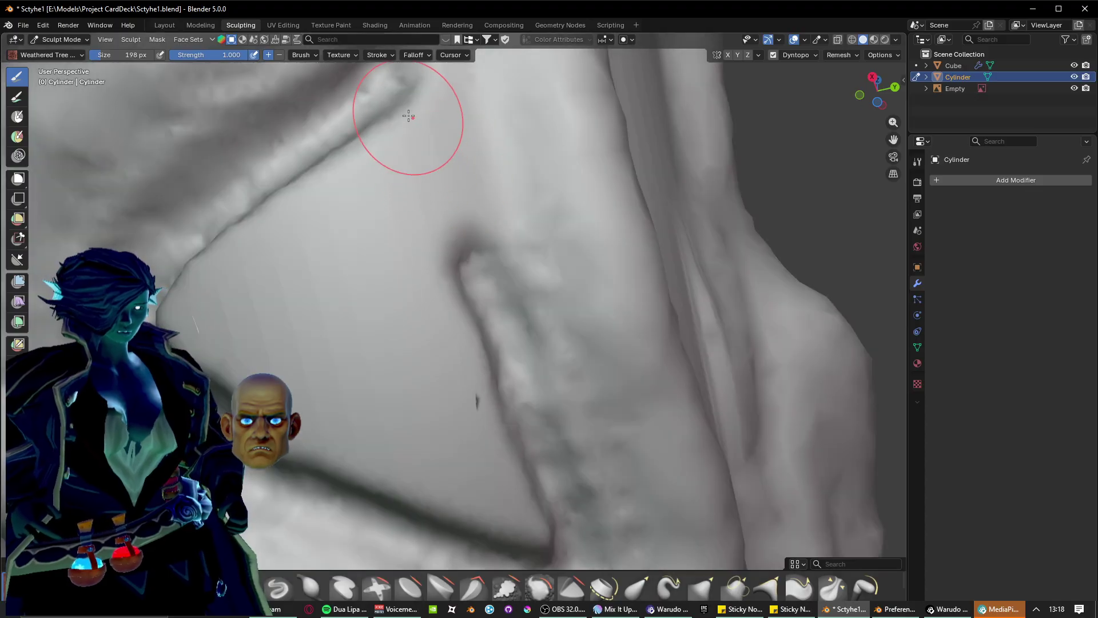
mouse_move(409, 116)
left_mouse_down()
mouse_move(469, 257)
mouse_move(421, 97)
mouse_move(185, 340)
left_mouse_up()
Fill the interior of the triangular recess with overlapping and curved bark grooves.
mouse_move(210, 261)
left_mouse_down()
mouse_move(326, 172)
mouse_move(434, 201)
mouse_move(517, 411)
mouse_move(550, 546)
mouse_move(292, 384)
mouse_move(417, 494)
mouse_move(464, 416)
mouse_move(389, 206)
mouse_move(507, 507)
mouse_move(395, 183)
mouse_move(512, 409)
mouse_move(540, 521)
left_mouse_up()
mouse_move(435, 362)
left_mouse_down()
mouse_move(458, 486)
mouse_move(361, 240)
mouse_move(407, 385)
left_mouse_up()
mouse_move(312, 355)
left_mouse_down()
mouse_move(246, 223)
mouse_move(349, 412)
mouse_move(226, 352)
left_mouse_up()
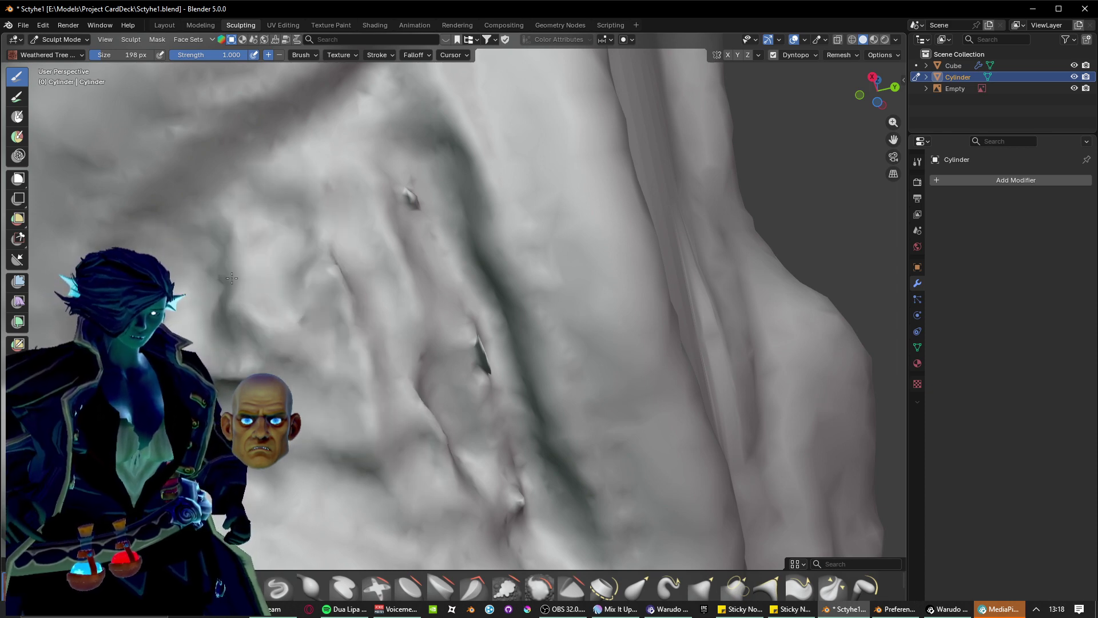
left_click_drag(232, 278, 260, 331)
mouse_move(297, 407)
left_mouse_down()
mouse_move(269, 274)
mouse_move(343, 252)
mouse_move(308, 313)
left_mouse_up()
mouse_move(273, 215)
left_mouse_down()
mouse_move(263, 349)
mouse_move(380, 441)
mouse_move(326, 384)
mouse_move(316, 249)
mouse_move(303, 343)
mouse_move(275, 252)
mouse_move(406, 380)
mouse_move(364, 333)
mouse_move(447, 460)
mouse_move(369, 286)
left_mouse_up()
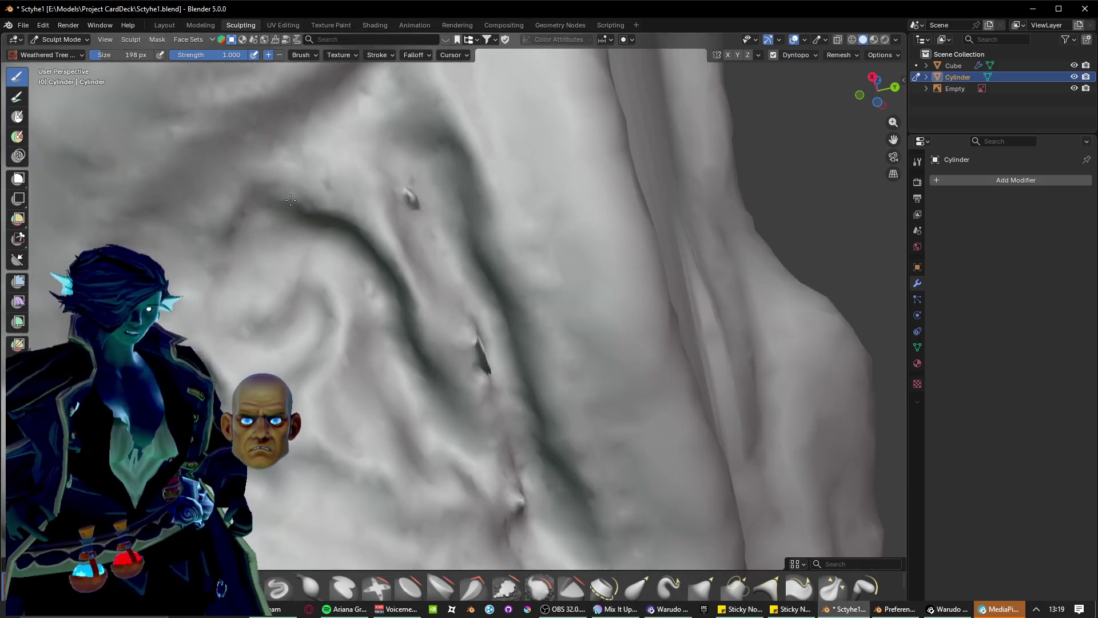
left_click_drag(291, 200, 371, 159)
mouse_move(329, 193)
left_mouse_down()
mouse_move(358, 189)
mouse_move(406, 261)
mouse_move(338, 212)
mouse_move(461, 366)
mouse_move(360, 197)
mouse_move(412, 315)
mouse_move(430, 318)
left_mouse_up()
Carve grooves branching along both sides of the upper end of the neighbouring long, narrow recess.
scroll(422, 317, "down", 3)
scroll(422, 317, "down", 7)
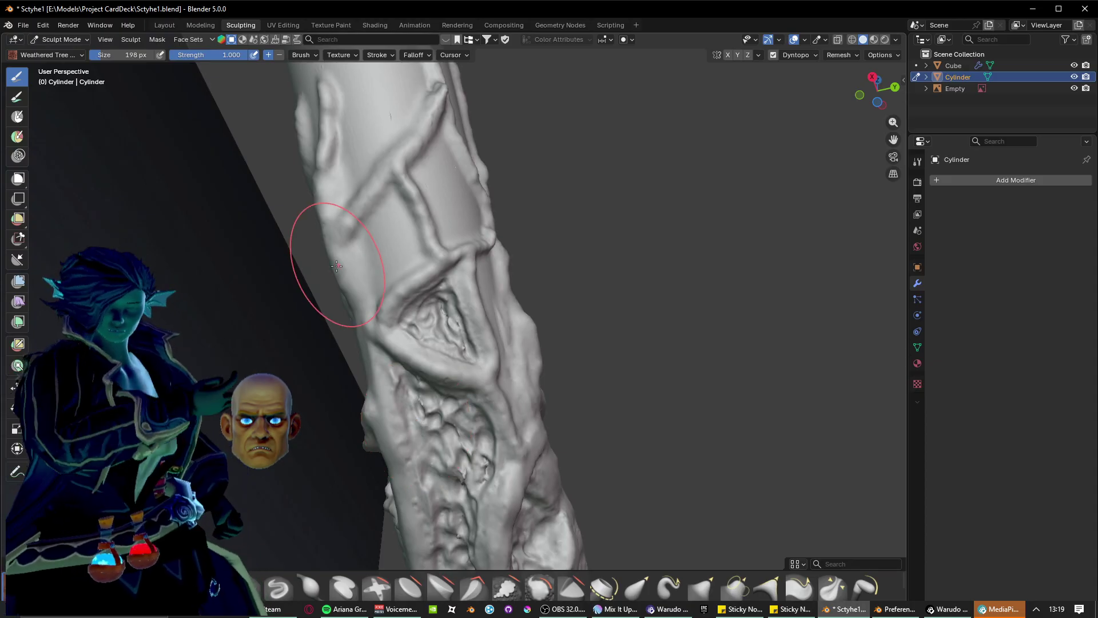
scroll(470, 288, "up", 5)
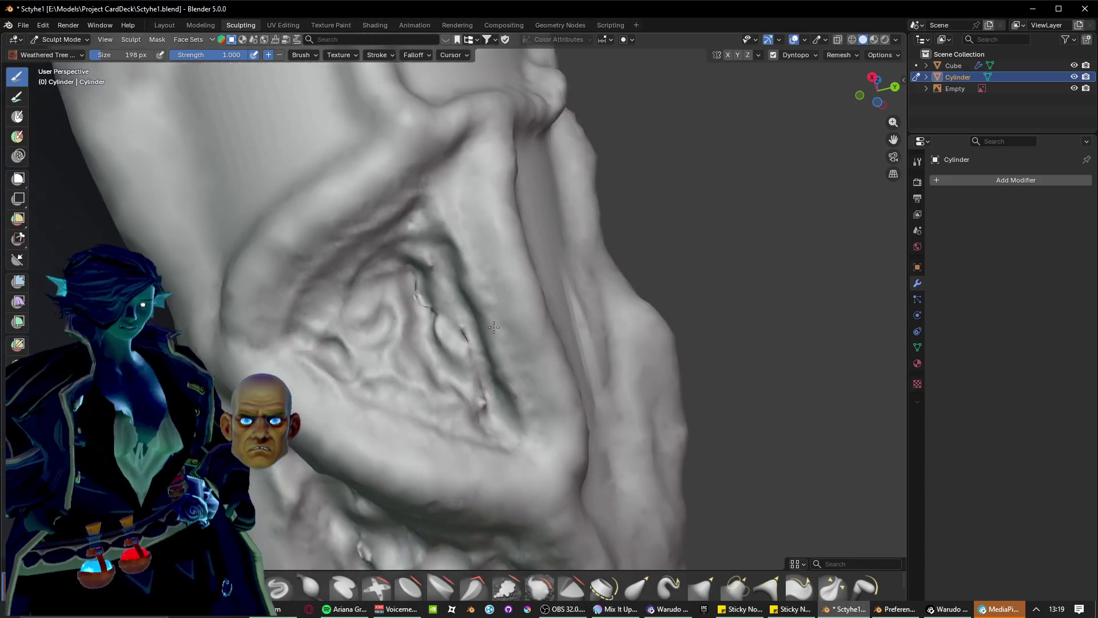
mouse_move(470, 287)
middle_mouse_down()
mouse_move(393, 319)
mouse_move(418, 502)
mouse_move(521, 248)
mouse_move(458, 294)
mouse_move(534, 372)
mouse_move(455, 378)
middle_mouse_up()
scroll(455, 378, "up", 1)
middle_click_drag(385, 378, 470, 440, "shift")
scroll(467, 422, "up", 1)
mouse_move(392, 257)
middle_mouse_down()
mouse_move(412, 292)
mouse_move(409, 225)
middle_mouse_up()
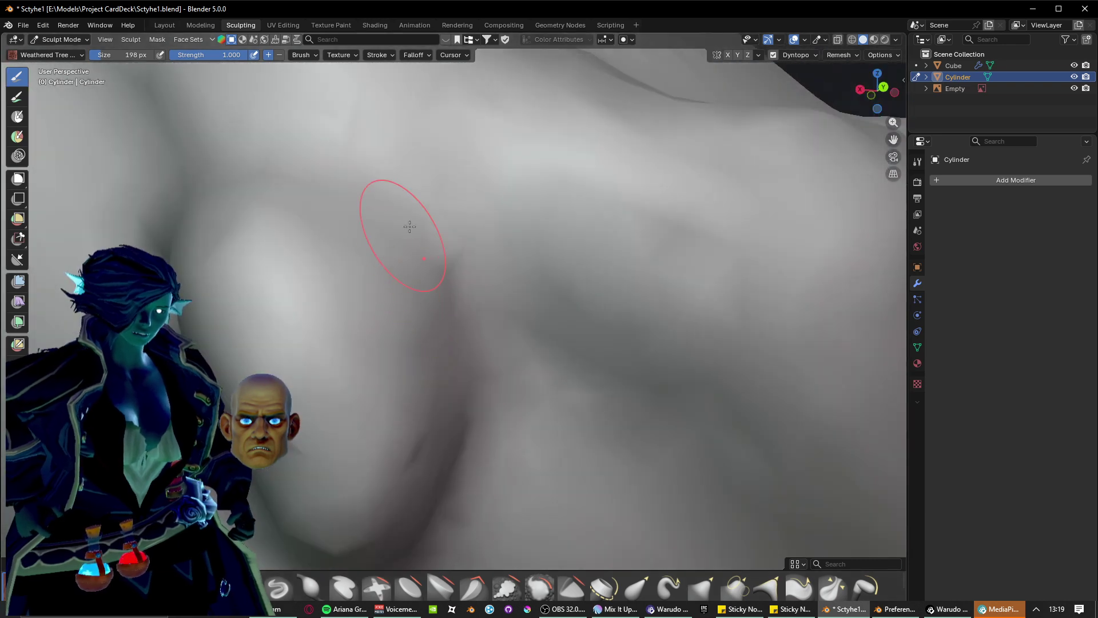
left_click_drag(406, 214, 535, 444)
scroll(535, 444, "down", 1)
middle_click_drag(535, 444, 513, 407)
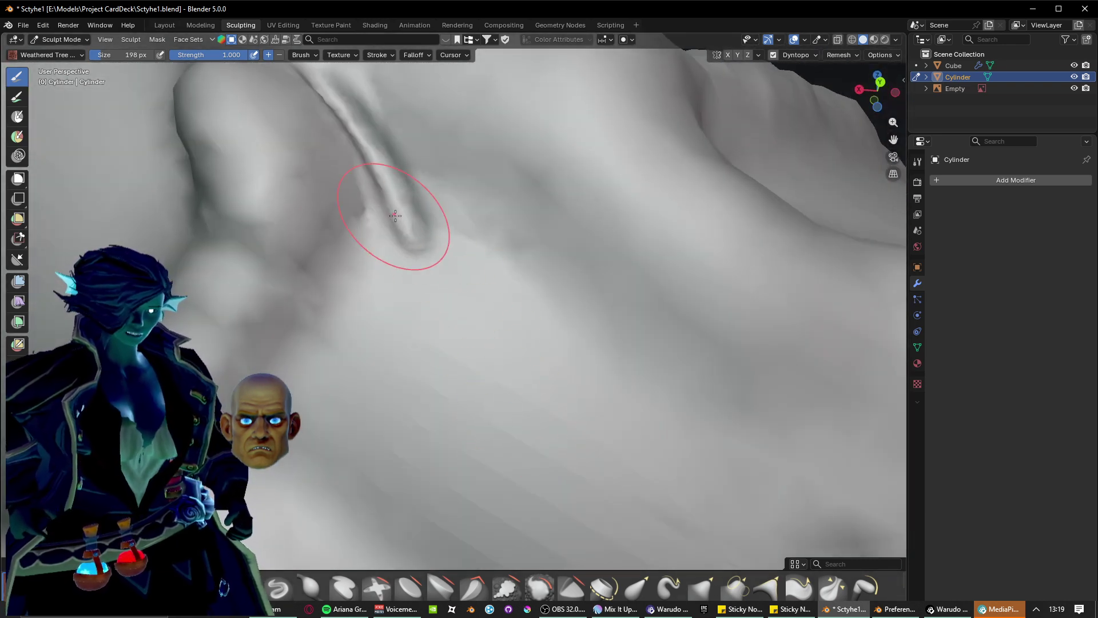
left_click_drag(396, 215, 375, 368)
mouse_move(439, 213)
left_mouse_down()
mouse_move(332, 441)
mouse_move(343, 418)
mouse_move(538, 286)
mouse_move(640, 375)
left_mouse_up()
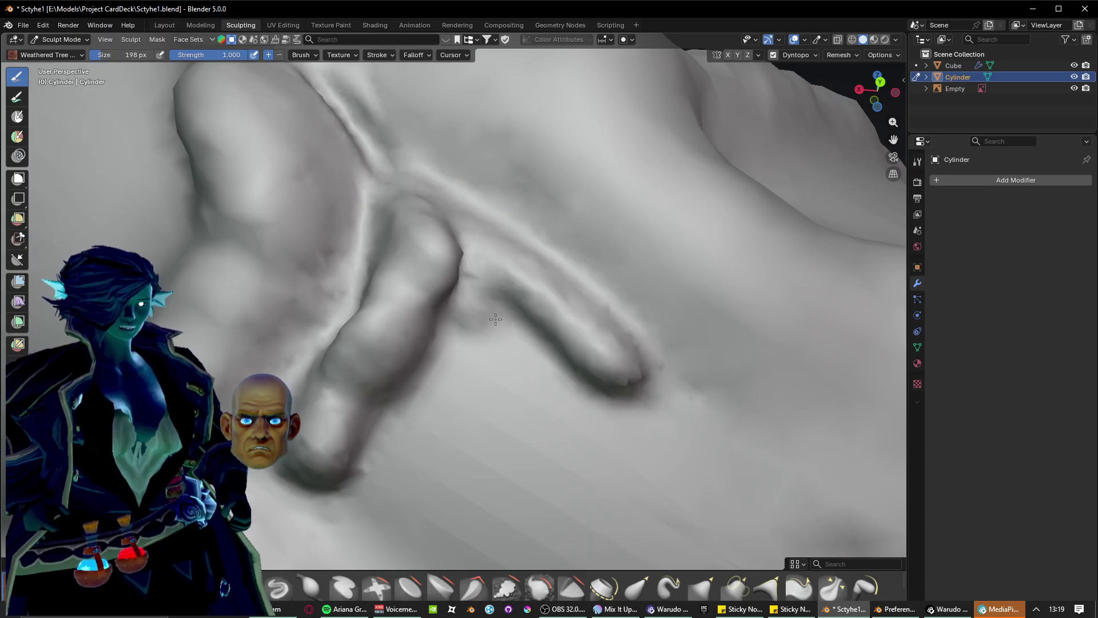
left_click_drag(495, 319, 564, 404)
Carve parallel diagonal grooves through the smooth area between the two branching grooves of the narrow recess.
mouse_move(564, 405)
middle_mouse_down()
mouse_move(473, 299)
mouse_move(343, 307)
middle_mouse_up()
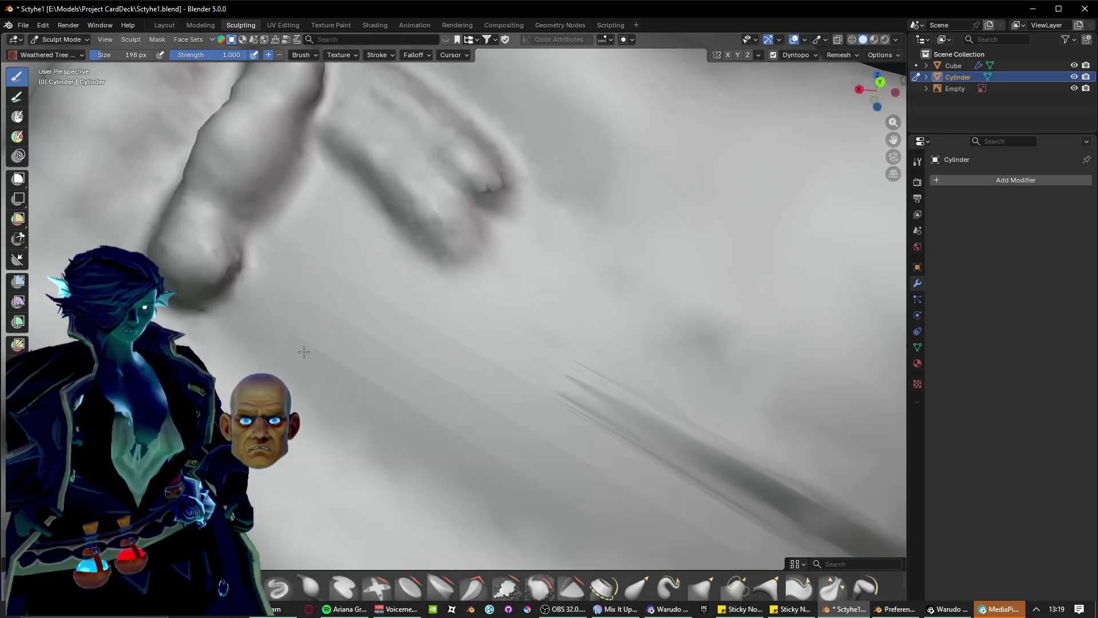
left_click_drag(257, 295, 486, 446)
mouse_move(243, 201)
left_mouse_down()
mouse_move(296, 265)
mouse_move(517, 395)
left_mouse_up()
mouse_move(274, 246)
left_mouse_down()
mouse_move(354, 351)
mouse_move(497, 422)
left_mouse_up()
left_click_drag(229, 143, 572, 400)
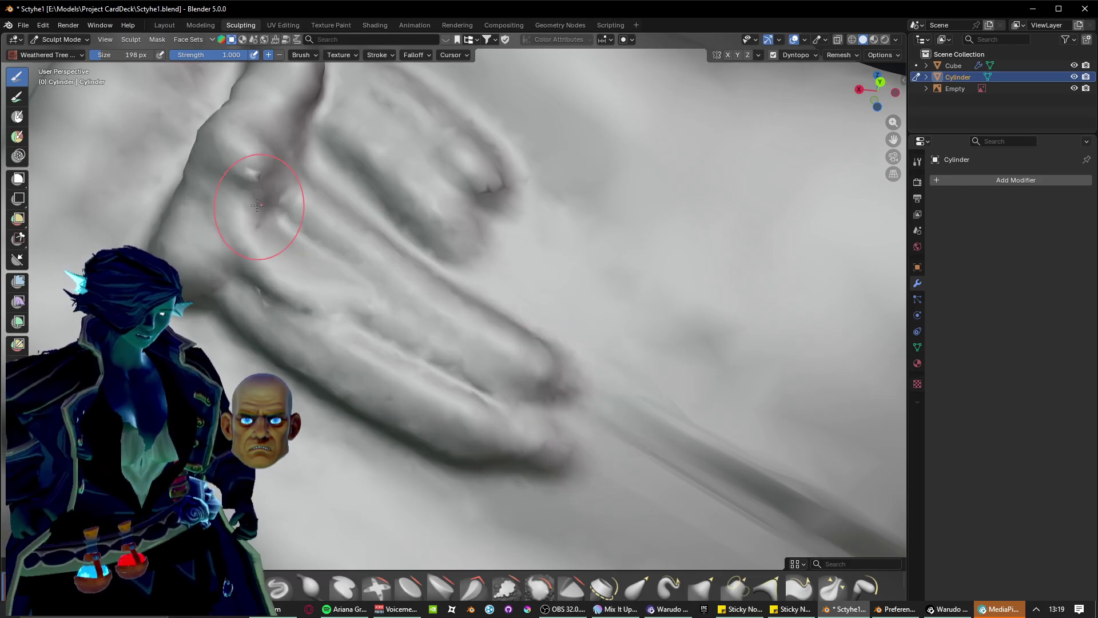
left_click_drag(257, 197, 469, 418)
Deepen the gap between the parallel grooves and blend them together with overlapping bark strokes.
left_click_drag(300, 113, 572, 343)
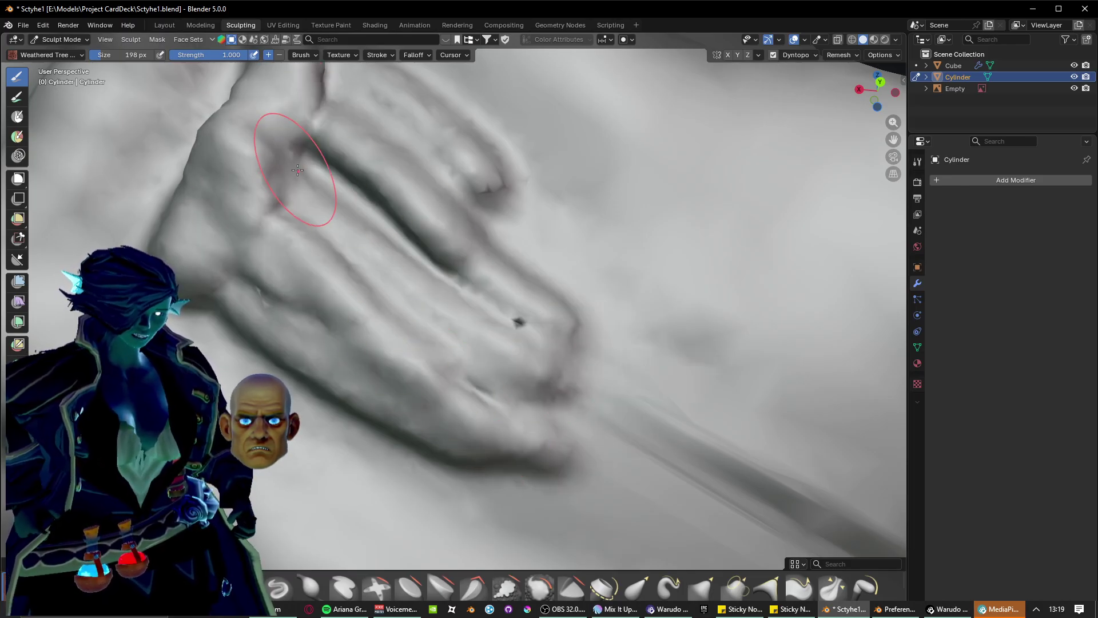
left_click_drag(294, 163, 526, 331)
mouse_move(328, 136)
left_mouse_down()
mouse_move(426, 220)
mouse_move(511, 264)
left_mouse_up()
left_click_drag(483, 187, 575, 316)
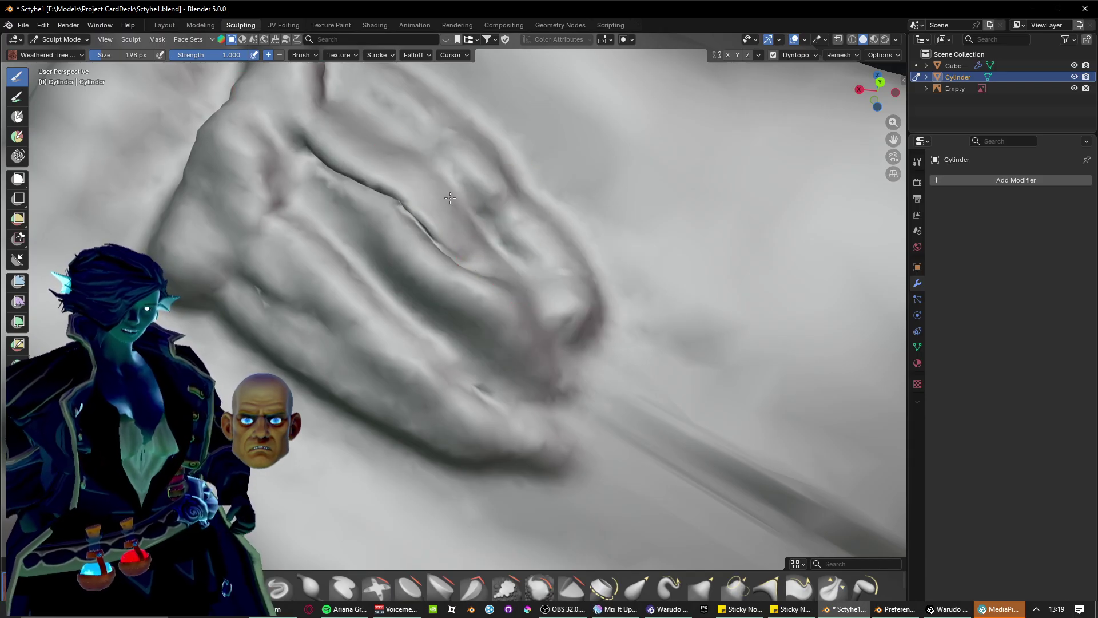
left_click_drag(450, 198, 513, 277)
mouse_move(292, 142)
left_mouse_down()
mouse_move(466, 238)
mouse_move(486, 290)
left_mouse_up()
Extend the bark with a long groove along the upper side of the dark crease in the narrow recess.
scroll(485, 290, "down", 1)
mouse_move(452, 291)
middle_mouse_down("shift")
mouse_move(372, 275)
mouse_move(342, 248)
mouse_move(356, 253)
middle_mouse_up("shift")
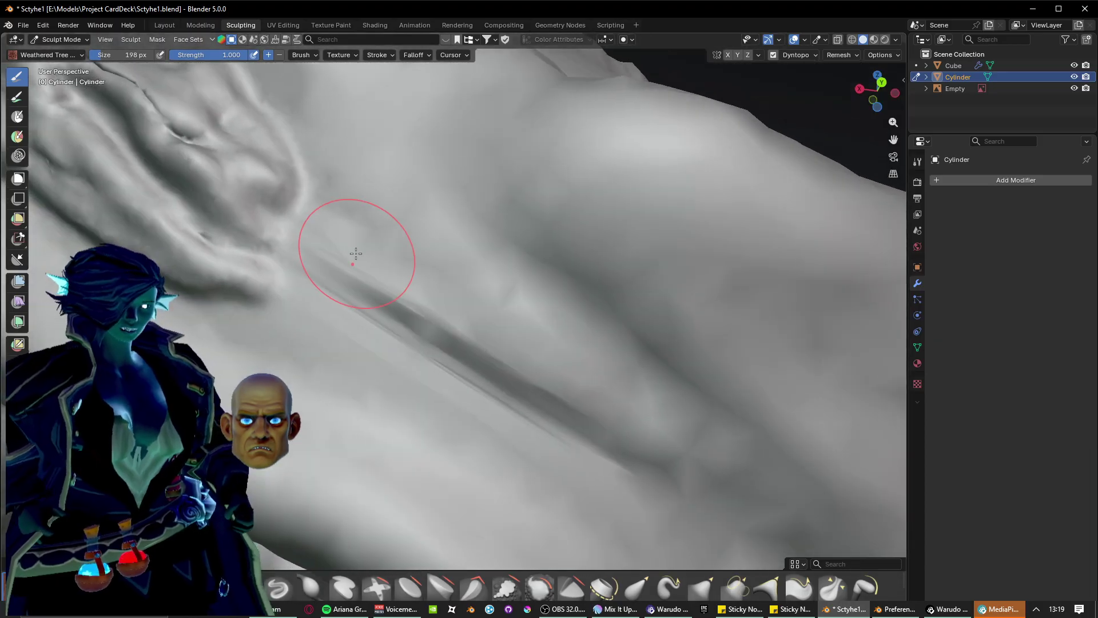
scroll(252, 276, "up", 2)
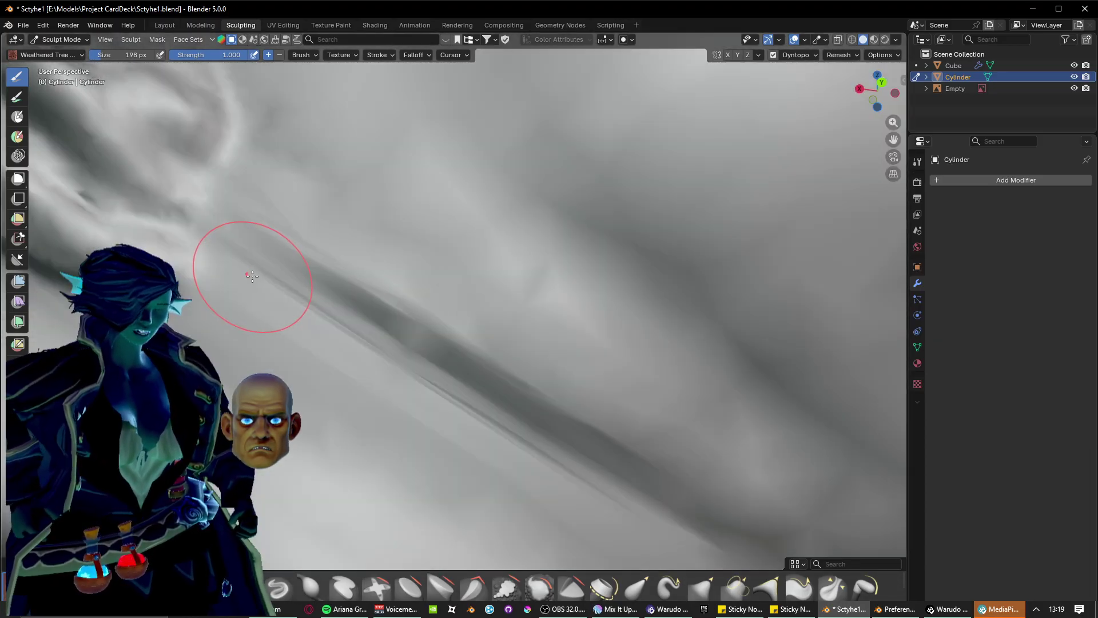
left_click_drag(178, 157, 426, 297)
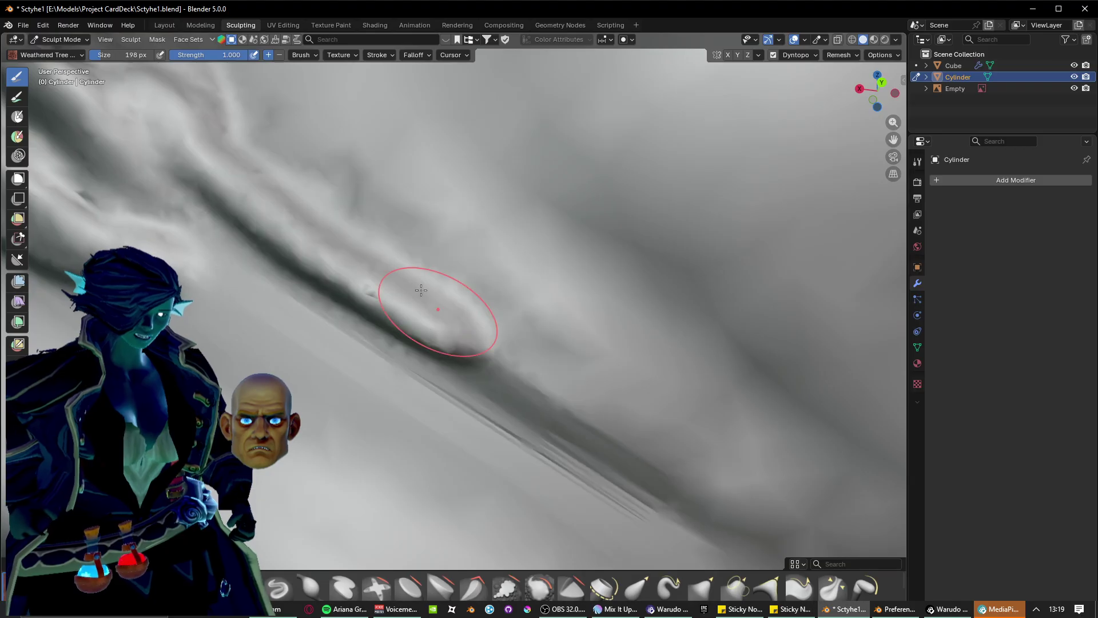
scroll(428, 289, "down", 2)
middle_click_drag(430, 284, 405, 286)
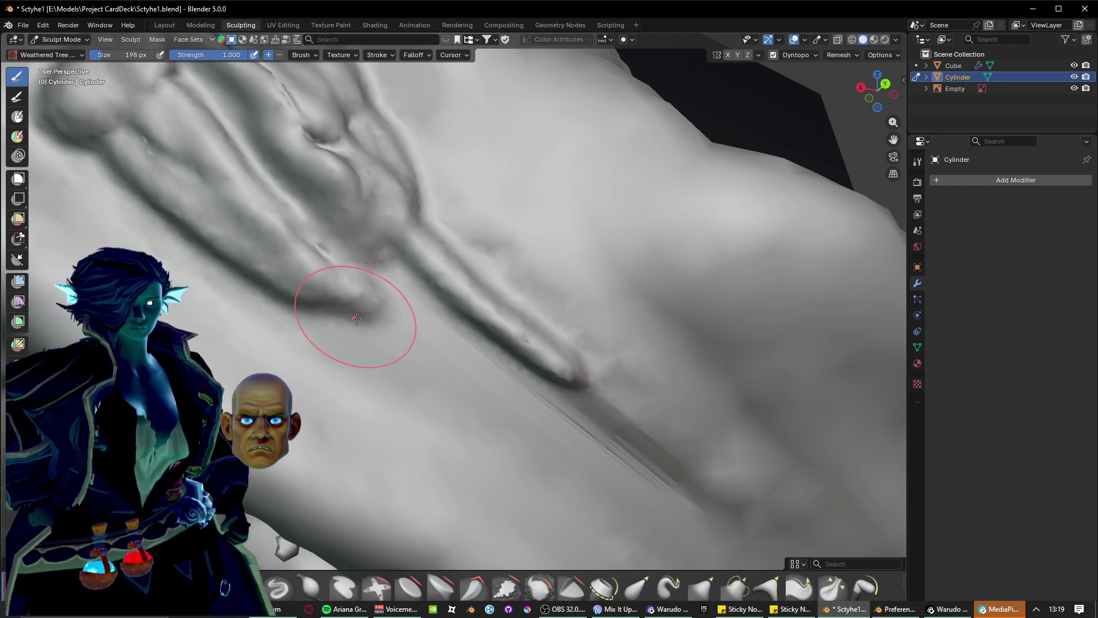
scroll(338, 358, "up", 2)
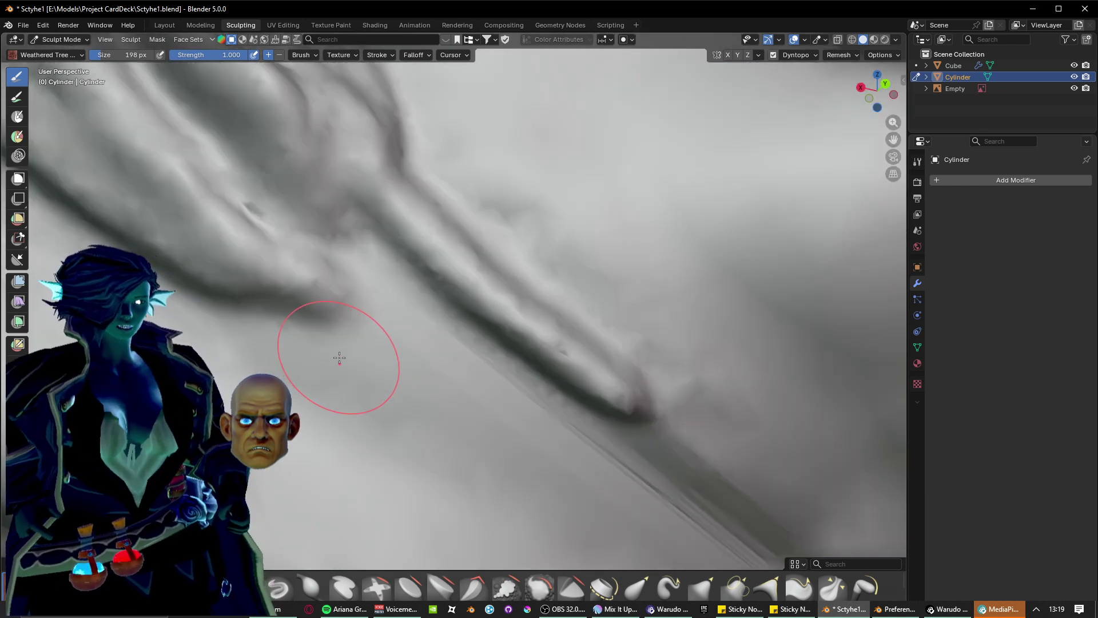
scroll(339, 358, "down", 2)
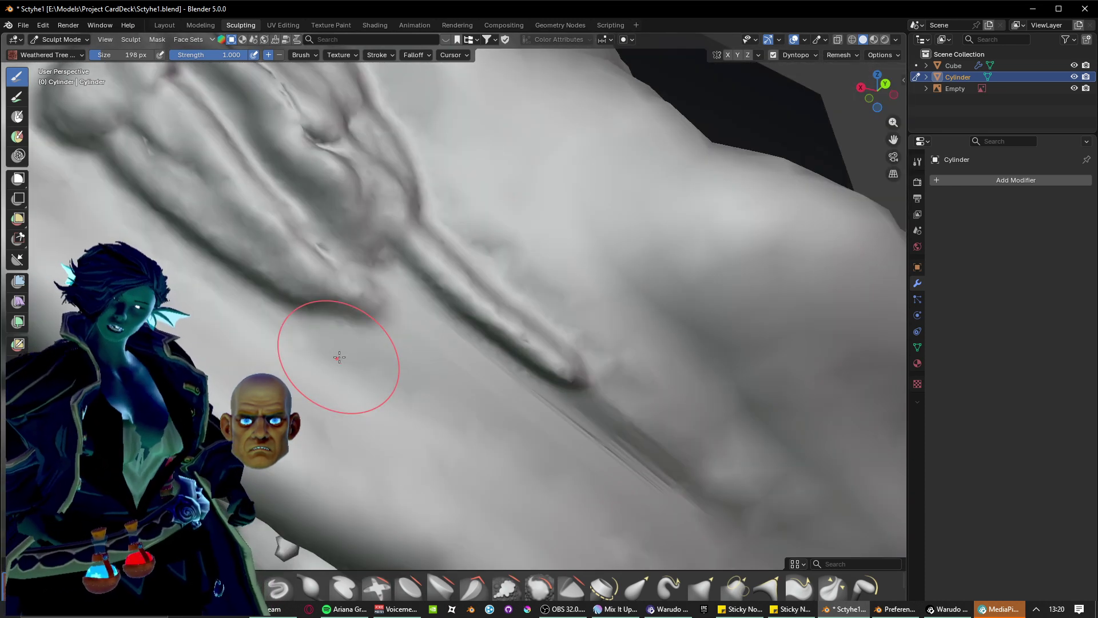
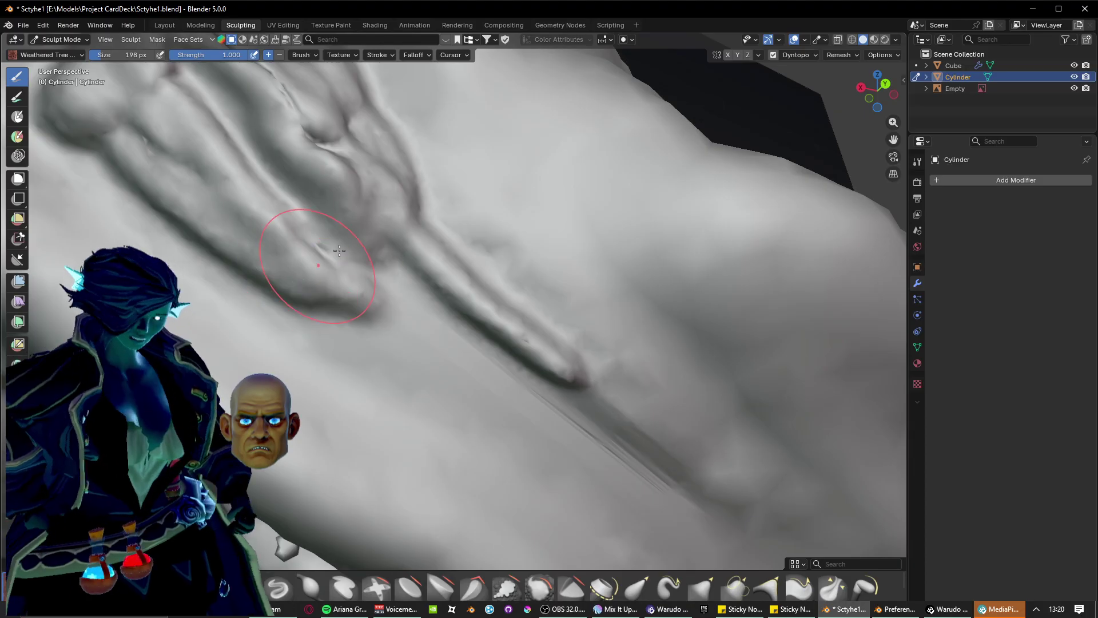
Cover the stretched crease with overlapping bark grooves and blend them into the carved bark above.
left_click_drag(378, 298, 441, 346)
left_click_drag(375, 254, 537, 400)
left_click_drag(331, 313, 641, 498)
mouse_move(440, 326)
left_mouse_down()
mouse_move(480, 360)
mouse_move(624, 429)
left_mouse_up()
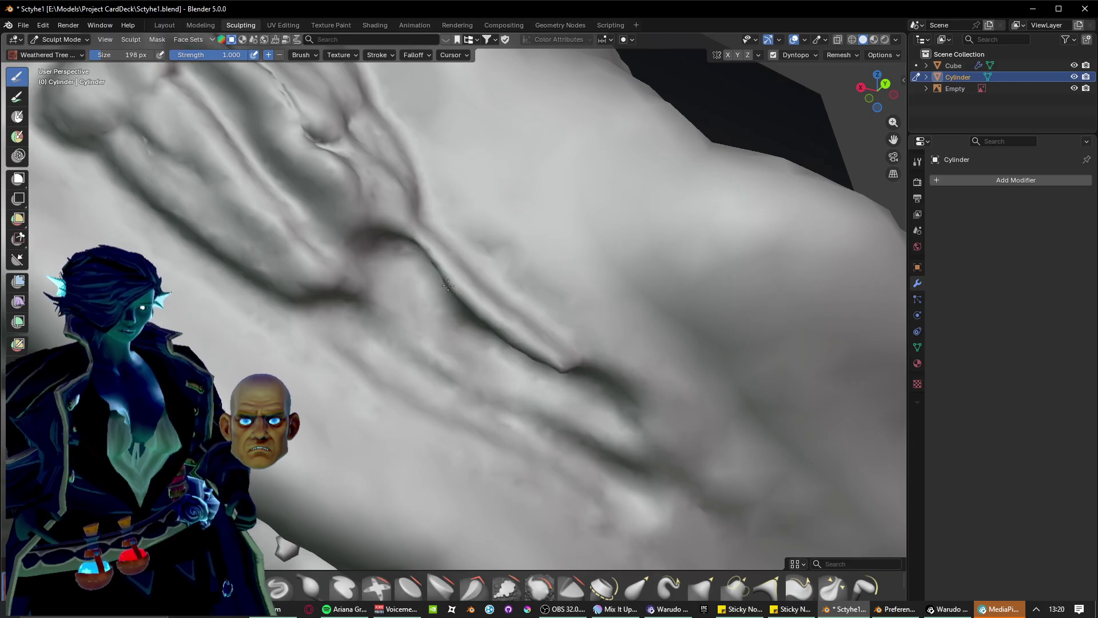
left_click_drag(448, 285, 560, 365)
left_click_drag(490, 319, 549, 354)
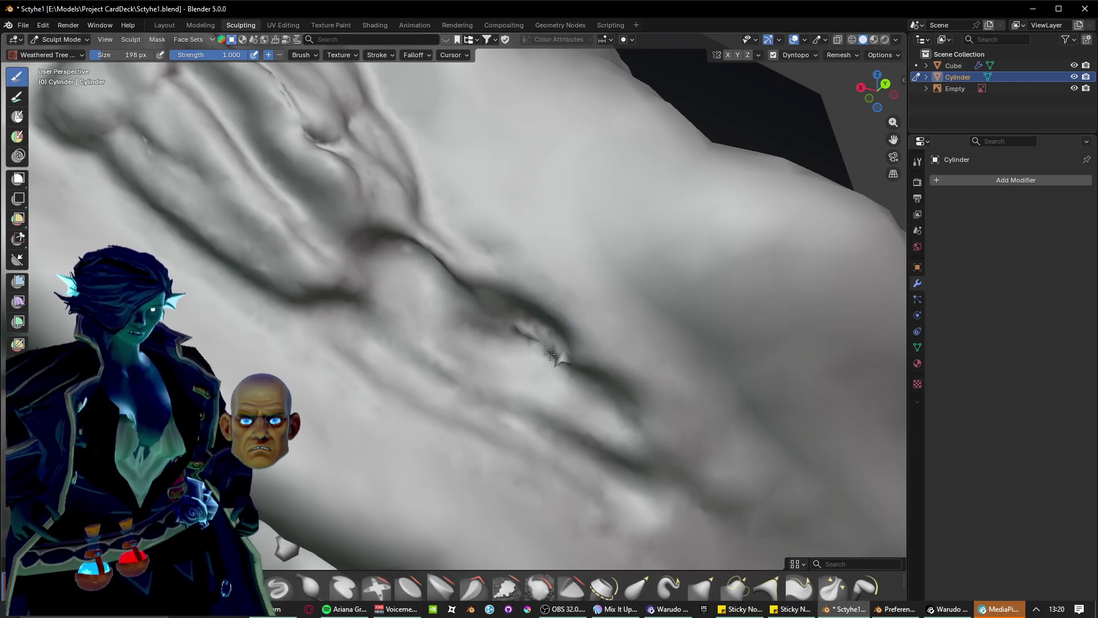
left_click_drag(317, 272, 246, 209)
left_click_drag(289, 255, 380, 298)
Continue the bark grooves farther along the narrow recess, carving along both its upper and lower sides.
middle_click_drag(472, 372, 326, 283, "shift")
left_click_drag(338, 294, 515, 432)
mouse_move(509, 432)
middle_mouse_down()
mouse_move(490, 399)
mouse_move(515, 417)
mouse_move(478, 368)
mouse_move(474, 384)
middle_mouse_up()
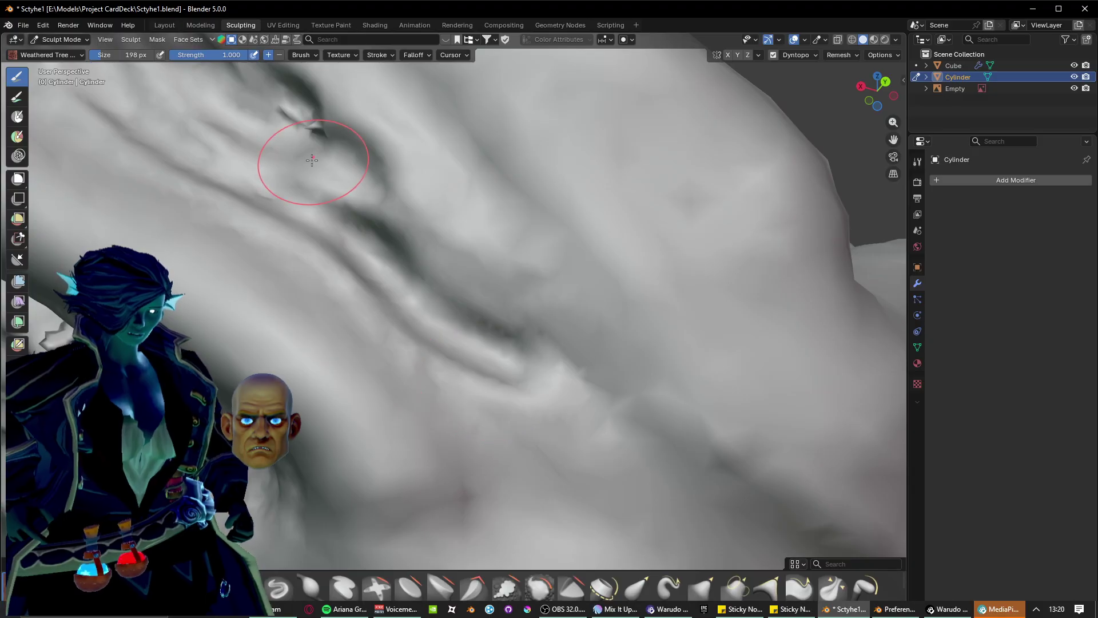
left_click_drag(332, 163, 518, 343)
left_click_drag(395, 177, 529, 352)
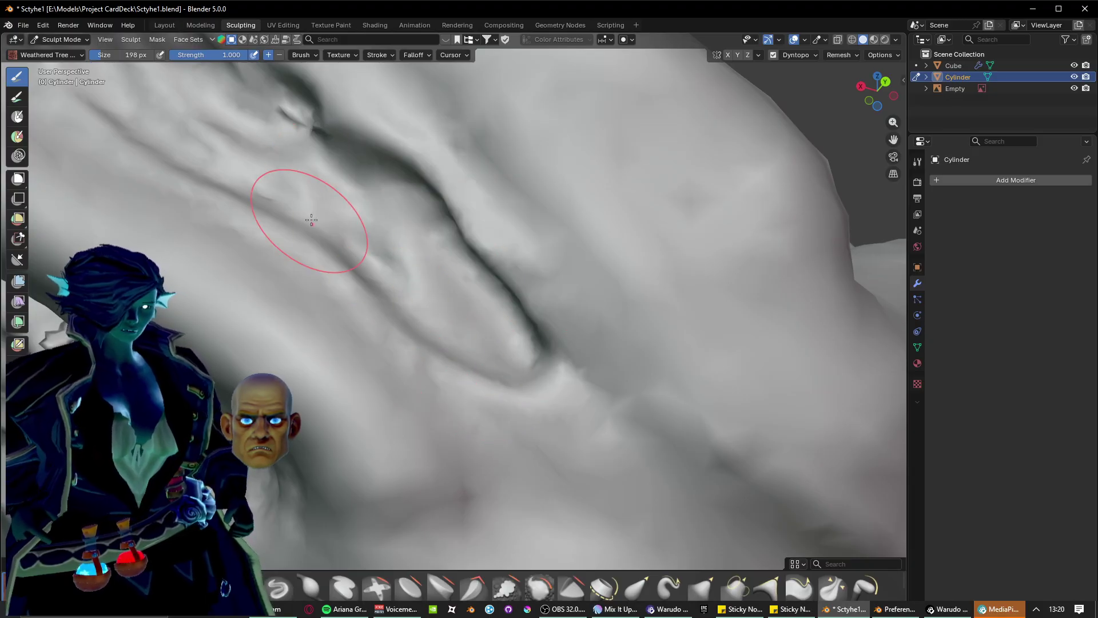
left_click_drag(320, 227, 538, 435)
left_click_drag(465, 349, 658, 510)
Carve long, deep grooves into the tapering far end of the narrow recess.
mouse_move(637, 515)
middle_mouse_down("shift")
mouse_move(555, 427)
mouse_move(527, 417)
mouse_move(477, 351)
middle_mouse_up("shift")
mouse_move(279, 222)
left_mouse_down()
mouse_move(435, 366)
mouse_move(596, 446)
left_mouse_up()
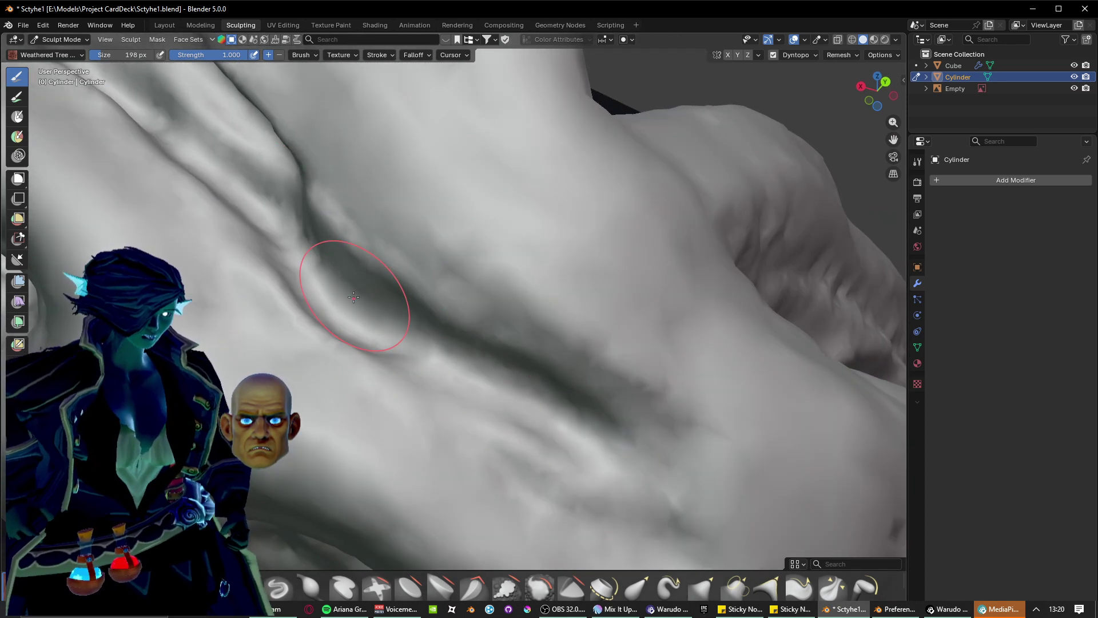
middle_click_drag(354, 297, 344, 295)
left_click_drag(180, 237, 471, 410)
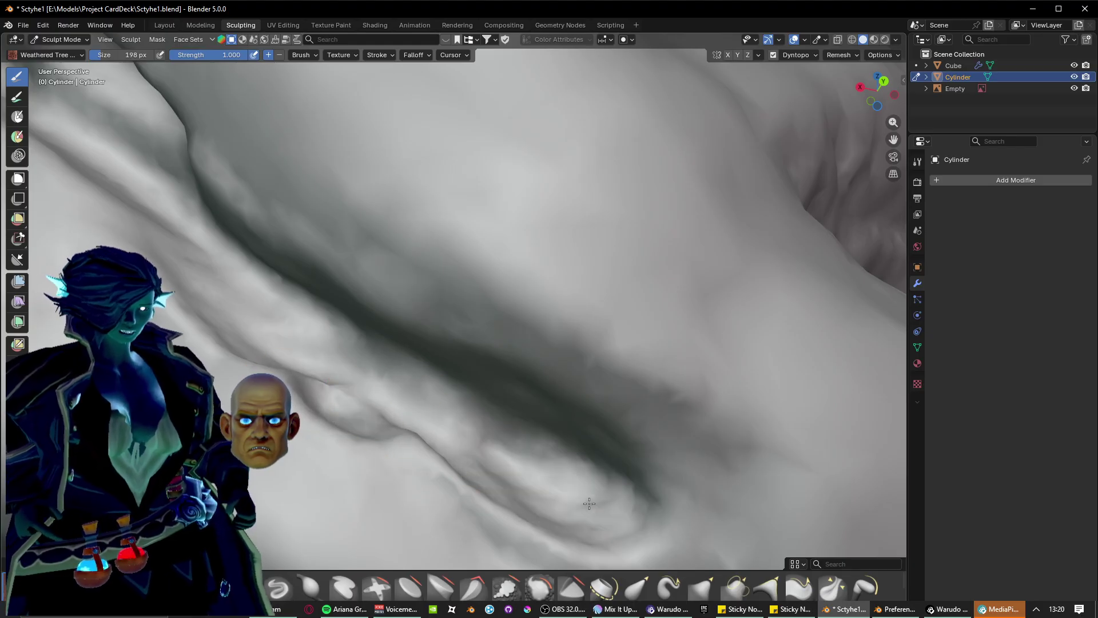
Look around the carved trunk for a recess between the ridges that is still smooth.
scroll(482, 408, "down", 7)
middle_click_drag(482, 408, 450, 368)
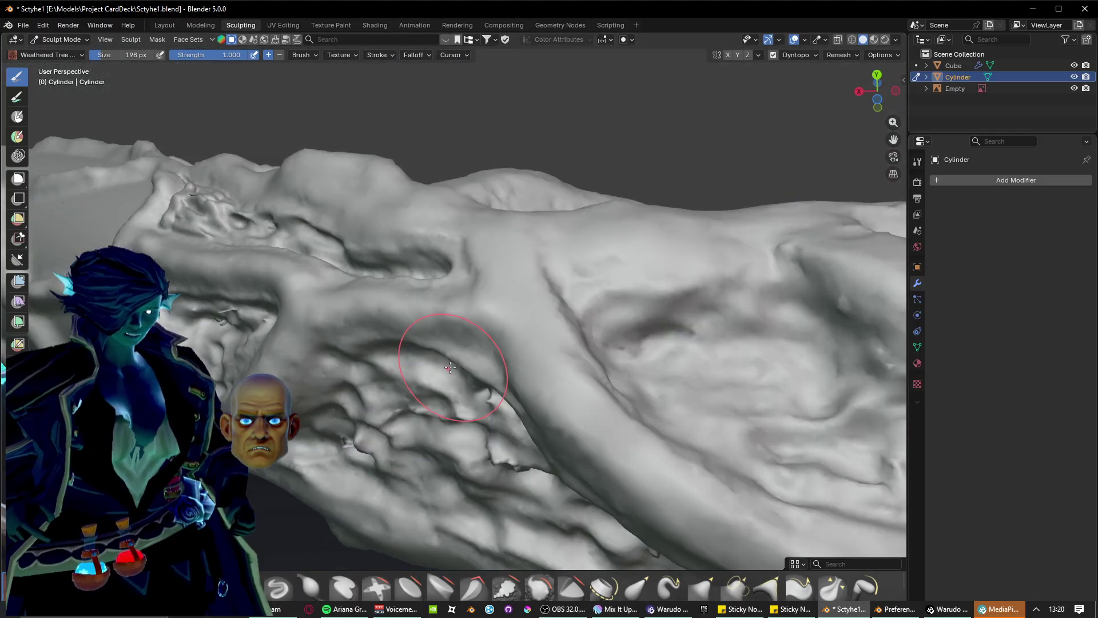
middle_click_drag(331, 337, 483, 423, "shift")
scroll(482, 424, "up", 3)
scroll(448, 400, "down", 2)
middle_click_drag(426, 398, 449, 400)
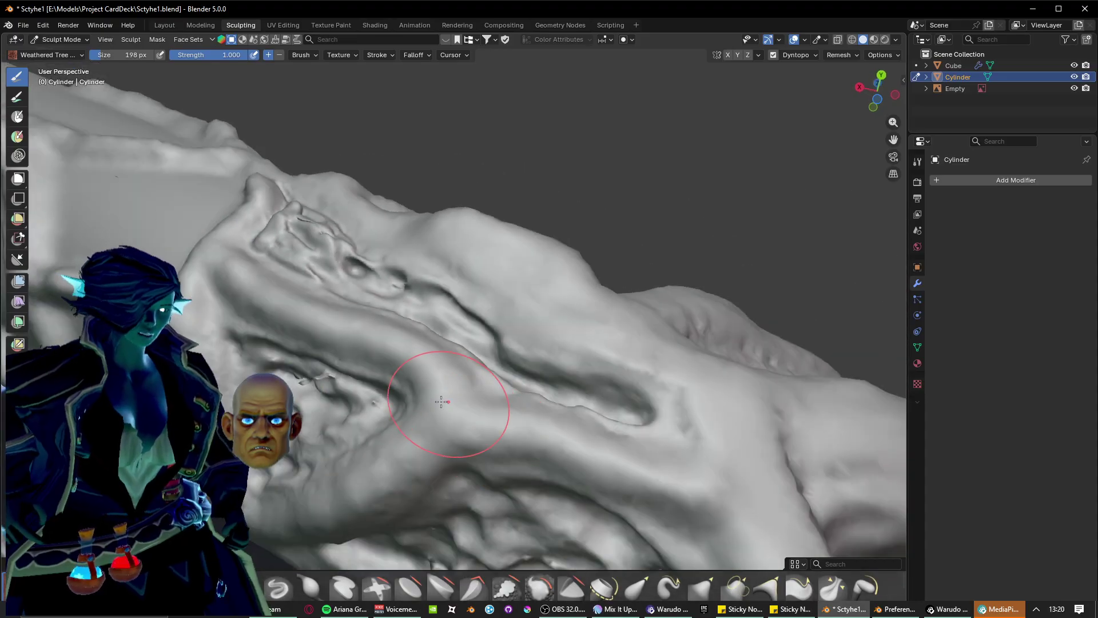
mouse_move(229, 323)
middle_mouse_down("shift")
mouse_move(364, 303)
mouse_move(466, 266)
mouse_move(466, 412)
mouse_move(496, 456)
mouse_move(458, 395)
mouse_move(549, 344)
mouse_move(459, 365)
mouse_move(542, 350)
mouse_move(422, 437)
mouse_move(465, 441)
mouse_move(446, 366)
mouse_move(355, 306)
mouse_move(475, 438)
mouse_move(417, 416)
mouse_move(435, 325)
middle_mouse_up("shift")
scroll(496, 456, "down", 4)
scroll(550, 344, "up", 2)
scroll(542, 350, "up", 2)
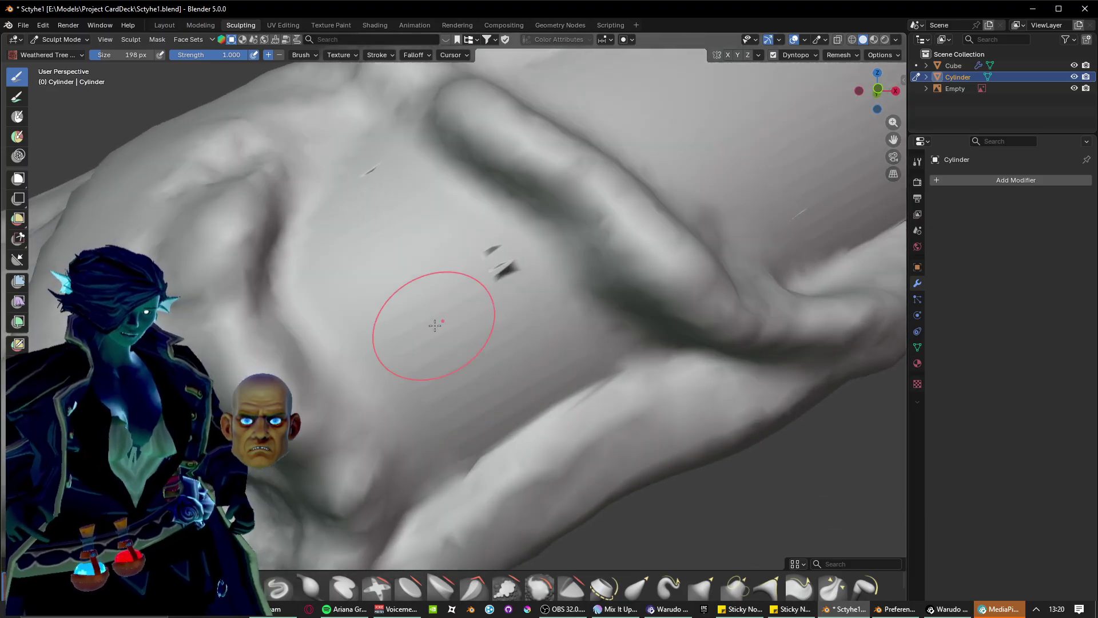
Carve a first bark groove from the lower corner of the smooth recess up between the two ridges.
scroll(429, 307, "up", 2)
middle_click_drag(479, 404, 461, 375)
mouse_move(359, 360)
middle_mouse_down()
mouse_move(386, 375)
mouse_move(311, 385)
mouse_move(346, 392)
mouse_move(309, 373)
middle_mouse_up()
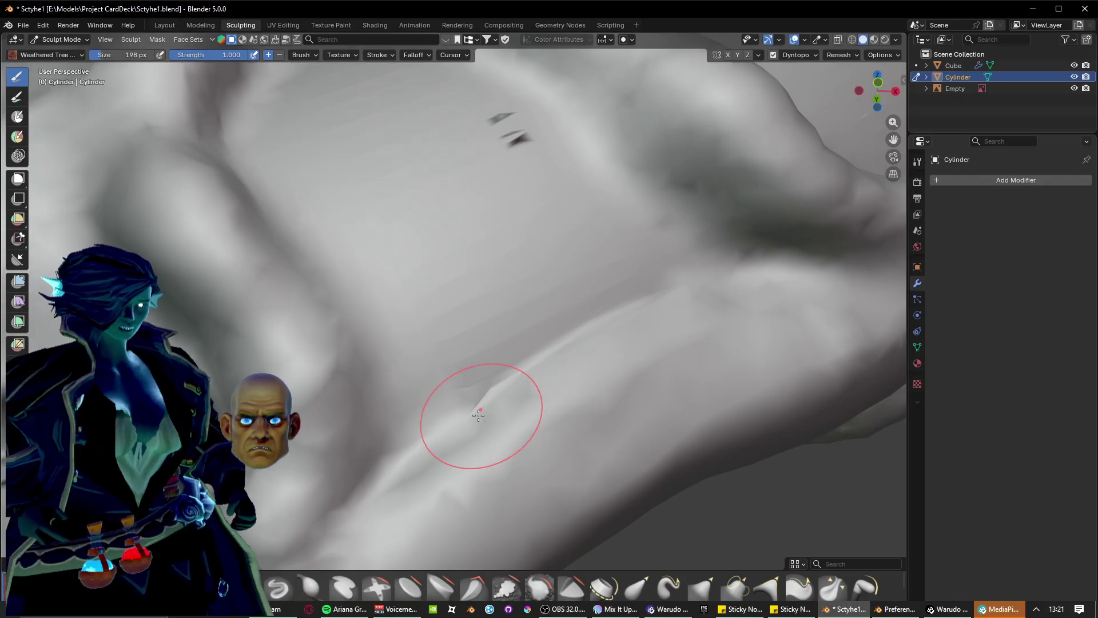
middle_click_drag(412, 423, 423, 419)
left_click_drag(392, 470, 508, 276)
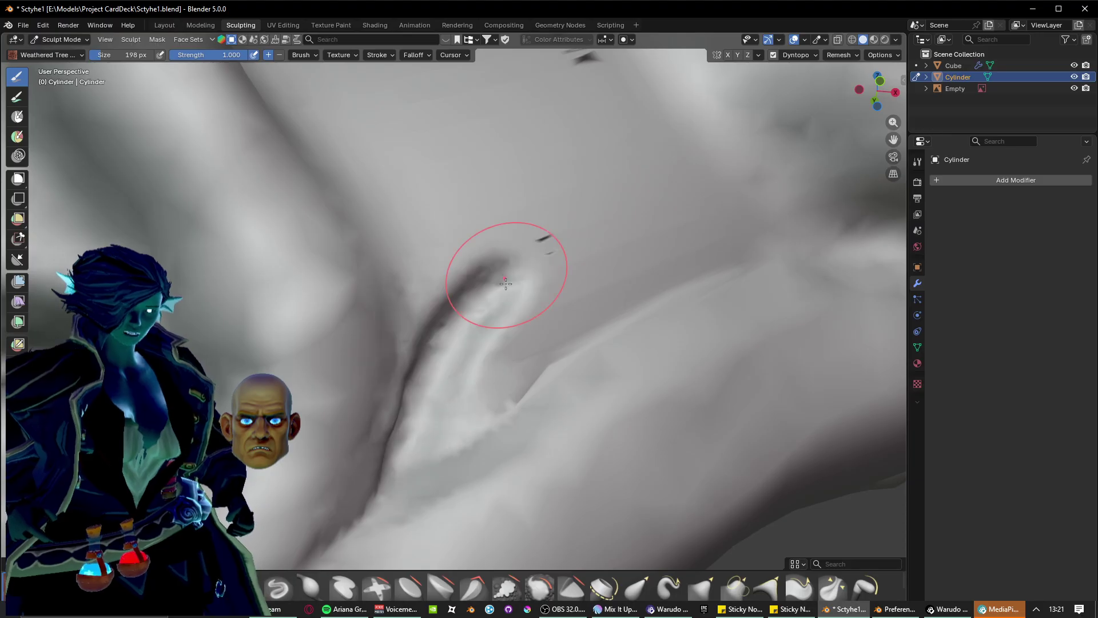
mouse_move(507, 276)
middle_mouse_down()
mouse_move(467, 320)
mouse_move(487, 336)
mouse_move(452, 407)
mouse_move(490, 332)
mouse_move(451, 411)
mouse_move(423, 397)
middle_mouse_up()
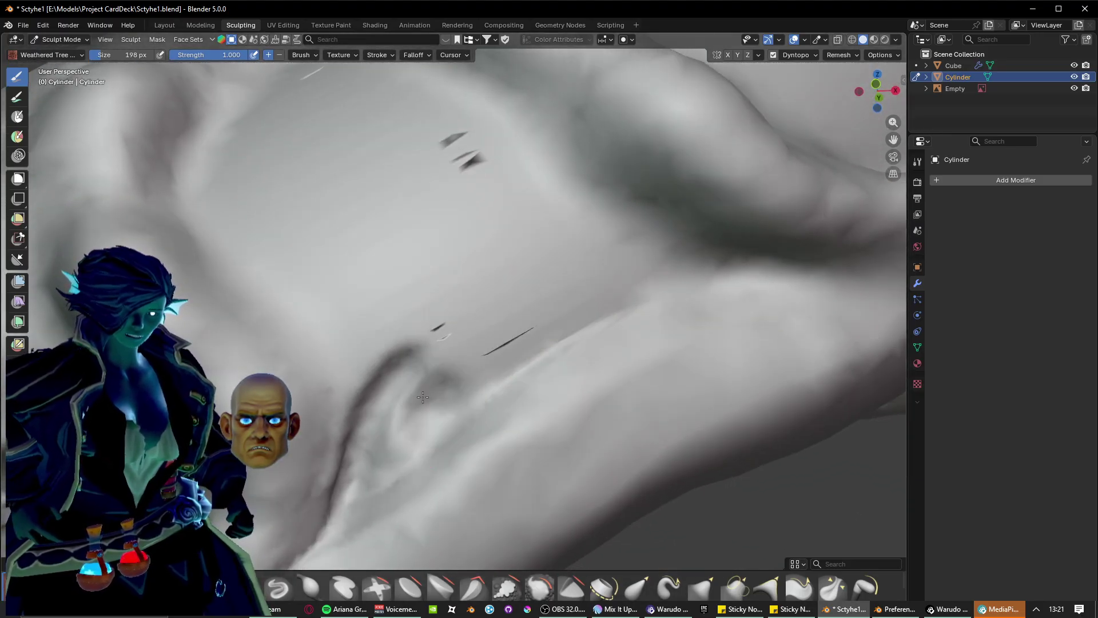
Cover the lower half of the recess with overlapping bark grooves, cutting a deep crease along the lower ridge.
mouse_move(424, 374)
left_mouse_down()
mouse_move(572, 275)
mouse_move(446, 383)
mouse_move(642, 284)
mouse_move(451, 117)
left_mouse_up()
middle_click_drag(441, 140, 395, 310)
mouse_move(280, 292)
left_mouse_down()
mouse_move(367, 458)
mouse_move(423, 509)
mouse_move(336, 270)
mouse_move(607, 321)
mouse_move(395, 286)
mouse_move(332, 319)
mouse_move(590, 374)
mouse_move(437, 319)
mouse_move(549, 331)
mouse_move(635, 378)
mouse_move(412, 495)
mouse_move(462, 464)
left_mouse_up()
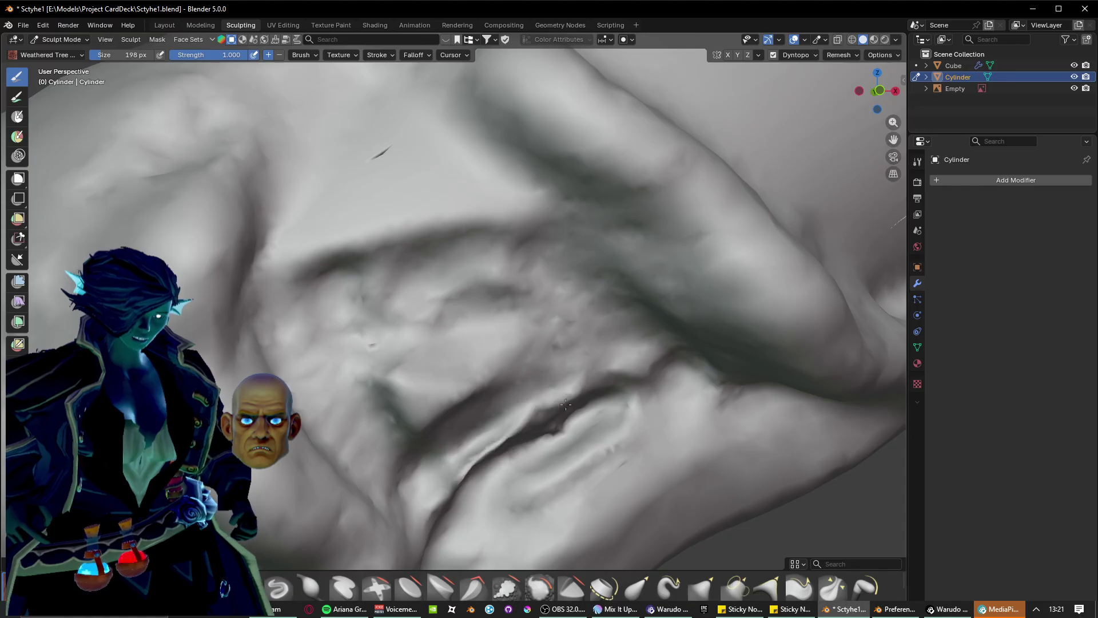
mouse_move(565, 405)
left_mouse_down()
mouse_move(469, 458)
mouse_move(441, 392)
mouse_move(469, 403)
mouse_move(426, 407)
mouse_move(481, 386)
left_mouse_up()
Fill the tapering upper part of the recess with bark texture, covering the sharp mesh slit below the thick ridge.
mouse_move(498, 372)
middle_mouse_down()
mouse_move(420, 383)
mouse_move(513, 415)
mouse_move(503, 421)
middle_mouse_up()
middle_click_drag(468, 387, 474, 391)
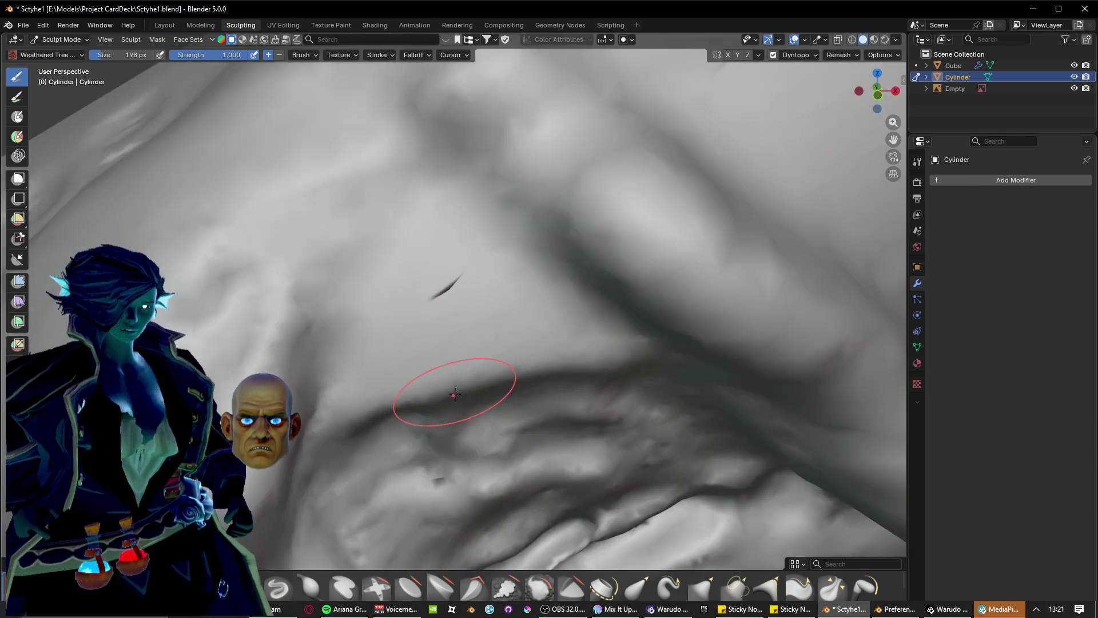
mouse_move(465, 289)
left_mouse_down()
mouse_move(407, 279)
mouse_move(353, 405)
mouse_move(436, 211)
mouse_move(592, 314)
mouse_move(618, 343)
mouse_move(458, 228)
mouse_move(543, 355)
mouse_move(441, 301)
left_mouse_up()
mouse_move(510, 305)
left_mouse_down()
mouse_move(549, 338)
mouse_move(458, 263)
mouse_move(400, 372)
mouse_move(444, 386)
mouse_move(338, 446)
mouse_move(432, 319)
mouse_move(535, 366)
mouse_move(580, 351)
left_mouse_up()
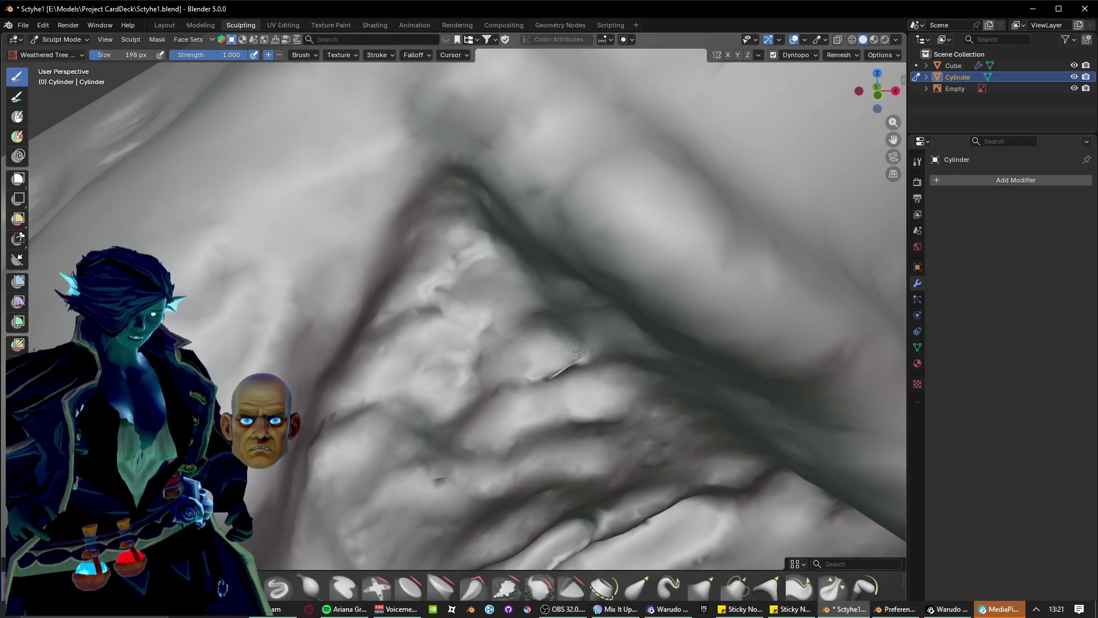
Carve a long, narrow bark groove into the smooth surface beside the bulging knots next to the recess.
scroll(578, 373, "down", 4)
mouse_move(458, 366)
middle_mouse_down()
mouse_move(373, 299)
mouse_move(388, 375)
mouse_move(417, 392)
mouse_move(497, 299)
mouse_move(433, 346)
middle_mouse_up()
scroll(402, 392, "up", 2)
scroll(498, 300, "up", 1)
middle_click_drag(303, 338, 318, 343)
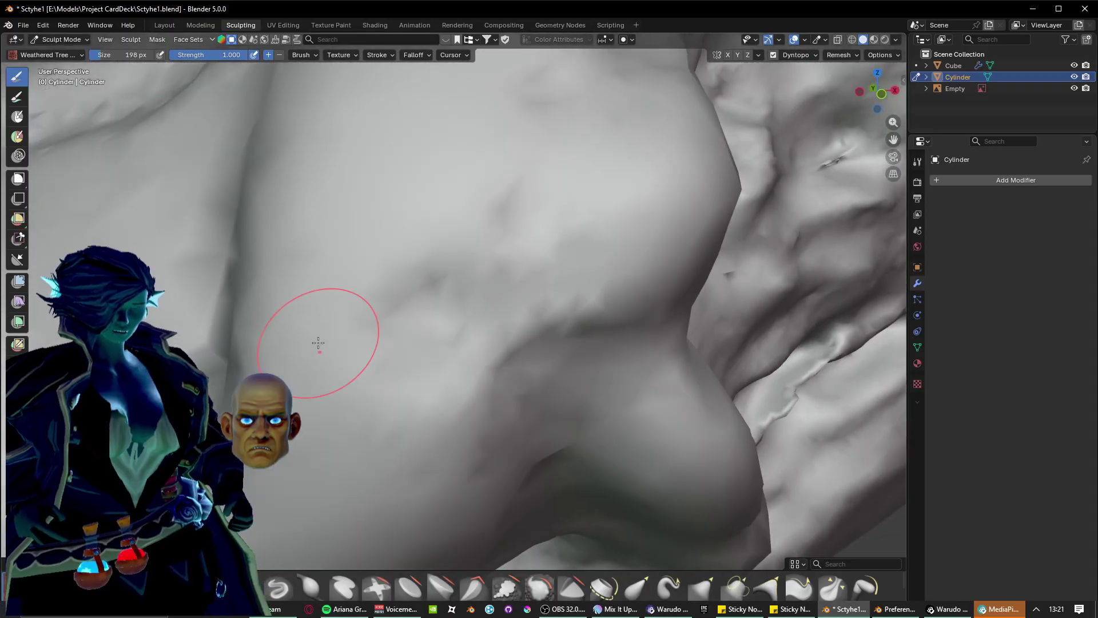
mouse_move(410, 275)
left_mouse_down()
mouse_move(455, 109)
mouse_move(398, 340)
left_mouse_up()
scroll(436, 151, "down", 2)
middle_click_drag(437, 152, 436, 268, "shift")
scroll(437, 267, "up", 4)
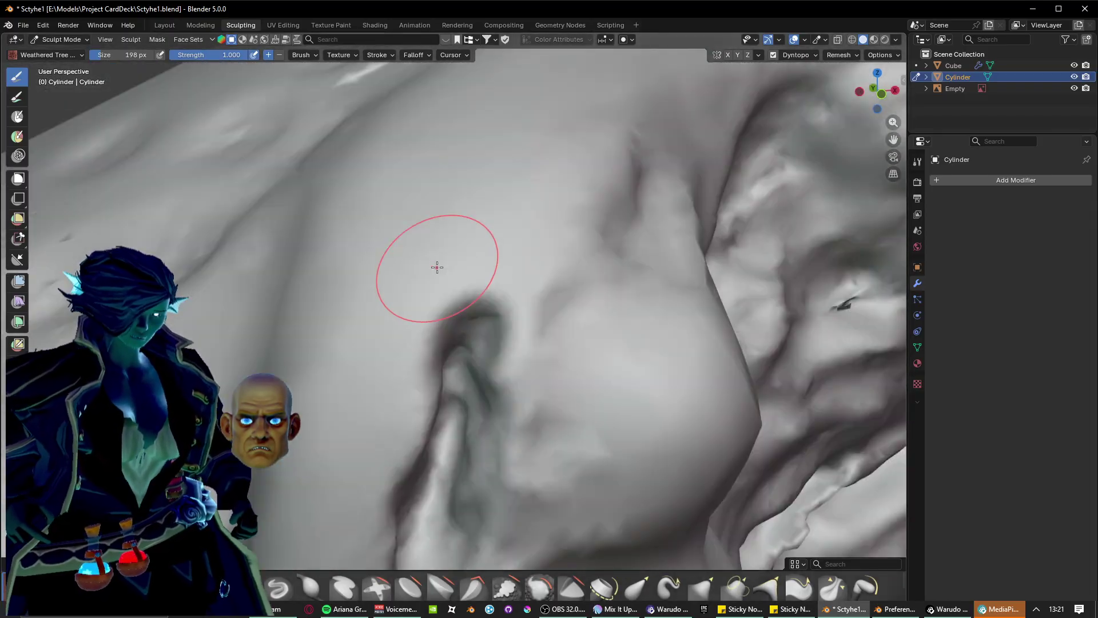
left_click_drag(484, 255, 493, 311)
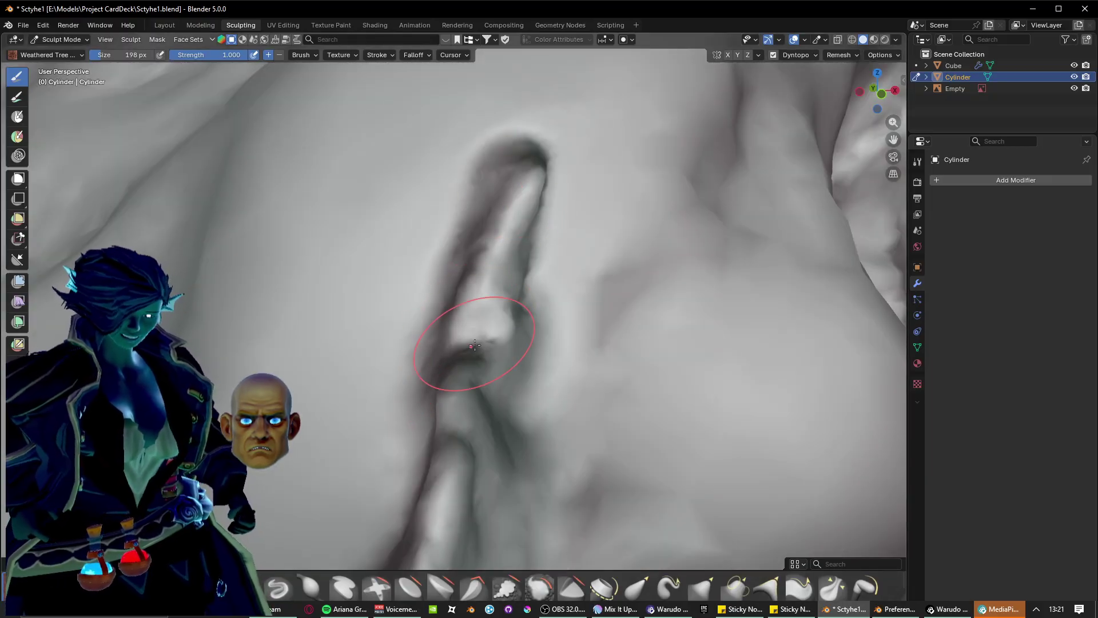
scroll(470, 335, "down", 3)
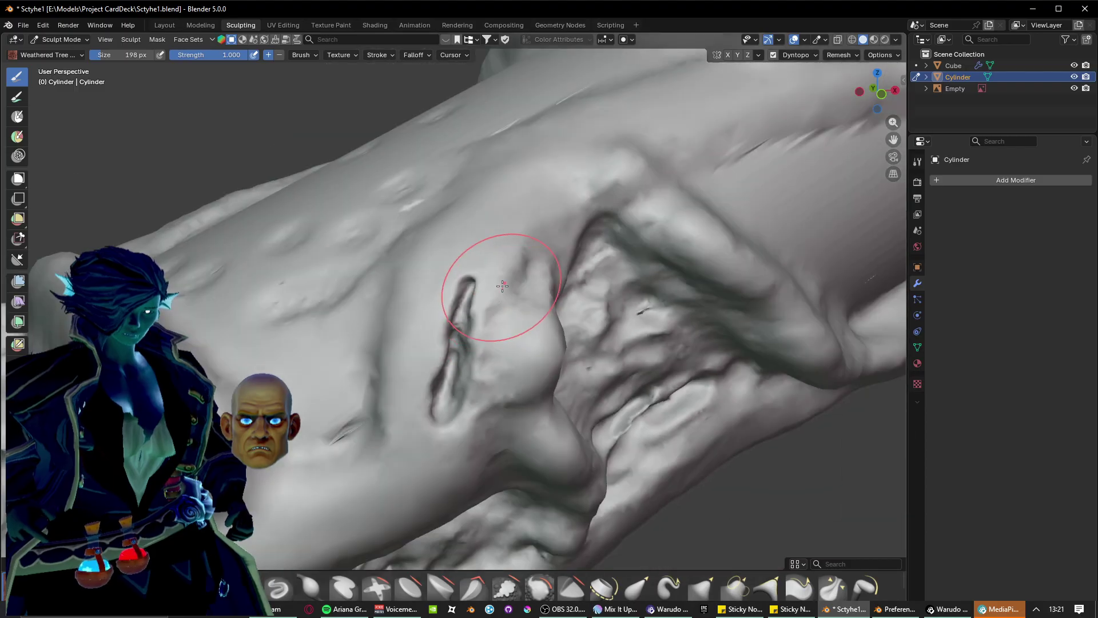
Begin bark grooves in the smooth area between the ridge and the pitted surface on another side of the trunk.
mouse_move(739, 352)
middle_mouse_down()
mouse_move(694, 353)
mouse_move(738, 378)
mouse_move(755, 354)
middle_mouse_up()
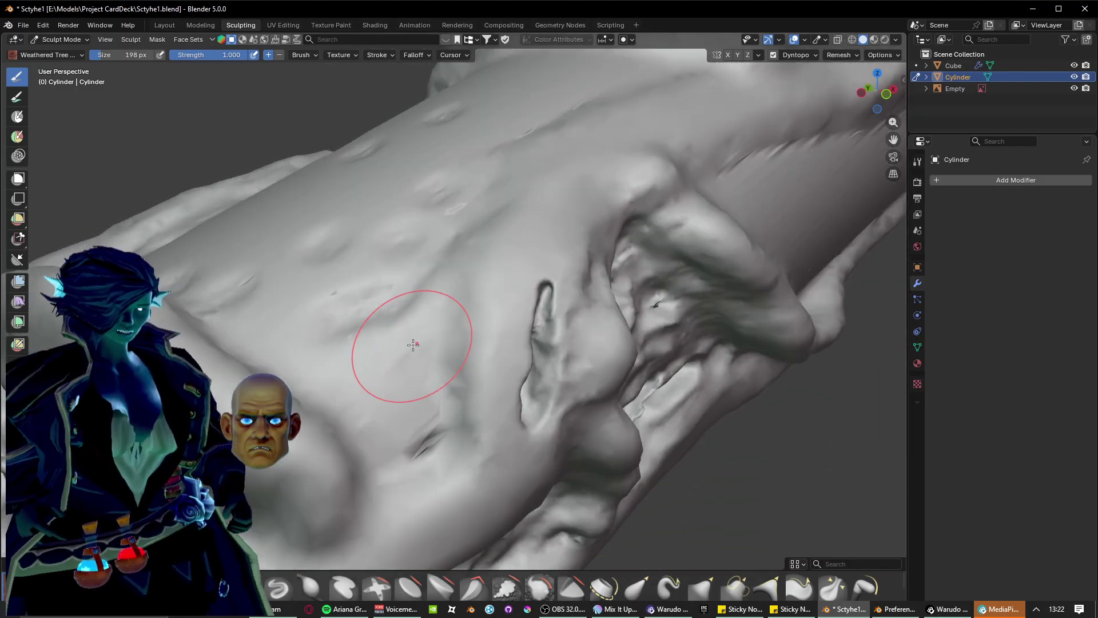
mouse_move(411, 343)
middle_mouse_down("shift")
mouse_move(534, 393)
mouse_move(596, 385)
mouse_move(611, 301)
middle_mouse_up("shift")
scroll(590, 382, "down", 4)
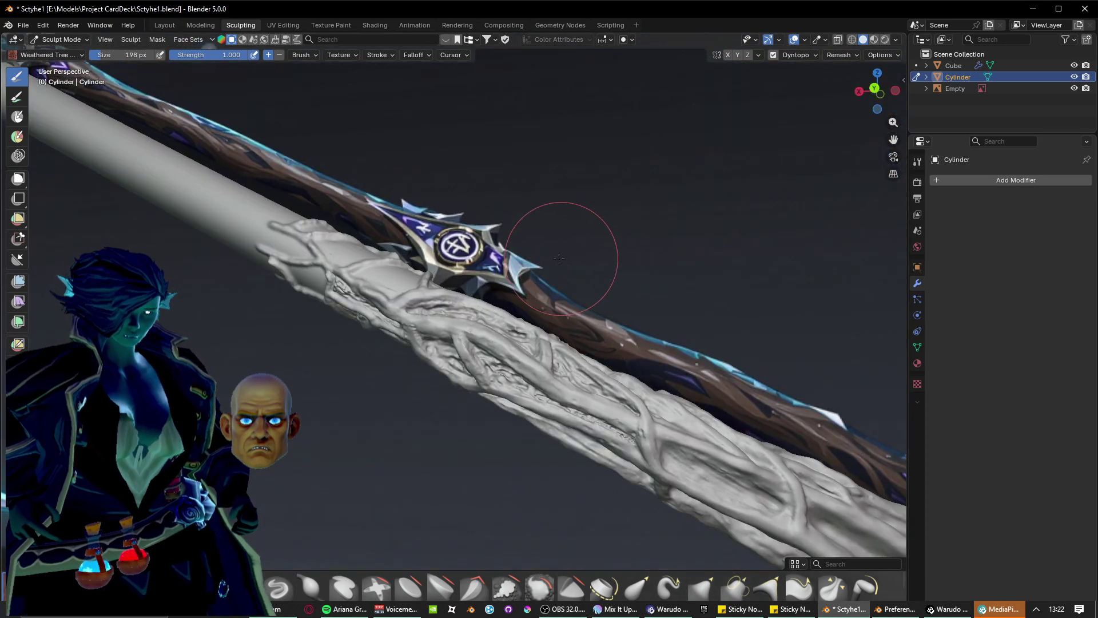
mouse_move(561, 257)
middle_mouse_down()
mouse_move(309, 369)
mouse_move(423, 422)
middle_mouse_up()
scroll(304, 372, "up", 4)
scroll(423, 422, "up", 1)
mouse_move(286, 342)
left_mouse_down()
mouse_move(579, 458)
mouse_move(502, 169)
left_mouse_up()
left_click_drag(281, 299, 475, 145)
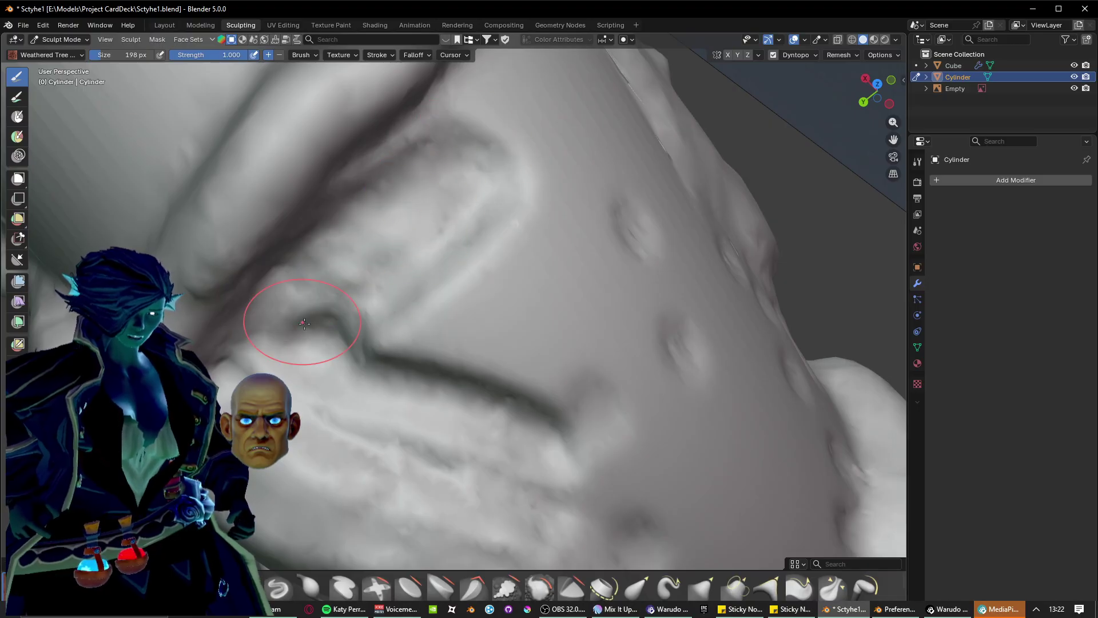
Extend the bark with overlapping diagonal grooves from the ridge's crease toward the pitted surface.
left_click_drag(309, 295, 404, 213)
left_click_drag(459, 277, 572, 216)
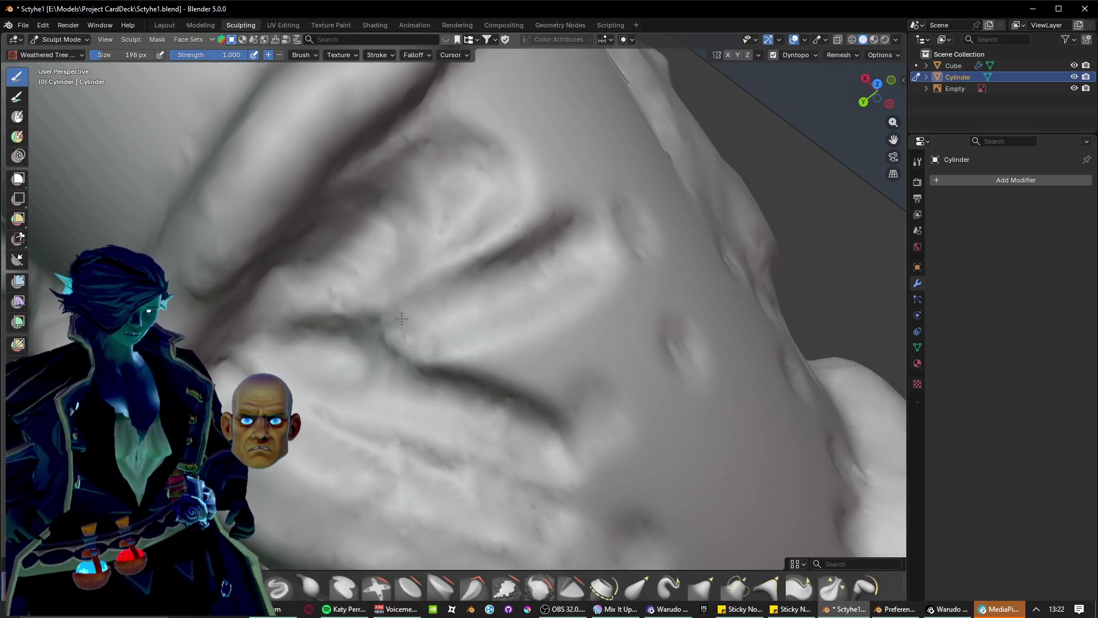
left_click_drag(402, 318, 501, 269)
mouse_move(464, 370)
left_mouse_down()
mouse_move(616, 350)
mouse_move(692, 360)
left_mouse_up()
left_click_drag(457, 361, 680, 296)
Carve a long diagonal groove over the sharp mesh slits and widen it with overlapping bark strokes.
mouse_move(602, 334)
middle_mouse_down()
mouse_move(510, 307)
mouse_move(520, 368)
mouse_move(492, 370)
middle_mouse_up()
scroll(448, 430, "up", 1)
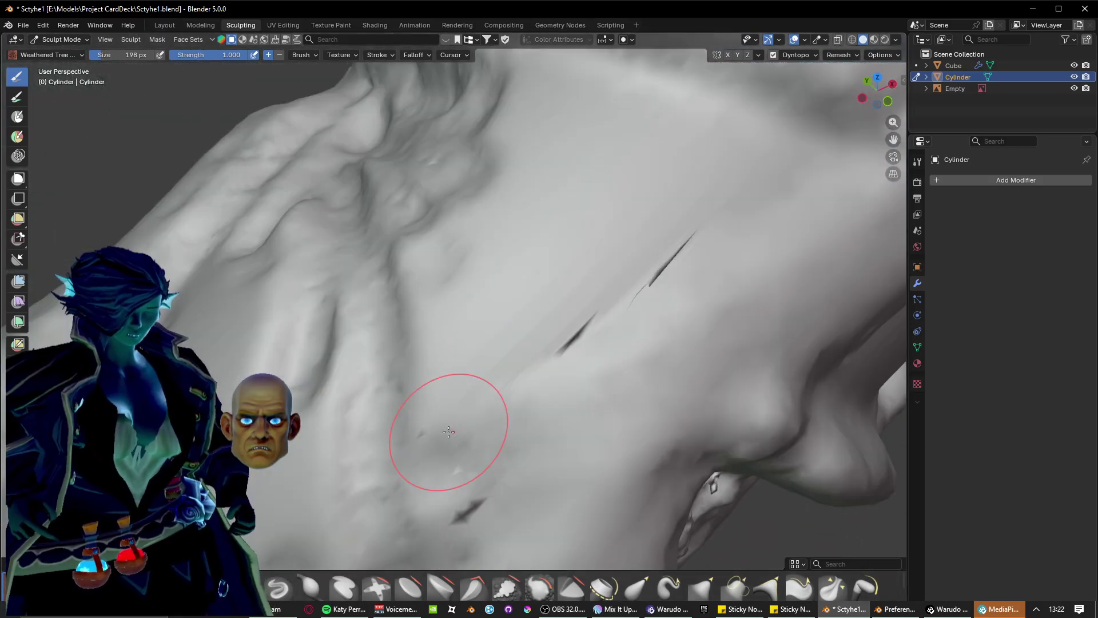
middle_click_drag(449, 432, 443, 417)
mouse_move(405, 395)
left_mouse_down()
mouse_move(509, 267)
mouse_move(686, 173)
left_mouse_up()
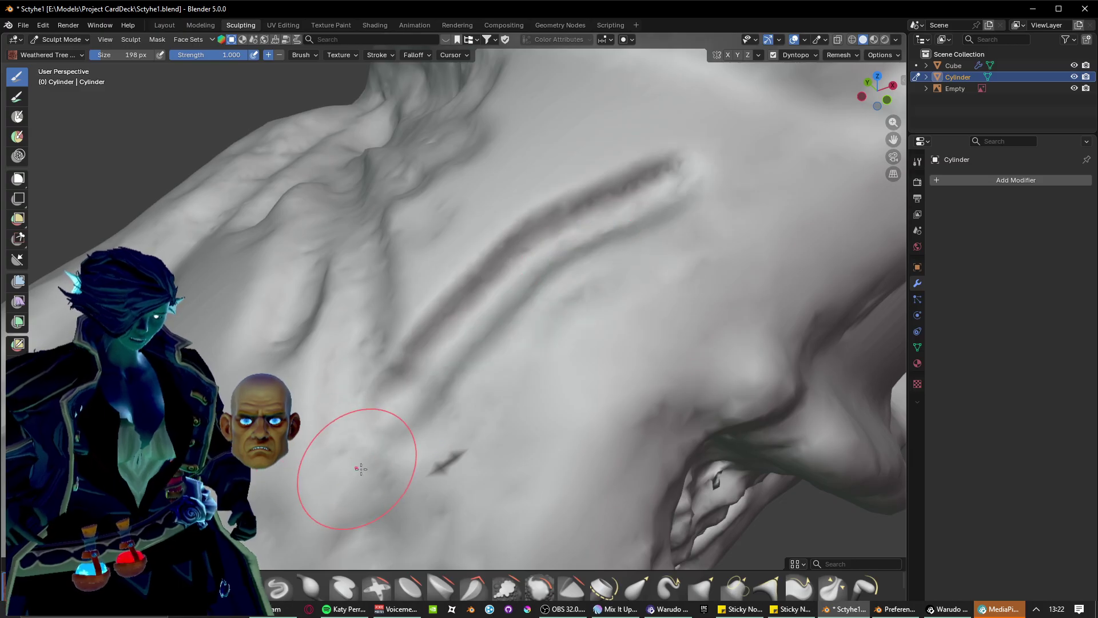
mouse_move(405, 503)
left_mouse_down()
mouse_move(546, 316)
mouse_move(602, 279)
left_mouse_up()
mouse_move(473, 373)
left_mouse_down()
mouse_move(683, 234)
mouse_move(485, 323)
mouse_move(345, 506)
left_mouse_up()
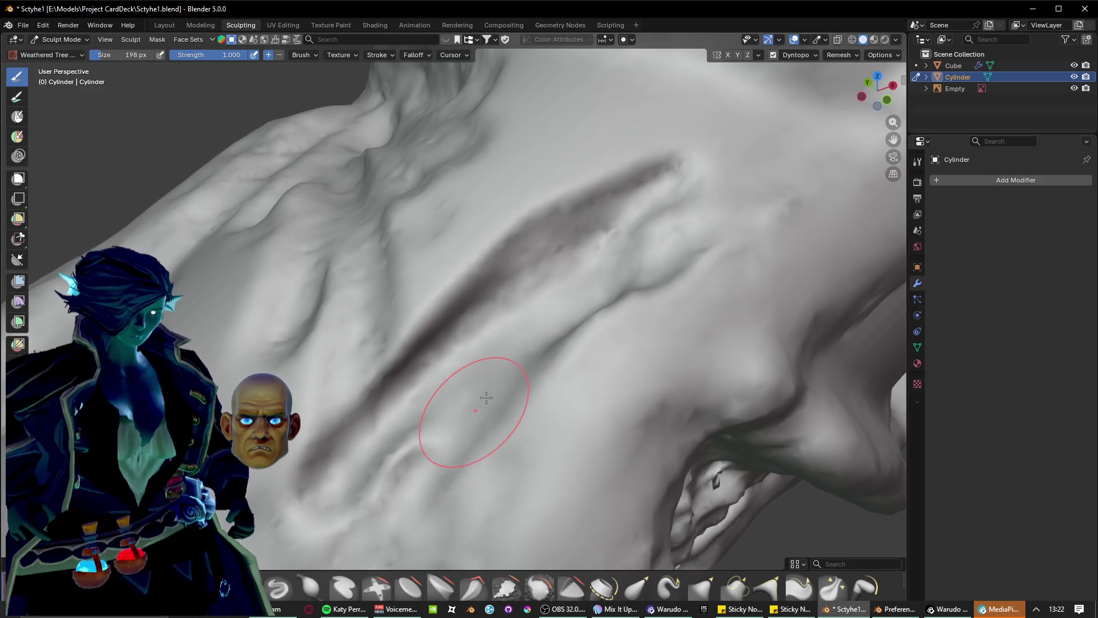
Cover the smooth area beneath the thick ridge with bark grooves, blending them into the long diagonal groove.
mouse_move(645, 234)
middle_mouse_down("shift")
mouse_move(505, 420)
mouse_move(396, 324)
middle_mouse_up("shift")
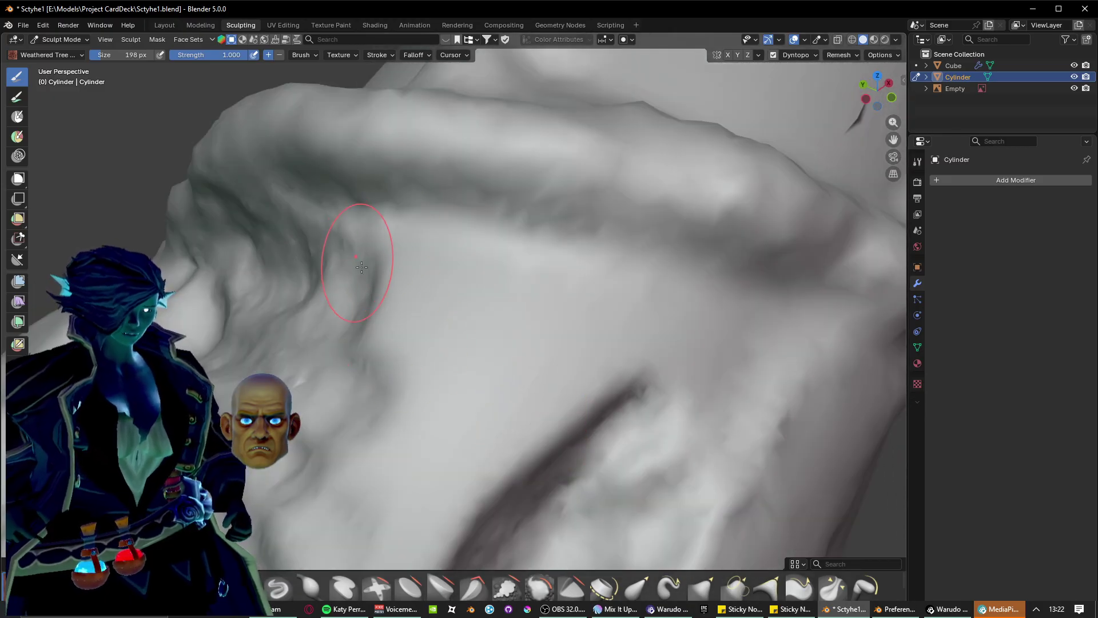
mouse_move(361, 267)
left_mouse_down()
mouse_move(691, 303)
mouse_move(785, 291)
mouse_move(621, 489)
left_mouse_up()
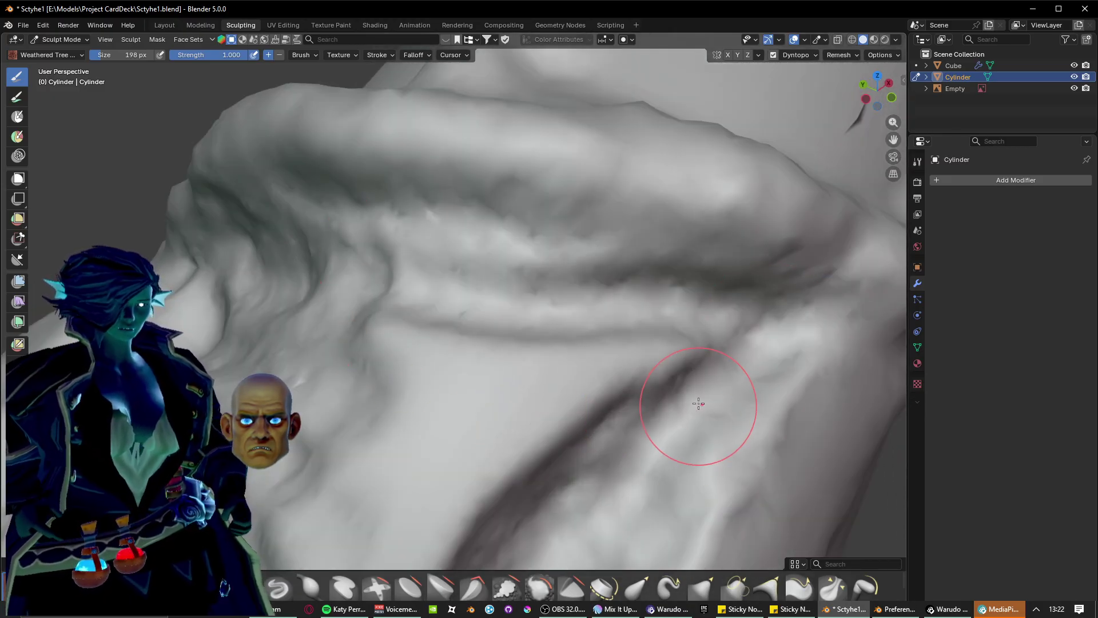
mouse_move(699, 404)
left_mouse_down()
mouse_move(646, 326)
mouse_move(412, 366)
mouse_move(280, 298)
mouse_move(629, 362)
mouse_move(402, 468)
mouse_move(366, 452)
mouse_move(532, 403)
mouse_move(598, 401)
left_mouse_up()
mouse_move(384, 388)
left_mouse_down()
mouse_move(567, 418)
mouse_move(529, 398)
left_mouse_up()
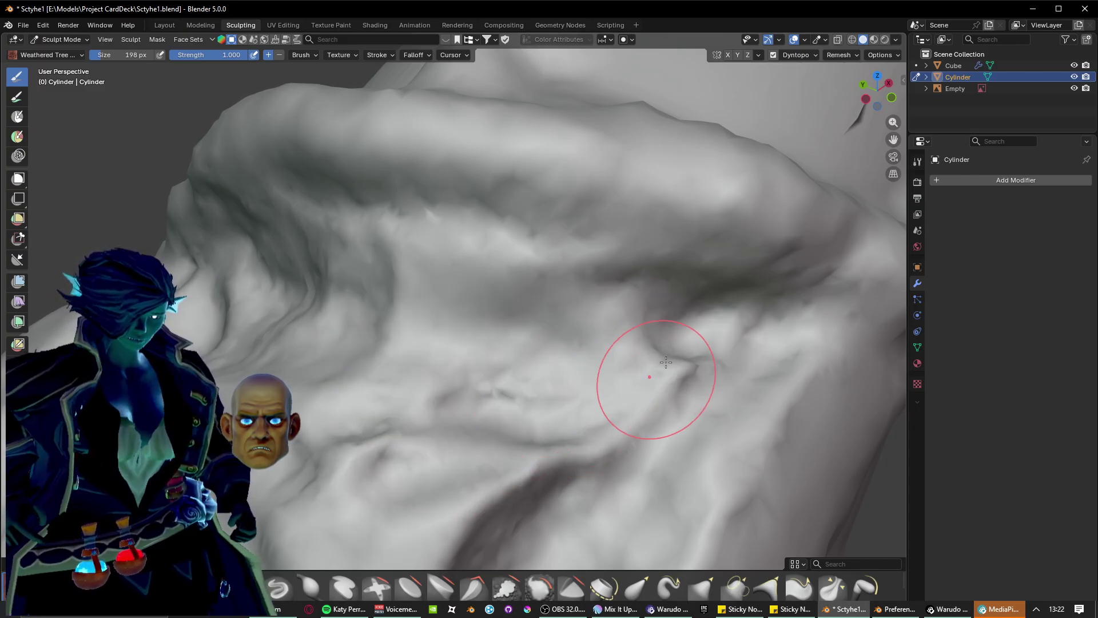
mouse_move(695, 369)
left_mouse_down()
mouse_move(523, 469)
mouse_move(444, 471)
left_mouse_up()
Carve bark strokes into the smooth patch left between the older bark and the long diagonal groove.
mouse_move(449, 460)
middle_mouse_down("shift")
mouse_move(485, 453)
mouse_move(515, 405)
mouse_move(522, 321)
mouse_move(494, 344)
mouse_move(537, 353)
middle_mouse_up("shift")
scroll(514, 404, "down", 2)
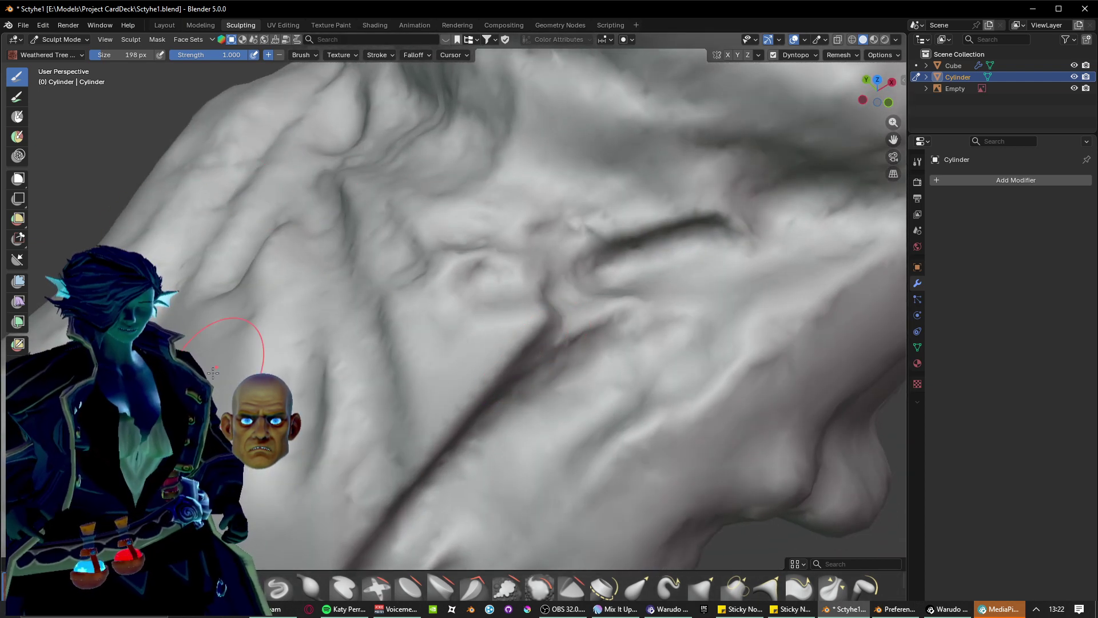
middle_click_drag(412, 465, 426, 456)
left_click_drag(422, 284, 427, 409)
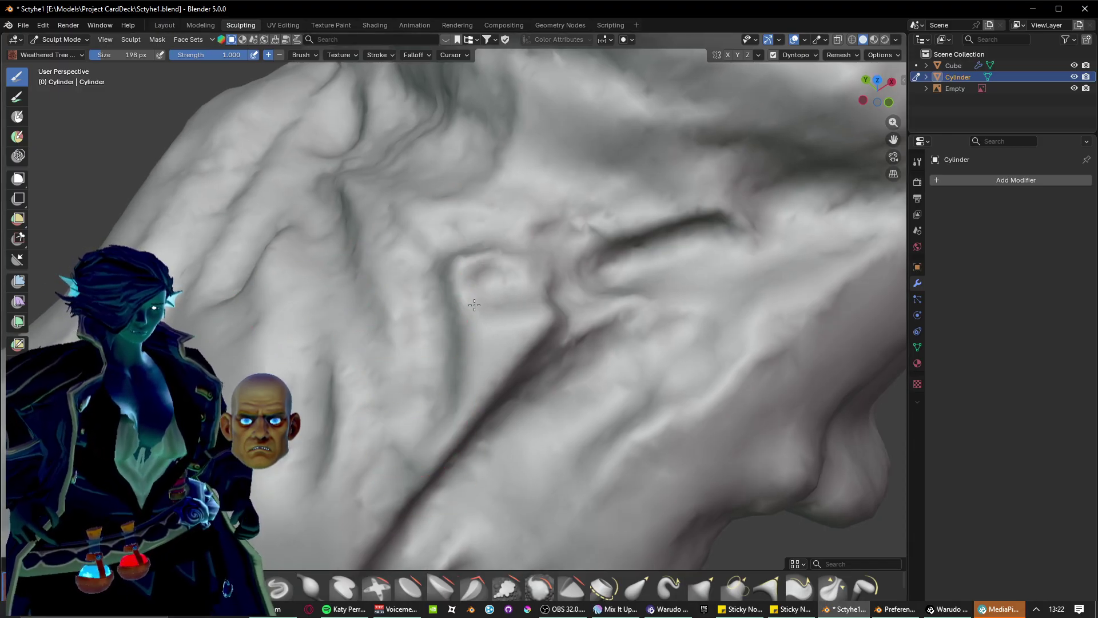
mouse_move(474, 305)
left_mouse_down()
mouse_move(502, 255)
mouse_move(493, 232)
mouse_move(440, 418)
mouse_move(533, 348)
mouse_move(452, 438)
left_mouse_up()
Carve long grooves lengthwise along the trunk, continuing the bark beside the neighbouring smooth recess.
mouse_move(275, 546)
middle_mouse_down("shift")
mouse_move(395, 399)
mouse_move(437, 397)
mouse_move(475, 292)
mouse_move(382, 426)
mouse_move(416, 375)
middle_mouse_up("shift")
left_click_drag(465, 393, 560, 144)
scroll(560, 144, "down", 3)
middle_click_drag(538, 201, 478, 363, "shift")
scroll(514, 288, "up", 2)
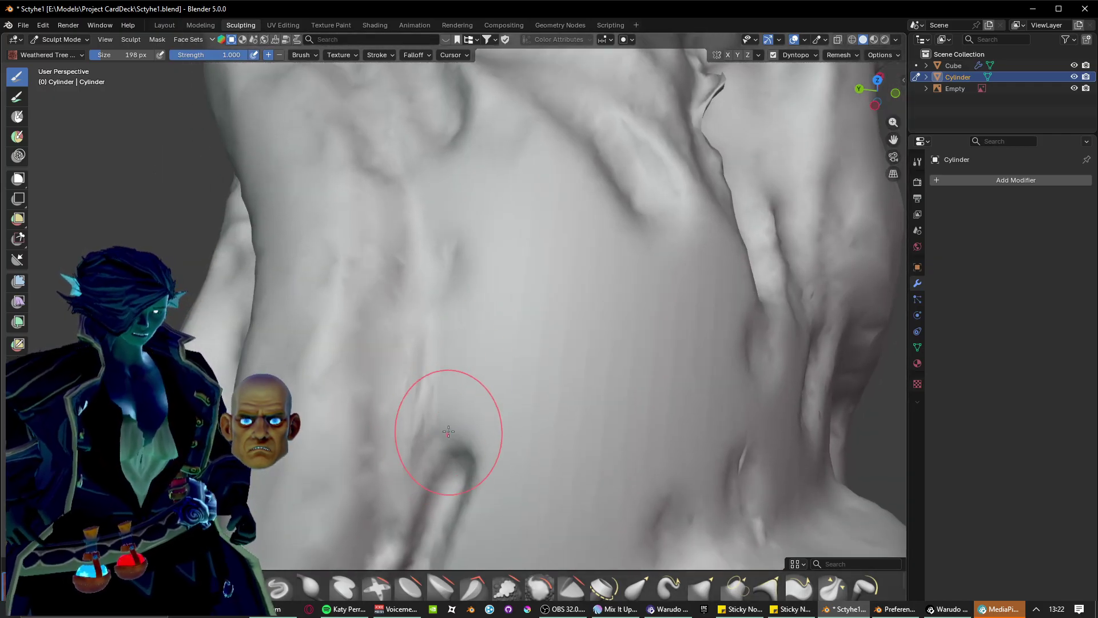
mouse_move(448, 433)
left_mouse_down()
mouse_move(480, 246)
mouse_move(465, 171)
left_mouse_up()
Deepen the side of the smooth recess with long parallel grooves running down to the thick crosswise ridge.
mouse_move(441, 146)
middle_mouse_down("shift")
mouse_move(511, 214)
mouse_move(551, 326)
middle_mouse_up("shift")
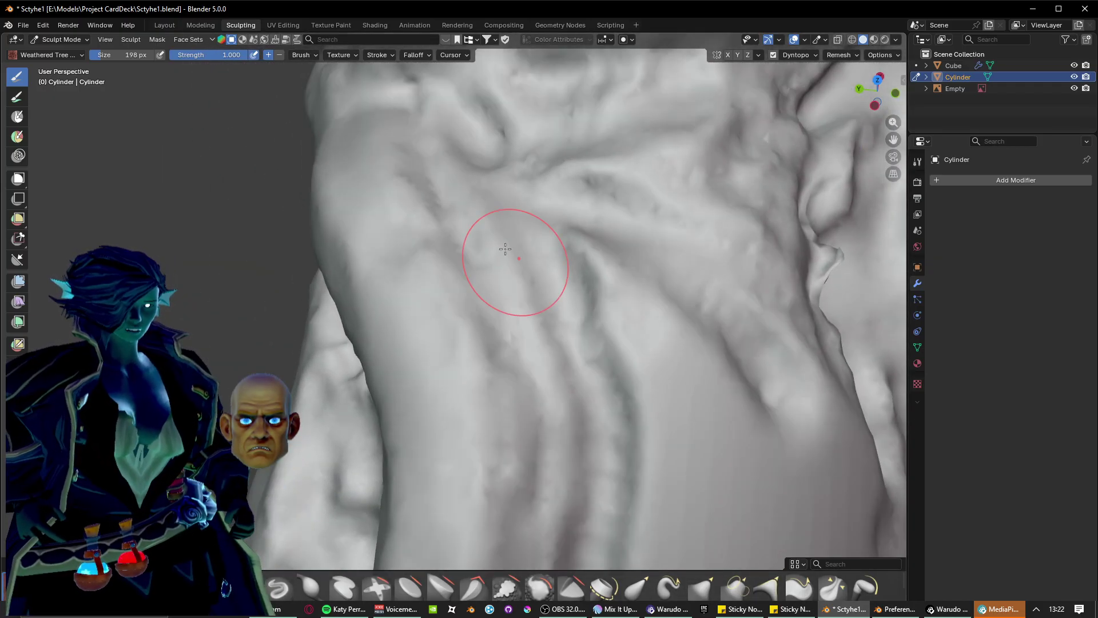
mouse_move(458, 148)
left_mouse_down()
mouse_move(538, 322)
mouse_move(569, 428)
left_mouse_up()
left_click_drag(483, 154, 583, 500)
middle_click_drag(583, 500, 521, 229, "shift")
left_click_drag(472, 137, 481, 377)
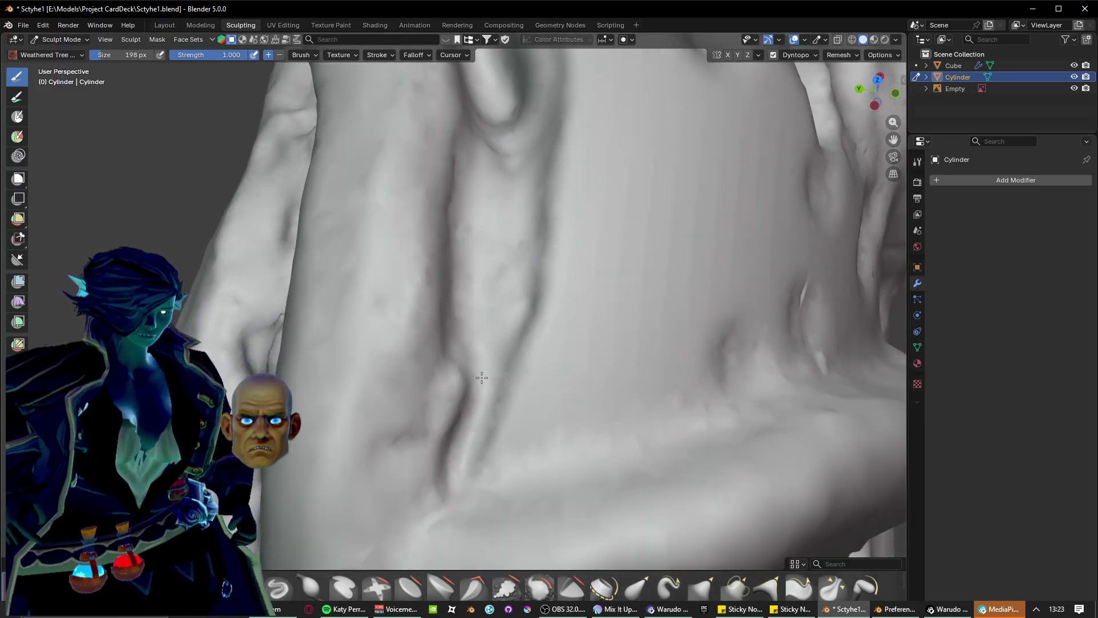
Carve a crosswise groove above the thick ridge and fan overlapping bark grooves from it into the smooth recess.
mouse_move(489, 375)
middle_mouse_down("shift")
mouse_move(396, 359)
mouse_move(399, 375)
middle_mouse_up("shift")
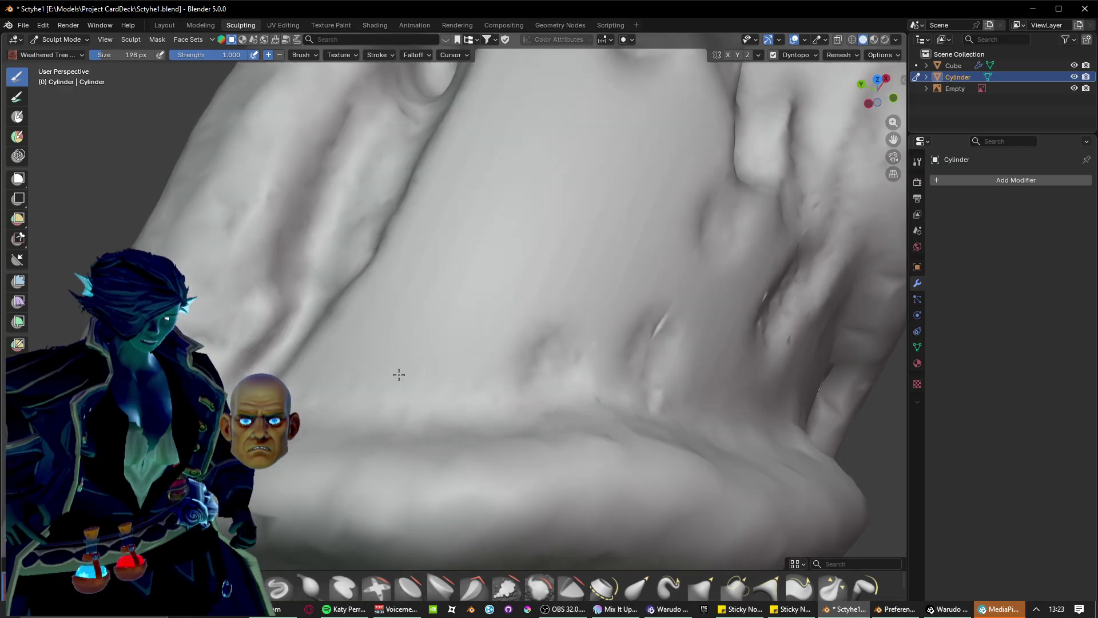
left_click_drag(295, 378, 610, 385)
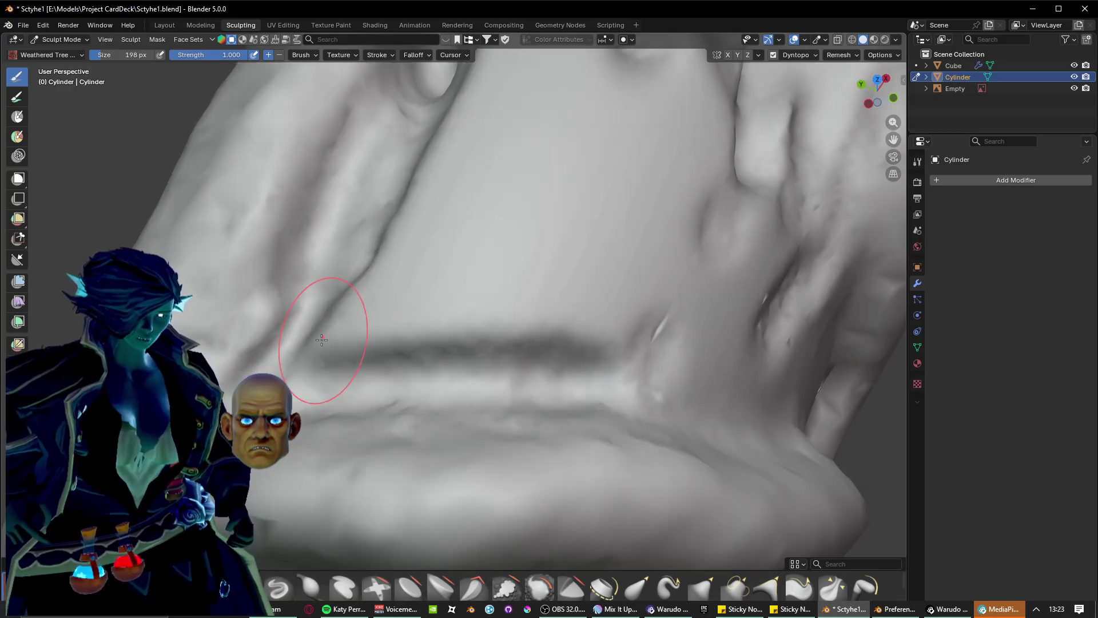
left_click_drag(323, 340, 481, 178)
left_click_drag(397, 220, 467, 135)
left_click_drag(352, 344, 586, 200)
left_click_drag(388, 380, 645, 257)
mouse_move(531, 359)
left_mouse_down()
mouse_move(650, 315)
mouse_move(598, 313)
left_mouse_up()
Extend the fanned bark grooves up through the middle of the recess to the existing bark above.
middle_click_drag(512, 258, 424, 361, "shift")
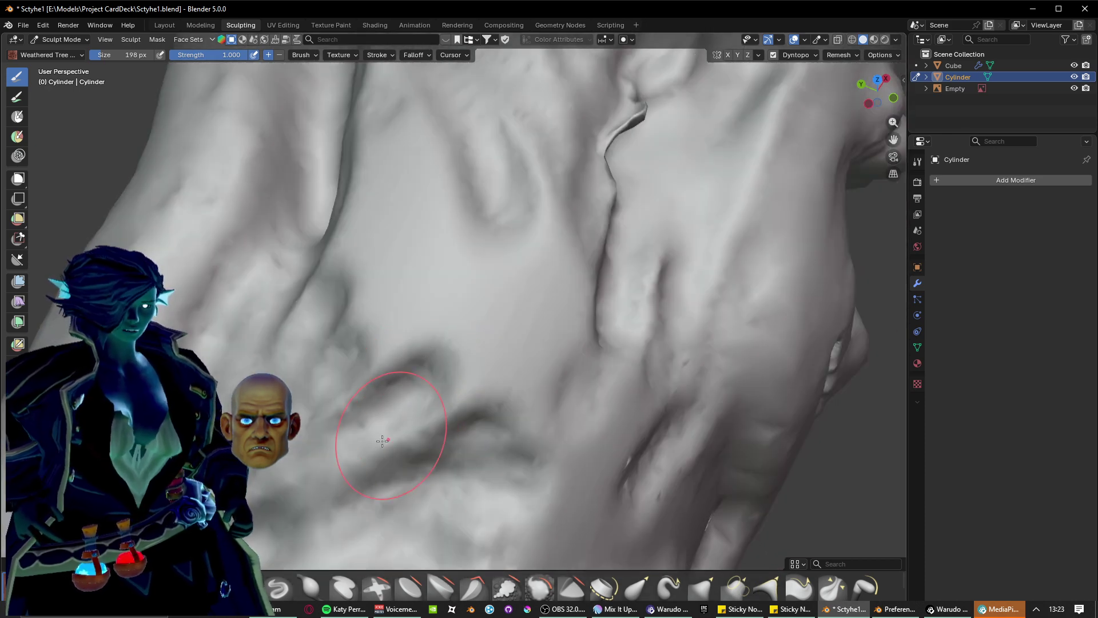
mouse_move(382, 441)
left_mouse_down()
mouse_move(480, 385)
mouse_move(561, 203)
left_mouse_up()
mouse_move(507, 113)
left_mouse_down()
mouse_move(498, 279)
mouse_move(449, 243)
mouse_move(356, 410)
left_mouse_up()
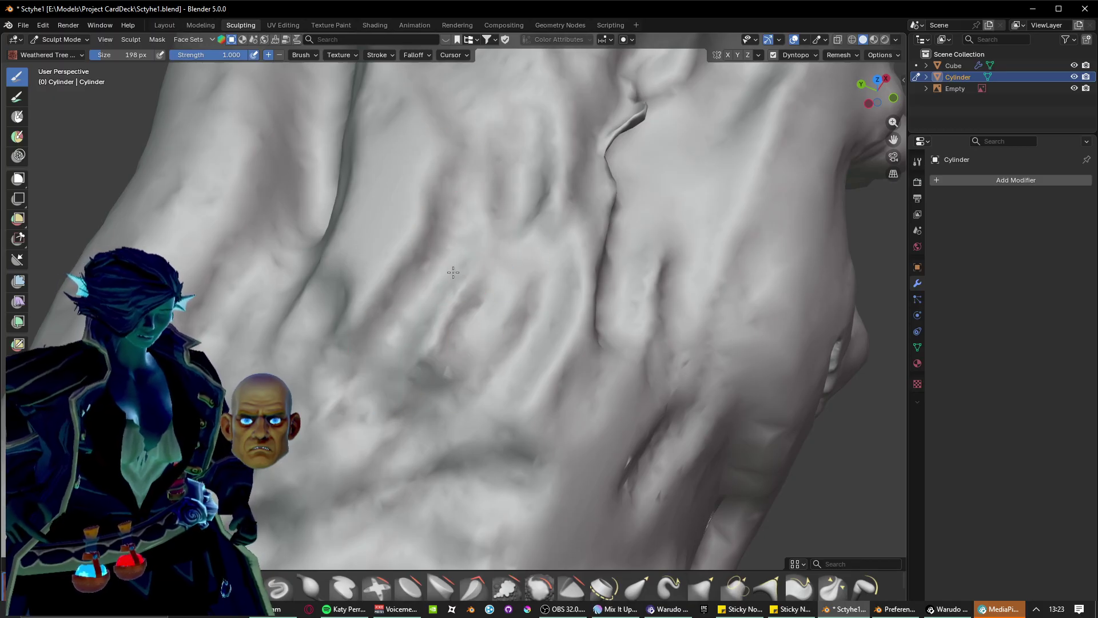
Cover the remaining smooth strip beside the deep crease with lengthwise bark grooves and blend it into the surrounding bark.
middle_click_drag(478, 258, 510, 317)
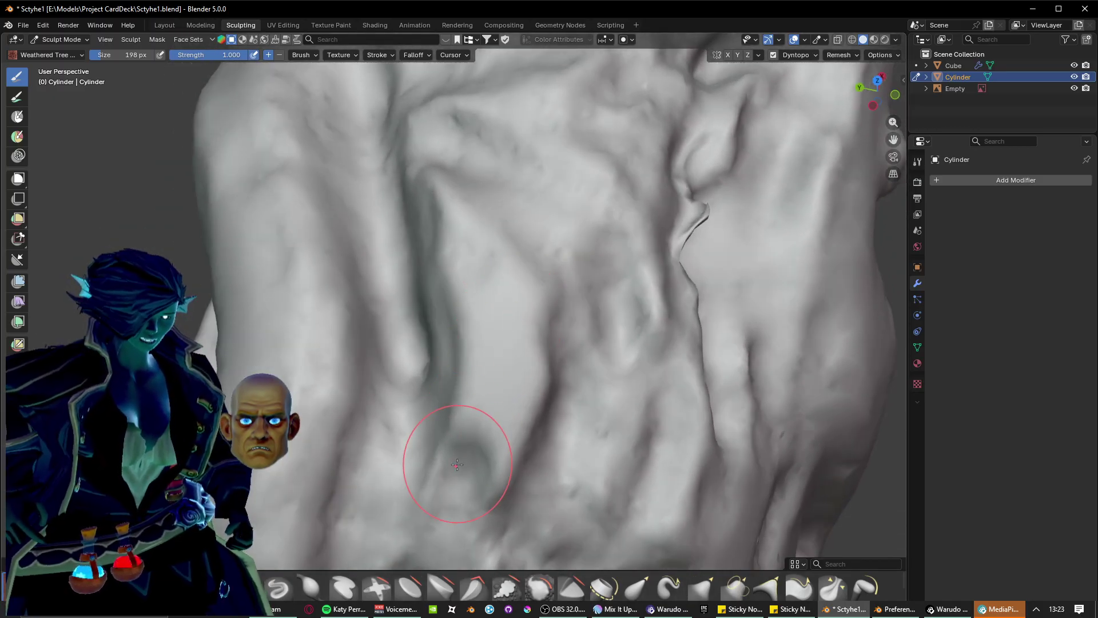
mouse_move(458, 464)
left_mouse_down()
mouse_move(489, 295)
mouse_move(474, 220)
mouse_move(489, 249)
left_mouse_up()
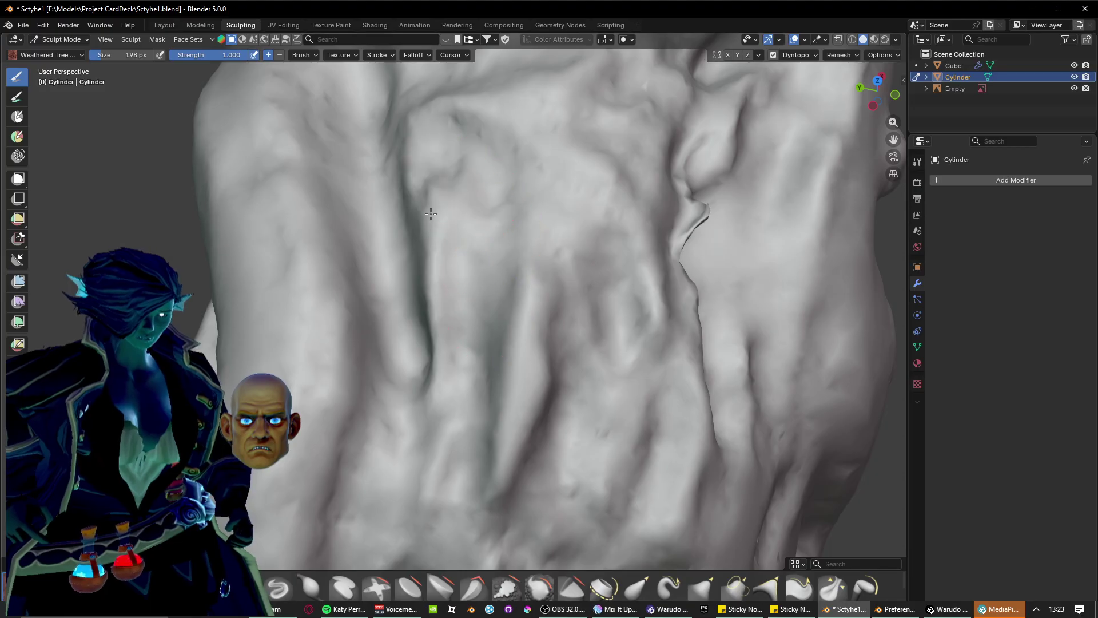
mouse_move(431, 214)
left_mouse_down()
mouse_move(437, 343)
mouse_move(446, 172)
mouse_move(554, 257)
mouse_move(505, 436)
mouse_move(536, 331)
left_mouse_up()
left_click_drag(530, 249, 492, 405)
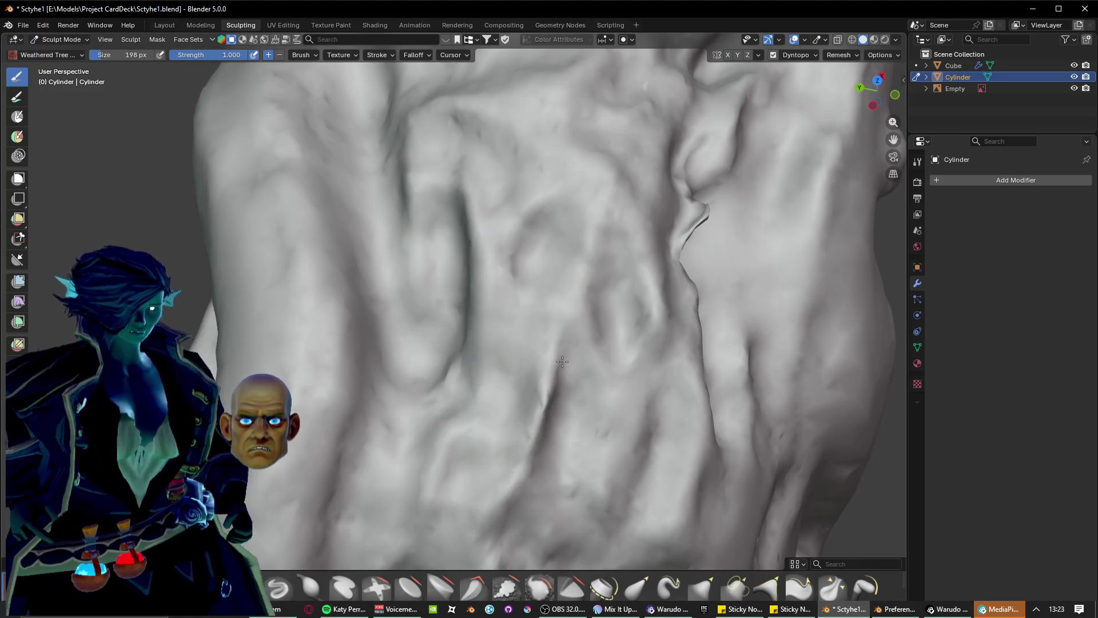
Carve curved bark grooves through the lower part of the smooth recess, beside the deep jagged crease.
mouse_move(563, 360)
left_mouse_down()
mouse_move(534, 393)
mouse_move(529, 343)
mouse_move(511, 469)
left_mouse_up()
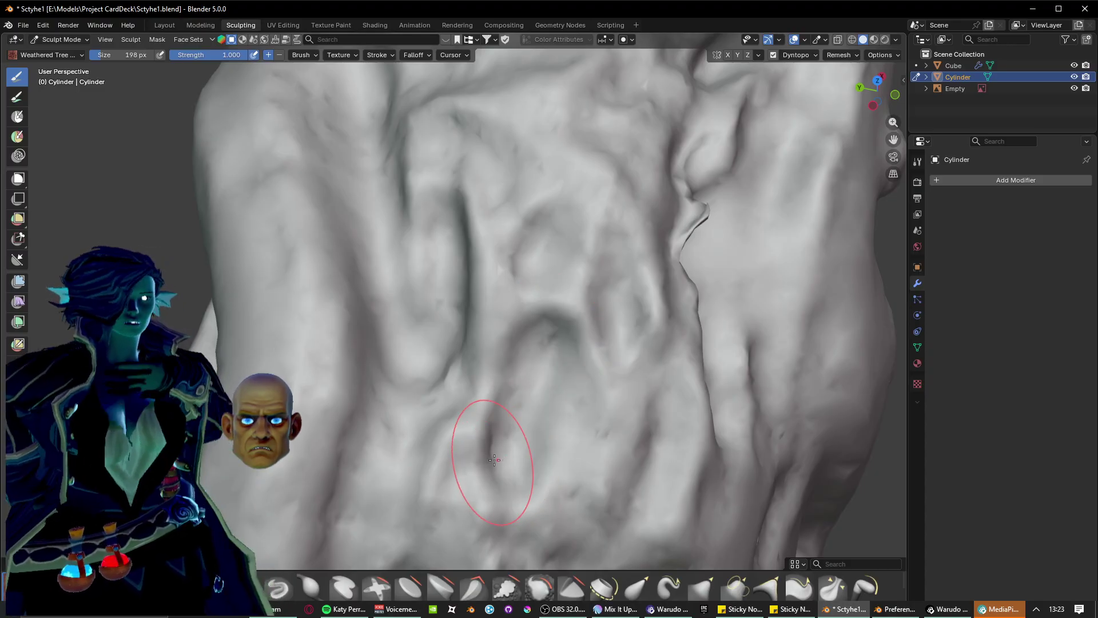
middle_click_drag(452, 543, 485, 250)
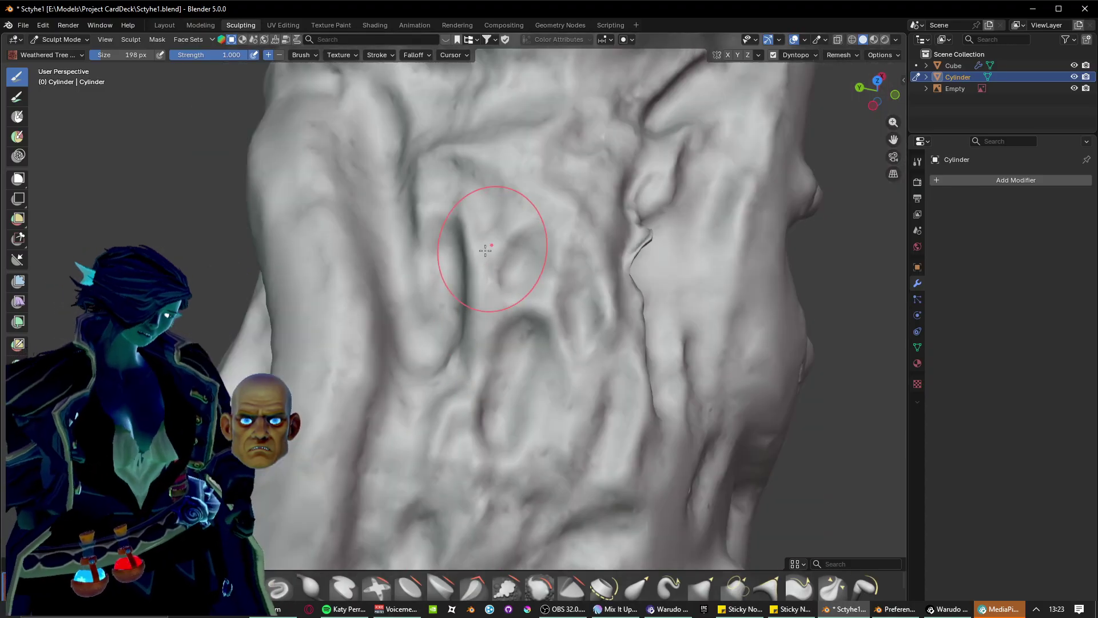
mouse_move(665, 282)
middle_mouse_down()
mouse_move(615, 254)
mouse_move(634, 251)
mouse_move(623, 301)
middle_mouse_up()
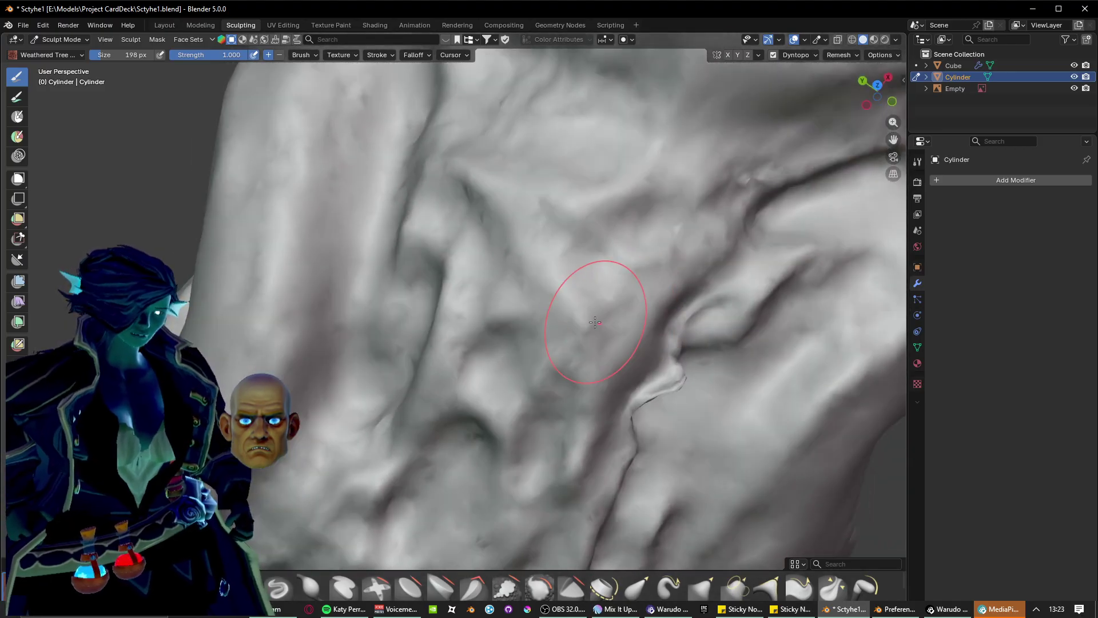
scroll(550, 308, "up", 1)
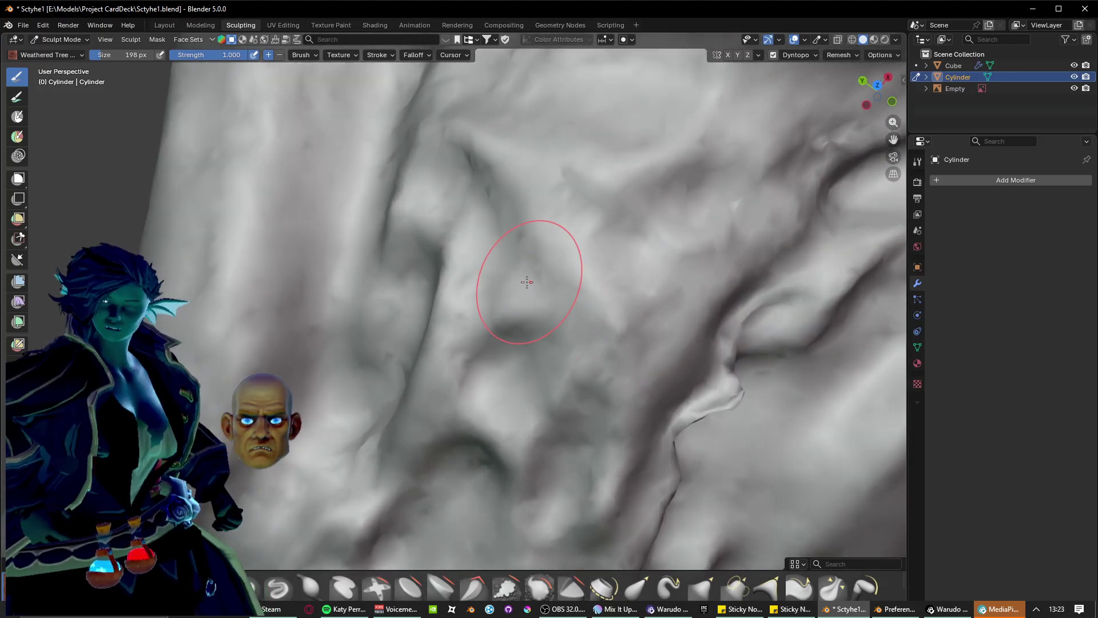
scroll(527, 282, "down", 4)
mouse_move(452, 381)
middle_mouse_down()
mouse_move(504, 297)
mouse_move(485, 324)
mouse_move(519, 378)
middle_mouse_up()
scroll(519, 378, "up", 2)
mouse_move(490, 473)
left_mouse_down()
mouse_move(480, 344)
mouse_move(449, 289)
mouse_move(518, 426)
left_mouse_up()
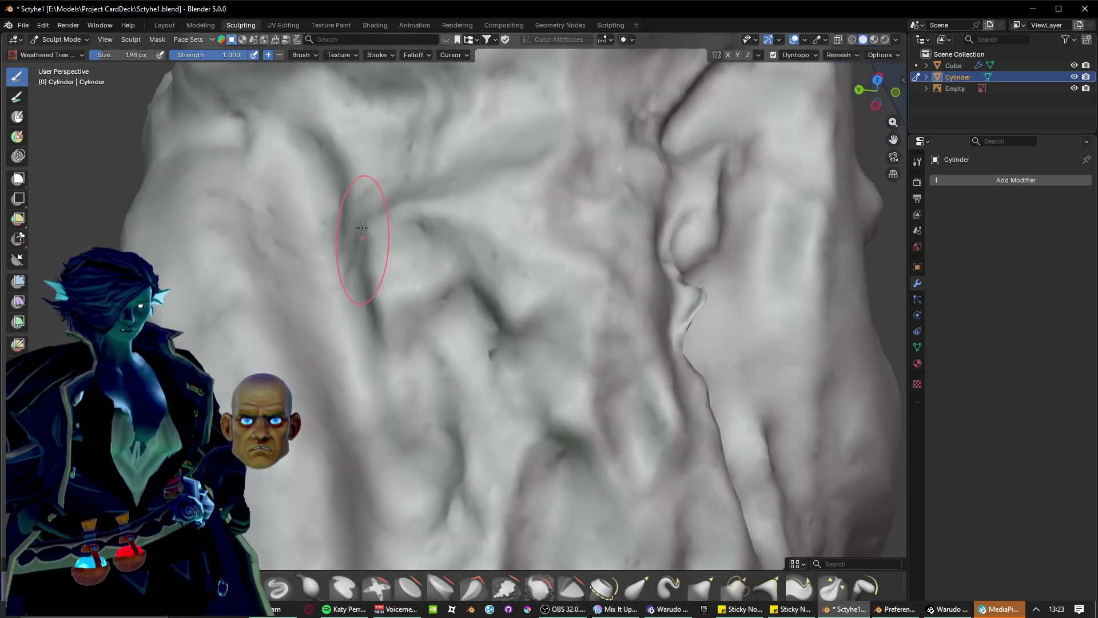
Break up the upper part of the recess with crosswise grooves and rework the small pointed fold beneath them.
mouse_move(363, 228)
left_mouse_down()
mouse_move(395, 309)
mouse_move(392, 282)
mouse_move(452, 240)
mouse_move(501, 235)
mouse_move(435, 223)
mouse_move(513, 174)
left_mouse_up()
left_click_drag(408, 192, 504, 183)
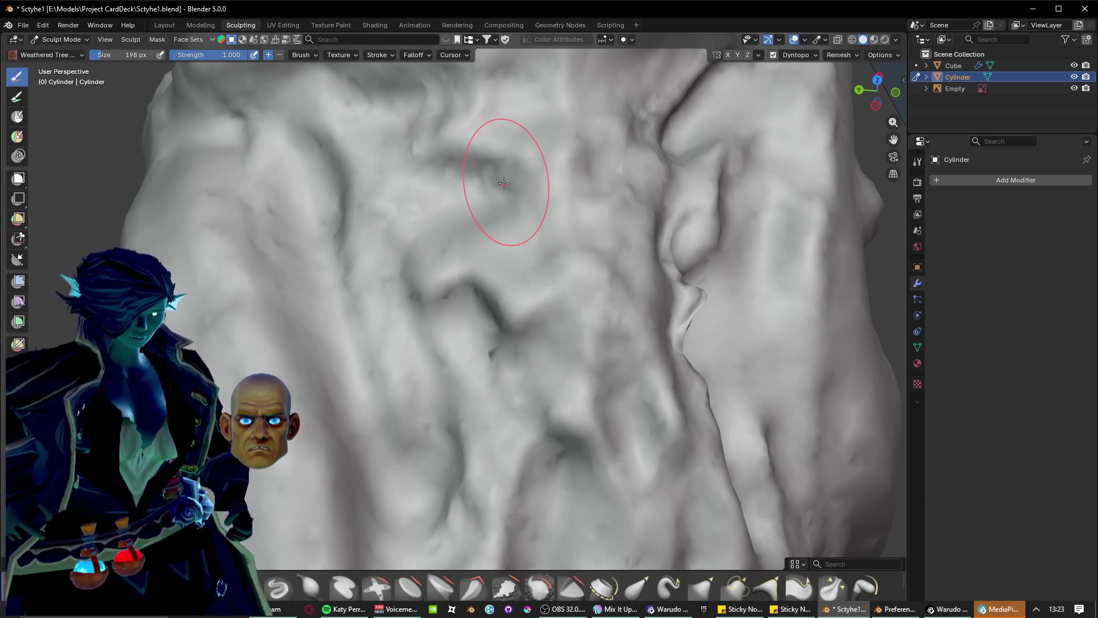
mouse_move(430, 237)
left_mouse_down()
mouse_move(529, 297)
mouse_move(435, 290)
mouse_move(563, 314)
left_mouse_up()
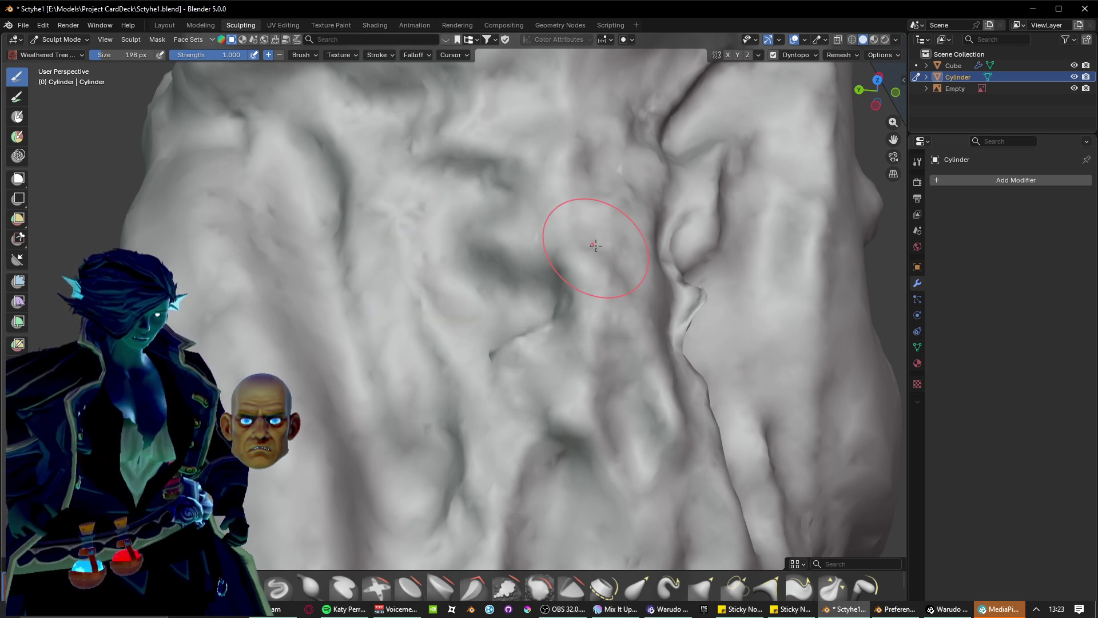
mouse_move(592, 237)
middle_mouse_down()
mouse_move(534, 234)
mouse_move(399, 342)
middle_mouse_up()
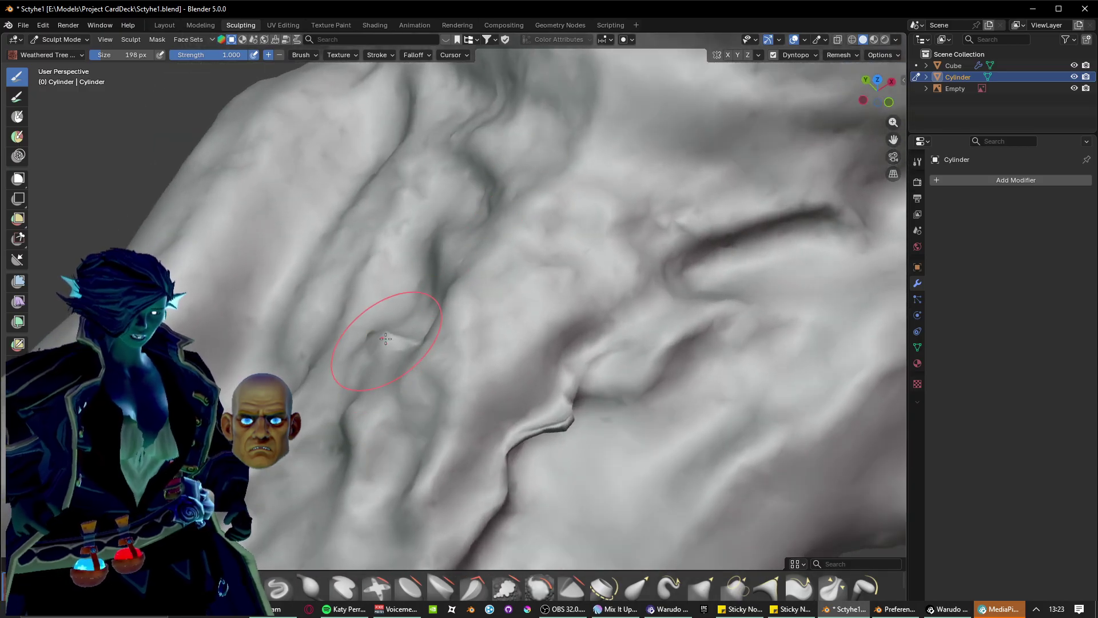
left_click_drag(389, 396, 357, 392)
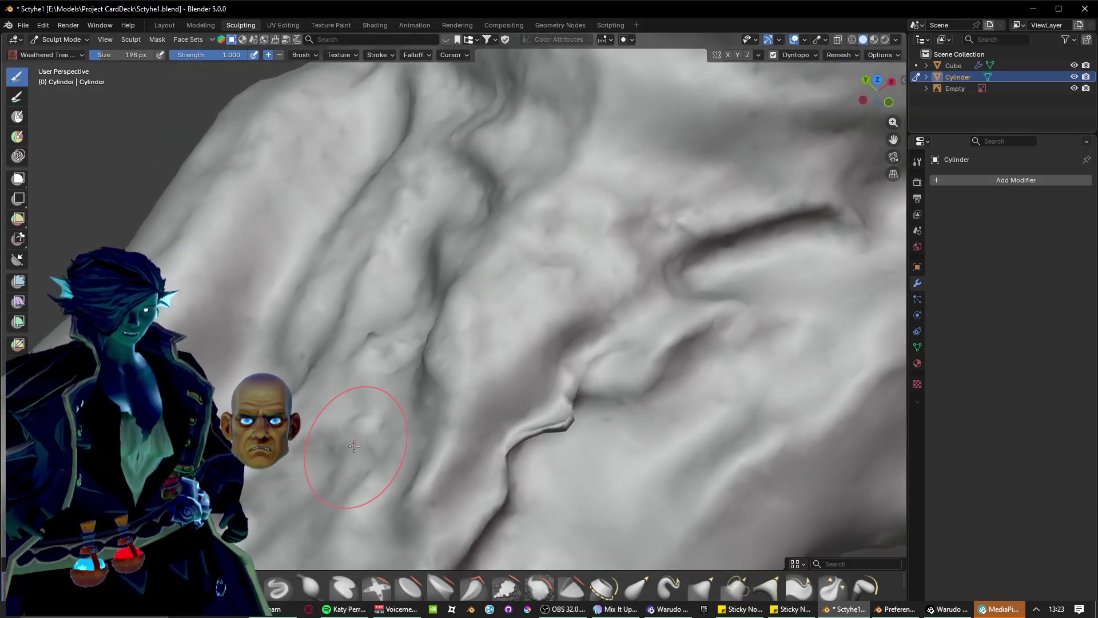
middle_click_drag(358, 441, 400, 439)
middle_click_drag(433, 421, 425, 421, "shift")
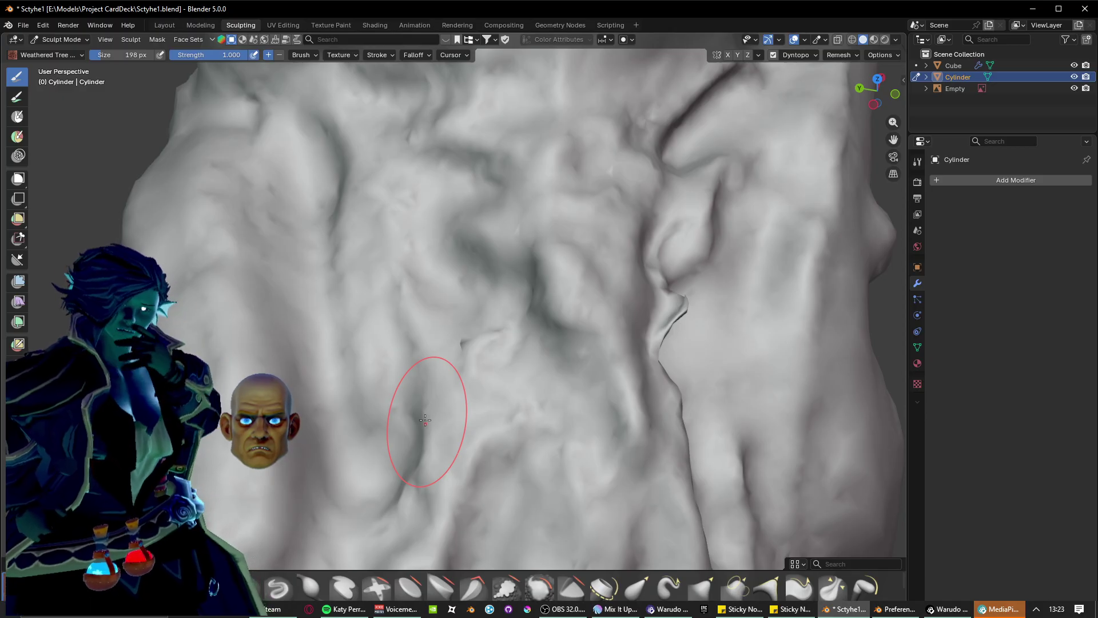
left_click_drag(926, 2, 925, 380)
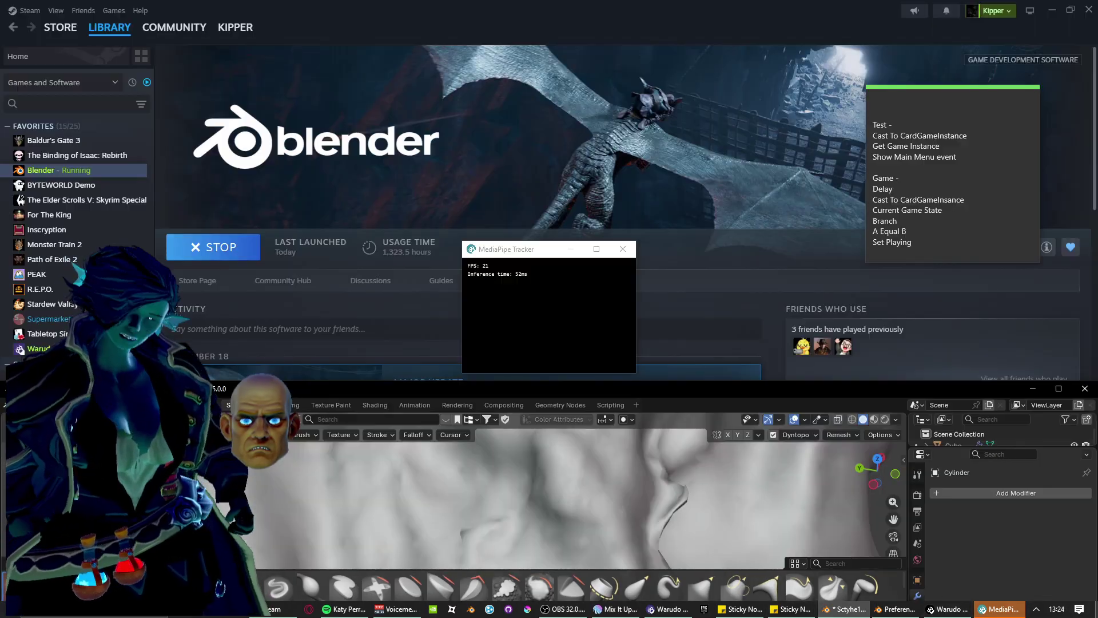
left_click(1058, 388)
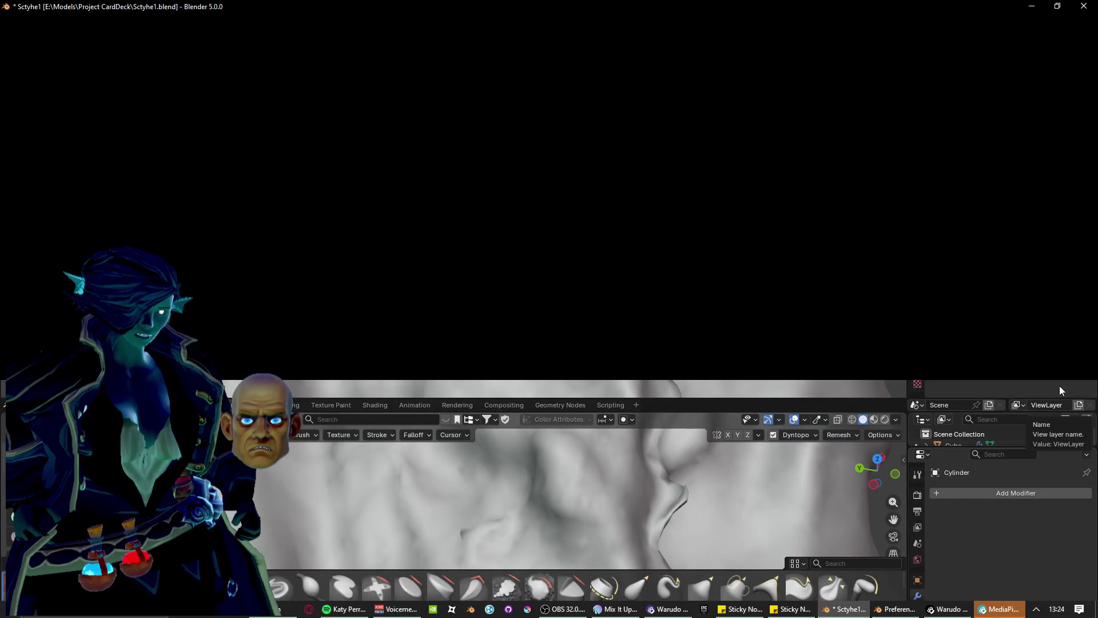
Roughen the smooth surface below the jagged crease with overlapping bark grooves running toward the thick ridge.
mouse_move(555, 229)
middle_mouse_down()
mouse_move(522, 253)
mouse_move(541, 249)
middle_mouse_up()
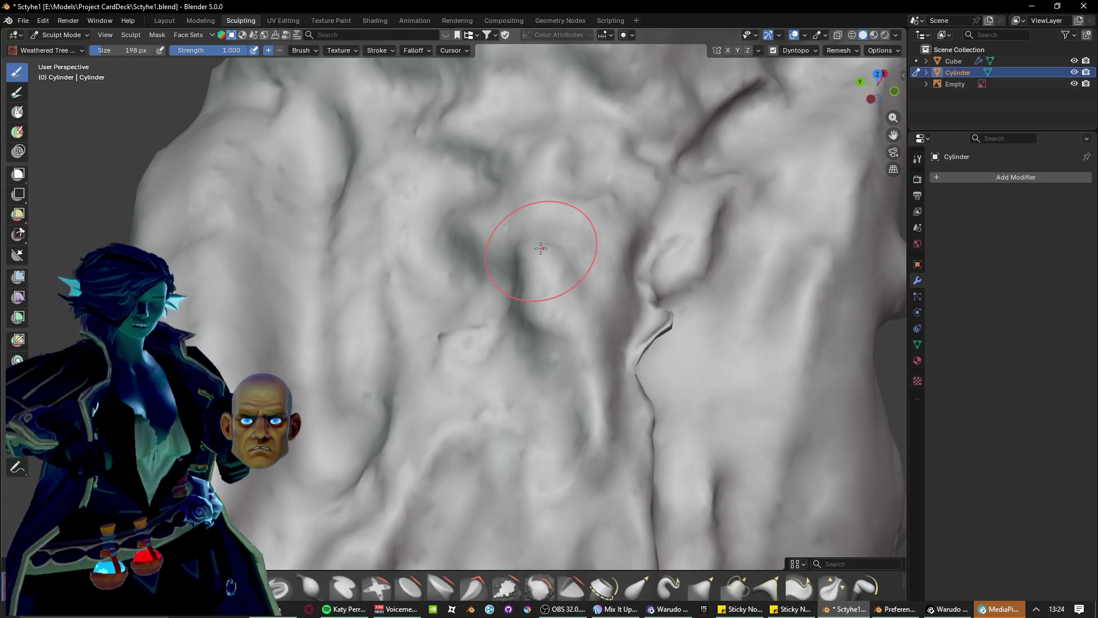
mouse_move(519, 276)
middle_mouse_down()
mouse_move(490, 201)
mouse_move(444, 287)
mouse_move(375, 294)
mouse_move(417, 289)
middle_mouse_up()
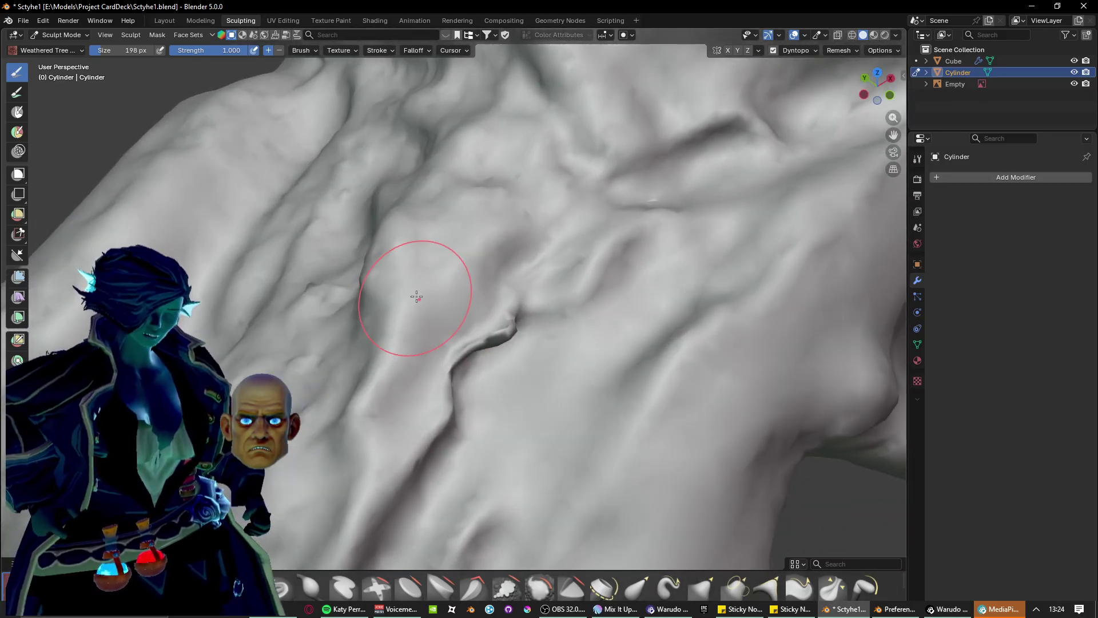
middle_click_drag(423, 457, 492, 276, "shift")
mouse_move(529, 337)
left_mouse_down()
mouse_move(443, 488)
mouse_move(565, 319)
mouse_move(515, 422)
left_mouse_up()
scroll(513, 421, "down", 3)
mouse_move(511, 421)
middle_mouse_down("shift")
mouse_move(521, 324)
mouse_move(420, 314)
mouse_move(444, 317)
mouse_move(448, 344)
middle_mouse_up("shift")
scroll(448, 344, "up", 2)
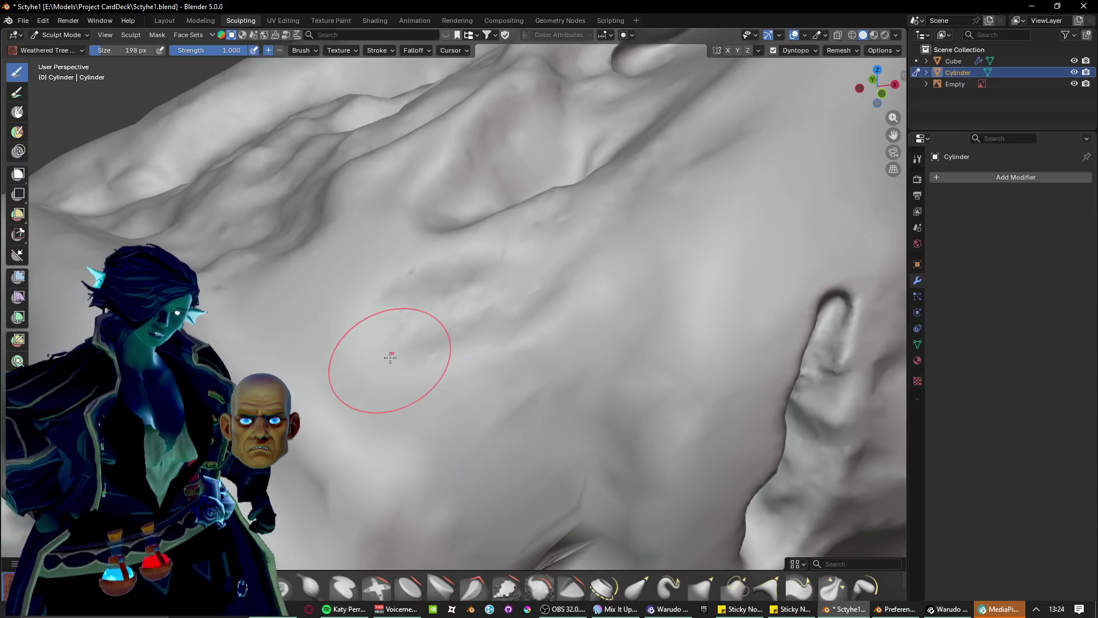
mouse_move(326, 332)
left_mouse_down()
mouse_move(475, 289)
mouse_move(543, 469)
mouse_move(369, 357)
mouse_move(486, 389)
mouse_move(526, 443)
left_mouse_up()
mouse_move(343, 349)
left_mouse_down()
mouse_move(441, 480)
mouse_move(448, 458)
left_mouse_up()
mouse_move(447, 455)
middle_mouse_down("shift")
mouse_move(425, 430)
mouse_move(443, 256)
middle_mouse_up("shift")
mouse_move(436, 325)
left_mouse_down()
mouse_move(439, 344)
mouse_move(504, 389)
mouse_move(520, 334)
mouse_move(395, 258)
mouse_move(469, 246)
mouse_move(492, 377)
mouse_move(462, 341)
mouse_move(446, 263)
mouse_move(457, 223)
mouse_move(492, 257)
mouse_move(501, 353)
left_mouse_up()
Carve crosswise bark grooves just above the thick ridge and hollow out the surface above them.
mouse_move(483, 314)
middle_mouse_down()
mouse_move(438, 318)
mouse_move(492, 327)
mouse_move(474, 360)
middle_mouse_up()
scroll(483, 356, "up", 2)
scroll(457, 350, "down", 1)
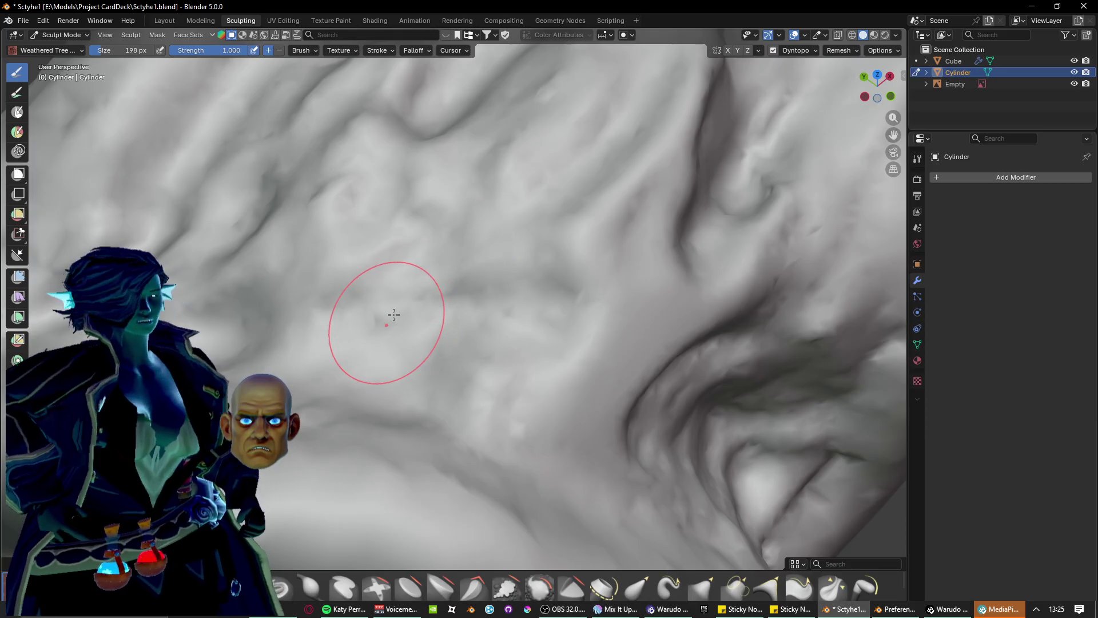
middle_click_drag(385, 314, 481, 313)
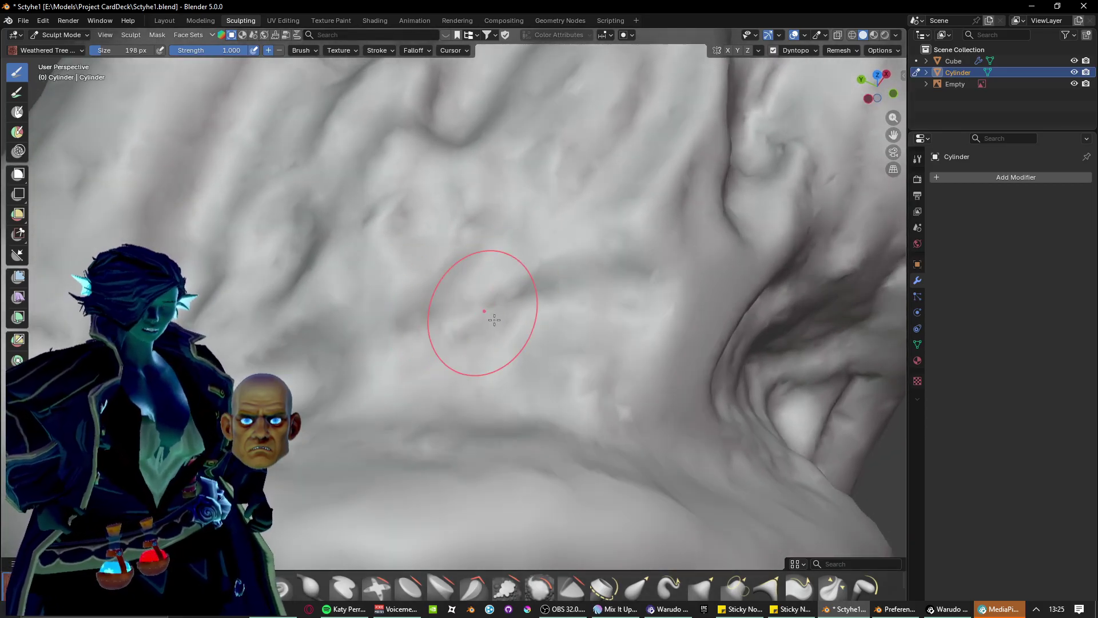
mouse_move(572, 334)
left_mouse_down()
mouse_move(517, 346)
mouse_move(252, 329)
left_mouse_up()
mouse_move(325, 279)
left_mouse_down()
mouse_move(344, 250)
mouse_move(583, 245)
mouse_move(572, 229)
mouse_move(574, 182)
mouse_move(487, 194)
mouse_move(435, 246)
mouse_move(363, 289)
mouse_move(445, 197)
left_mouse_up()
Carve deep parallel diagonal grooves through the recess beside the jagged crease.
scroll(454, 231, "down", 2)
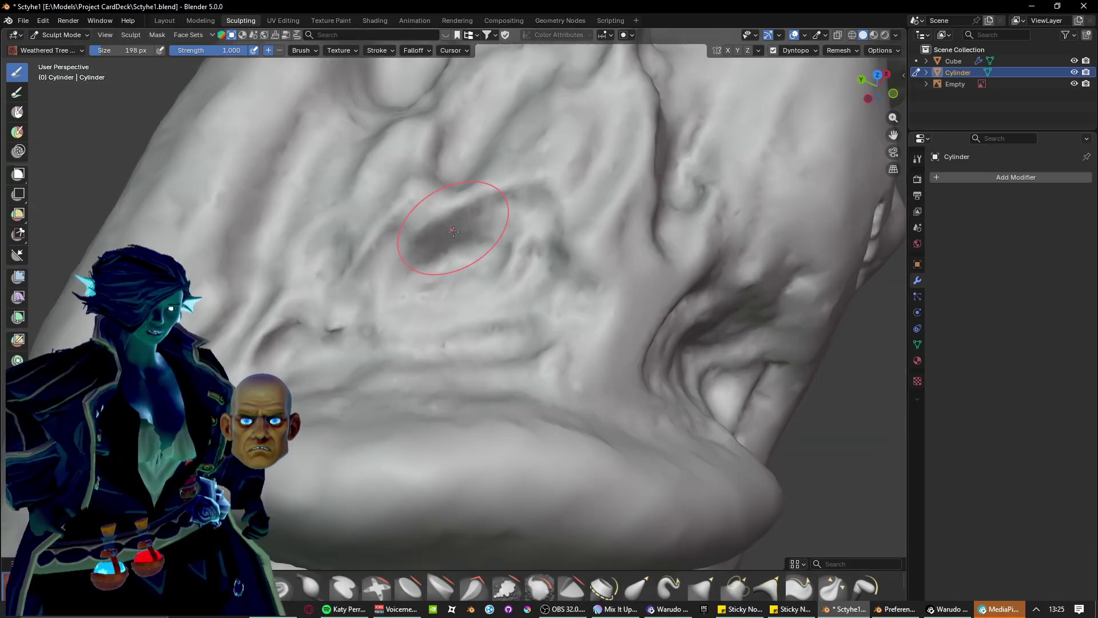
middle_click_drag(453, 230, 436, 307, "shift")
scroll(441, 348, "down", 1)
mouse_move(441, 348)
middle_mouse_down()
mouse_move(467, 360)
mouse_move(349, 348)
mouse_move(415, 334)
middle_mouse_up()
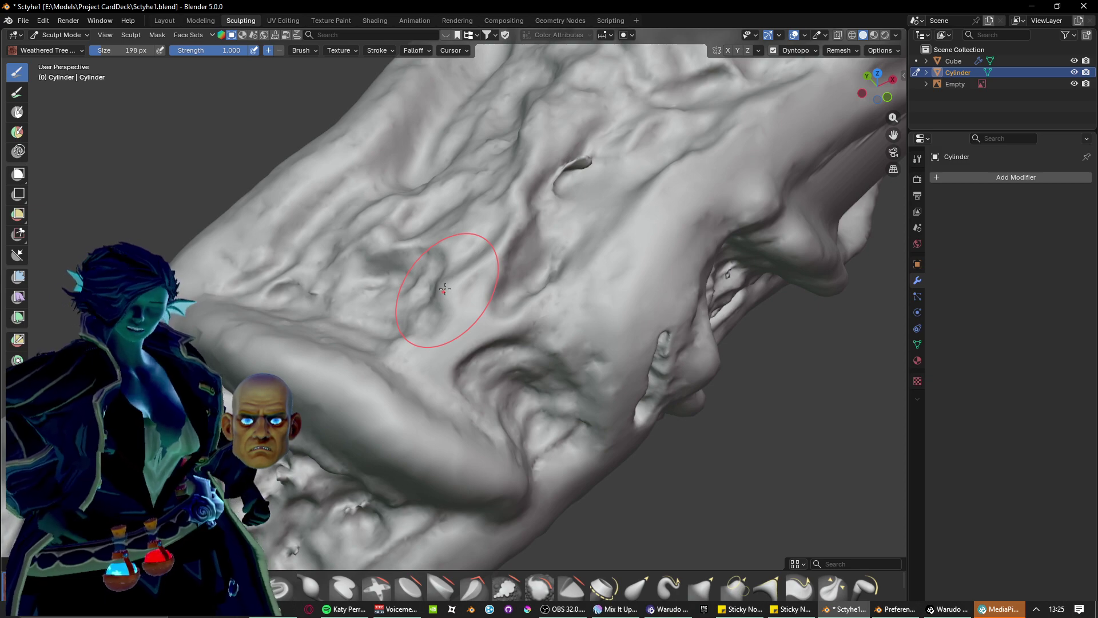
middle_click_drag(445, 289, 389, 362)
scroll(434, 280, "up", 3)
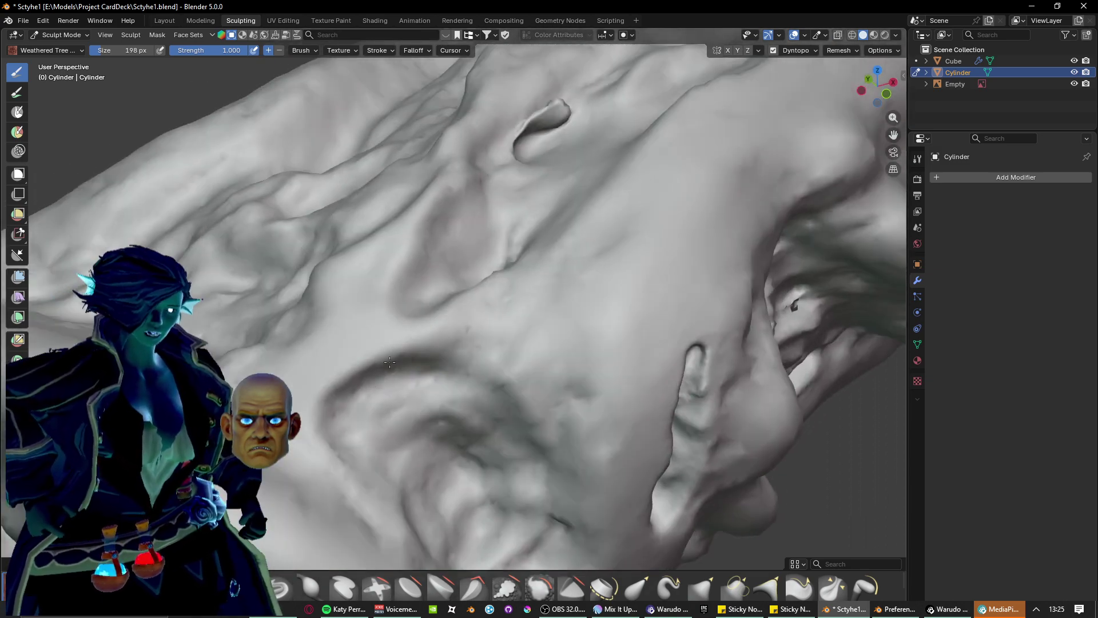
scroll(377, 371, "up", 4)
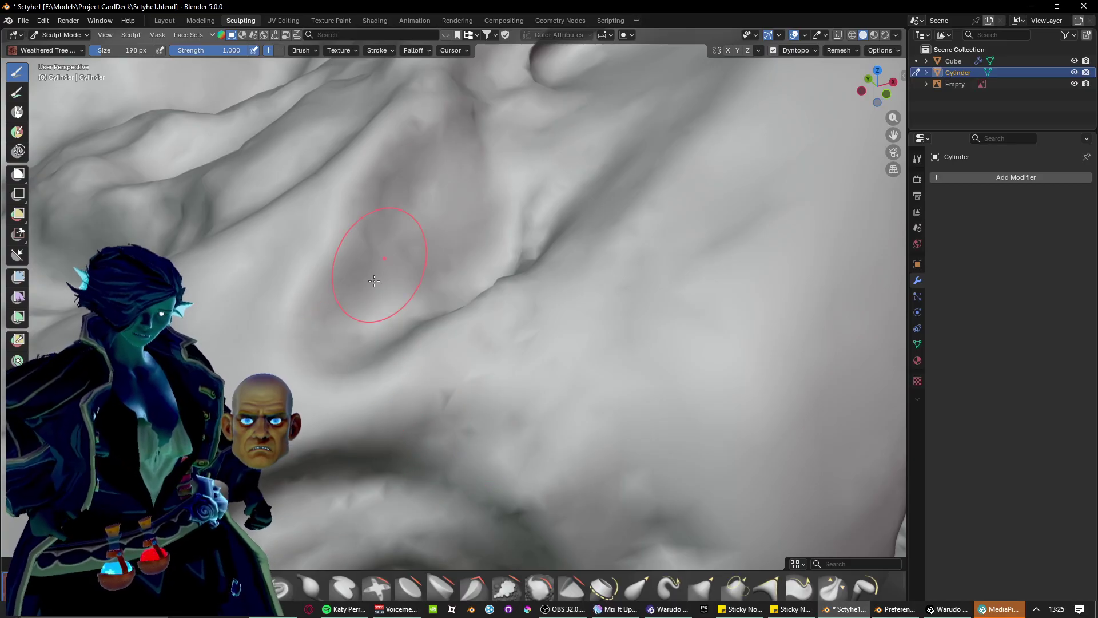
scroll(334, 383, "down", 2)
middle_click_drag(292, 349, 402, 347)
scroll(402, 347, "up", 2)
left_click_drag(323, 197, 496, 422)
left_click_drag(348, 199, 521, 432)
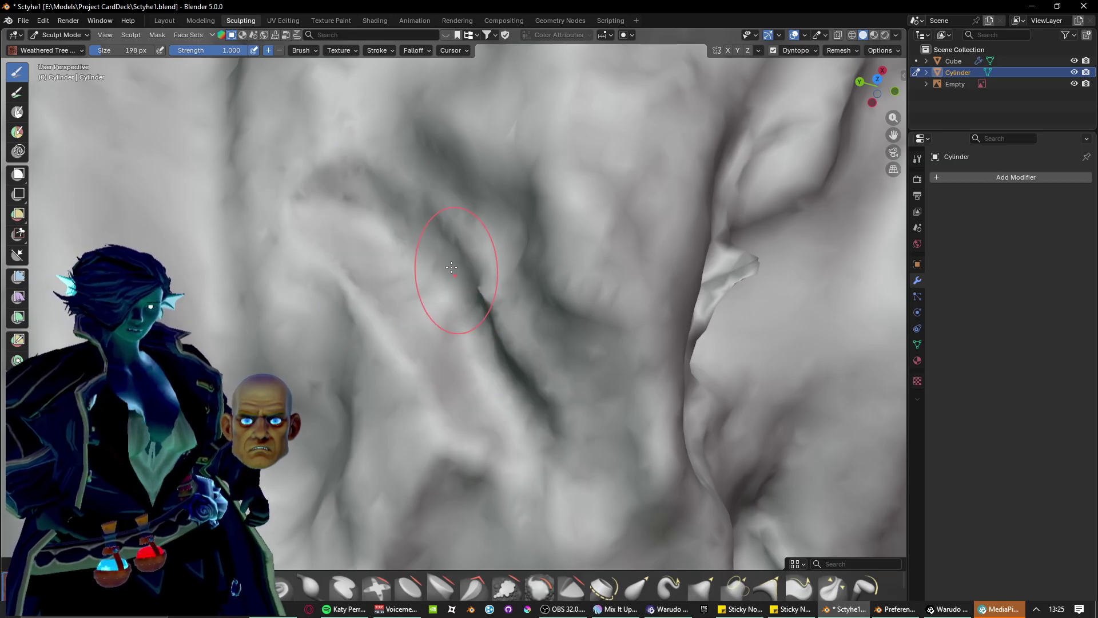
left_click_drag(456, 272, 535, 391)
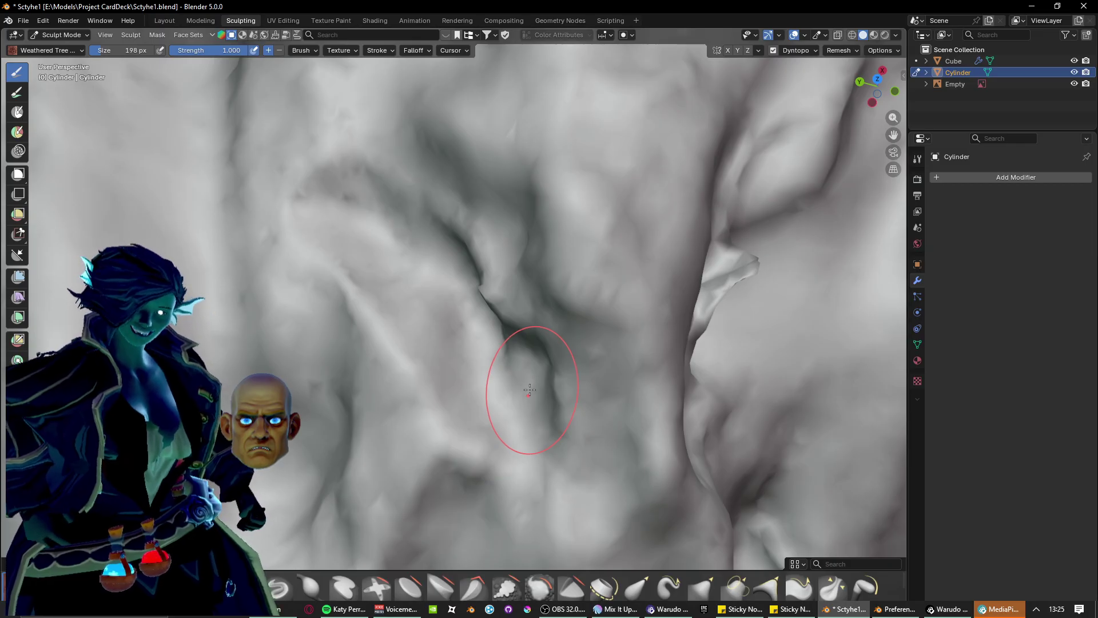
Carve lengthwise grooves down the recess below the diagonal cuts and beneath the rounded end of the bark fold.
mouse_move(529, 389)
middle_mouse_down()
mouse_move(491, 363)
mouse_move(524, 372)
middle_mouse_up()
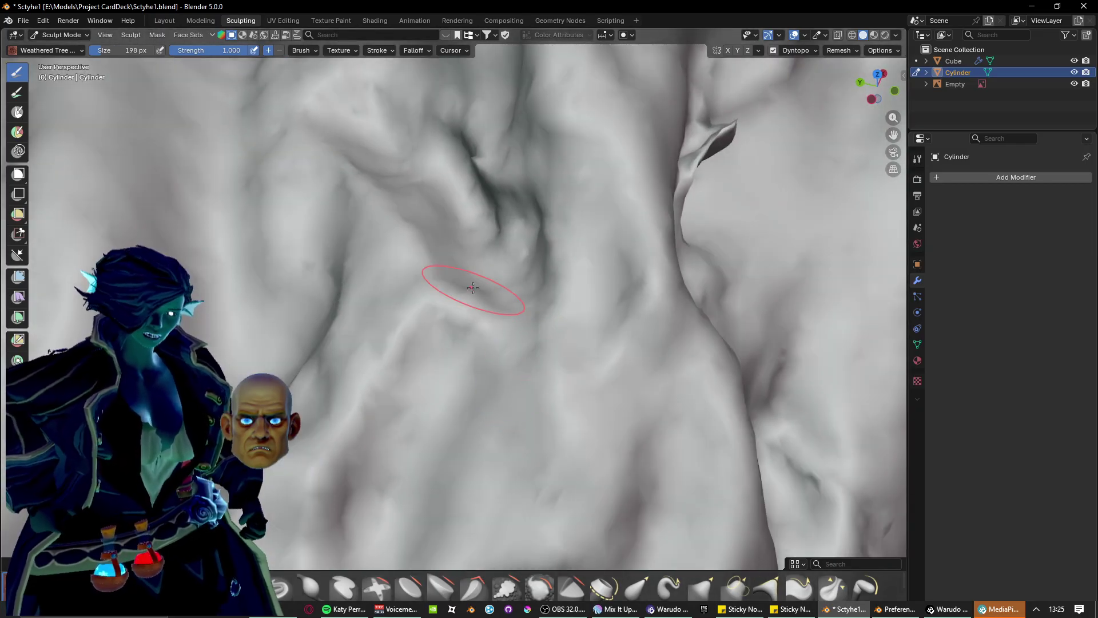
mouse_move(473, 288)
left_mouse_down()
mouse_move(486, 337)
mouse_move(417, 541)
left_mouse_up()
mouse_move(411, 424)
middle_mouse_down()
mouse_move(440, 425)
mouse_move(511, 285)
middle_mouse_up()
left_click_drag(439, 220, 433, 495)
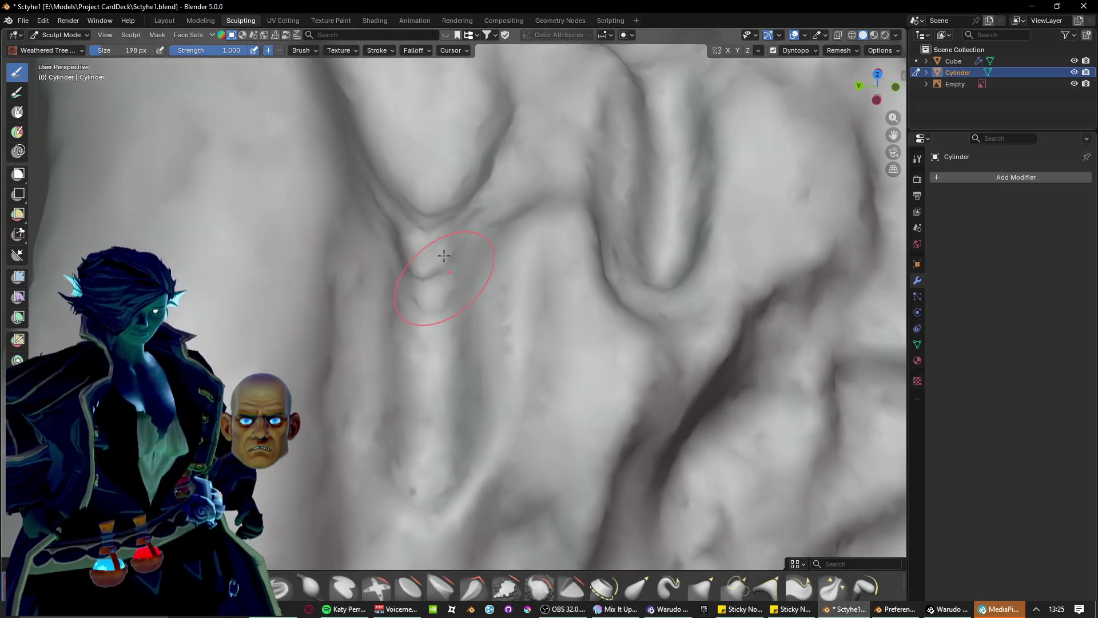
left_click_drag(478, 216, 421, 476)
middle_click_drag(426, 471, 422, 338, "shift")
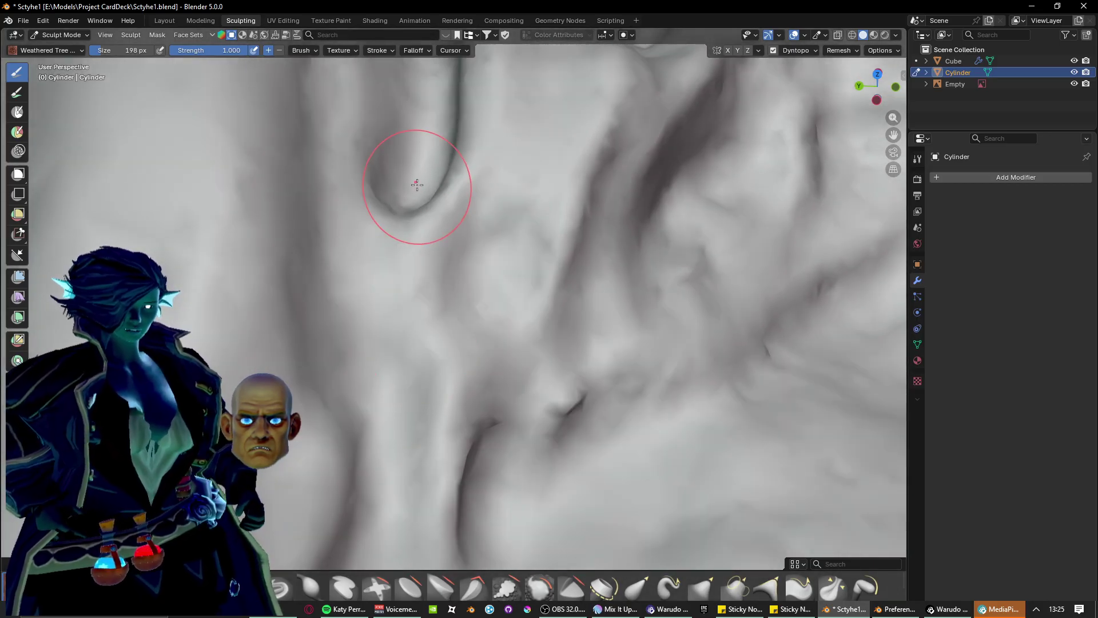
mouse_move(417, 185)
left_mouse_down()
mouse_move(405, 338)
mouse_move(389, 270)
mouse_move(397, 218)
mouse_move(401, 343)
mouse_move(434, 495)
left_mouse_up()
Cut long parallel grooves down the smooth raised strip between the two rounded bark folds.
scroll(447, 392, "down", 2)
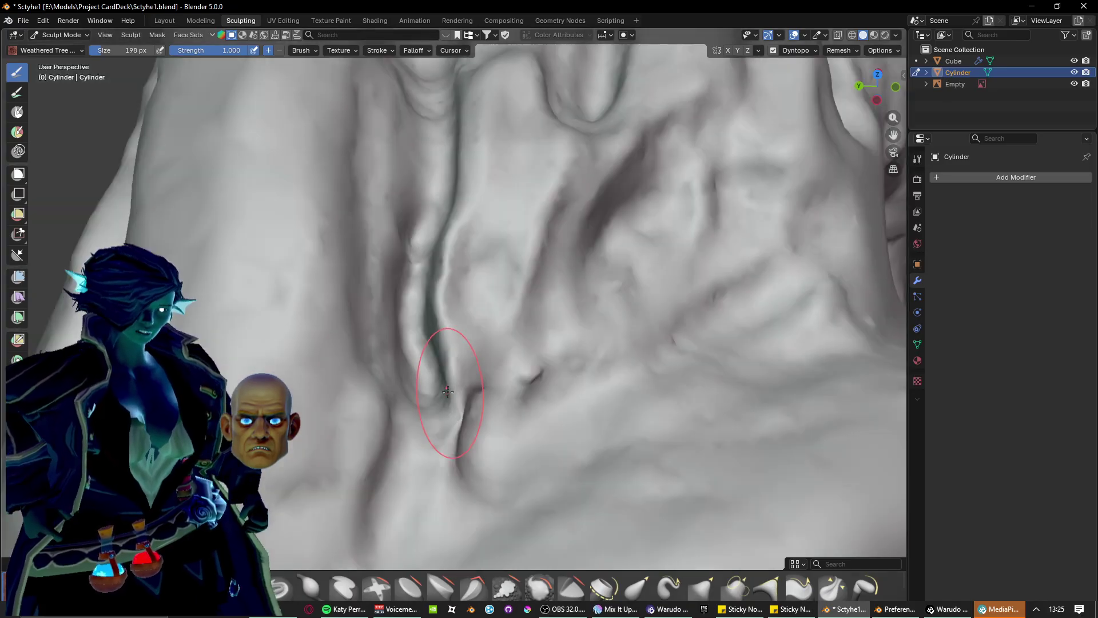
scroll(448, 392, "down", 2)
middle_click_drag(458, 278, 442, 403, "shift")
scroll(445, 366, "up", 5)
mouse_move(448, 197)
left_mouse_down()
mouse_move(451, 267)
mouse_move(397, 513)
left_mouse_up()
mouse_move(461, 208)
left_mouse_down()
mouse_move(450, 323)
mouse_move(417, 443)
left_mouse_up()
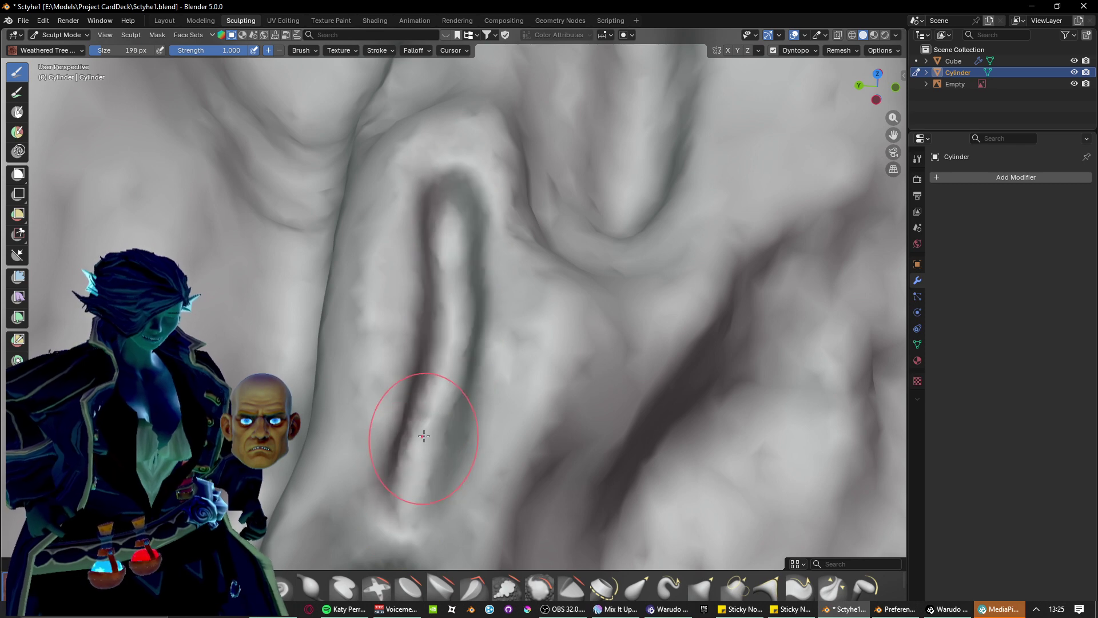
middle_click_drag(422, 437, 456, 321, "shift")
mouse_move(466, 218)
left_mouse_down()
mouse_move(500, 183)
mouse_move(478, 222)
mouse_move(486, 171)
mouse_move(488, 191)
left_mouse_up()
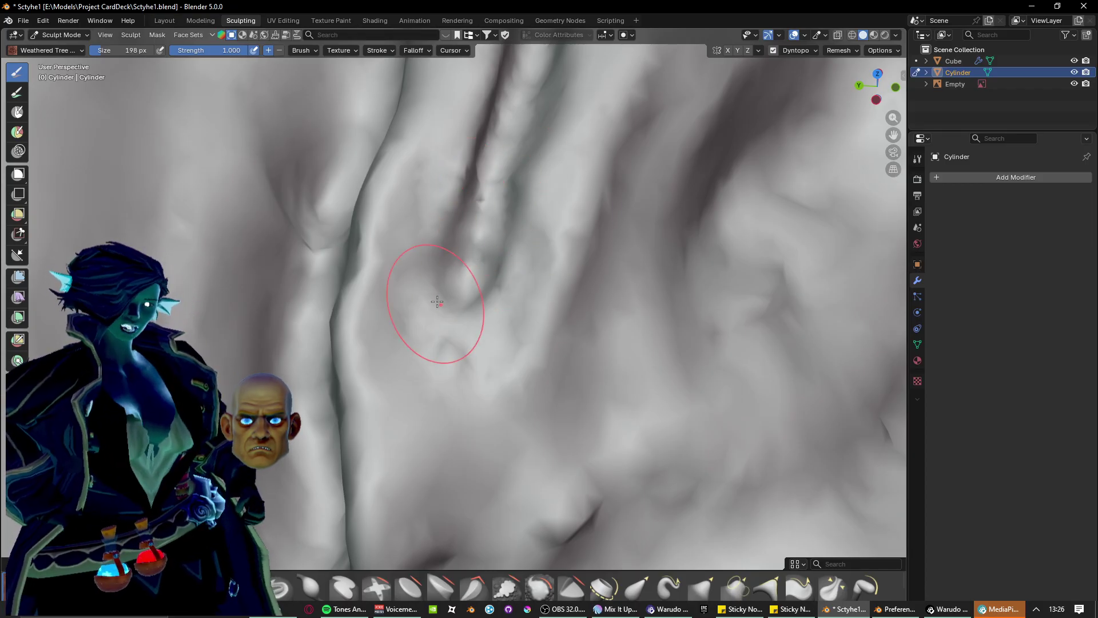
Extend the strip's grooves down toward the thick ridge and deepen the lower end of the neighbouring groove.
middle_click_drag(475, 443, 460, 349, "shift")
scroll(439, 252, "up", 4)
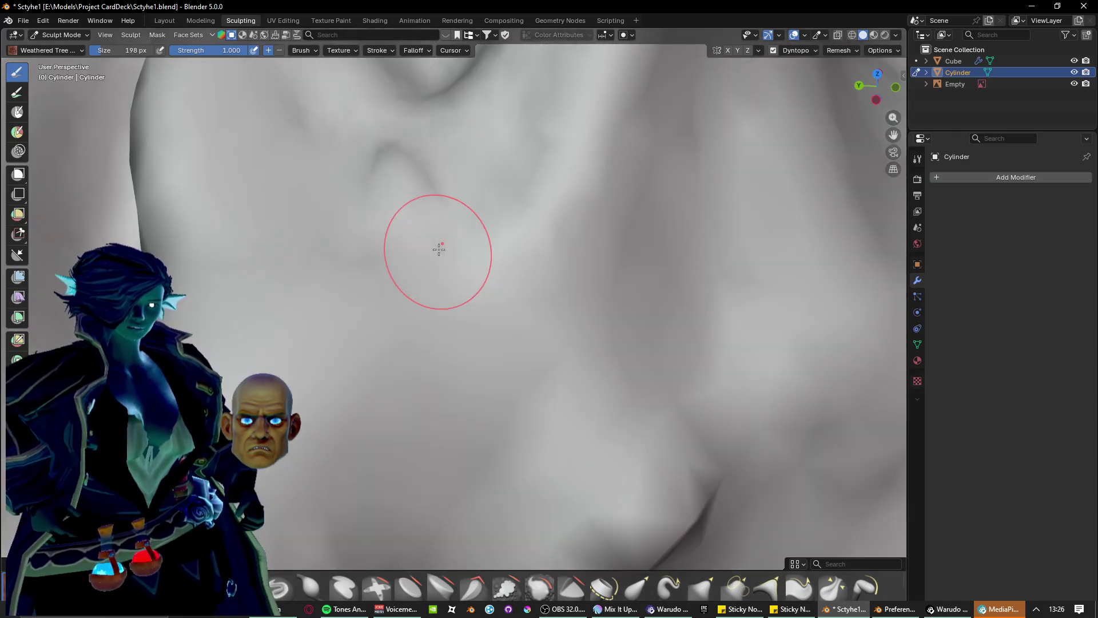
scroll(439, 249, "down", 4)
left_click_drag(434, 211, 413, 518)
scroll(421, 380, "down", 5)
middle_click_drag(422, 379, 437, 387)
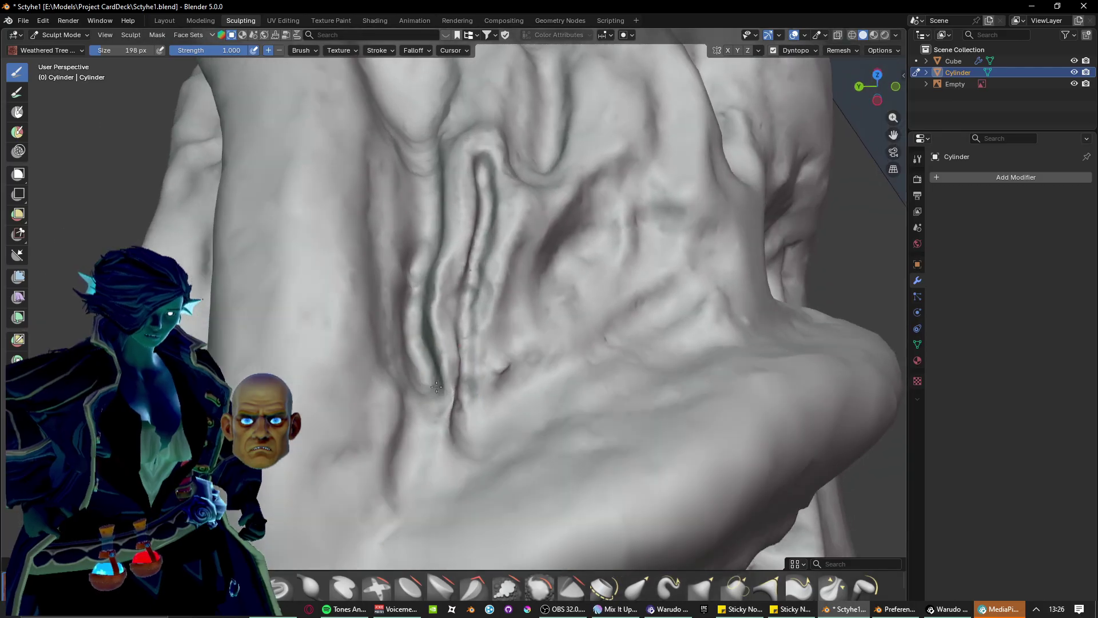
left_click_drag(436, 387, 443, 432)
Carve two long diverging grooves into the smooth flank and fill the wedge between them with parallel bark grooves.
middle_click_drag(443, 432, 434, 433)
mouse_move(589, 187)
middle_mouse_down("shift")
mouse_move(483, 301)
mouse_move(483, 284)
mouse_move(458, 337)
middle_mouse_up("shift")
mouse_move(483, 233)
middle_mouse_down()
mouse_move(448, 387)
mouse_move(499, 401)
middle_mouse_up()
scroll(454, 386, "up", 2)
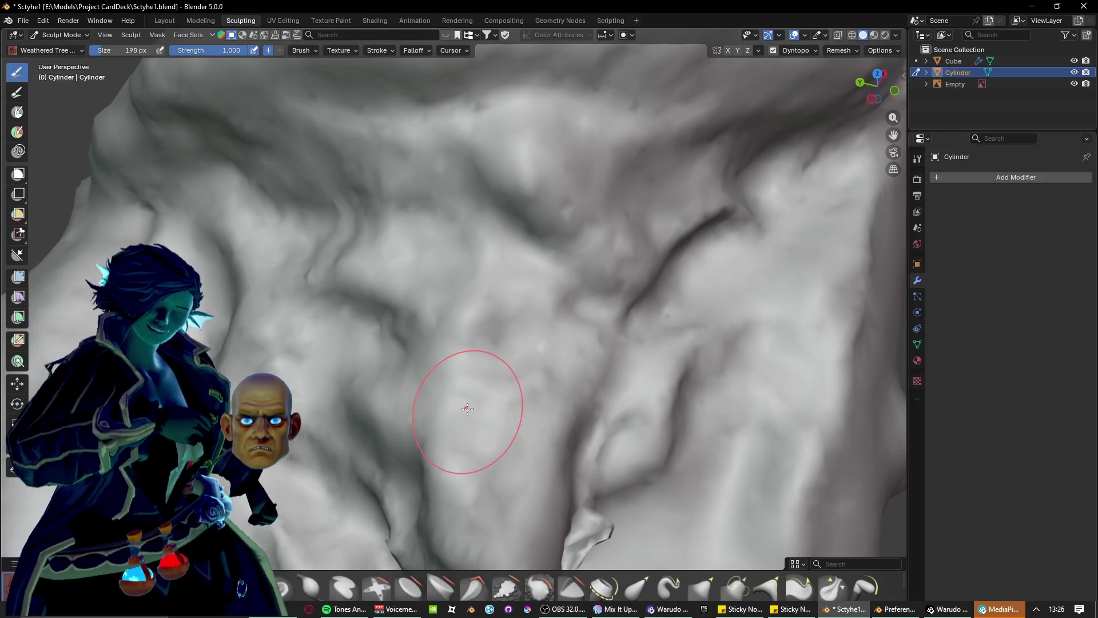
mouse_move(510, 351)
middle_mouse_down()
mouse_move(600, 355)
mouse_move(489, 372)
mouse_move(429, 343)
mouse_move(430, 356)
mouse_move(408, 341)
mouse_move(452, 343)
mouse_move(406, 286)
mouse_move(454, 343)
mouse_move(335, 329)
middle_mouse_up()
left_click_drag(275, 281, 818, 223)
left_click_drag(299, 333, 610, 458)
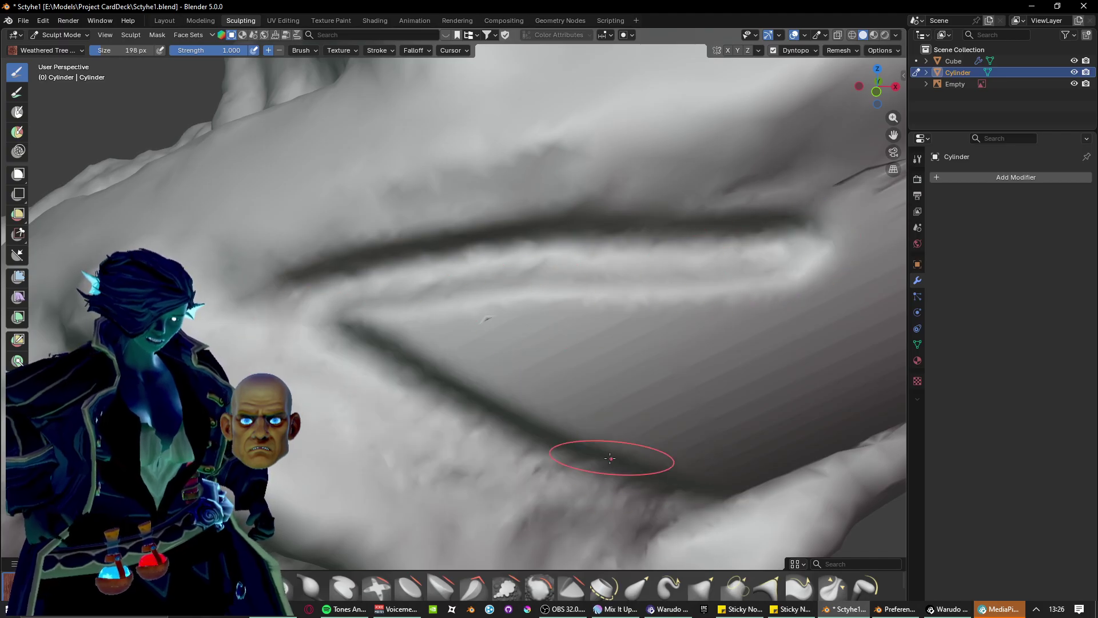
left_click_drag(596, 305, 654, 326)
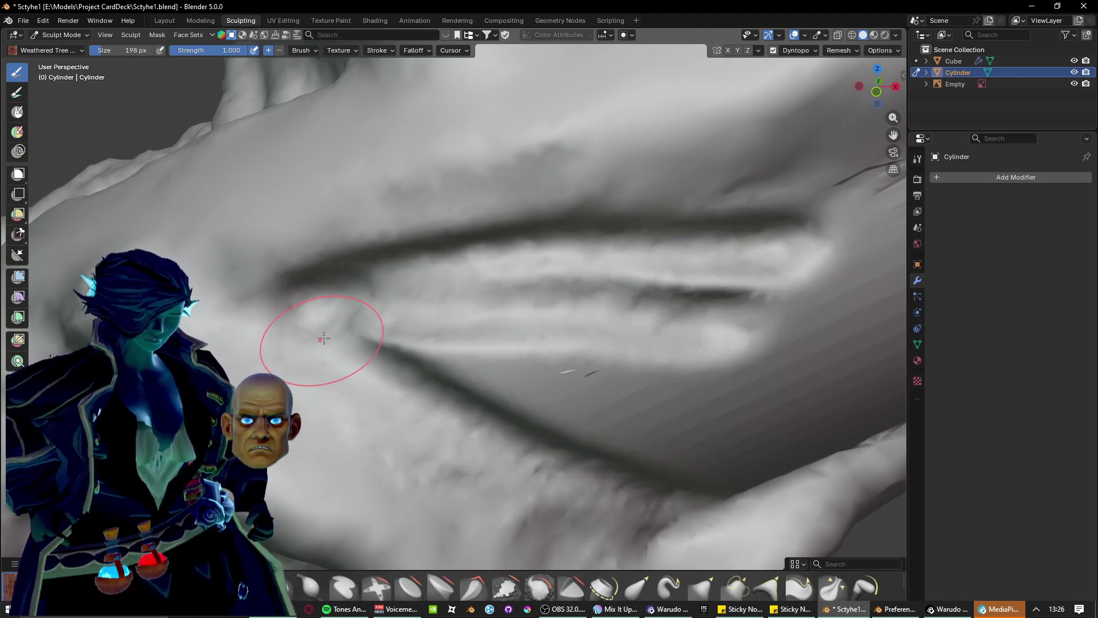
mouse_move(324, 339)
left_mouse_down()
mouse_move(572, 412)
mouse_move(715, 434)
left_mouse_up()
left_click_drag(400, 385, 676, 469)
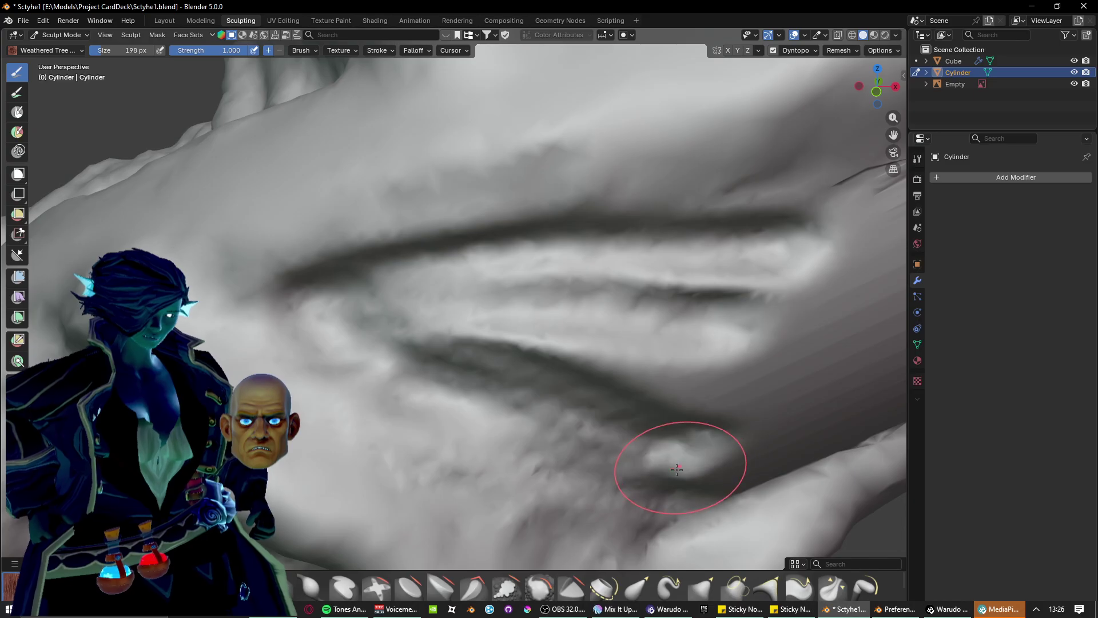
Carve short overlapping bark grooves from the wedge's lower side out across the neighbouring smooth strip.
mouse_move(677, 469)
middle_mouse_down()
mouse_move(652, 446)
mouse_move(361, 351)
middle_mouse_up()
mouse_move(171, 233)
left_mouse_down()
mouse_move(435, 257)
mouse_move(496, 294)
left_mouse_up()
mouse_move(306, 304)
left_mouse_down()
mouse_move(515, 355)
mouse_move(564, 338)
left_mouse_up()
mouse_move(346, 309)
left_mouse_down()
mouse_move(662, 248)
mouse_move(593, 155)
left_mouse_up()
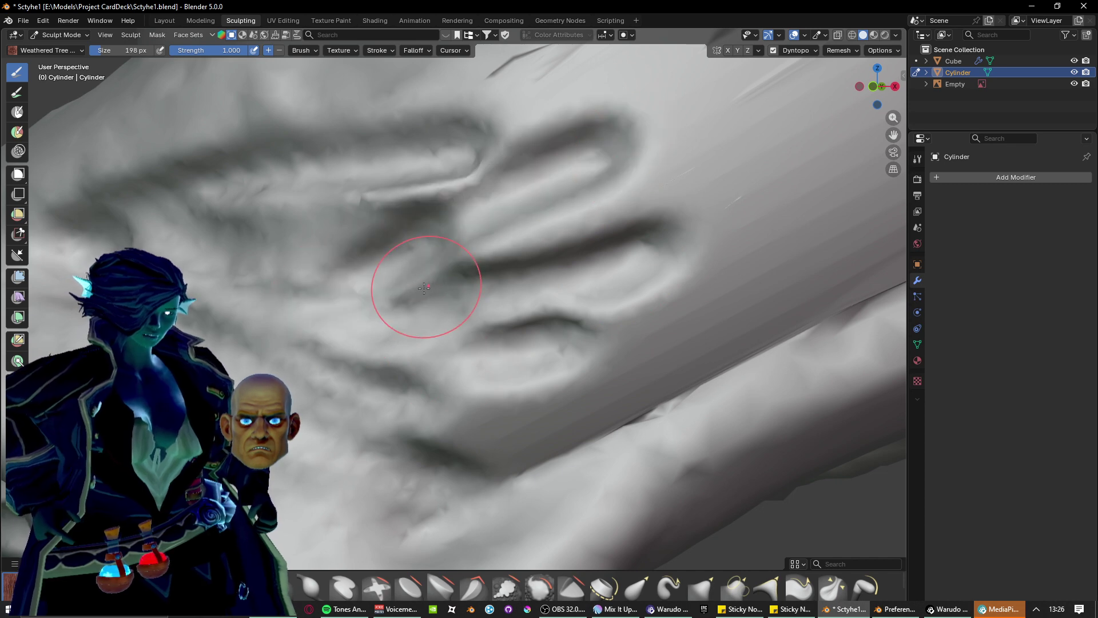
left_click_drag(422, 290, 744, 131)
mouse_move(385, 254)
left_mouse_down()
mouse_move(561, 214)
mouse_move(680, 166)
left_mouse_up()
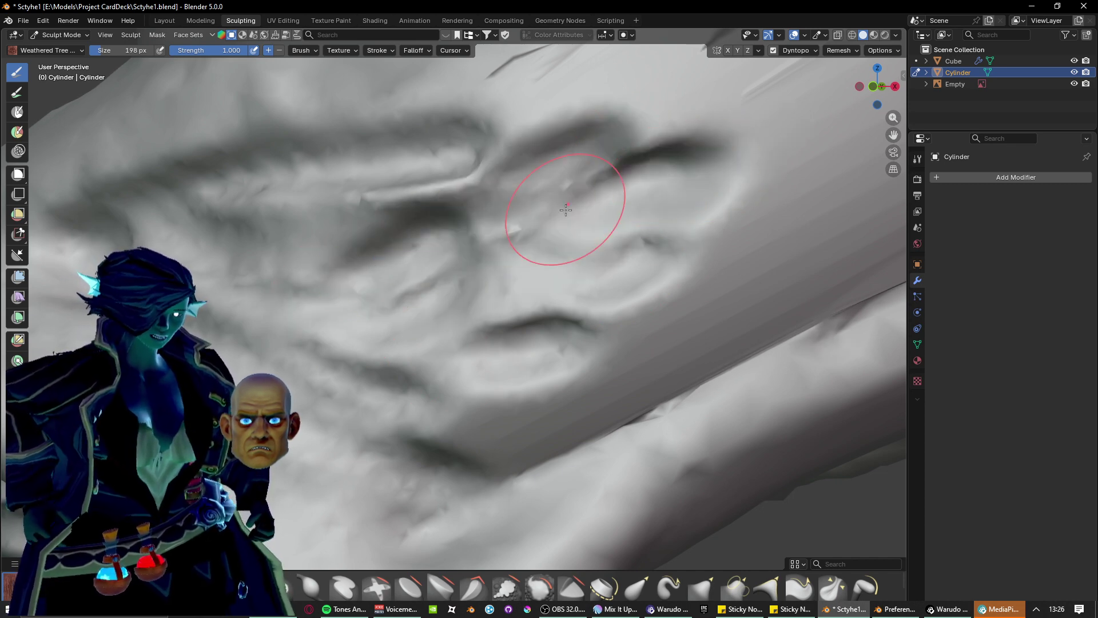
Carve a long curved groove along the upper edge of the fresh bark patch and roughen the surface beneath it.
mouse_move(566, 209)
middle_mouse_down("shift")
mouse_move(569, 331)
mouse_move(539, 375)
middle_mouse_up("shift")
left_click_drag(343, 357, 510, 331)
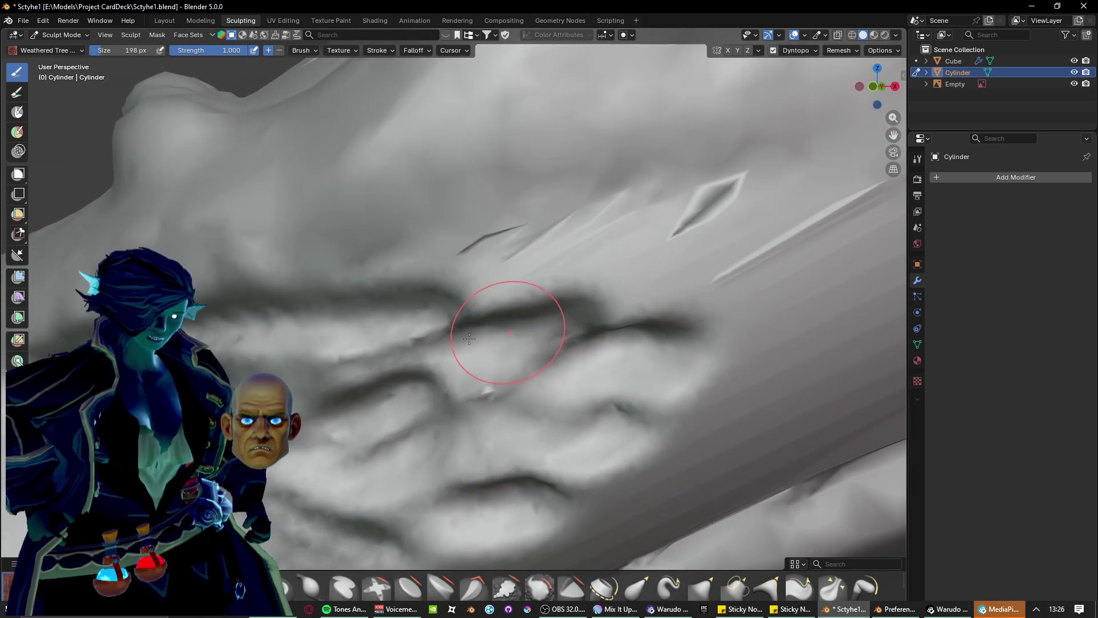
left_click_drag(303, 337, 489, 312)
left_click_drag(328, 302, 735, 286)
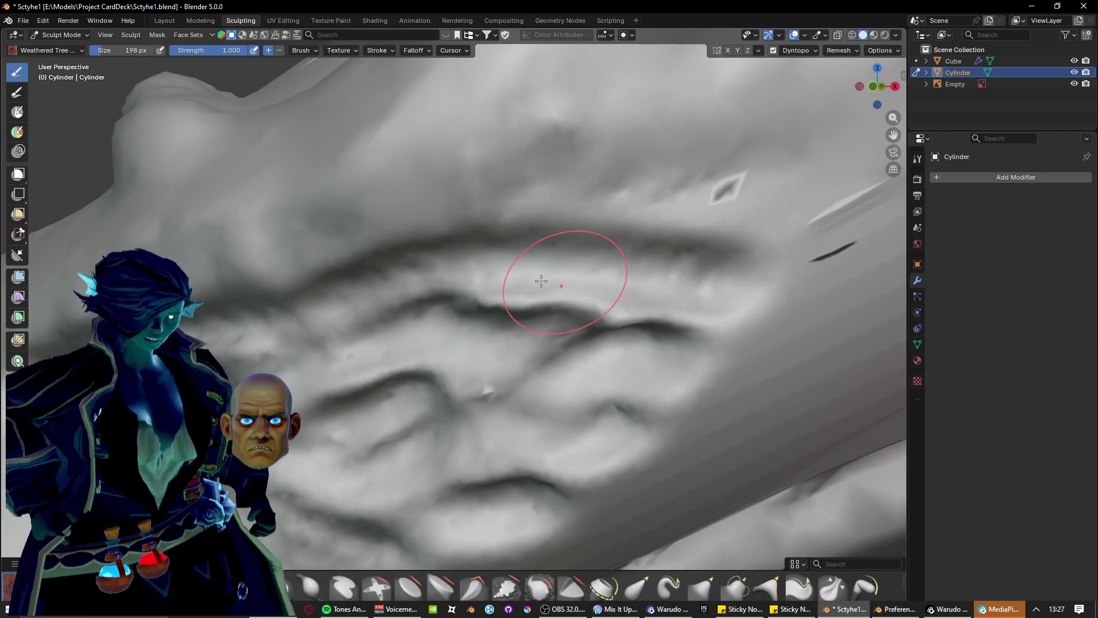
left_click_drag(403, 274, 715, 317)
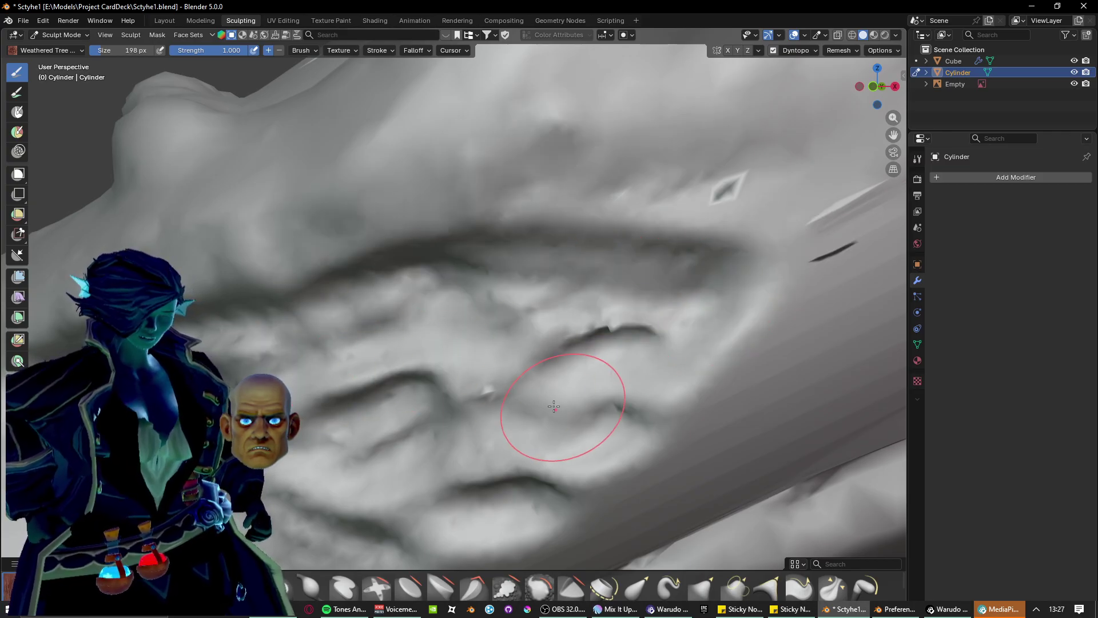
Extend the upper edge groove along the smooth strip toward its far end with two long strokes.
middle_click_drag(554, 406, 238, 407, "shift")
mouse_move(259, 355)
left_mouse_down()
mouse_move(395, 326)
mouse_move(601, 345)
left_mouse_up()
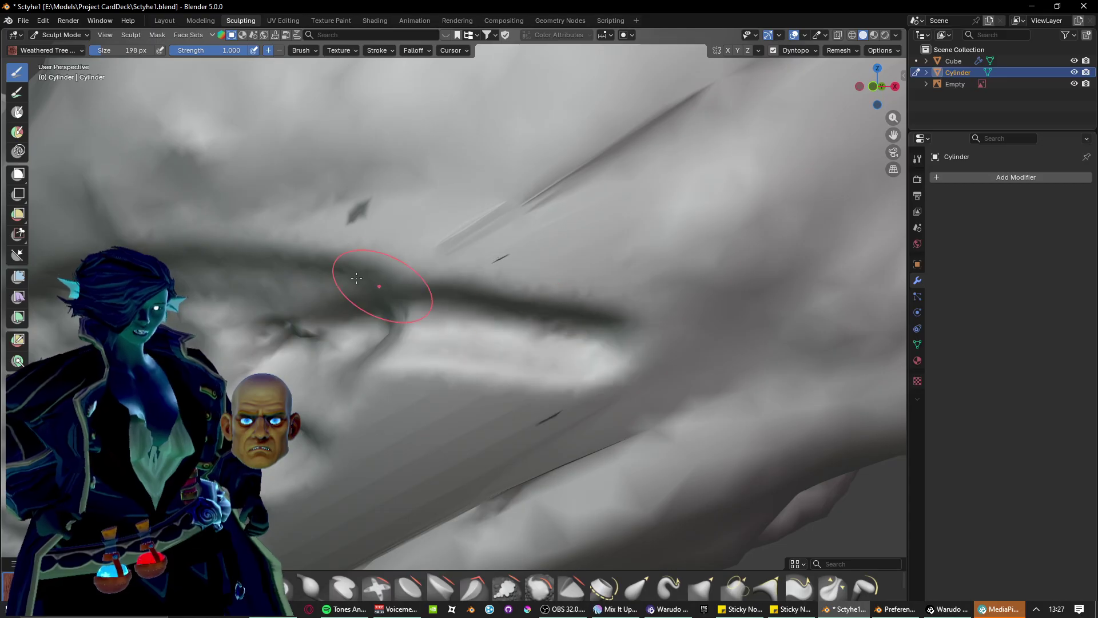
mouse_move(337, 267)
left_mouse_down()
mouse_move(432, 255)
mouse_move(649, 272)
mouse_move(515, 286)
mouse_move(633, 321)
left_mouse_up()
scroll(633, 321, "down", 1)
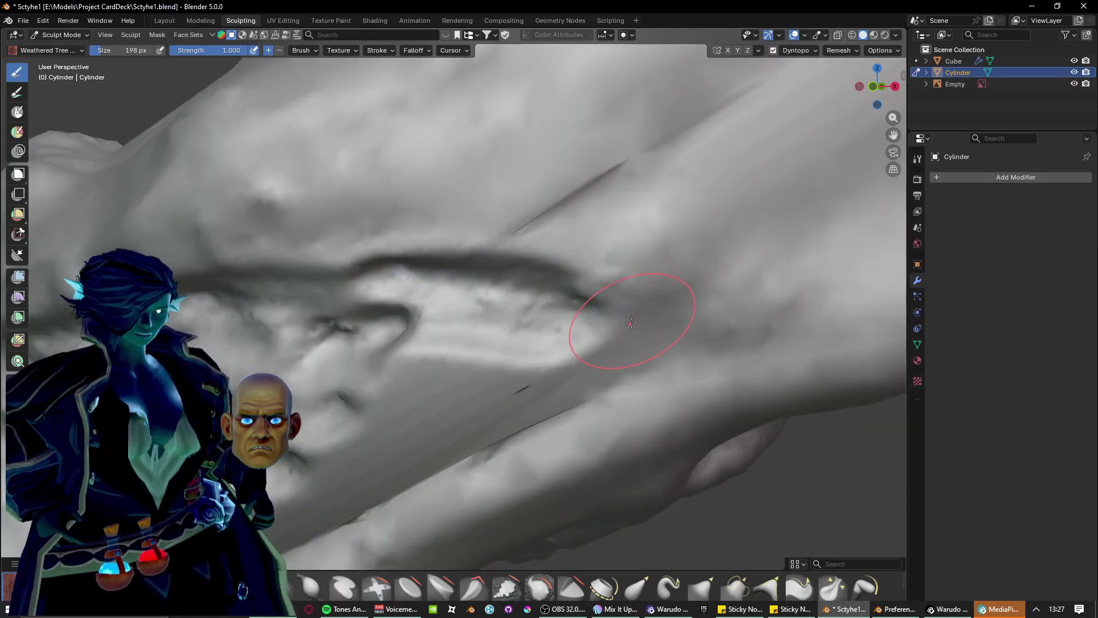
Carve diagonal grooves beyond the end of the edge groove and blend them back into the existing bark patch.
mouse_move(633, 321)
middle_mouse_down("shift")
mouse_move(547, 421)
mouse_move(580, 421)
mouse_move(435, 362)
middle_mouse_up("shift")
left_click_drag(545, 159, 303, 295)
left_click_drag(452, 229, 347, 375)
left_click_drag(415, 247, 359, 286)
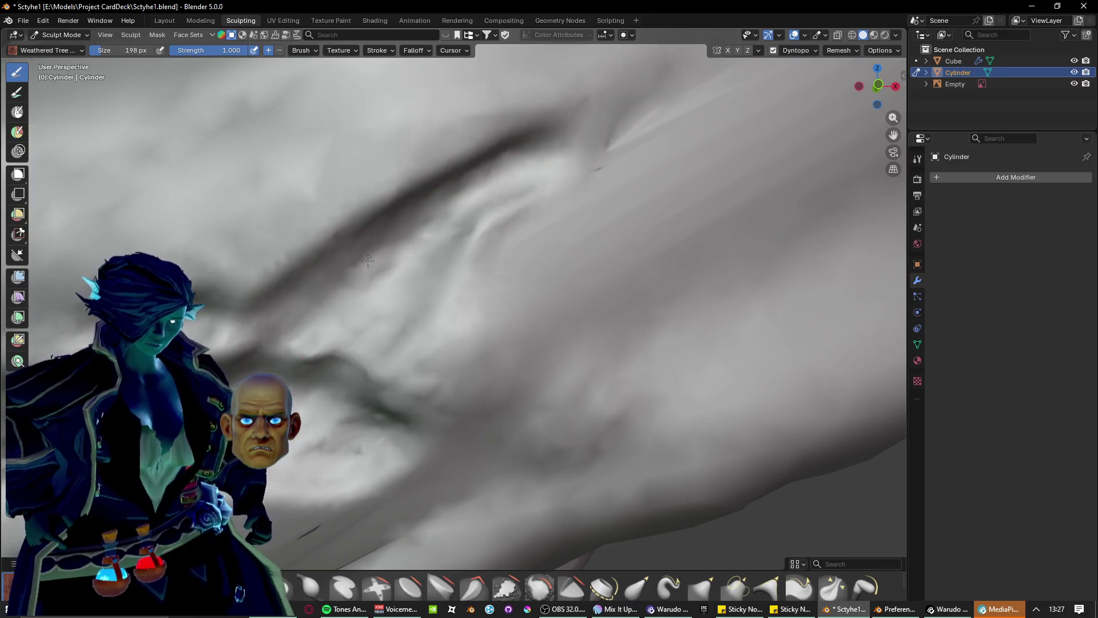
left_click_drag(368, 261, 223, 332)
left_click_drag(400, 283, 319, 324)
left_click_drag(193, 343, 339, 343)
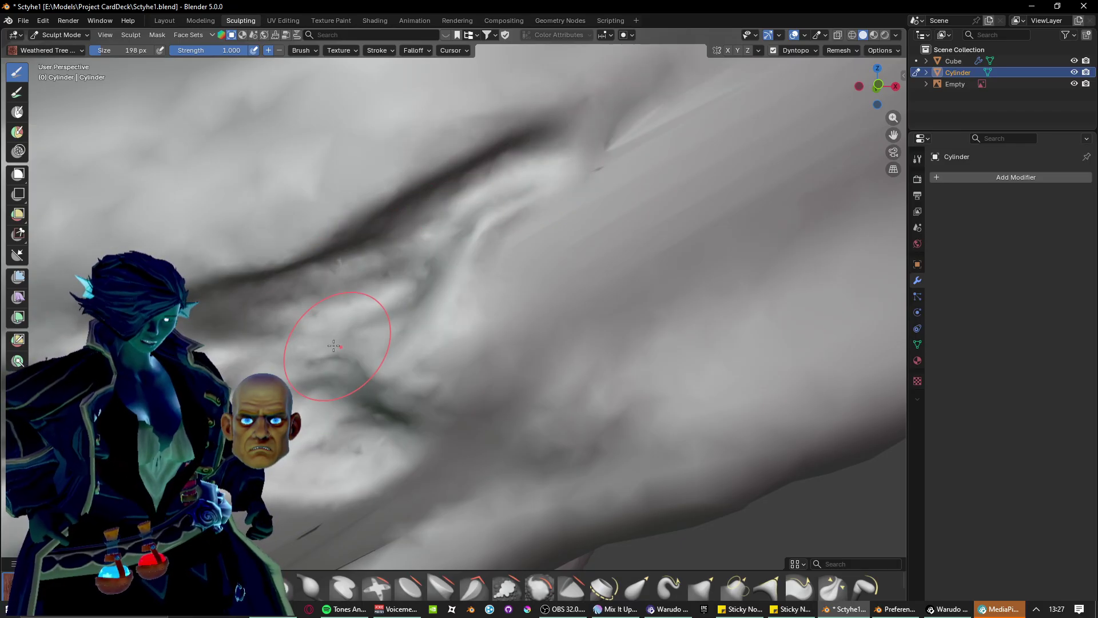
mouse_move(85, 365)
middle_mouse_down("shift")
mouse_move(218, 365)
mouse_move(366, 345)
middle_mouse_up("shift")
mouse_move(361, 350)
left_mouse_down()
mouse_move(412, 331)
mouse_move(471, 331)
mouse_move(417, 397)
left_mouse_up()
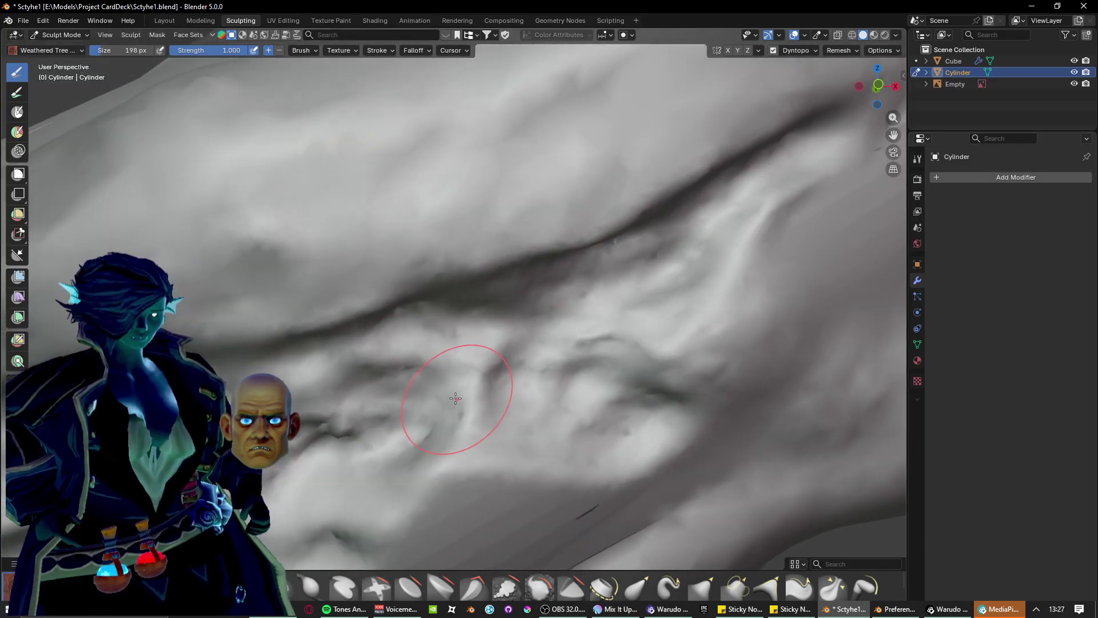
Carve long diagonal grooves along the smooth seam between the bark patch and the rounded ridge.
scroll(454, 400, "down", 4)
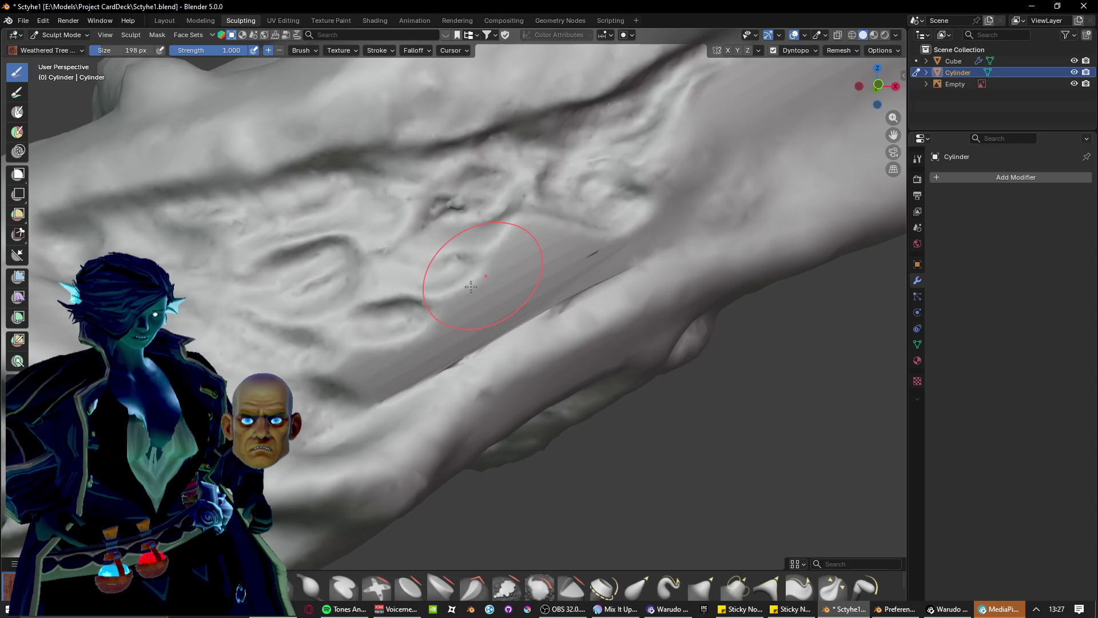
middle_click_drag(470, 286, 389, 309)
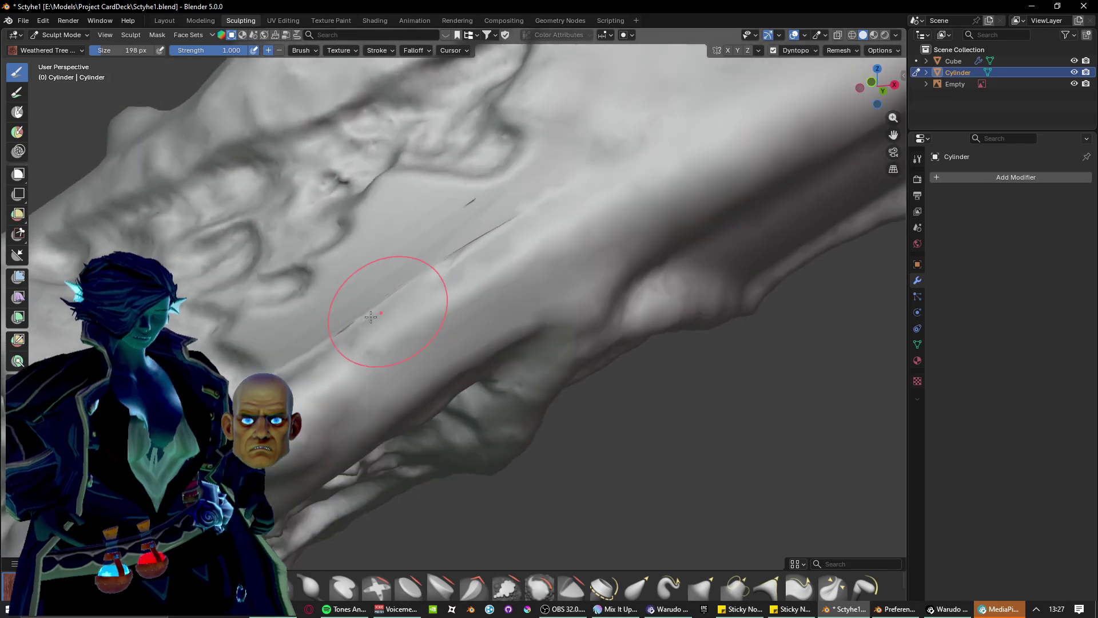
scroll(336, 341, "up", 3)
middle_click_drag(336, 341, 392, 370, "shift")
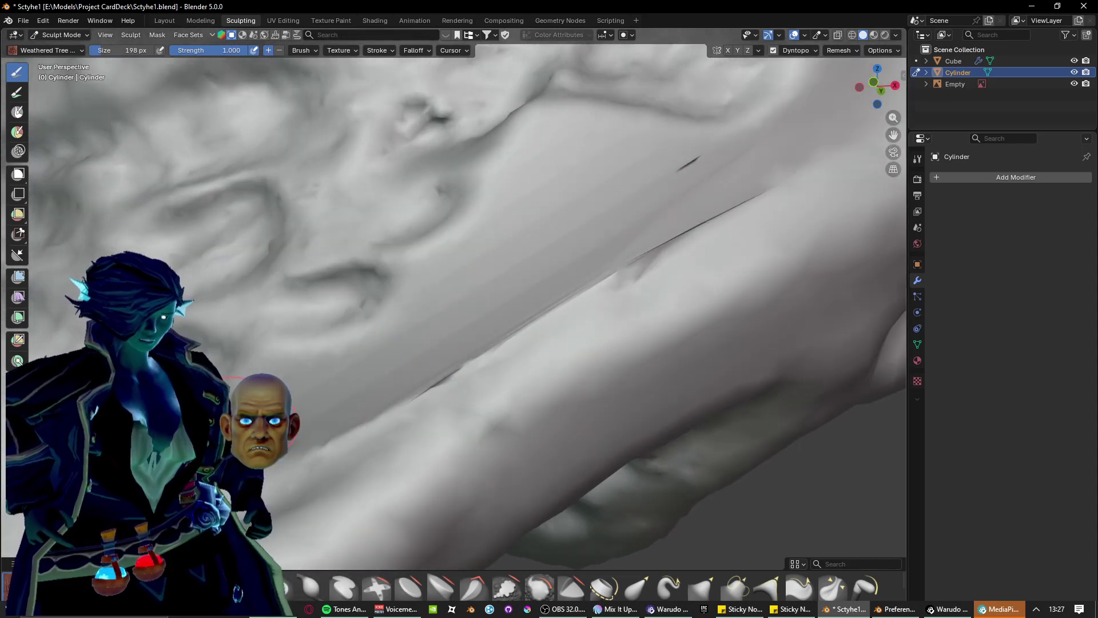
left_click_drag(240, 429, 535, 264)
left_click_drag(277, 422, 435, 322)
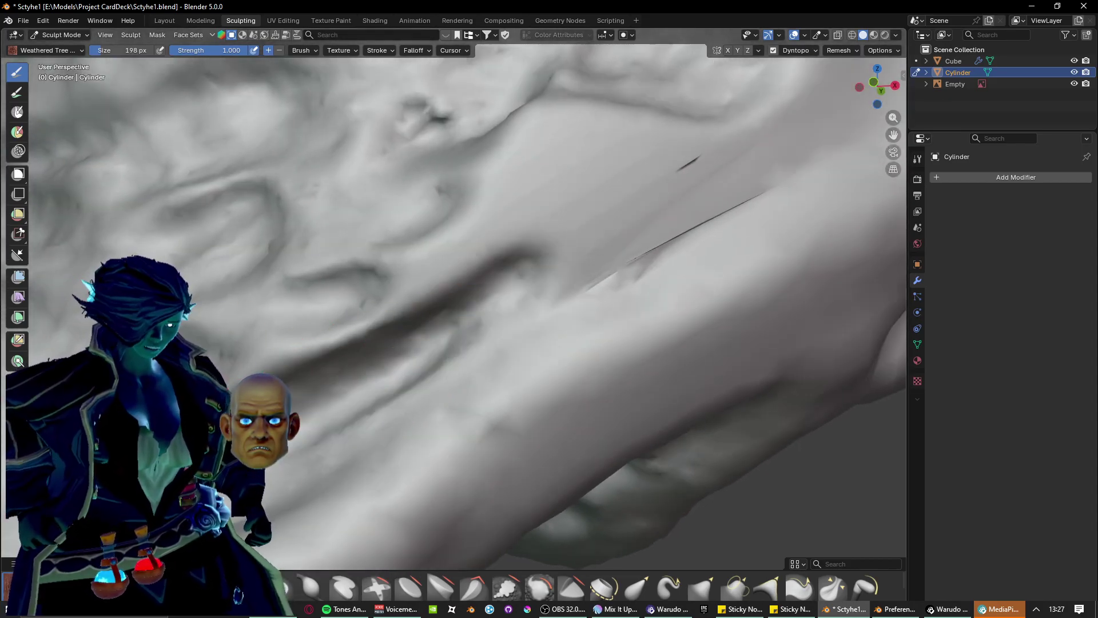
Layer shorter grooves above the seam to join it with the looped bark detail.
left_click_drag(306, 338, 464, 301)
left_click_drag(249, 392, 468, 307)
left_click_drag(286, 338, 415, 278)
mouse_move(269, 309)
left_mouse_down()
mouse_move(403, 260)
mouse_move(403, 240)
mouse_move(274, 311)
mouse_move(337, 275)
left_mouse_up()
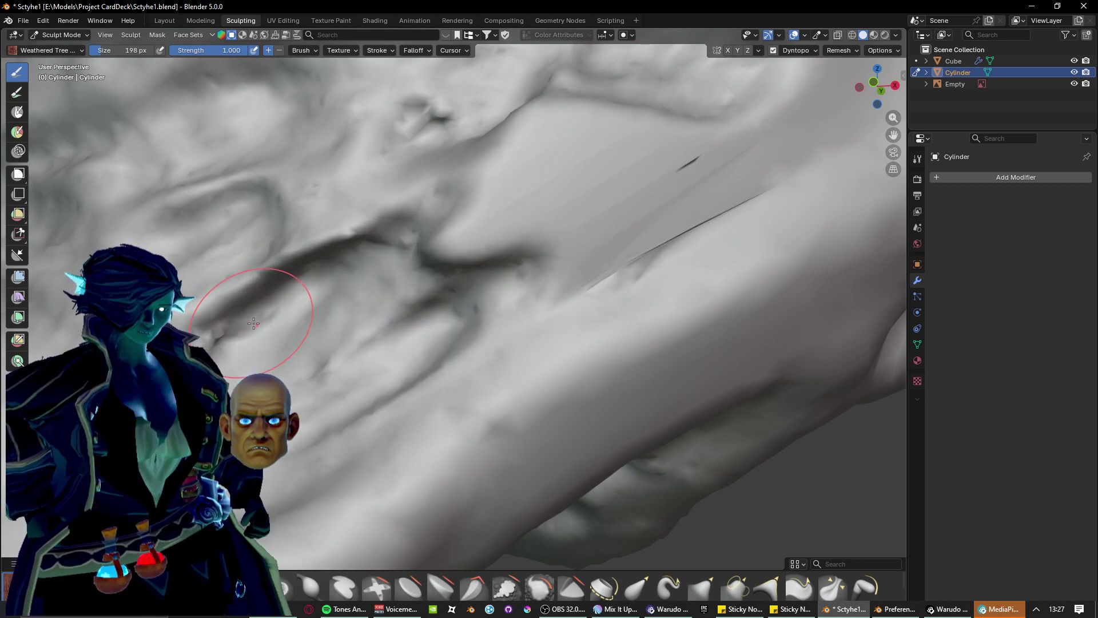
mouse_move(253, 324)
left_mouse_down()
mouse_move(286, 269)
mouse_move(424, 226)
left_mouse_up()
Carve grooves over the remaining smooth patch farther along the seam, covering the dark slits beside the rounded ridge.
scroll(425, 226, "down", 2)
middle_click_drag(424, 226, 309, 326, "shift")
scroll(364, 284, "up", 2)
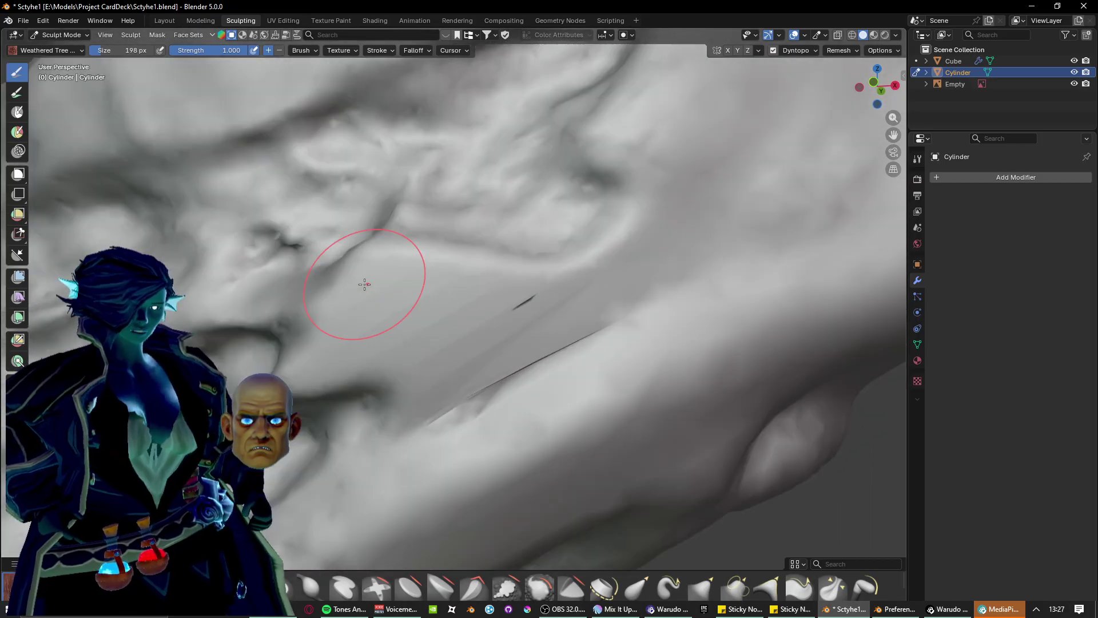
left_click_drag(380, 376, 603, 275)
left_click_drag(329, 343, 436, 215)
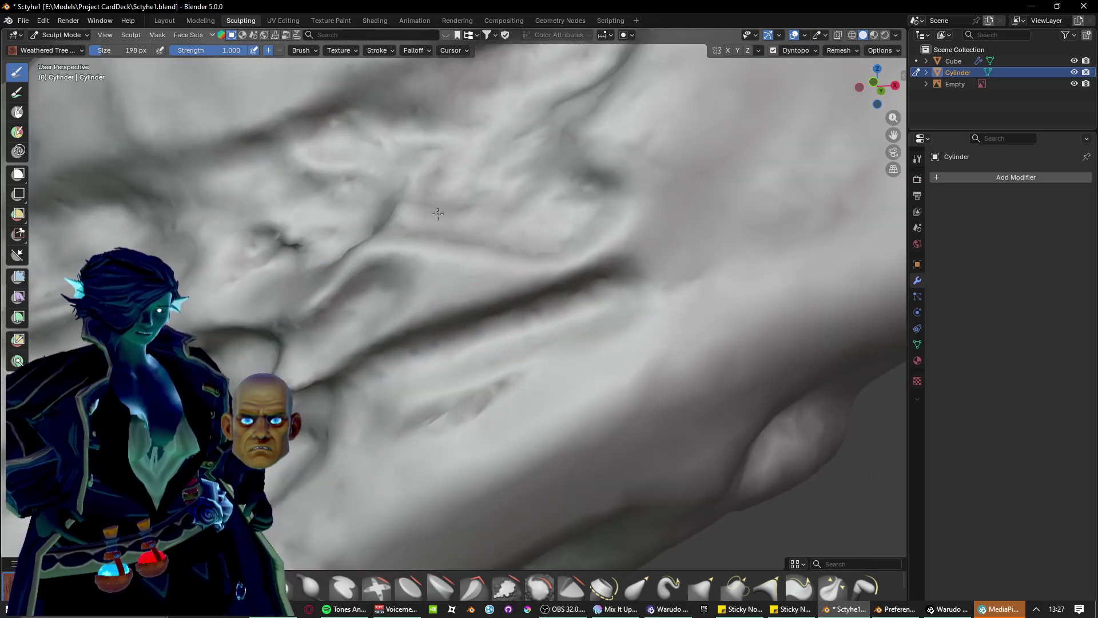
left_click_drag(292, 356, 383, 229)
mouse_move(283, 316)
left_mouse_down()
mouse_move(274, 320)
mouse_move(324, 289)
left_mouse_up()
mouse_move(287, 318)
left_mouse_down()
mouse_move(288, 296)
mouse_move(404, 216)
mouse_move(423, 171)
mouse_move(319, 368)
mouse_move(582, 247)
mouse_move(368, 331)
mouse_move(503, 277)
mouse_move(515, 229)
mouse_move(386, 291)
mouse_move(568, 196)
mouse_move(503, 171)
mouse_move(429, 232)
mouse_move(406, 304)
left_mouse_up()
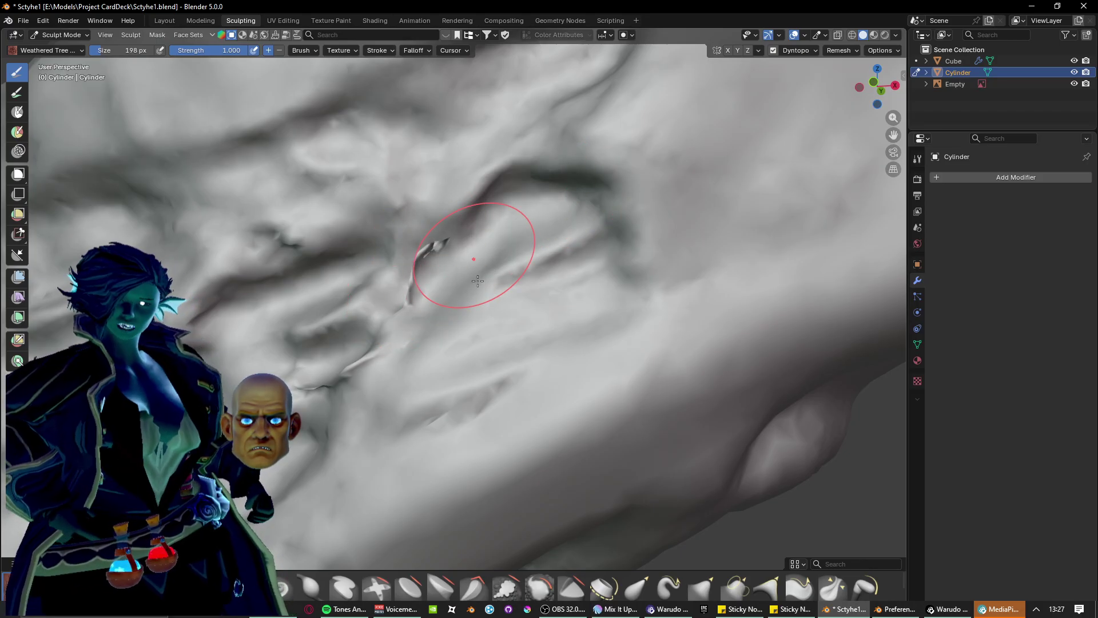
Carve short parallel grooves past the dark hollow at the end of the bark patch, extending it onto smooth surface.
mouse_move(465, 281)
middle_mouse_down()
mouse_move(380, 343)
mouse_move(381, 427)
mouse_move(401, 416)
mouse_move(390, 405)
middle_mouse_up()
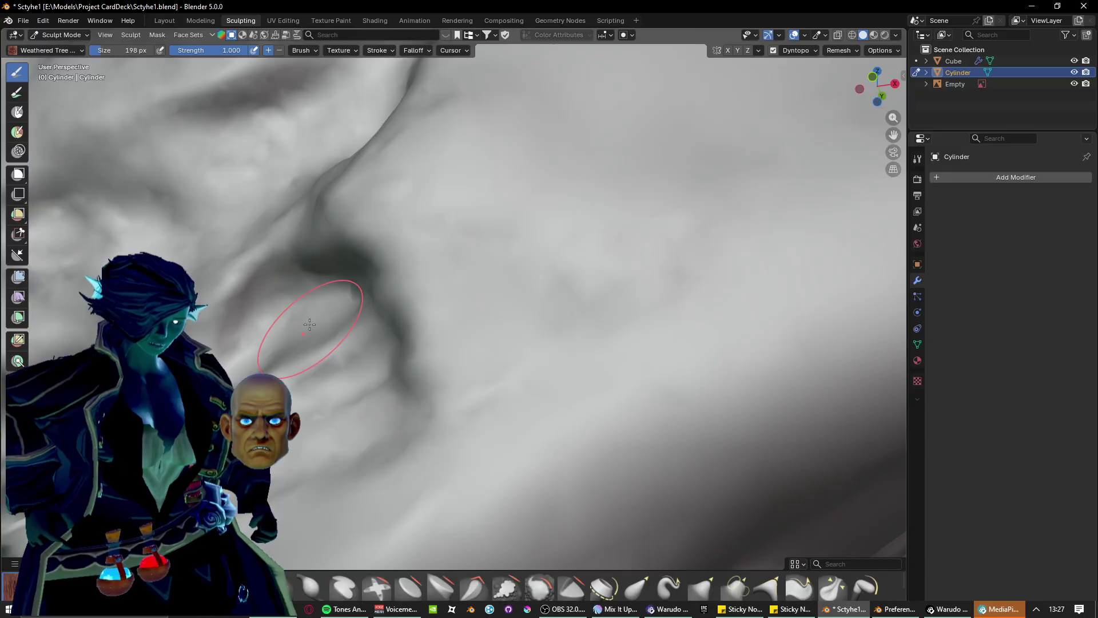
left_click_drag(526, 309, 570, 327)
left_click_drag(346, 356, 540, 360)
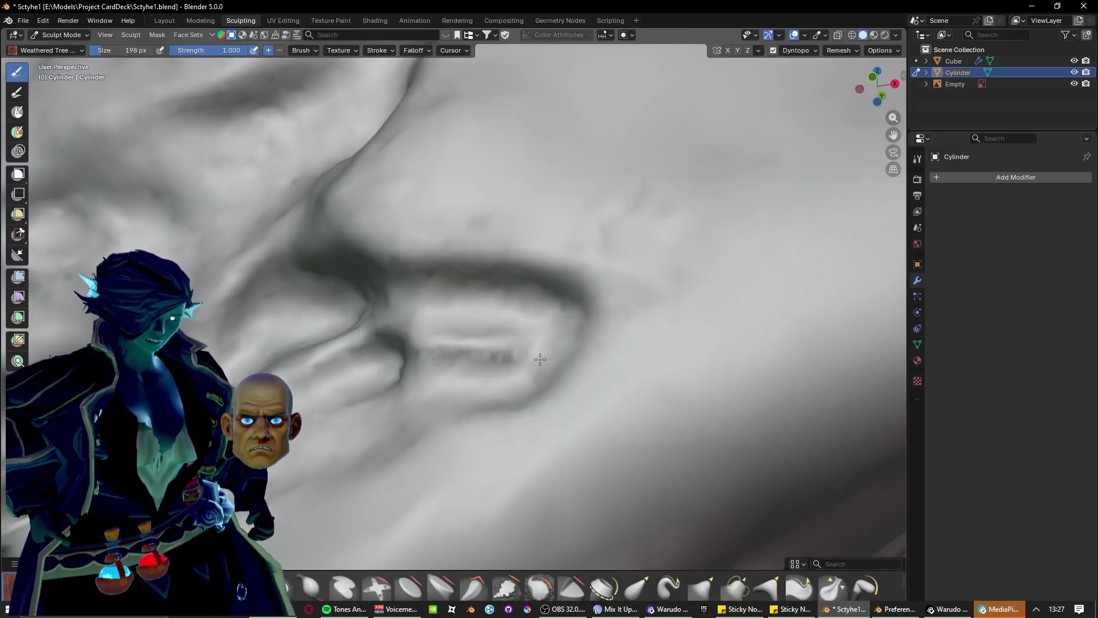
left_click_drag(368, 344, 537, 338)
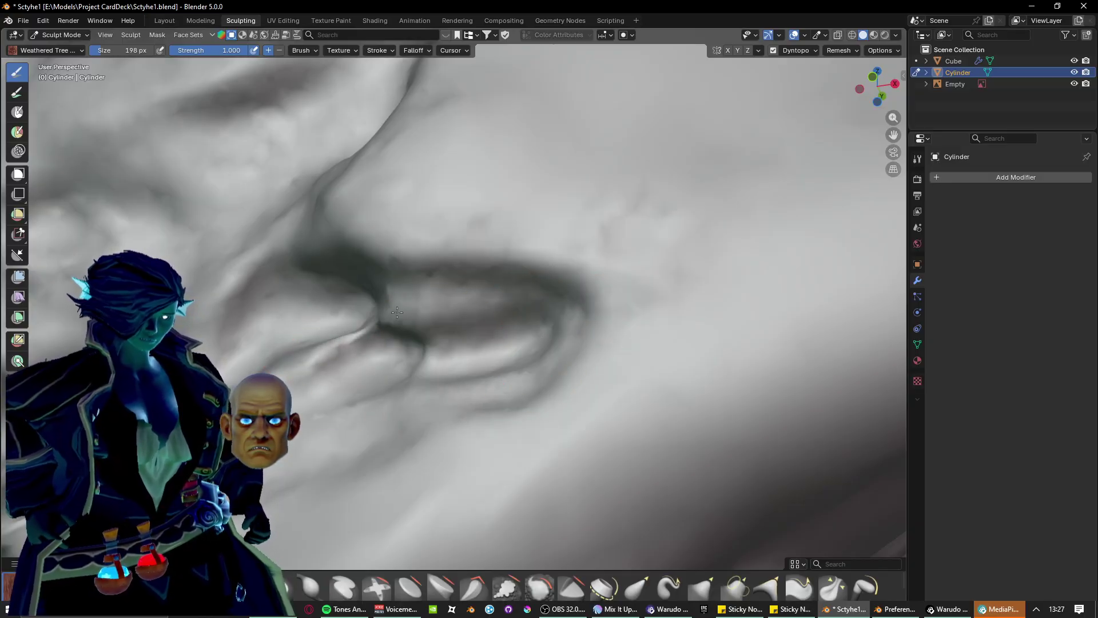
left_click_drag(397, 312, 509, 309)
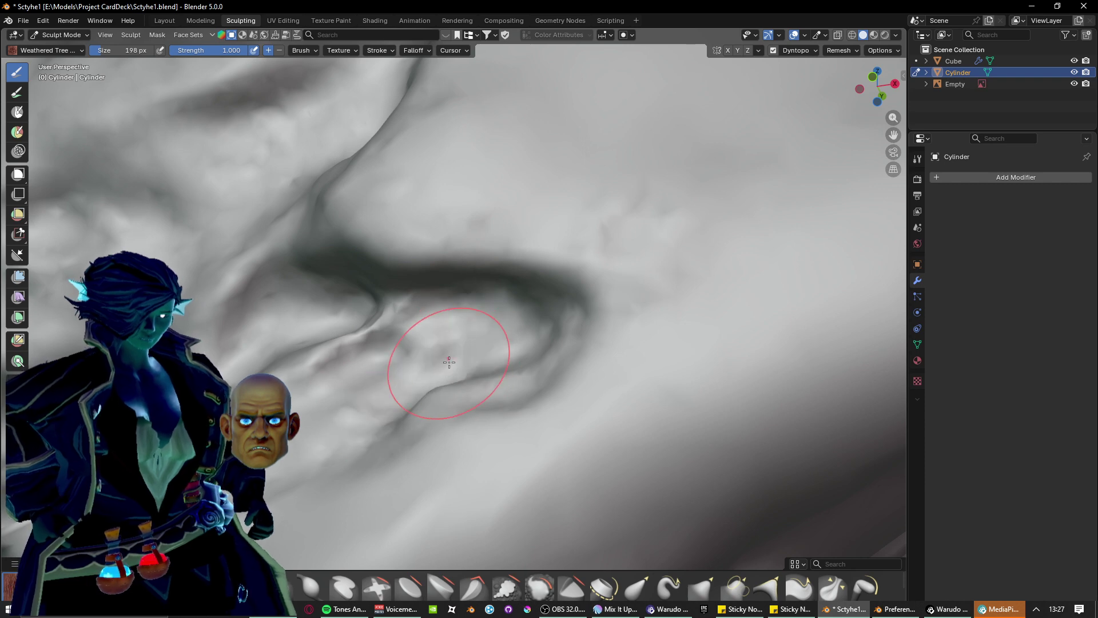
Carve two long diagonal grooves up the smooth flank, continuing the two existing bark hollows.
scroll(449, 362, "down", 5)
mouse_move(441, 362)
middle_mouse_down()
mouse_move(405, 338)
mouse_move(502, 422)
middle_mouse_up()
scroll(403, 337, "down", 3)
middle_click_drag(450, 446, 436, 436)
scroll(444, 370, "up", 7)
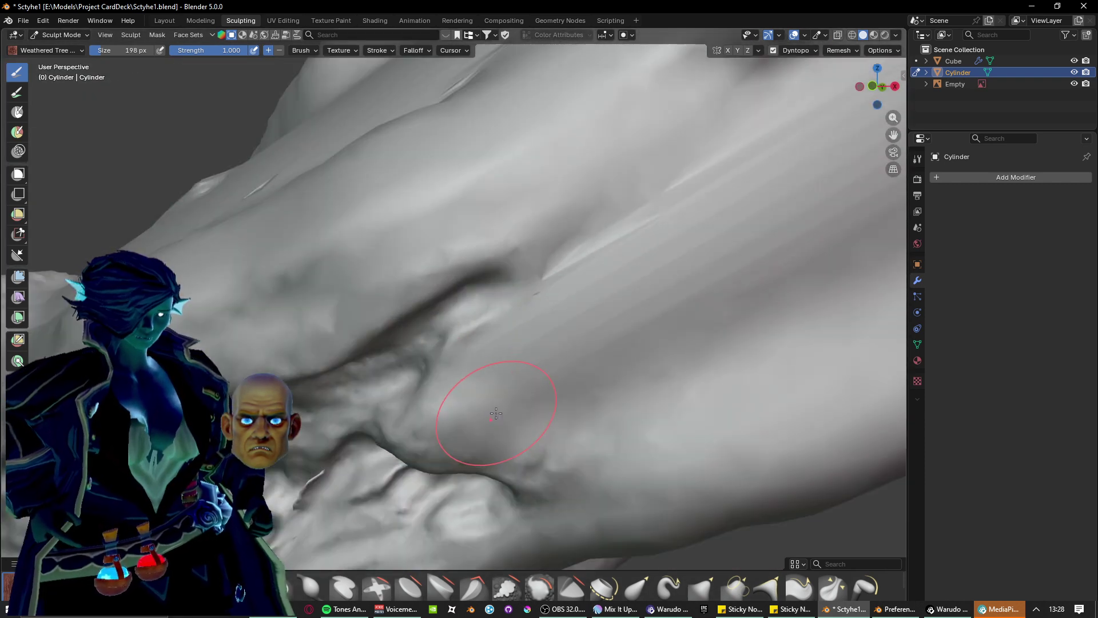
mouse_move(496, 414)
middle_mouse_down()
mouse_move(498, 376)
mouse_move(520, 368)
mouse_move(432, 415)
middle_mouse_up()
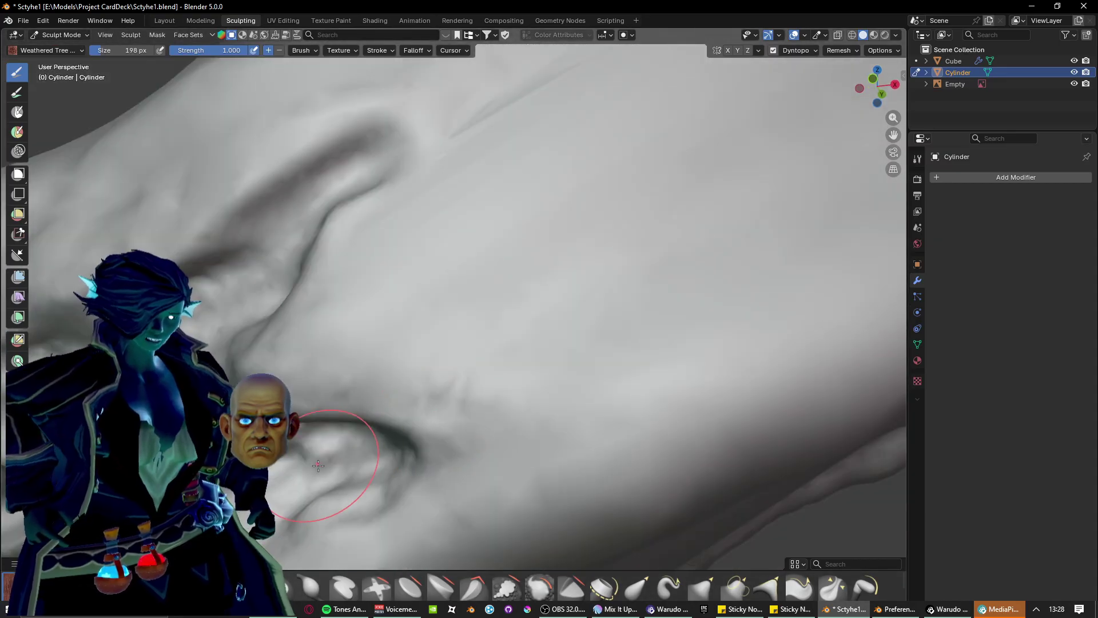
left_click_drag(631, 225, 506, 366)
mouse_move(576, 274)
middle_mouse_down()
mouse_move(417, 343)
mouse_move(485, 345)
mouse_move(440, 345)
middle_mouse_up()
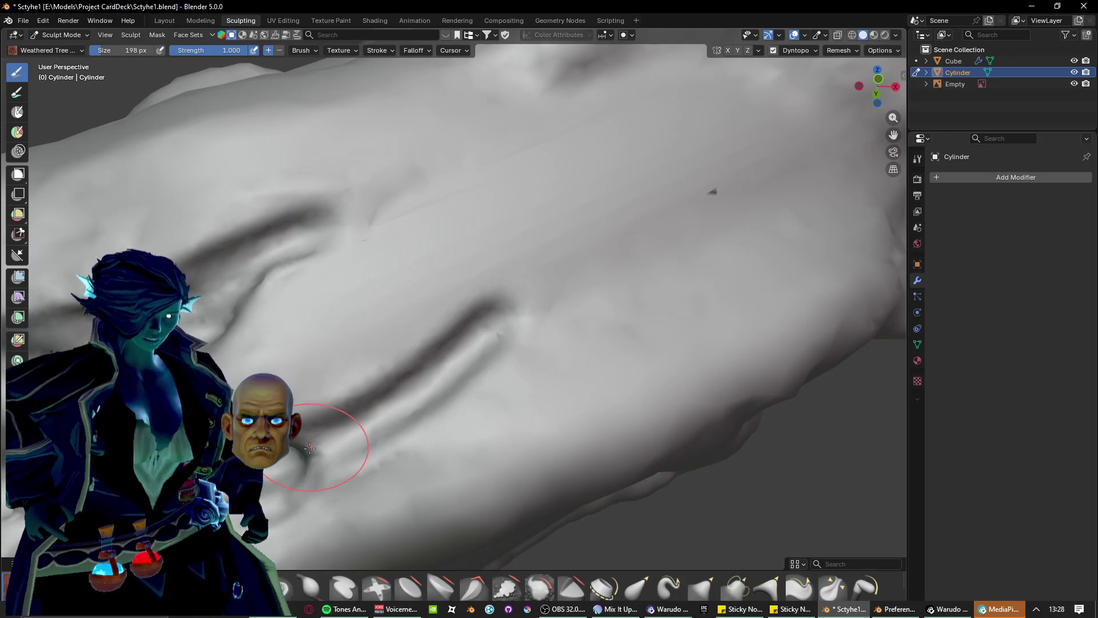
left_click_drag(309, 449, 625, 282)
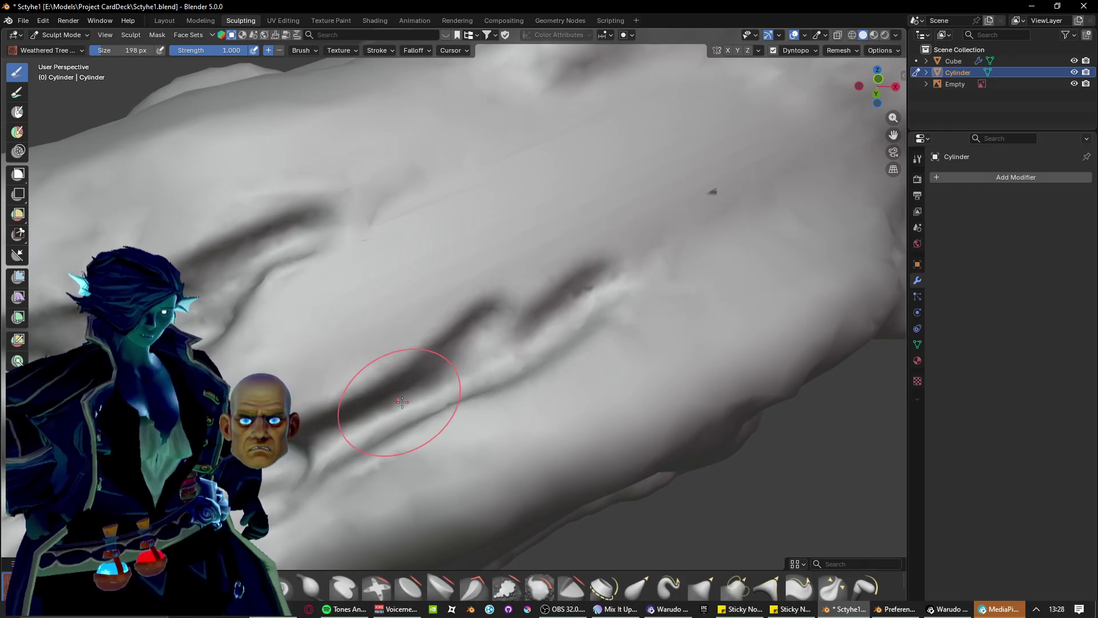
mouse_move(314, 246)
left_mouse_down()
mouse_move(424, 201)
mouse_move(562, 184)
left_mouse_up()
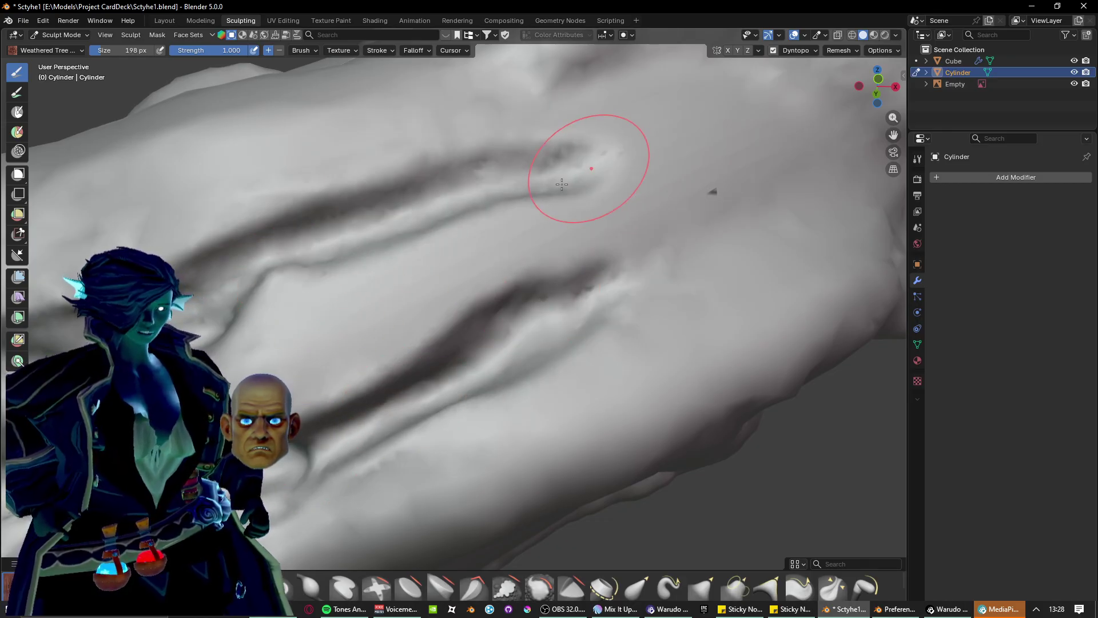
Carve overlapping grooves from the upper long groove up to and along the underside of the arched bark fold.
mouse_move(517, 191)
middle_mouse_down("shift")
mouse_move(358, 292)
mouse_move(373, 319)
mouse_move(370, 307)
middle_mouse_up("shift")
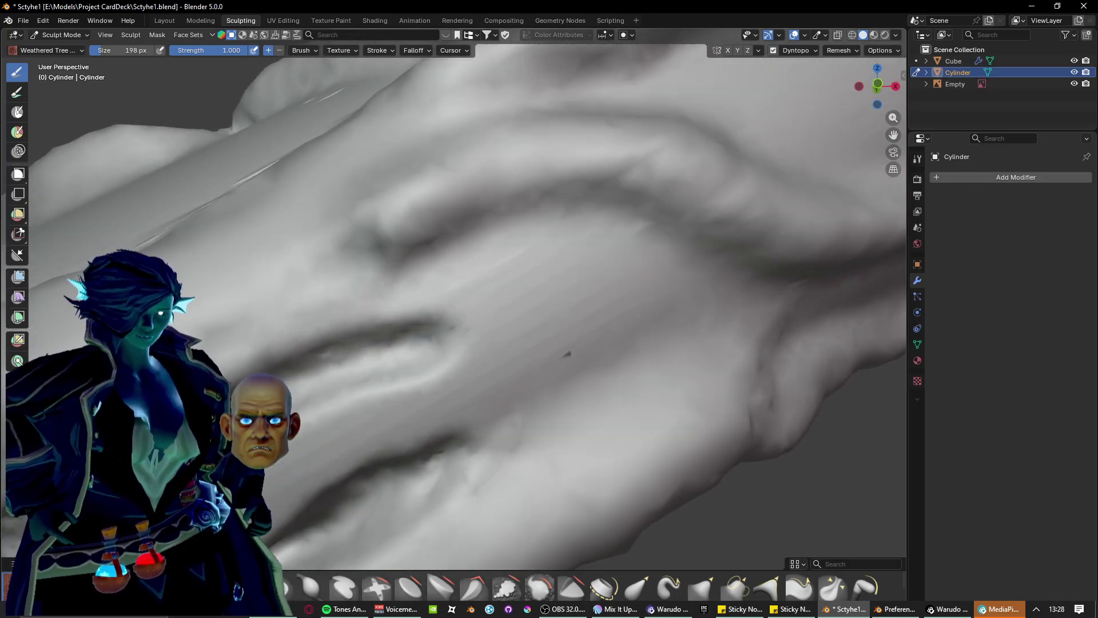
mouse_move(307, 377)
left_mouse_down()
mouse_move(282, 379)
mouse_move(426, 275)
left_mouse_up()
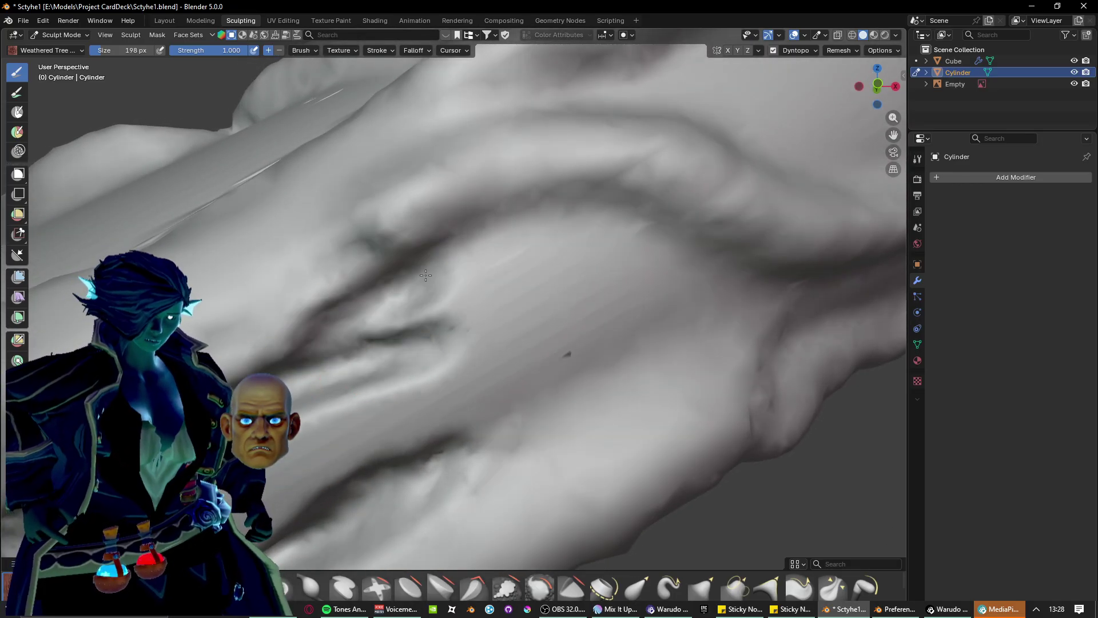
left_click_drag(344, 348, 464, 290)
left_click_drag(377, 323, 538, 240)
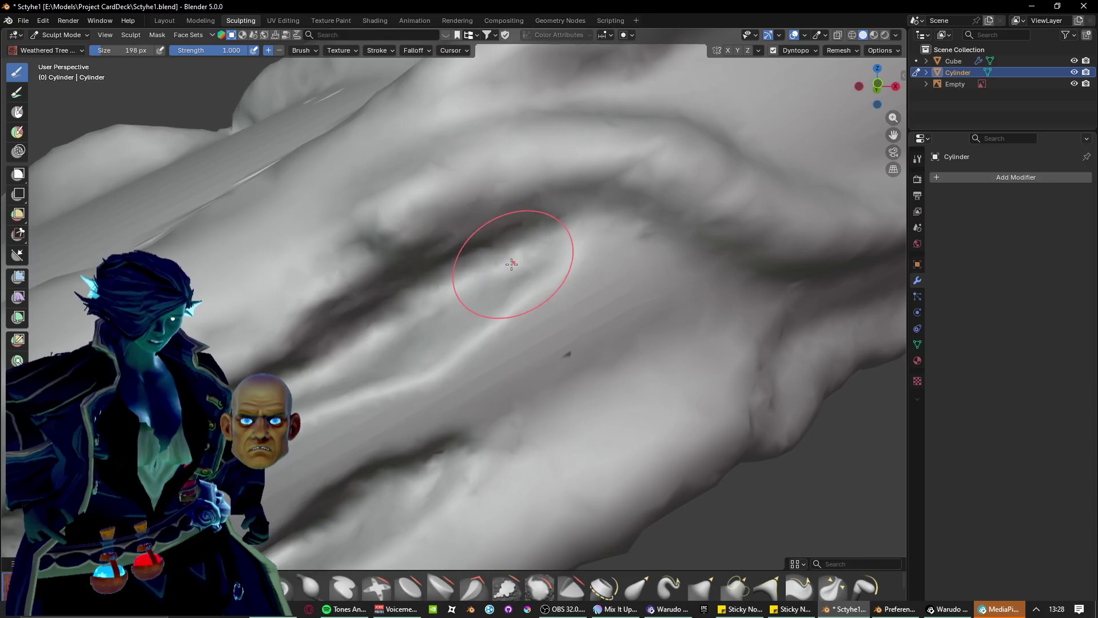
mouse_move(513, 260)
middle_mouse_down("ctrl")
mouse_move(521, 268)
mouse_move(470, 270)
middle_mouse_up("ctrl")
mouse_move(386, 224)
left_mouse_down()
mouse_move(492, 194)
mouse_move(549, 201)
left_mouse_up()
mouse_move(423, 191)
left_mouse_down()
mouse_move(538, 202)
mouse_move(576, 222)
left_mouse_up()
mouse_move(489, 255)
middle_mouse_down()
mouse_move(481, 241)
mouse_move(498, 249)
mouse_move(491, 256)
middle_mouse_up()
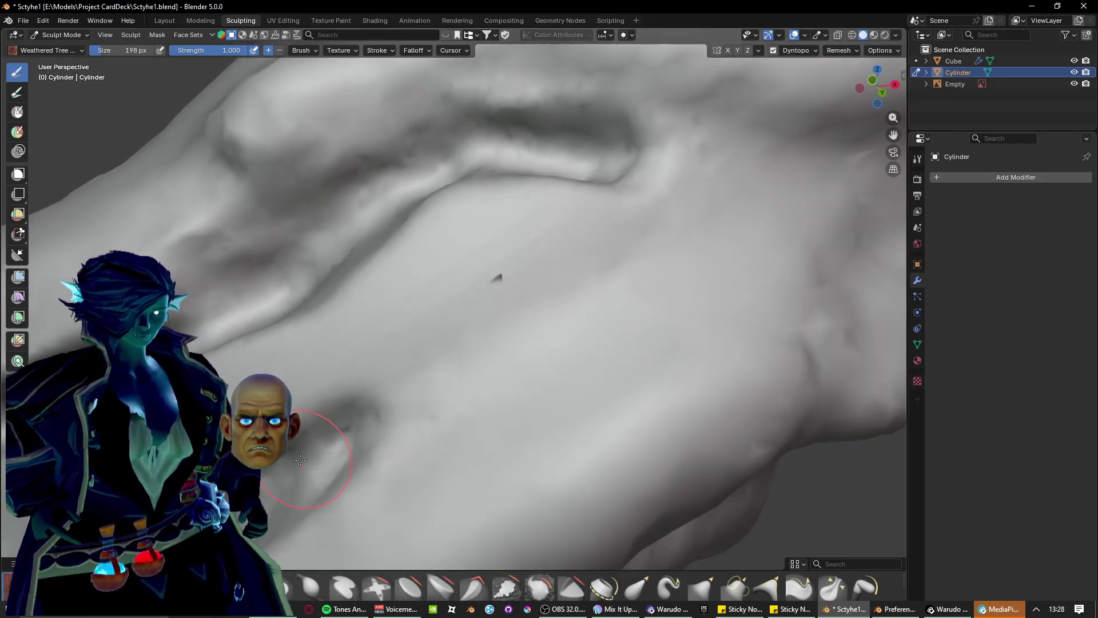
Carve a long diagonal groove below the arched bark fold, join it to the fold's end, and continue the grooves onto the adjoining flank.
mouse_move(300, 460)
left_mouse_down()
mouse_move(523, 343)
mouse_move(650, 229)
left_mouse_up()
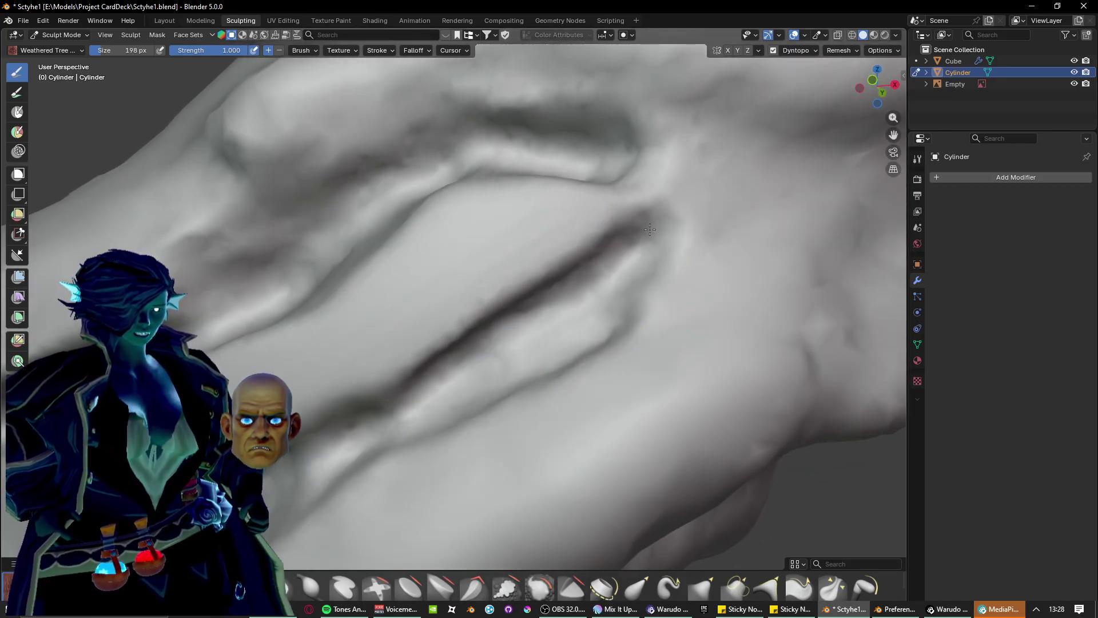
left_click_drag(620, 184, 625, 232)
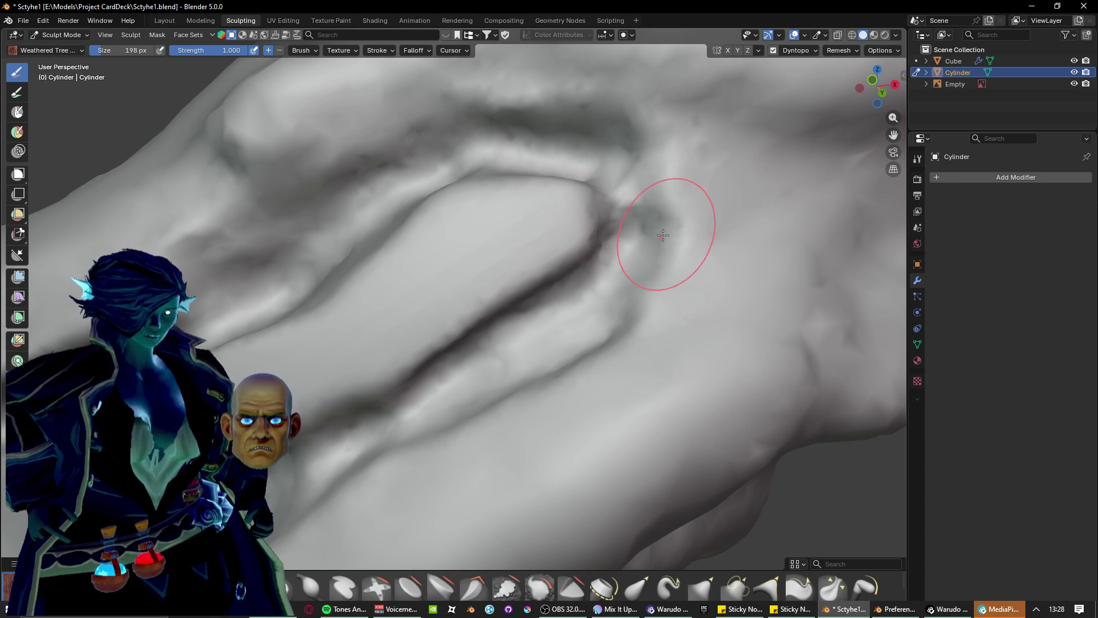
mouse_move(663, 235)
middle_mouse_down()
mouse_move(360, 380)
mouse_move(380, 392)
mouse_move(358, 454)
middle_mouse_up()
mouse_move(356, 461)
left_mouse_down()
mouse_move(526, 339)
mouse_move(587, 312)
left_mouse_up()
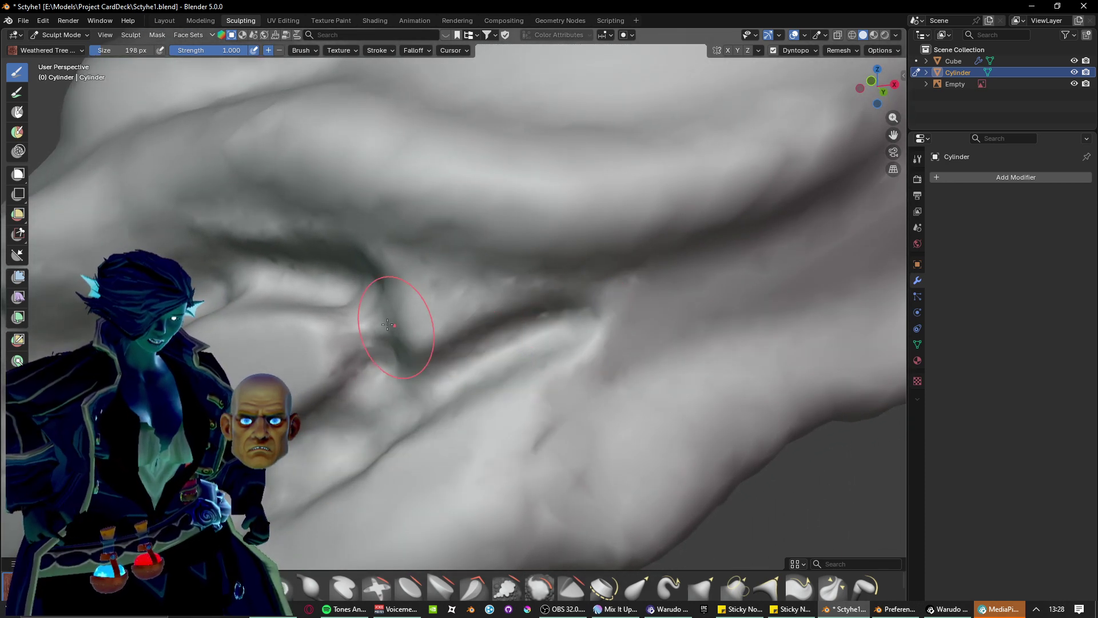
left_click_drag(360, 297, 488, 311)
mouse_move(400, 286)
left_mouse_down()
mouse_move(464, 322)
mouse_move(422, 350)
mouse_move(429, 357)
left_mouse_up()
Carve a groove along the crease above the lower bark ridge and hollow out its end near the ridge tip.
middle_click_drag(429, 356, 349, 376)
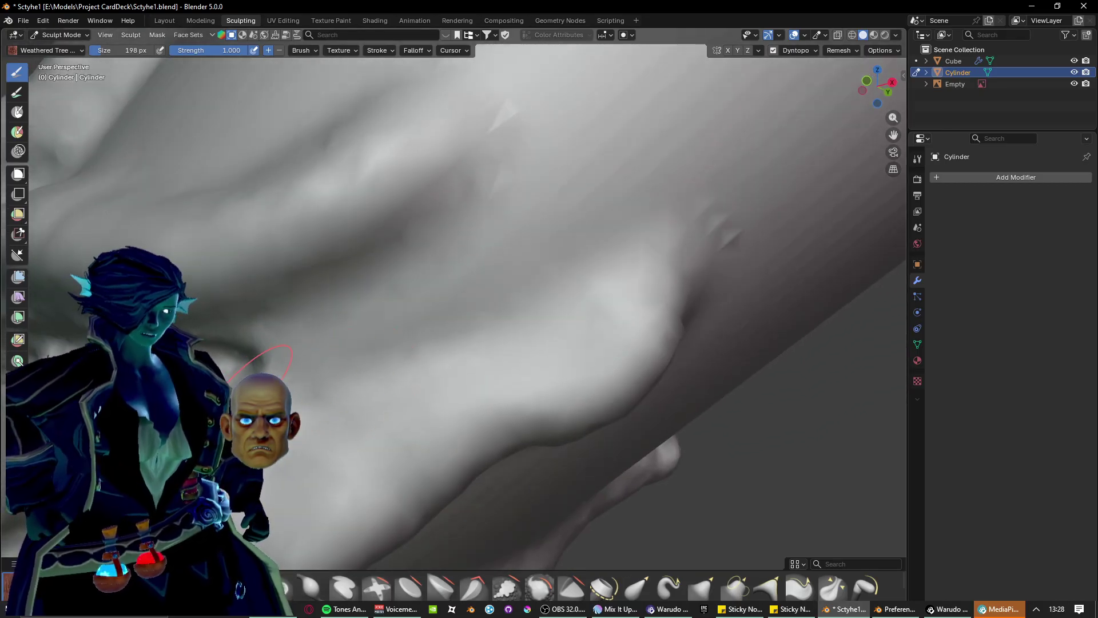
left_click_drag(286, 358, 531, 280)
mouse_move(289, 369)
left_mouse_down()
mouse_move(306, 354)
mouse_move(282, 349)
left_mouse_up()
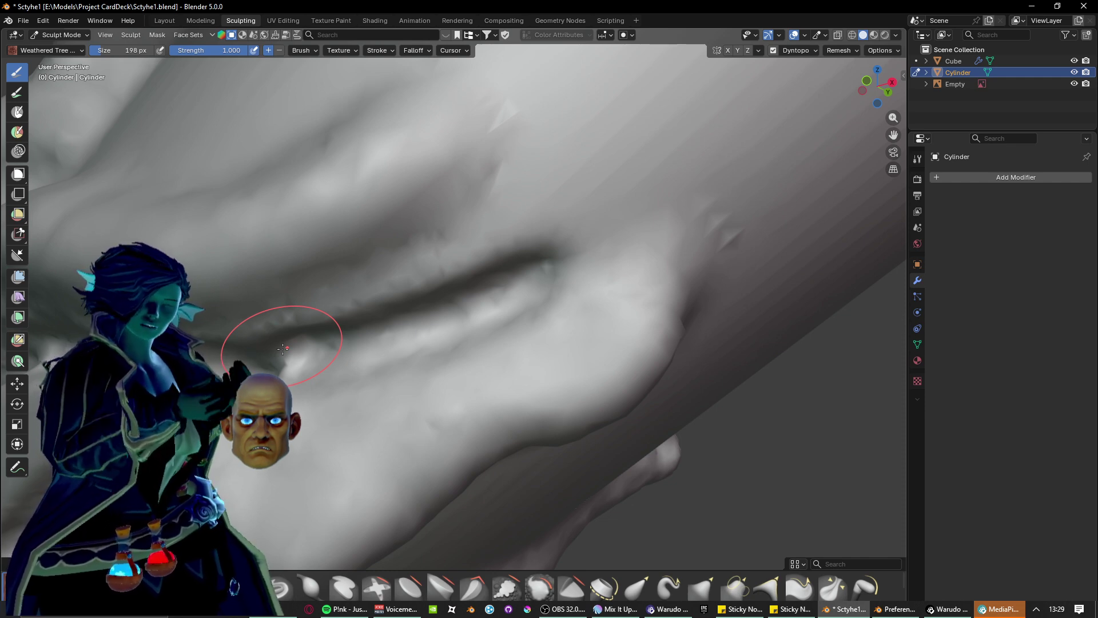
mouse_move(511, 310)
middle_mouse_down()
mouse_move(446, 326)
mouse_move(492, 332)
middle_mouse_up()
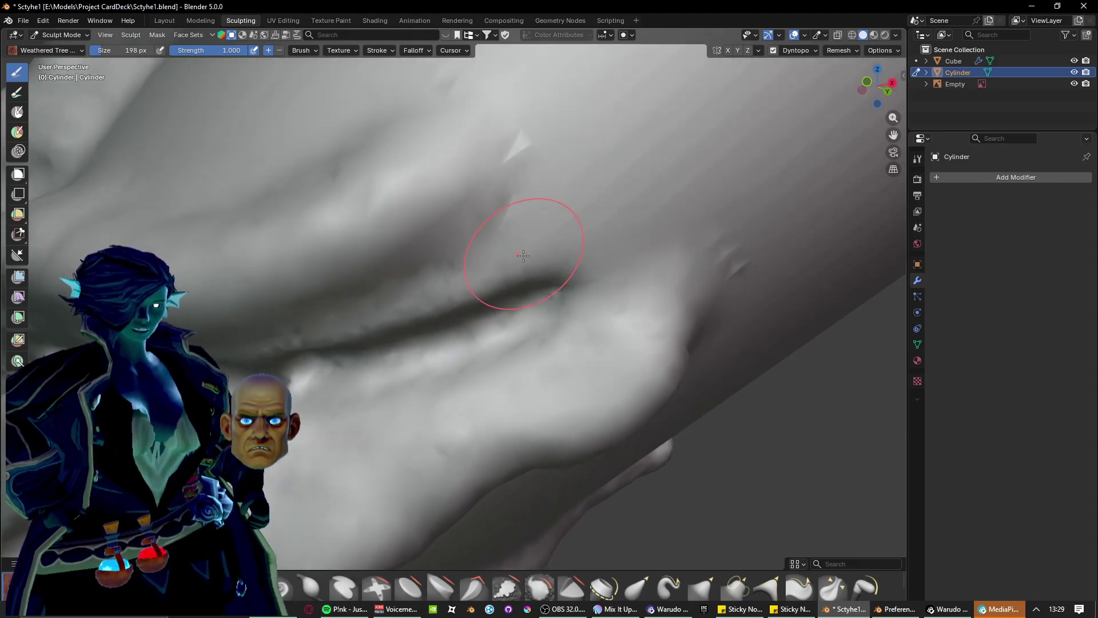
left_click_drag(536, 231, 478, 292)
mouse_move(532, 259)
left_mouse_down()
mouse_move(607, 266)
mouse_move(327, 318)
mouse_move(395, 329)
mouse_move(534, 264)
mouse_move(478, 294)
mouse_move(289, 343)
mouse_move(320, 360)
mouse_move(486, 304)
left_mouse_up()
scroll(502, 299, "down", 3)
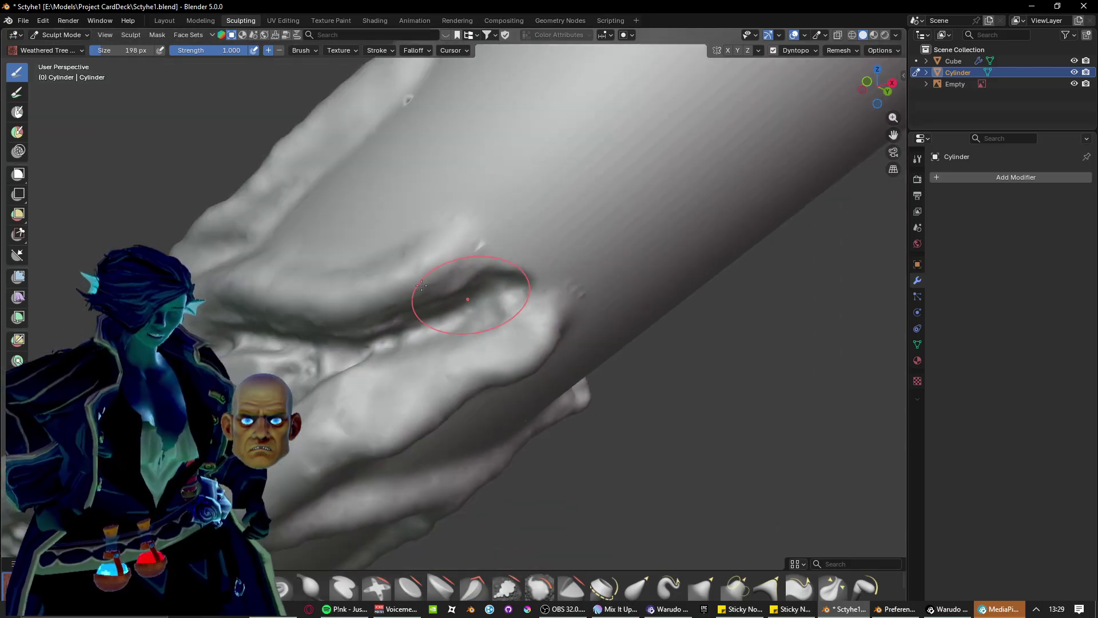
scroll(434, 286, "up", 1)
left_click_drag(388, 280, 301, 521)
Carve overlapping bark grooves across the smooth recess between the two rounded ridges, out to the bare cylinder surface.
middle_click_drag(266, 390, 290, 455)
scroll(318, 445, "down", 4)
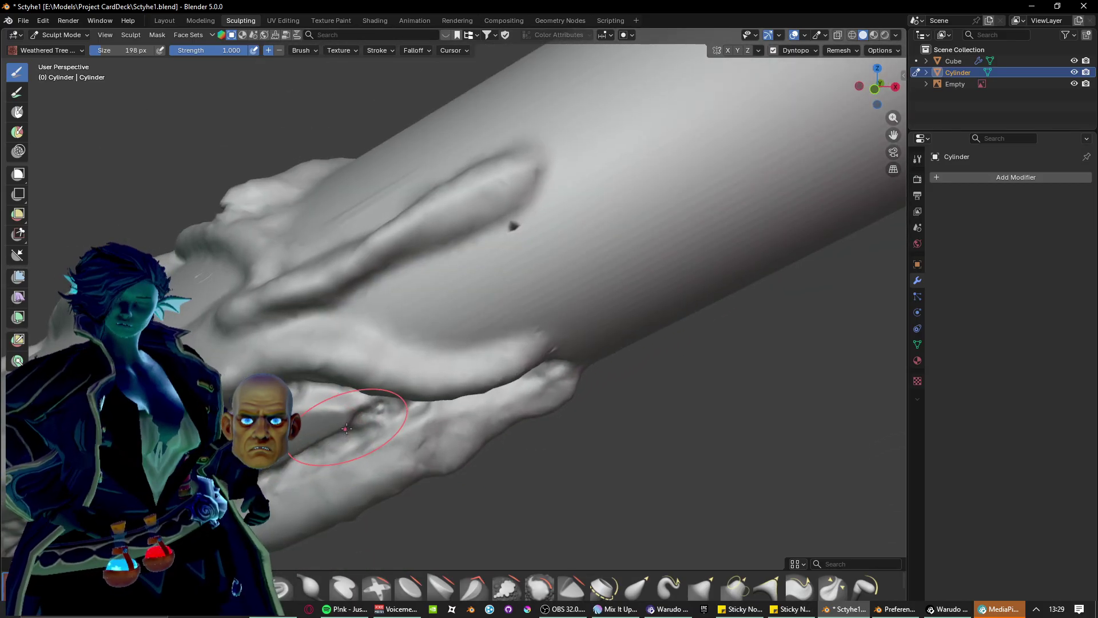
scroll(347, 417, "up", 2)
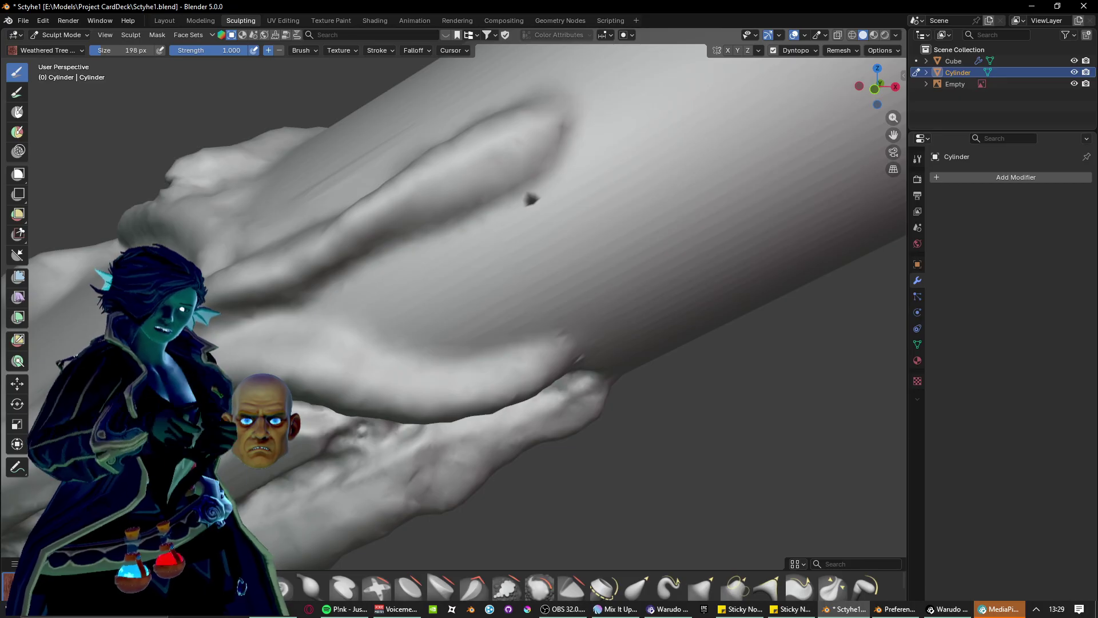
middle_click_drag(409, 334, 395, 319)
scroll(394, 319, "up", 3)
middle_click_drag(343, 286, 466, 397, "shift")
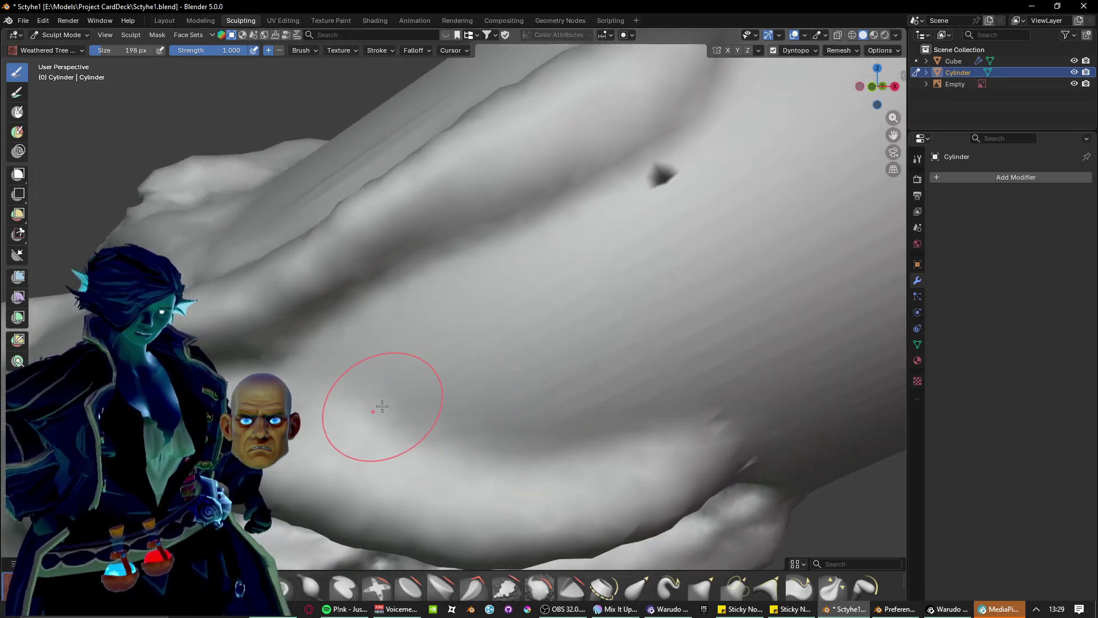
mouse_move(382, 407)
middle_mouse_down()
mouse_move(429, 412)
mouse_move(358, 387)
middle_mouse_up()
scroll(370, 388, "up", 1)
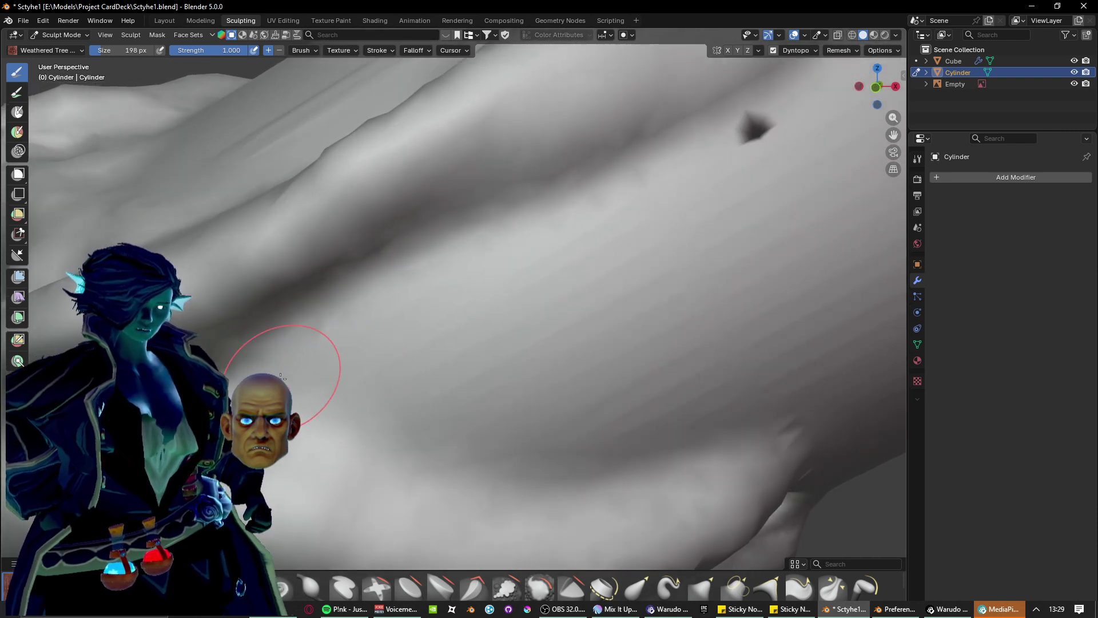
mouse_move(287, 356)
left_mouse_down()
mouse_move(412, 269)
mouse_move(738, 114)
mouse_move(761, 207)
mouse_move(770, 395)
mouse_move(744, 423)
mouse_move(434, 400)
mouse_move(321, 366)
mouse_move(624, 386)
mouse_move(675, 400)
mouse_move(492, 372)
mouse_move(698, 372)
mouse_move(709, 229)
mouse_move(692, 215)
mouse_move(724, 366)
mouse_move(701, 400)
mouse_move(702, 315)
mouse_move(662, 208)
mouse_move(486, 252)
mouse_move(321, 320)
mouse_move(526, 290)
mouse_move(400, 300)
mouse_move(624, 243)
mouse_move(515, 319)
mouse_move(355, 354)
mouse_move(537, 349)
mouse_move(368, 344)
mouse_move(492, 320)
mouse_move(682, 314)
mouse_move(518, 301)
mouse_move(650, 294)
mouse_move(544, 332)
mouse_move(680, 294)
mouse_move(635, 343)
mouse_move(571, 355)
mouse_move(687, 332)
mouse_move(602, 323)
mouse_move(537, 337)
left_mouse_up()
mouse_move(615, 337)
middle_mouse_down()
mouse_move(542, 417)
mouse_move(489, 392)
middle_mouse_up()
mouse_move(289, 292)
left_mouse_down()
mouse_move(320, 302)
mouse_move(478, 269)
left_mouse_up()
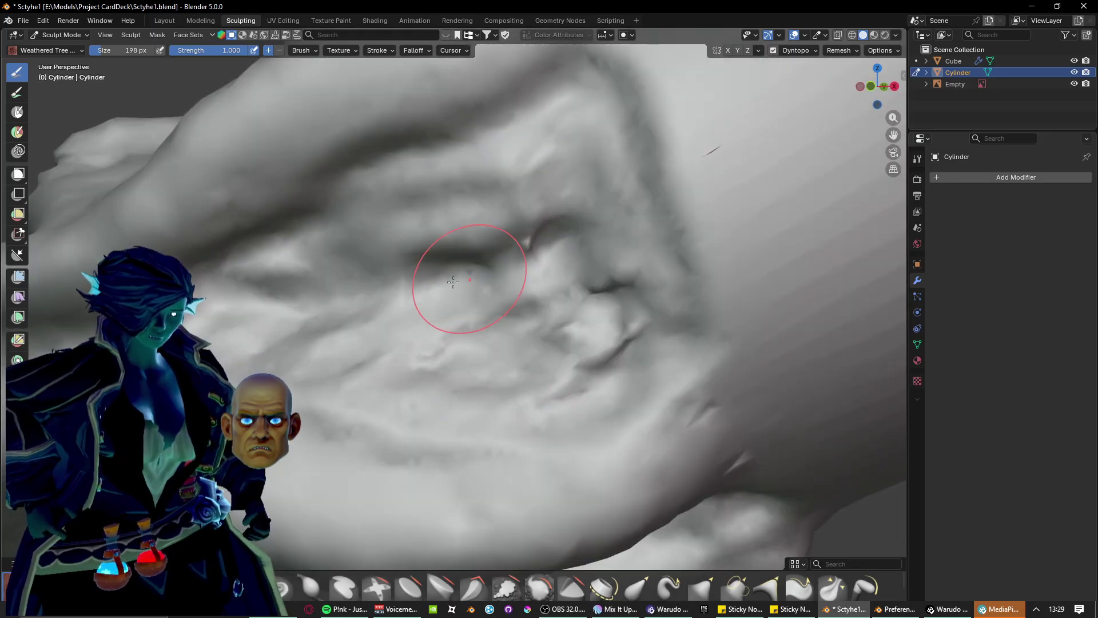
Deepen the freshly carved recess with curved grooves around its outer end and along the upper ridge.
mouse_move(527, 229)
left_mouse_down()
mouse_move(552, 227)
mouse_move(403, 246)
mouse_move(510, 239)
mouse_move(469, 300)
left_mouse_up()
mouse_move(592, 223)
left_mouse_down()
mouse_move(627, 305)
mouse_move(608, 270)
mouse_move(568, 386)
left_mouse_up()
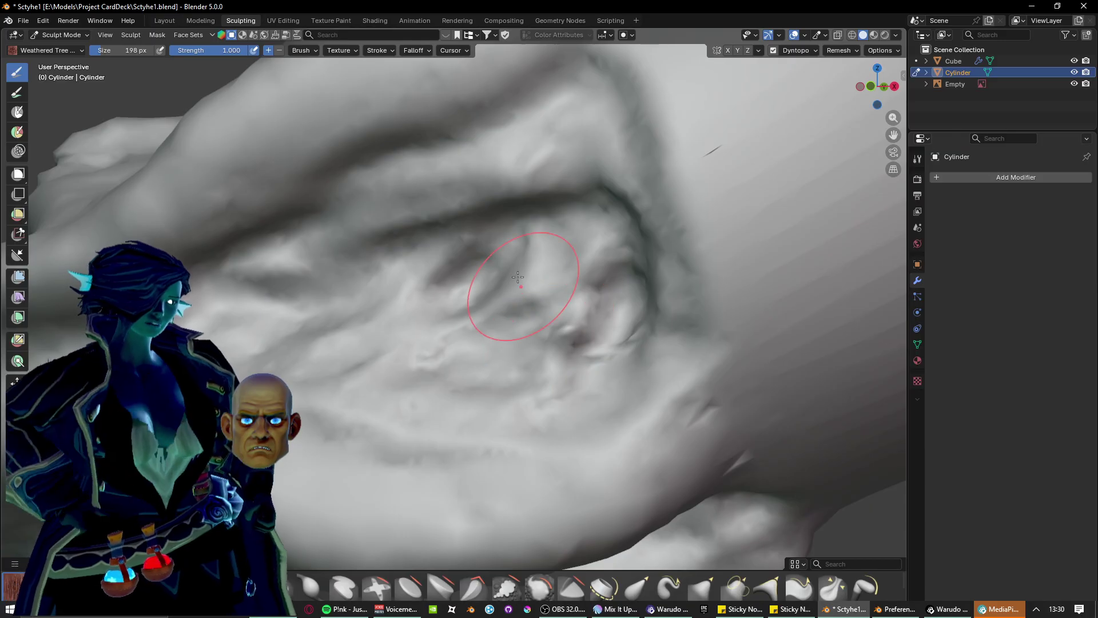
mouse_move(420, 286)
middle_mouse_down()
mouse_move(429, 273)
mouse_move(383, 344)
middle_mouse_up()
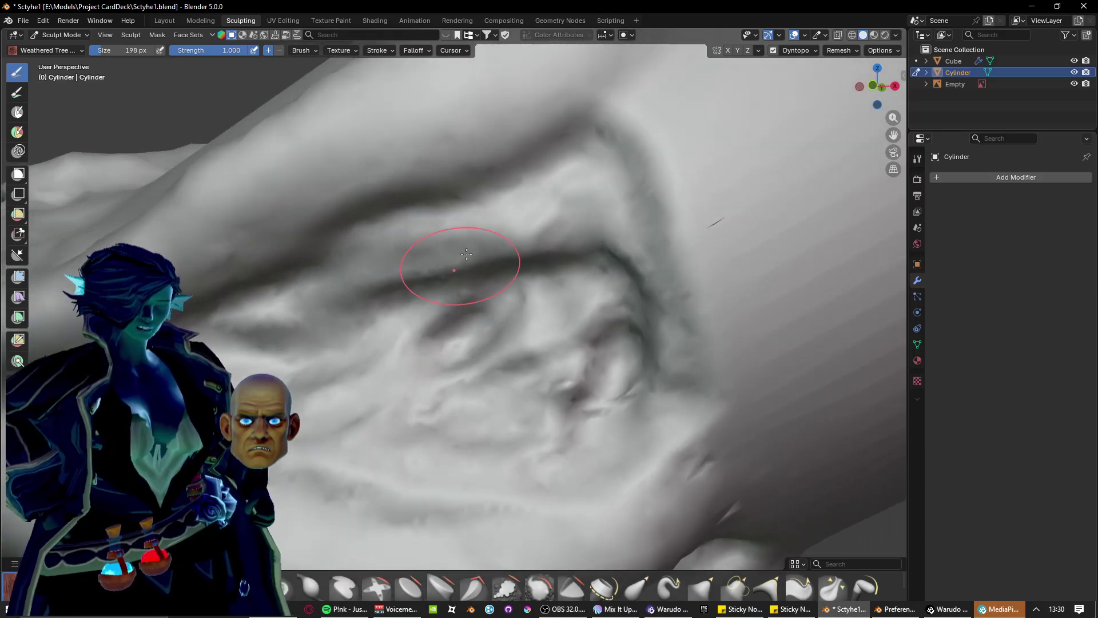
mouse_move(491, 248)
left_mouse_down()
mouse_move(579, 240)
mouse_move(486, 235)
mouse_move(362, 287)
left_mouse_up()
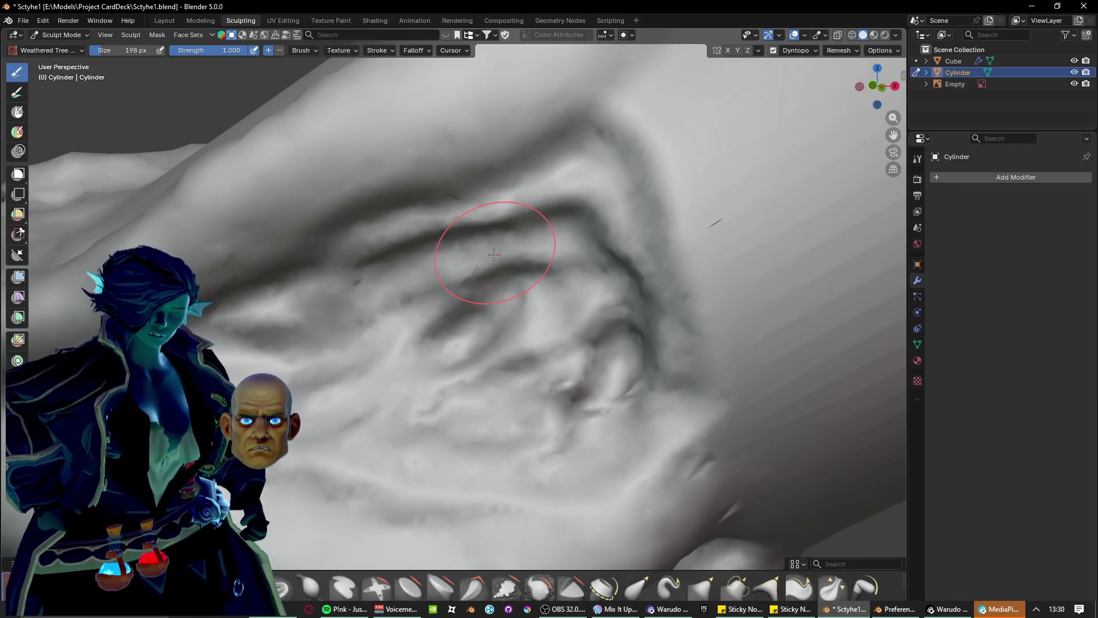
scroll(426, 315, "down", 4)
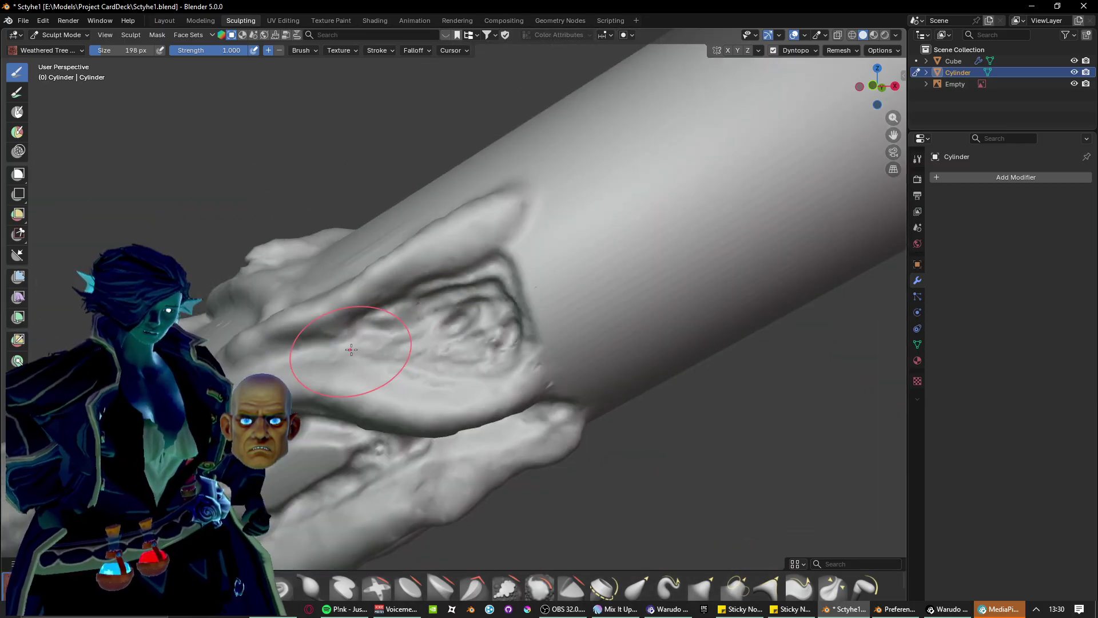
Carve grooves along the narrow smooth crease below the upper ridge, connecting it to the carved recess.
middle_click_drag(350, 350, 409, 389)
middle_click_drag(466, 339, 604, 237, "shift")
scroll(465, 302, "up", 8)
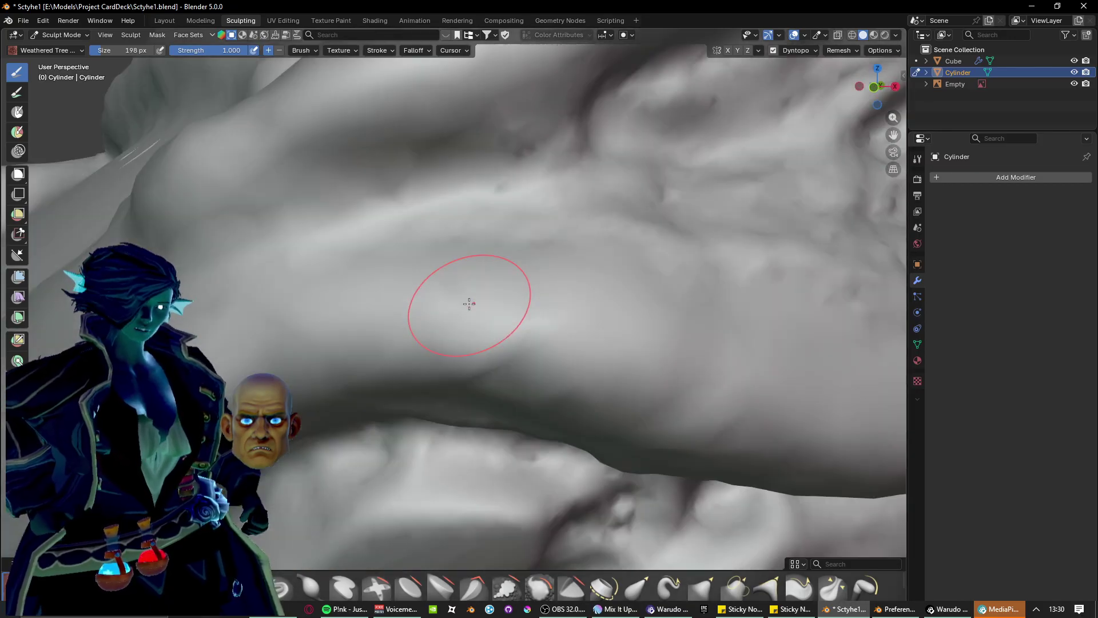
scroll(393, 360, "down", 5)
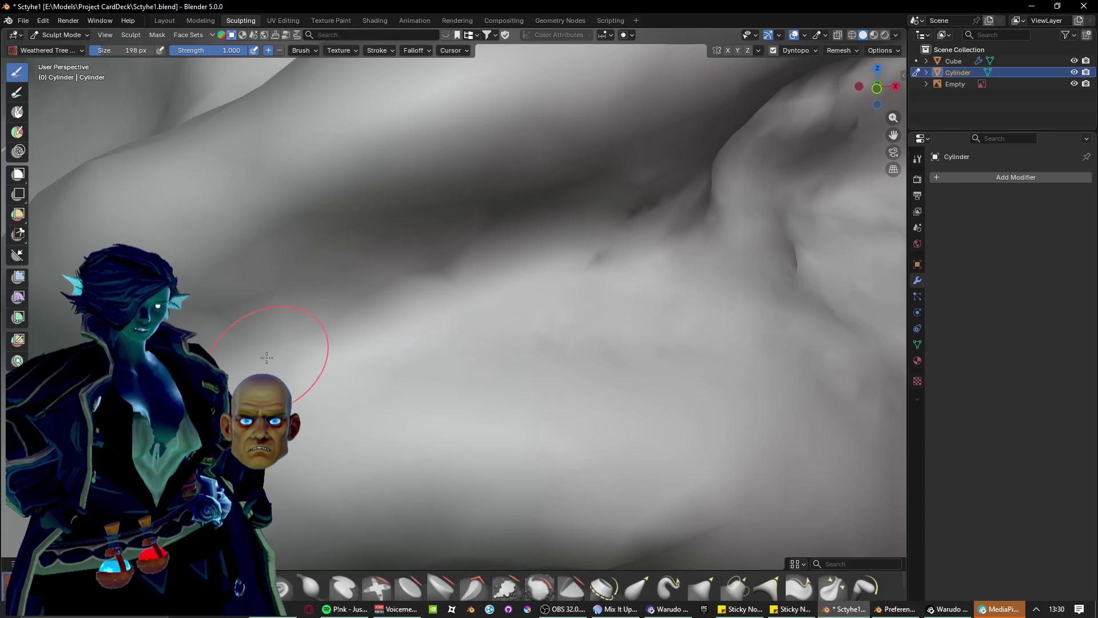
mouse_move(266, 358)
left_mouse_down()
mouse_move(454, 277)
mouse_move(736, 267)
mouse_move(636, 304)
mouse_move(834, 319)
mouse_move(814, 300)
mouse_move(736, 296)
left_mouse_up()
mouse_move(775, 238)
left_mouse_down()
mouse_move(723, 245)
mouse_move(781, 250)
left_mouse_up()
scroll(755, 206, "down", 6)
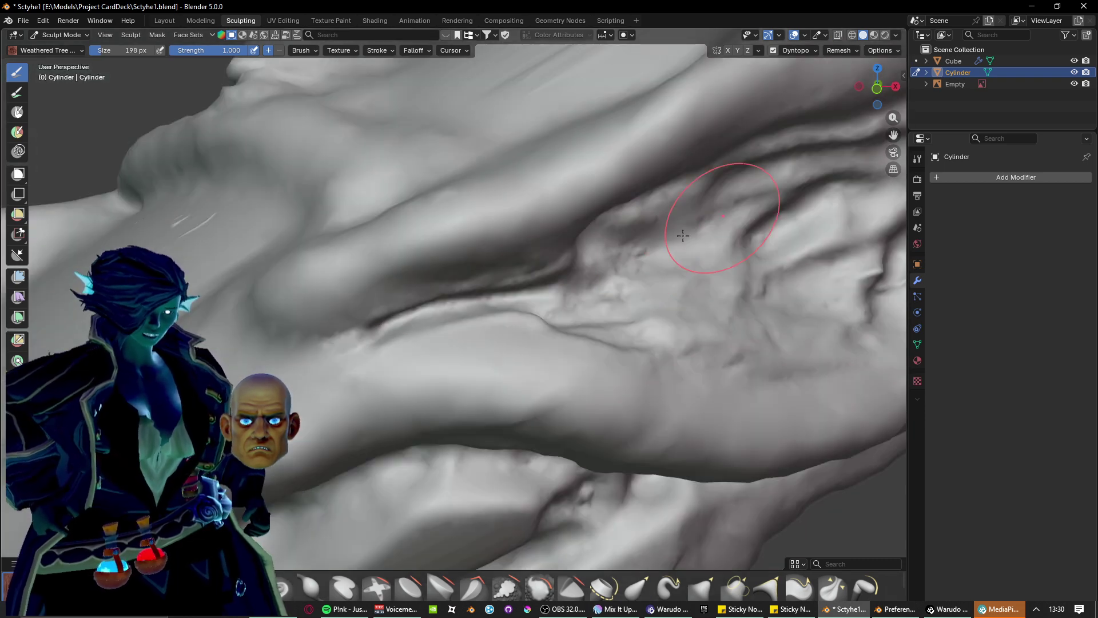
Carve grooves along the inner edge of the bark rim and up from its corner in the large smooth recess.
mouse_move(490, 314)
middle_mouse_down()
mouse_move(611, 250)
mouse_move(595, 309)
mouse_move(624, 325)
middle_mouse_up()
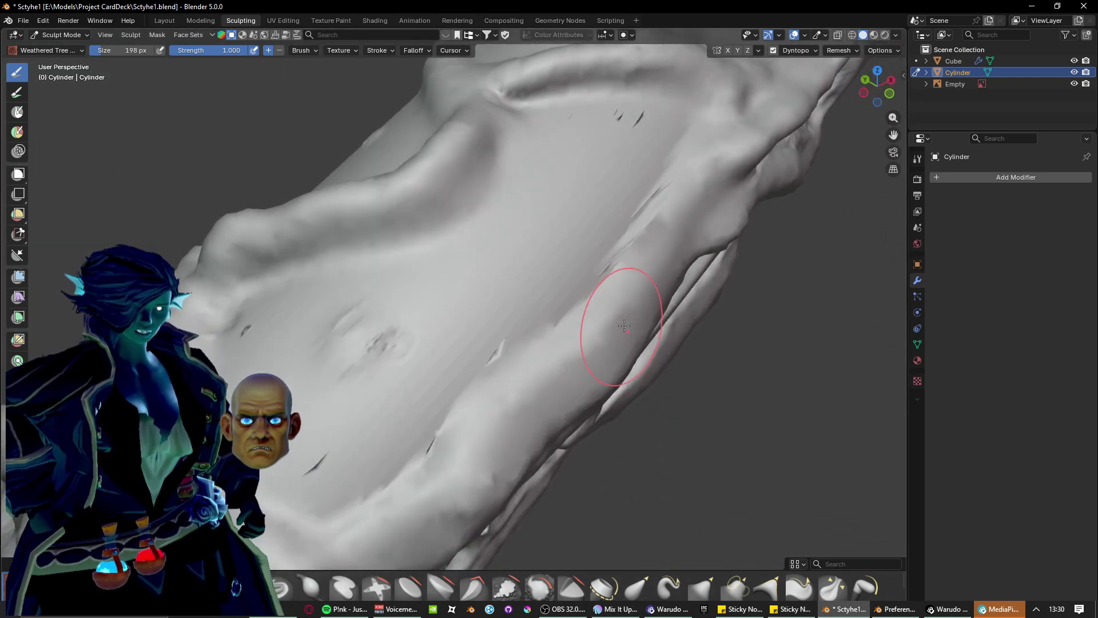
mouse_move(286, 429)
middle_mouse_down("shift")
mouse_move(458, 341)
mouse_move(473, 418)
mouse_move(394, 258)
middle_mouse_up("shift")
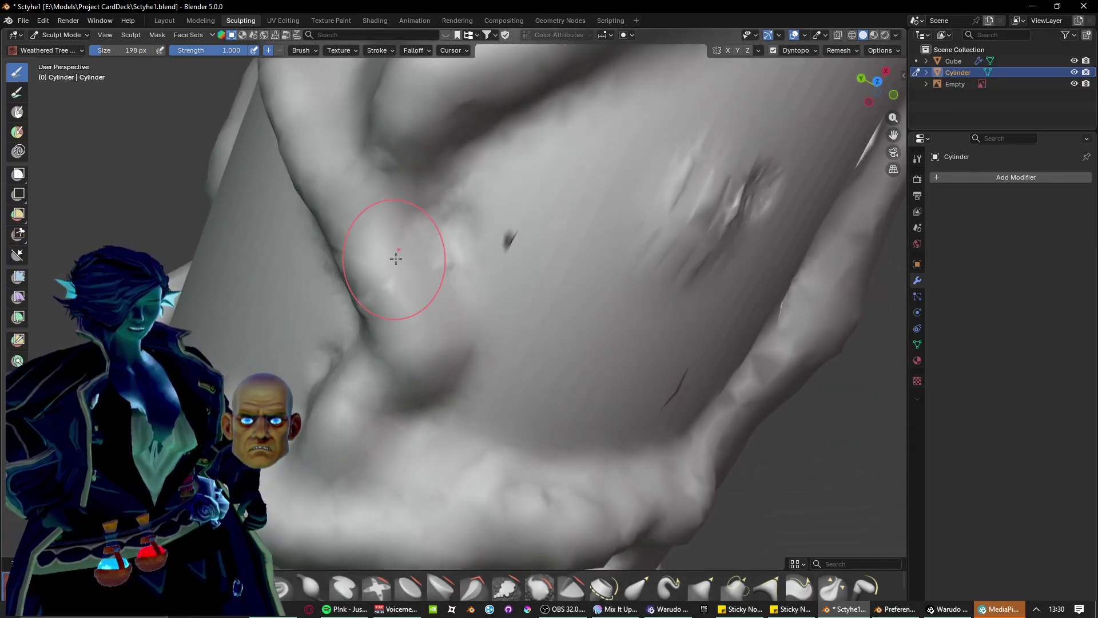
scroll(423, 326, "up", 3)
mouse_move(441, 372)
middle_mouse_down()
mouse_move(439, 360)
mouse_move(358, 337)
mouse_move(321, 308)
middle_mouse_up()
scroll(439, 360, "down", 3)
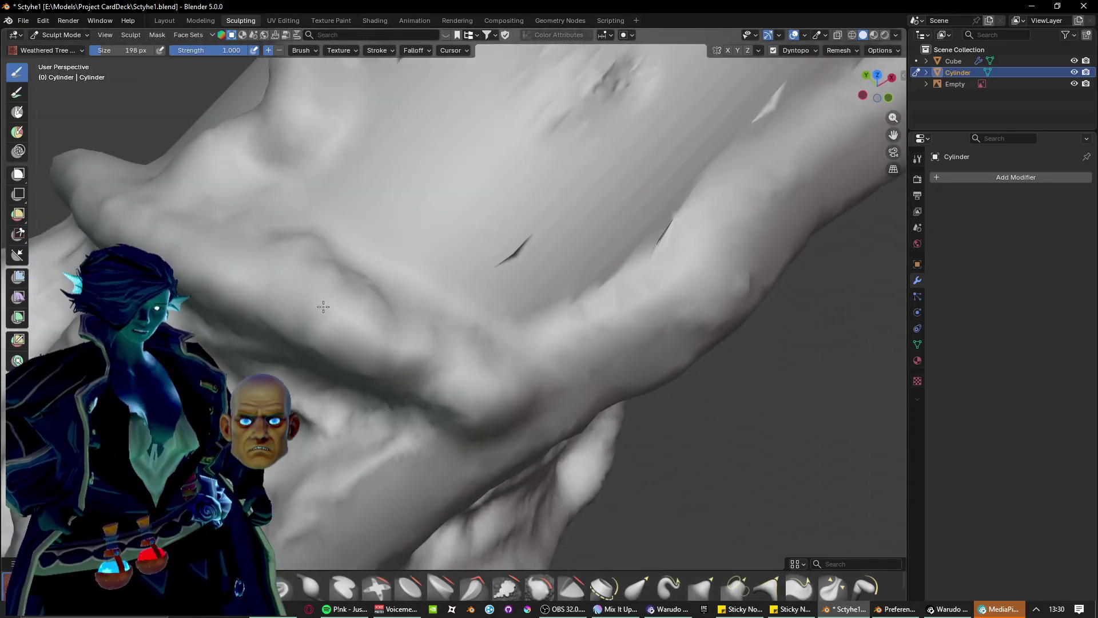
middle_click_drag(353, 211, 397, 276, "shift")
mouse_move(383, 284)
left_mouse_down()
mouse_move(435, 269)
mouse_move(527, 314)
mouse_move(478, 335)
mouse_move(552, 368)
mouse_move(704, 343)
mouse_move(840, 205)
left_mouse_up()
mouse_move(647, 375)
left_mouse_down()
mouse_move(738, 246)
mouse_move(800, 183)
mouse_move(678, 337)
mouse_move(796, 210)
left_mouse_up()
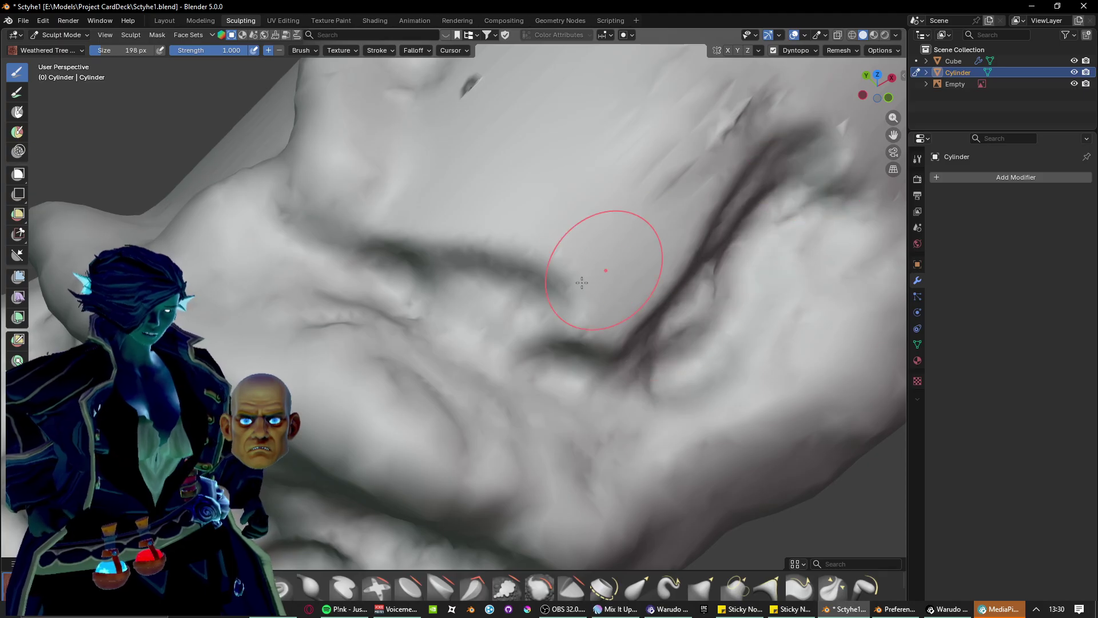
mouse_move(582, 283)
left_mouse_down()
mouse_move(595, 299)
mouse_move(748, 135)
mouse_move(683, 275)
left_mouse_up()
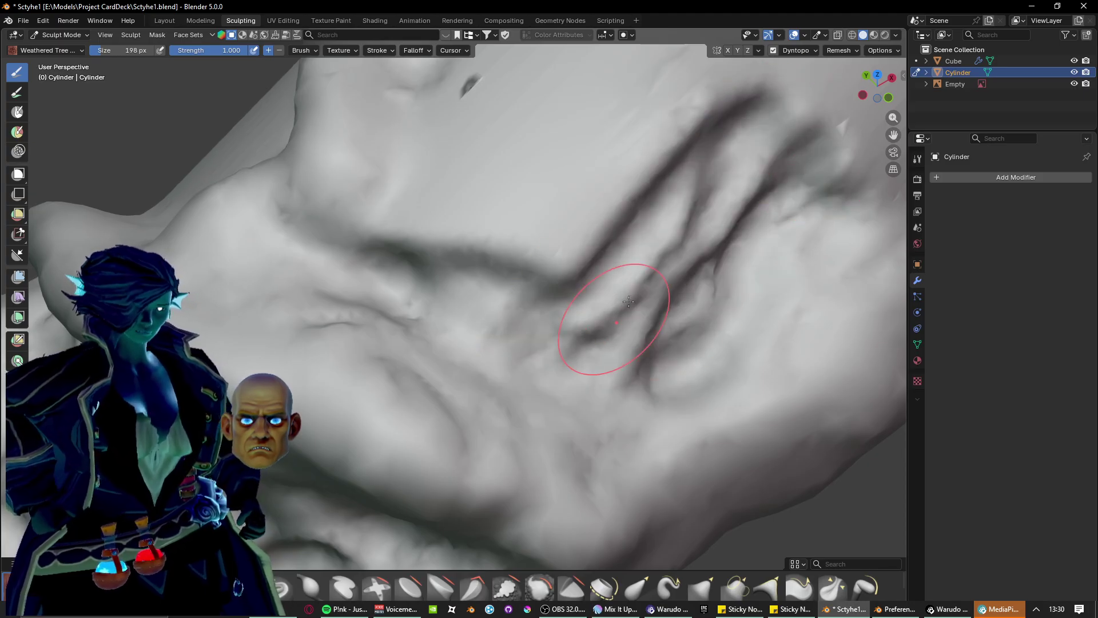
left_click_drag(595, 330, 693, 208)
Carve upright grooves beside the rounded side ridge, over the small dark slit, and across the smooth area toward the overhanging ridge.
mouse_move(620, 154)
middle_mouse_down("shift")
mouse_move(564, 303)
mouse_move(461, 387)
middle_mouse_up("shift")
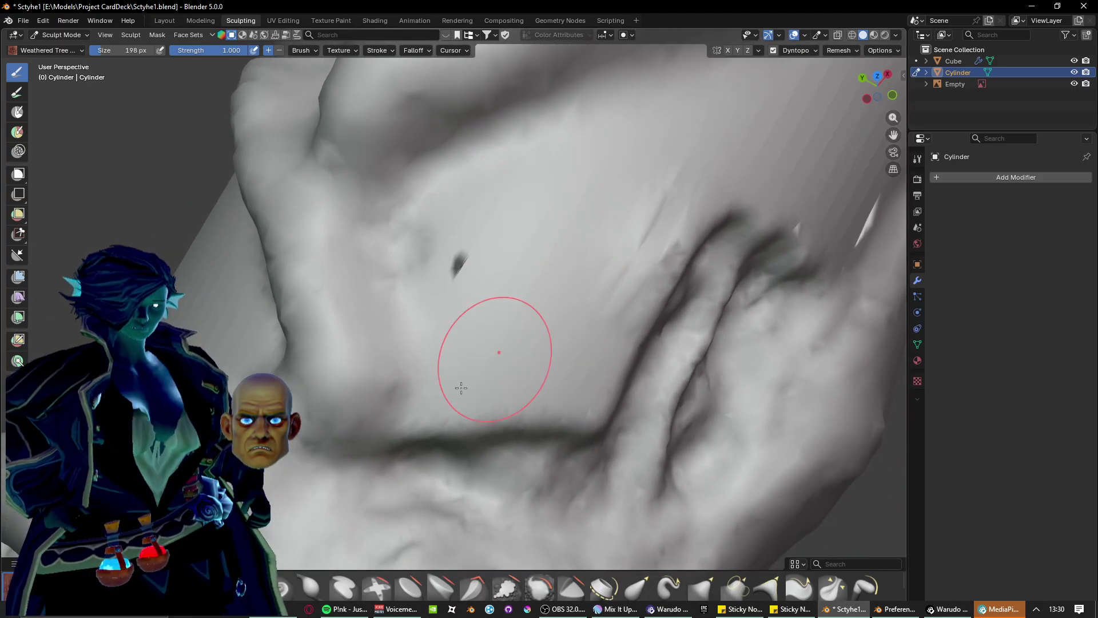
left_click_drag(392, 438, 443, 258)
left_click_drag(419, 213, 420, 420)
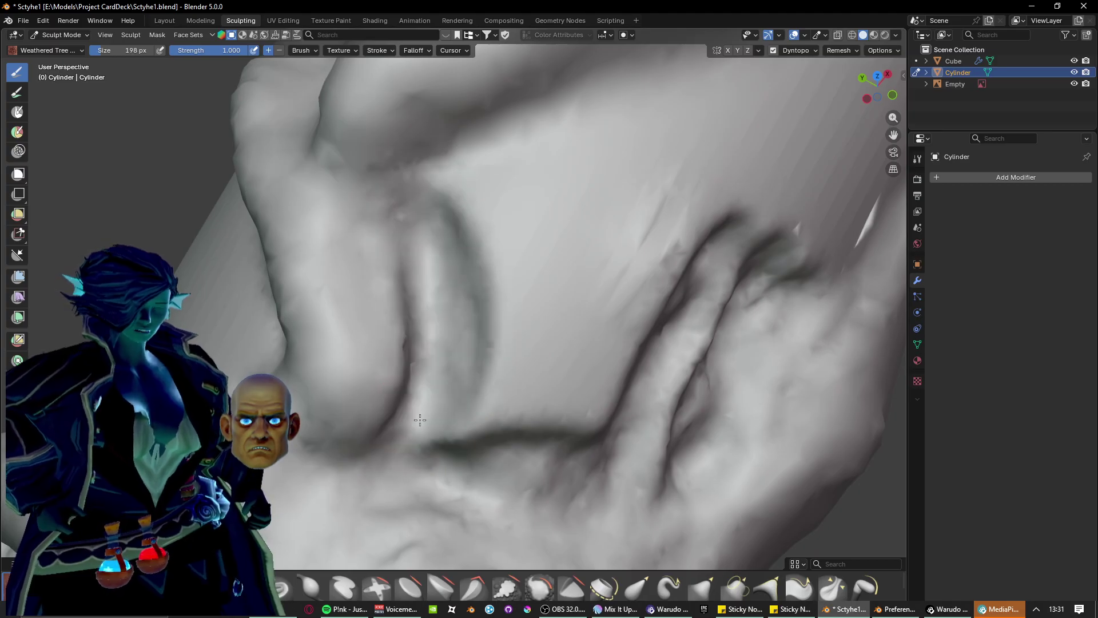
mouse_move(431, 381)
left_mouse_down()
mouse_move(480, 441)
mouse_move(565, 176)
left_mouse_up()
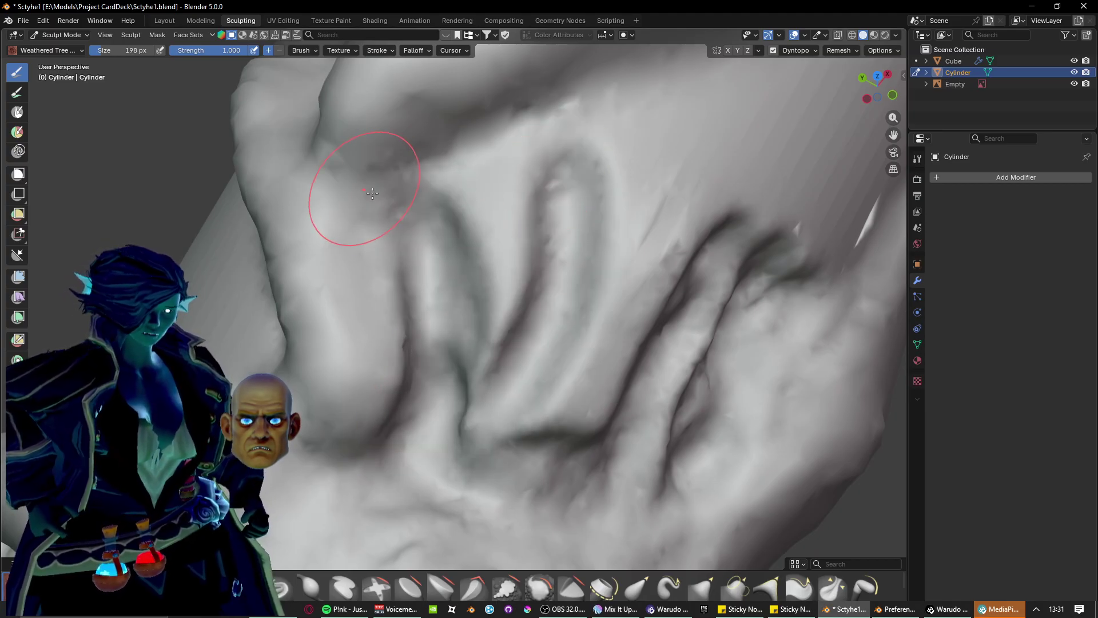
Cover the remaining smooth strips between the upright grooves with overlapping bark strokes, from under the overhanging ridge to the corner grooves.
mouse_move(433, 202)
left_mouse_down()
mouse_move(646, 132)
mouse_move(715, 269)
mouse_move(549, 423)
mouse_move(648, 323)
left_mouse_up()
left_click_drag(520, 413, 616, 207)
mouse_move(613, 311)
left_mouse_down()
mouse_move(578, 343)
mouse_move(675, 216)
left_mouse_up()
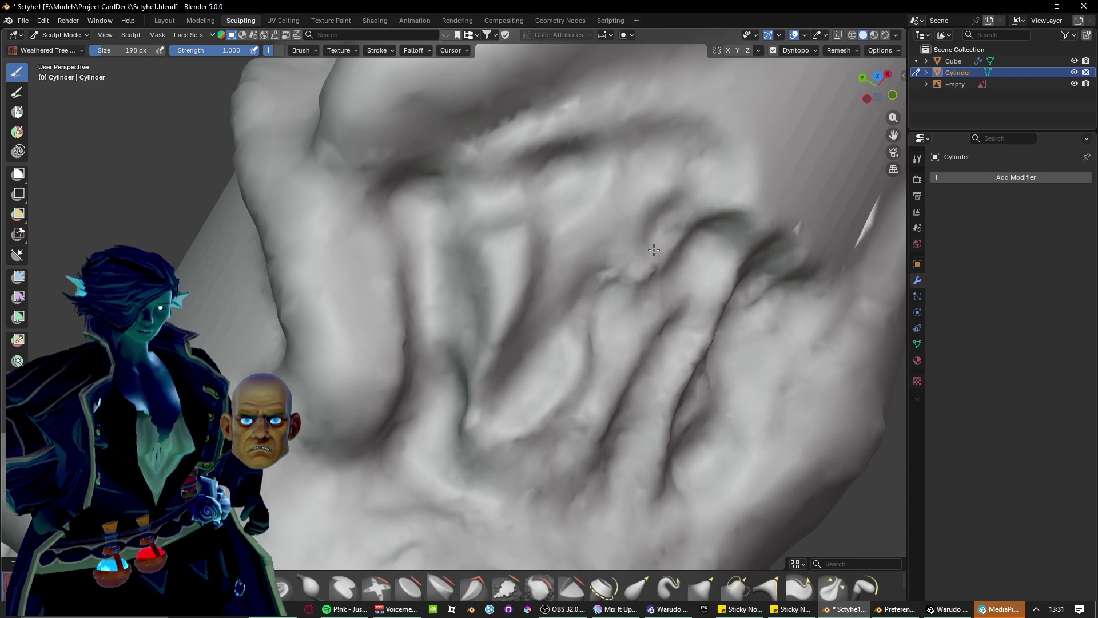
mouse_move(461, 245)
left_mouse_down()
mouse_move(504, 240)
mouse_move(466, 361)
mouse_move(492, 412)
mouse_move(497, 343)
mouse_move(536, 226)
left_mouse_up()
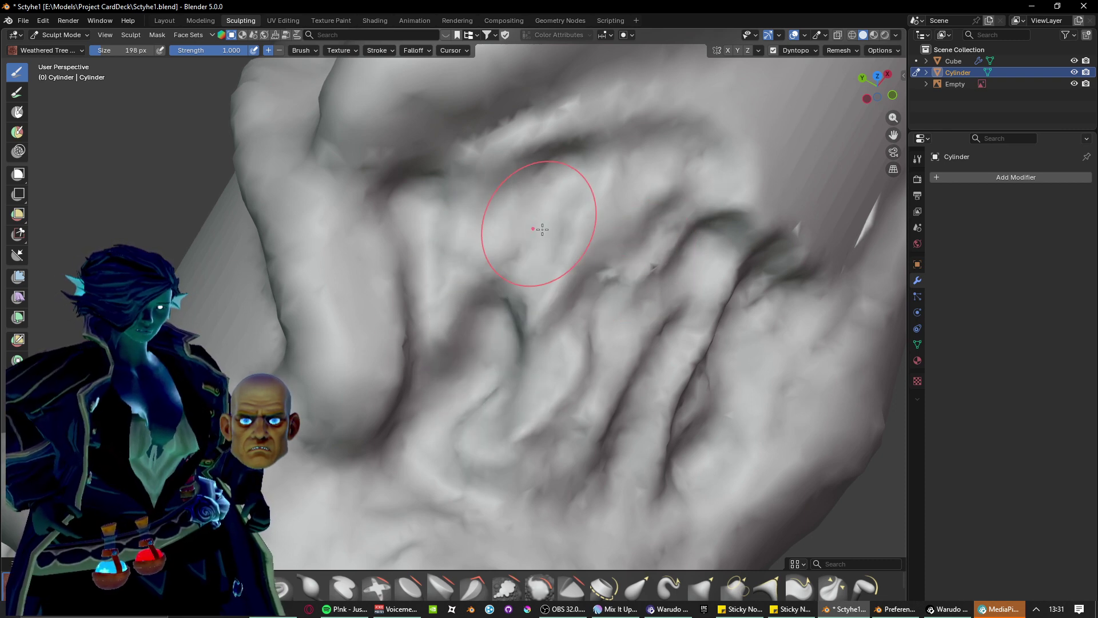
Carve grooves along the underside of the long rounded ridge and around its tip to the neighbouring fold.
mouse_move(536, 225)
middle_mouse_down()
mouse_move(563, 166)
mouse_move(405, 300)
middle_mouse_up()
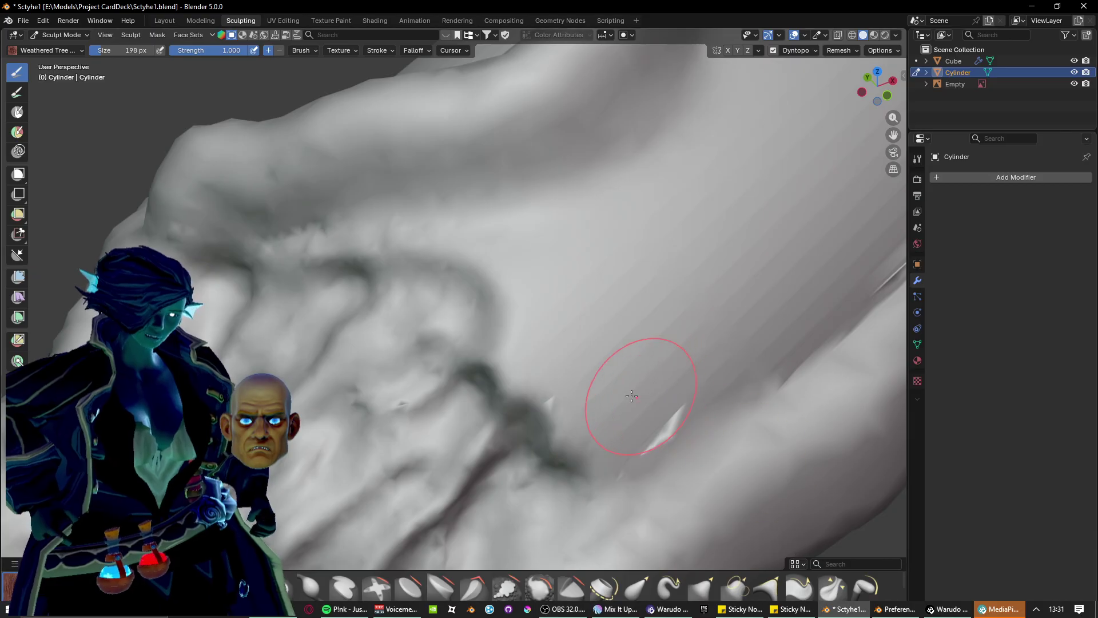
mouse_move(632, 396)
middle_mouse_down()
mouse_move(400, 366)
mouse_move(464, 319)
middle_mouse_up()
mouse_move(194, 326)
middle_mouse_down()
mouse_move(220, 294)
mouse_move(297, 397)
middle_mouse_up()
left_click_drag(333, 382, 584, 354)
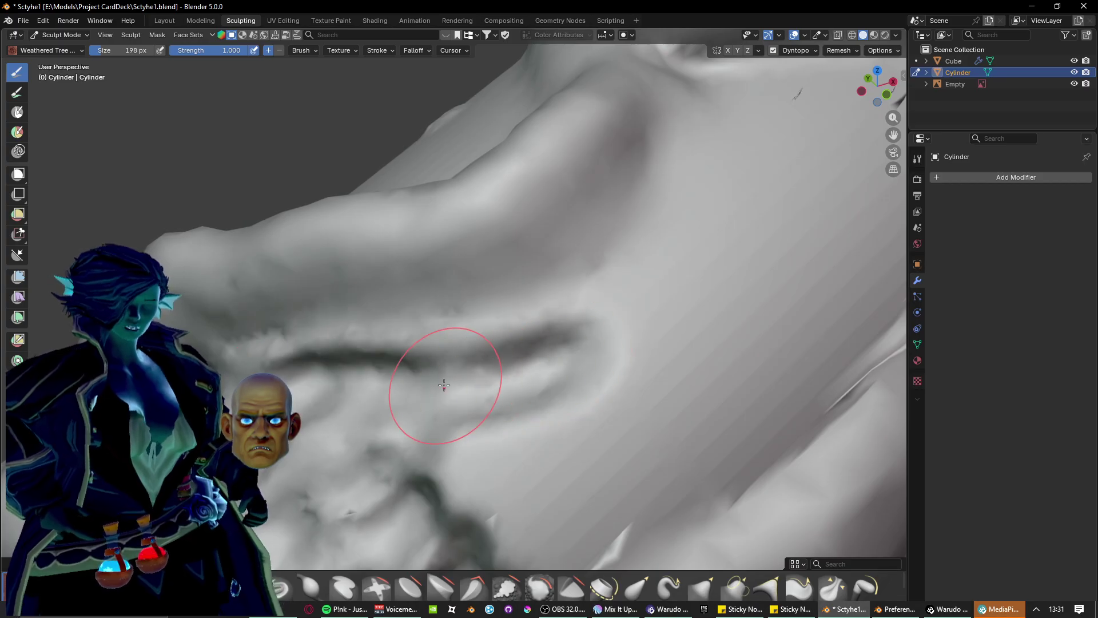
left_click_drag(444, 385, 700, 254)
mouse_move(538, 309)
middle_mouse_down()
mouse_move(453, 370)
mouse_move(499, 351)
mouse_move(509, 314)
middle_mouse_up()
mouse_move(516, 164)
left_mouse_down()
mouse_move(498, 345)
mouse_move(480, 392)
left_mouse_up()
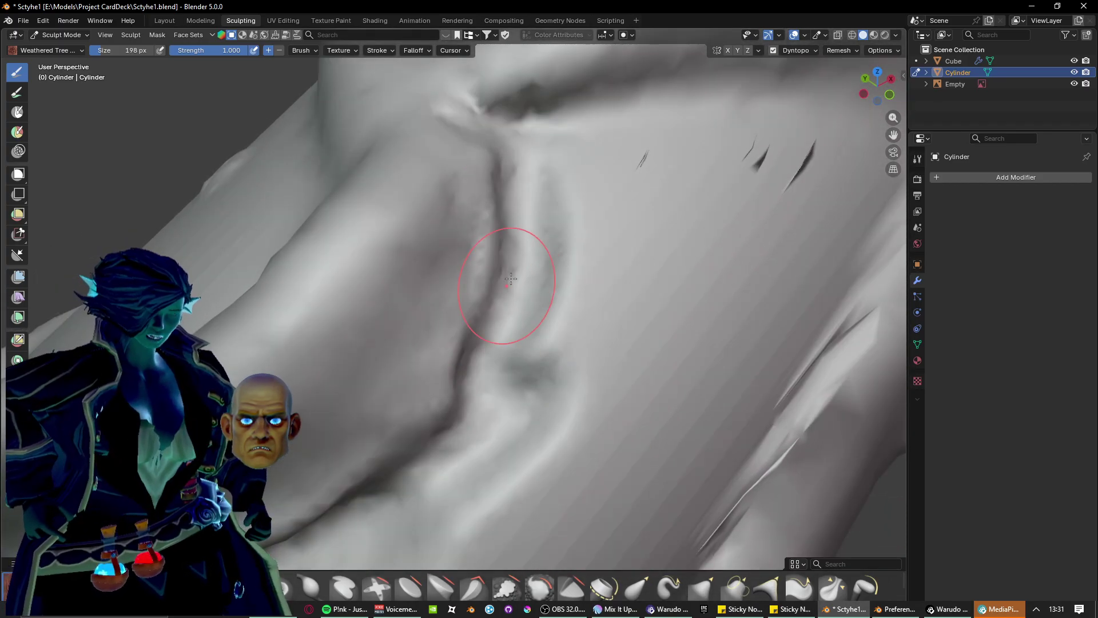
left_click_drag(535, 235, 519, 375)
Carve parallel grooves beneath the upper bark fold and down the far side of the smooth recess.
mouse_move(545, 292)
middle_mouse_down("shift")
mouse_move(425, 326)
mouse_move(362, 364)
middle_mouse_up("shift")
mouse_move(343, 245)
left_mouse_down()
mouse_move(452, 188)
mouse_move(686, 195)
mouse_move(674, 297)
mouse_move(597, 333)
left_mouse_up()
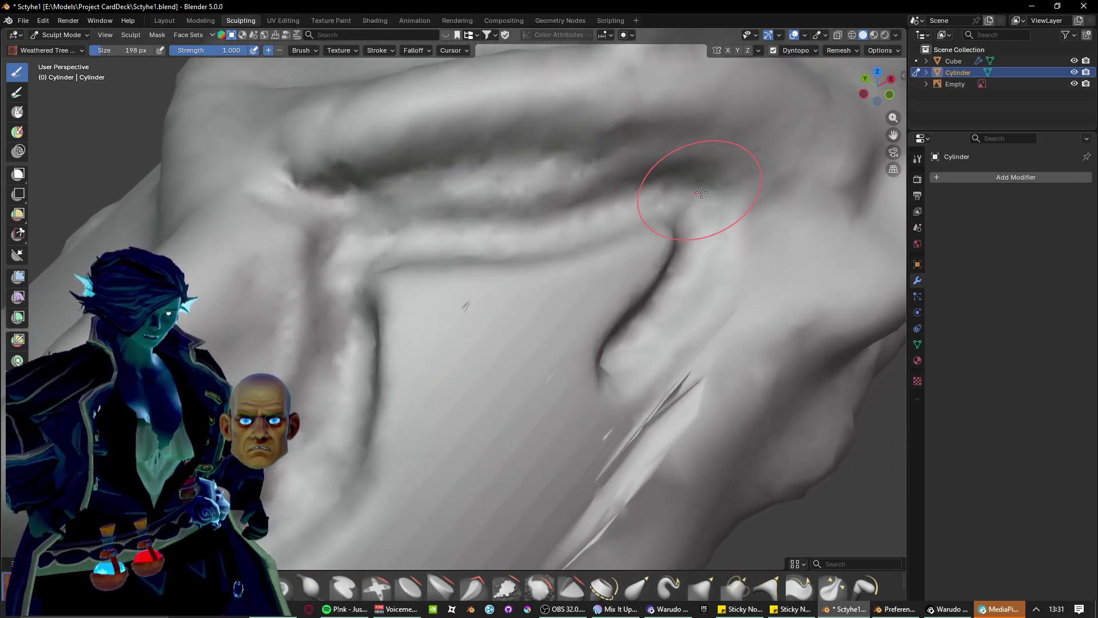
mouse_move(701, 193)
left_mouse_down()
mouse_move(578, 295)
mouse_move(389, 273)
left_mouse_up()
mouse_move(685, 239)
left_mouse_down()
mouse_move(566, 394)
mouse_move(579, 426)
mouse_move(552, 400)
left_mouse_up()
Fill the smooth area between the ridge-tip groove and the far-side groove with overlapping bark strokes.
mouse_move(549, 404)
middle_mouse_down("shift")
mouse_move(620, 371)
mouse_move(688, 318)
middle_mouse_up("shift")
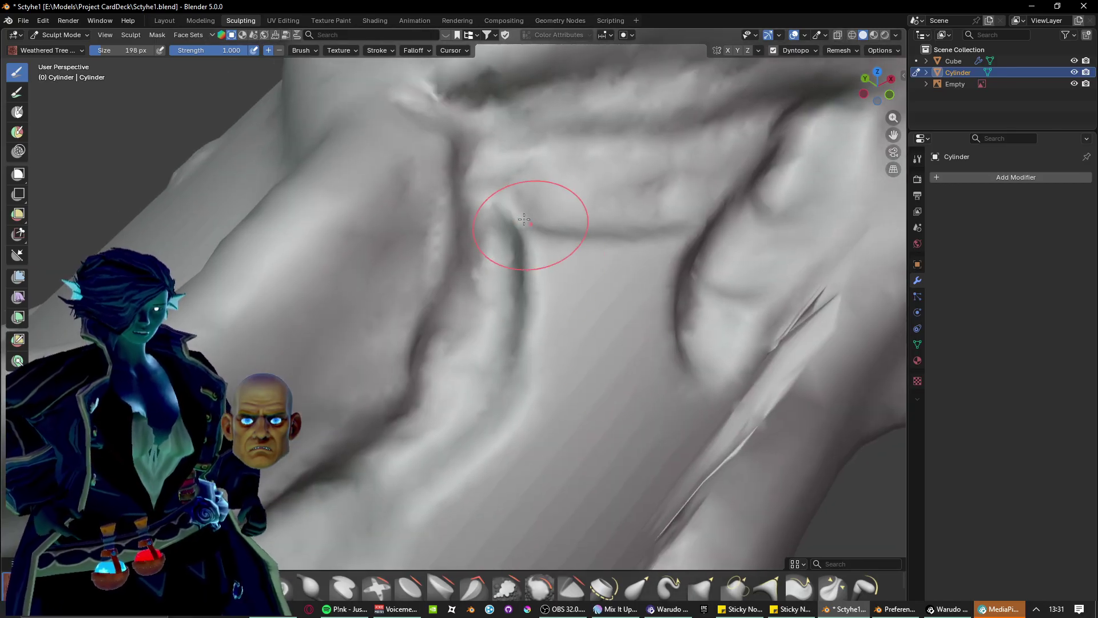
mouse_move(531, 226)
left_mouse_down()
mouse_move(647, 277)
mouse_move(647, 237)
left_mouse_up()
mouse_move(505, 280)
left_mouse_down()
mouse_move(595, 367)
mouse_move(618, 313)
mouse_move(718, 172)
mouse_move(670, 261)
left_mouse_up()
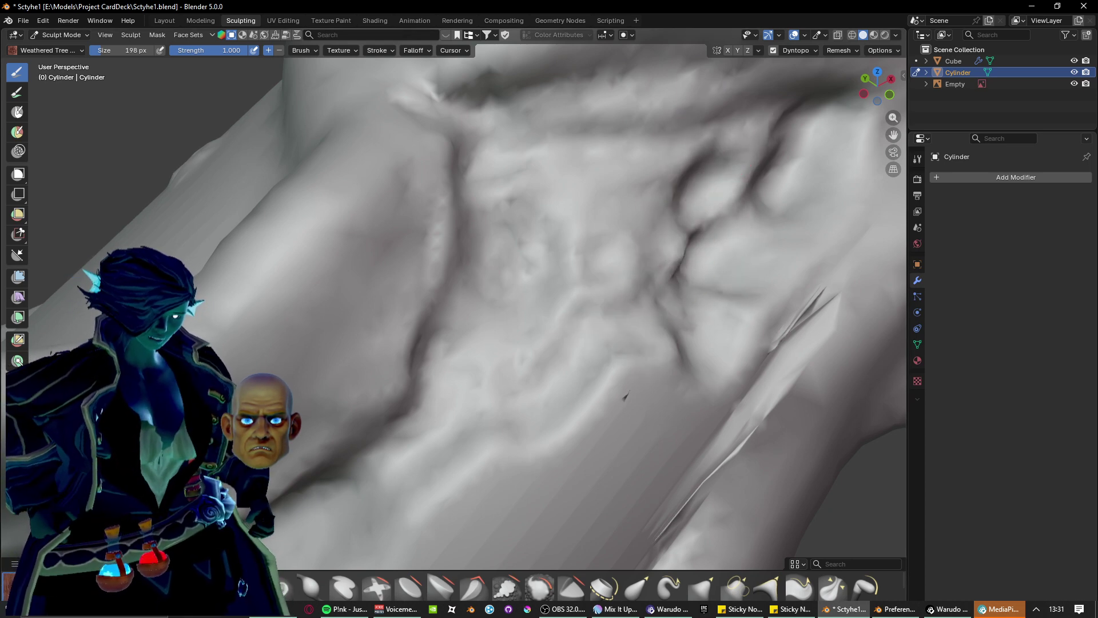
Carve long parallel bark grooves through the smooth strip between the wavy ridge and the outer flank.
mouse_move(625, 395)
middle_mouse_down()
mouse_move(441, 405)
mouse_move(417, 372)
mouse_move(380, 448)
mouse_move(281, 334)
mouse_move(315, 394)
middle_mouse_up()
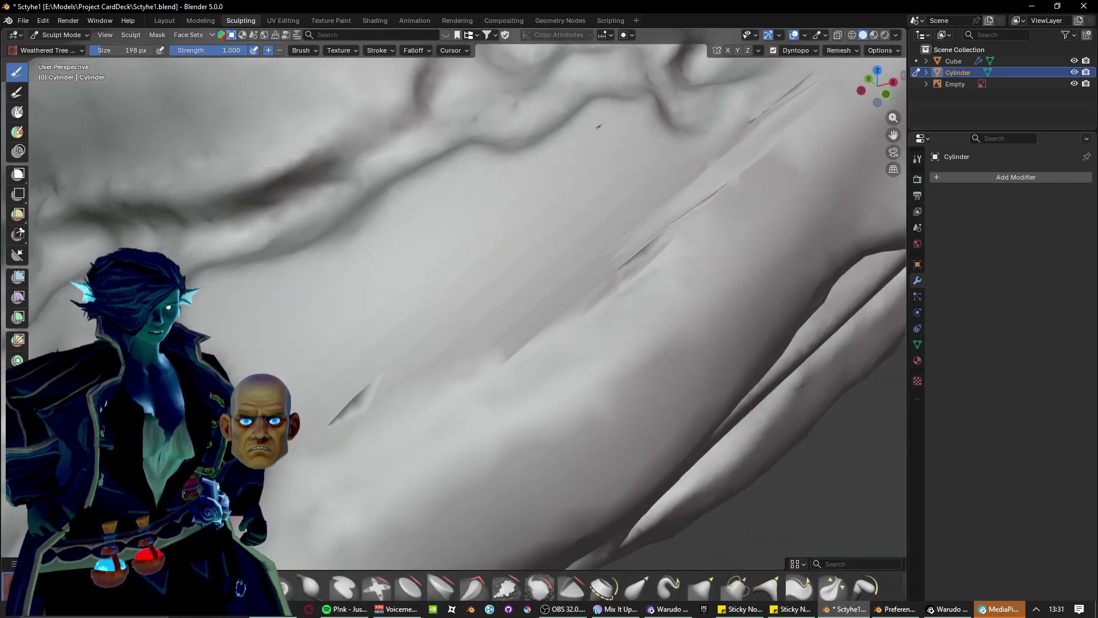
left_click_drag(328, 422, 708, 143)
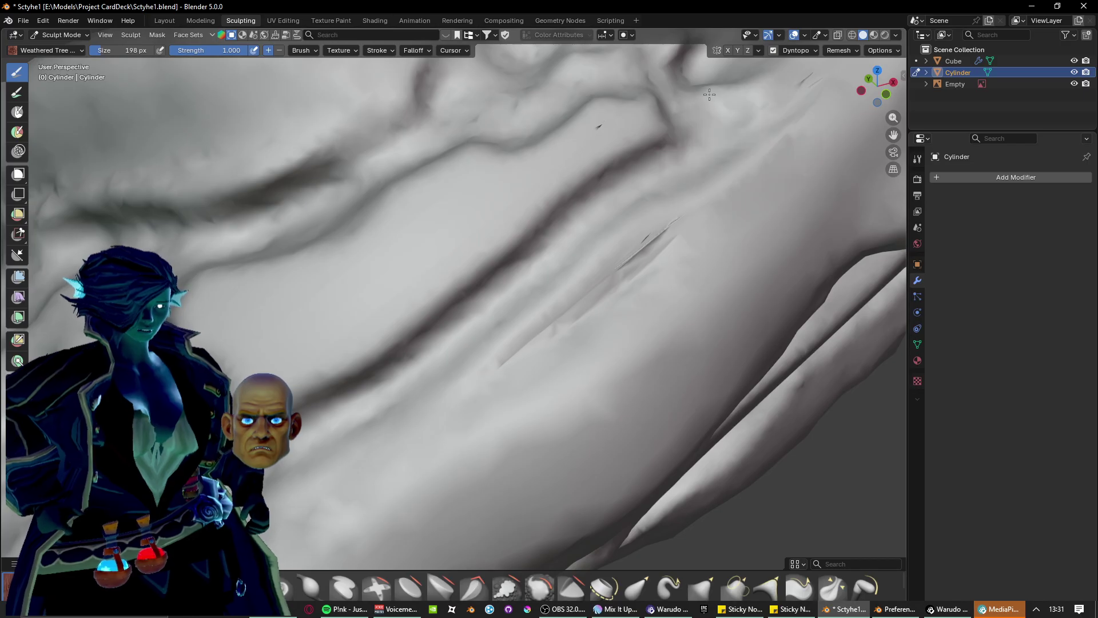
mouse_move(709, 95)
left_mouse_down()
mouse_move(465, 213)
mouse_move(235, 382)
left_mouse_up()
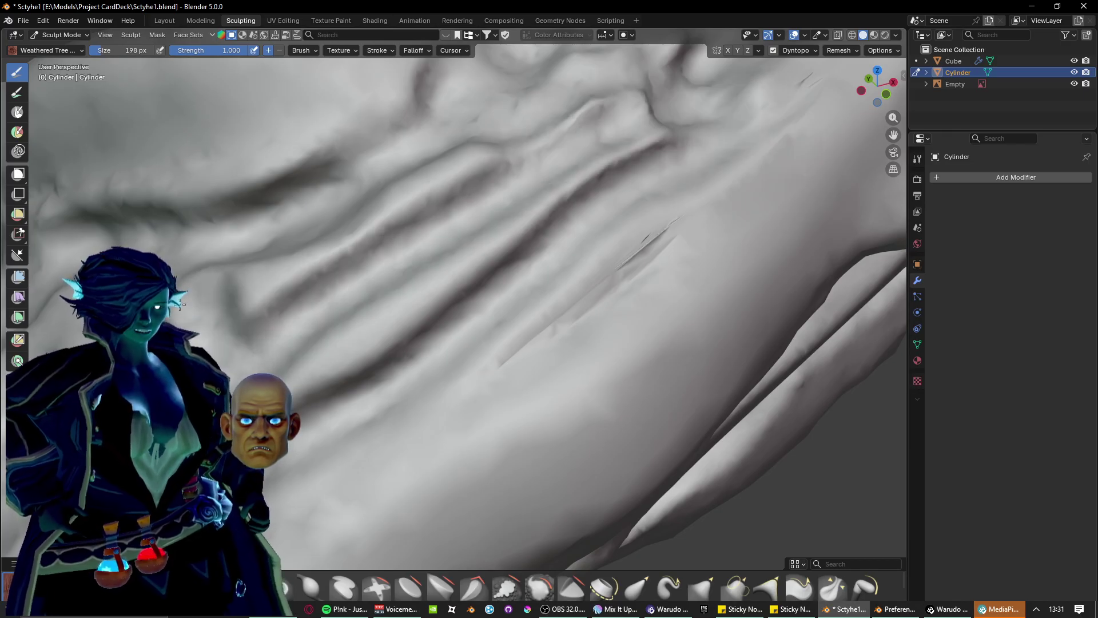
Break up the smooth bands between the long parallel grooves with overlapping bark strokes along their whole length.
left_click_drag(188, 287, 409, 188)
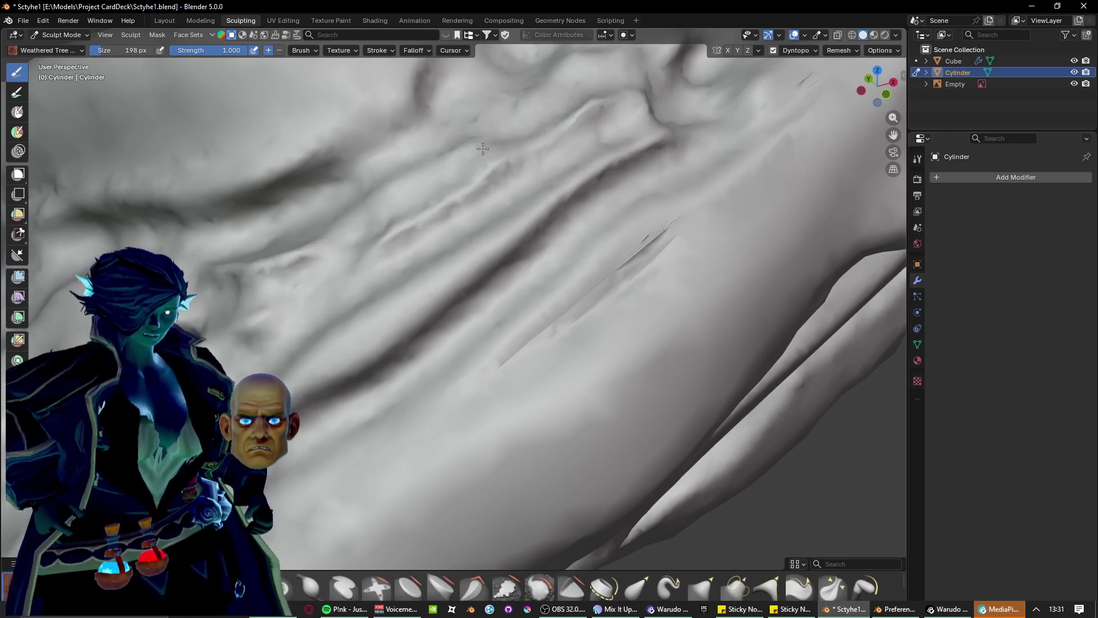
left_click_drag(482, 149, 267, 266)
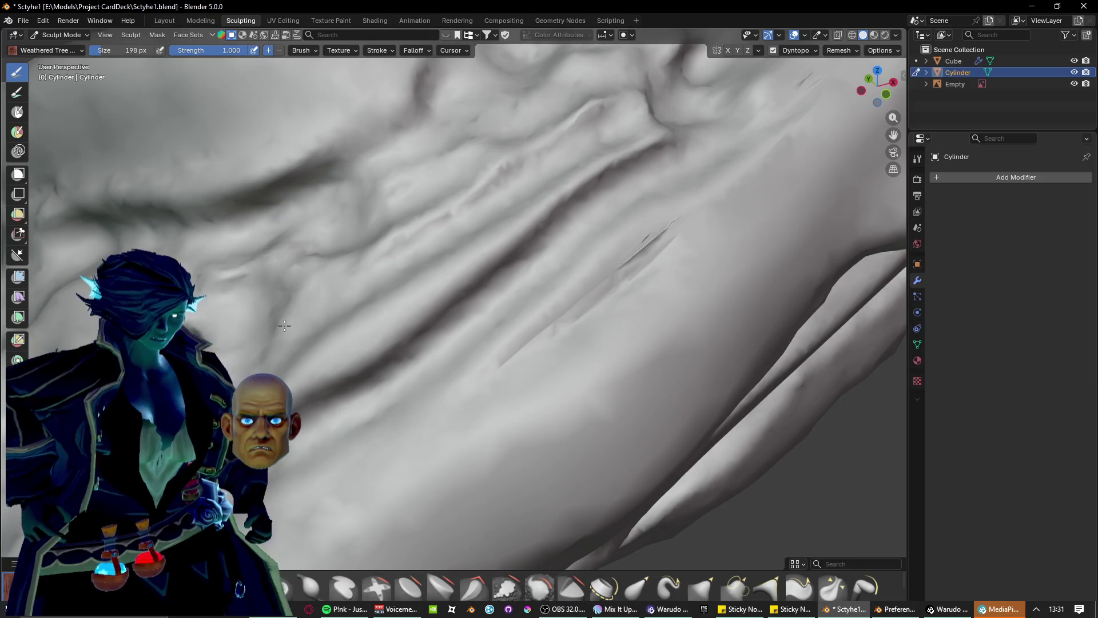
mouse_move(321, 395)
left_mouse_down()
mouse_move(493, 247)
mouse_move(638, 154)
mouse_move(480, 246)
mouse_move(569, 139)
left_mouse_up()
left_click_drag(588, 91, 324, 300)
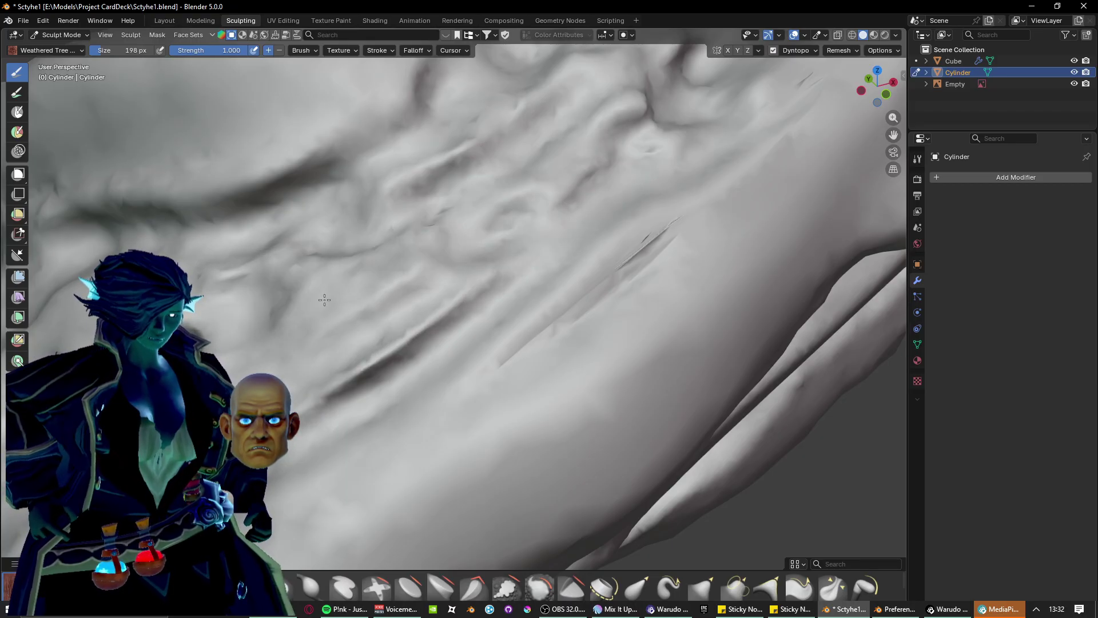
left_click_drag(500, 290, 319, 394)
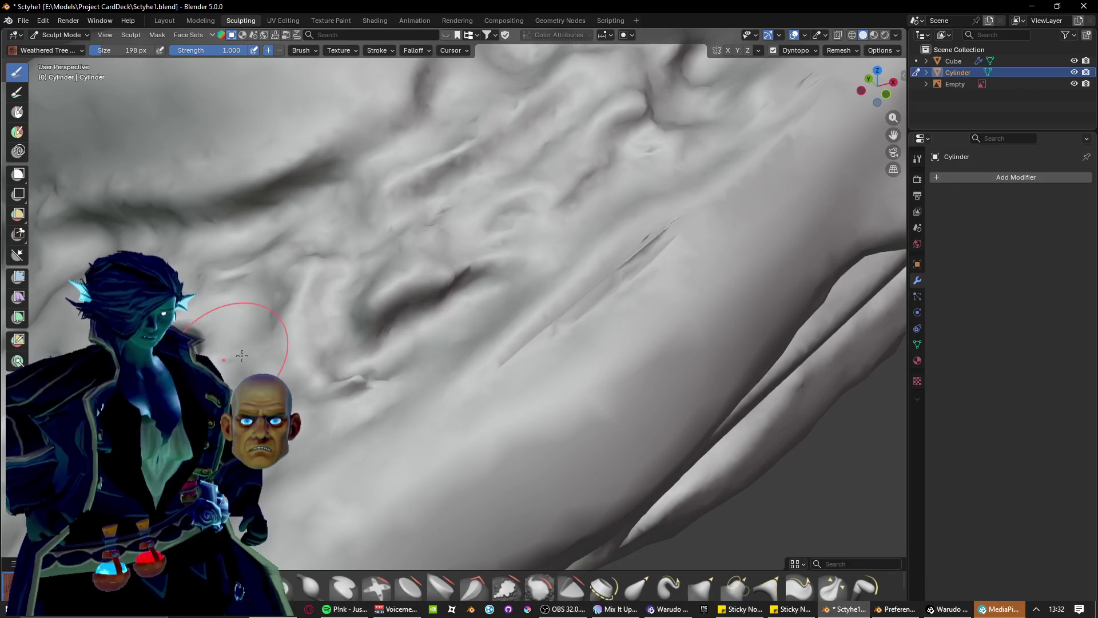
Carve bark grooves beneath the thick ridge and around the inner rim of the smooth recess farther along the trunk.
scroll(242, 356, "down", 7)
mouse_move(319, 367)
middle_mouse_down()
mouse_move(516, 344)
mouse_move(527, 318)
mouse_move(468, 338)
mouse_move(537, 397)
middle_mouse_up()
scroll(517, 343, "down", 3)
scroll(516, 344, "down", 5)
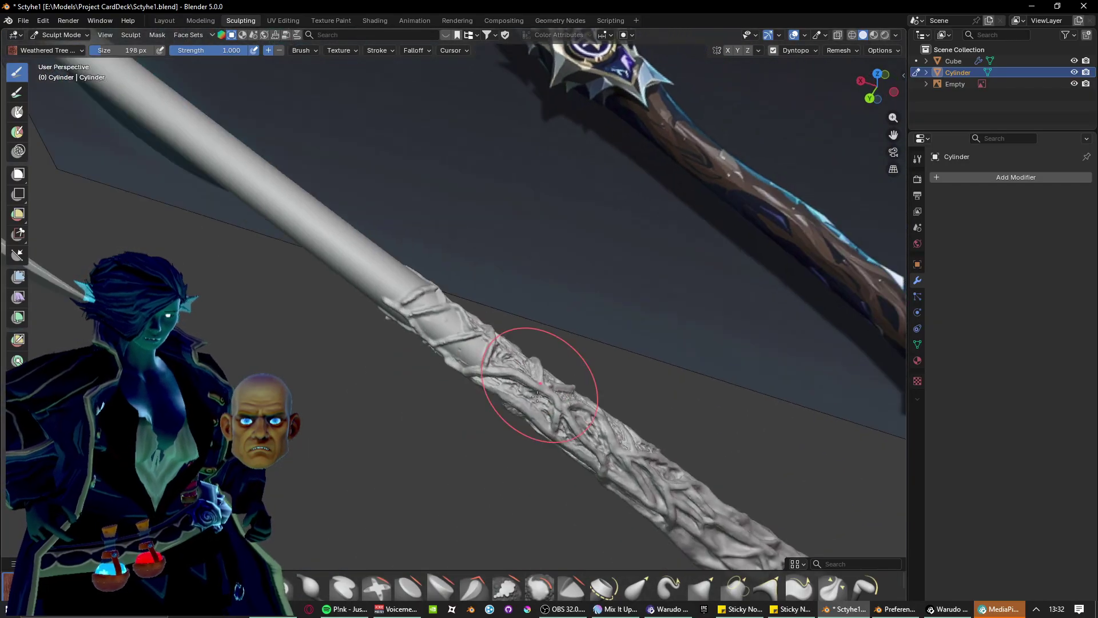
scroll(368, 388, "up", 8)
mouse_move(748, 407)
middle_mouse_down()
mouse_move(436, 366)
mouse_move(469, 376)
mouse_move(490, 451)
mouse_move(461, 429)
mouse_move(428, 231)
middle_mouse_up()
scroll(342, 290, "up", 2)
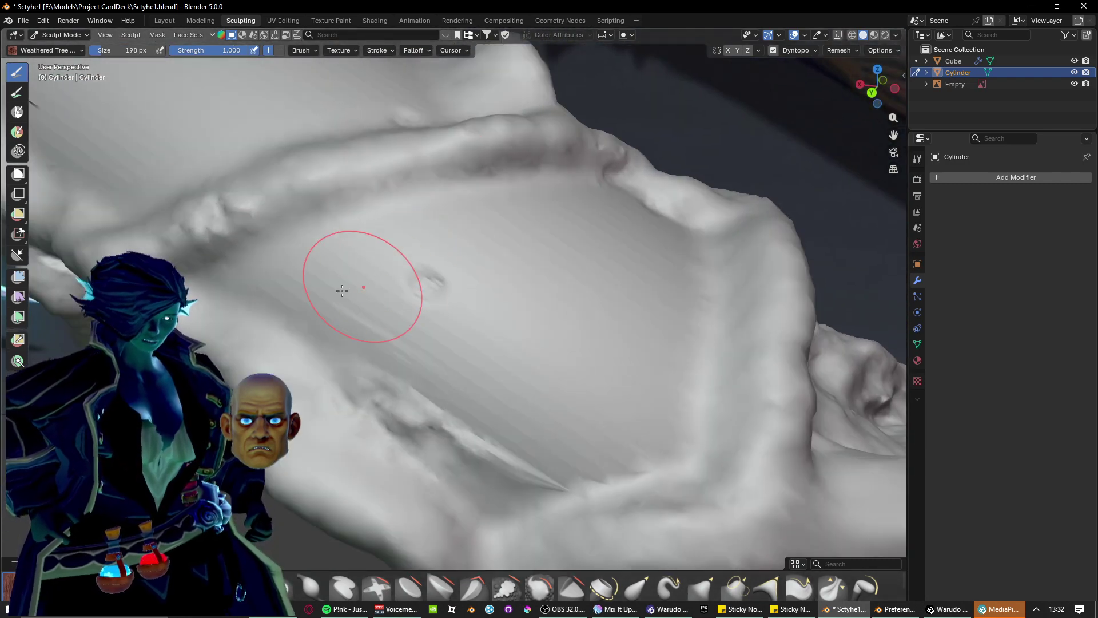
mouse_move(231, 296)
left_mouse_down()
mouse_move(400, 226)
mouse_move(631, 201)
left_mouse_up()
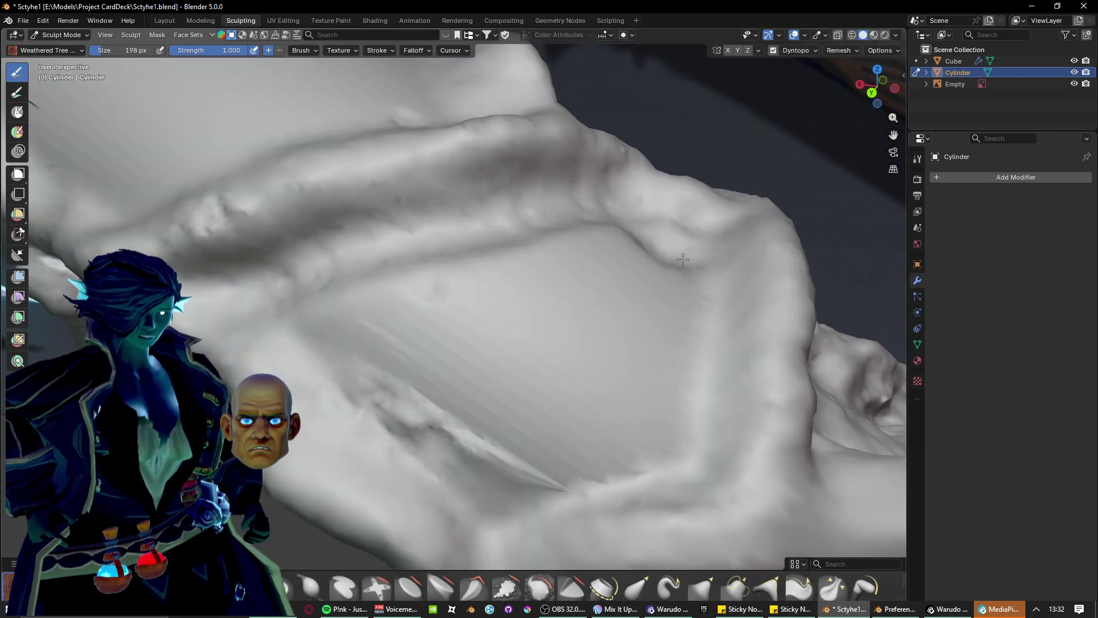
mouse_move(682, 259)
left_mouse_down()
mouse_move(589, 406)
mouse_move(389, 358)
left_mouse_up()
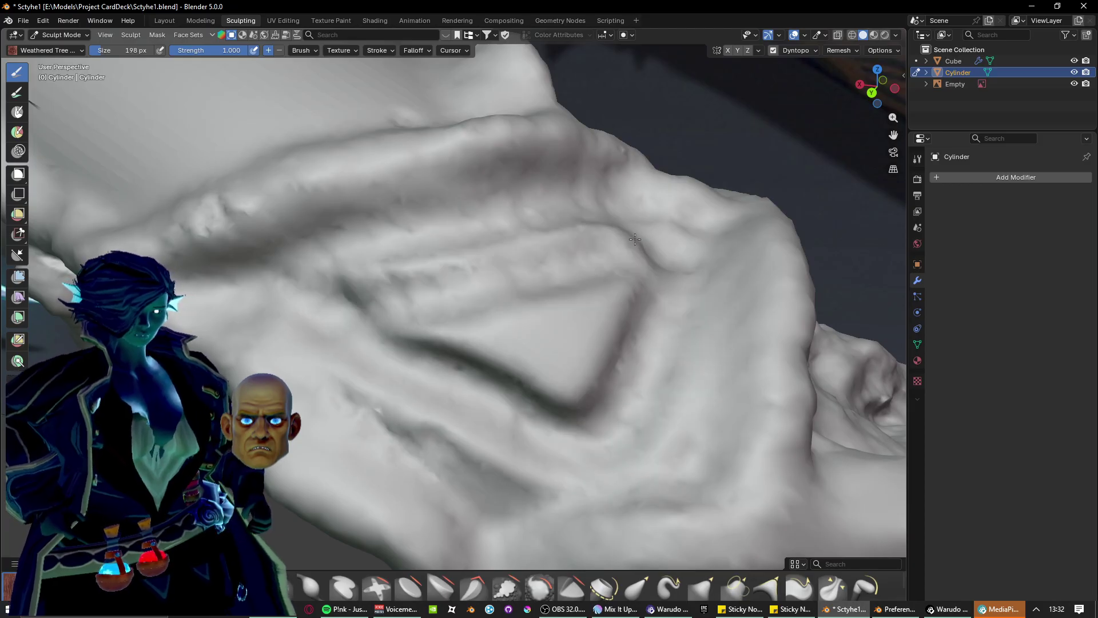
Cover the smooth triangular centre left inside the rim grooves with crossing and overlapping bark strokes.
left_click_drag(656, 290, 438, 336)
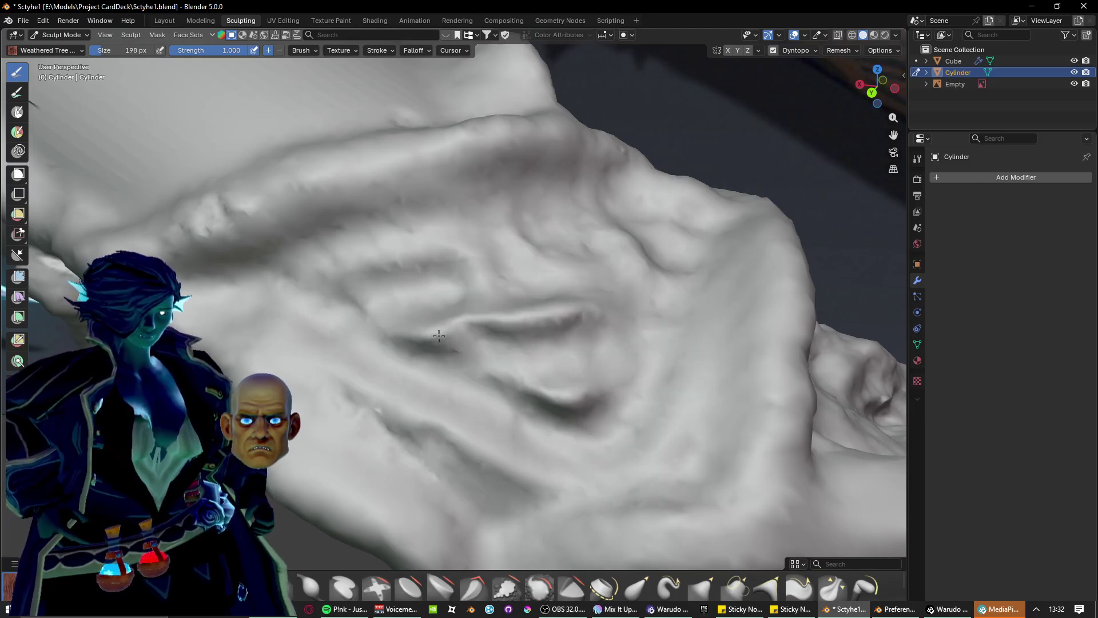
mouse_move(601, 303)
left_mouse_down()
mouse_move(486, 309)
mouse_move(564, 389)
mouse_move(498, 395)
mouse_move(449, 475)
left_mouse_up()
mouse_move(354, 365)
left_mouse_down()
mouse_move(306, 318)
mouse_move(372, 241)
mouse_move(603, 231)
left_mouse_up()
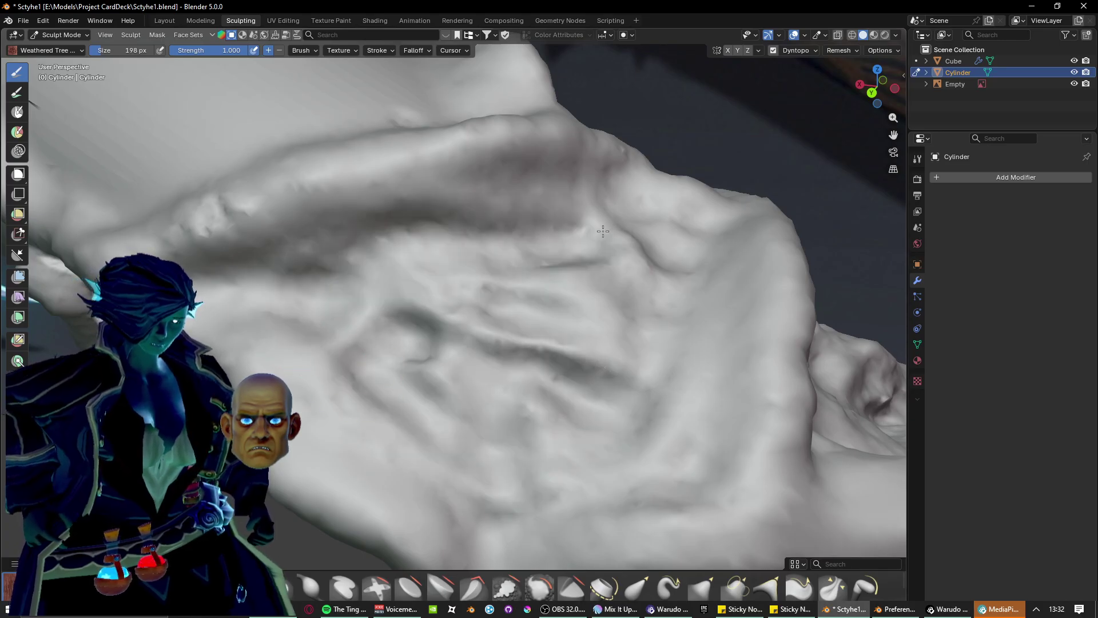
left_click_drag(422, 310, 594, 349)
Carve a groove around the inside of the adjoining ridge-framed recess and texture its smooth centre with bark strokes.
mouse_move(593, 349)
middle_mouse_down()
mouse_move(478, 360)
mouse_move(449, 401)
mouse_move(534, 355)
mouse_move(544, 375)
mouse_move(544, 314)
mouse_move(566, 441)
mouse_move(490, 417)
mouse_move(569, 343)
mouse_move(392, 286)
middle_mouse_up()
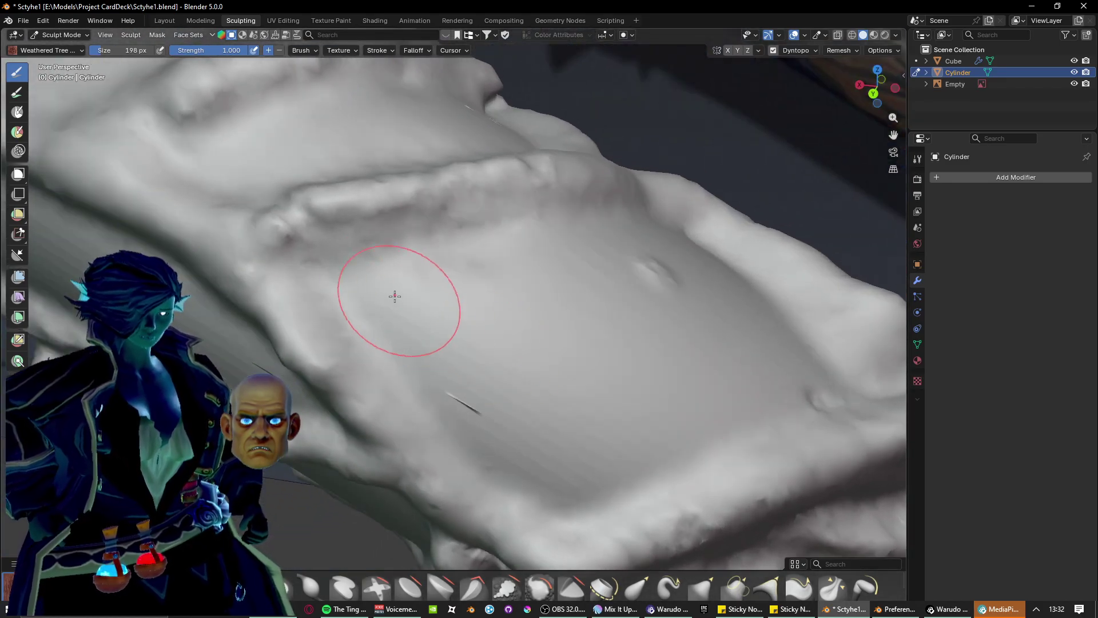
left_click_drag(563, 242, 669, 240)
mouse_move(796, 342)
left_mouse_down()
mouse_move(715, 434)
mouse_move(527, 435)
mouse_move(411, 298)
mouse_move(637, 253)
left_mouse_up()
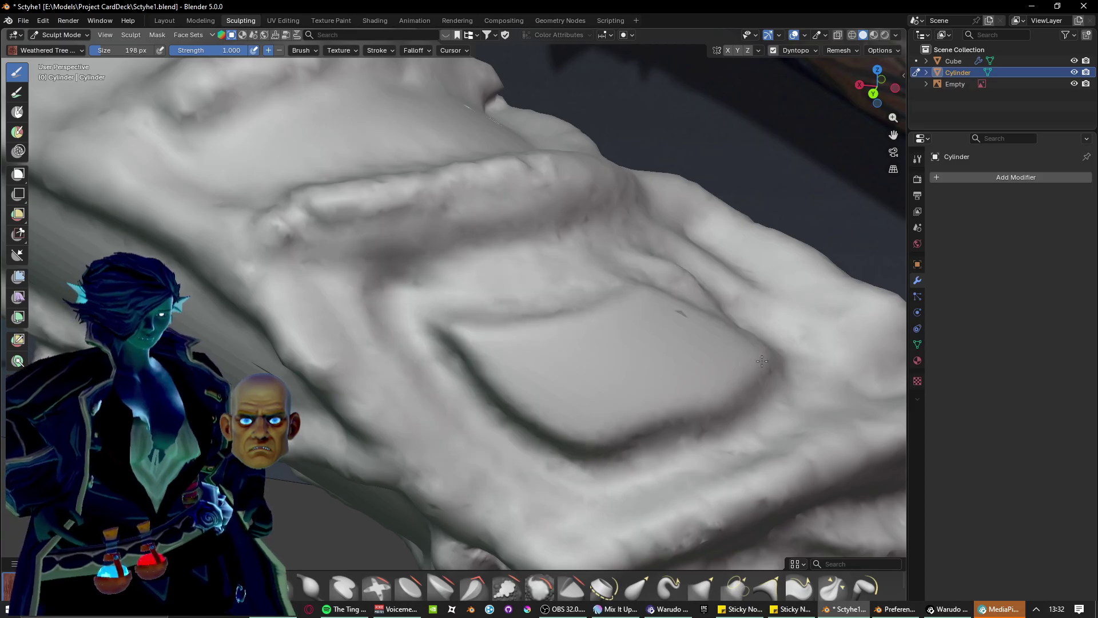
mouse_move(762, 360)
left_mouse_down()
mouse_move(658, 381)
mouse_move(426, 366)
mouse_move(537, 314)
mouse_move(489, 353)
mouse_move(424, 354)
mouse_move(600, 406)
mouse_move(698, 392)
mouse_move(565, 433)
mouse_move(550, 411)
left_mouse_up()
Add curved grooves under the same recess's upper ridge and work bark strokes over the deep hollow near its corner.
mouse_move(551, 412)
middle_mouse_down()
mouse_move(558, 389)
mouse_move(372, 258)
mouse_move(350, 284)
middle_mouse_up()
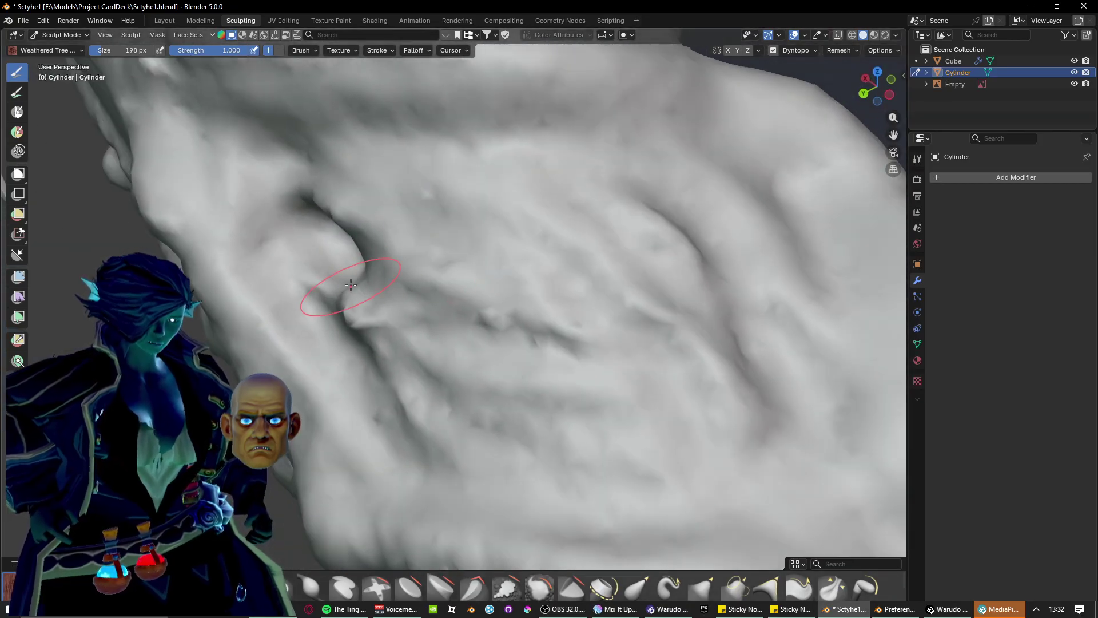
mouse_move(345, 195)
left_mouse_down()
mouse_move(627, 189)
mouse_move(719, 397)
left_mouse_up()
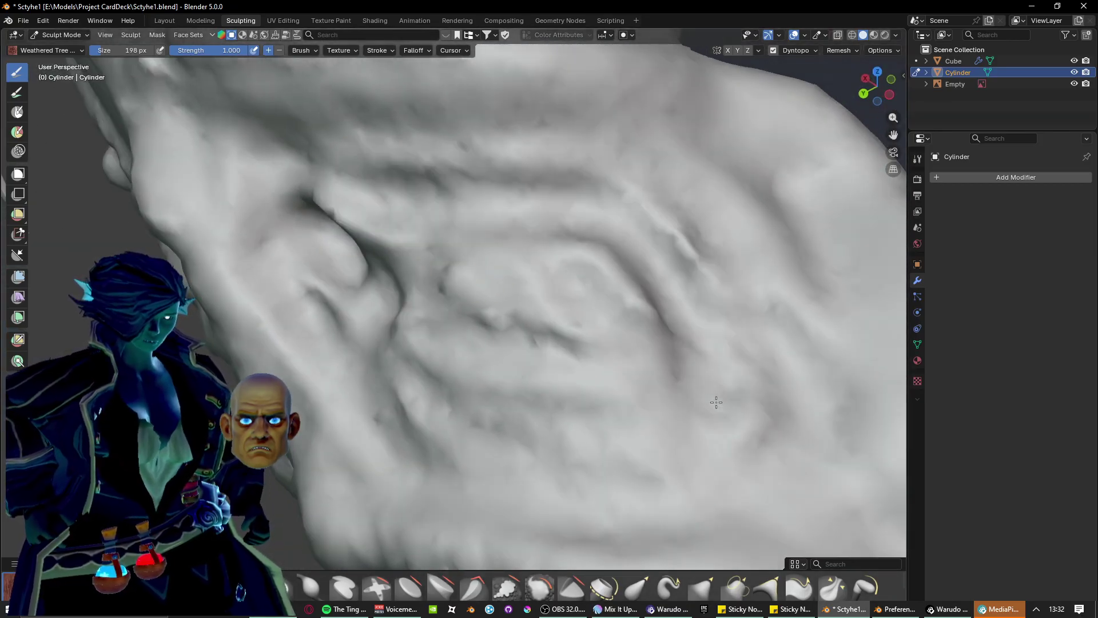
mouse_move(719, 397)
middle_mouse_down()
mouse_move(694, 335)
mouse_move(612, 285)
mouse_move(564, 304)
middle_mouse_up()
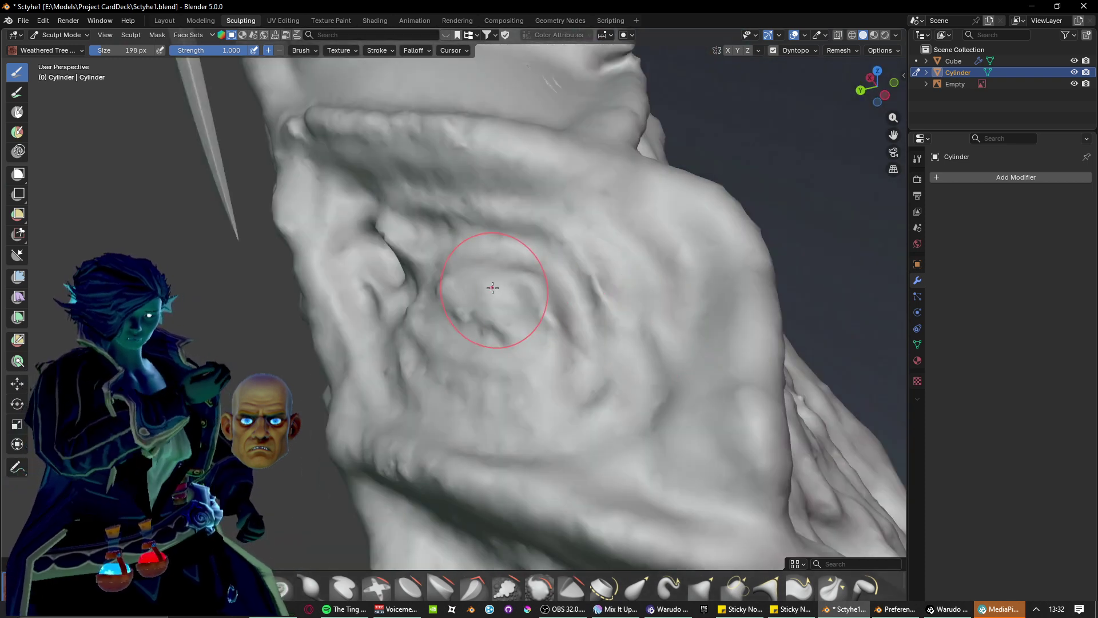
mouse_move(423, 282)
middle_mouse_down()
mouse_move(452, 275)
mouse_move(362, 238)
middle_mouse_up()
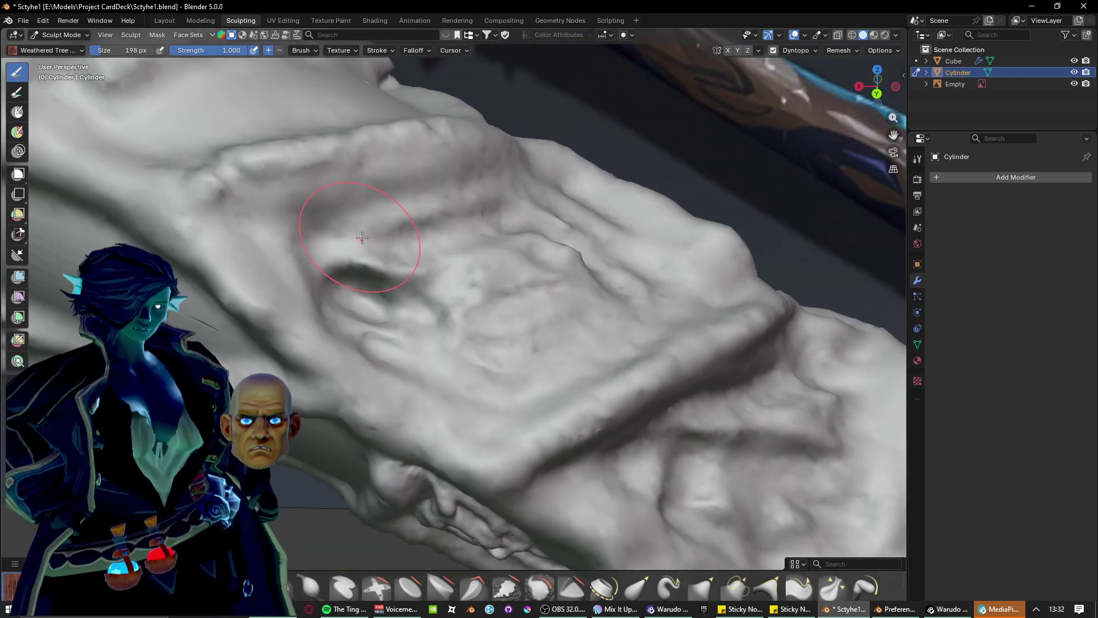
left_click_drag(503, 270, 523, 256)
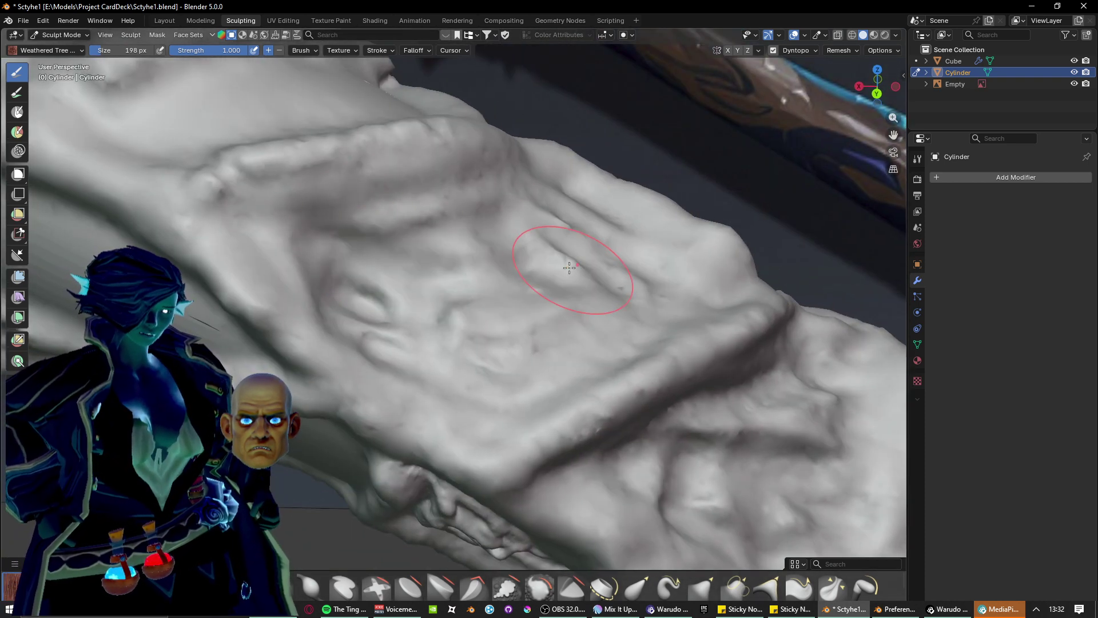
Carve lengthwise bark grooves into the smooth strip between the two long ridges and into the neighbouring pointed, ridge-framed recess.
scroll(532, 275, "down", 6)
scroll(357, 332, "up", 6)
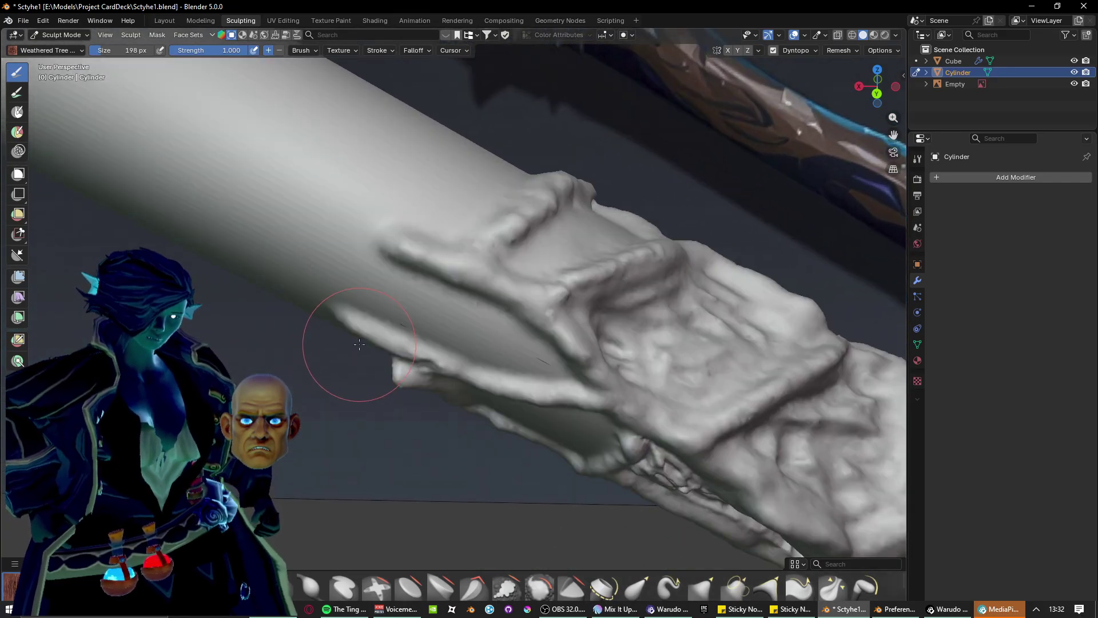
mouse_move(359, 344)
middle_mouse_down()
mouse_move(404, 296)
mouse_move(373, 295)
mouse_move(366, 375)
mouse_move(322, 294)
middle_mouse_up()
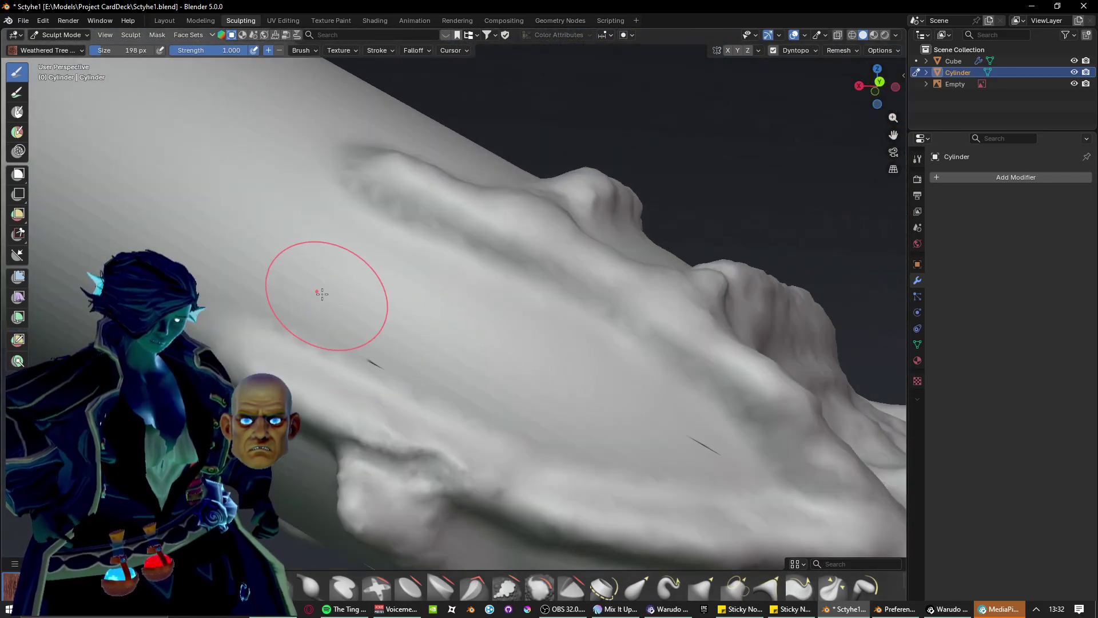
mouse_move(321, 294)
left_mouse_down()
mouse_move(744, 469)
mouse_move(704, 400)
mouse_move(391, 281)
mouse_move(584, 366)
mouse_move(368, 307)
mouse_move(653, 409)
left_mouse_up()
left_click(391, 280)
left_click_drag(466, 347, 593, 417)
mouse_move(593, 417)
middle_mouse_down()
mouse_move(489, 317)
mouse_move(454, 349)
mouse_move(456, 403)
mouse_move(429, 431)
mouse_move(382, 323)
middle_mouse_up()
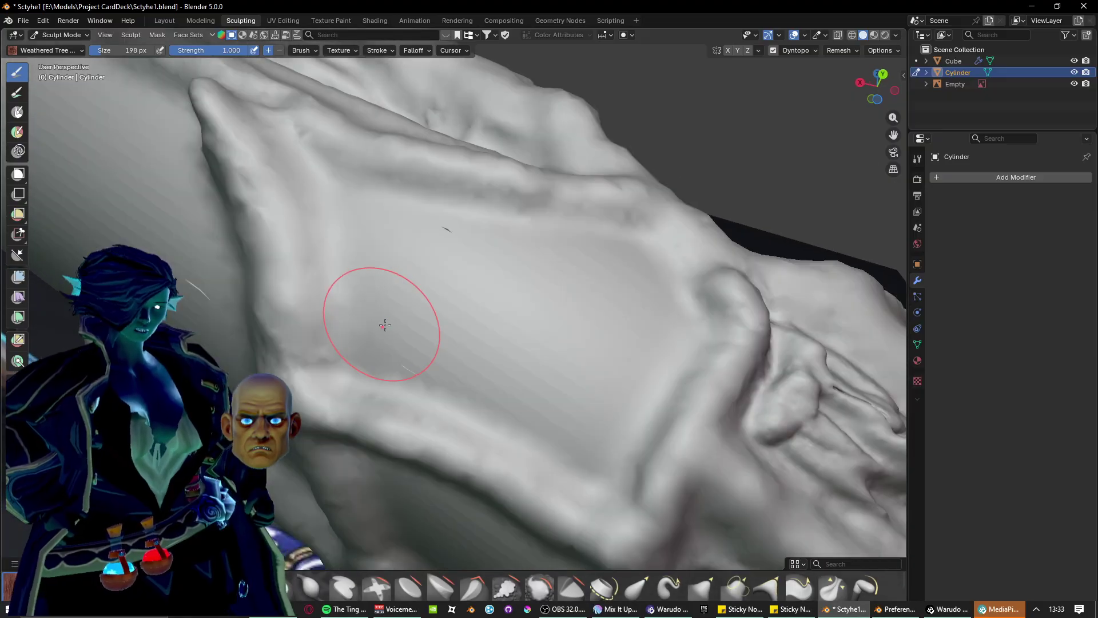
mouse_move(334, 213)
left_mouse_down()
mouse_move(360, 284)
mouse_move(406, 337)
mouse_move(572, 412)
mouse_move(635, 372)
mouse_move(675, 223)
mouse_move(503, 229)
mouse_move(378, 211)
mouse_move(617, 324)
mouse_move(538, 343)
mouse_move(400, 269)
mouse_move(549, 297)
mouse_move(404, 269)
left_mouse_up()
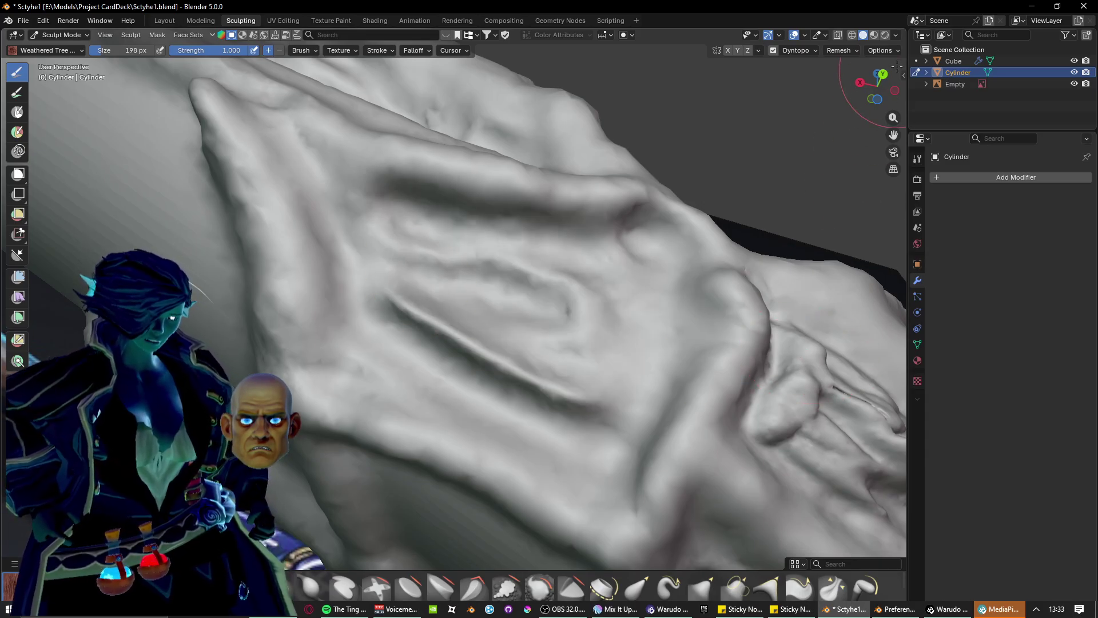
Show the Item properties in the viewport sidebar and collapse the Transform section.
key("n")
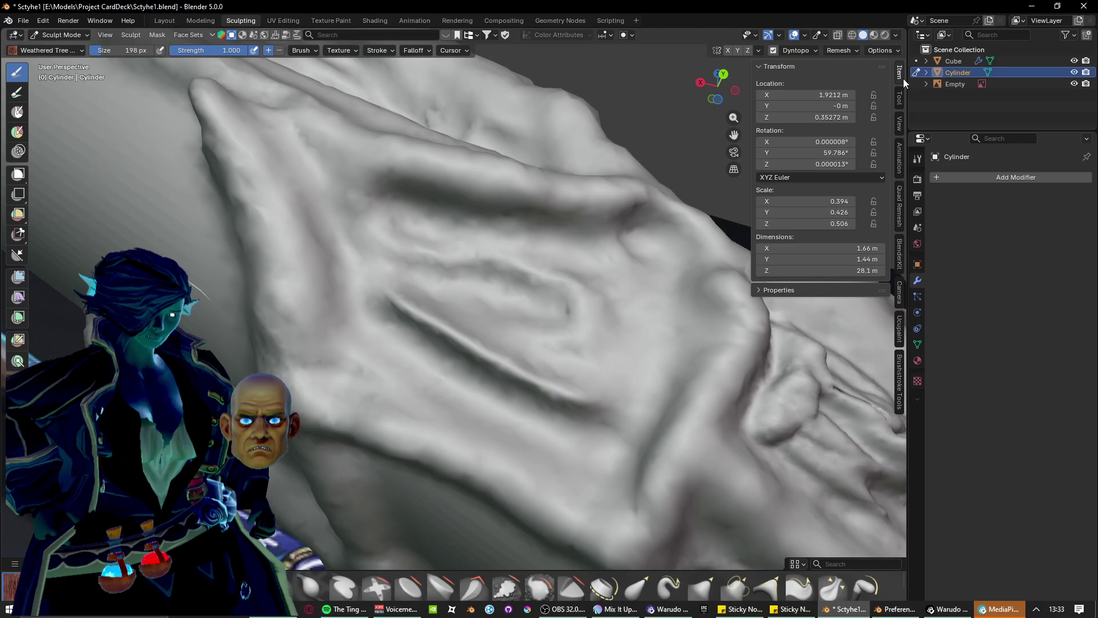
left_click(900, 331)
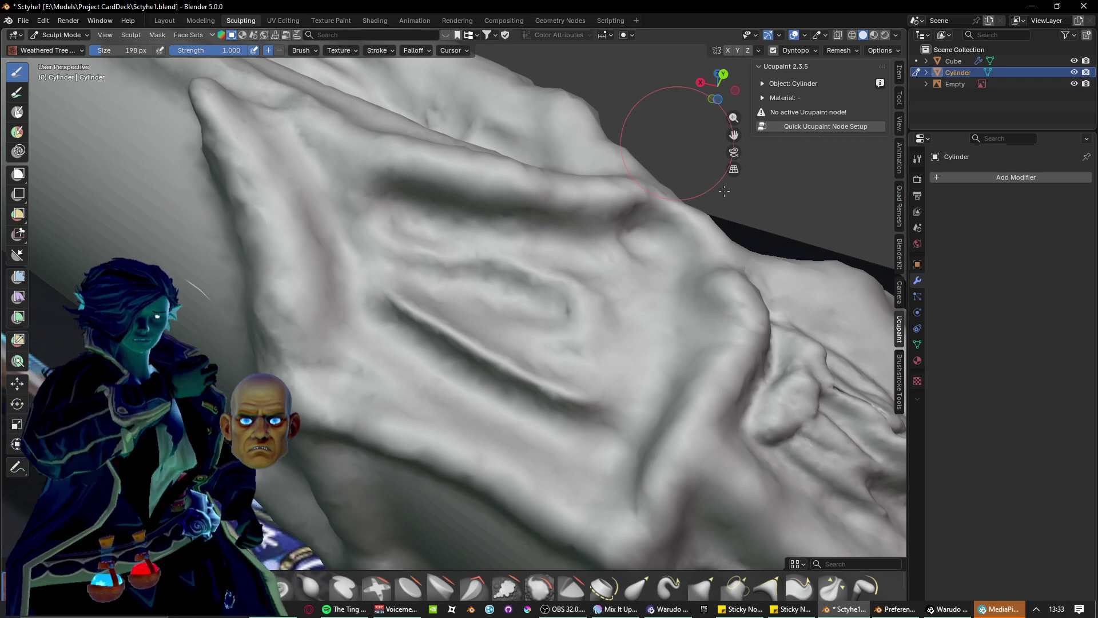
left_click(900, 73)
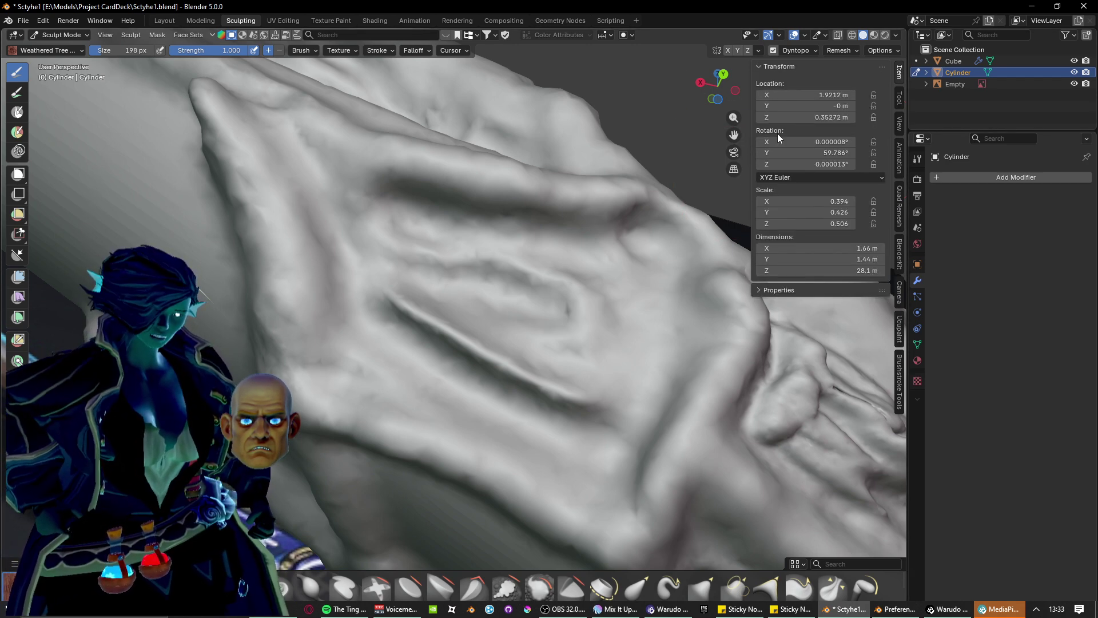
left_click(758, 67)
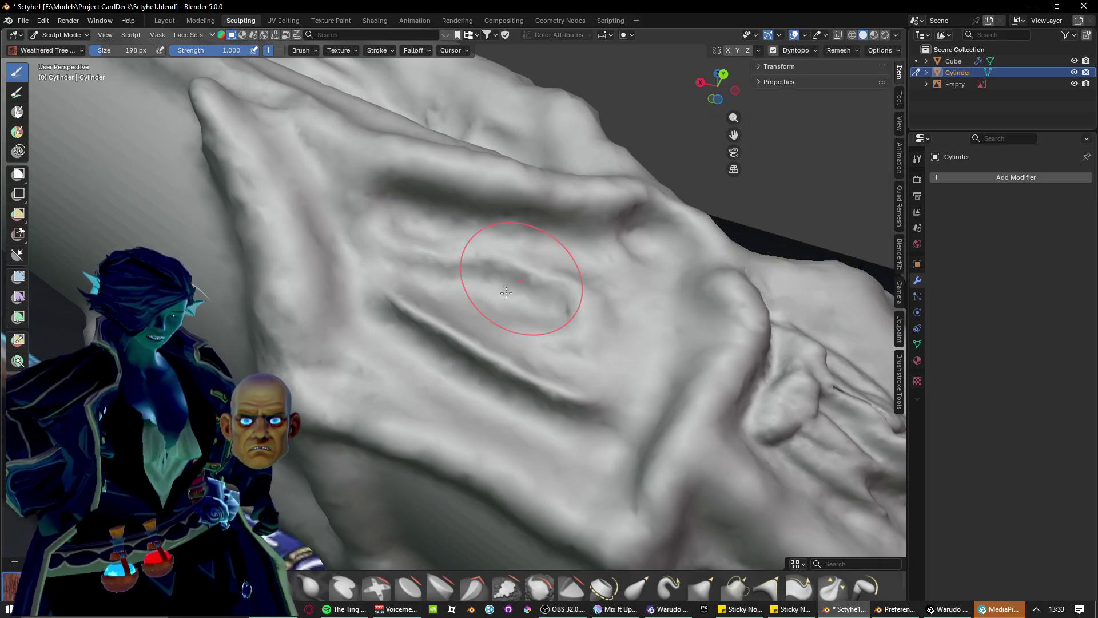
Break up the long diagonal groove and the centre of the pointed recess with short overlapping bark strokes.
scroll(411, 312, "up", 2)
mouse_move(387, 296)
left_mouse_down()
mouse_move(604, 418)
mouse_move(523, 366)
left_mouse_up()
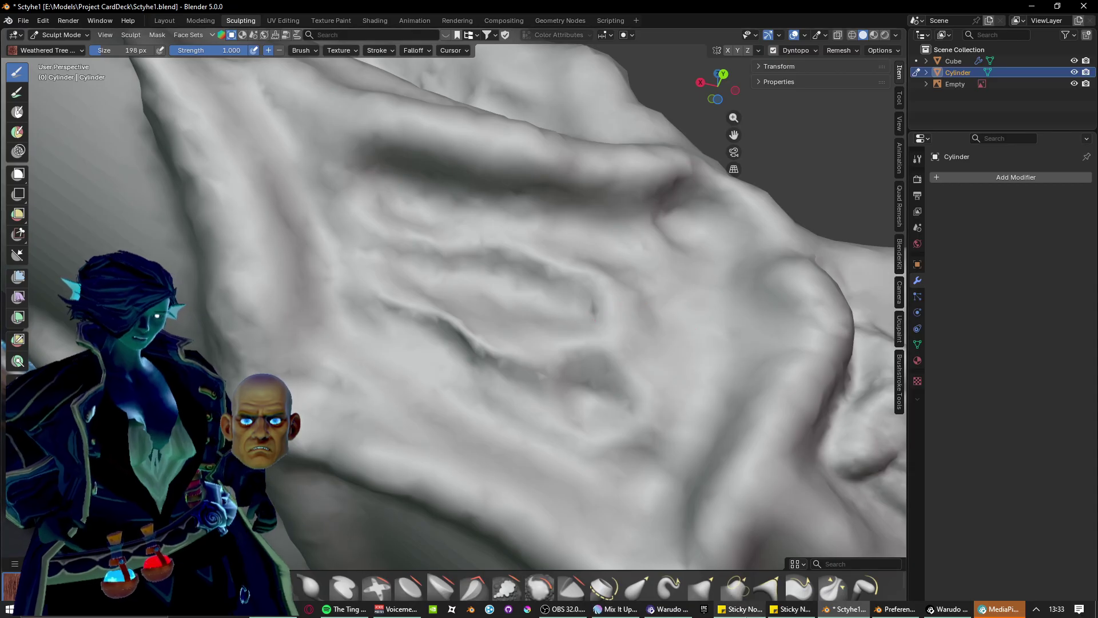
mouse_move(443, 330)
middle_mouse_down()
mouse_move(527, 417)
mouse_move(534, 397)
mouse_move(433, 396)
mouse_move(400, 408)
middle_mouse_up()
scroll(483, 422, "up", 4)
scroll(482, 421, "down", 3)
middle_click_drag(513, 377, 458, 351)
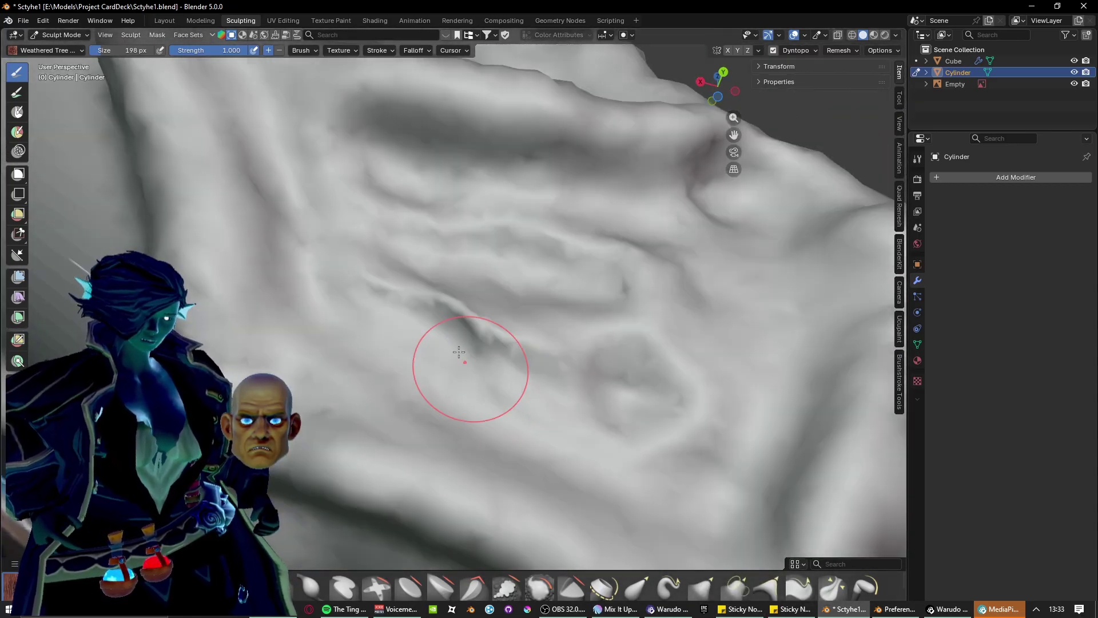
left_click_drag(449, 327, 501, 332)
mouse_move(446, 290)
left_mouse_down()
mouse_move(607, 303)
mouse_move(546, 363)
mouse_move(400, 346)
mouse_move(567, 422)
left_mouse_up()
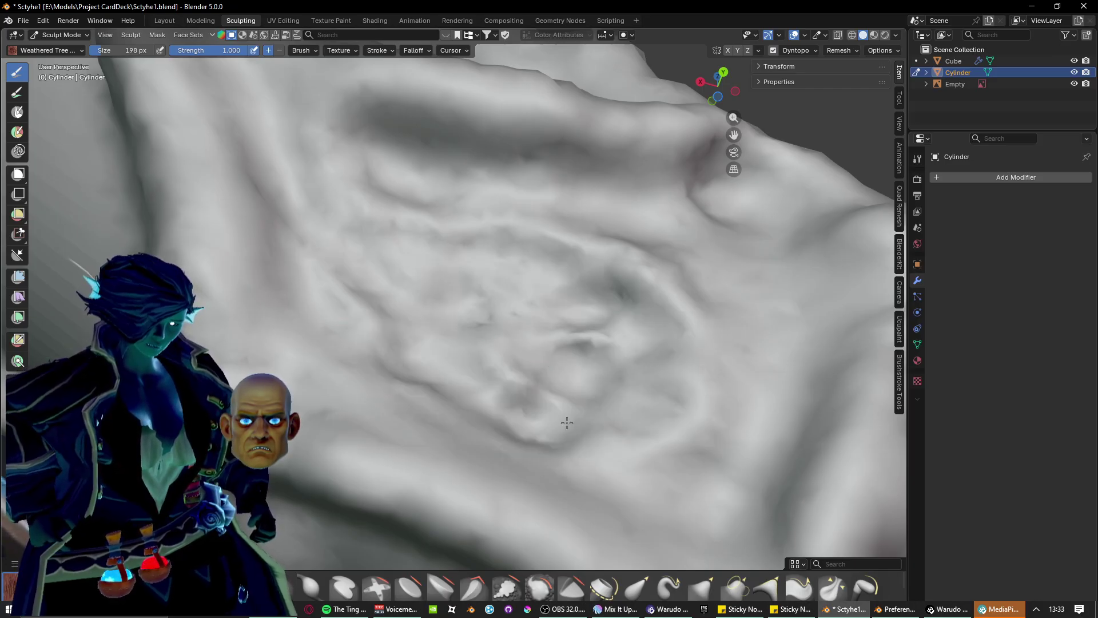
Extend the bark strokes from the pointed recess's centre to its upper side and around its end.
scroll(306, 261, "down", 3)
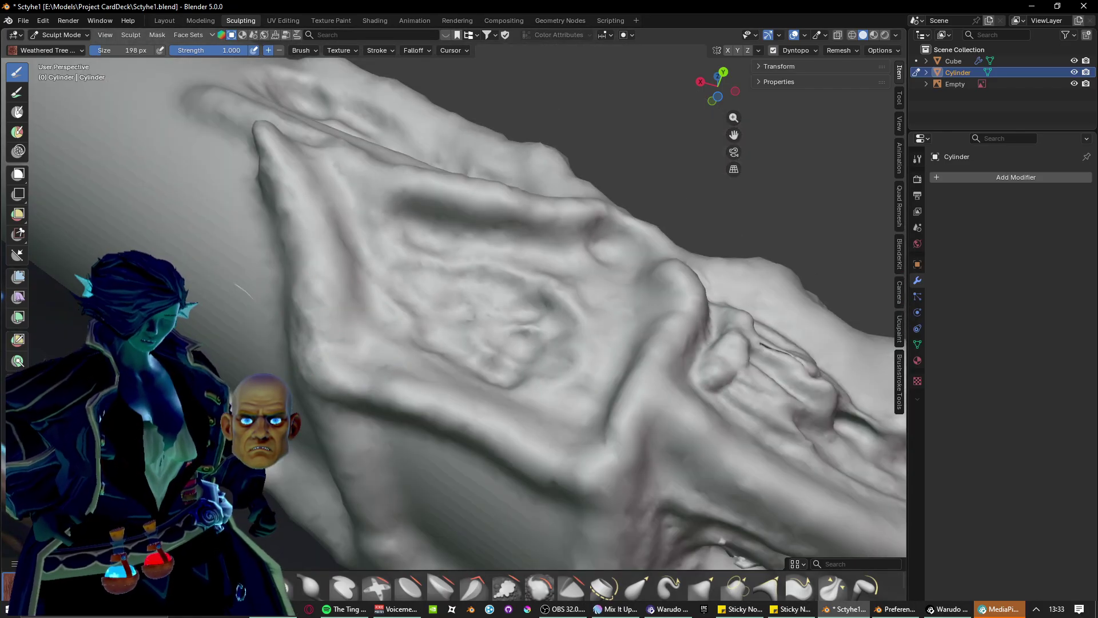
scroll(380, 270, "up", 5)
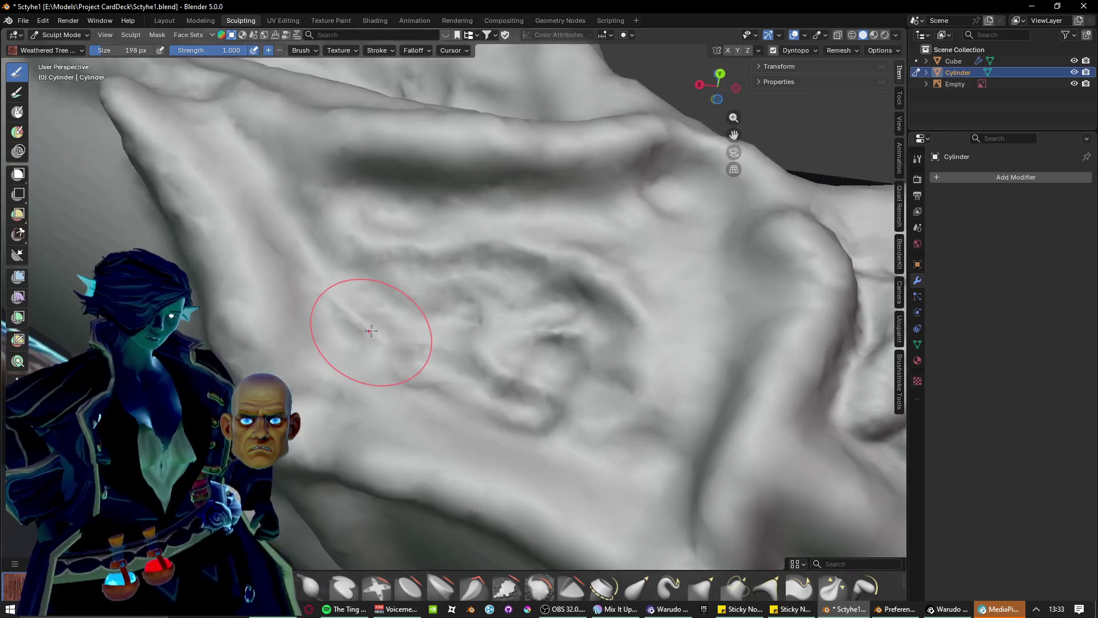
mouse_move(572, 415)
left_mouse_down()
mouse_move(630, 437)
mouse_move(676, 312)
mouse_move(628, 235)
mouse_move(420, 240)
mouse_move(351, 260)
mouse_move(584, 266)
left_mouse_up()
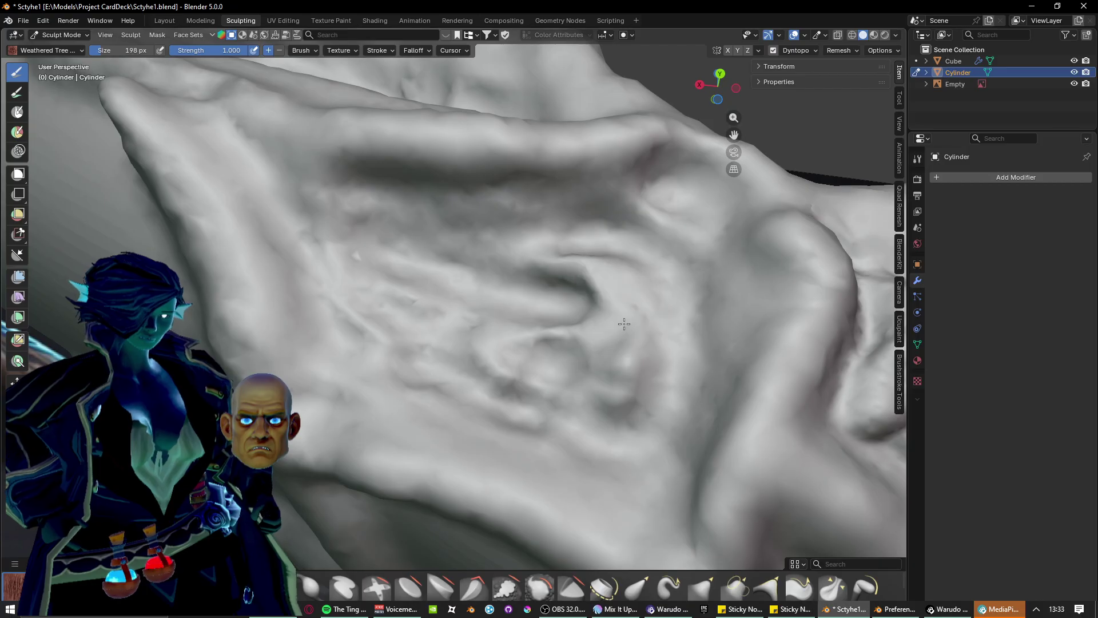
mouse_move(598, 404)
middle_mouse_down()
mouse_move(571, 262)
mouse_move(596, 253)
mouse_move(561, 368)
mouse_move(513, 283)
mouse_move(507, 311)
mouse_move(544, 152)
middle_mouse_up()
mouse_move(544, 152)
left_mouse_down()
mouse_move(606, 197)
mouse_move(642, 339)
mouse_move(504, 451)
mouse_move(417, 366)
mouse_move(452, 155)
mouse_move(527, 164)
mouse_move(598, 308)
left_mouse_up()
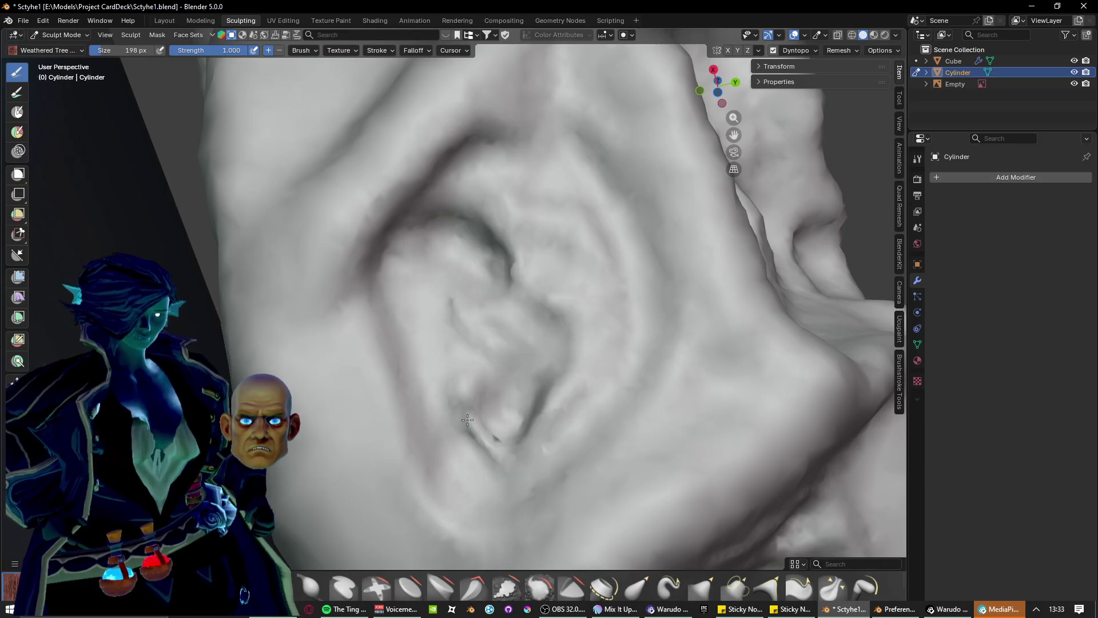
Carve curved, nested bark grooves around the inside of the oval recess and down into its narrow tail.
middle_click_drag(477, 470, 486, 295, "shift")
mouse_move(472, 396)
middle_mouse_down()
mouse_move(490, 331)
mouse_move(529, 355)
mouse_move(441, 429)
mouse_move(458, 424)
mouse_move(453, 454)
mouse_move(512, 325)
middle_mouse_up()
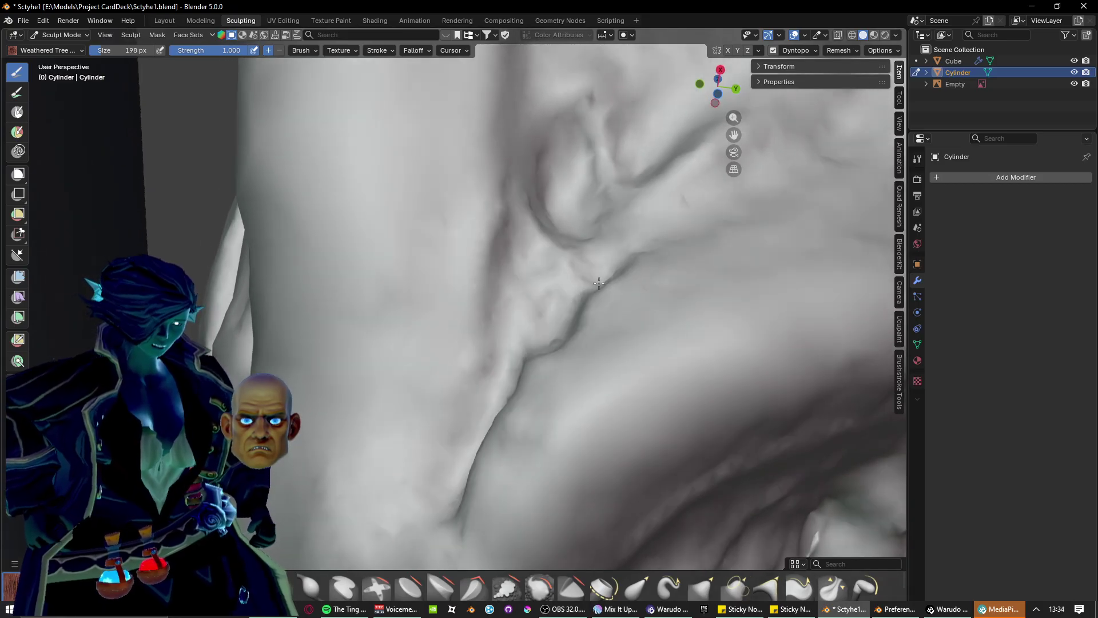
mouse_move(563, 255)
middle_mouse_down()
mouse_move(544, 252)
mouse_move(704, 115)
mouse_move(558, 384)
mouse_move(552, 258)
mouse_move(411, 358)
mouse_move(456, 246)
mouse_move(405, 270)
mouse_move(465, 366)
mouse_move(461, 333)
middle_mouse_up()
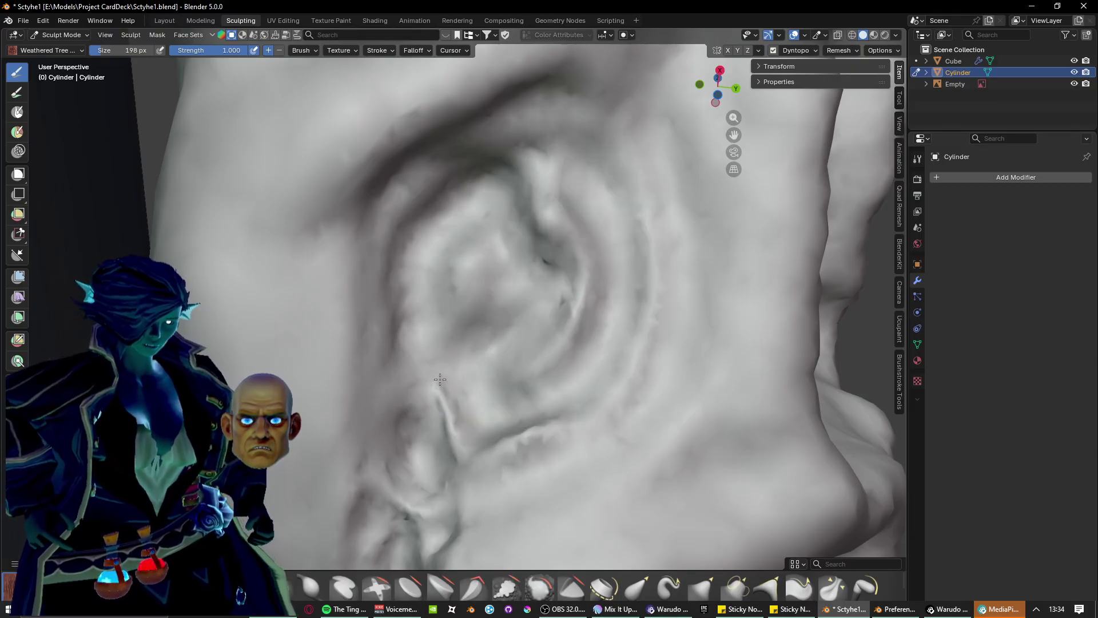
Carve deep bark grooves into the smooth hollow beneath the thick ridge at the upper end of the sculpted section.
scroll(553, 171, "down", 5)
mouse_move(553, 171)
middle_mouse_down()
mouse_move(370, 348)
mouse_move(650, 277)
mouse_move(439, 329)
mouse_move(470, 310)
middle_mouse_up()
scroll(649, 277, "up", 3)
scroll(438, 328, "up", 3)
scroll(471, 310, "down", 6)
mouse_move(417, 265)
middle_mouse_down()
mouse_move(523, 320)
mouse_move(575, 286)
mouse_move(503, 309)
mouse_move(460, 353)
mouse_move(466, 400)
middle_mouse_up()
scroll(502, 302, "up", 5)
left_click_drag(282, 453, 509, 353)
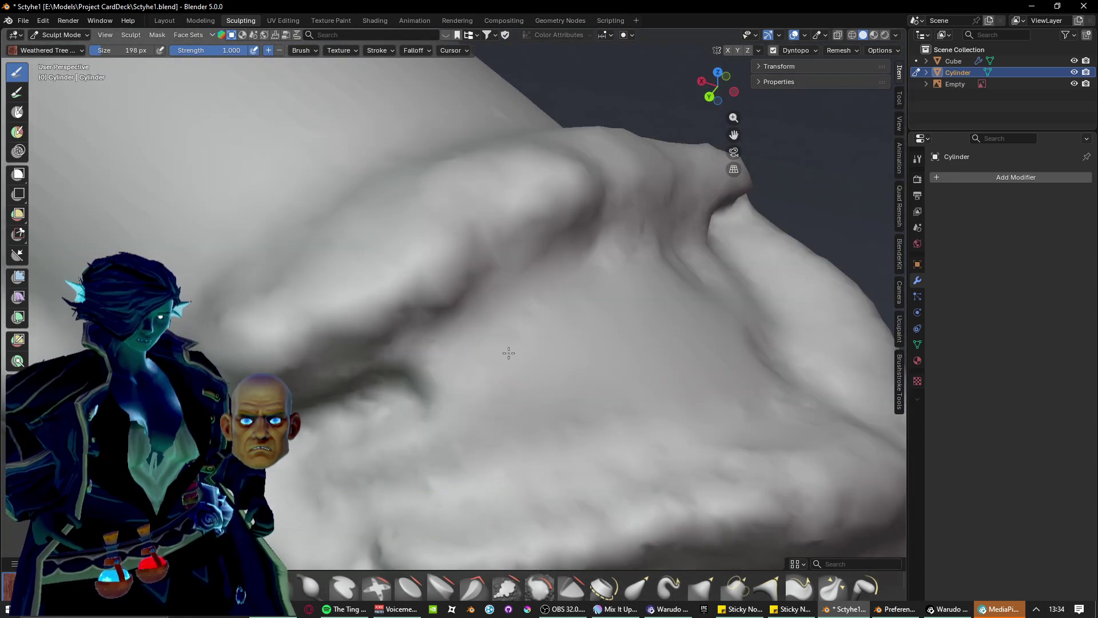
mouse_move(318, 445)
left_mouse_down()
mouse_move(429, 463)
mouse_move(500, 436)
mouse_move(367, 467)
mouse_move(626, 338)
mouse_move(598, 330)
left_mouse_up()
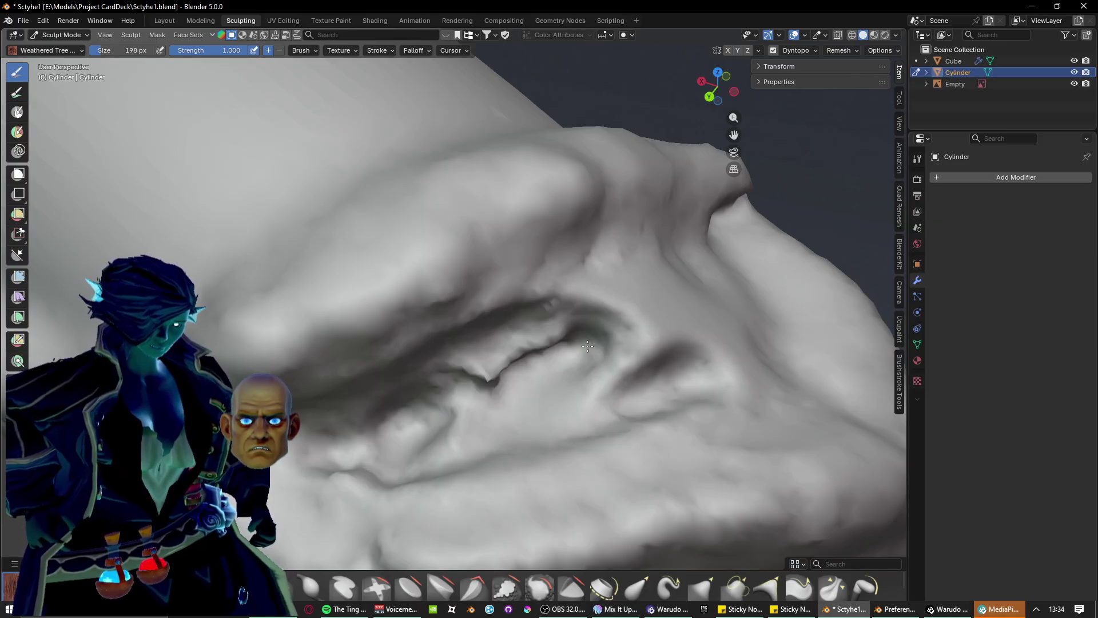
Continue the bark strokes beneath the thick ridge into the smooth pocket at the hollow's far end.
mouse_move(588, 346)
middle_mouse_down()
mouse_move(515, 362)
mouse_move(413, 455)
middle_mouse_up()
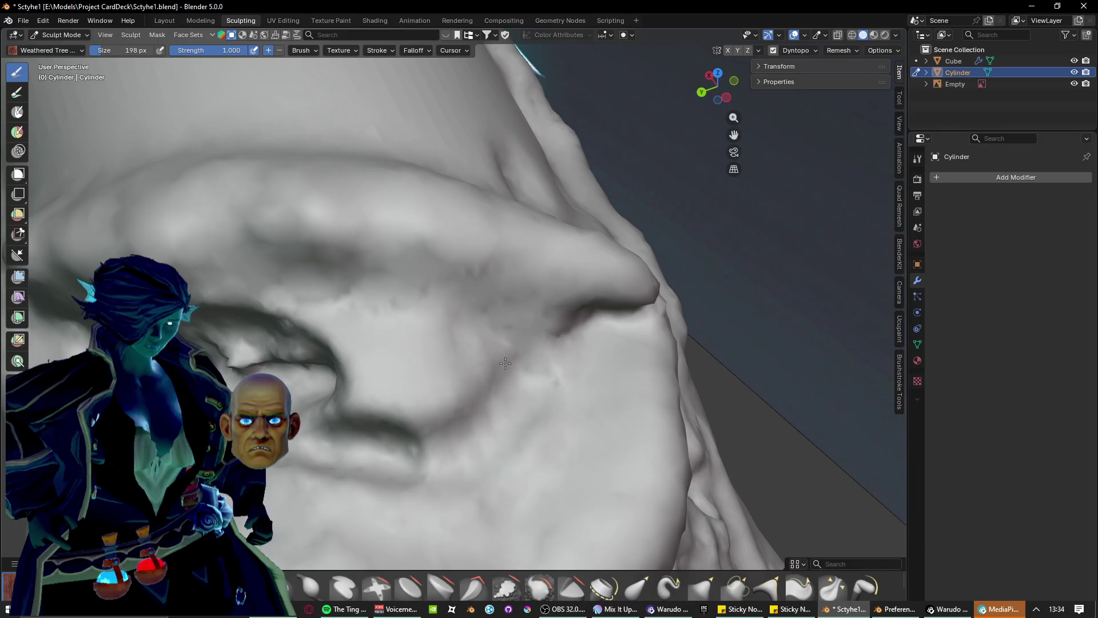
left_click_drag(300, 341, 503, 366)
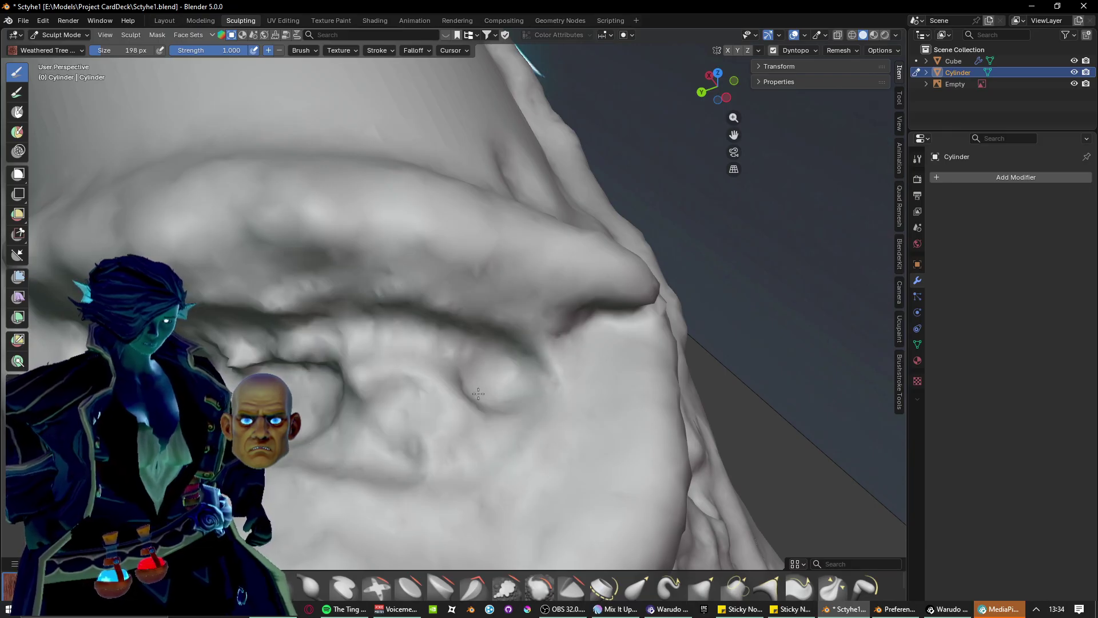
scroll(350, 415, "down", 3)
middle_click_drag(362, 411, 375, 443)
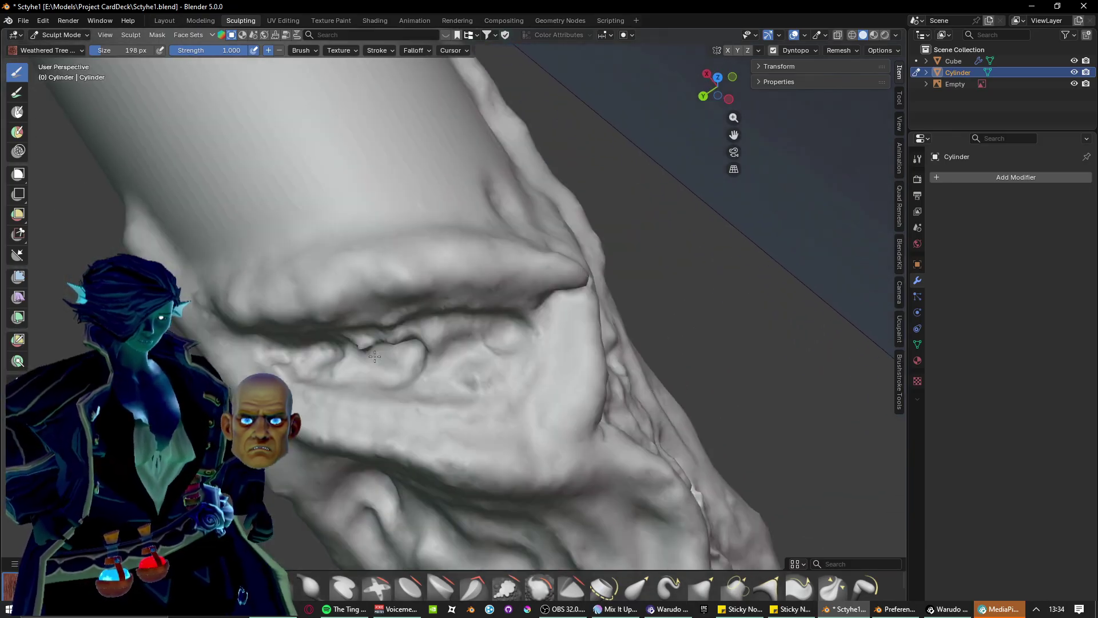
Break up the middle of the hollow beneath the ridge and carve bark grooves into its smooth pointed end.
scroll(388, 359, "up", 3)
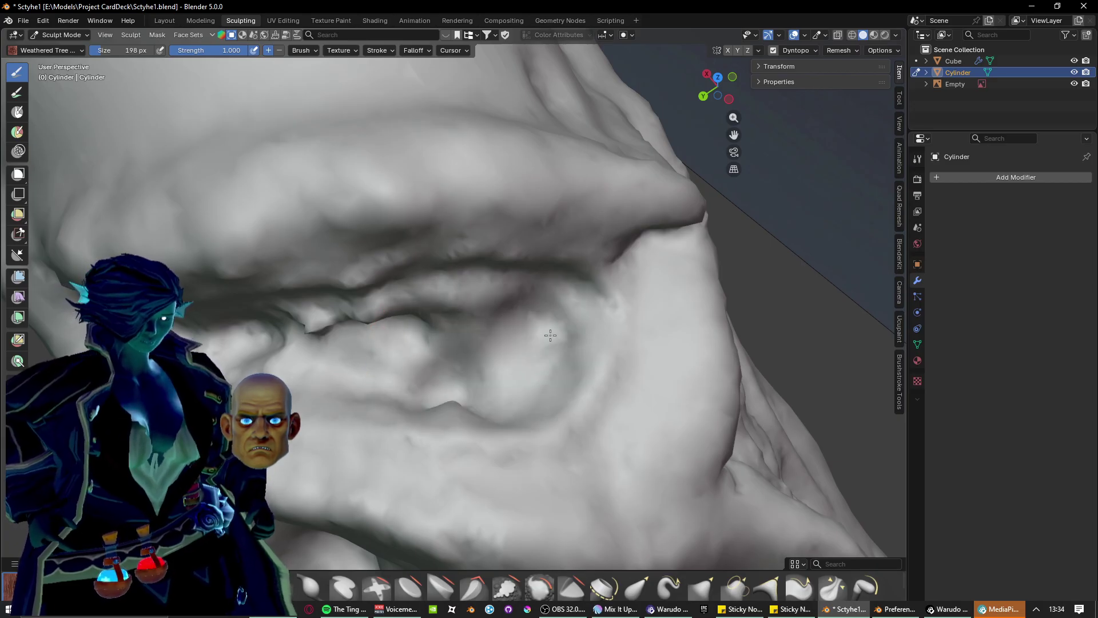
left_click_drag(283, 337, 405, 342)
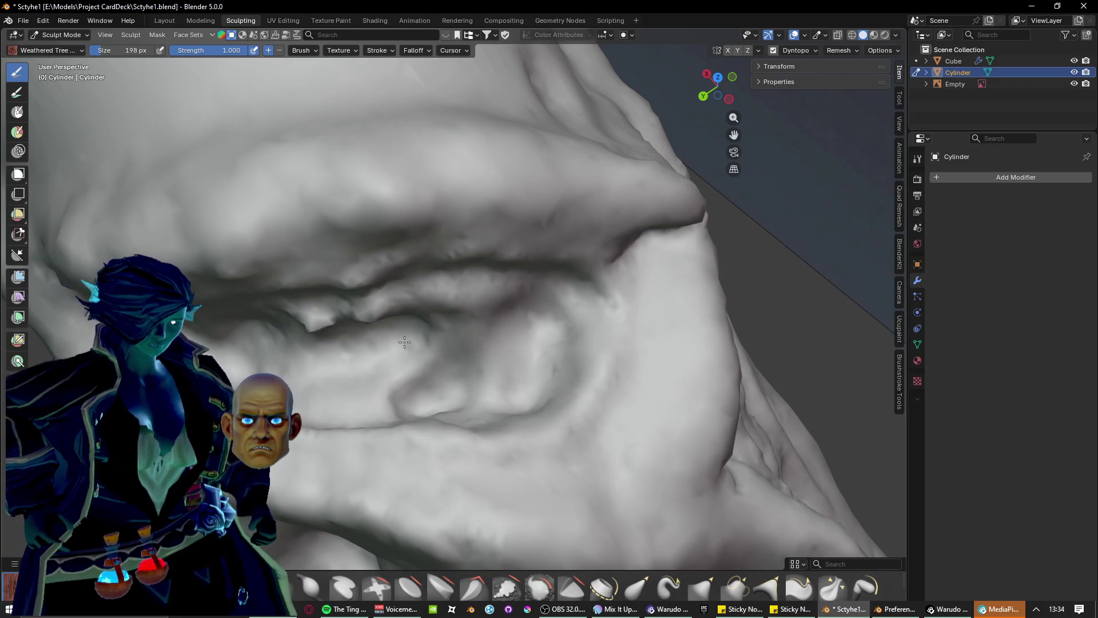
mouse_move(427, 373)
middle_mouse_down()
mouse_move(593, 308)
mouse_move(570, 335)
mouse_move(581, 329)
middle_mouse_up()
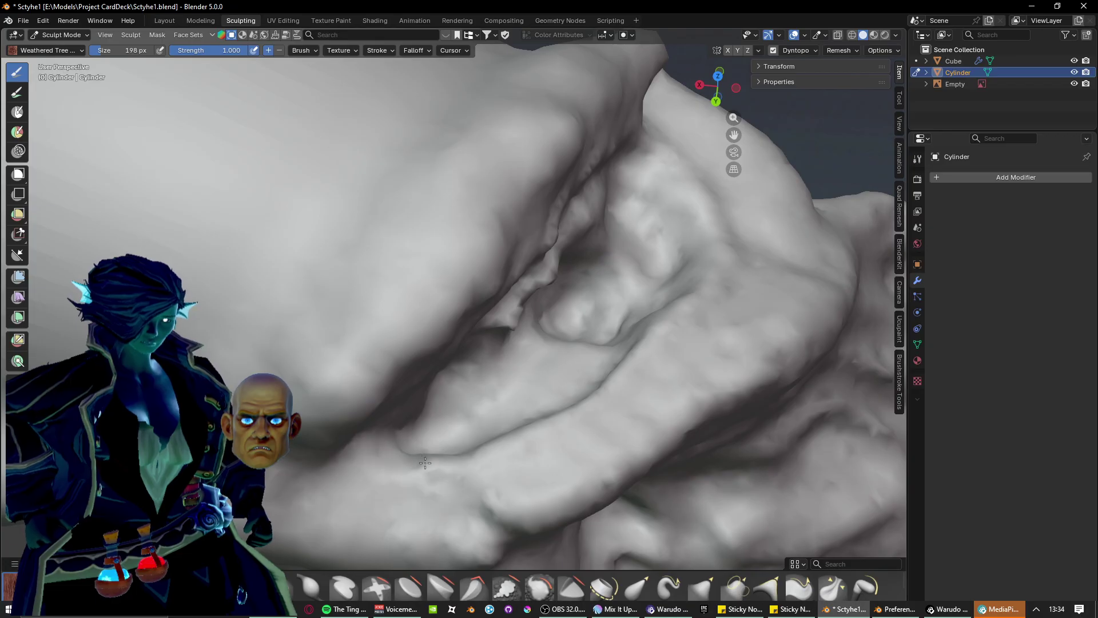
mouse_move(442, 437)
left_mouse_down()
mouse_move(532, 366)
mouse_move(498, 405)
left_mouse_up()
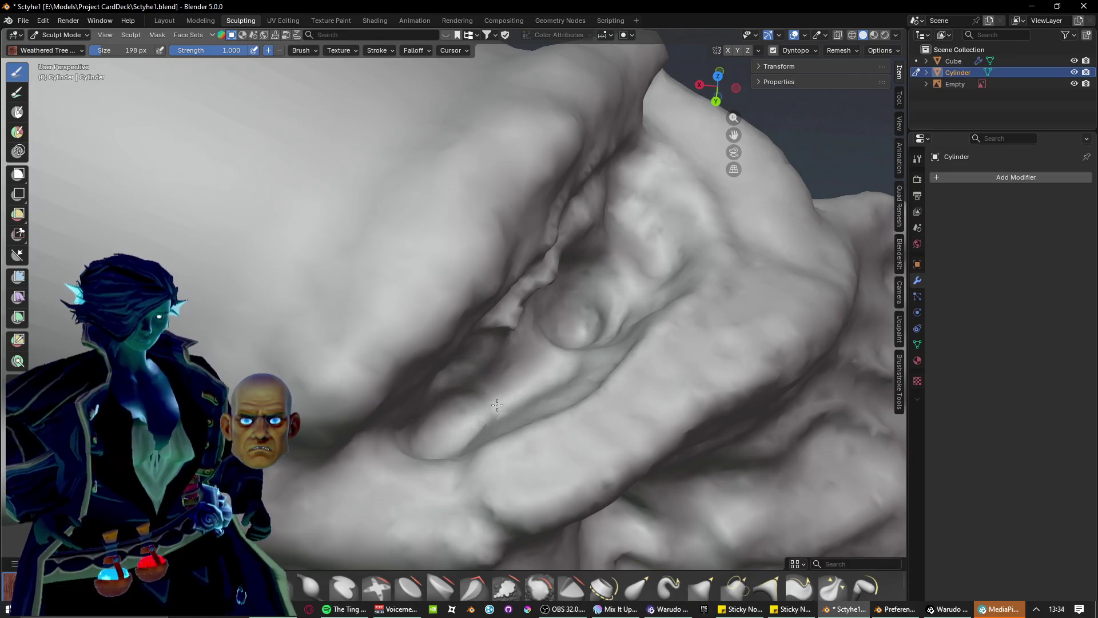
Sculpt three long diagonal bark strokes over the thick ridge's upper flank and onto the plain shaft.
scroll(562, 353, "down", 2)
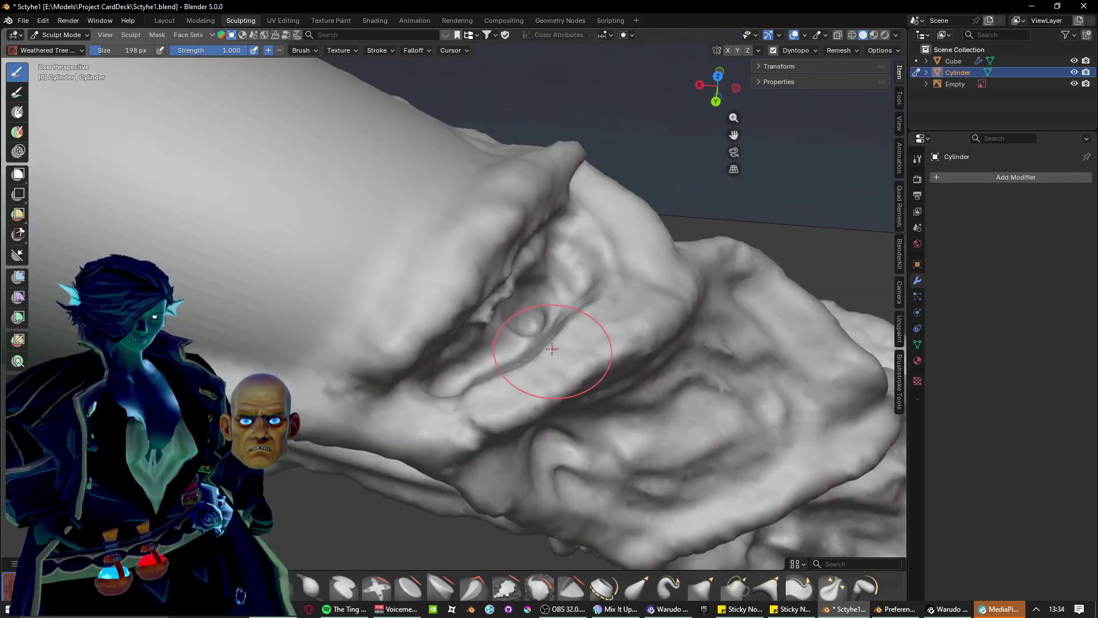
mouse_move(552, 349)
middle_mouse_down()
mouse_move(572, 345)
mouse_move(540, 311)
middle_mouse_up()
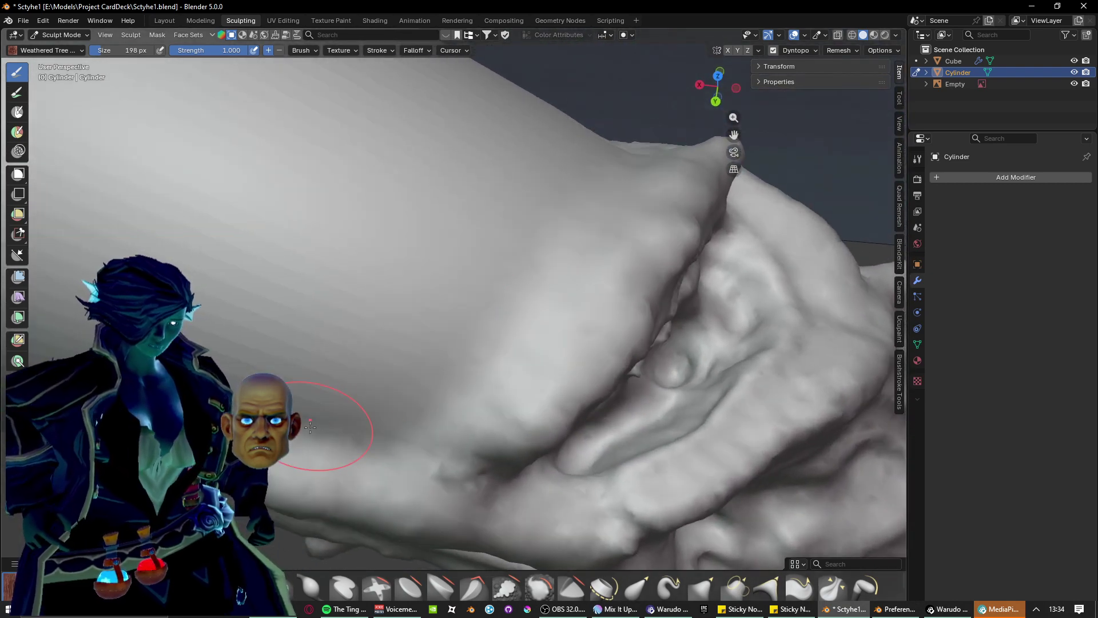
mouse_move(310, 427)
left_mouse_down()
mouse_move(444, 322)
mouse_move(569, 132)
left_mouse_up()
mouse_move(343, 427)
left_mouse_down()
mouse_move(459, 346)
mouse_move(538, 241)
mouse_move(371, 400)
mouse_move(511, 192)
left_mouse_up()
left_click_drag(320, 358, 525, 191)
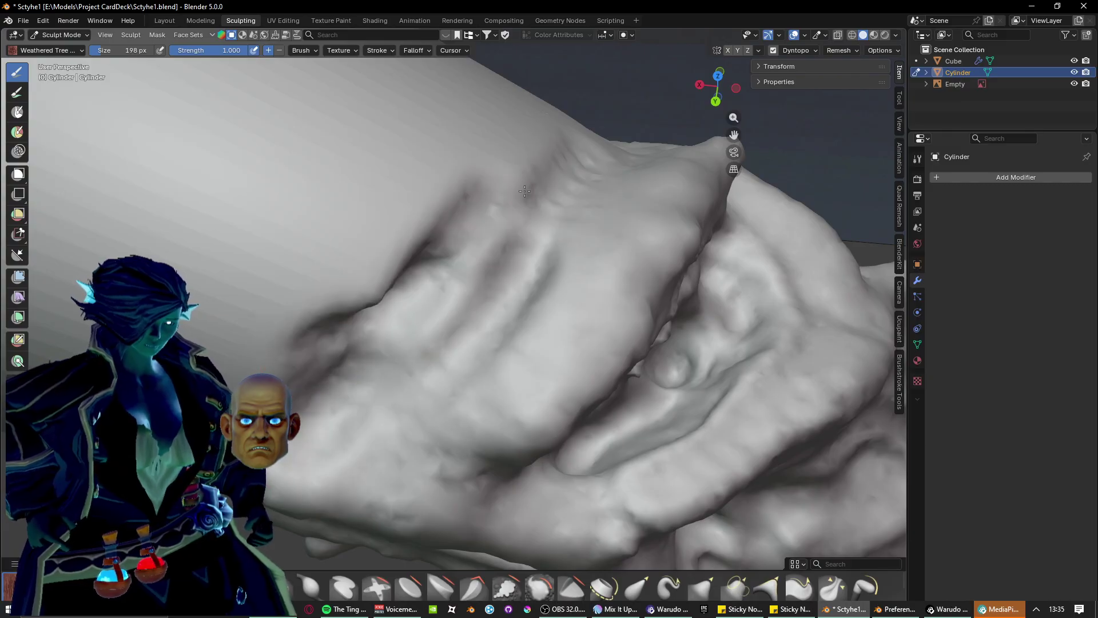
Extend the bark border around the next side of the shaft, filling the smooth dip between the raised ridges.
mouse_move(525, 191)
middle_mouse_down()
mouse_move(490, 269)
mouse_move(409, 341)
mouse_move(390, 325)
middle_mouse_up()
left_click_drag(225, 255, 250, 284)
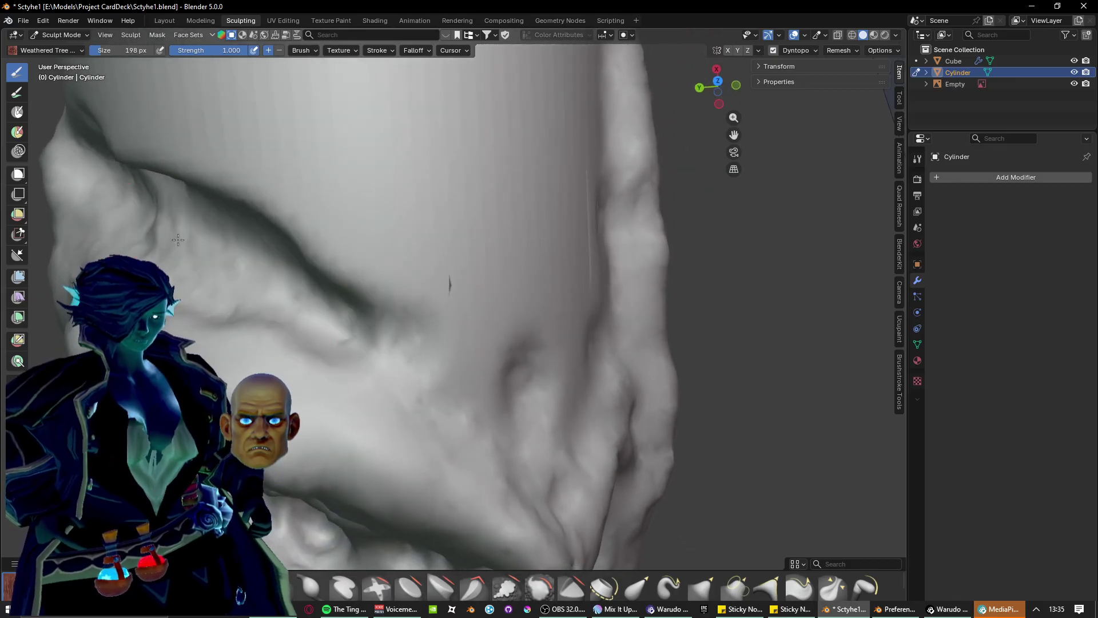
mouse_move(178, 240)
left_mouse_down()
mouse_move(429, 389)
mouse_move(461, 392)
left_mouse_up()
mouse_move(403, 358)
middle_mouse_down()
mouse_move(343, 346)
mouse_move(311, 269)
middle_mouse_up()
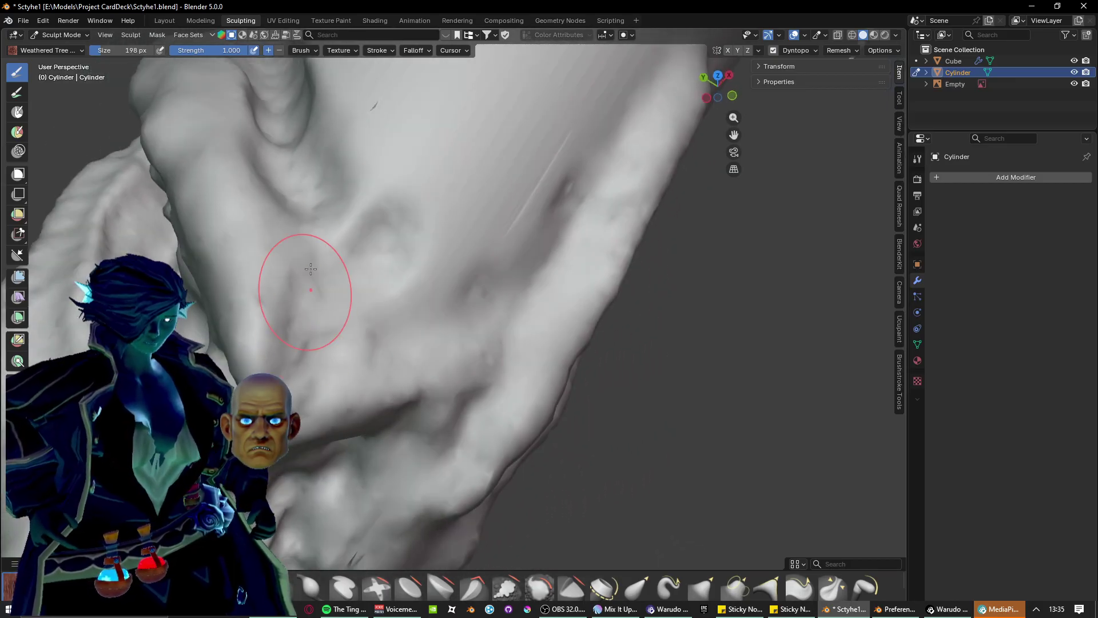
mouse_move(283, 112)
left_mouse_down()
mouse_move(356, 257)
mouse_move(513, 215)
mouse_move(517, 180)
left_mouse_up()
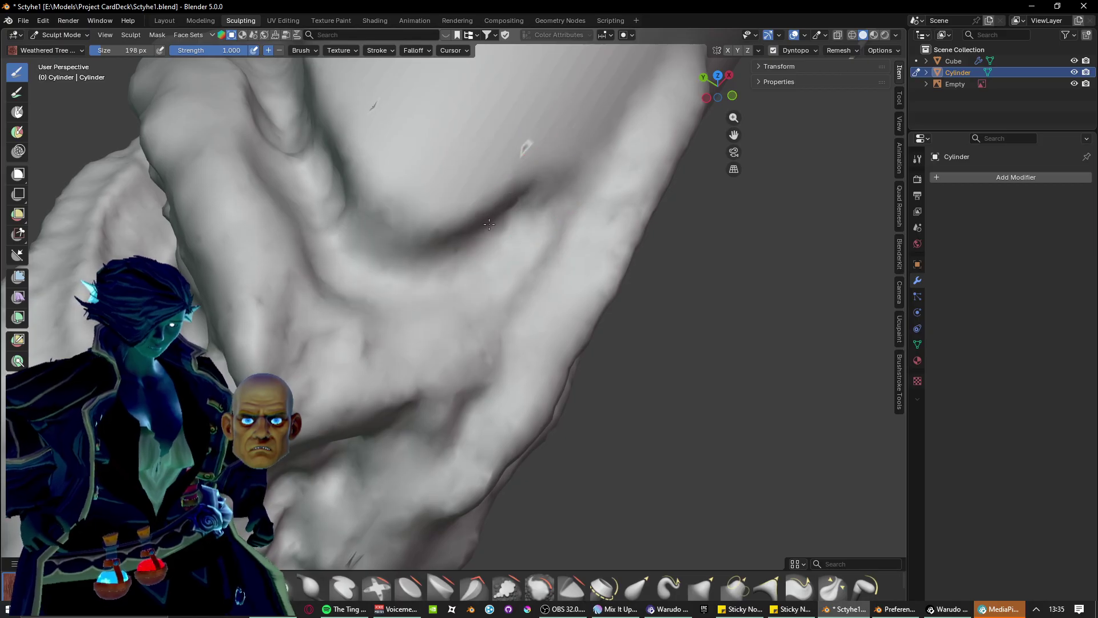
mouse_move(493, 133)
middle_mouse_down("shift")
mouse_move(467, 299)
mouse_move(340, 355)
middle_mouse_up("shift")
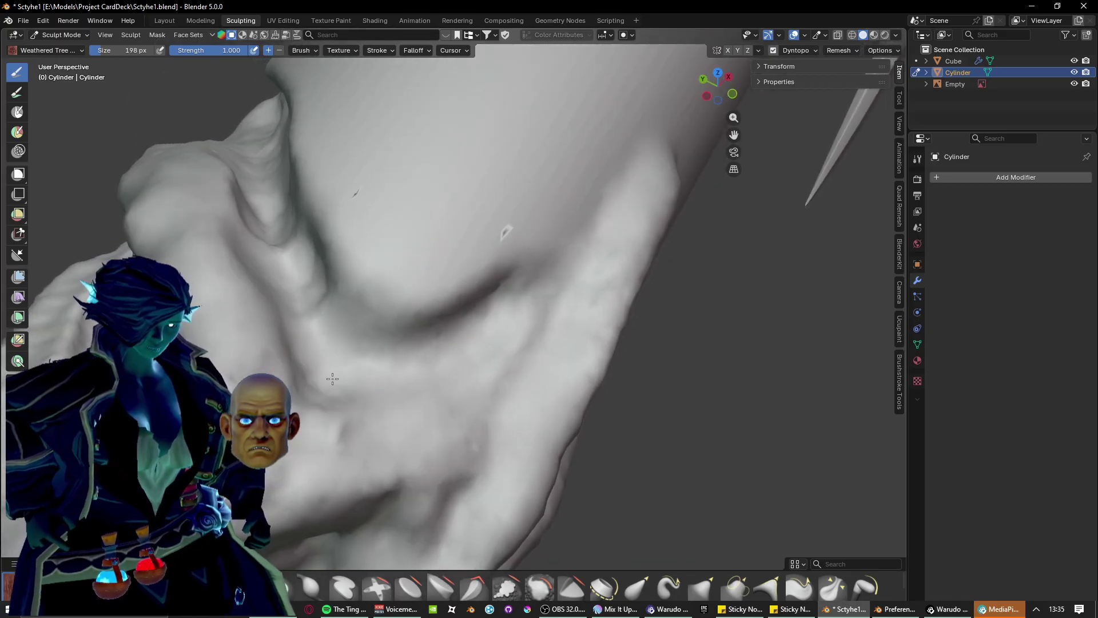
mouse_move(325, 377)
left_mouse_down()
mouse_move(331, 184)
mouse_move(338, 240)
mouse_move(305, 137)
mouse_move(337, 252)
mouse_move(504, 269)
mouse_move(353, 250)
mouse_move(406, 321)
mouse_move(572, 218)
mouse_move(351, 181)
mouse_move(469, 241)
mouse_move(331, 208)
left_mouse_up()
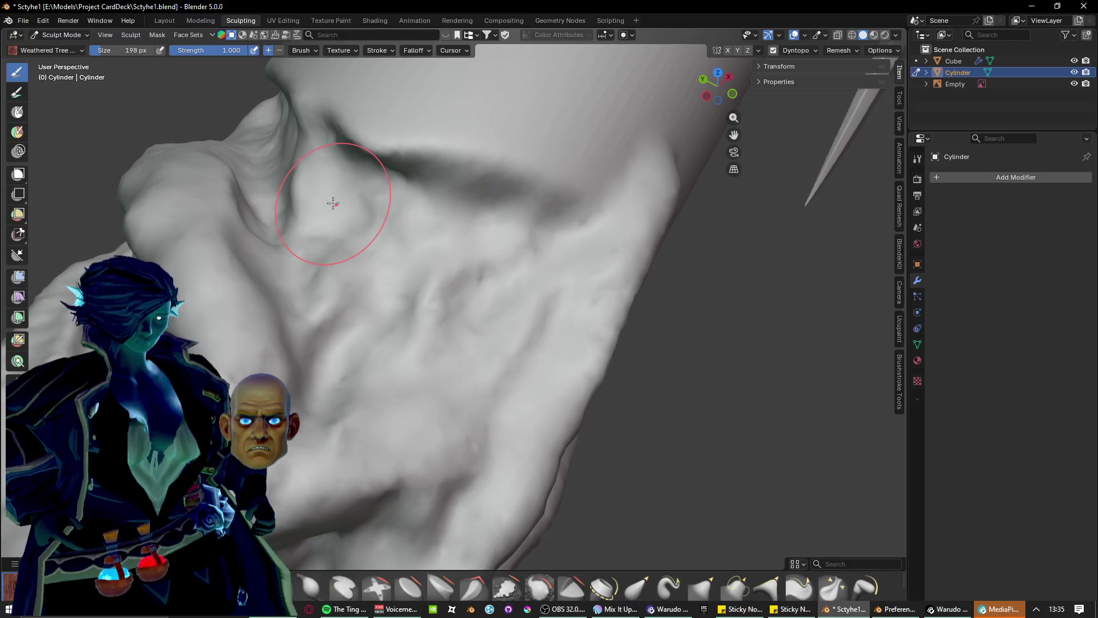
Add short curved bark strokes just below the new border and around the end of the adjoining ridge.
mouse_move(332, 208)
middle_mouse_down()
mouse_move(410, 227)
mouse_move(503, 215)
mouse_move(464, 220)
mouse_move(404, 282)
mouse_move(318, 294)
mouse_move(339, 334)
mouse_move(344, 269)
mouse_move(361, 354)
mouse_move(387, 326)
mouse_move(374, 270)
mouse_move(410, 361)
middle_mouse_up()
scroll(409, 360, "down", 1)
mouse_move(421, 311)
left_mouse_down()
mouse_move(566, 318)
mouse_move(486, 330)
mouse_move(452, 323)
mouse_move(549, 335)
mouse_move(612, 292)
mouse_move(300, 284)
mouse_move(366, 241)
mouse_move(282, 223)
mouse_move(447, 298)
mouse_move(477, 353)
left_mouse_up()
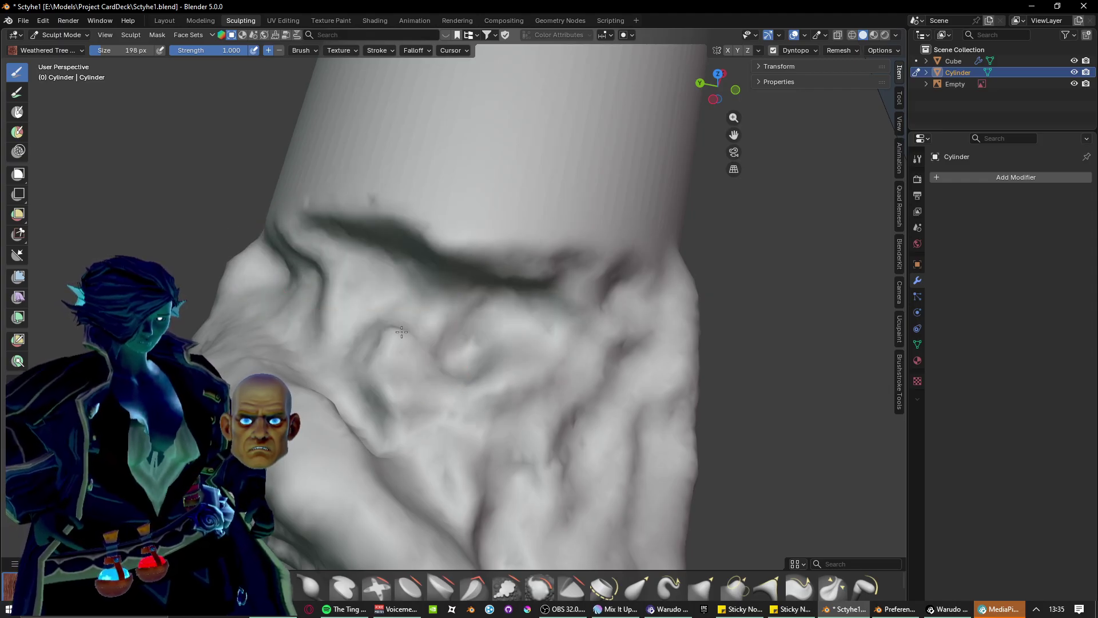
mouse_move(401, 332)
middle_mouse_down()
mouse_move(523, 289)
mouse_move(537, 268)
middle_mouse_up()
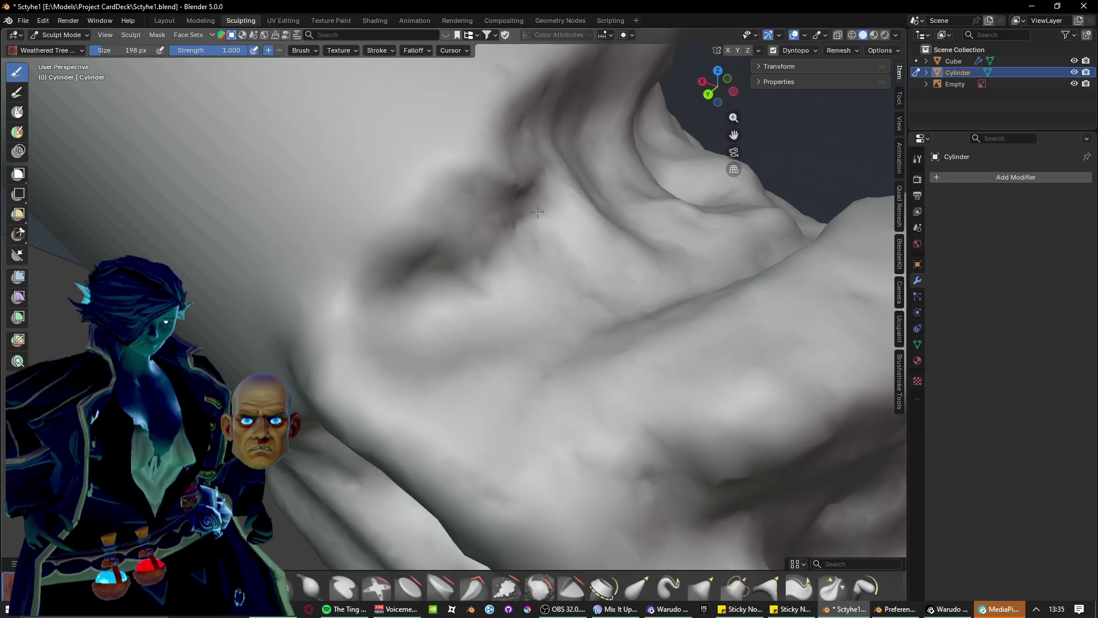
scroll(573, 277, "down", 2)
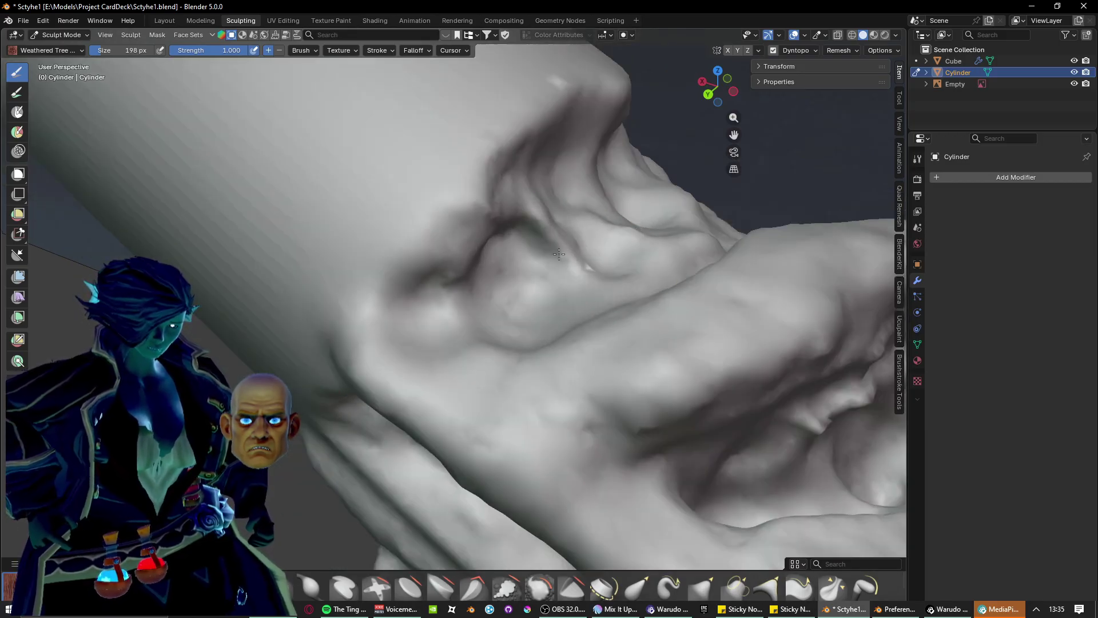
Carve long bark grooves beside the diagonal ridges on the opposite side, running up onto the smooth shaft.
mouse_move(610, 254)
middle_mouse_down()
mouse_move(583, 245)
mouse_move(536, 335)
mouse_move(531, 368)
mouse_move(490, 230)
middle_mouse_up()
mouse_move(350, 233)
middle_mouse_down()
mouse_move(421, 245)
mouse_move(535, 358)
mouse_move(426, 398)
mouse_move(443, 324)
mouse_move(469, 338)
mouse_move(458, 349)
middle_mouse_up()
mouse_move(370, 366)
left_mouse_down()
mouse_move(617, 278)
mouse_move(463, 298)
mouse_move(646, 183)
left_mouse_up()
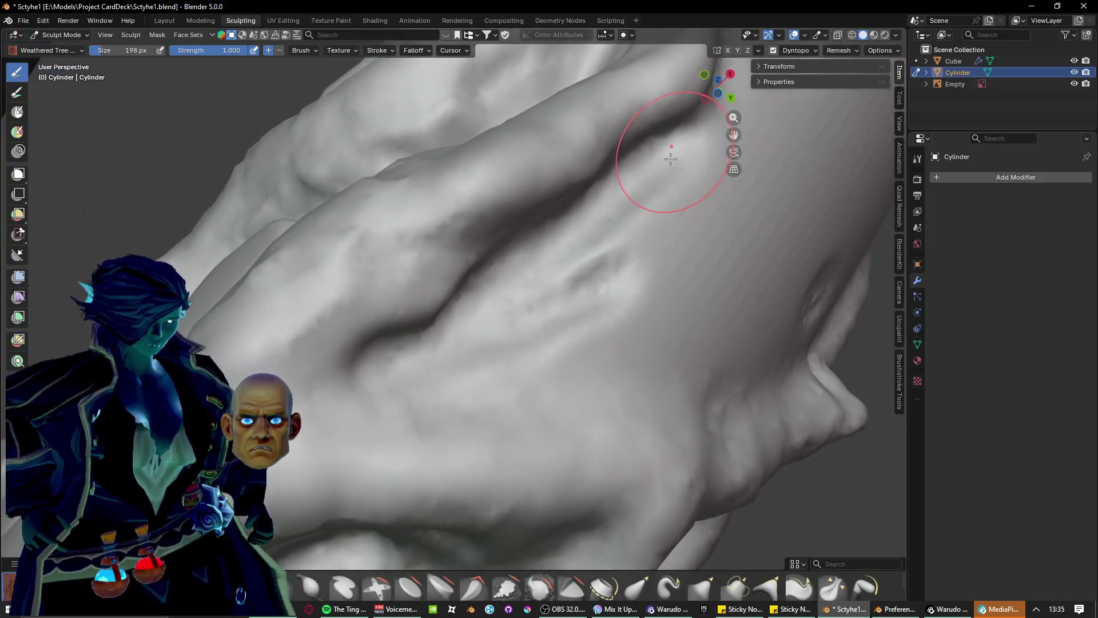
mouse_move(671, 152)
middle_mouse_down()
mouse_move(441, 224)
mouse_move(426, 218)
middle_mouse_up()
mouse_move(324, 497)
left_mouse_down()
mouse_move(572, 379)
mouse_move(632, 269)
left_mouse_up()
Sculpt an arched bark edge onto the smooth shaft above the last recess and carve lengthwise grooves below it.
mouse_move(633, 257)
middle_mouse_down()
mouse_move(559, 291)
mouse_move(526, 338)
mouse_move(557, 360)
middle_mouse_up()
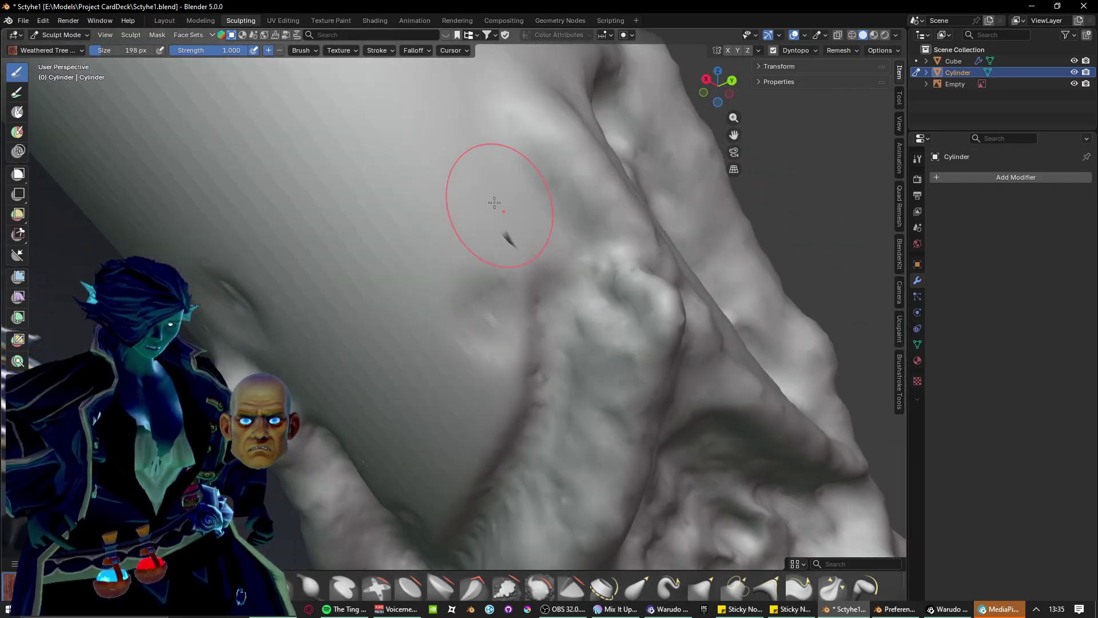
mouse_move(495, 200)
left_mouse_down()
mouse_move(540, 302)
mouse_move(484, 179)
mouse_move(378, 246)
mouse_move(334, 413)
mouse_move(361, 366)
mouse_move(339, 388)
left_mouse_up()
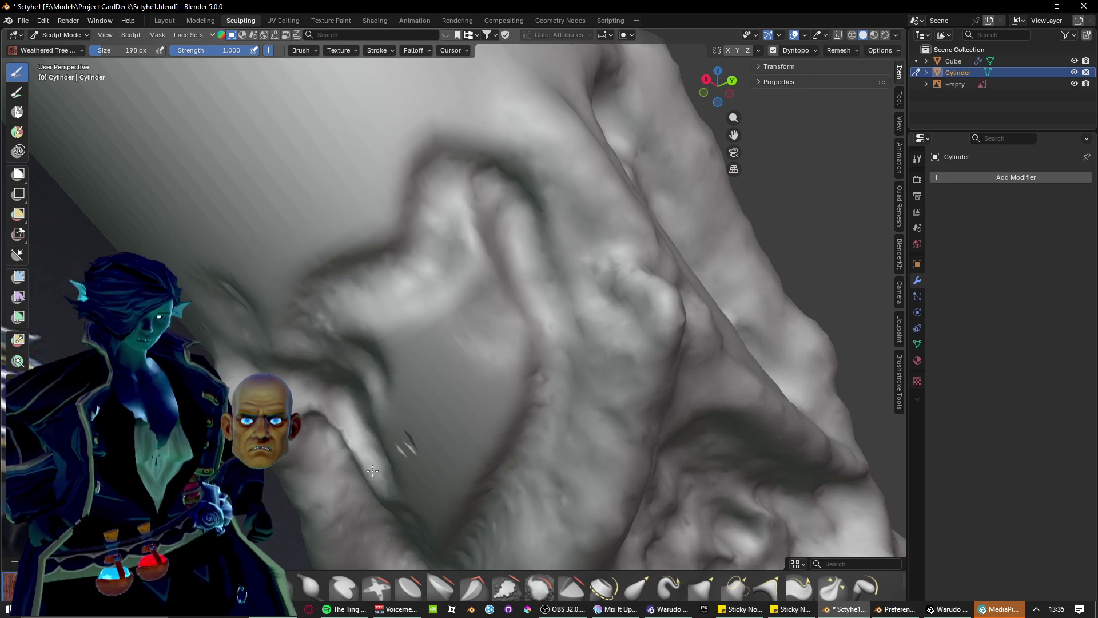
middle_click_drag(372, 417, 417, 368)
left_click_drag(476, 291, 432, 336)
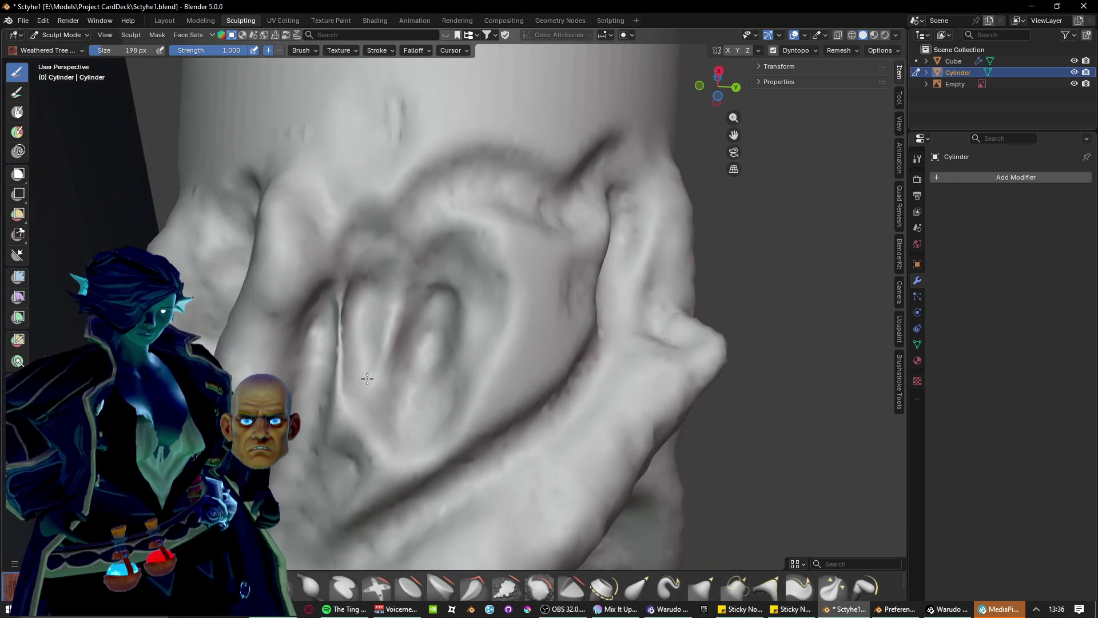
Fill the remaining smooth parts of the arched recess with bark strokes along the diagonal ridge and beneath the arch.
mouse_move(367, 379)
left_mouse_down()
mouse_move(342, 366)
mouse_move(369, 458)
mouse_move(478, 426)
mouse_move(509, 389)
left_mouse_up()
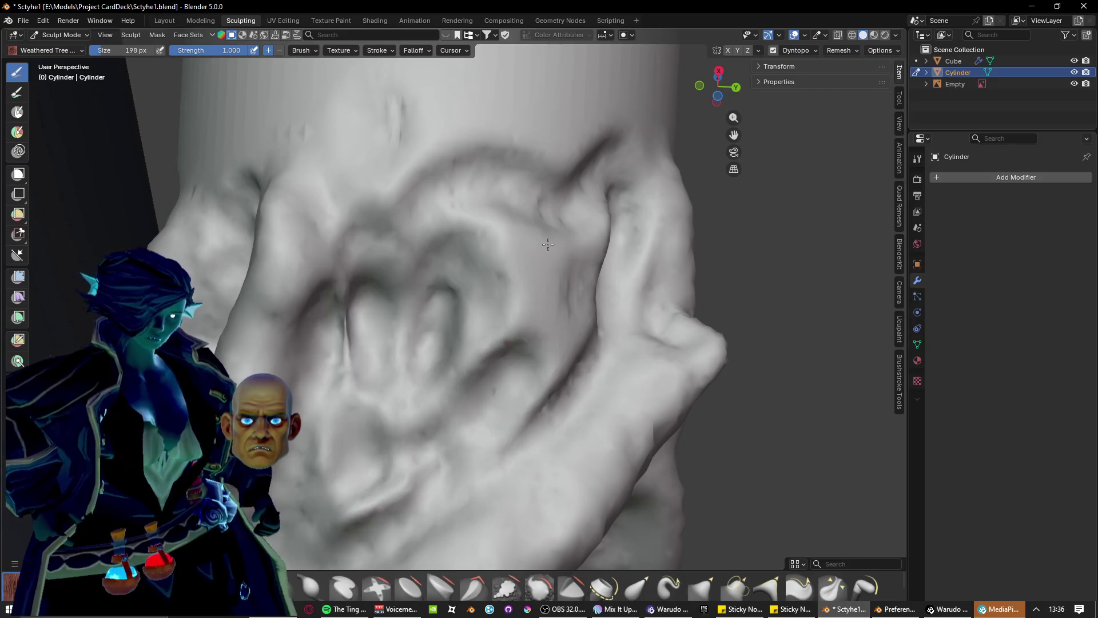
mouse_move(530, 314)
left_mouse_down()
mouse_move(503, 246)
mouse_move(490, 270)
left_mouse_up()
mouse_move(536, 224)
left_mouse_down()
mouse_move(564, 252)
mouse_move(544, 423)
mouse_move(564, 334)
mouse_move(566, 240)
left_mouse_up()
Compare the sculpted part of the shaft with the wooden scythe handle in the reference image.
scroll(528, 291, "down", 1)
scroll(528, 292, "down", 4)
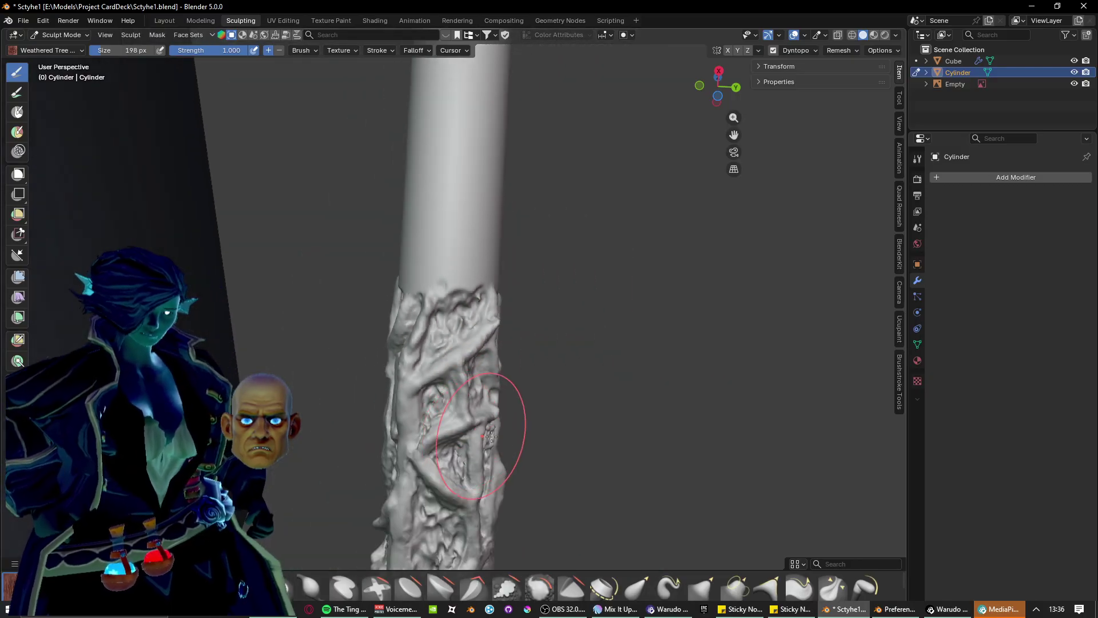
middle_click_drag(503, 417, 464, 313)
scroll(485, 497, "up", 5)
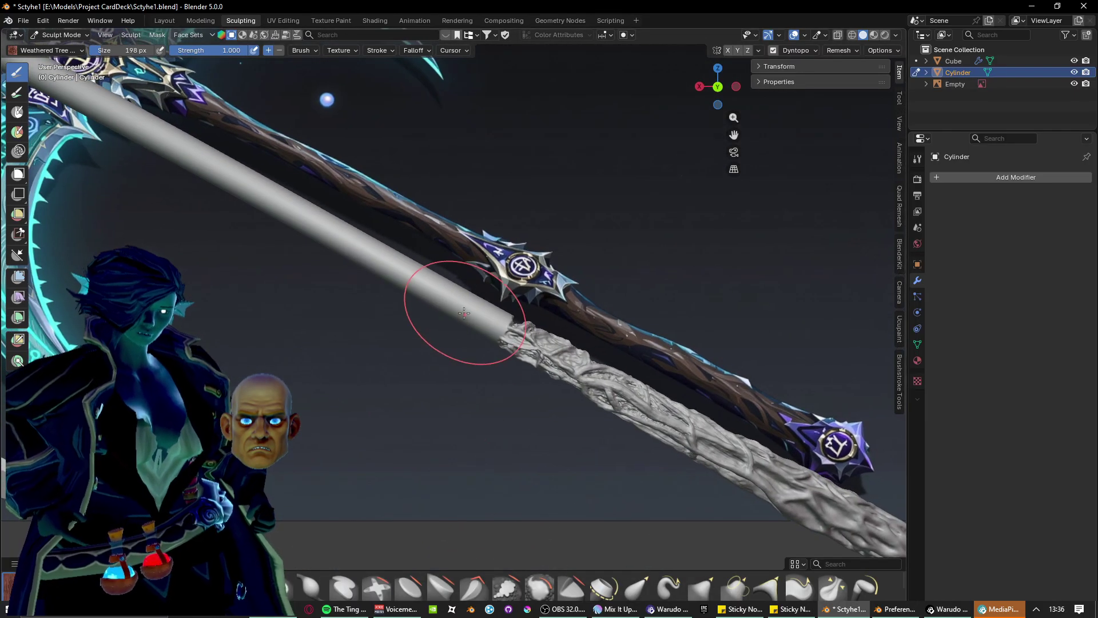
middle_click_drag(867, 525, 716, 437, "shift")
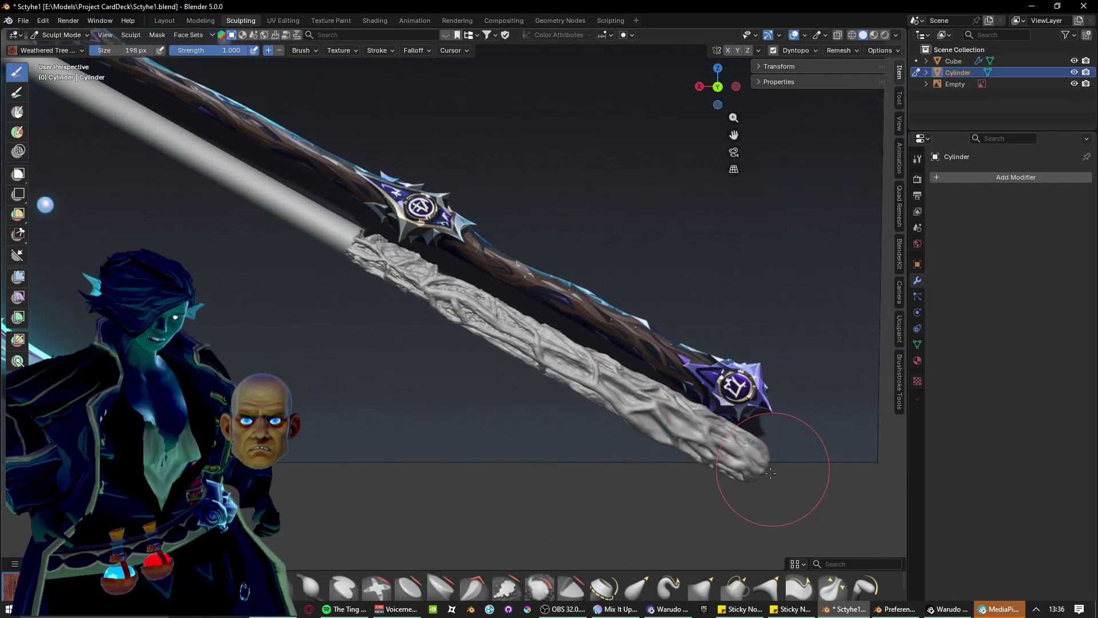
middle_click_drag(412, 225, 391, 323, "shift")
scroll(373, 437, "up", 4)
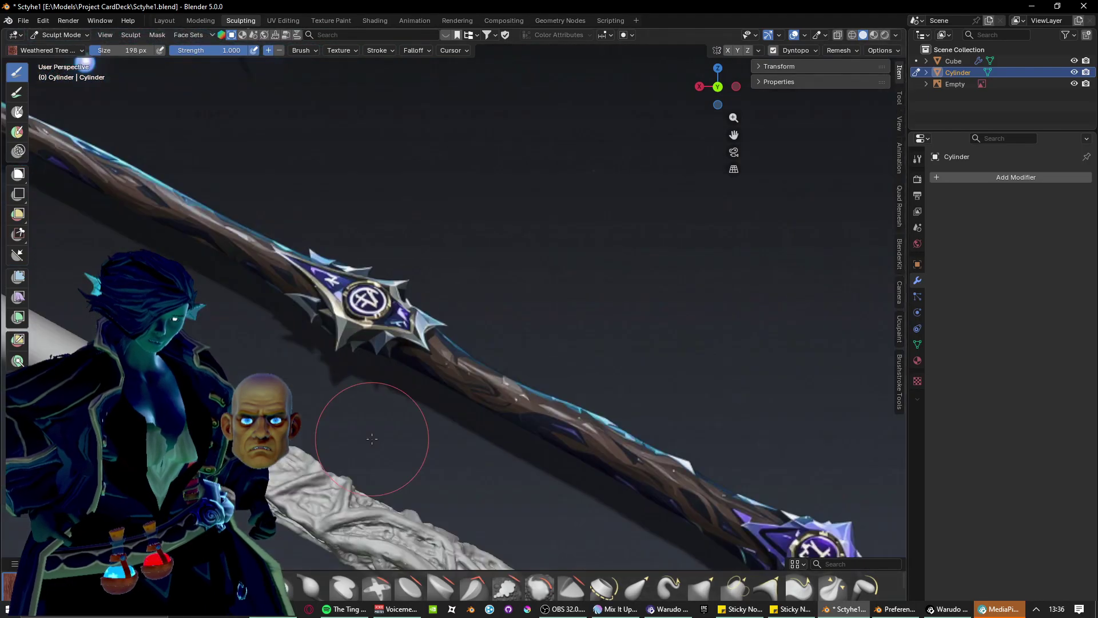
mouse_move(422, 428)
middle_mouse_down("shift")
mouse_move(438, 423)
mouse_move(534, 255)
mouse_move(392, 422)
mouse_move(445, 382)
mouse_move(458, 474)
middle_mouse_up("shift")
scroll(439, 422, "down", 4)
Smooth away the fine bark grooves along the broad diagonal ridges with the Smooth brush, blending them into one surface.
scroll(534, 255, "up", 4)
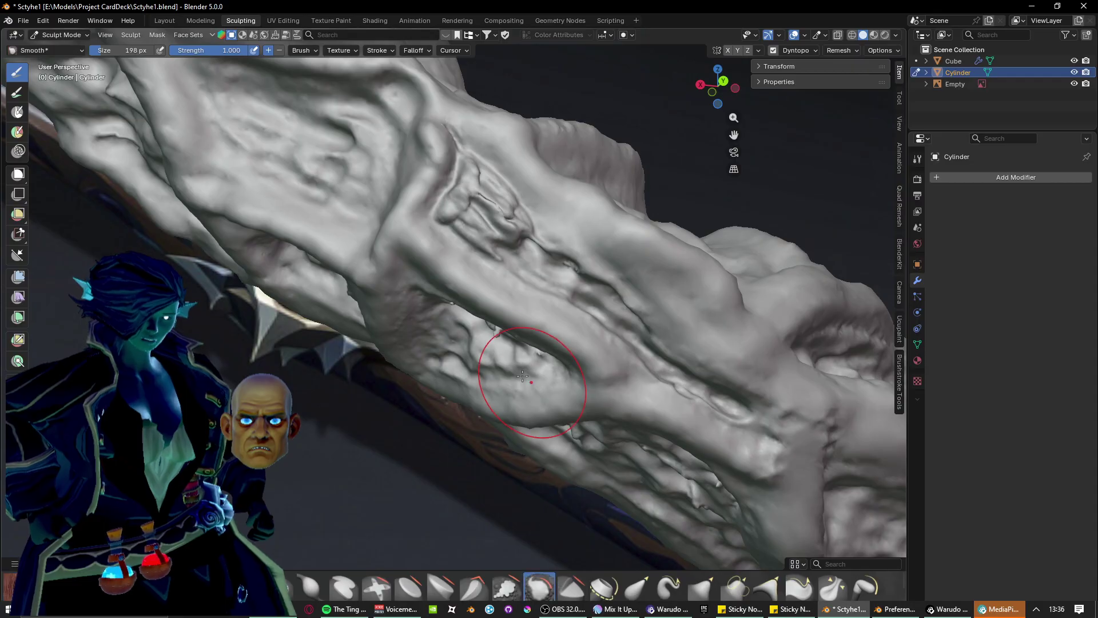
middle_click_drag(551, 334, 494, 382, "shift")
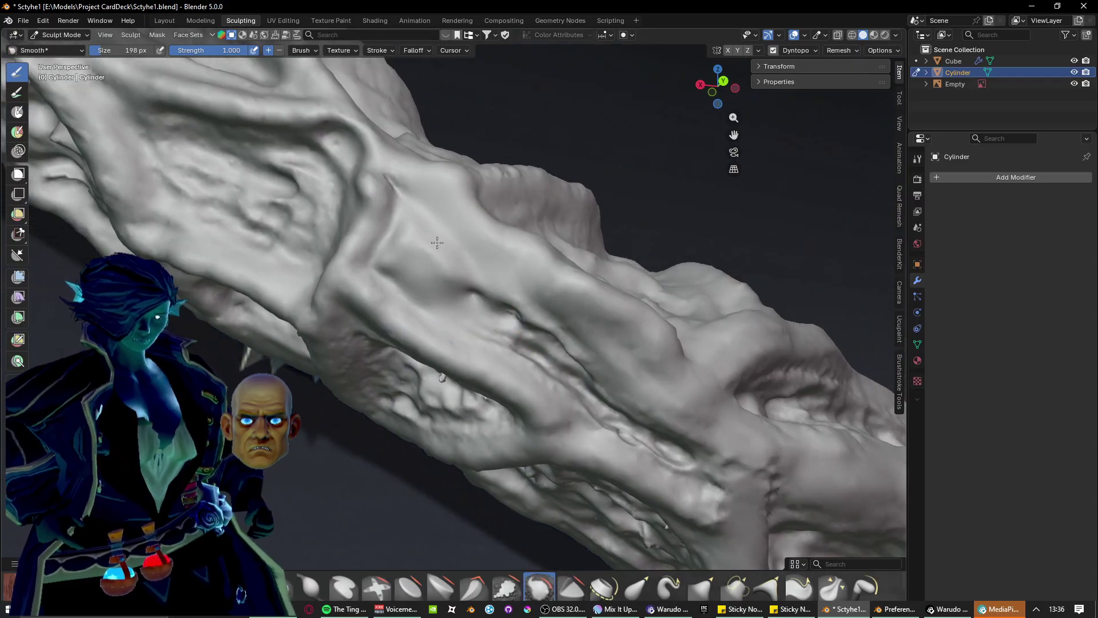
middle_click_drag(435, 265, 345, 191)
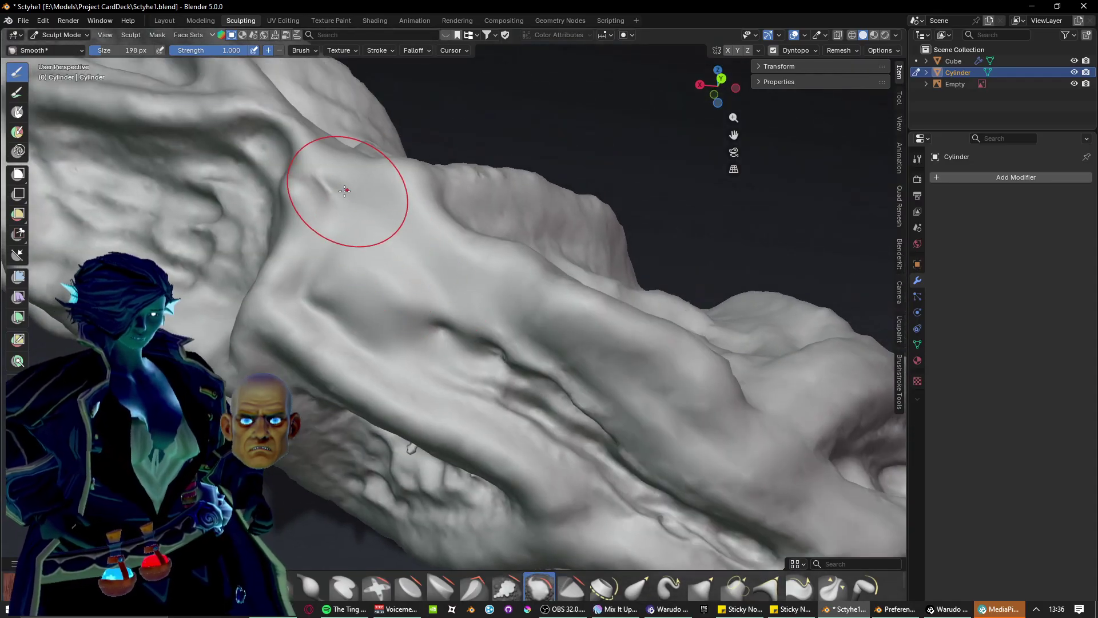
mouse_move(440, 324)
left_mouse_down()
mouse_move(606, 392)
mouse_move(639, 425)
left_mouse_up()
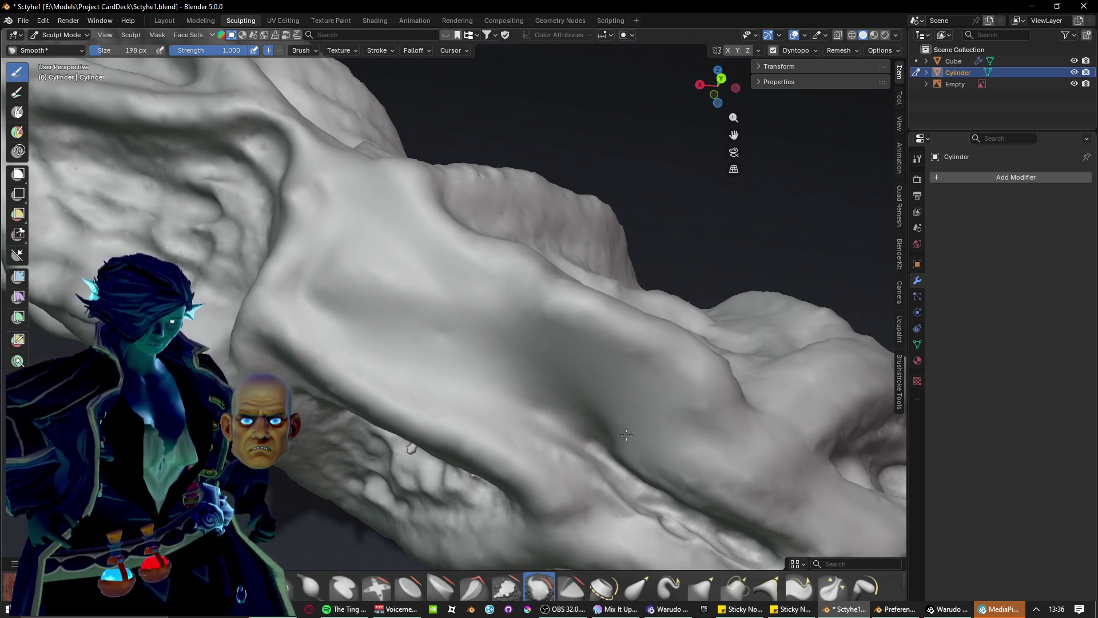
middle_click_drag(626, 435, 301, 286, "shift")
left_click_drag(302, 287, 415, 406)
left_click_drag(270, 297, 480, 372)
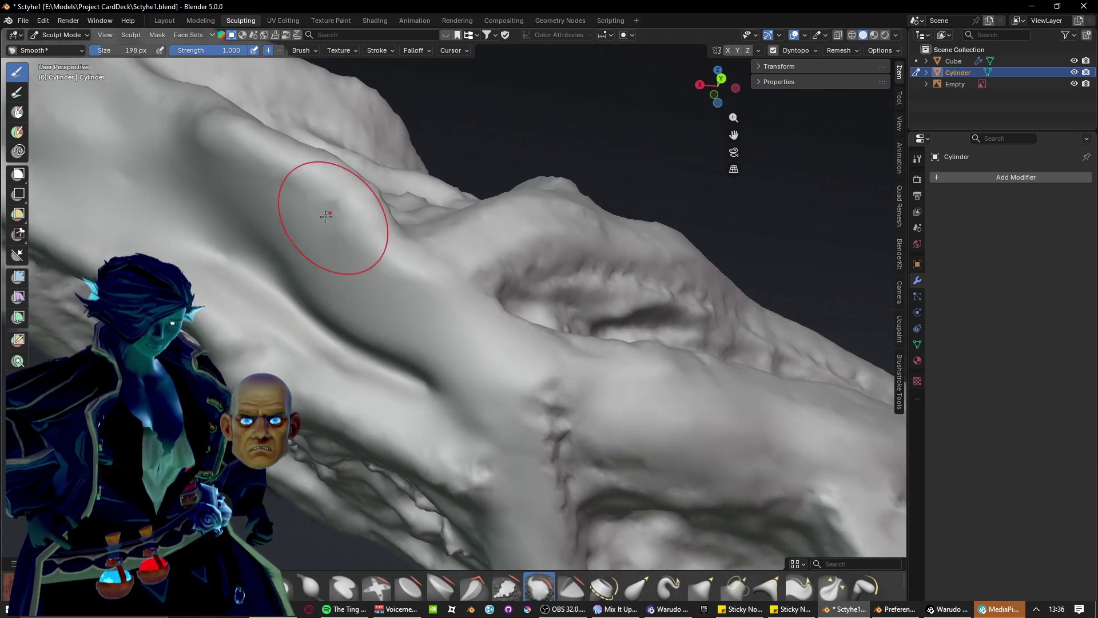
Smooth the creased seam where the diagonal ridges meet and soften the nearby rim of the recess below it.
middle_click_drag(476, 241, 475, 320, "ctrl")
middle_click_drag(662, 419, 394, 240, "shift")
middle_click_drag(343, 160, 340, 225, "ctrl")
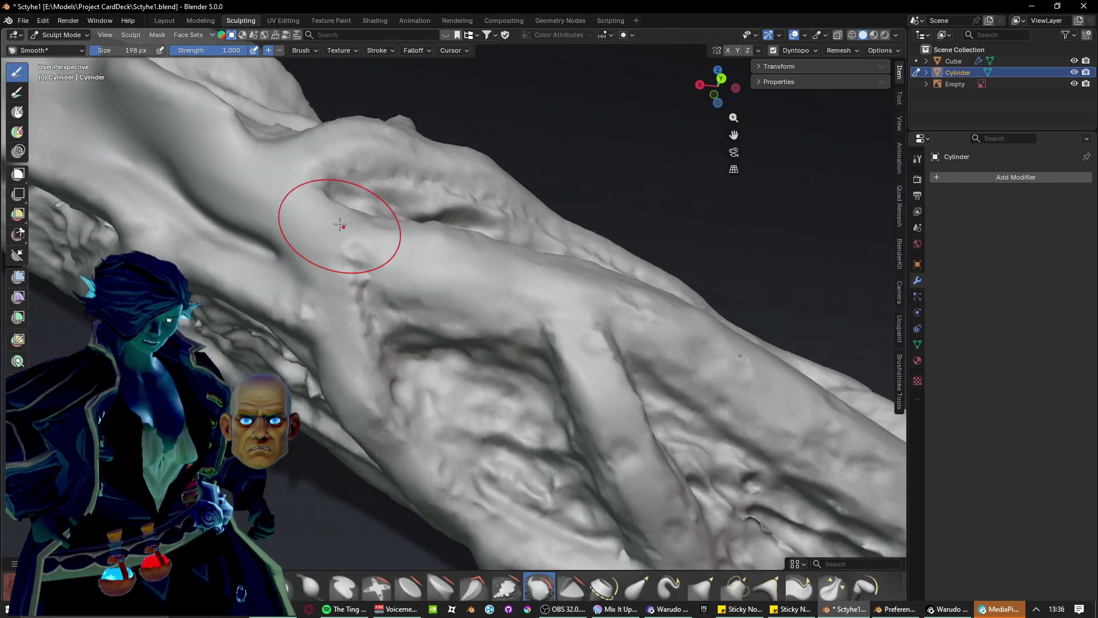
middle_click_drag(445, 369, 396, 271)
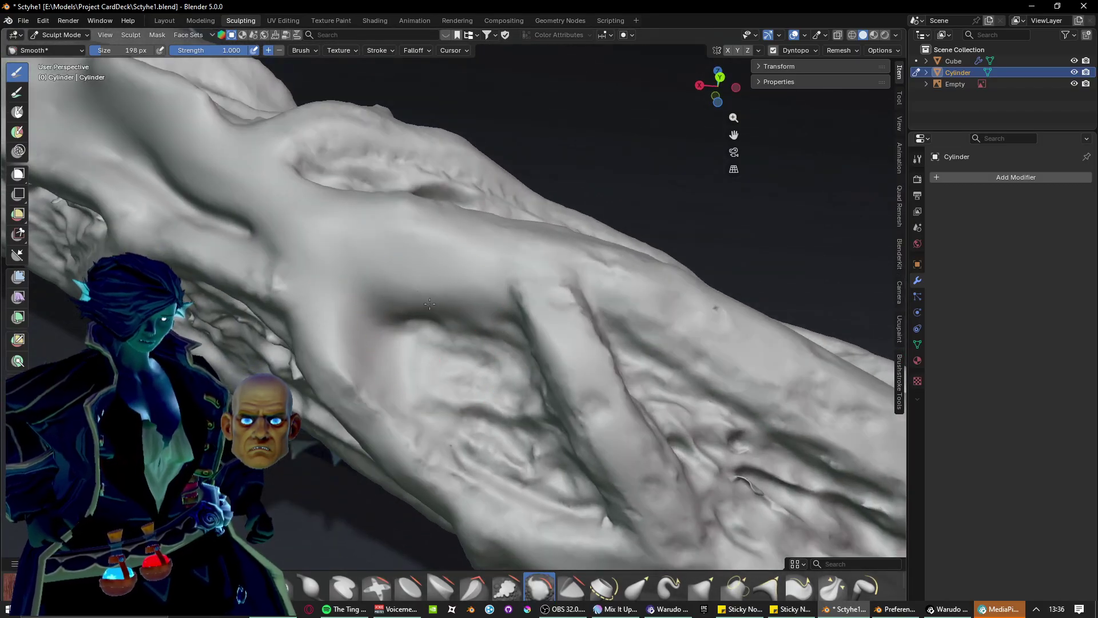
Smooth the bark relief and rough rim of the long arched hollow between the two lengthwise ridges.
mouse_move(497, 293)
middle_mouse_down()
mouse_move(407, 223)
mouse_move(368, 343)
mouse_move(370, 416)
middle_mouse_up()
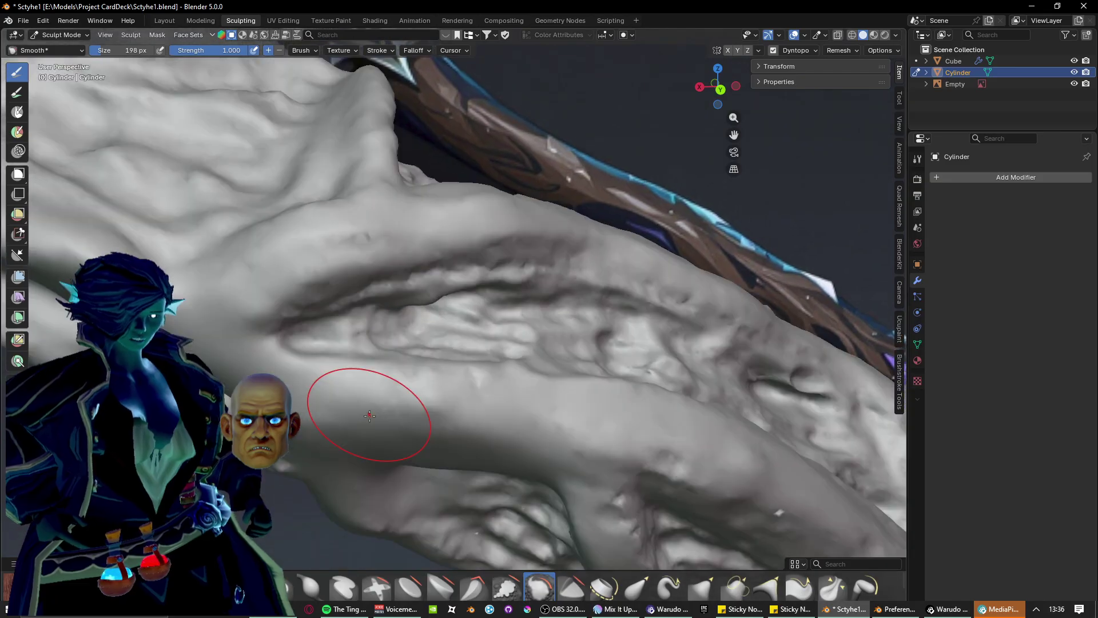
mouse_move(439, 333)
left_mouse_down()
mouse_move(344, 277)
mouse_move(298, 280)
mouse_move(507, 235)
mouse_move(413, 259)
mouse_move(485, 303)
left_mouse_up()
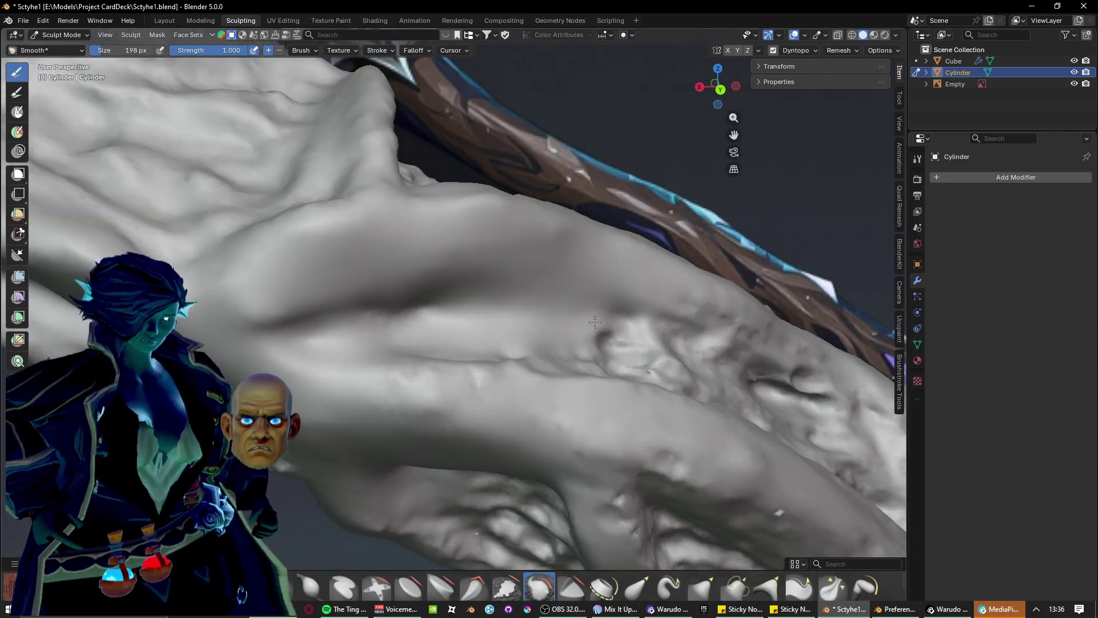
middle_click_drag(662, 344, 552, 294)
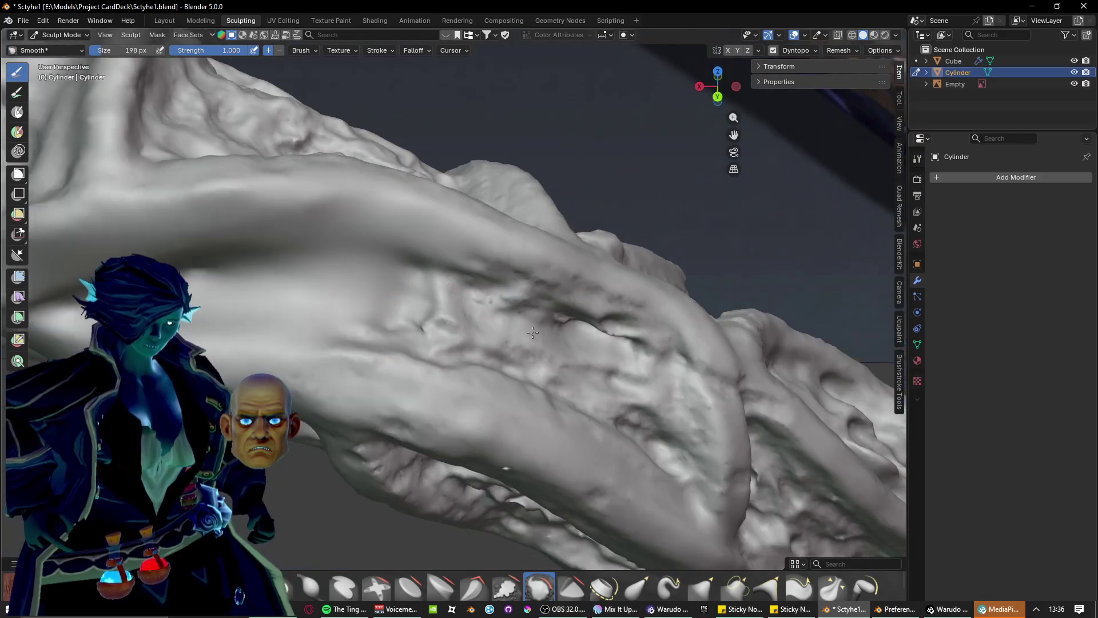
mouse_move(532, 333)
left_mouse_down()
mouse_move(481, 337)
mouse_move(366, 320)
mouse_move(374, 353)
left_mouse_up()
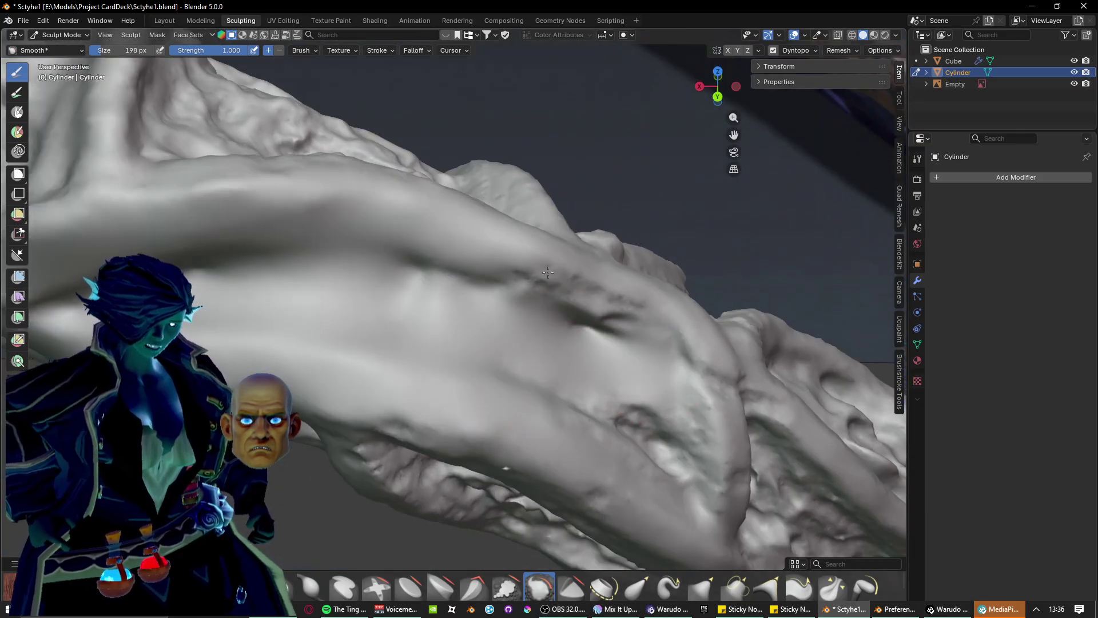
left_click_drag(548, 272, 460, 293)
Smooth the lengthwise bark grooves beside the long side ridge in the tall recess above the thick ledge.
mouse_move(369, 254)
middle_mouse_down()
mouse_move(344, 245)
mouse_move(539, 198)
mouse_move(490, 326)
mouse_move(366, 161)
middle_mouse_up()
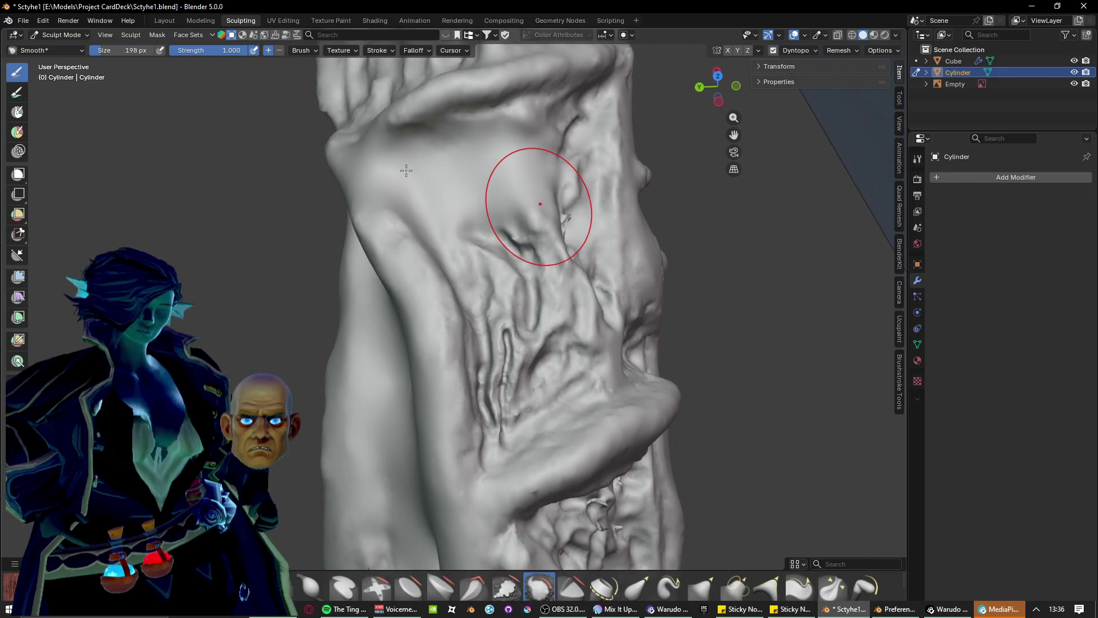
scroll(406, 171, "up", 1)
middle_click_drag(428, 144, 420, 113)
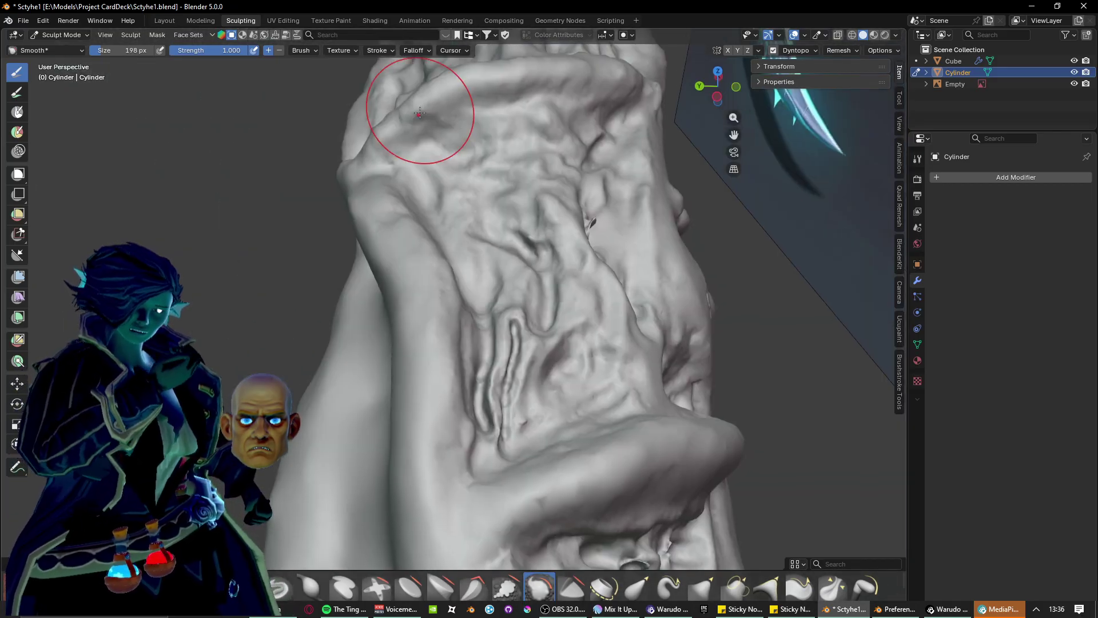
middle_click_drag(459, 219, 389, 255, "shift")
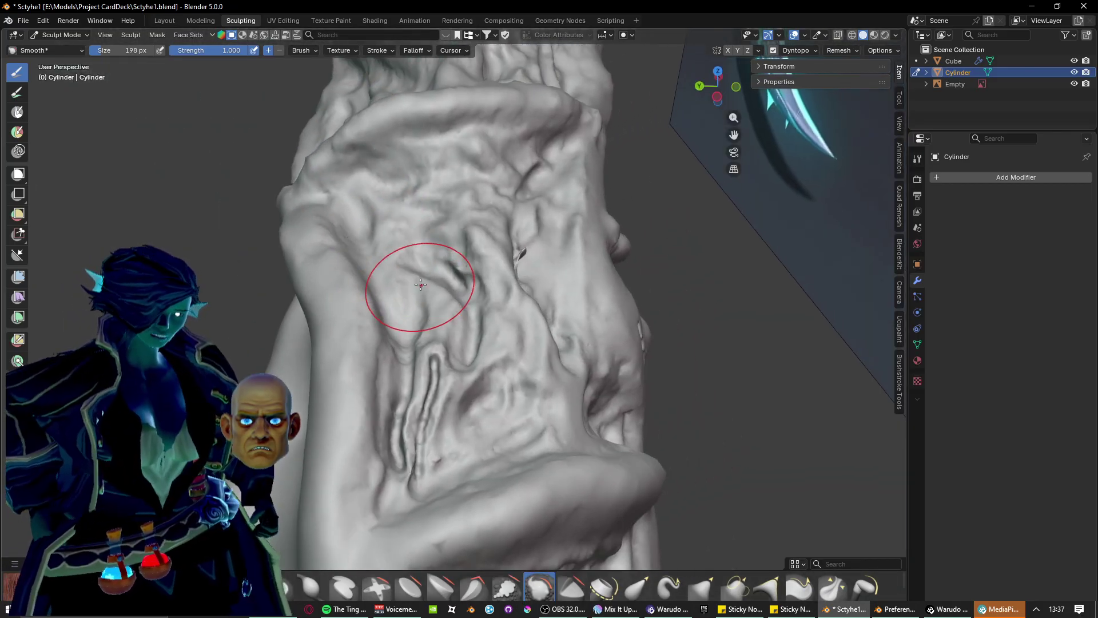
scroll(430, 295, "up", 1)
middle_click_drag(452, 327, 354, 483)
left_click_drag(397, 419, 372, 474)
middle_click_drag(372, 475, 443, 368, "shift")
left_click_drag(438, 358, 486, 195)
middle_click_drag(435, 118, 435, 208, "shift")
left_click_drag(434, 181, 403, 440)
middle_click_drag(403, 440, 392, 378, "shift")
mouse_move(412, 349)
left_mouse_down()
mouse_move(401, 412)
mouse_move(514, 241)
left_mouse_up()
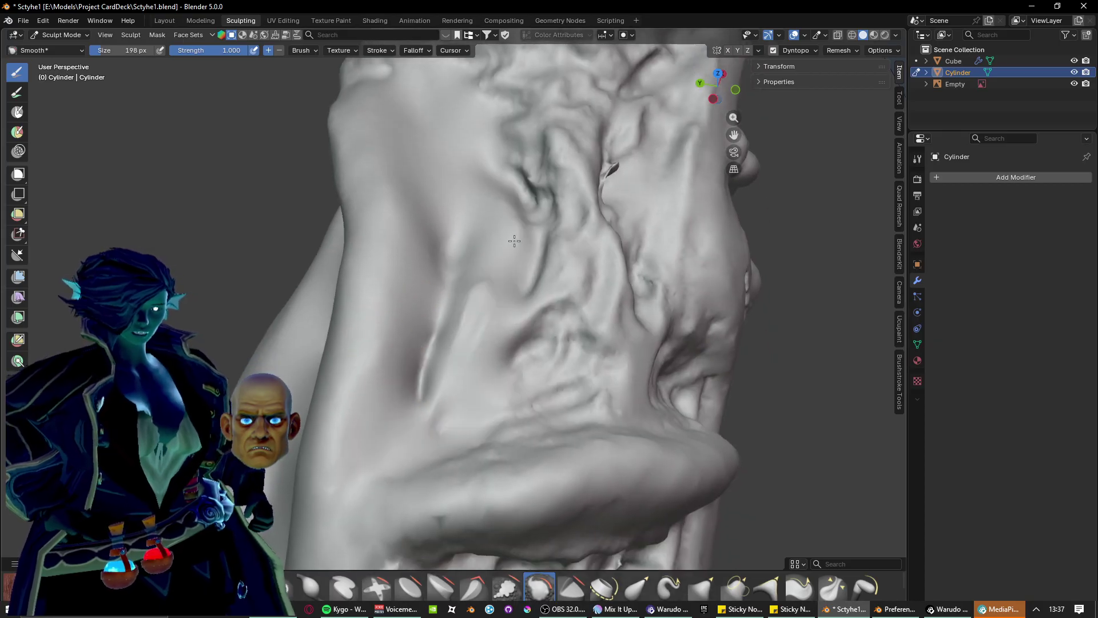
Smooth the bark relief directly above the thick protruding ledge and blend it up into the rest of the recess.
mouse_move(481, 327)
left_mouse_down()
mouse_move(500, 378)
mouse_move(613, 393)
left_mouse_up()
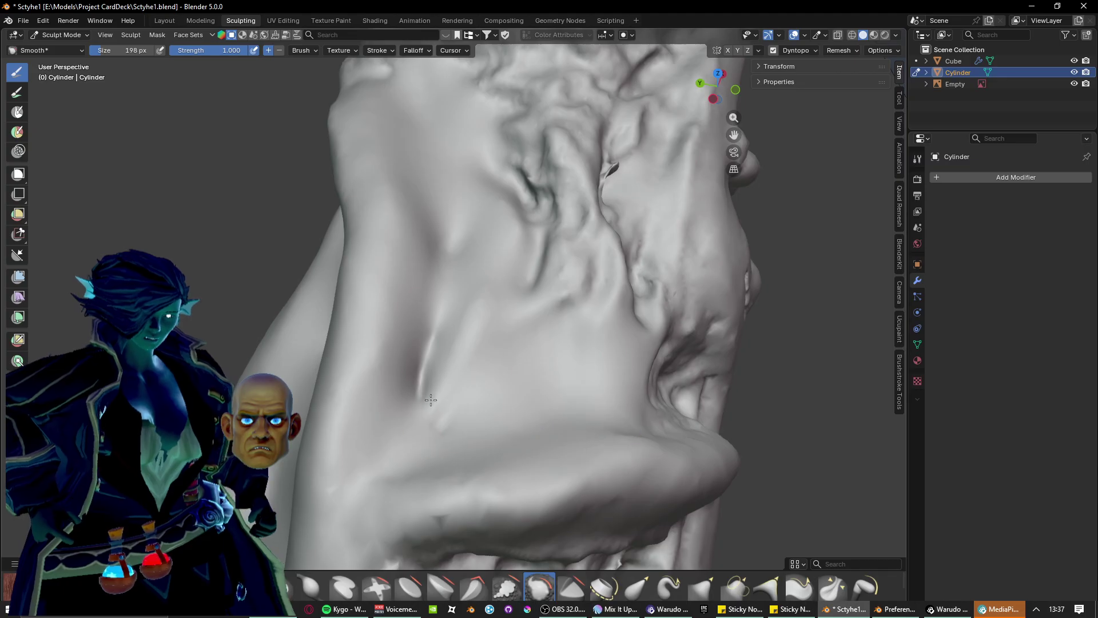
mouse_move(430, 399)
middle_mouse_down()
mouse_move(584, 257)
mouse_move(509, 252)
middle_mouse_up()
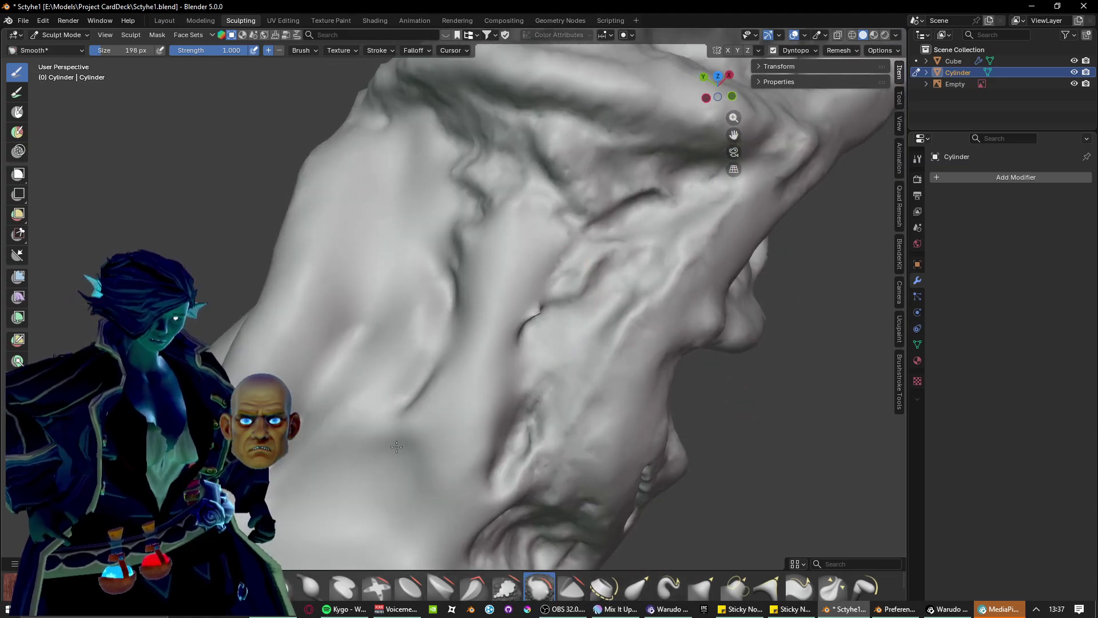
left_click_drag(396, 447, 480, 208)
mouse_move(451, 168)
left_mouse_down()
mouse_move(512, 426)
mouse_move(663, 228)
mouse_move(492, 137)
mouse_move(738, 173)
left_mouse_up()
Smooth the forked junction where the thick ridges meet around the shaft.
middle_click_drag(368, 114, 421, 310)
mouse_move(457, 229)
middle_mouse_down()
mouse_move(359, 268)
mouse_move(428, 286)
middle_mouse_up()
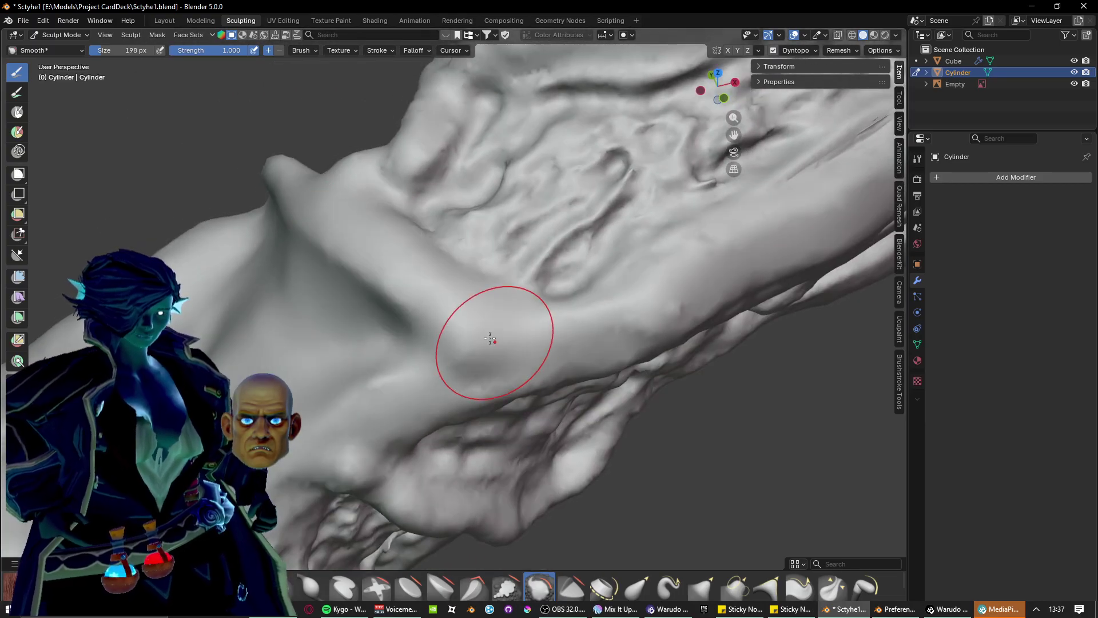
mouse_move(457, 370)
middle_mouse_down()
mouse_move(475, 350)
mouse_move(449, 330)
middle_mouse_up()
mouse_move(551, 382)
middle_mouse_down()
mouse_move(420, 309)
mouse_move(371, 355)
mouse_move(343, 282)
middle_mouse_up()
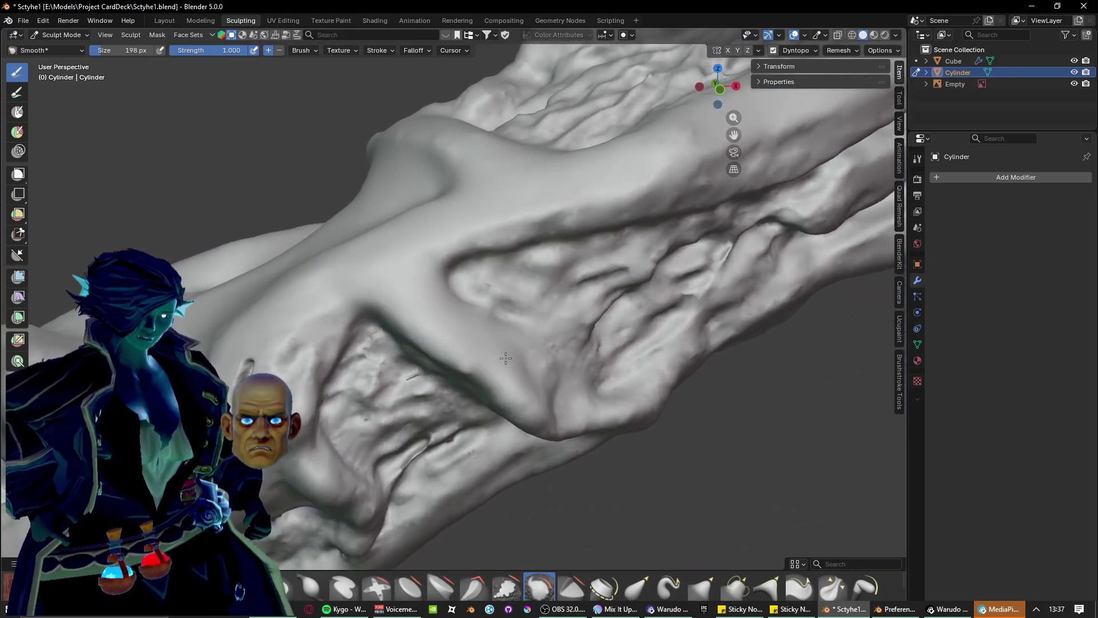
Smooth the bark grooves in the wedge-shaped recess beneath the diagonal ridge, including the folds at its lower edge.
middle_click_drag(532, 405, 403, 314)
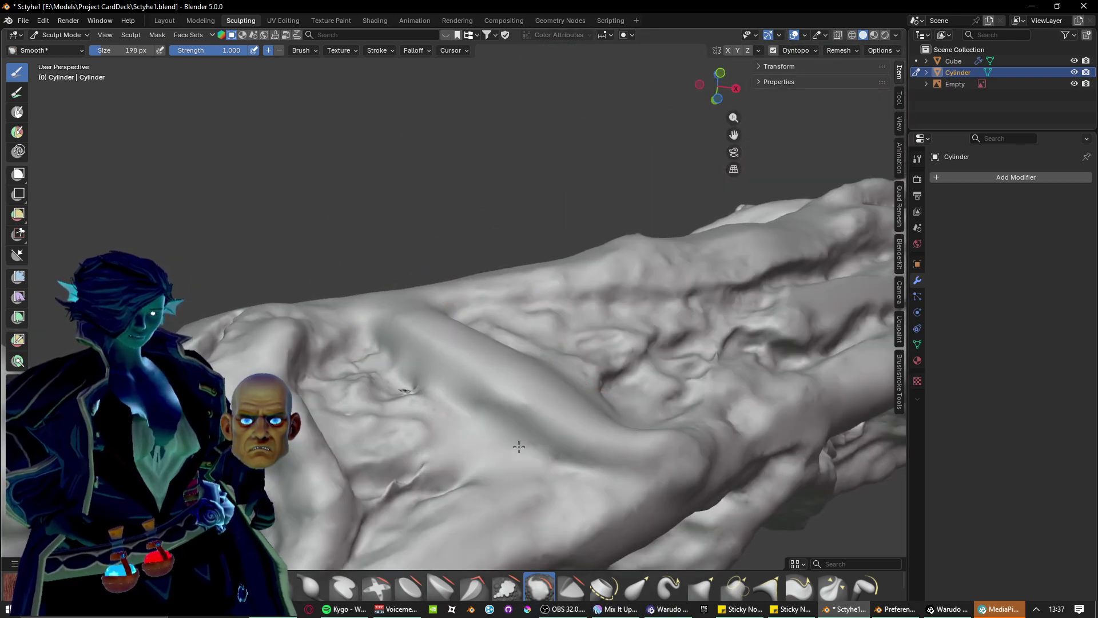
mouse_move(565, 461)
middle_mouse_down()
mouse_move(656, 282)
mouse_move(456, 266)
middle_mouse_up()
mouse_move(456, 266)
left_mouse_down()
mouse_move(479, 215)
mouse_move(572, 332)
mouse_move(517, 259)
left_mouse_up()
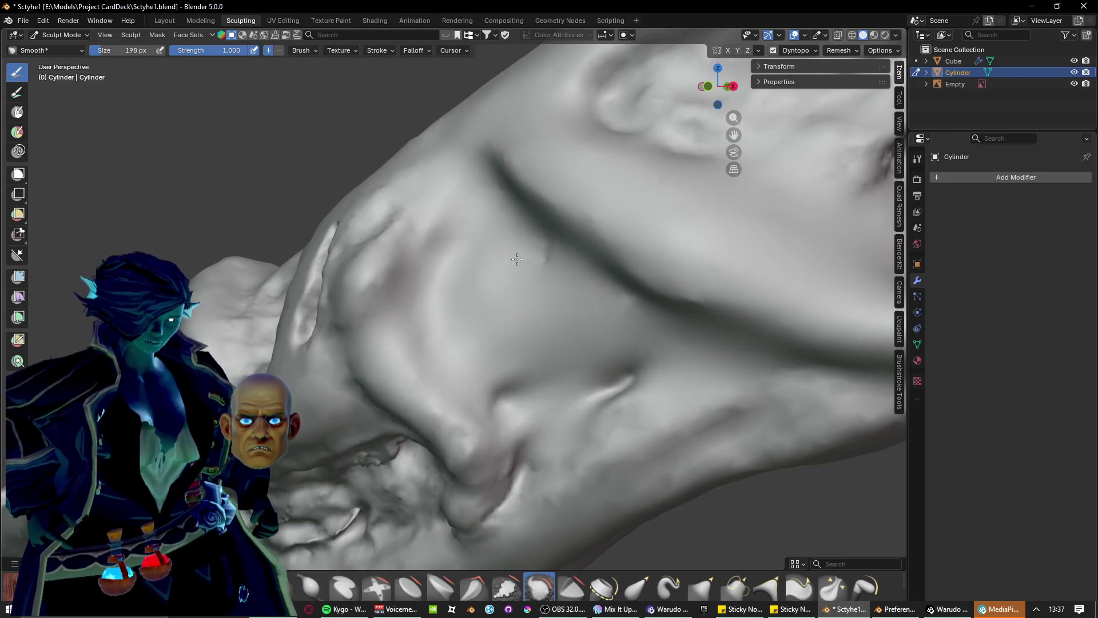
mouse_move(526, 405)
left_mouse_down()
mouse_move(581, 403)
mouse_move(509, 480)
left_mouse_up()
Soften the narrow slit on the ridge beside the smoothed recess and smooth the bumpy ridge edge around it.
mouse_move(507, 484)
middle_mouse_down()
mouse_move(446, 376)
mouse_move(515, 350)
mouse_move(555, 319)
middle_mouse_up()
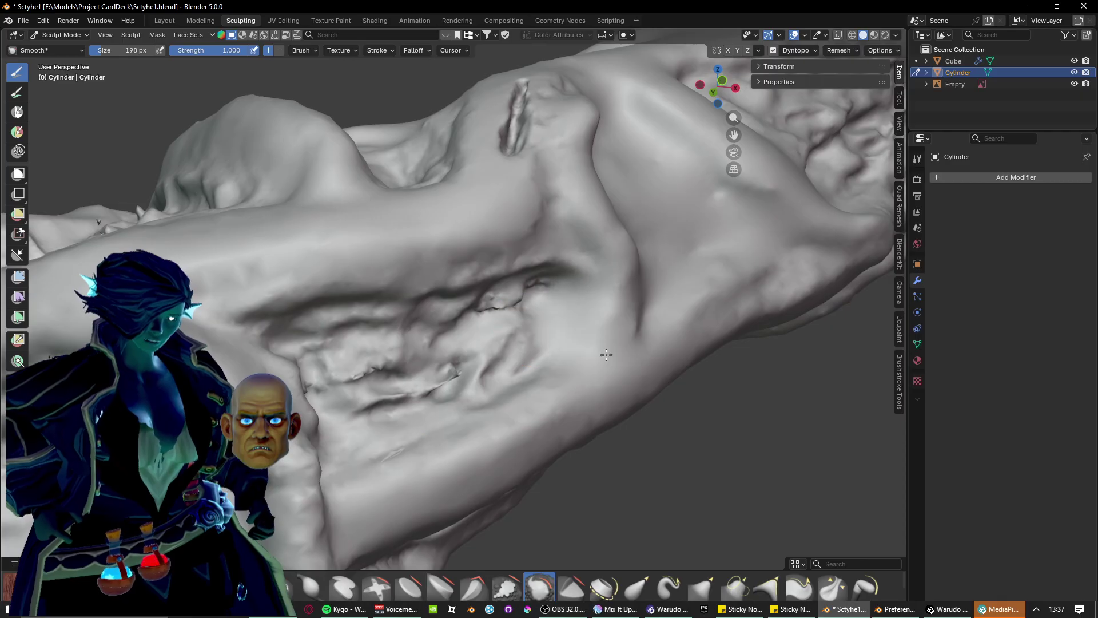
middle_click_drag(543, 223, 512, 302)
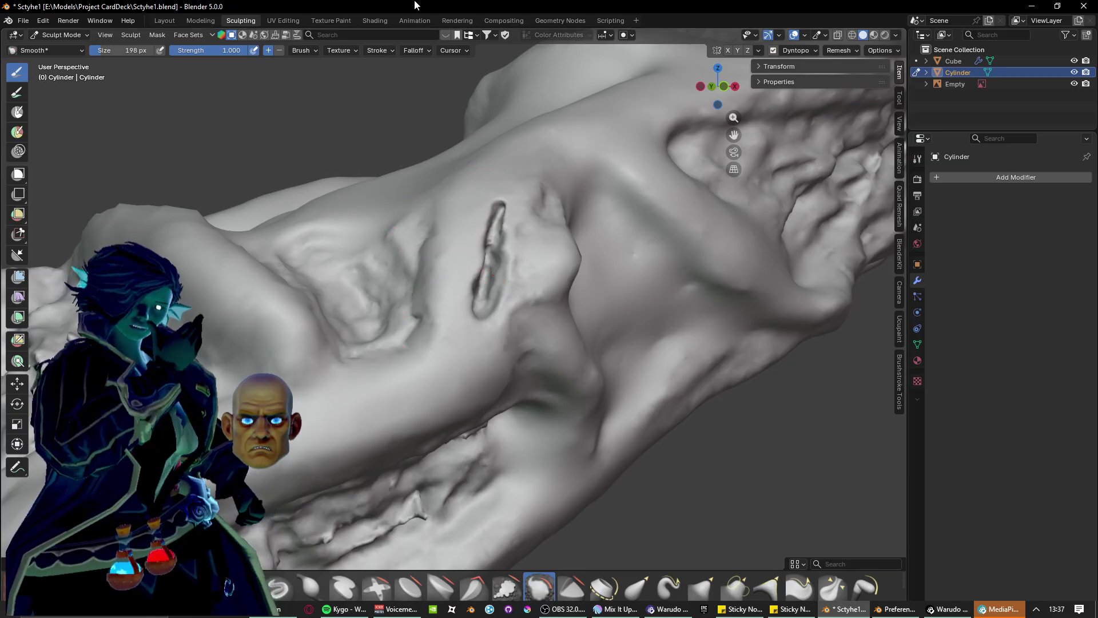
middle_click_drag(482, 376, 483, 330)
mouse_move(504, 239)
left_mouse_down()
mouse_move(466, 343)
mouse_move(552, 173)
mouse_move(577, 234)
left_mouse_up()
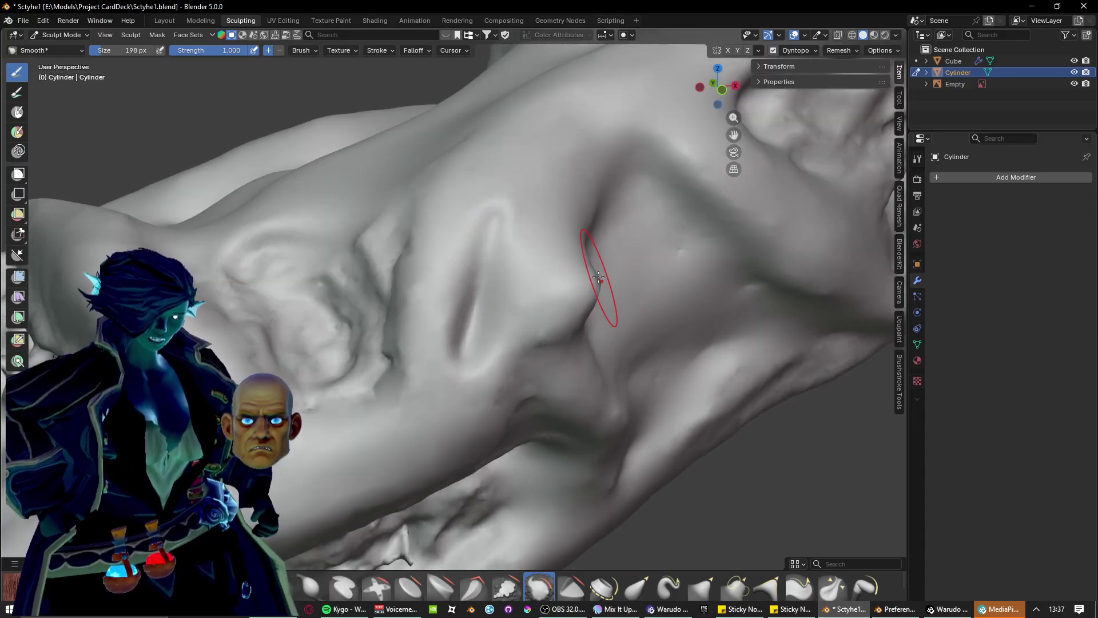
middle_click_drag(599, 277, 534, 259)
left_click_drag(419, 215, 375, 289)
middle_click_drag(390, 275, 466, 276)
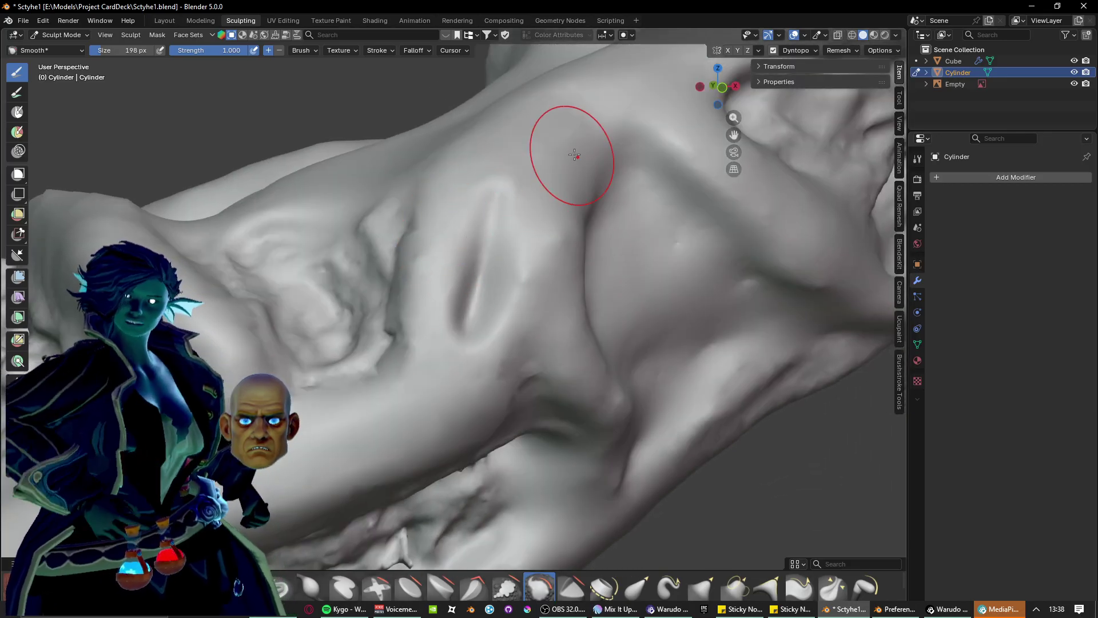
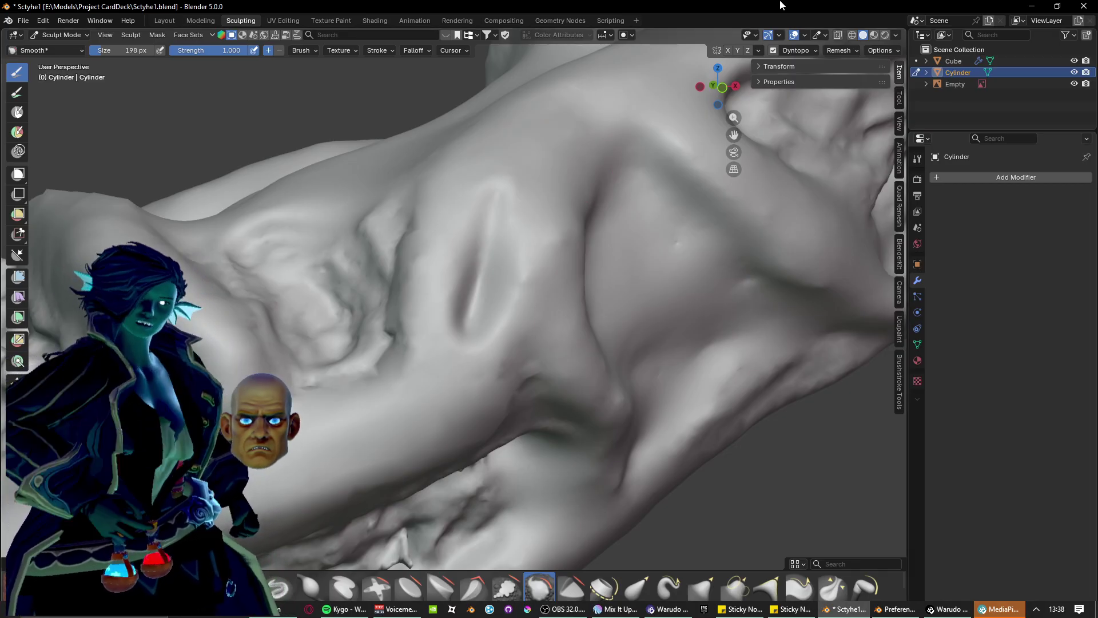
Smooth the rough sunken patch beside the narrow slot-like groove on the scythe handle.
middle_click_drag(560, 311, 491, 233)
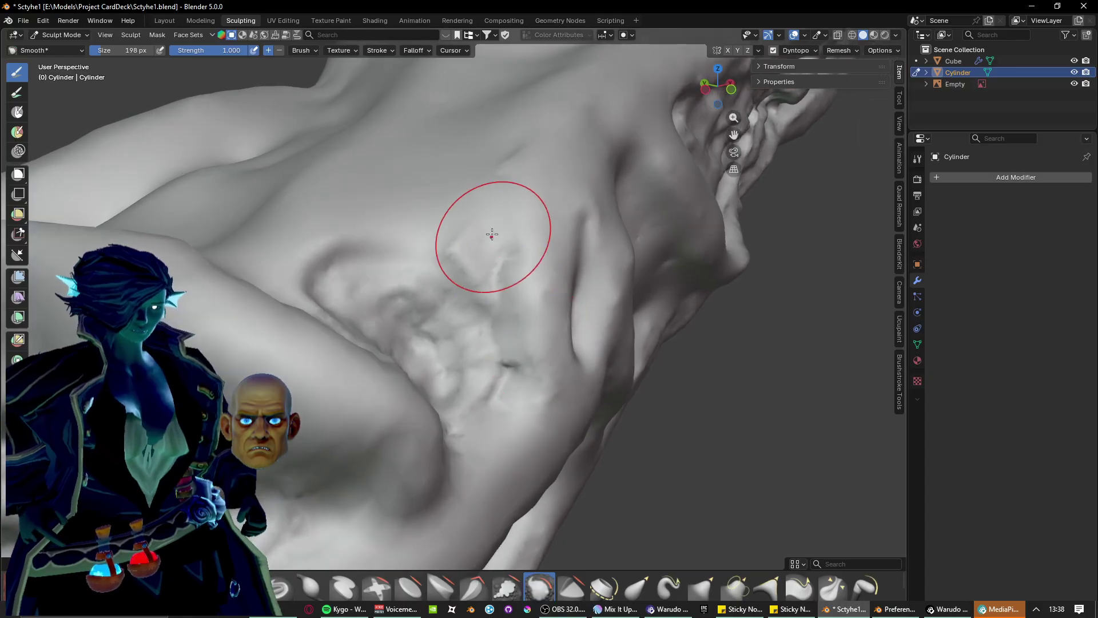
mouse_move(502, 380)
middle_mouse_down()
mouse_move(417, 387)
mouse_move(499, 368)
middle_mouse_up()
scroll(500, 368, "up", 1)
mouse_move(410, 264)
left_mouse_down()
mouse_move(424, 287)
mouse_move(461, 297)
mouse_move(550, 427)
mouse_move(537, 395)
mouse_move(533, 413)
left_mouse_up()
scroll(512, 438, "down", 3)
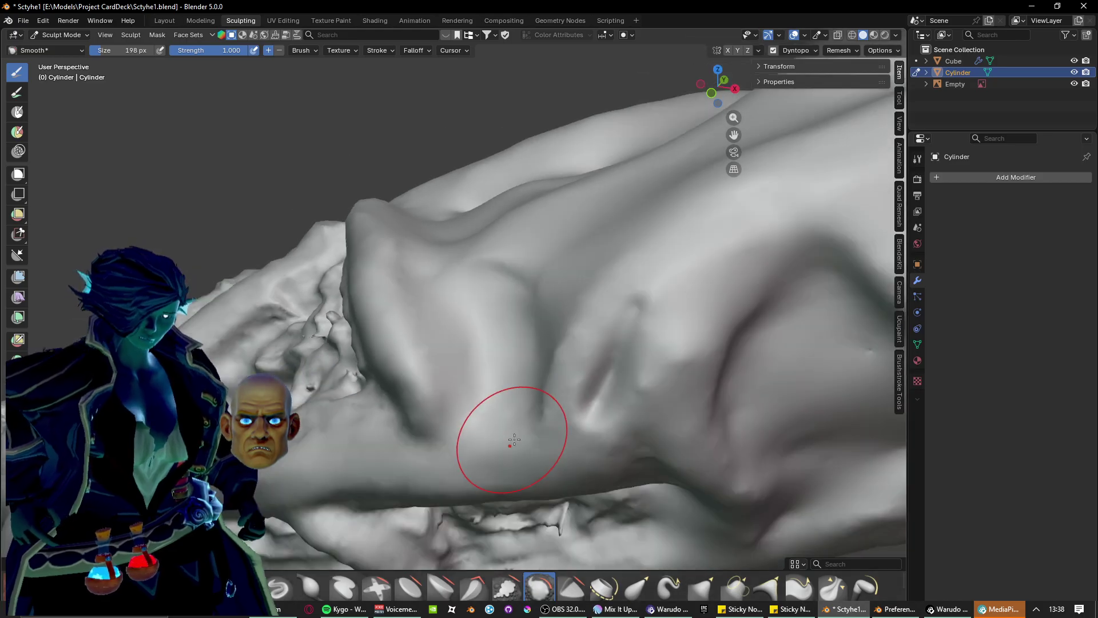
Smooth the bumps in the broad hollow between the raised vine ridges of the handle.
middle_click_drag(512, 438, 554, 444)
scroll(507, 375, "up", 1)
middle_click_drag(507, 375, 515, 397)
mouse_move(469, 289)
left_mouse_down()
mouse_move(471, 351)
mouse_move(527, 461)
left_mouse_up()
mouse_move(517, 460)
middle_mouse_down("shift")
mouse_move(520, 359)
mouse_move(589, 319)
mouse_move(392, 355)
middle_mouse_up("shift")
mouse_move(578, 305)
left_mouse_down()
mouse_move(624, 269)
mouse_move(610, 239)
mouse_move(576, 388)
left_mouse_up()
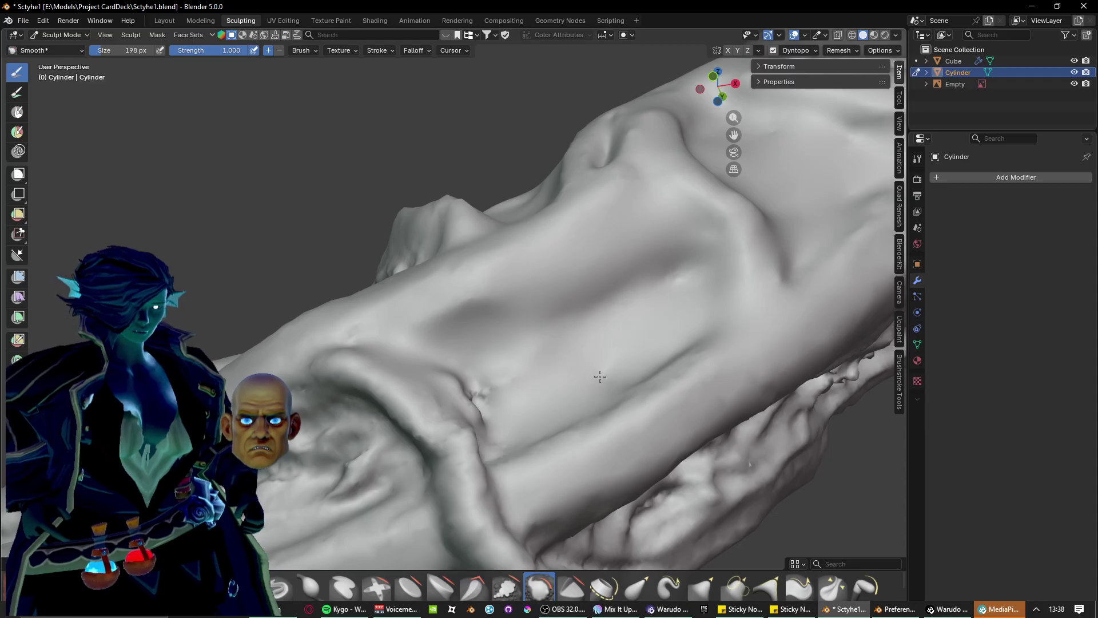
Smooth the curved ridge and flatten the wrinkled hollow that lies beneath it.
middle_click_drag(676, 314, 519, 357)
mouse_move(557, 393)
left_mouse_down()
mouse_move(480, 354)
mouse_move(406, 286)
left_mouse_up()
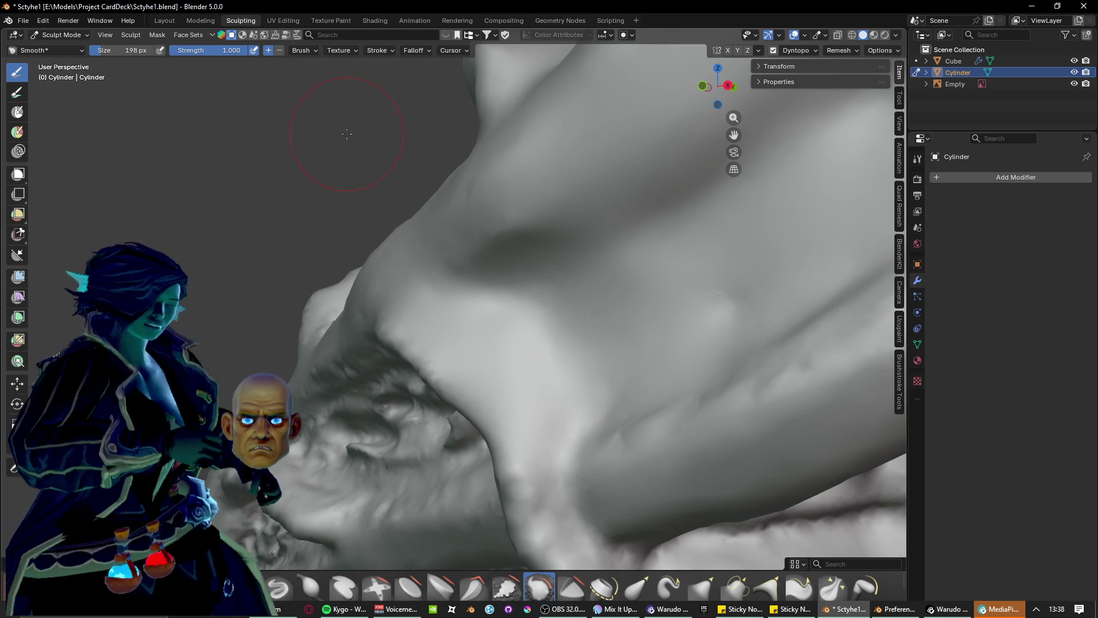
mouse_move(628, 469)
middle_mouse_down()
mouse_move(478, 392)
mouse_move(418, 337)
middle_mouse_up()
mouse_move(419, 337)
left_mouse_down()
mouse_move(537, 400)
mouse_move(635, 532)
left_mouse_up()
mouse_move(635, 532)
middle_mouse_down()
mouse_move(675, 421)
mouse_move(599, 412)
middle_mouse_up()
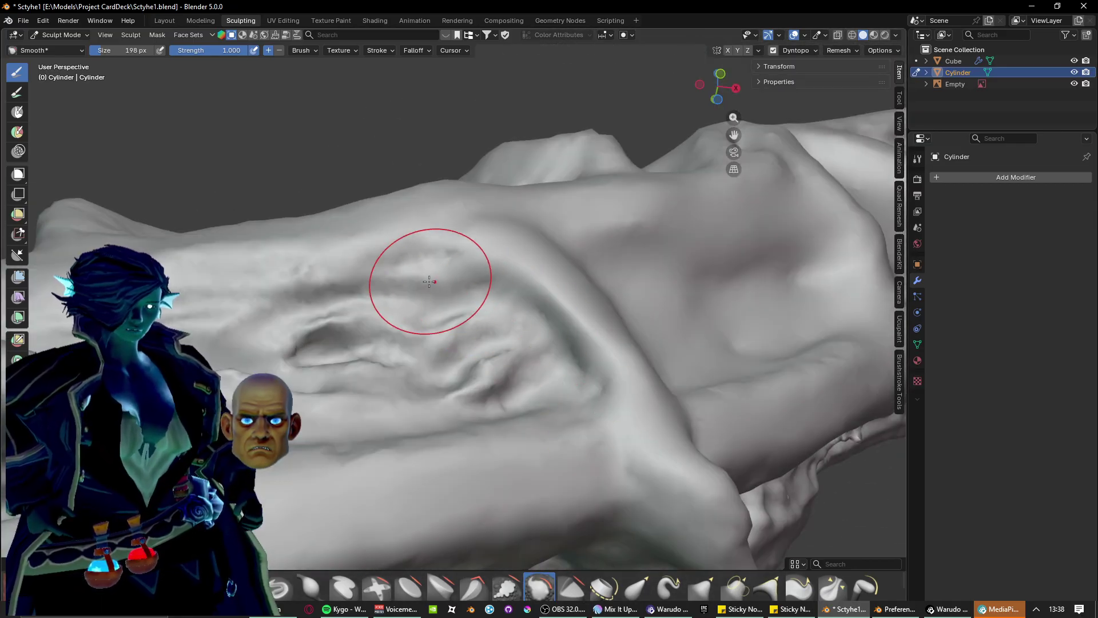
mouse_move(429, 282)
left_mouse_down()
mouse_move(321, 349)
mouse_move(369, 331)
left_mouse_up()
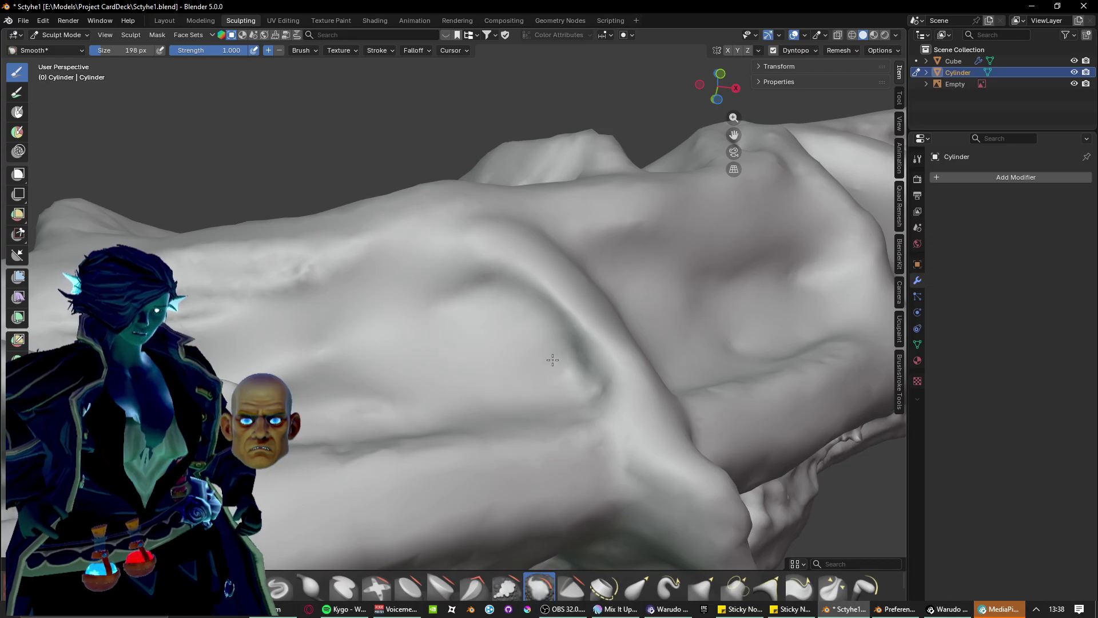
Even out the remaining bumps along the upper slope above the thick overhanging ridge.
mouse_move(491, 348)
middle_mouse_down()
mouse_move(343, 422)
mouse_move(473, 373)
middle_mouse_up()
scroll(474, 372, "up", 2)
middle_click_drag(399, 400, 485, 353, "shift")
mouse_move(228, 352)
left_mouse_down()
mouse_move(578, 320)
mouse_move(510, 311)
mouse_move(554, 367)
mouse_move(496, 322)
mouse_move(650, 326)
mouse_move(621, 306)
left_mouse_up()
middle_click_drag(635, 318, 631, 269)
right_click(532, 276)
mouse_move(532, 258)
left_mouse_down()
mouse_move(644, 275)
mouse_move(468, 239)
left_mouse_up()
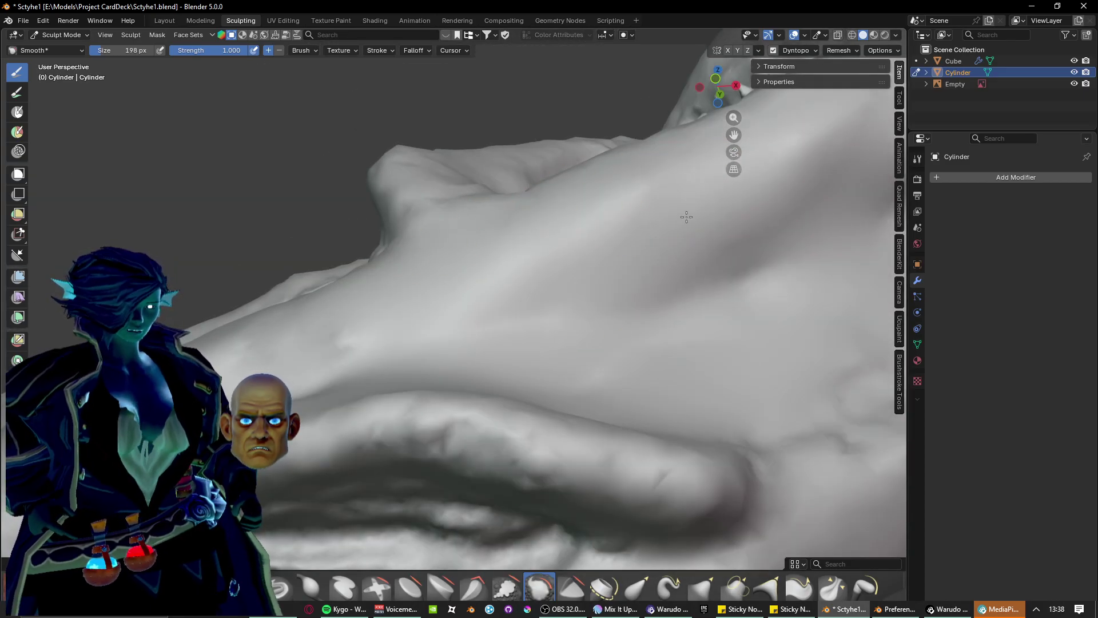
Smooth out the pitted hollow under the overhanging ridge, including the deep crease along its underside.
scroll(389, 339, "down", 6)
middle_click_drag(400, 338, 455, 375)
scroll(464, 358, "down", 2)
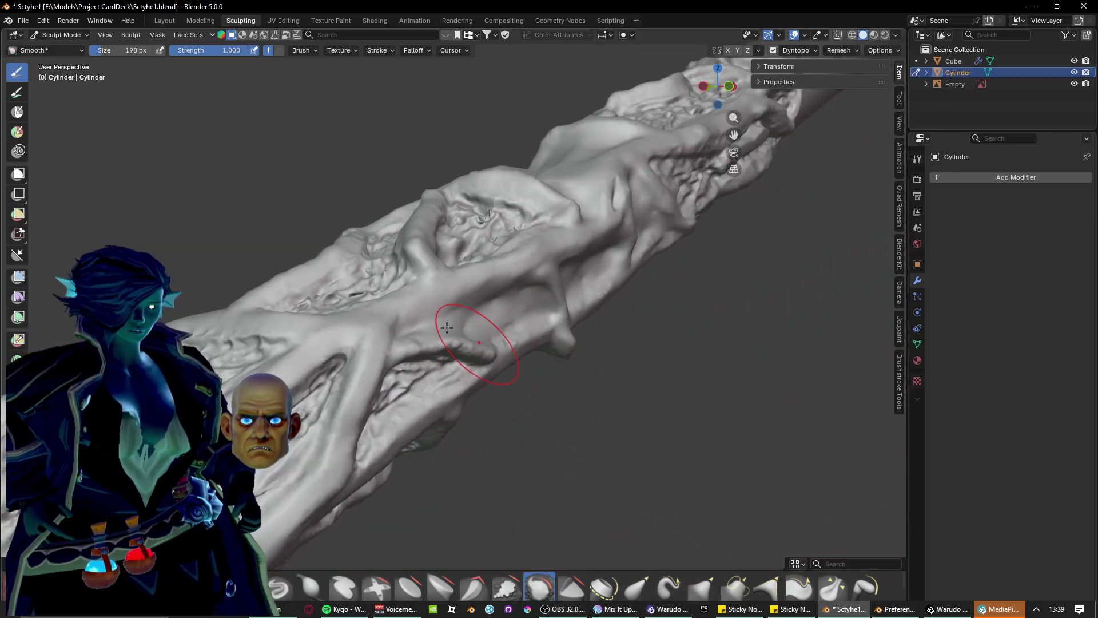
scroll(475, 345, "up", 1)
mouse_move(573, 324)
middle_mouse_down()
mouse_move(503, 347)
mouse_move(455, 409)
mouse_move(544, 360)
mouse_move(527, 343)
middle_mouse_up()
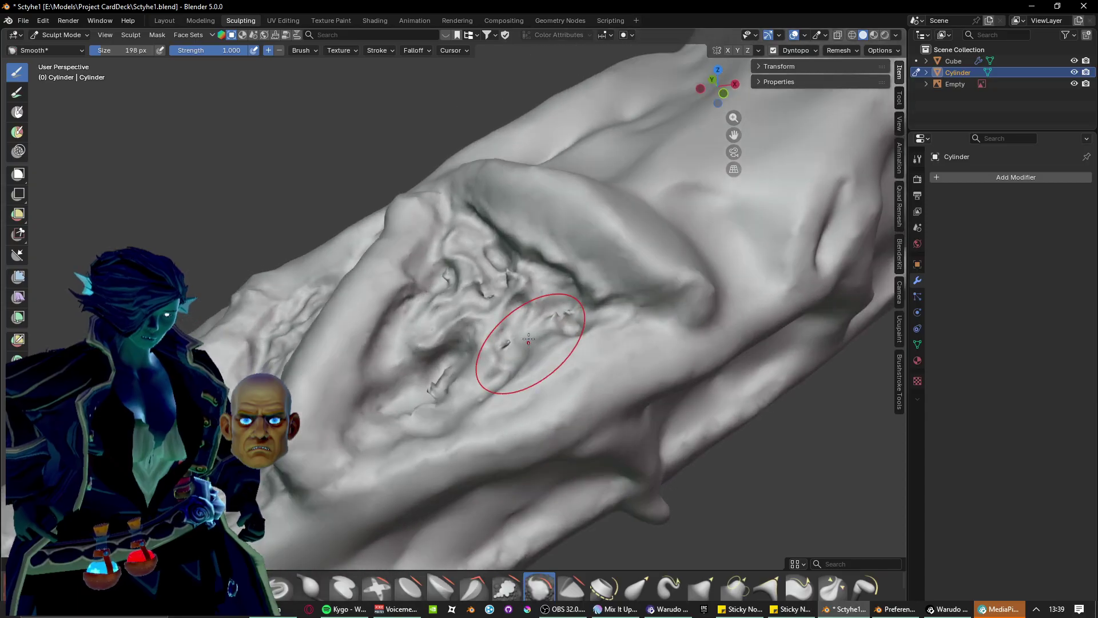
mouse_move(443, 282)
middle_mouse_down()
mouse_move(486, 303)
mouse_move(519, 272)
middle_mouse_up()
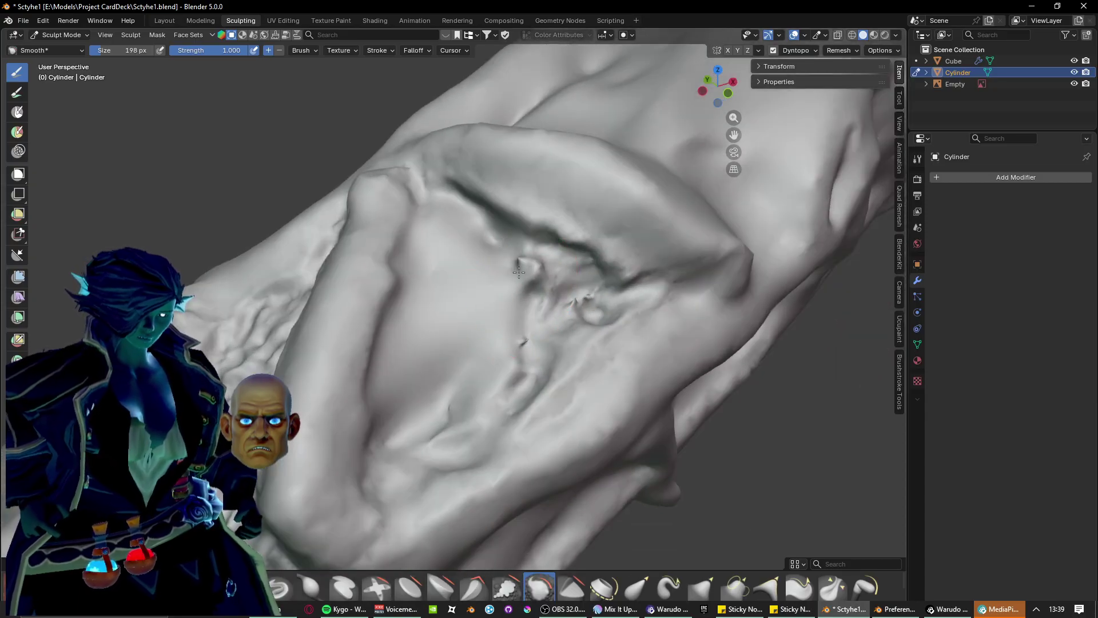
mouse_move(542, 279)
left_mouse_down()
mouse_move(453, 197)
mouse_move(545, 258)
left_mouse_up()
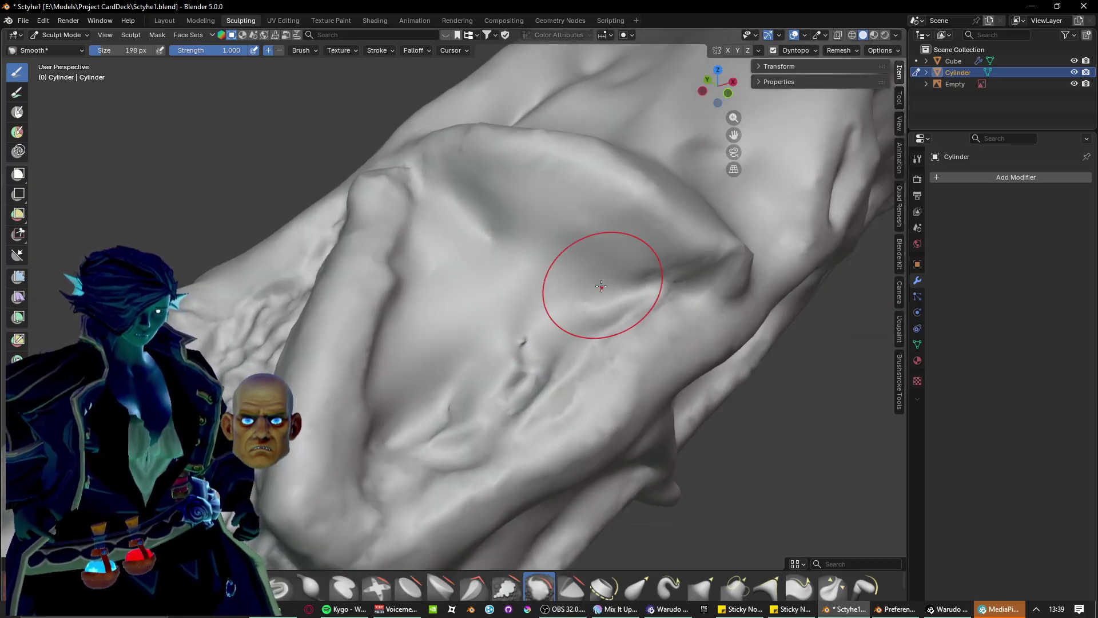
mouse_move(602, 286)
left_mouse_down()
mouse_move(498, 319)
mouse_move(385, 473)
mouse_move(395, 504)
mouse_move(416, 202)
mouse_move(390, 400)
left_mouse_up()
scroll(399, 417, "down", 1)
middle_click_drag(400, 417, 424, 429)
left_click_drag(435, 435, 485, 437)
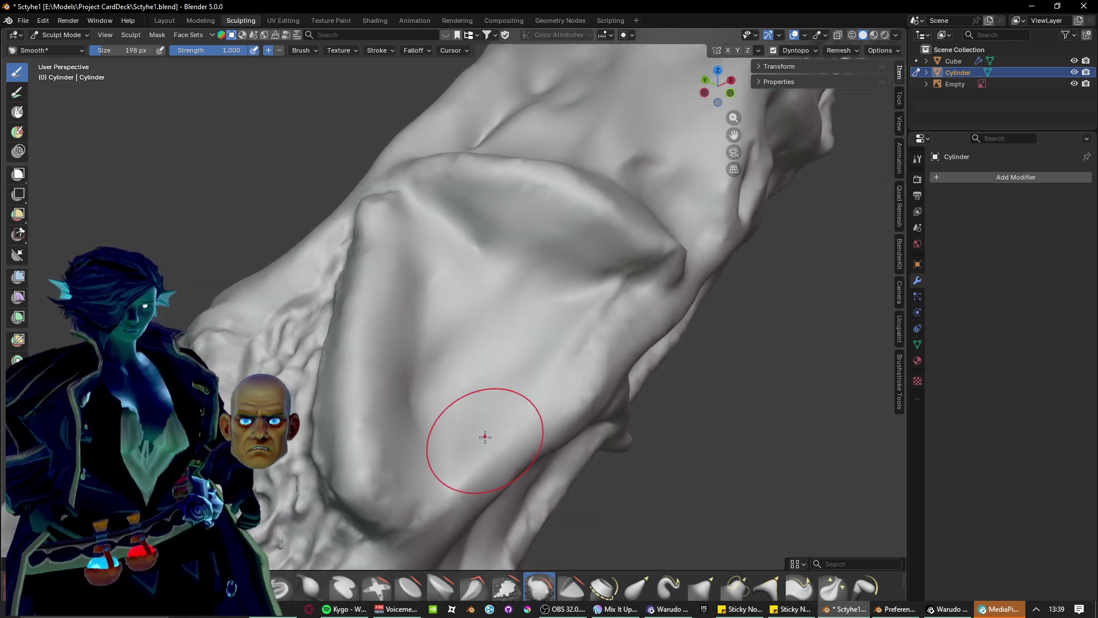
Smooth the wrinkled channel between the two long ridges and close the pitted crevices at its lower end.
mouse_move(485, 436)
middle_mouse_down()
mouse_move(472, 372)
mouse_move(585, 291)
middle_mouse_up()
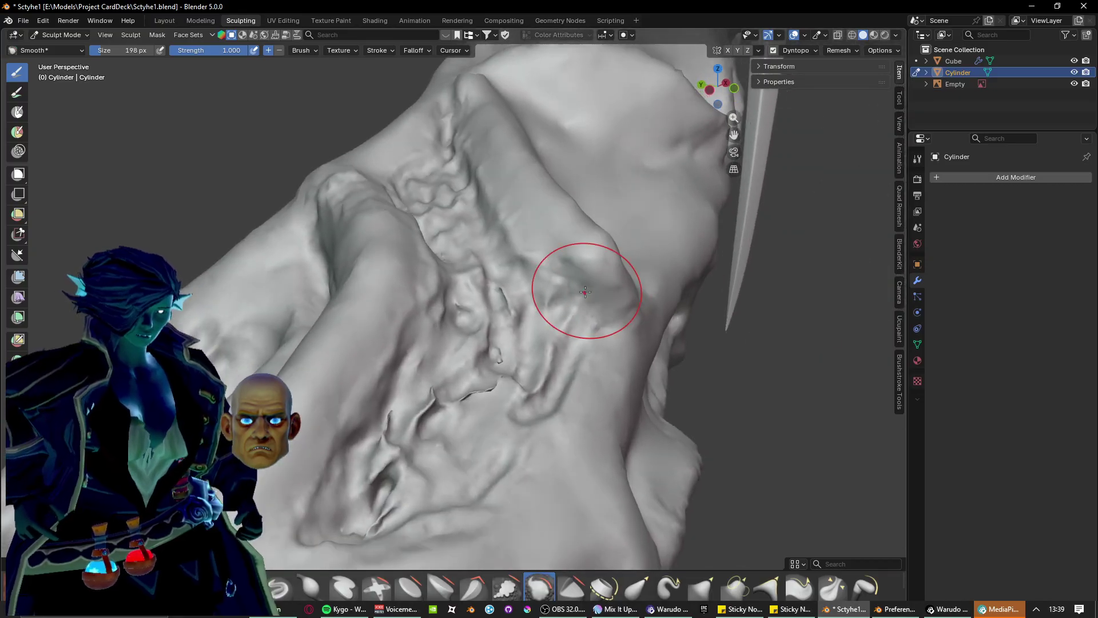
mouse_move(523, 247)
left_mouse_down()
mouse_move(583, 280)
mouse_move(566, 217)
mouse_move(613, 269)
mouse_move(594, 268)
left_mouse_up()
middle_click_drag(594, 269, 594, 338, "shift")
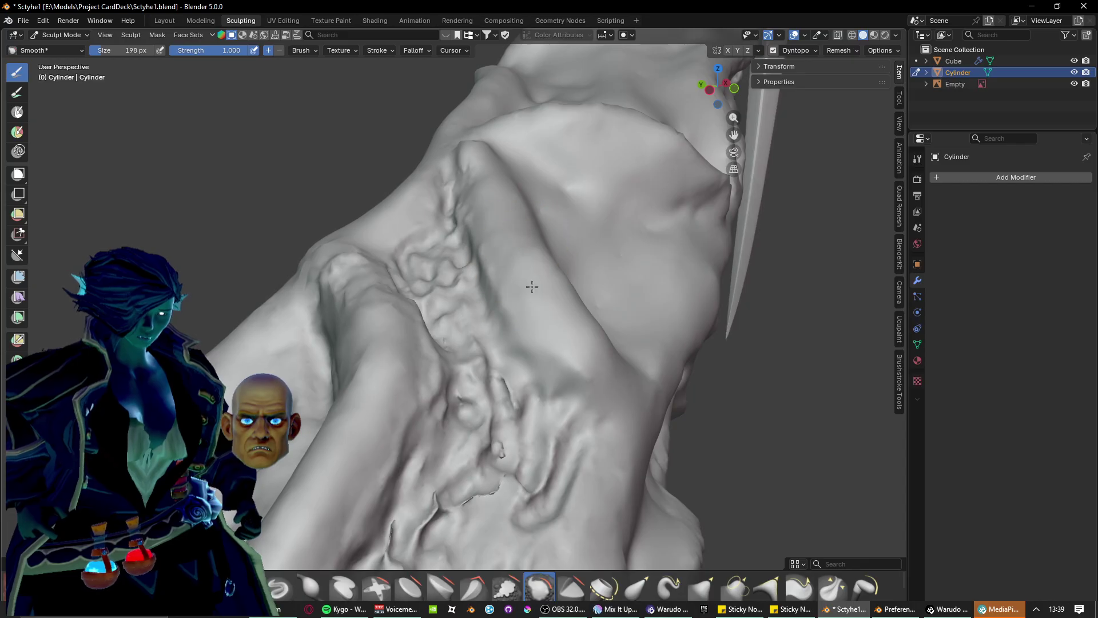
left_click_drag(454, 158, 510, 389)
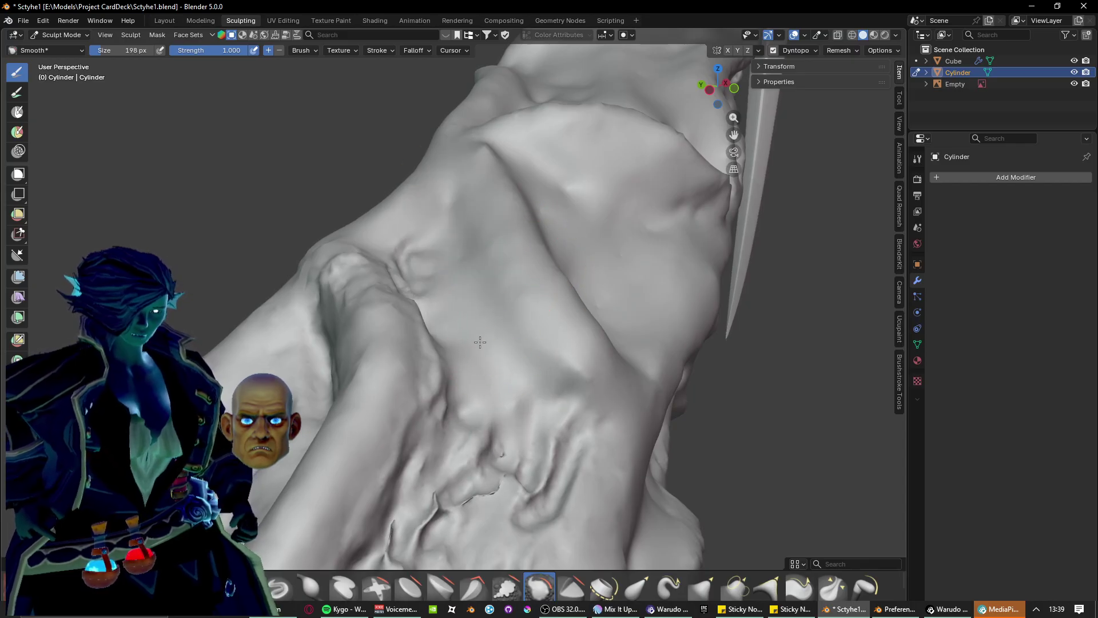
middle_click_drag(422, 289, 501, 265)
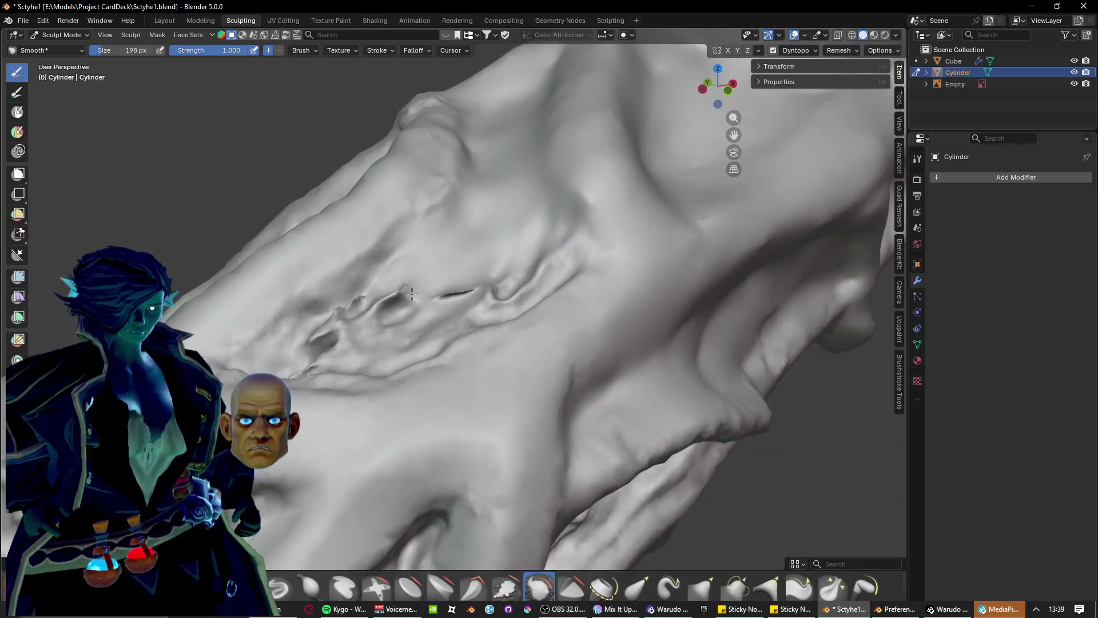
mouse_move(502, 265)
left_mouse_down()
mouse_move(539, 277)
mouse_move(451, 309)
left_mouse_up()
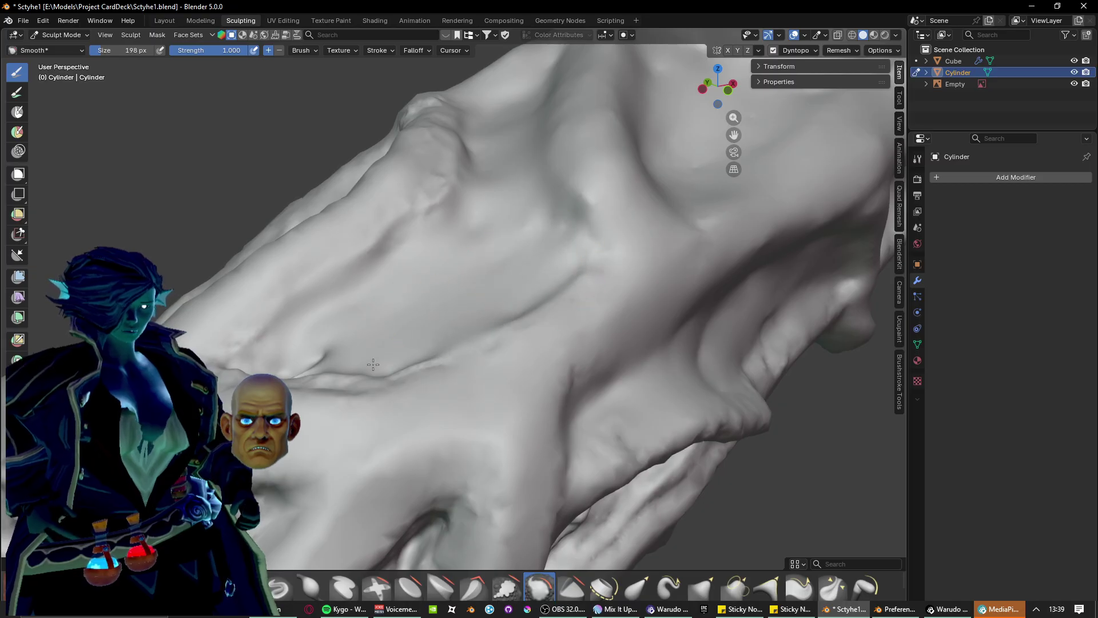
left_click_drag(373, 364, 326, 367)
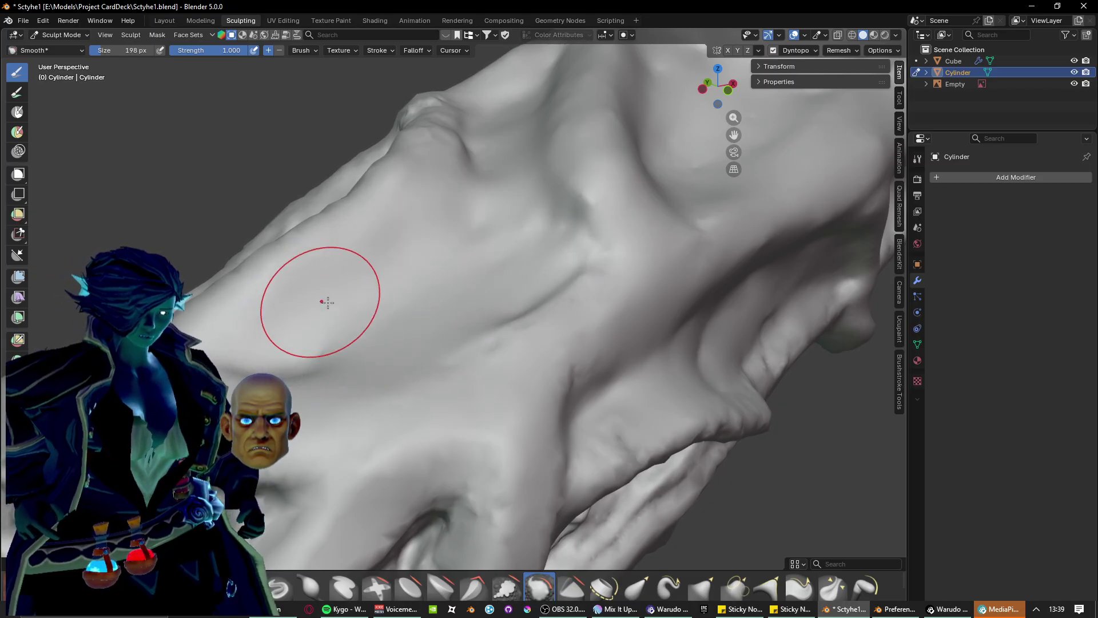
Smooth the folds above the oval lump on the handle's other side and the short crease near the crest.
mouse_move(321, 307)
middle_mouse_down()
mouse_move(453, 332)
mouse_move(498, 195)
middle_mouse_up()
mouse_move(498, 195)
left_mouse_down()
mouse_move(454, 154)
mouse_move(551, 143)
left_mouse_up()
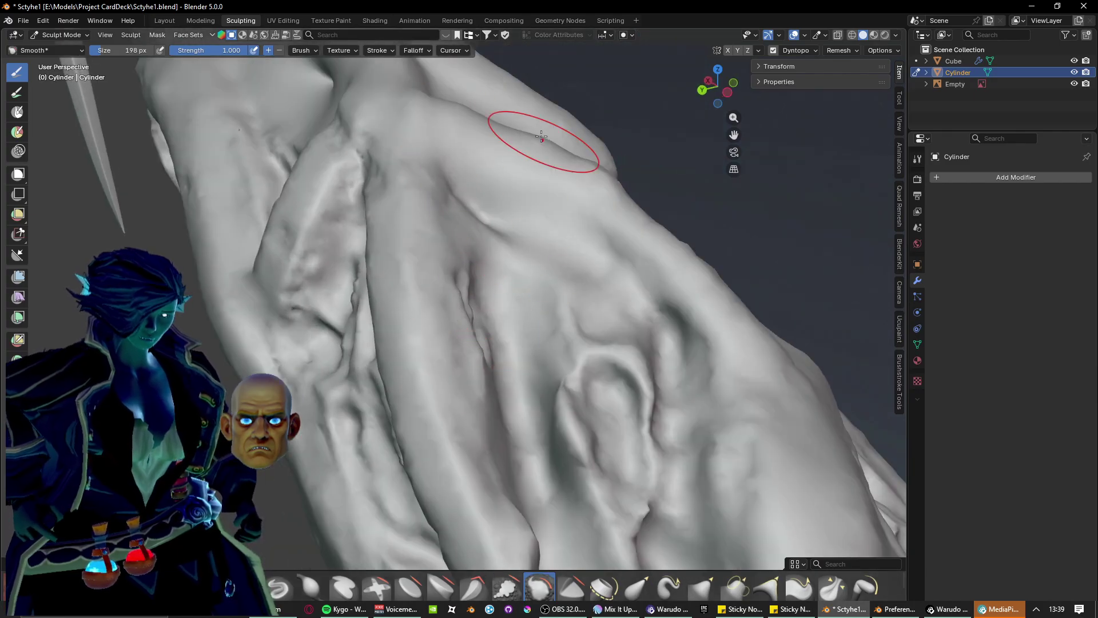
middle_click_drag(551, 143, 518, 145)
mouse_move(518, 144)
left_mouse_down()
mouse_move(600, 208)
mouse_move(625, 304)
left_mouse_up()
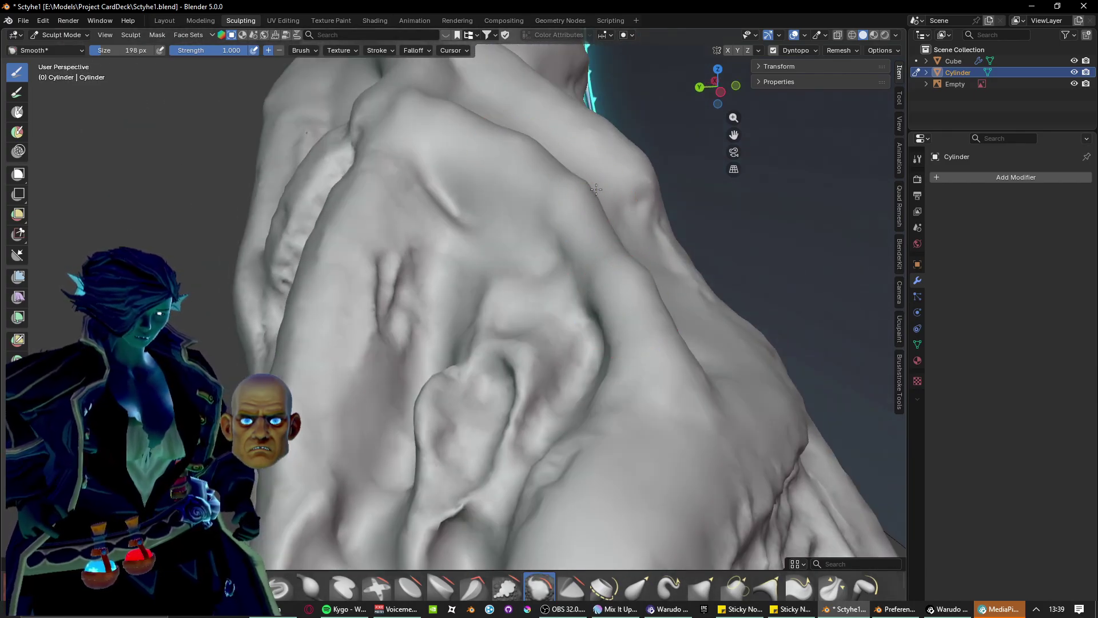
mouse_move(554, 269)
left_mouse_down()
mouse_move(559, 316)
mouse_move(541, 422)
left_mouse_up()
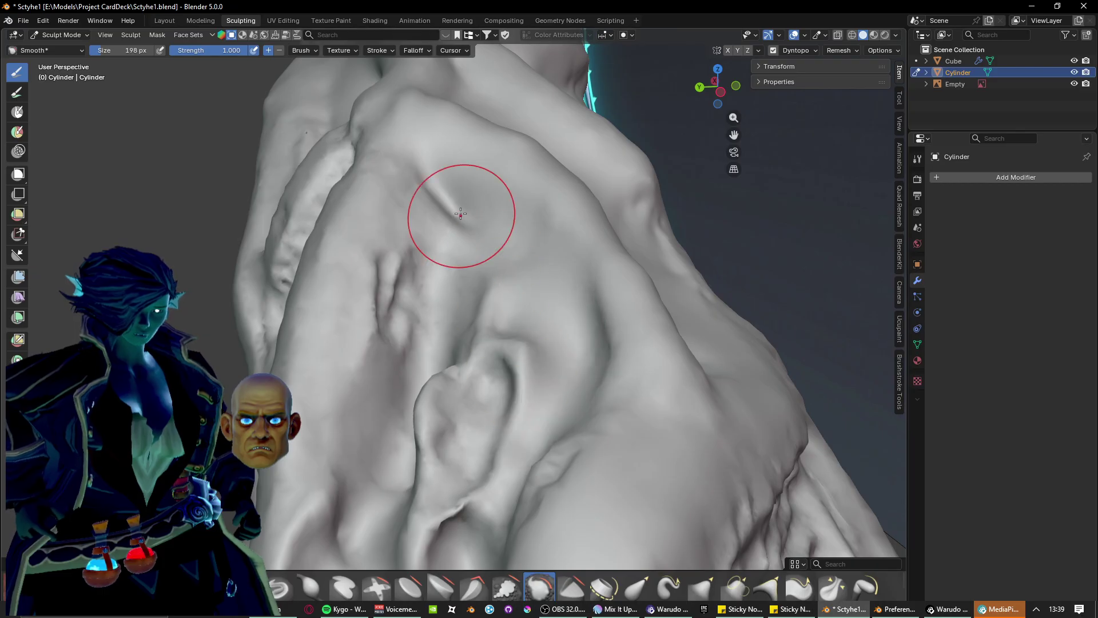
left_click_drag(461, 216, 446, 202)
Smooth away the oval lump and surrounding folds into one long even hollow down the handle.
middle_click_drag(482, 338, 586, 137, "shift")
mouse_move(505, 126)
left_mouse_down()
mouse_move(474, 298)
mouse_move(469, 120)
mouse_move(435, 298)
mouse_move(488, 393)
mouse_move(554, 135)
mouse_move(603, 164)
mouse_move(537, 129)
mouse_move(495, 269)
left_mouse_up()
mouse_move(485, 318)
middle_mouse_down()
mouse_move(540, 353)
mouse_move(468, 303)
middle_mouse_up()
left_click_drag(658, 163, 676, 428)
middle_click_drag(705, 331, 293, 134)
mouse_move(293, 134)
left_mouse_down()
mouse_move(286, 269)
mouse_move(299, 245)
mouse_move(395, 228)
mouse_move(414, 306)
mouse_move(543, 366)
mouse_move(635, 429)
left_mouse_up()
mouse_move(331, 282)
left_mouse_down()
mouse_move(572, 372)
mouse_move(655, 462)
left_mouse_up()
middle_click_drag(654, 462, 330, 323)
left_click_drag(359, 326, 364, 388)
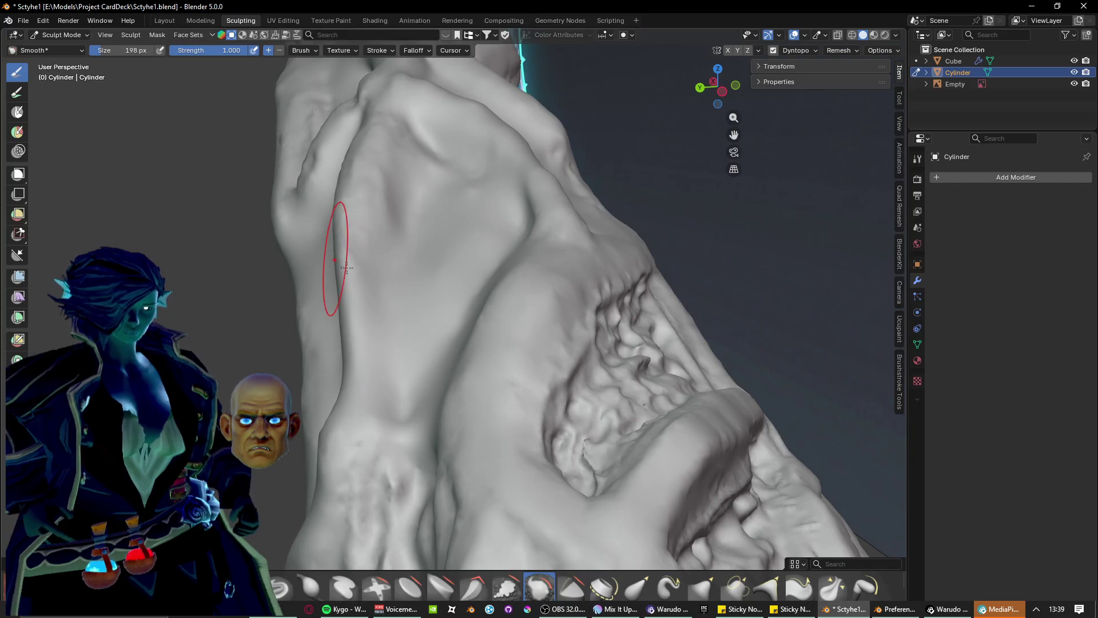
Smooth the narrow bumpy groove running along the handle up to the ridge junction.
middle_click_drag(332, 203, 515, 340)
left_click_drag(630, 367, 663, 418)
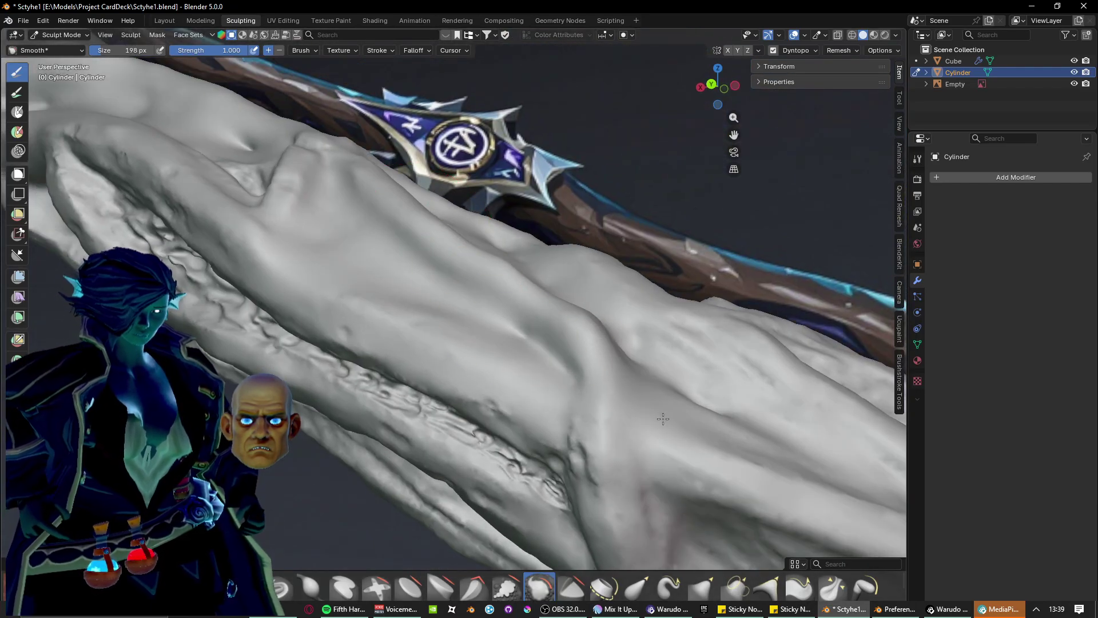
middle_click_drag(621, 417, 608, 343)
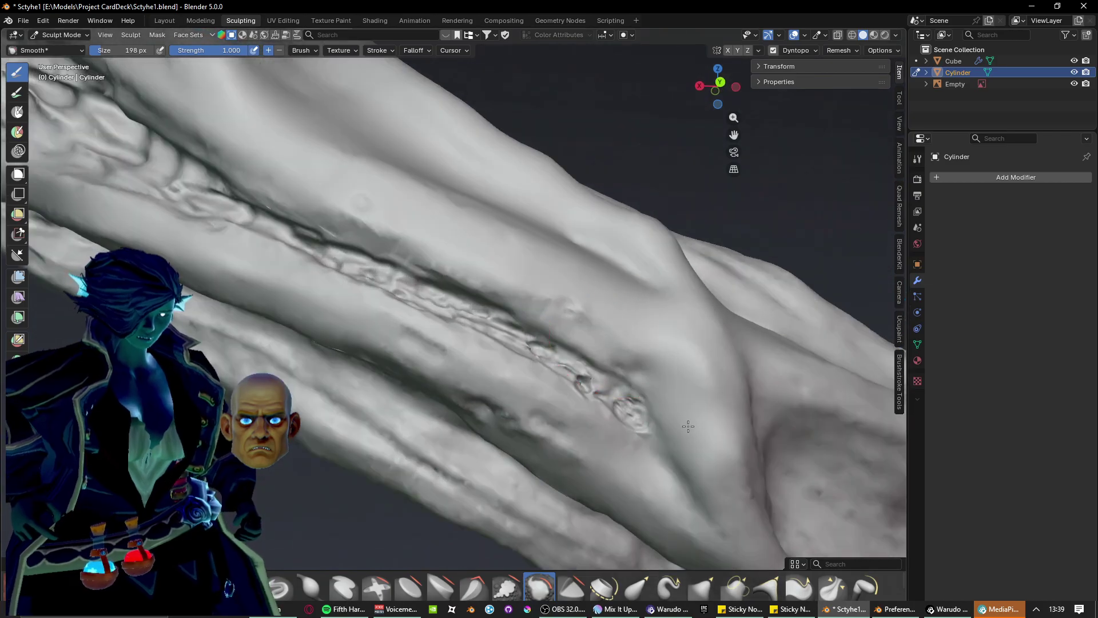
mouse_move(483, 295)
left_mouse_down()
mouse_move(608, 417)
mouse_move(633, 405)
left_mouse_up()
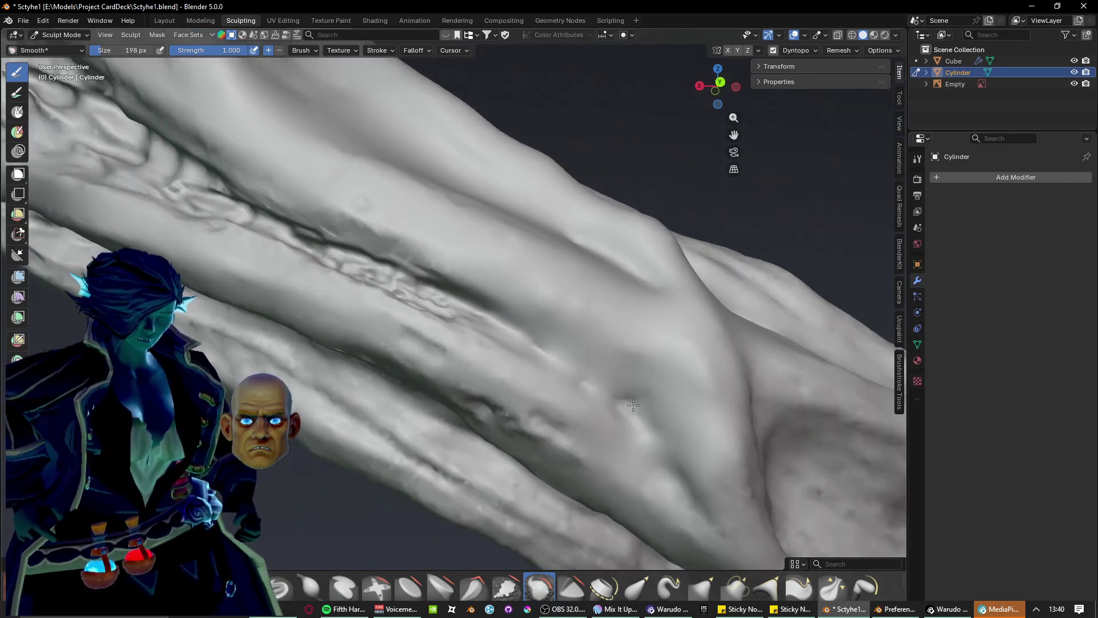
middle_click_drag(489, 347, 693, 450, "shift")
left_click_drag(410, 297, 680, 398)
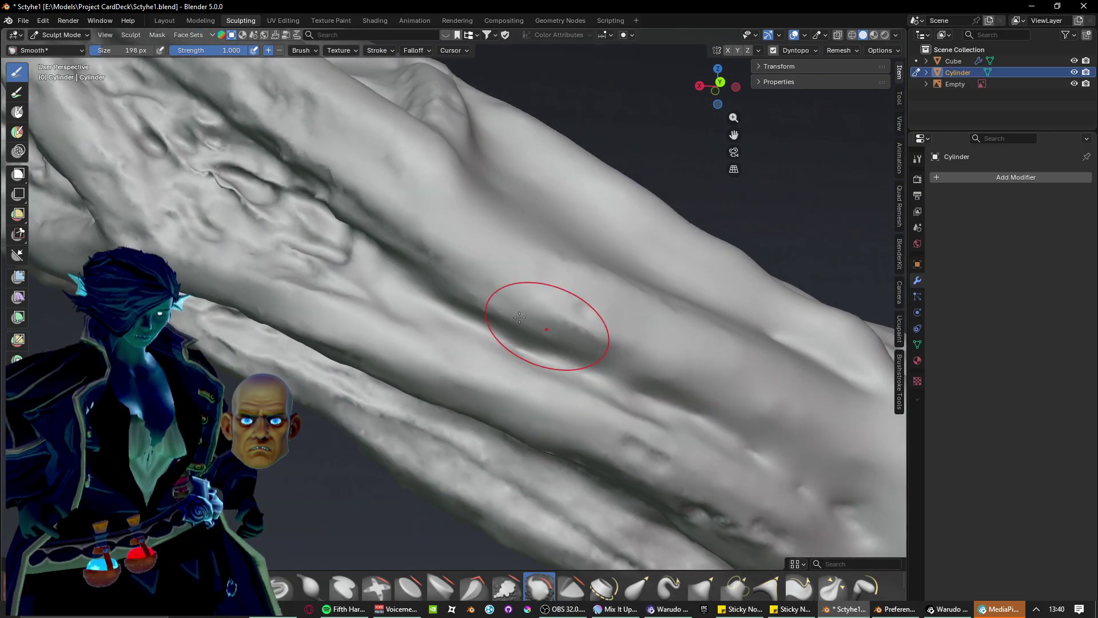
left_click_drag(493, 290, 791, 434)
mouse_move(595, 359)
left_mouse_down()
mouse_move(674, 427)
mouse_move(687, 466)
left_mouse_up()
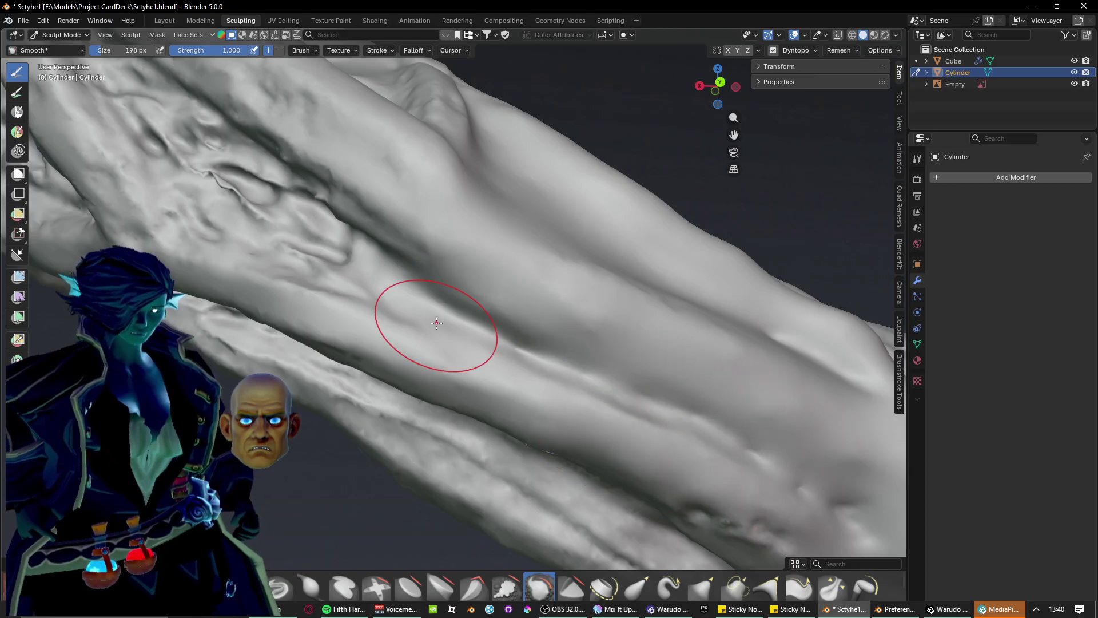
Smooth the wrinkled patch farther up the same groove and the edges of its adjoining ridges.
middle_click_drag(412, 309, 623, 437, "shift")
left_click_drag(410, 304, 512, 366)
mouse_move(416, 238)
left_mouse_down()
mouse_move(334, 175)
mouse_move(418, 291)
mouse_move(580, 363)
left_mouse_up()
mouse_move(473, 287)
left_mouse_down()
mouse_move(603, 340)
mouse_move(628, 393)
left_mouse_up()
mouse_move(432, 186)
left_mouse_down()
mouse_move(546, 297)
mouse_move(502, 232)
mouse_move(414, 157)
left_mouse_up()
Smooth the floor and rim of the sunken pocket enclosed by the branching ridges.
mouse_move(503, 183)
middle_mouse_down()
mouse_move(478, 238)
mouse_move(503, 201)
middle_mouse_up()
left_click_drag(407, 282, 349, 166)
middle_click_drag(348, 166, 498, 289, "shift")
left_click_drag(517, 240, 488, 258)
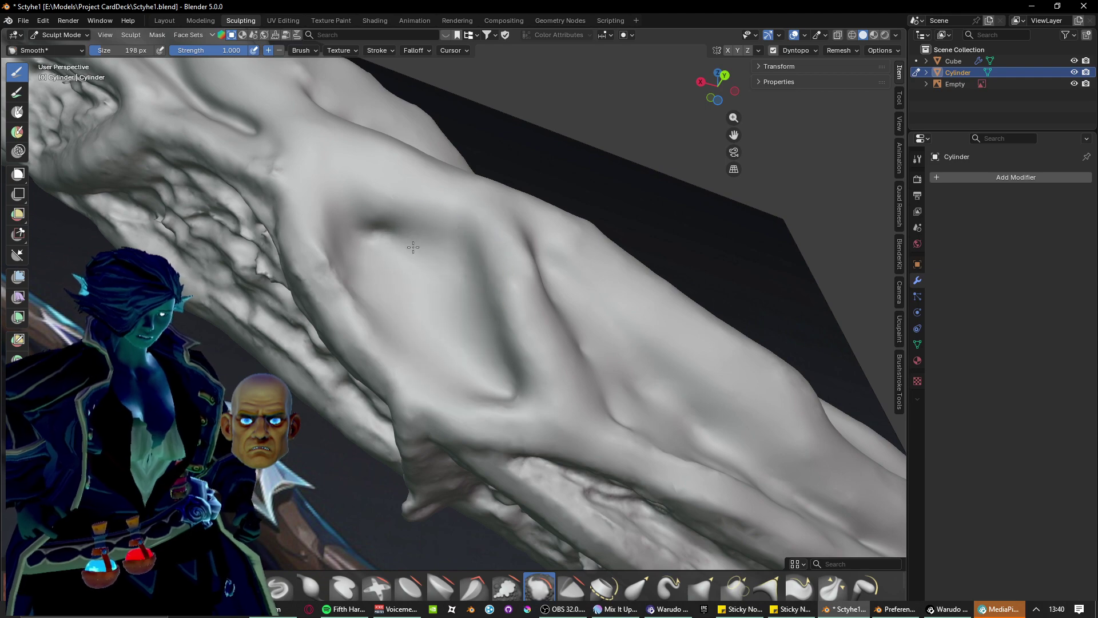
Smooth the creases beside the sunken pocket and the long grooves running down the handle from it.
mouse_move(490, 369)
middle_mouse_down()
mouse_move(522, 320)
mouse_move(620, 247)
middle_mouse_up()
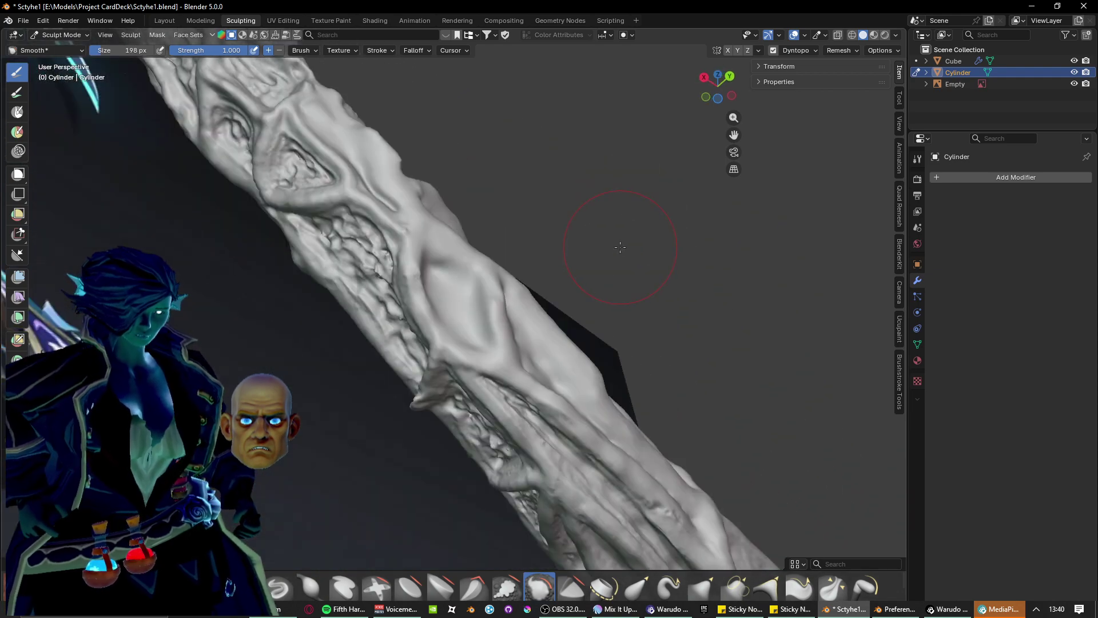
scroll(410, 171, "up", 7)
middle_click_drag(409, 171, 355, 368)
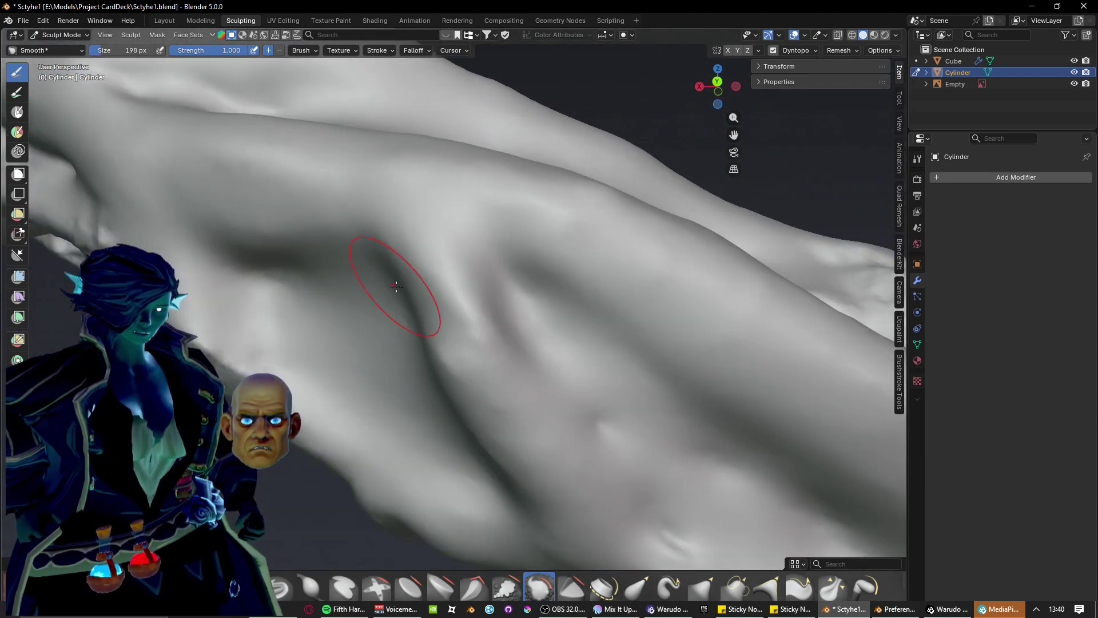
scroll(510, 365, "down", 7)
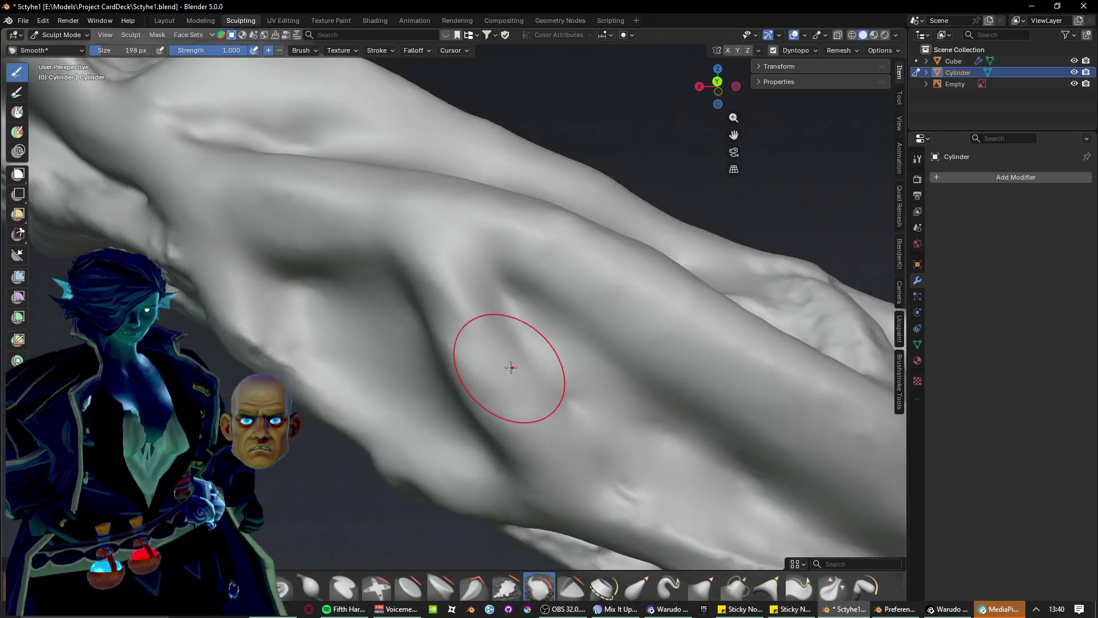
middle_click_drag(458, 414, 500, 286)
scroll(392, 374, "up", 3)
mouse_move(500, 392)
middle_mouse_down("shift")
mouse_move(392, 374)
mouse_move(275, 318)
mouse_move(385, 322)
middle_mouse_up("shift")
mouse_move(386, 322)
left_mouse_down()
mouse_move(309, 189)
mouse_move(426, 357)
left_mouse_up()
mouse_move(490, 377)
left_mouse_down()
mouse_move(503, 465)
mouse_move(442, 452)
left_mouse_up()
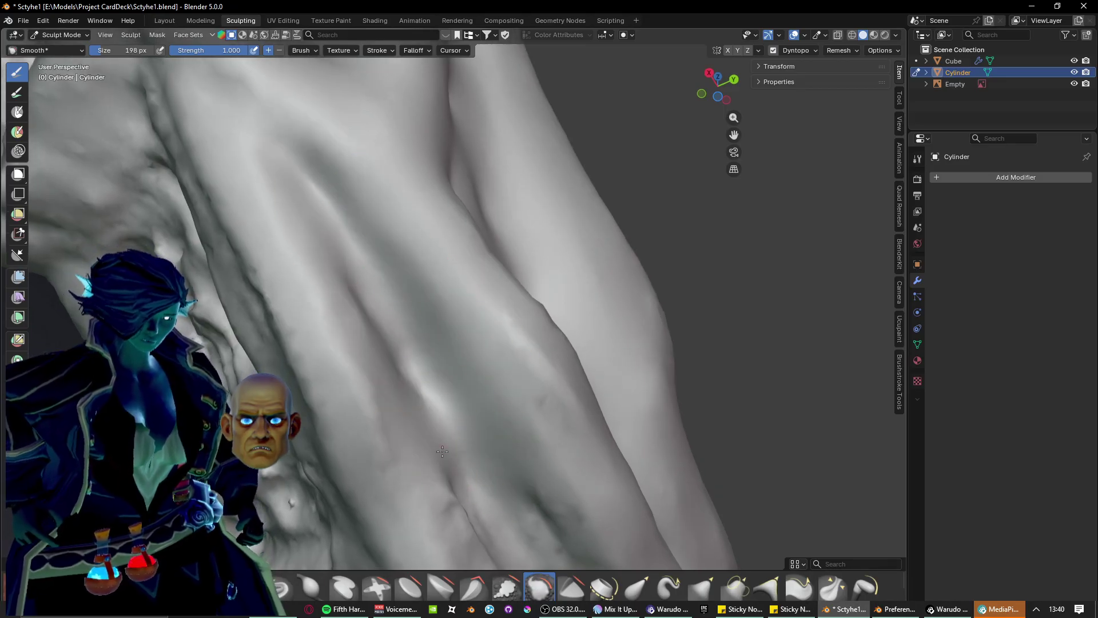
left_click_drag(346, 296, 467, 496)
Smooth the pitted parallel grooves farther down the handle into soft continuous folds.
middle_click_drag(407, 477, 345, 196, "shift")
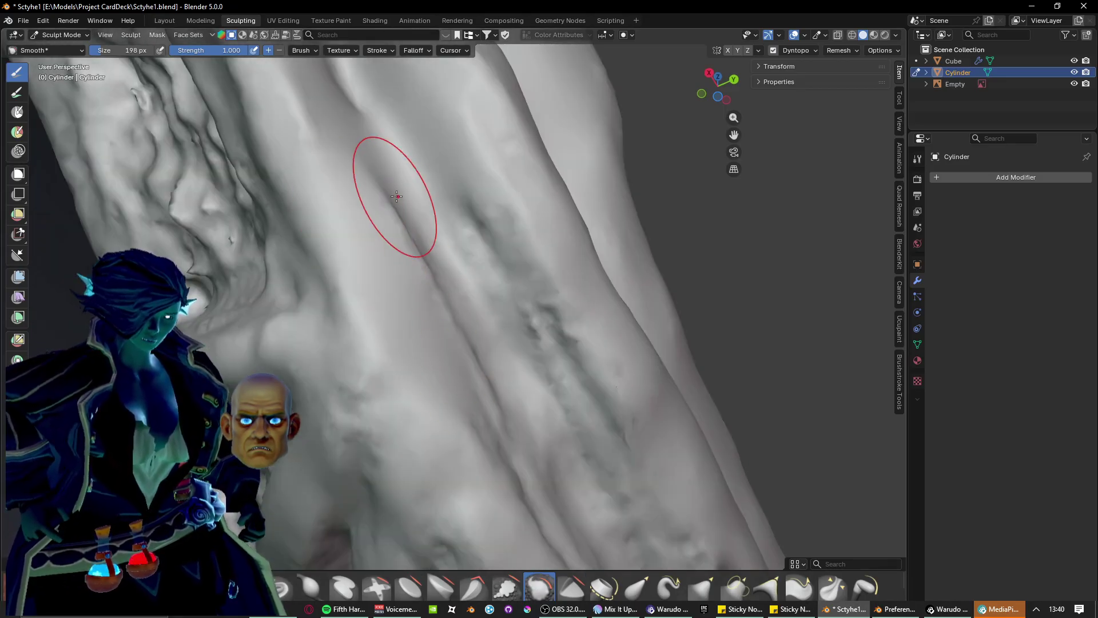
mouse_move(457, 331)
left_mouse_down()
mouse_move(532, 257)
mouse_move(458, 139)
mouse_move(530, 187)
mouse_move(495, 281)
left_mouse_up()
middle_click_drag(615, 546, 494, 289, "shift")
mouse_move(272, 289)
left_mouse_down()
mouse_move(375, 395)
mouse_move(398, 398)
left_mouse_up()
mouse_move(300, 199)
left_mouse_down()
mouse_move(441, 363)
mouse_move(524, 388)
mouse_move(544, 415)
left_mouse_up()
mouse_move(436, 267)
left_mouse_down()
mouse_move(579, 358)
mouse_move(626, 438)
left_mouse_up()
left_click_drag(497, 385, 592, 477)
left_click_drag(517, 361, 534, 435)
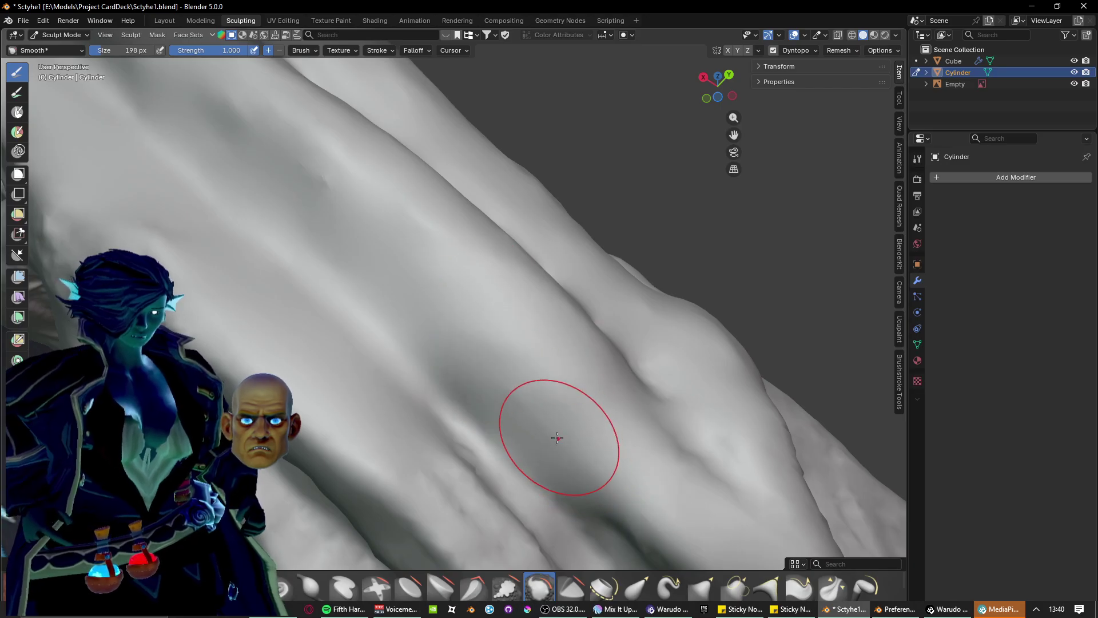
Smooth the grooved surface of the handle just before the ridge junction.
scroll(557, 437, "down", 5)
middle_click_drag(561, 389, 522, 395)
scroll(523, 395, "up", 3)
mouse_move(389, 325)
left_mouse_down()
mouse_move(578, 435)
mouse_move(612, 405)
left_mouse_up()
mouse_move(601, 436)
middle_mouse_down()
mouse_move(601, 393)
mouse_move(587, 451)
mouse_move(481, 361)
middle_mouse_up()
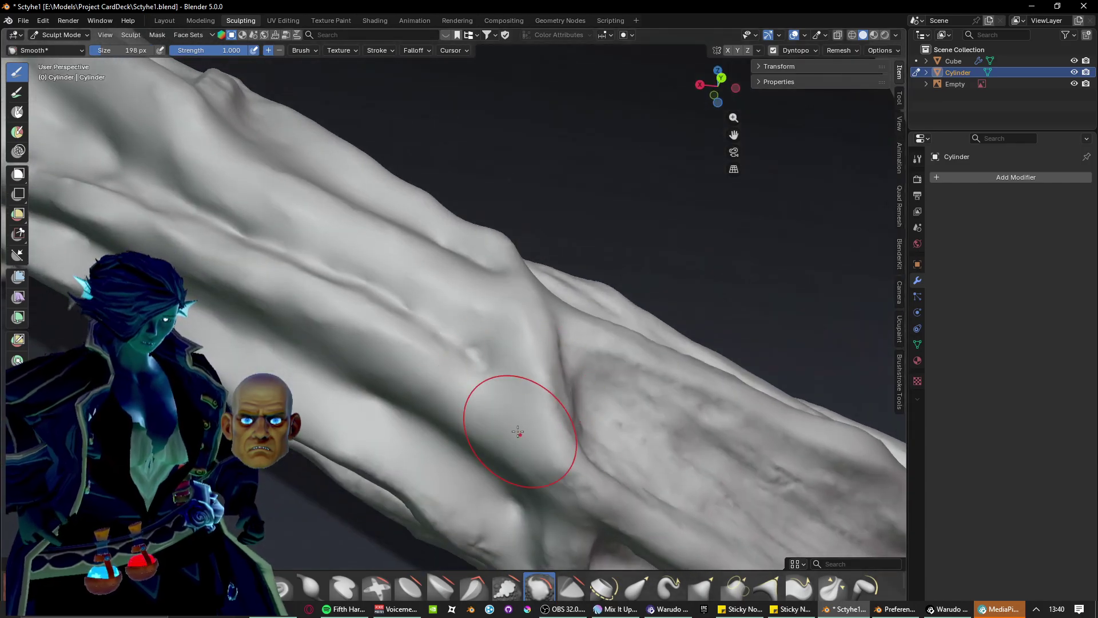
Smooth the wrinkled triangular recess enclosed by the branching ridges into a soft, even hollow.
mouse_move(518, 433)
middle_mouse_down()
mouse_move(544, 449)
mouse_move(584, 312)
mouse_move(571, 177)
middle_mouse_up()
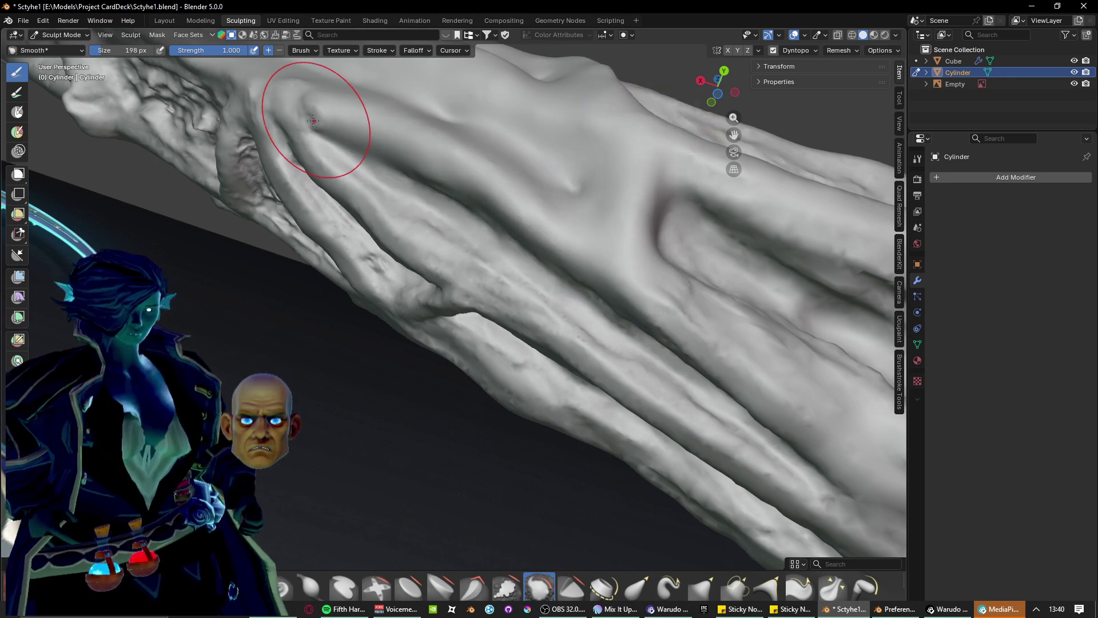
middle_click_drag(315, 110, 530, 172)
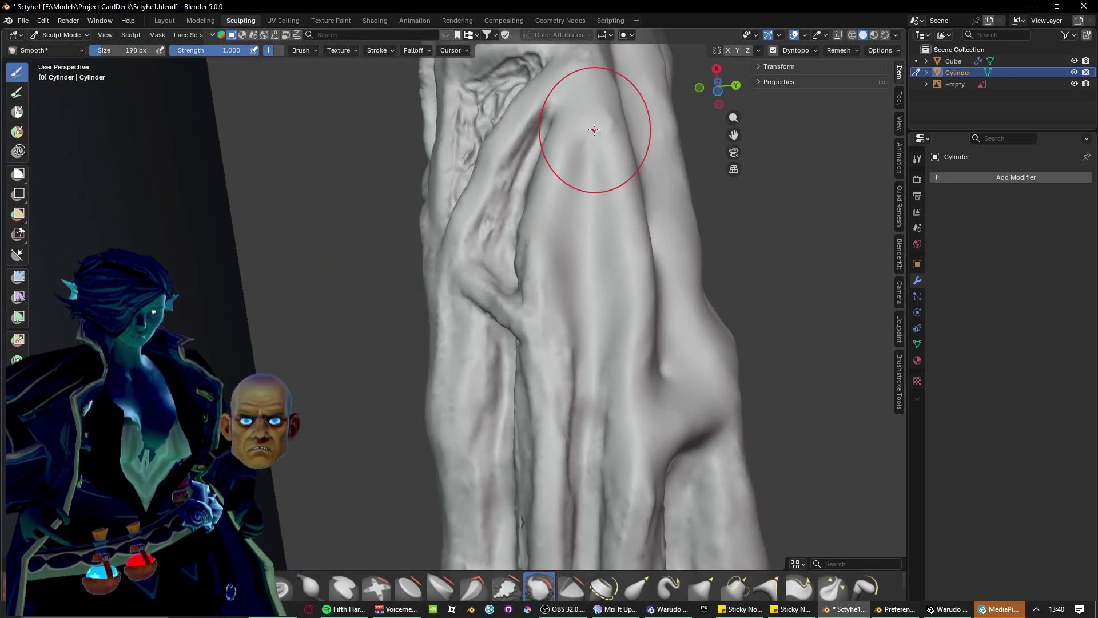
middle_click_drag(532, 261, 552, 292)
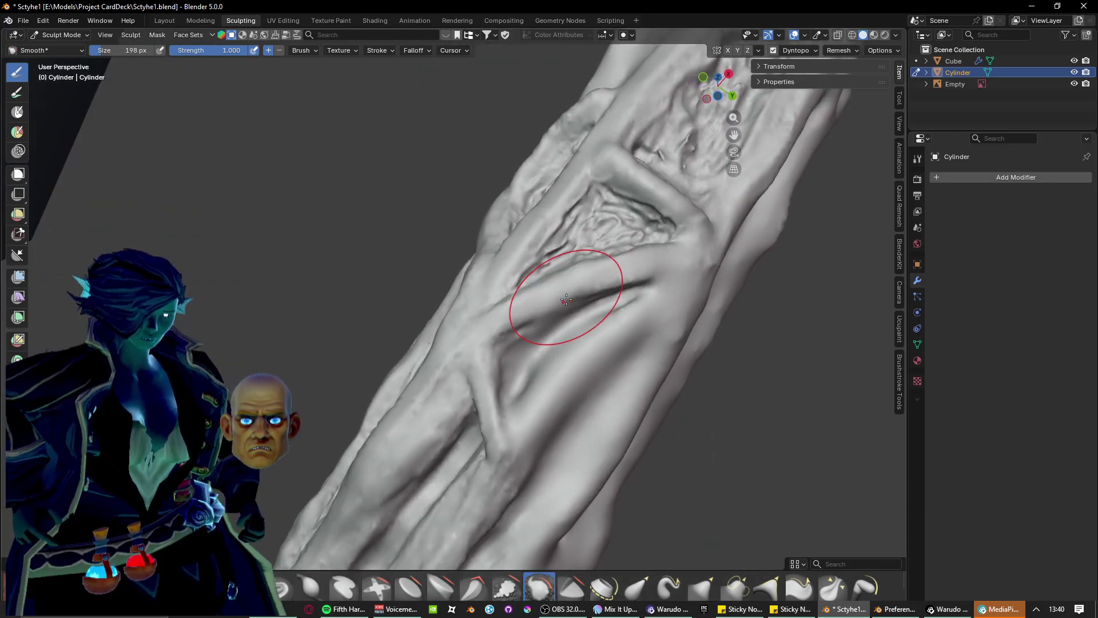
left_click_drag(473, 410, 613, 265)
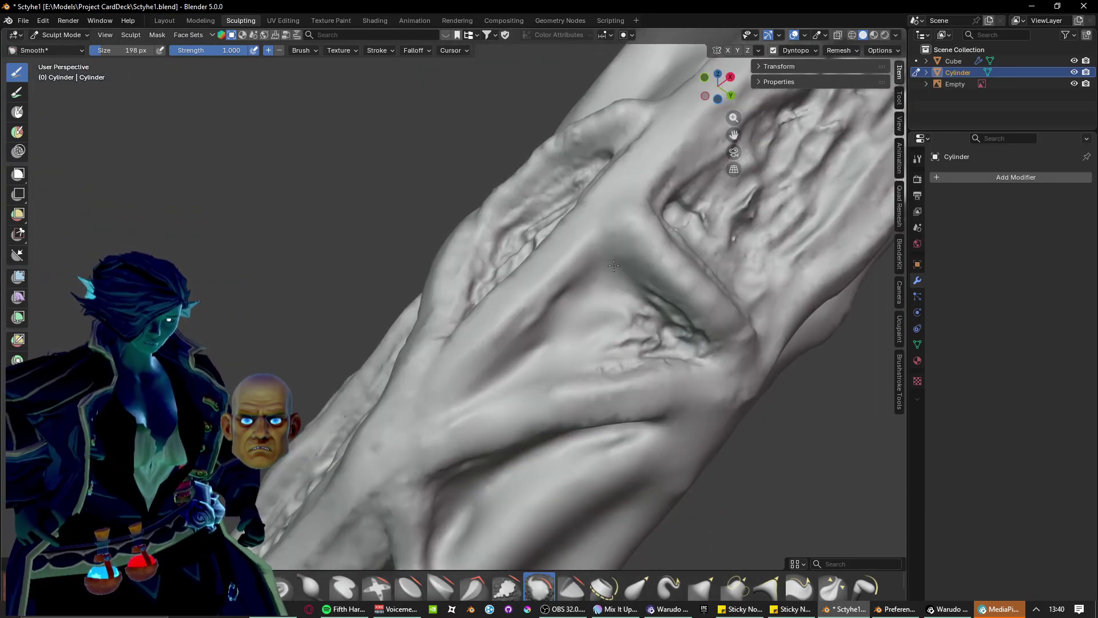
left_click_drag(524, 337, 672, 343)
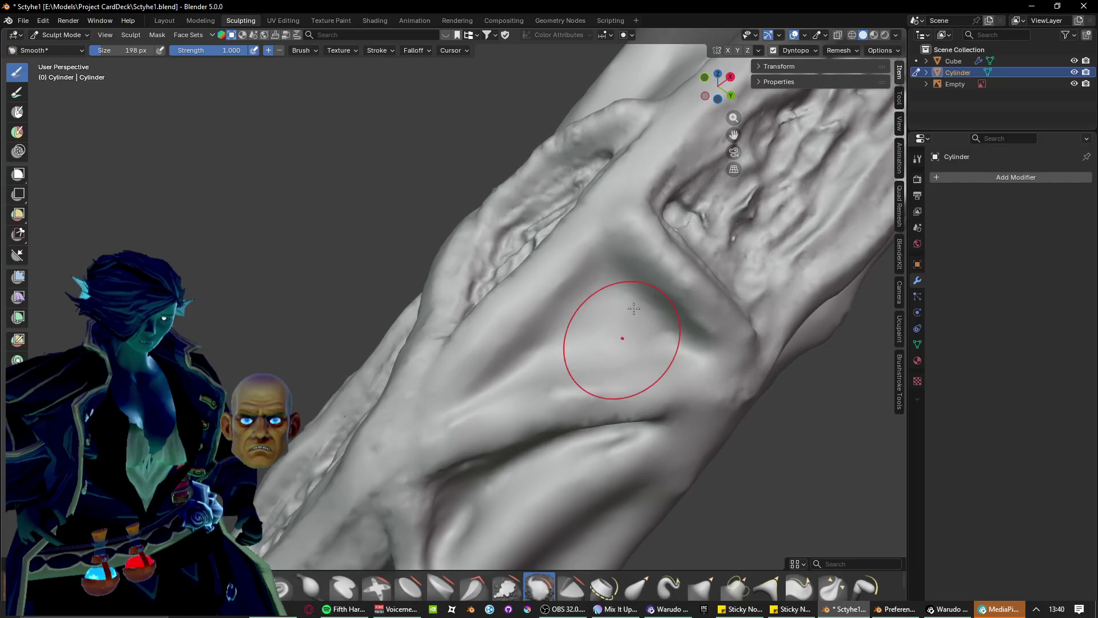
Smooth the broad recess beyond the slanted cross ridge, blending away the crack and bumpy strip along its side.
middle_click_drag(633, 309, 429, 409)
mouse_move(422, 322)
left_mouse_down()
mouse_move(544, 323)
mouse_move(564, 147)
mouse_move(483, 245)
mouse_move(524, 219)
left_mouse_up()
middle_click_drag(580, 77, 522, 184, "shift")
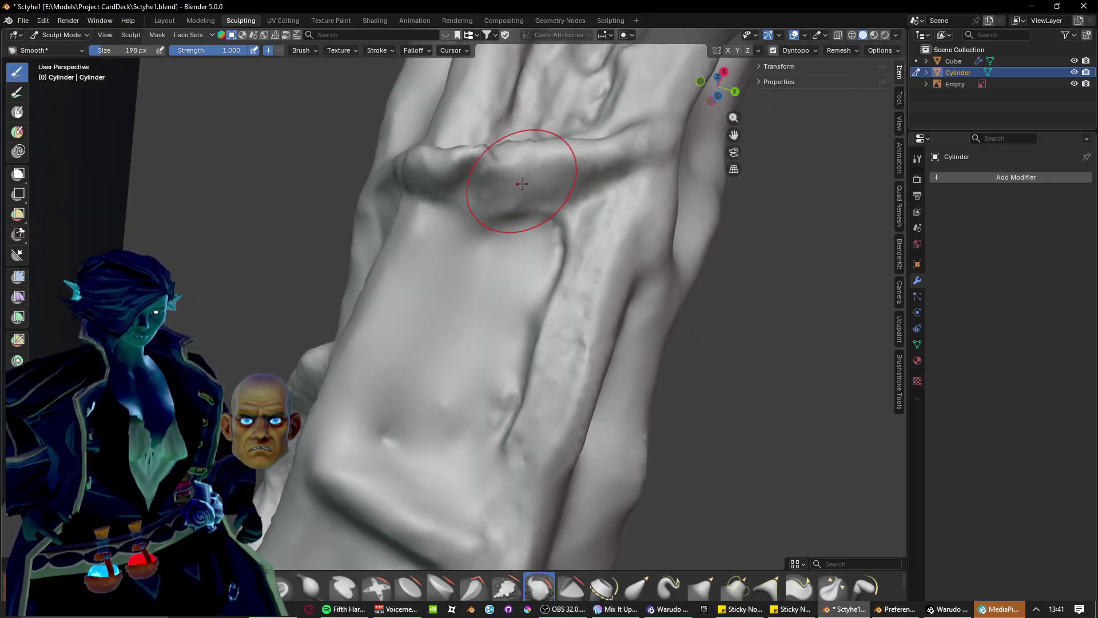
left_click_drag(536, 310, 483, 457)
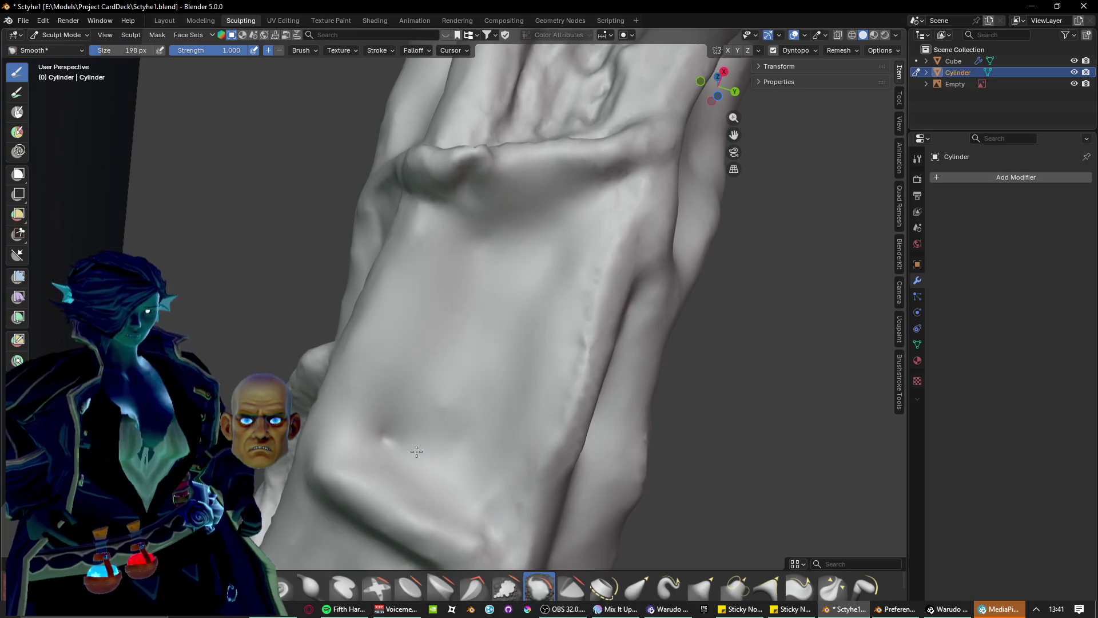
mouse_move(584, 349)
left_mouse_down()
mouse_move(558, 449)
mouse_move(601, 275)
left_mouse_up()
left_click_drag(628, 193, 565, 347)
Smooth the lumpy crosswise ridge and the pitted recess beyond it, up to where the side ridges converge.
middle_click_drag(534, 231, 522, 388, "shift")
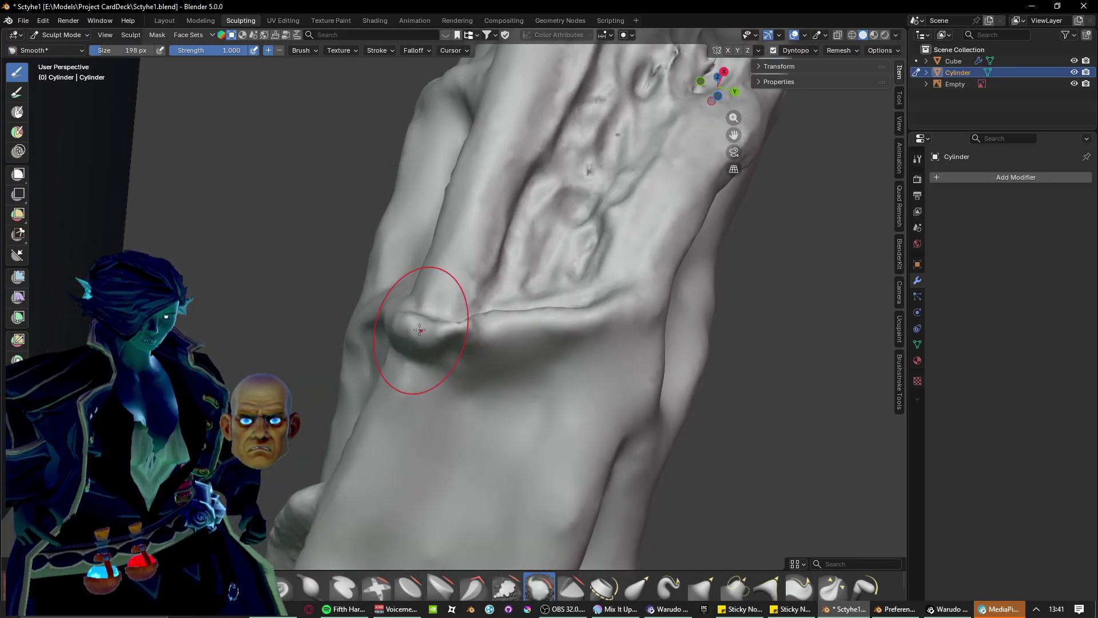
mouse_move(422, 328)
left_mouse_down()
mouse_move(498, 335)
mouse_move(437, 335)
mouse_move(566, 315)
left_mouse_up()
middle_click_drag(588, 277, 554, 351, "shift")
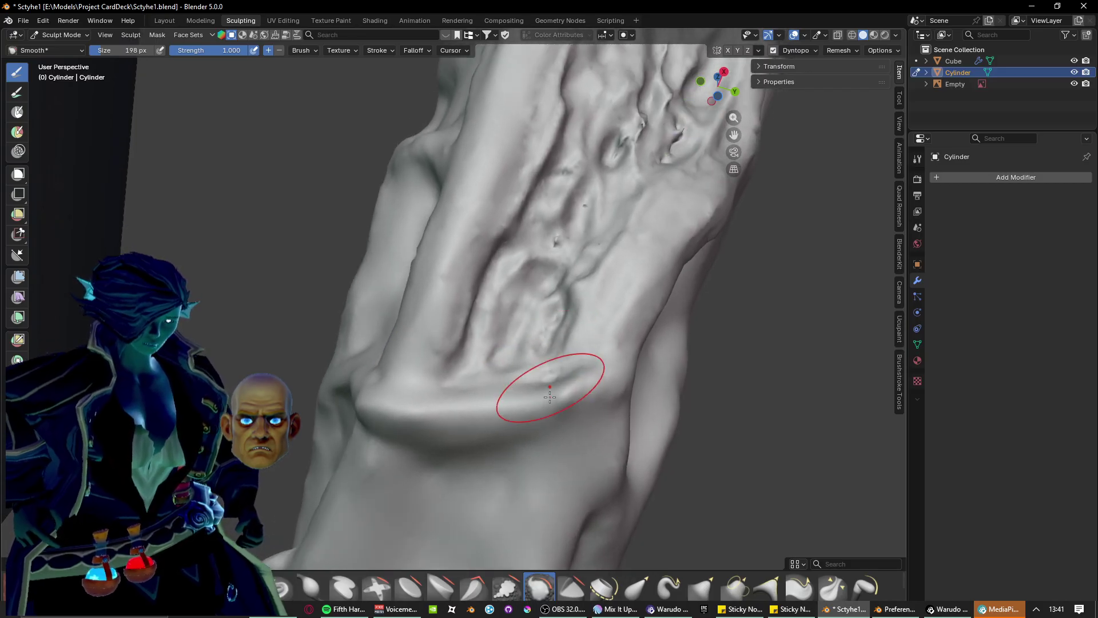
mouse_move(552, 387)
left_mouse_down()
mouse_move(504, 257)
mouse_move(462, 357)
left_mouse_up()
middle_click_drag(548, 291, 446, 459, "shift")
mouse_move(447, 459)
left_mouse_down()
mouse_move(472, 400)
mouse_move(530, 353)
mouse_move(477, 290)
left_mouse_up()
middle_click_drag(477, 290, 518, 327, "shift")
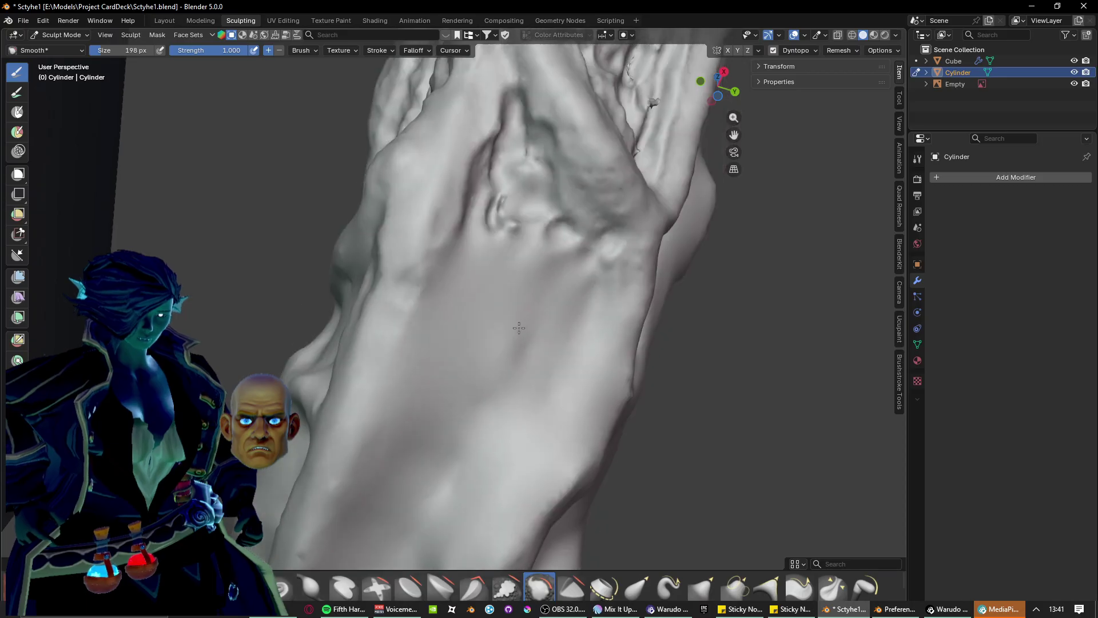
mouse_move(494, 228)
left_mouse_down()
mouse_move(517, 109)
mouse_move(568, 259)
left_mouse_up()
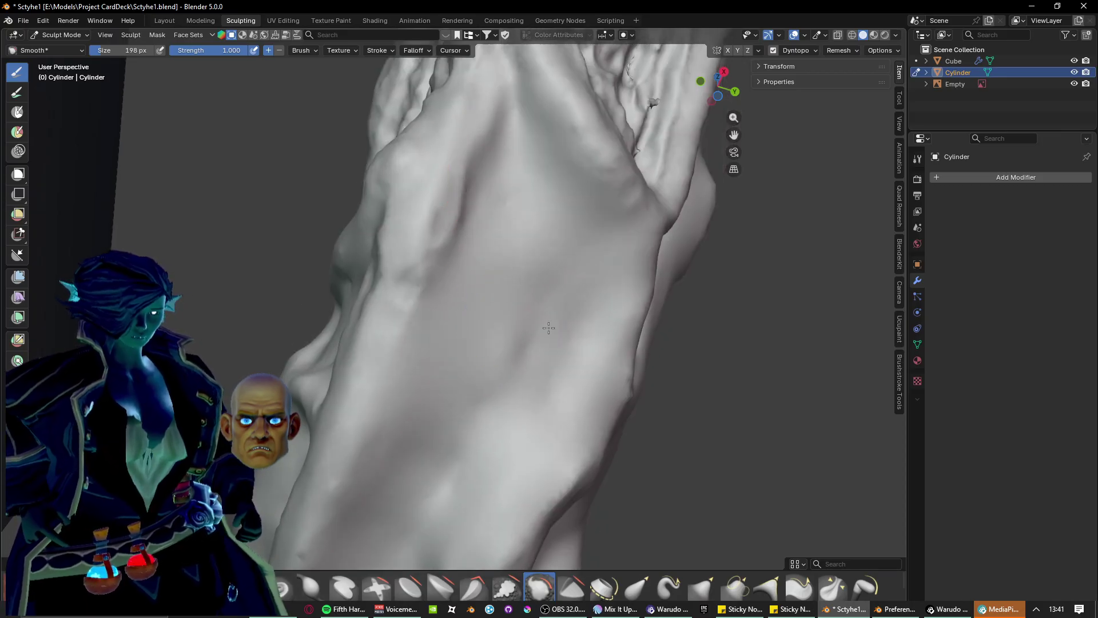
Smooth the bumpy, pitted flank of the handle beside the converging ridges into a continuous surface.
mouse_move(477, 345)
middle_mouse_down()
mouse_move(485, 368)
mouse_move(441, 321)
middle_mouse_up()
middle_click_drag(360, 347, 395, 353)
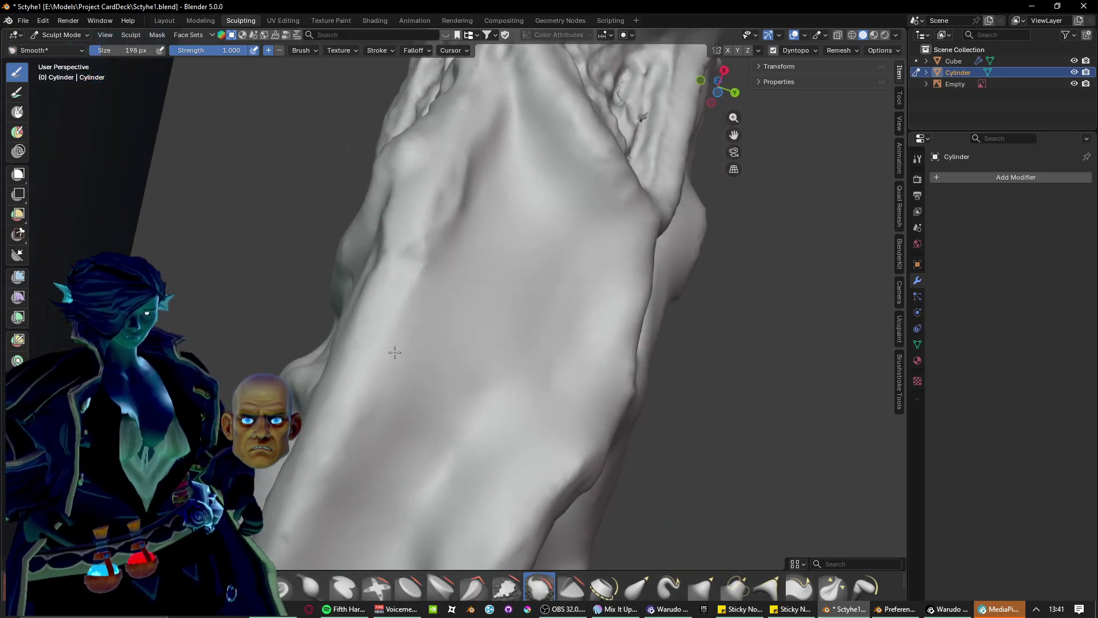
middle_click_drag(423, 273, 462, 310)
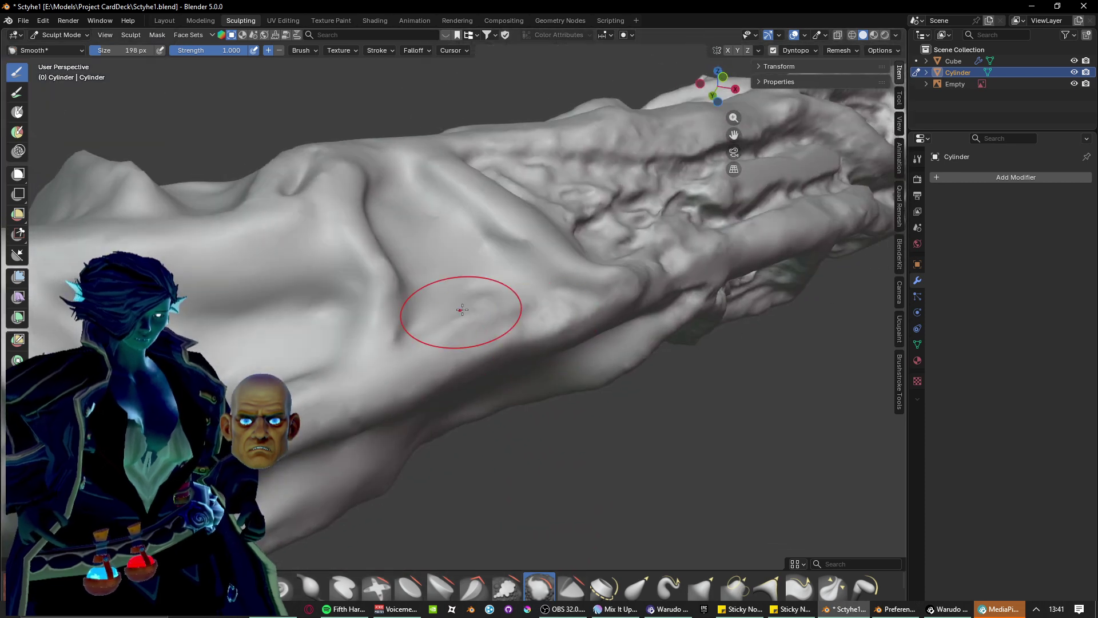
mouse_move(538, 267)
middle_mouse_down()
mouse_move(466, 286)
mouse_move(503, 465)
mouse_move(527, 393)
middle_mouse_up()
mouse_move(493, 362)
left_mouse_down()
mouse_move(532, 372)
mouse_move(611, 313)
mouse_move(514, 280)
mouse_move(552, 224)
left_mouse_up()
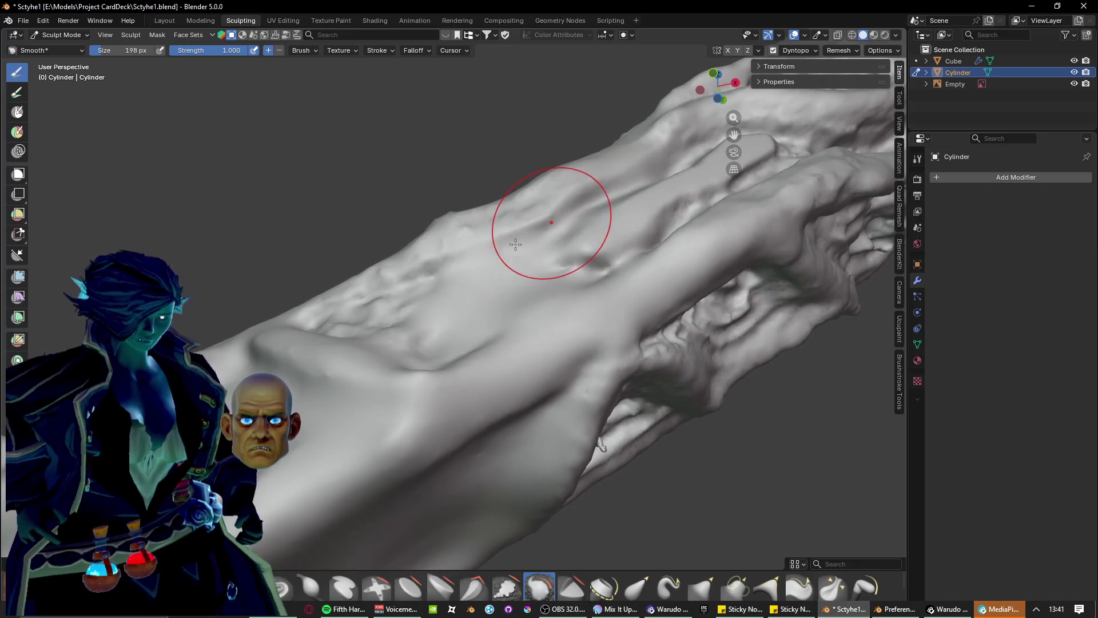
mouse_move(552, 224)
middle_mouse_down()
mouse_move(500, 311)
mouse_move(482, 276)
middle_mouse_up()
left_click_drag(610, 267, 385, 323)
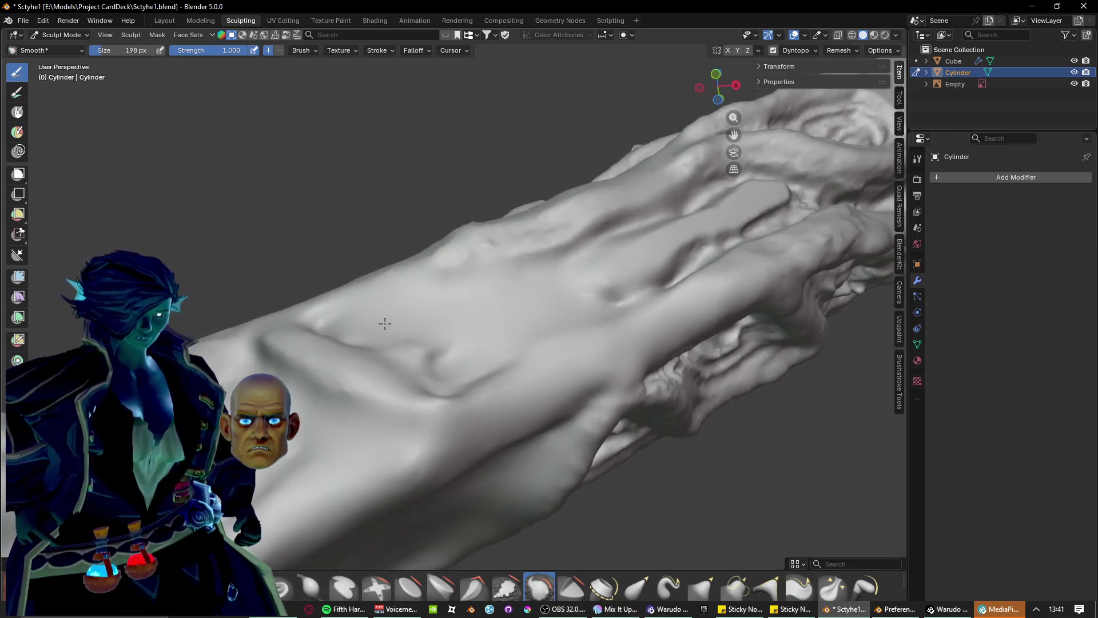
mouse_move(359, 331)
middle_mouse_down()
mouse_move(419, 443)
mouse_move(382, 370)
middle_mouse_up()
left_click_drag(538, 285, 320, 376)
Smooth the deep rough grooves running between the ridges toward the bare shaft.
middle_click_drag(433, 382, 252, 489, "shift")
scroll(522, 437, "up", 1)
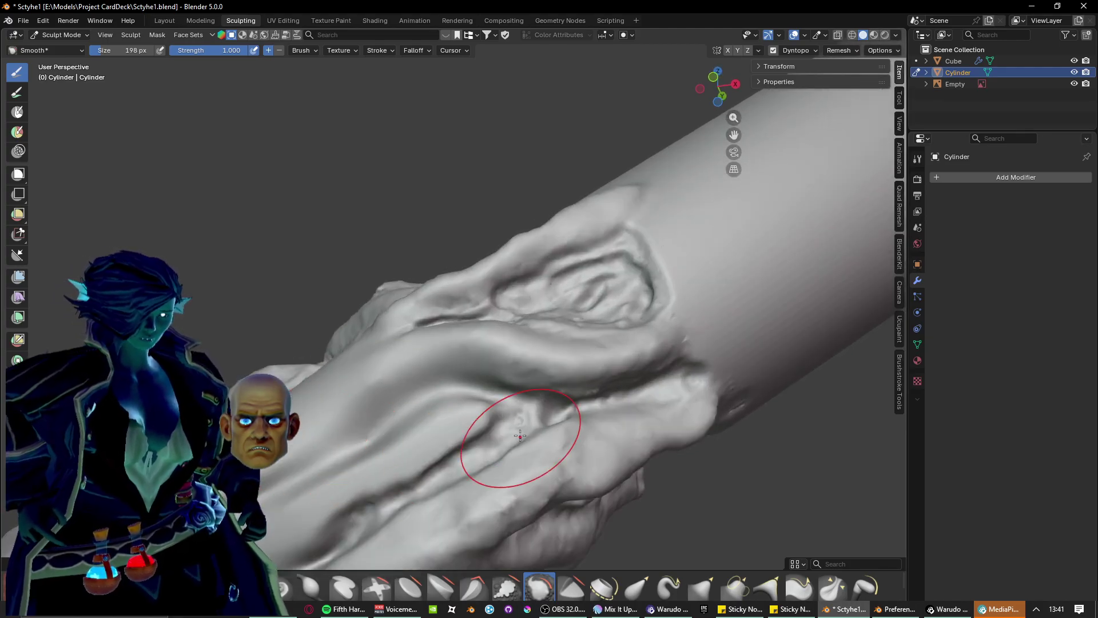
left_click_drag(405, 360, 652, 334)
mouse_move(502, 413)
left_mouse_down()
mouse_move(629, 399)
mouse_move(372, 497)
left_mouse_up()
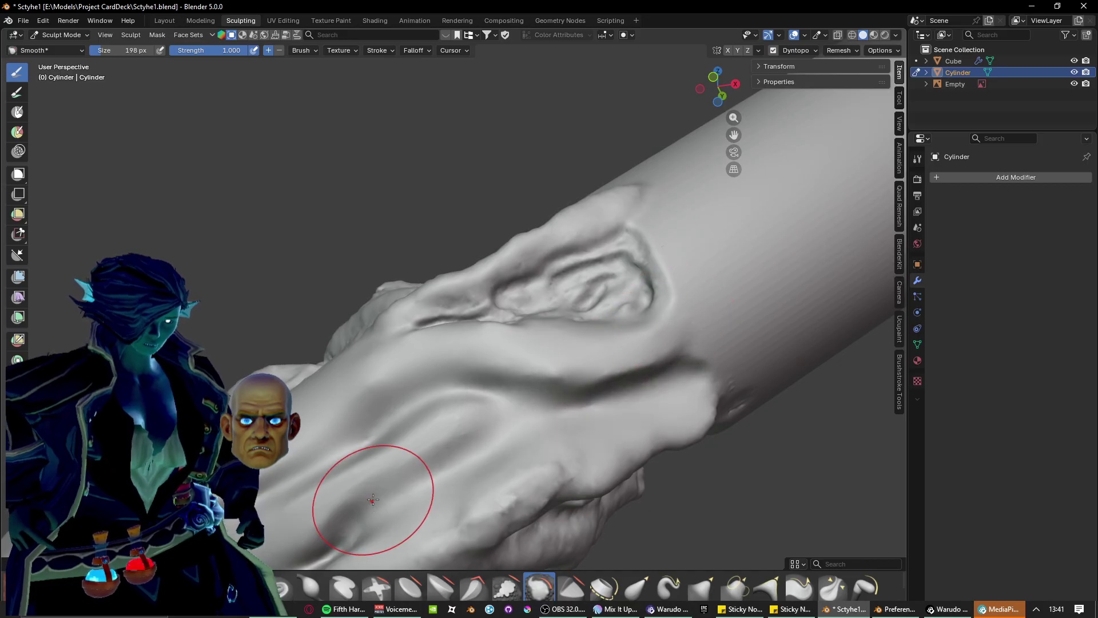
middle_click_drag(401, 480, 635, 339, "shift")
left_click_drag(664, 319, 426, 477)
Smooth the wrinkled oval pocket bordering the bare shaft into a shallow hollow.
mouse_move(426, 477)
middle_mouse_down()
mouse_move(465, 429)
mouse_move(436, 454)
mouse_move(356, 311)
middle_mouse_up()
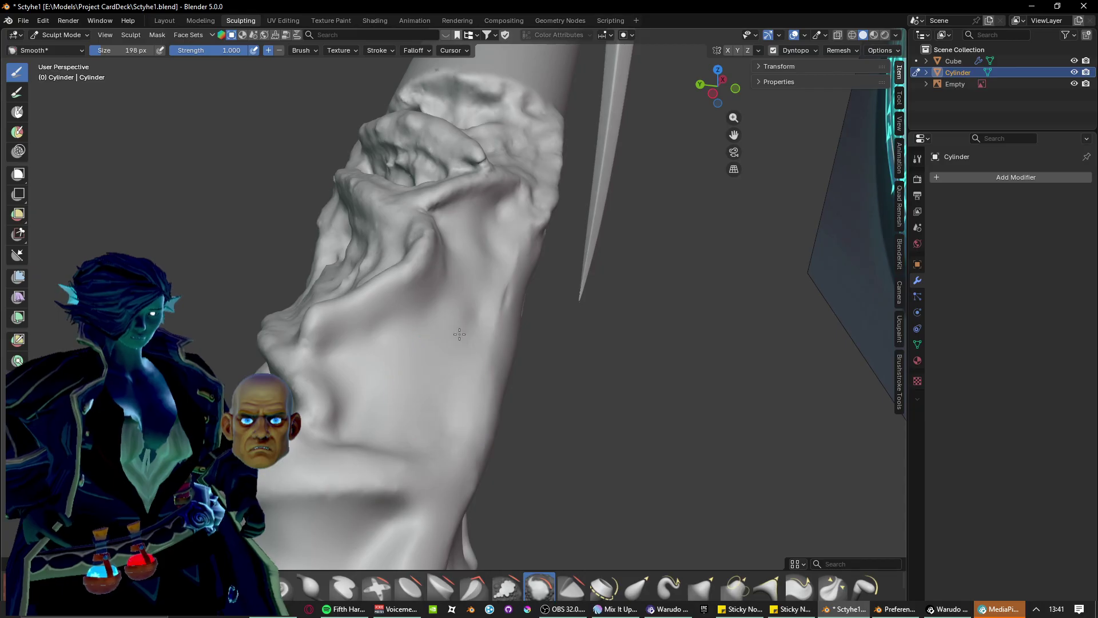
mouse_move(481, 262)
middle_mouse_down()
mouse_move(431, 369)
mouse_move(523, 298)
middle_mouse_up()
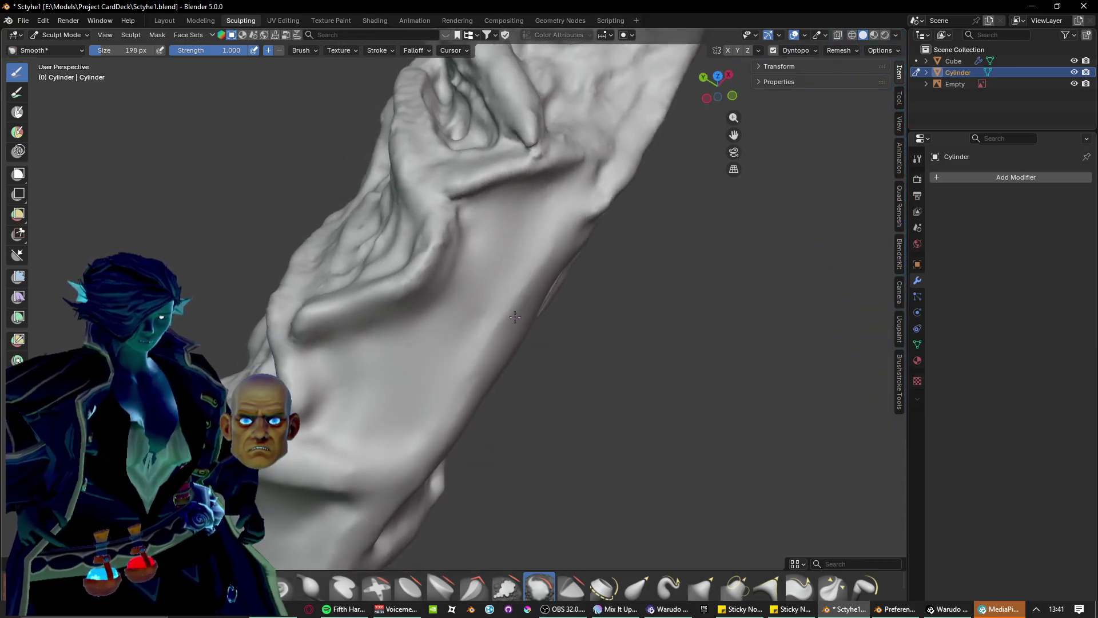
middle_click_drag(566, 262, 422, 366)
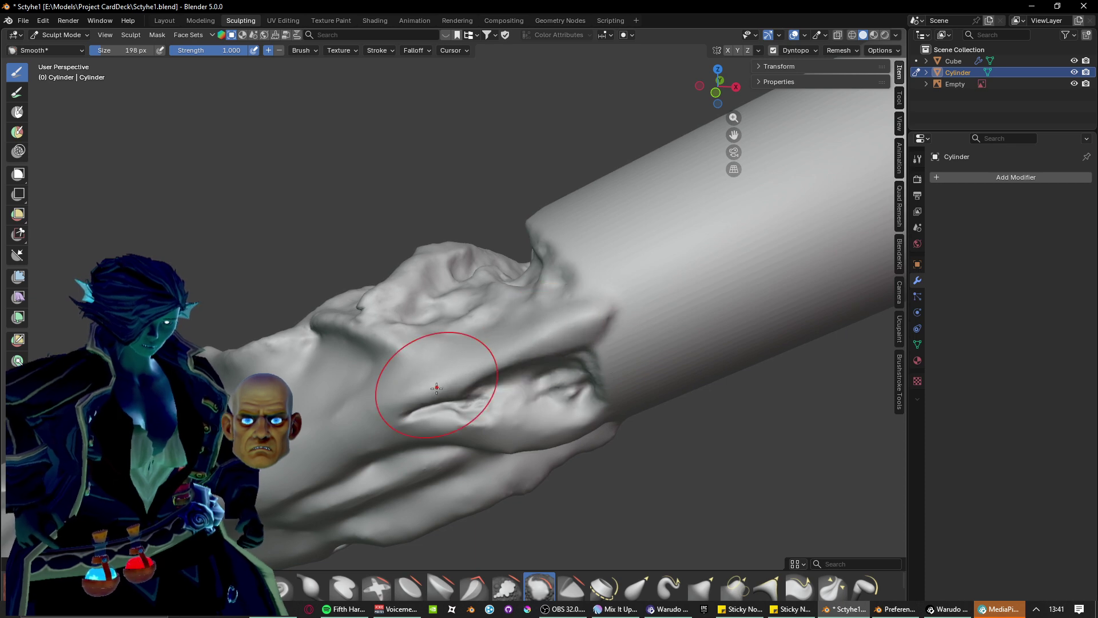
left_click_drag(436, 388, 588, 322)
mouse_move(483, 410)
middle_mouse_down()
mouse_move(478, 333)
mouse_move(561, 330)
middle_mouse_up()
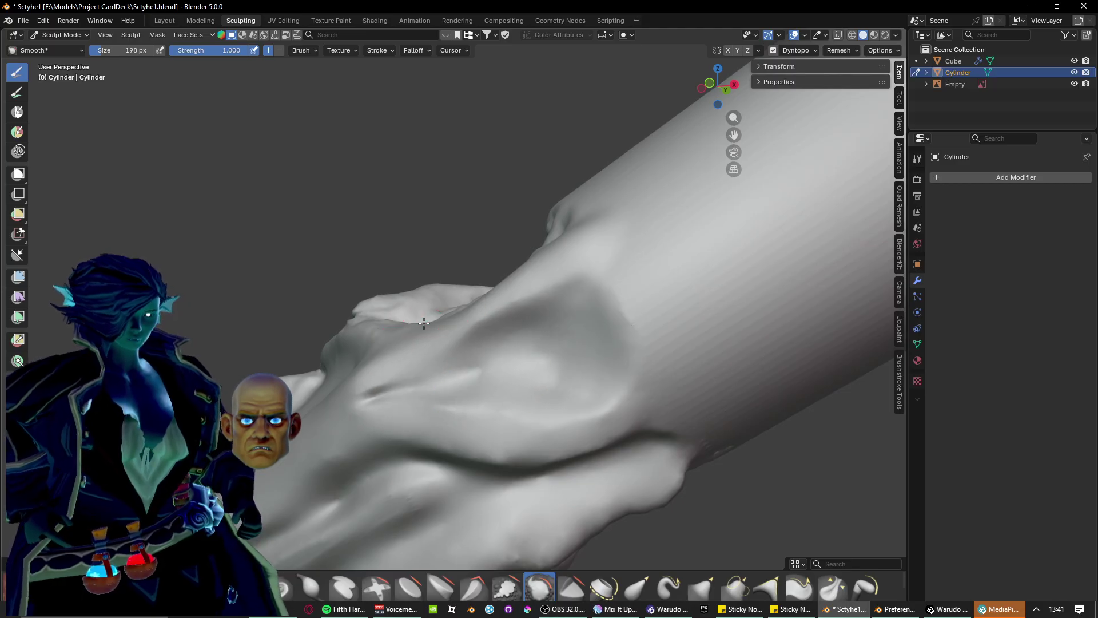
Smooth the jagged rim and the lumpy folds where the sculpted ridges meet the bare shaft.
mouse_move(424, 324)
middle_mouse_down()
mouse_move(483, 368)
mouse_move(435, 309)
middle_mouse_up()
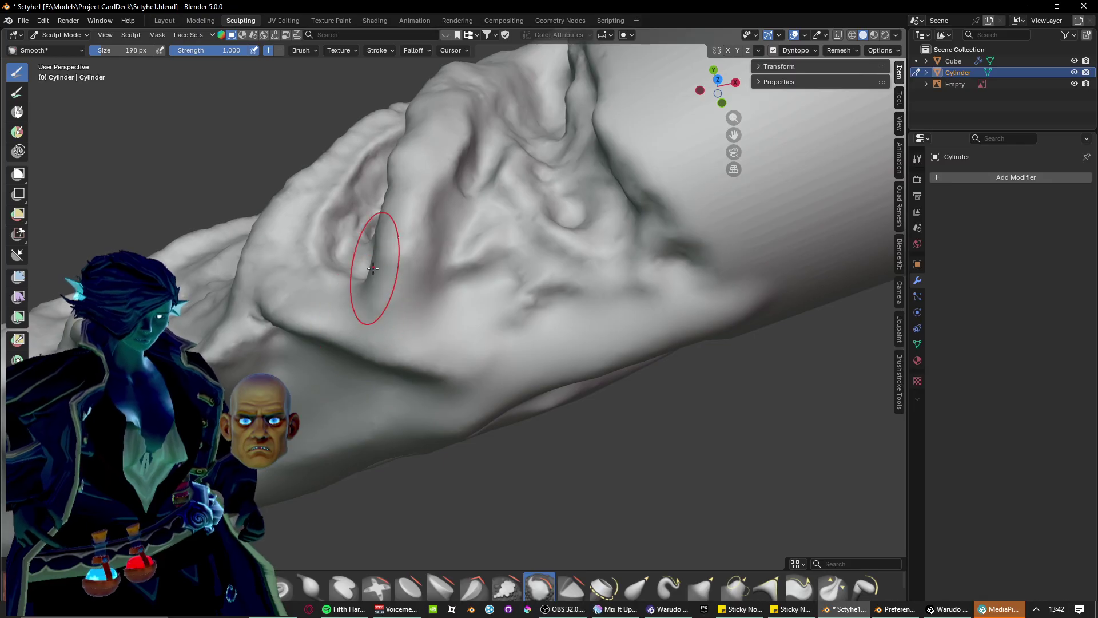
middle_click_drag(373, 268, 309, 404)
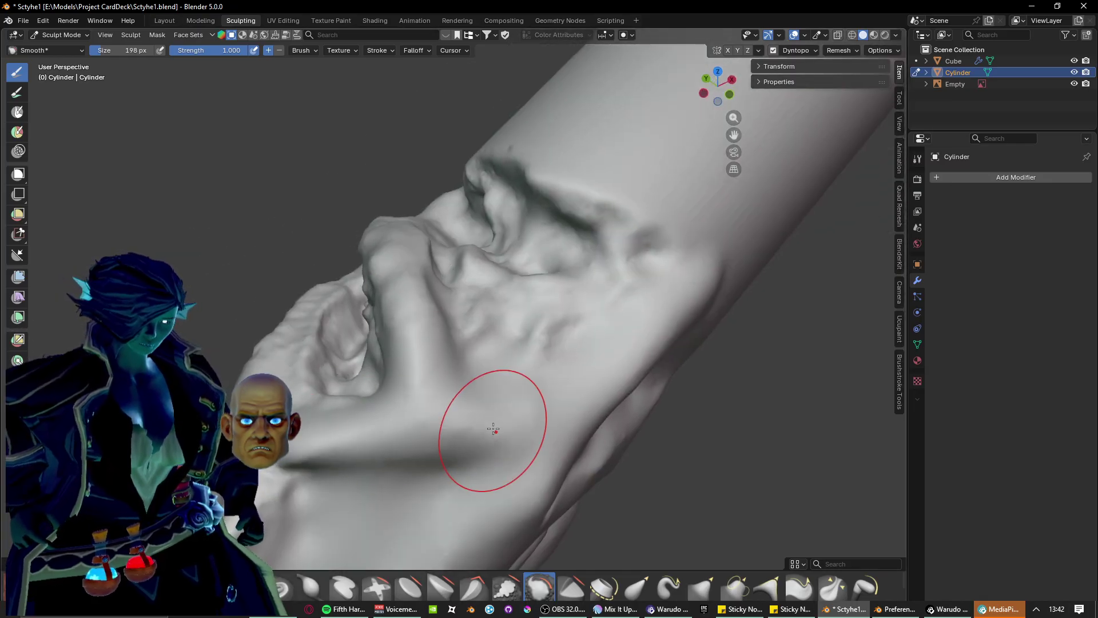
middle_click_drag(493, 429, 392, 344)
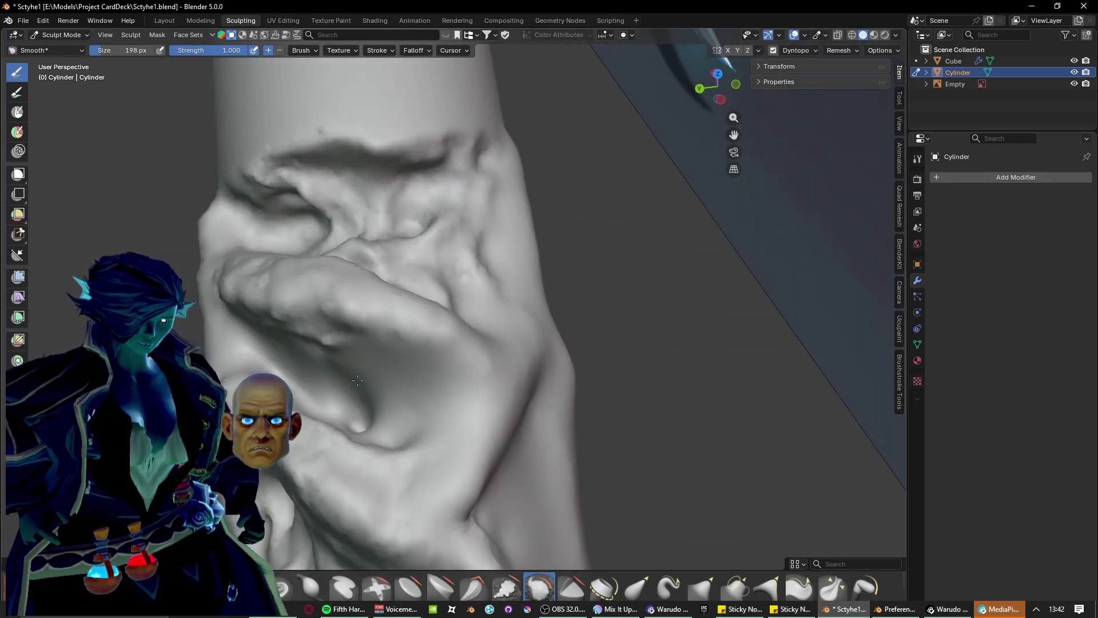
mouse_move(286, 329)
middle_mouse_down()
mouse_move(645, 234)
mouse_move(529, 295)
mouse_move(393, 319)
middle_mouse_up()
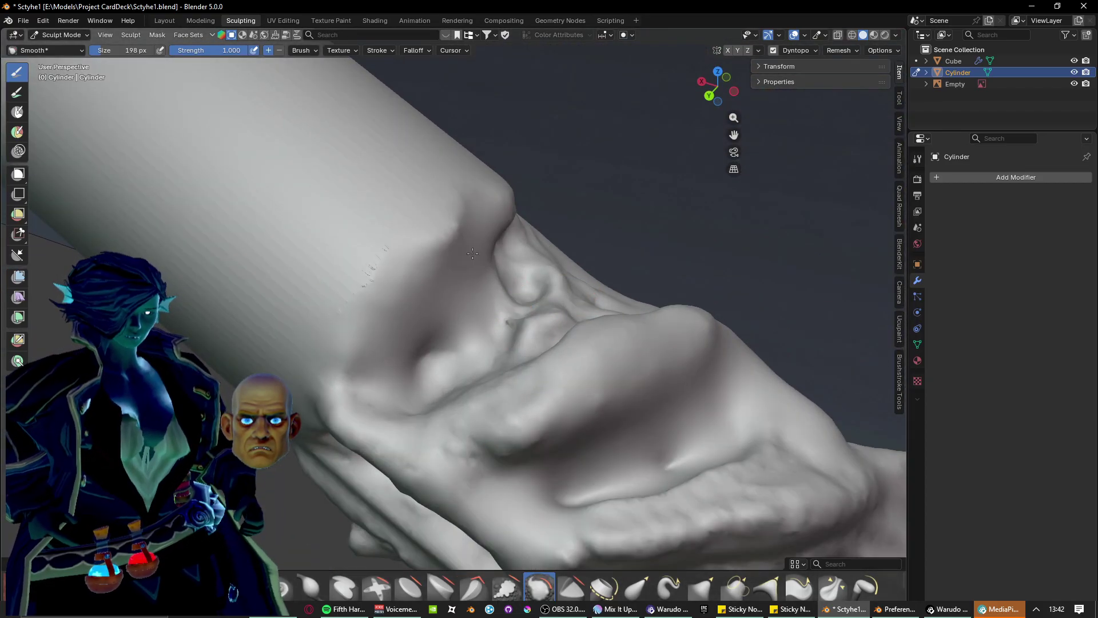
middle_click_drag(503, 228, 363, 226)
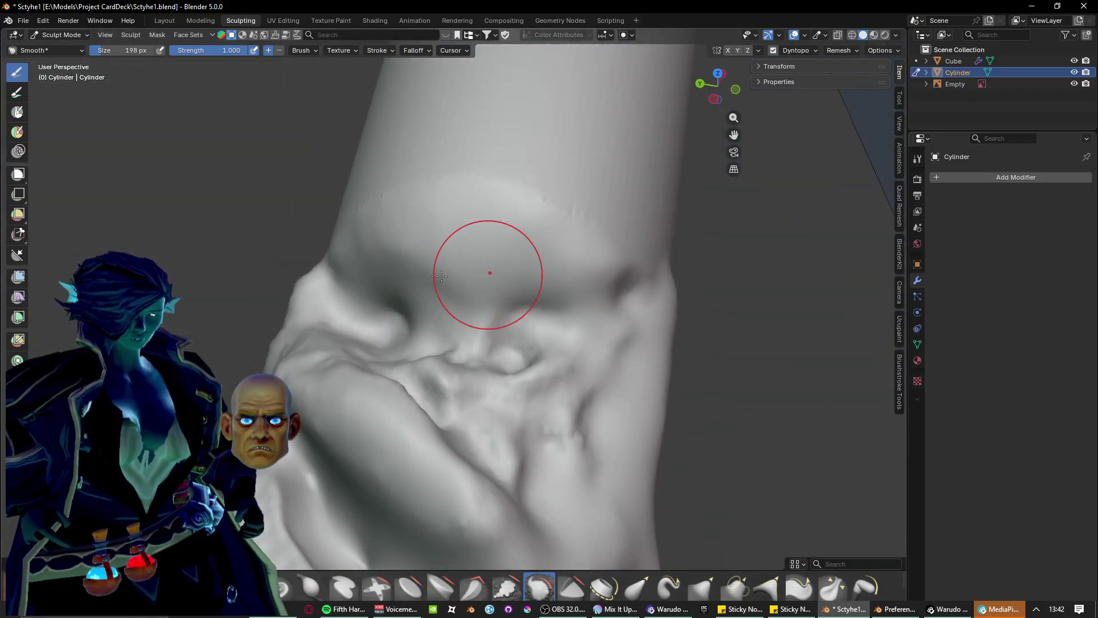
mouse_move(380, 319)
left_mouse_down()
mouse_move(457, 343)
mouse_move(491, 375)
mouse_move(504, 495)
left_mouse_up()
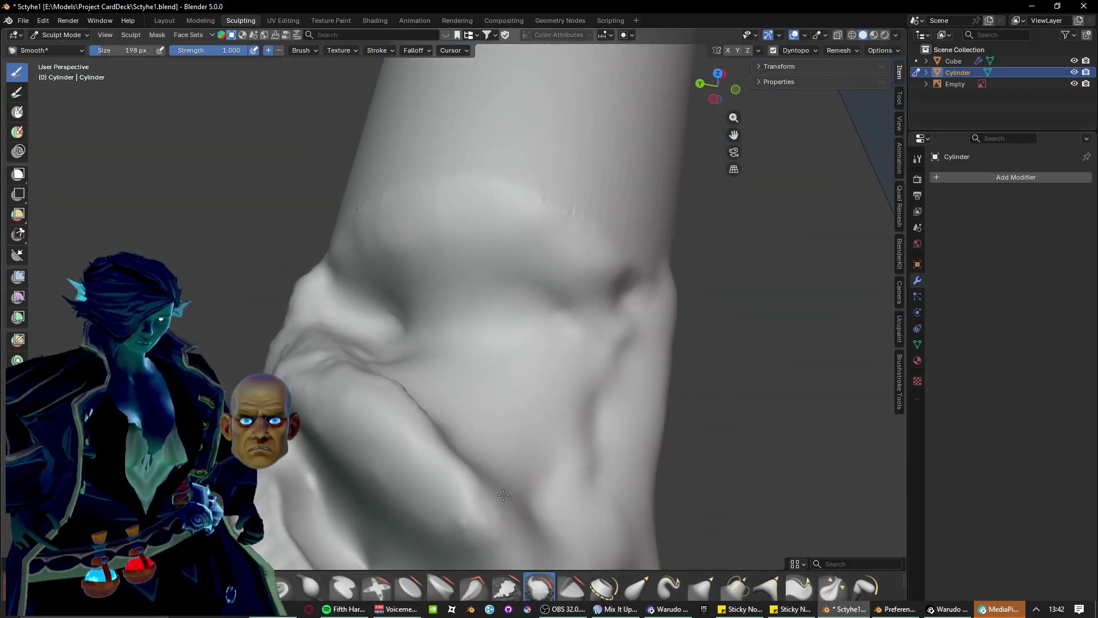
Smooth the slanted bulging ridge below the shaft's rim and blend the creases around it.
middle_click_drag(320, 346, 422, 382)
mouse_move(422, 382)
left_mouse_down()
mouse_move(401, 458)
mouse_move(618, 393)
left_mouse_up()
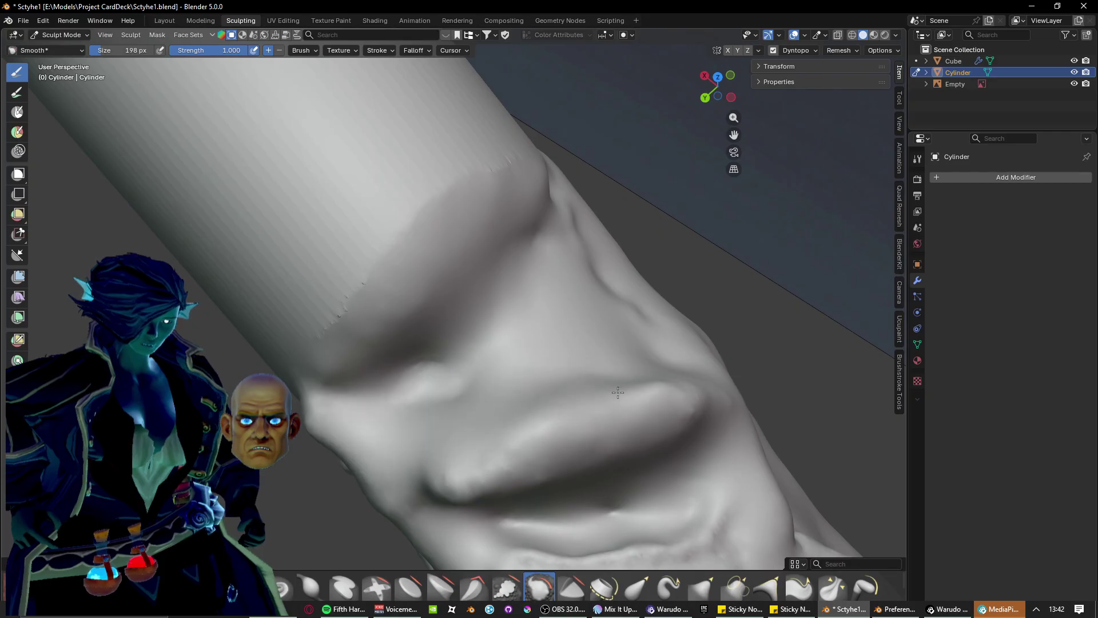
middle_click_drag(565, 436, 606, 336)
left_click_drag(563, 287, 588, 270)
middle_click_drag(588, 270, 319, 275)
mouse_move(401, 285)
left_mouse_down()
mouse_move(466, 285)
mouse_move(363, 307)
left_mouse_up()
Smooth the long hollow on the handle's flank alongside the bulging ridges.
middle_click_drag(363, 307, 400, 293)
mouse_move(401, 294)
left_mouse_down()
mouse_move(458, 372)
mouse_move(543, 418)
mouse_move(485, 354)
mouse_move(513, 366)
left_mouse_up()
mouse_move(513, 366)
middle_mouse_down()
mouse_move(537, 357)
mouse_move(563, 368)
middle_mouse_up()
left_click_drag(568, 371, 618, 429)
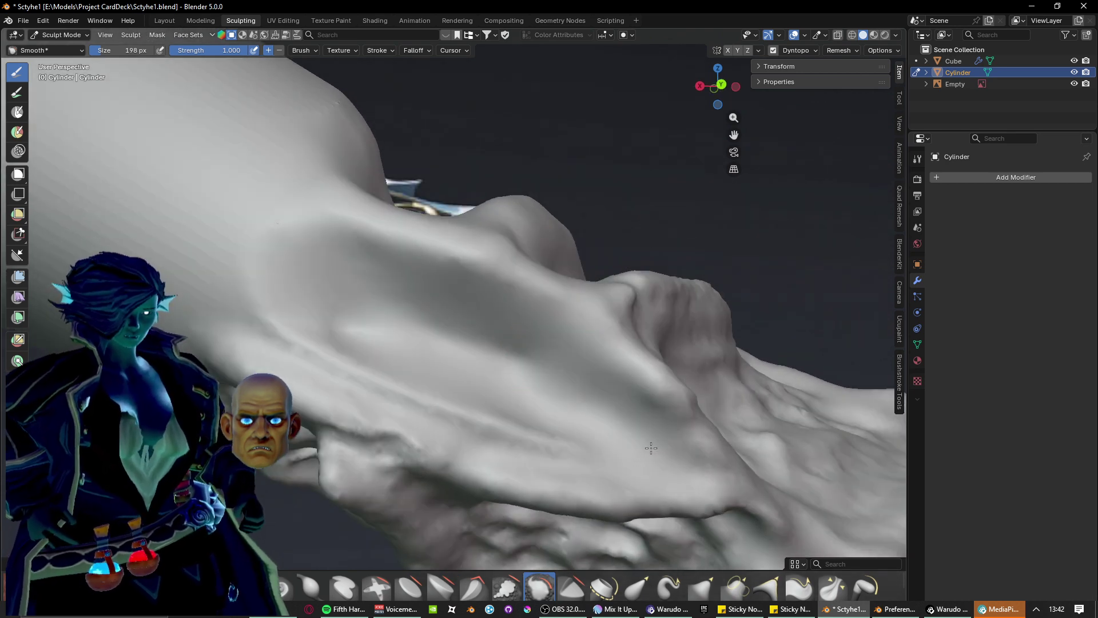
Smooth the second cross ridge and the rough grooved recess beneath it into a broad, even surface.
mouse_move(617, 429)
middle_mouse_down()
mouse_move(545, 444)
mouse_move(658, 351)
middle_mouse_up()
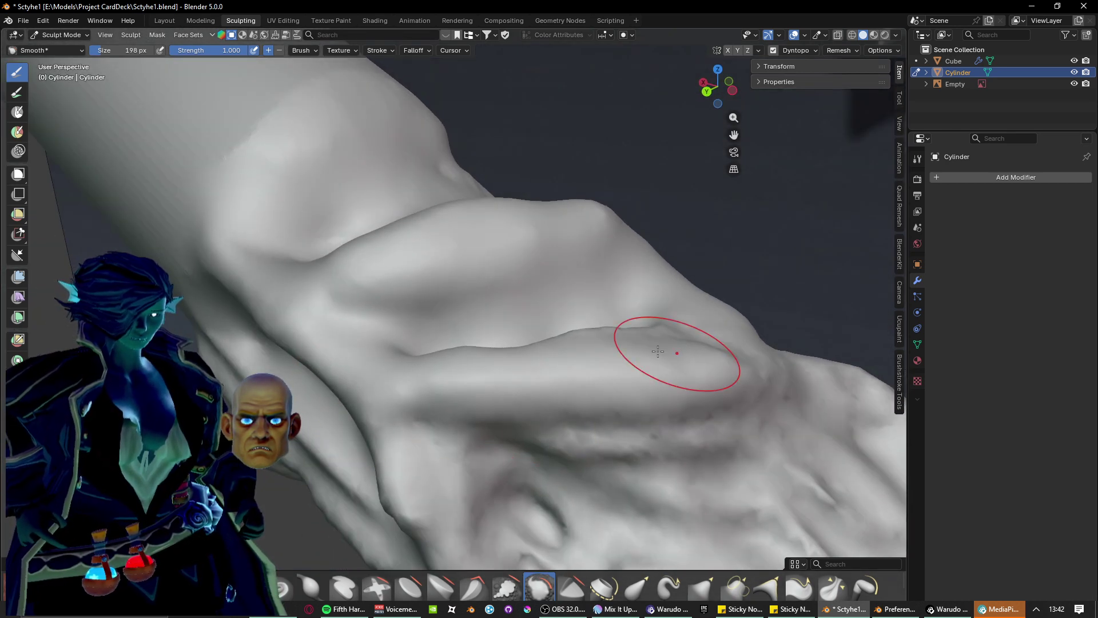
mouse_move(674, 343)
left_mouse_down()
mouse_move(629, 400)
mouse_move(702, 436)
left_mouse_up()
mouse_move(718, 472)
middle_mouse_down()
mouse_move(677, 437)
mouse_move(491, 343)
middle_mouse_up()
mouse_move(616, 333)
left_mouse_down()
mouse_move(679, 284)
mouse_move(674, 336)
left_mouse_up()
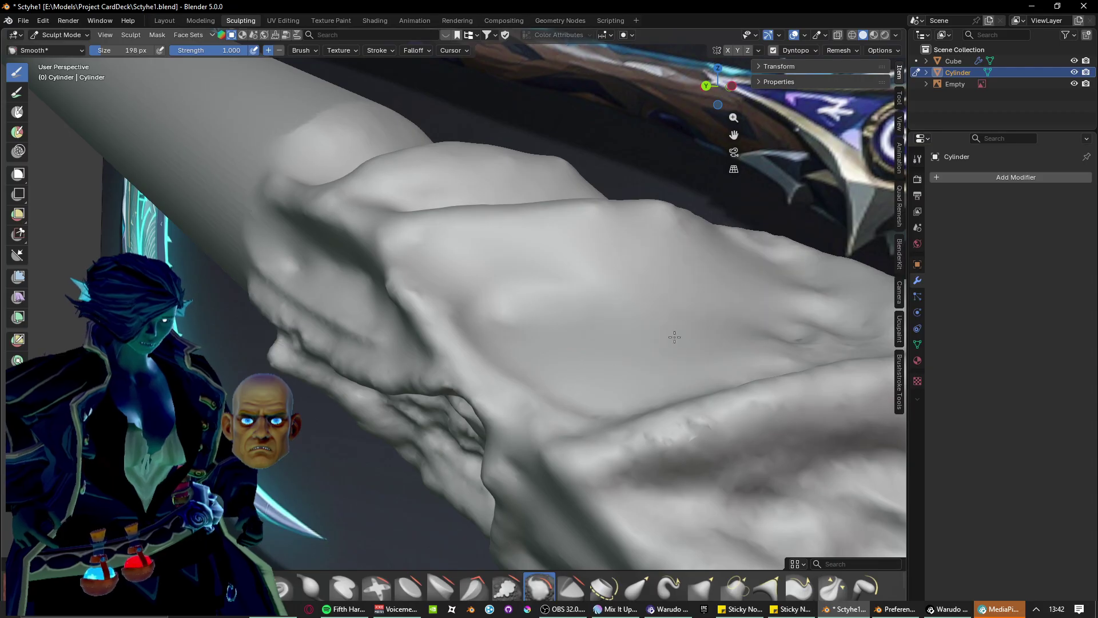
Smooth the lumpy rim and folded recess where the ridges meet the bare shaft, blending them into the shaft's surface.
middle_click_drag(808, 314, 679, 355)
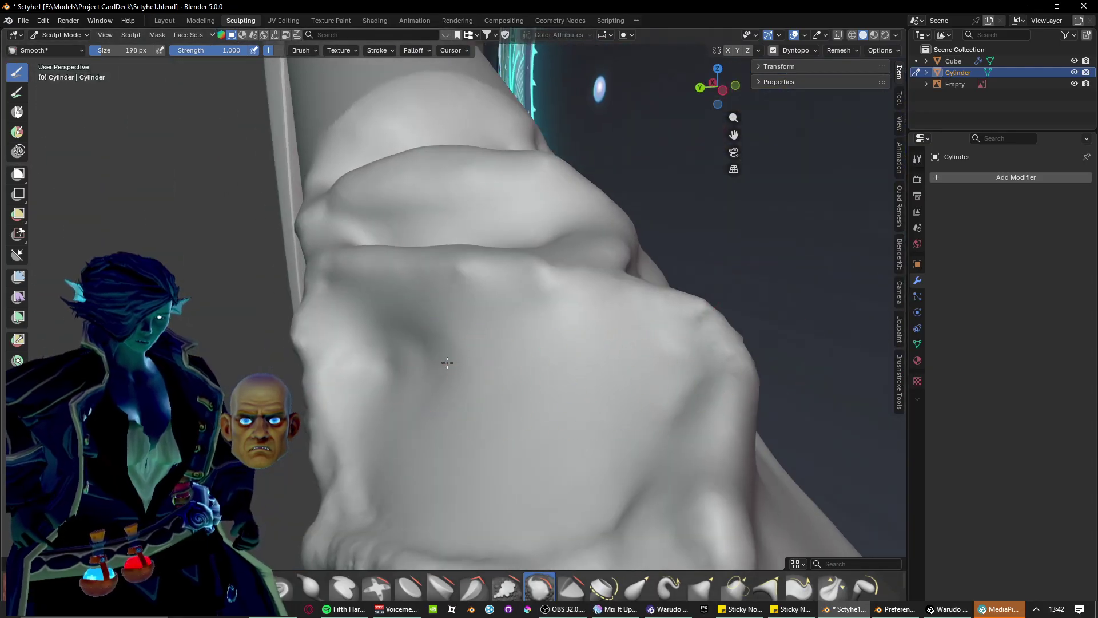
middle_click_drag(580, 384, 529, 321)
scroll(507, 240, "up", 2)
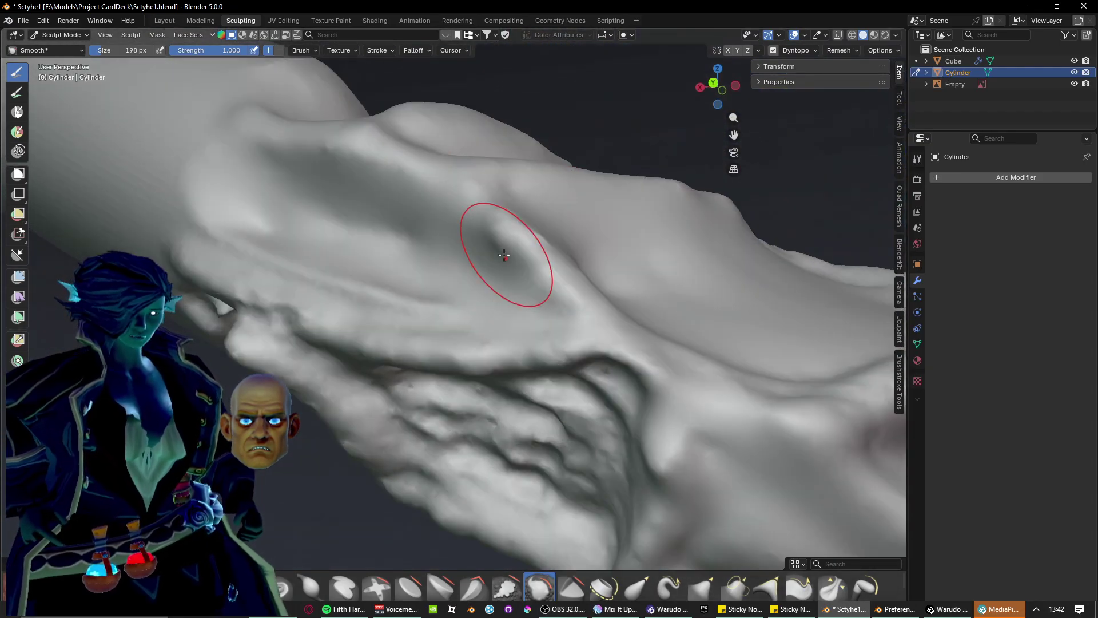
mouse_move(507, 250)
middle_mouse_down()
mouse_move(457, 361)
mouse_move(458, 343)
mouse_move(503, 378)
middle_mouse_up()
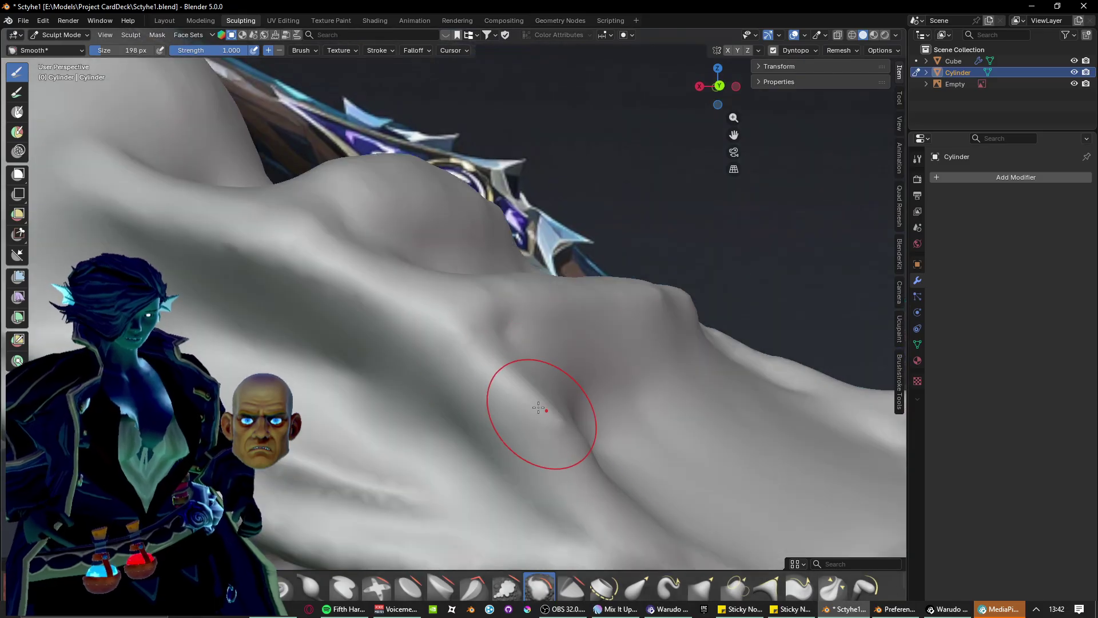
mouse_move(602, 472)
middle_mouse_down()
mouse_move(581, 419)
mouse_move(538, 389)
mouse_move(466, 389)
mouse_move(527, 355)
mouse_move(491, 349)
mouse_move(503, 343)
middle_mouse_up()
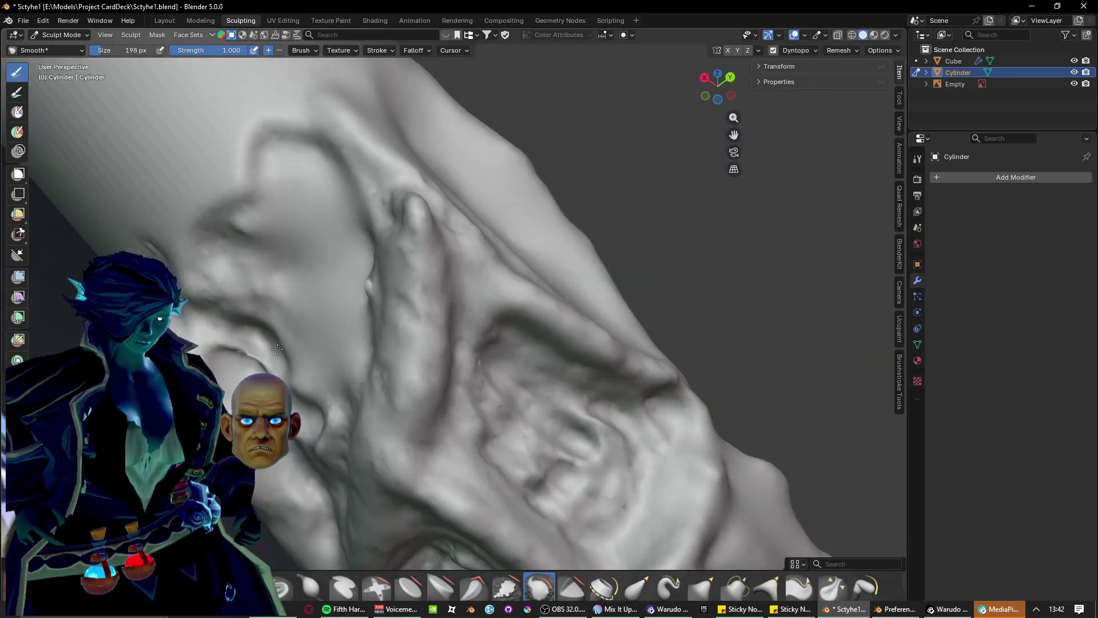
middle_click_drag(326, 150, 343, 245)
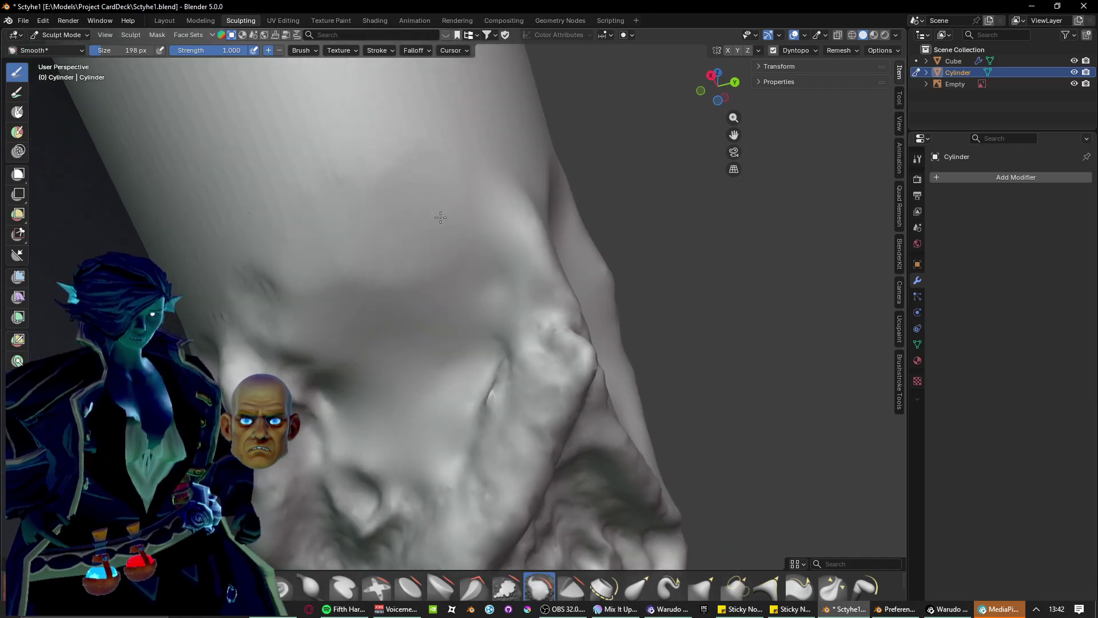
middle_click_drag(441, 217, 422, 210)
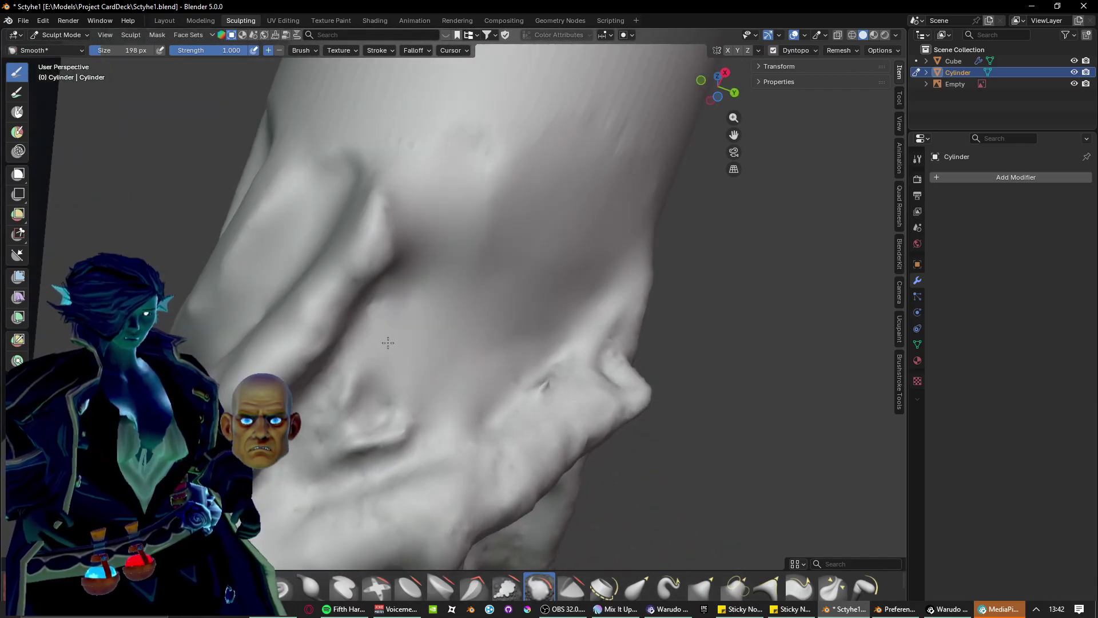
mouse_move(388, 342)
left_mouse_down()
mouse_move(326, 312)
mouse_move(393, 426)
left_mouse_up()
mouse_move(427, 384)
middle_mouse_down()
mouse_move(487, 348)
mouse_move(541, 379)
middle_mouse_up()
mouse_move(354, 337)
left_mouse_down()
mouse_move(377, 325)
mouse_move(368, 360)
mouse_move(480, 381)
left_mouse_up()
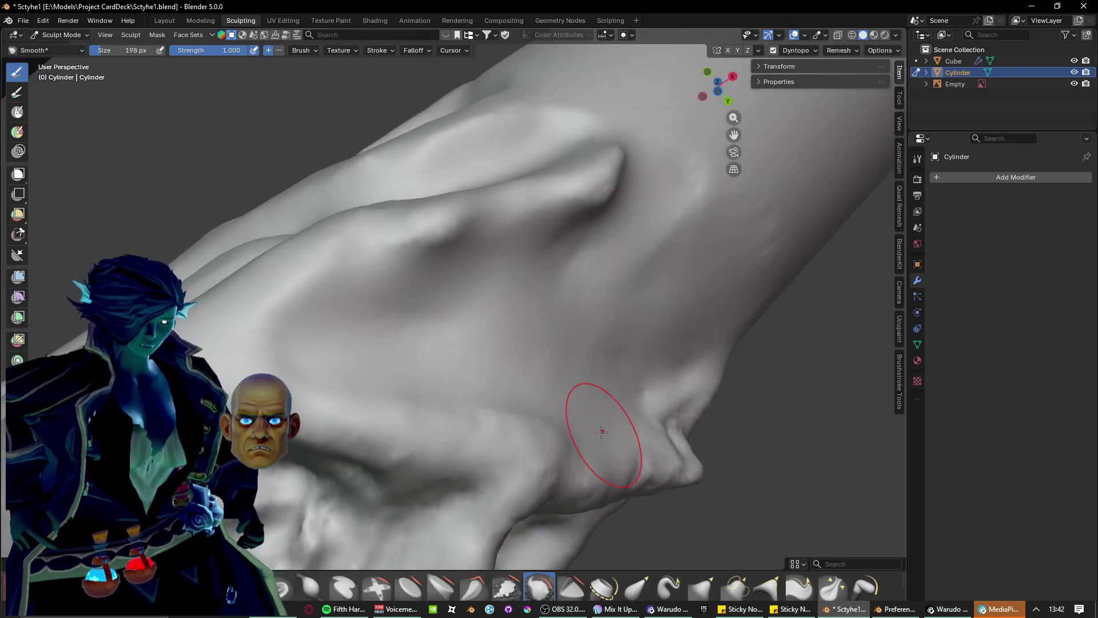
Smooth the knobby narrow ridge below the bare shaft and the wrinkled pit beside it into an even hollow.
middle_click_drag(602, 431, 449, 492)
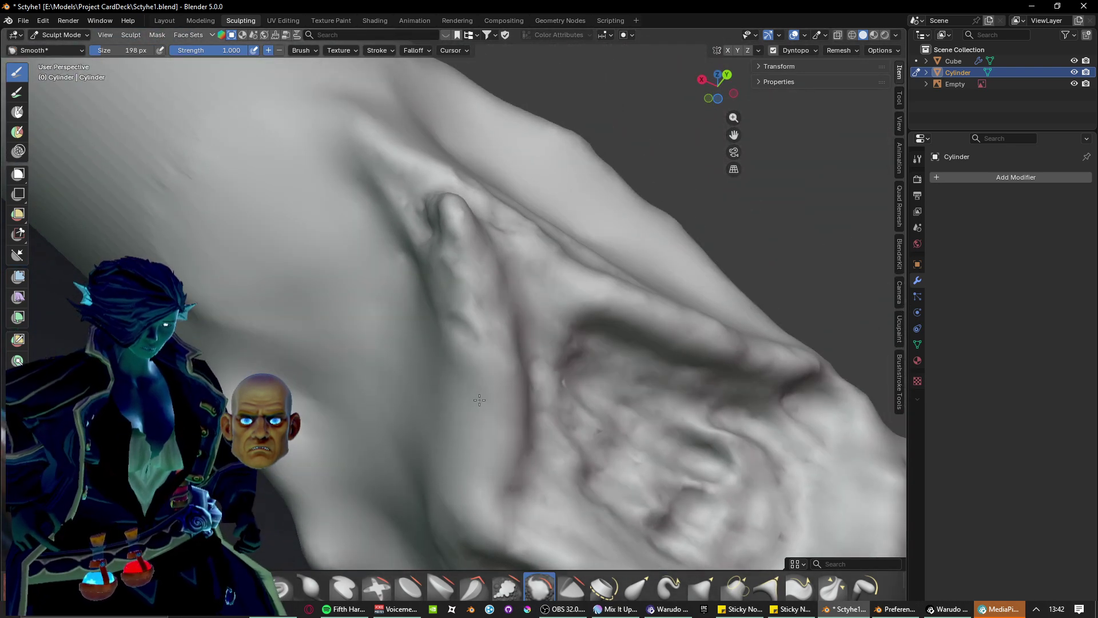
mouse_move(479, 400)
left_mouse_down()
mouse_move(469, 258)
mouse_move(412, 192)
mouse_move(508, 360)
mouse_move(520, 282)
mouse_move(457, 246)
mouse_move(458, 373)
left_mouse_up()
mouse_move(458, 372)
middle_mouse_down()
mouse_move(438, 317)
mouse_move(428, 411)
middle_mouse_up()
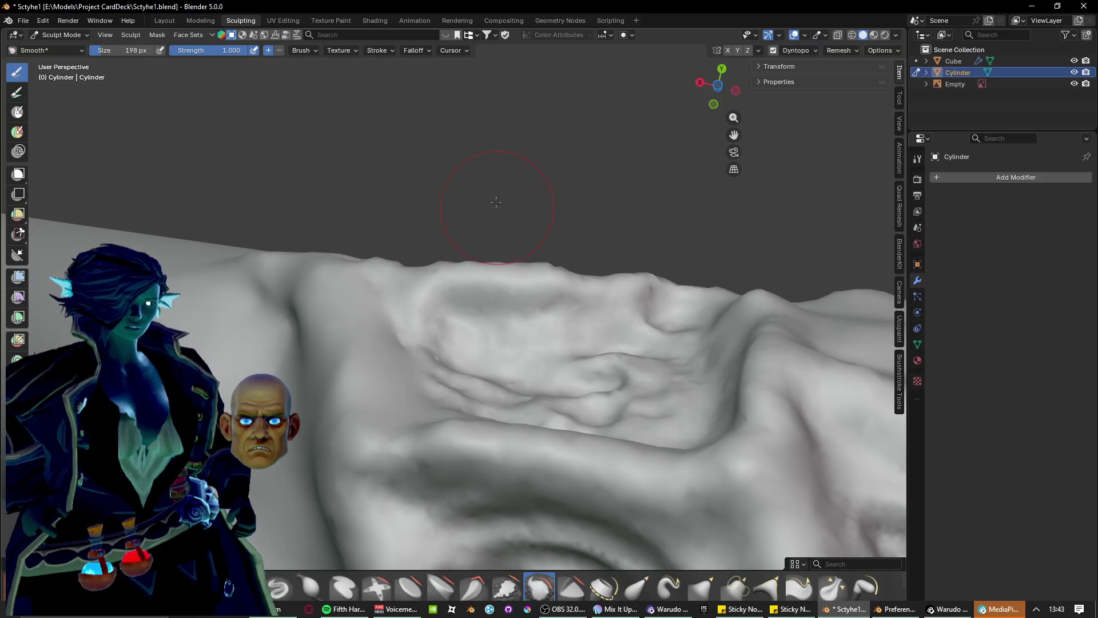
mouse_move(483, 205)
middle_mouse_down()
mouse_move(600, 404)
mouse_move(515, 233)
mouse_move(404, 280)
middle_mouse_up()
mouse_move(404, 280)
left_mouse_down()
mouse_move(469, 309)
mouse_move(503, 269)
mouse_move(572, 274)
mouse_move(399, 214)
left_mouse_up()
left_click_drag(559, 402, 428, 351)
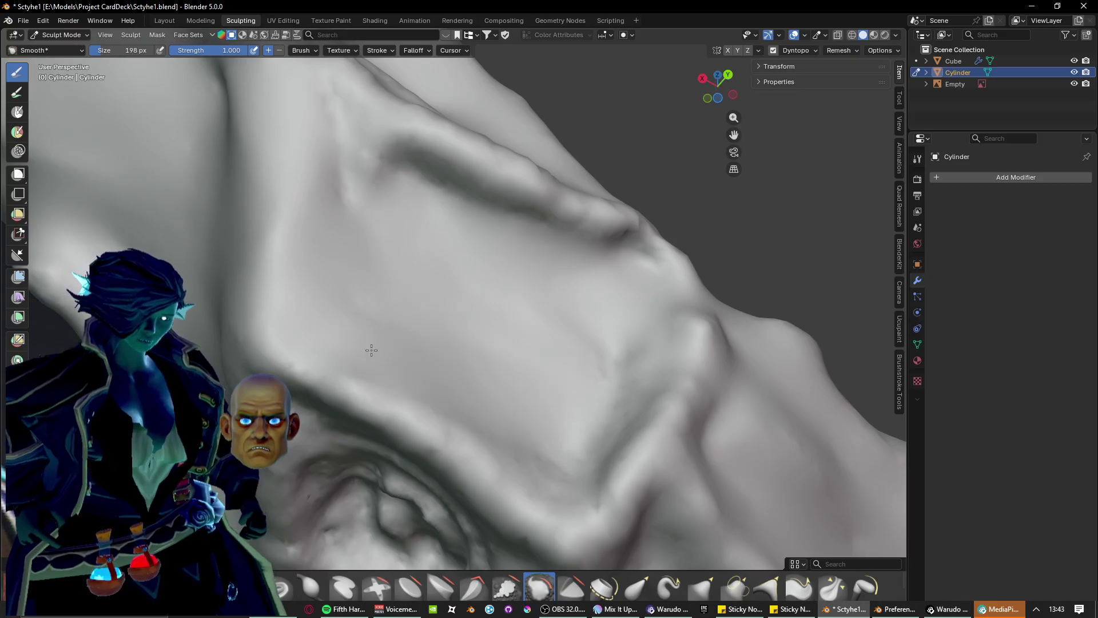
Soften the creases along the long ridge above the smoothed hollow on the handle's flank.
mouse_move(580, 332)
middle_mouse_down()
mouse_move(603, 351)
mouse_move(488, 392)
mouse_move(489, 439)
middle_mouse_up()
scroll(488, 439, "up", 3)
left_click_drag(346, 343, 591, 335)
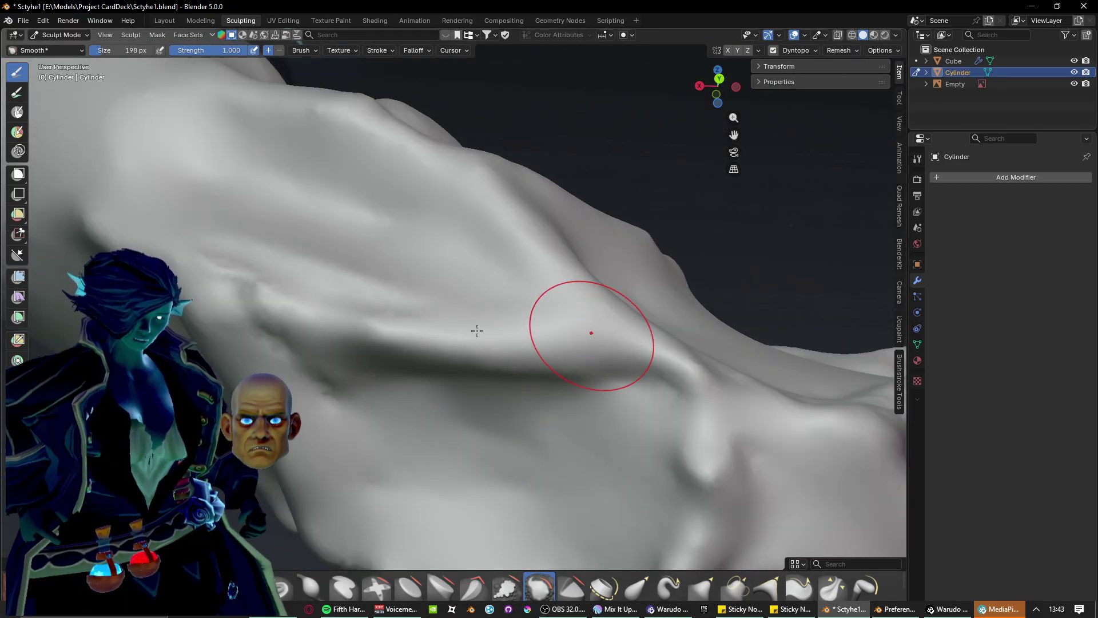
left_click_drag(378, 318, 235, 305)
Smooth the swirled, ring-shaped wrinkles and the crease below them in the recess between the two cross ridges.
mouse_move(363, 306)
middle_mouse_down()
mouse_move(473, 286)
mouse_move(312, 409)
mouse_move(458, 296)
middle_mouse_up()
scroll(458, 296, "down", 2)
scroll(464, 299, "up", 4)
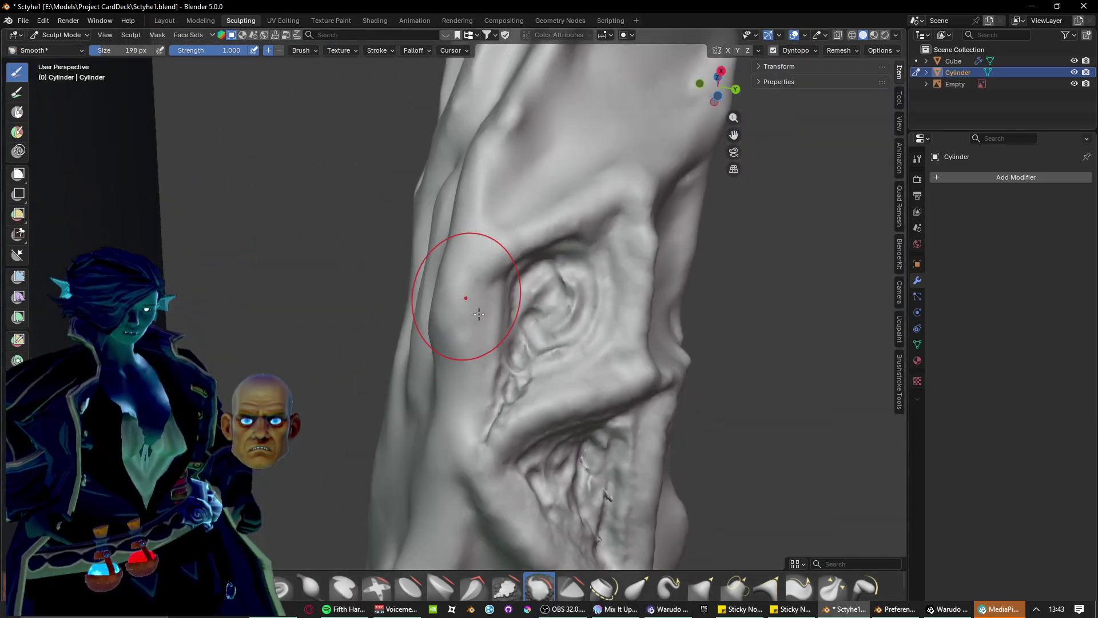
scroll(481, 400, "up", 2)
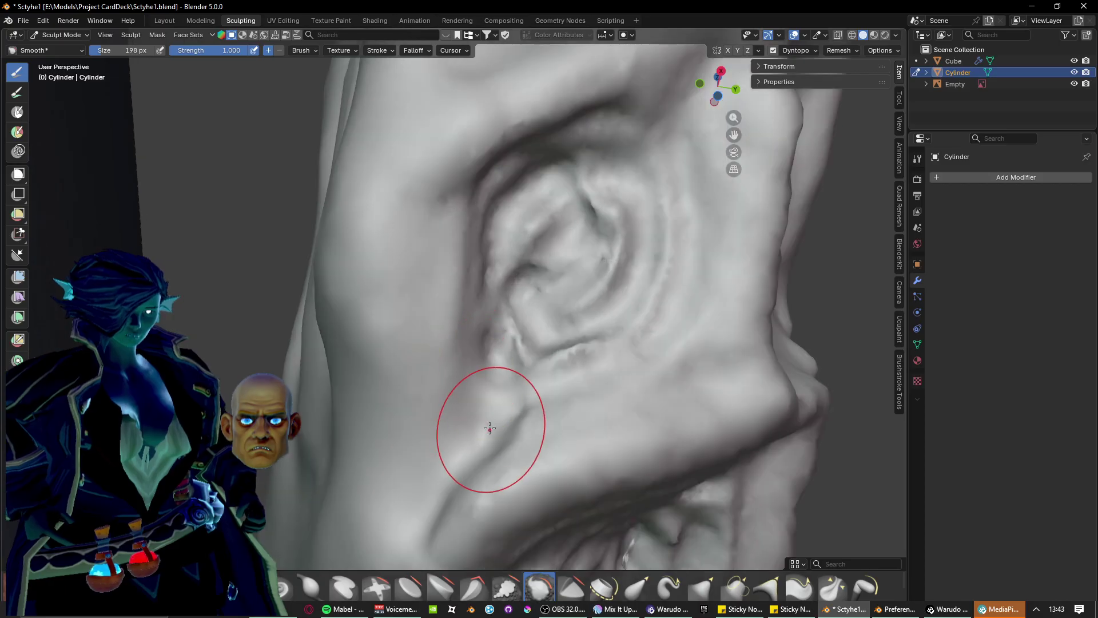
mouse_move(470, 485)
left_mouse_down()
mouse_move(629, 286)
mouse_move(544, 258)
mouse_move(534, 196)
mouse_move(458, 231)
left_mouse_up()
scroll(456, 223, "down", 3)
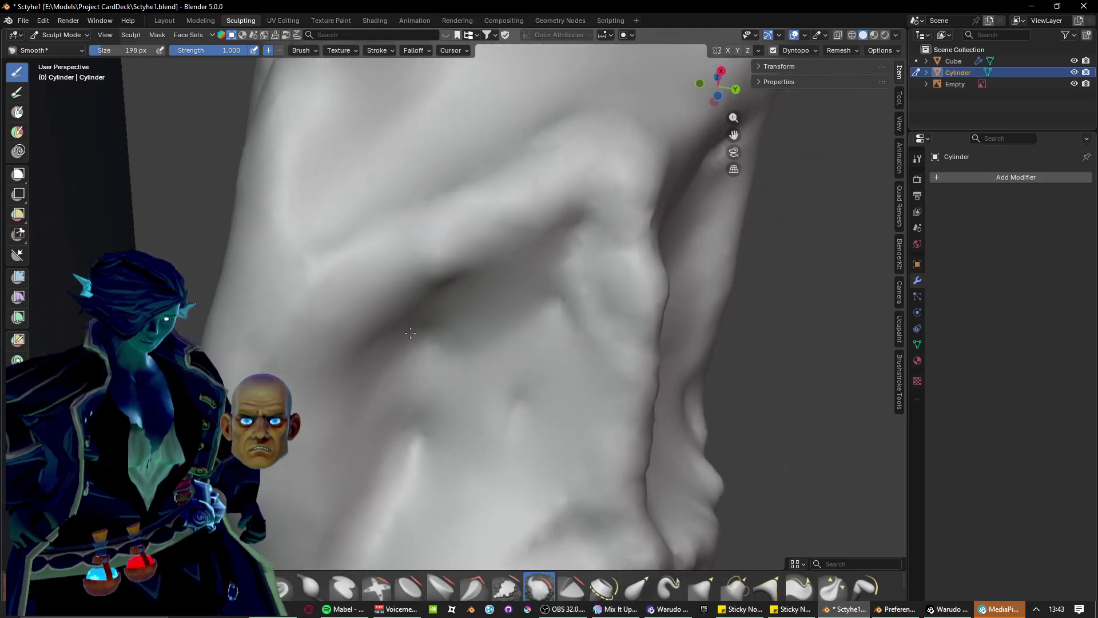
left_click_drag(416, 409, 507, 381)
Smooth the cracked triangular recess below the cross ridge, including its bordering ridges and pointed upper end.
scroll(506, 371, "down", 2)
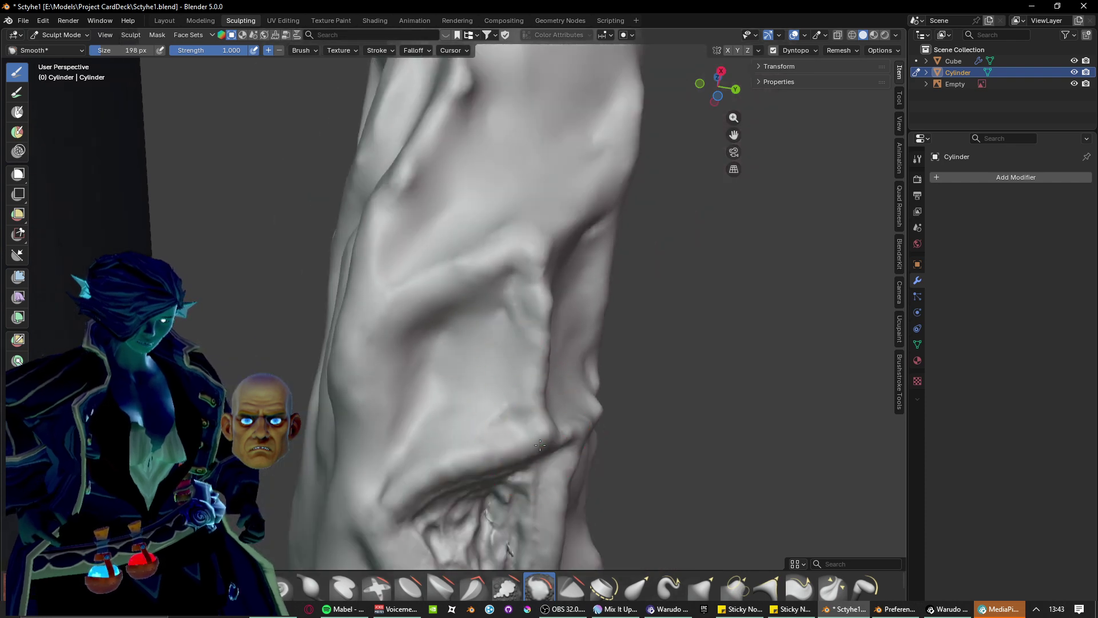
middle_click_drag(507, 395, 518, 235, "shift")
mouse_move(529, 421)
middle_mouse_down()
mouse_move(503, 417)
mouse_move(460, 366)
mouse_move(466, 318)
middle_mouse_up()
scroll(481, 413, "up", 3)
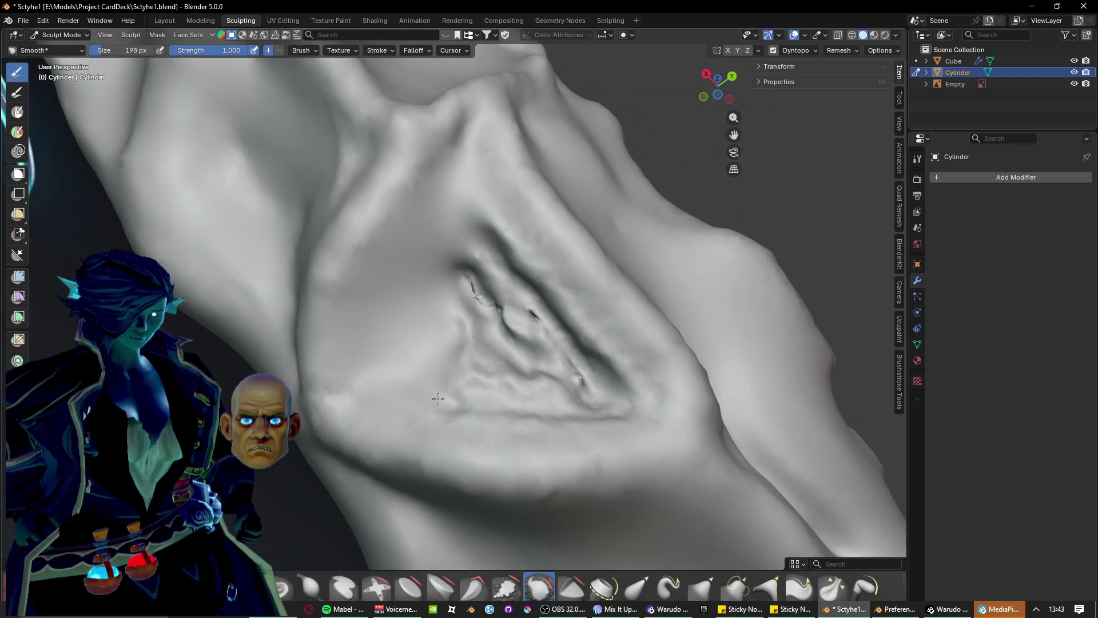
left_click_drag(438, 399, 525, 292)
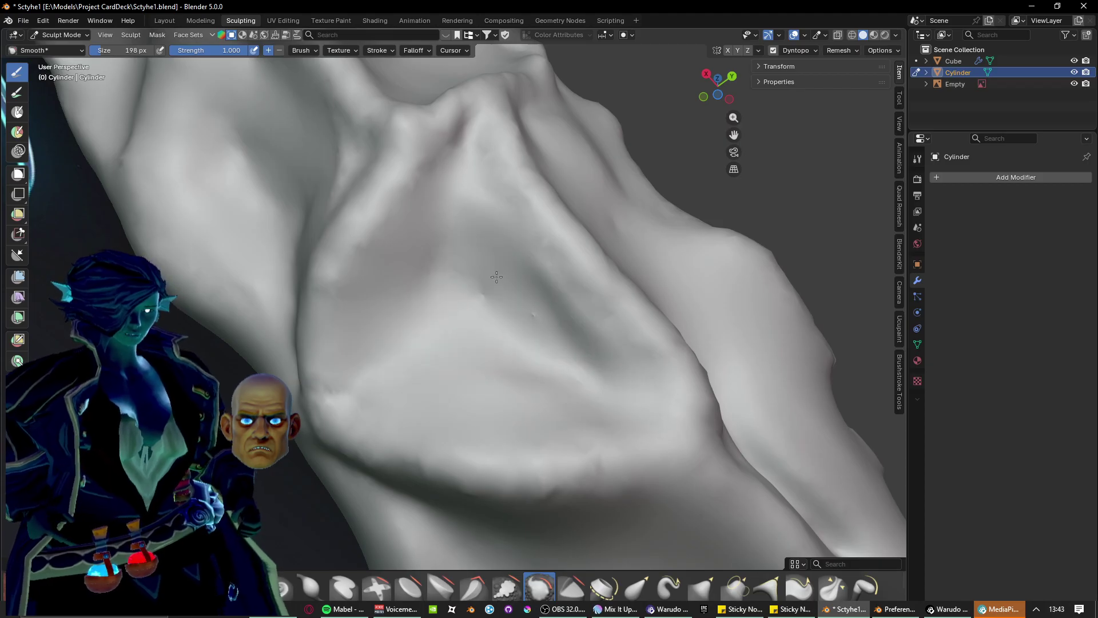
left_click_drag(476, 141, 475, 130)
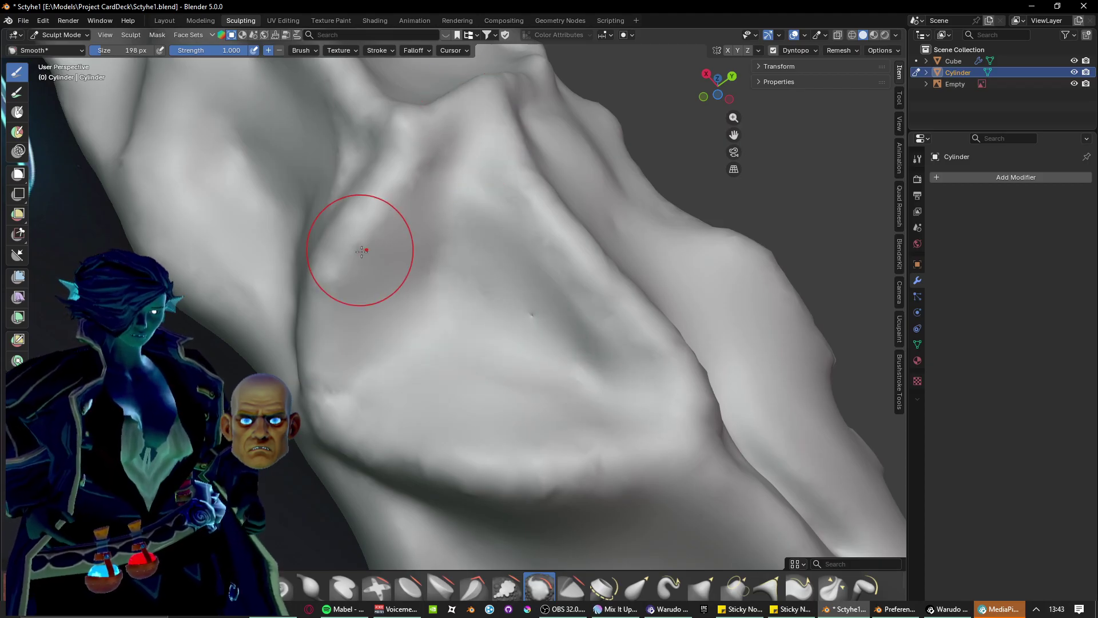
Smooth the crease beside the long ridge on the handle's flank, farther along from the bare shaft.
middle_click_drag(423, 288, 451, 294)
scroll(431, 338, "down", 10)
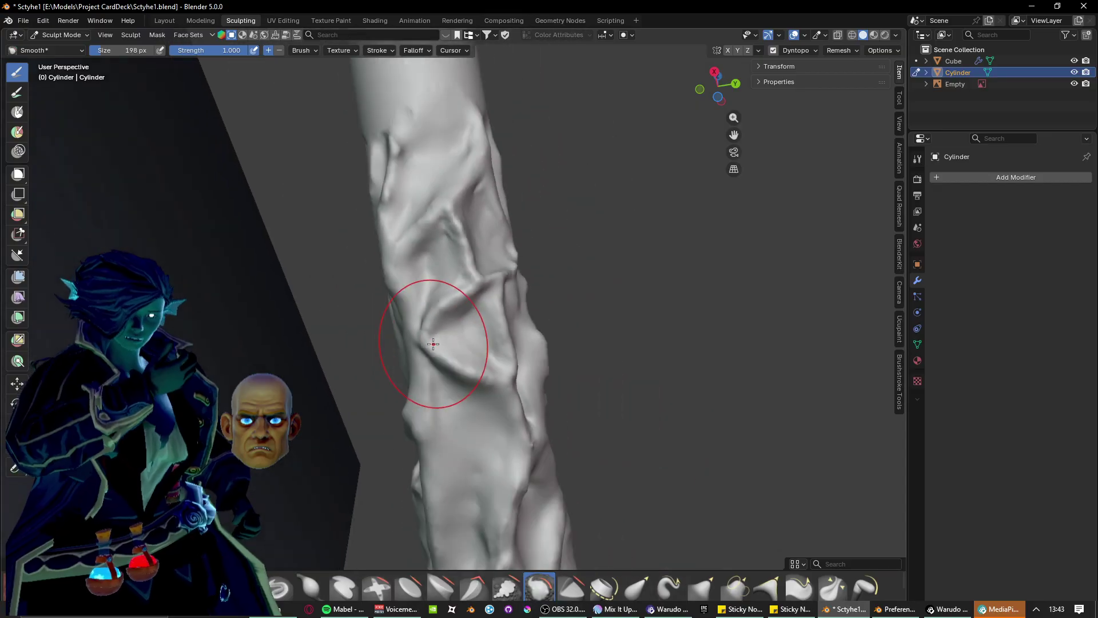
middle_click_drag(433, 343, 577, 361)
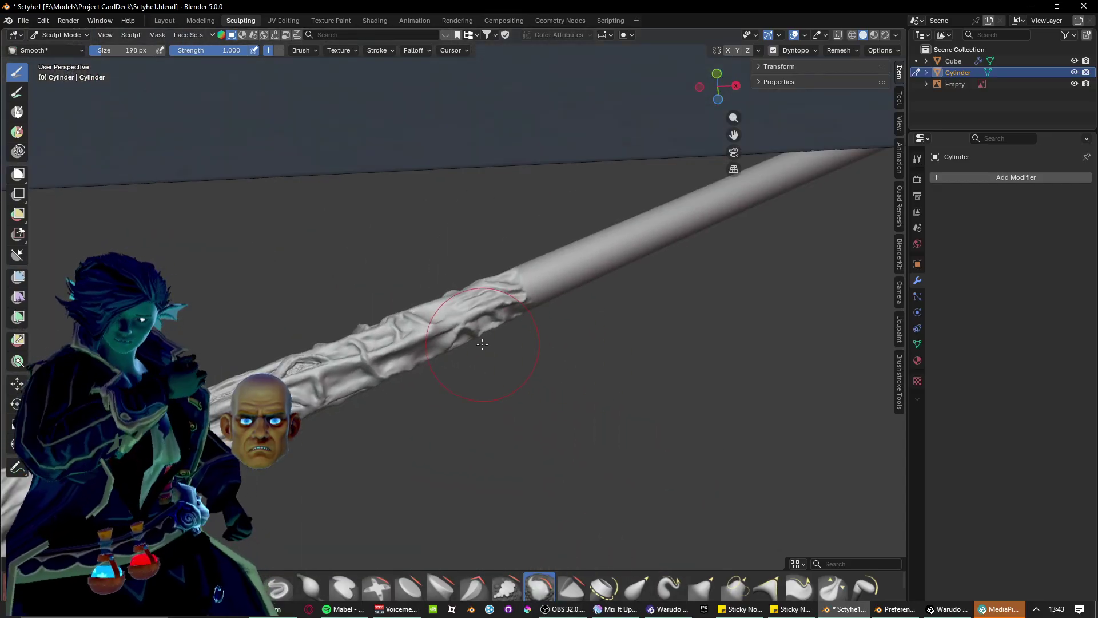
scroll(457, 409, "up", 8)
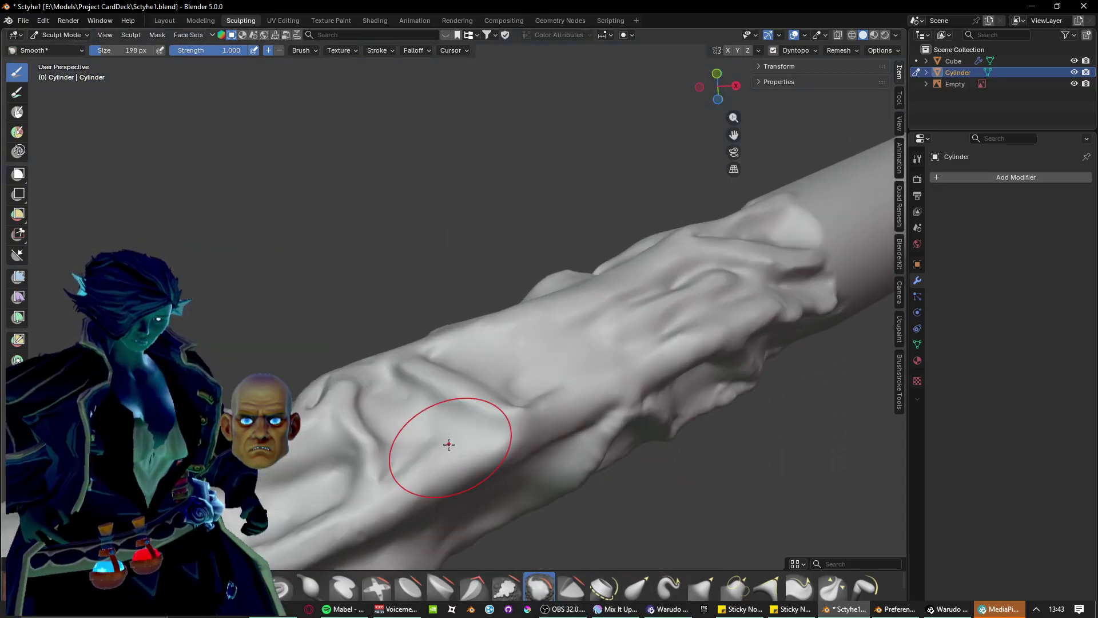
middle_click_drag(474, 465, 417, 452)
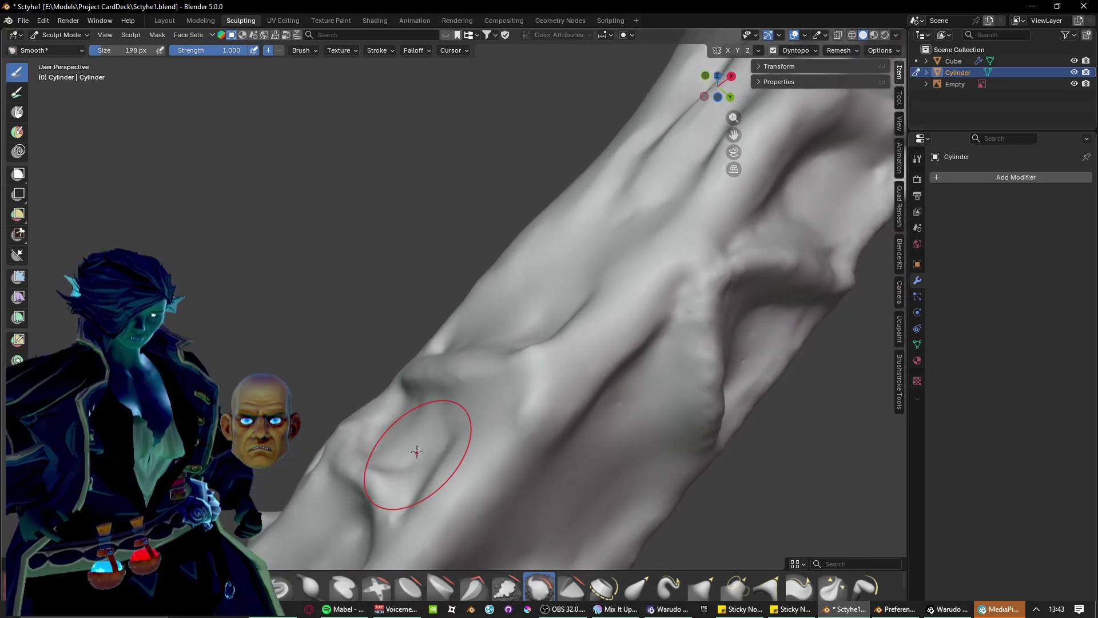
mouse_move(489, 349)
middle_mouse_down()
mouse_move(500, 385)
mouse_move(417, 456)
mouse_move(431, 403)
mouse_move(380, 410)
mouse_move(448, 344)
middle_mouse_up()
left_click_drag(625, 292, 680, 326)
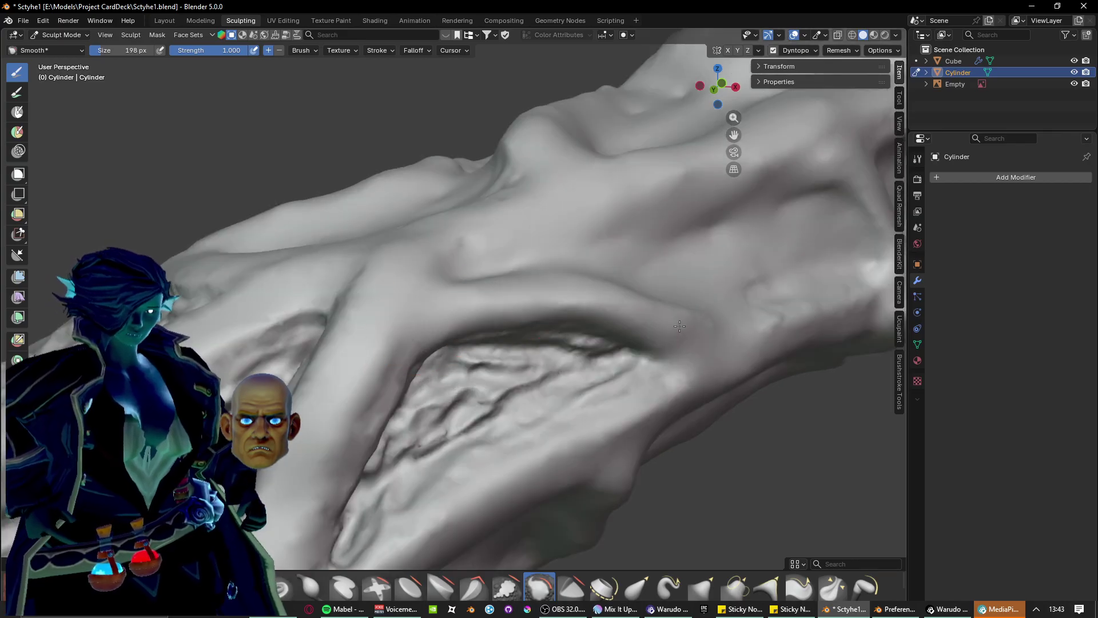
Smooth the wrinkled leaf-shaped recess beneath the arched ridge, from its narrow tip to the groove under the arch.
mouse_move(766, 278)
middle_mouse_down()
mouse_move(657, 289)
mouse_move(476, 356)
middle_mouse_up()
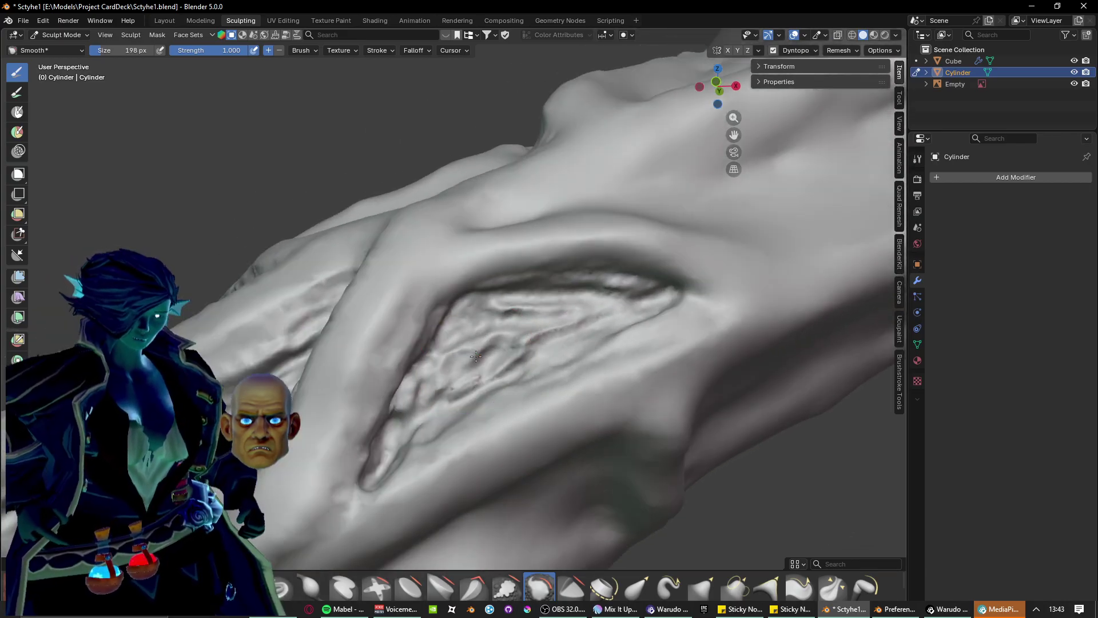
left_click_drag(382, 485, 425, 431)
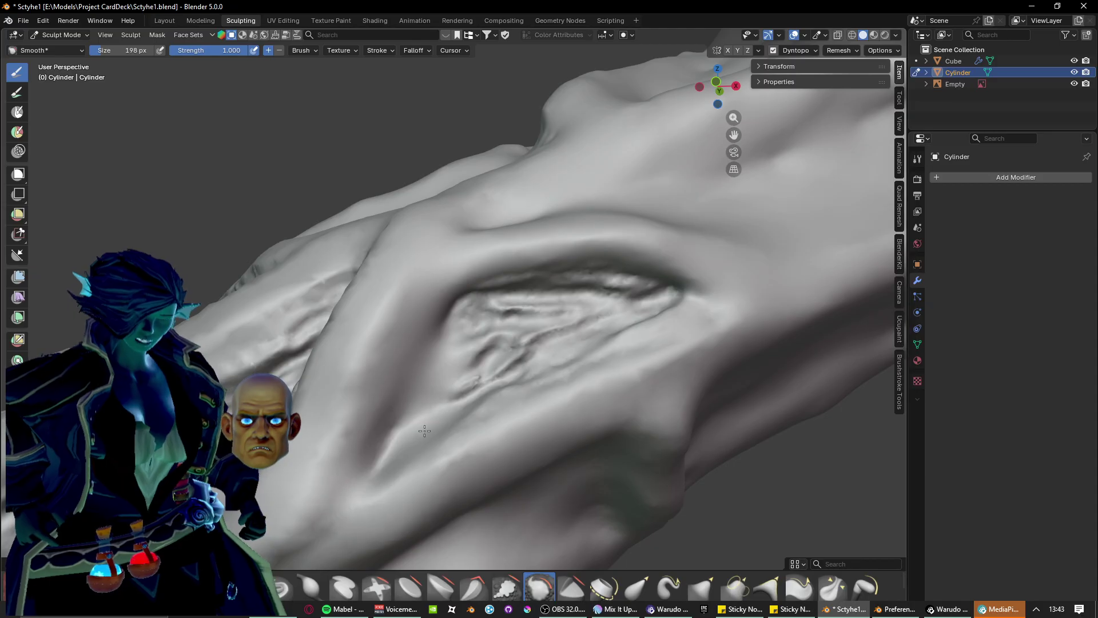
left_click_drag(436, 377, 518, 344)
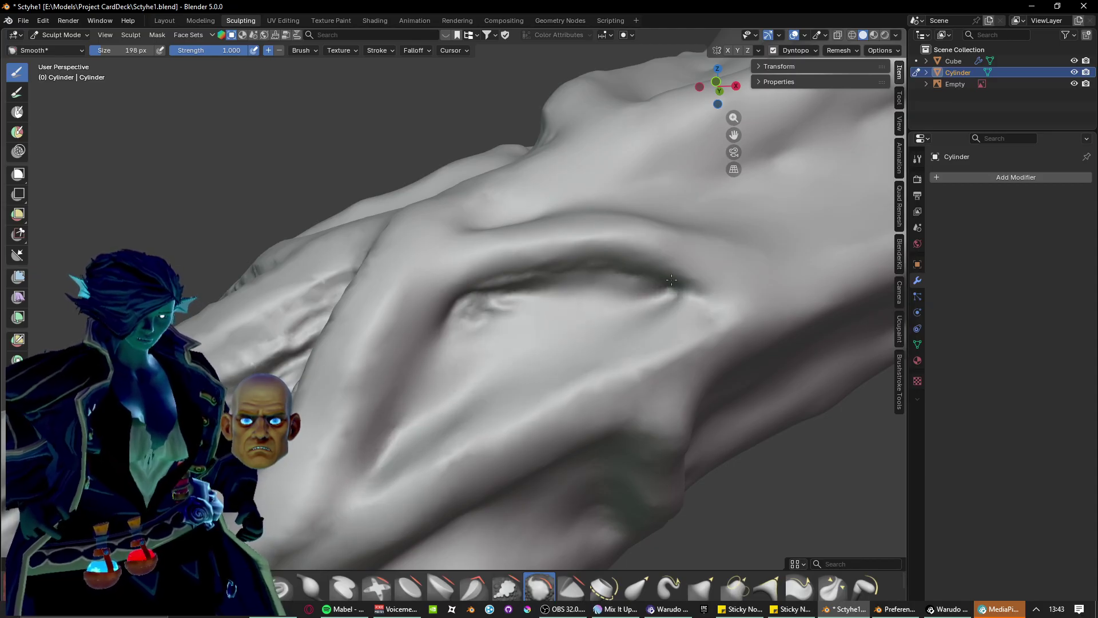
left_click_drag(671, 280, 492, 279)
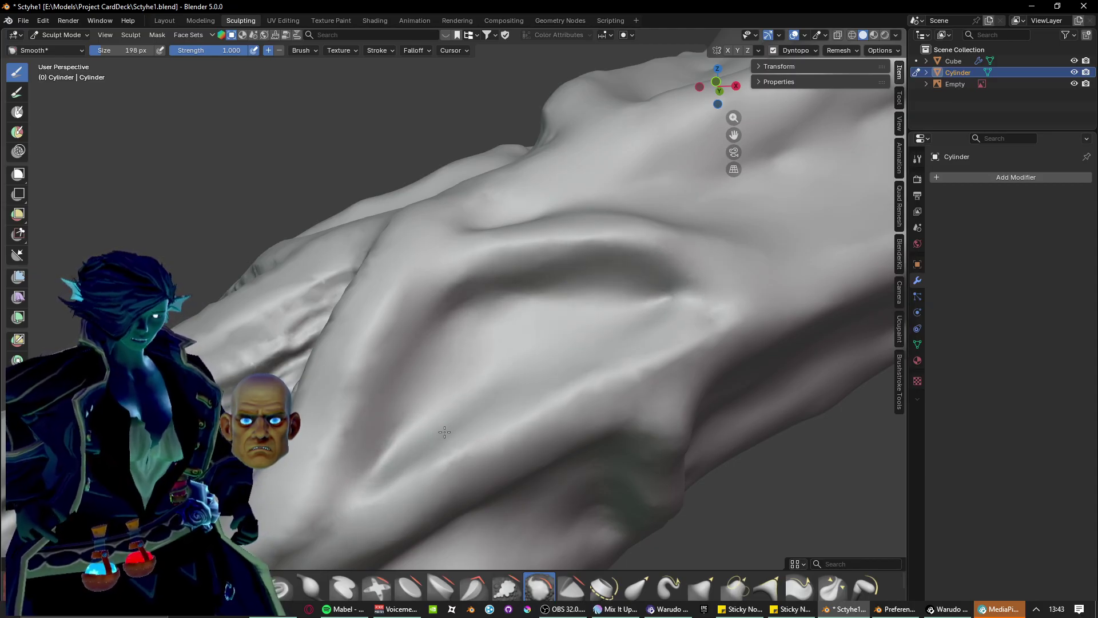
left_click_drag(445, 432, 680, 286)
Smooth the middle of the long grooved recess on the adjacent stretch of the handle into a broad, even surface.
middle_click_drag(400, 355, 662, 250, "shift")
scroll(538, 325, "down", 2)
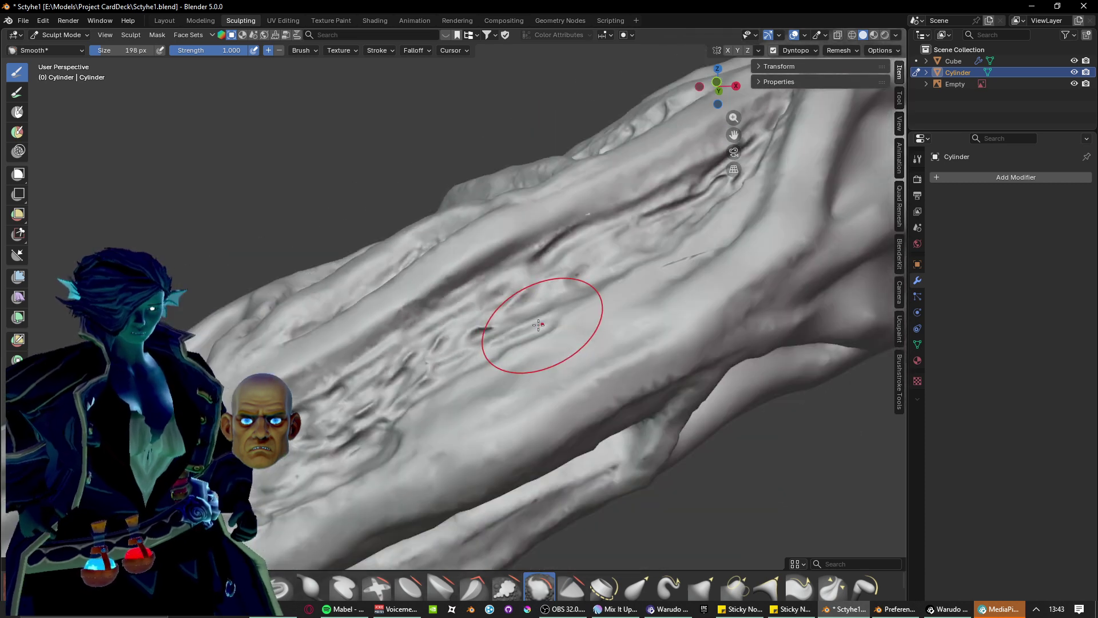
scroll(493, 343, "up", 2)
mouse_move(486, 343)
left_mouse_down()
mouse_move(444, 362)
mouse_move(657, 263)
left_mouse_up()
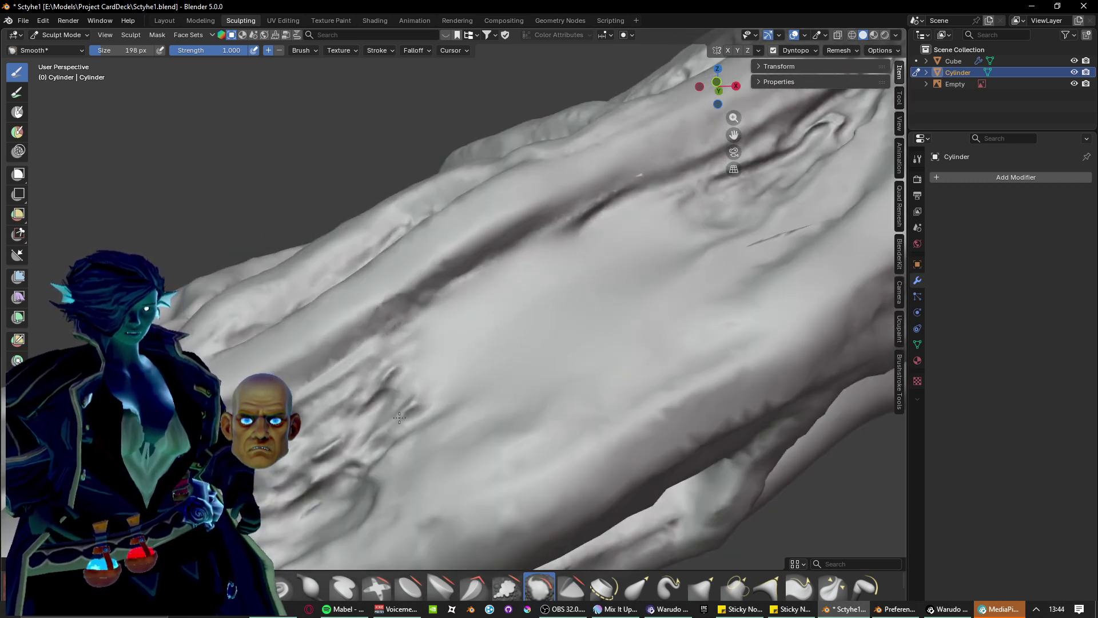
mouse_move(399, 417)
left_mouse_down()
mouse_move(464, 304)
mouse_move(571, 232)
mouse_move(421, 305)
left_mouse_up()
Smooth the remaining grooves and the thin slit at the tapered end of the long recess beside the slanted ridge.
middle_click_drag(767, 228, 364, 412, "shift")
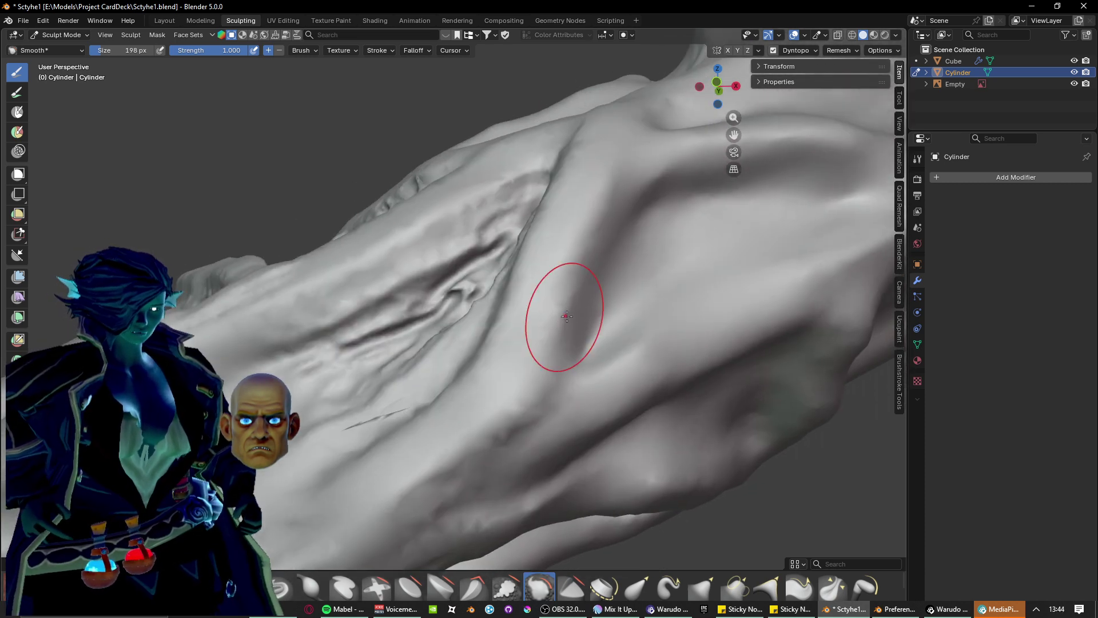
middle_click_drag(566, 316, 592, 326)
left_click_drag(443, 385, 619, 303)
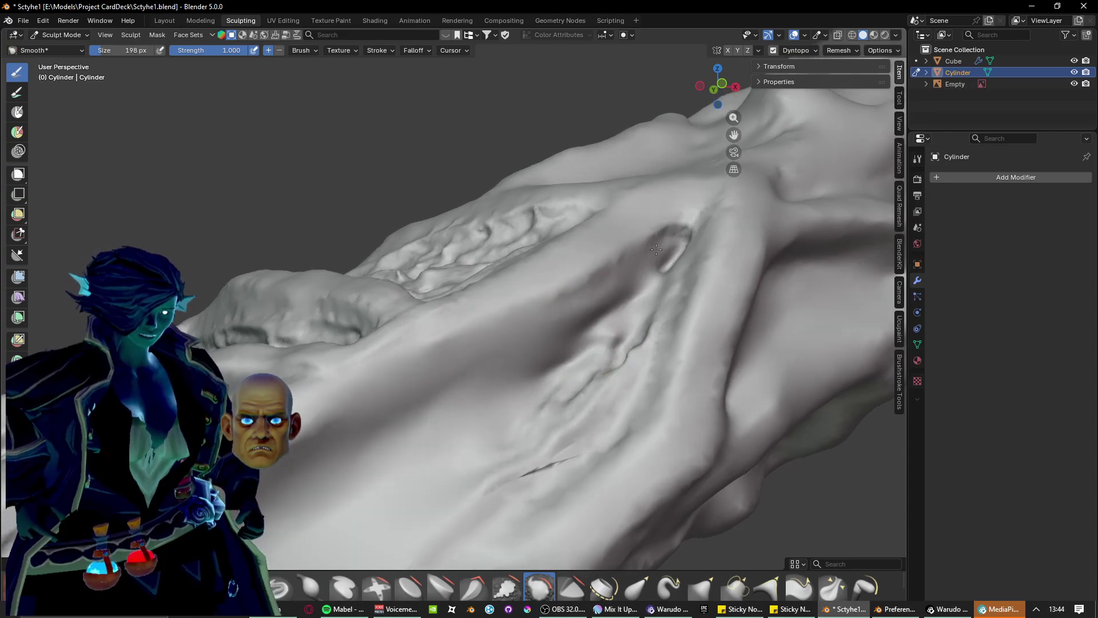
mouse_move(670, 238)
left_mouse_down()
mouse_move(641, 309)
mouse_move(606, 349)
mouse_move(575, 280)
mouse_move(601, 393)
mouse_move(652, 443)
mouse_move(705, 275)
left_mouse_up()
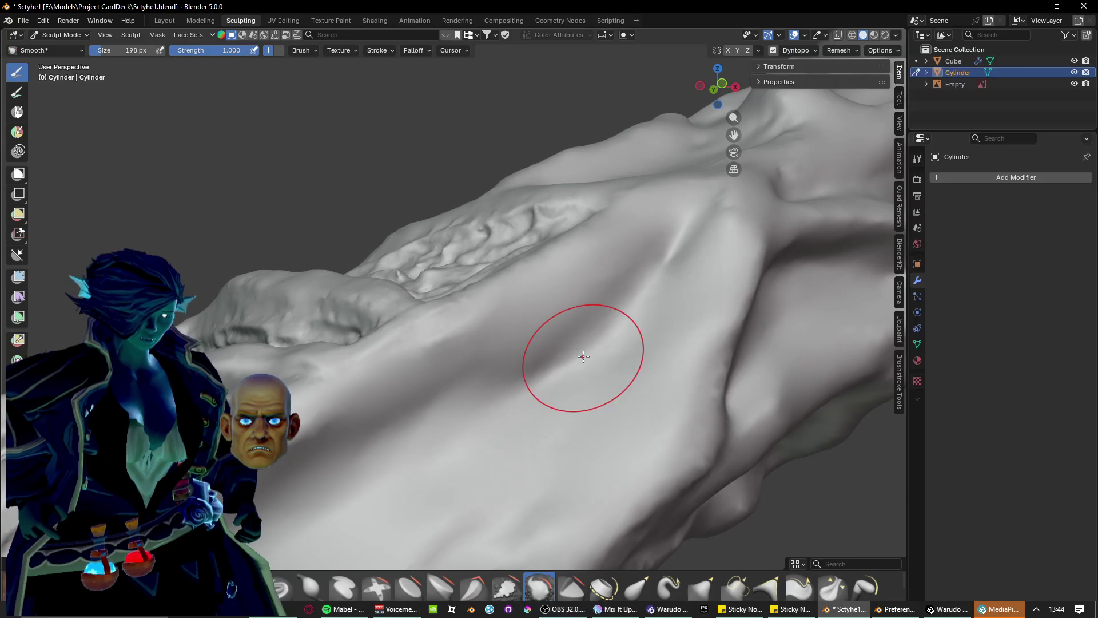
Smooth the opposite end of the long recess down to where its bordering ridges merge into a fork.
mouse_move(449, 512)
middle_mouse_down("shift")
mouse_move(704, 270)
mouse_move(495, 375)
mouse_move(624, 357)
mouse_move(532, 366)
mouse_move(483, 417)
mouse_move(478, 346)
mouse_move(471, 377)
middle_mouse_up("shift")
scroll(704, 270, "down", 3)
scroll(495, 375, "up", 2)
scroll(478, 345, "up", 3)
scroll(471, 377, "down", 2)
mouse_move(437, 365)
left_mouse_down()
mouse_move(375, 366)
mouse_move(546, 309)
mouse_move(578, 222)
mouse_move(624, 206)
mouse_move(500, 321)
mouse_move(515, 395)
mouse_move(485, 379)
mouse_move(477, 432)
mouse_move(425, 265)
mouse_move(461, 228)
mouse_move(347, 328)
left_mouse_up()
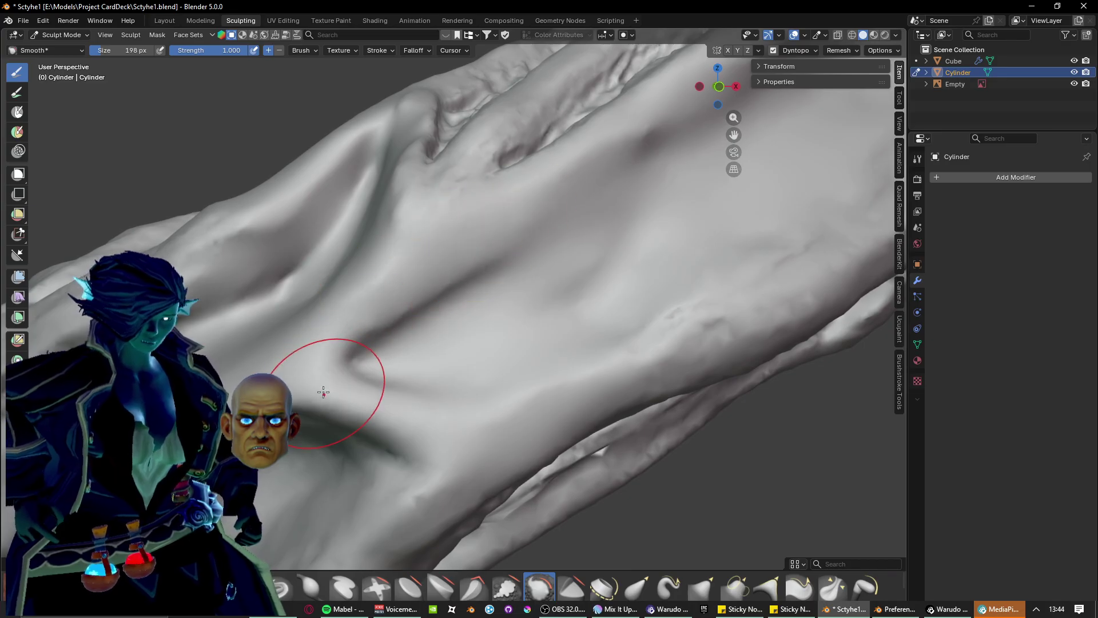
Smooth the wrinkled hollow beneath the forked ridge, including its bordering flank and the narrow groove under the fork.
mouse_move(323, 392)
middle_mouse_down()
mouse_move(466, 343)
mouse_move(438, 325)
middle_mouse_up()
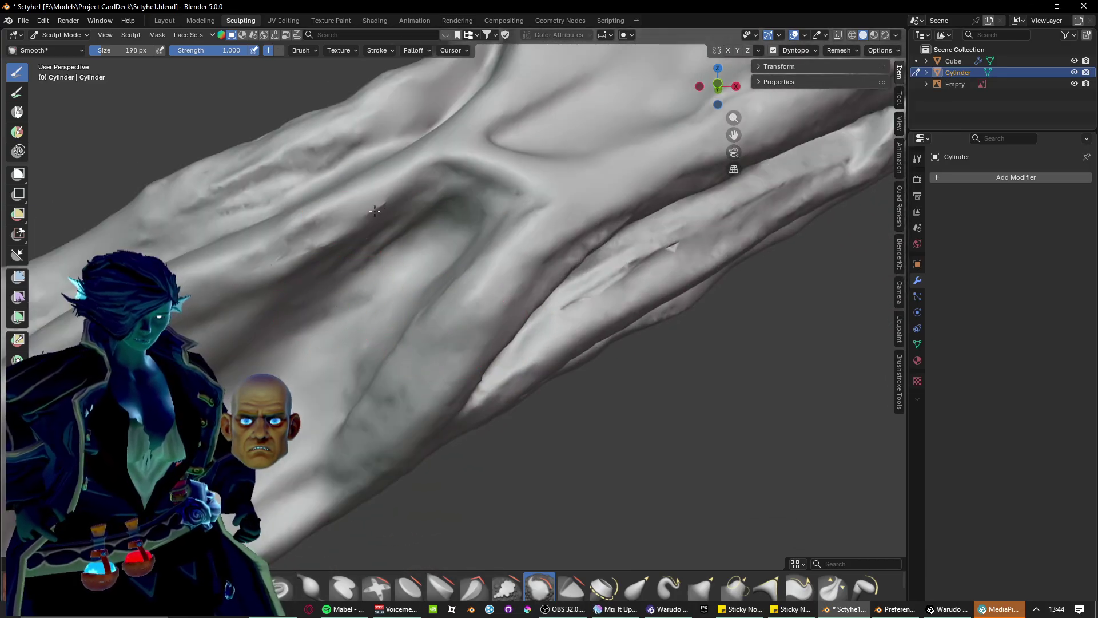
left_click_drag(375, 210, 240, 297)
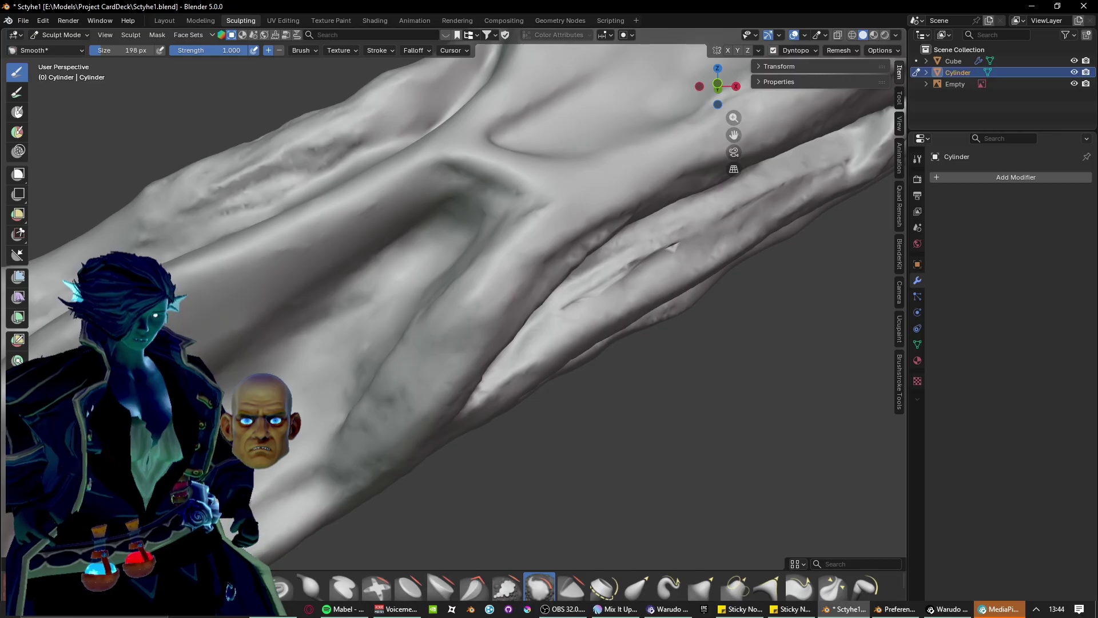
mouse_move(447, 212)
middle_mouse_down()
mouse_move(601, 307)
mouse_move(520, 321)
mouse_move(409, 230)
middle_mouse_up()
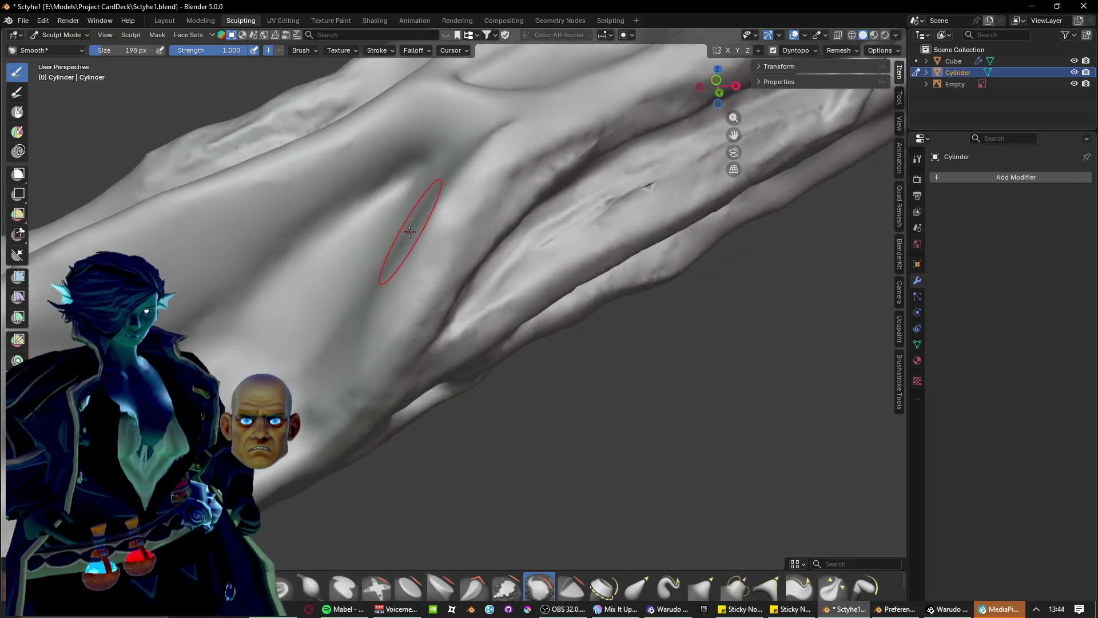
Smooth the streaky grooves and the rough slanted ridges running along the handle beside the fork's hollow.
middle_click_drag(437, 307, 404, 318)
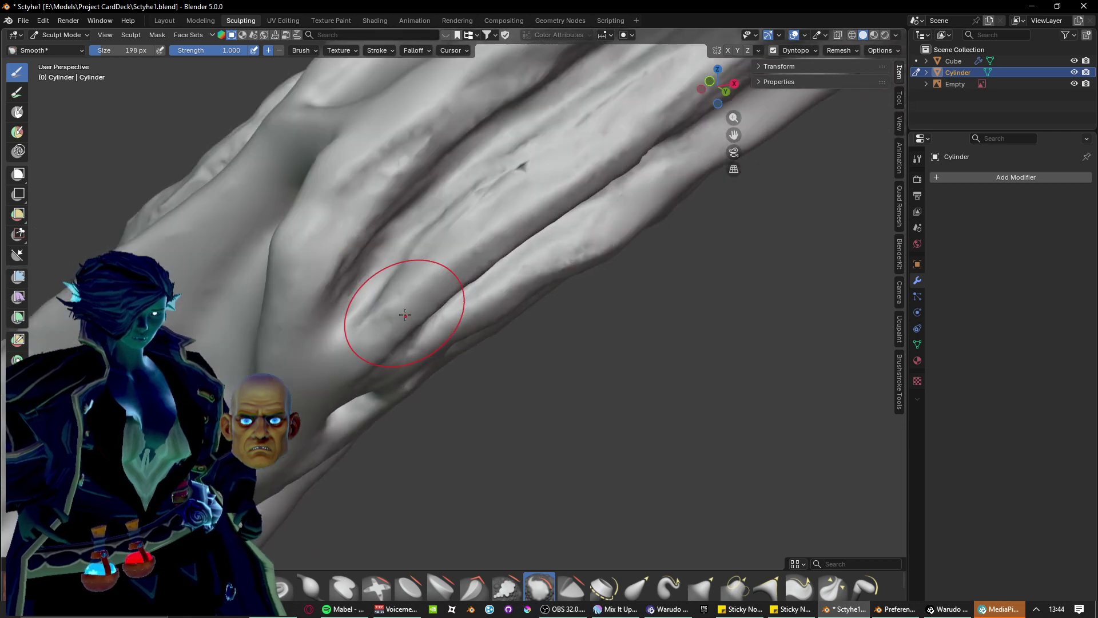
mouse_move(340, 227)
left_mouse_down()
mouse_move(317, 289)
mouse_move(329, 294)
left_mouse_up()
mouse_move(349, 297)
middle_mouse_down("shift")
mouse_move(344, 366)
mouse_move(327, 382)
middle_mouse_up("shift")
left_click_drag(363, 386, 538, 211)
middle_click_drag(538, 211, 426, 396, "shift")
mouse_move(403, 352)
left_mouse_down()
mouse_move(361, 401)
mouse_move(353, 397)
mouse_move(436, 399)
mouse_move(595, 274)
mouse_move(553, 268)
left_mouse_up()
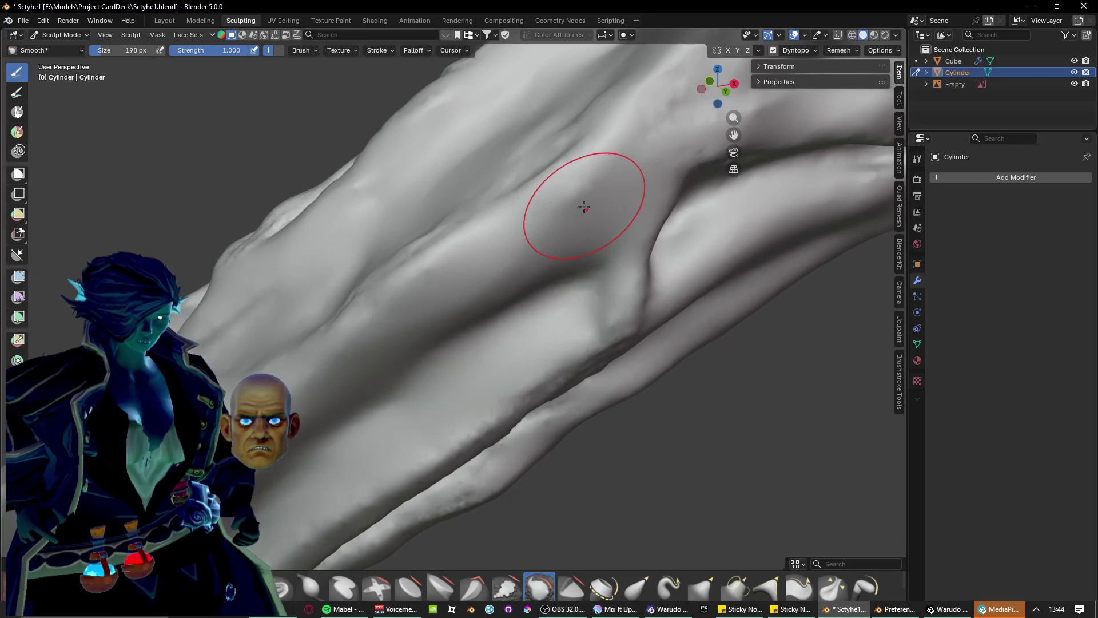
Smooth the narrow crevices between the parallel ridges on the adjacent side of the handle into soft, shallow channels.
mouse_move(584, 208)
middle_mouse_down()
mouse_move(532, 321)
mouse_move(522, 263)
mouse_move(484, 271)
mouse_move(568, 326)
mouse_move(529, 338)
middle_mouse_up()
scroll(569, 326, "up", 1)
mouse_move(434, 400)
left_mouse_down()
mouse_move(403, 375)
mouse_move(358, 378)
left_mouse_up()
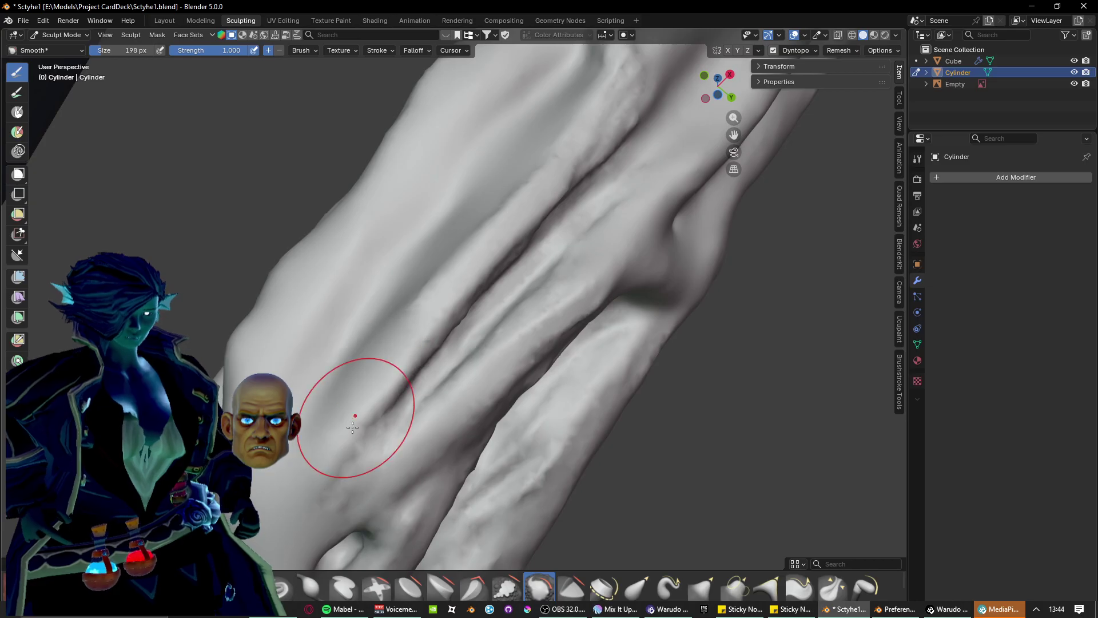
left_click_drag(352, 428, 578, 156)
middle_click_drag(601, 134, 534, 277, "shift")
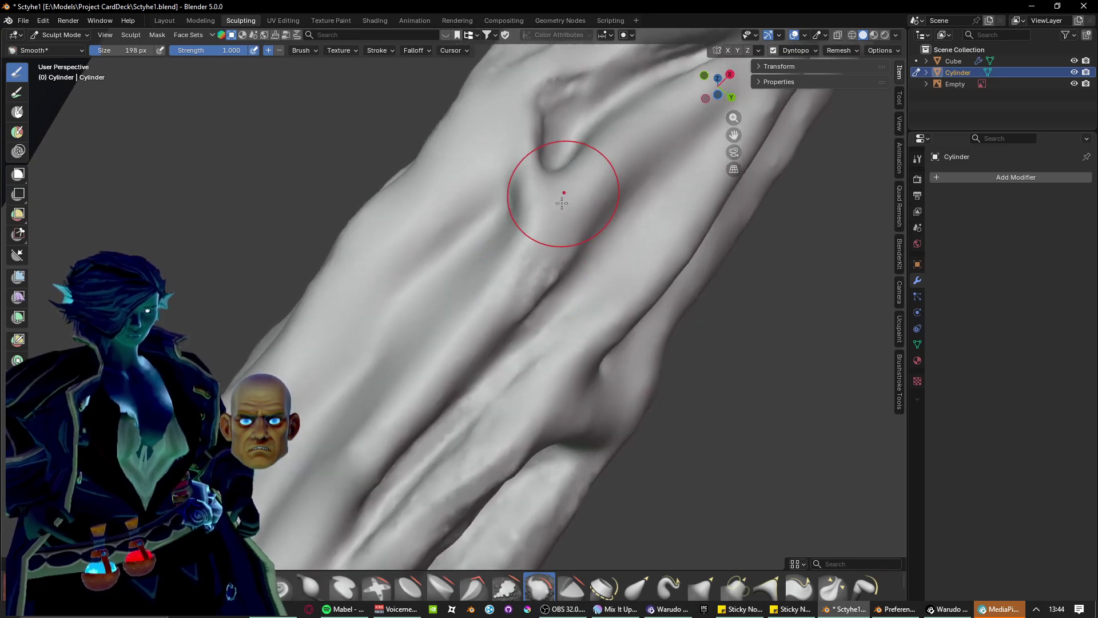
middle_click_drag(458, 342, 485, 315, "shift")
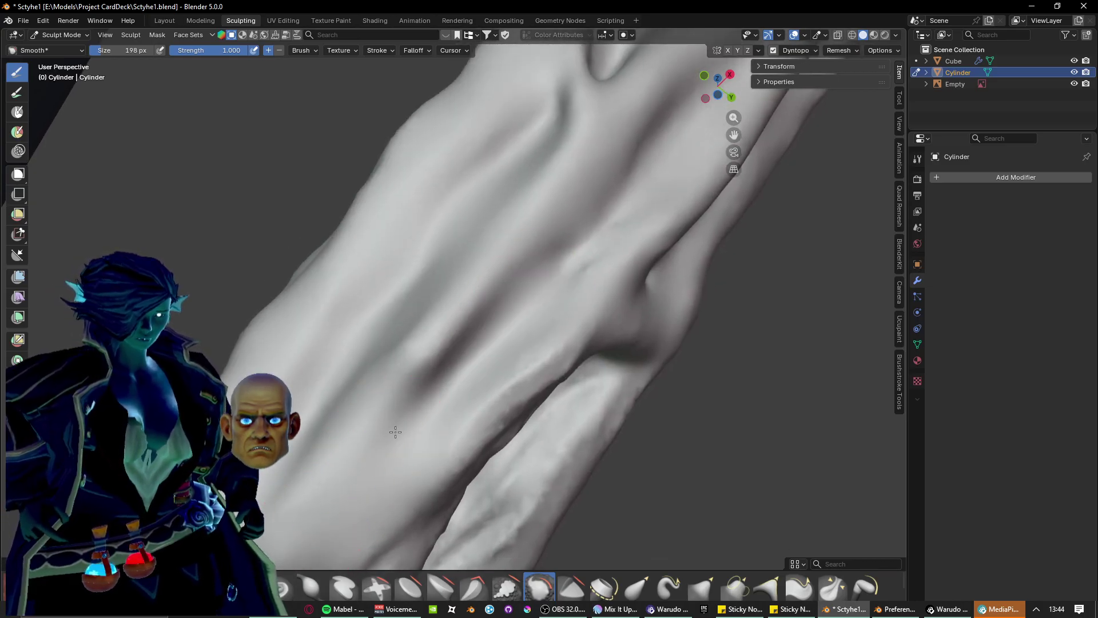
Smooth the long wrinkled channel between the thick diagonal ridges, from its rounded end past the small deep dimple.
mouse_move(403, 447)
middle_mouse_down()
mouse_move(469, 297)
mouse_move(421, 365)
middle_mouse_up()
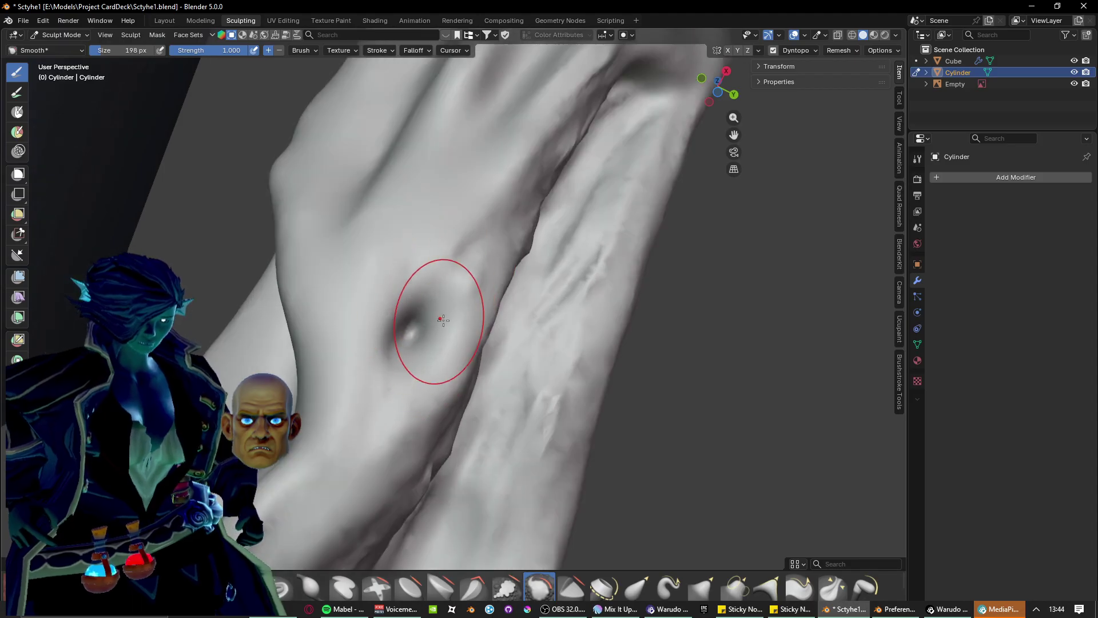
mouse_move(443, 320)
middle_mouse_down()
mouse_move(382, 379)
mouse_move(431, 294)
mouse_move(368, 380)
mouse_move(306, 333)
middle_mouse_up()
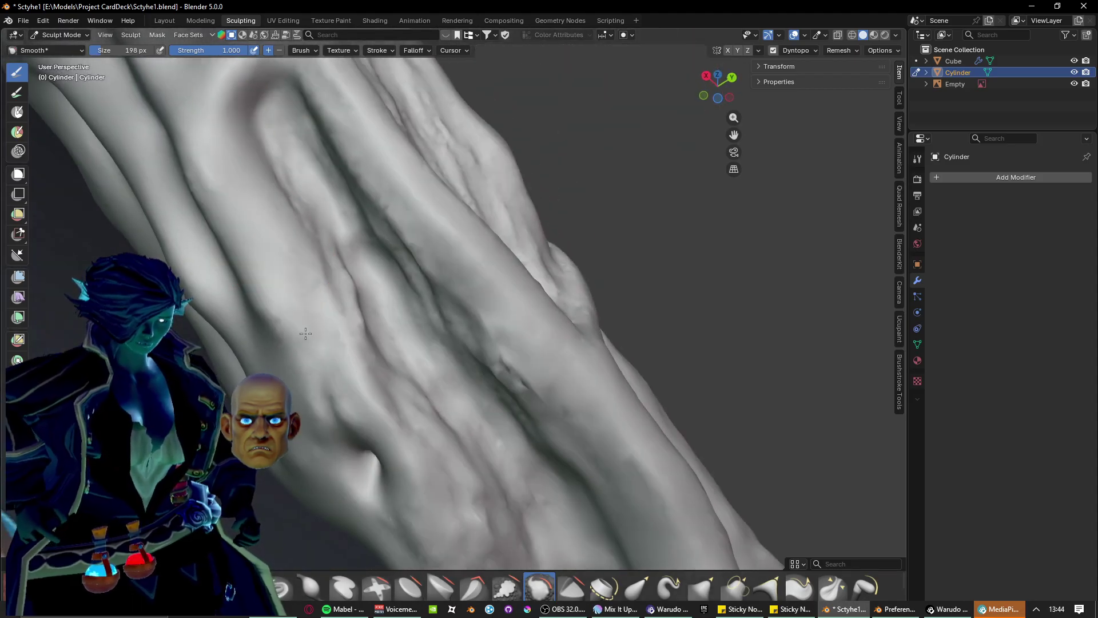
left_click_drag(305, 333, 252, 222)
mouse_move(316, 270)
left_mouse_down()
mouse_move(343, 200)
mouse_move(309, 114)
mouse_move(297, 188)
mouse_move(381, 232)
left_mouse_up()
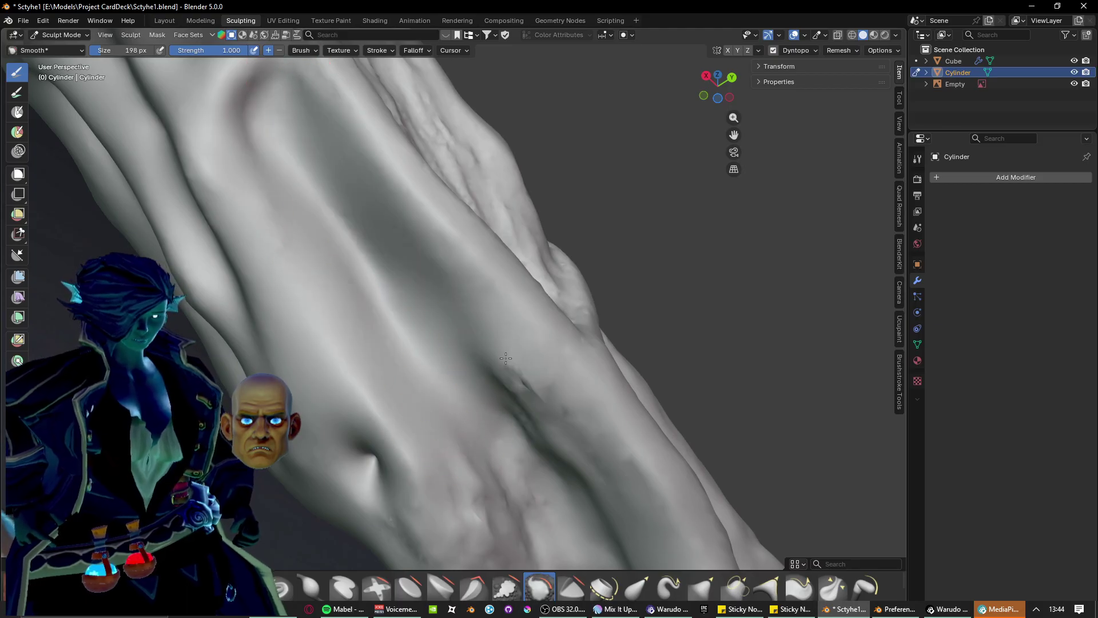
mouse_move(515, 356)
middle_mouse_down()
mouse_move(544, 421)
mouse_move(527, 393)
mouse_move(447, 354)
mouse_move(527, 380)
mouse_move(662, 355)
mouse_move(572, 263)
mouse_move(510, 220)
mouse_move(532, 400)
mouse_move(522, 479)
mouse_move(479, 344)
mouse_move(577, 149)
middle_mouse_up()
mouse_move(577, 148)
left_mouse_down()
mouse_move(440, 183)
mouse_move(463, 244)
mouse_move(388, 143)
mouse_move(240, 314)
left_mouse_up()
scroll(331, 282, "down", 6)
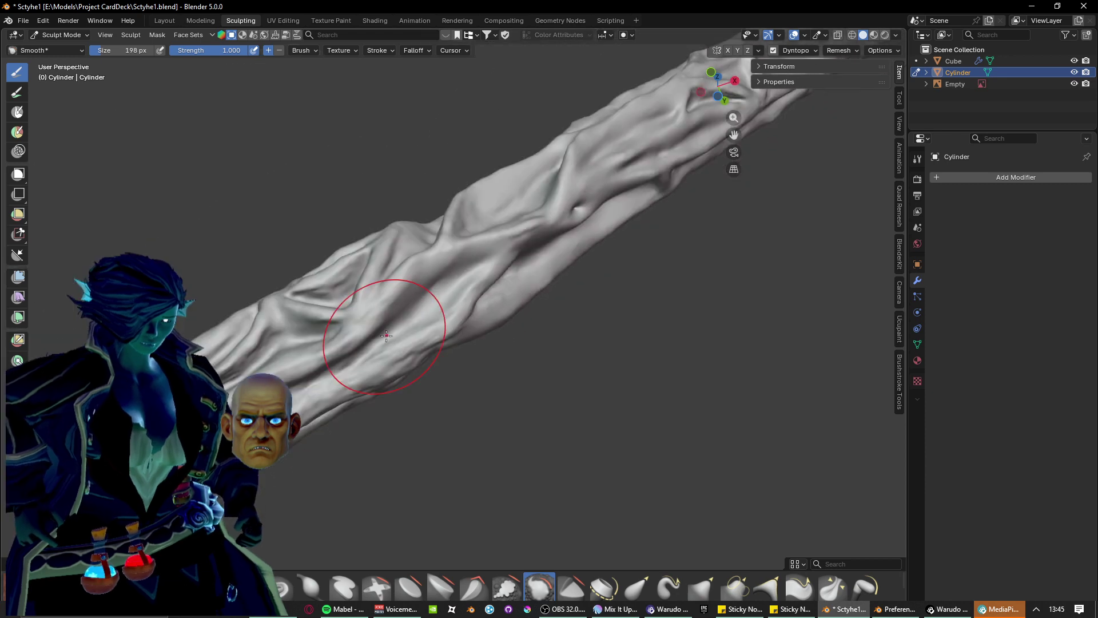
Smooth the jagged dark slit along the broad tapered recess and the uneven hollow beneath the crosswise ridge.
mouse_move(164, 321)
middle_mouse_down()
mouse_move(400, 229)
mouse_move(608, 299)
mouse_move(464, 355)
mouse_move(509, 395)
mouse_move(564, 417)
mouse_move(638, 282)
mouse_move(559, 344)
mouse_move(458, 361)
mouse_move(466, 368)
mouse_move(456, 347)
mouse_move(589, 357)
middle_mouse_up()
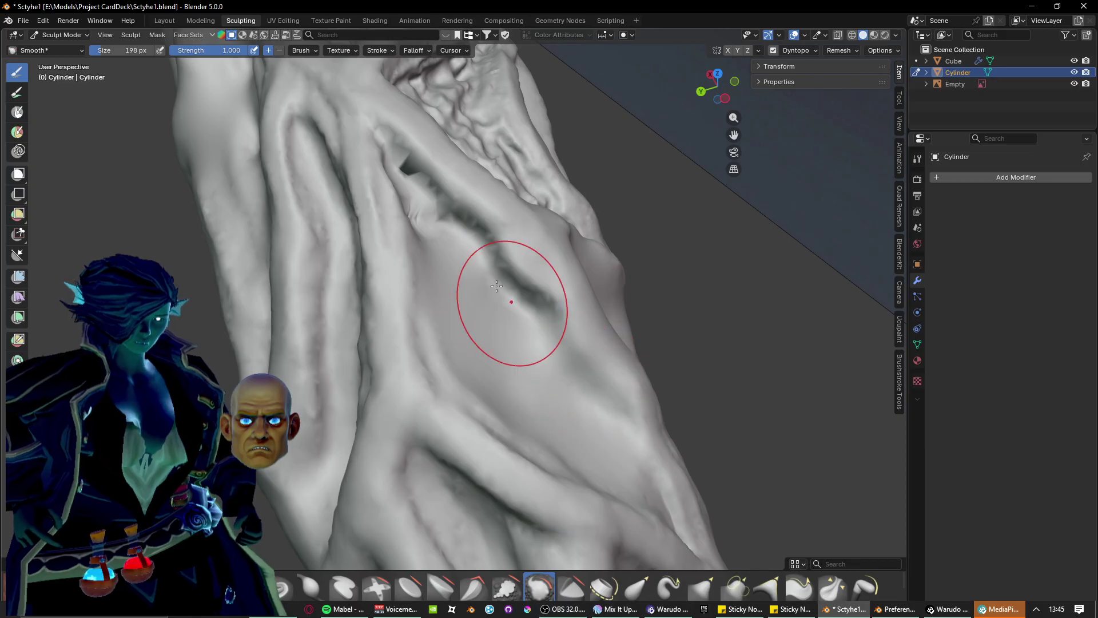
middle_click_drag(543, 320, 571, 373, "shift")
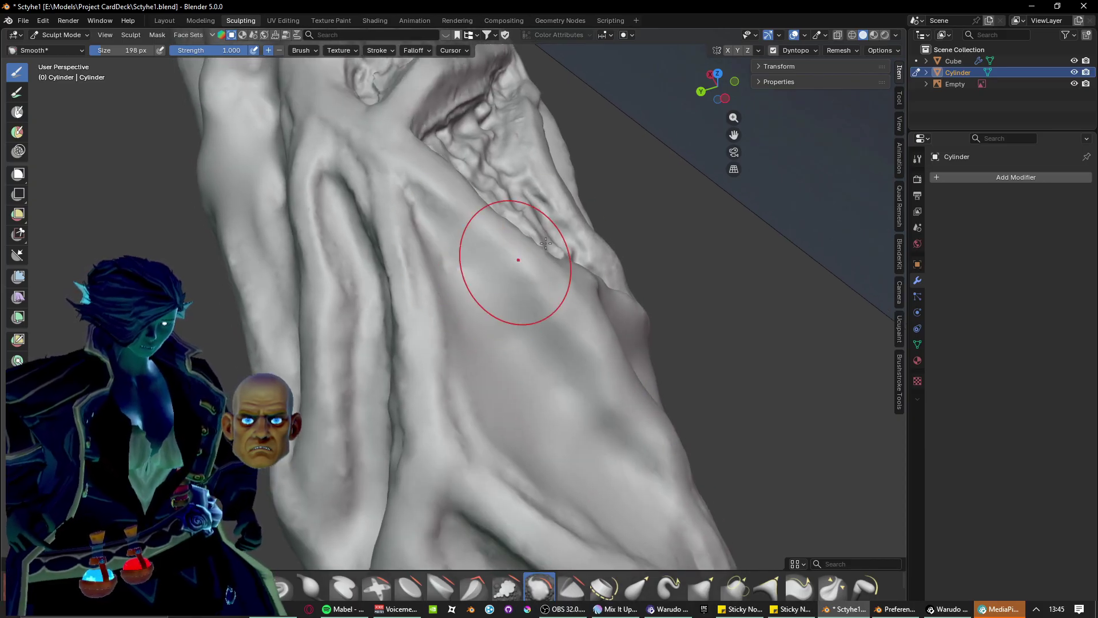
middle_click_drag(546, 243, 405, 337)
mouse_move(437, 253)
left_mouse_down()
mouse_move(652, 252)
mouse_move(546, 250)
left_mouse_up()
left_click_drag(381, 382, 424, 314)
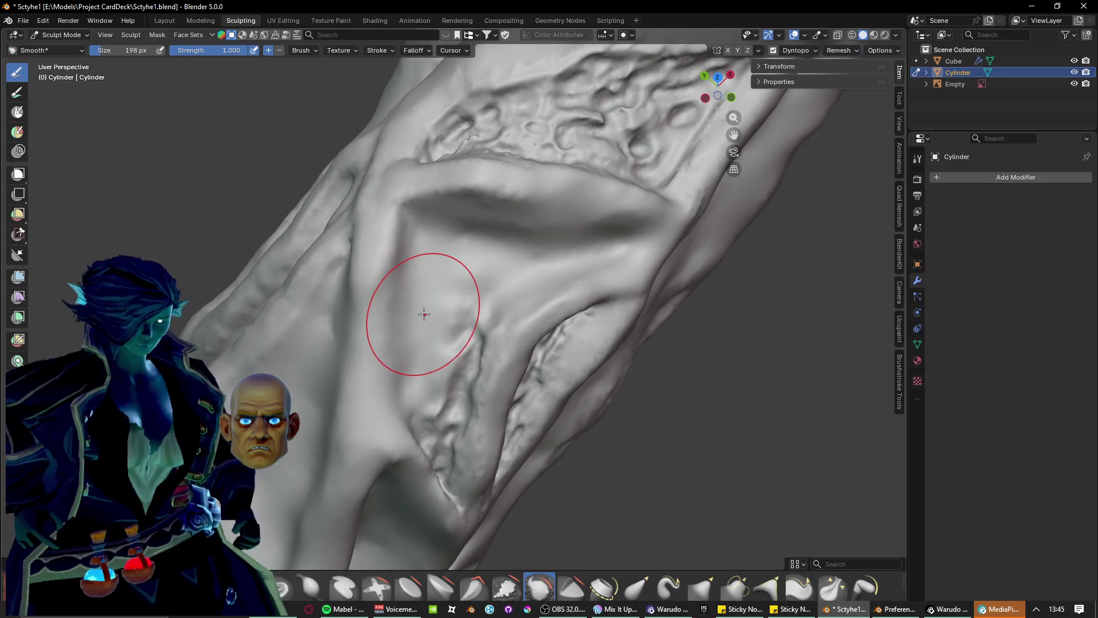
Smooth the crumpled interior of the narrow leaf-shaped slit below the crosswise ridge.
middle_click_drag(489, 299, 446, 339)
scroll(422, 433, "up", 2)
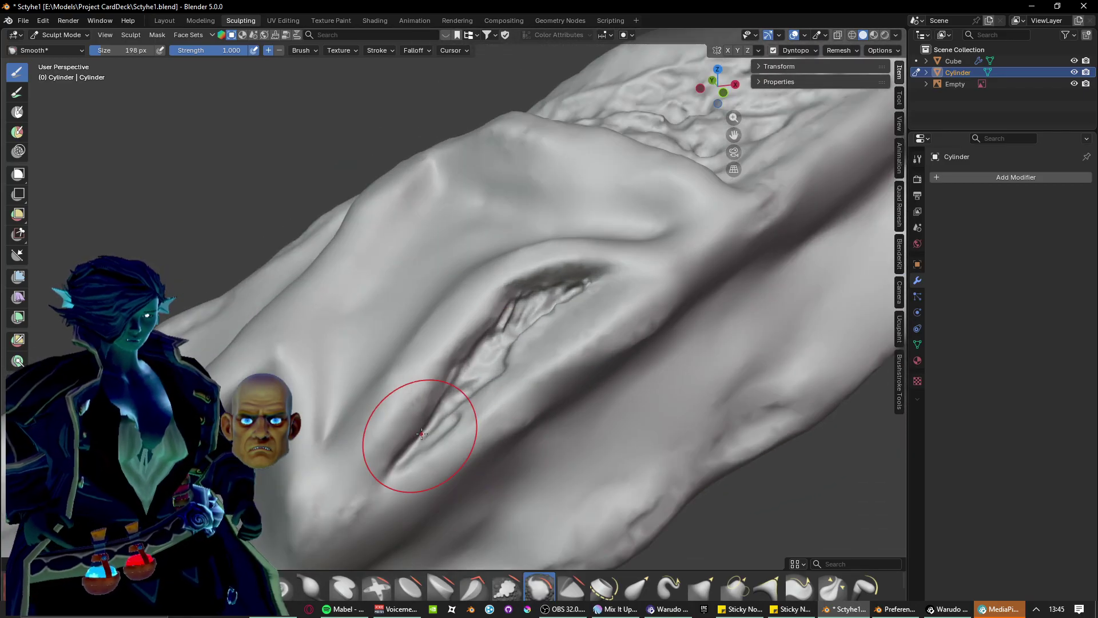
mouse_move(353, 498)
left_mouse_down()
mouse_move(572, 269)
mouse_move(393, 409)
mouse_move(498, 338)
mouse_move(409, 435)
left_mouse_up()
Smooth the heavily pitted recess on the far side of the crosswise ridge into an even surface.
mouse_move(662, 177)
middle_mouse_down("shift")
mouse_move(366, 400)
mouse_move(417, 423)
middle_mouse_up("shift")
mouse_move(347, 421)
left_mouse_down()
mouse_move(407, 379)
mouse_move(421, 333)
left_mouse_up()
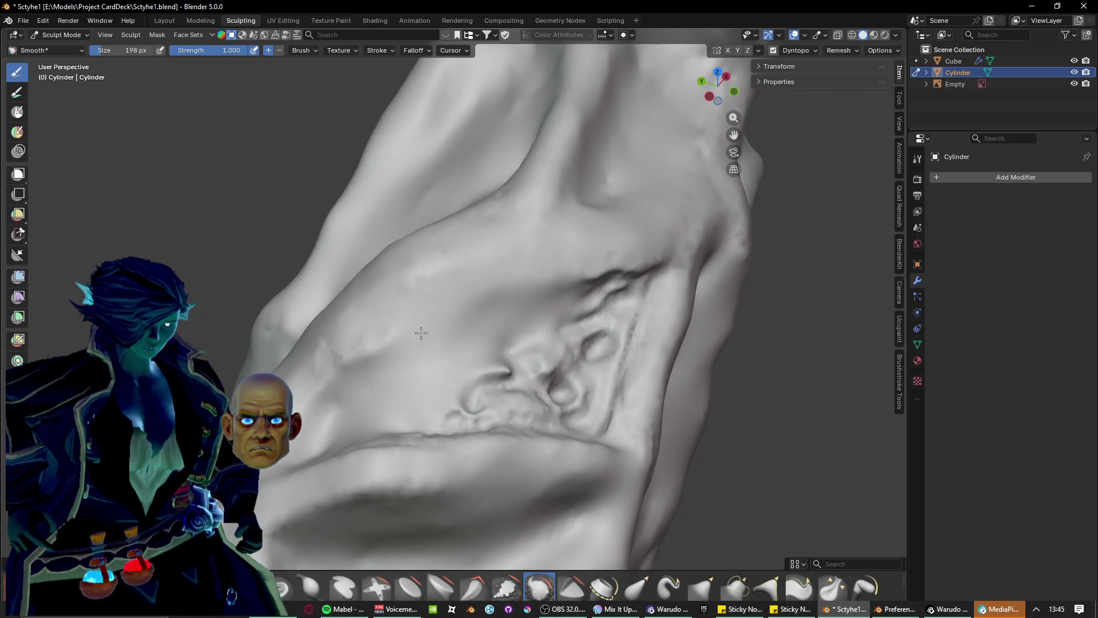
mouse_move(647, 264)
left_mouse_down()
mouse_move(612, 389)
mouse_move(549, 304)
mouse_move(603, 400)
mouse_move(515, 378)
left_mouse_up()
mouse_move(324, 402)
left_mouse_down()
mouse_move(523, 441)
mouse_move(570, 408)
left_mouse_up()
Smooth the dents and rough grooves where the long ridges branch on the neighbouring side of the handle.
scroll(554, 392, "down", 2)
middle_click_drag(554, 392, 695, 400)
middle_click_drag(527, 408, 569, 378, "shift")
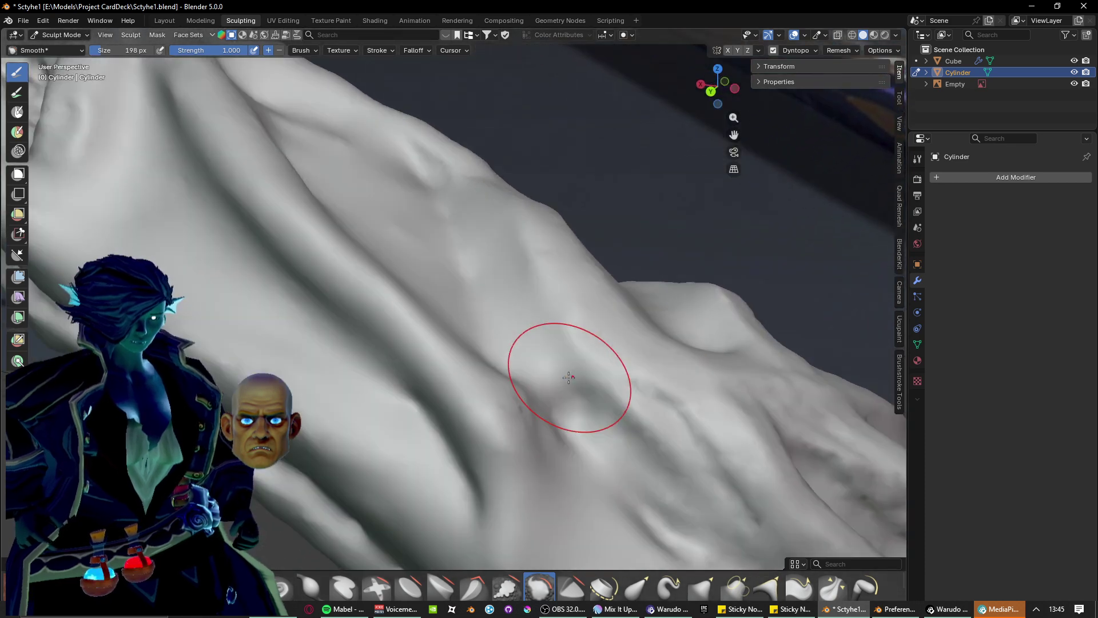
left_click_drag(515, 408, 661, 389)
mouse_move(650, 441)
middle_mouse_down()
mouse_move(620, 376)
mouse_move(534, 400)
mouse_move(527, 364)
mouse_move(579, 392)
middle_mouse_up()
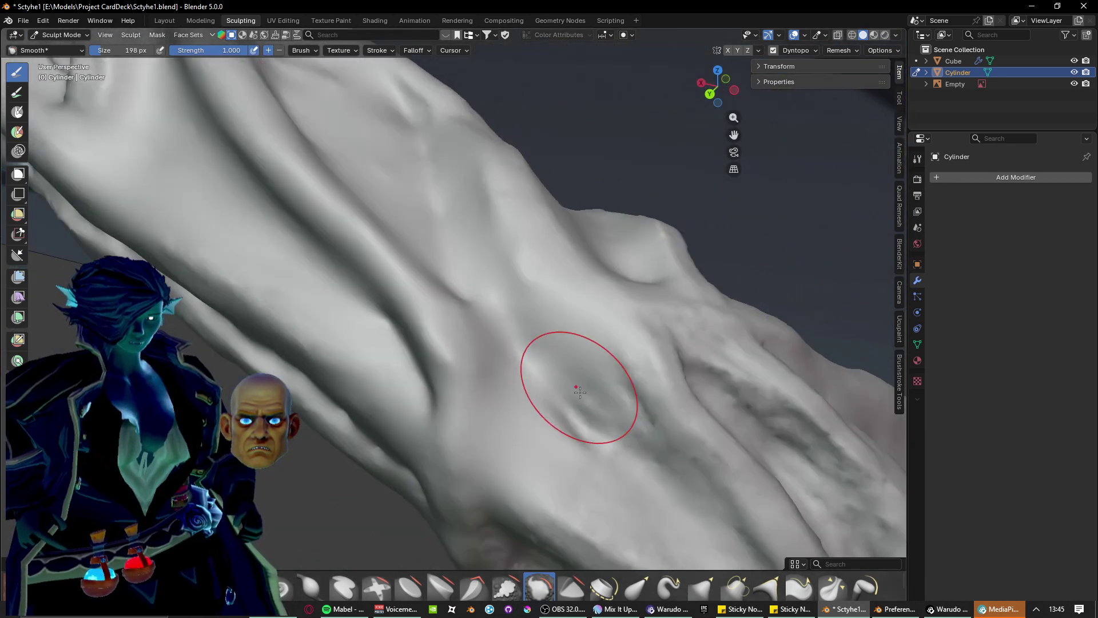
middle_click_drag(674, 436, 571, 377)
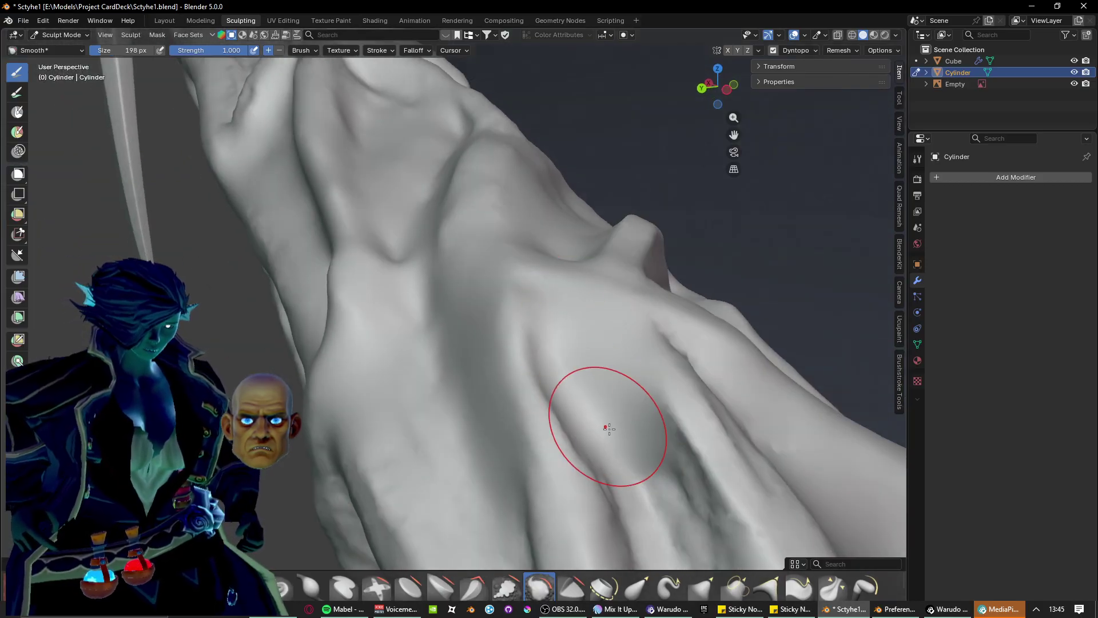
middle_click_drag(609, 429, 561, 306, "shift")
scroll(561, 306, "down", 2)
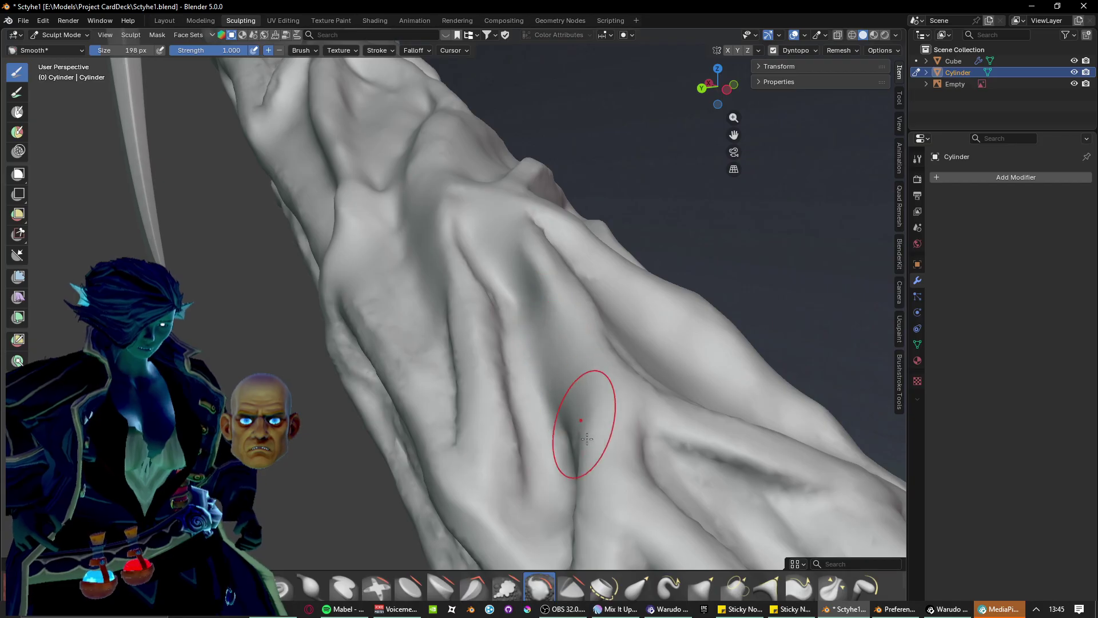
Smooth the streaked floor of the broad oval recess inside the curved rim, and soften the shallow grooves nearby.
mouse_move(596, 337)
middle_mouse_down()
mouse_move(635, 258)
mouse_move(628, 301)
mouse_move(589, 344)
mouse_move(632, 226)
mouse_move(428, 349)
mouse_move(452, 372)
mouse_move(409, 367)
middle_mouse_up()
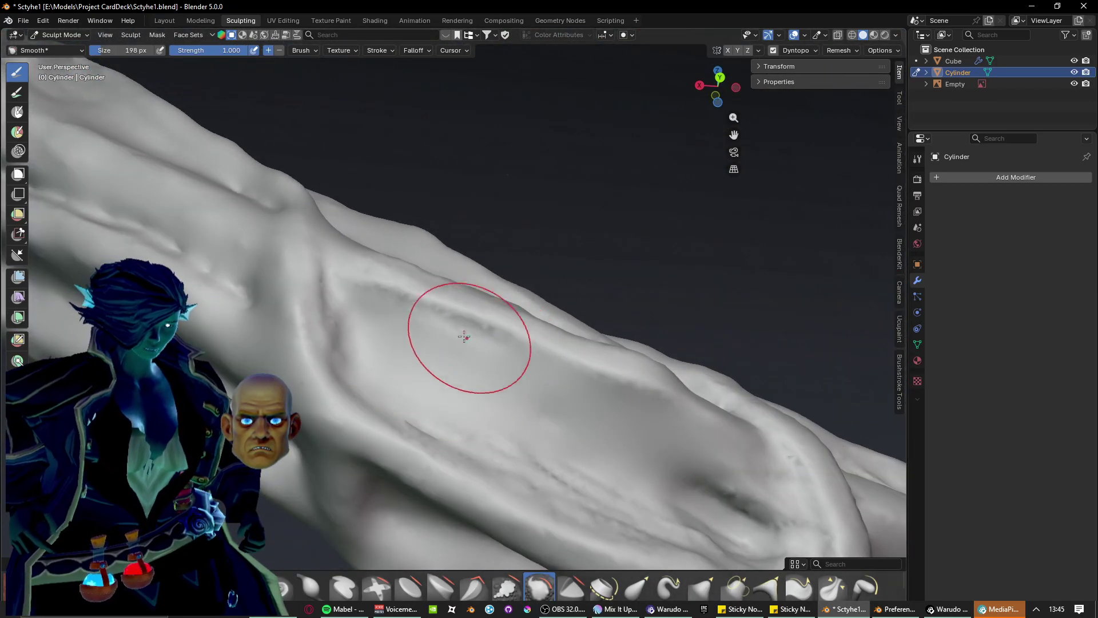
mouse_move(464, 336)
left_mouse_down()
mouse_move(500, 422)
mouse_move(572, 435)
mouse_move(732, 515)
mouse_move(399, 412)
left_mouse_up()
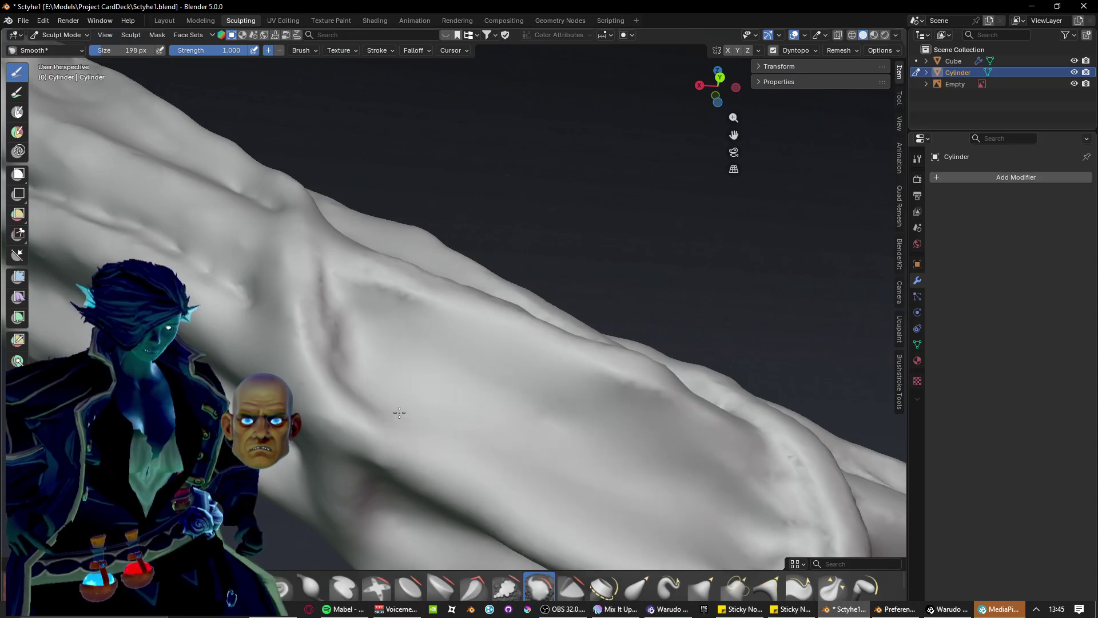
middle_click_drag(314, 319, 637, 438)
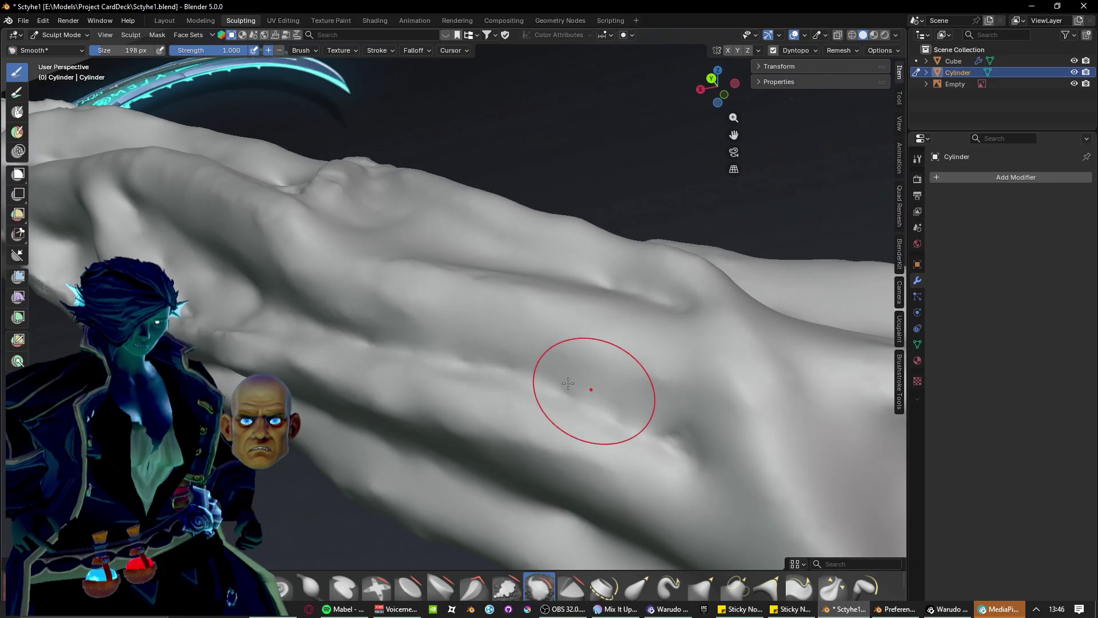
middle_click_drag(583, 385, 531, 368)
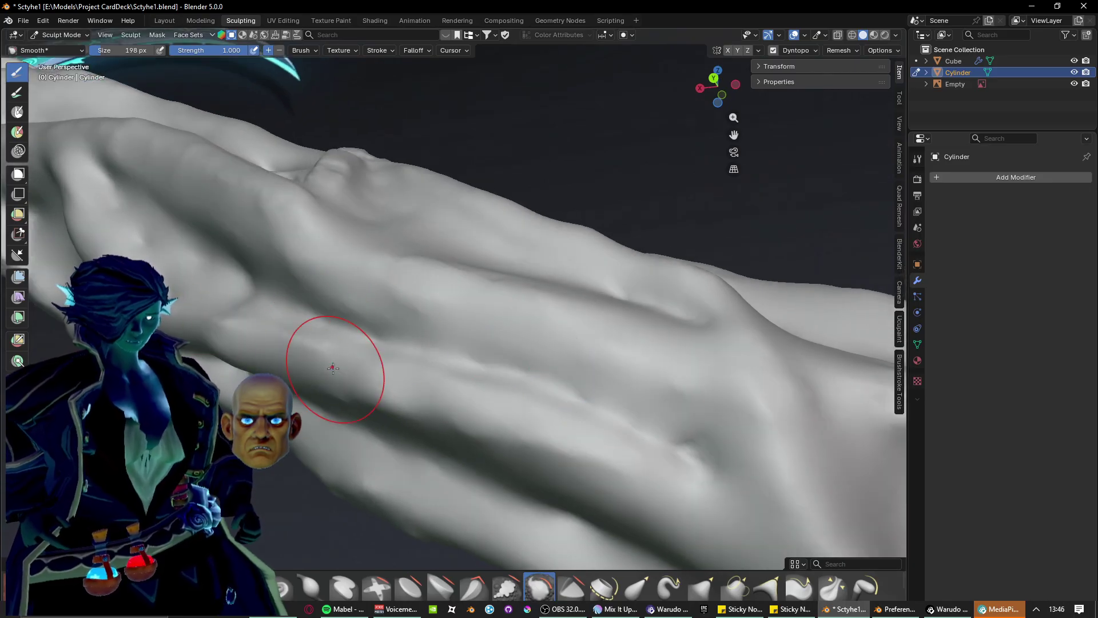
Smooth the wrinkled diamond-shaped recess near the bare shaft, including the rough crosswise ridge along its edge.
scroll(267, 353, "down", 2)
middle_click_drag(267, 352, 505, 389, "shift")
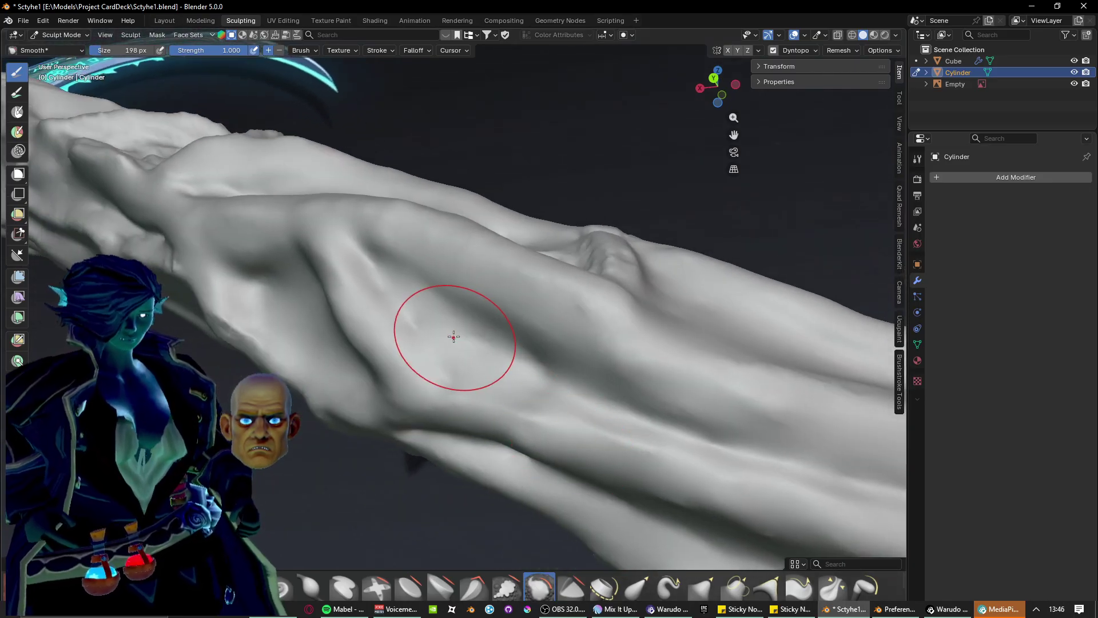
scroll(454, 338, "down", 2)
mouse_move(291, 281)
middle_mouse_down("shift")
mouse_move(450, 334)
mouse_move(474, 395)
middle_mouse_up("shift")
middle_click_drag(438, 261, 504, 400, "shift")
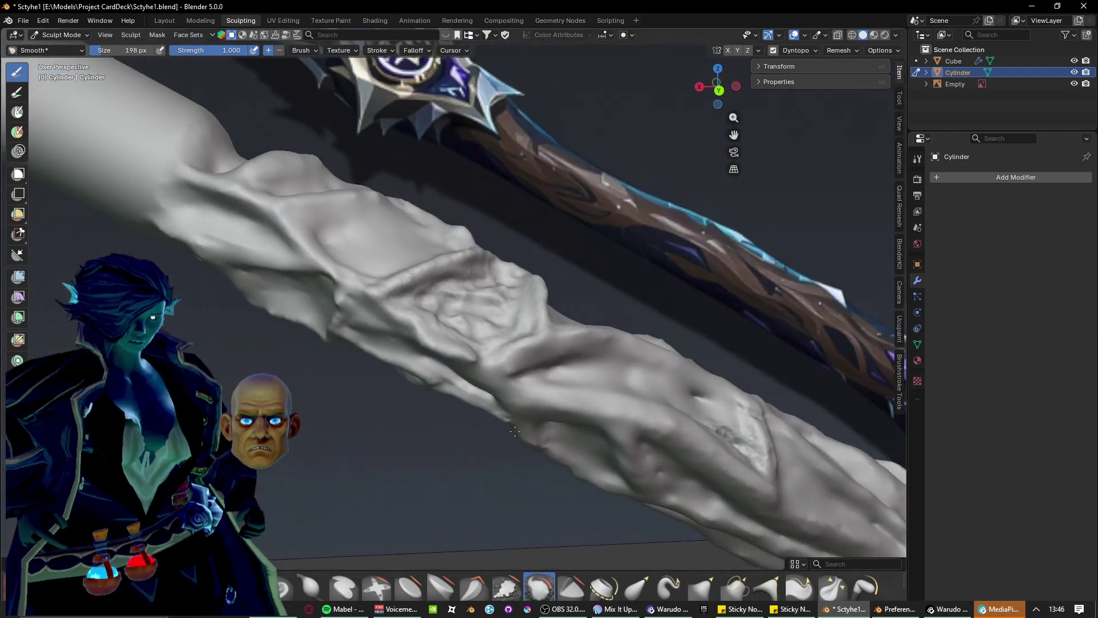
scroll(503, 400, "up", 2)
mouse_move(647, 309)
middle_mouse_down()
mouse_move(562, 325)
mouse_move(405, 408)
mouse_move(476, 407)
middle_mouse_up()
scroll(475, 407, "up", 2)
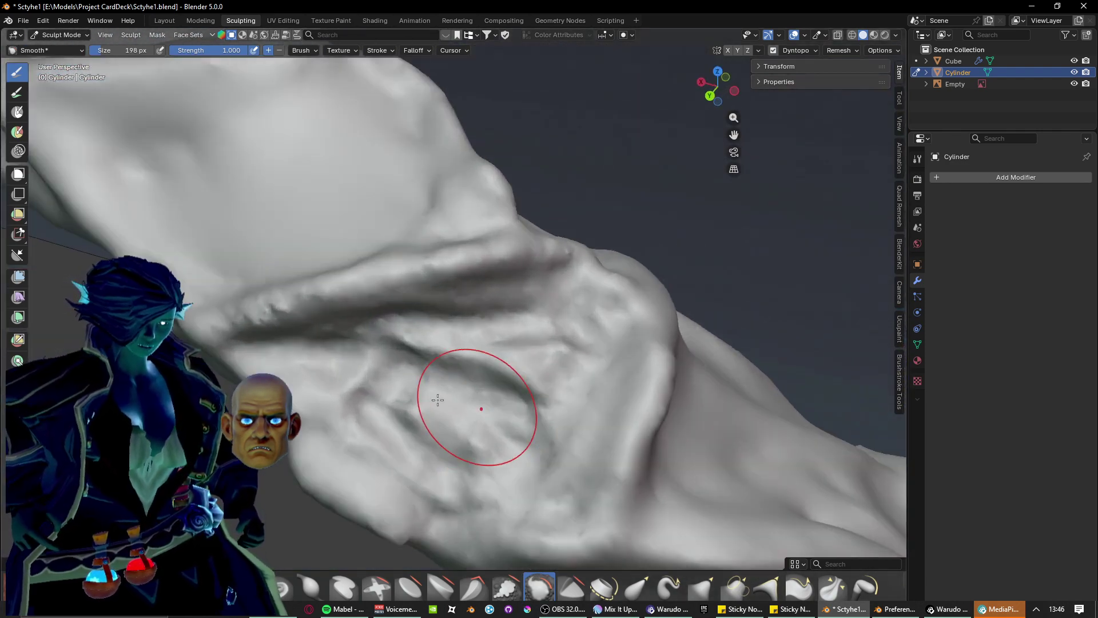
mouse_move(476, 407)
left_mouse_down()
mouse_move(343, 370)
mouse_move(533, 342)
mouse_move(400, 423)
mouse_move(446, 377)
mouse_move(595, 332)
mouse_move(525, 298)
mouse_move(356, 307)
left_mouse_up()
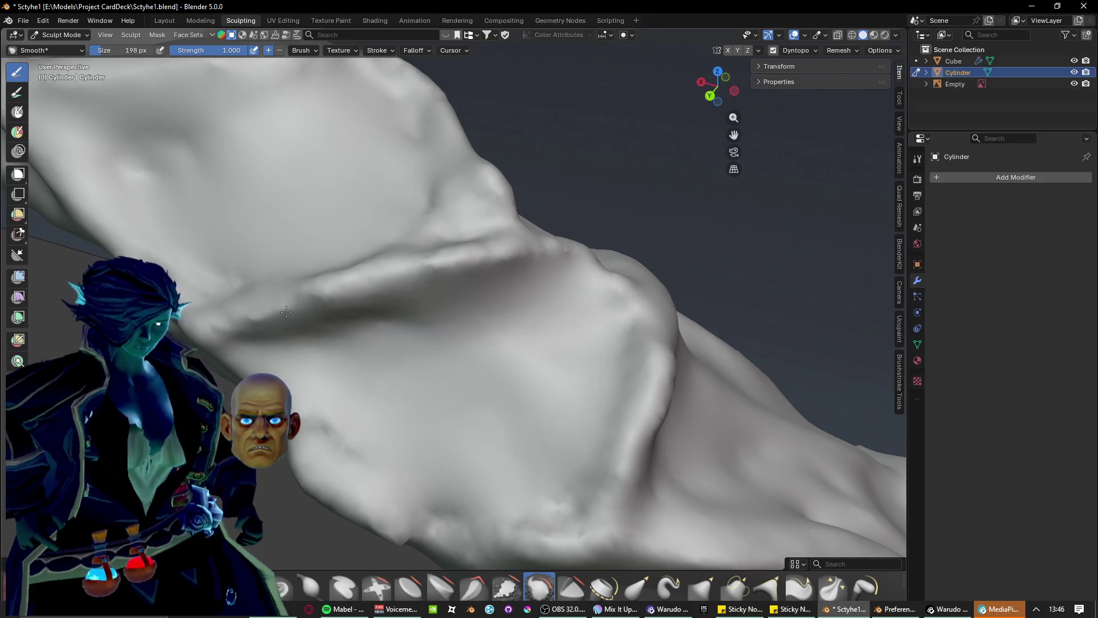
mouse_move(286, 311)
left_mouse_down()
mouse_move(265, 290)
mouse_move(487, 269)
left_mouse_up()
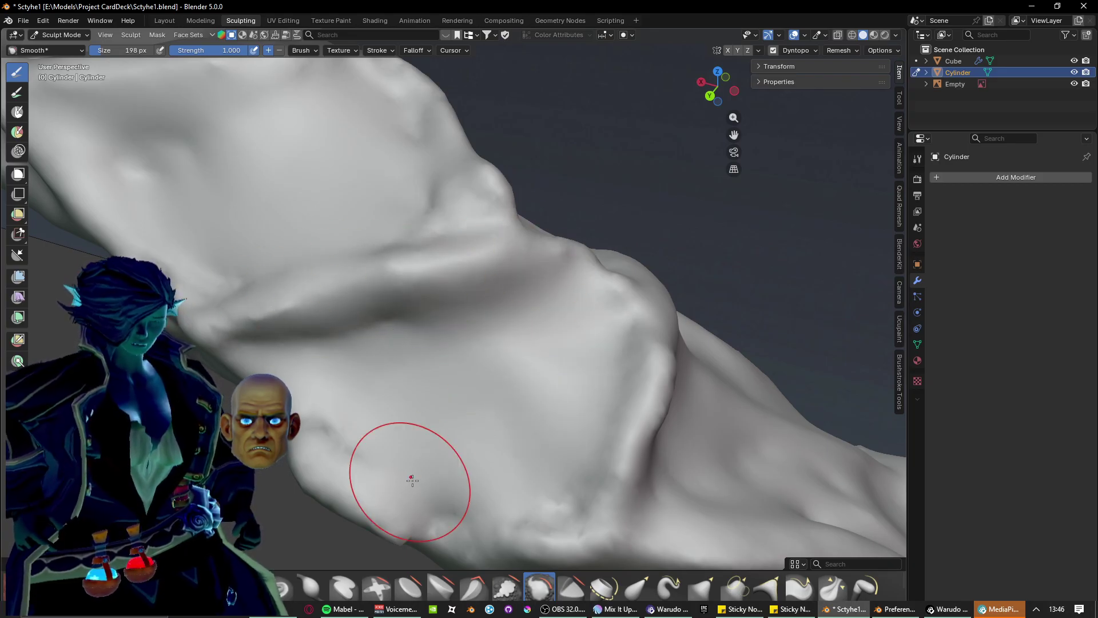
mouse_move(412, 481)
left_mouse_down()
mouse_move(556, 503)
mouse_move(350, 439)
left_mouse_up()
Smooth the lumpy junction where the two diagonal ridges meet below the diamond-shaped recess, blending it into a clean V.
middle_click_drag(387, 376, 166, 389)
middle_click_drag(284, 366, 528, 343)
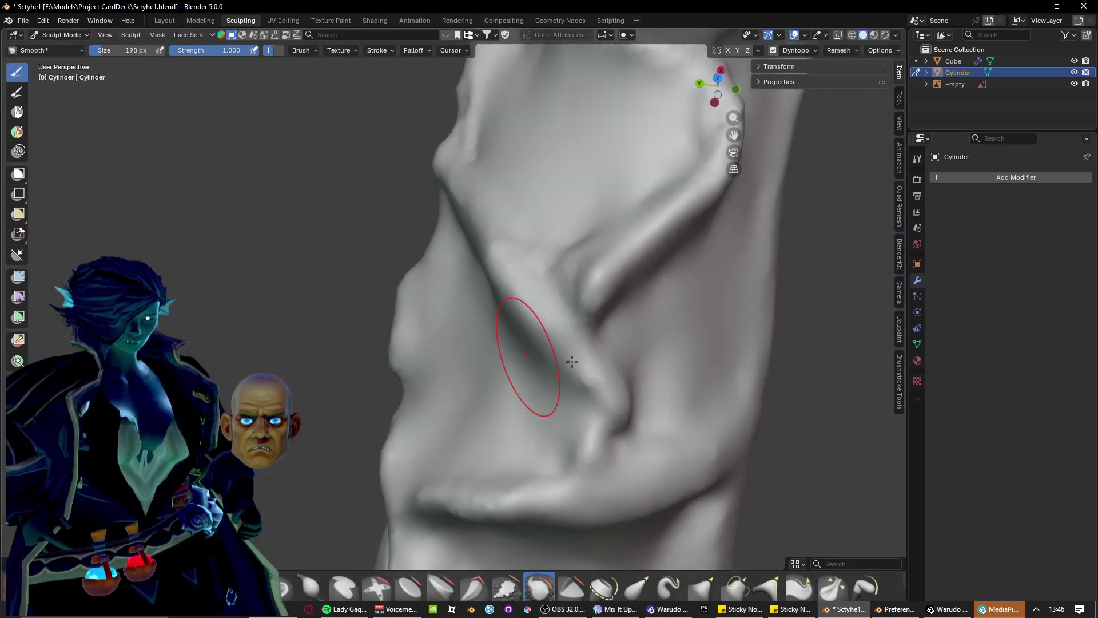
left_click_drag(608, 296, 562, 266)
scroll(562, 266, "down", 2)
scroll(469, 279, "up", 4)
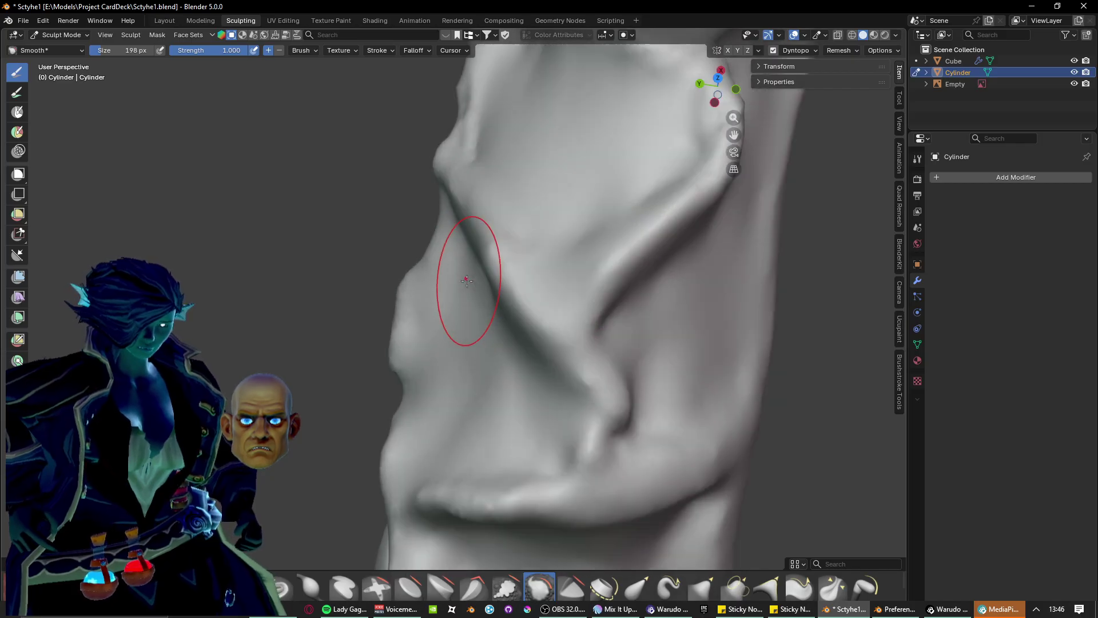
scroll(505, 235, "down", 5)
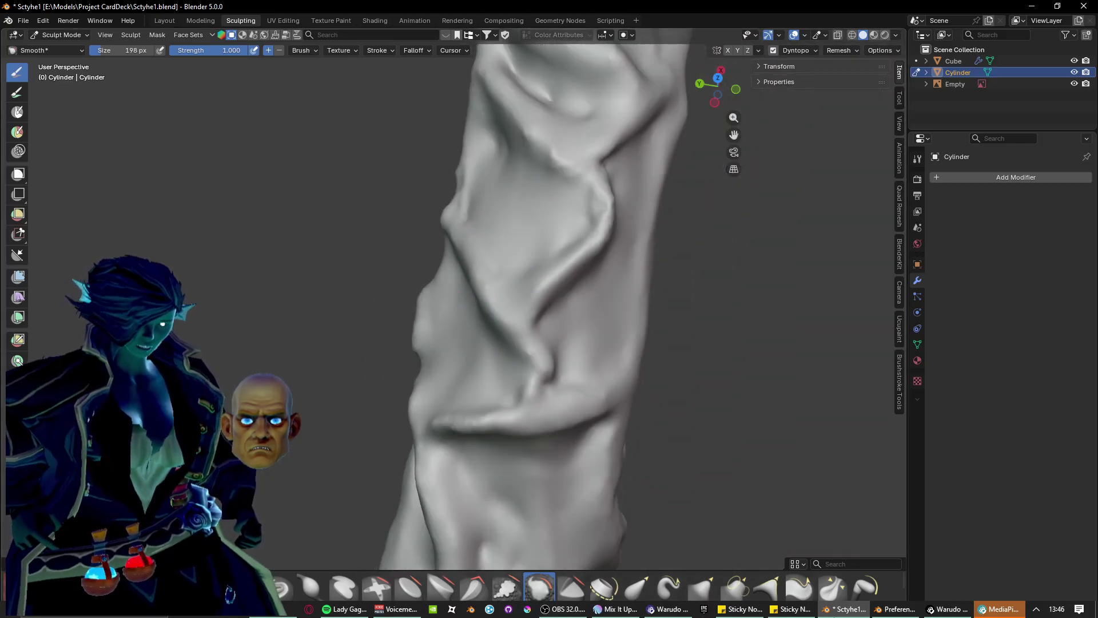
Smooth the long sloping ridge and the groove beside it on the side of the handle facing the reference scythe.
mouse_move(846, 609)
scroll(851, 323, "up", 1)
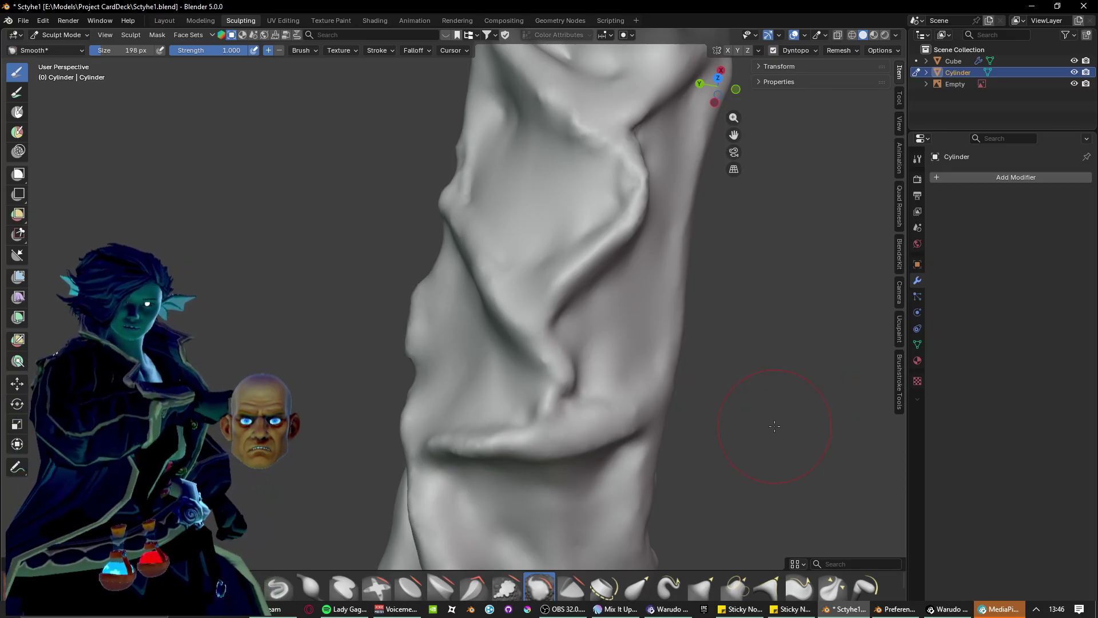
mouse_move(451, 328)
middle_mouse_down()
mouse_move(525, 260)
mouse_move(629, 283)
middle_mouse_up()
scroll(588, 343, "up", 4)
mouse_move(588, 385)
middle_mouse_down()
mouse_move(492, 275)
mouse_move(510, 278)
middle_mouse_up()
mouse_move(460, 412)
left_mouse_down()
mouse_move(420, 381)
mouse_move(543, 422)
left_mouse_up()
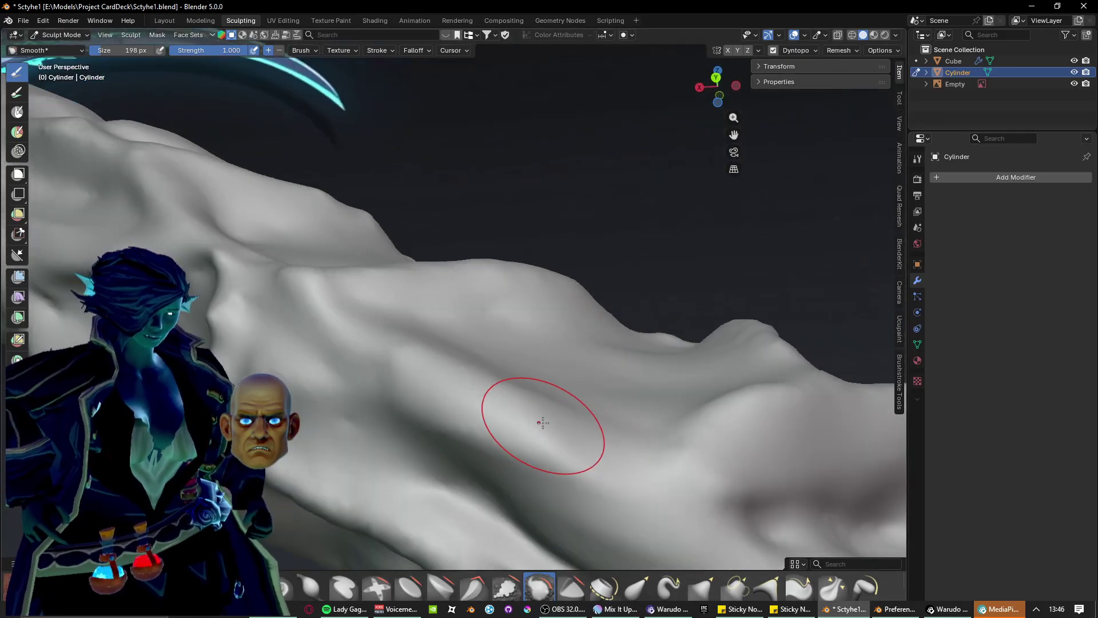
Smooth the long diagonal groove with its bordering ridge, and soften the creased junction at the lower end of the neighbouring recess.
left_click_drag(407, 405, 521, 472)
middle_click_drag(528, 460, 536, 326)
left_click_drag(535, 326, 474, 321)
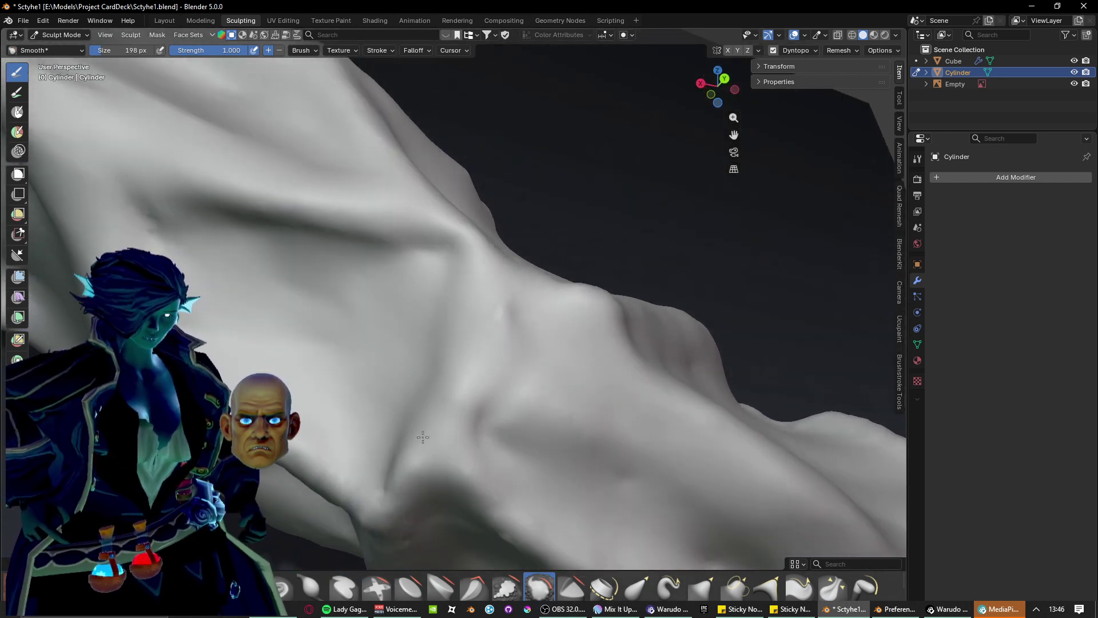
left_click_drag(422, 437, 403, 457)
mouse_move(403, 457)
middle_mouse_down()
mouse_move(525, 355)
mouse_move(726, 340)
mouse_move(481, 446)
mouse_move(511, 415)
mouse_move(537, 343)
middle_mouse_up()
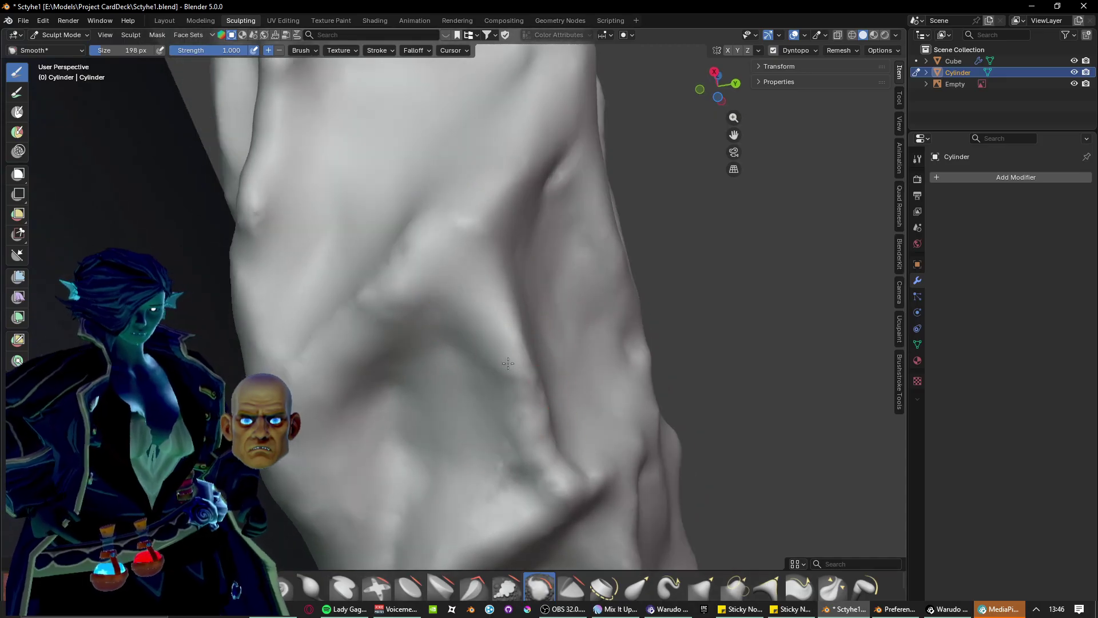
Smooth the lumpy arched ridge around the shaded hollow and the raised ridge tip that ends near the bare shaft.
left_click_drag(508, 363, 547, 470)
left_click_drag(455, 335, 367, 270)
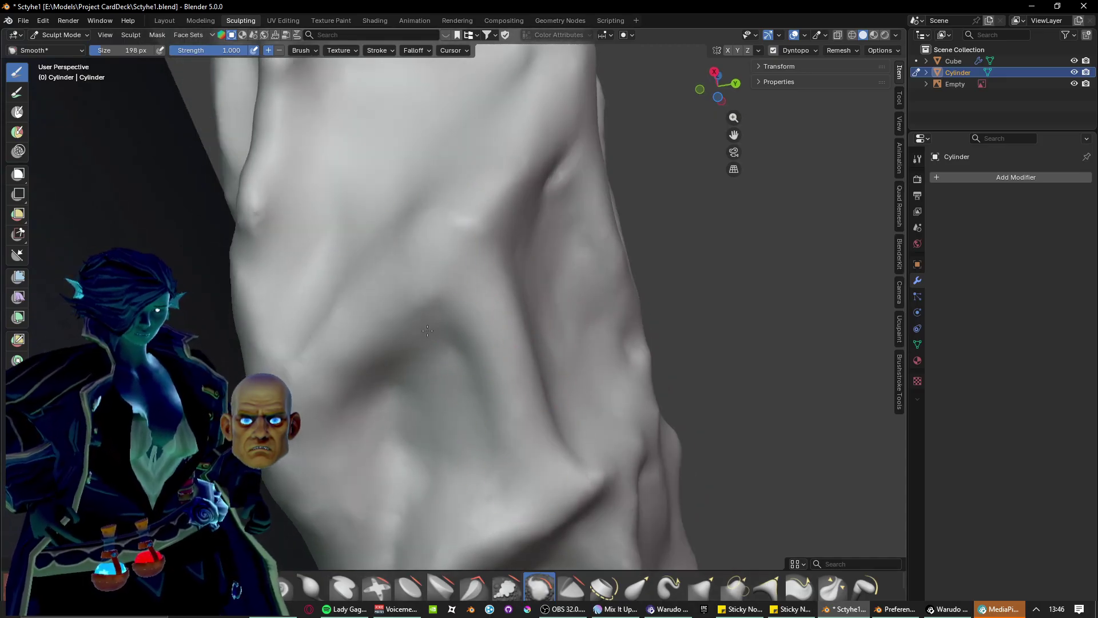
mouse_move(427, 330)
middle_mouse_down()
mouse_move(454, 314)
mouse_move(508, 319)
mouse_move(539, 376)
middle_mouse_up()
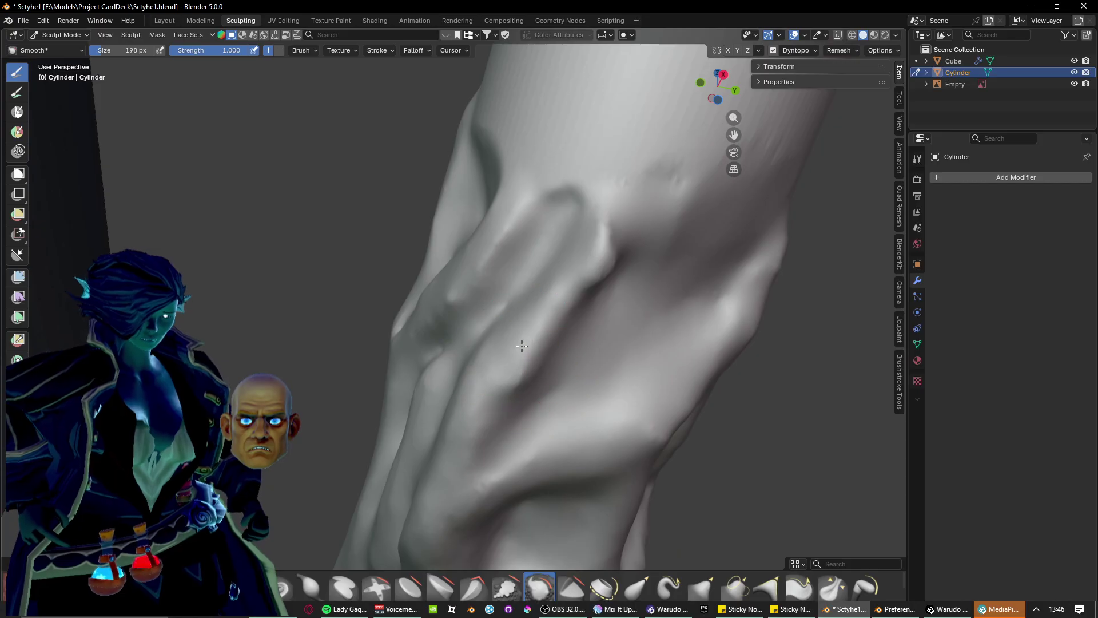
left_click_drag(531, 378, 610, 238)
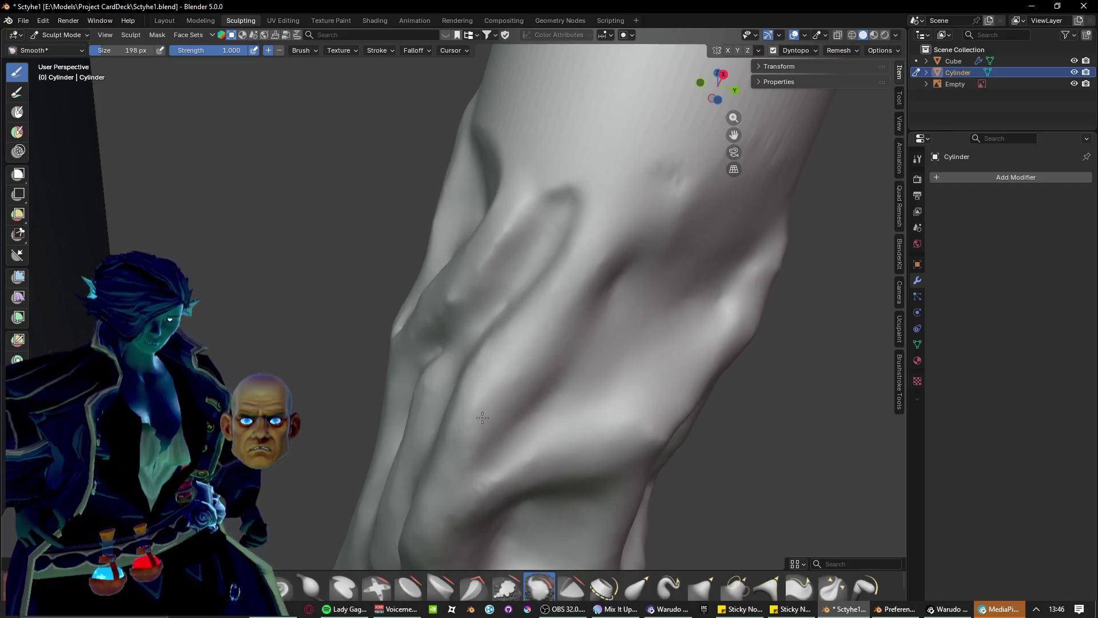
Smooth the curved vine ridge below the rounded hollow, blending its upper end and the adjoining bumps into the surface.
mouse_move(482, 418)
middle_mouse_down()
mouse_move(597, 372)
mouse_move(514, 380)
mouse_move(515, 492)
mouse_move(512, 429)
mouse_move(575, 342)
mouse_move(539, 367)
middle_mouse_up()
scroll(527, 415, "up", 2)
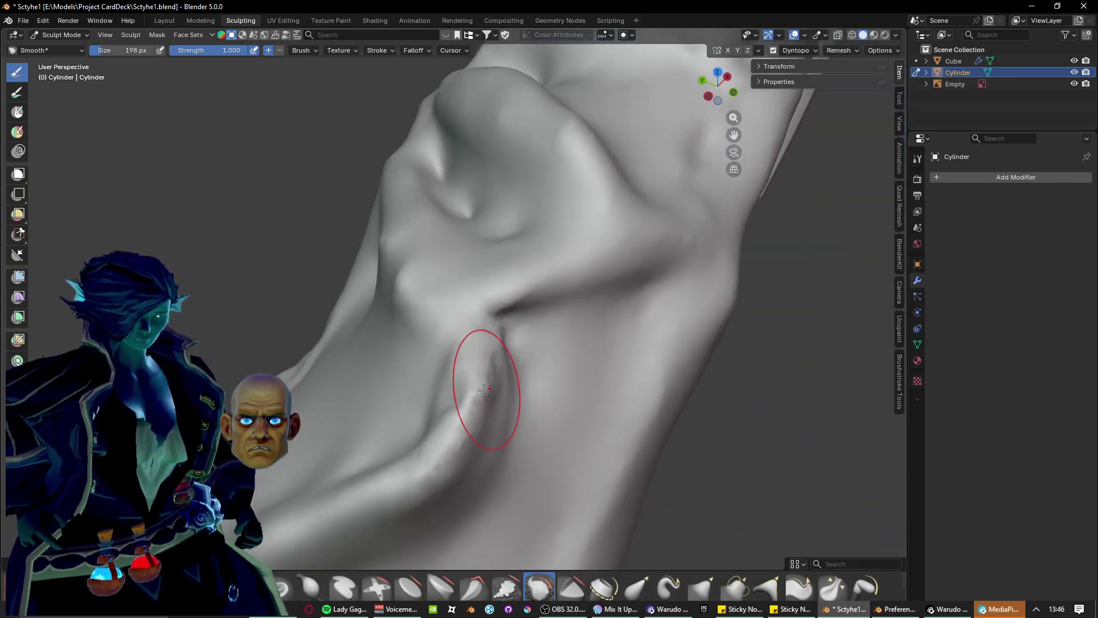
left_click_drag(484, 390, 487, 377)
mouse_move(467, 332)
left_mouse_down()
mouse_move(441, 435)
mouse_move(446, 280)
left_mouse_up()
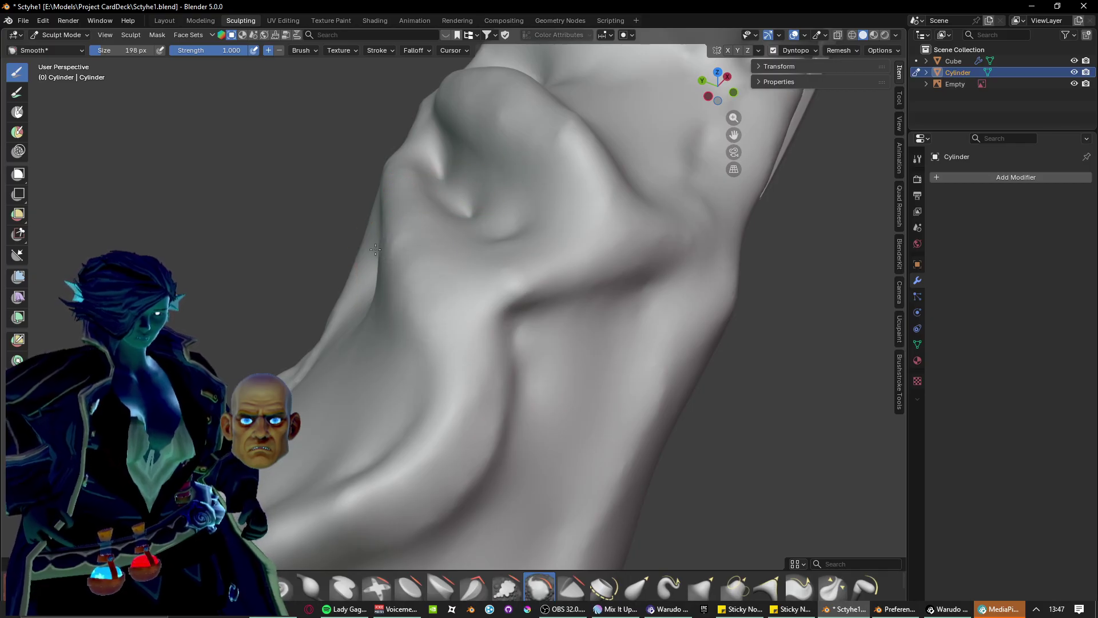
mouse_move(429, 212)
middle_mouse_down()
mouse_move(534, 367)
mouse_move(488, 333)
middle_mouse_up()
scroll(540, 272, "up", 3)
mouse_move(520, 264)
left_mouse_down()
mouse_move(650, 264)
mouse_move(365, 207)
left_mouse_up()
scroll(562, 239, "down", 6)
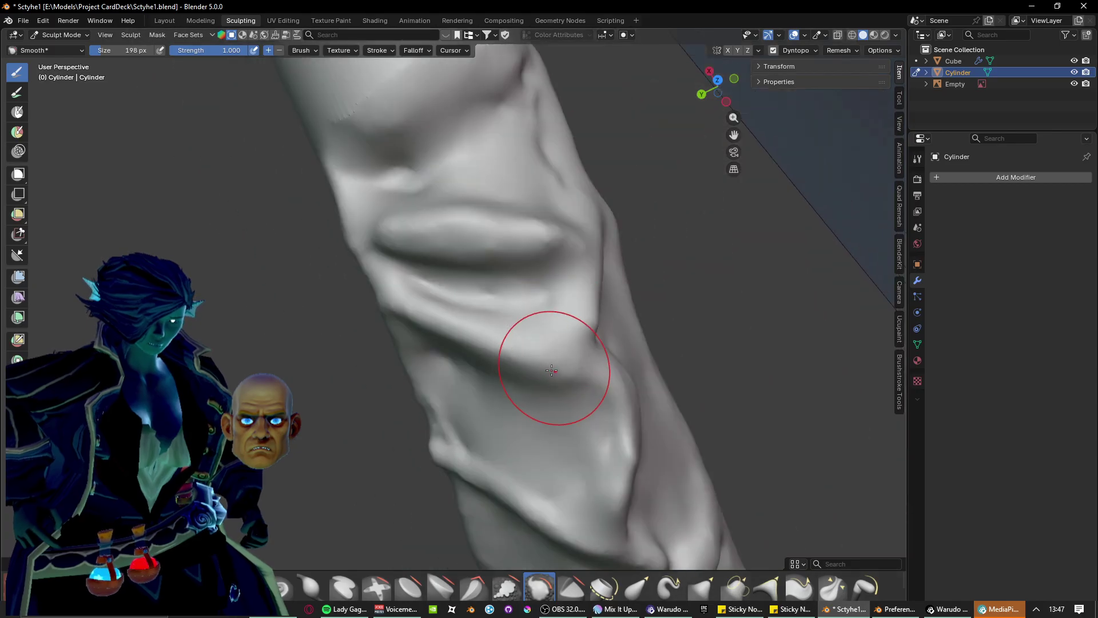
Smooth the broad sloping ridge and the recess beside it on the handle side facing the reference's central emblem.
mouse_move(554, 368)
middle_mouse_down()
mouse_move(647, 286)
mouse_move(478, 272)
mouse_move(530, 300)
mouse_move(554, 365)
middle_mouse_up()
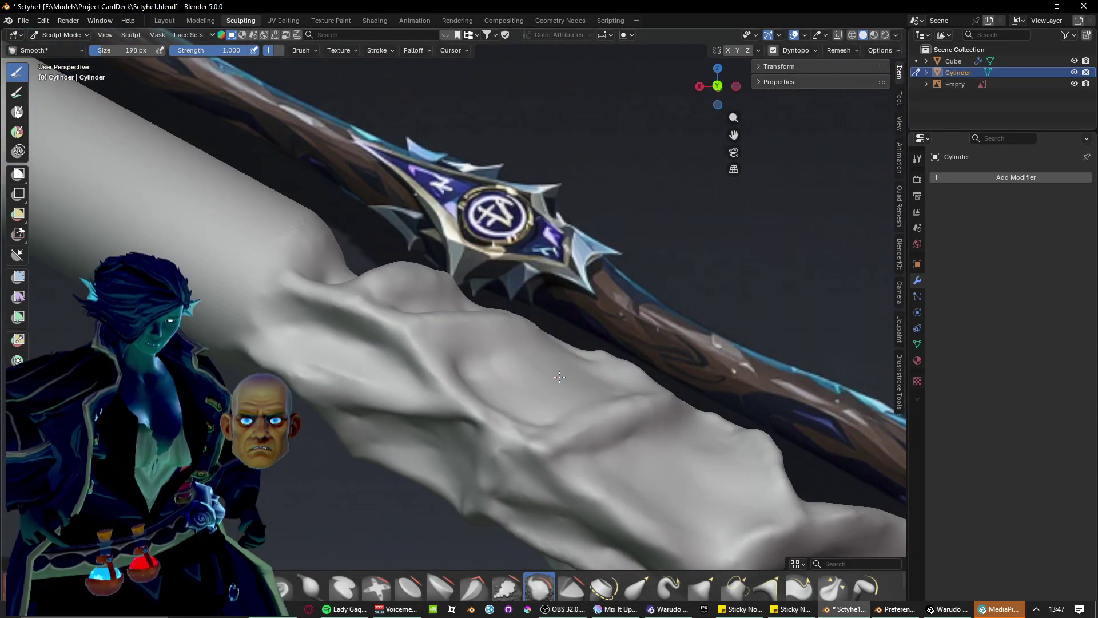
scroll(513, 294, "up", 6)
mouse_move(513, 294)
left_mouse_down()
mouse_move(497, 317)
mouse_move(498, 373)
mouse_move(589, 411)
mouse_move(683, 476)
left_mouse_up()
left_click_drag(428, 351, 424, 329)
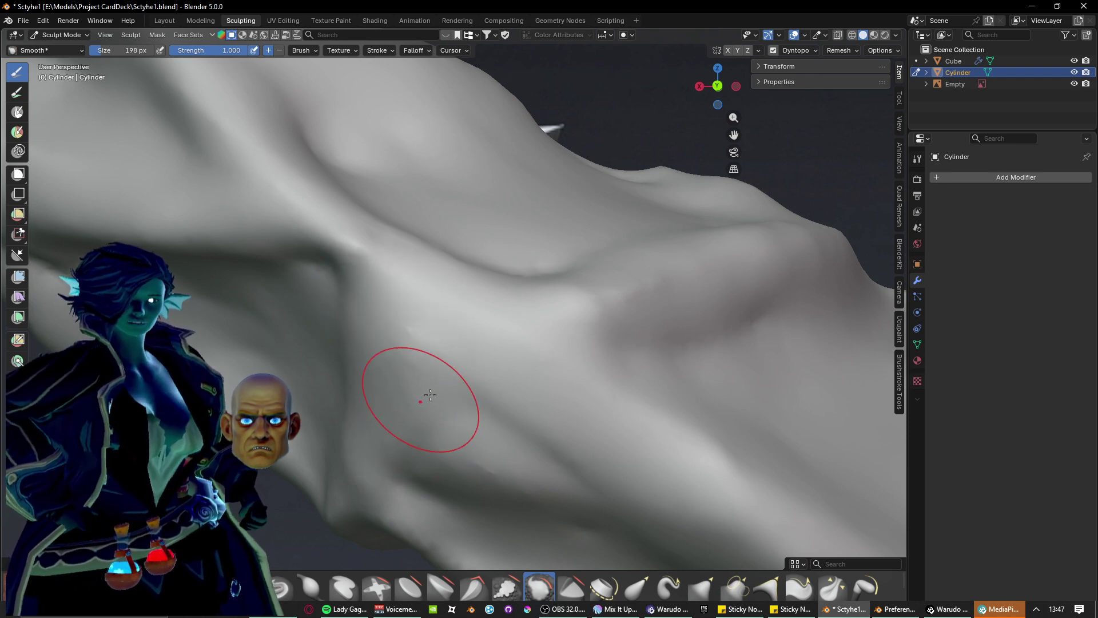
Inspect the carved vine relief along the handle from several sides for remaining rough areas.
scroll(478, 340, "down", 10)
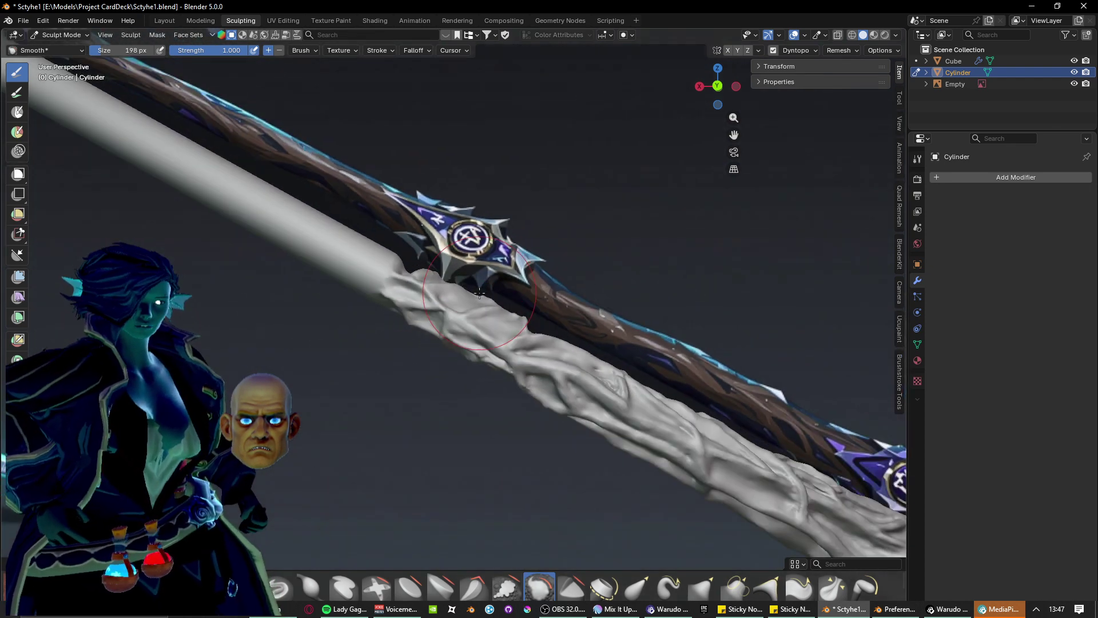
mouse_move(516, 301)
middle_mouse_down()
mouse_move(326, 338)
mouse_move(514, 339)
mouse_move(458, 334)
middle_mouse_up()
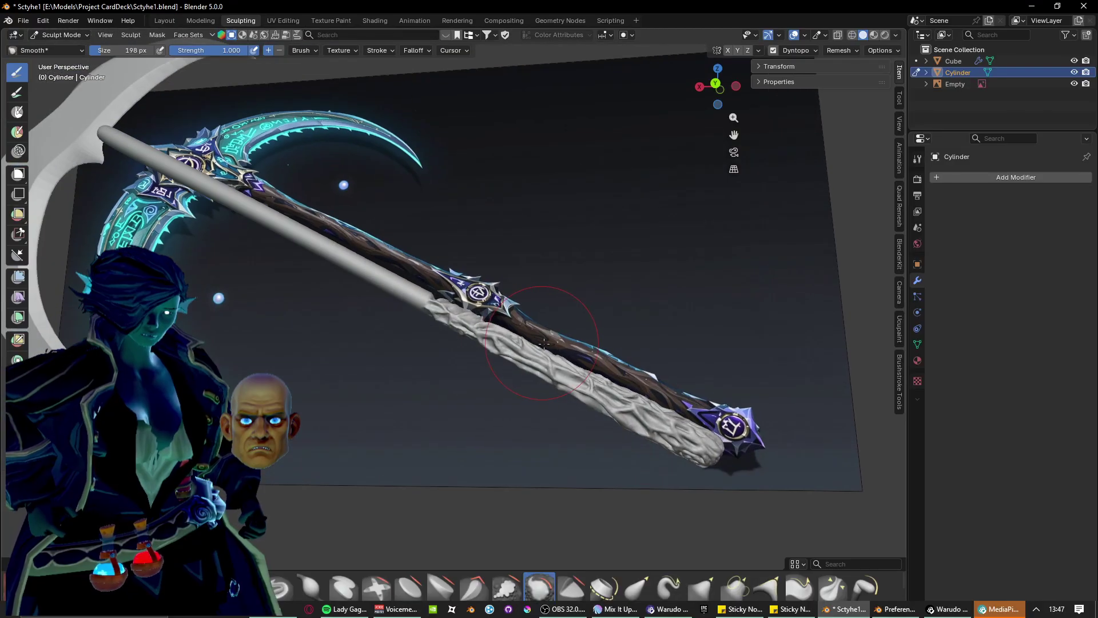
middle_click_drag(554, 327, 432, 314, "shift")
mouse_move(463, 426)
middle_mouse_down()
mouse_move(406, 431)
mouse_move(389, 450)
middle_mouse_up()
scroll(394, 423, "up", 5)
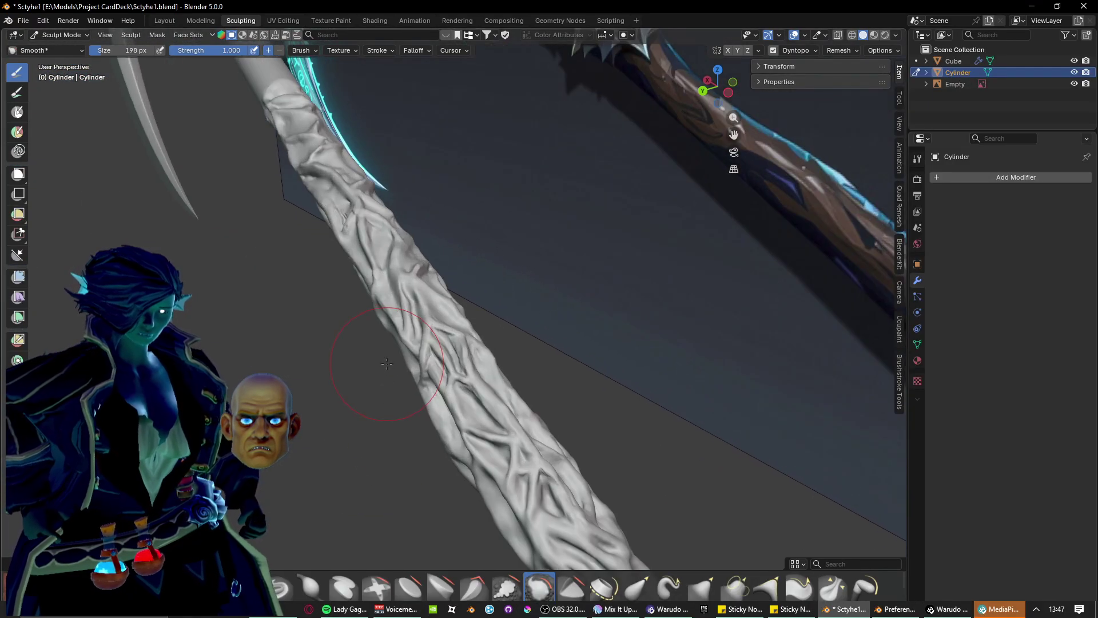
middle_click_drag(469, 326, 496, 345)
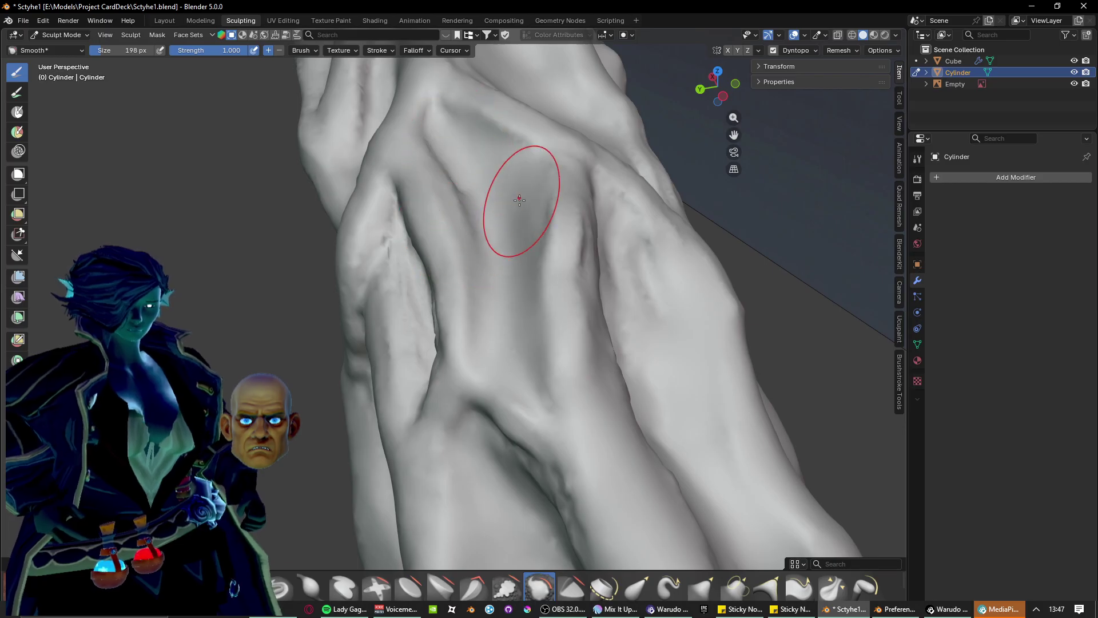
mouse_move(574, 247)
middle_mouse_down()
mouse_move(537, 301)
mouse_move(554, 278)
middle_mouse_up()
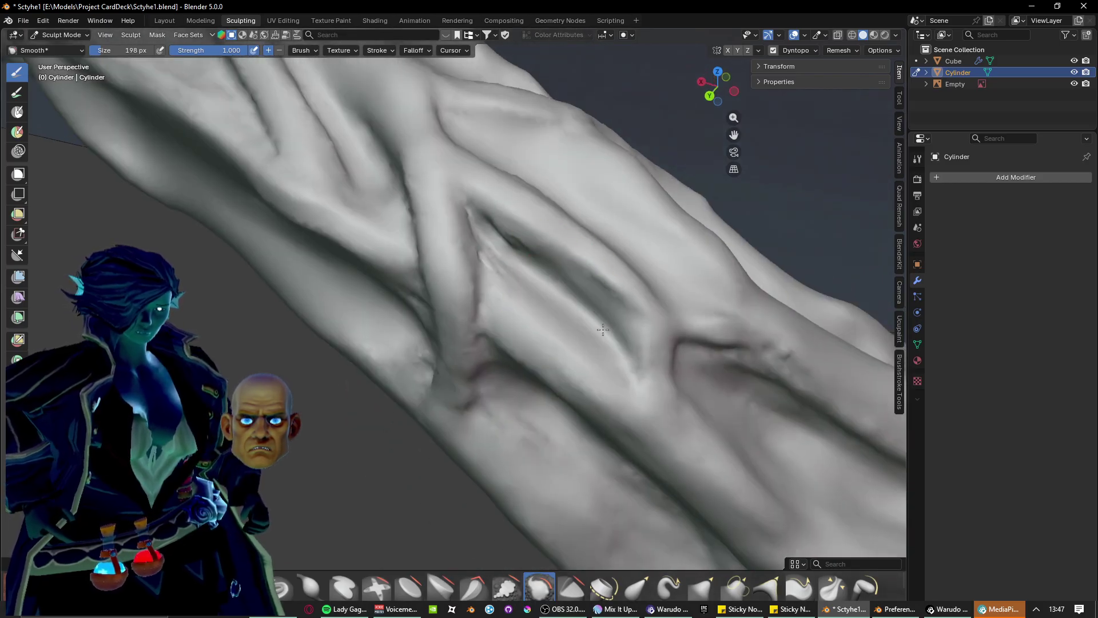
mouse_move(634, 332)
middle_mouse_down()
mouse_move(732, 392)
mouse_move(780, 363)
middle_mouse_up()
mouse_move(649, 344)
middle_mouse_down()
mouse_move(576, 343)
mouse_move(531, 310)
mouse_move(539, 228)
mouse_move(589, 252)
mouse_move(548, 261)
middle_mouse_up()
scroll(529, 267, "down", 5)
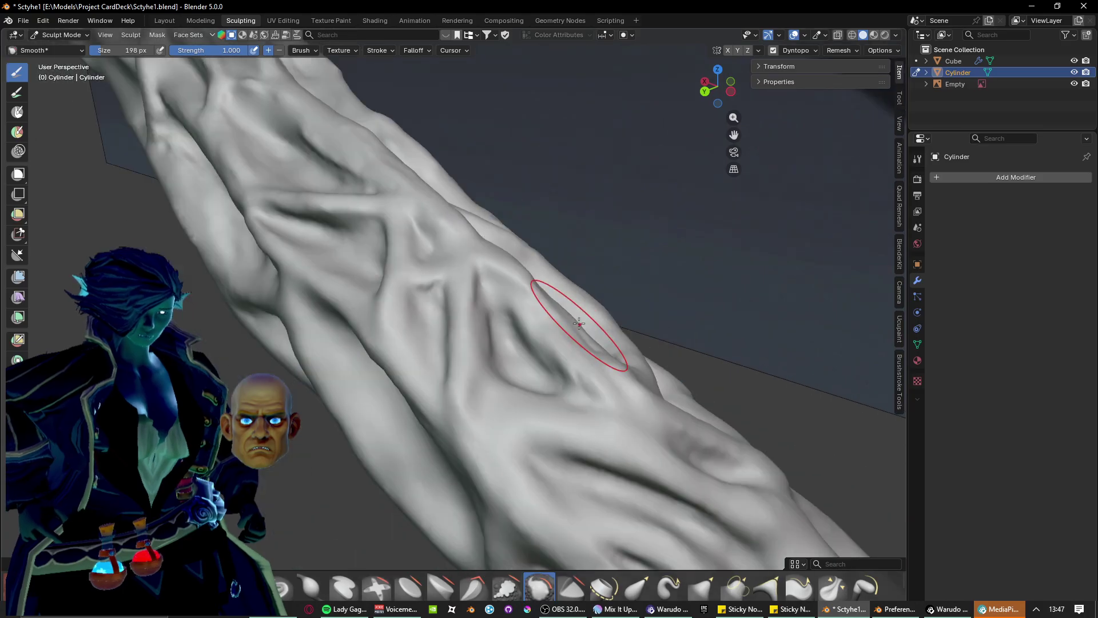
mouse_move(589, 321)
middle_mouse_down()
mouse_move(484, 323)
mouse_move(441, 289)
middle_mouse_up()
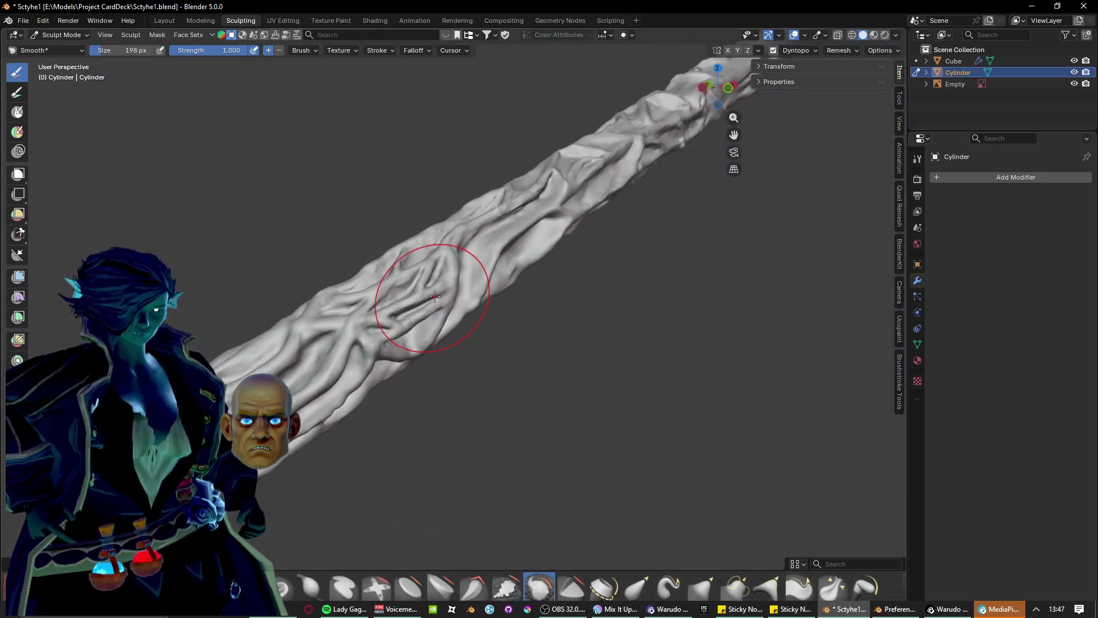
scroll(441, 290, "up", 5)
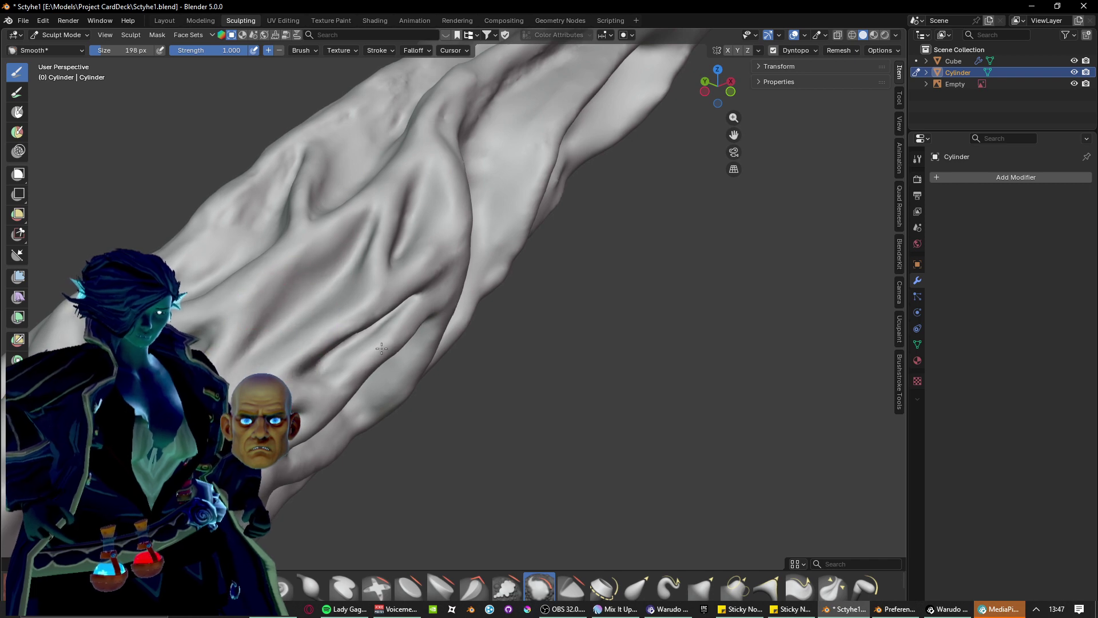
middle_click_drag(395, 353, 335, 284)
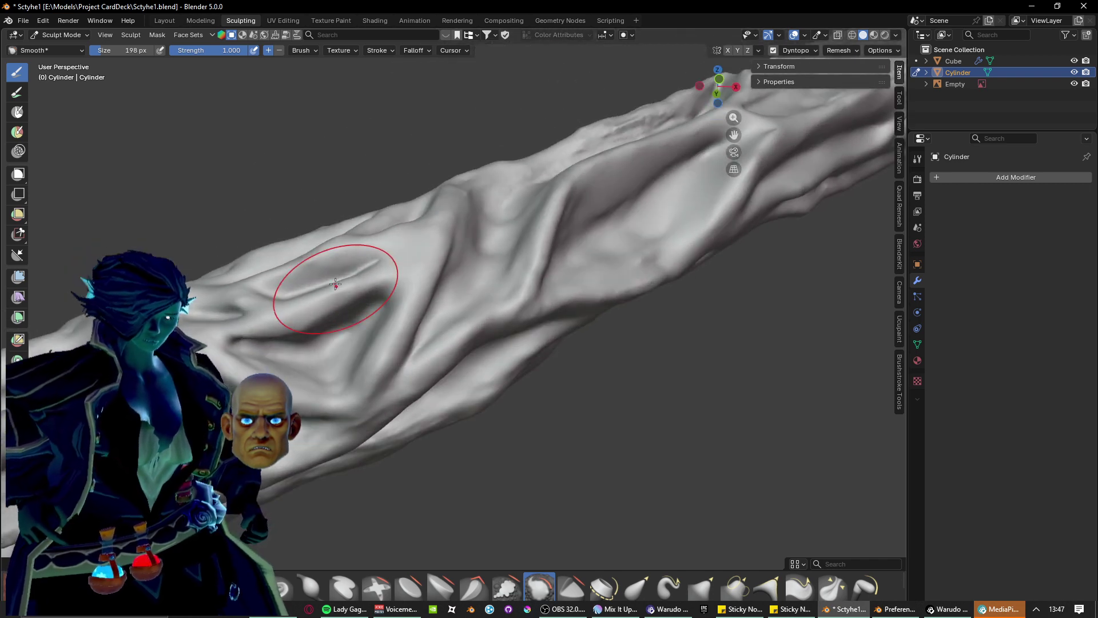
Smooth the curved rim around the eye-shaped recess at the handle's end, including the pitted creases above and beside it.
scroll(385, 299, "down", 4)
mouse_move(395, 343)
middle_mouse_down()
mouse_move(305, 305)
mouse_move(595, 372)
middle_mouse_up()
scroll(503, 389, "up", 3)
mouse_move(458, 401)
middle_mouse_down()
mouse_move(483, 411)
mouse_move(481, 366)
middle_mouse_up()
scroll(466, 341, "up", 6)
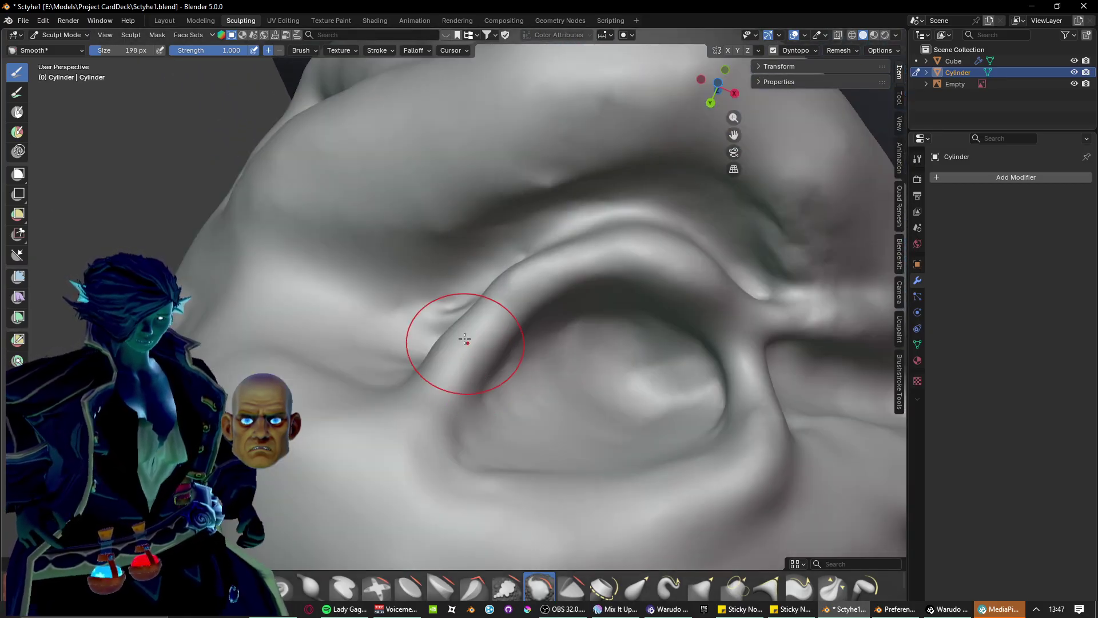
left_click_drag(464, 337, 444, 294)
middle_click_drag(443, 297, 479, 374)
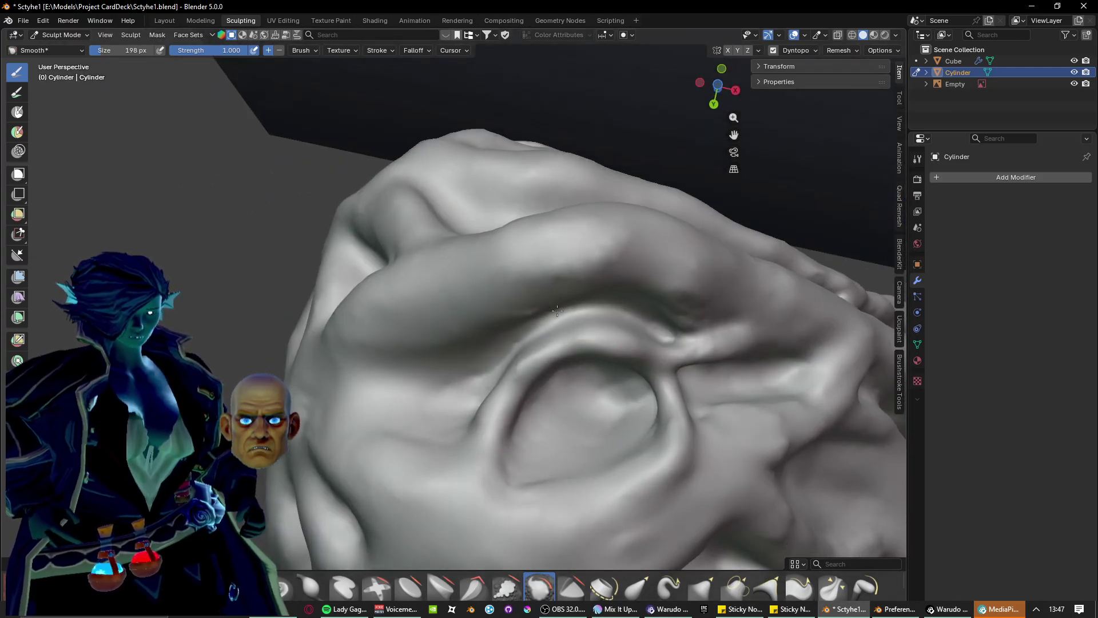
left_click_drag(557, 310, 509, 368)
mouse_move(696, 318)
left_mouse_down()
mouse_move(616, 417)
mouse_move(714, 378)
left_mouse_up()
mouse_move(801, 372)
left_mouse_down()
mouse_move(773, 375)
mouse_move(742, 405)
left_mouse_up()
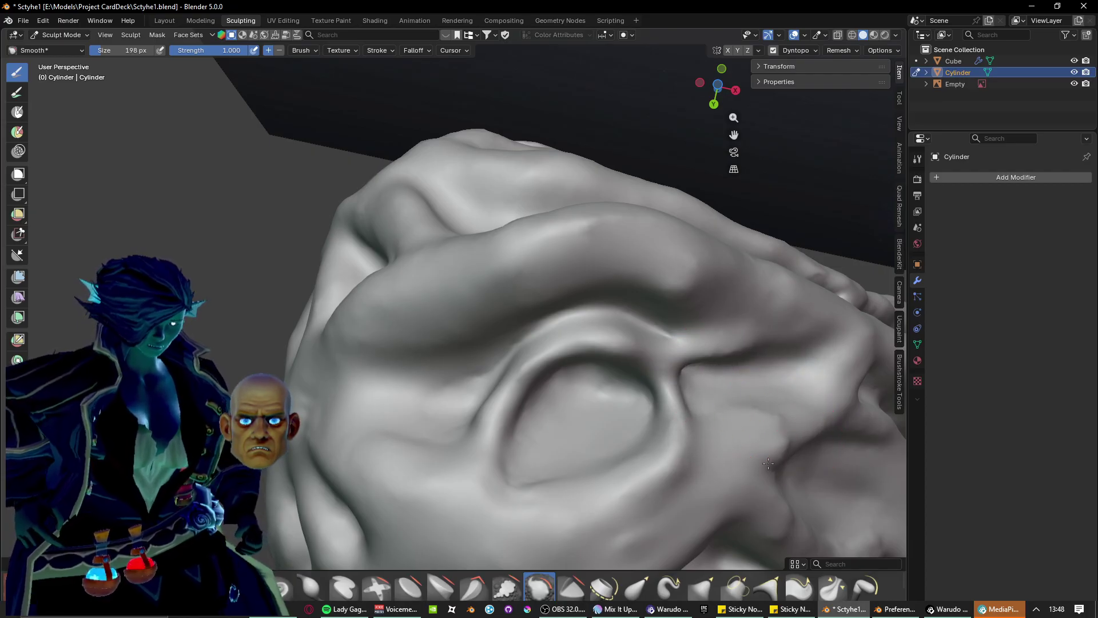
Check the whole smoothed handle against the reference scythe and switch from Sculpt Mode to Object Mode.
middle_click_drag(788, 459, 719, 412)
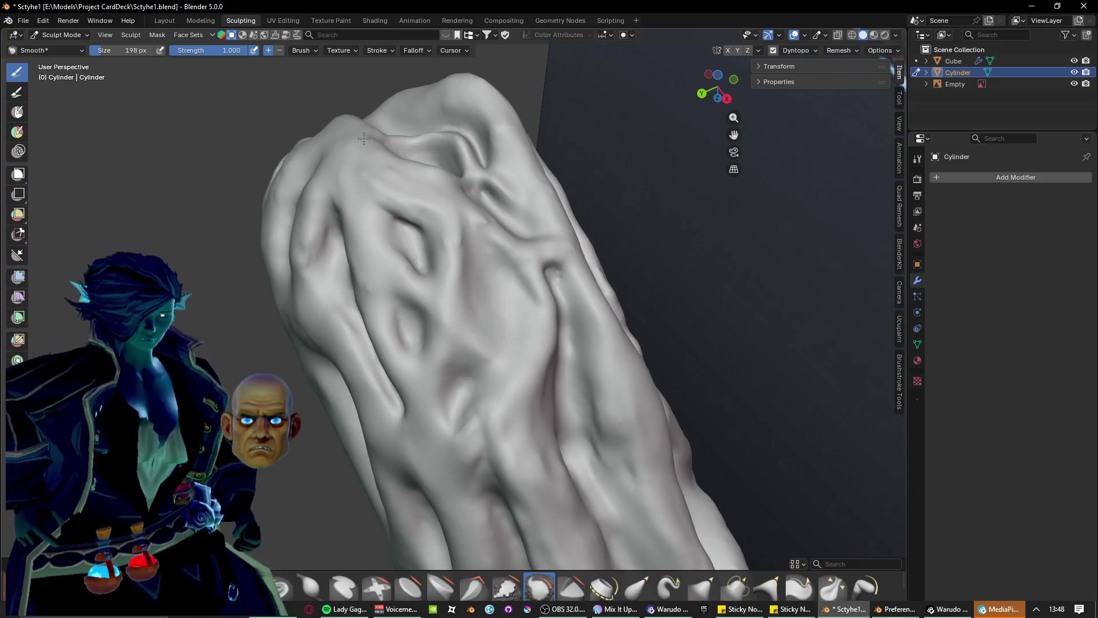
mouse_move(446, 139)
middle_mouse_down()
mouse_move(444, 422)
mouse_move(470, 361)
mouse_move(429, 294)
mouse_move(502, 363)
mouse_move(600, 288)
mouse_move(534, 319)
mouse_move(504, 400)
mouse_move(645, 364)
mouse_move(648, 314)
middle_mouse_up()
scroll(647, 314, "down", 10)
mouse_move(569, 327)
middle_mouse_down()
mouse_move(663, 329)
mouse_move(565, 286)
mouse_move(508, 212)
mouse_move(620, 313)
mouse_move(540, 432)
mouse_move(502, 372)
mouse_move(80, 104)
middle_mouse_up()
left_click(57, 34)
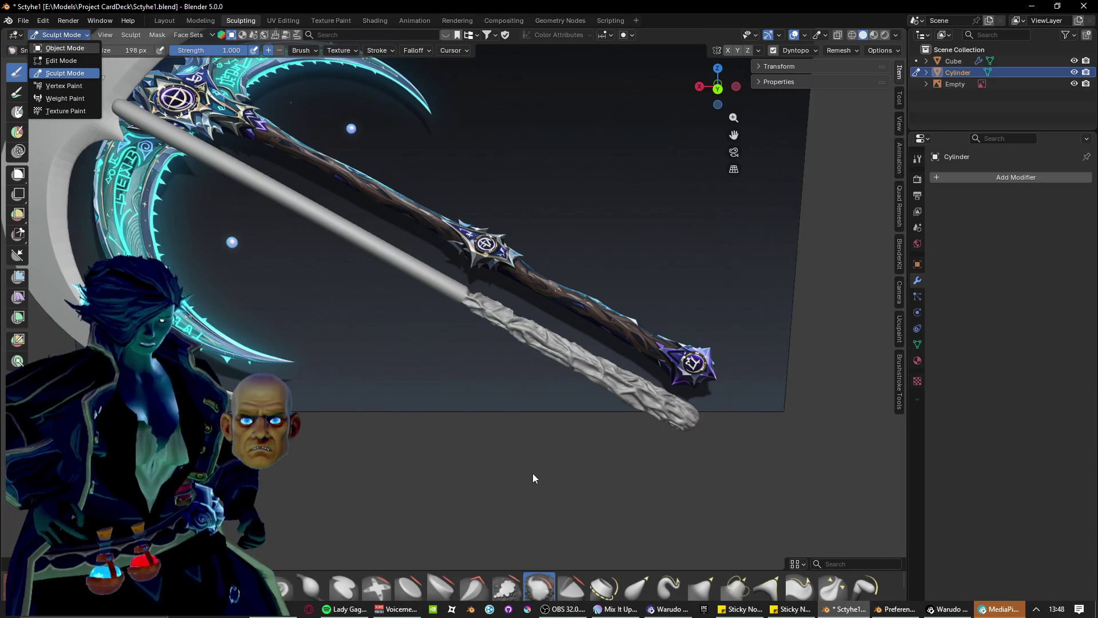
key("o")
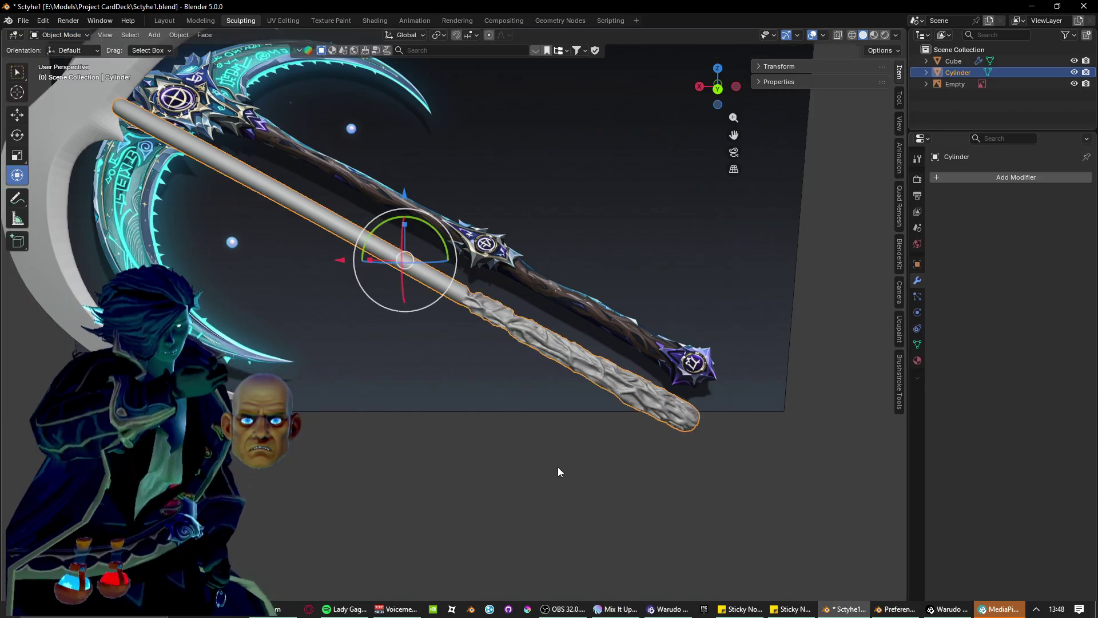
Deselect the handle and add a new mesh cube at the middle of the shaft.
middle_click_drag(549, 395, 498, 403)
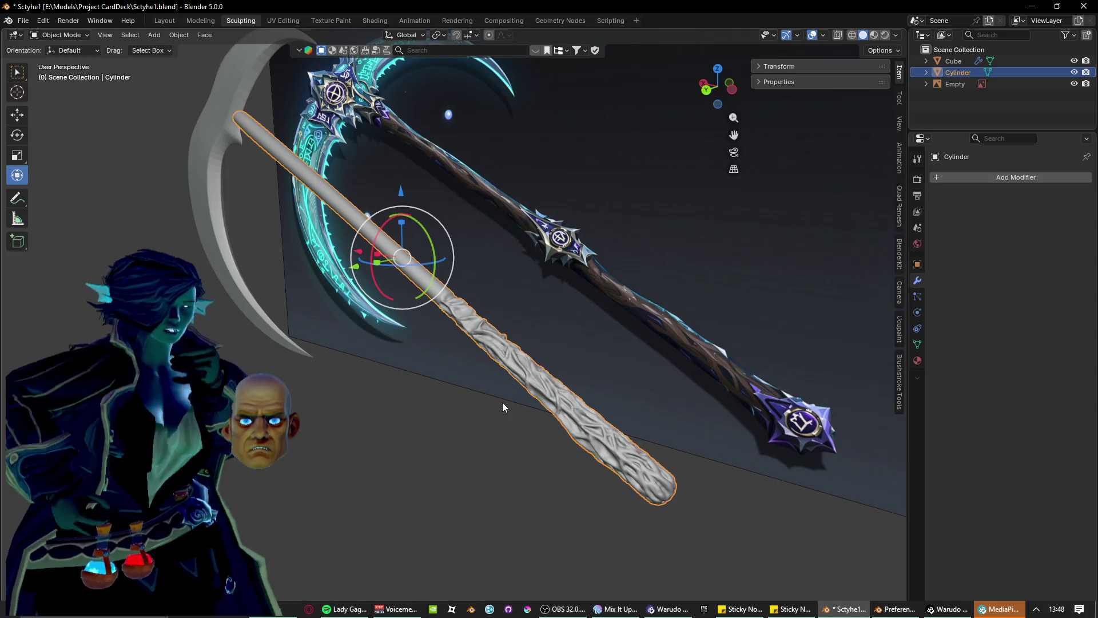
scroll(492, 404, "up", 5)
middle_click_drag(551, 341, 622, 465, "shift")
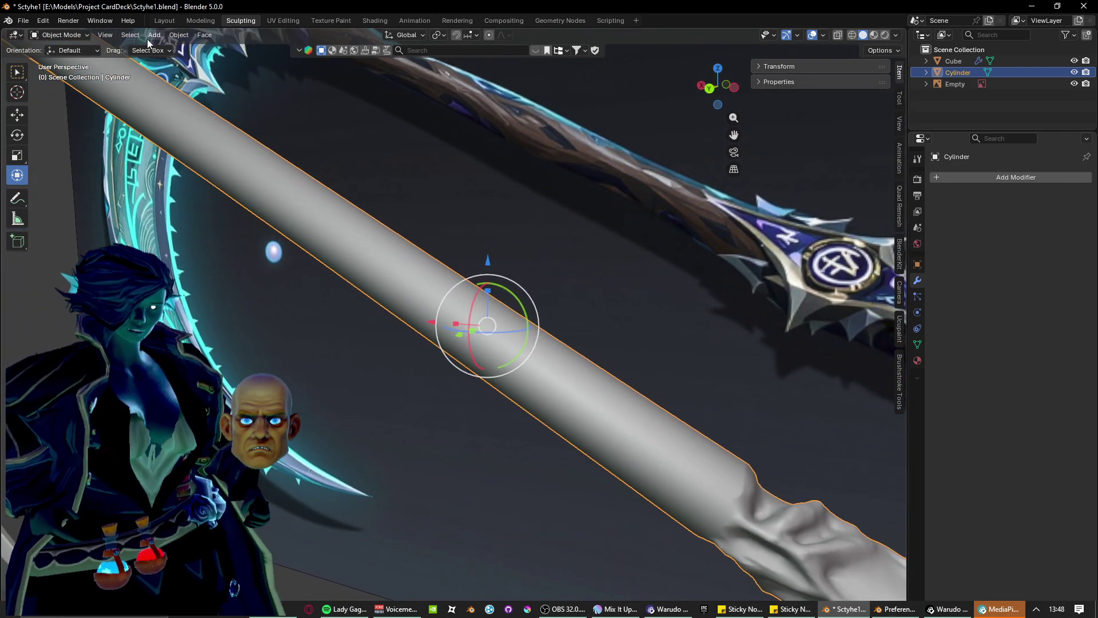
key("alt+a")
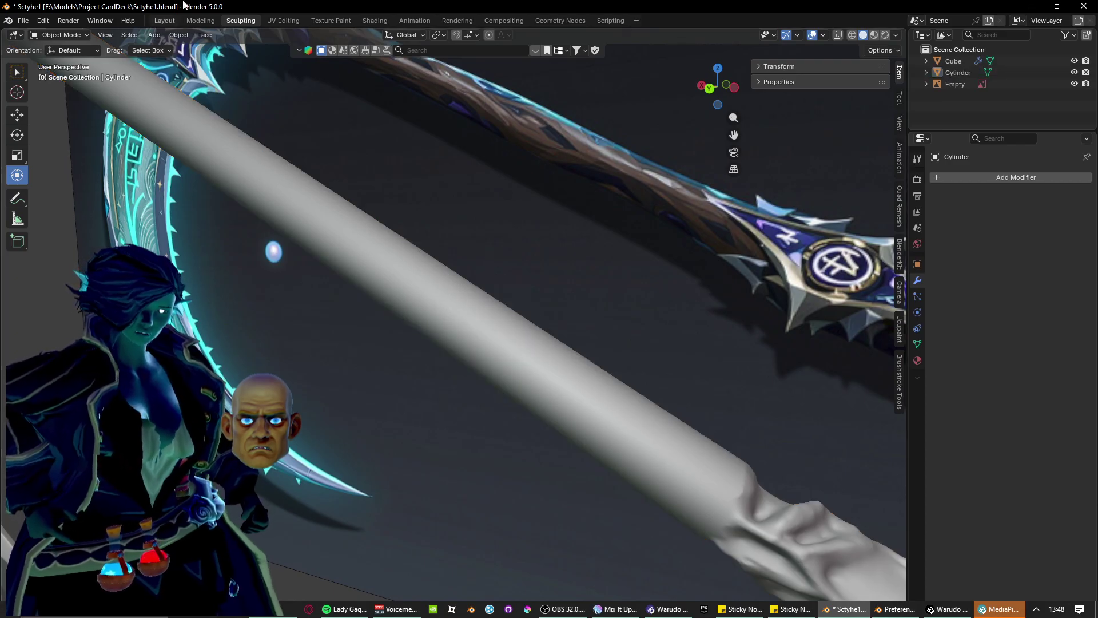
left_click(154, 35)
mouse_move(172, 48)
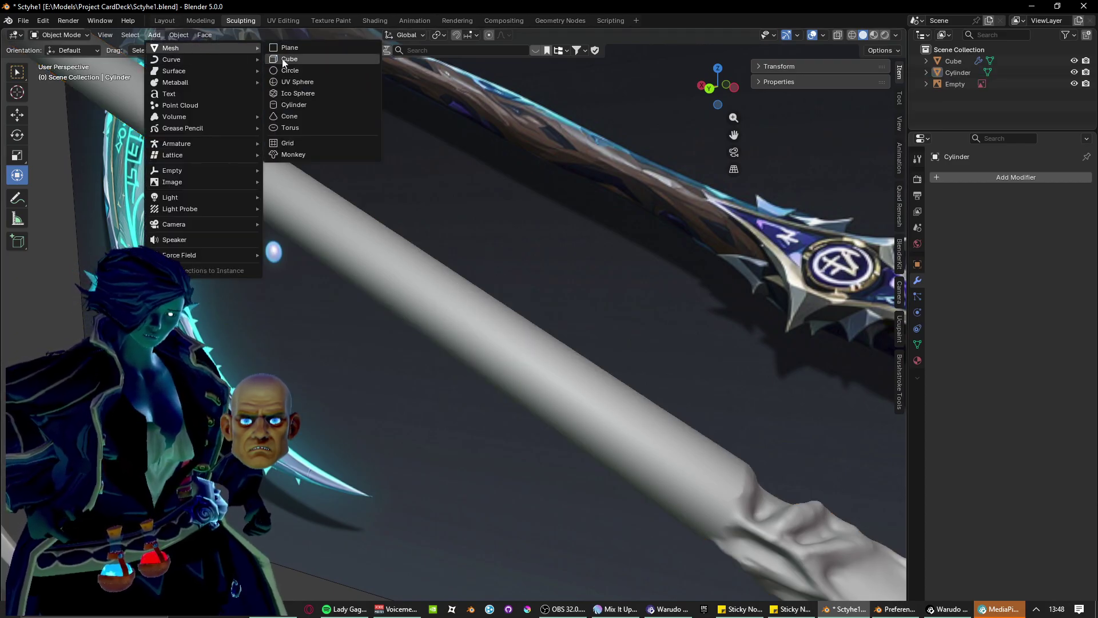
left_click(282, 58)
Move the new cube along the shaft to where the bare section meets the carved grip.
scroll(486, 274, "down", 3)
middle_click_drag(487, 275, 453, 285)
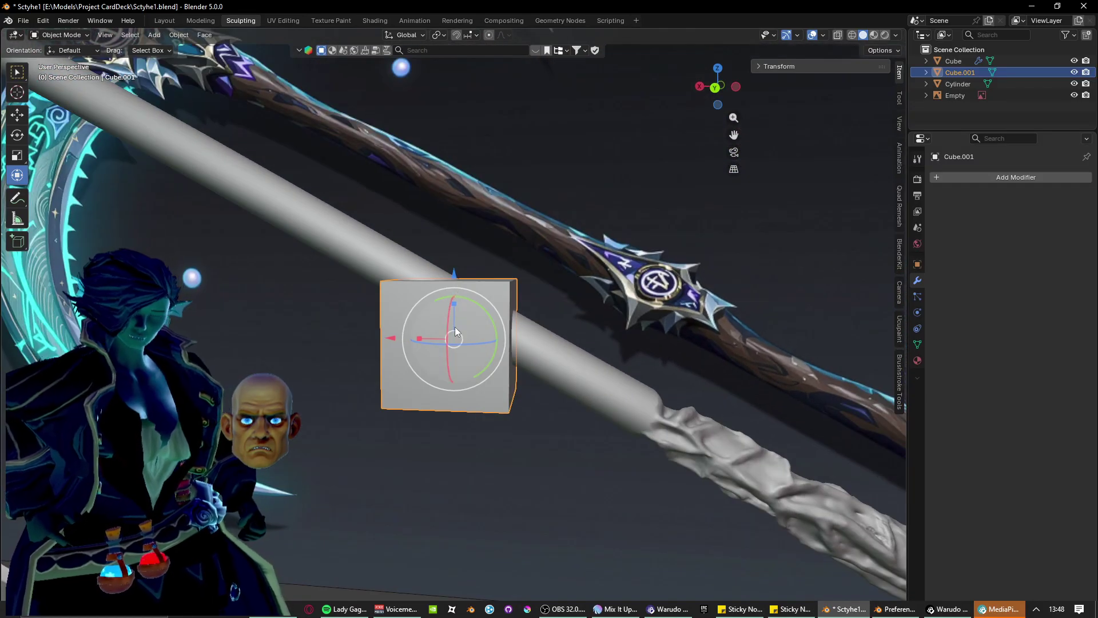
left_click_drag(455, 331, 631, 380)
middle_click_drag(631, 380, 472, 408)
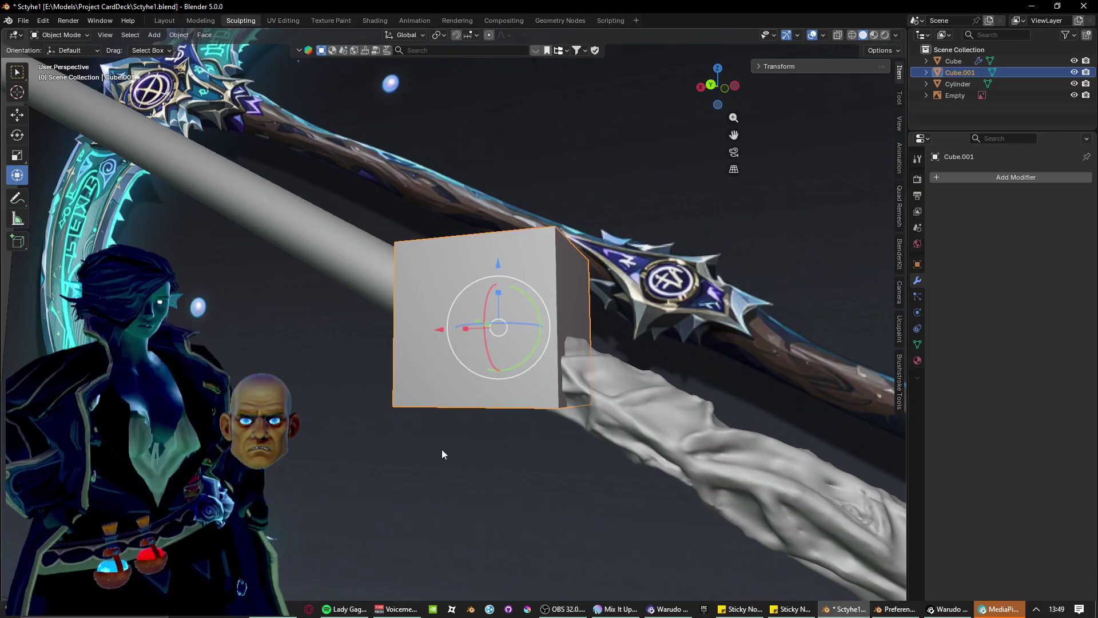
mouse_move(443, 454)
middle_mouse_down()
mouse_move(446, 421)
mouse_move(389, 478)
mouse_move(429, 445)
middle_mouse_up()
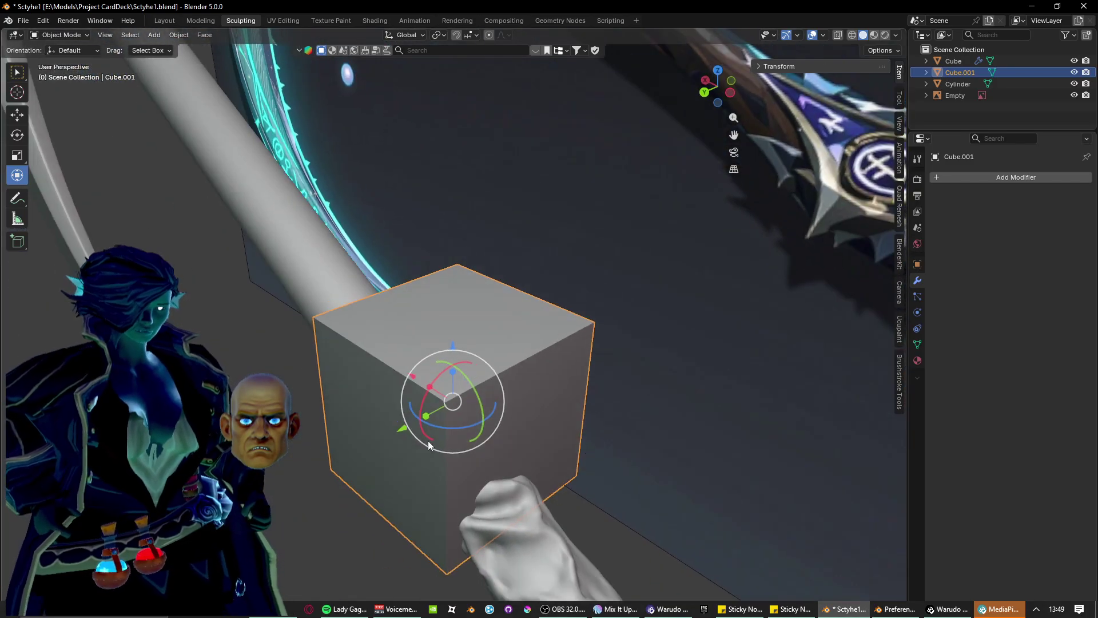
Add an Array modifier to the new cube and set its shape to Circle.
left_click(961, 178)
mouse_move(916, 197)
left_click(847, 216)
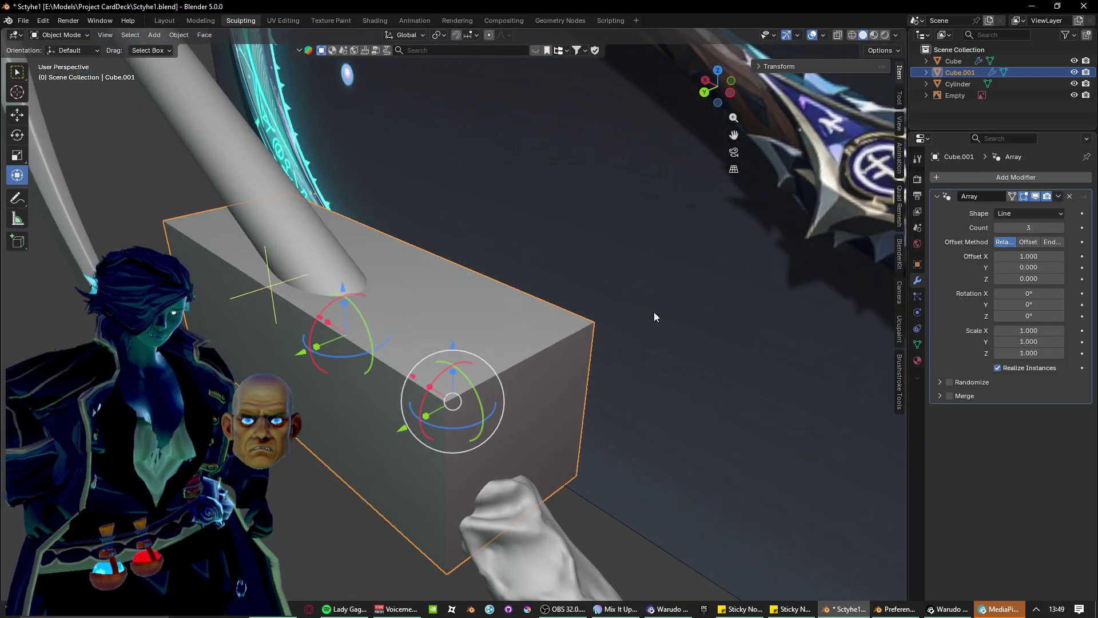
middle_click_drag(655, 317, 634, 341)
left_click(1007, 214)
left_click(1010, 236)
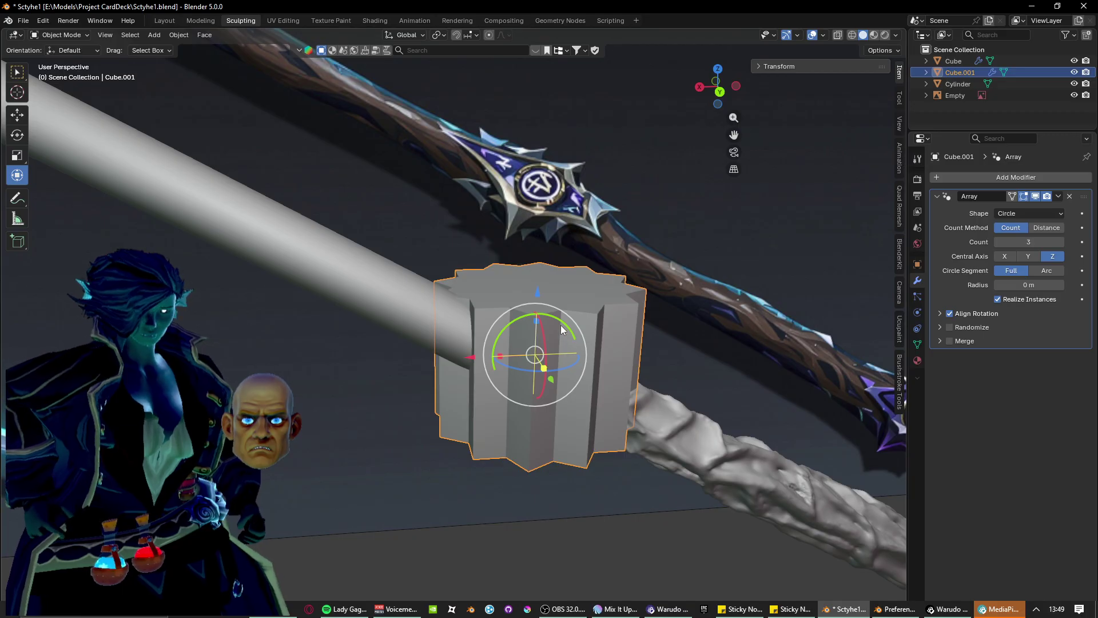
Tilt the arrayed cube to the shaft's angle, scale it down, and reposition it around the end of the bare shaft.
left_click_drag(562, 329, 543, 319)
middle_click_drag(544, 318, 533, 355)
key("s")
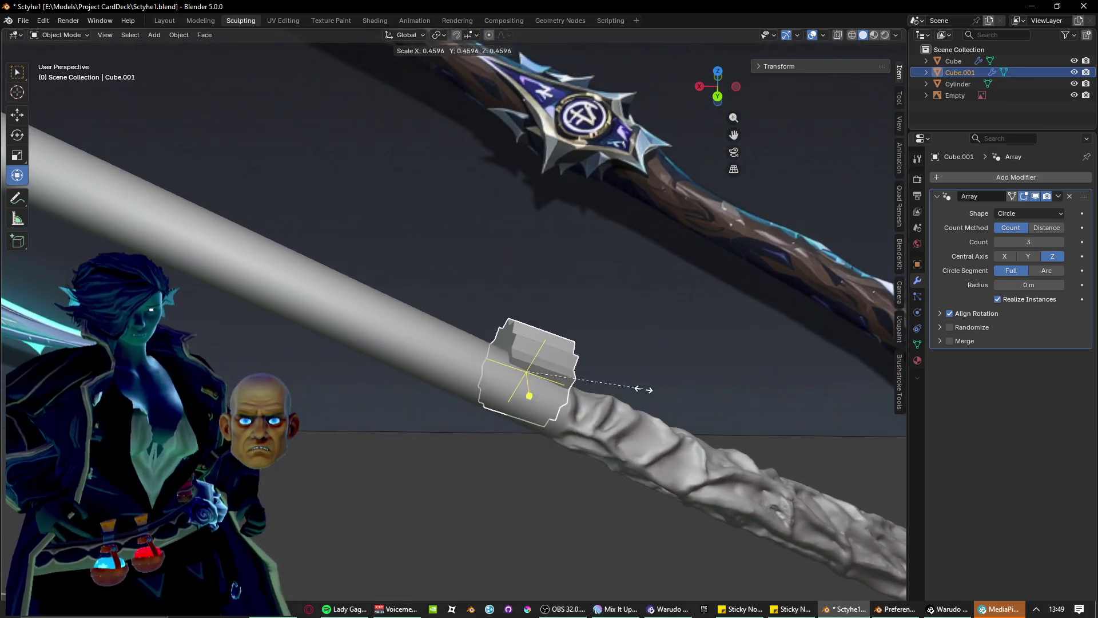
left_click(677, 400)
middle_click_drag(595, 461, 542, 382)
key("g")
left_click(498, 403)
Fine-tune the arrayed cube's rotation to follow the shaft and shift it toward the start of the carved grip.
key("r")
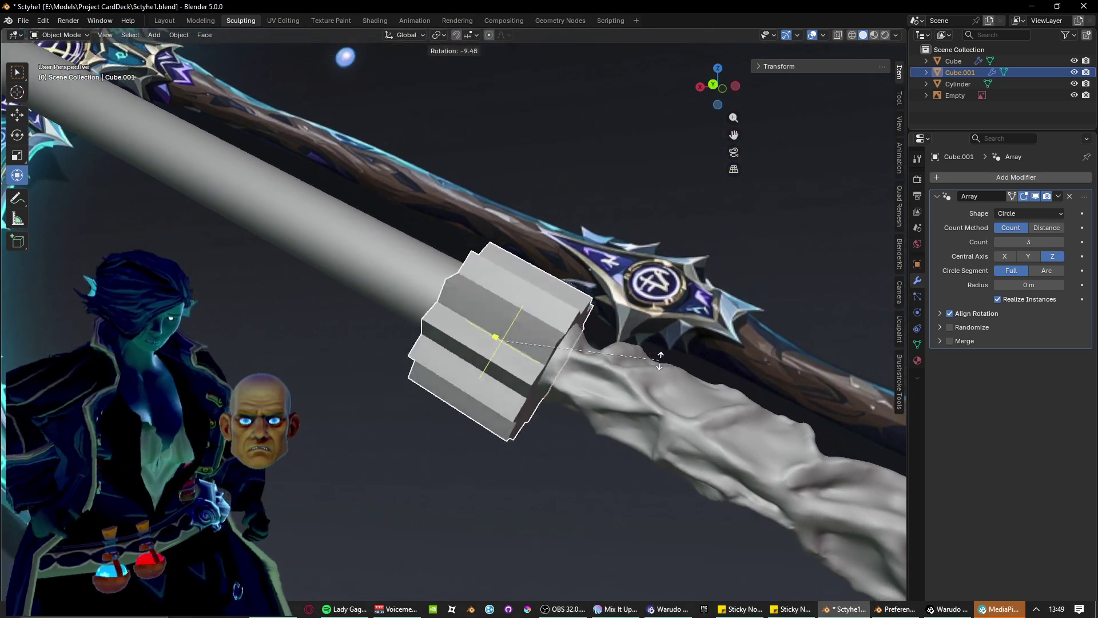
left_click(675, 366)
key("g")
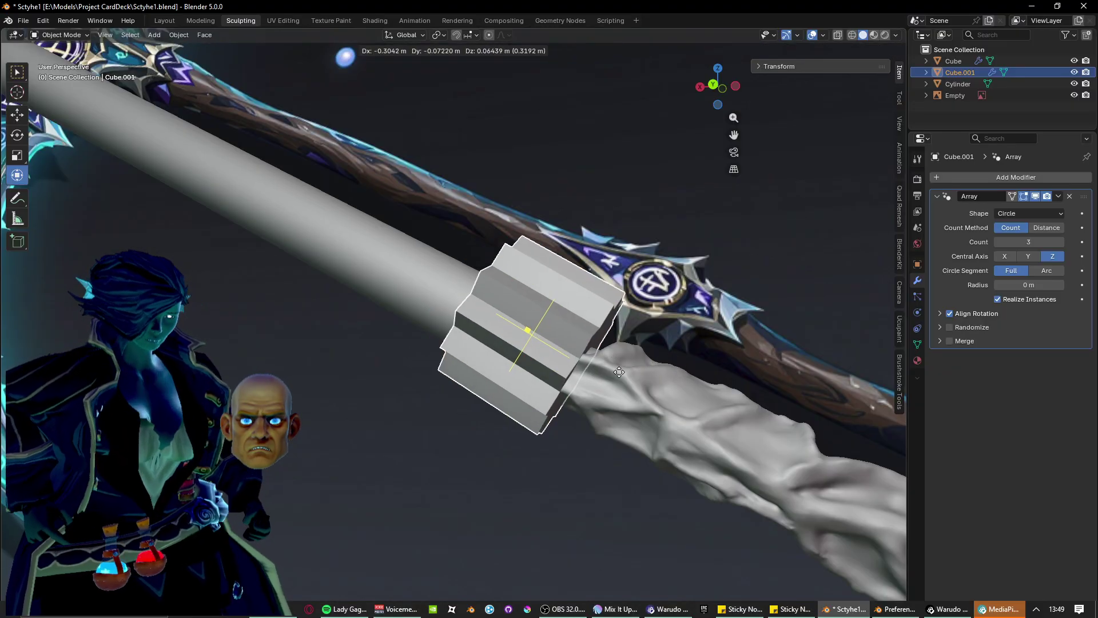
left_click(619, 372)
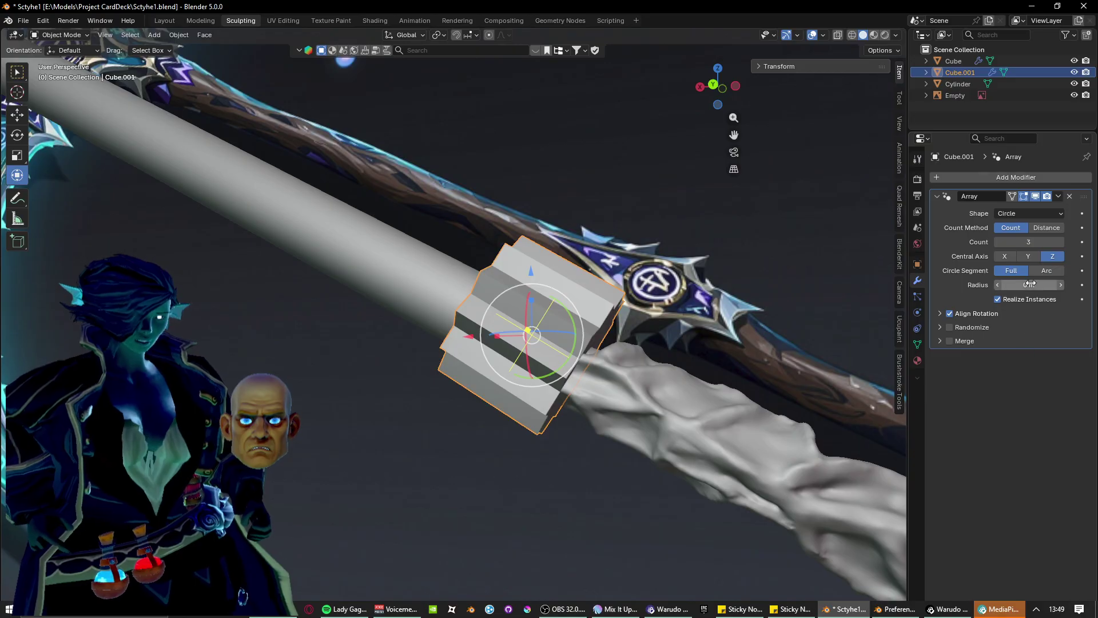
Set the circular array's radius to 0.35 m.
left_click(1061, 284)
left_click(1060, 284)
left_click(1060, 284)
left_click(1060, 284)
left_click(1060, 284)
left_click(1060, 284)
left_click(1060, 283)
left_click(1060, 284)
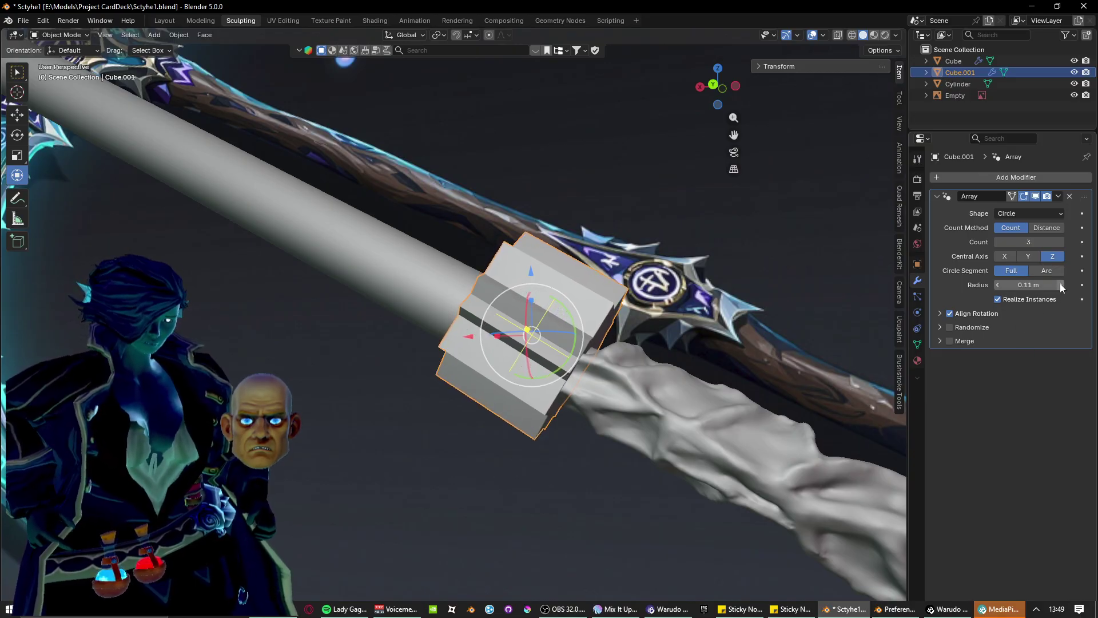
left_click(1060, 284)
left_click(1060, 284)
left_click_drag(1028, 285, 1046, 284)
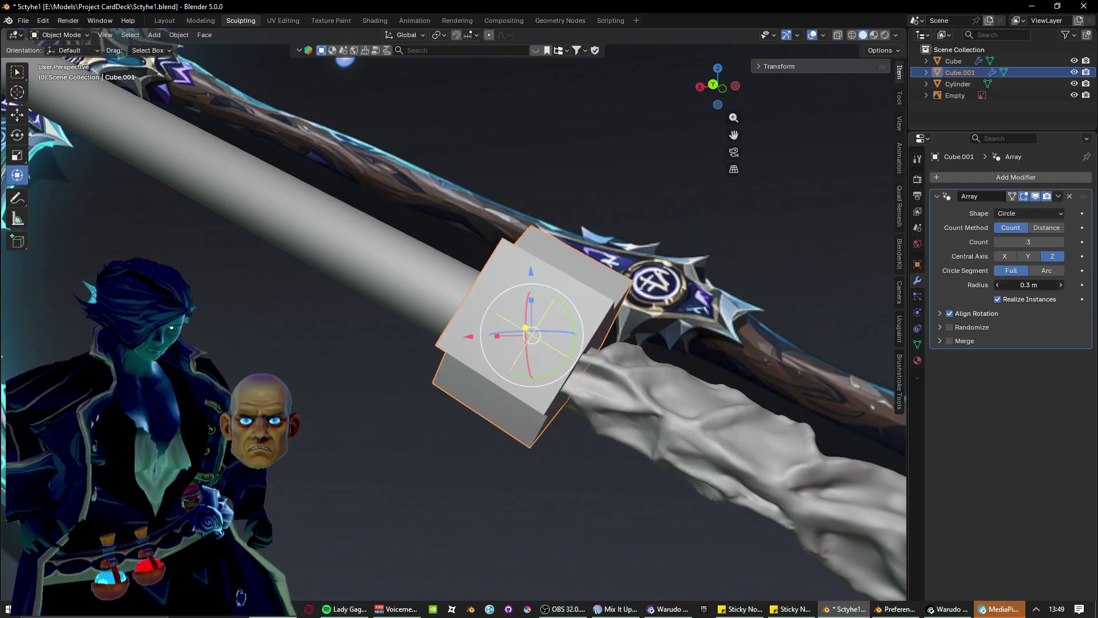
left_click(1060, 283)
left_click(1060, 283)
left_click(1059, 284)
left_click(1060, 284)
left_click(1060, 284)
left_click(1060, 283)
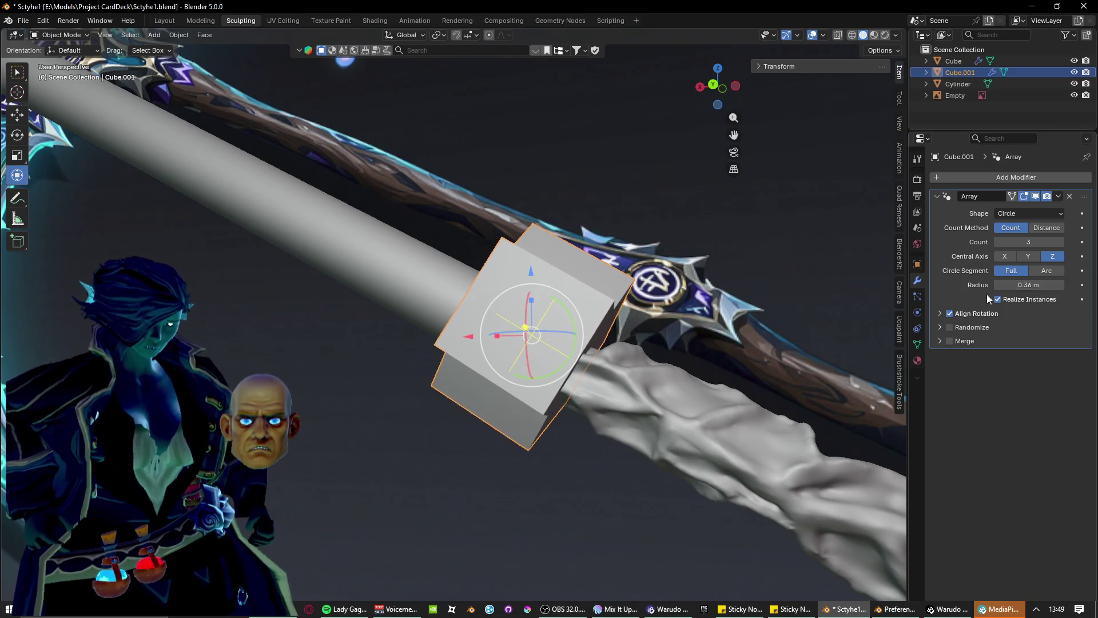
Switch the arrayed cube to Edit Mode.
middle_click_drag(678, 369, 601, 395)
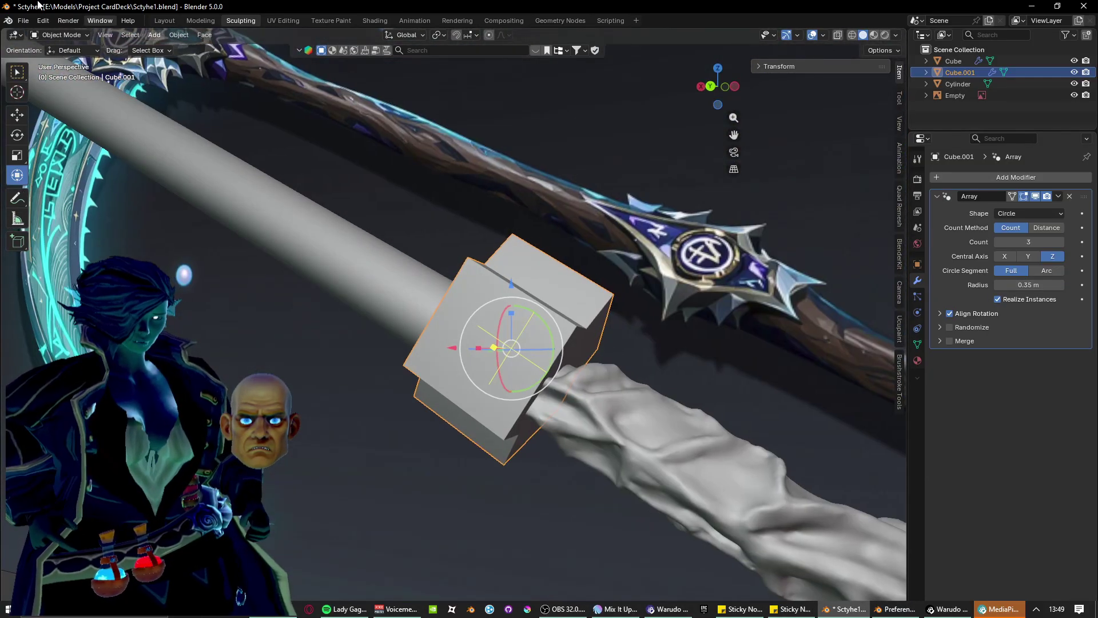
left_click(62, 35)
left_click(77, 56)
scroll(451, 343, "up", 3)
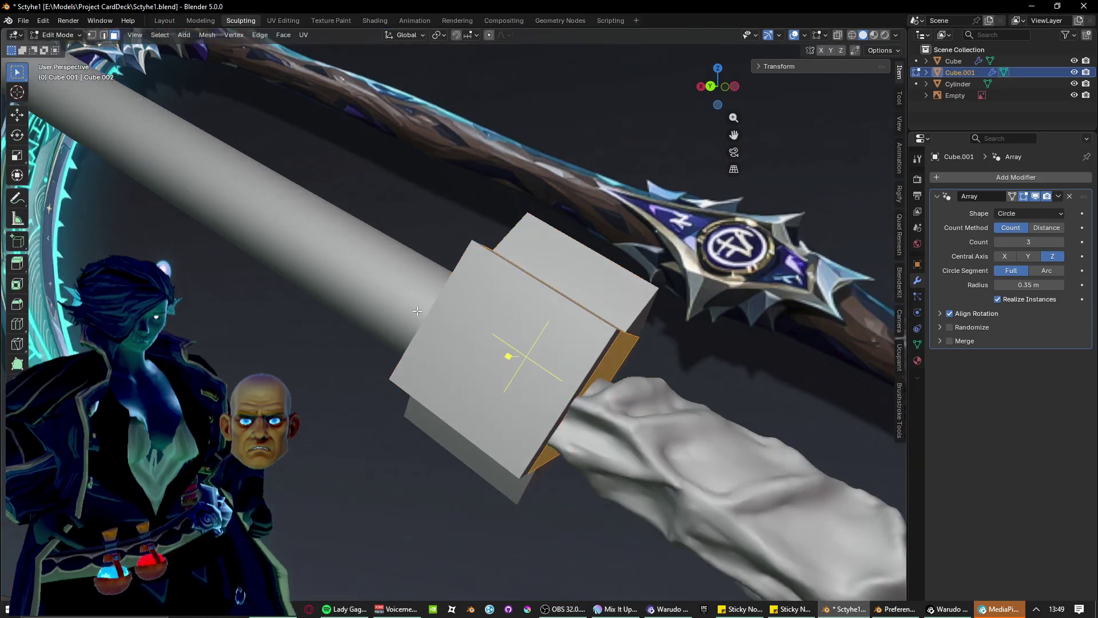
middle_click_drag(451, 343, 423, 329)
Try extruding the selected cube geometry along its normal in both directions, and undo each extrusion.
key("e")
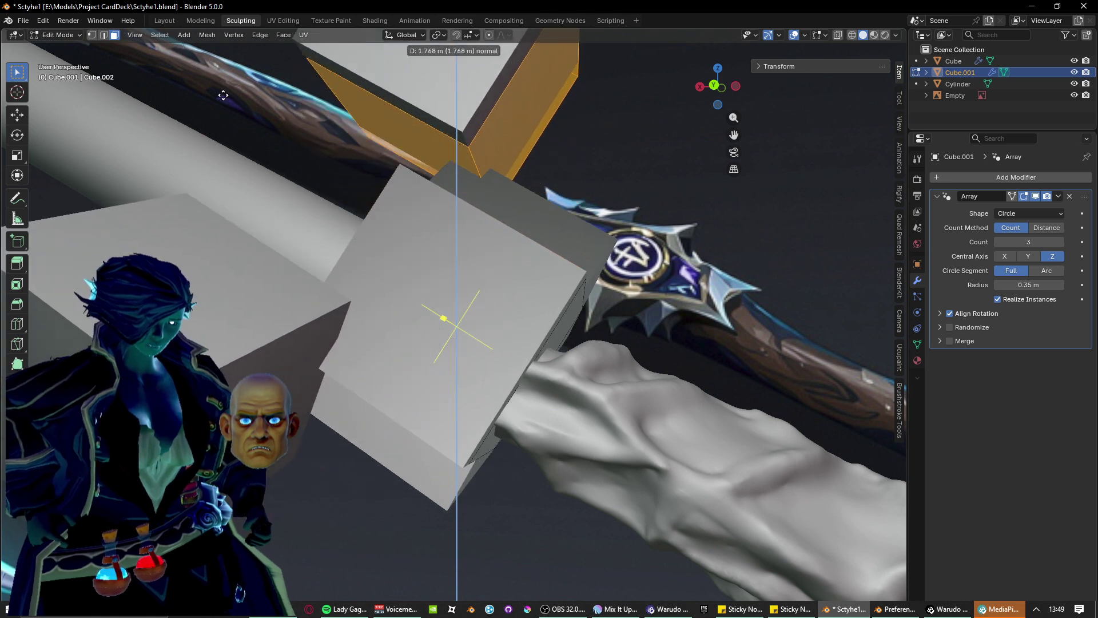
left_click(342, 103)
key("ctrl+z")
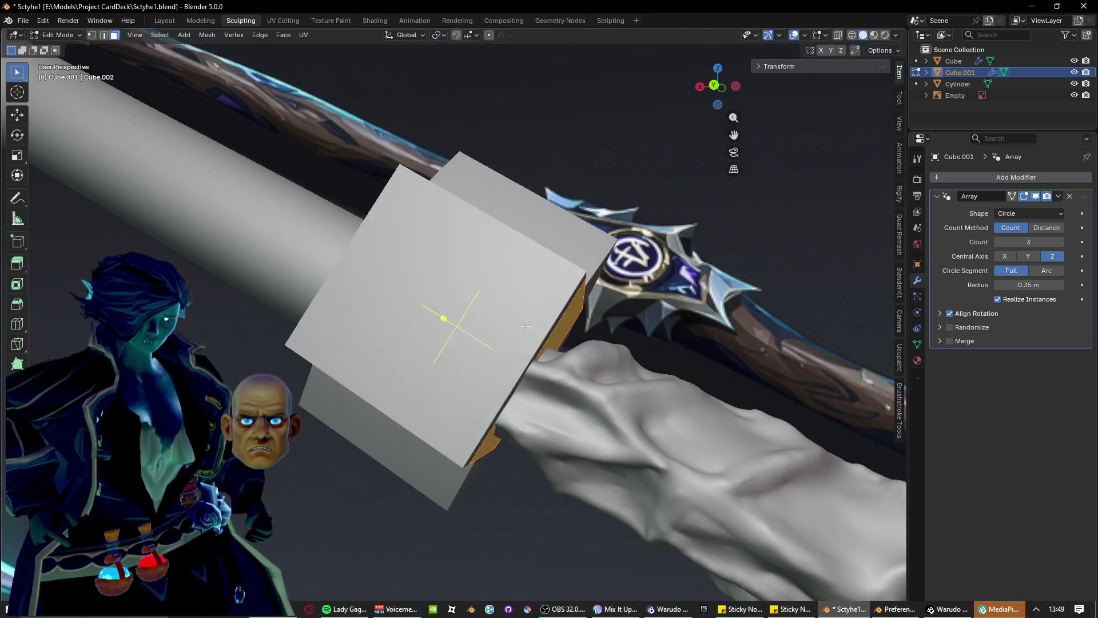
key("e")
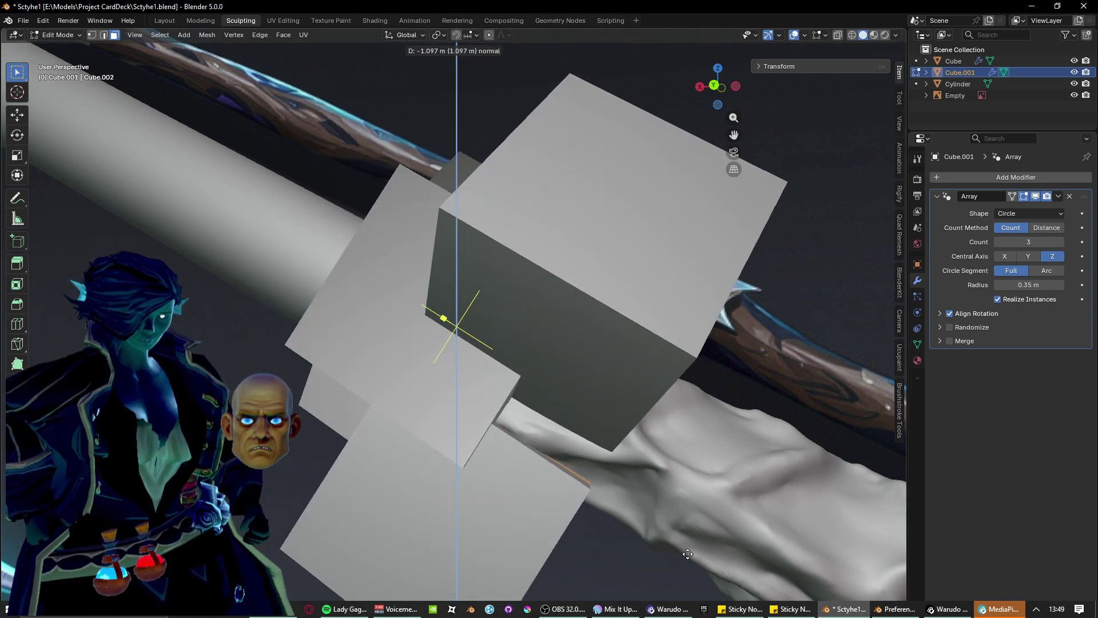
left_click(638, 465)
key("ctrl+z")
Try moving the cube's upper corner vertex at the carved-grip end inward in vertex selection mode.
middle_click_drag(595, 445, 570, 434)
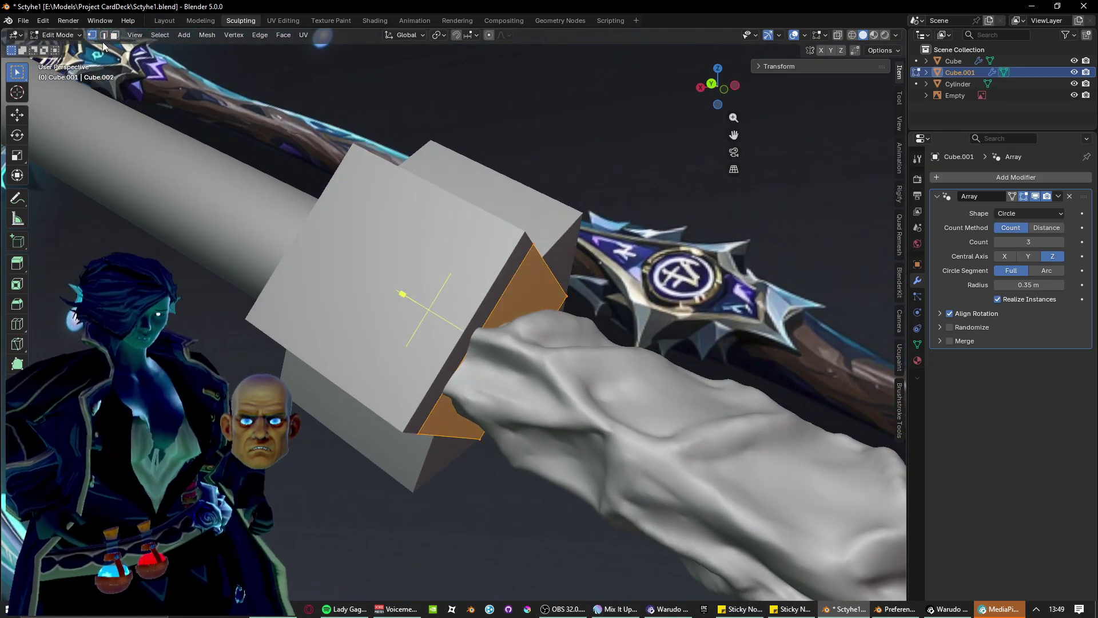
left_click(531, 246)
key("g")
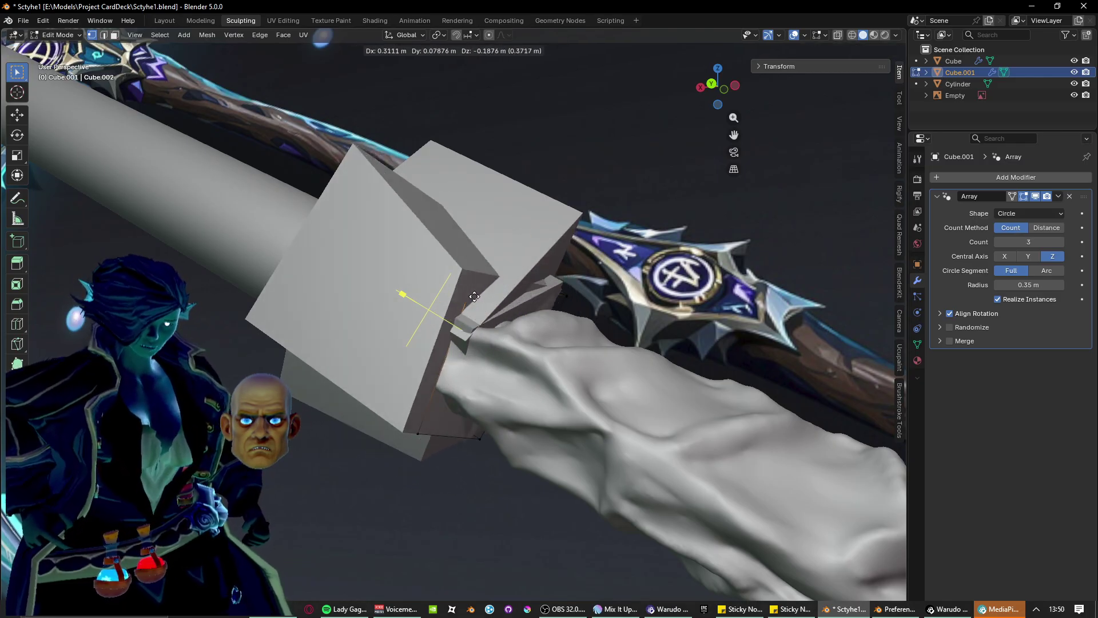
left_click(500, 270)
middle_click_drag(500, 270, 652, 284)
scroll(570, 300, "down", 4)
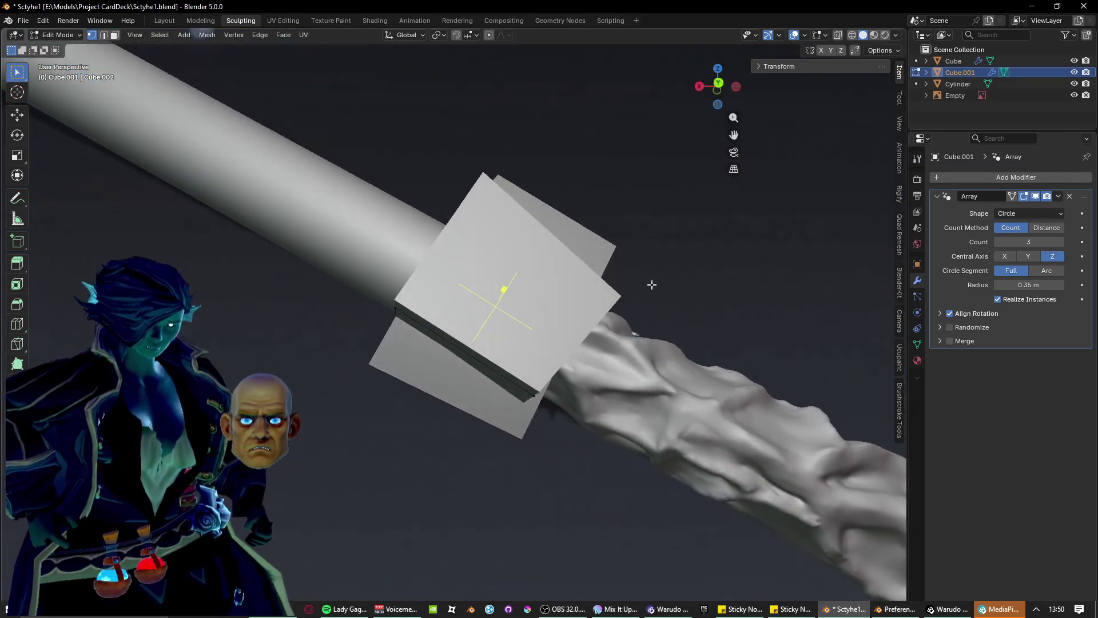
Turn off the Array modifier's viewport display so only the original cube is shown on the shaft.
left_click(1046, 197)
left_click(1039, 197)
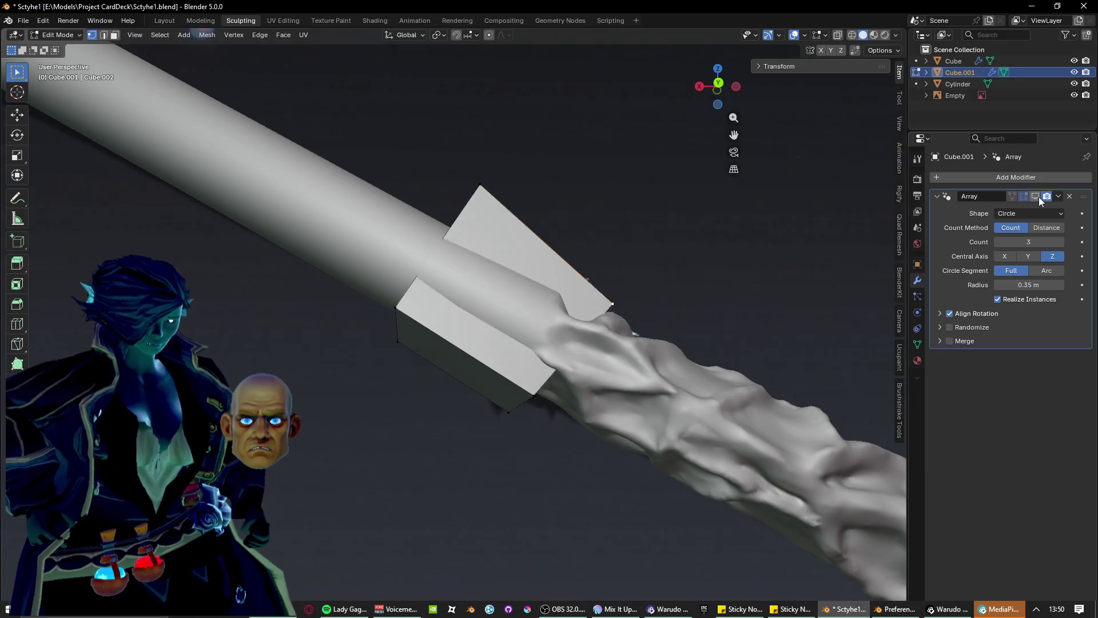
scroll(637, 325, "up", 3)
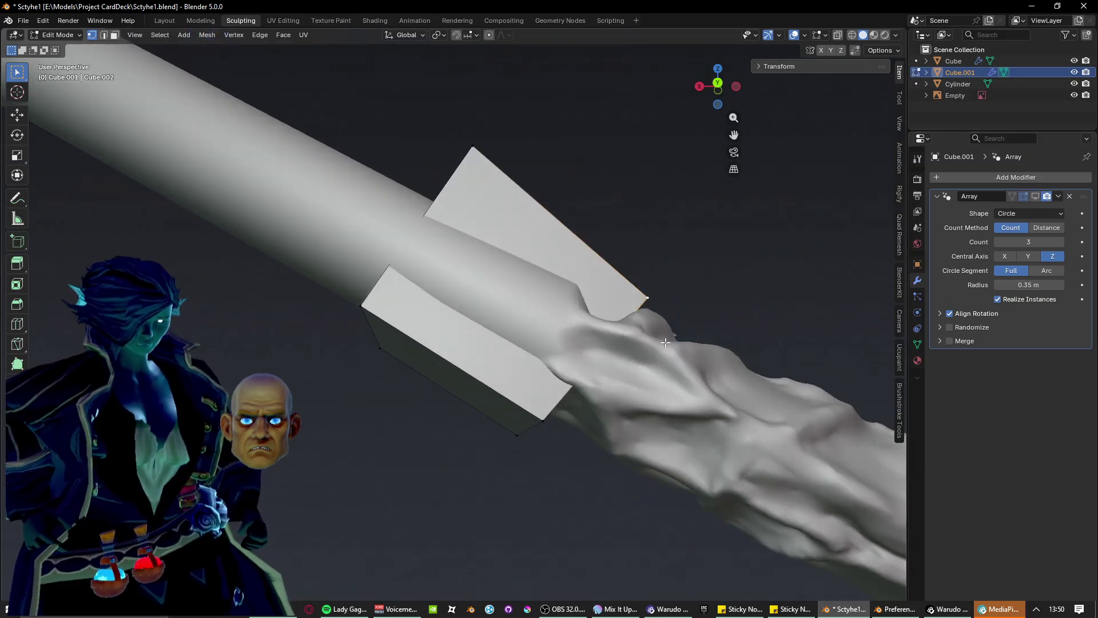
middle_click_drag(665, 343, 540, 354)
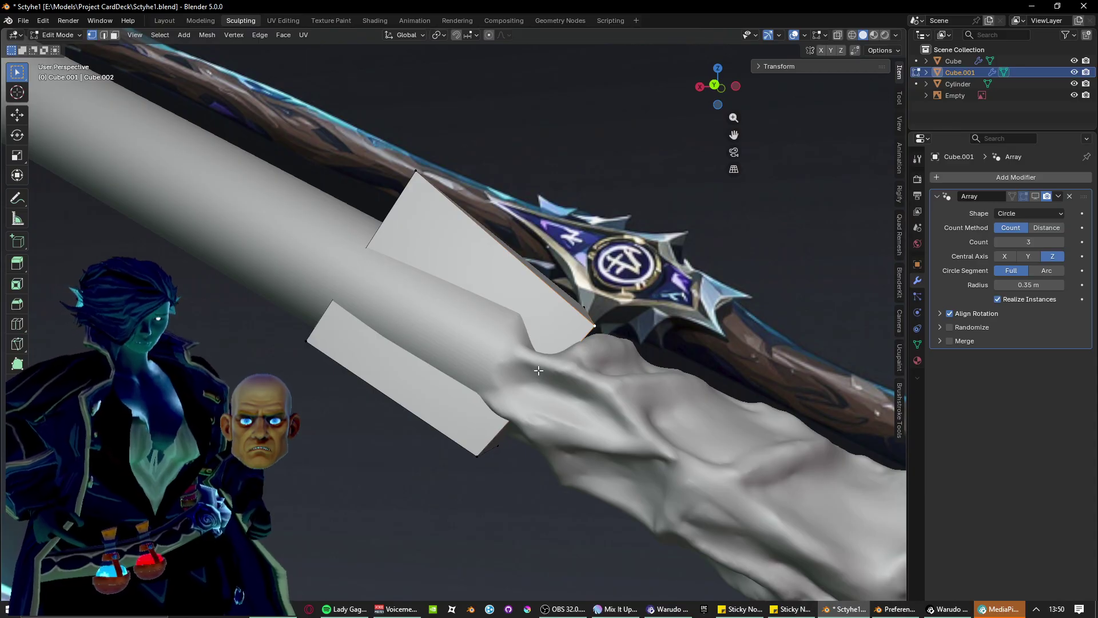
Try repositioning the cube's corner vertex again, and undo the vertex edits back to the plain cube.
key("g")
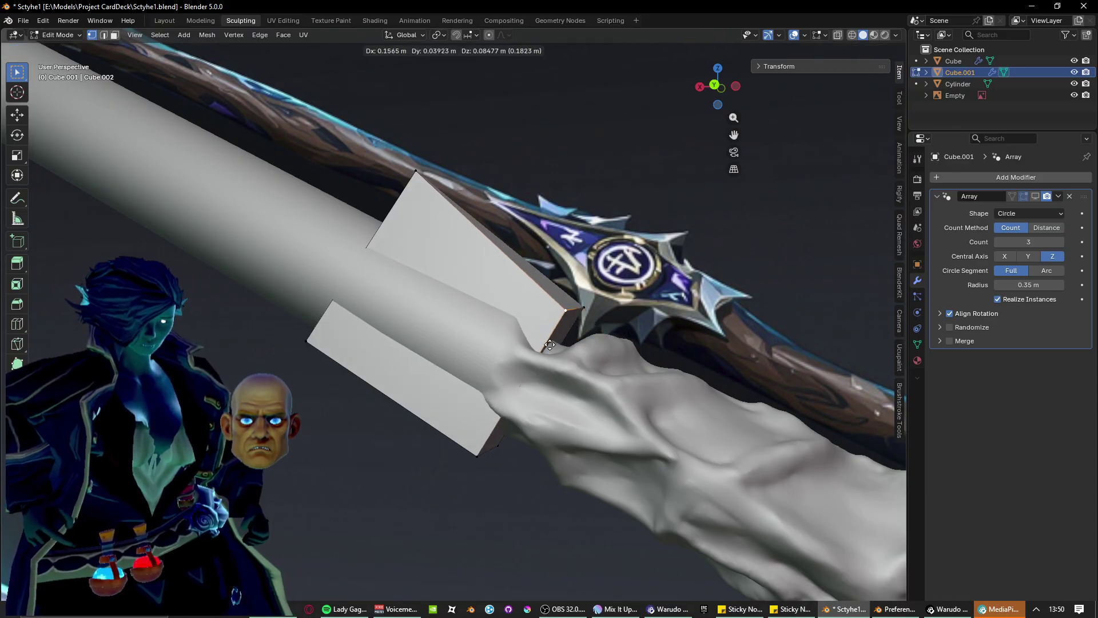
left_click(573, 336)
key("ctrl+z")
key("ctrl+z")
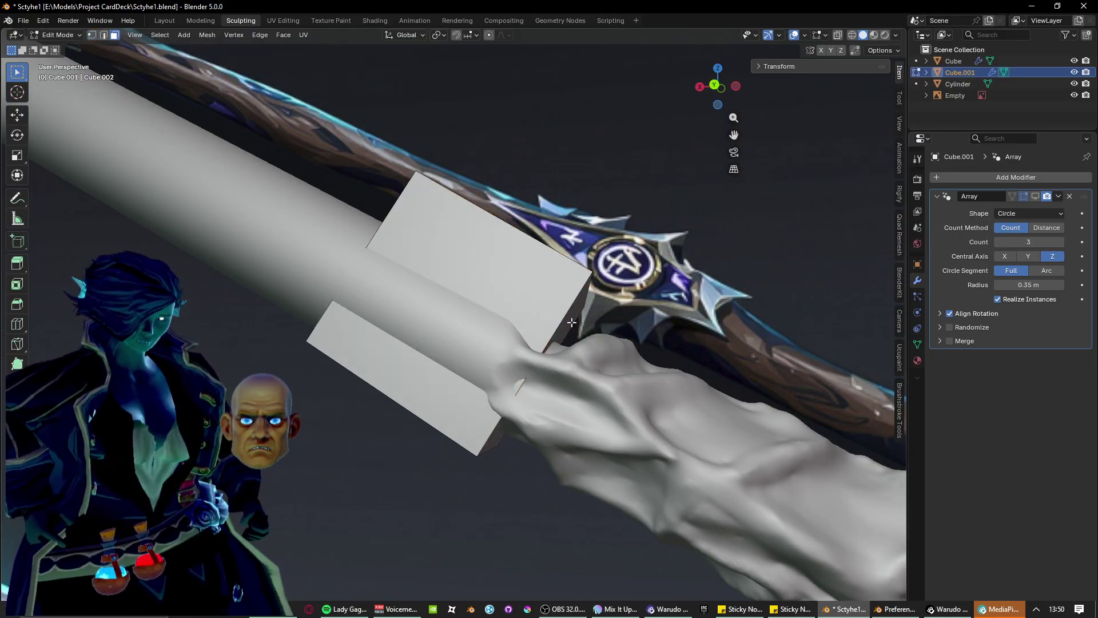
Pull the cube's side face outward with the Transform tool so the block extends past the shaft's surface.
middle_click_drag(498, 288, 47, 190)
left_click(17, 176)
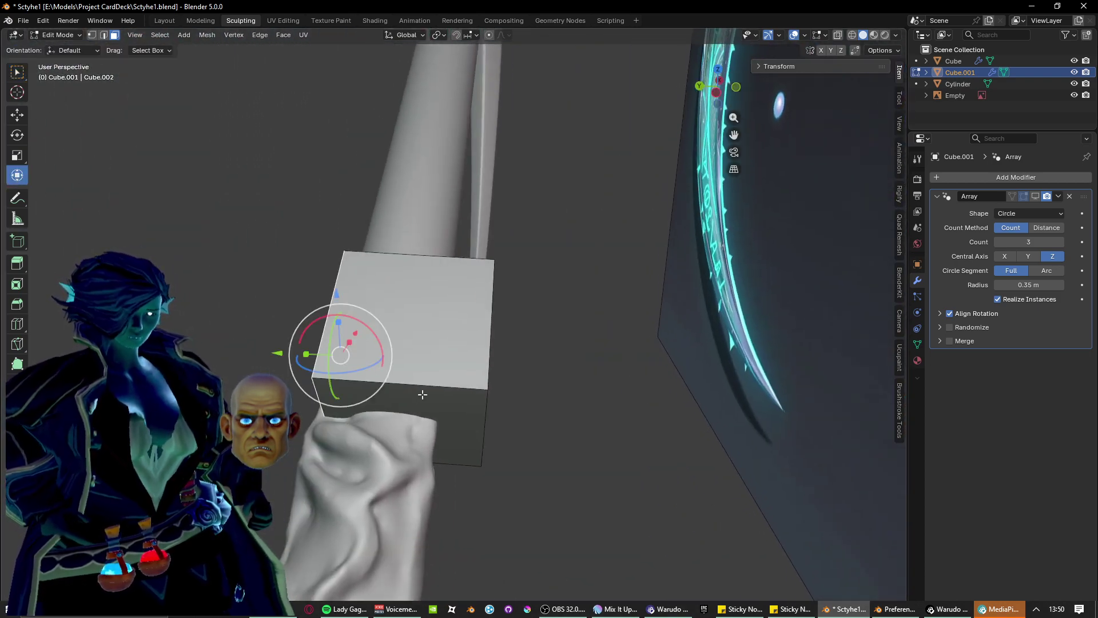
left_click_drag(278, 352, 222, 330)
middle_click_drag(222, 331, 349, 315)
scroll(423, 320, "up", 1)
middle_click_drag(443, 322, 363, 324, "shift")
scroll(362, 325, "up", 1)
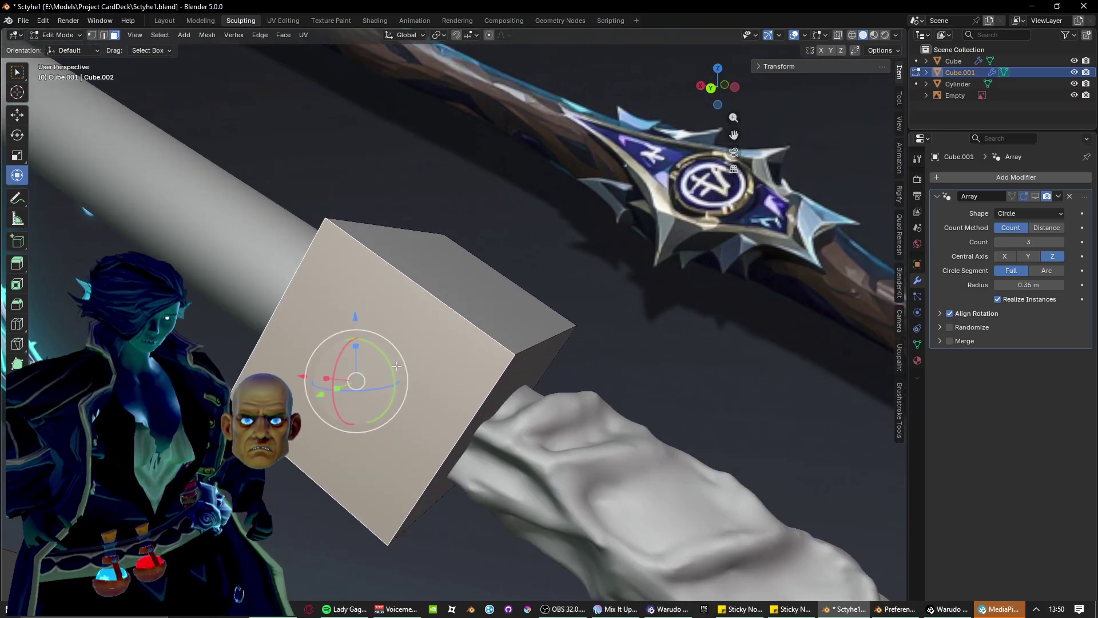
Compare the widened cube with the reference collar from the front view and from both sides of the shaft.
key("KP_1")
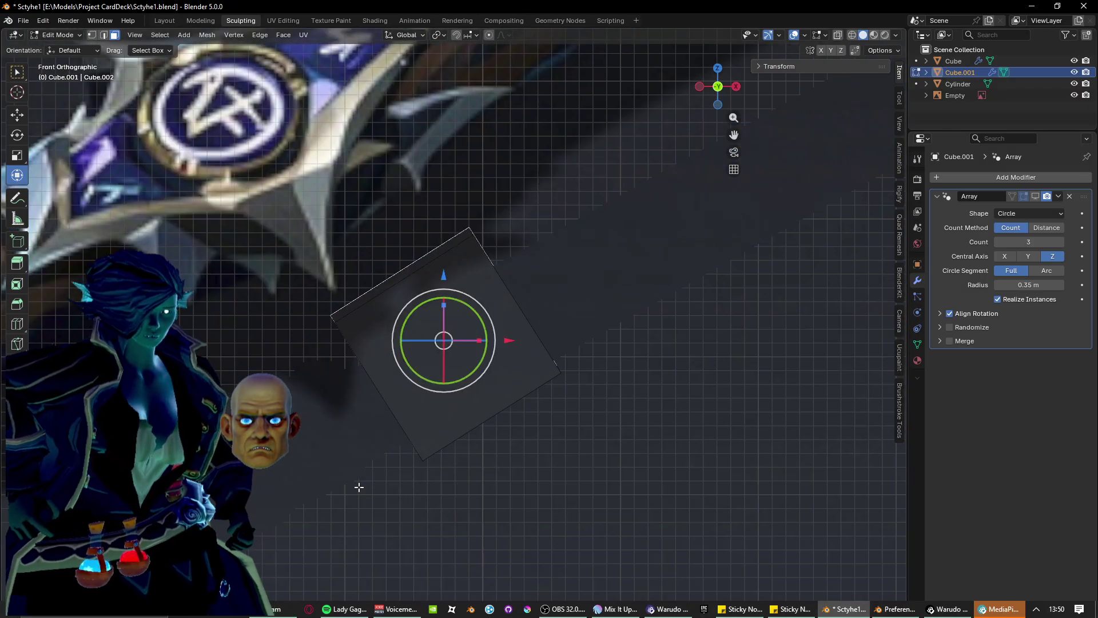
scroll(424, 380, "down", 3)
scroll(410, 363, "up", 8)
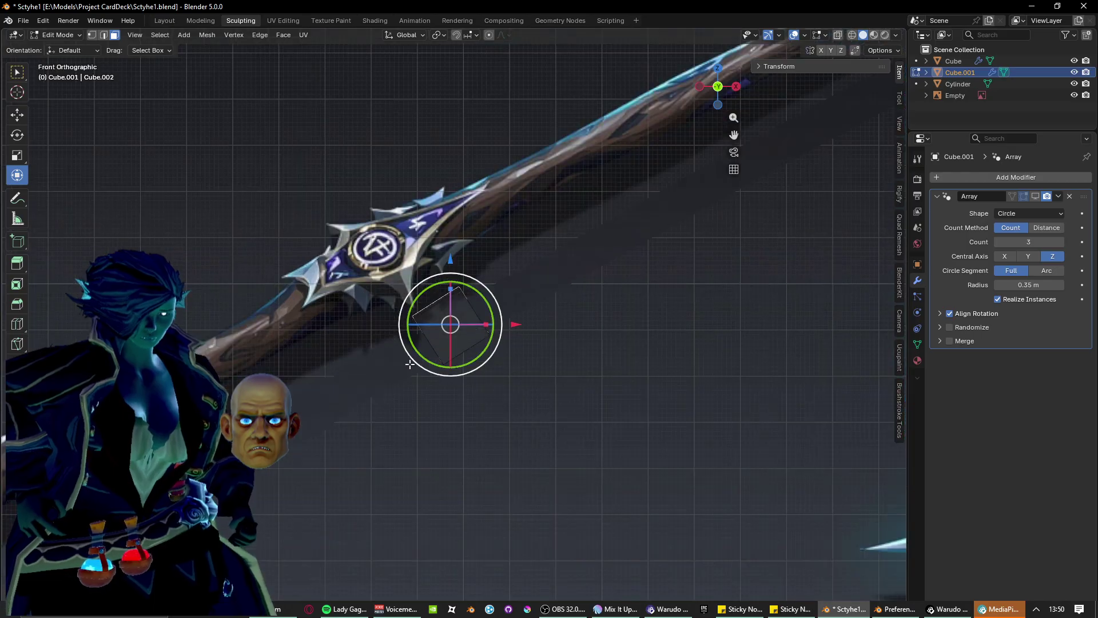
middle_click_drag(409, 362, 202, 386)
scroll(441, 446, "down", 4)
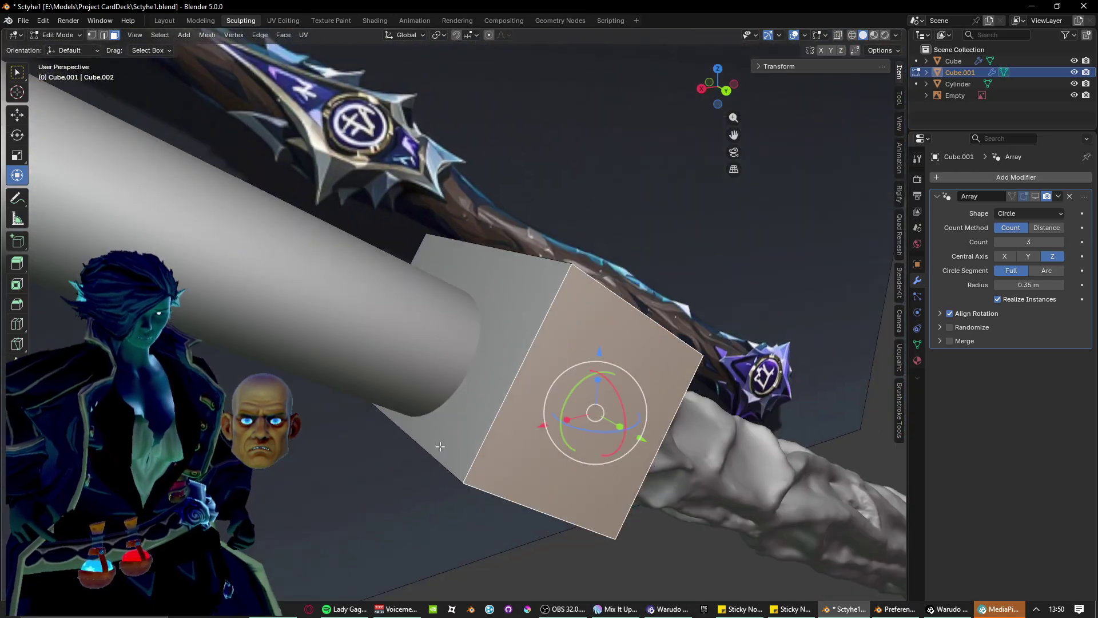
middle_click_drag(441, 446, 386, 370)
scroll(397, 422, "down", 2)
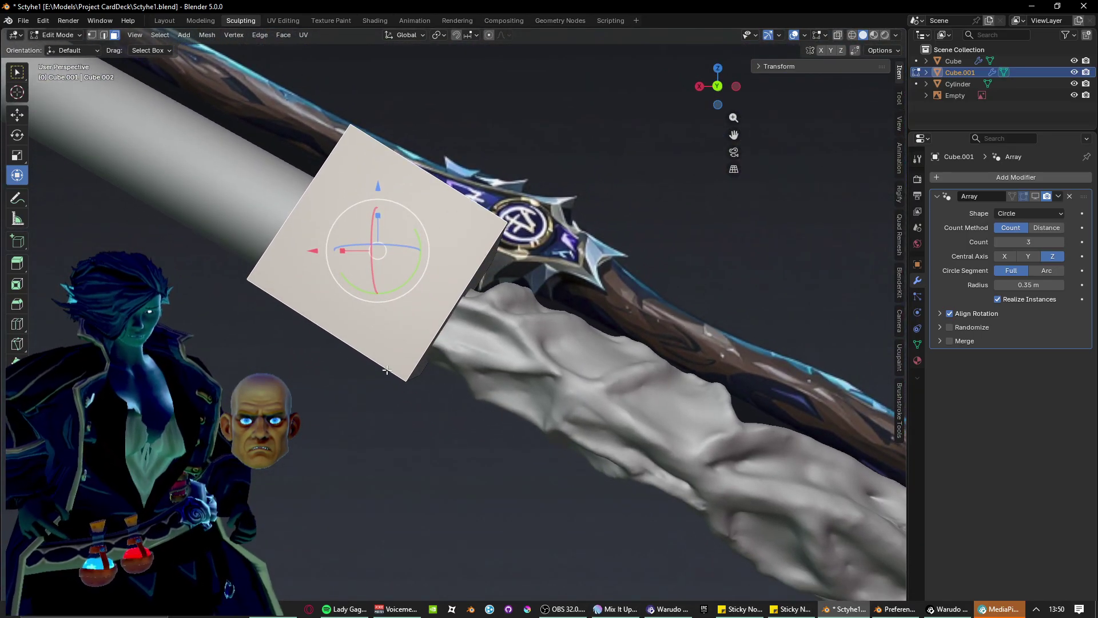
Try extruding the cube's grip-side end face about 0.58 m along the shaft and rotating it, and undo both changes.
left_click(487, 267)
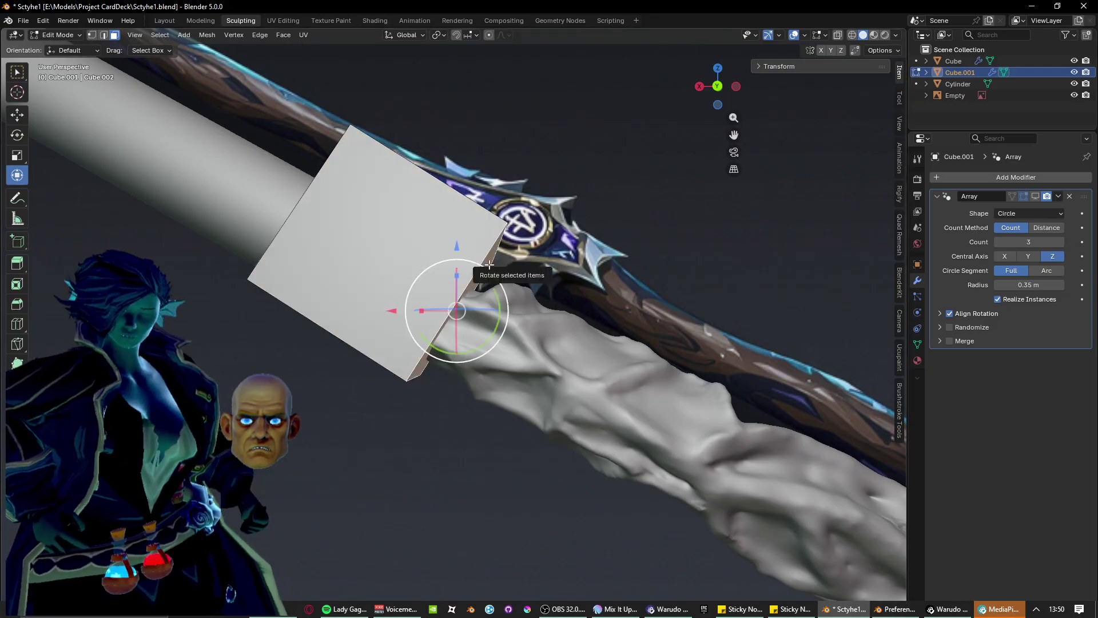
key("e")
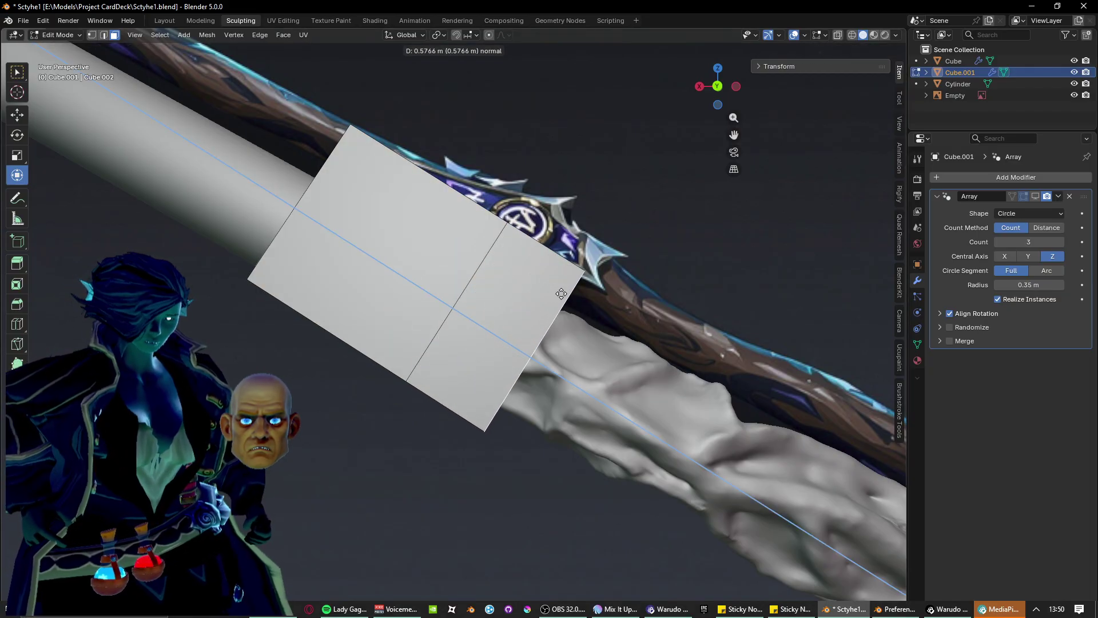
left_click(563, 296)
key("r")
left_click(554, 370)
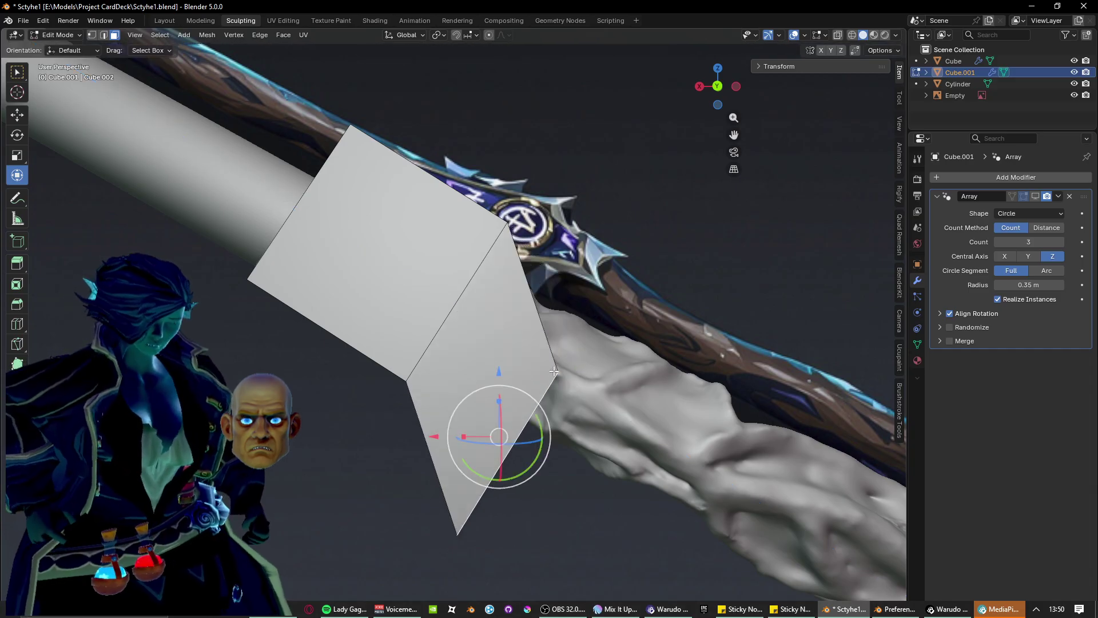
key("ctrl+z")
key("ctrl+z")
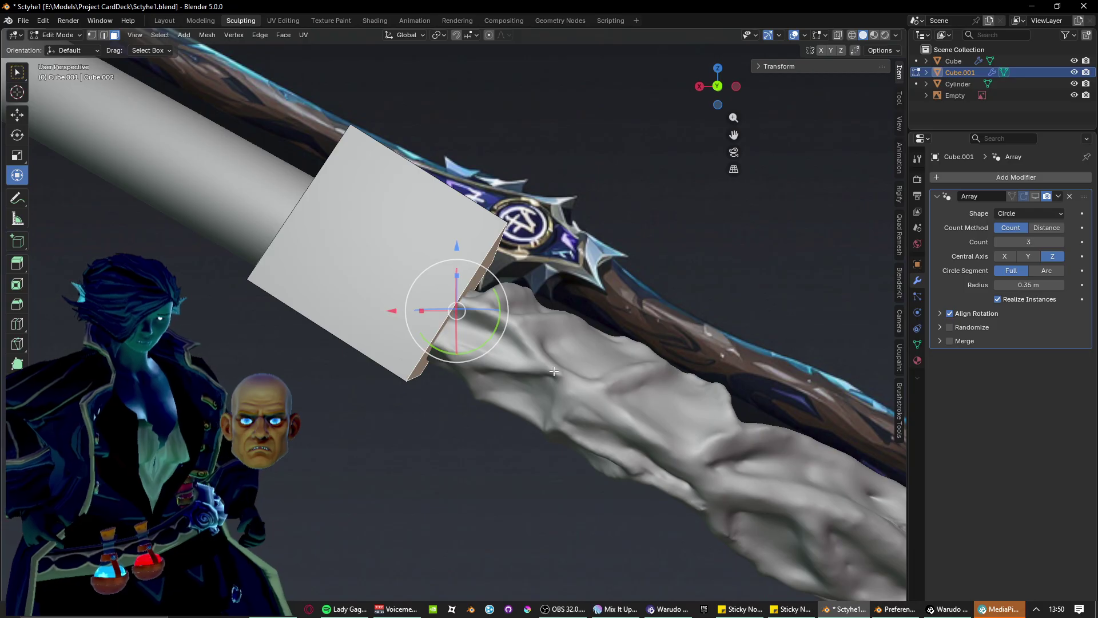
Add one centred loop cut running lengthwise along the cube, parallel to the shaft.
key("ctrl+r")
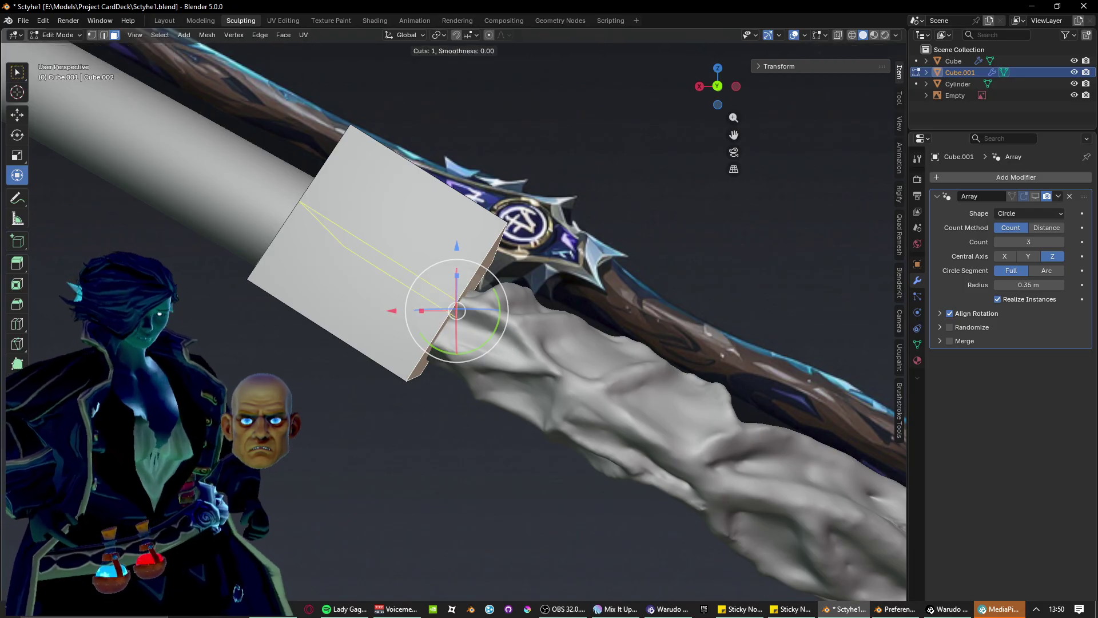
left_click(458, 297)
right_click(457, 295)
middle_click_drag(481, 303, 477, 296)
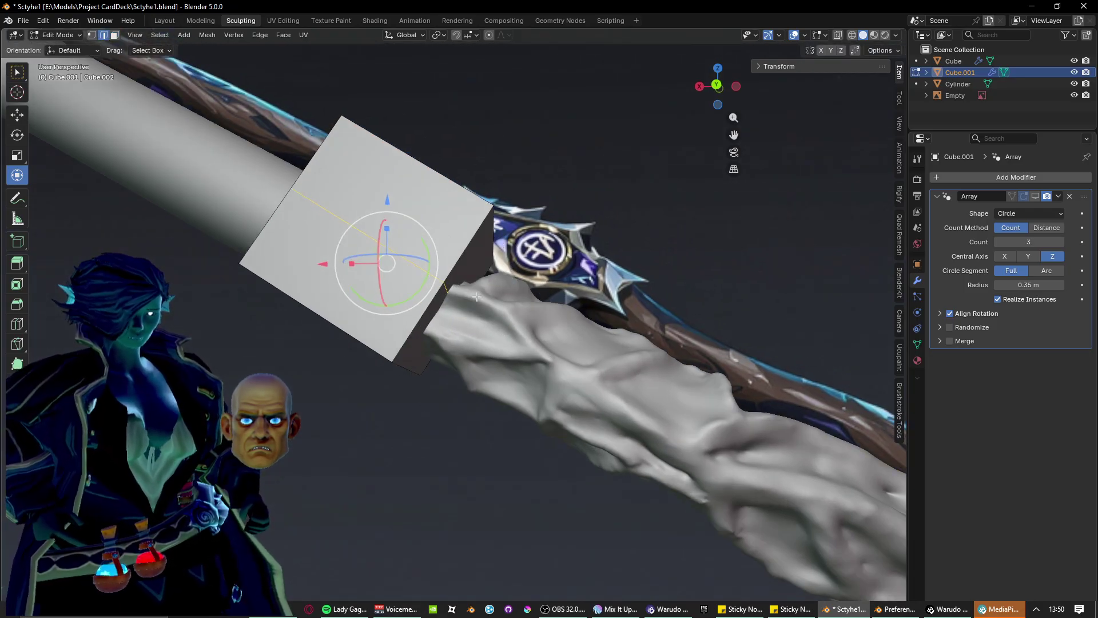
Try moving the lower half of the cube's grip-side end face, undo it, and hide the Array modifier's result in the viewport again.
left_click(424, 307)
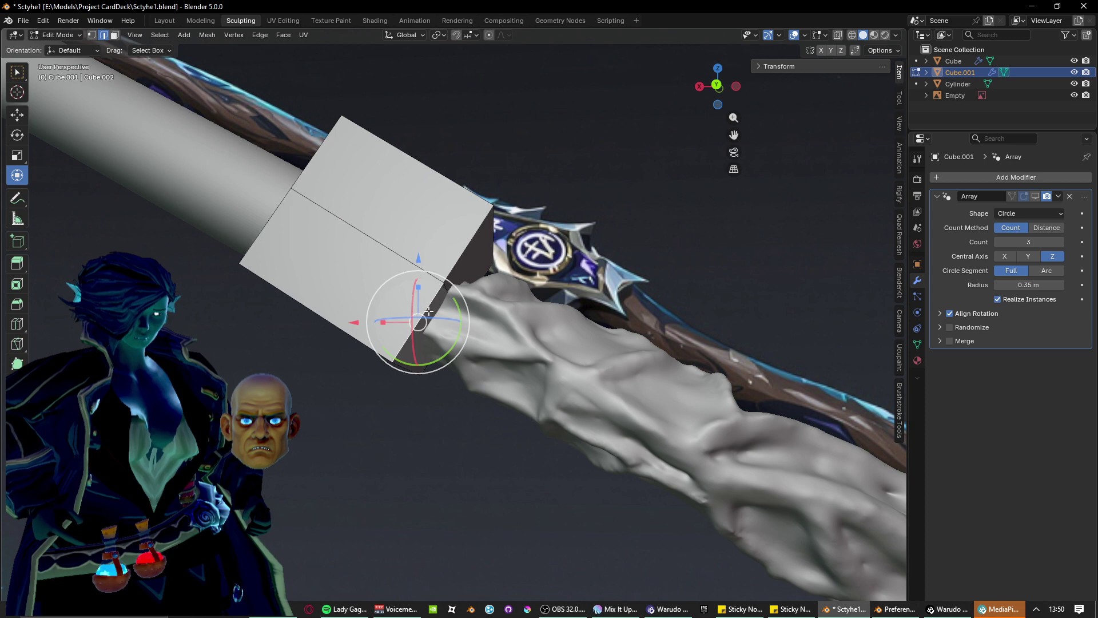
left_click(113, 36)
left_click(430, 313)
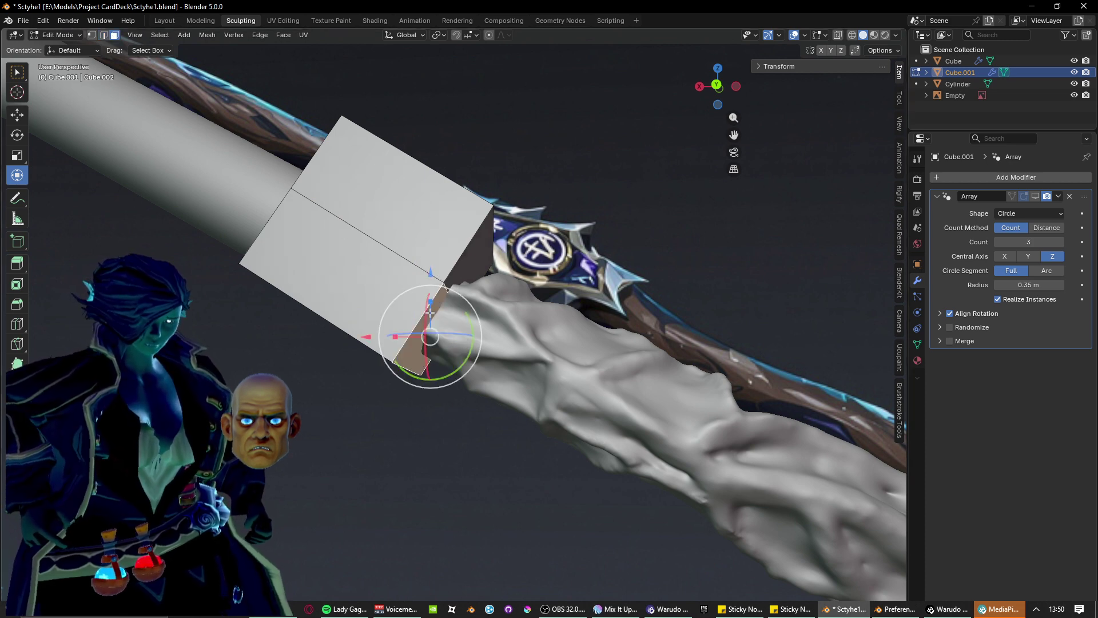
middle_click_drag(430, 313, 438, 315)
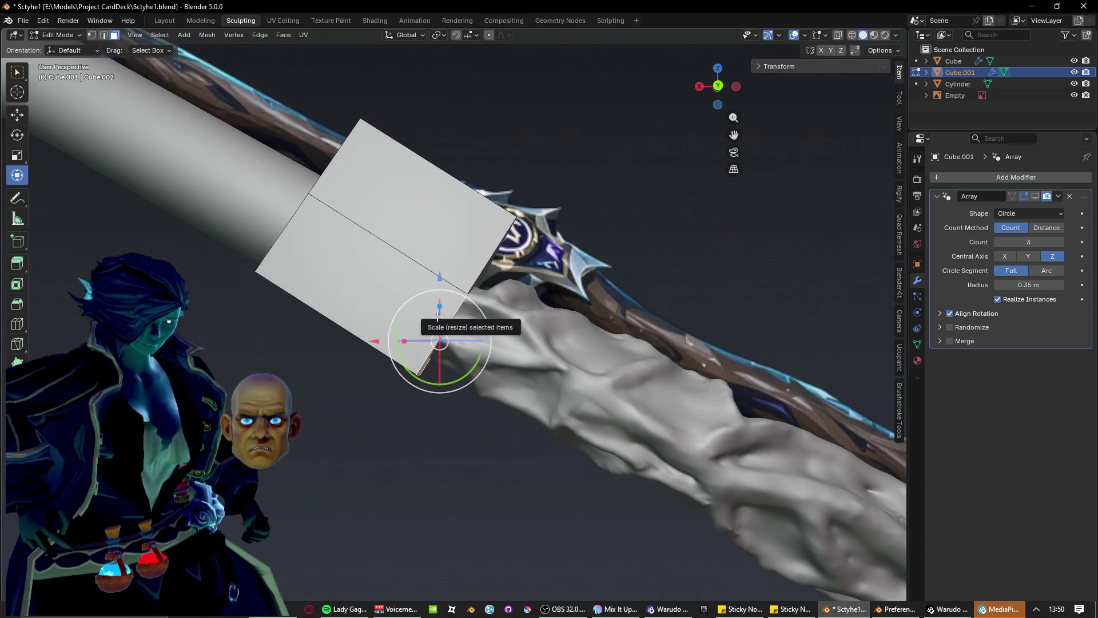
key("g")
left_click(489, 352)
key("ctrl+z")
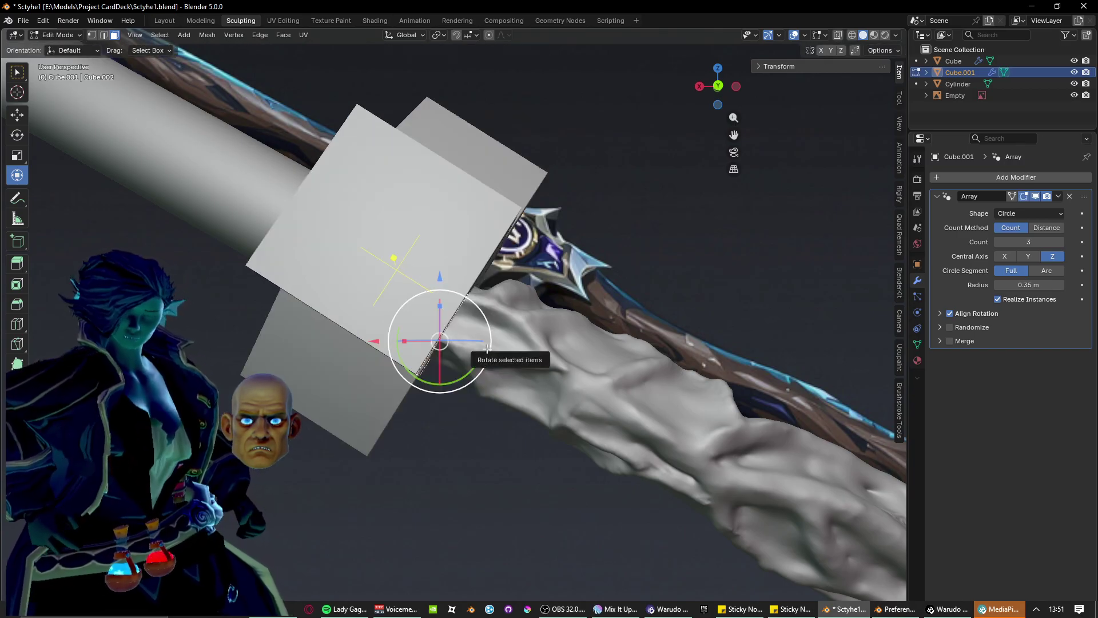
key("ctrl+z")
left_click(1037, 197)
Extrude the lower half of the cube's grip-side end face, then scale and move the new face to form a tapered prong beside the grip.
mouse_move(422, 350)
middle_mouse_down()
mouse_move(393, 344)
mouse_move(425, 337)
middle_mouse_up()
left_click(404, 336)
key("e")
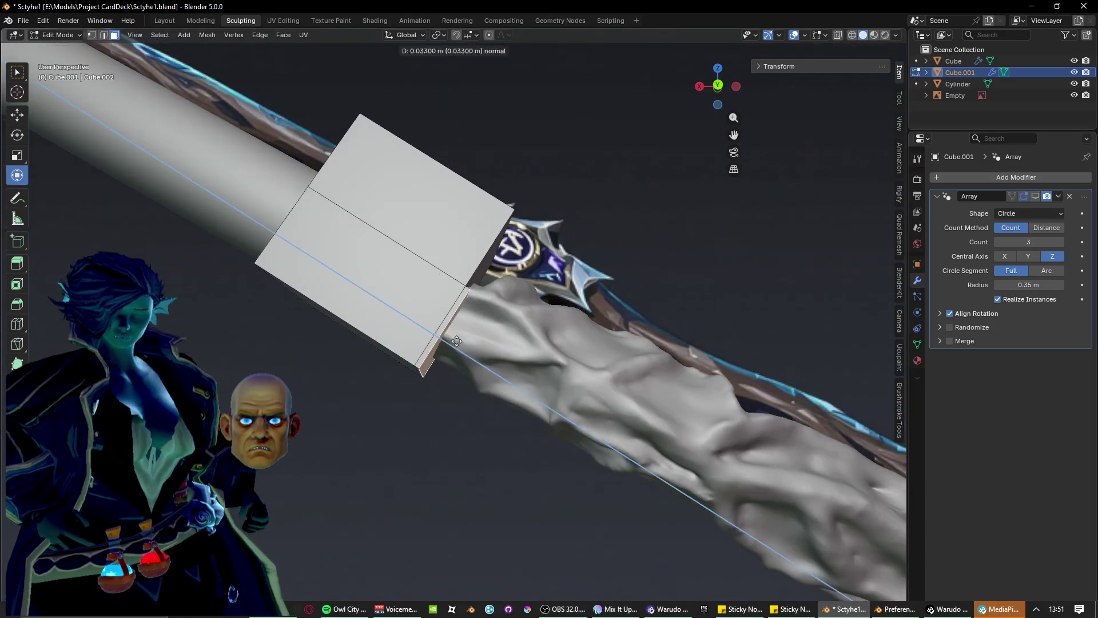
left_click(510, 387)
key("g")
left_click(567, 415)
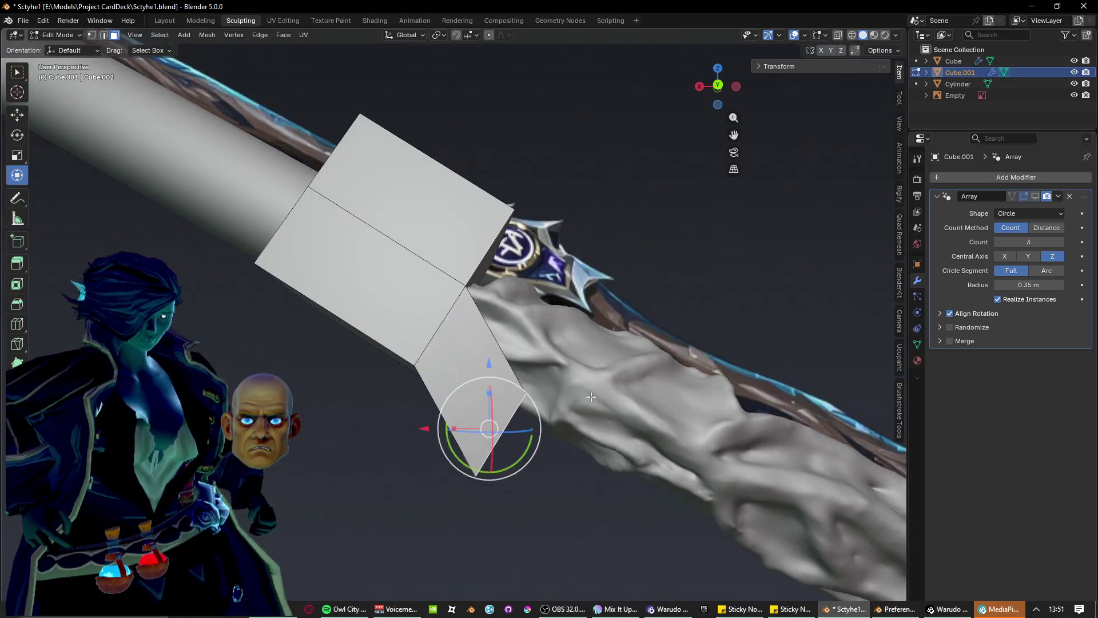
key("s")
left_click(500, 414)
key("g")
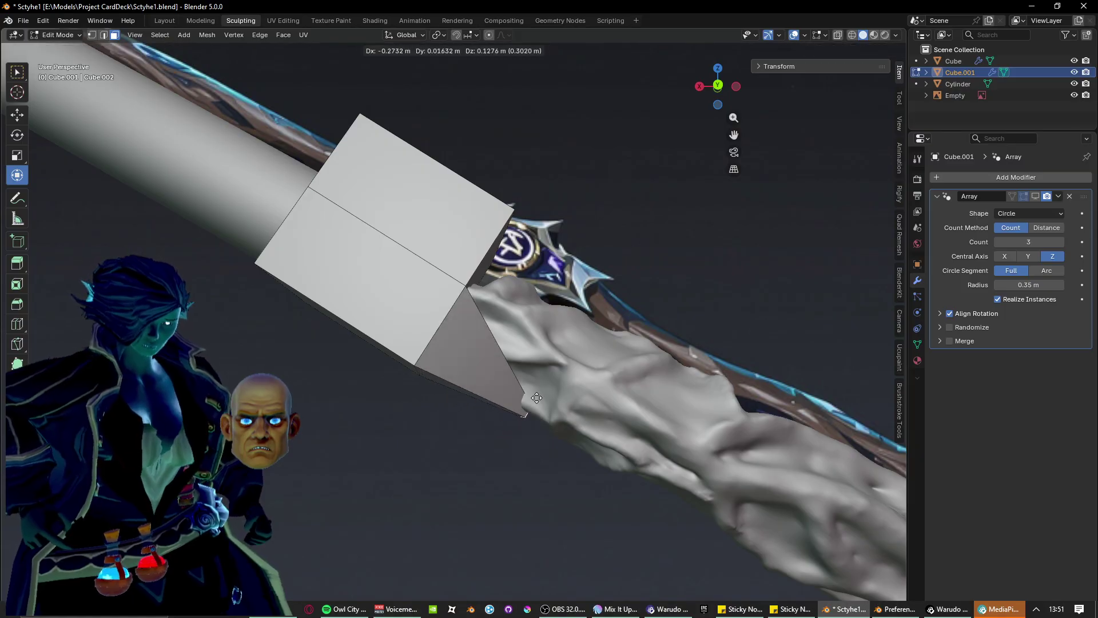
left_click(536, 399)
Move the lower prong's tip along the Y axis, outward from the grip.
middle_click_drag(536, 396, 601, 401)
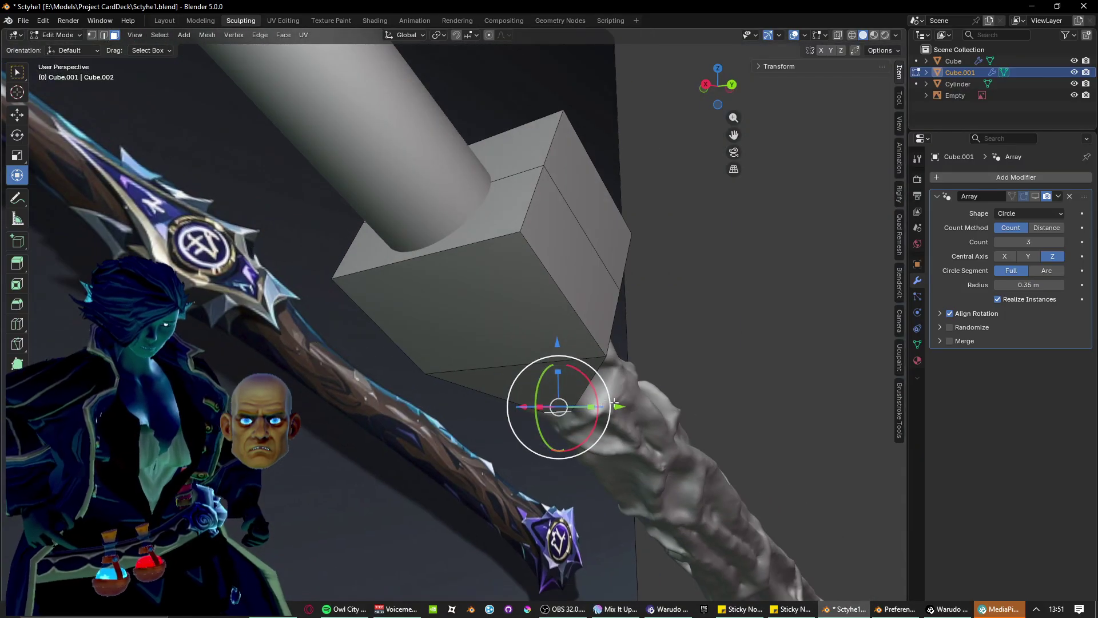
left_click_drag(623, 405, 725, 397)
middle_click_drag(726, 397, 635, 413)
key("KP_1")
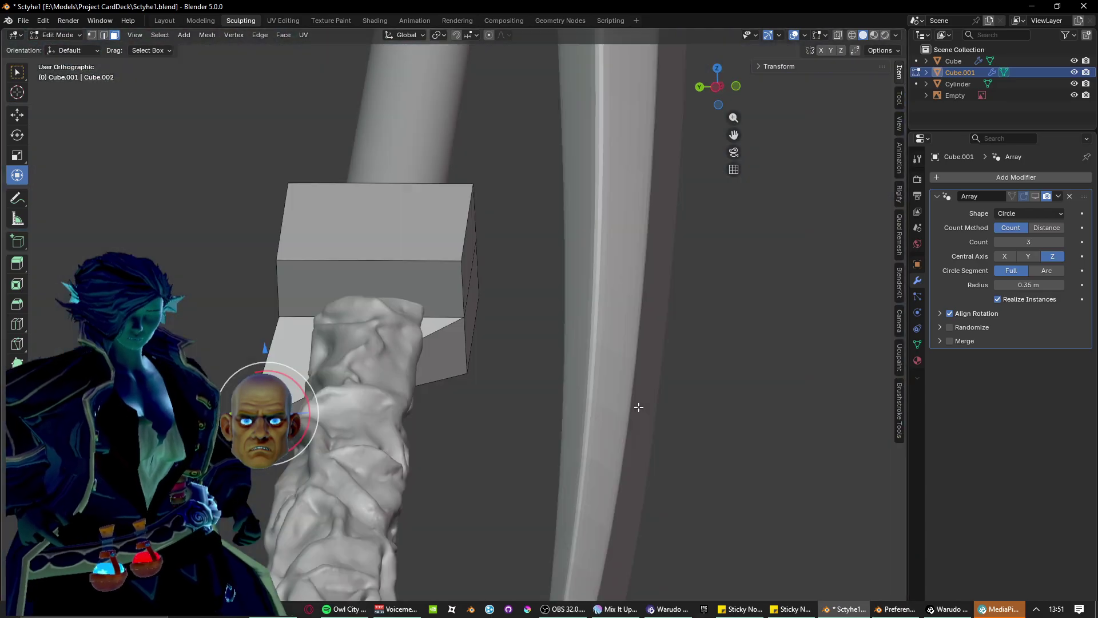
mouse_move(334, 338)
middle_mouse_down()
mouse_move(520, 338)
mouse_move(506, 337)
middle_mouse_up()
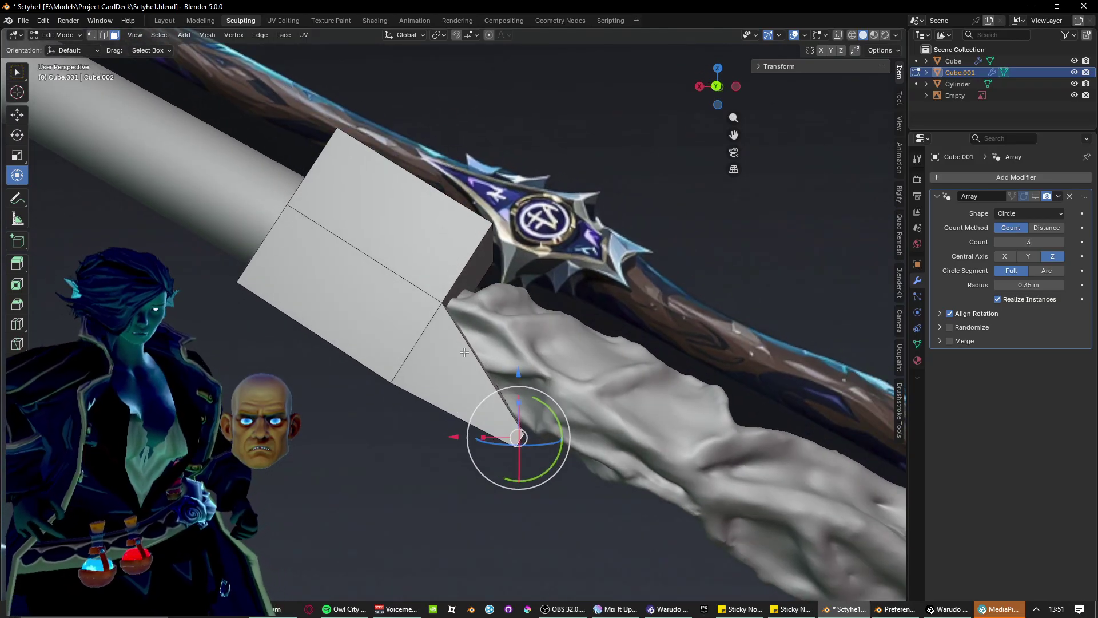
Isolate the collar piece in local view and restore the full scene to examine its shape alone and against the scythe.
middle_click_drag(394, 379, 317, 404)
key("KP_Divide")
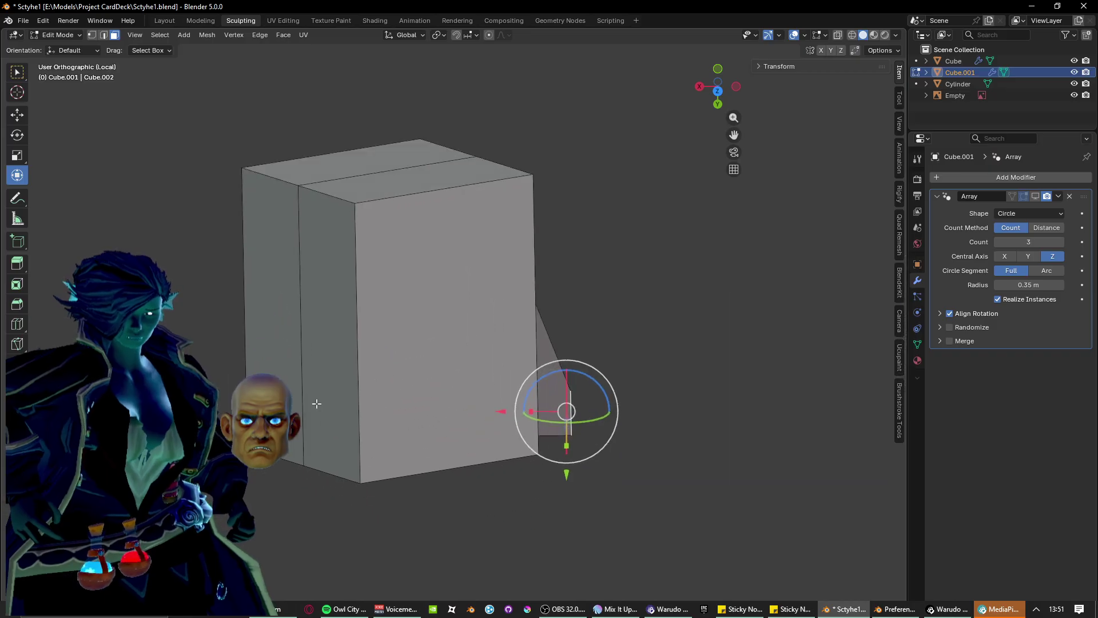
key("KP_Divide")
key("KP_Divide")
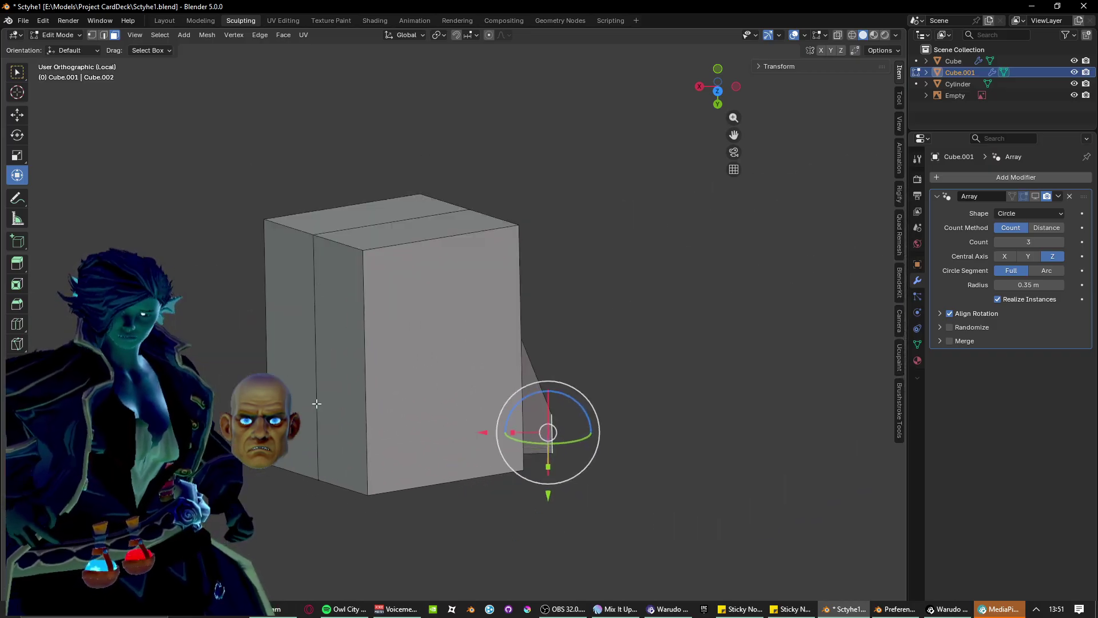
key("KP_Divide")
key("KP_Divide")
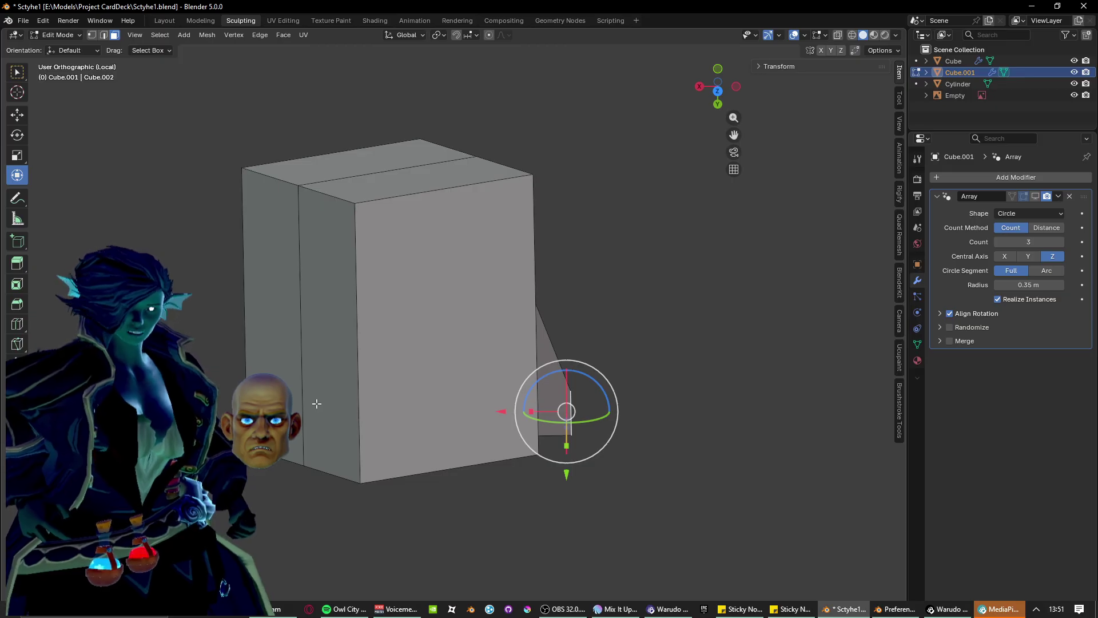
key("KP_Divide")
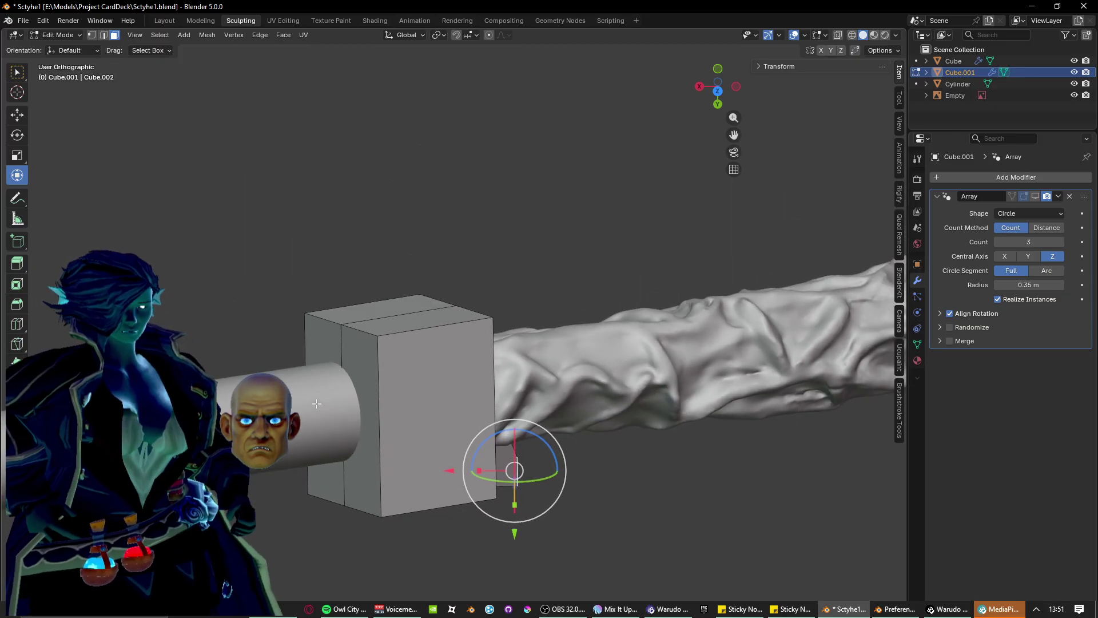
Move the lower prong's tip about 0.13 m, mostly downward along Z, away from the grip.
middle_click_drag(236, 248, 416, 392)
scroll(416, 392, "up", 8)
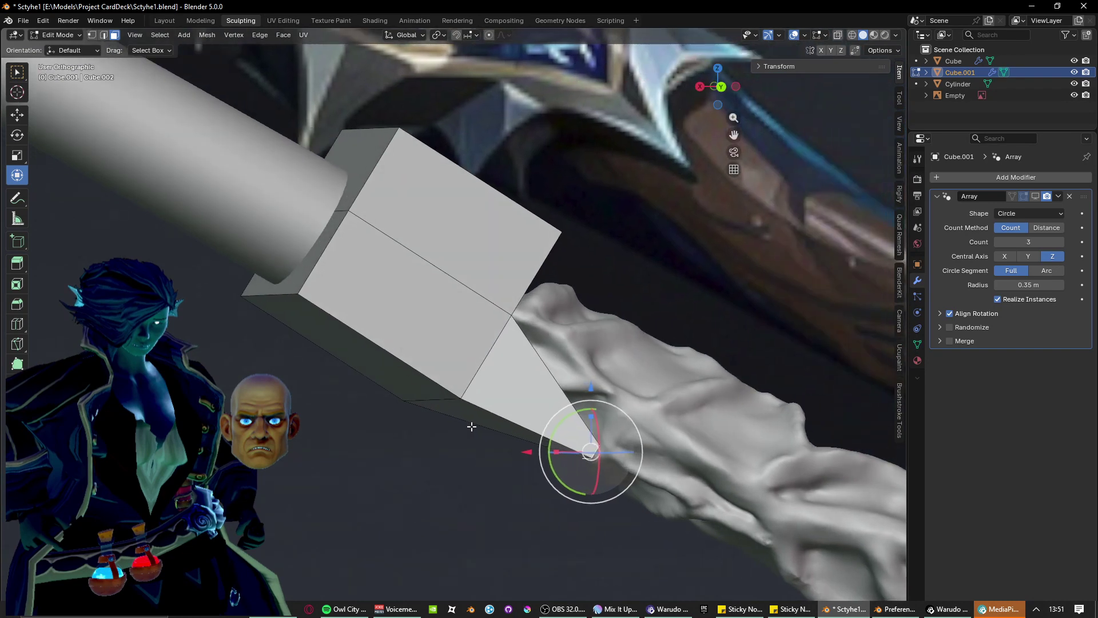
middle_click_drag(471, 427, 424, 436)
key("g")
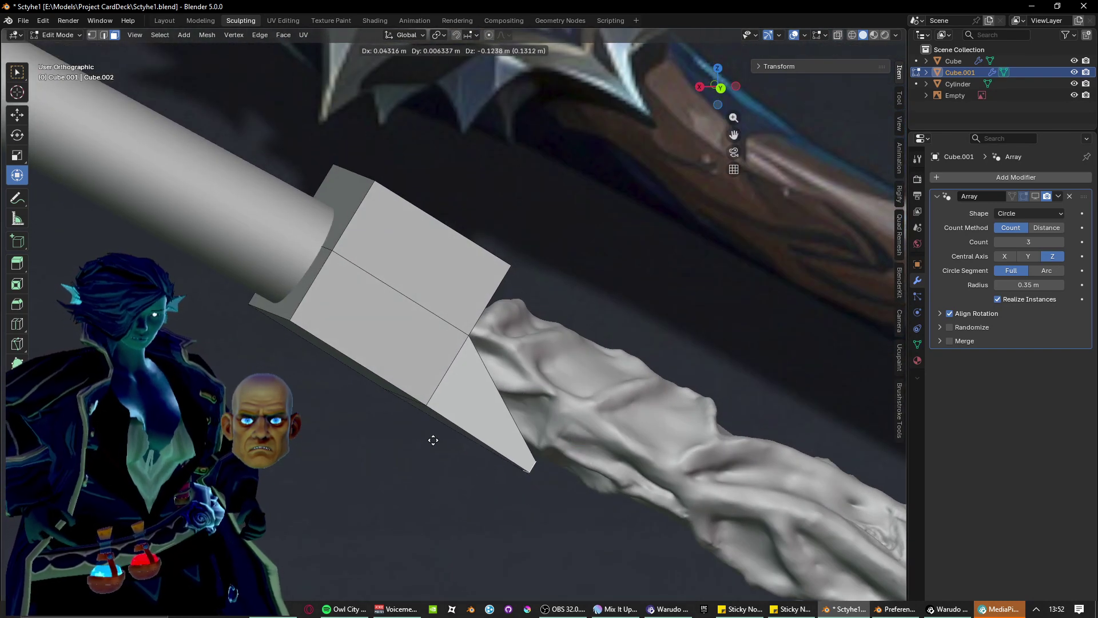
left_click(433, 440)
Extrude the upper half of the grip-side end face along the grip, then scale it down and reposition it as a second tapered prong.
middle_click_drag(433, 439, 305, 457)
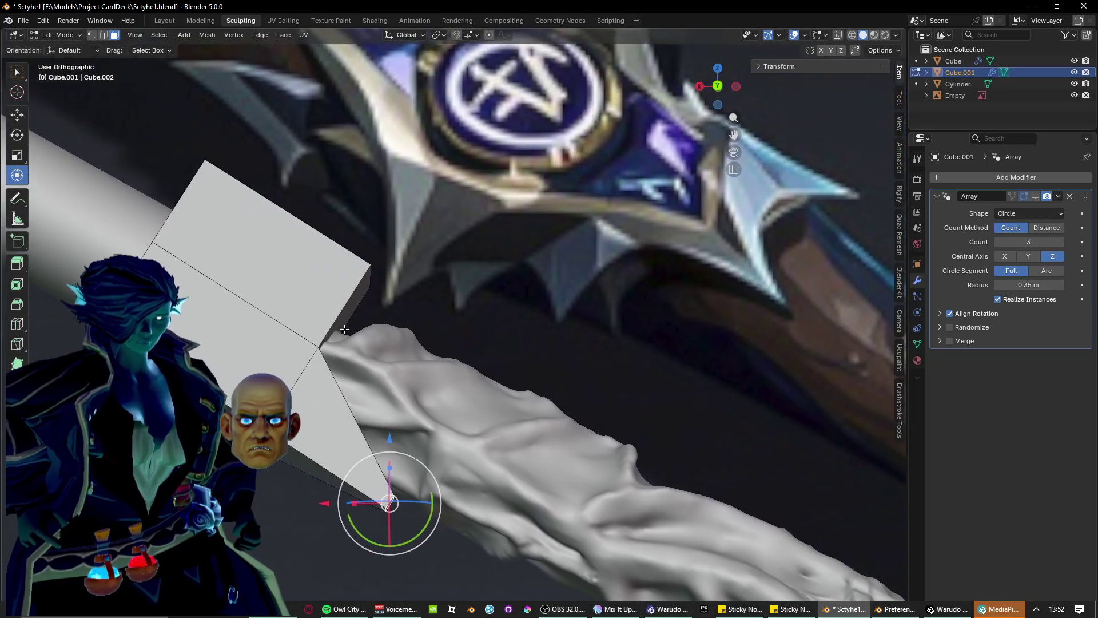
key("alt+a")
left_click(344, 312)
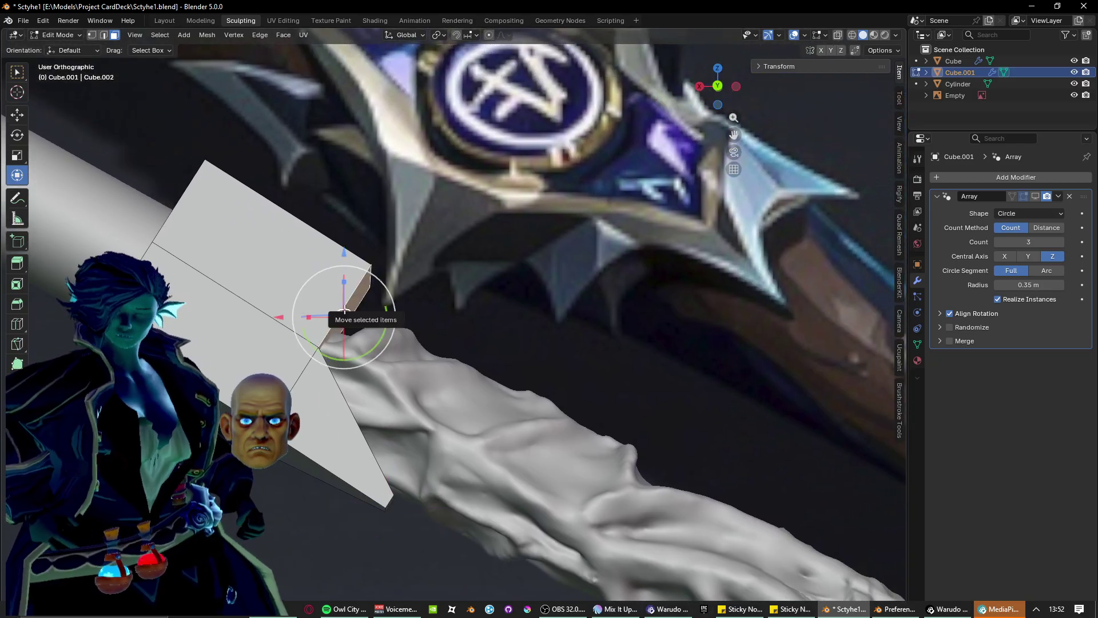
key("e")
left_click(455, 377)
key("g")
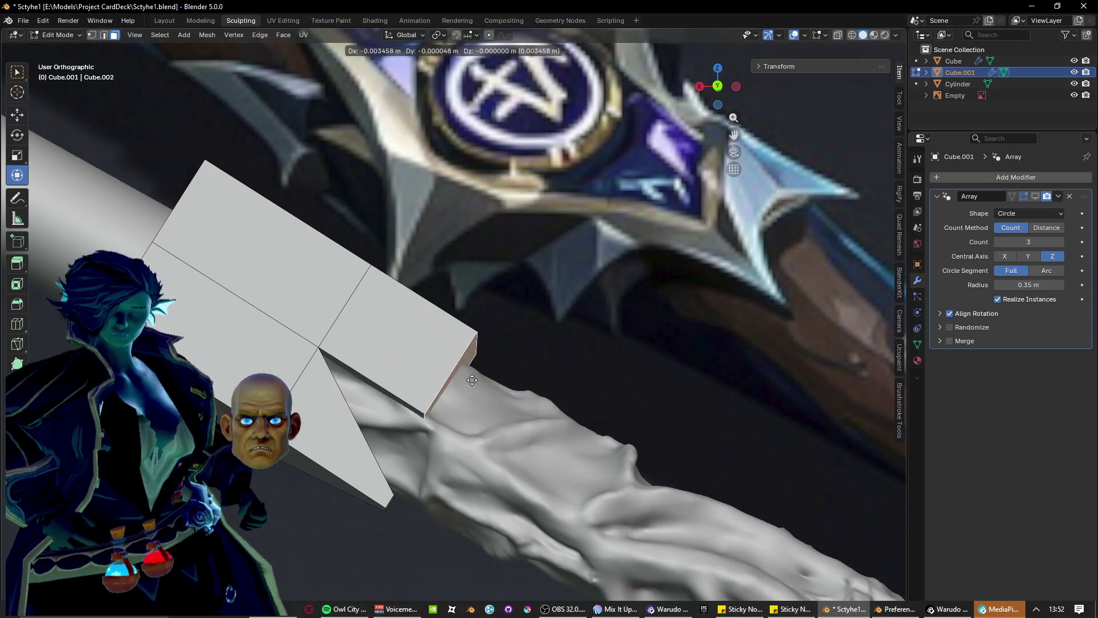
left_click(497, 358)
key("s")
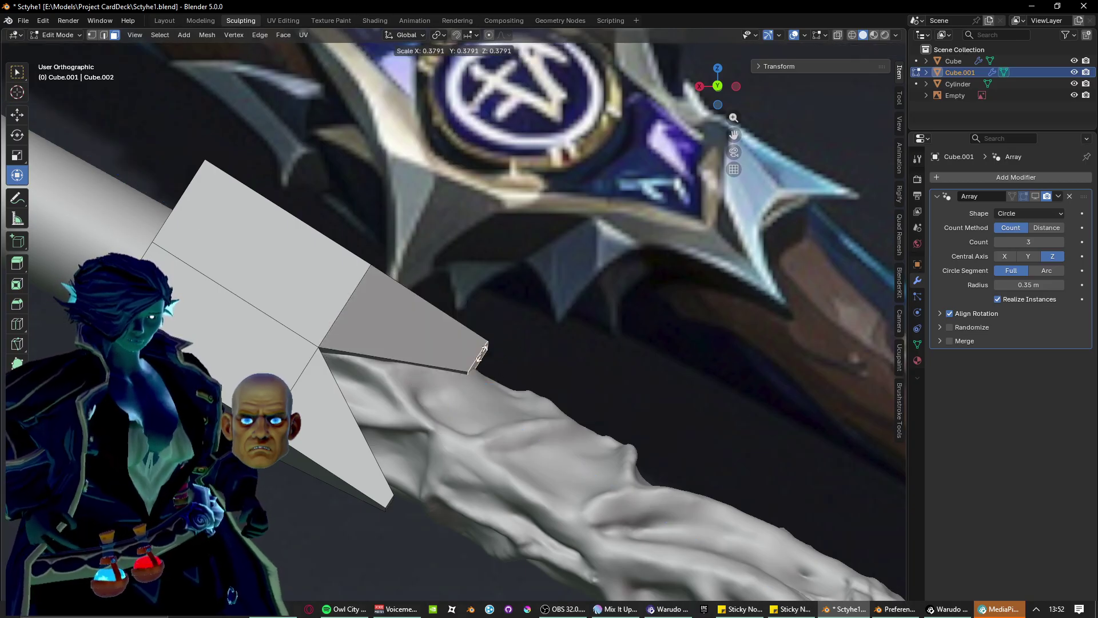
left_click(480, 358)
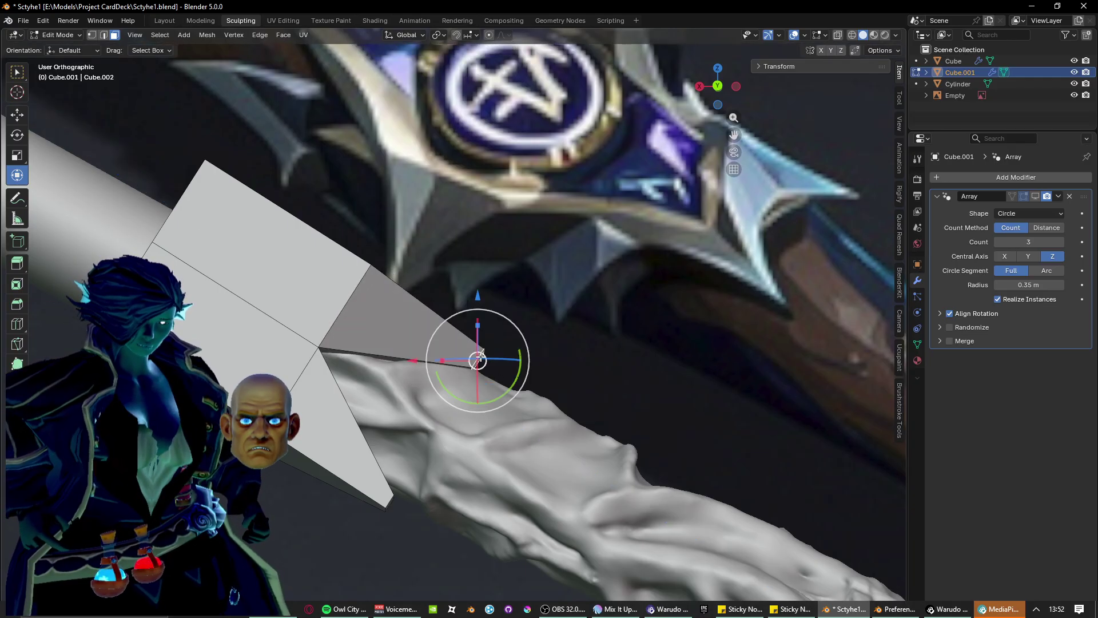
key("g")
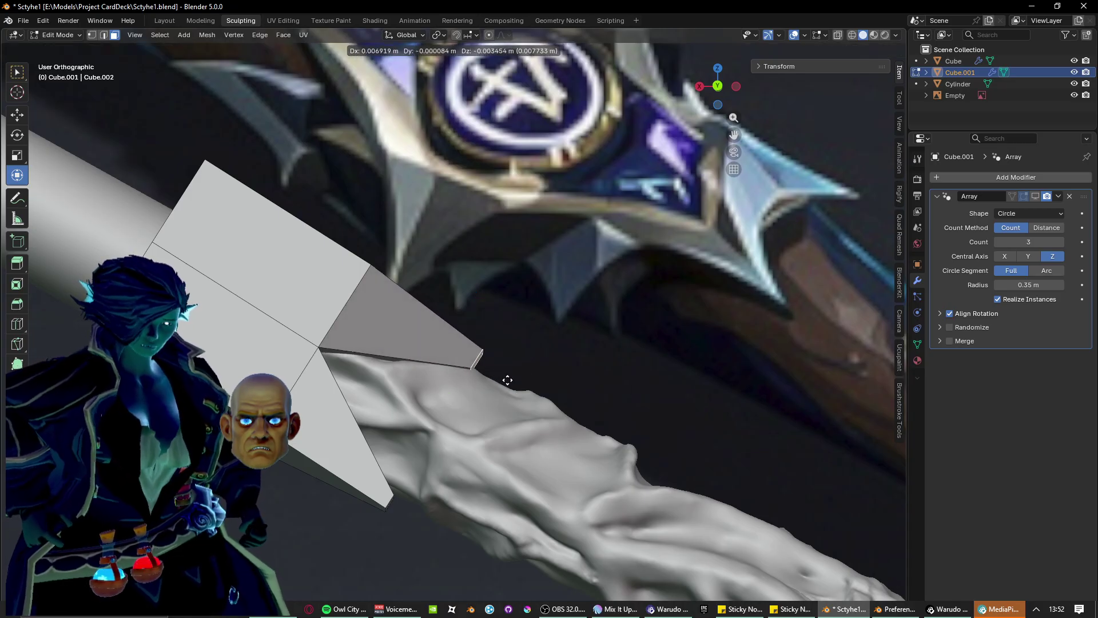
left_click(507, 378)
Extrude both halves of the cube's shaft-side end face about 1.6 m along the shaft and scale the new end down.
middle_click_drag(414, 406, 496, 438, "shift")
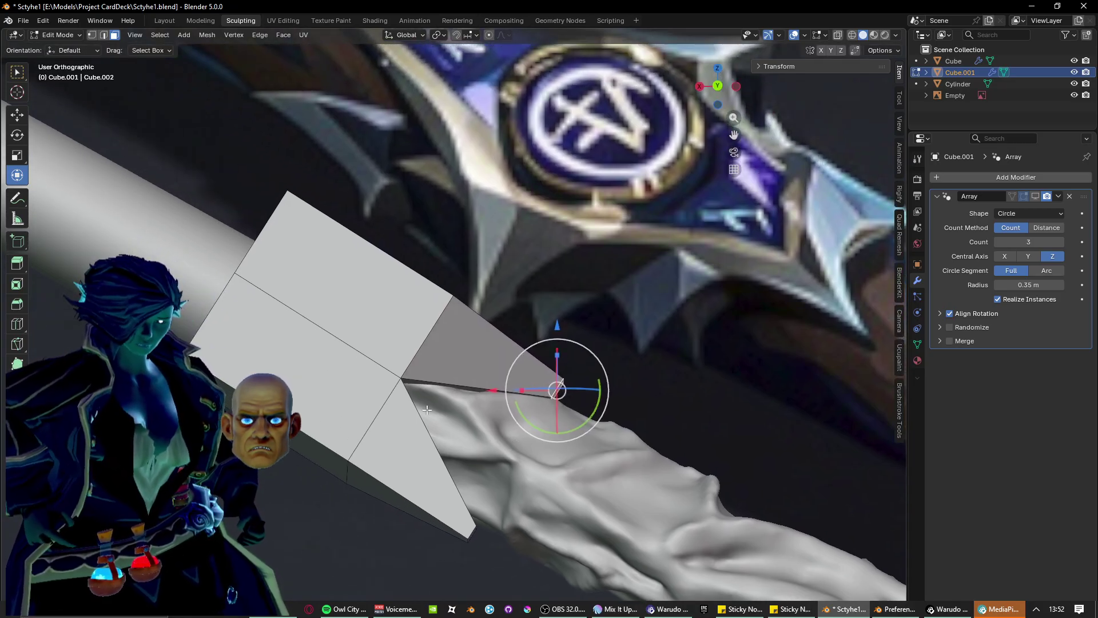
middle_click_drag(255, 334, 544, 473, "shift")
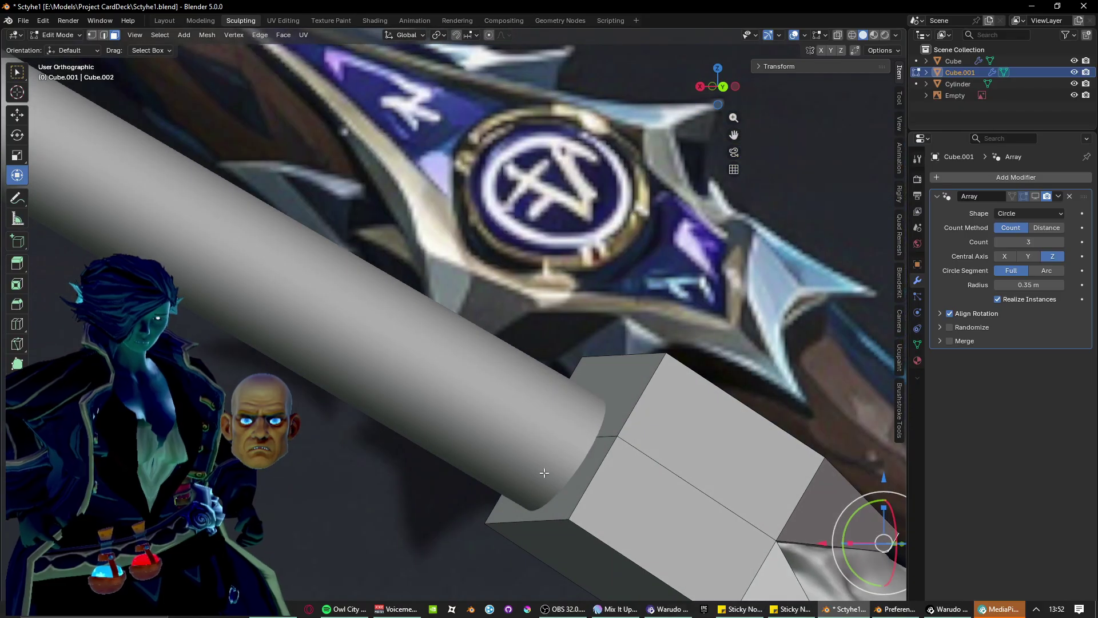
left_click(623, 403, "shift")
key("KP_1")
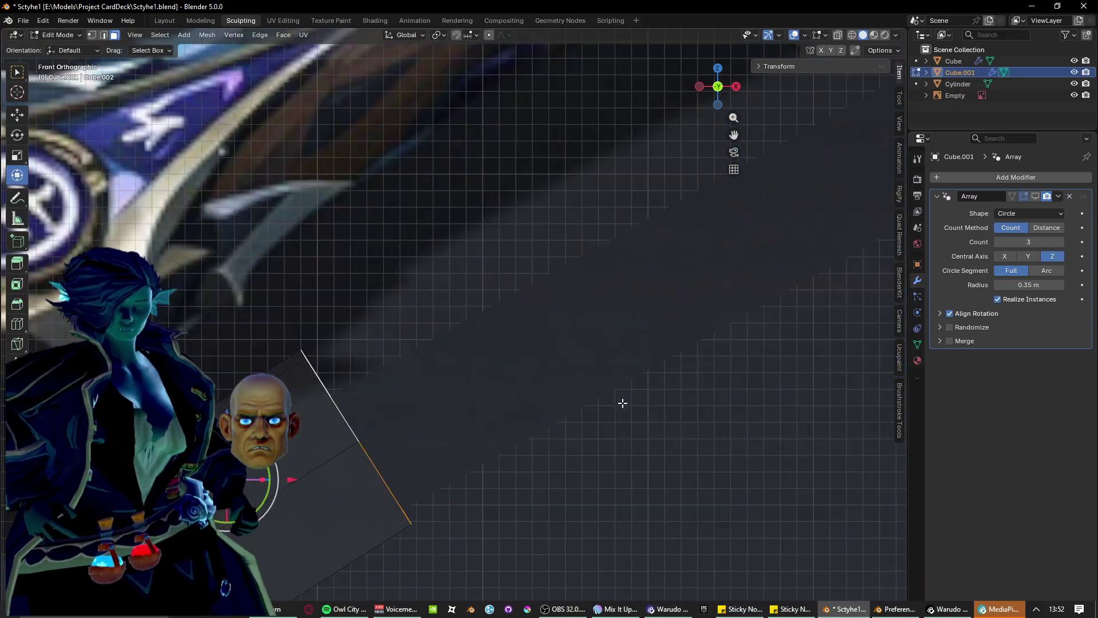
middle_click_drag(622, 403, 410, 440)
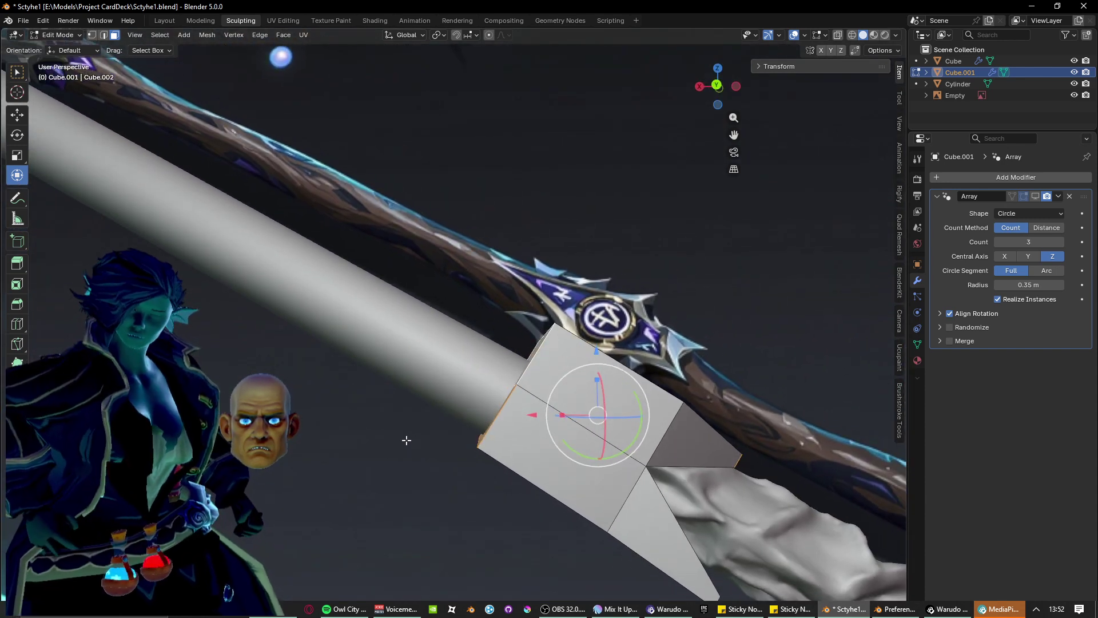
key("e")
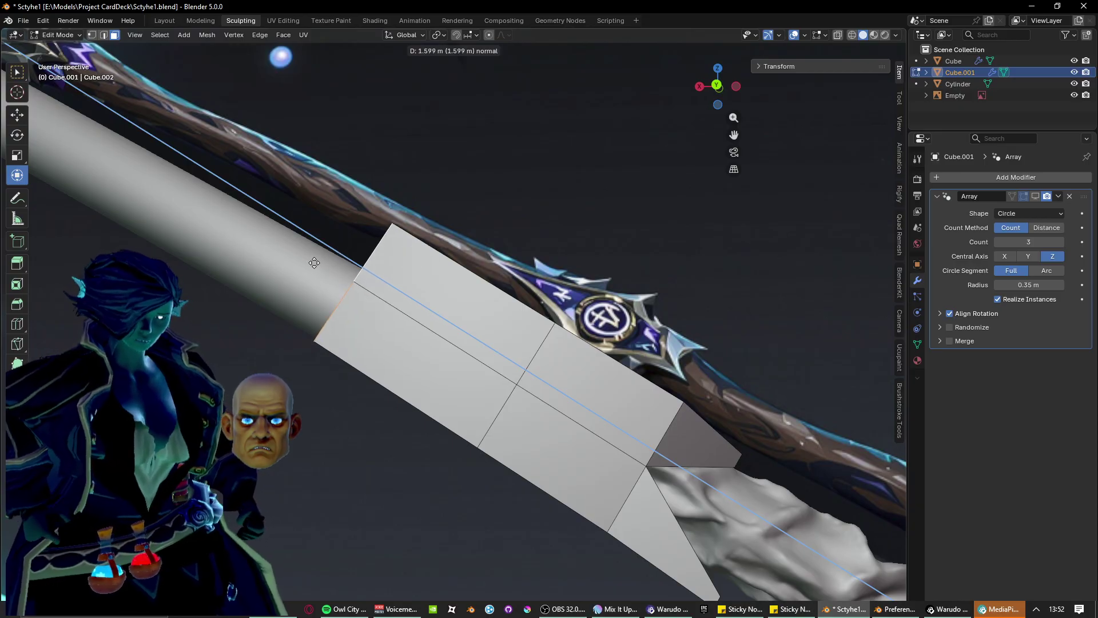
left_click(315, 262)
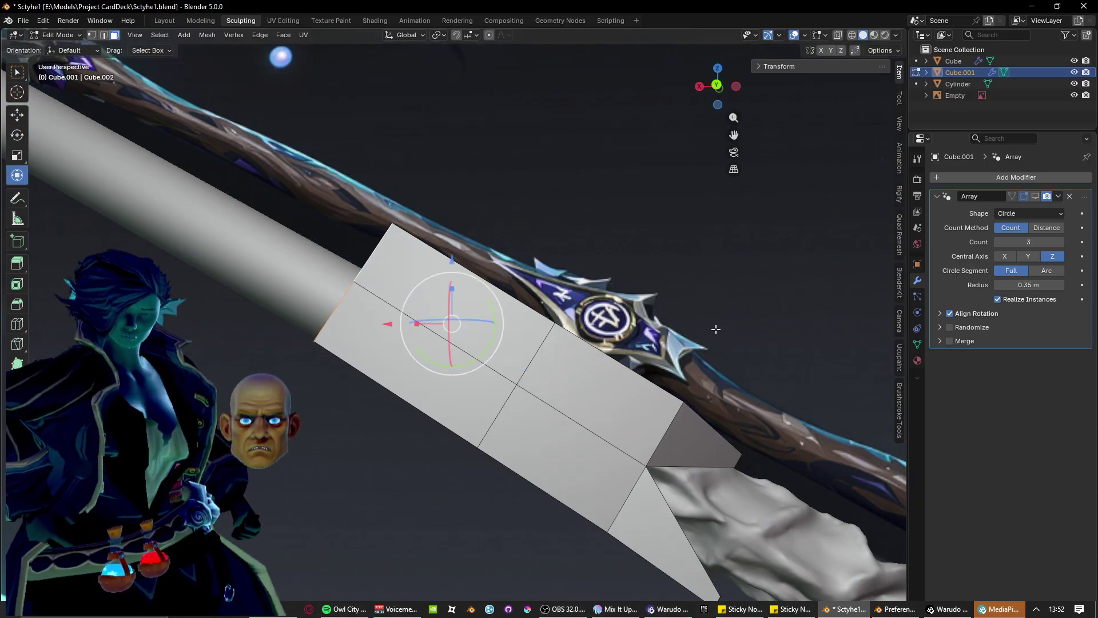
key("s")
left_click(497, 303)
Shift the tapered shaft-side end outward along the global Y axis toward the shaft's outer surface.
middle_click_drag(429, 321, 459, 341)
left_click_drag(454, 344, 498, 335)
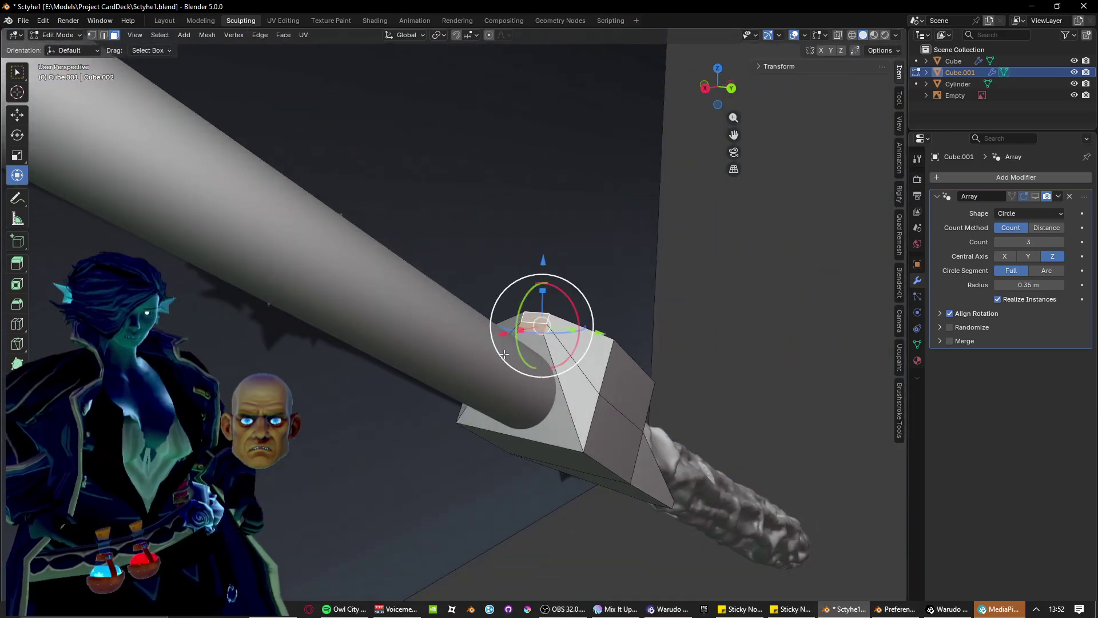
key("ctrl+z")
middle_click_drag(444, 372, 483, 383)
key("g")
key("y")
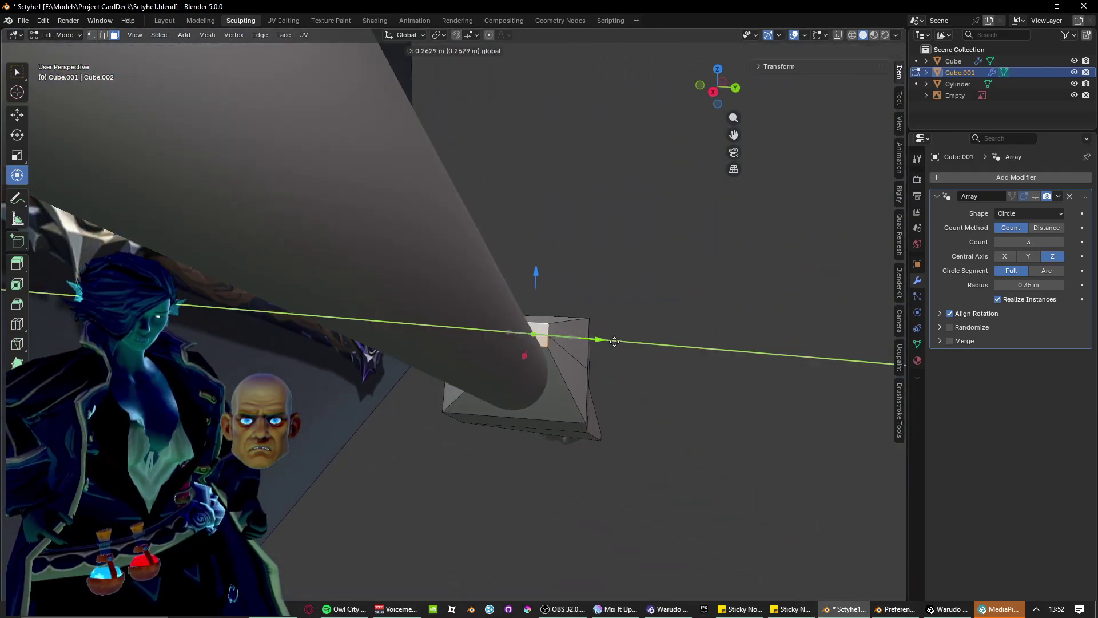
left_click_drag(656, 347, 657, 347)
Move the tapered end farther up the shaft and scale it to 0 so that it ends in a point.
middle_click_drag(618, 326, 464, 261)
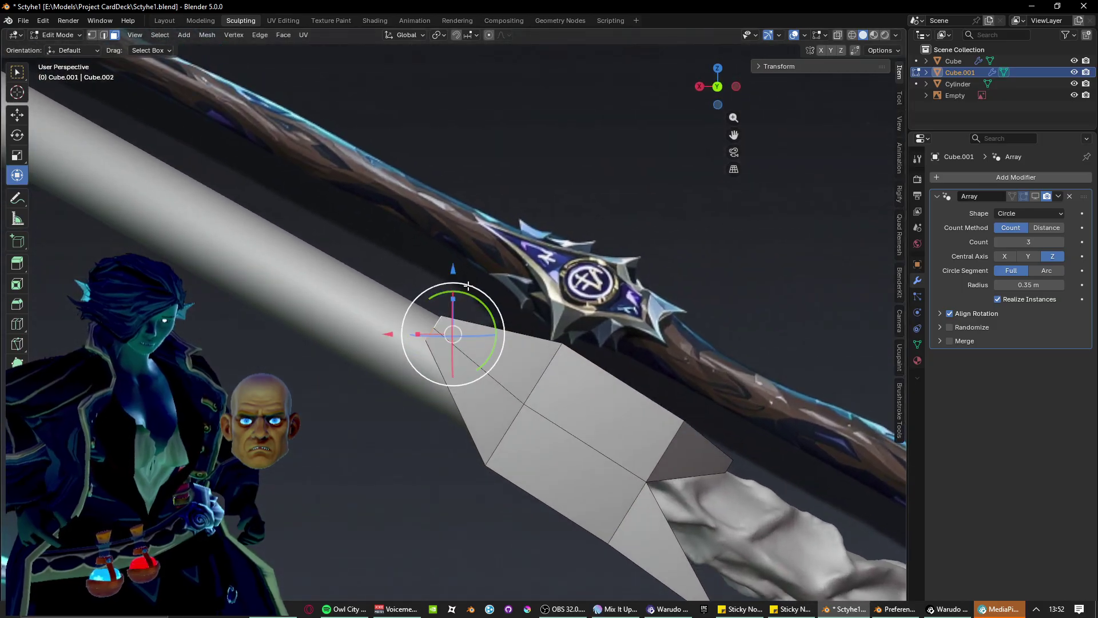
key("g")
left_click(444, 283)
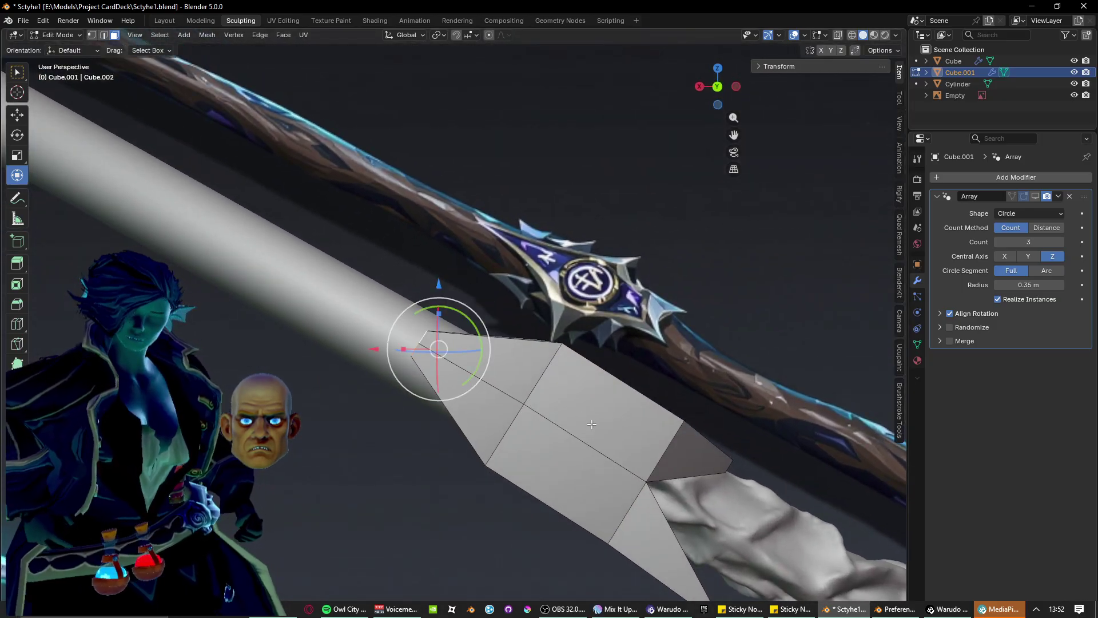
key("g")
left_click(532, 396)
key("s")
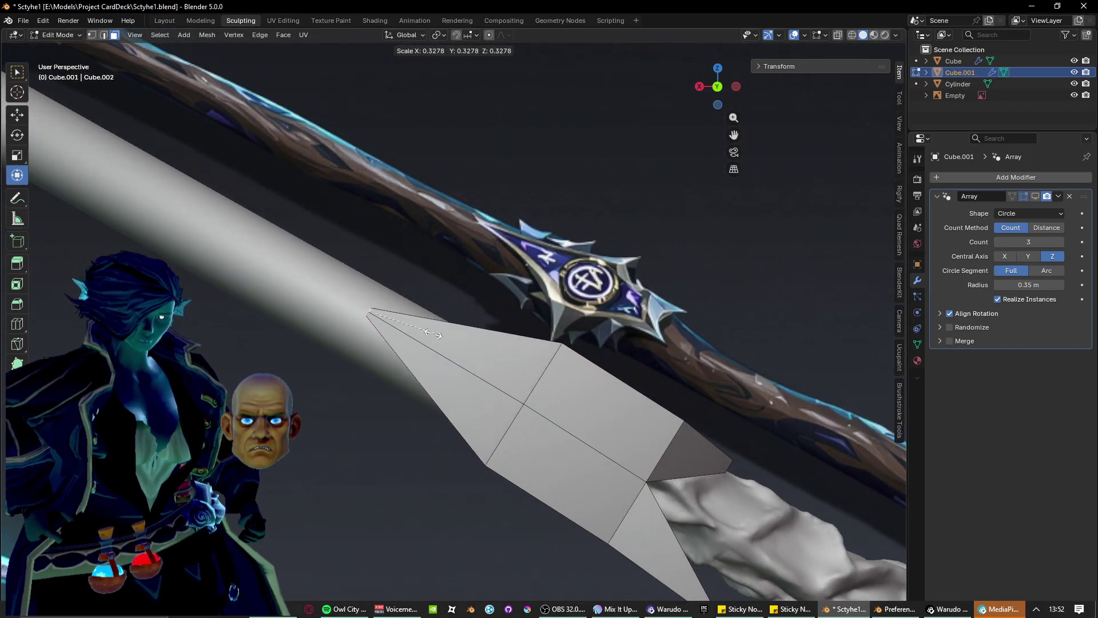
left_click(376, 323)
type("s0")
left_click(569, 370)
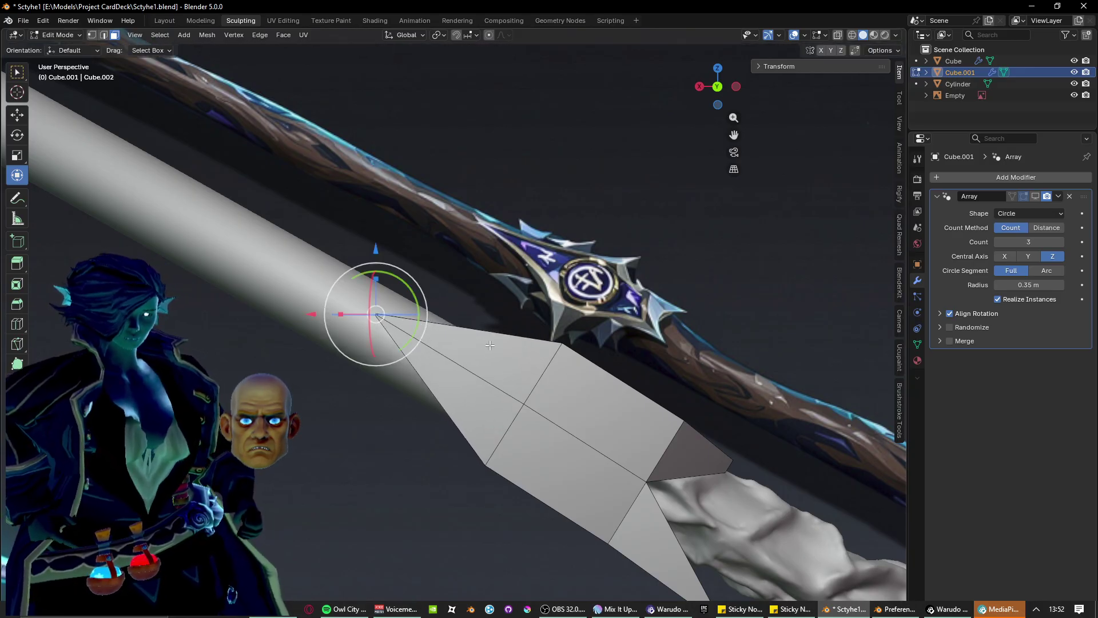
Move the collar's shaft-side point inward so that it sits against the shaft's surface.
middle_click_drag(472, 344, 531, 304)
key("g")
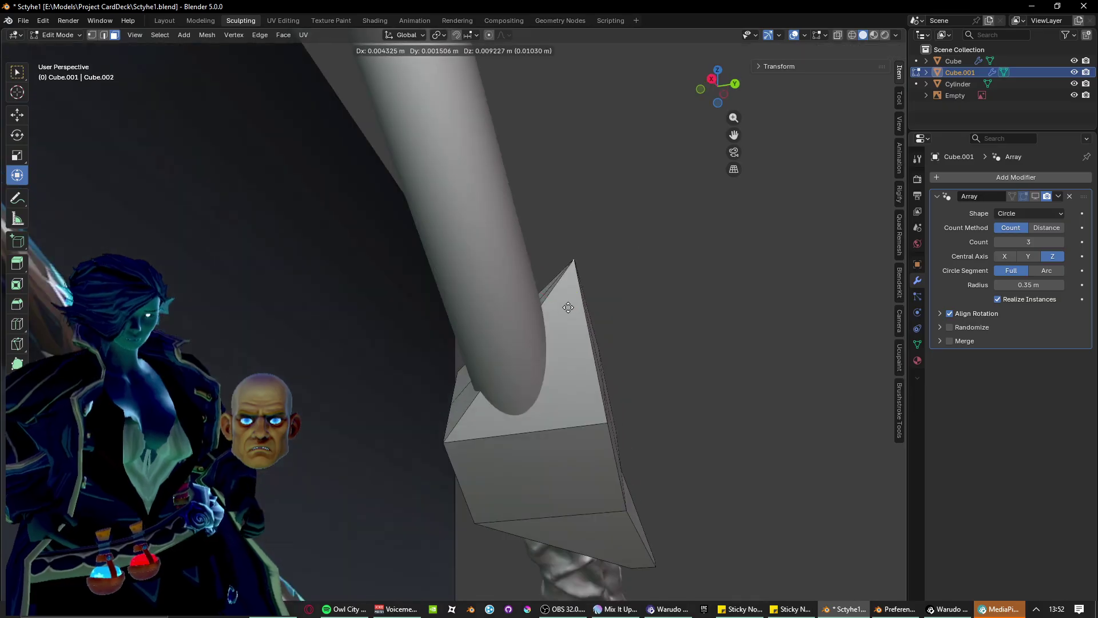
left_click(541, 307)
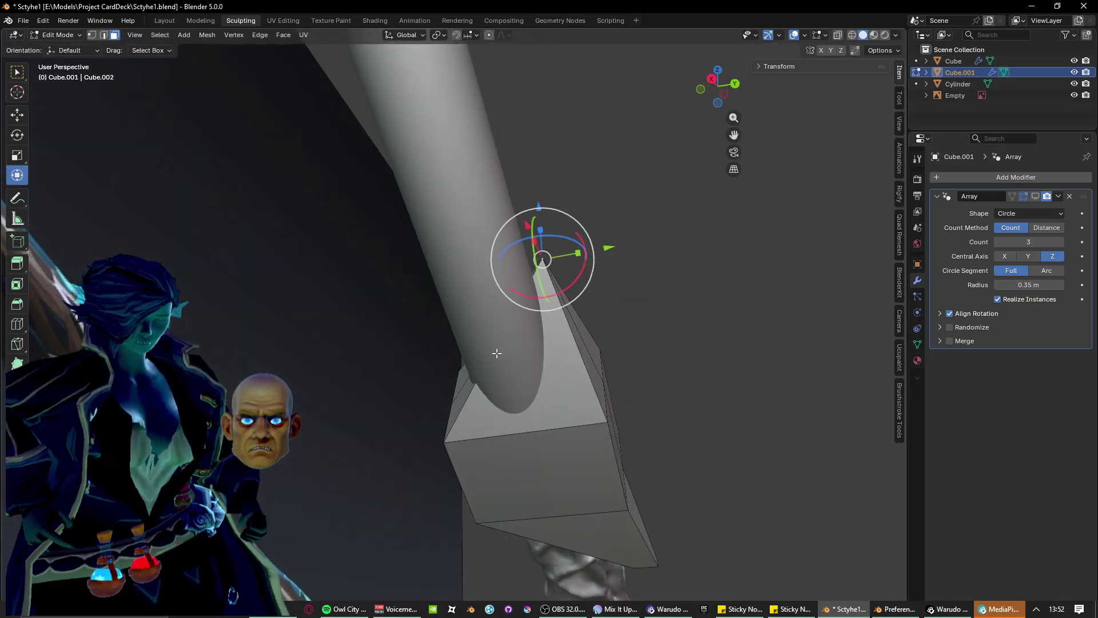
middle_click_drag(498, 350, 589, 388)
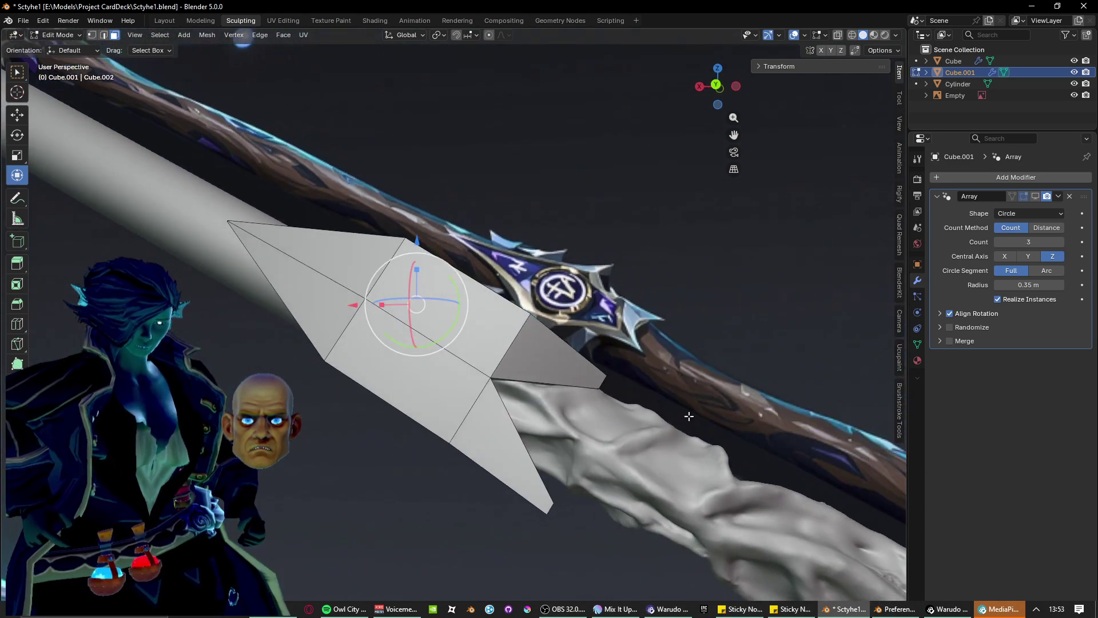
Scale the end face of the upper grip-side prong down to a small tip.
key("s")
left_click(634, 394)
middle_click_drag(562, 426, 483, 435)
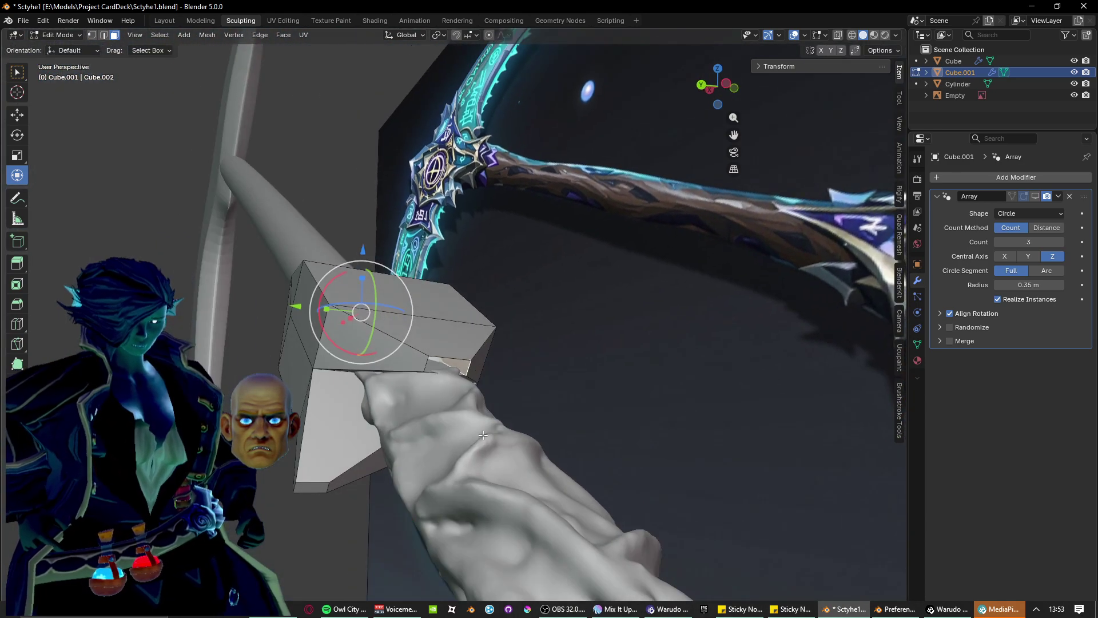
middle_click_drag(516, 366, 456, 361)
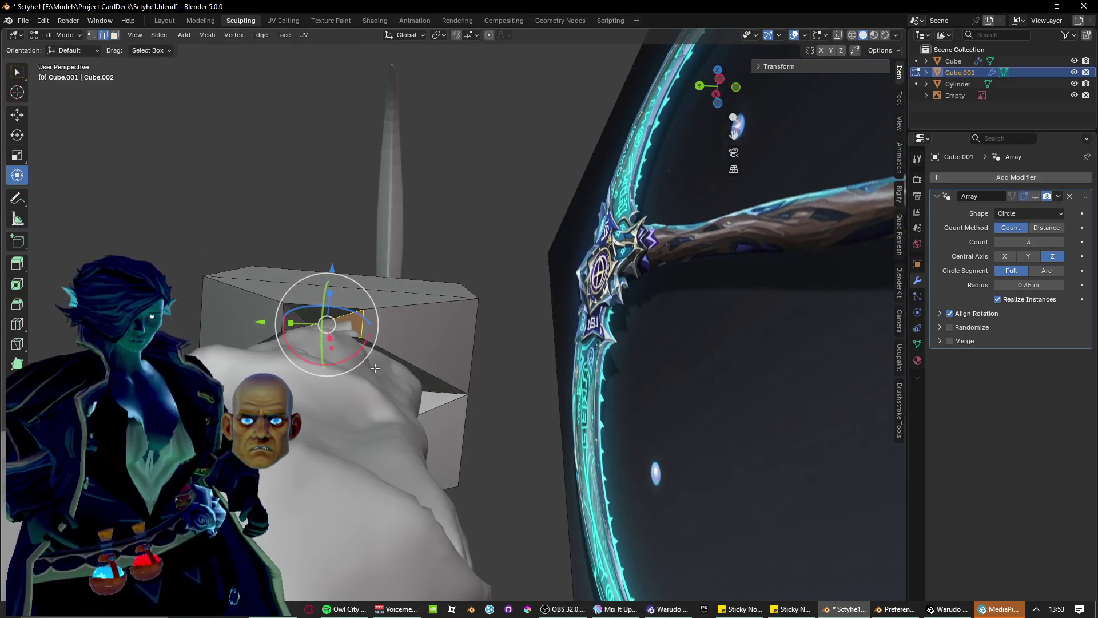
left_click(343, 315)
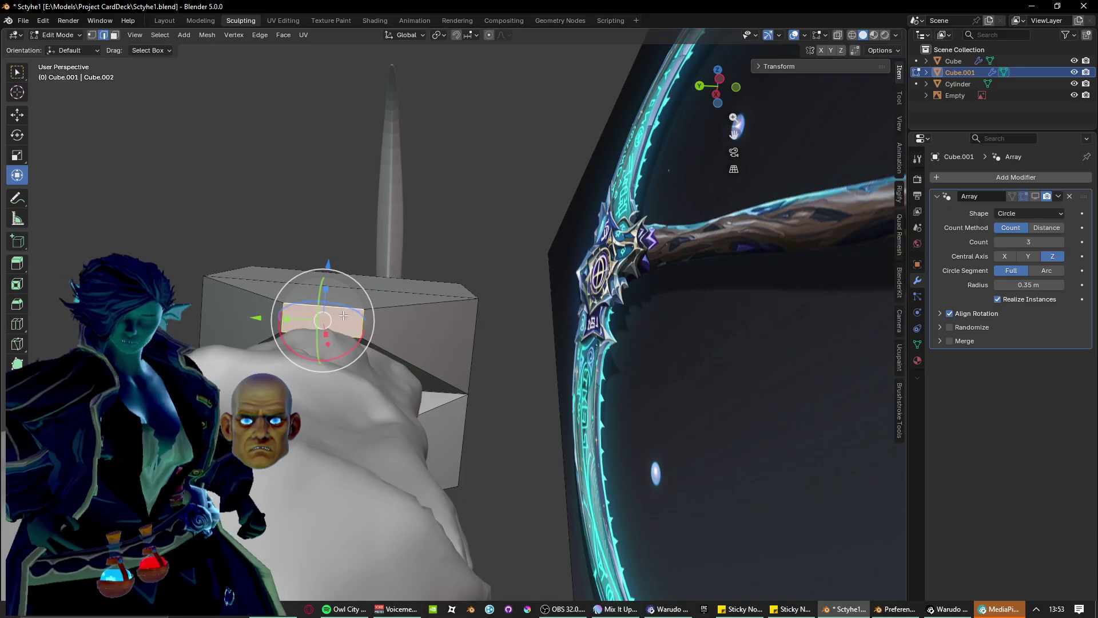
middle_click_drag(149, 150, 582, 387)
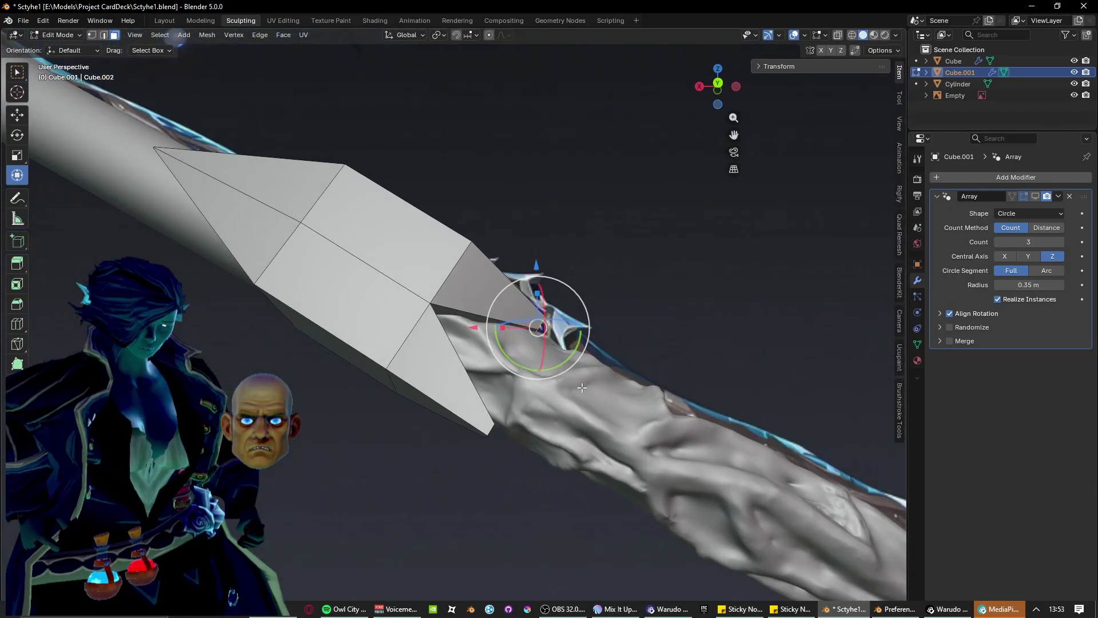
left_click(565, 338)
middle_click_drag(565, 338, 453, 333)
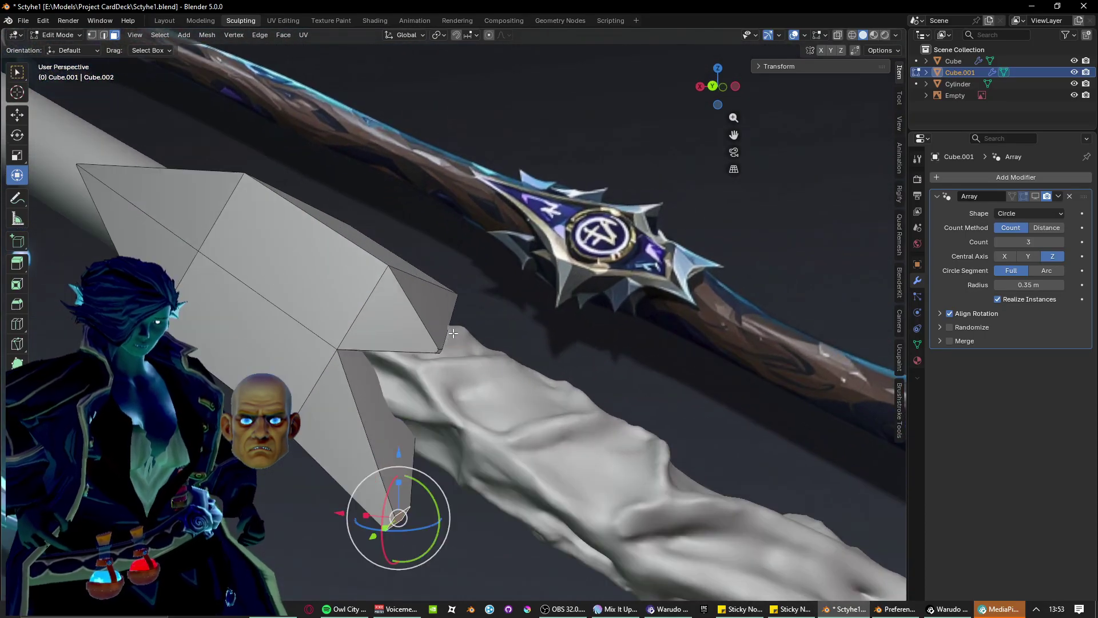
Clear the selection and move the upper prong's end face farther along the grip.
key("alt+a")
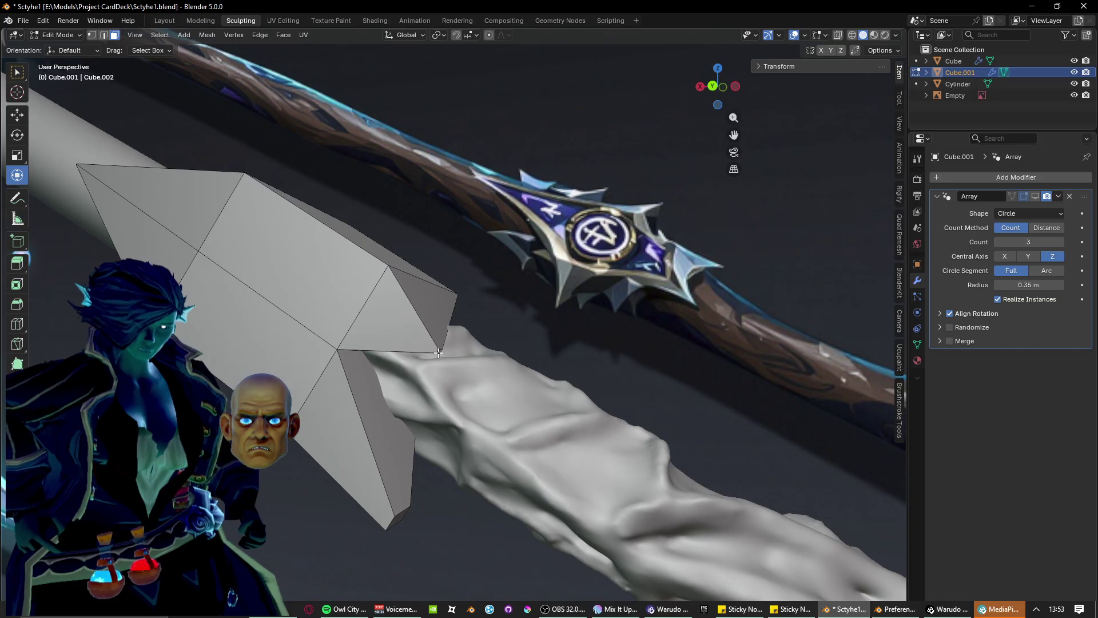
left_click(437, 350)
left_click(438, 351)
key("g")
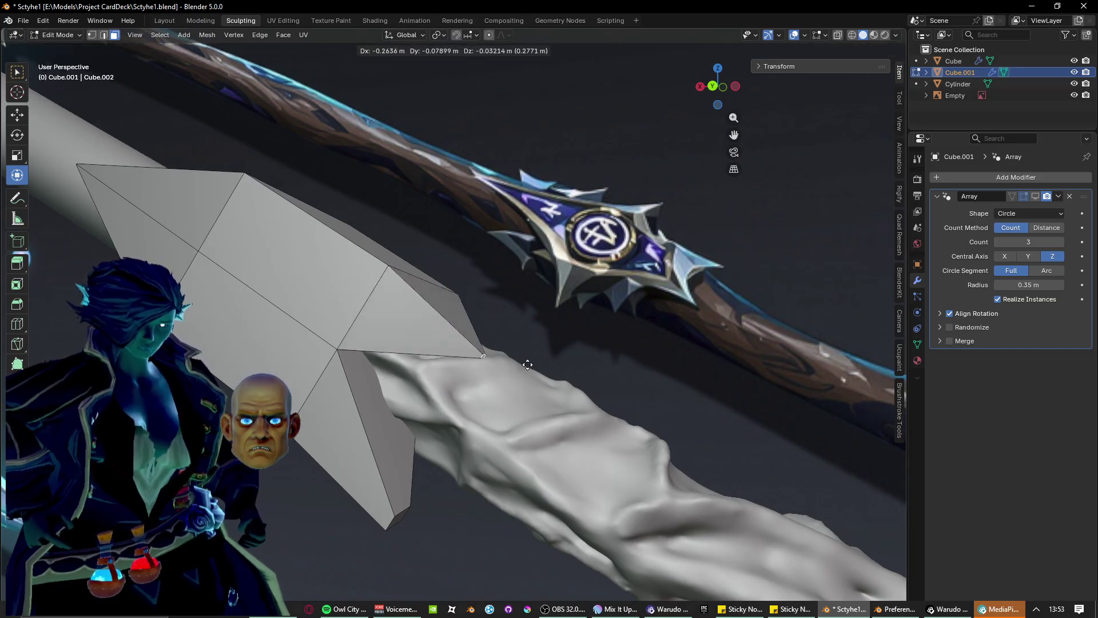
left_click(527, 363)
middle_click_drag(527, 363, 550, 365)
key("g")
left_click_drag(567, 345, 567, 345)
middle_click_drag(567, 346, 467, 514)
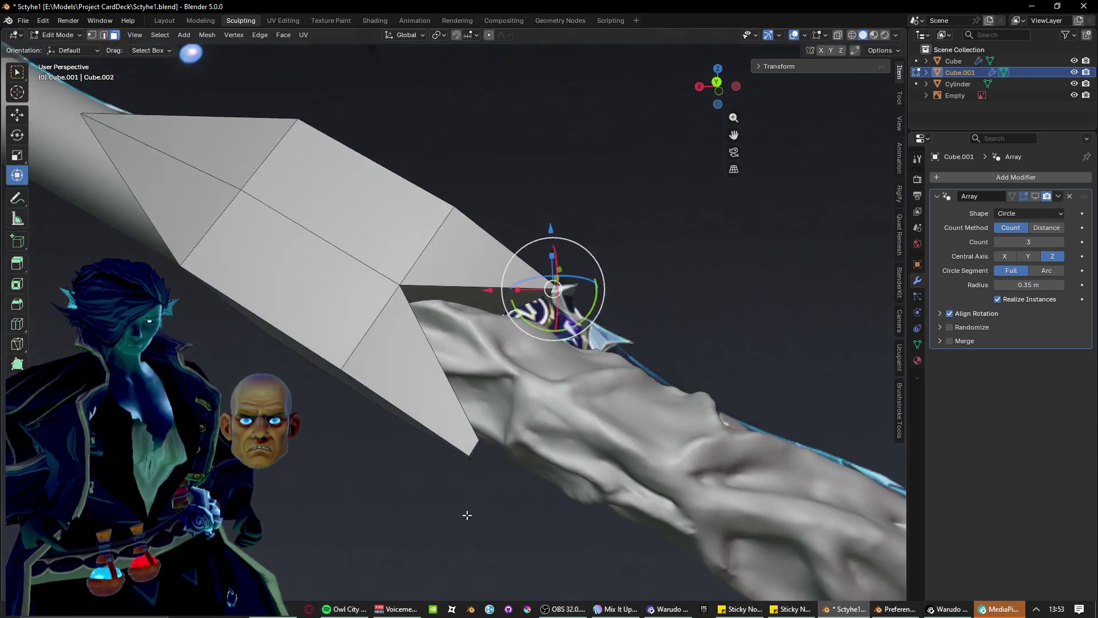
Scale the lower grip-side prong's end face down to a small tip and shift it toward the grip.
middle_click_drag(477, 449, 453, 434)
left_click(390, 393)
key("s")
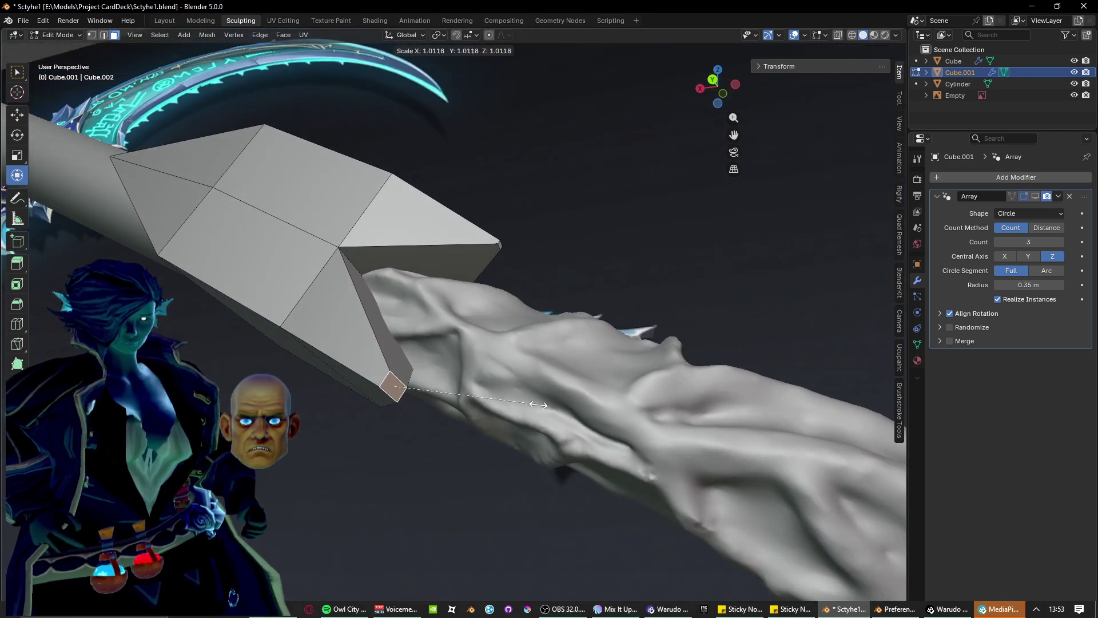
left_click(403, 386)
middle_click_drag(395, 395, 424, 425)
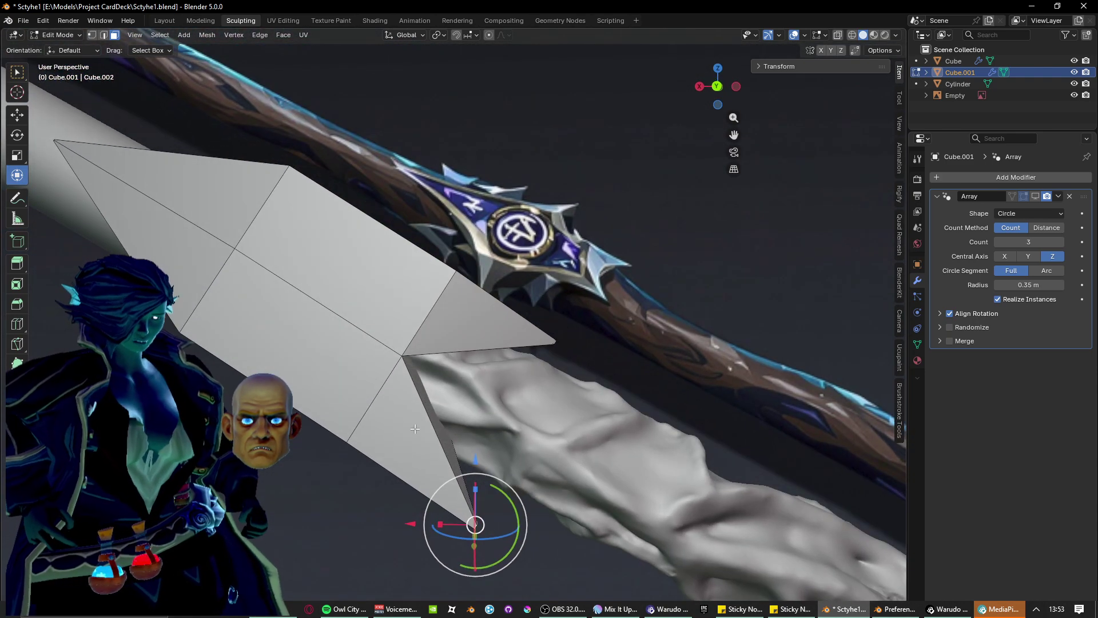
key("g")
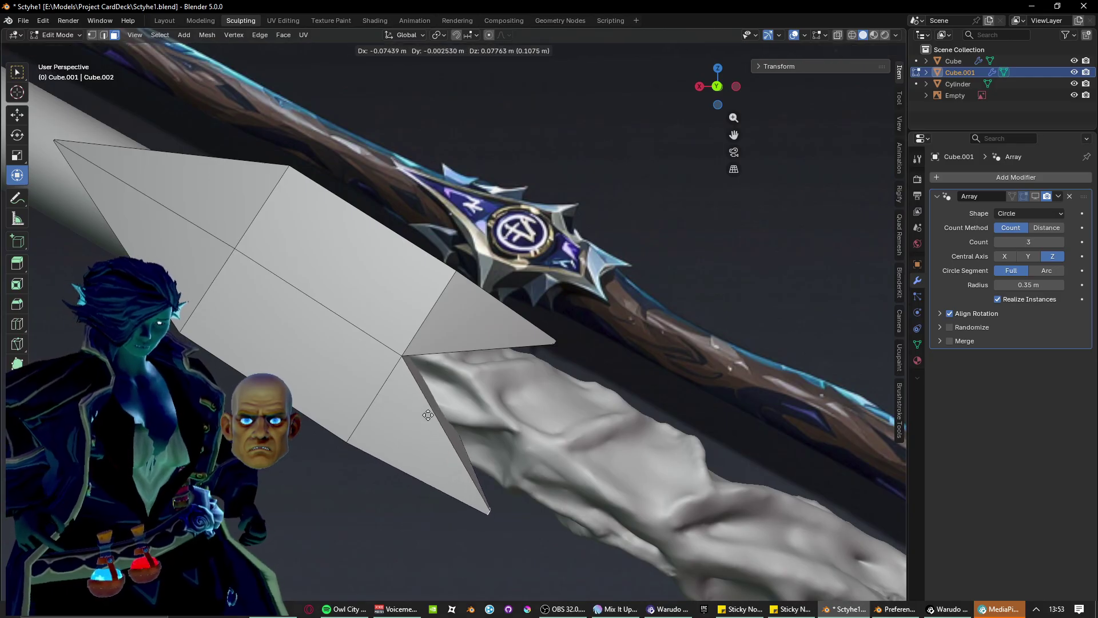
left_click(425, 423)
Move the notch edge between the two grip-side prongs toward the grip to make the notch shallower.
middle_click_drag(425, 424, 403, 399)
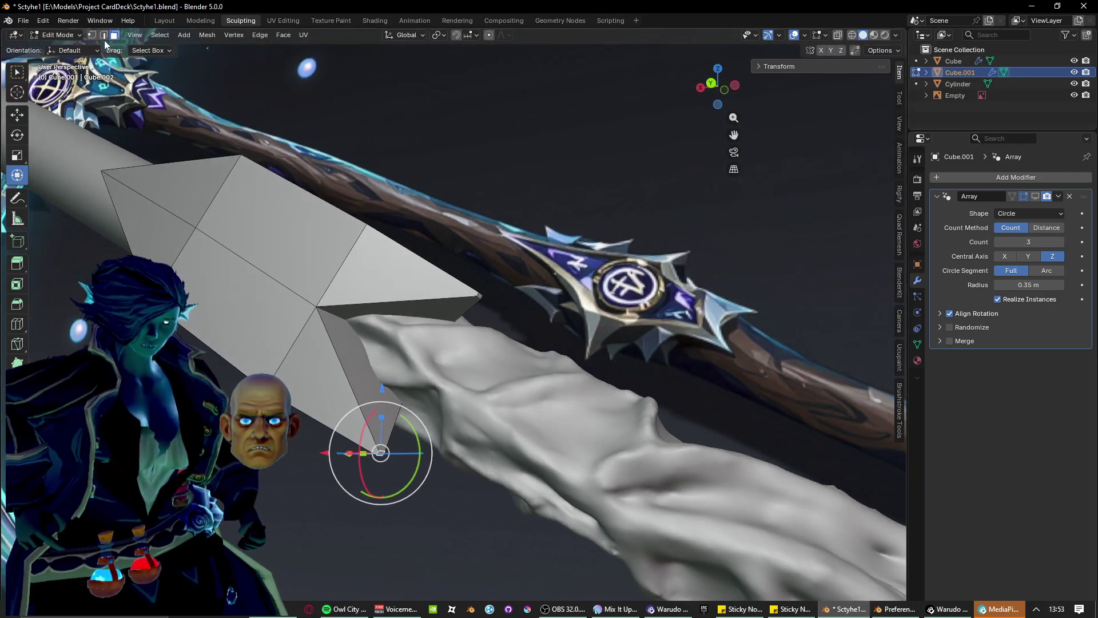
left_click(319, 310)
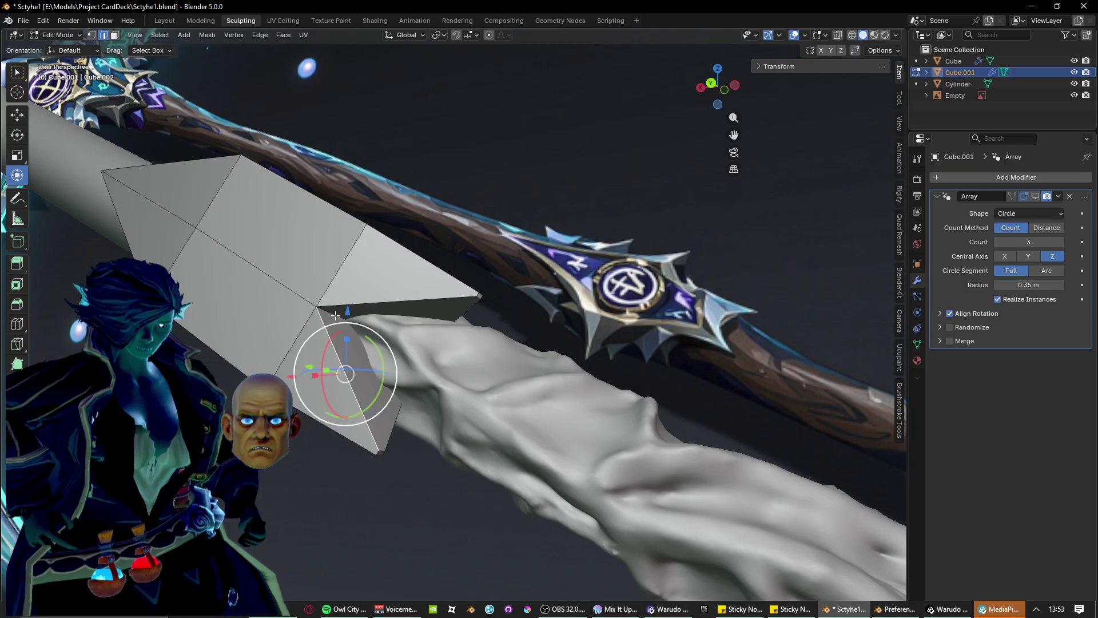
left_click(344, 319)
middle_click_drag(343, 320, 371, 334)
key("g")
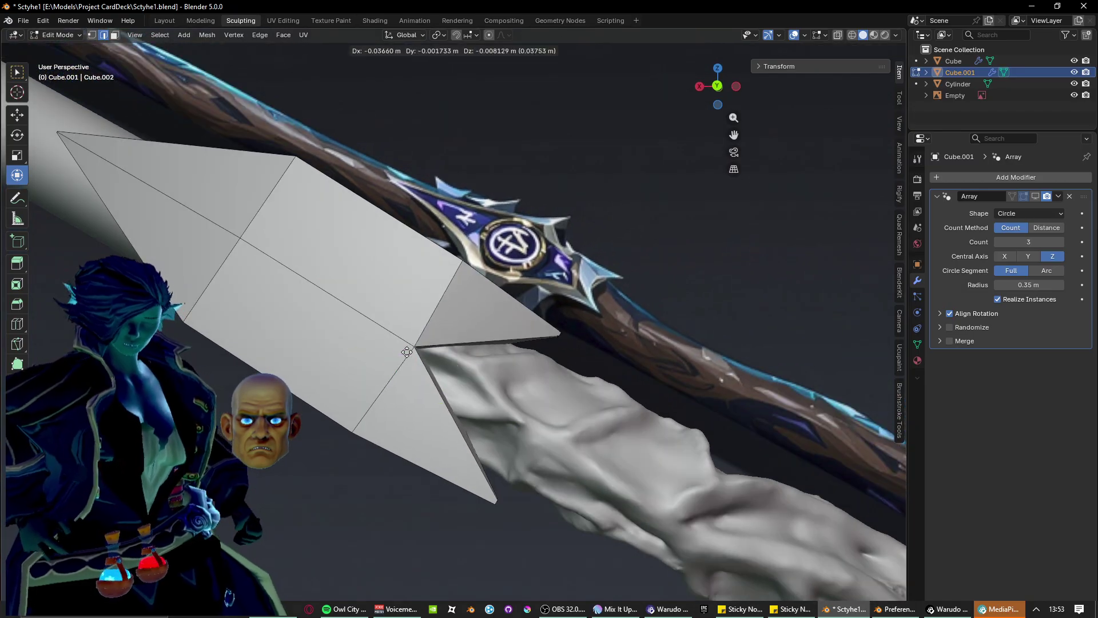
left_click(432, 365)
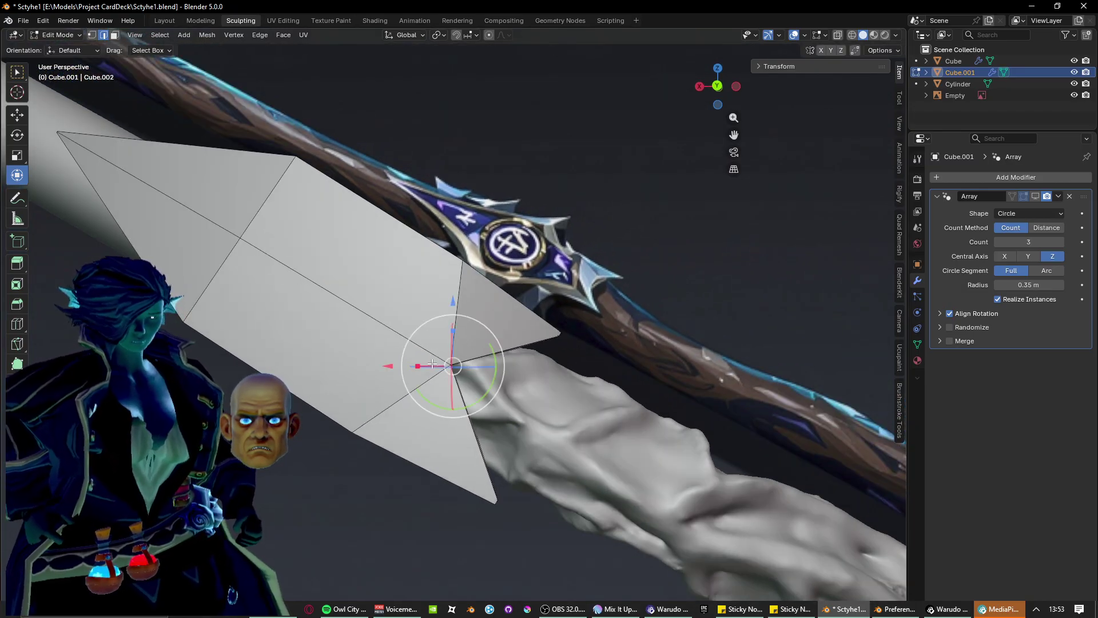
Move the center-line vertex on the collar's shaft-side half up the shaft toward the point.
middle_click_drag(404, 370, 505, 458, "shift")
middle_click_drag(401, 422, 499, 455, "shift")
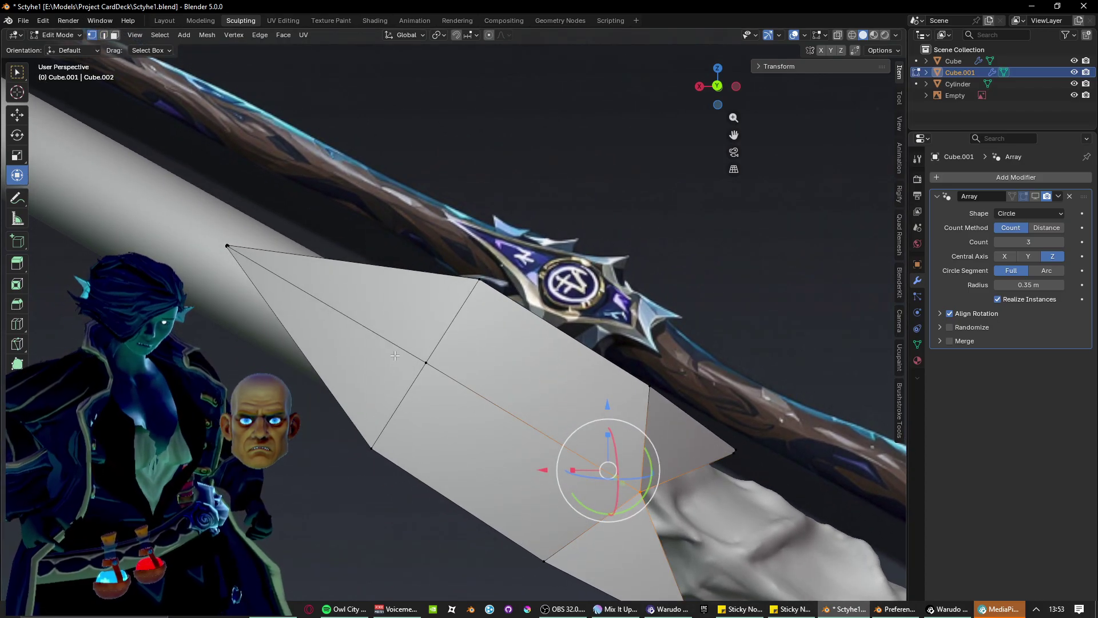
left_click(428, 369)
key("g")
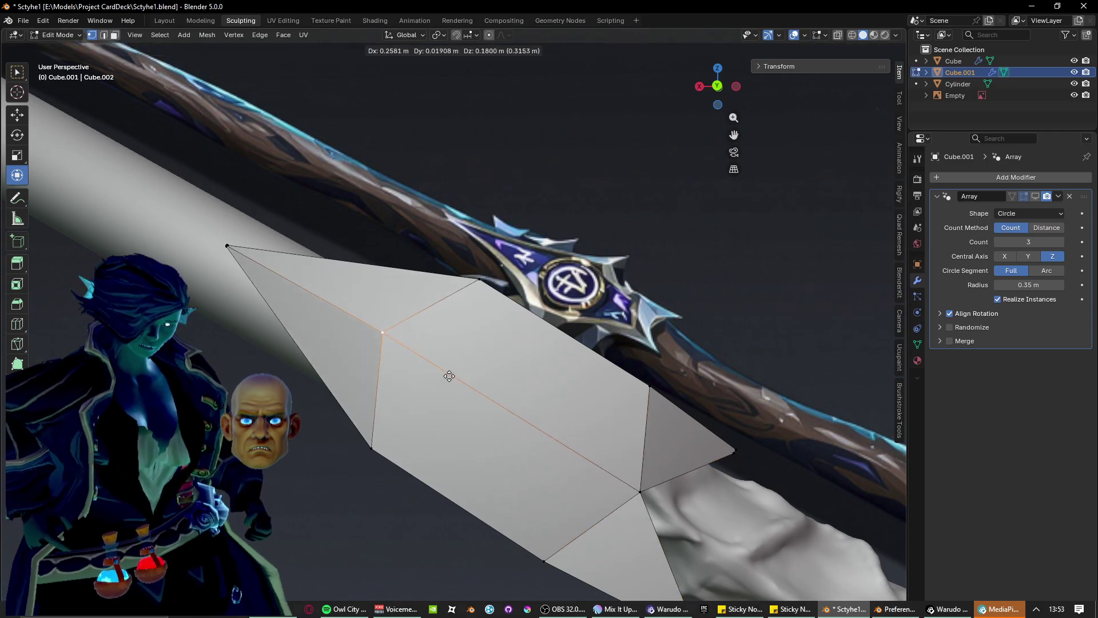
middle_click_drag(449, 376, 667, 343)
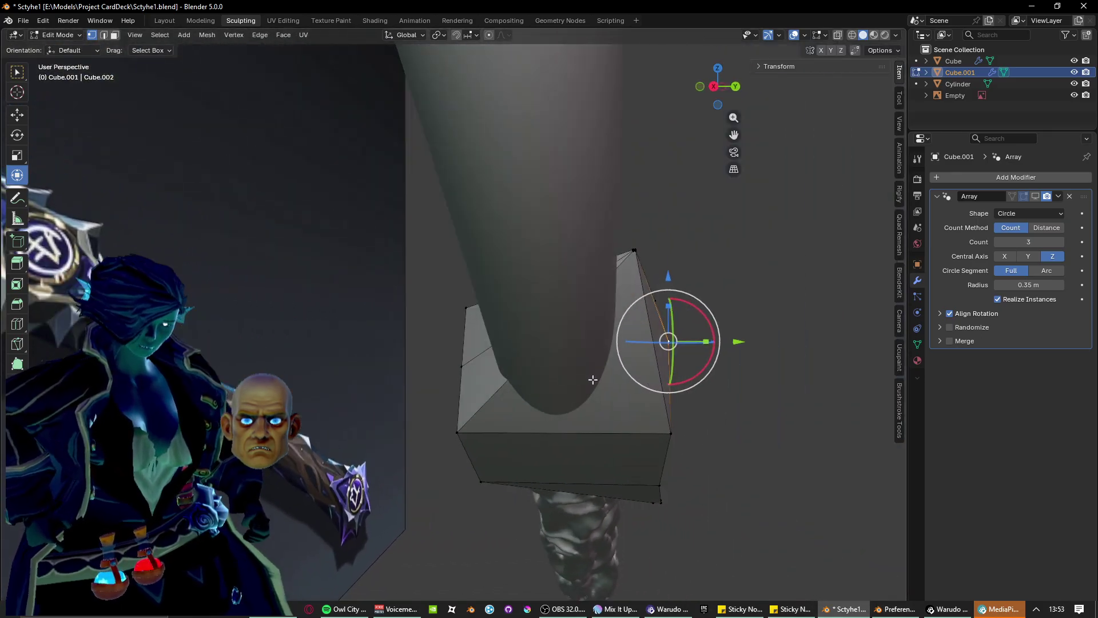
left_click(629, 374)
Extrude the collar's lower side face about 0.6 m outward and scale its end to about 0.09 to form a spike.
middle_click_drag(628, 374, 448, 426)
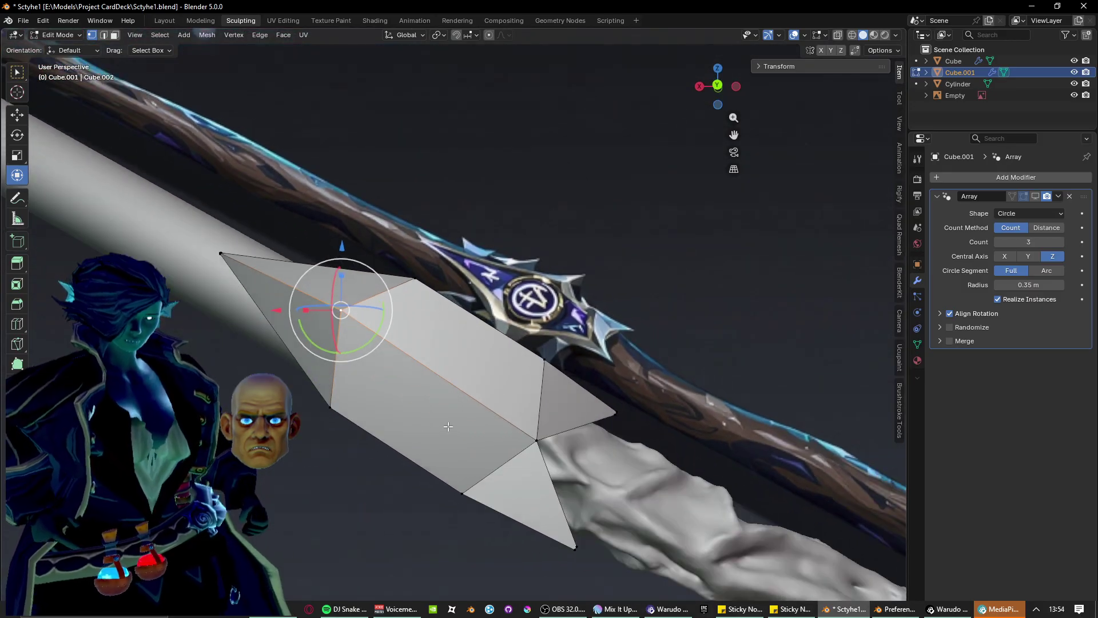
middle_click_drag(372, 508, 416, 483)
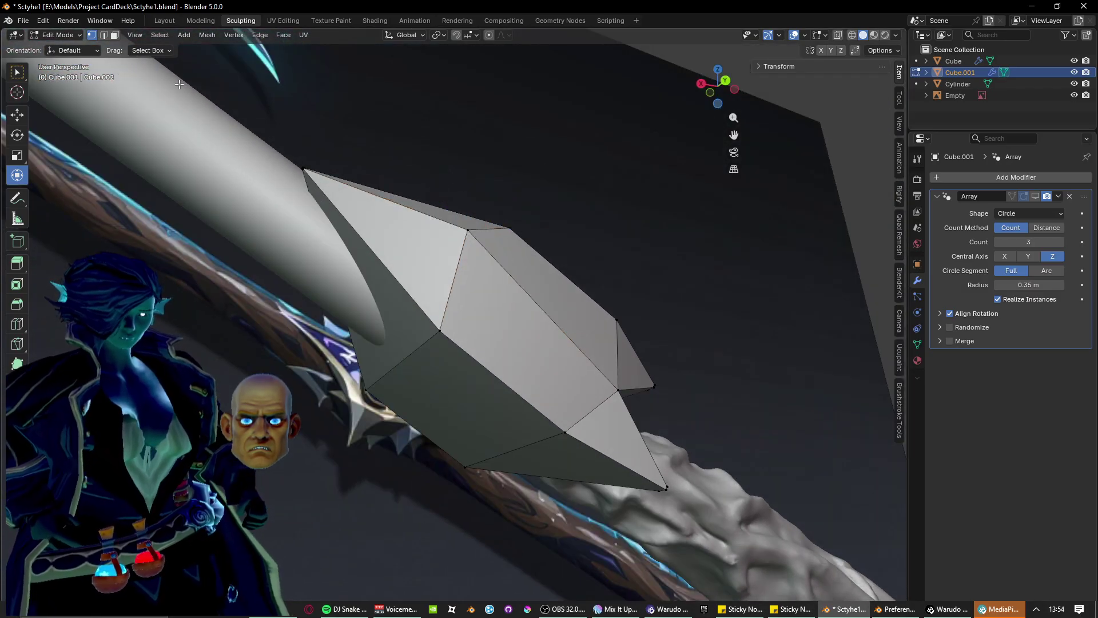
left_click(456, 409)
middle_click_drag(456, 408, 438, 392)
key("e")
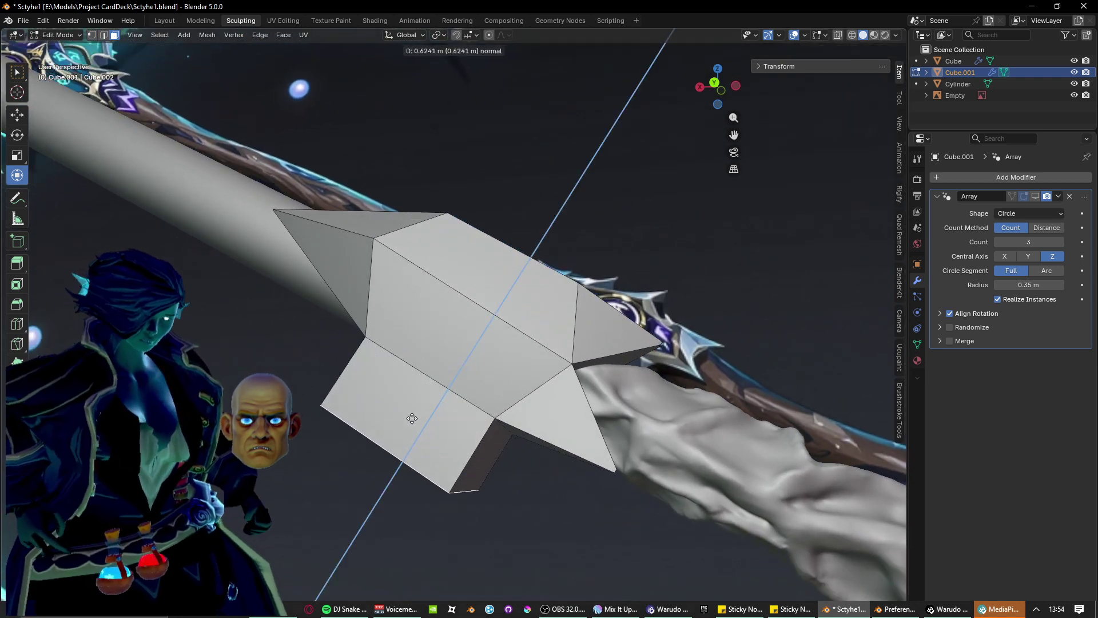
left_click(446, 435)
key("s")
left_click(404, 444)
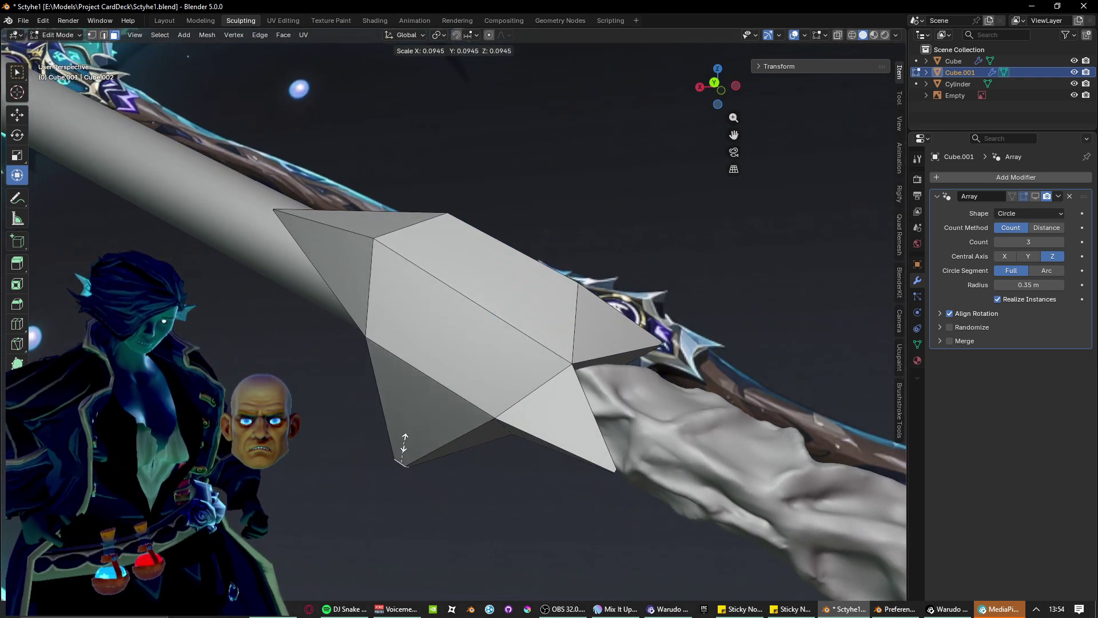
Reposition the tip of the lower side spike.
middle_click_drag(405, 444, 473, 350)
key("g")
left_click(573, 426)
Extrude the collar's upper side face outward and scale its end to about 0.07 to form a matching spike.
left_click(431, 391)
key("e")
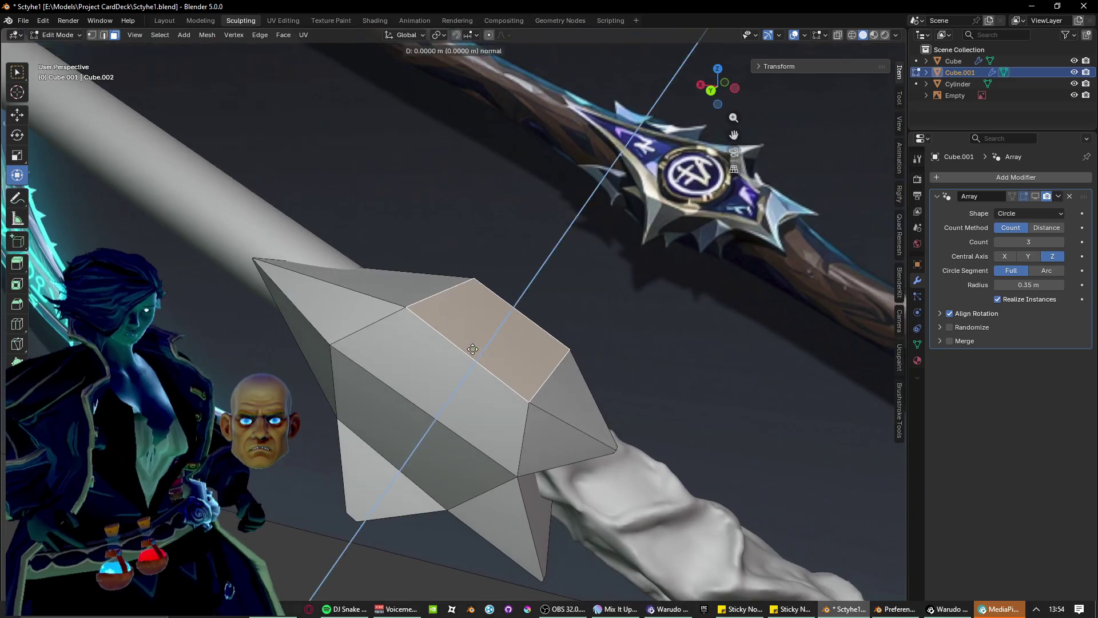
left_click(711, 304)
key("s")
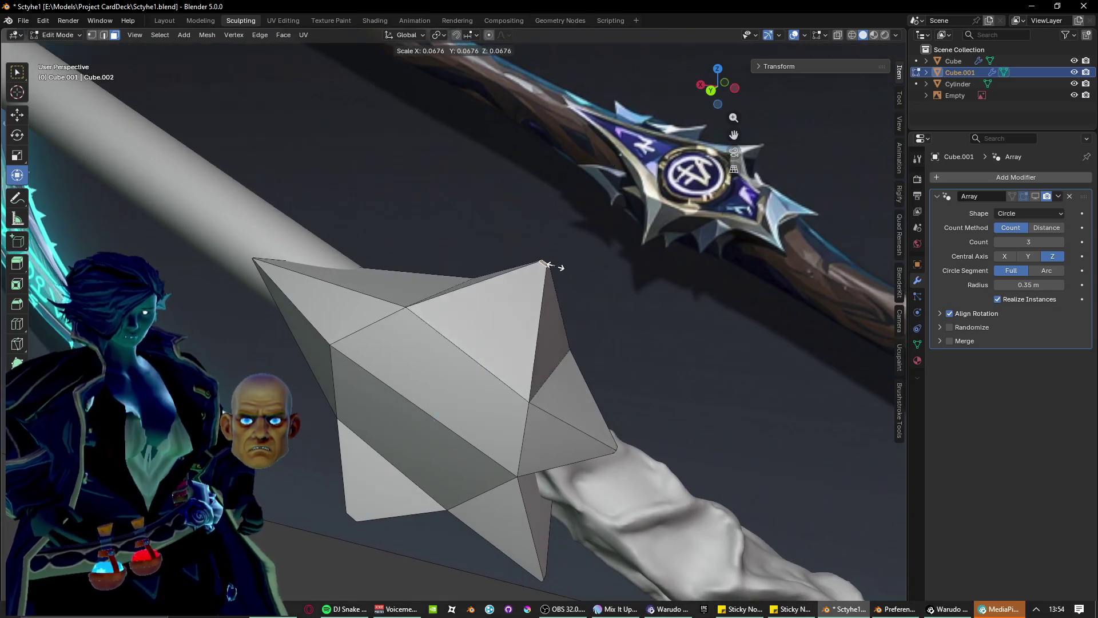
left_click(551, 265)
Move the upper side spike's tip about 0.6 m toward the grip so that the spike slants backward.
middle_click_drag(461, 342, 489, 308)
key("g")
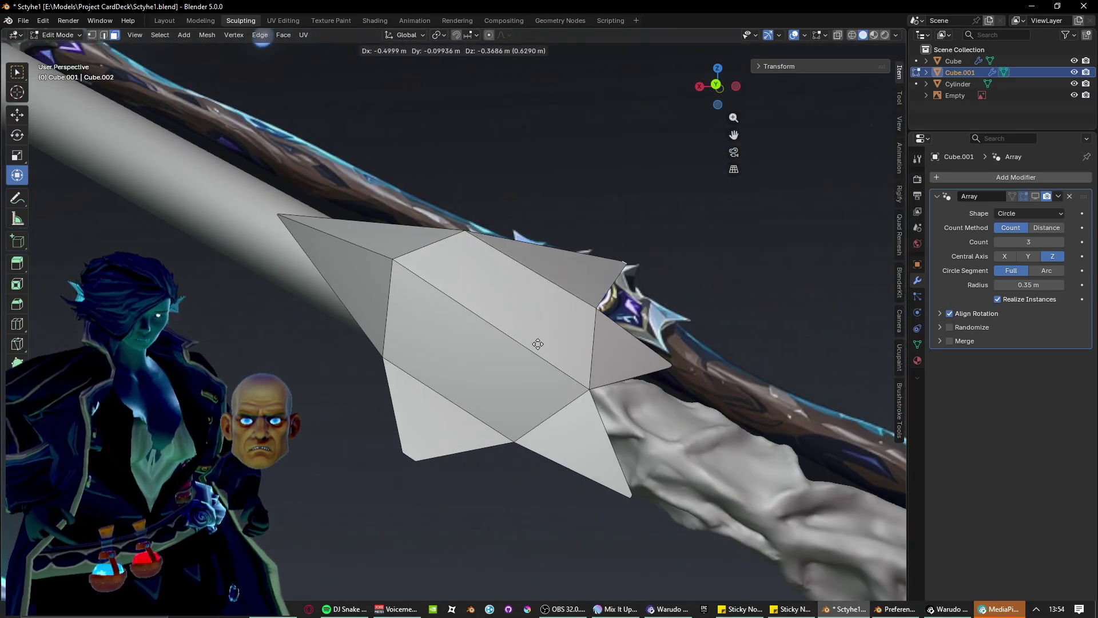
left_click(542, 343)
Scale the lower side spike's end face down further and move the tip toward the grip and outward.
middle_click_drag(542, 343, 507, 351)
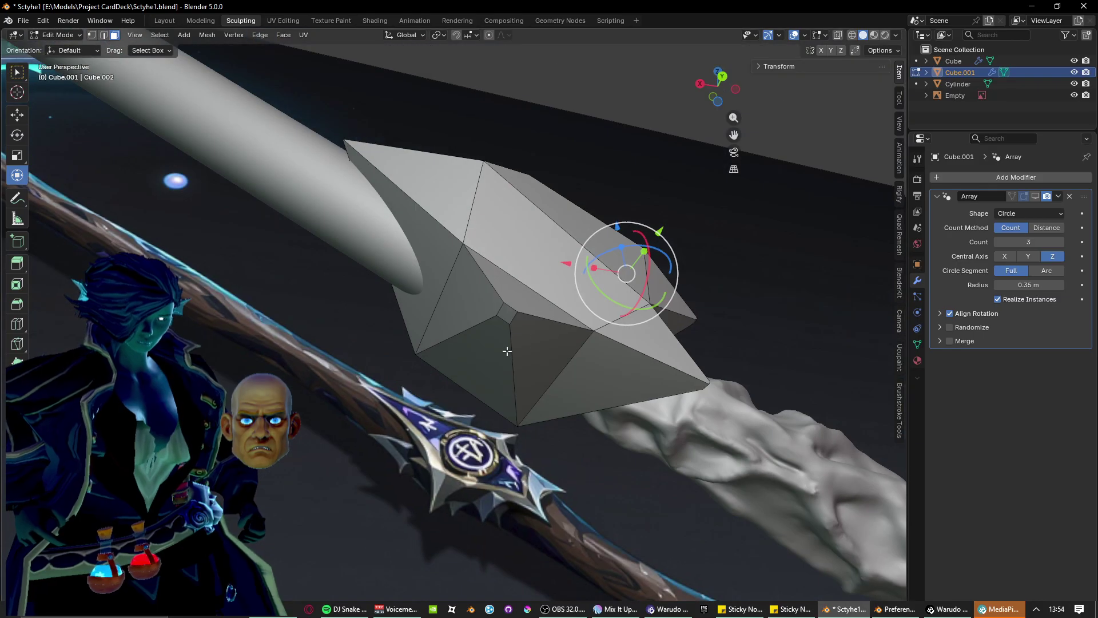
left_click(506, 312)
key("s")
left_click(535, 309)
middle_click_drag(531, 313, 495, 371)
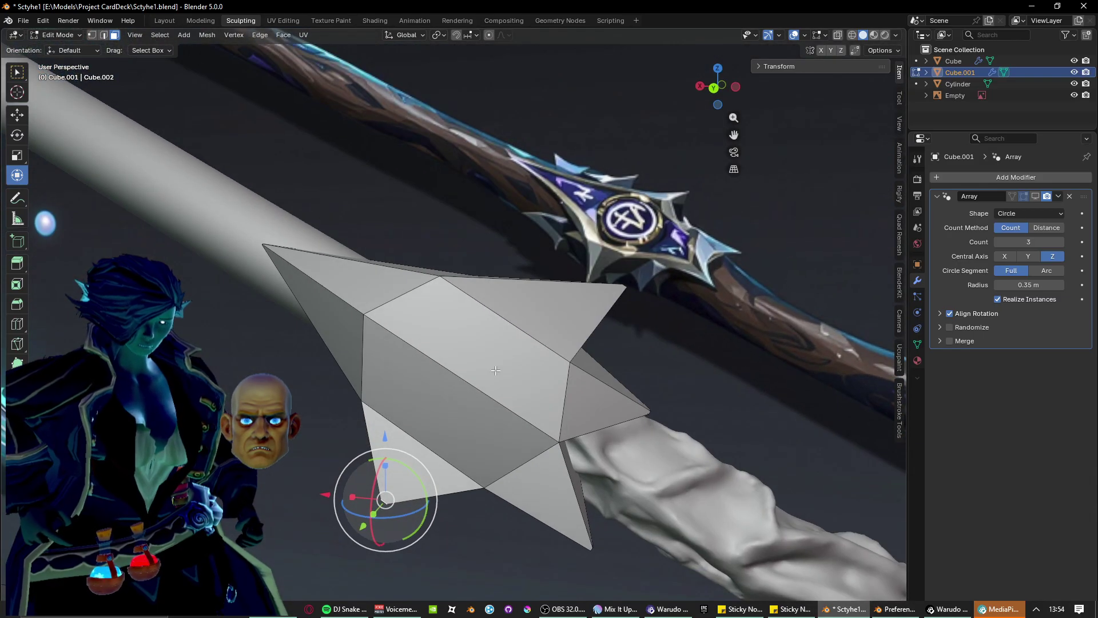
key("g")
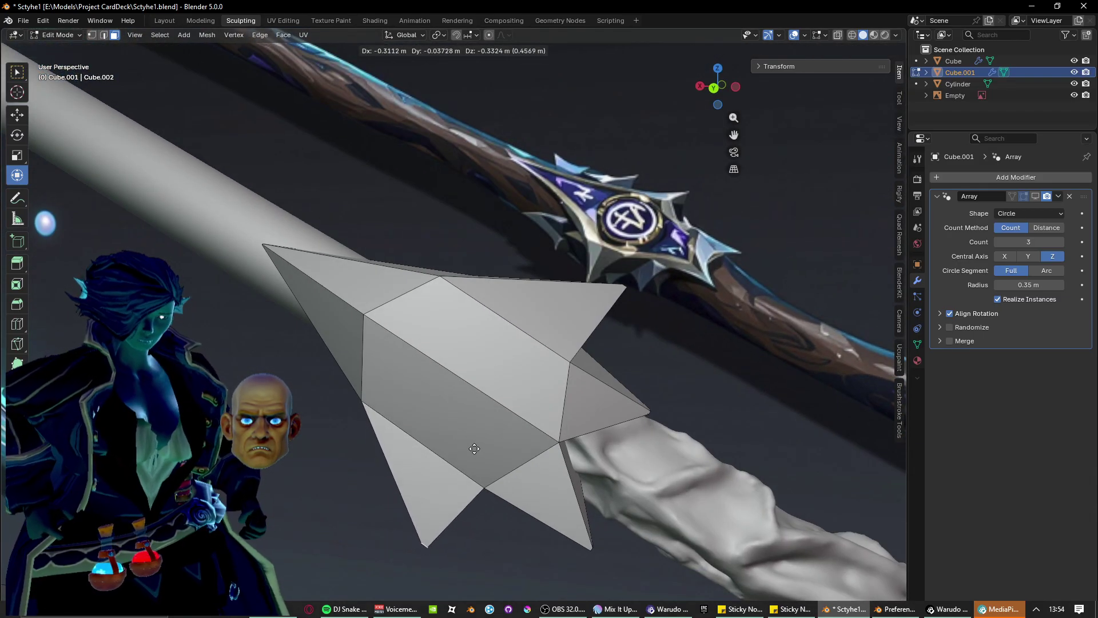
left_click(453, 474)
Select the short shaft-side corner edge at the base of the lower side spike and reposition it to refine the silhouette.
middle_click_drag(454, 474, 482, 448)
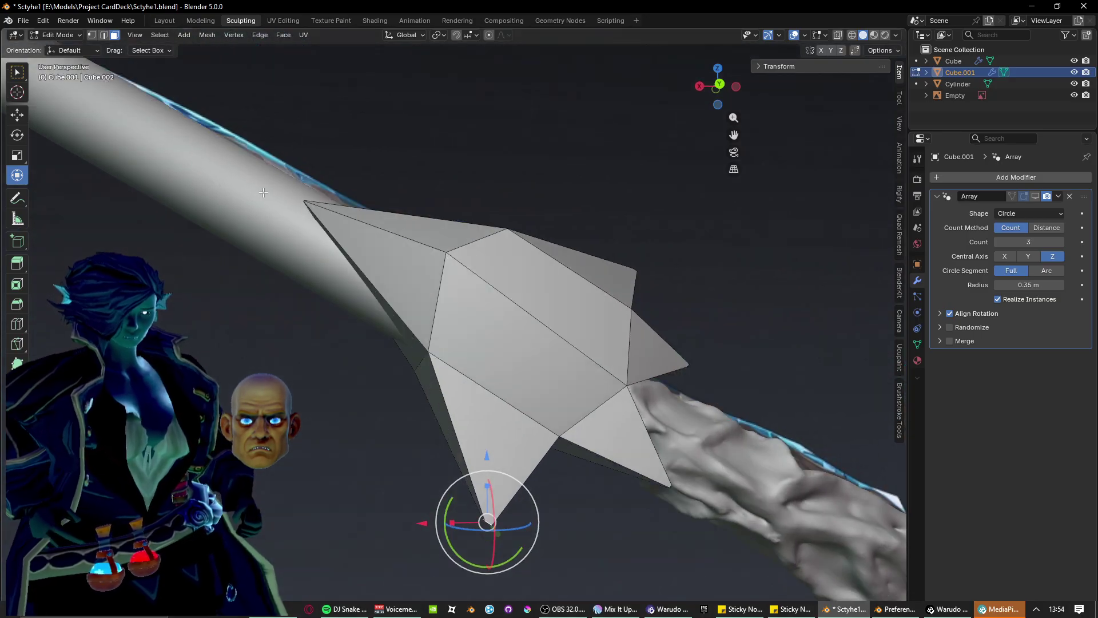
left_click(415, 363)
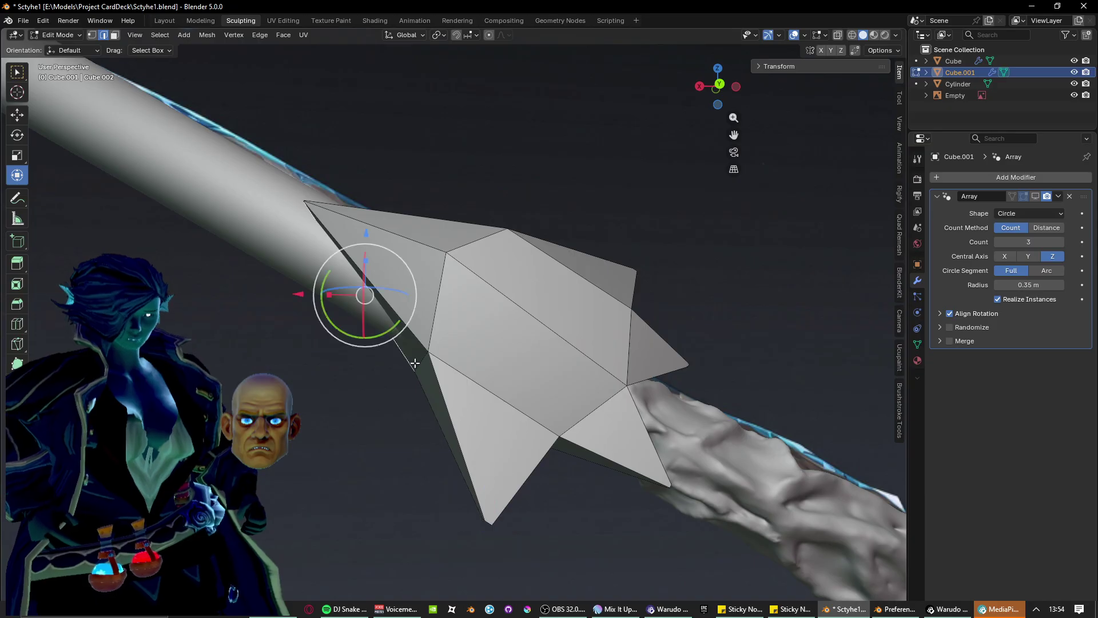
left_click(419, 363)
middle_click_drag(419, 363, 424, 391)
key("g")
left_click(394, 400)
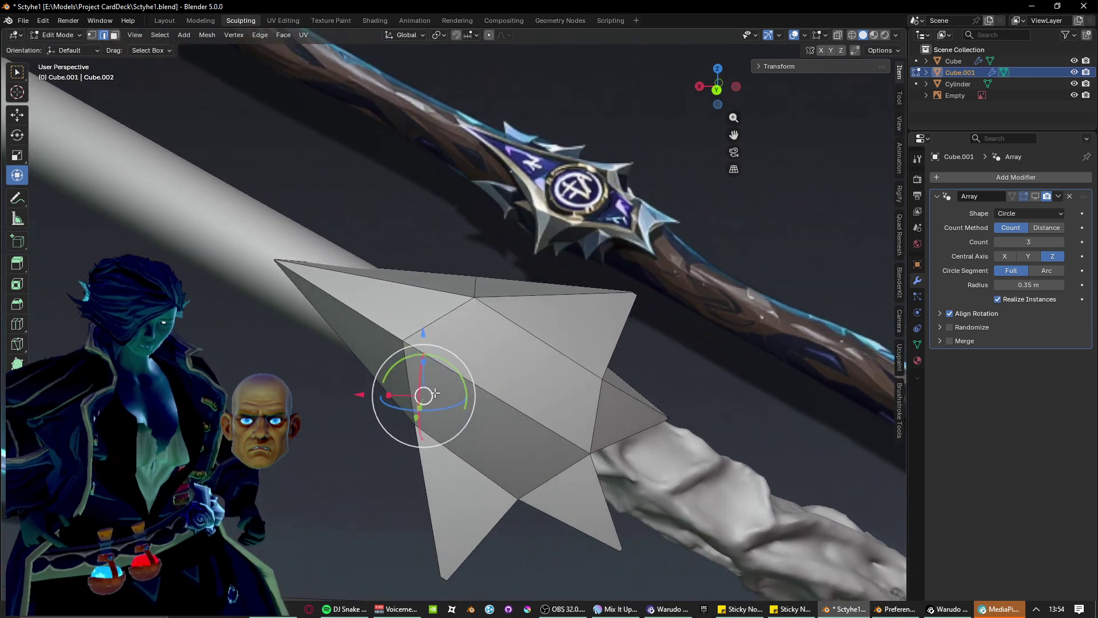
key("g")
left_click(438, 389)
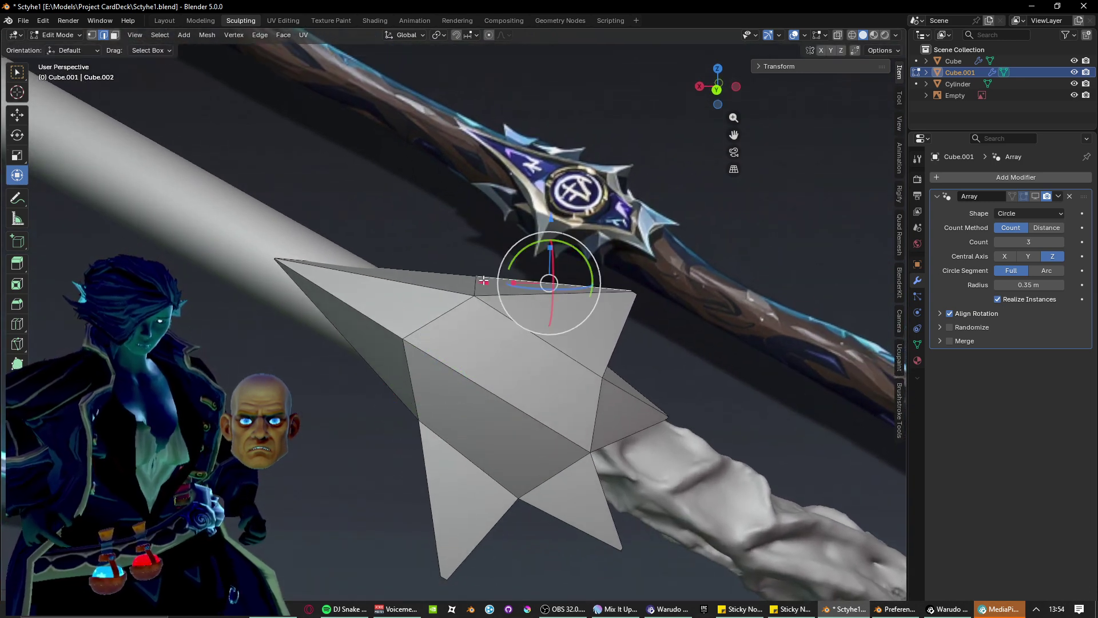
Move the selected short corner edge at the spike's base about 0.3 m toward the collar's body.
key("g")
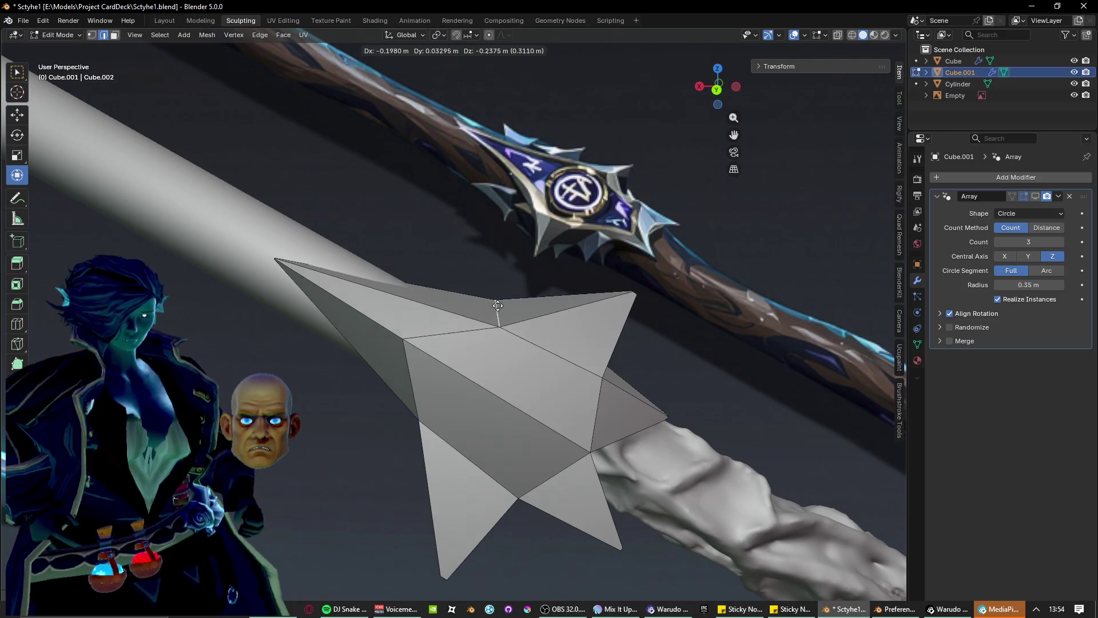
left_click(493, 306)
middle_click_drag(493, 307, 658, 286)
Show the collar's array copies again in Object Mode and set the array radius to 0.3 m.
left_click(1036, 197)
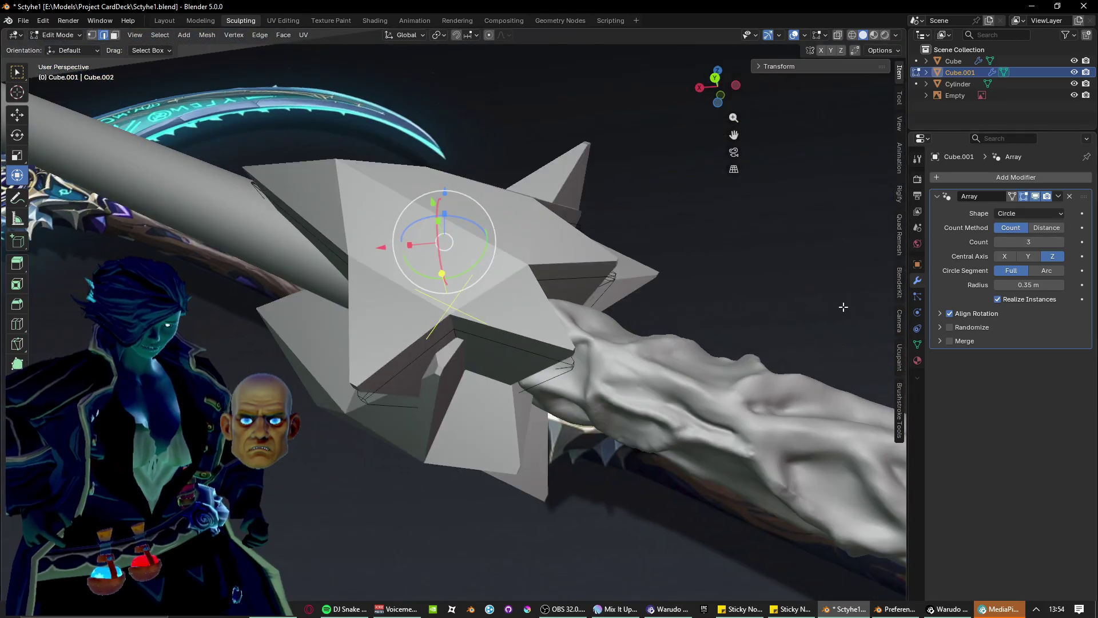
middle_click_drag(841, 307, 197, 92)
left_click(75, 38)
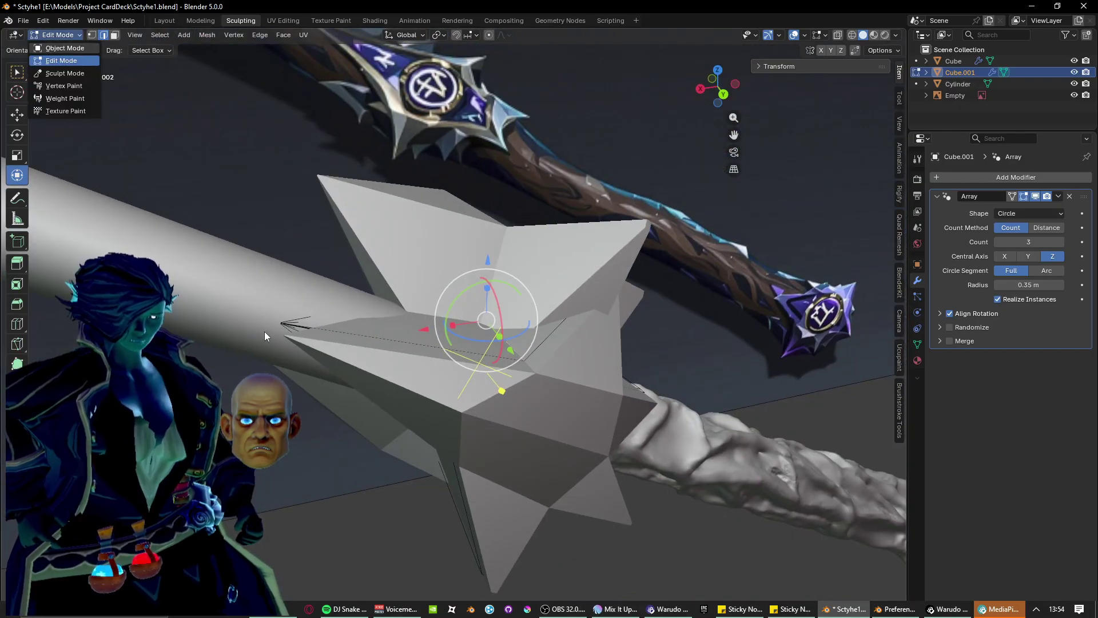
key("Tab")
mouse_move(264, 331)
middle_mouse_down()
mouse_move(317, 285)
mouse_move(588, 358)
mouse_move(503, 395)
mouse_move(358, 392)
mouse_move(375, 375)
mouse_move(224, 372)
mouse_move(321, 389)
middle_mouse_up()
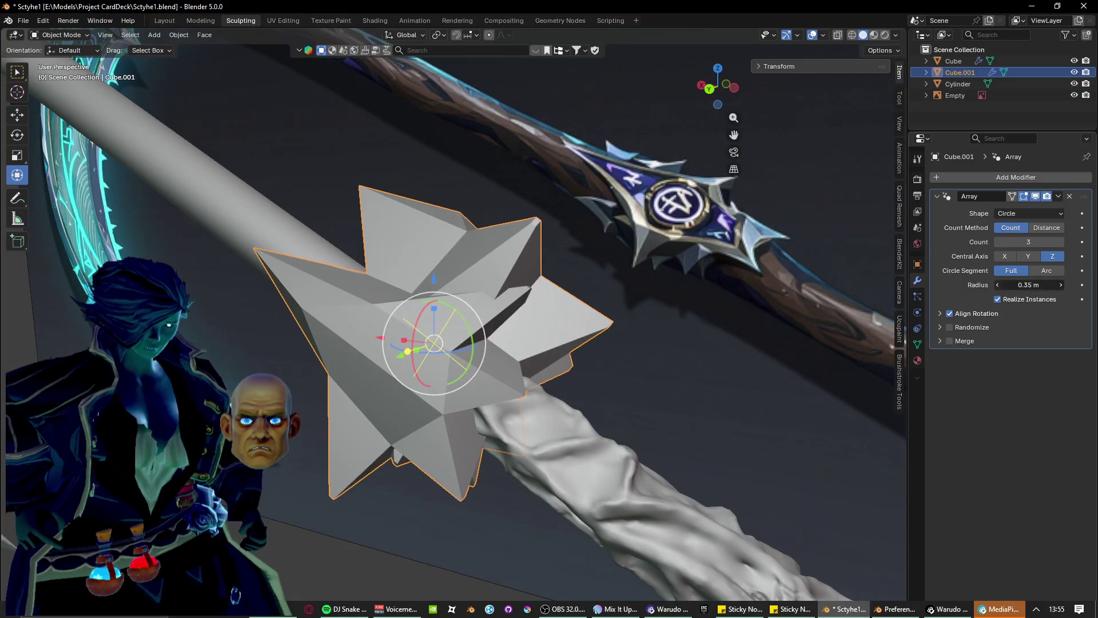
left_click_drag(1004, 284, 1000, 283)
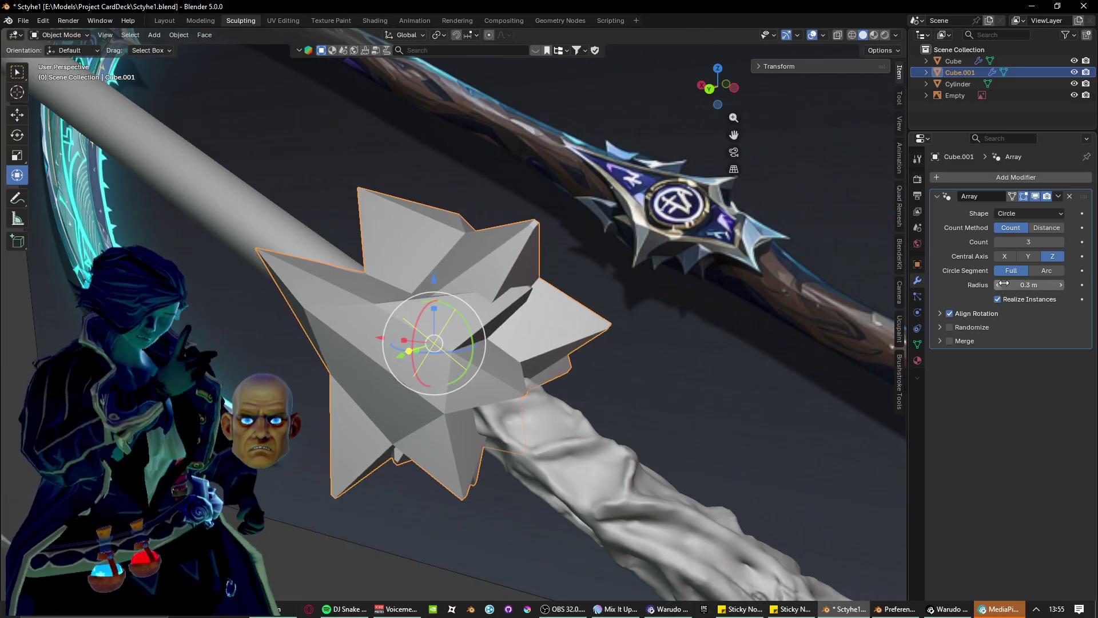
Try the Arc segment, the Y and X central axes and a radius of up to 1.8 m on the circular array.
left_click(1054, 271)
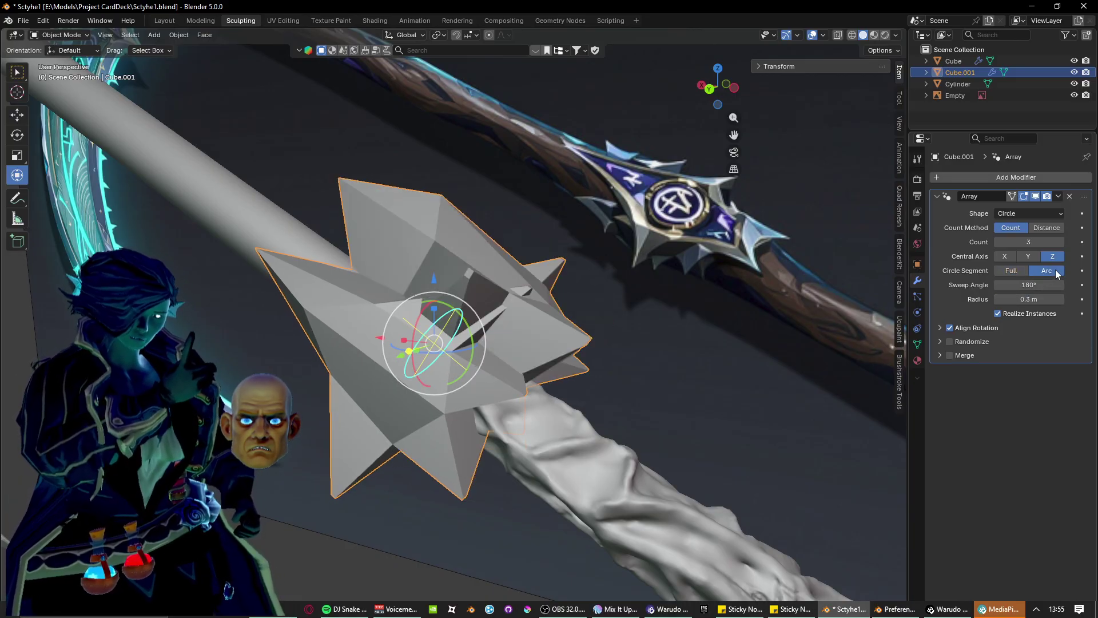
left_click(1008, 273)
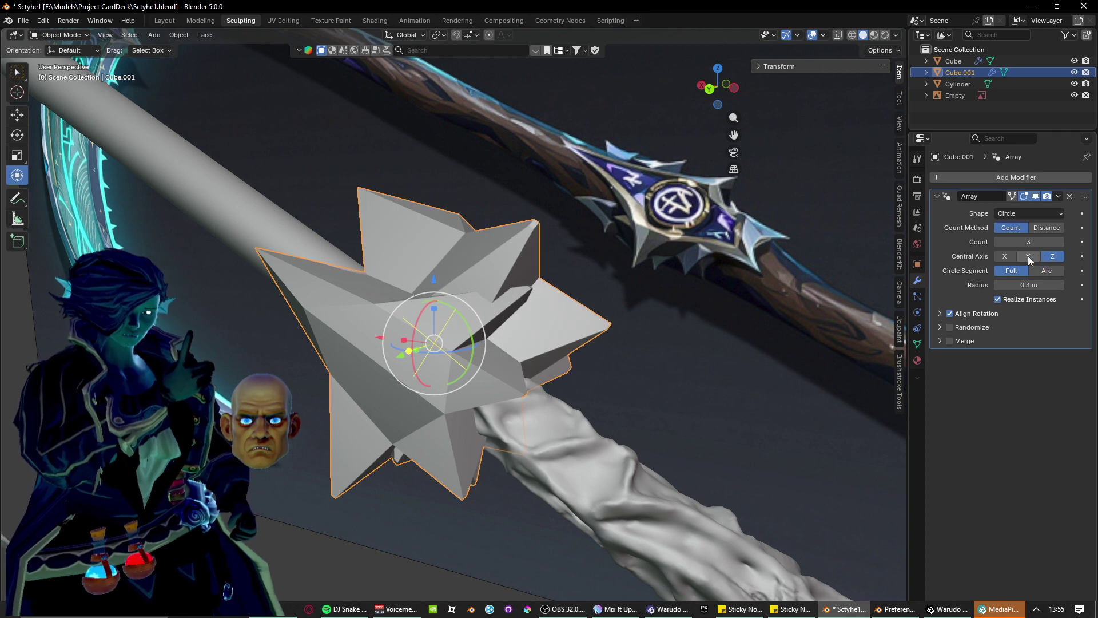
left_click(1031, 255)
left_click(1004, 256)
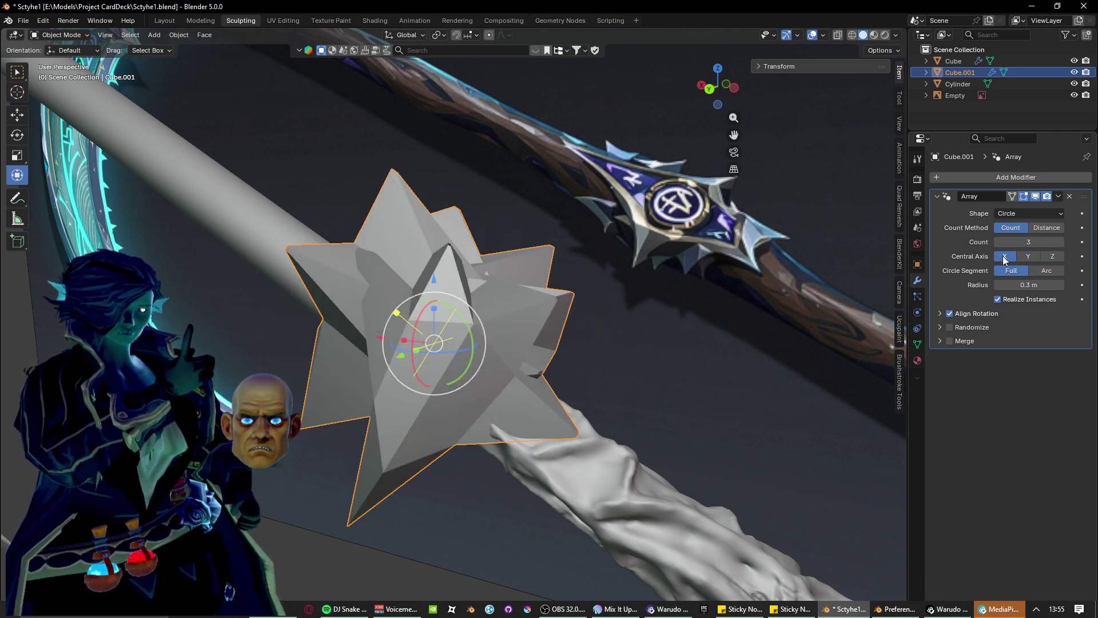
left_click(1047, 259)
left_click(1046, 271)
left_click(1017, 273)
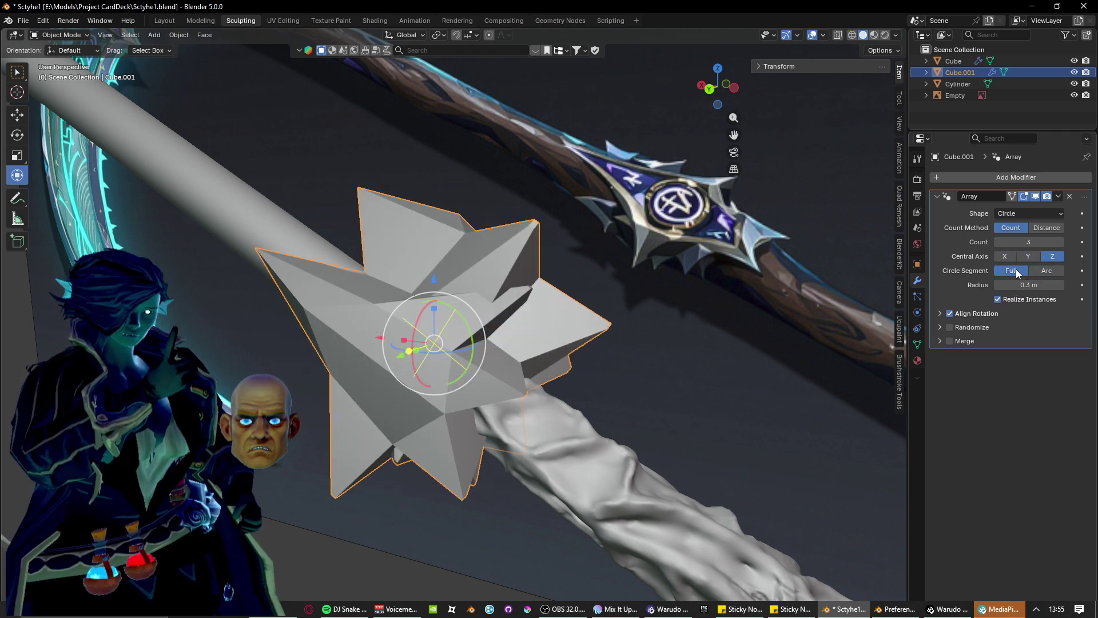
left_click(1041, 273)
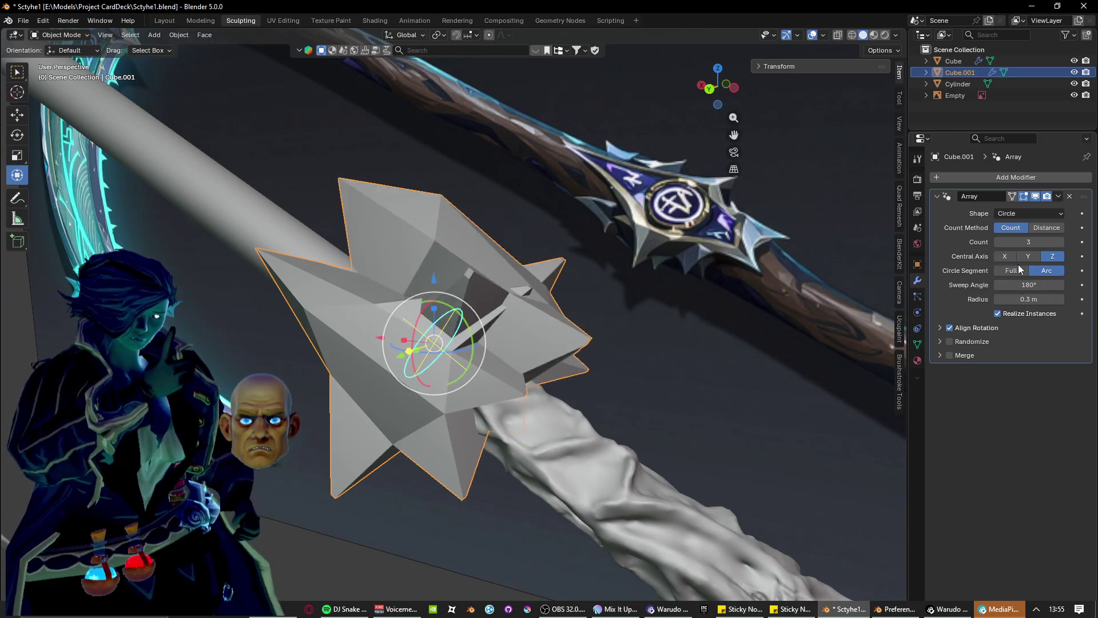
left_click(1021, 270)
mouse_move(1029, 284)
left_mouse_down()
mouse_move(1012, 284)
mouse_move(1070, 284)
mouse_move(1058, 284)
left_mouse_up()
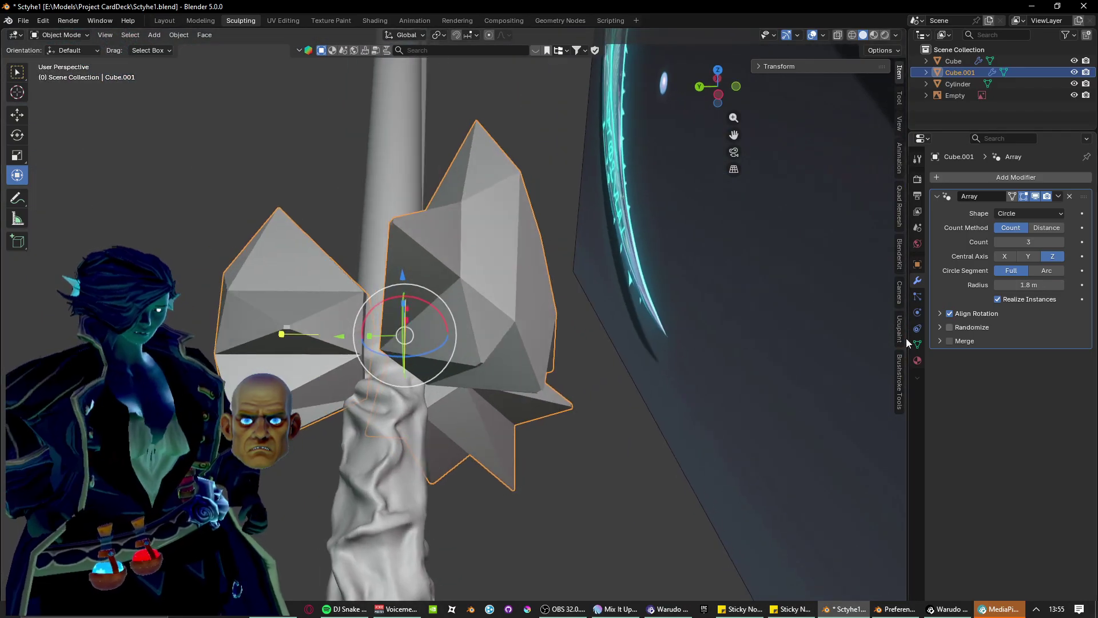
Hide the array copies in Edit Mode, select the collar piece's flat back faces and shift them along Y to thin the piece.
left_click(79, 36)
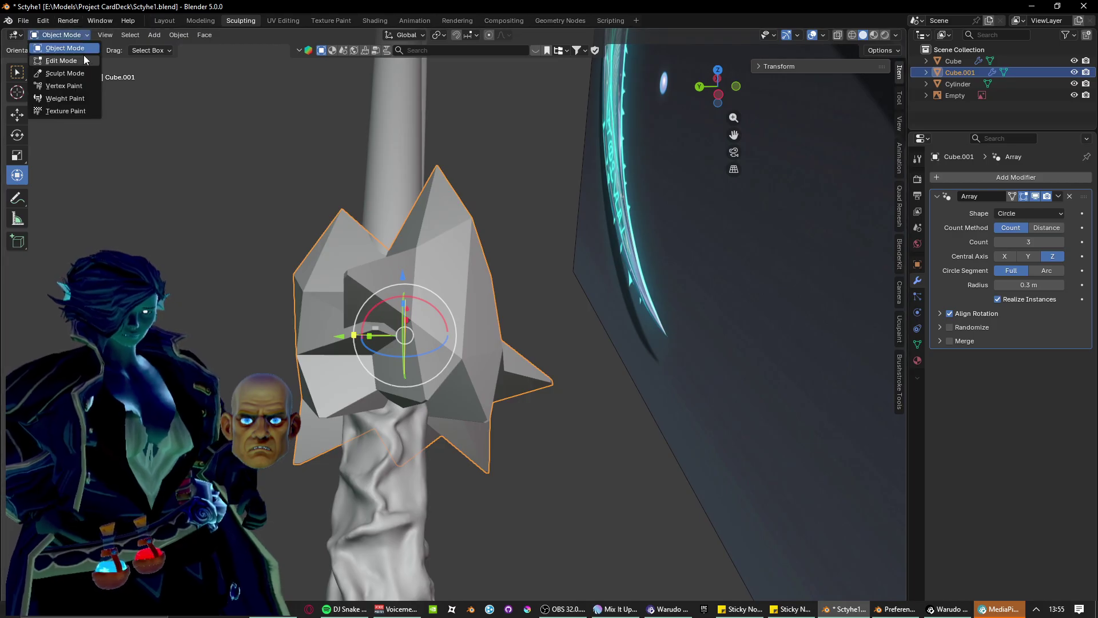
left_click(85, 61)
left_click(1035, 196)
middle_click_drag(715, 354, 352, 190)
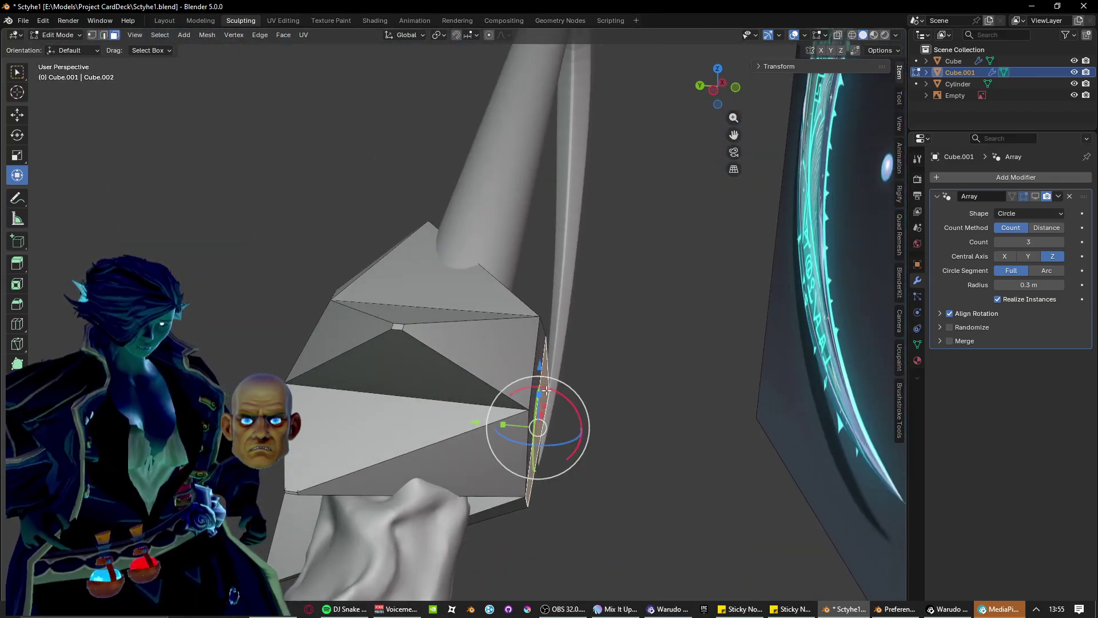
left_click(538, 371)
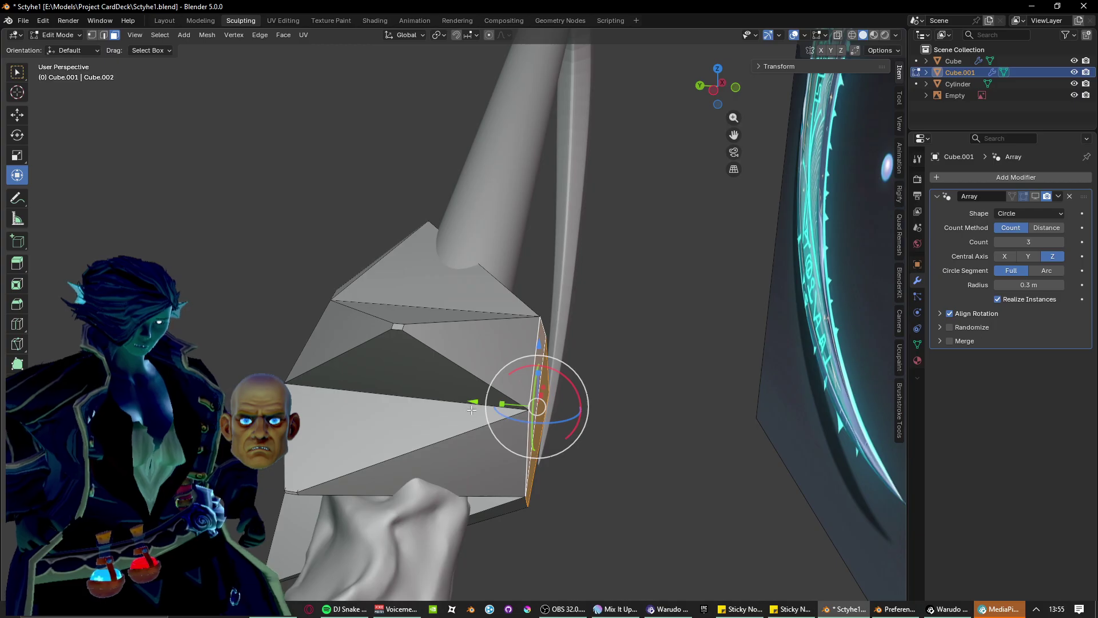
left_click_drag(471, 410, 329, 339)
middle_click_drag(329, 340, 614, 288)
left_click_drag(579, 394, 598, 395)
middle_click_drag(598, 396, 510, 403)
key("g")
left_click(578, 393)
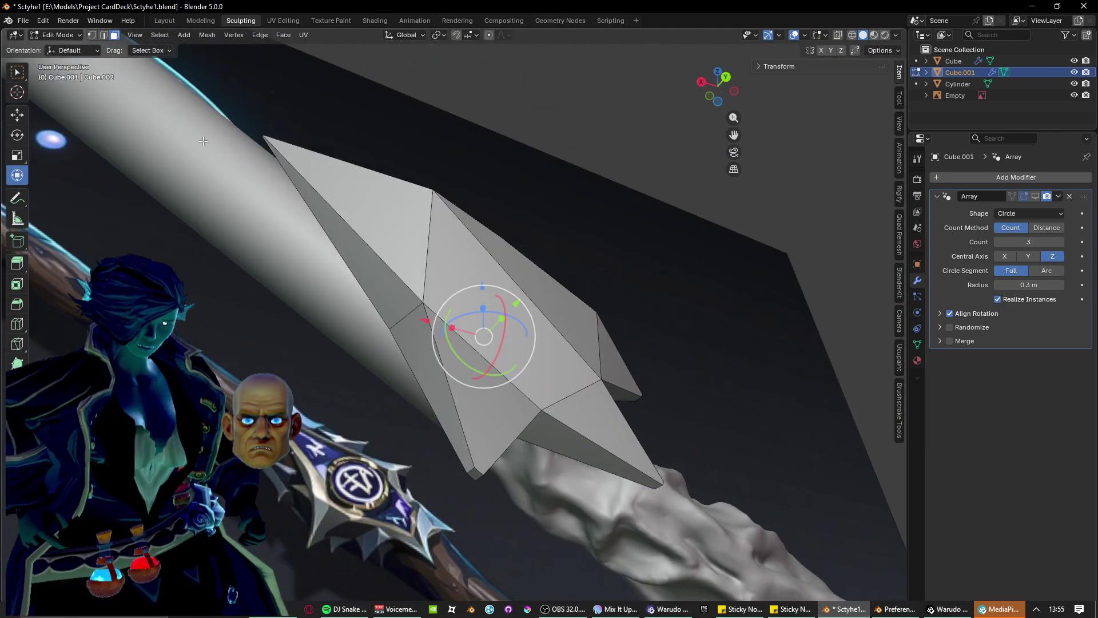
Return to Object Mode with the array copies shown and reduce the array radius to 0 m.
left_click(77, 48)
middle_click_drag(449, 232, 344, 260)
left_click(1036, 197)
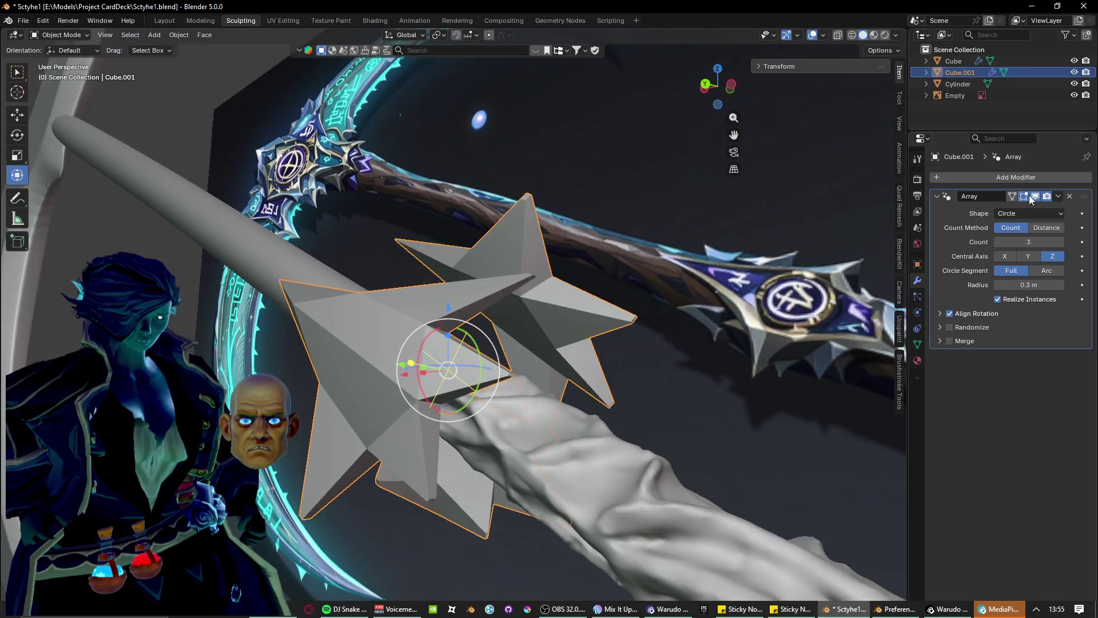
middle_click_drag(457, 366, 463, 402)
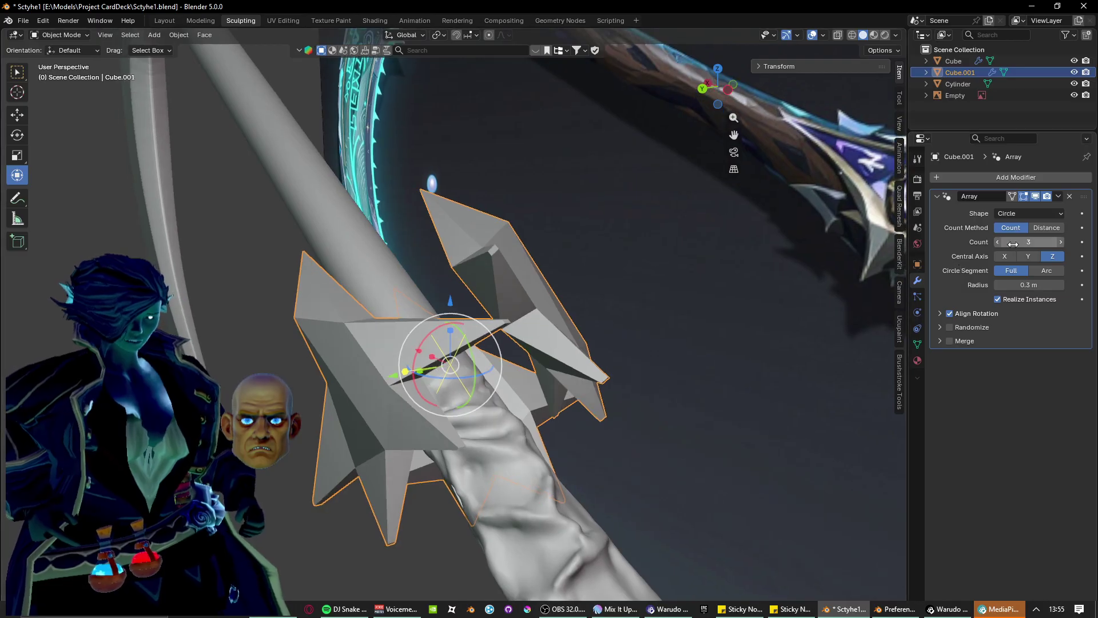
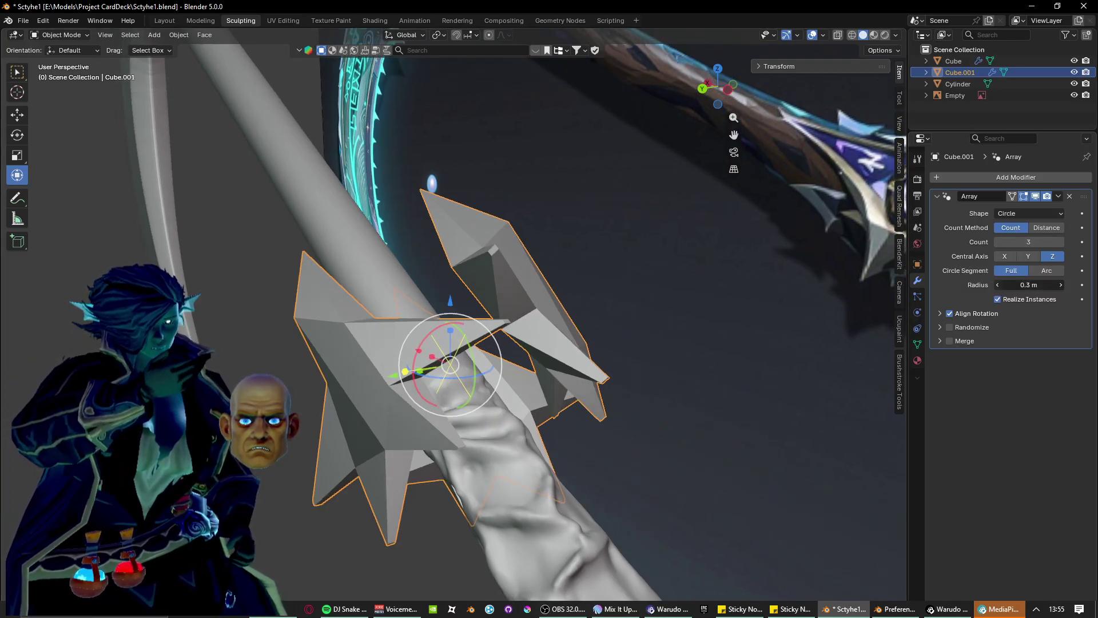
left_click_drag(1028, 285, 992, 285)
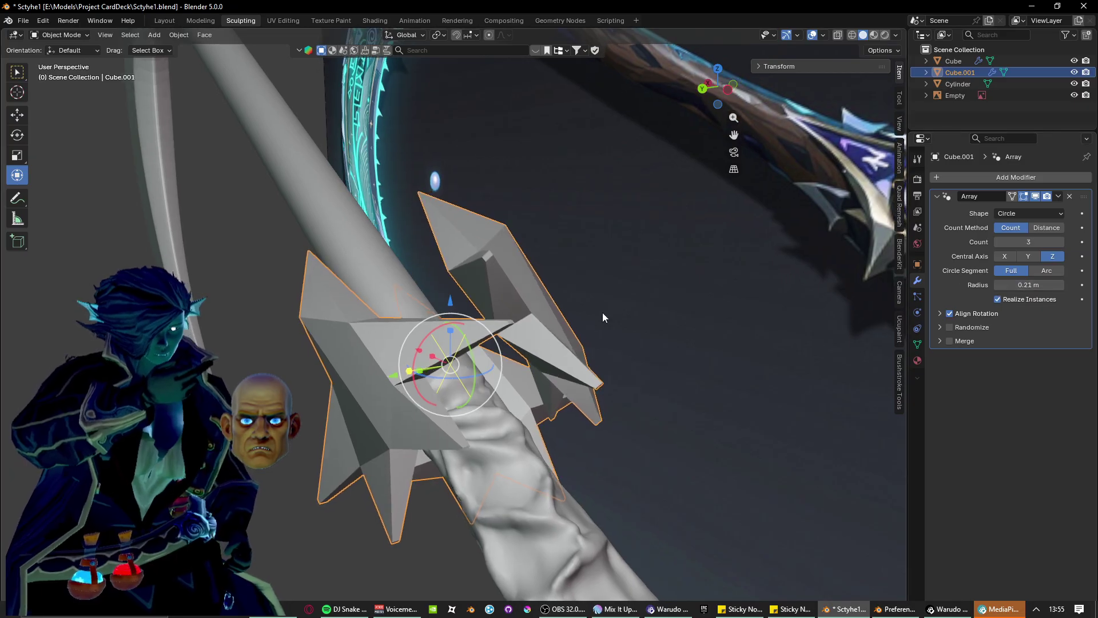
middle_click_drag(602, 317, 537, 323)
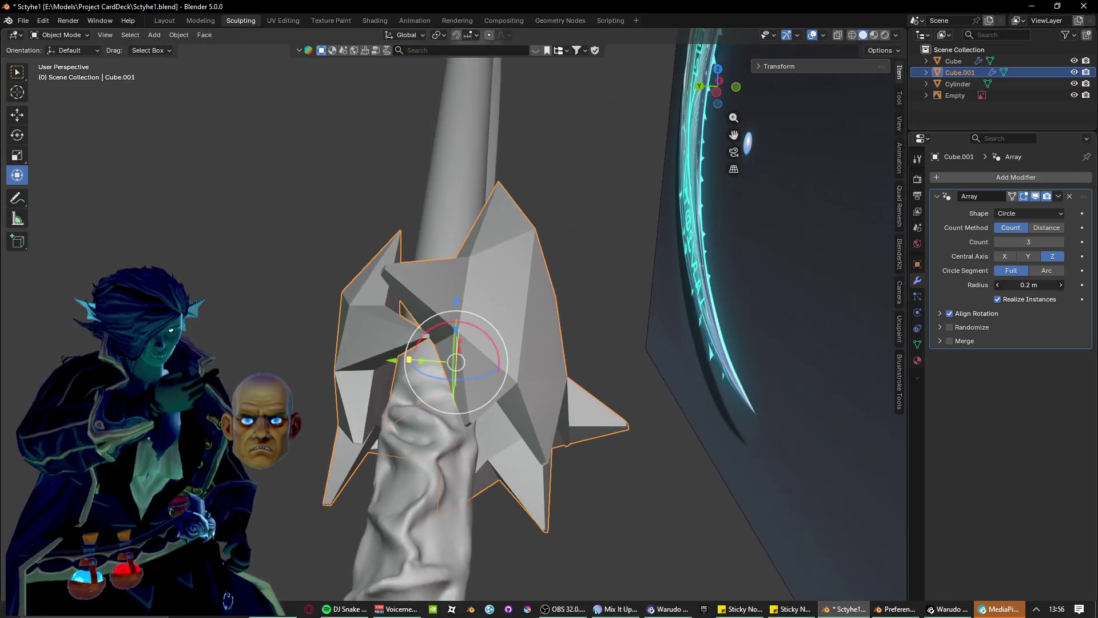
left_click_drag(1028, 285, 1008, 285)
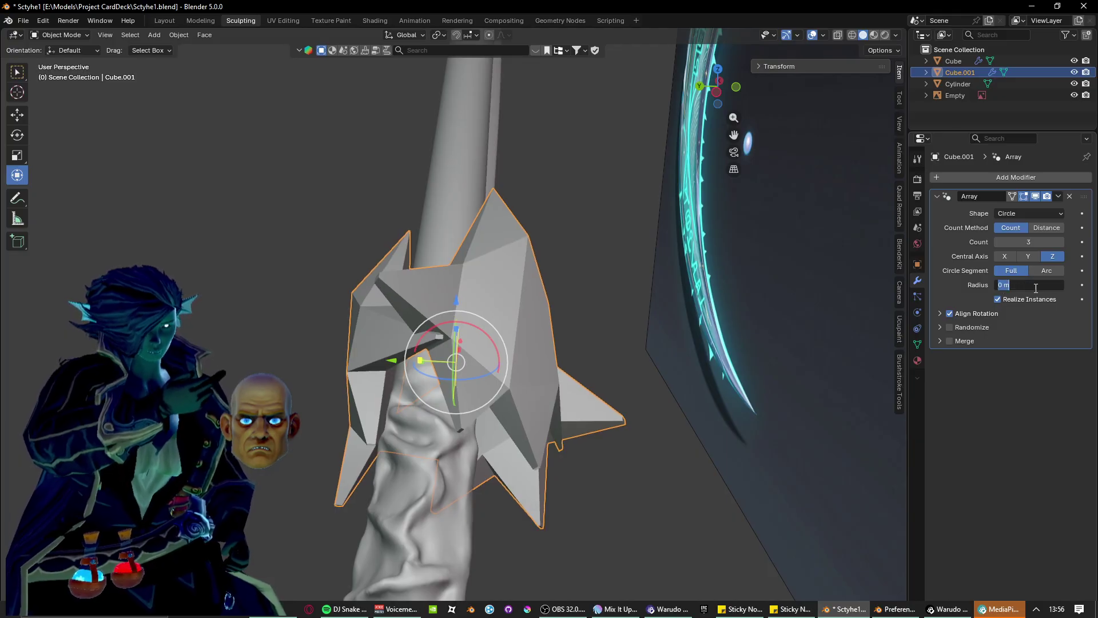
middle_click_drag(715, 401, 635, 371)
key("s")
right_click(607, 380)
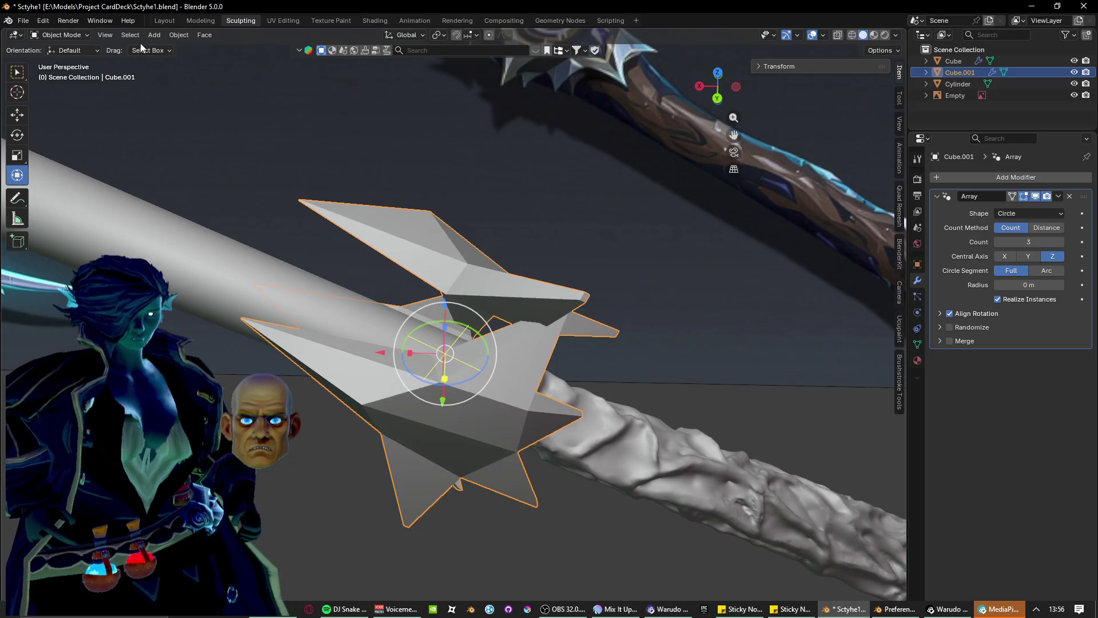
Move the collar piece's whole mesh slightly along Y toward the shaft in Edit Mode.
left_click(67, 60)
middle_click_drag(400, 258, 294, 254)
left_click_drag(316, 359, 334, 359)
middle_click_drag(334, 360, 312, 304)
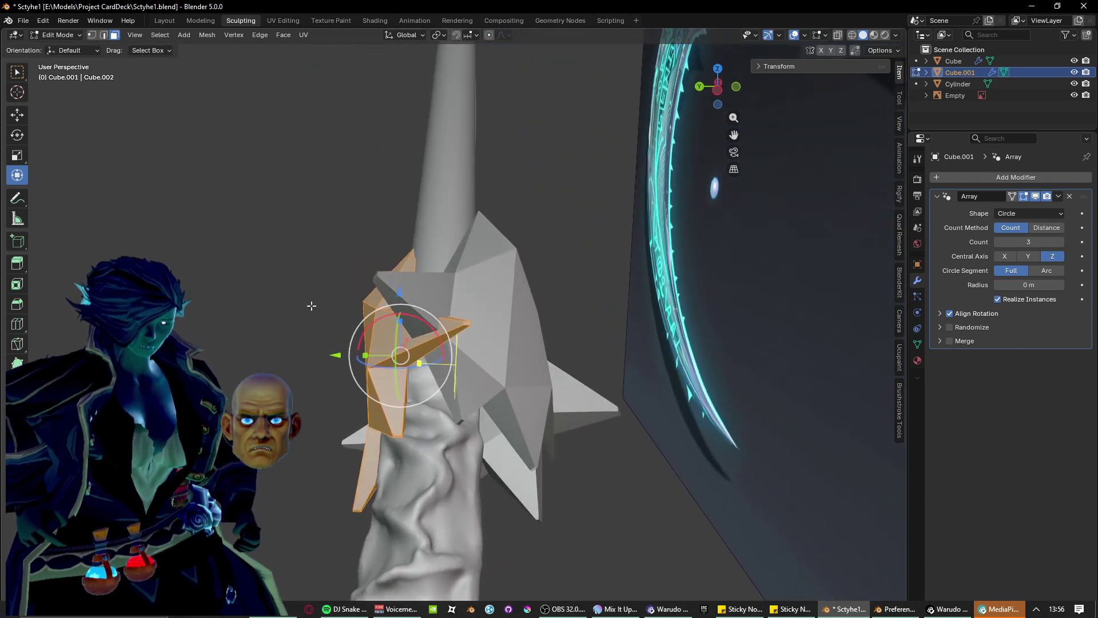
key("e")
left_click(482, 249)
key("ctrl+z")
Fine-tune the collar piece's distance from the shaft along Y with small shifts in both directions.
middle_click_drag(523, 303, 576, 331)
key("r")
left_click_drag(571, 367, 550, 363)
middle_click_drag(550, 363, 479, 395)
left_click_drag(545, 376, 561, 380)
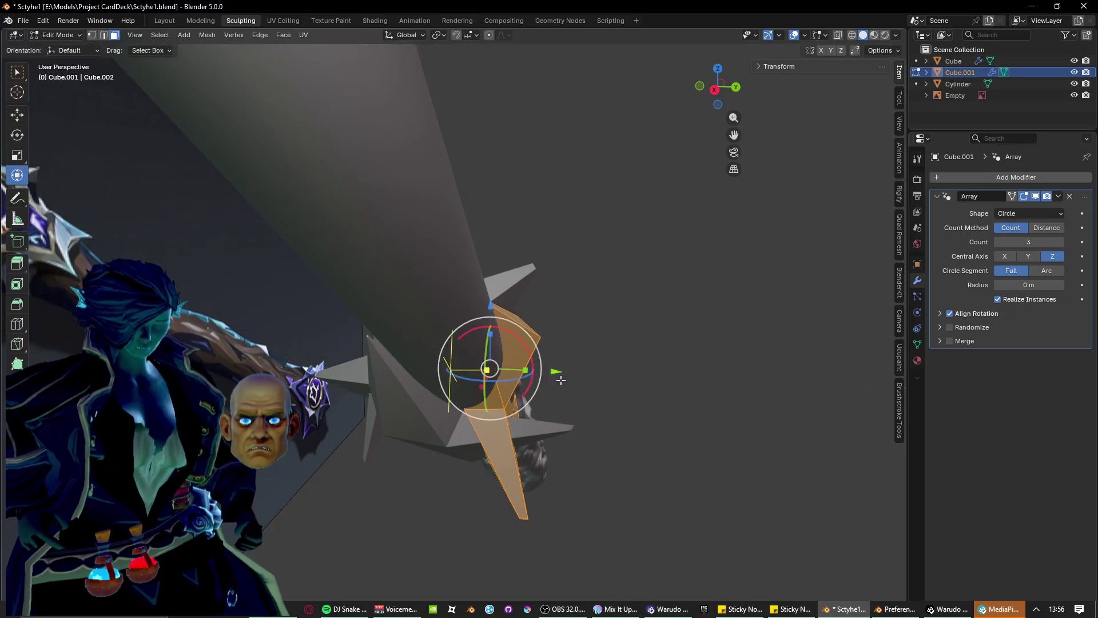
middle_click_drag(562, 380, 567, 341)
Try tilting the collar piece against the shaft, including a rotation of about 20 degrees.
left_click_drag(537, 342, 532, 332)
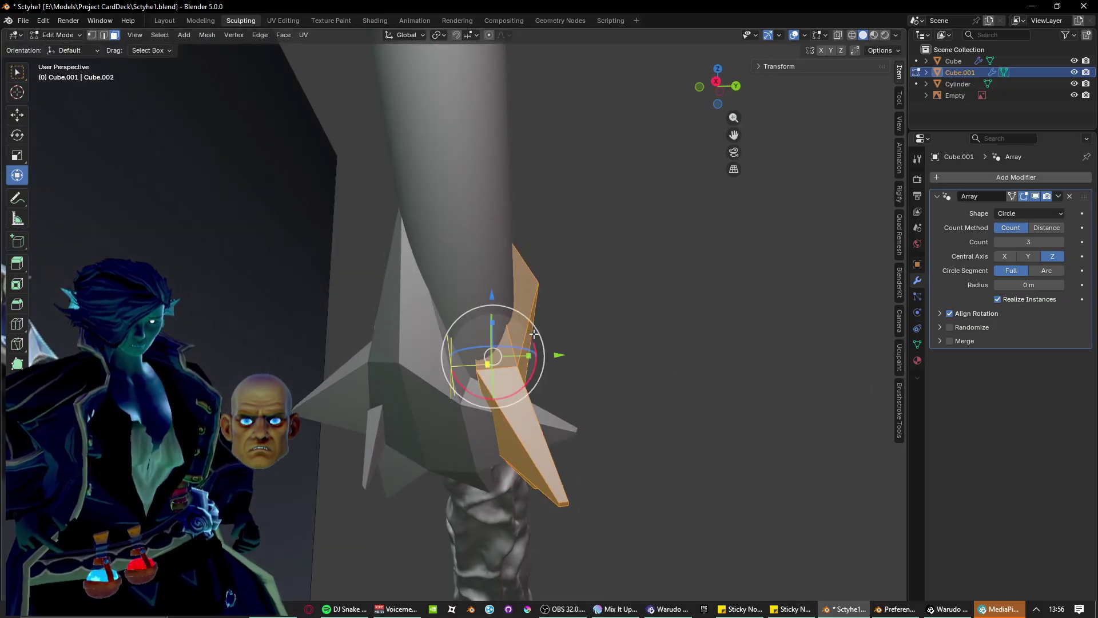
key("ctrl+z")
middle_click_drag(543, 350, 548, 342)
key("r")
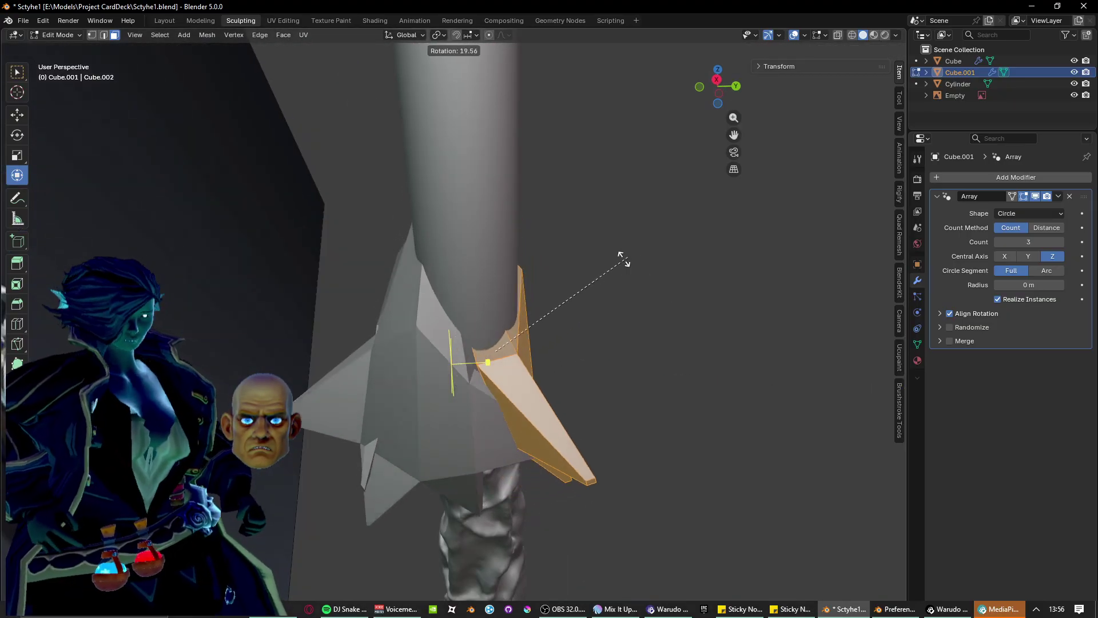
left_click(600, 286)
key("ctrl+z")
Rotate the whole collar piece about 15 degrees so that it tilts against the shaft.
mouse_move(532, 319)
left_mouse_down()
mouse_move(519, 316)
mouse_move(538, 328)
mouse_move(523, 329)
left_mouse_up()
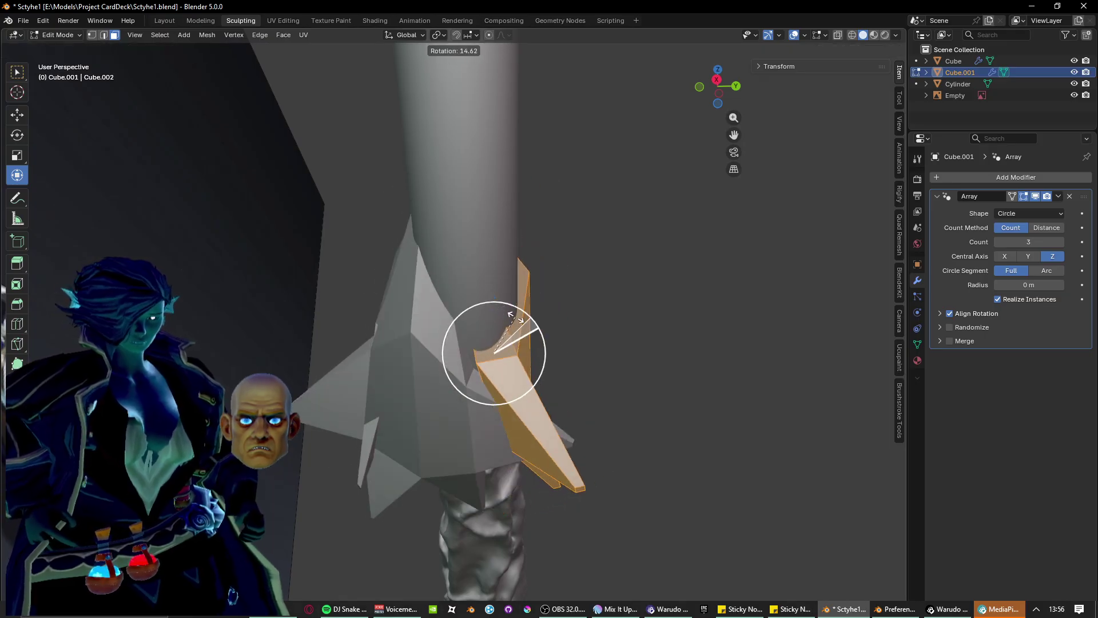
middle_click_drag(524, 329, 383, 385)
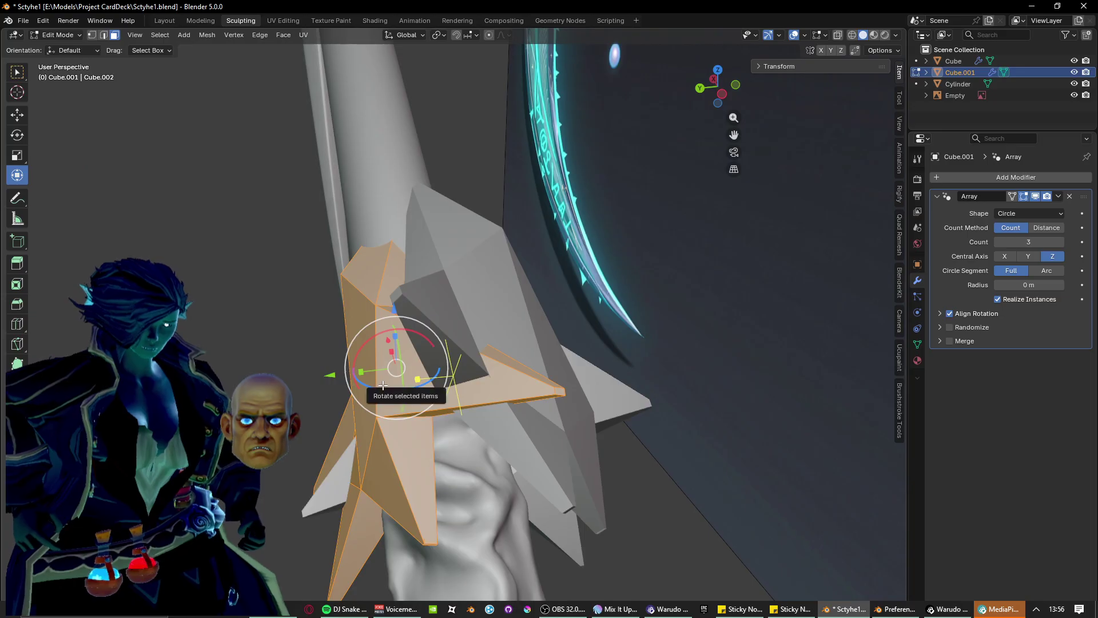
left_click(74, 36)
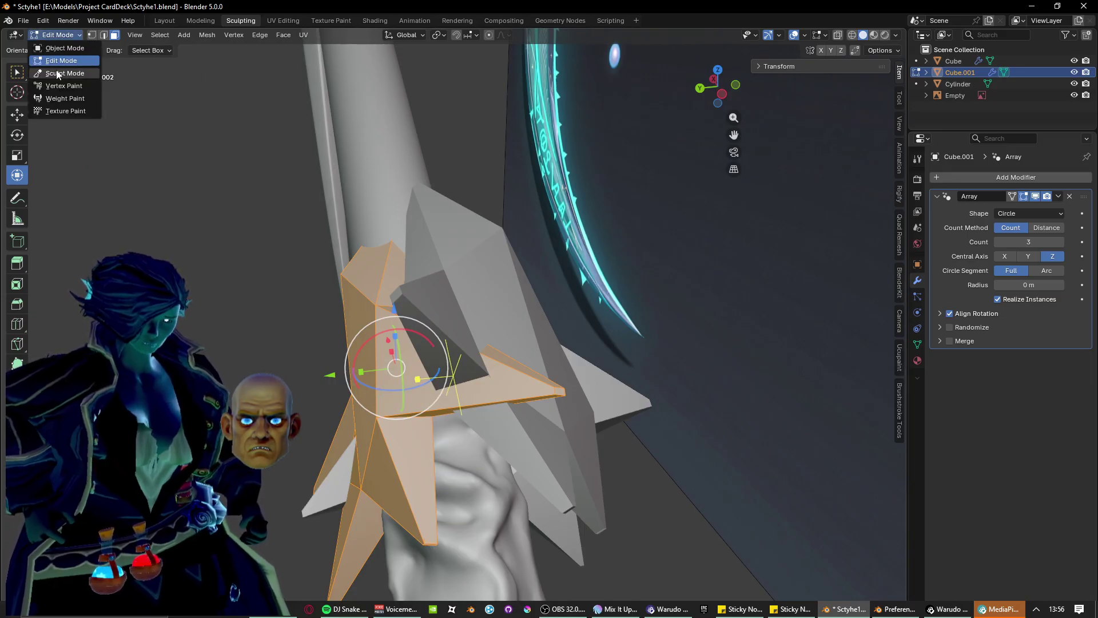
Select the tip face of the side spike that crosses the neighbouring copy and move it about 0.7 m back, mainly along Y.
left_click(560, 391)
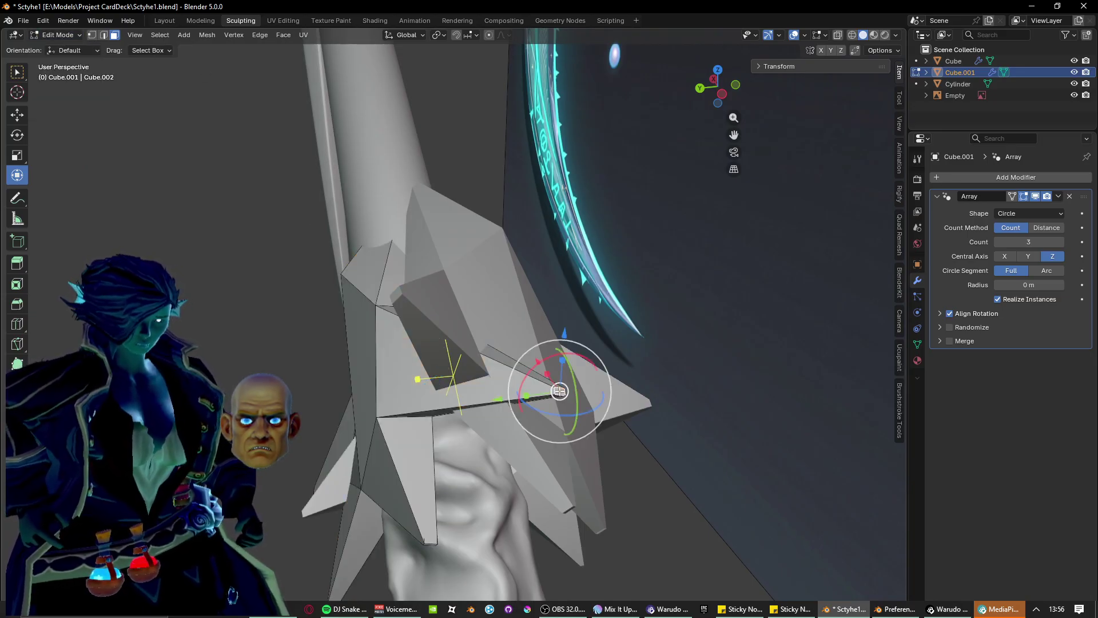
key("g")
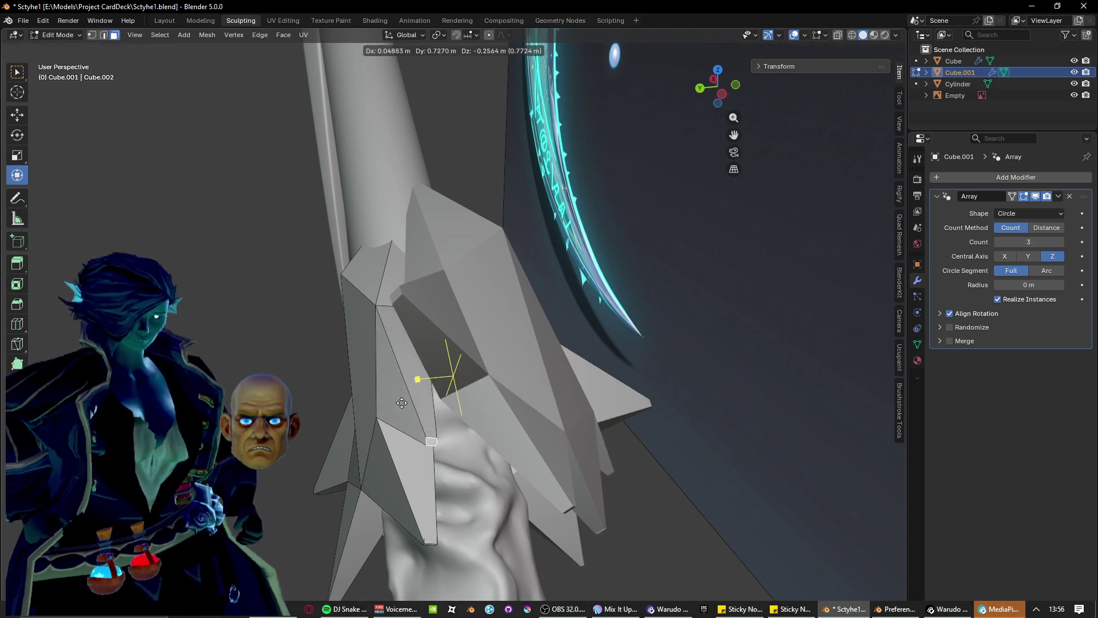
left_click(415, 399)
middle_click_drag(415, 398, 512, 366)
Refine the side spike's tip with several small moves, including one of about 0.1 m mostly downward along Z.
key("g")
left_click(489, 410)
key("g")
left_click(475, 410)
key("g")
left_click(486, 358)
left_click(512, 335)
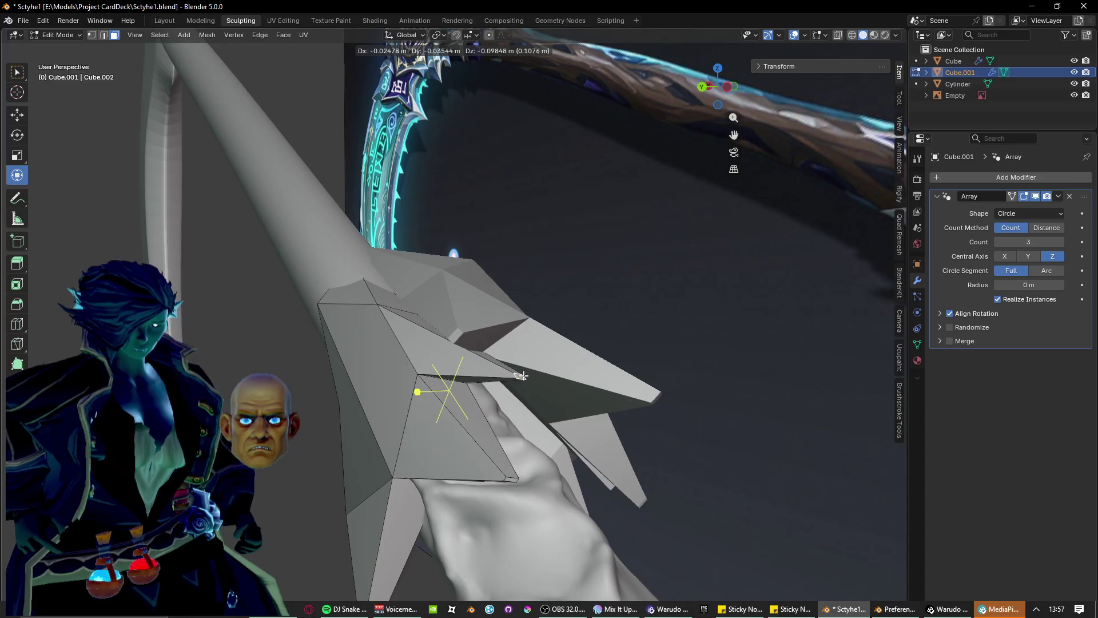
left_click(521, 375)
middle_click_drag(521, 376, 562, 400)
Select another face on the shaft-facing side of the collar piece and reposition it in two moves.
left_click(398, 307)
middle_click_drag(430, 307, 407, 297)
key("g")
left_click(468, 270)
key("g")
left_click(611, 346)
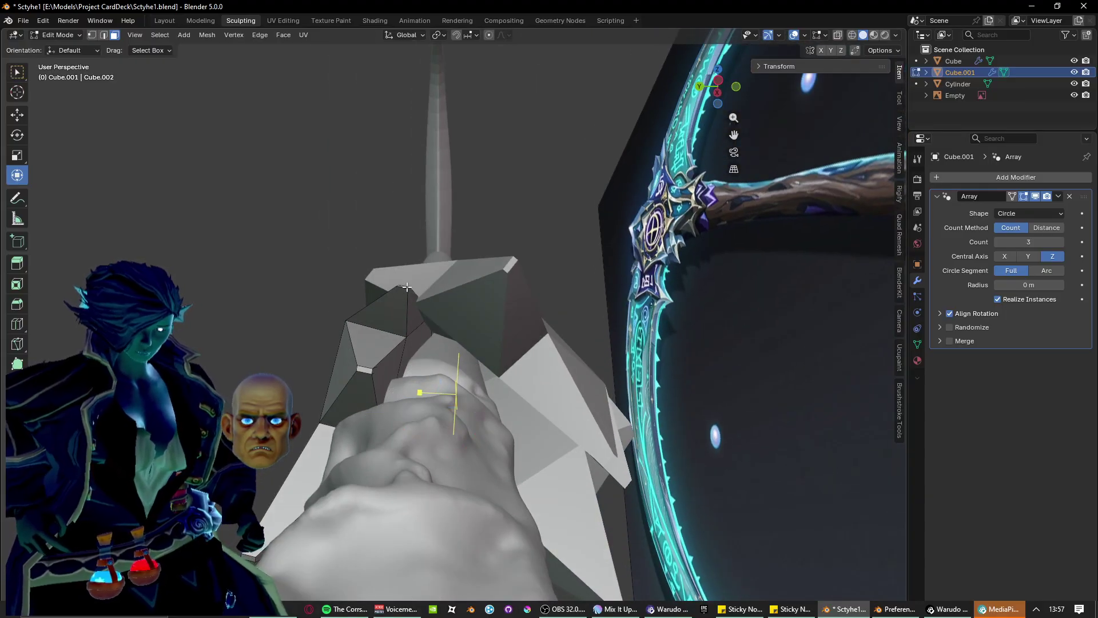
Select the upper tip face of the collar piece near the neighbouring copy and reposition it.
scroll(406, 286, "up", 2)
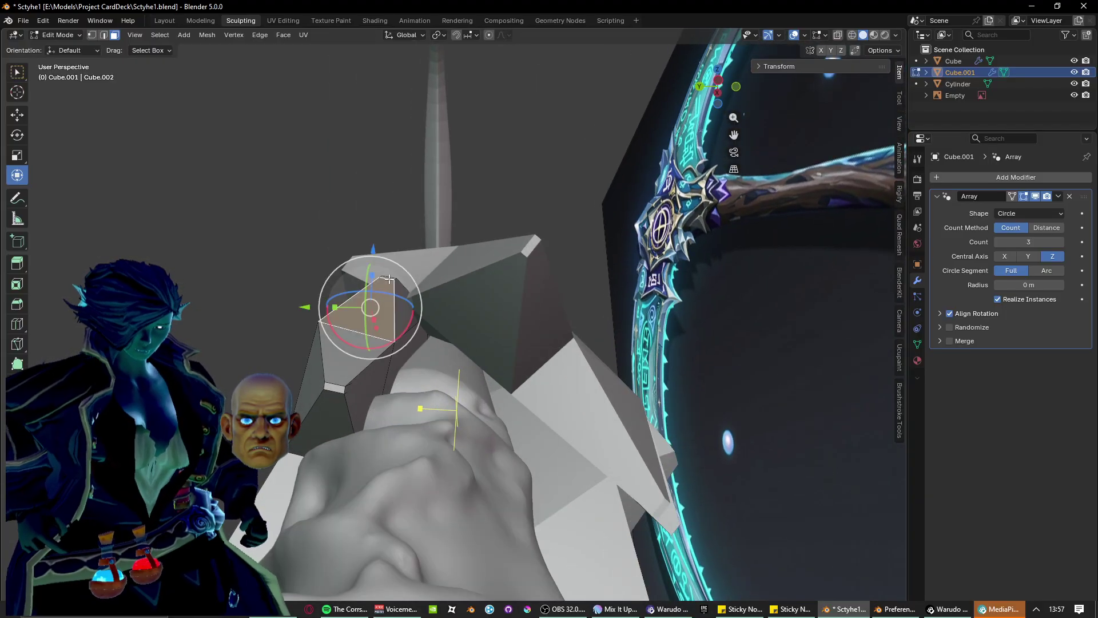
left_click(389, 279)
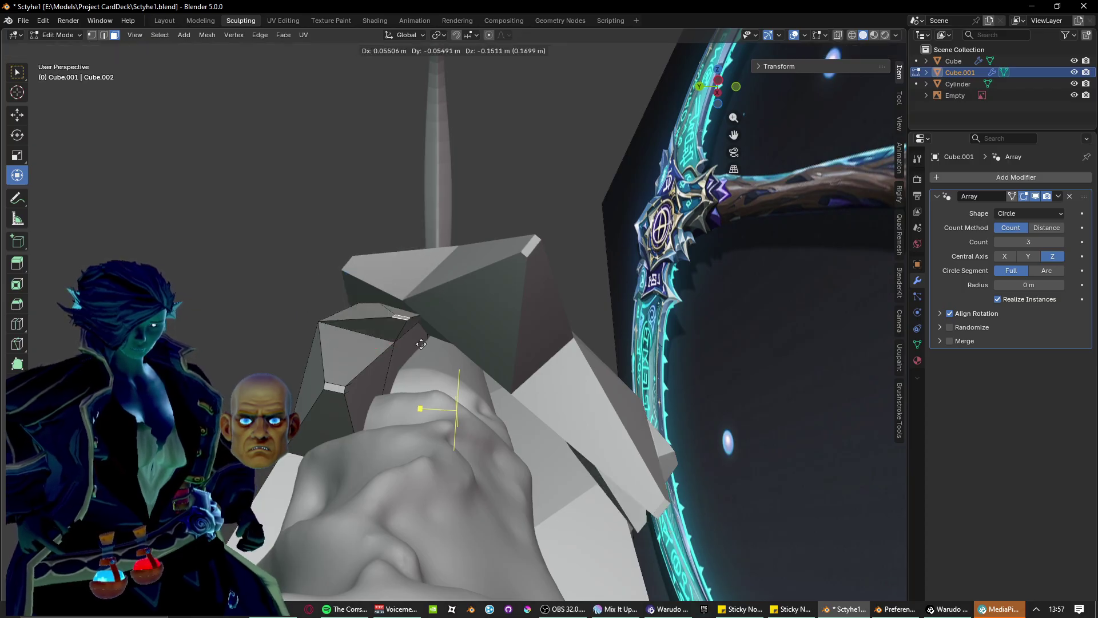
middle_click_drag(408, 304, 367, 366)
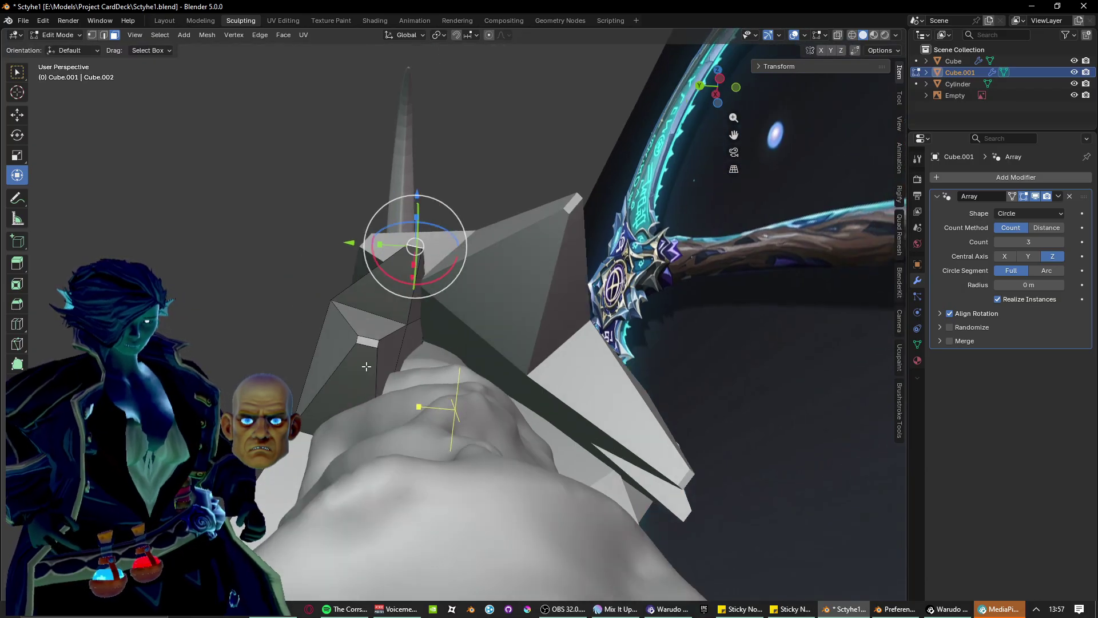
Move the shaft-facing face beside the small side spike about 0.2 m, mainly along negative Y and downward along Z.
left_click(367, 339)
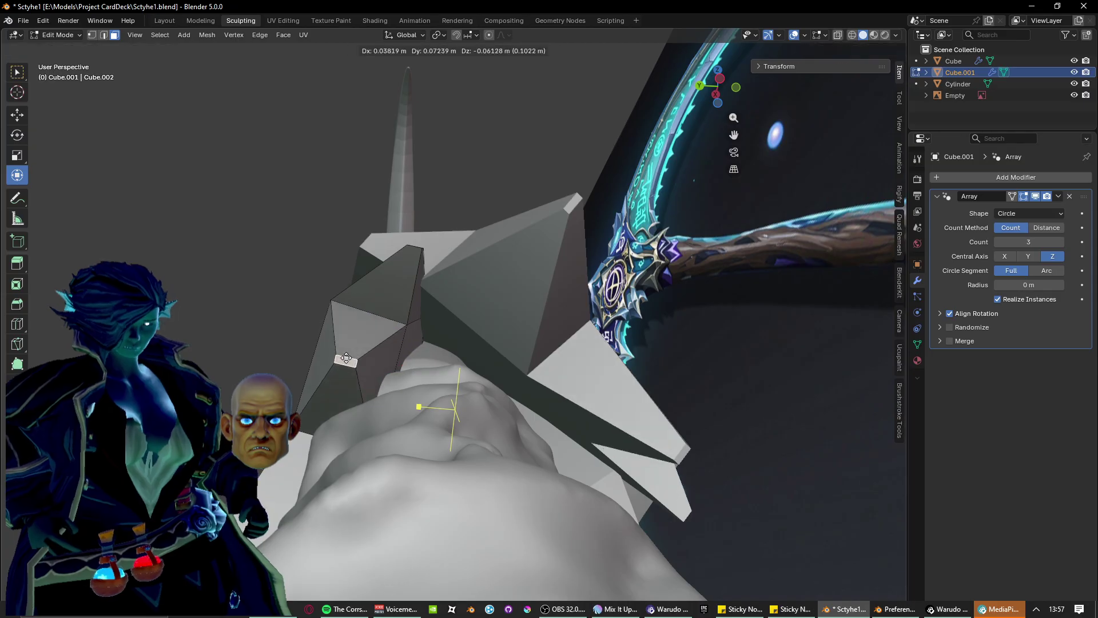
left_click(422, 341, "shift")
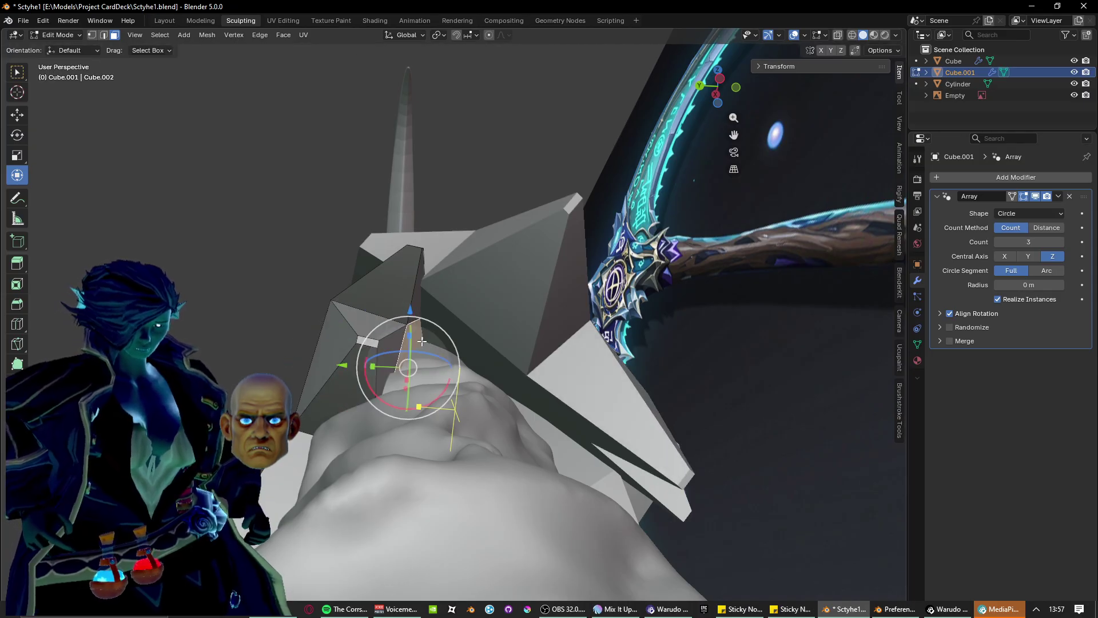
key("g")
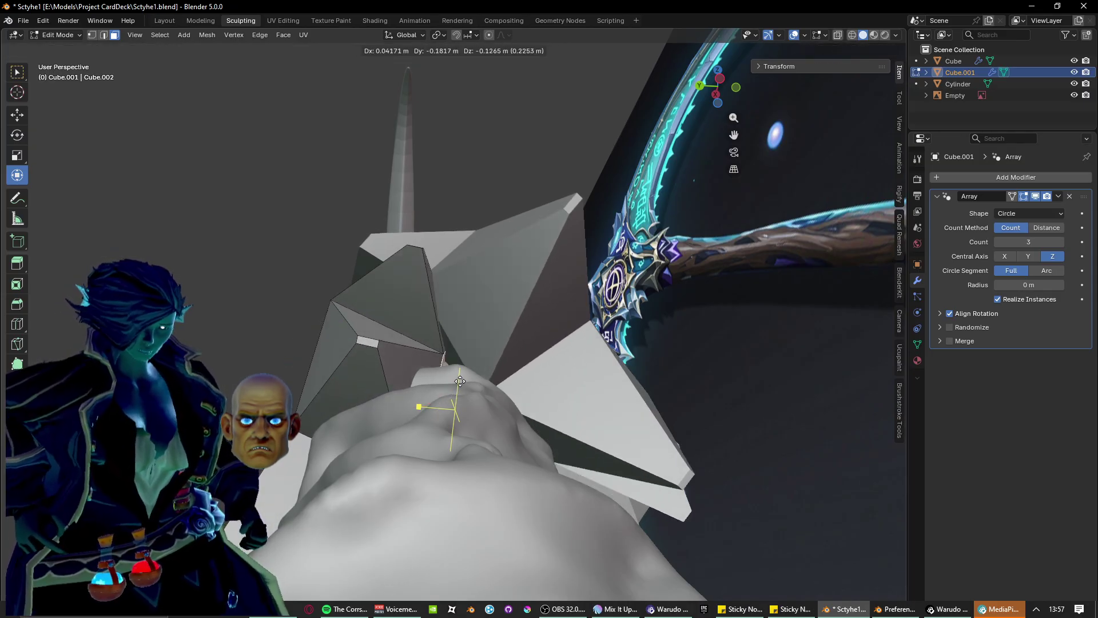
left_click(475, 382)
Return to Object Mode and compare the whole collar with the reference image.
middle_click_drag(474, 381, 577, 389)
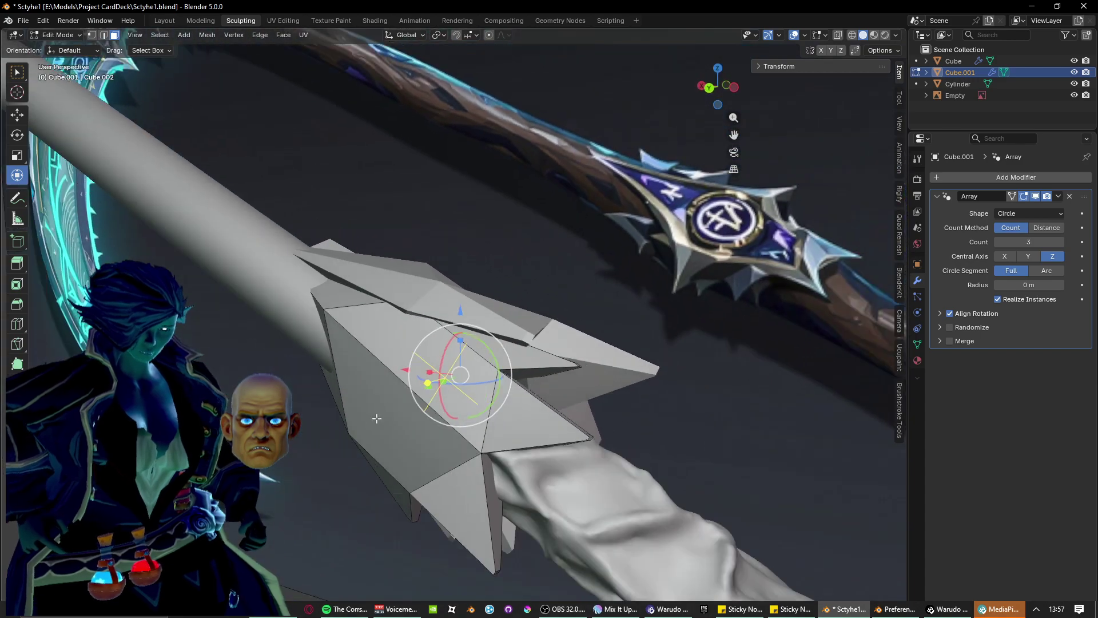
middle_click_drag(376, 434, 309, 337)
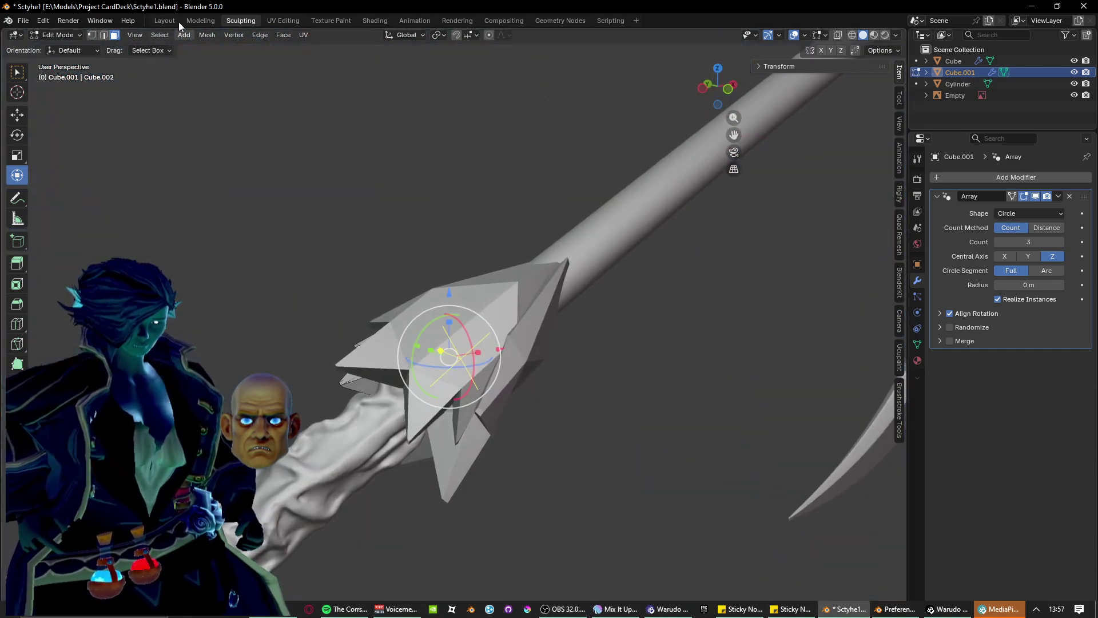
left_click(76, 36)
left_click(79, 50)
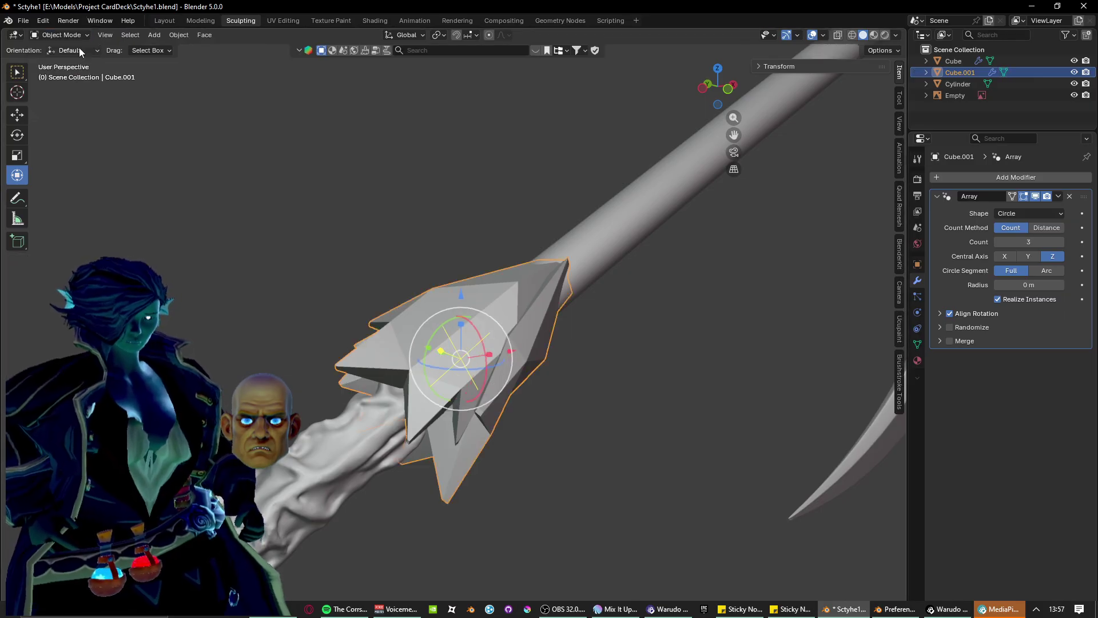
middle_click_drag(219, 225, 338, 244)
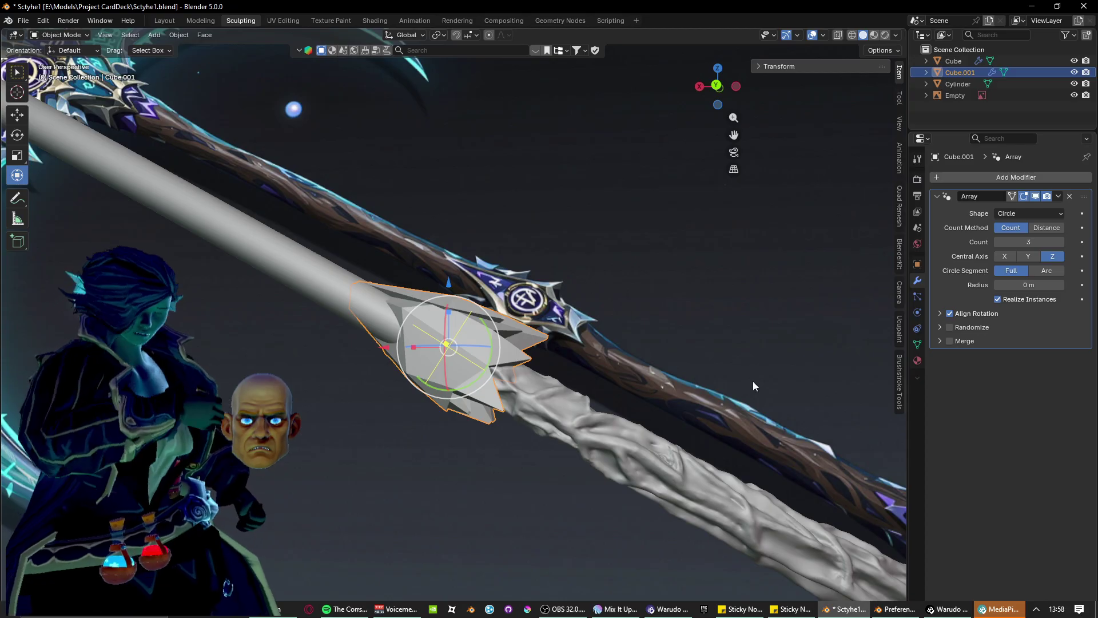
Switch to the MediaPipe Tracker window and move it out of the workspace.
left_click(1001, 609)
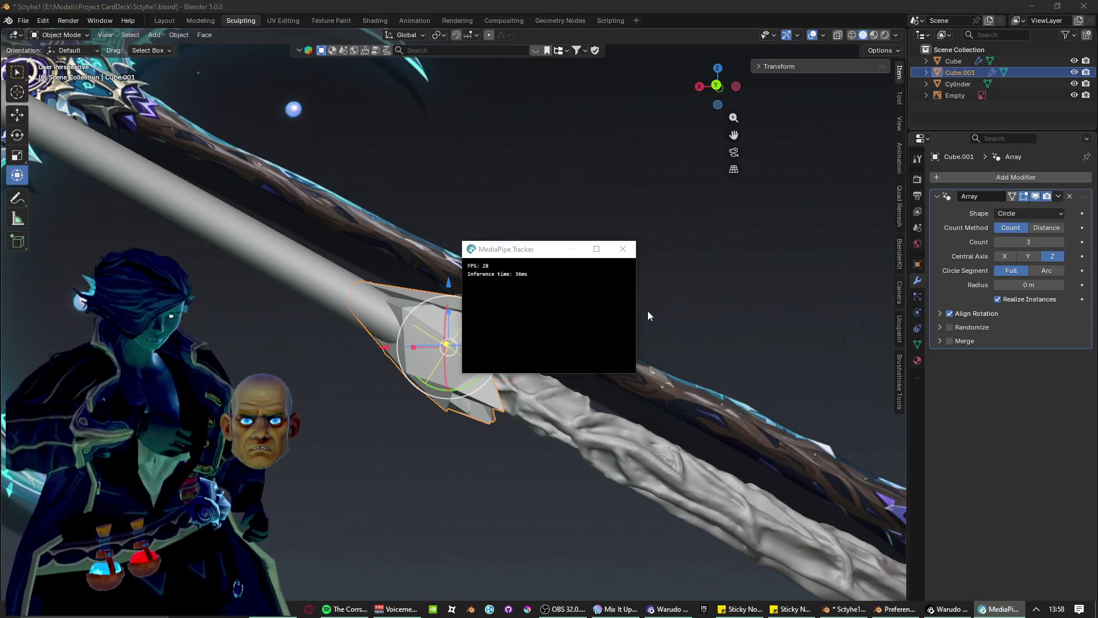
left_click_drag(523, 255, 0, 263)
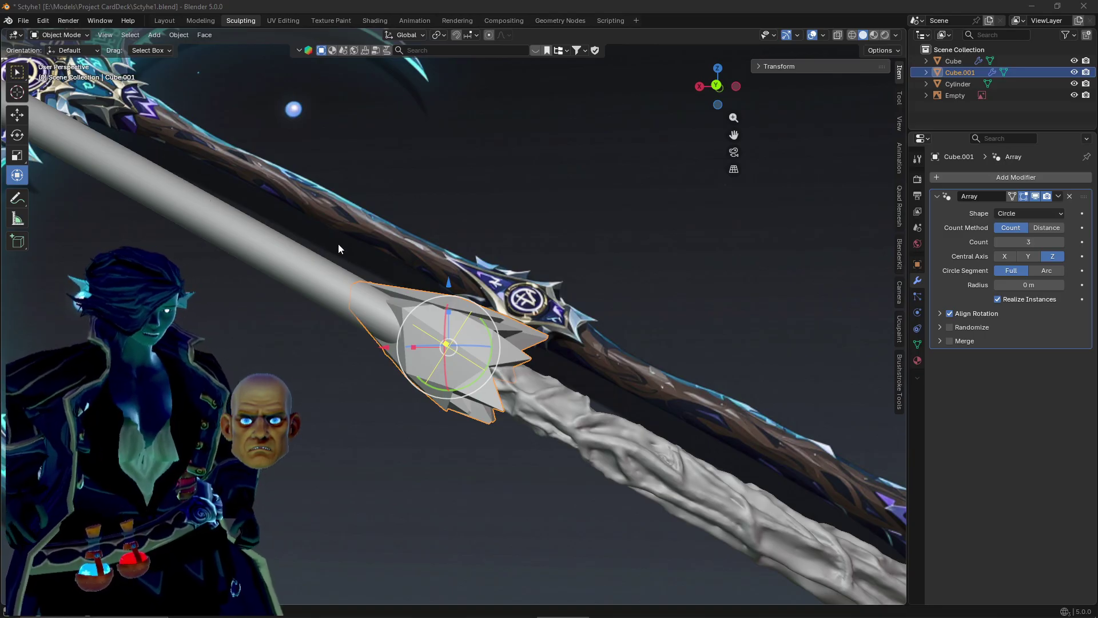
Try an Array count of 4 for the collar, and set it back to 3.
scroll(339, 244, "up", 1)
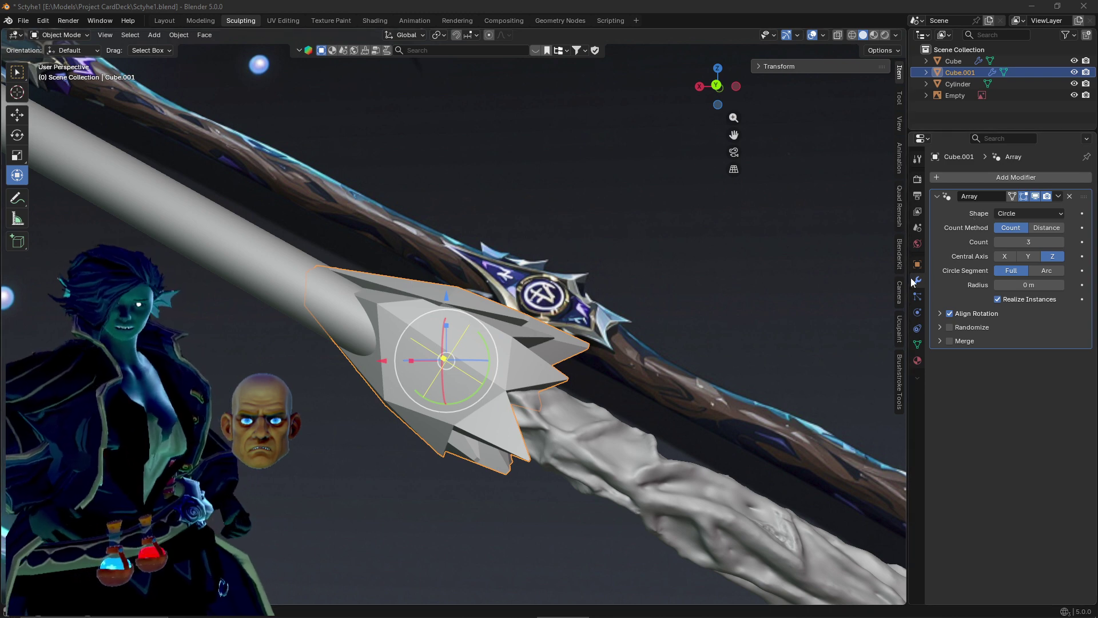
middle_click_drag(743, 286, 355, 260)
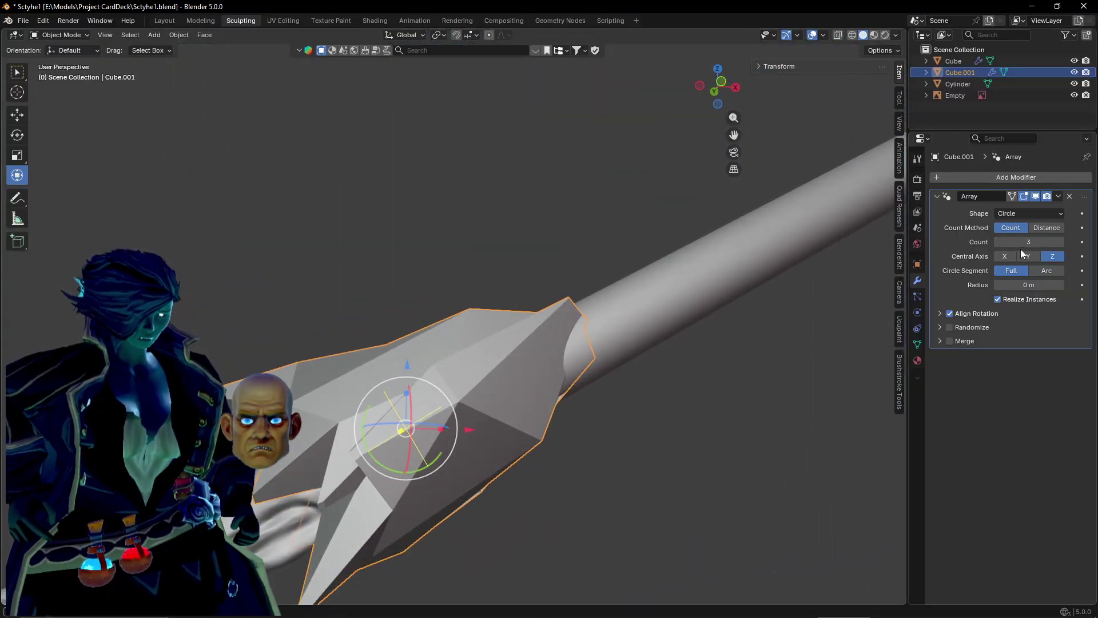
left_click(1060, 241)
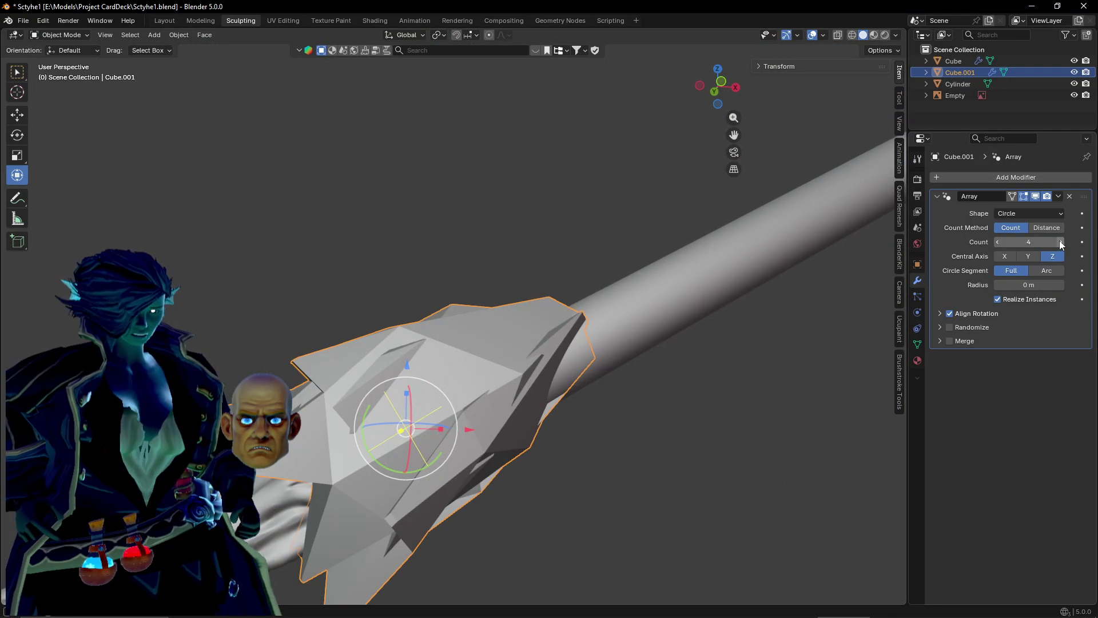
left_click(997, 241)
Apply the Array modifier on the collar to turn its three copies into real geometry.
middle_click_drag(677, 304, 706, 349)
left_click(584, 332)
middle_click_drag(583, 332, 446, 520)
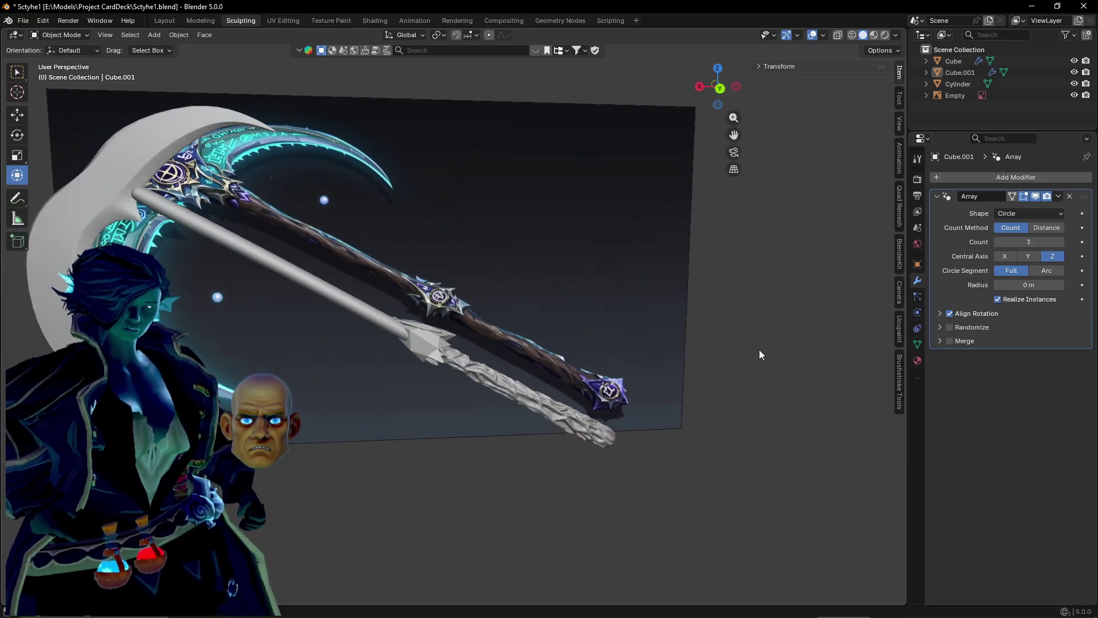
left_click(1059, 196)
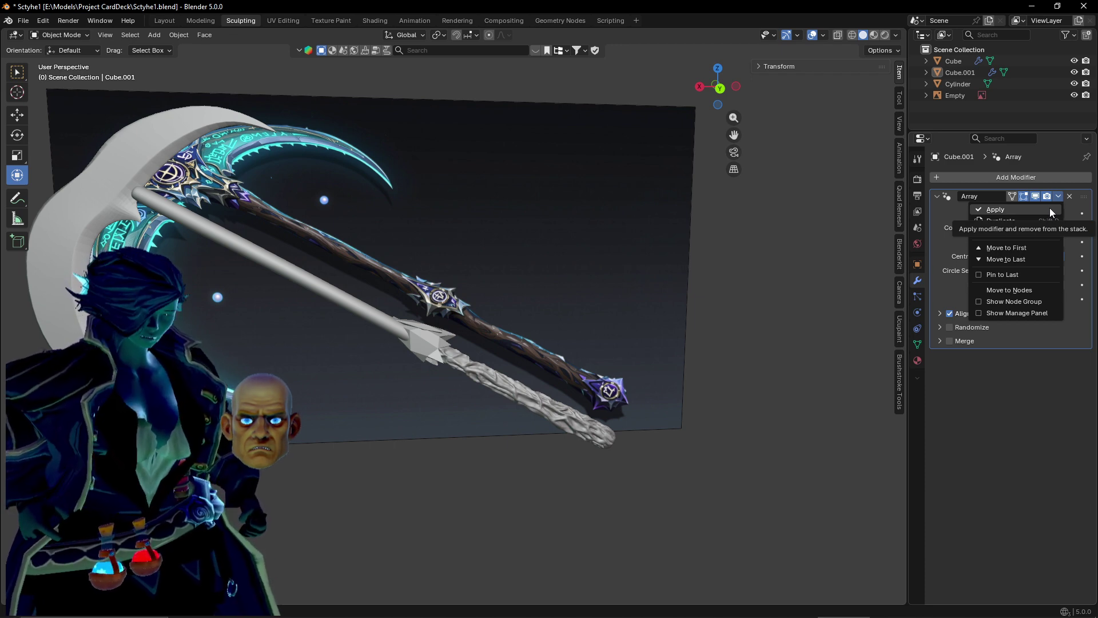
left_click(1049, 207)
Compare the collar with the reference image's round emblem, select the collar and enter Edit Mode.
scroll(503, 285, "up", 8)
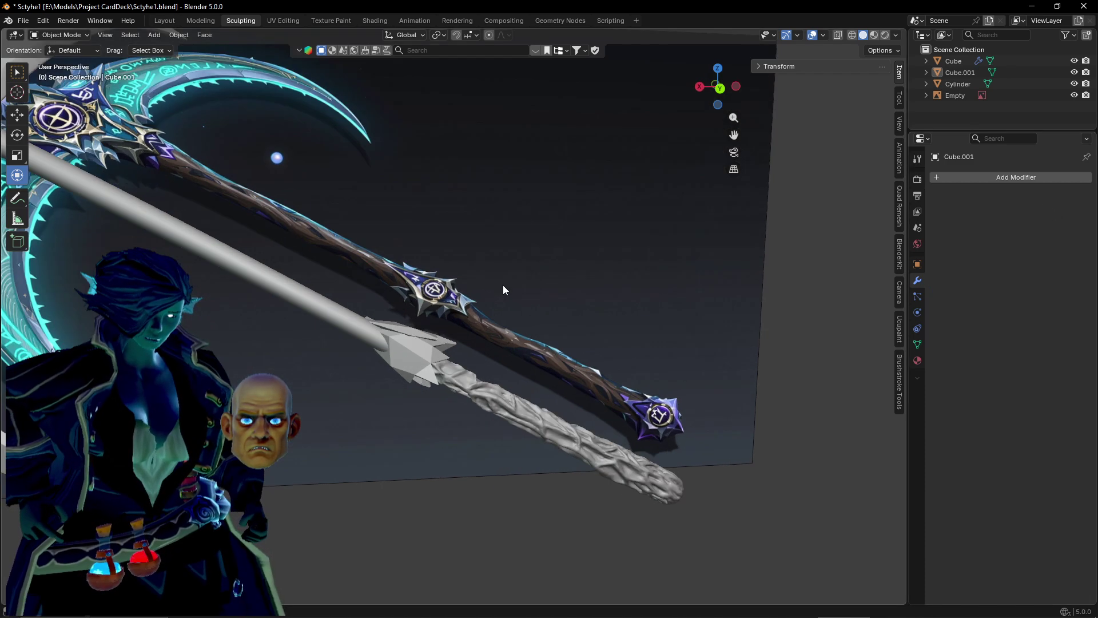
mouse_move(365, 438)
middle_mouse_down()
mouse_move(264, 443)
mouse_move(335, 448)
mouse_move(484, 499)
mouse_move(513, 486)
mouse_move(375, 473)
mouse_move(460, 460)
mouse_move(533, 464)
mouse_move(429, 427)
mouse_move(361, 434)
mouse_move(443, 499)
mouse_move(574, 513)
mouse_move(513, 502)
mouse_move(513, 452)
middle_mouse_up()
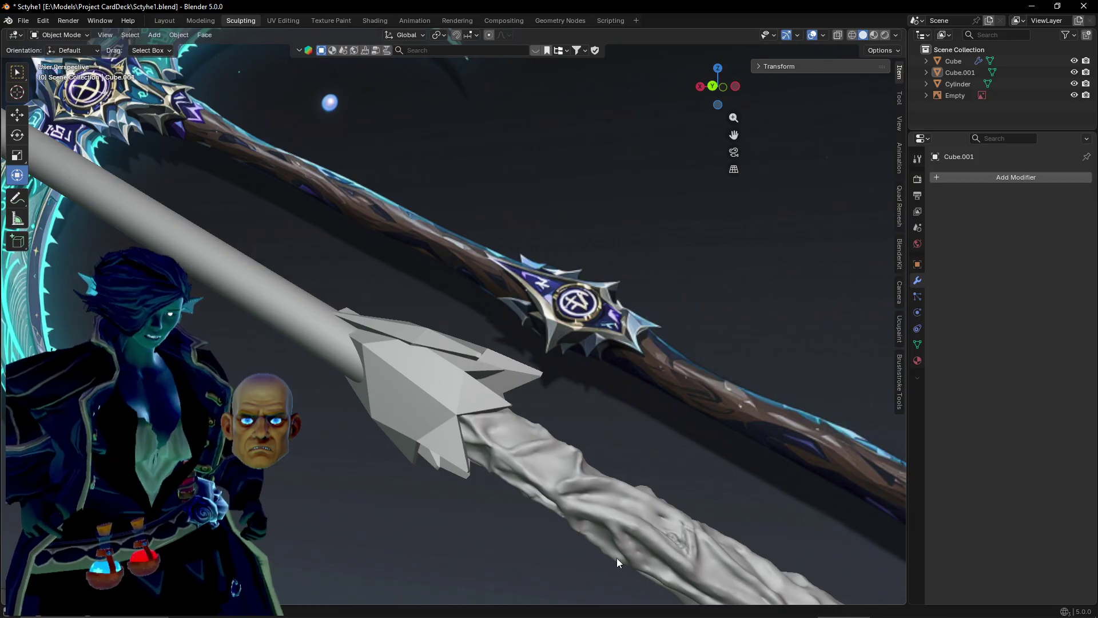
mouse_move(610, 538)
middle_mouse_down()
mouse_move(498, 421)
mouse_move(543, 435)
mouse_move(340, 460)
mouse_move(441, 462)
mouse_move(426, 455)
mouse_move(444, 447)
mouse_move(466, 389)
mouse_move(396, 414)
mouse_move(433, 459)
mouse_move(453, 452)
mouse_move(433, 531)
middle_mouse_up()
scroll(452, 451, "up", 3)
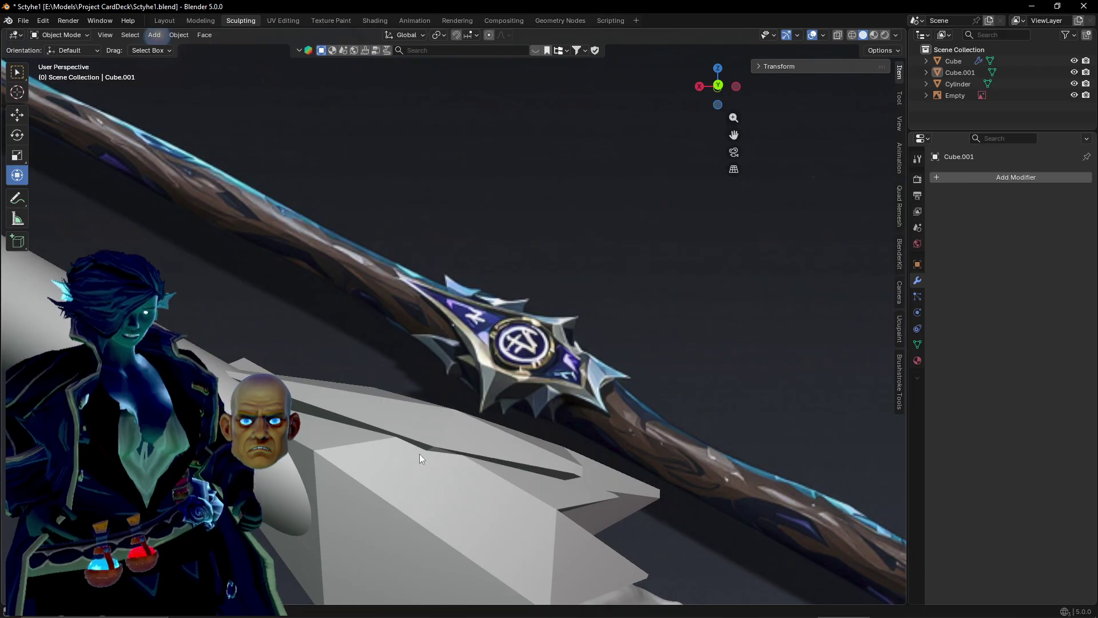
scroll(420, 454, "up", 2)
middle_click_drag(420, 454, 400, 434)
left_click(469, 431)
middle_click_drag(469, 431, 487, 418)
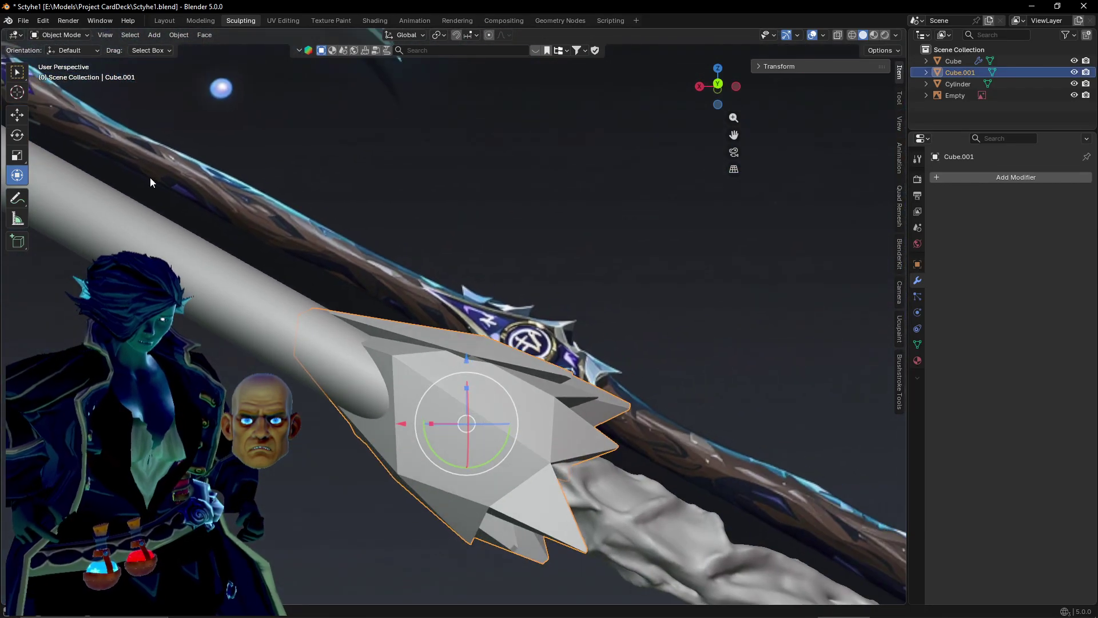
left_click(64, 36)
left_click(69, 61)
Create a scaled-down inner panel from the two large outer faces of the front collar piece and round it slightly with To Sphere.
scroll(454, 436, "up", 2)
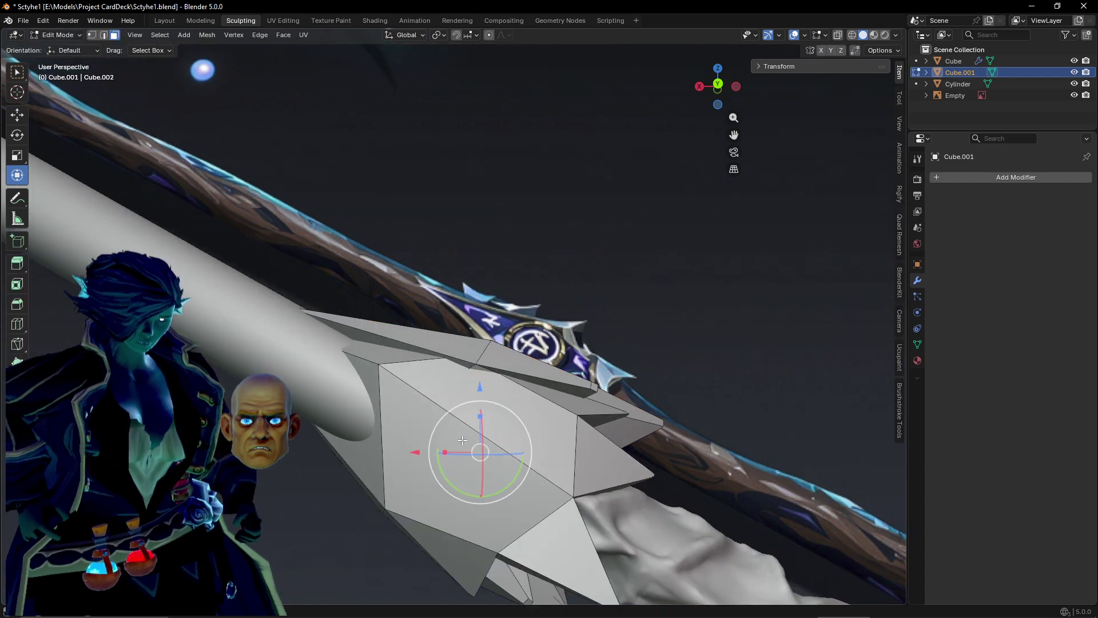
left_click(464, 461)
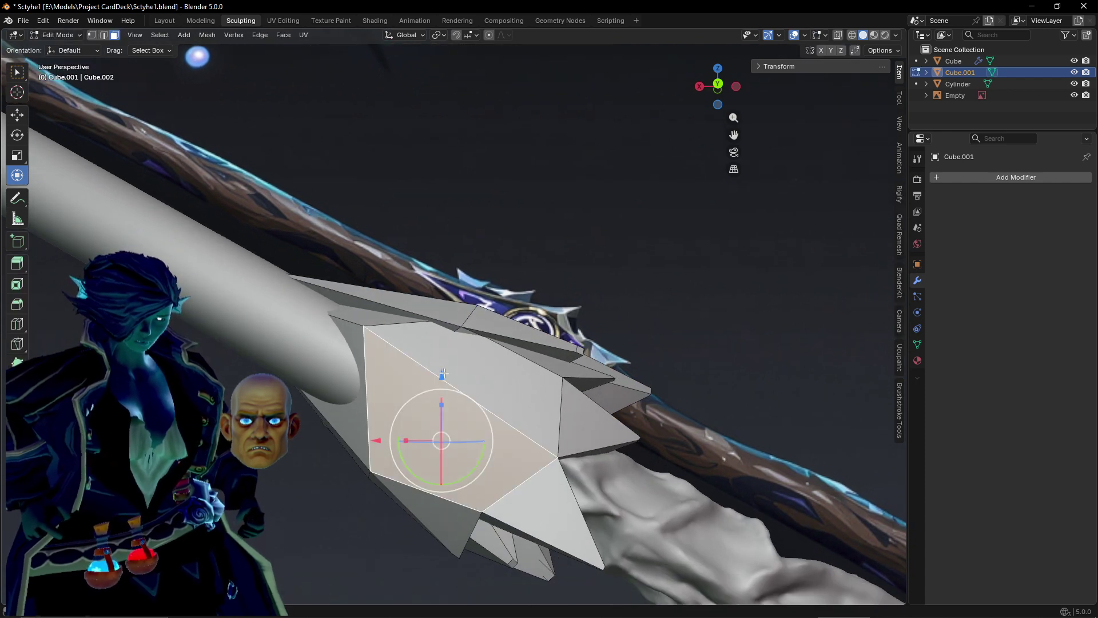
left_click(480, 372, "shift")
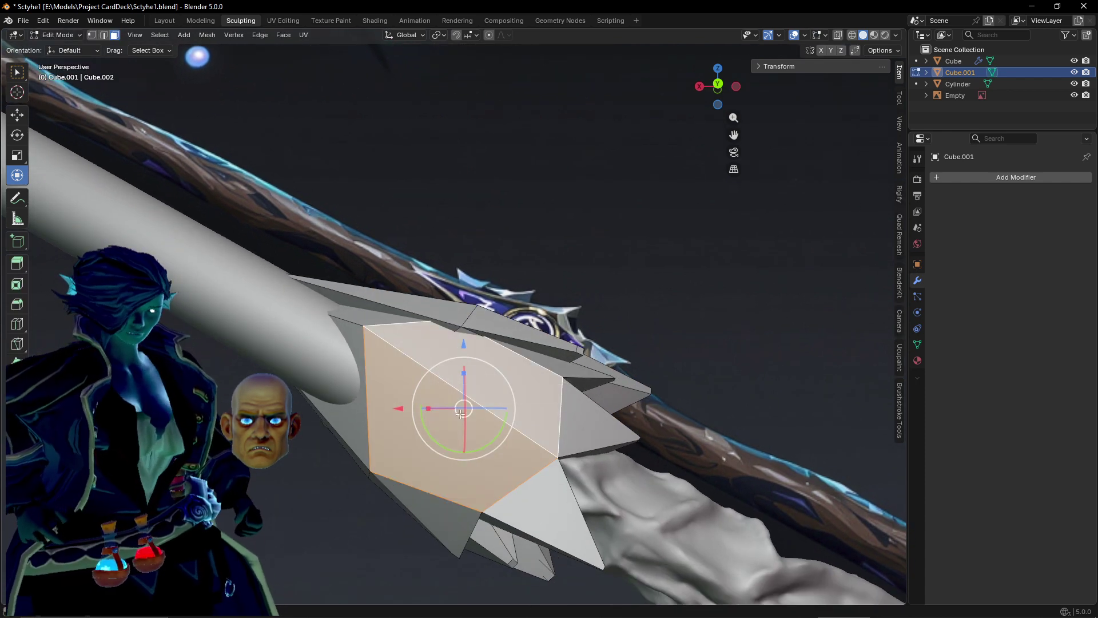
key("s")
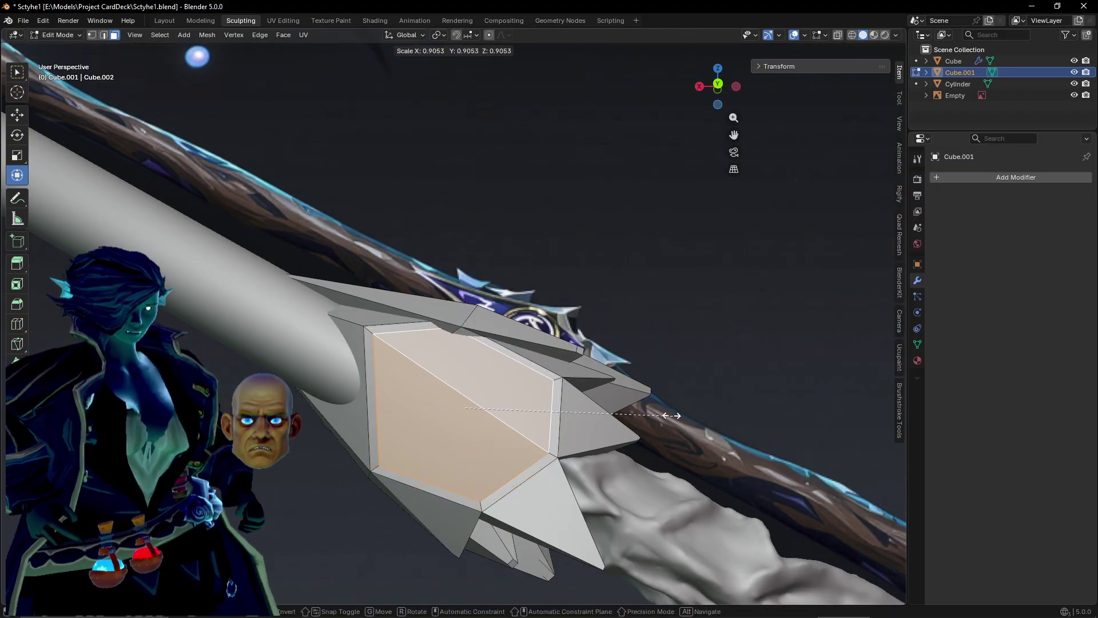
left_click(612, 403)
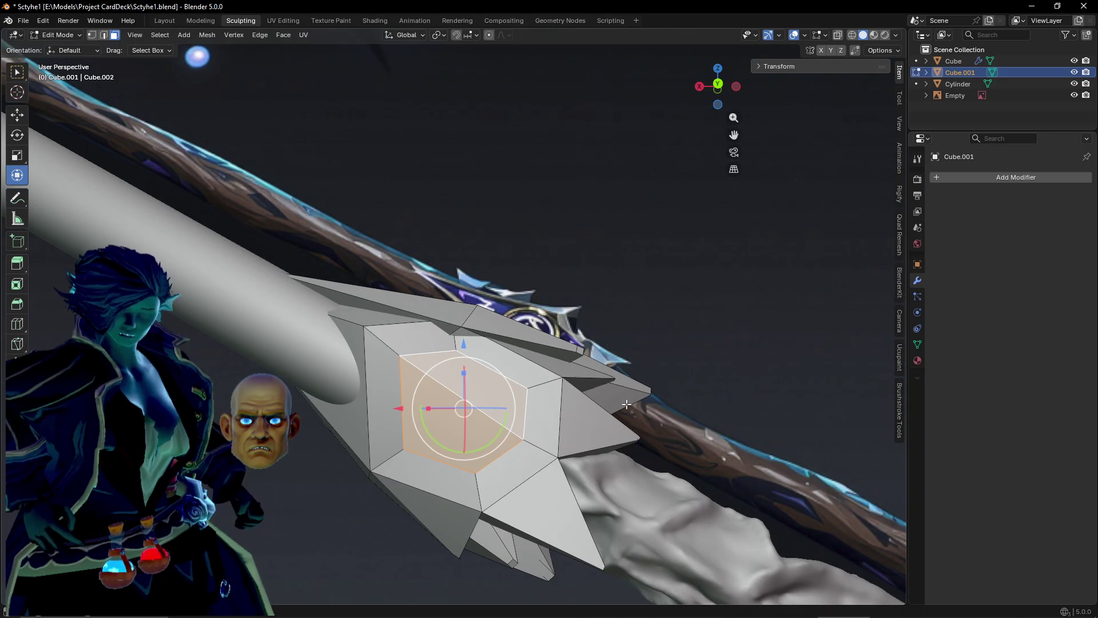
key("shift+alt+s")
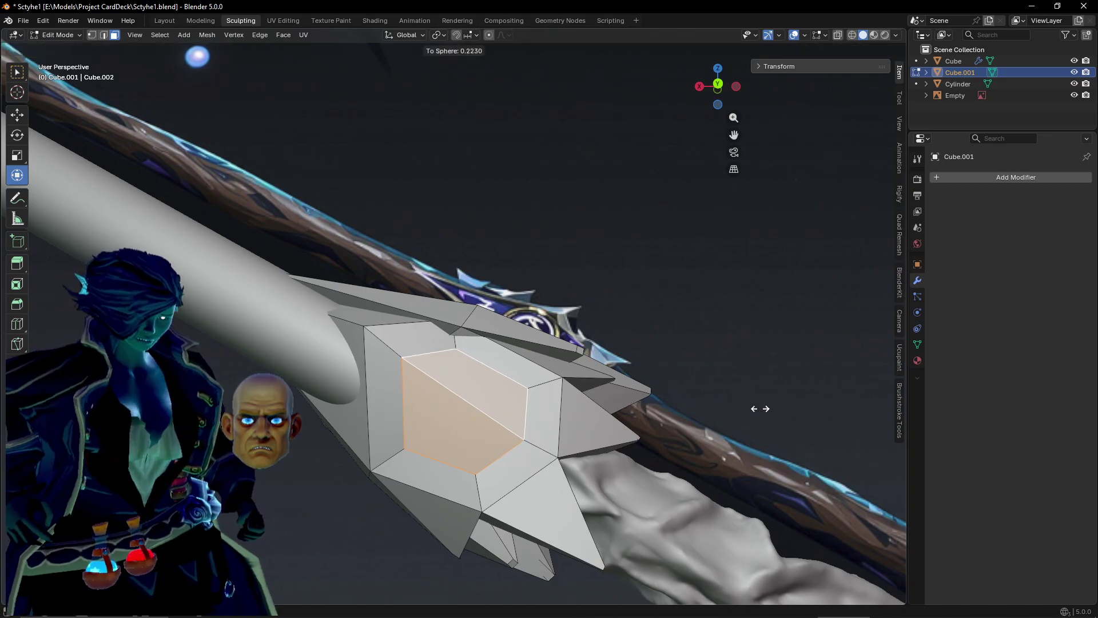
left_click(671, 374)
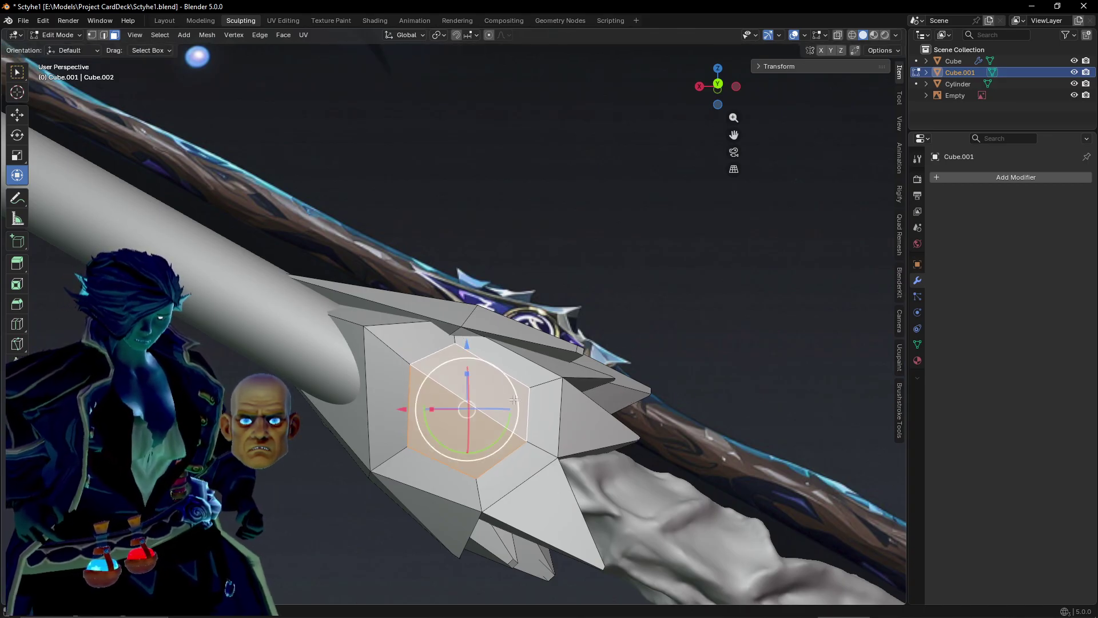
Select all the outline edges of the inner panel in edge mode and subdivide them three times.
left_click(518, 365)
scroll(518, 365, "up", 2)
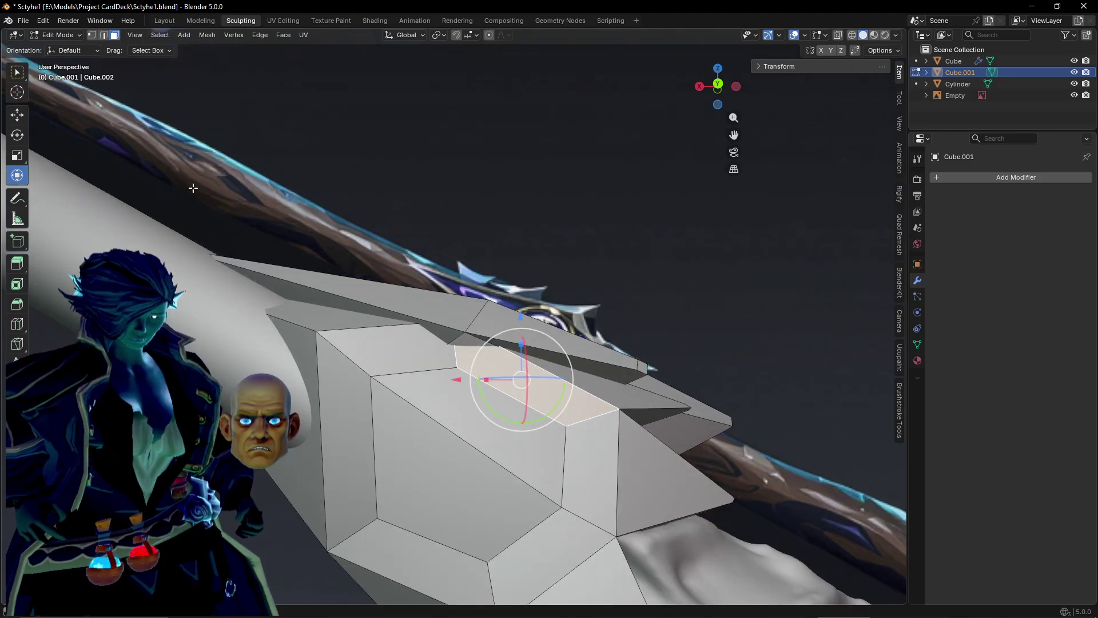
left_click(103, 35)
left_click(429, 372)
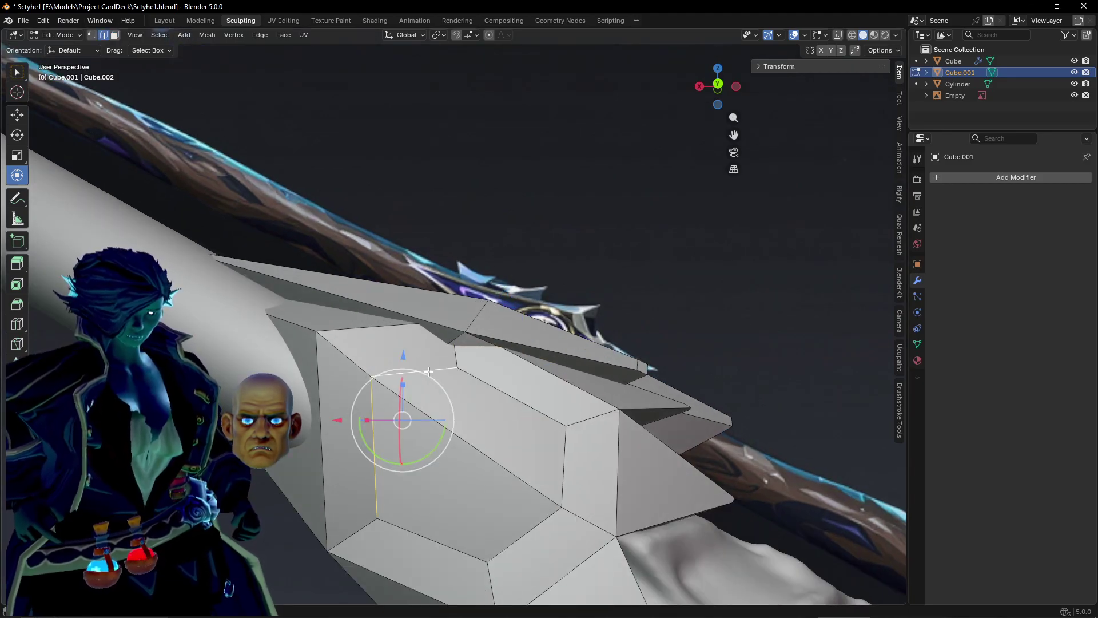
left_click(507, 390, "shift")
left_click(558, 477, "shift")
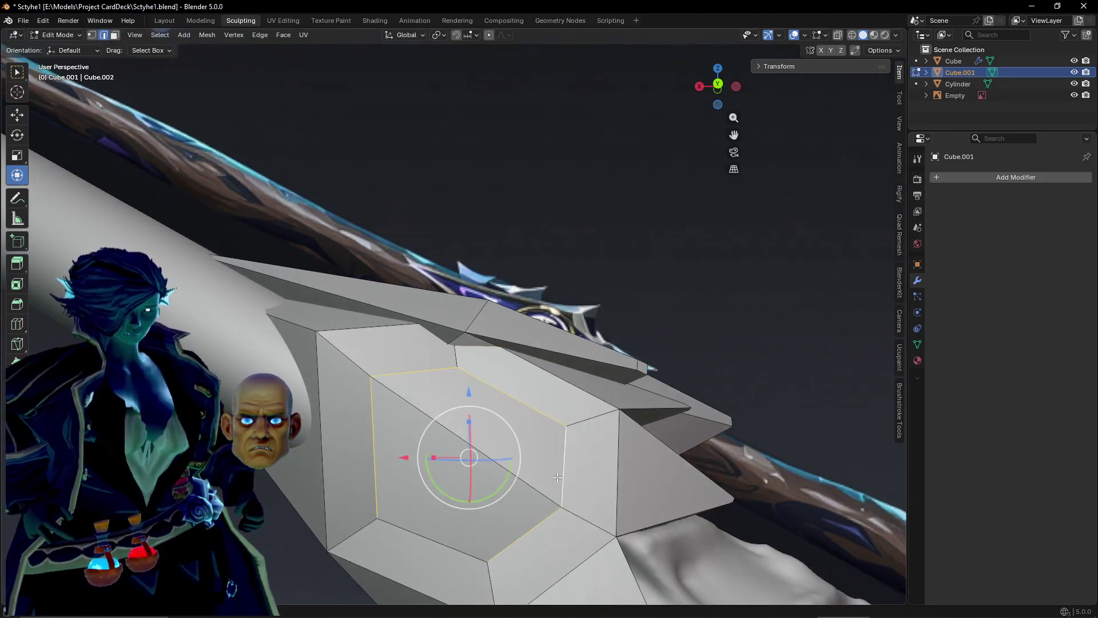
left_click(456, 539, "shift")
right_click(455, 539)
left_click(399, 267)
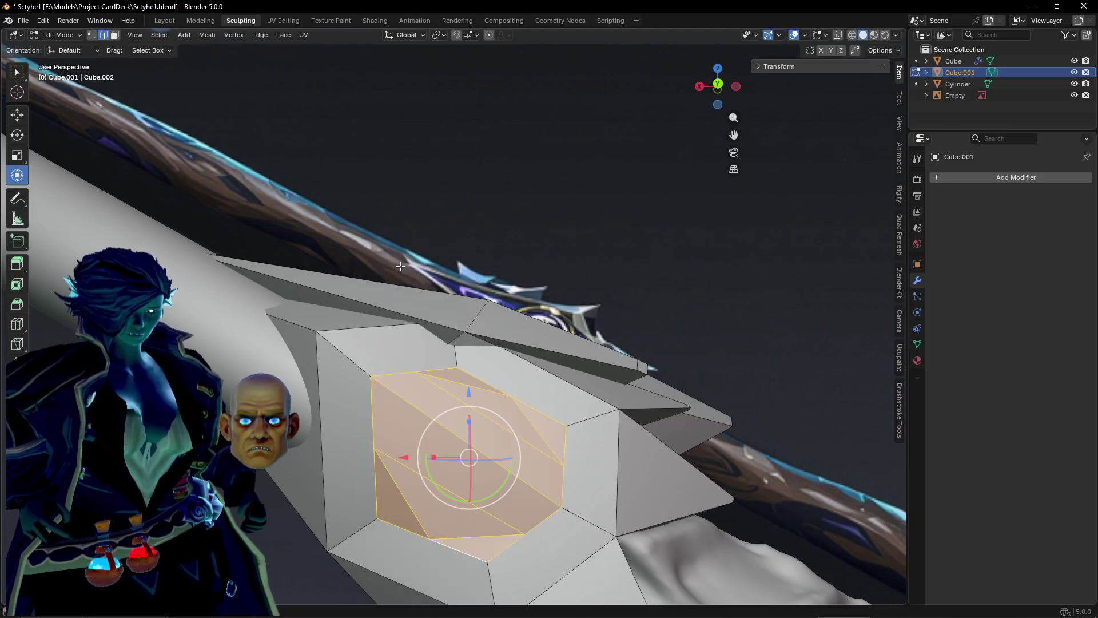
right_click(400, 267)
left_click(403, 273)
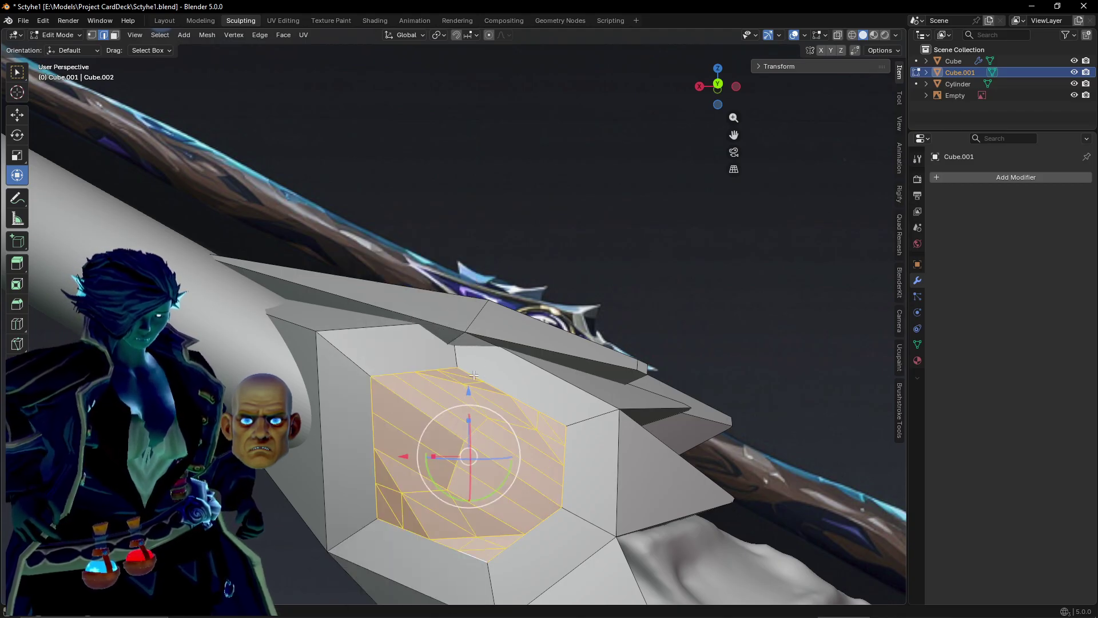
right_click(419, 269)
left_click(410, 270)
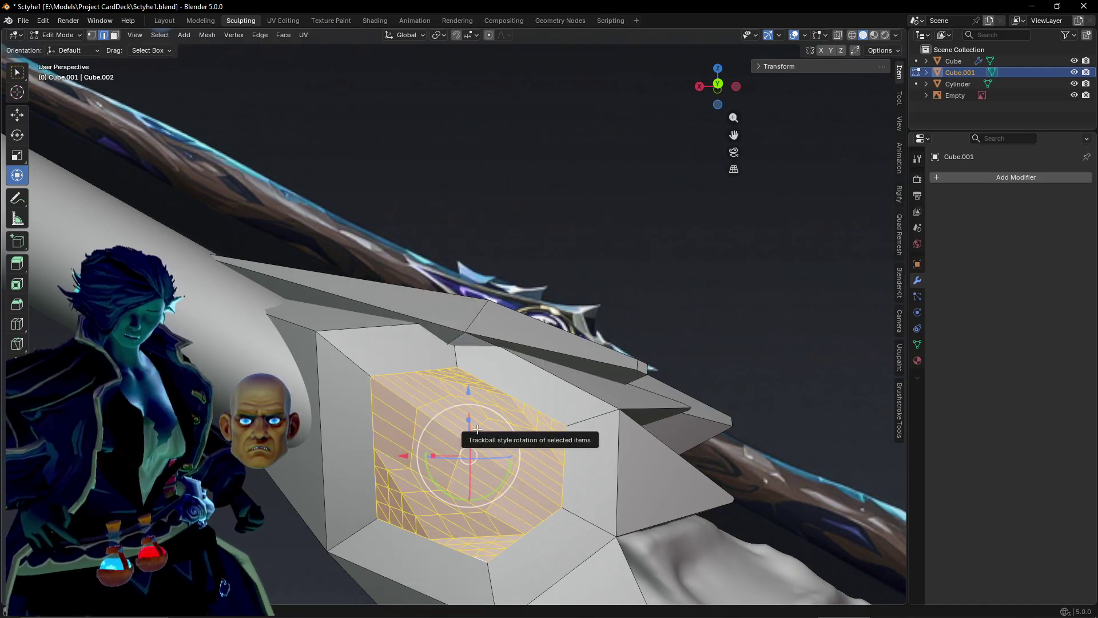
Try to round the subdivided inner panel fully into a circle with To Sphere at factor 1.
key("shift+alt+s")
key("1")
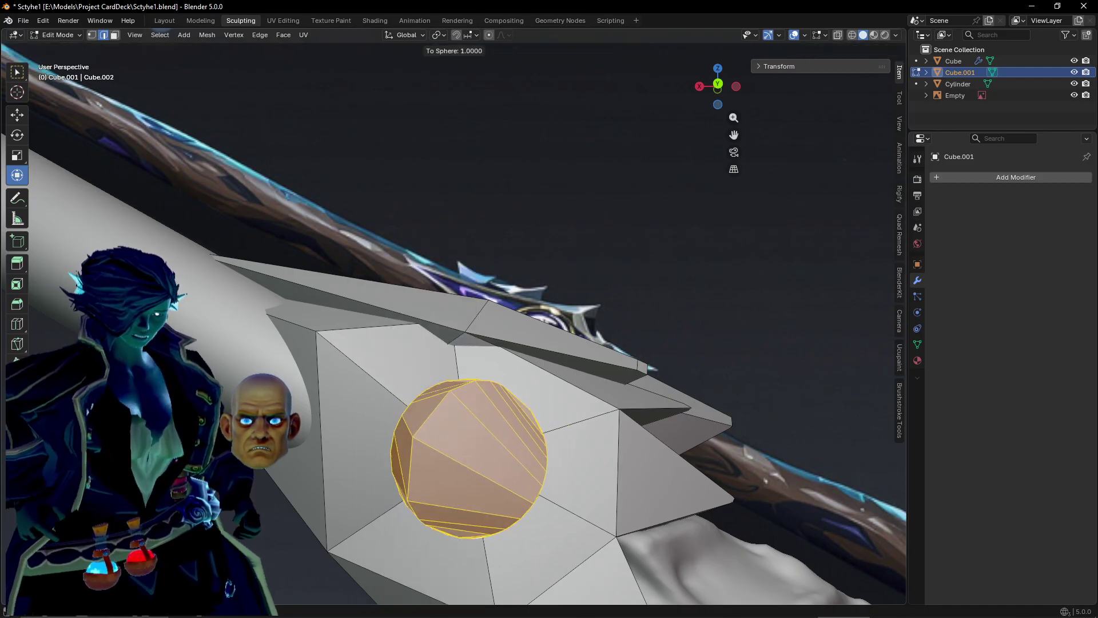
key("Return")
middle_click_drag(368, 398, 401, 396)
key("ctrl+e")
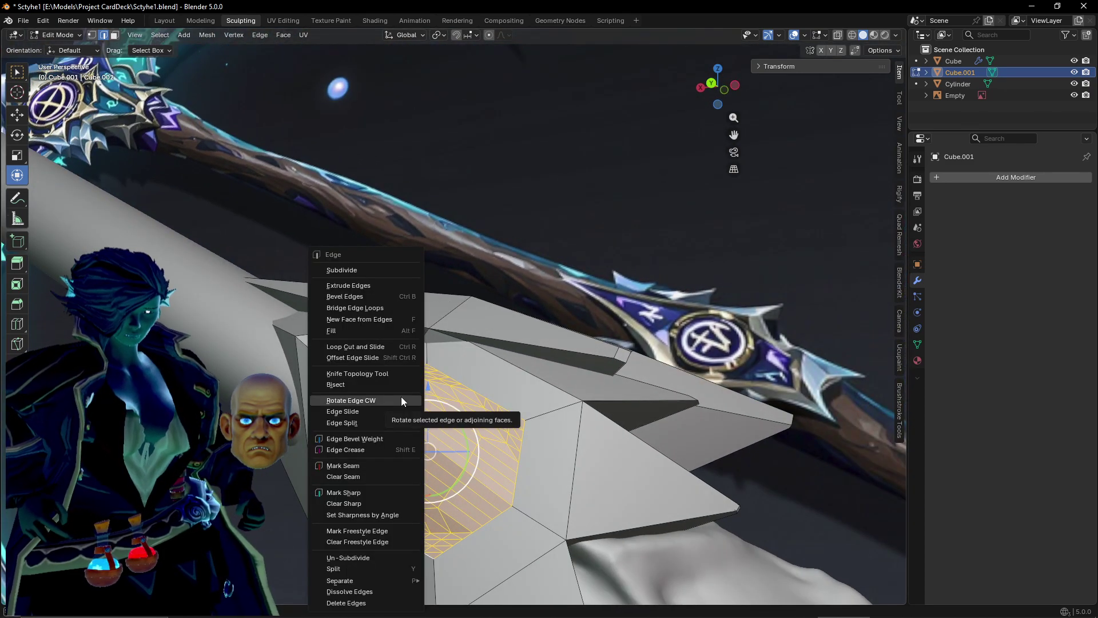
left_click(217, 35)
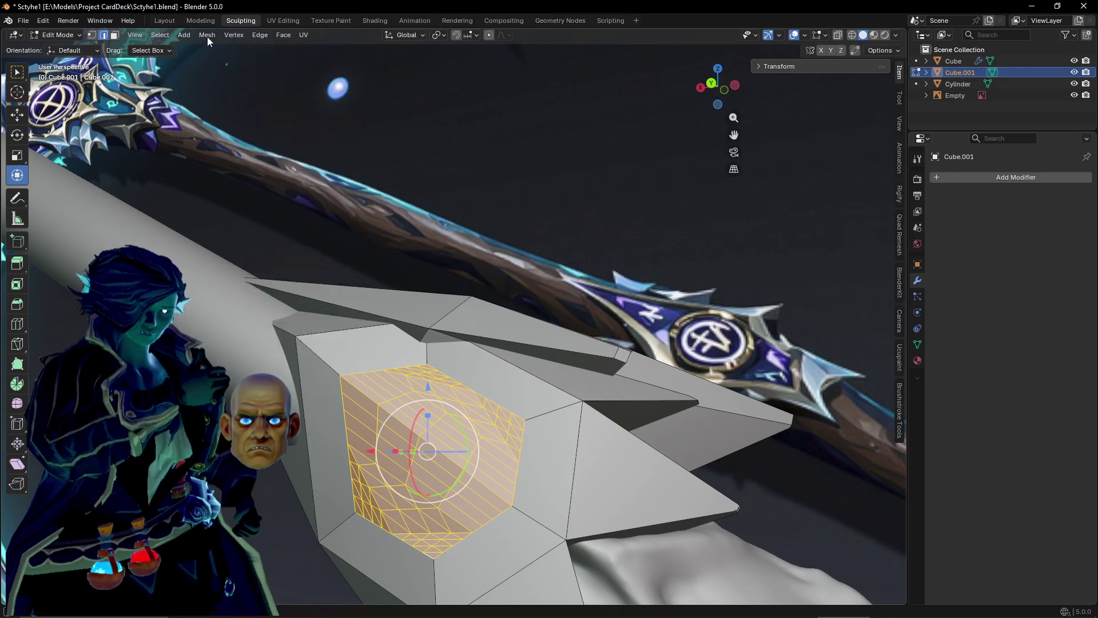
left_click(175, 33)
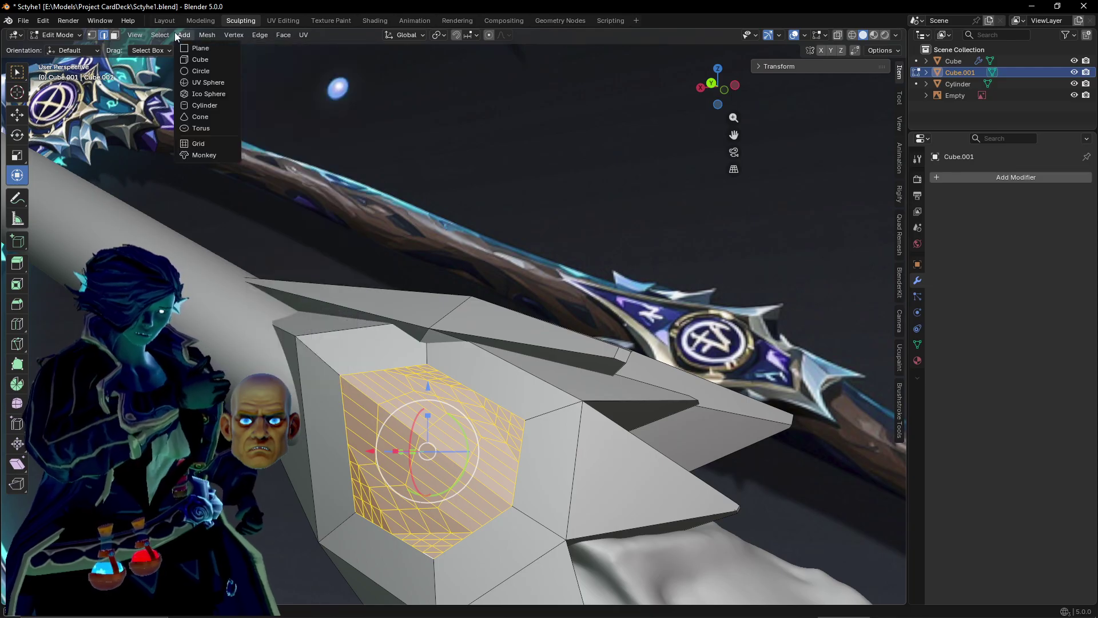
left_click(277, 31)
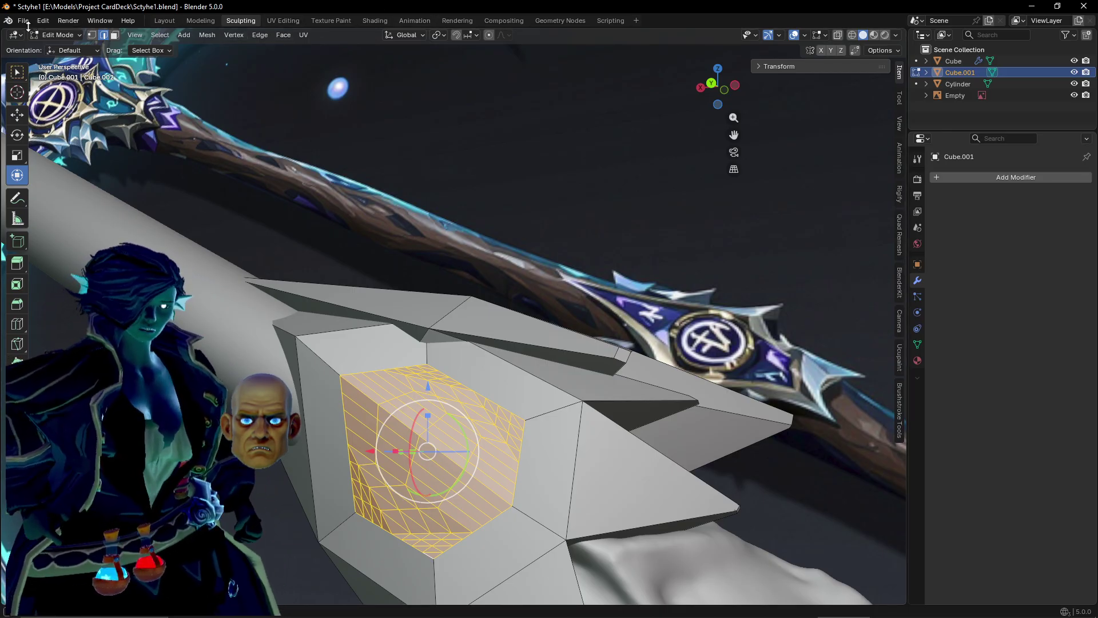
Open the add-on preferences and search the installed add-ons for "loop".
left_click(23, 20)
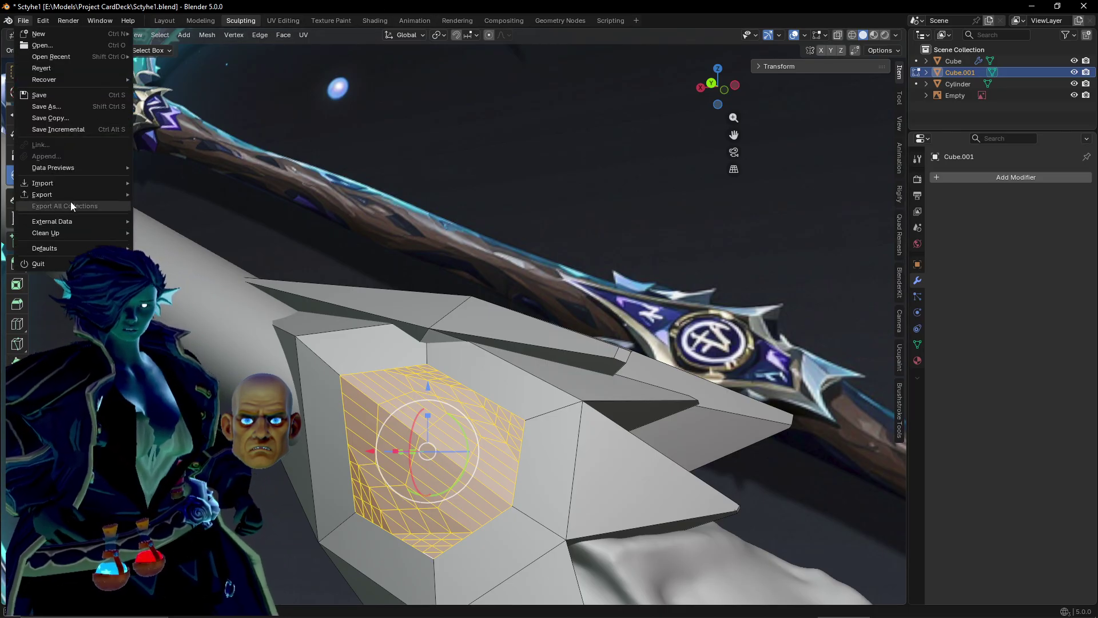
mouse_move(54, 20)
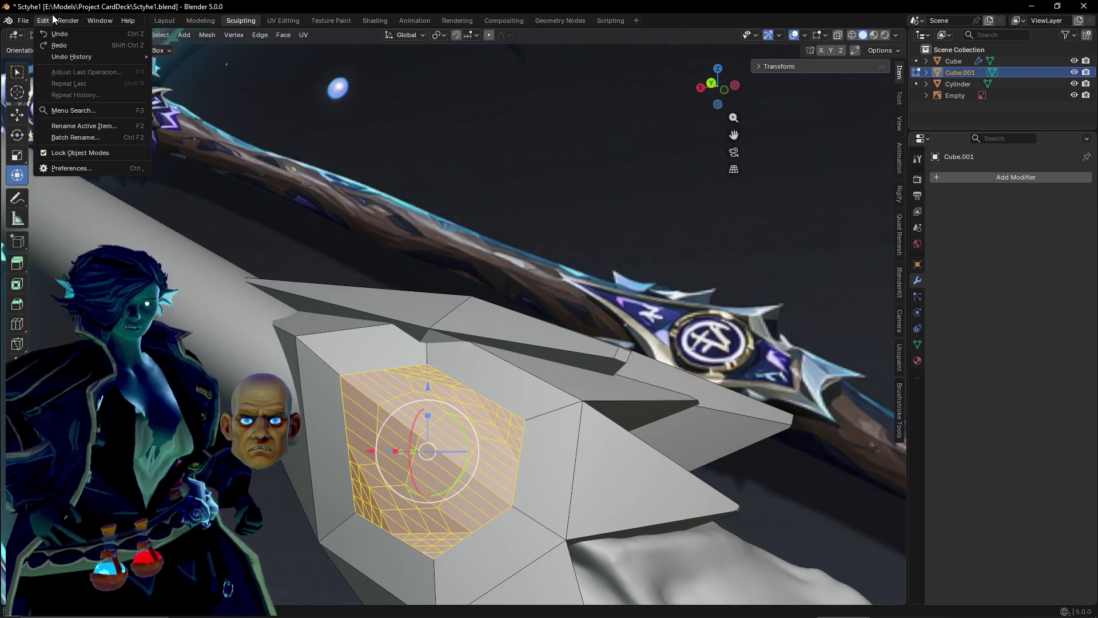
left_click(78, 168)
left_click(103, 211)
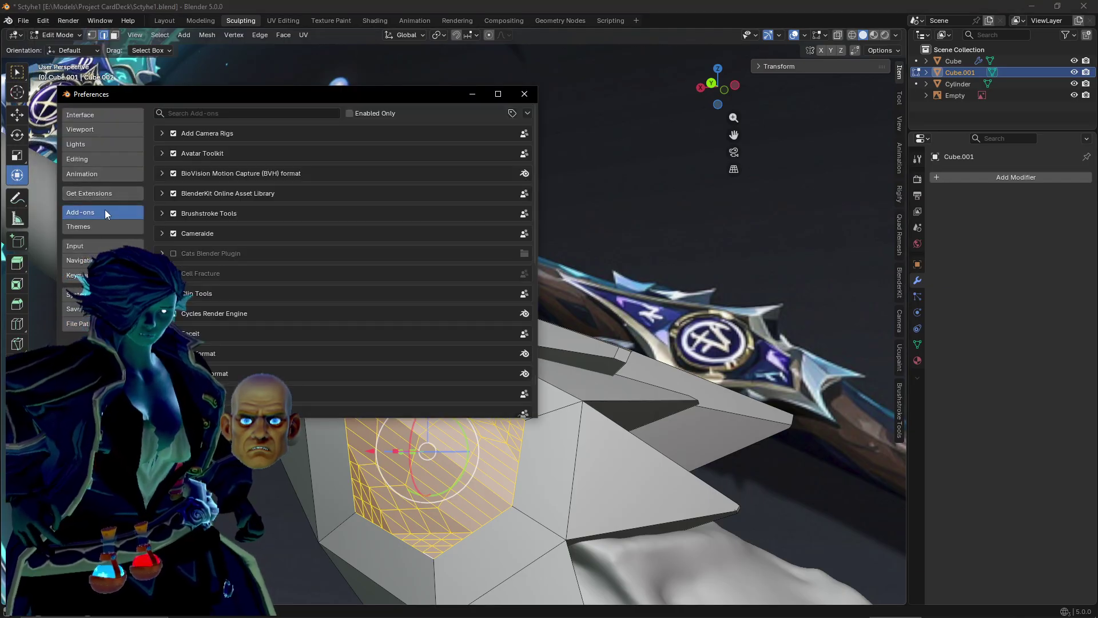
left_click(209, 113)
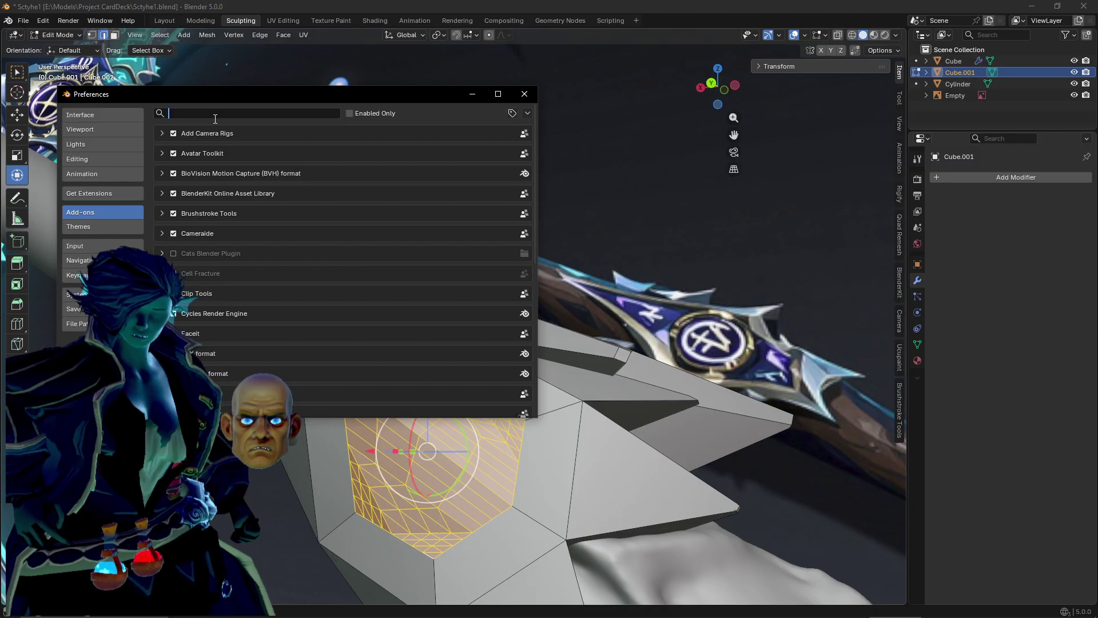
type("loop")
Search the available extensions for "loop", install LoopTools and close the preferences.
left_click(87, 196)
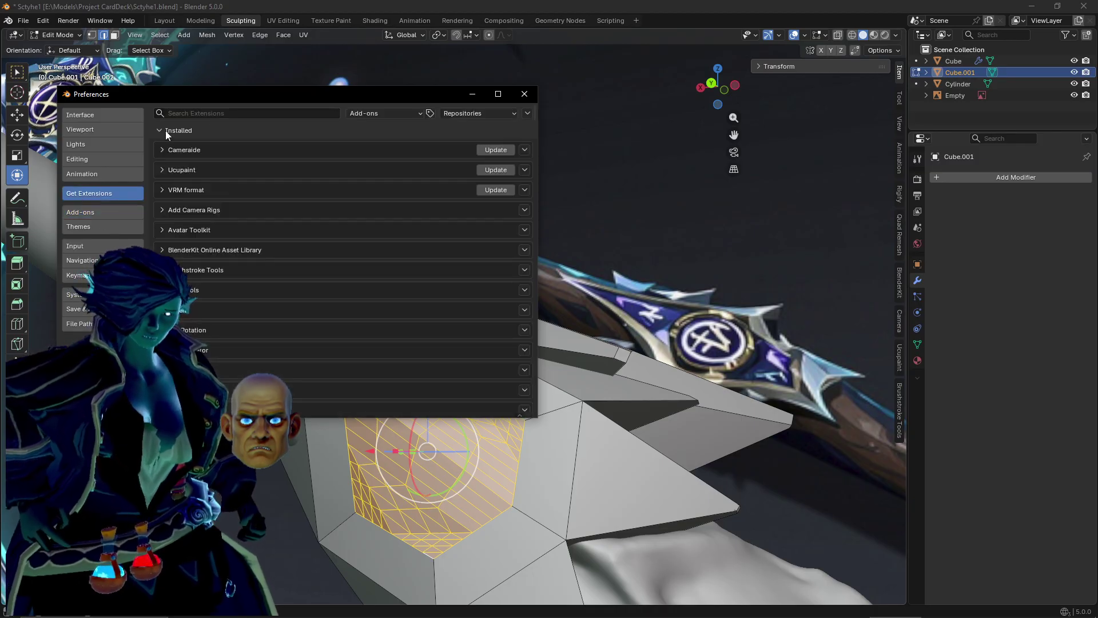
left_click(217, 111)
type("loop")
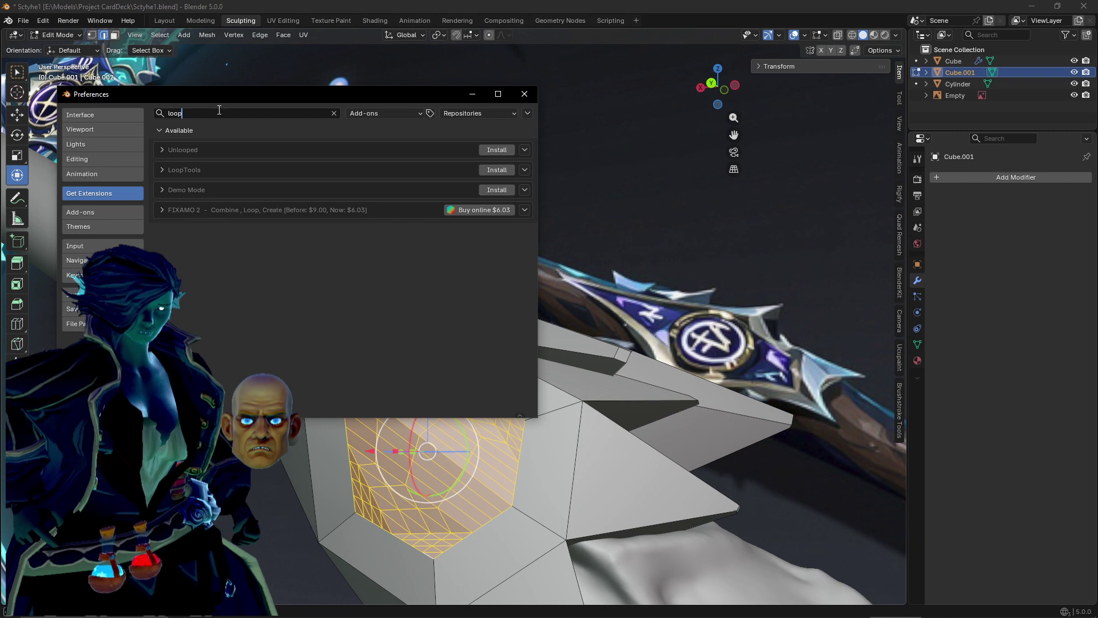
left_click(503, 173)
left_click(502, 174)
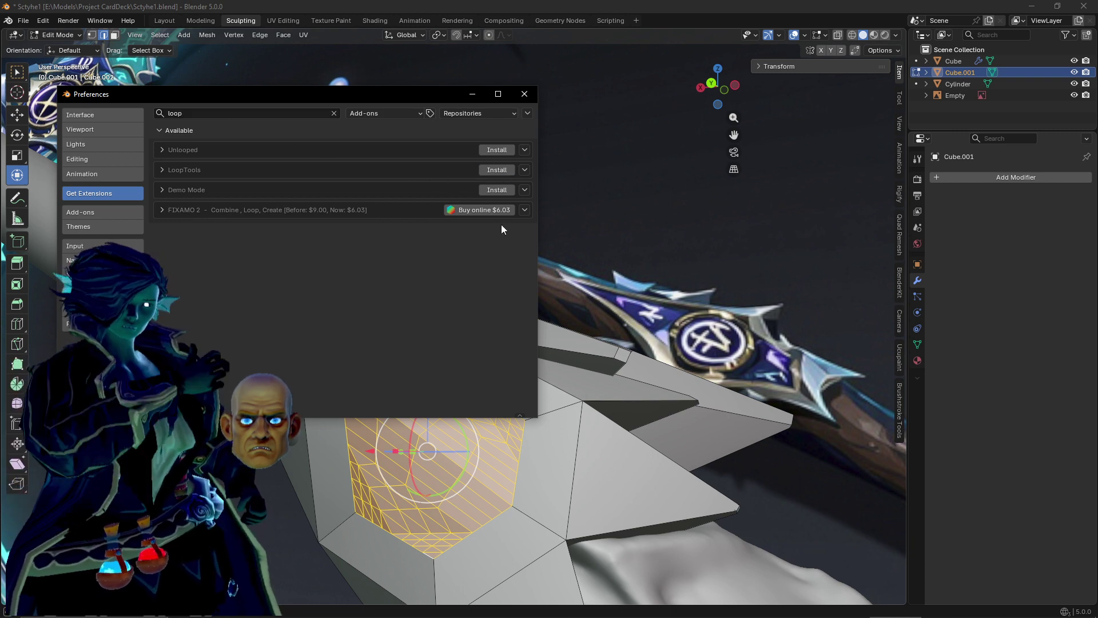
left_click(168, 152)
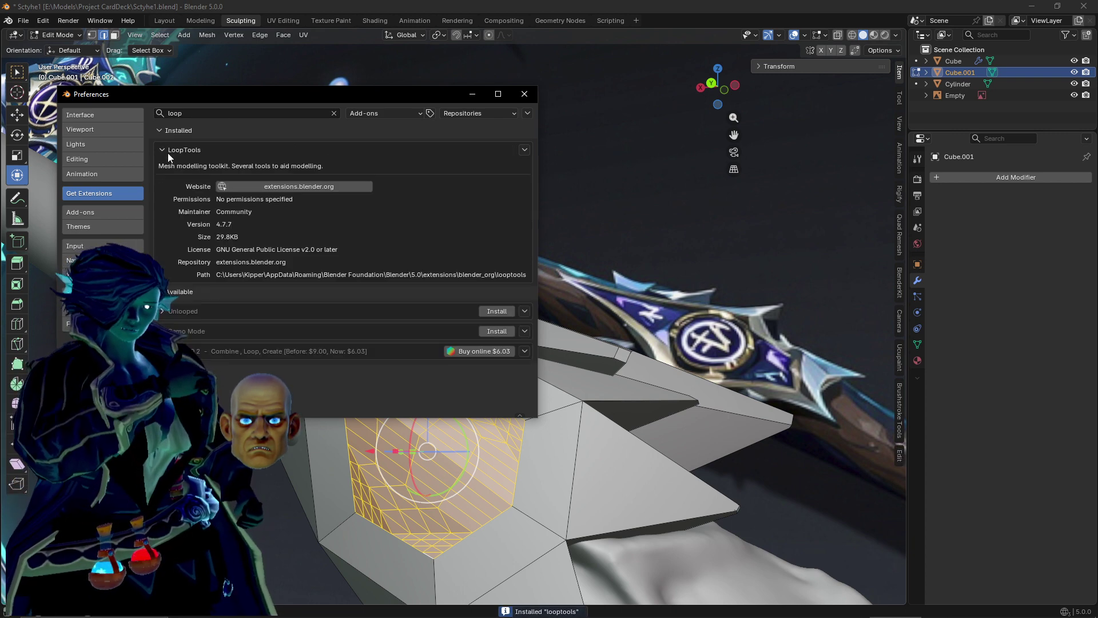
left_click(167, 153)
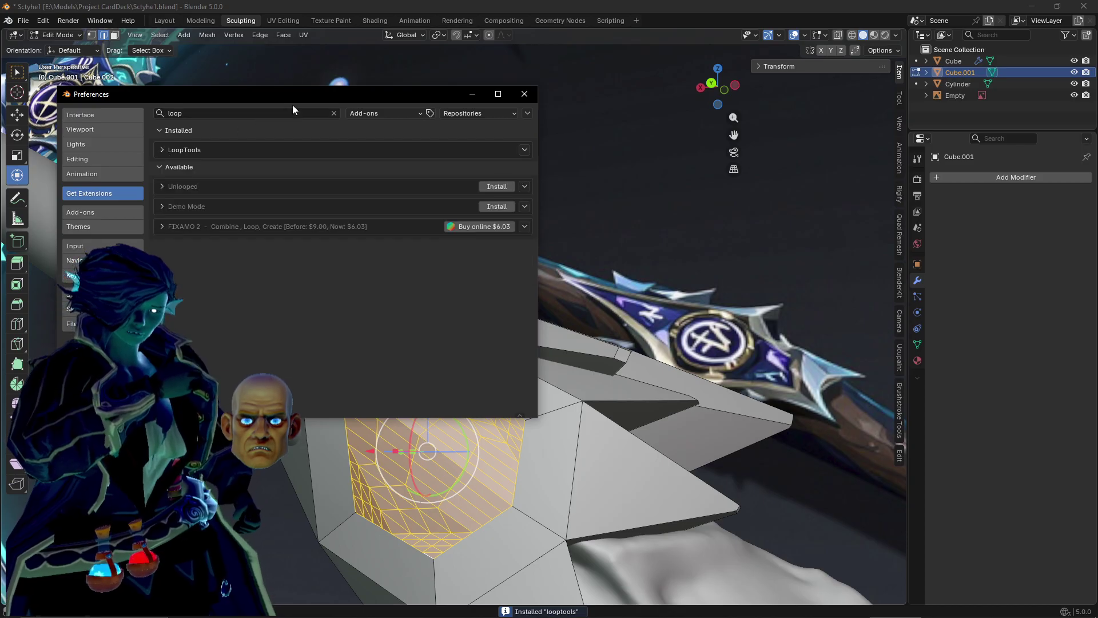
left_click(334, 112)
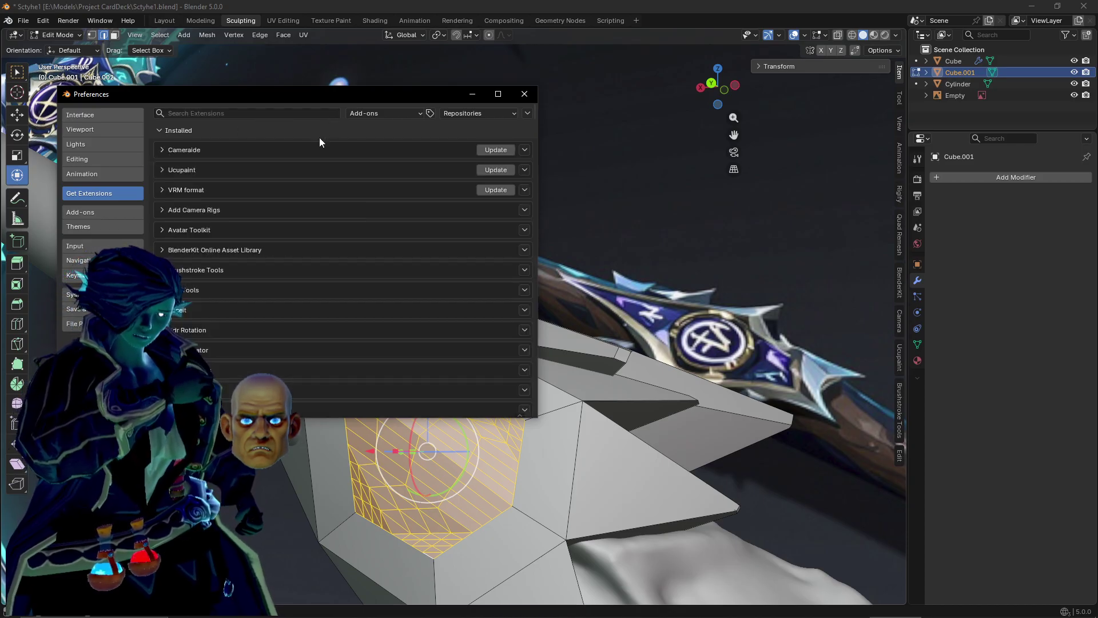
left_click(524, 94)
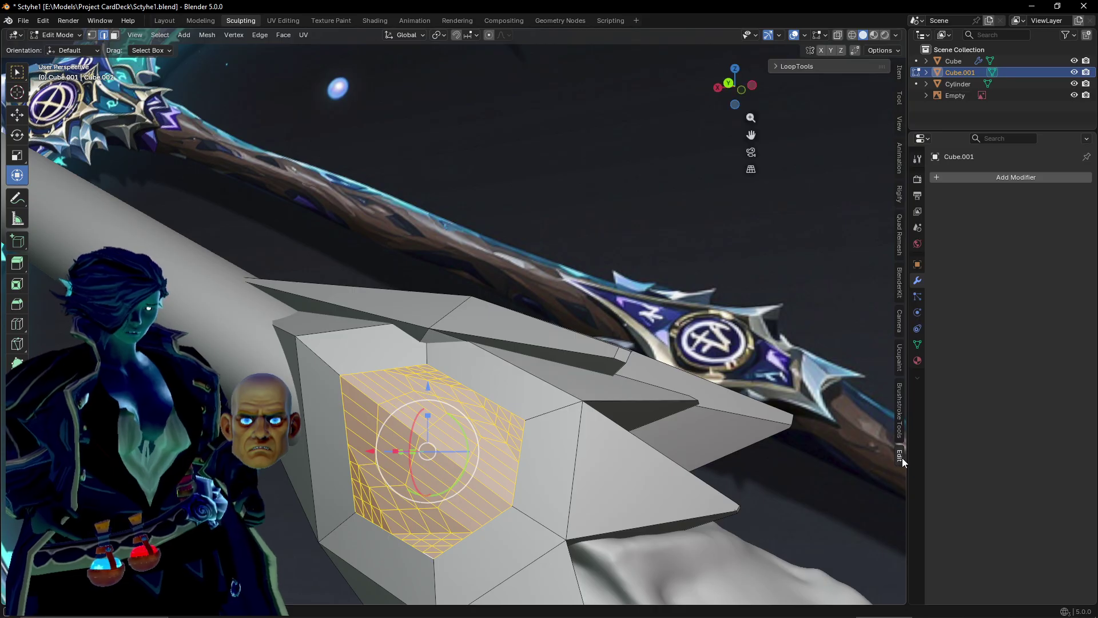
Try LoopTools Circle on the inner panel with and without its subdivisions, undoing the circles and leaving the outline unsubdivided.
left_click(812, 68)
left_click(818, 93)
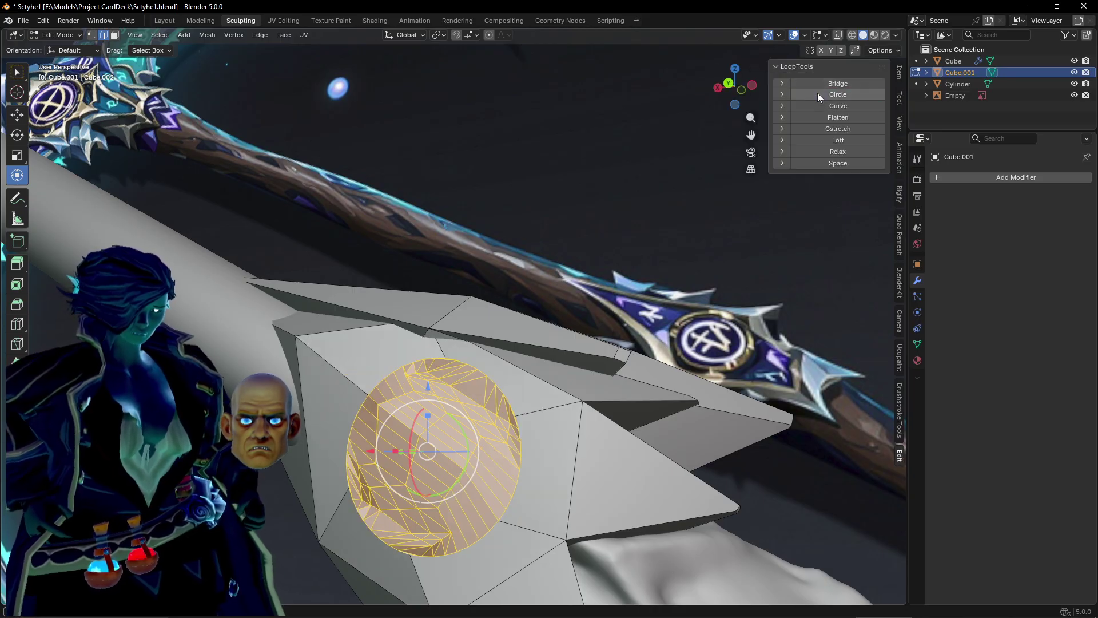
middle_click_drag(658, 344, 483, 300)
key("ctrl+z")
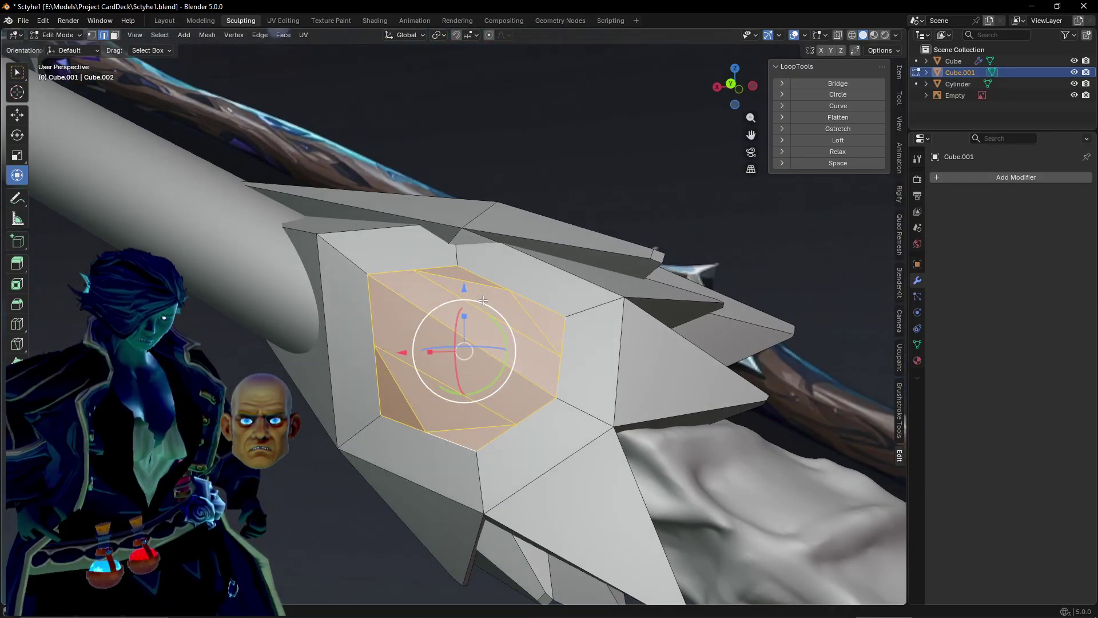
key("ctrl+z")
left_click(831, 95)
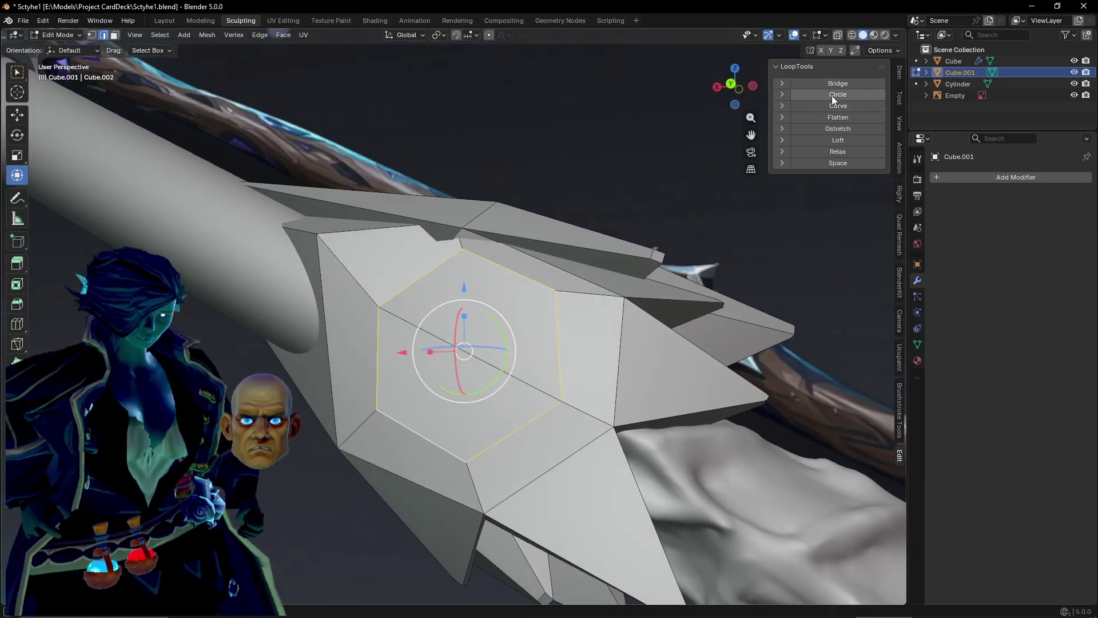
key("ctrl+z")
Subdivide the inner panel's outline once, try LoopTools Circle on it and undo the circle.
right_click(449, 309)
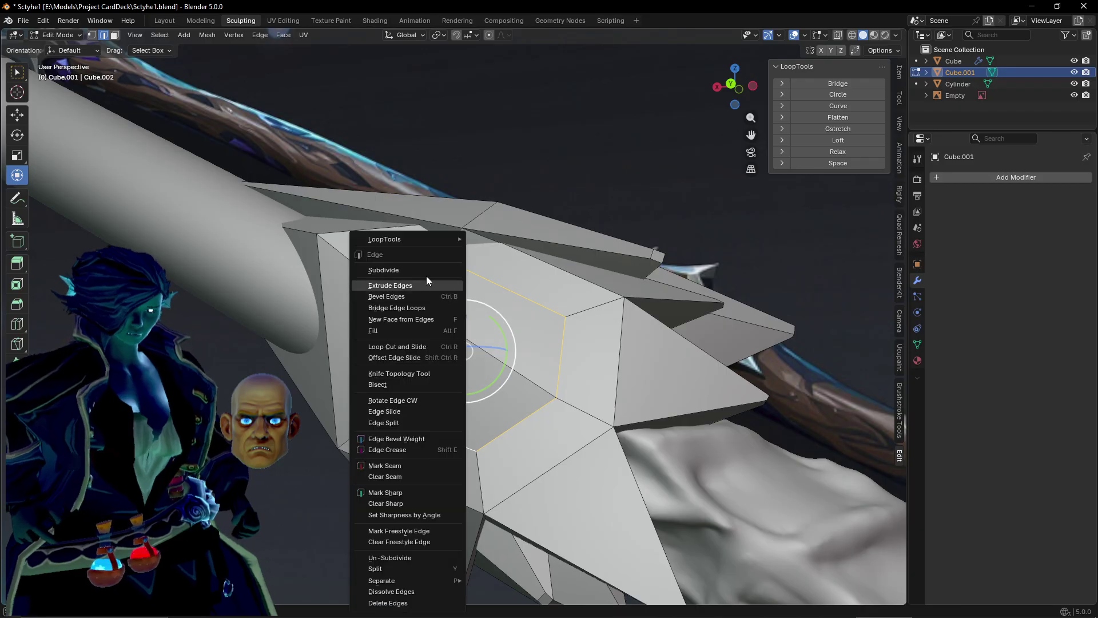
left_click(452, 269)
left_click(831, 96)
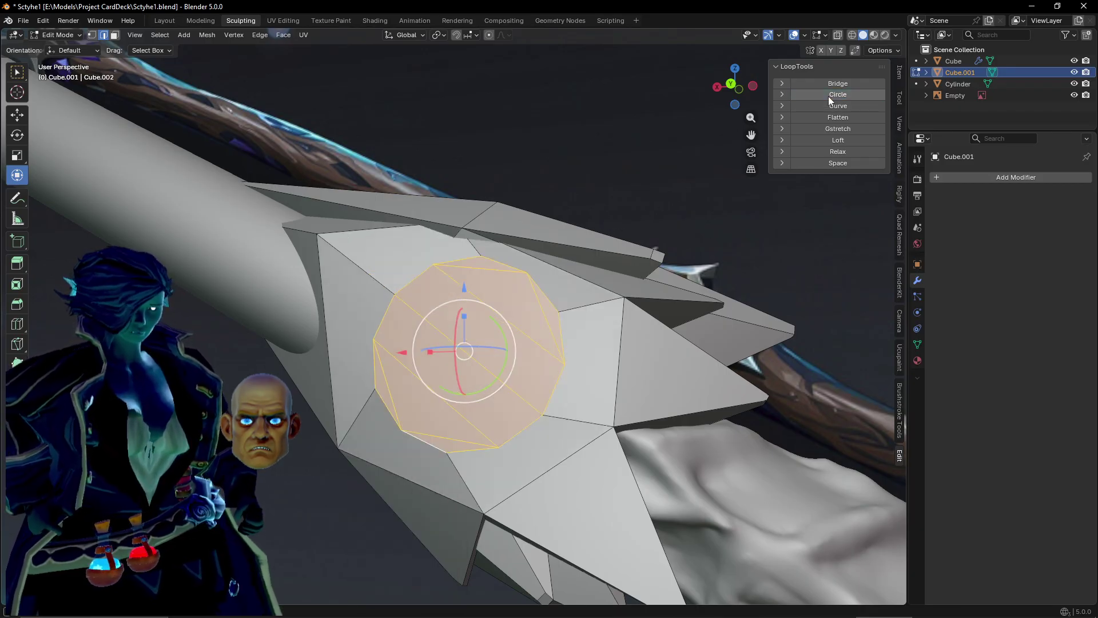
mouse_move(621, 241)
middle_mouse_down()
mouse_move(598, 250)
mouse_move(623, 257)
middle_mouse_up()
key("ctrl+z")
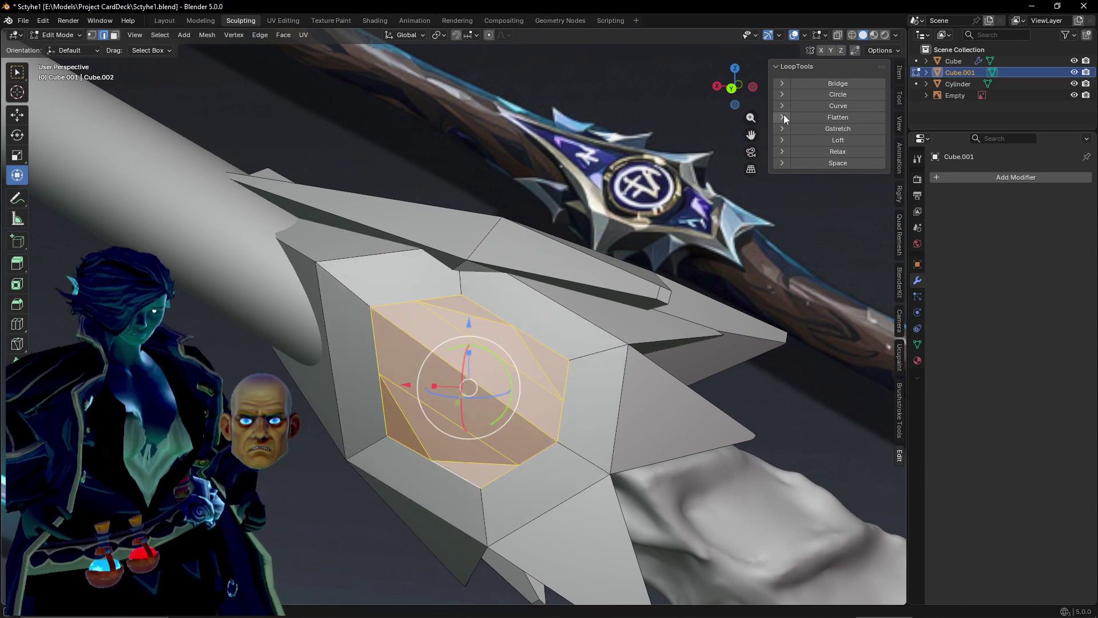
Subdivide the inner panel once more and shape it into a circle with LoopTools Circle.
right_click(658, 189)
left_click(656, 189)
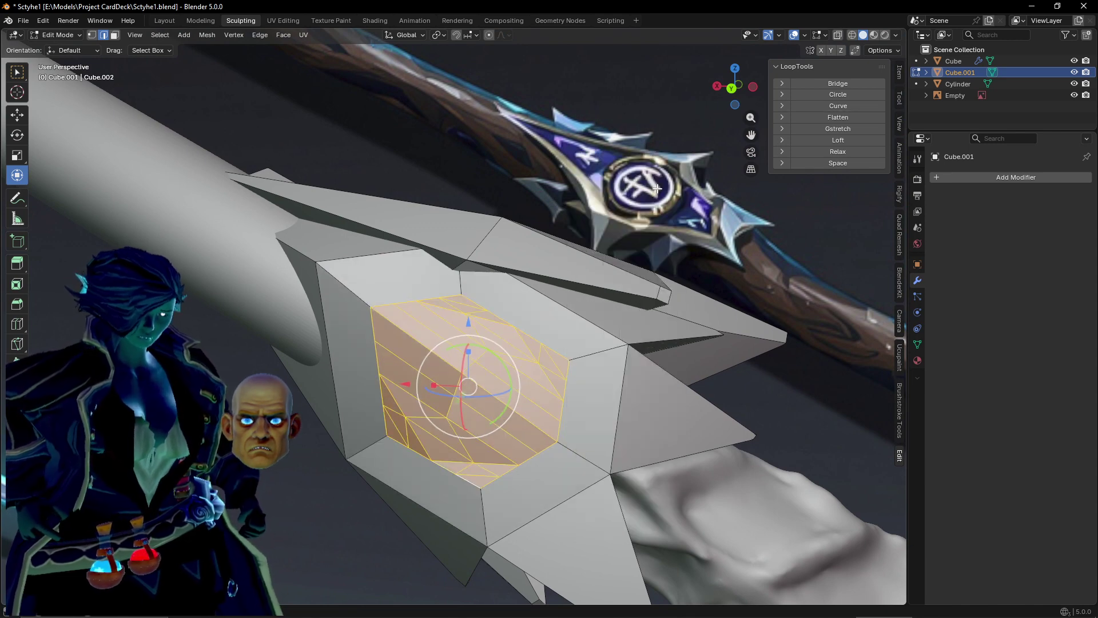
left_click(842, 96)
middle_click_drag(635, 312, 683, 277)
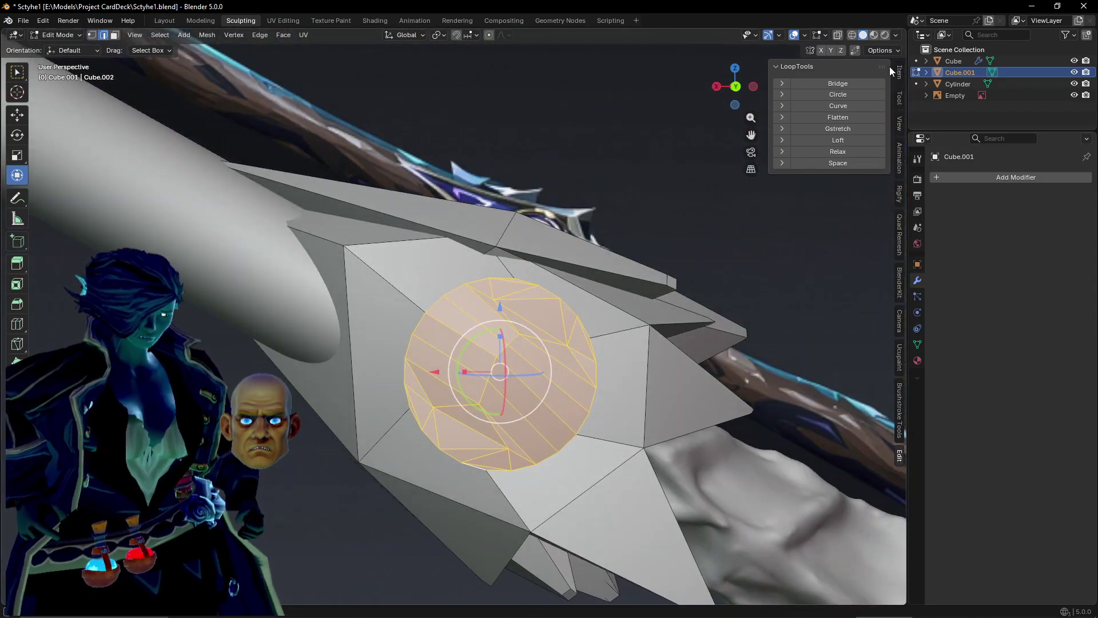
left_click(795, 67)
middle_click_drag(601, 263, 486, 305)
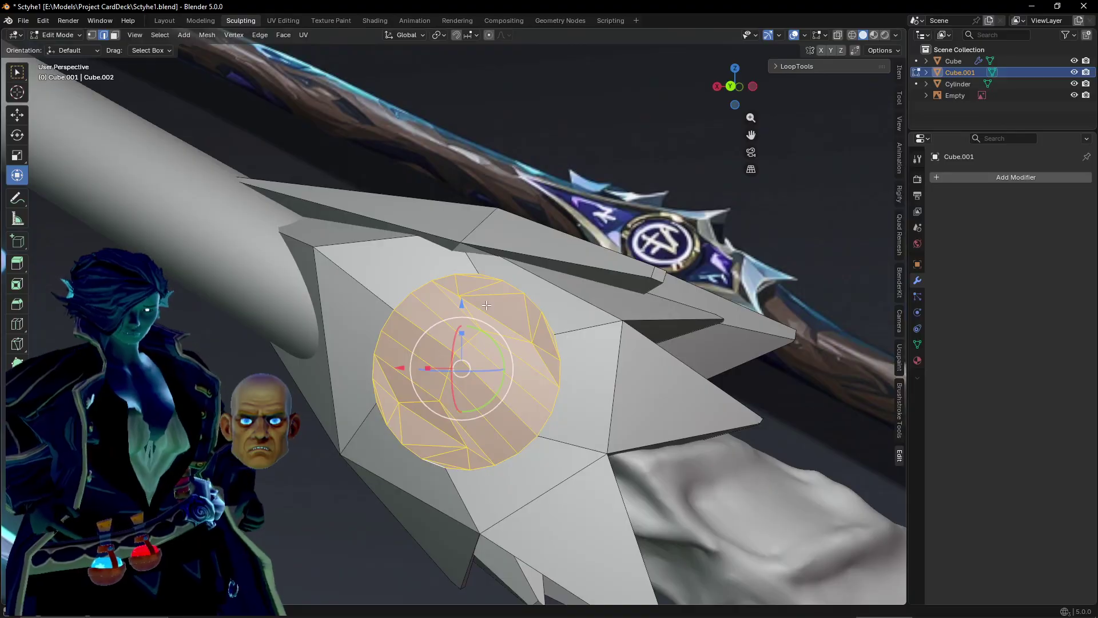
Delete the subdivided faces inside the circle on the front collar piece.
key("x")
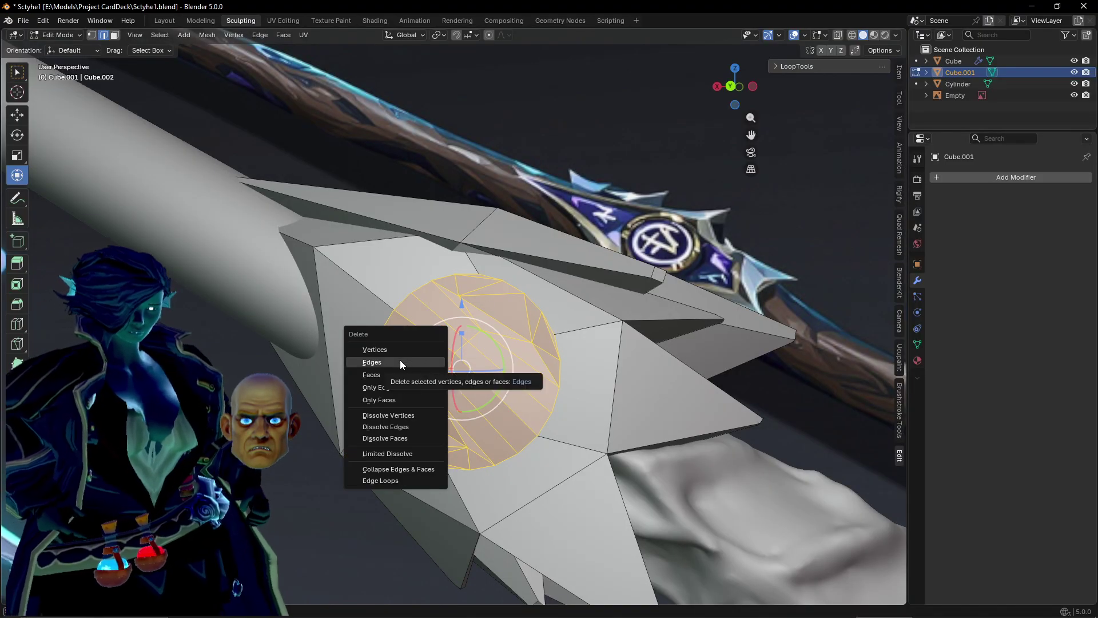
left_click(403, 375)
middle_click_drag(432, 323, 433, 265)
Select the entire rim of the circular hole, fill it with a single face and clear the selection.
left_click(442, 270)
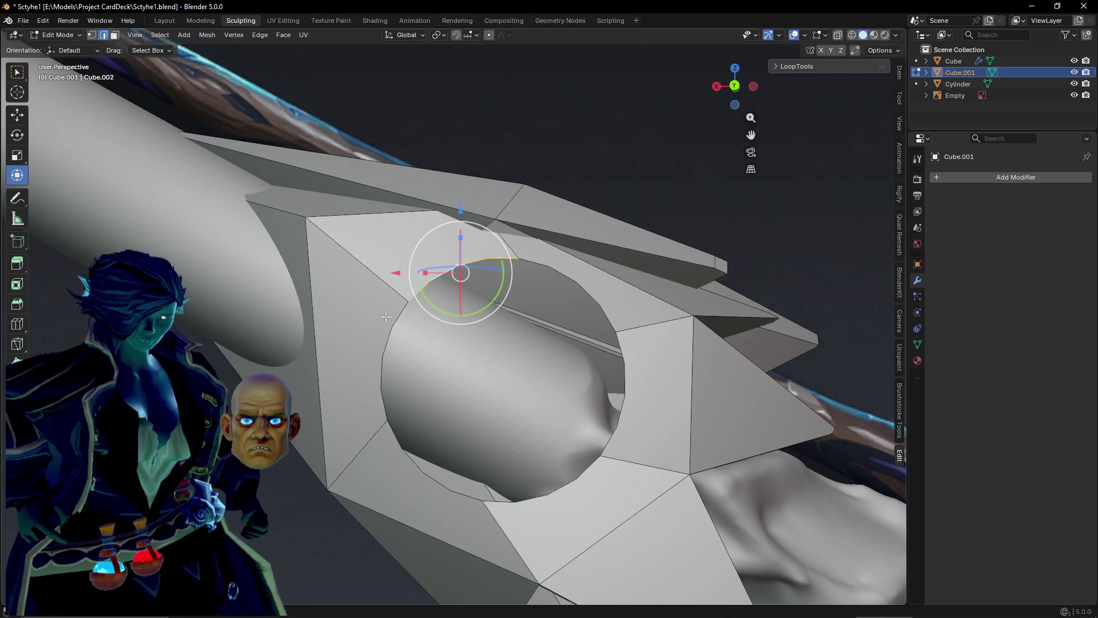
left_click(393, 405, "ctrl")
left_click(412, 447, "ctrl")
left_click(588, 493, "ctrl")
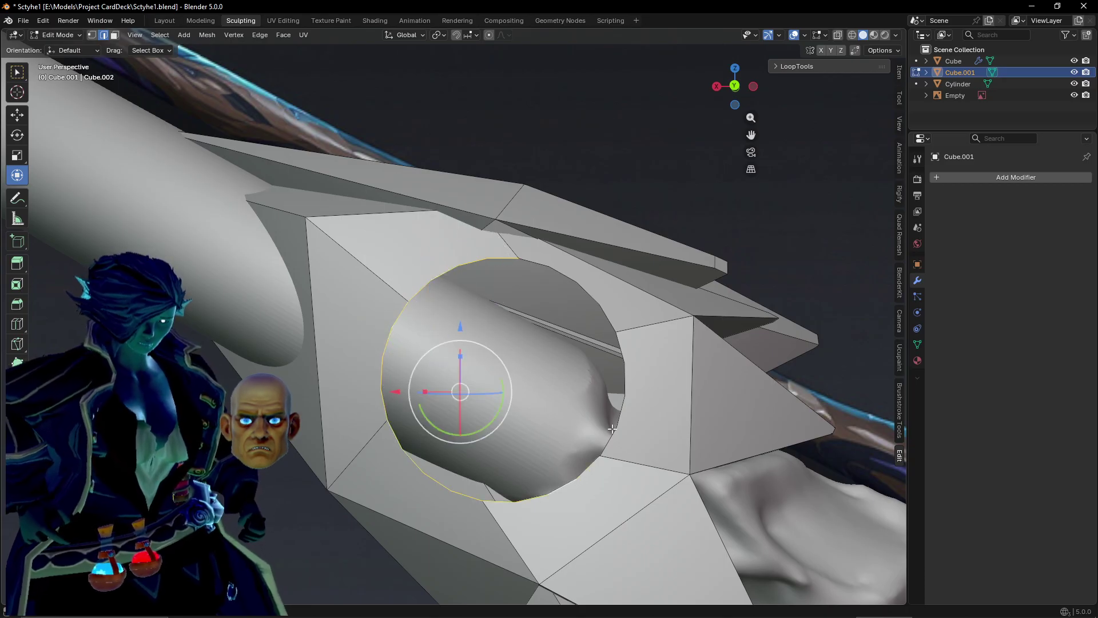
left_click(620, 420, "ctrl")
left_click(595, 296, "ctrl")
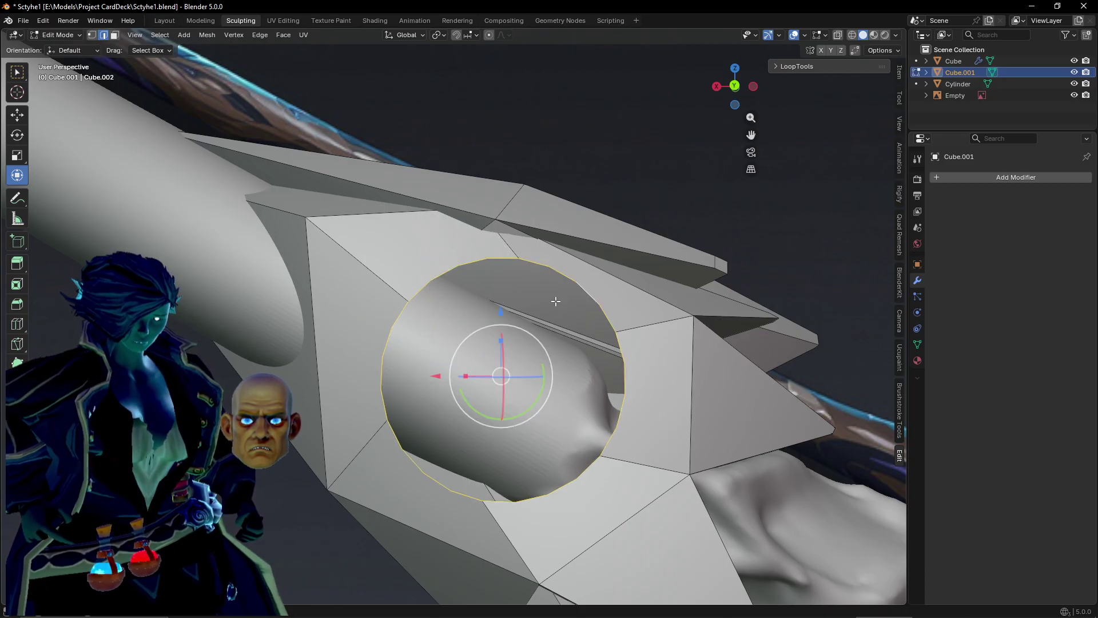
key("f")
scroll(569, 304, "down", 2)
left_click(282, 464)
scroll(292, 456, "up", 1)
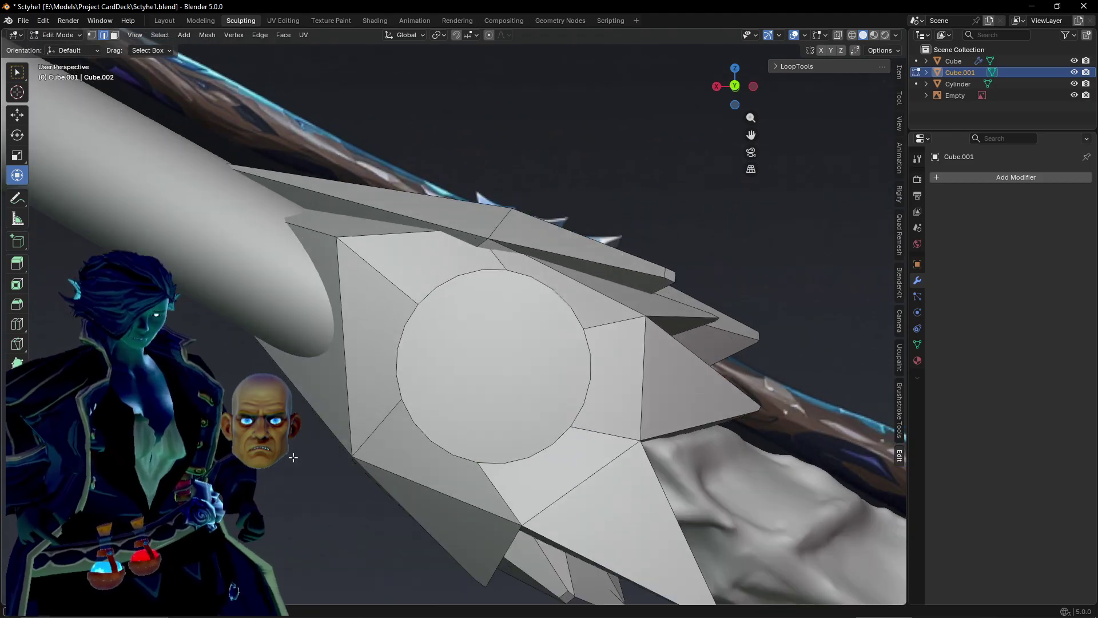
Select the circle's full outline and extrude it scaled inward to form a ring around a smaller round face.
mouse_move(292, 456)
middle_mouse_down()
mouse_move(244, 456)
mouse_move(282, 466)
mouse_move(326, 451)
mouse_move(303, 441)
middle_mouse_up()
scroll(326, 452, "up", 1)
left_click(457, 254)
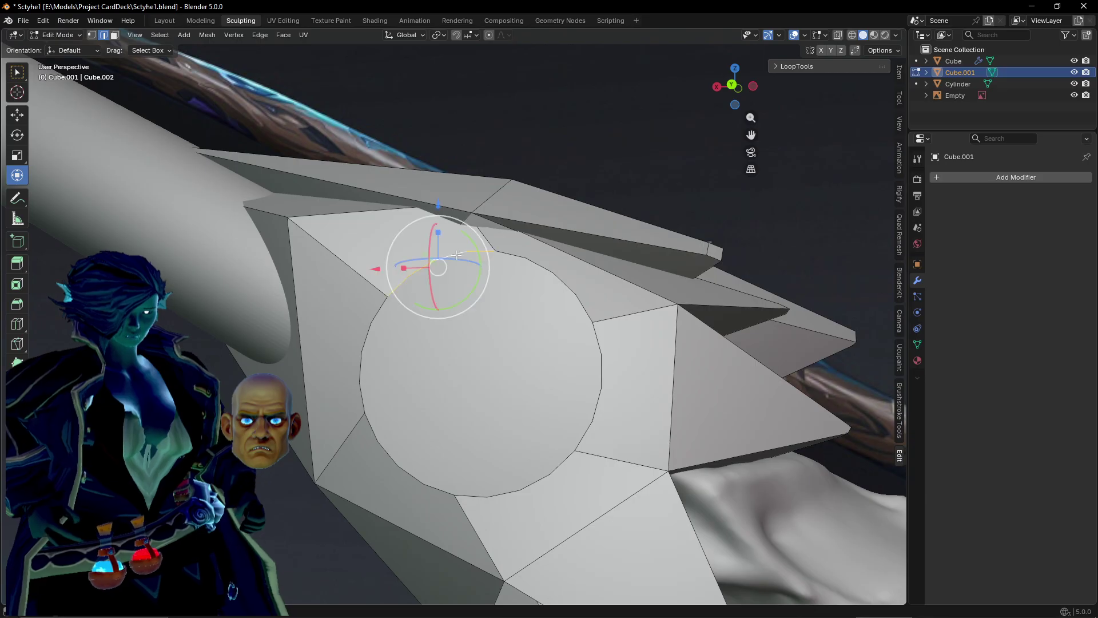
left_click(361, 350, "ctrl")
left_click(407, 446, "ctrl")
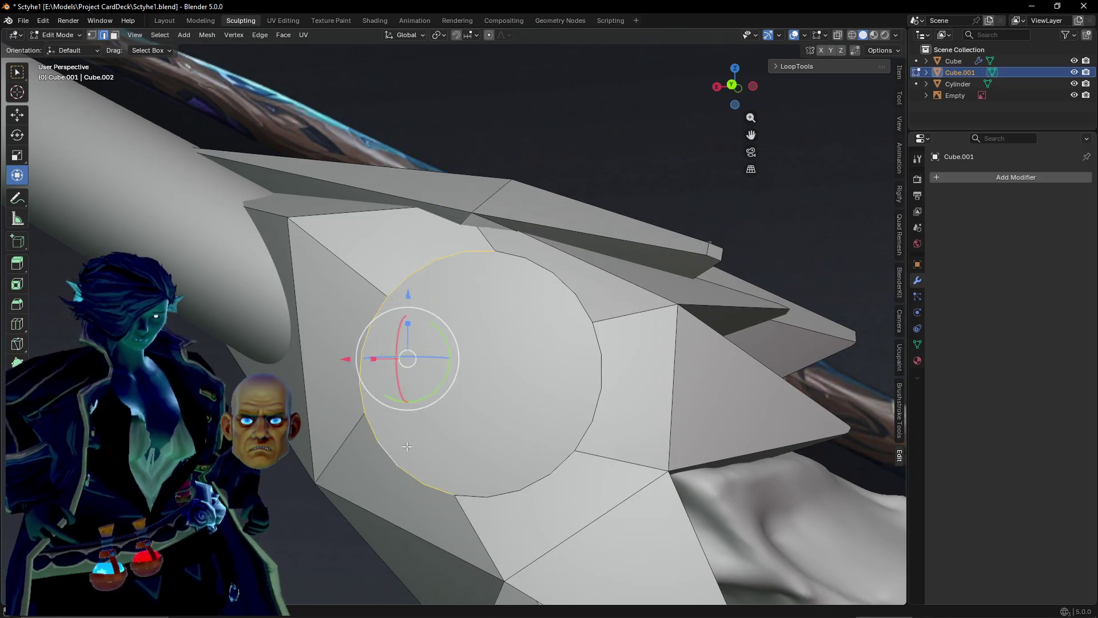
left_click(541, 481, "ctrl")
left_click(597, 395, "ctrl")
left_click(558, 280, "ctrl")
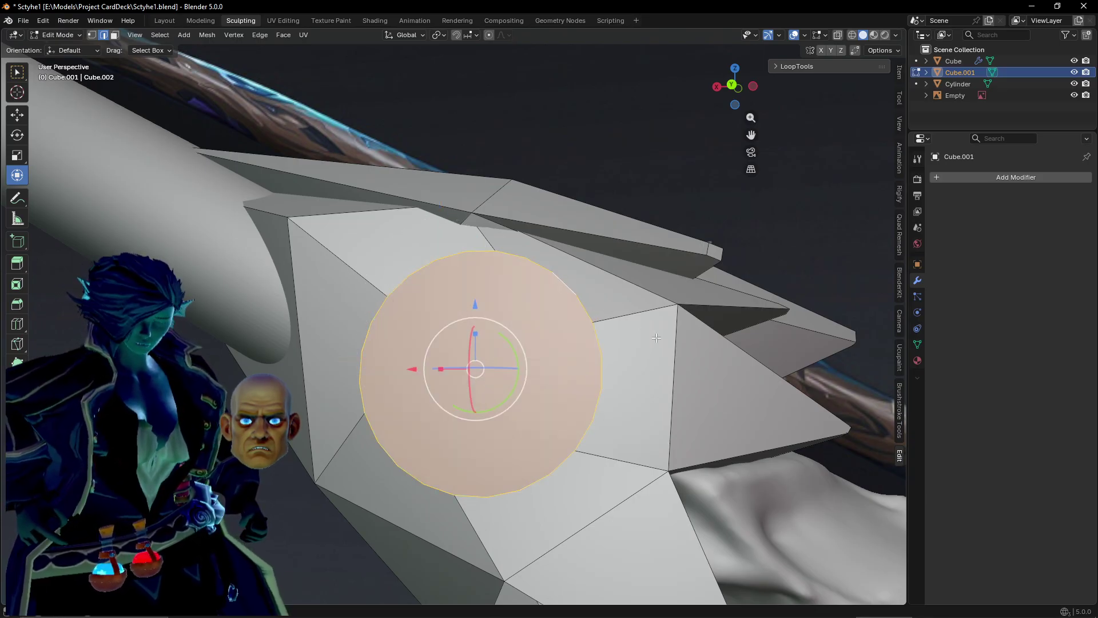
key("e")
key("s")
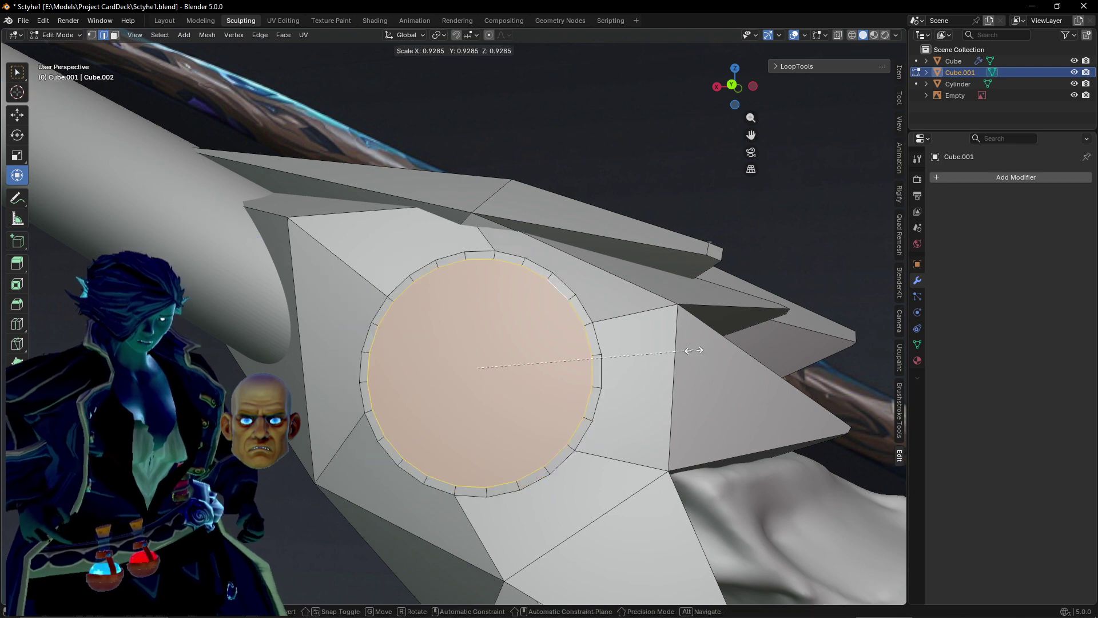
left_click(637, 333)
middle_click_drag(637, 332, 649, 349)
Try rescaling the round face inside the ring and undo that scale change.
key("s")
left_click(680, 347)
key("ctrl+z")
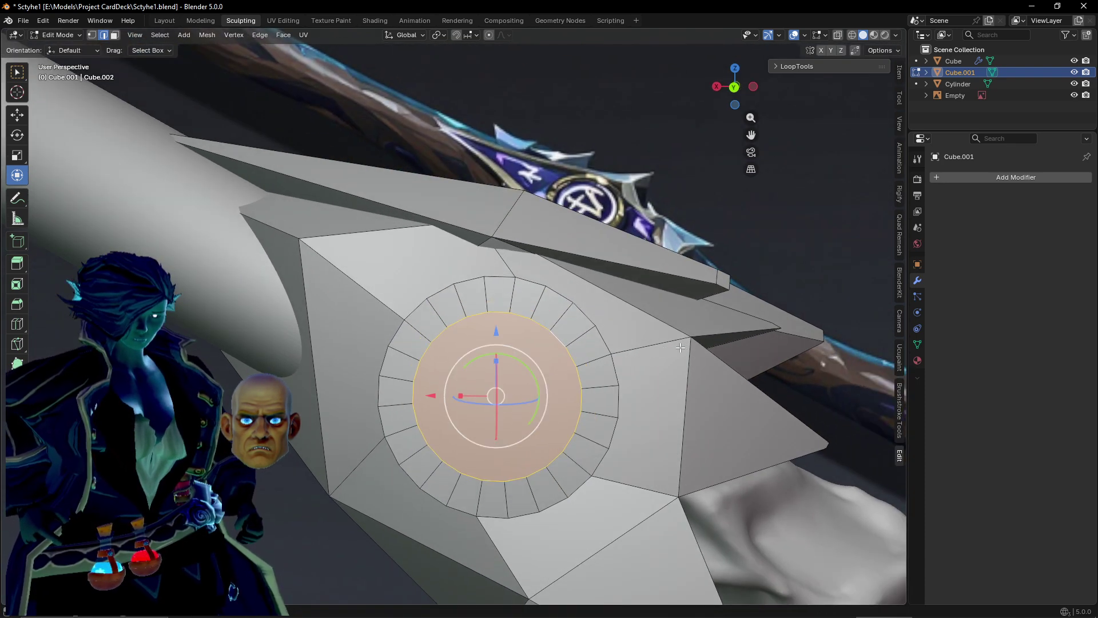
Undo the inner ring and re-extrude the round face scaled inward for a narrower ring.
key("ctrl+z")
key("e")
key("s")
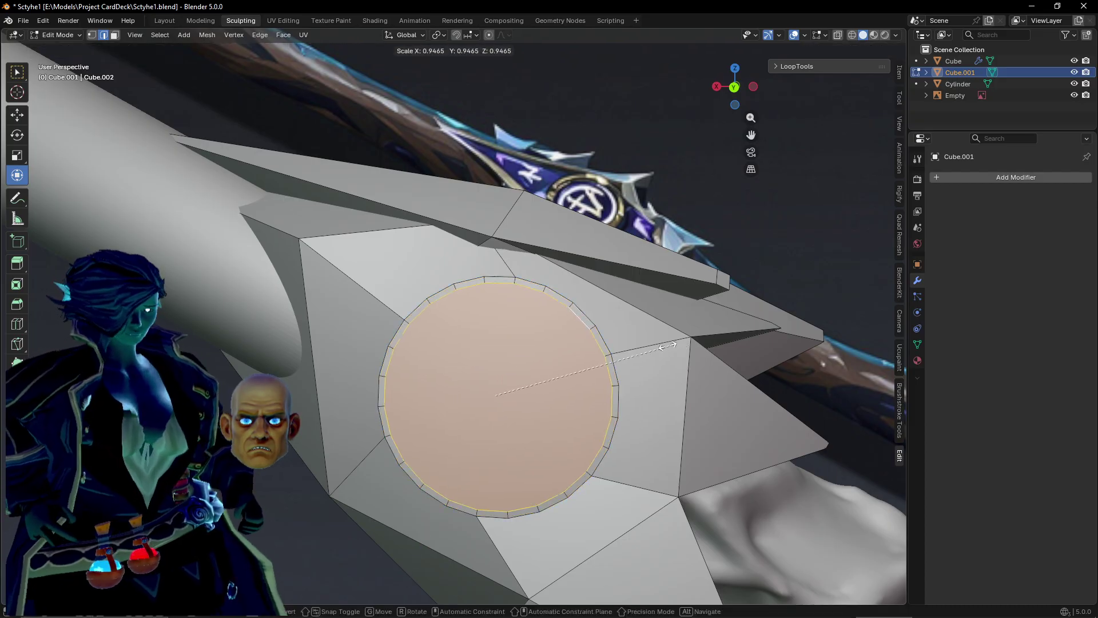
left_click(656, 344)
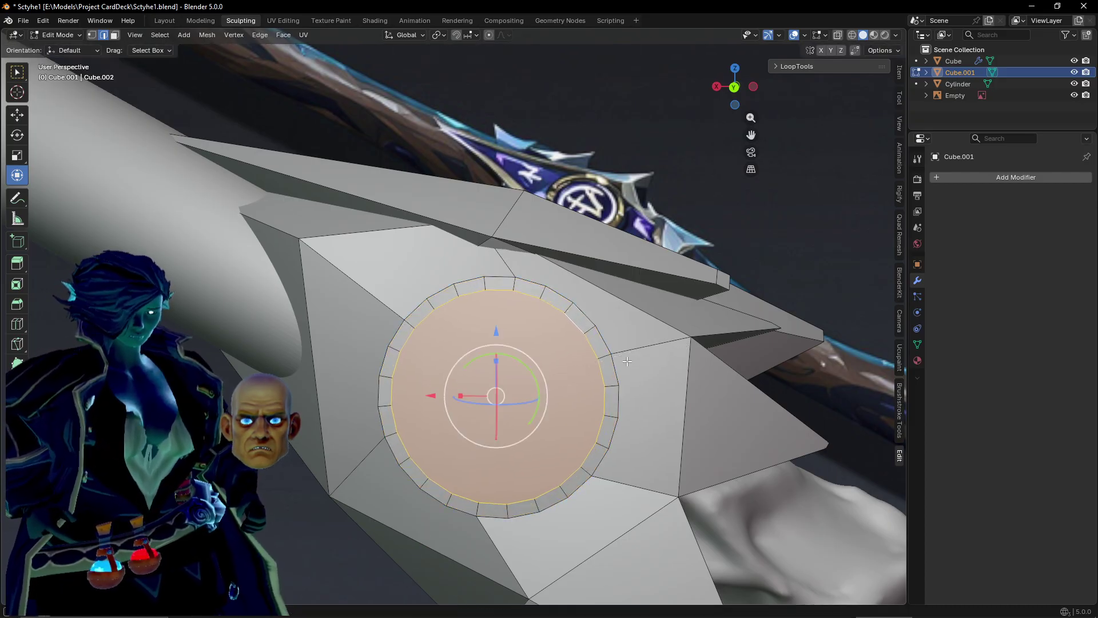
mouse_move(627, 362)
middle_mouse_down()
mouse_move(616, 312)
mouse_move(603, 400)
mouse_move(629, 380)
middle_mouse_up()
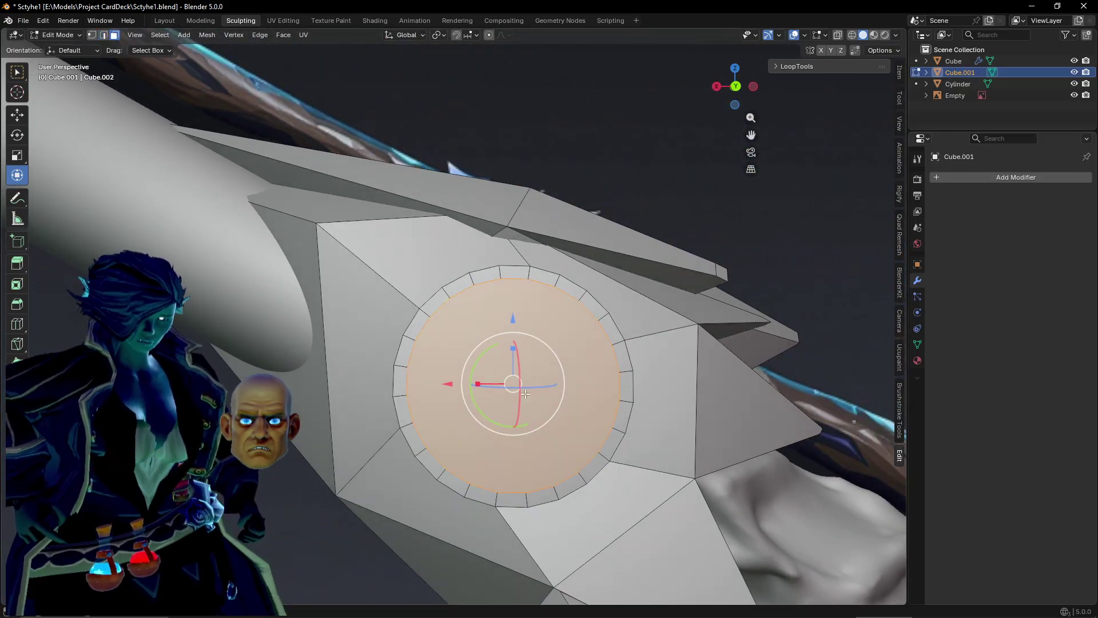
Select the whole loop of ring faces around the circle and extrude it outward about 0.036 m as a raised rim.
left_click(613, 341)
left_click(615, 342, "alt")
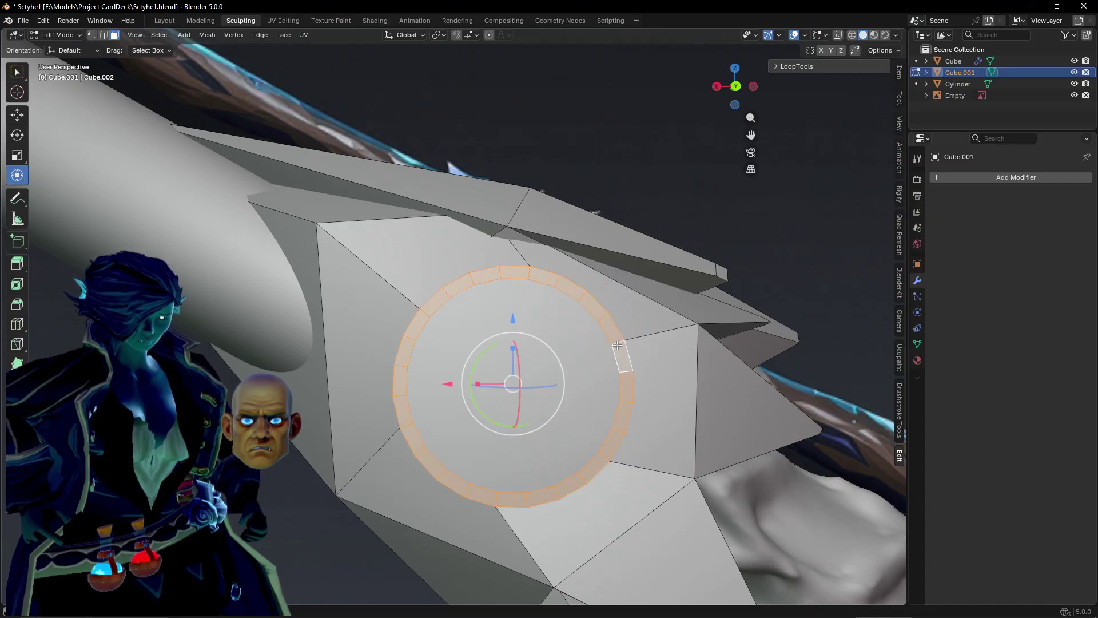
middle_click_drag(617, 343, 543, 373)
key("e")
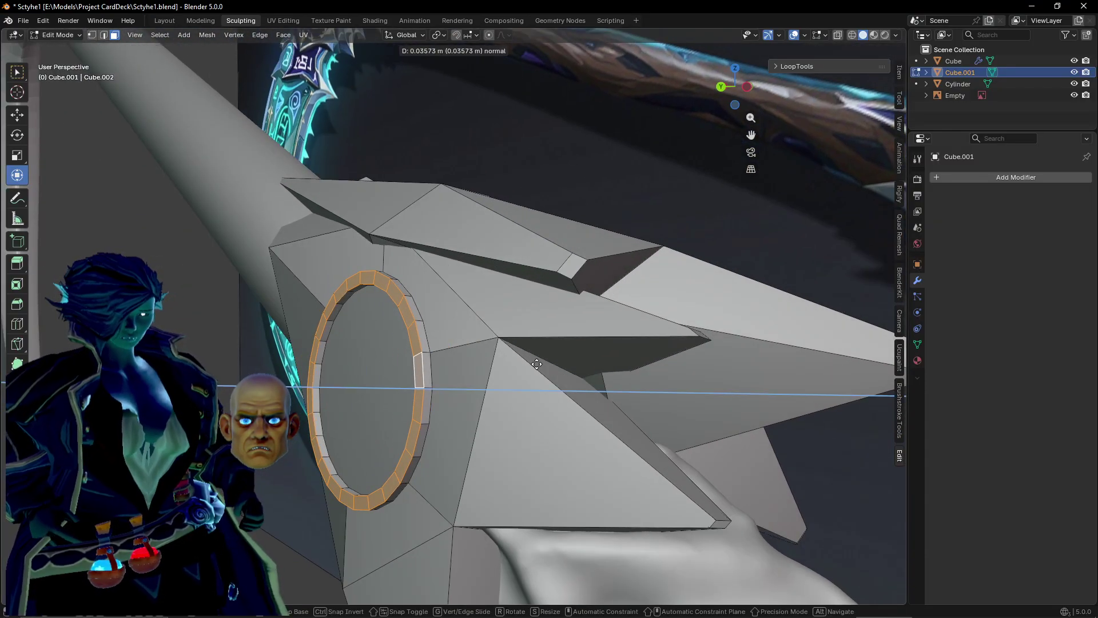
left_click(537, 363)
middle_click_drag(537, 364, 180, 102)
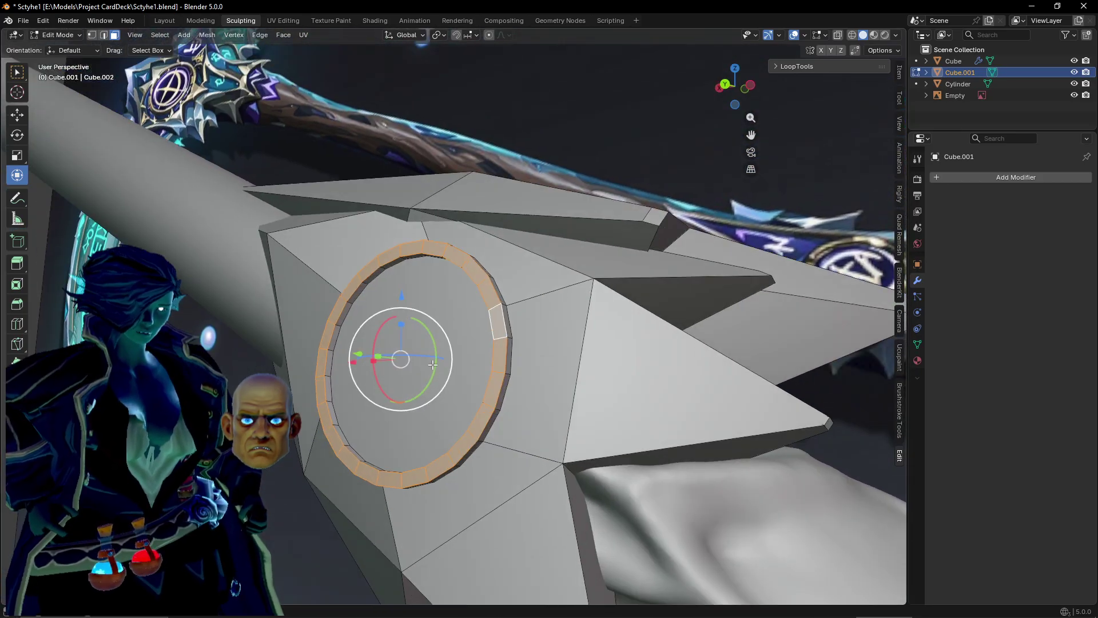
Extrude the round face inside the rim along its normal and scale it down to about 0.86.
left_click(414, 305)
middle_click_drag(414, 306, 399, 306)
key("e")
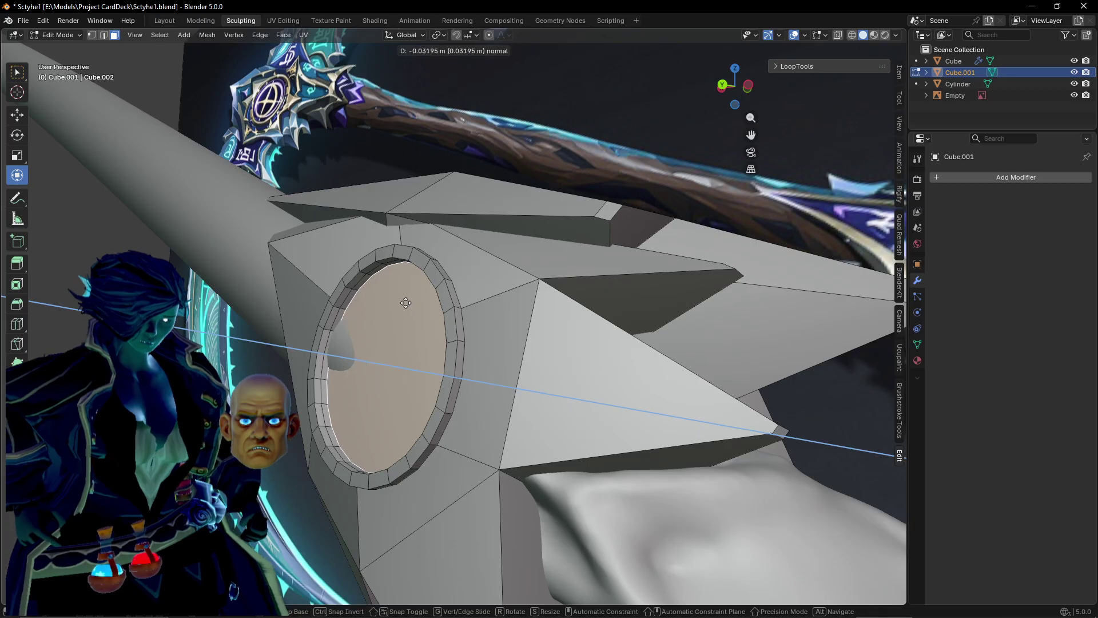
left_click(426, 304)
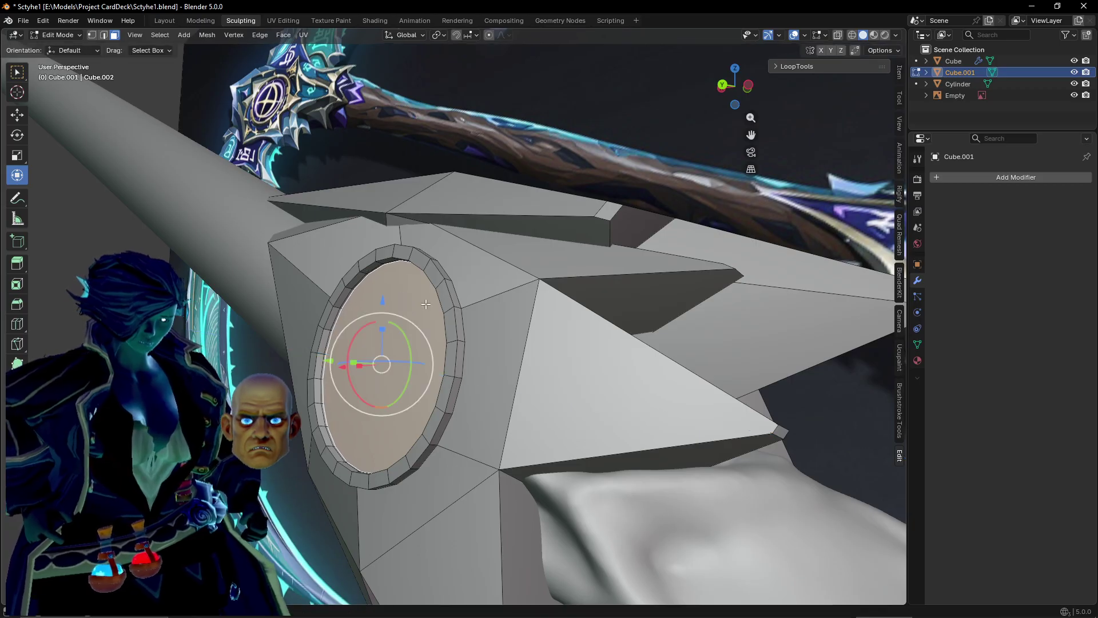
key("s")
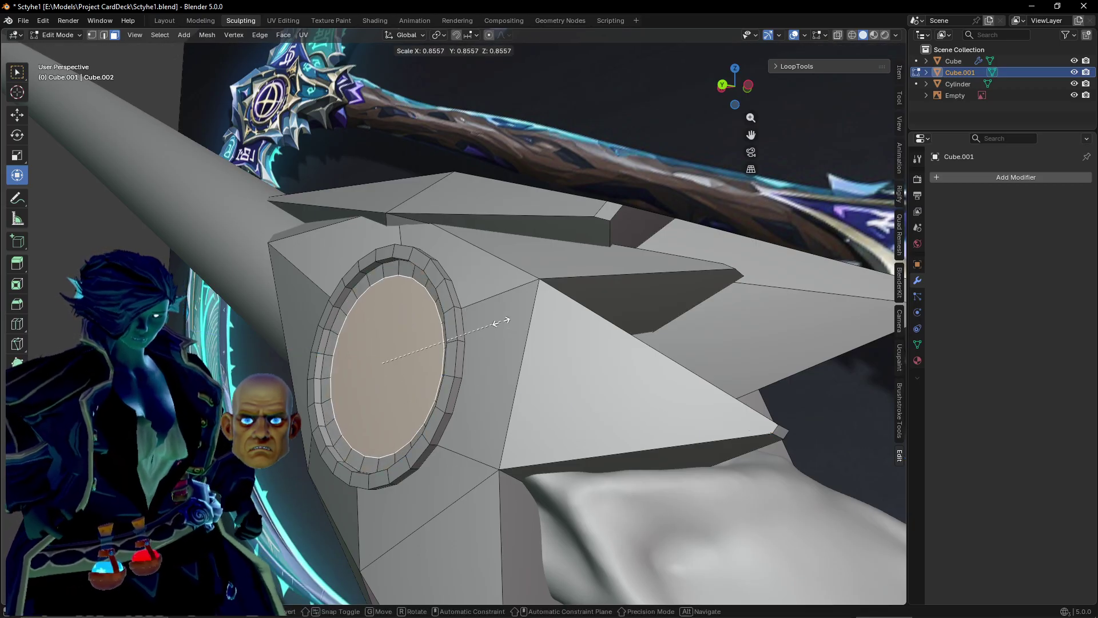
left_click(500, 321)
middle_click_drag(500, 321, 412, 252)
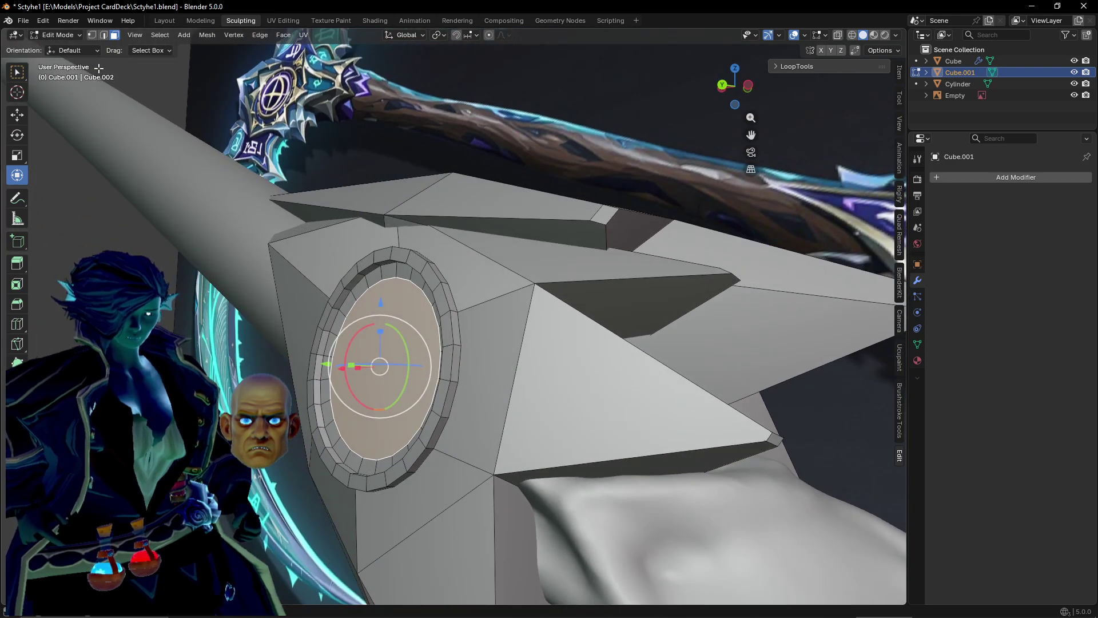
Switch to Object Mode to examine the collar beside the reference, and return to Edit Mode.
left_click(79, 35)
left_click(57, 47)
middle_click_drag(184, 172, 299, 242)
left_click(60, 35)
left_click(45, 60)
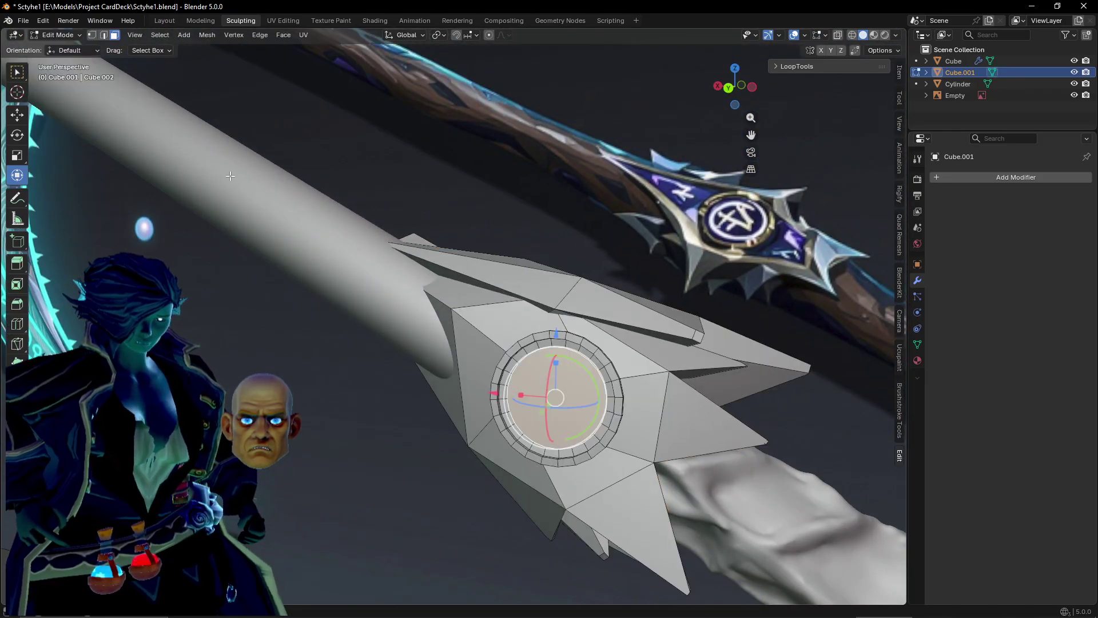
Select the two thin end faces on the collar's smooth-shaft end and move them along the Y axis towards the front.
middle_click_drag(246, 194, 389, 237)
left_click(433, 277)
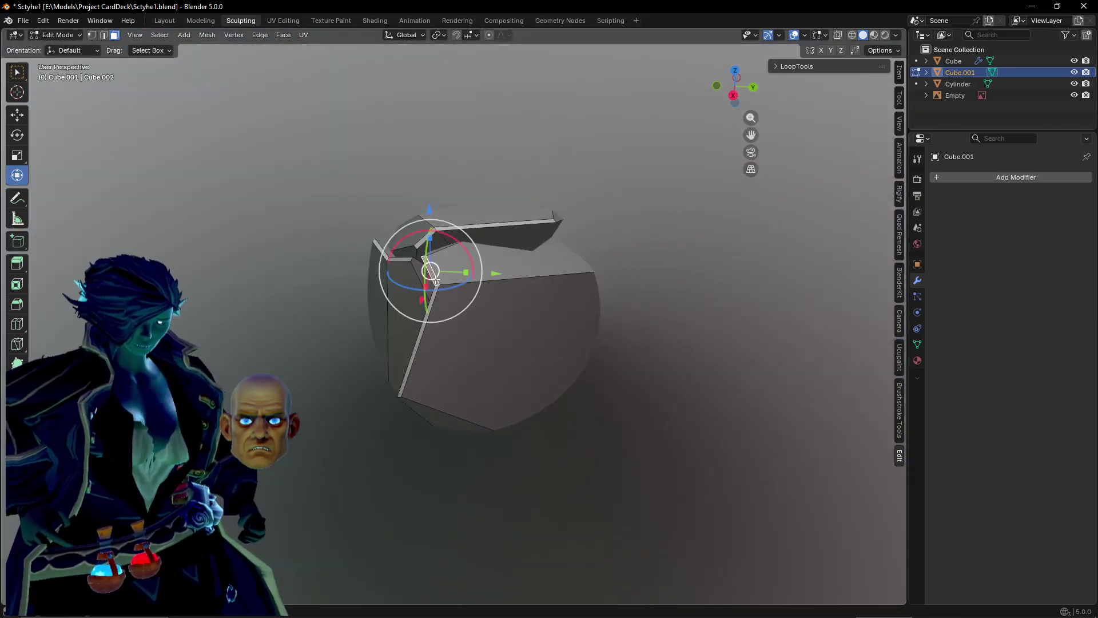
left_click(428, 317, "shift")
key("g")
key("y")
left_click(637, 346)
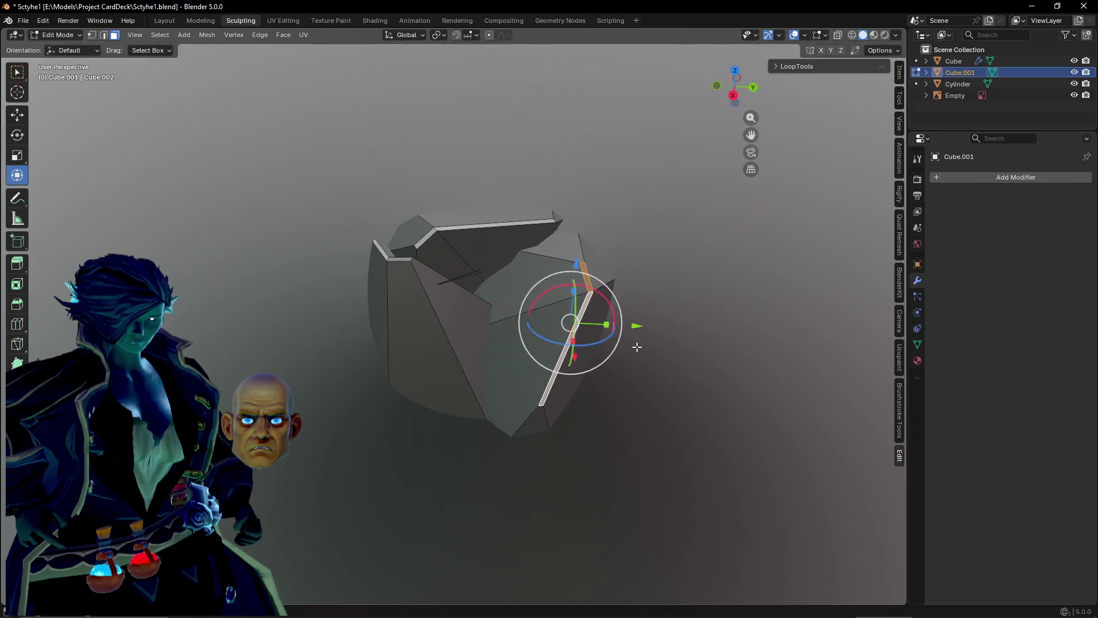
Pull the front panel's end faces further along the smooth shaft and scale them down to form a pointed spike.
middle_click_drag(637, 346, 552, 329)
scroll(368, 277, "down", 1)
middle_click_drag(368, 277, 405, 291)
key("g")
left_click(474, 297)
middle_click_drag(584, 304, 515, 309)
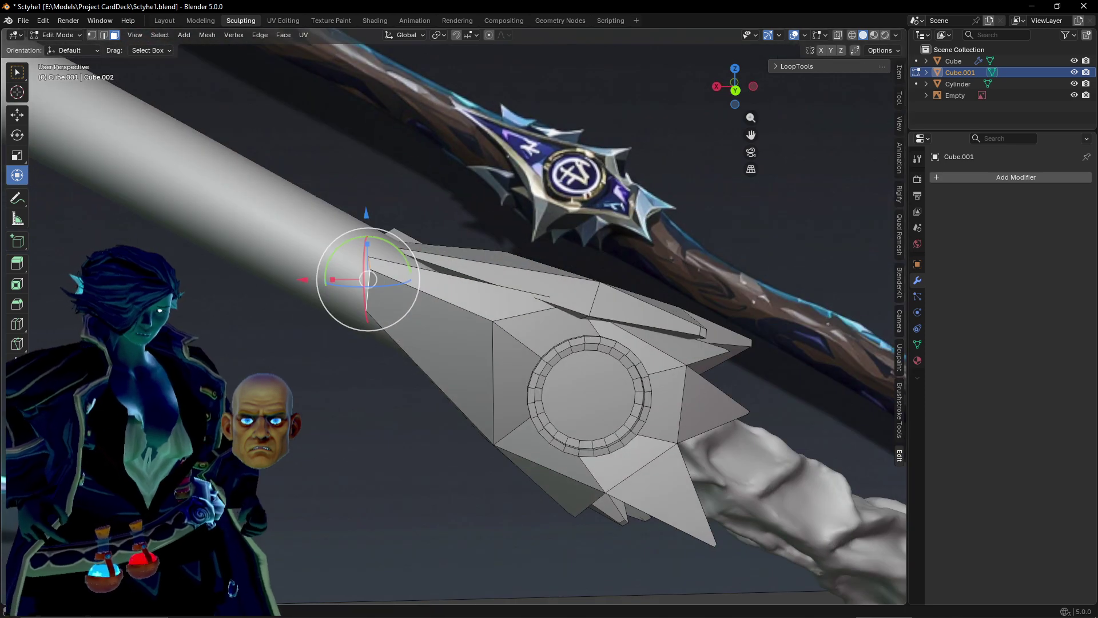
key("s")
left_click(367, 312)
Reposition the narrowed end faces at the collar's smooth-shaft end to refine how the spikes lie along the shaft.
mouse_move(392, 324)
middle_mouse_down()
mouse_move(370, 304)
mouse_move(419, 287)
mouse_move(490, 287)
mouse_move(474, 298)
mouse_move(398, 289)
mouse_move(398, 307)
middle_mouse_up()
key("g")
left_click(387, 286)
key("g")
left_click(511, 302)
key("g")
left_click(399, 299)
Move the end face of the collar panel behind the emblem down against the side of the smooth shaft.
middle_click_drag(398, 346, 447, 326)
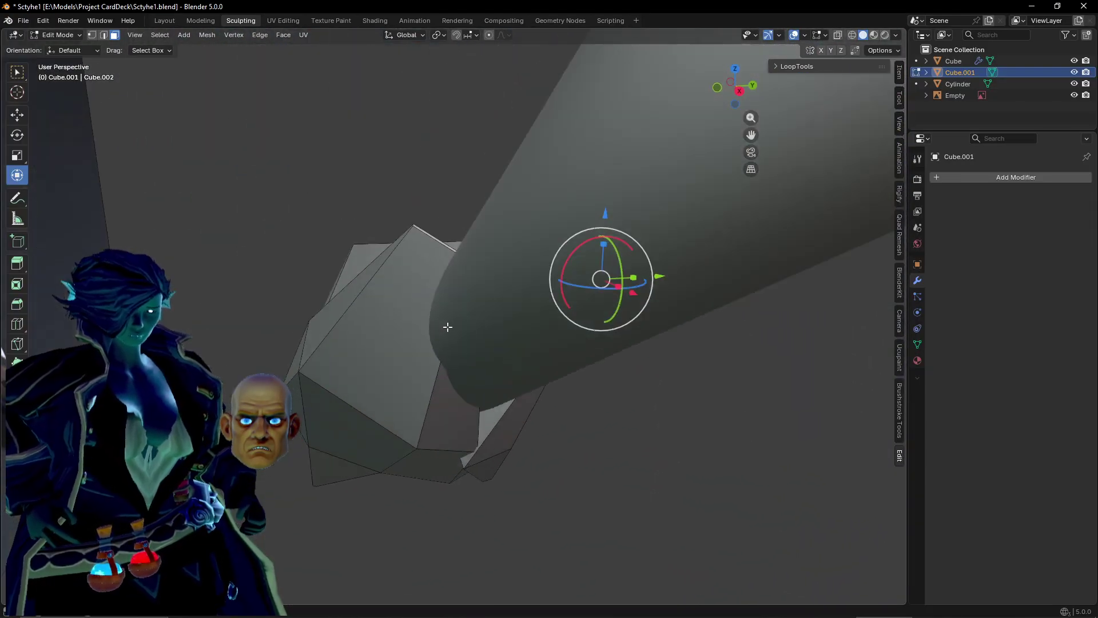
middle_click_drag(453, 248, 548, 249)
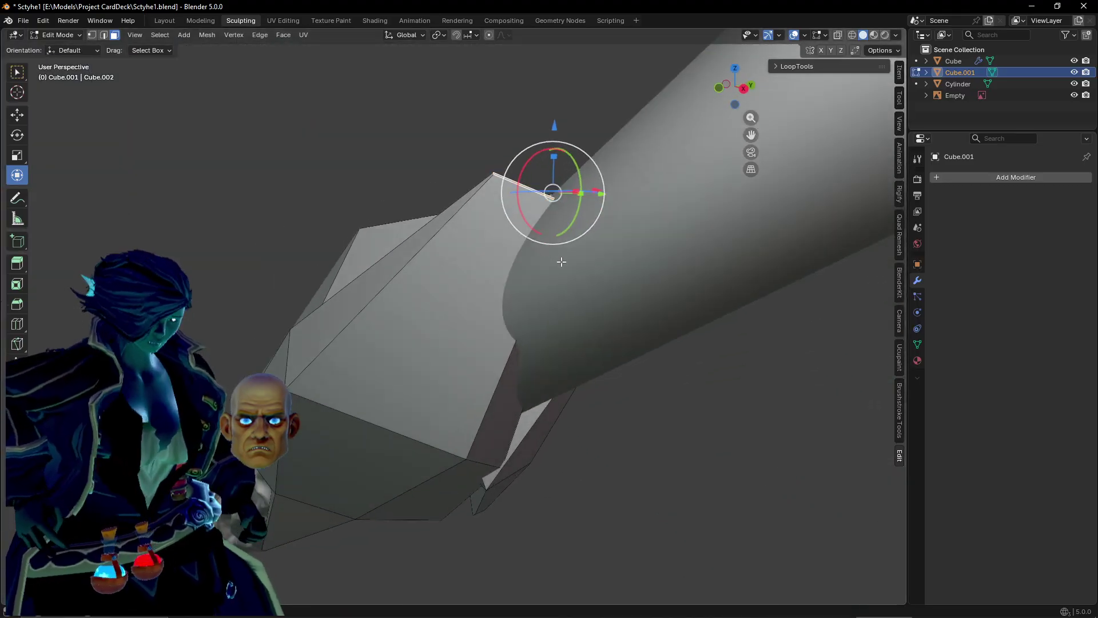
key("g")
left_click(498, 383)
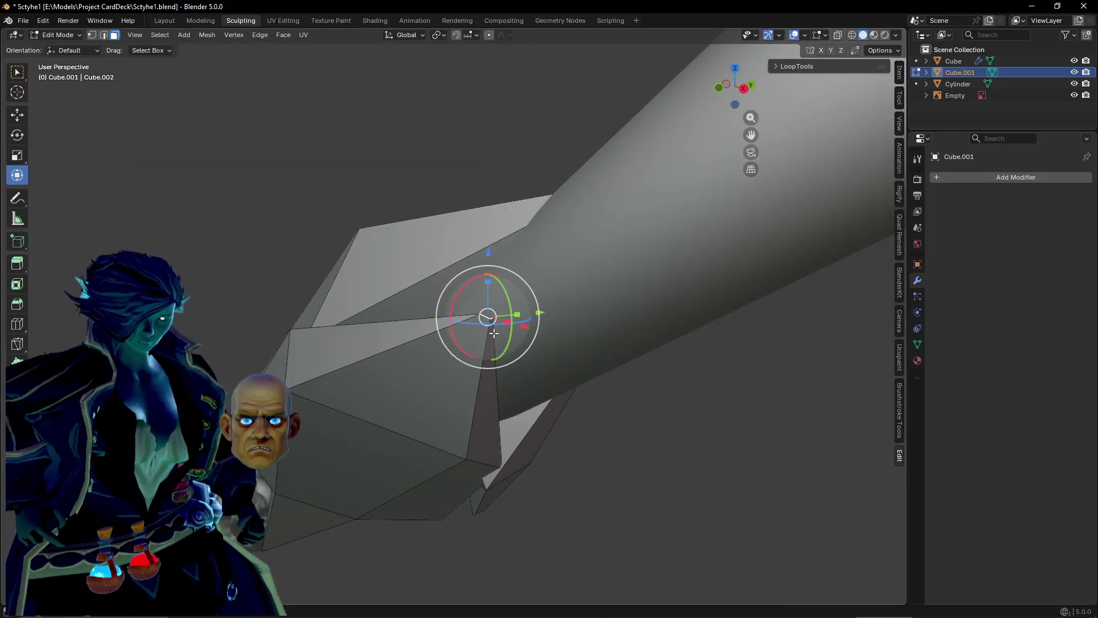
middle_click_drag(494, 333, 456, 396)
key("g")
left_click(525, 368)
scroll(456, 397, "down", 6)
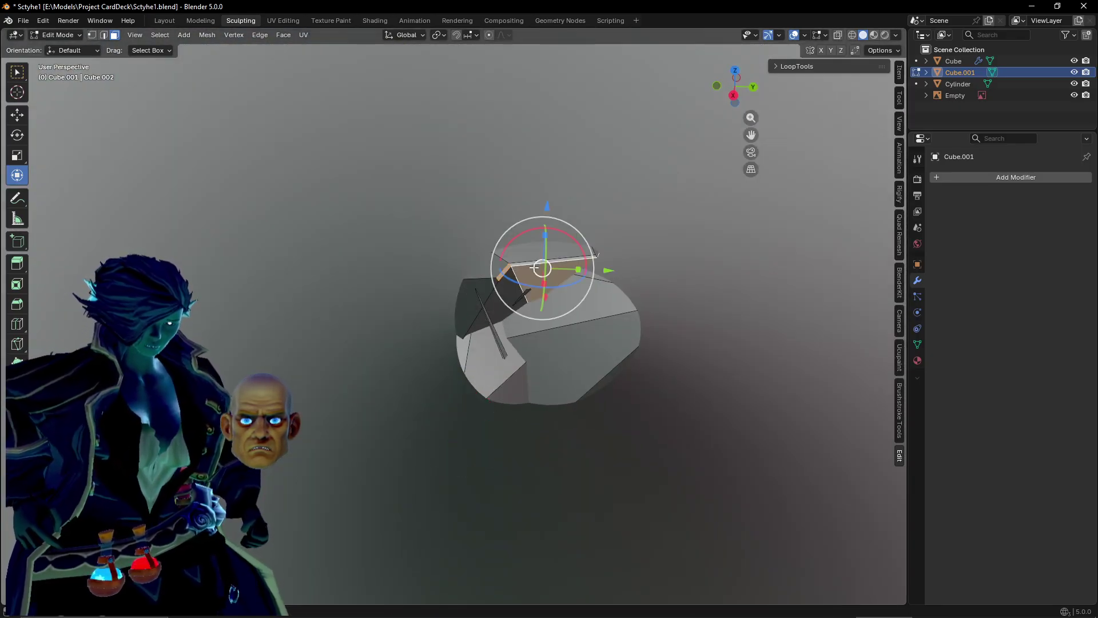
Move and rotate the small end face of the next rear collar spike to angle its tip along the shaft.
scroll(535, 267, "up", 6)
middle_click_drag(559, 252, 573, 322)
key("g")
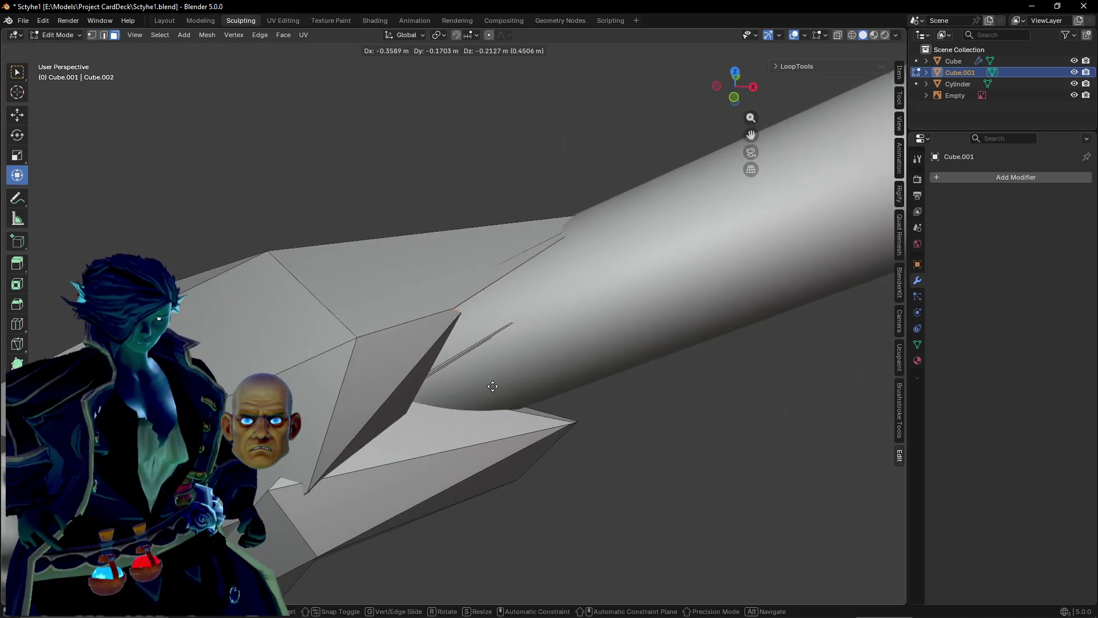
key("r")
middle_click_drag(503, 397, 607, 412)
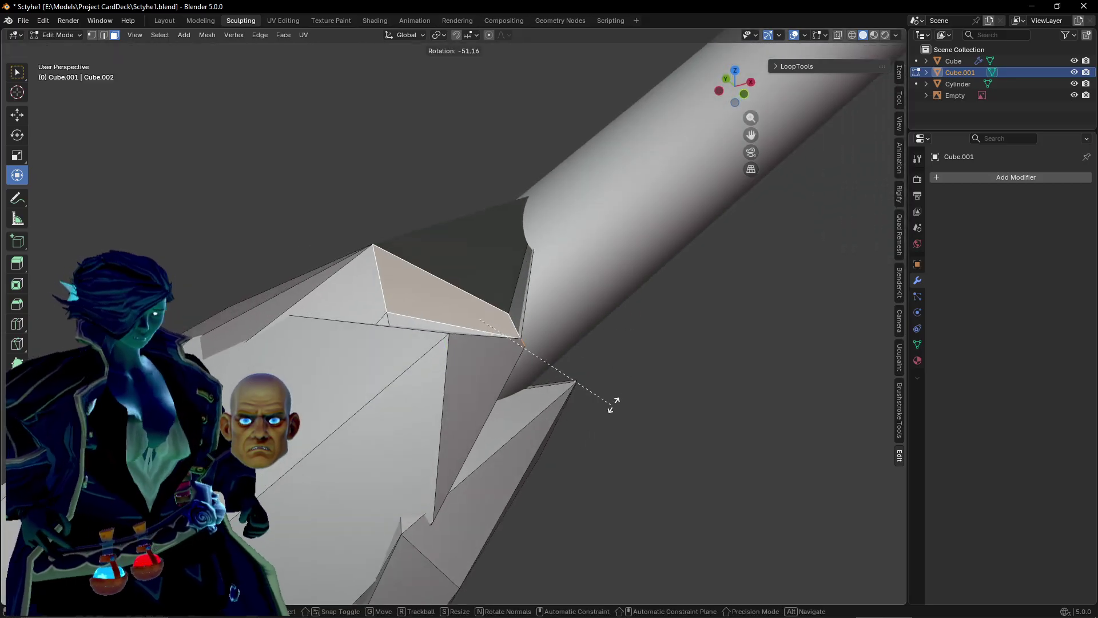
left_click(602, 311)
Shift the end face of the upper collar piece downward and pull its spike tip close to the shaft surface.
middle_click_drag(598, 311, 384, 271)
left_click_drag(376, 279, 391, 312)
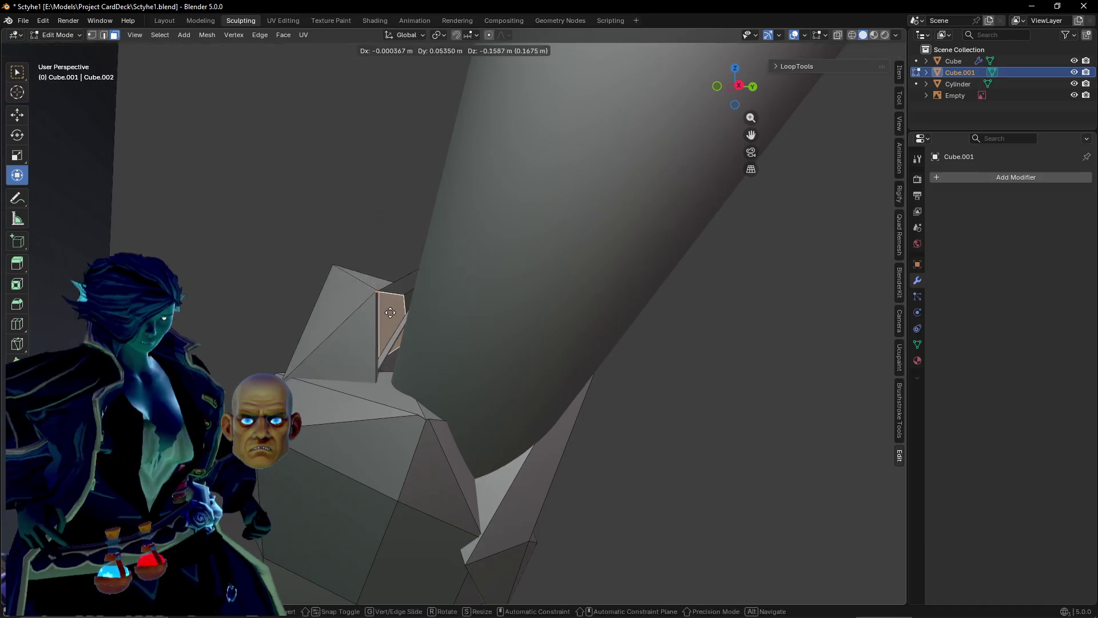
left_click(433, 326)
middle_click_drag(432, 326, 358, 405)
key("g")
left_click(601, 325)
key("g")
left_click(438, 277)
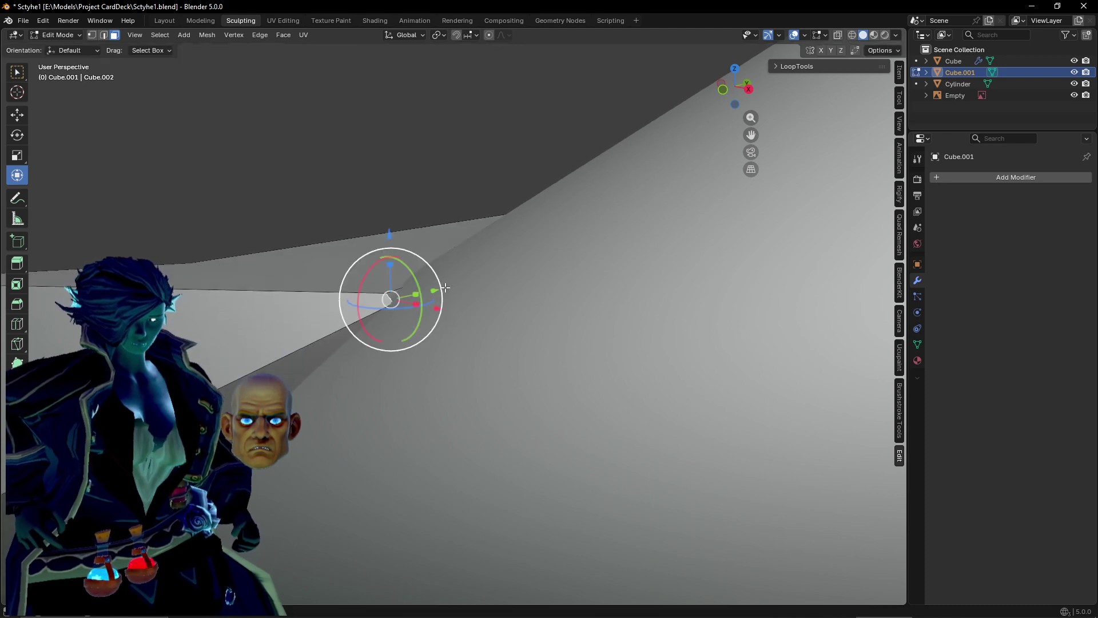
Fine-tune the upper spike's end faces from several angles so their edges taper along the smooth shaft.
middle_click_drag(441, 287, 646, 400)
key("g")
left_click(600, 323)
middle_click_drag(451, 329, 342, 331)
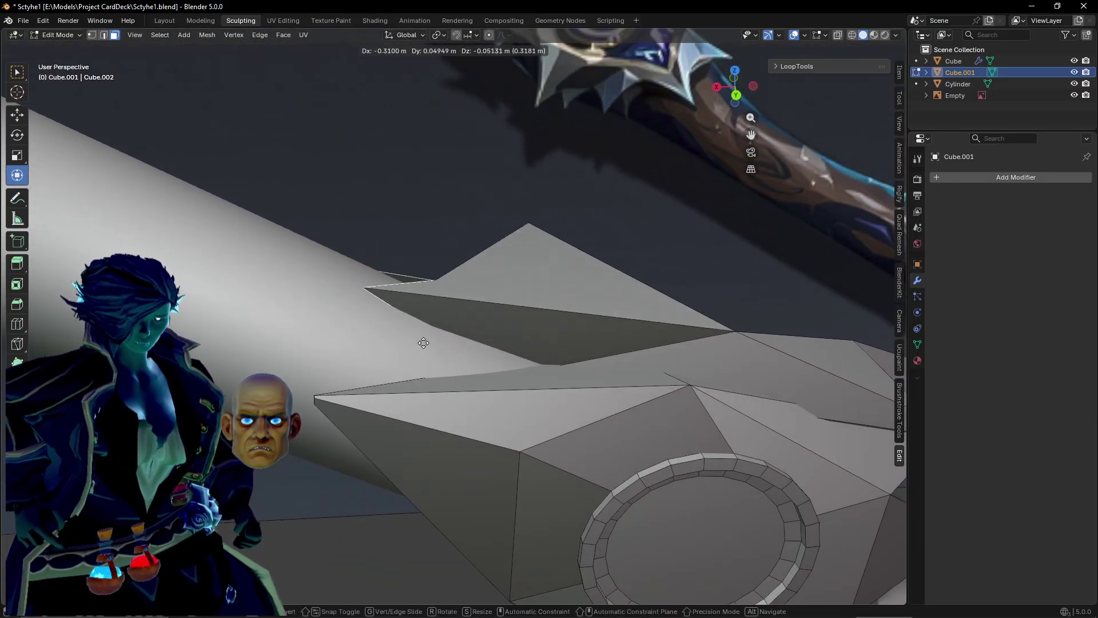
middle_click_drag(437, 349, 255, 351)
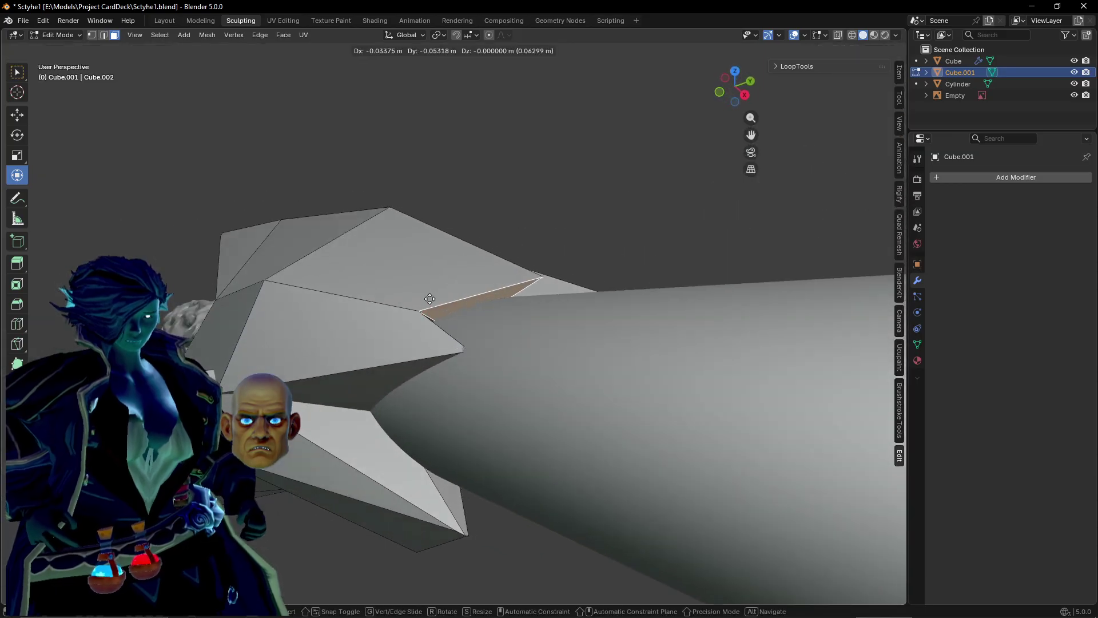
middle_click_drag(436, 301, 499, 359)
key("g")
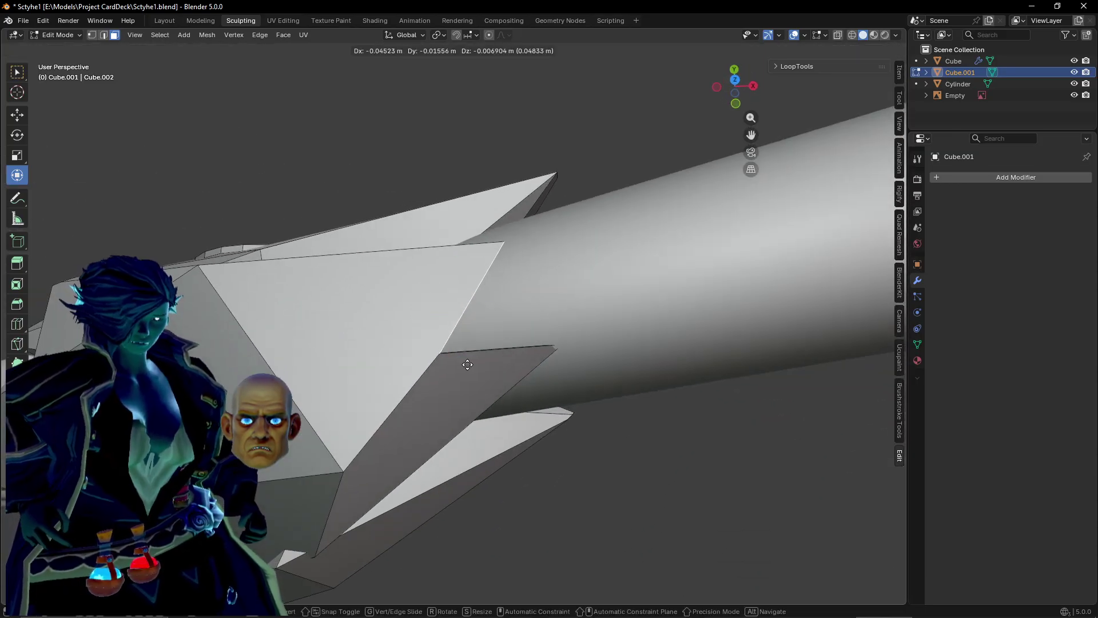
middle_click_drag(441, 389, 592, 322)
scroll(592, 322, "up", 1)
middle_click_drag(661, 375, 533, 342, "shift")
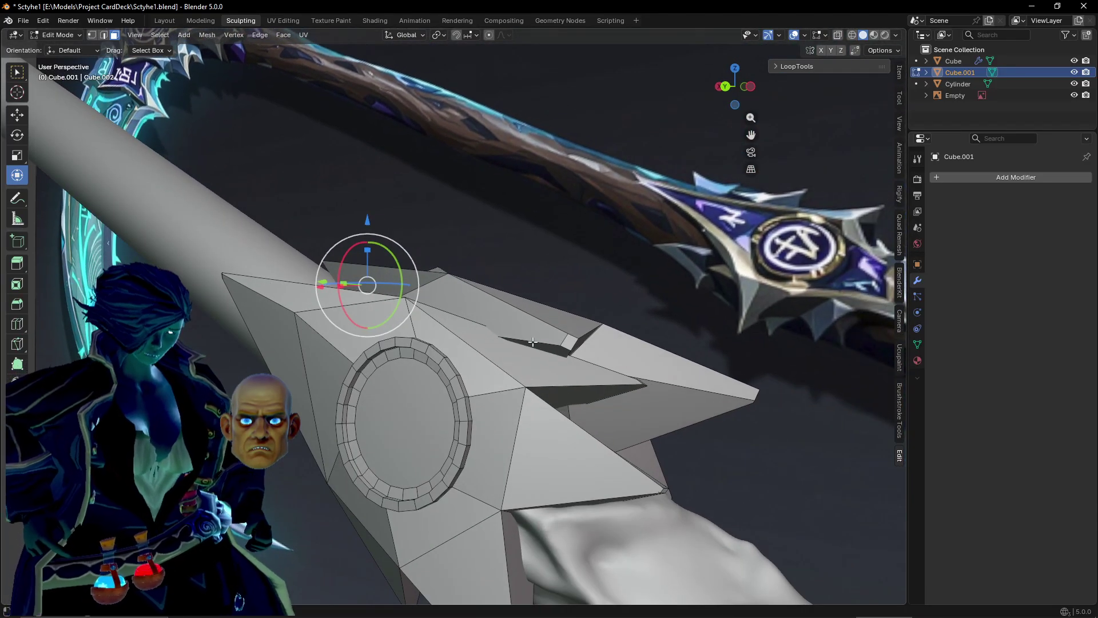
Extend the upper spike's tip face towards the sculpted grip, scale it down and adjust its position from other angles.
left_click_drag(567, 339, 604, 329)
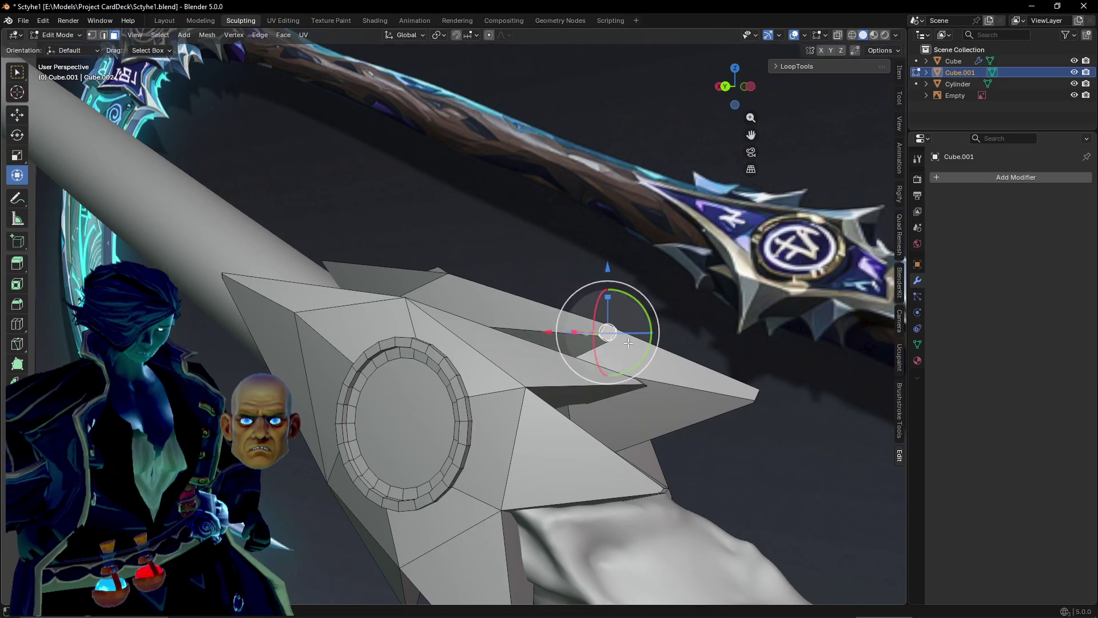
key("s")
left_click(618, 342)
middle_click_drag(618, 342, 520, 331)
key("g")
left_click(537, 388)
middle_click_drag(537, 387, 671, 334)
key("g")
left_click(677, 325)
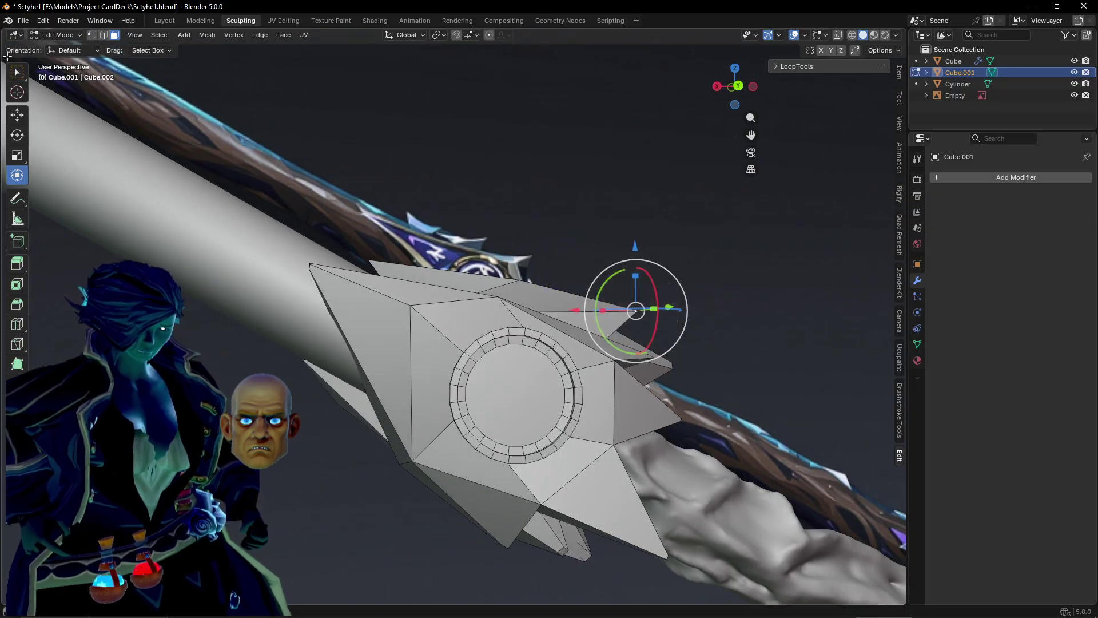
Switch to Object Mode and add a Subdivision Surface modifier to the spiked guard piece.
left_click(61, 34)
left_click(57, 49)
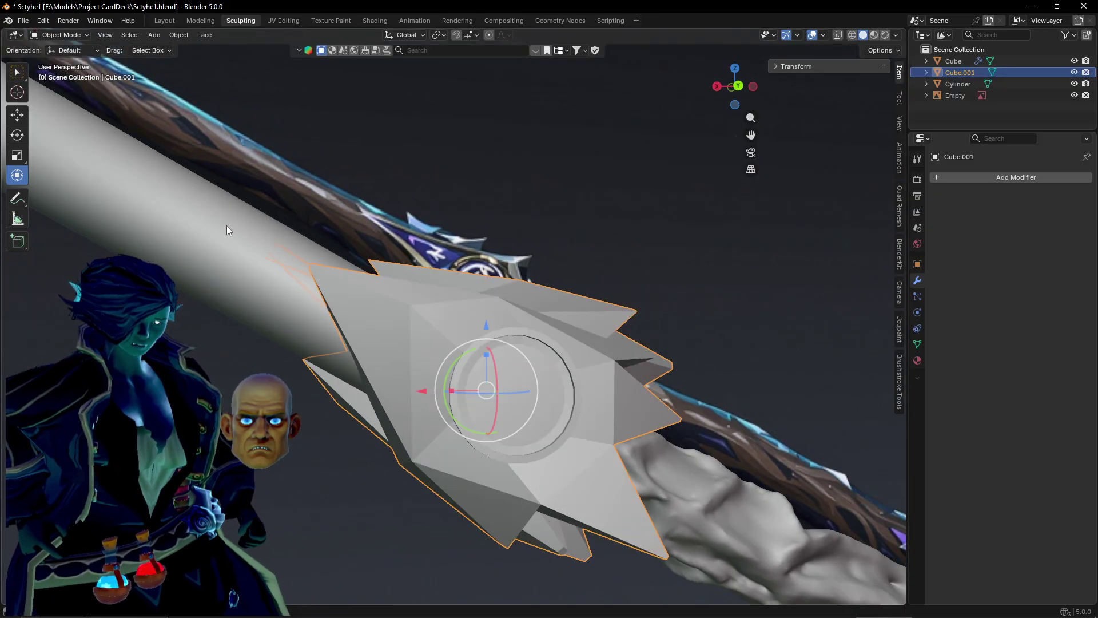
middle_click_drag(227, 225, 494, 419)
scroll(404, 408, "up", 1)
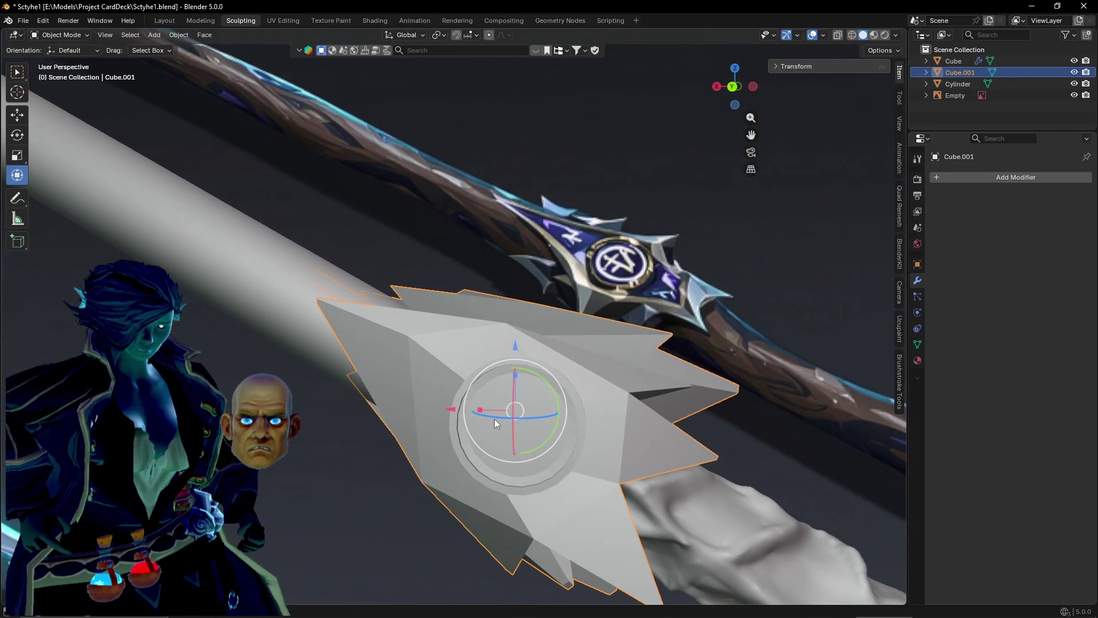
left_click(970, 177)
left_click(966, 186)
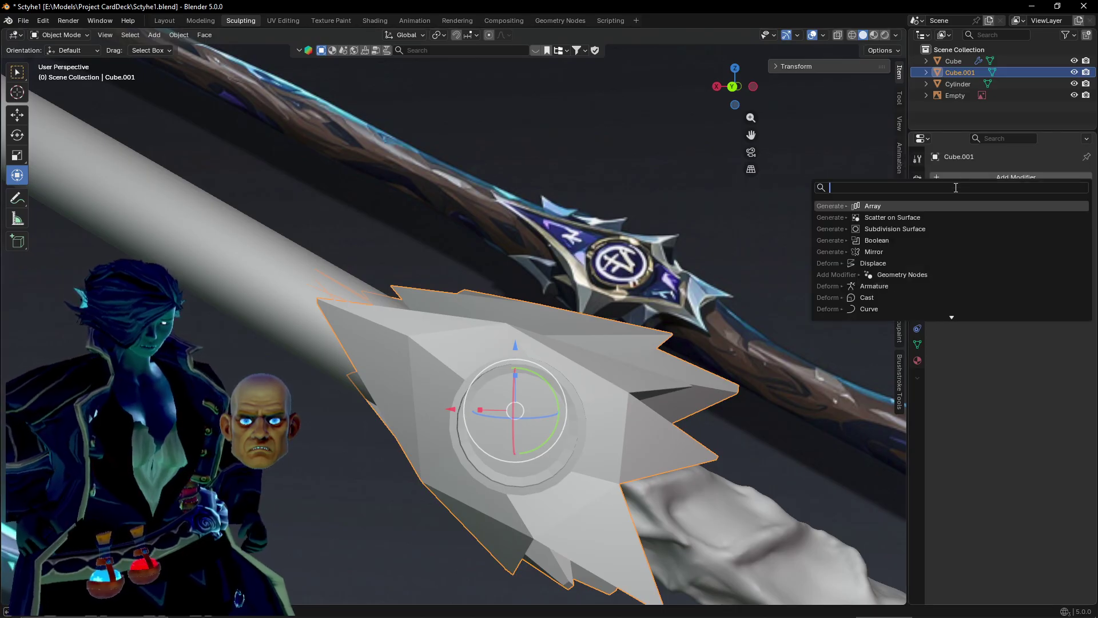
left_click(924, 229)
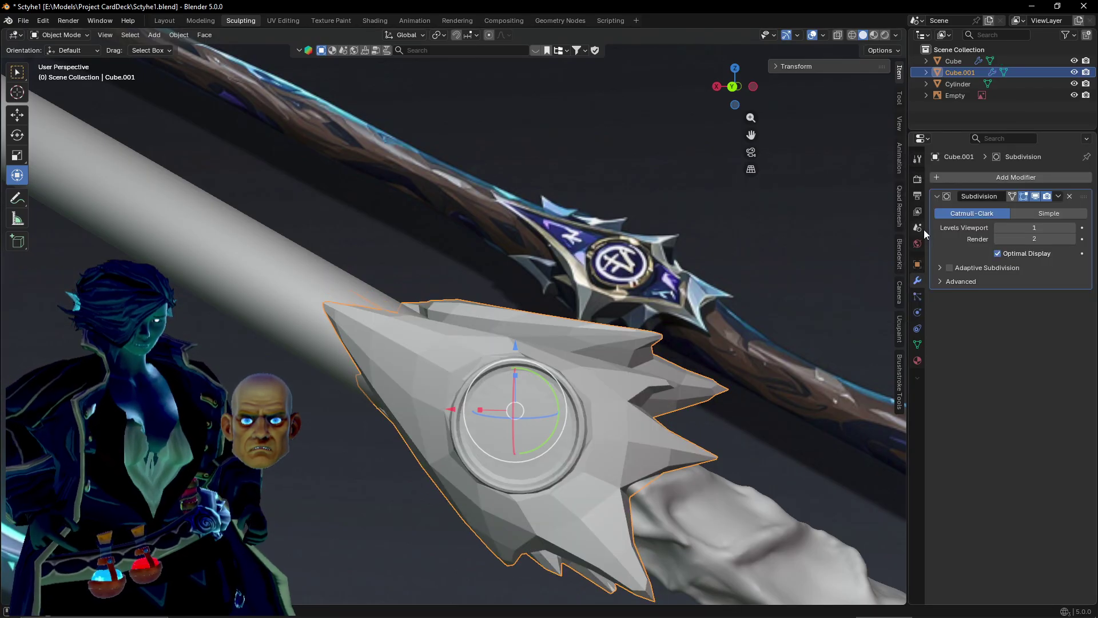
Set the Subdivision modifier's viewport level to 4.
middle_click_drag(712, 343, 699, 352)
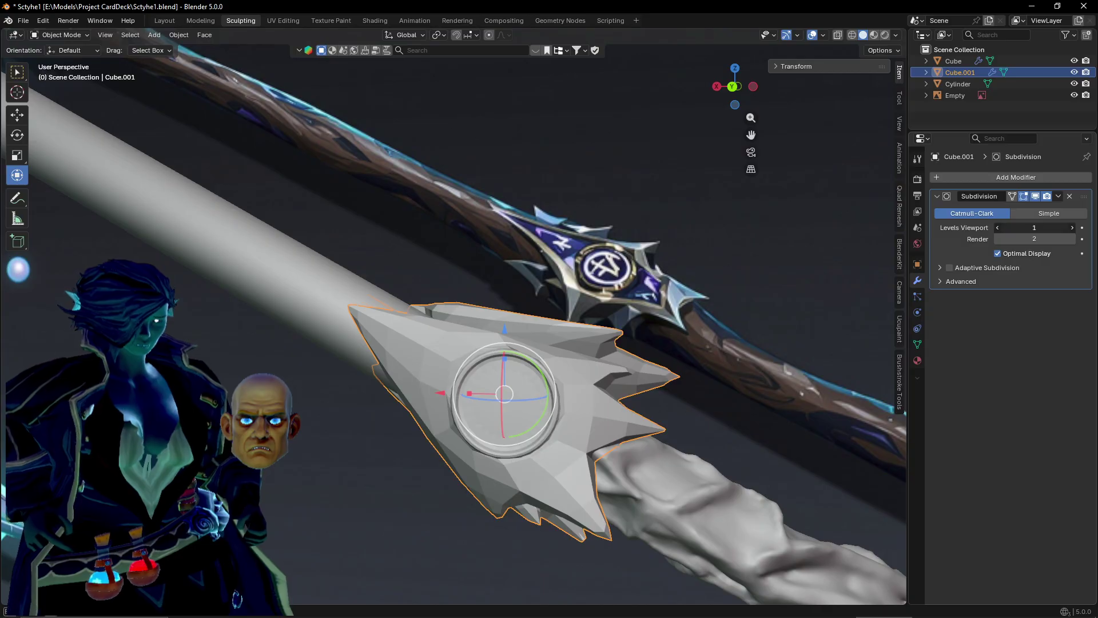
key("ctrl+3")
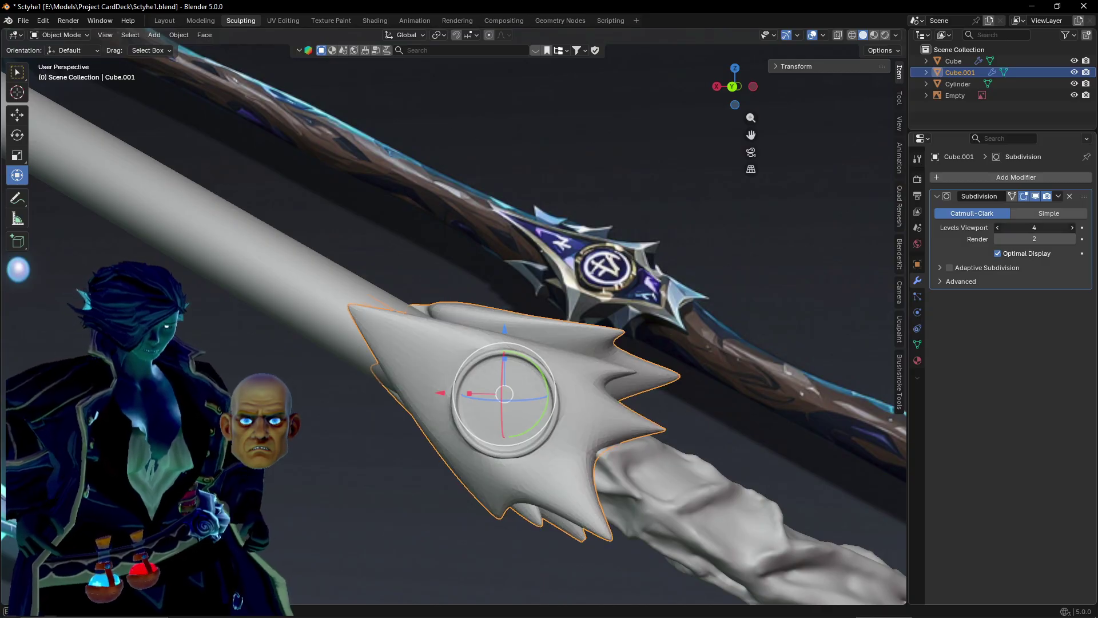
middle_click_drag(607, 380, 536, 388, "shift")
scroll(564, 345, "up", 2)
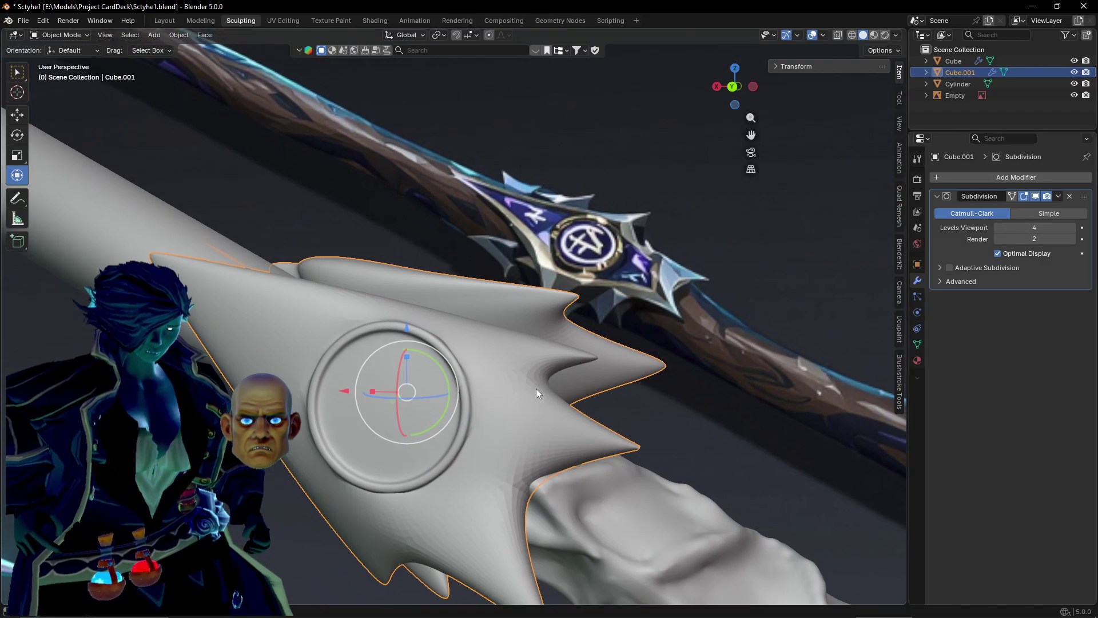
Enter Edit Mode and add evenly spaced crosswise loop cuts to the spike above the disc and to the uppermost spike.
left_click(78, 50)
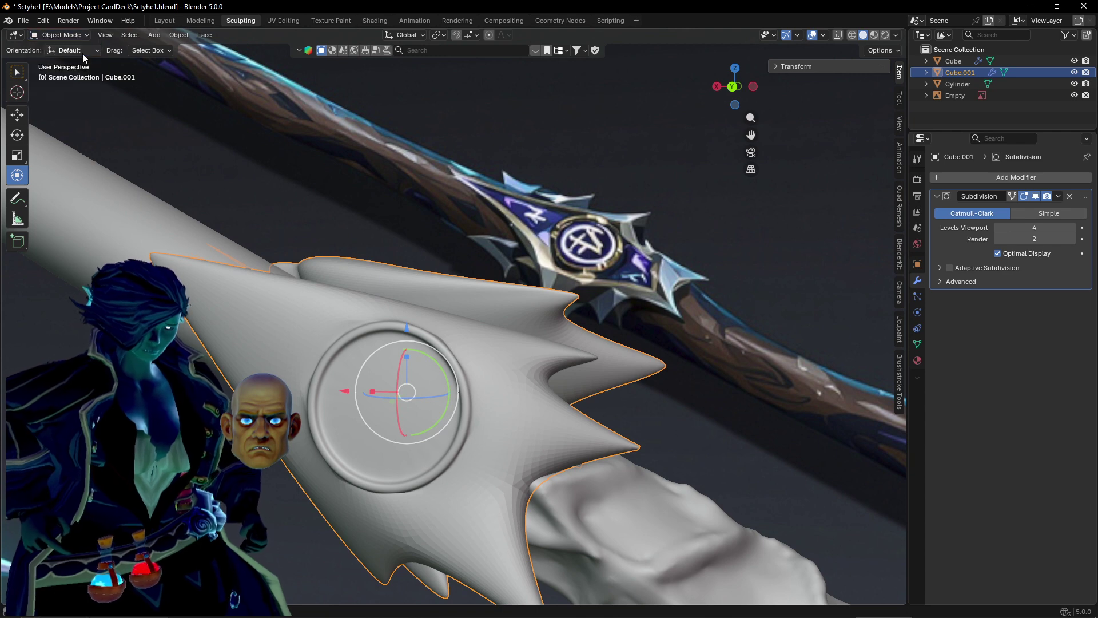
left_click(71, 38)
left_click(80, 59)
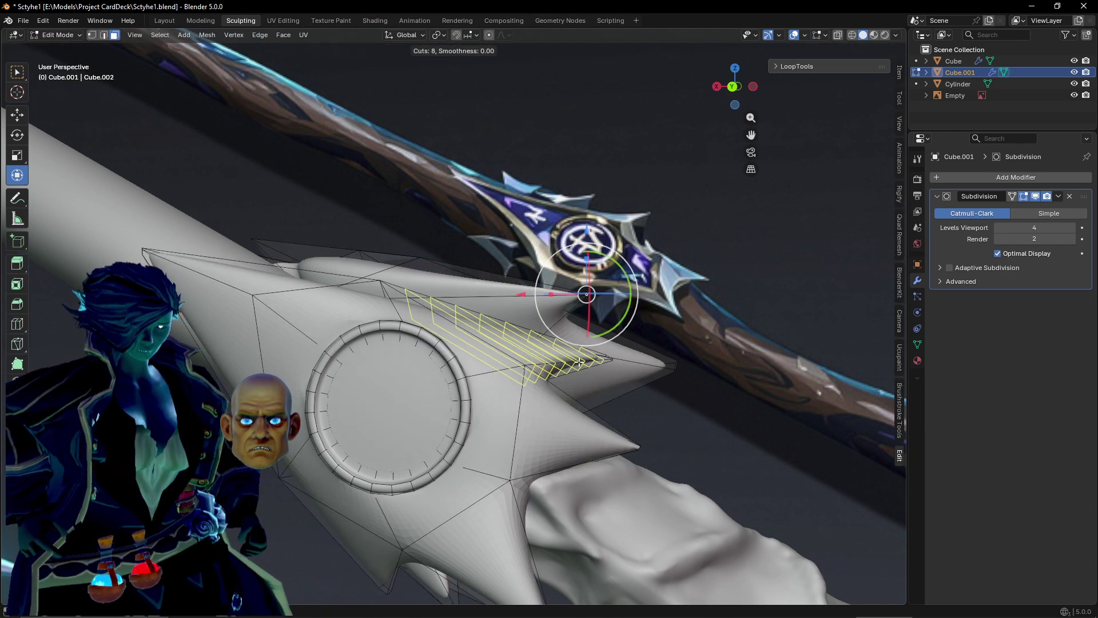
left_click(580, 362)
middle_click_drag(612, 395, 558, 324)
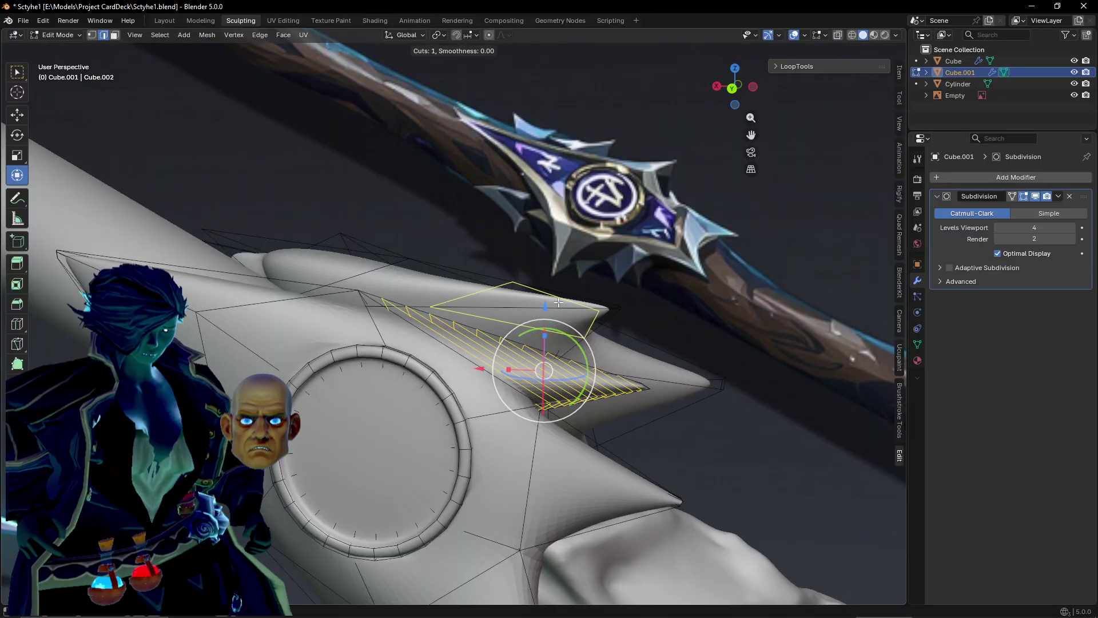
scroll(561, 303, "up", 3)
left_click(561, 303)
right_click(561, 302)
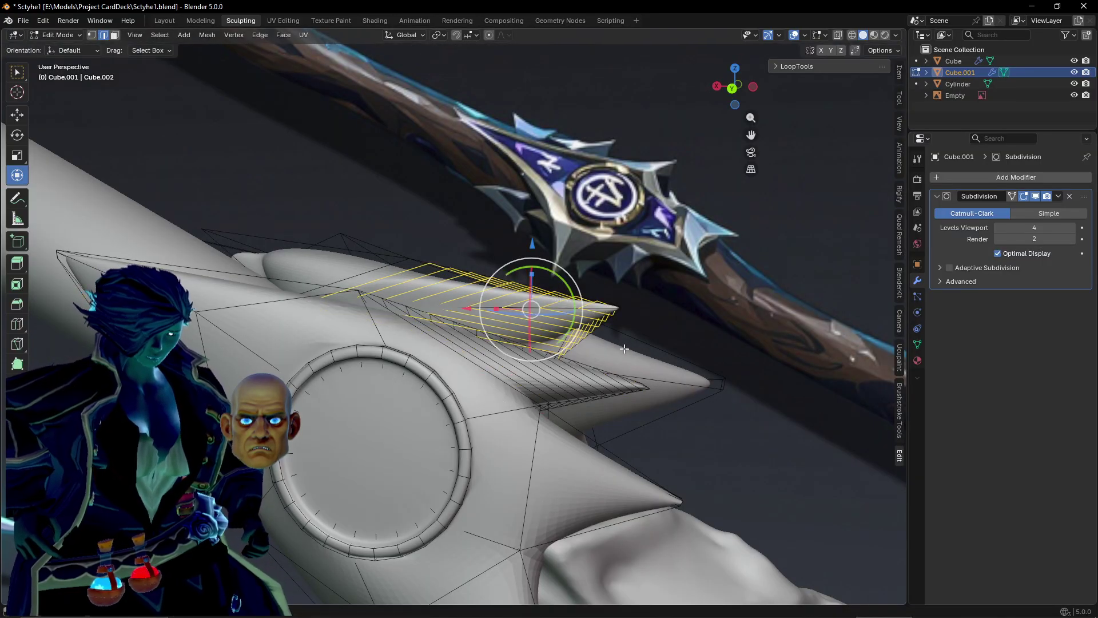
Add 16 crosswise loop cuts along the long spike behind the disc-side spikes.
middle_click_drag(624, 346, 609, 347)
scroll(609, 347, "up", 1)
scroll(723, 425, "up", 17)
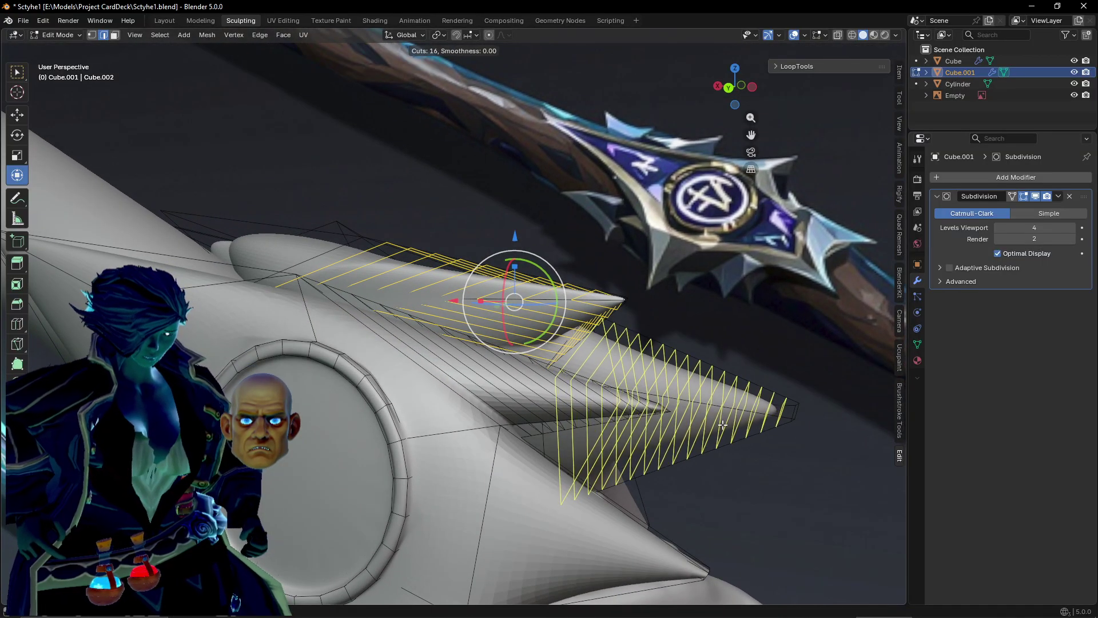
left_click(723, 425)
right_click(723, 425)
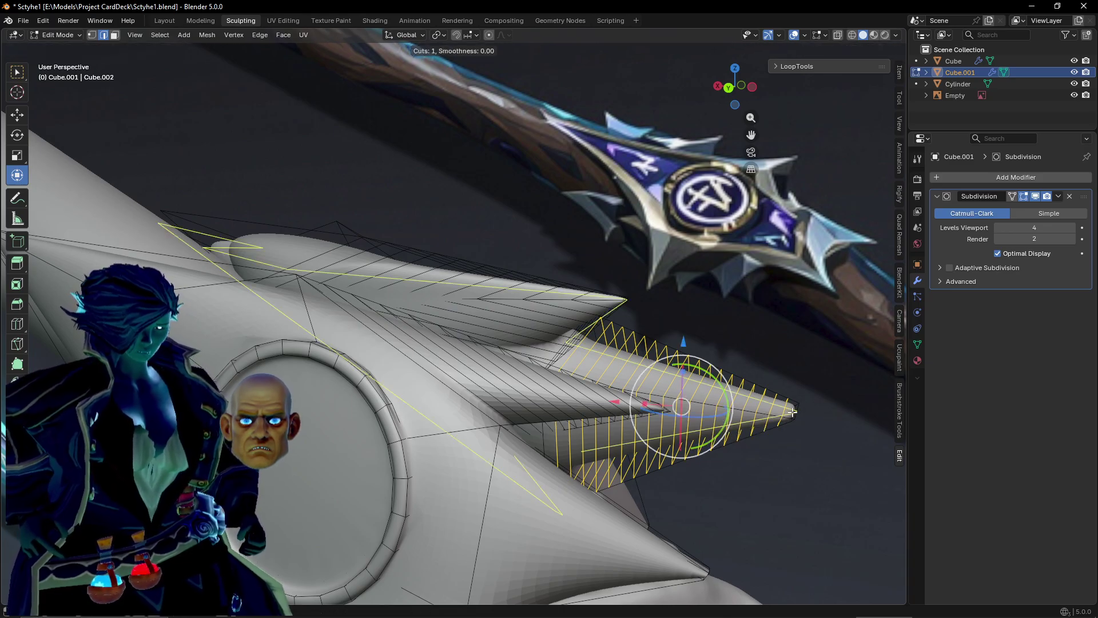
Try adding 10 lengthwise loop cuts through the spikes, and undo them together with the long spike's crosswise cuts.
scroll(793, 412, "up", 9)
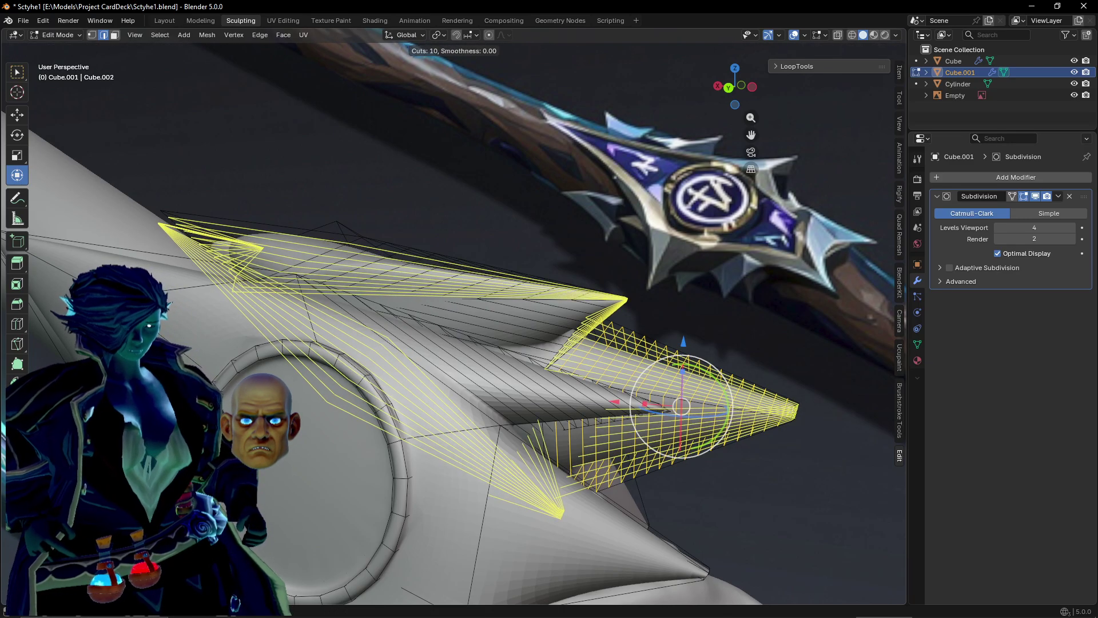
left_click(792, 411)
right_click(792, 412)
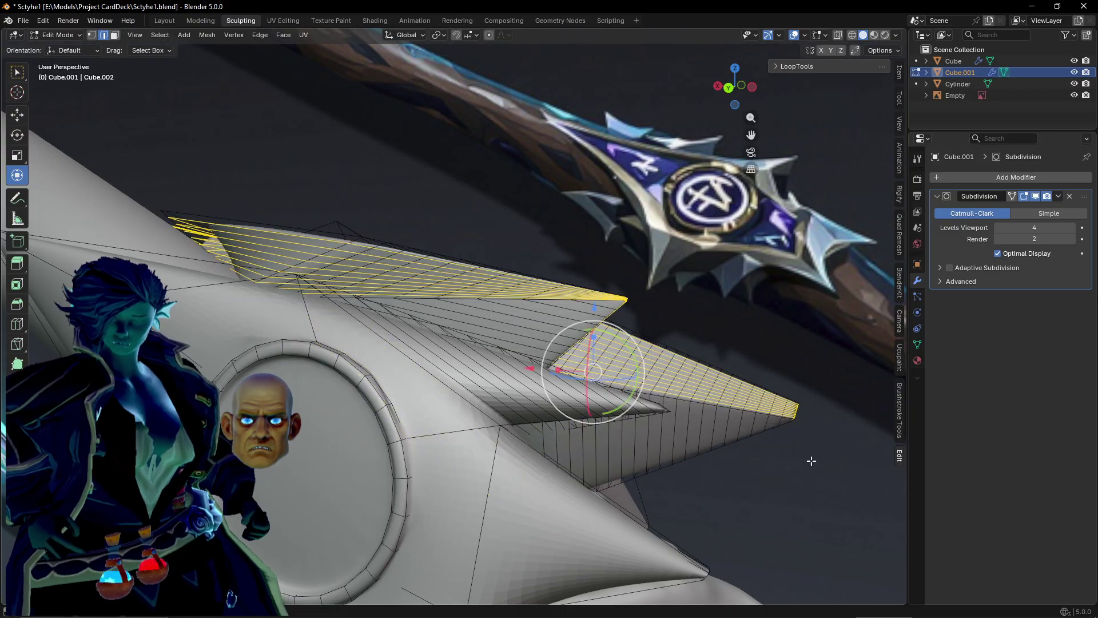
key("ctrl+z")
middle_click_drag(845, 424, 772, 421)
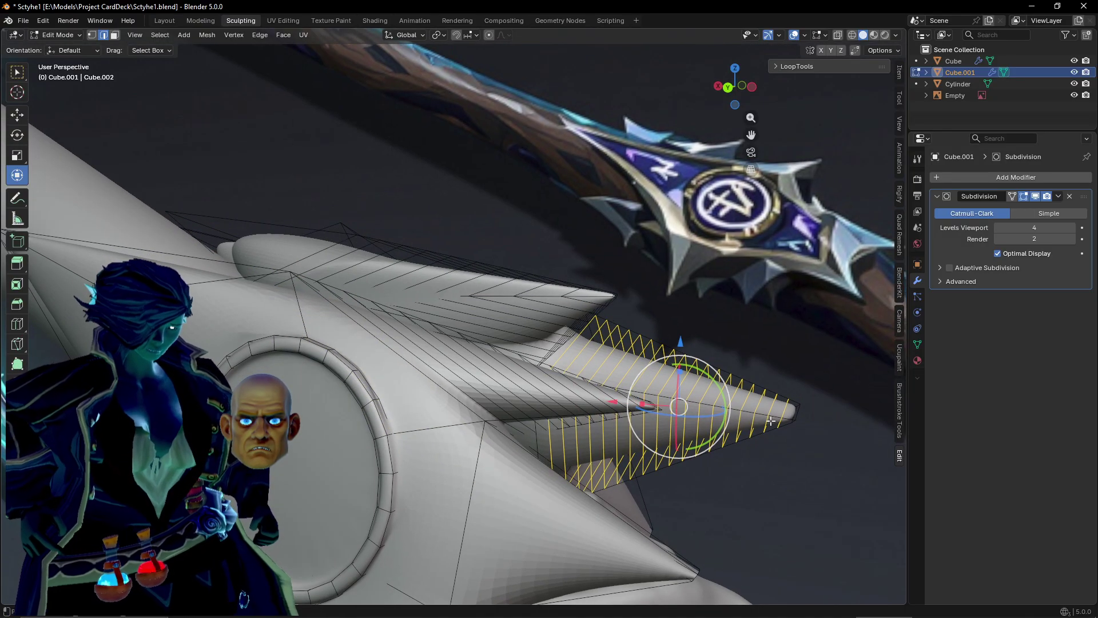
key("ctrl+shift+z")
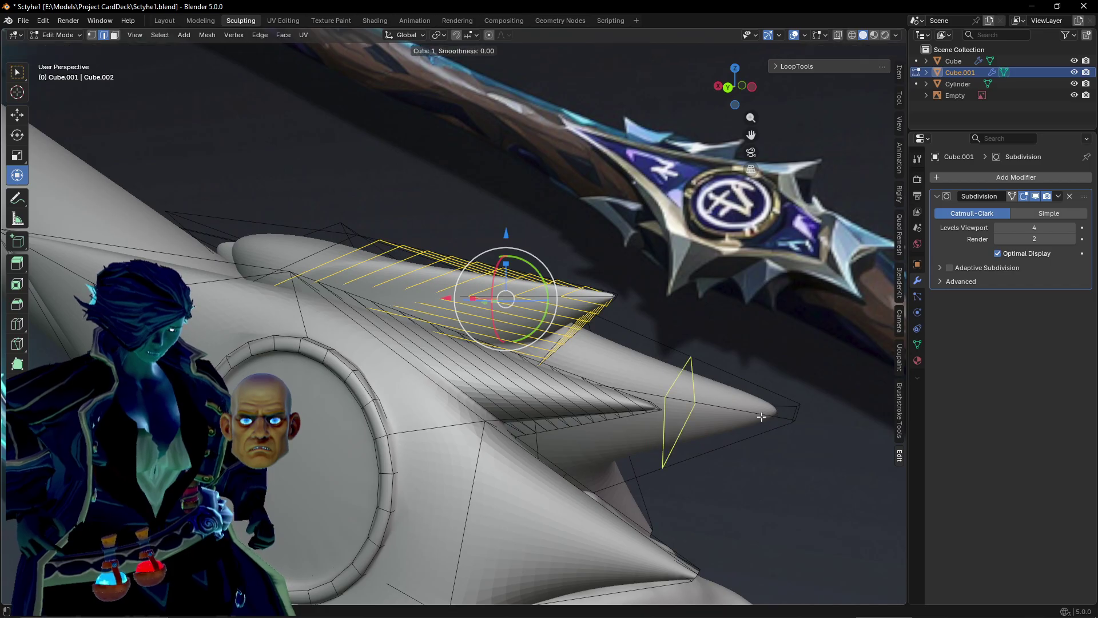
Add a dense set of evenly spaced crosswise loop cuts along the long rear spike.
scroll(755, 409, "up", 20)
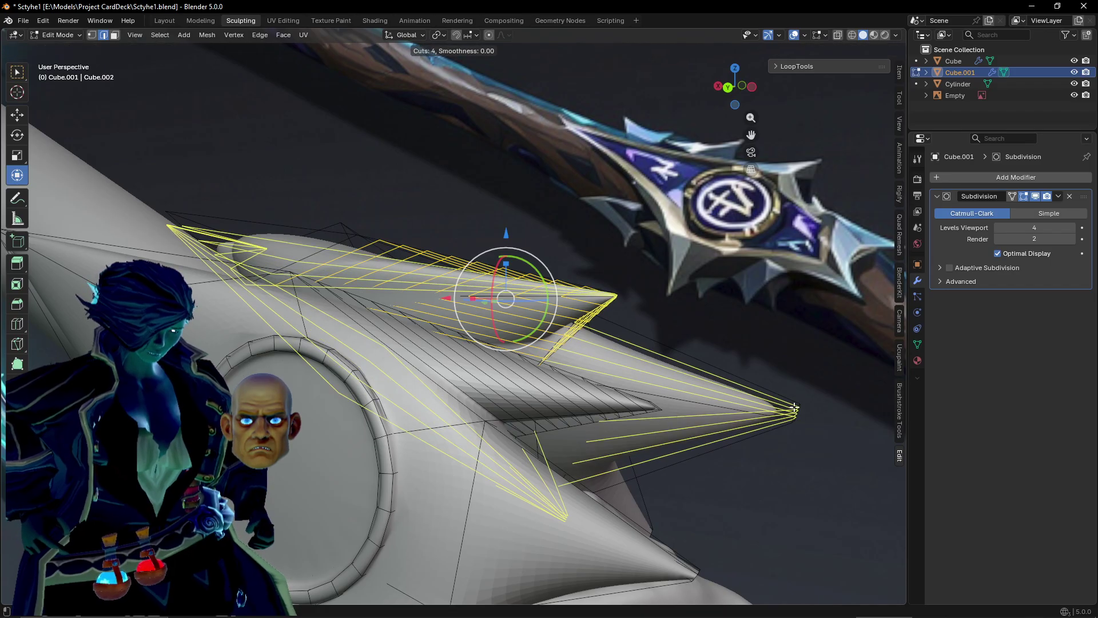
left_click(750, 401)
right_click(750, 401)
Add 19 crosswise loop cuts along the front spike beside the disc.
middle_click_drag(805, 410, 601, 427)
key("ctrl+r")
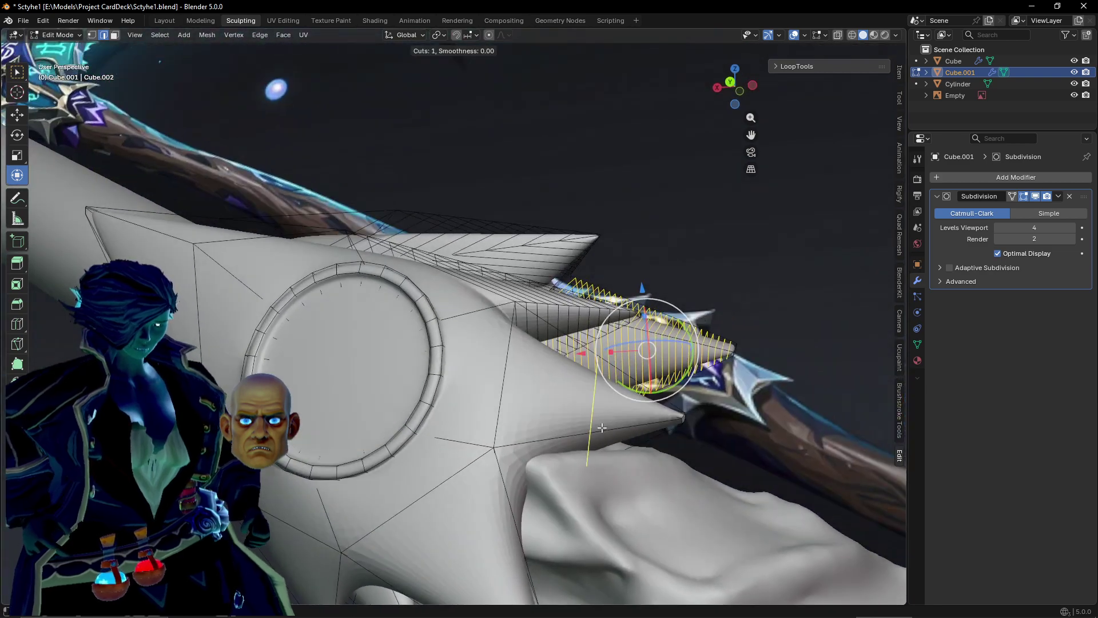
scroll(614, 425, "up", 13)
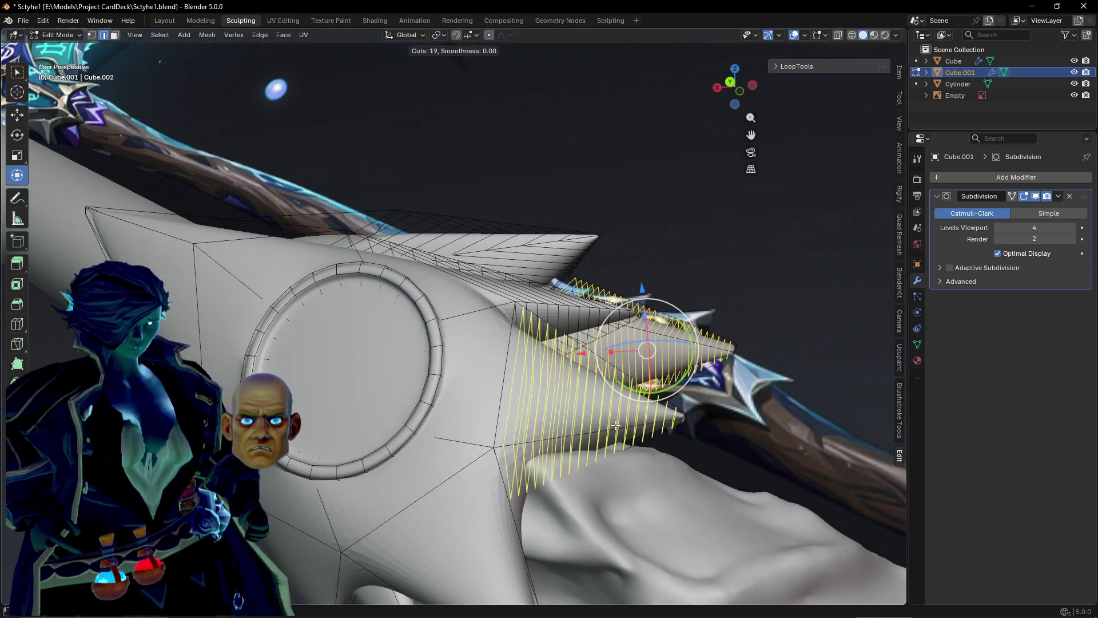
left_click(615, 426)
right_click(615, 426)
Scale the front spike's tip selection down to about 0.49.
middle_click_drag(692, 429, 591, 423)
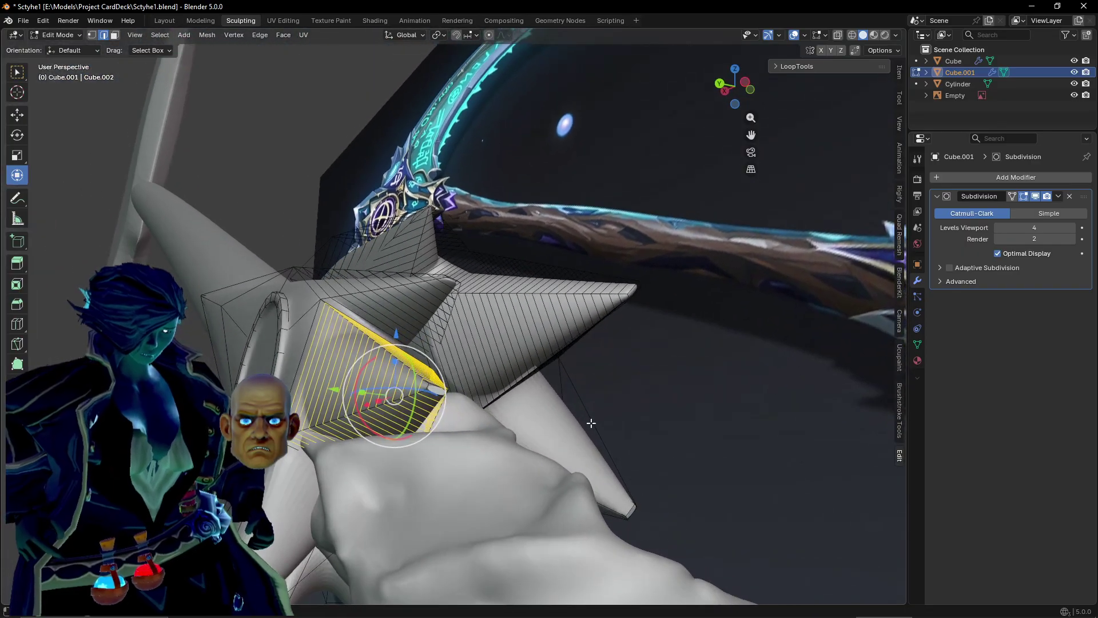
left_click(437, 393)
key("s")
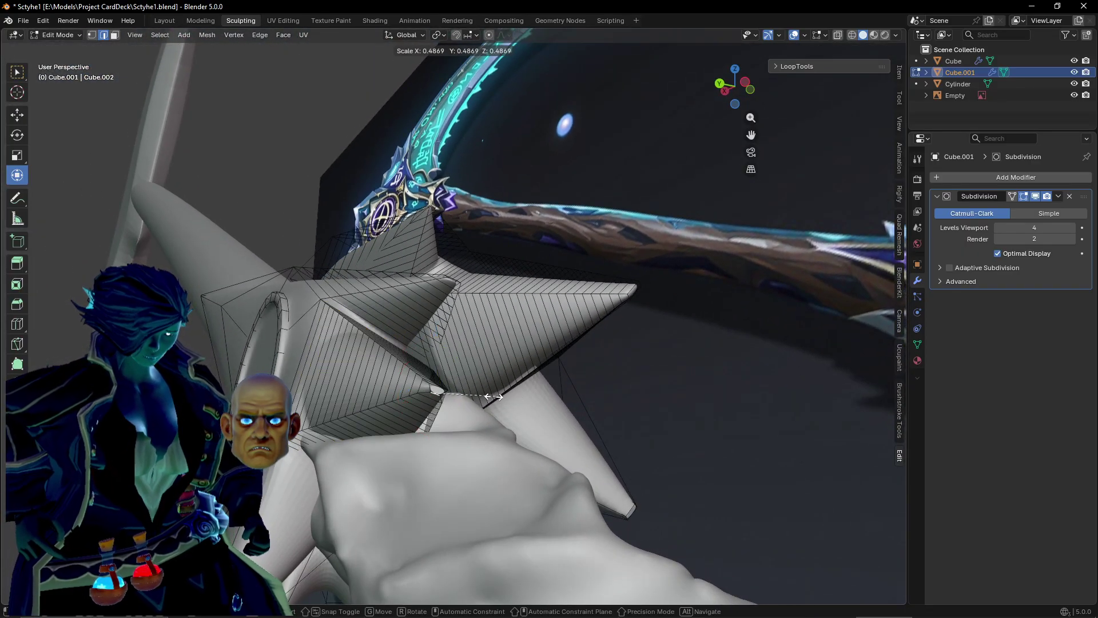
left_click(493, 396)
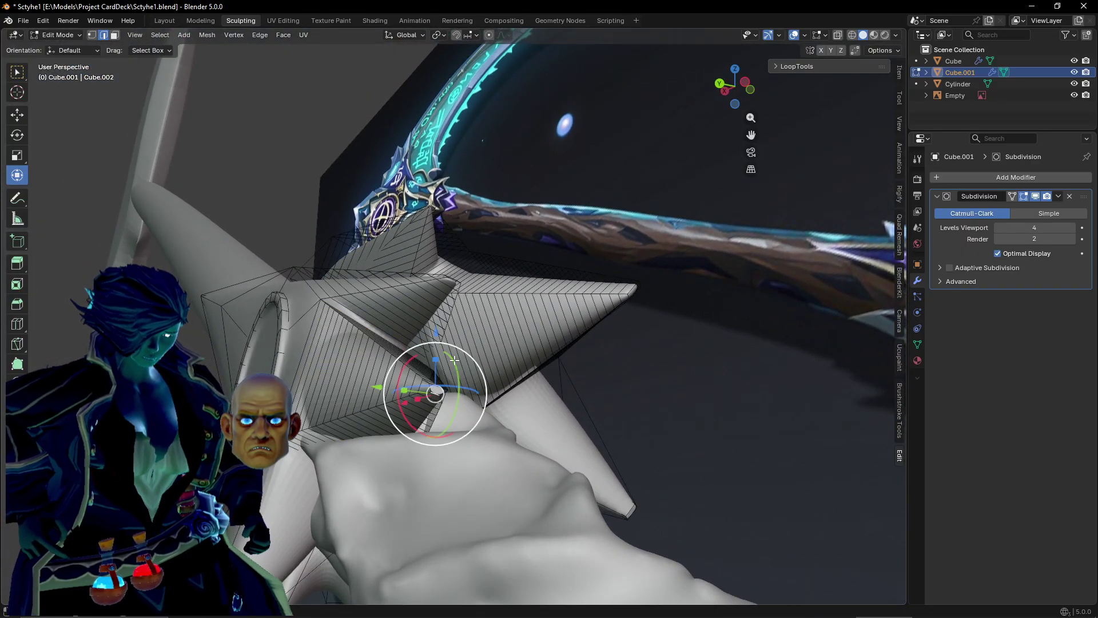
Switch to face selection, scale down the long rear spike's tip face, and reposition the spike tip.
left_click(114, 36)
middle_click_drag(509, 286, 550, 285)
left_click(592, 272)
key("s")
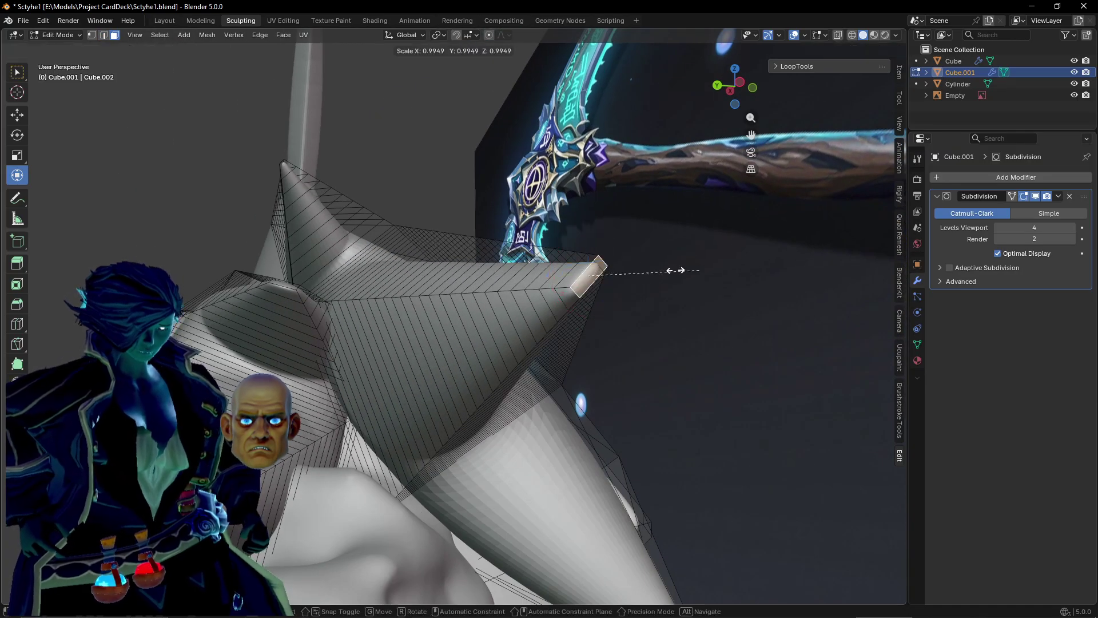
left_click(628, 263)
middle_click_drag(627, 265, 634, 335)
key("g")
left_click(689, 355)
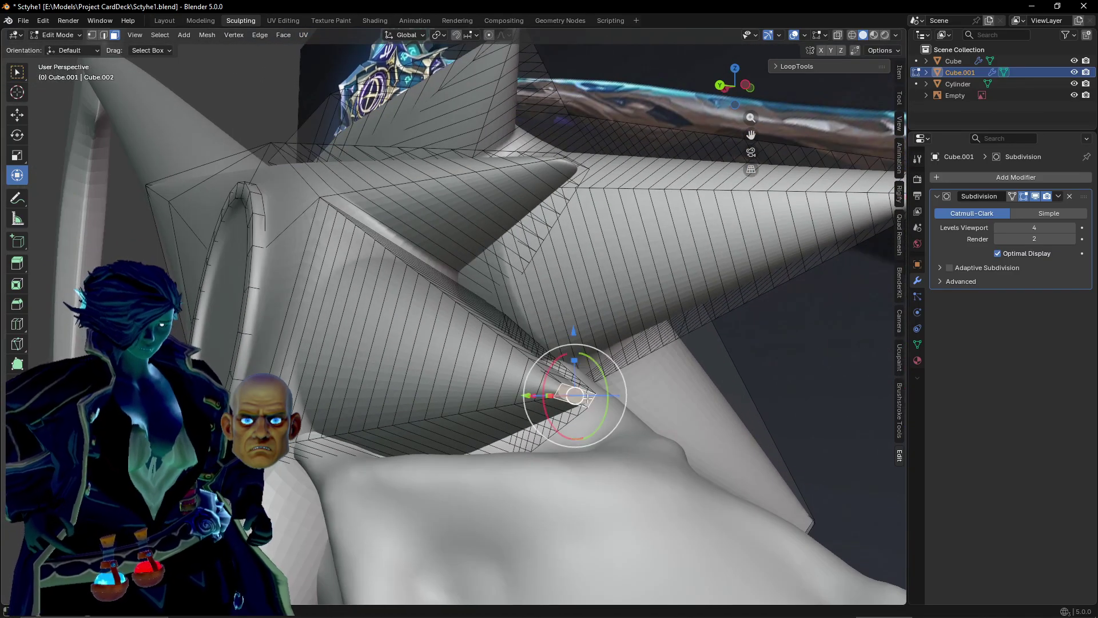
Scale down the front spike's tip face and move it to adjust the point.
key("s")
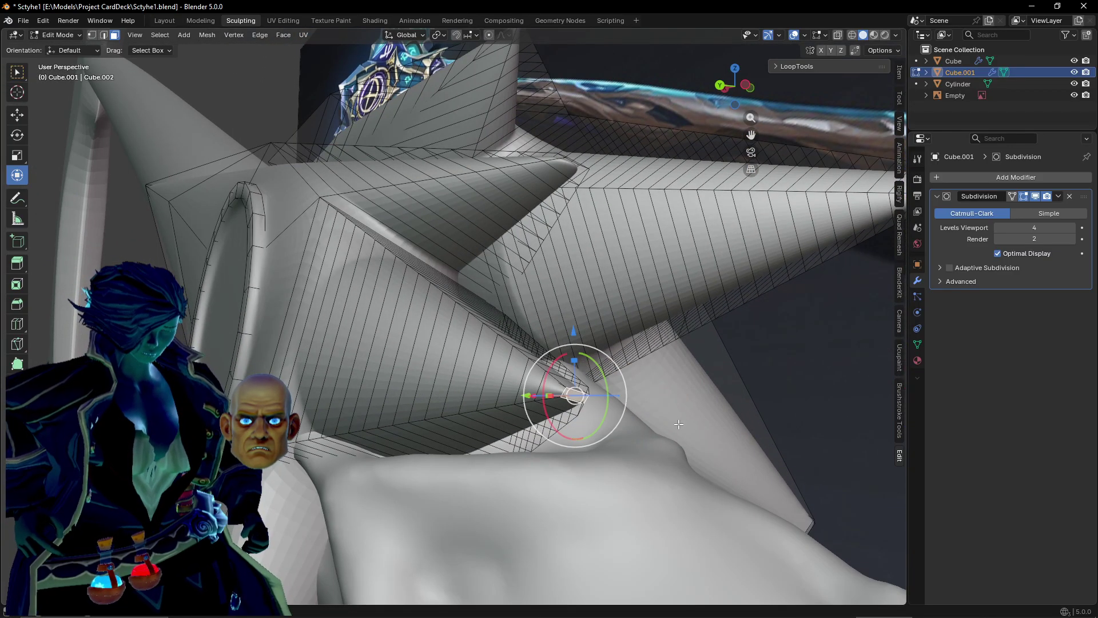
left_click(617, 408)
middle_click_drag(617, 407, 661, 408)
key("g")
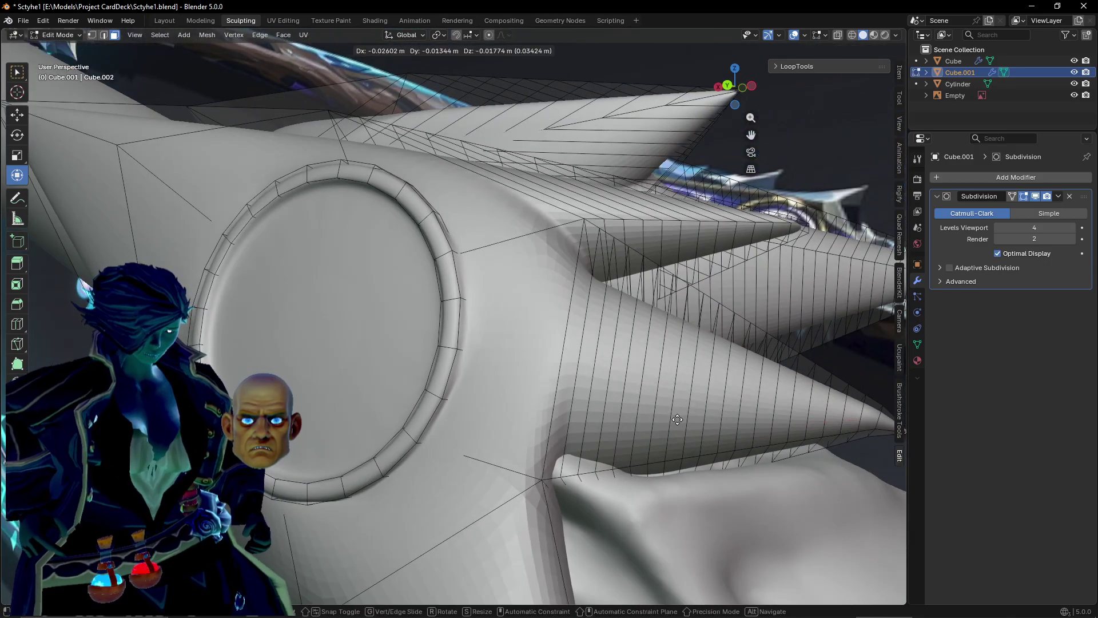
left_click(678, 415)
Scale down the tip faces of the spike below the disc and of the next spike on the underside.
scroll(649, 422, "down", 4)
middle_click_drag(589, 430, 517, 366)
scroll(517, 366, "up", 2)
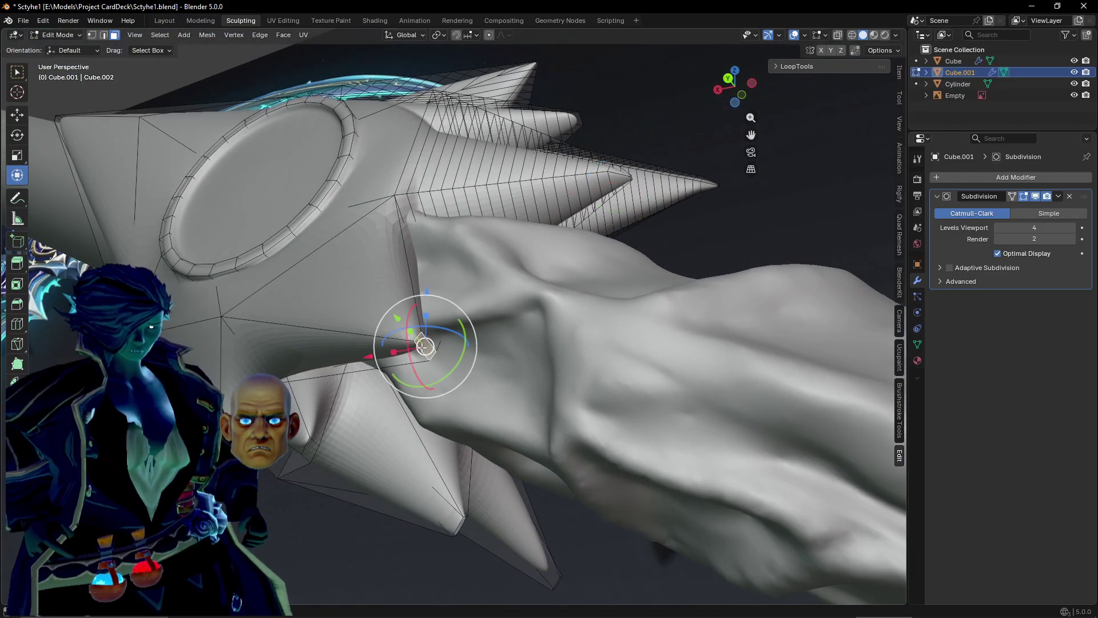
key("s")
left_click(457, 350)
middle_click_drag(457, 350, 461, 370)
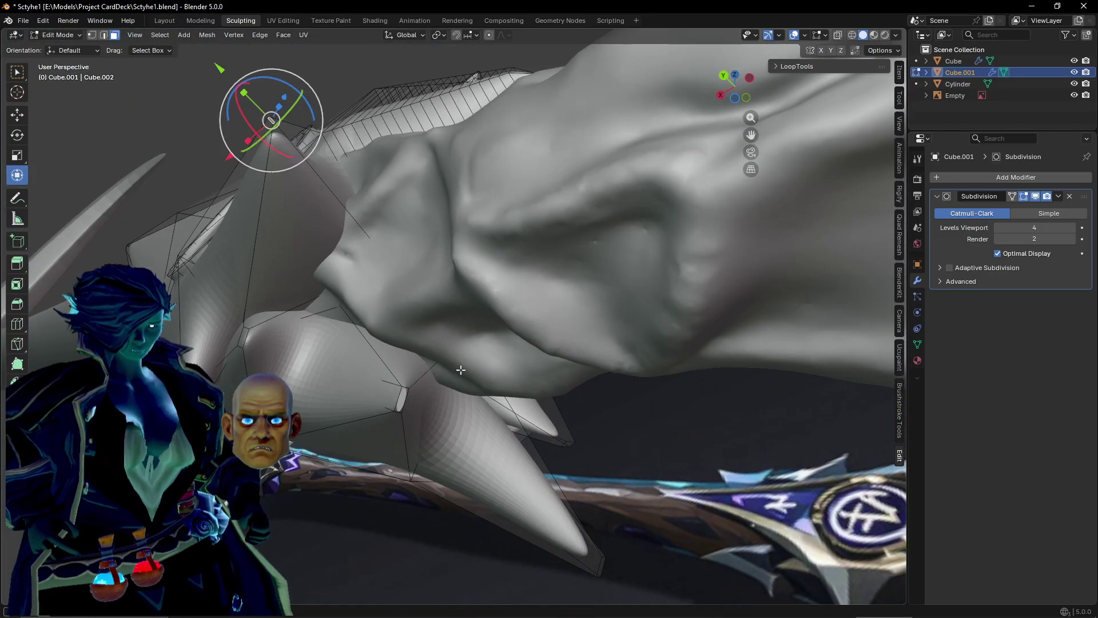
key("s")
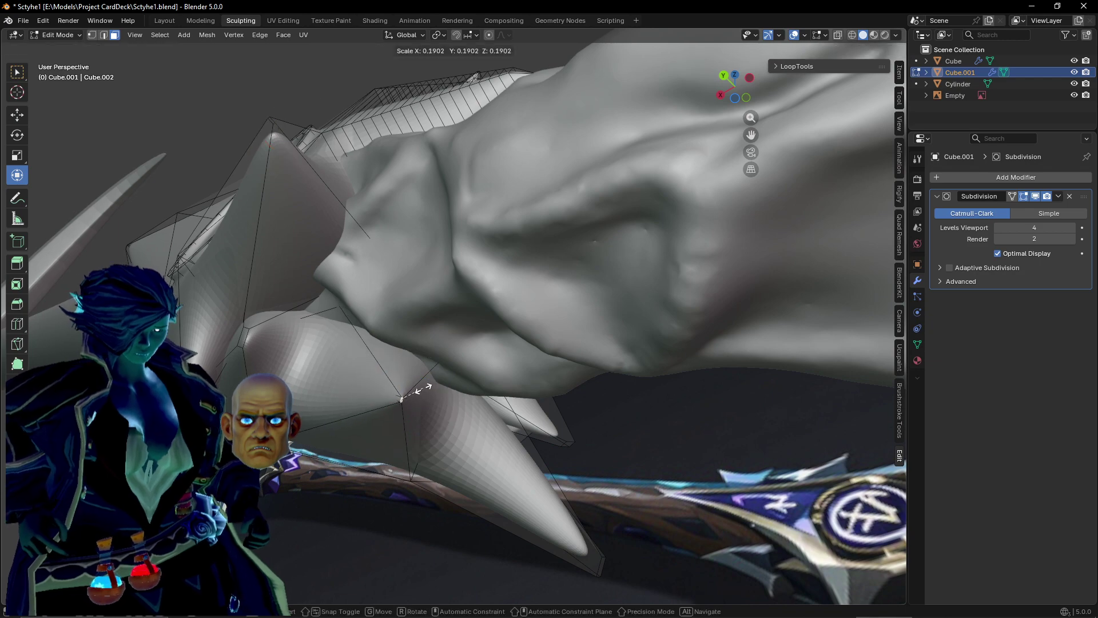
left_click(426, 388)
Scale down the tip faces of the short underside spike and of the blunt spike beside it to sharpen both.
middle_click_drag(426, 388, 463, 408)
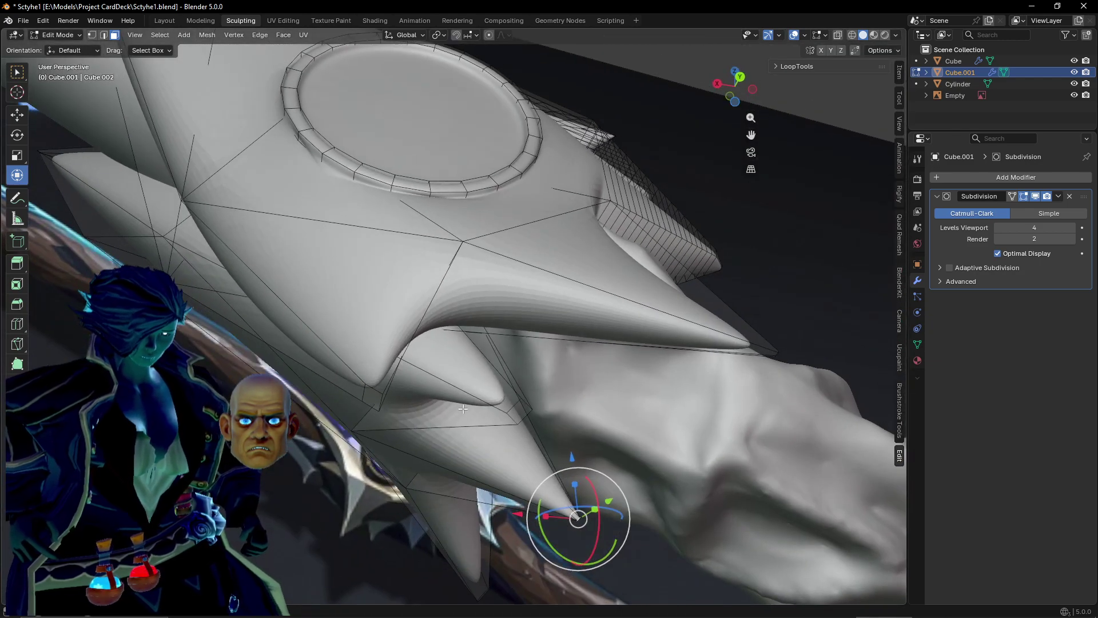
key("s")
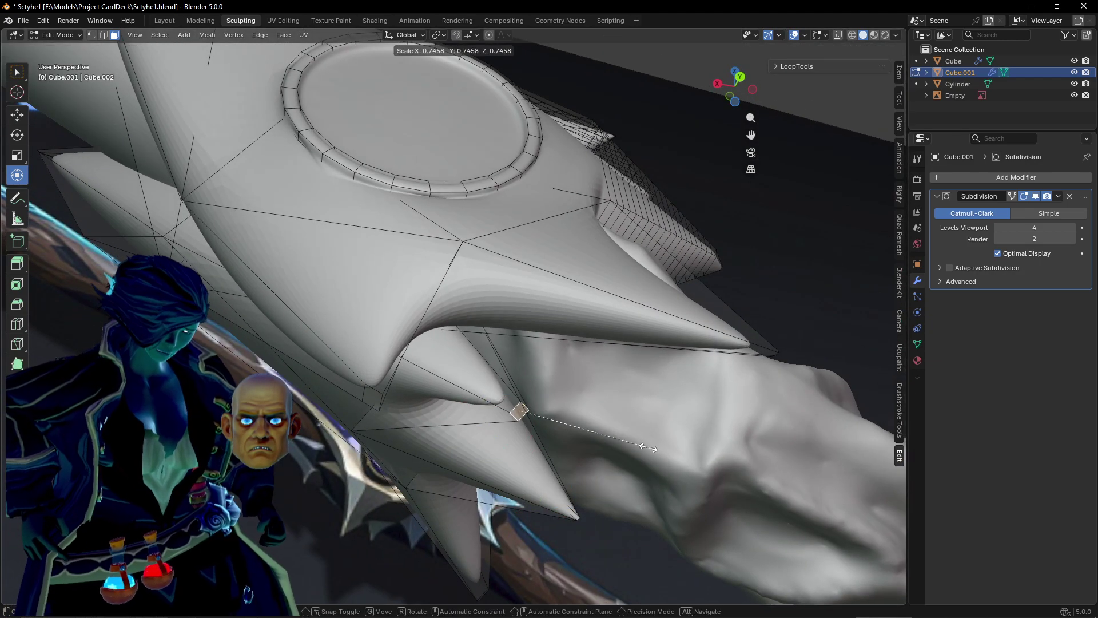
left_click(558, 430)
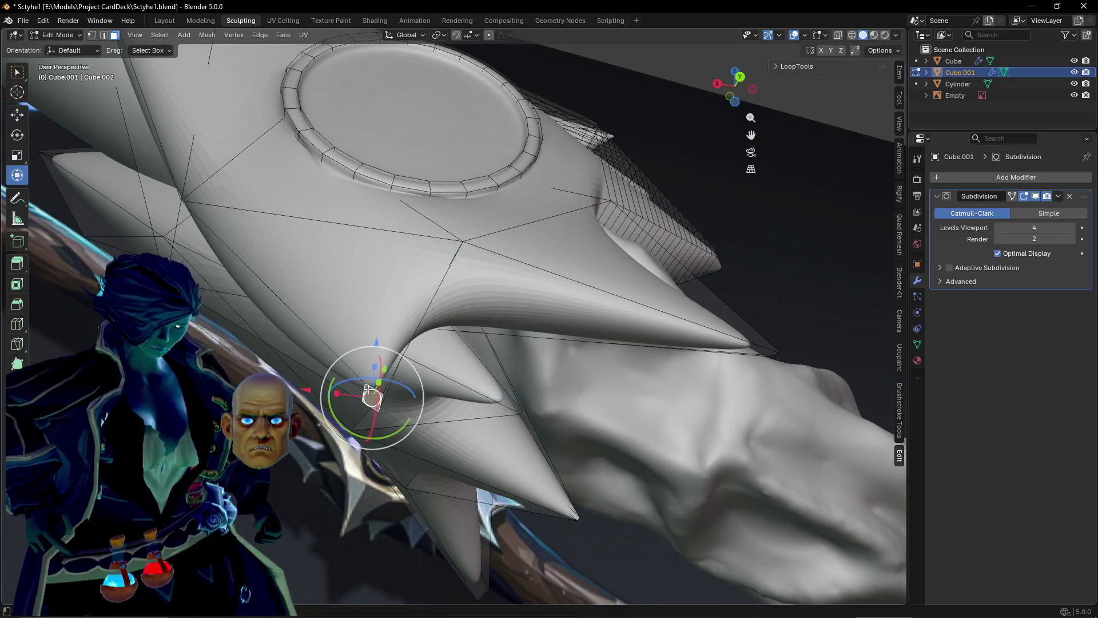
key("s")
left_click(435, 387)
middle_click_drag(435, 387, 663, 488)
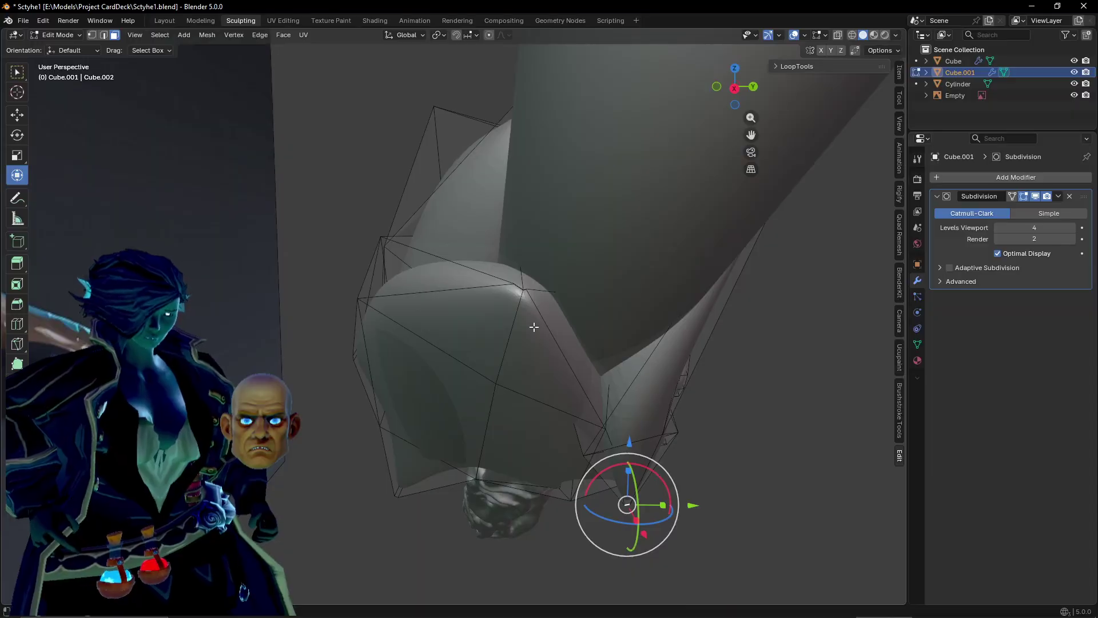
middle_click_drag(534, 327, 522, 286)
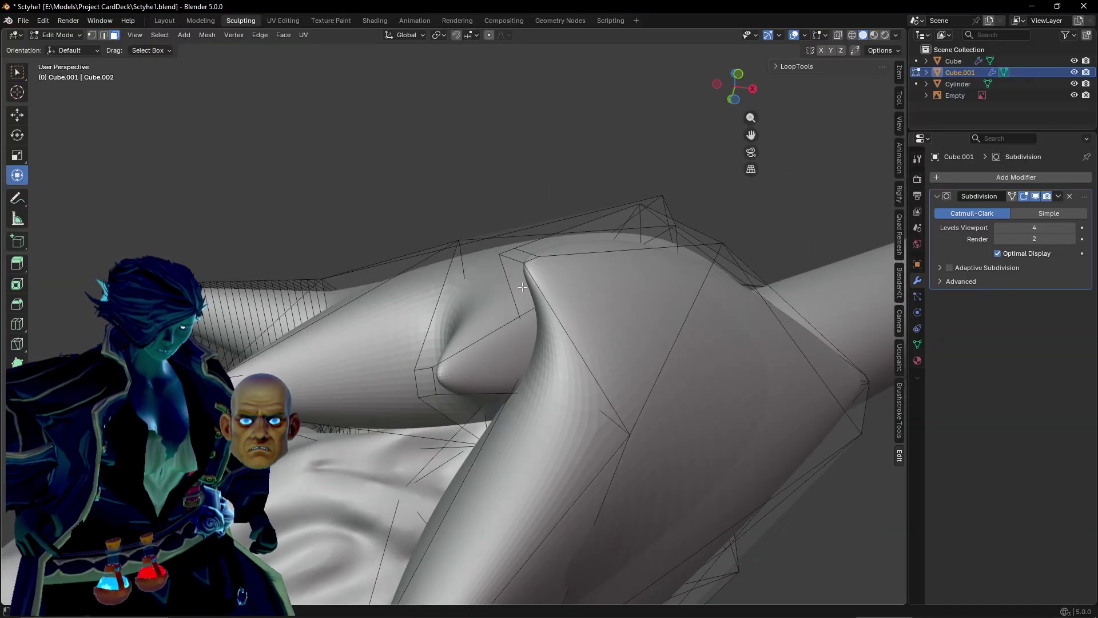
Scale down the tip faces of the remaining blunt spikes around the guard's underside to sharpen them.
left_click(547, 252)
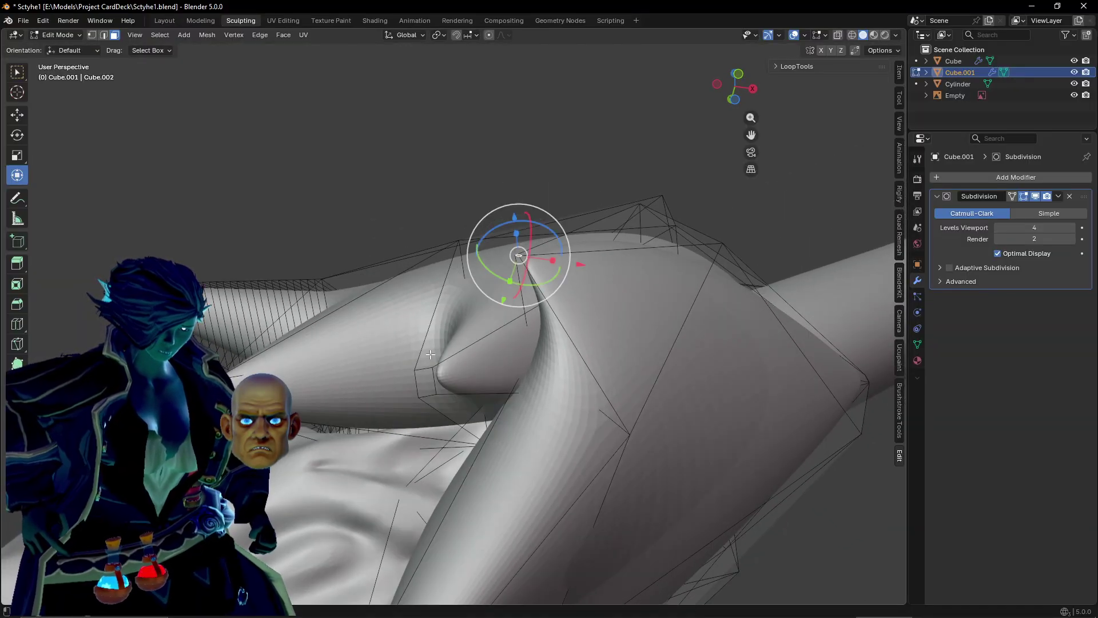
key("s")
left_click(497, 359)
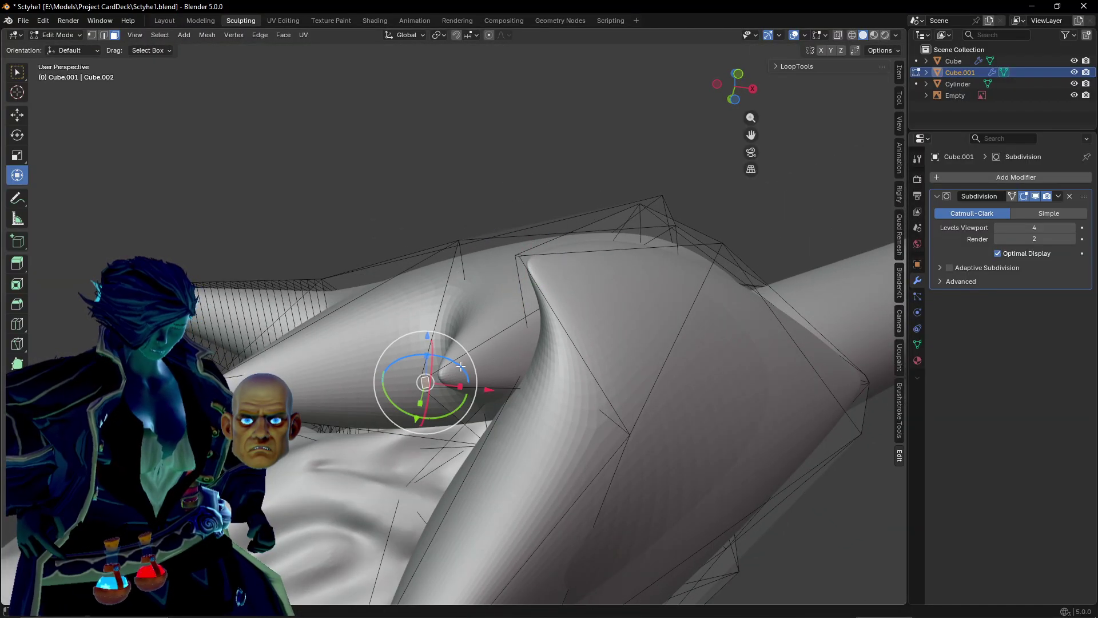
key("s")
left_click(592, 366)
middle_click_drag(314, 409, 393, 426)
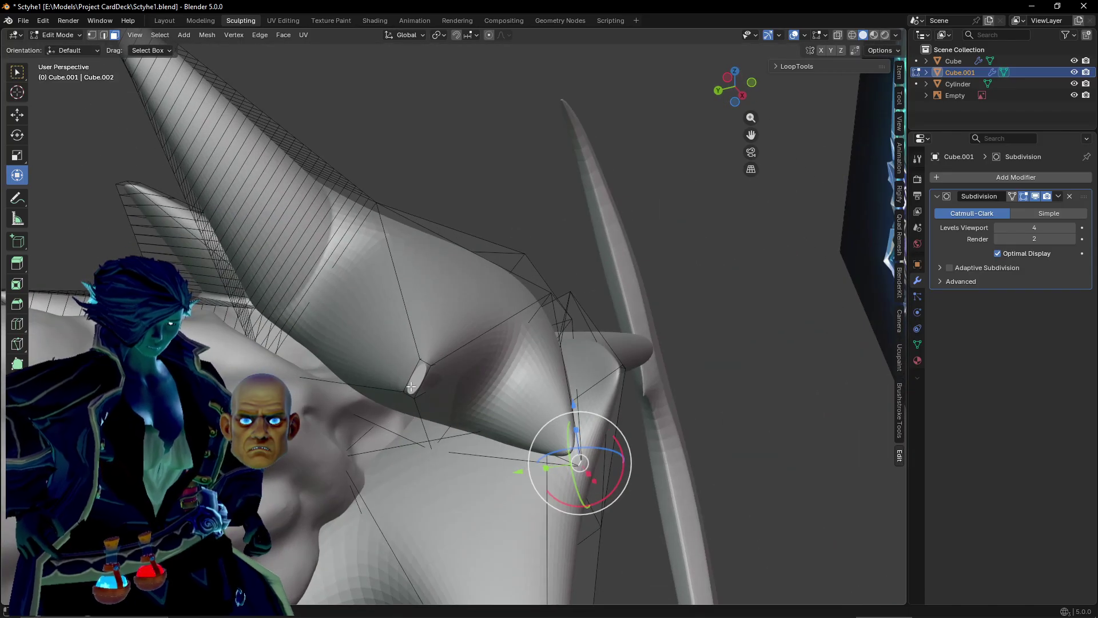
key("s")
left_click(459, 352)
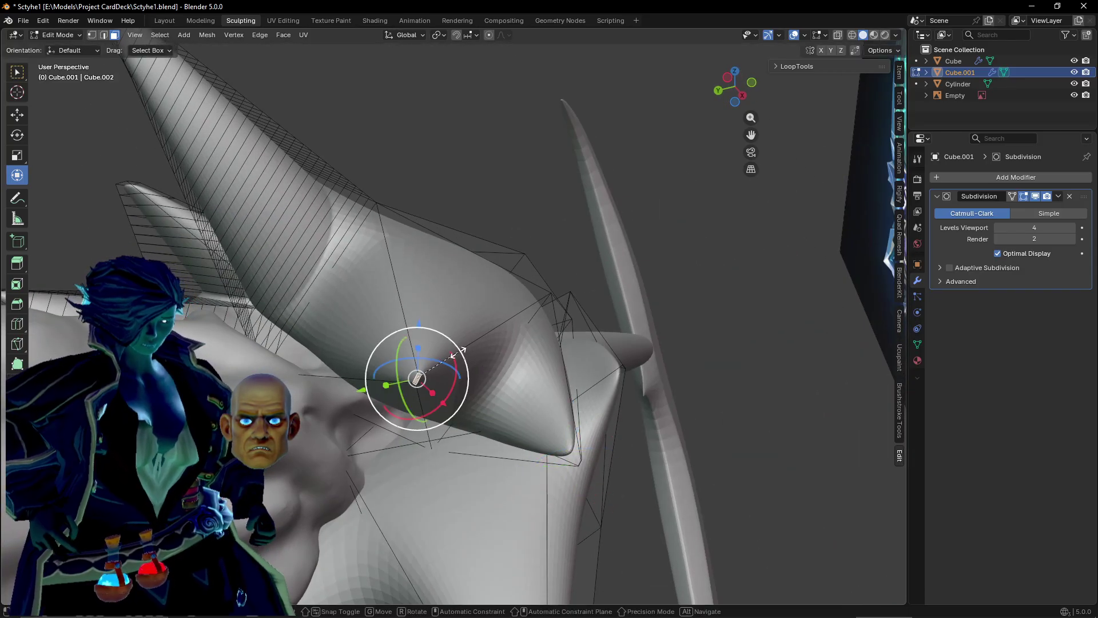
Add 23 evenly spaced loop cuts along the length of the front underside spike.
middle_click_drag(383, 266, 360, 341)
key("ctrl+r")
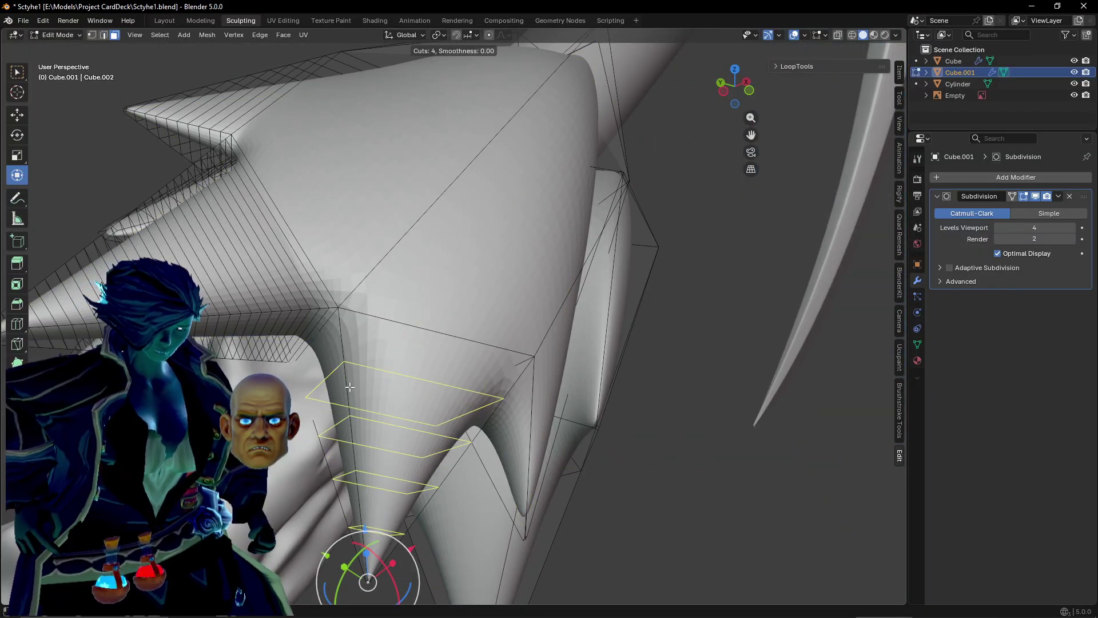
scroll(350, 387, "up", 19)
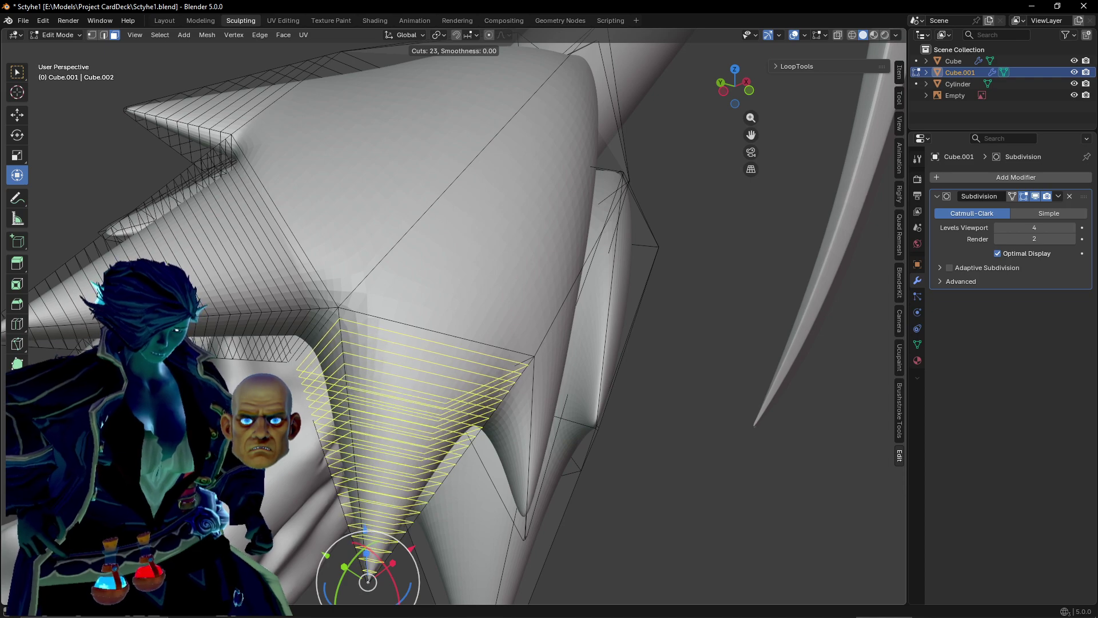
left_click(350, 388)
left_click(349, 387)
Add 14 evenly spaced loop cuts along the narrow spike next to the one just subdivided.
middle_click_drag(496, 382, 519, 419)
key("ctrl+r")
scroll(499, 380, "up", 12)
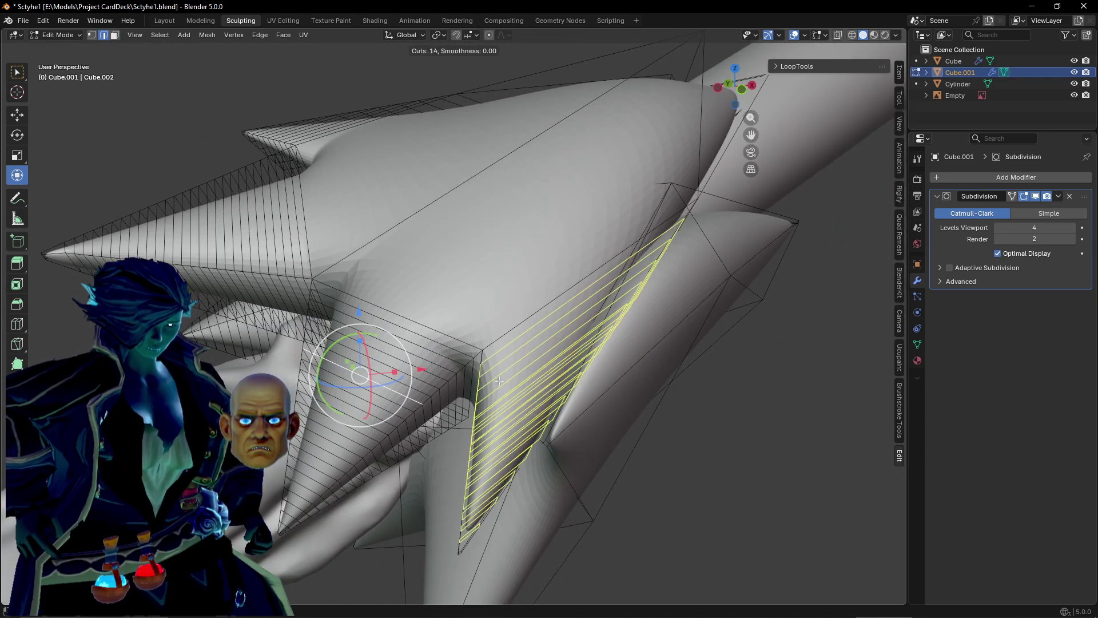
left_click(498, 381)
Add 14 loop cuts to the following underside spike and 21 to the larger spike beside it.
middle_click_drag(608, 421, 603, 317)
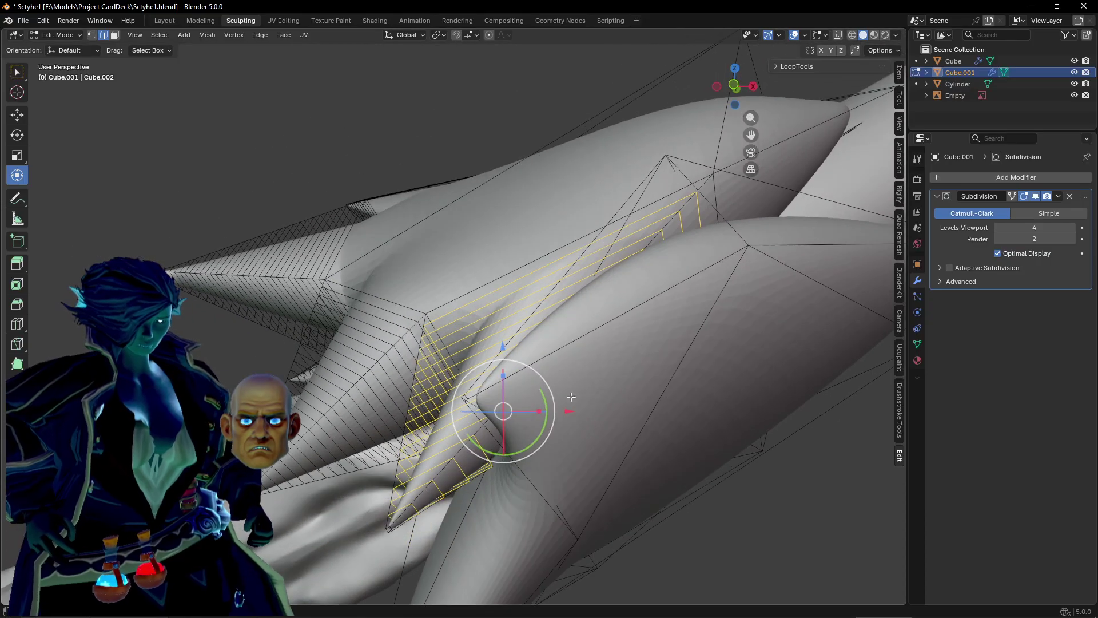
key("ctrl+r")
scroll(604, 318, "up", 11)
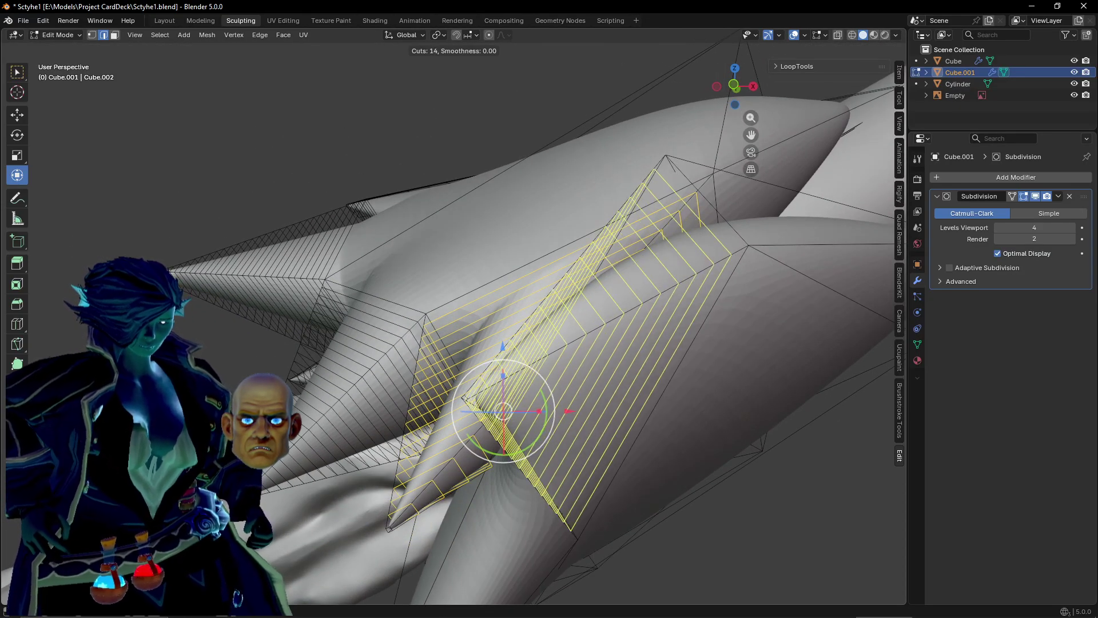
left_click(603, 318)
middle_click_drag(603, 317, 566, 331)
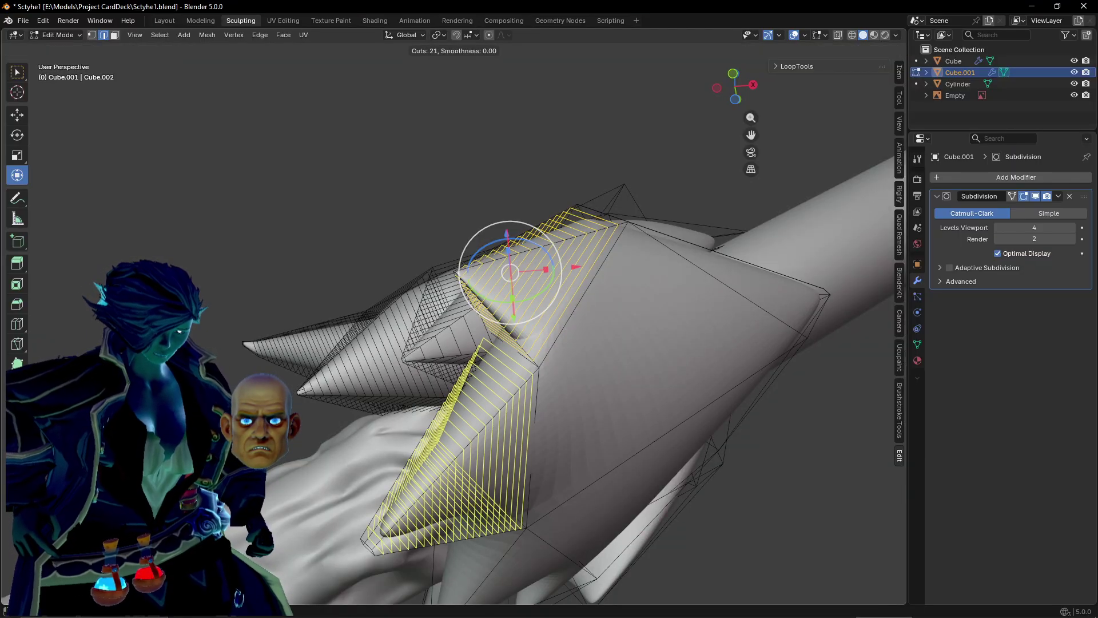
left_click(495, 429)
Add evenly spaced centred loop cuts along the broad uncut spike on the guard's opposite side.
middle_click_drag(728, 309, 487, 361)
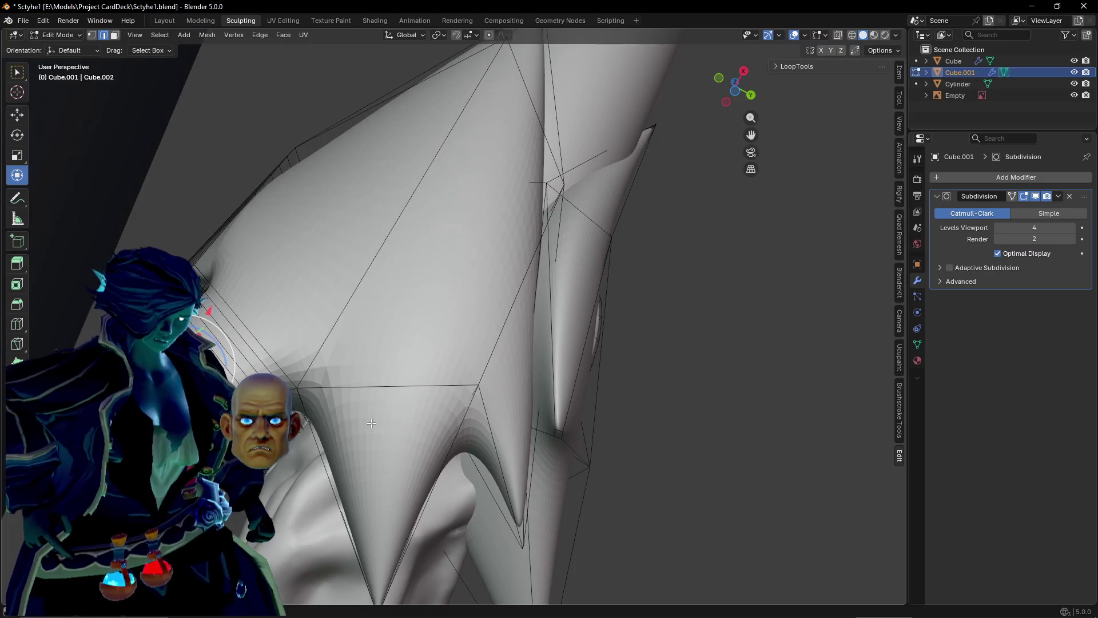
key("ctrl+r")
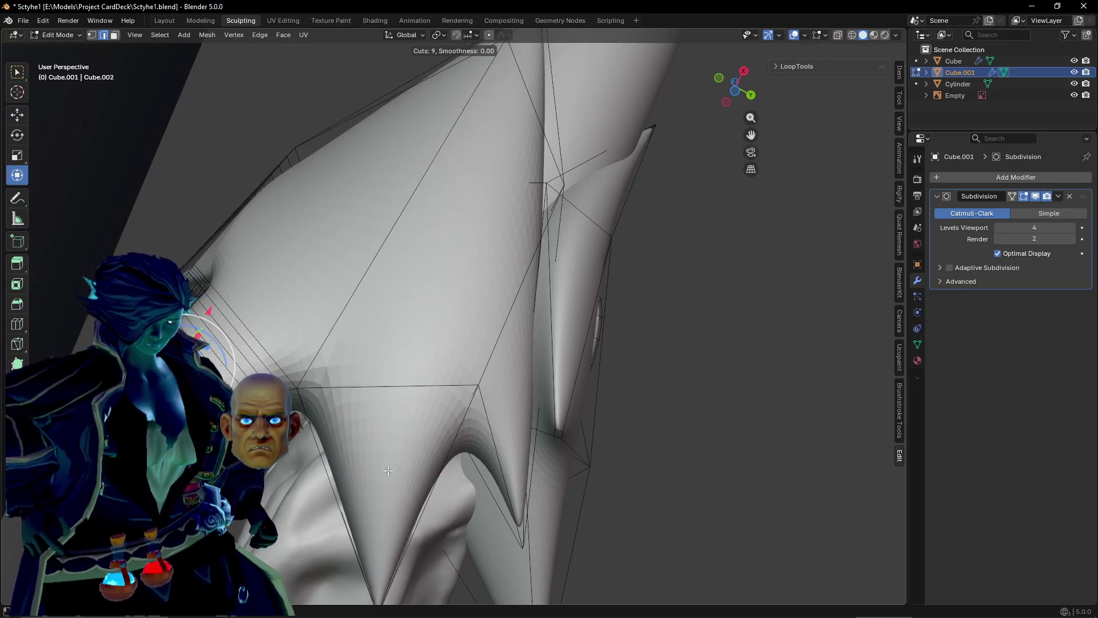
scroll(387, 470, "up", 4)
left_click(387, 471)
right_click(388, 470)
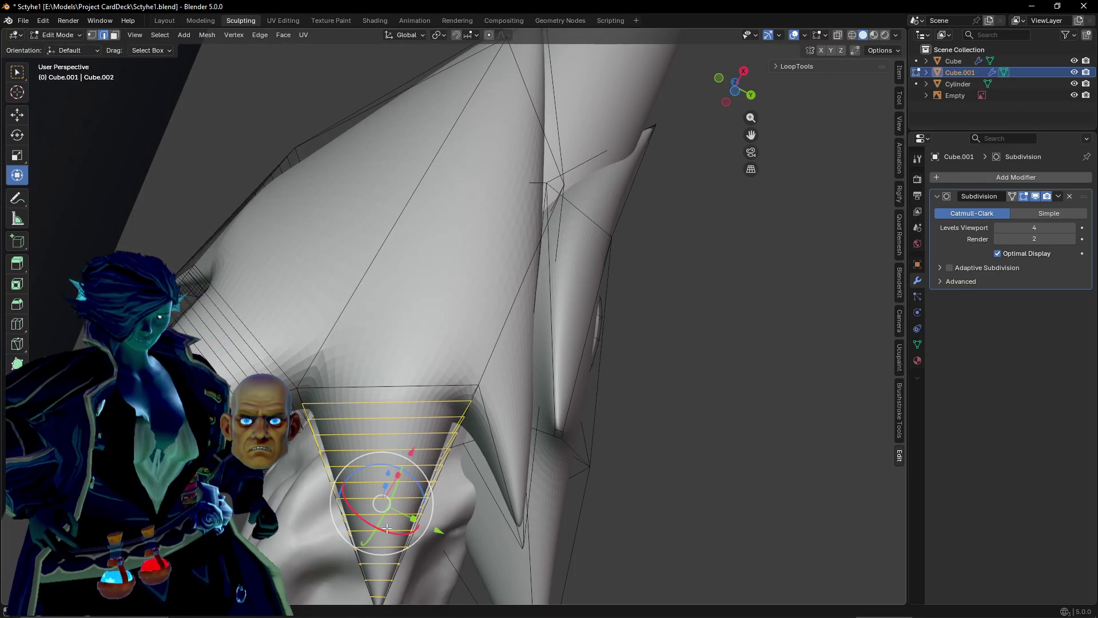
left_click(382, 532)
Add evenly spaced loop cuts along the narrow spike between the newly cut broad spike and the long front spike.
middle_click_drag(497, 410, 468, 403)
middle_click_drag(496, 494, 411, 367, "shift")
key("ctrl+r")
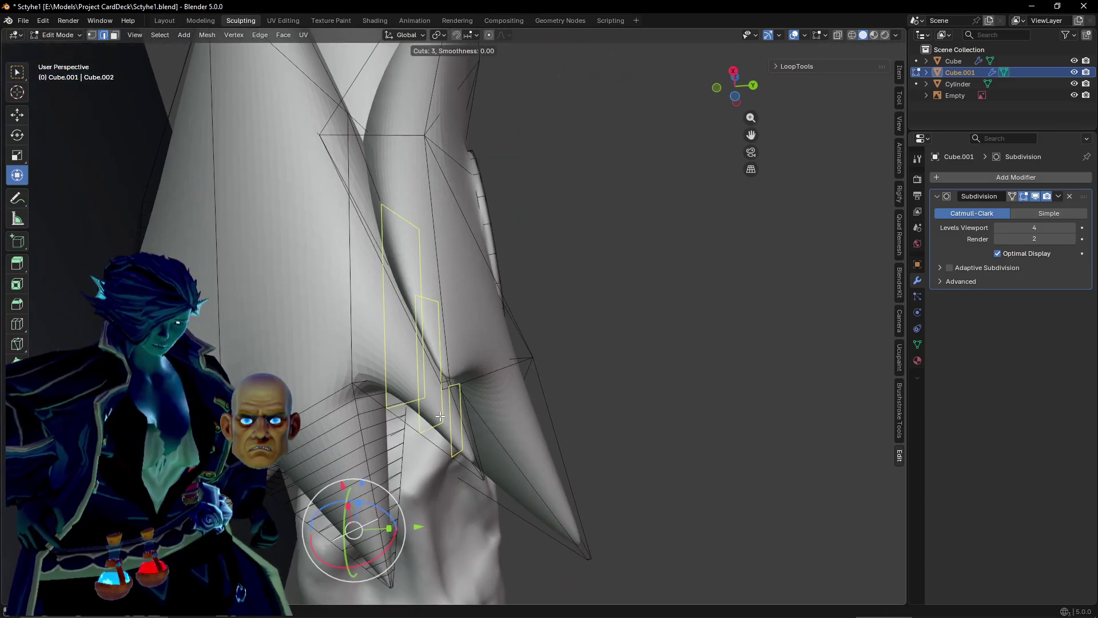
scroll(440, 415, "up", 8)
left_click(440, 416)
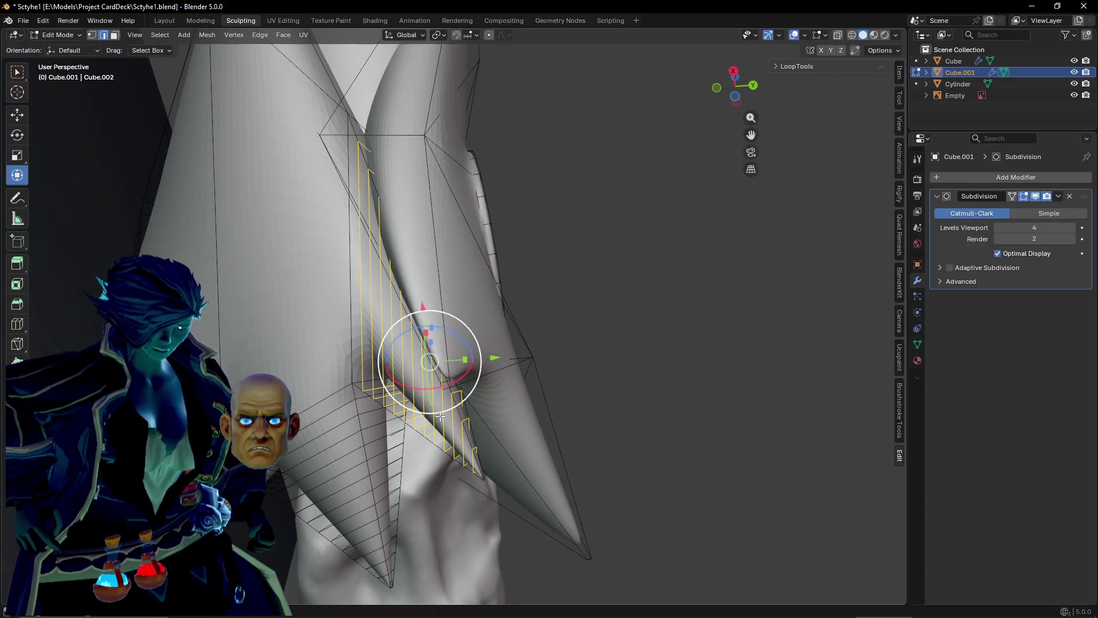
left_click(441, 416)
Add evenly spaced loop cuts along the spike section below the round disc.
middle_click_drag(440, 416, 356, 444)
key("ctrl+r")
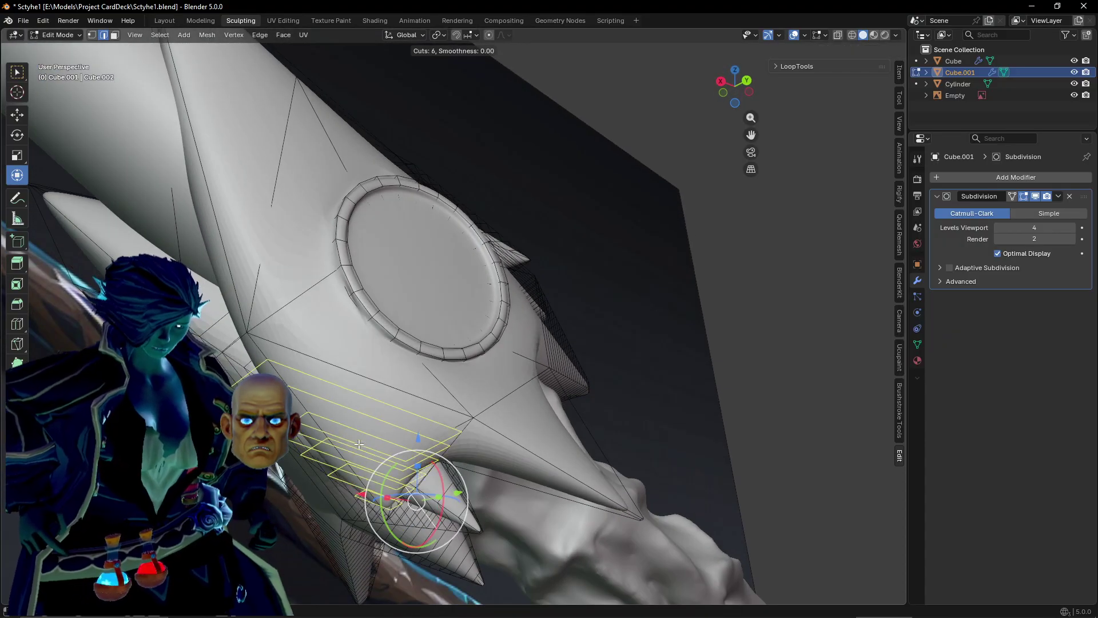
scroll(359, 444, "up", 4)
left_click(359, 444)
left_click(362, 441)
Add evenly spaced loop cuts along the long rear spike on the disc side.
middle_click_drag(363, 441, 303, 300)
key("ctrl+r")
scroll(320, 286, "up", 7)
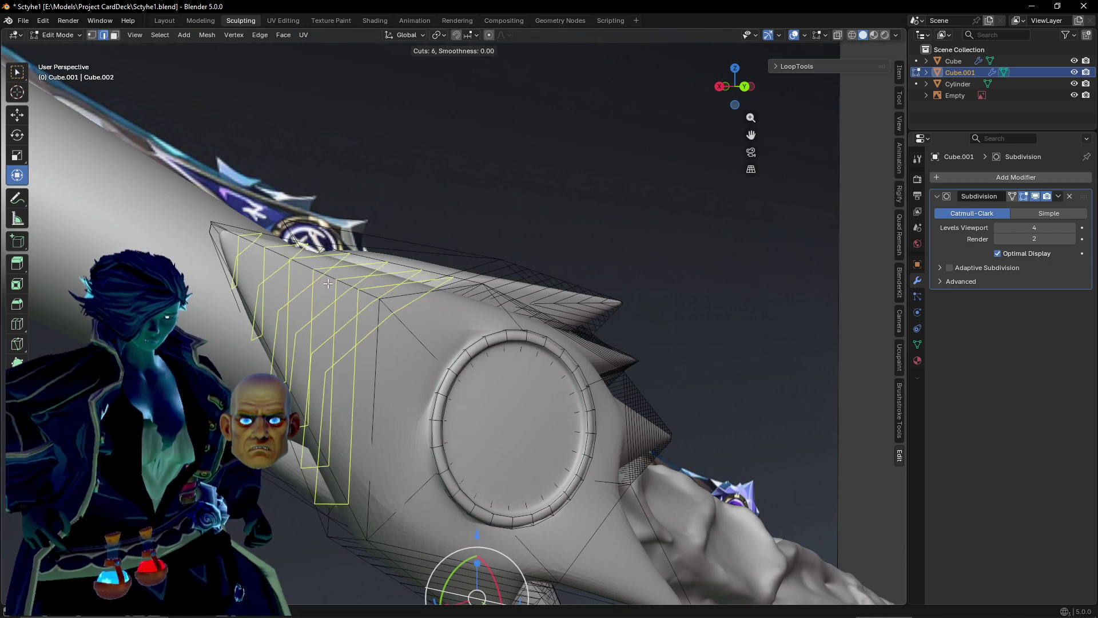
left_click(327, 282)
left_click(327, 282)
Add evenly spaced loop cuts along the adjacent rear spike lying against the handle.
middle_click_drag(327, 282, 423, 266)
key("ctrl+r")
key("ctrl+r")
scroll(274, 373, "up", 6)
left_click(274, 372)
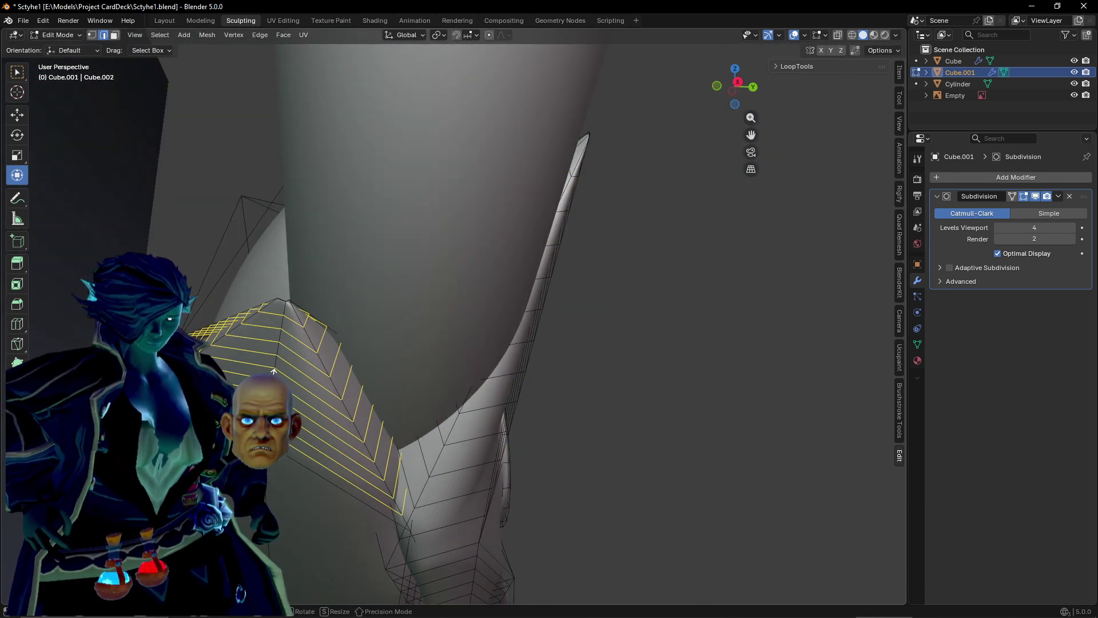
Add 14 centred loop cuts along the remaining blunt rear spike over the handle.
middle_click_drag(229, 324, 600, 258)
key("ctrl+r")
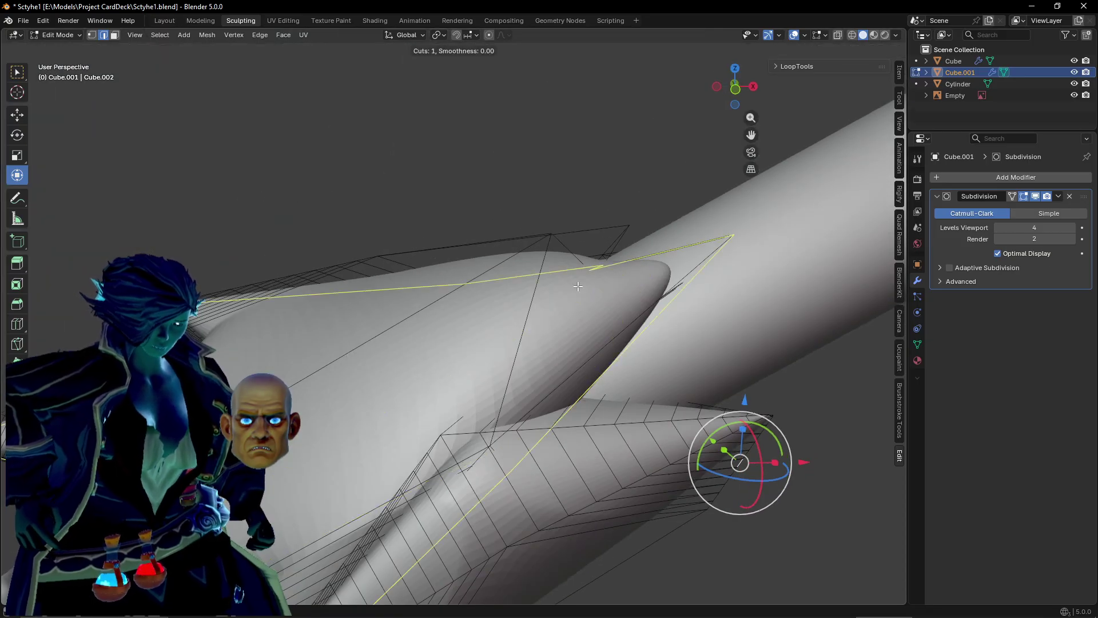
scroll(629, 258, "up", 1)
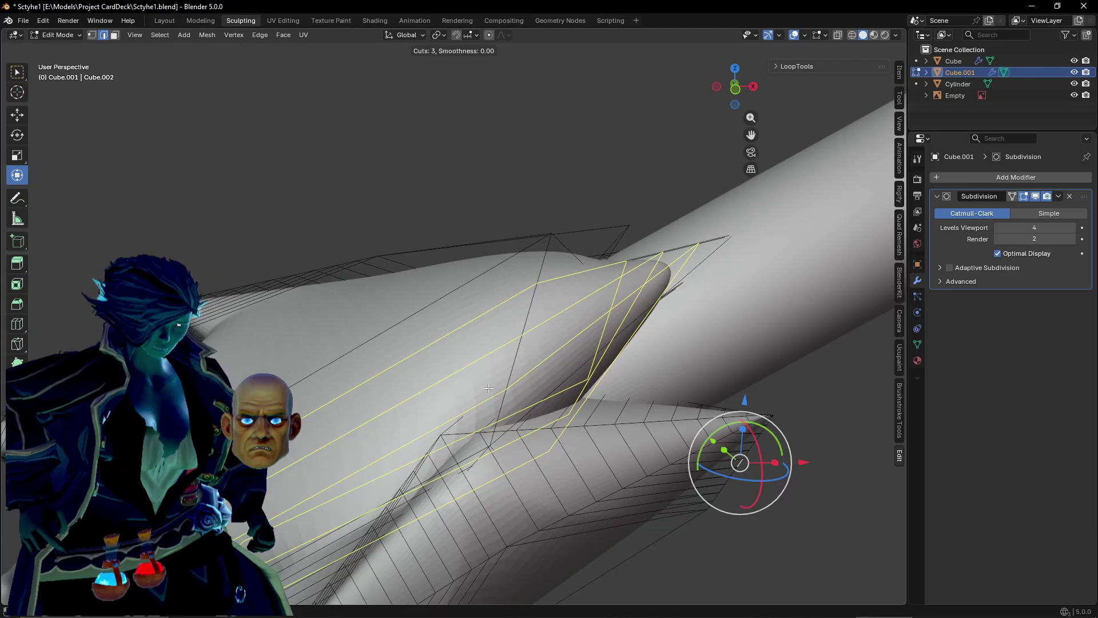
scroll(567, 233, "up", 18)
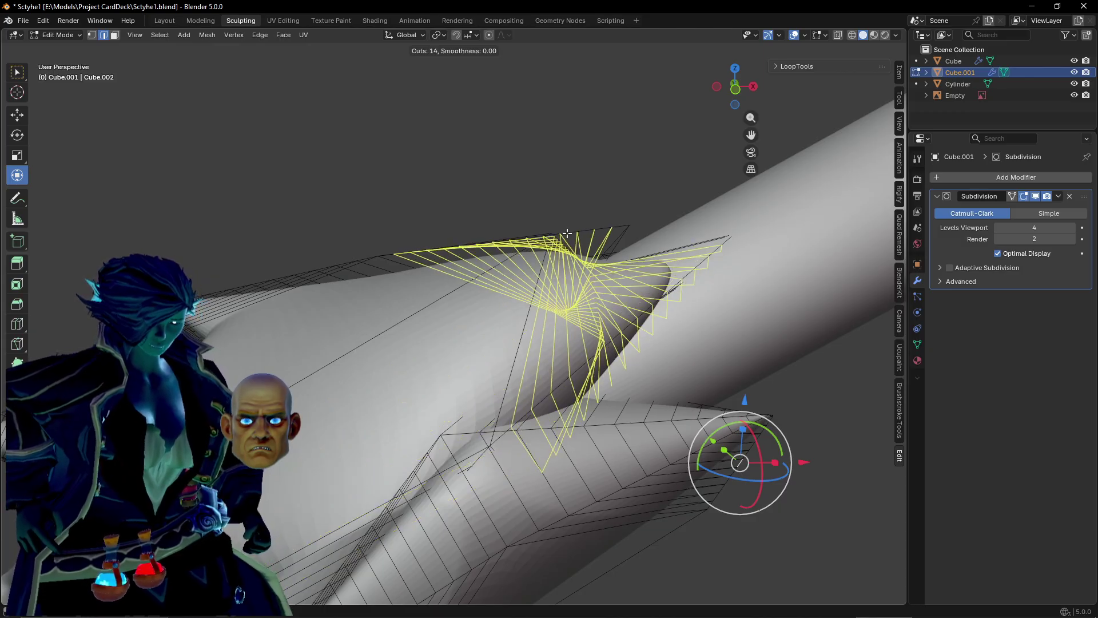
left_click(567, 233)
right_click(564, 233)
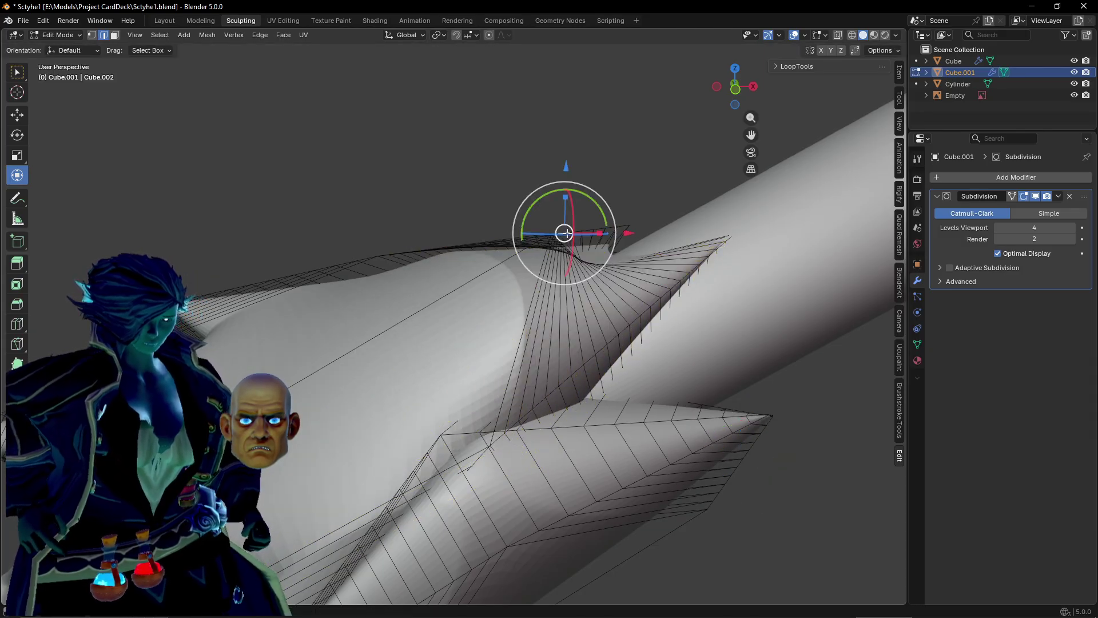
Return to Object Mode and apply Shade Smooth to the spiked guard piece.
middle_click_drag(564, 233, 403, 360)
middle_click_drag(404, 416, 373, 365)
right_click(372, 365)
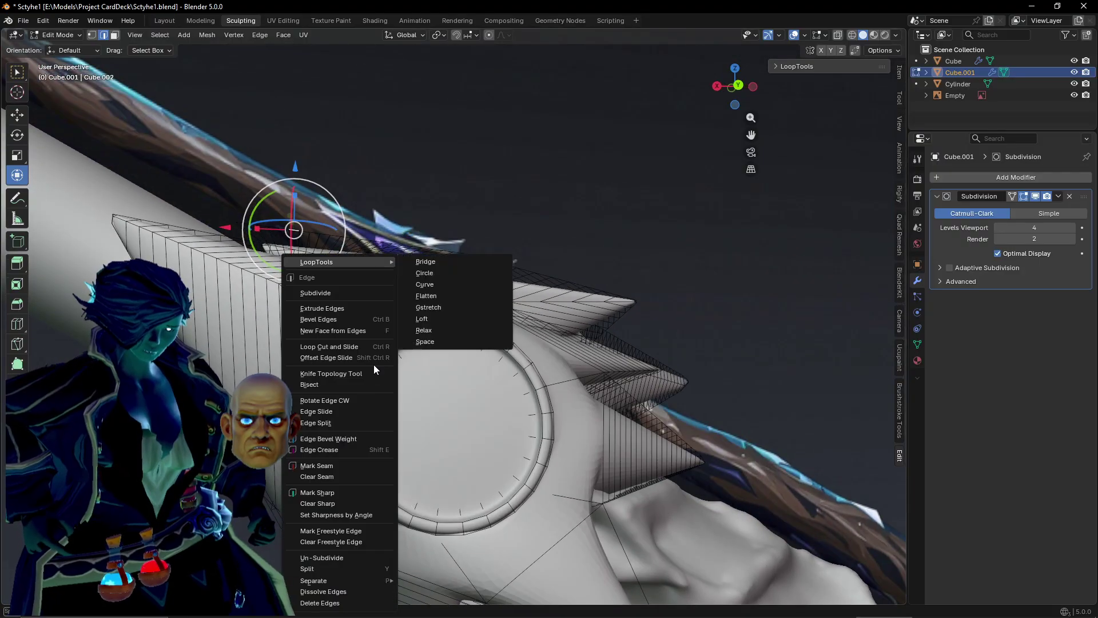
left_click(57, 36)
left_click(65, 48)
right_click(338, 283)
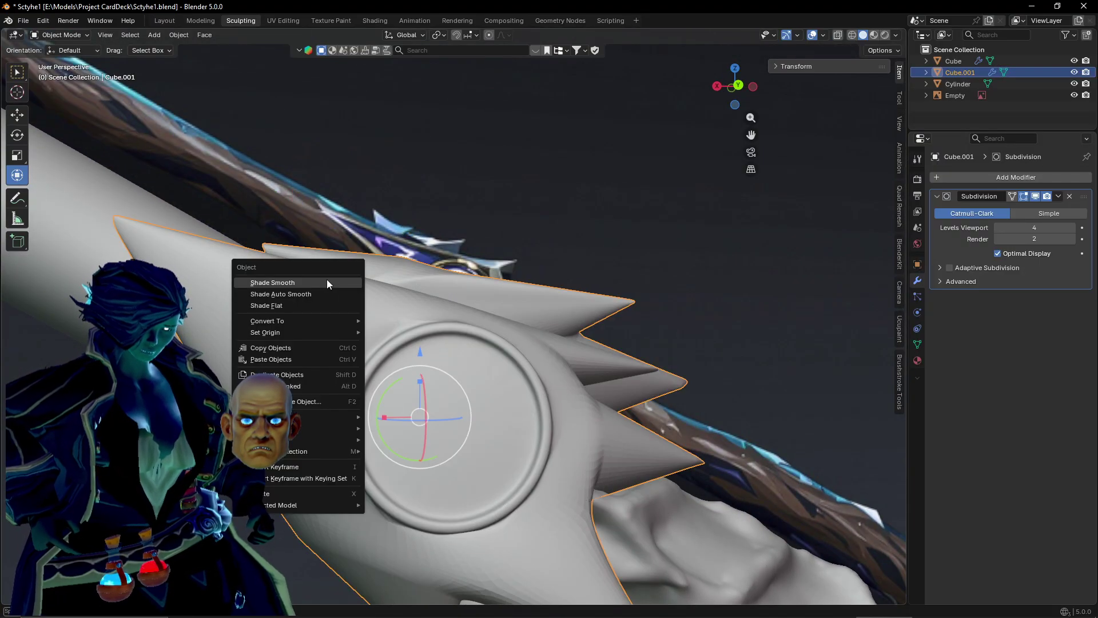
left_click(327, 279)
middle_click_drag(386, 323, 427, 319)
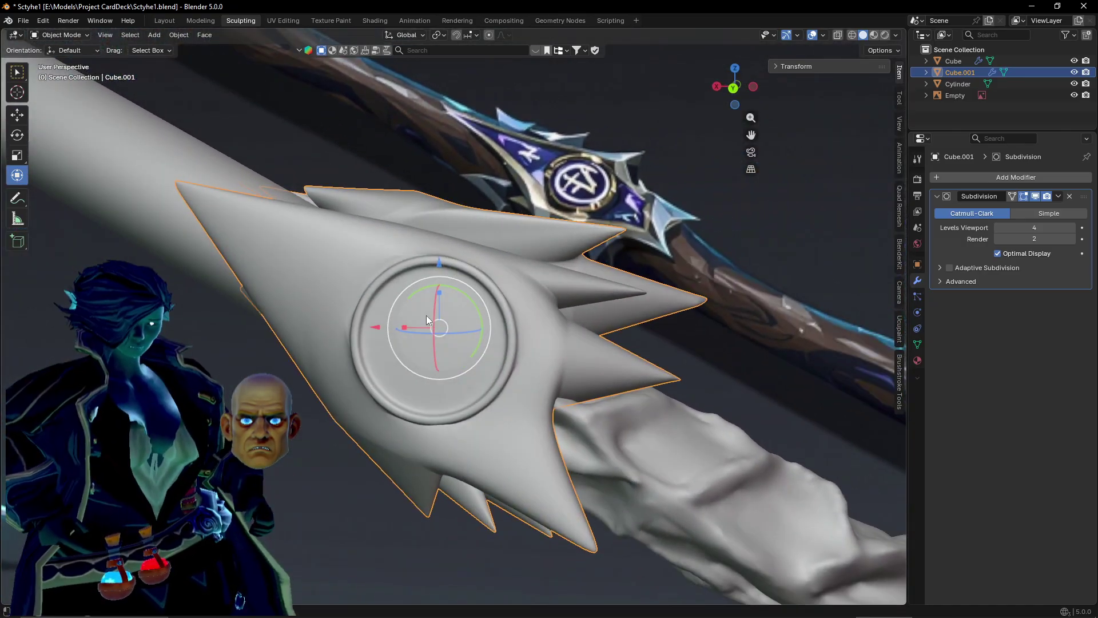
Apply the Subdivision modifier on the guard piece.
middle_click_drag(654, 362, 640, 266)
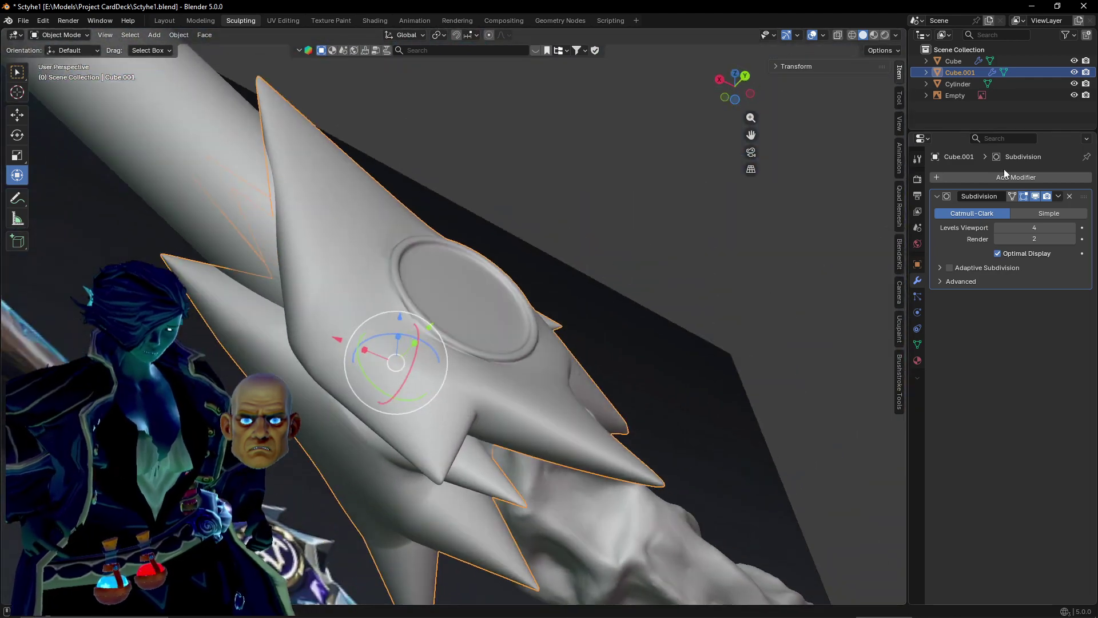
left_click(1059, 197)
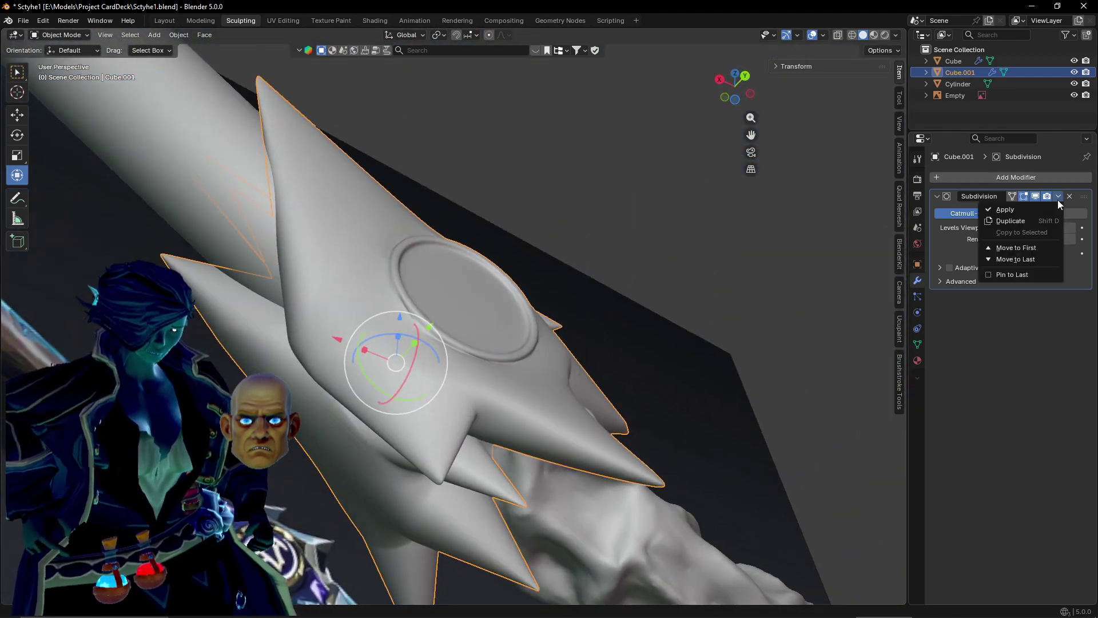
left_click(1025, 210)
Switch the guard piece to Sculpt Mode and choose the Clay brush for work on the long rear spike.
middle_click_drag(679, 311, 568, 413)
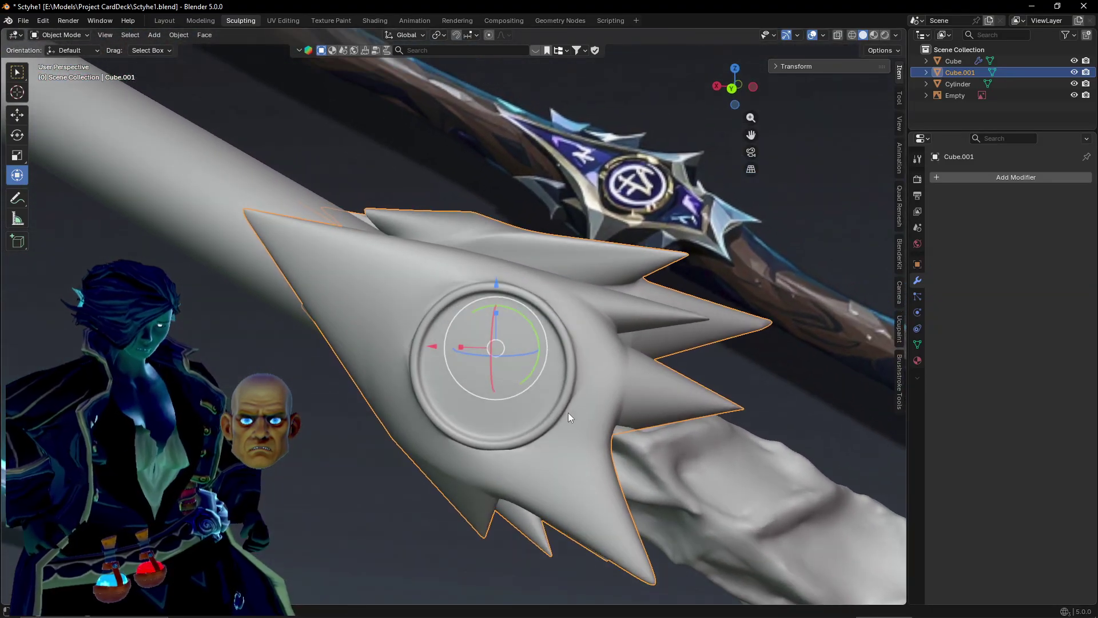
scroll(443, 448, "up", 2)
middle_click_drag(442, 447, 130, 174)
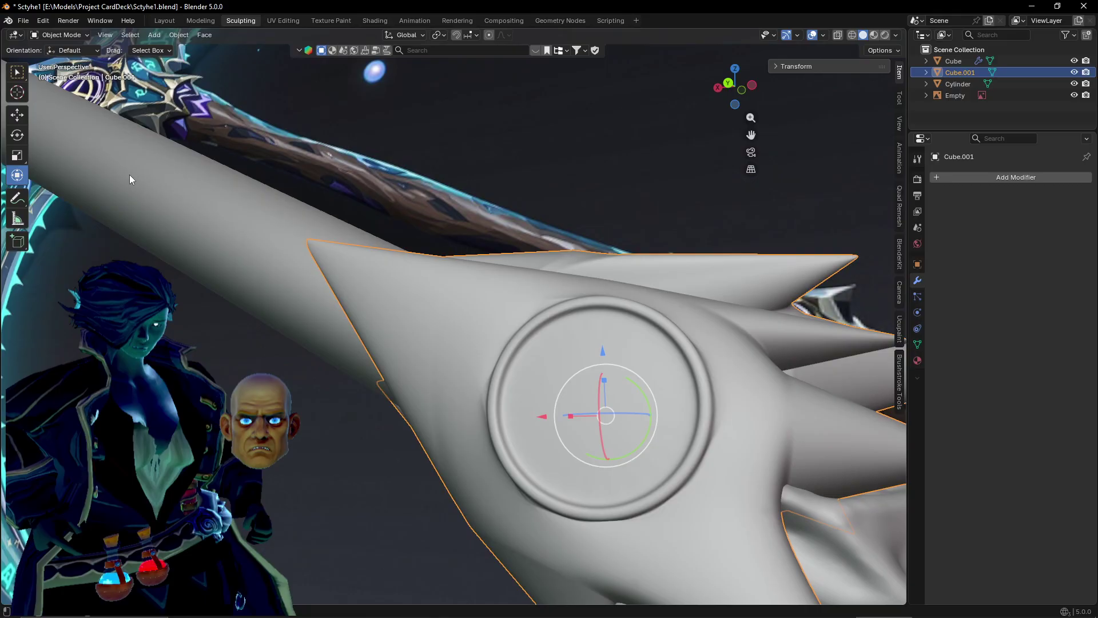
left_click(75, 35)
left_click(76, 76)
mouse_move(338, 250)
middle_mouse_down()
mouse_move(410, 323)
mouse_move(425, 417)
mouse_move(403, 415)
mouse_move(509, 403)
mouse_move(424, 448)
mouse_move(404, 446)
middle_mouse_up()
scroll(403, 414, "up", 2)
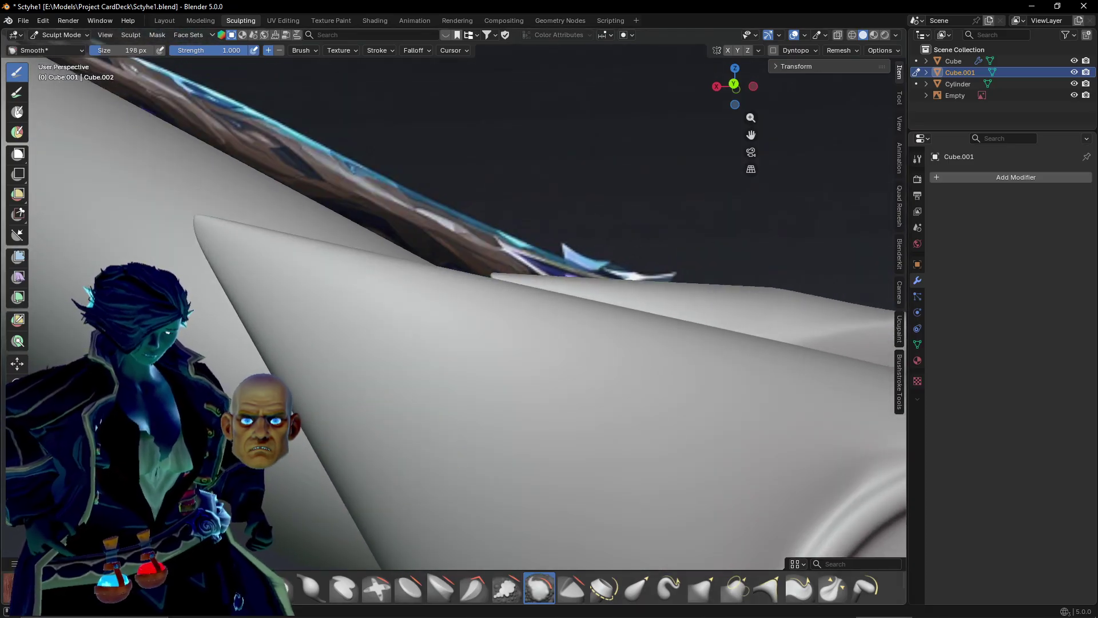
left_click(116, 588)
left_click(84, 588)
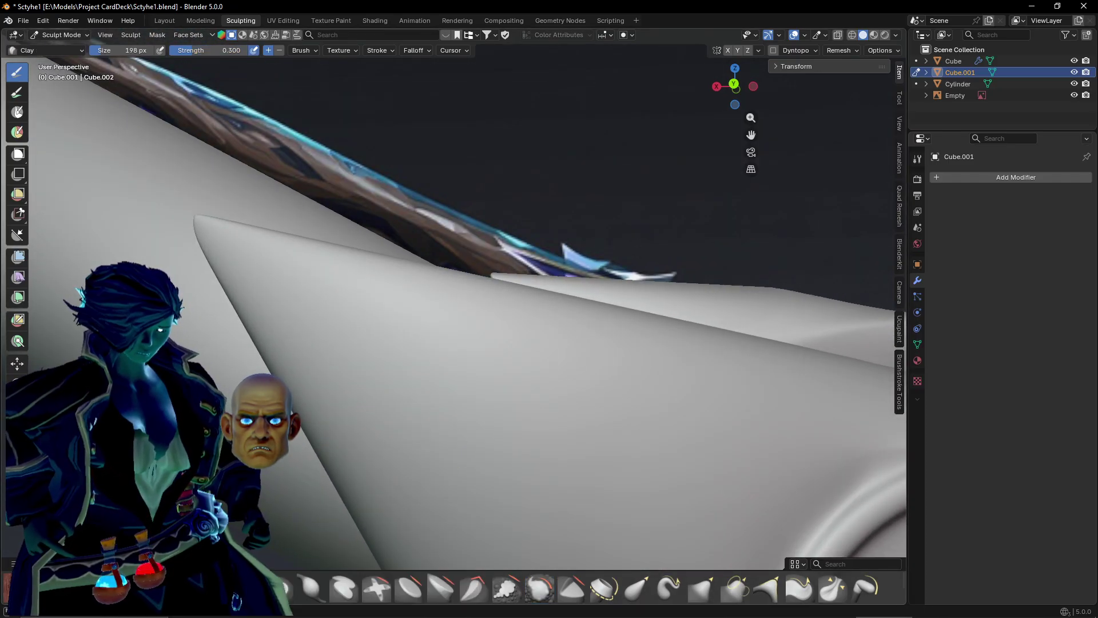
Sculpt diagonal Clay strokes down the face of the long rear spike to start a lengthwise groove.
left_click_drag(347, 344, 456, 436)
mouse_move(456, 444)
middle_mouse_down()
mouse_move(444, 468)
mouse_move(427, 422)
mouse_move(397, 412)
middle_mouse_up()
left_click_drag(386, 407, 471, 434)
middle_click_drag(471, 433, 393, 404)
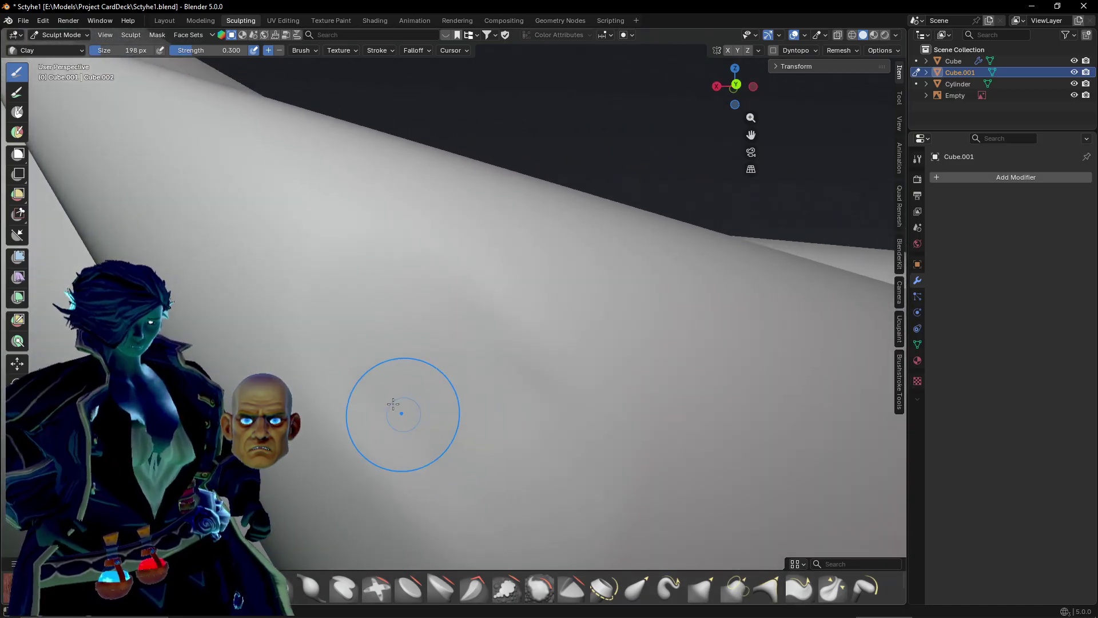
left_click_drag(143, 178, 528, 438)
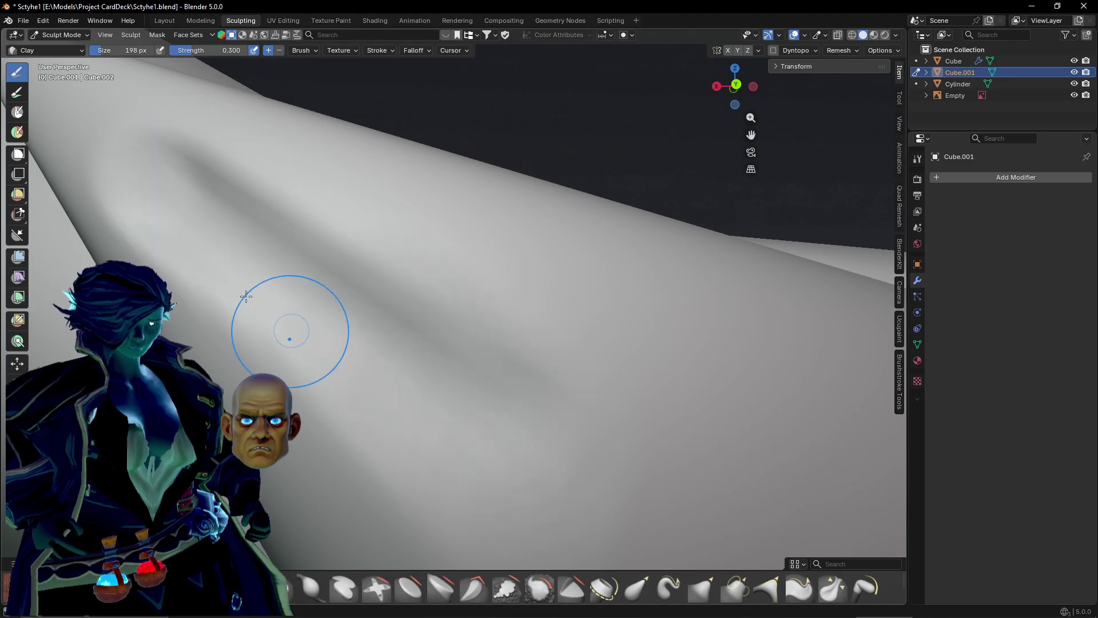
Deepen the groove and extend it toward the rear spike's tip with inverted Clay strokes.
scroll(265, 267, "down", 2)
middle_click_drag(265, 267, 421, 365, "shift")
scroll(421, 366, "up", 2)
scroll(421, 365, "up", 1)
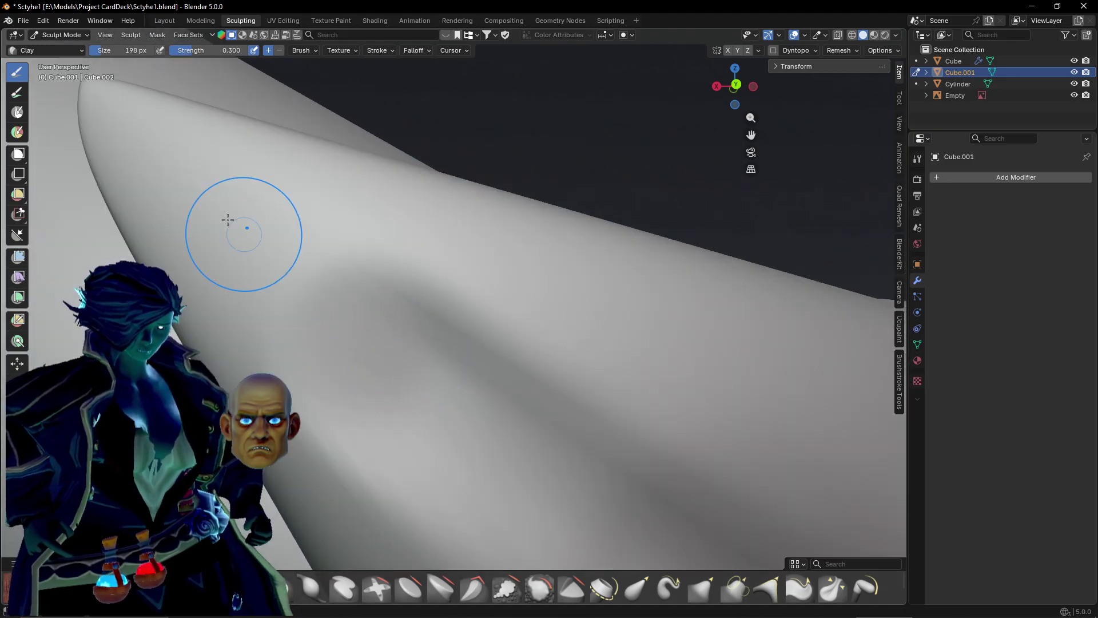
left_click_drag(220, 220, 409, 366, "ctrl")
left_click_drag(286, 226, 426, 372, "ctrl")
left_click_drag(219, 212, 546, 444, "ctrl")
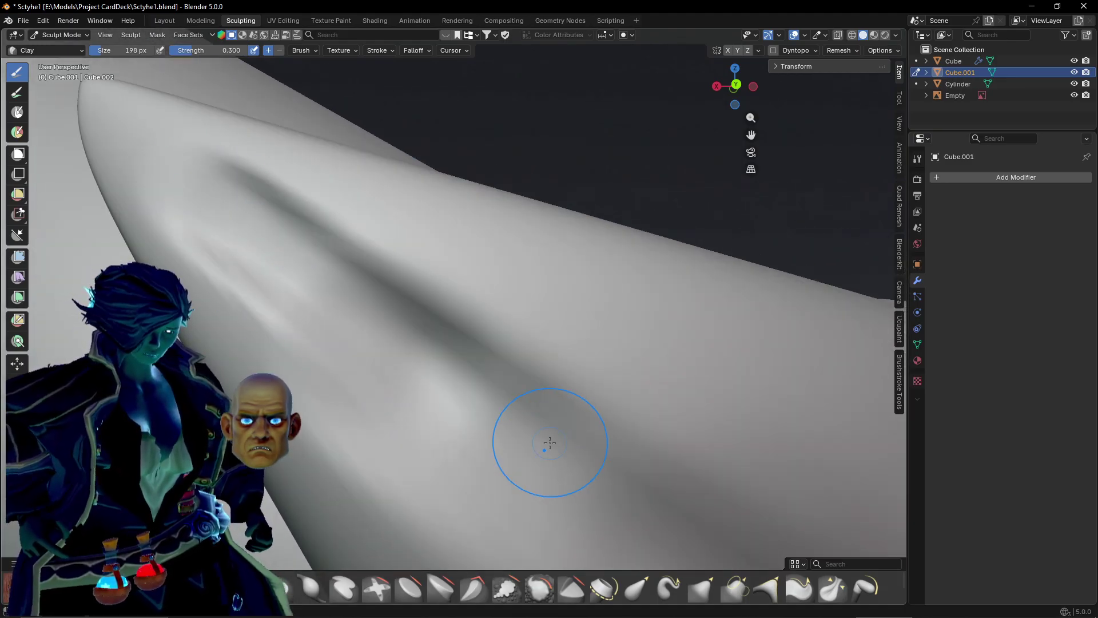
Extend the rear spike's lengthwise grooves from the tip toward the guard's body with long diagonal Clay strokes.
scroll(547, 444, "down", 2)
mouse_move(547, 444)
middle_mouse_down("shift")
mouse_move(510, 407)
mouse_move(467, 290)
middle_mouse_up("shift")
scroll(467, 290, "up", 2)
left_click_drag(331, 160, 401, 326)
left_click_drag(373, 193, 635, 463)
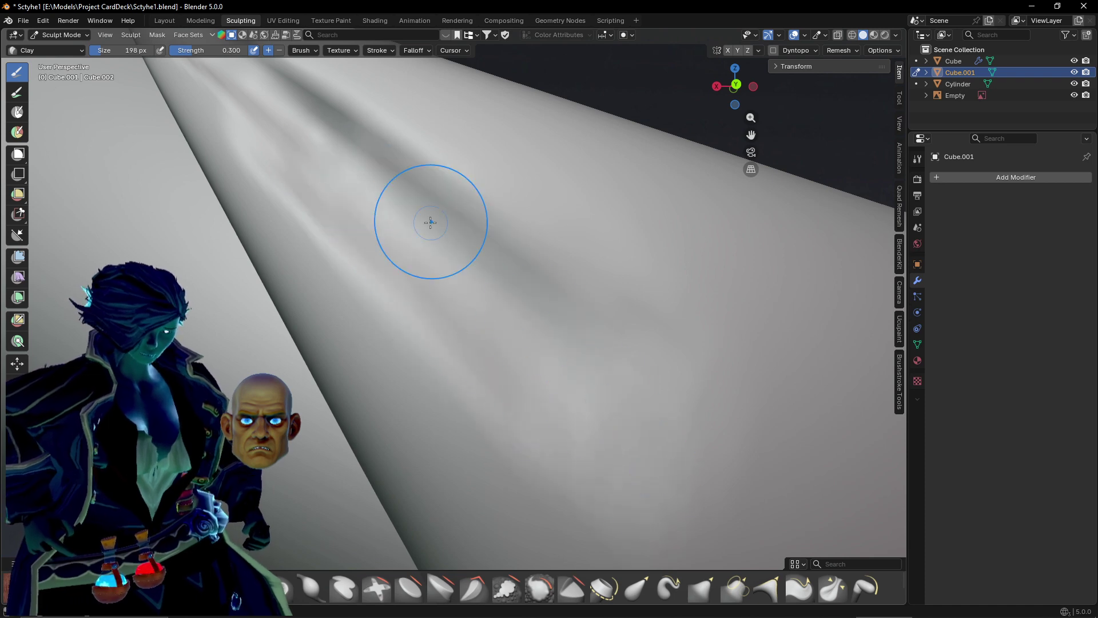
left_click_drag(430, 224, 652, 481)
left_click_drag(372, 224, 688, 462)
Continue the parallel diagonal grooves across the wider middle of the rear spike with Clay strokes.
middle_click_drag(689, 461, 490, 213, "shift")
left_click_drag(416, 158, 615, 441)
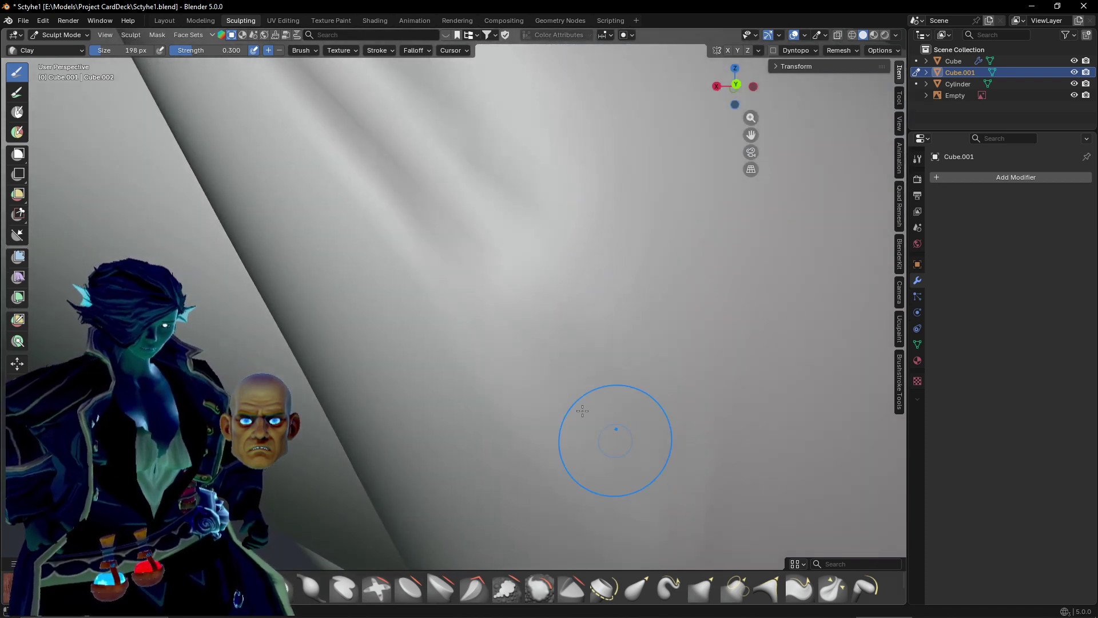
left_click_drag(409, 86, 559, 341)
left_click_drag(318, 169, 566, 439)
left_click_drag(444, 214, 572, 458)
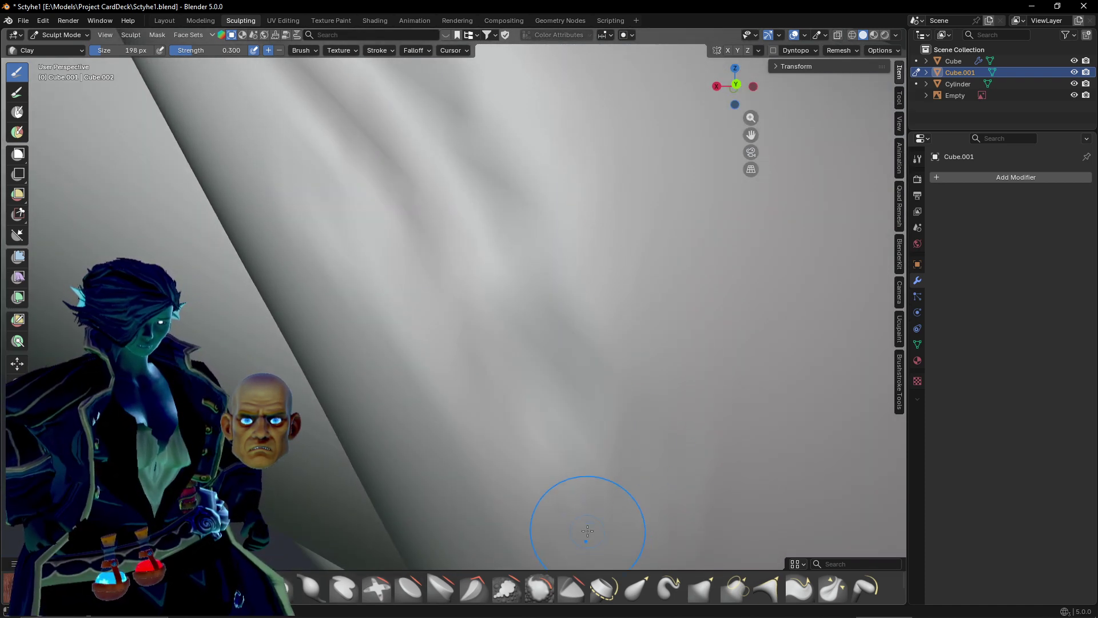
Sculpt the diagonal grooves further down the rear spike's base beside the circular rim.
scroll(595, 458, "down", 3)
scroll(452, 291, "up", 3)
left_click_drag(358, 234, 434, 334)
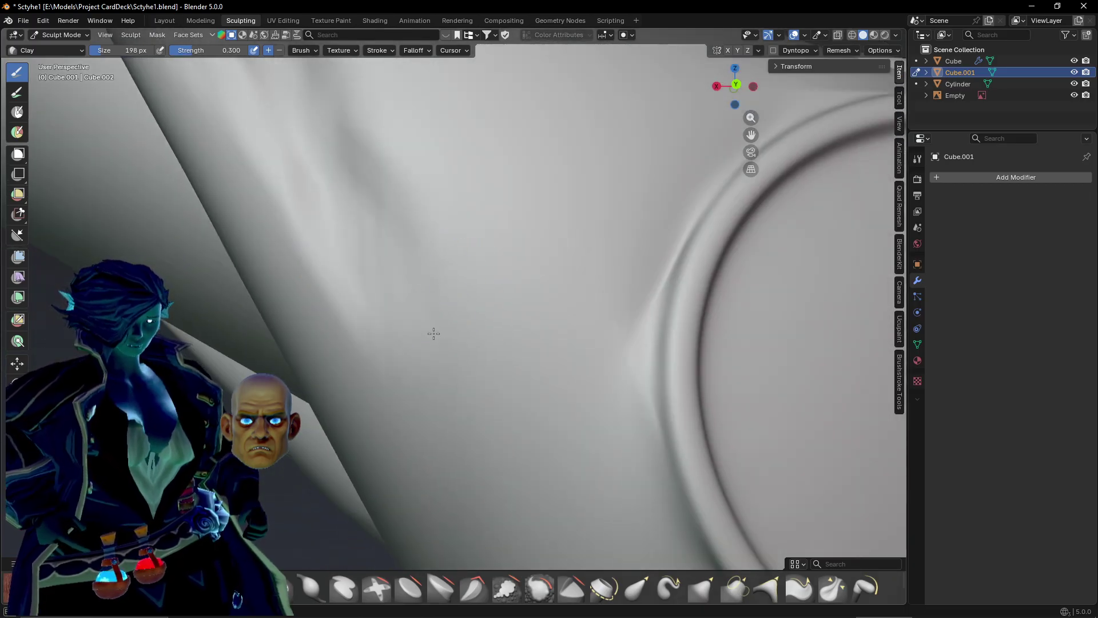
mouse_move(327, 198)
left_mouse_down()
mouse_move(469, 449)
mouse_move(502, 395)
left_mouse_up()
left_click_drag(464, 362, 557, 478)
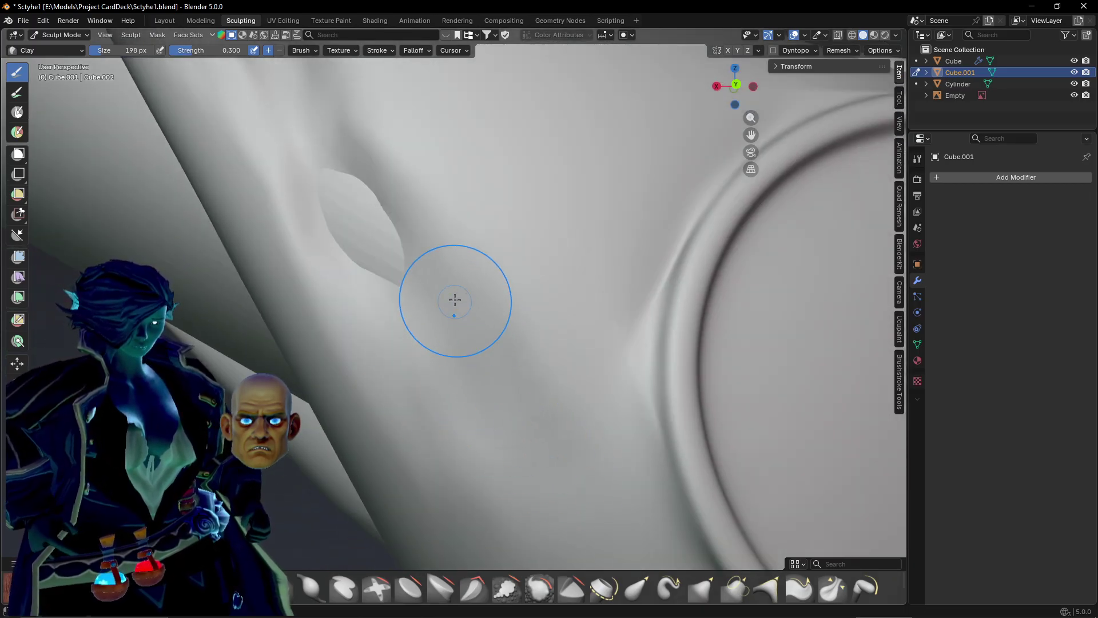
mouse_move(360, 220)
left_mouse_down()
mouse_move(526, 423)
mouse_move(556, 198)
mouse_move(603, 155)
left_mouse_up()
Sculpt steep fold-like streaks between the diagonal grooves and the circular rim with Clay strokes.
middle_click_drag(605, 156, 556, 248, "shift")
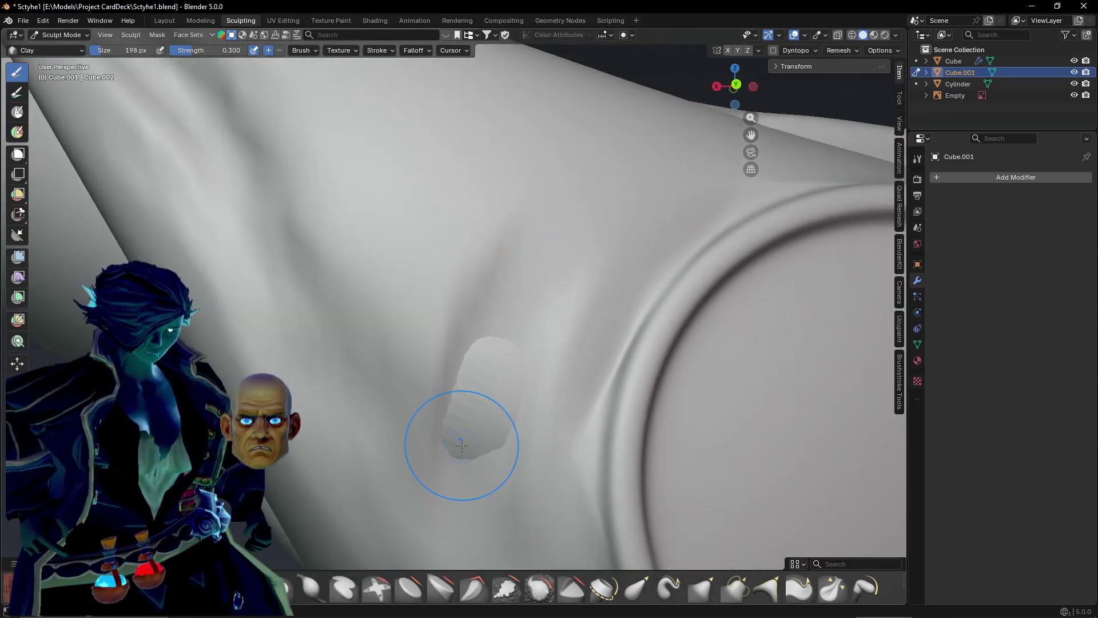
left_click_drag(462, 445, 481, 306)
mouse_move(437, 349)
left_mouse_down()
mouse_move(455, 240)
mouse_move(359, 136)
left_mouse_up()
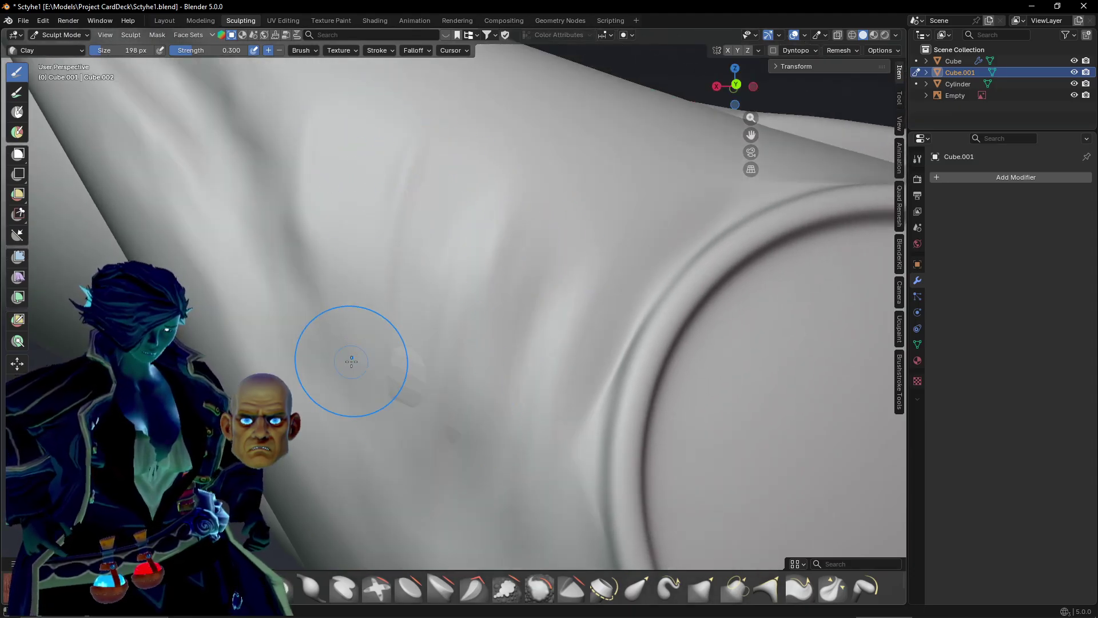
left_click_drag(419, 396, 413, 267)
Extend the groove along the rear spike's upper edge toward the circular rim and blend it into the folds below.
middle_click_drag(463, 193, 496, 397, "shift")
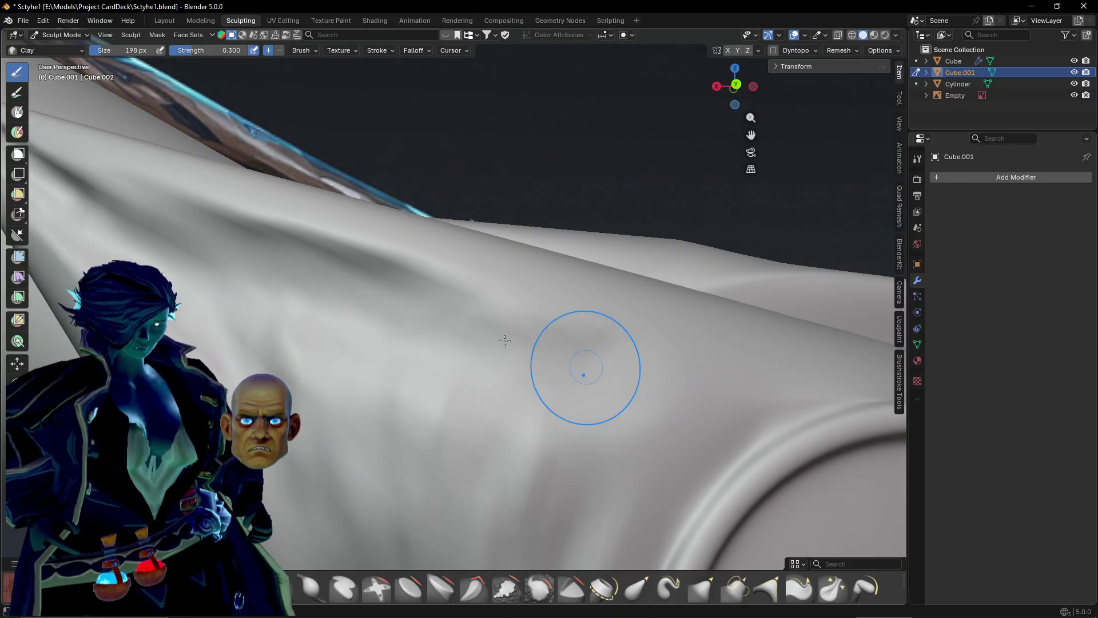
left_click_drag(384, 319, 623, 323)
left_click_drag(514, 336, 704, 352)
left_click_drag(727, 363, 612, 498)
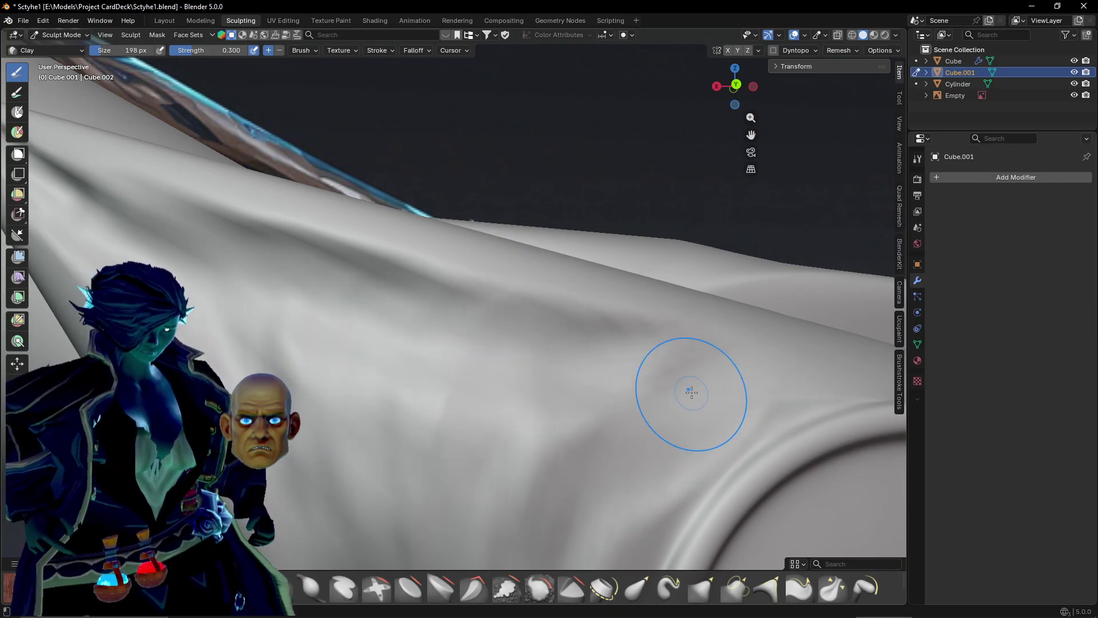
mouse_move(692, 390)
left_mouse_down()
mouse_move(440, 444)
mouse_move(444, 346)
mouse_move(583, 417)
mouse_move(458, 532)
mouse_move(528, 473)
left_mouse_up()
scroll(514, 429, "down", 5)
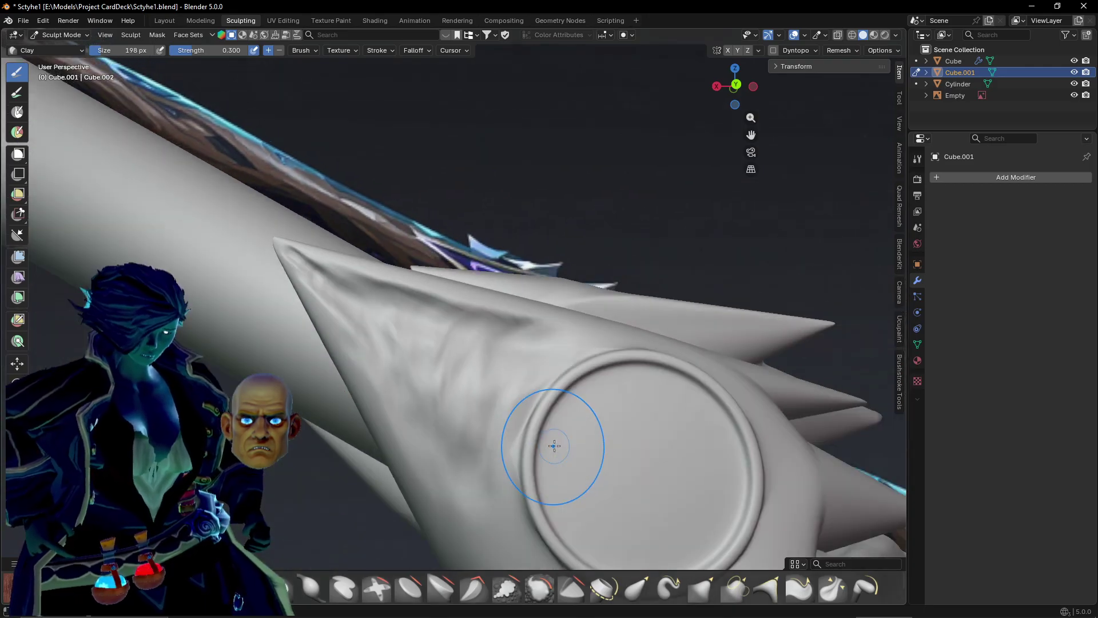
Deepen the folds alongside the circular rim's rear side with downward Clay strokes.
middle_click_drag(561, 456, 476, 328, "shift")
scroll(476, 328, "up", 4)
mouse_move(385, 429)
middle_mouse_down()
mouse_move(425, 438)
mouse_move(401, 432)
middle_mouse_up()
middle_click_drag(401, 432, 505, 480, "shift")
scroll(504, 366, "up", 5)
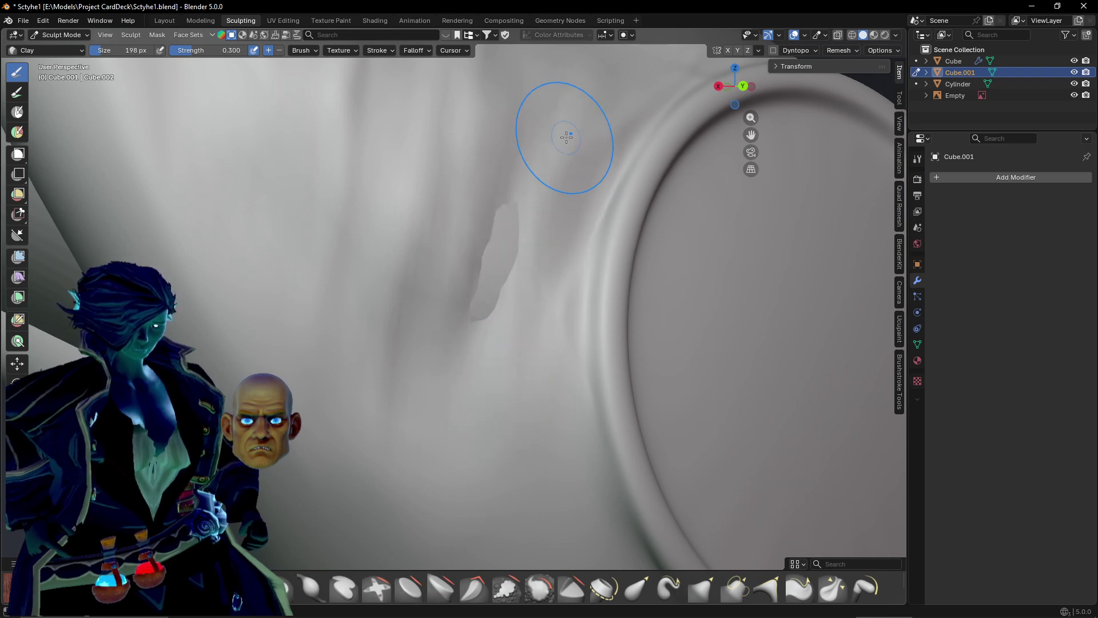
left_click_drag(566, 137, 497, 297)
mouse_move(497, 203)
left_mouse_down()
mouse_move(479, 326)
mouse_move(449, 321)
left_mouse_up()
scroll(473, 402, "down", 3)
Carry the folds down to the guard's lower rear corner with vertical Clay strokes.
middle_click_drag(473, 402, 499, 274, "shift")
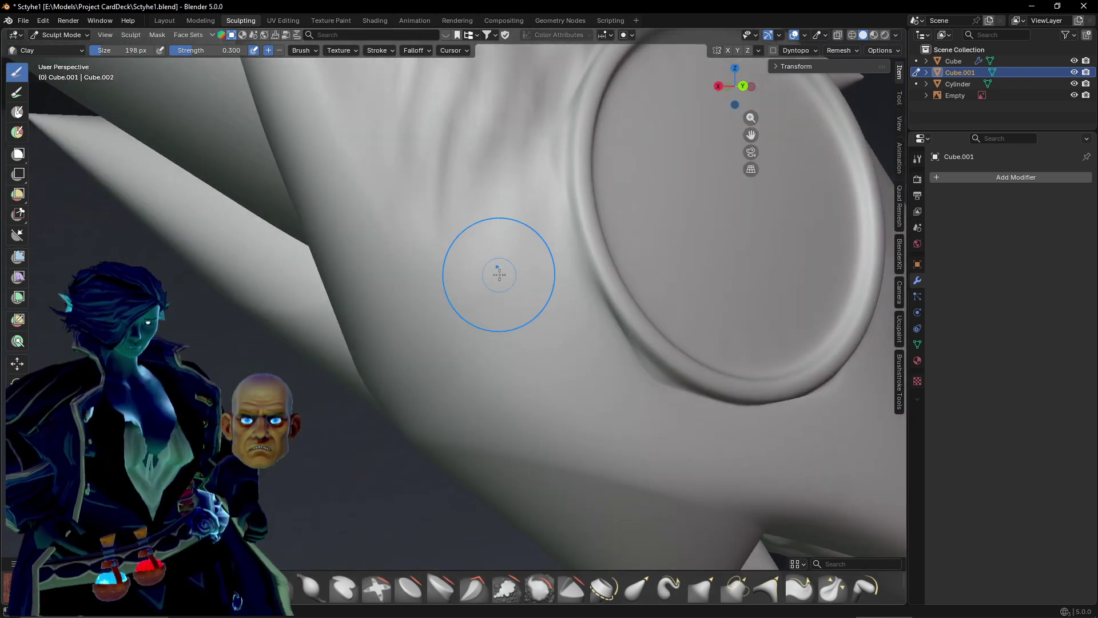
left_click_drag(453, 199, 465, 338)
left_click_drag(446, 231, 482, 405)
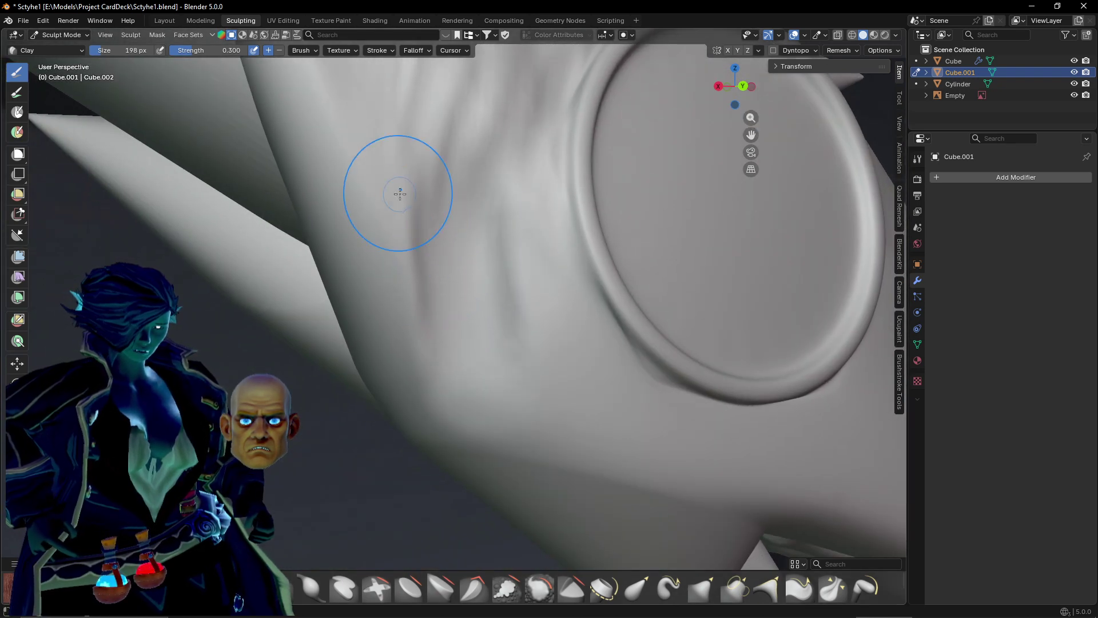
left_click_drag(400, 194, 453, 326)
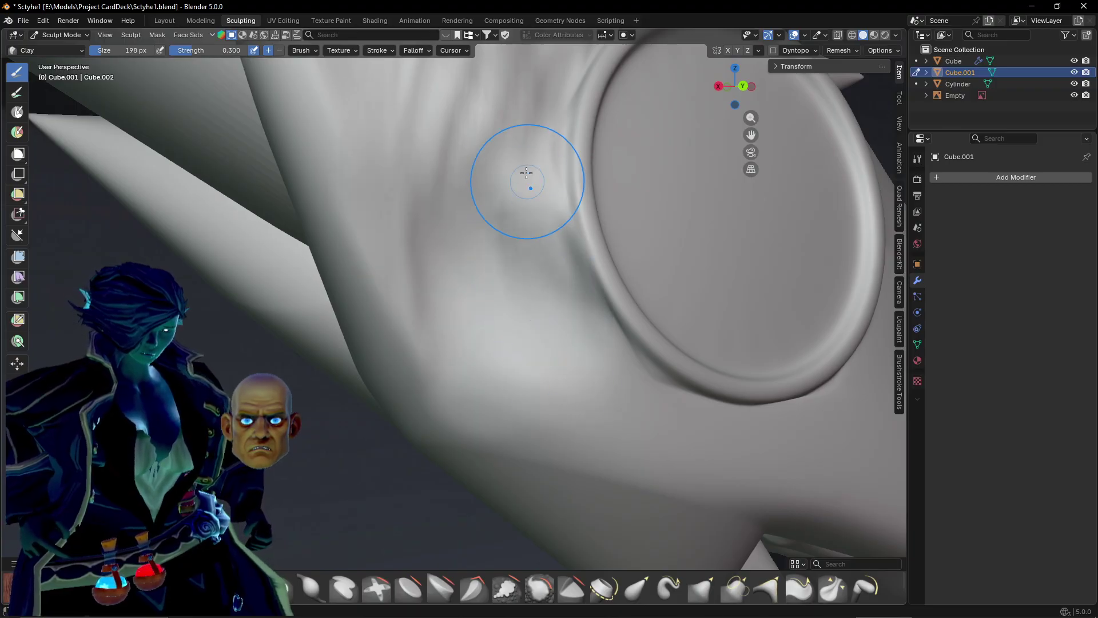
Sculpt a groove beneath the circular rim's lower rear curve, leaving a raised ridge along the guard's lower edge.
scroll(527, 233, "up", 2)
left_click_drag(527, 232, 560, 220)
mouse_move(551, 226)
middle_mouse_down()
mouse_move(593, 346)
mouse_move(454, 294)
mouse_move(444, 332)
mouse_move(413, 320)
middle_mouse_up()
left_click_drag(413, 320, 505, 352)
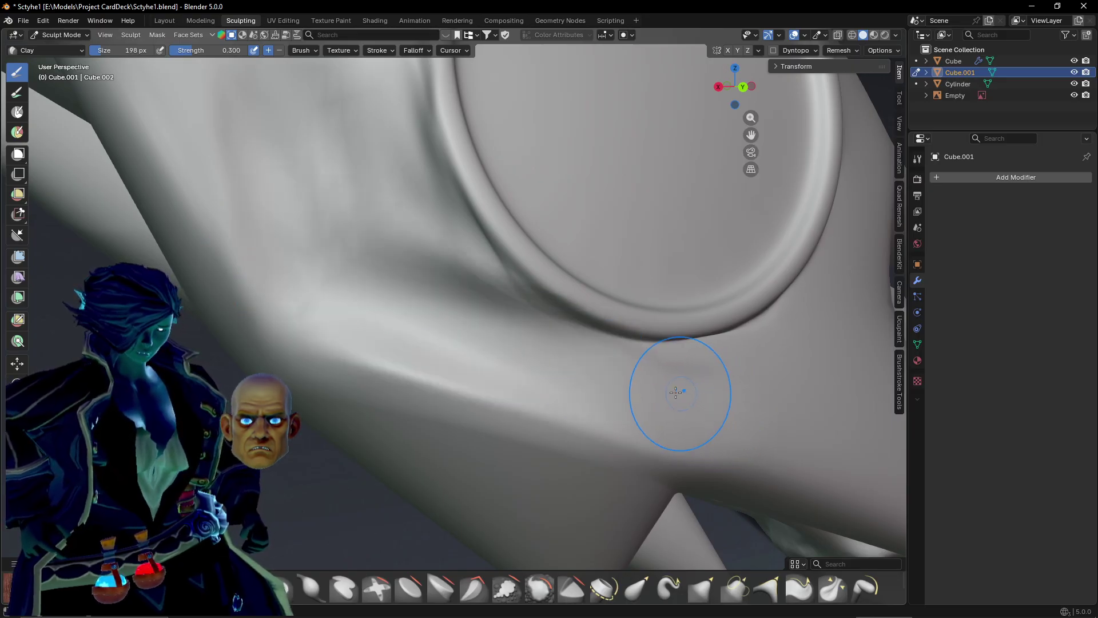
Continue the hollow under the circular rim toward the base of the lower front spike.
mouse_move(675, 385)
middle_mouse_down()
mouse_move(482, 375)
mouse_move(745, 400)
middle_mouse_up()
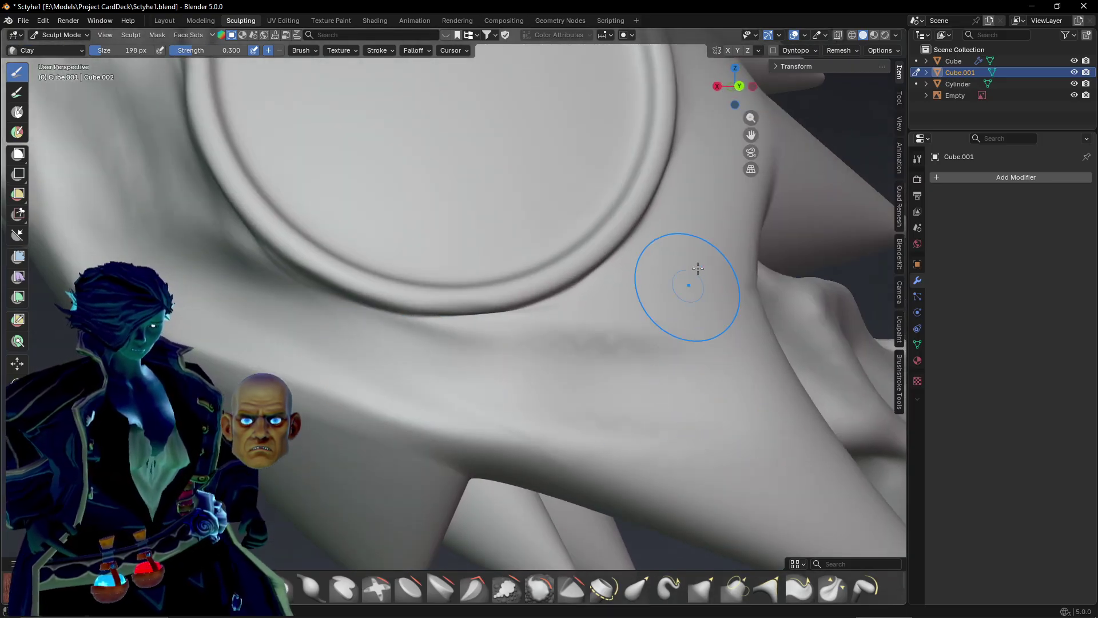
scroll(578, 329, "down", 1)
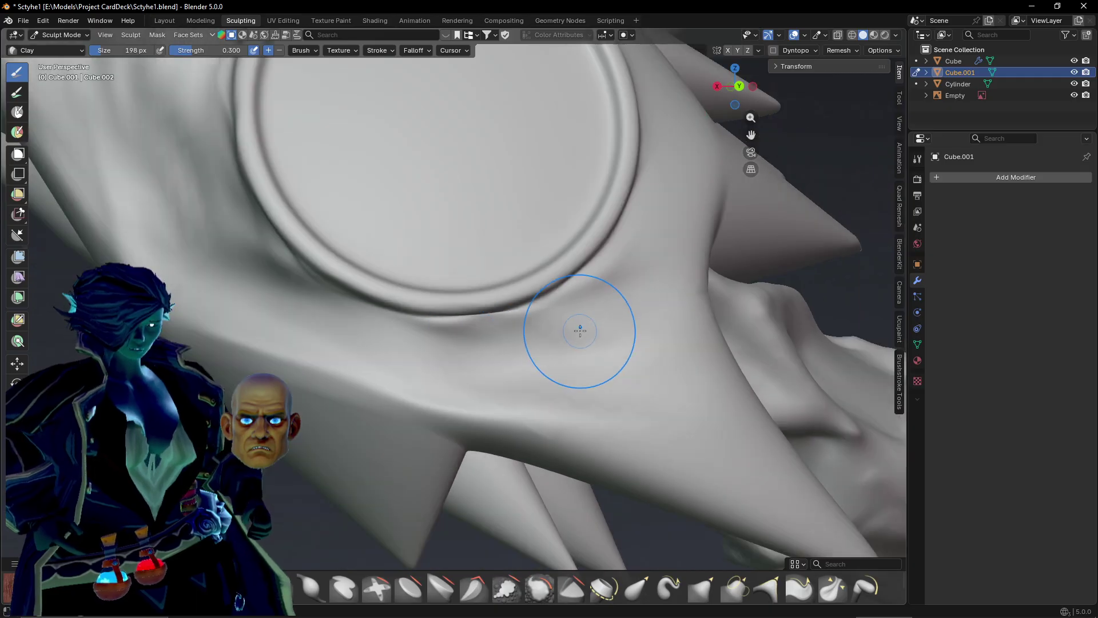
mouse_move(579, 330)
middle_mouse_down("shift")
mouse_move(390, 399)
mouse_move(478, 327)
middle_mouse_up("shift")
left_click_drag(478, 327, 396, 400)
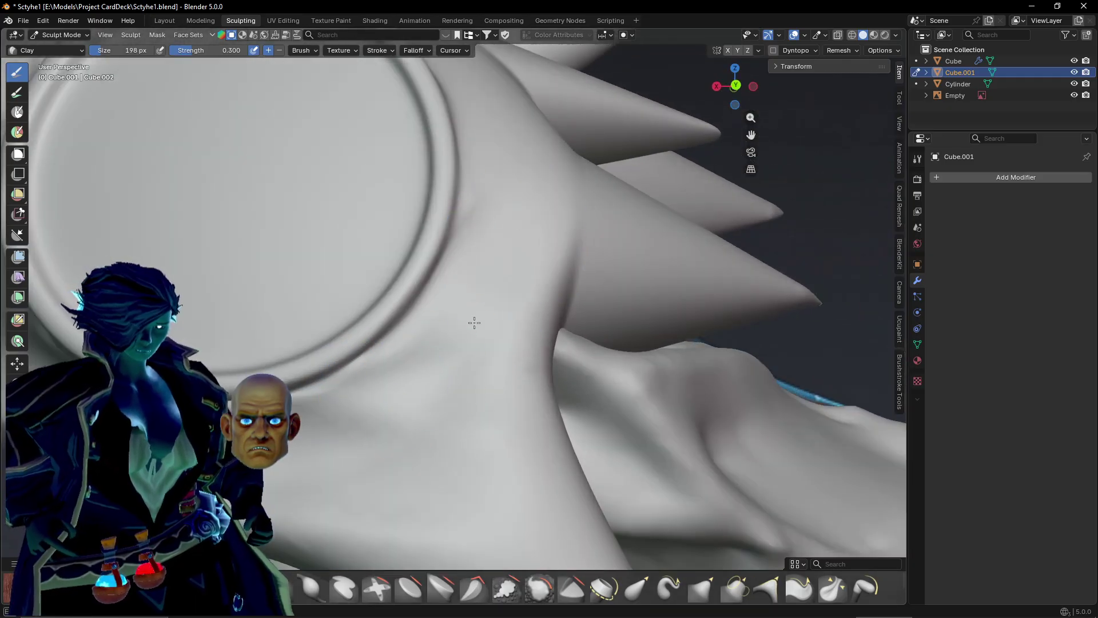
Sculpt lengthwise grooves down the lower front spike from its base to its tip with Clay strokes.
scroll(429, 318, "up", 4)
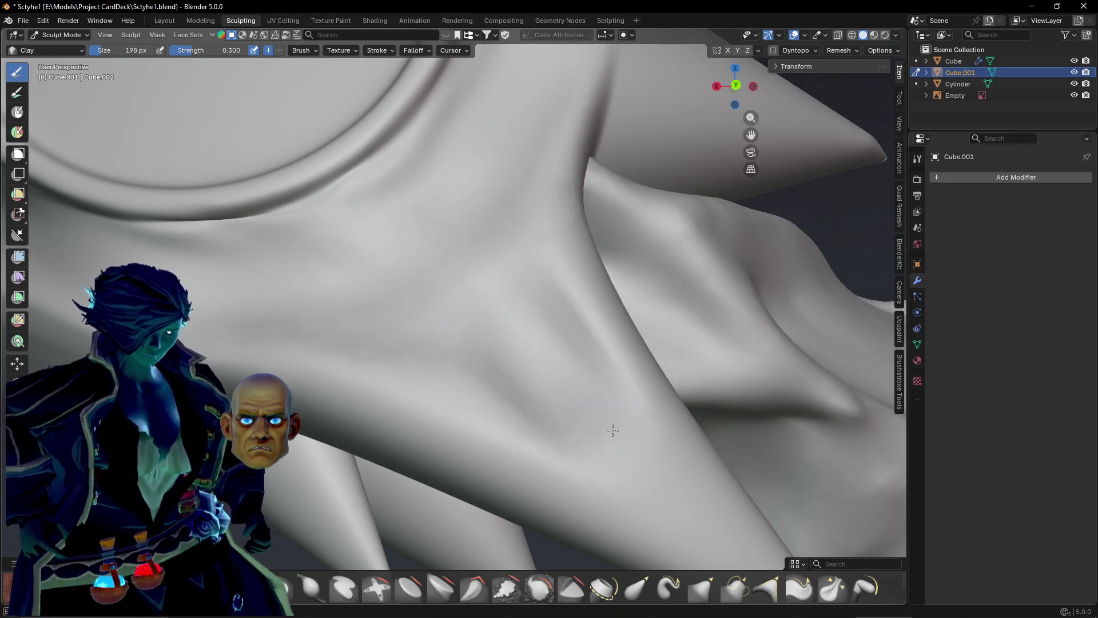
scroll(500, 321, "down", 3)
scroll(432, 277, "up", 4)
scroll(495, 313, "up", 1)
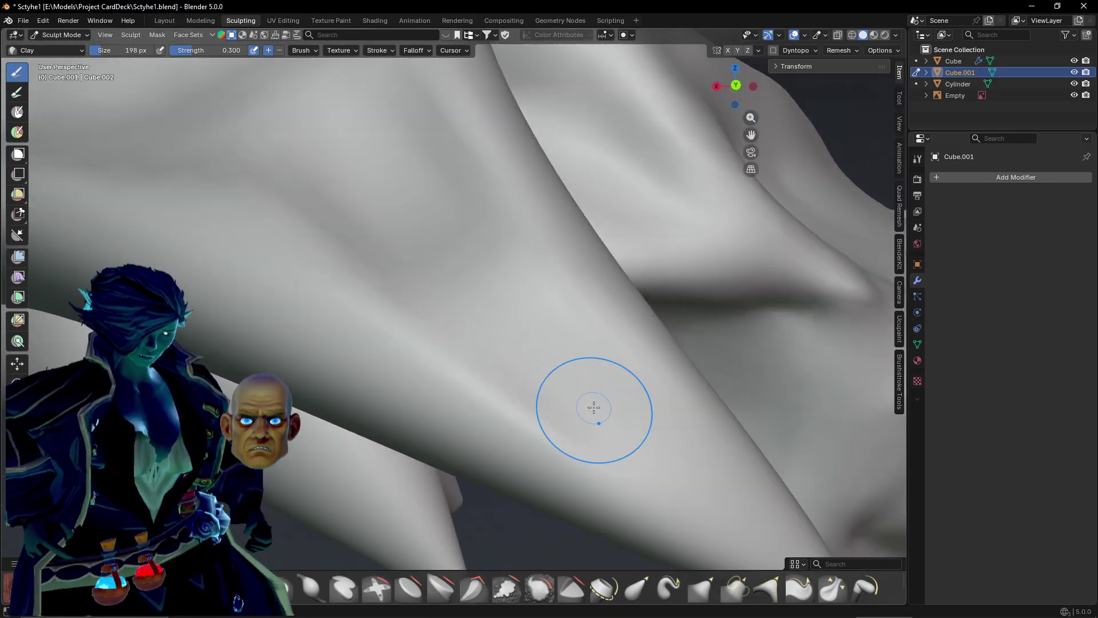
mouse_move(593, 410)
middle_mouse_down()
mouse_move(503, 400)
mouse_move(608, 429)
mouse_move(556, 389)
mouse_move(606, 394)
mouse_move(562, 339)
middle_mouse_up()
scroll(591, 406, "up", 2)
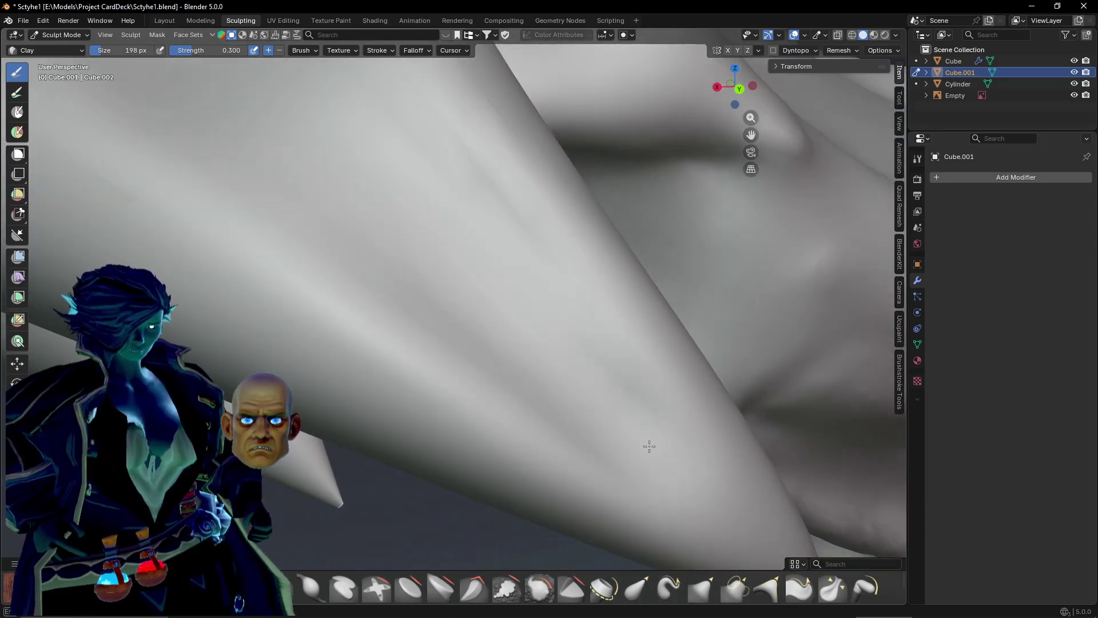
scroll(418, 206, "down", 3)
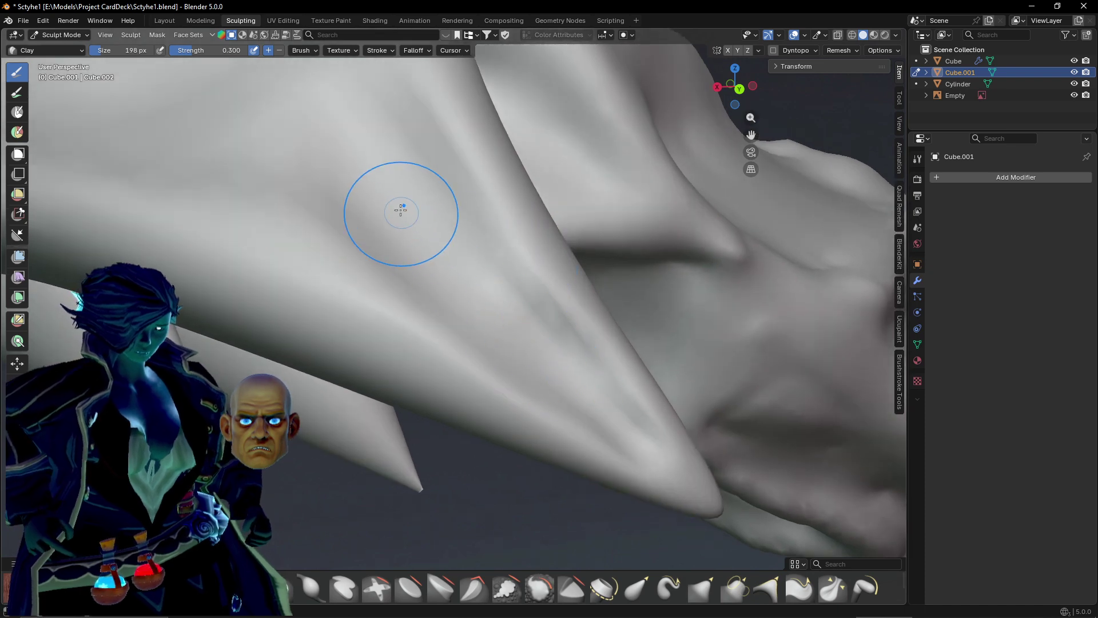
scroll(458, 204, "up", 4)
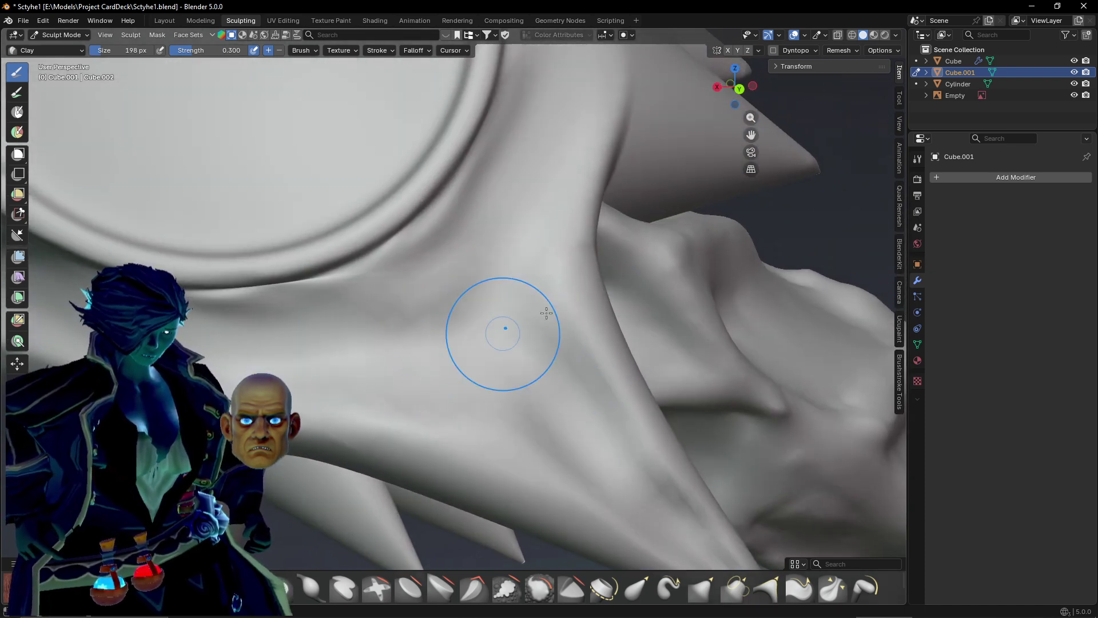
Sculpt a hollow into the base of the front spike just above the lower one.
middle_click_drag(546, 313, 523, 551, "shift")
middle_click_drag(547, 383, 509, 384)
scroll(361, 368, "up", 1)
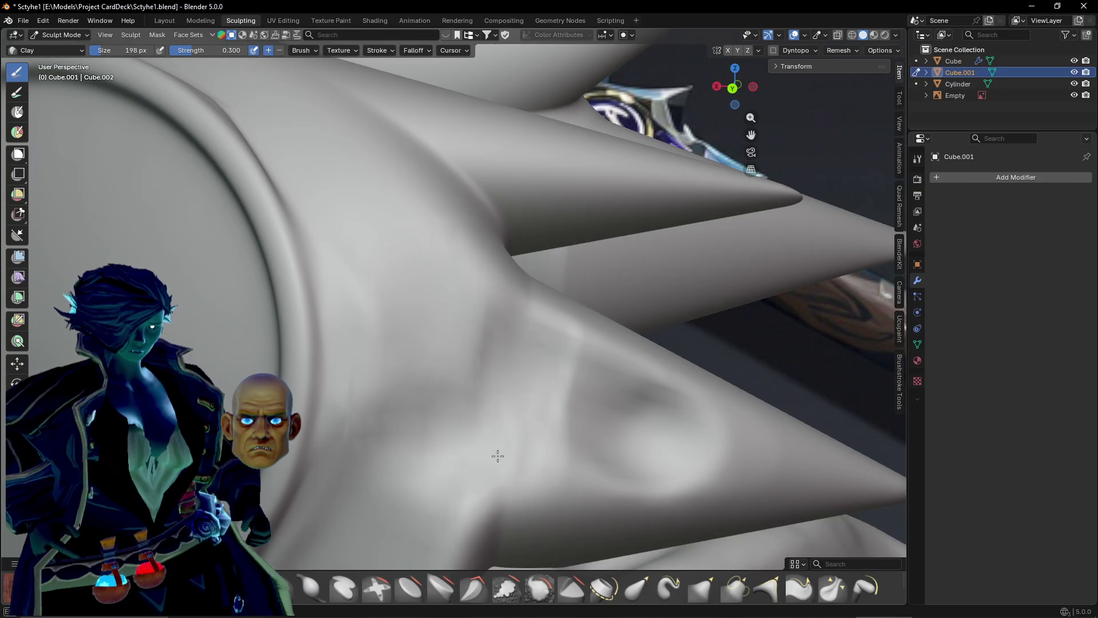
Extend the hollow into tapering grooves toward that front spike's tip with Clay strokes.
middle_click_drag(727, 434, 458, 396, "shift")
scroll(464, 400, "up", 2)
middle_click_drag(482, 430, 464, 382, "shift")
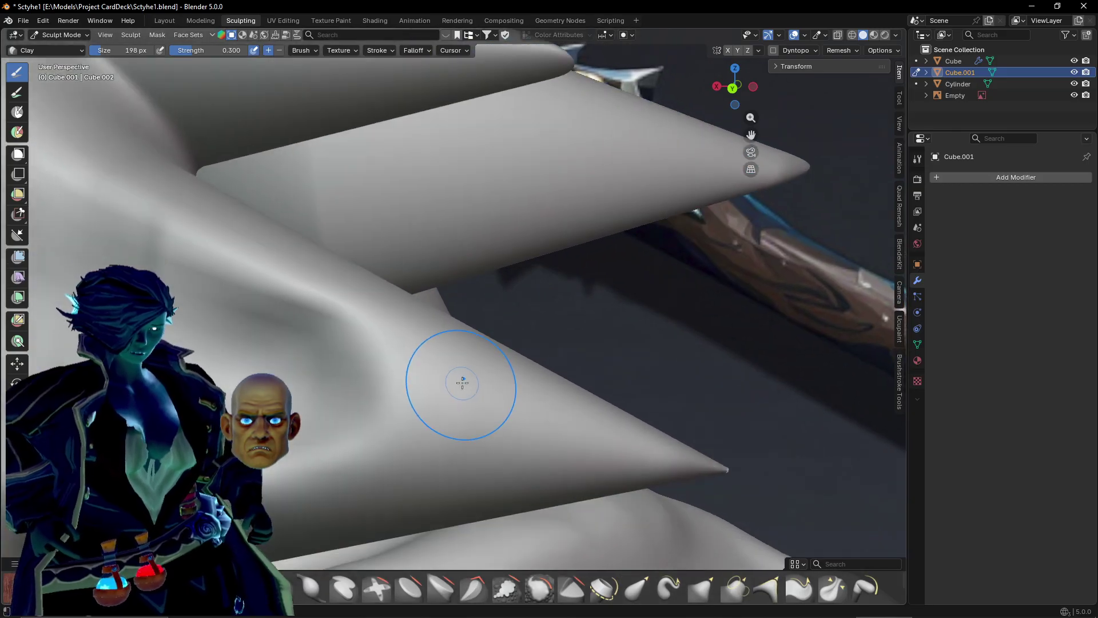
scroll(464, 383, "up", 1)
mouse_move(360, 462)
left_mouse_down()
mouse_move(385, 429)
mouse_move(460, 461)
mouse_move(561, 480)
mouse_move(408, 429)
mouse_move(580, 480)
mouse_move(411, 443)
left_mouse_up()
mouse_move(303, 404)
middle_mouse_down()
mouse_move(598, 497)
mouse_move(417, 344)
mouse_move(487, 393)
middle_mouse_up()
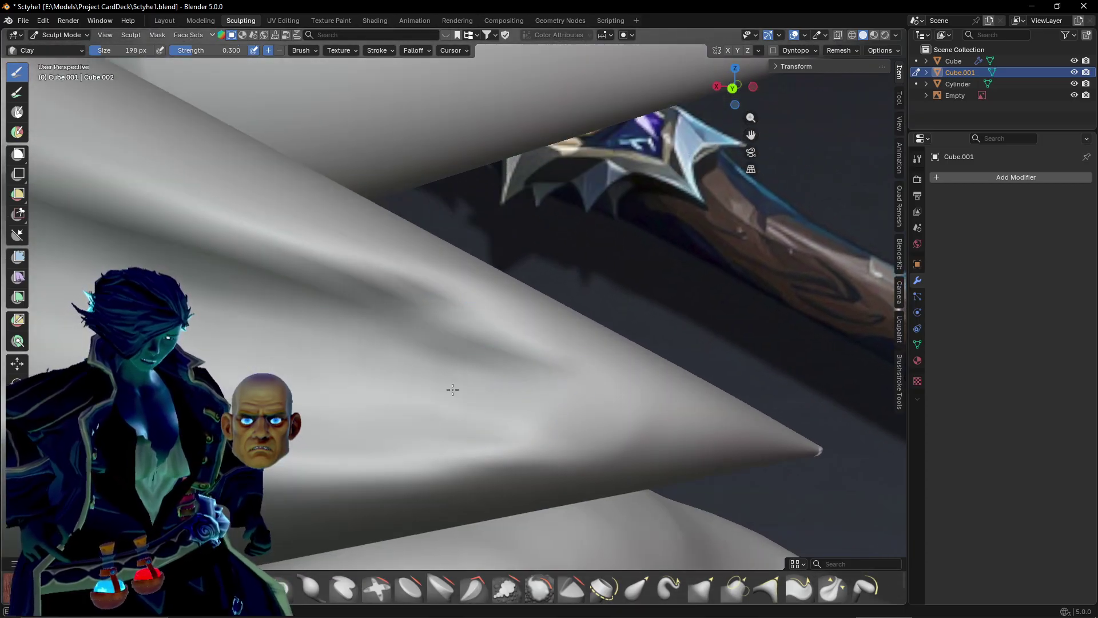
scroll(550, 408, "down", 9)
scroll(625, 349, "up", 1)
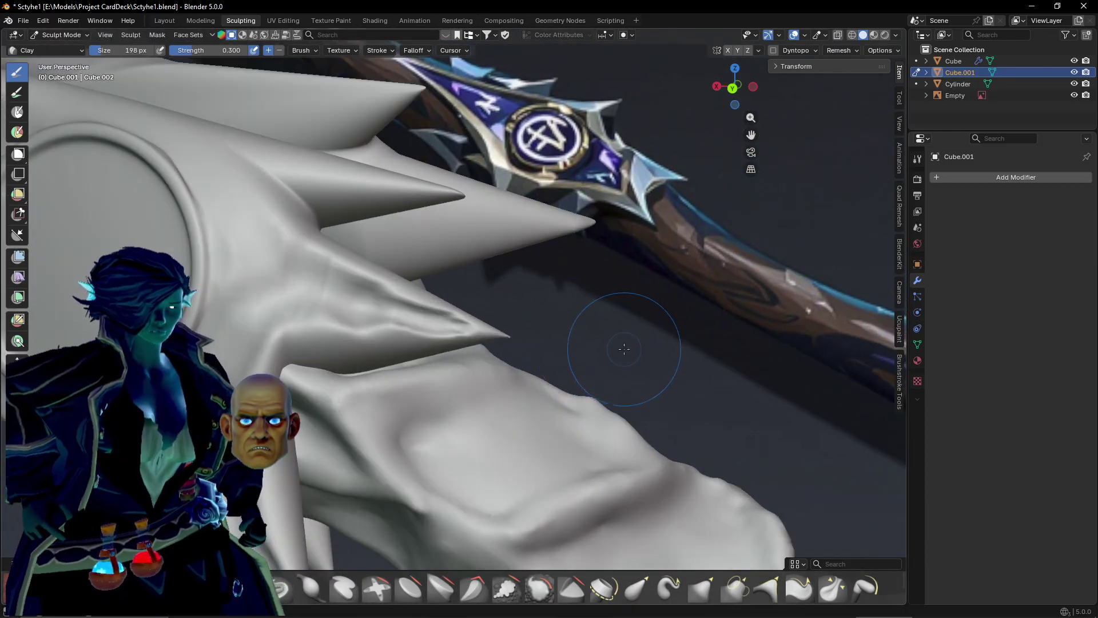
Inspect the front spikes and the surface around the circular rim from several angles.
mouse_move(567, 345)
middle_mouse_down()
mouse_move(585, 359)
mouse_move(523, 343)
mouse_move(380, 191)
mouse_move(515, 372)
mouse_move(627, 405)
mouse_move(618, 377)
mouse_move(652, 326)
mouse_move(666, 392)
mouse_move(659, 383)
middle_mouse_up()
scroll(461, 294, "up", 1)
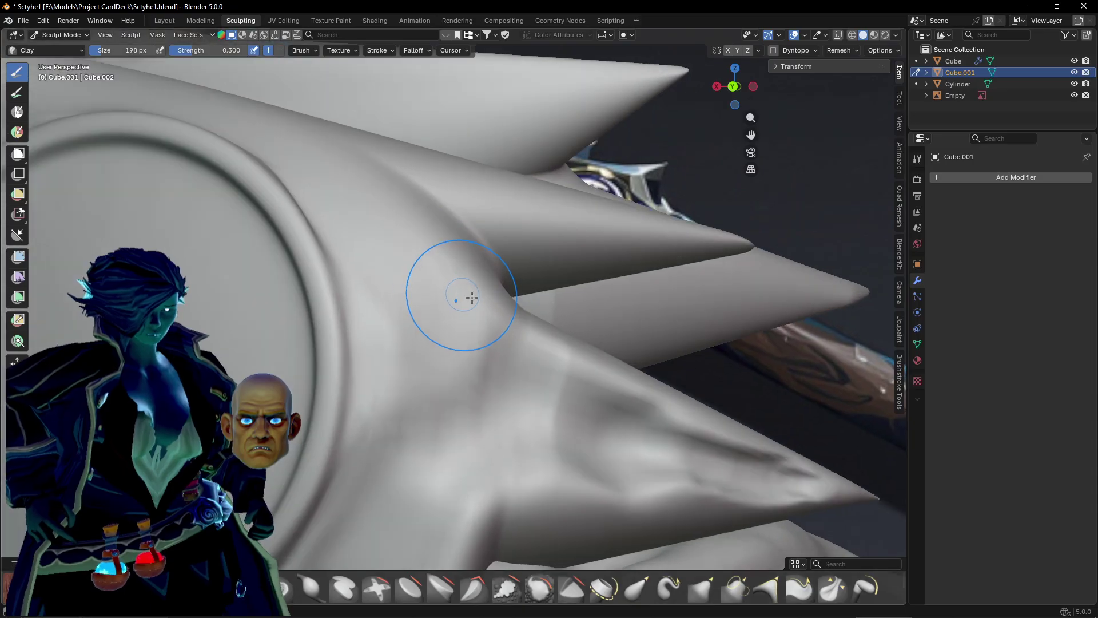
middle_click_drag(462, 296, 564, 390, "shift")
scroll(469, 285, "up", 1)
scroll(472, 278, "down", 3)
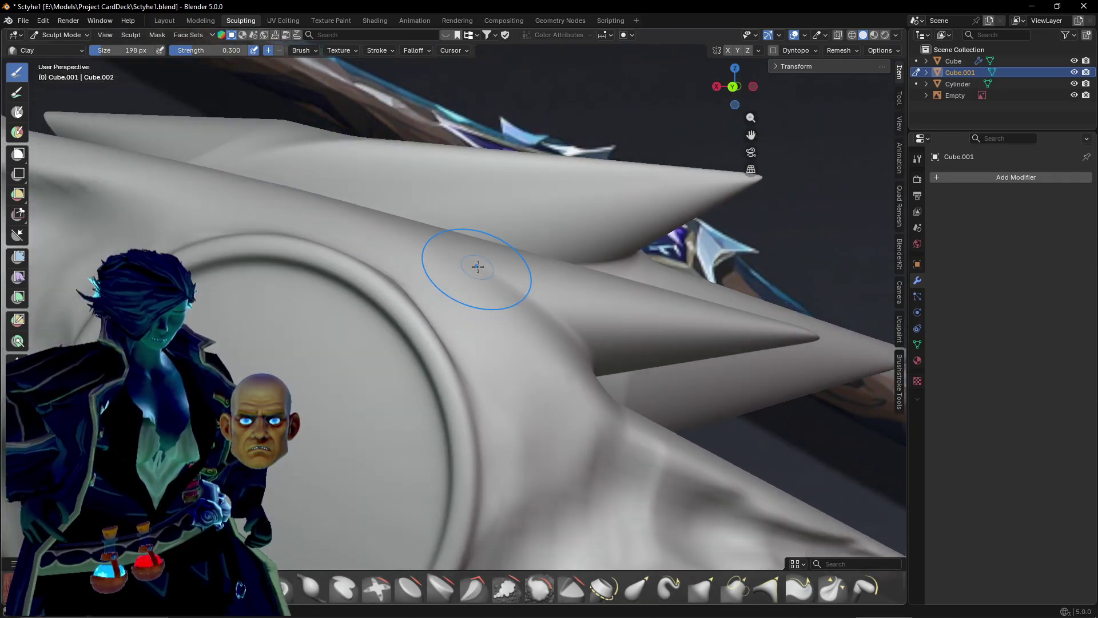
mouse_move(503, 370)
middle_mouse_down("shift")
mouse_move(476, 310)
mouse_move(473, 390)
mouse_move(522, 337)
mouse_move(527, 294)
mouse_move(612, 279)
mouse_move(559, 362)
mouse_move(460, 381)
middle_mouse_up("shift")
scroll(476, 310, "down", 1)
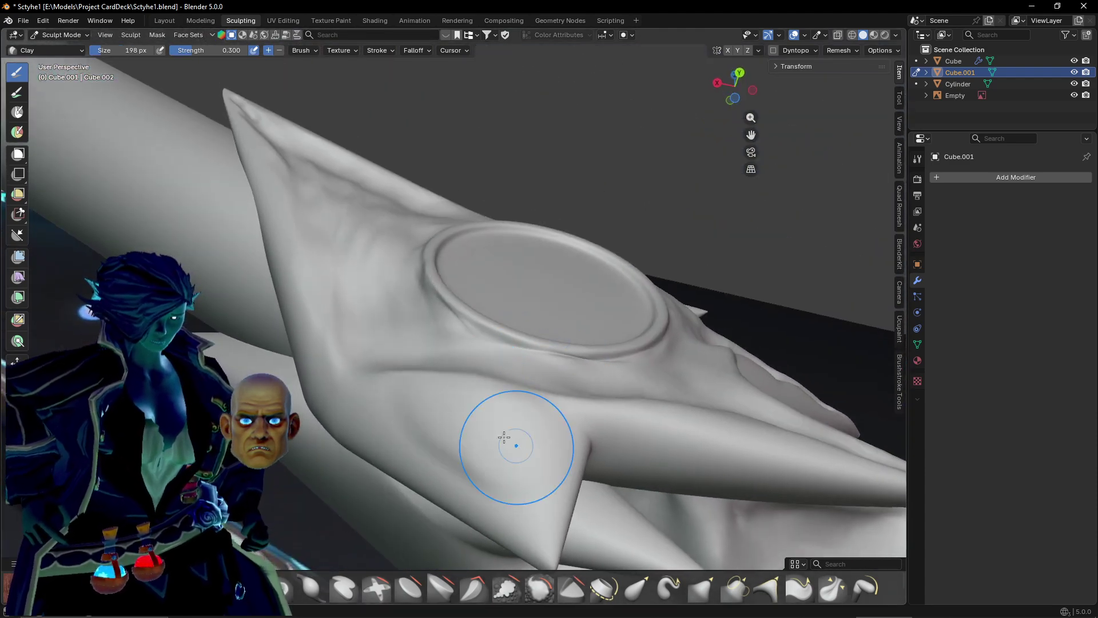
Build up a rounded bulge with shallow dents on the guard's lower edge above the short bottom spike.
mouse_move(470, 312)
middle_mouse_down()
mouse_move(458, 382)
mouse_move(392, 426)
middle_mouse_up()
scroll(458, 382, "up", 2)
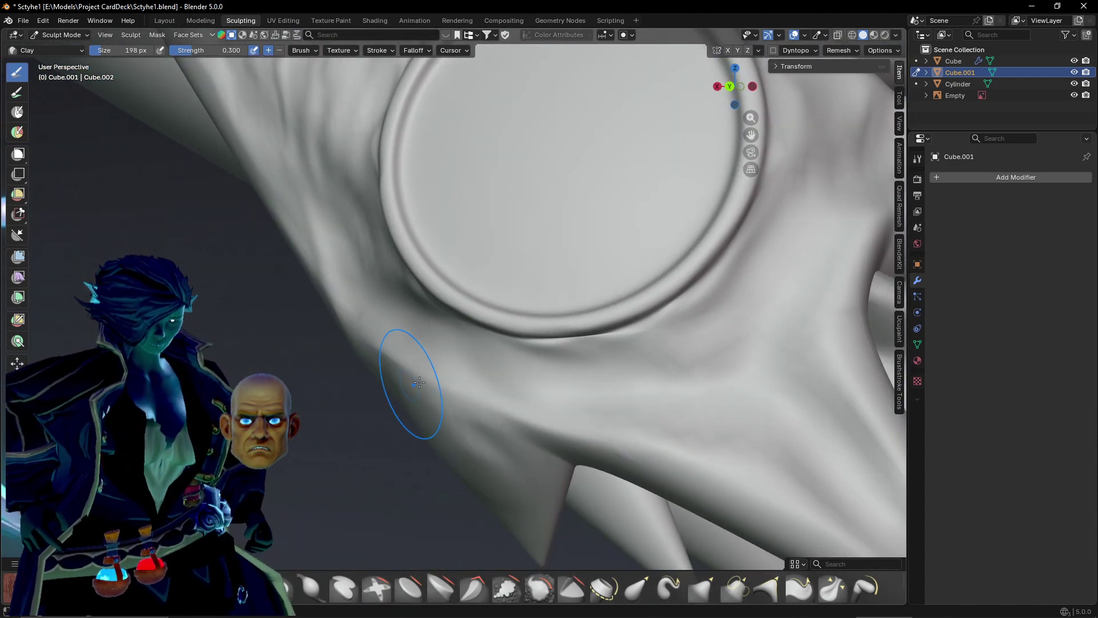
middle_click_drag(420, 382, 532, 361)
scroll(459, 366, "up", 4)
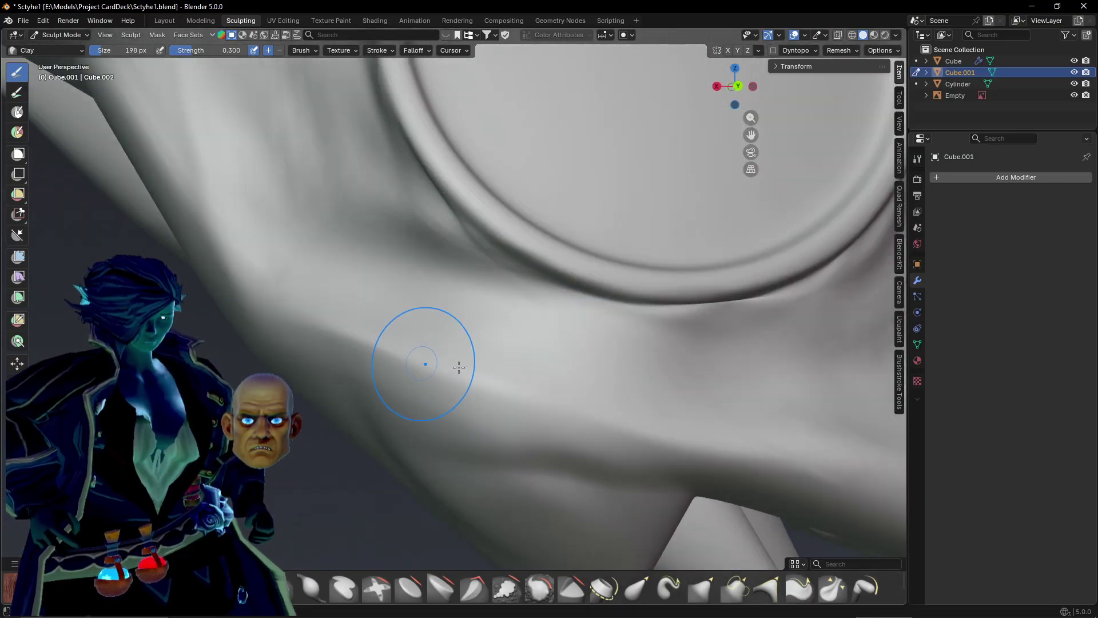
mouse_move(589, 393)
middle_mouse_down()
mouse_move(527, 401)
mouse_move(534, 307)
middle_mouse_up()
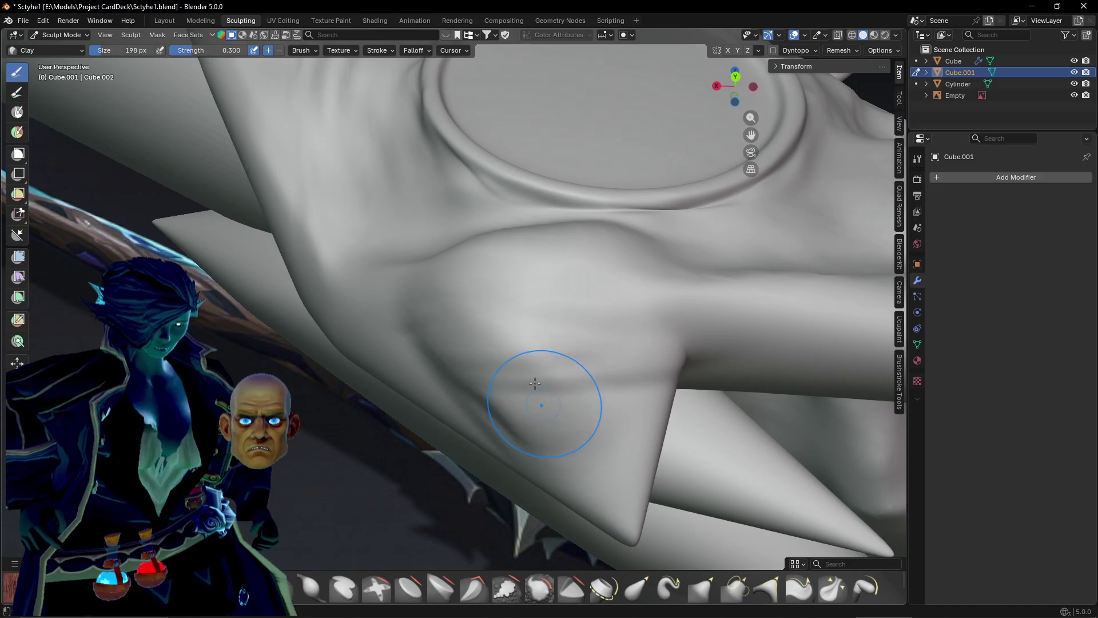
mouse_move(535, 382)
middle_mouse_down()
mouse_move(490, 313)
mouse_move(435, 314)
middle_mouse_up()
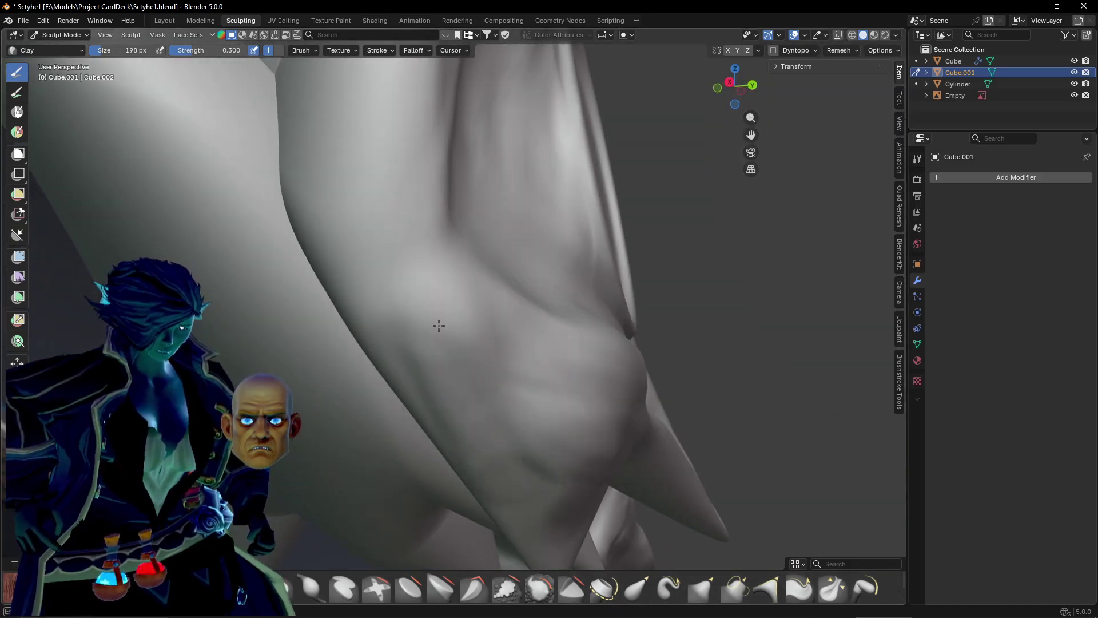
mouse_move(568, 360)
middle_mouse_down()
mouse_move(549, 311)
mouse_move(437, 282)
middle_mouse_up()
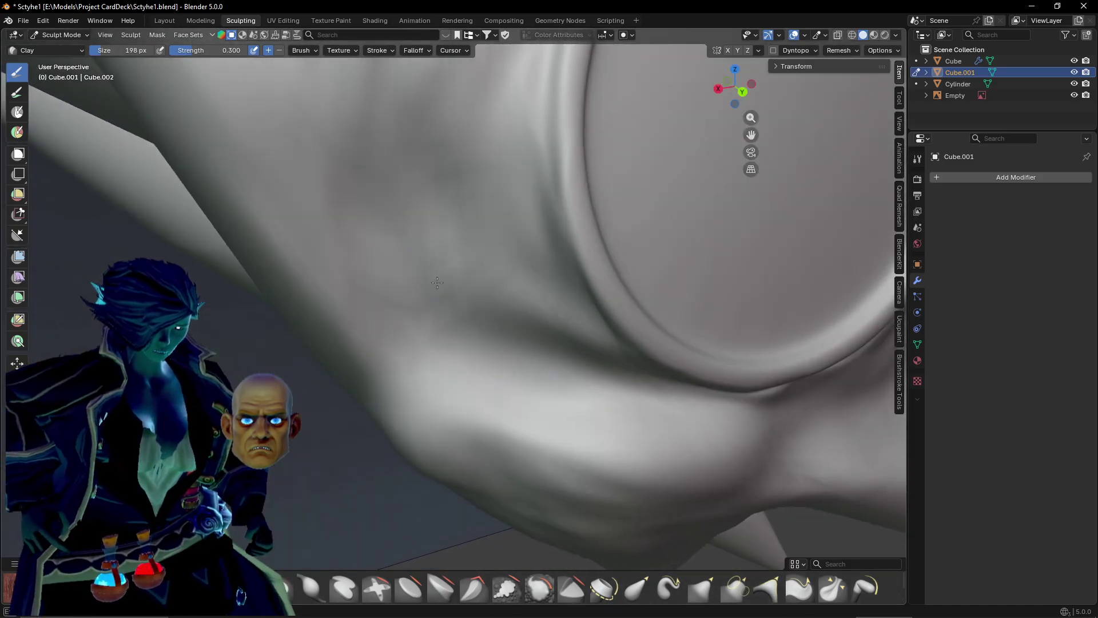
Carve long Clay grooves down the face of the large spike facing the smooth handle, including along its lower outer edge.
mouse_move(417, 318)
middle_mouse_down()
mouse_move(446, 361)
mouse_move(531, 359)
mouse_move(451, 303)
middle_mouse_up()
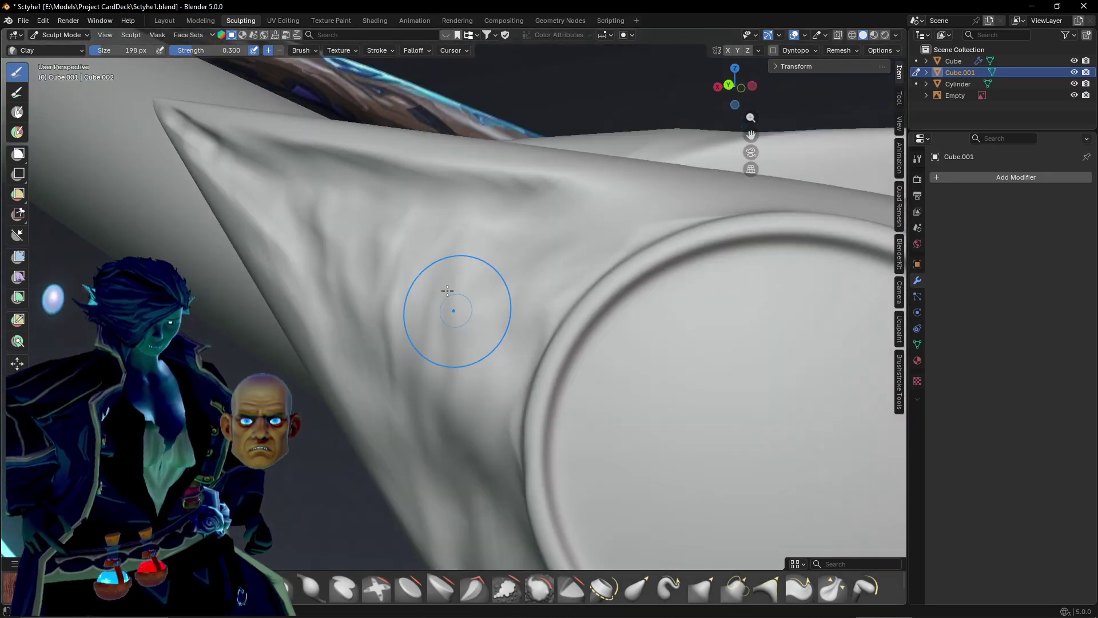
mouse_move(419, 297)
left_mouse_down()
mouse_move(424, 314)
mouse_move(409, 268)
mouse_move(433, 416)
mouse_move(456, 426)
left_mouse_up()
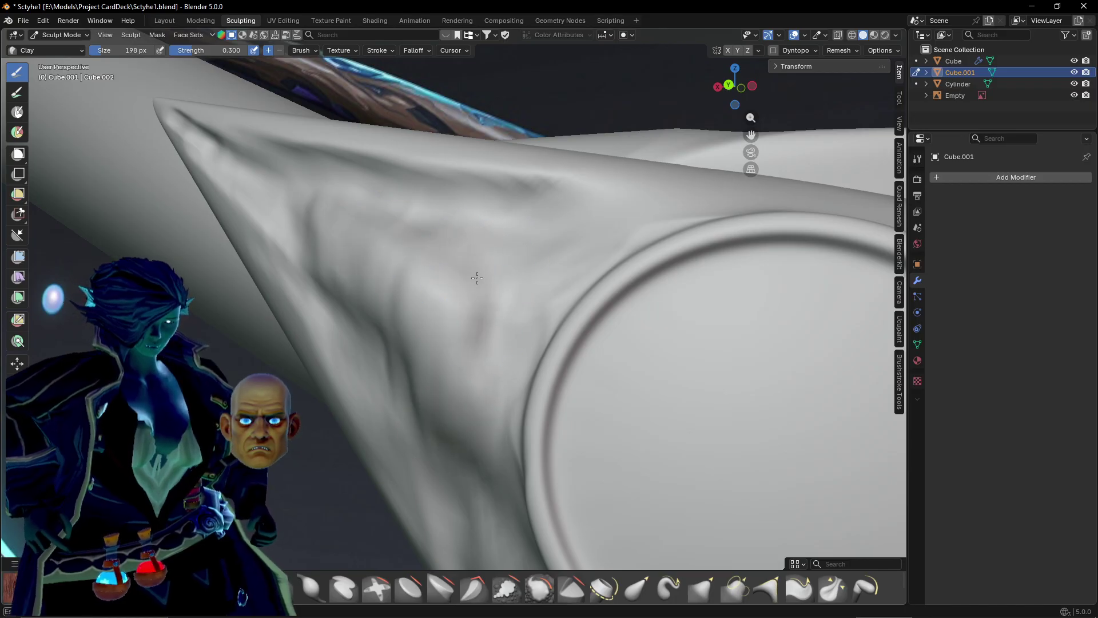
middle_click_drag(479, 277, 541, 289)
middle_click_drag(454, 247, 490, 333, "shift")
scroll(490, 334, "up", 1)
middle_click_drag(439, 362, 410, 342)
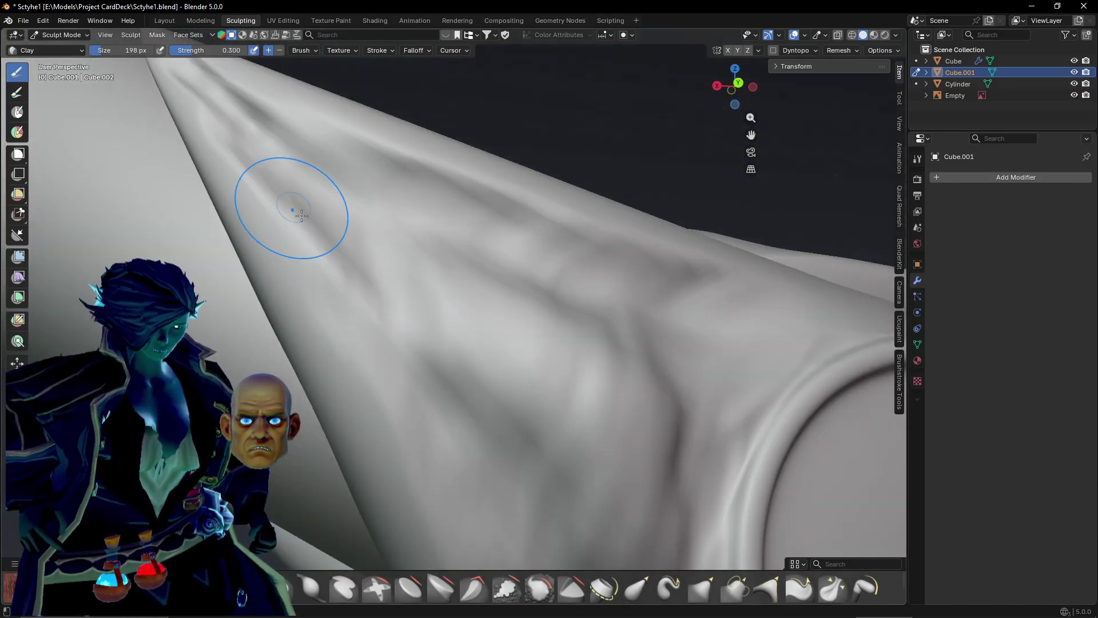
left_click_drag(292, 207, 416, 393)
mouse_move(303, 220)
left_mouse_down()
mouse_move(346, 260)
mouse_move(395, 394)
left_mouse_up()
left_click_drag(301, 223, 415, 378)
left_click_drag(337, 300, 444, 441)
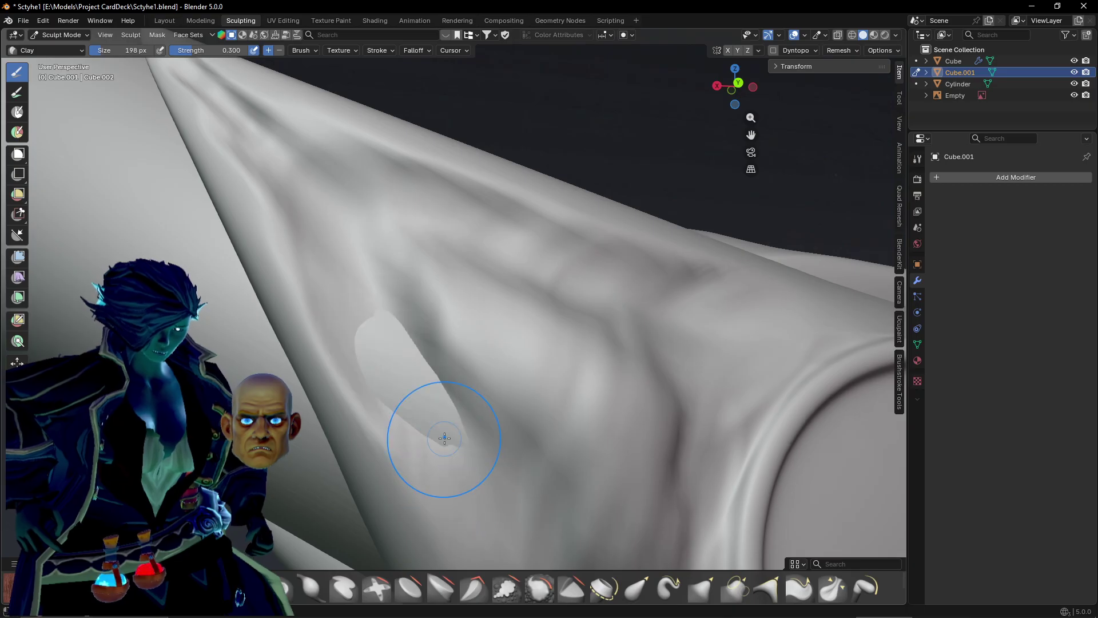
Deepen the hollow in the middle of that spike's face and branch it into diagonal folds with Clay strokes.
left_click_drag(367, 322, 429, 395)
left_click_drag(403, 317, 472, 444)
left_click_drag(398, 340, 482, 403)
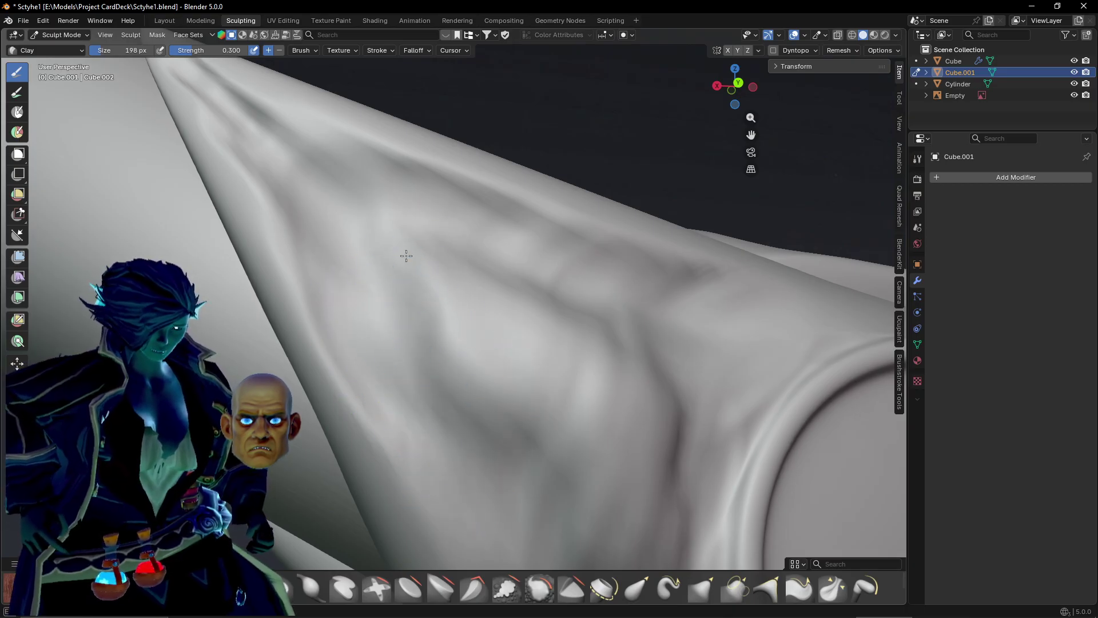
left_click_drag(406, 255, 468, 314)
left_click_drag(371, 240, 407, 303)
mouse_move(374, 258)
left_mouse_down()
mouse_move(532, 382)
mouse_move(546, 372)
left_mouse_up()
Compare the whole guard with the reference image, then examine the surface above the circular rim up close.
scroll(704, 343, "down", 1)
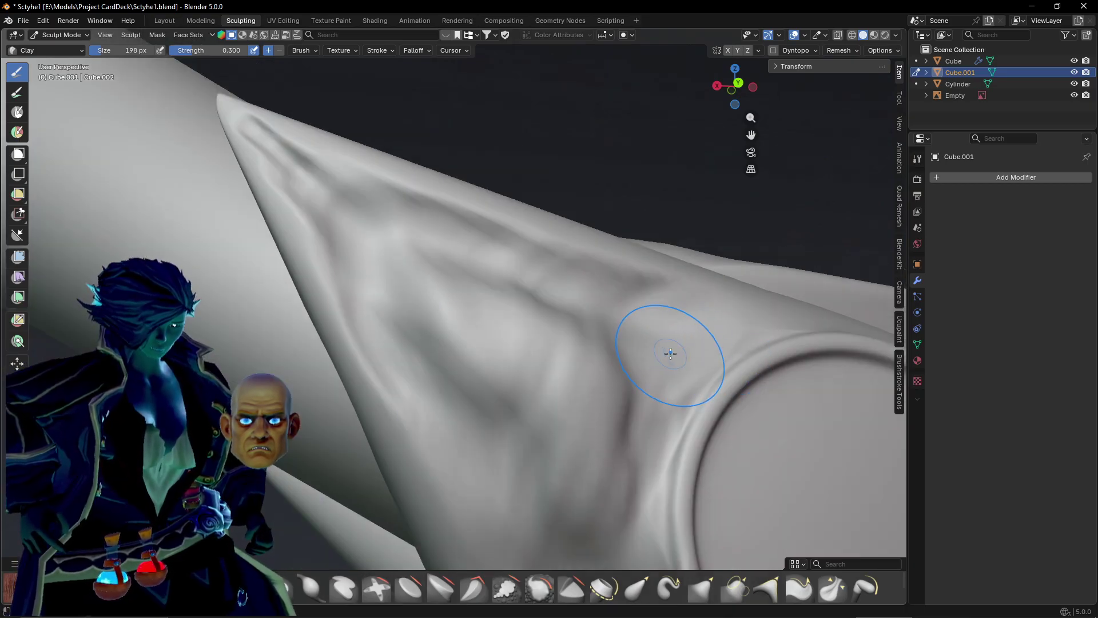
scroll(641, 326, "down", 8)
mouse_move(703, 413)
middle_mouse_down()
mouse_move(640, 416)
mouse_move(680, 451)
middle_mouse_up()
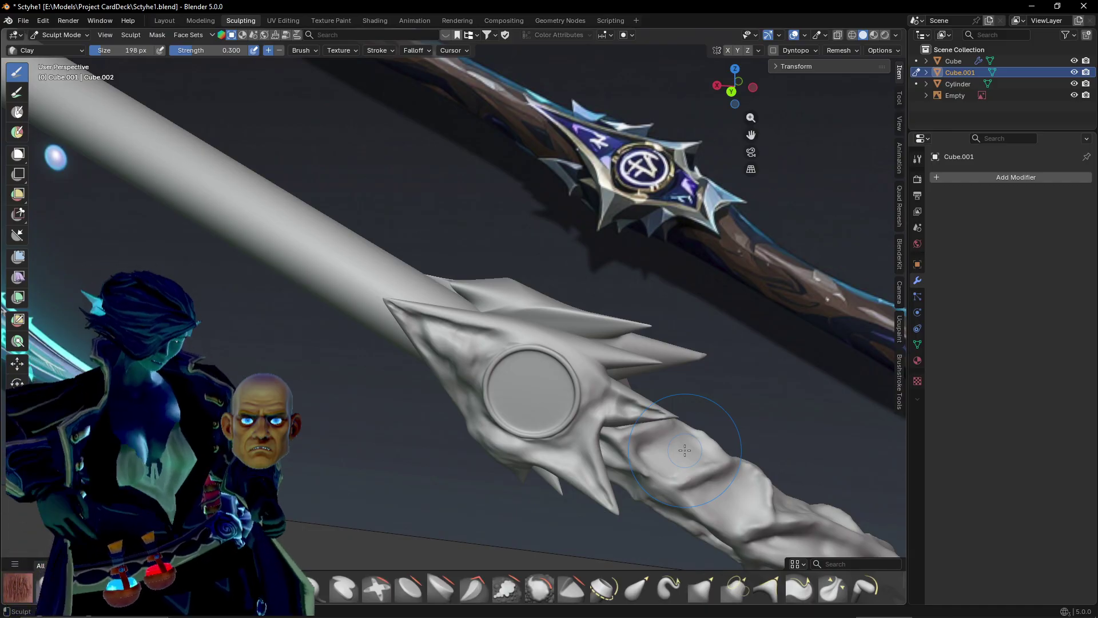
scroll(527, 434, "up", 5)
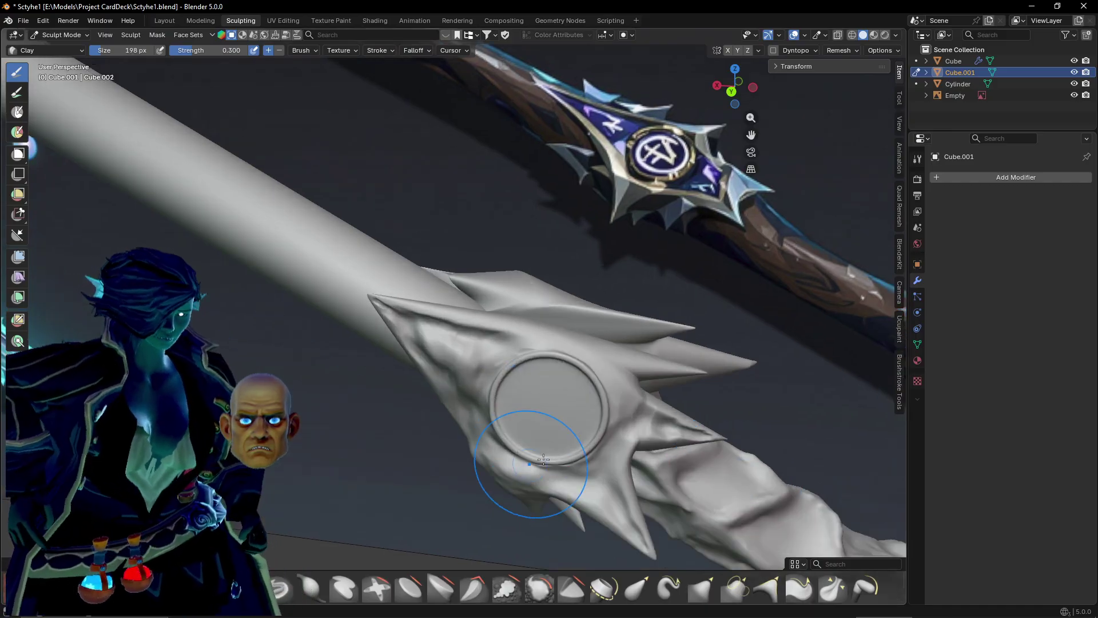
mouse_move(601, 451)
middle_mouse_down()
mouse_move(527, 294)
mouse_move(610, 275)
mouse_move(641, 205)
mouse_move(606, 283)
middle_mouse_up()
scroll(508, 338, "up", 2)
middle_click_drag(508, 338, 421, 325)
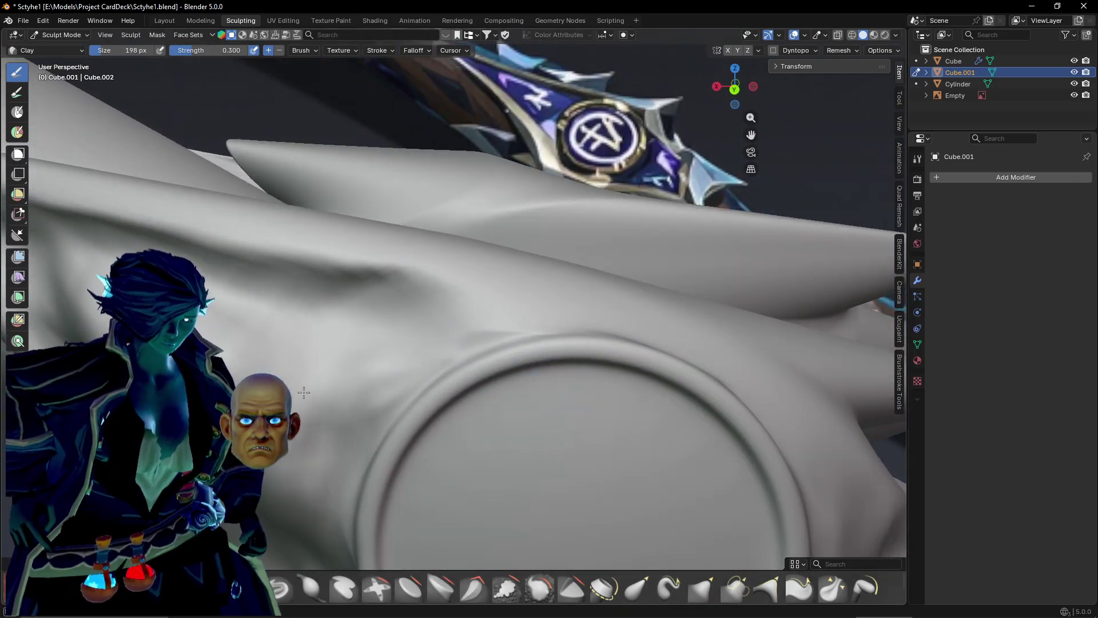
mouse_move(571, 616)
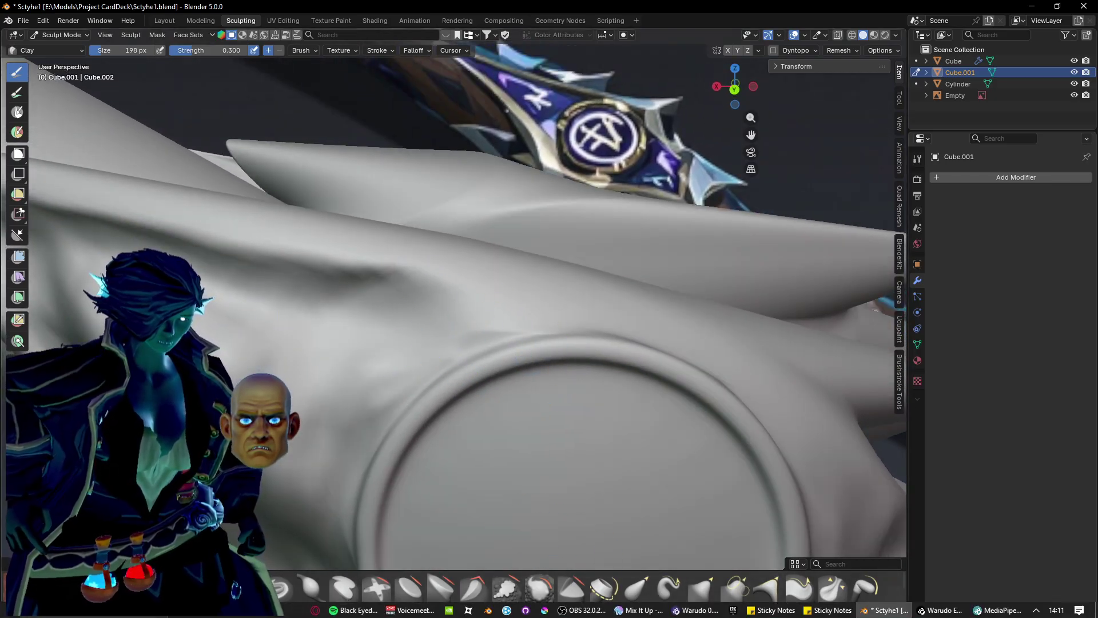
left_click(643, 608)
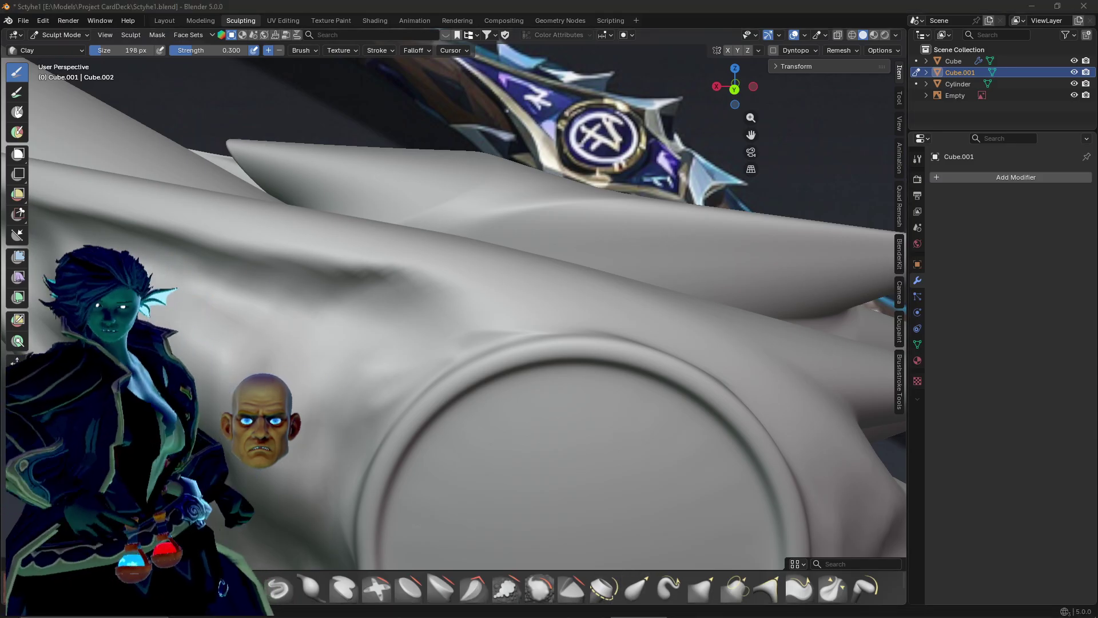
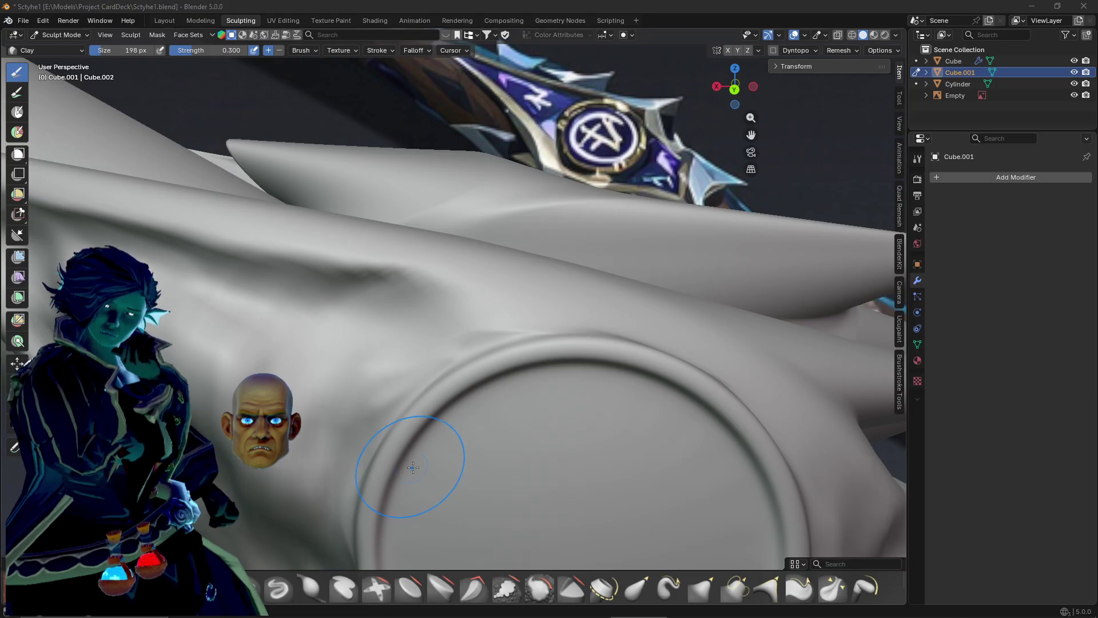
mouse_move(497, 616)
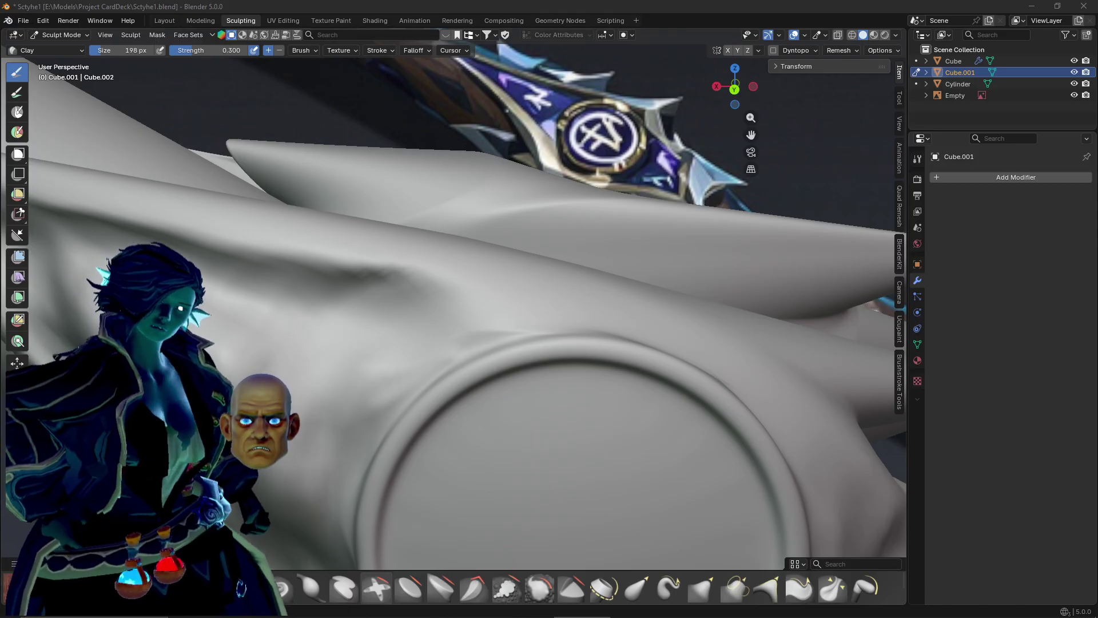
Extend the groove below the large spike's upper edge toward the surface above the circular rim.
mouse_move(442, 288)
middle_mouse_down()
mouse_move(423, 307)
mouse_move(424, 287)
mouse_move(429, 327)
mouse_move(406, 328)
middle_mouse_up()
scroll(424, 287, "up", 2)
left_click_drag(369, 329, 478, 326)
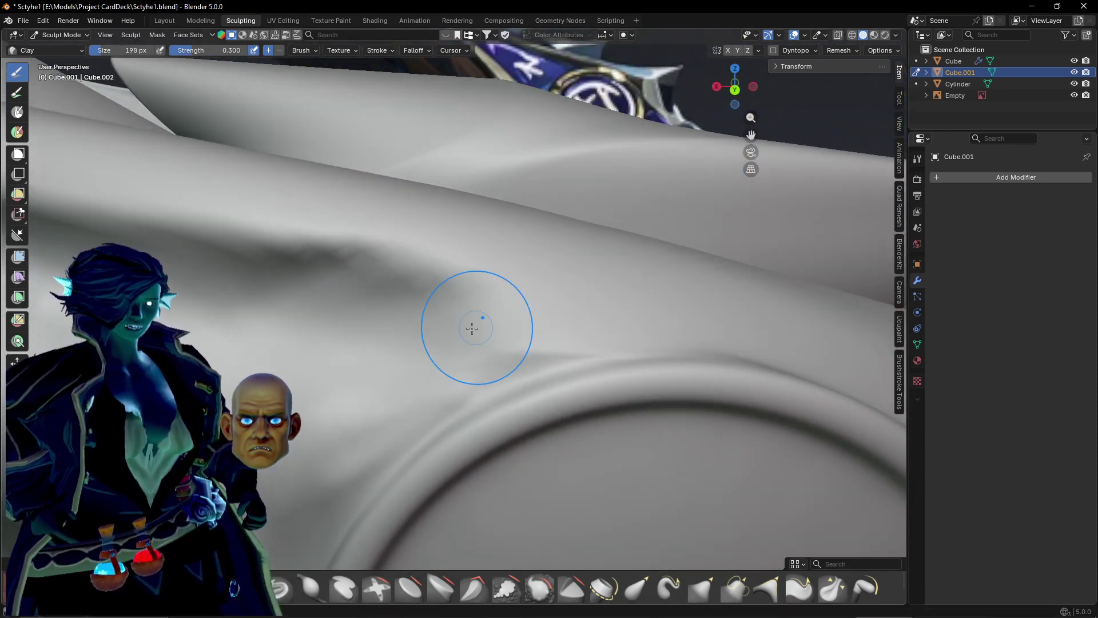
mouse_move(331, 298)
left_mouse_down()
mouse_move(540, 328)
mouse_move(558, 299)
left_mouse_up()
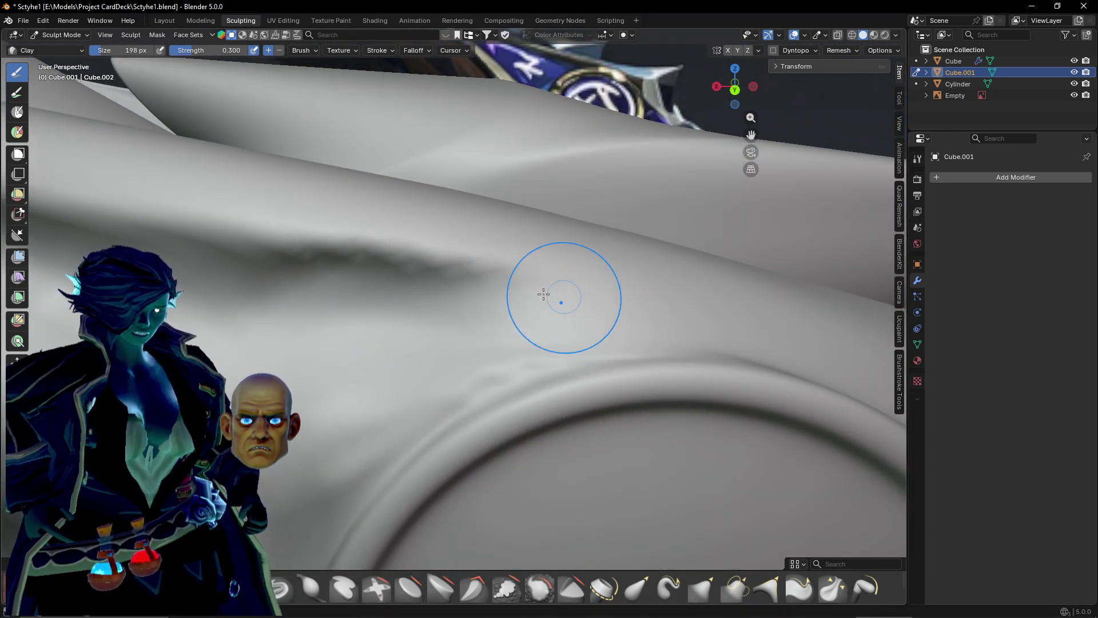
Reshape the folds beneath the large spike's upper edge with long Clay strokes running toward the rim.
mouse_move(431, 300)
middle_mouse_down()
mouse_move(544, 312)
mouse_move(510, 319)
middle_mouse_up()
scroll(441, 353, "up", 3)
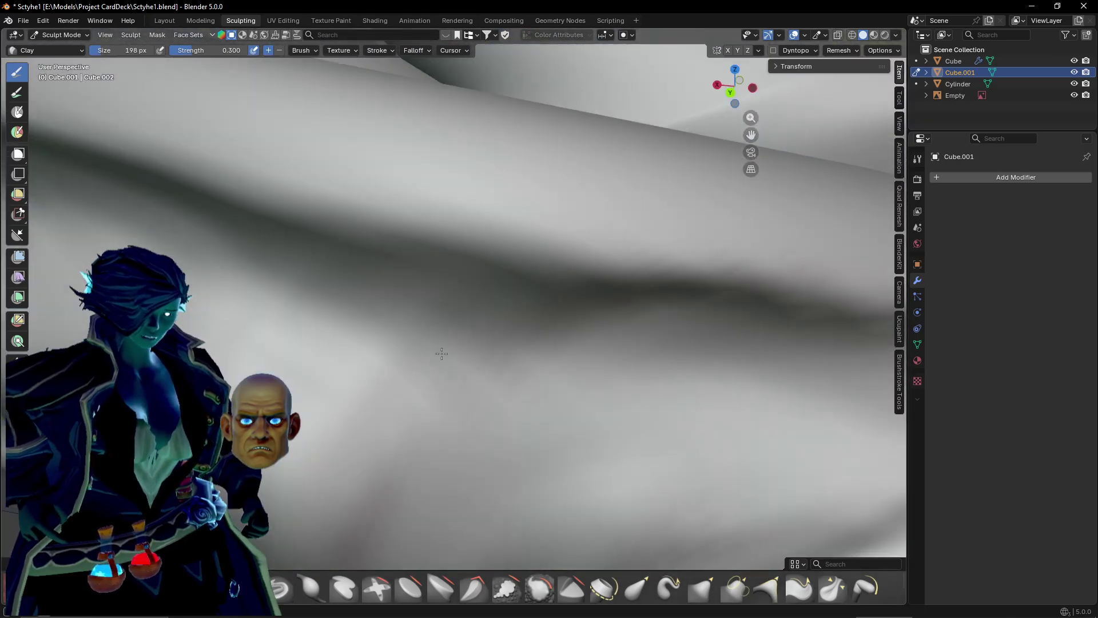
mouse_move(441, 353)
middle_mouse_down()
mouse_move(446, 338)
mouse_move(324, 330)
mouse_move(453, 329)
middle_mouse_up()
scroll(544, 270, "down", 3)
scroll(437, 348, "up", 3)
scroll(441, 335, "down", 1)
scroll(350, 338, "up", 2)
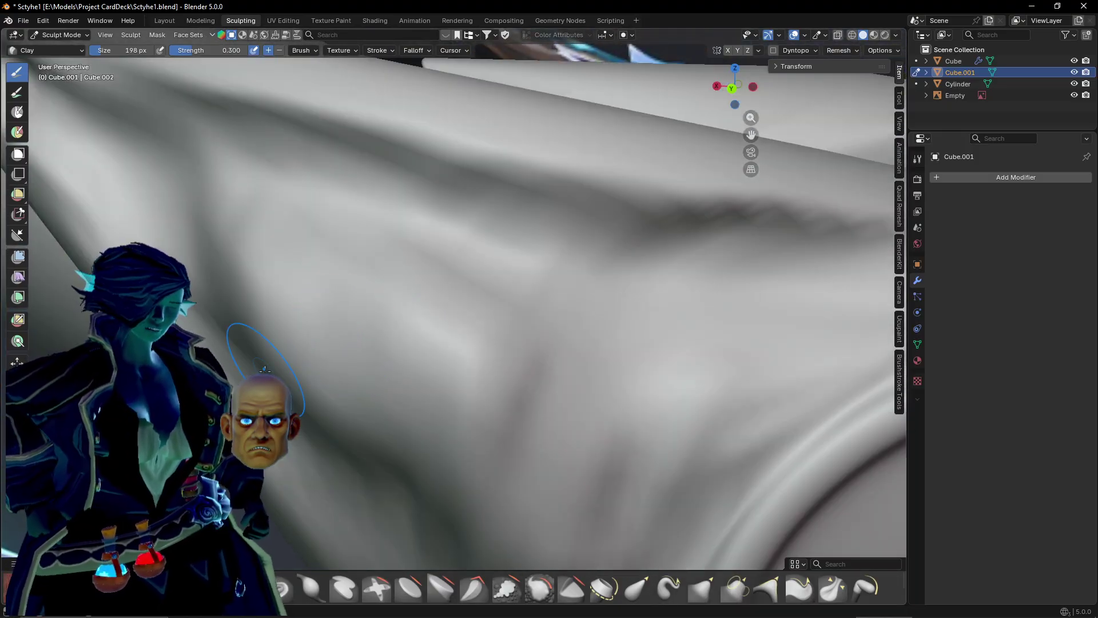
middle_click_drag(279, 366, 283, 344, "shift")
left_click_drag(211, 180, 523, 252)
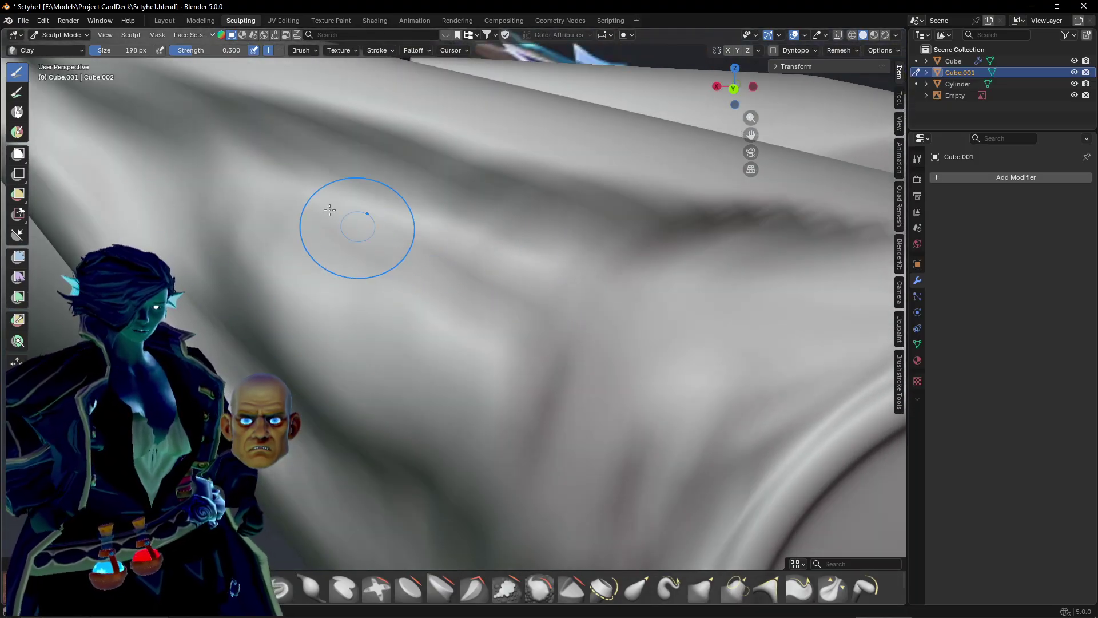
left_click_drag(297, 198, 557, 253)
Sculpt a tapering hollow and a soft fold along the surface just above the circular rim.
middle_click_drag(562, 252, 355, 272, "shift")
scroll(552, 382, "up", 2)
middle_click_drag(647, 344, 272, 363, "shift")
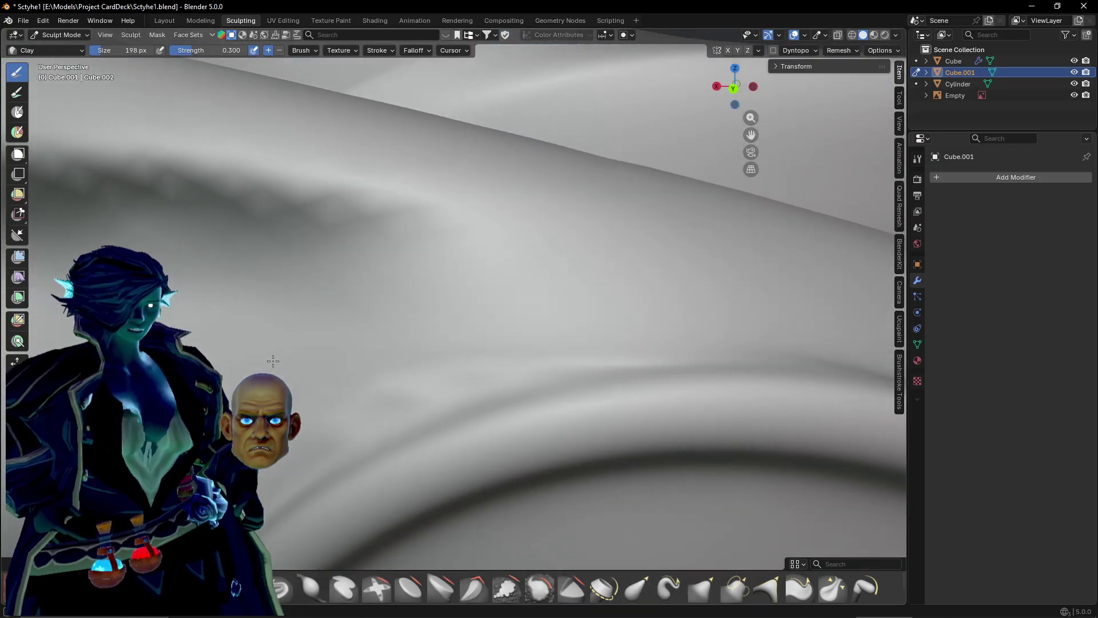
left_click_drag(607, 304, 636, 300)
left_click_drag(346, 284, 588, 280)
left_click_drag(405, 255, 685, 299)
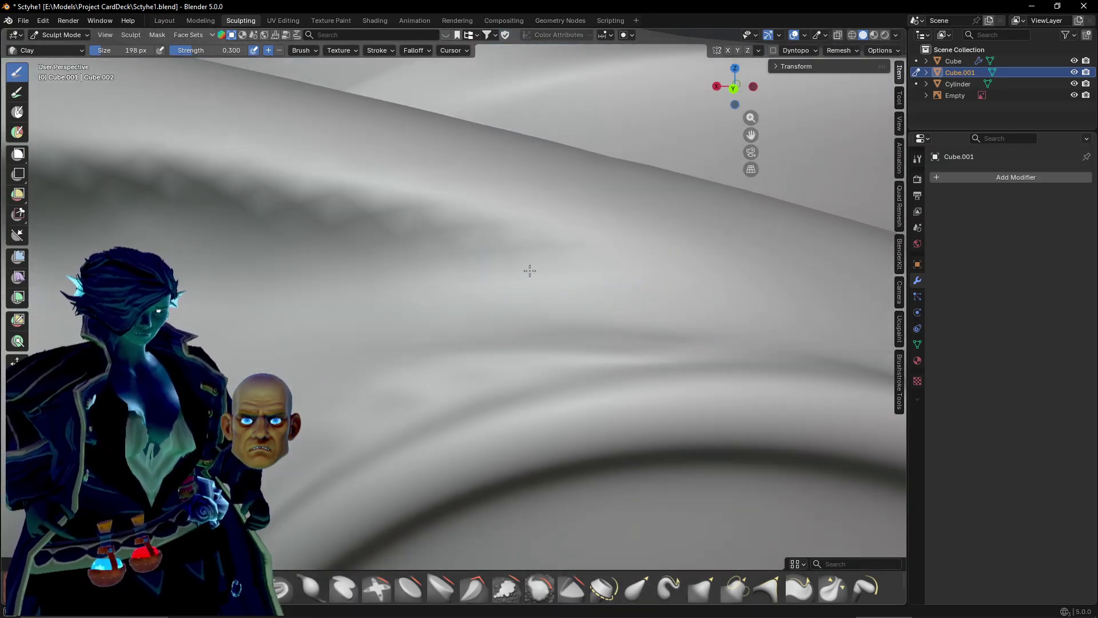
left_click_drag(530, 270, 681, 303)
left_click_drag(361, 293, 668, 318)
left_click_drag(197, 278, 763, 306)
middle_click_drag(726, 297, 456, 301, "shift")
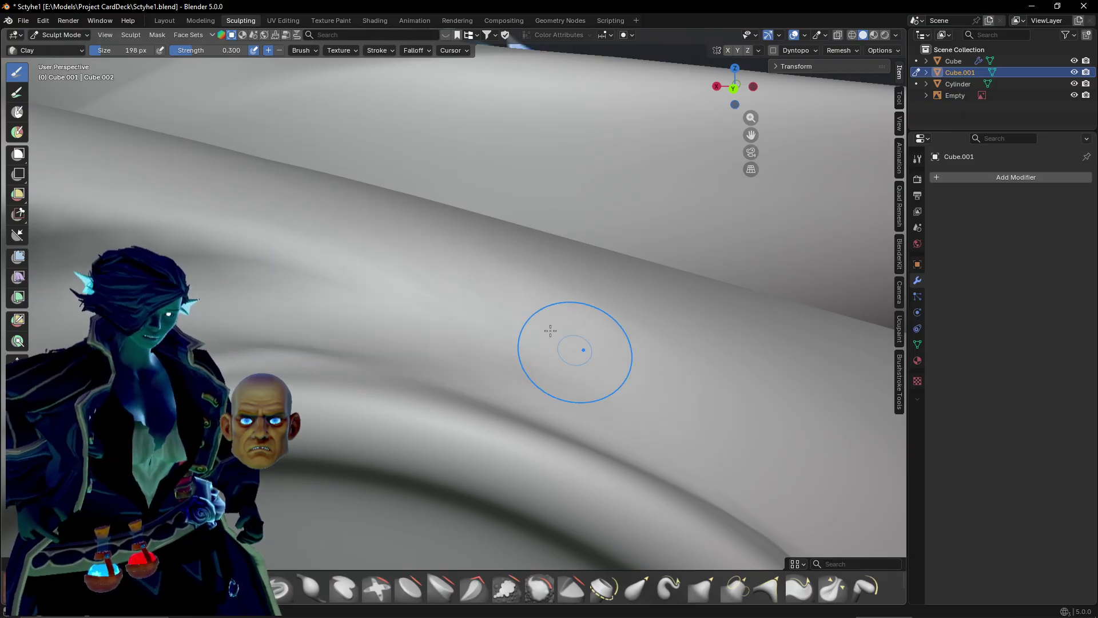
Sculpt a recessed area with downward folds between the circular rim and the base of the already grooved front spike.
scroll(582, 348, "down", 4)
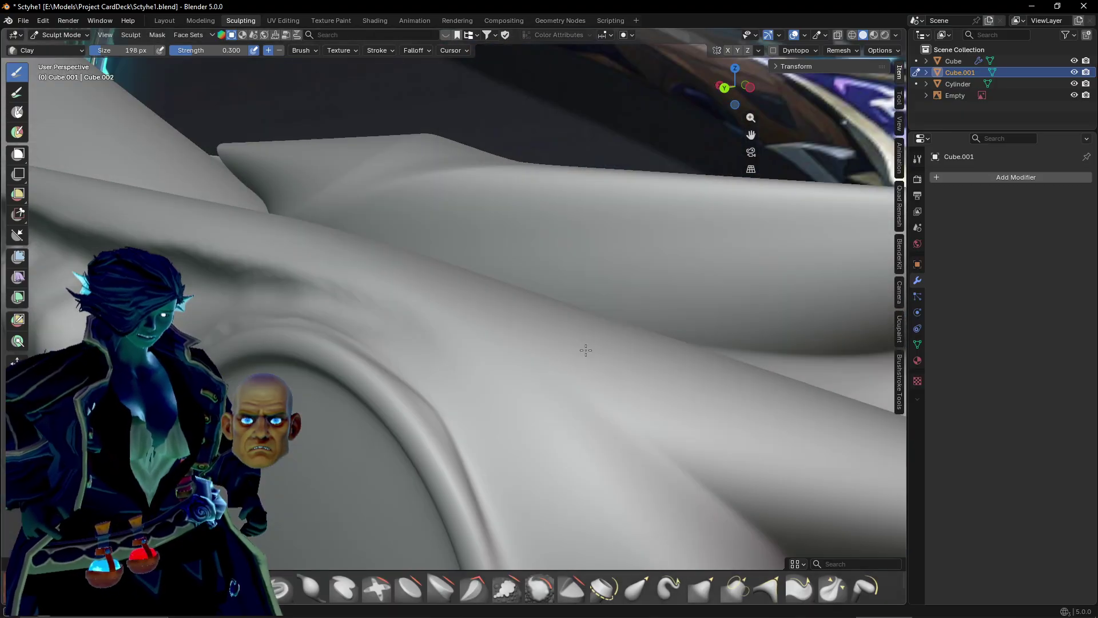
middle_click_drag(640, 360, 441, 260, "shift")
scroll(450, 286, "down", 2)
middle_click_drag(518, 426, 490, 333, "shift")
scroll(490, 334, "up", 3)
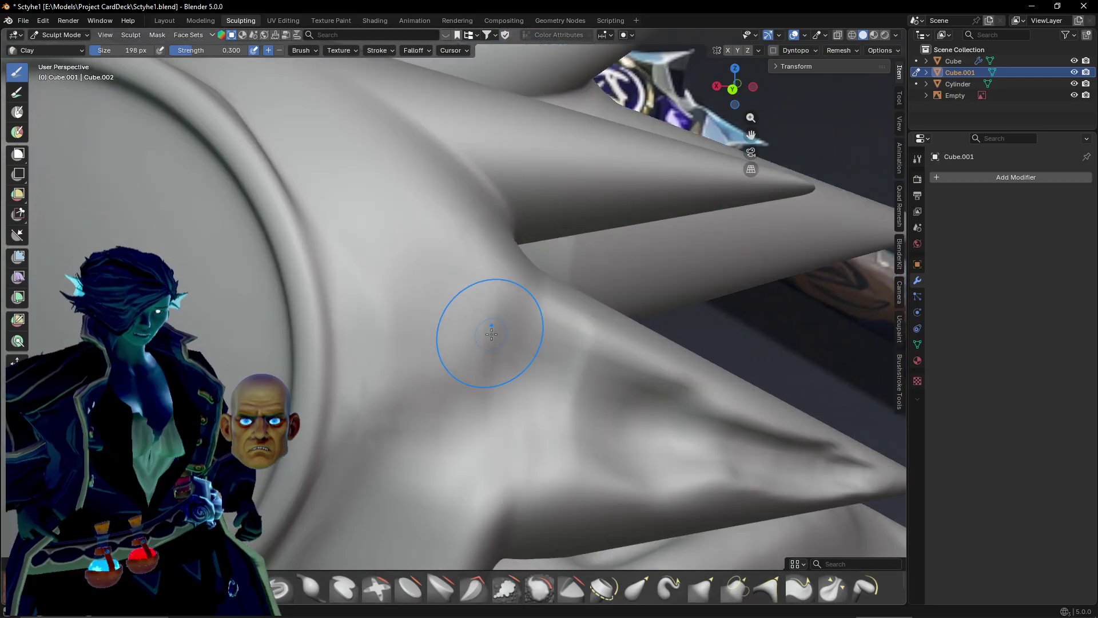
mouse_move(297, 170)
left_mouse_down()
mouse_move(389, 206)
mouse_move(435, 252)
mouse_move(498, 358)
left_mouse_up()
left_click_drag(358, 235, 360, 427)
left_click_drag(341, 331, 410, 435)
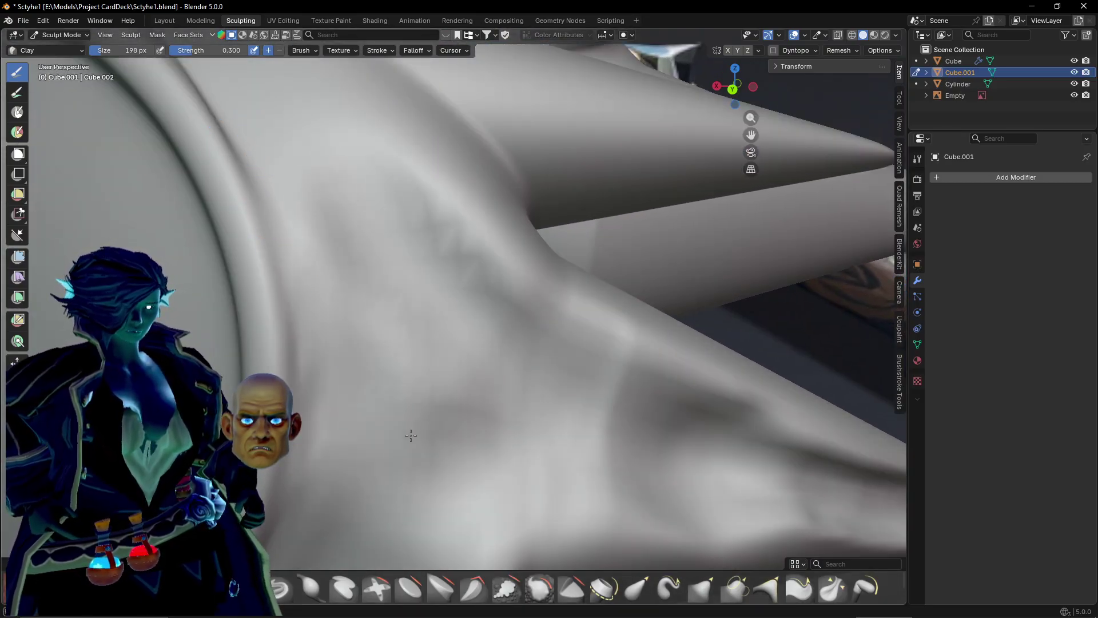
left_click_drag(372, 306, 475, 395)
mouse_move(417, 358)
left_mouse_down()
mouse_move(368, 326)
mouse_move(407, 389)
left_mouse_up()
mouse_move(378, 326)
left_mouse_down()
mouse_move(402, 461)
mouse_move(360, 431)
left_mouse_up()
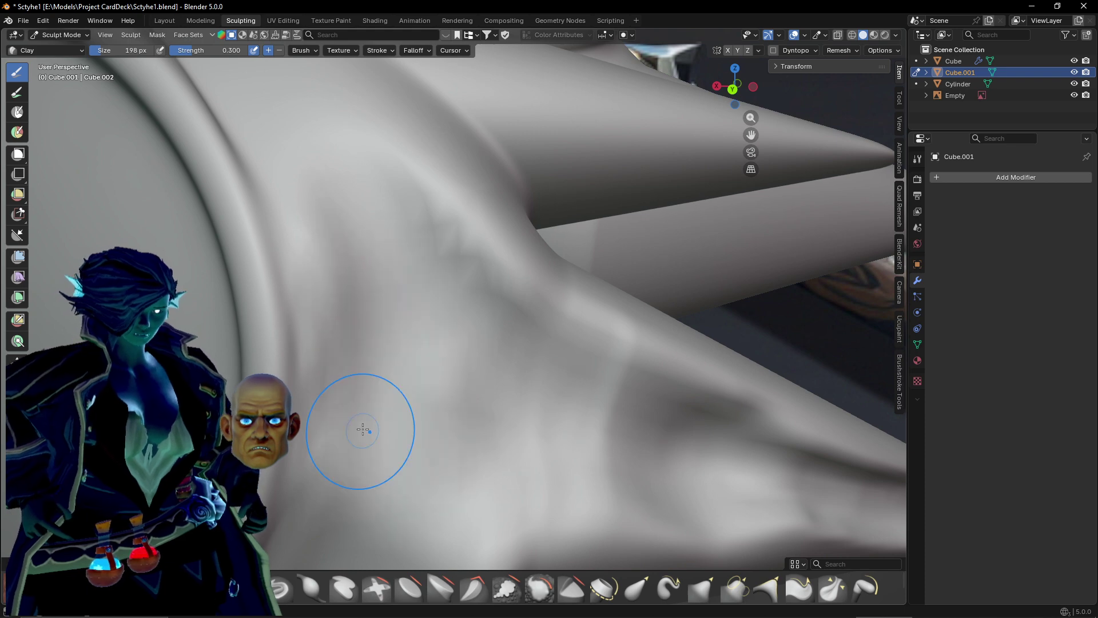
Continue the recess upward beside the circular rim with two curved grooves following the ridge toward the front spikes.
scroll(360, 365, "up", 1)
middle_click_drag(360, 365, 437, 457, "shift")
middle_click_drag(328, 260, 409, 340, "shift")
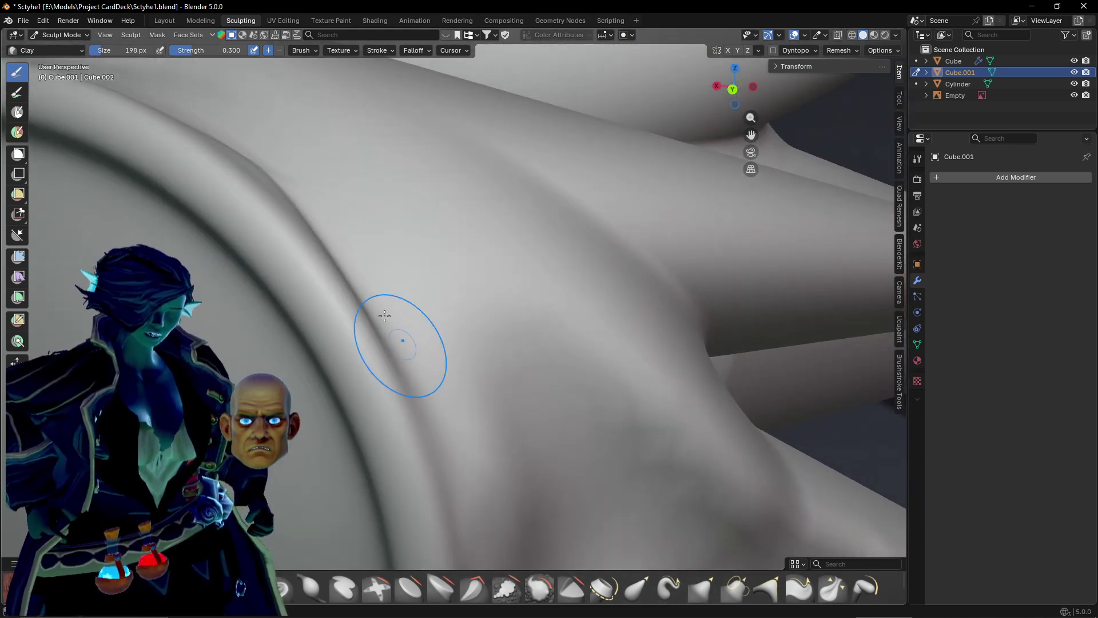
left_click_drag(361, 231, 255, 334)
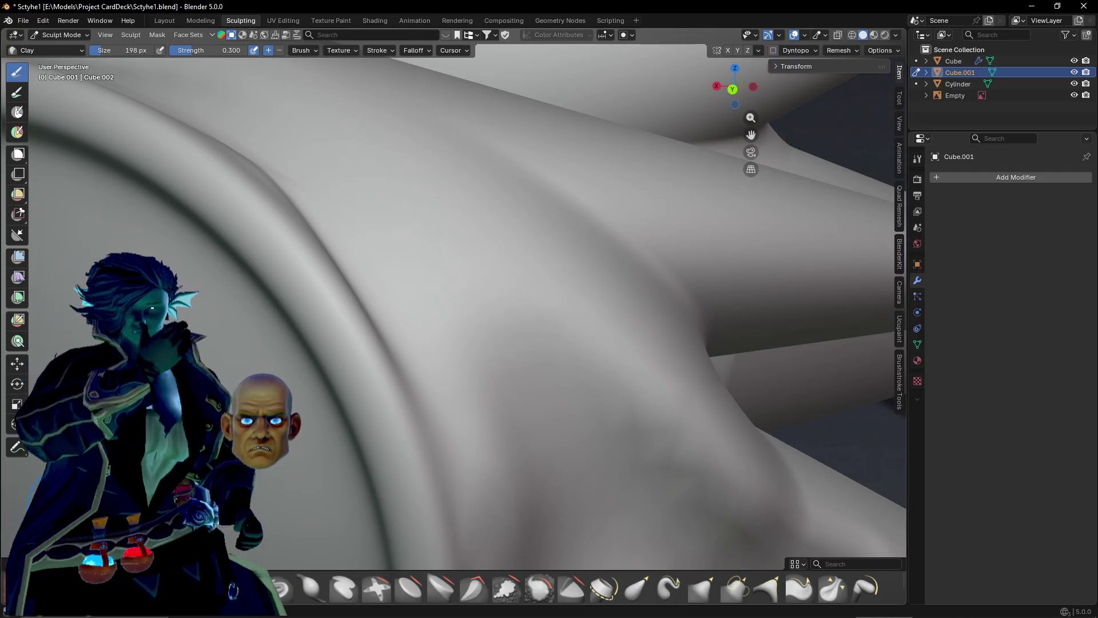
middle_click_drag(556, 314, 562, 314)
mouse_move(493, 395)
middle_mouse_down("shift")
mouse_move(397, 373)
mouse_move(437, 368)
mouse_move(441, 319)
mouse_move(472, 446)
mouse_move(427, 292)
middle_mouse_up("shift")
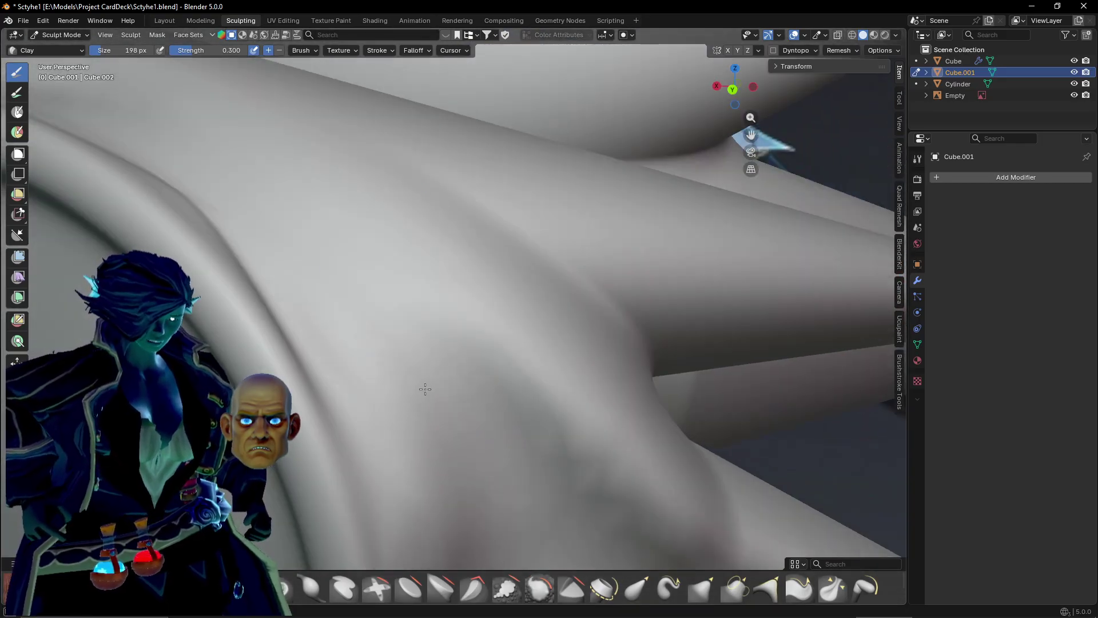
left_click_drag(380, 273, 392, 204)
mouse_move(391, 204)
left_mouse_down()
mouse_move(485, 379)
mouse_move(453, 360)
left_mouse_up()
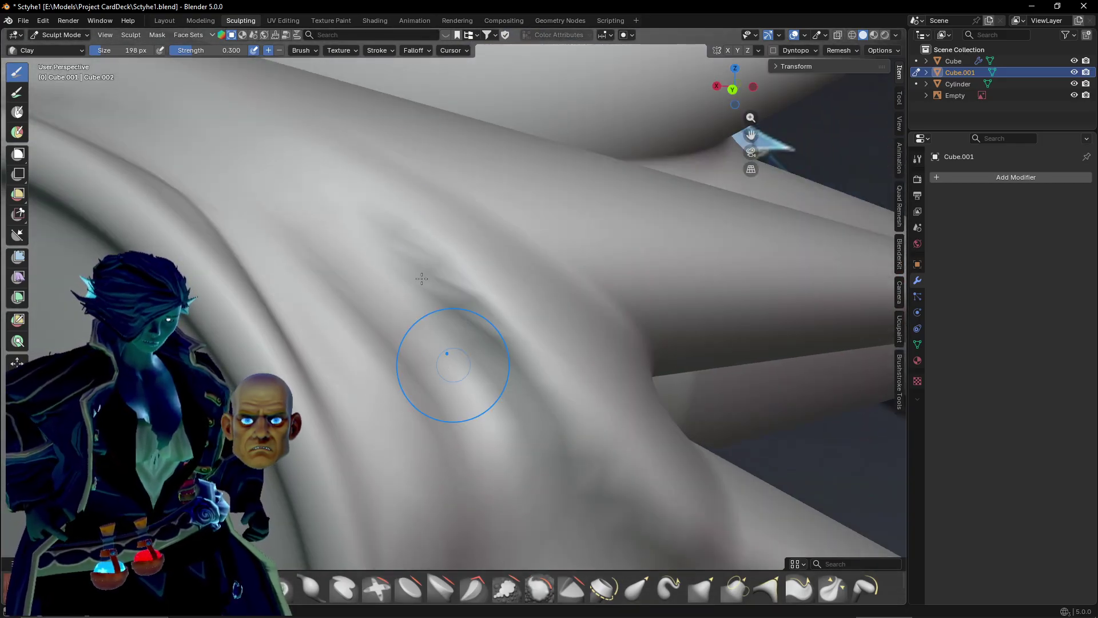
Start a shallow groove at the base of the smooth front spike above the grooved one.
scroll(559, 421, "down", 3)
middle_click_drag(559, 421, 502, 434, "shift")
scroll(501, 434, "up", 3)
scroll(502, 434, "down", 2)
left_click_drag(389, 339, 561, 378)
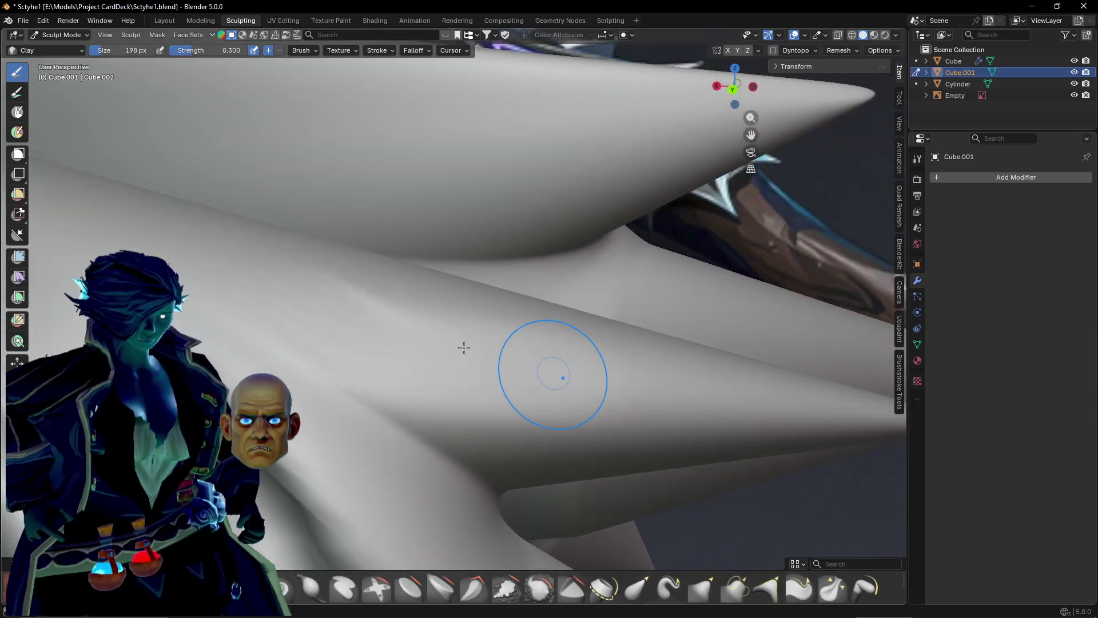
Deepen the groove on that smooth front spike and extend it toward the tip with Clay strokes.
middle_click_drag(483, 412, 395, 369, "shift")
scroll(395, 369, "up", 2)
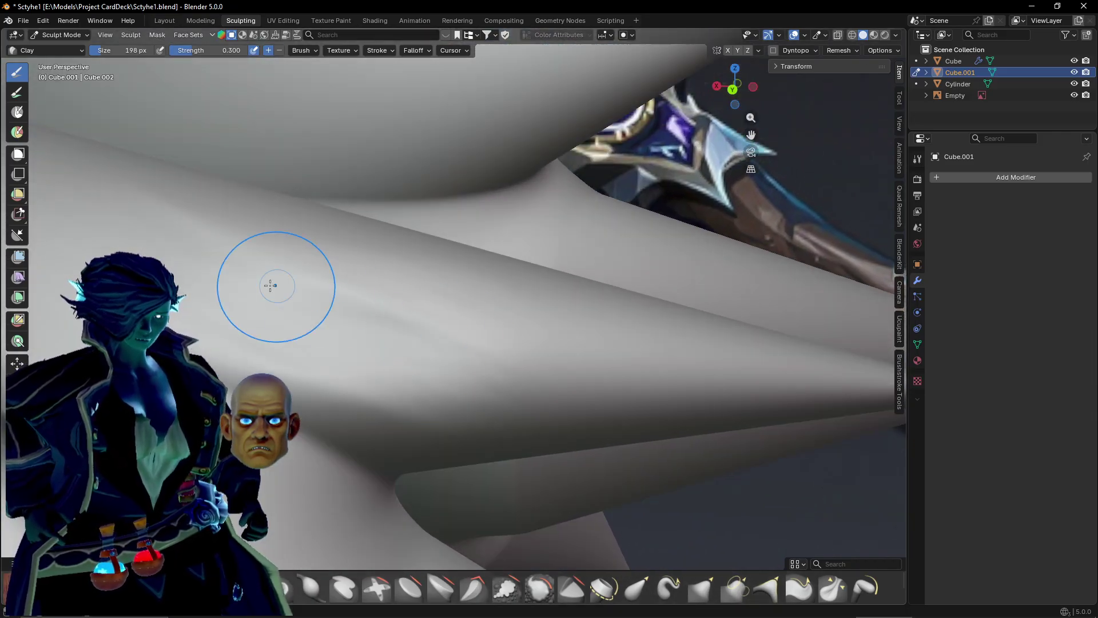
mouse_move(271, 285)
left_mouse_down()
mouse_move(269, 312)
mouse_move(343, 303)
mouse_move(578, 329)
left_mouse_up()
left_click_drag(448, 324, 612, 366)
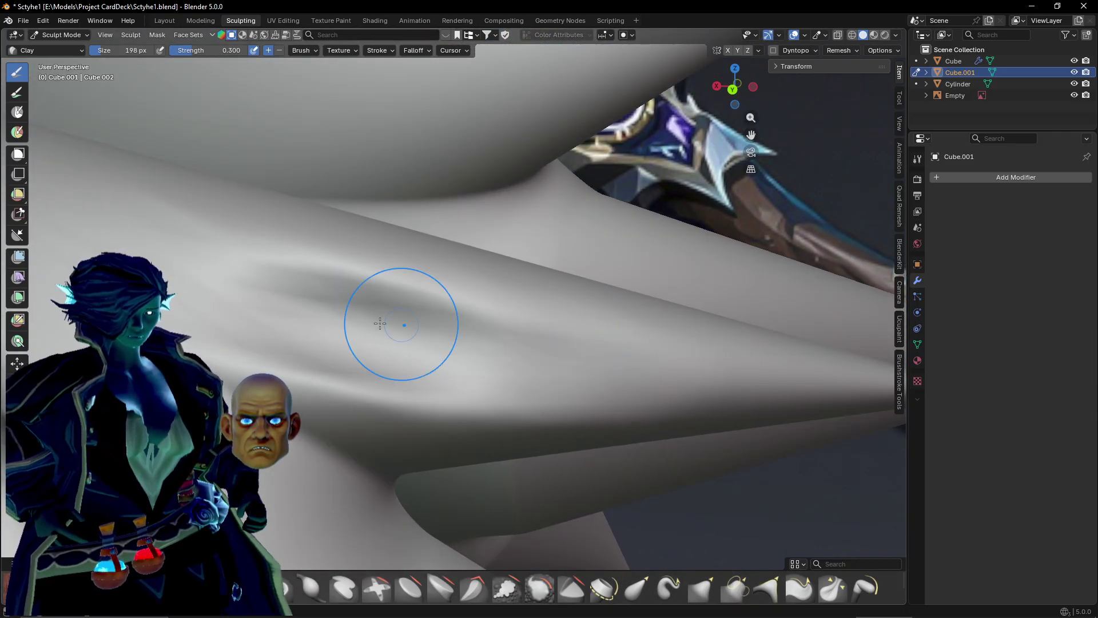
mouse_move(380, 324)
left_mouse_down()
mouse_move(454, 338)
mouse_move(655, 344)
left_mouse_up()
mouse_move(434, 343)
middle_mouse_down()
mouse_move(320, 369)
mouse_move(379, 375)
mouse_move(413, 413)
mouse_move(413, 435)
mouse_move(438, 308)
middle_mouse_up()
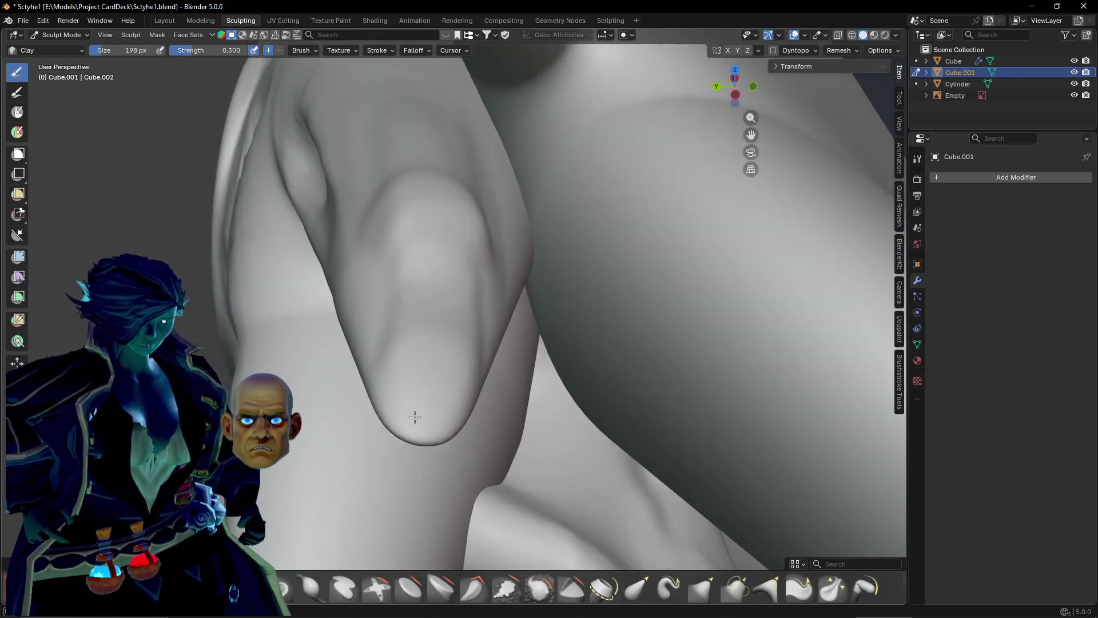
mouse_move(441, 241)
middle_mouse_down()
mouse_move(517, 275)
mouse_move(525, 317)
mouse_move(434, 351)
mouse_move(455, 441)
middle_mouse_up()
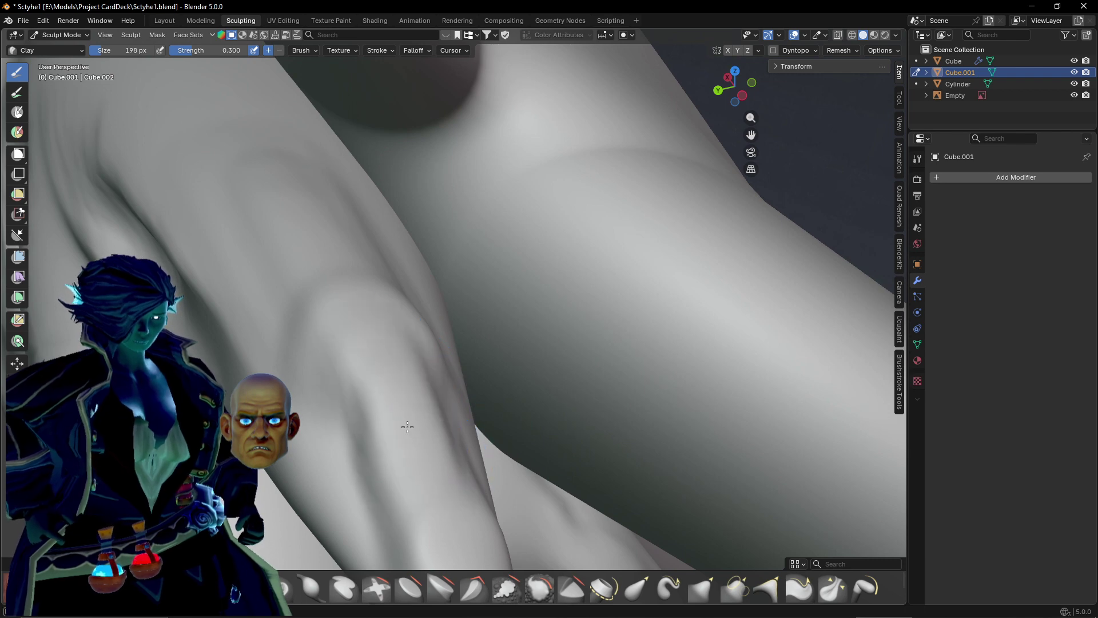
mouse_move(411, 374)
middle_mouse_down()
mouse_move(436, 285)
mouse_move(379, 311)
mouse_move(332, 257)
middle_mouse_up()
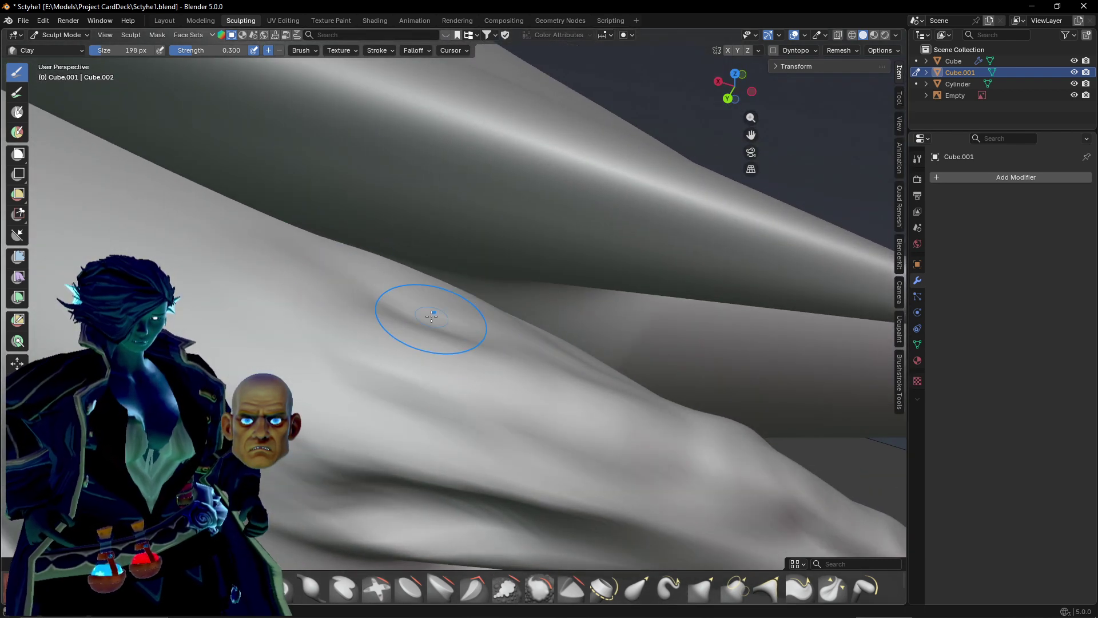
Sculpt diagonal folds and a raised mound onto the broad face of the large side spike with Clay strokes.
mouse_move(507, 341)
middle_mouse_down()
mouse_move(456, 363)
mouse_move(549, 350)
mouse_move(503, 307)
mouse_move(397, 307)
mouse_move(347, 284)
mouse_move(505, 346)
mouse_move(434, 326)
mouse_move(420, 269)
mouse_move(539, 344)
mouse_move(553, 314)
mouse_move(594, 369)
mouse_move(642, 336)
mouse_move(591, 286)
mouse_move(419, 348)
middle_mouse_up()
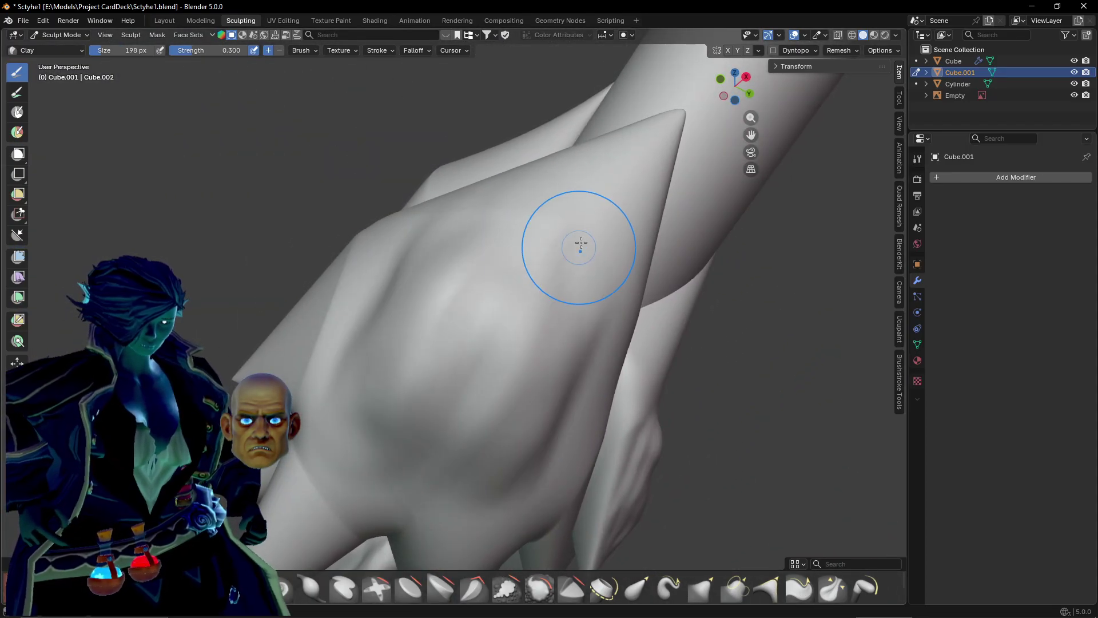
mouse_move(589, 212)
left_mouse_down()
mouse_move(605, 200)
mouse_move(413, 426)
left_mouse_up()
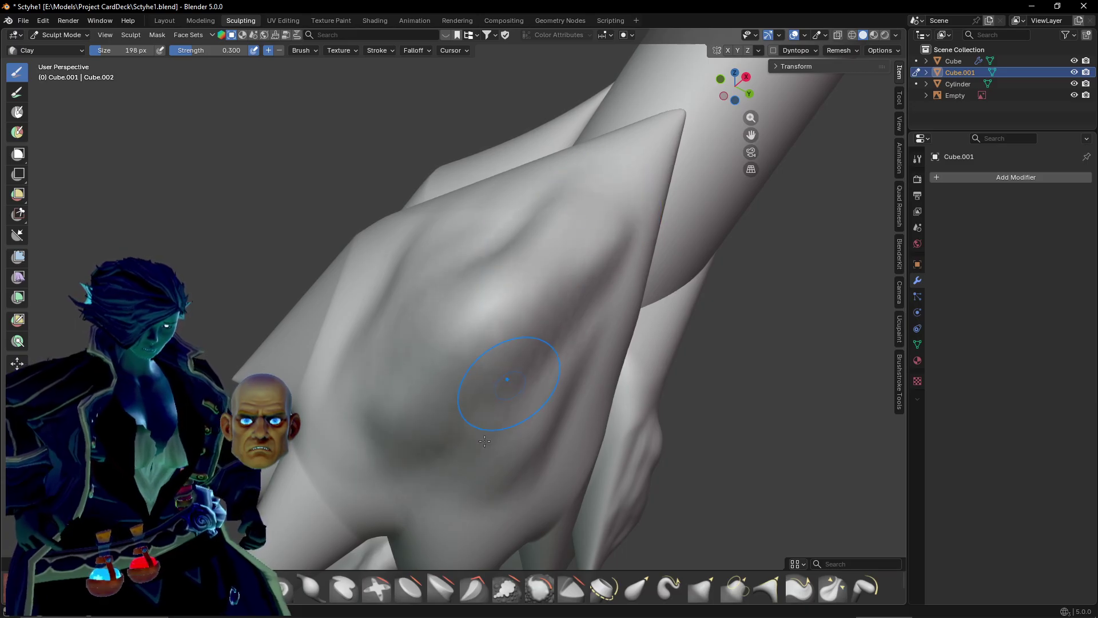
middle_click_drag(485, 441, 595, 310)
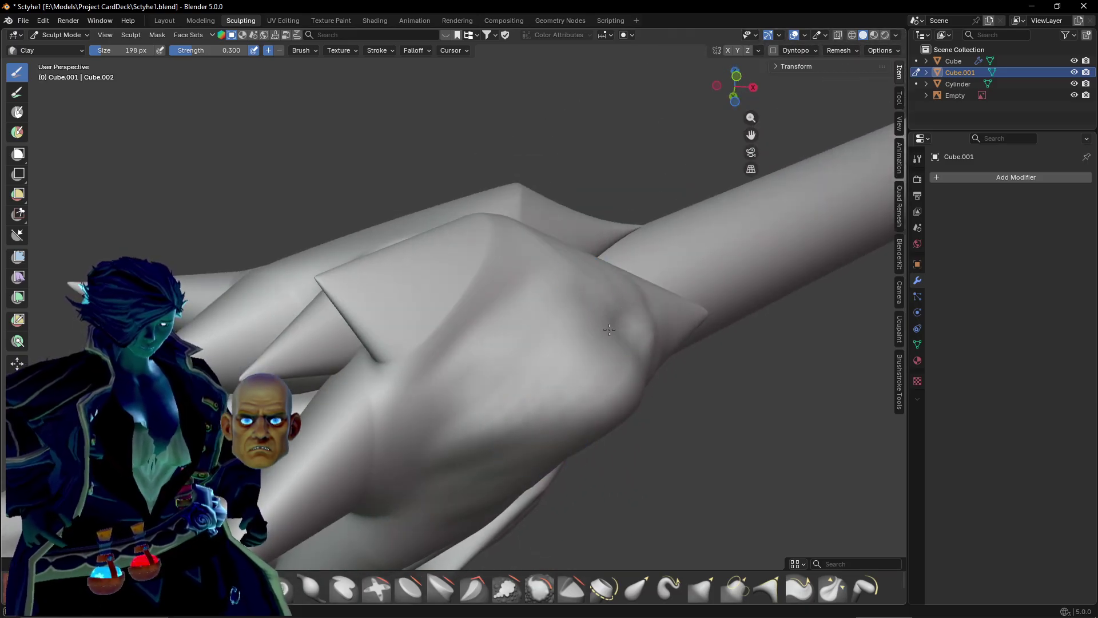
left_click_drag(462, 450, 501, 456)
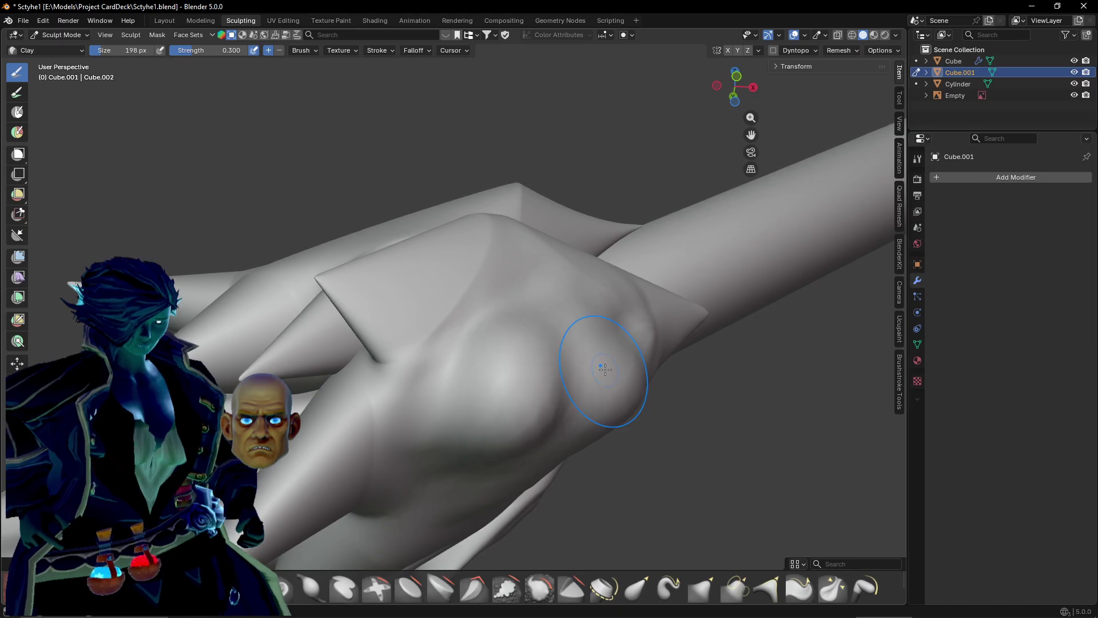
middle_click_drag(605, 370, 515, 376)
left_click_drag(466, 435, 486, 372)
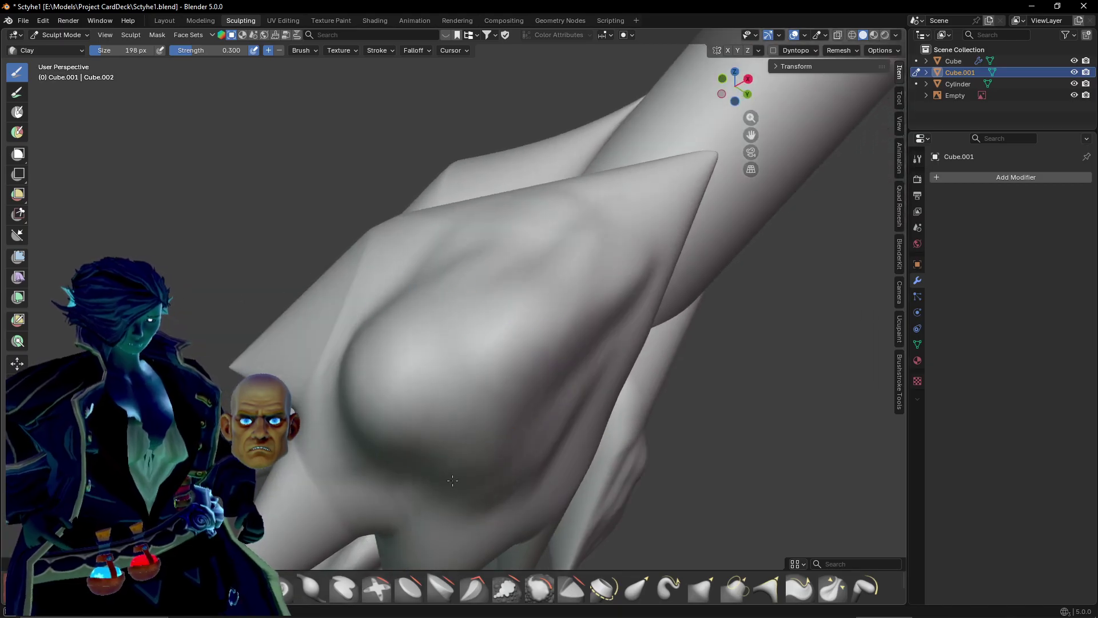
Extend the Clay relief across the side spike's face and up to the crease below its notched two-pointed end.
middle_click_drag(452, 481, 519, 404)
mouse_move(519, 404)
left_mouse_down()
mouse_move(561, 312)
mouse_move(583, 353)
mouse_move(568, 339)
left_mouse_up()
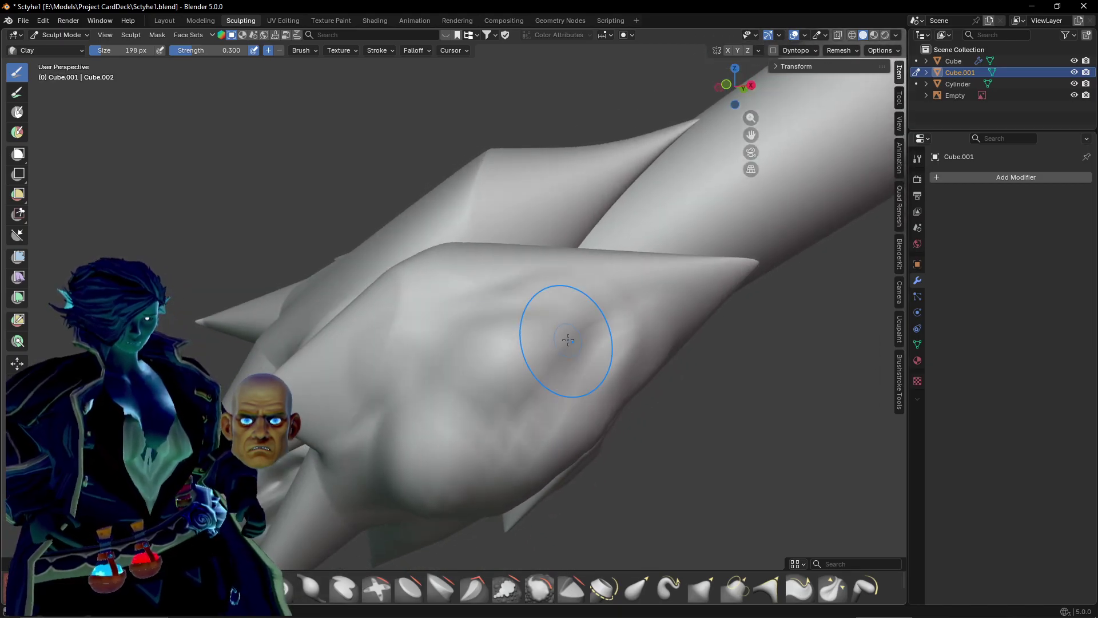
mouse_move(568, 341)
middle_mouse_down()
mouse_move(515, 363)
mouse_move(363, 191)
middle_mouse_up()
mouse_move(363, 191)
left_mouse_down()
mouse_move(393, 269)
mouse_move(439, 299)
mouse_move(500, 194)
mouse_move(470, 272)
mouse_move(451, 221)
mouse_move(418, 188)
left_mouse_up()
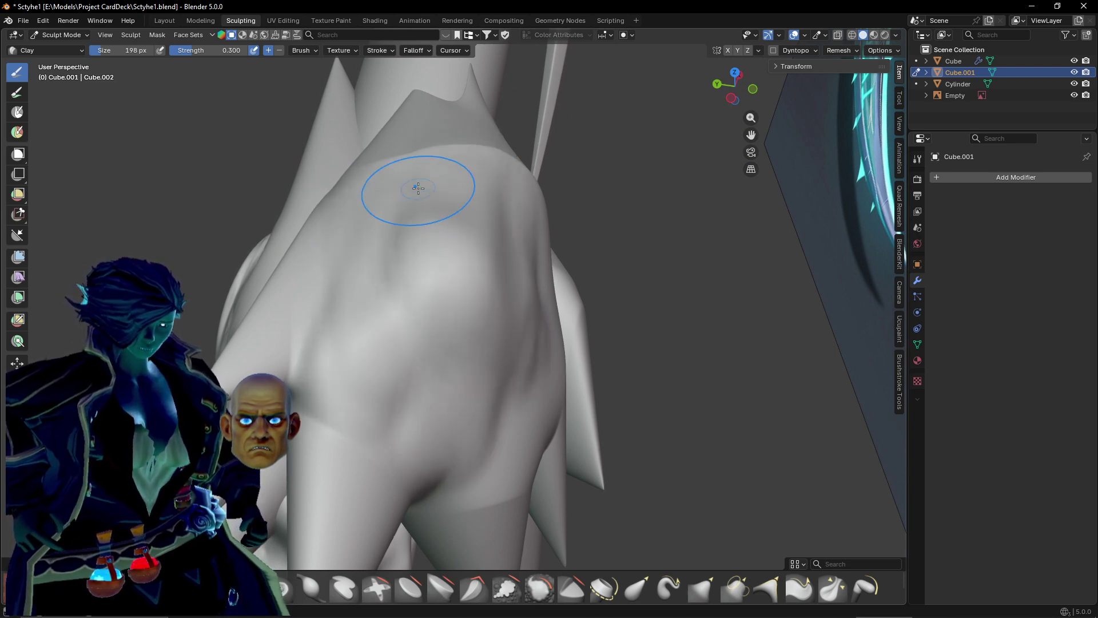
middle_click_drag(349, 211, 469, 204)
mouse_move(468, 204)
left_mouse_down()
mouse_move(366, 366)
mouse_move(394, 356)
mouse_move(532, 191)
mouse_move(523, 180)
left_mouse_up()
Build up a rounded knob with surrounding folds on the notched two-pointed end of the side spike.
middle_click_drag(523, 180, 439, 370, "shift")
scroll(458, 371, "up", 2)
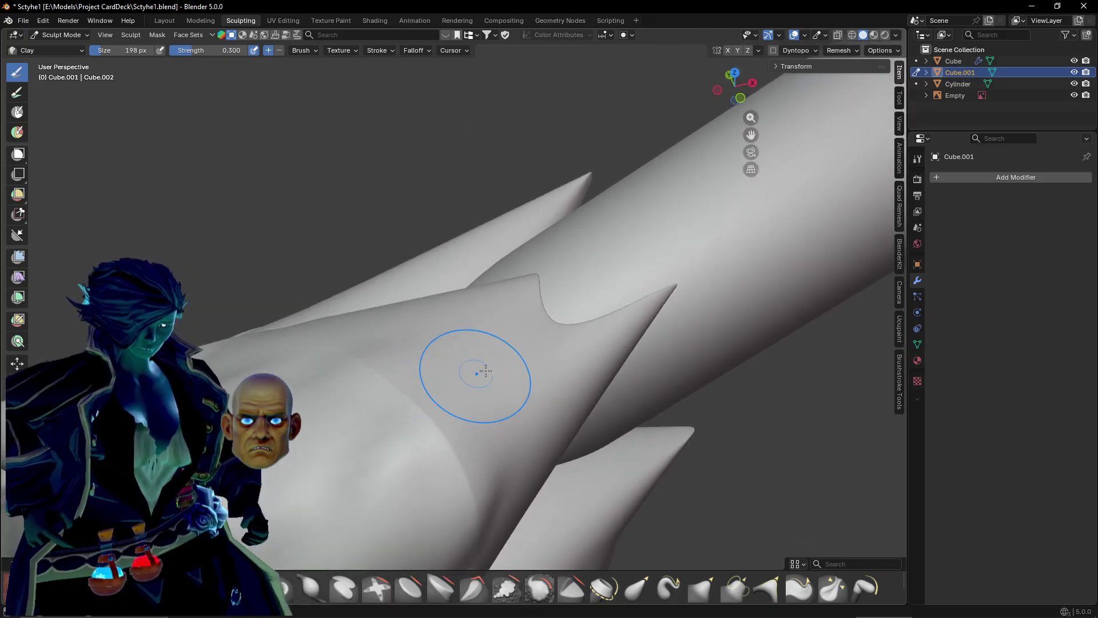
mouse_move(486, 371)
left_mouse_down()
mouse_move(390, 424)
mouse_move(512, 370)
mouse_move(554, 368)
mouse_move(435, 315)
mouse_move(417, 319)
mouse_move(412, 387)
mouse_move(372, 351)
mouse_move(469, 423)
mouse_move(437, 397)
mouse_move(466, 368)
mouse_move(490, 413)
mouse_move(452, 309)
mouse_move(503, 366)
left_mouse_up()
mouse_move(503, 366)
middle_mouse_down()
mouse_move(449, 334)
mouse_move(433, 294)
mouse_move(349, 275)
middle_mouse_up()
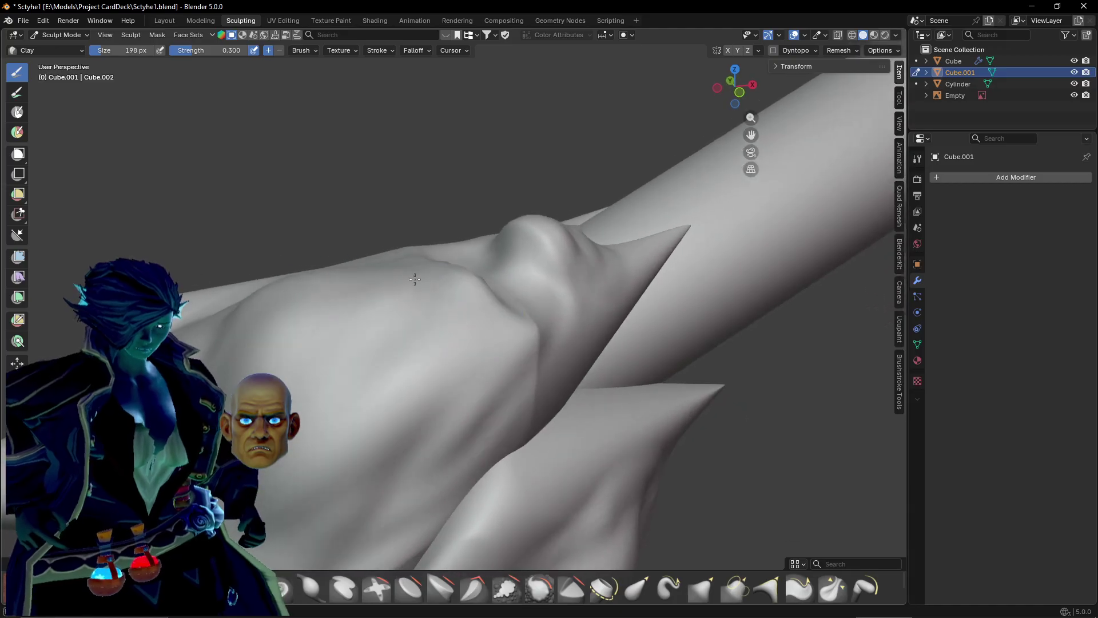
middle_click_drag(424, 318, 490, 289)
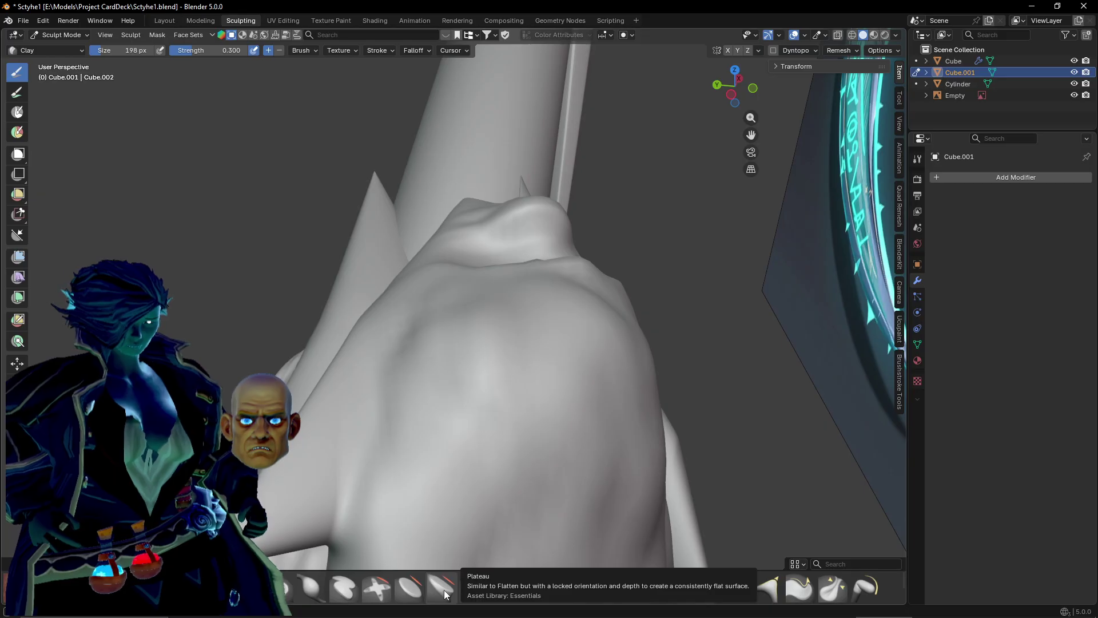
Level the bulge and folds on the side spike's broad face with the Flatten/Contrast brush.
left_click(444, 594)
middle_click_drag(499, 435, 455, 438)
mouse_move(467, 358)
left_mouse_down()
mouse_move(511, 338)
mouse_move(517, 354)
mouse_move(490, 388)
left_mouse_up()
key("ctrl+z")
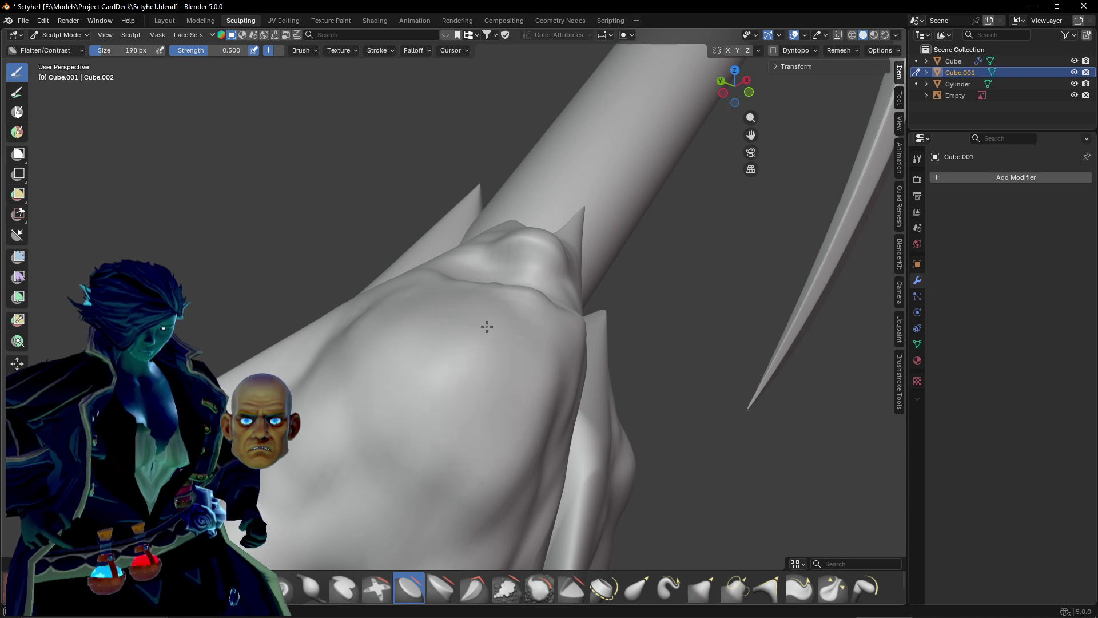
middle_click_drag(437, 404, 378, 377)
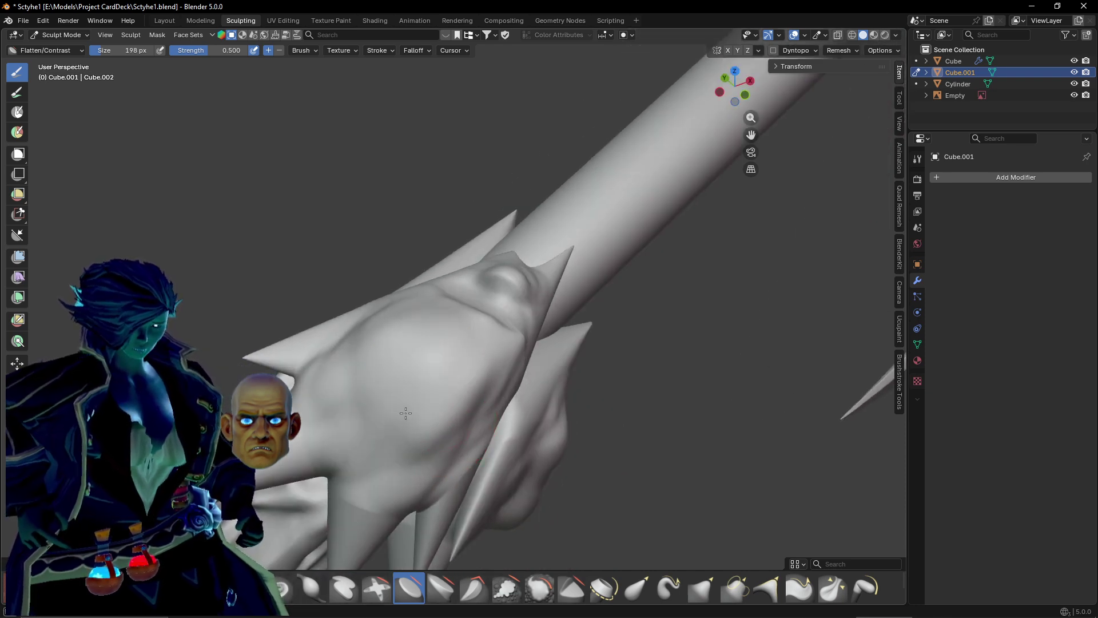
mouse_move(497, 347)
middle_mouse_down()
mouse_move(437, 363)
mouse_move(516, 332)
middle_mouse_up()
scroll(473, 367, "up", 1)
scroll(516, 333, "up", 1)
left_click_drag(536, 306, 464, 341)
left_click_drag(558, 276, 362, 402)
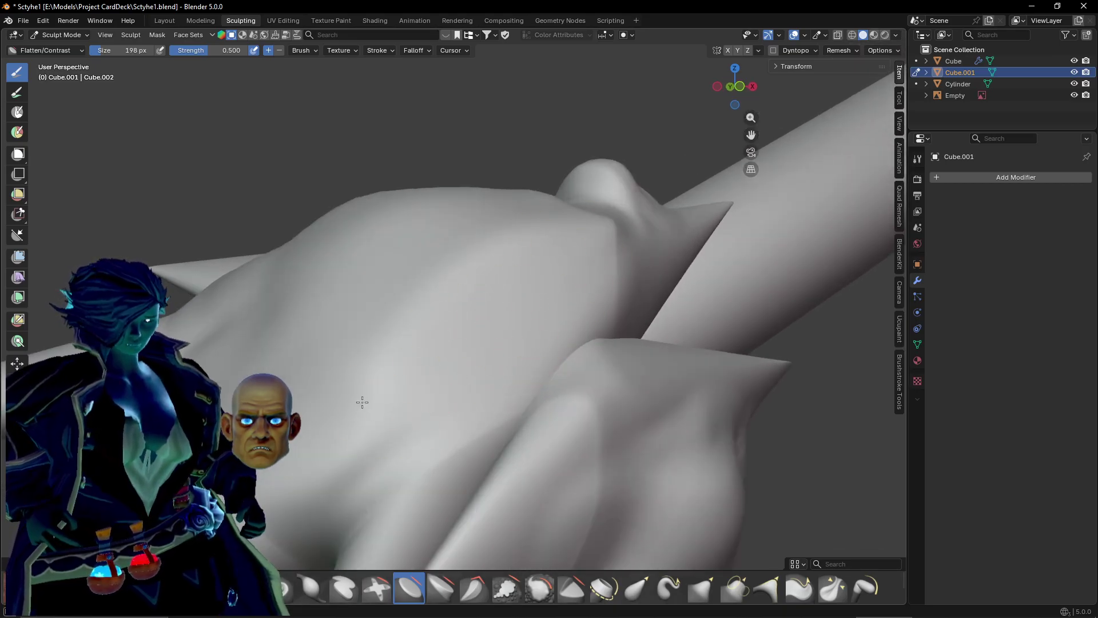
middle_click_drag(435, 341, 508, 205)
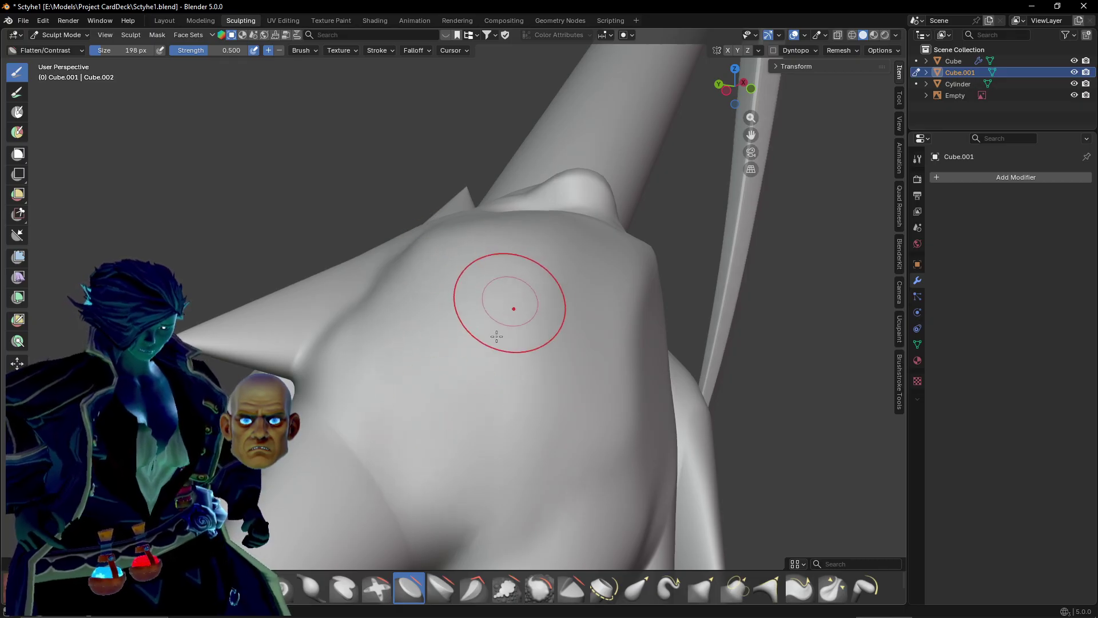
middle_click_drag(496, 336, 461, 369)
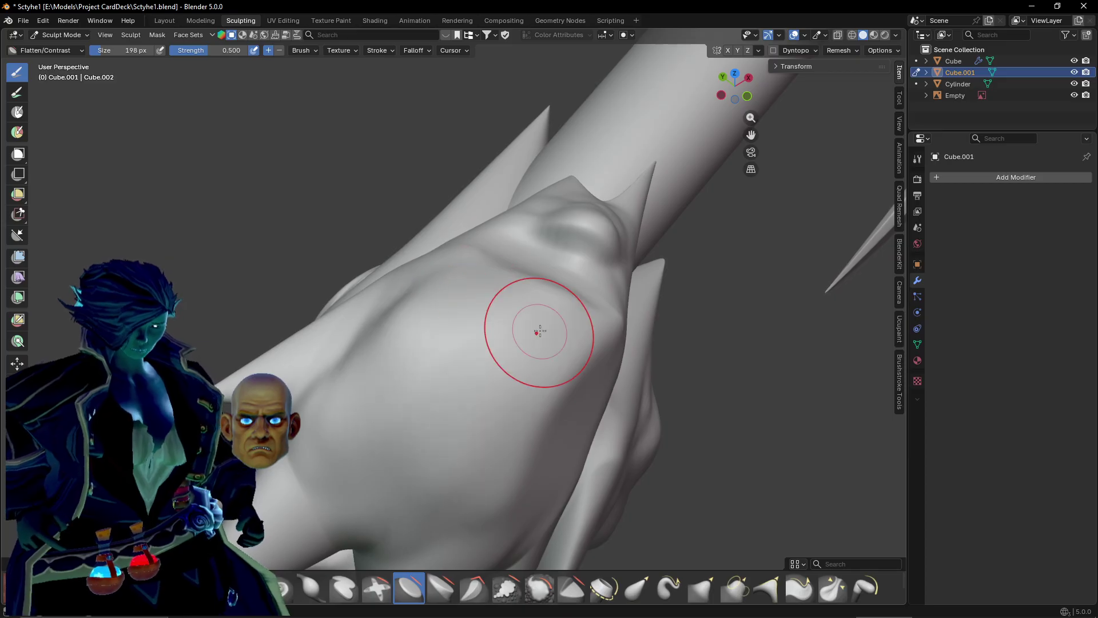
Flatten the rounded knob on the notched two-pointed end with the Flatten/Contrast brush.
mouse_move(540, 331)
middle_mouse_down()
mouse_move(446, 311)
mouse_move(449, 273)
middle_mouse_up()
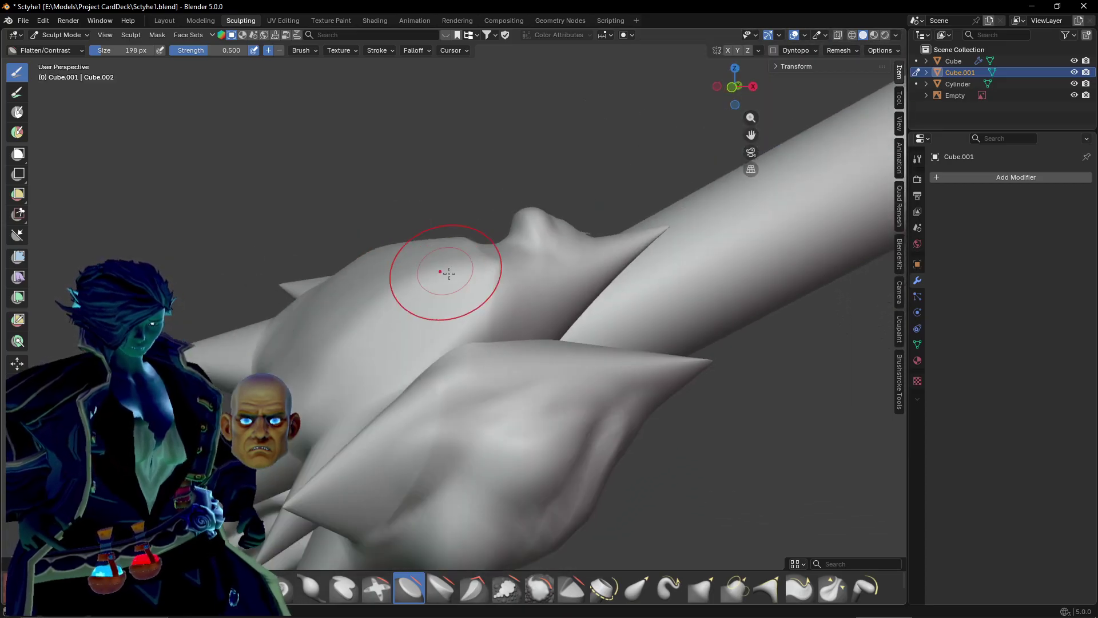
scroll(457, 275, "up", 3)
mouse_move(522, 274)
middle_mouse_down()
mouse_move(465, 312)
mouse_move(473, 307)
mouse_move(500, 372)
mouse_move(512, 372)
middle_mouse_up()
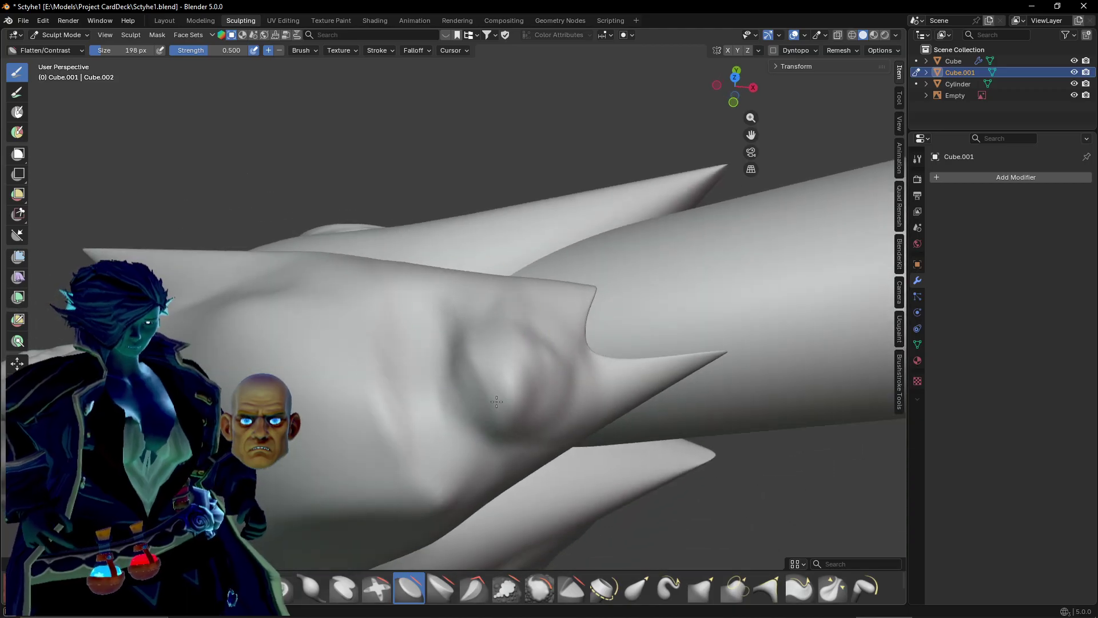
left_click_drag(493, 315, 481, 309)
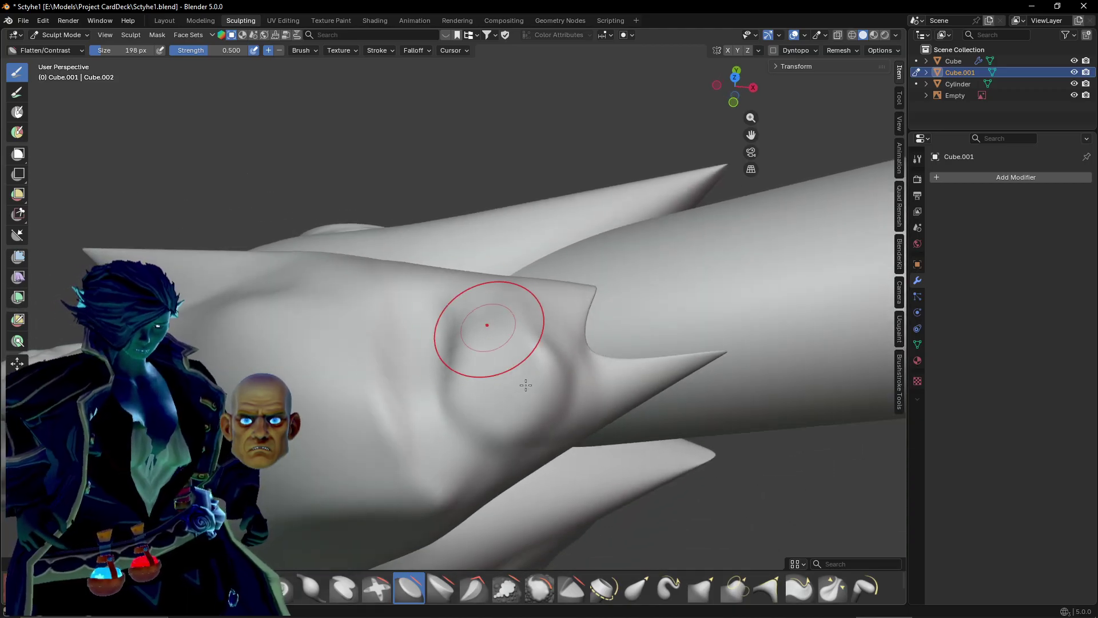
middle_click_drag(522, 375, 495, 302)
scroll(507, 305, "up", 2)
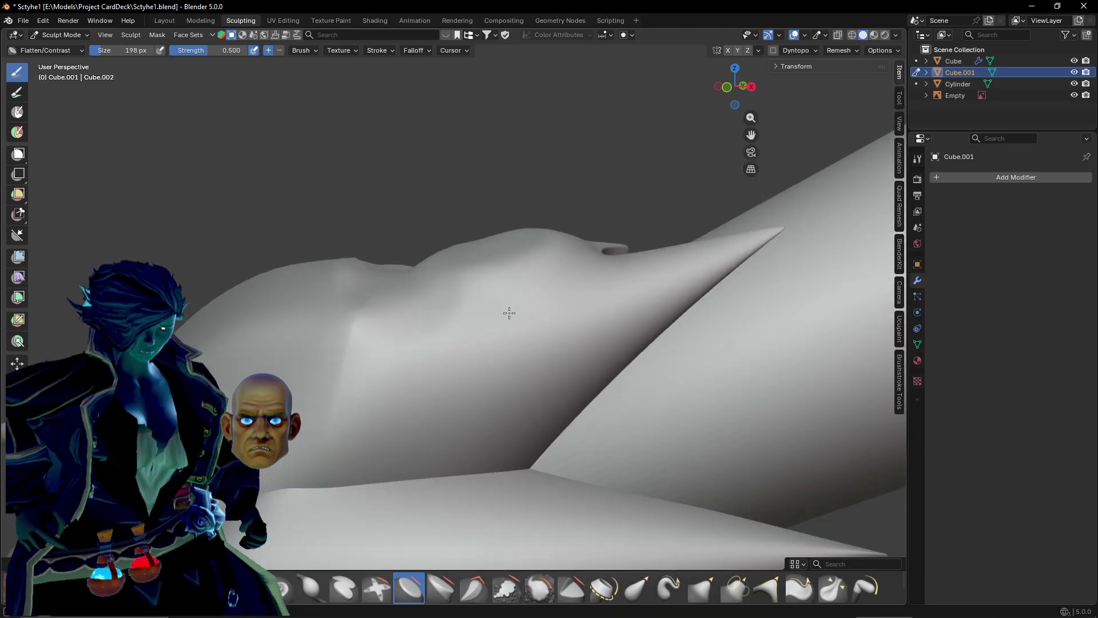
Soften the crease between the flattened knob and the broad face, blending both into planar surfaces.
mouse_move(385, 404)
middle_mouse_down()
mouse_move(451, 456)
mouse_move(423, 429)
mouse_move(368, 427)
mouse_move(355, 394)
mouse_move(407, 308)
middle_mouse_up()
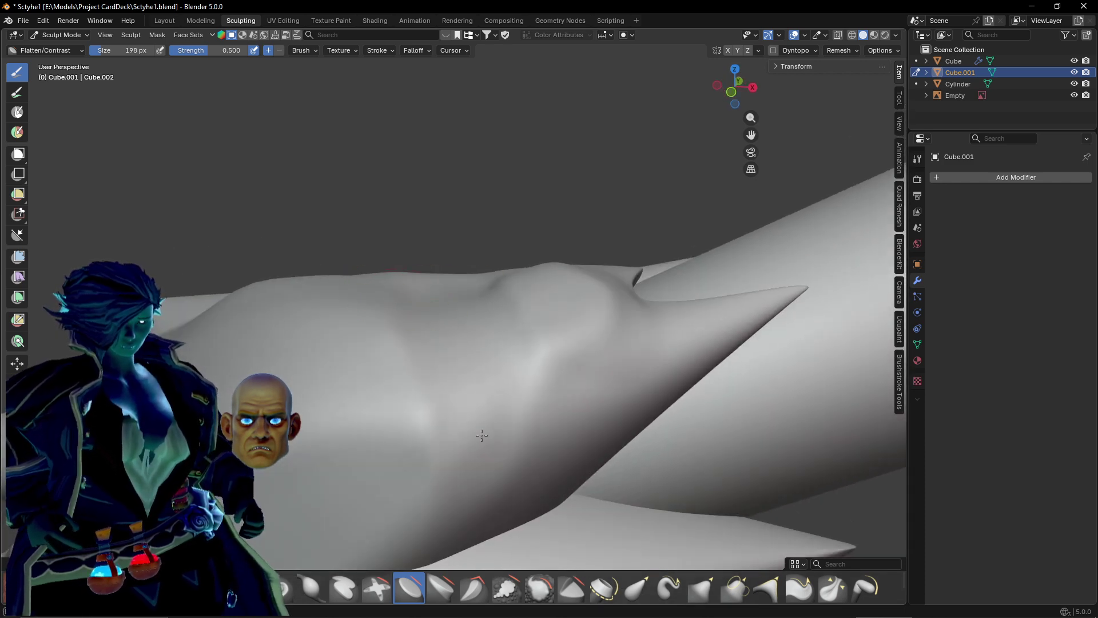
mouse_move(429, 422)
middle_mouse_down()
mouse_move(443, 355)
mouse_move(454, 379)
mouse_move(459, 228)
mouse_move(416, 282)
middle_mouse_up()
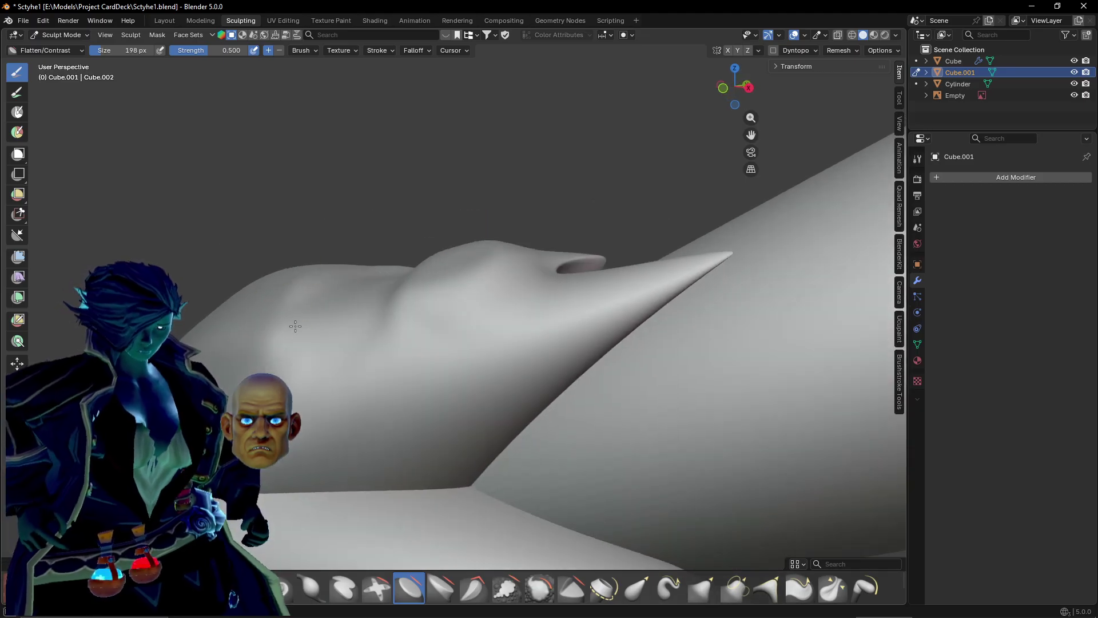
middle_click_drag(295, 326, 172, 401)
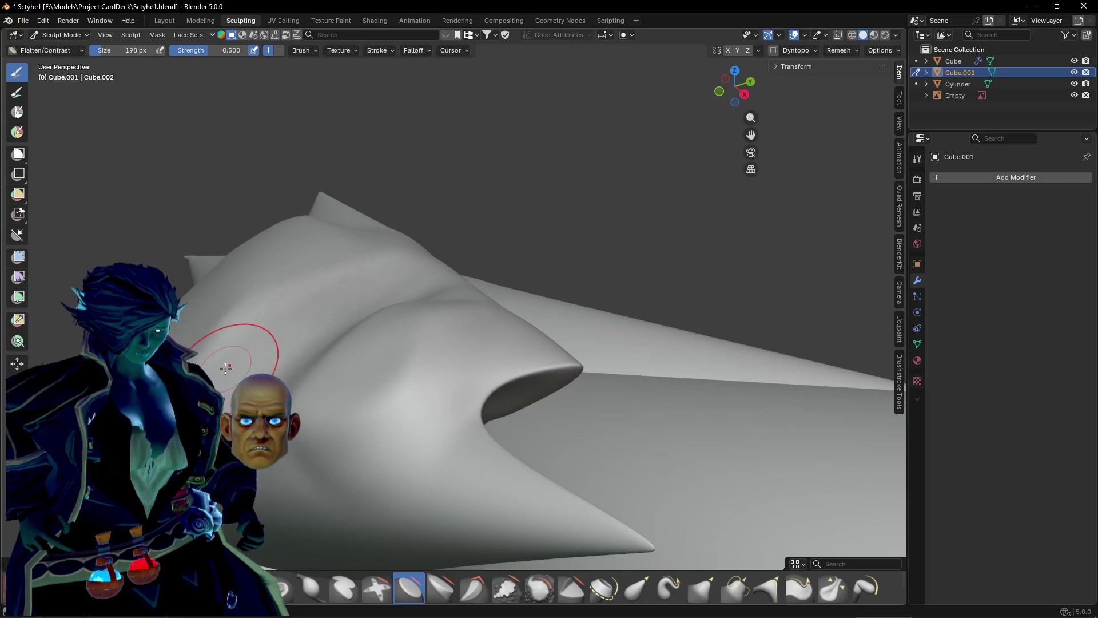
middle_click_drag(344, 289, 380, 319)
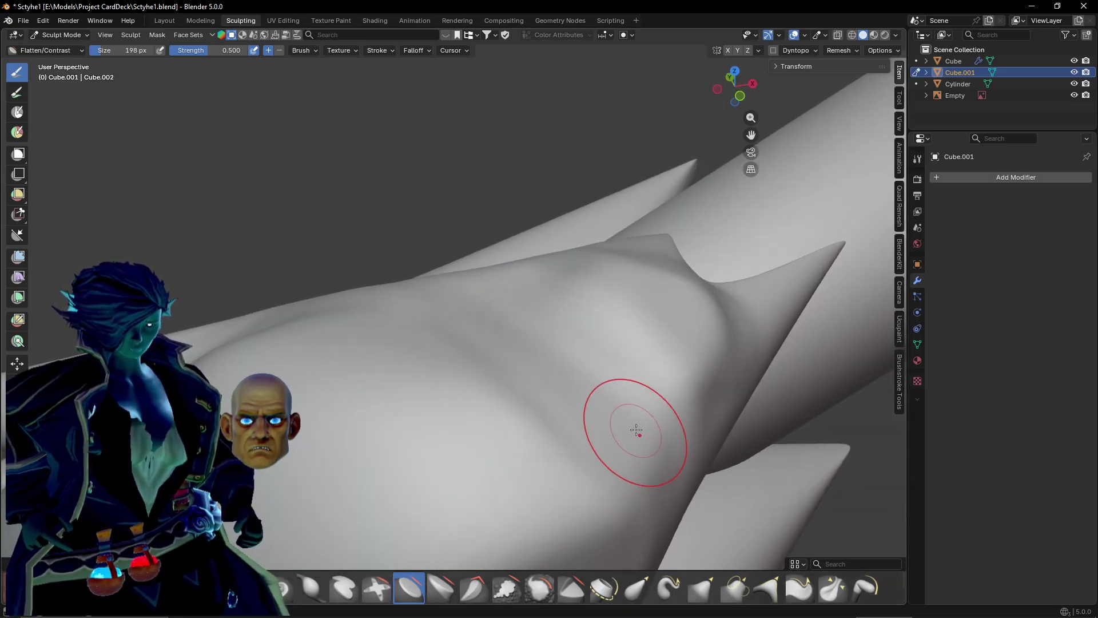
mouse_move(636, 429)
middle_mouse_down()
mouse_move(591, 427)
mouse_move(449, 329)
middle_mouse_up()
scroll(763, 495, "down", 2)
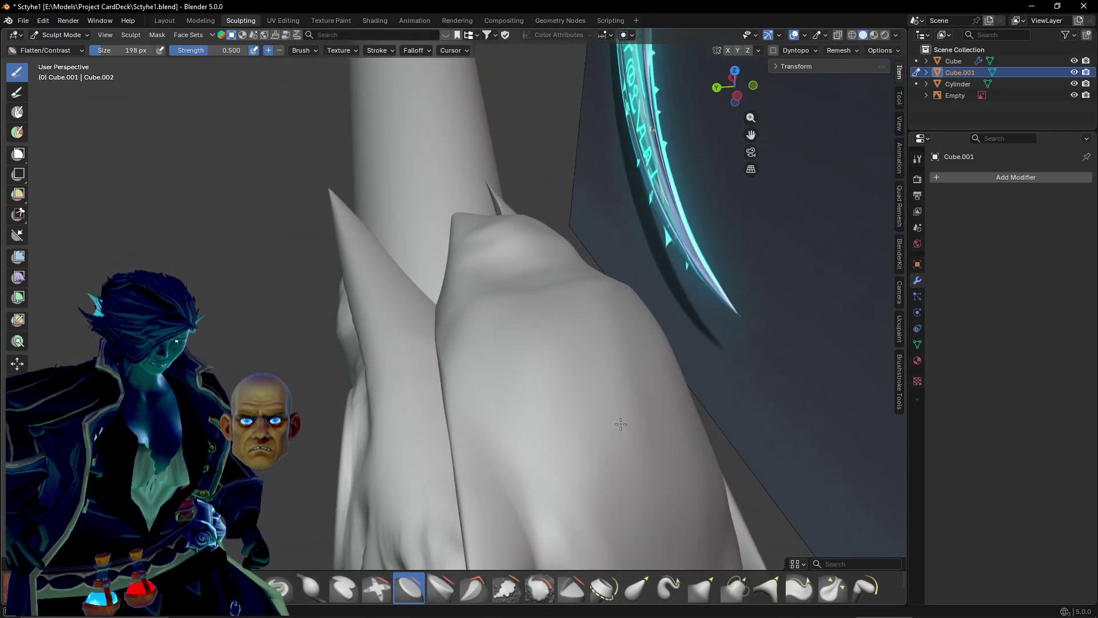
Flatten the rough surface at the base of the grooved front spike above the circular rim's corner spike.
middle_click_drag(617, 334, 497, 271)
middle_click_drag(530, 337, 500, 336)
scroll(500, 336, "up", 1)
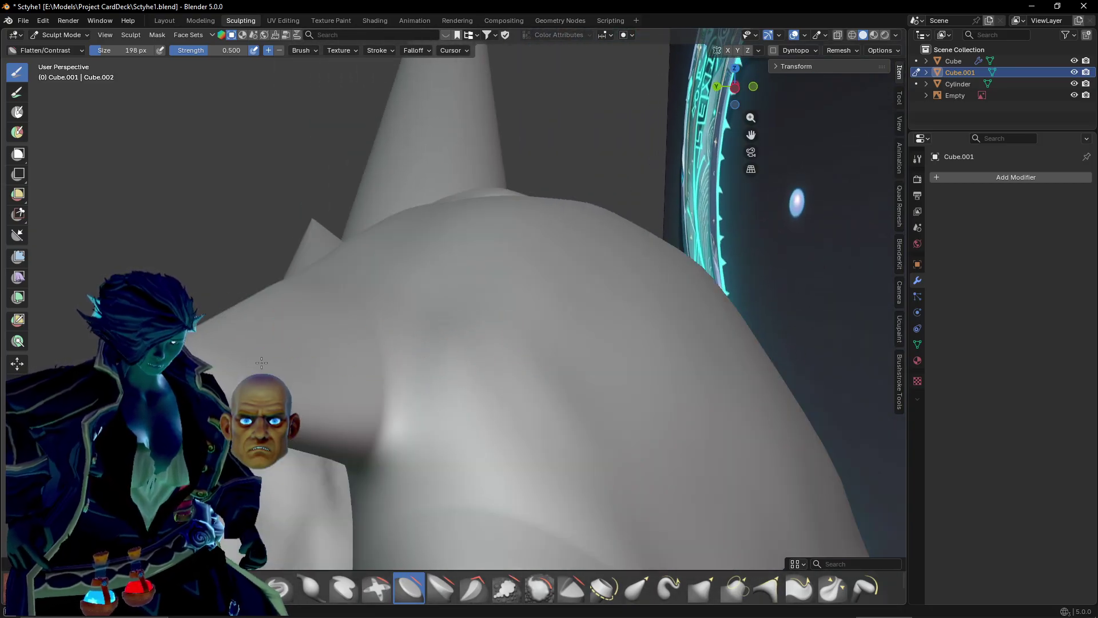
mouse_move(310, 341)
middle_mouse_down()
mouse_move(326, 377)
mouse_move(350, 388)
mouse_move(483, 328)
middle_mouse_up()
mouse_move(634, 343)
middle_mouse_down()
mouse_move(674, 409)
mouse_move(452, 272)
mouse_move(477, 348)
middle_mouse_up()
mouse_move(367, 399)
left_mouse_down()
mouse_move(463, 417)
mouse_move(584, 406)
mouse_move(455, 380)
mouse_move(383, 424)
left_mouse_up()
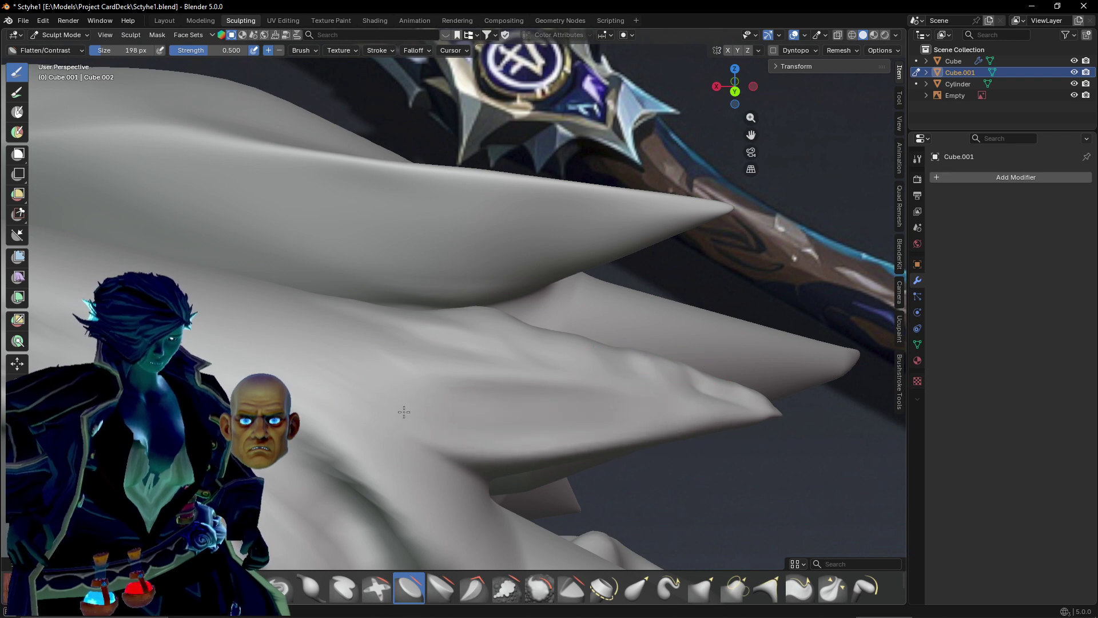
Flatten the folds along the sides and ridge of that grooved spike into broad planes.
mouse_move(721, 403)
middle_mouse_down()
mouse_move(594, 436)
mouse_move(585, 448)
mouse_move(628, 363)
middle_mouse_up()
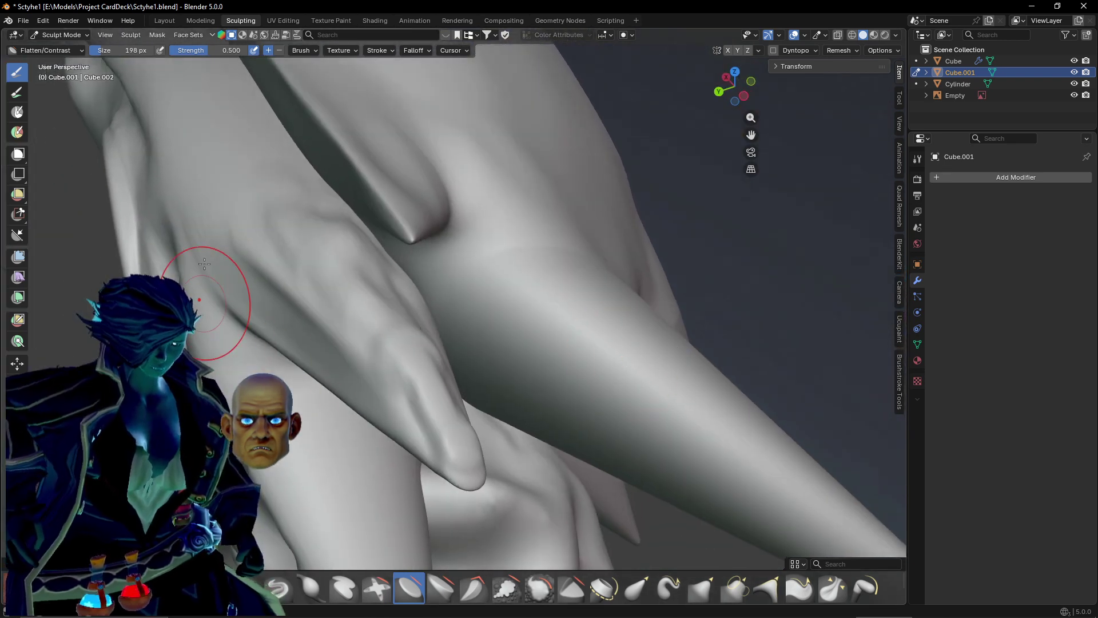
left_click_drag(219, 203, 369, 333)
mouse_move(295, 221)
middle_mouse_down()
mouse_move(490, 387)
mouse_move(520, 305)
middle_mouse_up()
mouse_move(442, 417)
left_mouse_down()
mouse_move(505, 273)
mouse_move(440, 500)
mouse_move(486, 412)
left_mouse_up()
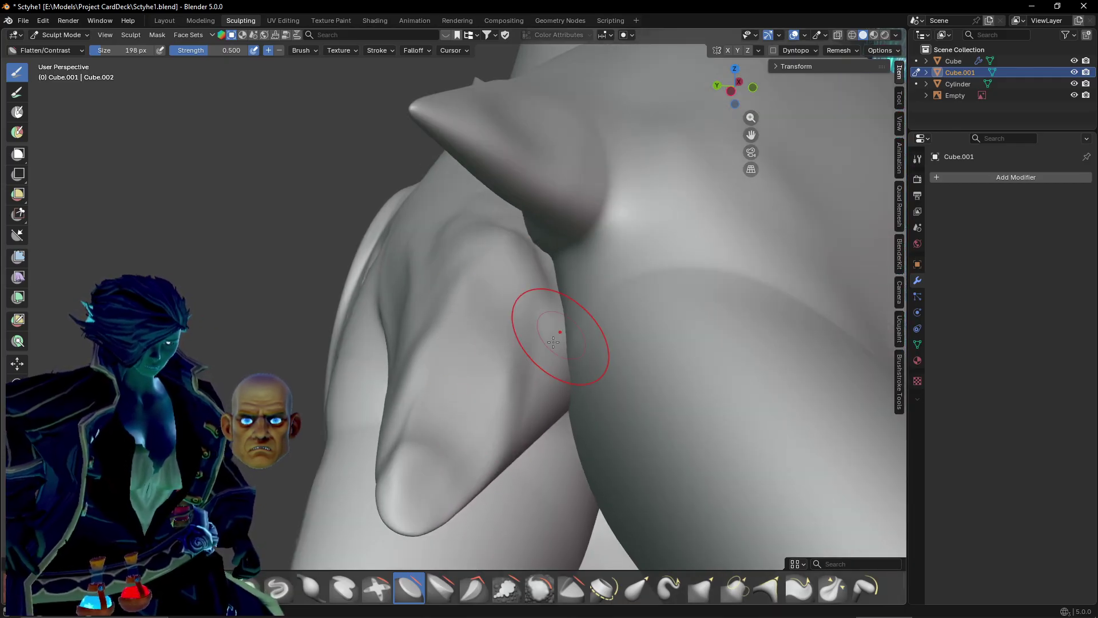
mouse_move(503, 373)
left_mouse_down()
mouse_move(483, 457)
mouse_move(460, 432)
left_mouse_up()
mouse_move(460, 432)
middle_mouse_down()
mouse_move(570, 400)
mouse_move(606, 415)
middle_mouse_up()
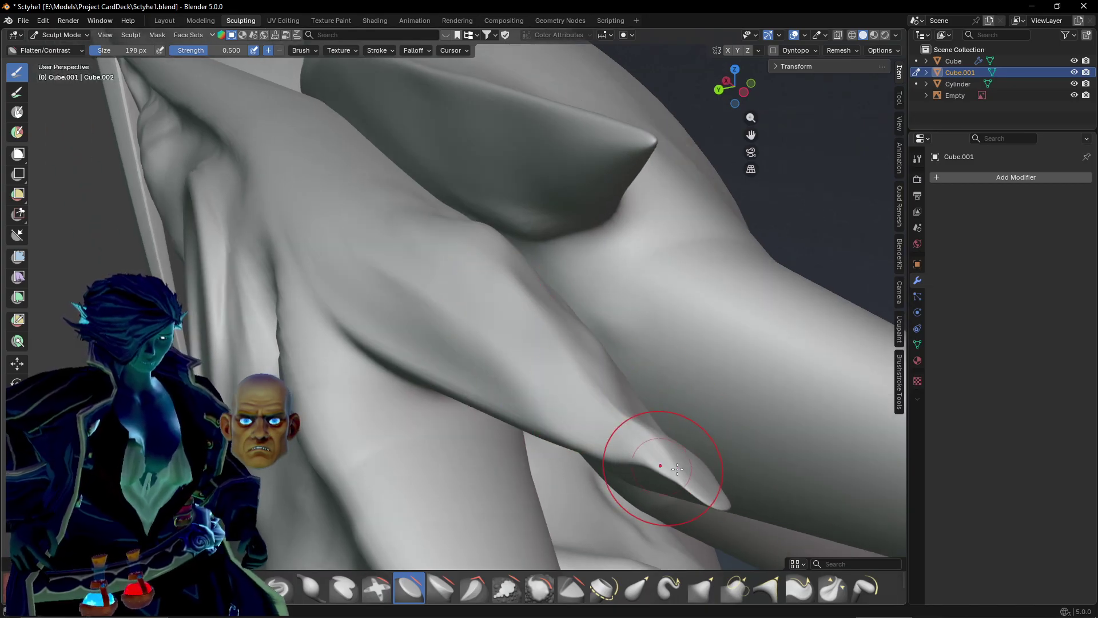
Flatten the grooved spike's end and flank, thinning its tip.
middle_click_drag(662, 466, 455, 245)
middle_click_drag(525, 293, 613, 325)
mouse_move(612, 325)
left_mouse_down()
mouse_move(639, 321)
mouse_move(618, 309)
left_mouse_up()
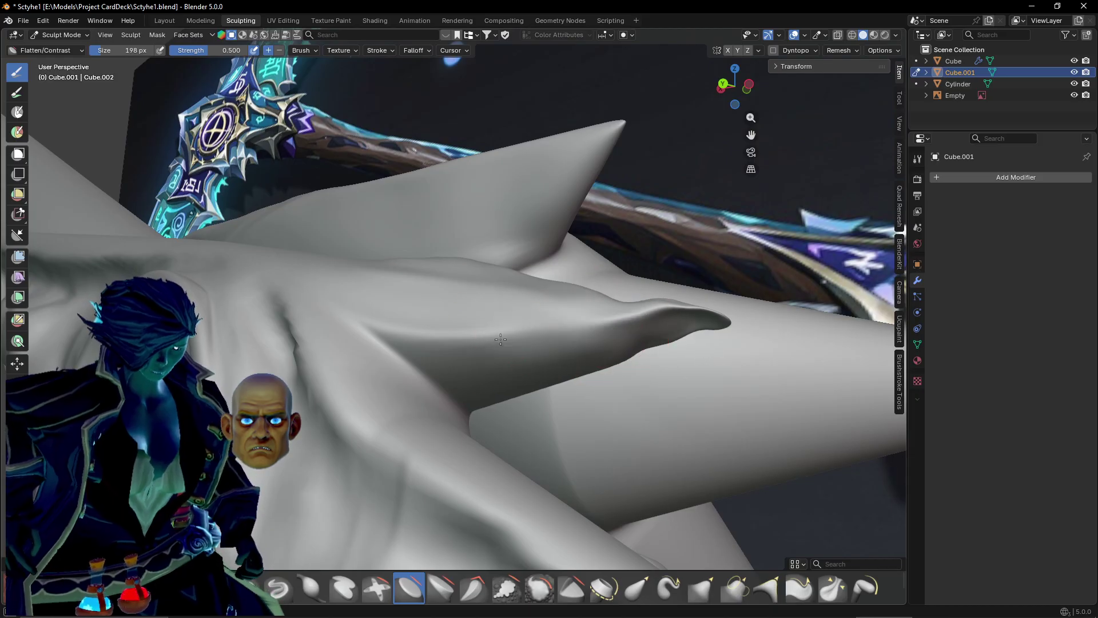
middle_click_drag(592, 318, 454, 340)
mouse_move(535, 310)
left_mouse_down()
mouse_move(650, 327)
mouse_move(603, 338)
mouse_move(755, 348)
mouse_move(649, 323)
mouse_move(711, 348)
left_mouse_up()
Flatten the folds between the circular rim and the lower front spike, and along that spike's upper edge.
scroll(711, 348, "down", 1)
mouse_move(711, 349)
middle_mouse_down()
mouse_move(597, 358)
mouse_move(592, 424)
mouse_move(561, 380)
middle_mouse_up()
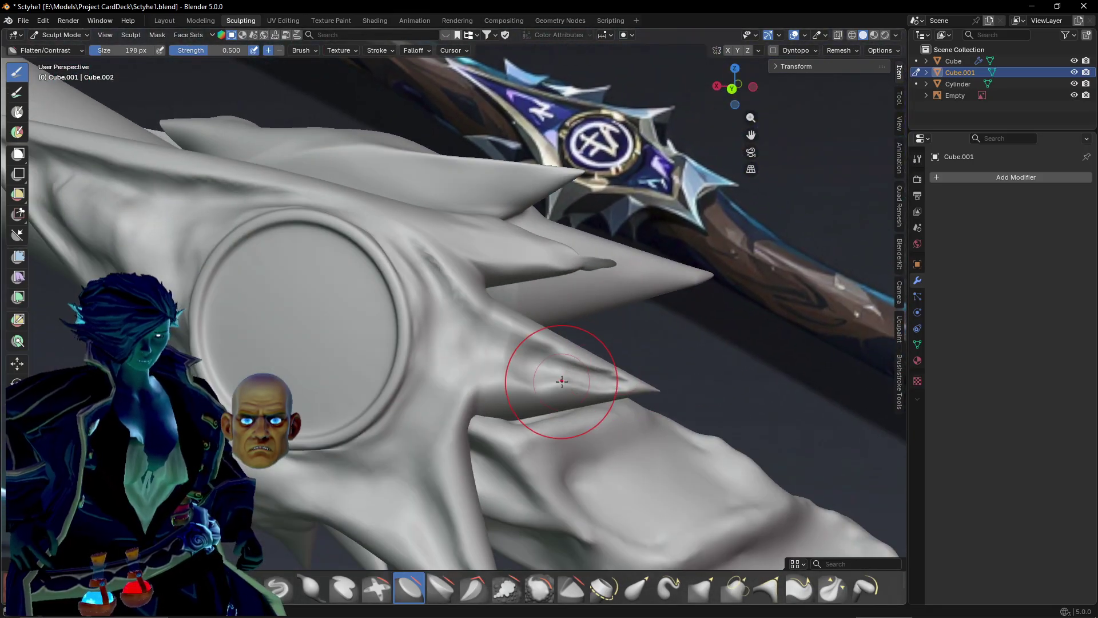
scroll(561, 379, "up", 2)
scroll(456, 321, "up", 1)
middle_click_drag(456, 321, 462, 317)
scroll(462, 317, "up", 2)
mouse_move(455, 305)
left_mouse_down()
mouse_move(429, 229)
mouse_move(473, 282)
left_mouse_up()
left_click_drag(474, 281, 501, 452)
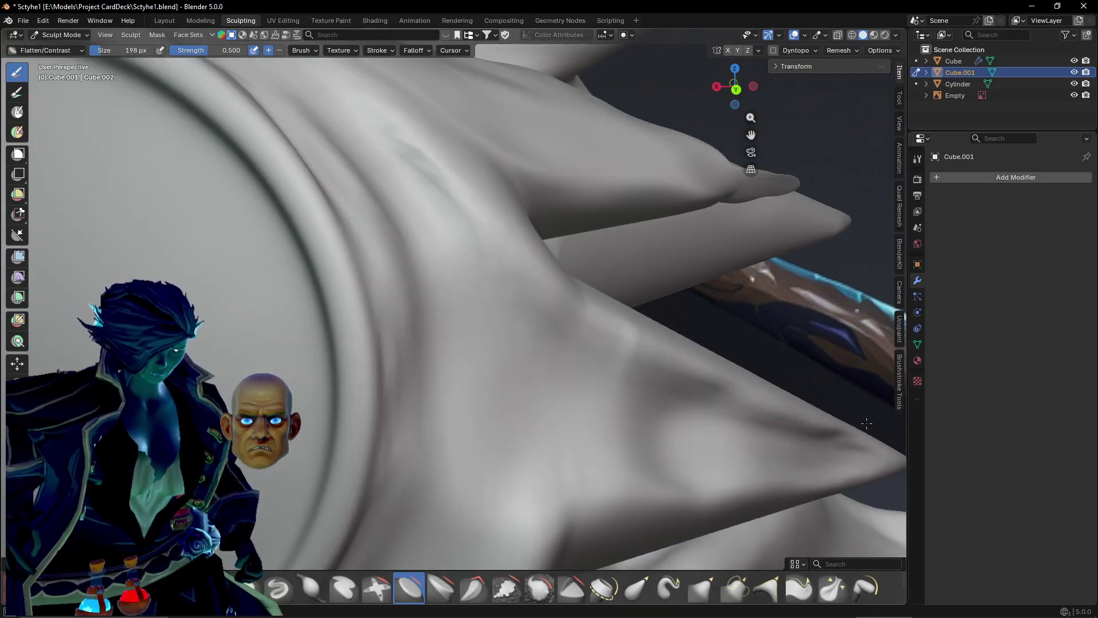
left_click_drag(597, 322, 729, 395)
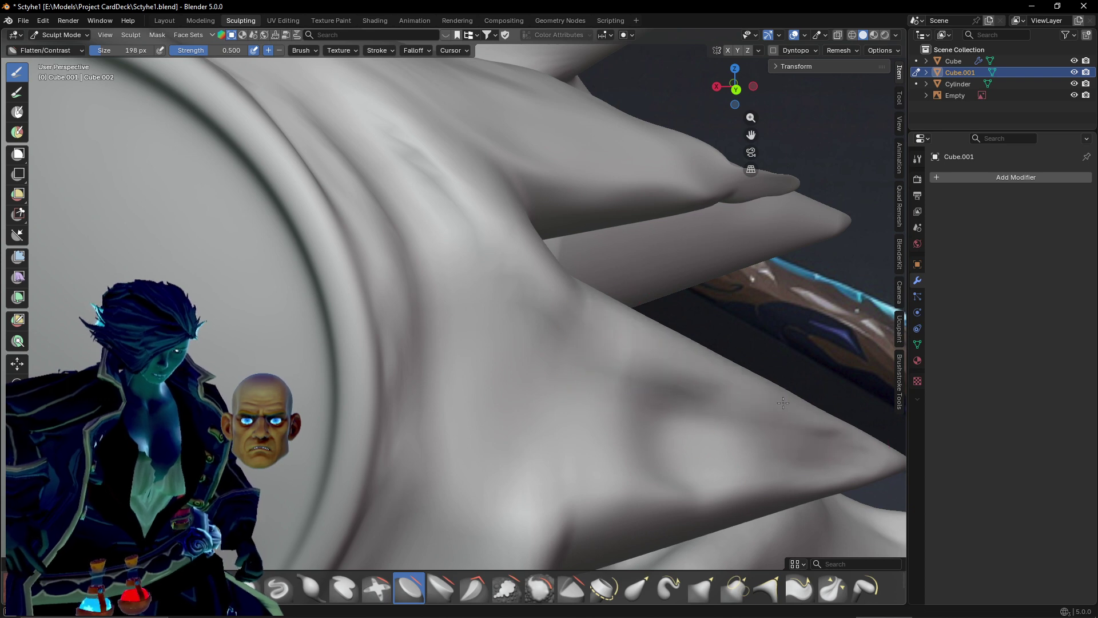
middle_click_drag(602, 342, 672, 426, "shift")
mouse_move(640, 465)
middle_mouse_down()
mouse_move(596, 469)
mouse_move(464, 444)
middle_mouse_up()
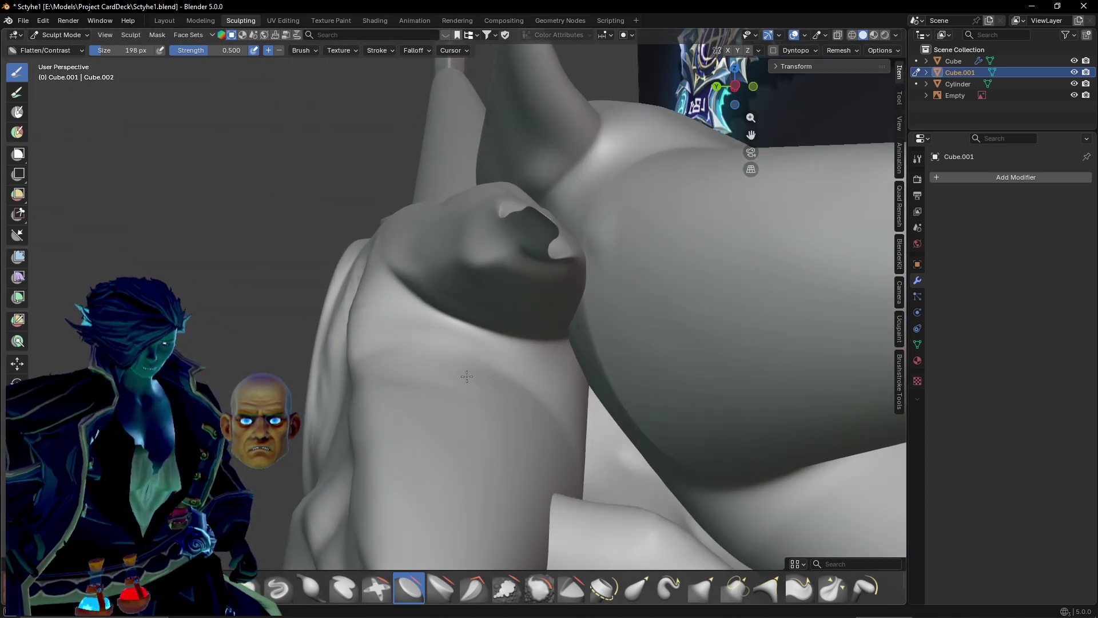
mouse_move(530, 372)
middle_mouse_down()
mouse_move(508, 370)
mouse_move(504, 339)
mouse_move(627, 379)
mouse_move(637, 368)
middle_mouse_up()
scroll(637, 368, "down", 2)
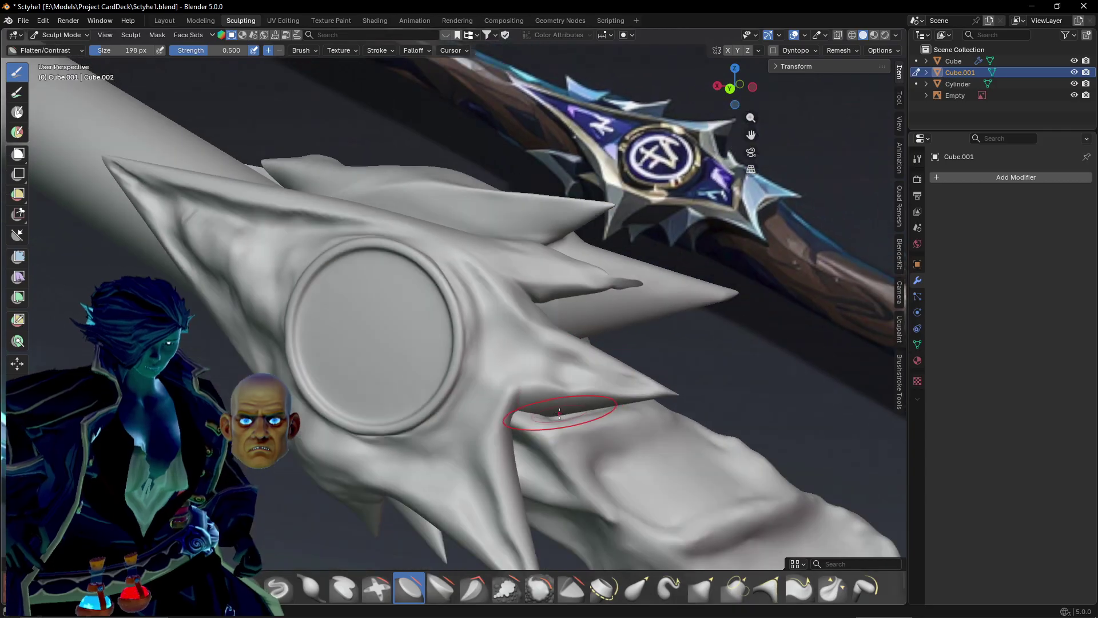
Flatten the uneven surface below the circular rim, toward the base of the lower front spike.
middle_click_drag(576, 405, 600, 420)
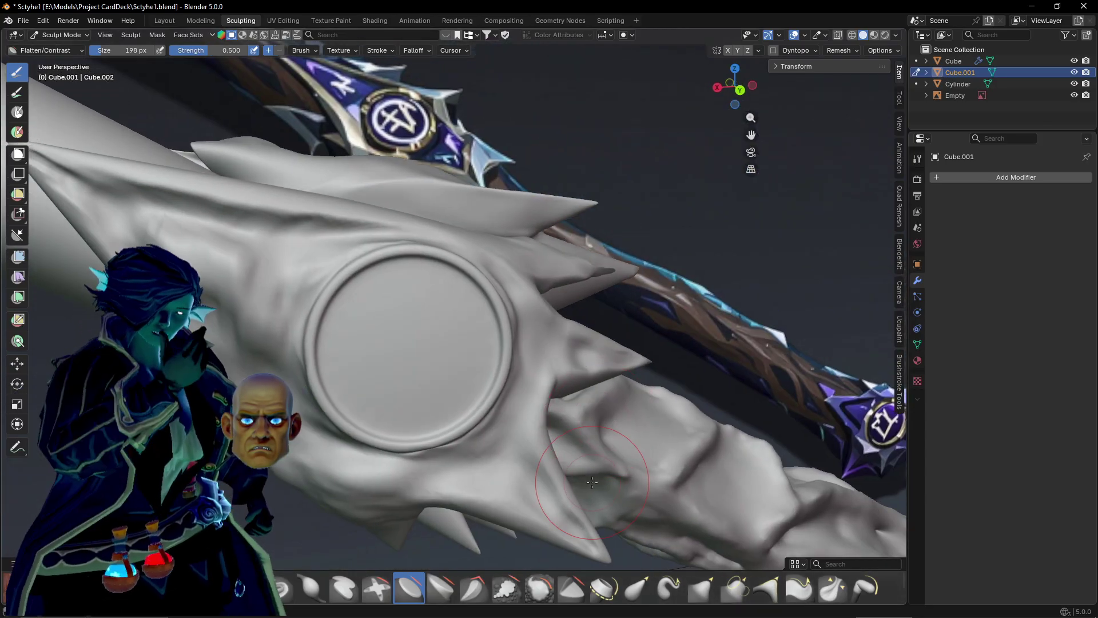
mouse_move(565, 387)
middle_mouse_down()
mouse_move(514, 344)
mouse_move(514, 355)
middle_mouse_up()
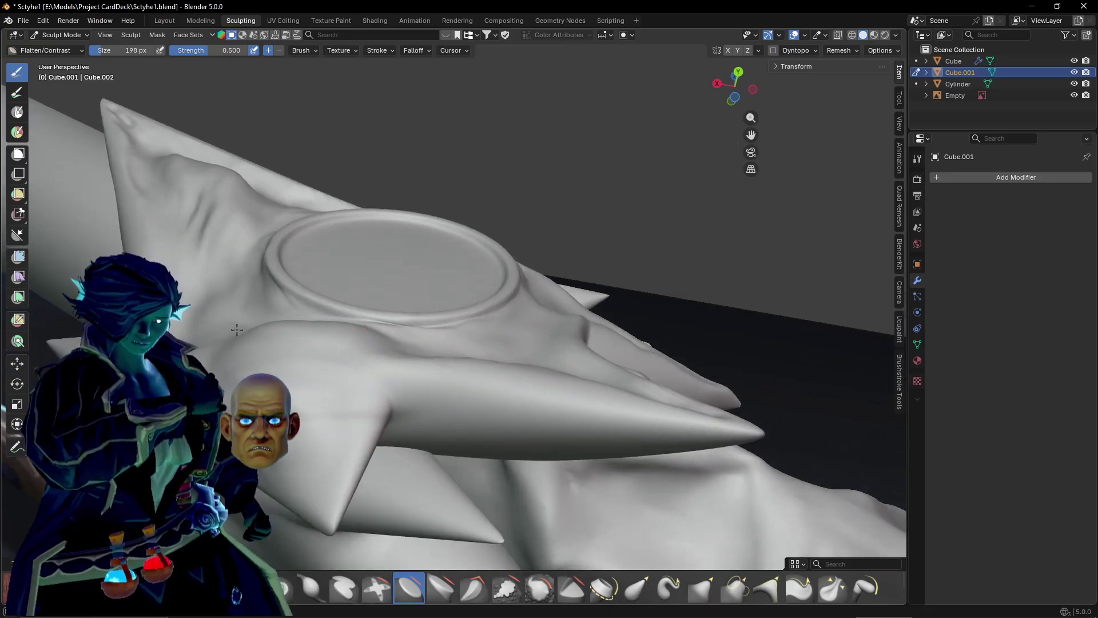
middle_click_drag(236, 329, 225, 484)
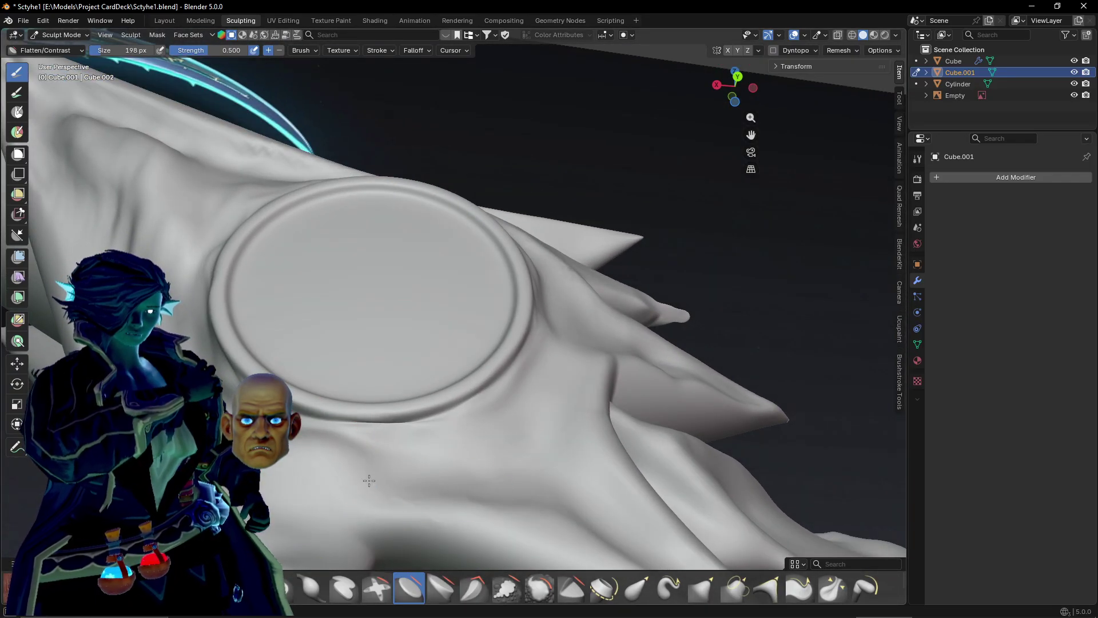
scroll(380, 483, "down", 2)
middle_click_drag(385, 483, 360, 471)
scroll(360, 470, "up", 1)
left_click_drag(397, 439, 410, 454)
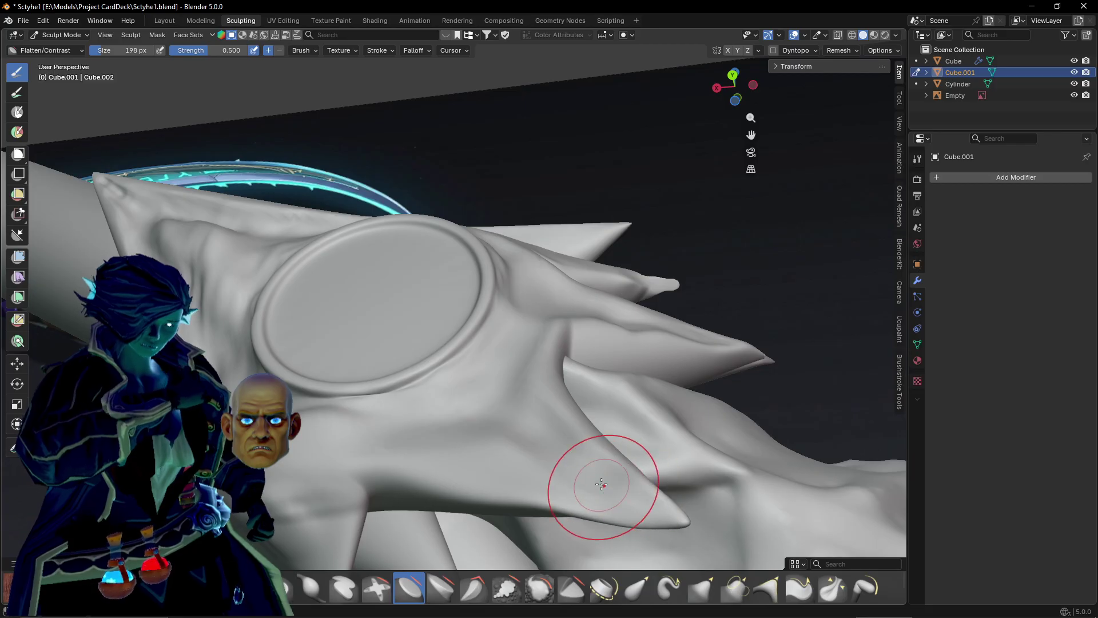
Flatten the folds beside the circular rim on the side facing the guard's long rear point.
middle_click_drag(572, 417, 507, 421)
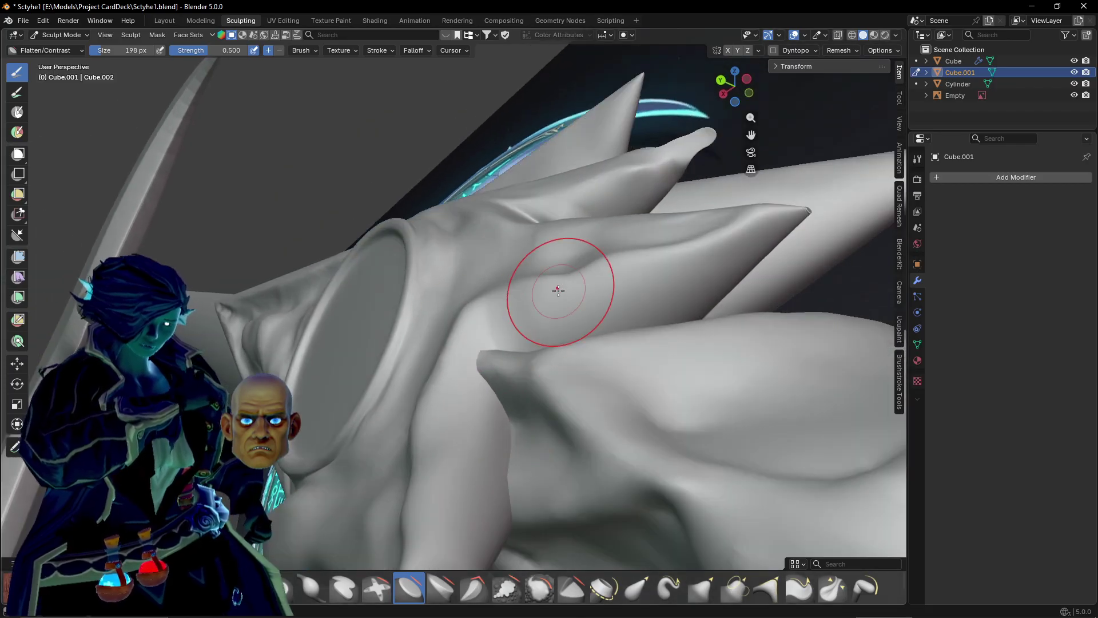
scroll(542, 429, "down", 4)
middle_click_drag(392, 377, 309, 373)
scroll(446, 434, "up", 3)
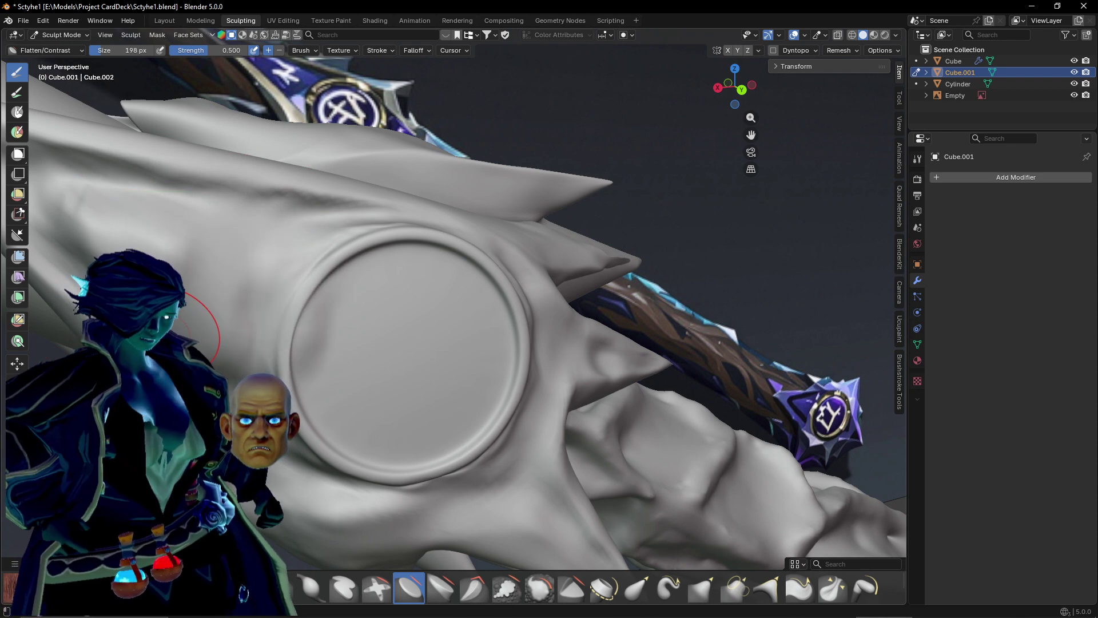
middle_click_drag(182, 317, 392, 353)
scroll(413, 363, "up", 4)
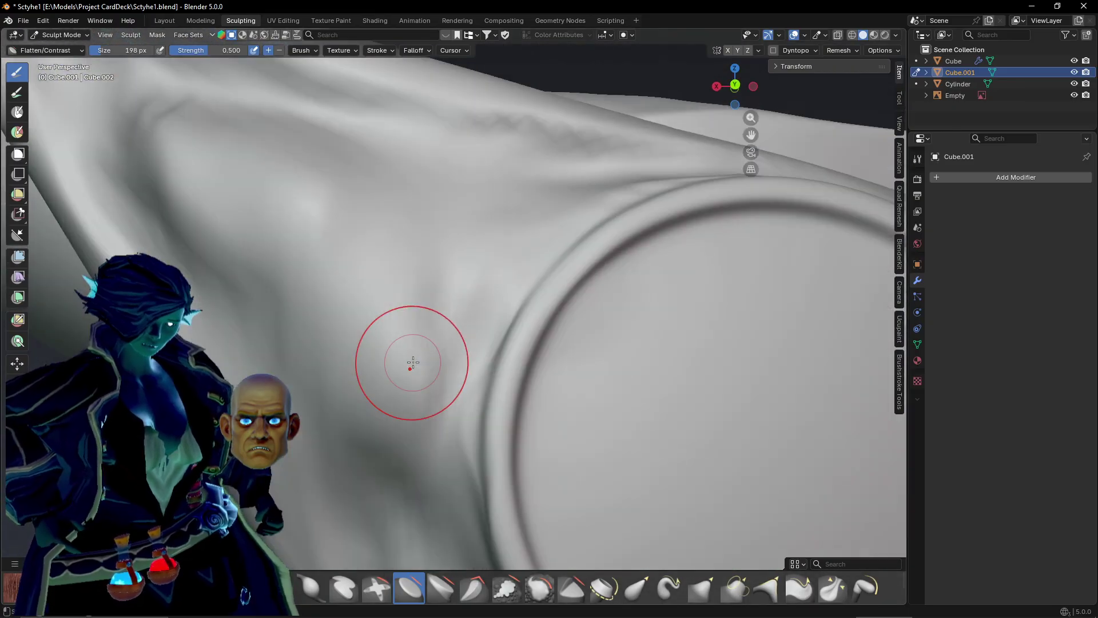
left_click_drag(413, 363, 365, 392)
mouse_move(456, 234)
left_mouse_down()
mouse_move(420, 390)
mouse_move(379, 378)
mouse_move(434, 419)
mouse_move(453, 354)
left_mouse_up()
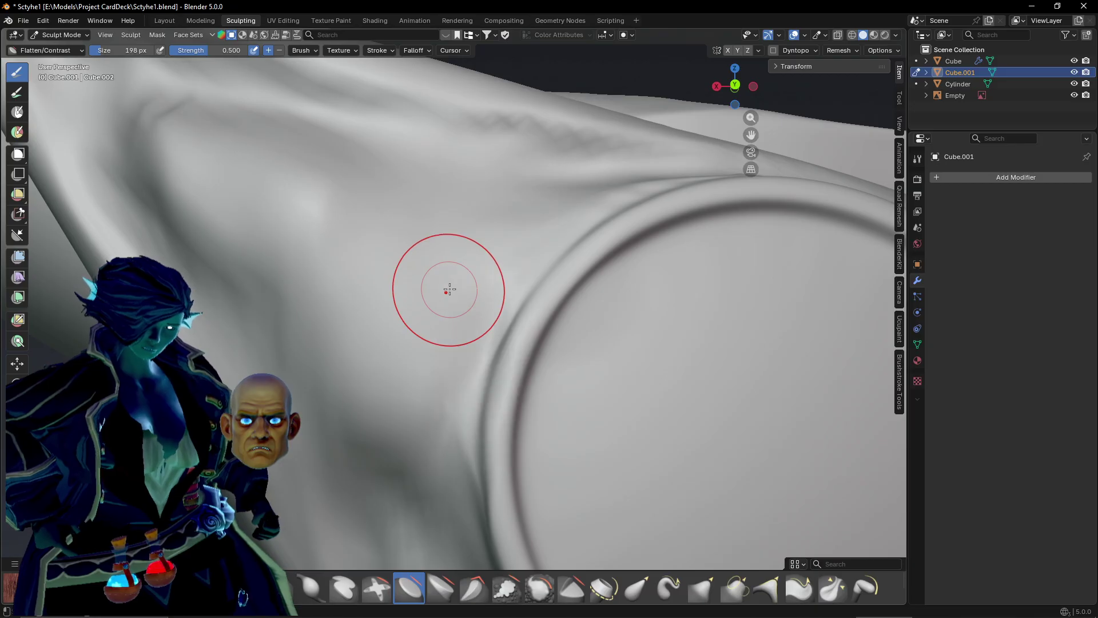
mouse_move(450, 290)
middle_mouse_down()
mouse_move(412, 355)
mouse_move(464, 351)
middle_mouse_up()
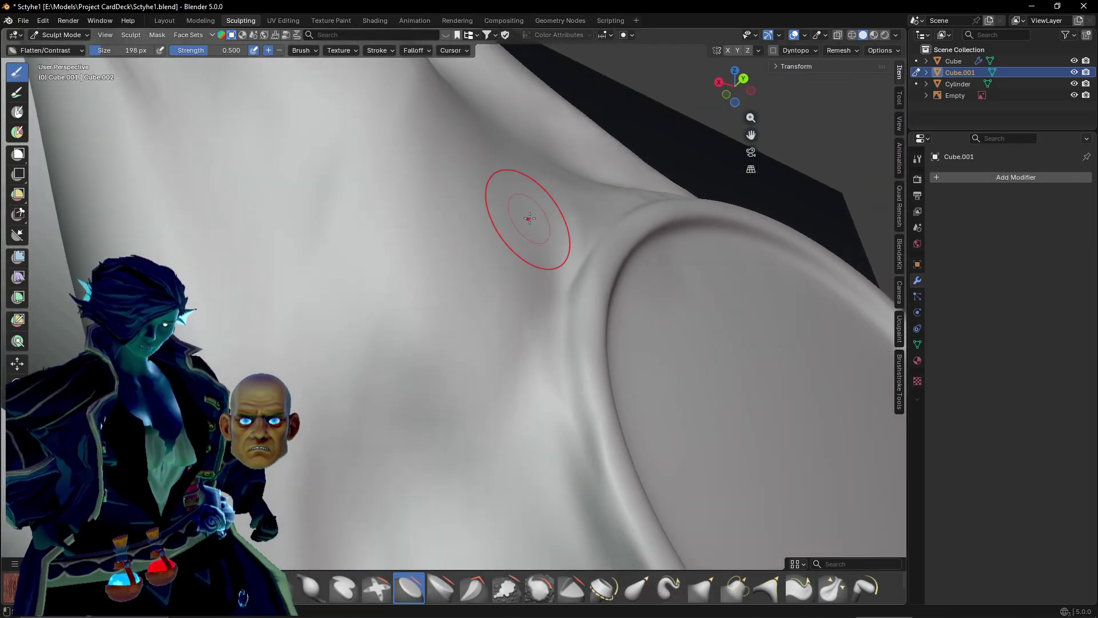
left_click_drag(531, 218, 454, 205)
Flatten the middle of the rear point's face into a broader plane.
scroll(374, 351, "down", 3)
mouse_move(389, 300)
middle_mouse_down()
mouse_move(384, 338)
mouse_move(343, 355)
mouse_move(380, 385)
mouse_move(365, 349)
middle_mouse_up()
scroll(364, 349, "up", 2)
left_click_drag(337, 275, 320, 246)
mouse_move(399, 278)
left_mouse_down()
mouse_move(390, 287)
mouse_move(344, 261)
left_mouse_up()
mouse_move(412, 326)
left_mouse_down()
mouse_move(318, 243)
mouse_move(354, 303)
mouse_move(306, 265)
left_mouse_up()
Flatten the deep groove along the upper edge of the rear point, starting at its tip.
scroll(294, 245, "up", 1)
mouse_move(321, 257)
middle_mouse_down("shift")
mouse_move(475, 342)
mouse_move(420, 366)
middle_mouse_up("shift")
scroll(503, 348, "up", 1)
mouse_move(286, 258)
left_mouse_down()
mouse_move(315, 354)
mouse_move(247, 267)
mouse_move(217, 172)
mouse_move(259, 251)
left_mouse_up()
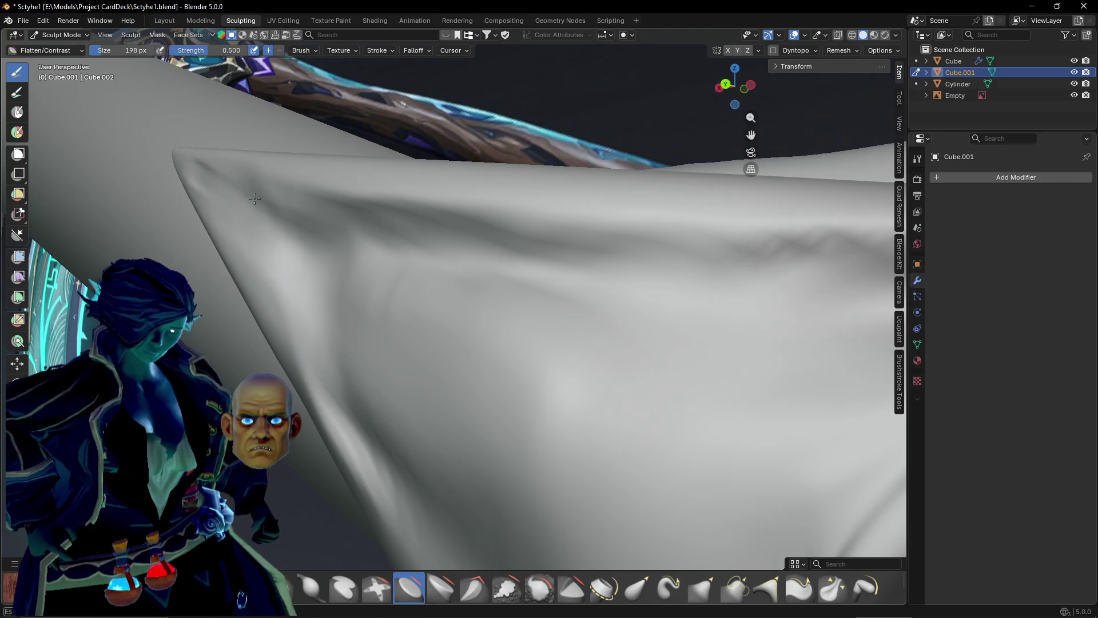
left_click_drag(239, 193, 409, 210)
left_click_drag(343, 198, 641, 229)
left_click_drag(287, 211, 675, 220)
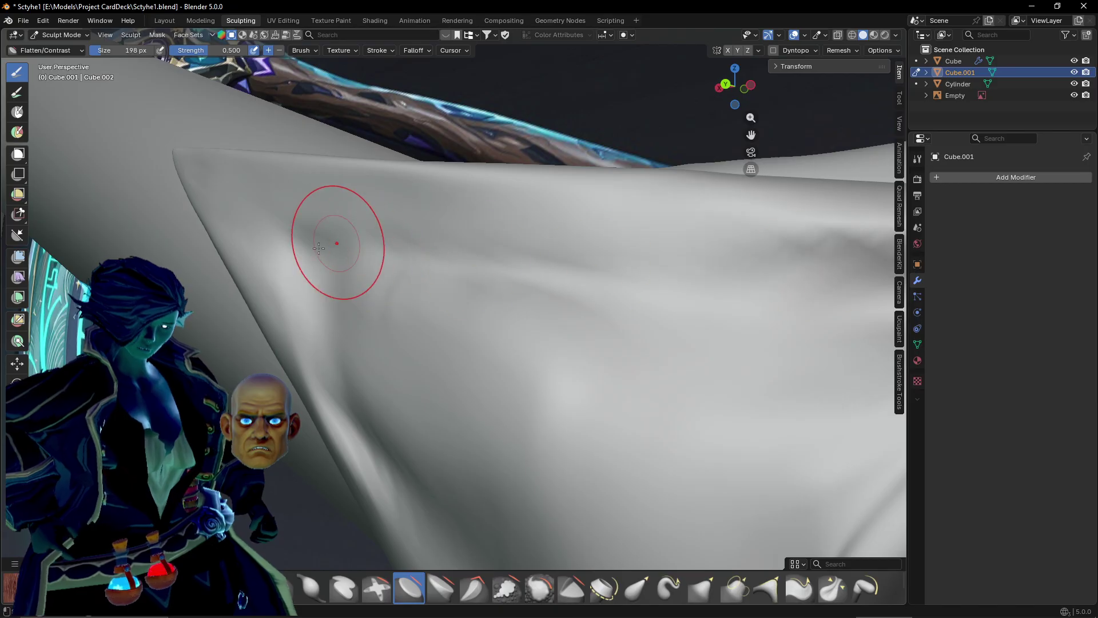
Flatten the fold along the rear point's lower edge and the remaining groove between its upper edge and the rim.
scroll(473, 463, "down", 3)
middle_click_drag(474, 464, 512, 460)
scroll(471, 385, "up", 3)
middle_click_drag(412, 312, 343, 165, "shift")
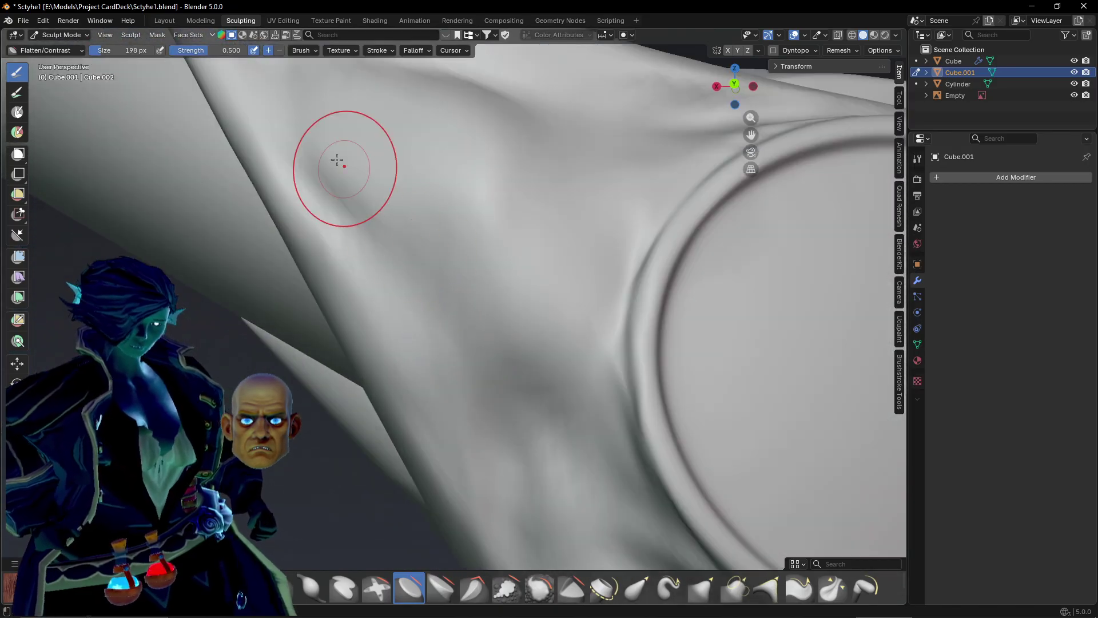
mouse_move(343, 166)
left_mouse_down()
mouse_move(289, 149)
mouse_move(347, 197)
left_mouse_up()
scroll(460, 224, "down", 3)
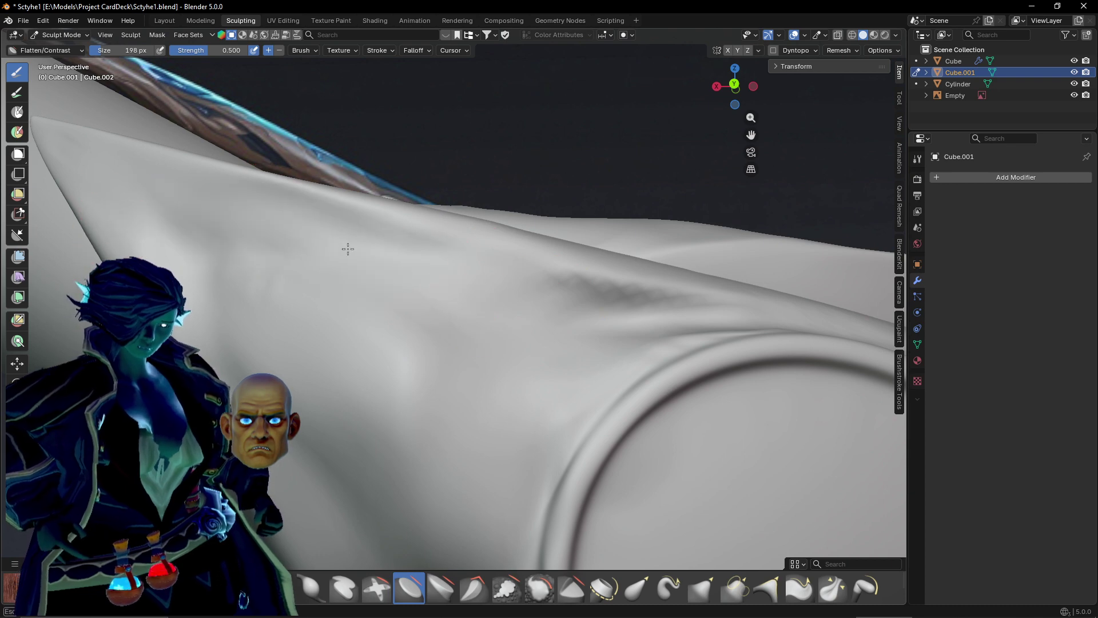
left_click_drag(338, 203, 523, 232)
mouse_move(402, 223)
left_mouse_down()
mouse_move(703, 292)
mouse_move(511, 269)
left_mouse_up()
Flatten the rear point's outer edge and the folds on the guard's lower flank.
mouse_move(578, 262)
middle_mouse_down()
mouse_move(449, 336)
mouse_move(288, 136)
middle_mouse_up()
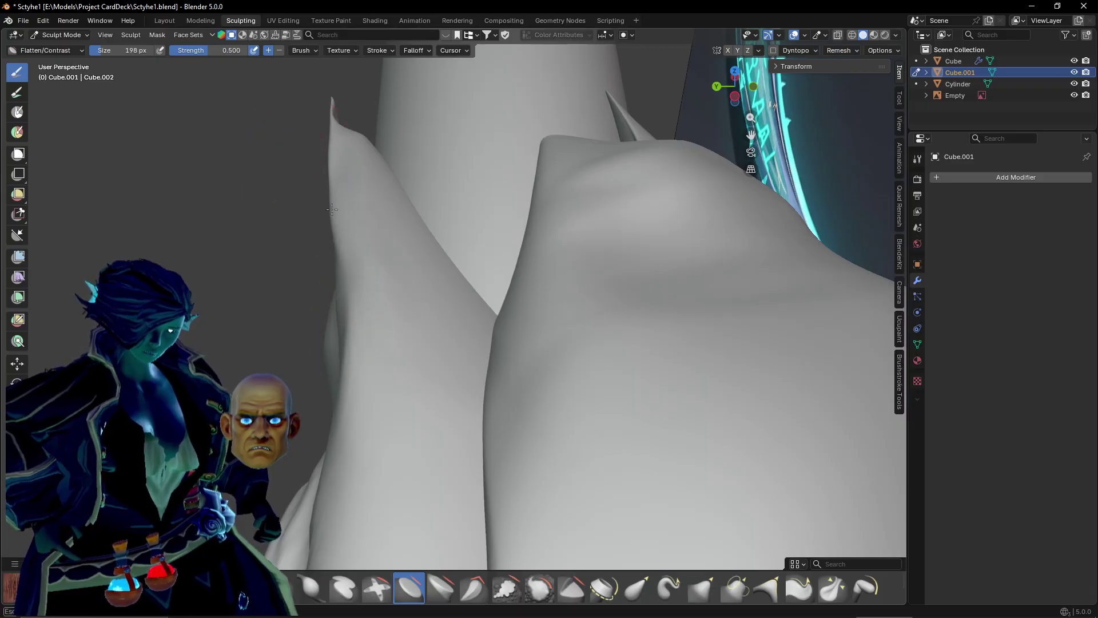
left_click_drag(332, 210, 333, 220)
mouse_move(378, 329)
middle_mouse_down()
mouse_move(453, 294)
mouse_move(530, 299)
mouse_move(474, 343)
mouse_move(515, 417)
mouse_move(466, 360)
mouse_move(457, 330)
mouse_move(428, 323)
middle_mouse_up()
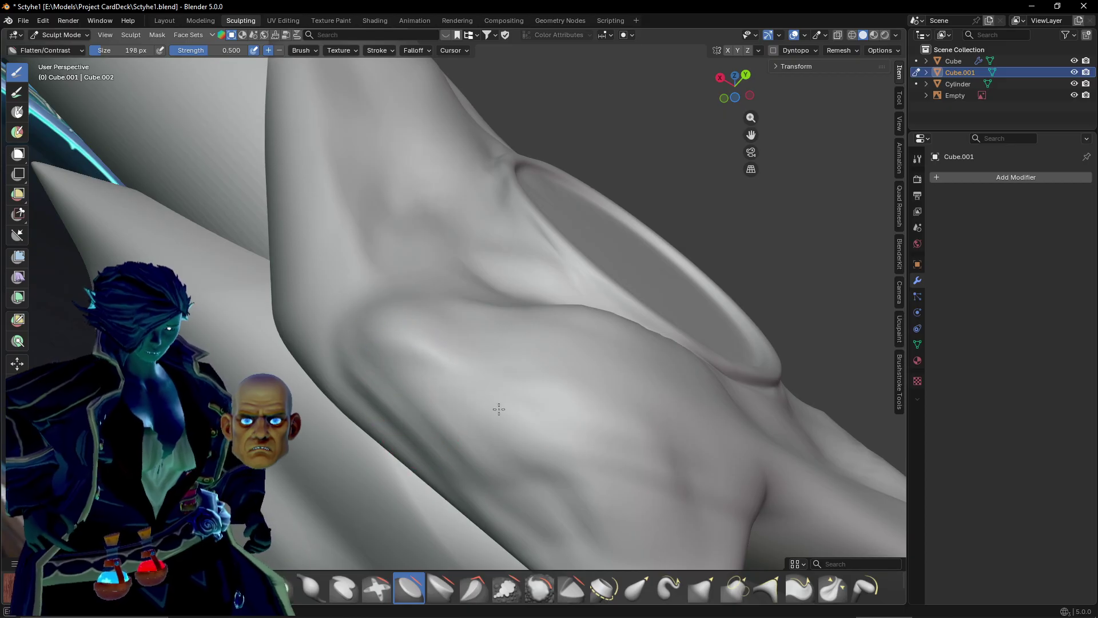
middle_click_drag(404, 421, 421, 320)
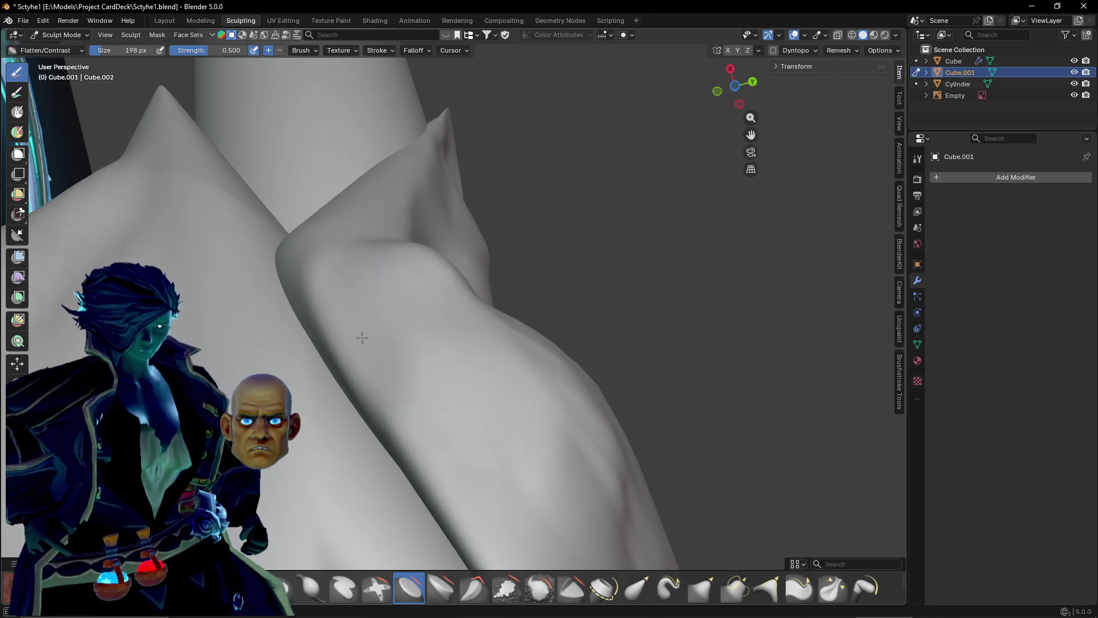
mouse_move(518, 418)
middle_mouse_down()
mouse_move(446, 422)
mouse_move(250, 230)
mouse_move(455, 311)
mouse_move(441, 343)
mouse_move(508, 286)
middle_mouse_up()
Flatten the hollow between the circular rim and the small side spike.
left_click_drag(466, 414, 701, 447)
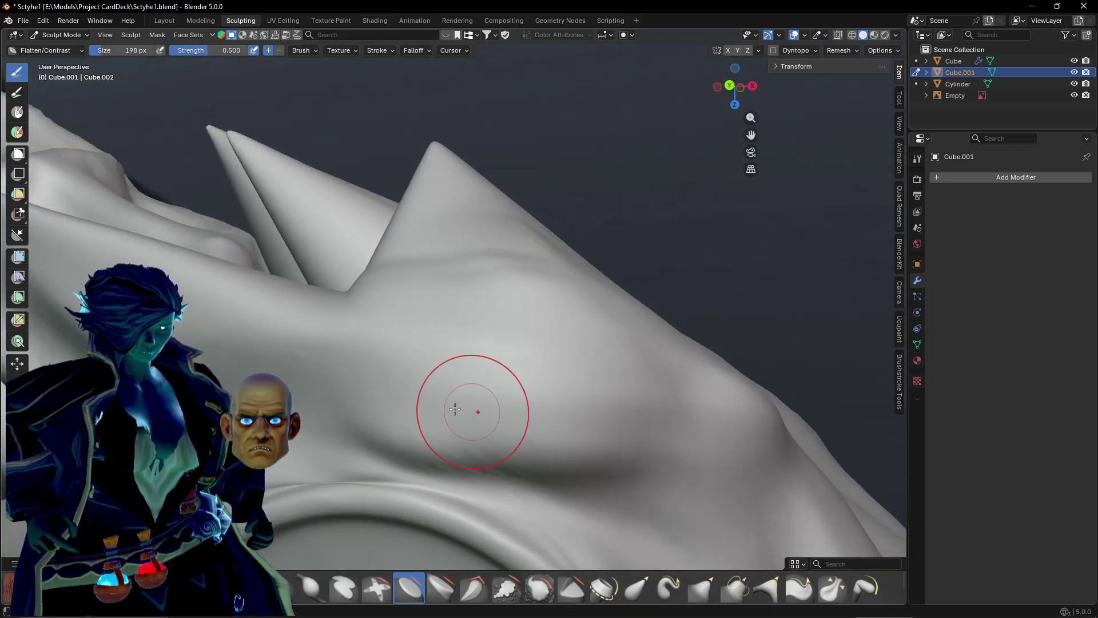
left_click_drag(479, 412, 606, 443)
mouse_move(360, 429)
left_mouse_down()
mouse_move(671, 452)
mouse_move(422, 448)
mouse_move(328, 394)
left_mouse_up()
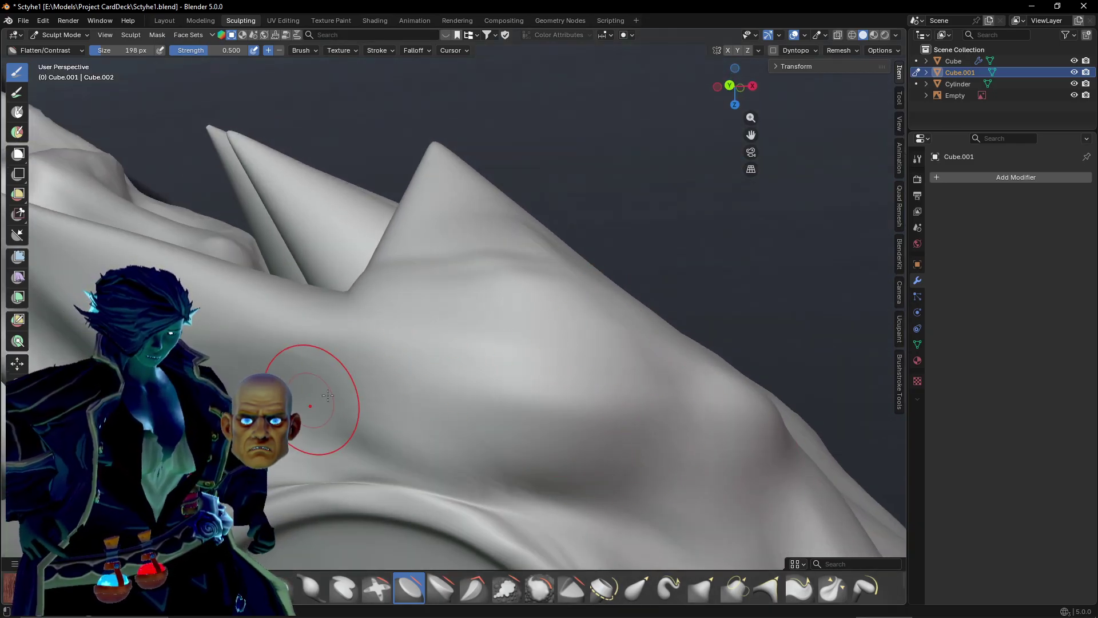
left_click(495, 425)
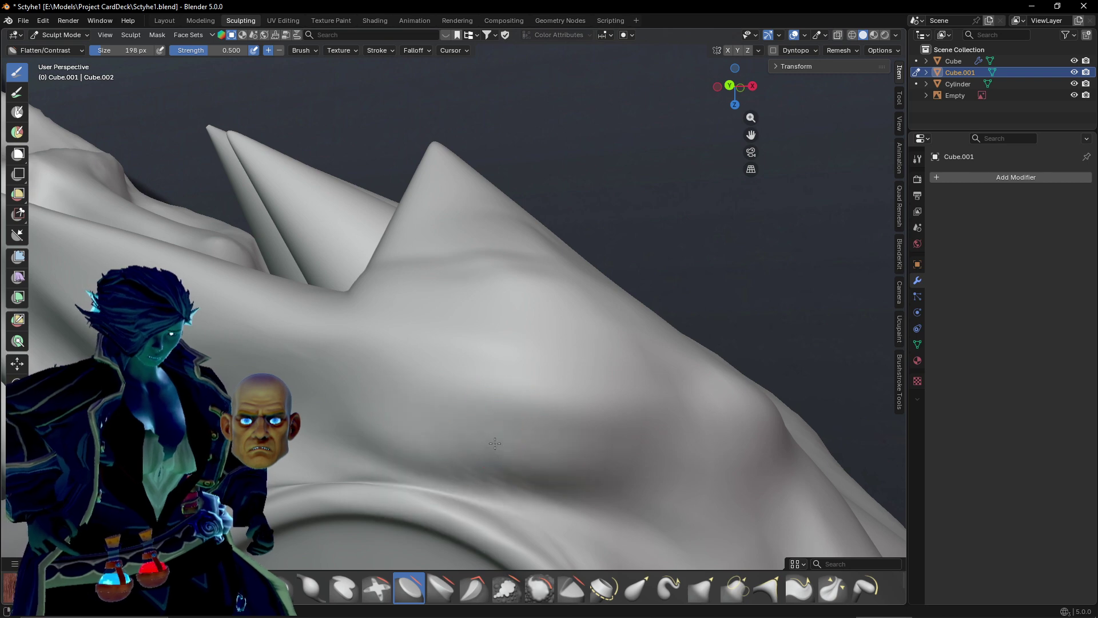
Flatten the crease across the base of the small side spike, blending the spike into the flank.
mouse_move(495, 444)
middle_mouse_down()
mouse_move(491, 394)
mouse_move(440, 337)
middle_mouse_up()
scroll(488, 383, "up", 3)
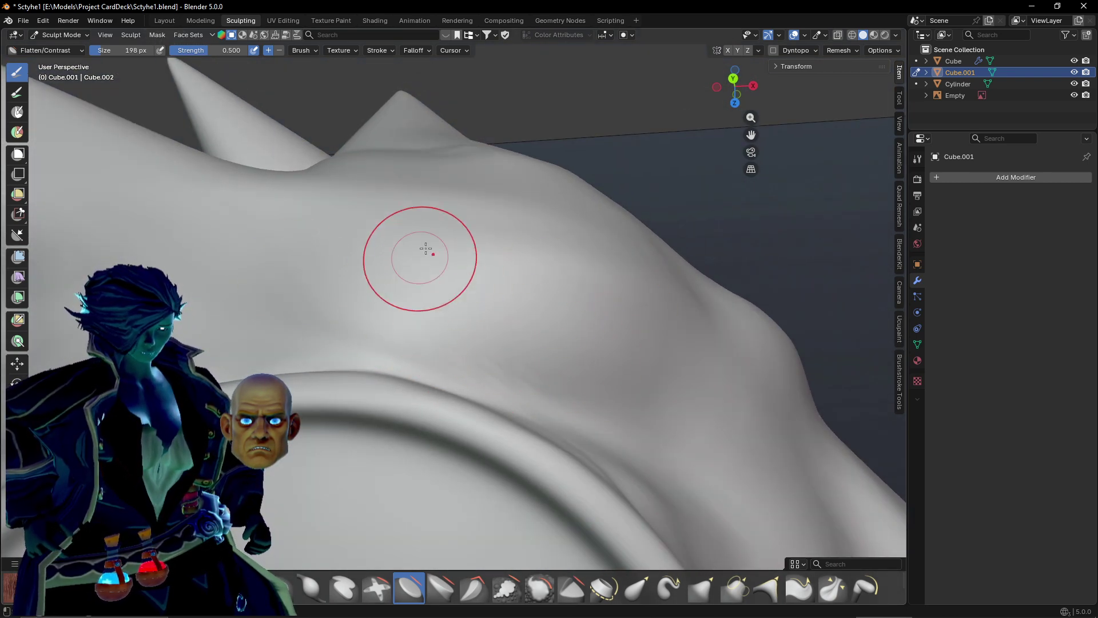
middle_click_drag(417, 245, 425, 320)
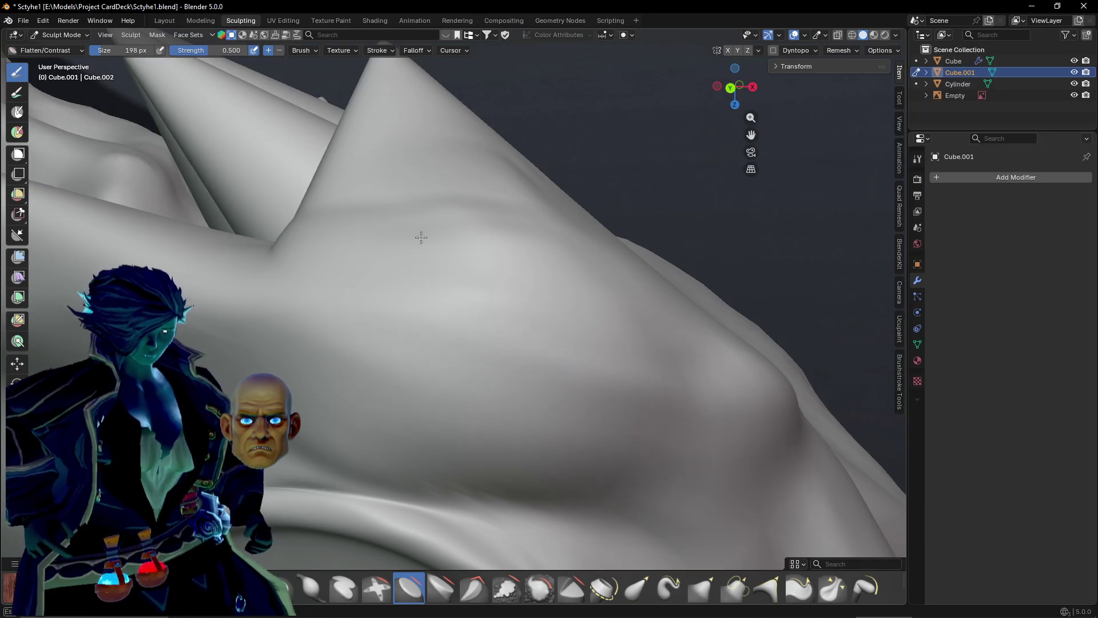
middle_click_drag(485, 279, 522, 331, "shift")
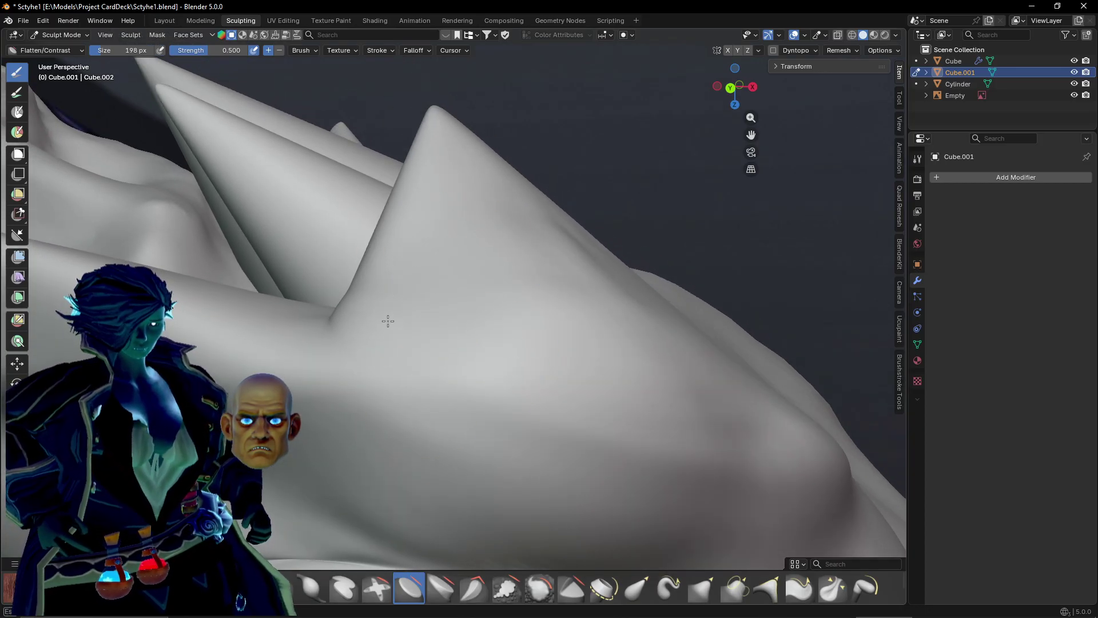
middle_click_drag(440, 266, 422, 296, "shift")
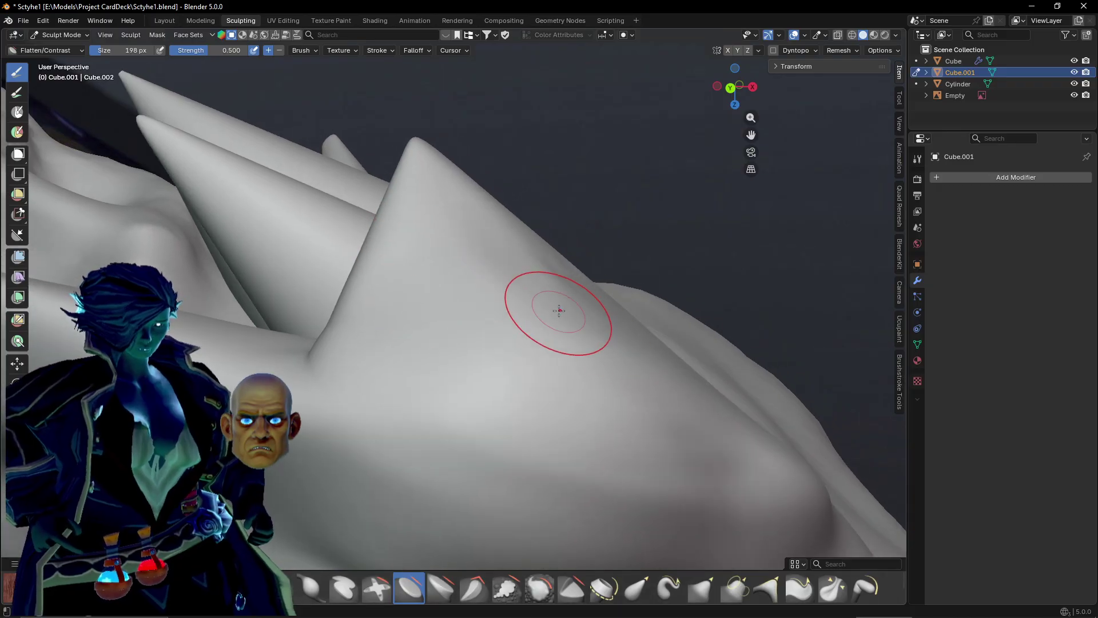
Flatten the bulging flank between the small side spike and the circular rim into smoother planes.
middle_click_drag(559, 306, 473, 296)
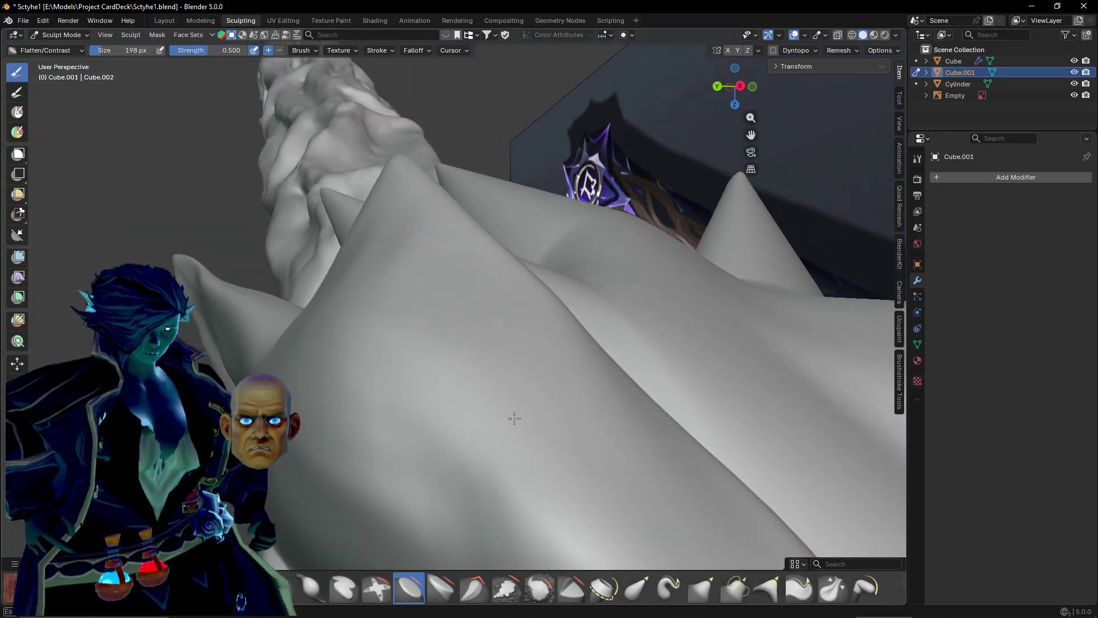
mouse_move(562, 412)
middle_mouse_down()
mouse_move(497, 289)
mouse_move(522, 331)
middle_mouse_up()
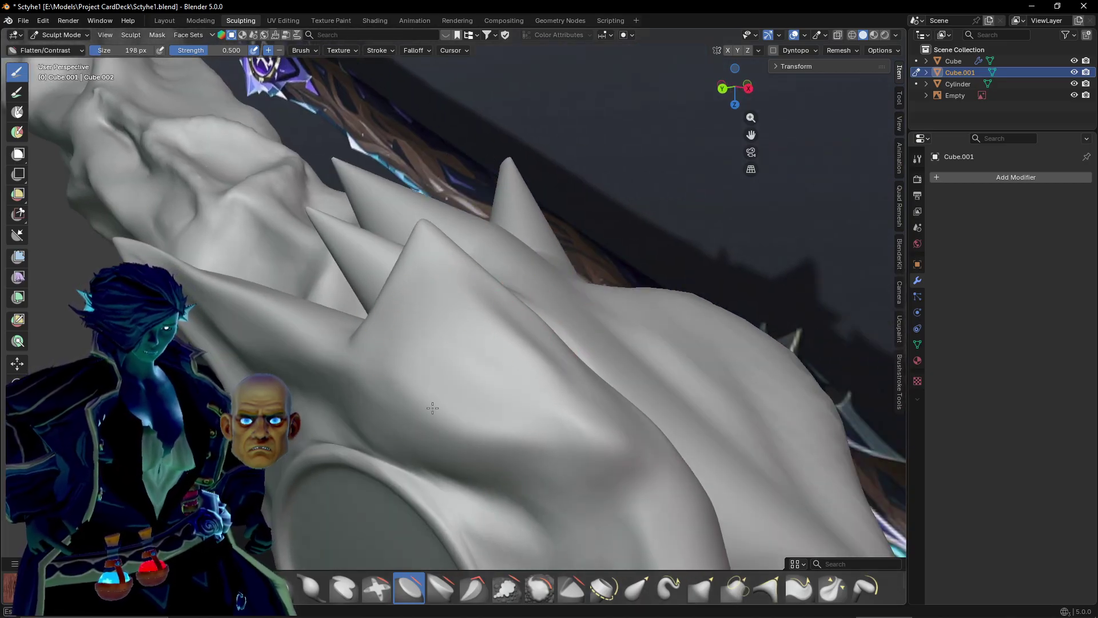
middle_click_drag(510, 368, 449, 307)
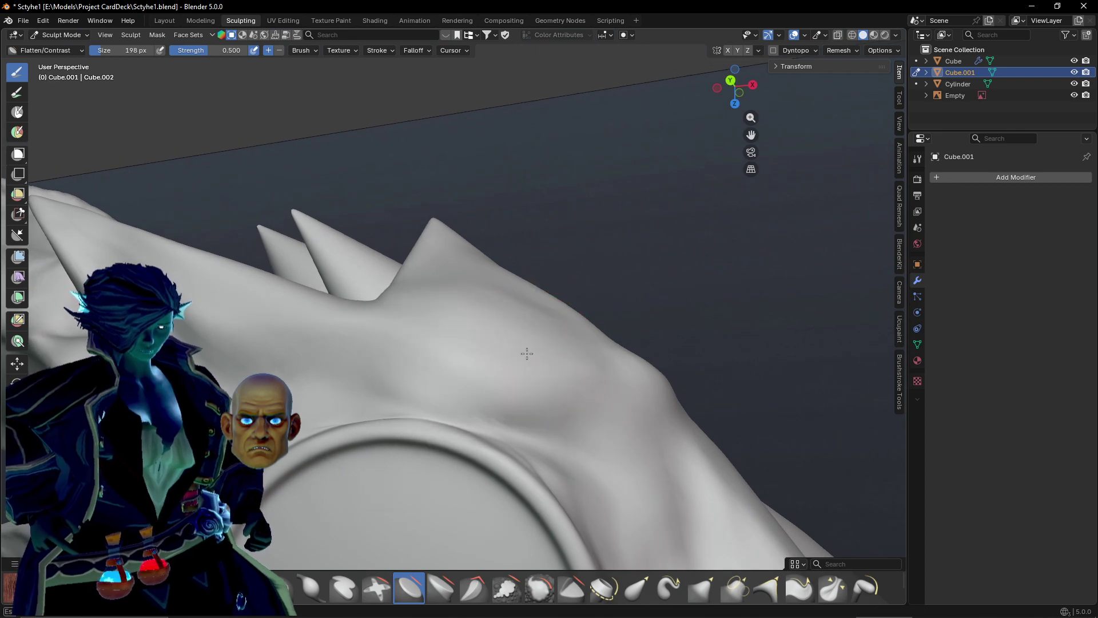
mouse_move(522, 356)
middle_mouse_down()
mouse_move(441, 348)
mouse_move(514, 277)
middle_mouse_up()
middle_click_drag(531, 286, 404, 294)
mouse_move(404, 381)
middle_mouse_down()
mouse_move(448, 363)
mouse_move(461, 327)
middle_mouse_up()
middle_click_drag(575, 455, 473, 286)
mouse_move(548, 349)
middle_mouse_down()
mouse_move(448, 432)
mouse_move(420, 329)
mouse_move(436, 412)
mouse_move(372, 343)
middle_mouse_up()
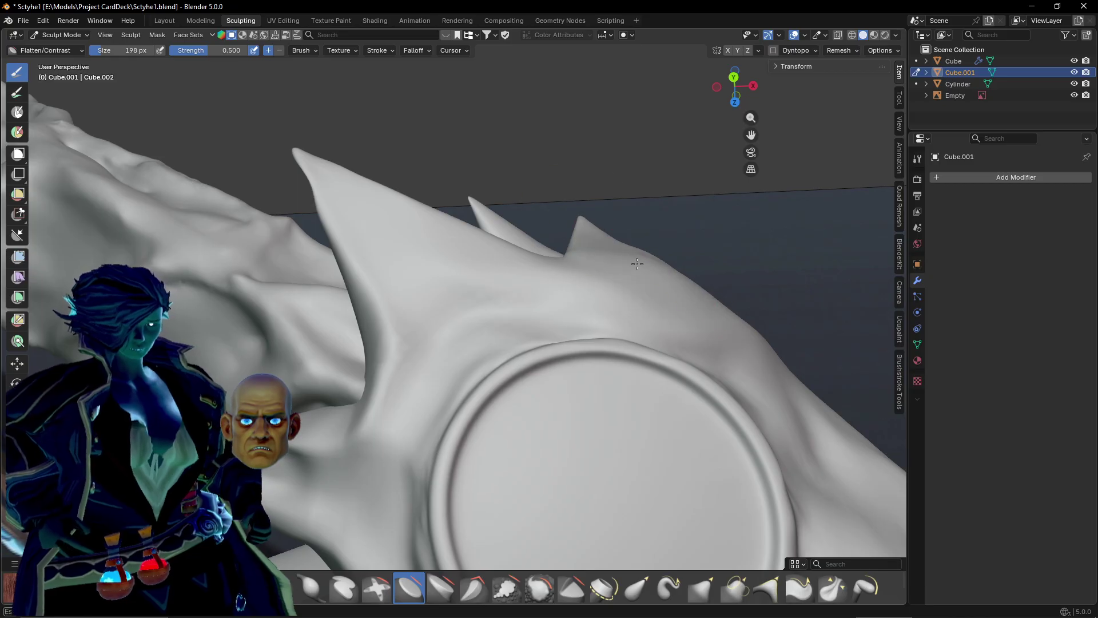
Flatten the dents on the middle front spike and the outer face of the neighbouring grooved spike.
middle_click_drag(493, 420, 653, 304, "shift")
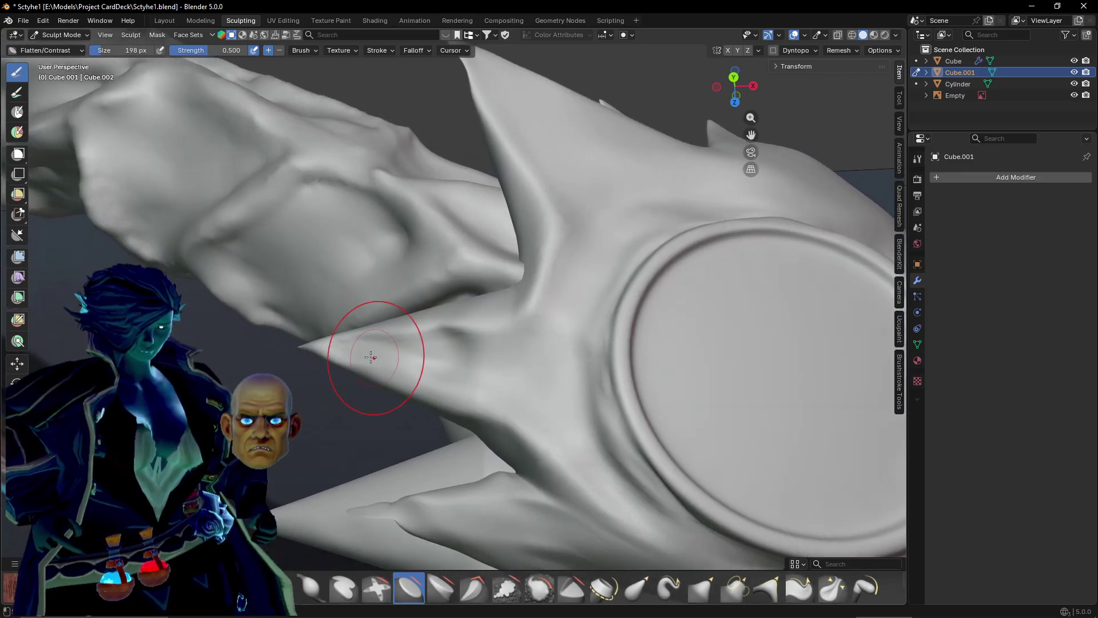
mouse_move(372, 355)
left_mouse_down()
mouse_move(524, 327)
mouse_move(489, 283)
left_mouse_up()
mouse_move(497, 268)
left_mouse_down()
mouse_move(564, 207)
mouse_move(509, 338)
mouse_move(469, 389)
left_mouse_up()
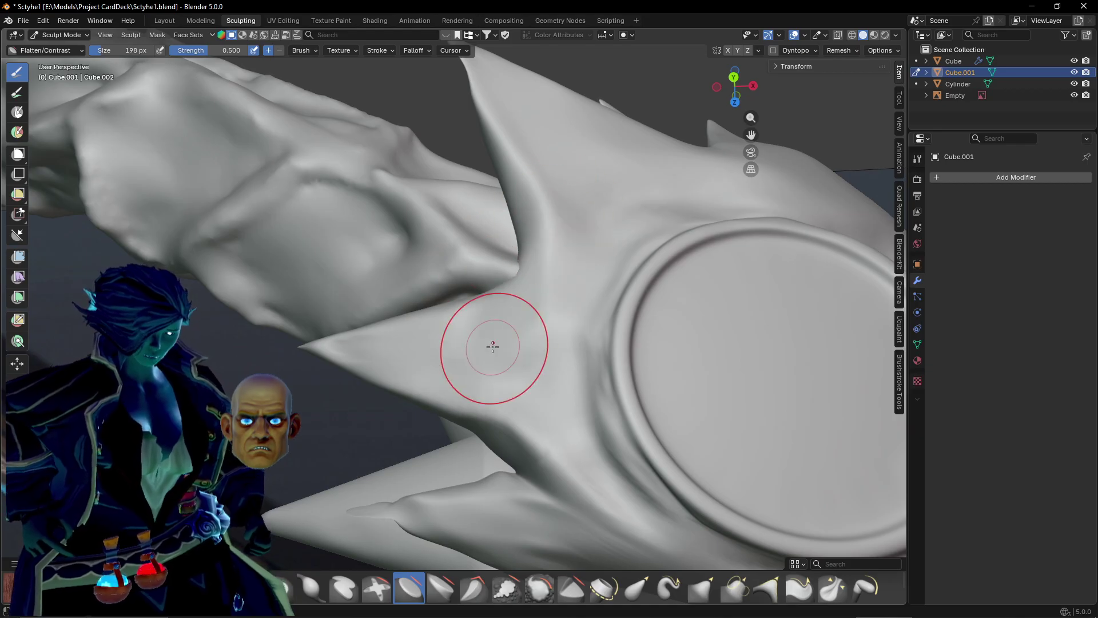
mouse_move(492, 347)
middle_mouse_down()
mouse_move(539, 412)
mouse_move(519, 362)
mouse_move(424, 383)
middle_mouse_up()
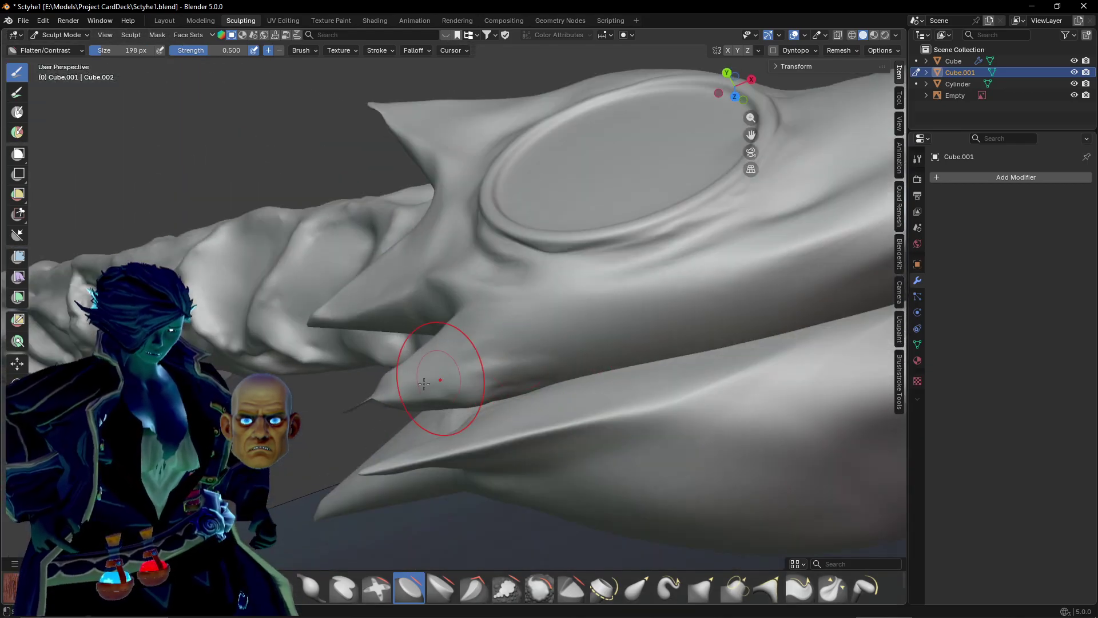
mouse_move(424, 384)
left_mouse_down()
mouse_move(509, 369)
mouse_move(474, 378)
left_mouse_up()
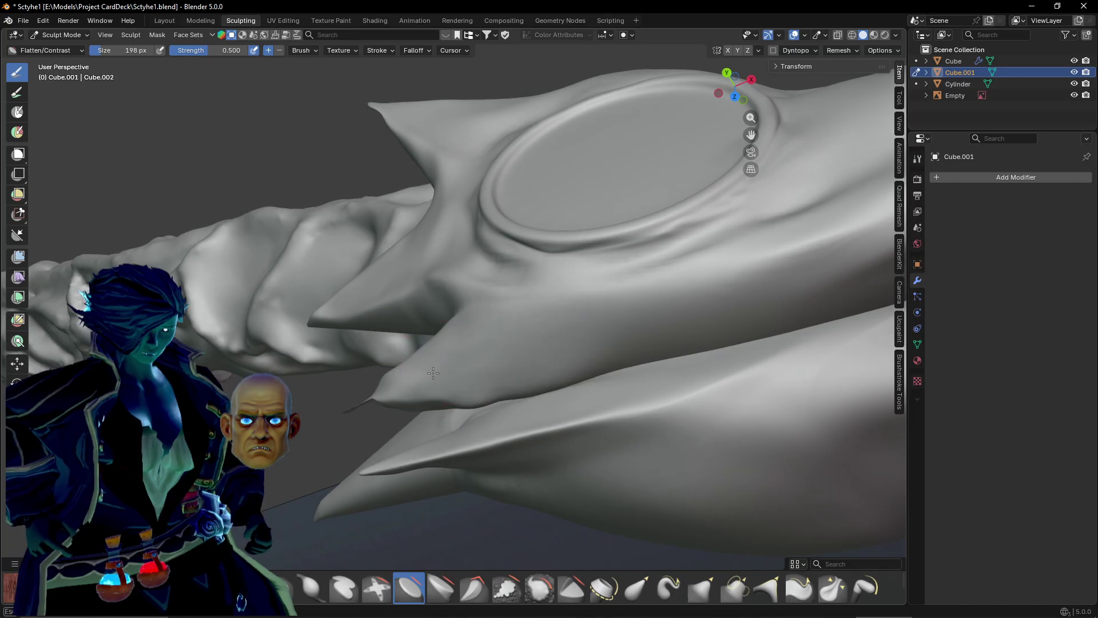
Flatten the surface between the circular rim and the rear point's outer edge.
mouse_move(555, 349)
middle_mouse_down()
mouse_move(614, 391)
mouse_move(519, 393)
mouse_move(540, 393)
mouse_move(469, 412)
middle_mouse_up()
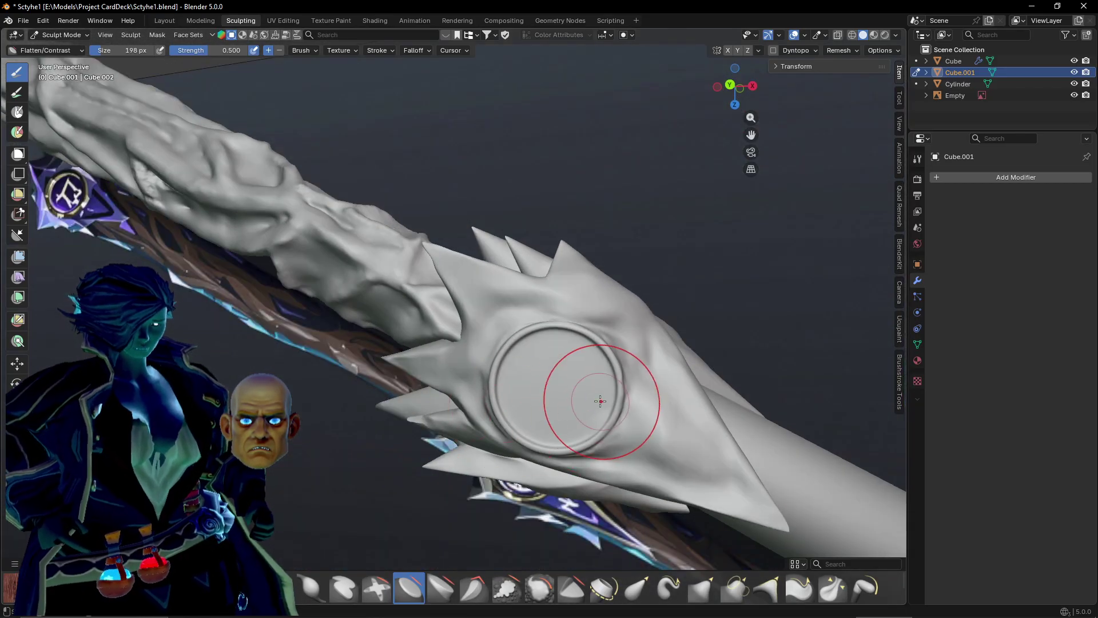
middle_click_drag(601, 400, 385, 329, "shift")
scroll(423, 354, "up", 3)
middle_click_drag(451, 372, 504, 364)
left_click_drag(525, 349, 553, 377)
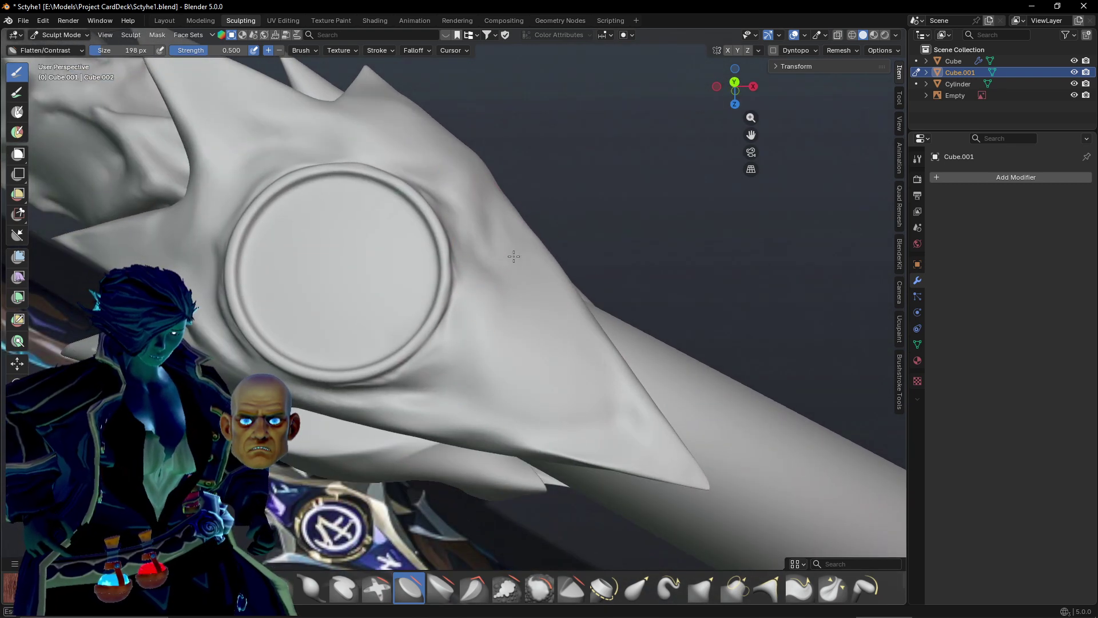
mouse_move(559, 385)
middle_mouse_down()
mouse_move(504, 407)
mouse_move(476, 402)
middle_mouse_up()
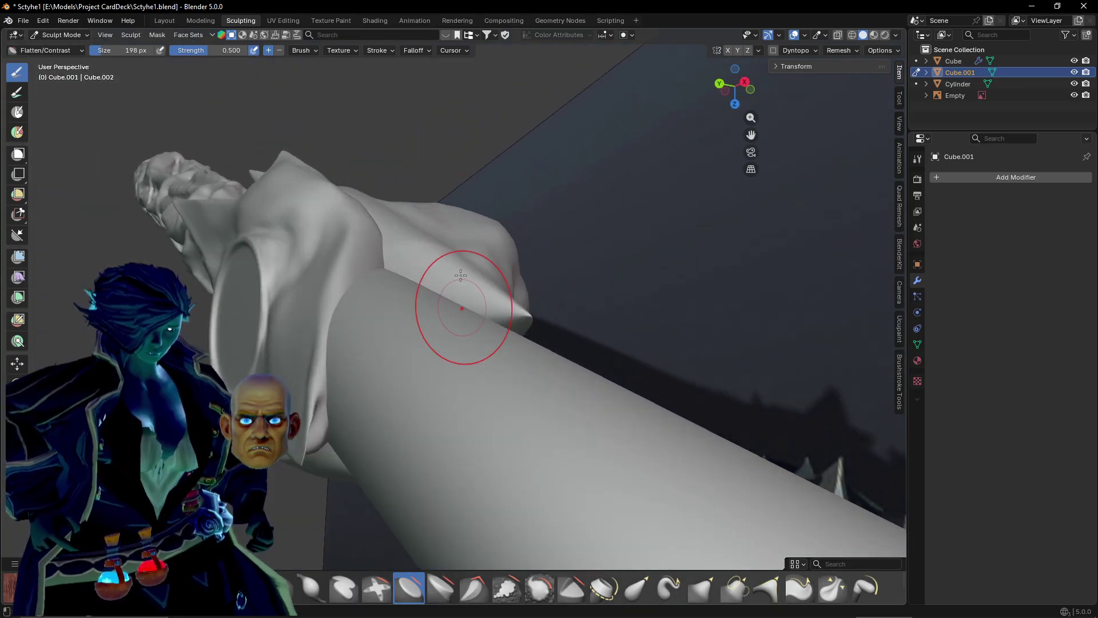
mouse_move(461, 276)
middle_mouse_down()
mouse_move(429, 274)
mouse_move(454, 299)
mouse_move(385, 263)
middle_mouse_up()
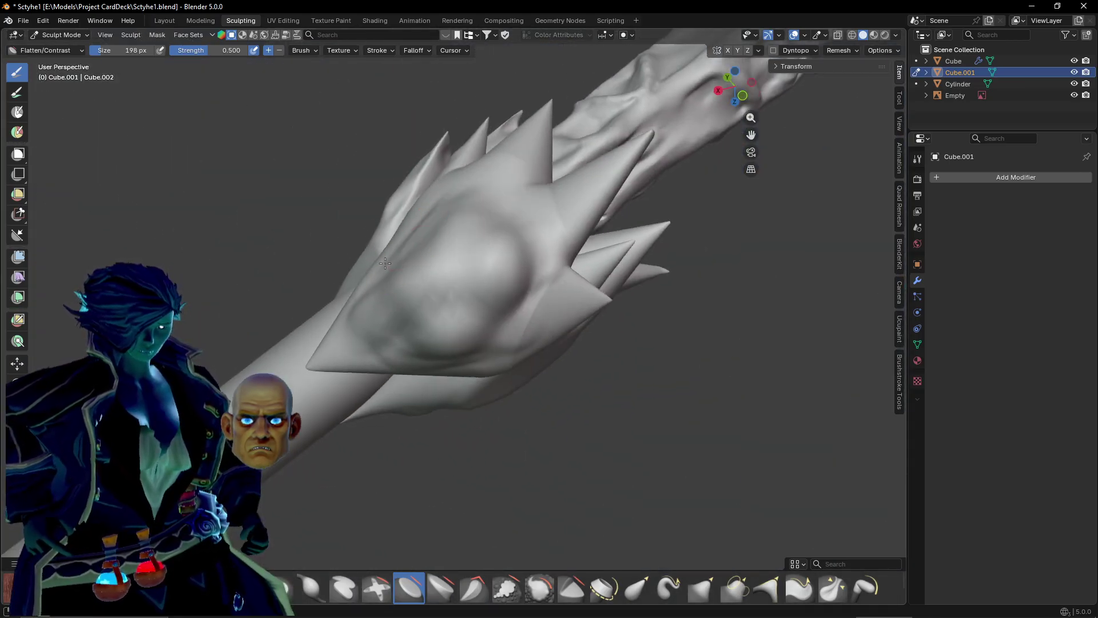
Flatten the dark hollows and lumps across the middle of the guard's broad front plate into a smoother plane.
mouse_move(385, 263)
left_mouse_down()
mouse_move(441, 257)
mouse_move(434, 286)
mouse_move(487, 257)
left_mouse_up()
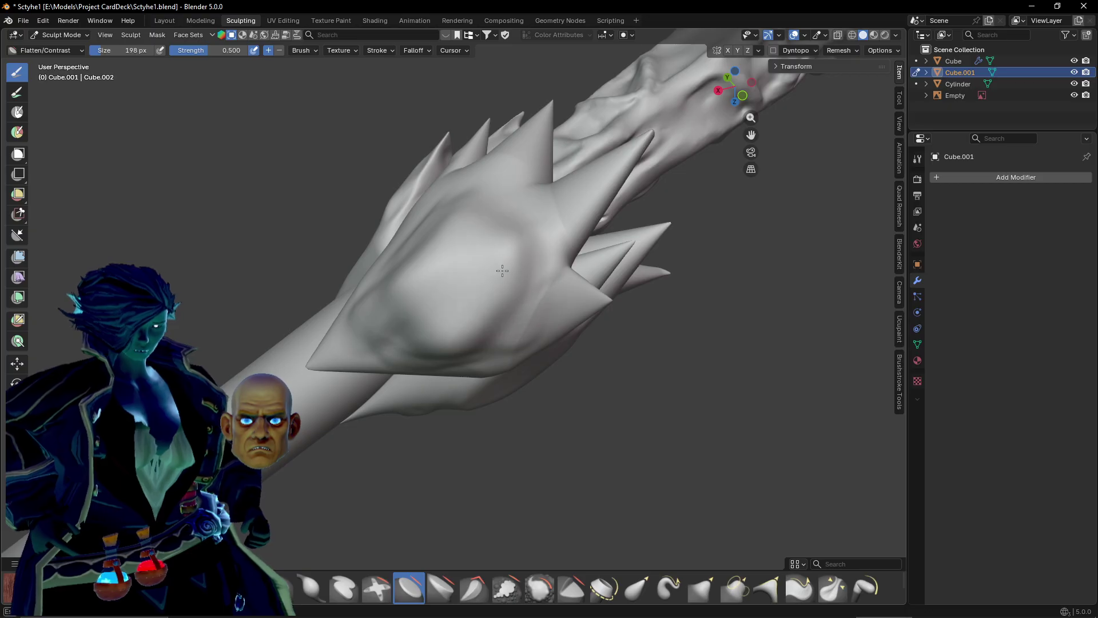
middle_click_drag(449, 309, 449, 217)
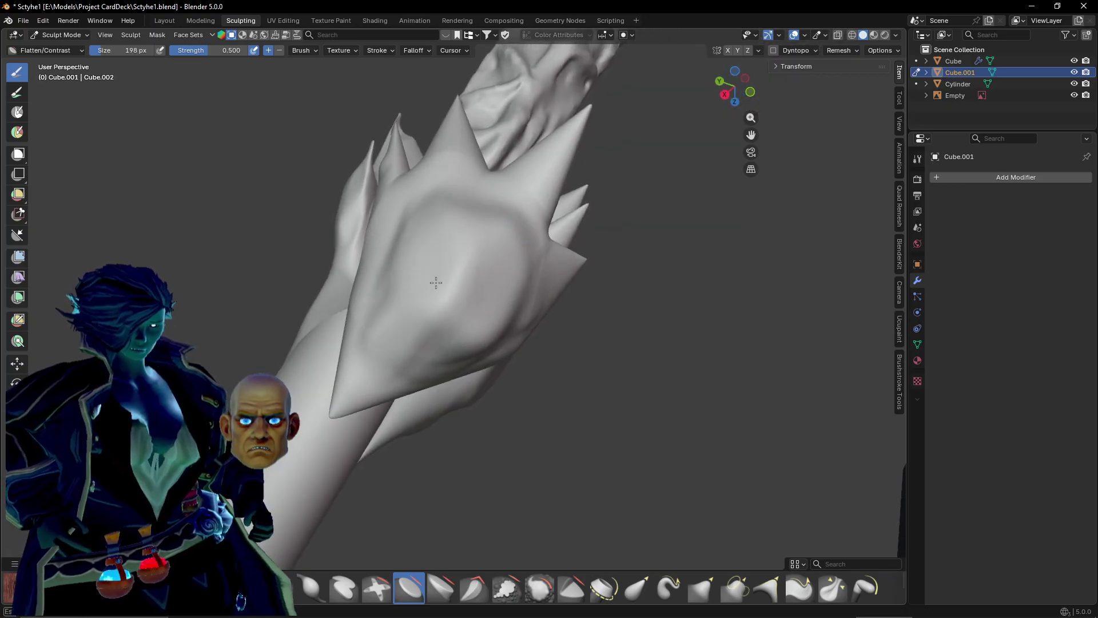
left_click_drag(465, 241, 470, 294)
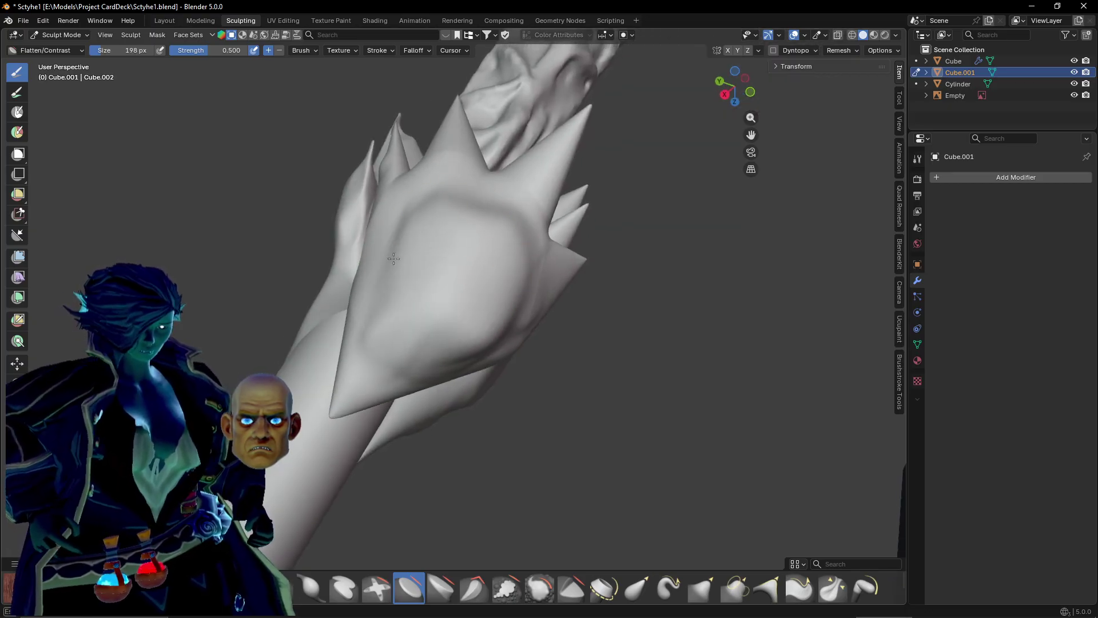
mouse_move(447, 227)
middle_mouse_down()
mouse_move(429, 258)
mouse_move(390, 233)
middle_mouse_up()
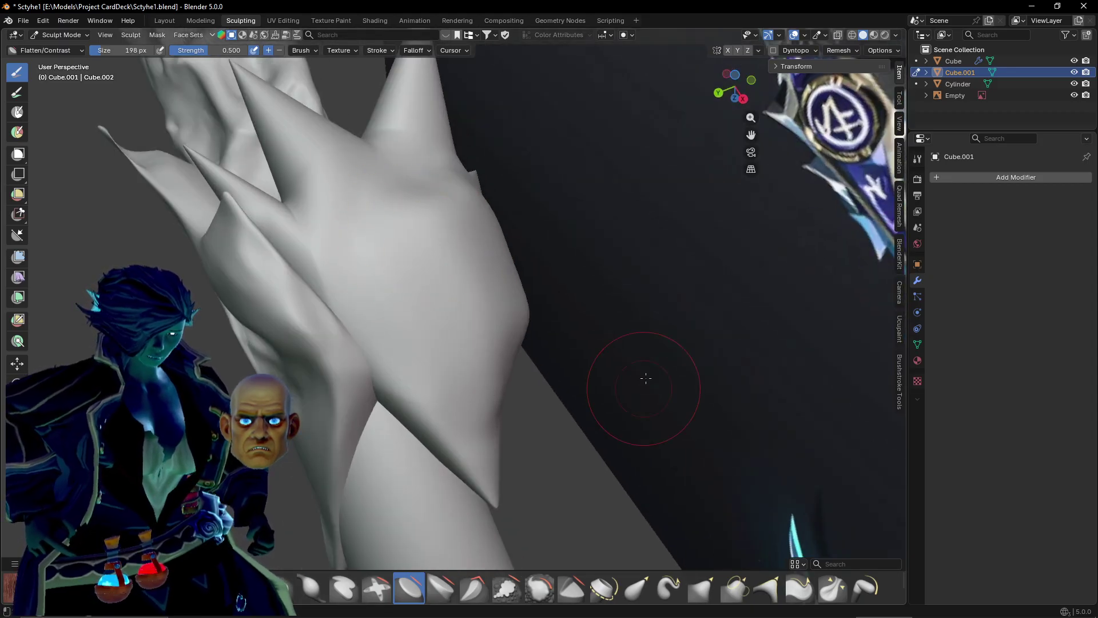
middle_click_drag(646, 378, 420, 276)
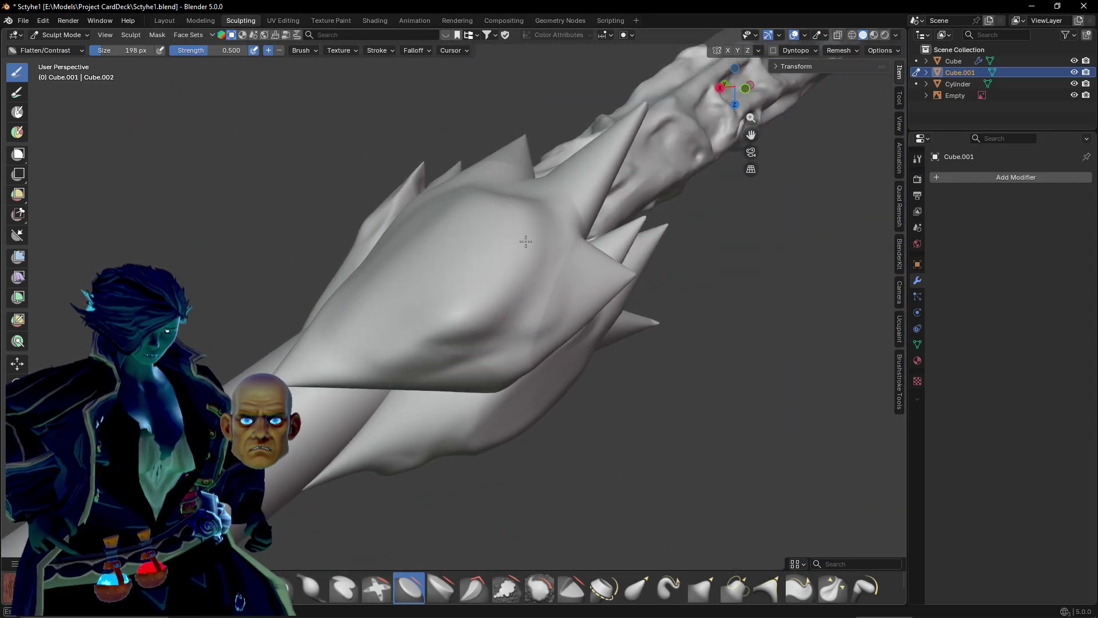
mouse_move(377, 329)
middle_mouse_down()
mouse_move(458, 306)
mouse_move(441, 294)
middle_mouse_up()
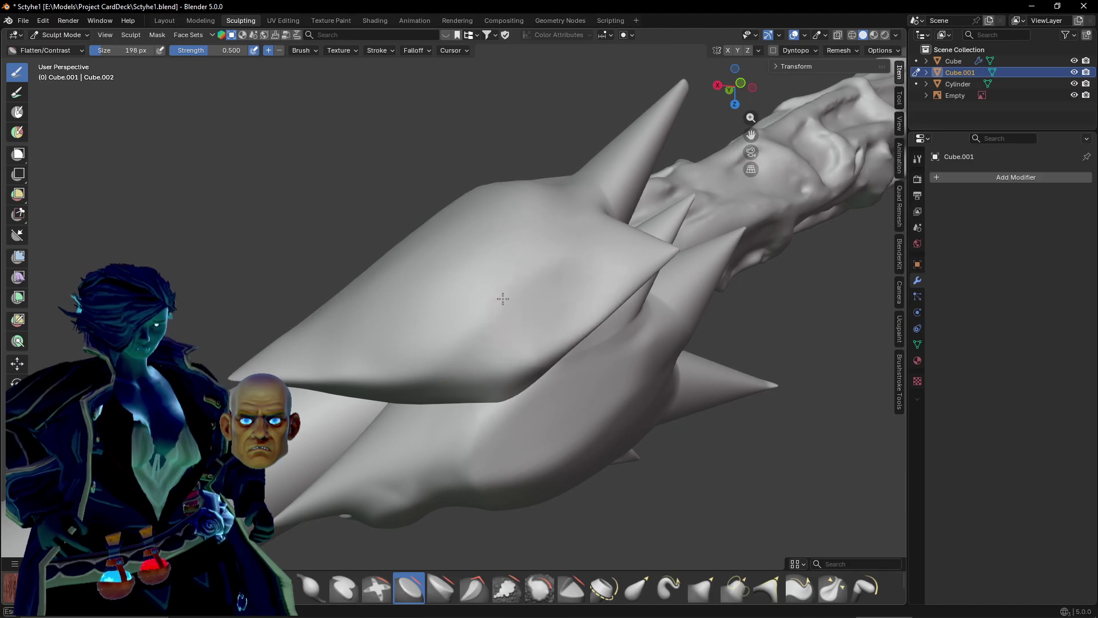
mouse_move(502, 301)
middle_mouse_down()
mouse_move(575, 322)
mouse_move(524, 328)
middle_mouse_up()
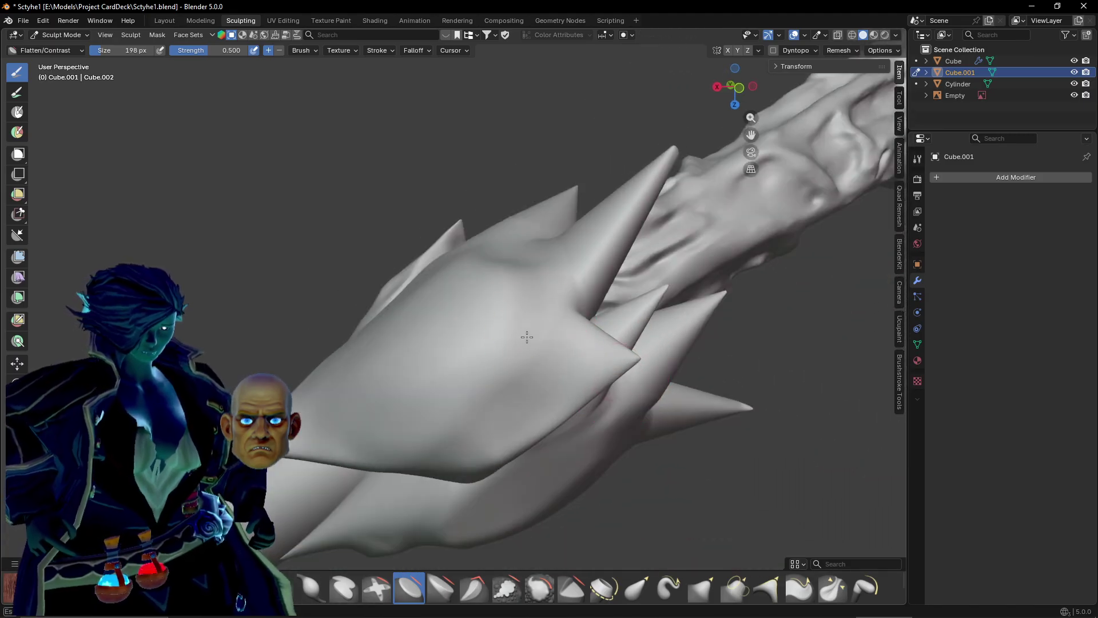
Flatten the bulging side flank along its seam with the front plate, from the small spike's base towards the rear point.
mouse_move(601, 208)
middle_mouse_down()
mouse_move(504, 390)
mouse_move(487, 337)
middle_mouse_up()
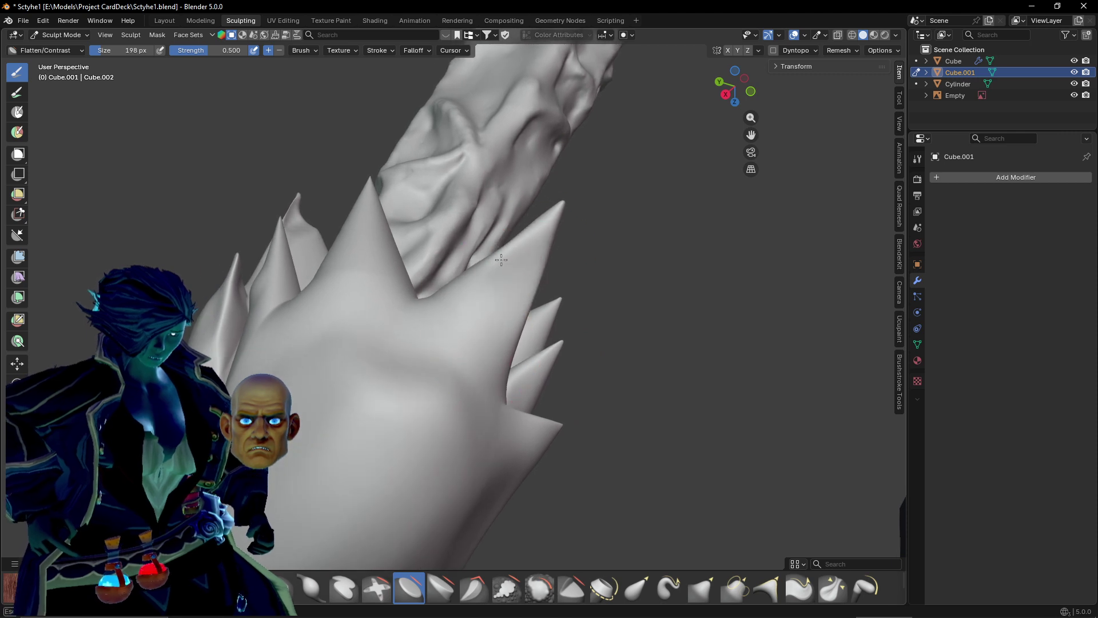
middle_click_drag(536, 229, 477, 292)
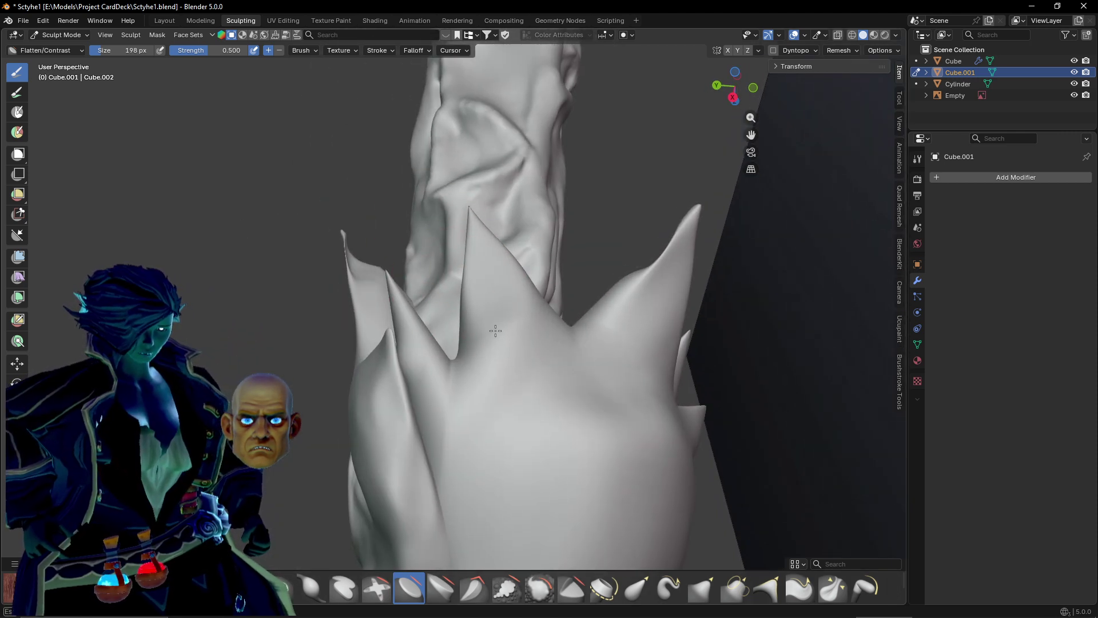
mouse_move(496, 339)
middle_mouse_down()
mouse_move(498, 383)
mouse_move(520, 343)
mouse_move(520, 386)
mouse_move(455, 395)
middle_mouse_up()
mouse_move(394, 320)
left_mouse_down()
mouse_move(427, 397)
mouse_move(409, 385)
mouse_move(431, 387)
left_mouse_up()
mouse_move(430, 387)
middle_mouse_down()
mouse_move(535, 332)
mouse_move(538, 347)
mouse_move(493, 321)
middle_mouse_up()
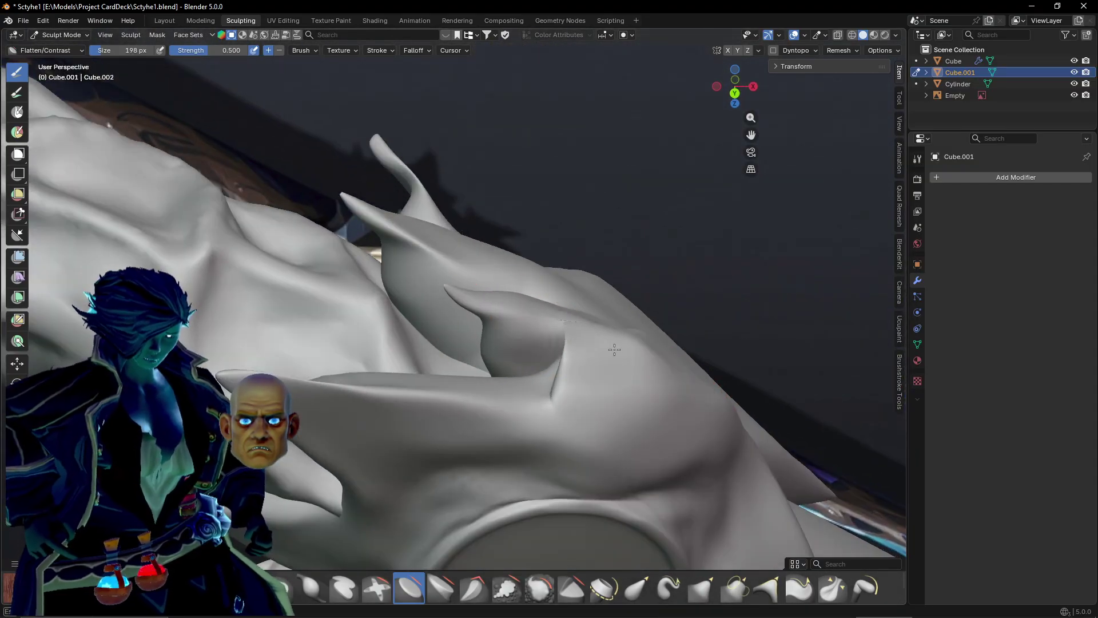
mouse_move(618, 338)
middle_mouse_down()
mouse_move(644, 343)
mouse_move(417, 304)
middle_mouse_up()
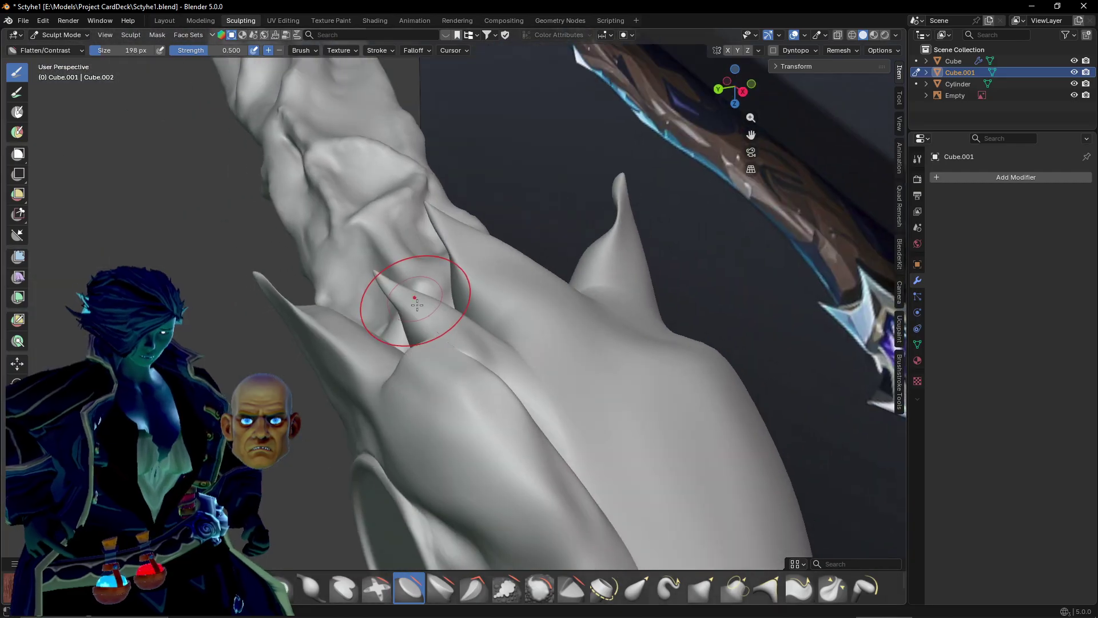
mouse_move(522, 434)
left_mouse_down()
mouse_move(438, 316)
mouse_move(542, 500)
mouse_move(583, 512)
left_mouse_up()
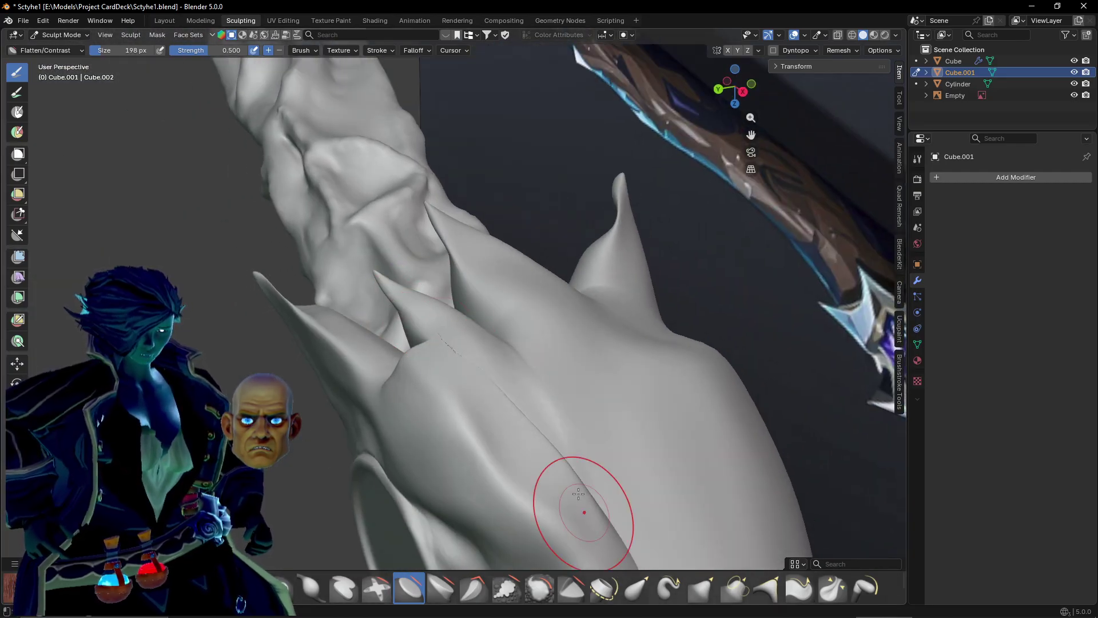
scroll(583, 512, "down", 2)
middle_click_drag(584, 504, 495, 339, "shift")
left_click_drag(490, 382, 497, 419)
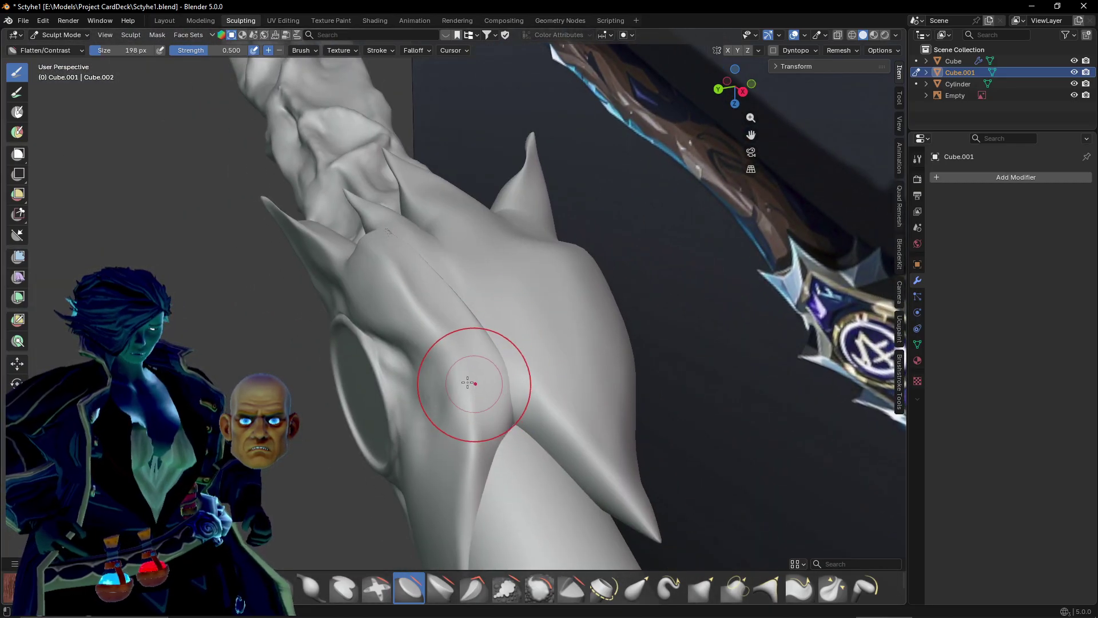
Flatten the remaining bulge in the centre of the front plate below its spikes.
middle_click_drag(468, 383, 379, 270)
middle_click_drag(520, 246, 451, 337)
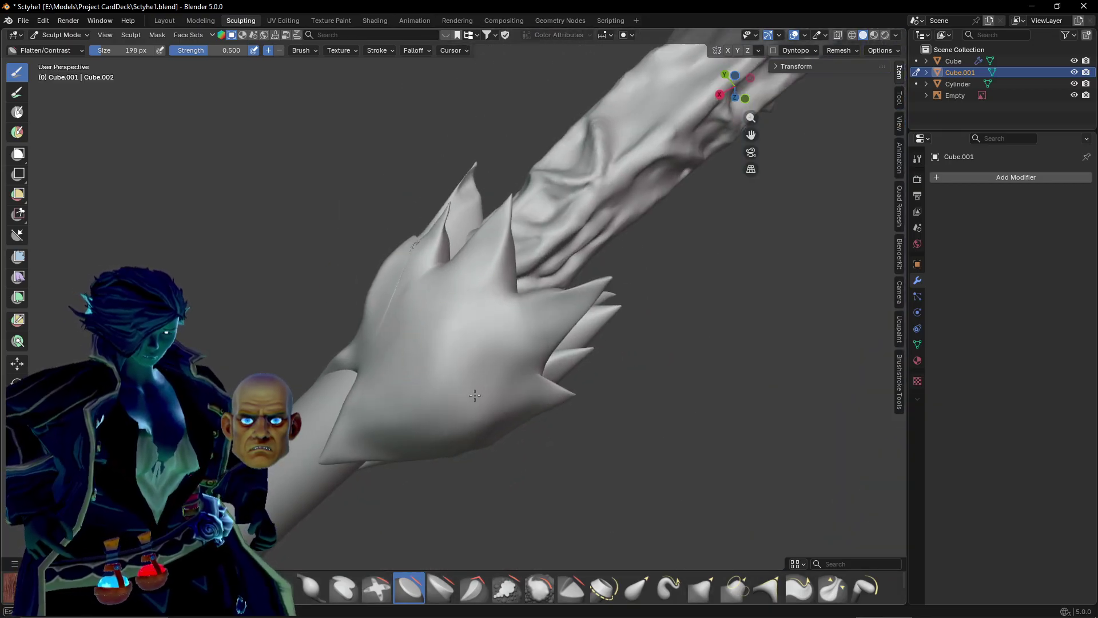
middle_click_drag(436, 365, 486, 347)
left_click_drag(504, 363, 492, 312)
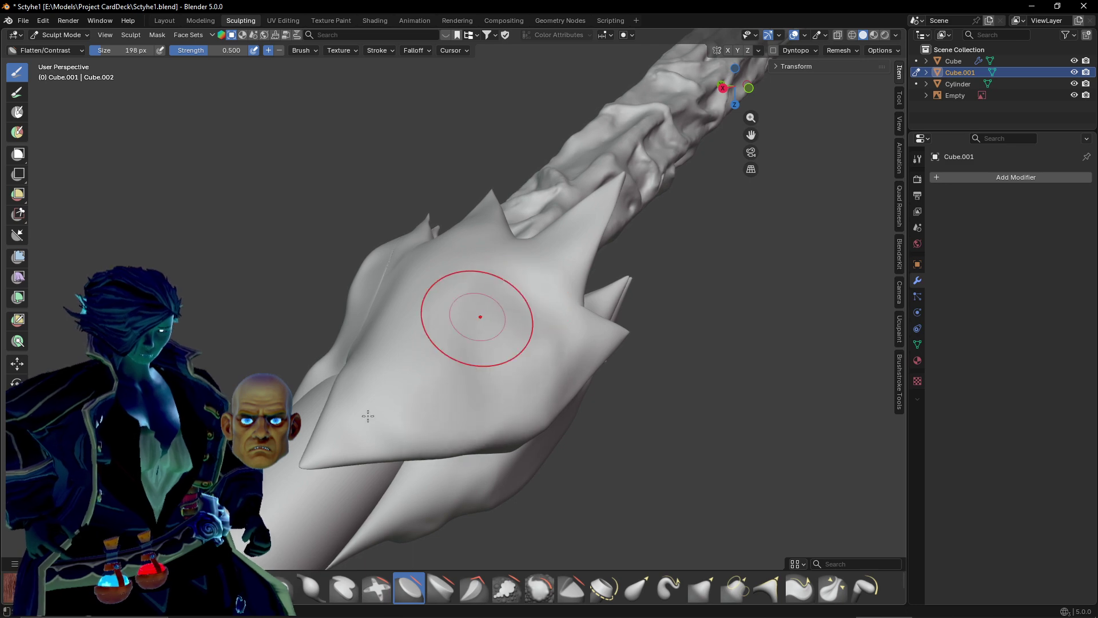
mouse_move(435, 367)
middle_mouse_down()
mouse_move(383, 329)
mouse_move(536, 271)
middle_mouse_up()
scroll(386, 333, "up", 1)
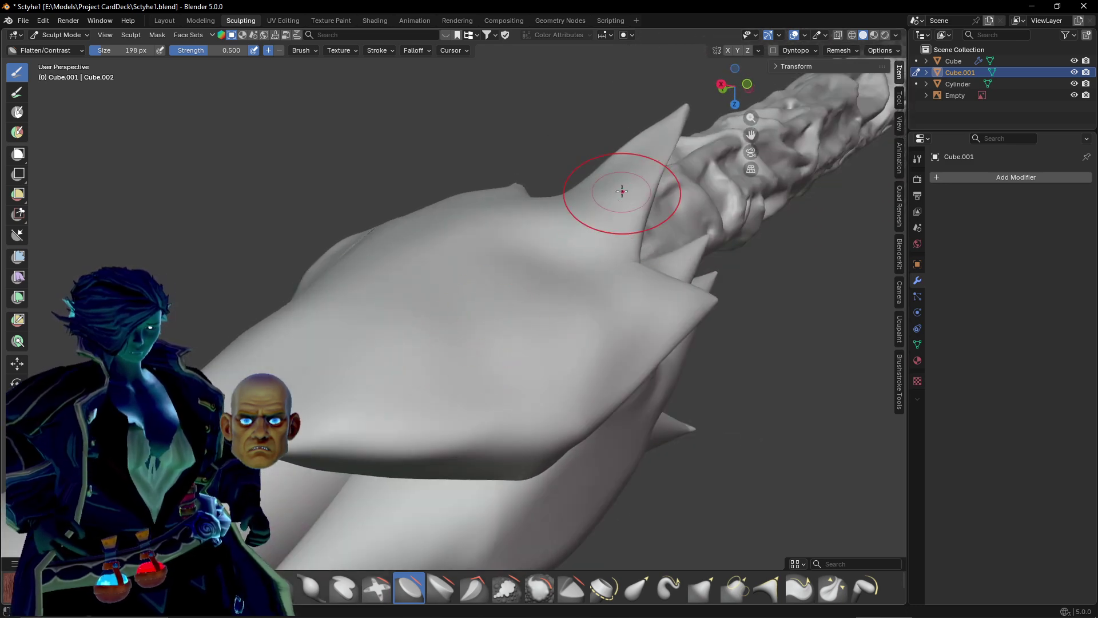
Flatten the raised facets and shallow dents on the neighbouring plate into one even, gently curved surface.
middle_click_drag(625, 166, 551, 275)
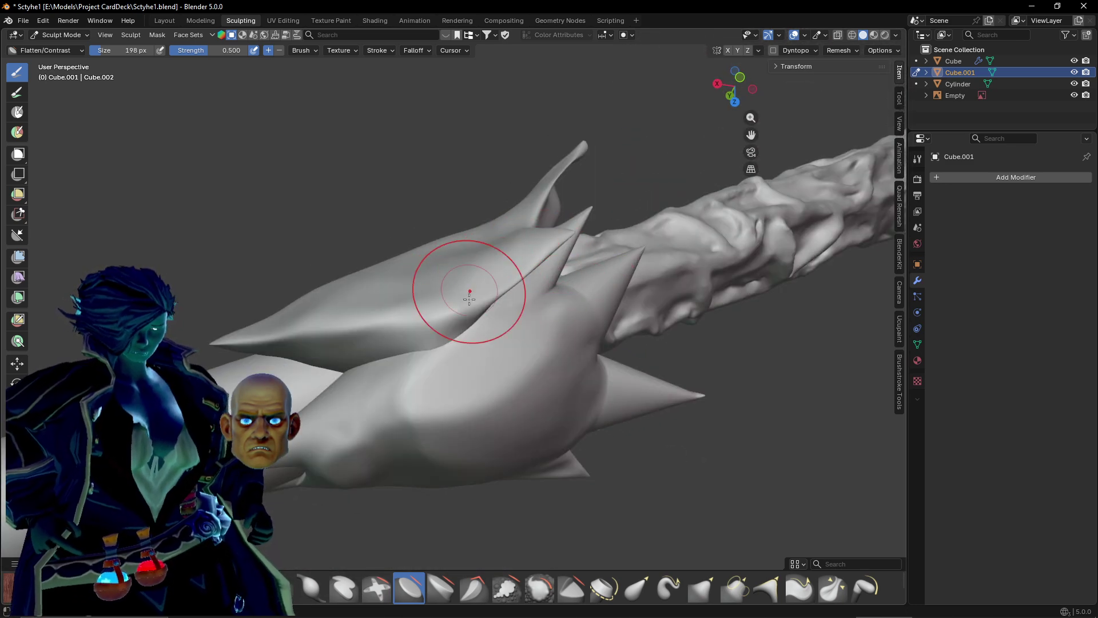
middle_click_drag(319, 380, 299, 311)
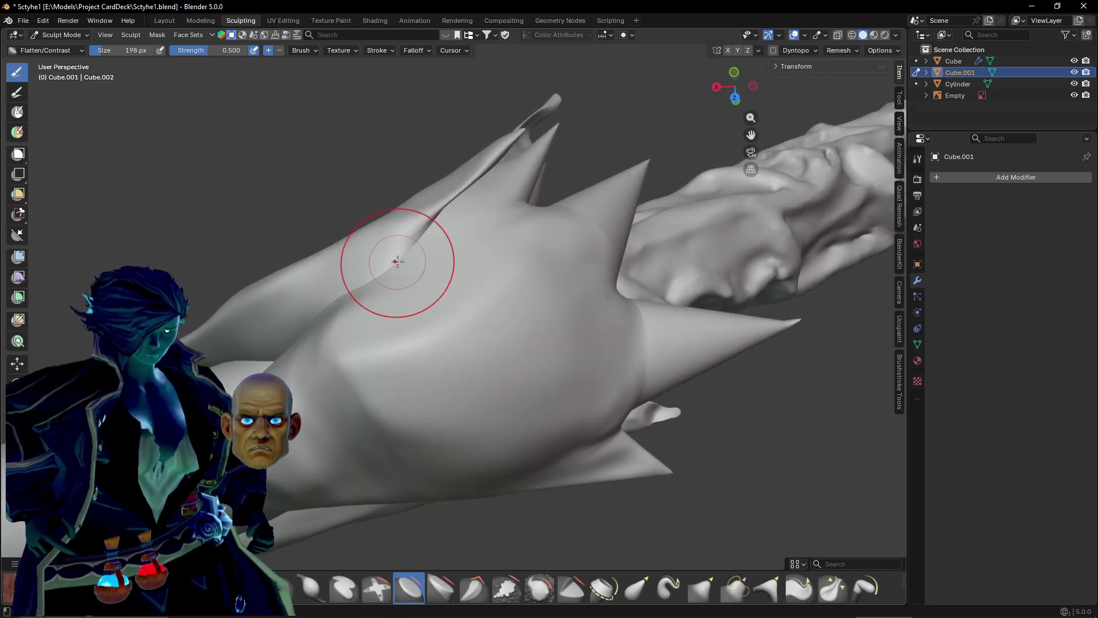
middle_click_drag(379, 336, 407, 305)
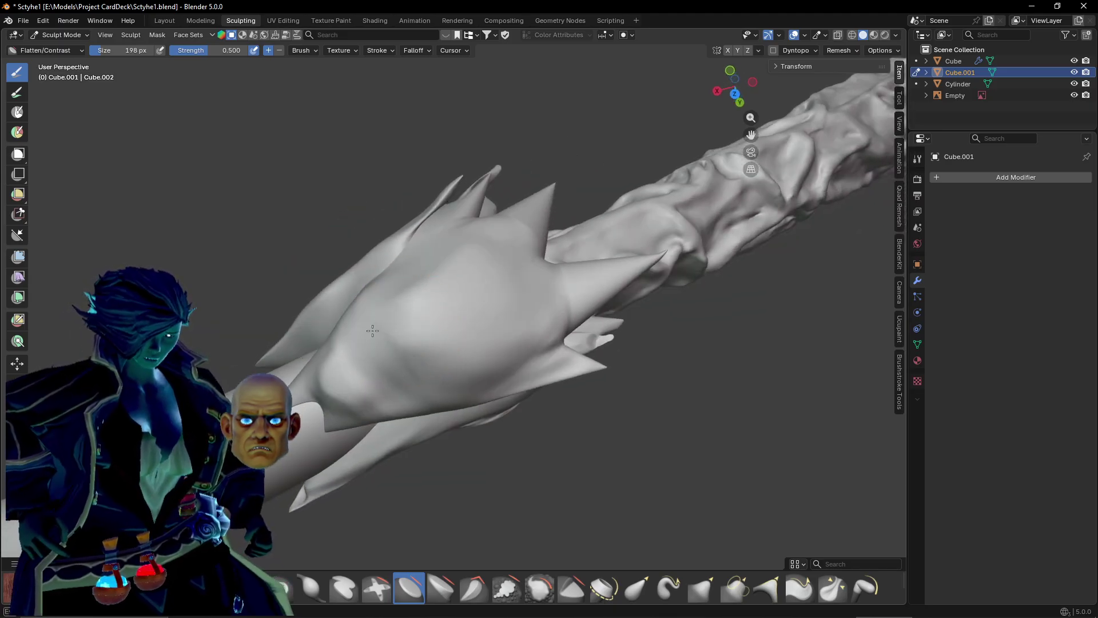
left_click_drag(432, 303, 419, 341)
mouse_move(488, 265)
left_mouse_down()
mouse_move(472, 321)
mouse_move(437, 355)
mouse_move(451, 362)
left_mouse_up()
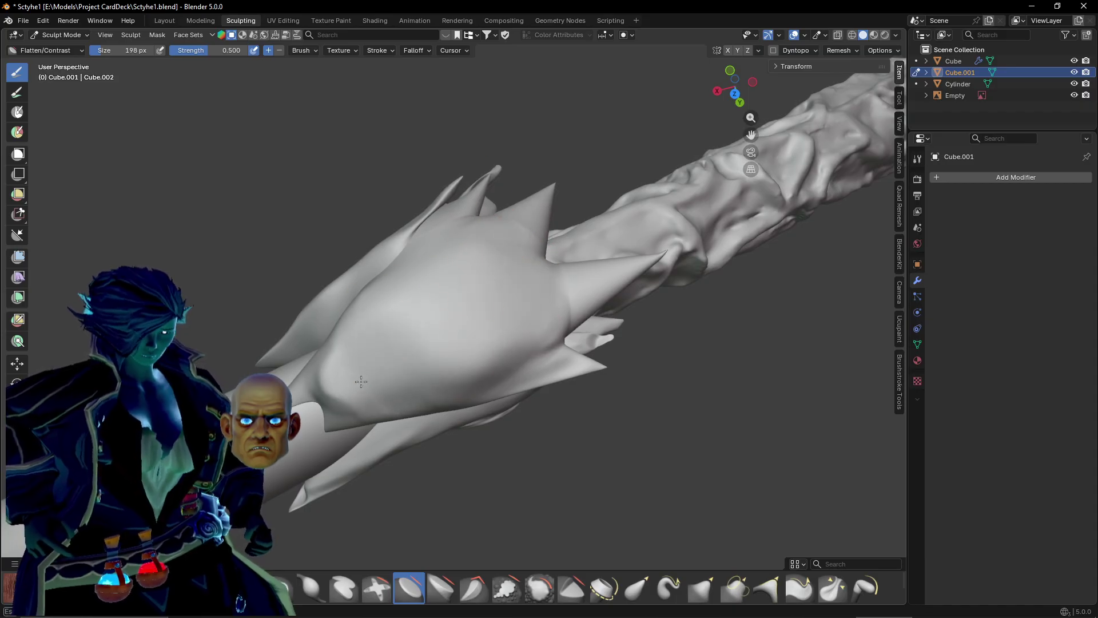
scroll(434, 343, "up", 2)
middle_click_drag(435, 343, 422, 314)
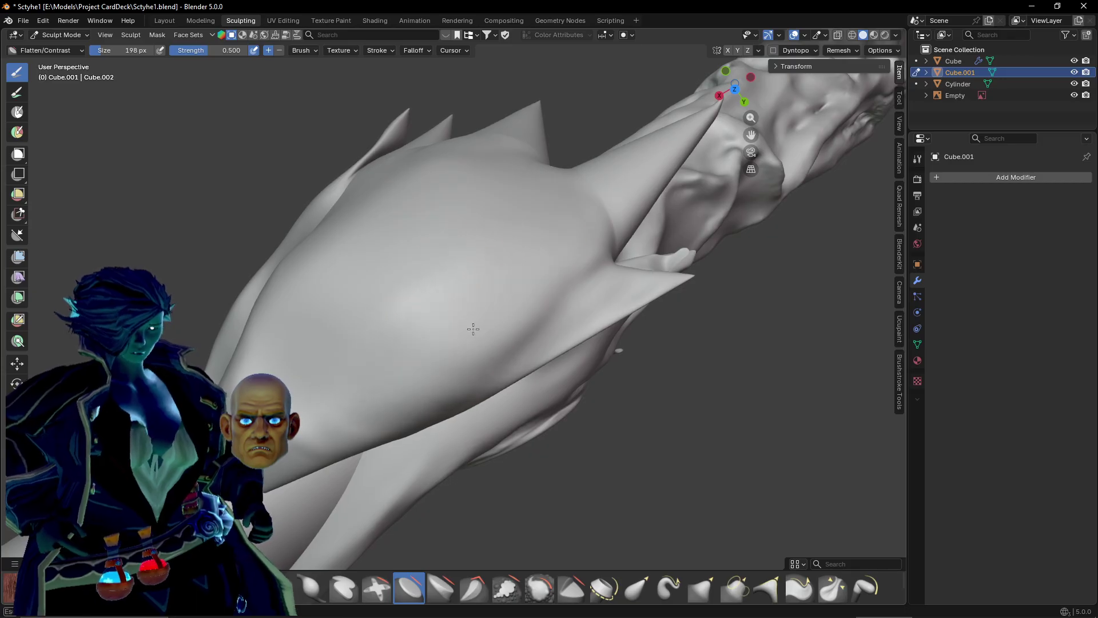
middle_click_drag(417, 191, 437, 250)
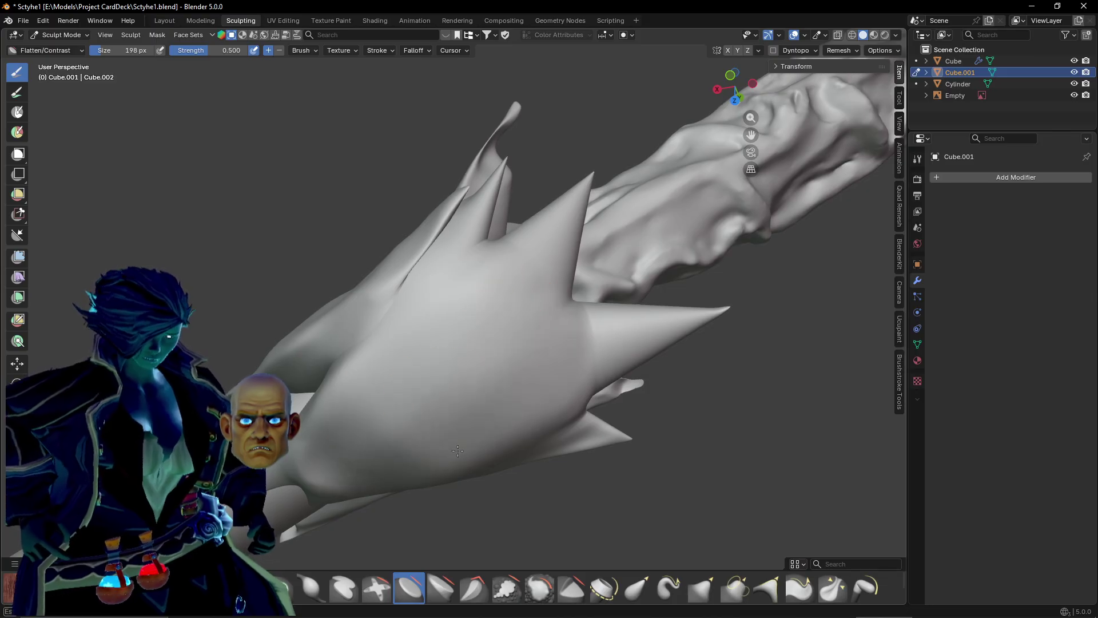
middle_click_drag(382, 468, 466, 326)
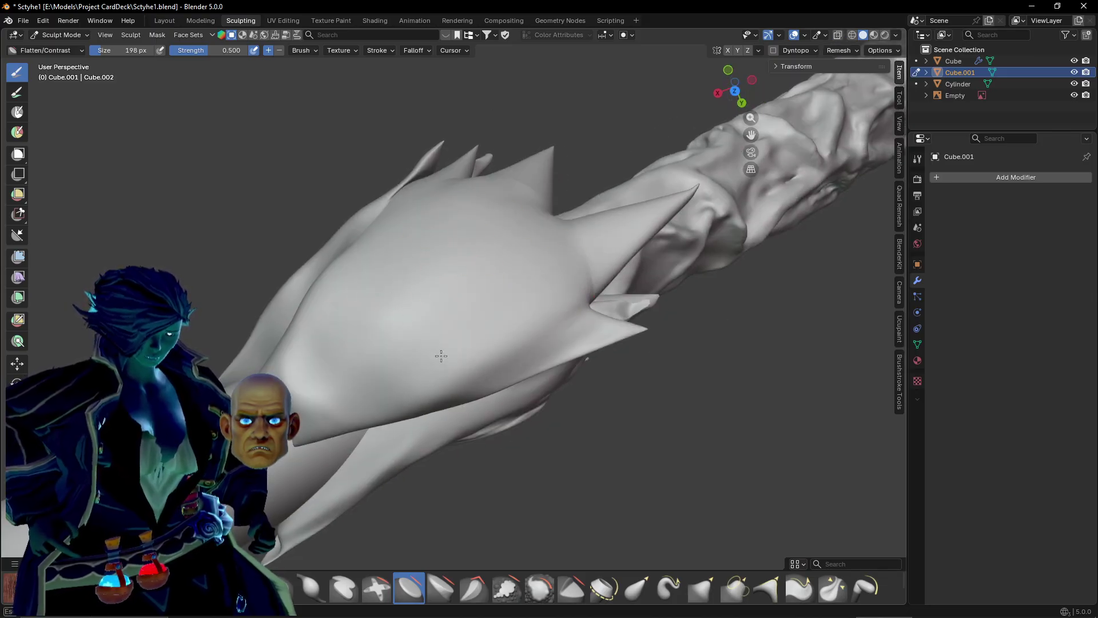
Flatten the neighbouring plate's long outer spike and the base of the smaller spike near the front plate.
scroll(630, 206, "up", 3)
mouse_move(630, 206)
middle_mouse_down()
mouse_move(650, 245)
mouse_move(524, 363)
middle_mouse_up()
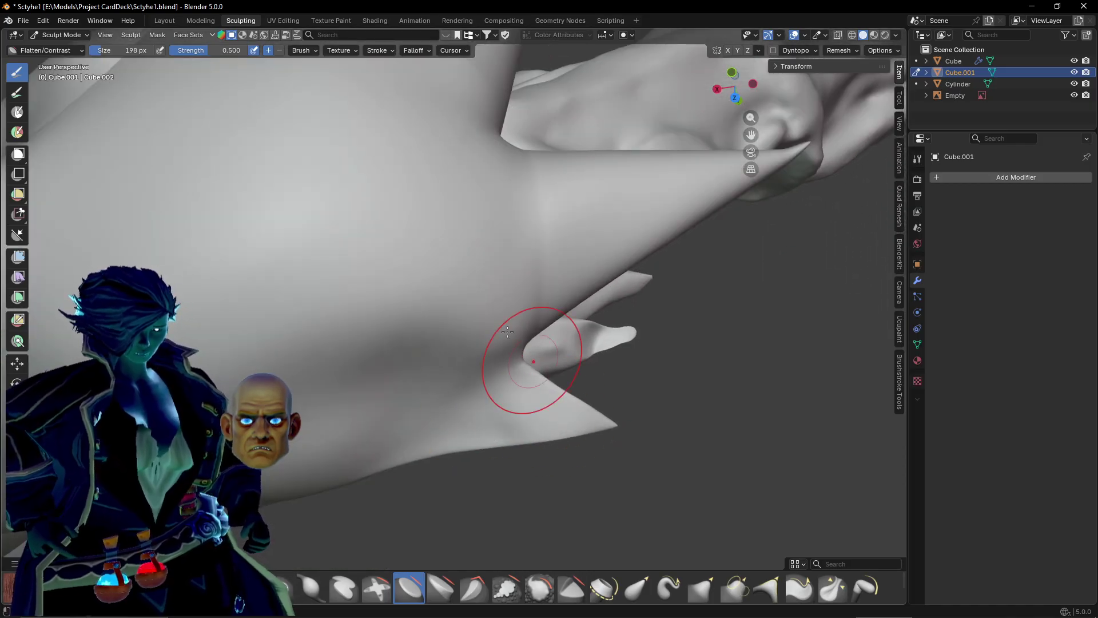
scroll(452, 389, "down", 5)
mouse_move(644, 403)
left_mouse_down()
mouse_move(363, 454)
mouse_move(616, 386)
left_mouse_up()
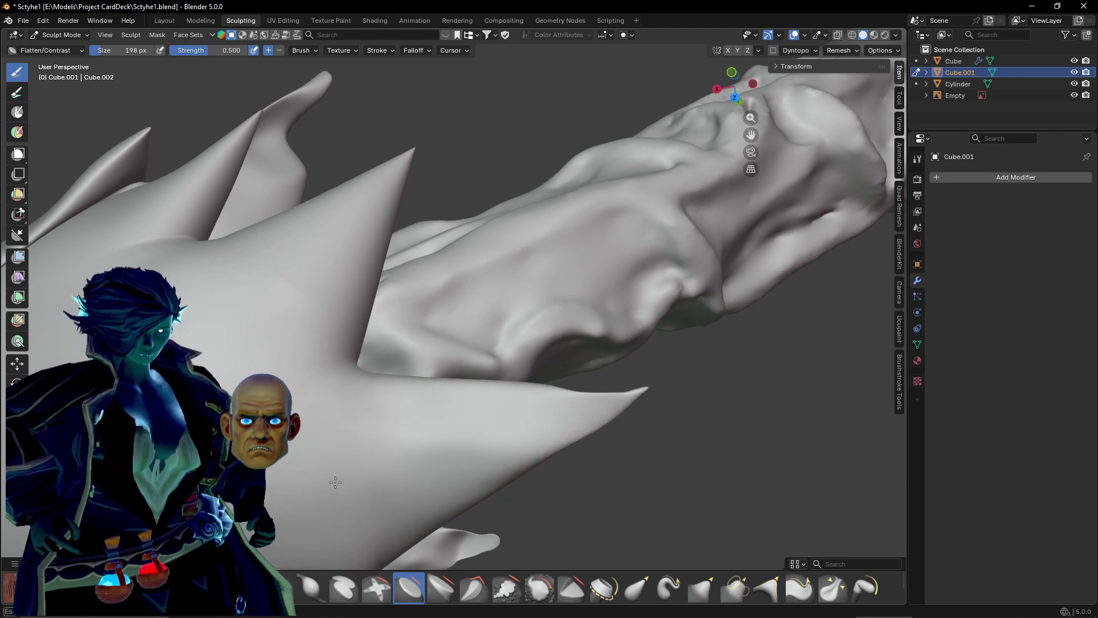
mouse_move(474, 464)
left_mouse_down()
mouse_move(509, 458)
mouse_move(534, 400)
left_mouse_up()
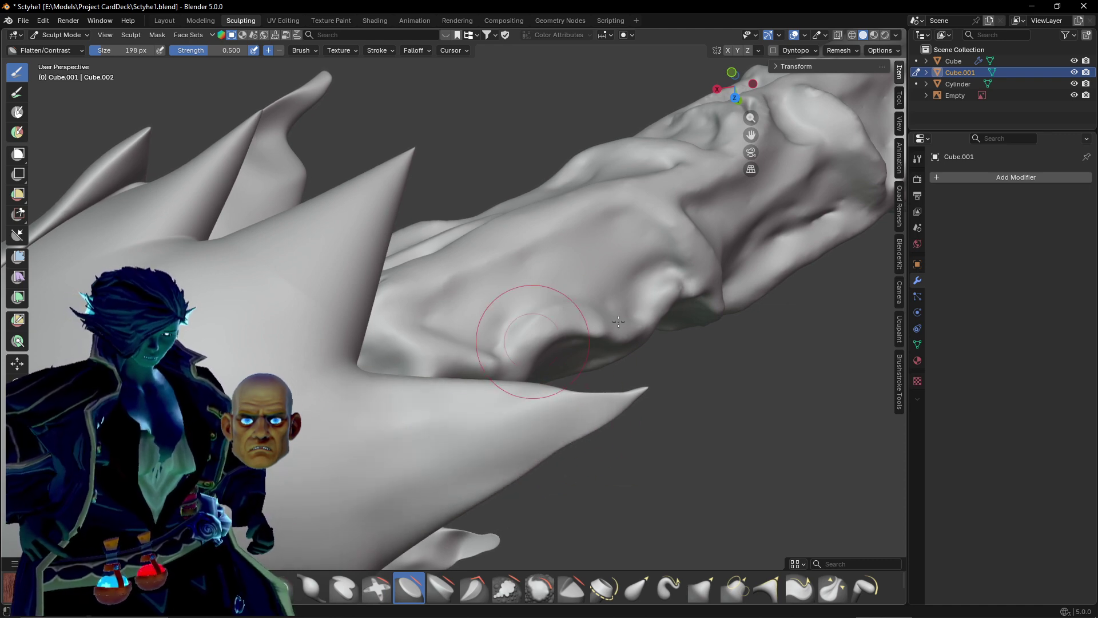
middle_click_drag(475, 326, 490, 368)
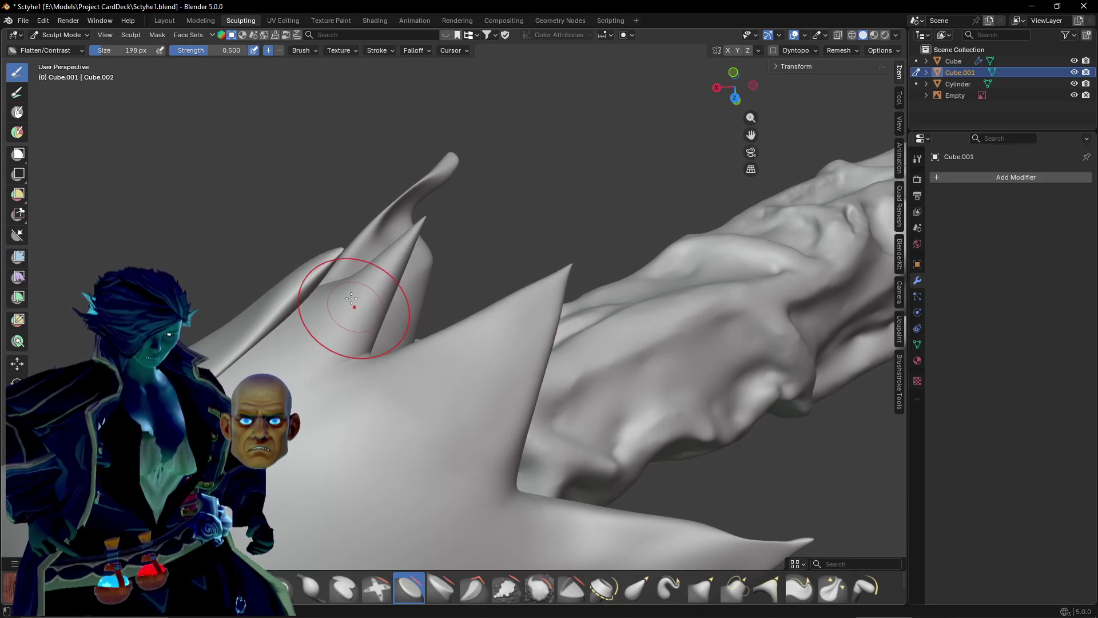
mouse_move(353, 300)
middle_mouse_down()
mouse_move(407, 323)
mouse_move(387, 325)
mouse_move(427, 271)
middle_mouse_up()
mouse_move(428, 271)
left_mouse_down()
mouse_move(442, 233)
mouse_move(454, 246)
mouse_move(352, 309)
mouse_move(398, 301)
left_mouse_up()
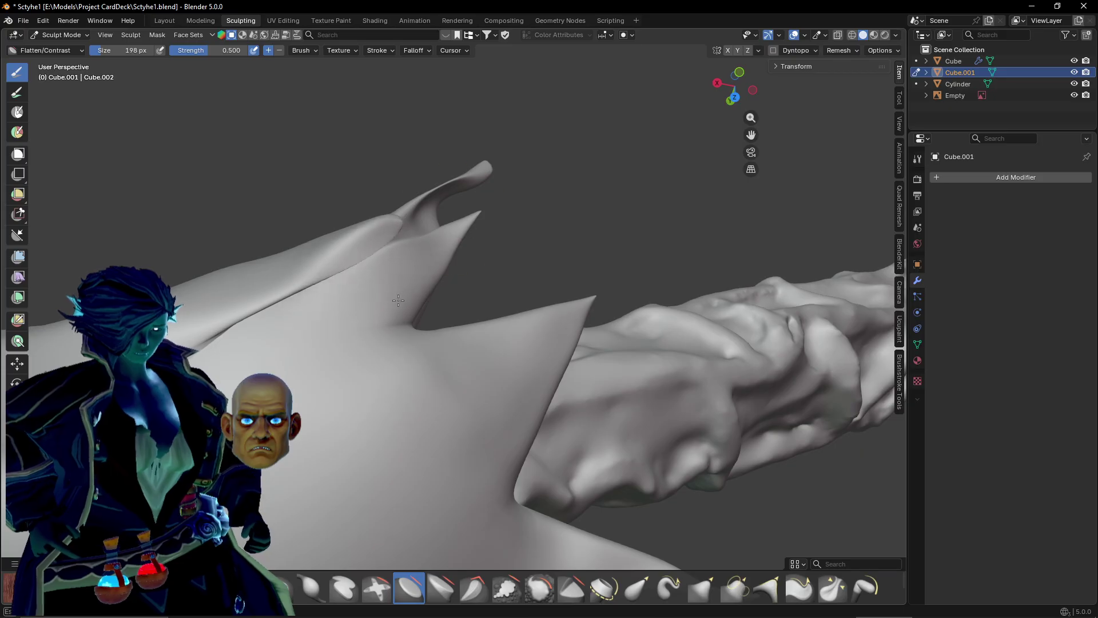
Try to flatten the inner face of the tall curved spike facing the handle.
mouse_move(477, 223)
middle_mouse_down()
mouse_move(496, 293)
mouse_move(497, 375)
mouse_move(392, 417)
mouse_move(371, 308)
middle_mouse_up()
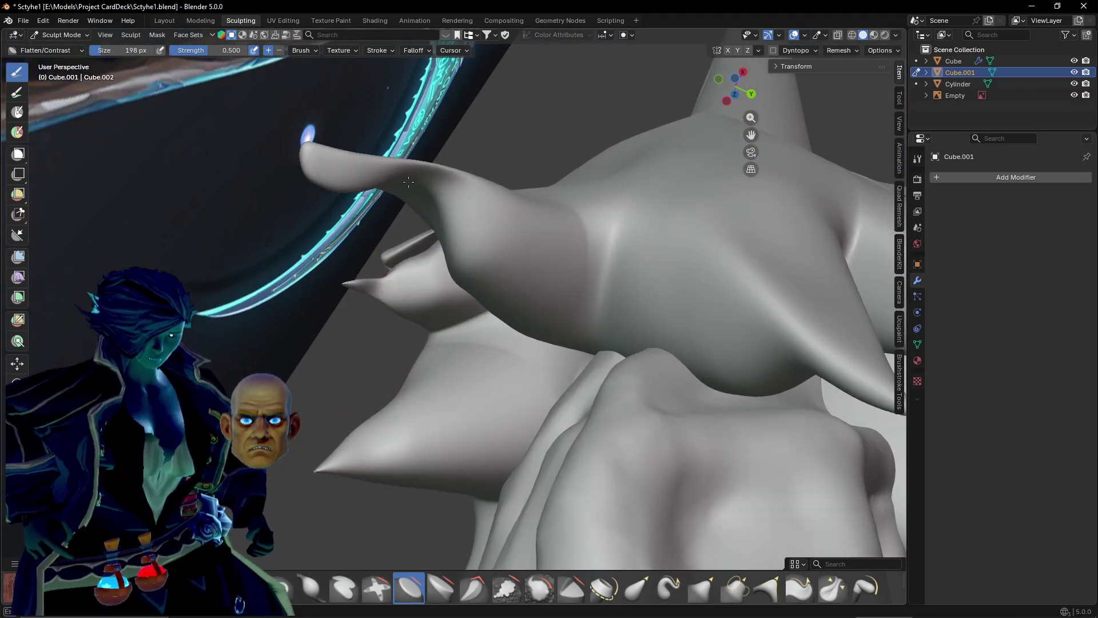
mouse_move(326, 169)
middle_mouse_down()
mouse_move(417, 137)
mouse_move(389, 327)
middle_mouse_up()
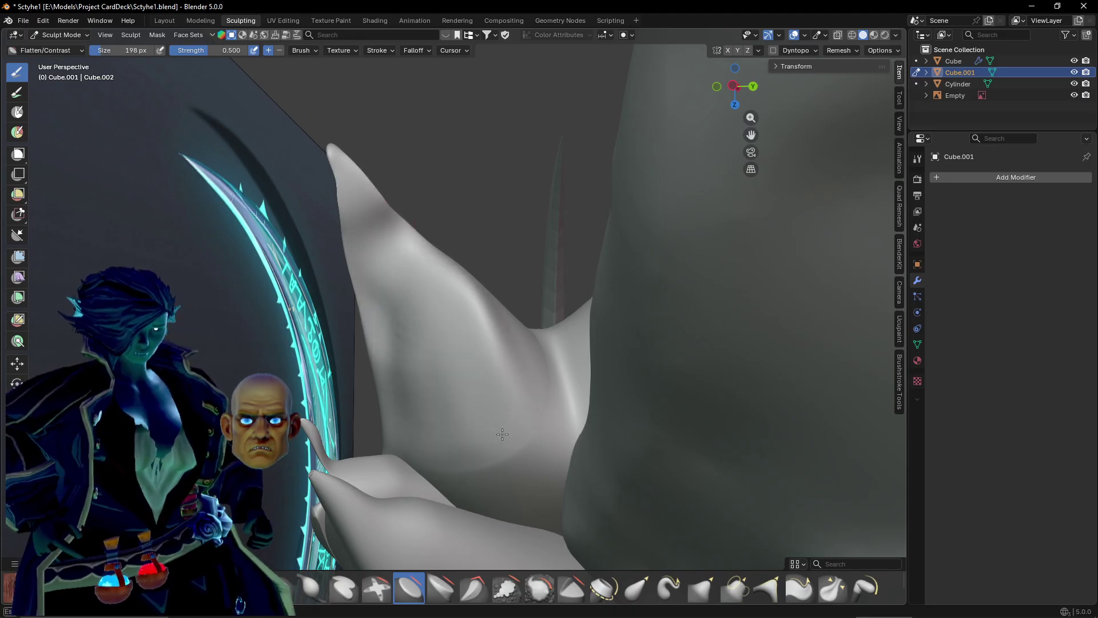
mouse_move(478, 282)
middle_mouse_down()
mouse_move(417, 403)
mouse_move(491, 417)
middle_mouse_up()
mouse_move(445, 326)
middle_mouse_down()
mouse_move(421, 348)
mouse_move(456, 351)
middle_mouse_up()
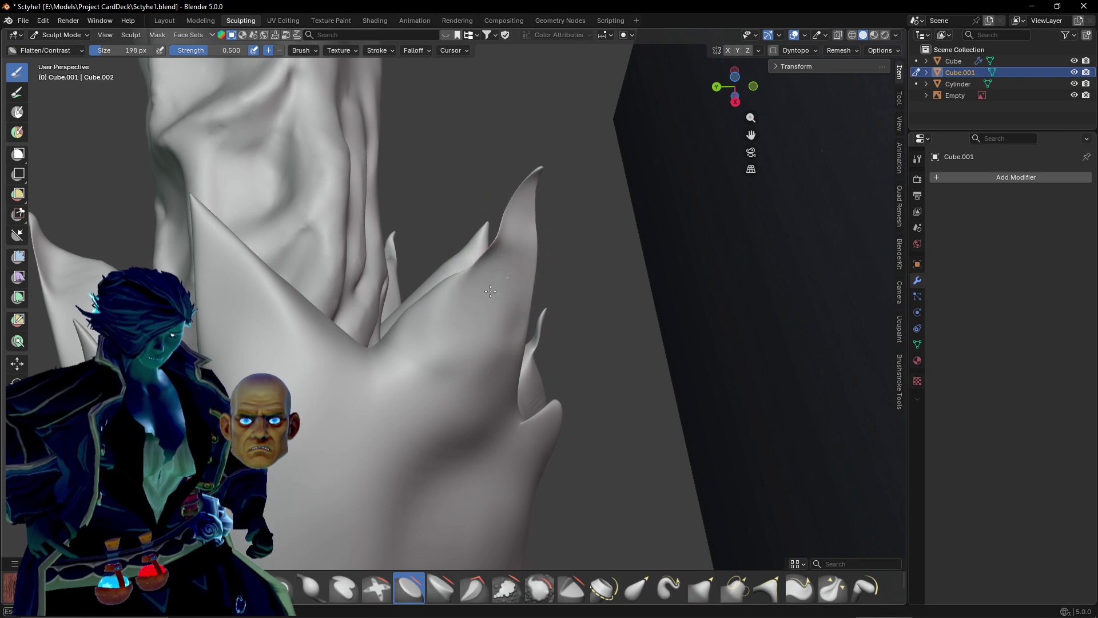
middle_click_drag(473, 269, 585, 246)
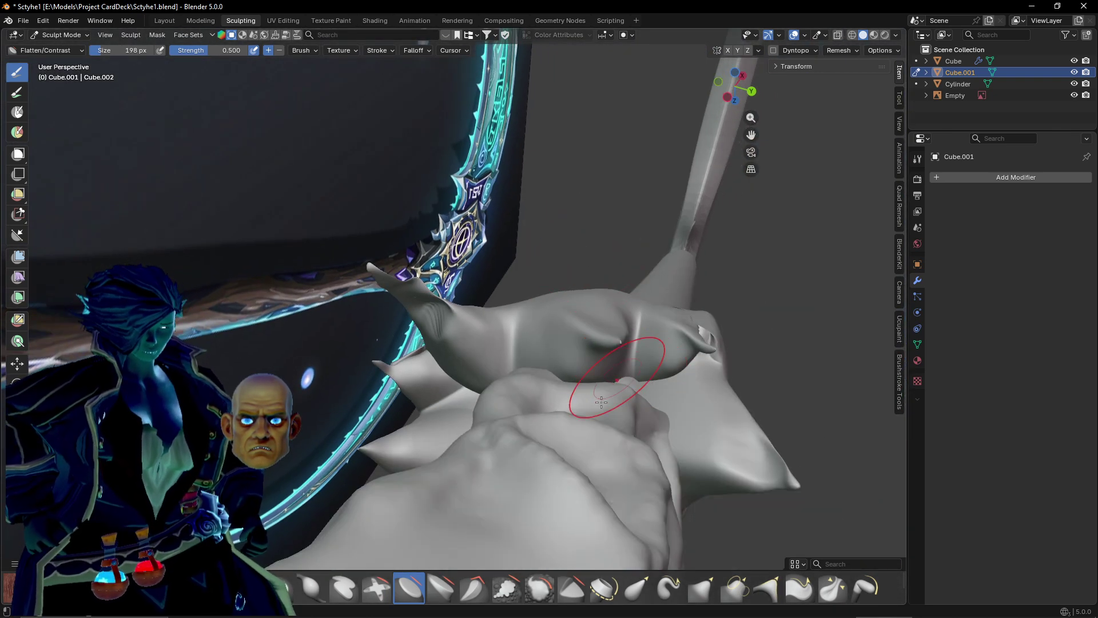
mouse_move(601, 401)
middle_mouse_down()
mouse_move(613, 338)
mouse_move(419, 429)
mouse_move(435, 330)
middle_mouse_up()
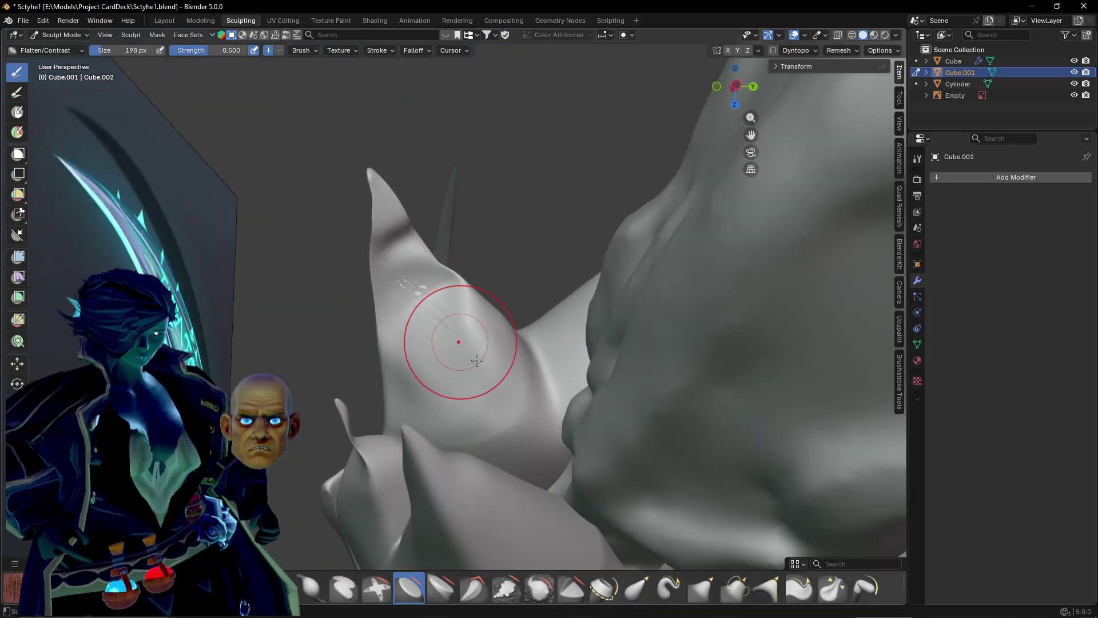
mouse_move(439, 321)
middle_mouse_down()
mouse_move(383, 265)
mouse_move(431, 315)
middle_mouse_up()
scroll(417, 301, "up", 5)
Undo the flatten strokes that rippled the inner face of the tall curved spike.
key("ctrl+z")
key("ctrl+z")
key("ctrl+z")
key("ctrl+z")
key("ctrl+z")
key("ctrl+z")
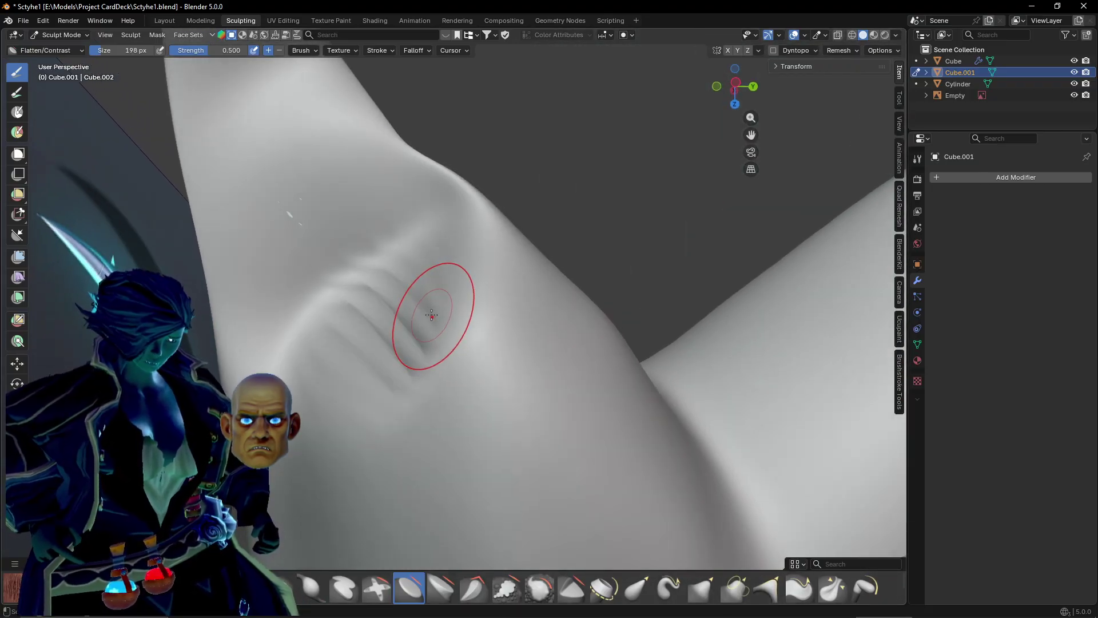
key("ctrl+z")
key("ctrl+z")
key("ctrl+z")
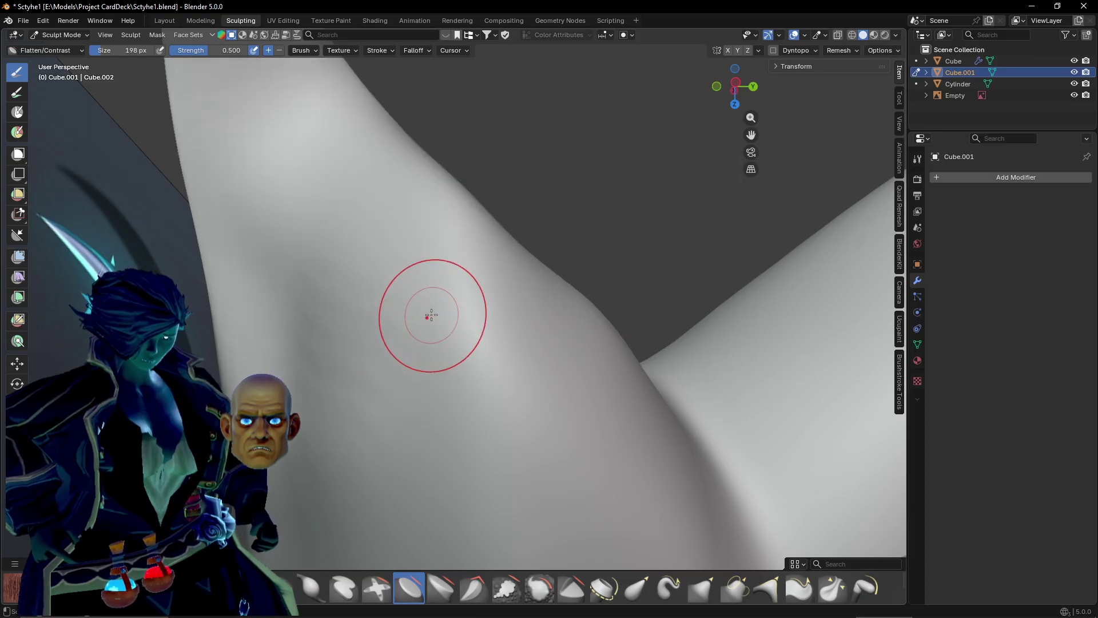
Flatten the outer side of the tall curved spike facing the handle with the Flatten/Contrast brush.
scroll(448, 316, "down", 2)
mouse_move(448, 316)
middle_mouse_down()
mouse_move(405, 419)
mouse_move(365, 468)
mouse_move(579, 360)
middle_mouse_up()
scroll(493, 337, "down", 2)
left_click_drag(492, 350, 425, 366)
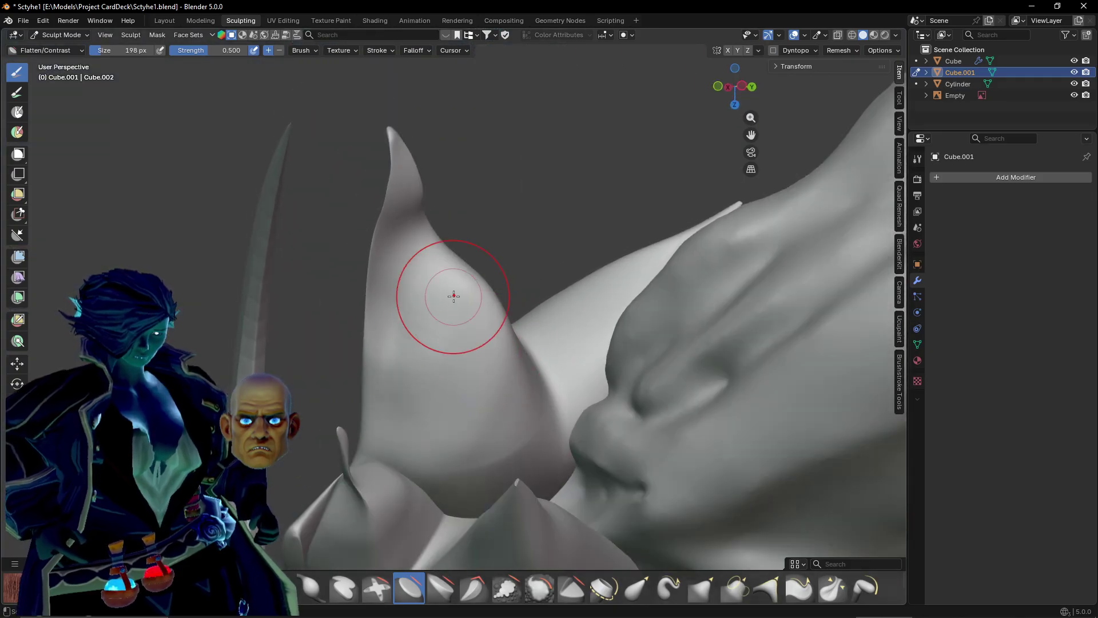
mouse_move(443, 414)
middle_mouse_down()
mouse_move(514, 372)
mouse_move(483, 466)
mouse_move(658, 396)
mouse_move(607, 435)
middle_mouse_up()
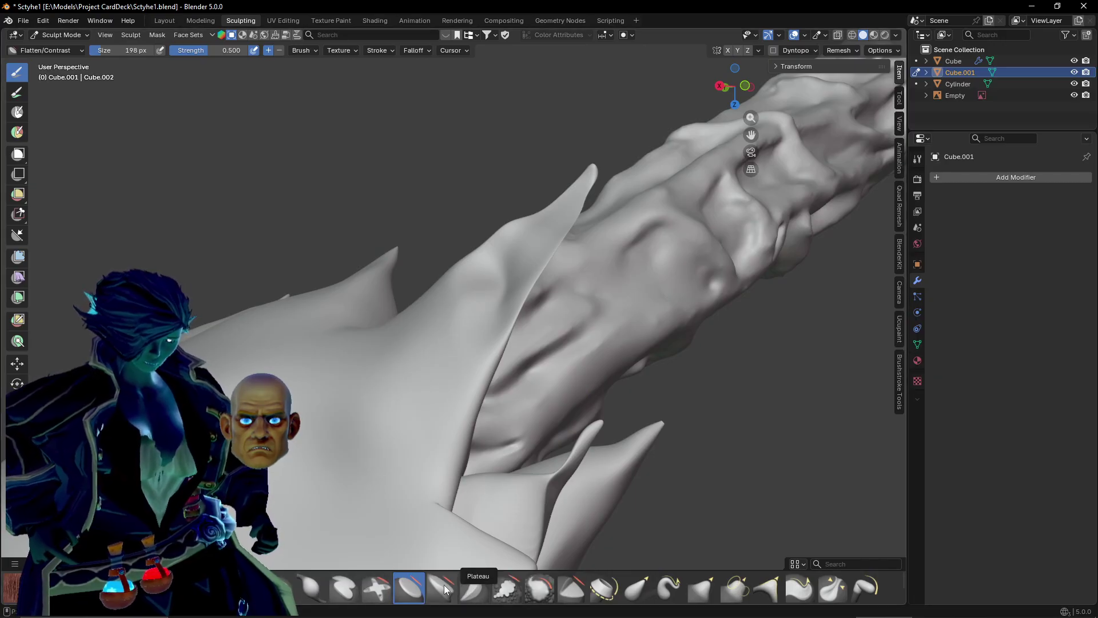
Smooth the broad face of the spiked back plate and the bases of its spikes with the Smooth brush.
left_click(547, 592)
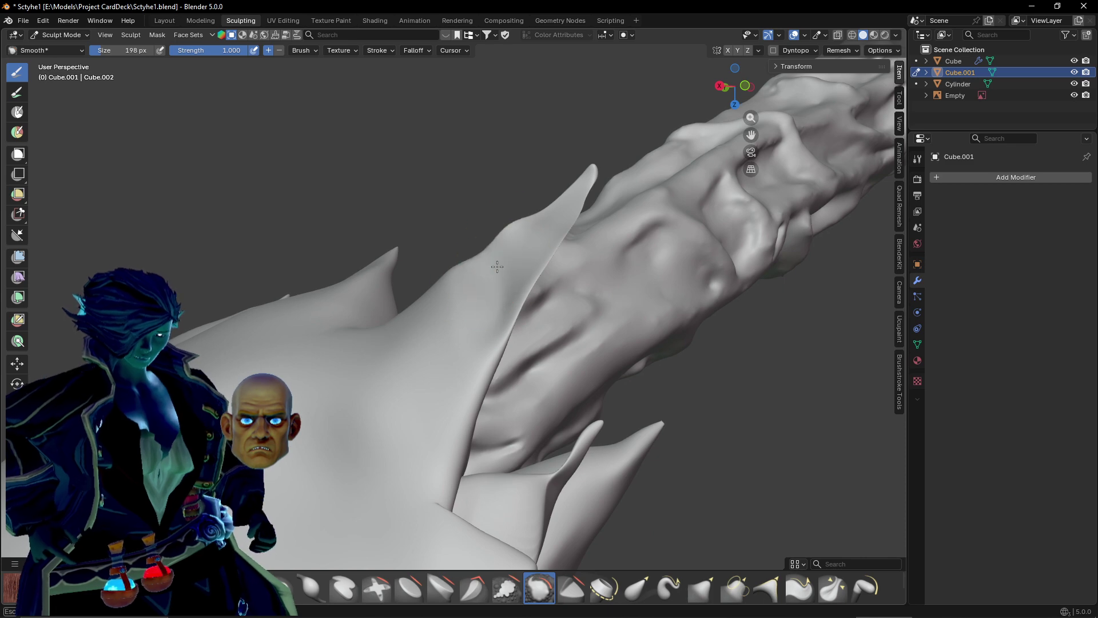
middle_click_drag(497, 266, 408, 225)
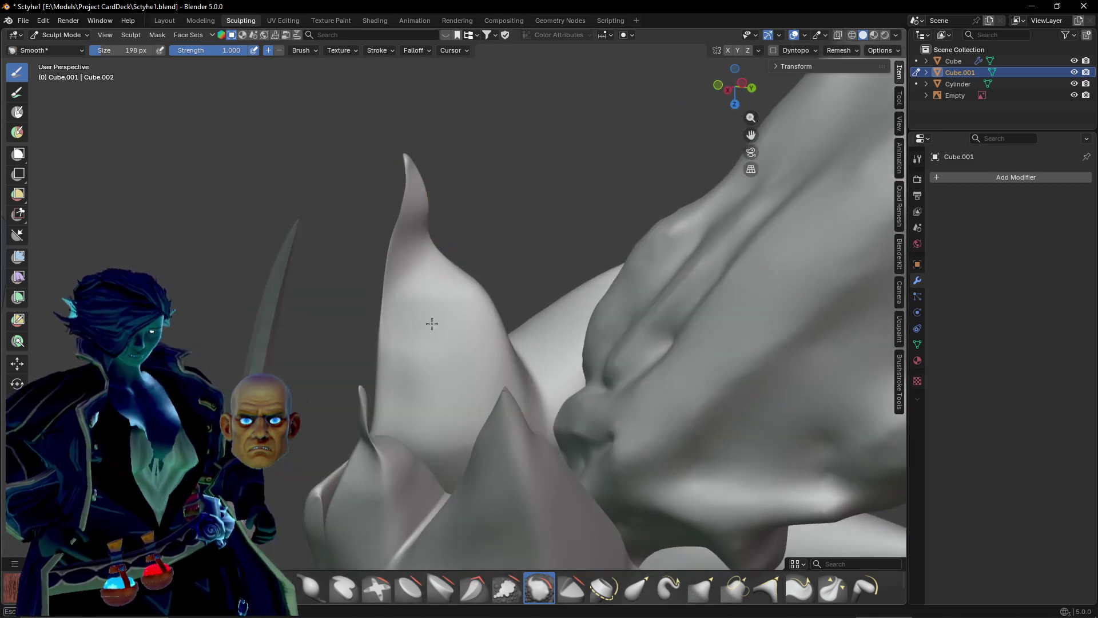
middle_click_drag(448, 269, 420, 305)
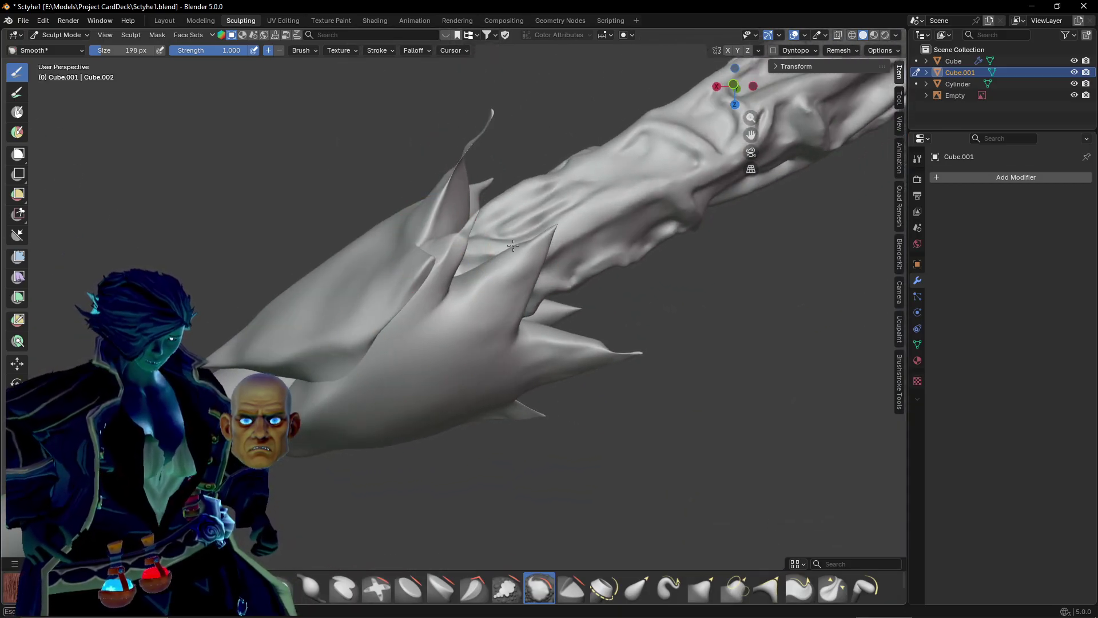
middle_click_drag(452, 388, 443, 329)
left_click_drag(369, 419, 472, 380)
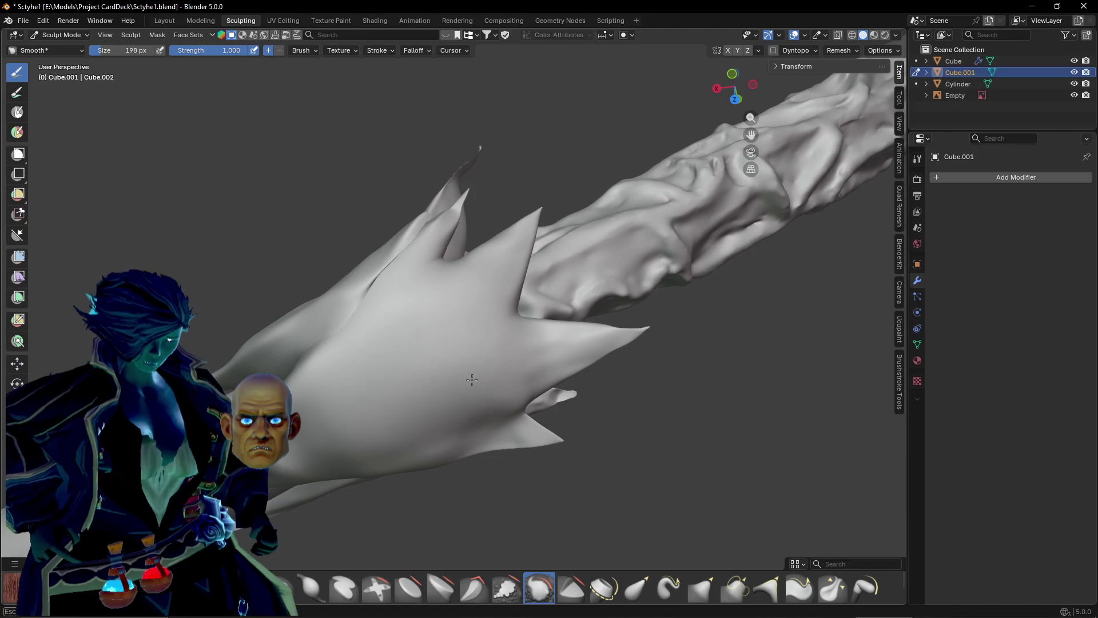
mouse_move(390, 424)
middle_mouse_down()
mouse_move(417, 372)
mouse_move(408, 310)
middle_mouse_up()
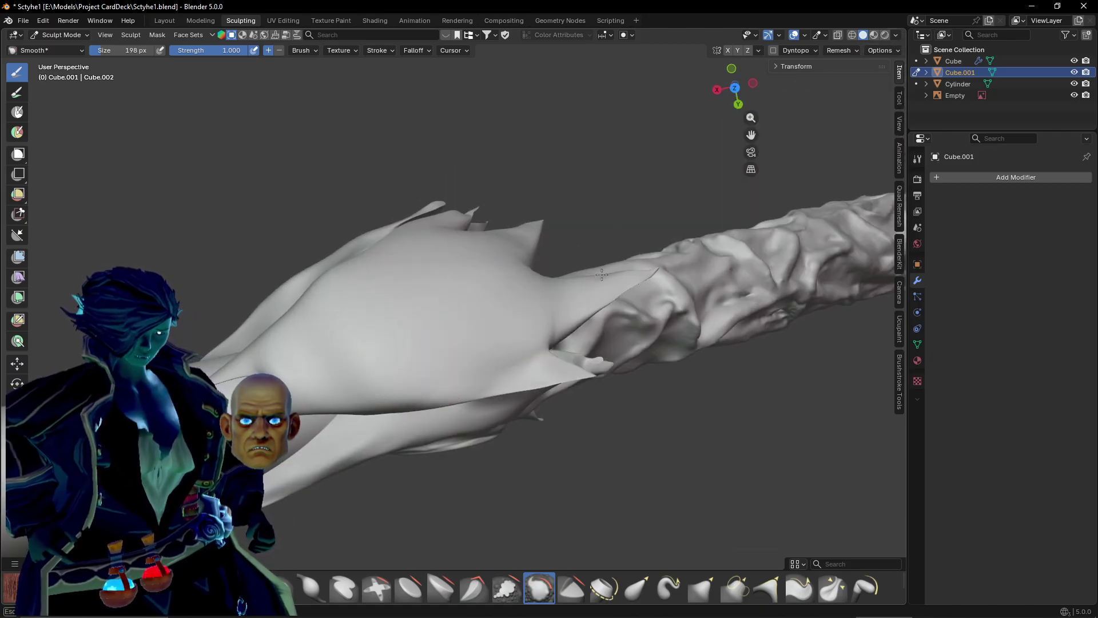
Smooth the broad plate's long edge and the front plate's surface around the circular medallion.
middle_click_drag(558, 379, 446, 349)
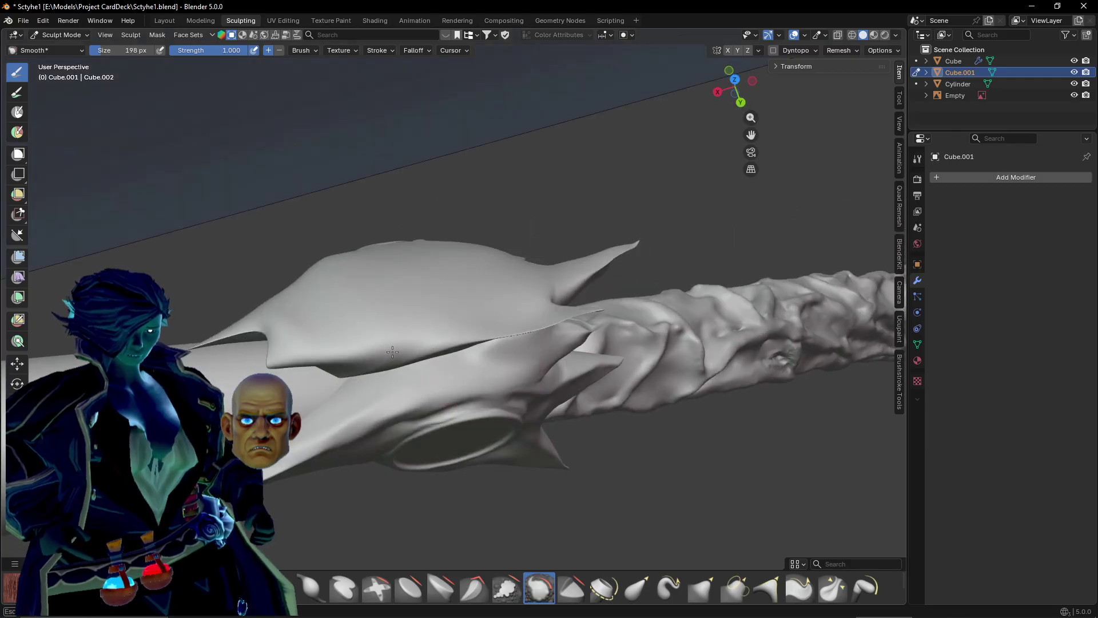
left_click_drag(354, 381, 320, 458)
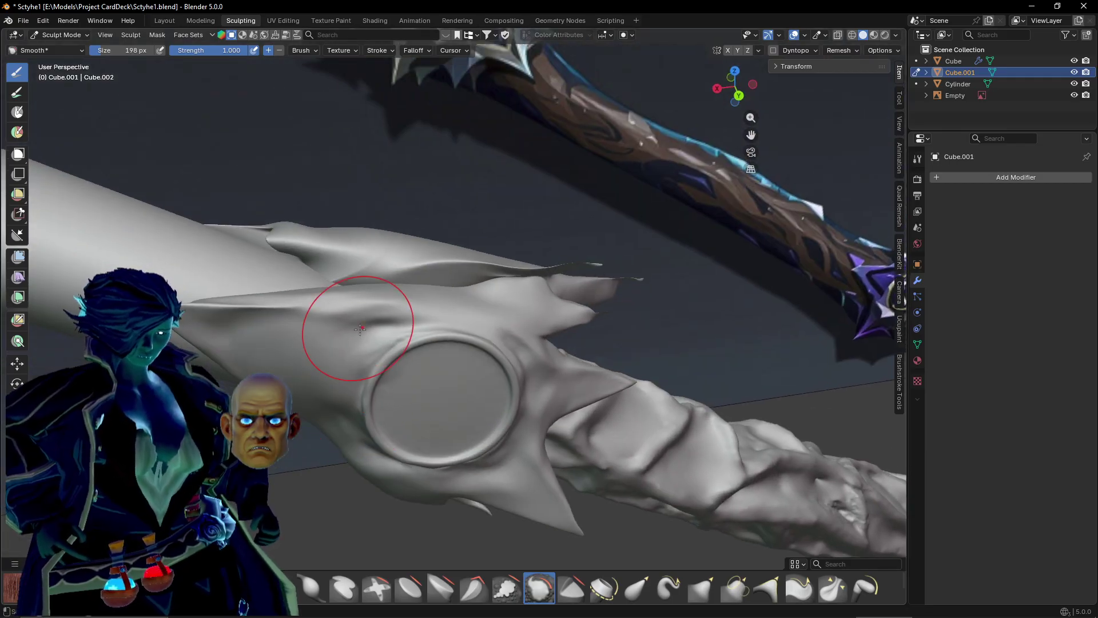
mouse_move(517, 340)
middle_mouse_down()
mouse_move(436, 307)
mouse_move(461, 301)
middle_mouse_up()
scroll(436, 306, "up", 3)
mouse_move(461, 301)
left_mouse_down()
mouse_move(462, 338)
mouse_move(461, 293)
mouse_move(495, 306)
left_mouse_up()
left_click_drag(527, 356, 476, 382)
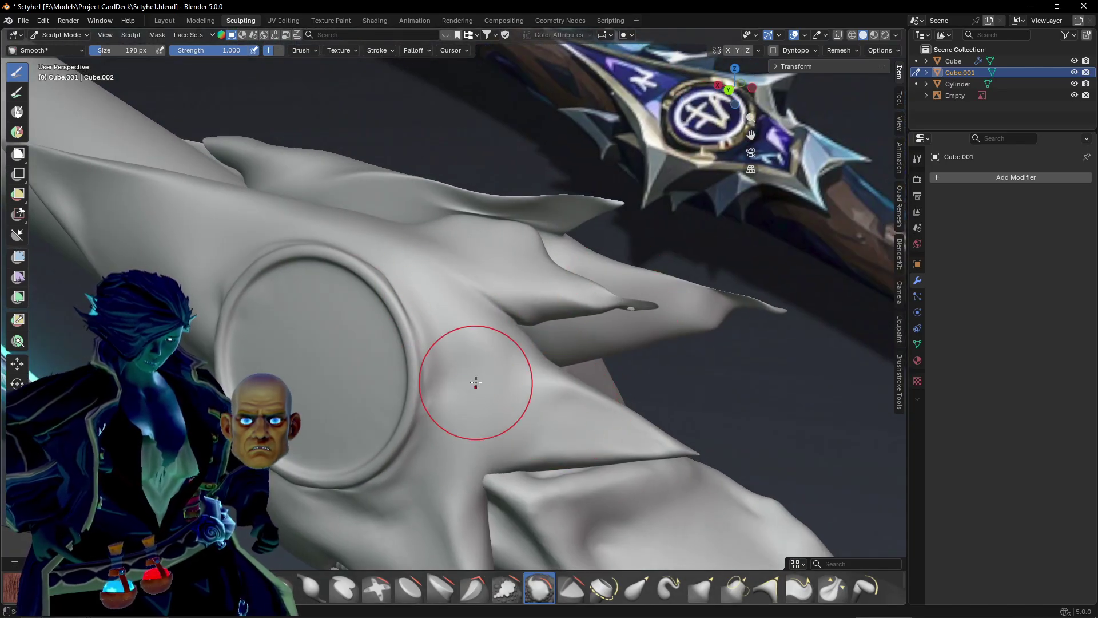
Smooth the front plate's folds between the medallion rim, its outer spikes and its side edge.
mouse_move(485, 410)
middle_mouse_down("shift")
mouse_move(526, 246)
mouse_move(567, 243)
middle_mouse_up("shift")
left_click_drag(747, 220, 654, 266)
middle_click_drag(654, 266, 601, 343)
middle_click_drag(571, 294, 429, 188)
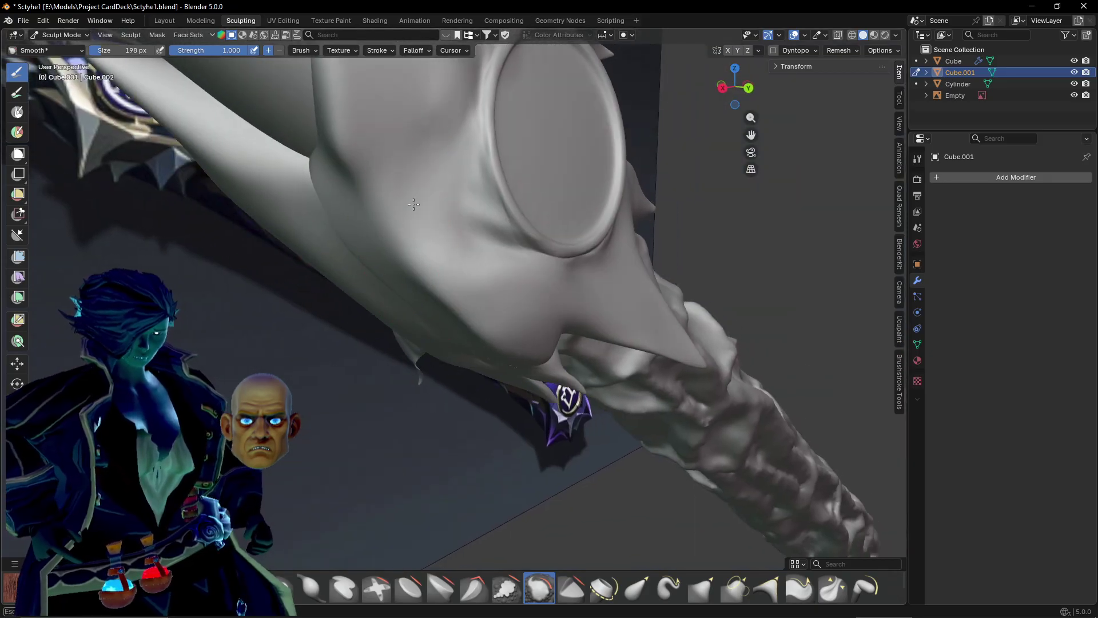
left_click_drag(453, 194, 410, 95)
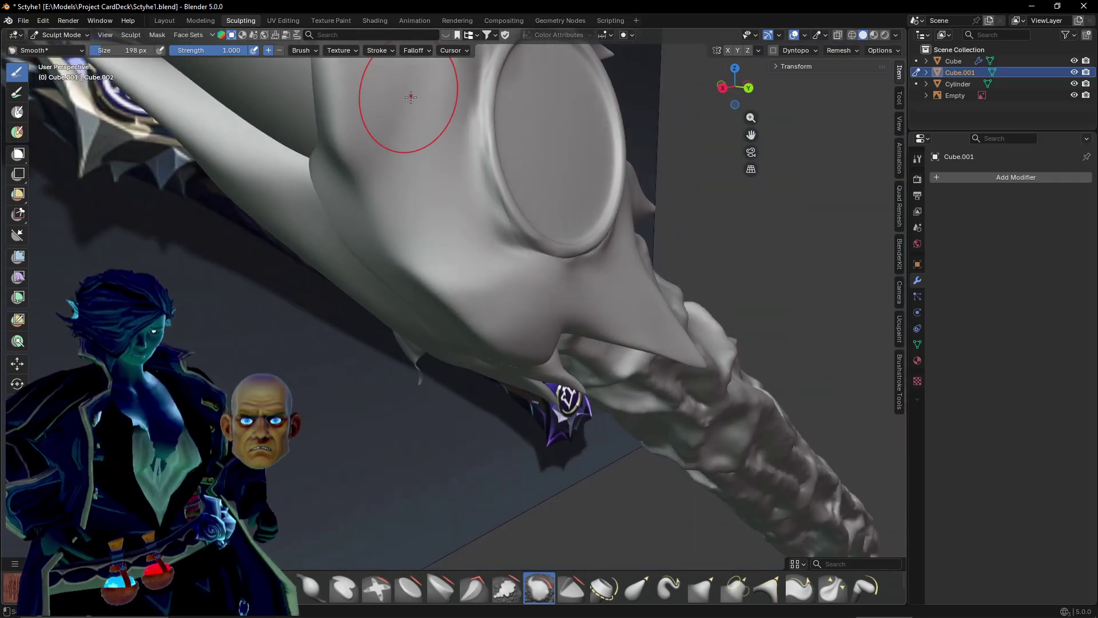
mouse_move(409, 95)
middle_mouse_down("shift")
mouse_move(400, 242)
mouse_move(375, 212)
middle_mouse_up("shift")
left_click_drag(372, 140, 305, 292)
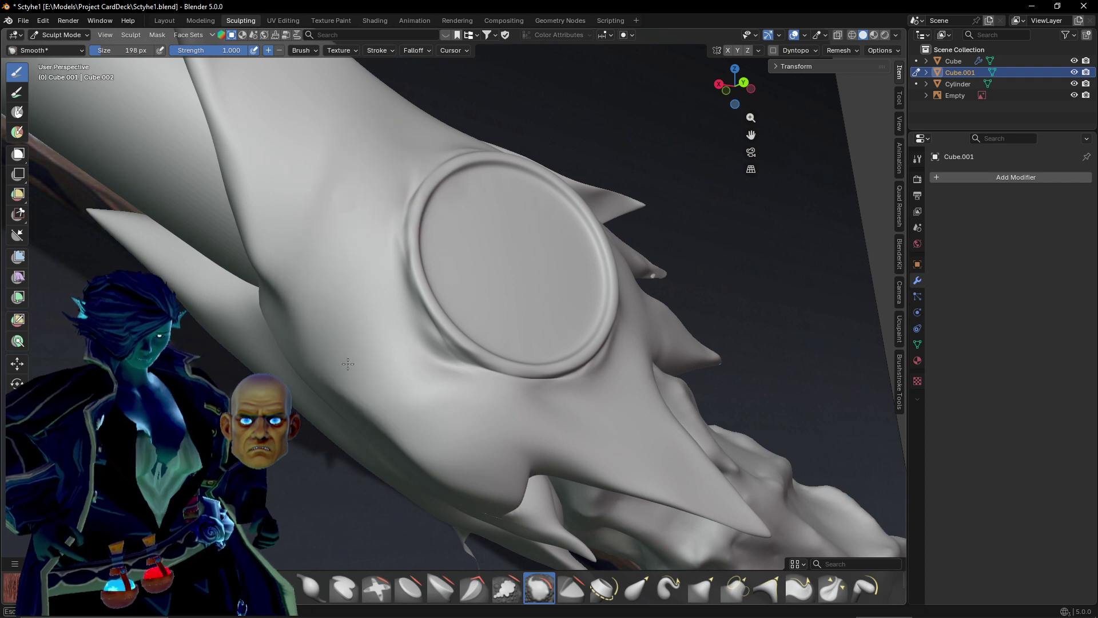
Smooth the side of the front plate and the neighbouring plate along the seam where they overlap.
middle_click_drag(305, 291, 547, 317)
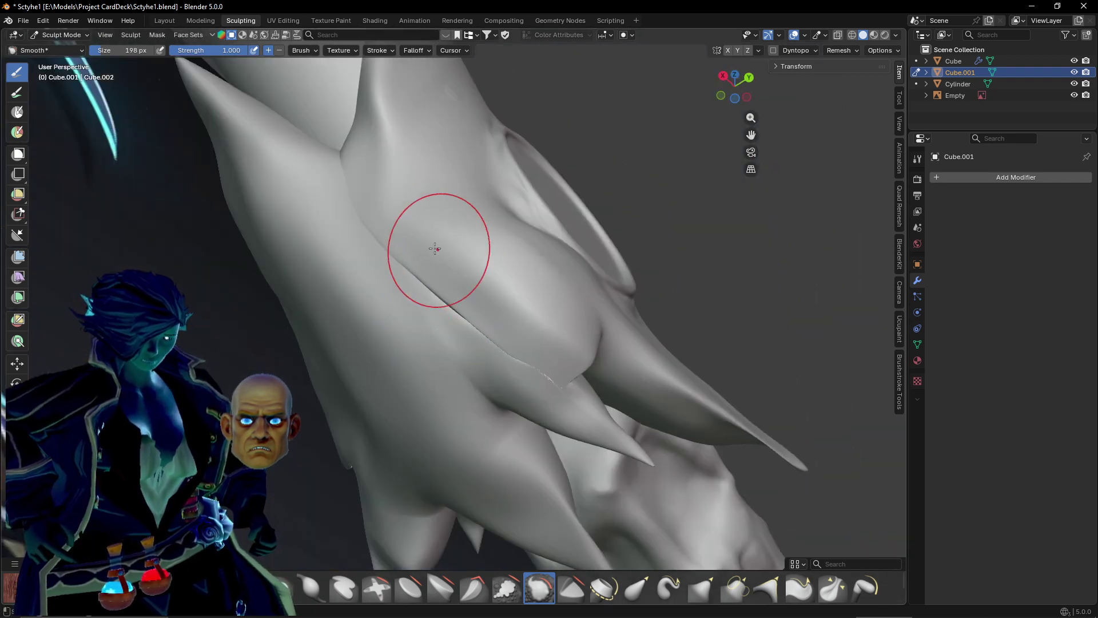
middle_click_drag(437, 245, 453, 340)
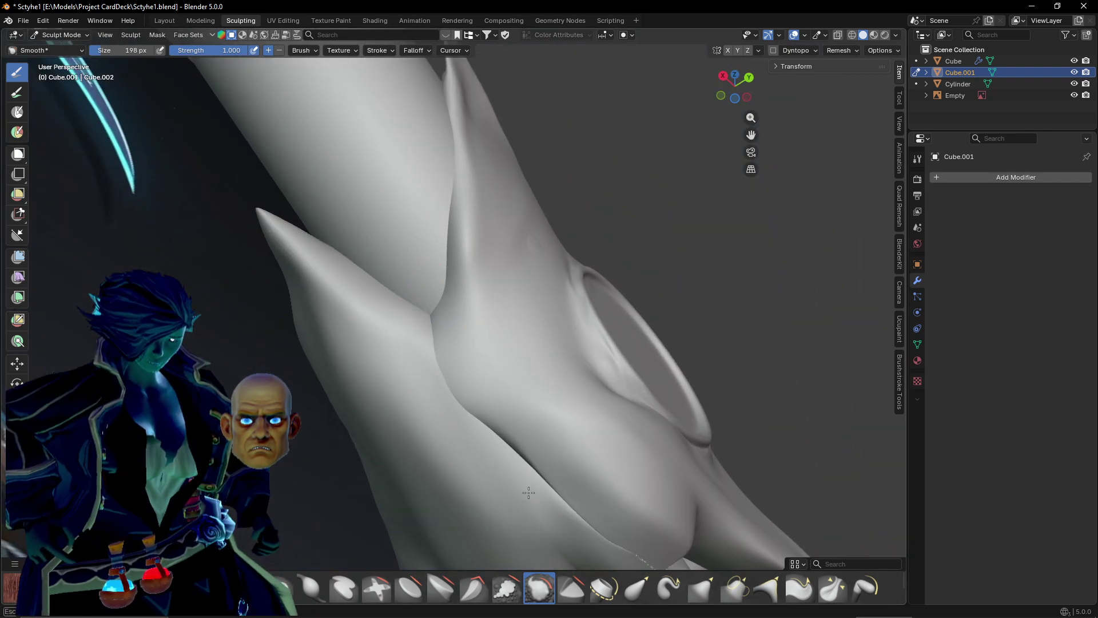
mouse_move(515, 460)
middle_mouse_down()
mouse_move(508, 380)
mouse_move(556, 324)
middle_mouse_up()
mouse_move(556, 324)
left_mouse_down()
mouse_move(597, 322)
mouse_move(604, 343)
left_mouse_up()
Adjust the overlapping plate edges at the seam with Elastic Grab, then smooth the seam and the adjoining rounded corner.
left_click(310, 587)
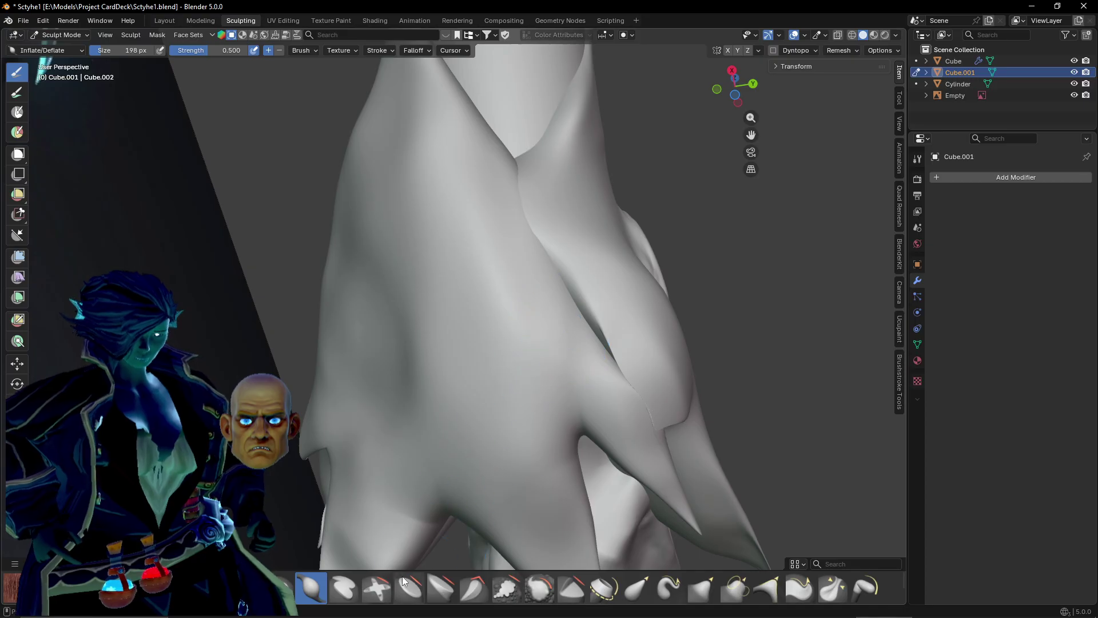
left_click(637, 588)
left_click_drag(591, 307, 481, 328)
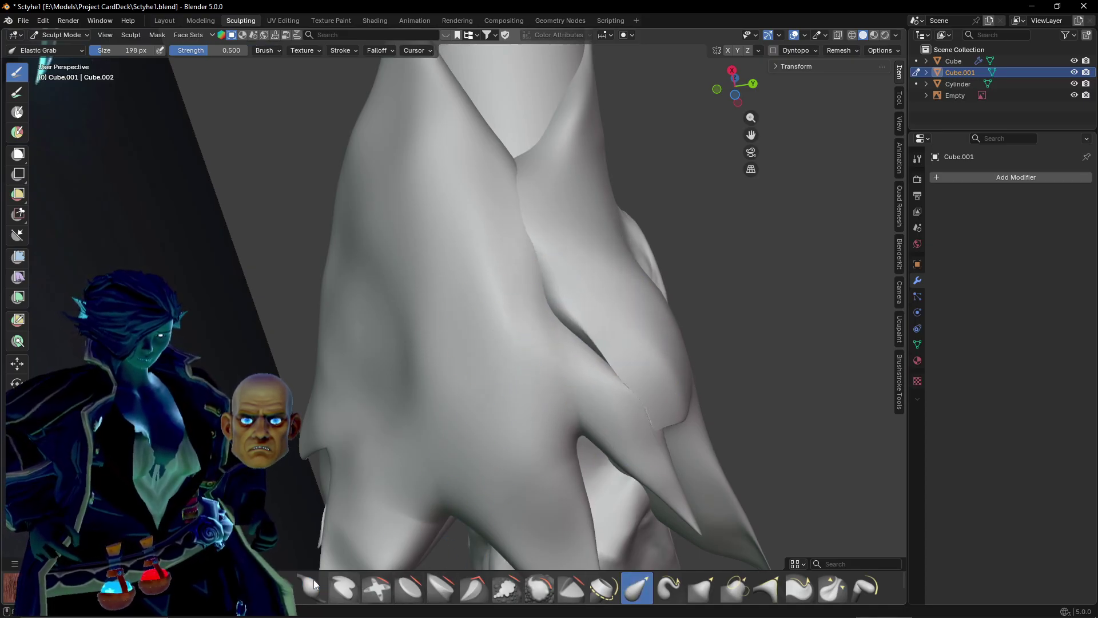
left_click(540, 587)
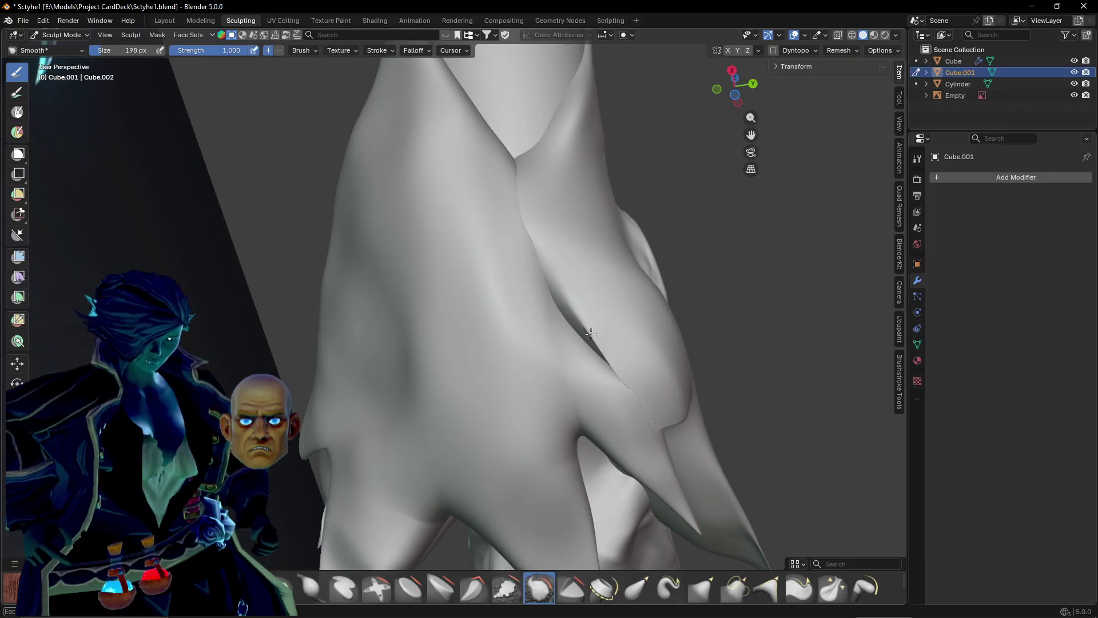
mouse_move(592, 340)
middle_mouse_down()
mouse_move(583, 351)
mouse_move(605, 391)
middle_mouse_up()
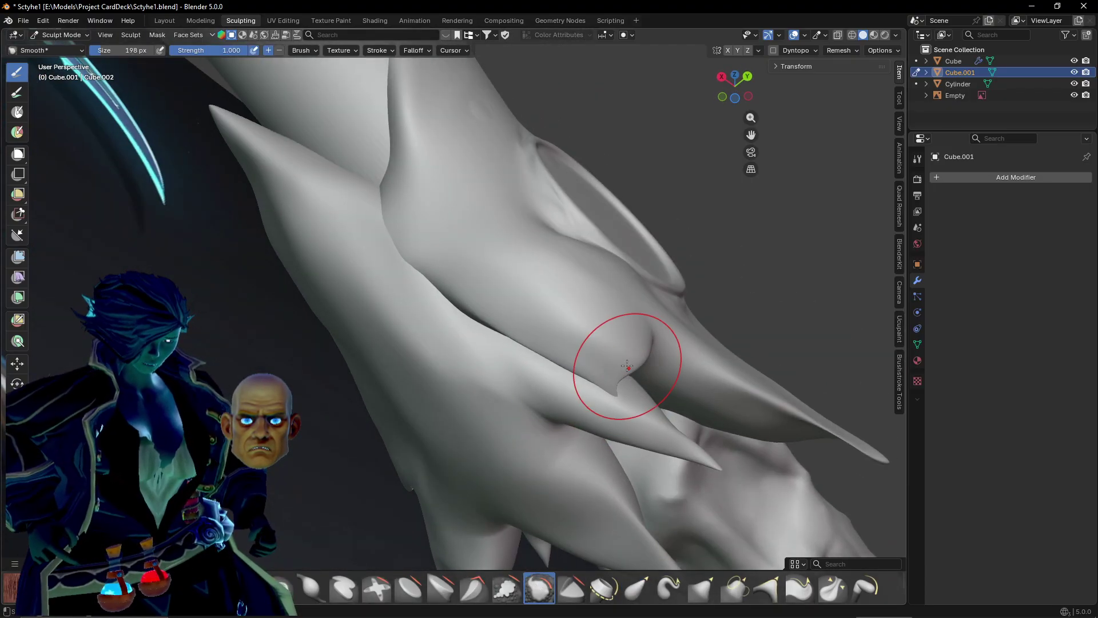
middle_click_drag(634, 351, 599, 326)
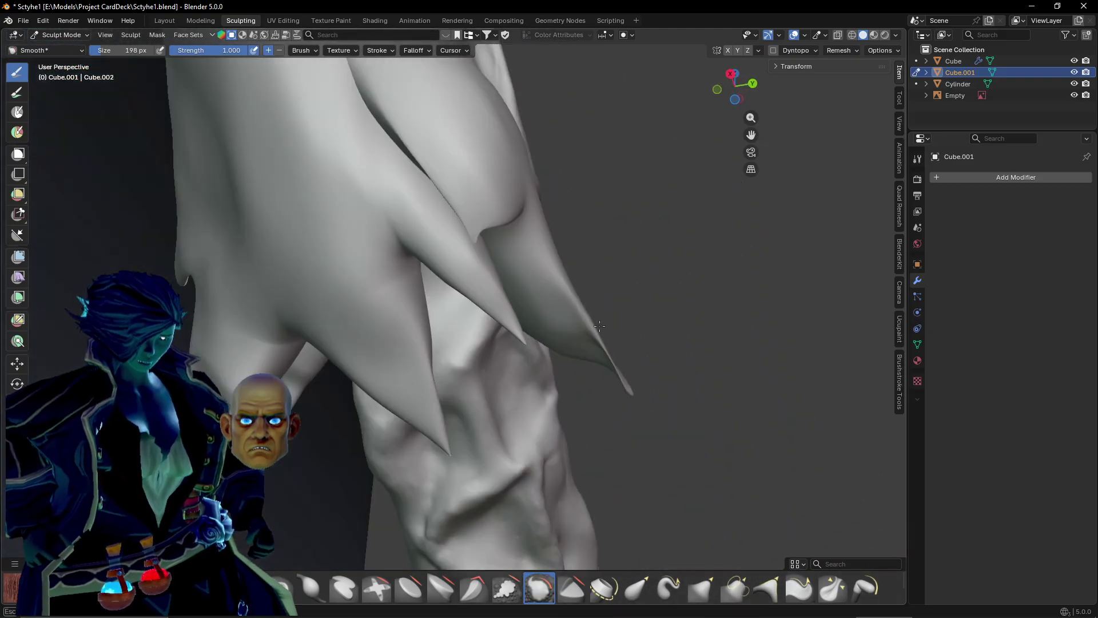
middle_click_drag(607, 373, 410, 356)
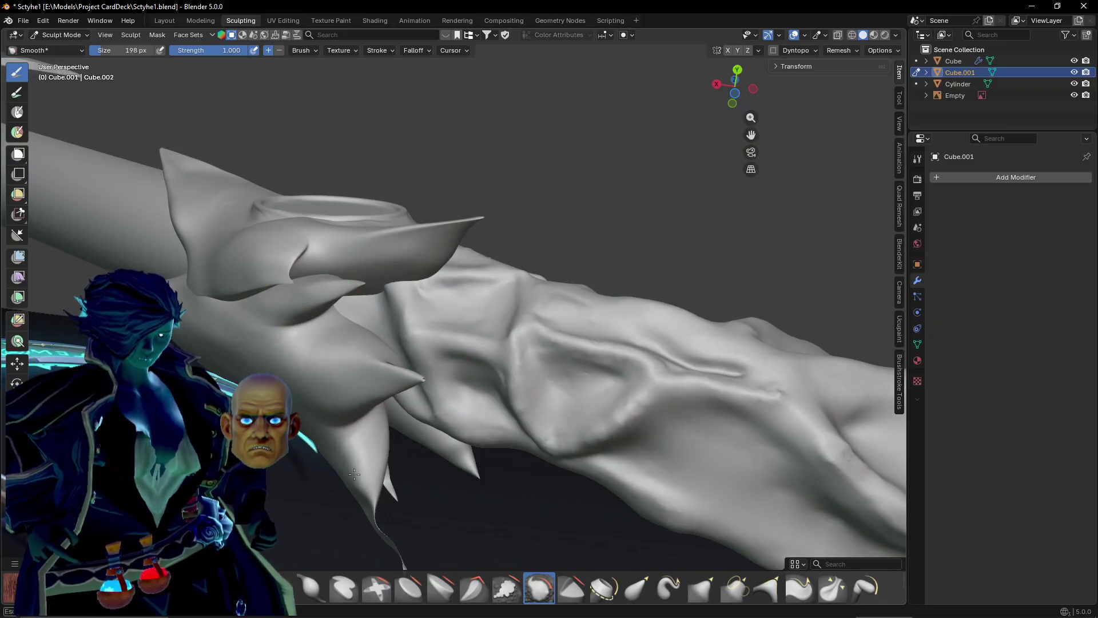
middle_click_drag(354, 474, 559, 435)
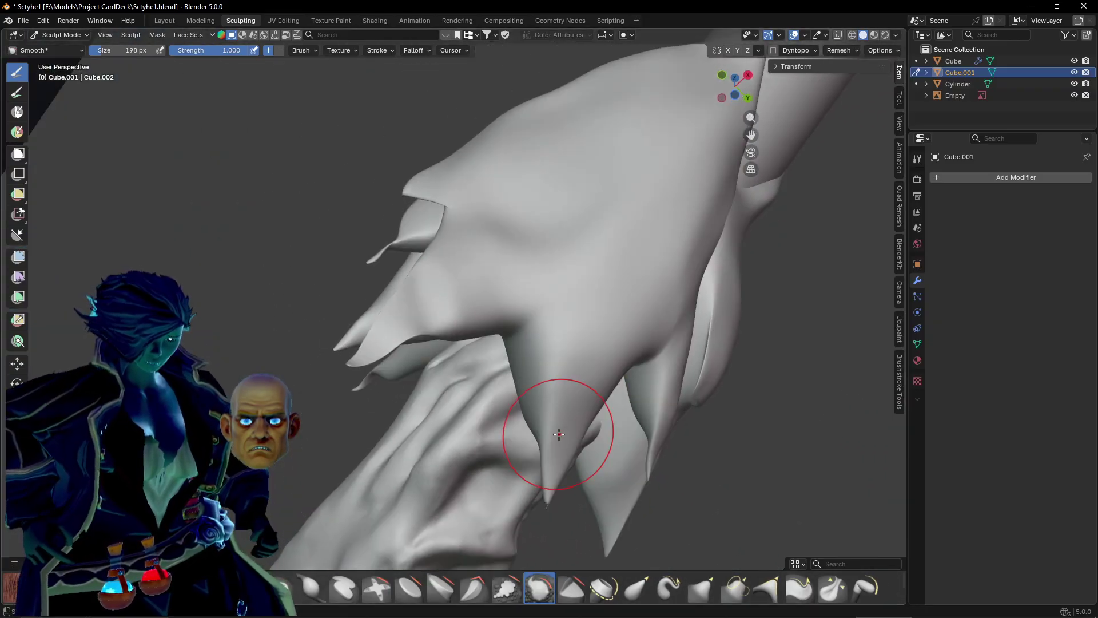
Reshape the spikes and tips along the side and back plates' lower edge with the Elastic Grab brush.
left_click(637, 587)
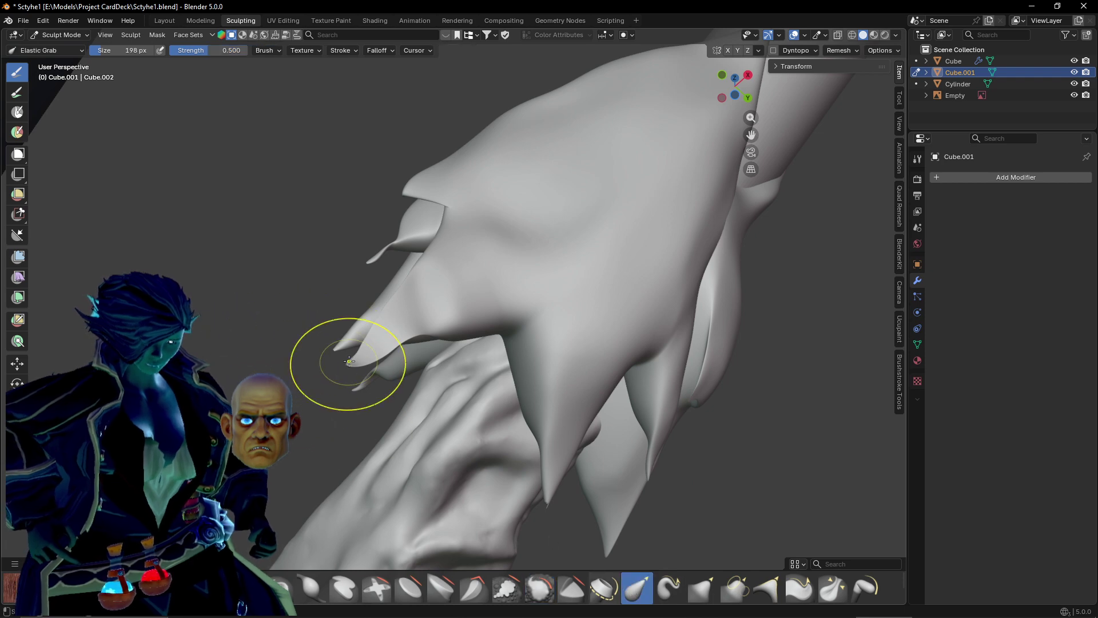
mouse_move(416, 322)
middle_mouse_down()
mouse_move(482, 498)
mouse_move(372, 493)
middle_mouse_up()
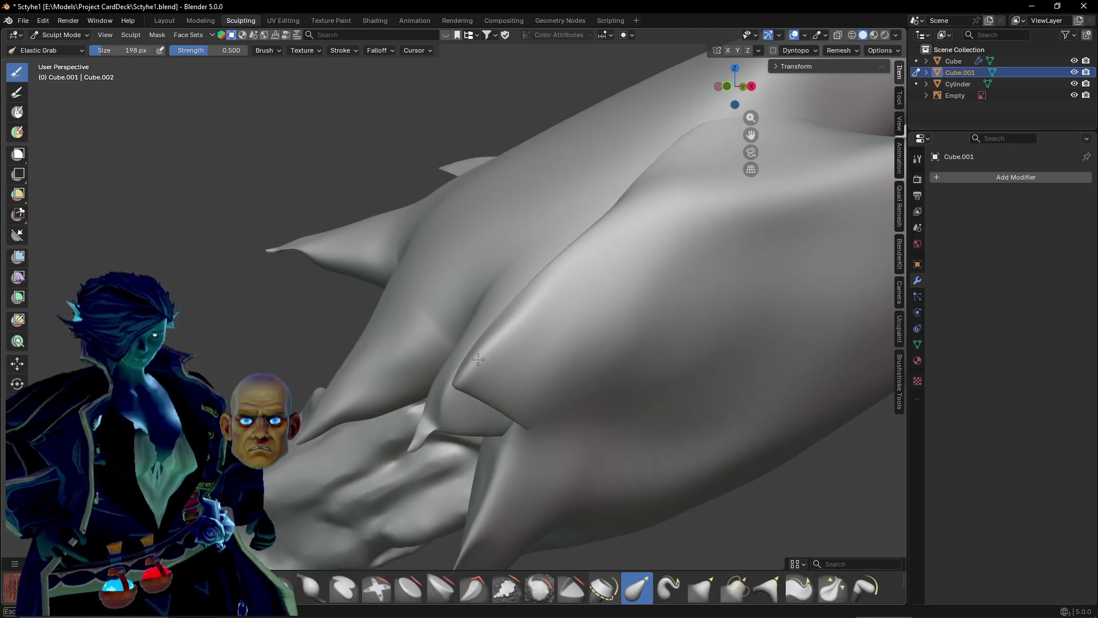
mouse_move(499, 336)
middle_mouse_down()
mouse_move(402, 380)
mouse_move(426, 391)
middle_mouse_up()
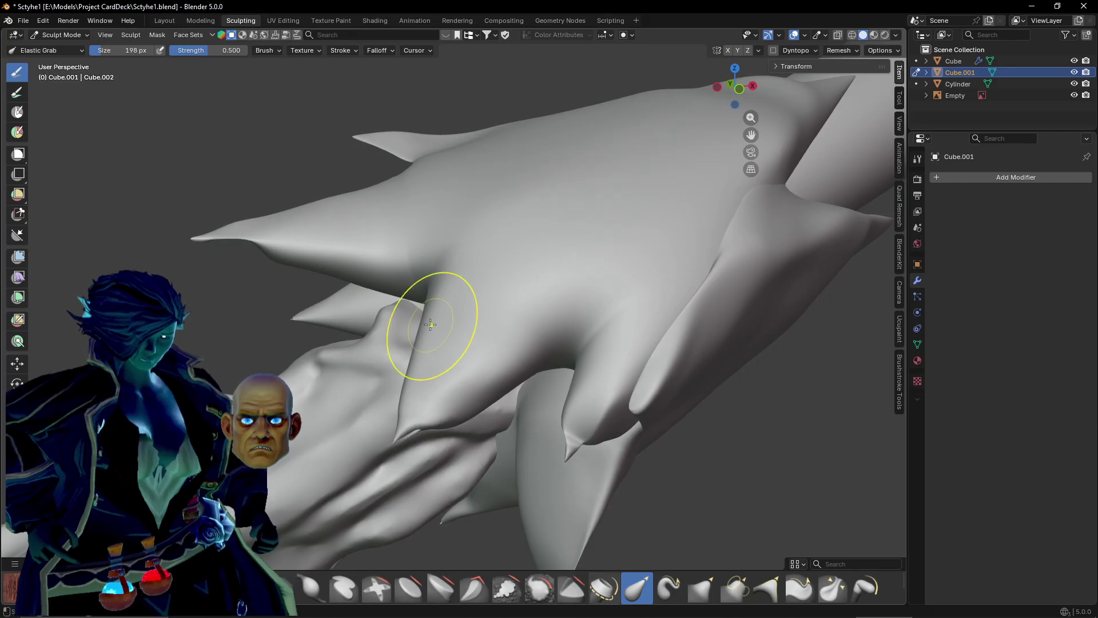
mouse_move(430, 324)
middle_mouse_down()
mouse_move(436, 196)
mouse_move(422, 273)
mouse_move(430, 269)
middle_mouse_up()
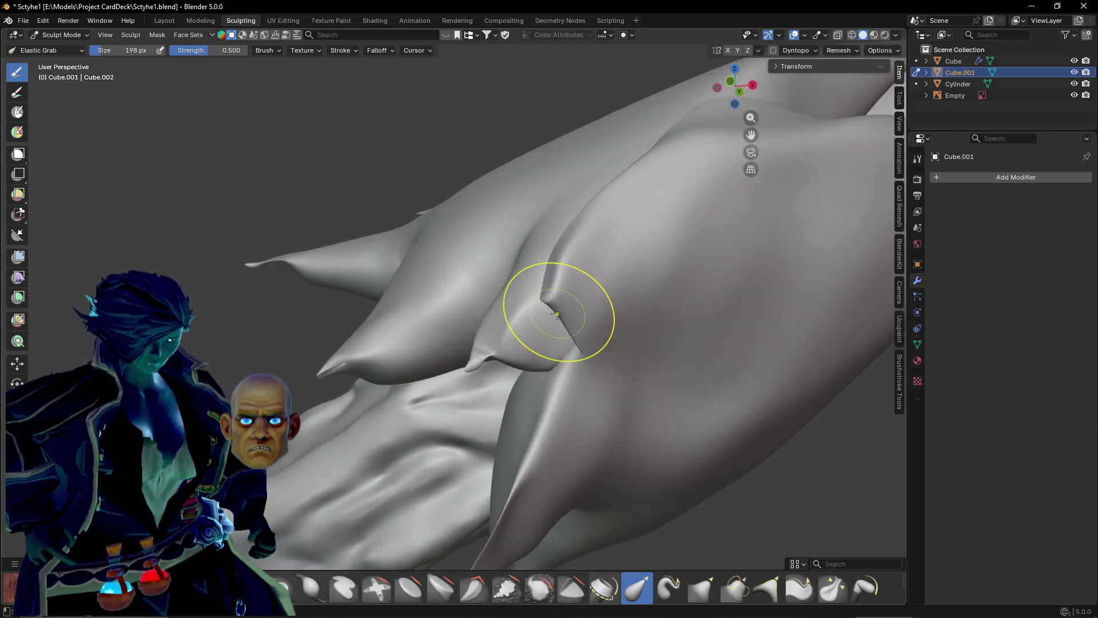
mouse_move(559, 318)
middle_mouse_down()
mouse_move(667, 334)
mouse_move(358, 325)
middle_mouse_up()
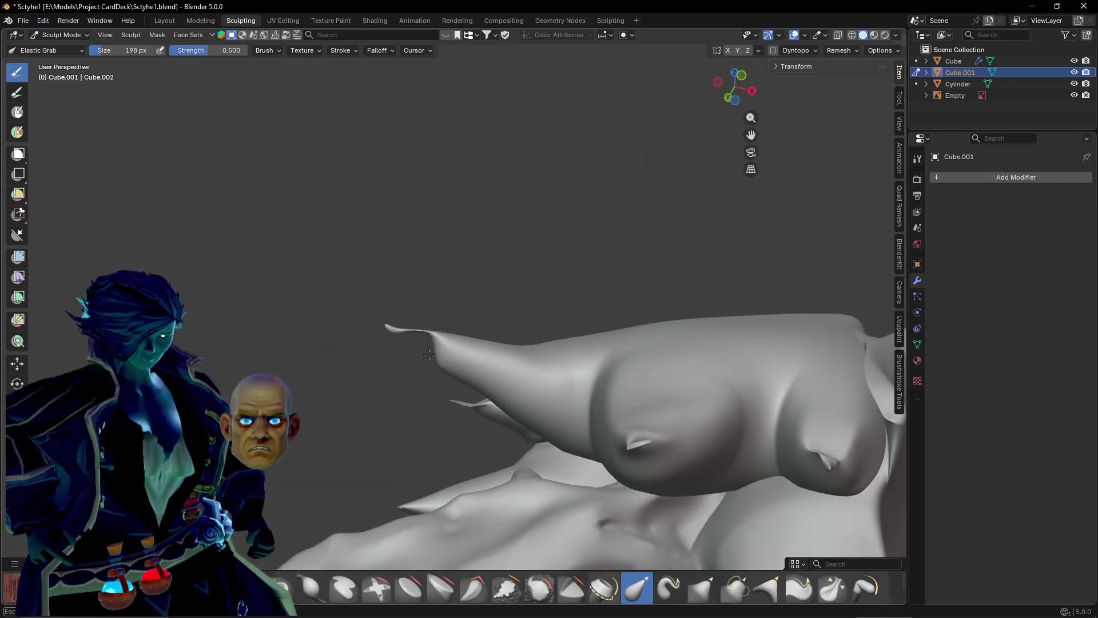
middle_click_drag(453, 378, 547, 404)
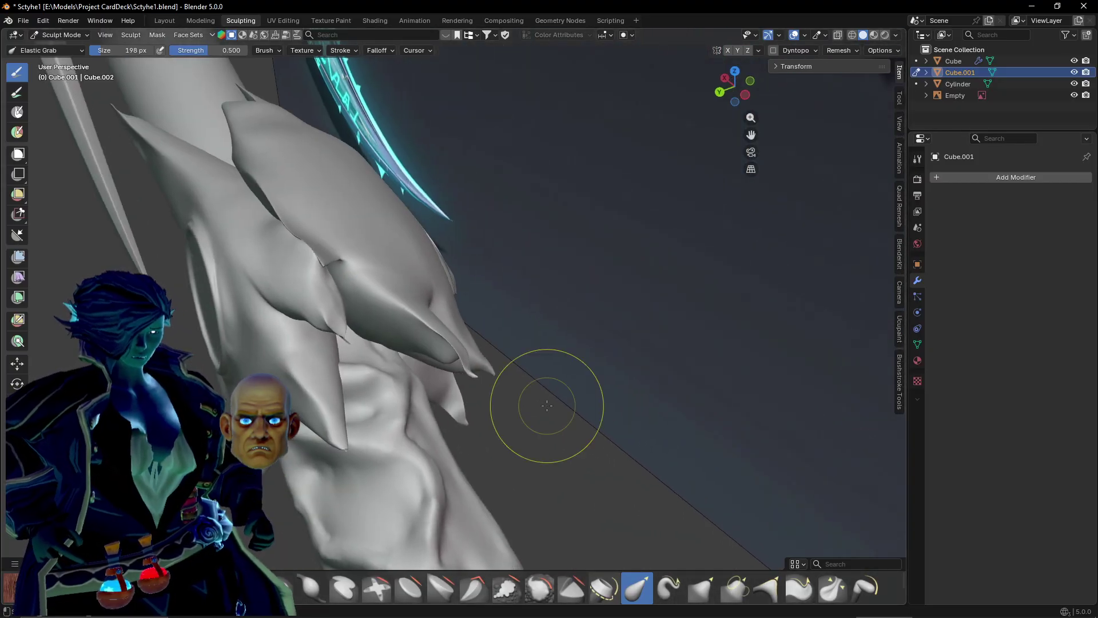
left_click_drag(468, 363, 529, 431)
Pull the front plate's upper tip and the neighbouring plate's tip in against the handle shaft with the Elastic Grab brush.
mouse_move(529, 432)
middle_mouse_down()
mouse_move(511, 387)
mouse_move(490, 454)
mouse_move(400, 424)
mouse_move(362, 380)
mouse_move(426, 345)
mouse_move(387, 350)
mouse_move(362, 382)
mouse_move(647, 367)
mouse_move(514, 417)
mouse_move(593, 287)
middle_mouse_up()
scroll(361, 367, "up", 4)
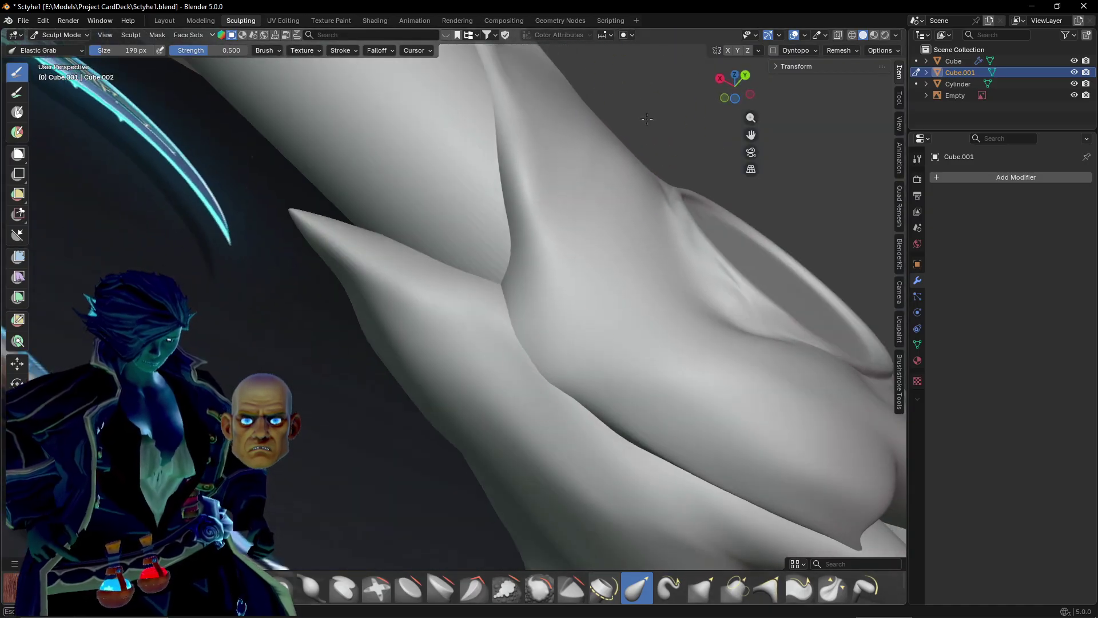
scroll(630, 167, "down", 5)
middle_click_drag(630, 166, 501, 261)
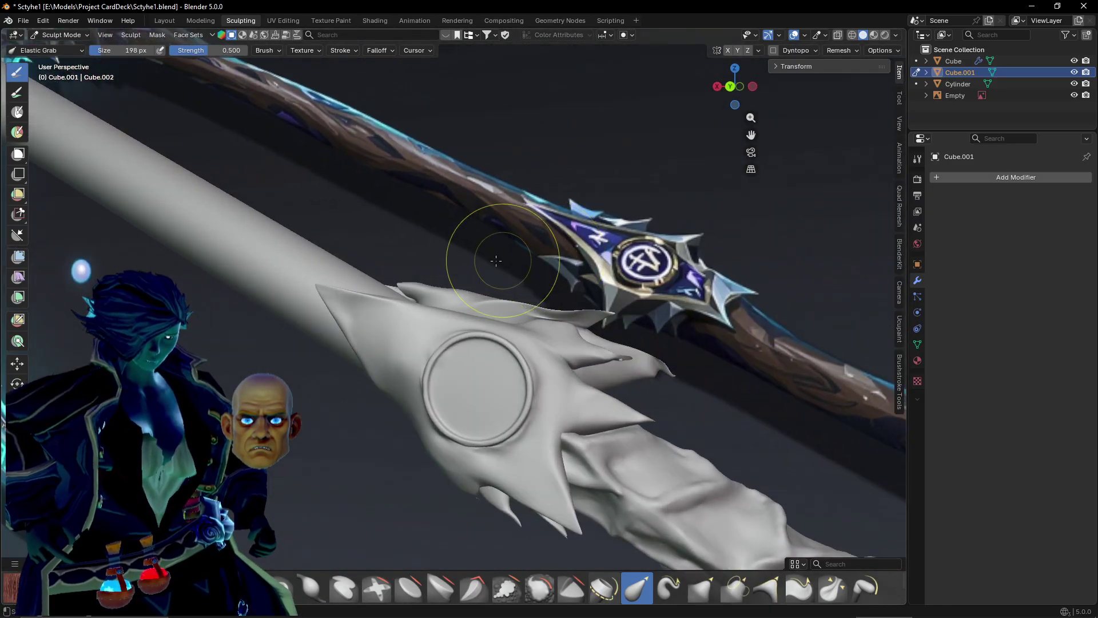
scroll(287, 361, "up", 1)
middle_click_drag(275, 357, 541, 217)
scroll(545, 215, "up", 2)
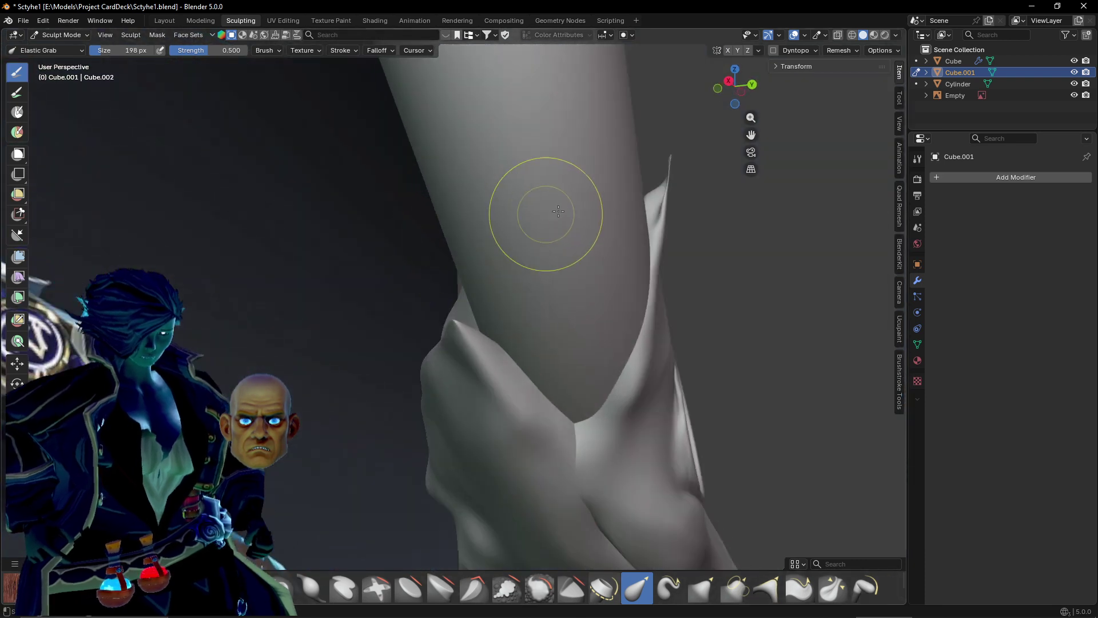
middle_click_drag(641, 183, 586, 307, "shift")
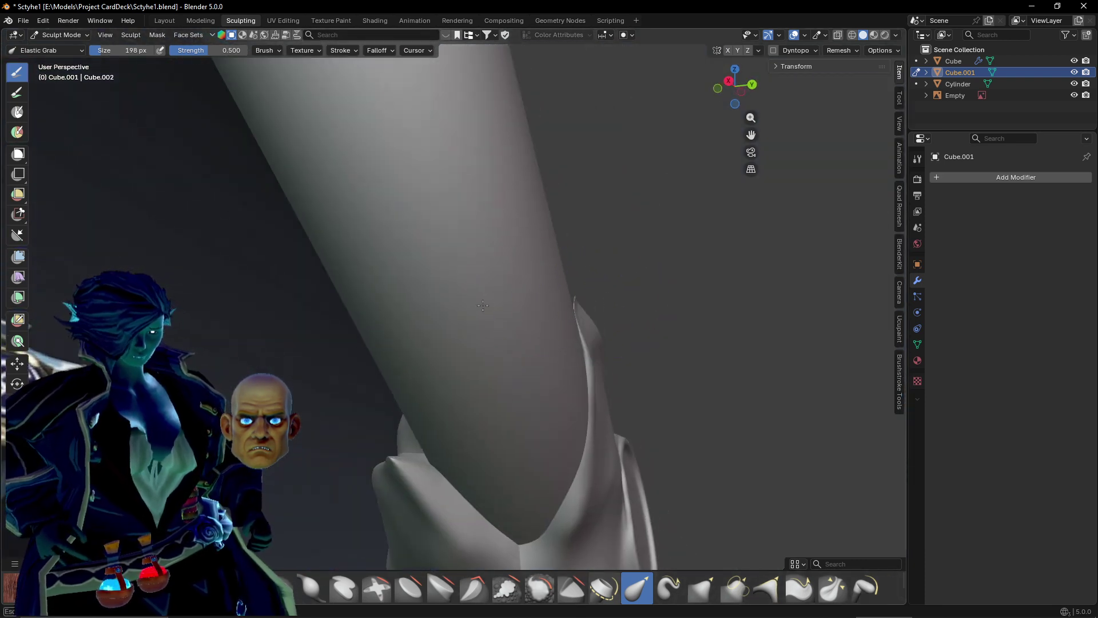
mouse_move(478, 307)
middle_mouse_down()
mouse_move(482, 294)
mouse_move(340, 313)
mouse_move(397, 318)
middle_mouse_up()
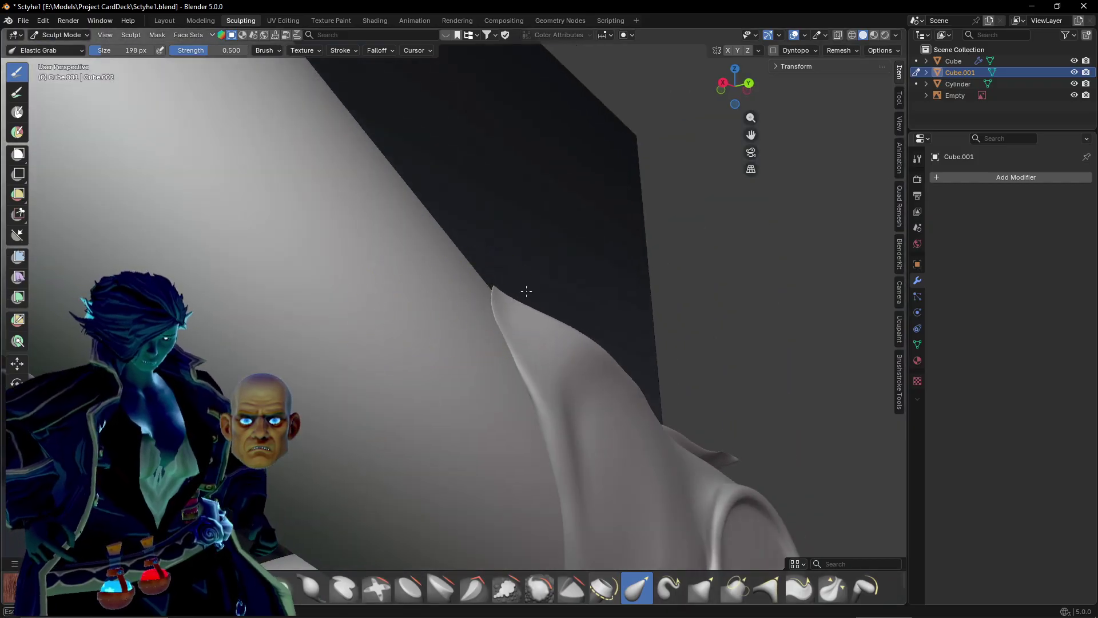
middle_click_drag(525, 342, 376, 427)
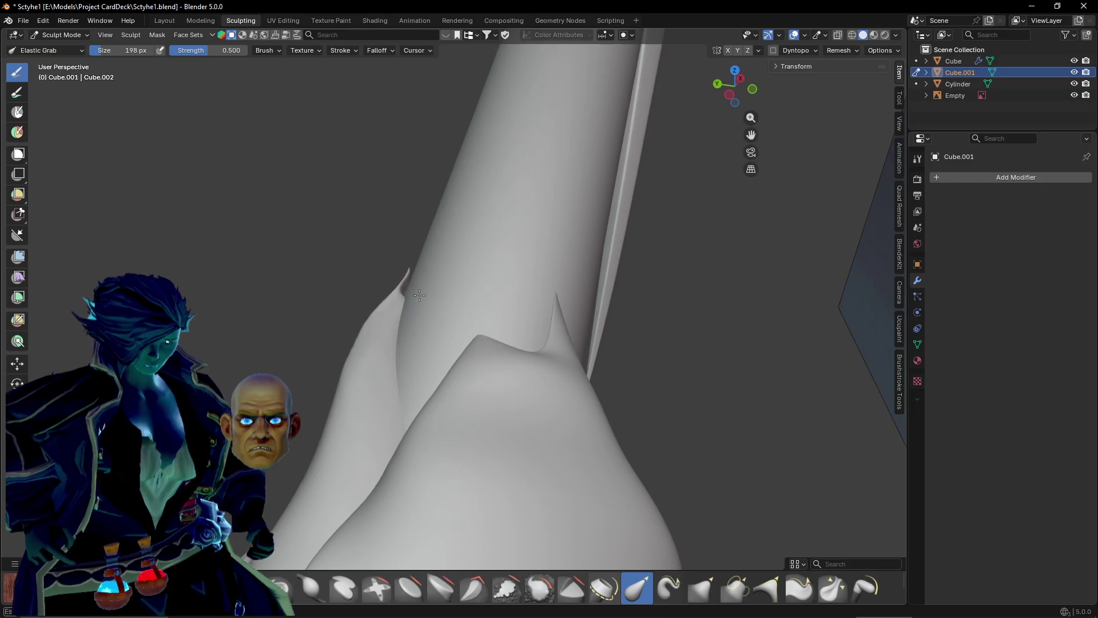
middle_click_drag(425, 295, 504, 412)
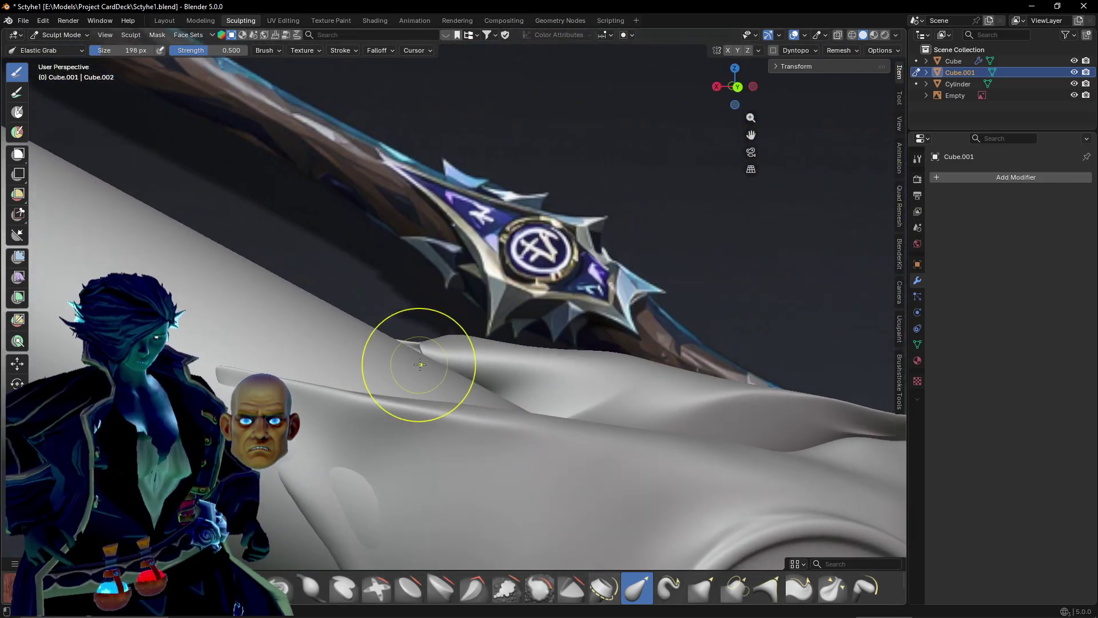
Reposition the pointed plate tips around the guard's upper end against the smooth handle shaft with the Elastic Grab brush.
middle_click_drag(420, 364, 253, 382)
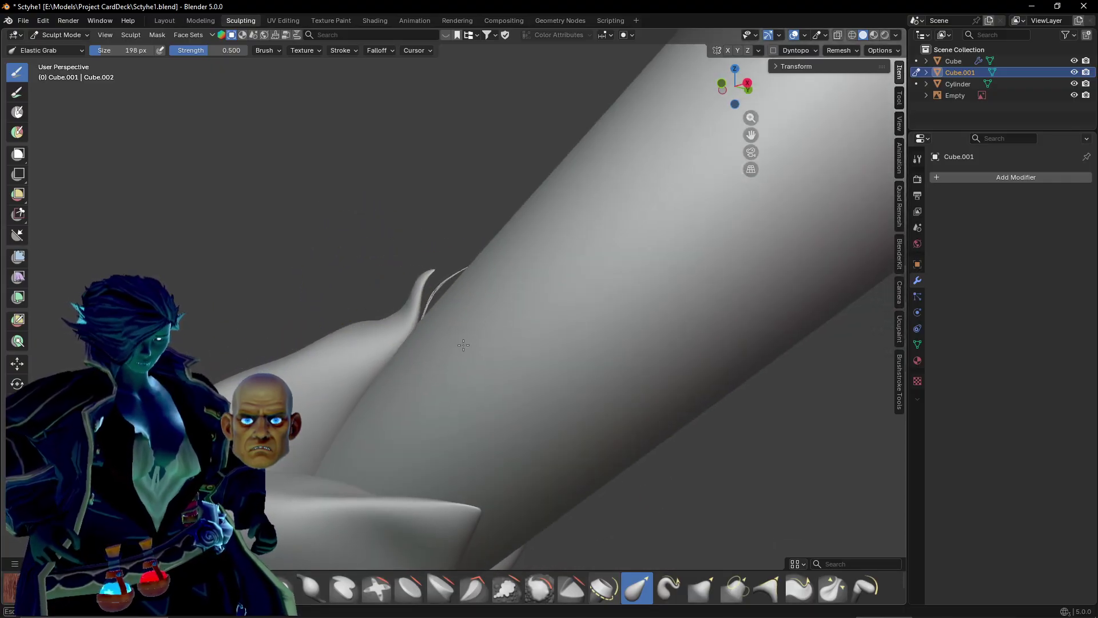
left_click_drag(436, 303, 425, 257)
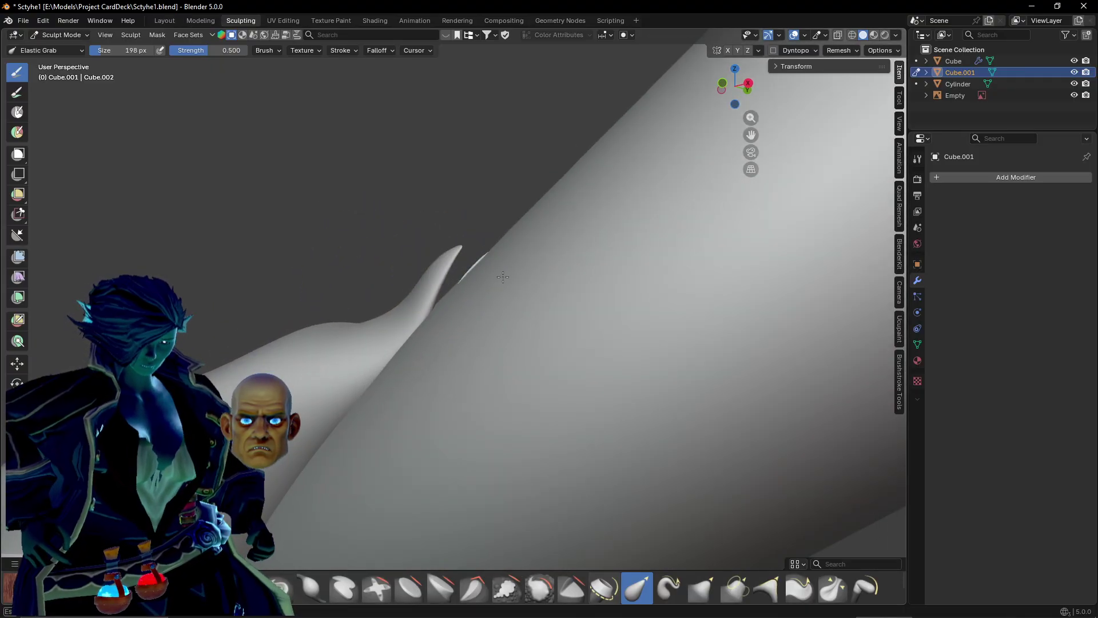
middle_click_drag(542, 306, 479, 358)
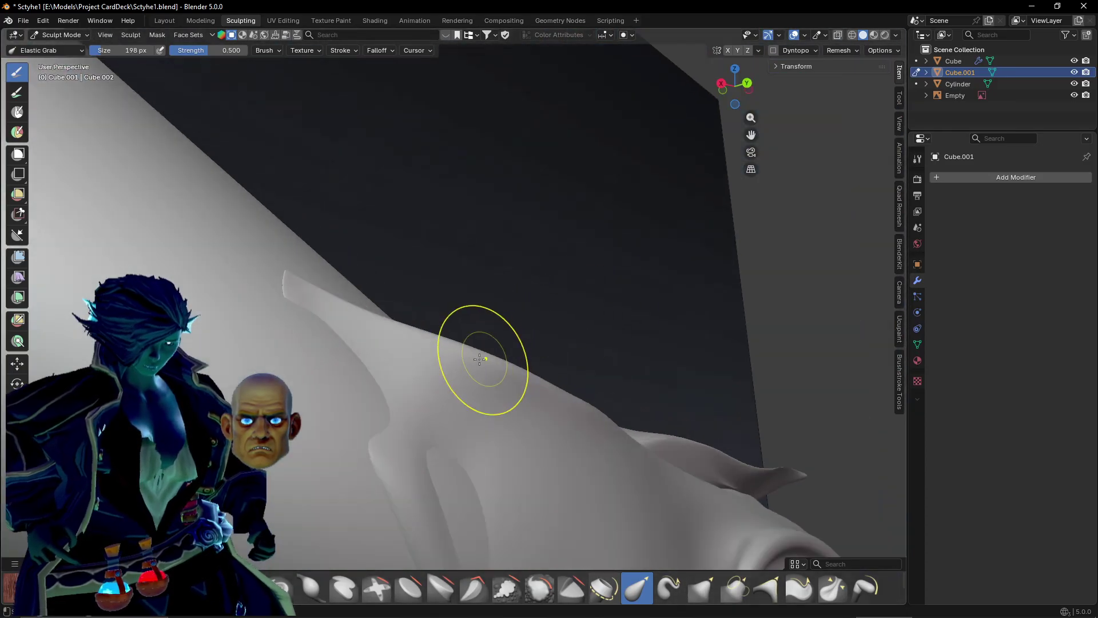
middle_click_drag(275, 349, 333, 436)
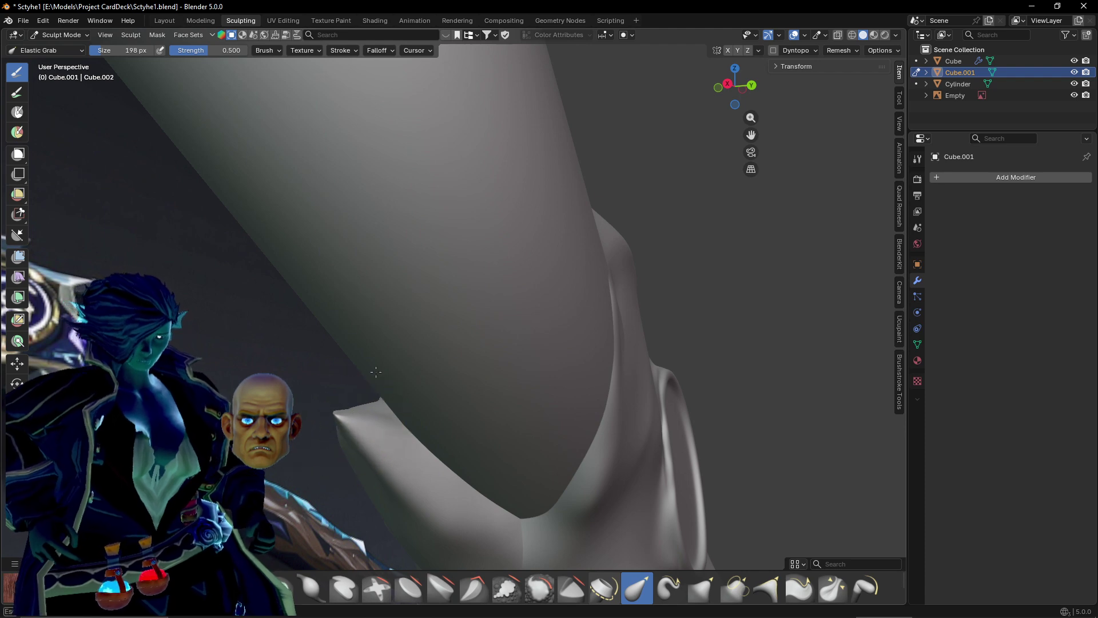
middle_click_drag(470, 293, 506, 441)
middle_click_drag(491, 351, 368, 301)
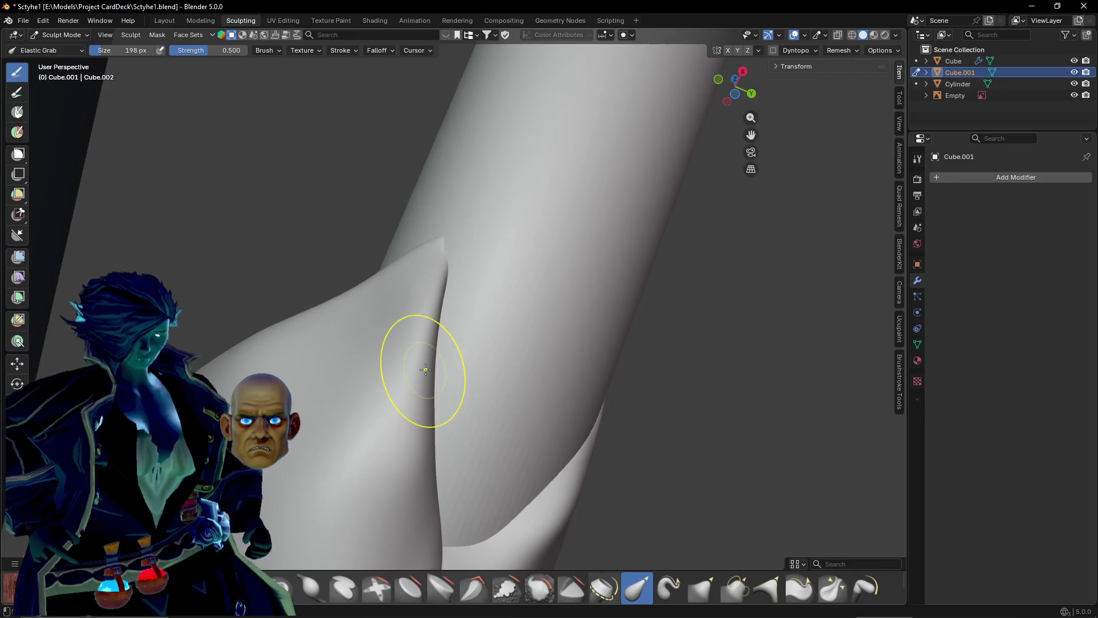
mouse_move(426, 369)
middle_mouse_down()
mouse_move(527, 400)
mouse_move(417, 356)
mouse_move(417, 391)
mouse_move(473, 326)
mouse_move(598, 343)
mouse_move(454, 336)
mouse_move(606, 311)
mouse_move(412, 412)
mouse_move(483, 391)
mouse_move(307, 429)
mouse_move(318, 440)
mouse_move(447, 377)
middle_mouse_up()
left_click_drag(423, 384, 628, 508)
mouse_move(542, 451)
middle_mouse_down()
mouse_move(378, 477)
mouse_move(450, 424)
middle_mouse_up()
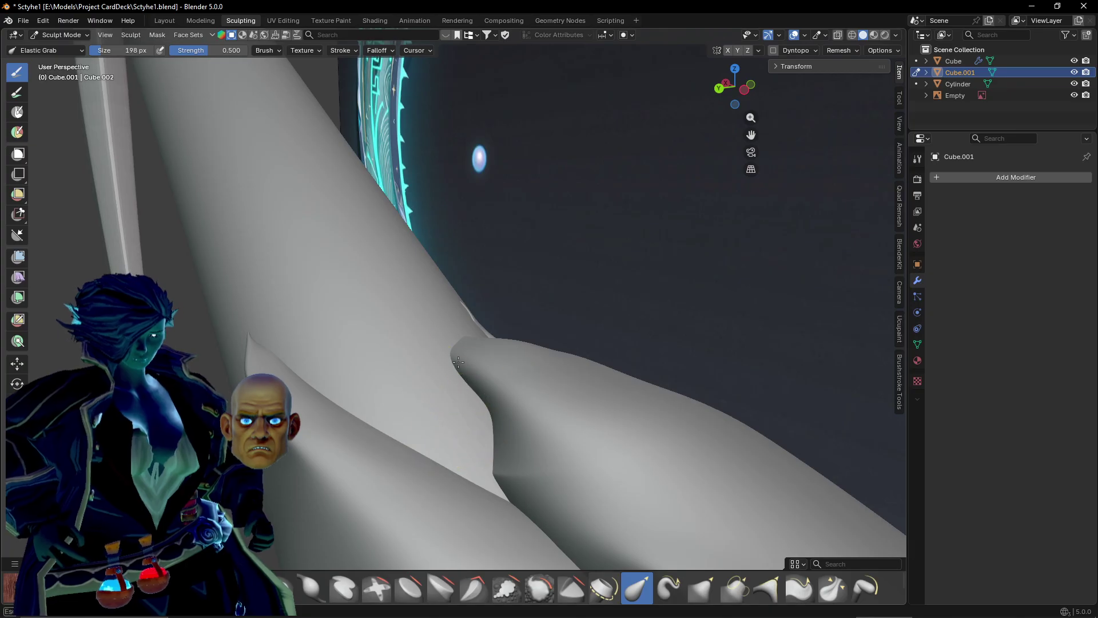
middle_click_drag(458, 361, 384, 428)
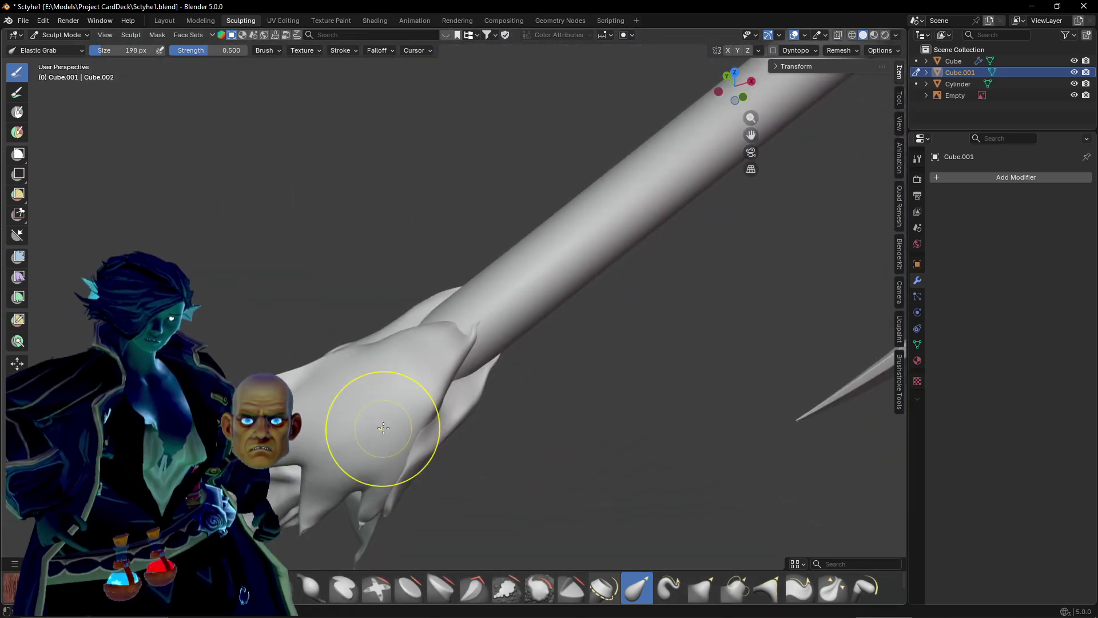
Bend the front plate's long lower spike down onto the gnarled wooden part of the handle with Elastic Grab.
mouse_move(183, 298)
middle_mouse_down()
mouse_move(522, 410)
mouse_move(335, 277)
mouse_move(483, 344)
middle_mouse_up()
middle_click_drag(552, 465, 415, 303)
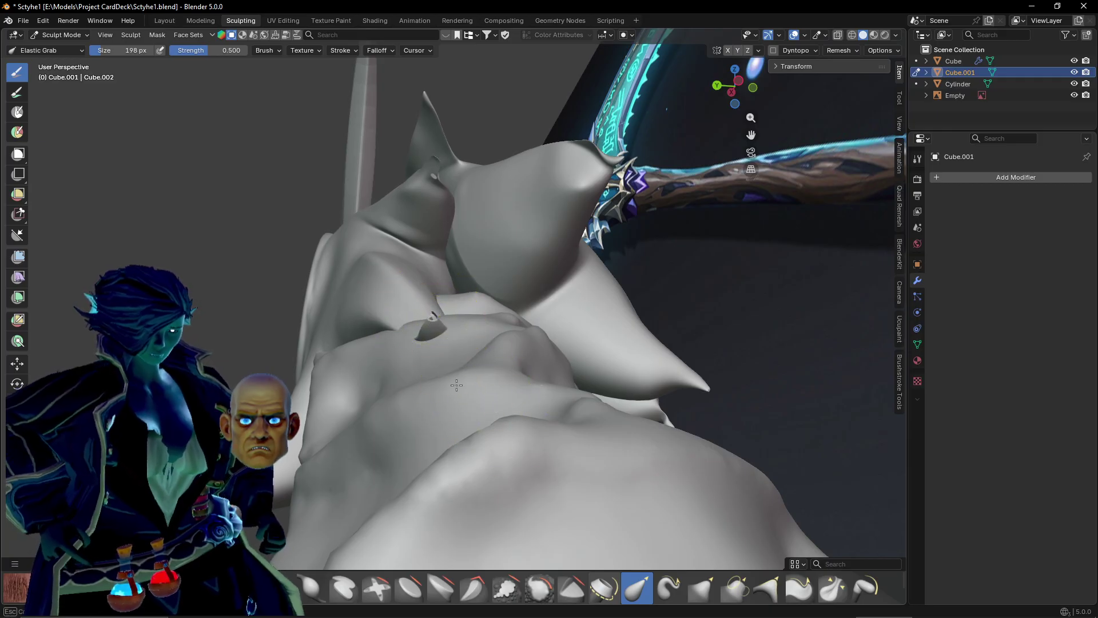
middle_click_drag(496, 380, 527, 216)
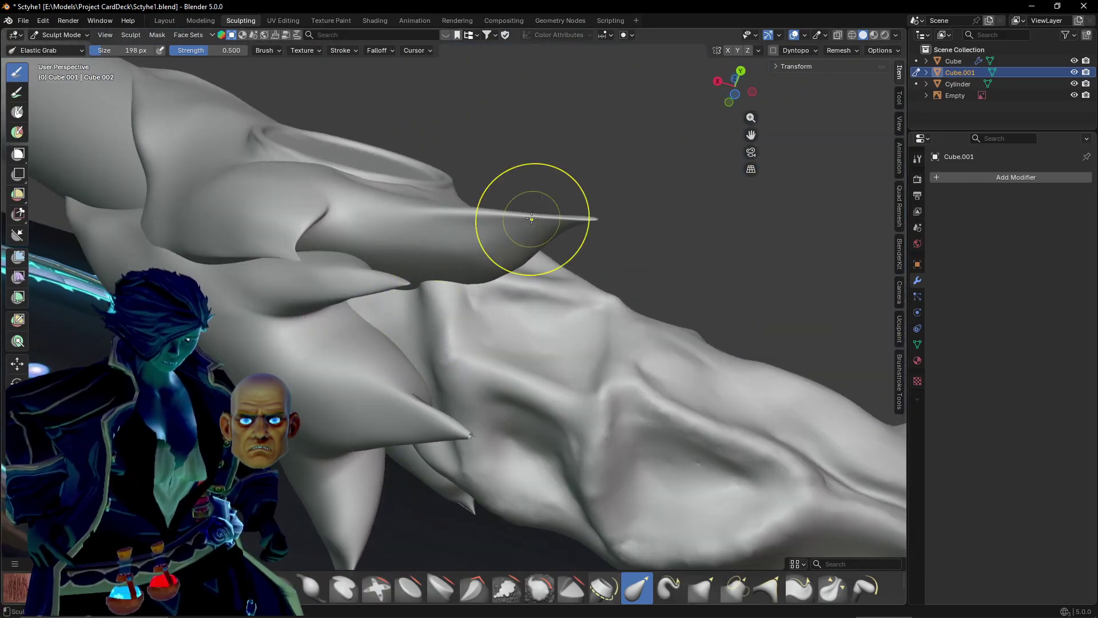
left_click_drag(576, 246, 577, 278)
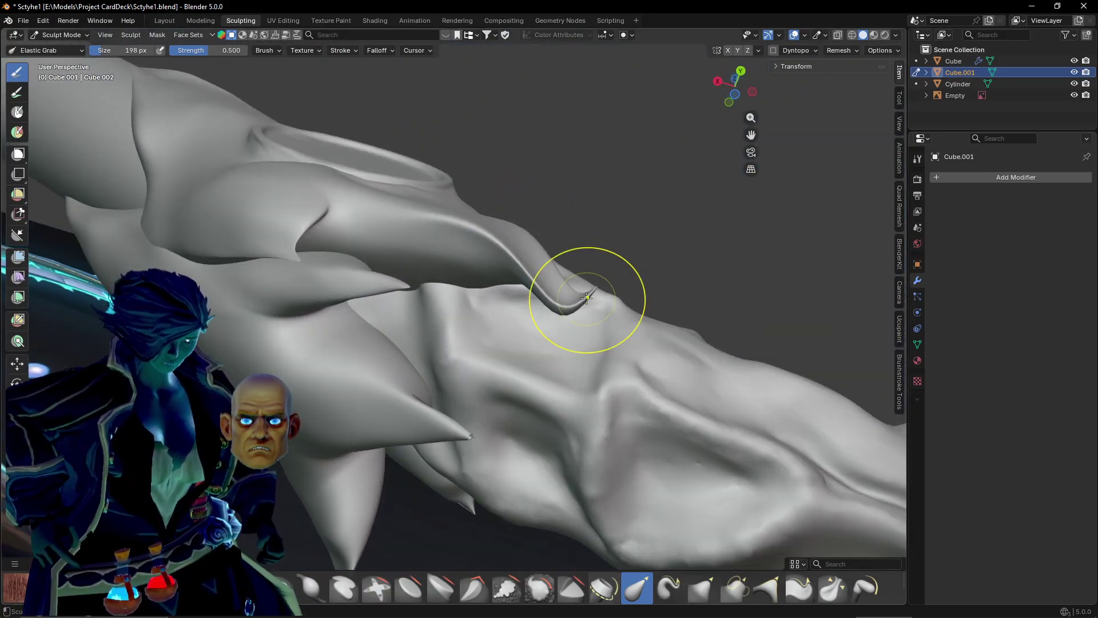
middle_click_drag(646, 436, 373, 390)
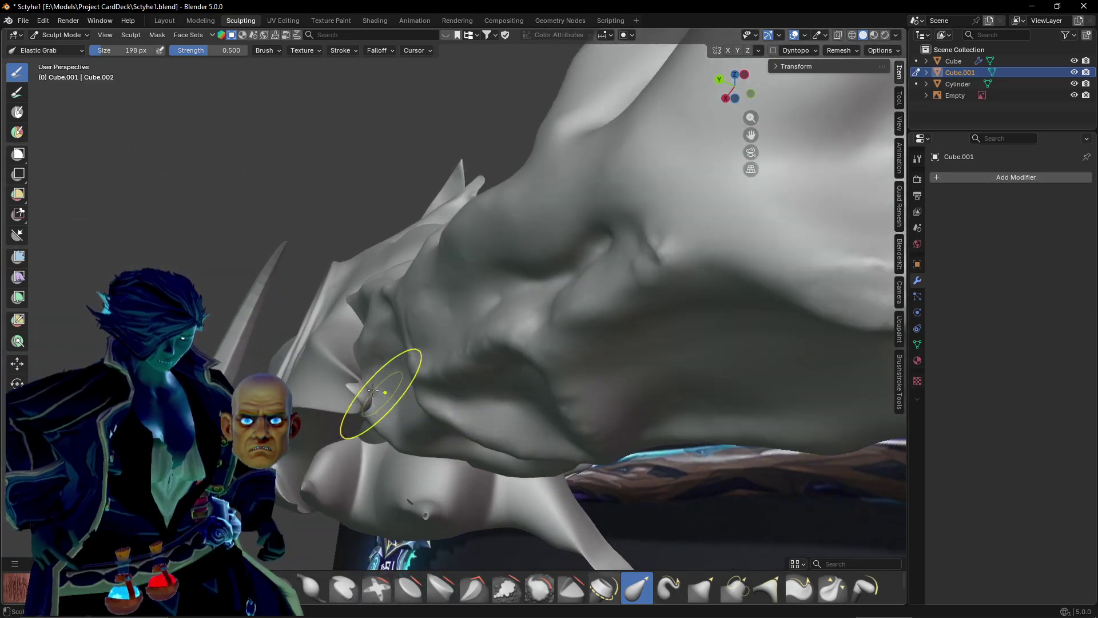
middle_click_drag(388, 432, 443, 246)
scroll(443, 245, "down", 5)
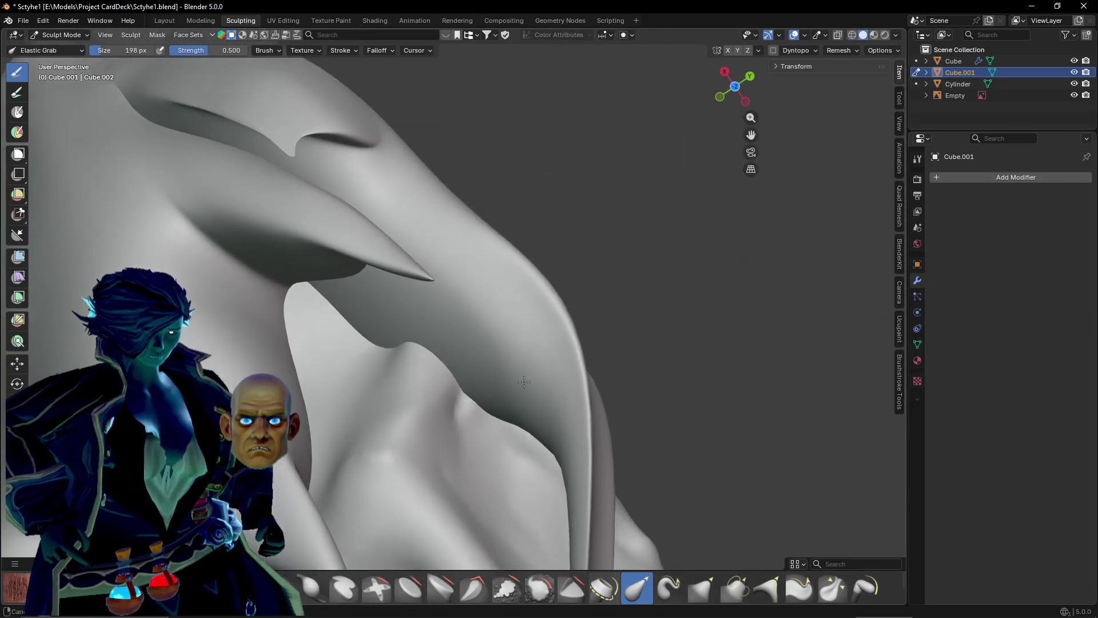
middle_click_drag(486, 496, 507, 433)
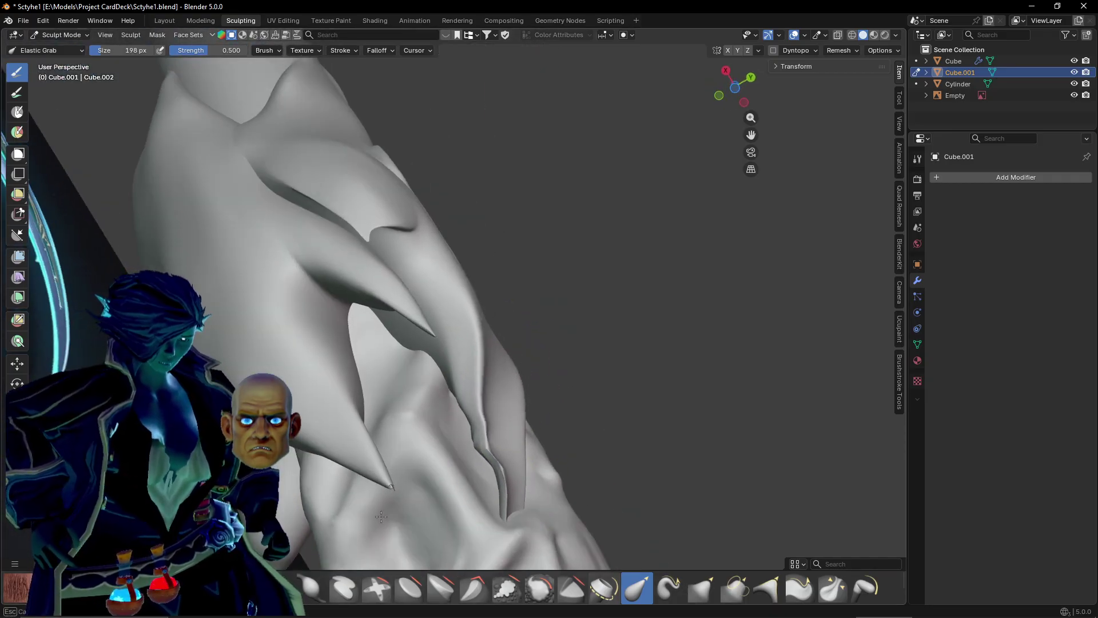
mouse_move(381, 516)
middle_mouse_down()
mouse_move(476, 414)
mouse_move(418, 445)
middle_mouse_up()
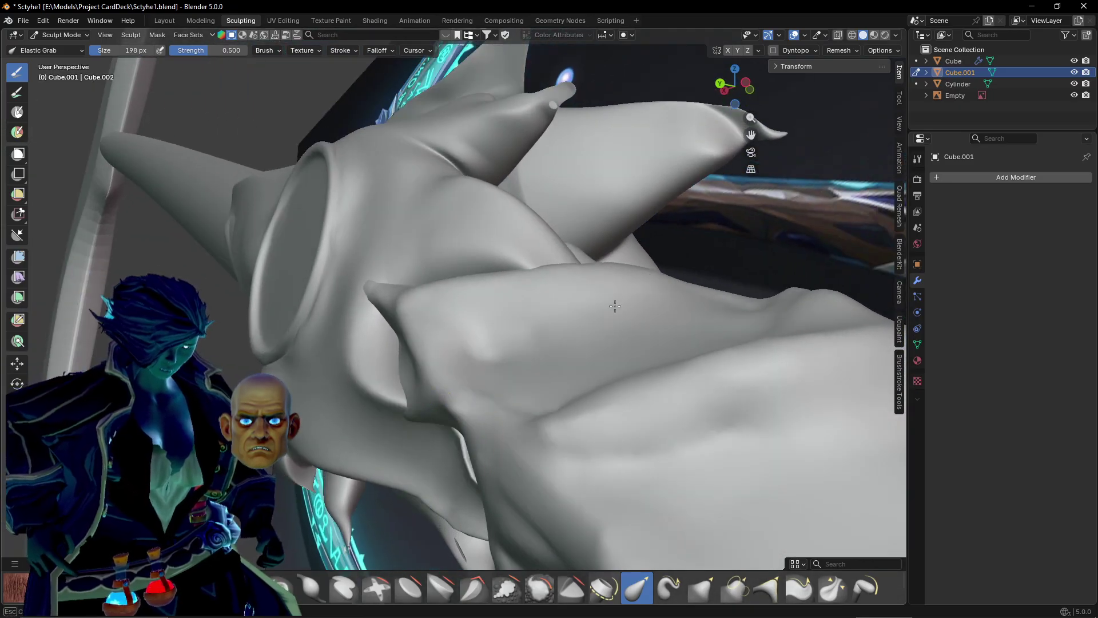
middle_click_drag(449, 485, 610, 338)
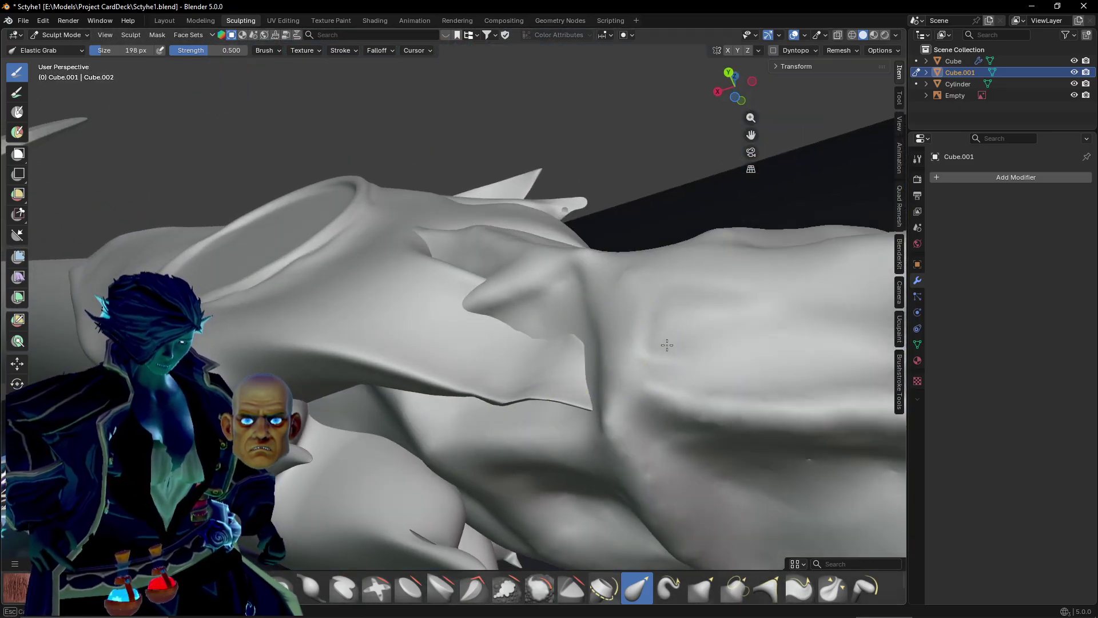
mouse_move(689, 345)
middle_mouse_down()
mouse_move(520, 454)
mouse_move(410, 352)
middle_mouse_up()
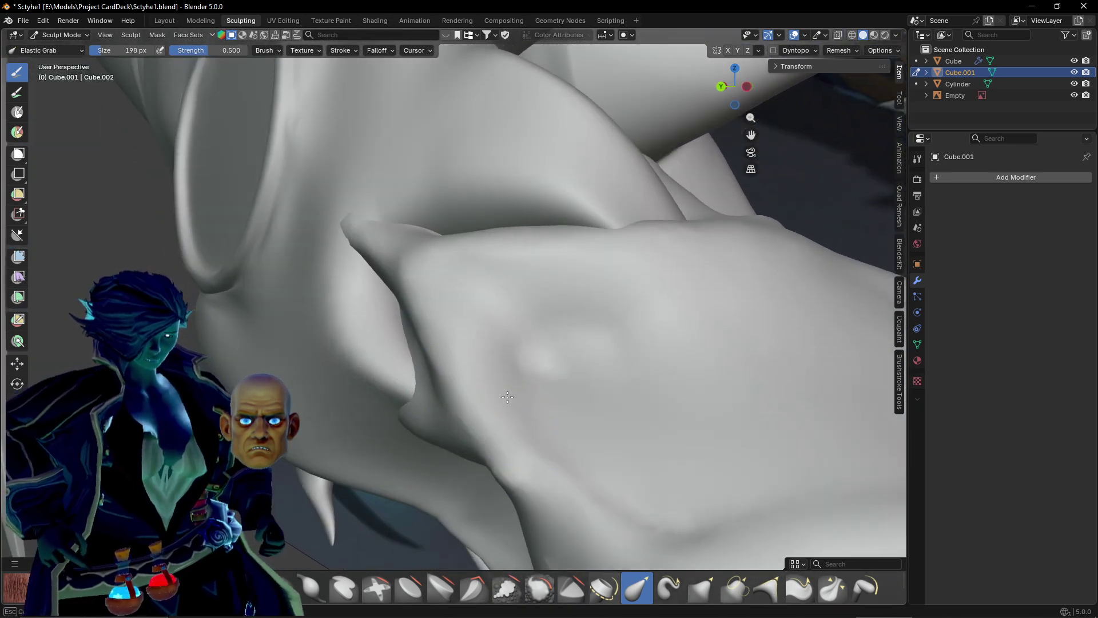
middle_click_drag(507, 397, 478, 374)
middle_click_drag(465, 415, 538, 384)
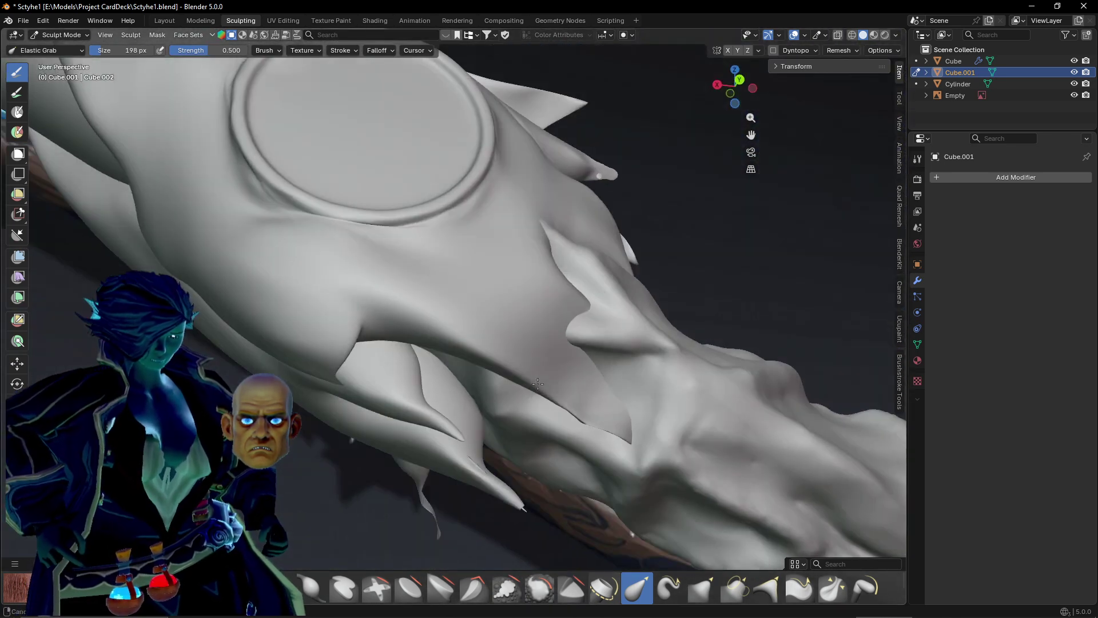
Pull the side plates' lower spikes in toward the gnarled wood, tucking the curled tip against its surface with Elastic Grab.
mouse_move(568, 298)
middle_mouse_down()
mouse_move(601, 276)
mouse_move(470, 250)
mouse_move(442, 286)
mouse_move(438, 259)
mouse_move(427, 312)
middle_mouse_up()
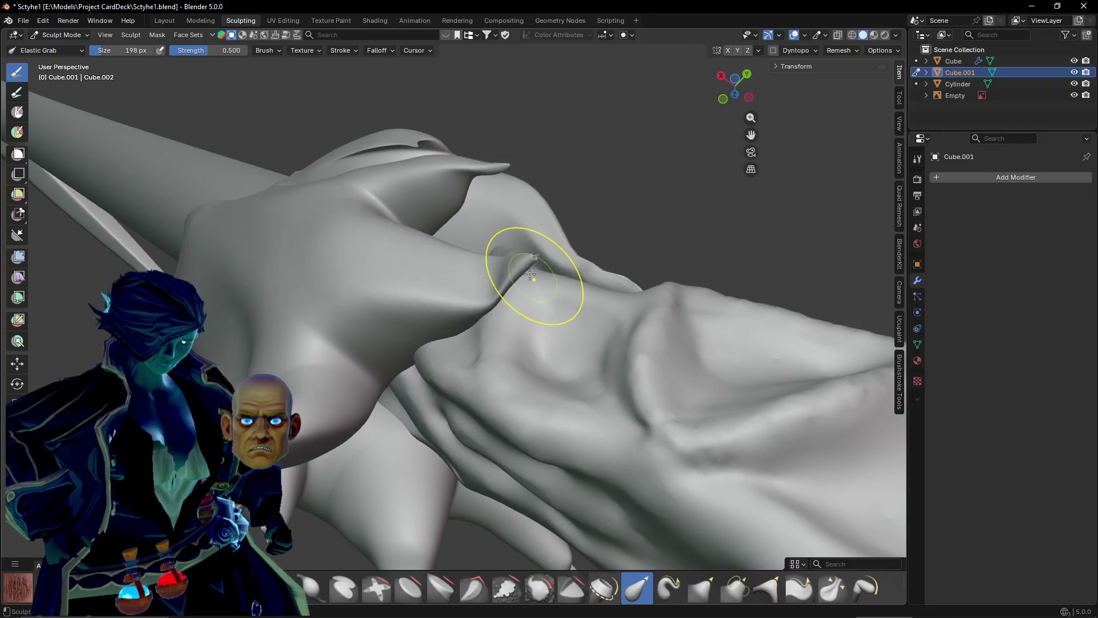
middle_click_drag(606, 453, 518, 234)
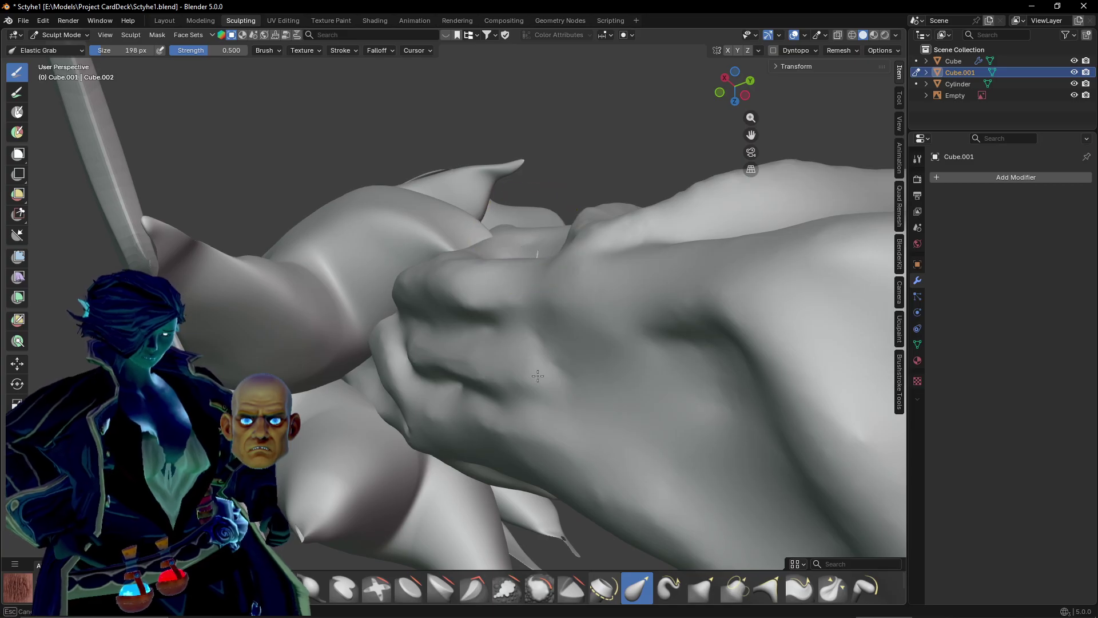
middle_click_drag(535, 282, 549, 314)
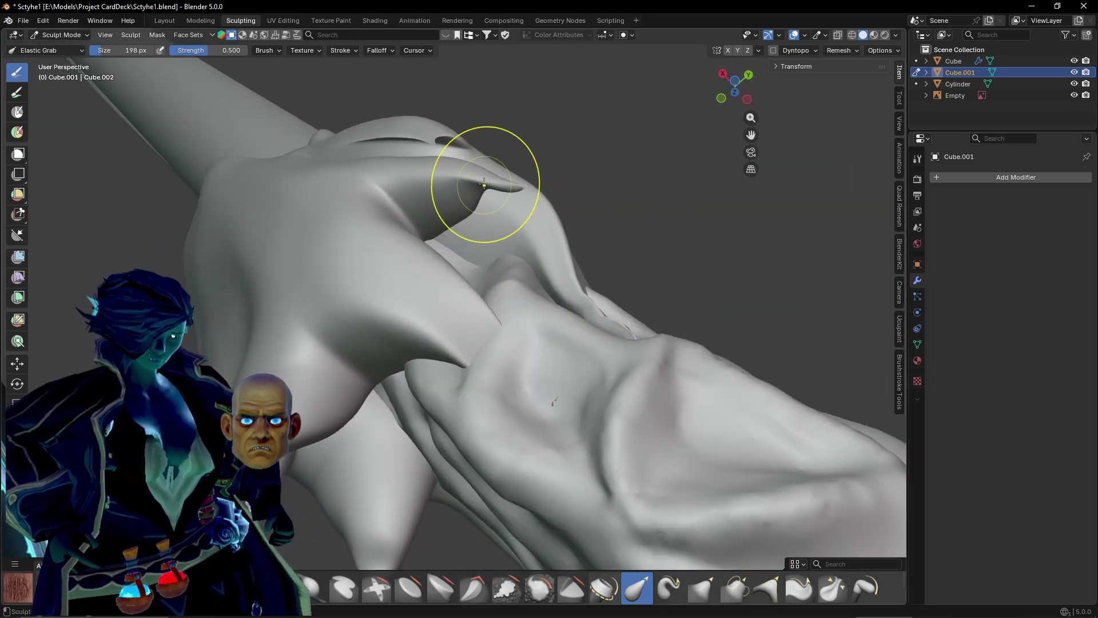
left_click_drag(484, 184, 507, 252)
scroll(544, 225, "up", 6)
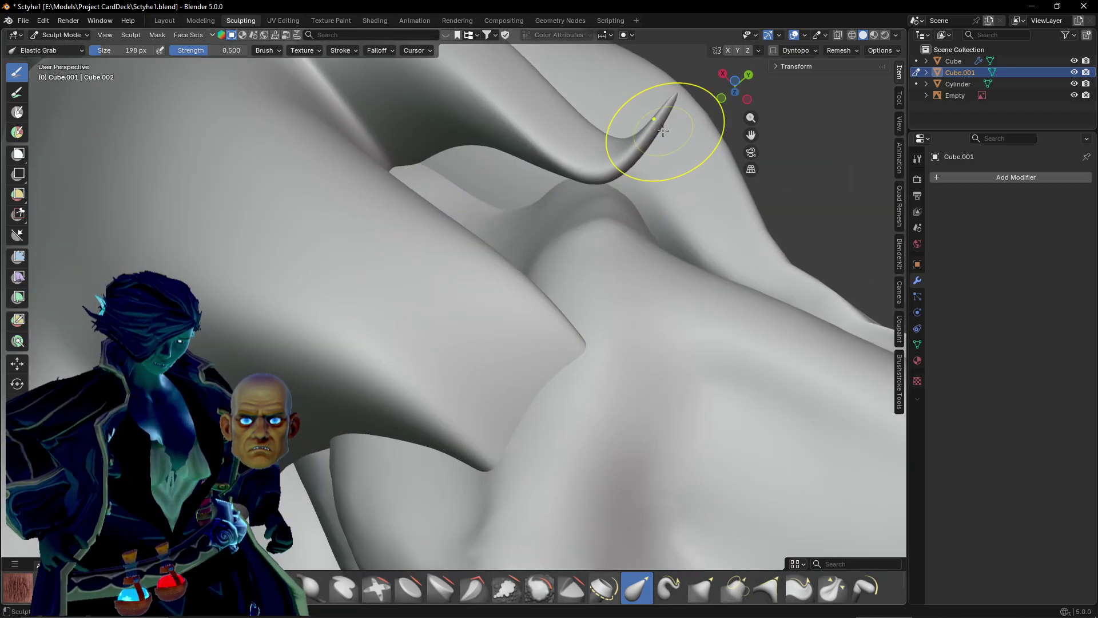
mouse_move(661, 122)
left_mouse_down()
mouse_move(627, 370)
mouse_move(636, 256)
left_mouse_up()
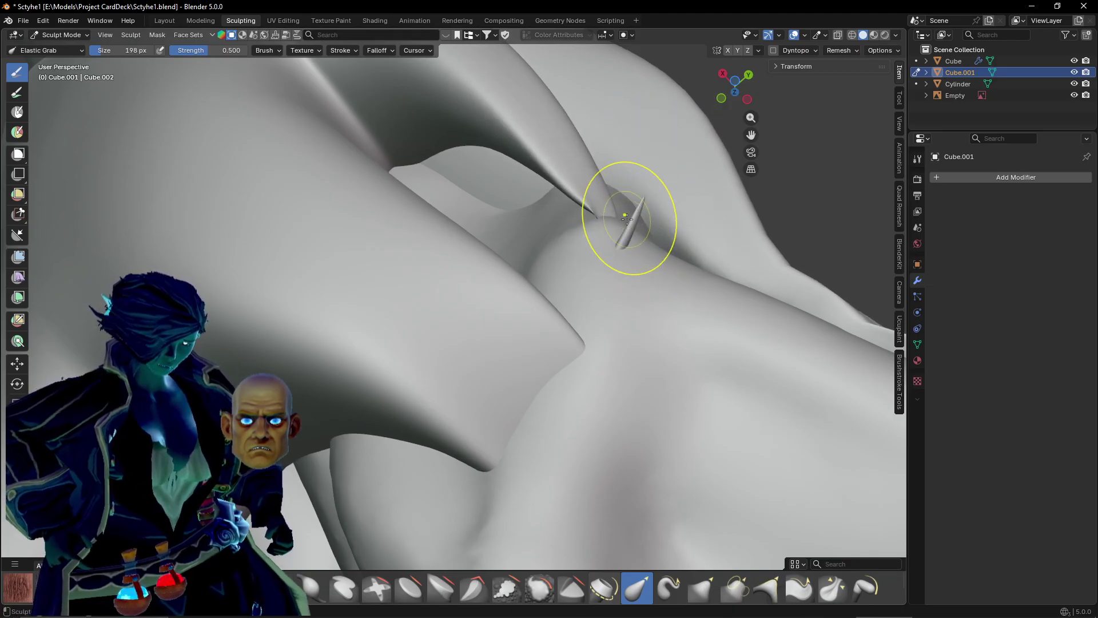
mouse_move(623, 219)
left_mouse_down()
mouse_move(625, 404)
mouse_move(592, 568)
left_mouse_up()
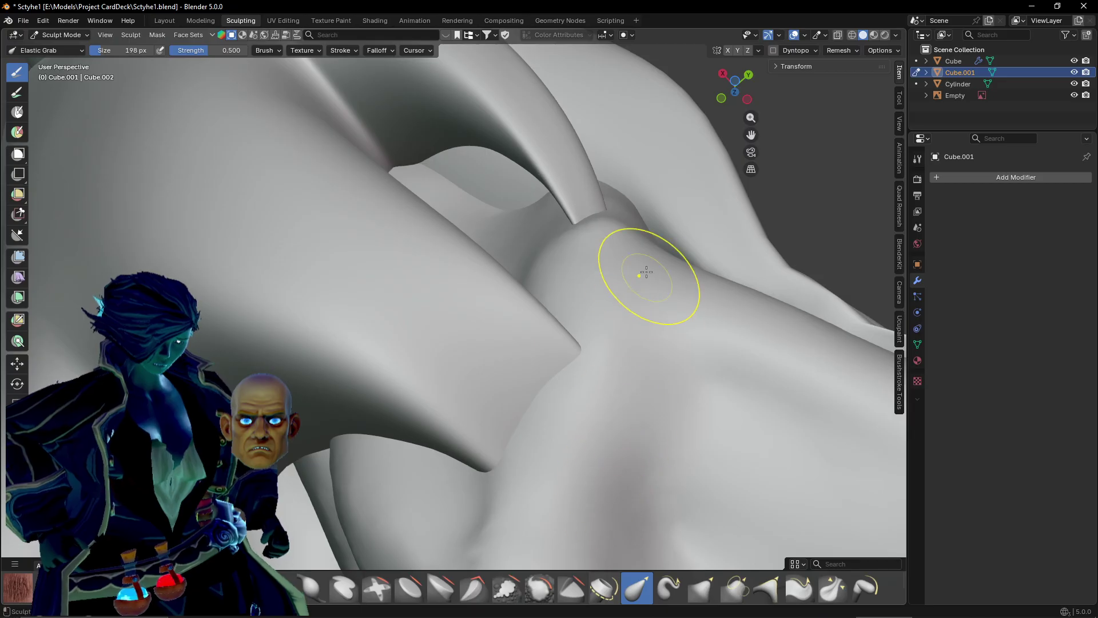
mouse_move(647, 272)
middle_mouse_down()
mouse_move(655, 267)
mouse_move(643, 436)
mouse_move(603, 363)
mouse_move(558, 382)
mouse_move(470, 297)
middle_mouse_up()
mouse_move(657, 516)
middle_mouse_down()
mouse_move(601, 435)
mouse_move(515, 354)
mouse_move(454, 319)
mouse_move(562, 298)
middle_mouse_up()
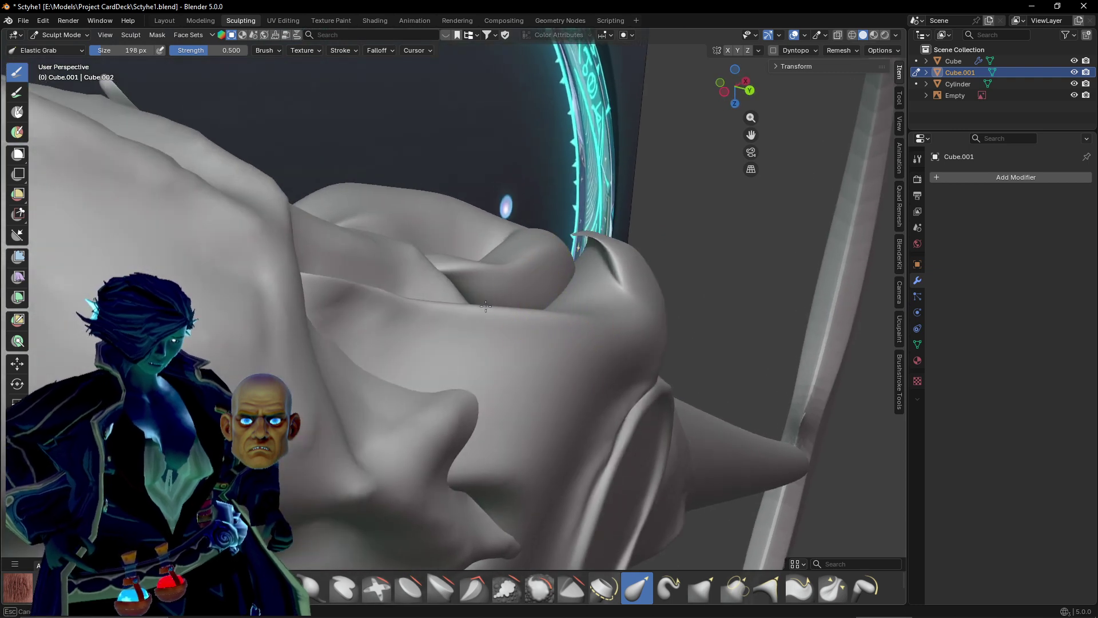
left_click_drag(486, 306, 464, 313)
middle_click_drag(537, 226, 492, 172)
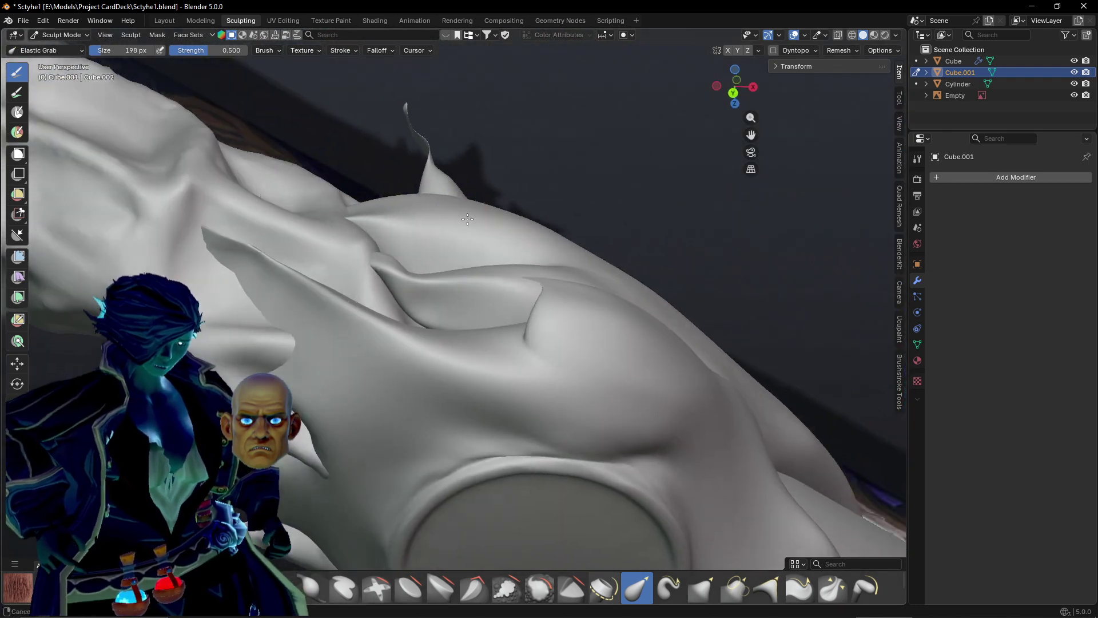
Pull the thin, curled spike tips along the guard's lower side up against the underside of the wooden handle with Elastic Grab.
mouse_move(294, 254)
middle_mouse_down()
mouse_move(343, 245)
mouse_move(432, 382)
mouse_move(452, 360)
middle_mouse_up()
mouse_move(326, 452)
middle_mouse_down()
mouse_move(356, 380)
mouse_move(326, 249)
mouse_move(429, 351)
mouse_move(475, 342)
mouse_move(457, 489)
middle_mouse_up()
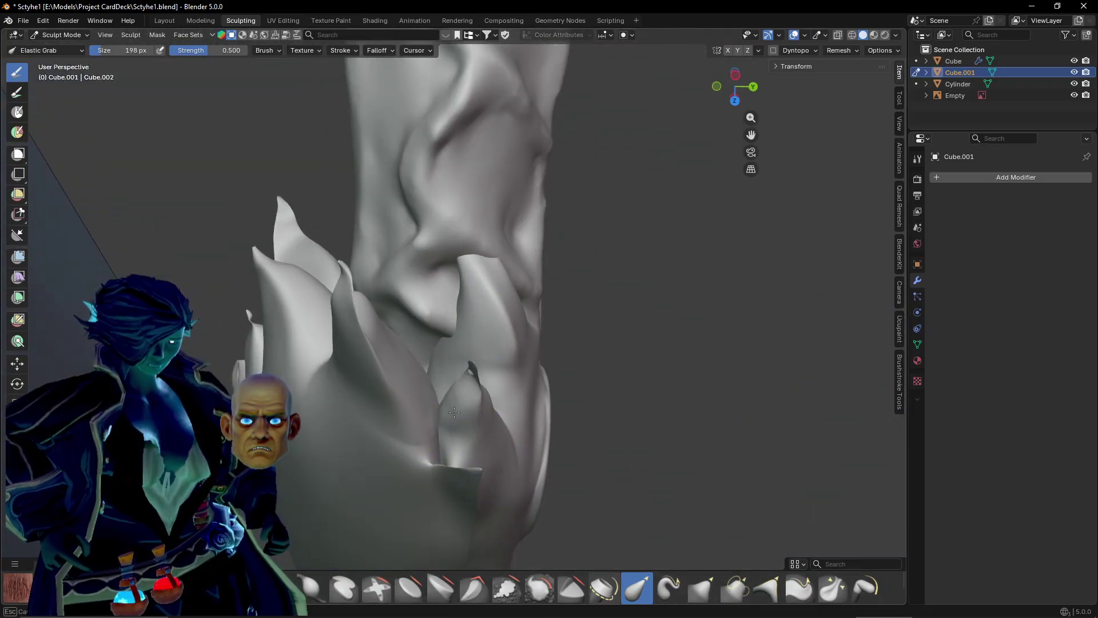
middle_click_drag(399, 240, 451, 480)
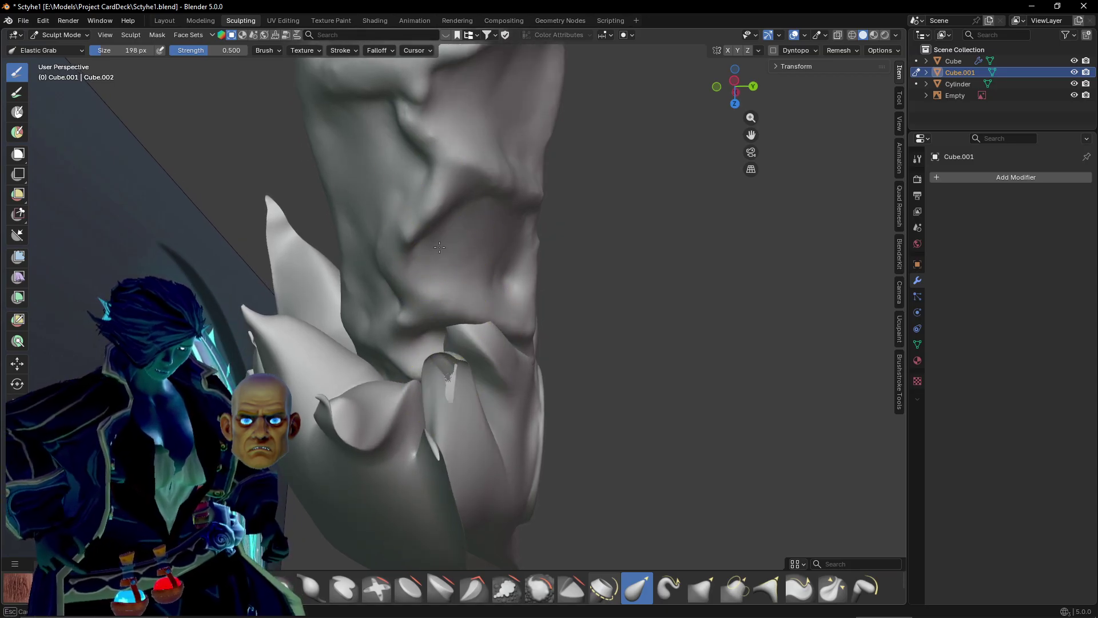
middle_click_drag(453, 119, 420, 463)
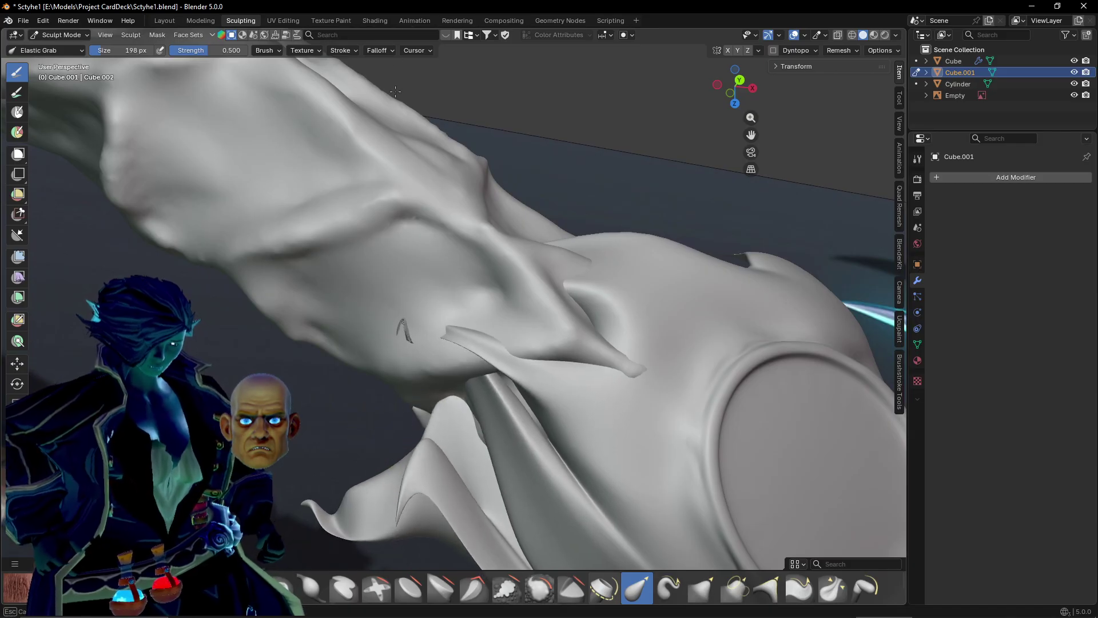
mouse_move(395, 92)
middle_mouse_down()
mouse_move(583, 421)
mouse_move(556, 370)
middle_mouse_up()
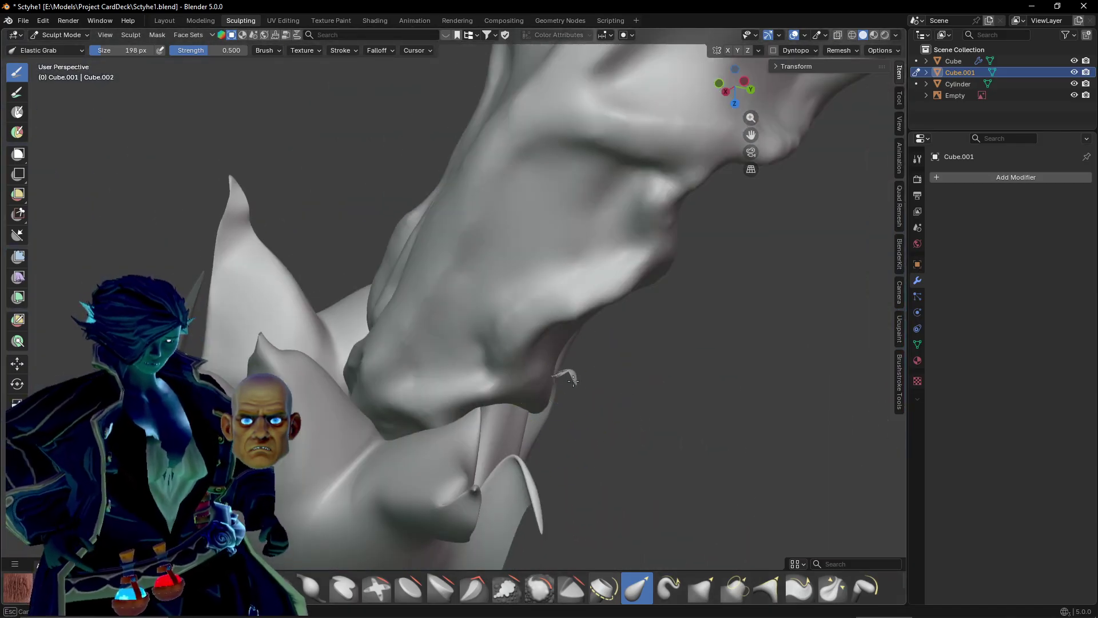
middle_click_drag(387, 393, 386, 486)
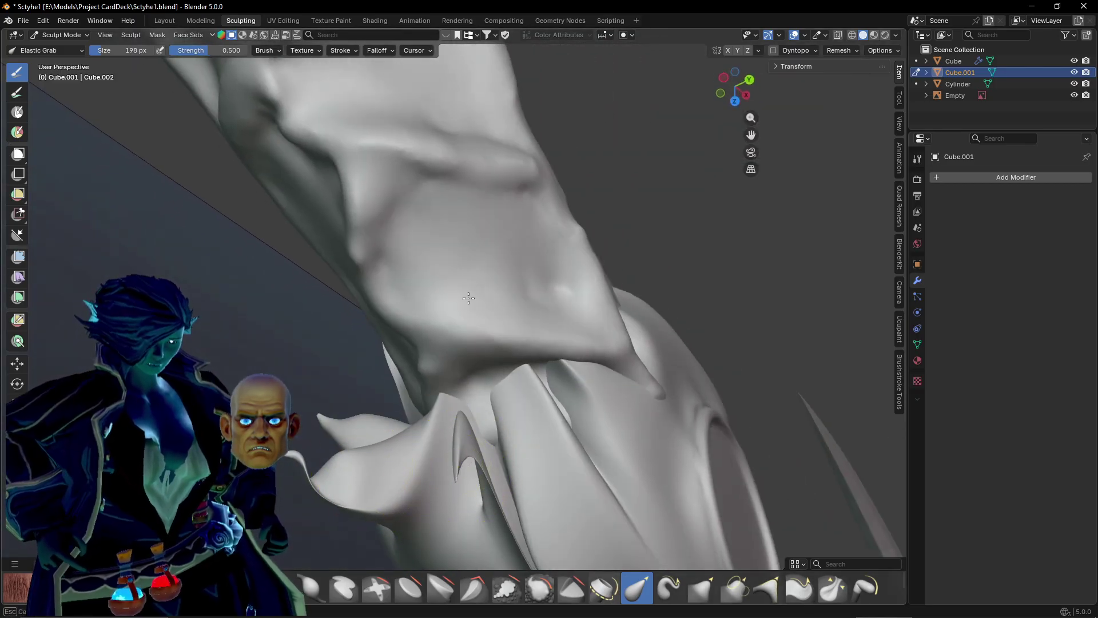
middle_click_drag(469, 298, 582, 417)
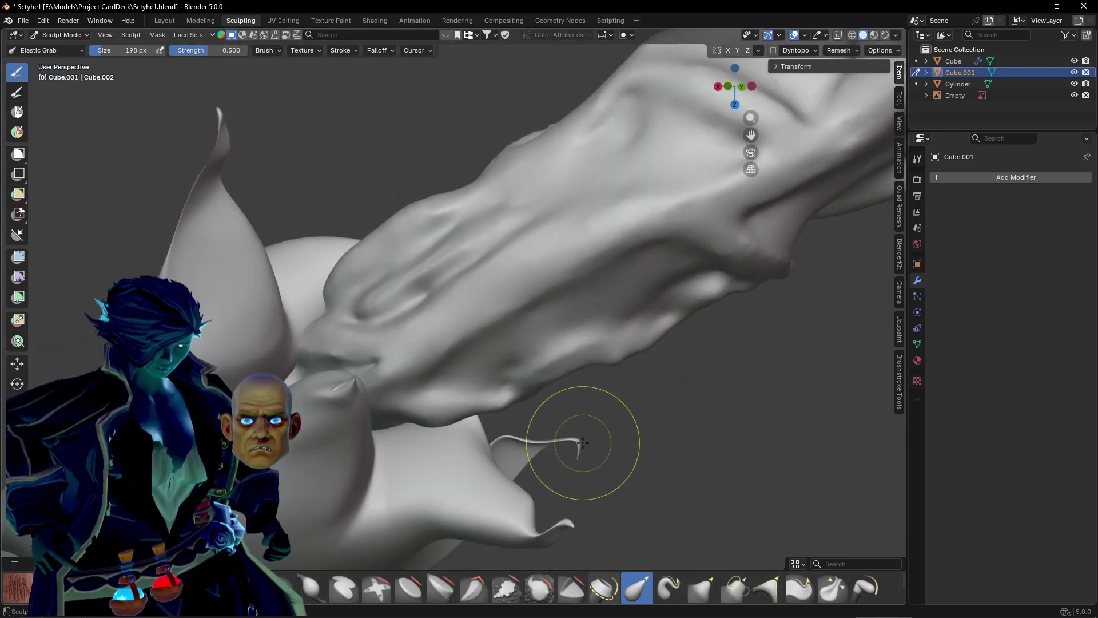
left_click_drag(583, 451, 568, 233)
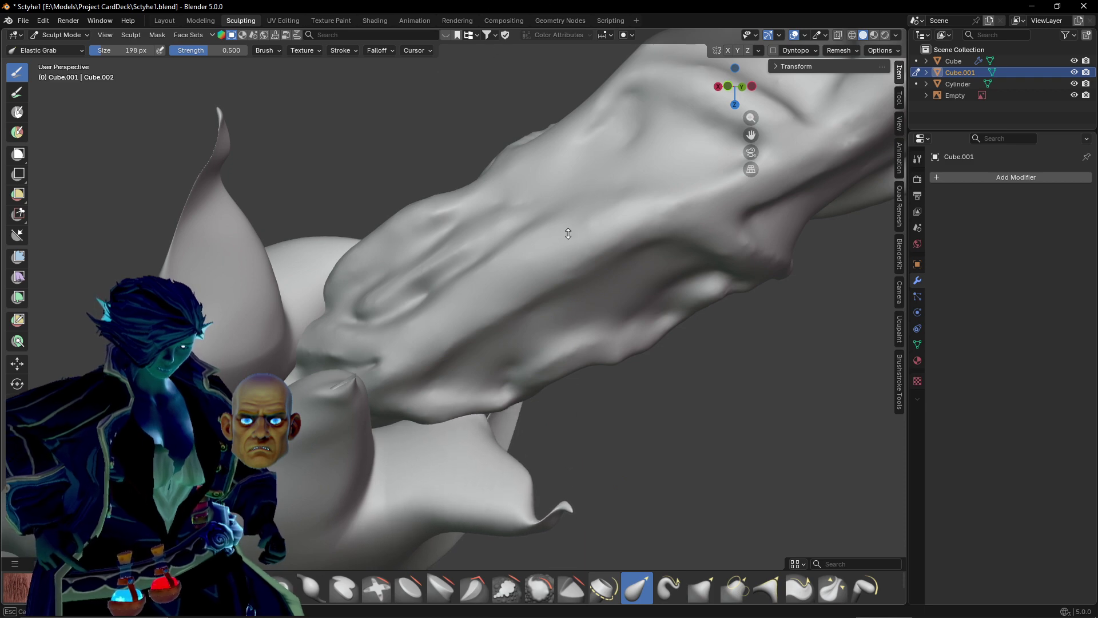
left_click_drag(546, 509, 556, 2)
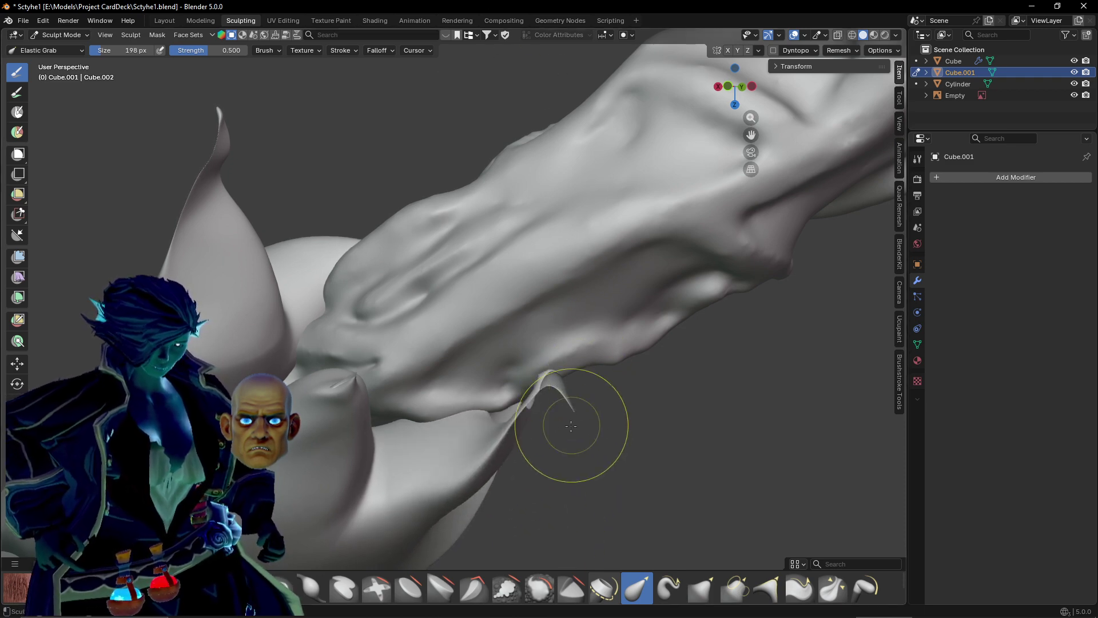
mouse_move(571, 426)
middle_mouse_down()
mouse_move(449, 387)
mouse_move(486, 446)
mouse_move(378, 420)
mouse_move(502, 400)
mouse_move(478, 355)
middle_mouse_up()
left_click_drag(466, 312, 463, 260)
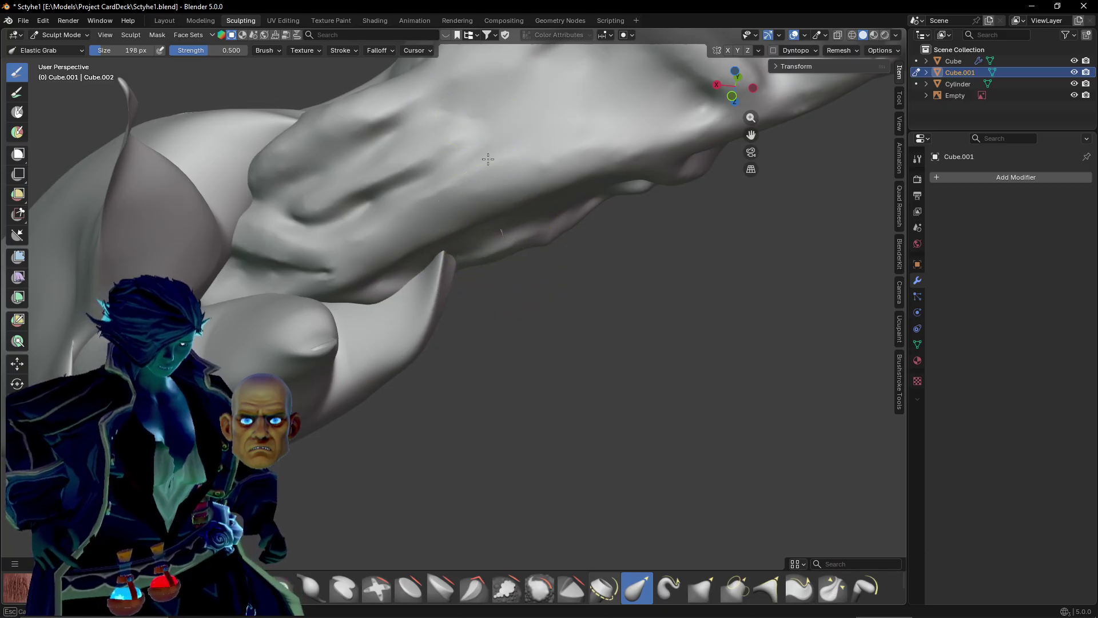
mouse_move(497, 95)
middle_mouse_down()
mouse_move(481, 196)
mouse_move(401, 400)
mouse_move(446, 152)
mouse_move(448, 425)
mouse_move(360, 318)
mouse_move(452, 405)
middle_mouse_up()
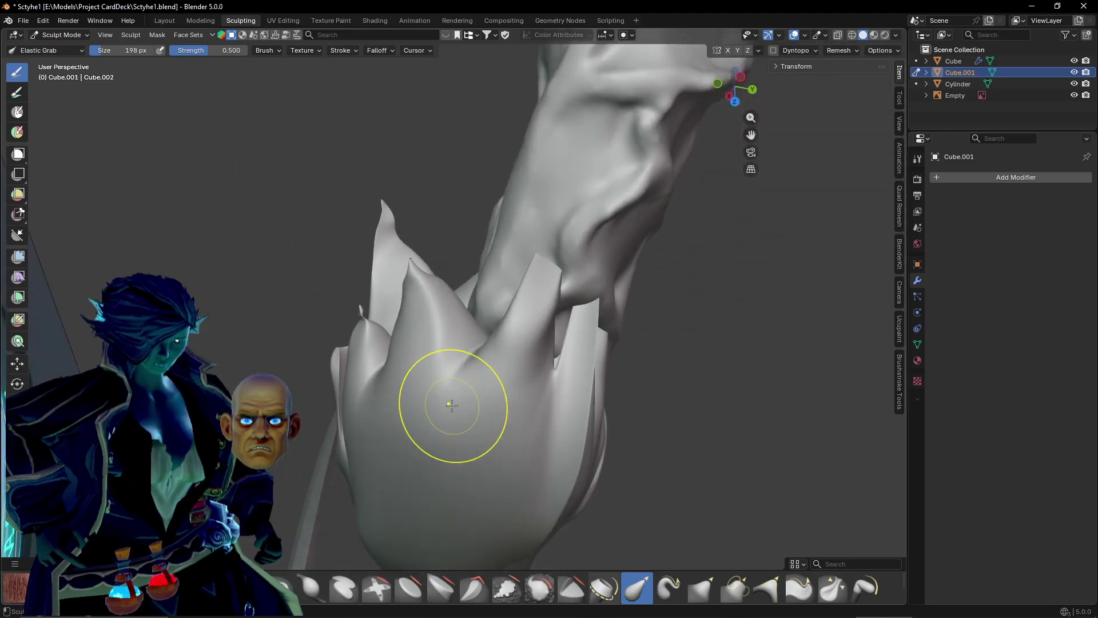
mouse_move(483, 196)
middle_mouse_down()
mouse_move(667, 344)
mouse_move(466, 196)
mouse_move(508, 412)
mouse_move(500, 275)
mouse_move(517, 400)
mouse_move(503, 320)
mouse_move(507, 436)
mouse_move(456, 210)
middle_mouse_up()
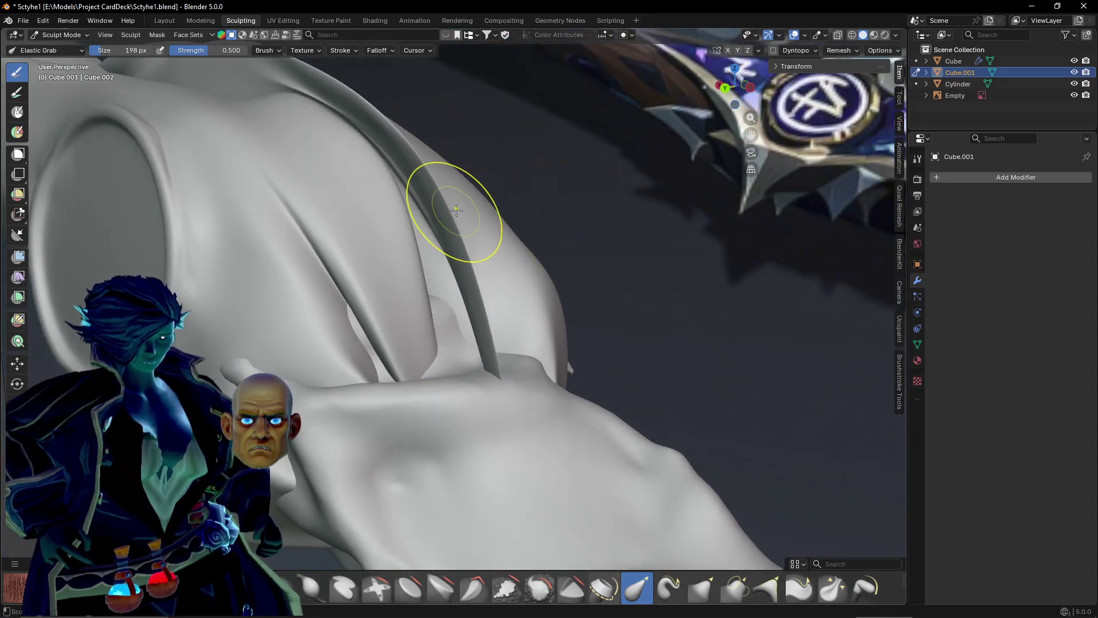
left_click_drag(439, 217, 389, 505)
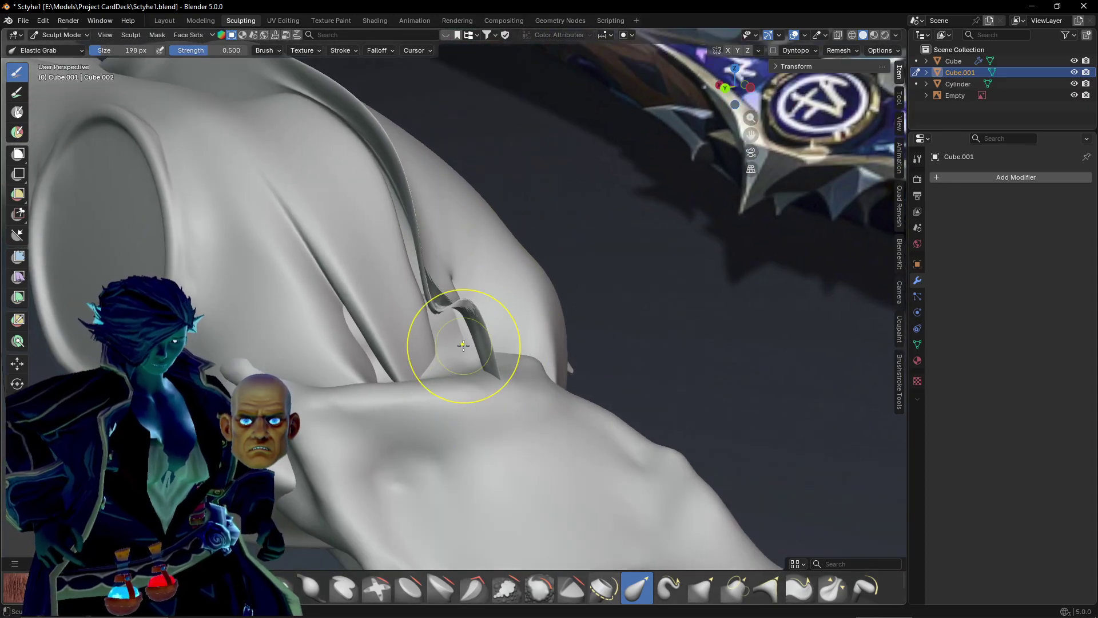
key("ctrl+z")
Set the Elastic Grab strength to 1.000 and stretch the guard's lower plate spikes down until their tips sink into the gnarled wood.
scroll(463, 345, "down", 2)
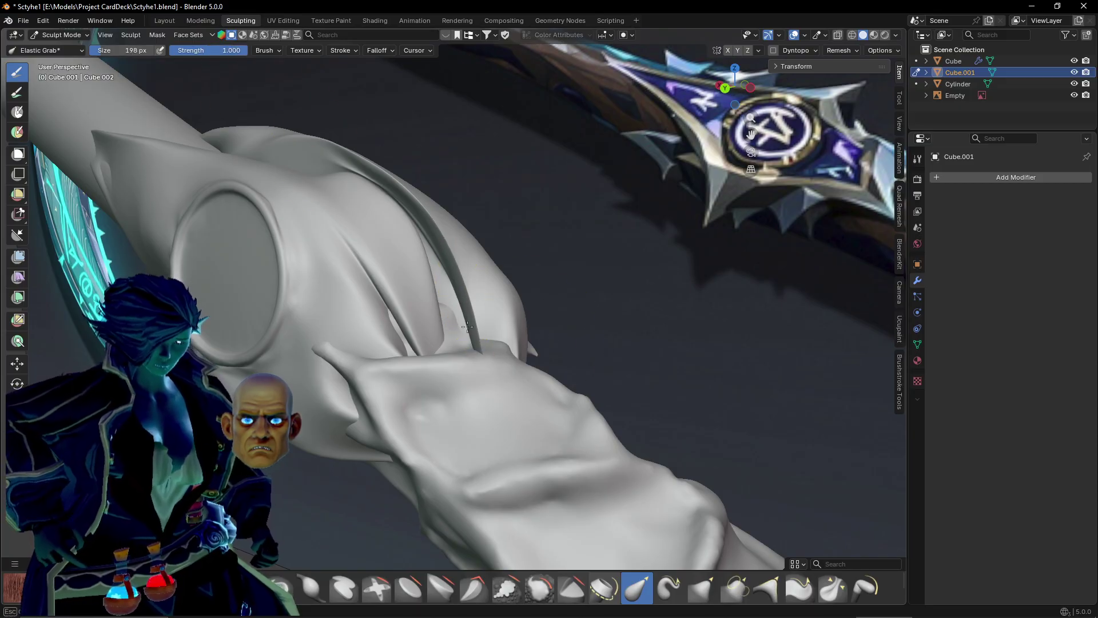
left_click_drag(467, 326, 444, 451)
scroll(506, 450, "up", 1)
middle_click_drag(505, 448, 330, 325)
left_click_drag(410, 282, 314, 339)
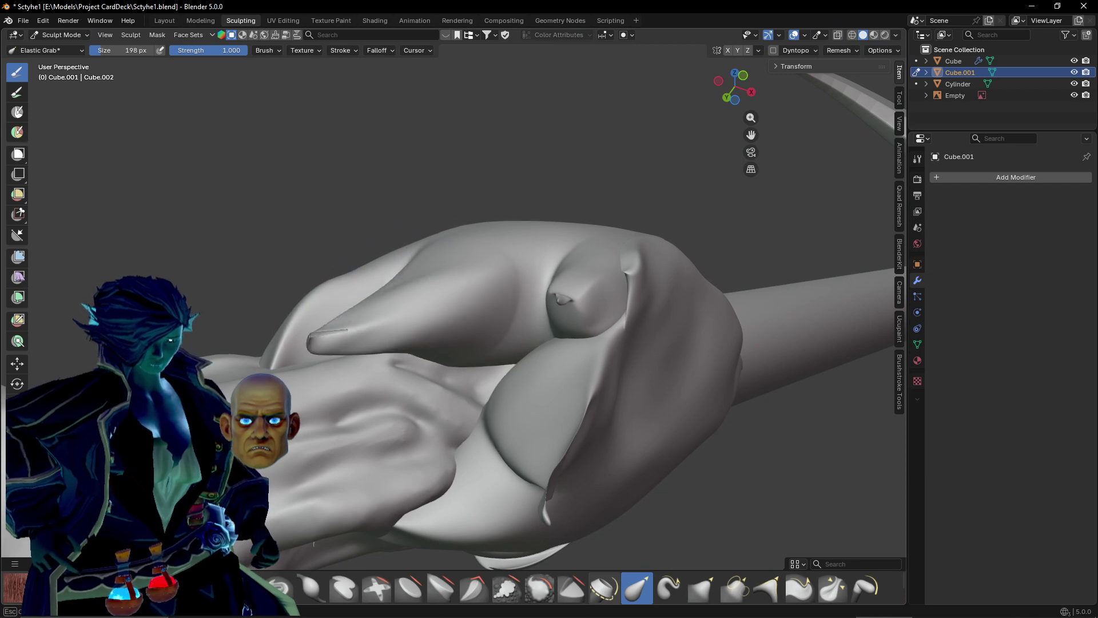
middle_click_drag(266, 449, 411, 369)
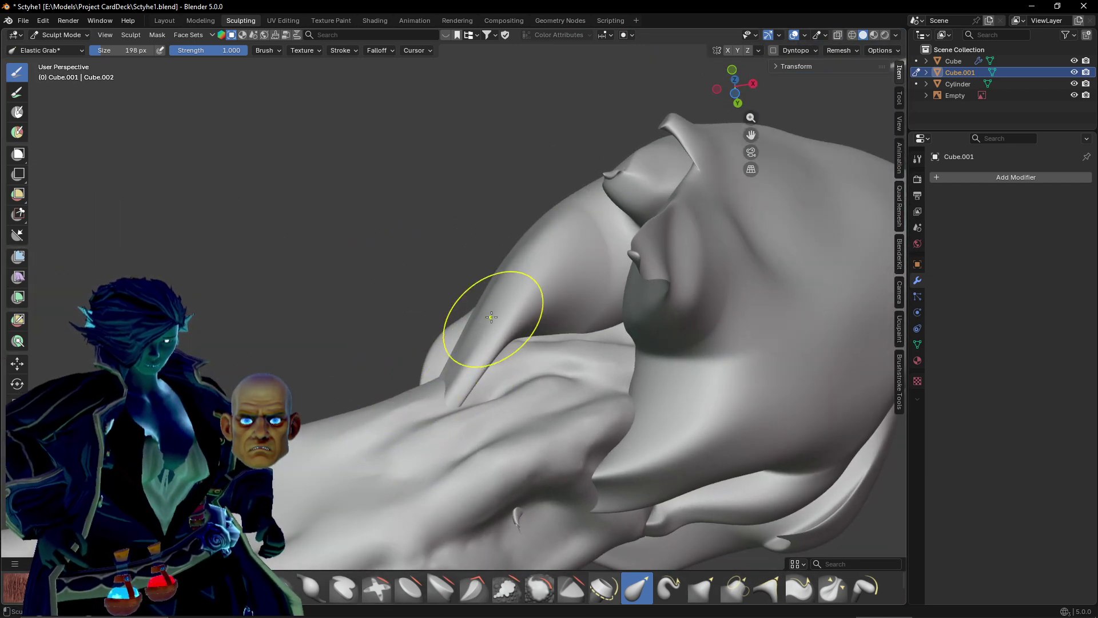
left_click_drag(492, 317, 382, 460)
left_click_drag(467, 366, 393, 478)
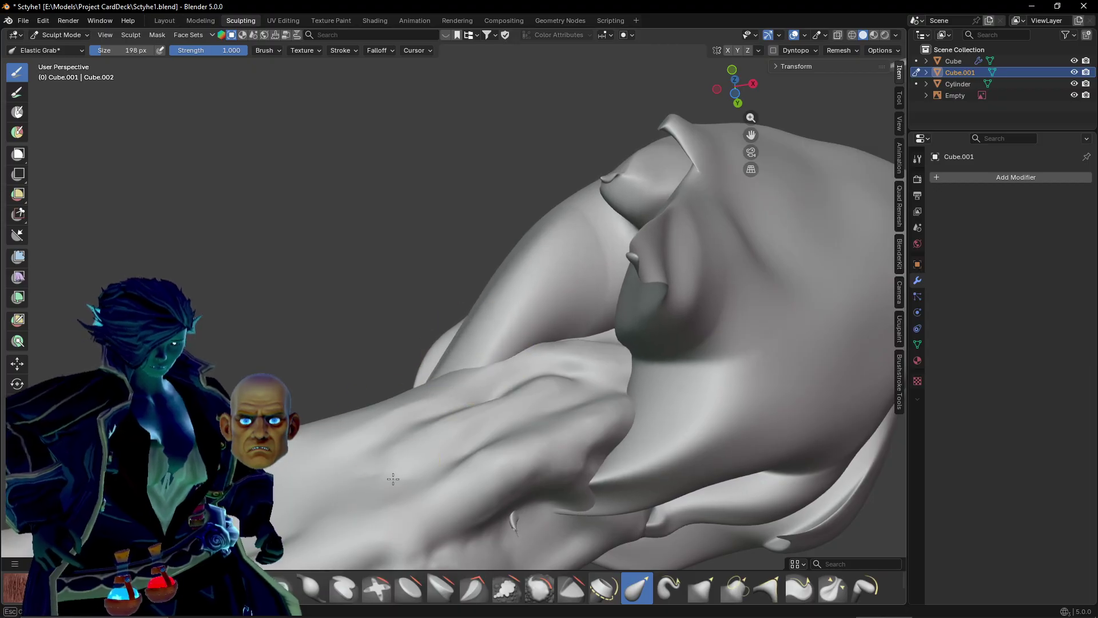
Pull the pair of pointed spikes on the side plate's lower edge closer against the gnarled wood with Elastic Grab.
middle_click_drag(403, 506, 456, 284)
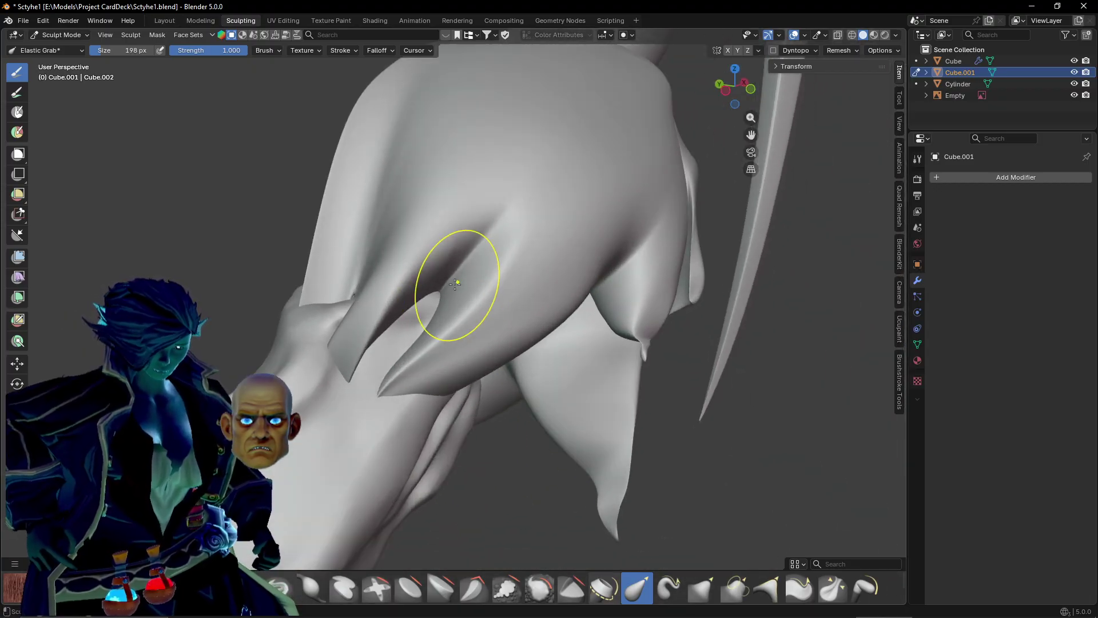
mouse_move(400, 306)
left_mouse_down()
mouse_move(385, 294)
mouse_move(386, 303)
left_mouse_up()
mouse_move(477, 318)
middle_mouse_down()
mouse_move(336, 301)
mouse_move(477, 364)
mouse_move(449, 330)
middle_mouse_up()
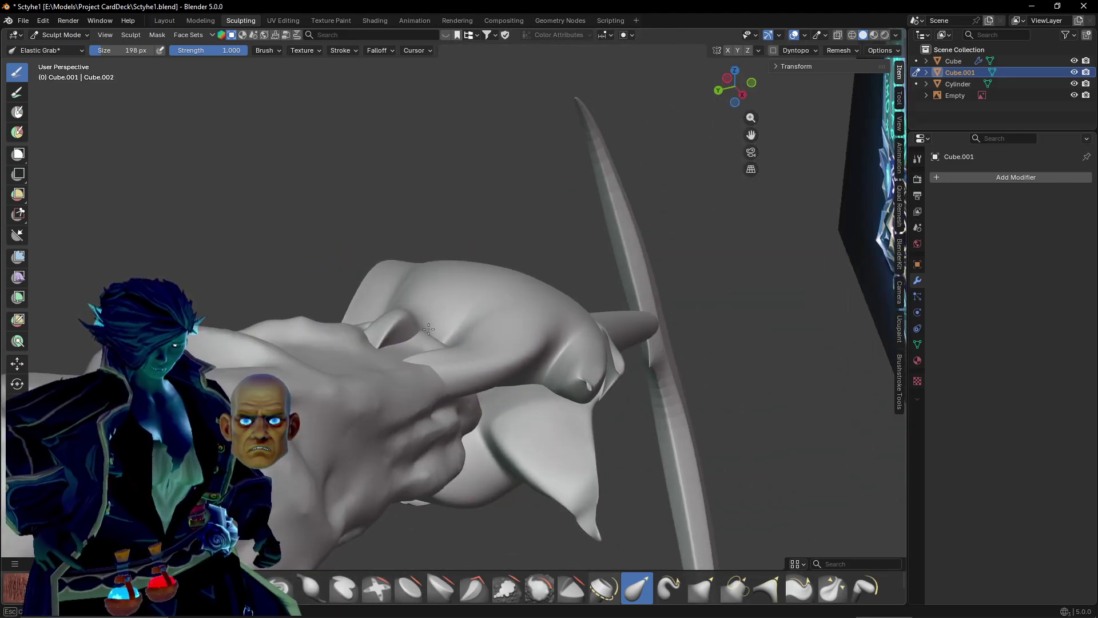
left_click_drag(429, 329, 448, 304)
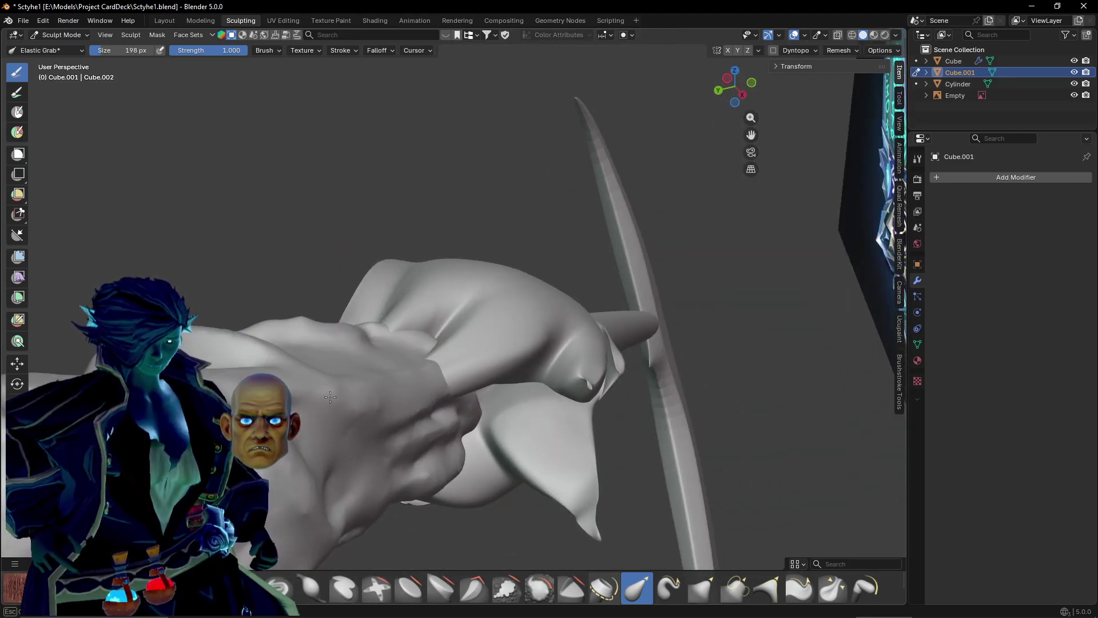
Reposition the spike tips and thin plate edge where the guard's underside meets the gnarled wood with Elastic Grab.
mouse_move(330, 396)
middle_mouse_down()
mouse_move(478, 417)
mouse_move(437, 353)
mouse_move(478, 216)
middle_mouse_up()
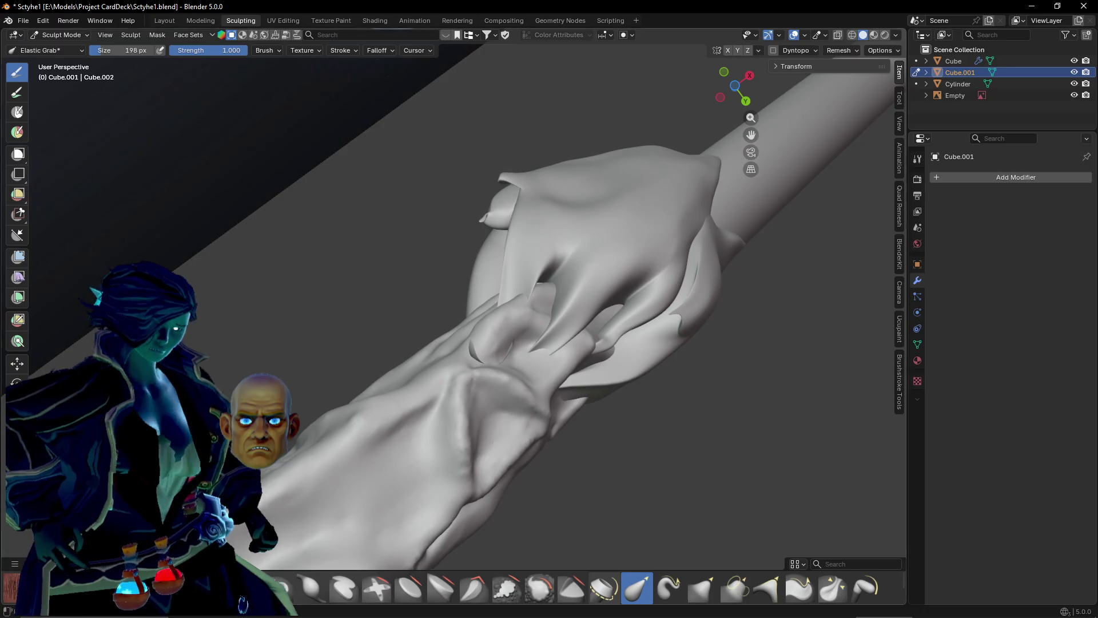
middle_click_drag(401, 258, 579, 233)
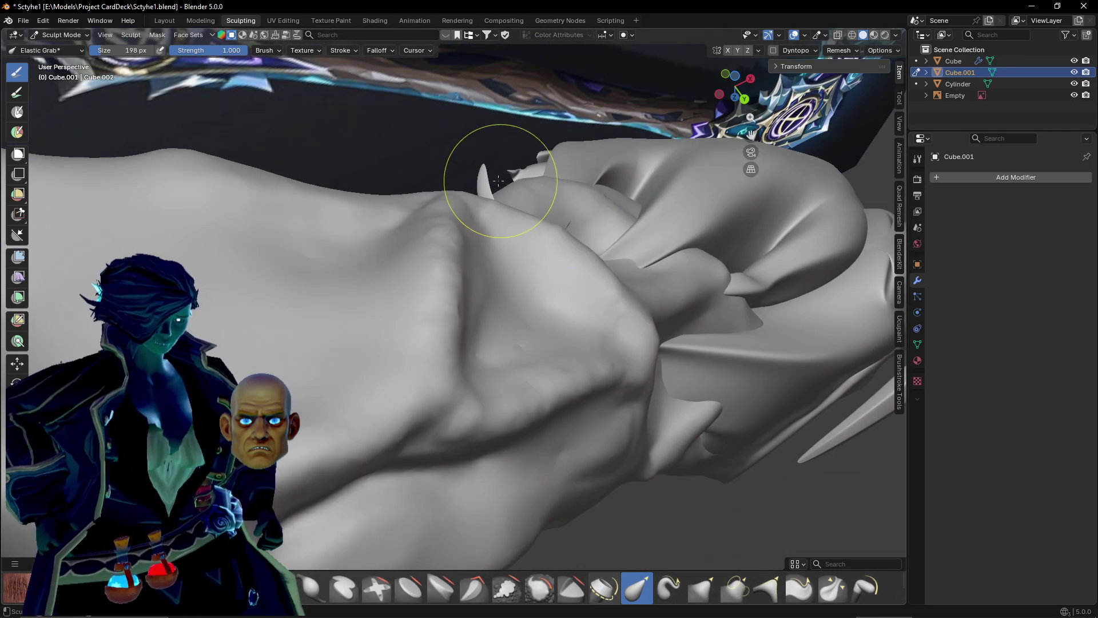
mouse_move(481, 205)
middle_mouse_down()
mouse_move(527, 172)
mouse_move(480, 248)
mouse_move(363, 307)
mouse_move(336, 257)
mouse_move(382, 387)
mouse_move(359, 358)
mouse_move(412, 365)
mouse_move(693, 319)
middle_mouse_up()
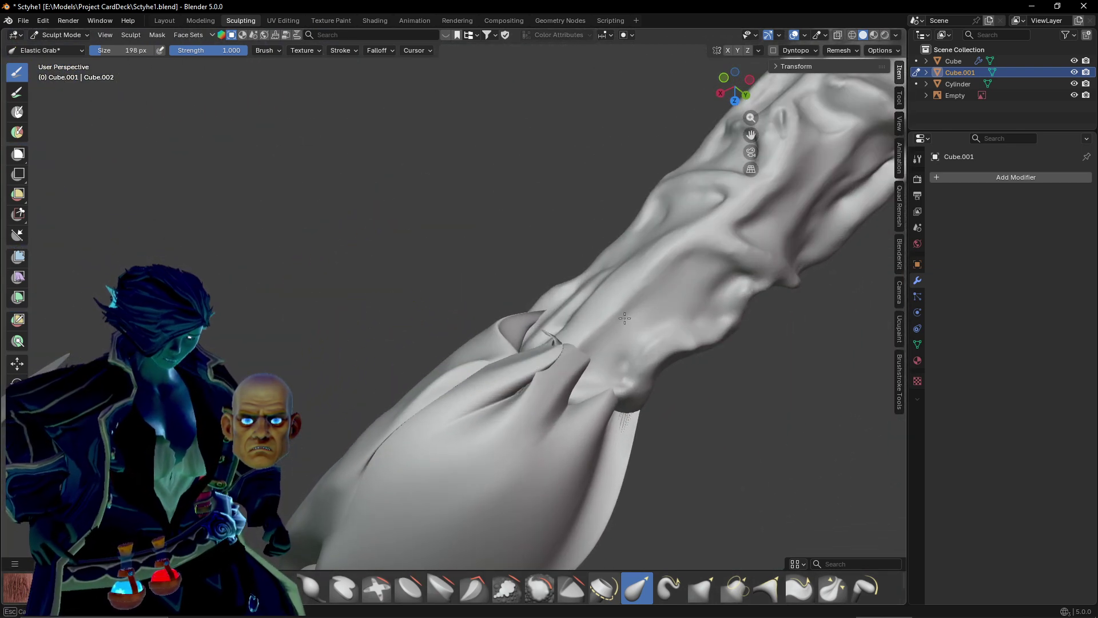
mouse_move(503, 355)
middle_mouse_down()
mouse_move(367, 399)
mouse_move(444, 461)
mouse_move(483, 362)
middle_mouse_up()
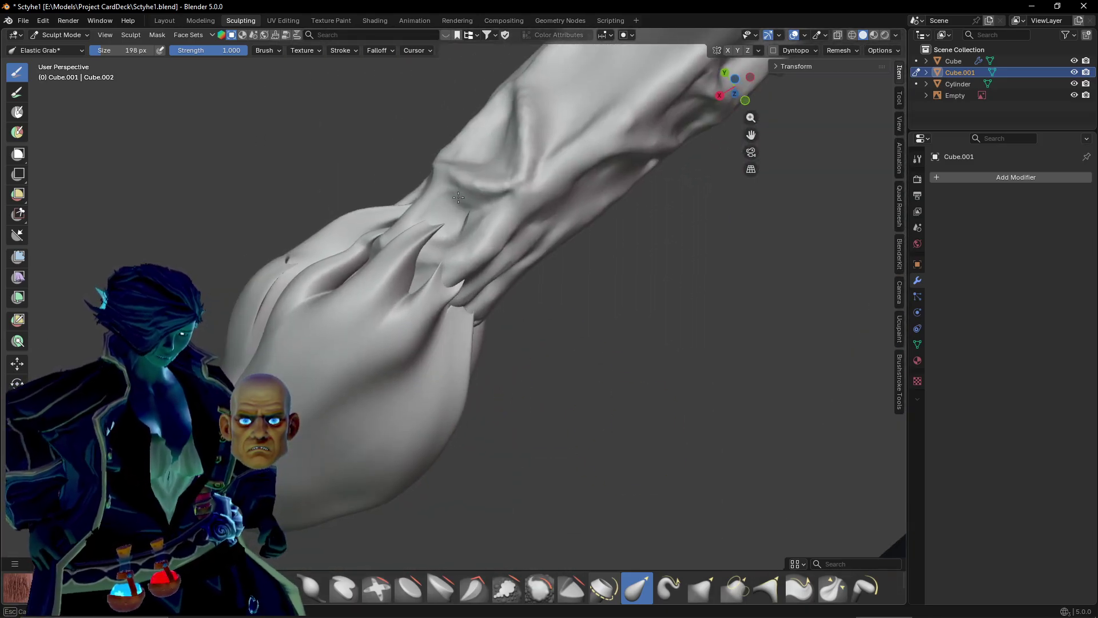
middle_click_drag(468, 235, 368, 220)
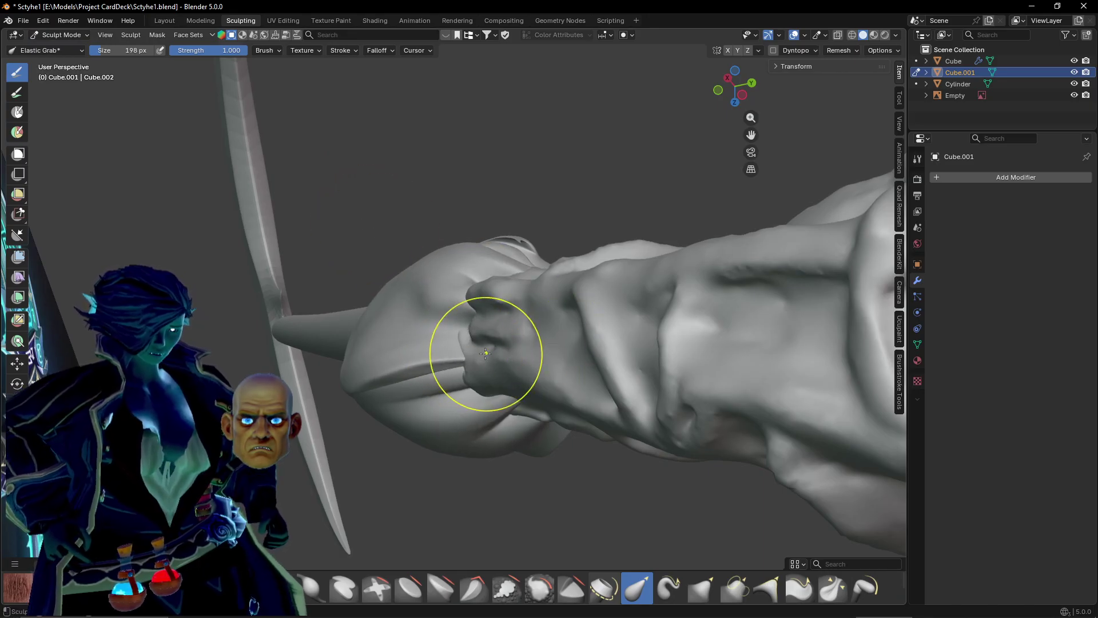
mouse_move(486, 354)
middle_mouse_down()
mouse_move(454, 367)
mouse_move(344, 268)
mouse_move(540, 260)
mouse_move(526, 200)
mouse_move(537, 211)
middle_mouse_up()
left_click_drag(496, 294, 415, 429)
mouse_move(435, 285)
middle_mouse_down()
mouse_move(480, 255)
mouse_move(618, 359)
middle_mouse_up()
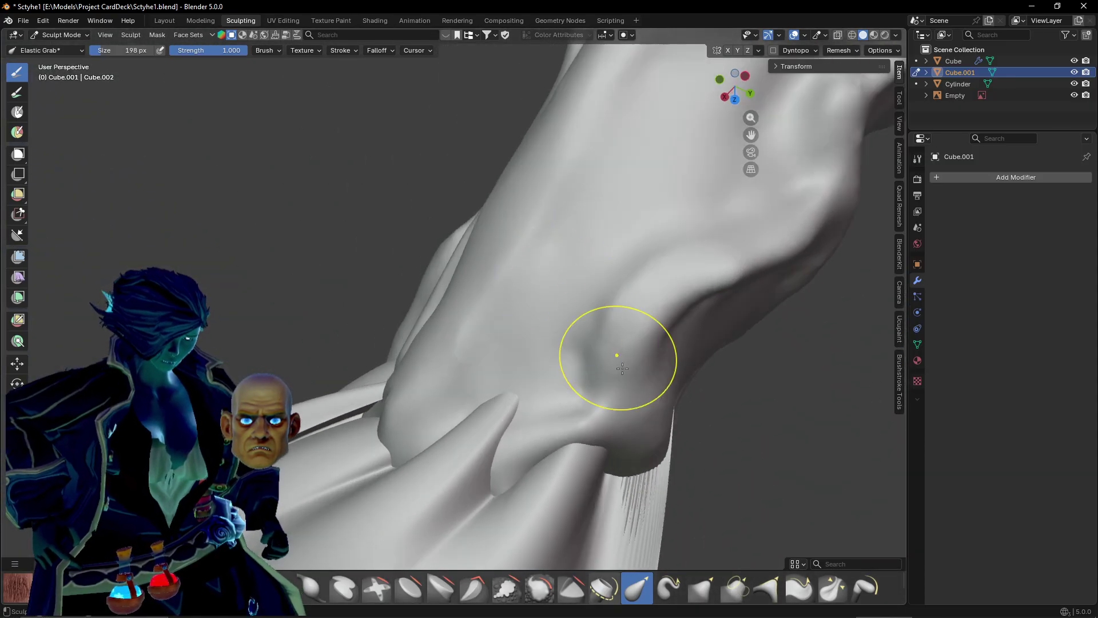
left_click_drag(657, 421, 541, 402)
middle_click_drag(541, 385, 401, 308)
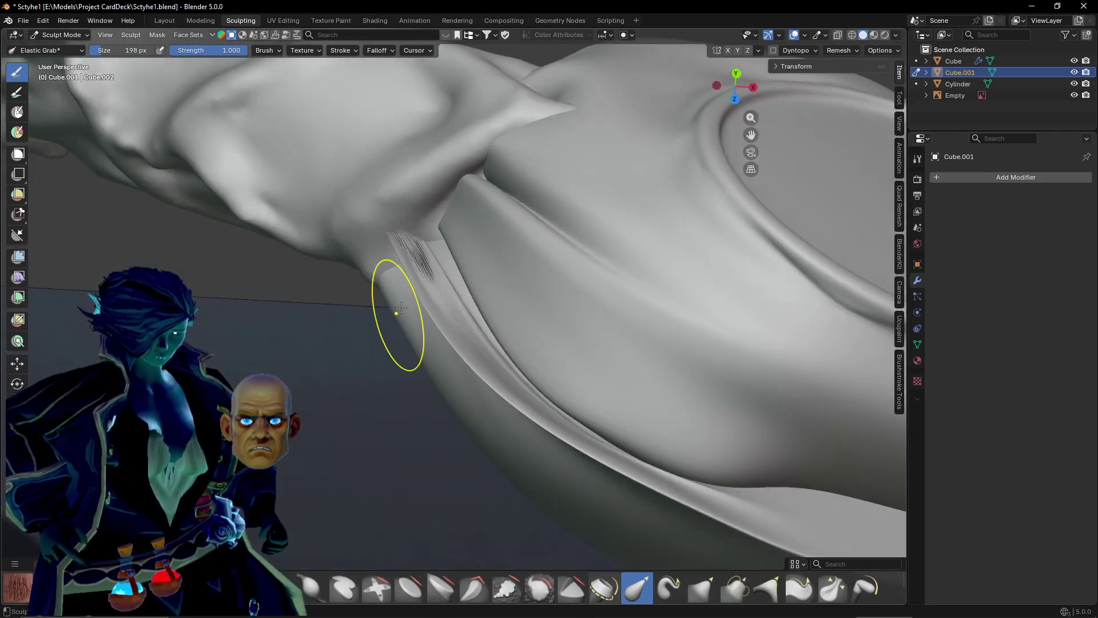
Smooth the ragged, overlapping strip along the guard's underside plates near the wood with the Smooth brush.
left_click(552, 588)
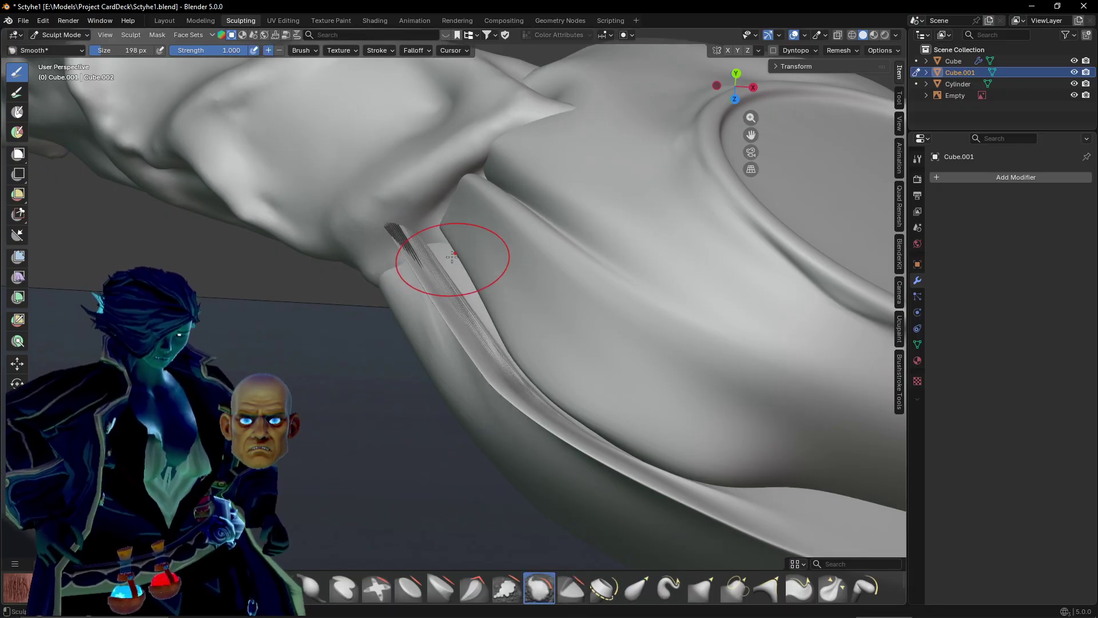
middle_click_drag(487, 332, 574, 360)
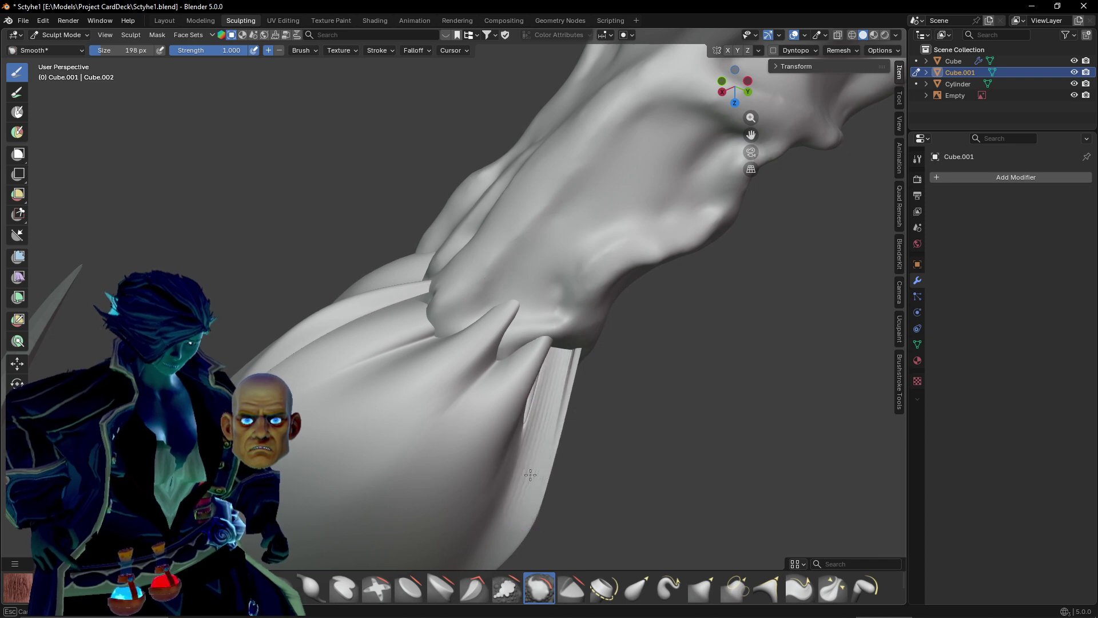
middle_click_drag(530, 475, 528, 413, "shift")
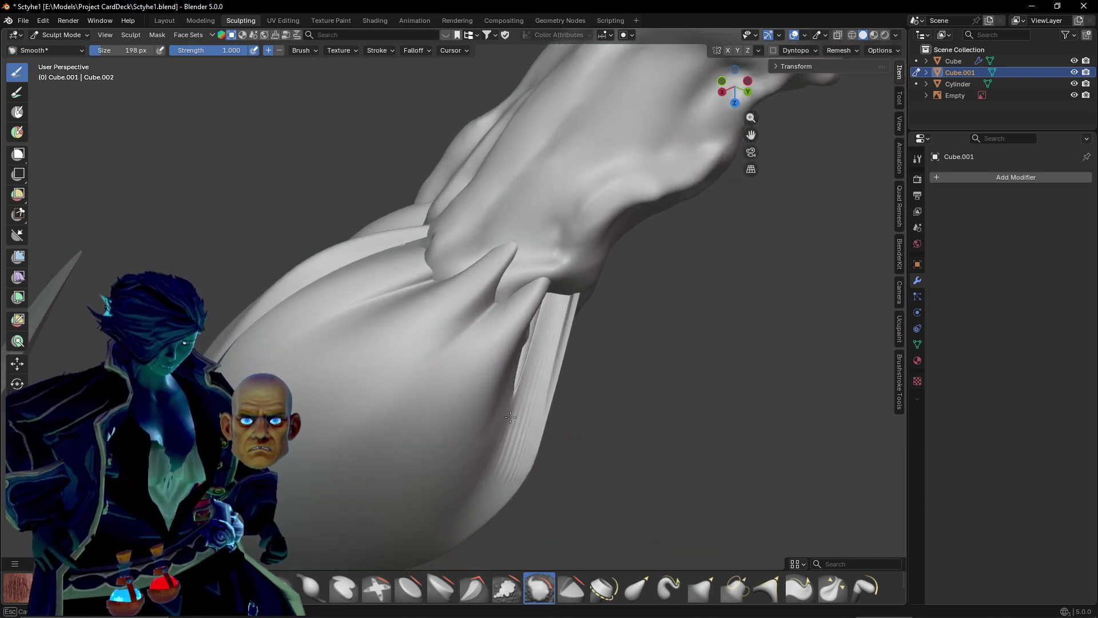
middle_click_drag(502, 458, 412, 279)
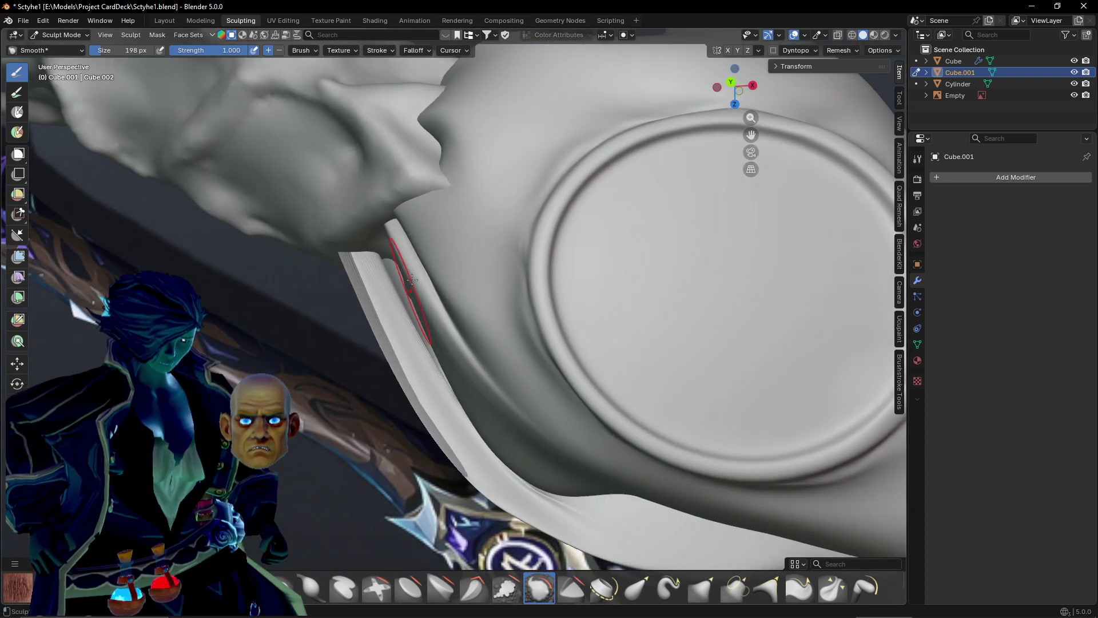
middle_click_drag(427, 376, 447, 364)
scroll(448, 365, "up", 2)
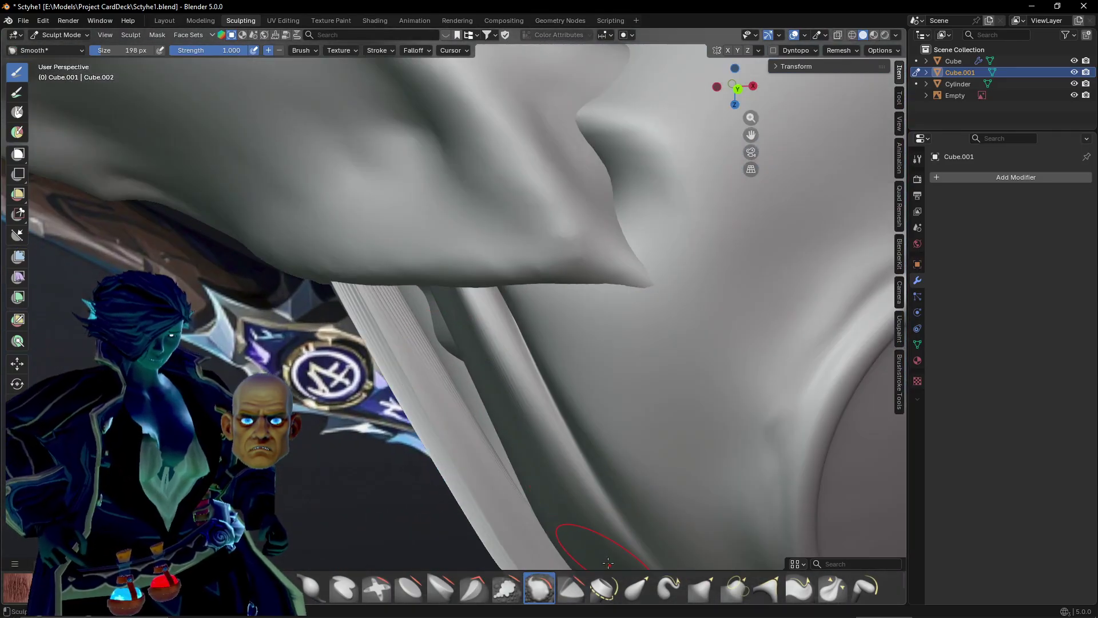
Shift the thin underside plate strip just below the gnarled wood with Elastic Grab.
left_click(632, 595)
mouse_move(380, 292)
left_mouse_down()
mouse_move(479, 281)
mouse_move(400, 295)
left_mouse_up()
mouse_move(436, 414)
left_mouse_down()
mouse_move(432, 400)
mouse_move(466, 386)
mouse_move(408, 369)
left_mouse_up()
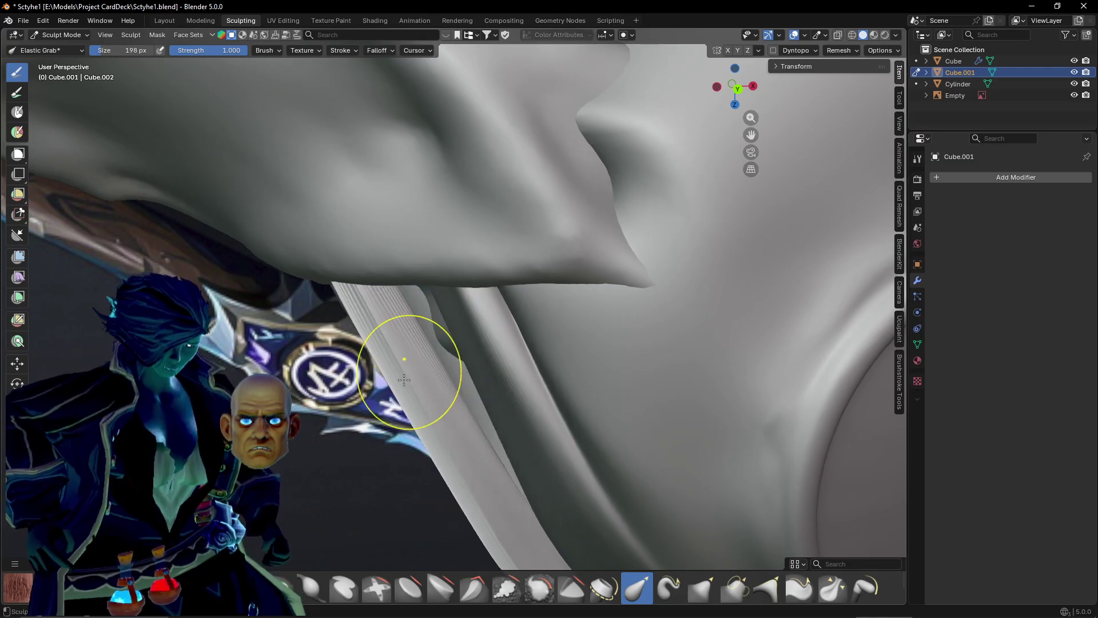
Examine how the guard's lower plates and spikes meet the gnarled wood from several sides.
scroll(500, 334, "down", 4)
middle_click_drag(404, 380, 559, 307)
scroll(510, 331, "down", 3)
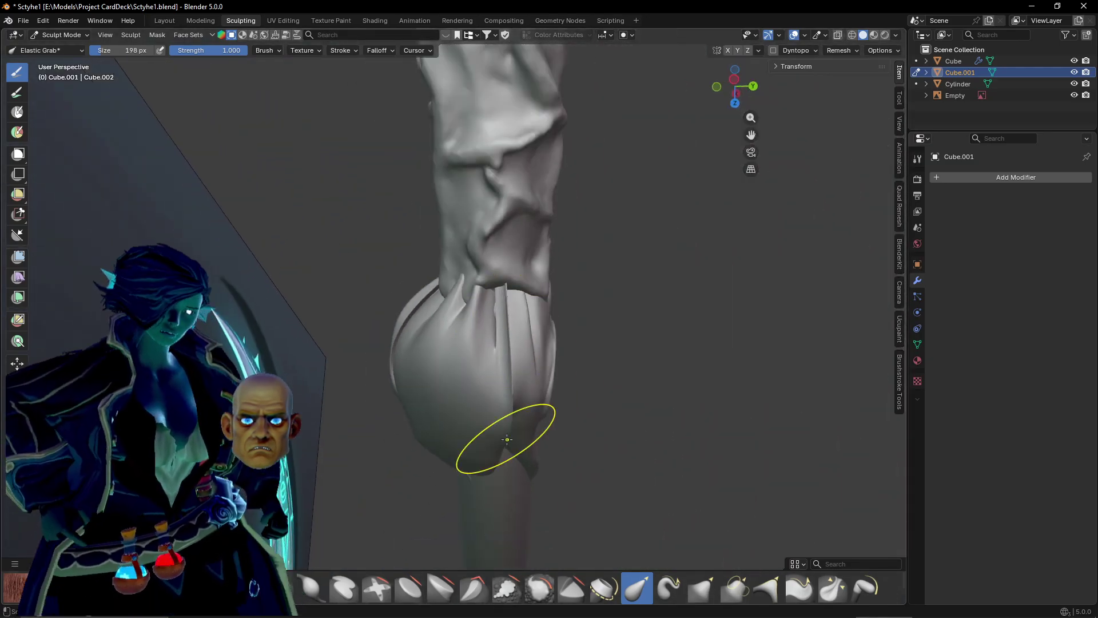
middle_click_drag(507, 439, 544, 455)
scroll(436, 372, "up", 3)
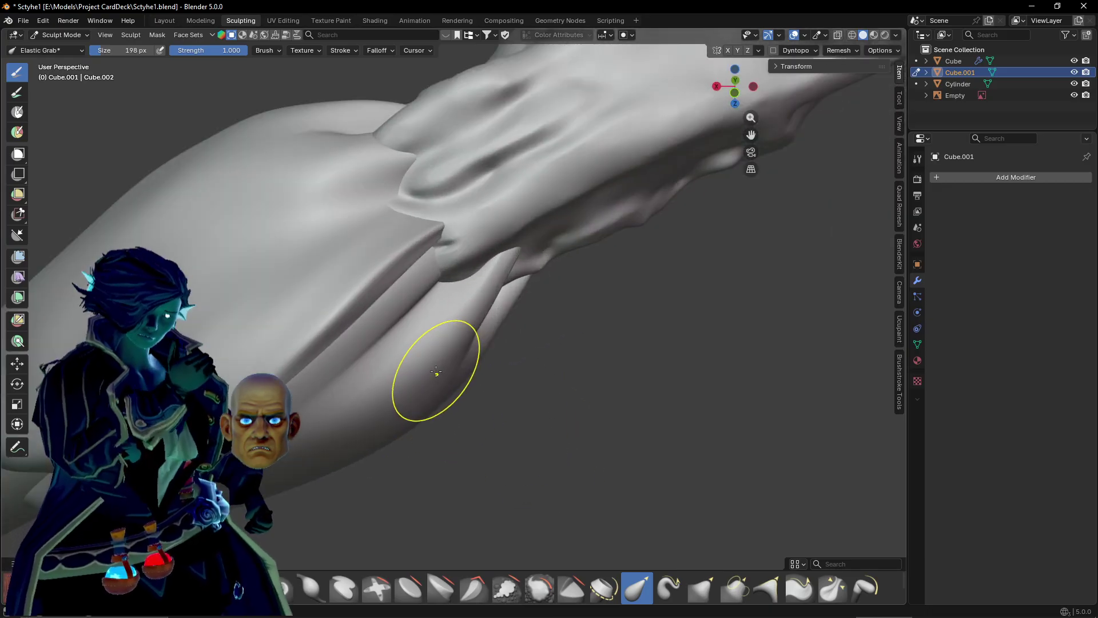
middle_click_drag(436, 371, 410, 333)
scroll(392, 248, "down", 4)
mouse_move(353, 255)
middle_mouse_down()
mouse_move(500, 347)
mouse_move(502, 319)
mouse_move(487, 312)
mouse_move(506, 300)
mouse_move(436, 326)
mouse_move(443, 345)
mouse_move(441, 331)
middle_mouse_up()
scroll(485, 319, "down", 3)
Return the guard to Object Mode and clear the selection.
left_click(61, 35)
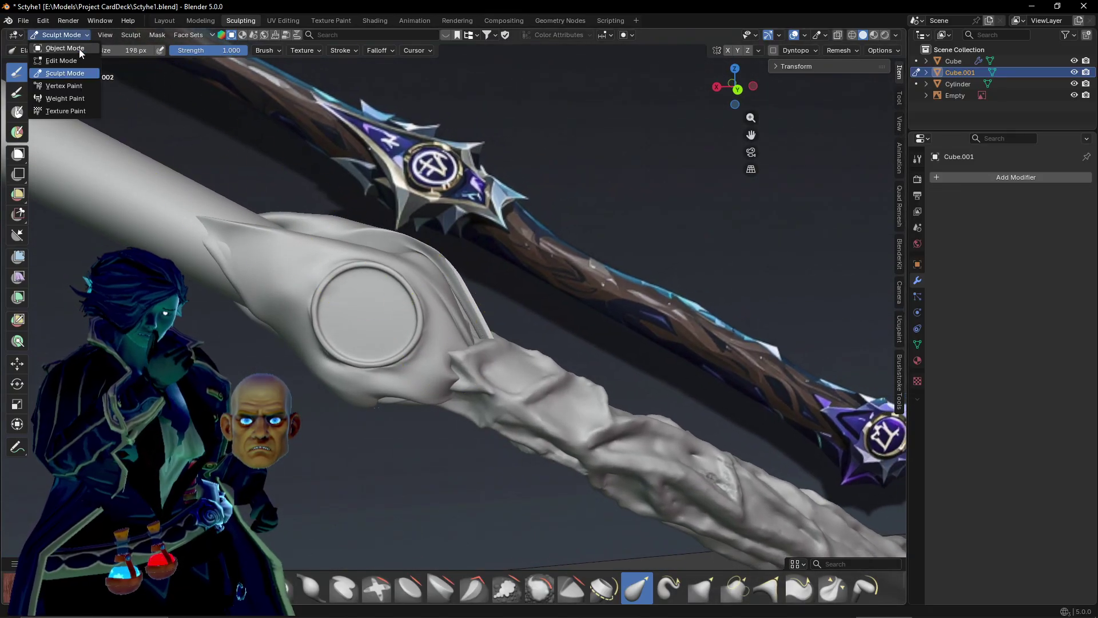
left_click(65, 48)
middle_click_drag(289, 479, 358, 483)
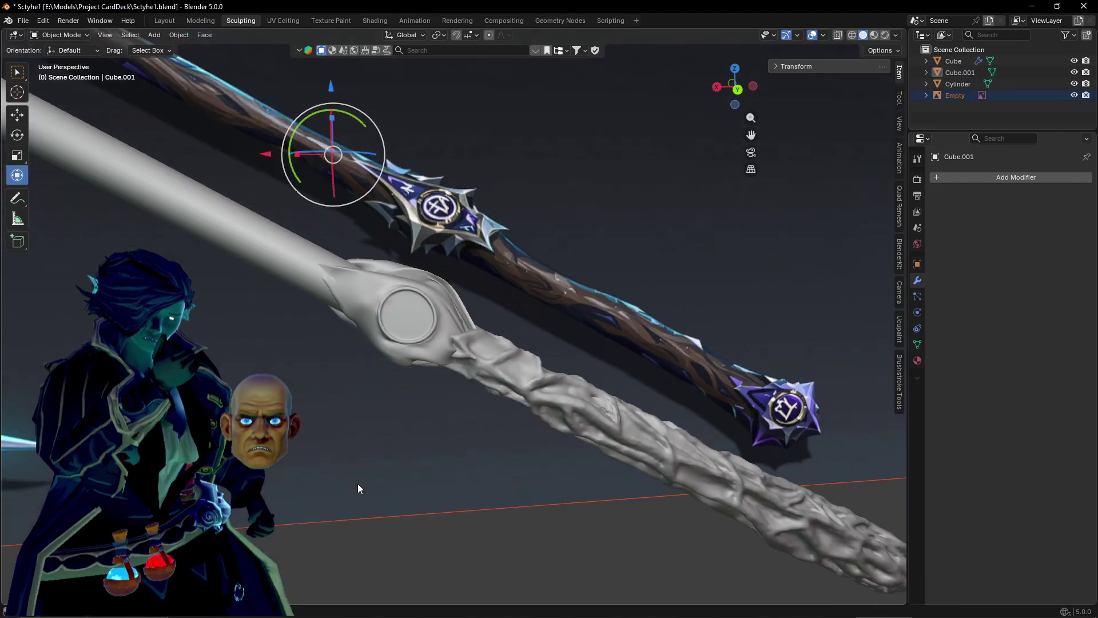
scroll(358, 483, "down", 2)
left_click(476, 513)
scroll(476, 513, "down", 1)
middle_click_drag(474, 513, 446, 505)
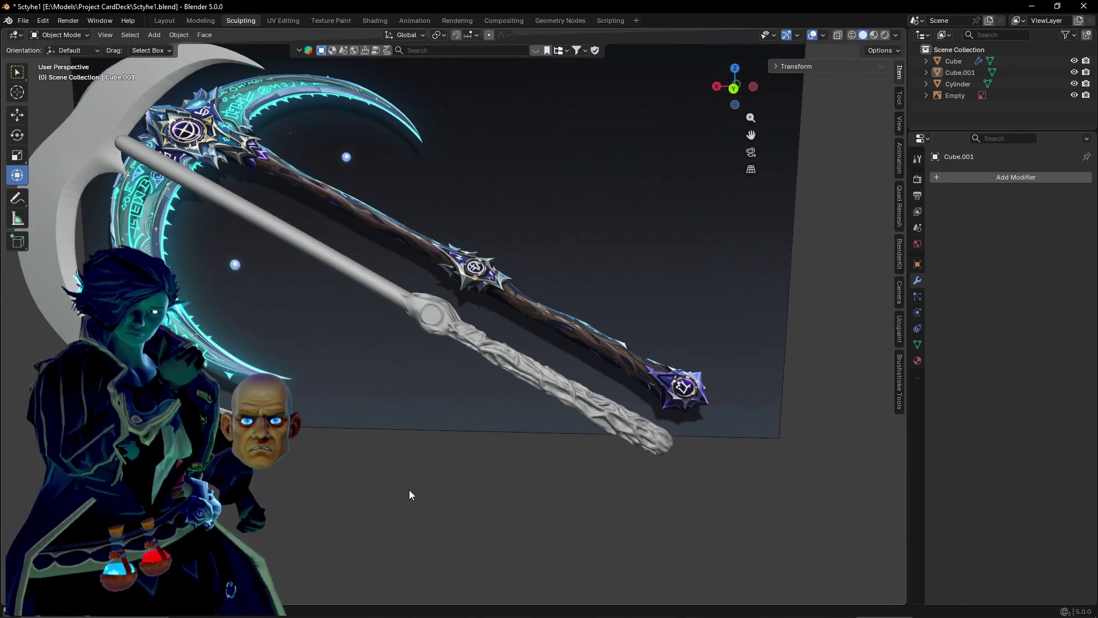
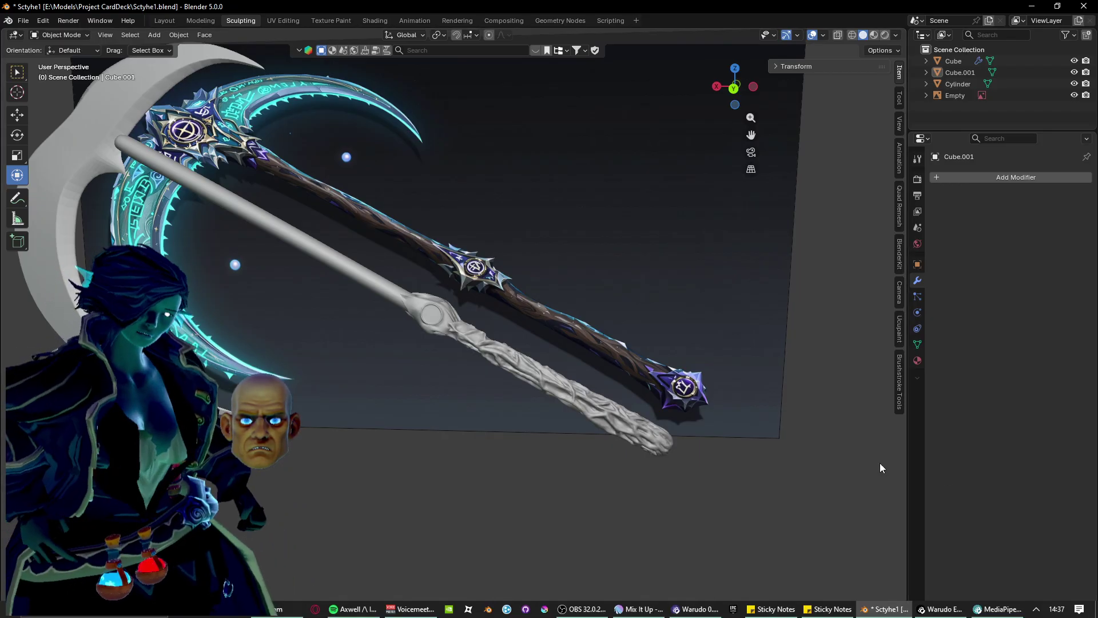
Compare the guard, gnarled wood and rounded handle end with the reference scythe artwork.
scroll(292, 397, "up", 2)
middle_click_drag(293, 398, 251, 392, "shift")
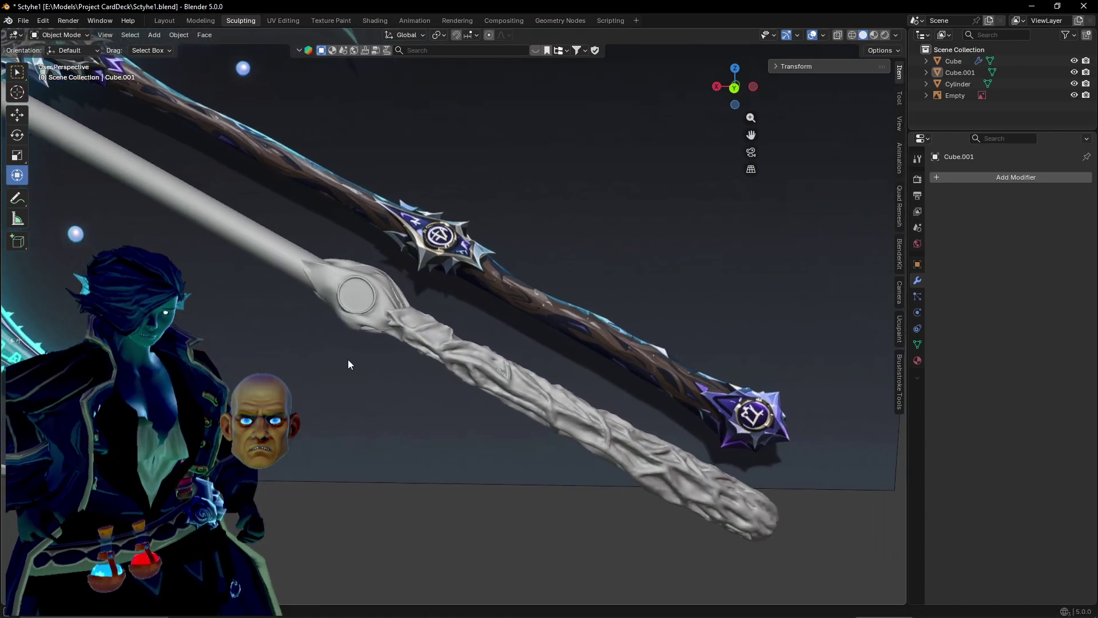
scroll(559, 477, "up", 1)
middle_click_drag(558, 452, 464, 432, "shift")
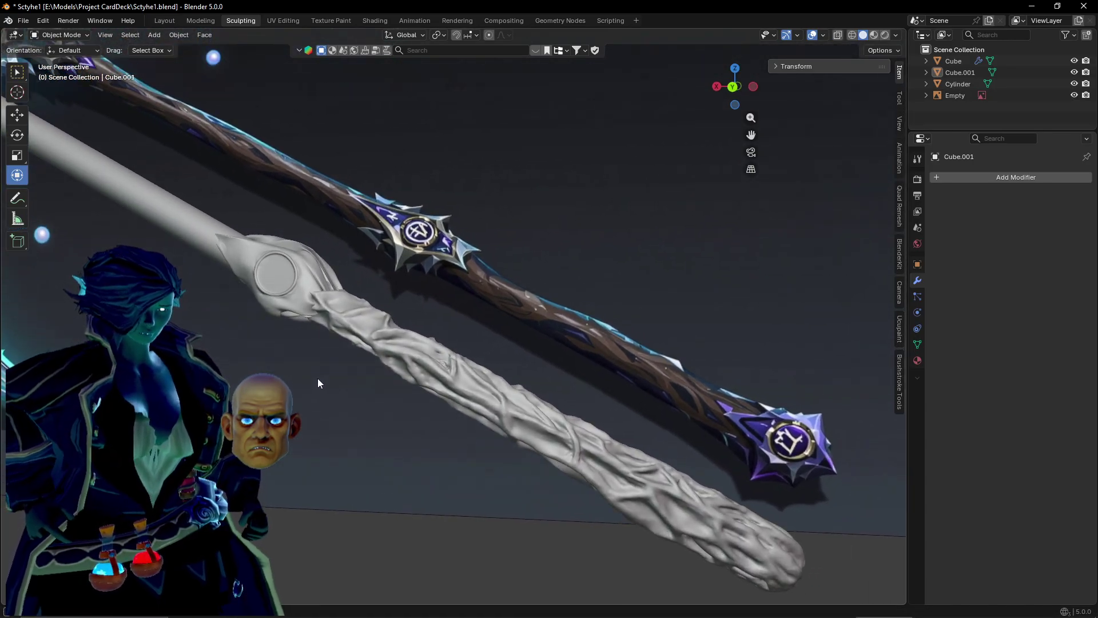
middle_click_drag(317, 379, 314, 251, "shift")
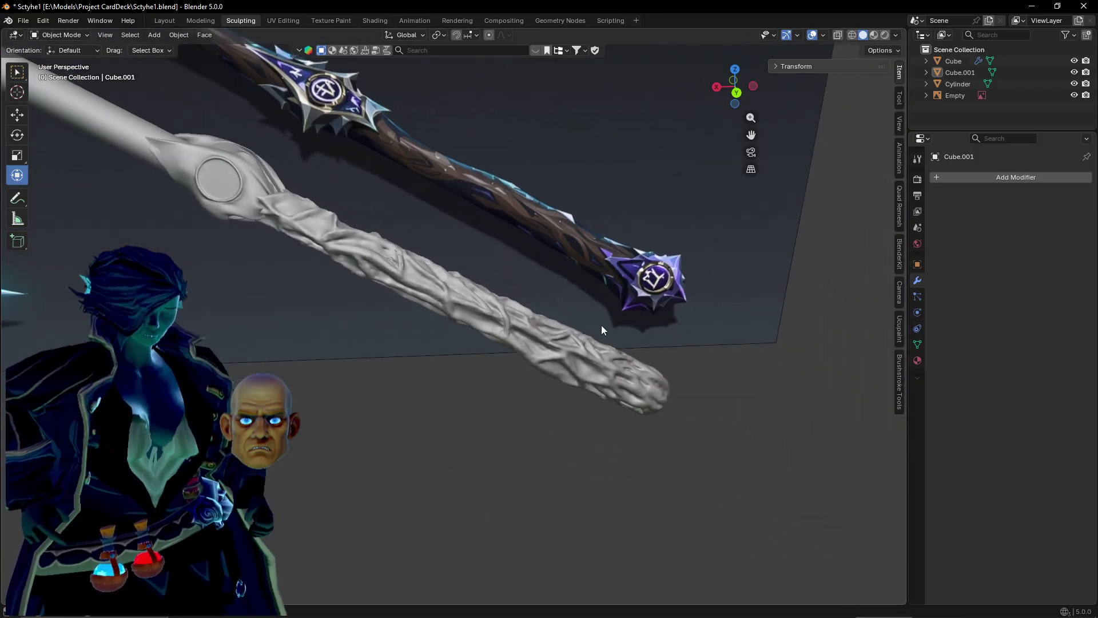
scroll(602, 325, "up", 2)
middle_click_drag(563, 327, 491, 339, "shift")
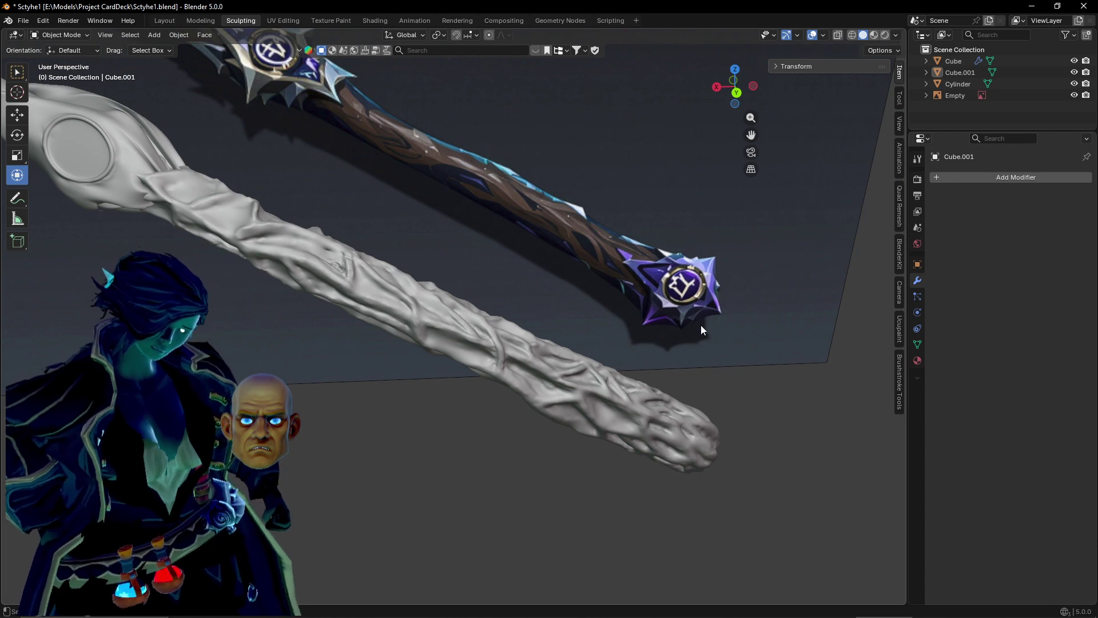
middle_click_drag(694, 330, 733, 313)
scroll(462, 306, "down", 3)
middle_click_drag(462, 306, 496, 322, "shift")
scroll(572, 412, "up", 3)
scroll(523, 385, "down", 2)
scroll(532, 372, "up", 4)
Select the gnarled handle and switch it to Vertex Paint mode.
left_click(447, 351)
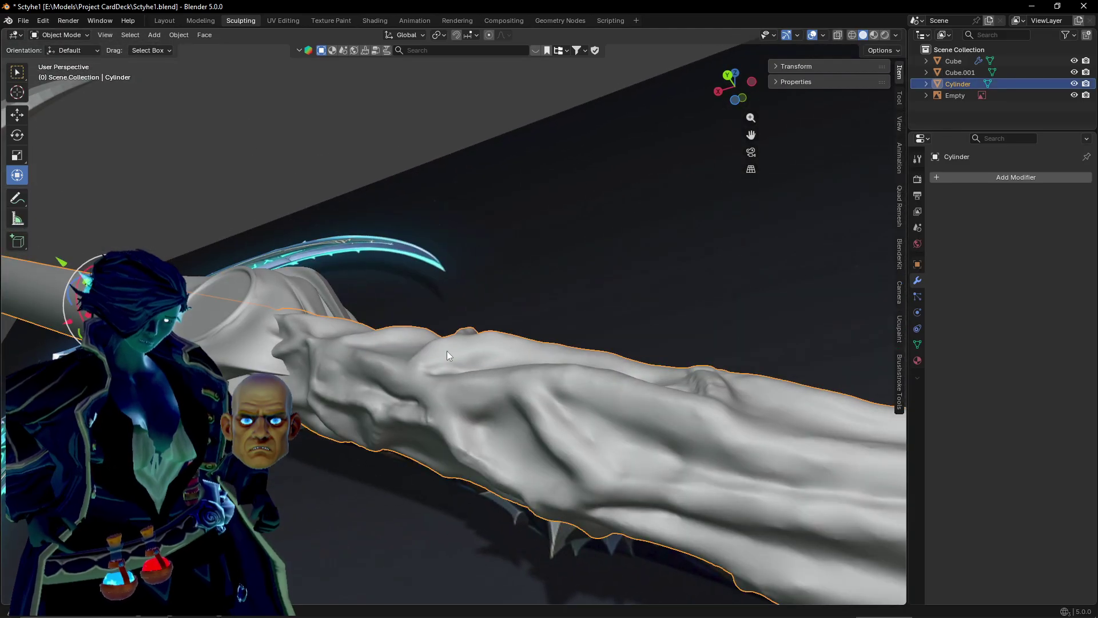
left_click(40, 36)
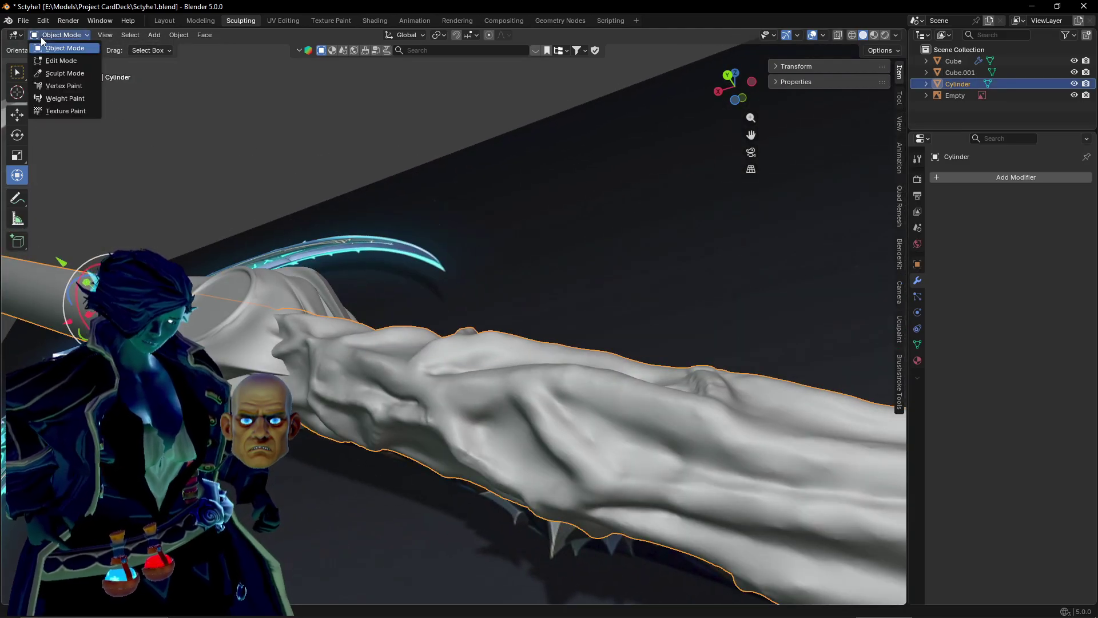
left_click(56, 84)
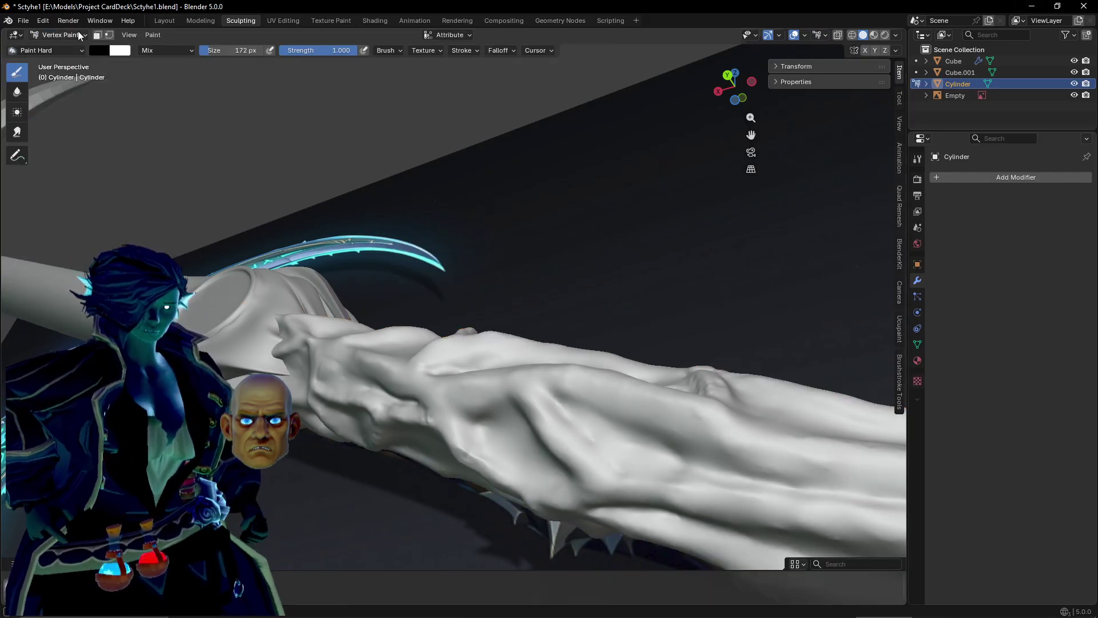
Switch the gnarled handle to Sculpt Mode and choose the Smooth brush for its surface.
left_click(77, 34)
left_click(72, 73)
scroll(385, 319, "up", 3)
mouse_move(385, 319)
middle_mouse_down()
mouse_move(376, 408)
mouse_move(486, 395)
middle_mouse_up()
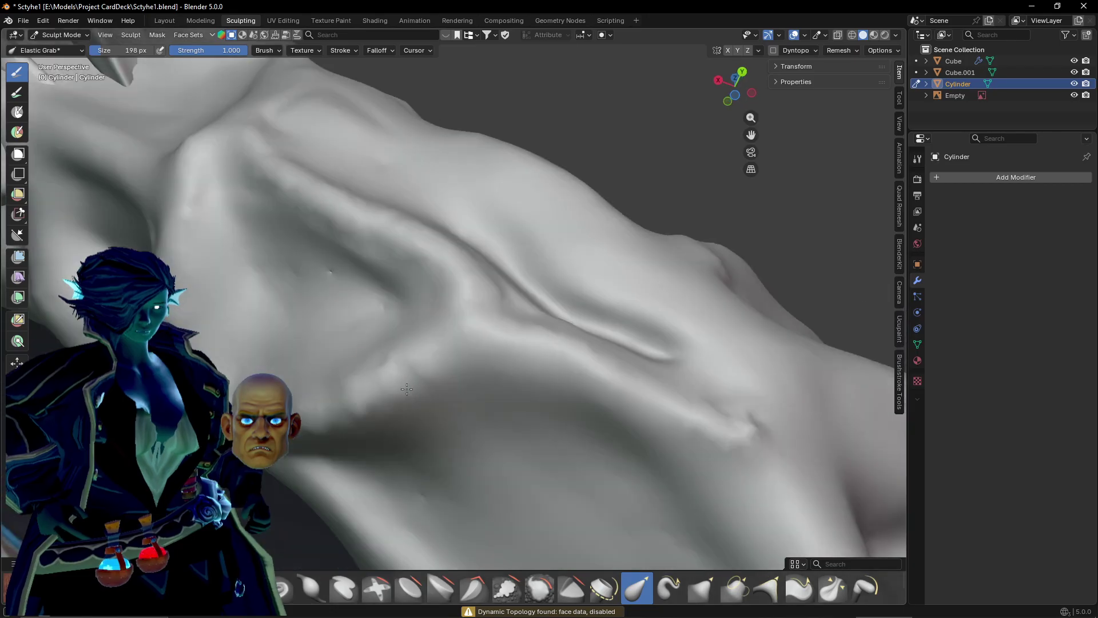
left_click(551, 595)
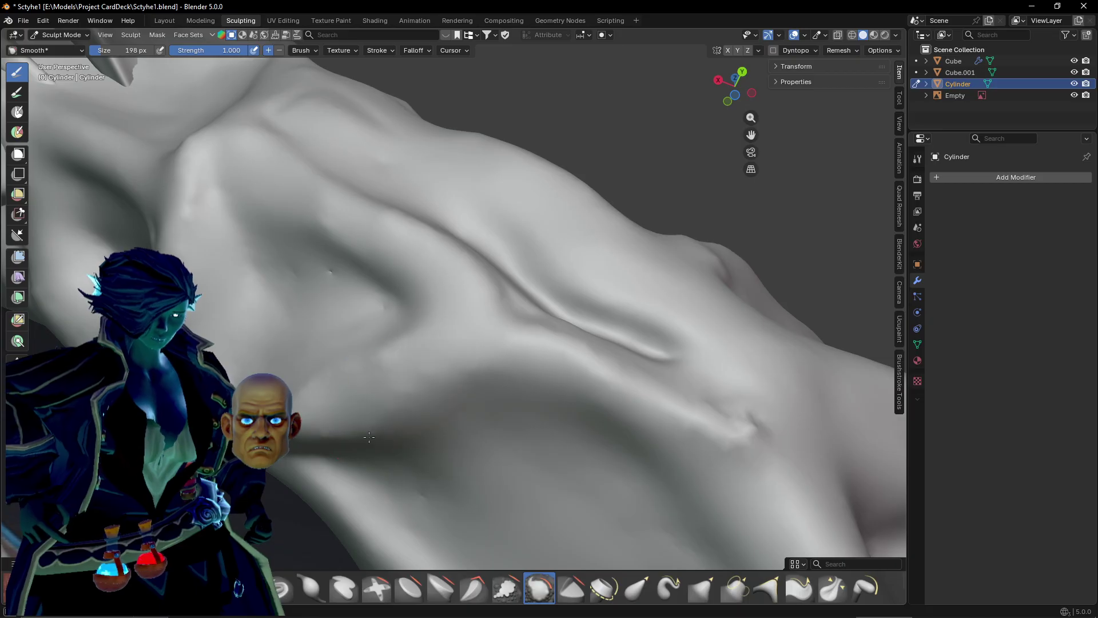
Smooth the lumpy ridge below the guard and the small dents in the hollow beside it.
middle_click_drag(351, 385, 544, 319)
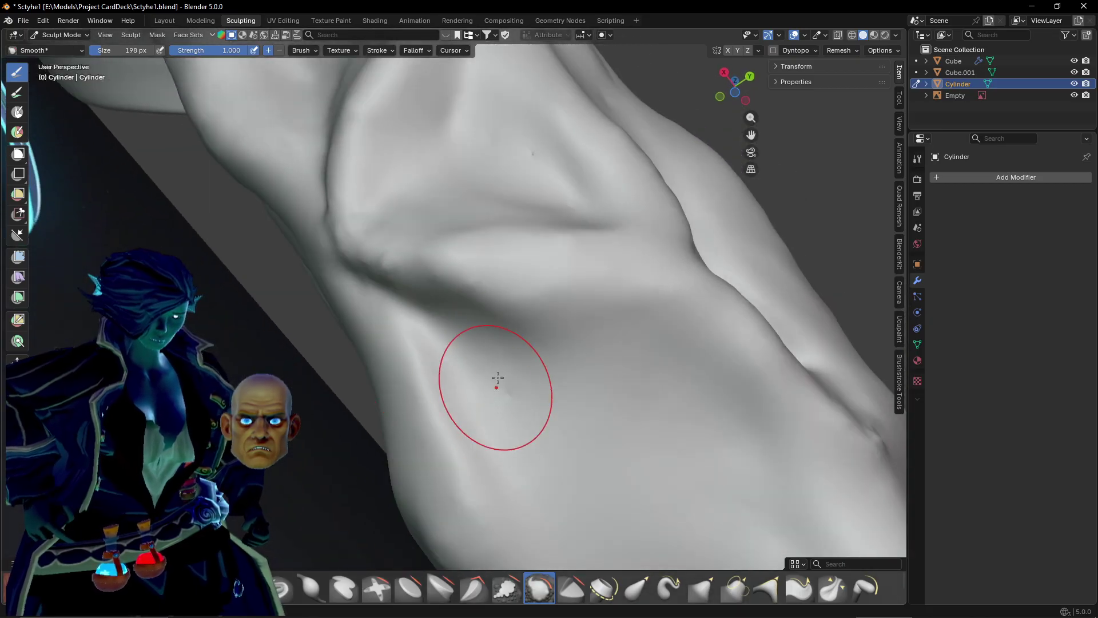
left_click_drag(497, 377, 395, 276)
mouse_move(466, 252)
left_mouse_down()
mouse_move(436, 265)
mouse_move(457, 278)
left_mouse_up()
mouse_move(458, 278)
middle_mouse_down()
mouse_move(491, 314)
mouse_move(444, 300)
mouse_move(488, 309)
middle_mouse_up()
scroll(488, 308, "up", 5)
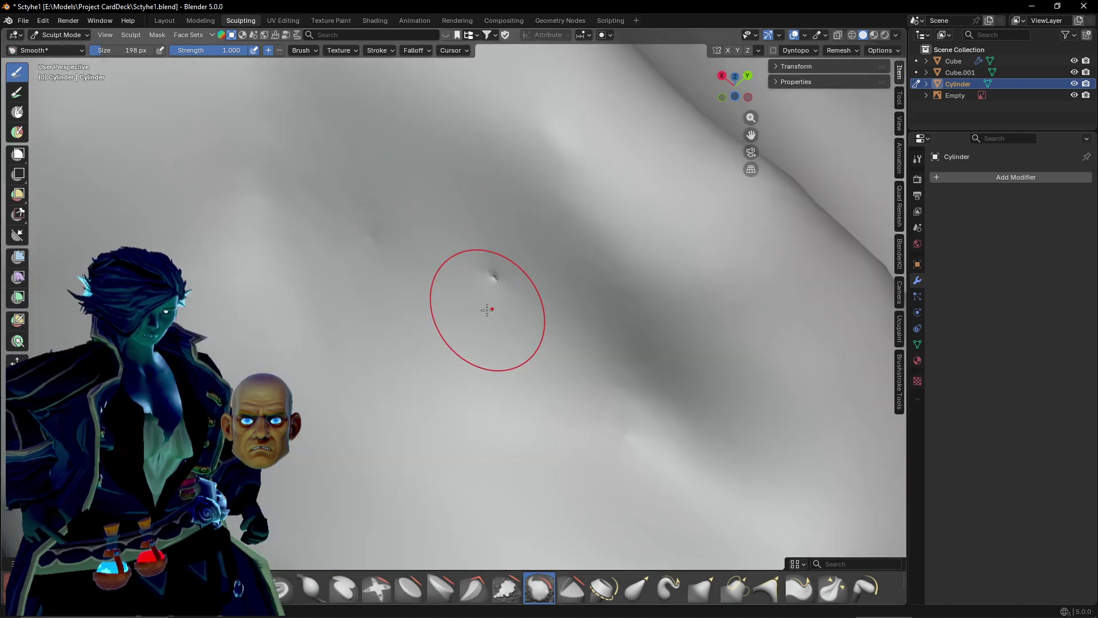
scroll(488, 309, "down", 3)
mouse_move(488, 310)
left_mouse_down()
mouse_move(548, 346)
mouse_move(538, 355)
mouse_move(560, 457)
left_mouse_up()
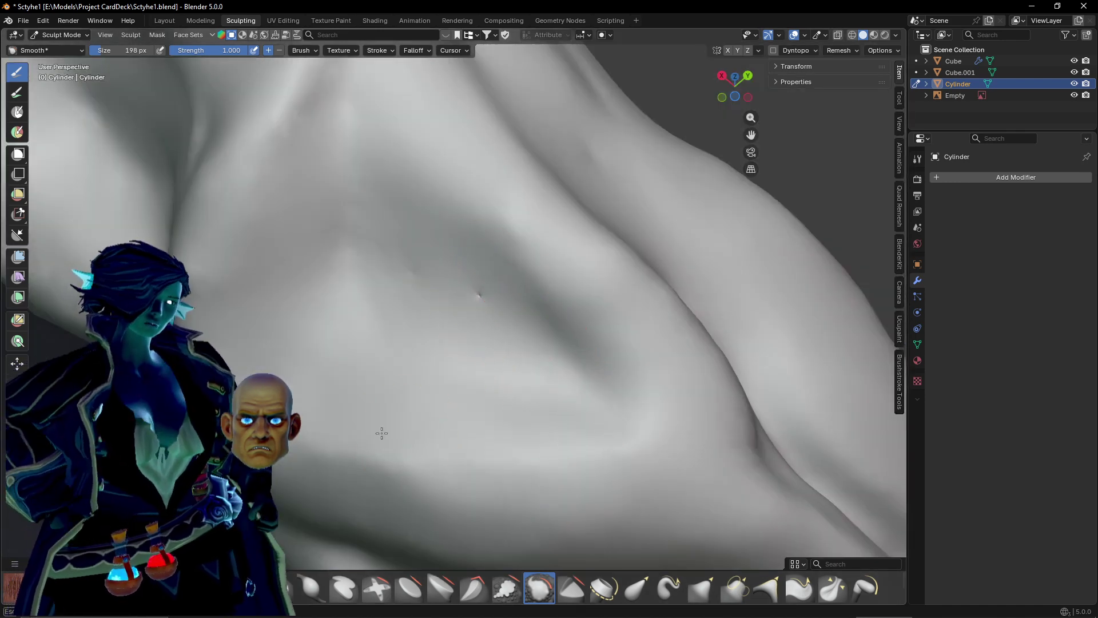
Soften the sharp ridge between the folds near the guard and the rough end of the long groove.
scroll(479, 296, "down", 4)
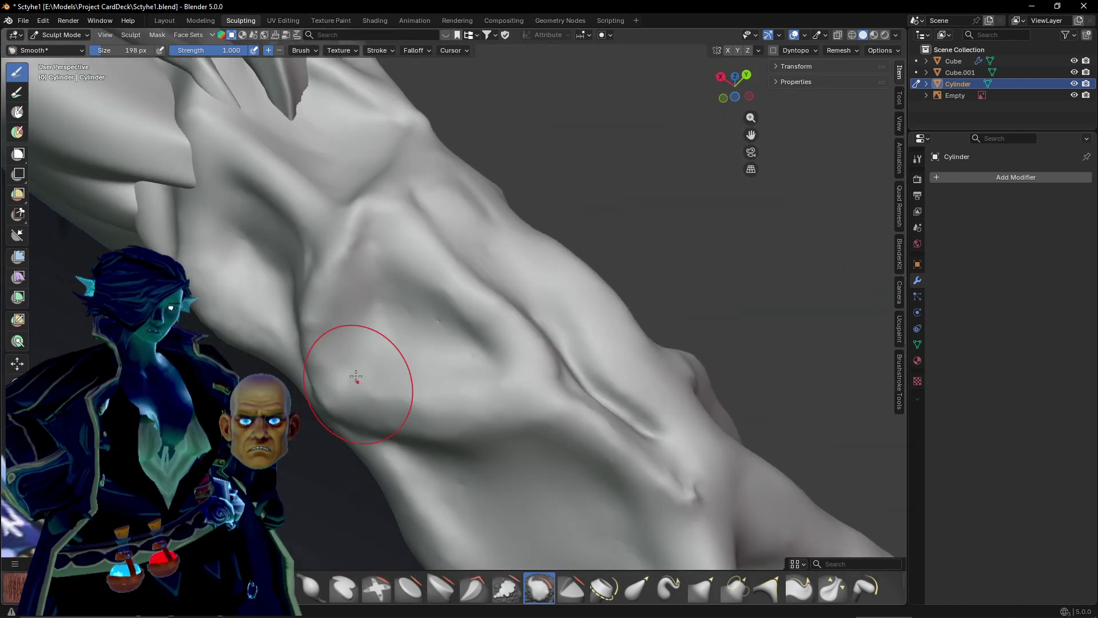
left_click_drag(353, 223, 349, 260)
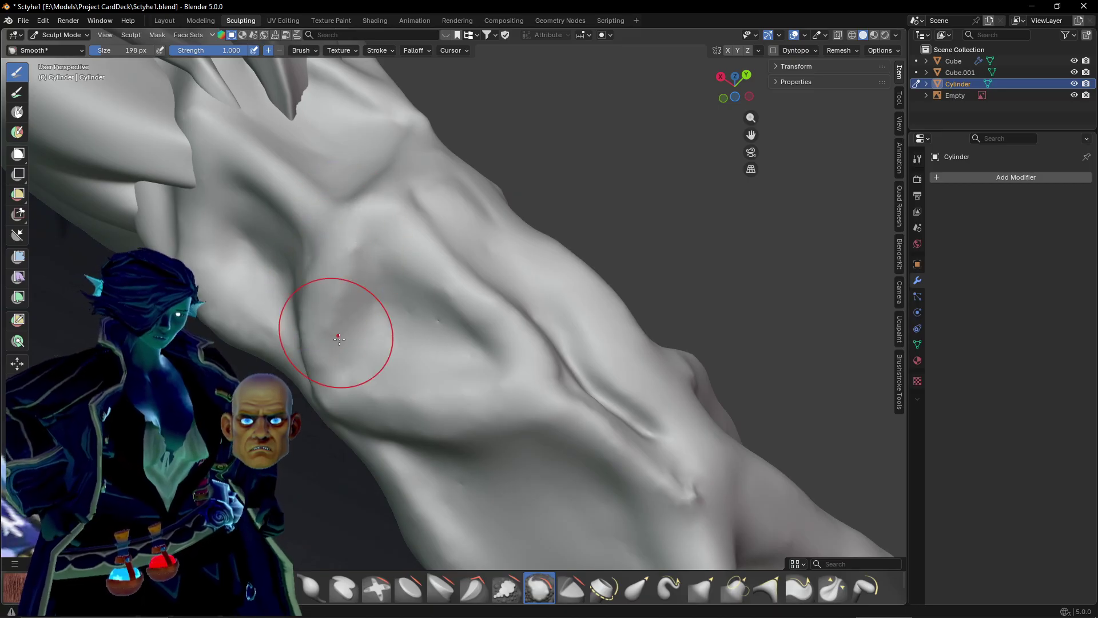
left_click_drag(339, 340, 356, 256)
mouse_move(340, 386)
middle_mouse_down()
mouse_move(370, 370)
mouse_move(345, 375)
middle_mouse_up()
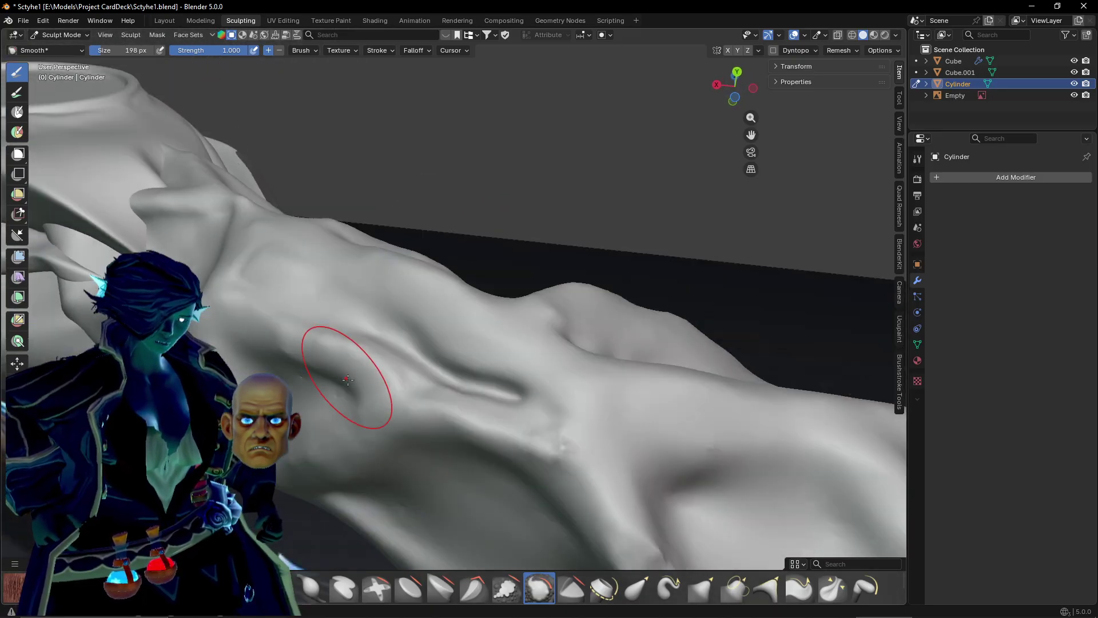
left_click_drag(439, 377, 542, 433)
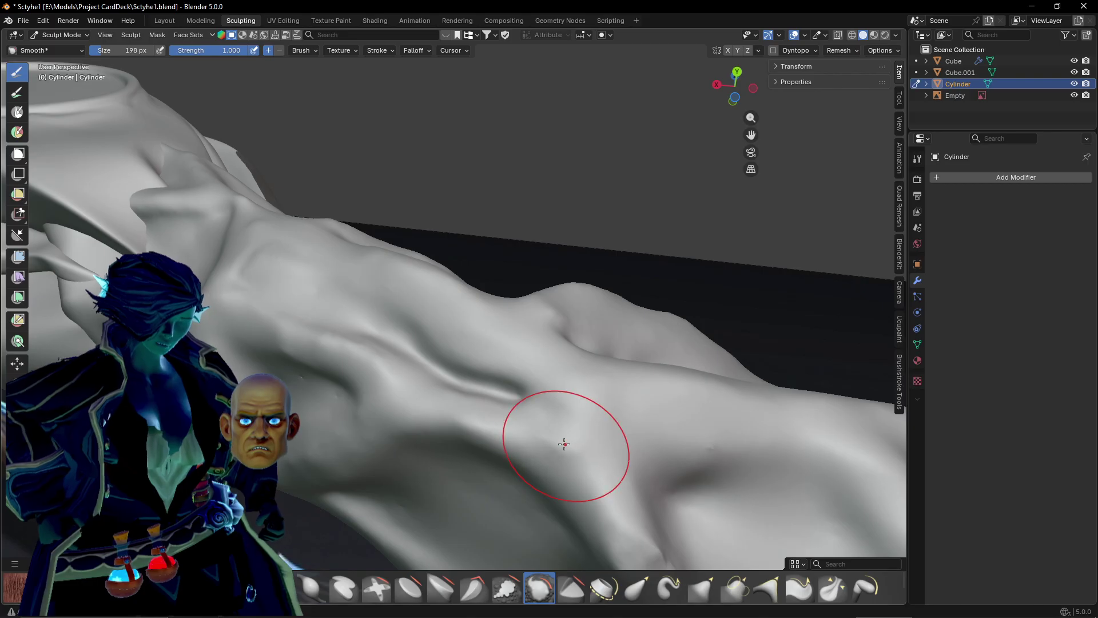
Smooth the rough surface and fold edges on the stretch of handle just past the long groove.
middle_click_drag(565, 444, 581, 287)
mouse_move(581, 286)
left_mouse_down()
mouse_move(557, 258)
mouse_move(538, 307)
mouse_move(669, 364)
mouse_move(830, 358)
left_mouse_up()
left_click_drag(564, 266, 543, 294)
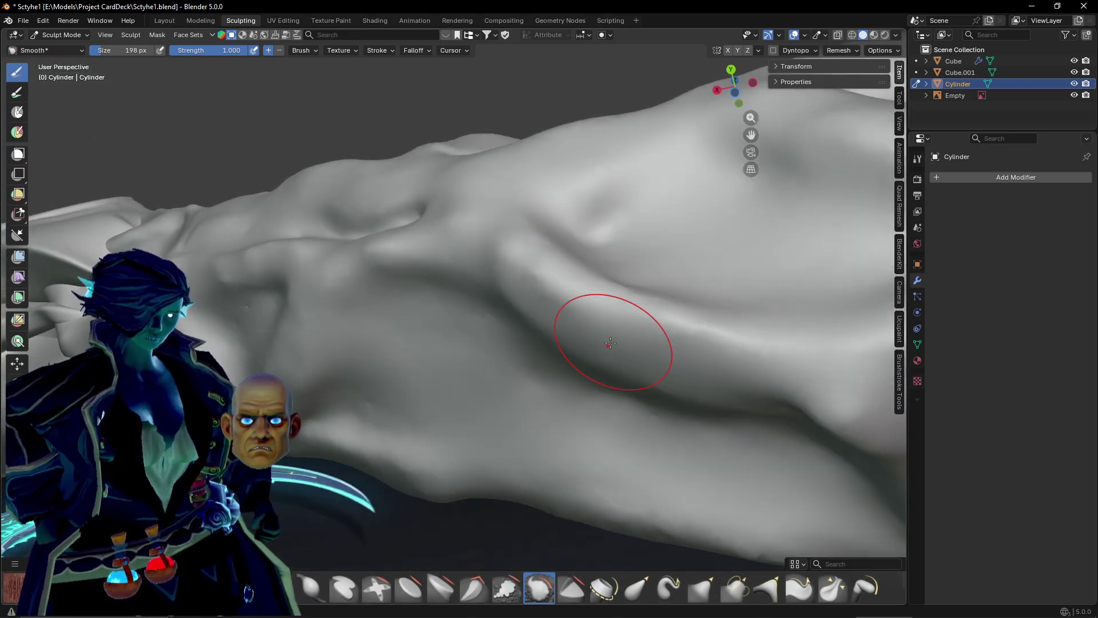
Smooth the raised slanted fold farther along the handle and soften the deep crease beneath it.
middle_click_drag(610, 343, 561, 349)
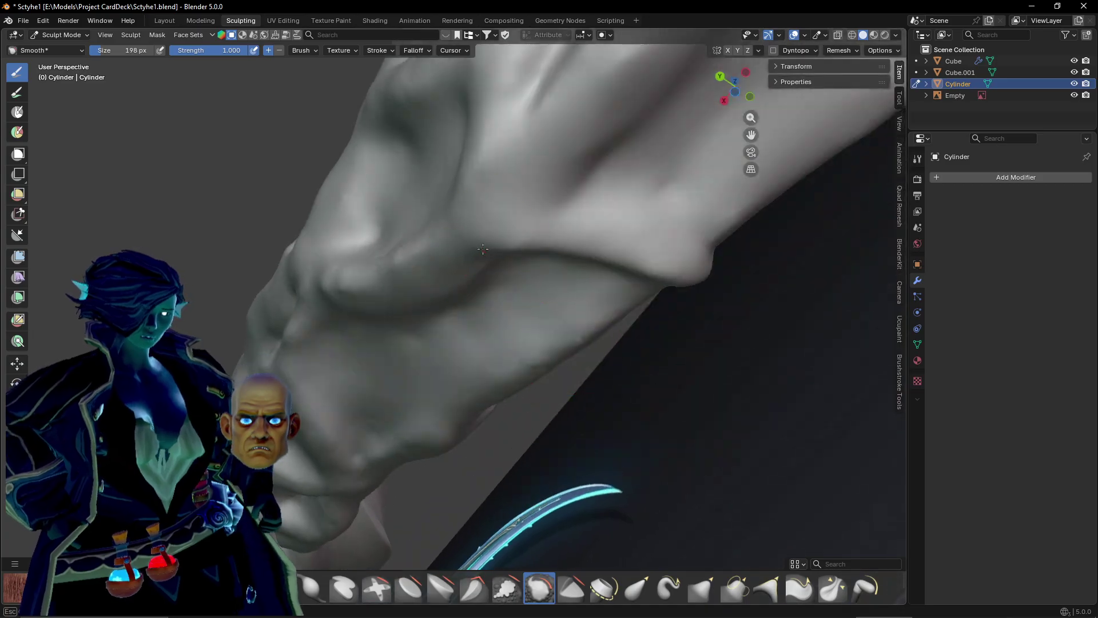
mouse_move(440, 232)
middle_mouse_down()
mouse_move(473, 371)
mouse_move(399, 377)
middle_mouse_up()
mouse_move(372, 516)
middle_mouse_down("shift")
mouse_move(429, 265)
mouse_move(448, 294)
mouse_move(474, 303)
mouse_move(503, 289)
mouse_move(427, 355)
mouse_move(445, 221)
middle_mouse_up("shift")
scroll(429, 265, "up", 4)
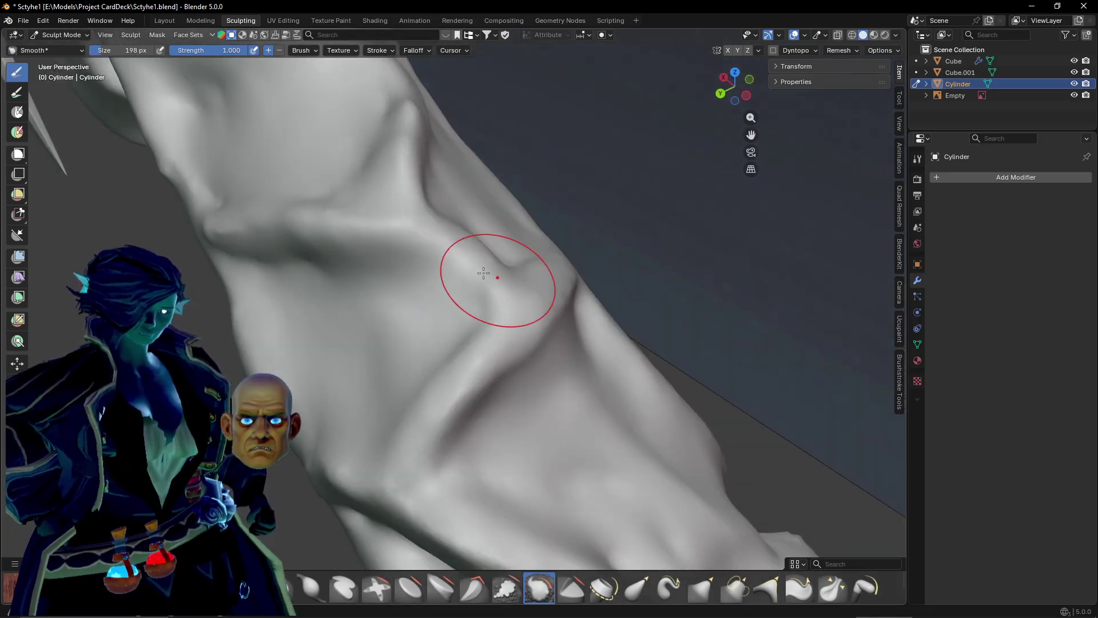
middle_click_drag(275, 234, 295, 220)
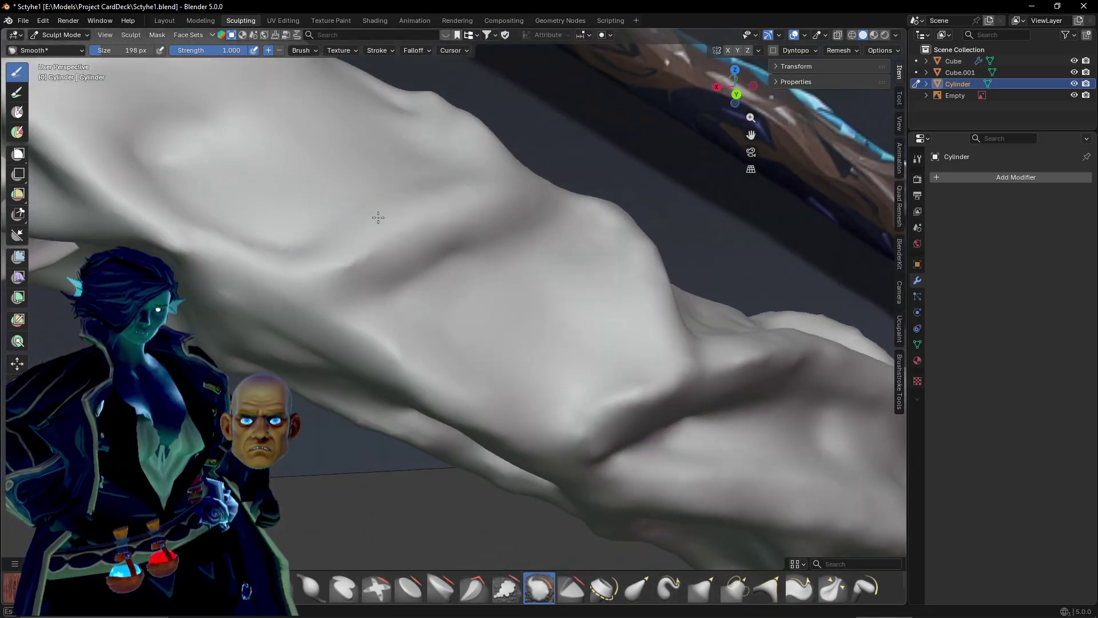
middle_click_drag(343, 266, 213, 183)
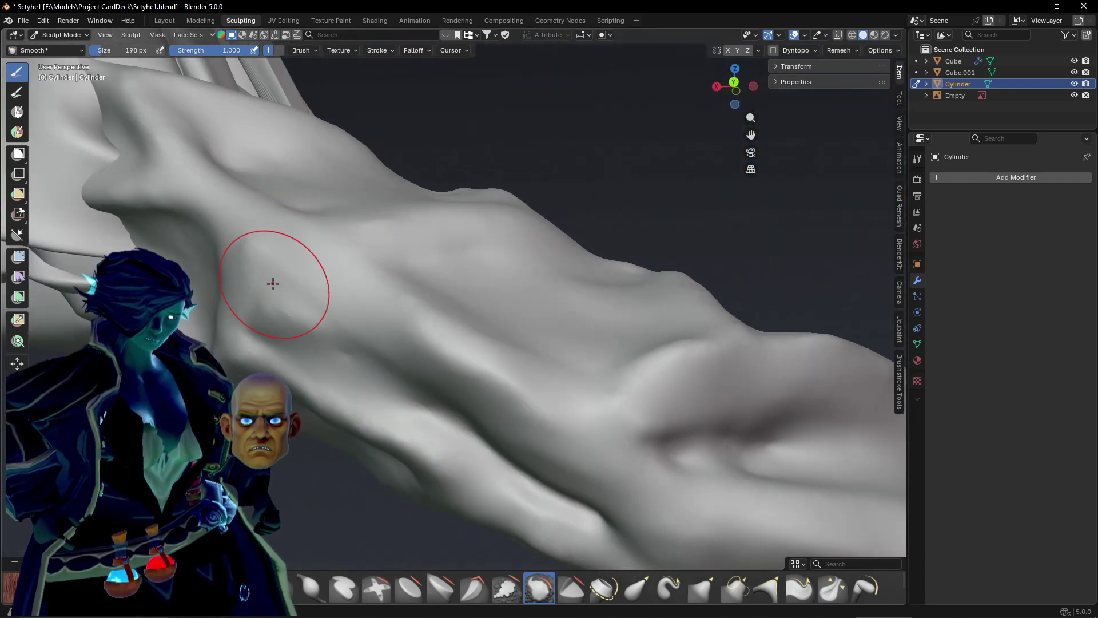
mouse_move(273, 284)
middle_mouse_down()
mouse_move(344, 264)
mouse_move(422, 152)
mouse_move(496, 242)
mouse_move(500, 405)
mouse_move(478, 331)
mouse_move(422, 307)
middle_mouse_up()
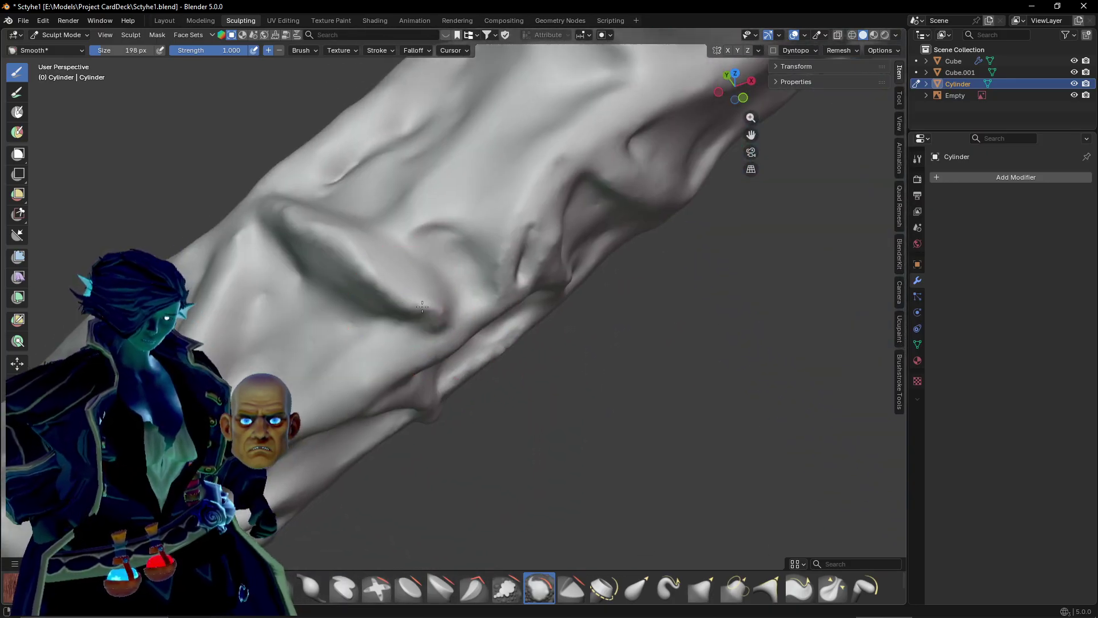
scroll(422, 307, "up", 3)
mouse_move(290, 233)
left_mouse_down()
mouse_move(583, 415)
mouse_move(537, 329)
mouse_move(619, 396)
mouse_move(521, 402)
left_mouse_up()
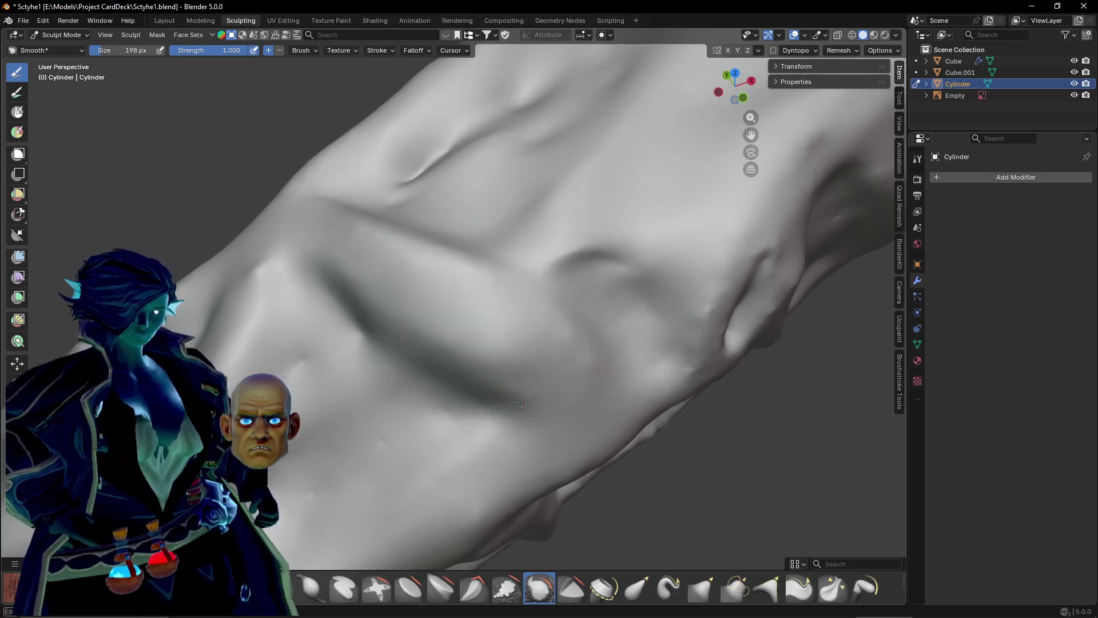
Smooth the rough, pinched crease where the folds meet on the side facing the reference artwork.
middle_click_drag(402, 354, 469, 260)
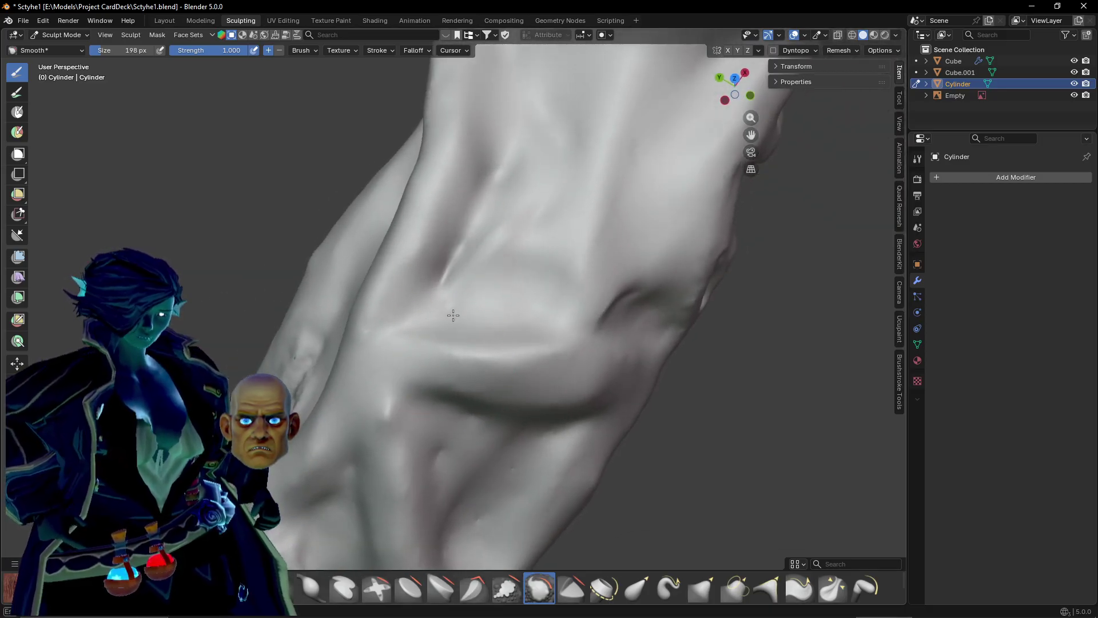
middle_click_drag(453, 316, 527, 314)
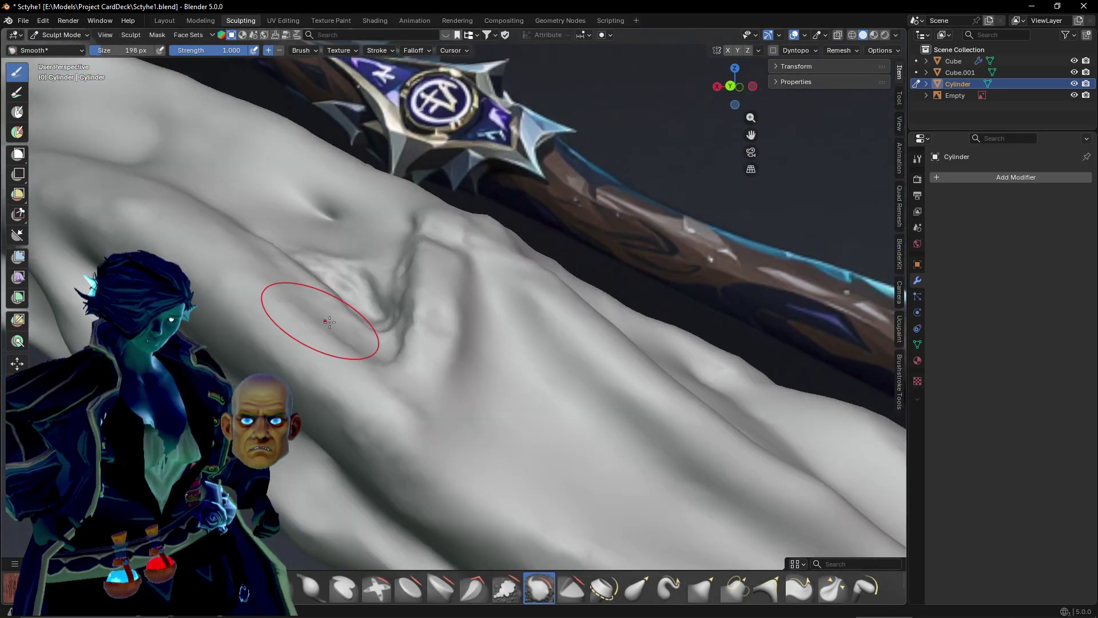
middle_click_drag(330, 322, 405, 355)
mouse_move(473, 271)
left_mouse_down()
mouse_move(544, 400)
mouse_move(524, 462)
left_mouse_up()
mouse_move(366, 372)
left_mouse_down()
mouse_move(257, 266)
mouse_move(368, 233)
mouse_move(414, 270)
mouse_move(515, 257)
left_mouse_up()
mouse_move(509, 269)
middle_mouse_down()
mouse_move(426, 297)
mouse_move(380, 245)
middle_mouse_up()
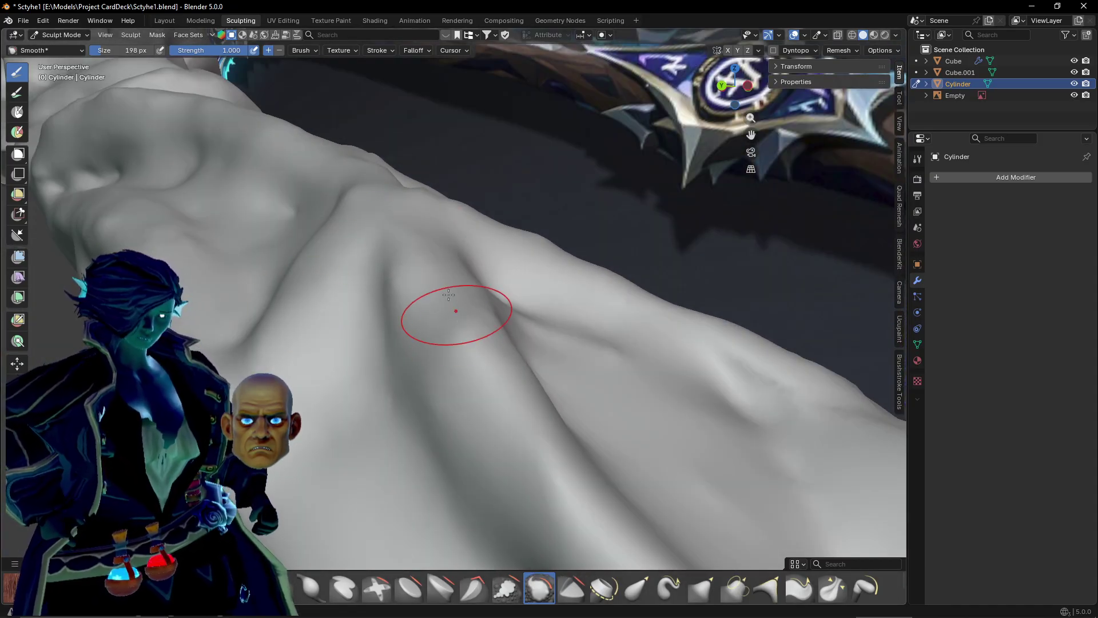
Smooth the narrow ridges and groove ends around the lower edge of the elongated hollow.
middle_click_drag(508, 412, 454, 421)
middle_click_drag(454, 365, 429, 448)
mouse_move(434, 337)
middle_mouse_down()
mouse_move(435, 316)
mouse_move(486, 338)
mouse_move(430, 350)
middle_mouse_up()
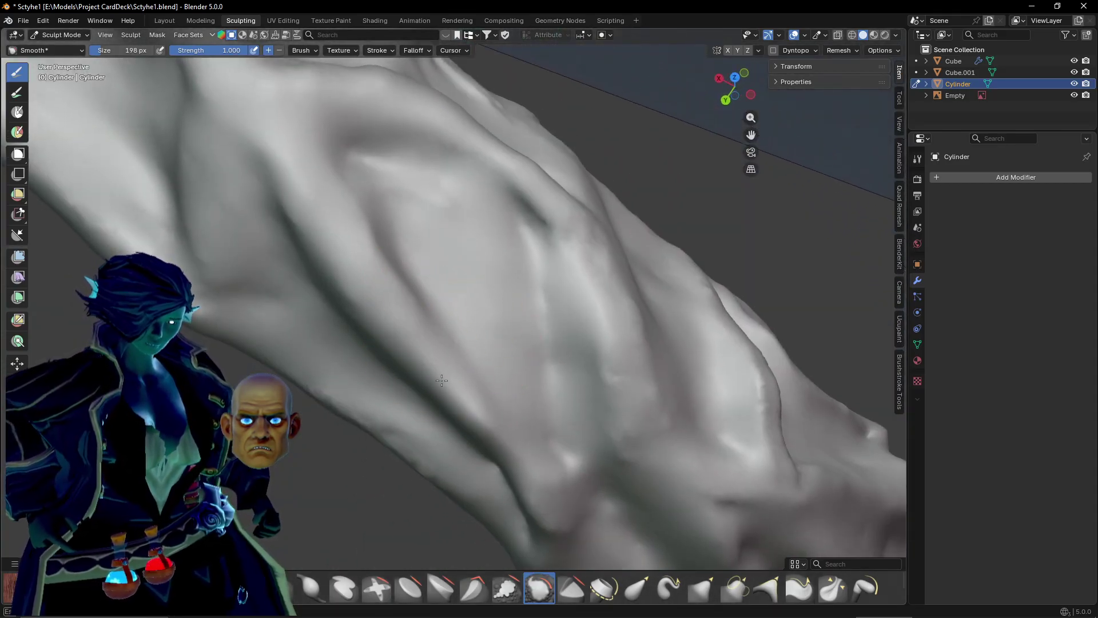
mouse_move(499, 442)
left_mouse_down()
mouse_move(542, 490)
mouse_move(551, 522)
mouse_move(554, 457)
left_mouse_up()
left_click_drag(559, 356, 557, 455)
Soften the curved ridge around the hollow and the branching folds running down from it.
middle_click_drag(554, 468, 533, 203)
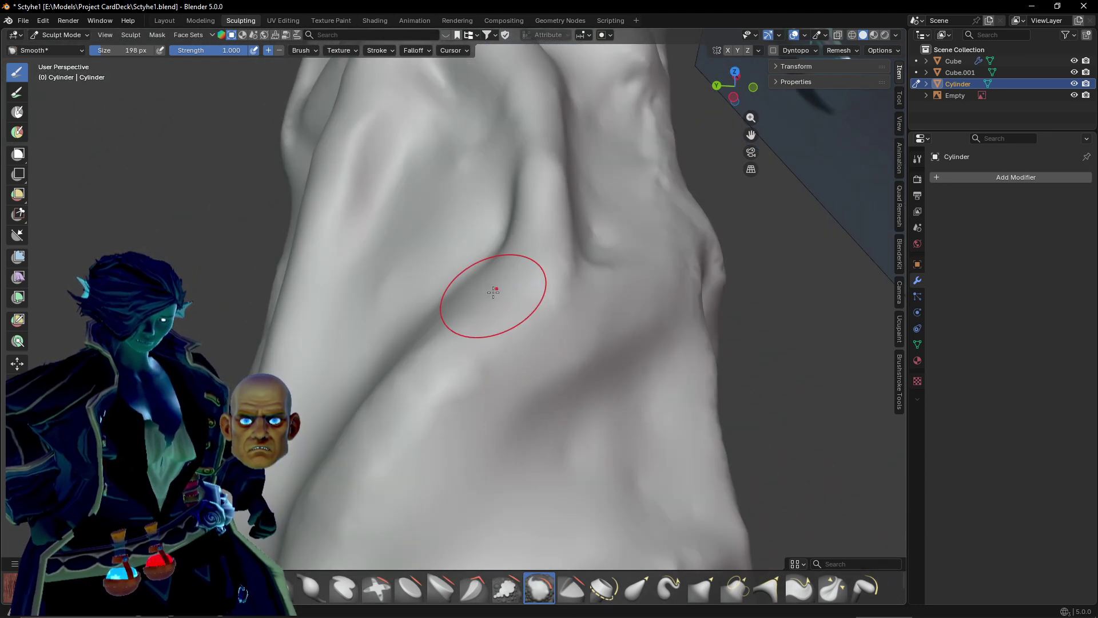
mouse_move(493, 292)
left_mouse_down()
mouse_move(557, 255)
mouse_move(431, 417)
mouse_move(390, 405)
left_mouse_up()
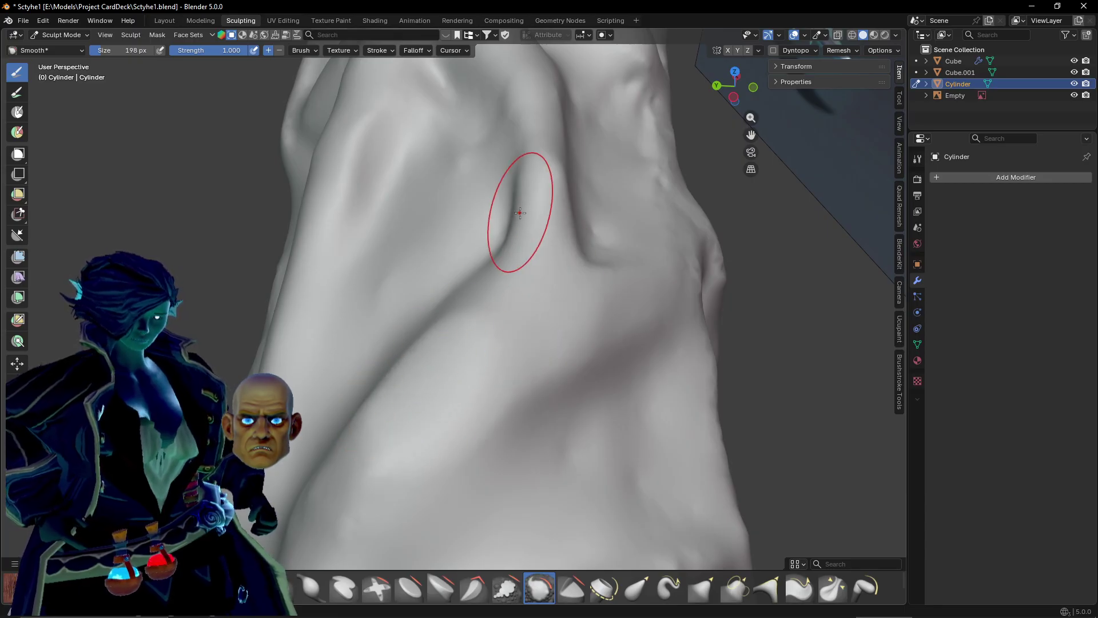
middle_click_drag(519, 210, 485, 253)
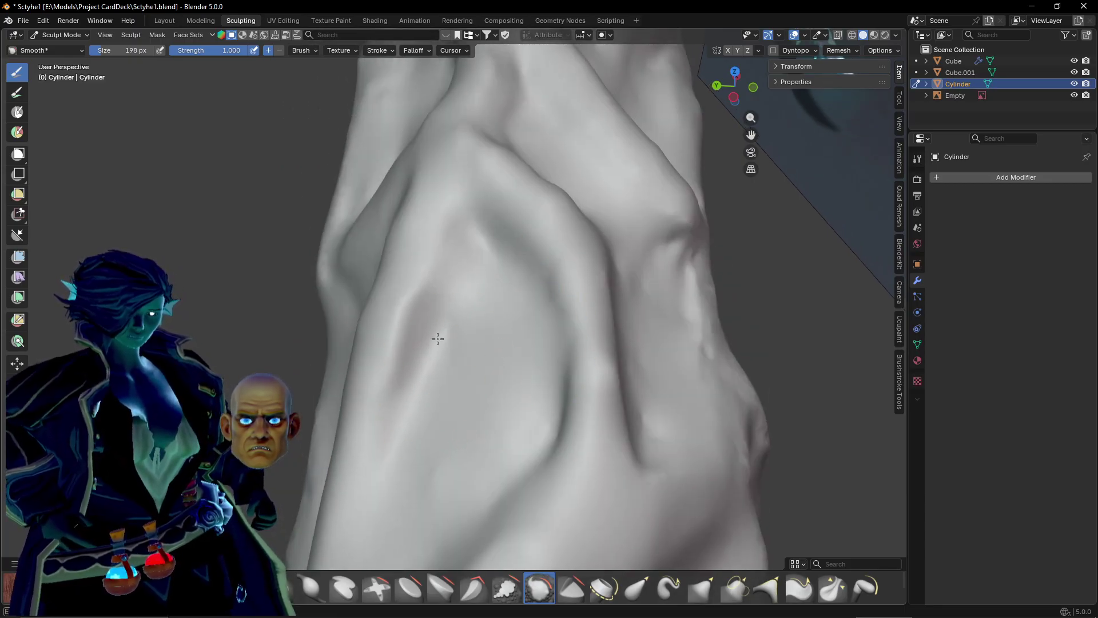
middle_click_drag(494, 372, 403, 450)
mouse_move(492, 290)
left_mouse_down()
mouse_move(489, 387)
mouse_move(588, 248)
mouse_move(576, 285)
left_mouse_up()
mouse_move(327, 385)
middle_mouse_down()
mouse_move(400, 343)
mouse_move(410, 247)
middle_mouse_up()
left_click_drag(389, 405, 353, 471)
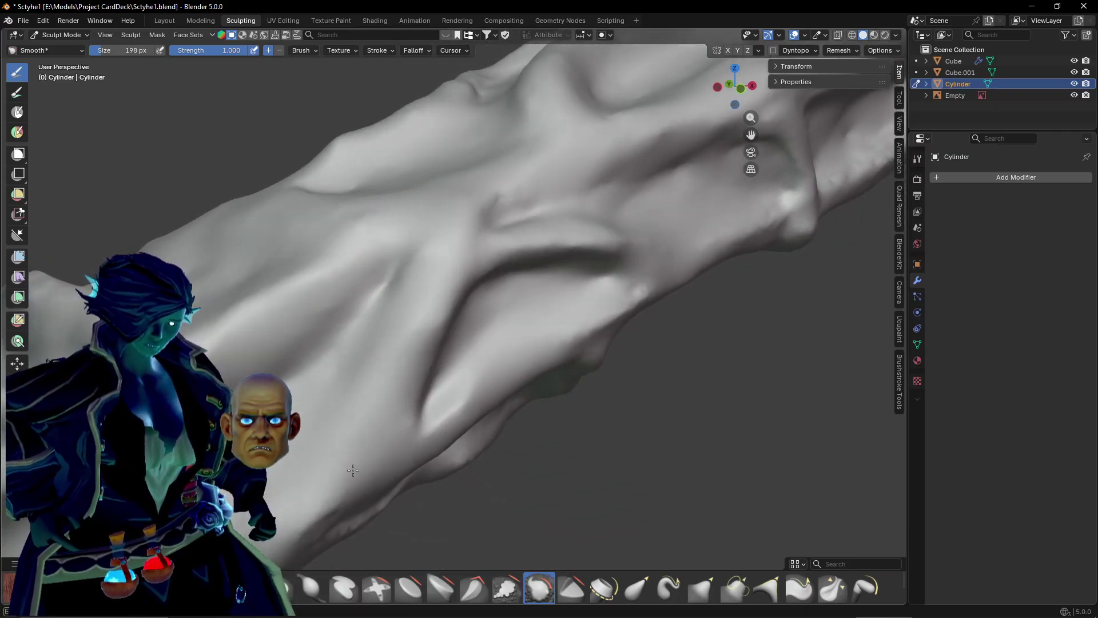
Smooth away the fine lengthwise streaks and bumps on the broad side of the handle.
middle_click_drag(357, 467, 471, 277)
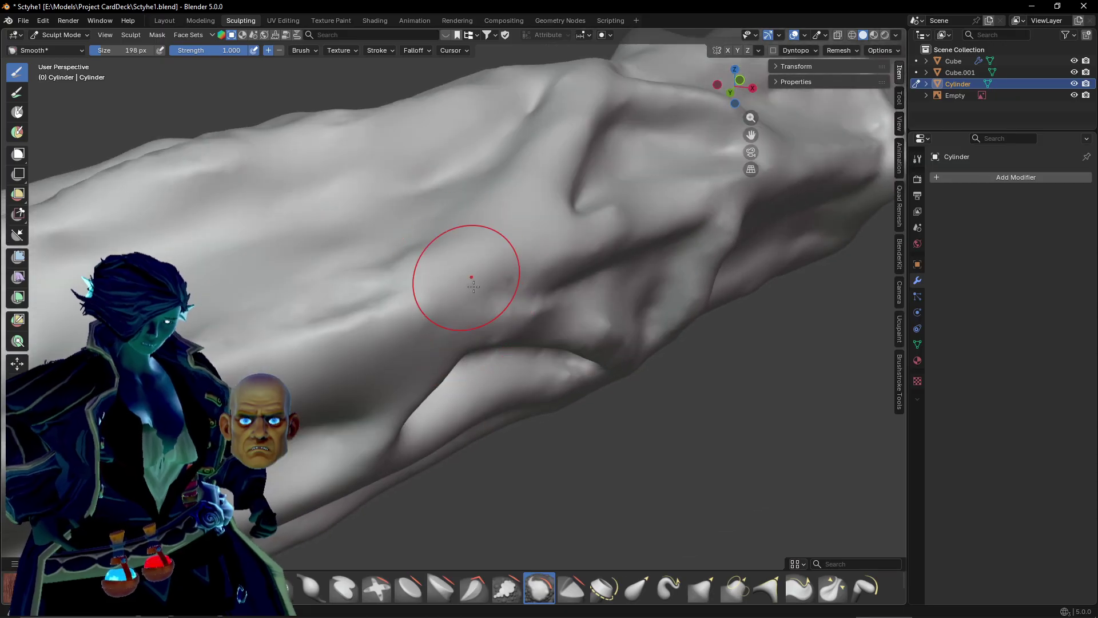
left_click_drag(507, 276, 324, 334)
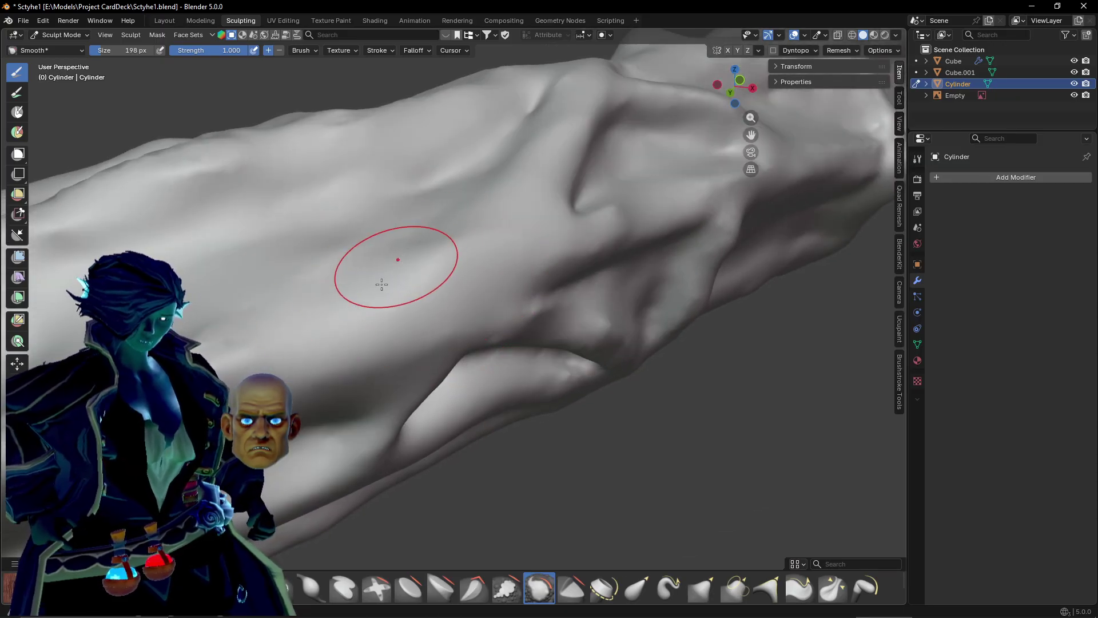
middle_click_drag(399, 260, 529, 255, "shift")
mouse_move(529, 255)
left_mouse_down()
mouse_move(324, 363)
mouse_move(515, 314)
mouse_move(580, 279)
left_mouse_up()
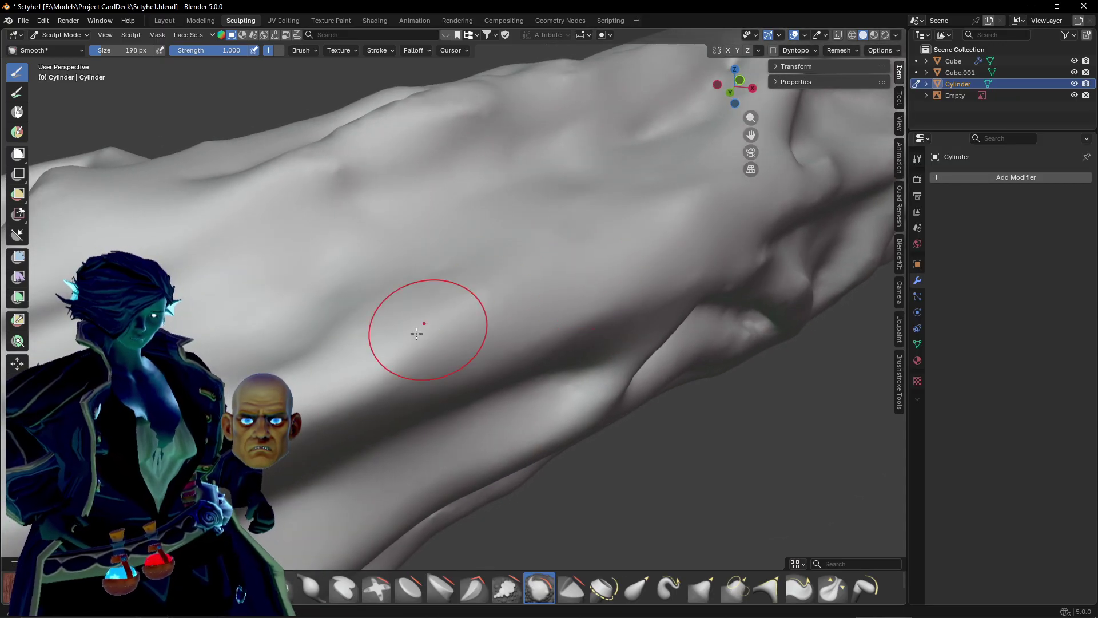
mouse_move(422, 325)
left_mouse_down()
mouse_move(468, 289)
mouse_move(304, 337)
mouse_move(504, 349)
mouse_move(612, 266)
left_mouse_up()
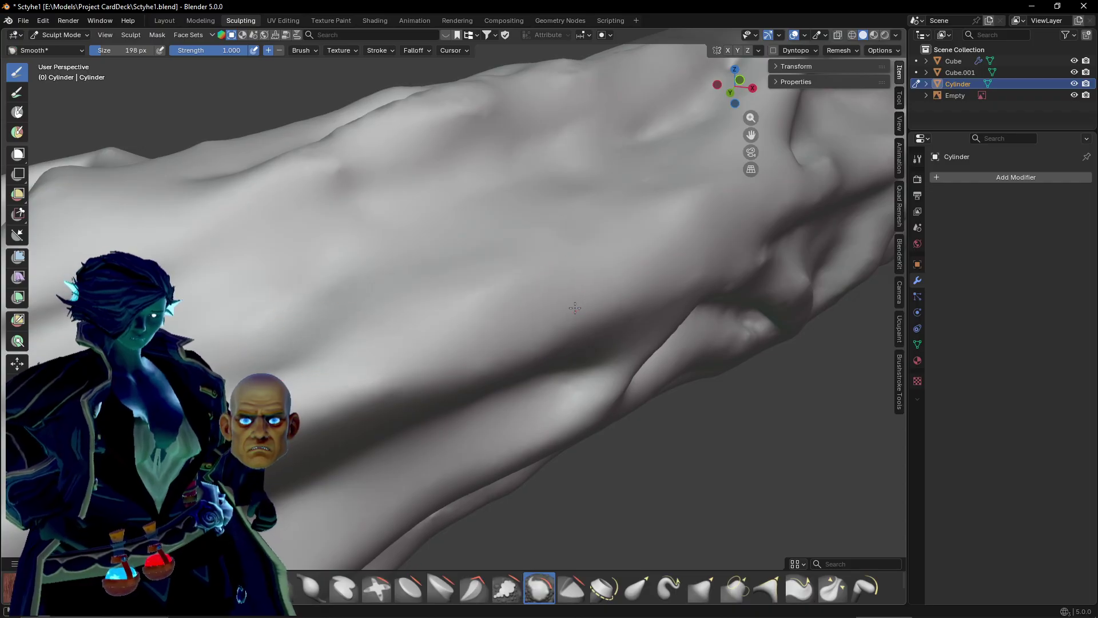
Smooth the rough patch inside the long hollow and the thin crease and ridge running alongside it.
mouse_move(612, 266)
middle_mouse_down()
mouse_move(474, 263)
mouse_move(478, 331)
mouse_move(318, 257)
middle_mouse_up()
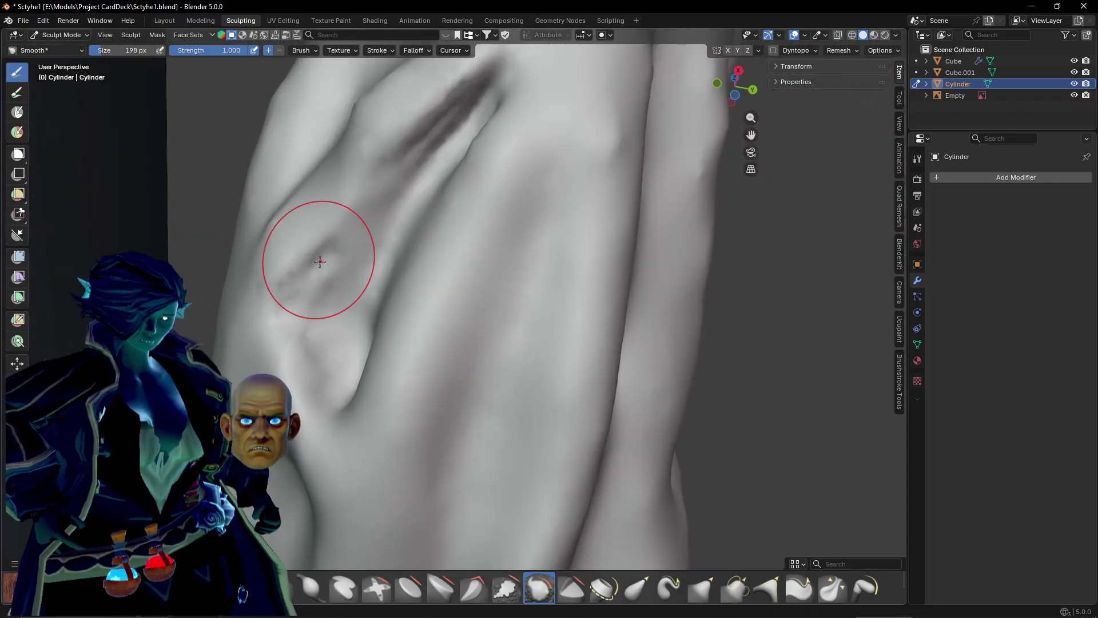
left_click_drag(298, 286, 275, 262)
middle_click_drag(274, 263, 447, 240)
mouse_move(409, 255)
left_mouse_down()
mouse_move(538, 190)
mouse_move(640, 156)
mouse_move(452, 263)
left_mouse_up()
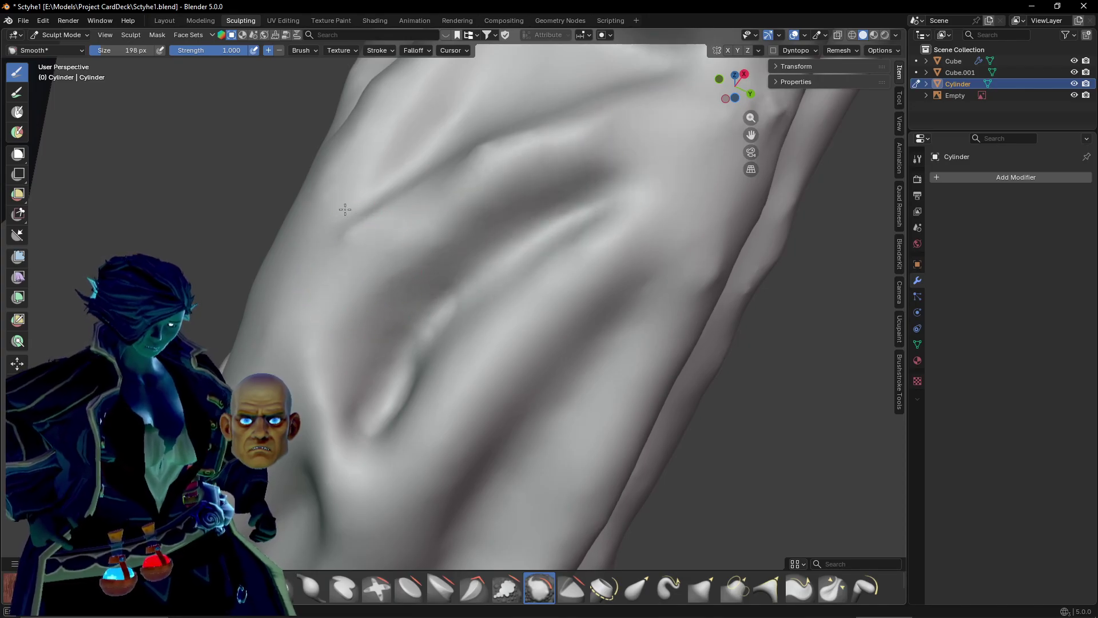
left_click_drag(345, 209, 372, 231)
left_click_drag(372, 231, 360, 226)
mouse_move(525, 135)
left_mouse_down()
mouse_move(478, 179)
mouse_move(545, 154)
left_mouse_up()
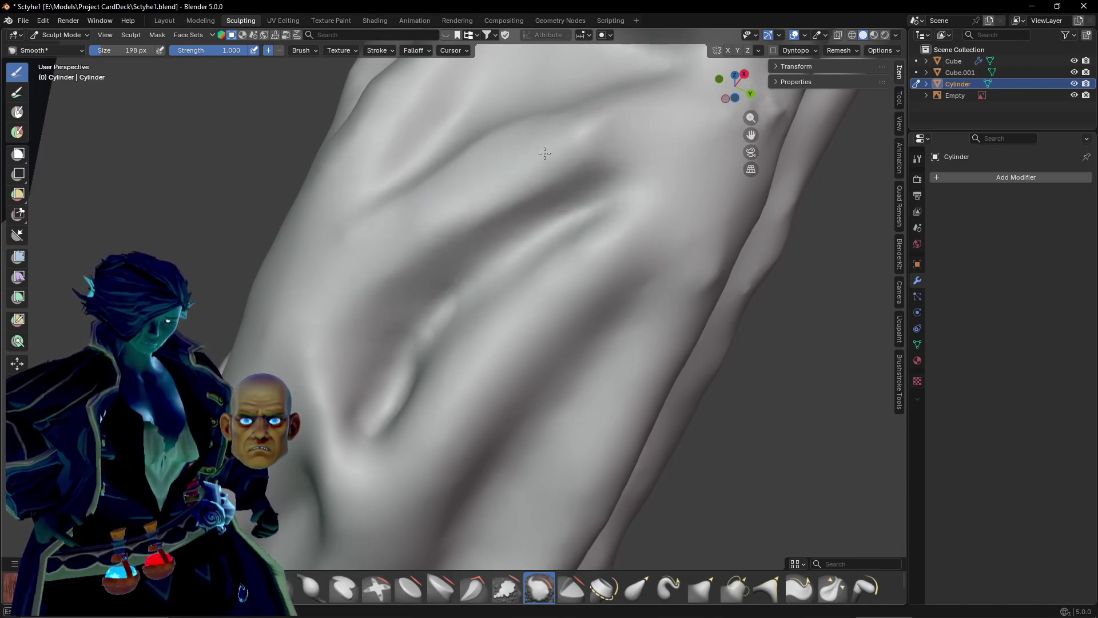
Smooth the wrinkled edge of the handle beside the short, deep diagonal crease.
scroll(545, 153, "down", 3)
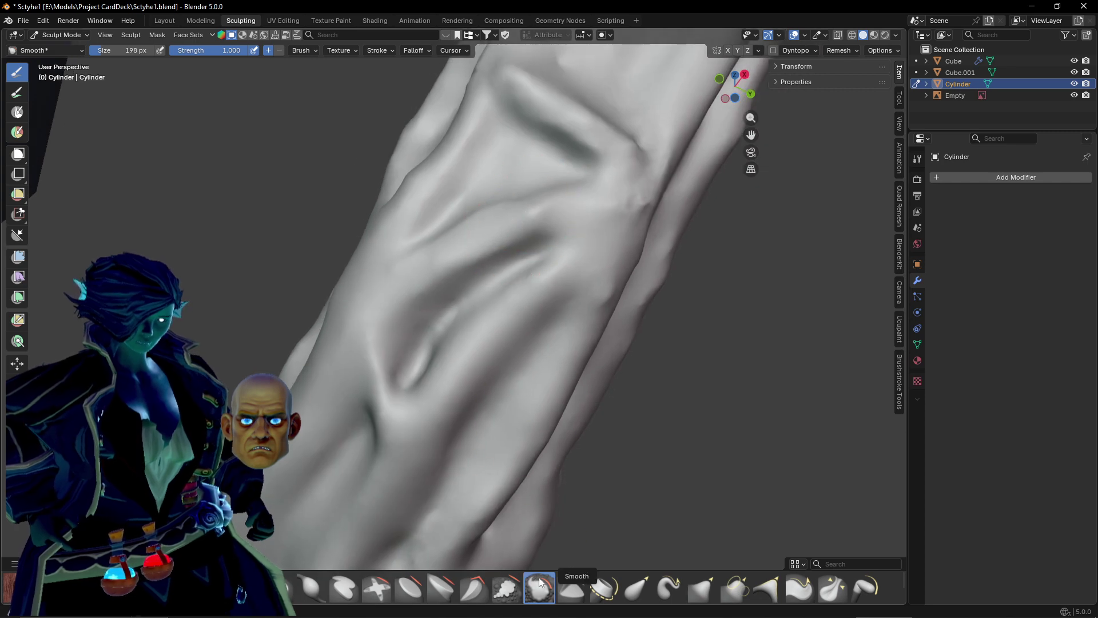
scroll(476, 319, "up", 4)
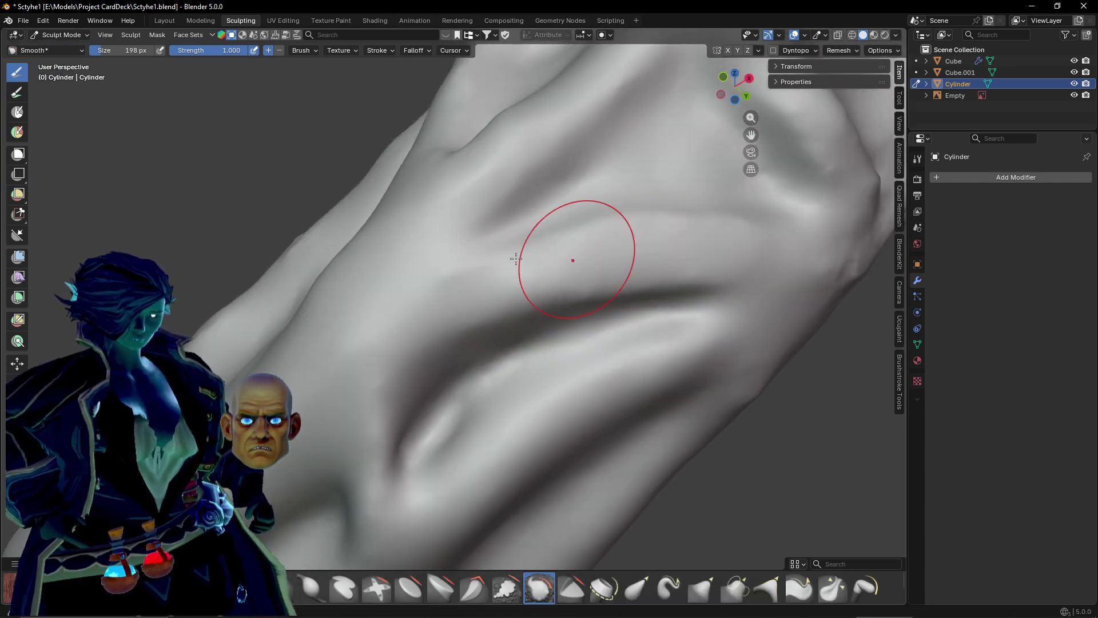
mouse_move(458, 266)
middle_mouse_down()
mouse_move(397, 344)
mouse_move(461, 397)
middle_mouse_up()
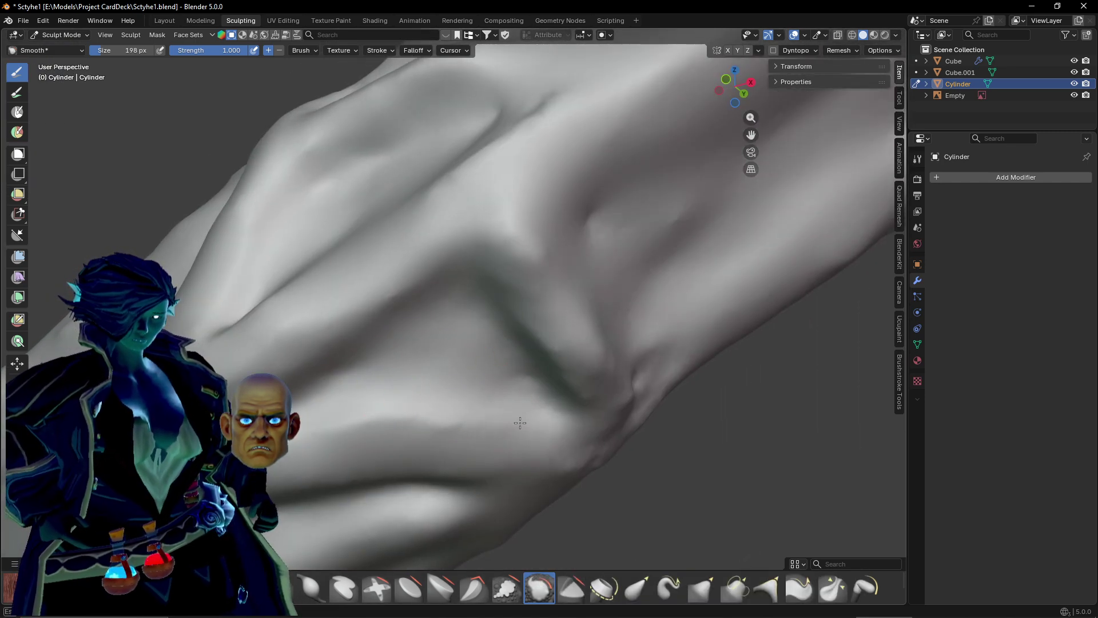
left_click_drag(611, 437, 647, 411)
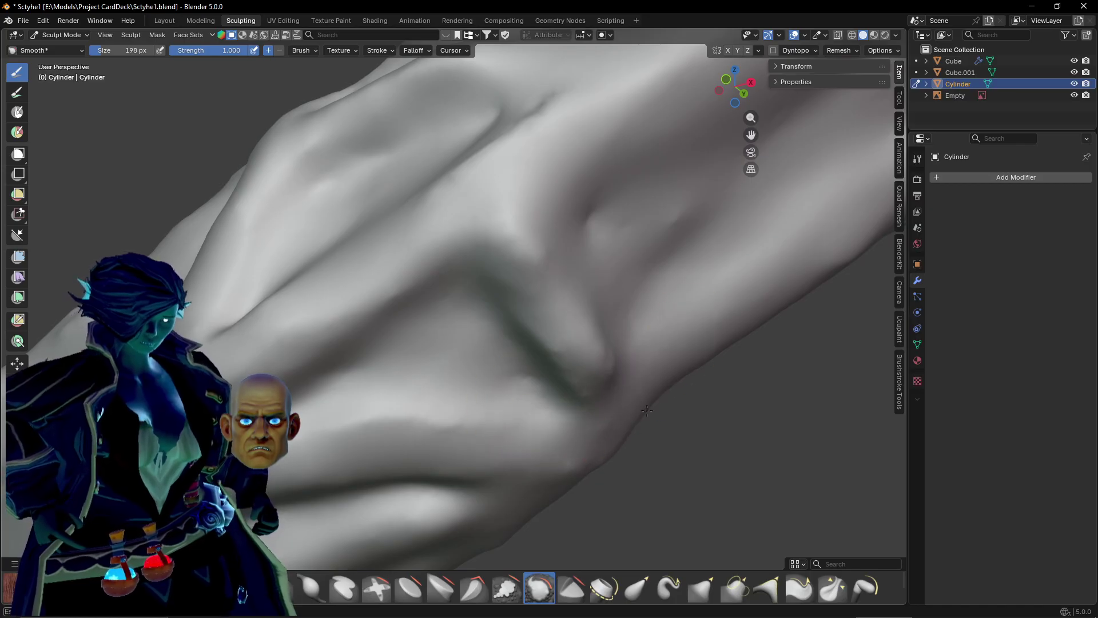
Smooth the folded rim and the uneven, shaded hollow between the handle's lengthwise ridges.
scroll(634, 399, "down", 7)
middle_click_drag(413, 153, 521, 210)
scroll(517, 238, "up", 2)
mouse_move(503, 321)
middle_mouse_down("shift")
mouse_move(517, 238)
mouse_move(481, 339)
middle_mouse_up("shift")
scroll(479, 333, "up", 2)
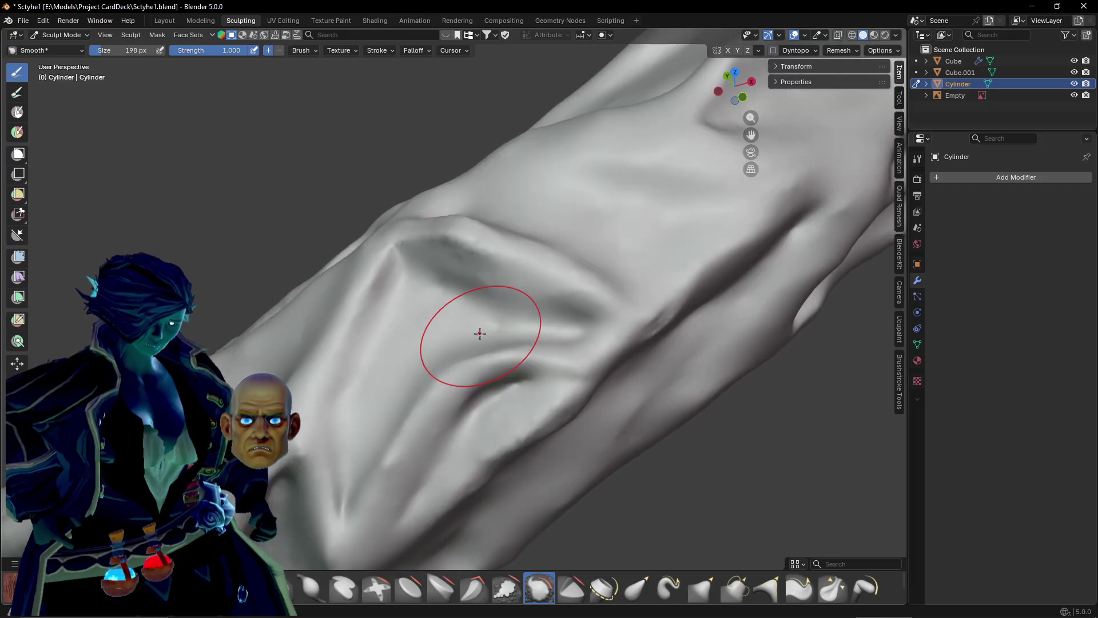
mouse_move(421, 215)
left_mouse_down()
mouse_move(503, 245)
mouse_move(430, 213)
left_mouse_up()
mouse_move(430, 213)
middle_mouse_down()
mouse_move(324, 454)
mouse_move(497, 404)
middle_mouse_up()
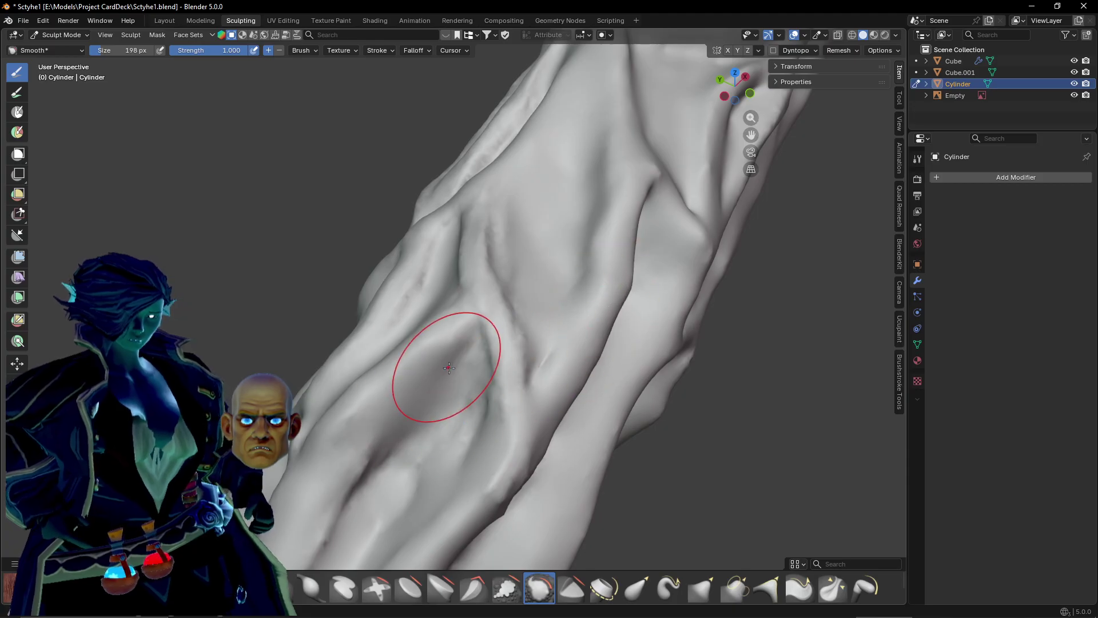
left_click_drag(449, 368, 362, 464)
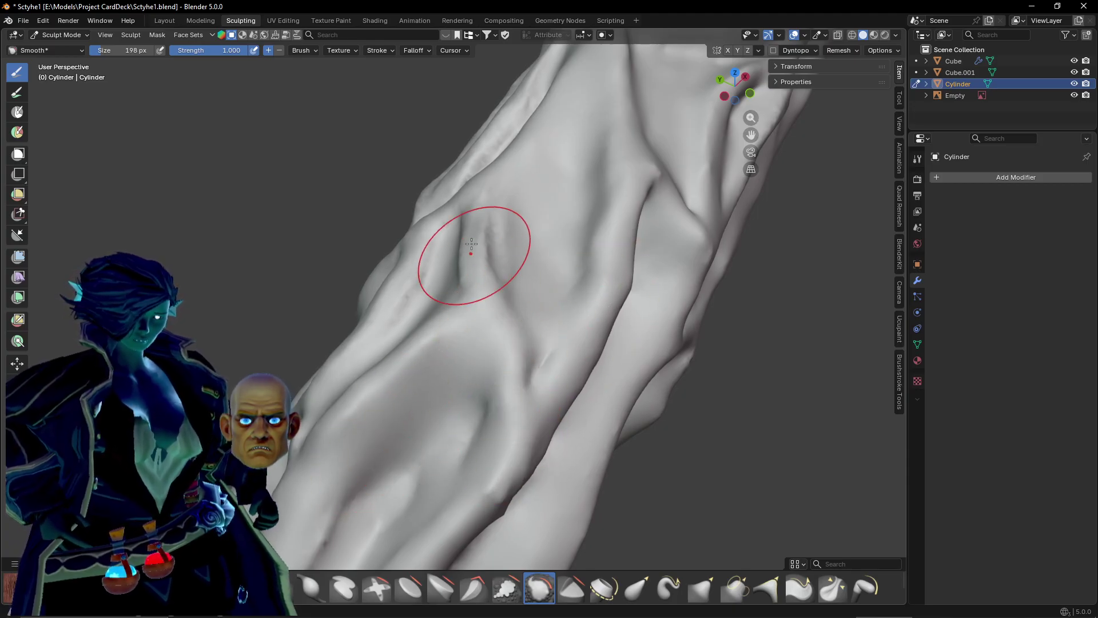
Smooth the narrow diagonal crease and the rough, bumpy ridge beside the handle's long, deep groove.
middle_click_drag(486, 249, 500, 321)
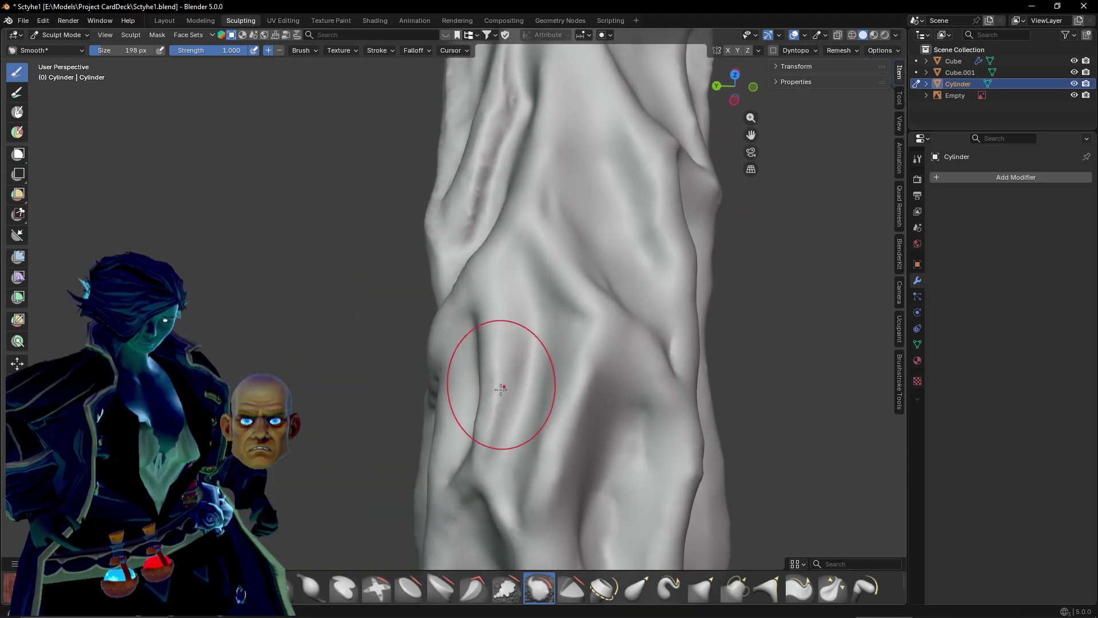
mouse_move(462, 254)
middle_mouse_down()
mouse_move(520, 362)
mouse_move(528, 273)
middle_mouse_up()
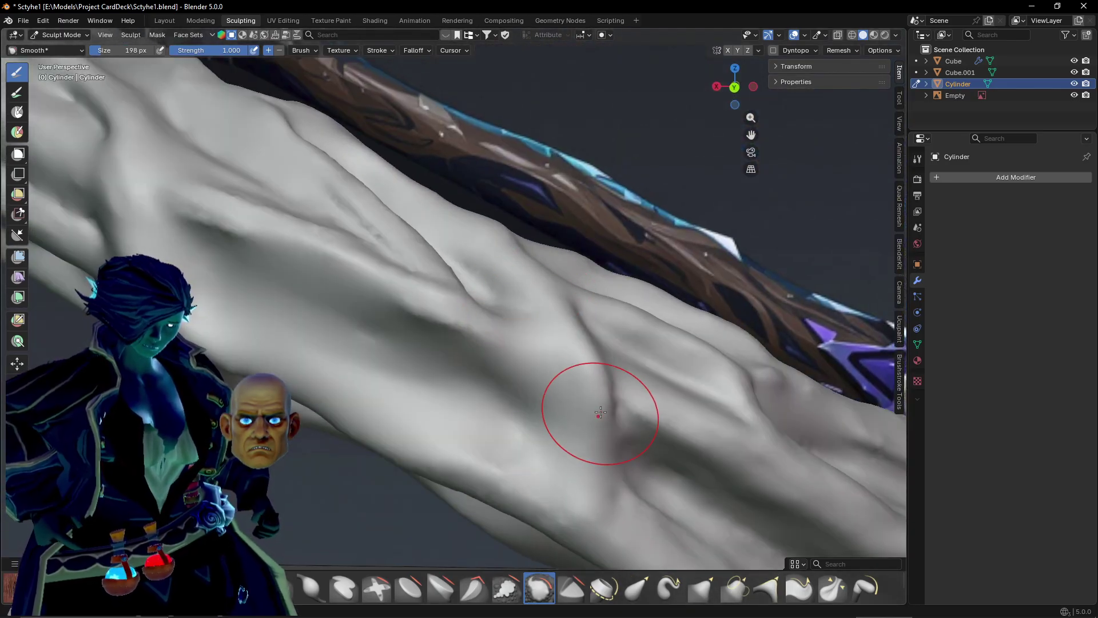
mouse_move(595, 411)
middle_mouse_down()
mouse_move(537, 380)
mouse_move(561, 375)
mouse_move(434, 292)
middle_mouse_up()
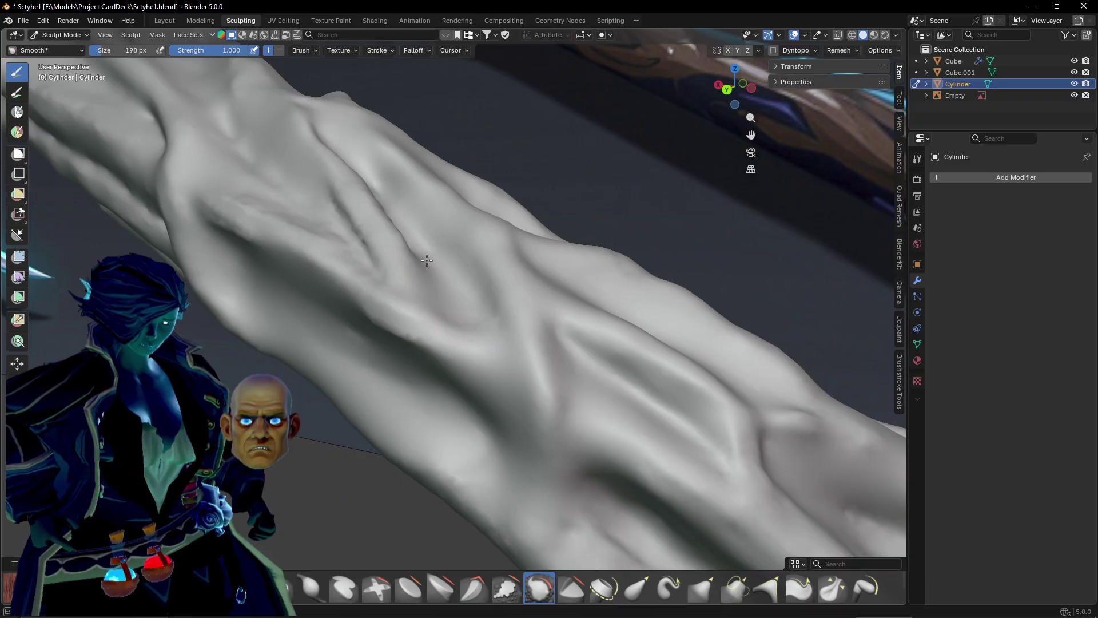
left_click_drag(426, 260, 372, 201)
middle_click_drag(403, 224, 503, 291, "shift")
left_click_drag(416, 284, 348, 272)
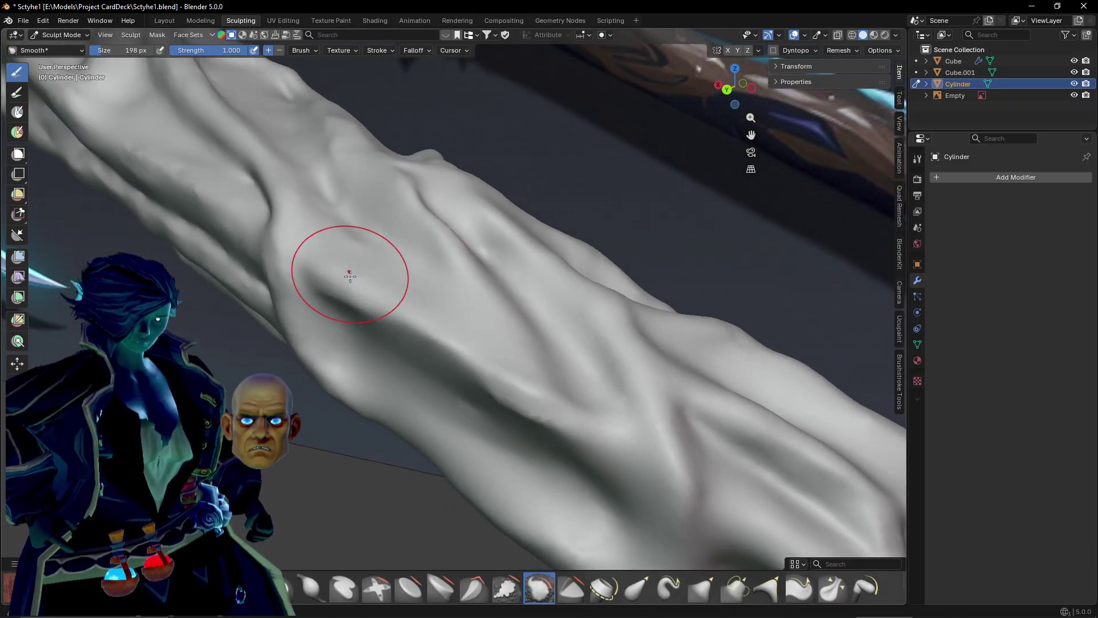
Soften the surface of the long raised fold farther up the handle, toward the scythe head.
mouse_move(351, 294)
middle_mouse_down("shift")
mouse_move(463, 404)
mouse_move(528, 374)
mouse_move(502, 343)
middle_mouse_up("shift")
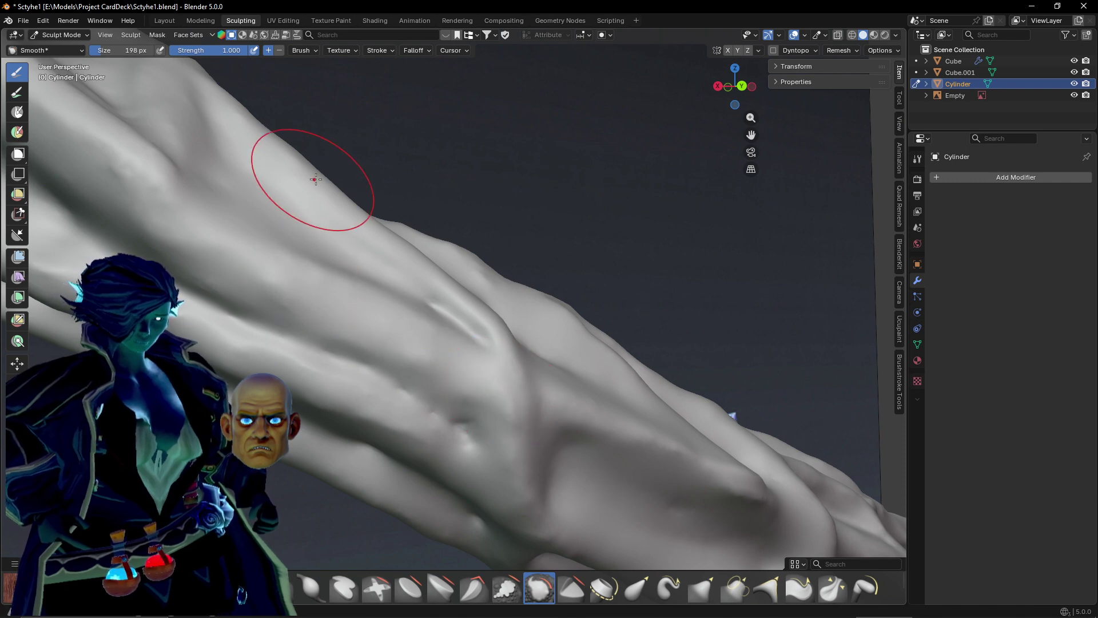
middle_click_drag(315, 179, 562, 308, "shift")
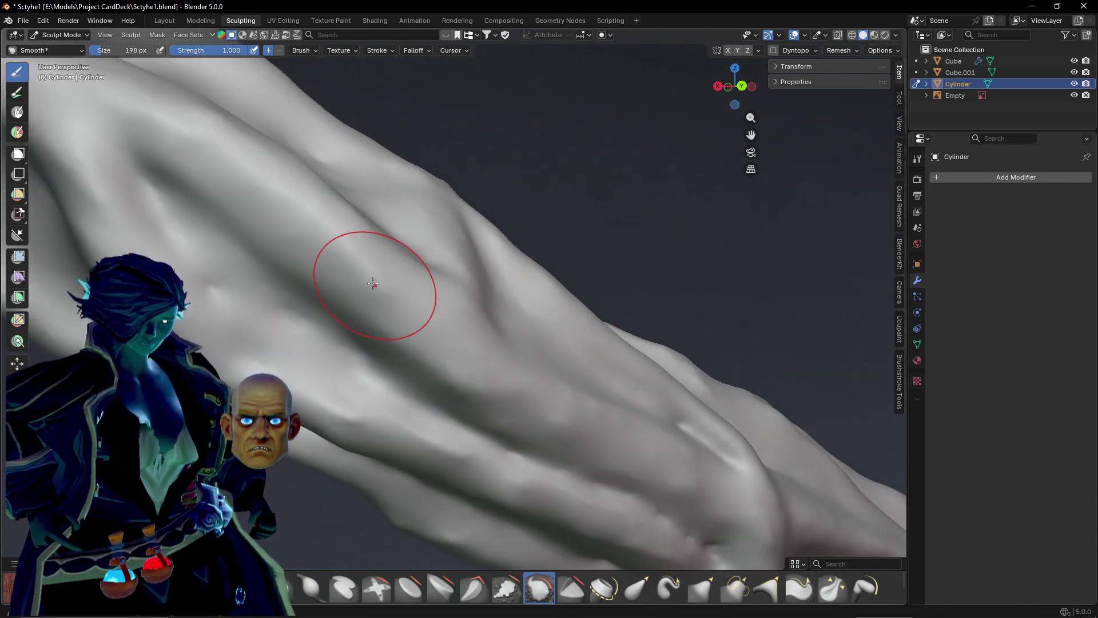
mouse_move(336, 236)
middle_mouse_down()
mouse_move(490, 299)
mouse_move(393, 275)
middle_mouse_up()
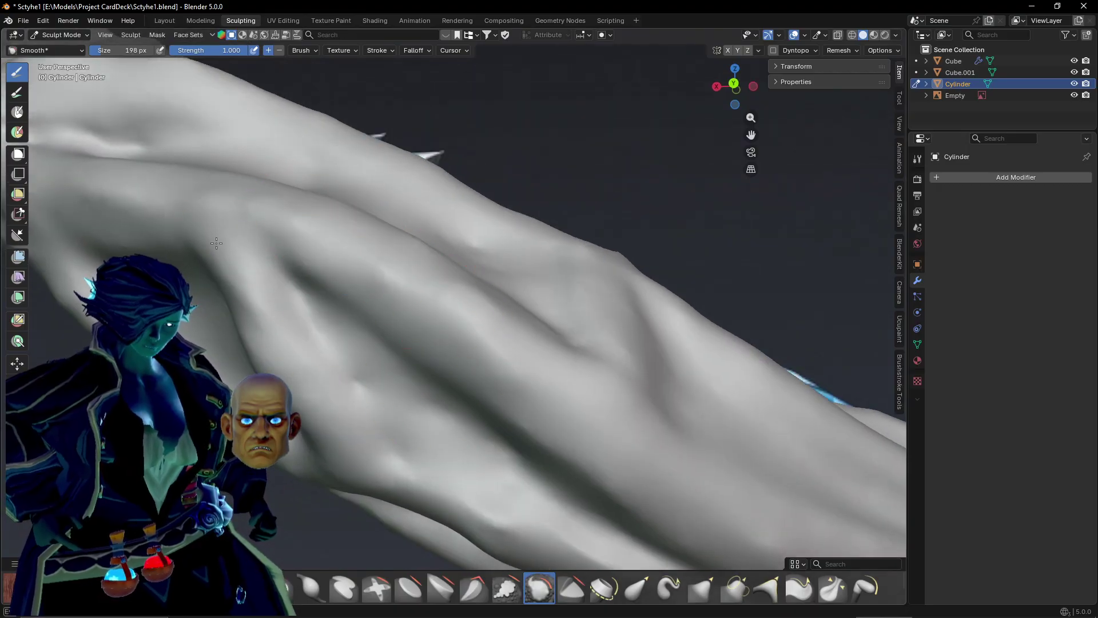
middle_click_drag(216, 243, 502, 344, "shift")
mouse_move(379, 230)
left_mouse_down()
mouse_move(389, 223)
mouse_move(401, 240)
left_mouse_up()
middle_click_drag(334, 269, 423, 238)
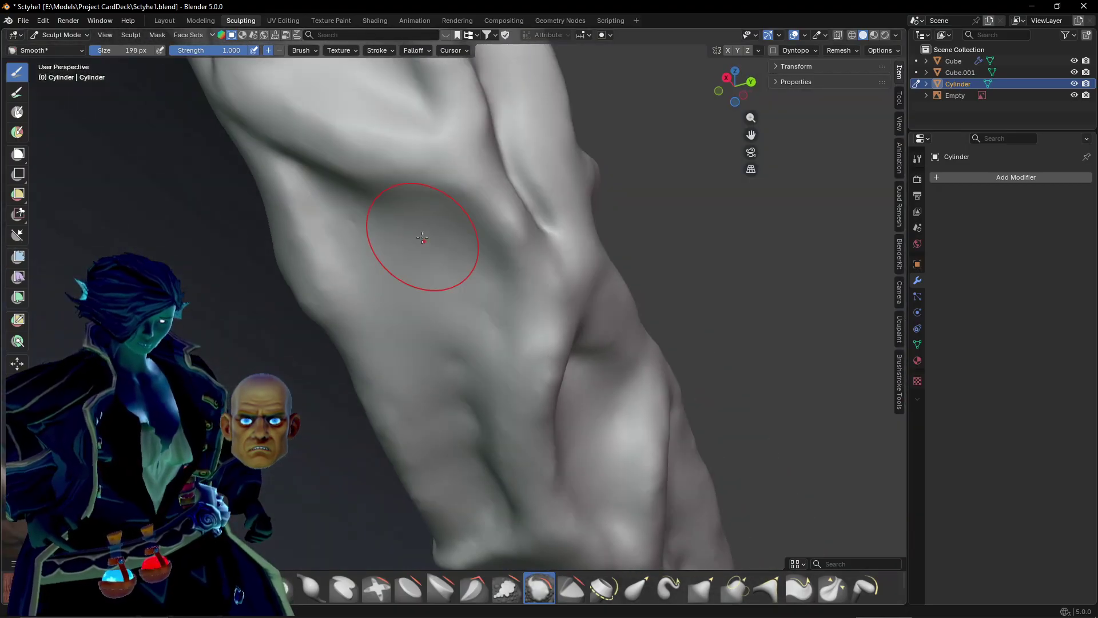
Switch to the Elastic Grab brush at the jagged end of the handle where it meets the scythe head.
middle_click_drag(349, 97, 385, 299, "shift")
mouse_move(349, 237)
middle_mouse_down("shift")
mouse_move(453, 350)
mouse_move(492, 323)
middle_mouse_up("shift")
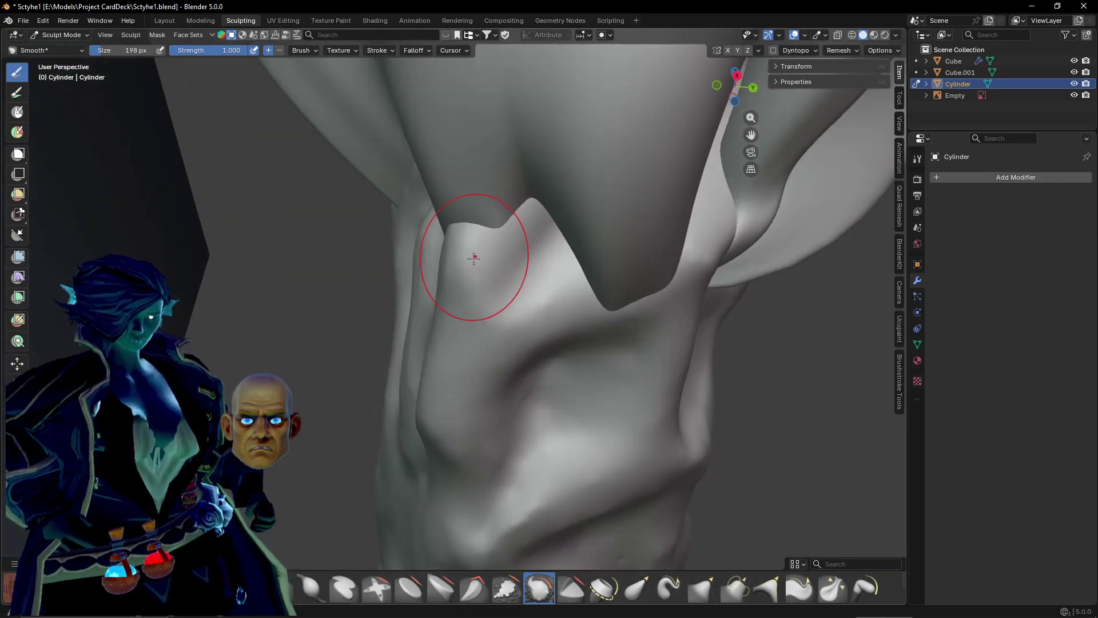
mouse_move(473, 258)
middle_mouse_down()
mouse_move(498, 373)
mouse_move(437, 461)
mouse_move(443, 367)
mouse_move(475, 356)
mouse_move(583, 362)
middle_mouse_up()
left_click(637, 587)
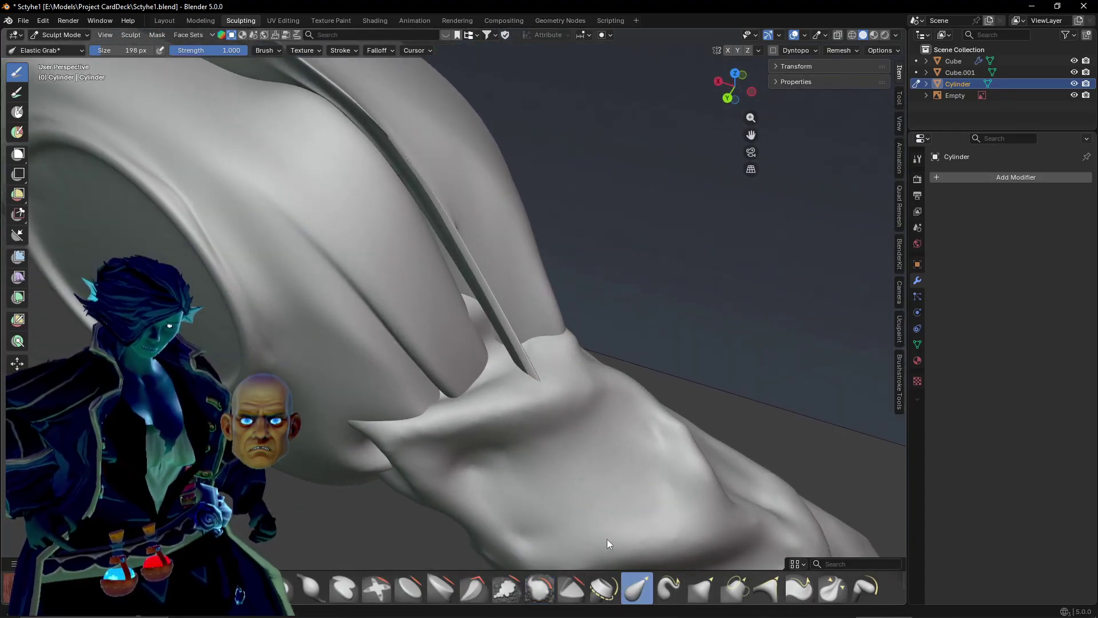
Reshape the bark-covered shaft's end around the round guard's pointed tips with the Elastic Grab brush.
mouse_move(490, 338)
left_mouse_down()
mouse_move(569, 473)
mouse_move(535, 367)
mouse_move(540, 324)
left_mouse_up()
mouse_move(498, 382)
middle_mouse_down()
mouse_move(435, 326)
mouse_move(448, 332)
middle_mouse_up()
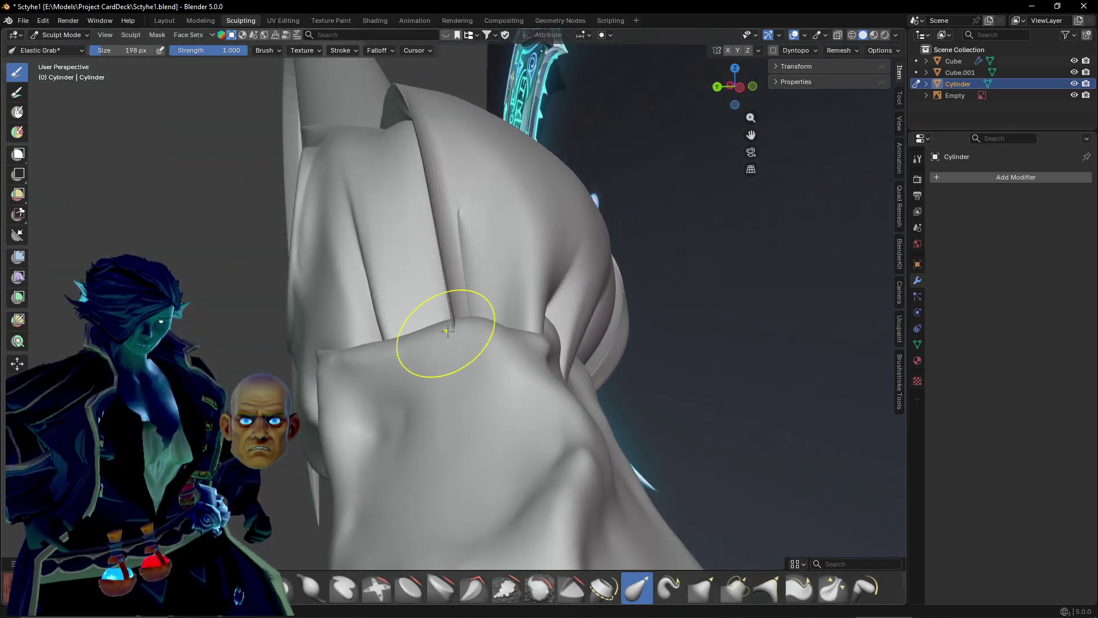
middle_click_drag(443, 390, 434, 361)
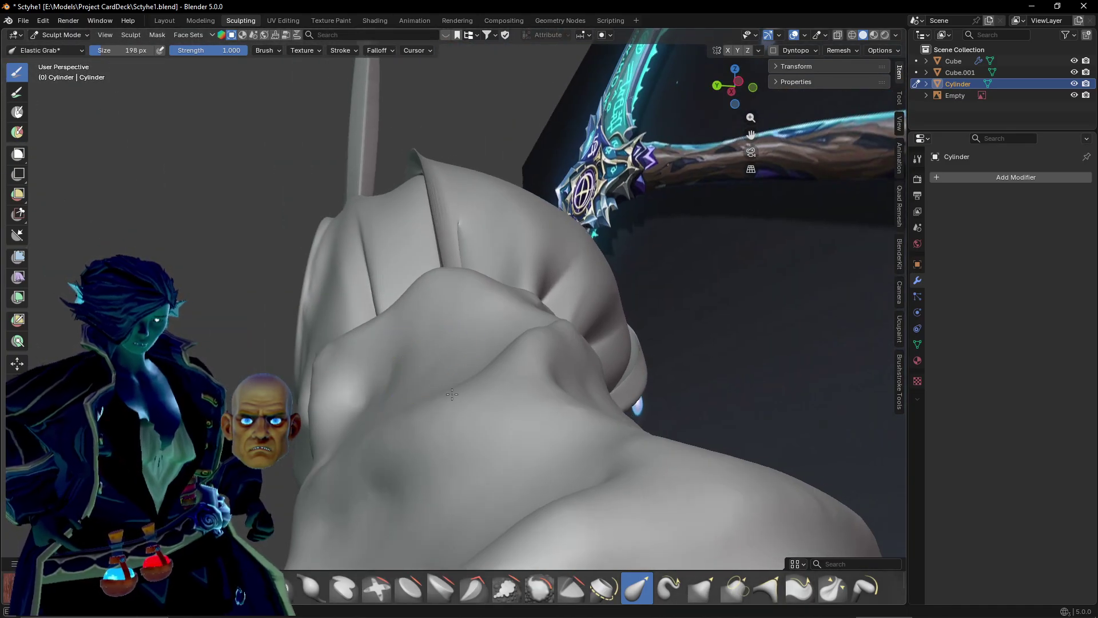
left_click_drag(452, 394, 455, 400)
mouse_move(422, 373)
middle_mouse_down()
mouse_move(488, 388)
mouse_move(531, 378)
mouse_move(496, 431)
mouse_move(539, 358)
mouse_move(492, 312)
middle_mouse_up()
left_click_drag(492, 311, 483, 212)
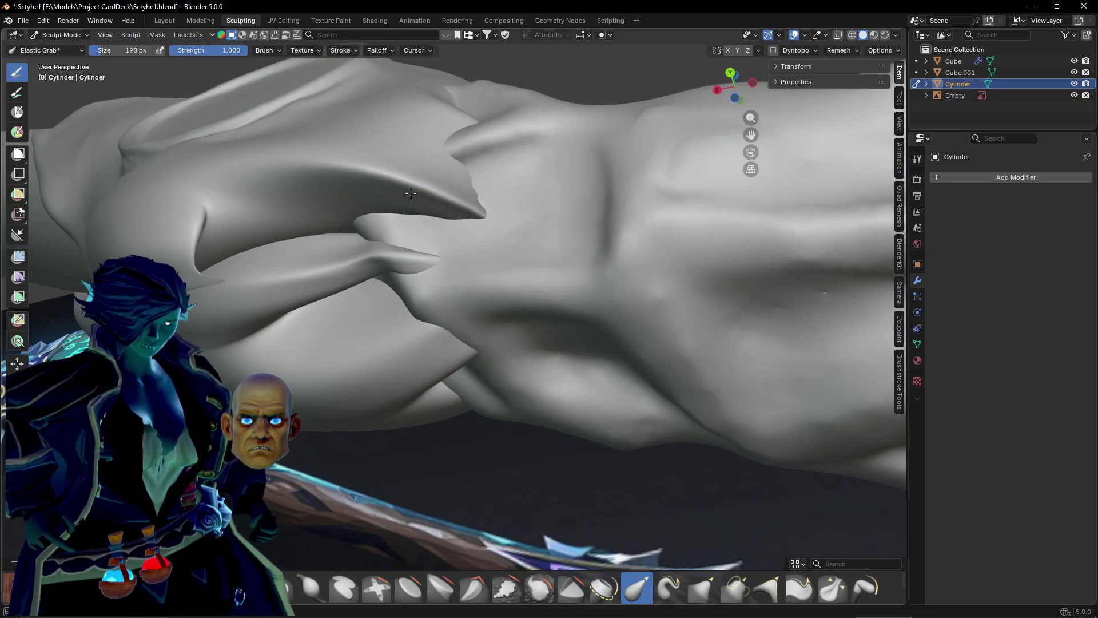
middle_click_drag(420, 197, 449, 303)
left_click_drag(395, 298, 379, 248)
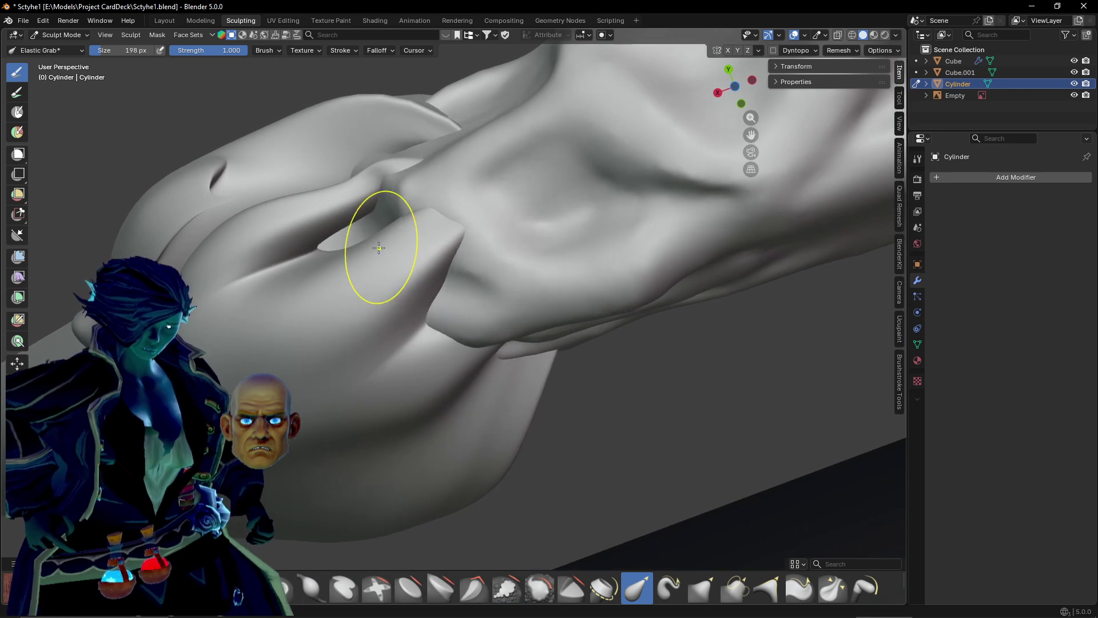
left_click_drag(387, 198, 353, 235)
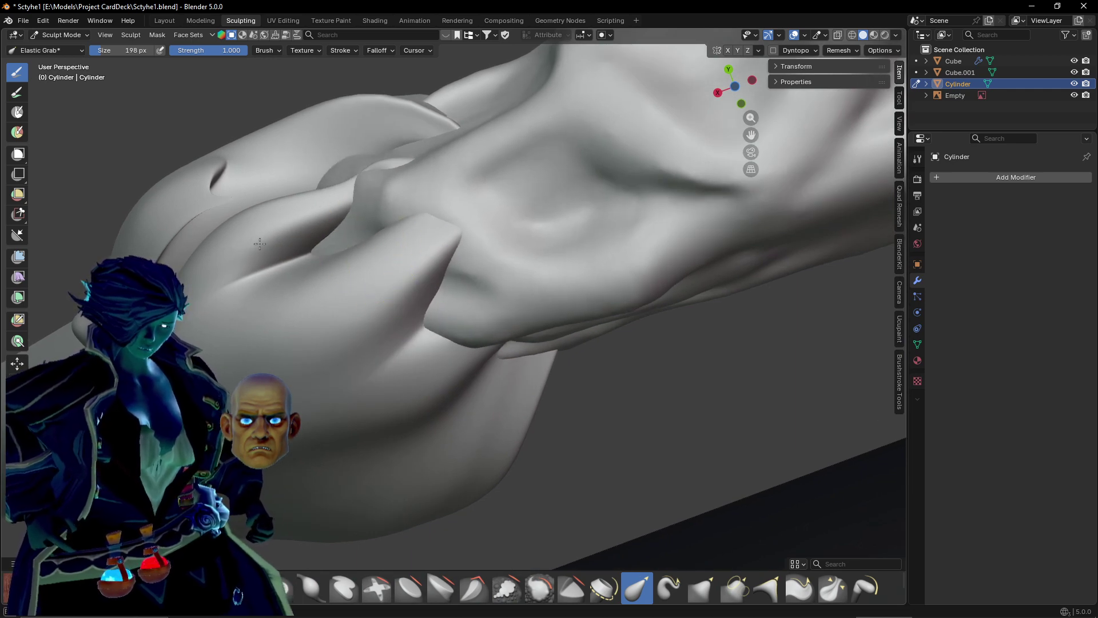
mouse_move(352, 242)
middle_mouse_down()
mouse_move(304, 259)
mouse_move(343, 297)
mouse_move(400, 318)
mouse_move(387, 358)
middle_mouse_up()
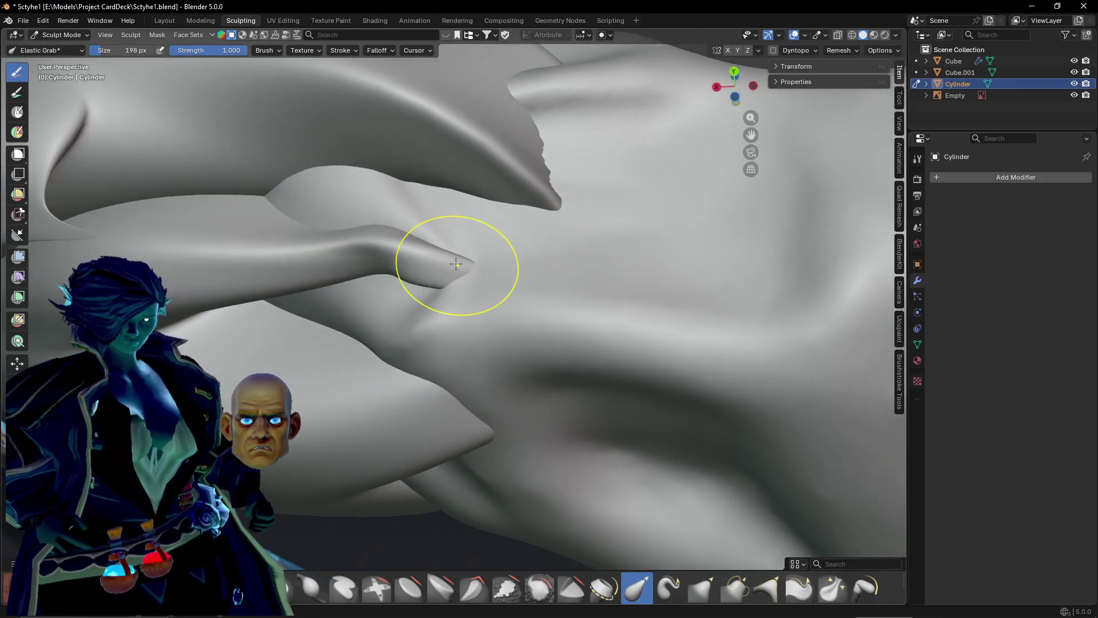
Smooth the folds of the bark-covered shaft beside the round guard with the Smooth brush.
left_click(539, 588)
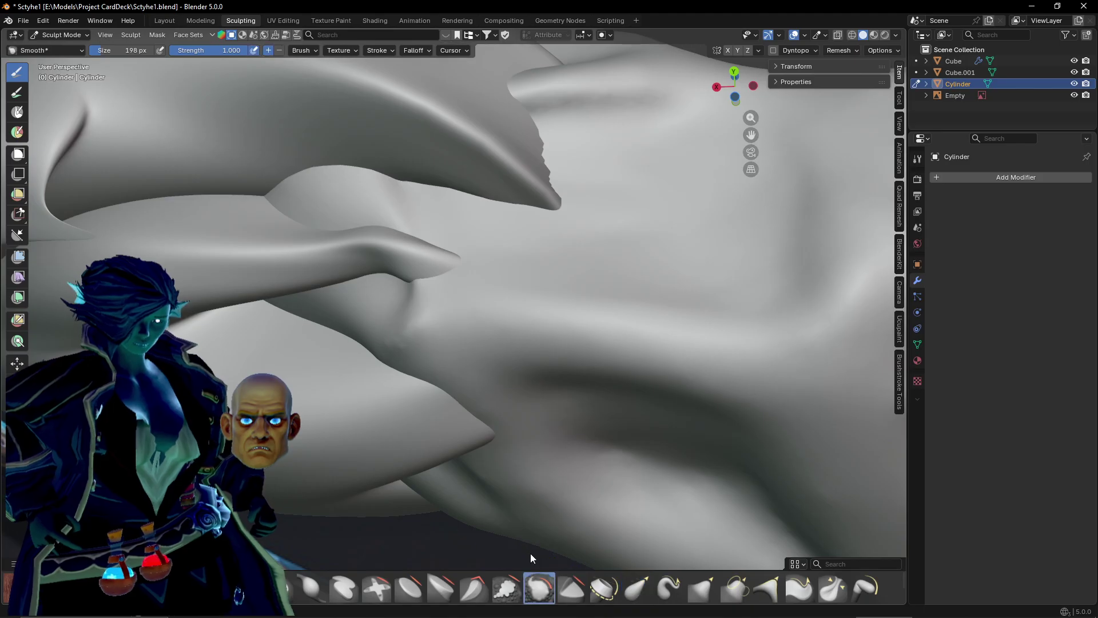
middle_click_drag(404, 261, 368, 327)
mouse_move(419, 194)
middle_mouse_down()
mouse_move(387, 306)
mouse_move(412, 282)
mouse_move(321, 329)
mouse_move(362, 324)
middle_mouse_up()
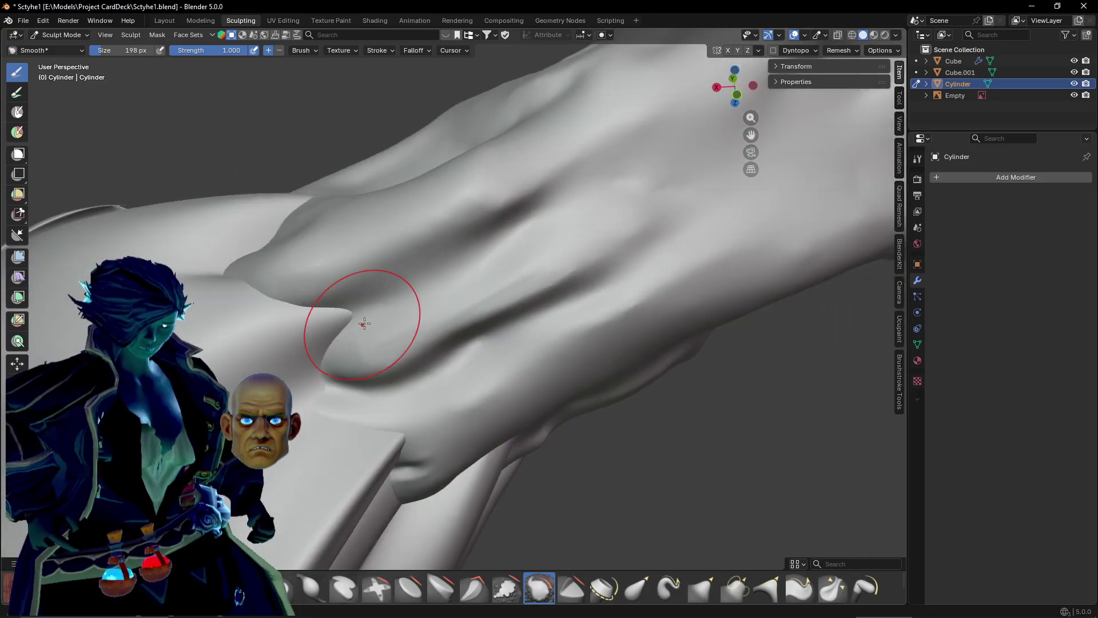
mouse_move(481, 314)
left_mouse_down()
mouse_move(566, 272)
mouse_move(362, 340)
left_mouse_up()
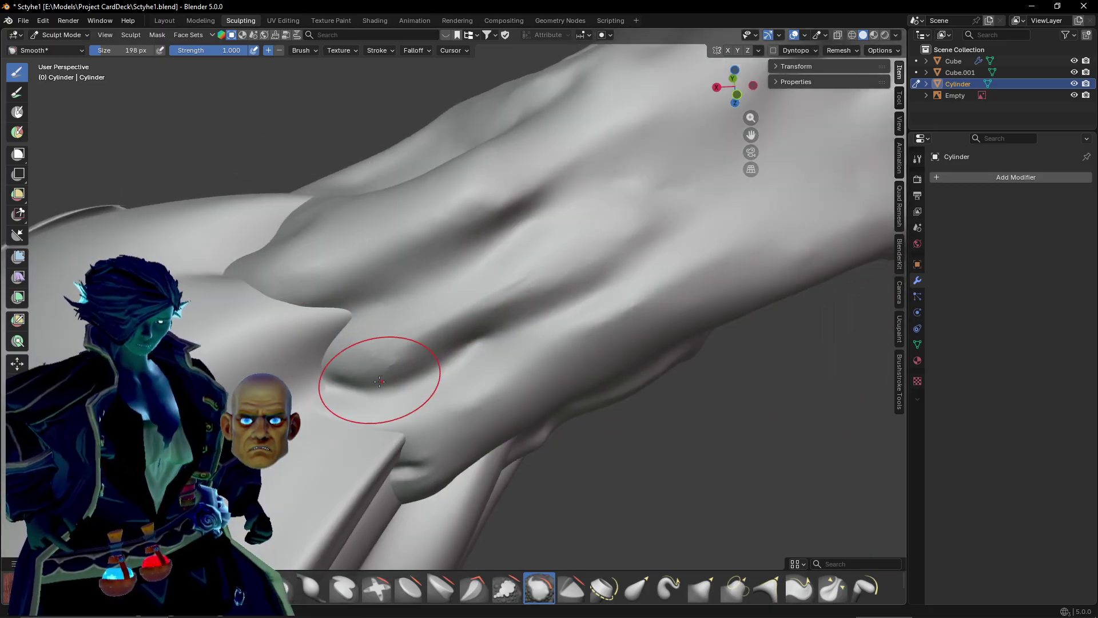
mouse_move(379, 381)
middle_mouse_down()
mouse_move(412, 326)
mouse_move(422, 279)
mouse_move(397, 294)
mouse_move(388, 372)
middle_mouse_up()
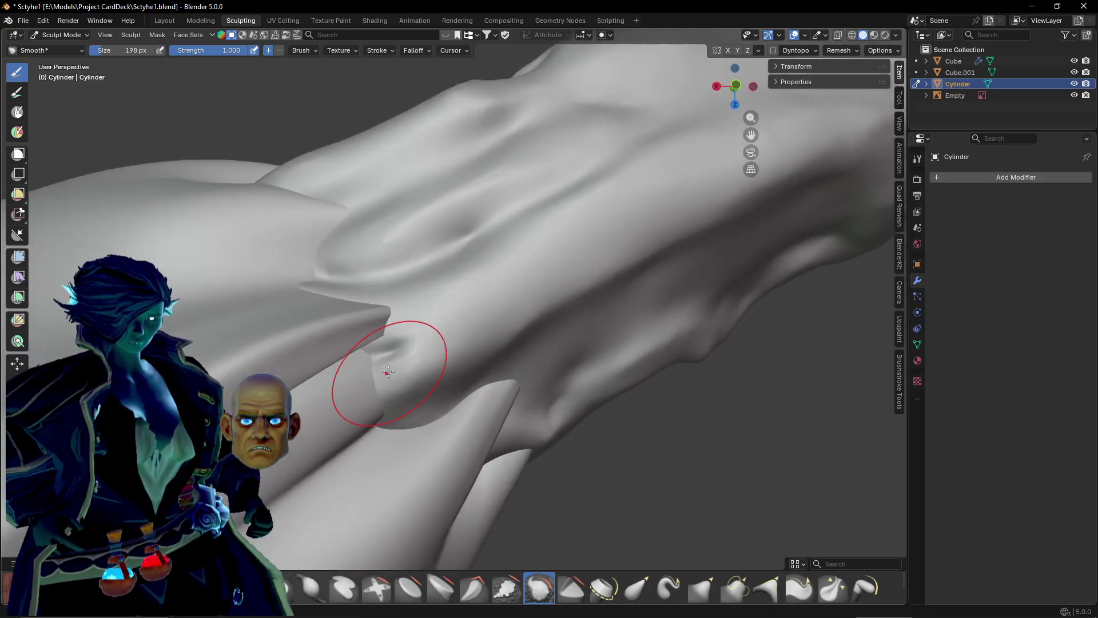
mouse_move(469, 382)
middle_mouse_down()
mouse_move(431, 338)
mouse_move(413, 371)
mouse_move(392, 225)
mouse_move(363, 228)
mouse_move(405, 294)
mouse_move(501, 331)
middle_mouse_up()
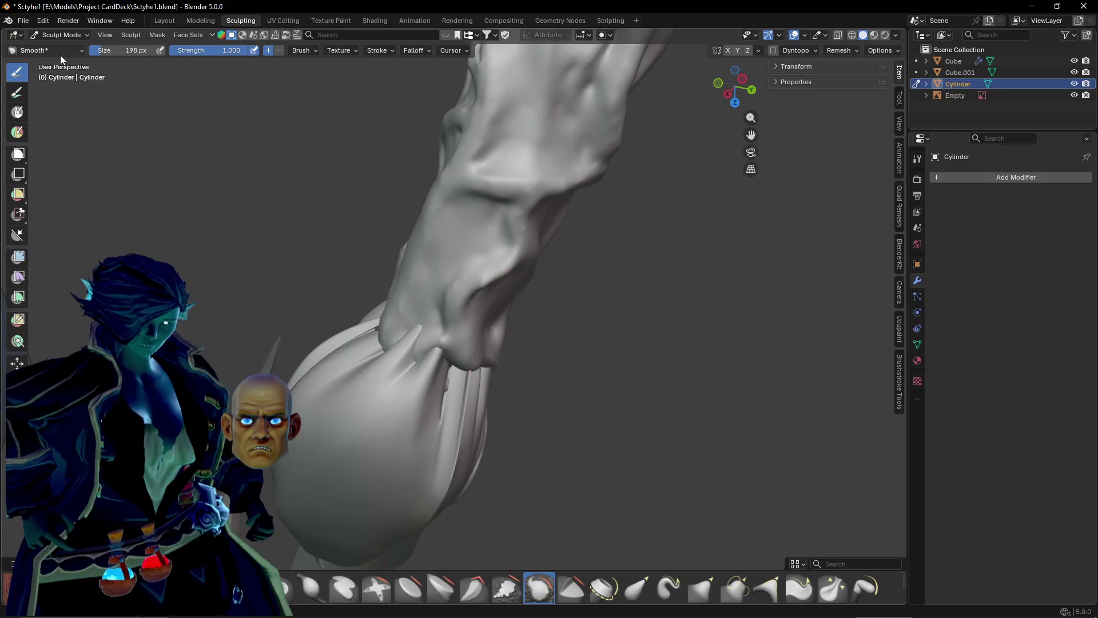
Leave Sculpt Mode, select the round guard (Cube.001) and open its mesh in Edit Mode.
left_click(63, 35)
key("o")
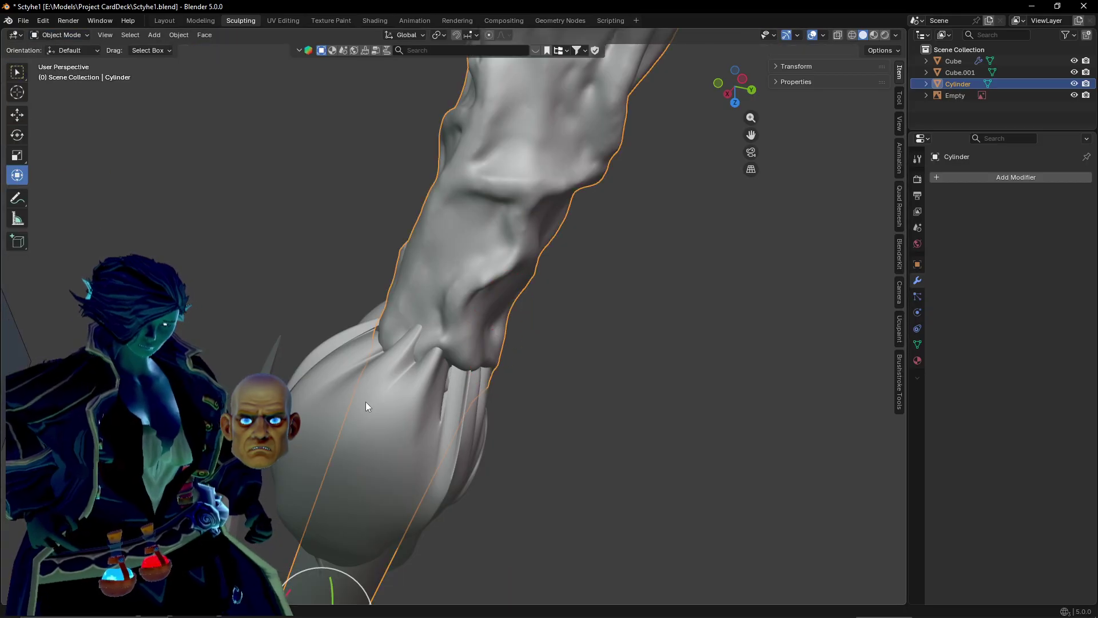
left_click(366, 402)
left_click(74, 36)
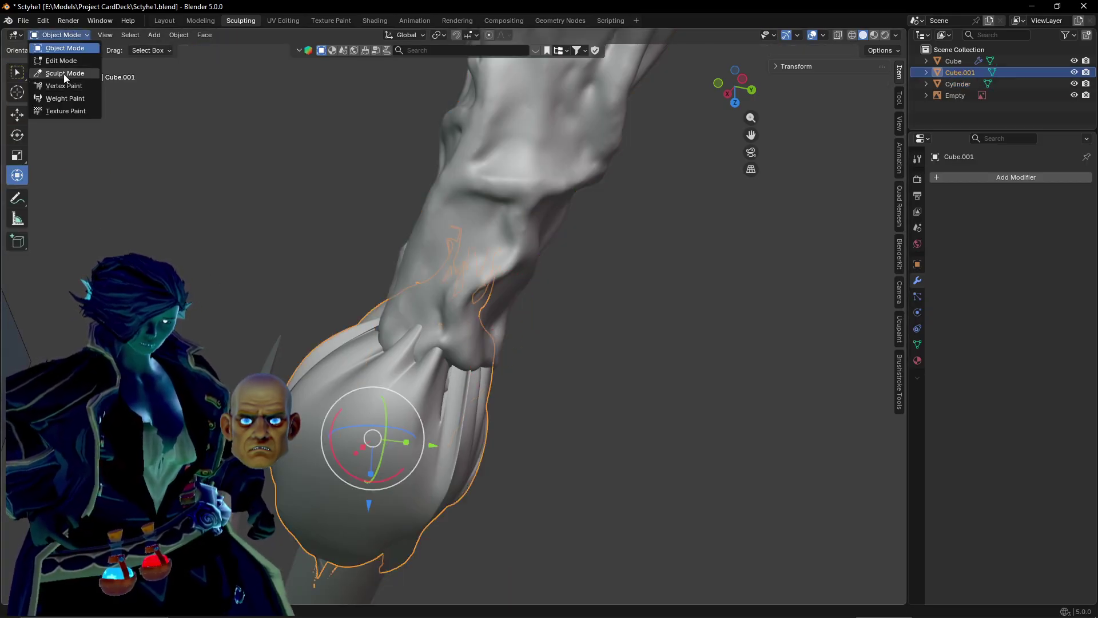
middle_click_drag(478, 505, 320, 517)
scroll(473, 486, "up", 5)
middle_click_drag(473, 485, 413, 472)
left_click(421, 427)
scroll(420, 423, "down", 8)
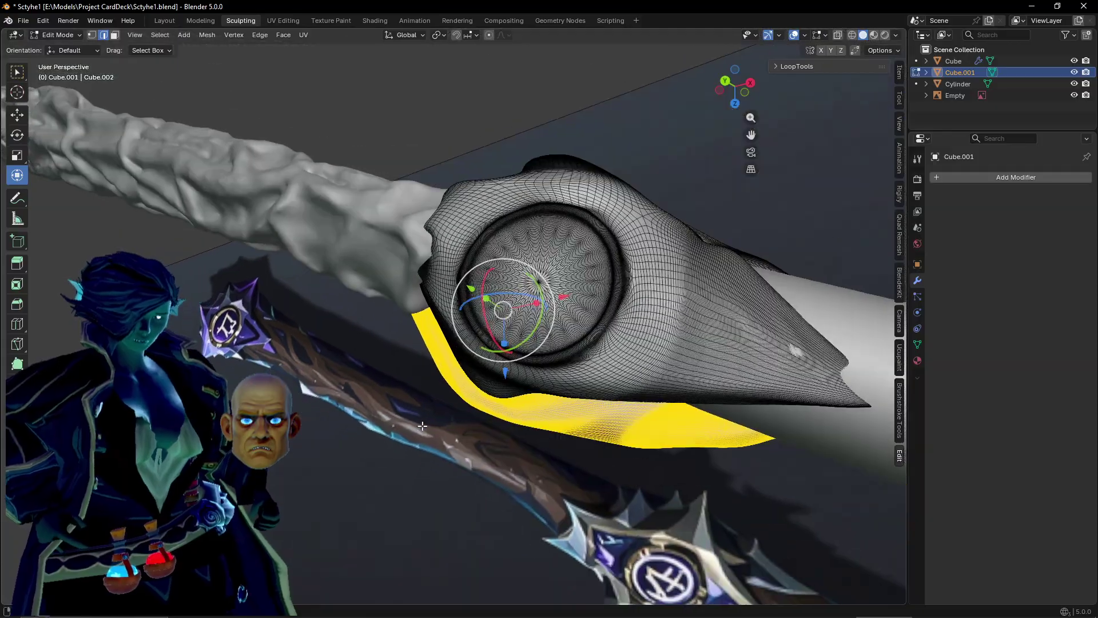
Clear the mesh selection and examine the topology of the guard's circular disc and its raised rim.
middle_click_drag(422, 425, 410, 384)
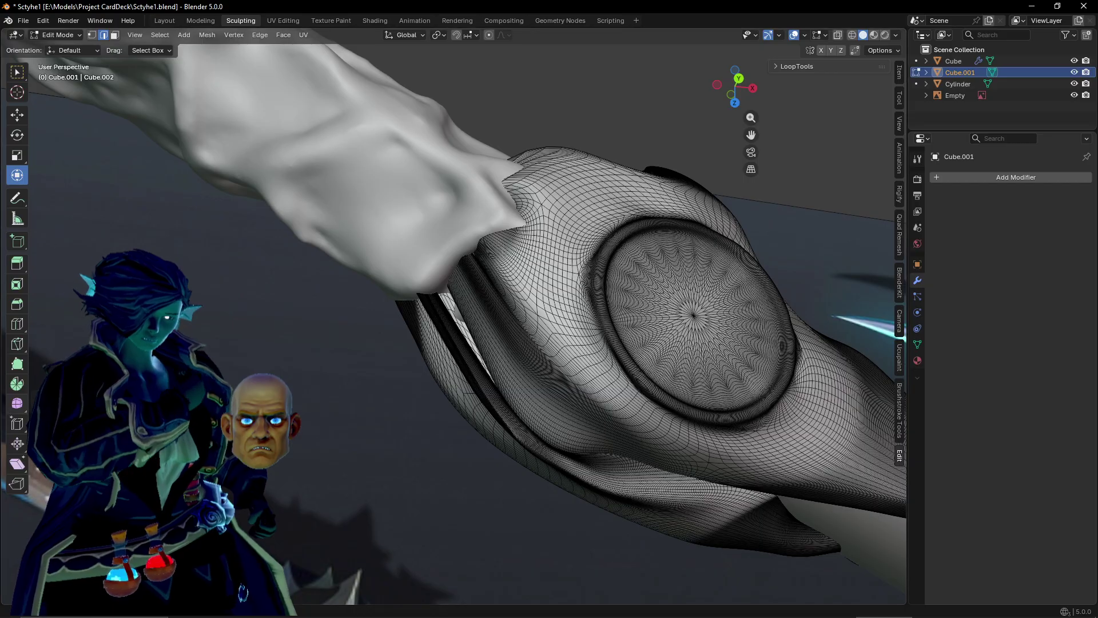
left_click(315, 397)
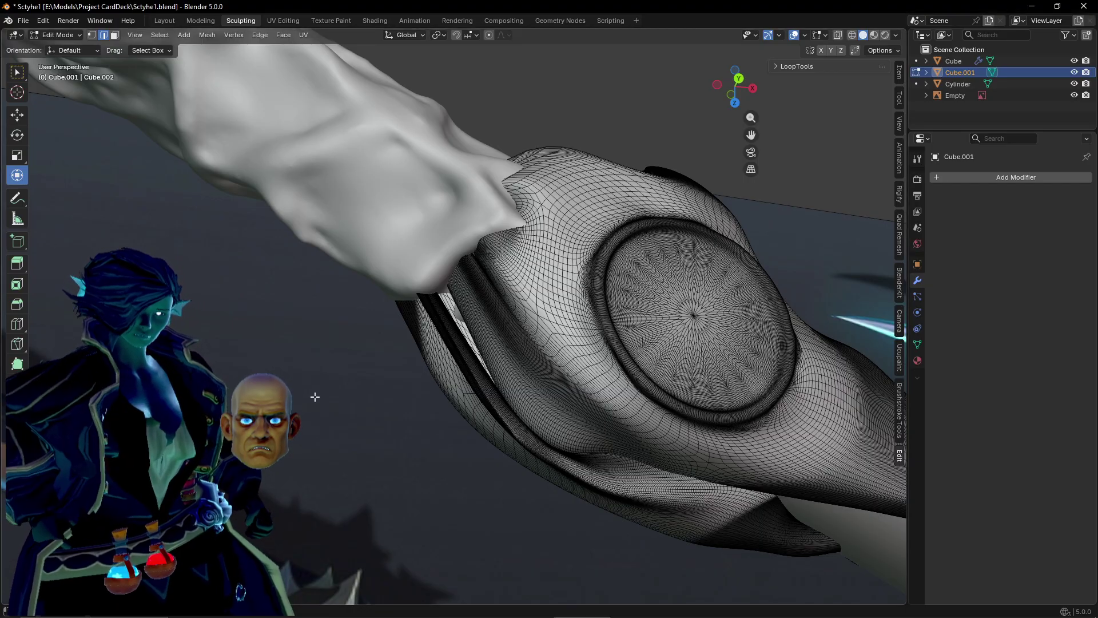
middle_click_drag(319, 395, 293, 413)
scroll(467, 325, "up", 3)
middle_click_drag(469, 382, 489, 381)
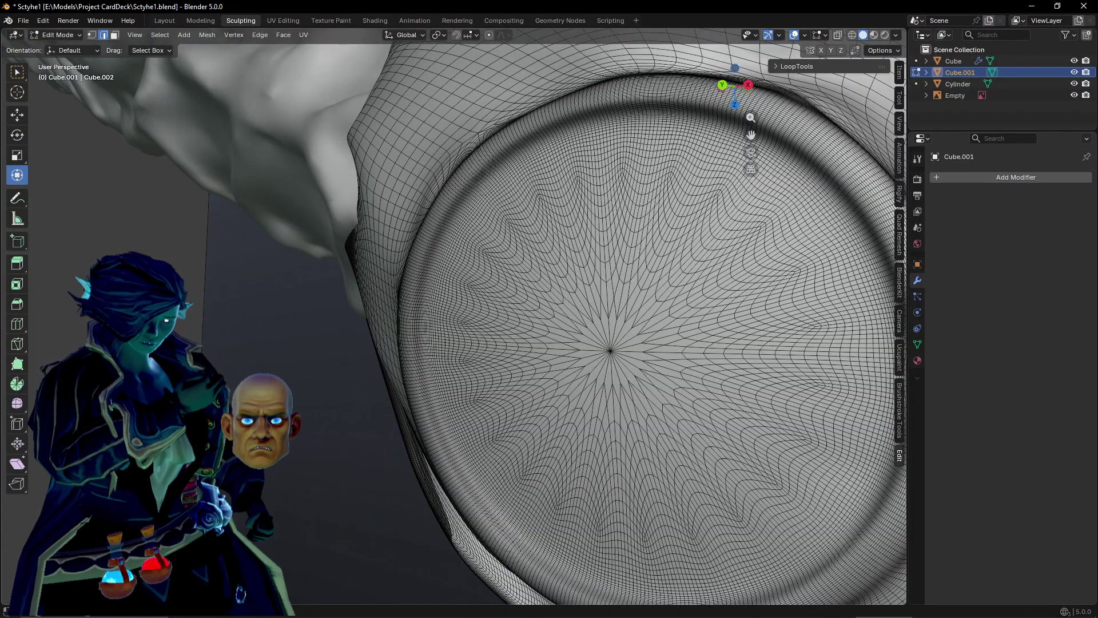
mouse_move(363, 383)
middle_mouse_down()
mouse_move(436, 322)
mouse_move(427, 342)
mouse_move(471, 344)
mouse_move(474, 318)
mouse_move(470, 339)
mouse_move(517, 347)
mouse_move(338, 325)
mouse_move(378, 341)
middle_mouse_up()
scroll(469, 337, "up", 5)
scroll(374, 339, "down", 3)
scroll(371, 340, "up", 3)
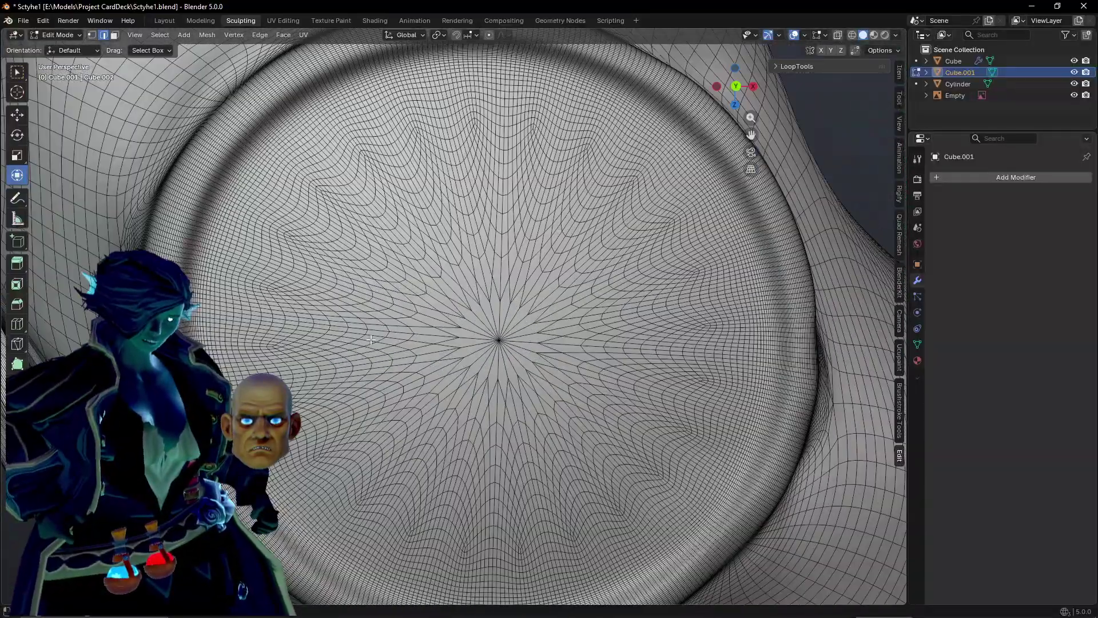
scroll(371, 340, "down", 3)
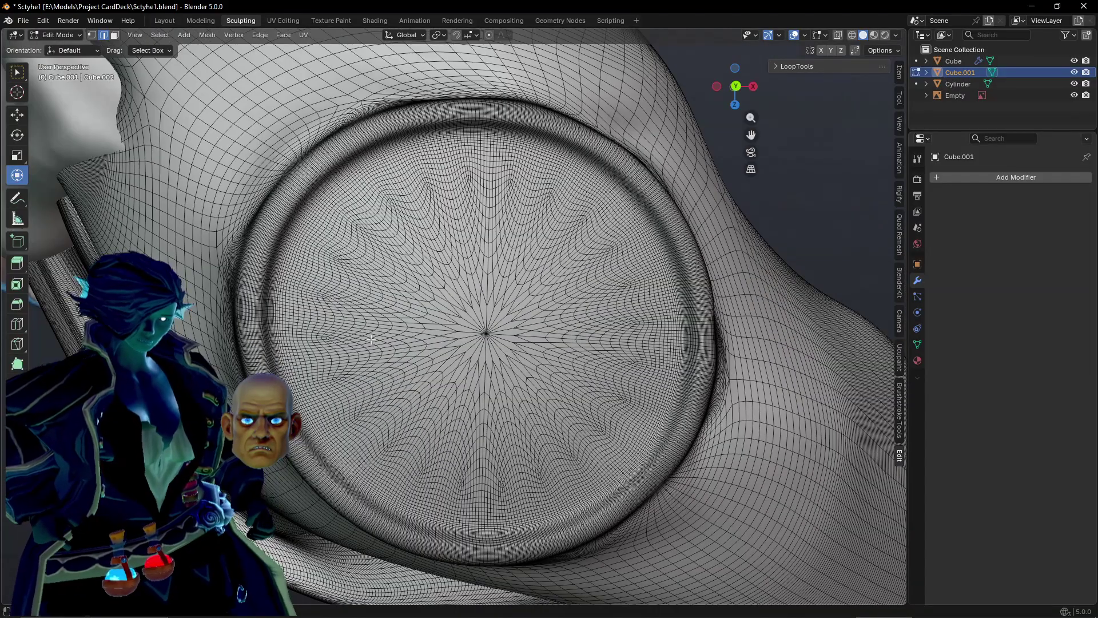
scroll(370, 340, "up", 3)
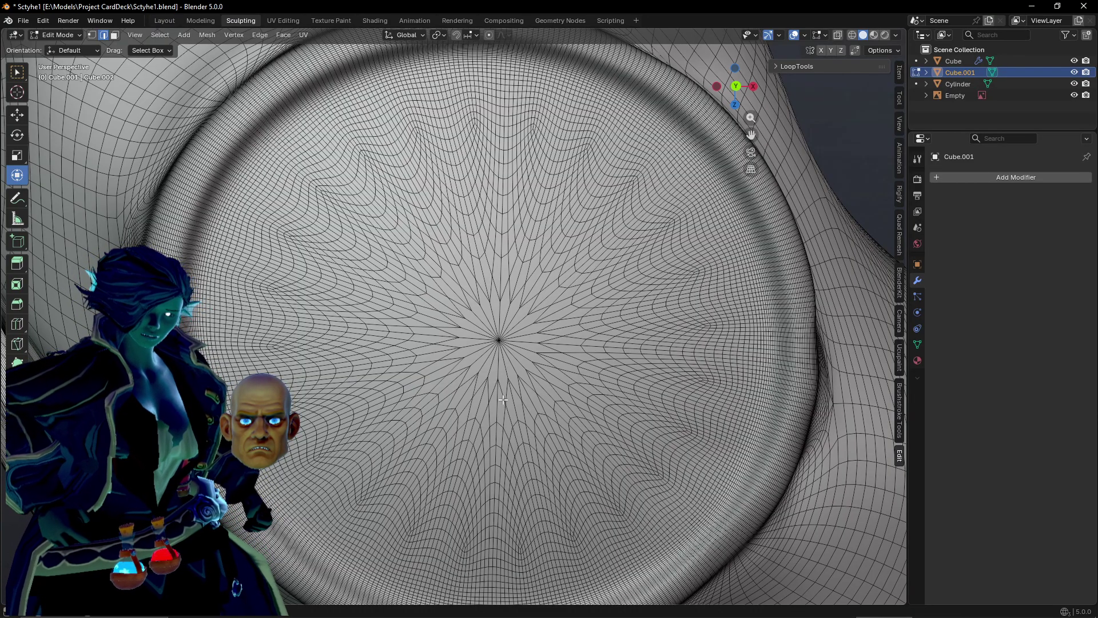
mouse_move(533, 387)
middle_mouse_down()
mouse_move(519, 393)
mouse_move(537, 377)
mouse_move(522, 376)
middle_mouse_up()
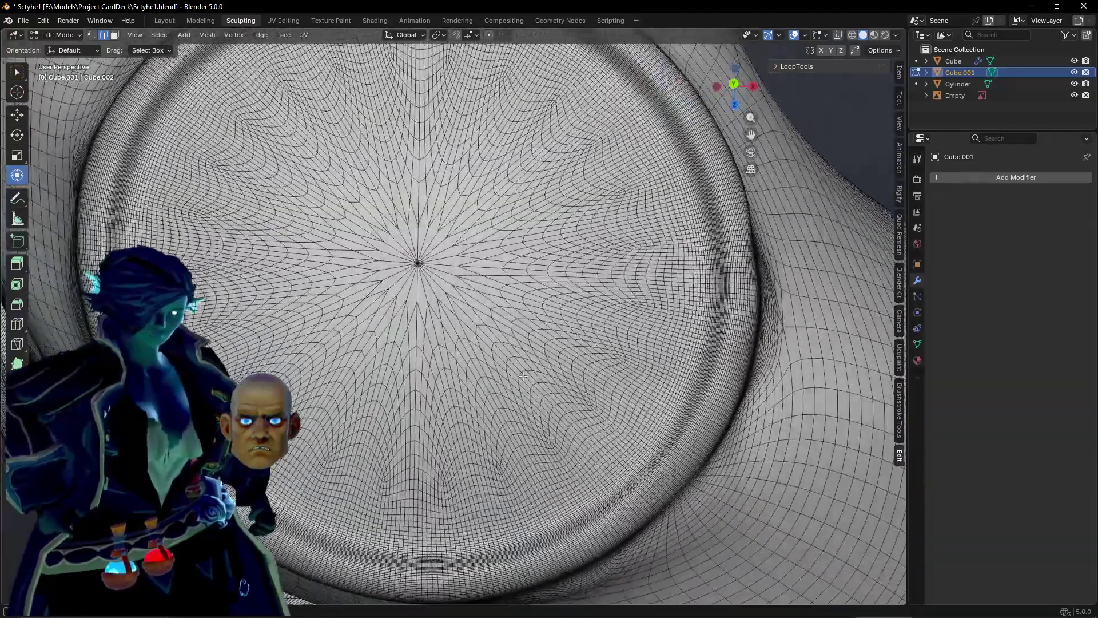
scroll(523, 376, "up", 5)
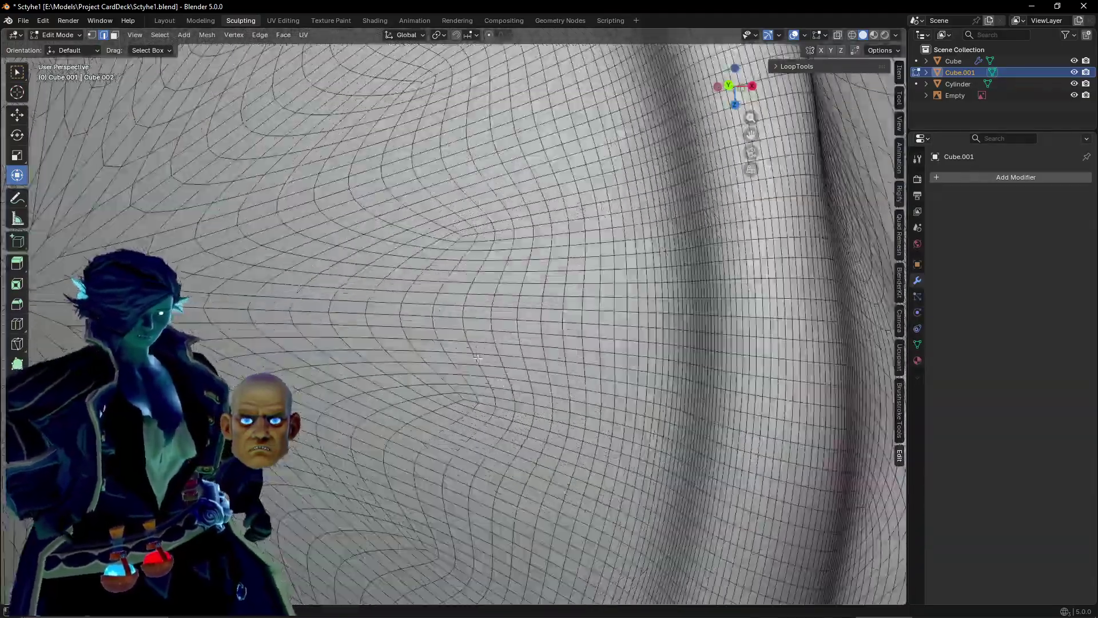
middle_click_drag(478, 358, 513, 357)
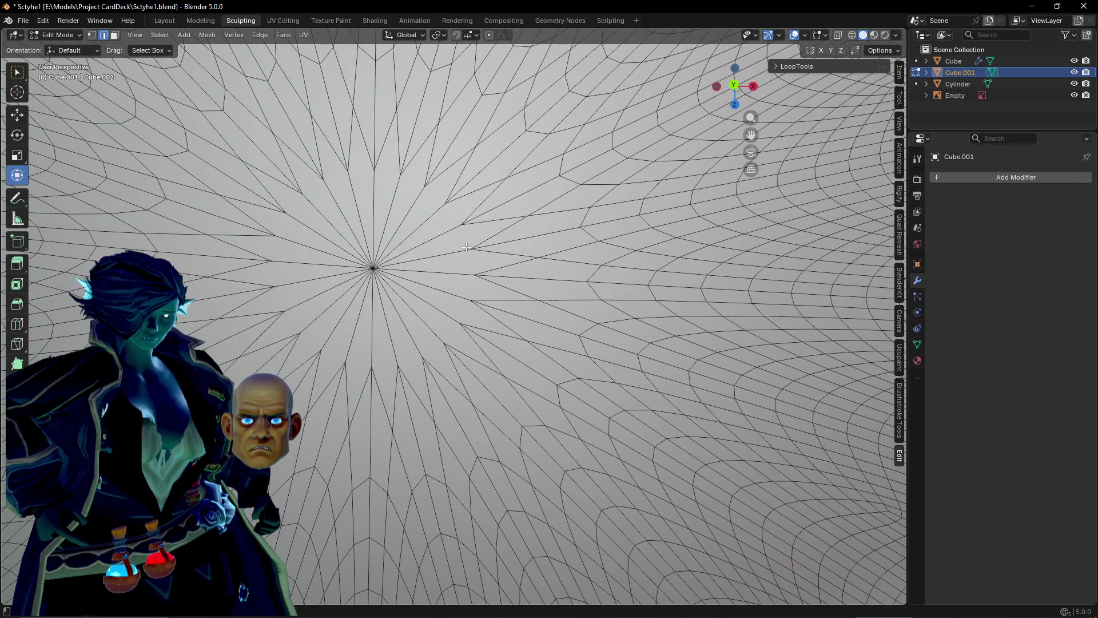
mouse_move(481, 238)
middle_mouse_down()
mouse_move(457, 239)
mouse_move(473, 249)
mouse_move(482, 235)
middle_mouse_up()
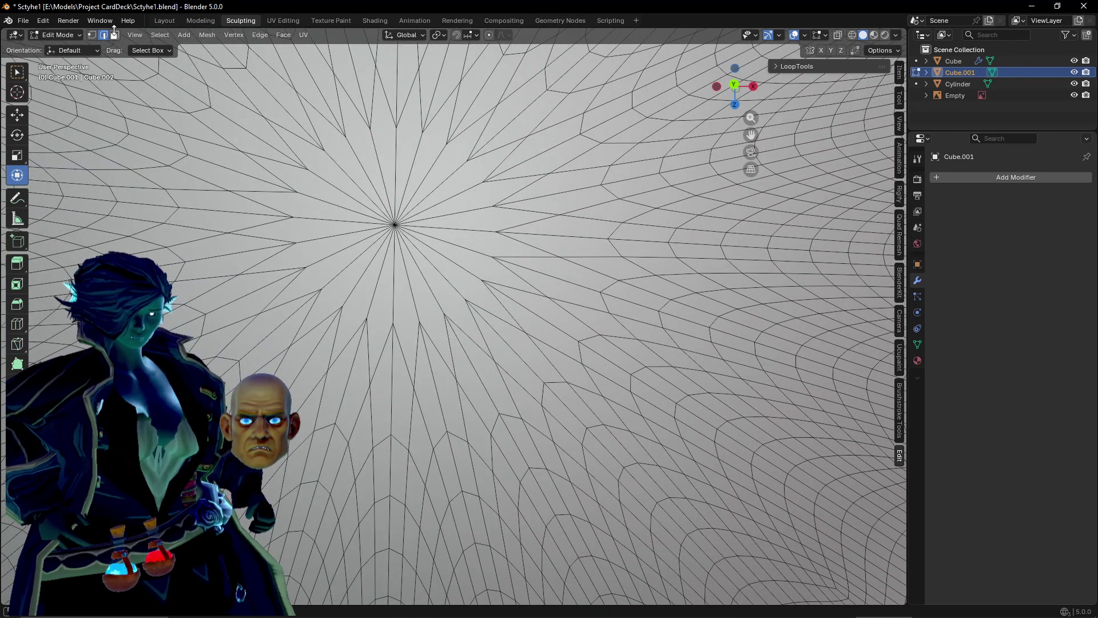
Select a face next to the disc's centre, then switch to vertex selection and select the centre vertex.
left_click(471, 284)
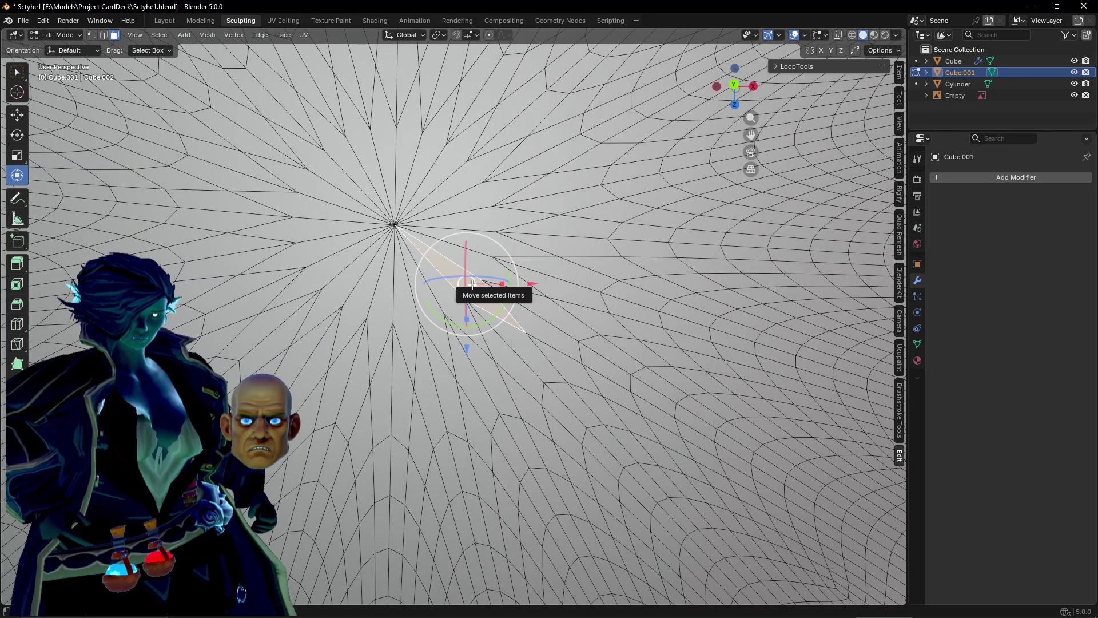
left_click(91, 35)
scroll(414, 296, "down", 5)
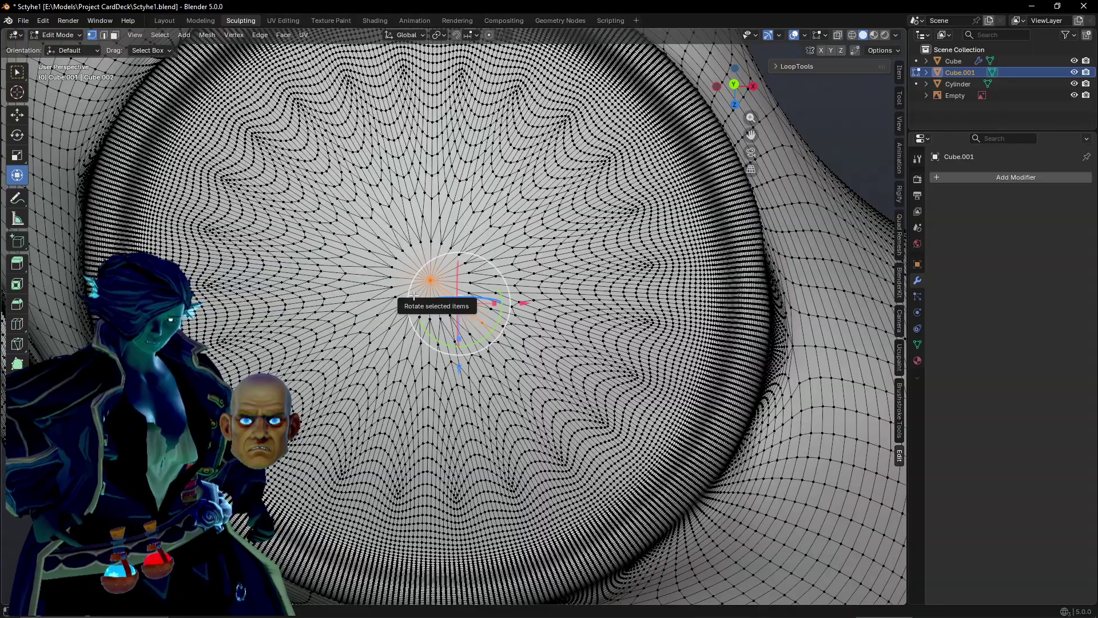
mouse_move(414, 296)
middle_mouse_down()
mouse_move(394, 291)
mouse_move(424, 299)
middle_mouse_up()
left_click(490, 307)
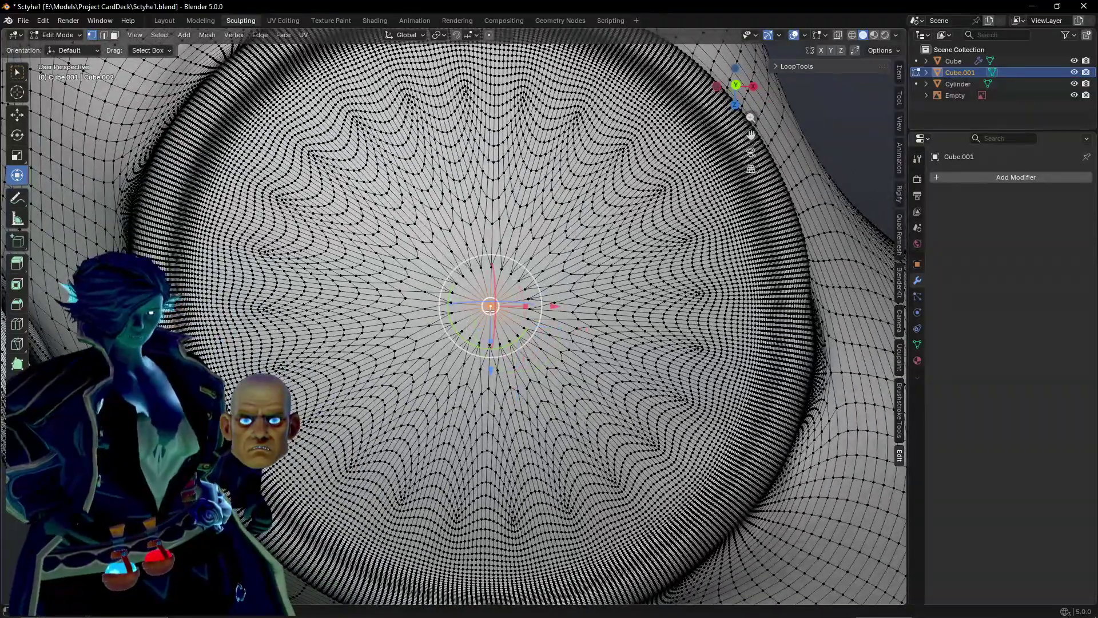
middle_click_drag(495, 407, 465, 372)
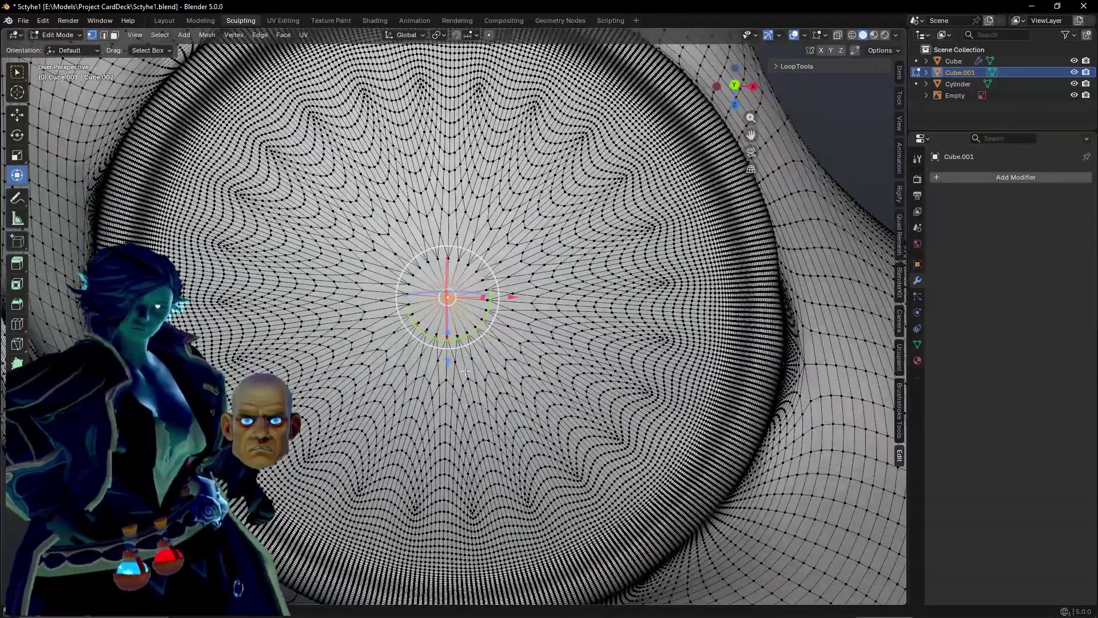
Return to Object Mode, select the scythe's shaft (Cylinder) and enter Sculpt Mode on it.
left_click(57, 35)
left_click(57, 47)
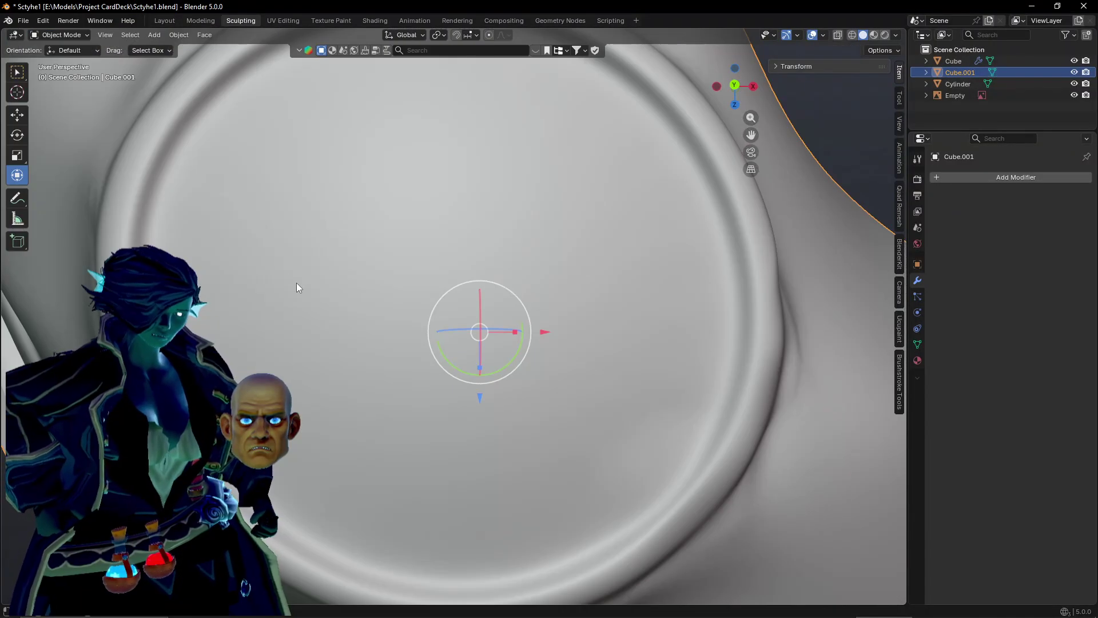
scroll(296, 283, "down", 5)
mouse_move(296, 284)
middle_mouse_down()
mouse_move(219, 287)
mouse_move(224, 322)
mouse_move(330, 352)
mouse_move(390, 232)
mouse_move(471, 271)
mouse_move(515, 310)
mouse_move(662, 367)
mouse_move(458, 375)
mouse_move(591, 406)
mouse_move(578, 376)
mouse_move(599, 312)
mouse_move(583, 274)
mouse_move(554, 286)
mouse_move(564, 299)
mouse_move(547, 314)
mouse_move(558, 400)
mouse_move(544, 252)
mouse_move(328, 171)
mouse_move(294, 260)
mouse_move(585, 319)
mouse_move(241, 287)
mouse_move(320, 298)
mouse_move(409, 289)
middle_mouse_up()
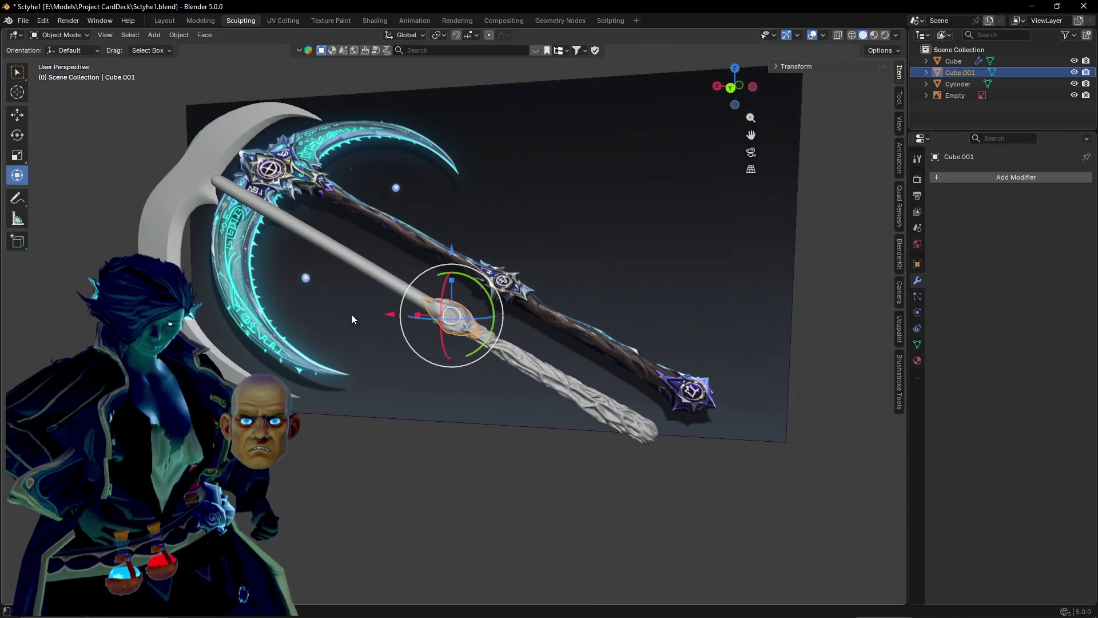
left_click(466, 375)
scroll(463, 363, "up", 1)
left_click(463, 352)
key("KP_Decimal")
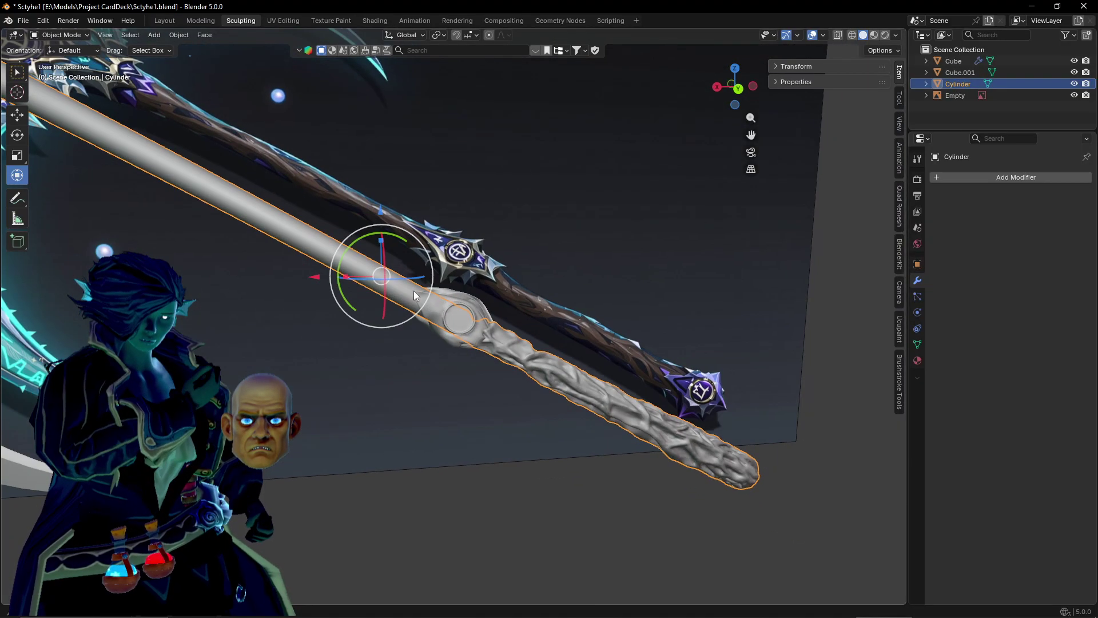
left_click(60, 35)
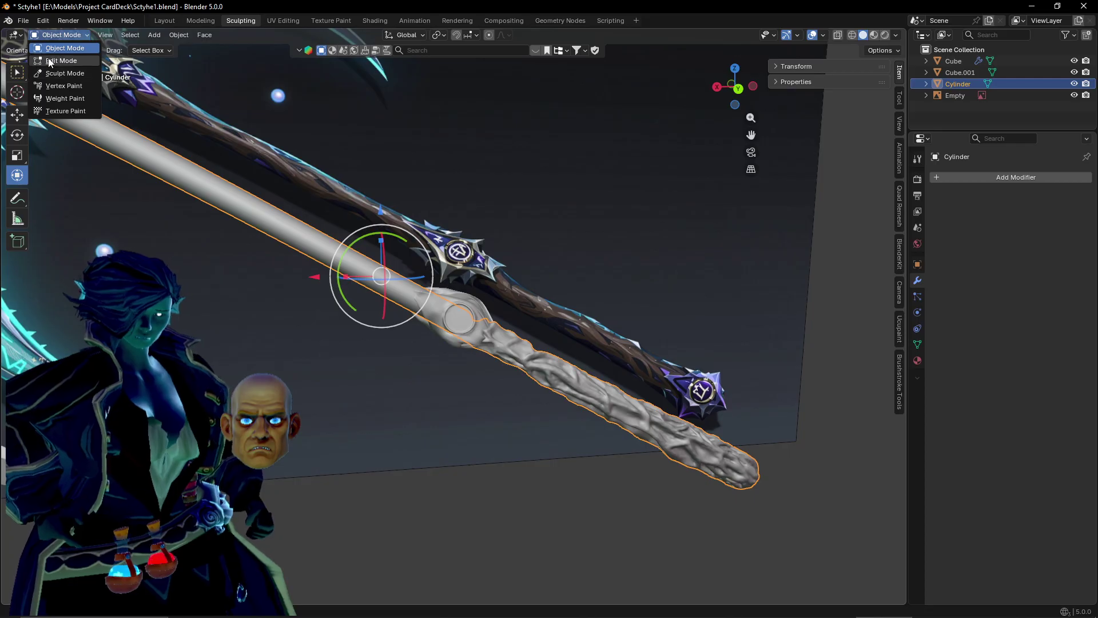
left_click(60, 74)
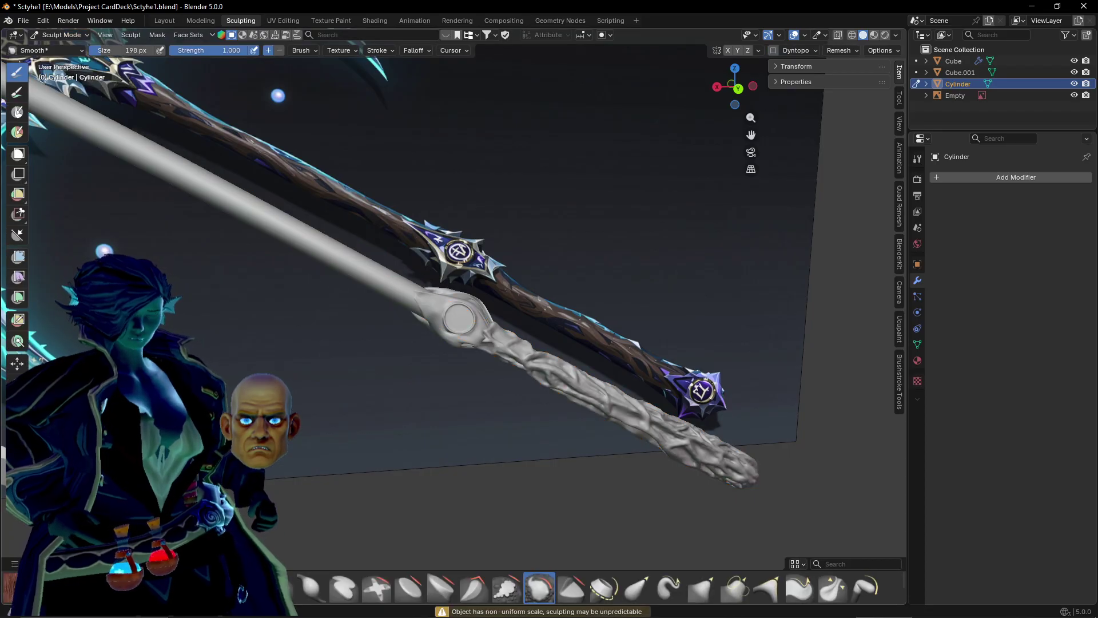
scroll(250, 395, "up", 10)
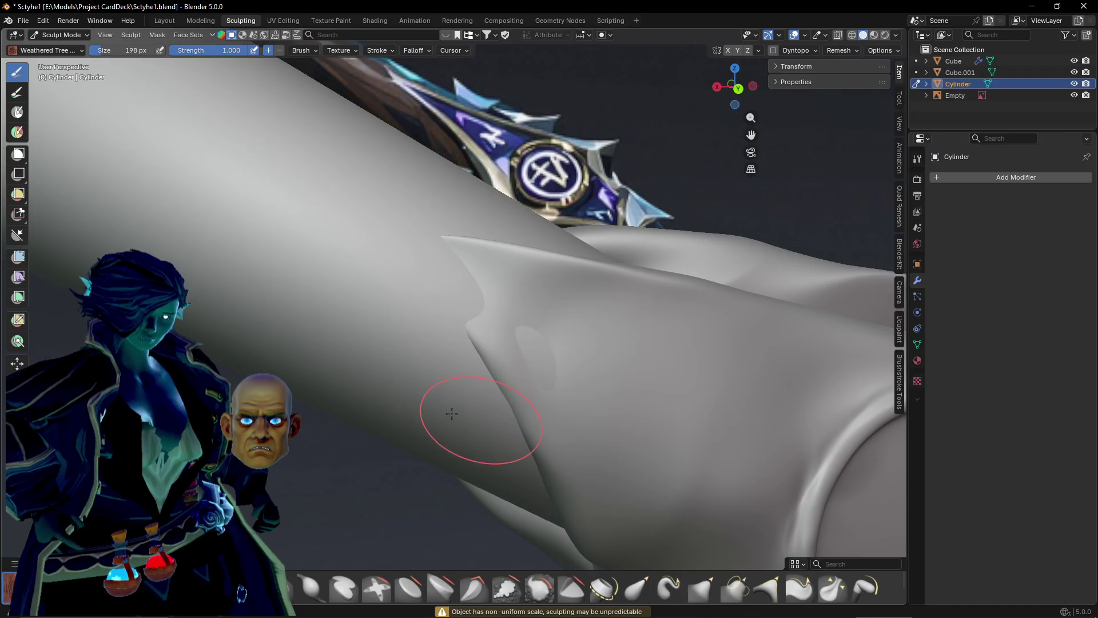
mouse_move(445, 411)
middle_mouse_down()
mouse_move(401, 391)
mouse_move(527, 460)
middle_mouse_up()
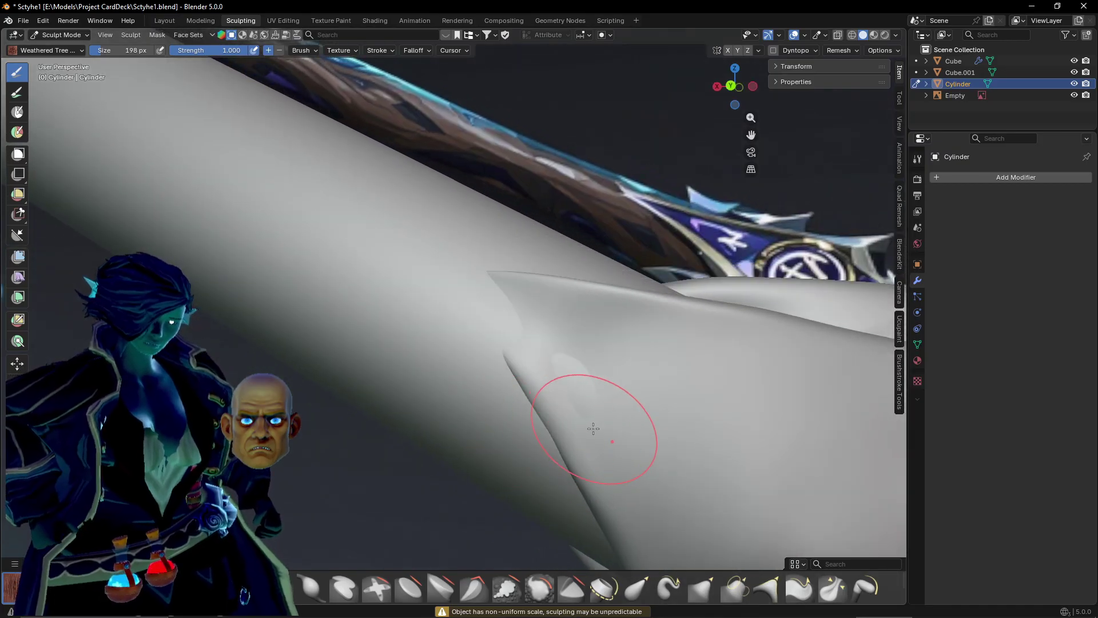
left_click_drag(595, 429, 376, 258)
key("ctrl+z")
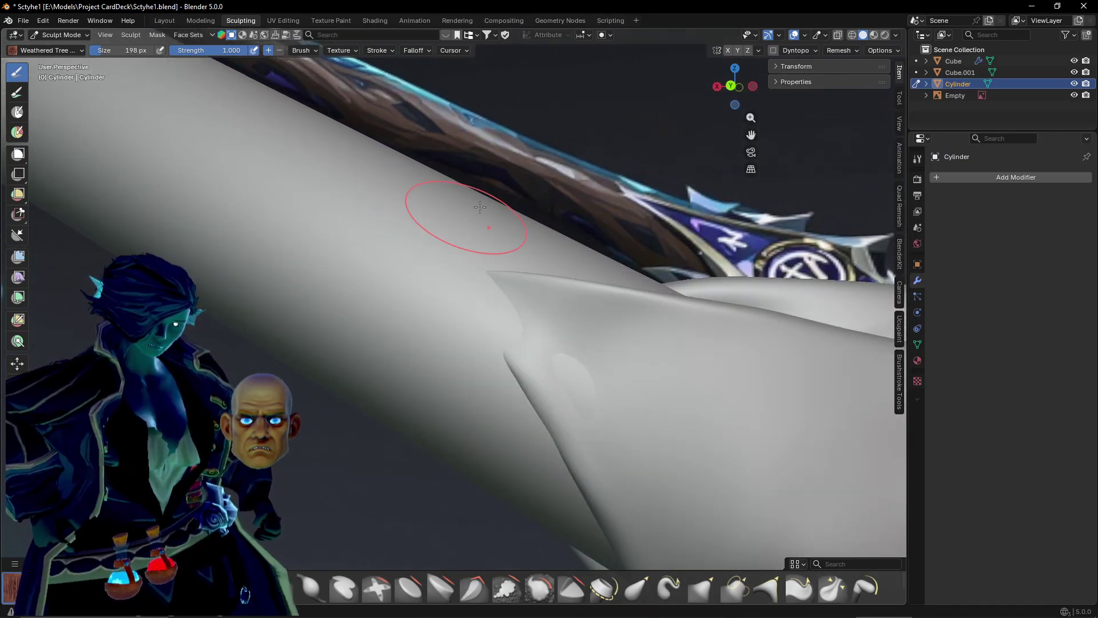
Enable Dyntopo despite the attribute data warning and sculpt a raised bark ridge with the Weathered Tree brush from the guard's collar onto the smooth shaft.
left_click(771, 51)
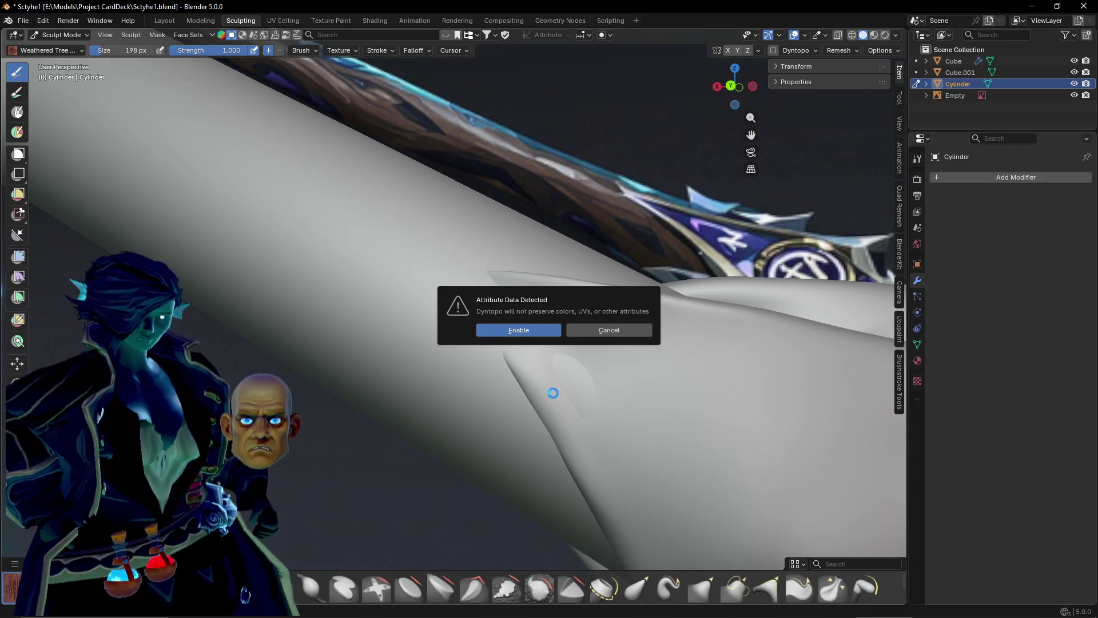
left_click_drag(577, 413, 589, 426)
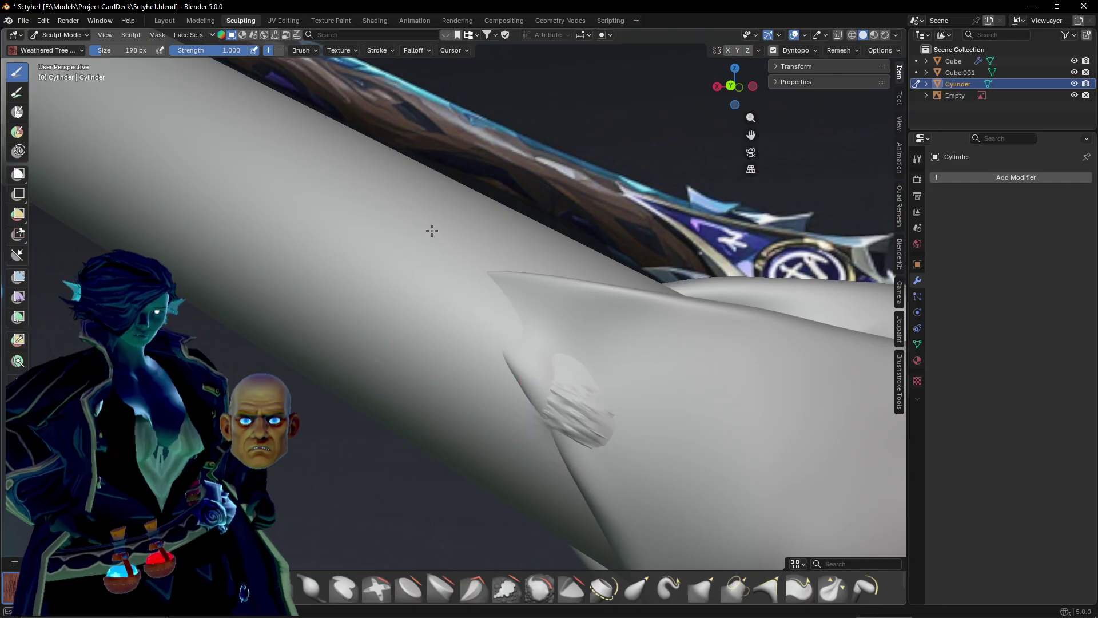
left_click_drag(435, 229, 492, 337)
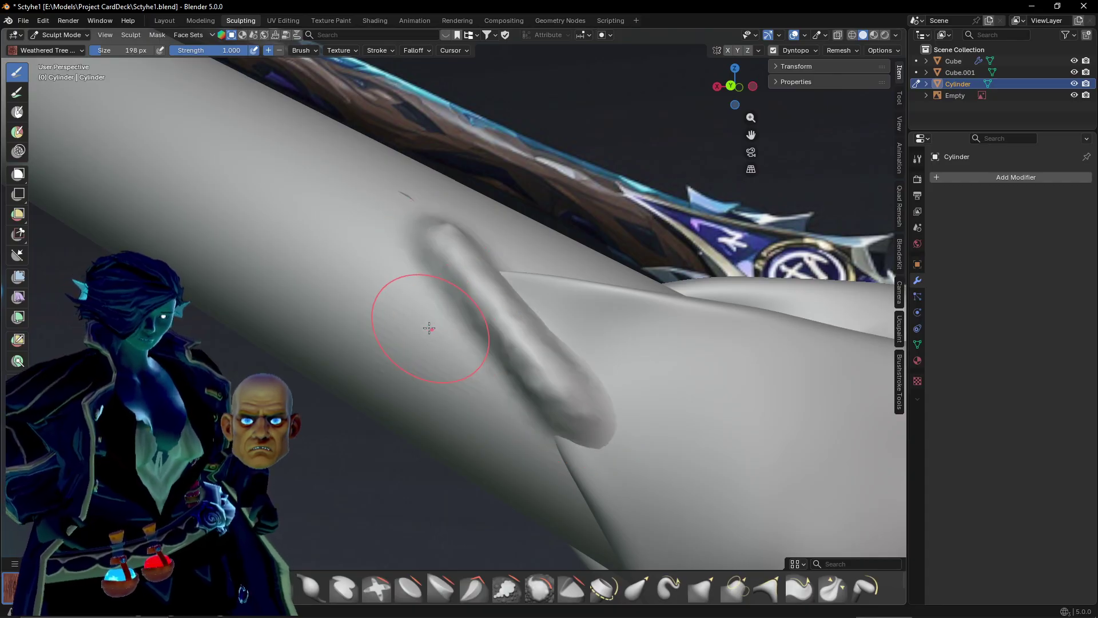
mouse_move(421, 321)
middle_mouse_down()
mouse_move(500, 434)
mouse_move(483, 405)
mouse_move(538, 395)
middle_mouse_up()
left_click_drag(596, 394, 338, 260)
mouse_move(339, 260)
middle_mouse_down("shift")
mouse_move(385, 272)
mouse_move(597, 382)
middle_mouse_up("shift")
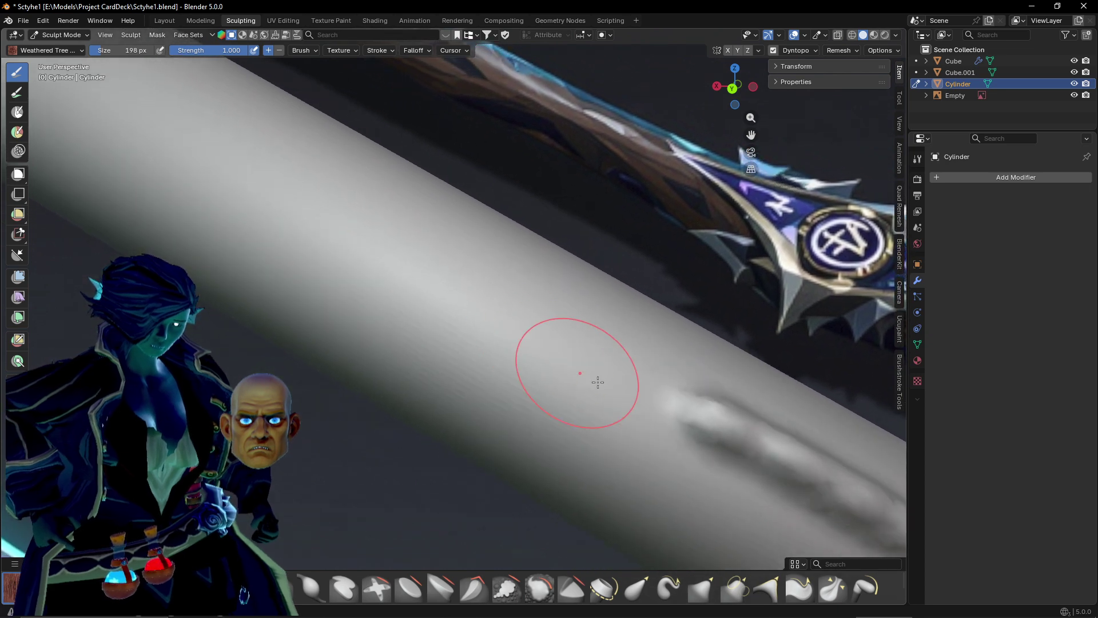
Extend the bark ridge lengthwise along the front of the bare shaft towards the blade with successive overlapping strokes.
left_click_drag(676, 405, 257, 156)
mouse_move(276, 168)
middle_mouse_down("shift")
mouse_move(341, 193)
mouse_move(633, 392)
middle_mouse_up("shift")
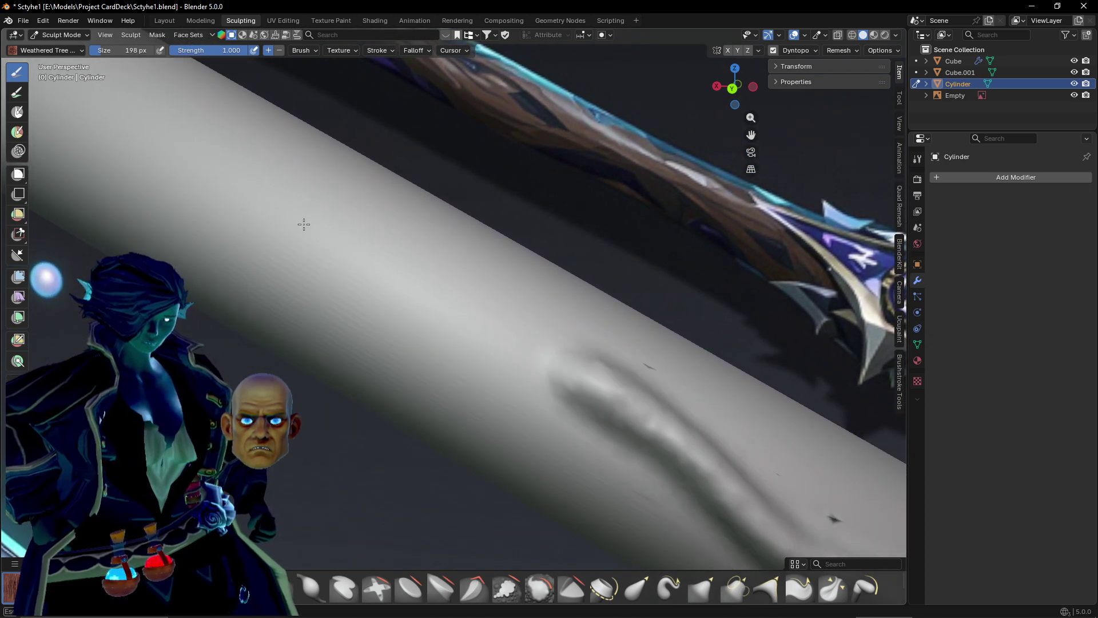
left_click_drag(304, 224, 284, 221)
mouse_move(284, 221)
middle_mouse_down("shift")
mouse_move(510, 318)
mouse_move(657, 409)
middle_mouse_up("shift")
left_click_drag(703, 436, 291, 160)
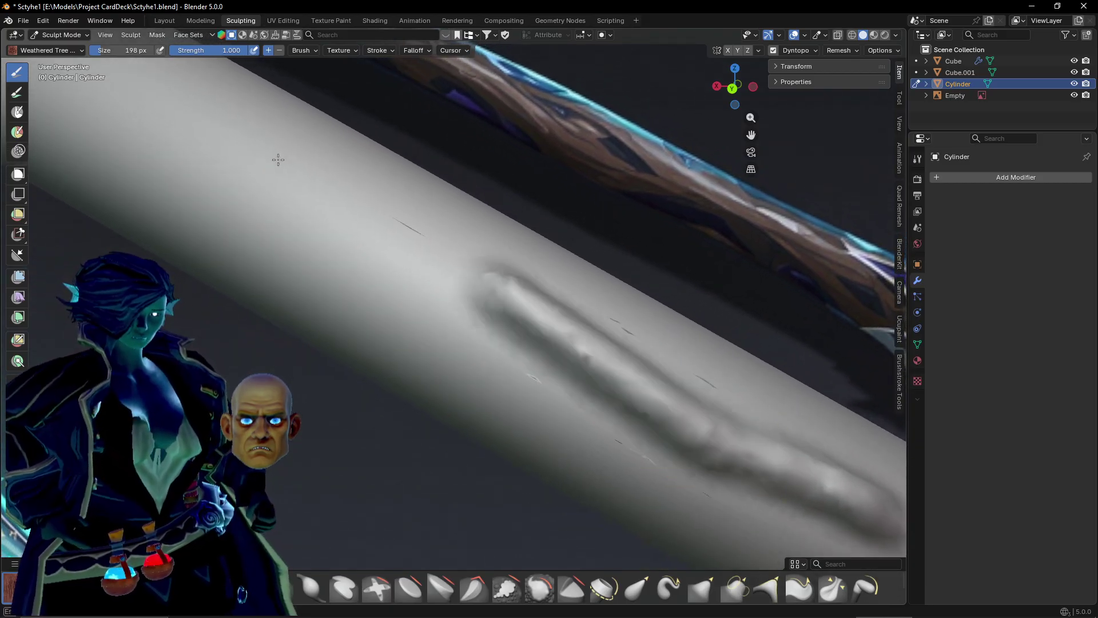
mouse_move(275, 152)
middle_mouse_down()
mouse_move(419, 262)
mouse_move(704, 439)
middle_mouse_up()
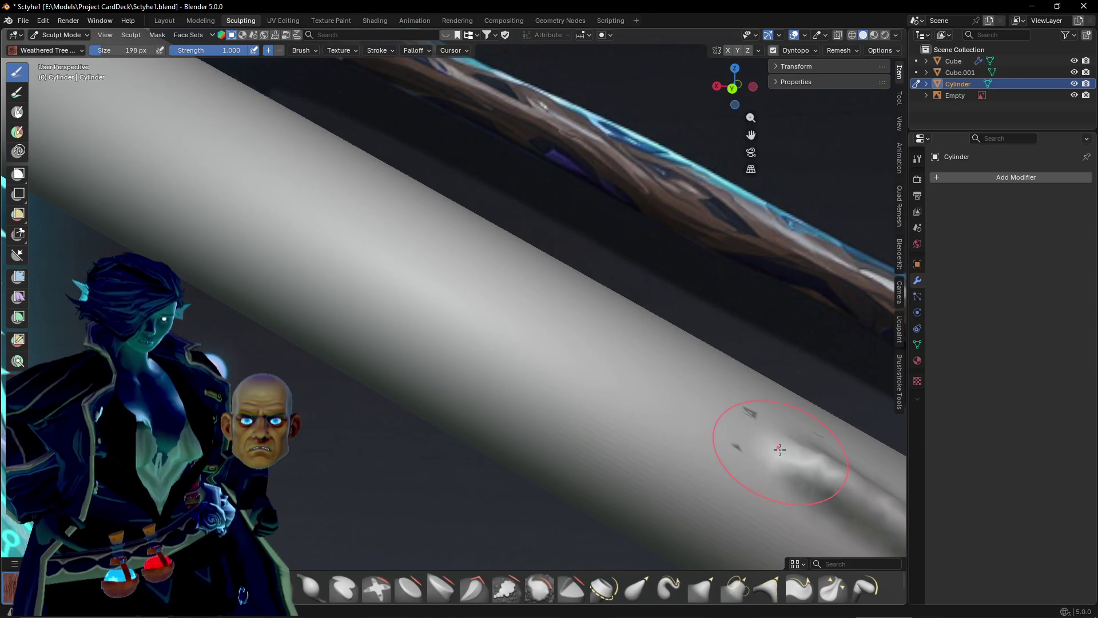
left_click_drag(779, 449, 427, 295)
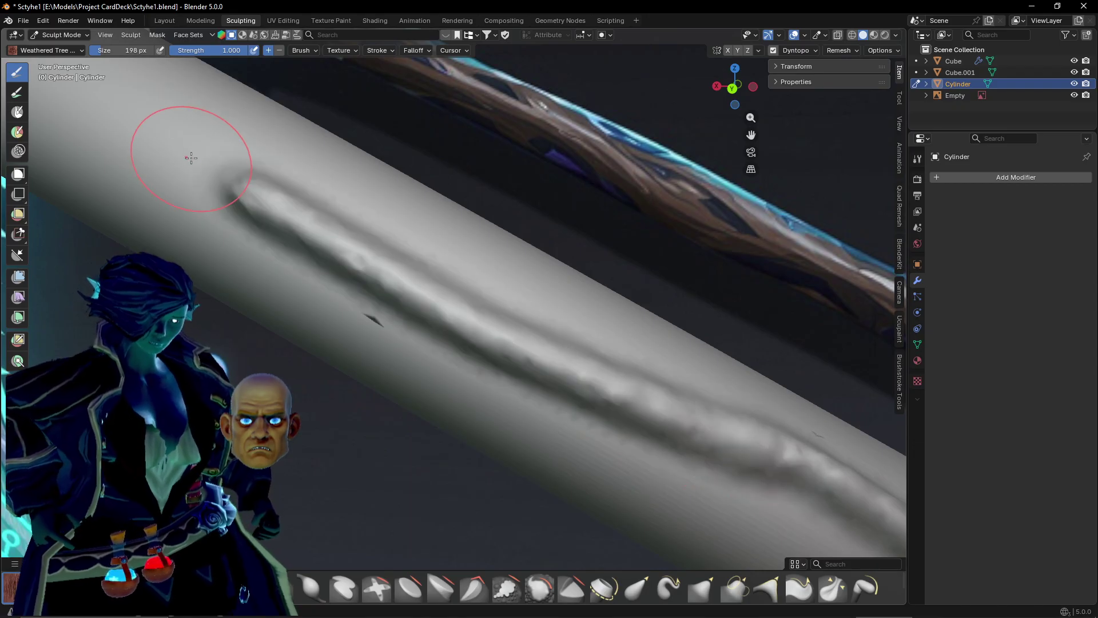
mouse_move(198, 171)
middle_mouse_down("shift")
mouse_move(561, 370)
mouse_move(634, 395)
middle_mouse_up("shift")
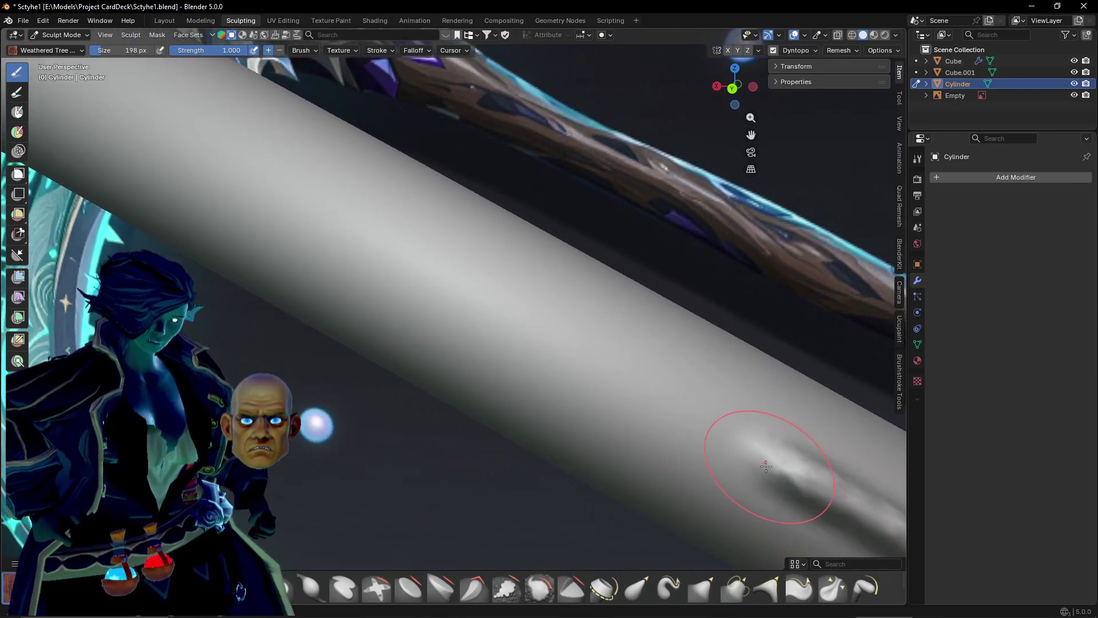
mouse_move(766, 467)
left_mouse_down()
mouse_move(520, 314)
mouse_move(189, 133)
left_mouse_up()
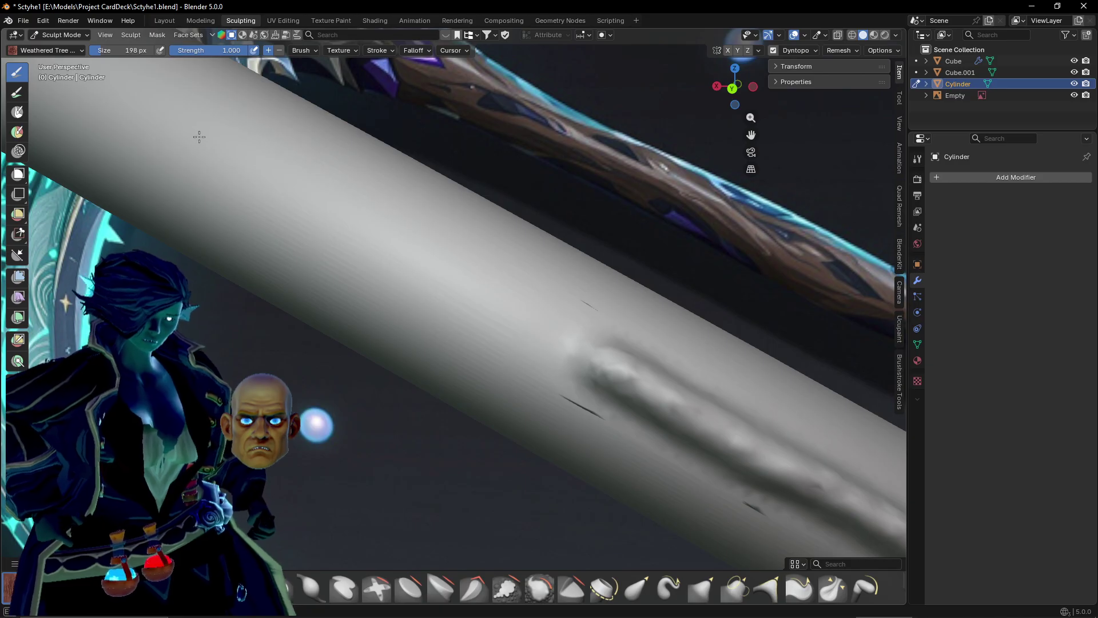
Bend the ridge upwards across the shaft and branch another strand off it, wrapping both towards the shaft's upper edge.
mouse_move(269, 172)
middle_mouse_down()
mouse_move(472, 303)
mouse_move(540, 245)
mouse_move(349, 319)
mouse_move(400, 309)
mouse_move(466, 414)
mouse_move(417, 421)
middle_mouse_up()
left_click_drag(417, 422, 368, 253)
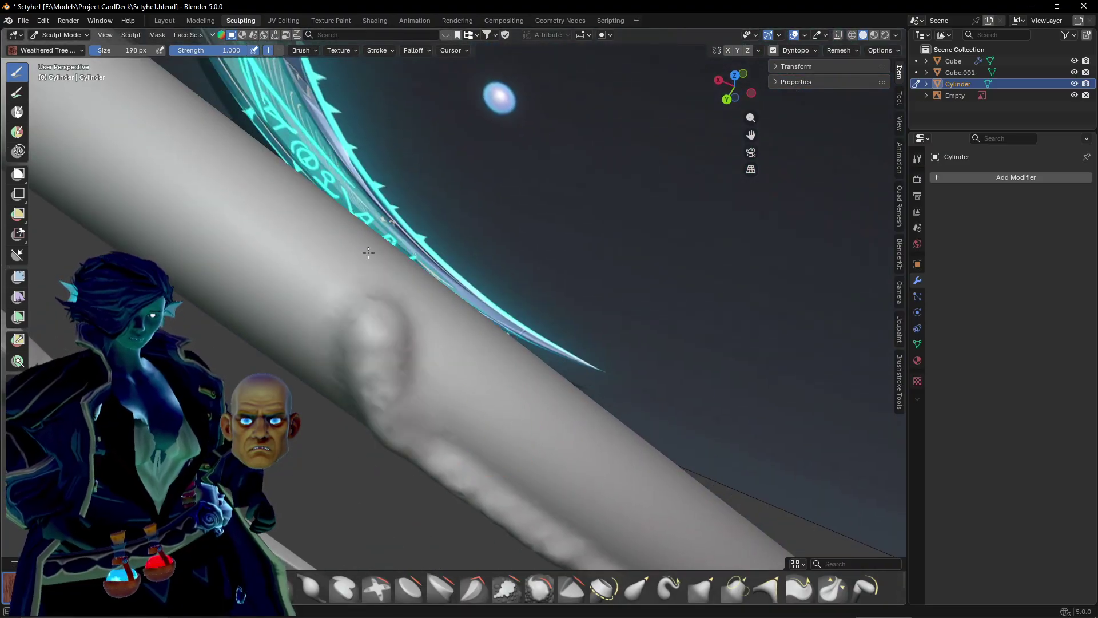
middle_click_drag(331, 220, 390, 230)
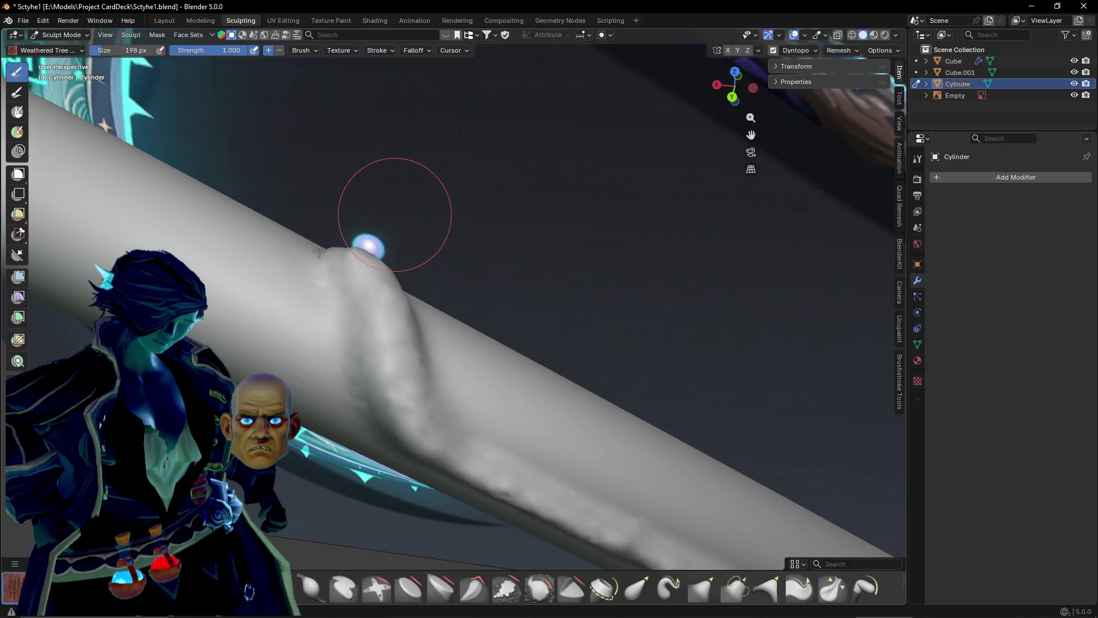
middle_click_drag(314, 311, 524, 476)
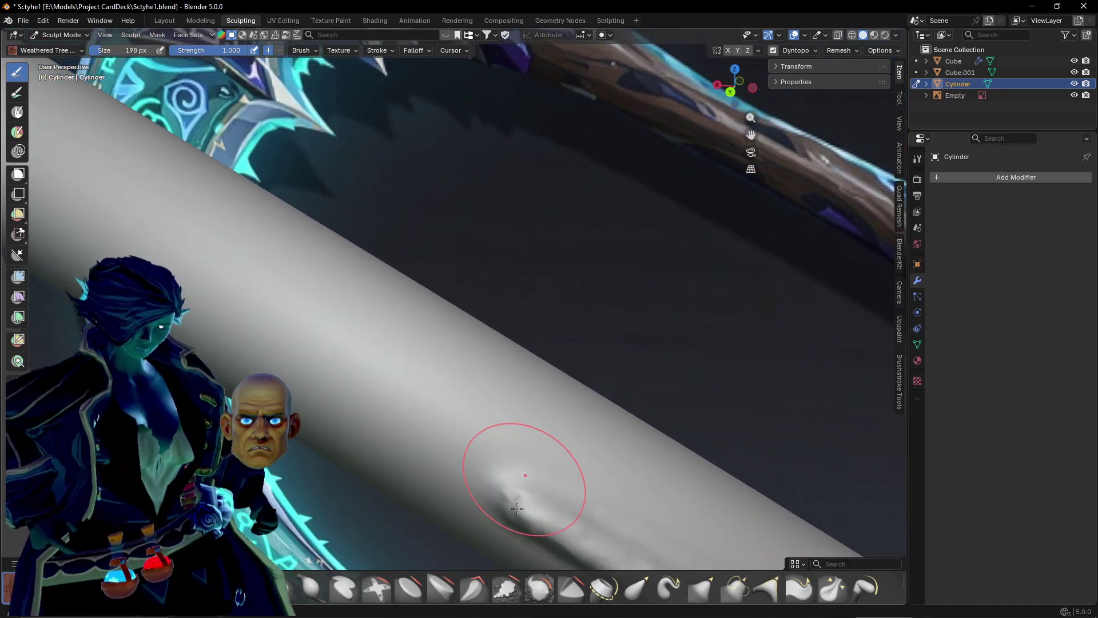
mouse_move(517, 508)
left_mouse_down()
mouse_move(501, 366)
mouse_move(424, 319)
left_mouse_up()
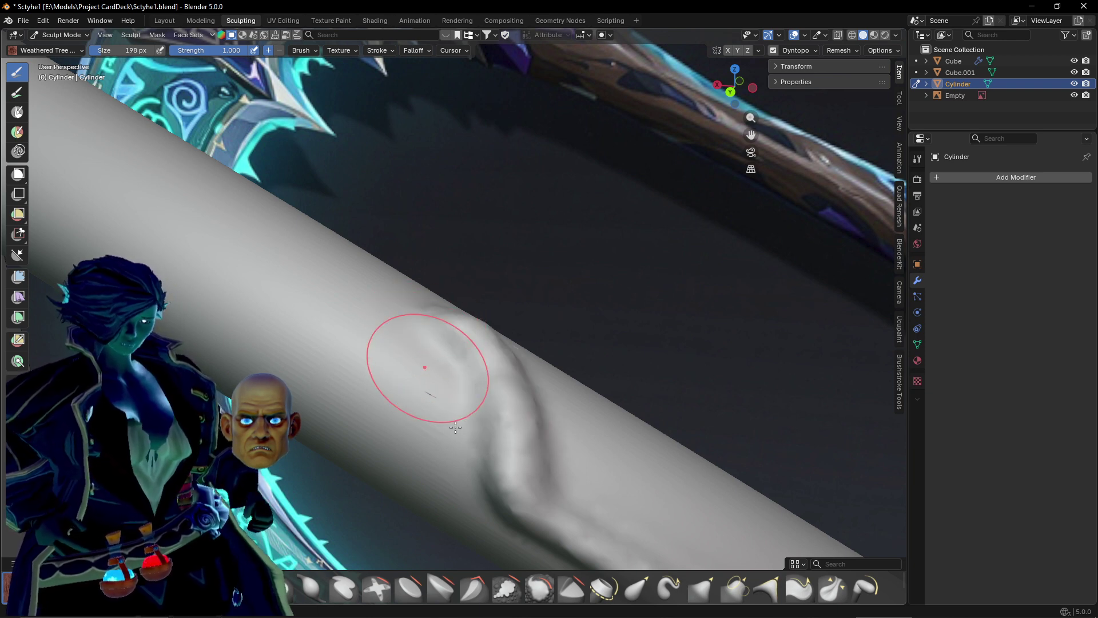
mouse_move(441, 424)
middle_mouse_down()
mouse_move(429, 405)
mouse_move(531, 490)
middle_mouse_up()
left_click_drag(545, 508, 418, 312)
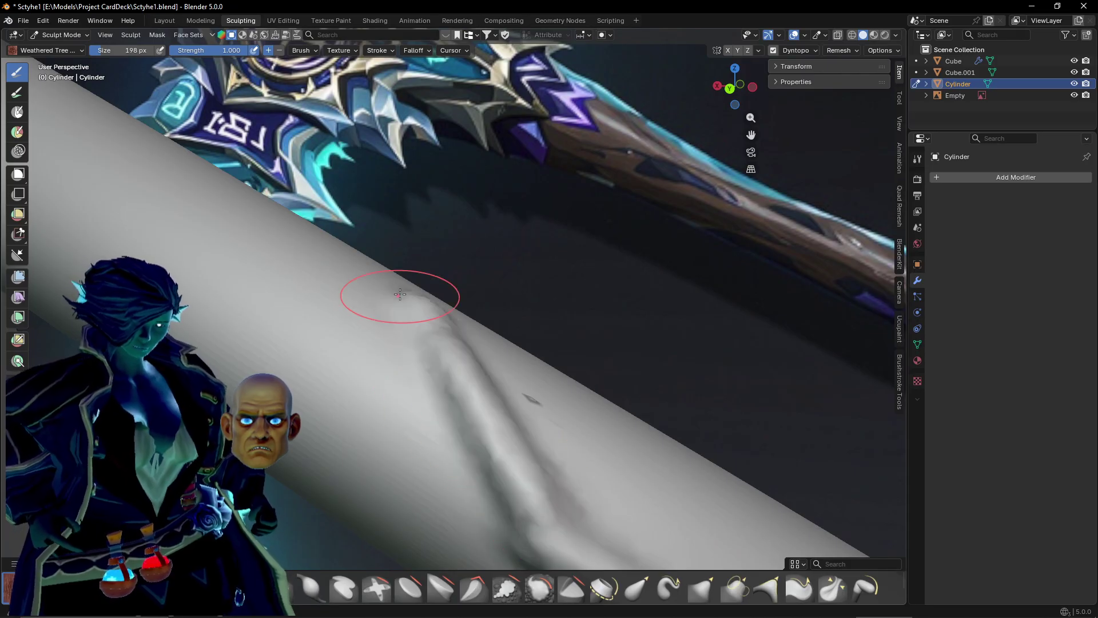
Carry the ridge over the top of the shaft and connect it in a winding strand across the back side.
mouse_move(455, 296)
middle_mouse_down()
mouse_move(398, 374)
mouse_move(366, 298)
middle_mouse_up()
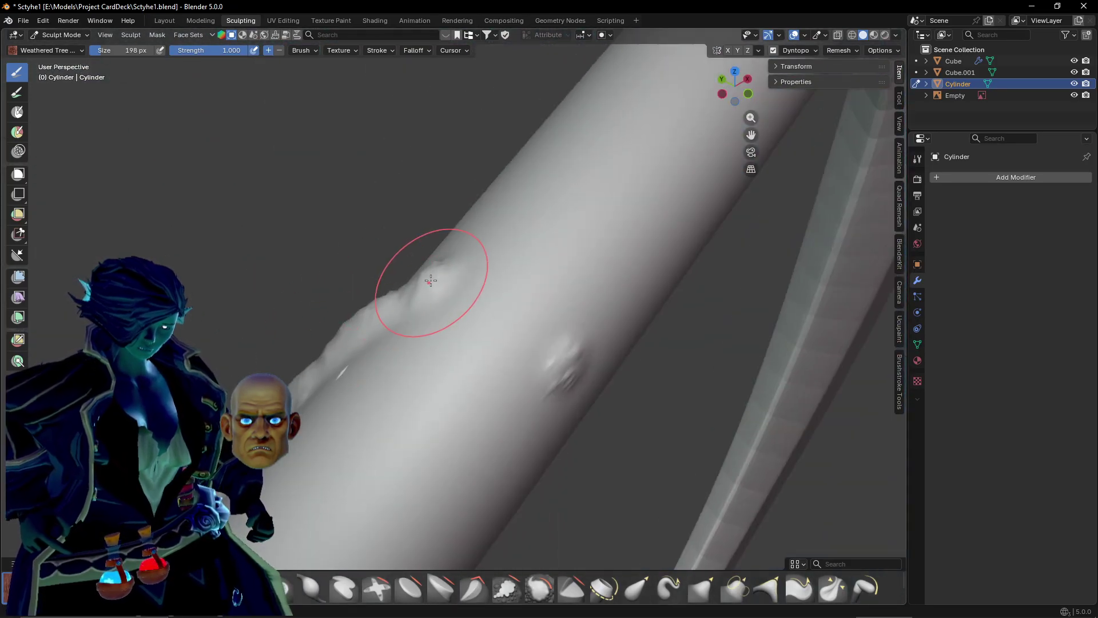
mouse_move(431, 281)
left_mouse_down()
mouse_move(537, 343)
mouse_move(564, 392)
left_mouse_up()
middle_click_drag(655, 397, 574, 349)
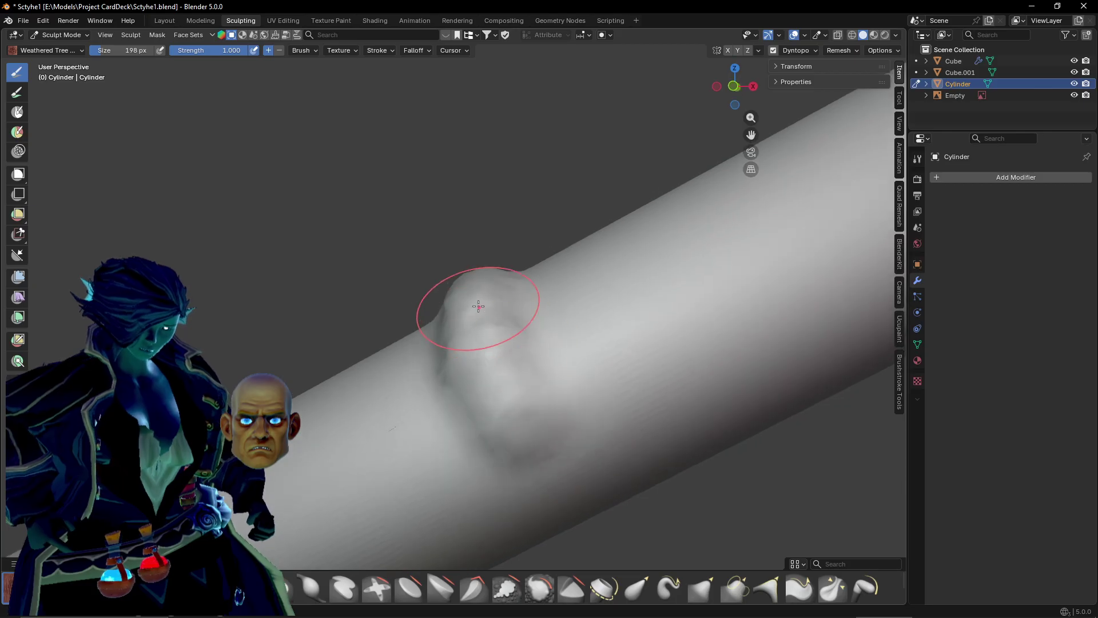
mouse_move(478, 306)
left_mouse_down()
mouse_move(588, 443)
mouse_move(686, 436)
left_mouse_up()
scroll(703, 433, "down", 1)
mouse_move(665, 423)
middle_mouse_down("shift")
mouse_move(595, 429)
mouse_move(532, 385)
middle_mouse_up("shift")
mouse_move(462, 370)
left_mouse_down()
mouse_move(593, 276)
mouse_move(619, 286)
left_mouse_up()
mouse_move(620, 312)
middle_mouse_down("shift")
mouse_move(457, 347)
mouse_move(306, 331)
middle_mouse_up("shift")
mouse_move(307, 331)
left_mouse_down()
mouse_move(399, 186)
mouse_move(453, 164)
left_mouse_up()
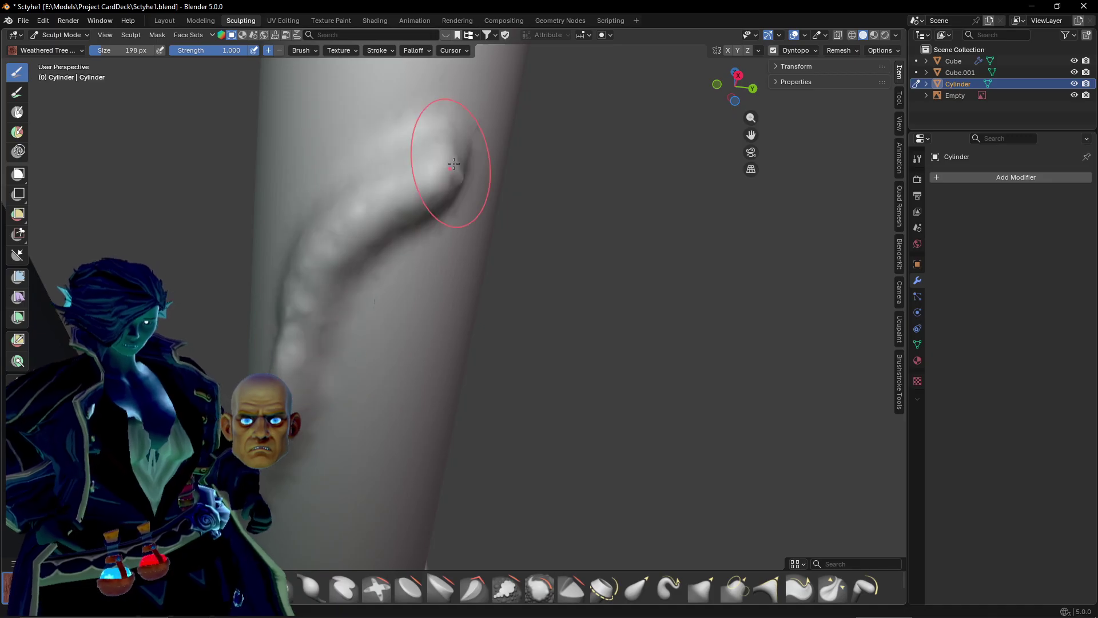
Continue the winding ridge along the shaft until it reaches the end beside the blade.
mouse_move(453, 164)
middle_mouse_down()
mouse_move(452, 344)
mouse_move(401, 339)
middle_mouse_up()
left_click_drag(405, 347, 394, 138)
middle_click_drag(393, 139, 525, 409, "shift")
mouse_move(537, 463)
left_mouse_down()
mouse_move(399, 265)
mouse_move(314, 216)
left_mouse_up()
mouse_move(314, 215)
middle_mouse_down("shift")
mouse_move(482, 422)
mouse_move(589, 478)
middle_mouse_up("shift")
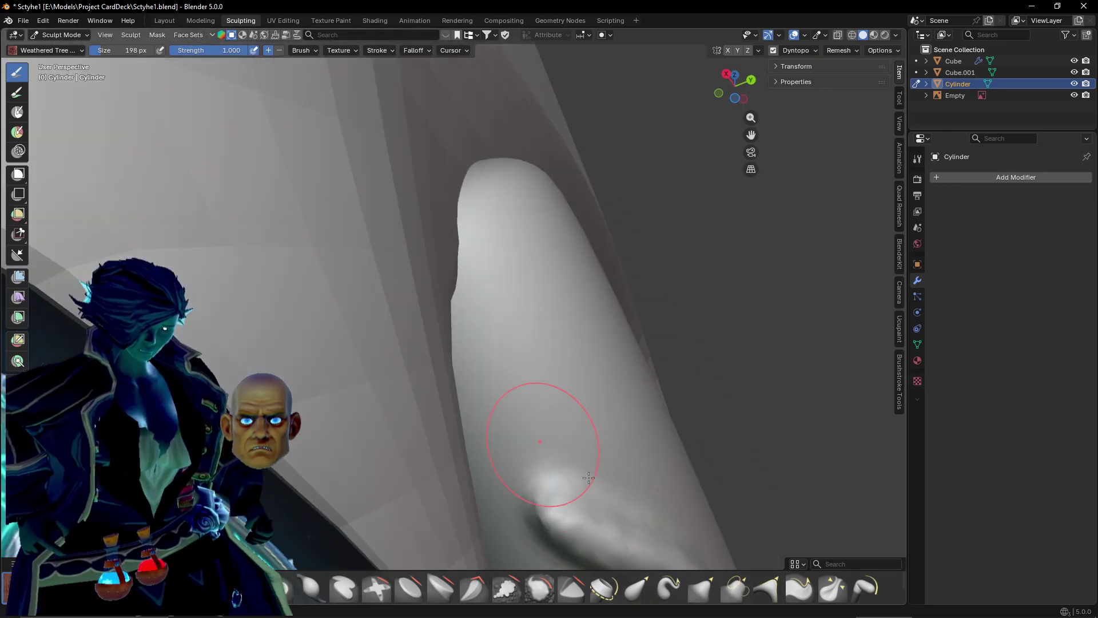
left_click_drag(549, 507, 388, 137)
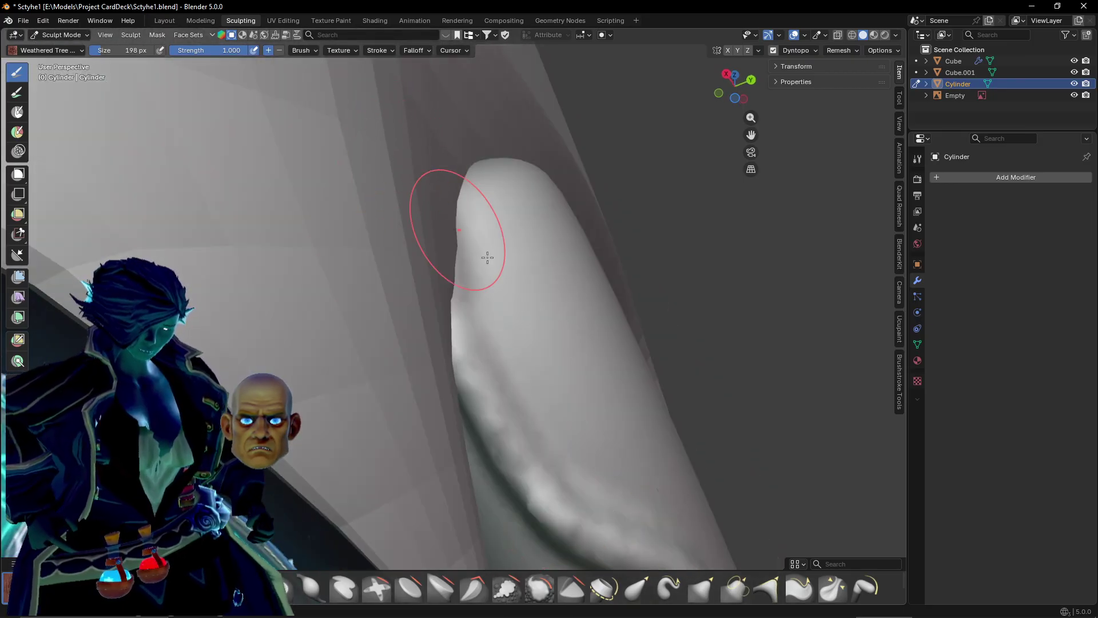
middle_click_drag(515, 318, 343, 350)
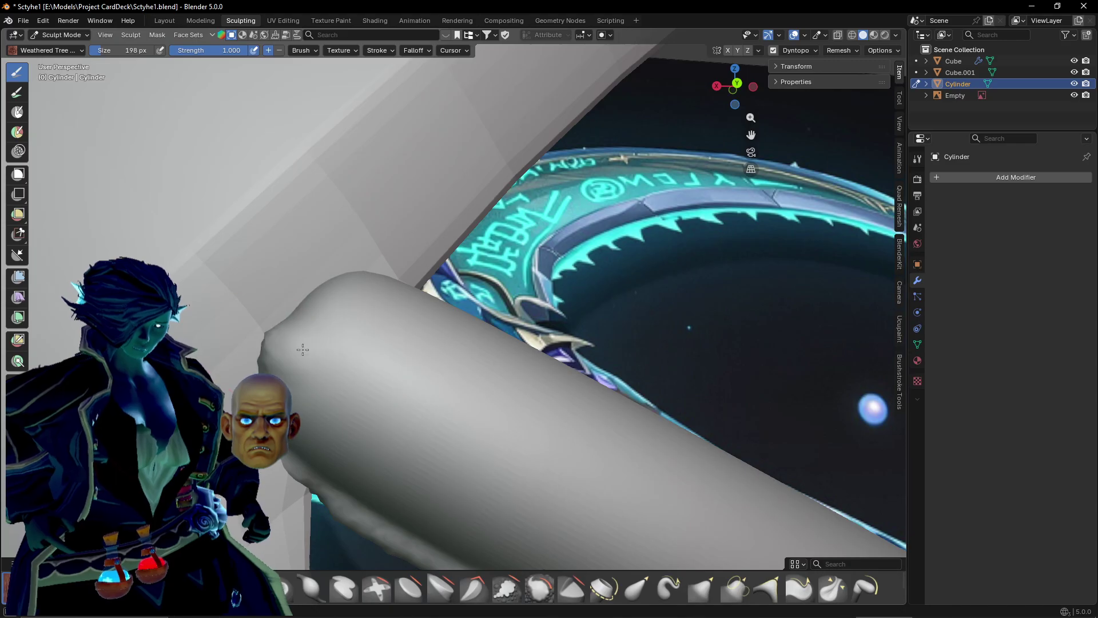
Sculpt further ridges from the shaft's blade end and branch a new strand off onto the underside.
left_click_drag(302, 346, 527, 447)
middle_click_drag(574, 454, 350, 269, "shift")
mouse_move(228, 231)
left_mouse_down()
mouse_move(260, 243)
mouse_move(376, 393)
left_mouse_up()
middle_click_drag(392, 404, 576, 289)
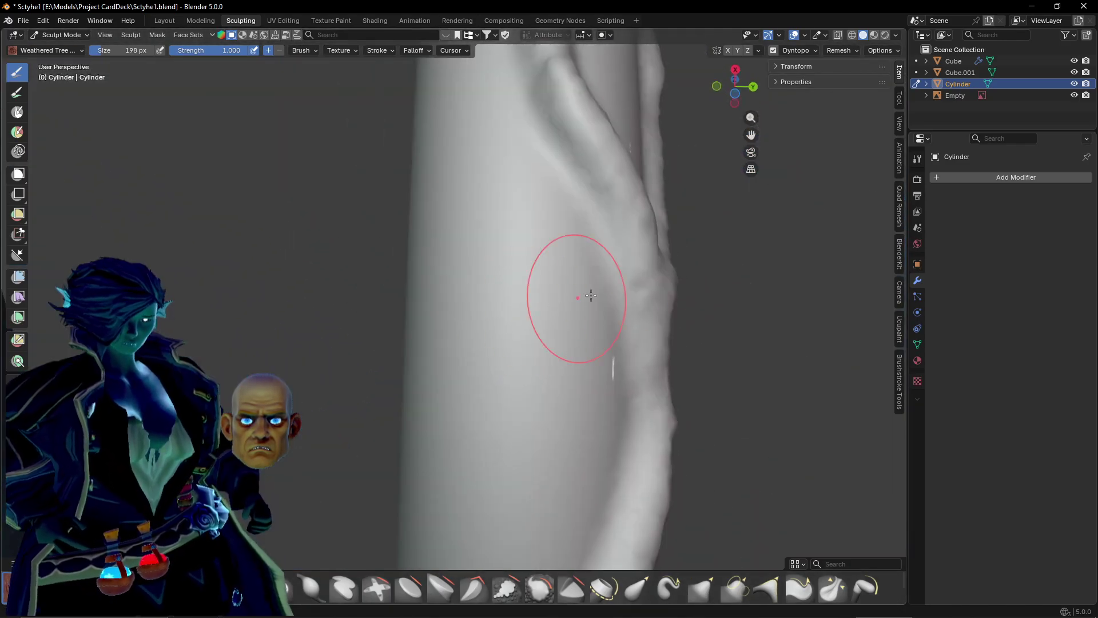
left_click_drag(578, 304, 423, 418)
Extend the new strands along the shaft's underside towards the guard, running them beside each other.
mouse_move(435, 419)
middle_mouse_down()
mouse_move(502, 414)
mouse_move(572, 437)
middle_mouse_up()
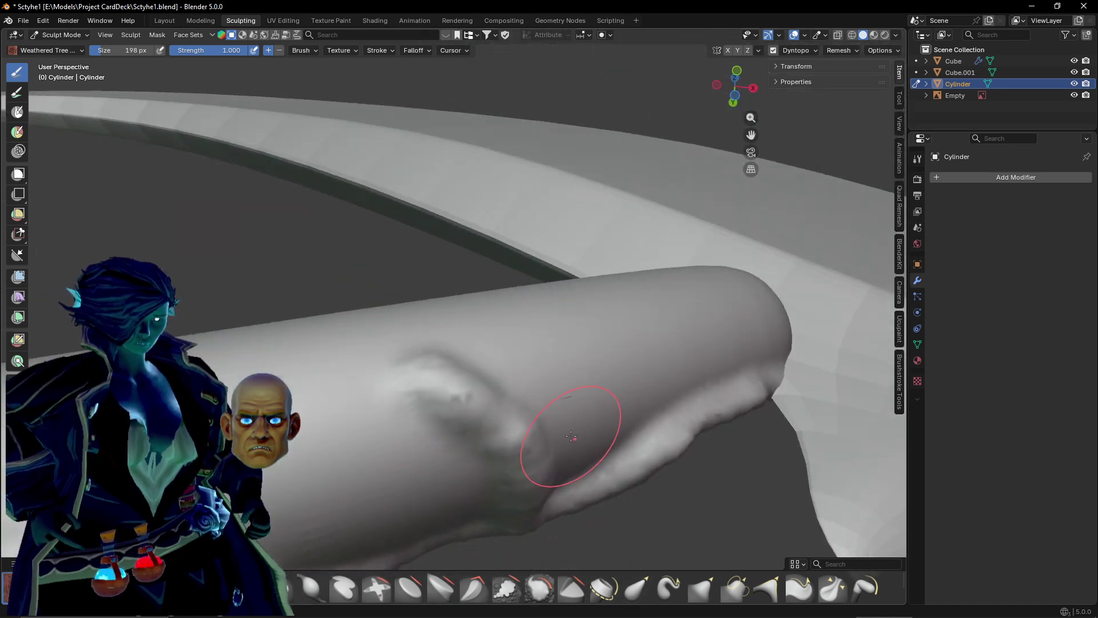
middle_click_drag(436, 384, 572, 414, "shift")
left_click_drag(572, 414, 337, 379)
middle_click_drag(269, 455, 502, 313, "shift")
left_click_drag(563, 256, 189, 303)
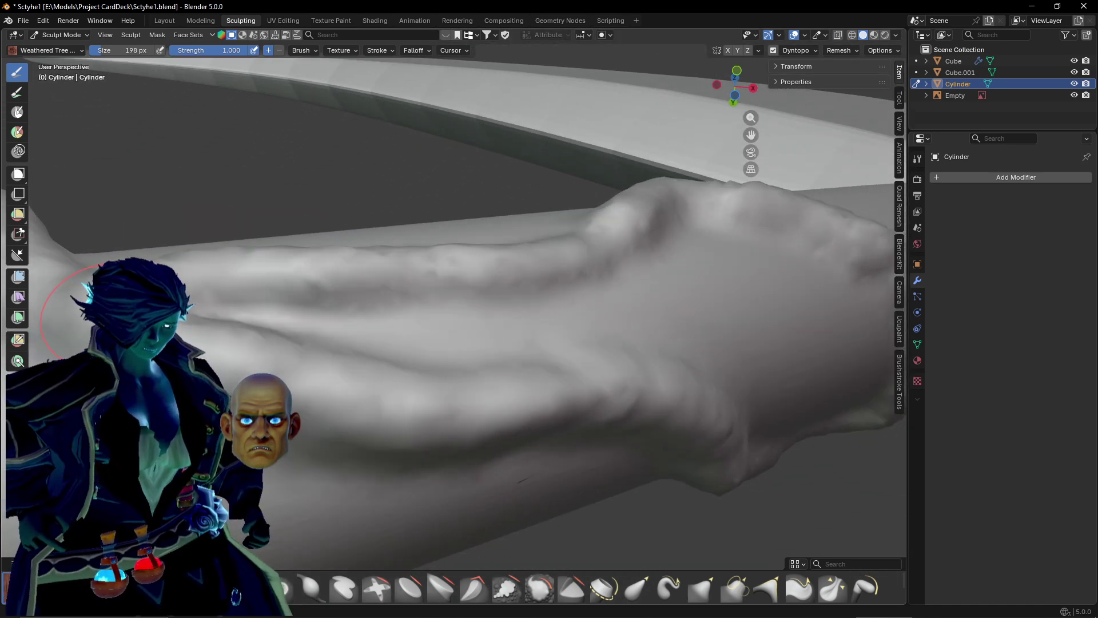
mouse_move(86, 343)
middle_mouse_down("shift")
mouse_move(323, 309)
mouse_move(707, 303)
middle_mouse_up("shift")
mouse_move(841, 247)
left_mouse_down()
mouse_move(744, 364)
mouse_move(366, 407)
left_mouse_up()
mouse_move(426, 328)
middle_mouse_down()
mouse_move(367, 417)
mouse_move(800, 309)
middle_mouse_up()
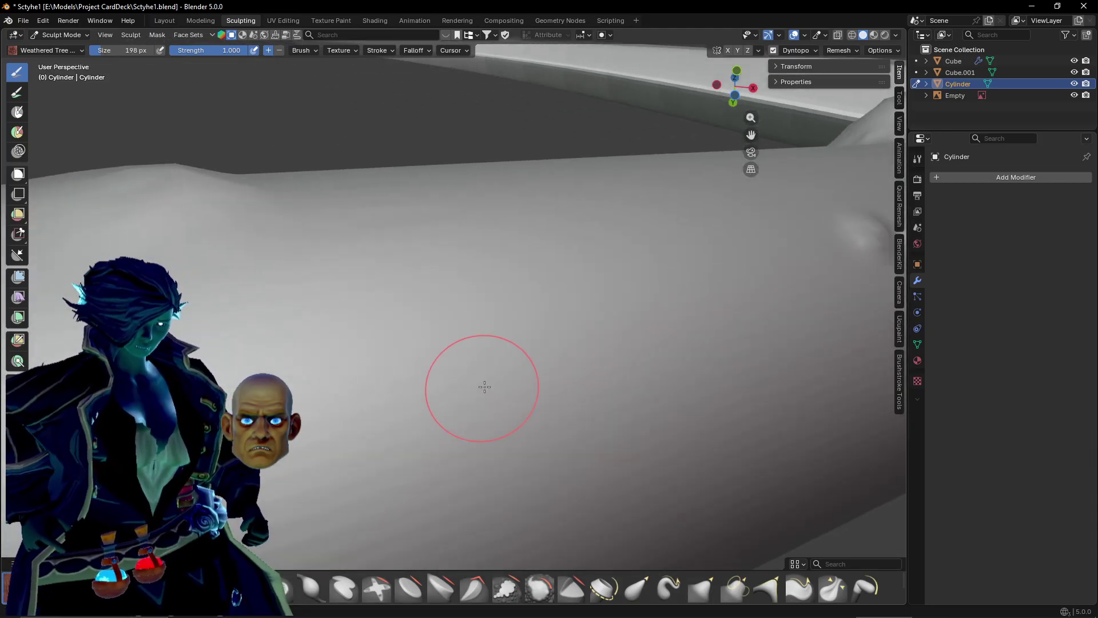
Lengthen the underside ridge further across the remaining smooth section of the shaft towards the guard.
mouse_move(483, 387)
middle_mouse_down()
mouse_move(446, 390)
mouse_move(457, 390)
middle_mouse_up()
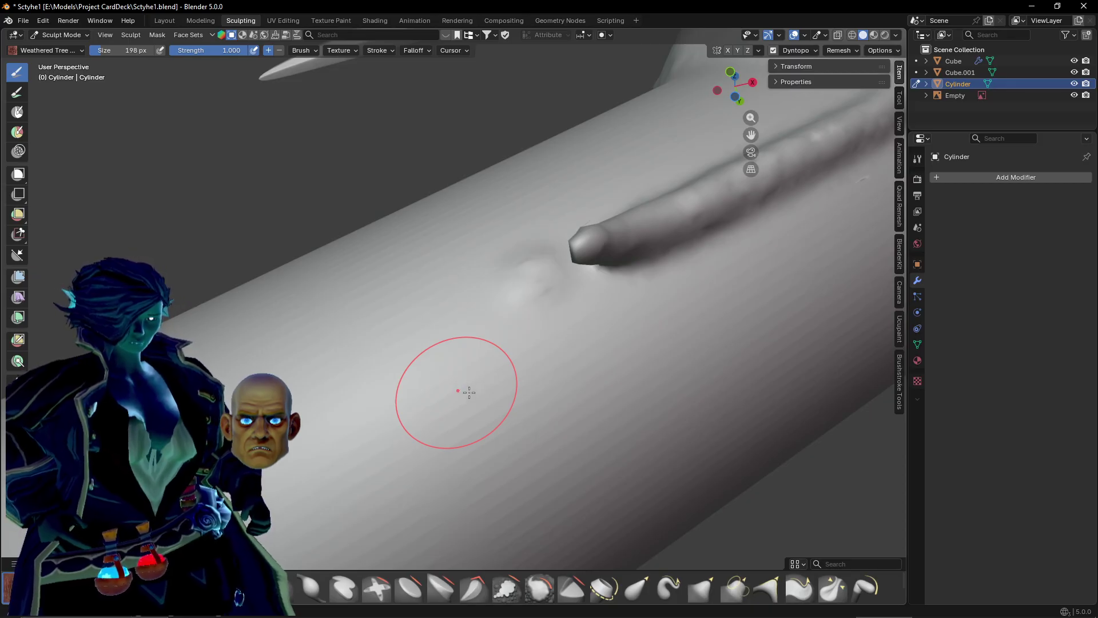
middle_click_drag(412, 224, 414, 184)
mouse_move(578, 252)
middle_mouse_down()
mouse_move(559, 314)
mouse_move(599, 296)
middle_mouse_up()
left_click_drag(542, 314, 397, 359)
middle_click_drag(395, 355, 515, 315, "shift")
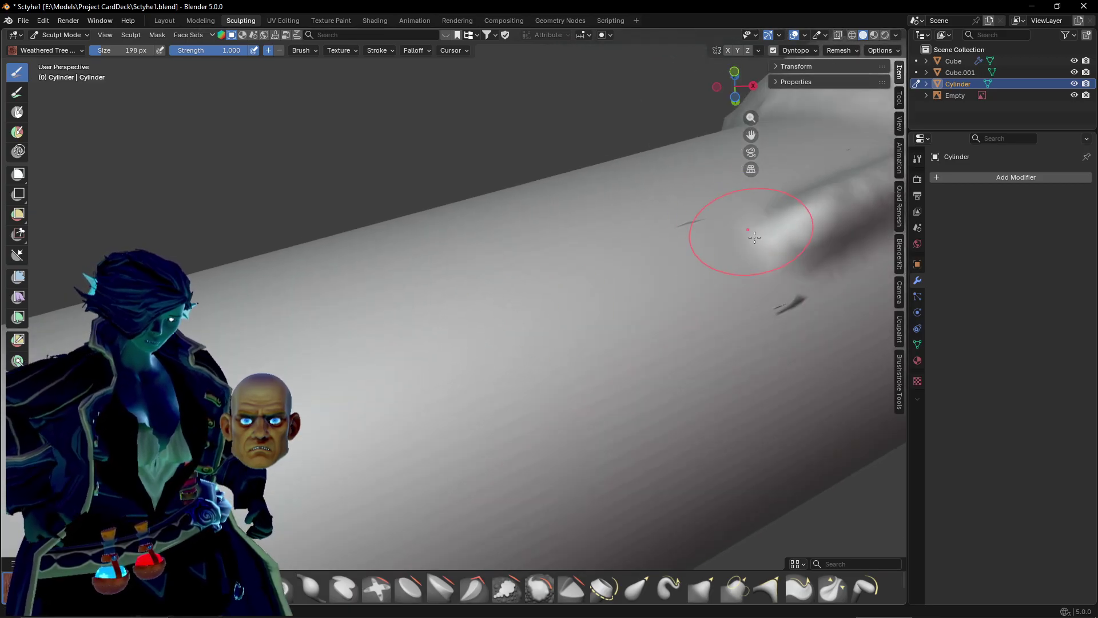
left_click_drag(755, 237, 460, 371)
mouse_move(394, 422)
middle_mouse_down("shift")
mouse_move(441, 380)
mouse_move(504, 355)
mouse_move(461, 358)
mouse_move(481, 368)
mouse_move(469, 353)
middle_mouse_up("shift")
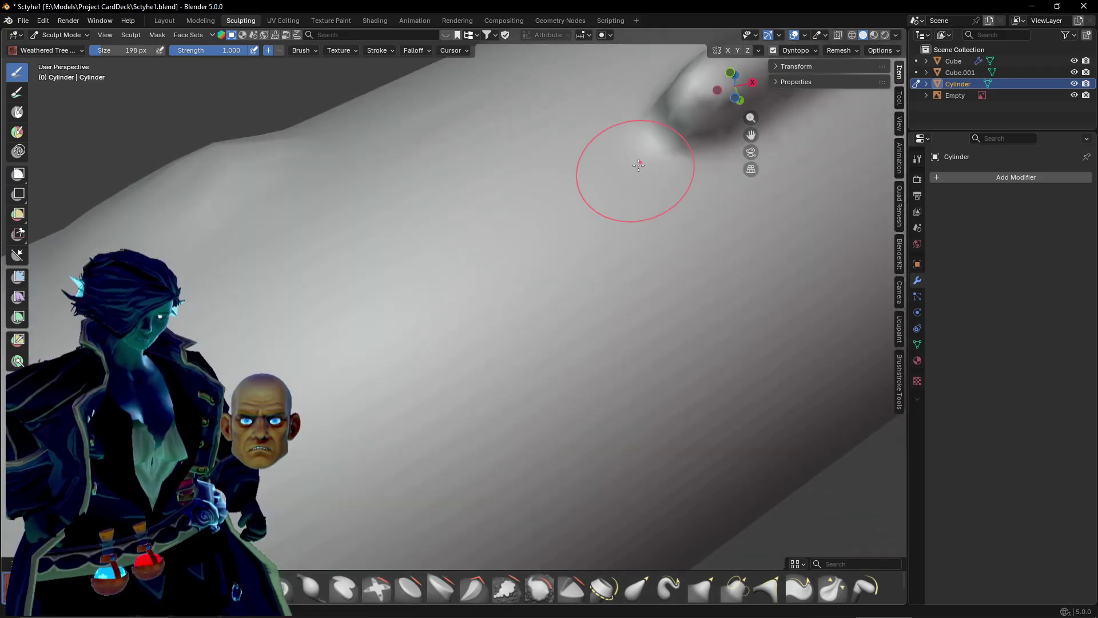
Try to extend the end of the underside ridge across the smooth surface towards the guard, undoing each stroke.
mouse_move(638, 165)
left_mouse_down()
mouse_move(652, 138)
mouse_move(454, 233)
mouse_move(294, 344)
left_mouse_up()
middle_click_drag(294, 343, 410, 318, "shift")
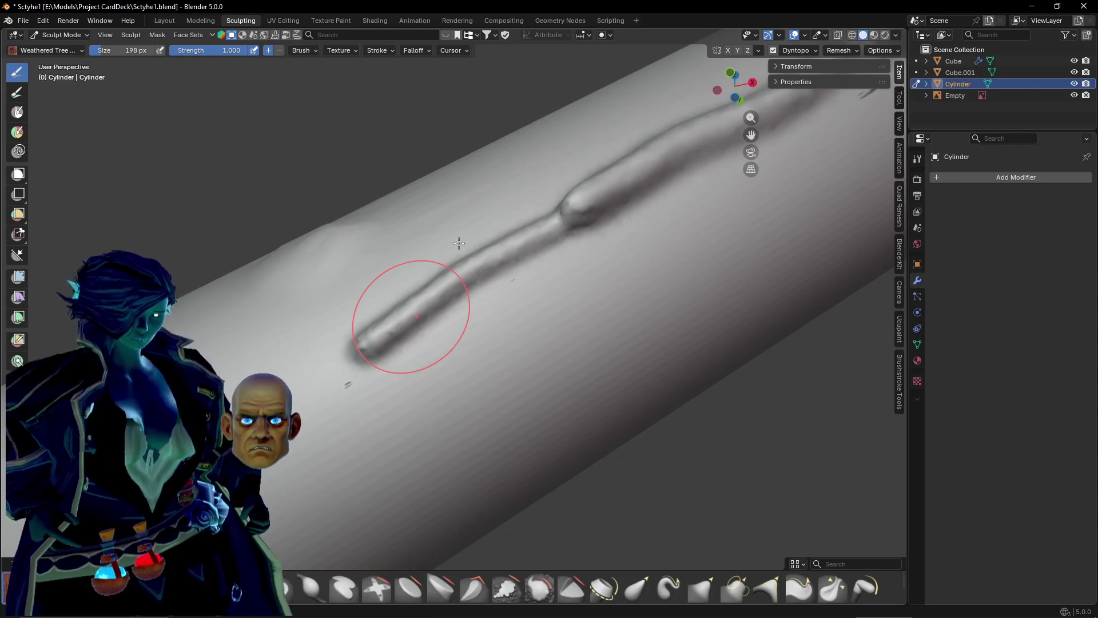
key("ctrl+z")
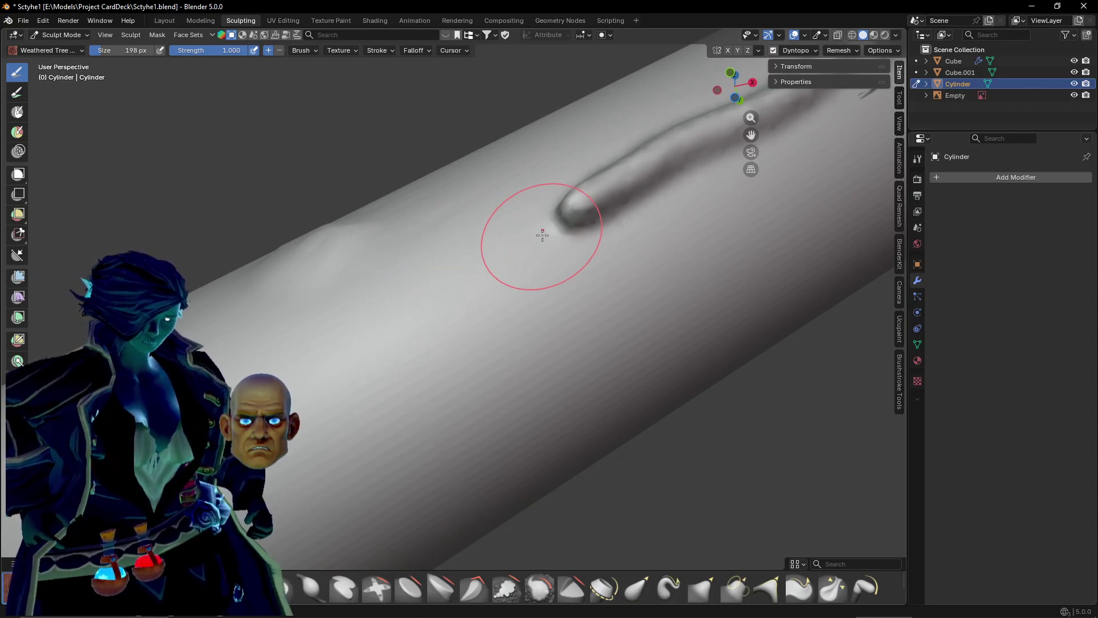
mouse_move(544, 233)
left_mouse_down()
mouse_move(552, 229)
mouse_move(404, 311)
mouse_move(341, 363)
left_mouse_up()
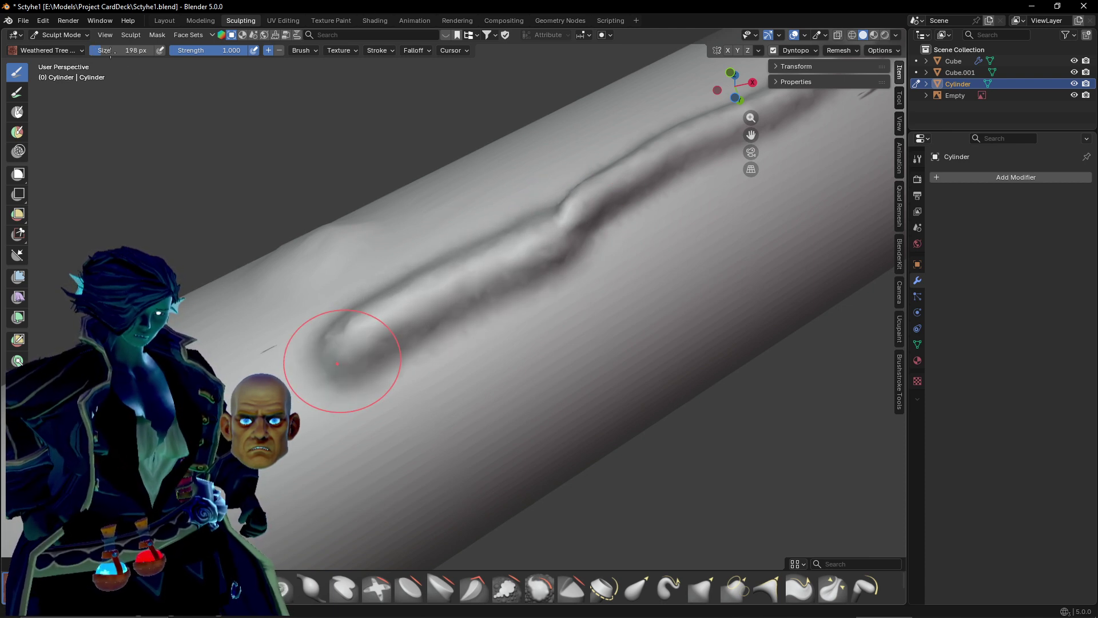
key("ctrl+z")
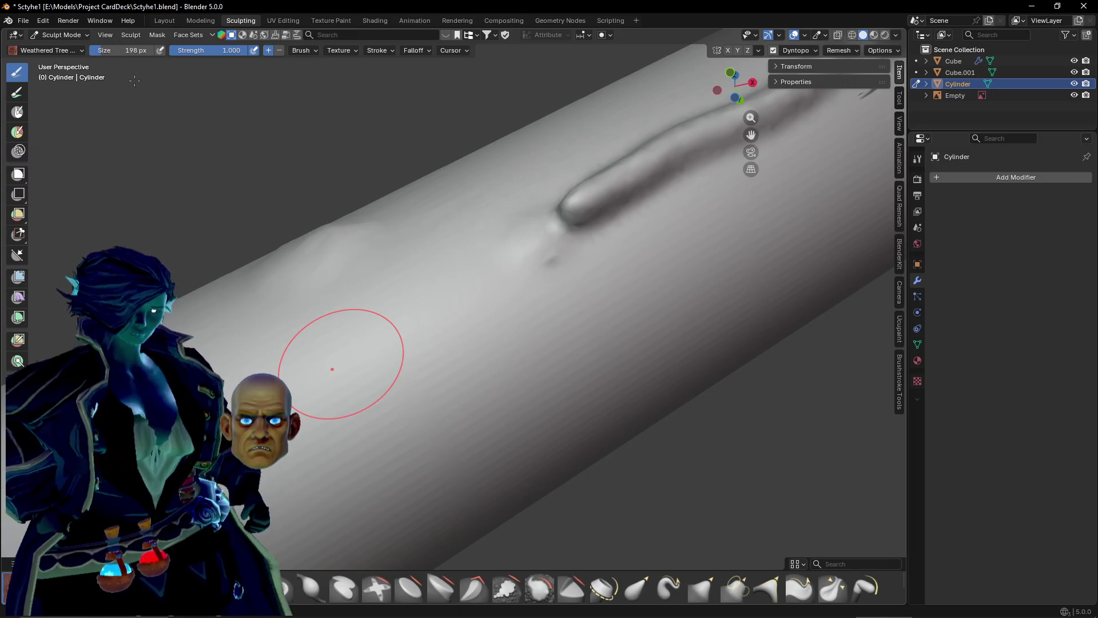
Extend the end of the underside ridge across the smooth surface towards the guard with a 146 px brush.
key("ctrl+z")
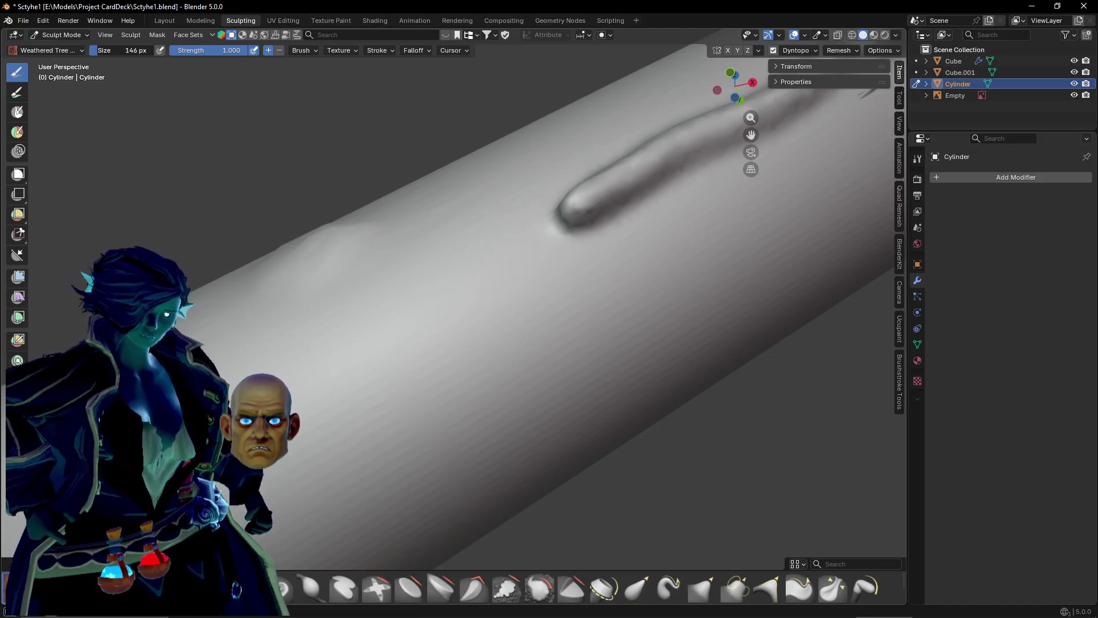
left_click_drag(495, 247, 358, 355)
left_click_drag(560, 215, 454, 261)
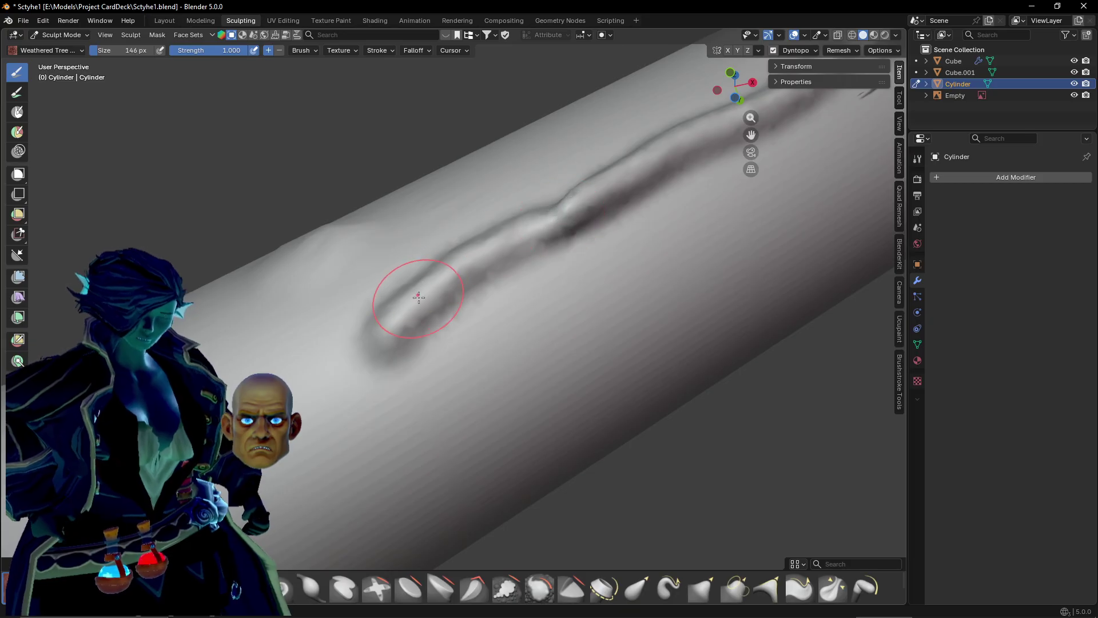
middle_click_drag(419, 297, 623, 230, "shift")
mouse_move(791, 163)
left_mouse_down()
mouse_move(723, 220)
mouse_move(578, 283)
mouse_move(446, 320)
mouse_move(295, 411)
left_mouse_up()
key("ctrl+z")
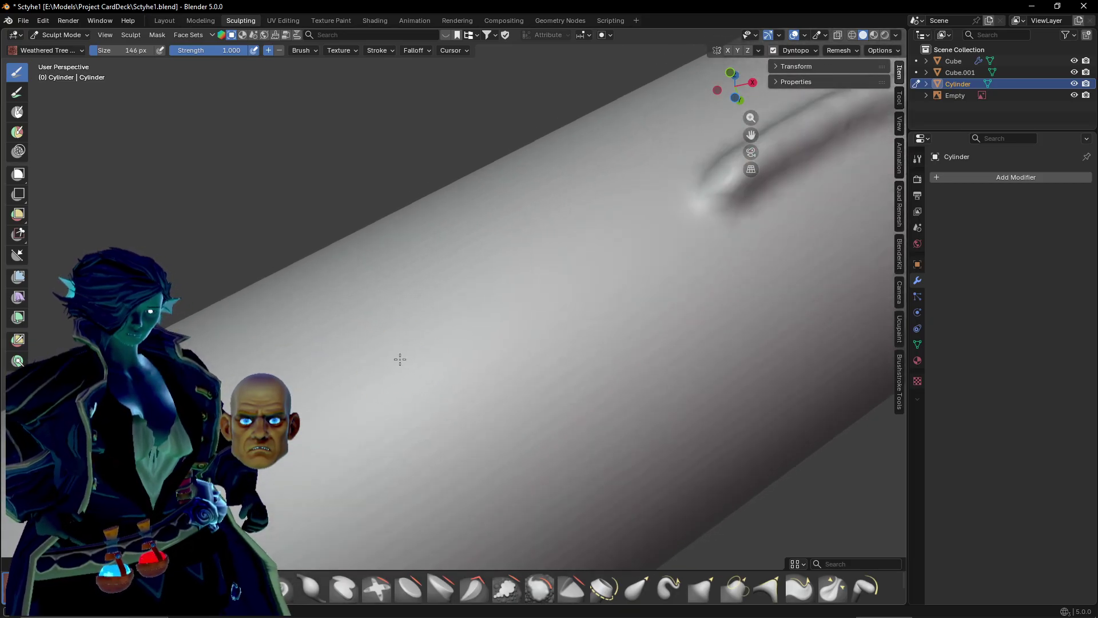
mouse_move(729, 174)
left_mouse_down()
mouse_move(633, 238)
mouse_move(417, 459)
left_mouse_up()
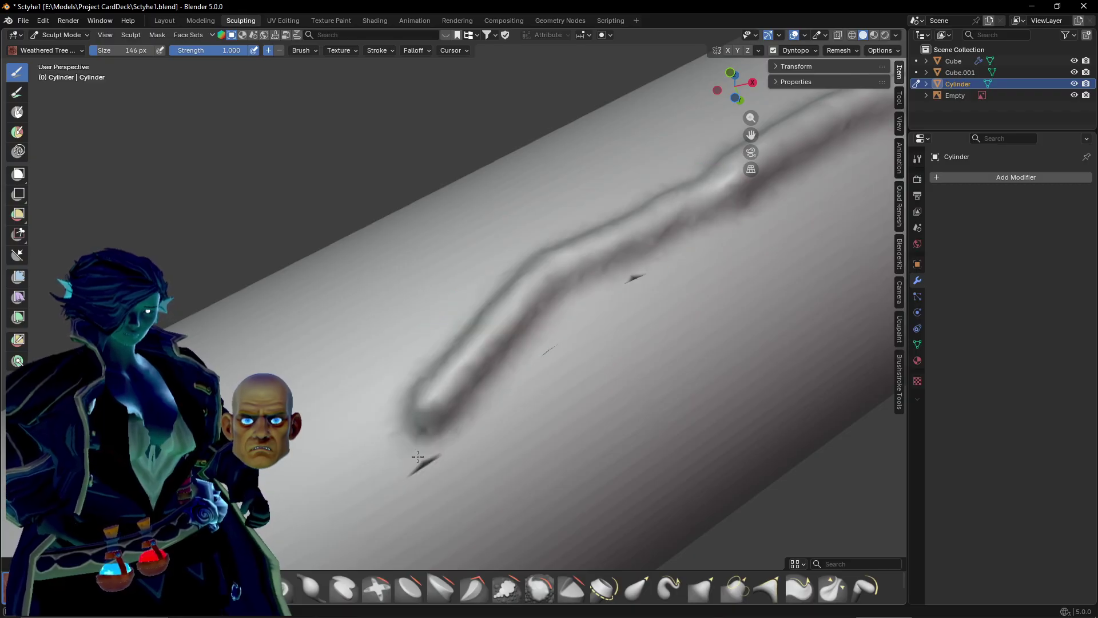
Bend the underside ridge around the side of the shaft and run it across to the neighbouring lengthwise ridge.
middle_click_drag(417, 460, 465, 362, "shift")
scroll(462, 368, "up", 2)
left_click_drag(617, 110, 524, 349)
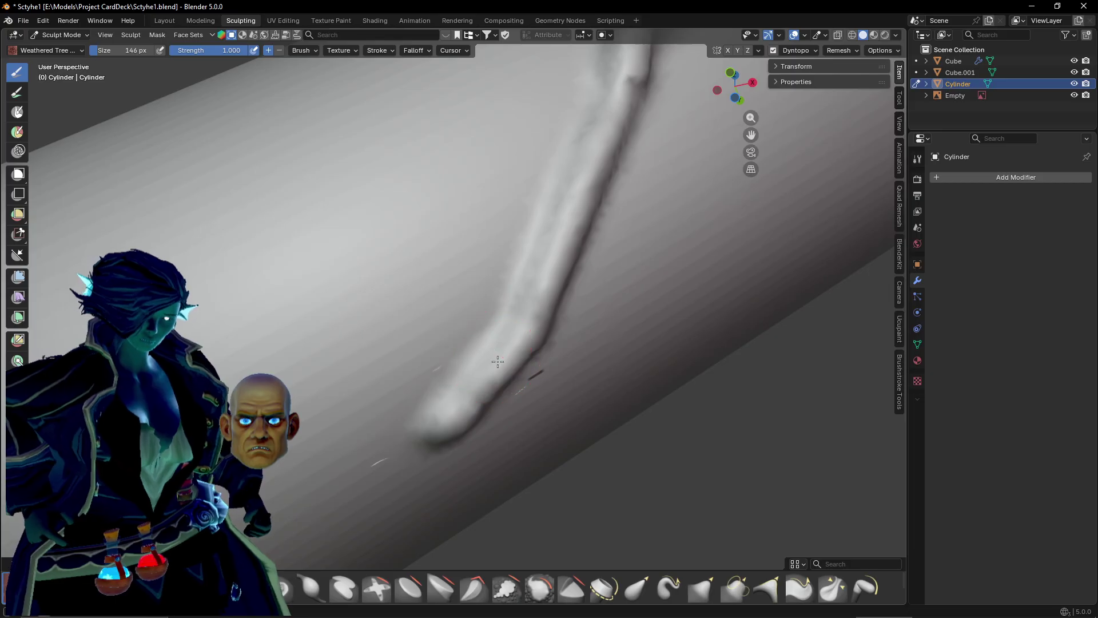
mouse_move(498, 362)
middle_mouse_down()
mouse_move(597, 382)
mouse_move(340, 406)
middle_mouse_up()
scroll(340, 405, "up", 2)
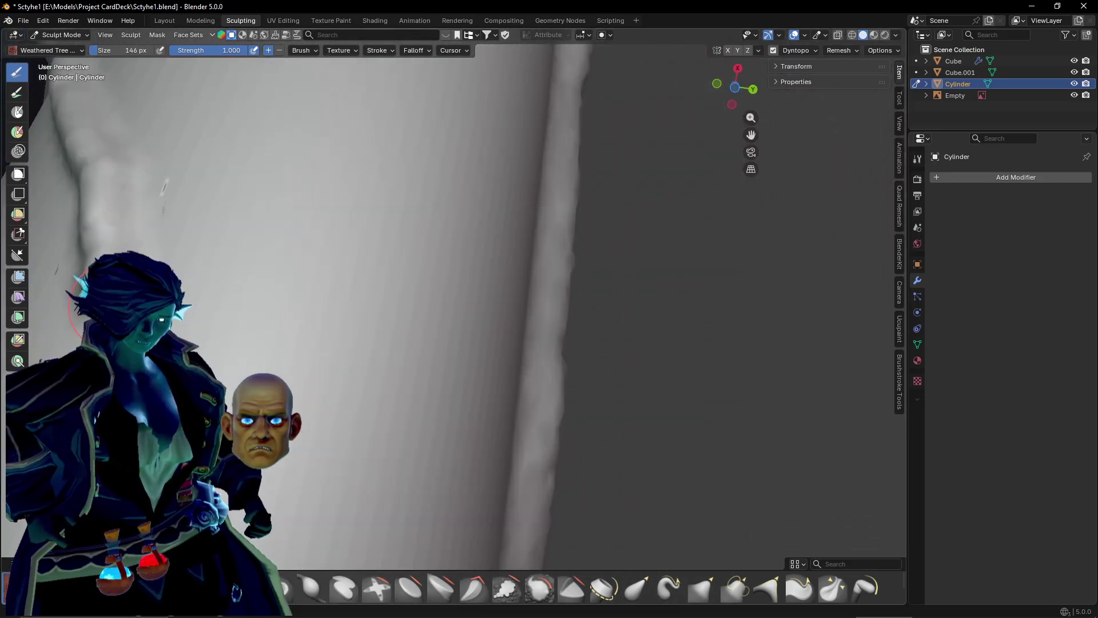
left_click_drag(456, 429, 493, 439)
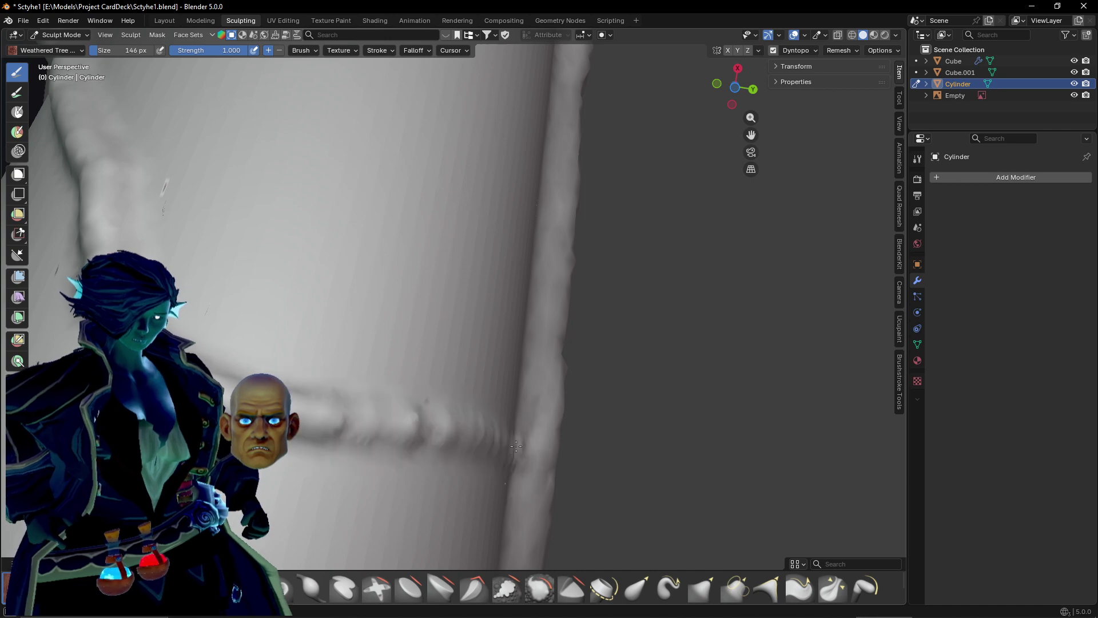
Thicken the crosswise strand and merge its end into the ridge along the shaft's edge.
middle_click_drag(516, 446, 372, 424)
scroll(389, 486, "down", 2)
scroll(382, 487, "up", 2)
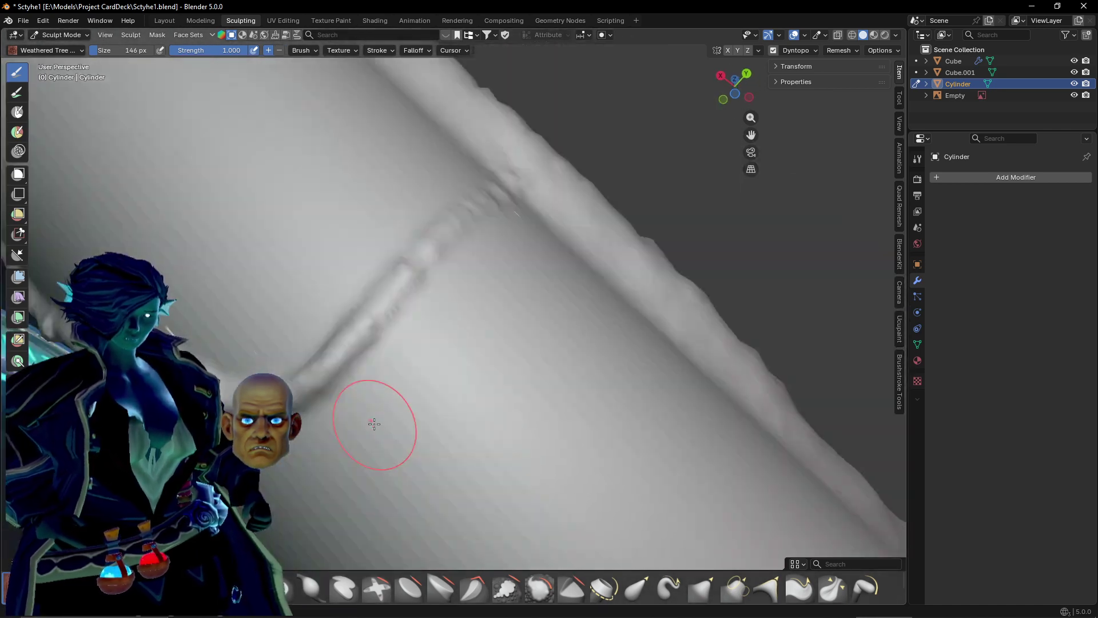
left_click_drag(319, 374, 475, 214)
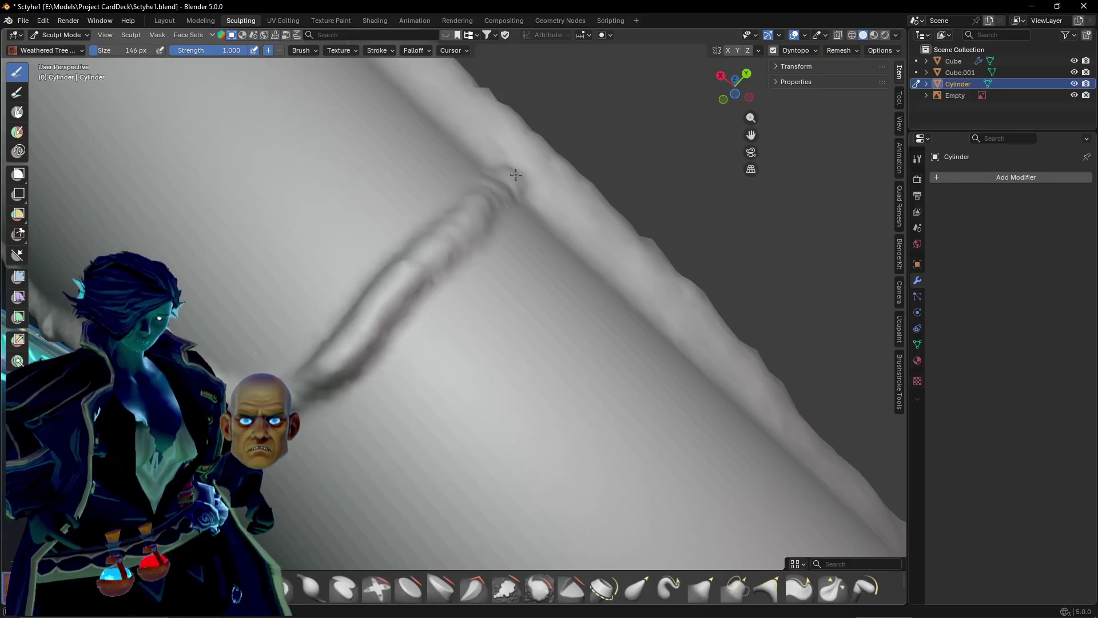
left_click_drag(516, 174, 329, 366)
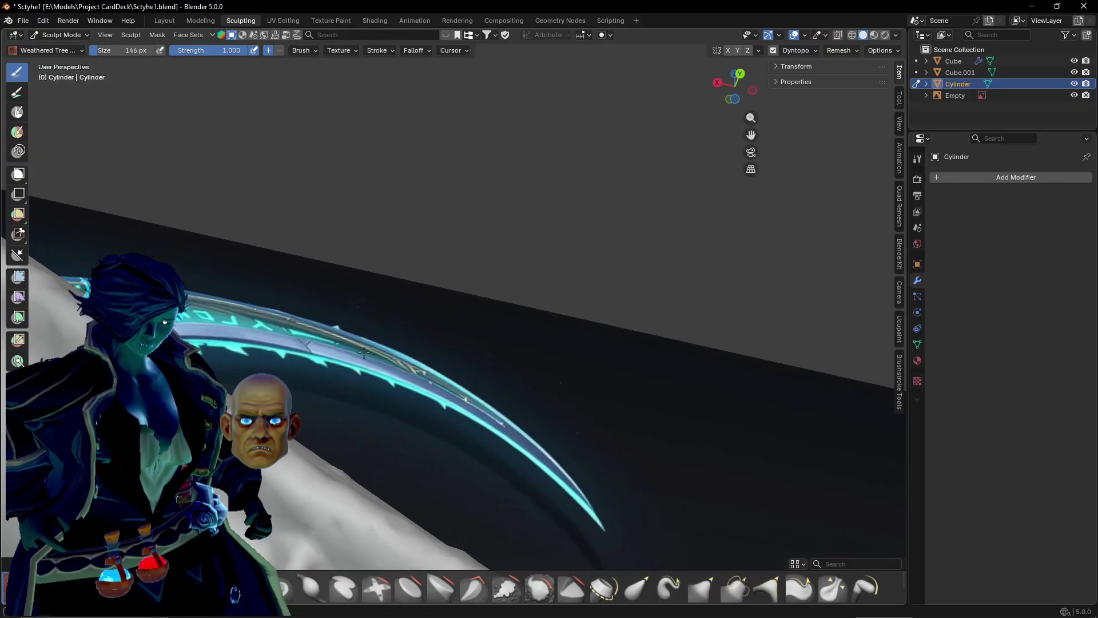
Grow a strand from the ring-like ridge up towards the blade and add a crosswise ridge over the smooth shaft face.
mouse_move(364, 352)
middle_mouse_down()
mouse_move(343, 433)
mouse_move(332, 406)
middle_mouse_up()
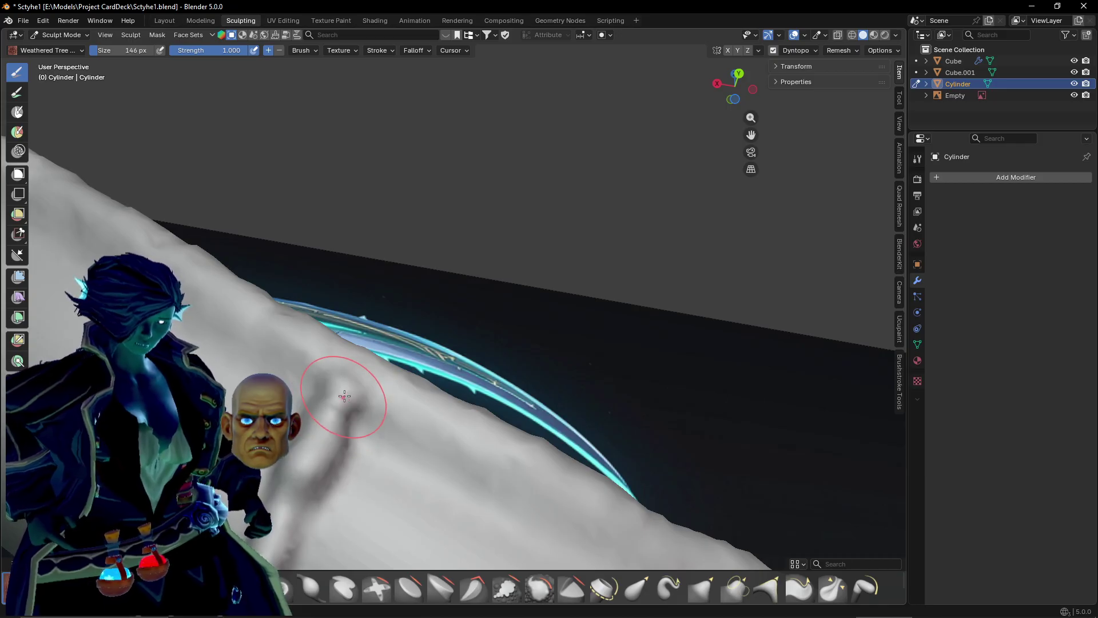
mouse_move(289, 514)
middle_mouse_down("shift")
mouse_move(285, 529)
mouse_move(321, 392)
middle_mouse_up("shift")
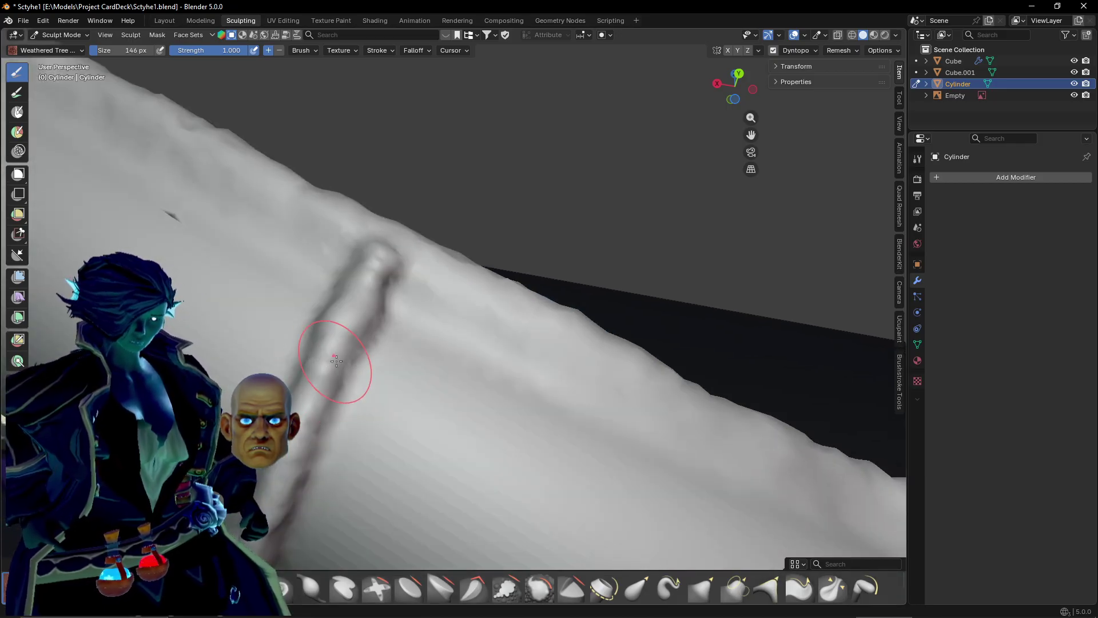
mouse_move(276, 497)
middle_mouse_down()
mouse_move(307, 454)
mouse_move(392, 483)
mouse_move(431, 437)
mouse_move(458, 331)
mouse_move(374, 501)
mouse_move(372, 491)
middle_mouse_up()
middle_click_drag(413, 390, 456, 472)
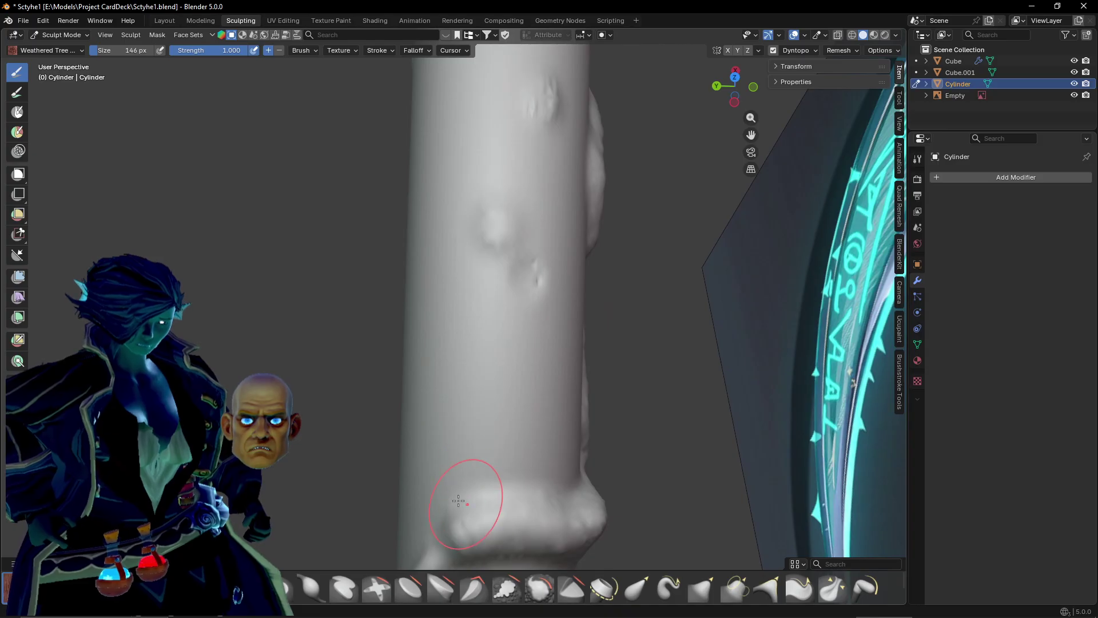
middle_click_drag(434, 512, 476, 425, "shift")
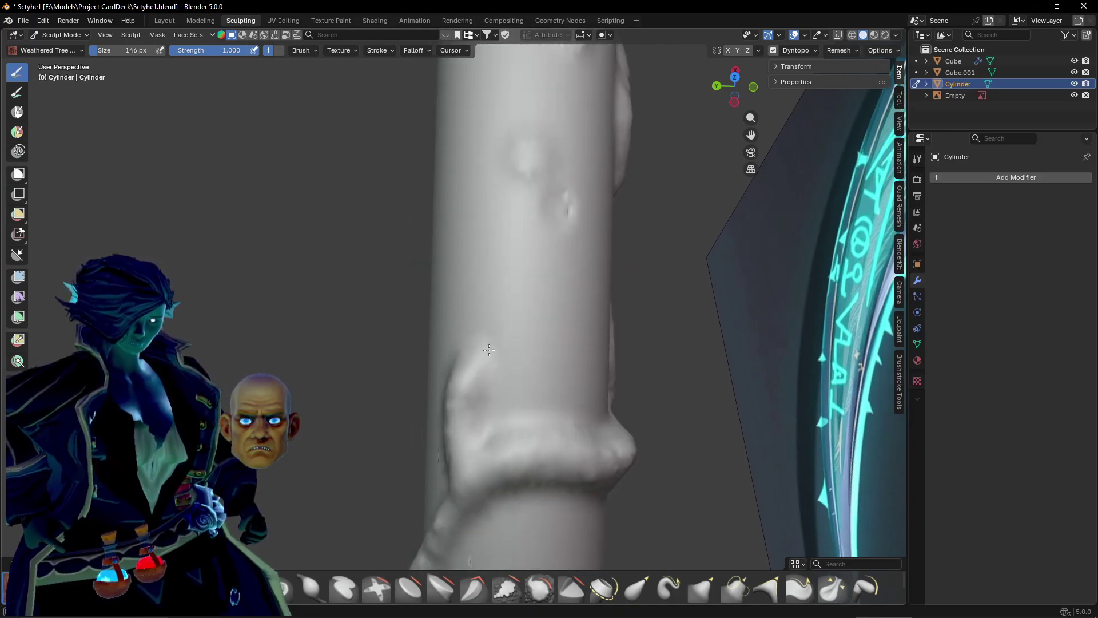
mouse_move(489, 350)
left_mouse_down()
mouse_move(566, 241)
mouse_move(521, 235)
left_mouse_up()
middle_click_drag(476, 229, 504, 466, "shift")
left_click_drag(439, 224, 528, 188)
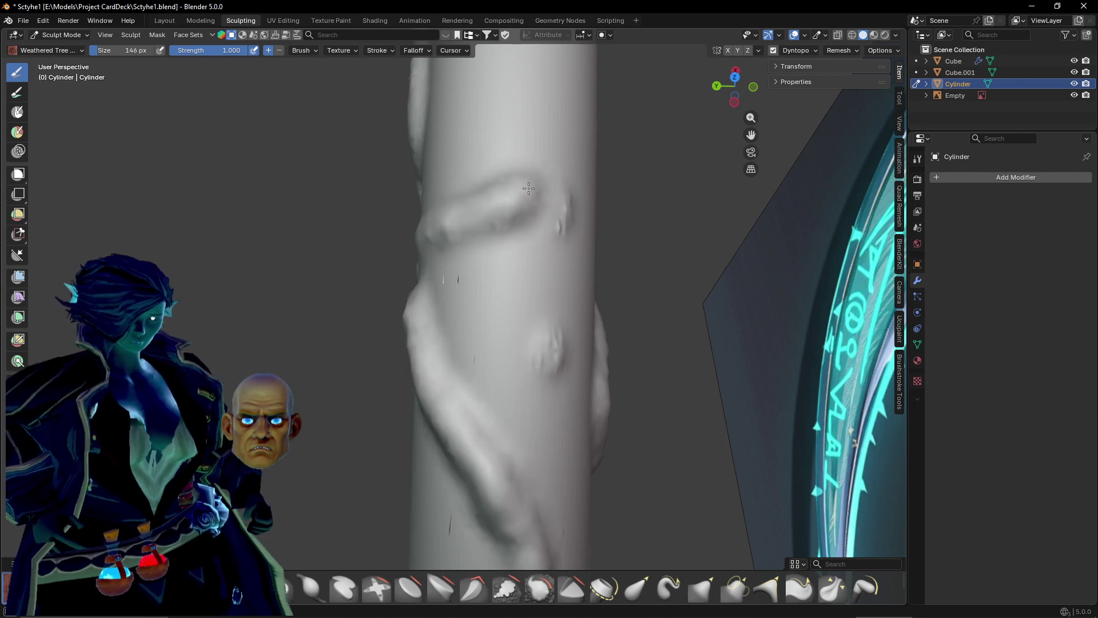
Sculpt a forked strand from the end of the raised bump, linking it to the ridge beside it.
middle_click_drag(440, 263, 574, 208)
middle_click_drag(349, 401, 395, 326)
middle_click_drag(329, 418, 519, 288, "shift")
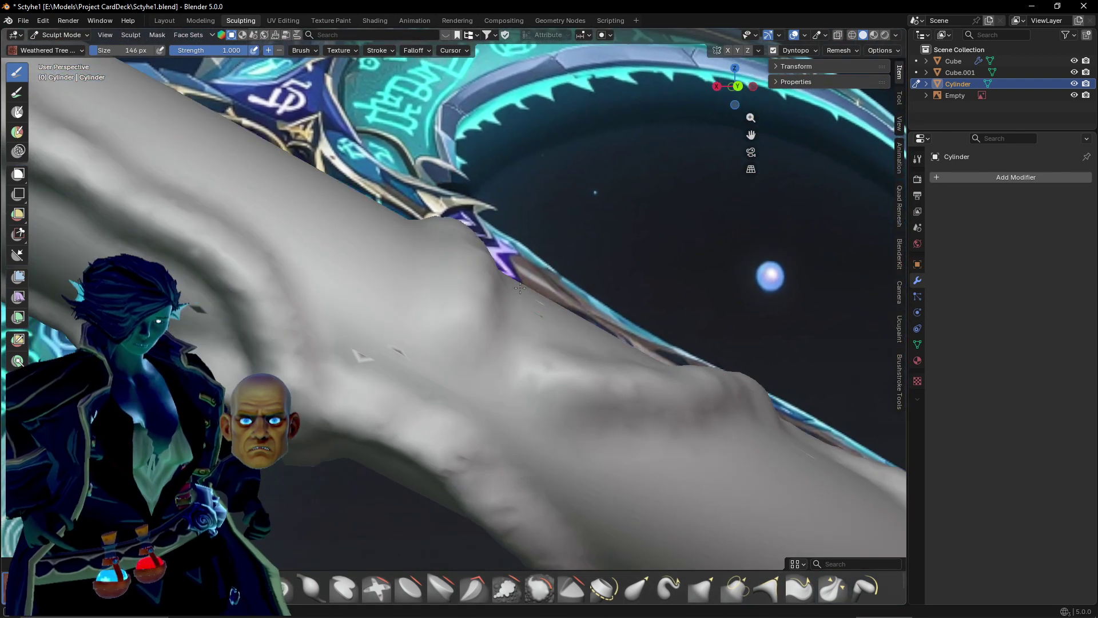
left_click_drag(474, 350, 589, 400)
left_click_drag(493, 278, 458, 326)
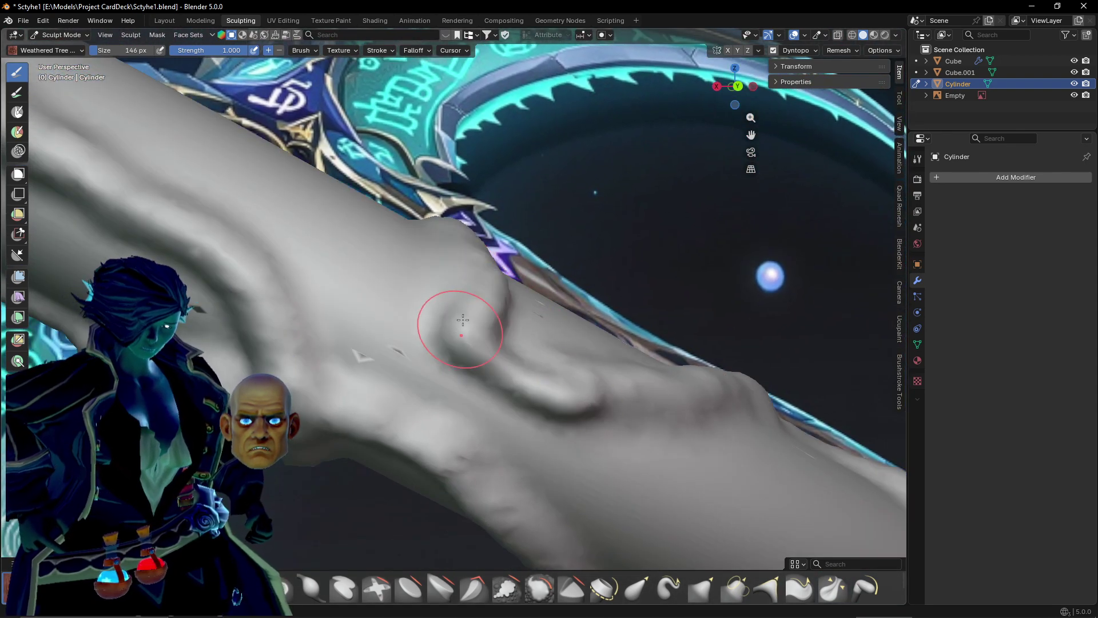
Sculpt a long winding ridge down the shaft from the blade joint and branch a curved strand across to the opposite ridge.
middle_click_drag(506, 265, 435, 321)
middle_click_drag(409, 98, 423, 286, "shift")
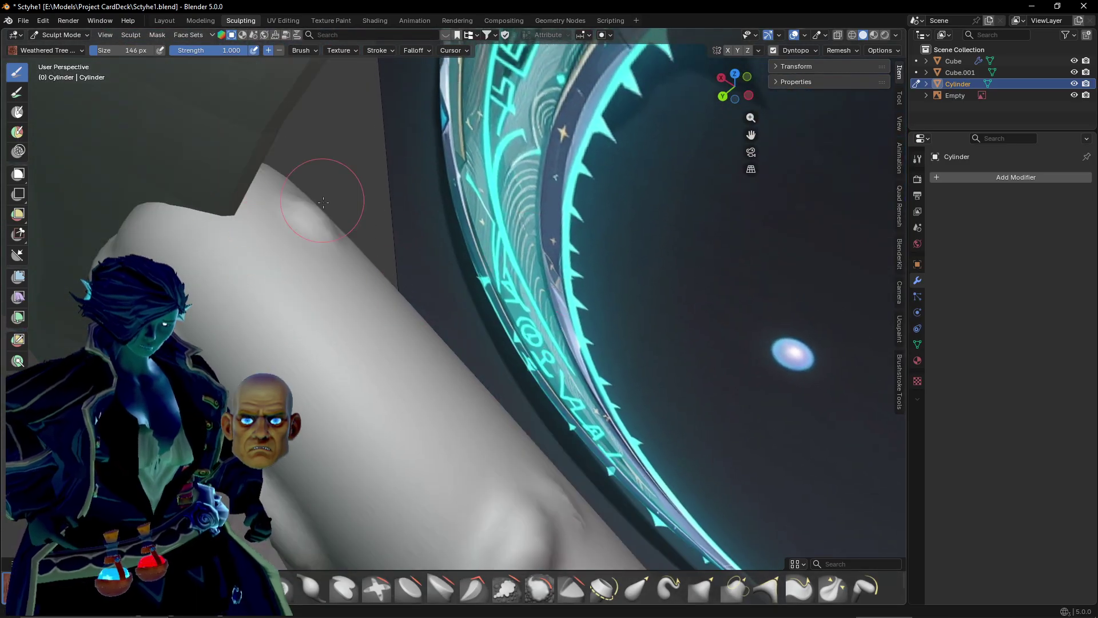
middle_click_drag(292, 218, 360, 127)
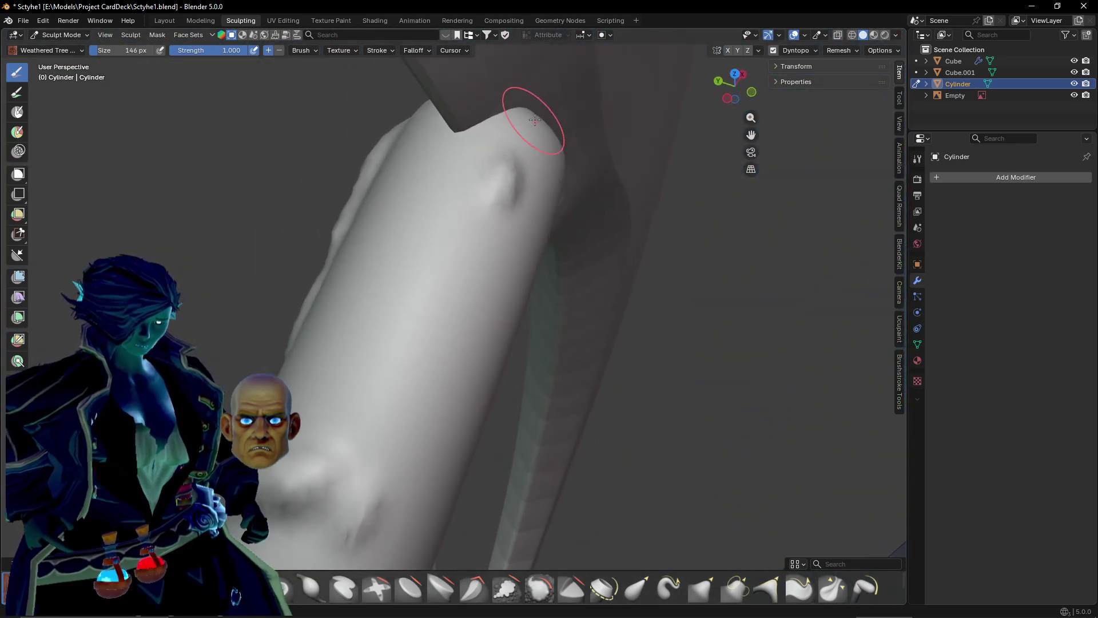
mouse_move(534, 120)
left_mouse_down()
mouse_move(411, 298)
mouse_move(334, 479)
left_mouse_up()
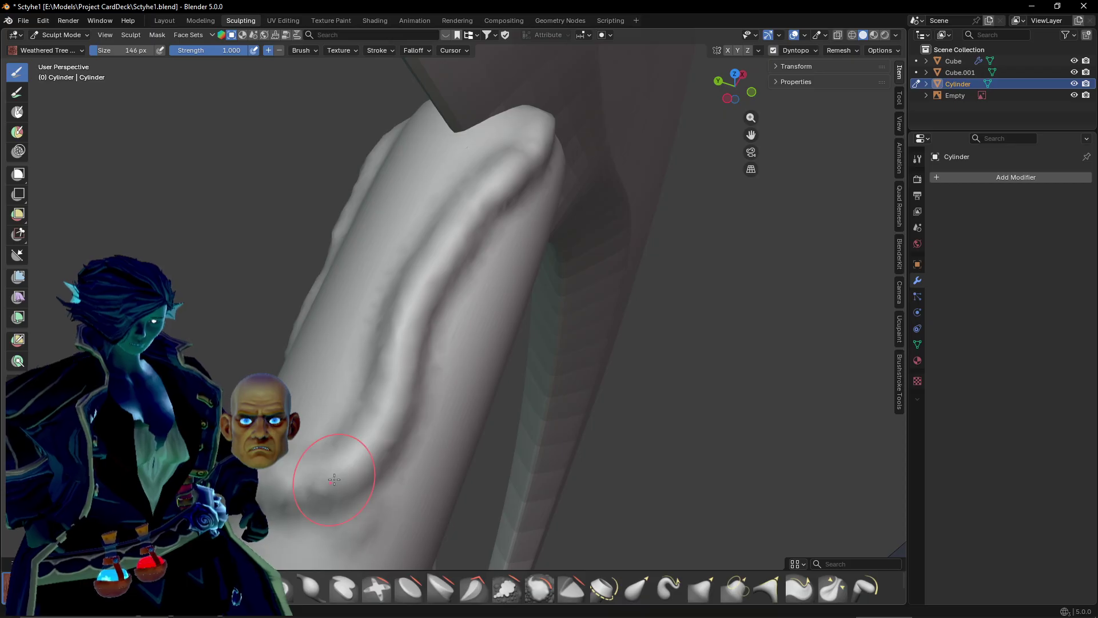
middle_click_drag(334, 479, 306, 346)
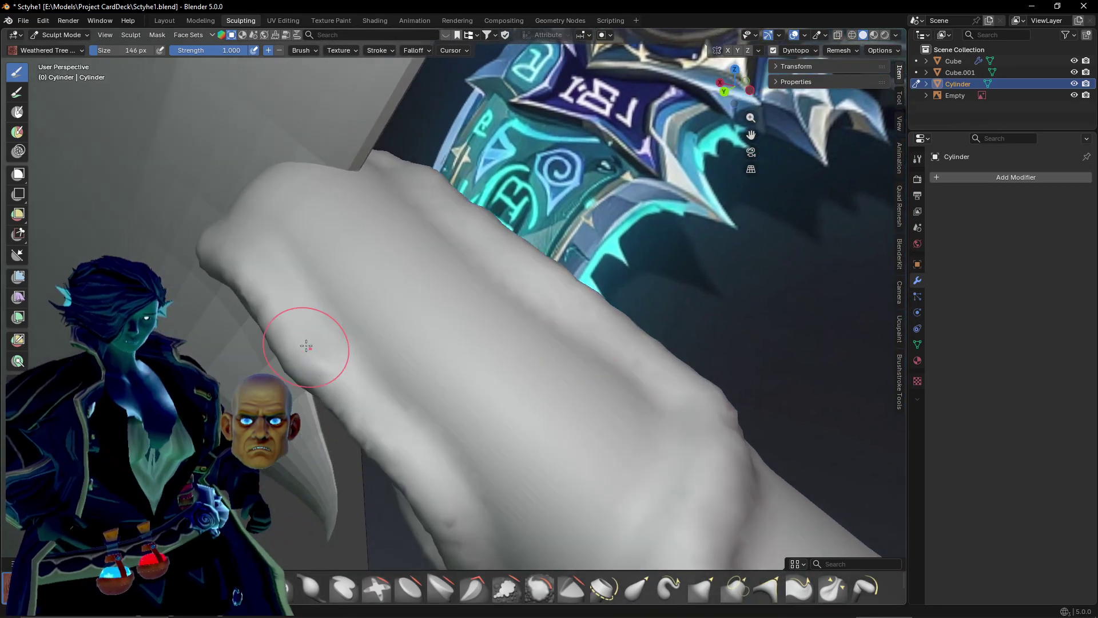
mouse_move(306, 346)
left_mouse_down()
mouse_move(437, 314)
mouse_move(588, 329)
left_mouse_up()
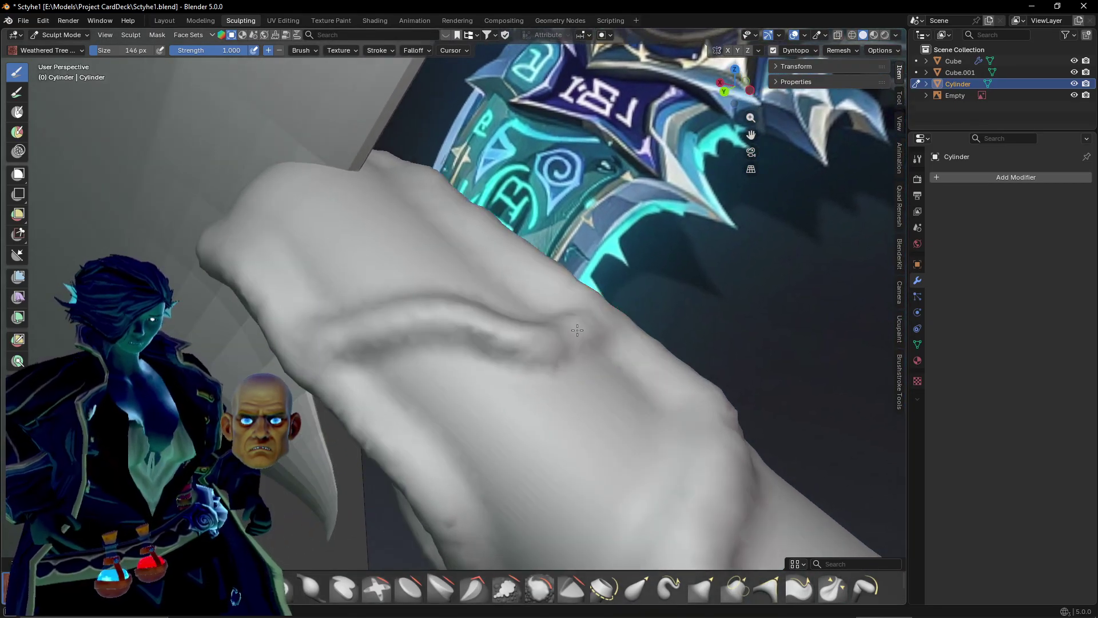
Add winding strands on the smooth hollow between the ridges at the shaft's blade end.
middle_click_drag(578, 330, 153, 157)
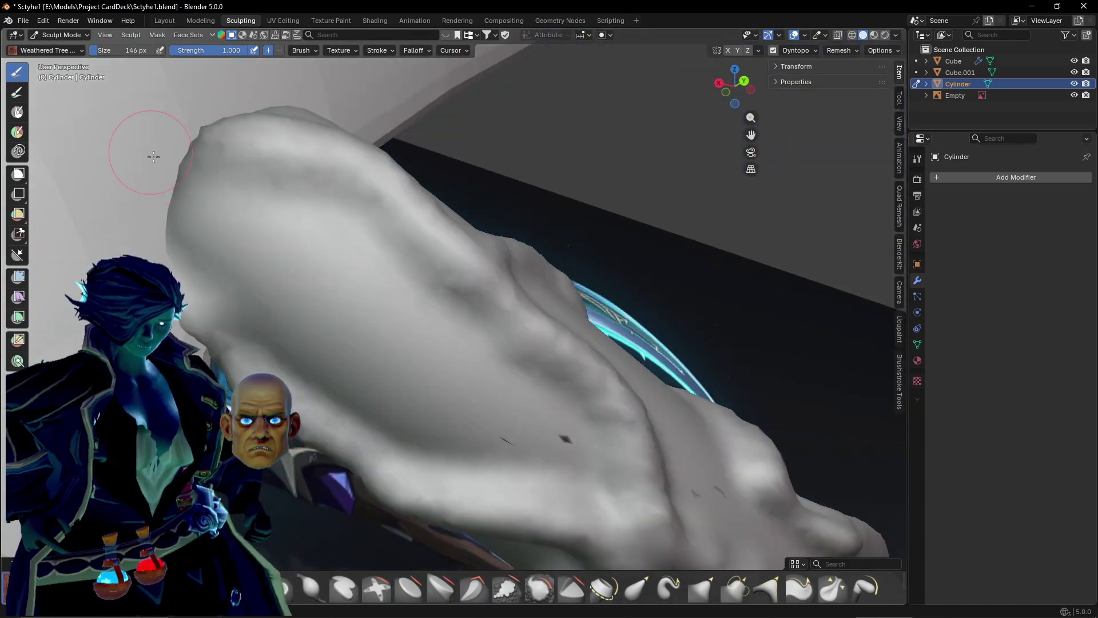
left_click_drag(153, 157, 410, 381)
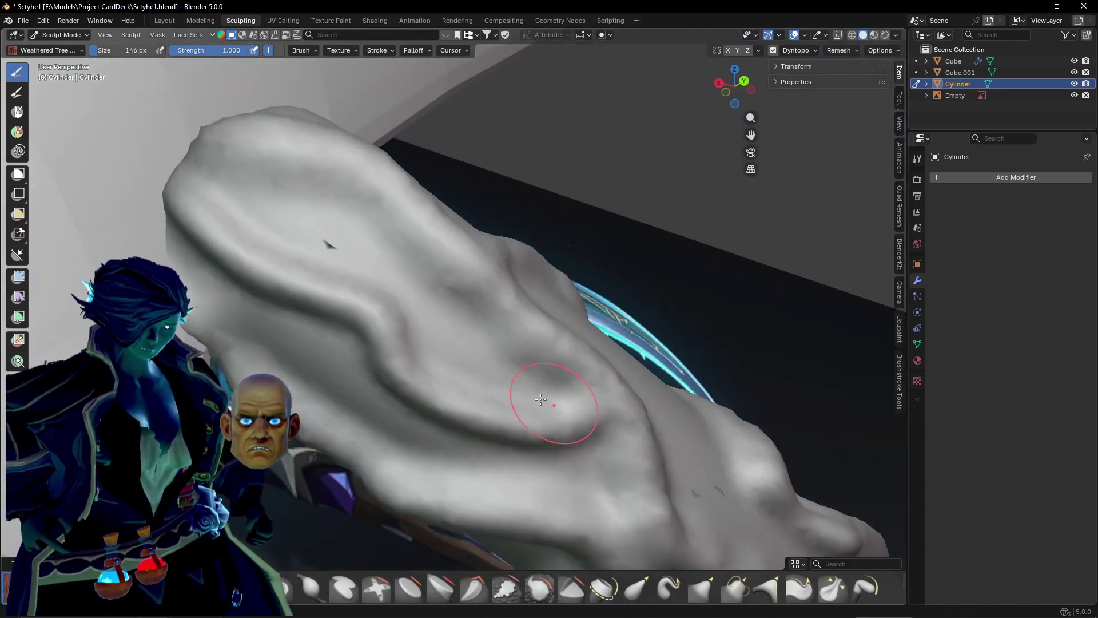
mouse_move(355, 205)
left_mouse_down()
mouse_move(343, 224)
mouse_move(343, 284)
left_mouse_up()
middle_click_drag(364, 267, 379, 228)
mouse_move(379, 228)
left_mouse_down()
mouse_move(357, 277)
mouse_move(375, 387)
left_mouse_up()
Curve a ridge around the smooth tip of the shaft at the blade and branch a short strand off it.
mouse_move(374, 406)
middle_mouse_down()
mouse_move(445, 357)
mouse_move(527, 393)
mouse_move(651, 127)
middle_mouse_up()
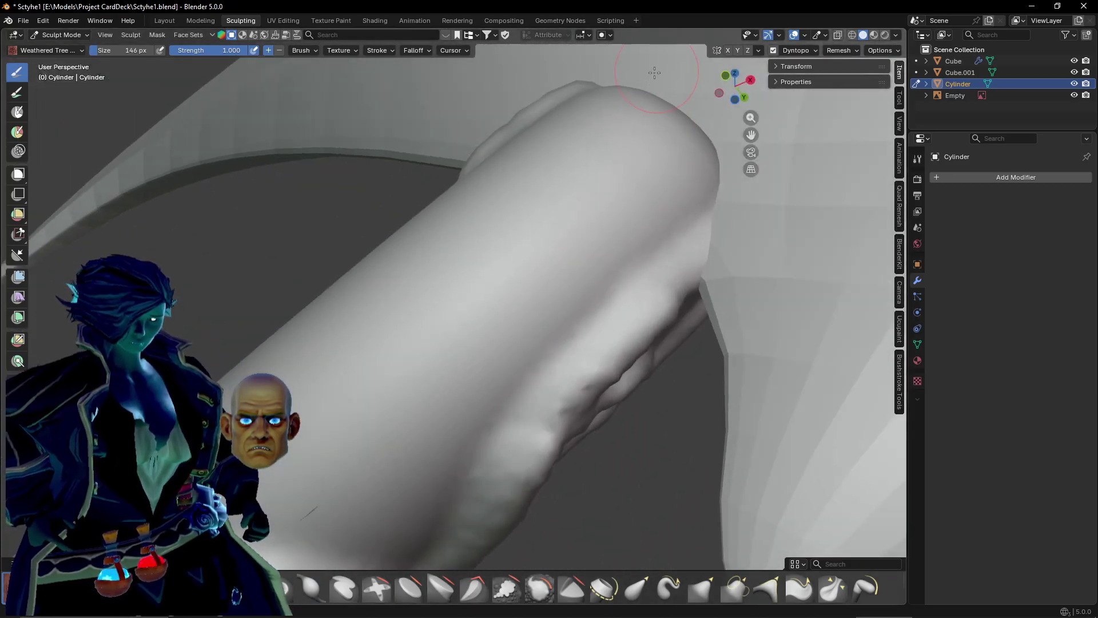
mouse_move(654, 73)
left_mouse_down()
mouse_move(528, 171)
mouse_move(604, 310)
left_mouse_up()
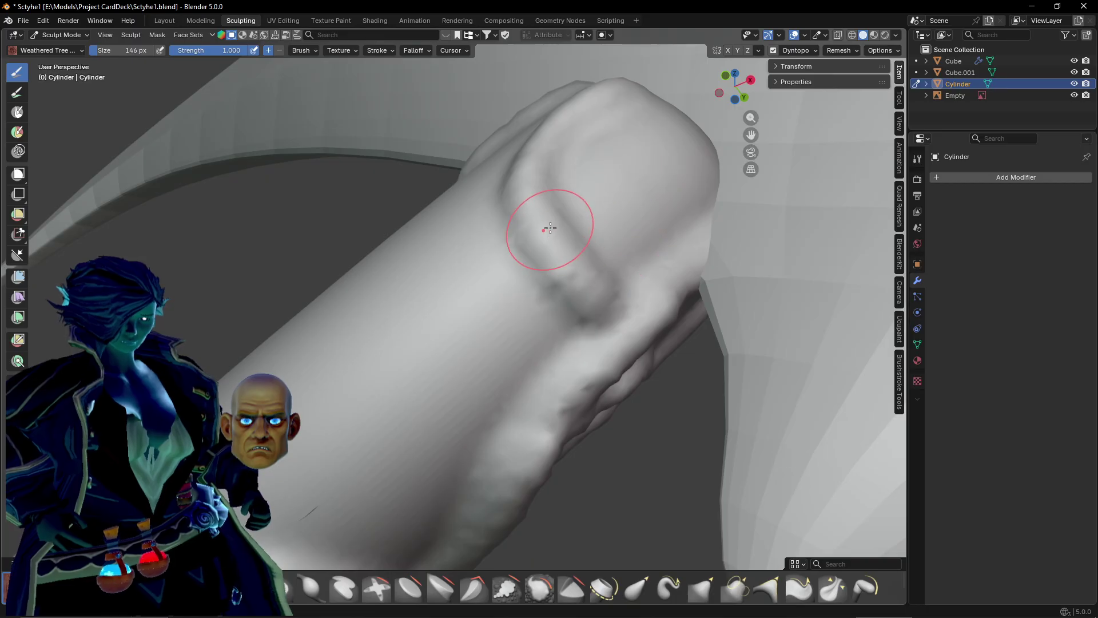
left_click_drag(551, 228, 707, 164)
middle_click_drag(557, 207, 597, 259)
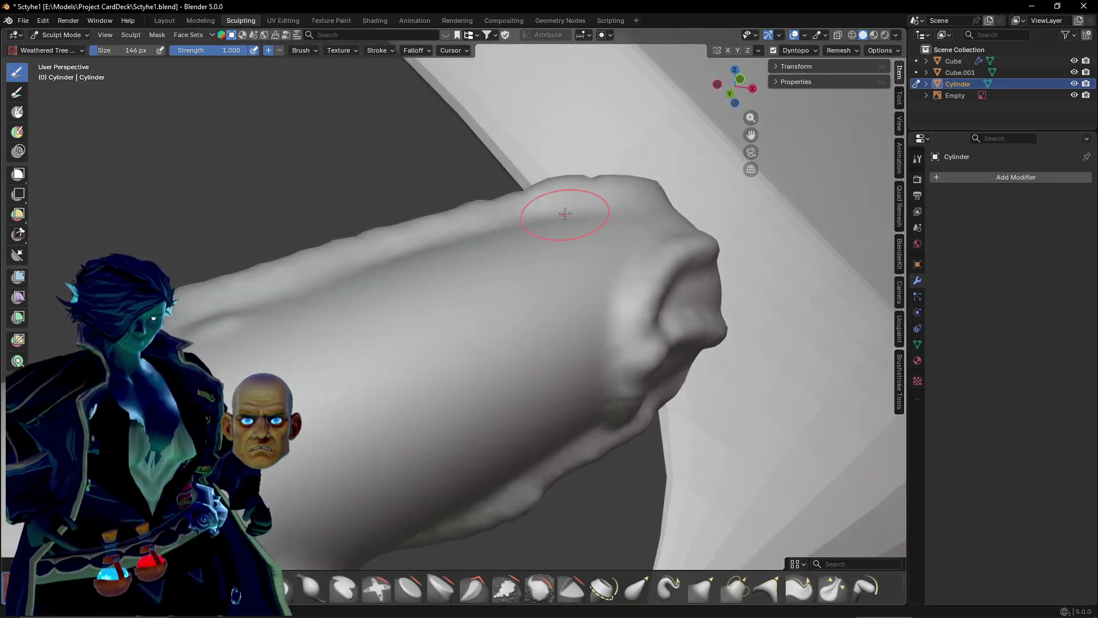
Wrap a curved ridge around the shaft just below the tip and connect it to the surrounding ridges with branching strands.
mouse_move(565, 213)
left_mouse_down()
mouse_move(429, 380)
mouse_move(541, 479)
left_mouse_up()
mouse_move(517, 436)
middle_mouse_down()
mouse_move(492, 429)
mouse_move(483, 403)
middle_mouse_up()
left_click_drag(358, 400, 532, 458)
mouse_move(476, 360)
middle_mouse_down()
mouse_move(487, 381)
mouse_move(565, 199)
middle_mouse_up()
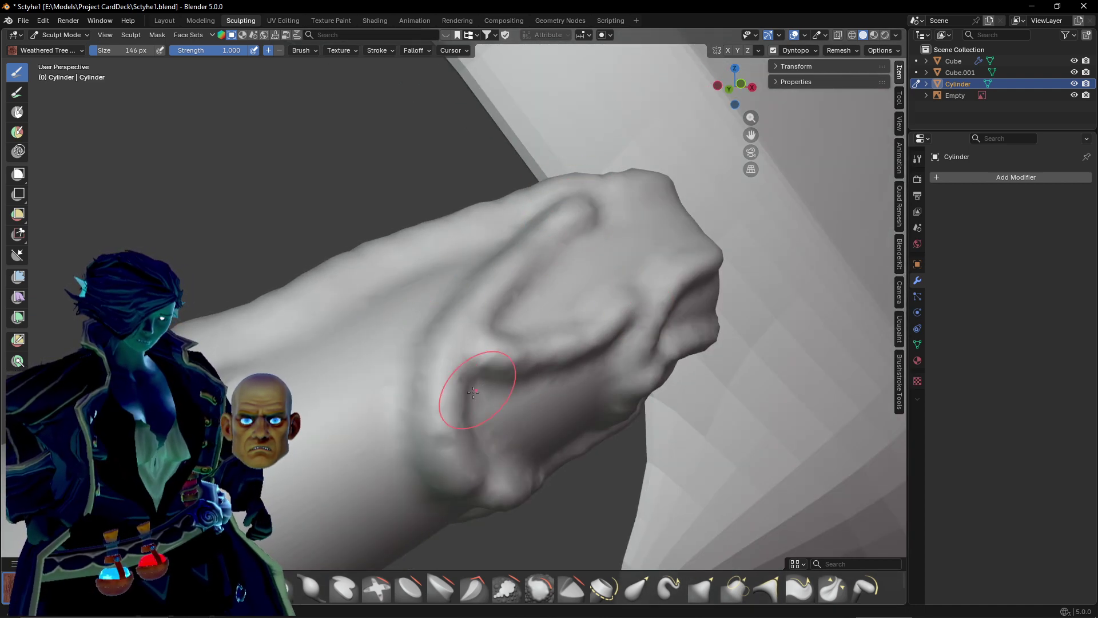
Sculpt a curved ridge across the next smooth section down the shaft and add strands linking the neighbouring ridges.
mouse_move(474, 392)
middle_mouse_down()
mouse_move(682, 233)
mouse_move(495, 299)
mouse_move(525, 196)
middle_mouse_up()
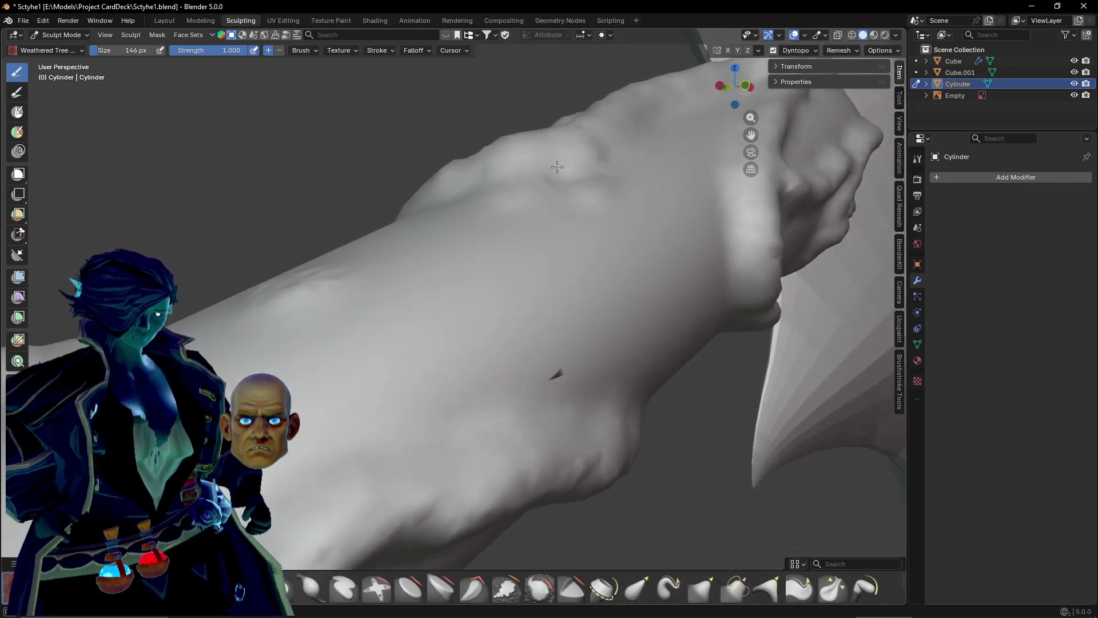
mouse_move(558, 167)
left_mouse_down()
mouse_move(504, 298)
mouse_move(520, 487)
left_mouse_up()
middle_click_drag(521, 486, 305, 320)
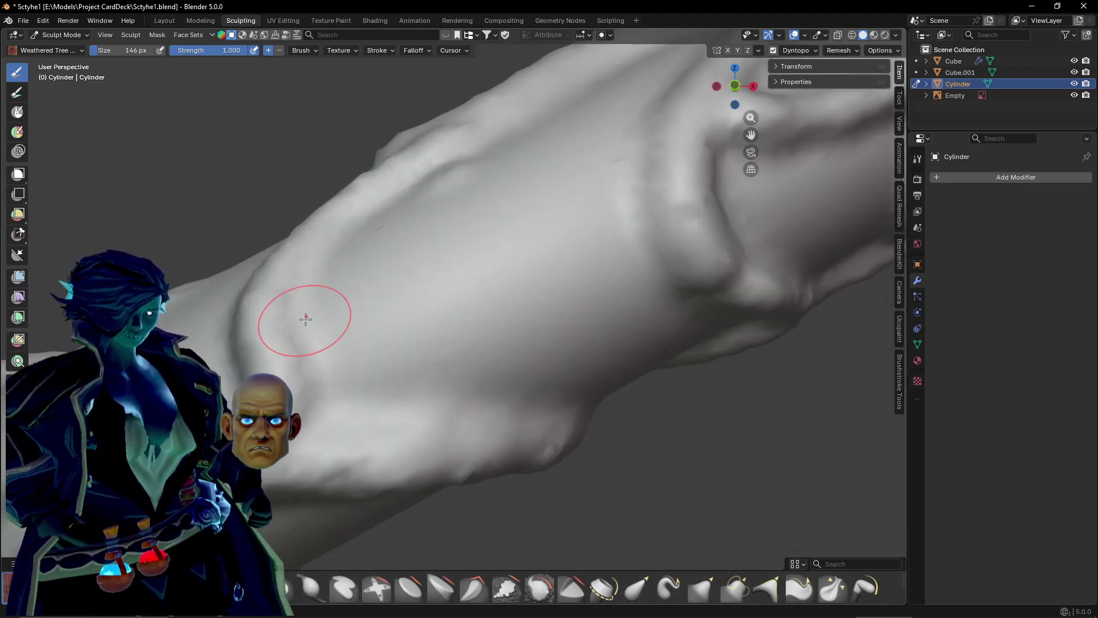
left_click_drag(551, 290, 683, 246)
middle_click_drag(500, 331, 366, 240)
left_click_drag(369, 182, 427, 298)
Sculpt two winding ridges lengthwise over the remaining smooth patches between the thick ridges further down the shaft.
mouse_move(431, 330)
middle_mouse_down()
mouse_move(515, 185)
mouse_move(498, 353)
mouse_move(498, 343)
middle_mouse_up()
mouse_move(505, 272)
middle_mouse_down()
mouse_move(456, 334)
mouse_move(472, 318)
mouse_move(559, 350)
mouse_move(571, 448)
mouse_move(536, 427)
mouse_move(343, 127)
middle_mouse_up()
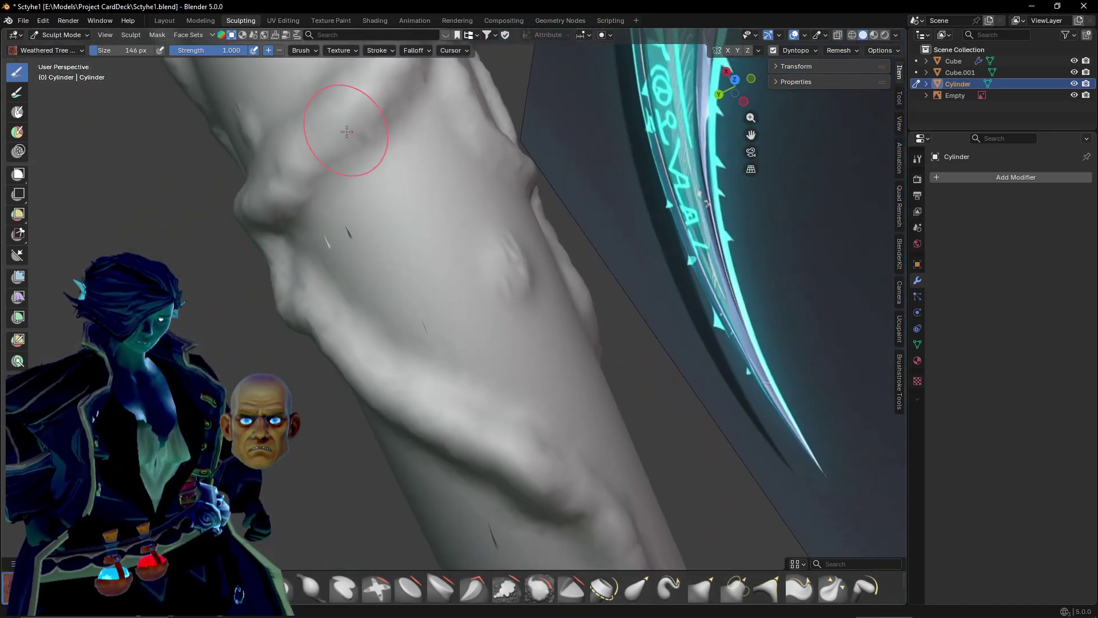
mouse_move(540, 441)
middle_mouse_down()
mouse_move(477, 214)
mouse_move(486, 171)
middle_mouse_up()
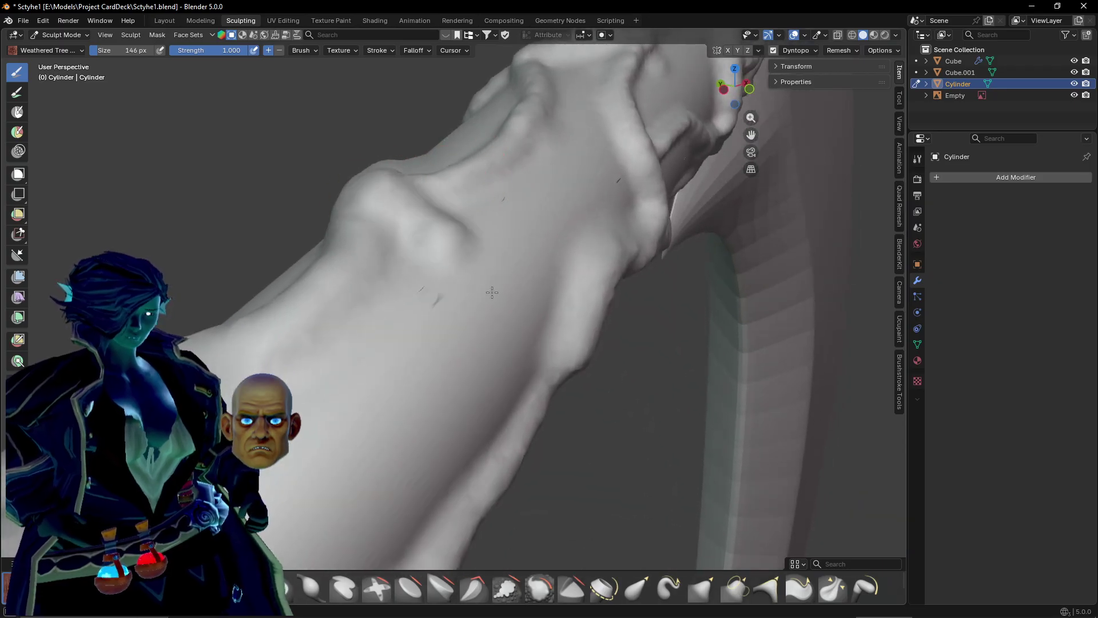
mouse_move(449, 482)
middle_mouse_down()
mouse_move(448, 410)
mouse_move(404, 385)
mouse_move(396, 285)
middle_mouse_up()
left_click_drag(458, 226, 650, 102)
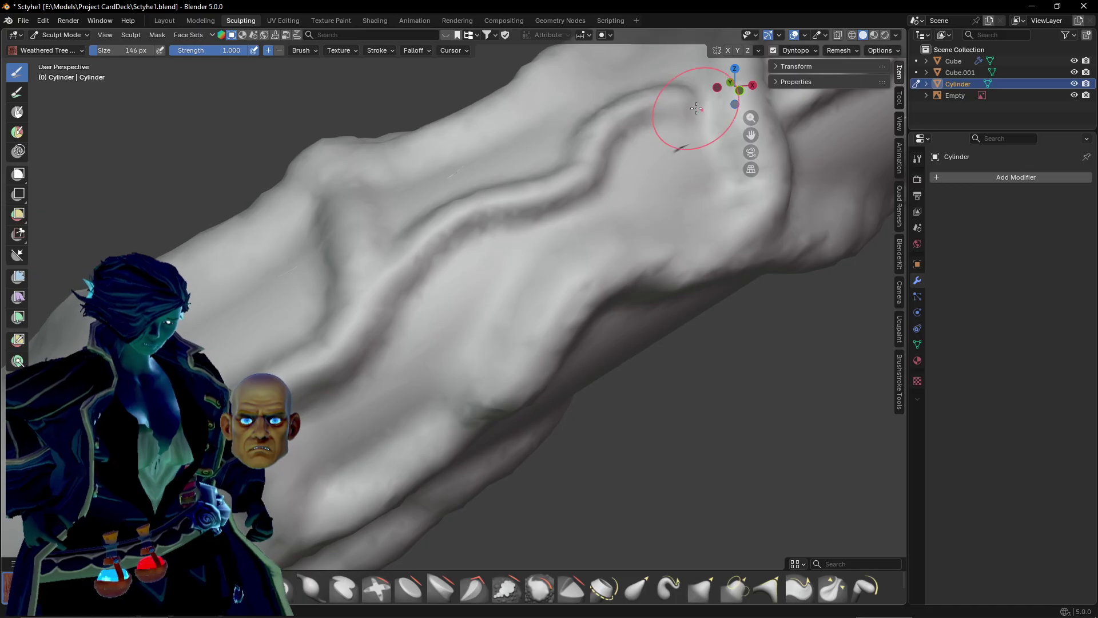
middle_click_drag(697, 106, 615, 213, "shift")
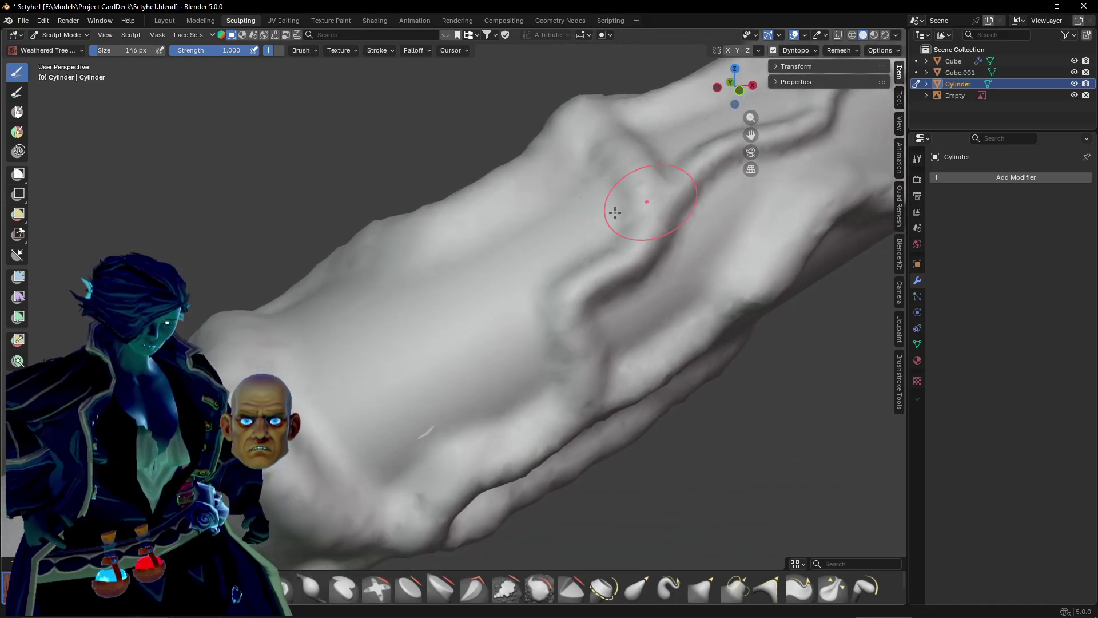
mouse_move(487, 225)
left_mouse_down()
mouse_move(389, 418)
mouse_move(321, 452)
left_mouse_up()
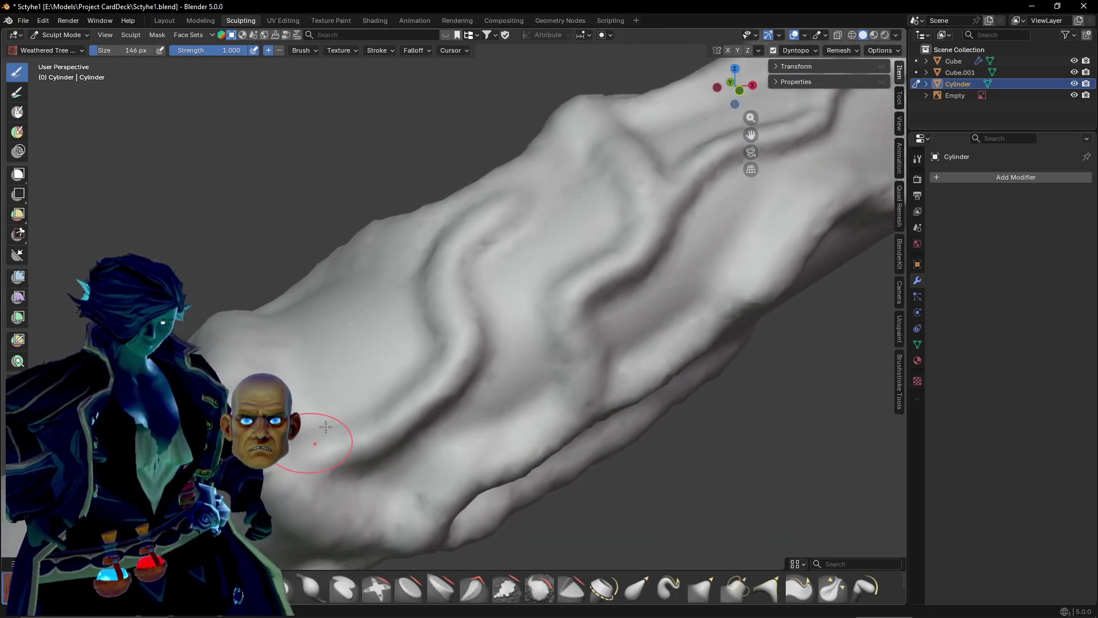
Extend the winding ridge lengthwise over the shaft's smooth side until it joins the thick crosswise ridge.
mouse_move(321, 452)
middle_mouse_down()
mouse_move(448, 390)
mouse_move(497, 311)
mouse_move(482, 363)
mouse_move(534, 380)
mouse_move(587, 294)
mouse_move(400, 343)
mouse_move(282, 343)
mouse_move(243, 278)
middle_mouse_up()
mouse_move(506, 349)
middle_mouse_down()
mouse_move(582, 419)
mouse_move(564, 422)
mouse_move(274, 248)
middle_mouse_up()
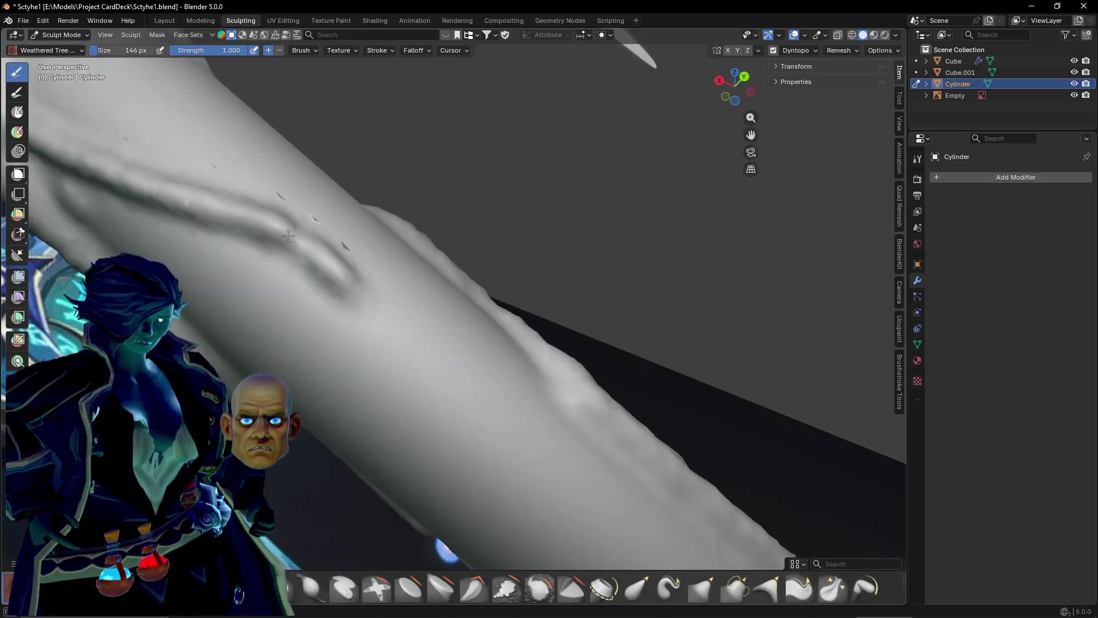
mouse_move(288, 235)
left_mouse_down()
mouse_move(429, 346)
mouse_move(478, 429)
left_mouse_up()
middle_click_drag(478, 429, 368, 233, "shift")
left_click_drag(368, 233, 501, 441)
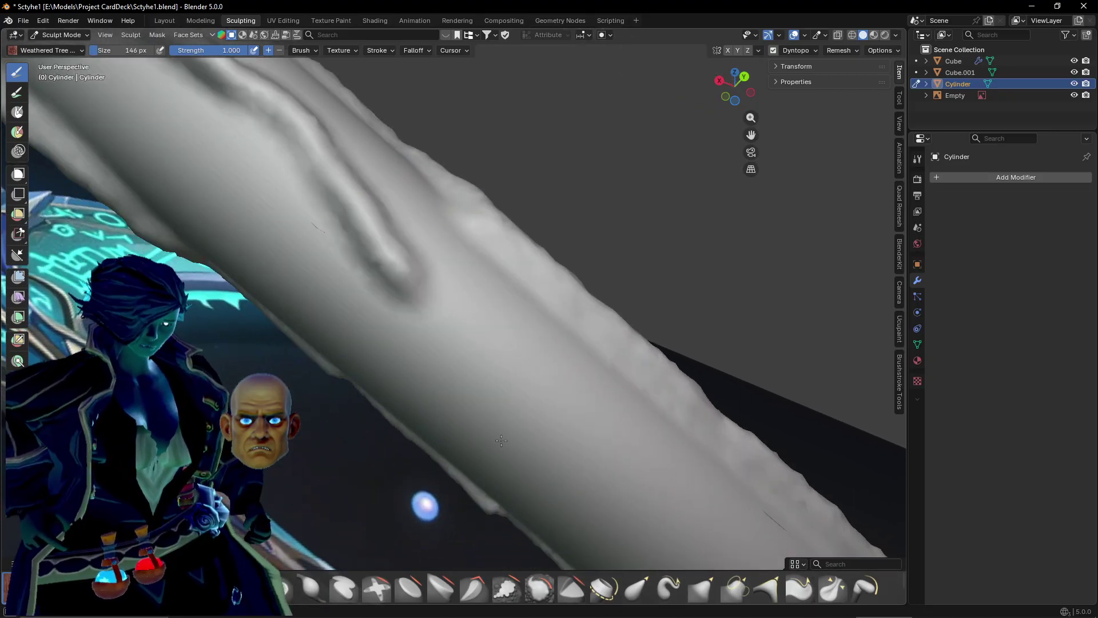
mouse_move(501, 440)
middle_mouse_down()
mouse_move(221, 171)
mouse_move(250, 174)
mouse_move(267, 223)
mouse_move(286, 226)
middle_mouse_up()
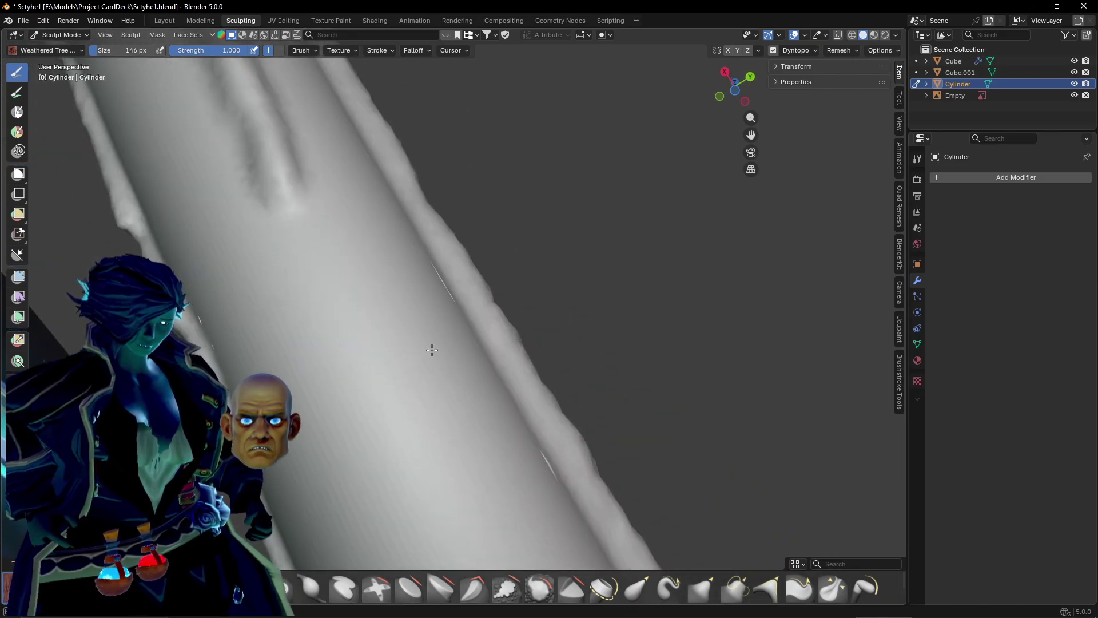
left_click_drag(432, 350, 477, 444)
middle_click_drag(477, 444, 378, 140, "shift")
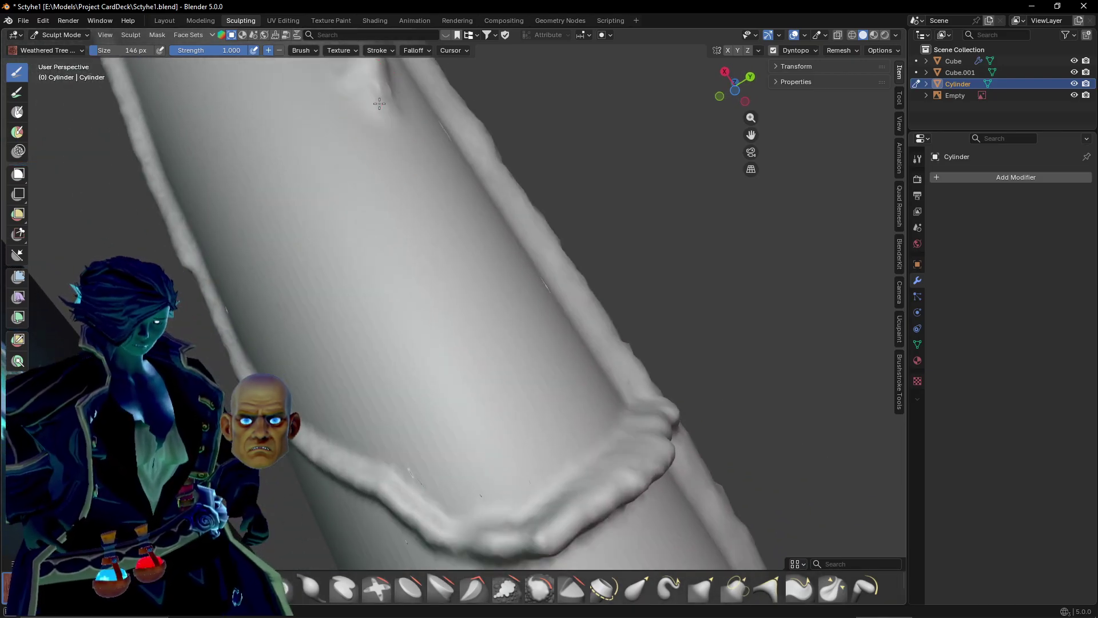
mouse_move(379, 103)
left_mouse_down()
mouse_move(429, 368)
mouse_move(469, 452)
mouse_move(515, 503)
mouse_move(551, 517)
left_mouse_up()
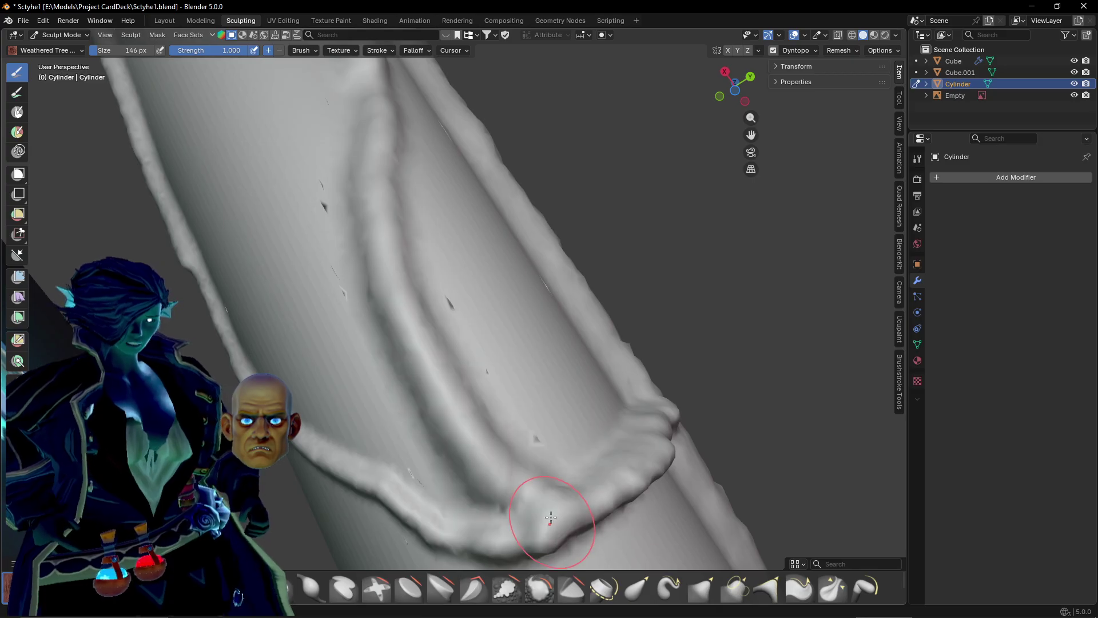
Start a new ridge on the far side of the crosswise ridge and run it lengthwise over the smooth shaft.
middle_click_drag(441, 220, 400, 324, "shift")
middle_click_drag(417, 372, 337, 286, "shift")
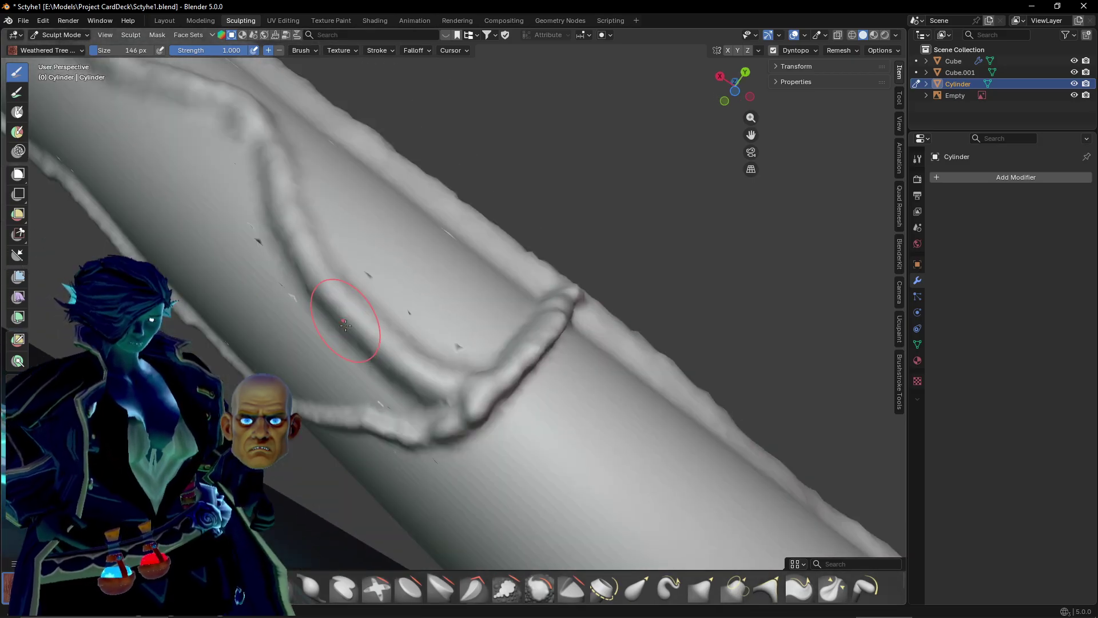
middle_click_drag(409, 328, 295, 222, "shift")
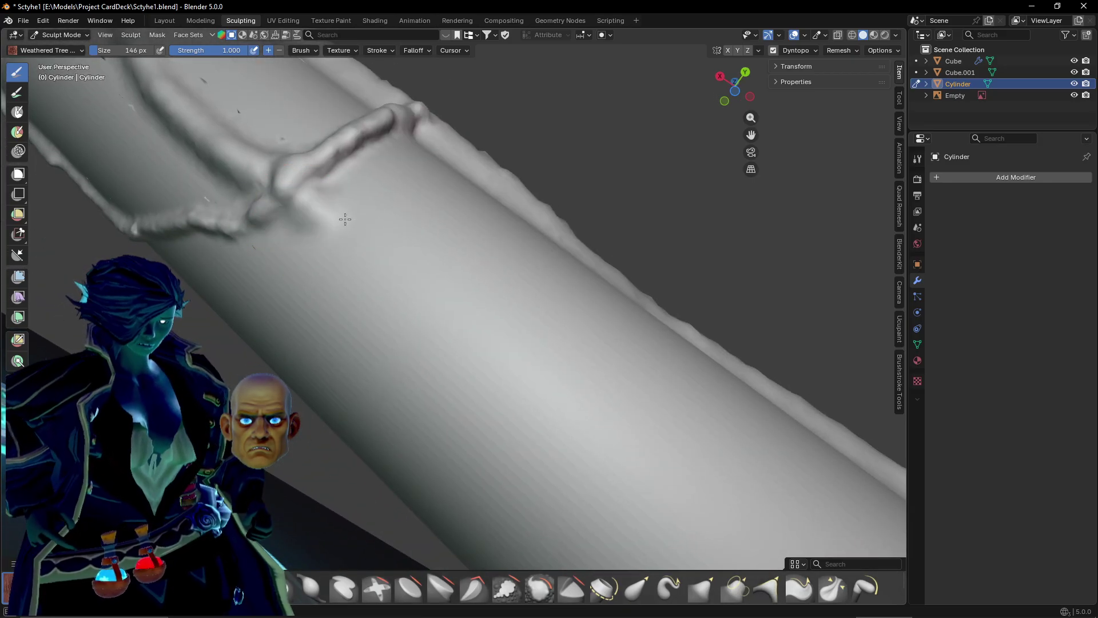
mouse_move(345, 219)
left_mouse_down()
mouse_move(444, 368)
mouse_move(652, 487)
left_mouse_up()
mouse_move(652, 486)
middle_mouse_down("shift")
mouse_move(372, 280)
mouse_move(345, 231)
mouse_move(303, 223)
mouse_move(424, 285)
mouse_move(314, 159)
middle_mouse_up("shift")
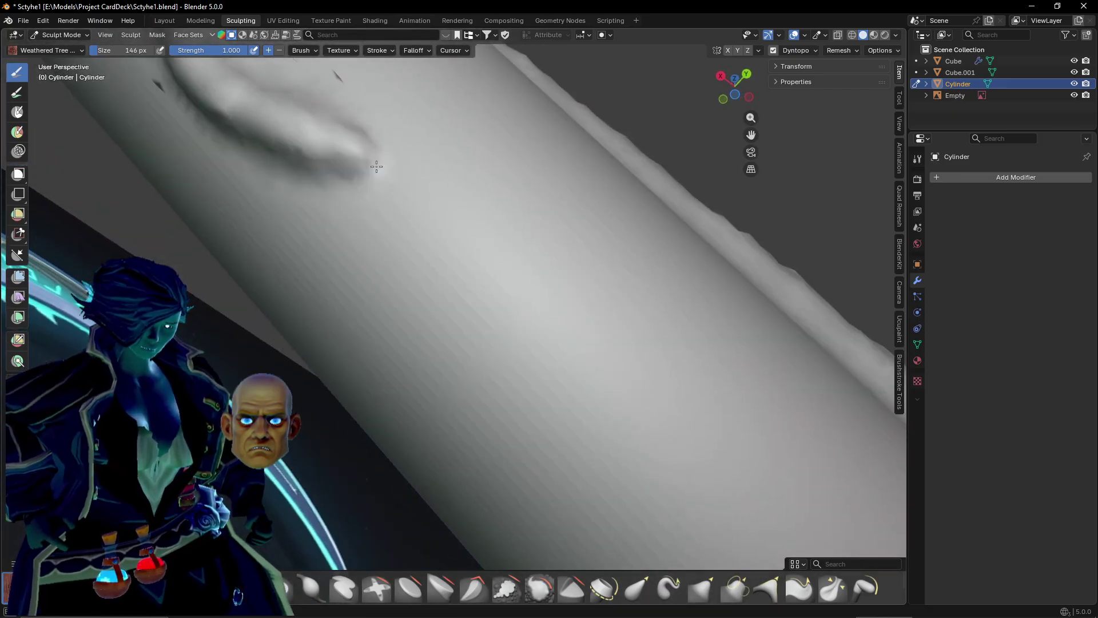
mouse_move(376, 166)
left_mouse_down()
mouse_move(519, 382)
mouse_move(670, 448)
left_mouse_up()
middle_click_drag(632, 446, 423, 289, "shift")
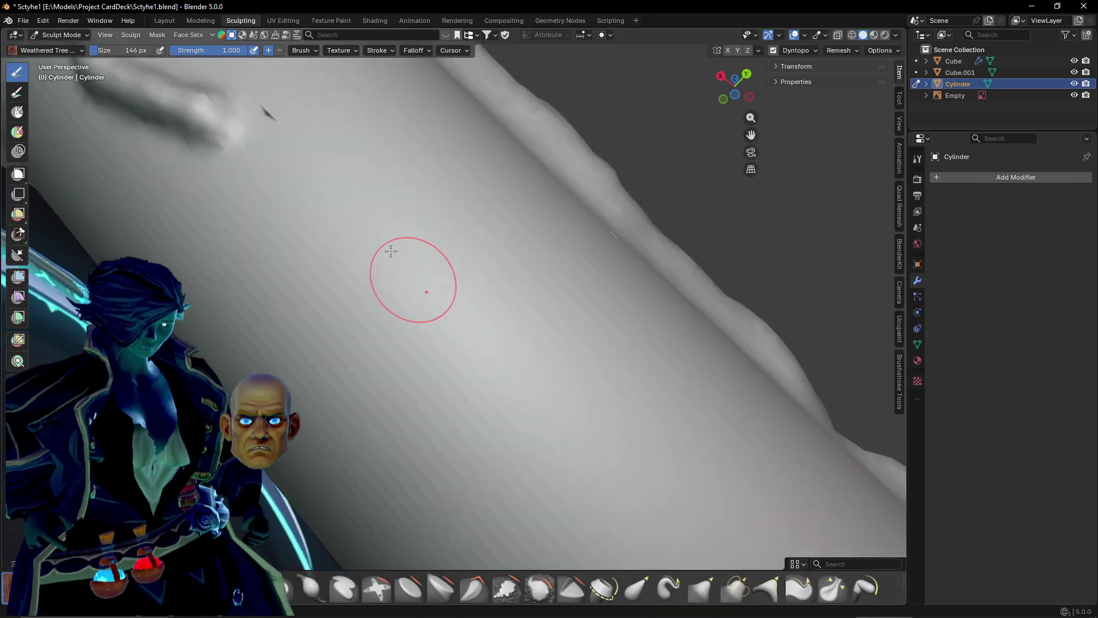
mouse_move(290, 163)
left_mouse_down()
mouse_move(507, 409)
mouse_move(532, 463)
left_mouse_up()
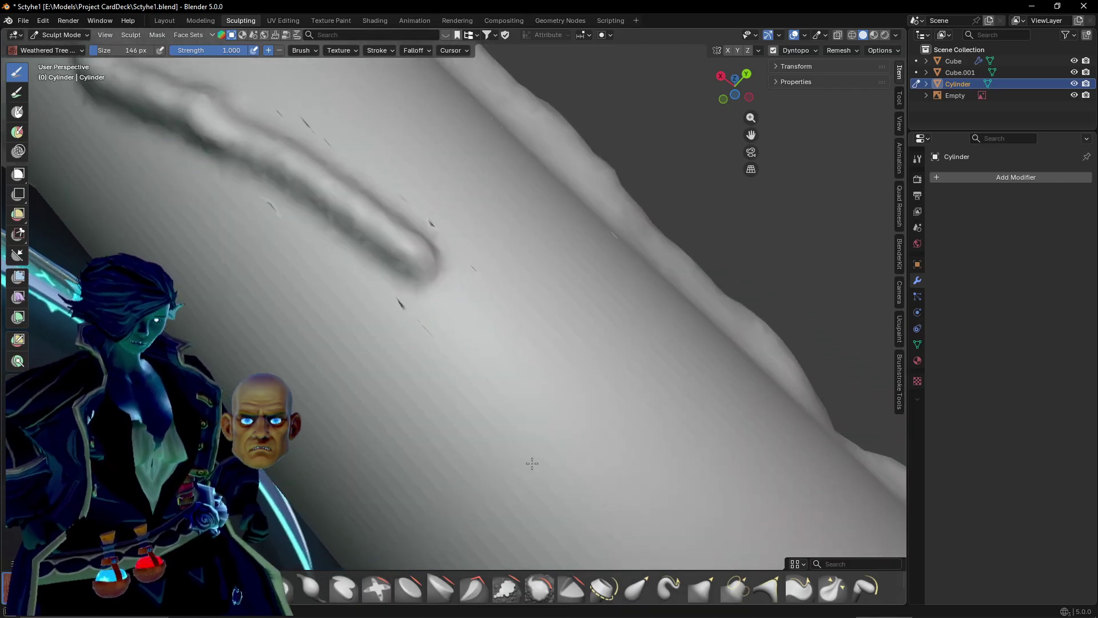
Continue the lengthwise ridge further along the smooth surface with a wide S-shaped bend.
mouse_move(581, 409)
middle_mouse_down("shift")
mouse_move(564, 367)
mouse_move(420, 226)
mouse_move(369, 283)
middle_mouse_up("shift")
scroll(312, 253, "down", 1)
scroll(383, 255, "up", 1)
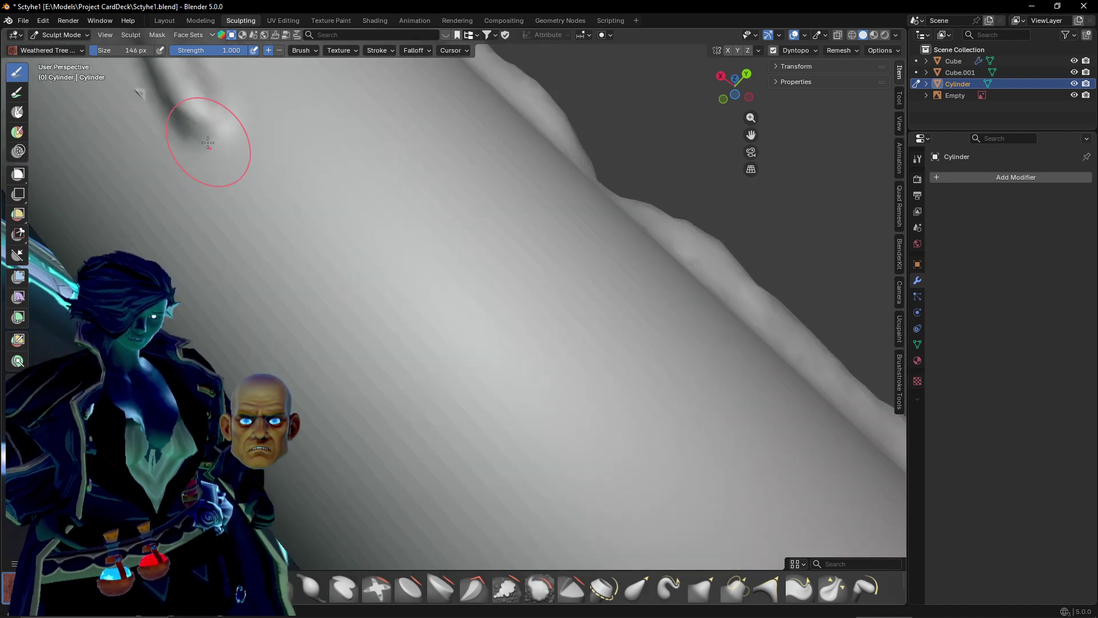
mouse_move(224, 153)
left_mouse_down()
mouse_move(480, 262)
mouse_move(522, 424)
mouse_move(517, 454)
left_mouse_up()
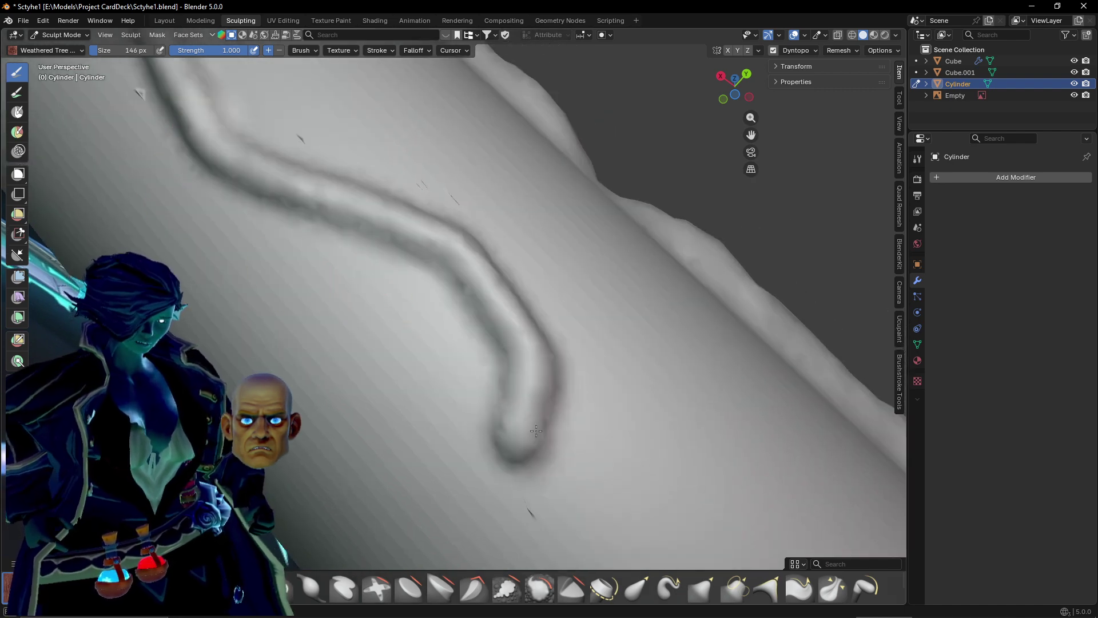
middle_click_drag(578, 474, 471, 326, "shift")
mouse_move(310, 135)
left_mouse_down()
mouse_move(615, 304)
mouse_move(675, 413)
left_mouse_up()
middle_click_drag(675, 413, 357, 248, "shift")
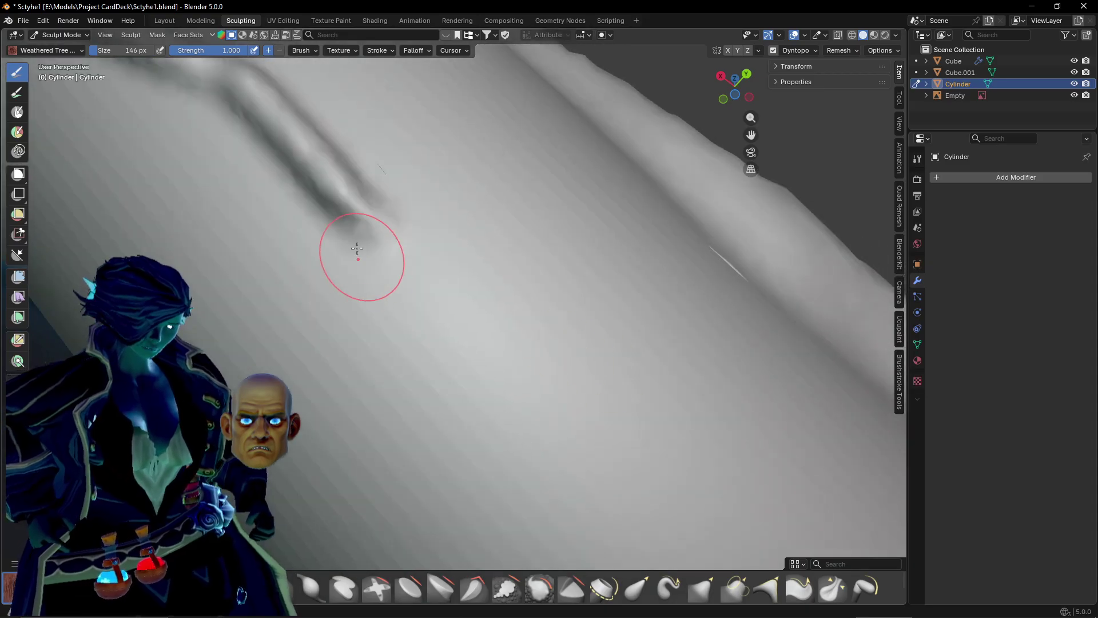
Hook the end of the ridge back sharply and extend it in zigzag waves further along the shaft.
mouse_move(403, 243)
left_mouse_down()
mouse_move(544, 358)
mouse_move(518, 455)
left_mouse_up()
mouse_move(517, 455)
middle_mouse_down()
mouse_move(449, 326)
mouse_move(489, 320)
mouse_move(439, 275)
mouse_move(461, 329)
mouse_move(459, 377)
middle_mouse_up()
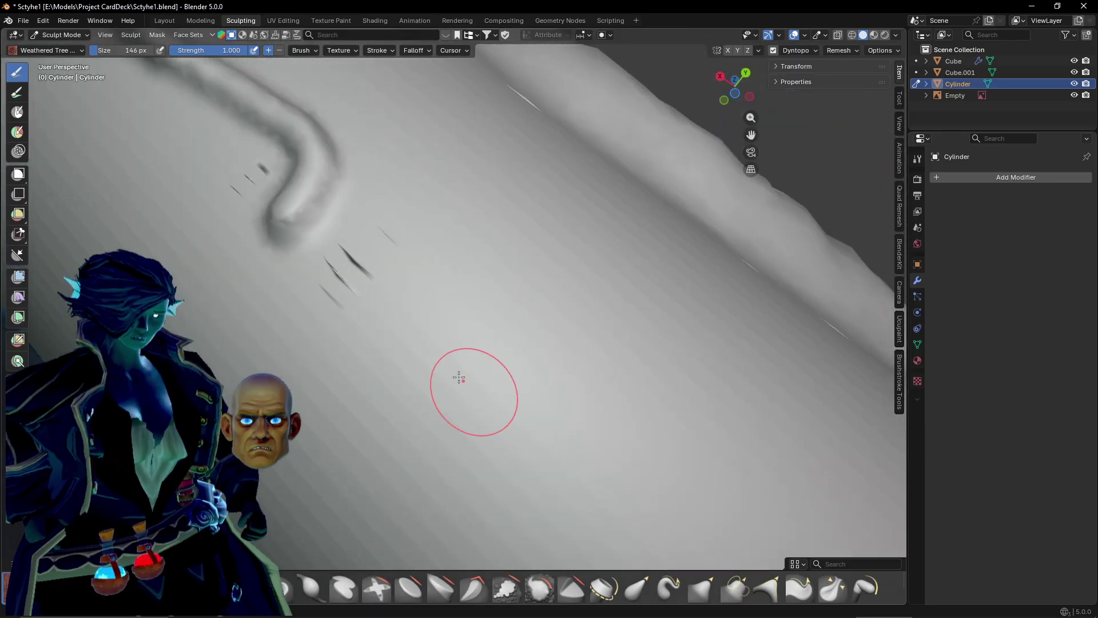
mouse_move(292, 277)
left_mouse_down()
mouse_move(522, 372)
mouse_move(640, 446)
left_mouse_up()
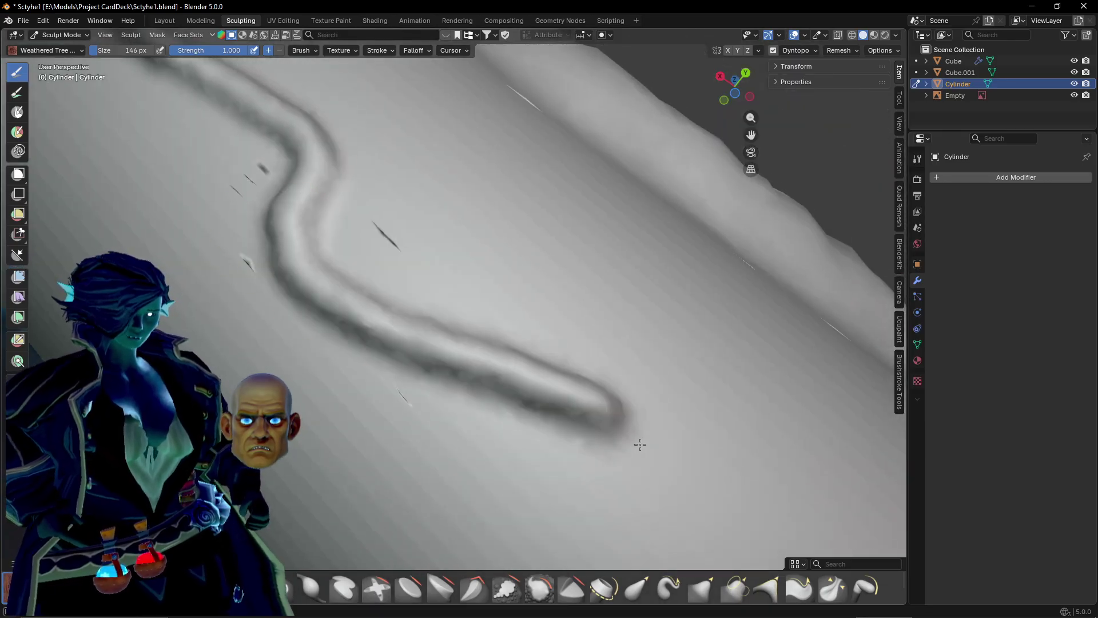
mouse_move(640, 446)
middle_mouse_down("shift")
mouse_move(542, 365)
mouse_move(549, 371)
middle_mouse_up("shift")
mouse_move(230, 170)
left_mouse_down()
mouse_move(373, 323)
mouse_move(452, 375)
left_mouse_up()
left_click_drag(667, 474, 662, 467)
scroll(661, 466, "down", 6)
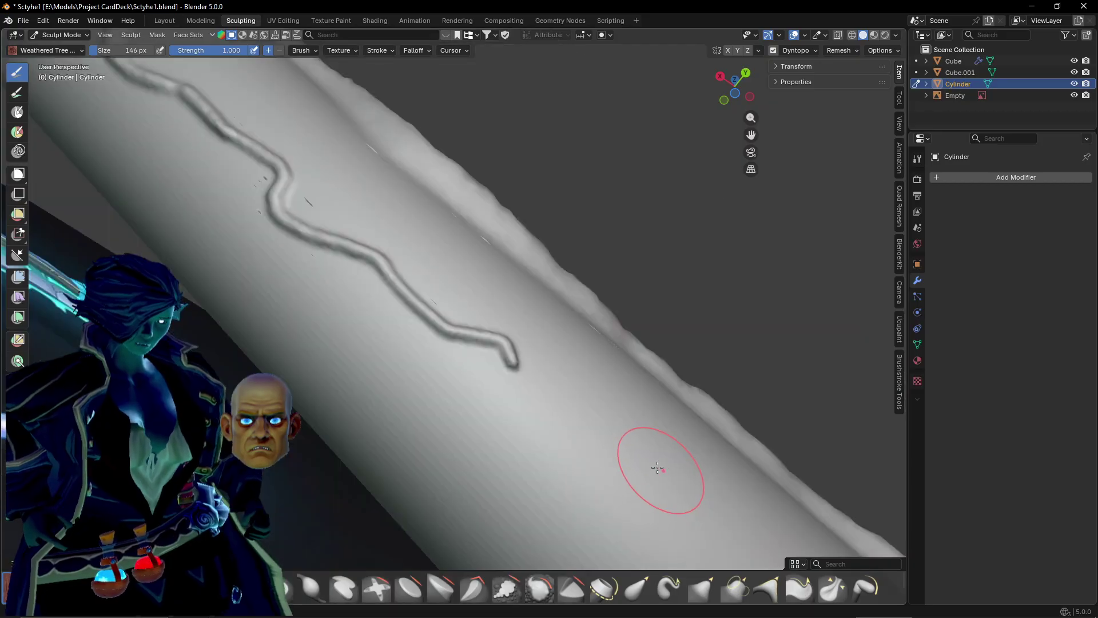
Carry the ridge on from its hooked end across the smooth surface and finish it with a tight S-curve.
scroll(656, 465, "up", 6)
middle_click_drag(655, 462, 590, 419, "shift")
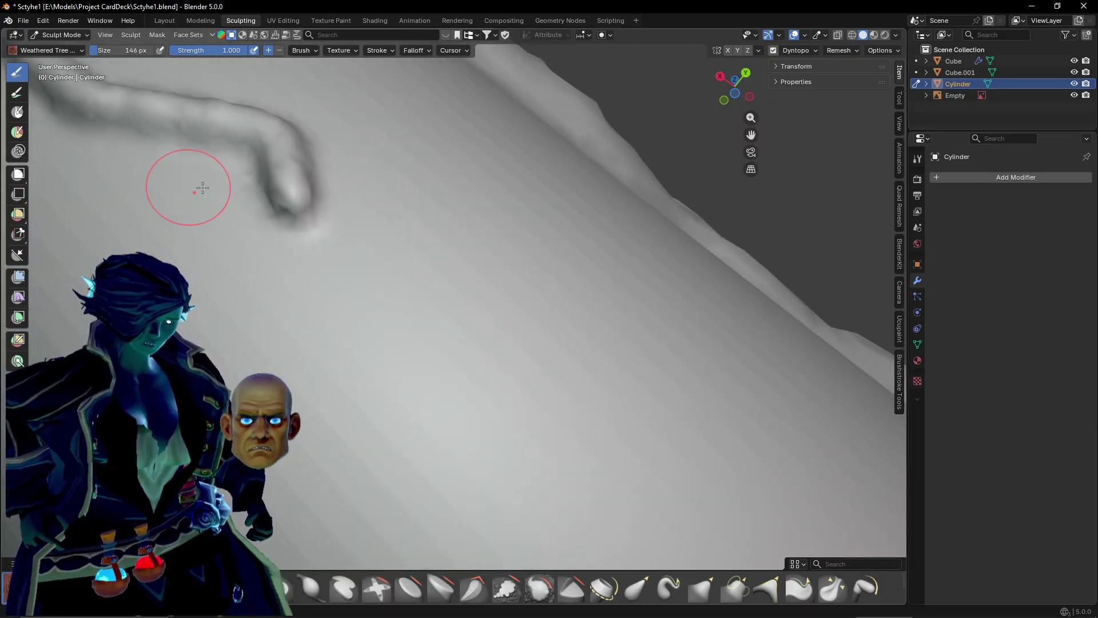
left_click_drag(307, 261, 589, 452)
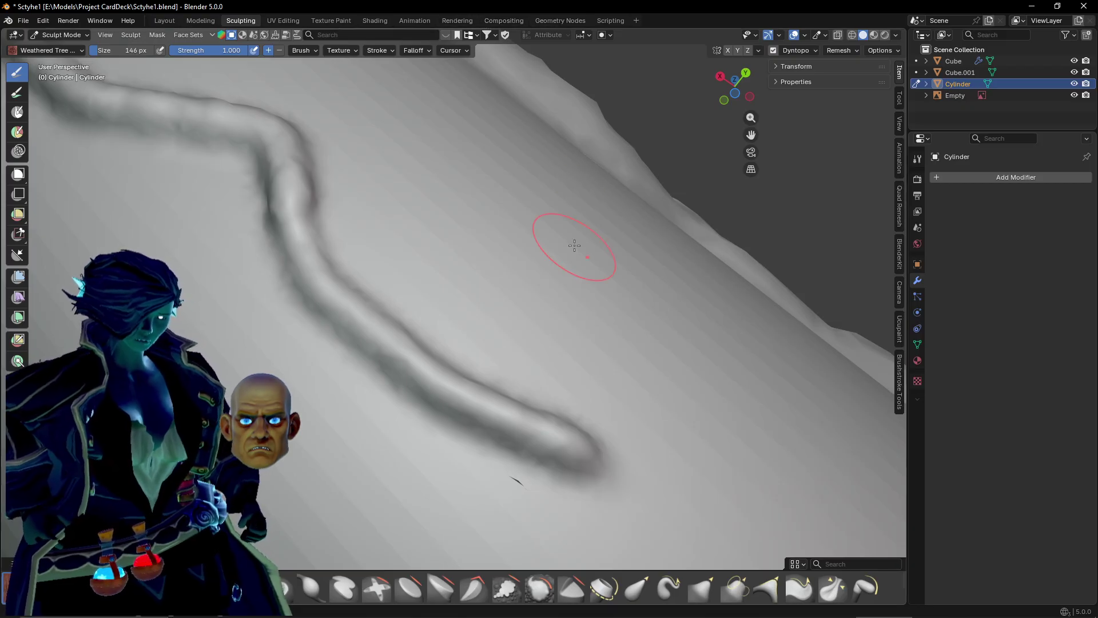
middle_click_drag(574, 245, 555, 323)
middle_click_drag(432, 458, 441, 471)
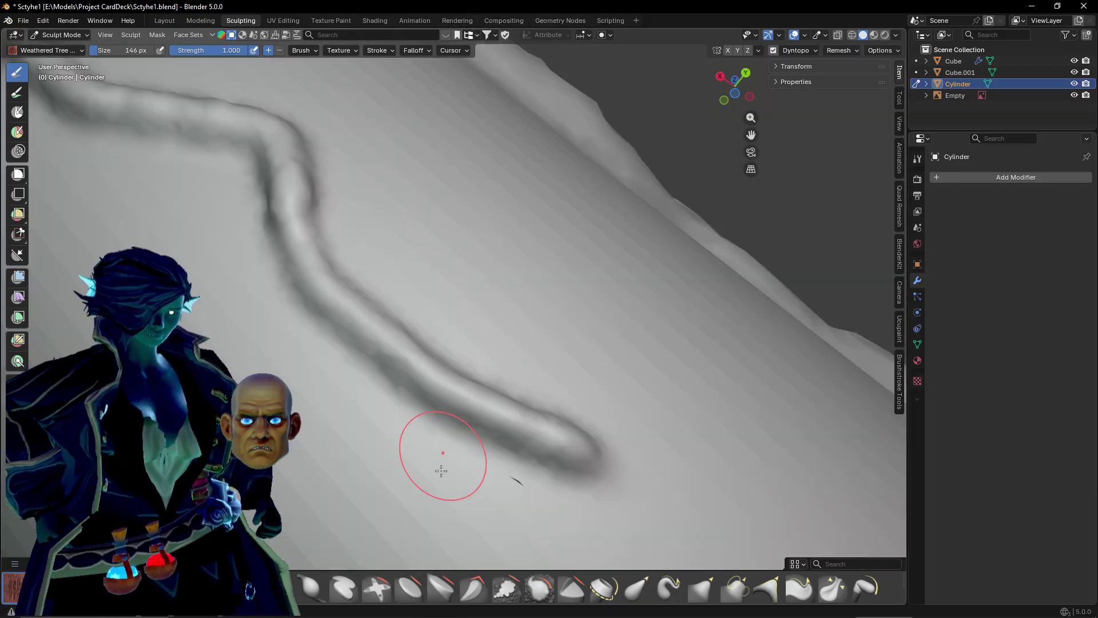
middle_click_drag(461, 393, 430, 340, "shift")
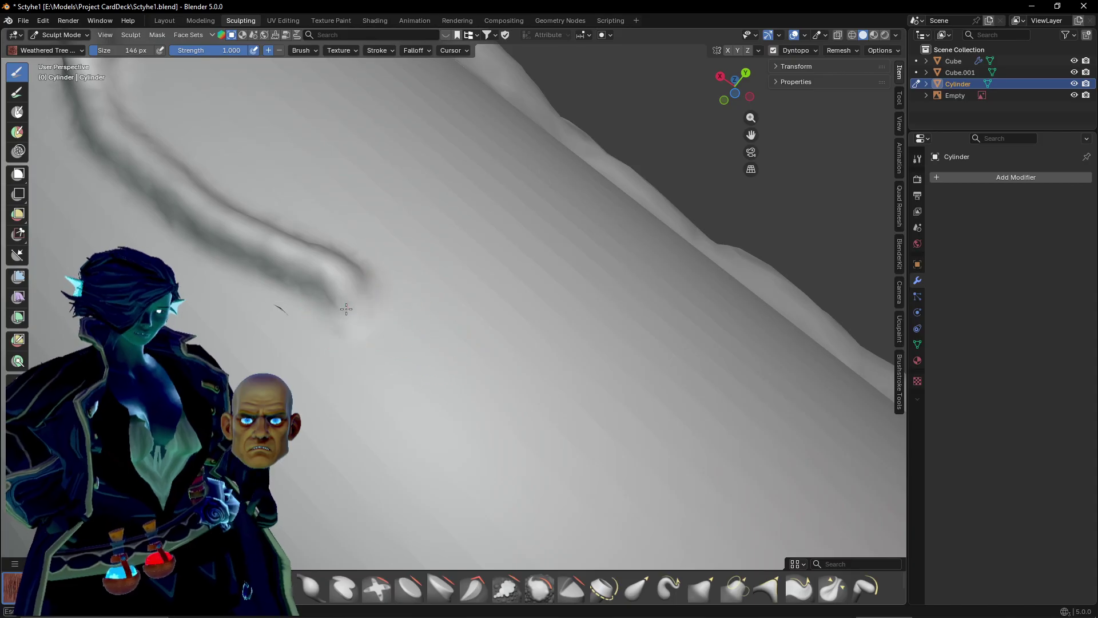
mouse_move(428, 324)
left_mouse_down()
mouse_move(422, 490)
mouse_move(535, 531)
left_mouse_up()
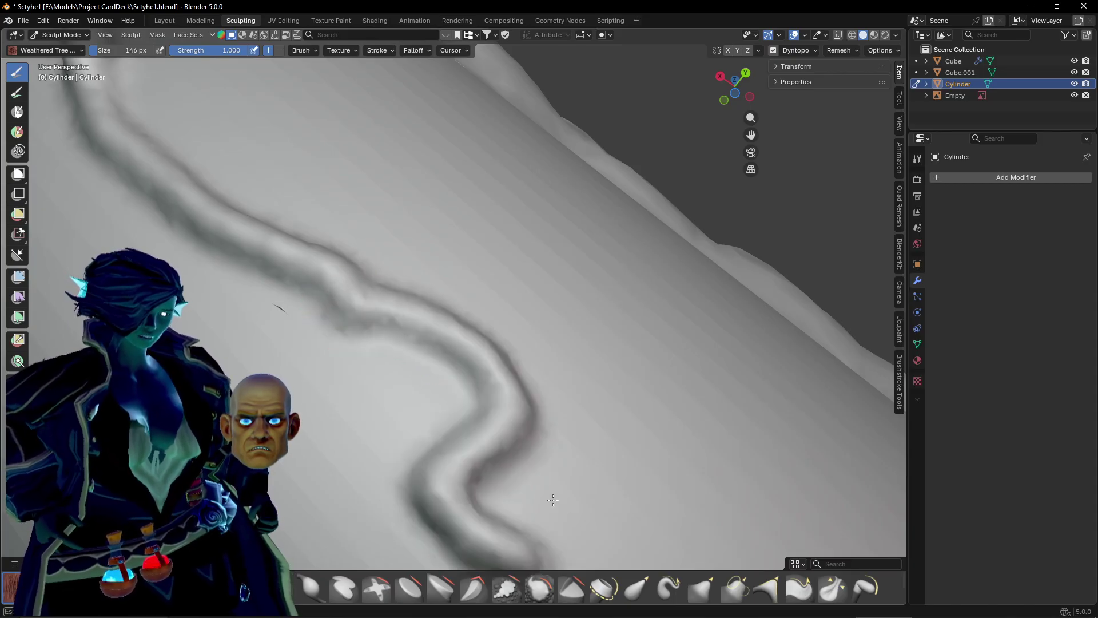
mouse_move(552, 501)
middle_mouse_down("shift")
mouse_move(516, 469)
mouse_move(537, 484)
middle_mouse_up("shift")
Sculpt a ridge running up the shaft from the guard's pointed prongs, with several strands branching back toward the guard.
scroll(537, 483, "down", 9)
middle_click_drag(542, 427, 497, 455)
mouse_move(399, 445)
middle_mouse_down("shift")
mouse_move(483, 434)
mouse_move(506, 395)
mouse_move(548, 408)
mouse_move(576, 437)
mouse_move(593, 424)
mouse_move(559, 393)
mouse_move(441, 387)
mouse_move(475, 414)
mouse_move(295, 497)
middle_mouse_up("shift")
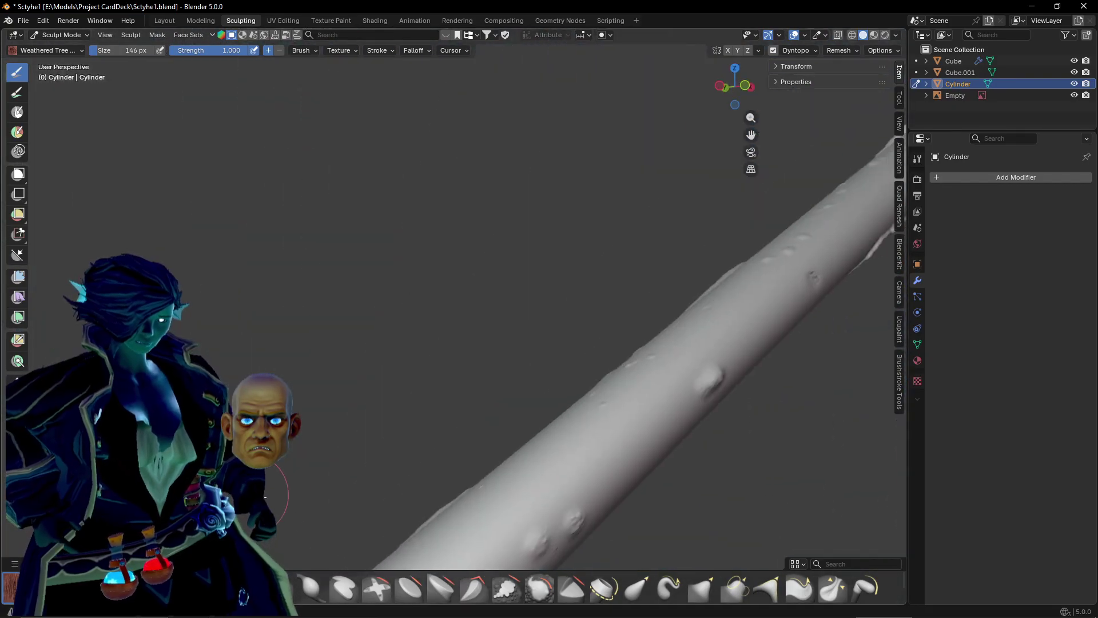
middle_click_drag(294, 445, 377, 425, "shift")
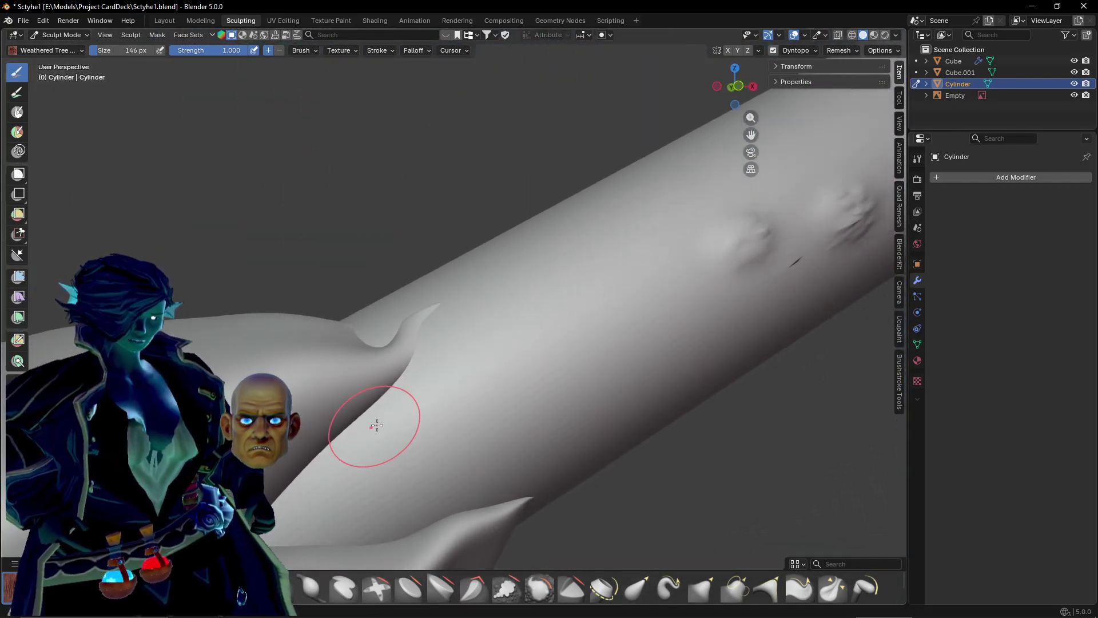
mouse_move(376, 382)
left_mouse_down()
mouse_move(544, 331)
mouse_move(626, 323)
left_mouse_up()
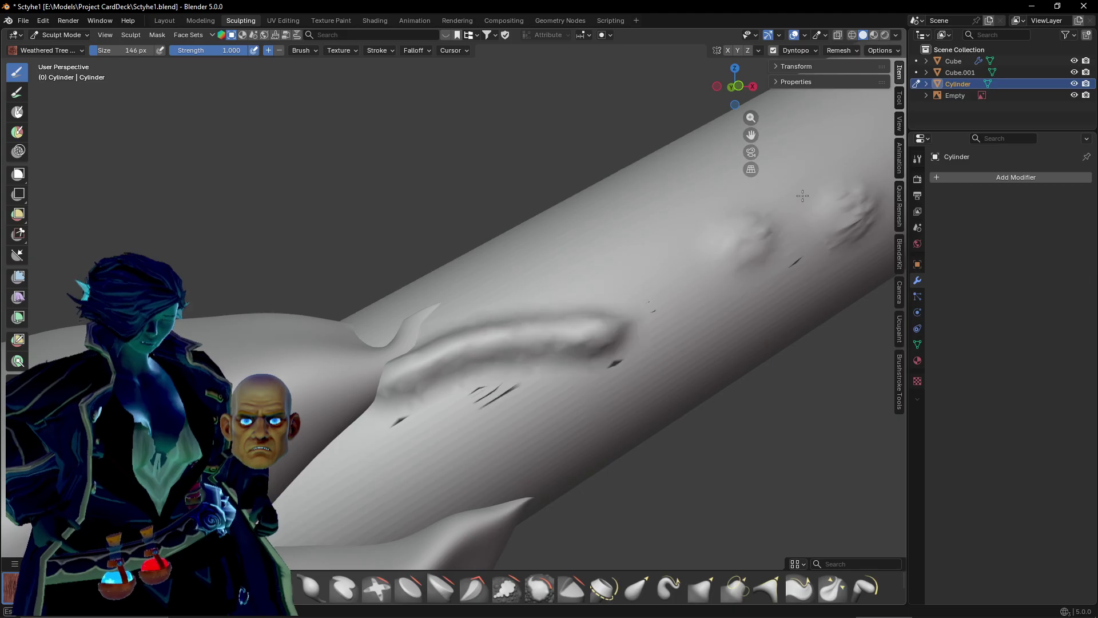
left_click_drag(694, 280, 796, 203)
middle_click_drag(539, 349, 564, 299, "shift")
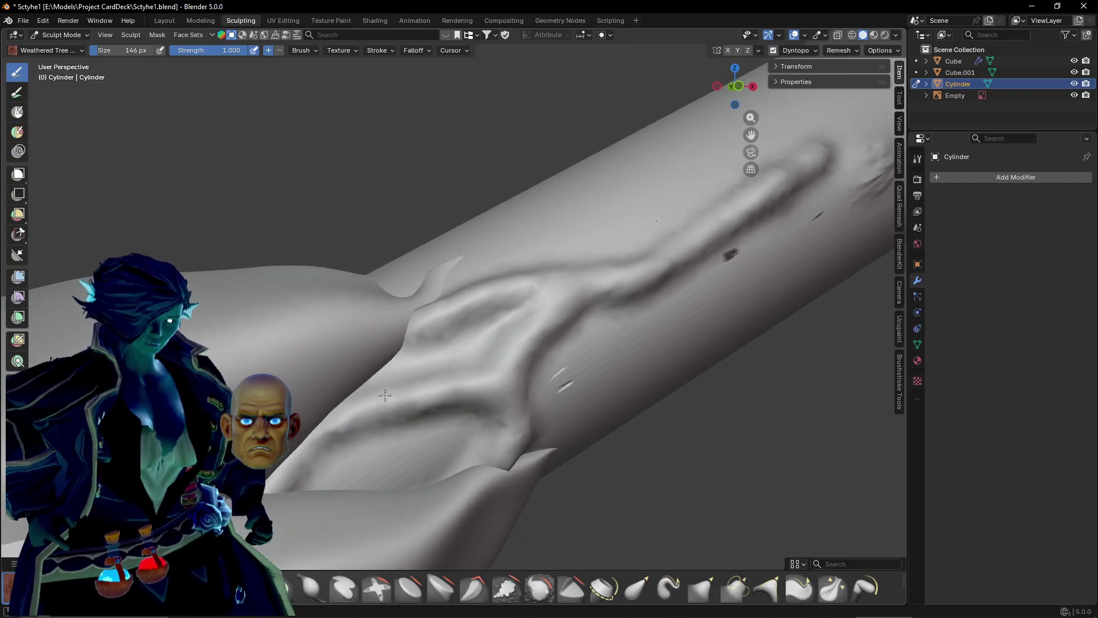
Sculpt a second winding ridge out of the guard on the neighbouring smooth side and link it to the first with a short strand.
middle_click_drag(384, 395, 435, 529)
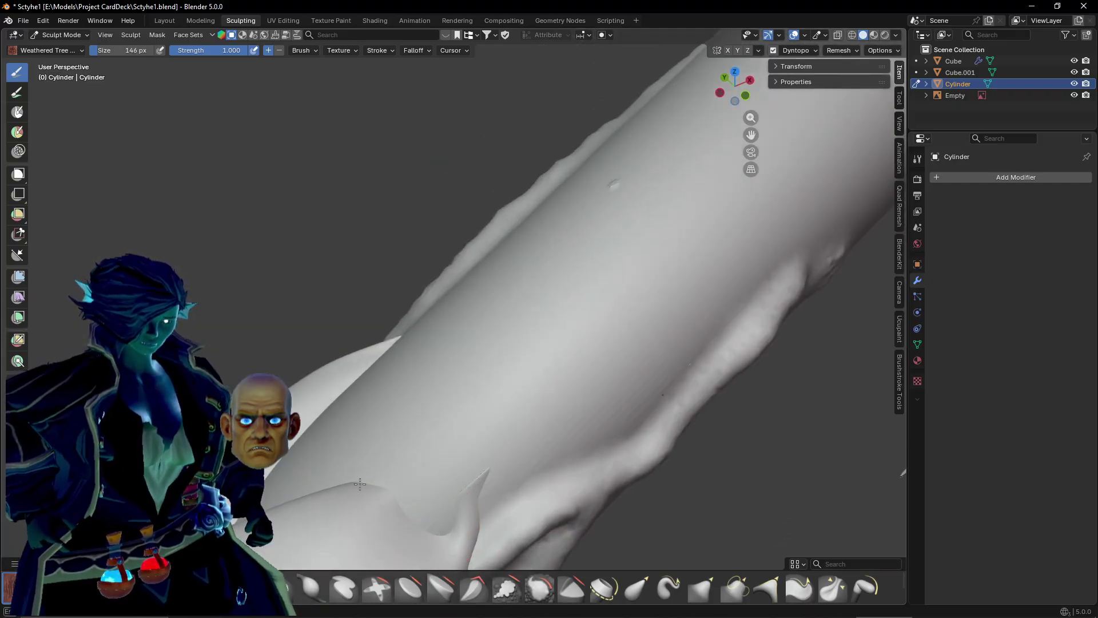
left_click_drag(638, 325, 673, 214)
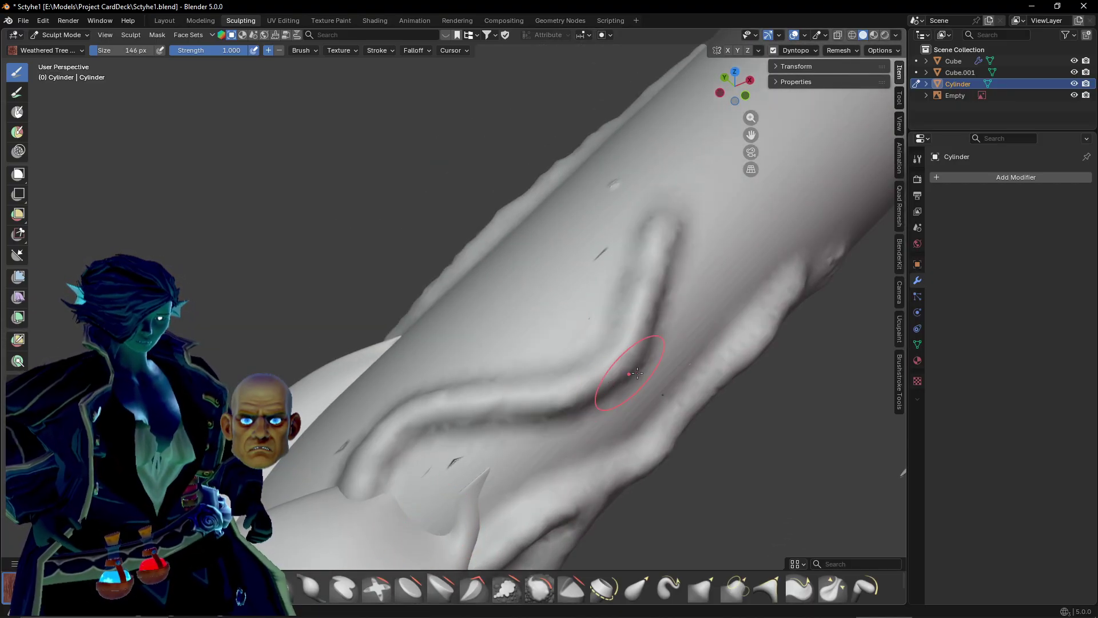
middle_click_drag(625, 372, 576, 346)
left_click_drag(585, 356, 678, 443)
mouse_move(478, 384)
middle_mouse_down()
mouse_move(491, 473)
mouse_move(477, 381)
middle_mouse_up()
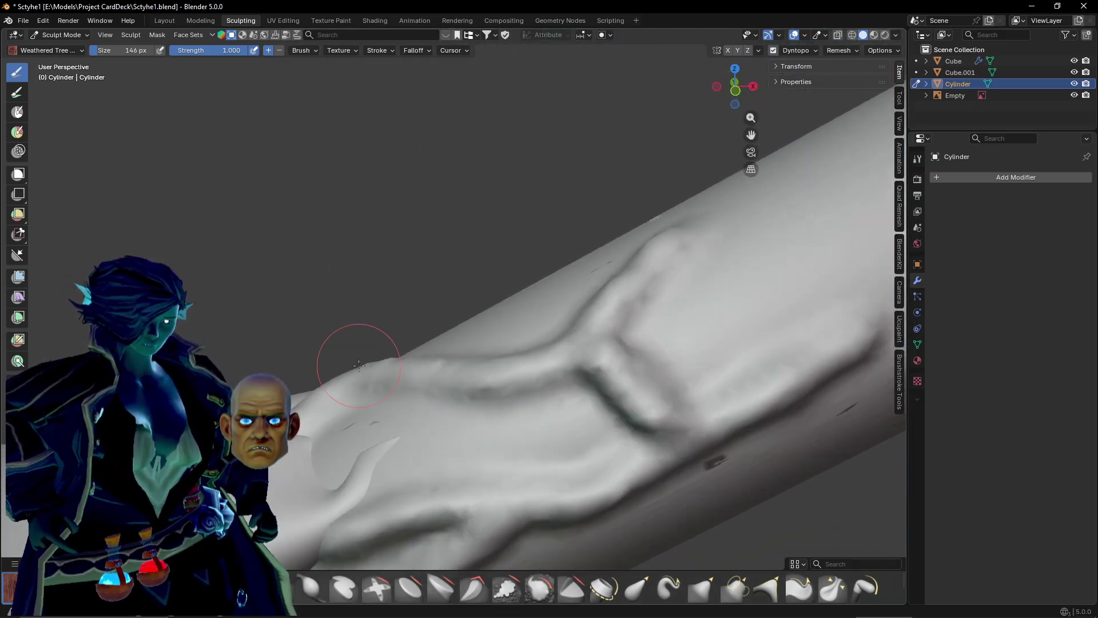
Arch a ridge across the next smooth side of the shaft near the guard, connecting the lengthwise ridges on both edges.
middle_click_drag(355, 355, 537, 389)
mouse_move(345, 377)
left_mouse_down()
mouse_move(444, 356)
mouse_move(549, 504)
mouse_move(689, 498)
mouse_move(673, 492)
left_mouse_up()
middle_click_drag(673, 492, 455, 364)
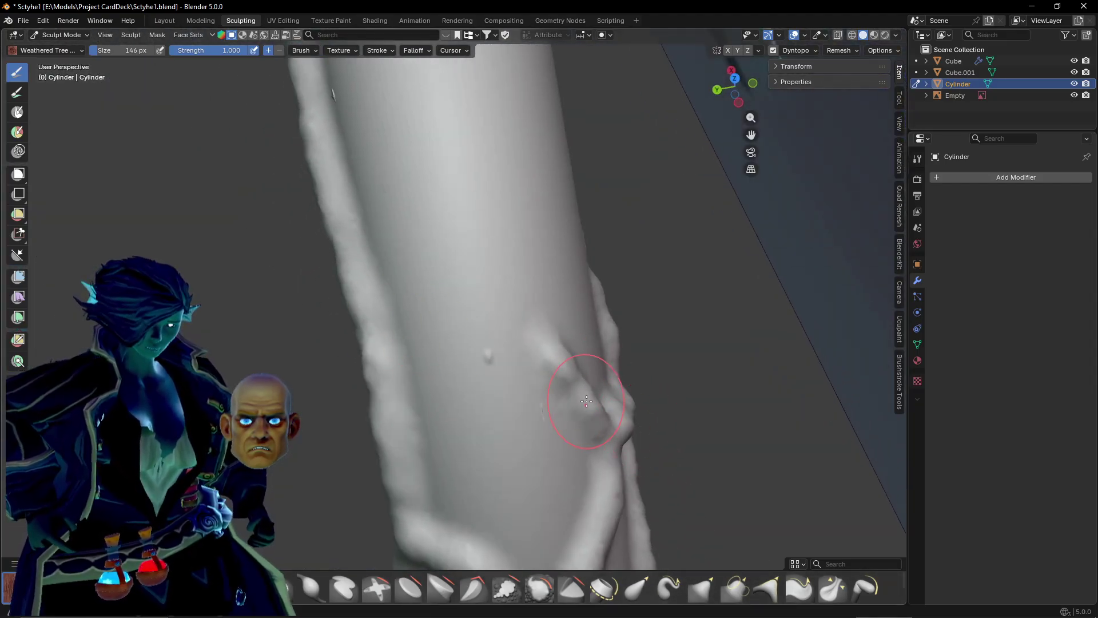
left_click_drag(398, 231, 348, 262)
middle_click_drag(348, 263, 413, 240)
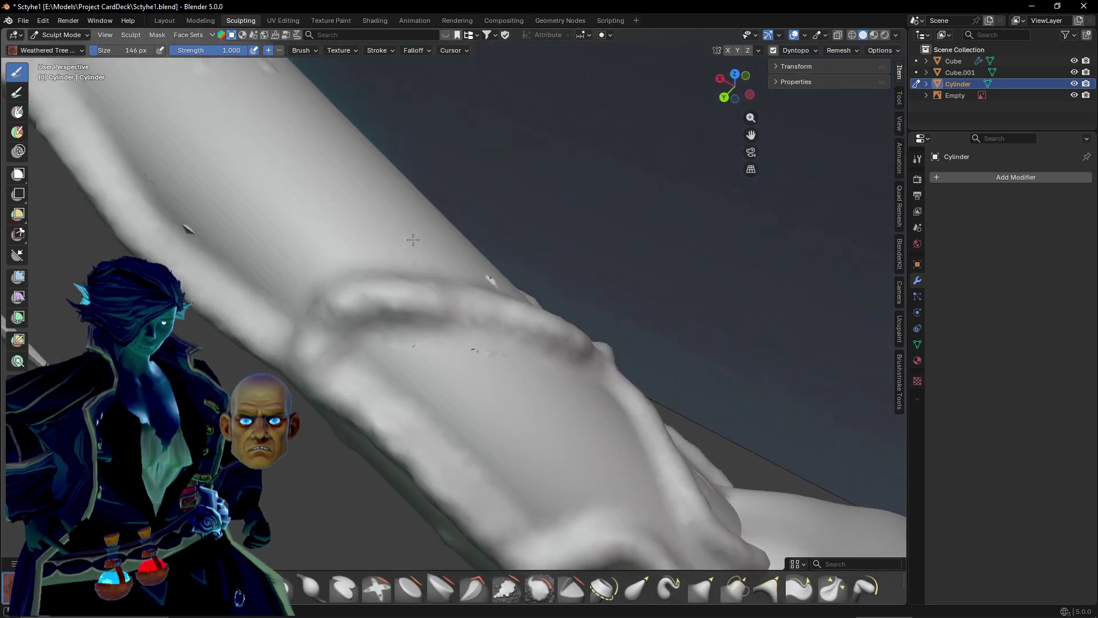
Sculpt a thick curved ridge across the shaft beside the small bumps, meeting the end of the thin winding ridge.
middle_click_drag(309, 351, 304, 375)
middle_click_drag(329, 339, 581, 199)
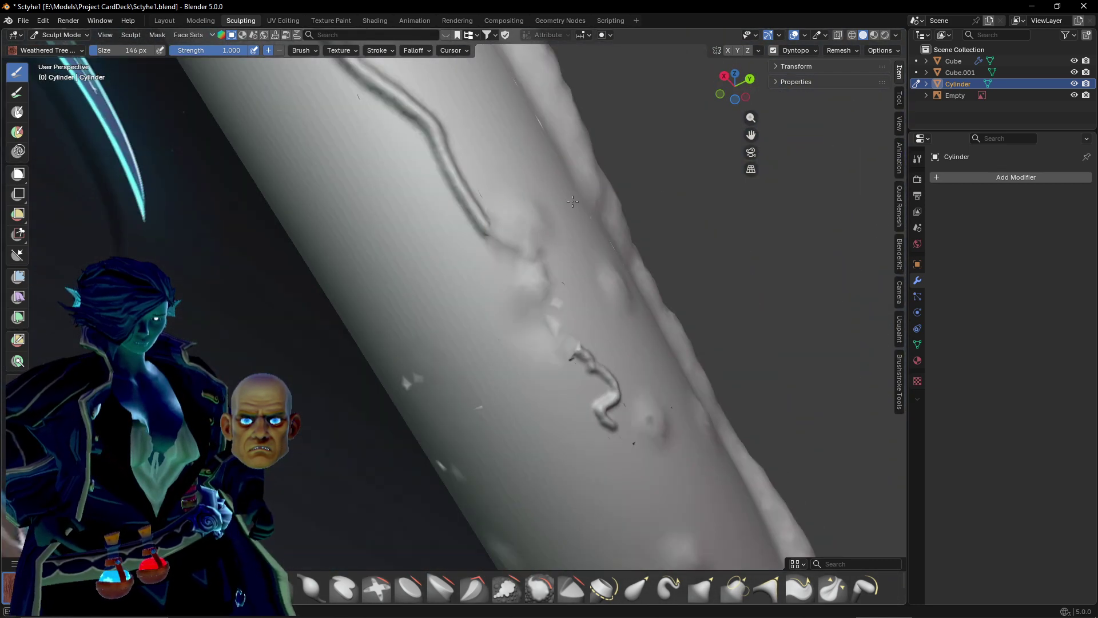
mouse_move(573, 201)
left_mouse_down()
mouse_move(537, 346)
mouse_move(491, 463)
left_mouse_up()
mouse_move(492, 463)
middle_mouse_down()
mouse_move(457, 381)
mouse_move(464, 366)
middle_mouse_up()
mouse_move(473, 176)
left_mouse_down()
mouse_move(403, 254)
mouse_move(369, 355)
mouse_move(447, 501)
left_mouse_up()
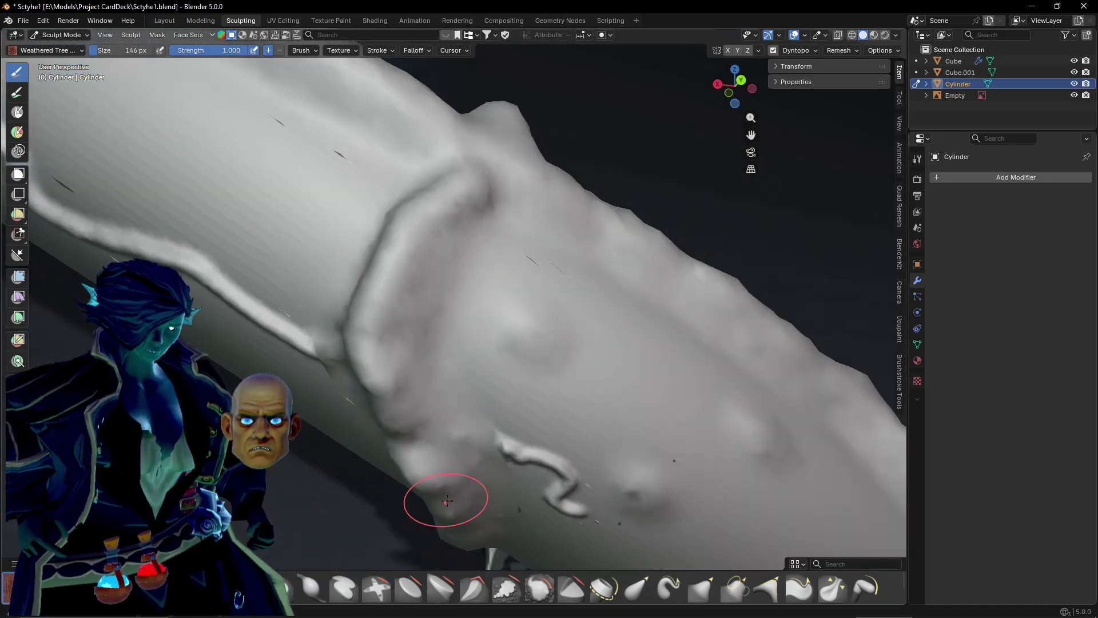
Wrap a crosswise ridge around the shaft's bare side and run a lengthwise ridge from the guard side into it.
mouse_move(447, 501)
middle_mouse_down()
mouse_move(502, 307)
mouse_move(527, 287)
mouse_move(654, 315)
mouse_move(530, 422)
middle_mouse_up()
scroll(503, 306, "down", 2)
mouse_move(576, 393)
middle_mouse_down()
mouse_move(382, 355)
mouse_move(502, 433)
mouse_move(505, 412)
middle_mouse_up()
mouse_move(400, 266)
left_mouse_down()
mouse_move(420, 395)
mouse_move(475, 508)
left_mouse_up()
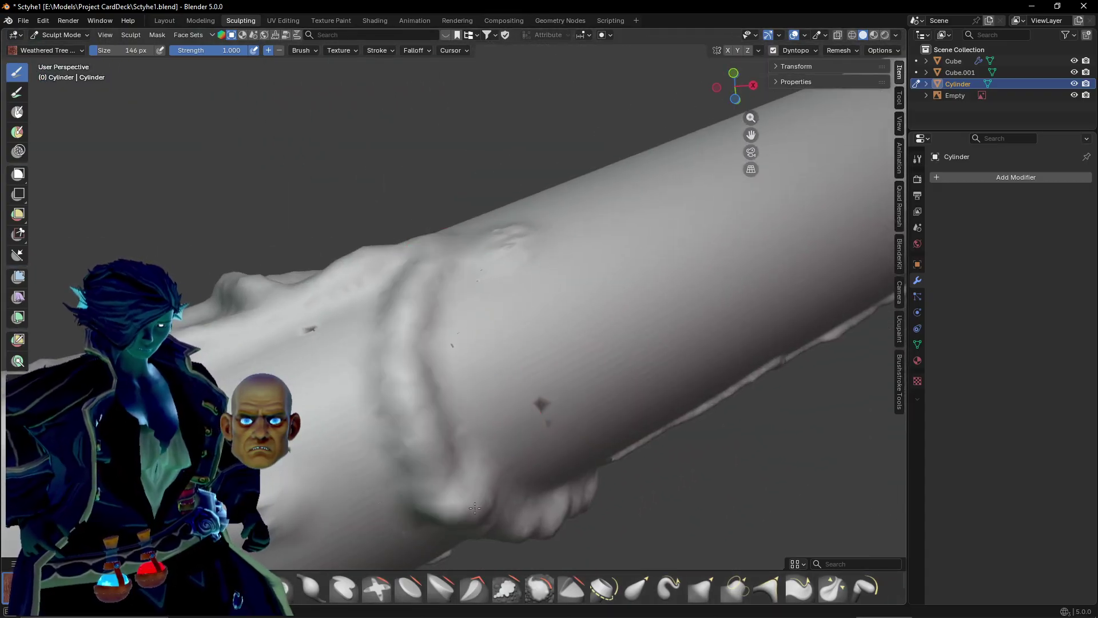
middle_click_drag(477, 362, 249, 318)
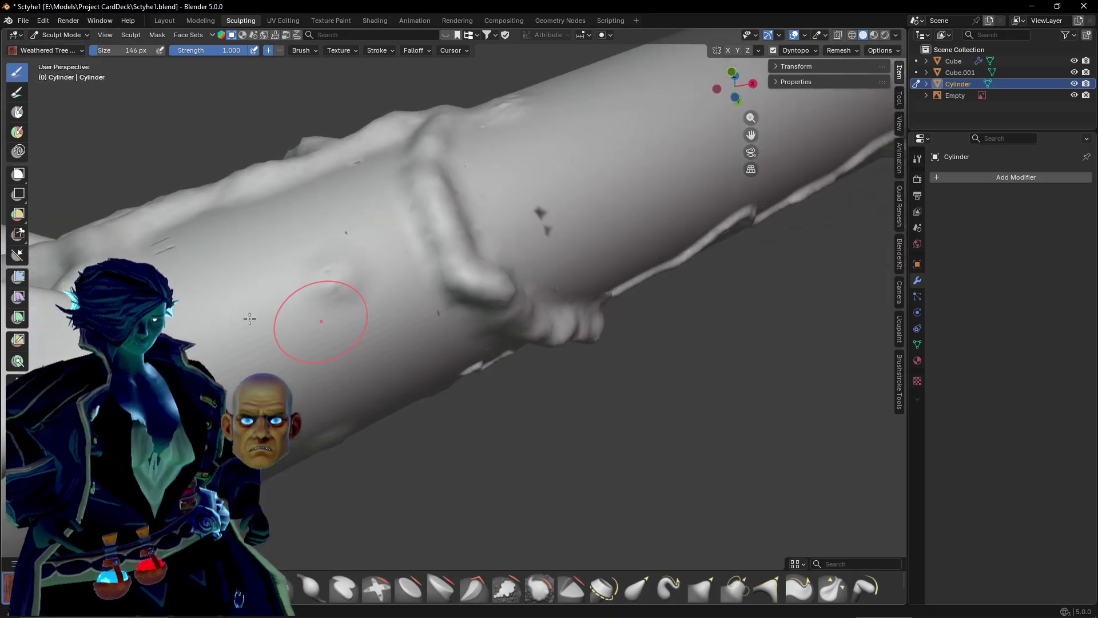
left_click_drag(240, 289, 468, 311)
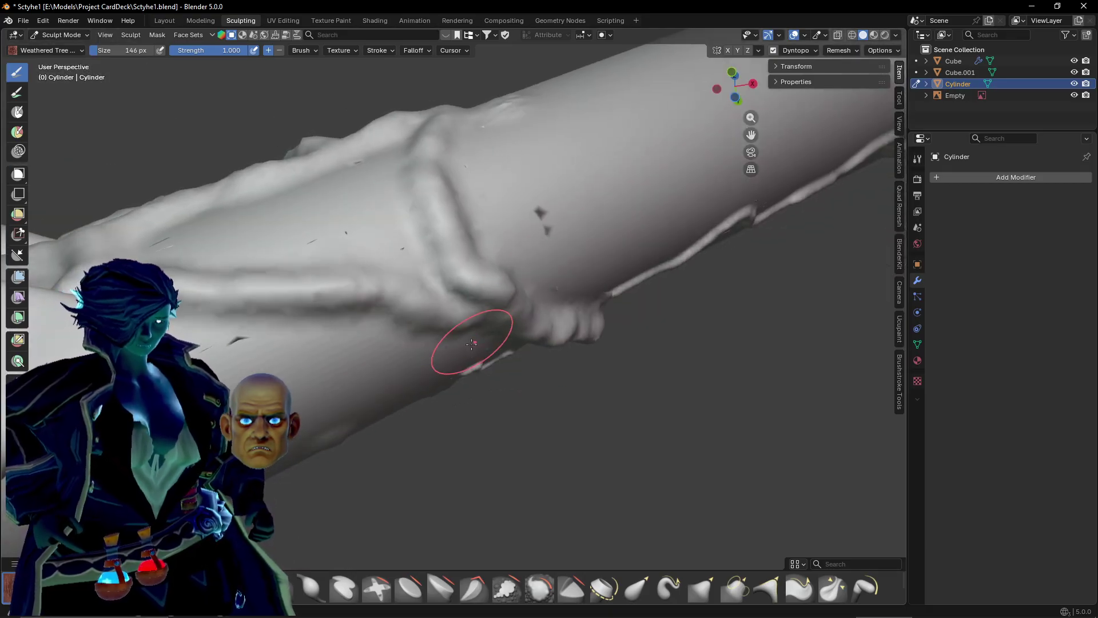
Sculpt an arching ridge across the shaft's smooth side near the round guard and nest a second curved ridge inside it.
middle_click_drag(472, 343, 373, 393)
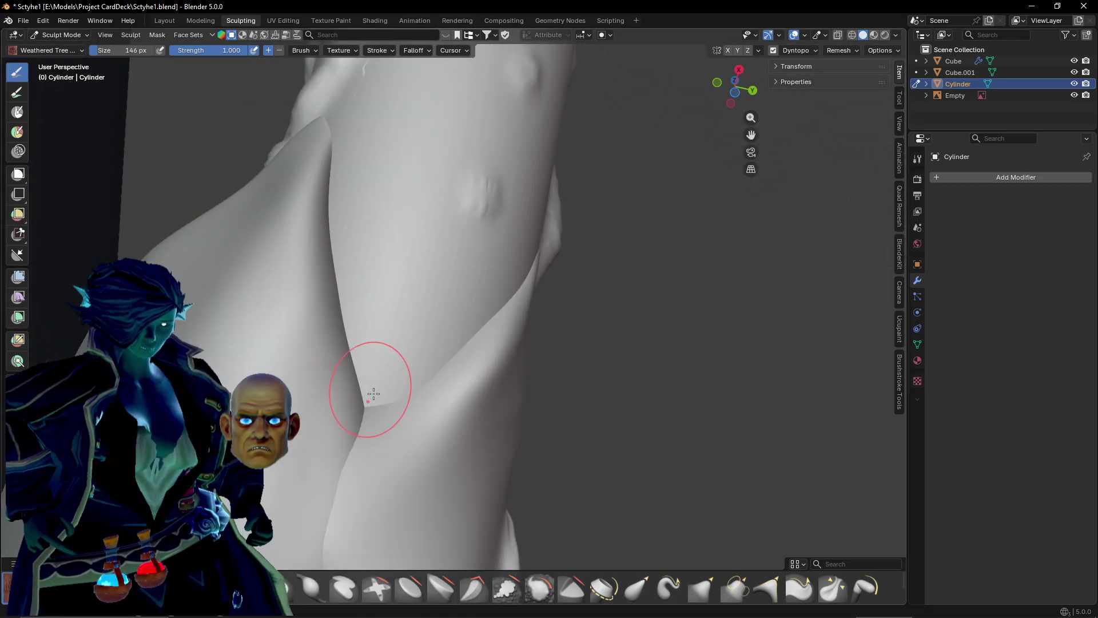
mouse_move(373, 394)
left_mouse_down()
mouse_move(429, 154)
mouse_move(465, 150)
left_mouse_up()
middle_click_drag(464, 141, 416, 321, "shift")
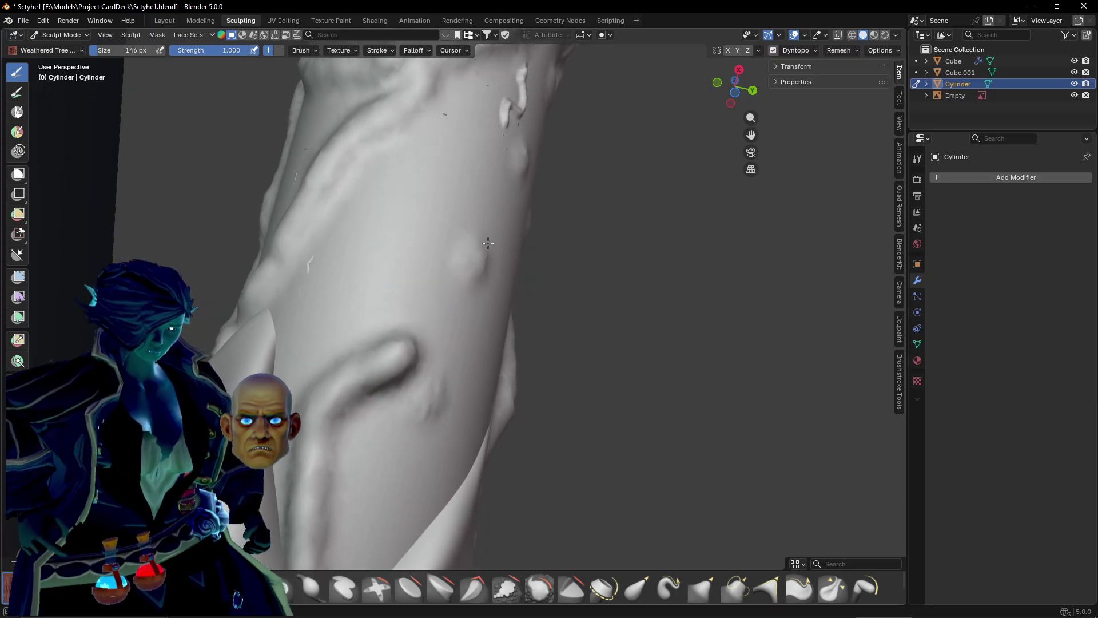
left_click_drag(488, 243, 414, 123)
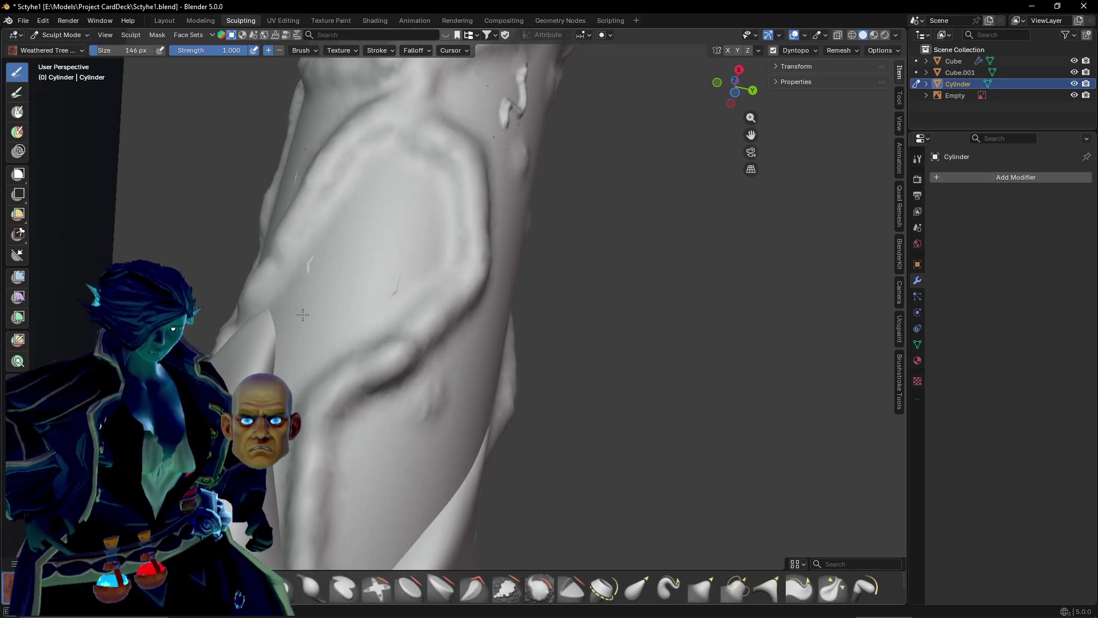
mouse_move(276, 365)
left_mouse_down()
mouse_move(413, 245)
mouse_move(353, 168)
left_mouse_up()
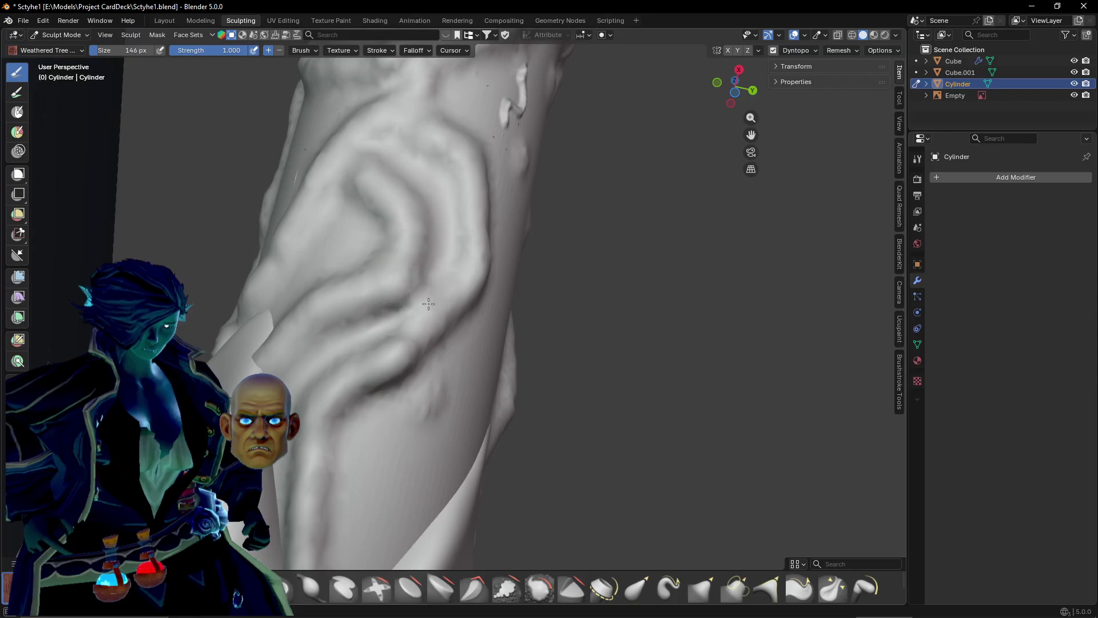
Sculpt two ridges down the neighbouring side of the shaft, running towards the round guard's pointed collar.
mouse_move(411, 365)
middle_mouse_down()
mouse_move(360, 382)
mouse_move(317, 303)
middle_mouse_up()
left_click_drag(324, 306, 508, 474)
middle_click_drag(469, 372, 369, 369)
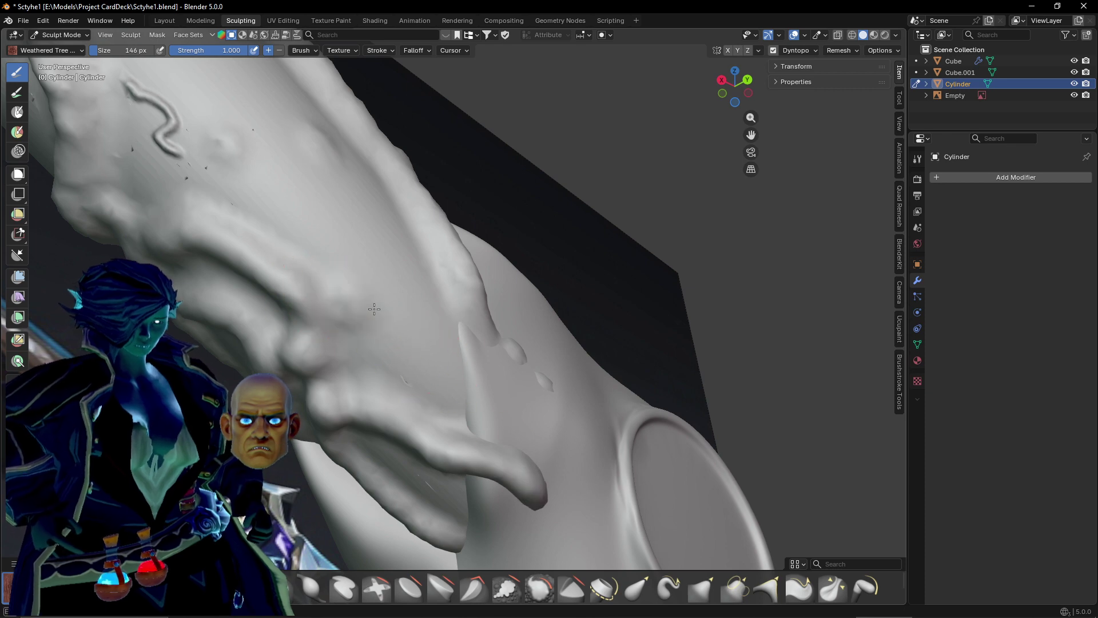
left_click_drag(374, 309, 501, 400)
mouse_move(536, 414)
middle_mouse_down()
mouse_move(480, 353)
mouse_move(504, 321)
mouse_move(471, 300)
middle_mouse_up()
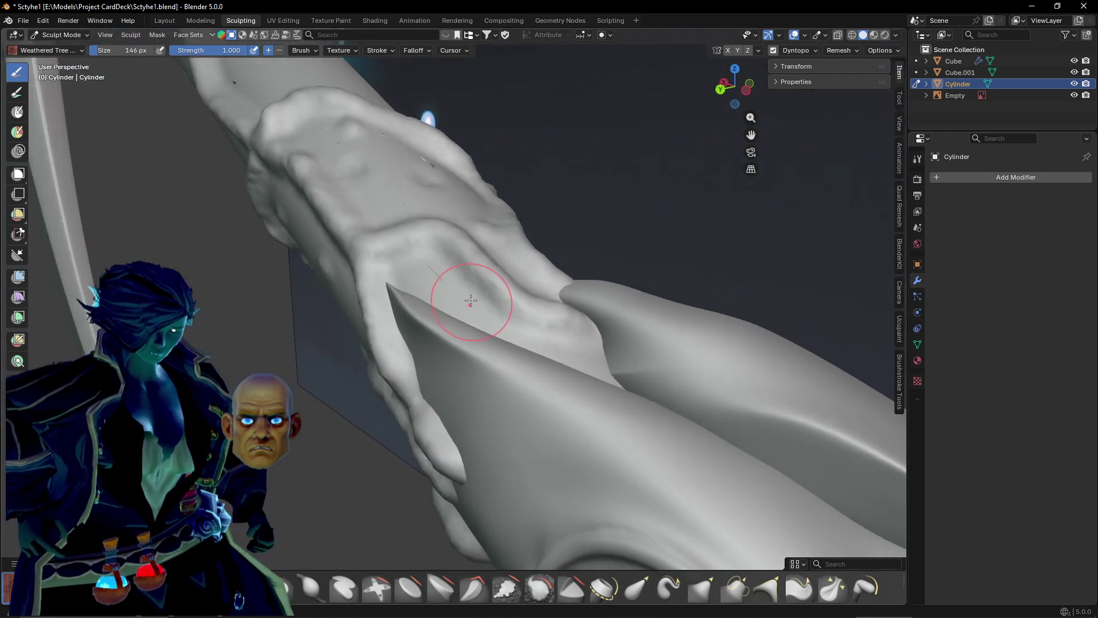
Sculpt and smooth a lengthwise ridge from the guard collar's tip along the shaft, then try and undo an extra ridge beside the tip.
mouse_move(499, 384)
middle_mouse_down()
mouse_move(414, 379)
mouse_move(462, 432)
middle_mouse_up()
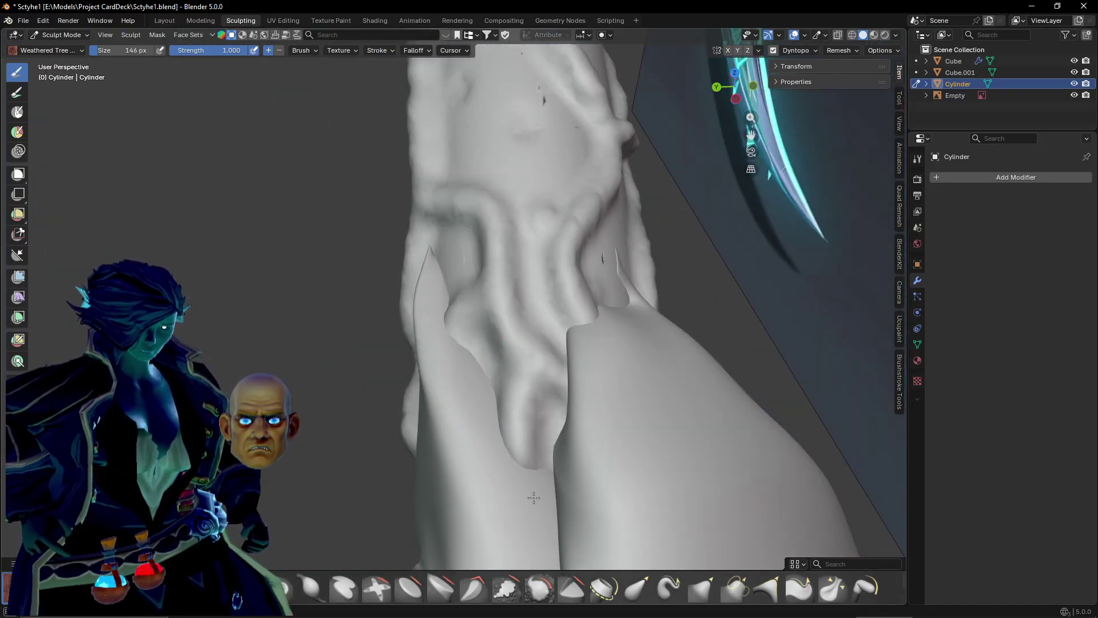
mouse_move(488, 541)
middle_mouse_down()
mouse_move(601, 350)
mouse_move(392, 393)
mouse_move(493, 375)
middle_mouse_up()
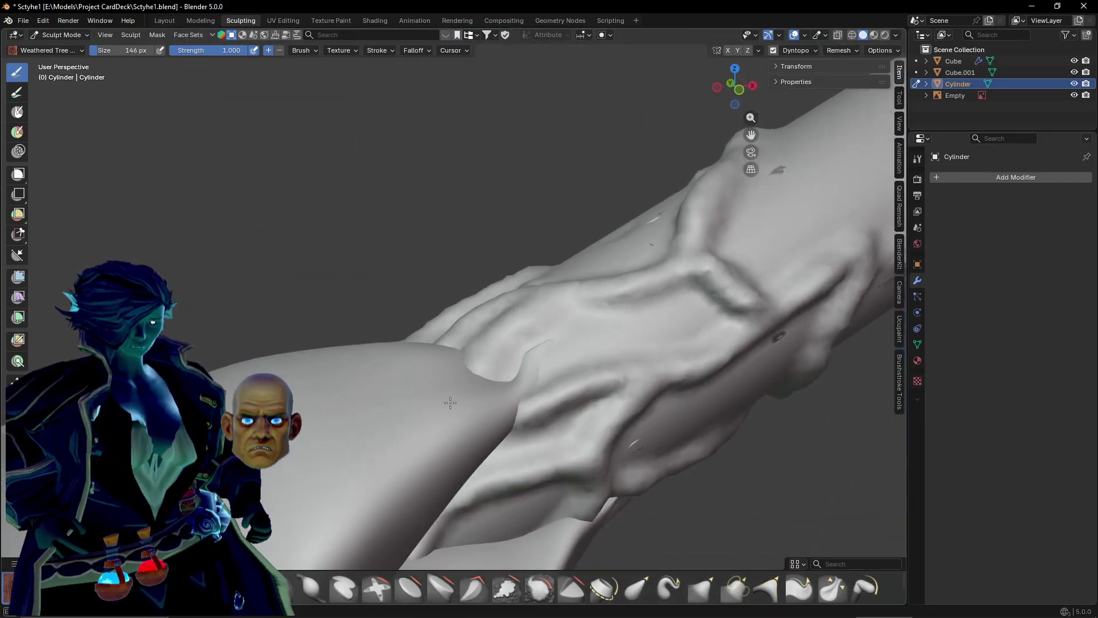
left_click_drag(524, 357, 701, 326)
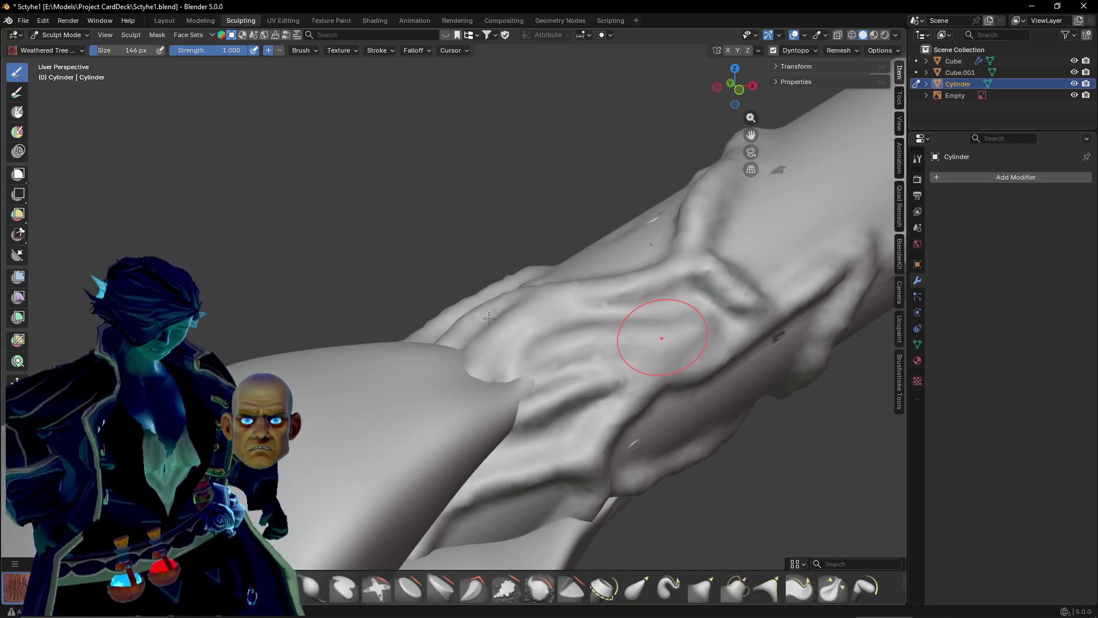
left_click_drag(489, 318, 495, 302, "shift")
mouse_move(495, 302)
middle_mouse_down()
mouse_move(517, 349)
mouse_move(490, 319)
mouse_move(532, 392)
mouse_move(571, 435)
mouse_move(473, 380)
middle_mouse_up()
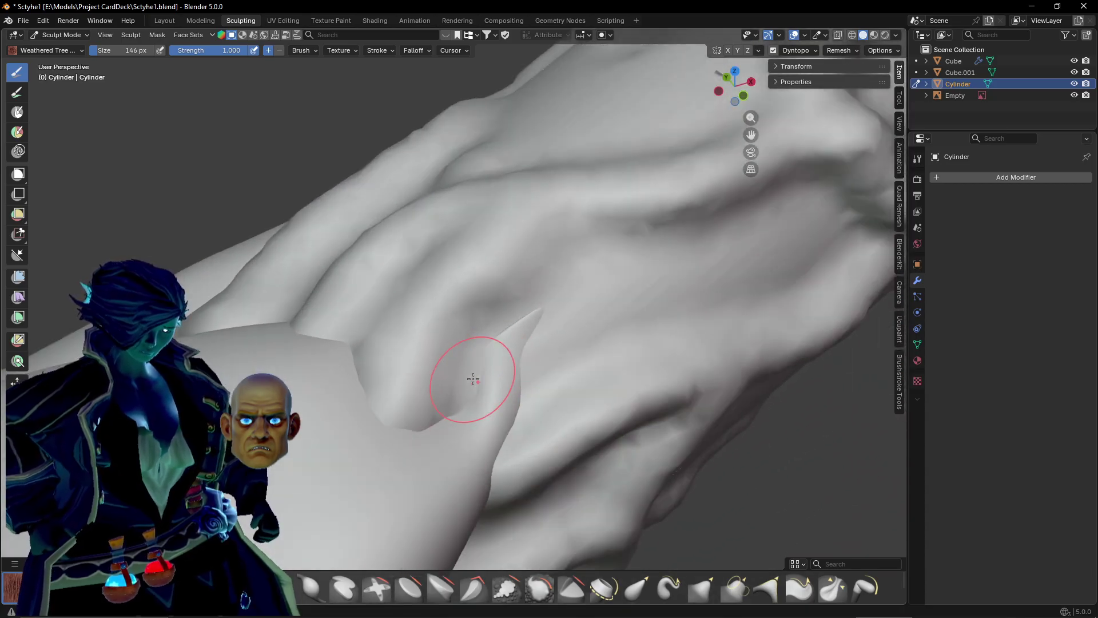
left_click_drag(462, 414, 464, 407)
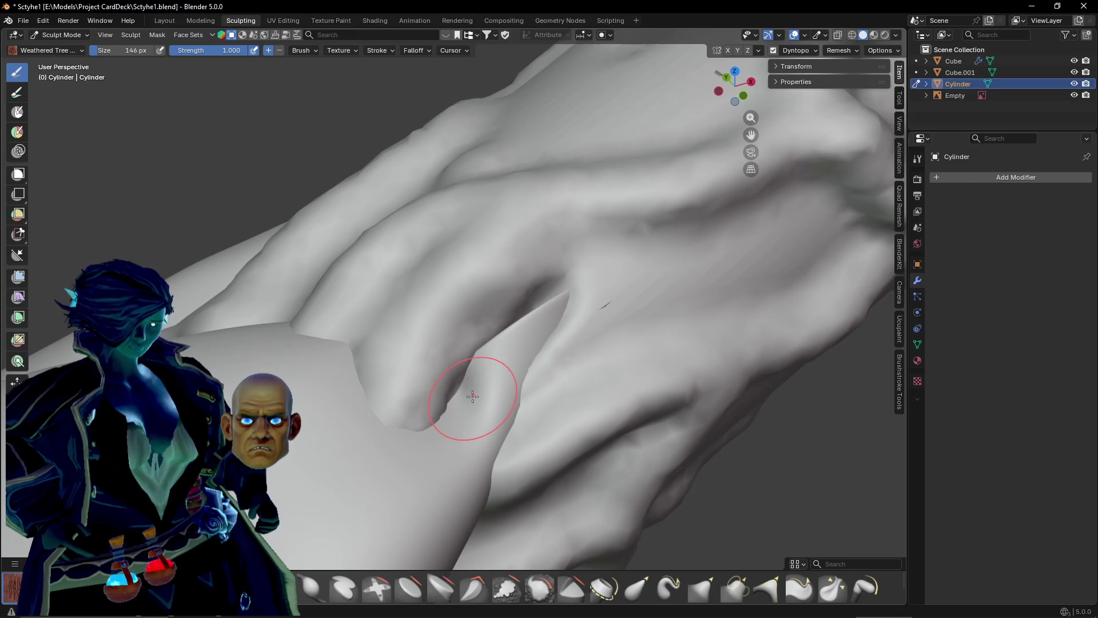
key("ctrl+z")
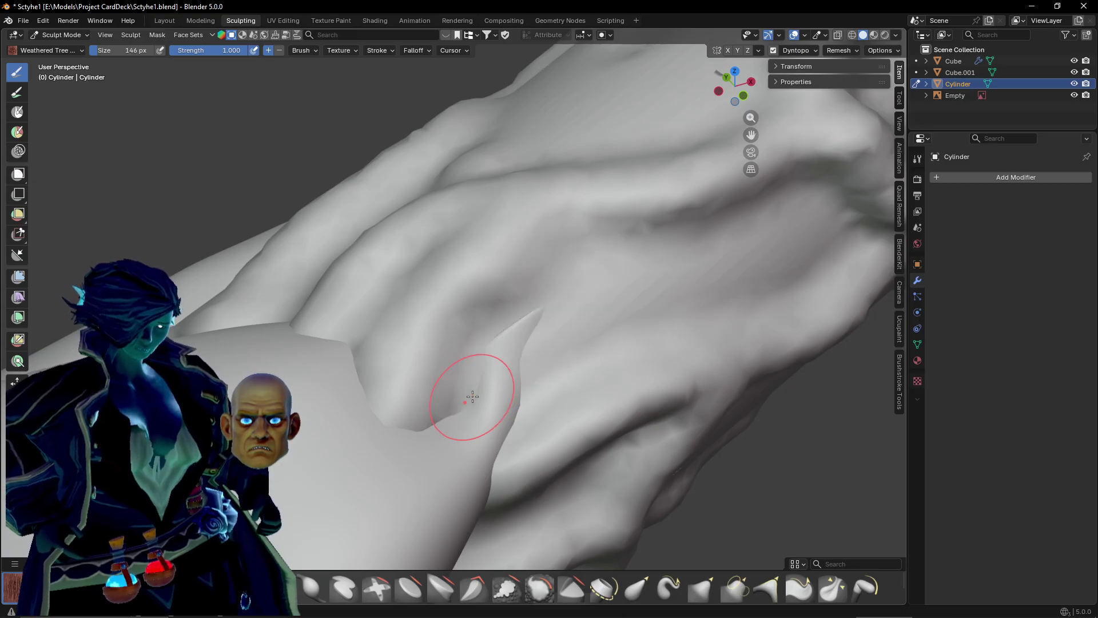
Link two lengthwise ridges near the guard with a short strand and run a winding ridge across the adjacent smooth side to the crosswise ridge.
mouse_move(472, 396)
middle_mouse_down()
mouse_move(498, 394)
mouse_move(462, 369)
mouse_move(466, 332)
mouse_move(446, 361)
mouse_move(470, 344)
mouse_move(512, 401)
mouse_move(371, 393)
mouse_move(415, 405)
middle_mouse_up()
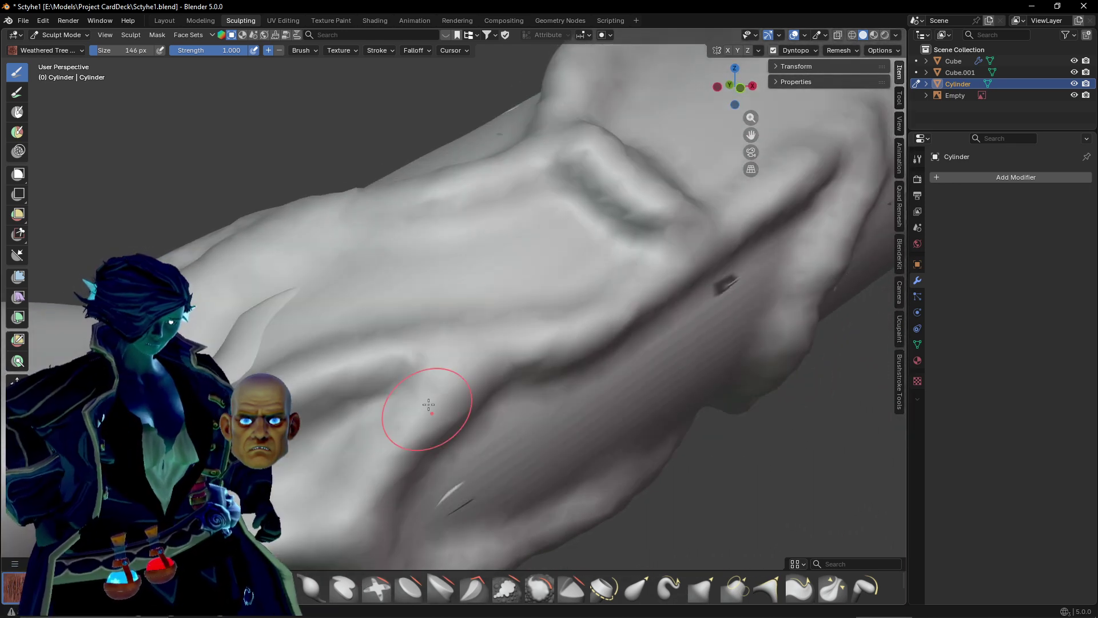
left_click_drag(424, 238, 486, 320)
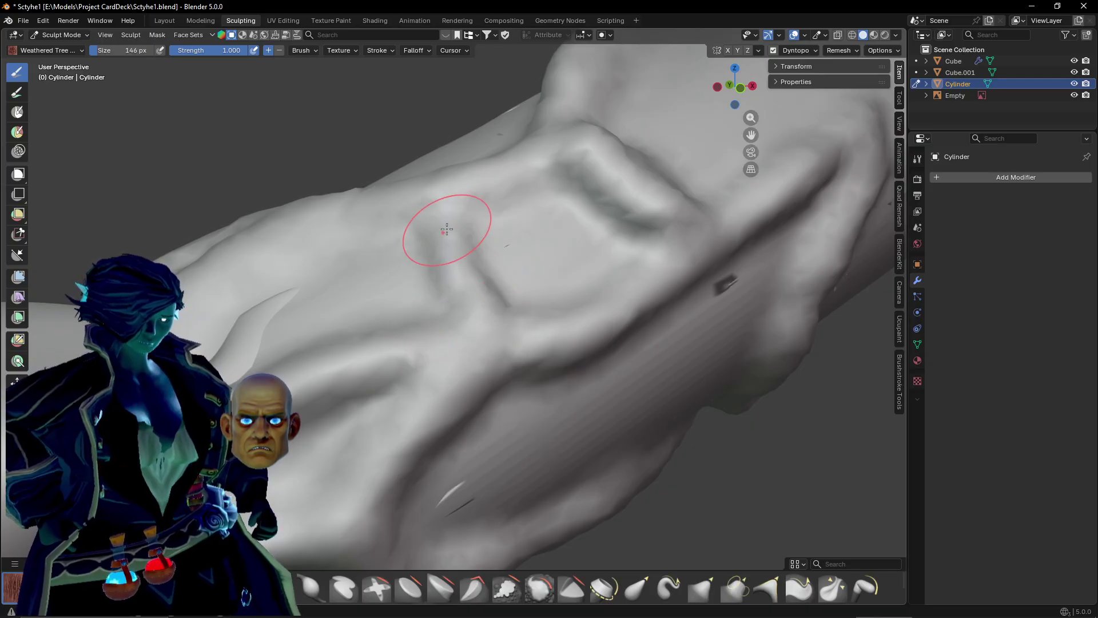
middle_click_drag(457, 216, 314, 392)
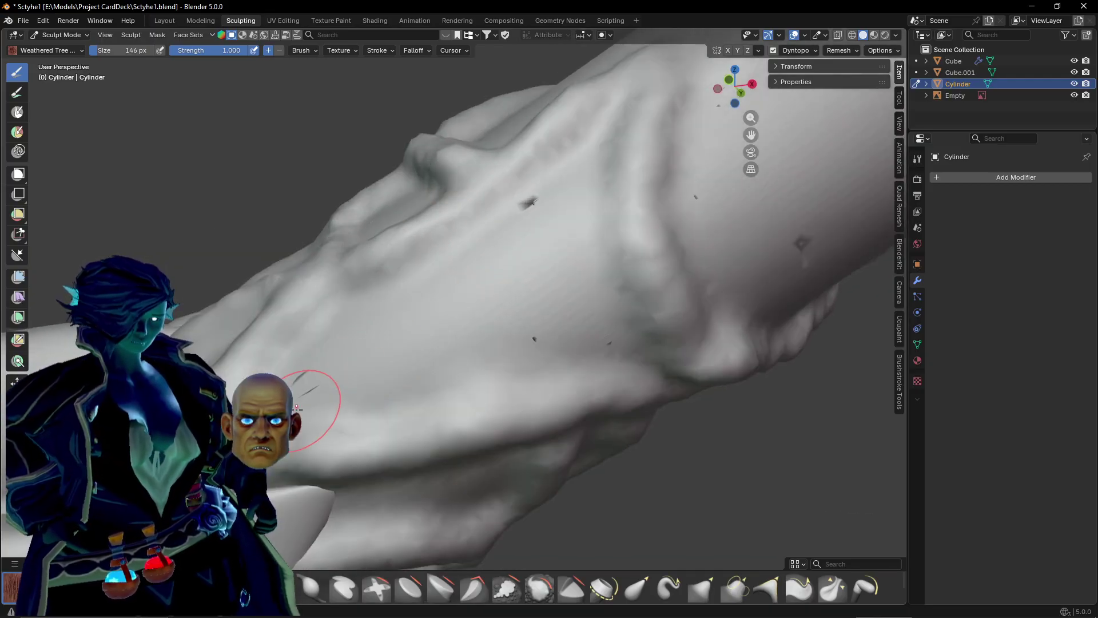
mouse_move(314, 393)
left_mouse_down()
mouse_move(402, 366)
mouse_move(534, 269)
mouse_move(618, 263)
left_mouse_up()
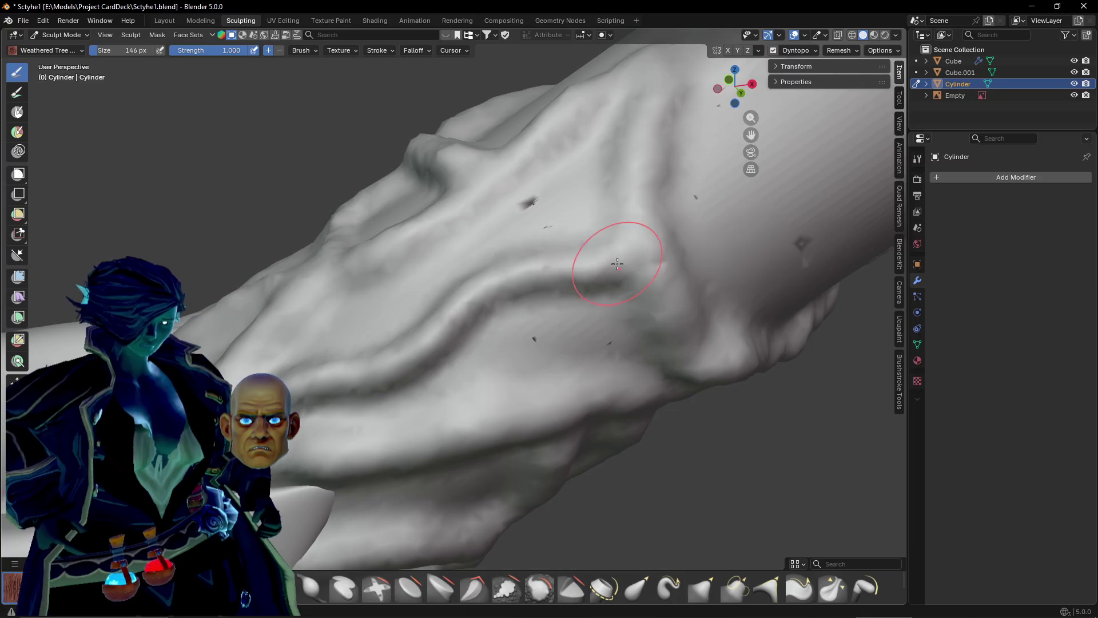
Sculpt a long curved ridge down the bumpy side towards the guard's ridges and build up its bend beside the edge ridge.
scroll(520, 343, "down", 1)
middle_click_drag(520, 343, 483, 321)
scroll(483, 321, "down", 3)
mouse_move(515, 411)
middle_mouse_down()
mouse_move(490, 397)
mouse_move(602, 399)
mouse_move(564, 356)
mouse_move(449, 411)
middle_mouse_up()
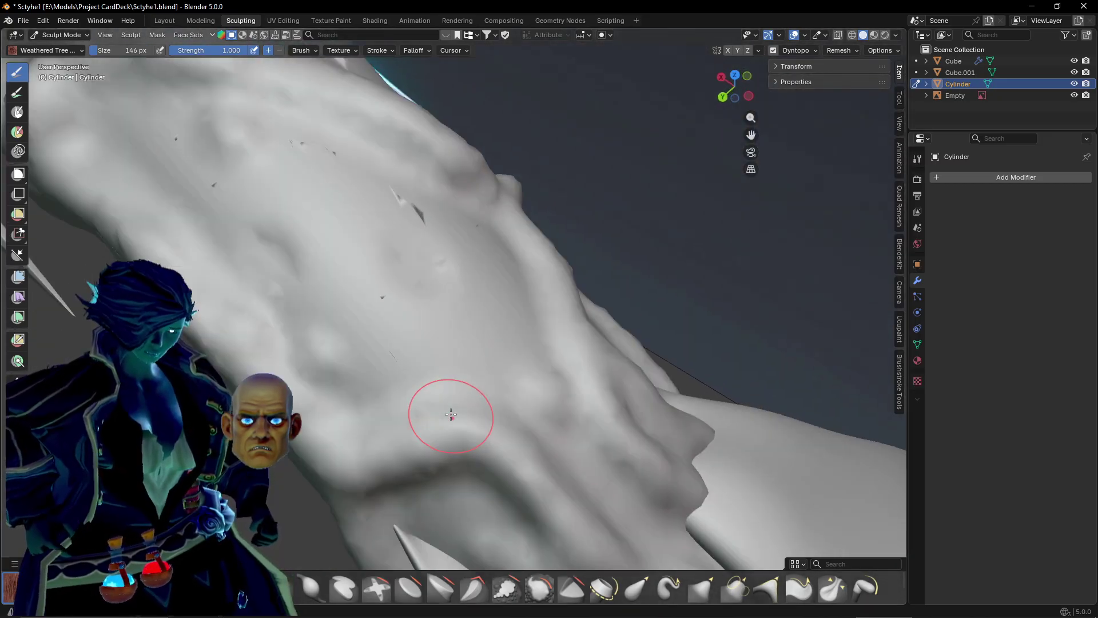
mouse_move(432, 202)
left_mouse_down()
mouse_move(418, 217)
mouse_move(475, 338)
mouse_move(572, 435)
mouse_move(606, 440)
left_mouse_up()
middle_click_drag(606, 440, 549, 380)
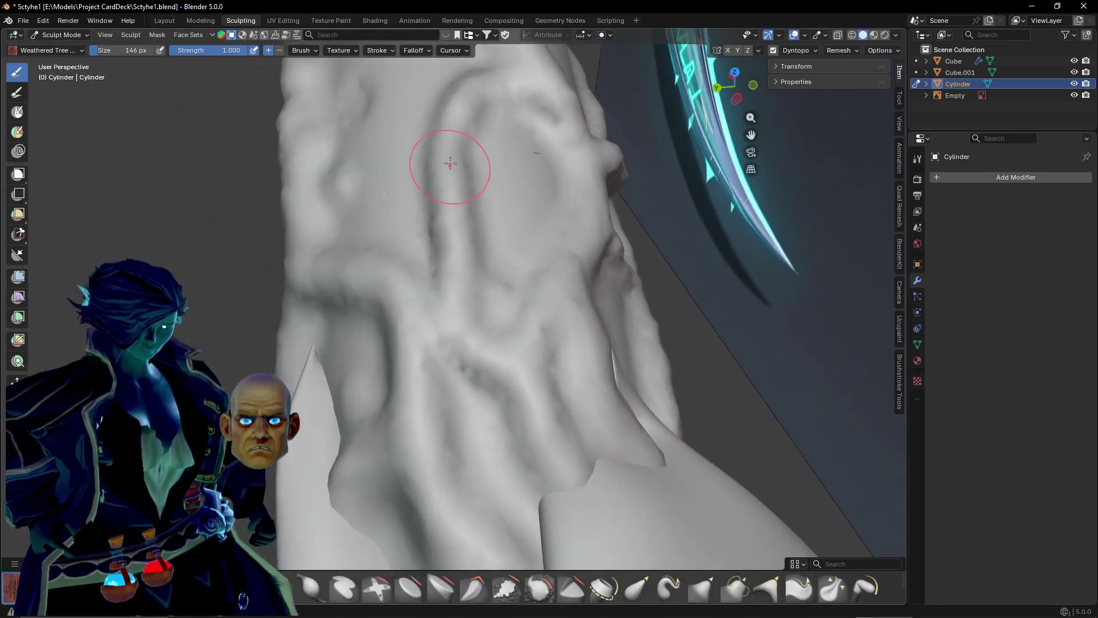
mouse_move(451, 260)
left_mouse_down()
mouse_move(538, 372)
mouse_move(515, 509)
left_mouse_up()
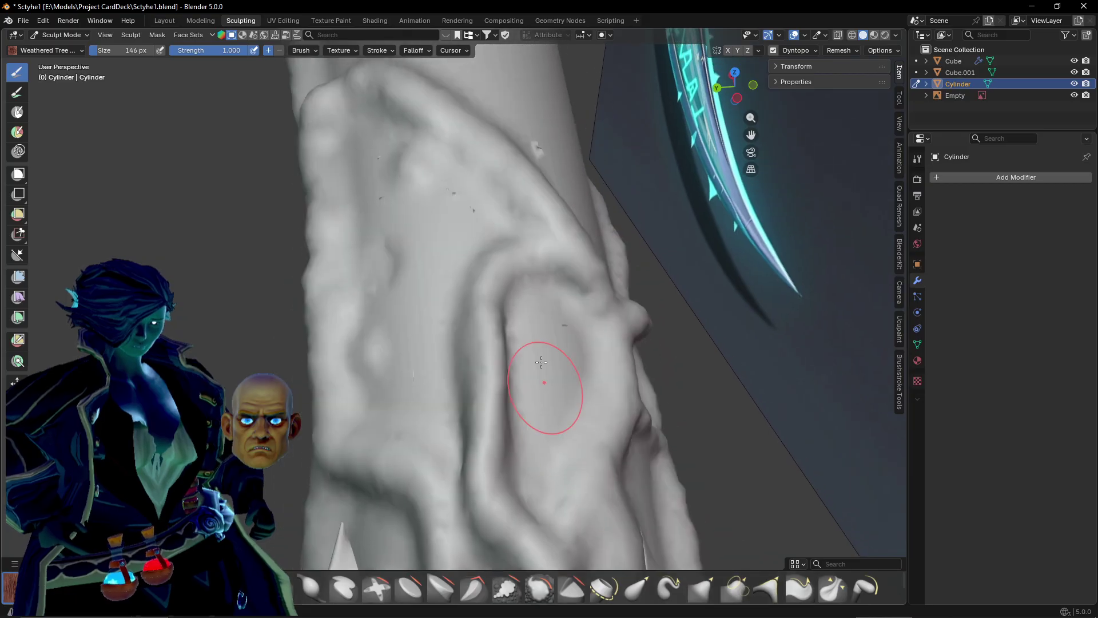
mouse_move(485, 314)
left_mouse_down()
mouse_move(563, 258)
mouse_move(584, 273)
left_mouse_up()
mouse_move(486, 321)
middle_mouse_down()
mouse_move(542, 333)
mouse_move(417, 417)
middle_mouse_up()
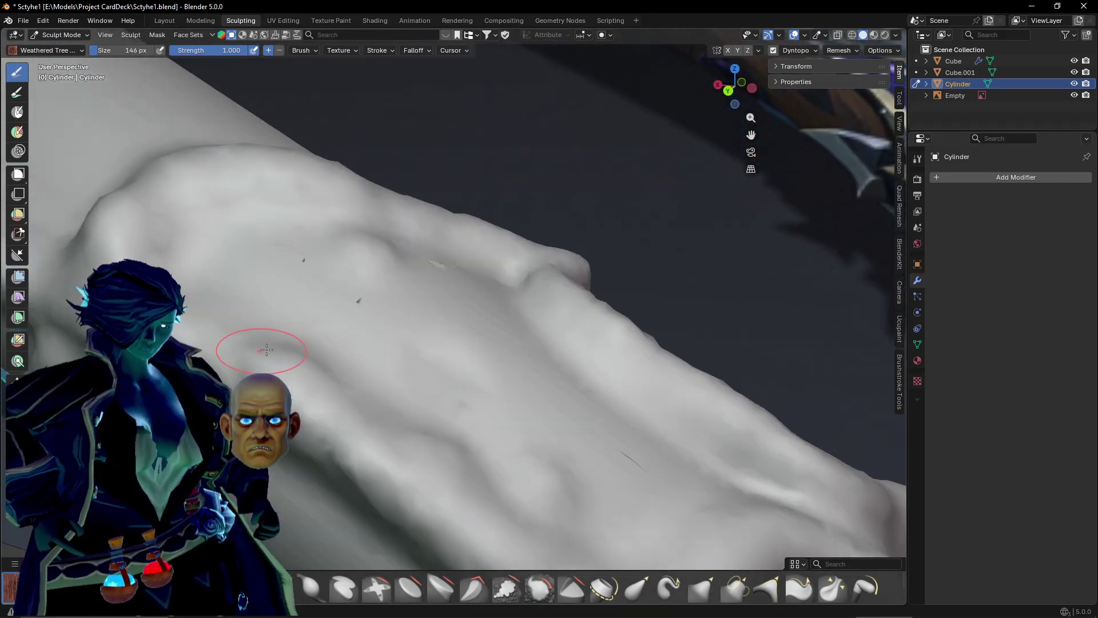
Sculpt winding ridges across the bumpy side of the shaft, with two upper branches merging into one strand.
mouse_move(360, 328)
left_mouse_down()
mouse_move(594, 412)
mouse_move(657, 400)
left_mouse_up()
middle_click_drag(657, 399, 447, 410)
scroll(447, 411, "up", 2)
mouse_move(286, 344)
left_mouse_down()
mouse_move(372, 332)
mouse_move(501, 400)
mouse_move(643, 435)
left_mouse_up()
mouse_move(240, 143)
left_mouse_down()
mouse_move(303, 177)
mouse_move(460, 303)
left_mouse_up()
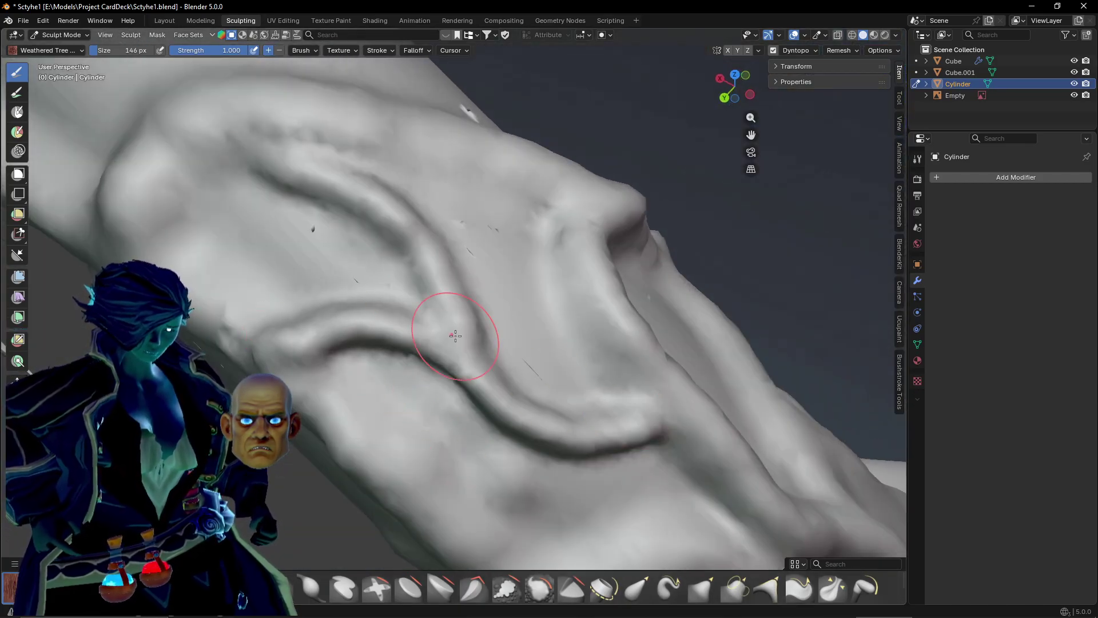
Sculpt a short winding ridge inside the looped bark outline on the next side of the shaft.
scroll(442, 435, "down", 2)
mouse_move(441, 435)
middle_mouse_down()
mouse_move(476, 341)
mouse_move(514, 344)
middle_mouse_up()
mouse_move(241, 343)
left_mouse_down()
mouse_move(292, 377)
mouse_move(359, 467)
mouse_move(407, 495)
left_mouse_up()
middle_click_drag(400, 475, 384, 441)
scroll(399, 374, "down", 3)
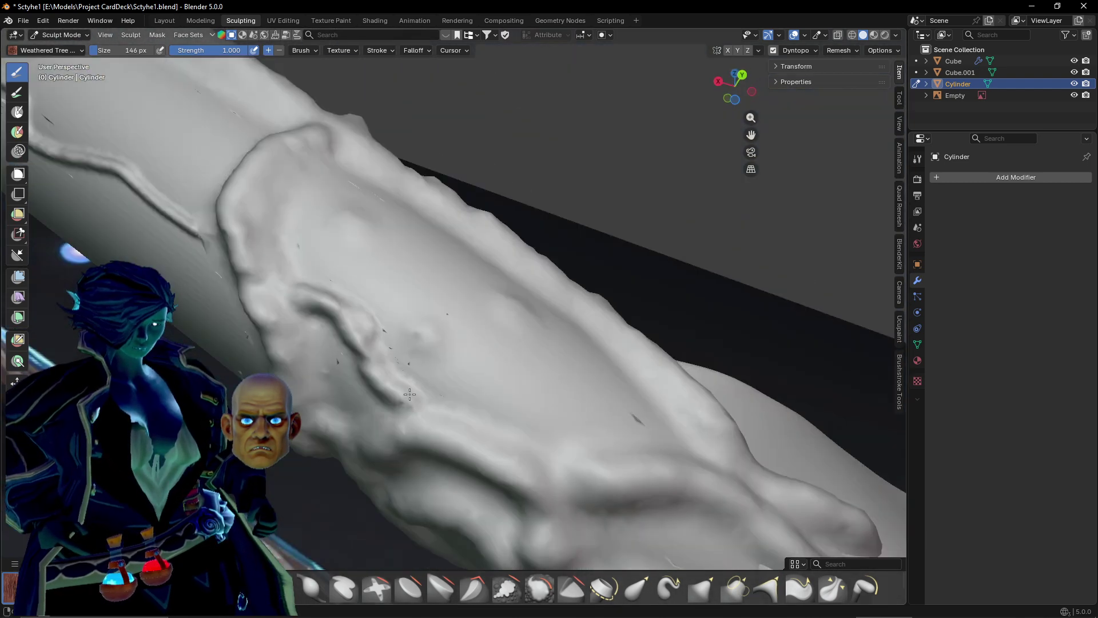
Raise a ridge across the smooth panel towards its edge ridge and run another strand lengthwise from it towards the guard.
mouse_move(400, 374)
middle_mouse_down("shift")
mouse_move(423, 413)
mouse_move(447, 412)
middle_mouse_up("shift")
mouse_move(351, 409)
left_mouse_down()
mouse_move(424, 360)
mouse_move(574, 321)
mouse_move(581, 305)
left_mouse_up()
mouse_move(566, 309)
middle_mouse_down()
mouse_move(490, 368)
mouse_move(406, 333)
middle_mouse_up()
mouse_move(407, 333)
left_mouse_down()
mouse_move(595, 403)
mouse_move(674, 415)
mouse_move(742, 402)
left_mouse_up()
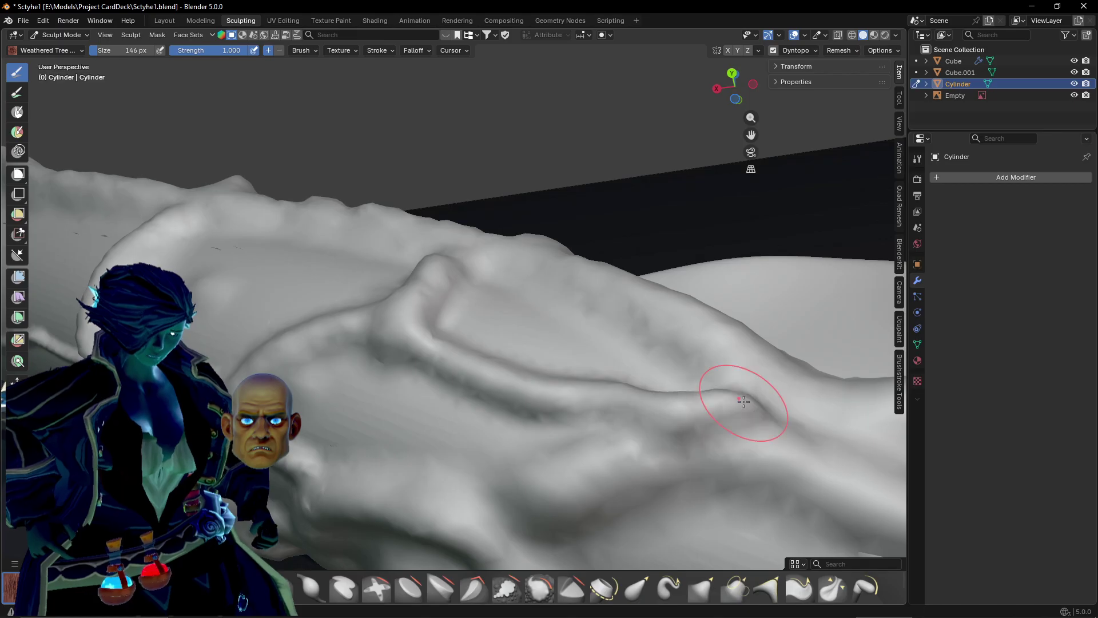
Sculpt a long lengthwise ridge on the shaft's bare section and bend it into the isolated bump.
scroll(721, 422, "down", 3)
scroll(695, 442, "down", 2)
mouse_move(695, 442)
middle_mouse_down()
mouse_move(670, 483)
mouse_move(482, 413)
mouse_move(429, 344)
mouse_move(450, 384)
mouse_move(540, 265)
mouse_move(613, 338)
mouse_move(314, 467)
middle_mouse_up()
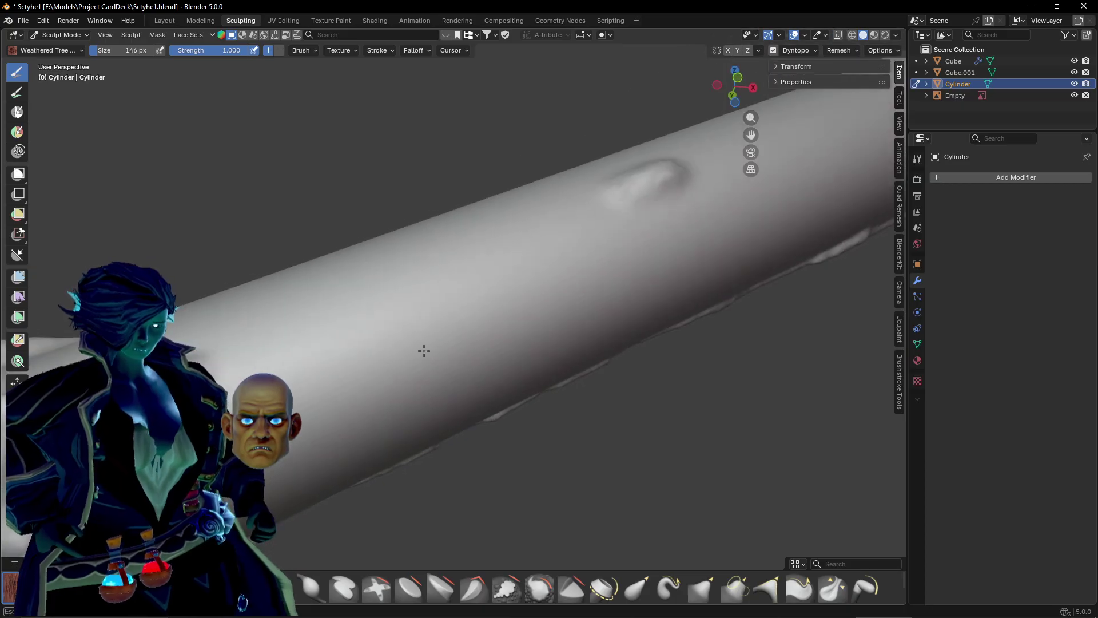
mouse_move(424, 350)
left_mouse_down()
mouse_move(647, 242)
mouse_move(668, 163)
left_mouse_up()
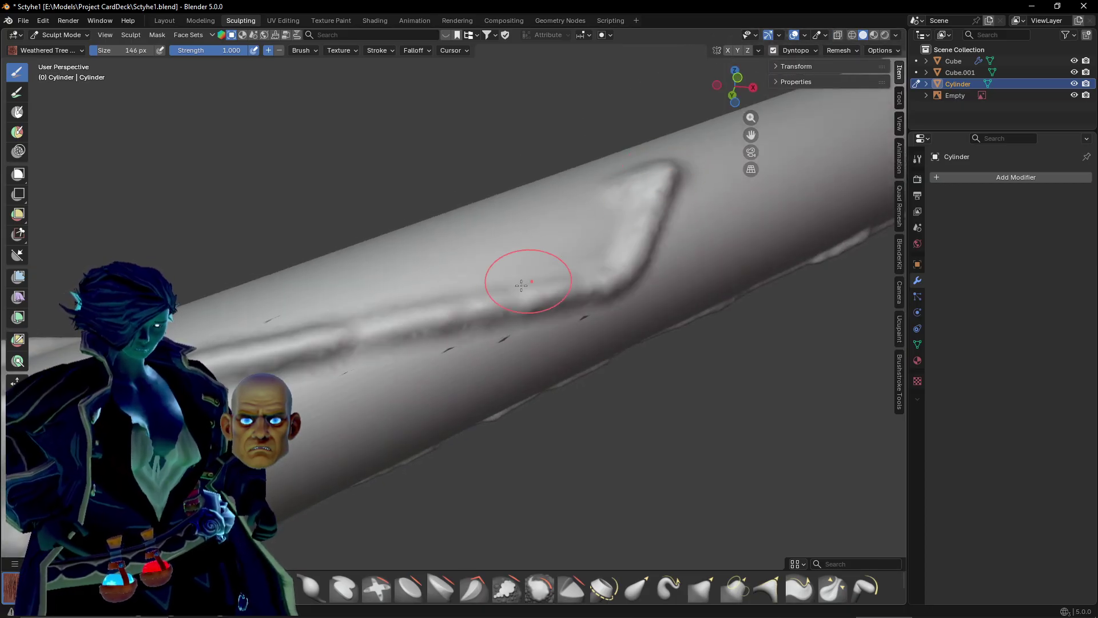
Wrap a thick crosswise ridge around the shaft, from the edge ridge over the thin winding ridge to the opposite edge ridge.
middle_click_drag(393, 326, 273, 293)
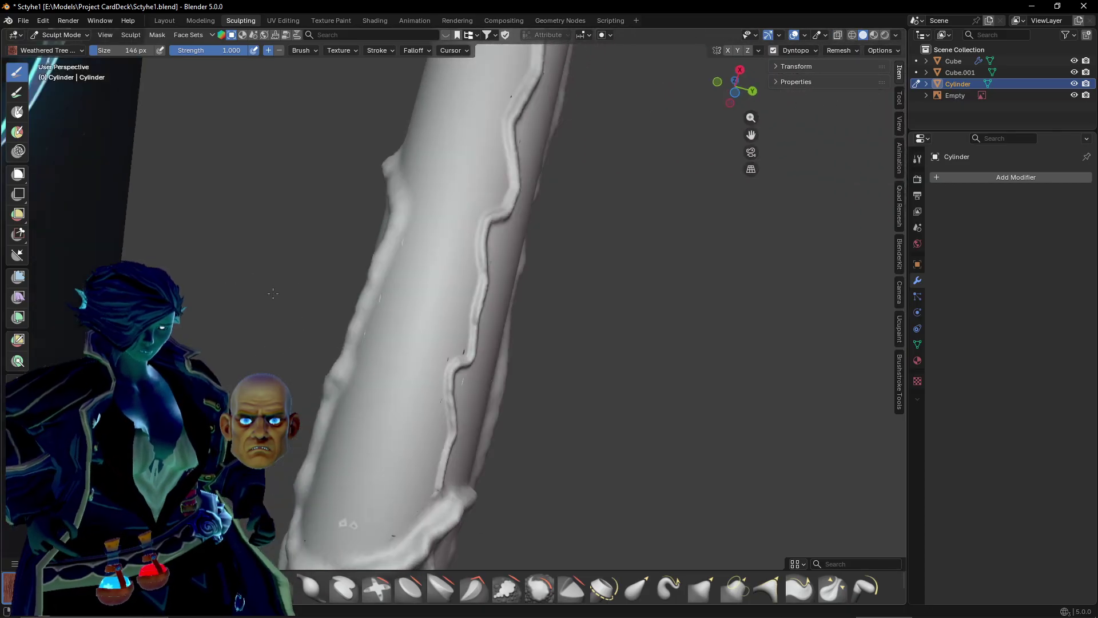
scroll(297, 306, "up", 4)
mouse_move(314, 238)
left_mouse_down()
mouse_move(412, 350)
mouse_move(475, 389)
left_mouse_up()
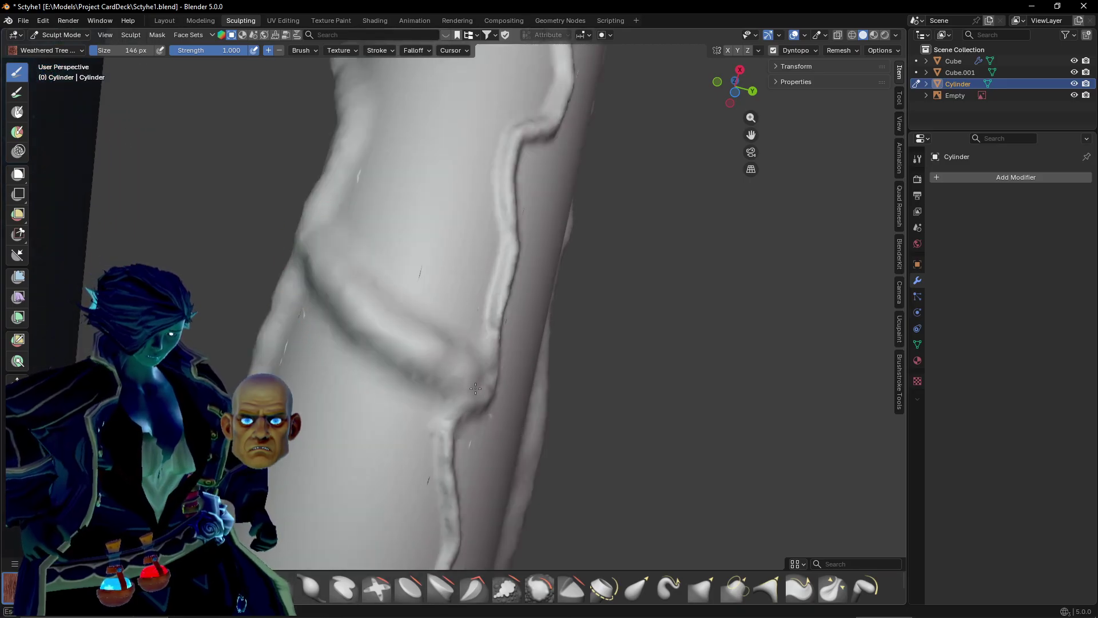
middle_click_drag(475, 389, 583, 355)
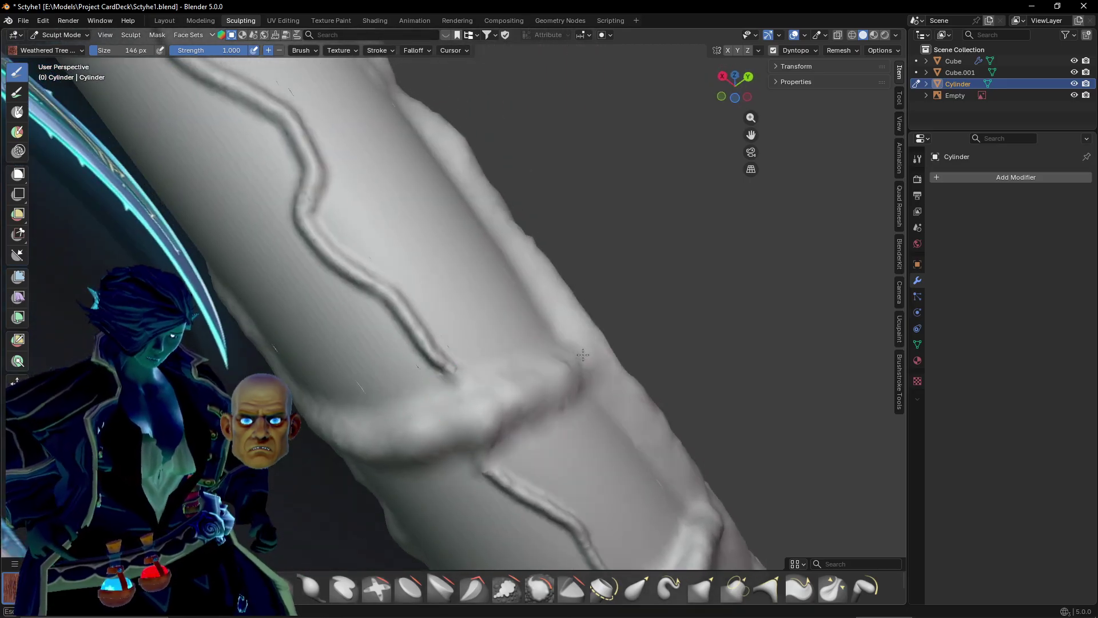
mouse_move(583, 354)
left_mouse_down()
mouse_move(575, 382)
mouse_move(489, 417)
mouse_move(377, 429)
left_mouse_up()
Add short strands beside the wrapped crosswise ridge, branching off the edge ridge and building up around the thin winding ridge.
middle_click_drag(518, 413, 580, 408)
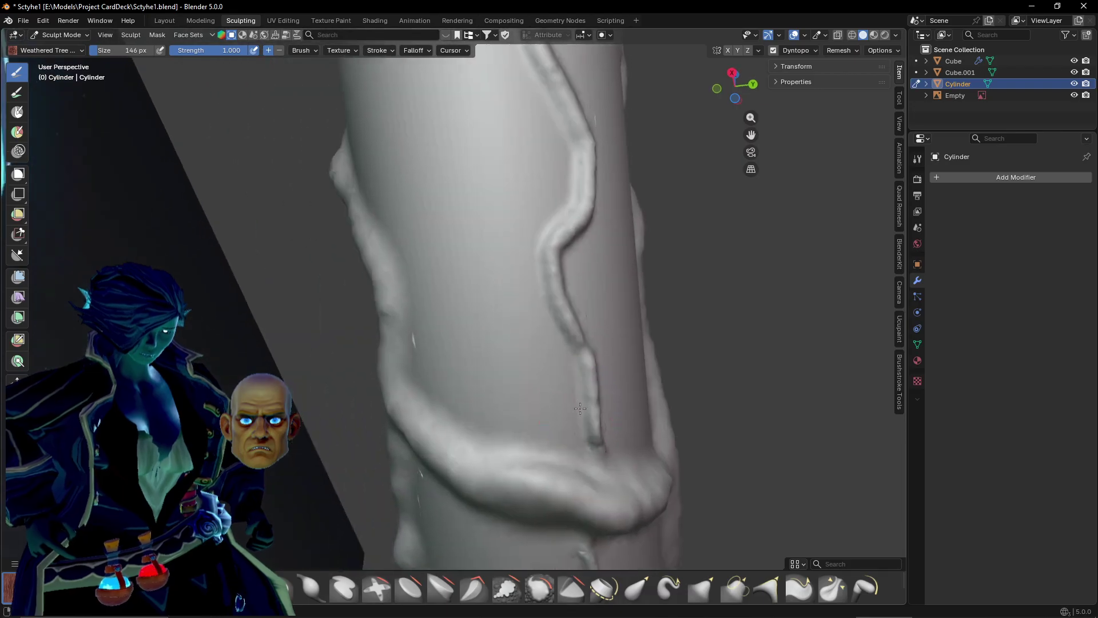
left_click_drag(385, 270, 503, 330)
middle_click_drag(572, 323, 466, 367)
left_click_drag(570, 466, 575, 480)
middle_click_drag(461, 366, 530, 299)
mouse_move(543, 306)
left_mouse_down()
mouse_move(589, 367)
mouse_move(615, 464)
left_mouse_up()
Sculpt a thick strand from the wrapped crosswise ridge up along the thin winding ridge and across to the edge ridge.
middle_click_drag(548, 245, 535, 472, "shift")
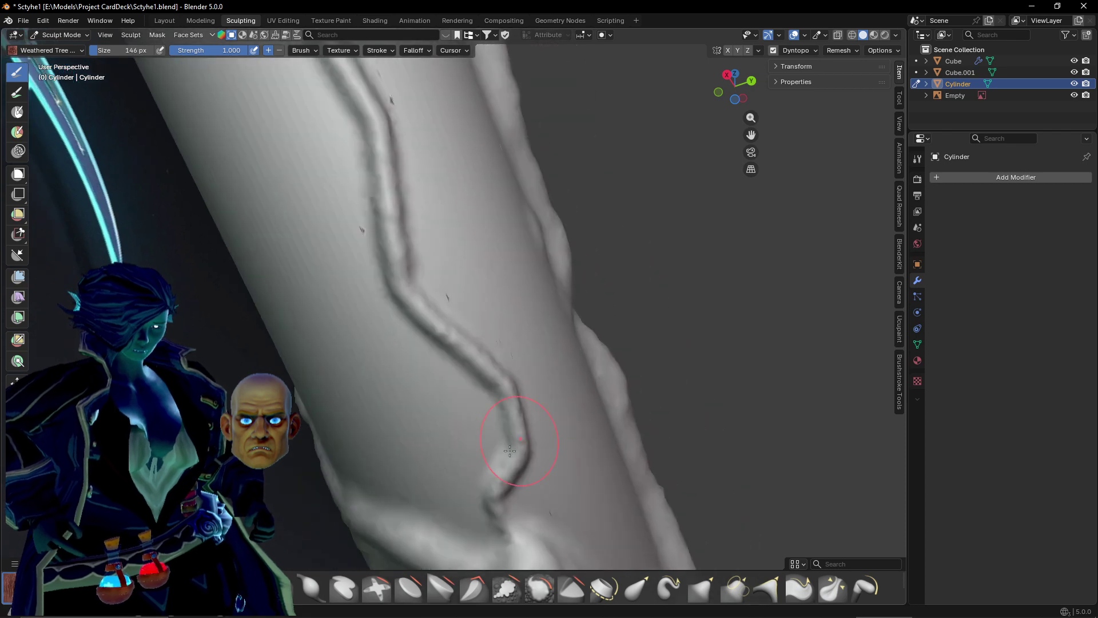
left_click_drag(497, 532, 553, 271)
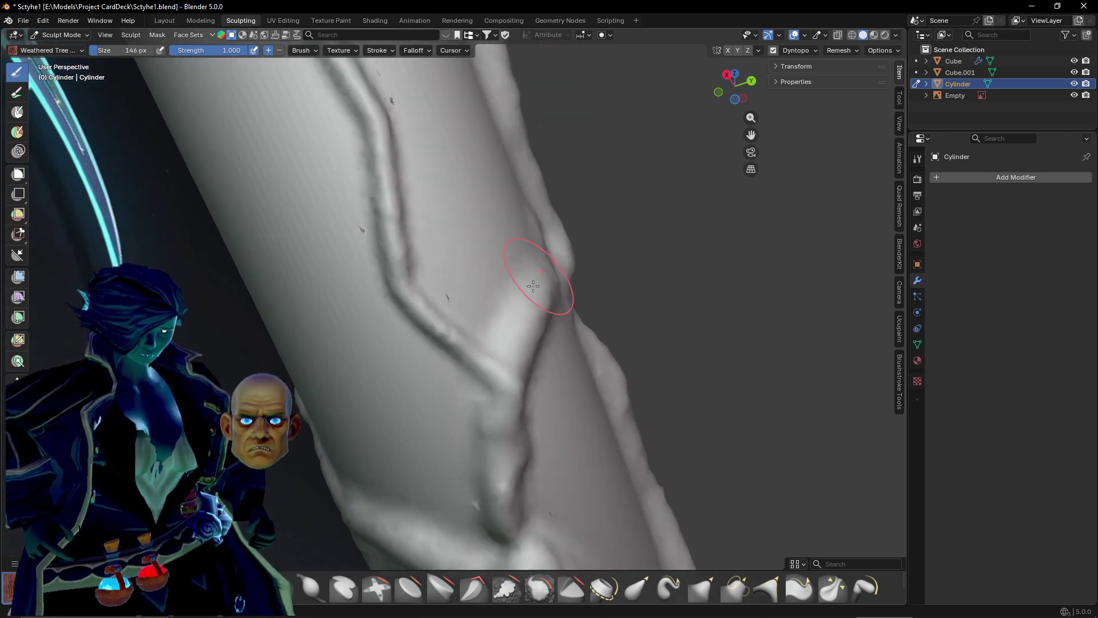
Examine the whole shaft beside the reference image and inspect its middle section for areas still lacking bark ridges.
mouse_move(533, 286)
middle_mouse_down()
mouse_move(489, 305)
mouse_move(509, 351)
mouse_move(498, 392)
mouse_move(527, 454)
mouse_move(502, 404)
middle_mouse_up()
middle_click_drag(473, 462, 533, 519, "shift")
scroll(485, 472, "down", 1)
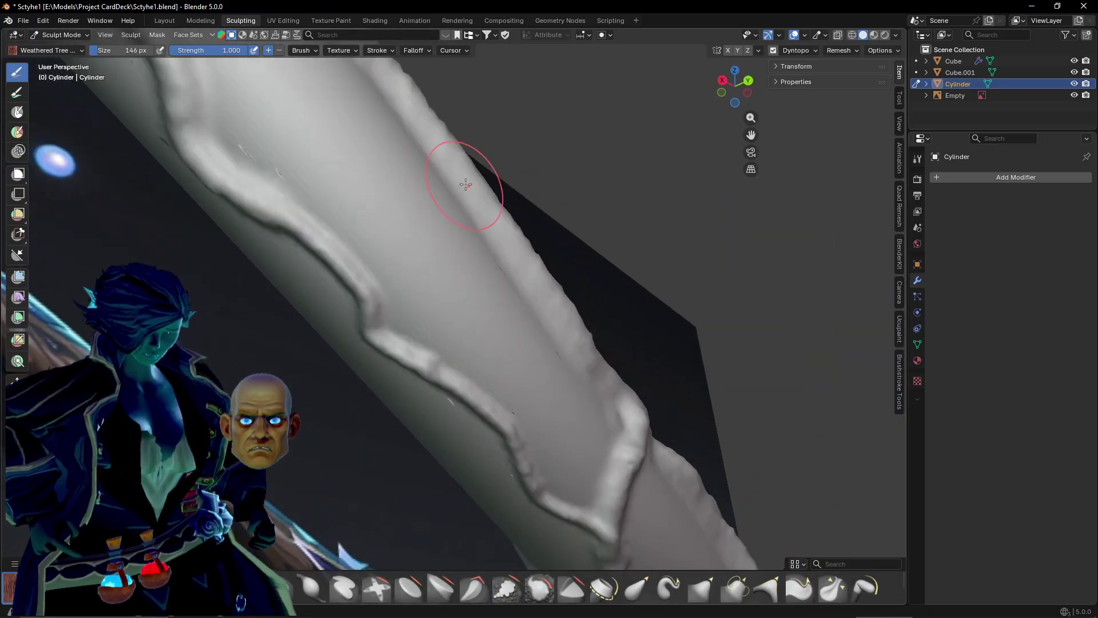
scroll(475, 206, "down", 3)
mouse_move(413, 241)
middle_mouse_down()
mouse_move(536, 248)
mouse_move(420, 205)
mouse_move(368, 238)
mouse_move(396, 253)
mouse_move(392, 295)
mouse_move(527, 316)
mouse_move(550, 296)
middle_mouse_up()
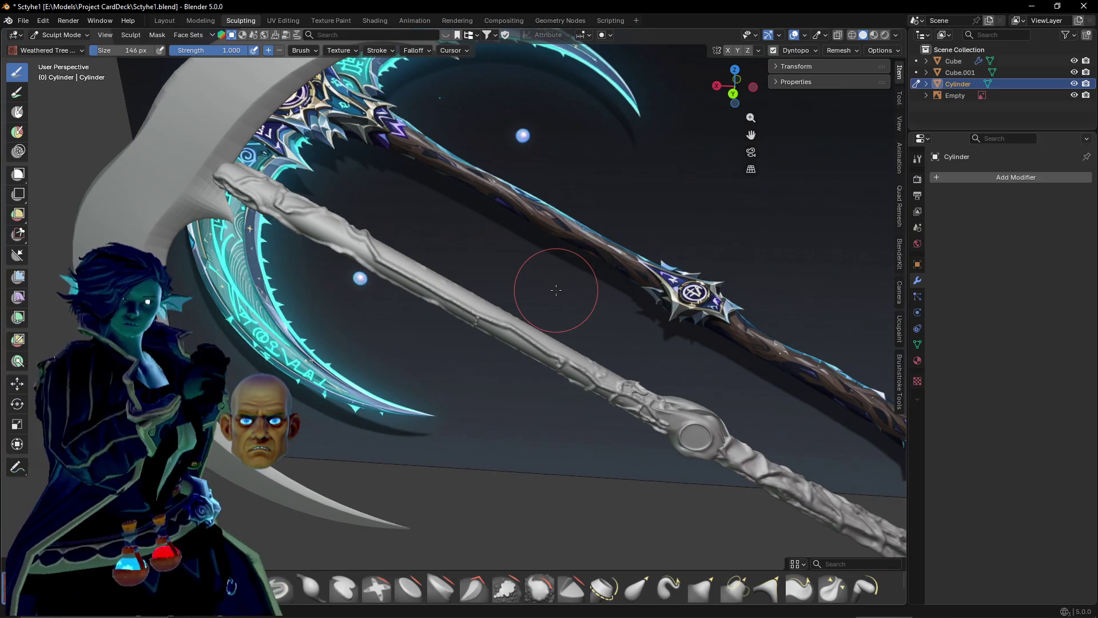
scroll(632, 343, "up", 5)
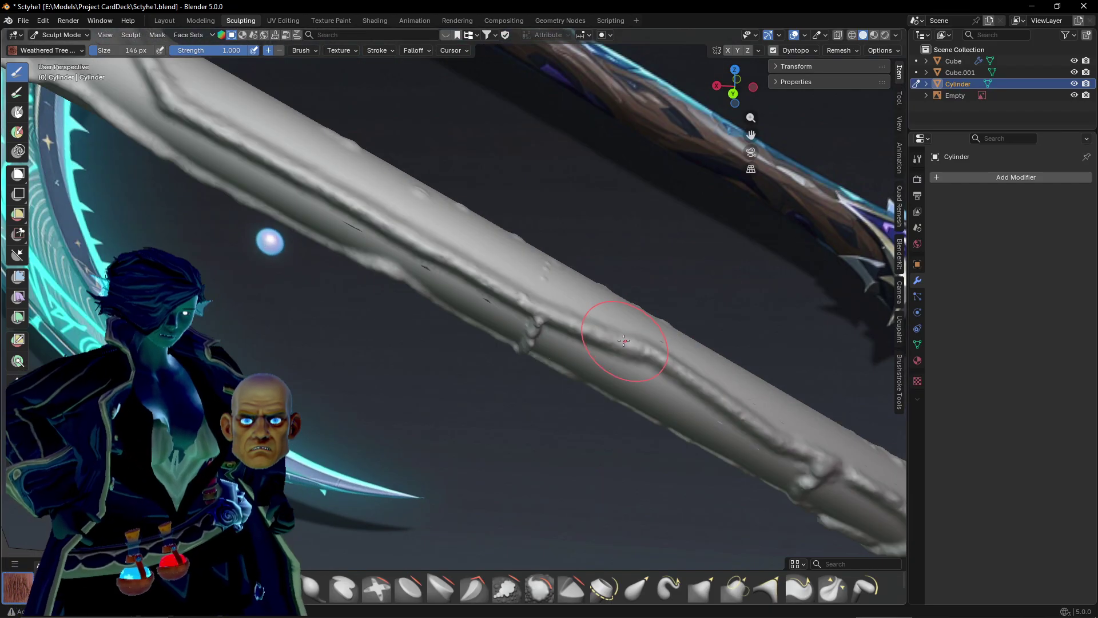
mouse_move(422, 359)
middle_mouse_down()
mouse_move(373, 378)
mouse_move(622, 310)
mouse_move(589, 360)
mouse_move(558, 372)
middle_mouse_up()
scroll(369, 360, "up", 3)
middle_click_drag(594, 403, 500, 205, "shift")
scroll(638, 360, "up", 2)
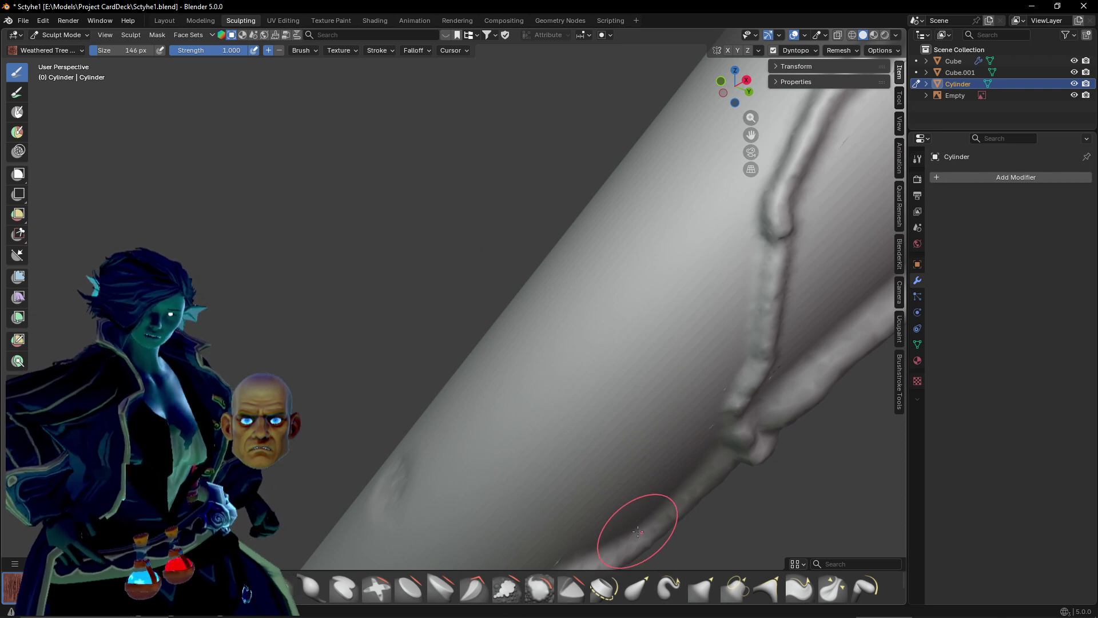
Build up the thin winding ridge on the shaft with overlapping strokes, extending its thick strand down the bend toward the lower branch.
mouse_move(618, 510)
middle_mouse_down()
mouse_move(559, 328)
mouse_move(544, 321)
mouse_move(554, 194)
mouse_move(550, 486)
middle_mouse_up()
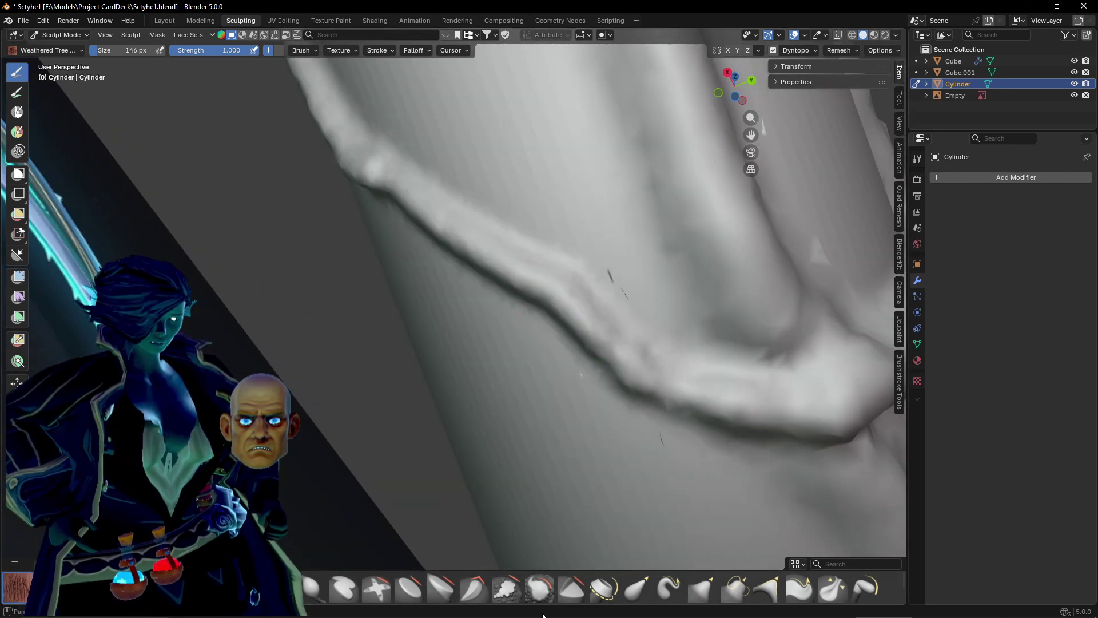
mouse_move(543, 615)
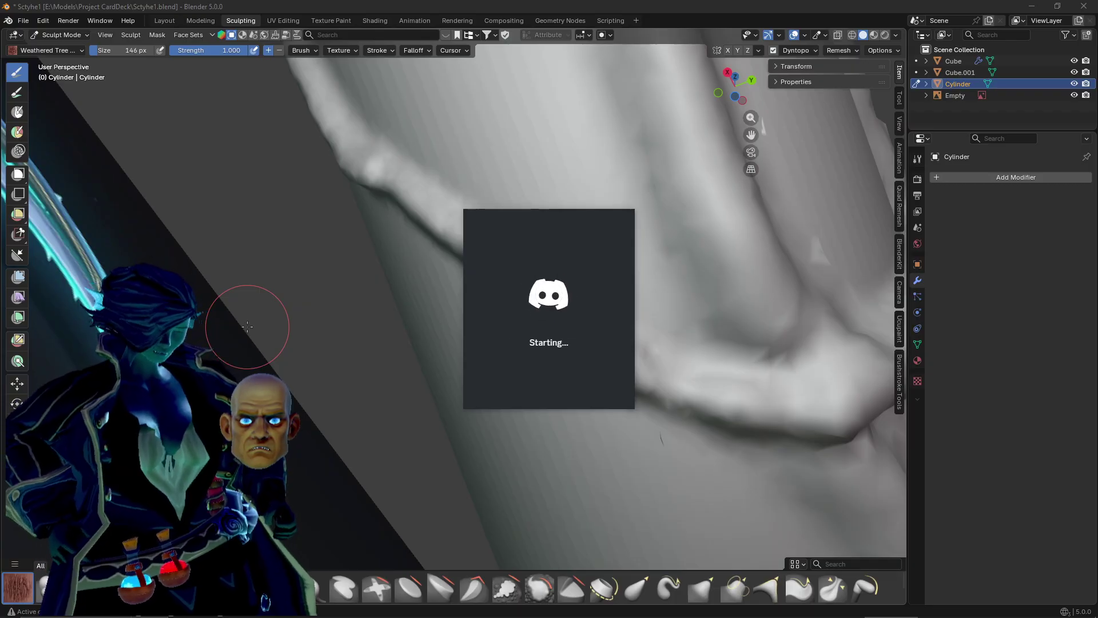
middle_click_drag(436, 279, 437, 287)
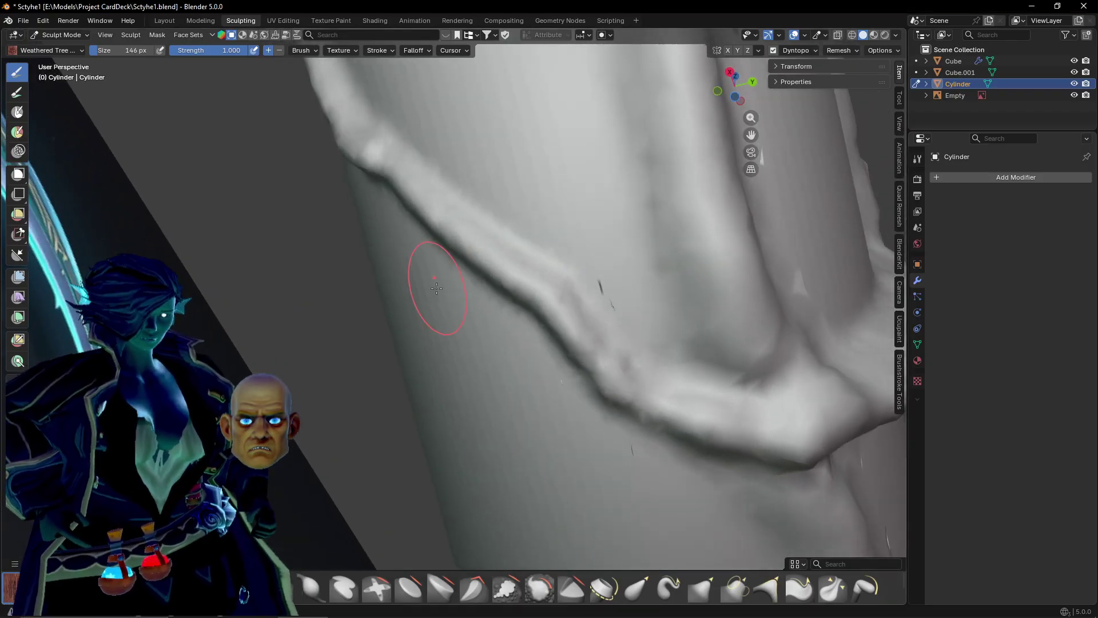
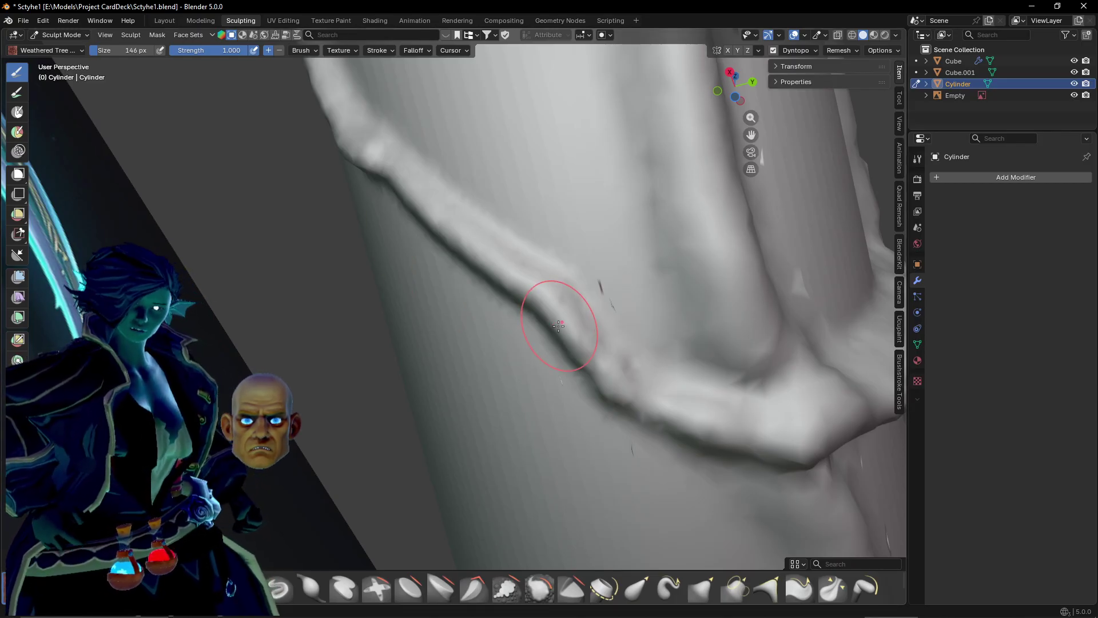
mouse_move(564, 318)
middle_mouse_down()
mouse_move(625, 326)
mouse_move(580, 340)
mouse_move(571, 289)
mouse_move(687, 299)
mouse_move(662, 196)
middle_mouse_up()
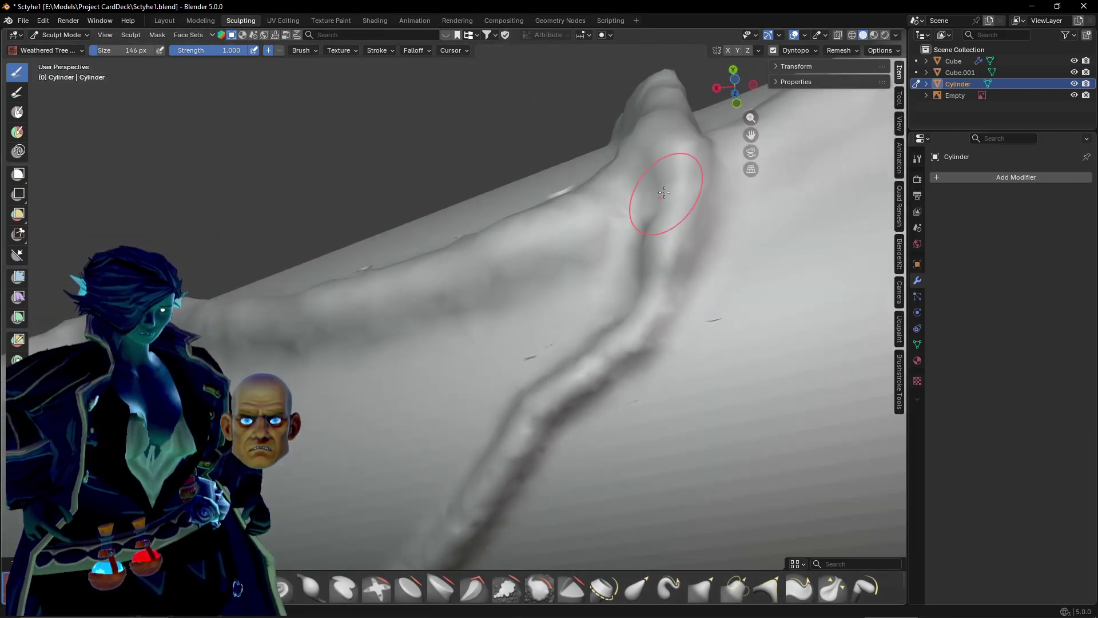
mouse_move(595, 369)
middle_mouse_down()
mouse_move(511, 392)
mouse_move(581, 189)
middle_mouse_up()
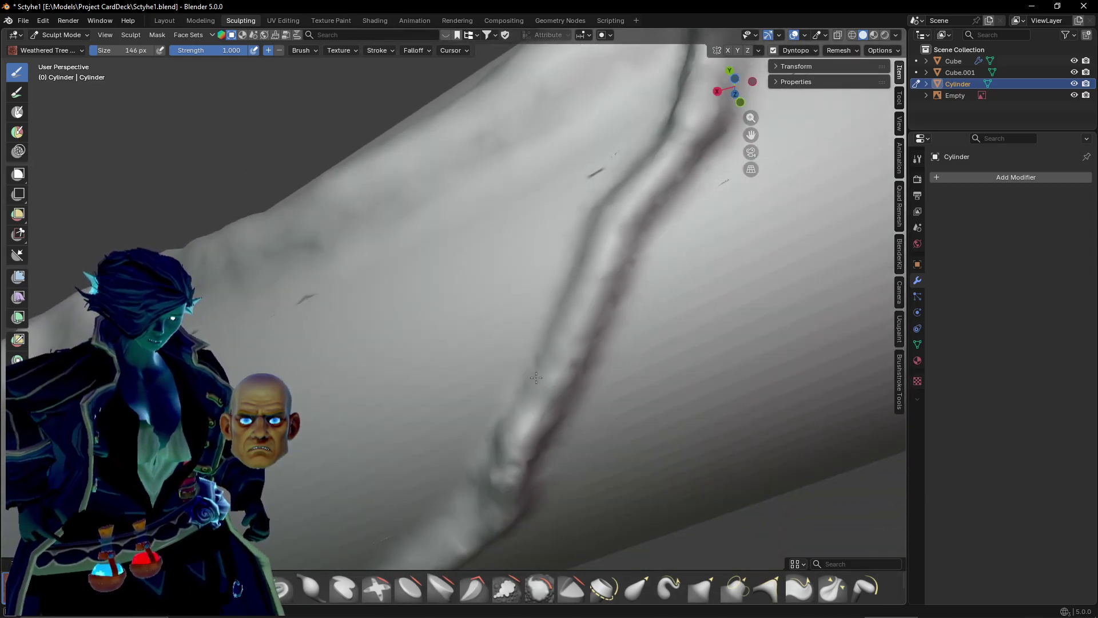
mouse_move(630, 216)
middle_mouse_down()
mouse_move(578, 184)
mouse_move(535, 340)
mouse_move(466, 385)
mouse_move(449, 373)
mouse_move(473, 380)
mouse_move(501, 344)
middle_mouse_up()
mouse_move(600, 263)
middle_mouse_down()
mouse_move(465, 343)
mouse_move(466, 417)
mouse_move(467, 401)
middle_mouse_up()
middle_click_drag(423, 437, 457, 360, "shift")
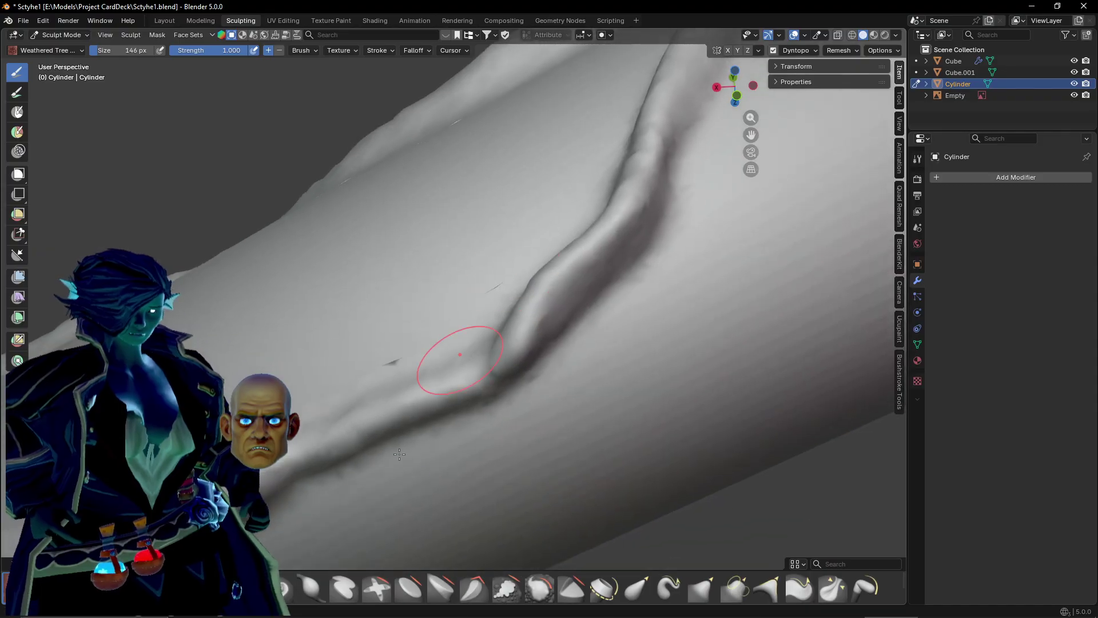
scroll(457, 360, "up", 2)
scroll(387, 436, "down", 5)
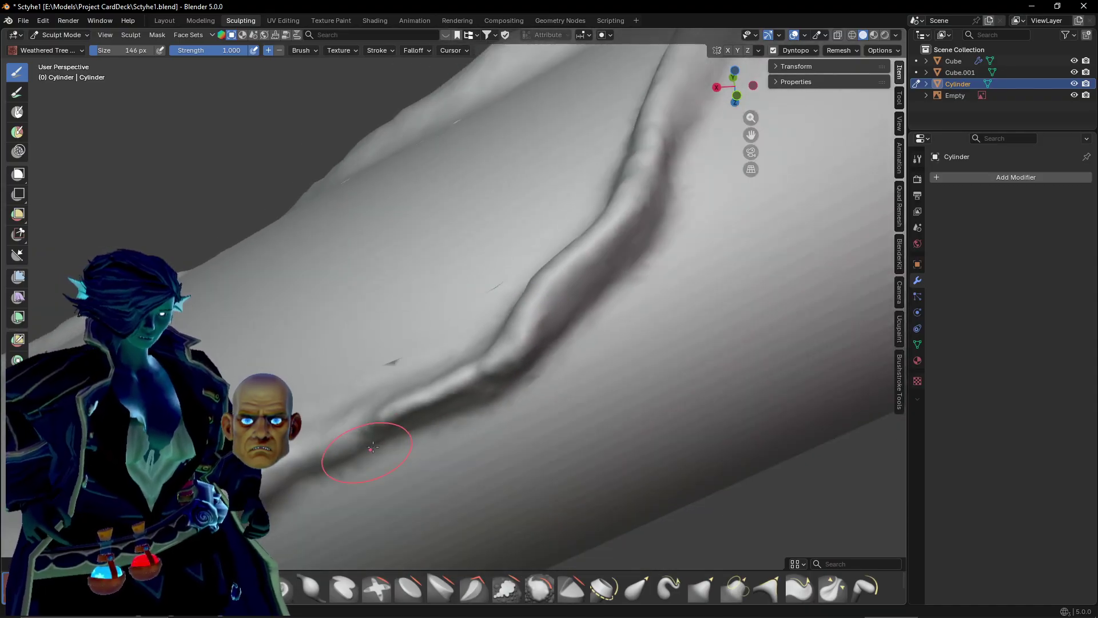
Sculpt a diagonal ridge across the bare strip of the shaft, joining the two long edge ridges.
mouse_move(436, 368)
middle_mouse_down()
mouse_move(497, 370)
mouse_move(567, 326)
mouse_move(500, 335)
mouse_move(412, 388)
mouse_move(478, 274)
mouse_move(560, 313)
mouse_move(601, 262)
mouse_move(549, 284)
middle_mouse_up()
scroll(495, 289, "up", 4)
left_click_drag(606, 252, 393, 417)
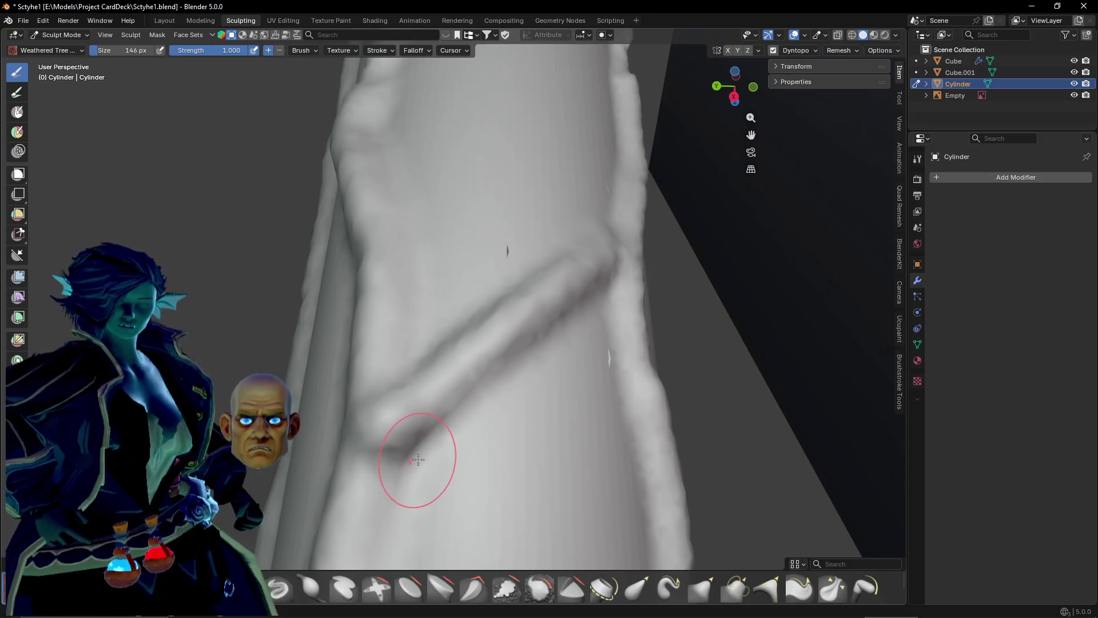
middle_click_drag(417, 458, 434, 408)
middle_click_drag(594, 395, 479, 341, "shift")
scroll(478, 341, "up", 3)
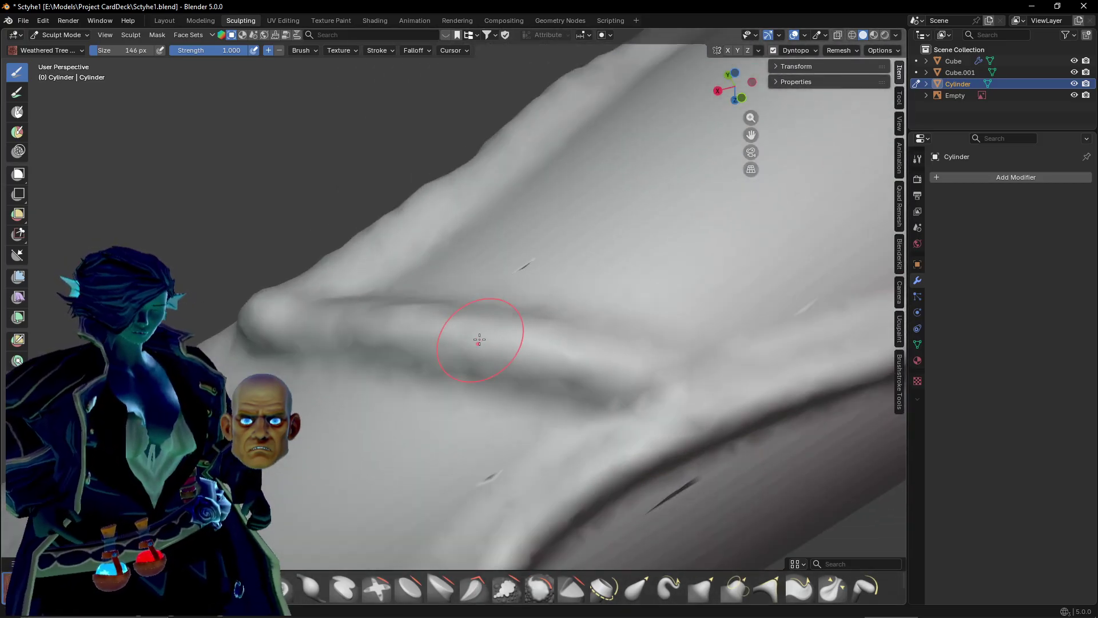
mouse_move(219, 318)
left_mouse_down()
mouse_move(553, 332)
mouse_move(787, 426)
mouse_move(805, 413)
left_mouse_up()
scroll(770, 415, "down", 2)
middle_click_drag(734, 418, 633, 379)
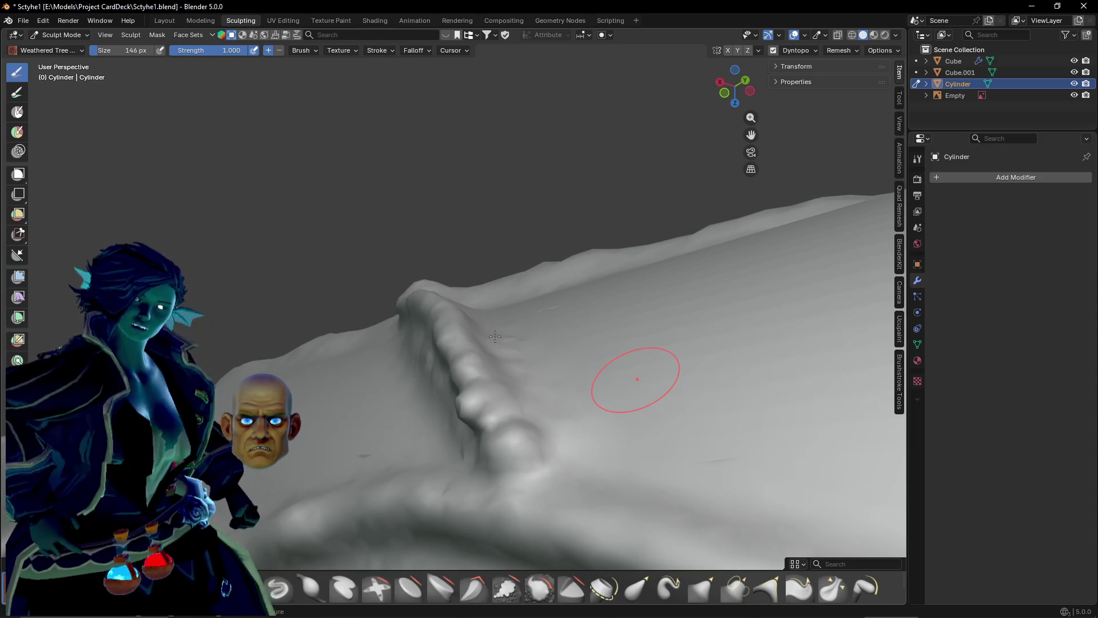
key("ctrl+z")
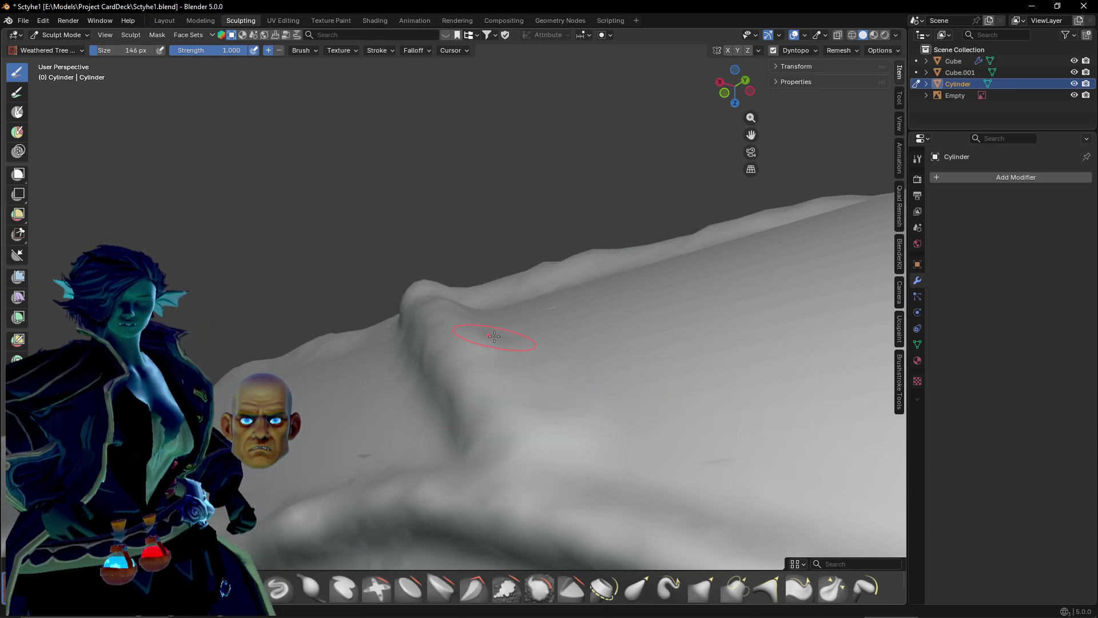
Layer two raised strands end to end along the crest of the diagonal ridge between the edge ridges.
mouse_move(496, 336)
middle_mouse_down()
mouse_move(490, 417)
mouse_move(409, 431)
mouse_move(461, 412)
mouse_move(506, 286)
mouse_move(535, 319)
mouse_move(531, 435)
mouse_move(540, 417)
mouse_move(327, 447)
mouse_move(291, 243)
mouse_move(350, 412)
middle_mouse_up()
left_click_drag(390, 338, 452, 358)
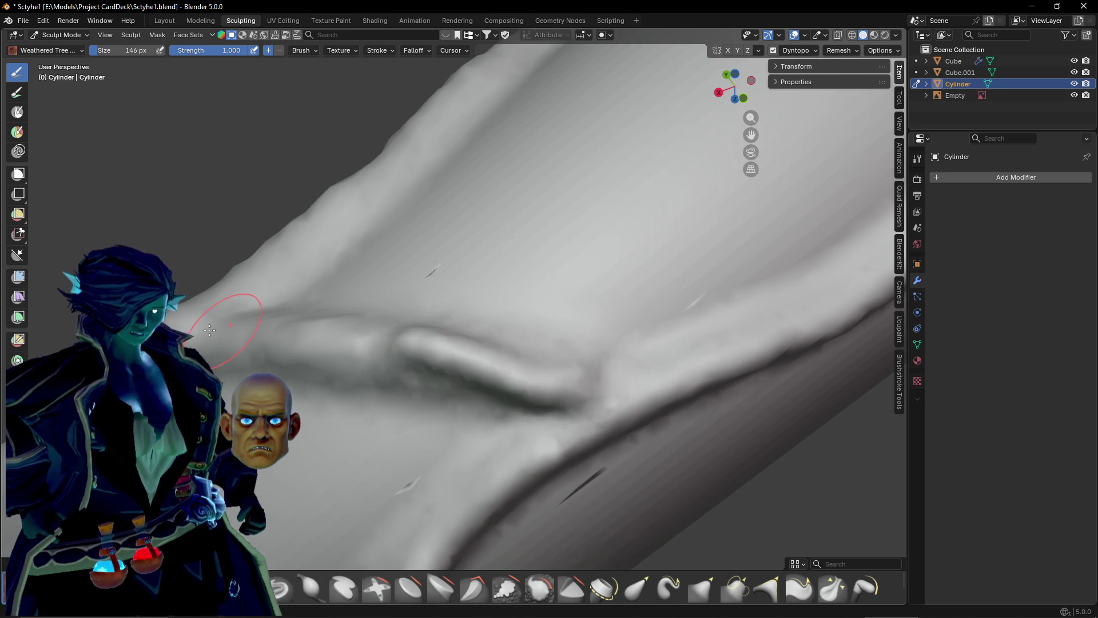
left_click_drag(246, 323, 381, 342)
left_click(379, 344)
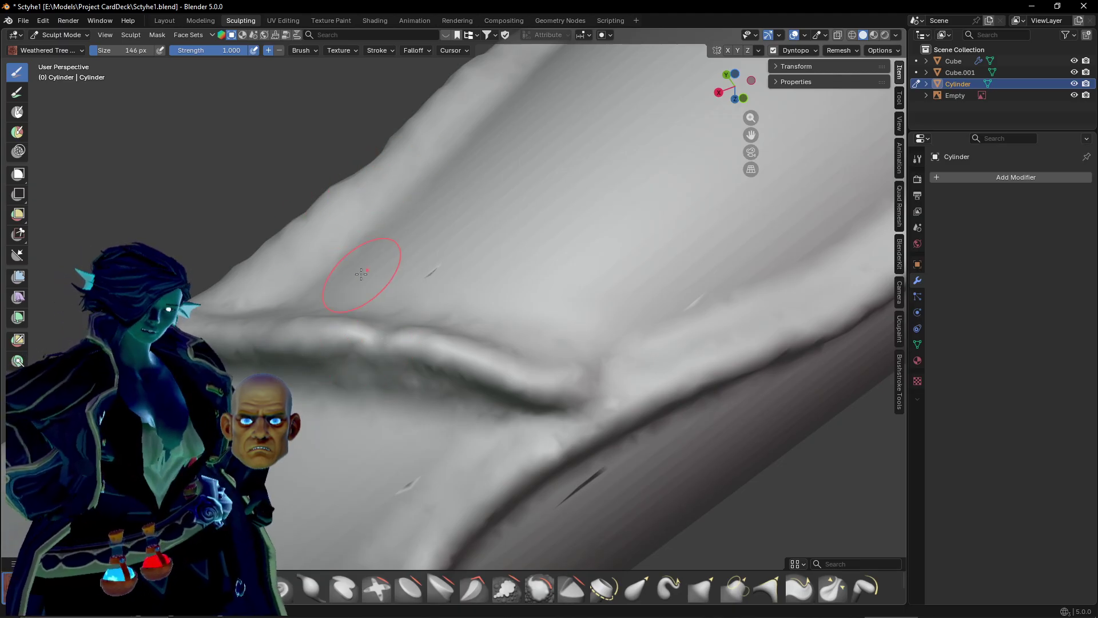
Build up the junction where the diagonal ridge meets the long edge ridge, blending the strand into it.
mouse_move(363, 225)
middle_mouse_down()
mouse_move(353, 332)
mouse_move(287, 279)
mouse_move(373, 253)
middle_mouse_up()
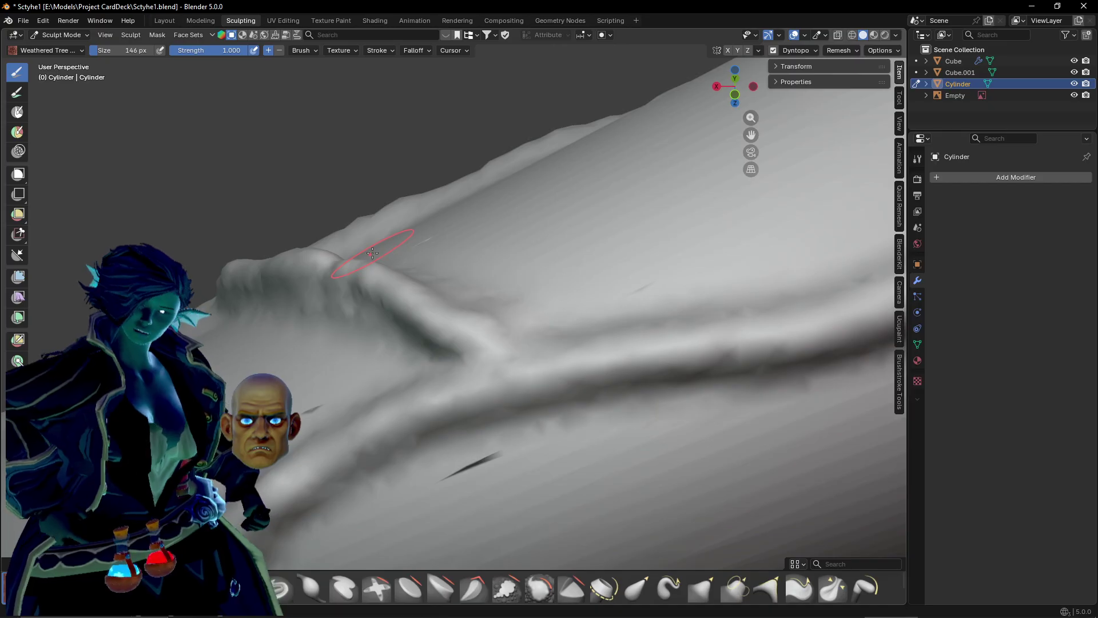
scroll(372, 254, "up", 1)
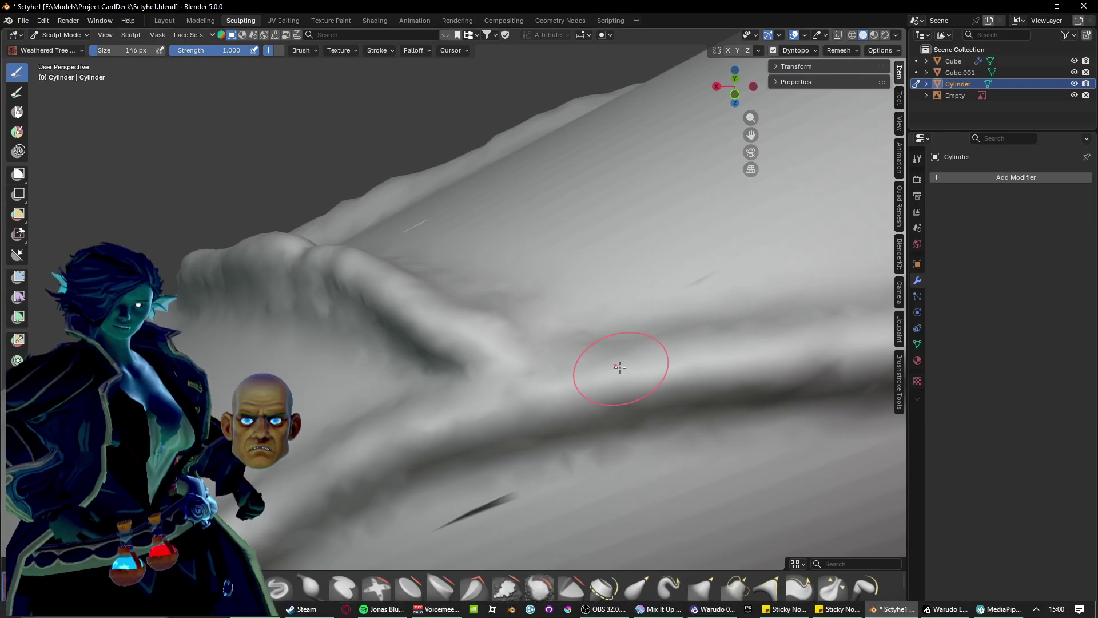
mouse_move(500, 369)
middle_mouse_down()
mouse_move(508, 394)
mouse_move(481, 380)
middle_mouse_up()
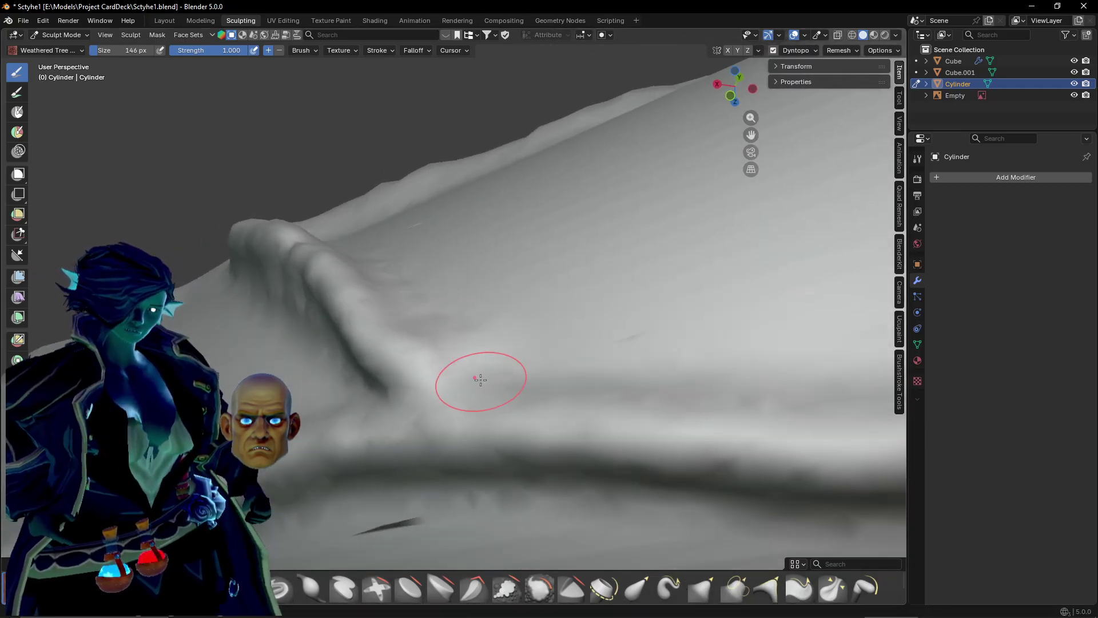
scroll(480, 380, "up", 1)
mouse_move(403, 407)
left_mouse_down()
mouse_move(501, 489)
mouse_move(554, 482)
left_mouse_up()
middle_click_drag(407, 422, 439, 418)
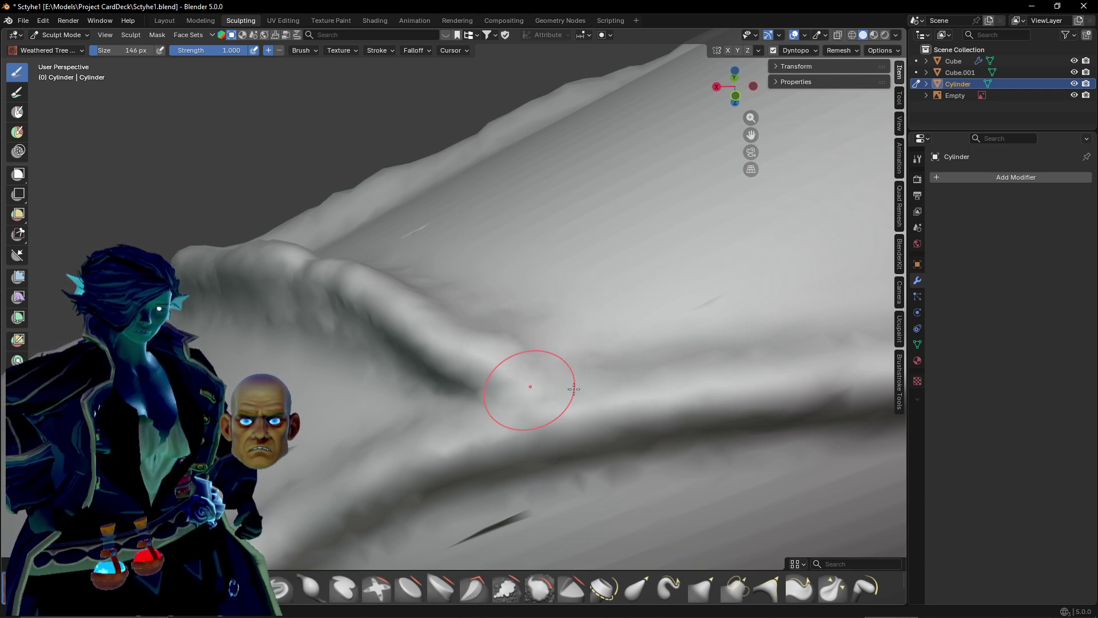
mouse_move(564, 380)
middle_mouse_down()
mouse_move(454, 387)
mouse_move(480, 388)
mouse_move(483, 233)
mouse_move(551, 441)
mouse_move(505, 232)
mouse_move(433, 373)
mouse_move(473, 368)
mouse_move(463, 343)
mouse_move(539, 247)
mouse_move(529, 254)
middle_mouse_up()
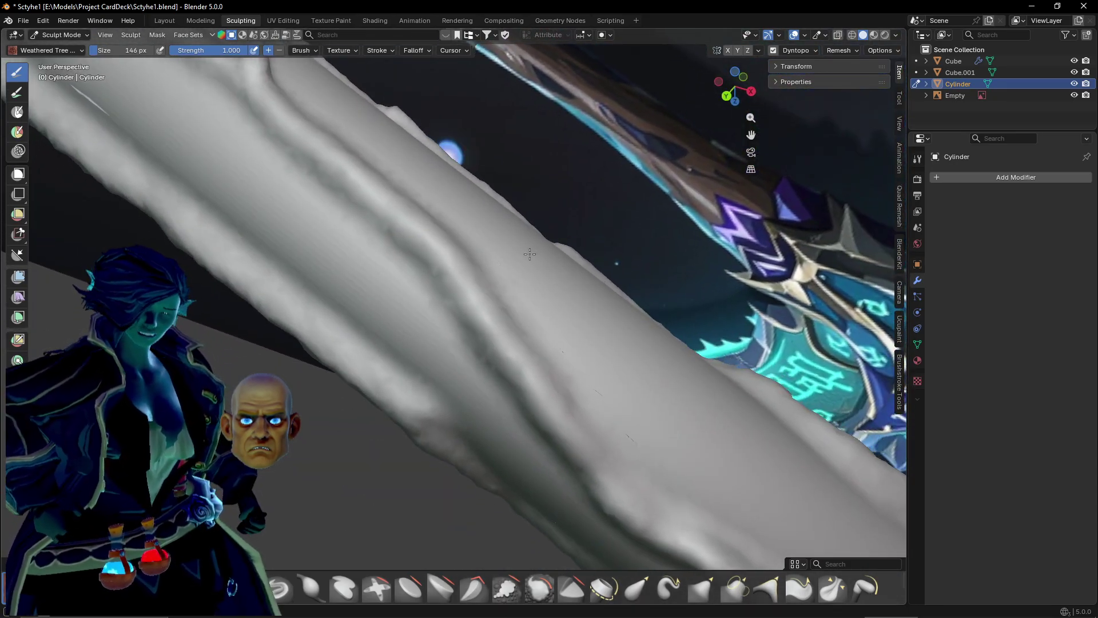
middle_click_drag(530, 254, 518, 261)
mouse_move(518, 260)
middle_mouse_down()
mouse_move(365, 342)
mouse_move(383, 256)
mouse_move(401, 263)
middle_mouse_up()
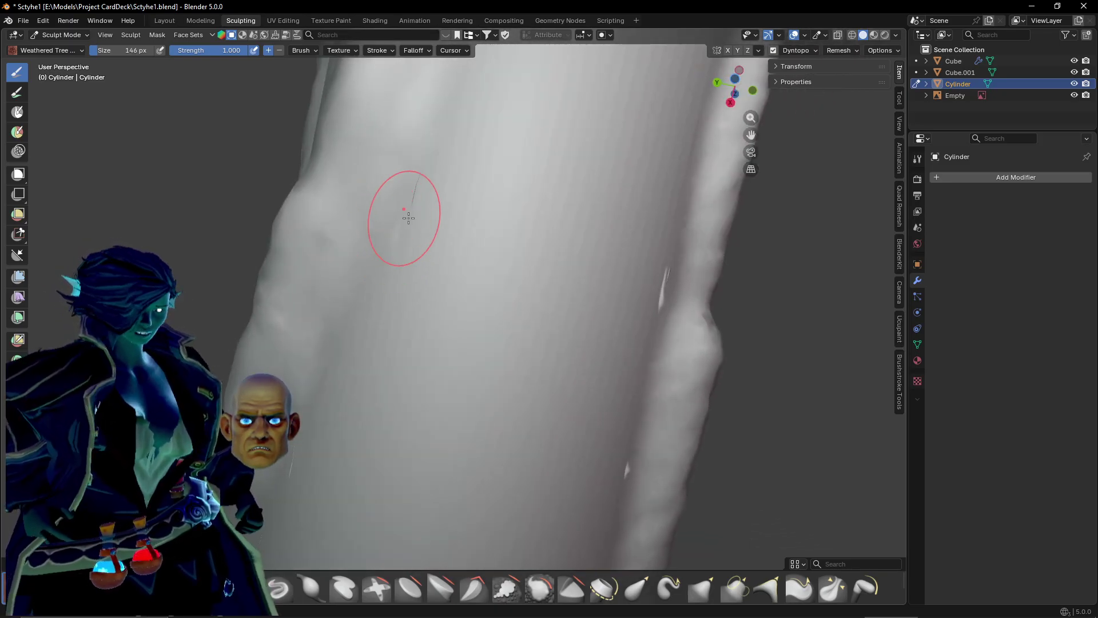
middle_click_drag(408, 217, 326, 266)
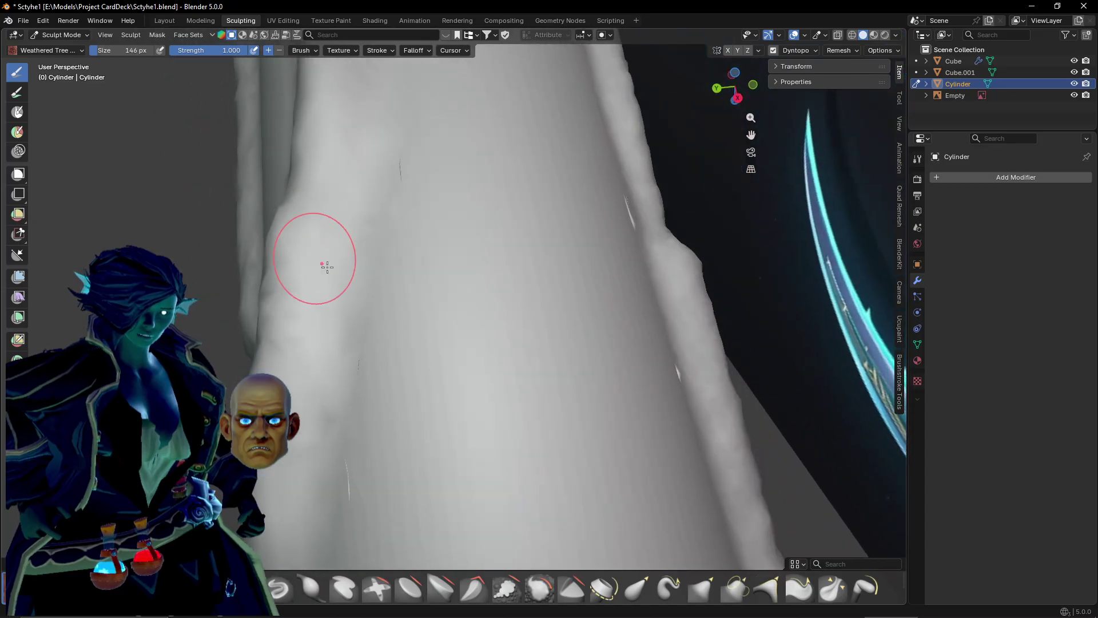
mouse_move(326, 267)
left_mouse_down()
mouse_move(353, 332)
mouse_move(389, 374)
mouse_move(524, 403)
mouse_move(567, 396)
left_mouse_up()
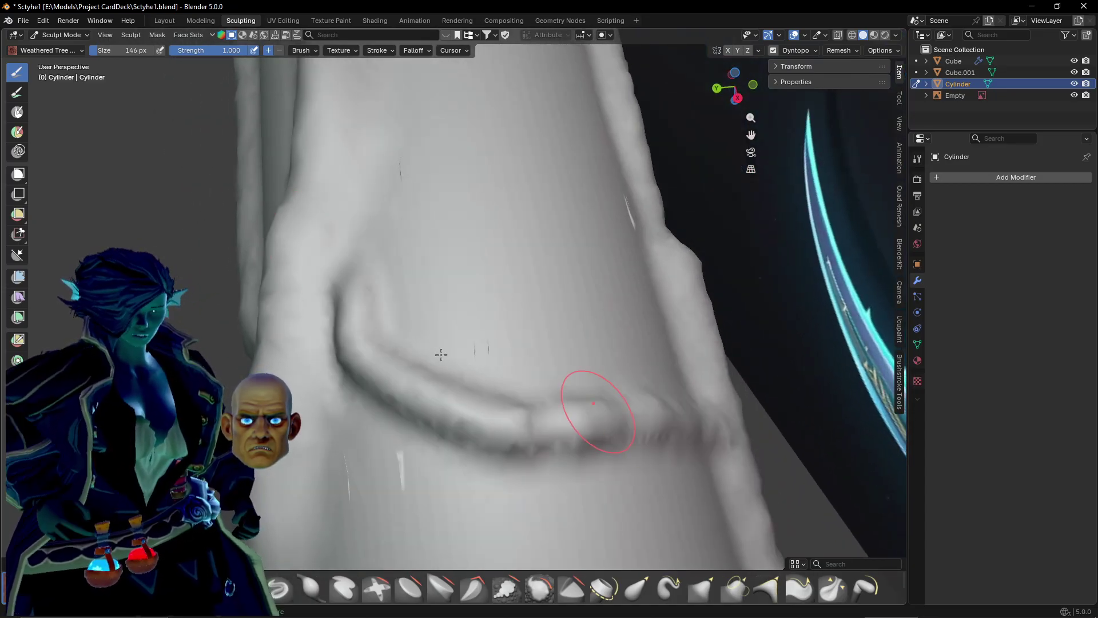
key("ctrl+z")
scroll(440, 354, "down", 1)
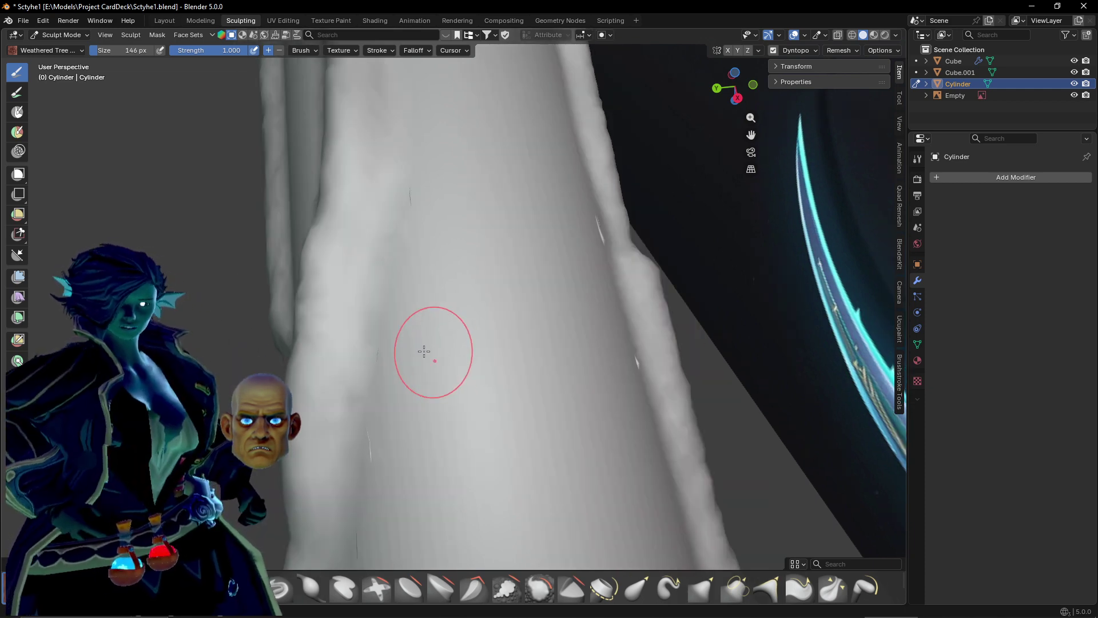
mouse_move(487, 273)
middle_mouse_down()
mouse_move(470, 275)
mouse_move(478, 258)
mouse_move(462, 267)
middle_mouse_up()
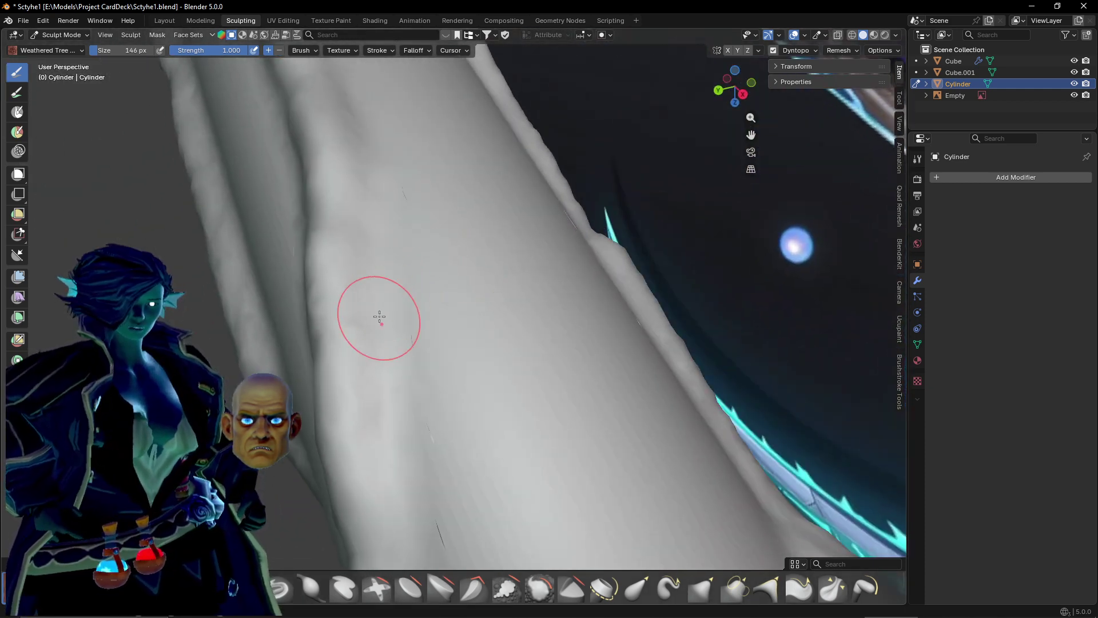
mouse_move(385, 387)
middle_mouse_down("shift")
mouse_move(322, 325)
mouse_move(243, 348)
middle_mouse_up("shift")
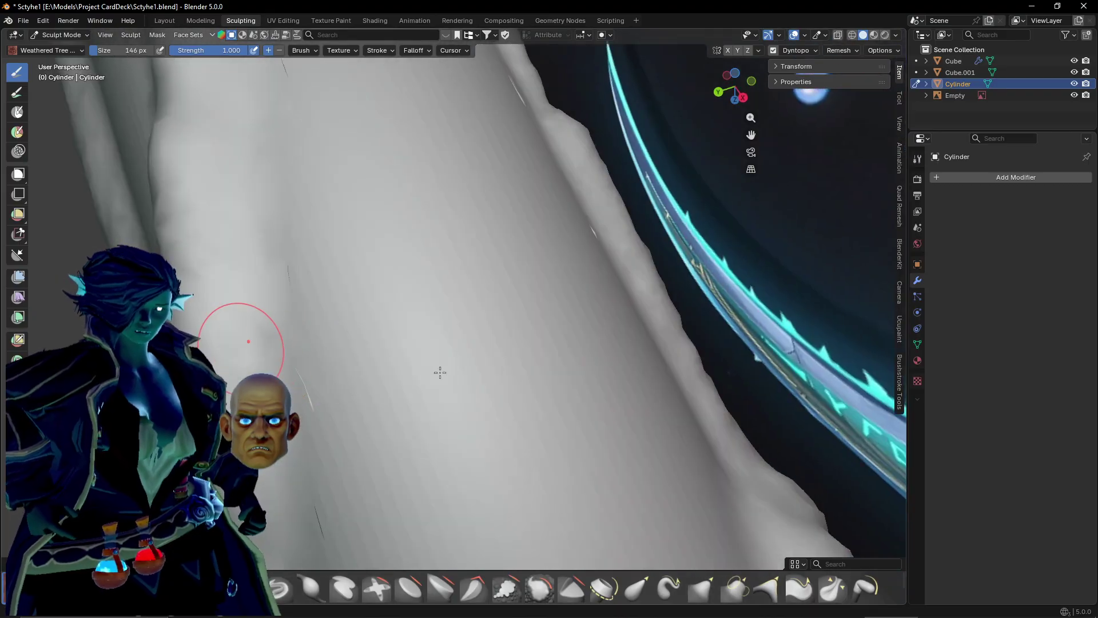
left_click_drag(249, 369, 652, 367)
middle_click_drag(652, 368, 407, 361)
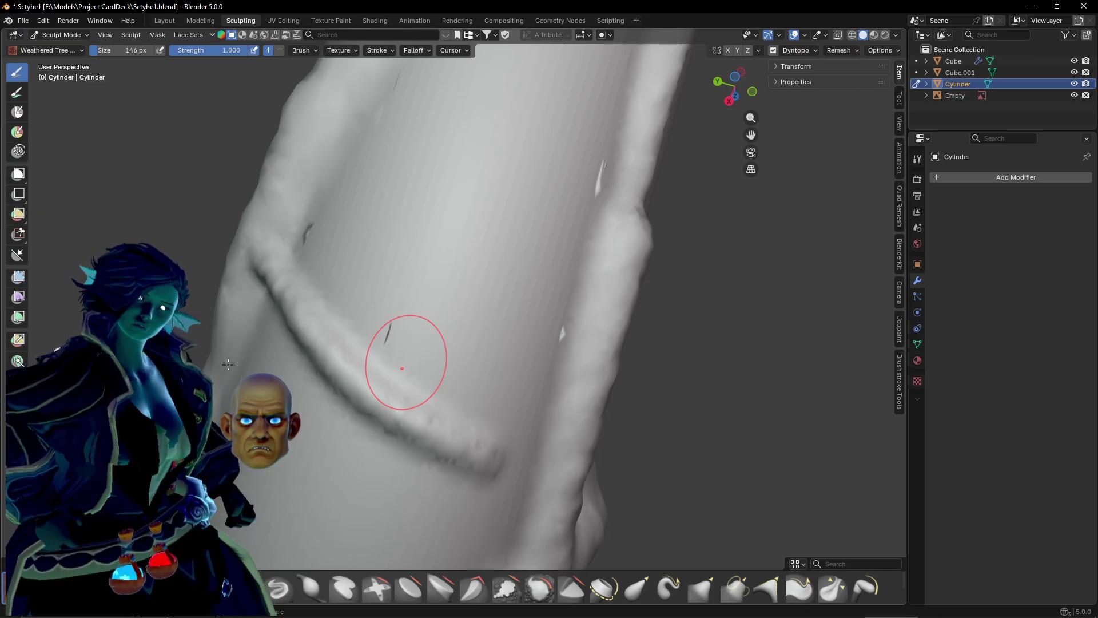
key("ctrl+z")
middle_click_drag(247, 322, 300, 335)
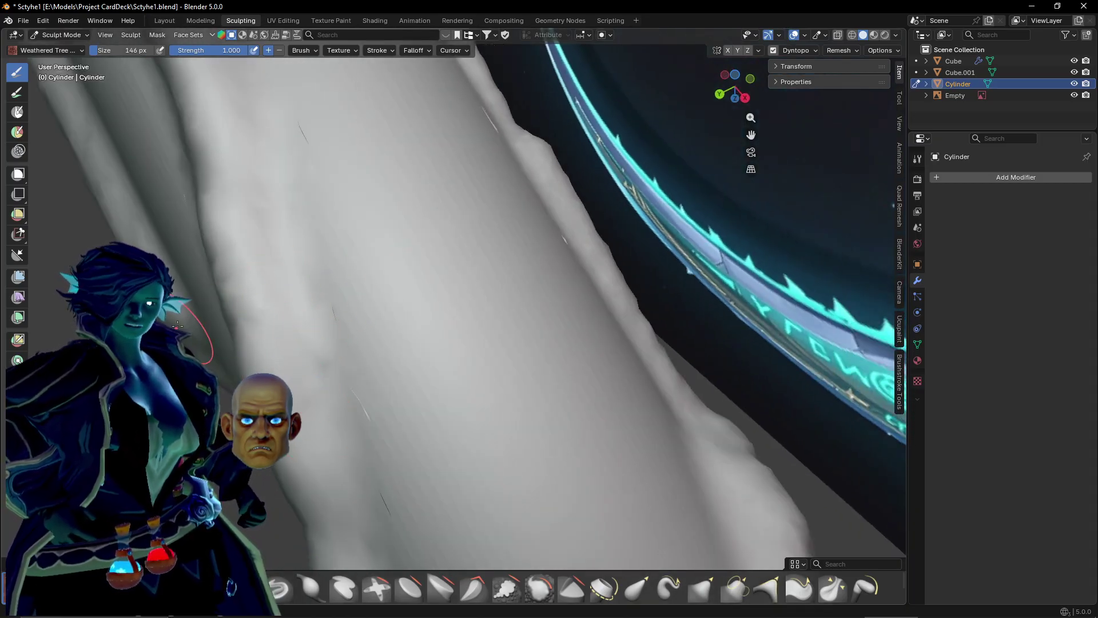
middle_click_drag(191, 259, 134, 225)
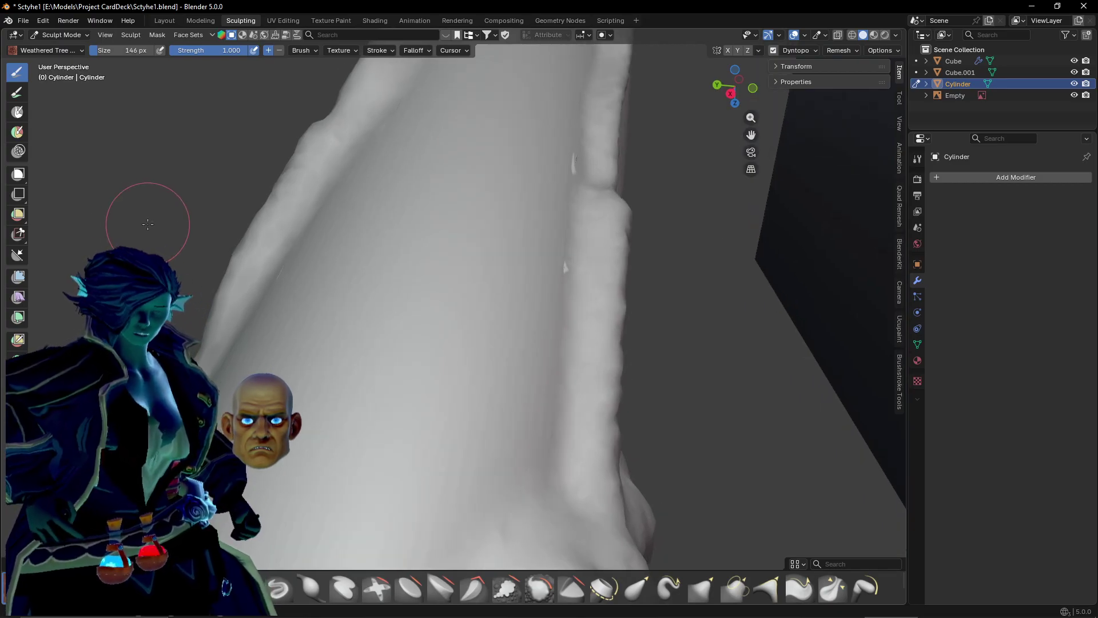
middle_click_drag(149, 225, 273, 196)
scroll(317, 268, "down", 2)
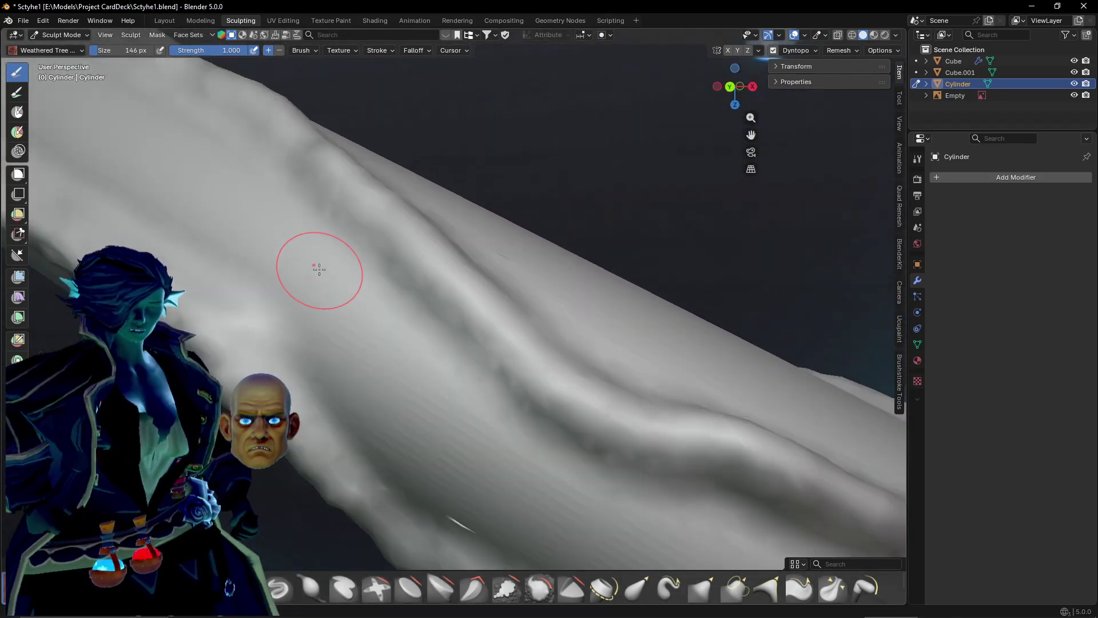
mouse_move(317, 268)
middle_mouse_down()
mouse_move(439, 253)
mouse_move(158, 259)
middle_mouse_up()
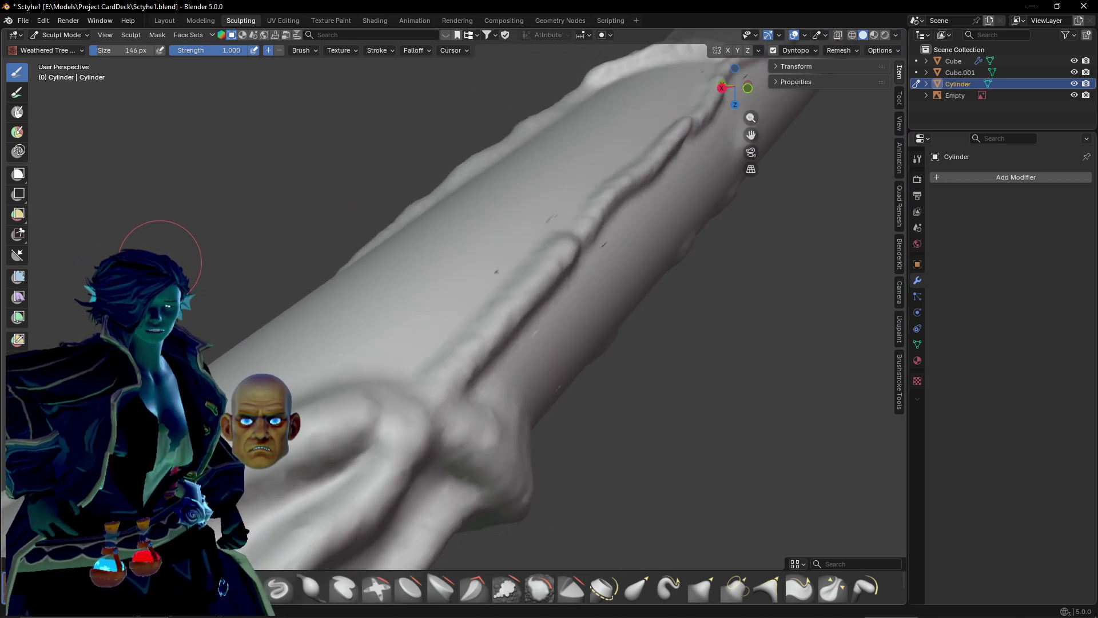
mouse_move(160, 257)
middle_mouse_down()
mouse_move(218, 360)
mouse_move(171, 344)
mouse_move(272, 234)
mouse_move(434, 258)
mouse_move(309, 342)
mouse_move(383, 432)
middle_mouse_up()
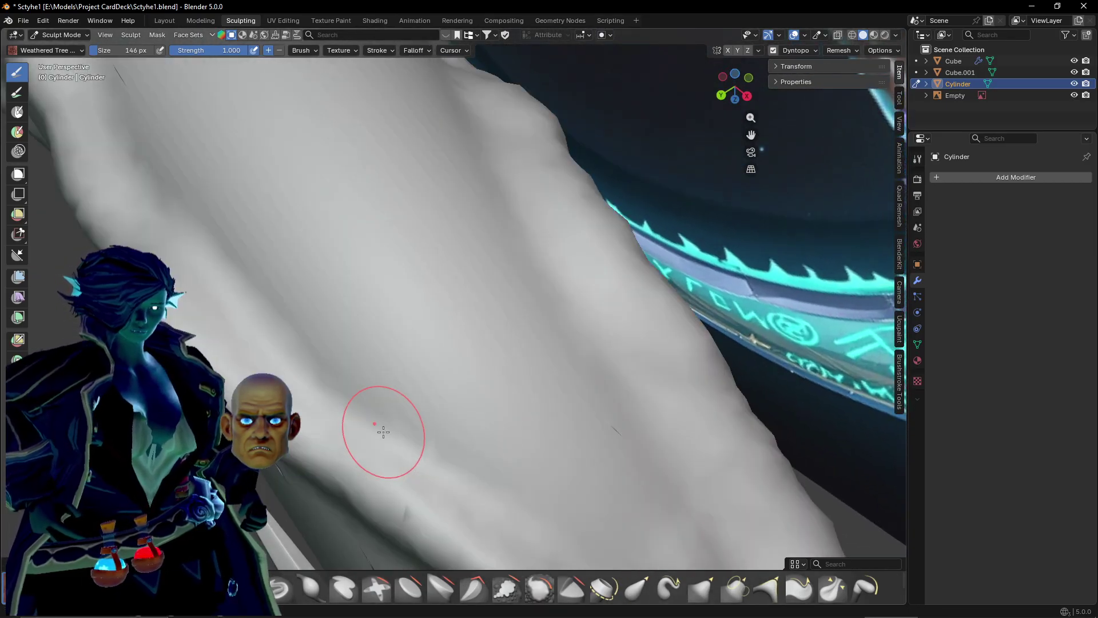
mouse_move(362, 429)
left_mouse_down()
mouse_move(400, 245)
mouse_move(510, 233)
left_mouse_up()
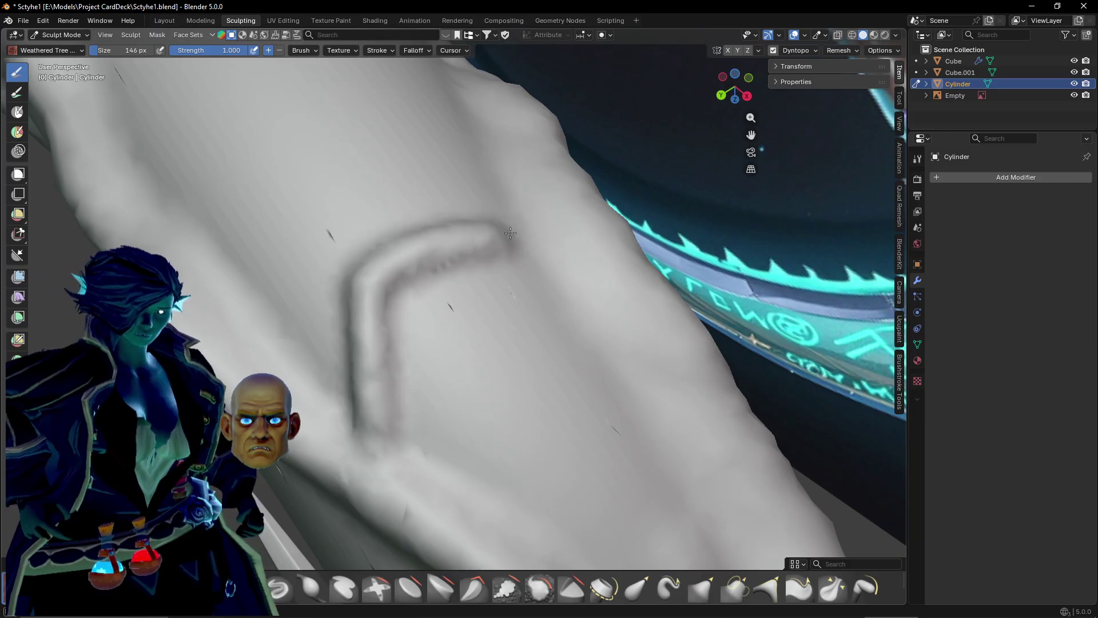
middle_click_drag(486, 245, 444, 273)
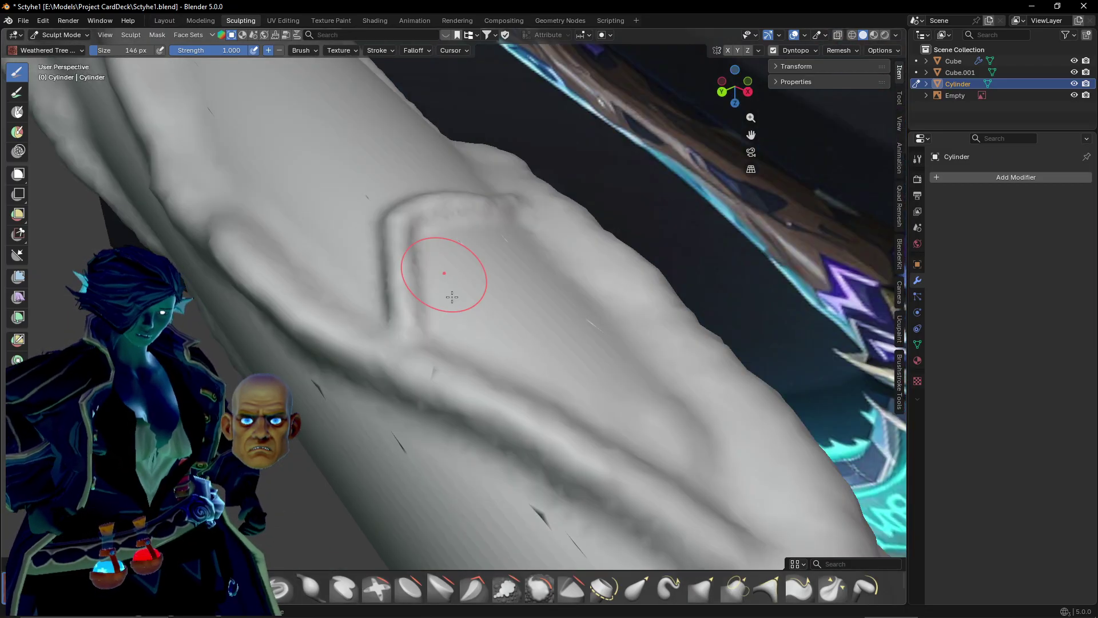
key("ctrl+z")
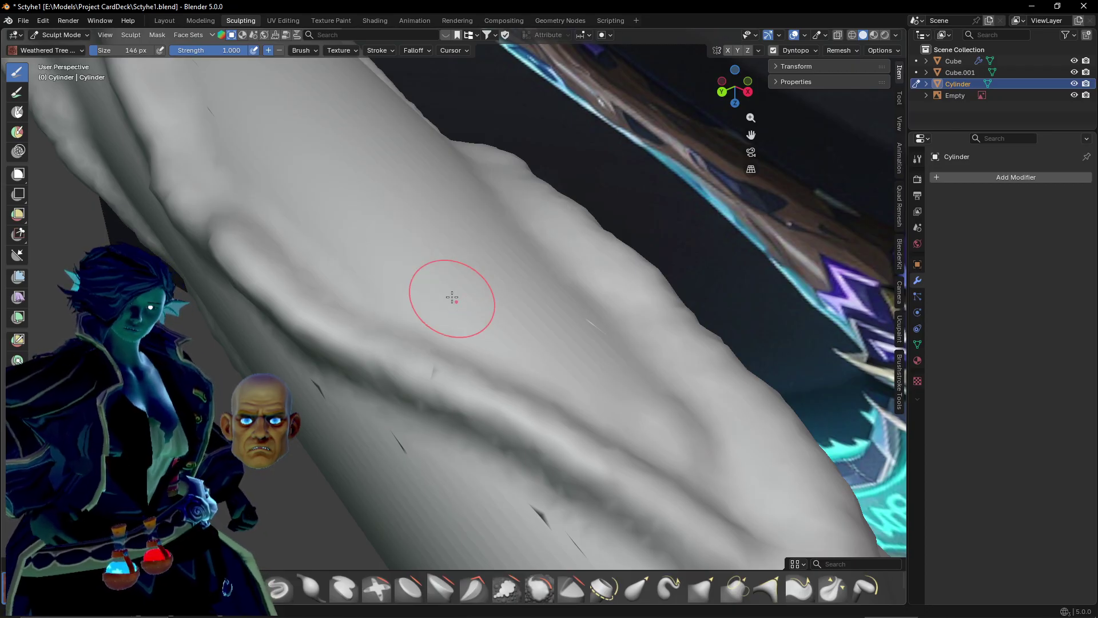
middle_click_drag(451, 297, 383, 372)
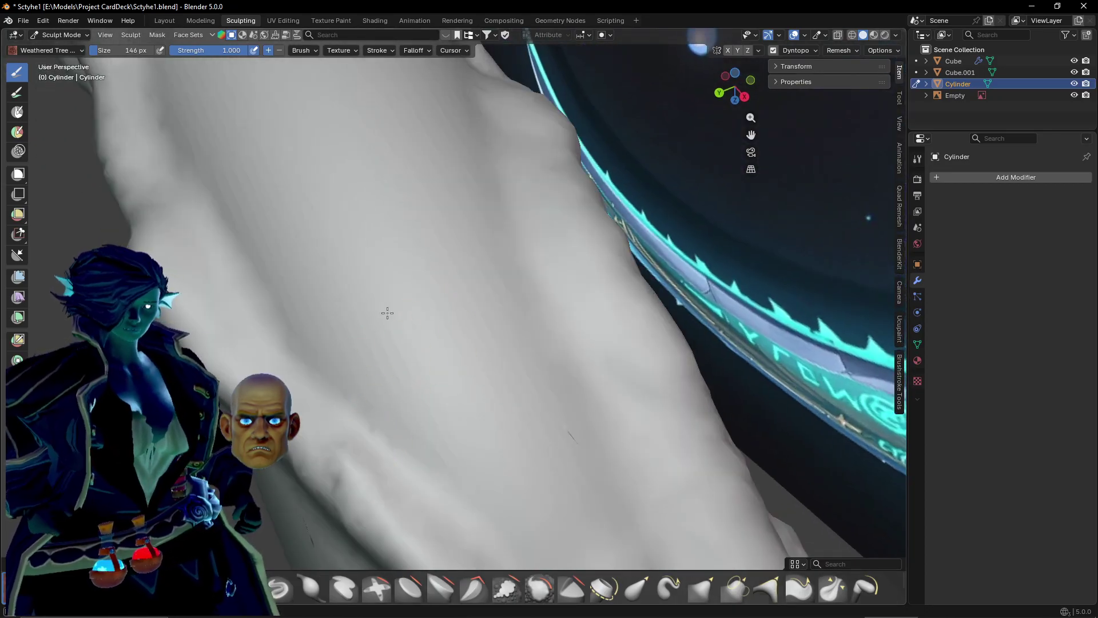
Sculpt an arched ridge across the bare strip of the shaft, and run a winding ridge from it down to the lower edge ridge.
mouse_move(360, 452)
left_mouse_down()
mouse_move(372, 348)
mouse_move(546, 228)
left_mouse_up()
scroll(477, 319, "down", 1)
mouse_move(477, 319)
middle_mouse_down()
mouse_move(386, 354)
mouse_move(380, 392)
mouse_move(385, 380)
mouse_move(431, 380)
mouse_move(439, 402)
mouse_move(530, 295)
middle_mouse_up()
middle_click_drag(453, 254, 409, 281, "shift")
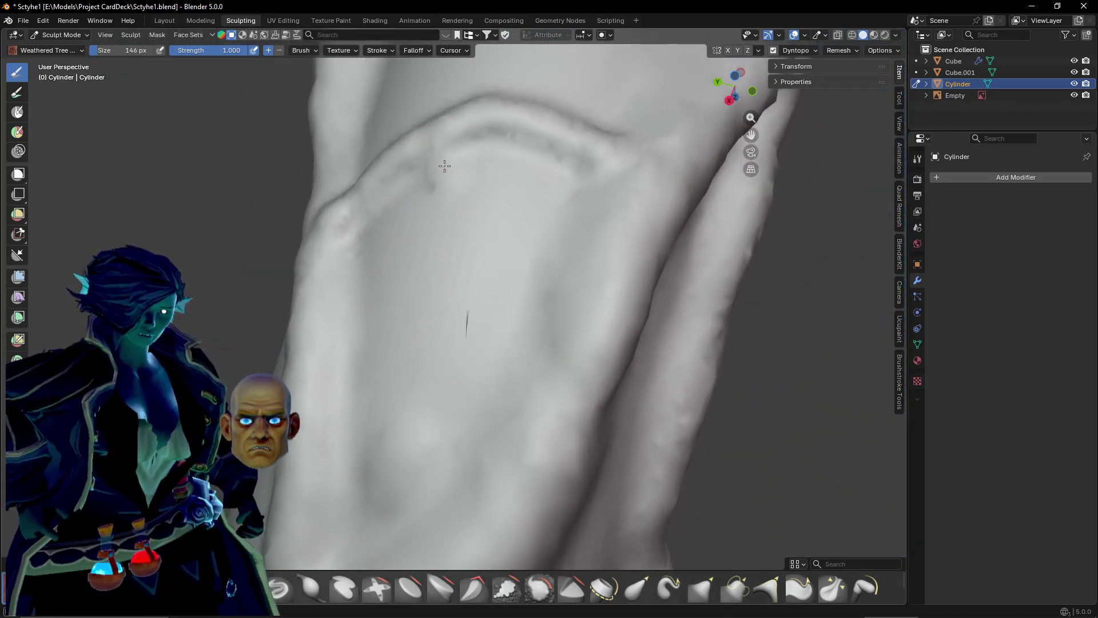
mouse_move(445, 166)
left_mouse_down()
mouse_move(407, 502)
mouse_move(463, 540)
left_mouse_up()
scroll(457, 458, "down", 2)
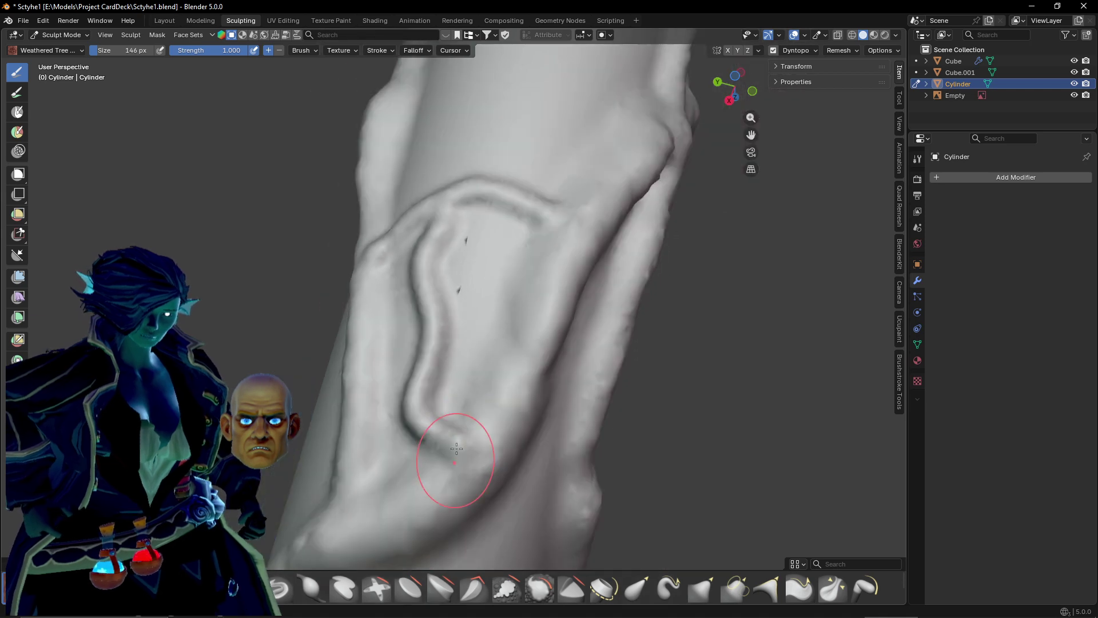
Build up the lower end of the winding ridge with two more strokes, blending it into the neighbouring edge ridges.
mouse_move(480, 274)
middle_mouse_down("shift")
mouse_move(519, 370)
mouse_move(499, 281)
mouse_move(515, 265)
mouse_move(454, 343)
mouse_move(520, 331)
middle_mouse_up("shift")
scroll(510, 289, "down", 2)
scroll(519, 331, "up", 3)
mouse_move(458, 309)
middle_mouse_down()
mouse_move(417, 309)
mouse_move(518, 360)
mouse_move(498, 380)
mouse_move(438, 292)
middle_mouse_up()
scroll(519, 359, "up", 2)
mouse_move(438, 292)
left_mouse_down()
mouse_move(466, 340)
mouse_move(533, 381)
mouse_move(606, 363)
left_mouse_up()
mouse_move(592, 364)
middle_mouse_down("shift")
mouse_move(441, 368)
mouse_move(411, 343)
mouse_move(403, 421)
middle_mouse_up("shift")
left_click_drag(372, 323, 506, 416)
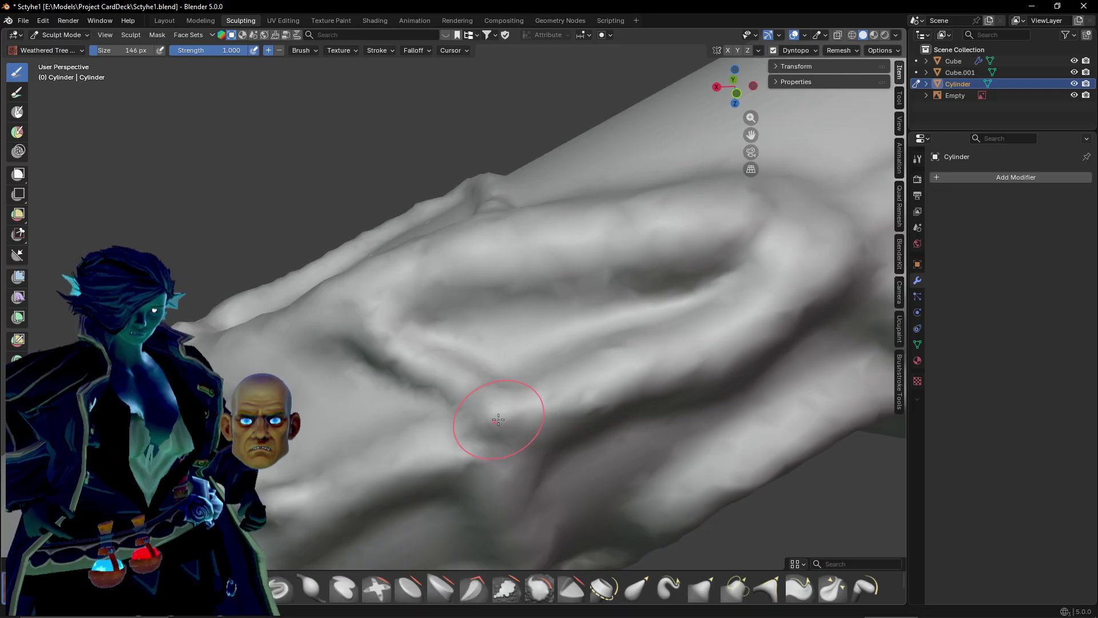
scroll(498, 419, "down", 2)
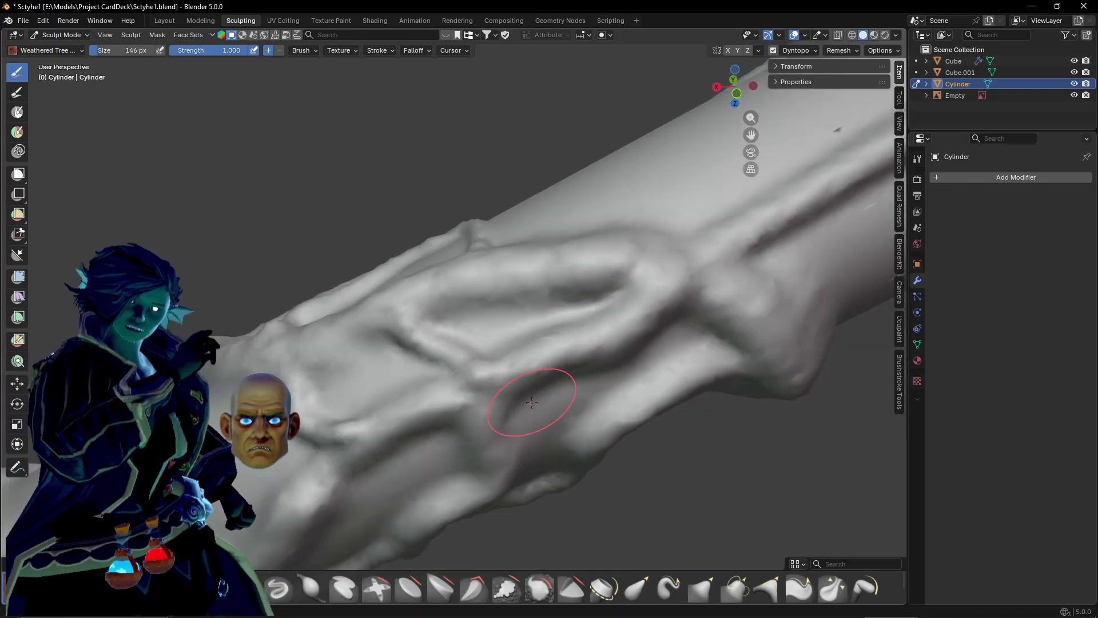
Sculpt an S-curved ridge diagonally across the next smooth strip, linking the ridges on both edges of the shaft.
middle_click_drag(189, 385, 343, 152)
scroll(310, 311, "up", 3)
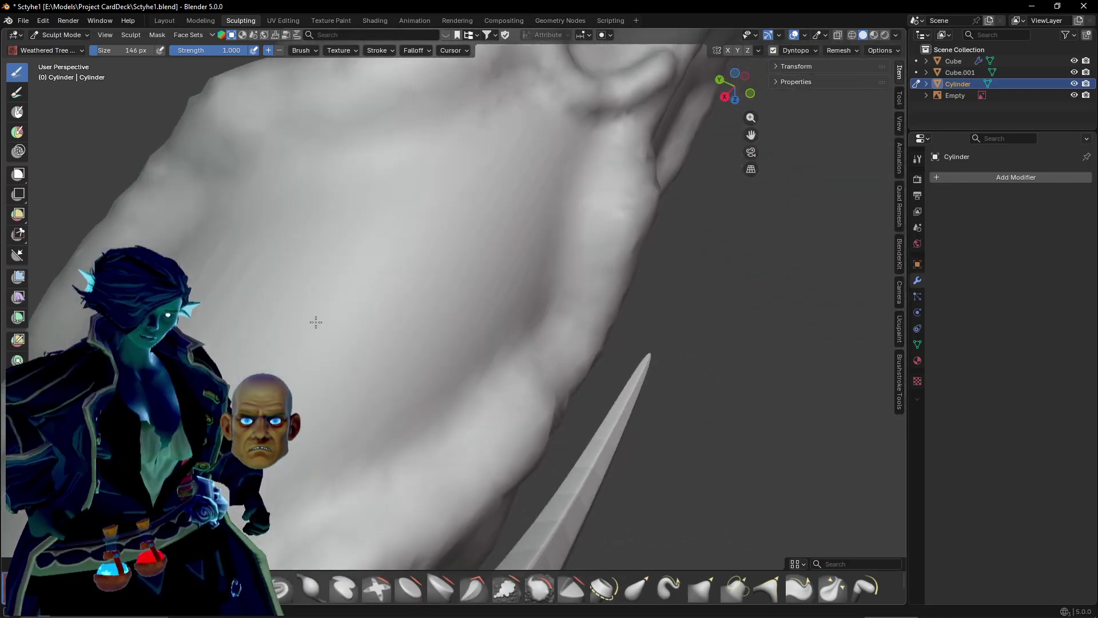
middle_click_drag(314, 321, 370, 289)
scroll(370, 290, "down", 1)
mouse_move(343, 166)
left_mouse_down()
mouse_move(320, 240)
mouse_move(372, 338)
mouse_move(471, 449)
left_mouse_up()
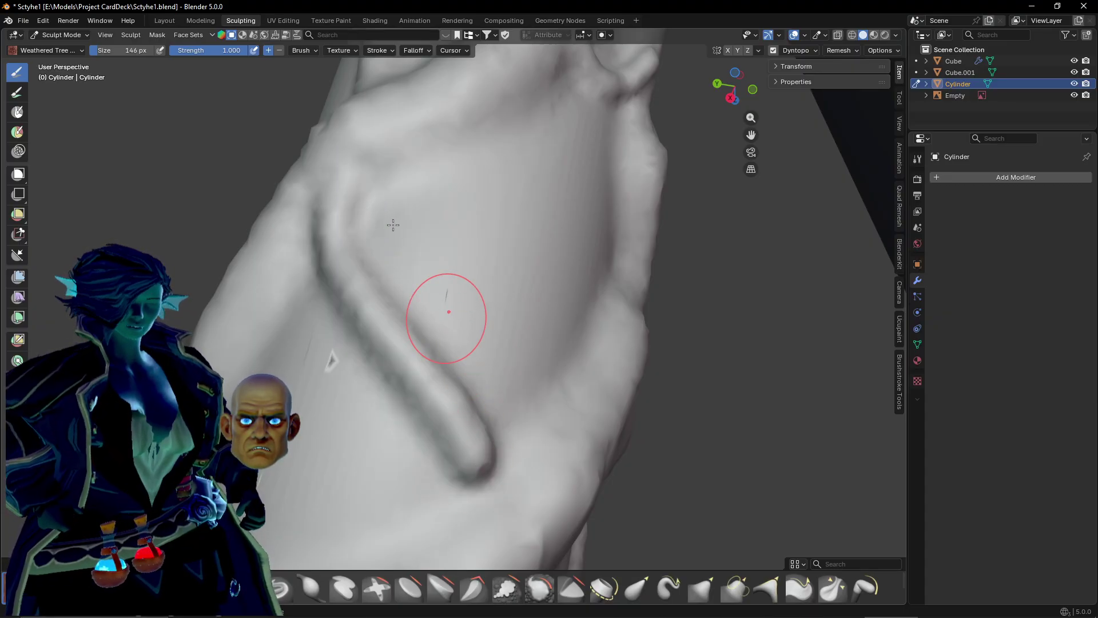
key("ctrl+z")
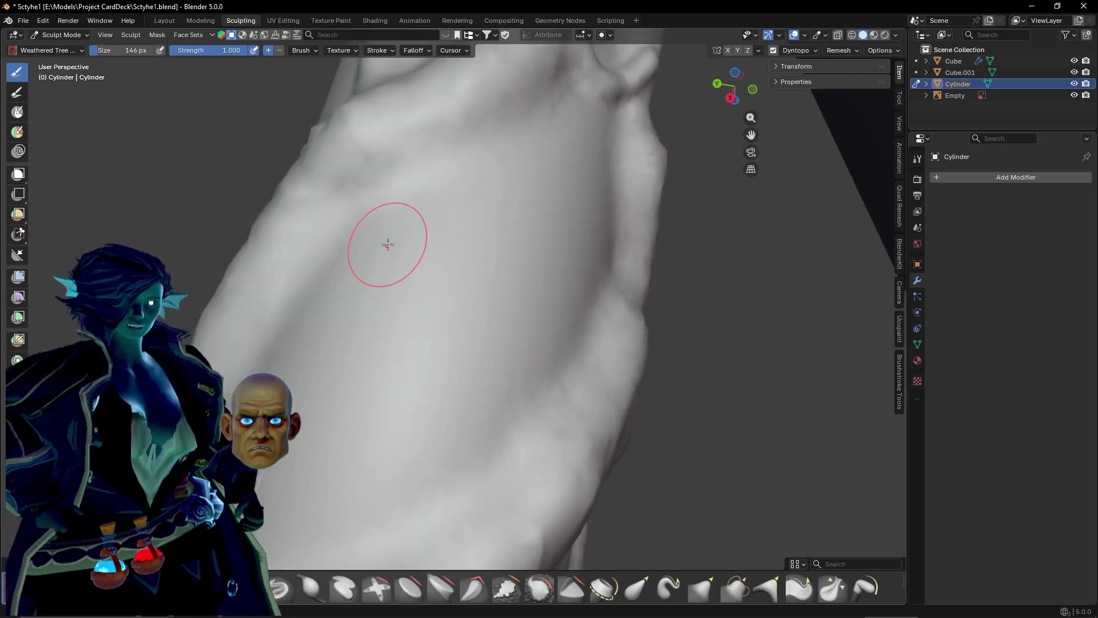
scroll(391, 255, "down", 1)
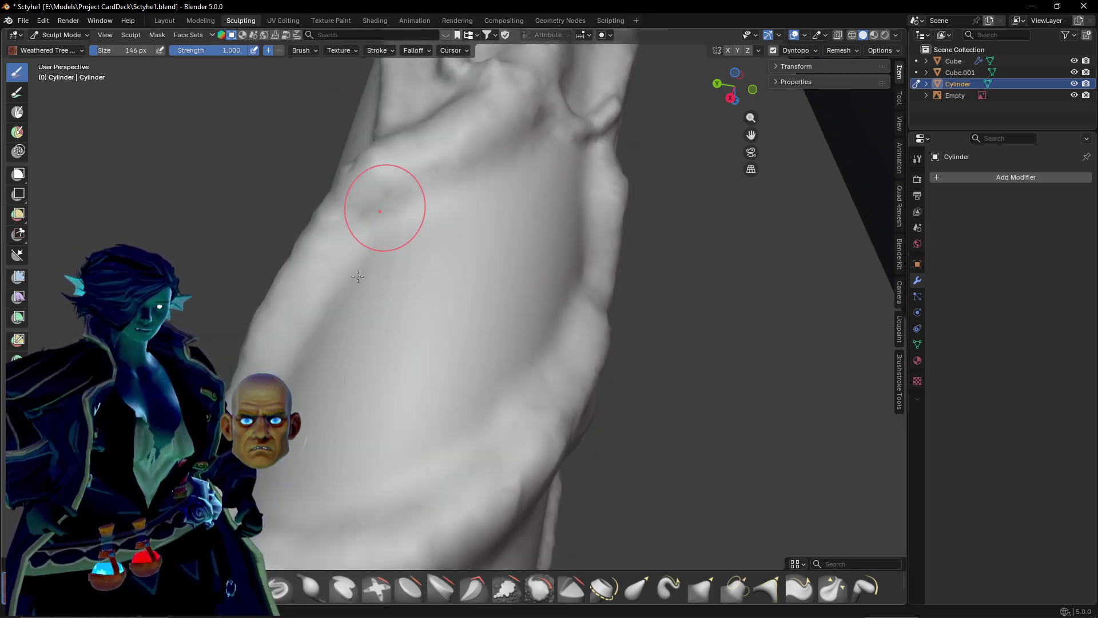
mouse_move(379, 212)
left_mouse_down()
mouse_move(366, 320)
mouse_move(486, 423)
mouse_move(454, 460)
left_mouse_up()
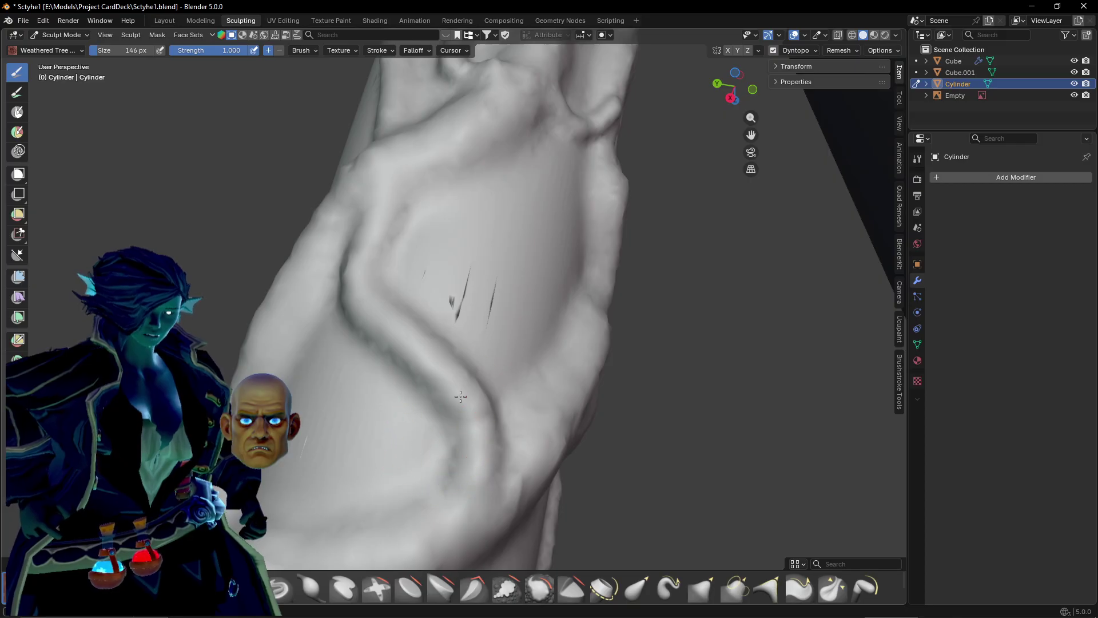
Examine the shaft from several sides for smooth areas that still lack bark ridges.
mouse_move(460, 396)
middle_mouse_down()
mouse_move(458, 301)
mouse_move(396, 477)
middle_mouse_up()
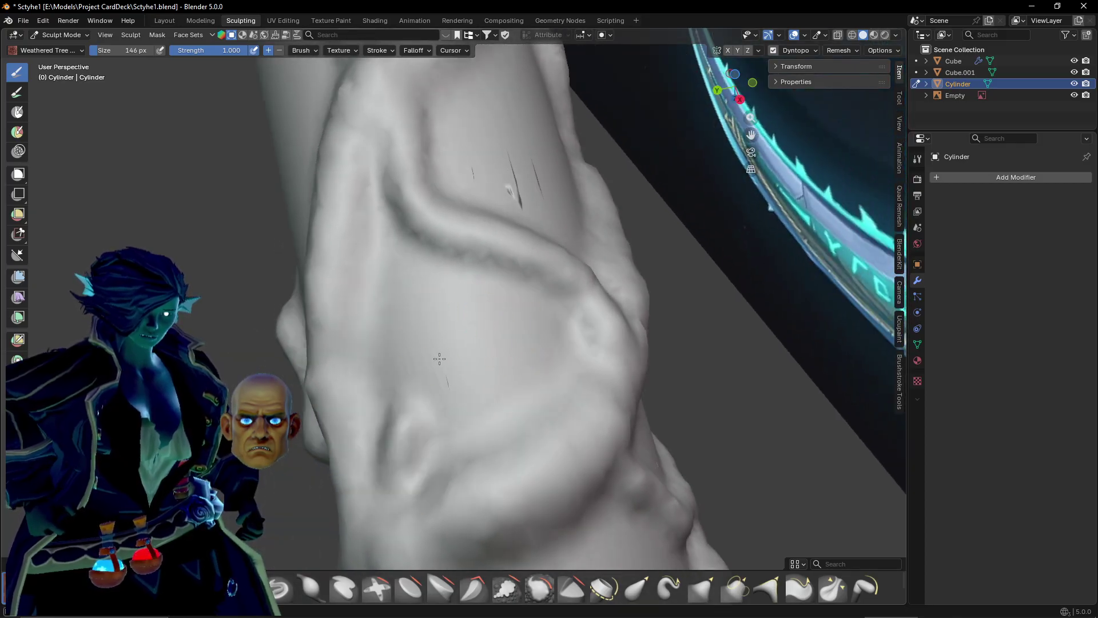
mouse_move(456, 305)
middle_mouse_down()
mouse_move(493, 228)
mouse_move(412, 309)
mouse_move(384, 316)
middle_mouse_up()
middle_click_drag(400, 252, 369, 379, "shift")
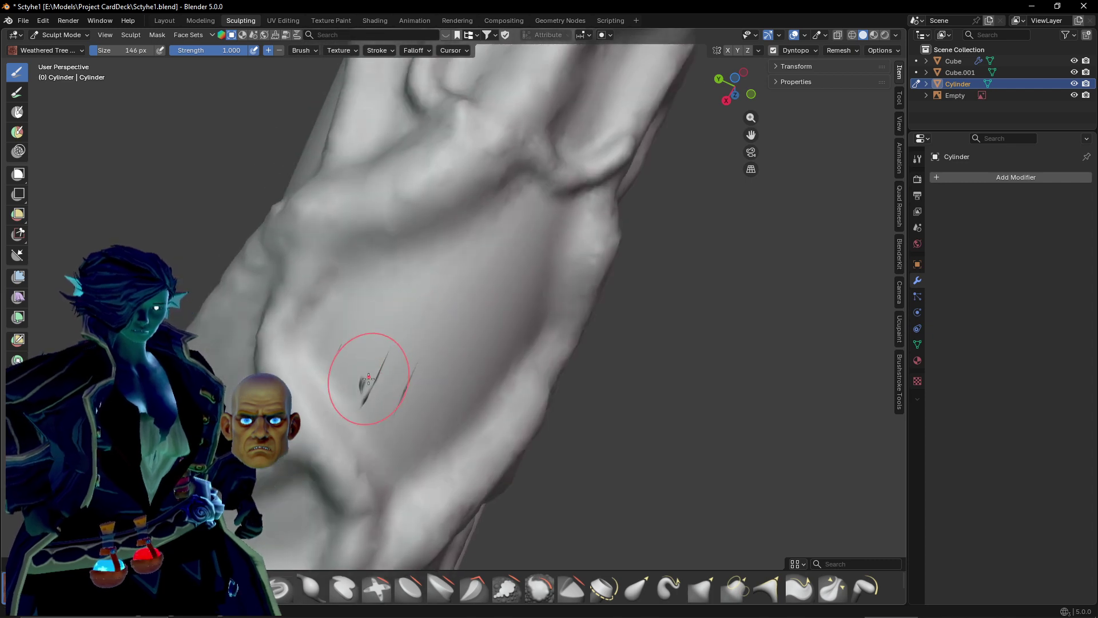
mouse_move(578, 288)
middle_mouse_down()
mouse_move(461, 245)
mouse_move(454, 319)
mouse_move(453, 303)
mouse_move(633, 302)
middle_mouse_up()
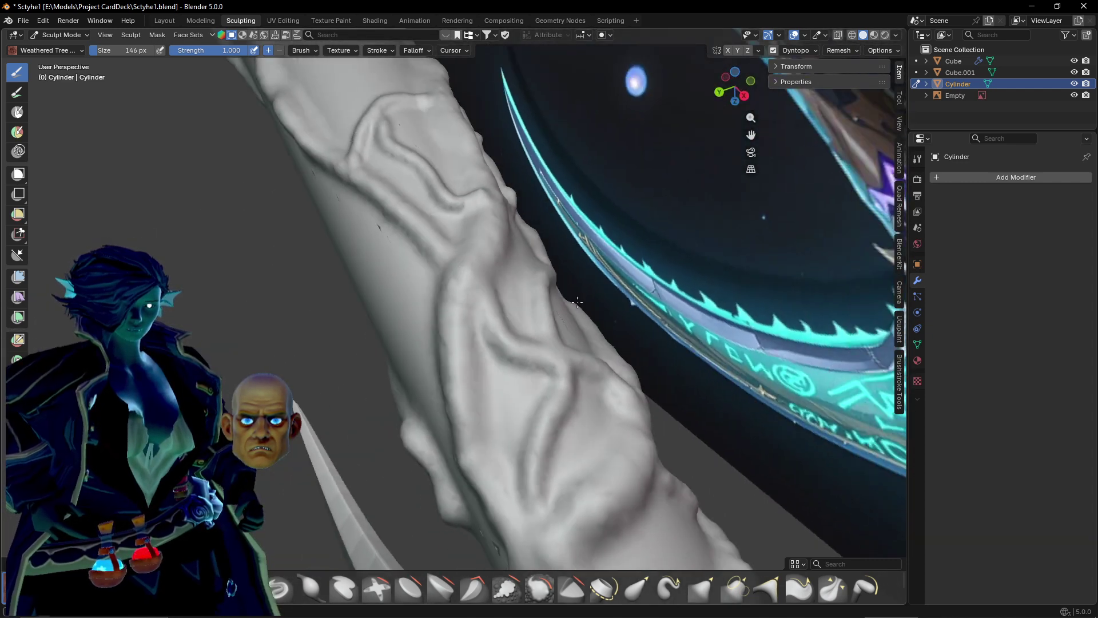
scroll(568, 303, "down", 7)
mouse_move(532, 314)
middle_mouse_down()
mouse_move(425, 310)
mouse_move(287, 277)
mouse_move(535, 289)
middle_mouse_up()
middle_click_drag(435, 286, 546, 283)
middle_click_drag(405, 268, 468, 268)
scroll(468, 268, "up", 4)
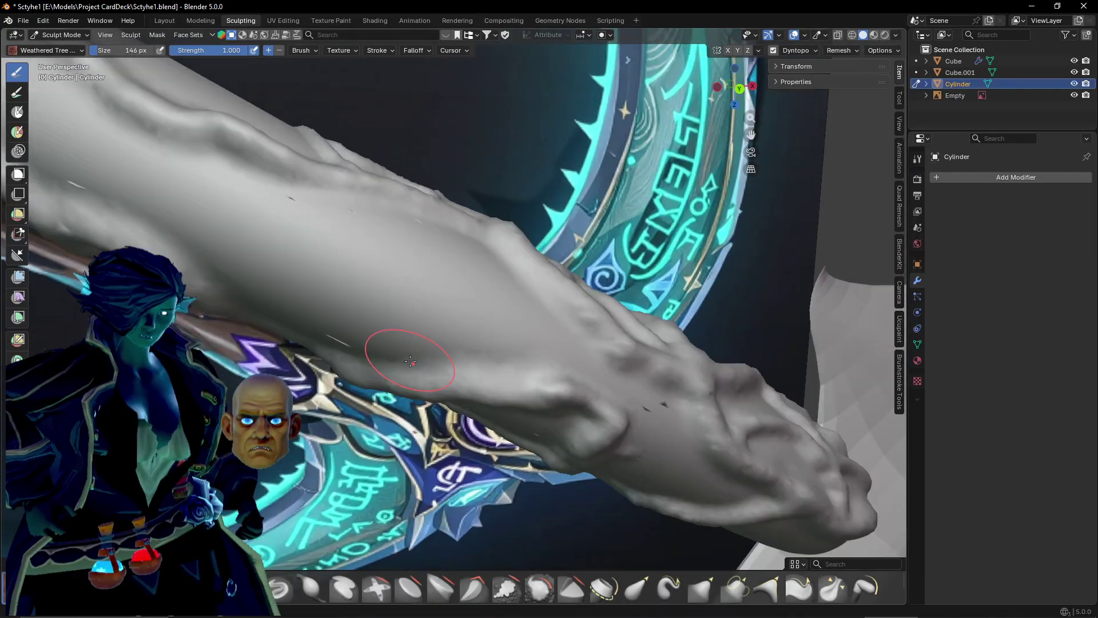
mouse_move(409, 356)
middle_mouse_down()
mouse_move(363, 282)
mouse_move(461, 349)
middle_mouse_up()
scroll(421, 223, "up", 1)
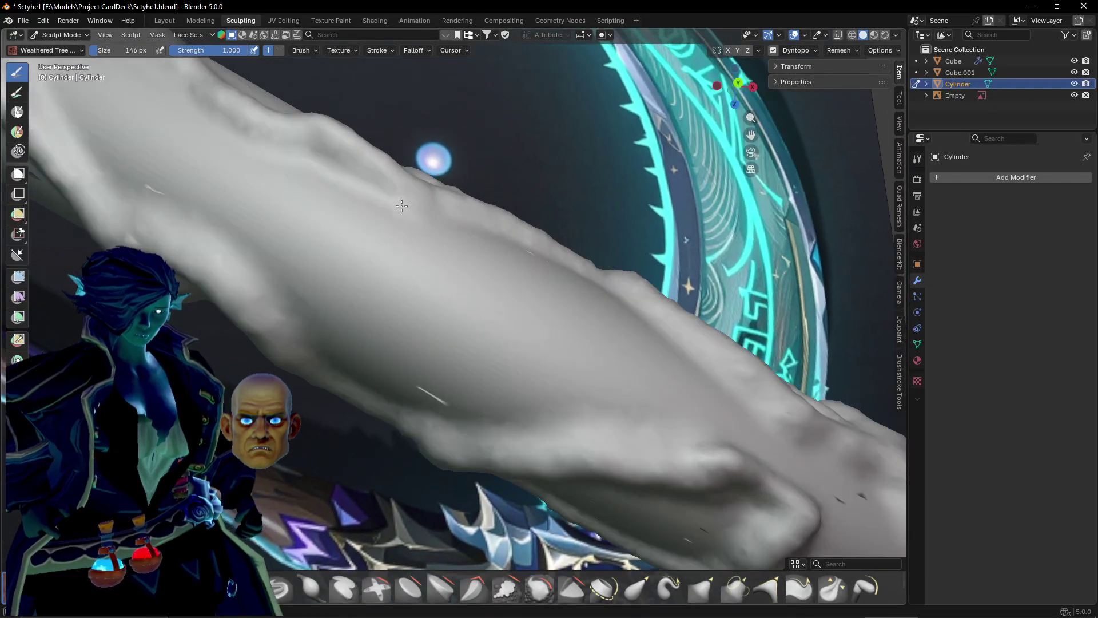
mouse_move(547, 450)
middle_mouse_down()
mouse_move(539, 343)
mouse_move(616, 328)
mouse_move(378, 301)
mouse_move(400, 289)
mouse_move(446, 316)
mouse_move(410, 436)
middle_mouse_up()
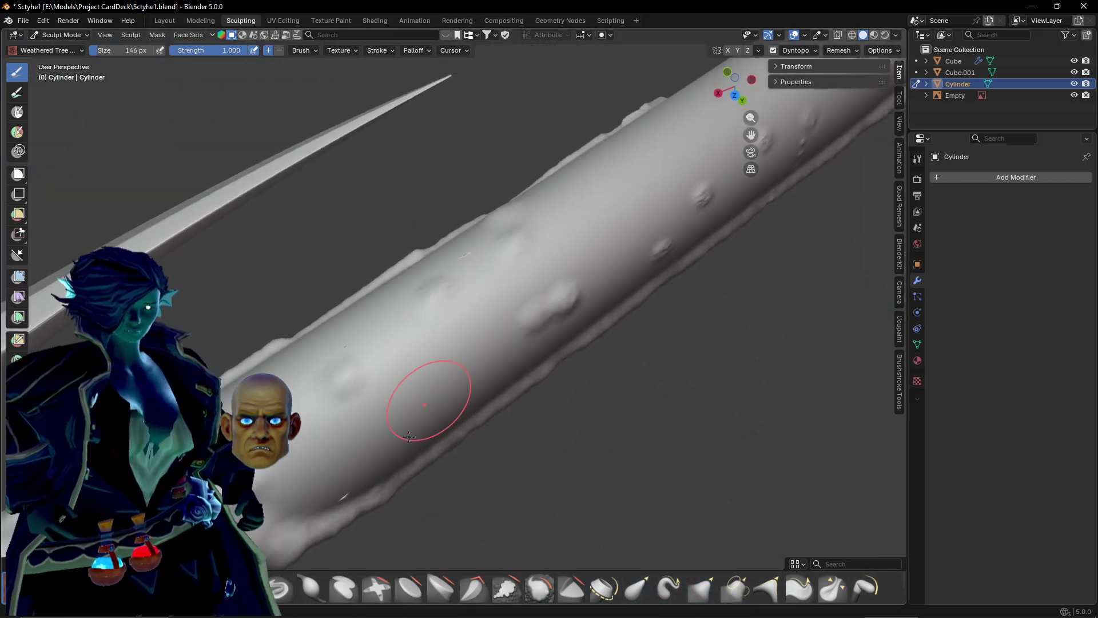
middle_click_drag(402, 391, 299, 377)
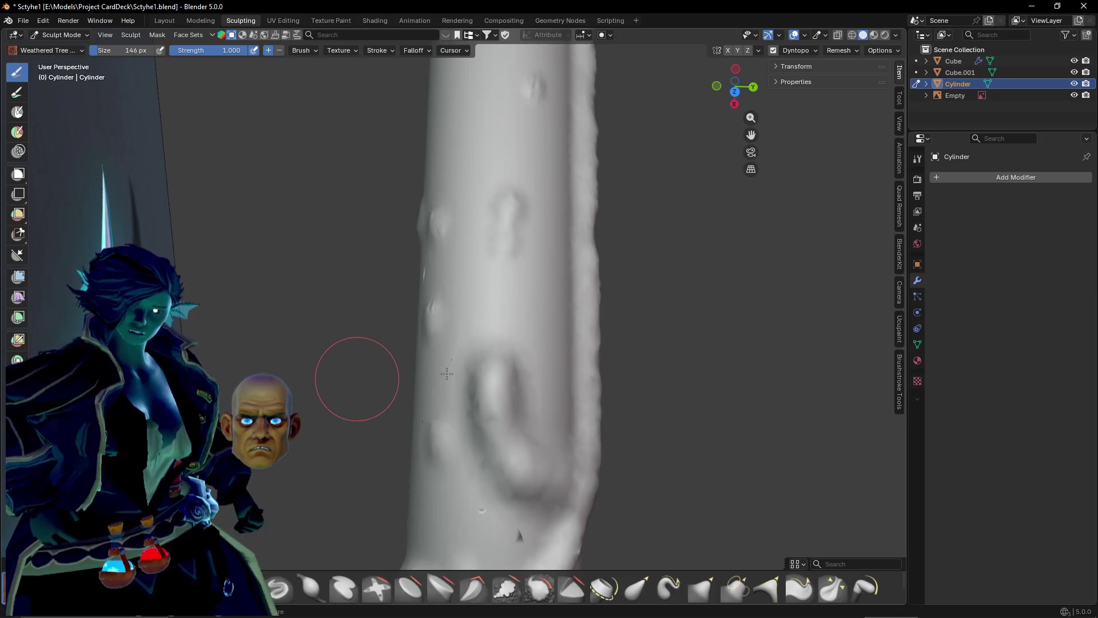
Sculpt a curved ridge across the bumpy side of the shaft, starting at the long edge ridge, and thicken its junction.
mouse_move(447, 373)
middle_mouse_down()
mouse_move(502, 369)
mouse_move(388, 358)
mouse_move(523, 419)
middle_mouse_up()
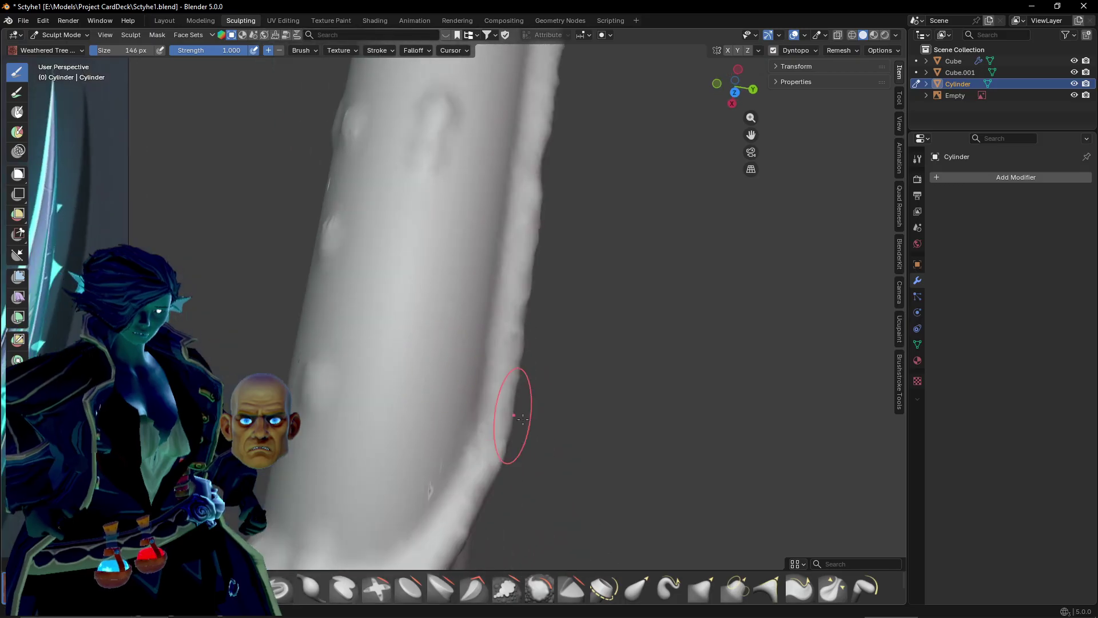
mouse_move(492, 400)
left_mouse_down()
mouse_move(405, 318)
mouse_move(319, 265)
left_mouse_up()
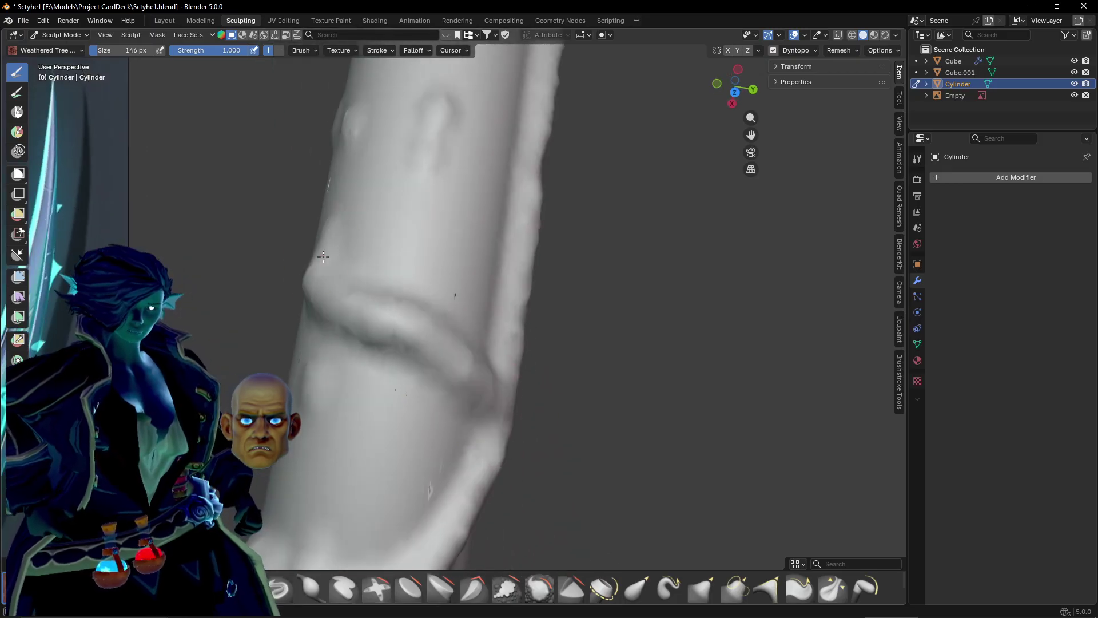
mouse_move(338, 215)
middle_mouse_down()
mouse_move(434, 281)
mouse_move(417, 441)
middle_mouse_up()
mouse_move(418, 440)
left_mouse_down()
mouse_move(426, 349)
mouse_move(417, 263)
left_mouse_up()
middle_click_drag(417, 263, 420, 329)
left_click_drag(497, 338, 503, 301)
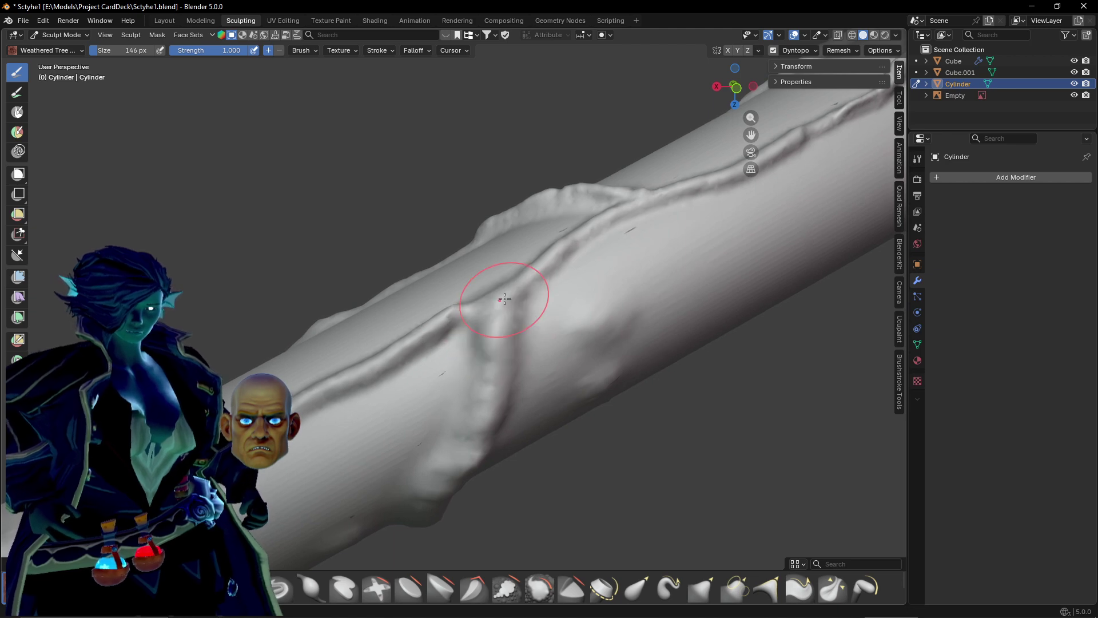
Sculpt a second ridge across the shaft just below the curved one, and layer a thick raised strand along it.
mouse_move(443, 360)
middle_mouse_down("shift")
mouse_move(471, 353)
mouse_move(547, 276)
middle_mouse_up("shift")
mouse_move(435, 319)
left_mouse_down()
mouse_move(391, 368)
mouse_move(418, 443)
mouse_move(387, 473)
left_mouse_up()
middle_click_drag(387, 473, 358, 360)
mouse_move(358, 361)
left_mouse_down()
mouse_move(353, 435)
mouse_move(391, 481)
mouse_move(392, 516)
left_mouse_up()
middle_click_drag(392, 516, 345, 463)
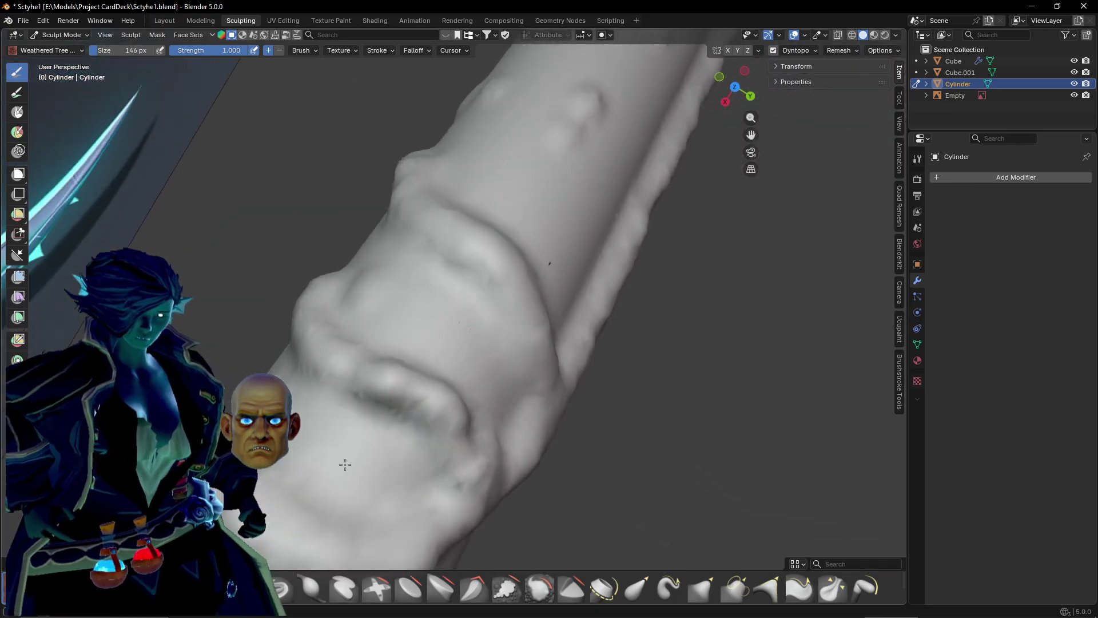
left_click_drag(366, 384, 516, 446)
left_click_drag(402, 375, 370, 370)
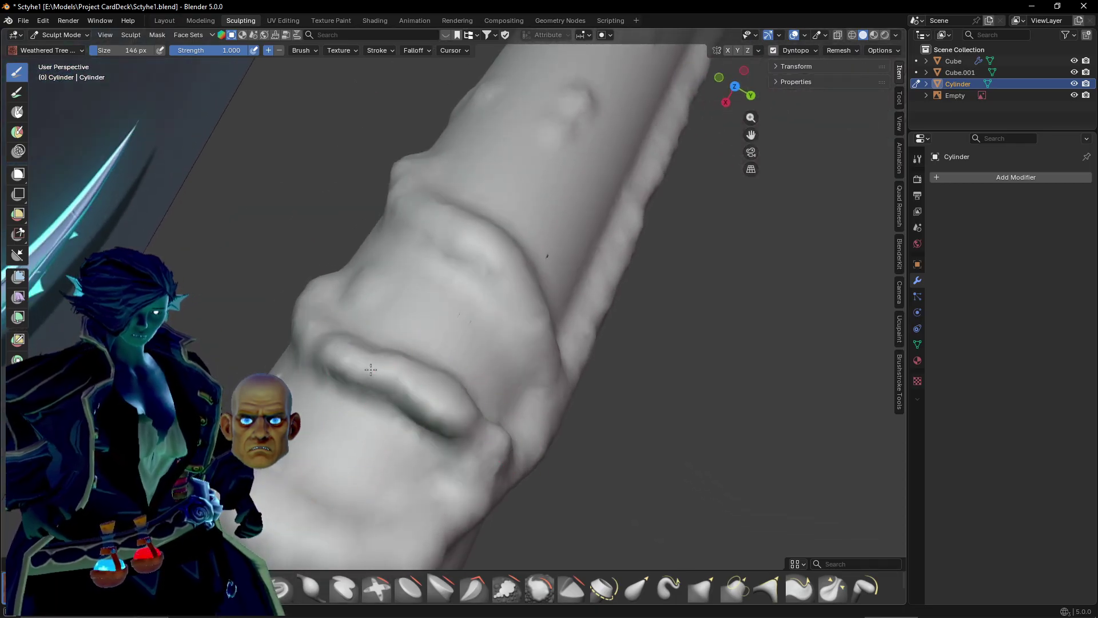
Build up the long edge ridge between the two cross ridges with an extra strand that connects them.
mouse_move(490, 448)
middle_mouse_down()
mouse_move(397, 318)
mouse_move(452, 363)
middle_mouse_up()
left_click_drag(370, 507, 579, 299)
scroll(537, 330, "down", 1)
Sculpt a curved ridge across the smooth strip below the thin cross ridge, joining the ridges on both edges.
middle_click_drag(536, 329, 422, 363)
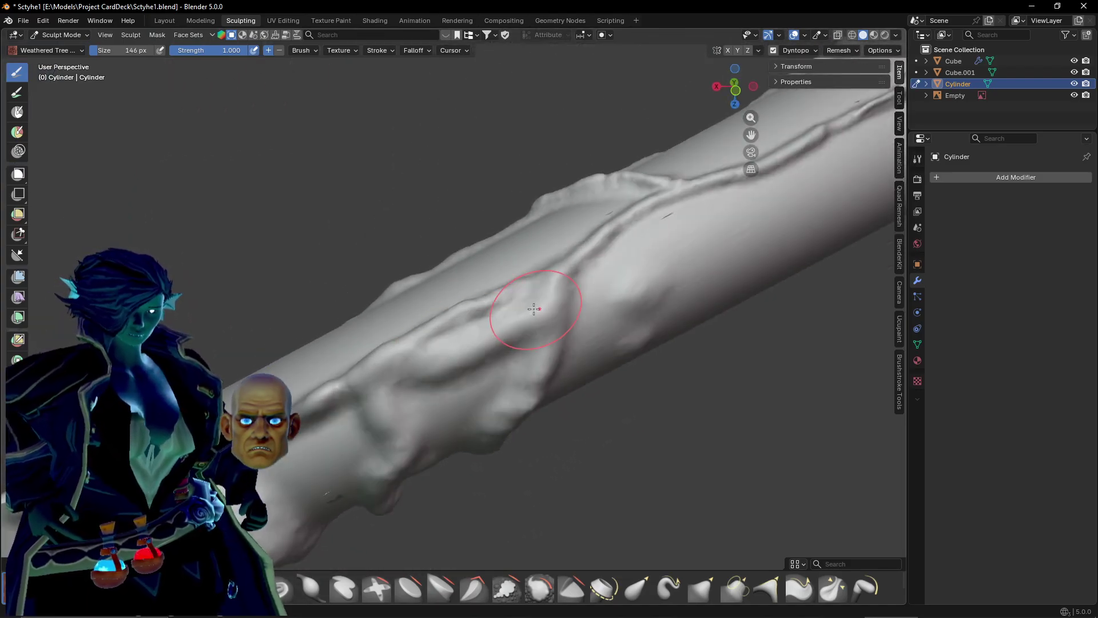
middle_click_drag(490, 306, 498, 351)
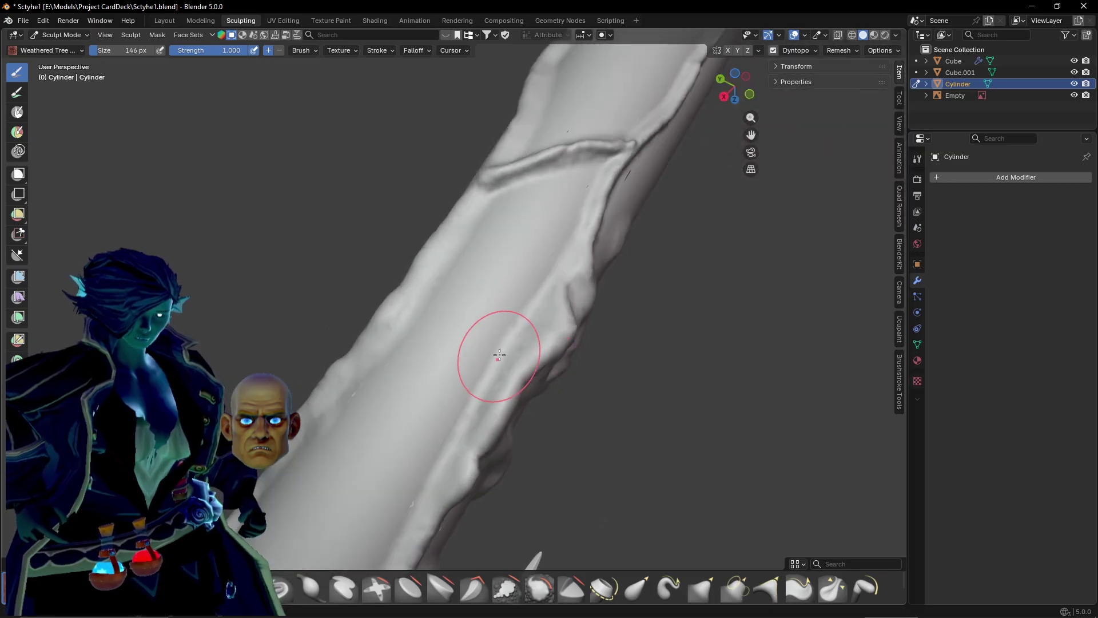
left_click_drag(454, 240, 484, 195)
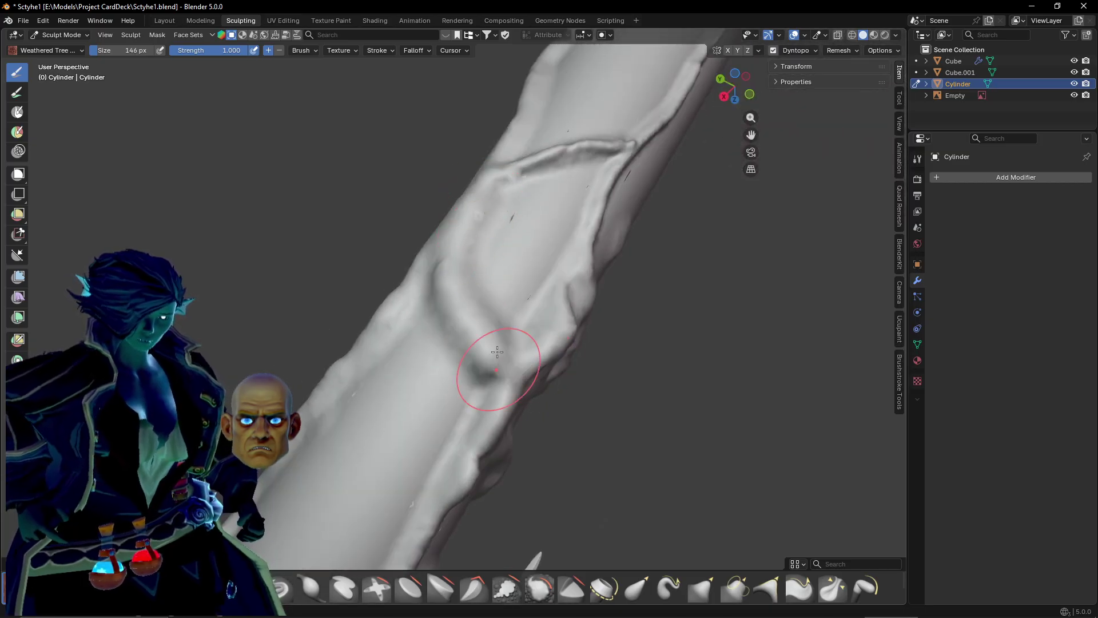
middle_click_drag(490, 368, 320, 446)
left_click_drag(361, 425, 453, 372)
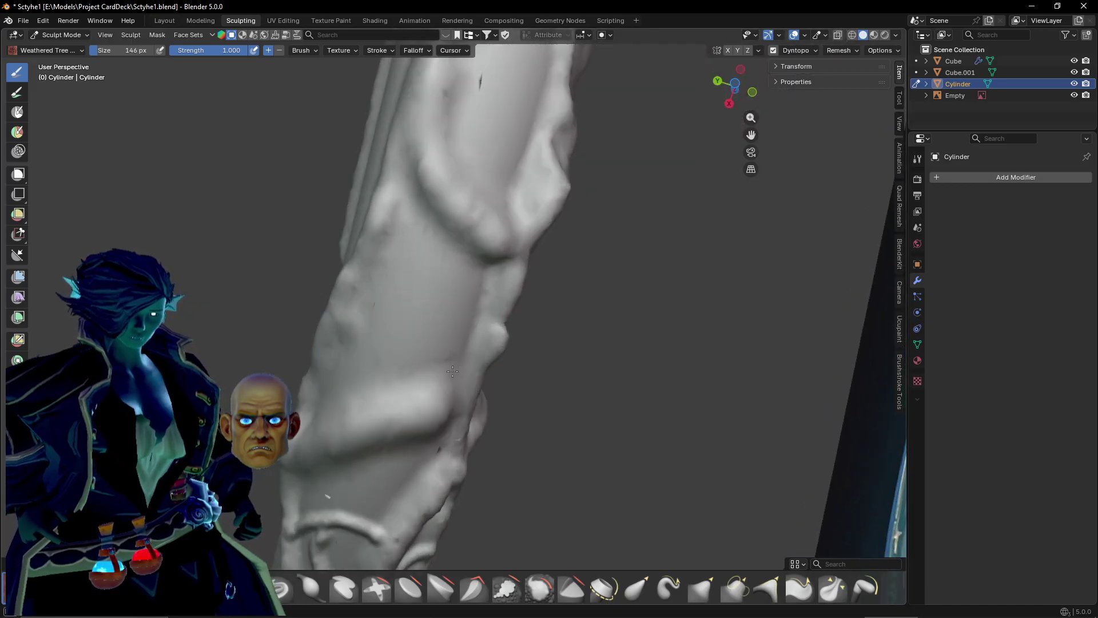
middle_click_drag(466, 358, 481, 271)
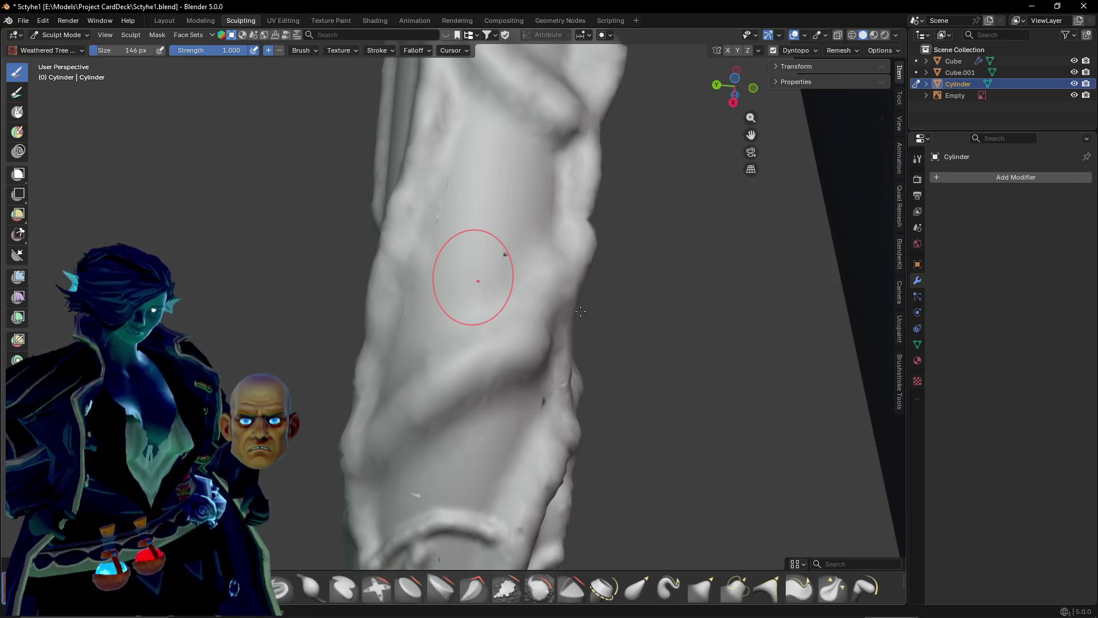
key("ctrl+z")
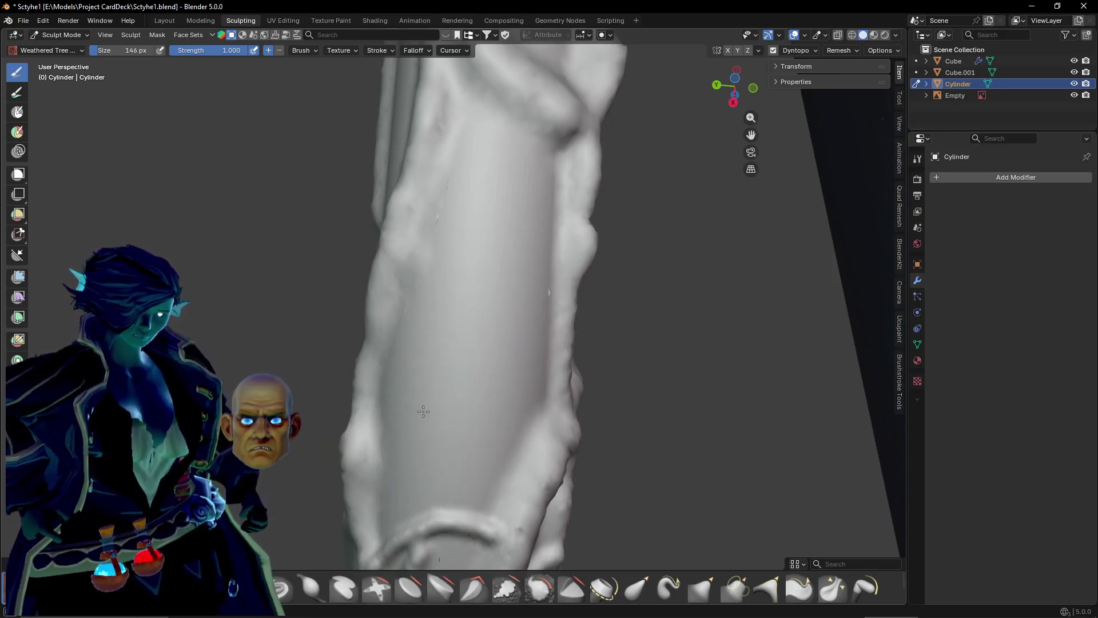
Sculpt thick curving ridges along the smooth strip between the edge ridges, and build up their ends and lower edge with short strokes.
mouse_move(423, 411)
left_mouse_down()
mouse_move(466, 326)
mouse_move(534, 240)
left_mouse_up()
mouse_move(534, 240)
middle_mouse_down()
mouse_move(557, 279)
mouse_move(318, 429)
mouse_move(456, 399)
mouse_move(392, 380)
mouse_move(400, 368)
mouse_move(399, 385)
middle_mouse_up()
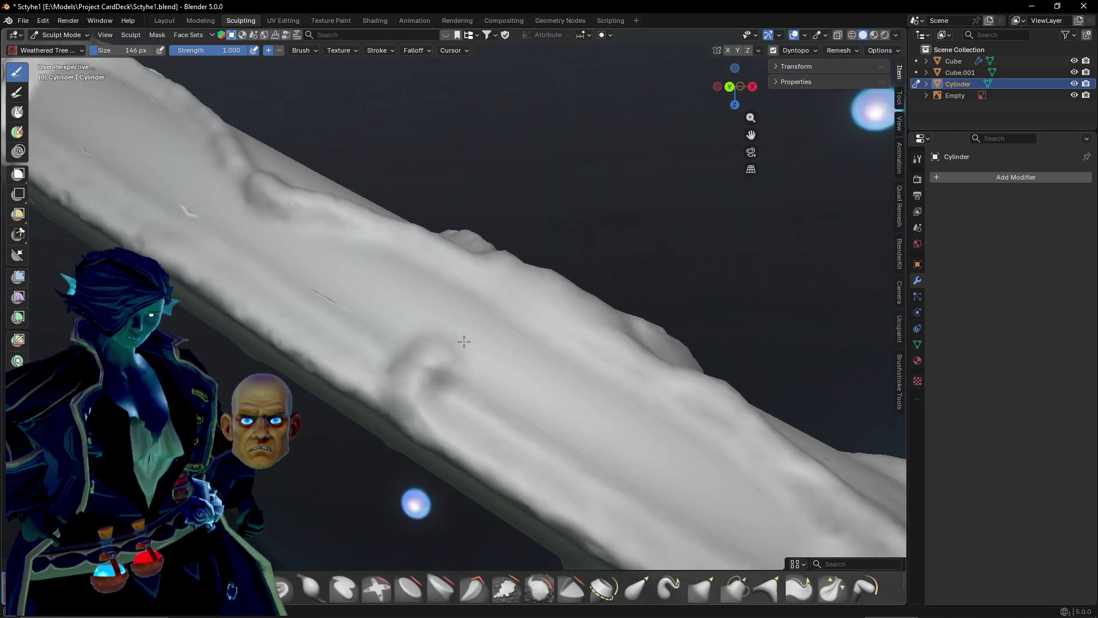
mouse_move(464, 342)
left_mouse_down()
mouse_move(592, 398)
mouse_move(707, 391)
left_mouse_up()
middle_click_drag(439, 283, 314, 240)
mouse_move(291, 309)
left_mouse_down()
mouse_move(361, 372)
mouse_move(537, 463)
mouse_move(597, 405)
left_mouse_up()
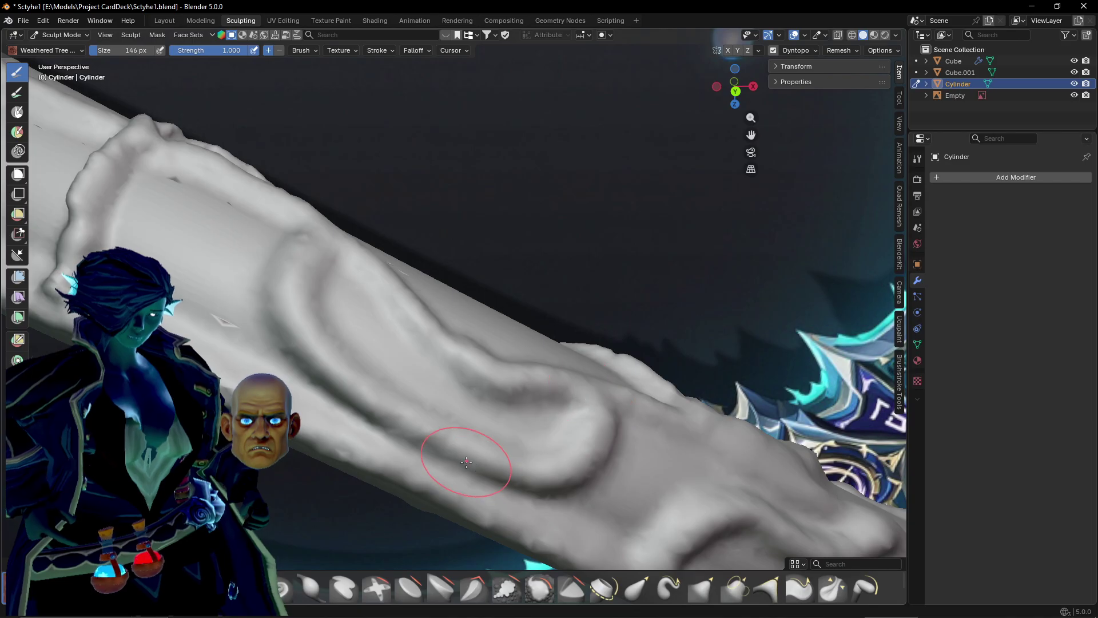
left_click_drag(466, 462, 498, 485)
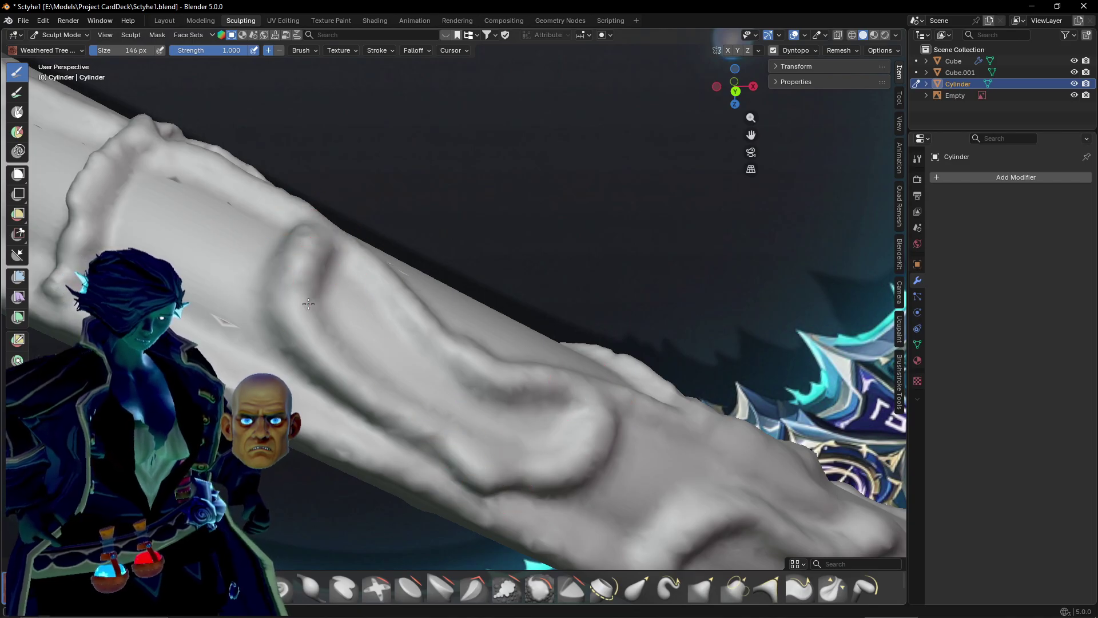
middle_click_drag(263, 280, 214, 338)
mouse_move(261, 245)
left_mouse_down()
mouse_move(327, 249)
mouse_move(332, 270)
left_mouse_up()
Sculpt a ridge from the bulge on the thin edge ridge around onto the smooth side of the shaft.
middle_click_drag(332, 270, 234, 229)
mouse_move(394, 205)
middle_mouse_down("shift")
mouse_move(377, 331)
mouse_move(423, 195)
middle_mouse_up("shift")
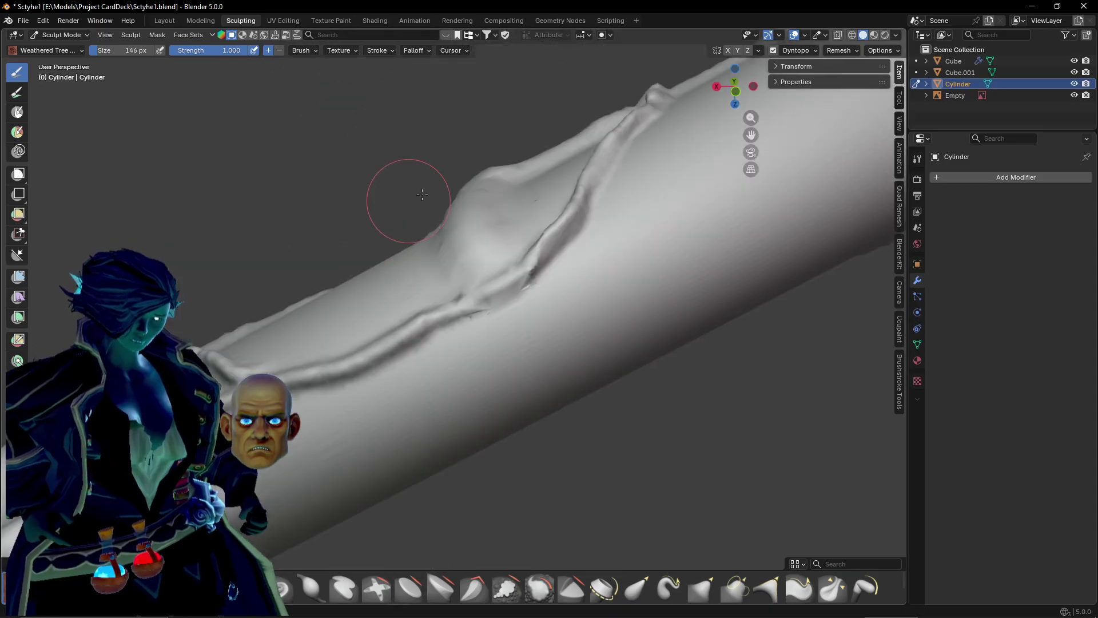
mouse_move(496, 273)
left_mouse_down()
mouse_move(546, 321)
mouse_move(575, 375)
left_mouse_up()
mouse_move(563, 379)
middle_mouse_down()
mouse_move(548, 380)
mouse_move(460, 255)
middle_mouse_up()
left_click_drag(521, 327, 534, 369)
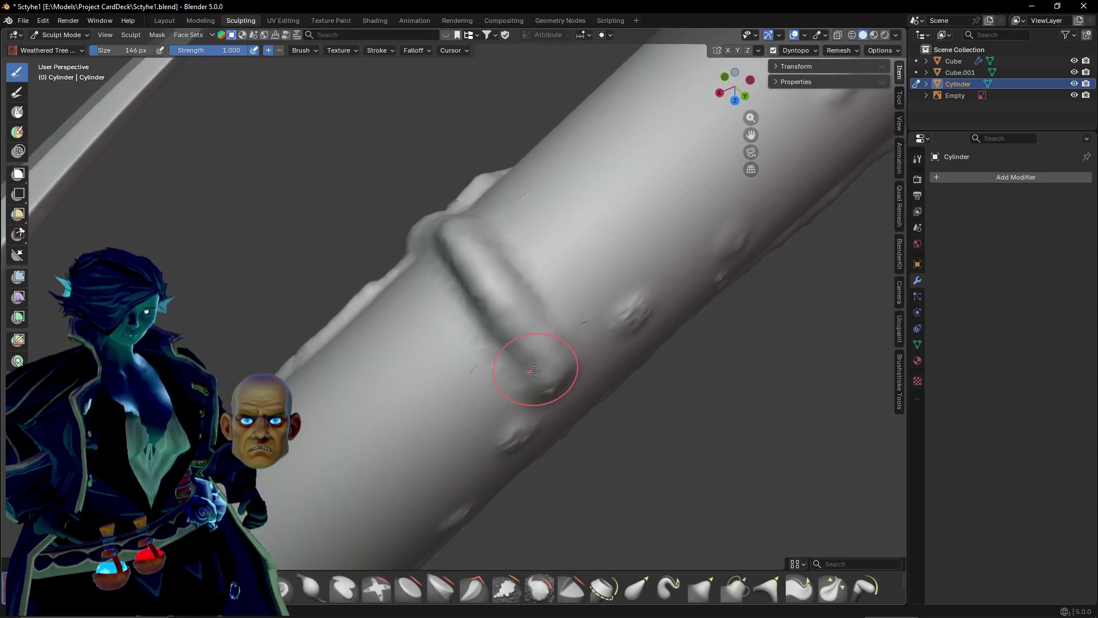
Extend the new ridge in a winding curve down the smooth side until it meets the long edge ridge.
middle_click_drag(534, 369, 455, 307)
mouse_move(481, 245)
left_mouse_down()
mouse_move(514, 266)
mouse_move(550, 468)
left_mouse_up()
middle_click_drag(550, 469, 525, 221, "shift")
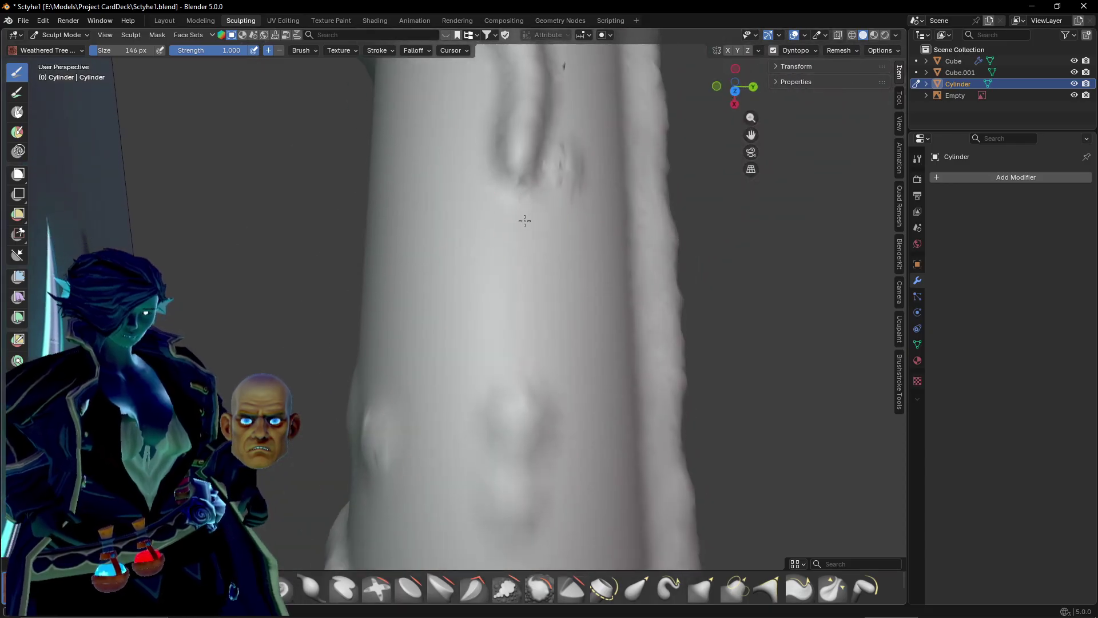
mouse_move(506, 178)
left_mouse_down()
mouse_move(464, 275)
mouse_move(606, 431)
left_mouse_up()
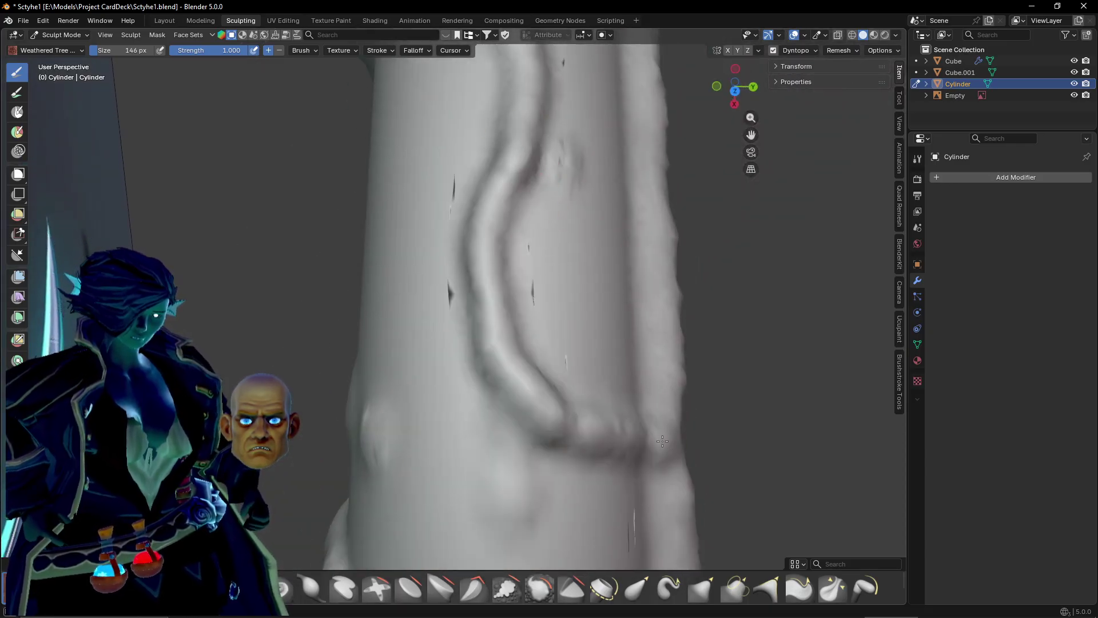
middle_click_drag(662, 441, 545, 437)
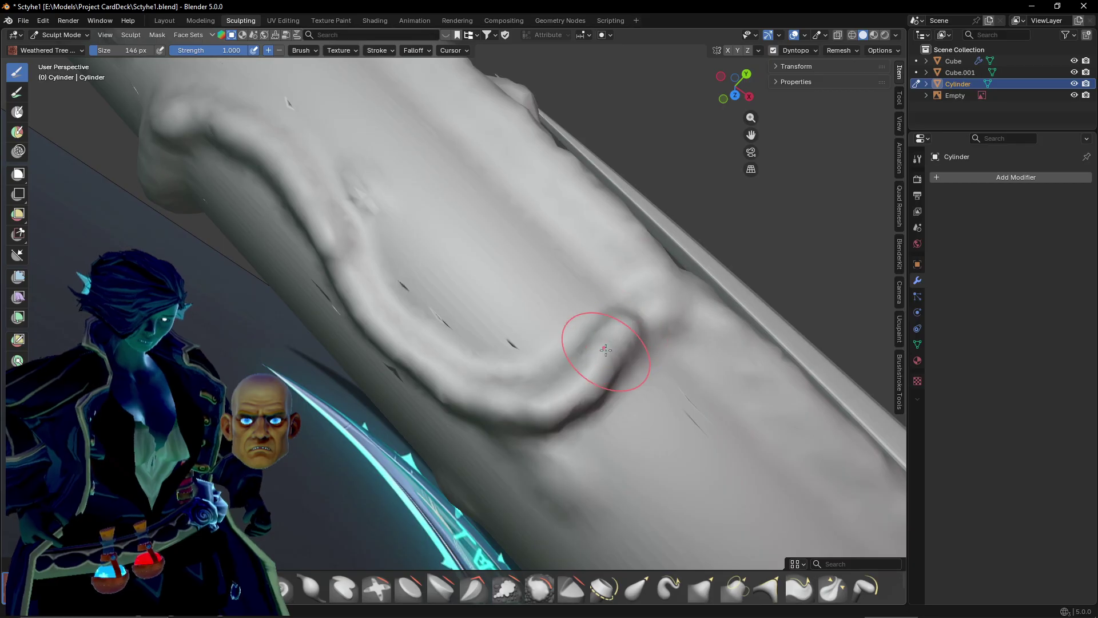
Examine the sculpted bark ridges from several sides of the shaft and compare the whole scythe with the reference image.
scroll(606, 350, "down", 7)
mouse_move(527, 336)
middle_mouse_down()
mouse_move(613, 343)
mouse_move(467, 378)
mouse_move(473, 246)
middle_mouse_up()
scroll(441, 379, "up", 6)
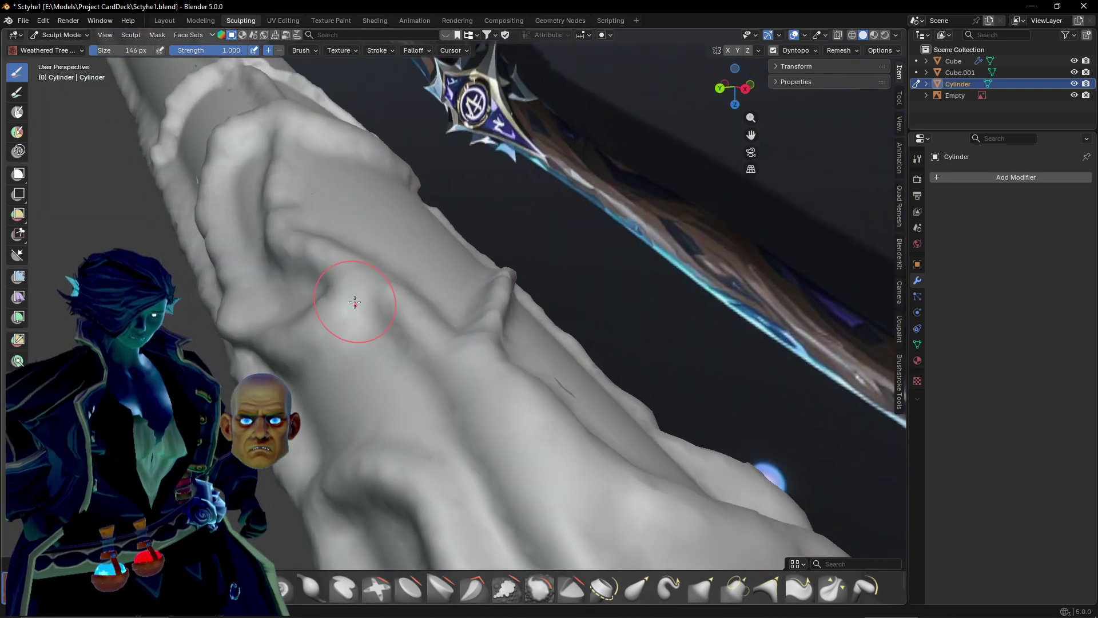
middle_click_drag(395, 269, 366, 355)
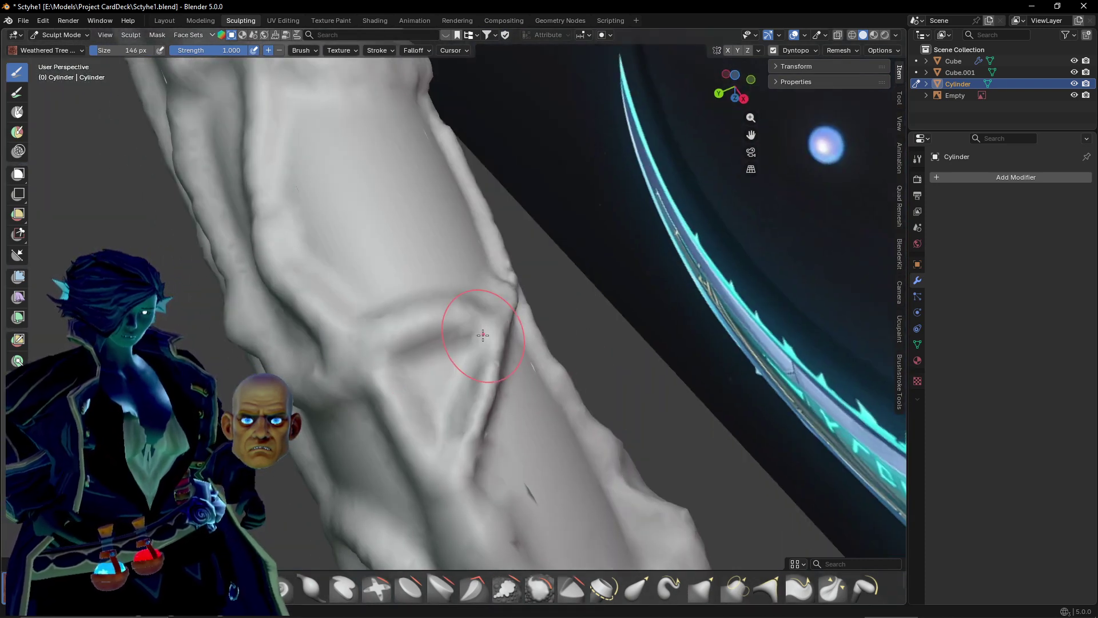
mouse_move(457, 364)
middle_mouse_down("shift")
mouse_move(439, 360)
mouse_move(433, 326)
middle_mouse_up("shift")
mouse_move(301, 340)
middle_mouse_down()
mouse_move(360, 321)
mouse_move(385, 400)
middle_mouse_up()
middle_click_drag(418, 321, 434, 285)
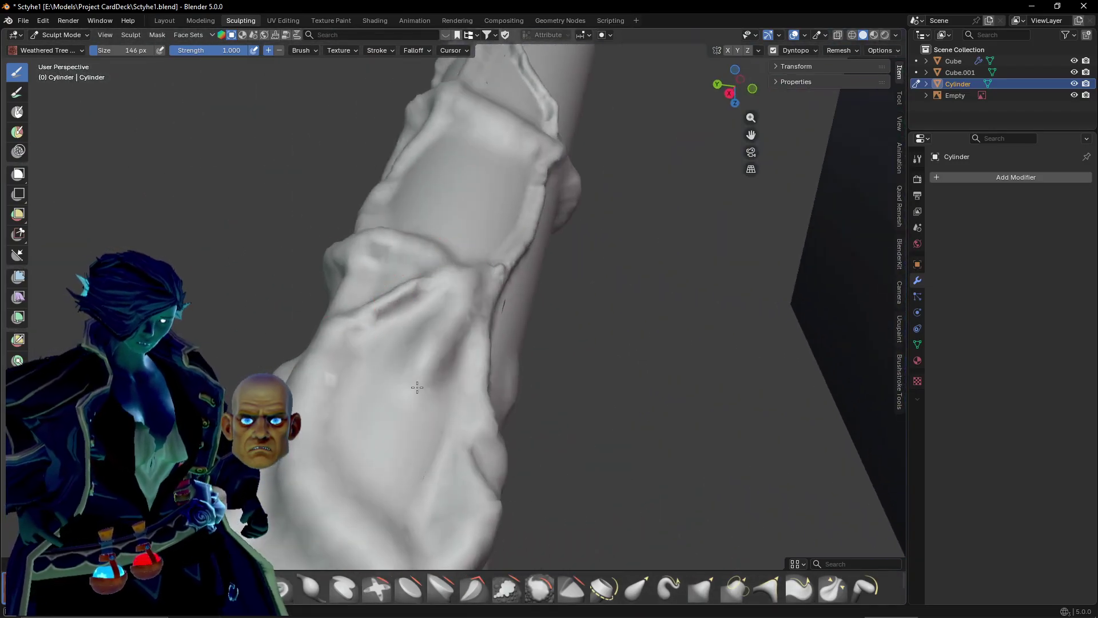
mouse_move(441, 461)
middle_mouse_down()
mouse_move(355, 417)
mouse_move(409, 227)
middle_mouse_up()
mouse_move(410, 295)
middle_mouse_down()
mouse_move(417, 319)
mouse_move(319, 307)
mouse_move(424, 260)
mouse_move(398, 274)
mouse_move(412, 303)
mouse_move(459, 307)
mouse_move(399, 423)
mouse_move(412, 387)
mouse_move(475, 385)
mouse_move(441, 245)
mouse_move(422, 228)
mouse_move(383, 230)
mouse_move(405, 252)
mouse_move(197, 300)
mouse_move(502, 271)
mouse_move(509, 281)
mouse_move(481, 289)
middle_mouse_up()
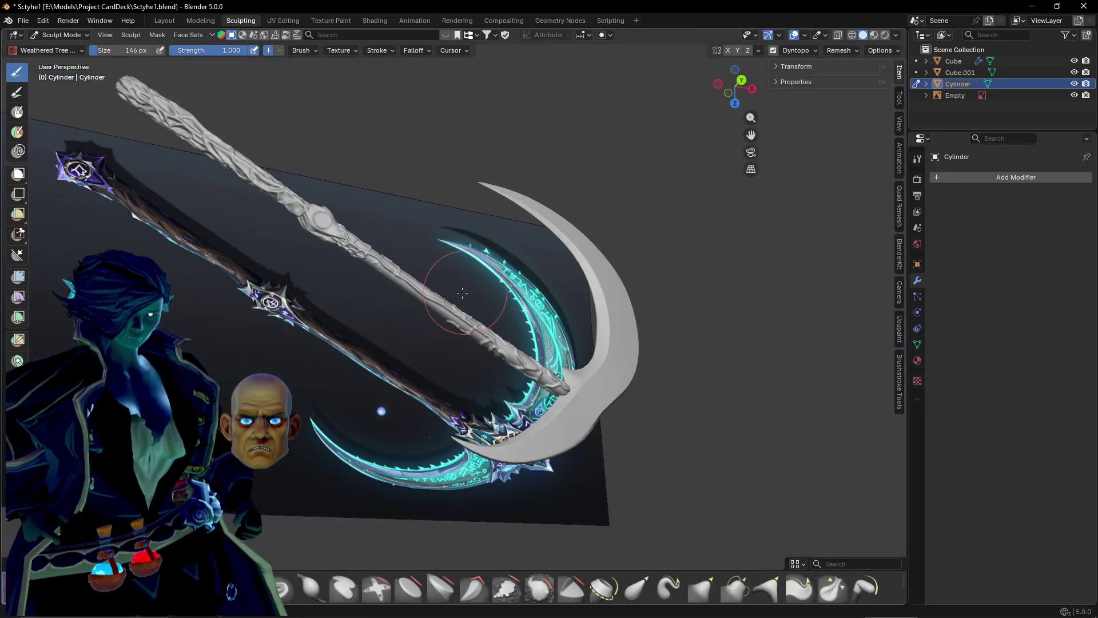
mouse_move(584, 403)
middle_mouse_down()
mouse_move(659, 247)
mouse_move(416, 309)
mouse_move(381, 332)
mouse_move(404, 312)
middle_mouse_up()
scroll(384, 329, "up", 4)
middle_click_drag(377, 252, 505, 390, "shift")
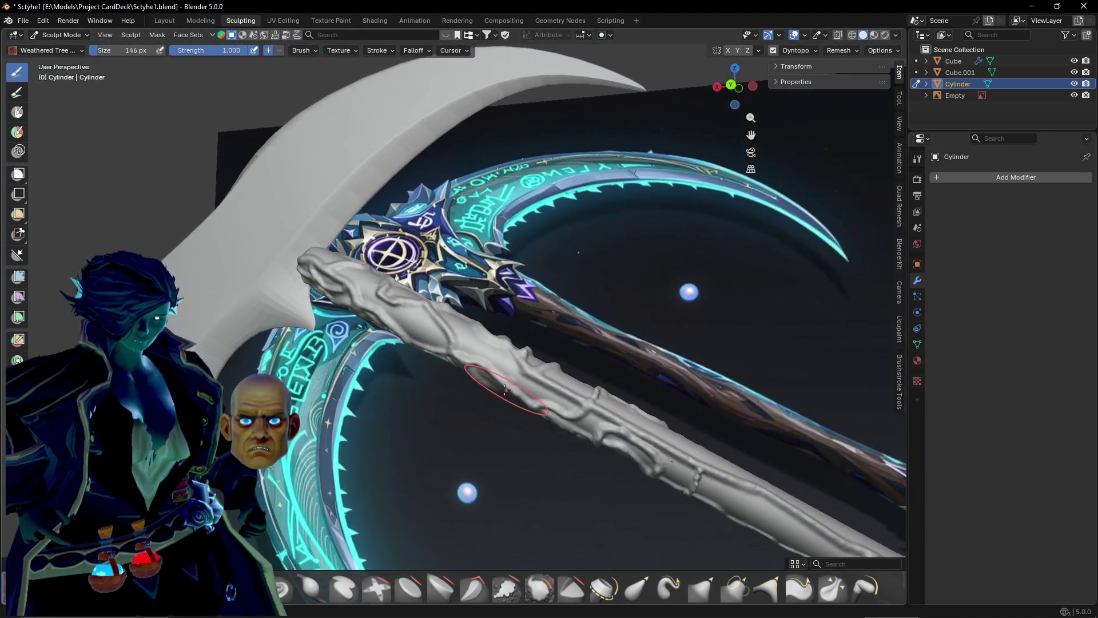
Sculpt a ridge lengthwise through the smooth oval hollow on the shaft near the blade, starting beside the hooked ridge.
scroll(505, 389, "up", 5)
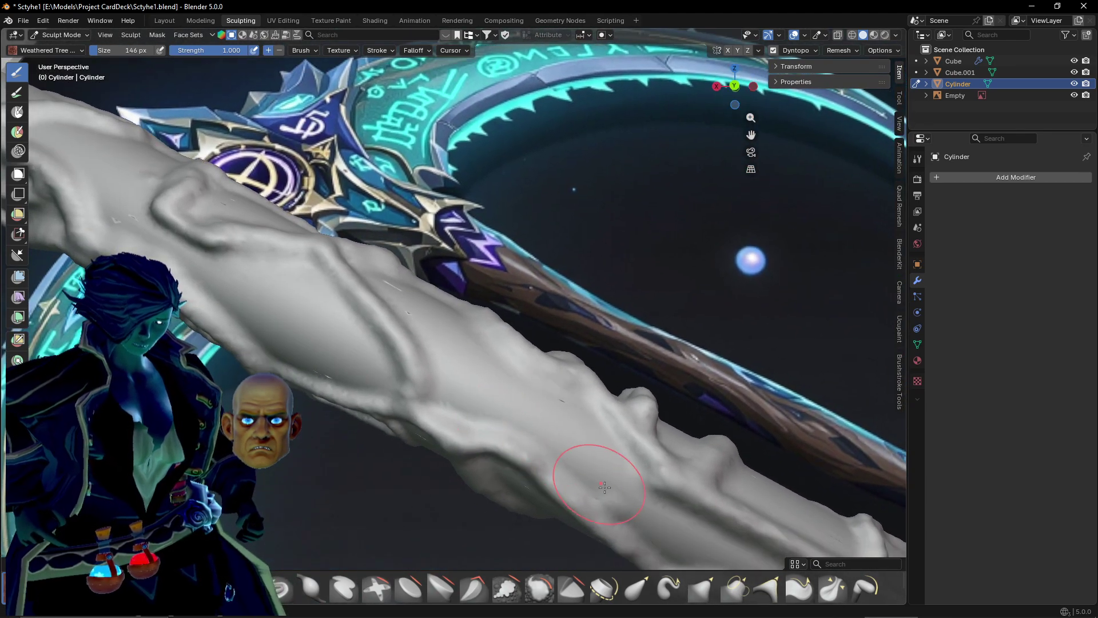
scroll(654, 470, "up", 4)
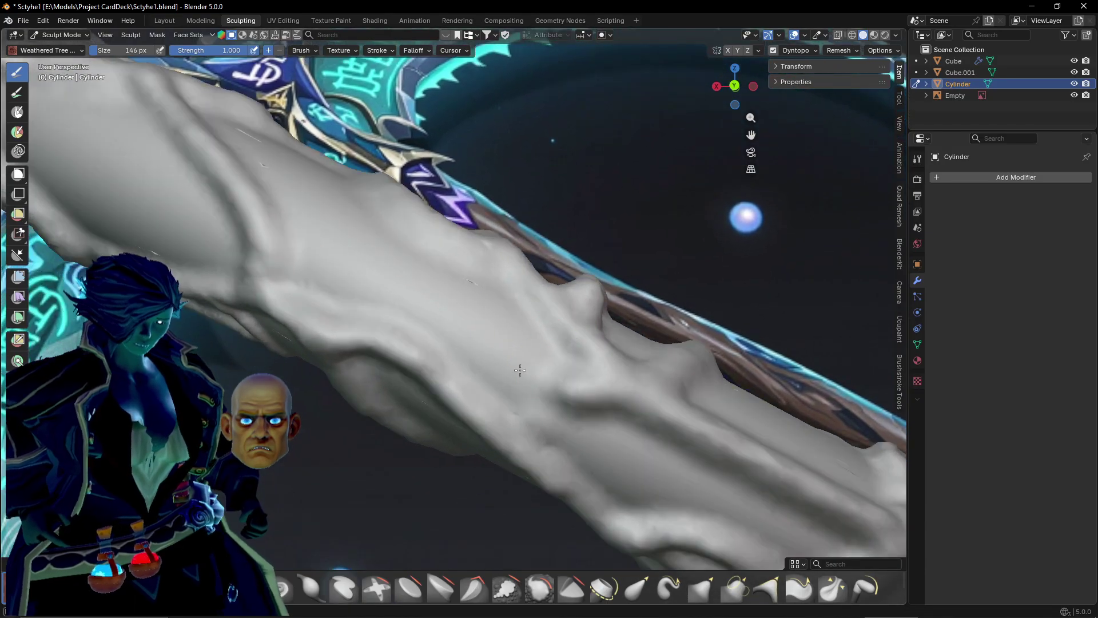
middle_click_drag(387, 334, 587, 419, "shift")
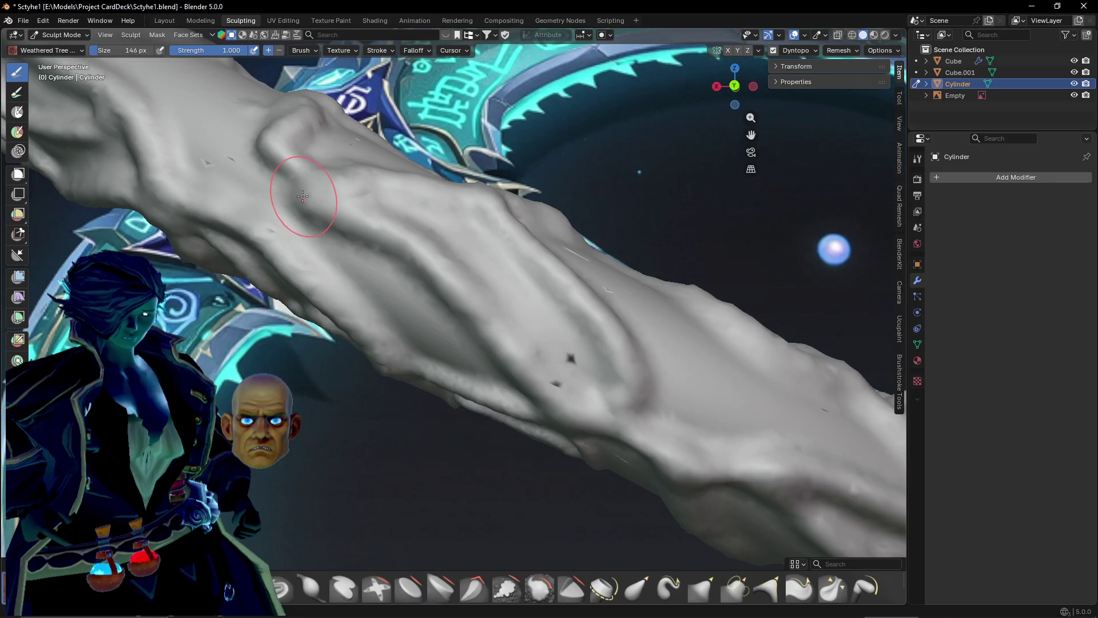
middle_click_drag(303, 196, 493, 328, "shift")
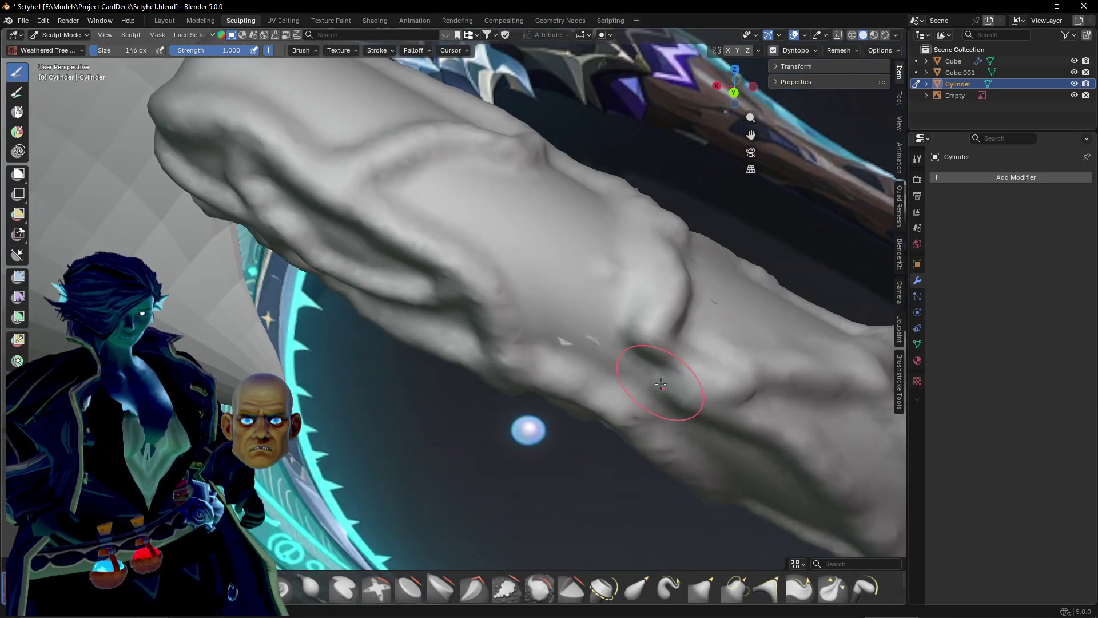
Examine the ridges at the shaft's blade end and the overall shaft against the reference image.
middle_click_drag(420, 160, 497, 295, "shift")
middle_click_drag(297, 159, 520, 283)
middle_click_drag(587, 389, 424, 314, "shift")
scroll(424, 314, "down", 9)
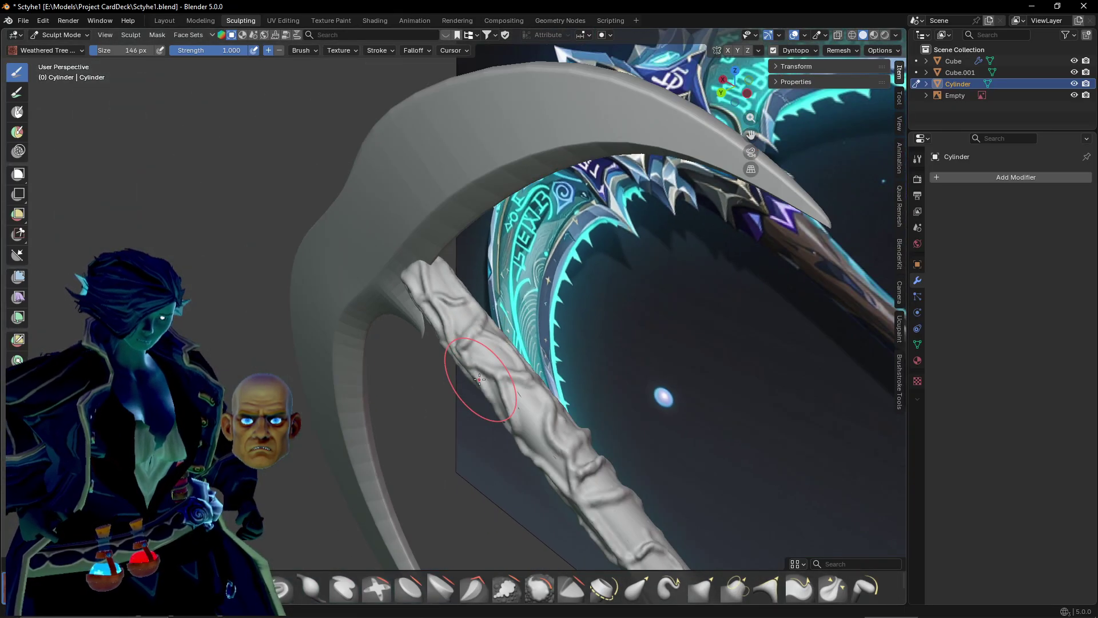
middle_click_drag(500, 373, 404, 247)
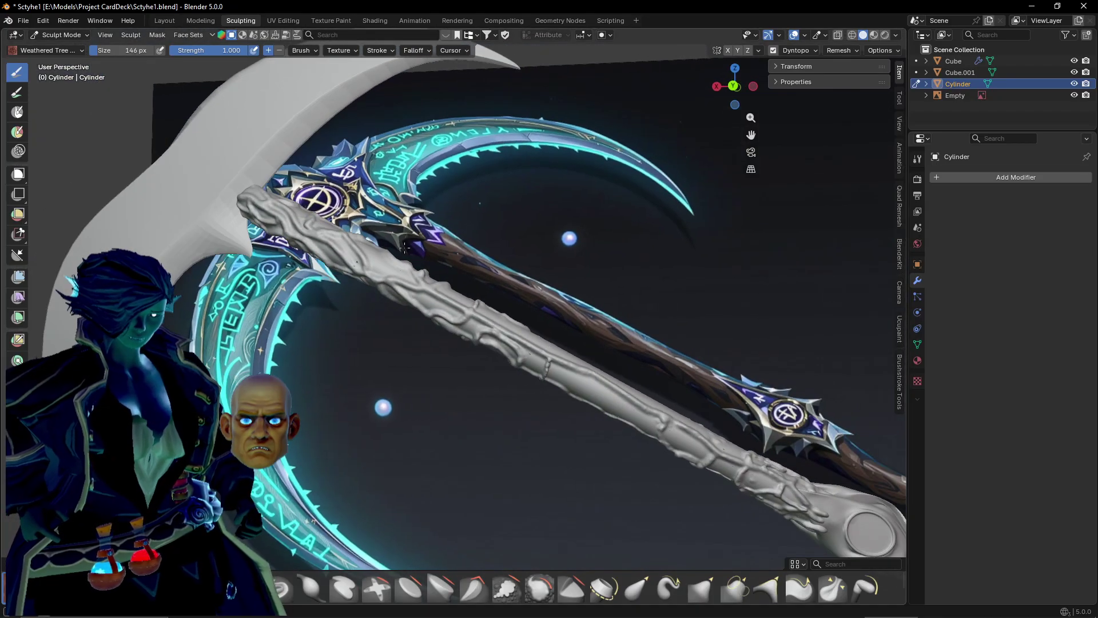
mouse_move(566, 424)
middle_mouse_down()
mouse_move(447, 358)
mouse_move(431, 328)
mouse_move(473, 395)
middle_mouse_up()
scroll(474, 395, "down", 6)
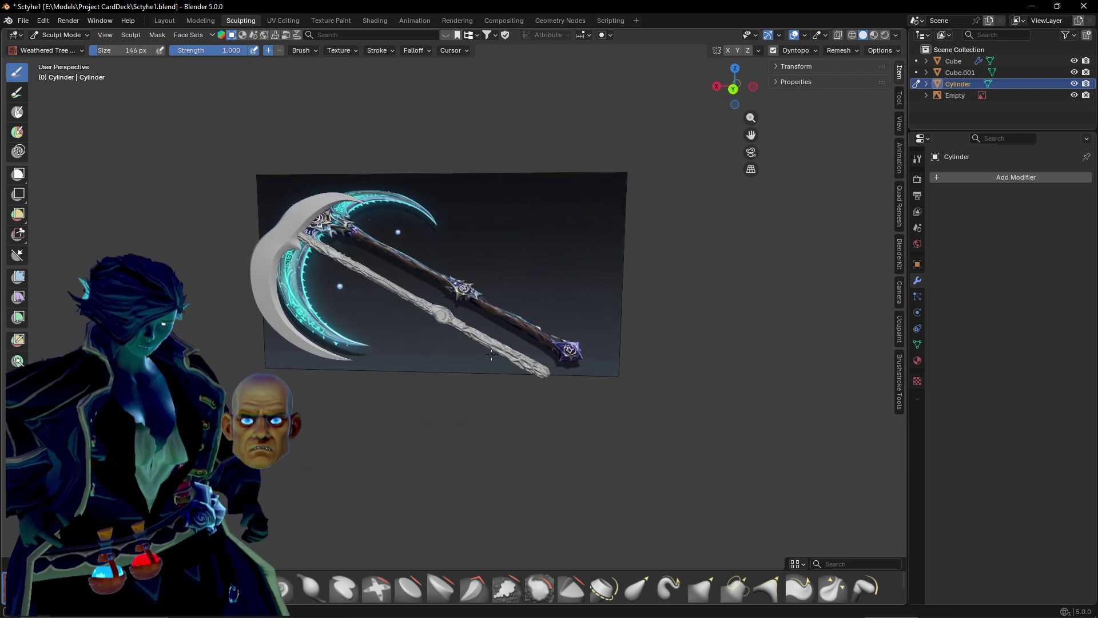
scroll(561, 369, "up", 10)
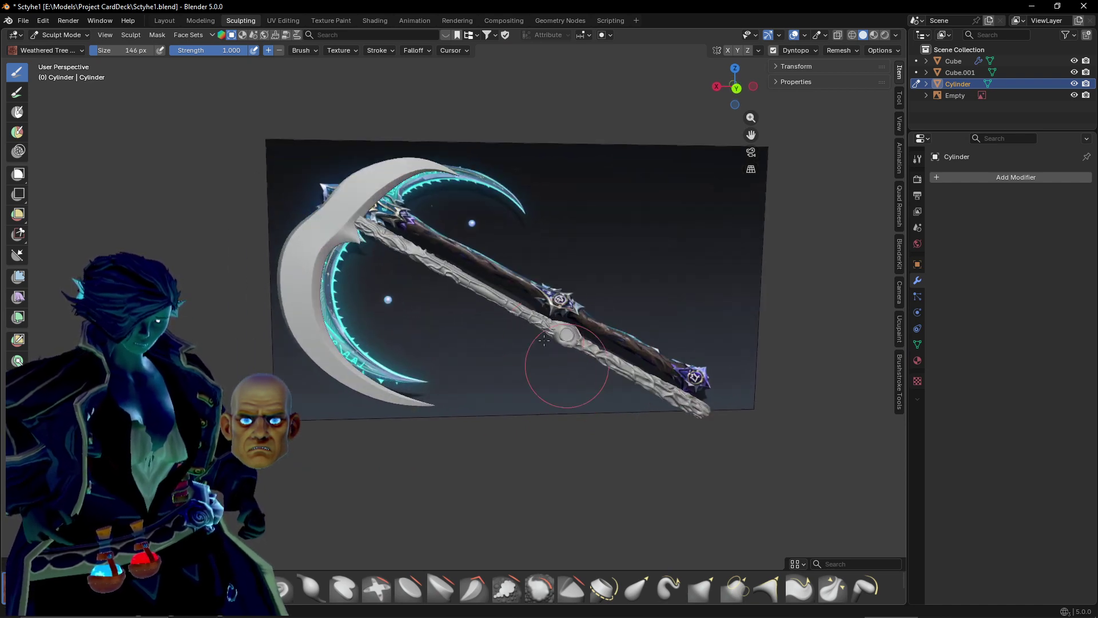
scroll(612, 375, "down", 8)
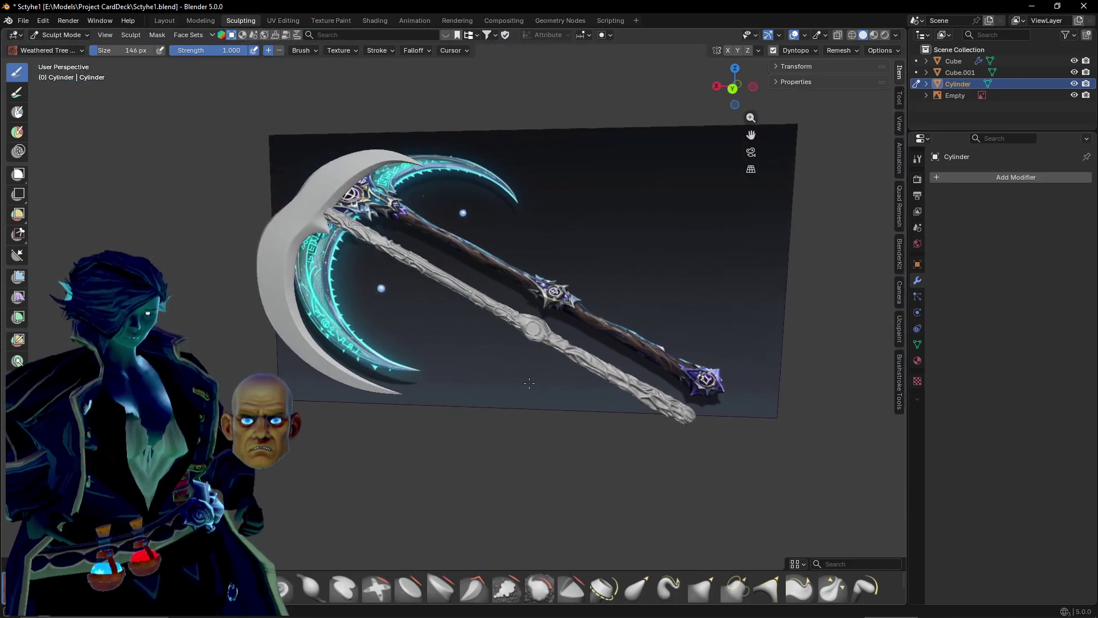
mouse_move(529, 383)
middle_mouse_down()
mouse_move(411, 361)
mouse_move(310, 323)
mouse_move(356, 345)
mouse_move(540, 378)
middle_mouse_up()
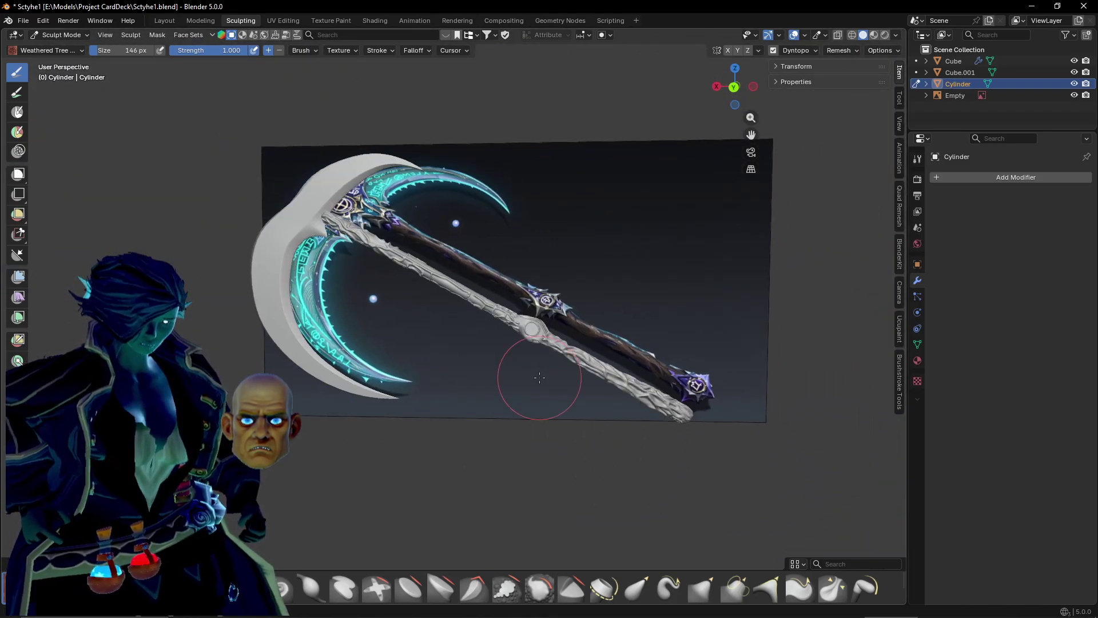
Sculpt a slanting ridge across the smooth strip below the thin cross ridge, and continue with an arching ridge back to the opposite edge ridge.
scroll(540, 377, "up", 8)
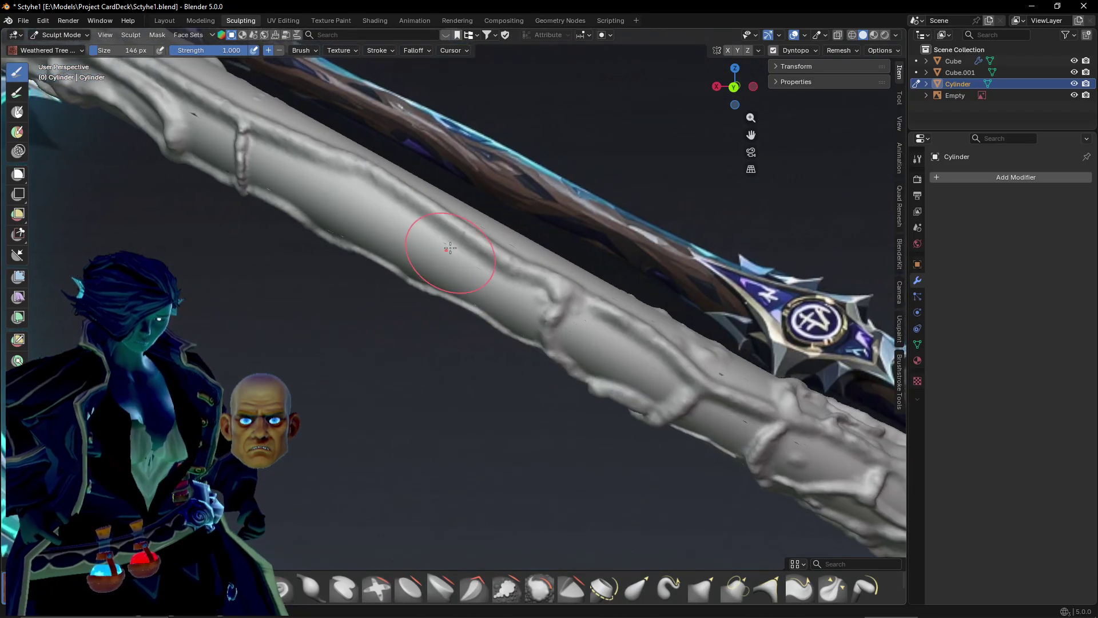
middle_click_drag(450, 247, 463, 65)
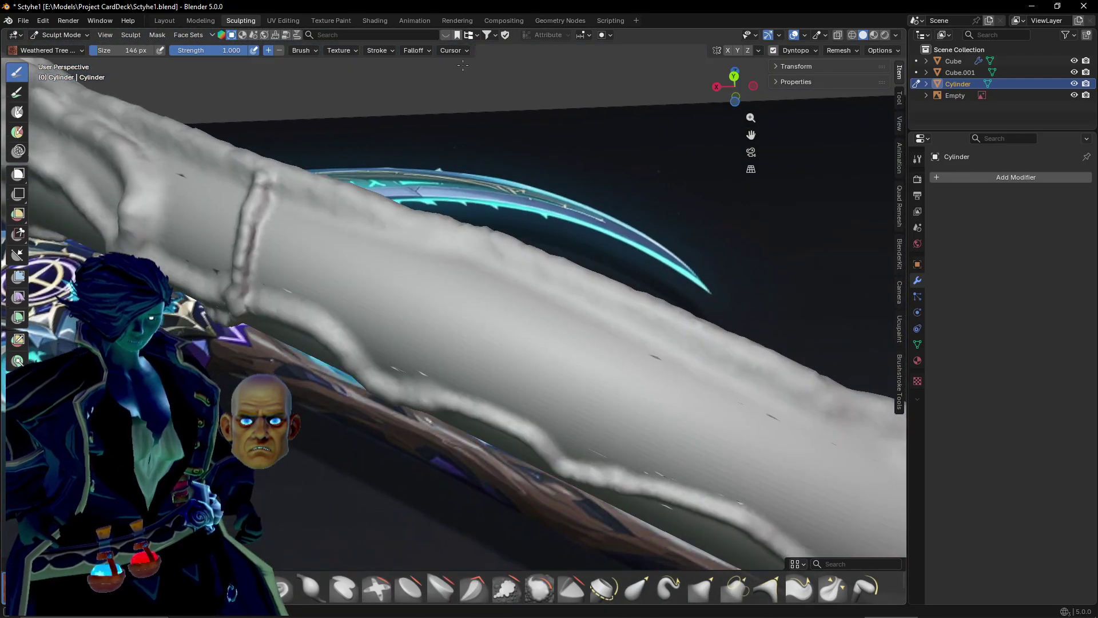
scroll(428, 203, "up", 2)
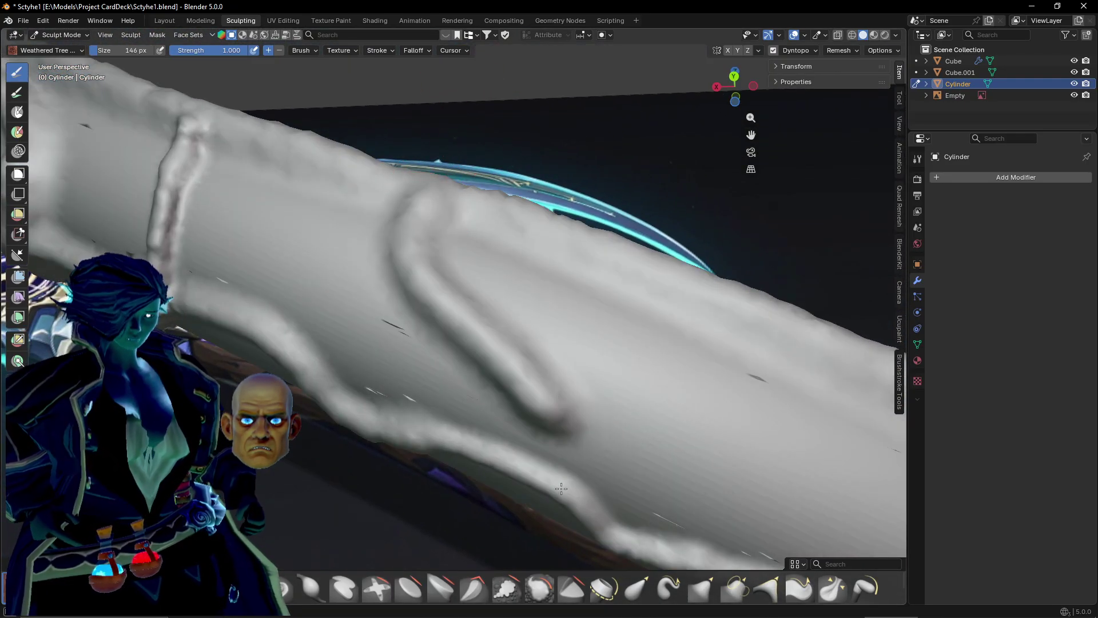
middle_click_drag(620, 352, 335, 422)
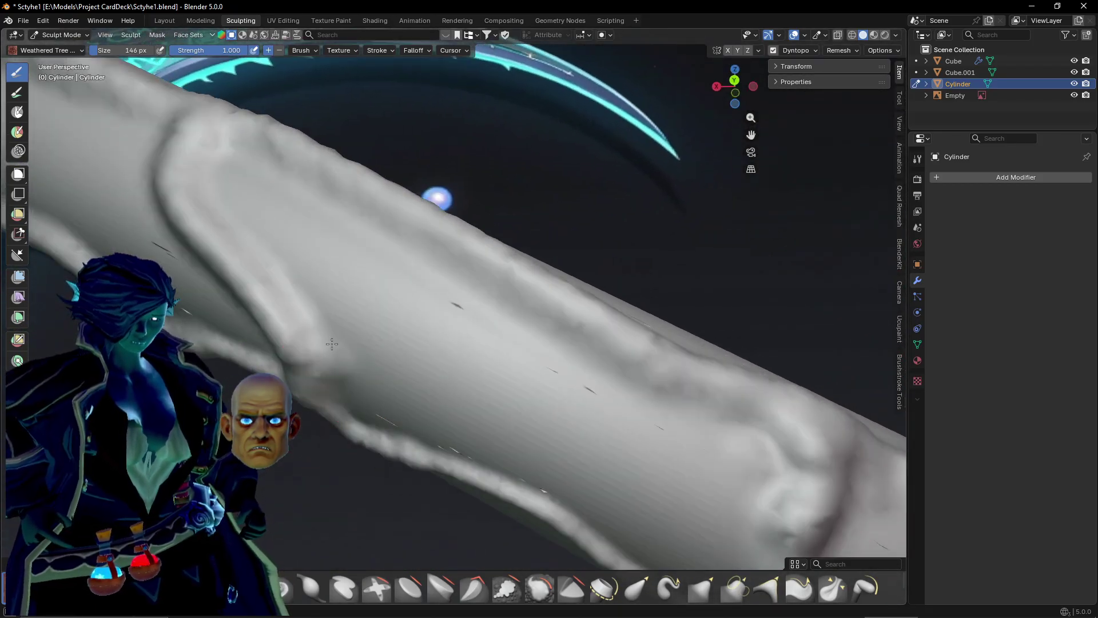
middle_click_drag(635, 347, 424, 215, "shift")
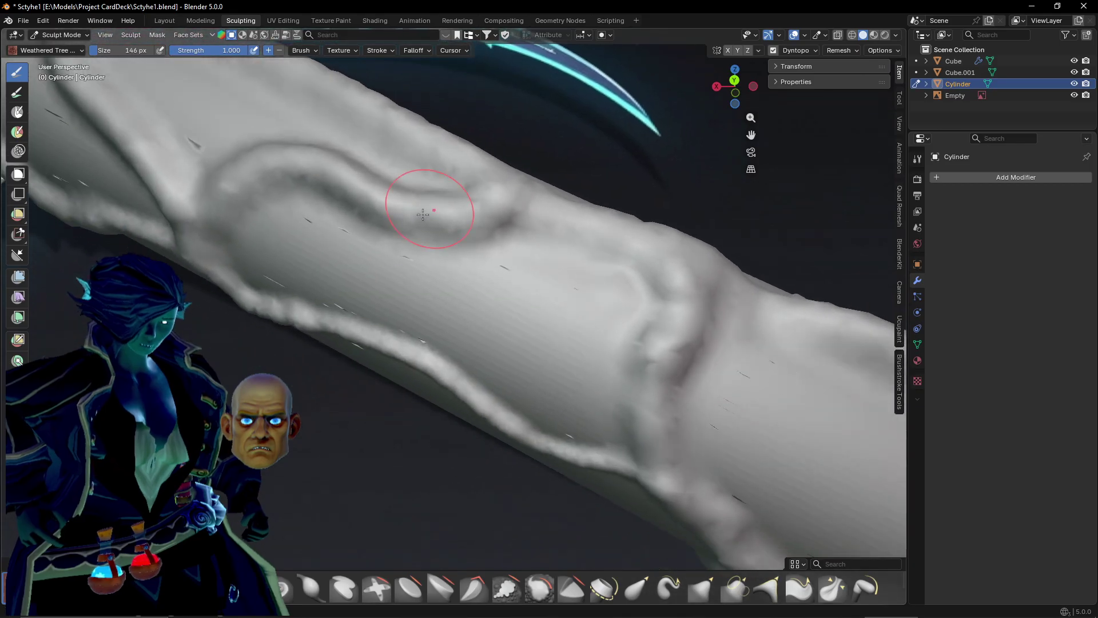
left_click_drag(444, 278, 550, 442)
Sculpt a cross ridge over the smooth side of the shaft, from the raised bulge to the wavy edge ridge.
middle_click_drag(539, 463, 541, 300)
scroll(566, 397, "down", 3)
scroll(490, 342, "up", 3)
mouse_move(463, 466)
middle_mouse_down()
mouse_move(409, 289)
mouse_move(245, 159)
mouse_move(437, 293)
mouse_move(309, 429)
middle_mouse_up()
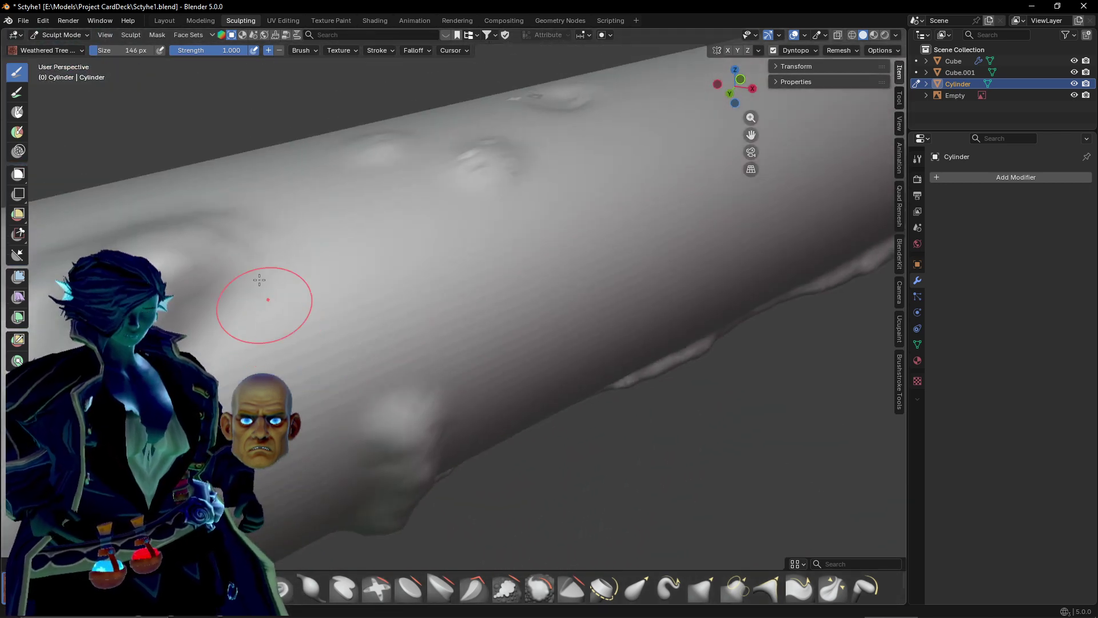
mouse_move(271, 281)
left_mouse_down()
mouse_move(382, 388)
mouse_move(406, 431)
left_mouse_up()
middle_click_drag(406, 431, 471, 449)
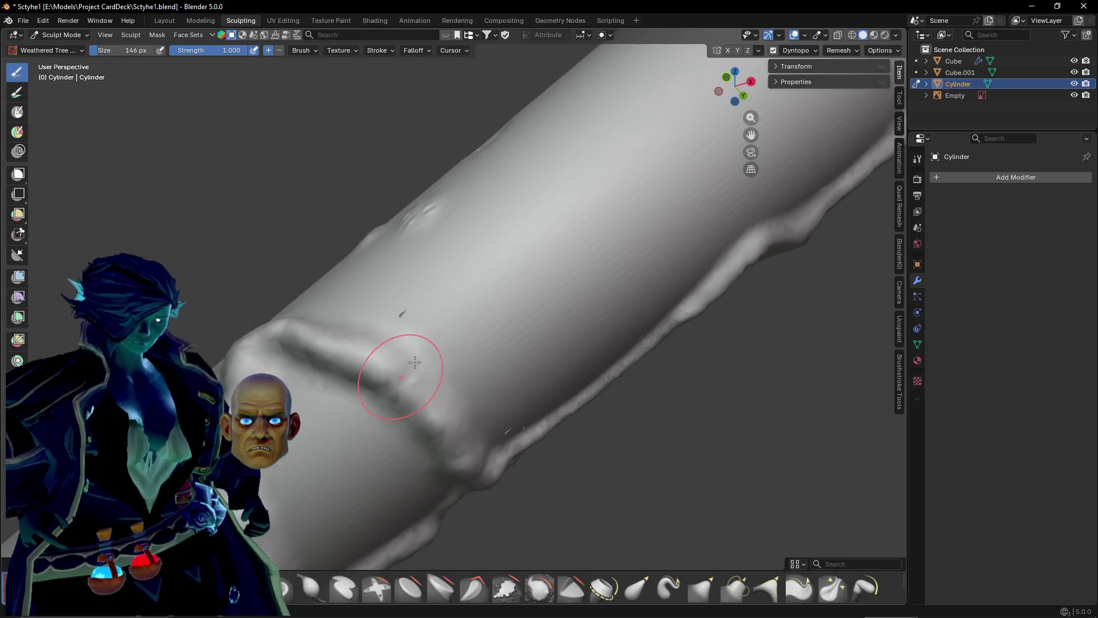
Sculpt a ridge along the smooth side from the cross ridge, bending it over to the edge ridge's bulge to enclose a panel.
mouse_move(415, 362)
middle_mouse_down()
mouse_move(490, 275)
mouse_move(415, 379)
middle_mouse_up()
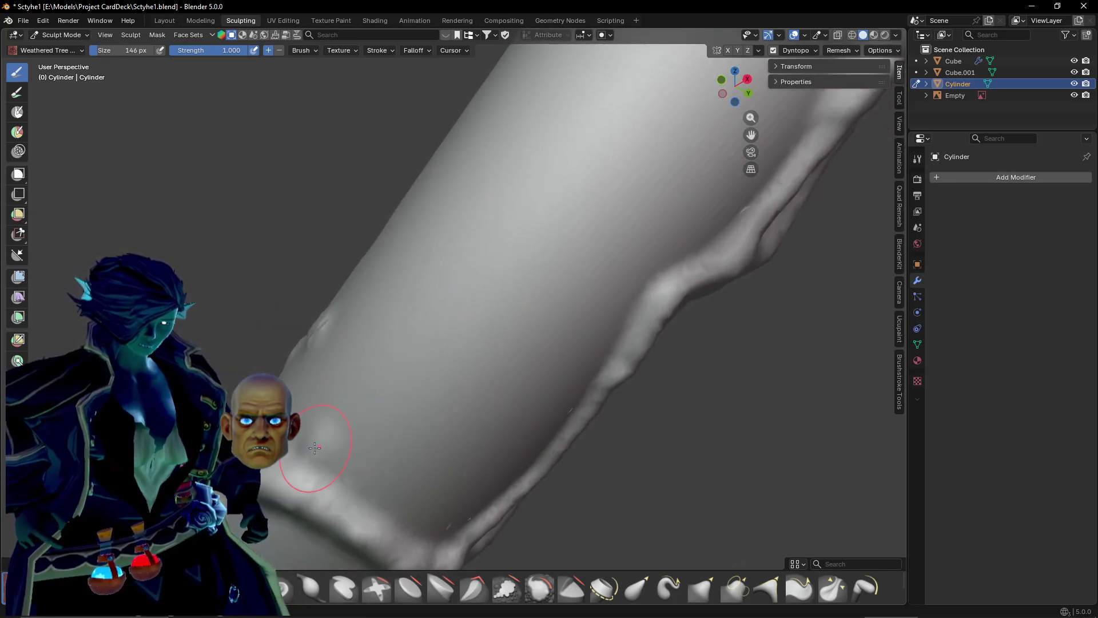
mouse_move(405, 374)
left_mouse_down()
mouse_move(458, 286)
mouse_move(572, 234)
mouse_move(723, 245)
left_mouse_up()
scroll(657, 280, "down", 2)
middle_click_drag(656, 280, 623, 260)
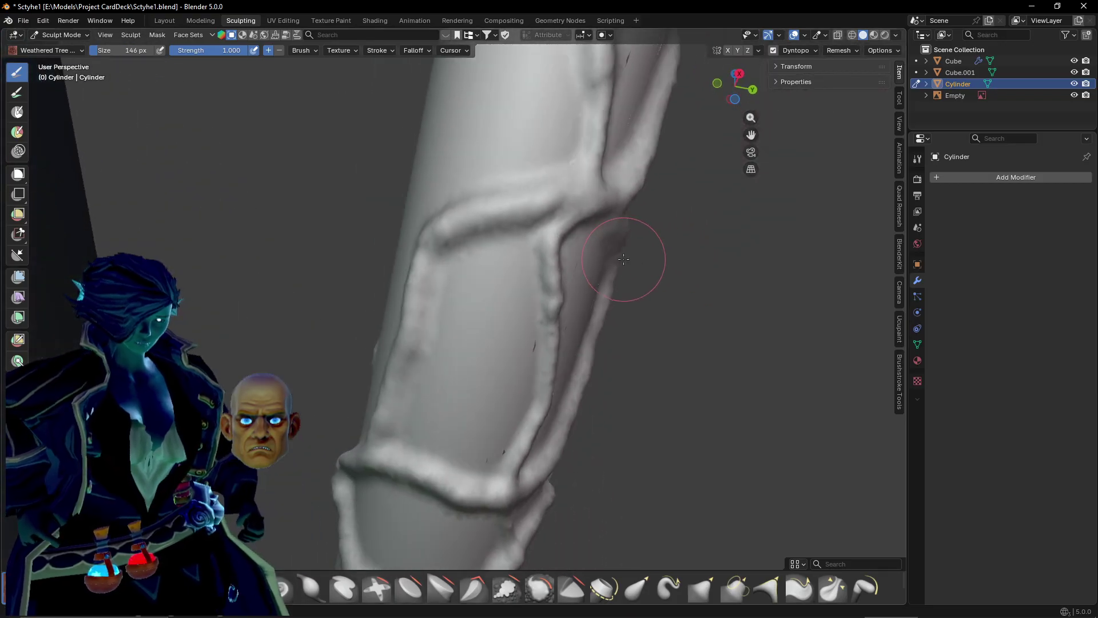
scroll(497, 315, "up", 5)
scroll(499, 318, "down", 3)
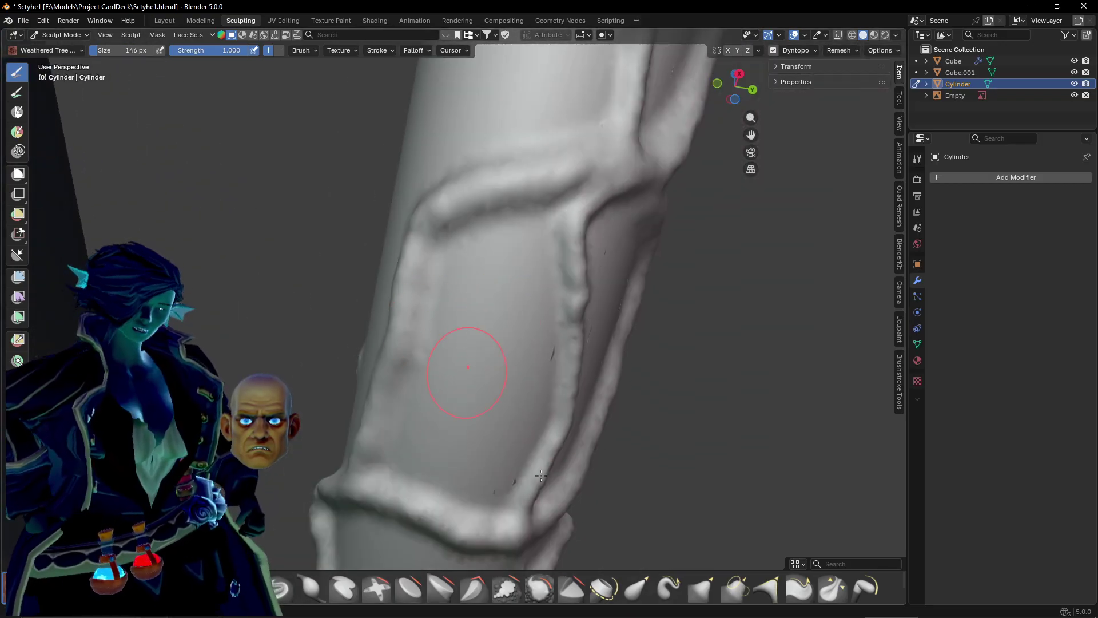
scroll(567, 500, "up", 1)
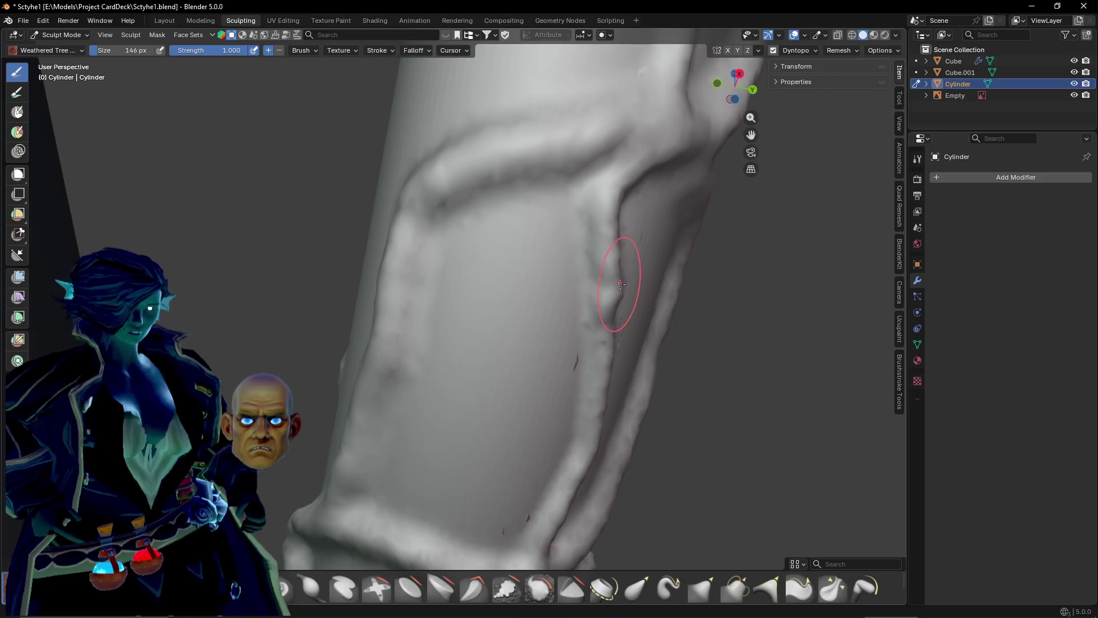
Sculpt a long winding ridge along the smooth side from the panel's upper corner to the ridges at the rounded bump.
middle_click_drag(475, 198, 452, 404, "shift")
middle_click_drag(464, 164, 544, 326, "shift")
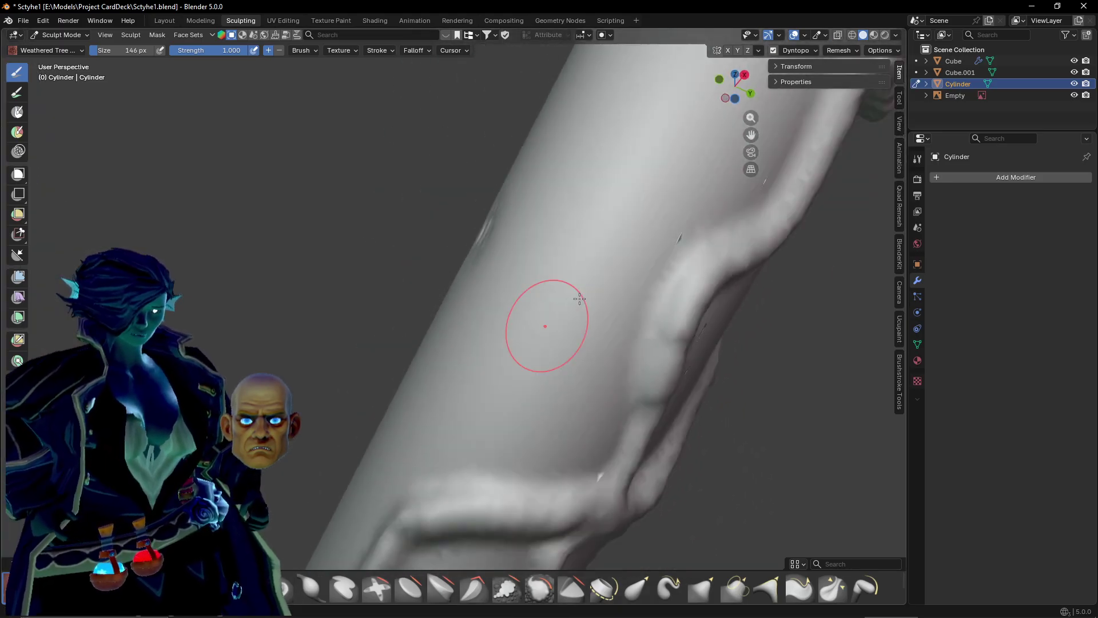
scroll(558, 315, "down", 1)
middle_click_drag(468, 421, 395, 491)
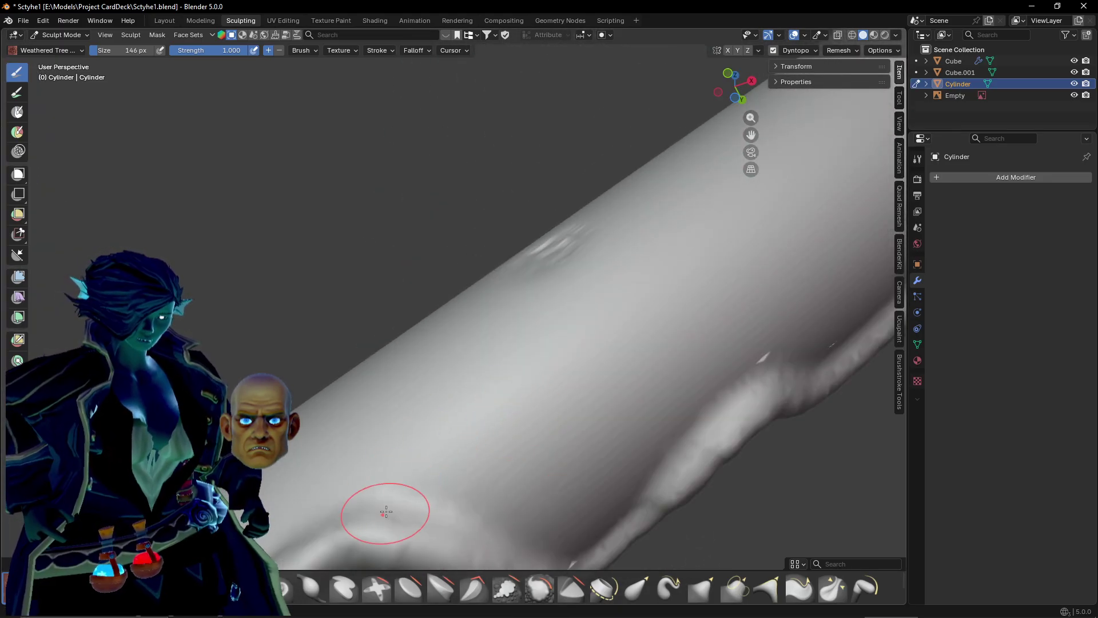
left_click_drag(398, 496, 502, 388)
middle_click_drag(716, 198, 278, 356, "shift")
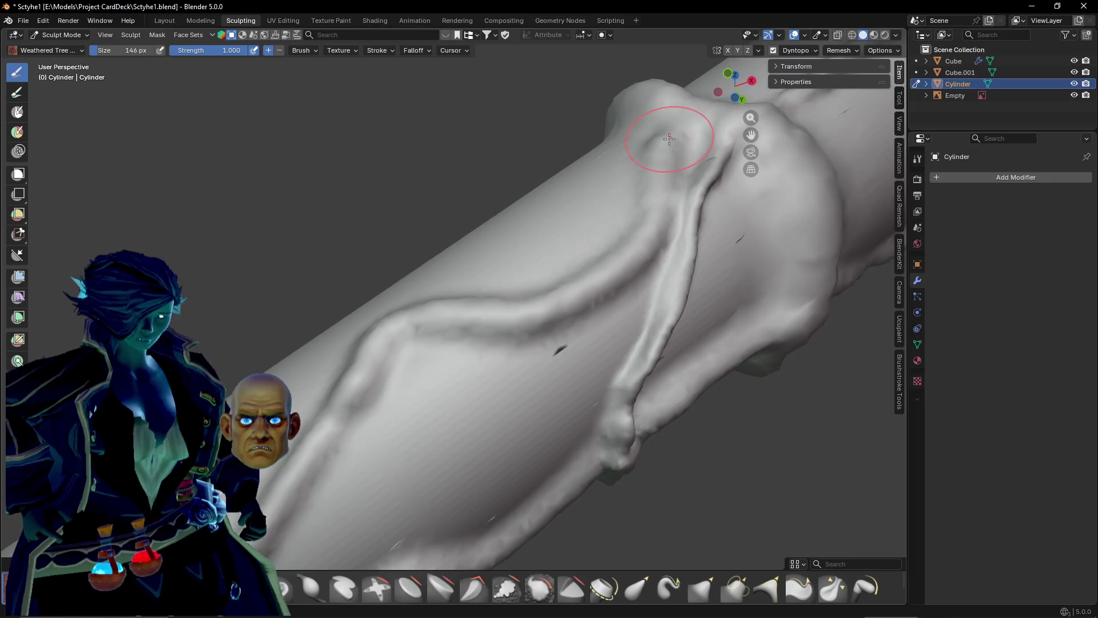
Sculpt a curved ridge from the lower edge ridge around the smooth area to the thick cross ridge, enclosing an oval panel.
middle_click_drag(669, 139, 466, 491)
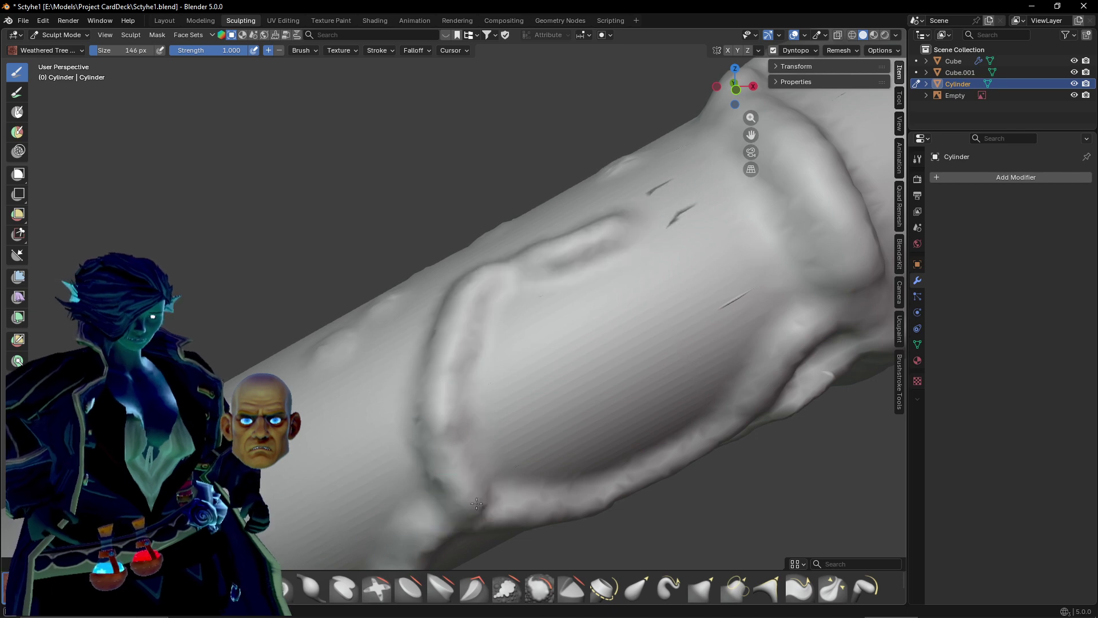
mouse_move(476, 504)
middle_mouse_down()
mouse_move(453, 417)
mouse_move(515, 413)
mouse_move(435, 403)
mouse_move(503, 390)
middle_mouse_up()
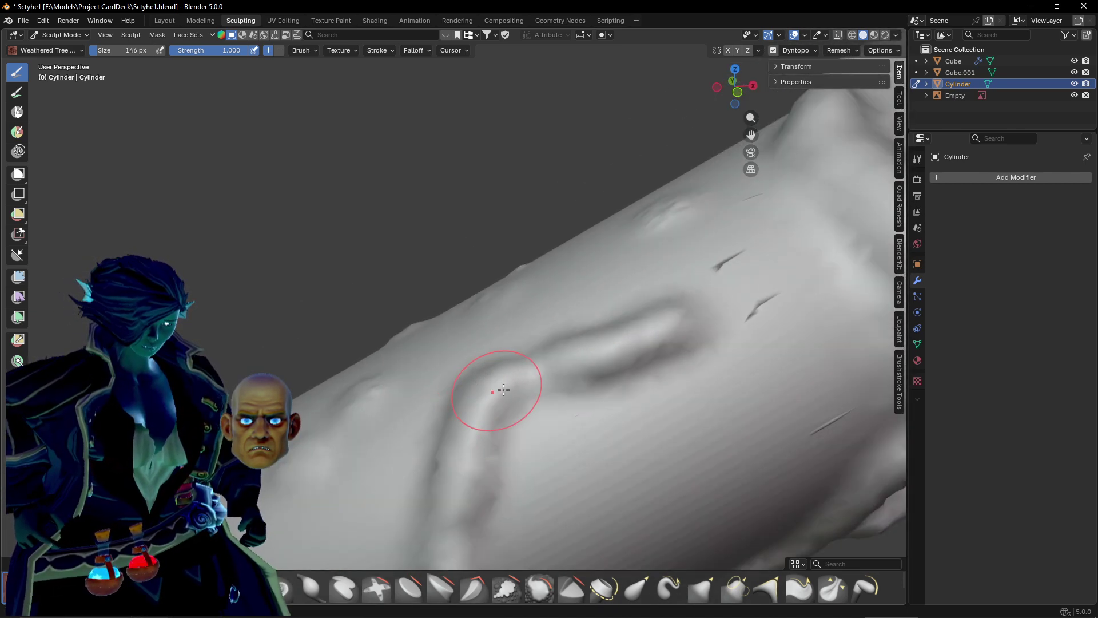
middle_click_drag(584, 356, 475, 334, "shift")
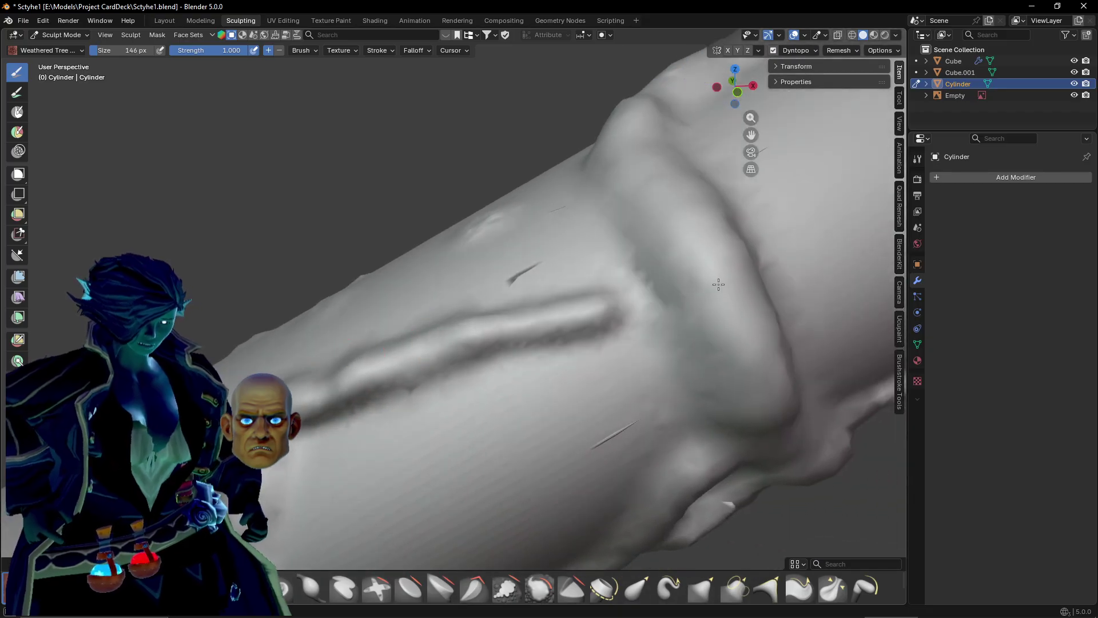
scroll(710, 286, "down", 3)
middle_click_drag(540, 353, 471, 417)
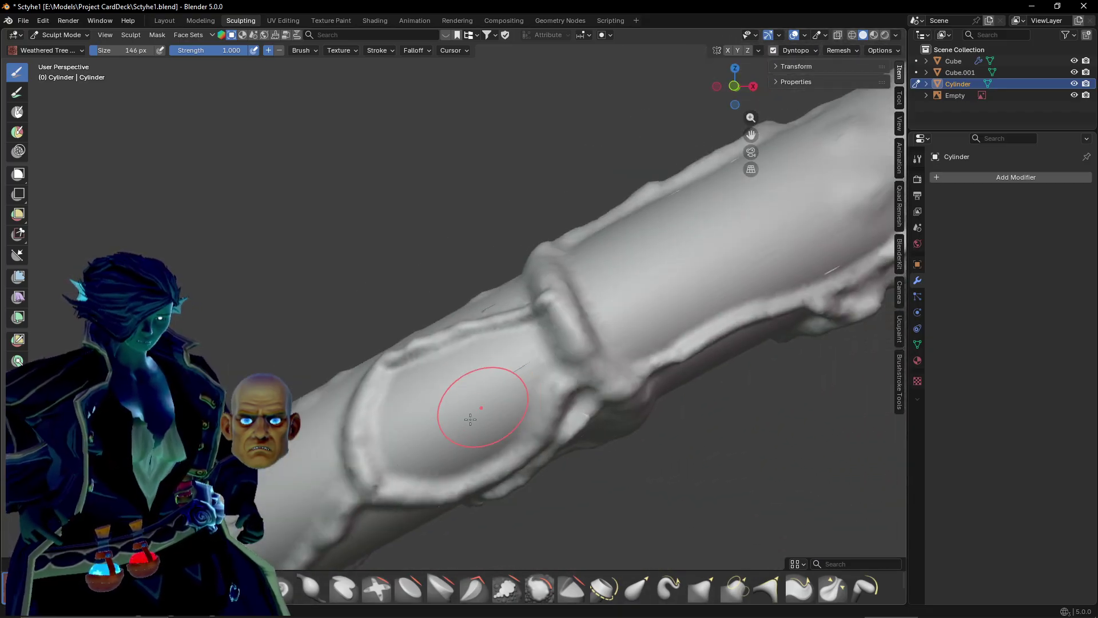
Sculpt a thin winding ridge lengthwise across the oval panel, from its rounded end to the thick cross ridge.
scroll(471, 417, "up", 2)
middle_click_drag(435, 497, 481, 408, "shift")
scroll(481, 408, "up", 4)
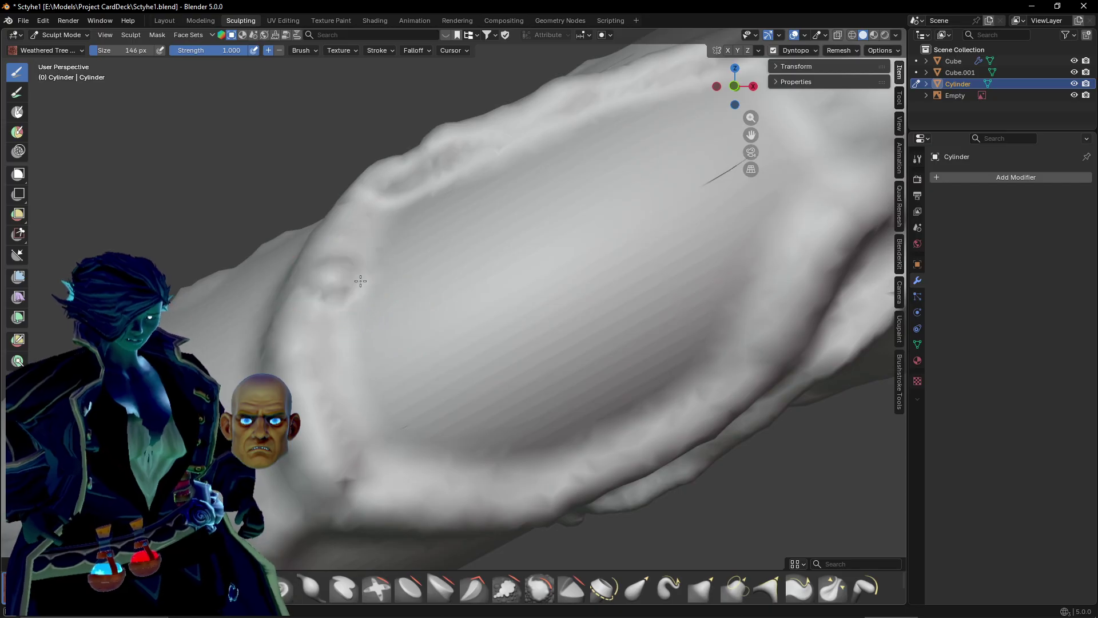
scroll(774, 203, "down", 3)
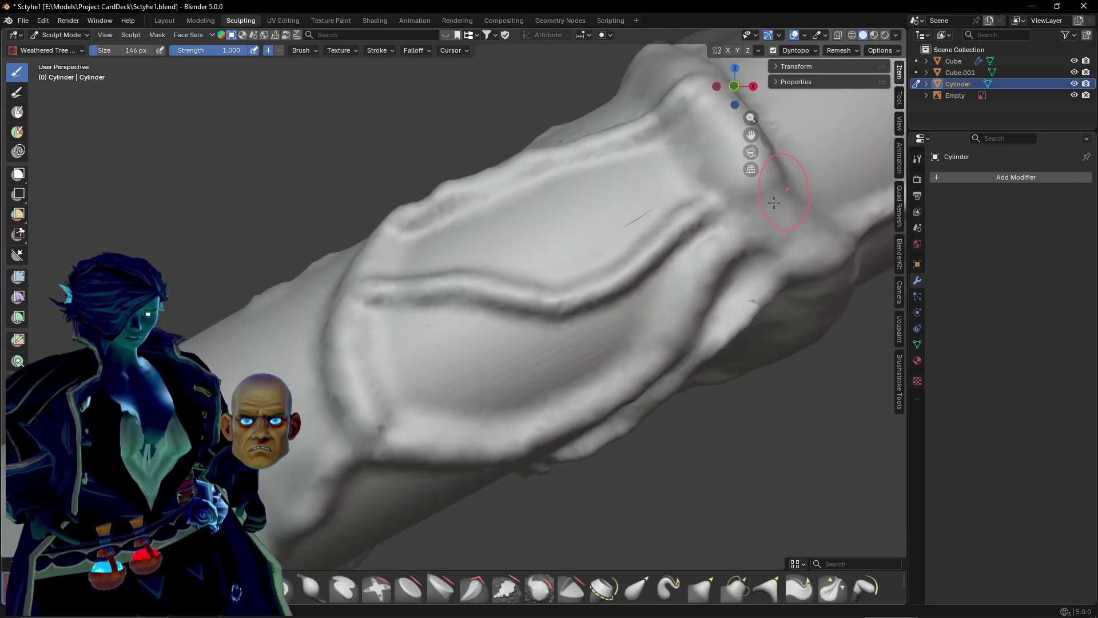
Sculpt a long winding ridge from the oval panel's rounded end lengthwise along the smooth side of the shaft.
middle_click_drag(417, 309, 559, 265, "shift")
middle_click_drag(481, 288, 509, 313)
scroll(498, 318, "up", 2)
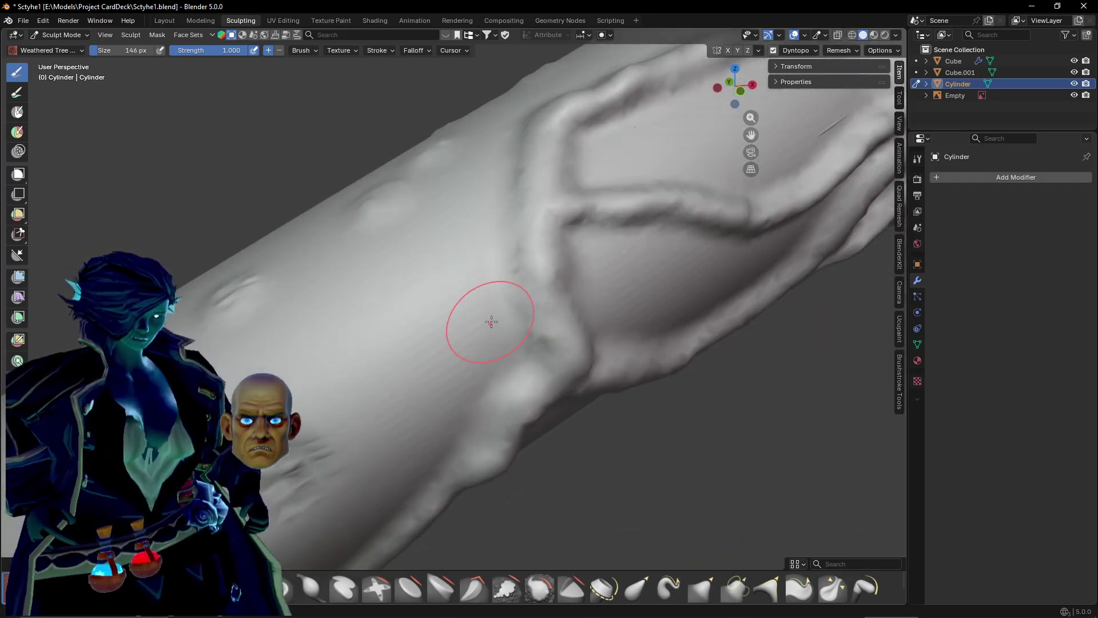
mouse_move(515, 231)
left_mouse_down()
mouse_move(401, 254)
mouse_move(289, 335)
left_mouse_up()
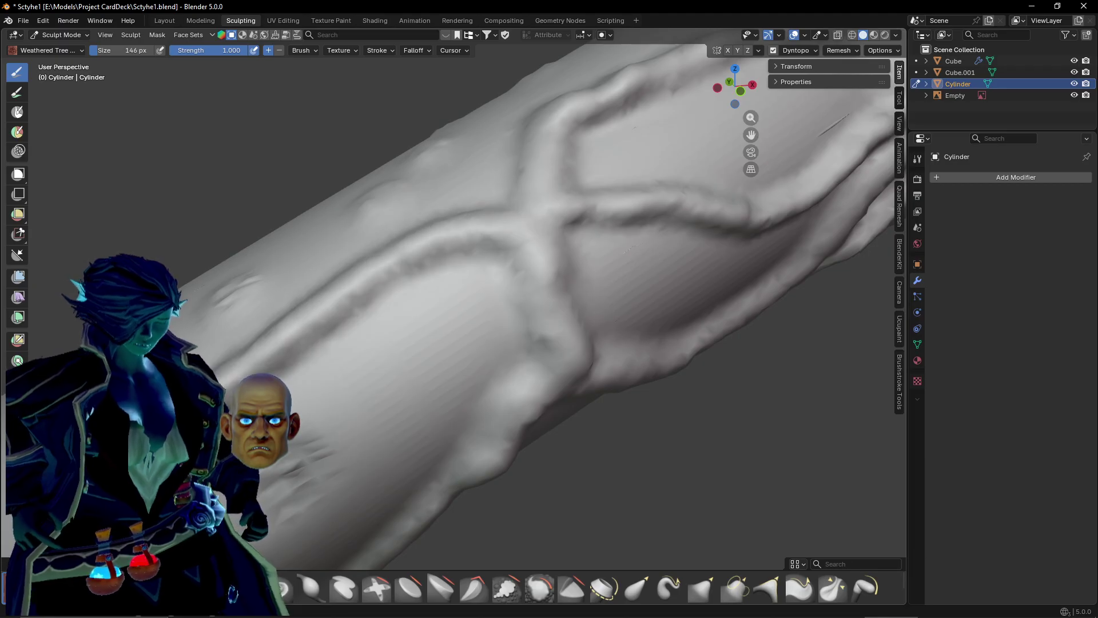
middle_click_drag(151, 430, 723, 265, "shift")
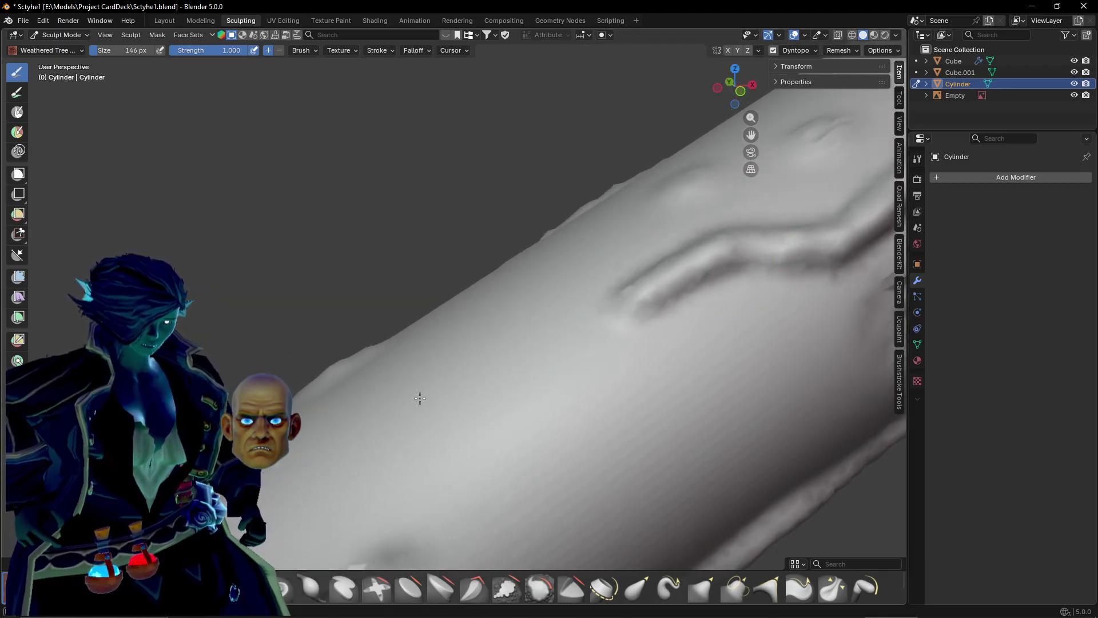
left_click_drag(354, 462, 346, 465)
scroll(417, 437, "down", 3)
mouse_move(417, 437)
middle_mouse_down()
mouse_move(462, 430)
mouse_move(417, 453)
middle_mouse_up()
scroll(417, 452, "up", 1)
scroll(448, 379, "down", 3)
scroll(494, 344, "up", 5)
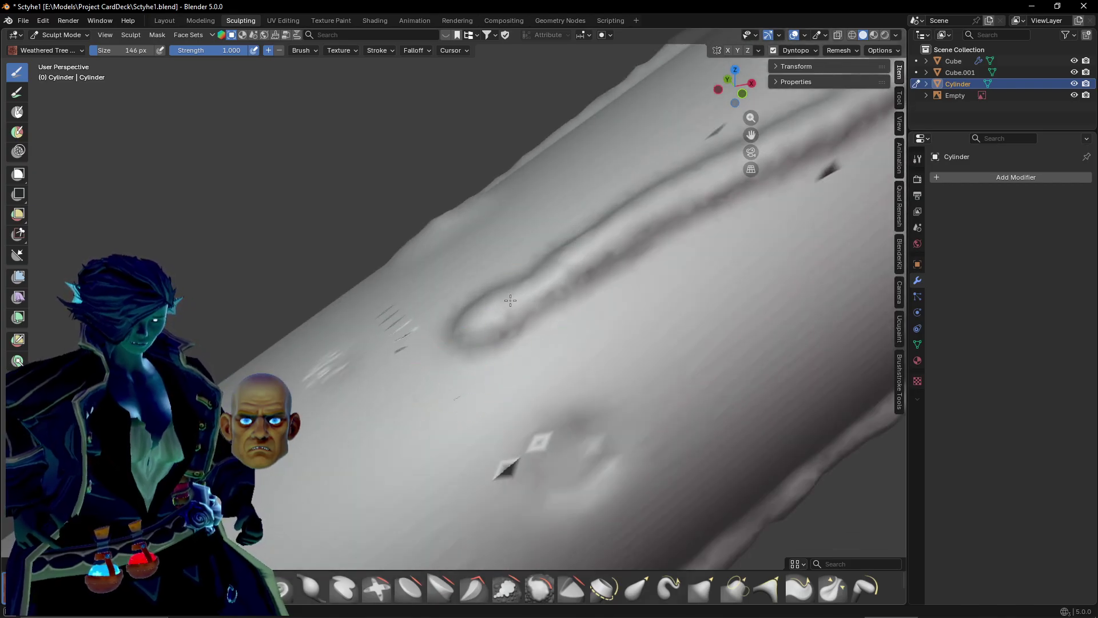
scroll(581, 275, "down", 3)
scroll(577, 279, "up", 3)
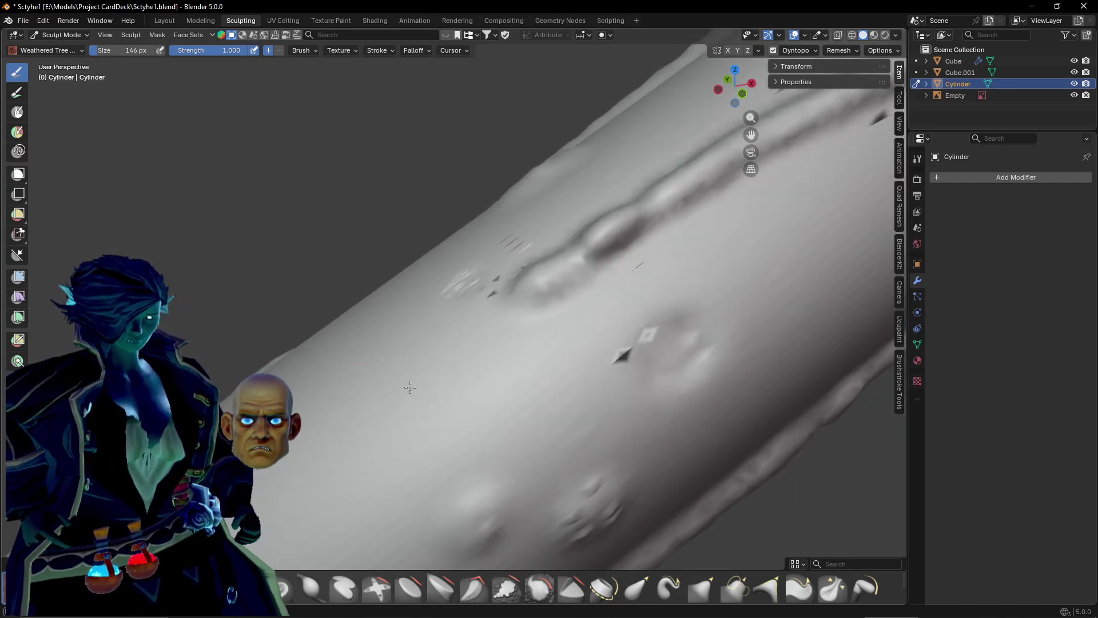
Bend the long ridge down to the lower edge ridge and sculpt a short branch at its bend.
left_click_drag(552, 499, 551, 483)
mouse_move(552, 483)
middle_mouse_down()
mouse_move(646, 458)
mouse_move(490, 465)
mouse_move(627, 261)
middle_mouse_up()
middle_click_drag(415, 378, 413, 353)
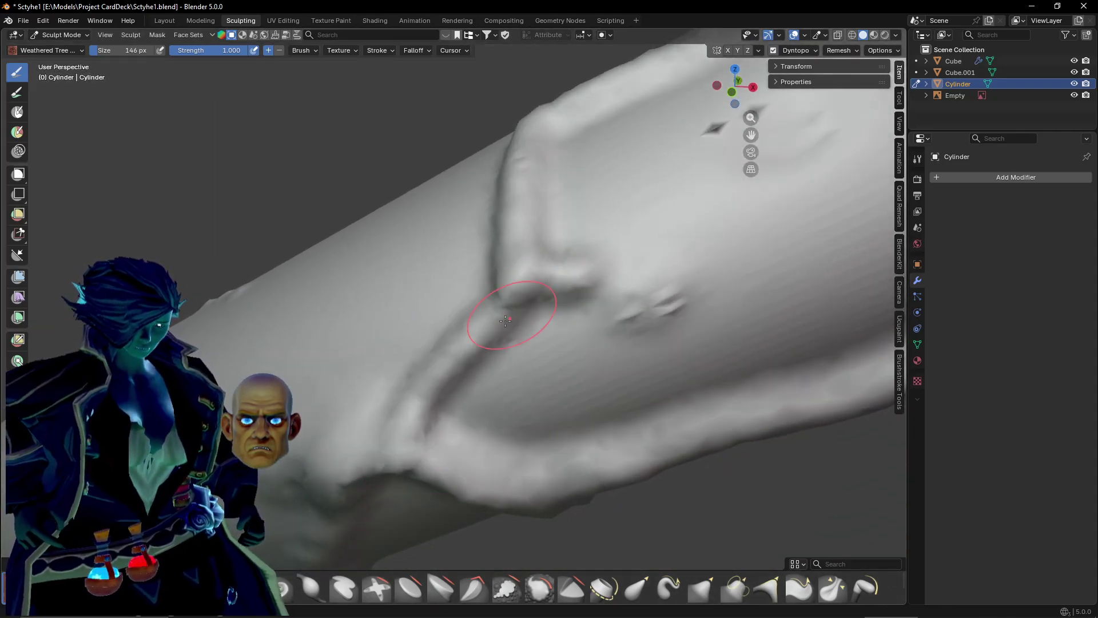
middle_click_drag(512, 289, 507, 267)
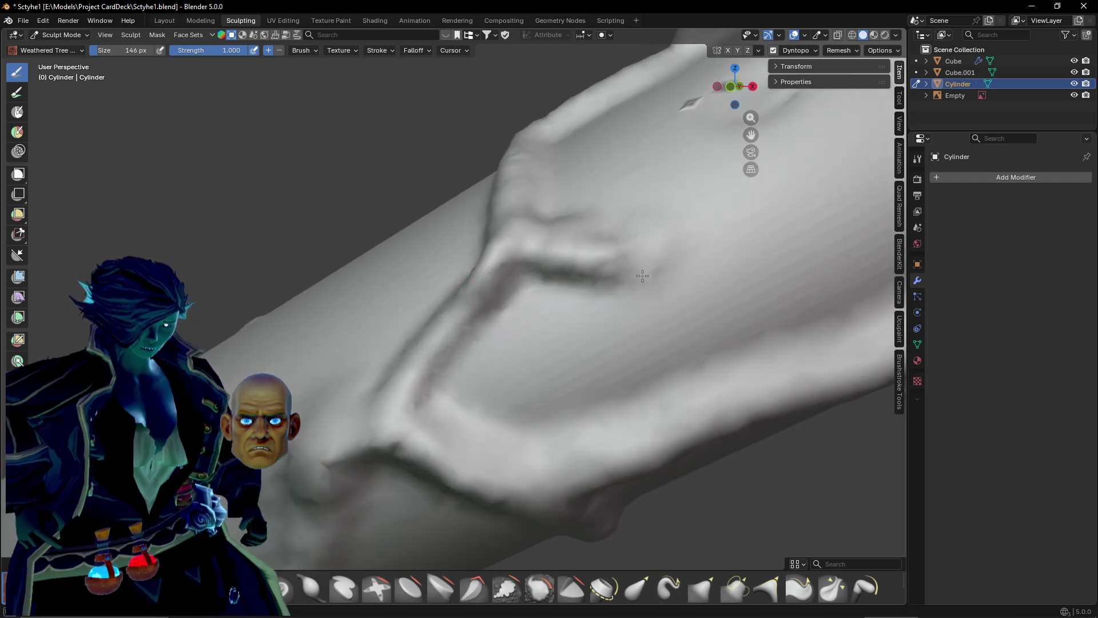
left_click_drag(642, 276, 738, 373)
Sculpt a diagonal ridge that forks off the long ridge and runs down across the smooth panel.
scroll(746, 384, "down", 3)
mouse_move(694, 320)
middle_mouse_down("shift")
mouse_move(612, 370)
mouse_move(498, 412)
mouse_move(538, 433)
middle_mouse_up("shift")
scroll(498, 412, "up", 3)
scroll(327, 287, "up", 2)
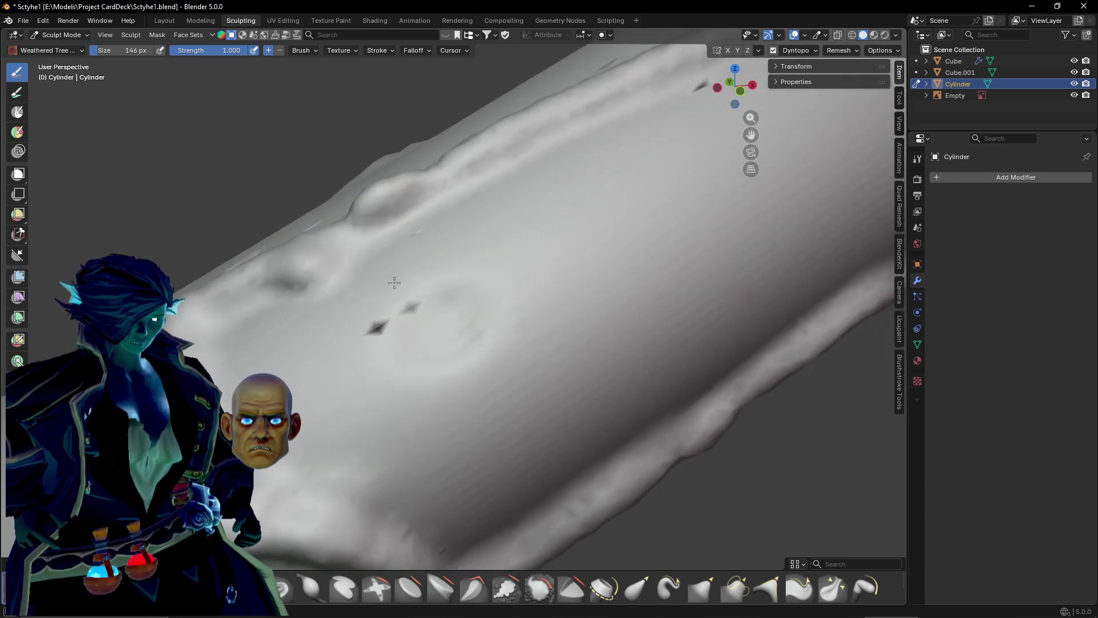
mouse_move(394, 282)
left_mouse_down()
mouse_move(457, 349)
mouse_move(620, 474)
left_mouse_up()
mouse_move(583, 470)
middle_mouse_down()
mouse_move(504, 423)
mouse_move(337, 398)
middle_mouse_up()
middle_click_drag(309, 297, 321, 368)
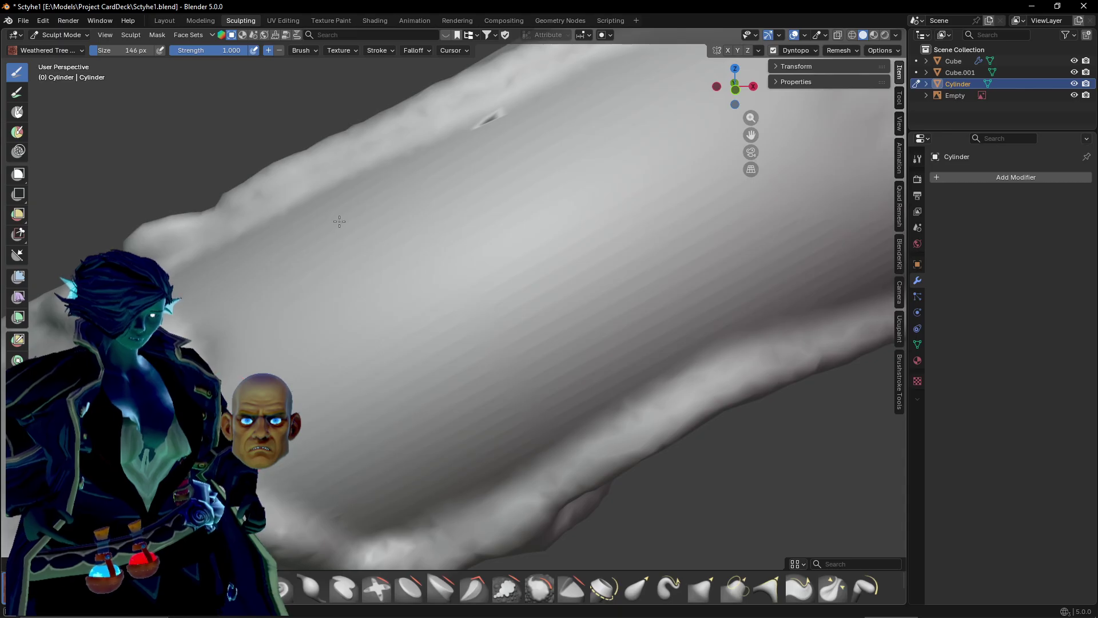
left_click_drag(493, 101, 491, 80)
middle_click_drag(392, 172, 430, 322)
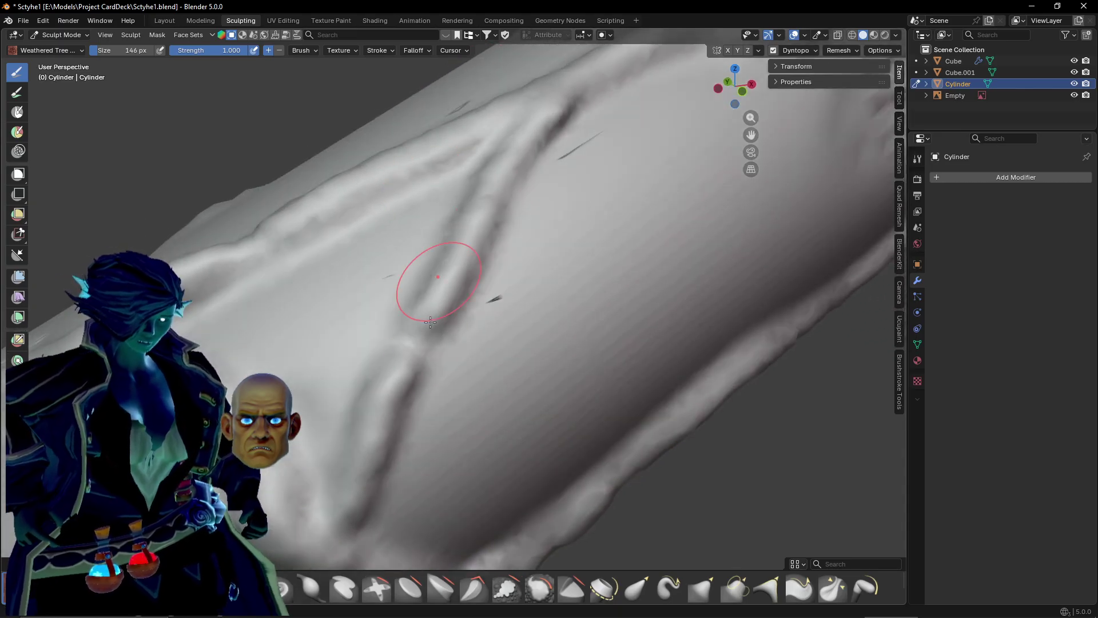
Sculpt a cross ridge from the diagonal ridge over the smooth area to the bump on the lower edge ridge.
mouse_move(337, 520)
middle_mouse_down()
mouse_move(372, 434)
mouse_move(274, 380)
middle_mouse_up()
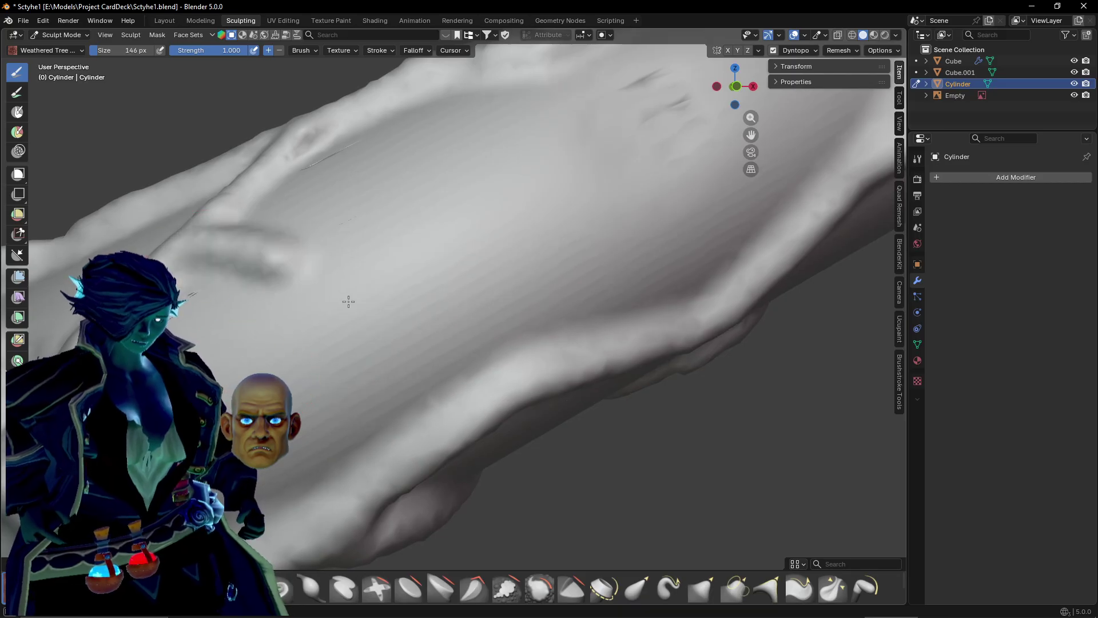
left_click_drag(349, 301, 544, 363)
mouse_move(544, 363)
middle_mouse_down()
mouse_move(417, 380)
mouse_move(454, 372)
mouse_move(478, 387)
mouse_move(234, 377)
middle_mouse_up()
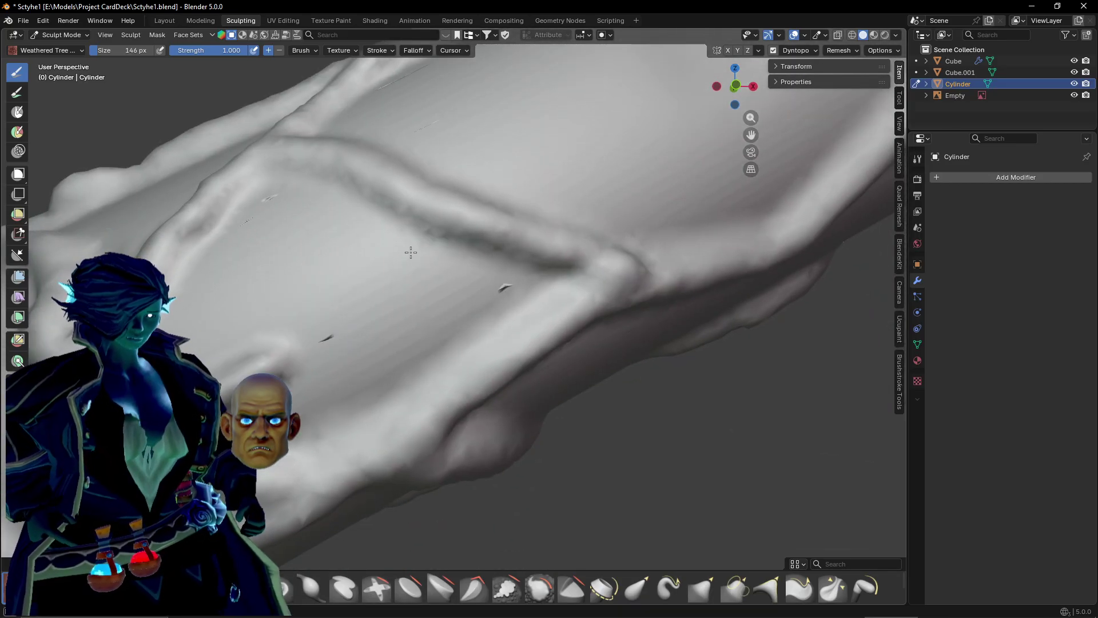
Sculpt a winding lengthwise ridge through the remaining smooth panel and join it to the upper ridge with short cross ridges.
middle_click_drag(417, 196, 360, 269)
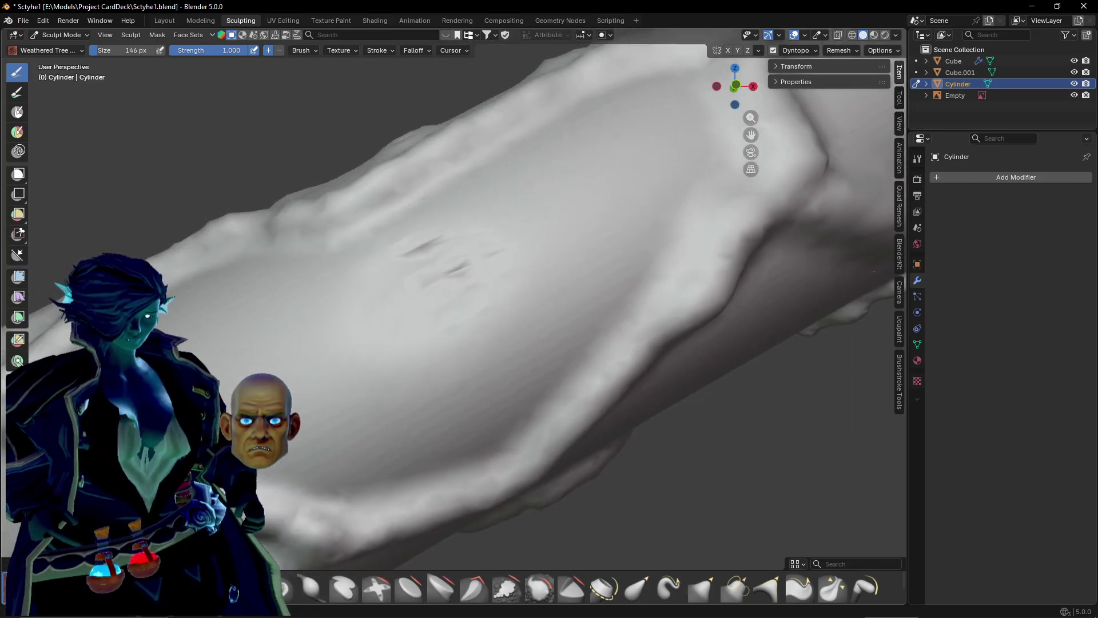
left_click_drag(246, 355, 622, 161)
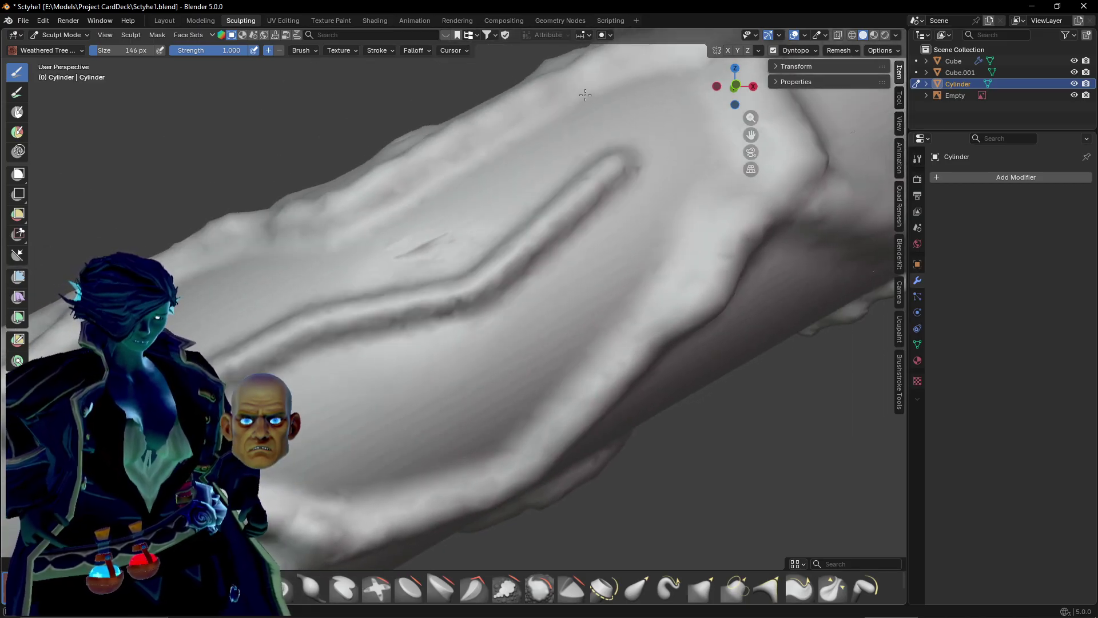
middle_click_drag(583, 93, 619, 176)
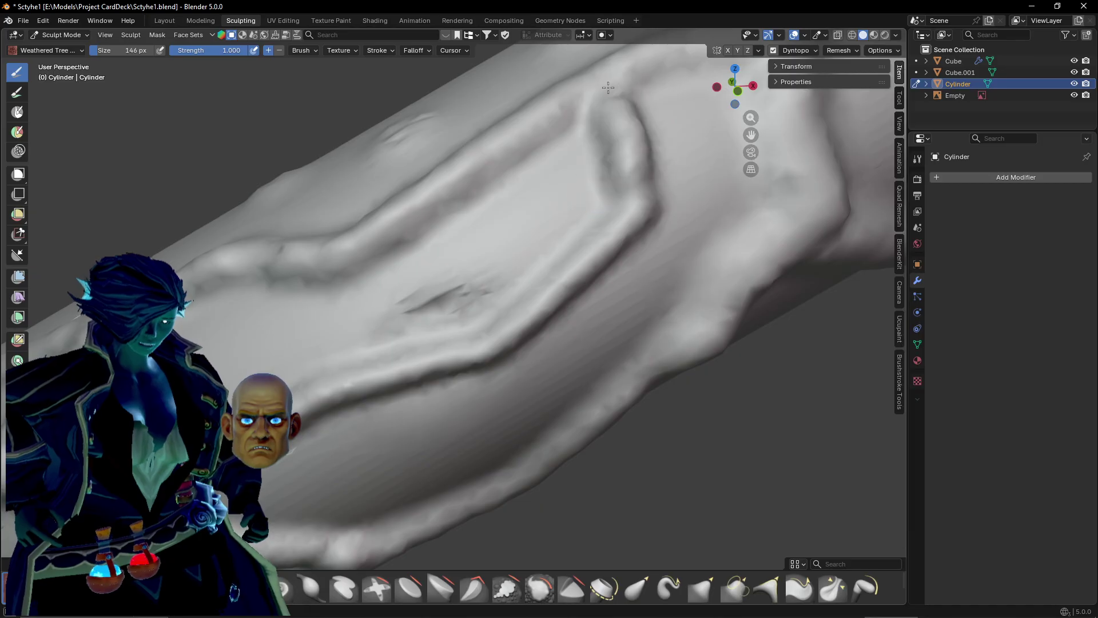
middle_click_drag(543, 184, 431, 273)
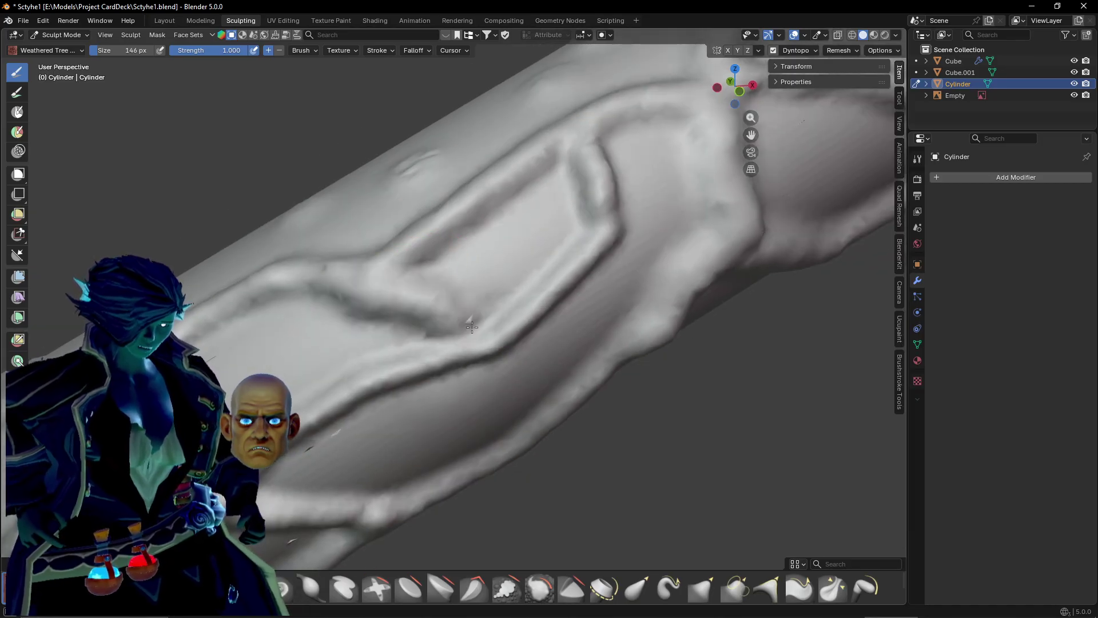
Add short branches around the lengthwise ridge and extend its bent corner to the thick cross ridge, enclosing a small panel.
scroll(471, 326, "up", 2)
middle_click_drag(352, 334, 473, 273, "shift")
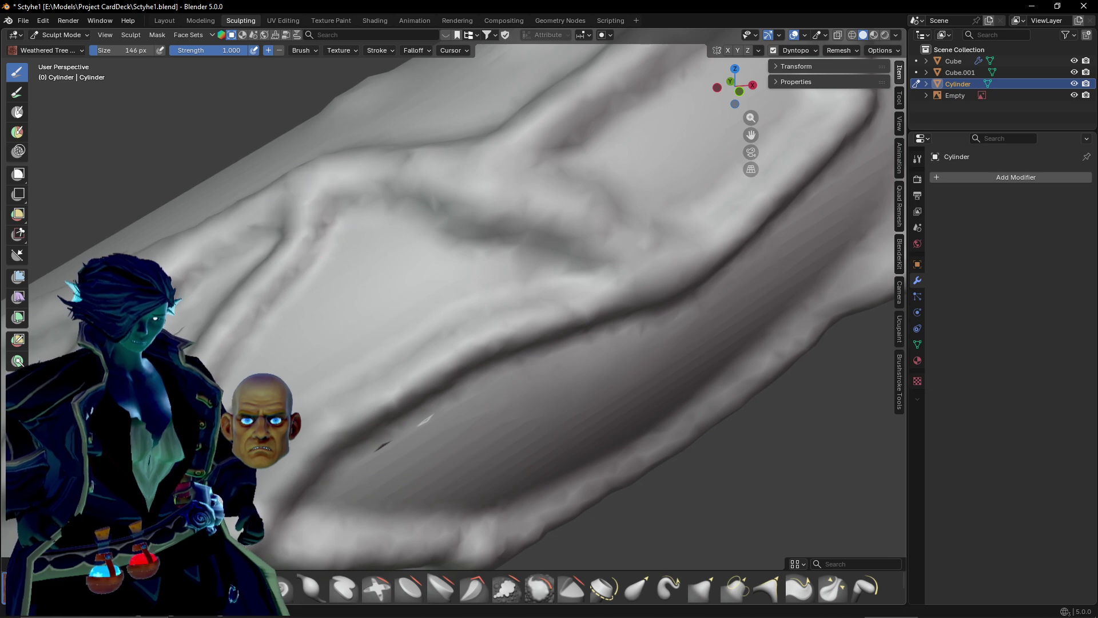
middle_click_drag(426, 420, 324, 365, "shift")
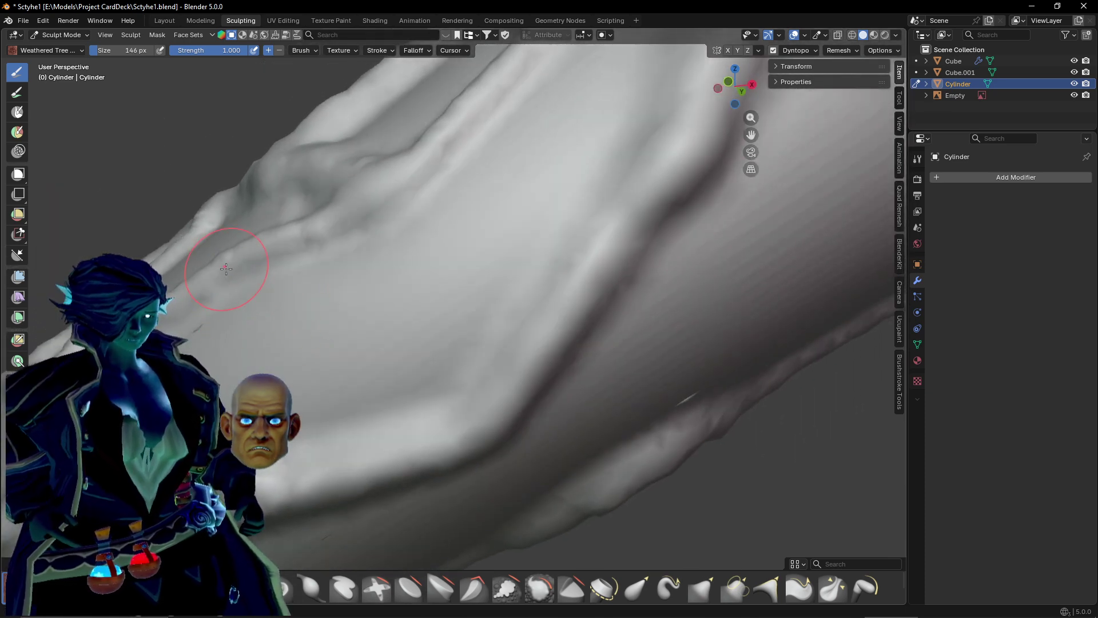
mouse_move(220, 269)
left_mouse_down()
mouse_move(309, 323)
mouse_move(434, 352)
mouse_move(538, 317)
left_mouse_up()
scroll(538, 317, "down", 3)
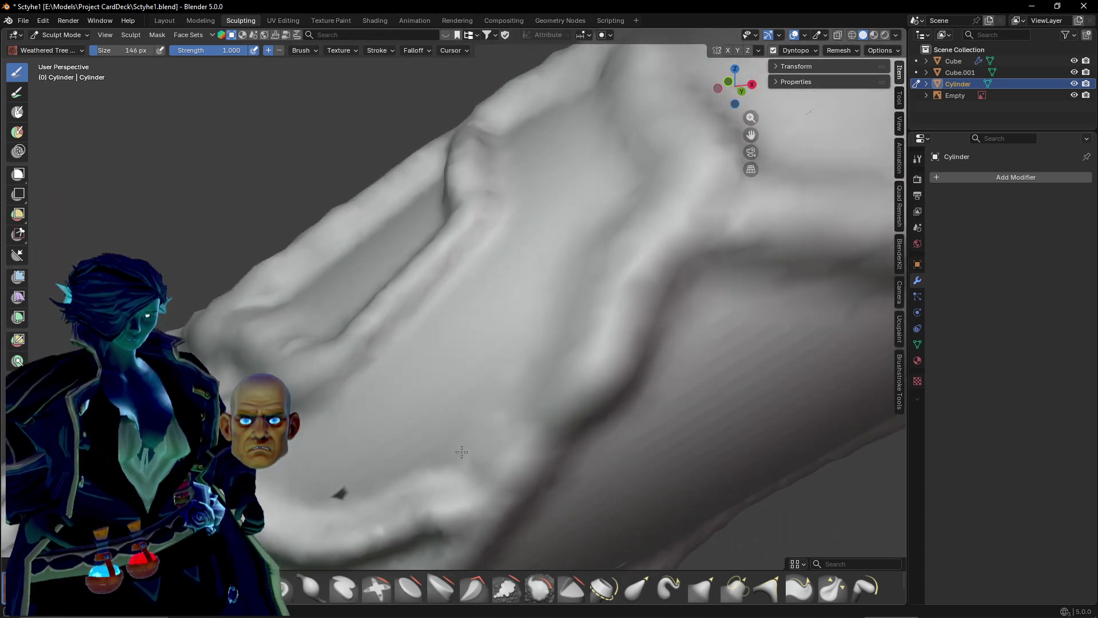
mouse_move(392, 343)
left_mouse_down()
mouse_move(498, 282)
mouse_move(616, 271)
left_mouse_up()
middle_click_drag(616, 271, 591, 311)
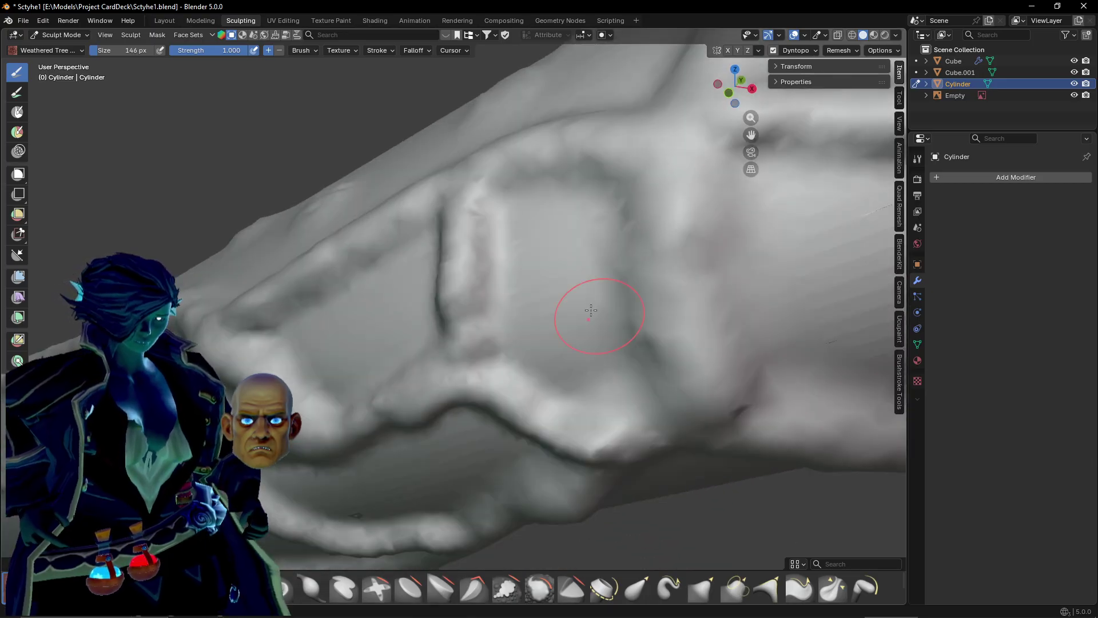
left_click_drag(507, 299, 661, 233)
scroll(641, 257, "down", 3)
mouse_move(412, 314)
middle_mouse_down()
mouse_move(493, 333)
mouse_move(586, 303)
middle_mouse_up()
mouse_move(437, 408)
middle_mouse_down()
mouse_move(361, 331)
mouse_move(277, 320)
middle_mouse_up()
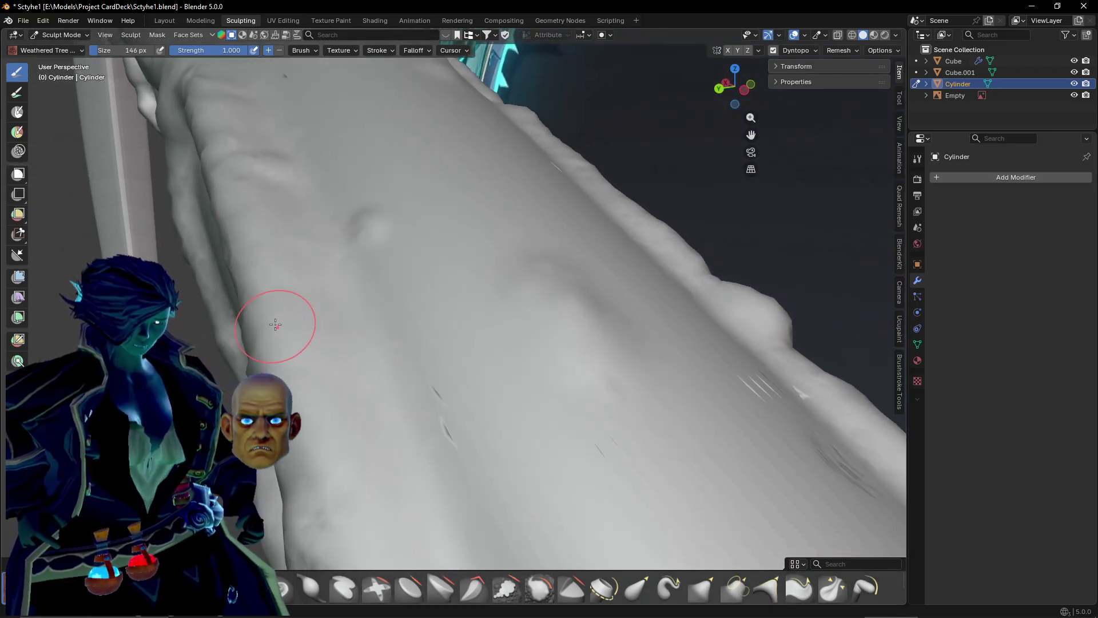
left_click_drag(277, 321, 486, 268)
left_click_drag(607, 412, 571, 385)
scroll(490, 360, "down", 3)
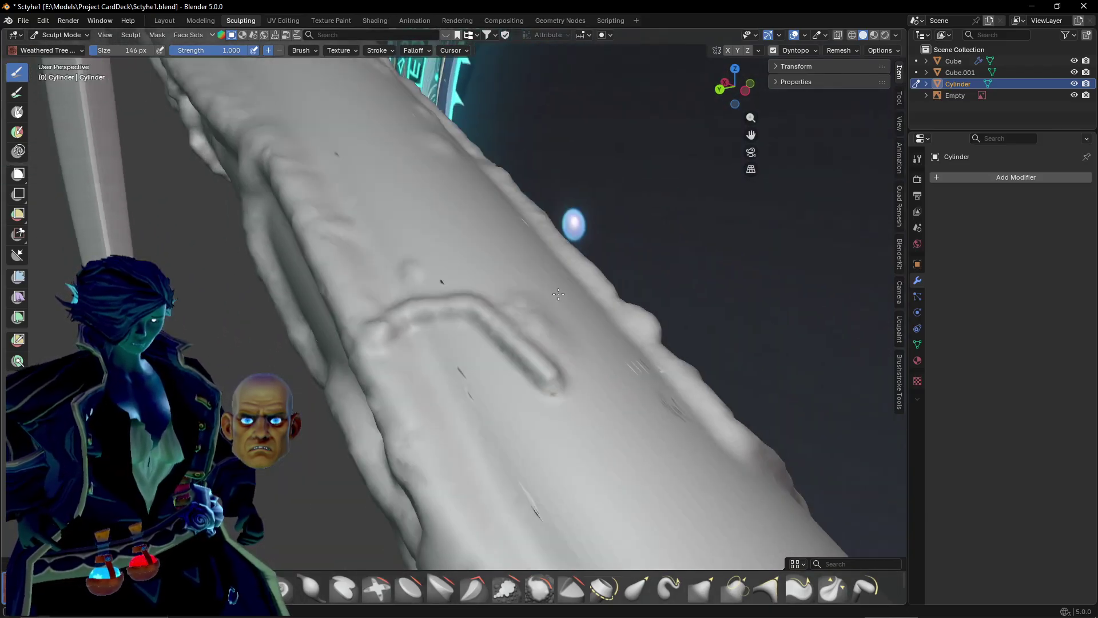
middle_click_drag(532, 286, 595, 329)
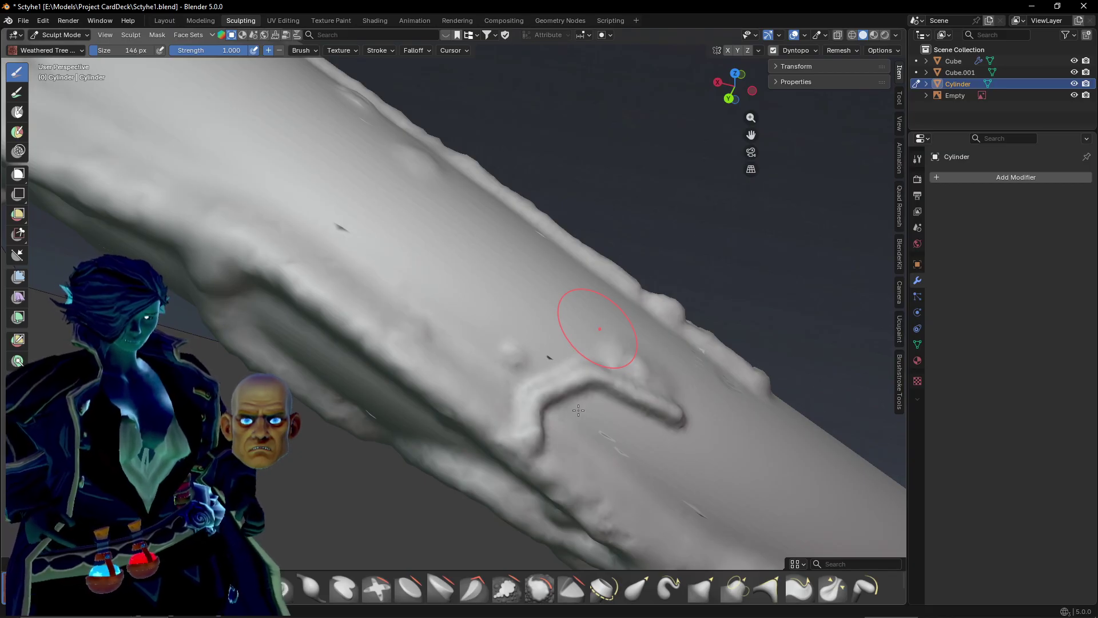
Sculpt an arching ridge from the edge ridge up over the smooth opposite side of the shaft and onward lengthwise.
mouse_move(632, 441)
middle_mouse_down()
mouse_move(401, 403)
mouse_move(348, 367)
mouse_move(301, 412)
middle_mouse_up()
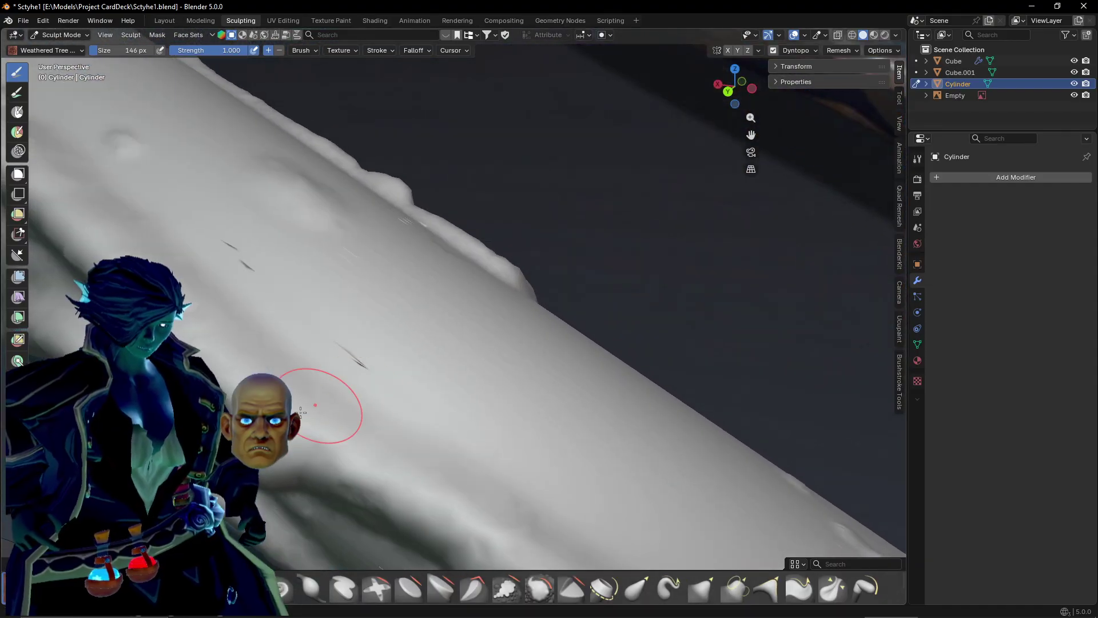
left_click_drag(453, 341, 537, 361)
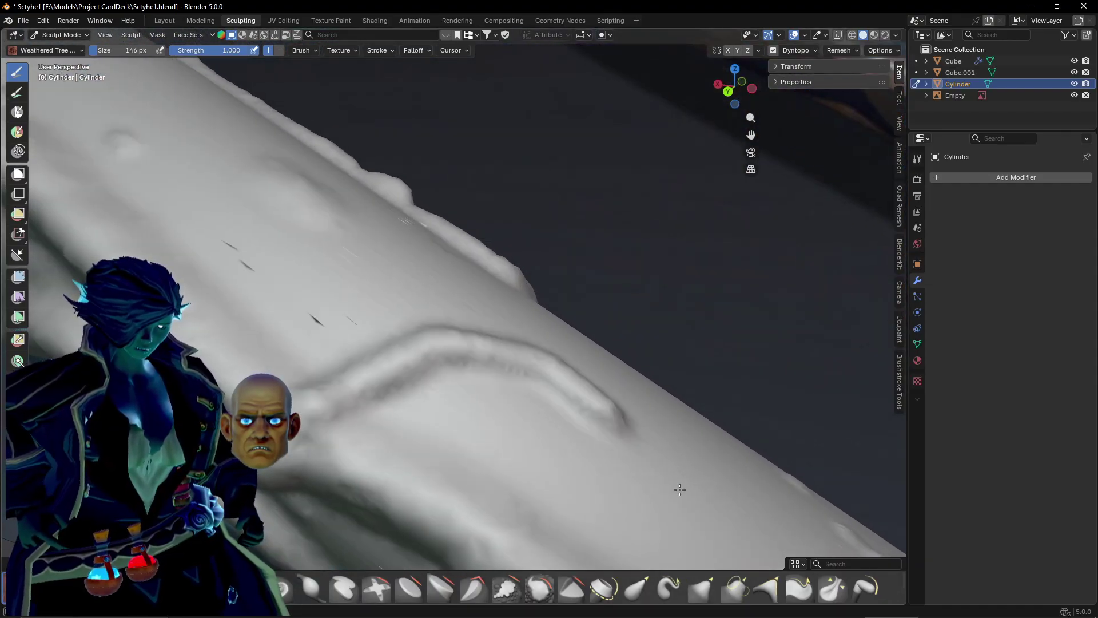
middle_click_drag(680, 489, 499, 295)
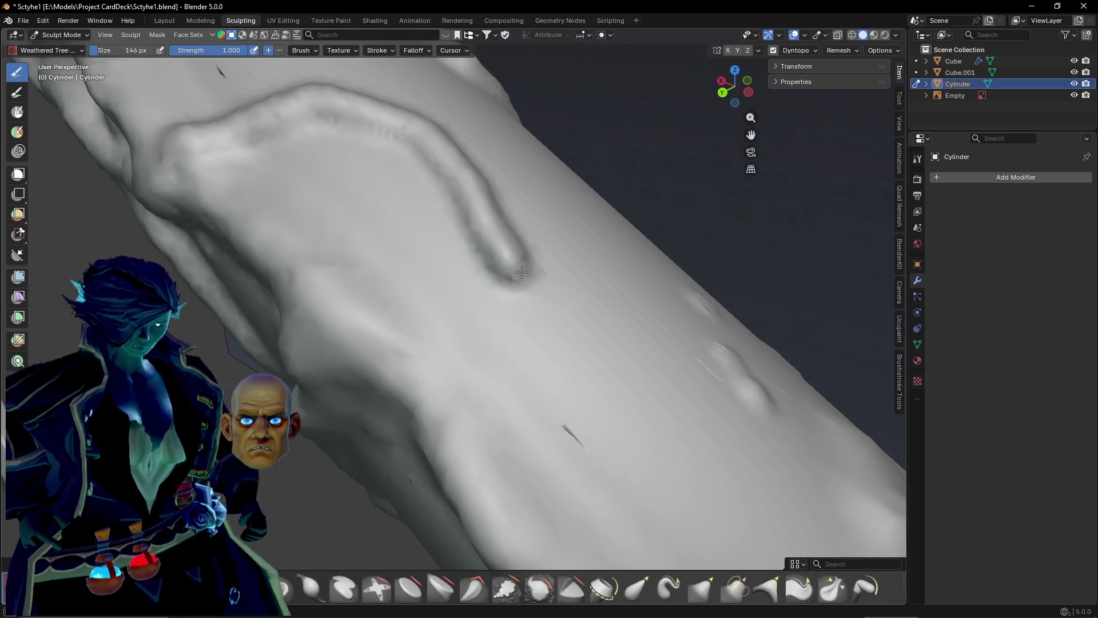
mouse_move(521, 272)
left_mouse_down()
mouse_move(615, 343)
mouse_move(765, 422)
left_mouse_up()
Continue the arching ridge as a long winding line down the shaft to the thick ridge junction.
mouse_move(765, 422)
middle_mouse_down()
mouse_move(431, 306)
mouse_move(392, 318)
middle_mouse_up()
mouse_move(393, 319)
left_mouse_down()
mouse_move(449, 409)
mouse_move(453, 515)
left_mouse_up()
middle_click_drag(454, 515, 532, 278)
mouse_move(551, 233)
left_mouse_down()
mouse_move(459, 384)
mouse_move(521, 522)
left_mouse_up()
middle_click_drag(522, 523, 485, 196, "shift")
mouse_move(485, 197)
left_mouse_down()
mouse_move(594, 448)
mouse_move(601, 398)
left_mouse_up()
mouse_move(602, 398)
middle_mouse_down()
mouse_move(568, 396)
mouse_move(524, 340)
middle_mouse_up()
left_click_drag(476, 302, 498, 416)
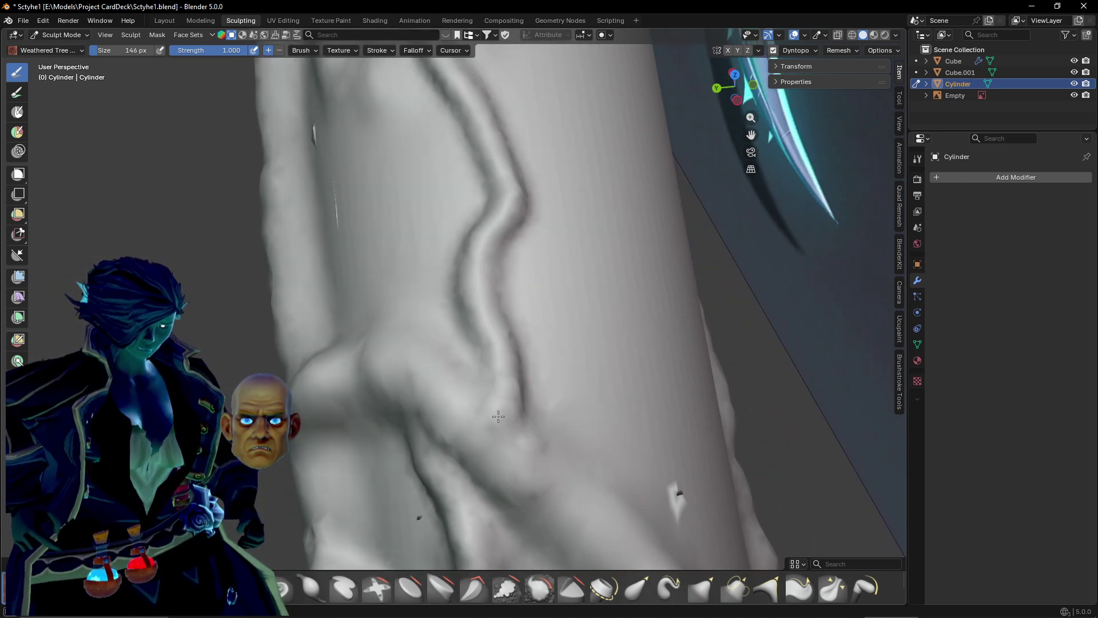
Sculpt a curved cross ridge from the edge ridge to the winding ridge above the thick junction.
middle_click_drag(522, 266, 509, 226)
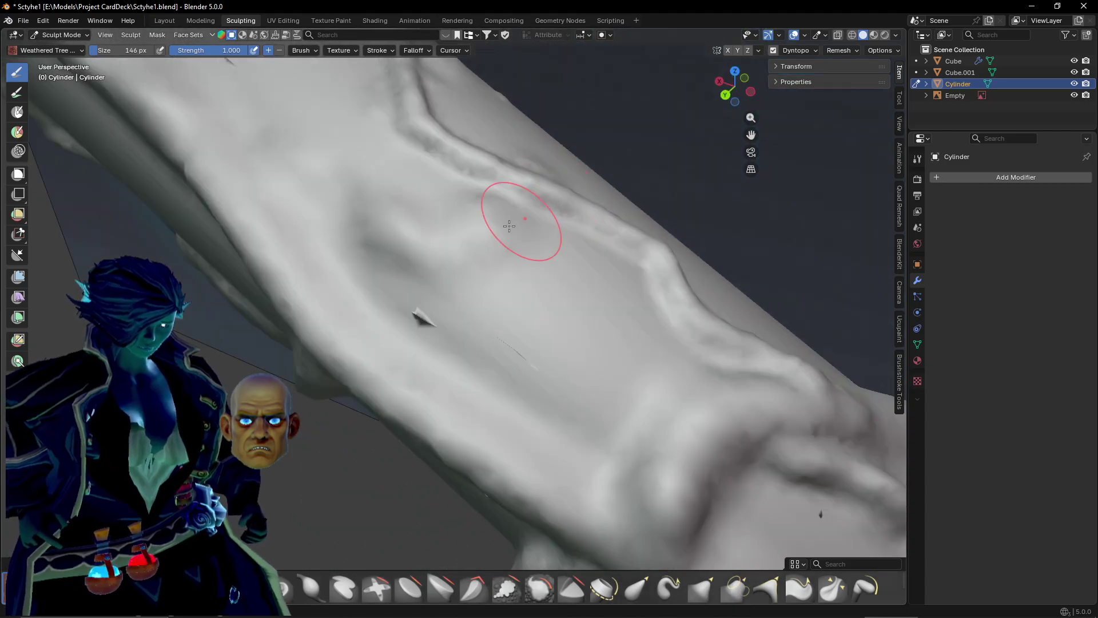
mouse_move(318, 231)
left_mouse_down()
mouse_move(426, 271)
mouse_move(599, 227)
left_mouse_up()
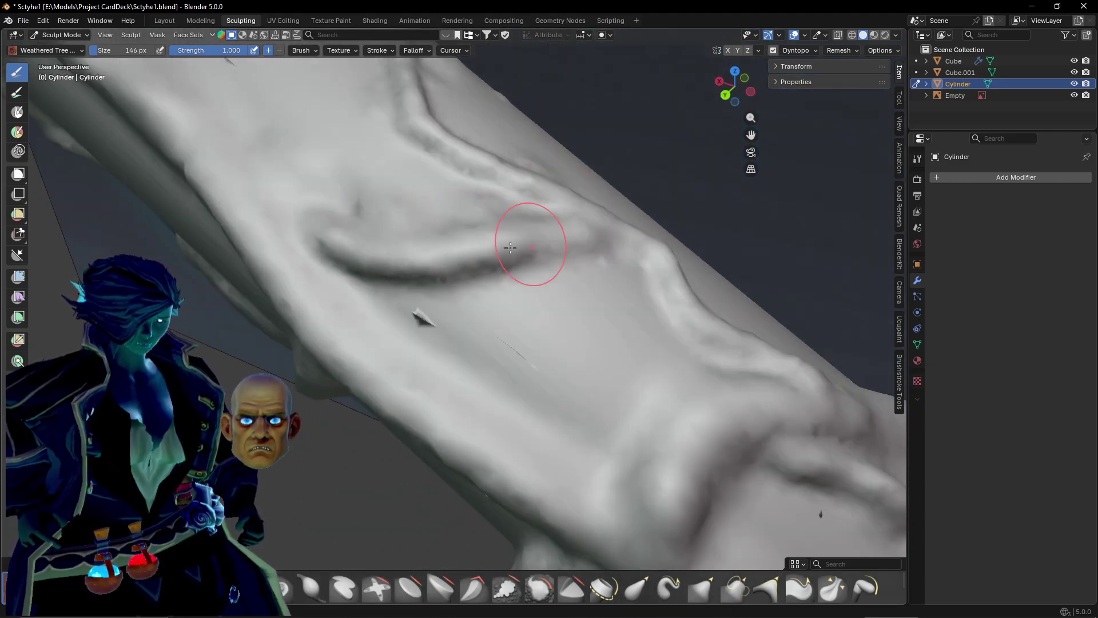
middle_click_drag(292, 237, 480, 486, "shift")
middle_click_drag(386, 248, 495, 328, "shift")
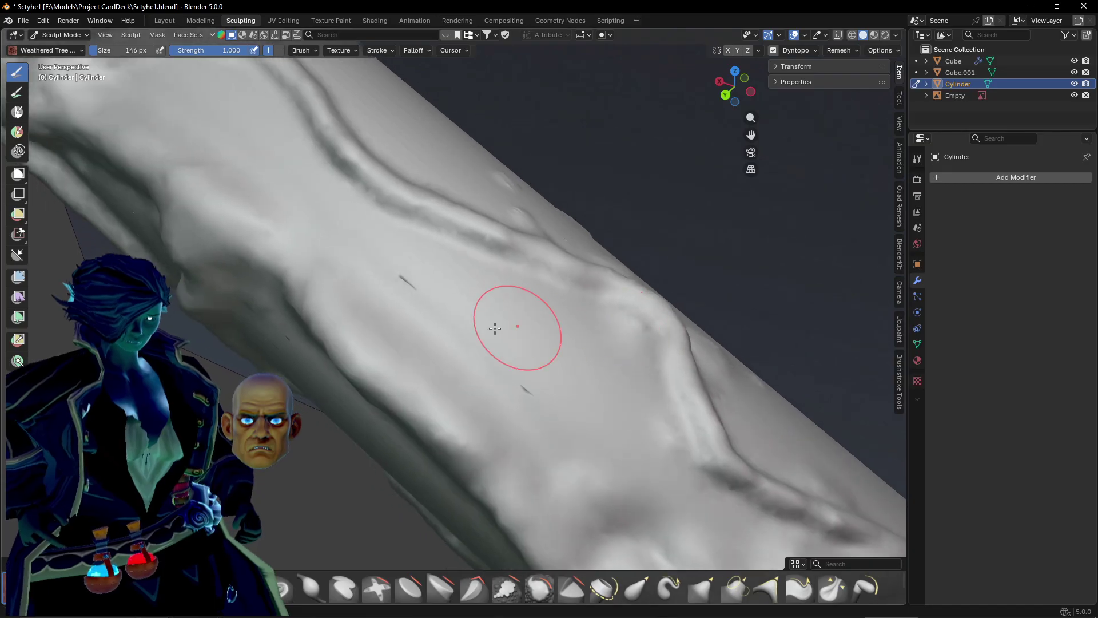
Sculpt another cross ridge farther up the winding ridge, and a curved ridge from it that encloses an oval panel.
left_click_drag(433, 370, 592, 288)
middle_click_drag(610, 299, 529, 362)
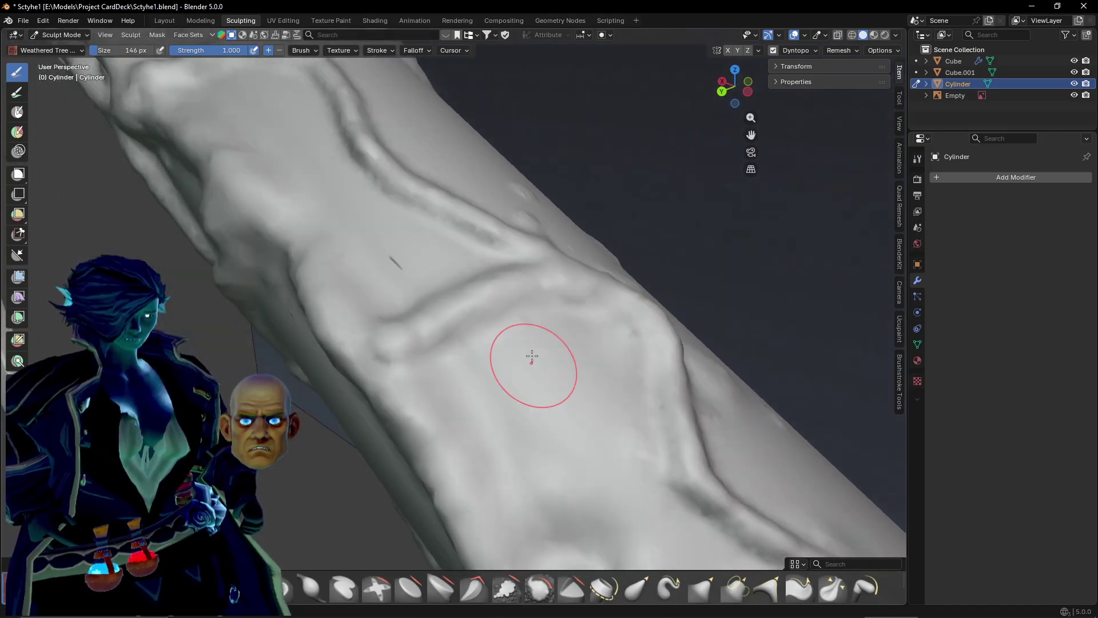
mouse_move(530, 362)
left_mouse_down()
mouse_move(523, 412)
mouse_move(617, 517)
mouse_move(676, 486)
left_mouse_up()
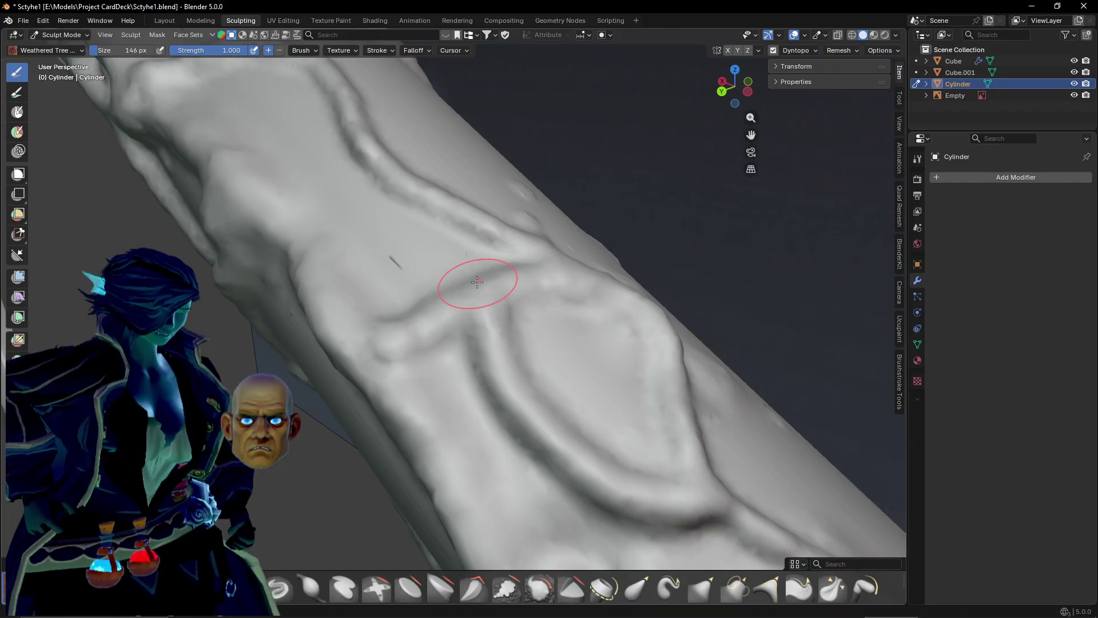
Sculpt a hooked branch from the winding ridge below its arch down to the edge ridge.
scroll(437, 299, "up", 1)
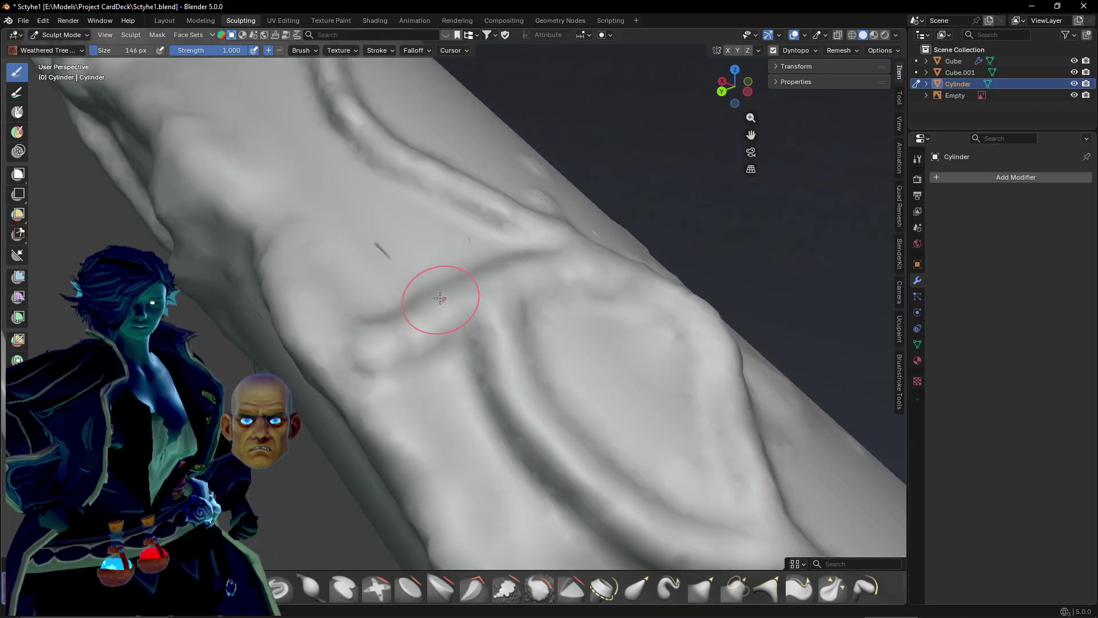
mouse_move(440, 298)
middle_mouse_down()
mouse_move(404, 318)
mouse_move(410, 261)
middle_mouse_up()
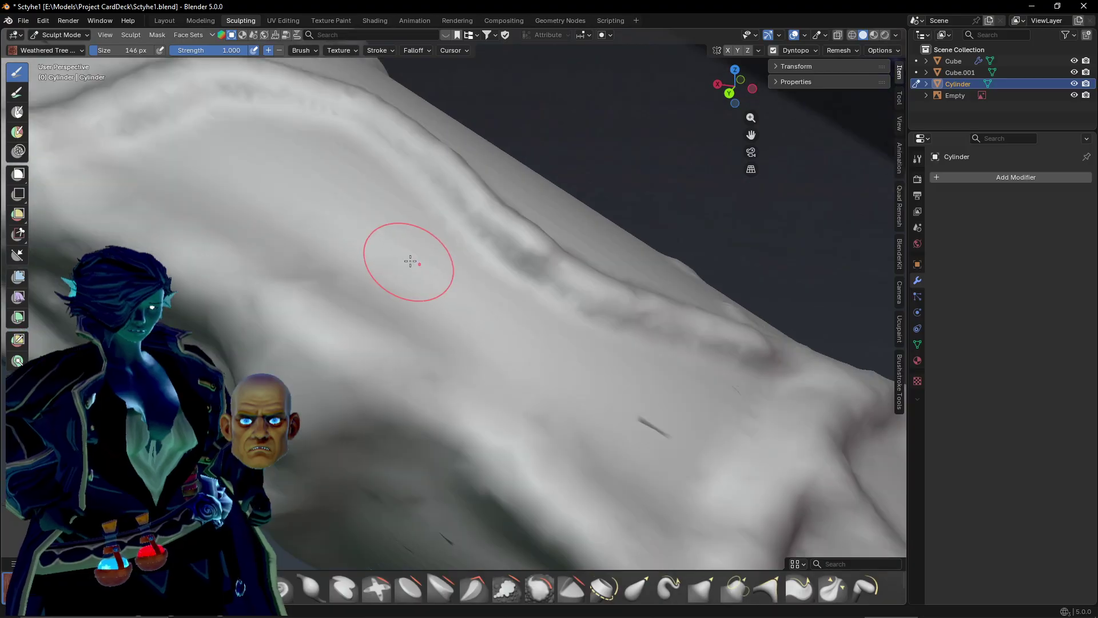
mouse_move(470, 204)
left_mouse_down()
mouse_move(484, 346)
mouse_move(544, 454)
left_mouse_up()
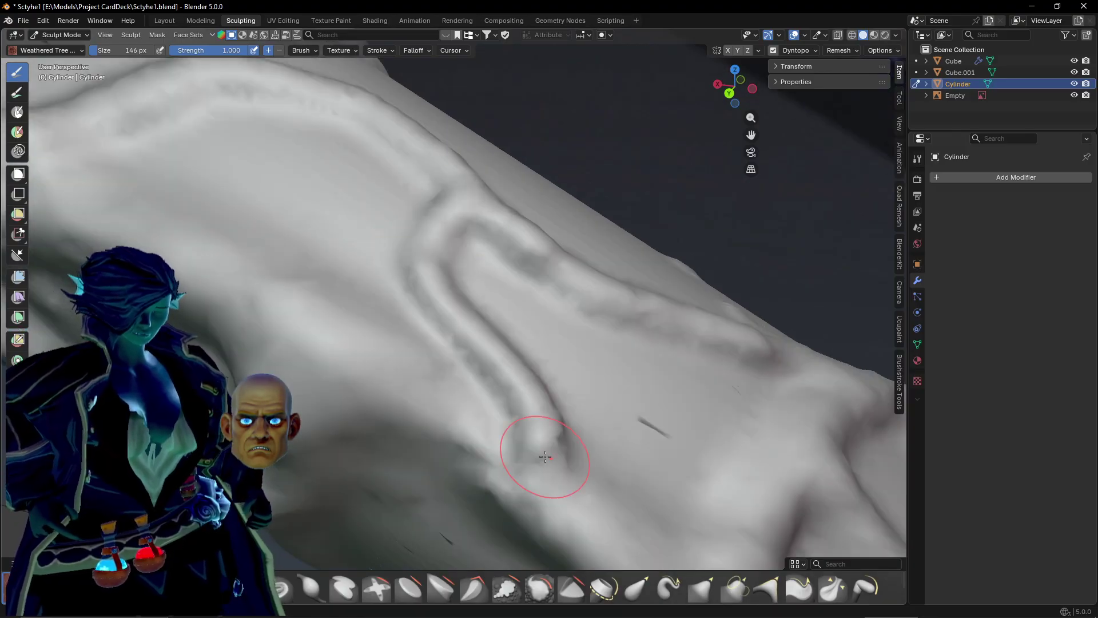
Examine the bark ridges around all sides of the scythe's shaft and compare the whole scythe with the reference image.
mouse_move(544, 453)
middle_mouse_down()
mouse_move(503, 443)
mouse_move(403, 368)
mouse_move(453, 334)
middle_mouse_up()
scroll(505, 269, "up", 3)
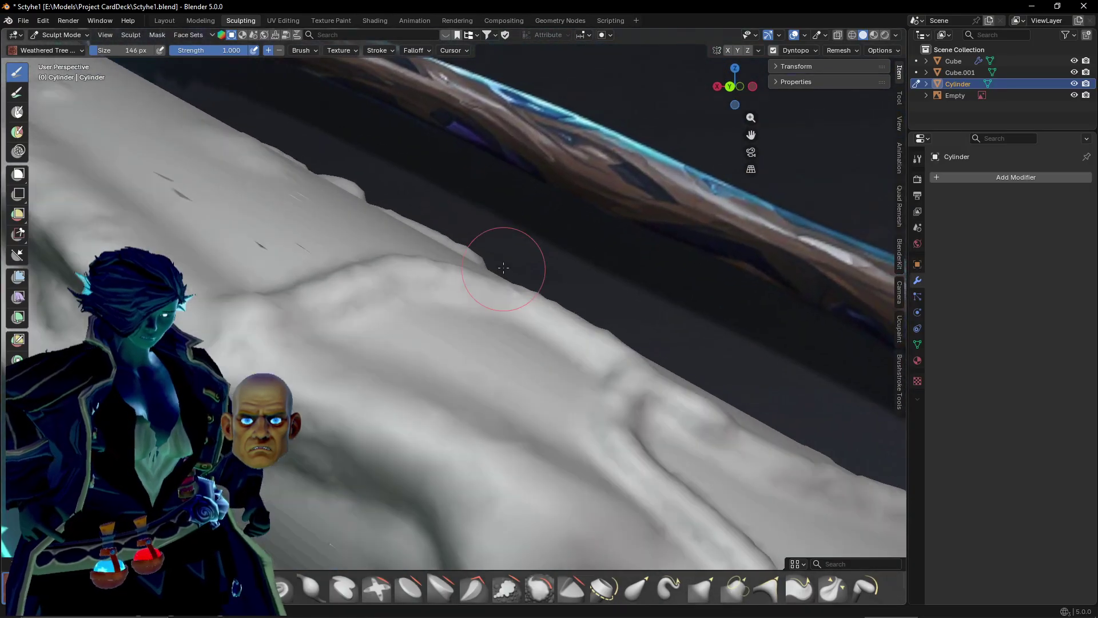
mouse_move(505, 269)
middle_mouse_down()
mouse_move(475, 305)
mouse_move(387, 490)
mouse_move(429, 397)
mouse_move(353, 447)
mouse_move(452, 394)
mouse_move(404, 305)
middle_mouse_up()
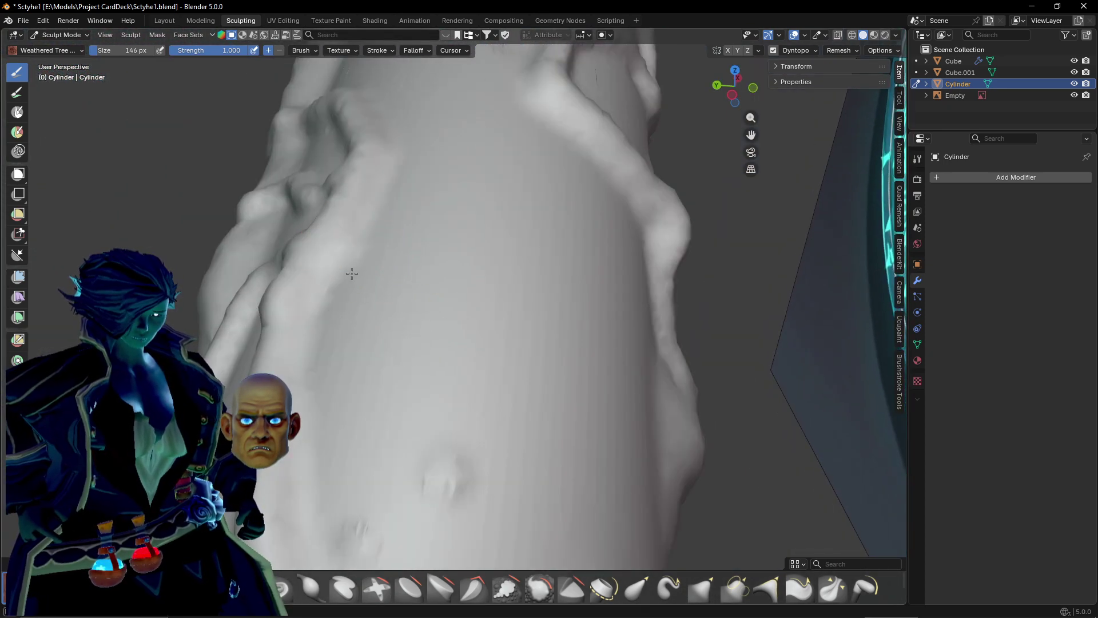
left_click_drag(351, 273, 480, 320)
mouse_move(480, 320)
middle_mouse_down()
mouse_move(437, 275)
mouse_move(491, 319)
middle_mouse_up()
mouse_move(517, 403)
middle_mouse_down()
mouse_move(444, 368)
mouse_move(367, 360)
middle_mouse_up()
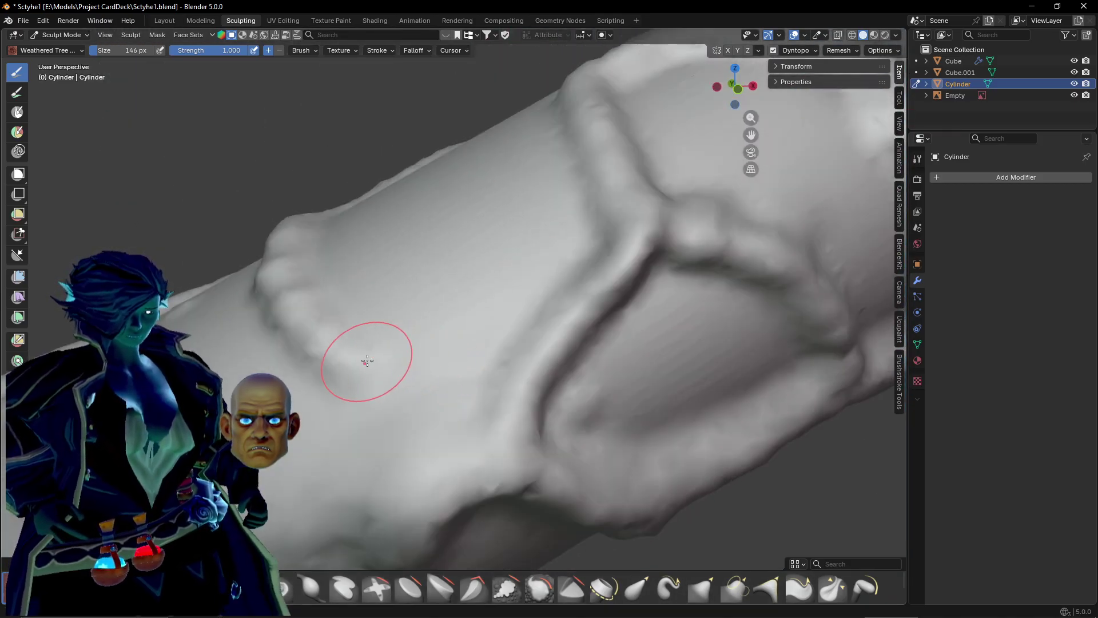
mouse_move(473, 421)
middle_mouse_down()
mouse_move(400, 417)
mouse_move(446, 310)
mouse_move(410, 322)
middle_mouse_up()
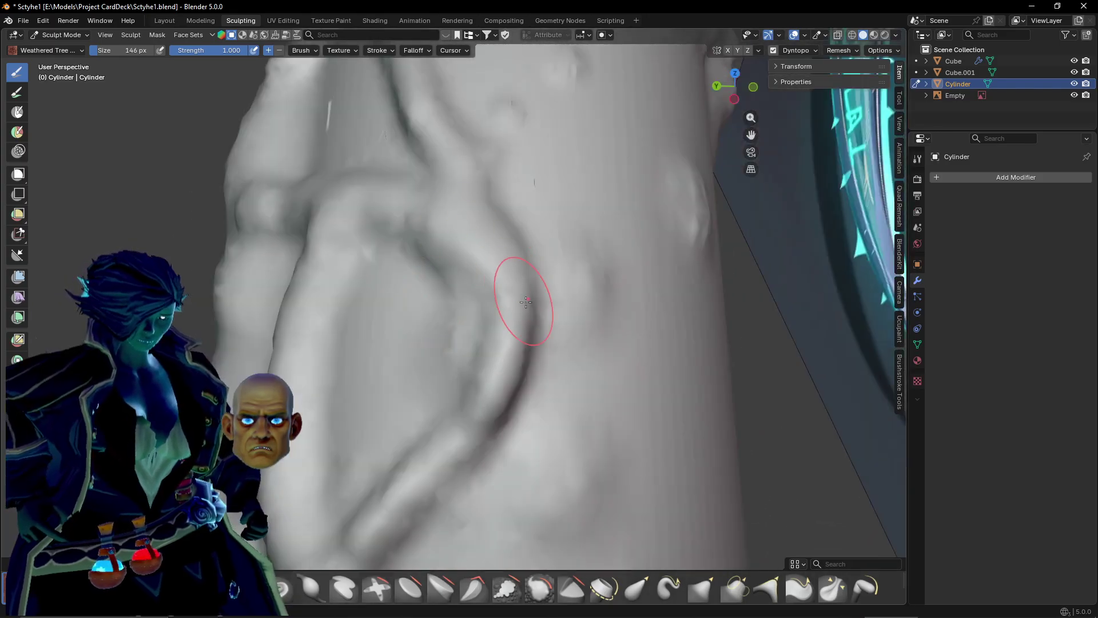
middle_click_drag(526, 302, 475, 325)
scroll(385, 298, "down", 12)
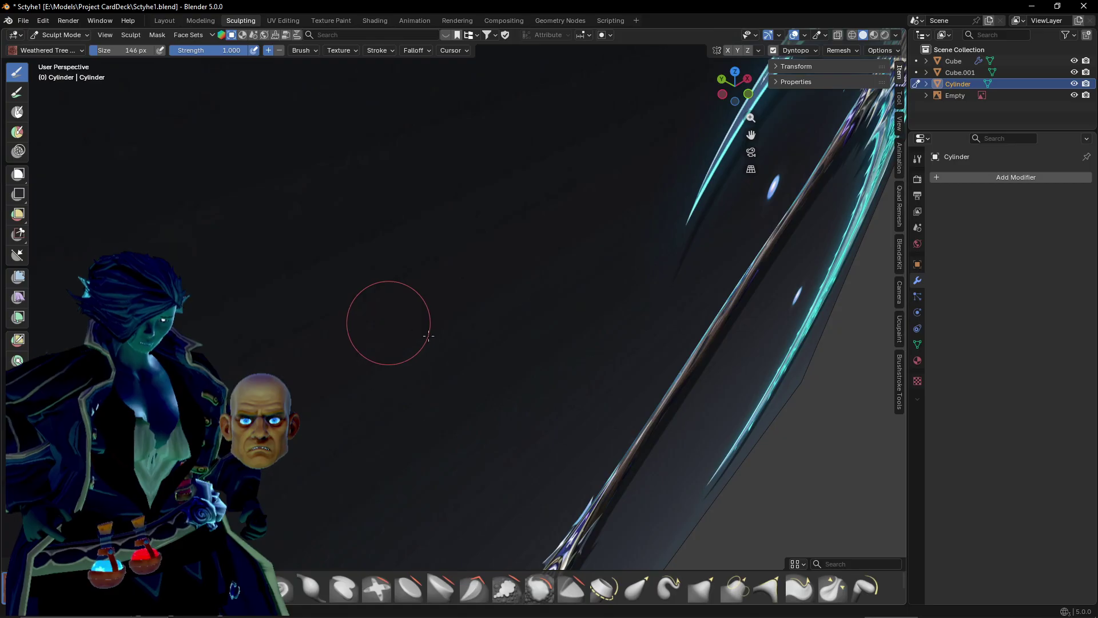
middle_click_drag(387, 321, 579, 335)
scroll(564, 330, "down", 3)
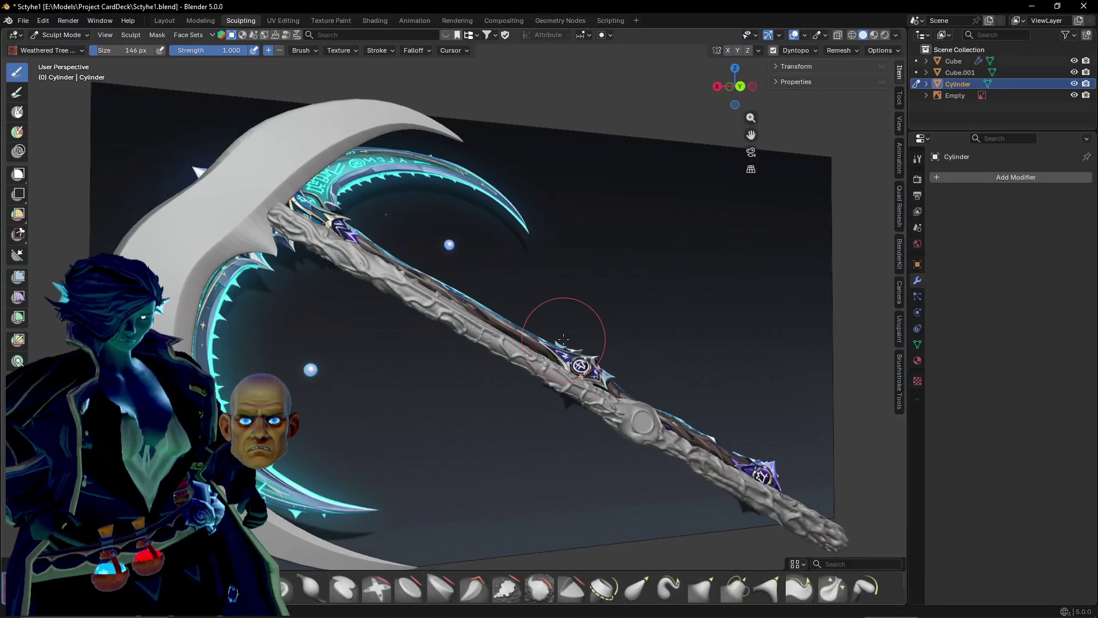
mouse_move(441, 323)
middle_mouse_down()
mouse_move(399, 323)
mouse_move(442, 320)
middle_mouse_up()
scroll(442, 321, "up", 1)
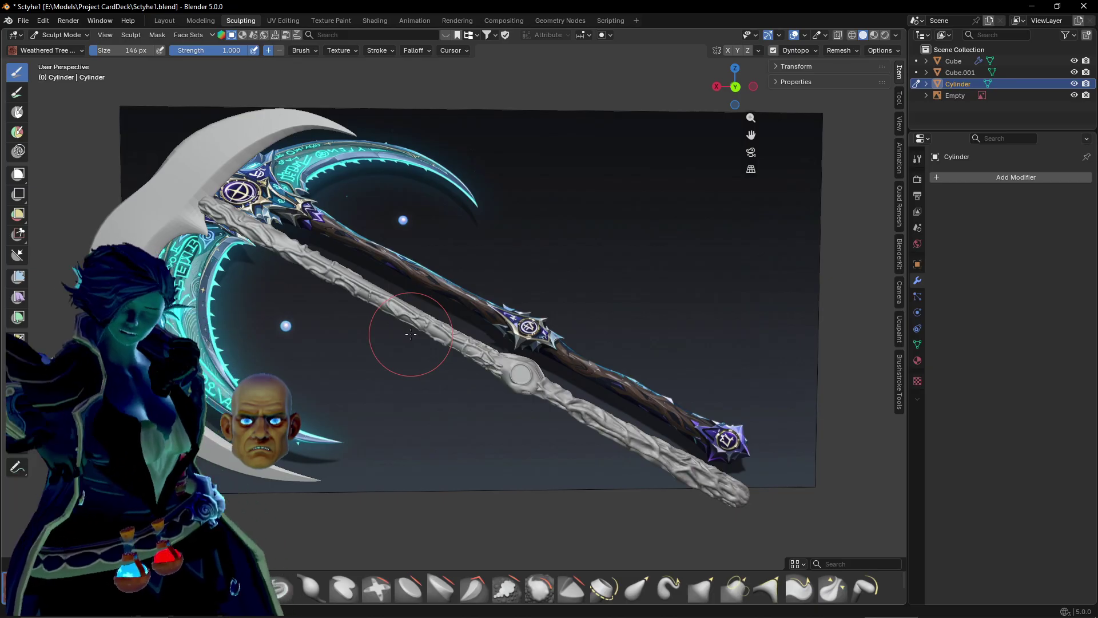
scroll(496, 361, "up", 4)
mouse_move(495, 361)
middle_mouse_down()
mouse_move(426, 338)
mouse_move(471, 252)
middle_mouse_up()
scroll(426, 338, "up", 2)
mouse_move(395, 288)
middle_mouse_down("shift")
mouse_move(421, 292)
mouse_move(560, 375)
middle_mouse_up("shift")
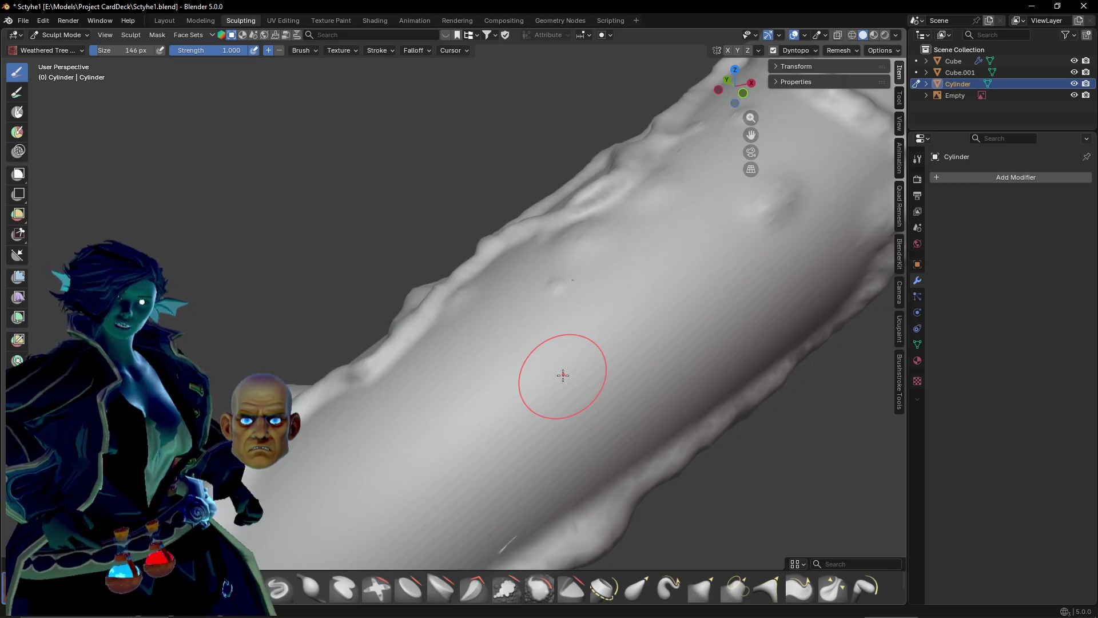
Switch to File Explorer and open the video Into from the Animations\Small Animation folder on drive E.
key("super")
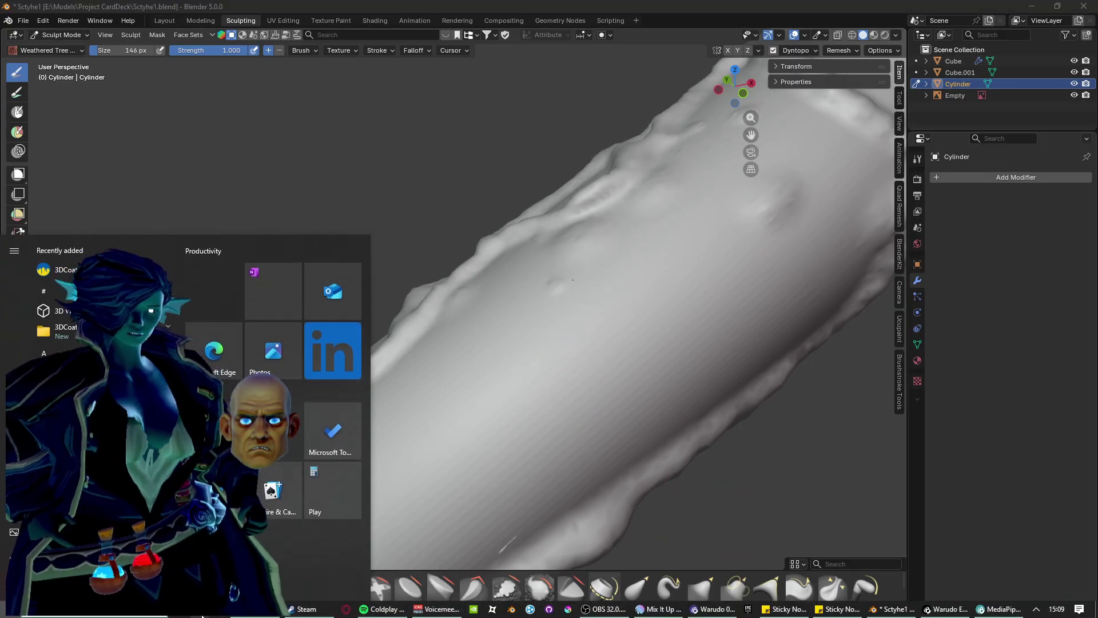
key("super")
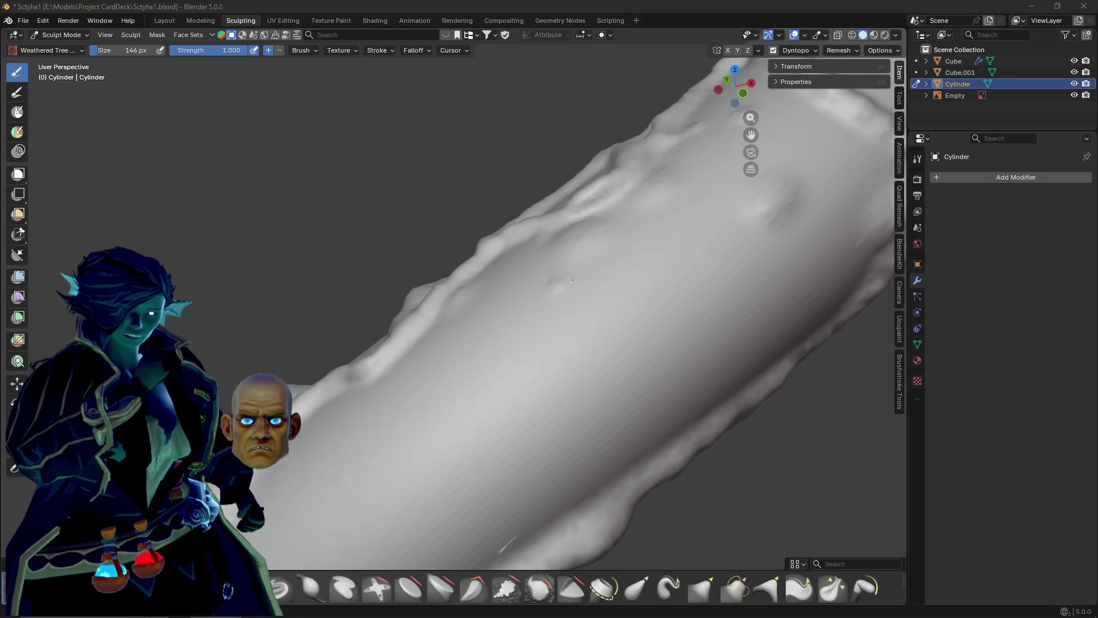
key("super+e")
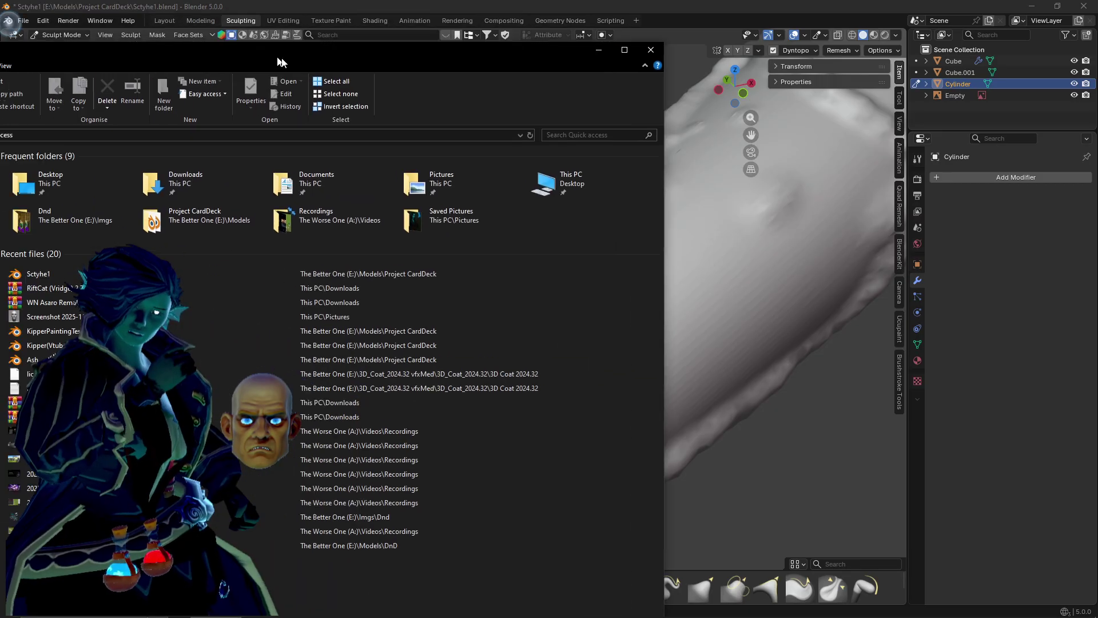
left_click(902, 24)
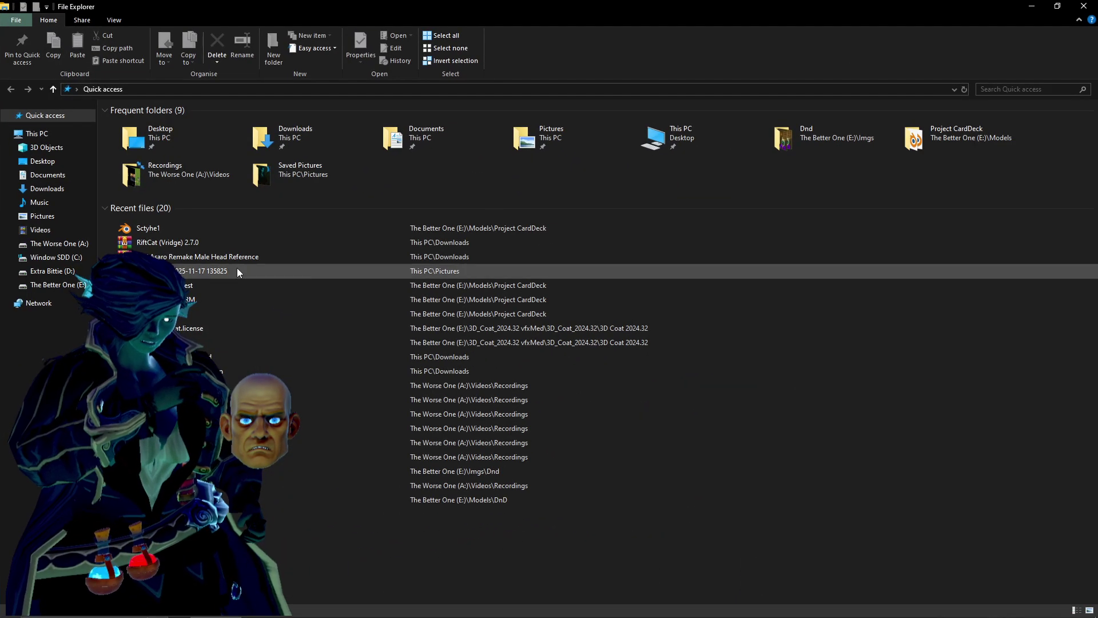
left_click(41, 287)
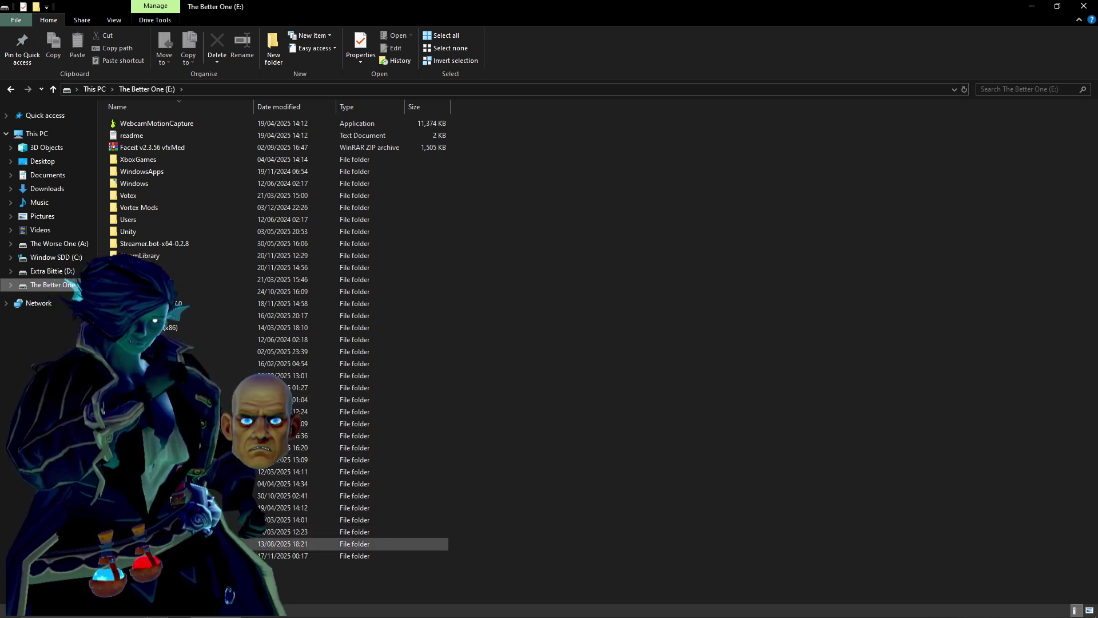
double_click(180, 327)
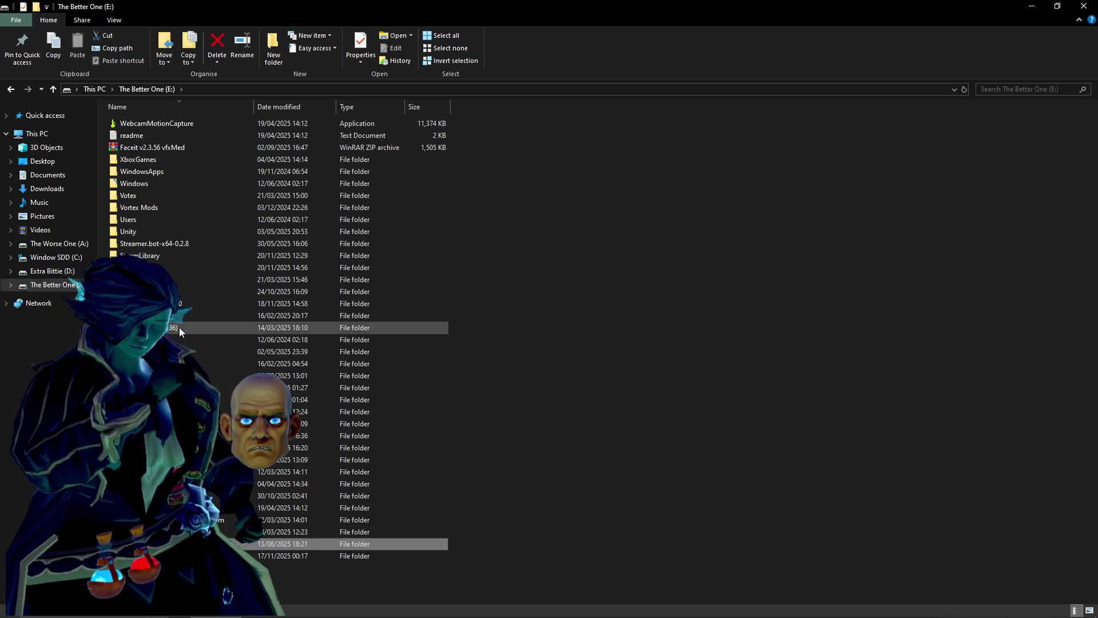
double_click(159, 136)
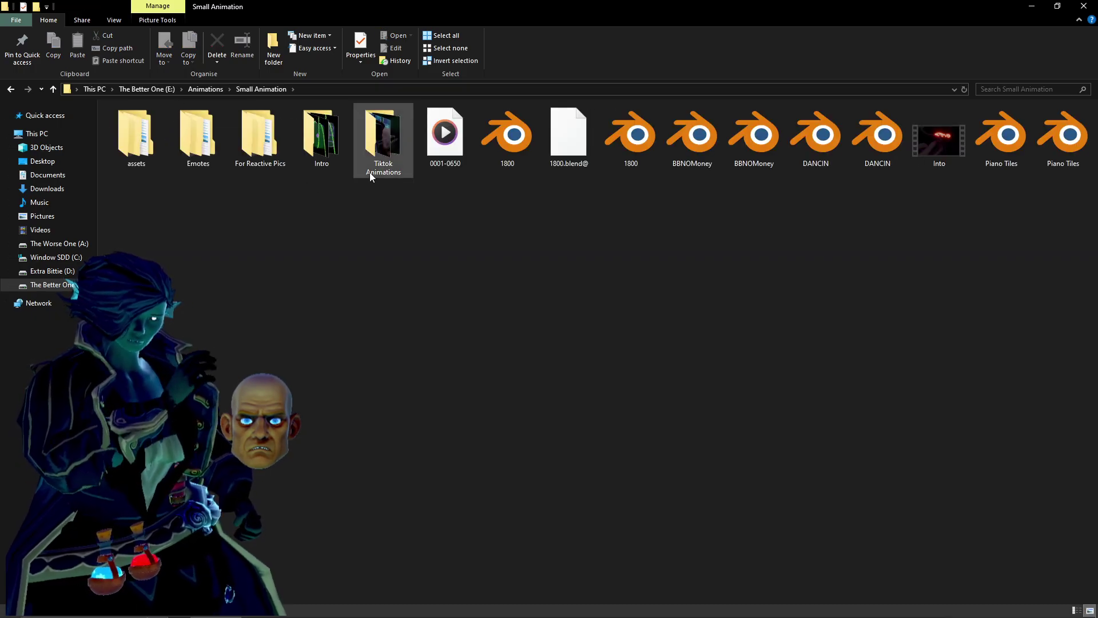
double_click(939, 138)
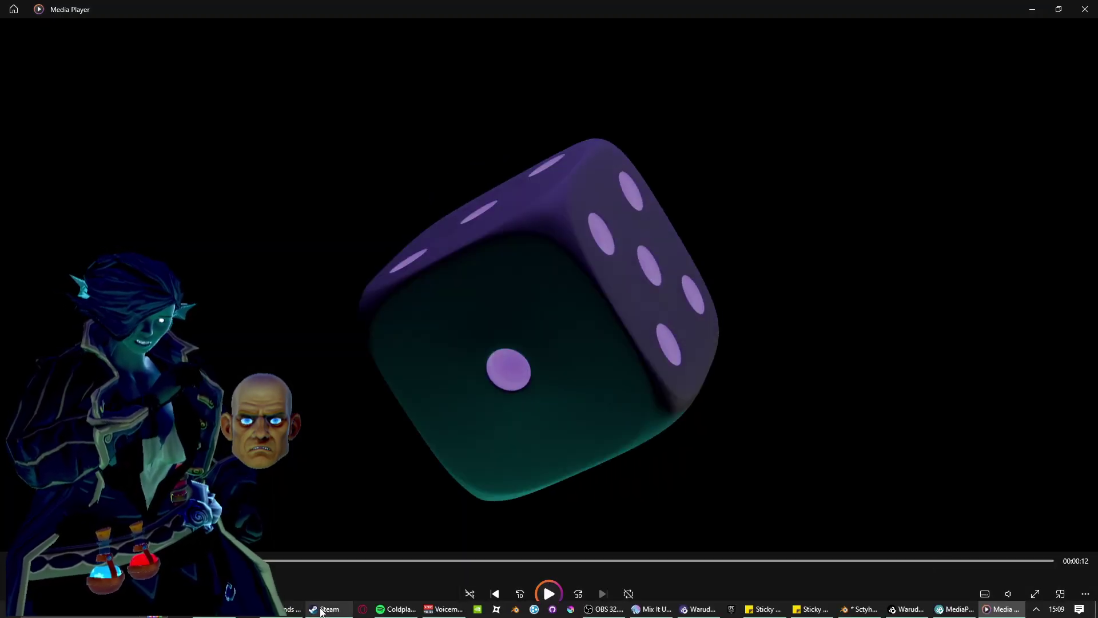
Pause the music in Spotify, then return to Media Player and play the Into video from its start.
left_click(382, 609)
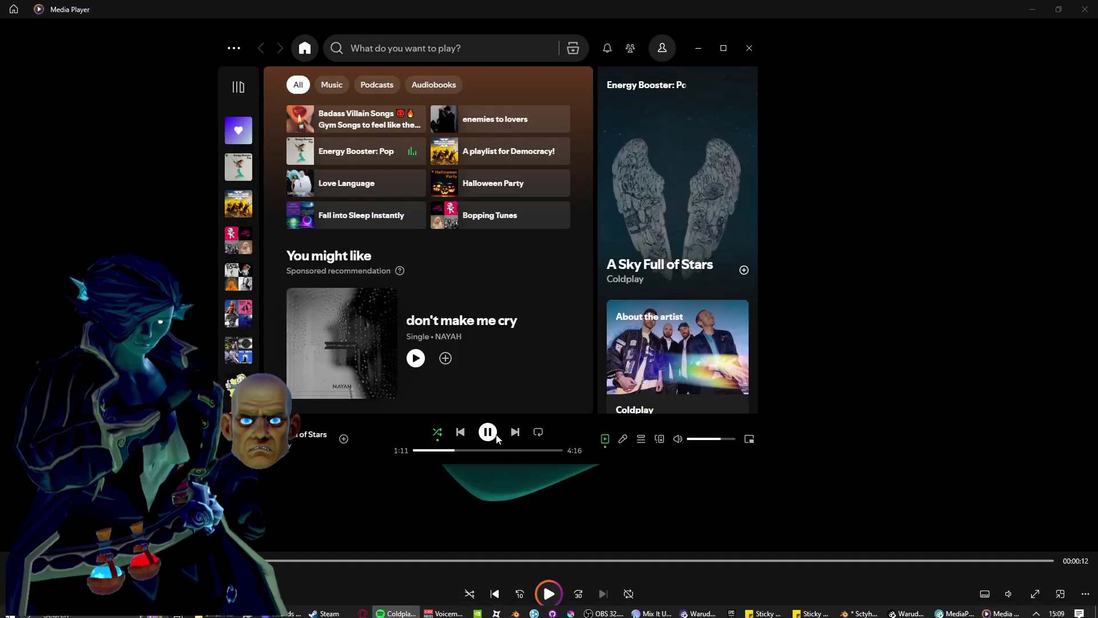
left_click(698, 48)
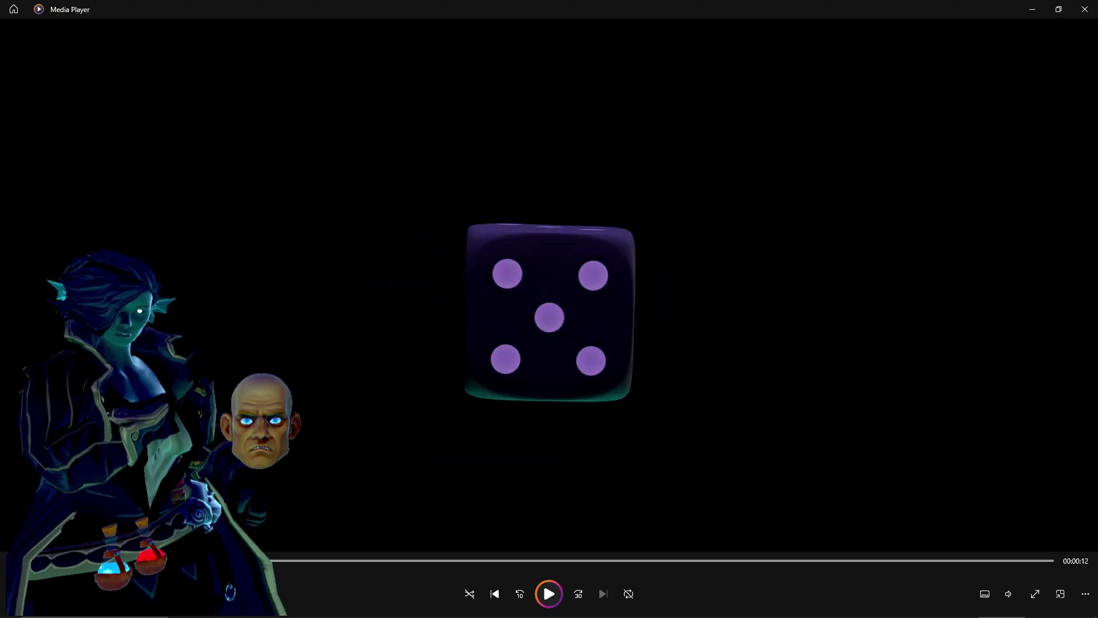
left_click_drag(189, 560, 240, 561)
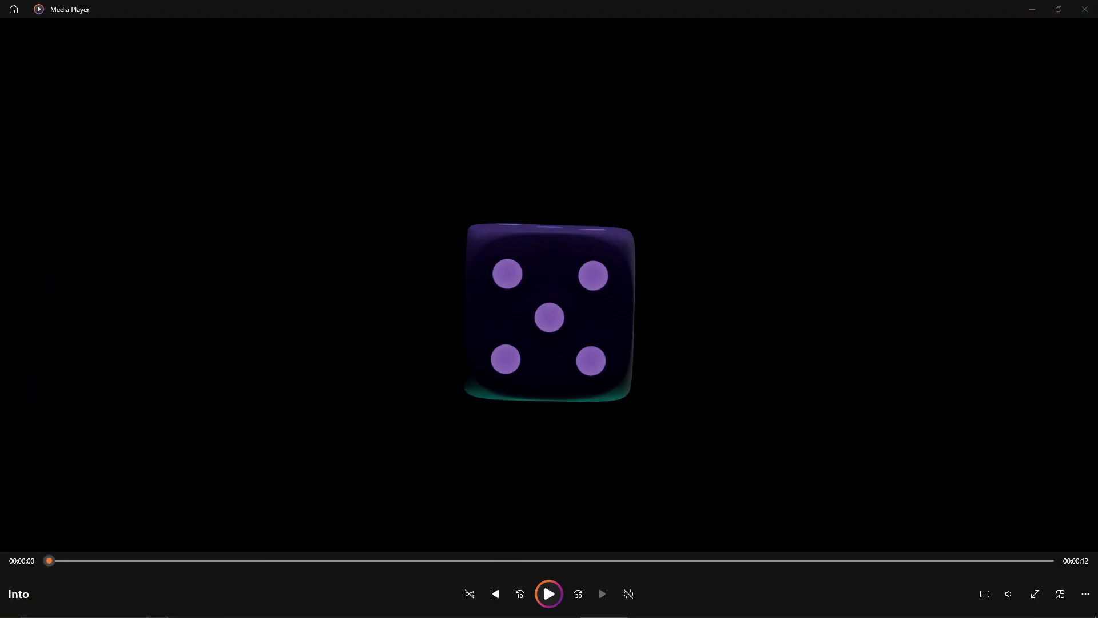
left_click(550, 594)
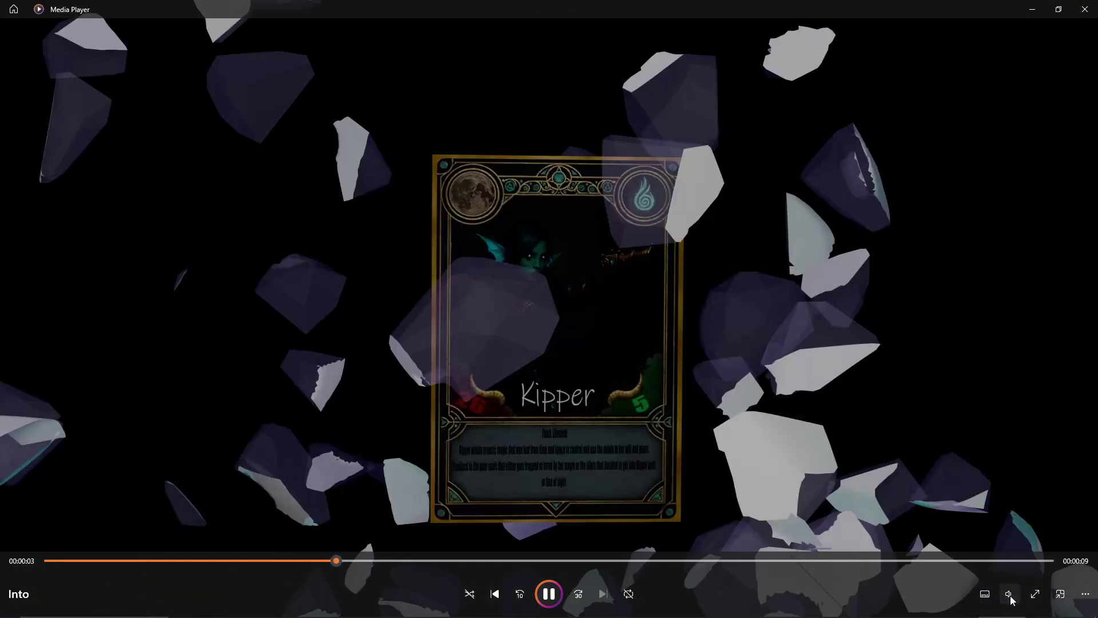
Raise the video's playback volume, replay the rolling-die opening and pause it.
left_click(1009, 593)
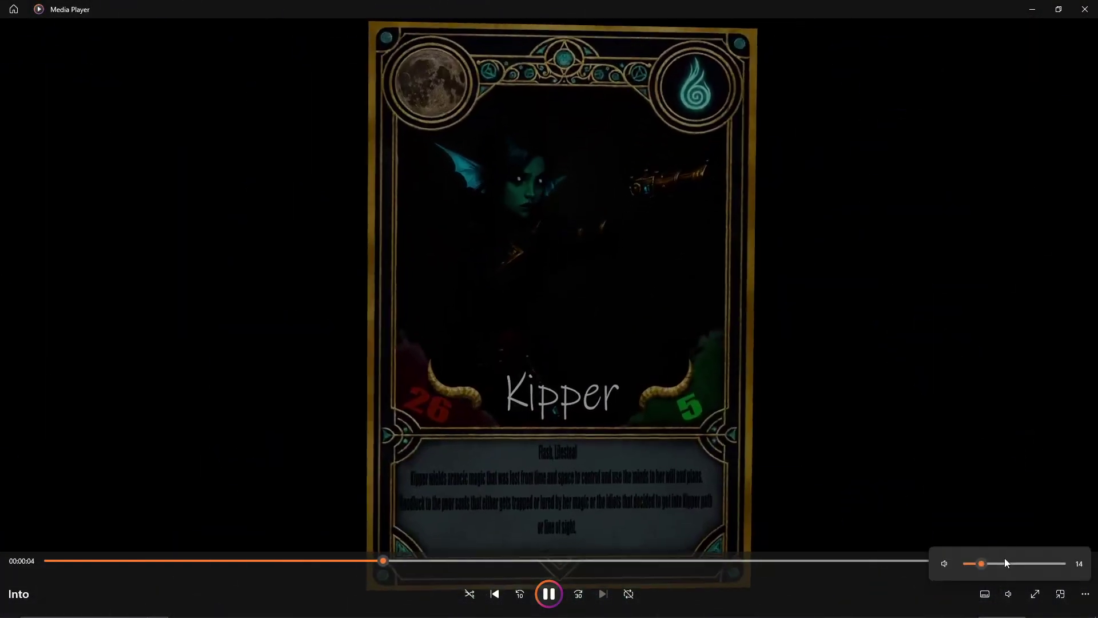
left_click_drag(1018, 568, 1032, 570)
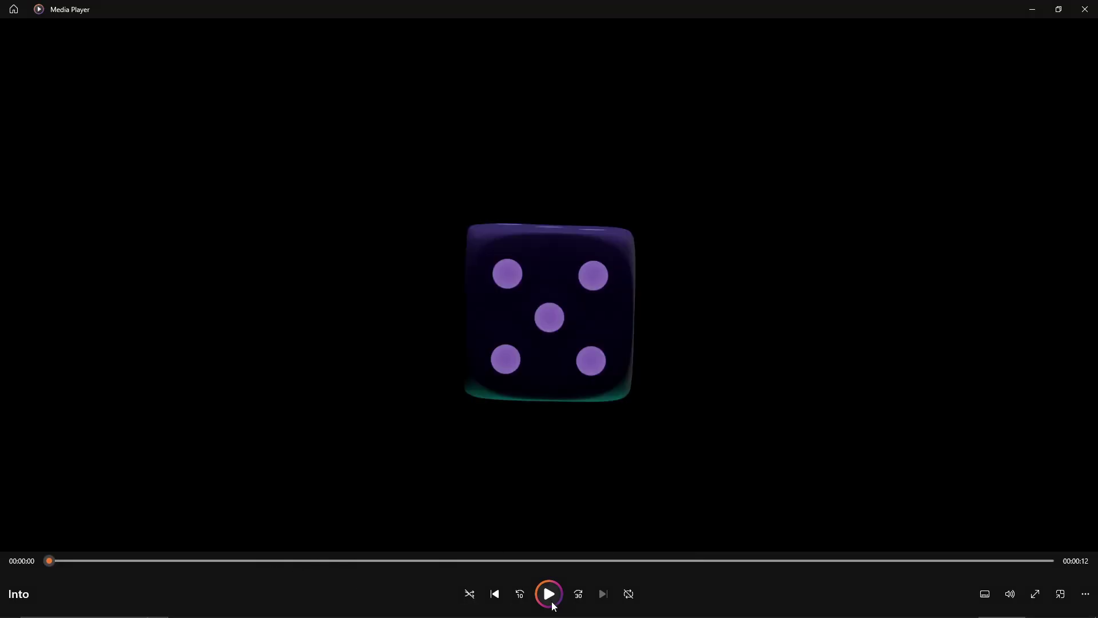
left_click(553, 604)
left_click(548, 597)
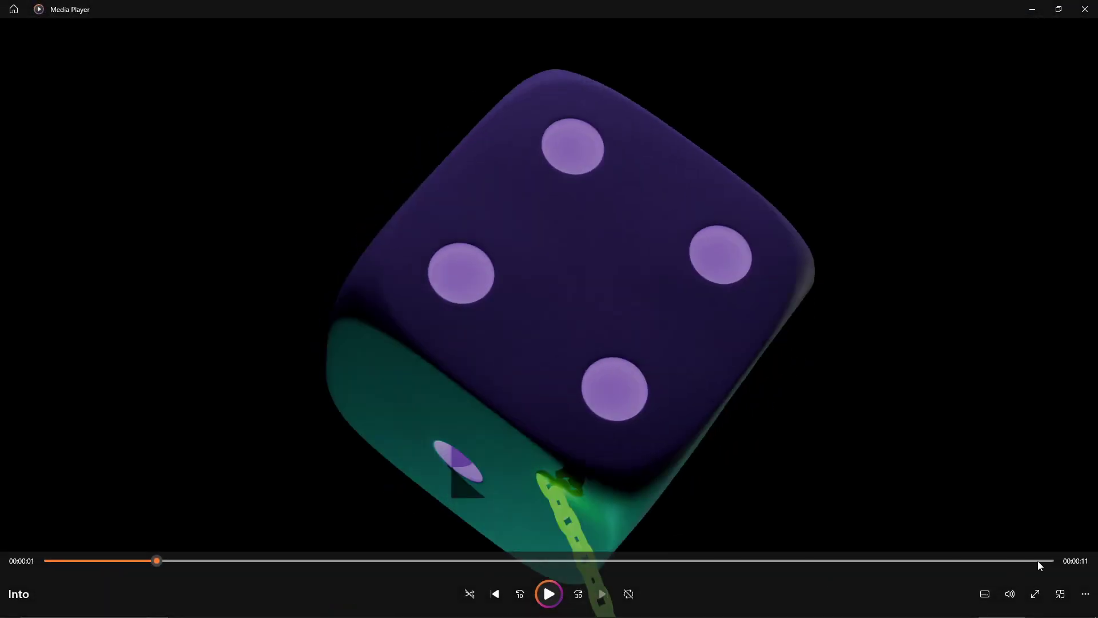
Lower the playback volume and play the video on to the chained, shattering die, pausing there.
left_click(1010, 593)
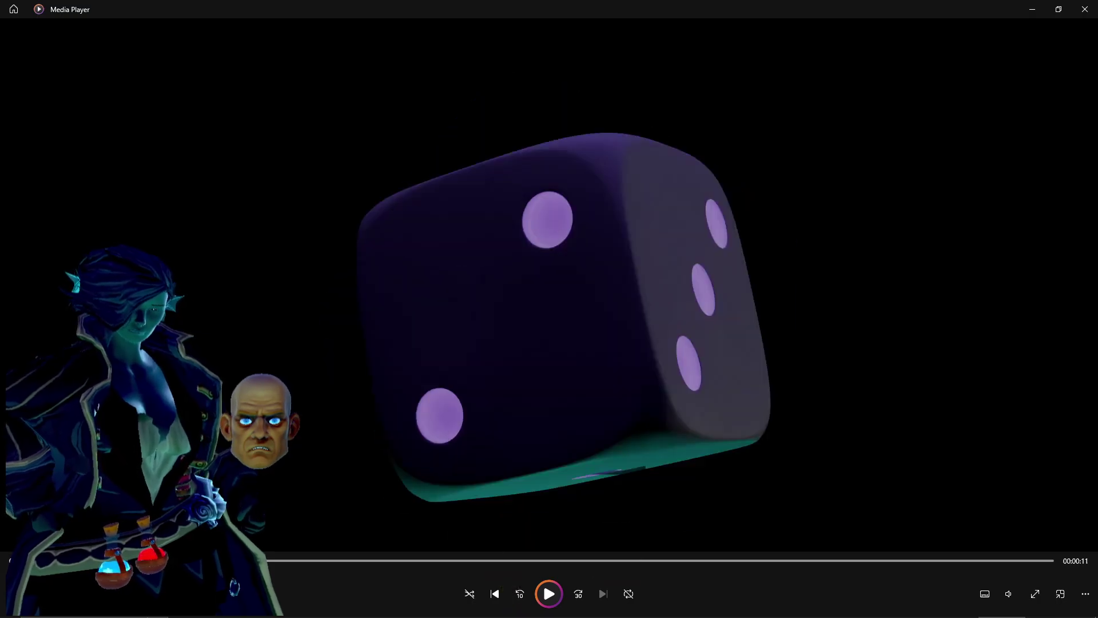
left_click(548, 598)
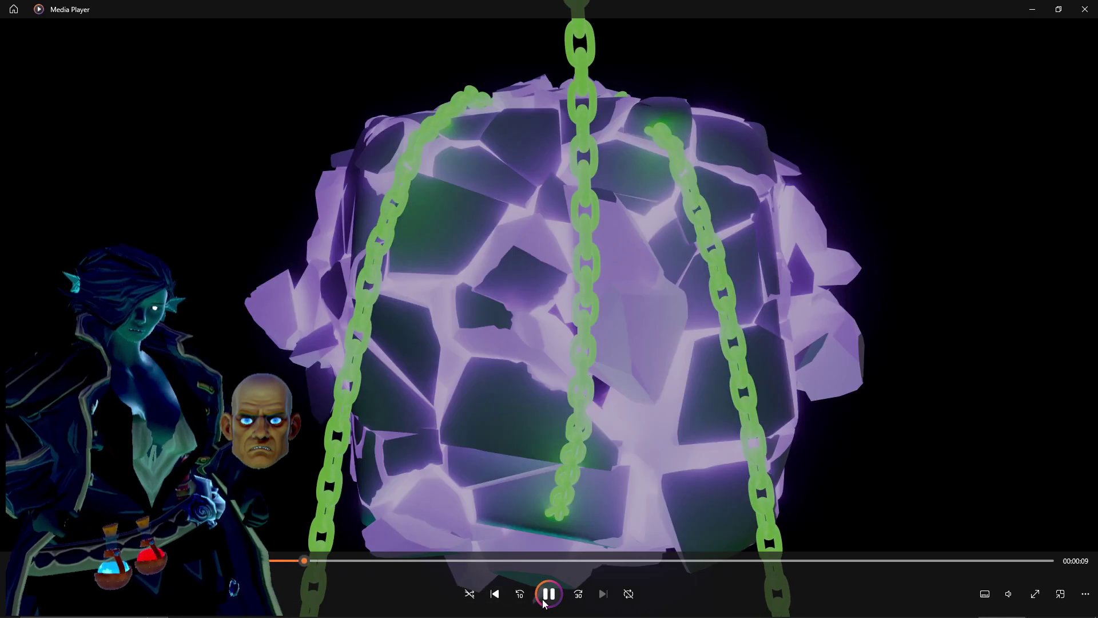
left_click(543, 600)
Scrub back and forth through the die's explosion to examine the chains and flying fragments.
mouse_move(334, 560)
left_mouse_down()
mouse_move(315, 558)
mouse_move(510, 564)
mouse_move(266, 561)
mouse_move(337, 561)
mouse_move(323, 566)
left_mouse_up()
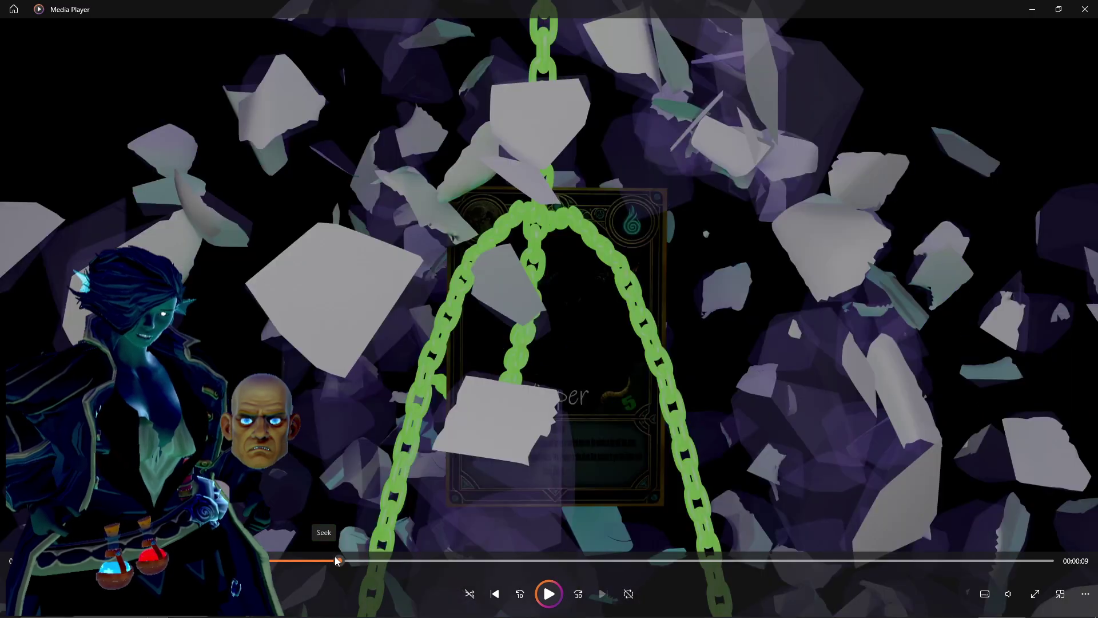
left_click(336, 561)
left_click(317, 558)
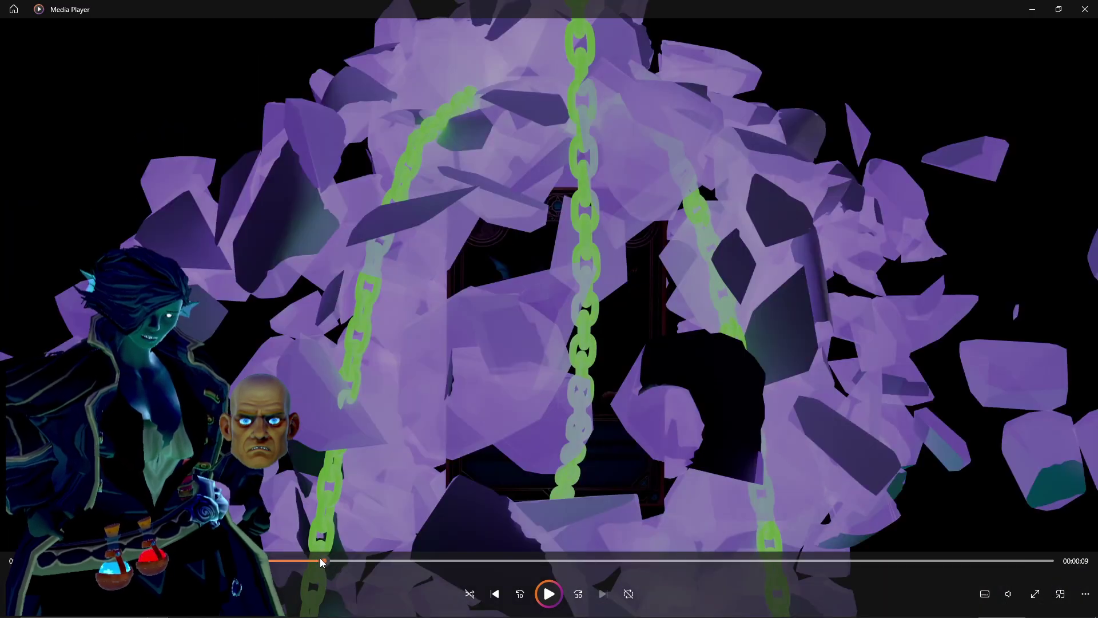
left_click_drag(315, 560, 347, 560)
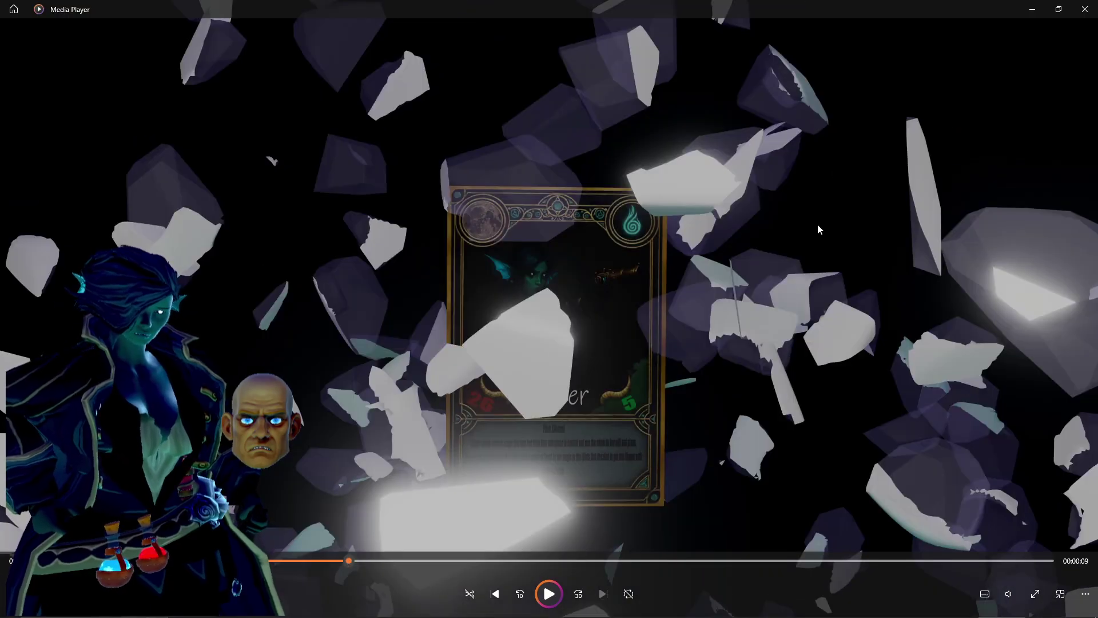
Advance the video to the close-up of the Kipper card and examine its artwork and text.
left_click(354, 565)
left_click_drag(355, 566, 416, 565)
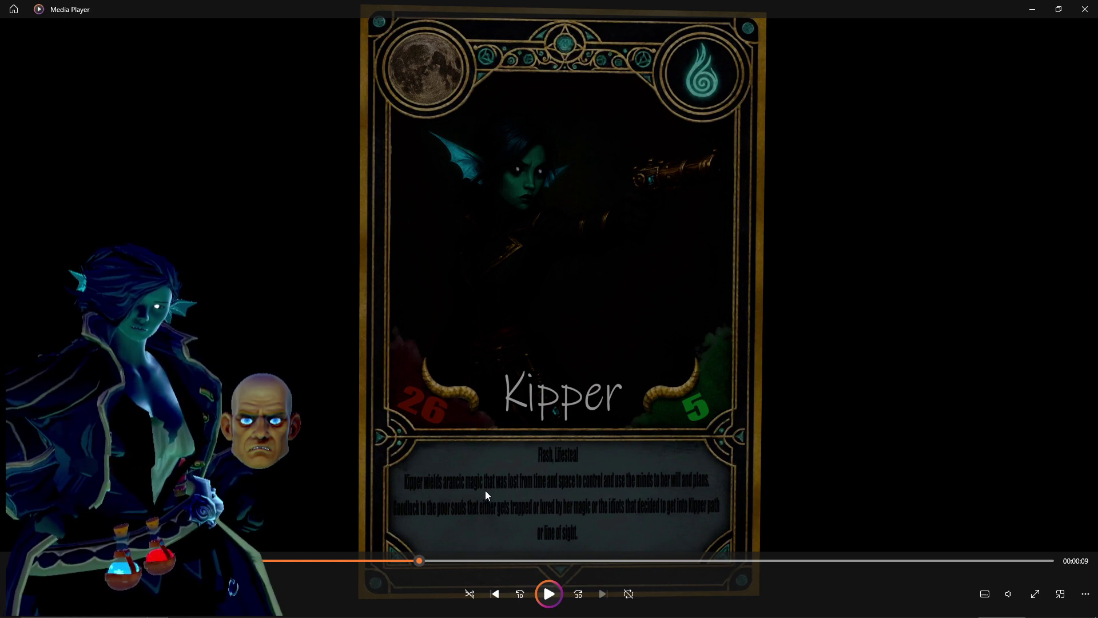
mouse_move(425, 559)
left_mouse_down()
mouse_move(553, 553)
mouse_move(444, 557)
left_mouse_up()
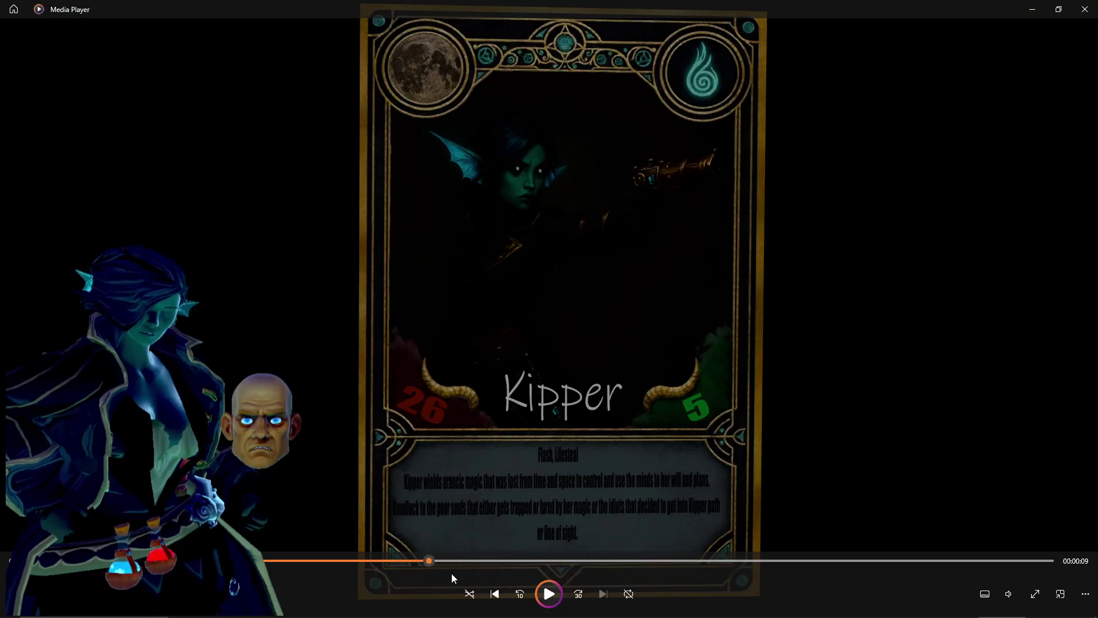
mouse_move(442, 558)
left_mouse_down()
mouse_move(529, 554)
mouse_move(460, 558)
left_mouse_up()
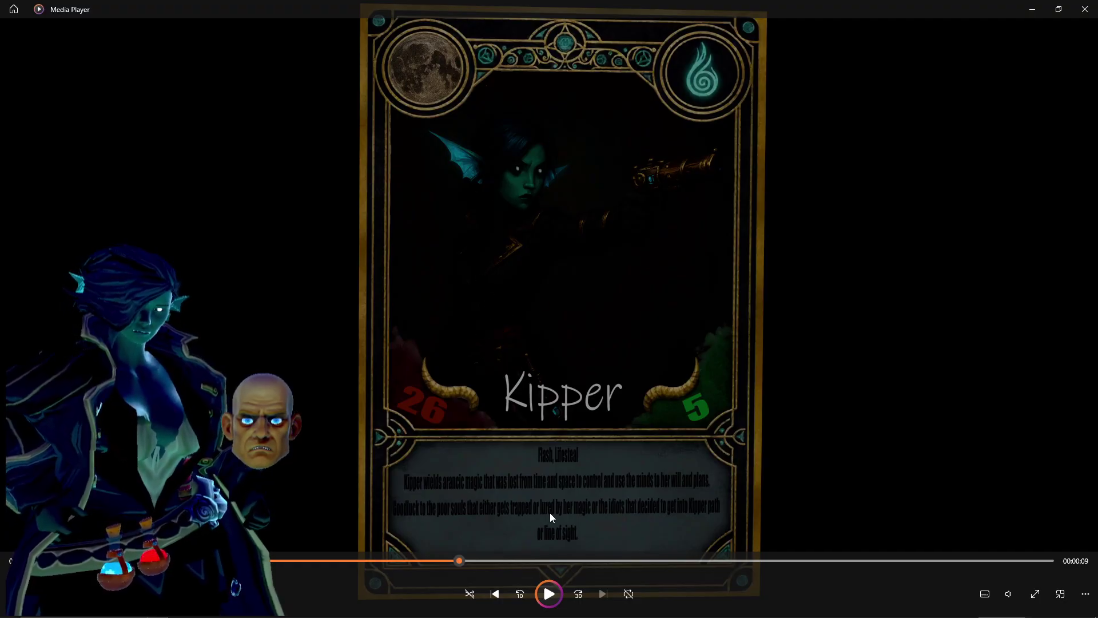
mouse_move(472, 563)
left_mouse_down()
mouse_move(523, 565)
mouse_move(461, 555)
left_mouse_up()
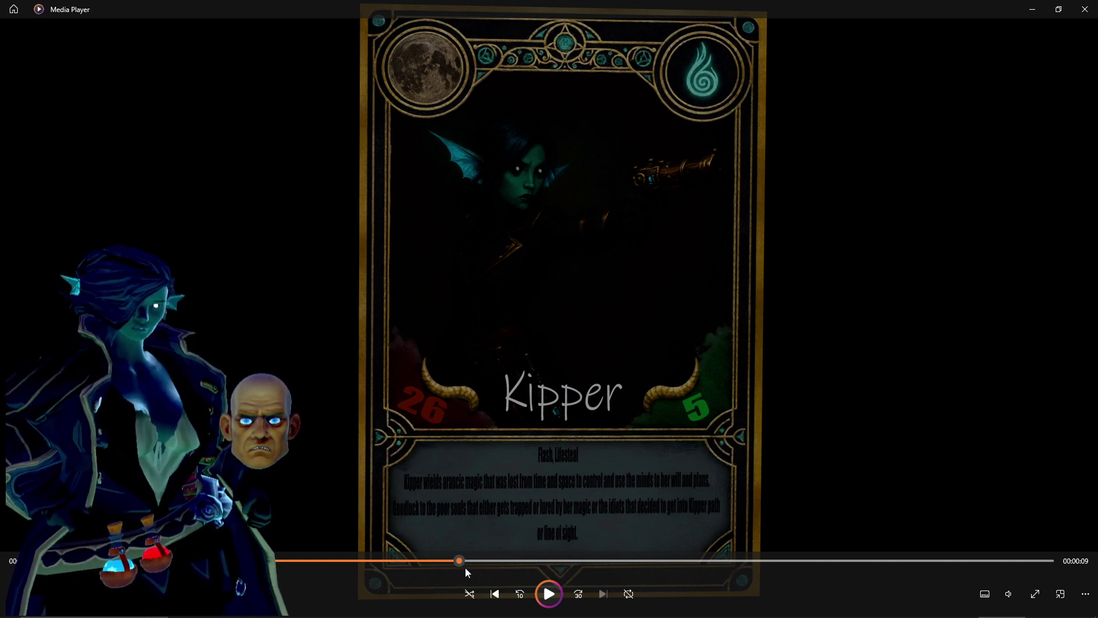
Scrub forward to the burning card held in the hand and examine the burn effect around that moment.
left_click_drag(465, 567, 718, 566)
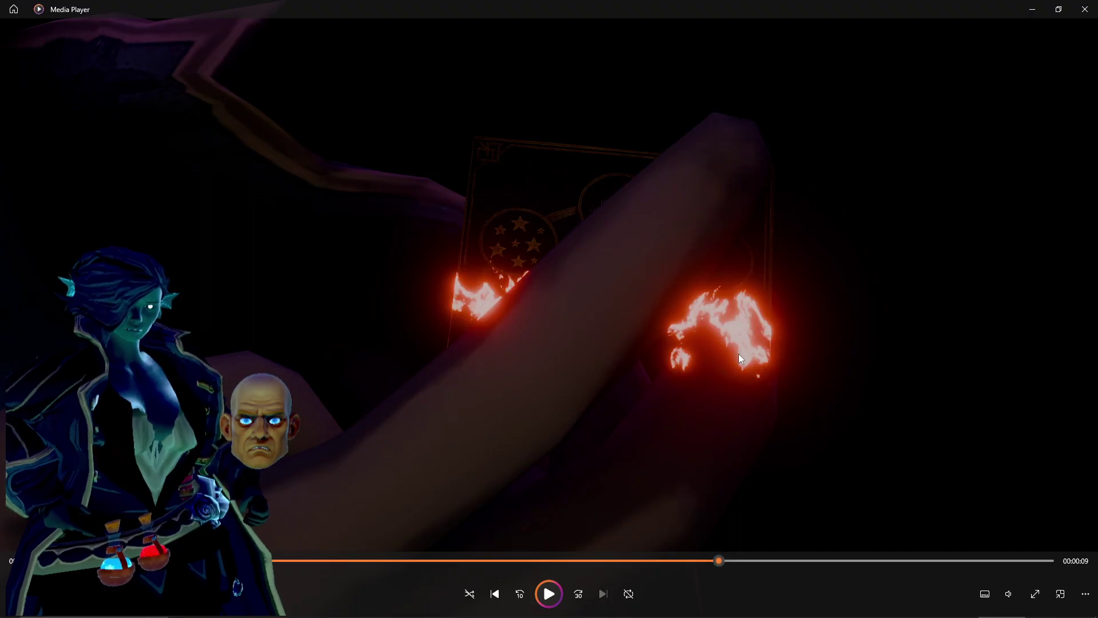
mouse_move(713, 558)
left_mouse_down()
mouse_move(690, 560)
mouse_move(747, 564)
mouse_move(678, 556)
mouse_move(768, 562)
mouse_move(682, 551)
mouse_move(751, 557)
mouse_move(694, 556)
mouse_move(739, 548)
mouse_move(691, 543)
mouse_move(745, 550)
mouse_move(665, 538)
mouse_move(733, 552)
left_mouse_up()
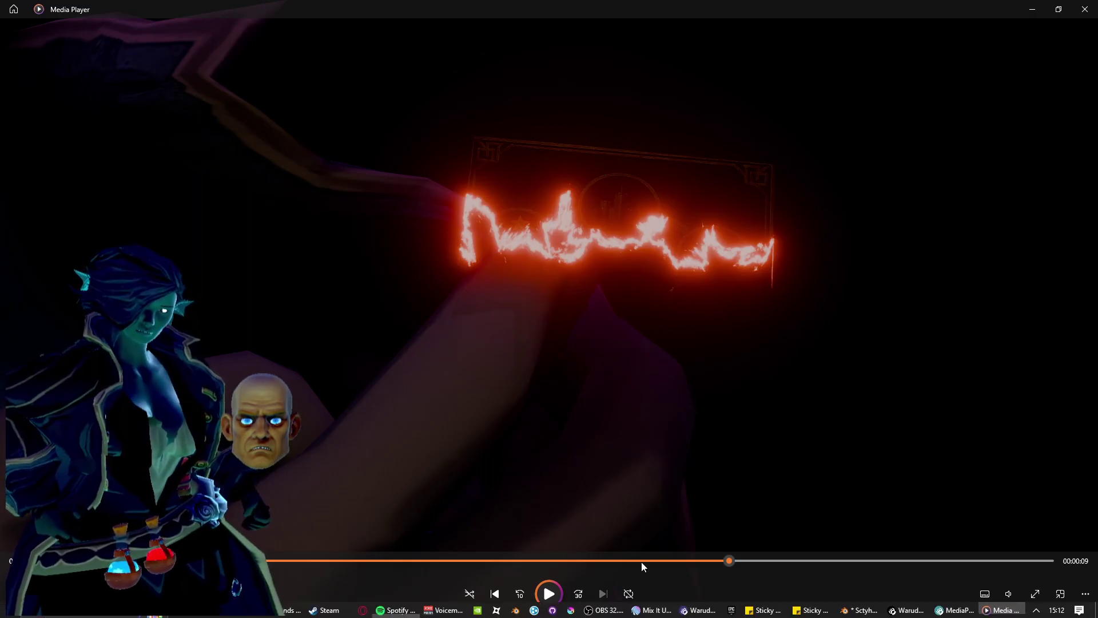
left_click_drag(729, 560, 719, 558)
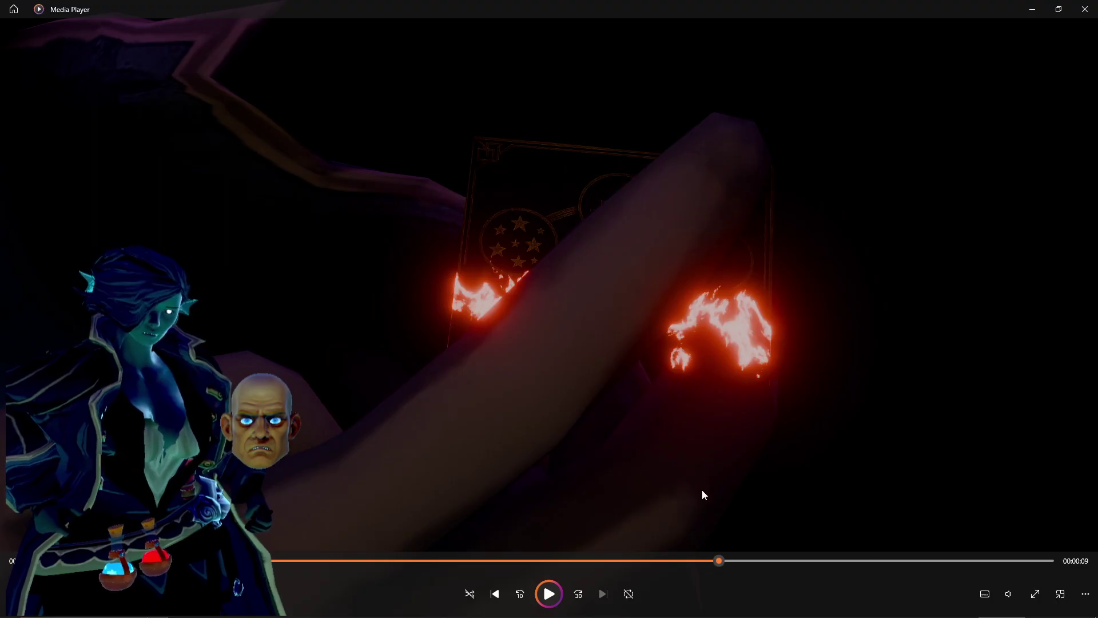
Scrub from the card's burn-away to the Kipper Studioz title shot and examine the transition.
mouse_move(723, 561)
left_mouse_down()
mouse_move(746, 561)
mouse_move(639, 560)
mouse_move(749, 554)
mouse_move(650, 539)
mouse_move(760, 547)
mouse_move(684, 548)
mouse_move(754, 564)
mouse_move(668, 563)
mouse_move(740, 575)
mouse_move(688, 575)
mouse_move(722, 587)
mouse_move(731, 564)
left_mouse_up()
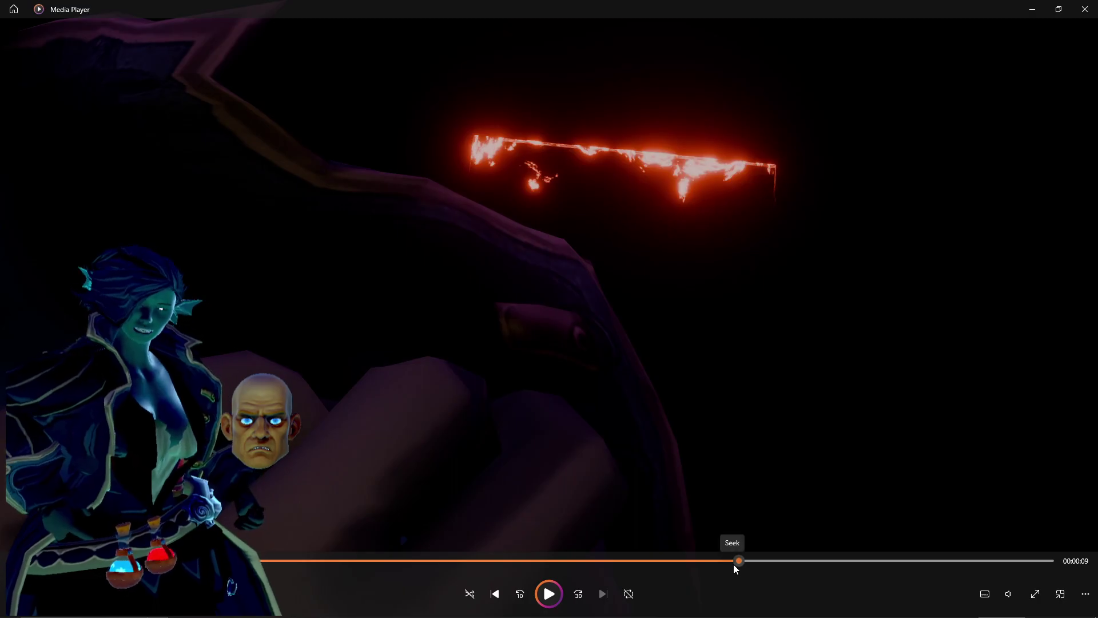
left_click_drag(736, 564, 796, 550)
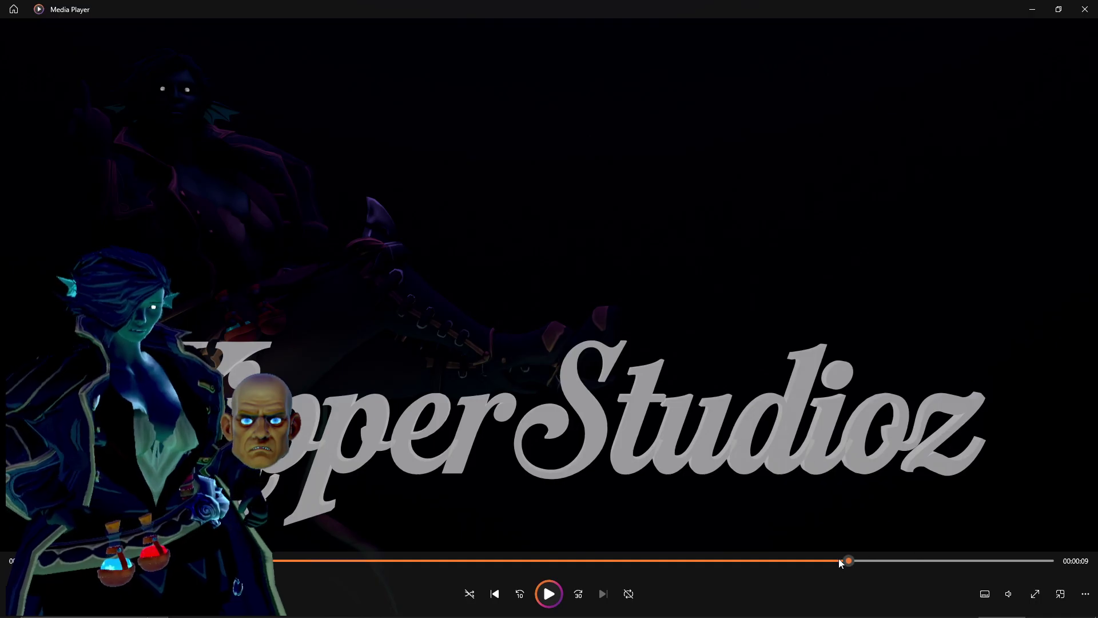
left_click(759, 560)
left_click_drag(514, 550, 872, 561)
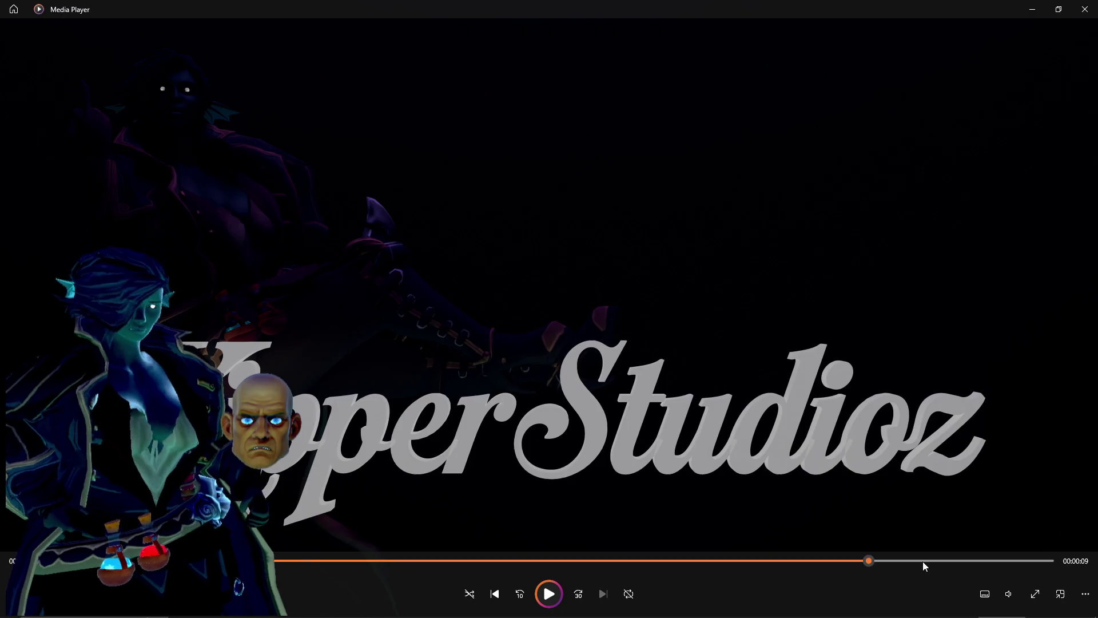
Scrub back and forth through the title shot at the video's end to examine it, and close the player to return to Blender.
left_click_drag(984, 548, 1050, 548)
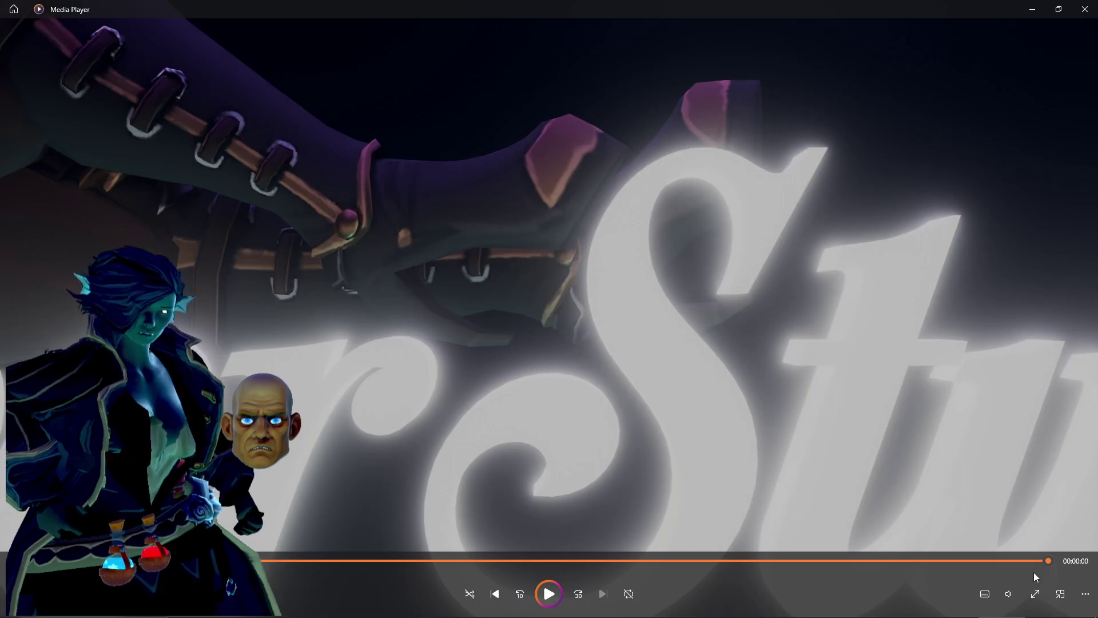
mouse_move(1052, 557)
left_mouse_down()
mouse_move(996, 553)
mouse_move(1041, 545)
left_mouse_up()
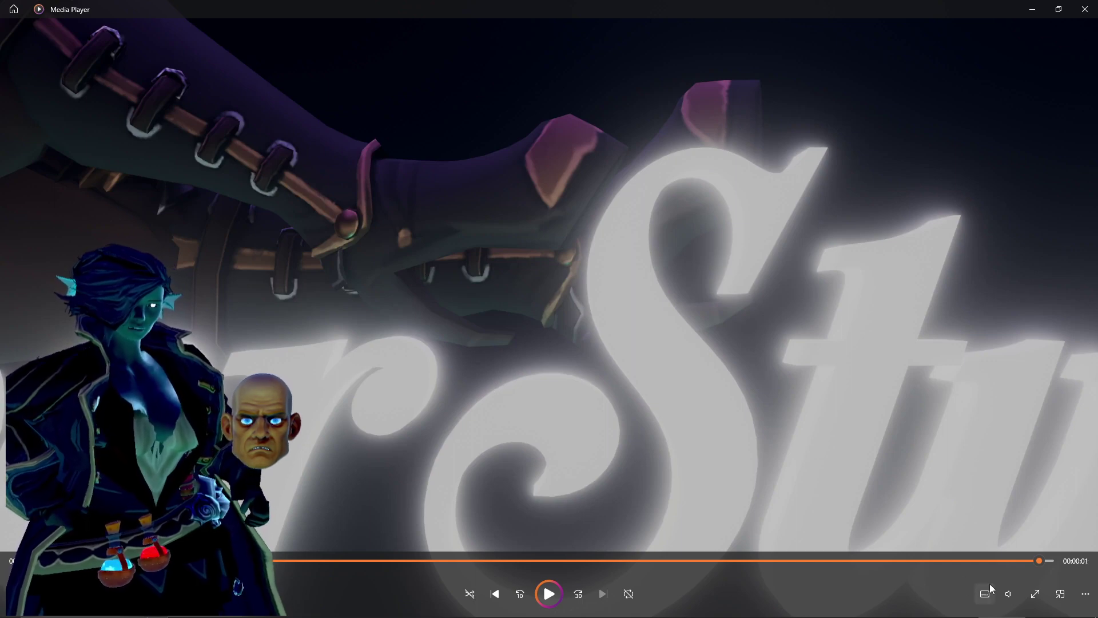
mouse_move(1038, 565)
left_mouse_down()
mouse_move(1008, 556)
mouse_move(1021, 558)
left_mouse_up()
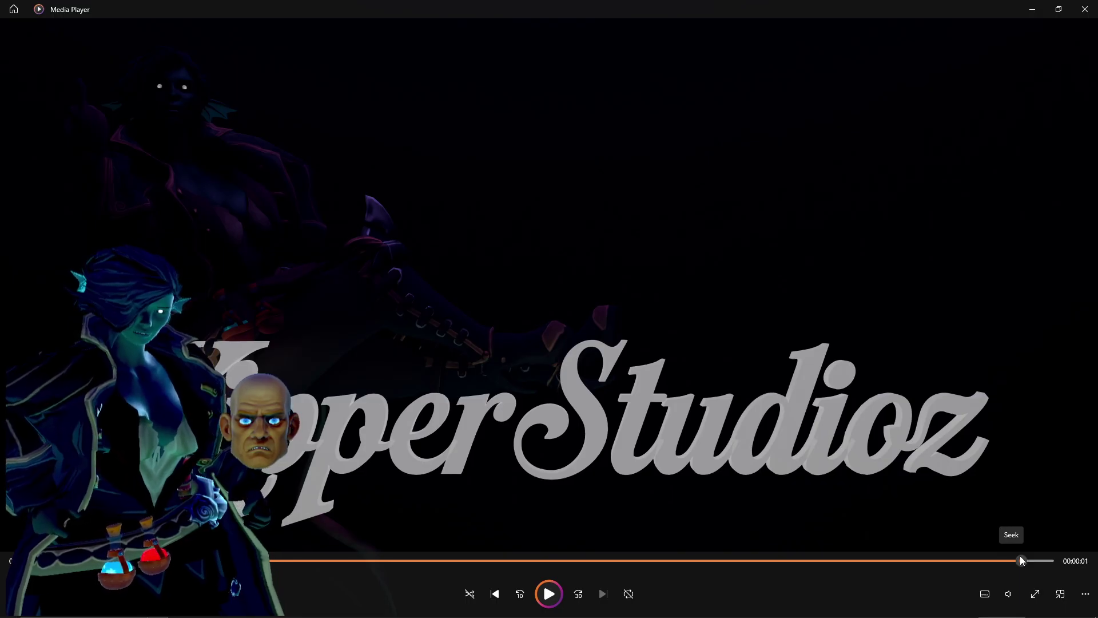
left_click_drag(1020, 556, 1011, 557)
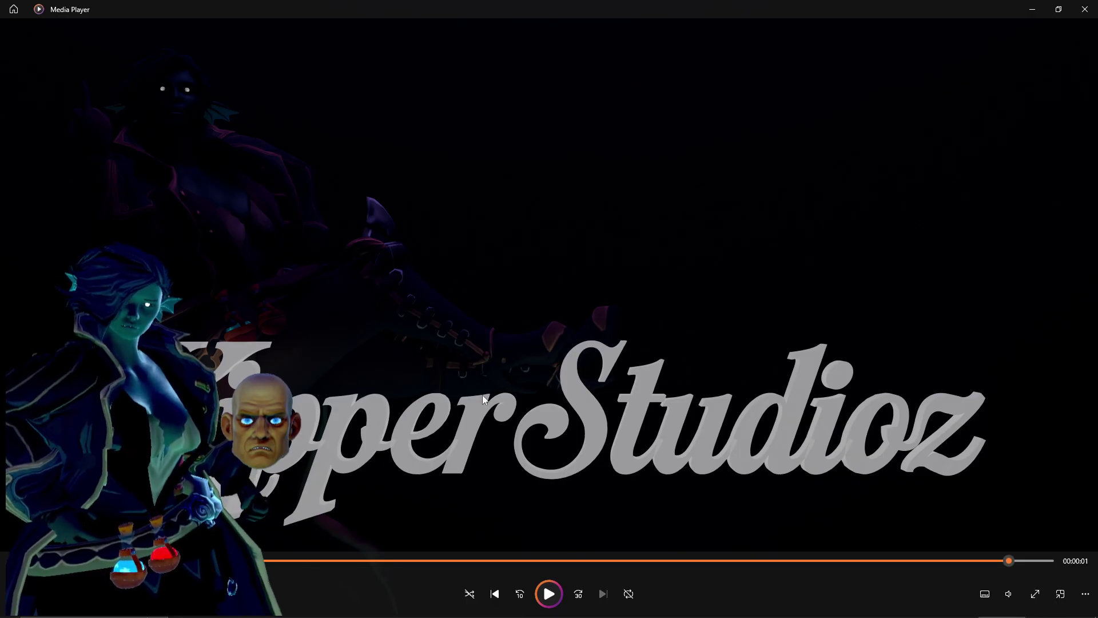
left_click(1085, 10)
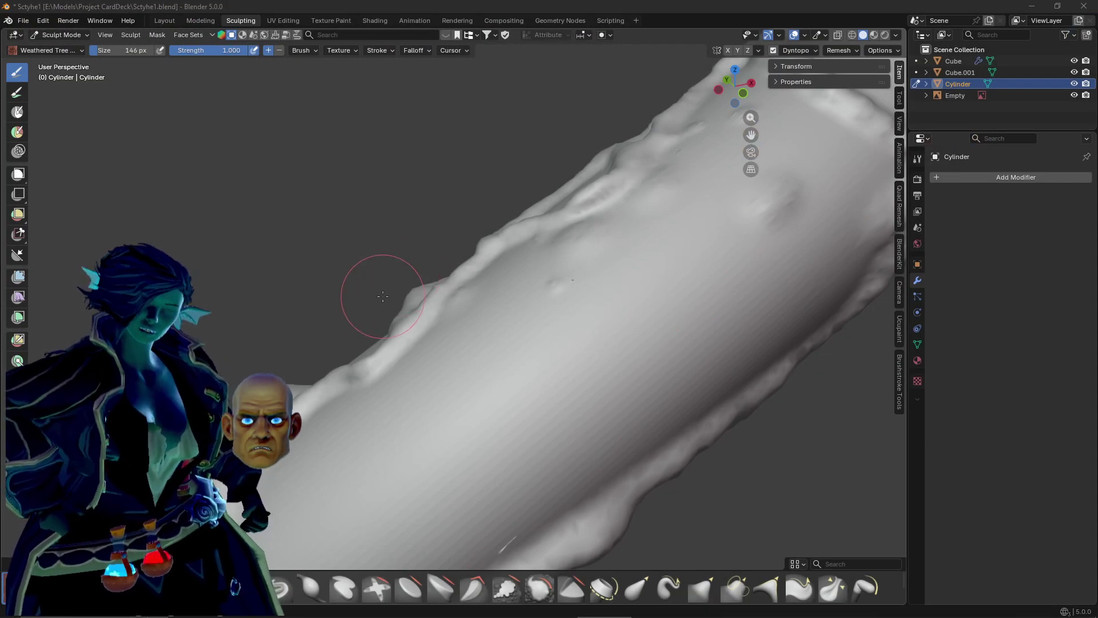
mouse_move(382, 297)
middle_mouse_down()
mouse_move(343, 294)
mouse_move(404, 331)
middle_mouse_up()
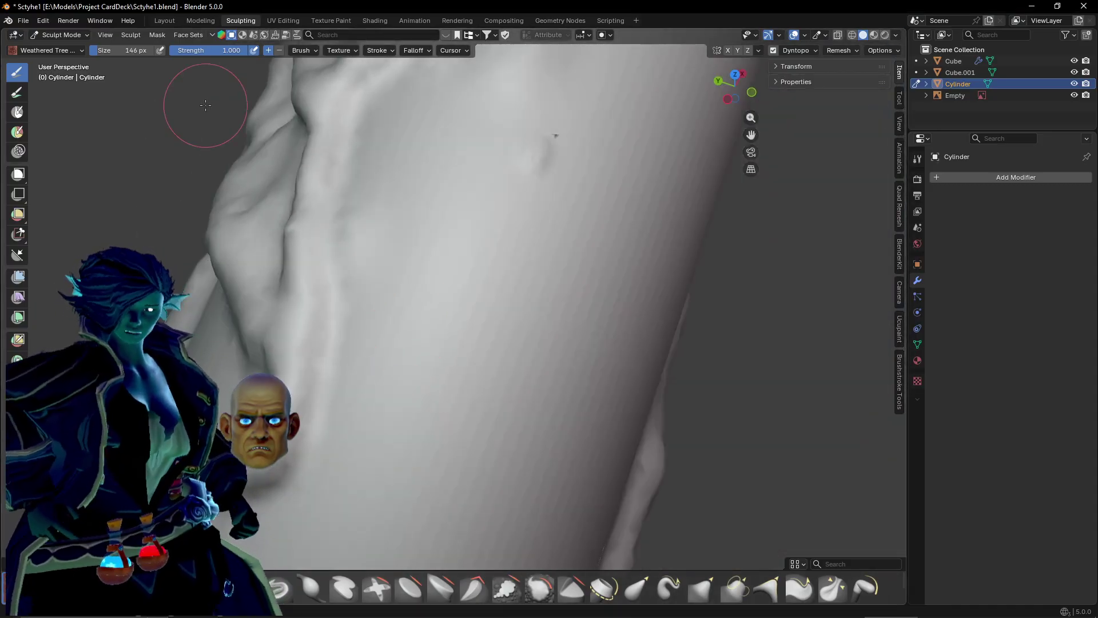
mouse_move(189, 127)
middle_mouse_down()
mouse_move(364, 209)
mouse_move(343, 200)
mouse_move(240, 207)
mouse_move(385, 216)
mouse_move(367, 223)
middle_mouse_up()
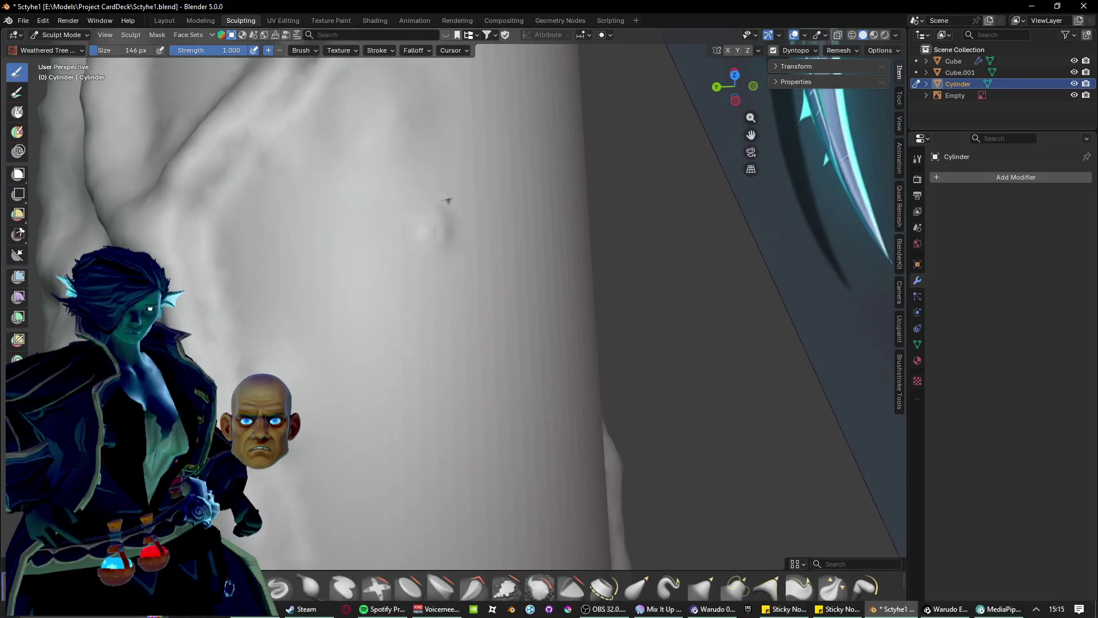
left_click(385, 609)
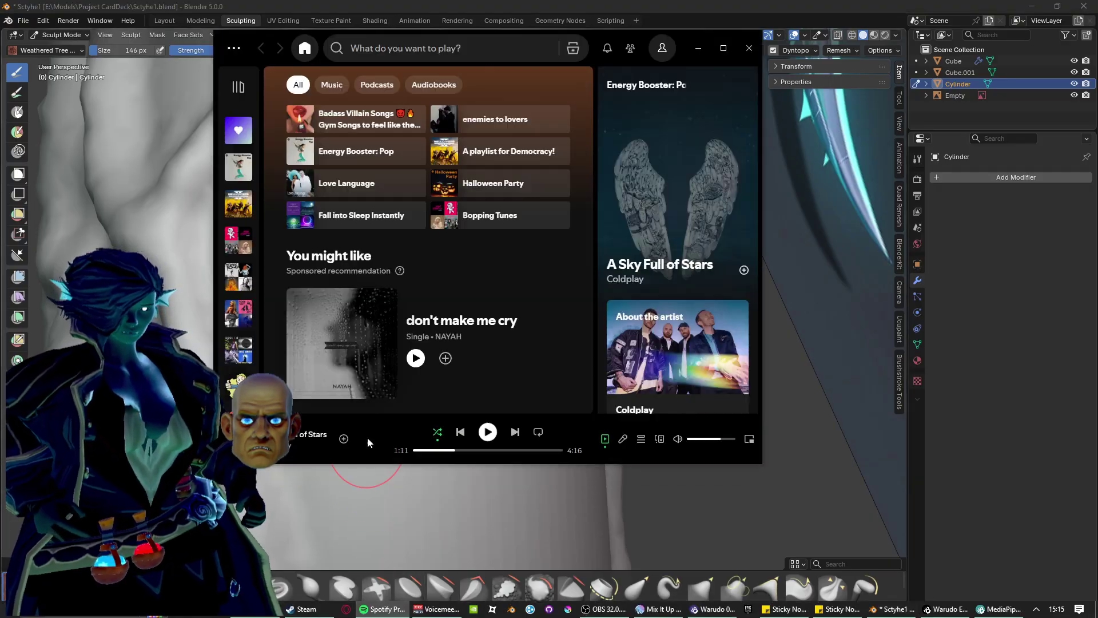
left_click(698, 47)
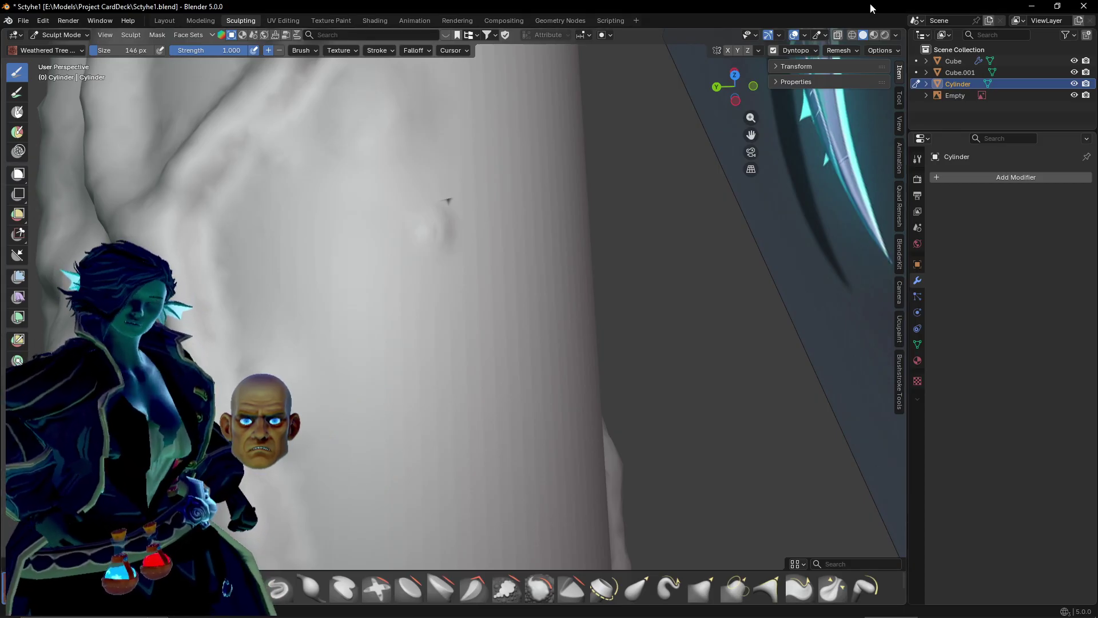
Sculpt winding bark ridges with the weathered tree brush across the bare areas between the shaft's existing side ridges.
mouse_move(232, 366)
middle_mouse_down()
mouse_move(315, 399)
mouse_move(348, 454)
mouse_move(385, 216)
middle_mouse_up()
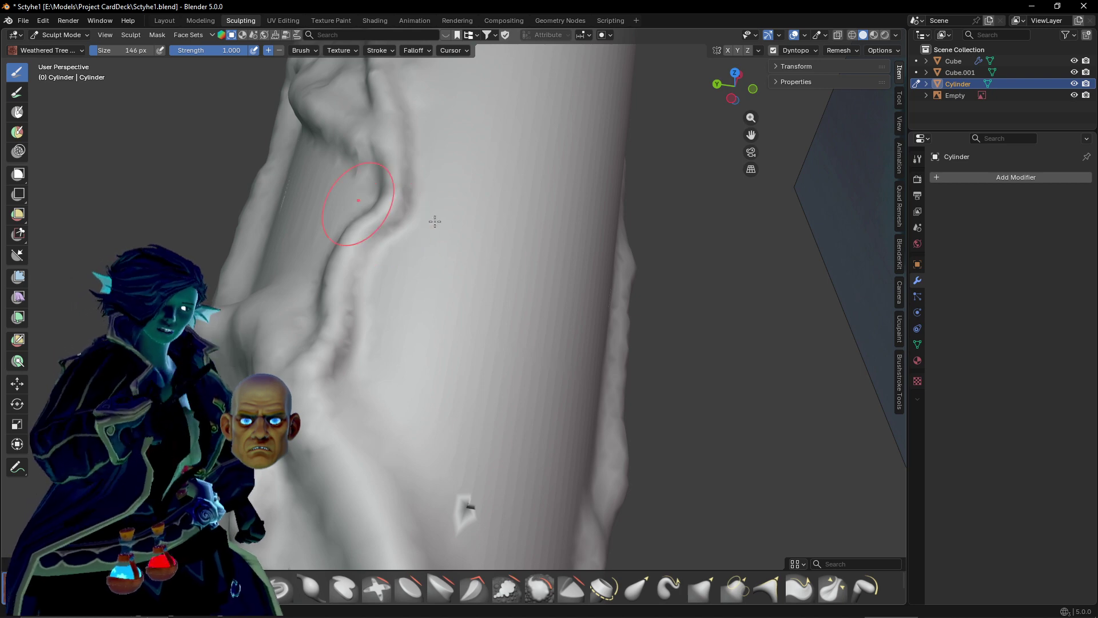
mouse_move(479, 271)
middle_mouse_down()
mouse_move(397, 318)
mouse_move(410, 216)
mouse_move(436, 221)
mouse_move(417, 232)
mouse_move(292, 220)
middle_mouse_up()
mouse_move(292, 220)
left_mouse_down()
mouse_move(437, 228)
mouse_move(550, 318)
mouse_move(658, 320)
left_mouse_up()
mouse_move(658, 320)
middle_mouse_down()
mouse_move(498, 297)
mouse_move(564, 282)
middle_mouse_up()
left_click_drag(343, 361, 280, 500)
mouse_move(280, 500)
middle_mouse_down("shift")
mouse_move(435, 444)
mouse_move(552, 318)
middle_mouse_up("shift")
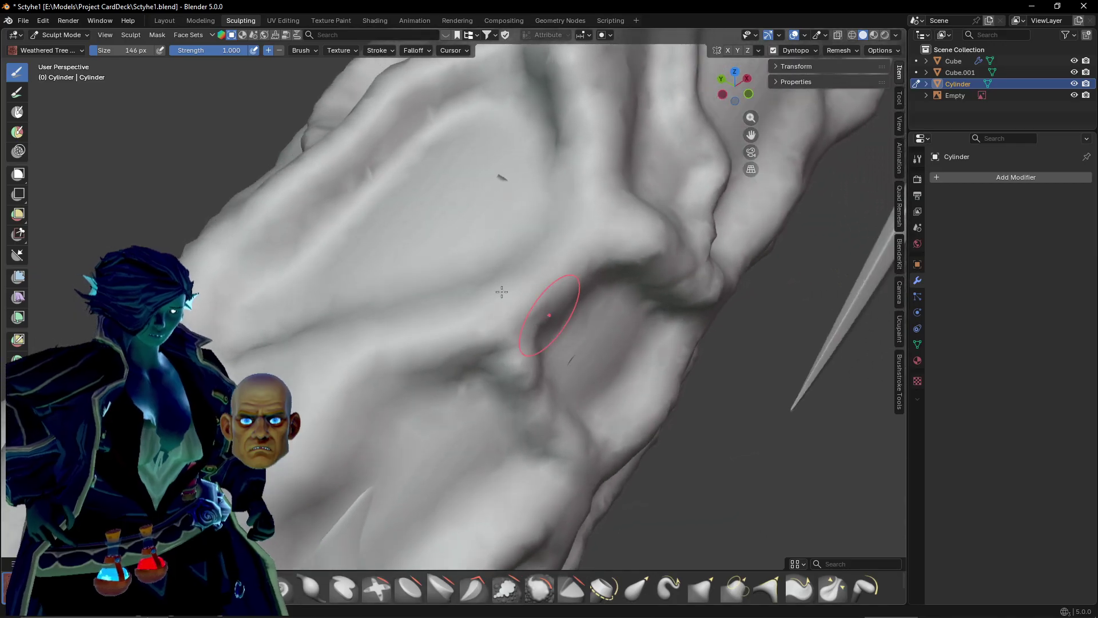
mouse_move(269, 241)
left_mouse_down()
mouse_move(355, 226)
mouse_move(557, 241)
left_mouse_up()
Sculpt an angular ridge across the smooth stretch of the shaft, bending it up the shaft to meet the side ridge.
middle_click_drag(556, 240, 442, 385, "shift")
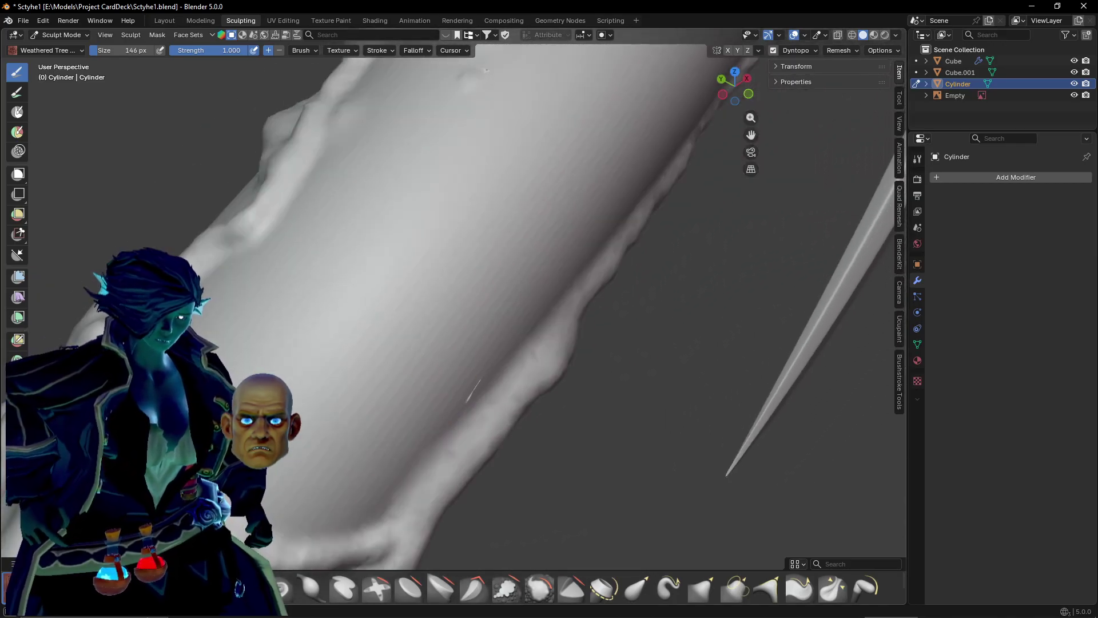
mouse_move(241, 338)
left_mouse_down()
mouse_move(449, 284)
mouse_move(410, 152)
left_mouse_up()
mouse_move(376, 255)
middle_mouse_down("shift")
mouse_move(392, 270)
mouse_move(414, 405)
middle_mouse_up("shift")
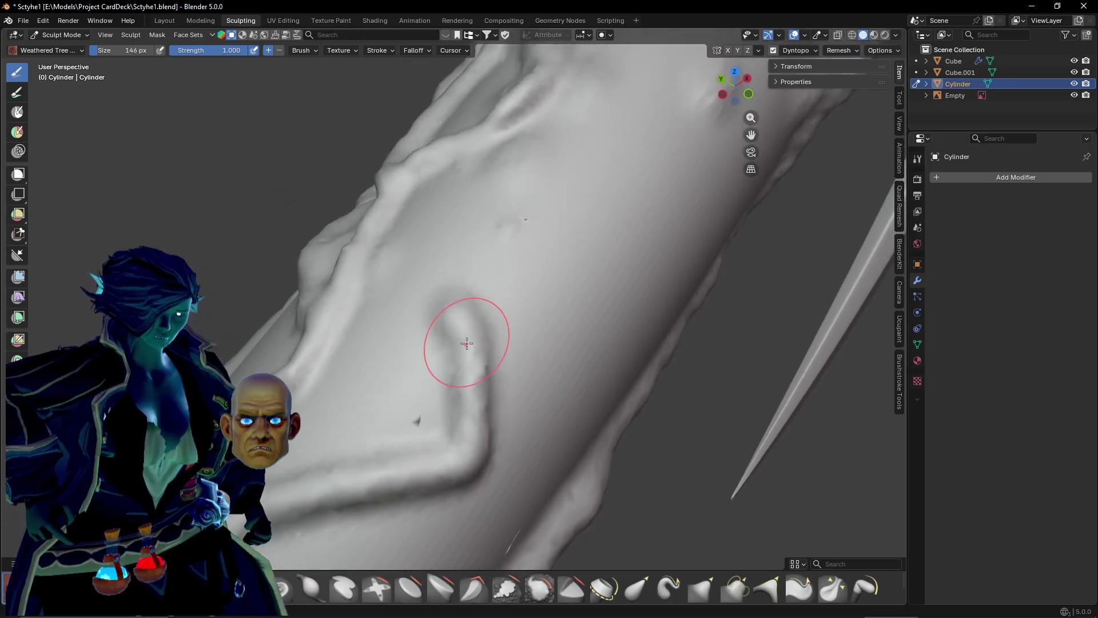
left_click_drag(461, 314, 510, 121)
scroll(502, 284, "down", 1)
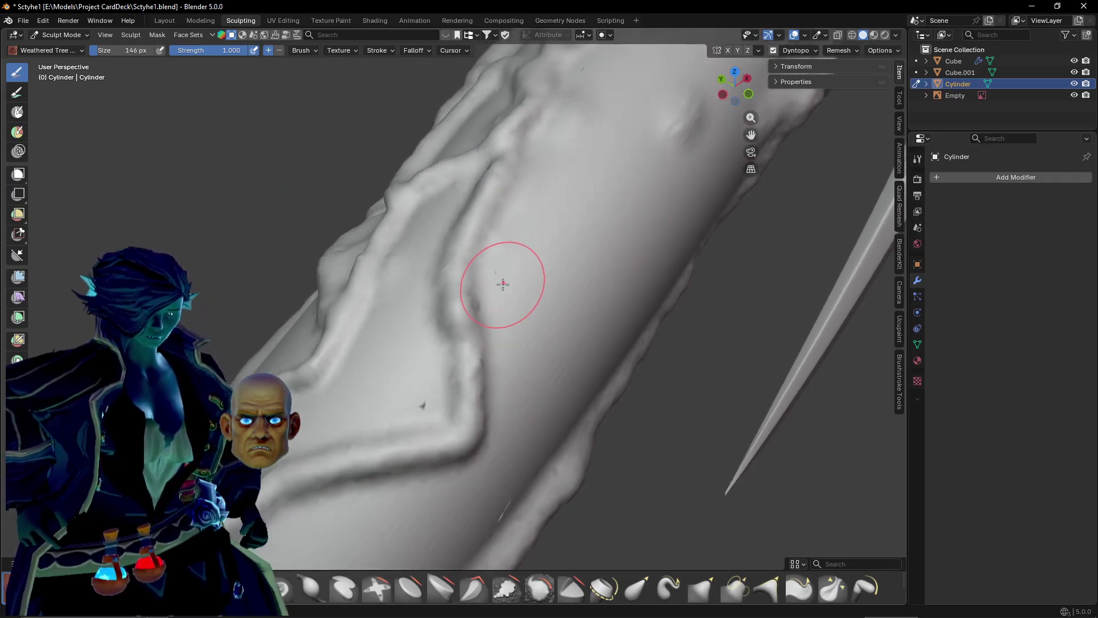
Branch a ridge from the angular bend to the opposite edge ridge, and start a curved ridge across the adjoining smooth panel.
middle_click_drag(503, 284, 393, 122)
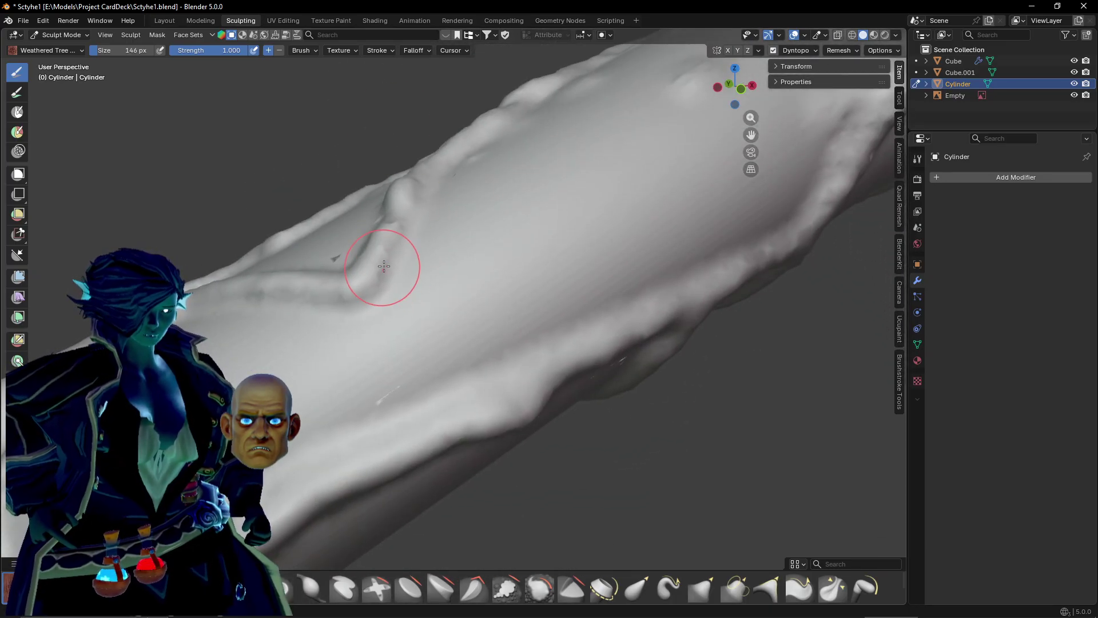
mouse_move(384, 266)
left_mouse_down()
mouse_move(479, 336)
mouse_move(566, 369)
mouse_move(606, 343)
left_mouse_up()
middle_click_drag(598, 253, 481, 366, "shift")
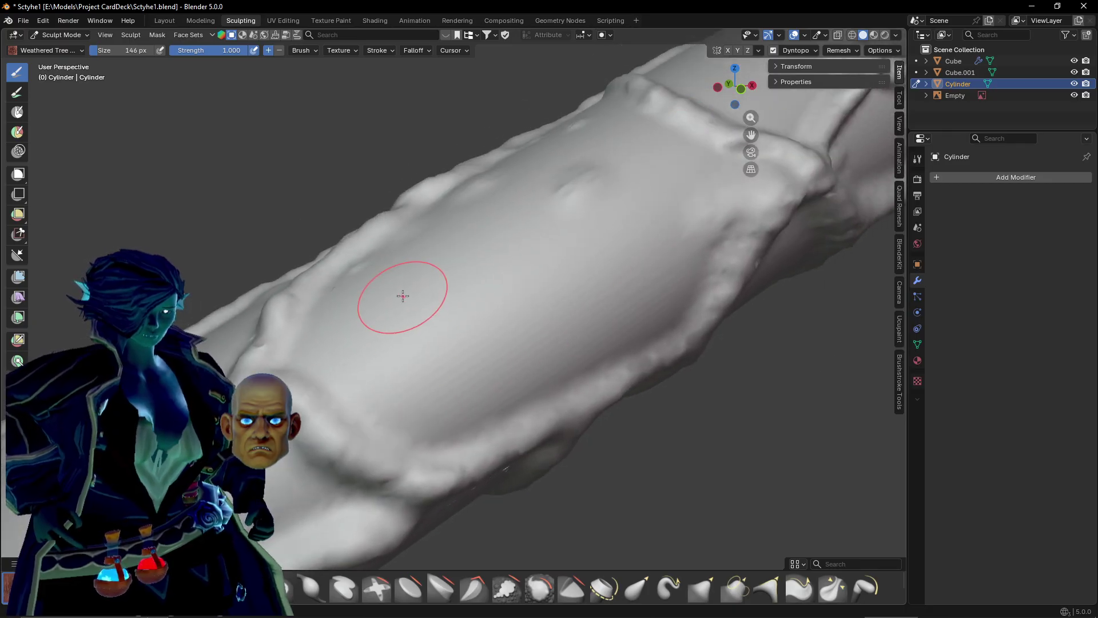
middle_click_drag(402, 295, 413, 330)
mouse_move(307, 317)
left_mouse_down()
mouse_move(279, 345)
mouse_move(598, 229)
left_mouse_up()
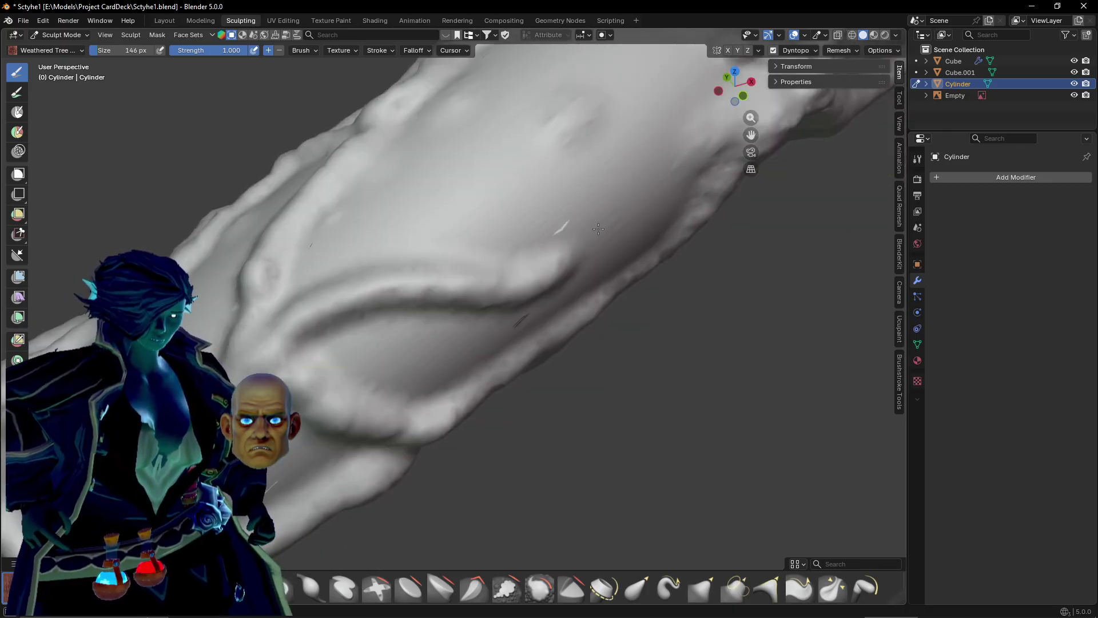
Extend the curved ridge to the knot at the panel's end, and sculpt an arched ridge down into the edge ridge.
mouse_move(596, 183)
middle_mouse_down()
mouse_move(705, 238)
mouse_move(657, 265)
mouse_move(673, 238)
middle_mouse_up()
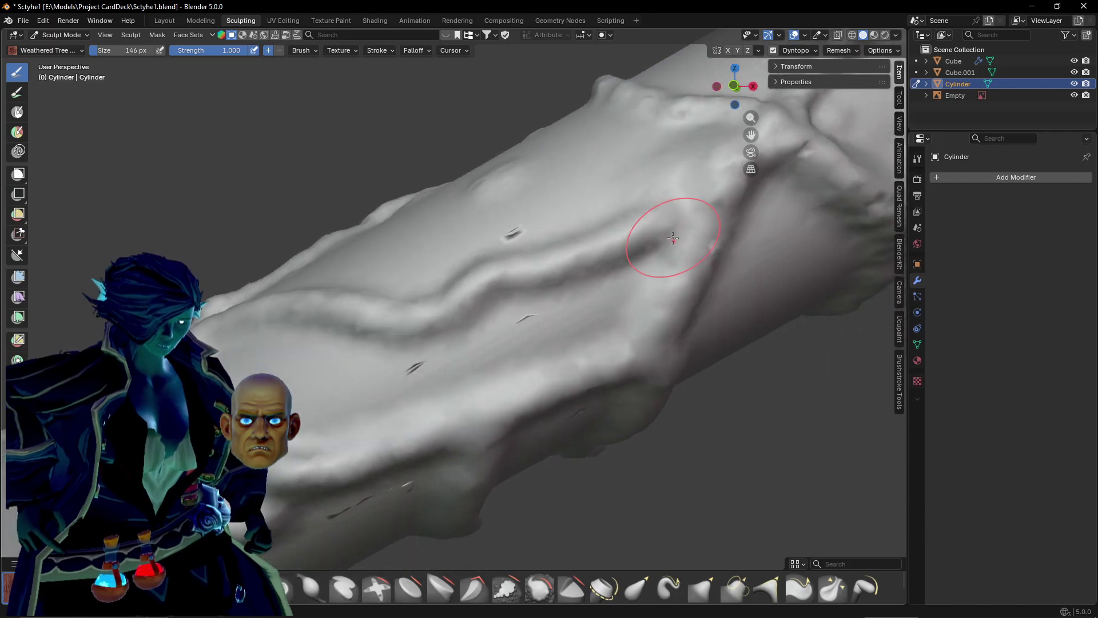
left_click_drag(657, 236, 705, 208)
middle_click_drag(518, 213, 615, 234)
mouse_move(269, 135)
middle_mouse_down("shift")
mouse_move(389, 243)
mouse_move(294, 169)
middle_mouse_up("shift")
mouse_move(294, 169)
left_mouse_down()
mouse_move(334, 123)
mouse_move(458, 258)
mouse_move(504, 382)
left_mouse_up()
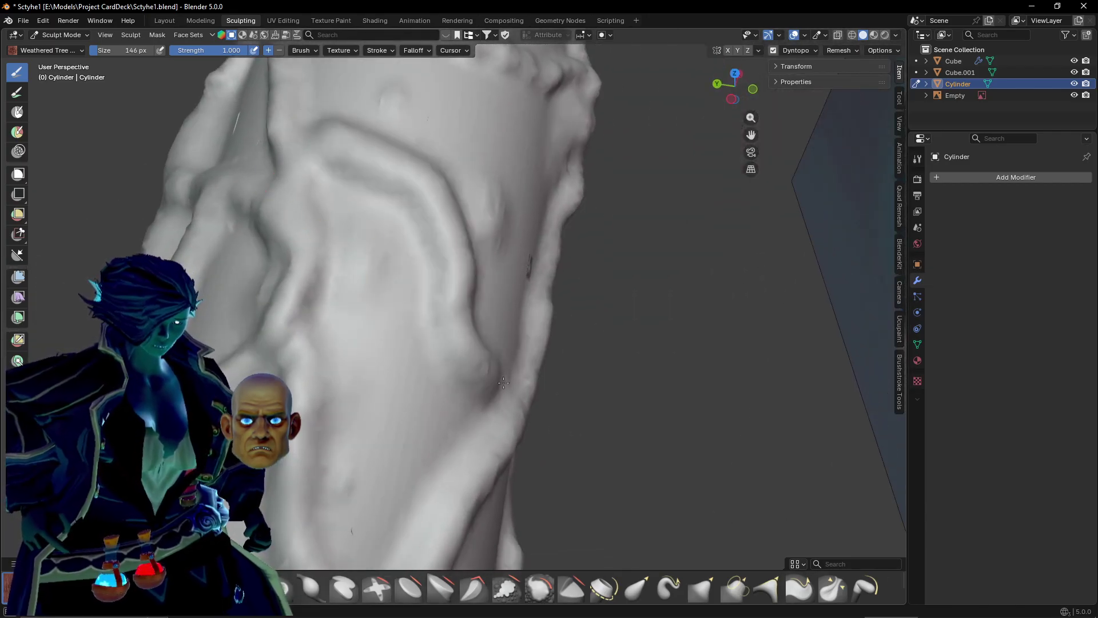
Sculpt a long wavy ridge through the middle of the smooth panel, joining the ridges at both of its ends.
mouse_move(491, 368)
middle_mouse_down()
mouse_move(502, 368)
mouse_move(446, 364)
mouse_move(370, 322)
mouse_move(383, 238)
mouse_move(381, 266)
middle_mouse_up()
scroll(343, 286, "up", 3)
middle_click_drag(314, 304, 411, 355, "shift")
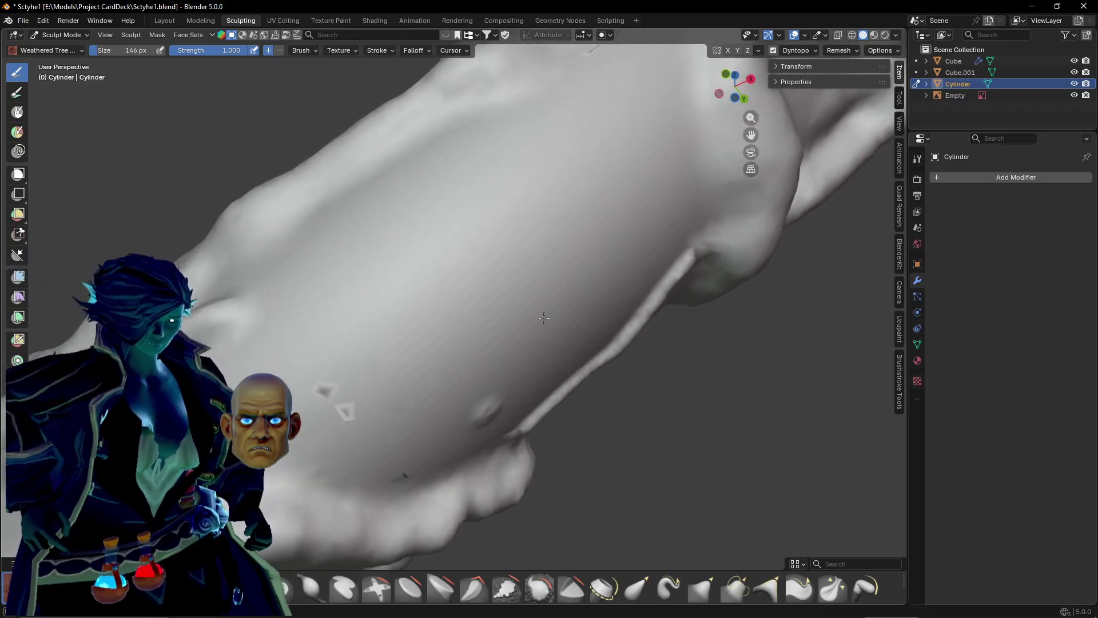
mouse_move(246, 308)
left_mouse_down()
mouse_move(564, 307)
mouse_move(734, 222)
left_mouse_up()
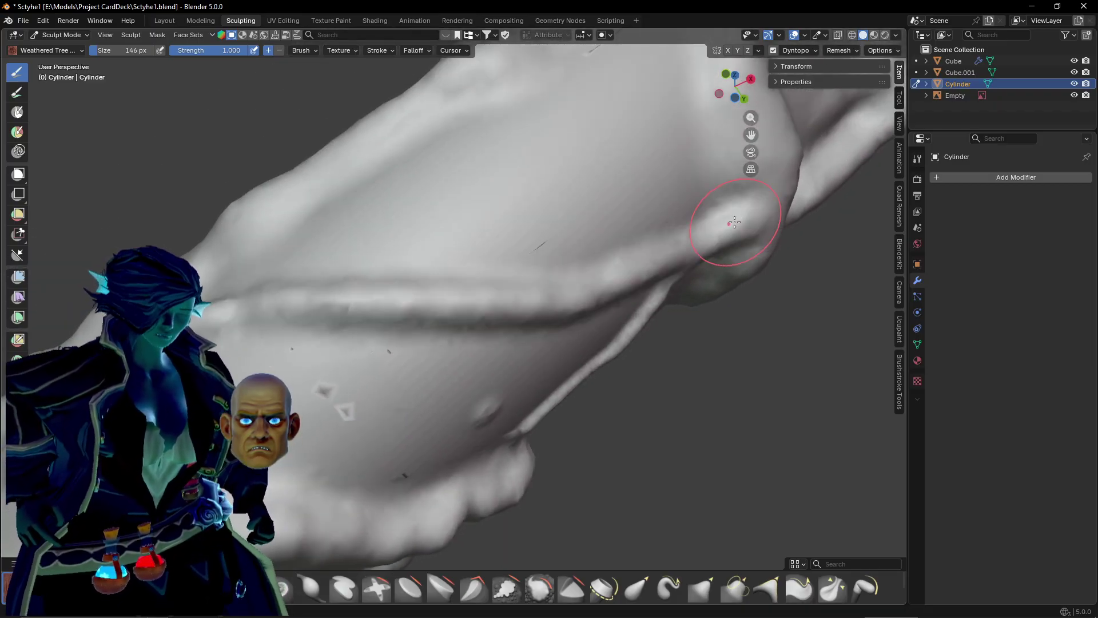
Build a thicker ridge along the narrow diagonal crease between two ridges, and add branching ridges on the neighbouring sides of the shaft.
mouse_move(775, 407)
middle_mouse_down()
mouse_move(696, 362)
mouse_move(565, 338)
mouse_move(475, 393)
middle_mouse_up()
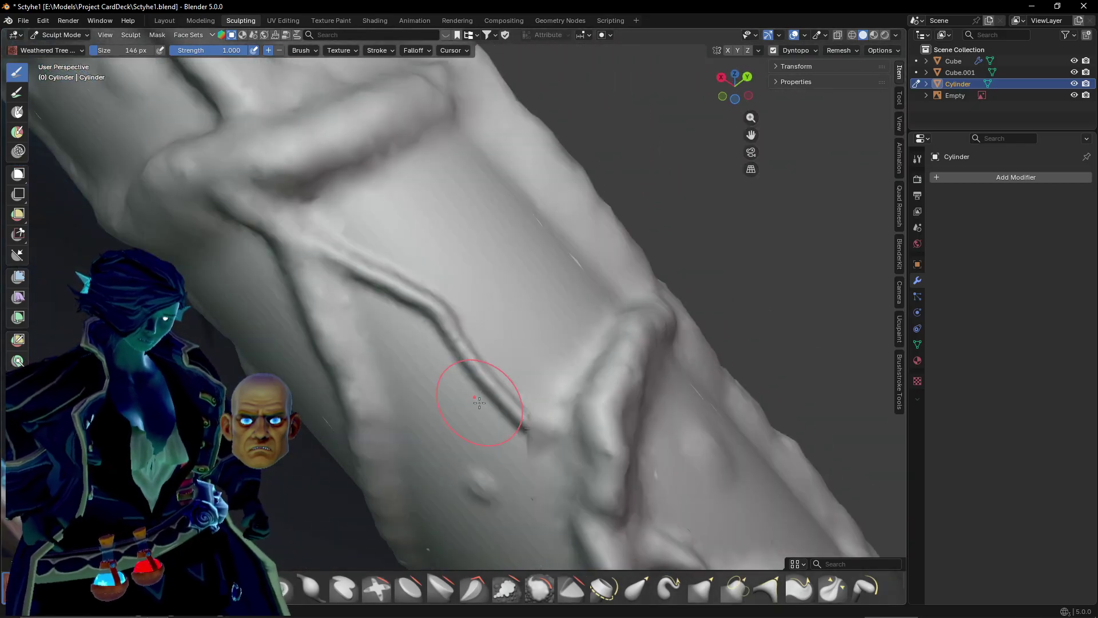
mouse_move(318, 238)
left_mouse_down()
mouse_move(515, 412)
mouse_move(624, 457)
left_mouse_up()
mouse_move(623, 458)
middle_mouse_down()
mouse_move(496, 297)
mouse_move(392, 368)
middle_mouse_up()
mouse_move(392, 367)
left_mouse_down()
mouse_move(427, 311)
mouse_move(606, 275)
mouse_move(592, 280)
mouse_move(648, 287)
mouse_move(492, 261)
mouse_move(435, 362)
left_mouse_up()
mouse_move(435, 362)
middle_mouse_down()
mouse_move(319, 338)
mouse_move(371, 360)
mouse_move(400, 320)
middle_mouse_up()
mouse_move(429, 245)
left_mouse_down()
mouse_move(507, 319)
mouse_move(684, 411)
left_mouse_up()
mouse_move(667, 337)
middle_mouse_down()
mouse_move(625, 215)
mouse_move(543, 257)
mouse_move(424, 366)
middle_mouse_up()
left_click_drag(424, 366, 516, 407)
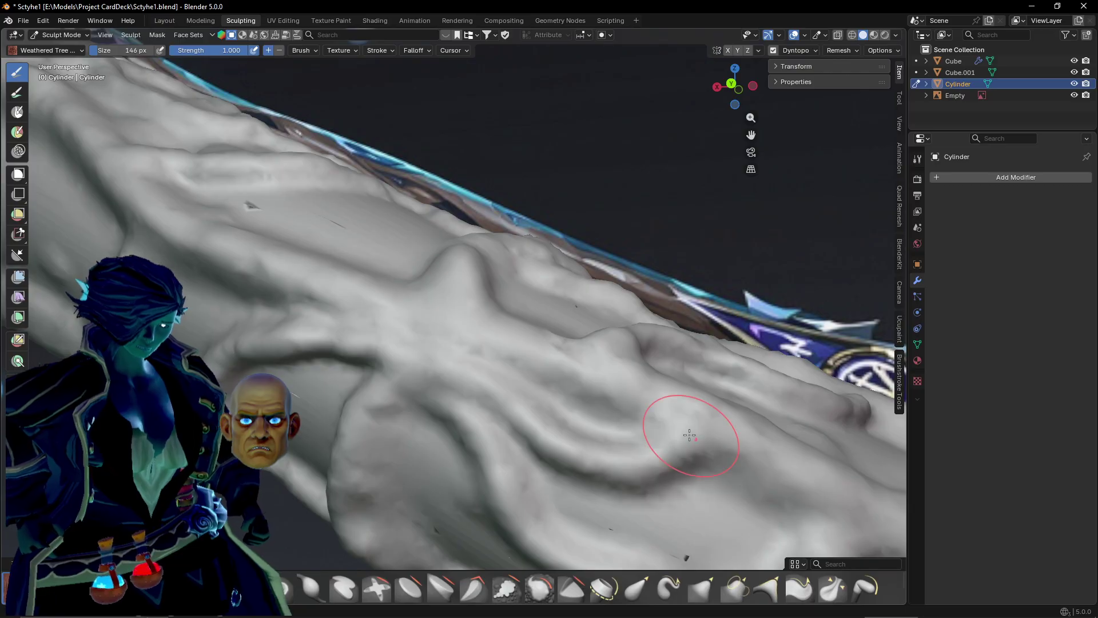
Sculpt a slanting ridge across the shaft to connect the raised bark ridges on both edges.
middle_click_drag(690, 435, 470, 448)
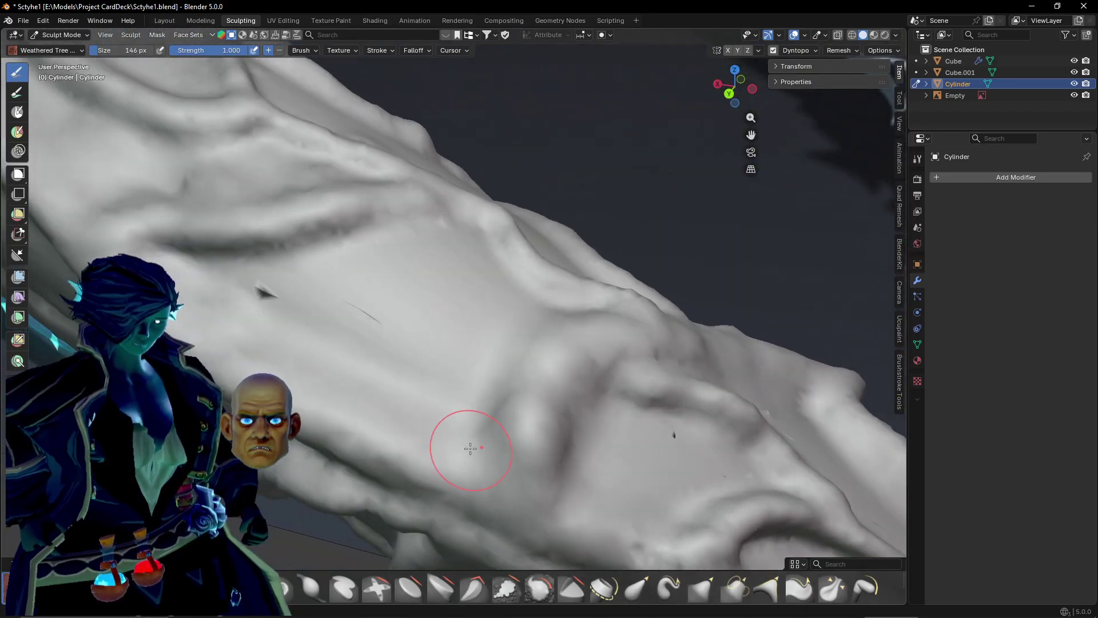
mouse_move(271, 228)
middle_mouse_down()
mouse_move(380, 246)
mouse_move(372, 274)
mouse_move(393, 307)
mouse_move(419, 269)
mouse_move(372, 351)
mouse_move(523, 444)
mouse_move(292, 378)
mouse_move(264, 356)
middle_mouse_up()
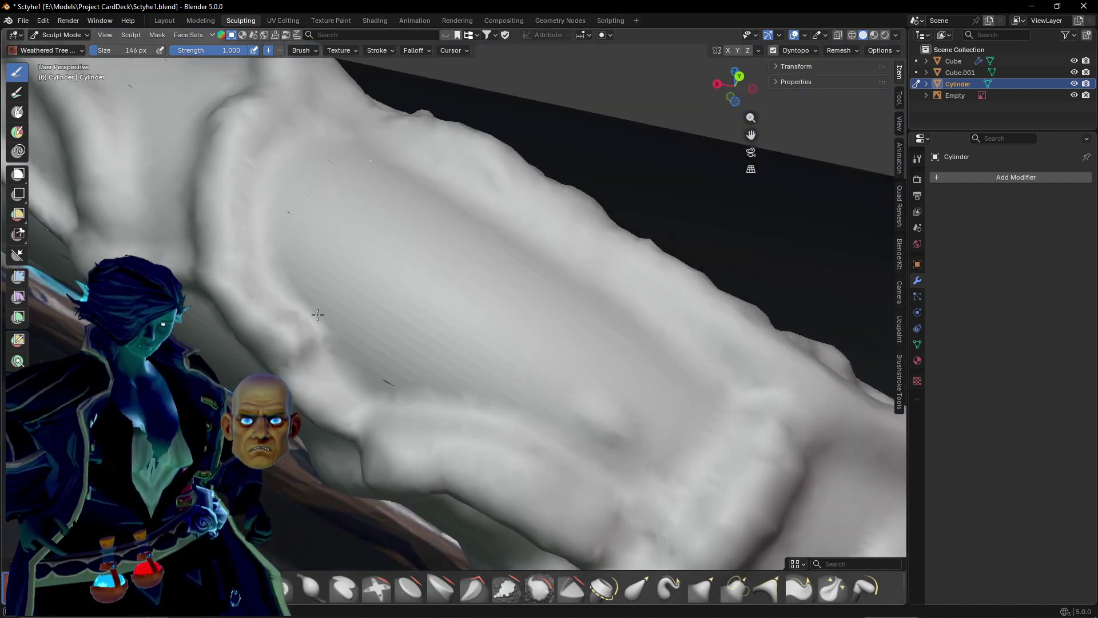
mouse_move(765, 380)
middle_mouse_down()
mouse_move(613, 404)
mouse_move(474, 349)
mouse_move(522, 275)
mouse_move(574, 382)
middle_mouse_up()
left_click_drag(652, 457, 570, 409)
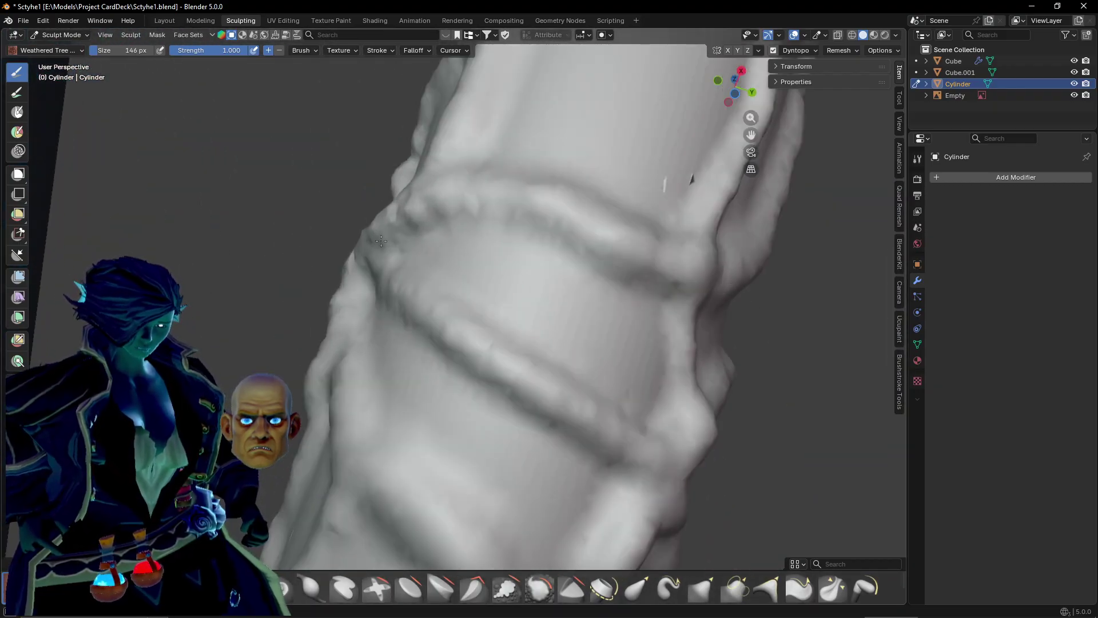
Sculpt a ridge across the large enclosed panel, and branch a second ridge from its middle down to the panel's lower rim.
mouse_move(616, 440)
middle_mouse_down()
mouse_move(515, 355)
mouse_move(503, 379)
mouse_move(482, 369)
middle_mouse_up()
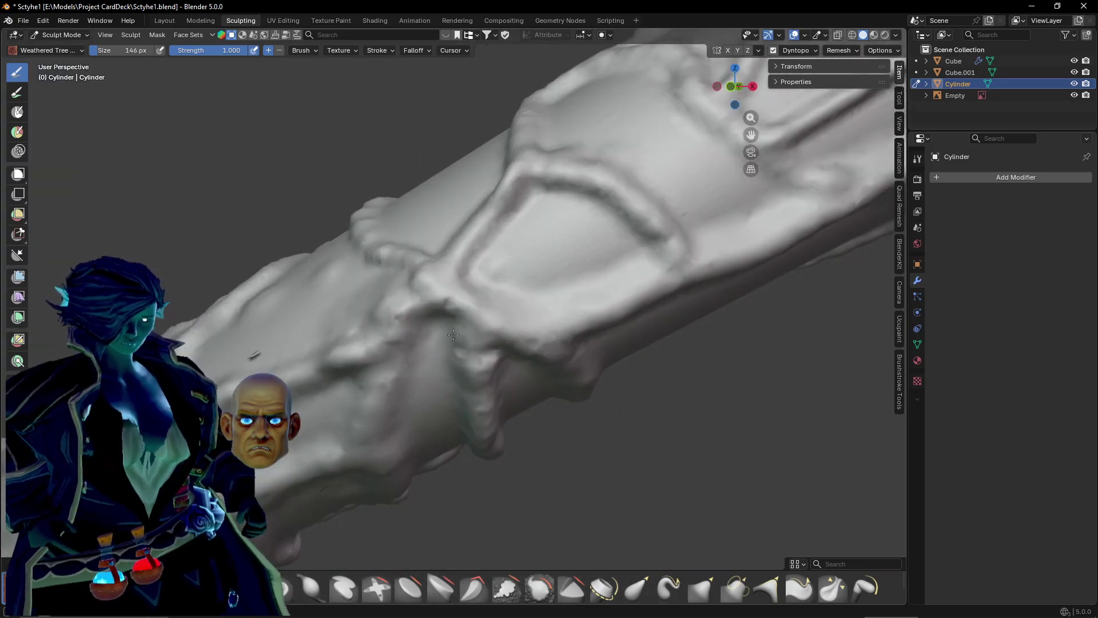
mouse_move(453, 334)
middle_mouse_down()
mouse_move(473, 307)
mouse_move(338, 241)
middle_mouse_up()
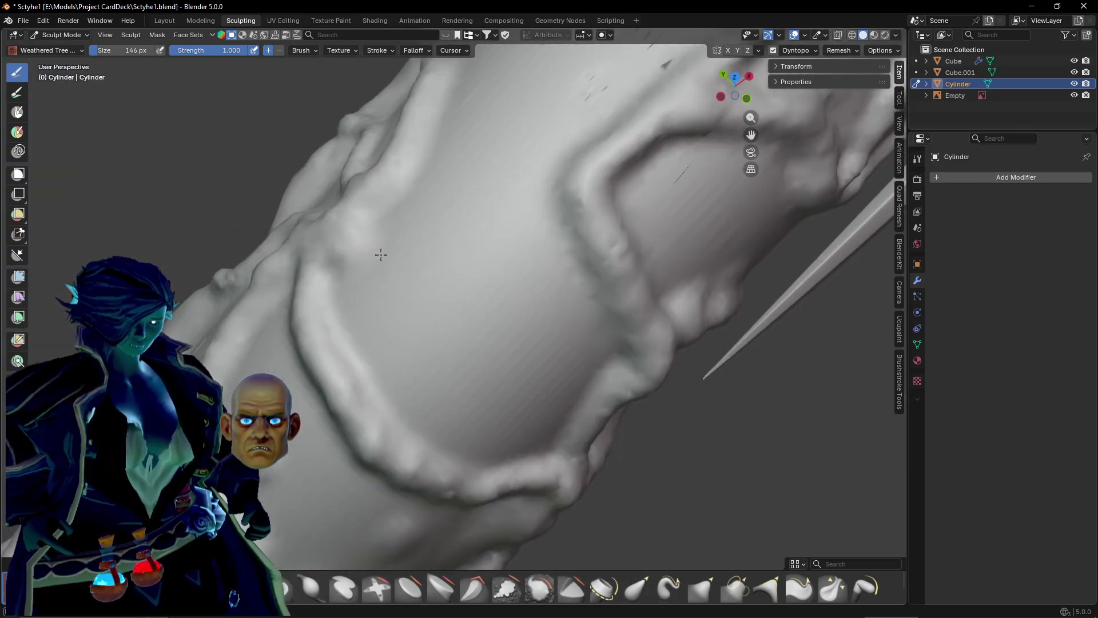
mouse_move(381, 254)
left_mouse_down()
mouse_move(524, 283)
mouse_move(576, 253)
left_mouse_up()
left_click_drag(464, 302, 517, 424)
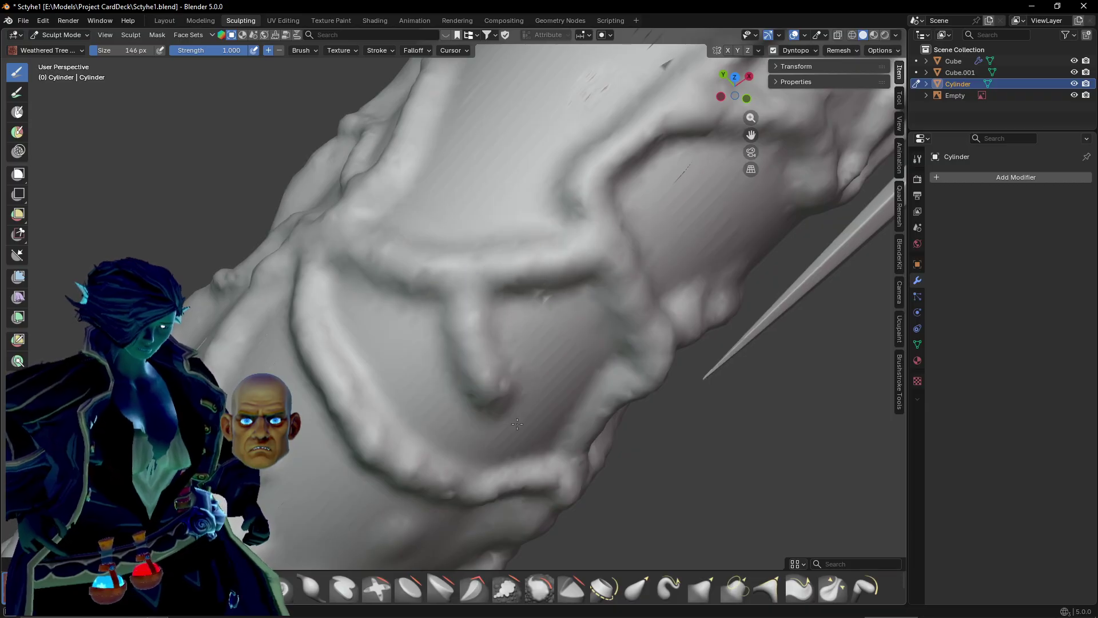
left_click_drag(464, 281, 517, 449)
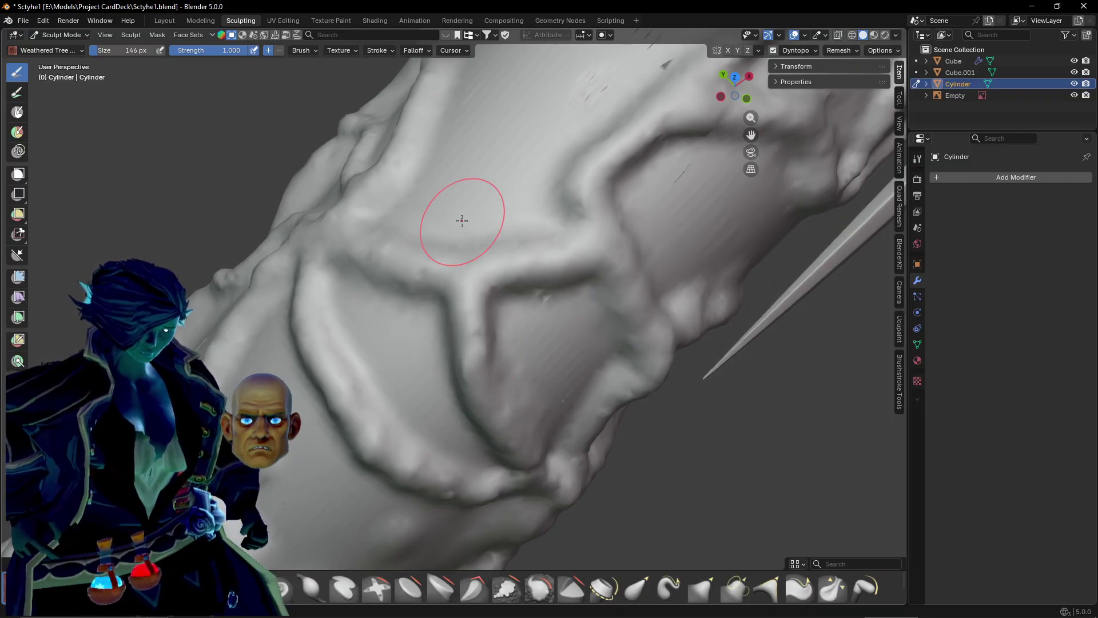
Sculpt a long ridge running up the bare stretch of shaft above the new cross ridge.
middle_click_drag(462, 221, 443, 446, "shift")
mouse_move(464, 532)
left_mouse_down()
mouse_move(496, 402)
mouse_move(571, 213)
mouse_move(662, 98)
left_mouse_up()
mouse_move(662, 98)
middle_mouse_down()
mouse_move(636, 204)
mouse_move(612, 206)
mouse_move(483, 430)
middle_mouse_up()
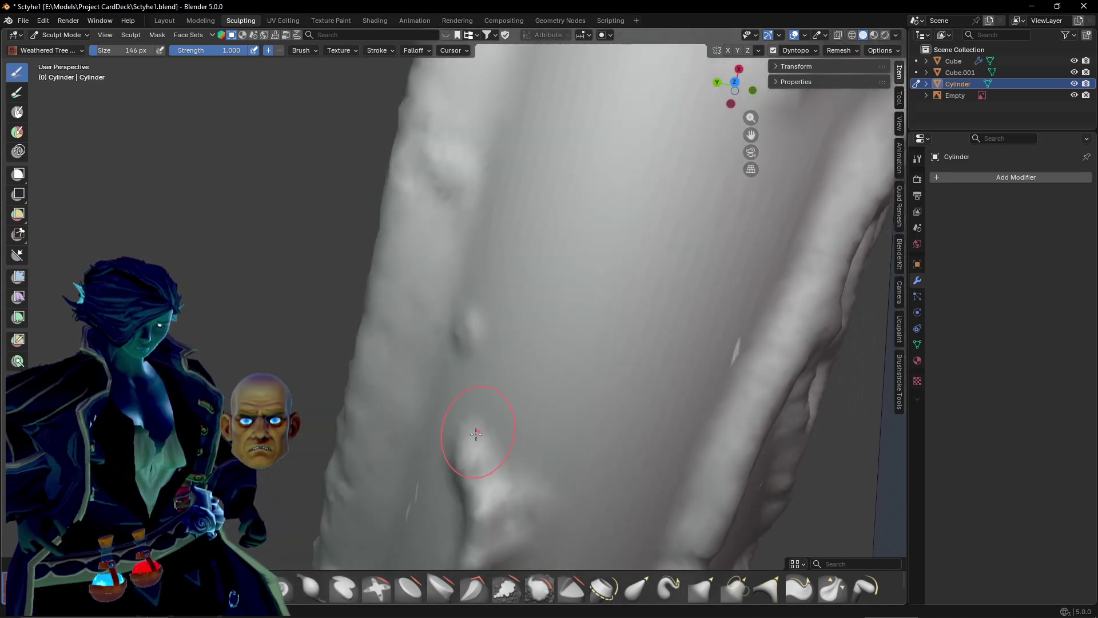
middle_click_drag(547, 362, 395, 130, "shift")
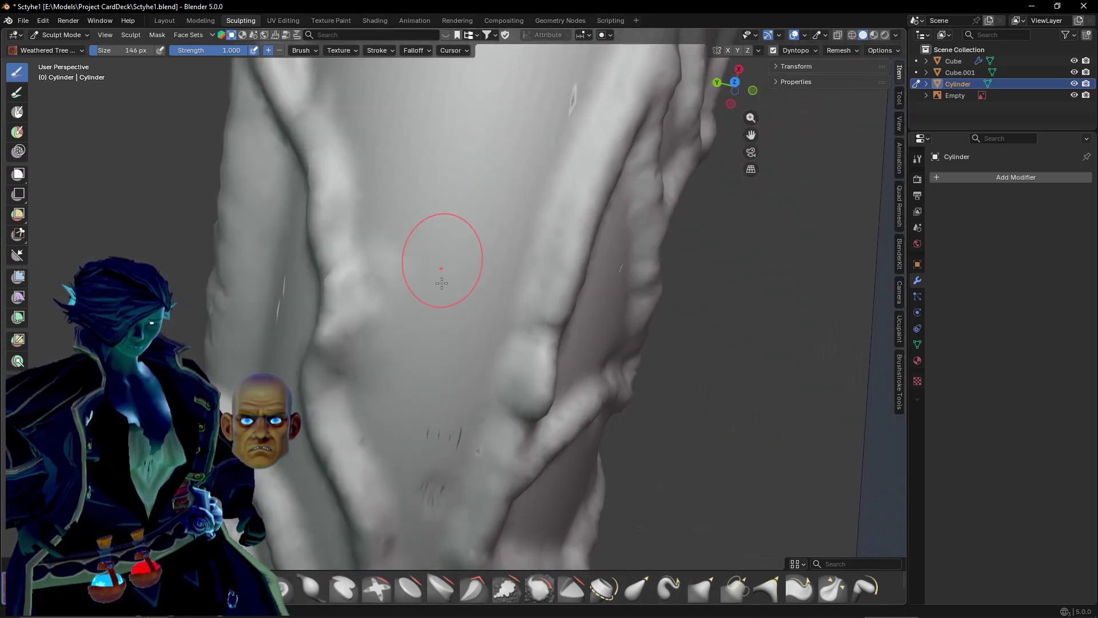
Sculpt an arched ridge across the smooth panel between the two edge ridges, and another ridge running up the shaft from there.
mouse_move(345, 305)
left_mouse_down()
mouse_move(500, 147)
mouse_move(635, 115)
left_mouse_up()
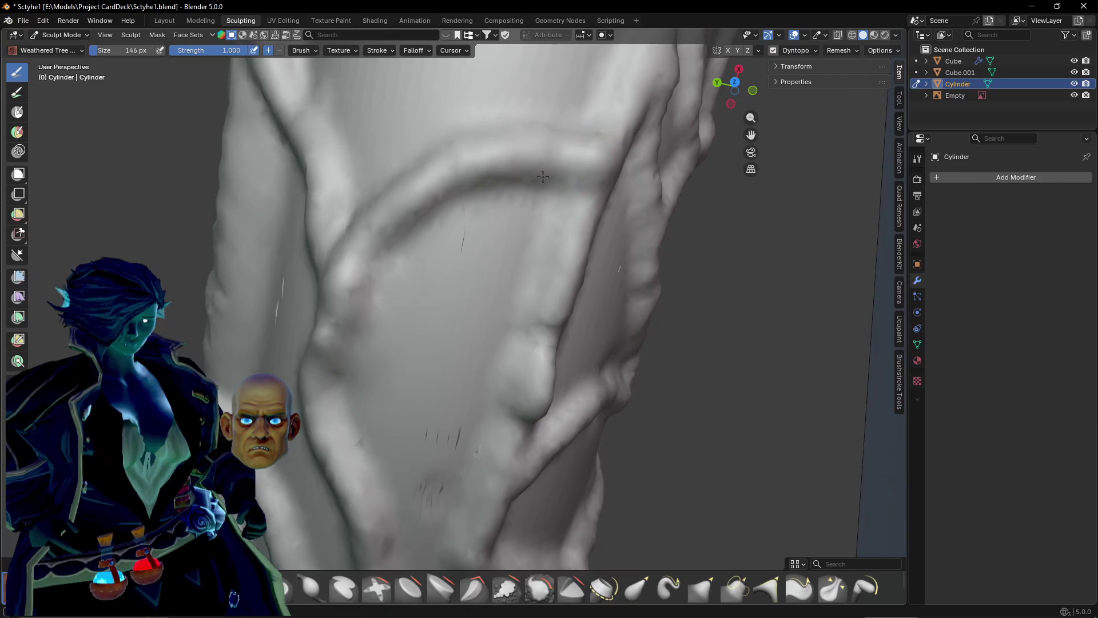
scroll(425, 433, "up", 3)
scroll(425, 434, "down", 1)
mouse_move(432, 452)
left_mouse_down()
mouse_move(403, 380)
mouse_move(409, 212)
mouse_move(314, 147)
left_mouse_up()
Sculpt a series of arched ridges stacked up the bare shaft, each one joined to the ridges below it.
mouse_move(314, 147)
middle_mouse_down()
mouse_move(422, 169)
mouse_move(427, 362)
mouse_move(350, 397)
middle_mouse_up()
mouse_move(347, 411)
left_mouse_down()
mouse_move(449, 366)
mouse_move(578, 446)
left_mouse_up()
middle_click_drag(482, 323, 496, 385, "shift")
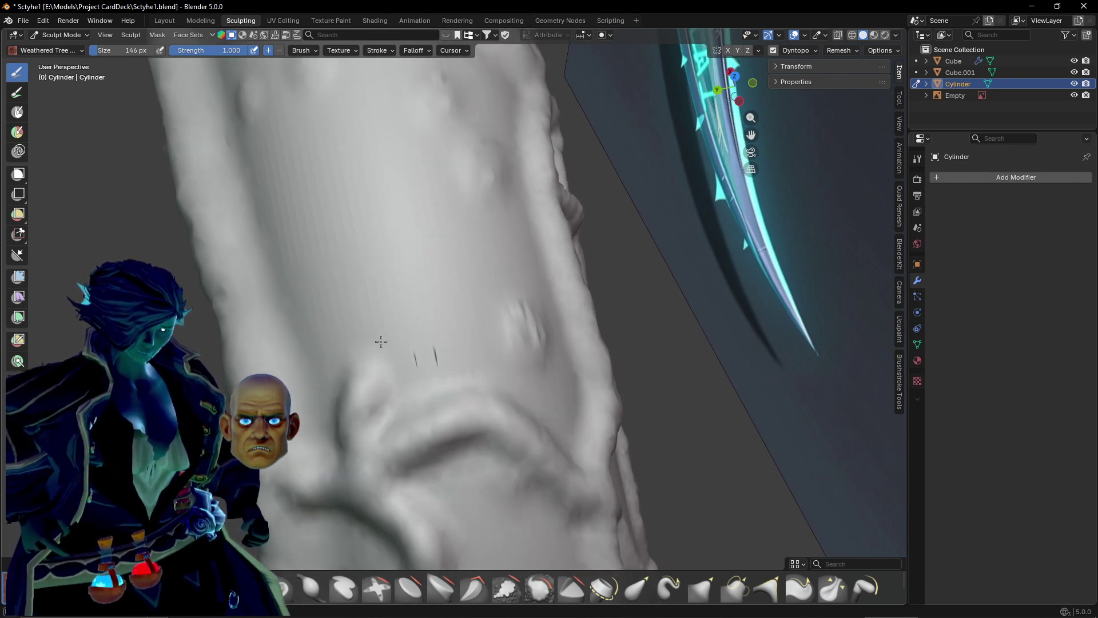
left_click_drag(381, 342, 537, 343)
middle_click_drag(453, 281, 515, 314)
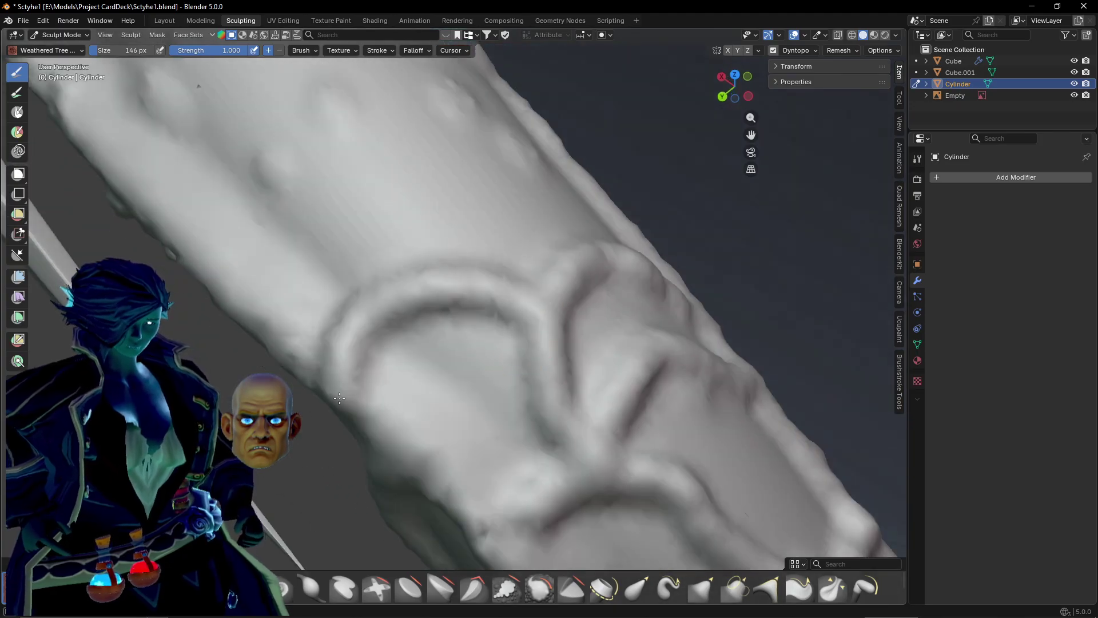
middle_click_drag(441, 241, 483, 399, "shift")
left_click_drag(475, 389, 589, 267)
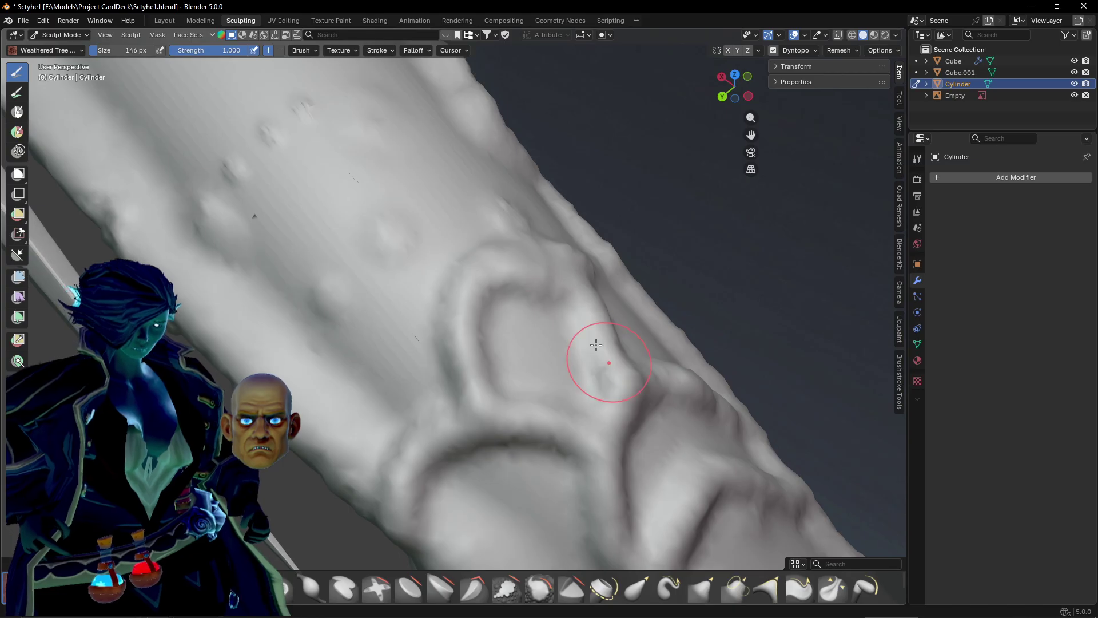
Sculpt a slanting ridge from the shaft's edge down to the topmost arch, and branch a second ridge from it up to the opposite edge.
middle_click_drag(596, 344, 500, 262)
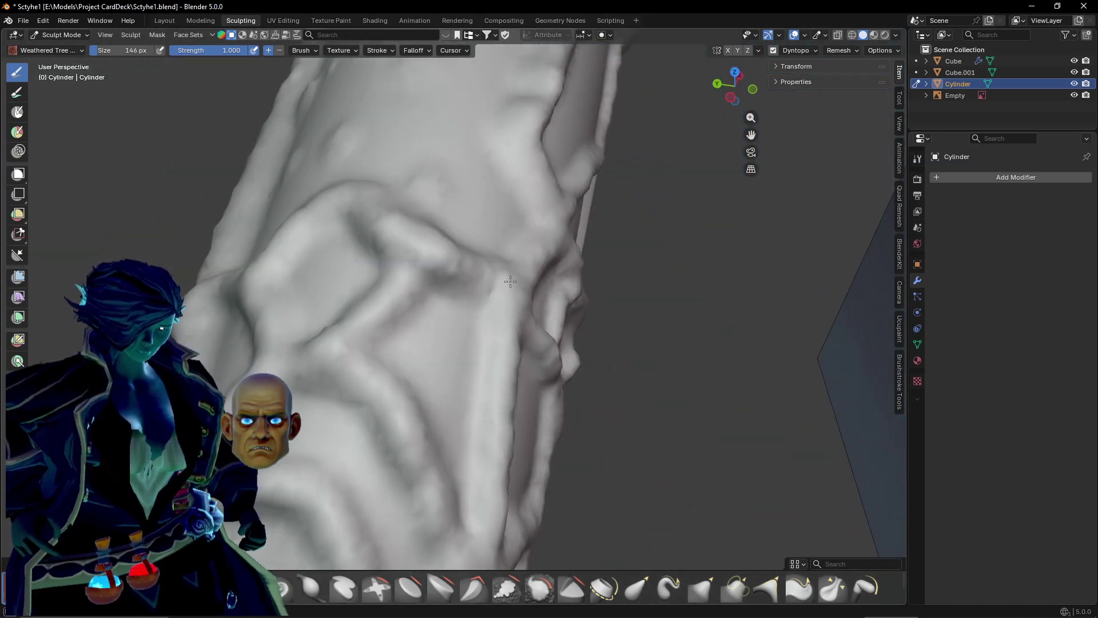
middle_click_drag(461, 212, 515, 349, "shift")
mouse_move(416, 293)
middle_mouse_down()
mouse_move(453, 311)
mouse_move(487, 364)
middle_mouse_up()
left_click_drag(342, 275, 486, 400)
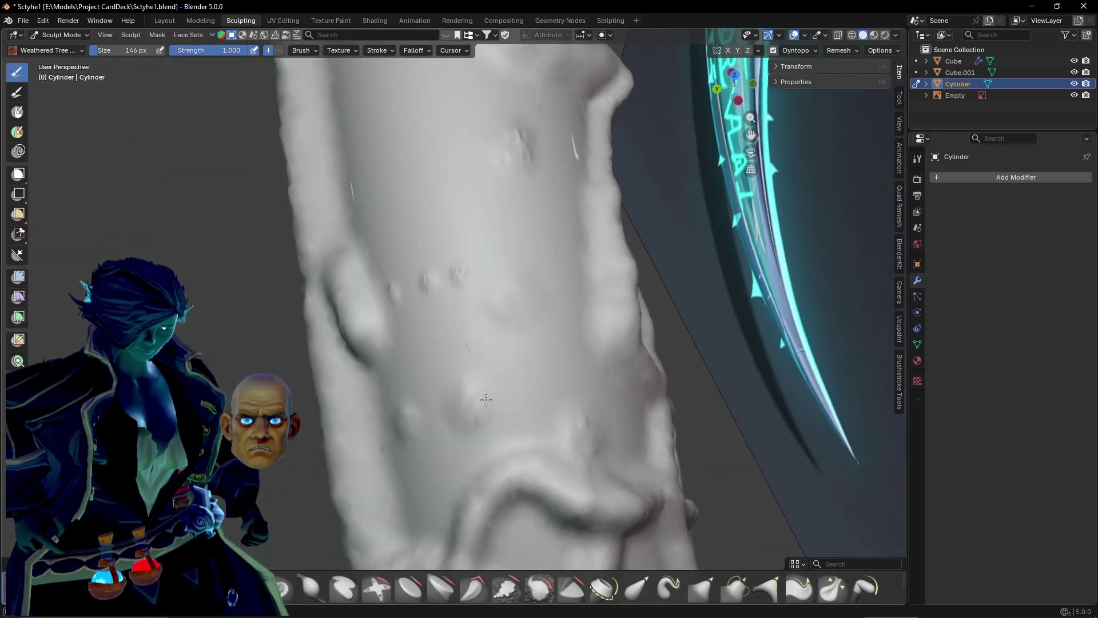
left_click_drag(339, 314, 524, 452)
left_click_drag(531, 375, 619, 219)
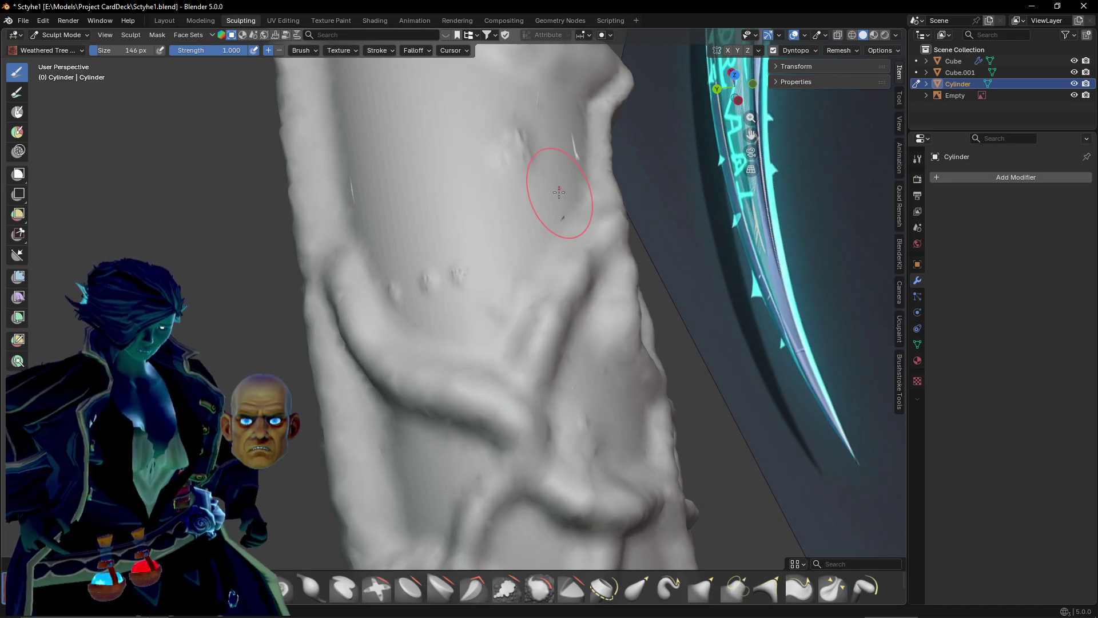
Sculpt a long winding ridge along the smooth stretch beside the thin ridge that wraps the shaft, joining it to the neighbouring ridges.
scroll(583, 257, "down", 8)
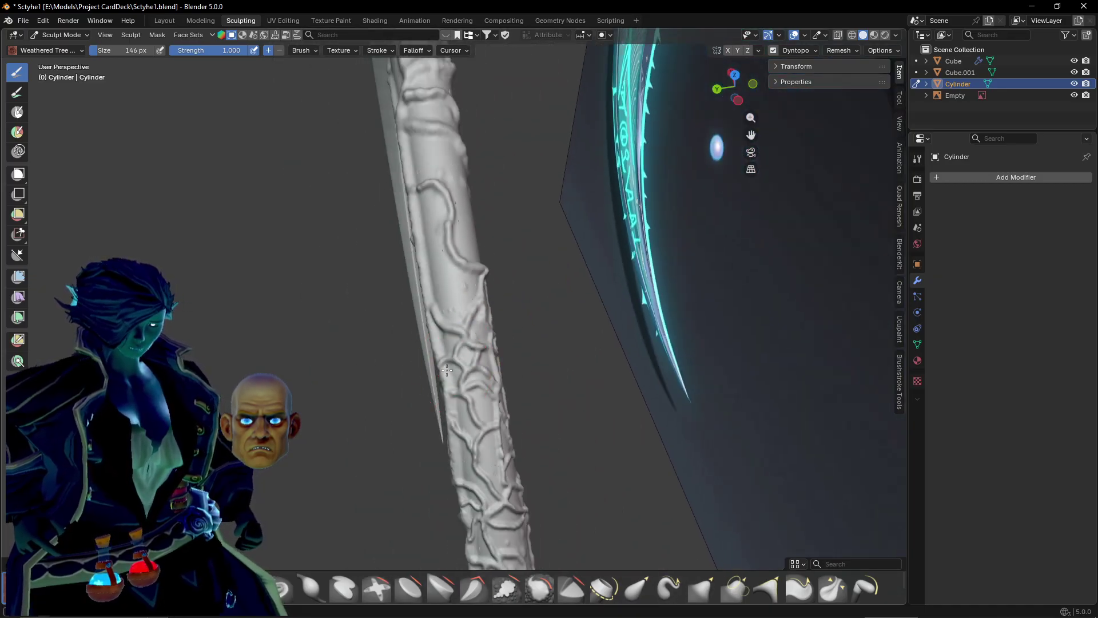
mouse_move(466, 369)
middle_mouse_down()
mouse_move(477, 334)
mouse_move(529, 308)
mouse_move(569, 252)
middle_mouse_up()
scroll(569, 252, "up", 5)
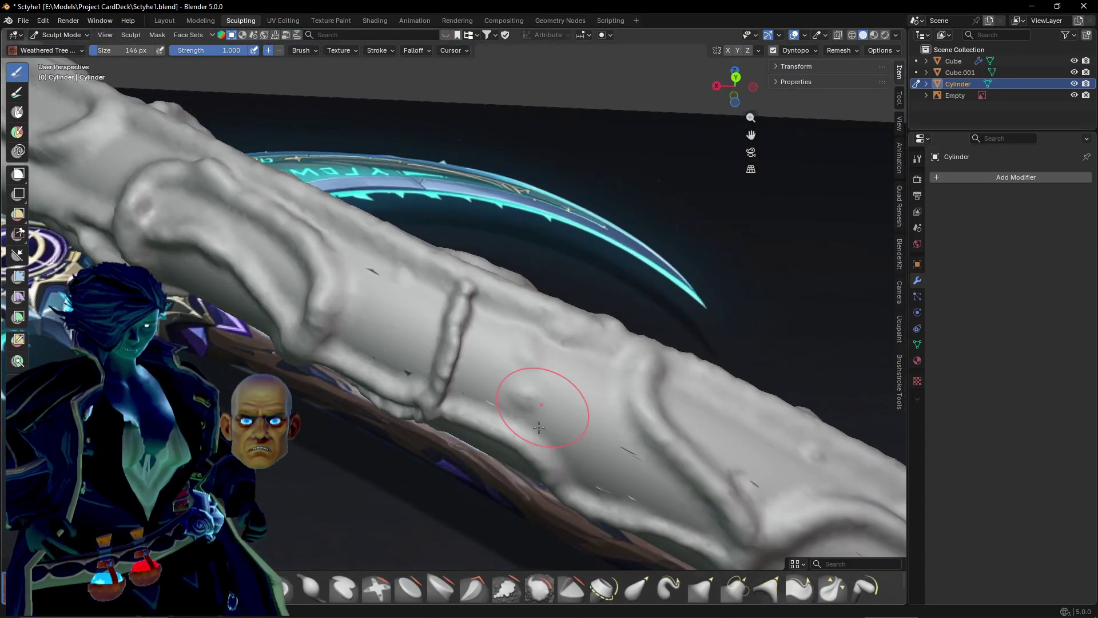
scroll(513, 300, "up", 2)
left_click_drag(560, 401, 705, 544)
middle_click_drag(695, 515, 561, 341, "shift")
left_click_drag(560, 336, 735, 487)
middle_click_drag(734, 488, 743, 282)
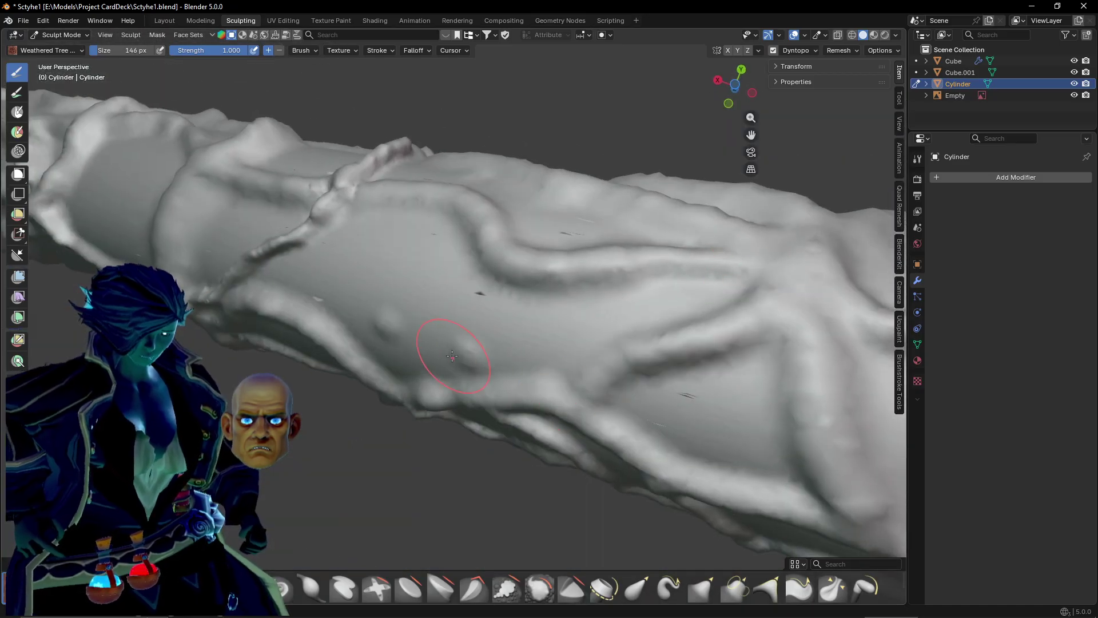
Sculpt a winding ridge down the smooth enclosed panel above the crossing ridges on the neighbouring side of the shaft.
middle_click_drag(452, 357, 429, 299)
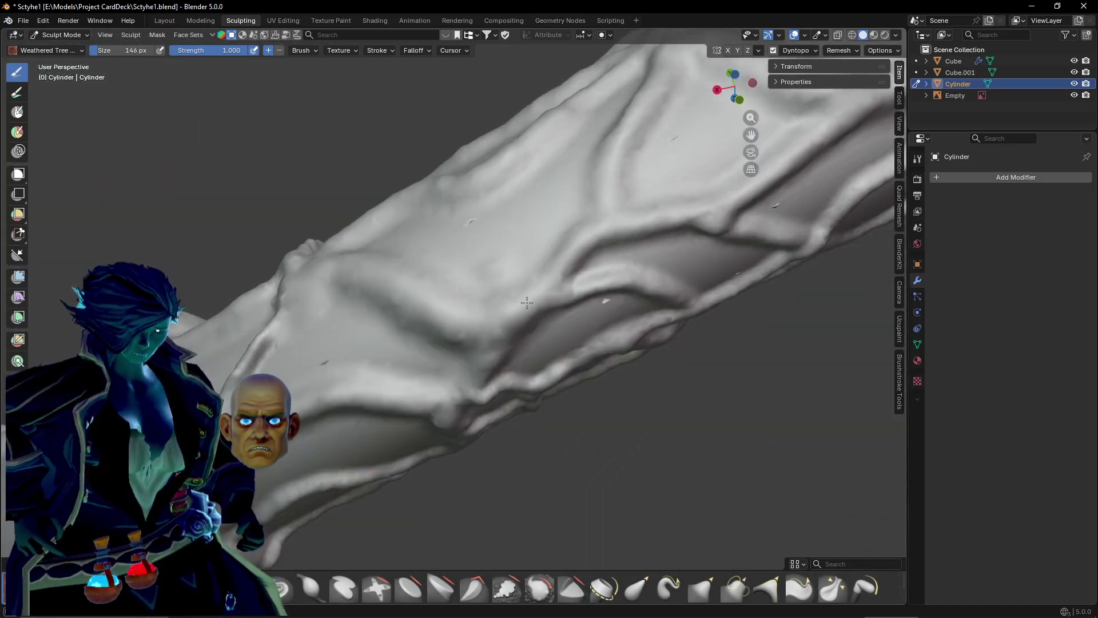
mouse_move(527, 303)
middle_mouse_down()
mouse_move(466, 274)
mouse_move(461, 338)
mouse_move(387, 199)
middle_mouse_up()
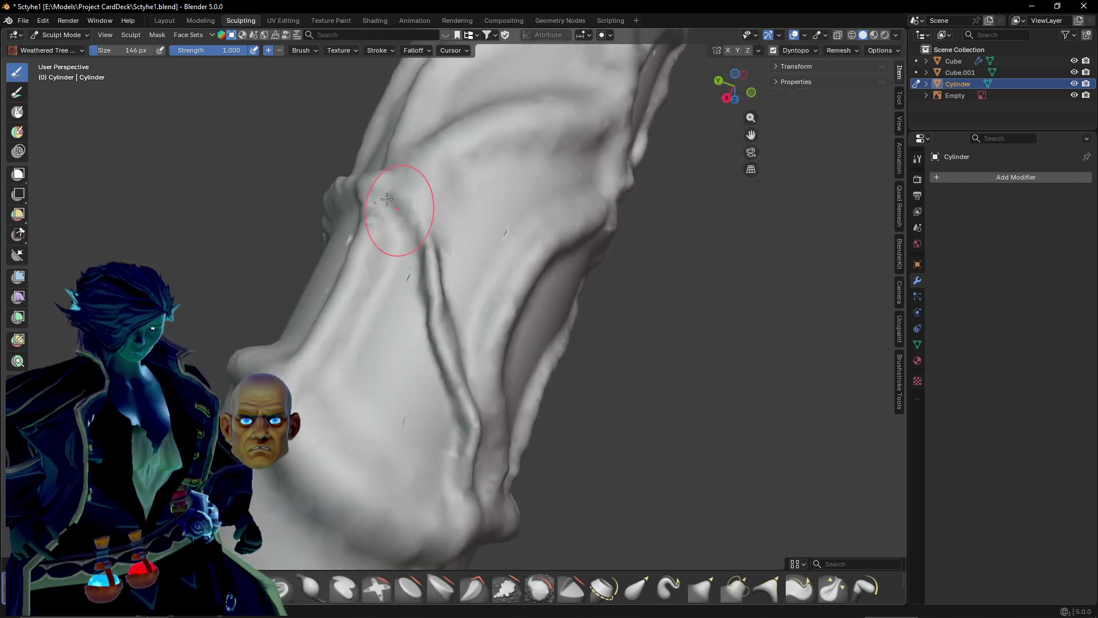
middle_click_drag(471, 500, 414, 292)
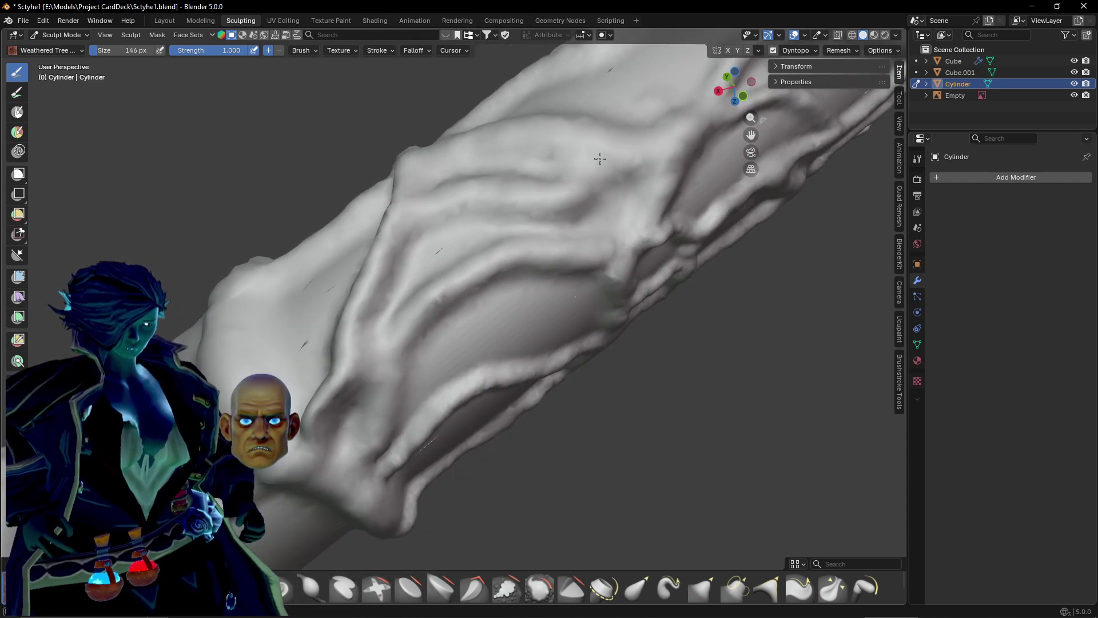
mouse_move(489, 212)
middle_mouse_down()
mouse_move(371, 413)
mouse_move(542, 242)
middle_mouse_up()
scroll(417, 343, "down", 2)
scroll(542, 242, "up", 2)
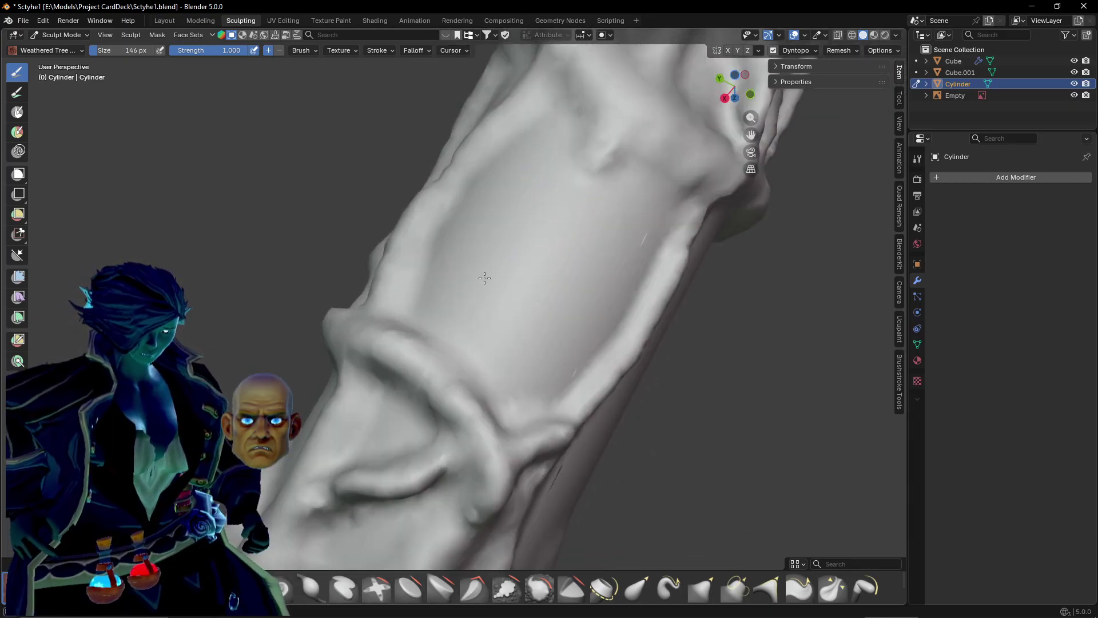
scroll(507, 383, "down", 6)
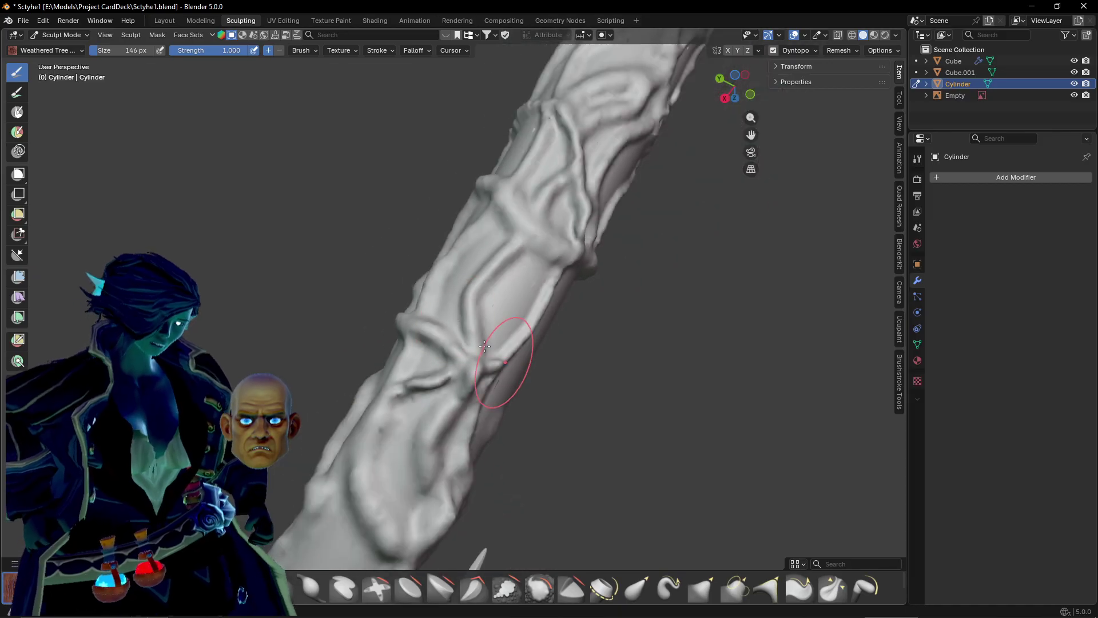
mouse_move(453, 319)
middle_mouse_down()
mouse_move(553, 303)
mouse_move(490, 286)
mouse_move(415, 305)
mouse_move(467, 363)
mouse_move(431, 323)
mouse_move(435, 368)
mouse_move(343, 388)
middle_mouse_up()
scroll(553, 303, "down", 5)
scroll(467, 362, "up", 8)
middle_click_drag(398, 423, 390, 417)
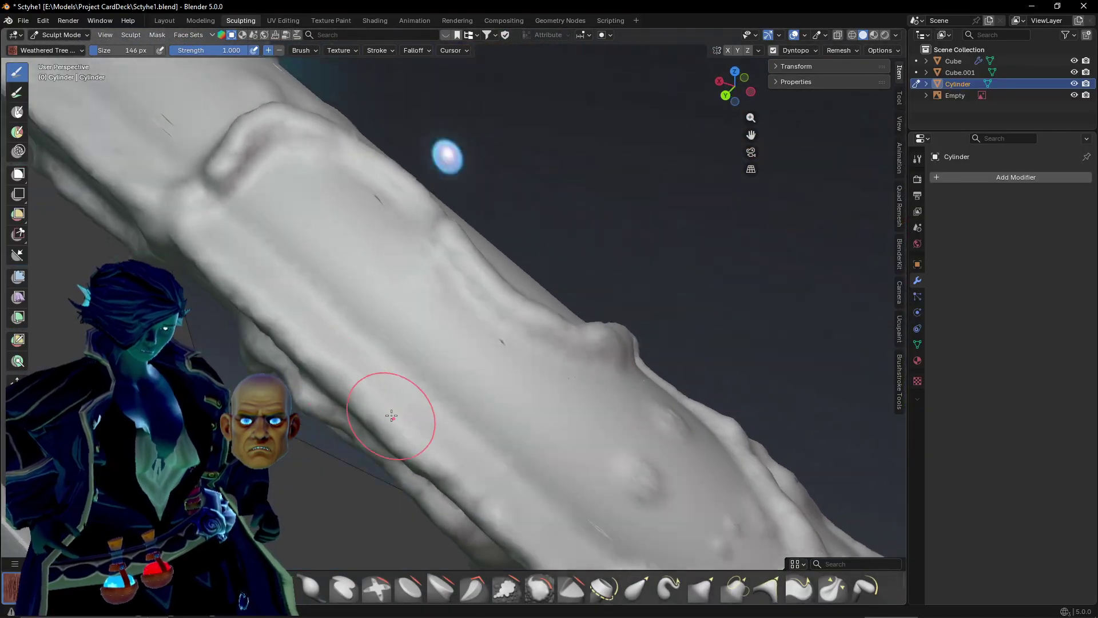
Sculpt curved raised ridges across the smooth face of the scythe handle with the Weathered Tree brush.
middle_click_drag(334, 384, 288, 290, "shift")
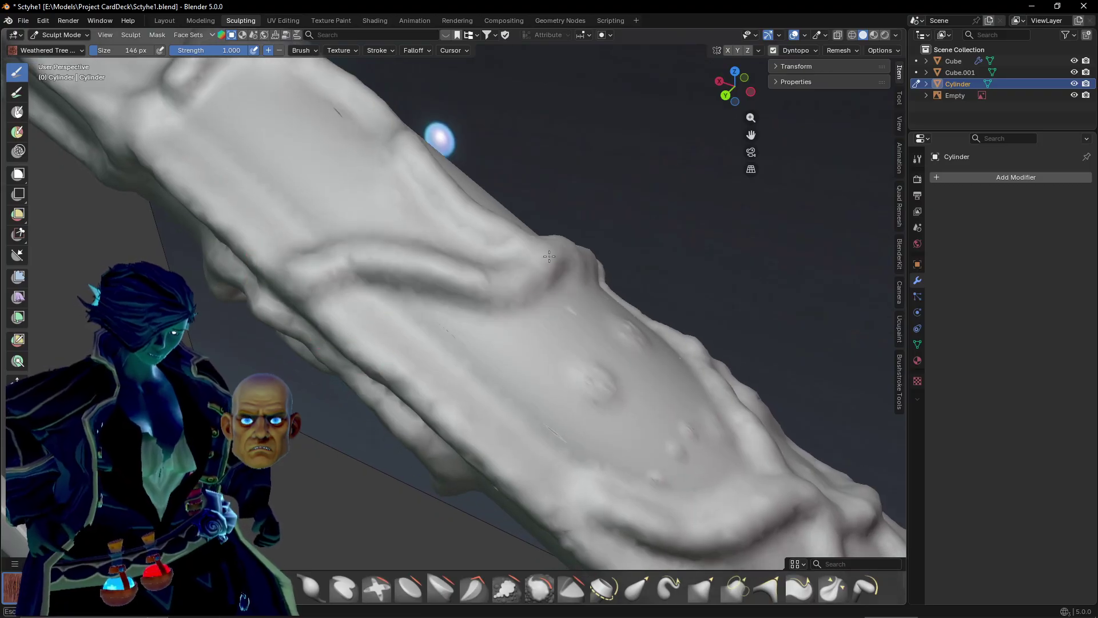
mouse_move(550, 256)
middle_mouse_down("shift")
mouse_move(518, 393)
mouse_move(426, 287)
middle_mouse_up("shift")
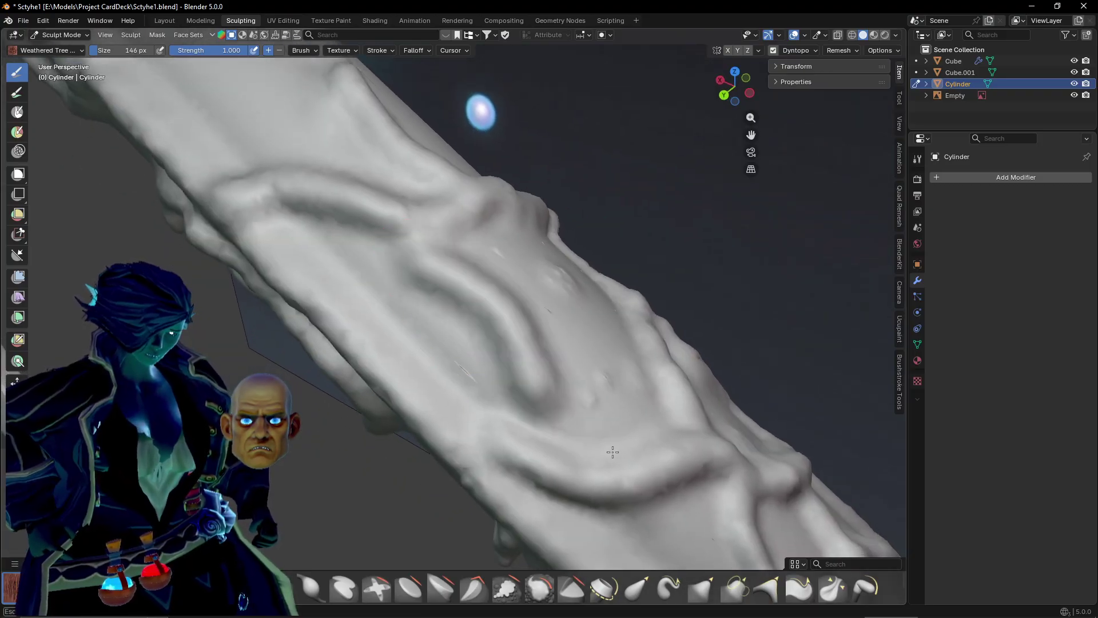
middle_click_drag(613, 452, 430, 357)
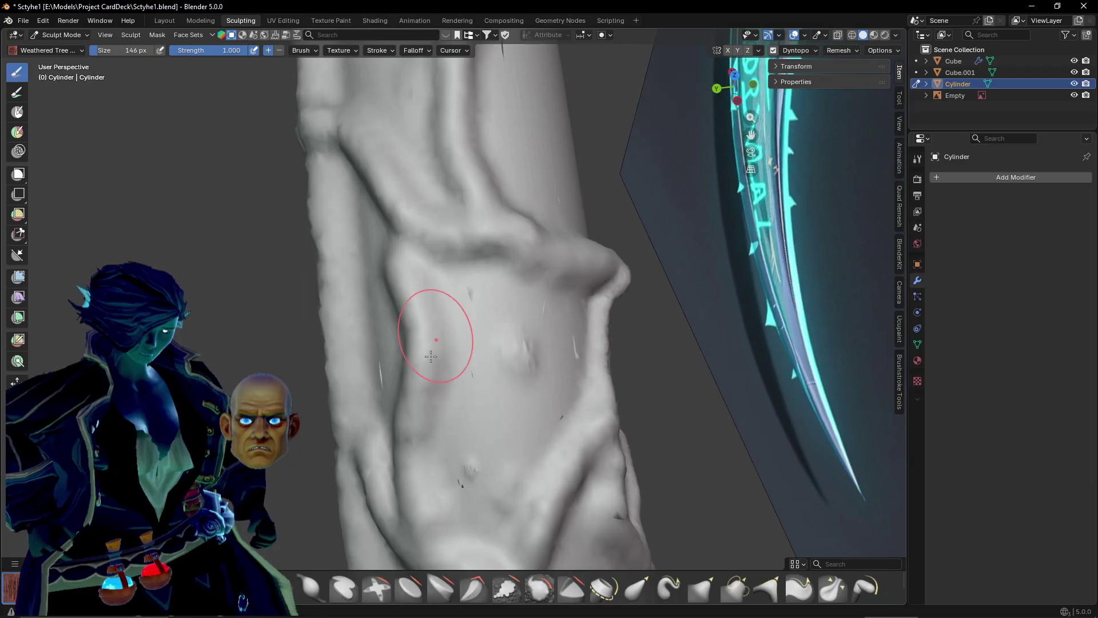
Sculpt winding root-like ridges along the handle's adjoining side, framing an elongated smooth hollow.
middle_click_drag(591, 416, 317, 392)
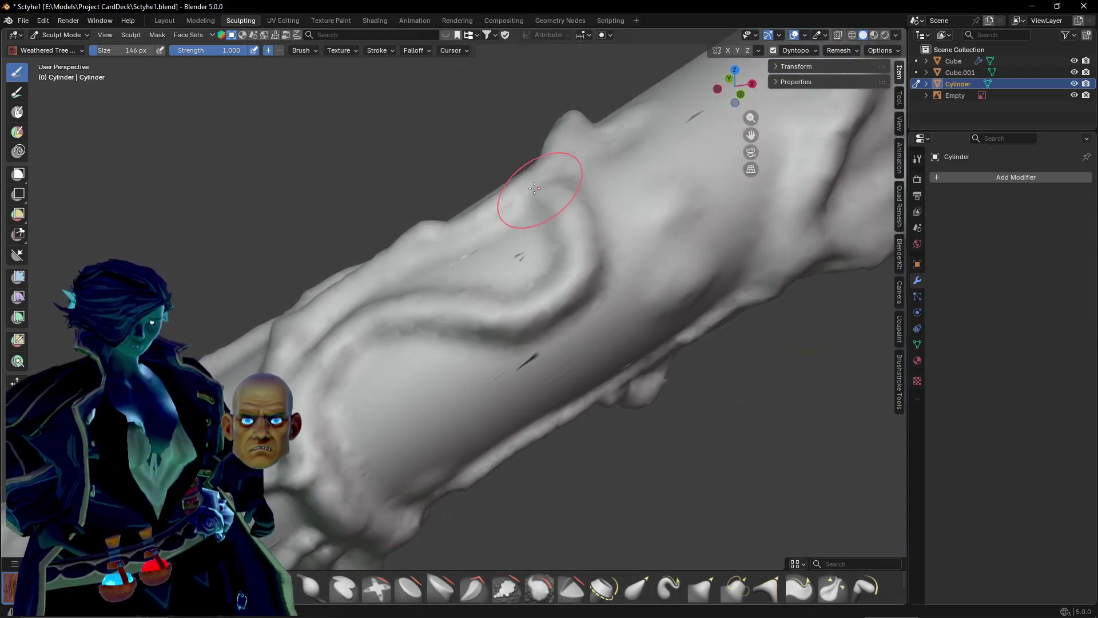
middle_click_drag(527, 250, 495, 295)
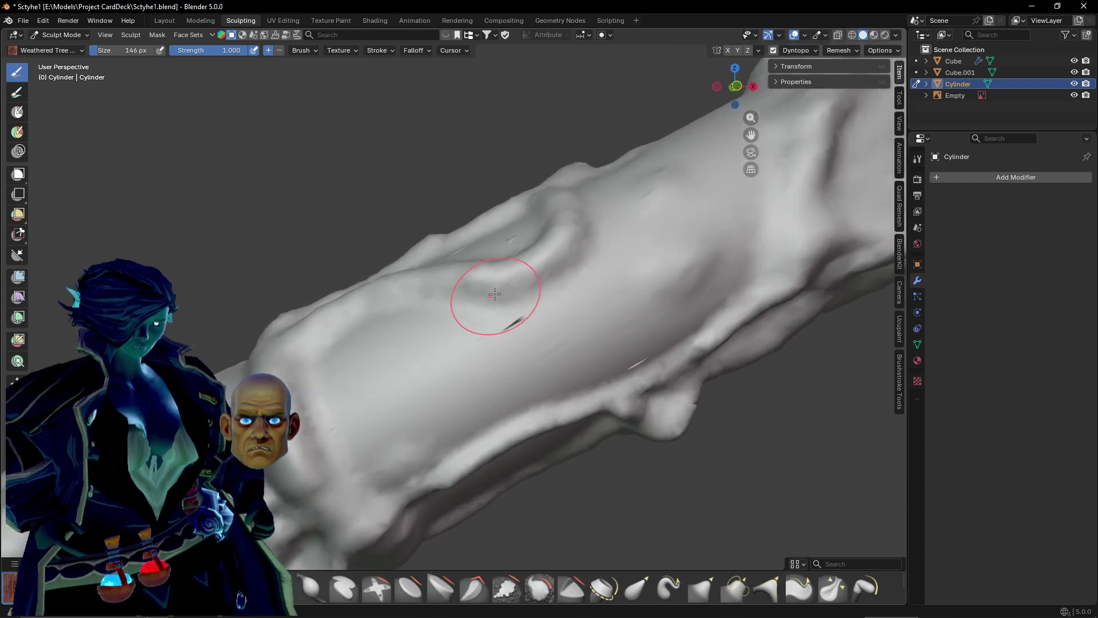
middle_click_drag(490, 436, 402, 389)
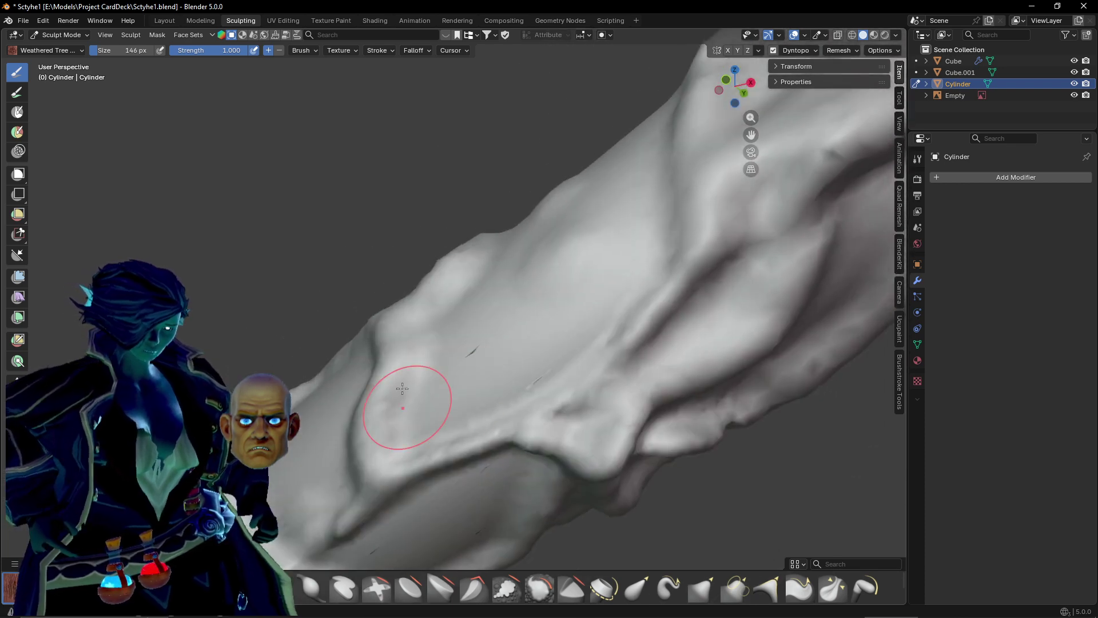
middle_click_drag(658, 189, 313, 440)
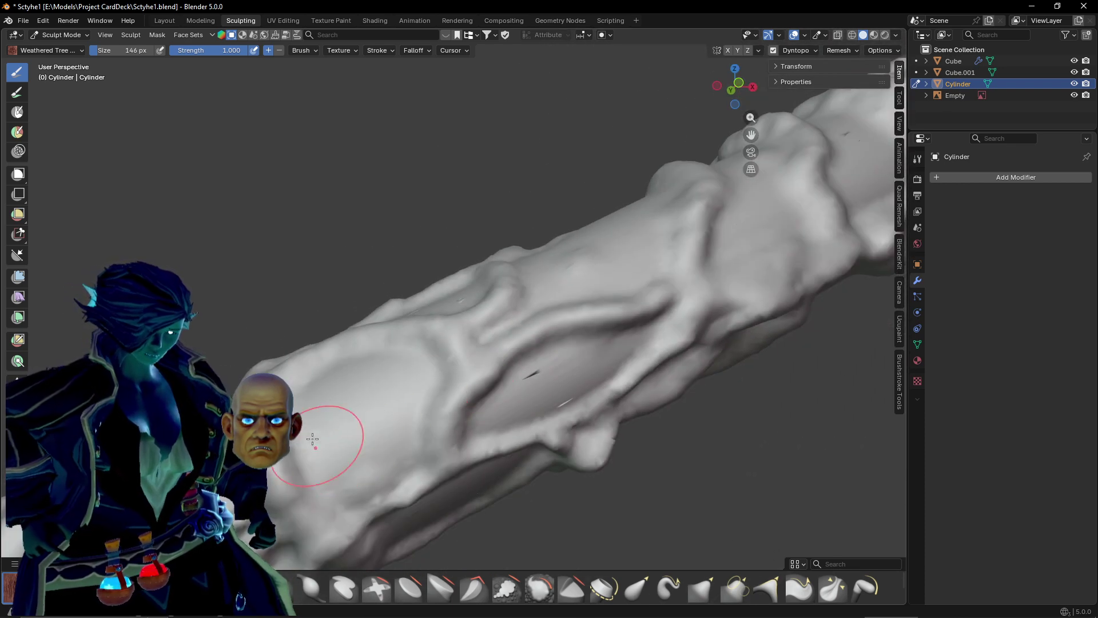
mouse_move(528, 283)
middle_mouse_down()
mouse_move(534, 333)
mouse_move(481, 434)
mouse_move(497, 435)
mouse_move(433, 383)
middle_mouse_up()
scroll(480, 434, "up", 3)
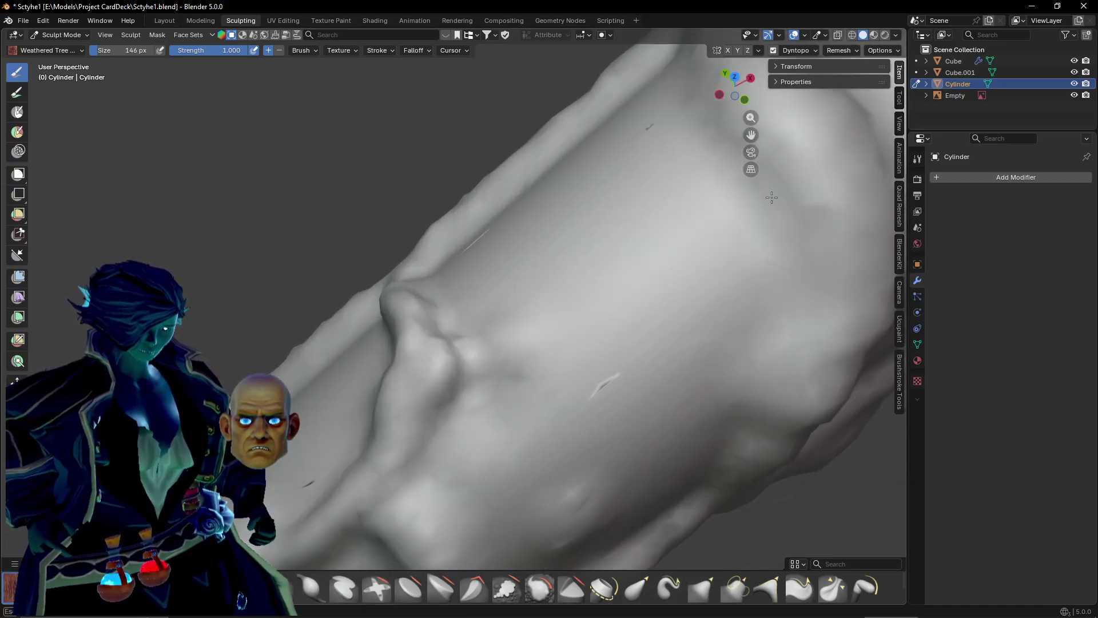
Sculpt a long angled ridge from the raised knot diagonally across the smooth side of the handle.
left_click_drag(790, 187, 785, 192)
scroll(698, 232, "down", 2)
middle_click_drag(698, 232, 627, 355)
scroll(562, 304, "up", 1)
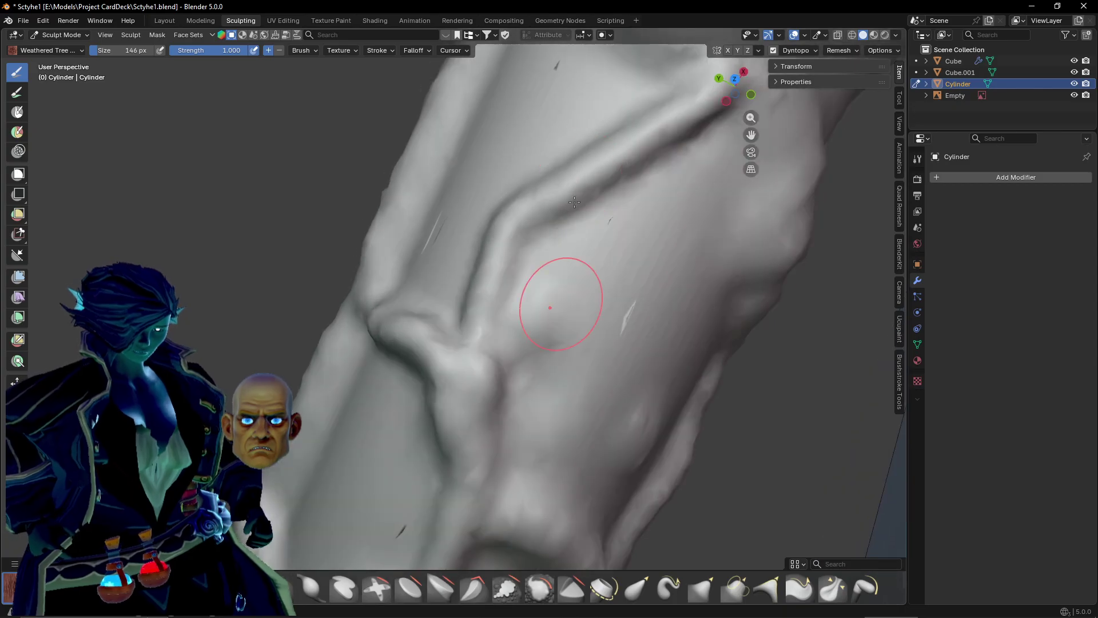
mouse_move(558, 184)
middle_mouse_down("shift")
mouse_move(553, 302)
mouse_move(650, 243)
middle_mouse_up("shift")
mouse_move(495, 262)
middle_mouse_down("shift")
mouse_move(507, 293)
mouse_move(495, 196)
mouse_move(444, 314)
mouse_move(468, 317)
middle_mouse_up("shift")
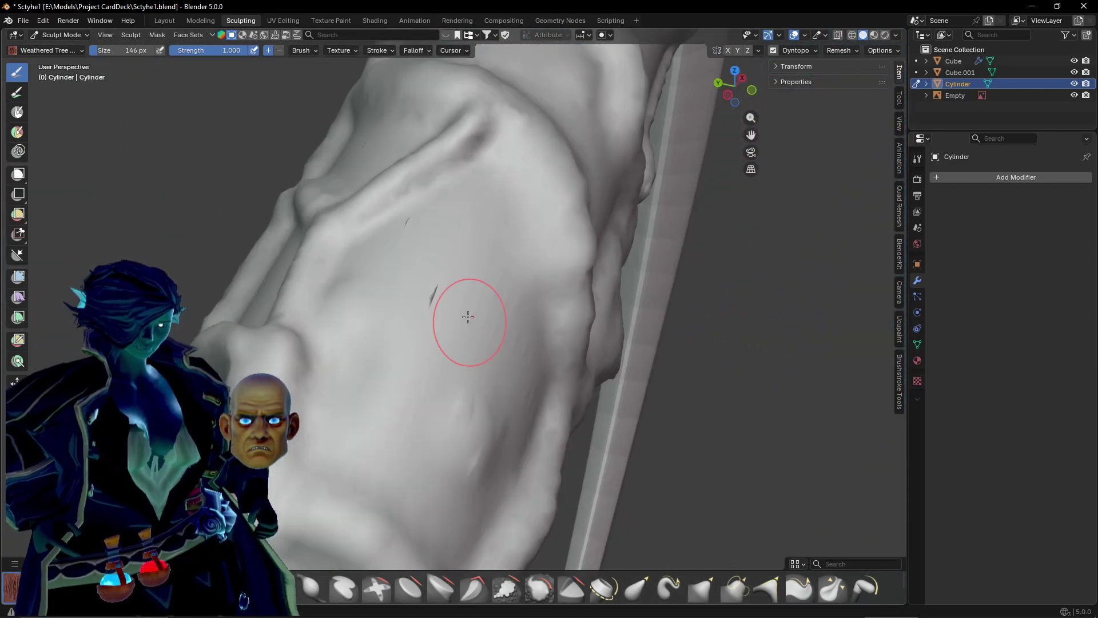
Sculpt an arched ridge down from the angled ridge and add a second branch to form a Y-shaped fork.
mouse_move(353, 232)
left_mouse_down()
mouse_move(458, 338)
mouse_move(535, 520)
left_mouse_up()
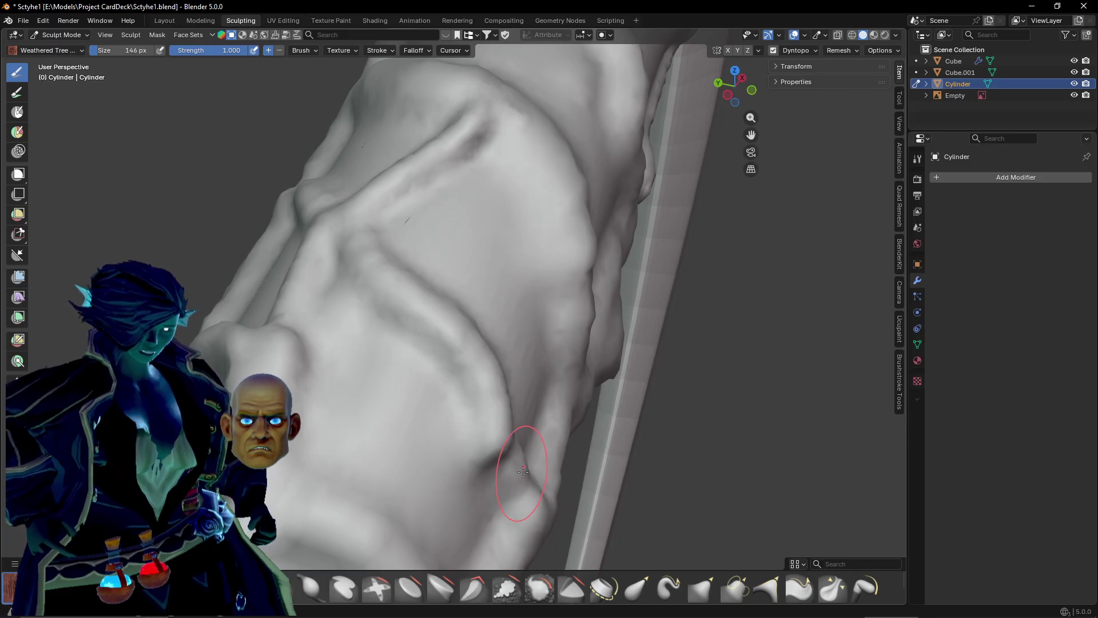
mouse_move(523, 472)
middle_mouse_down()
mouse_move(372, 418)
mouse_move(473, 354)
middle_mouse_up()
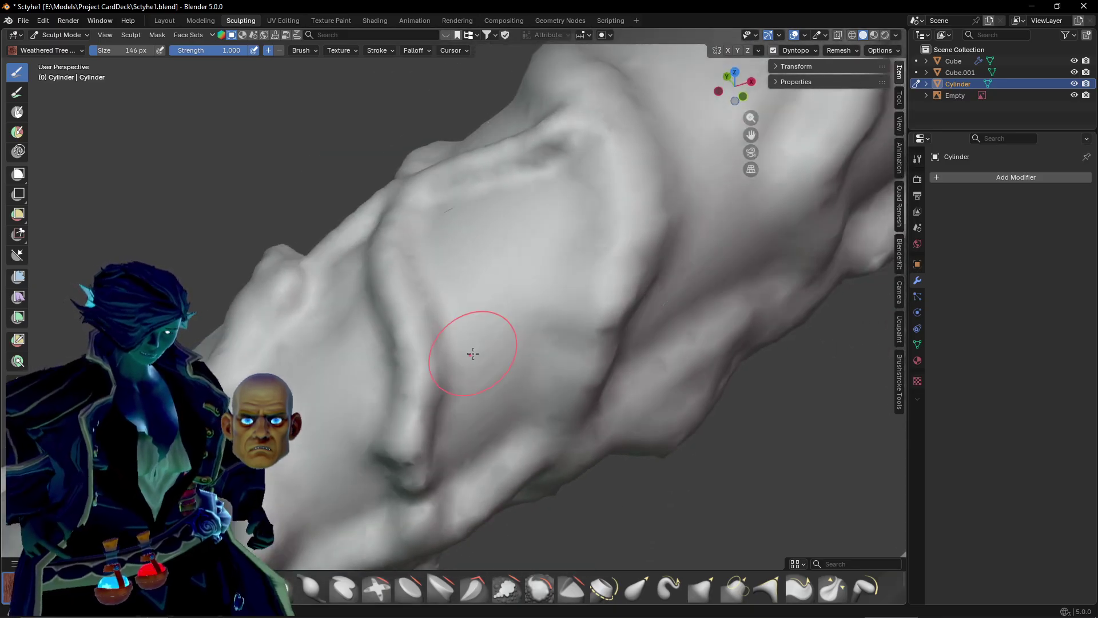
left_click_drag(482, 278, 586, 225)
middle_click_drag(424, 377, 513, 260, "shift")
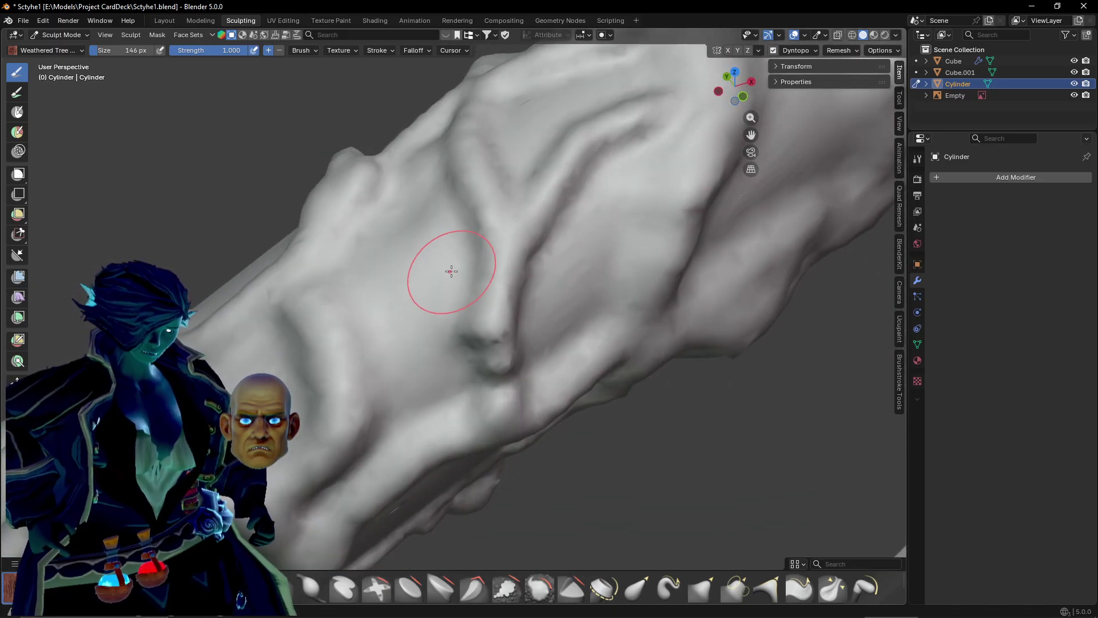
Extend branching ridges below the Y-shaped fork and across the smooth hollow beside the thick folds.
left_click_drag(455, 270, 320, 379)
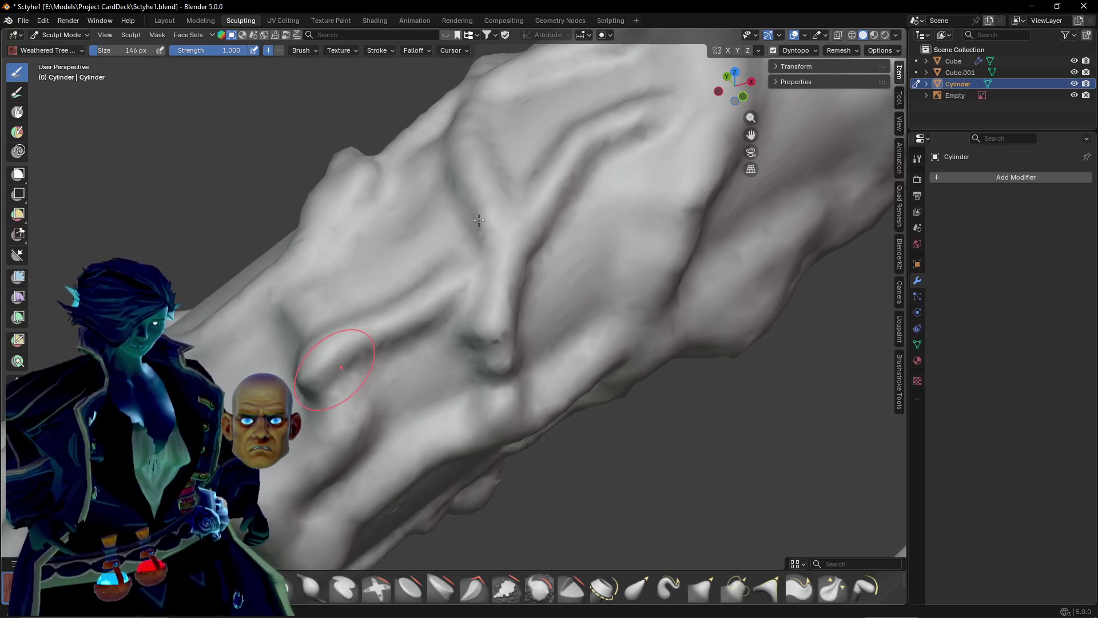
middle_click_drag(466, 225, 535, 181)
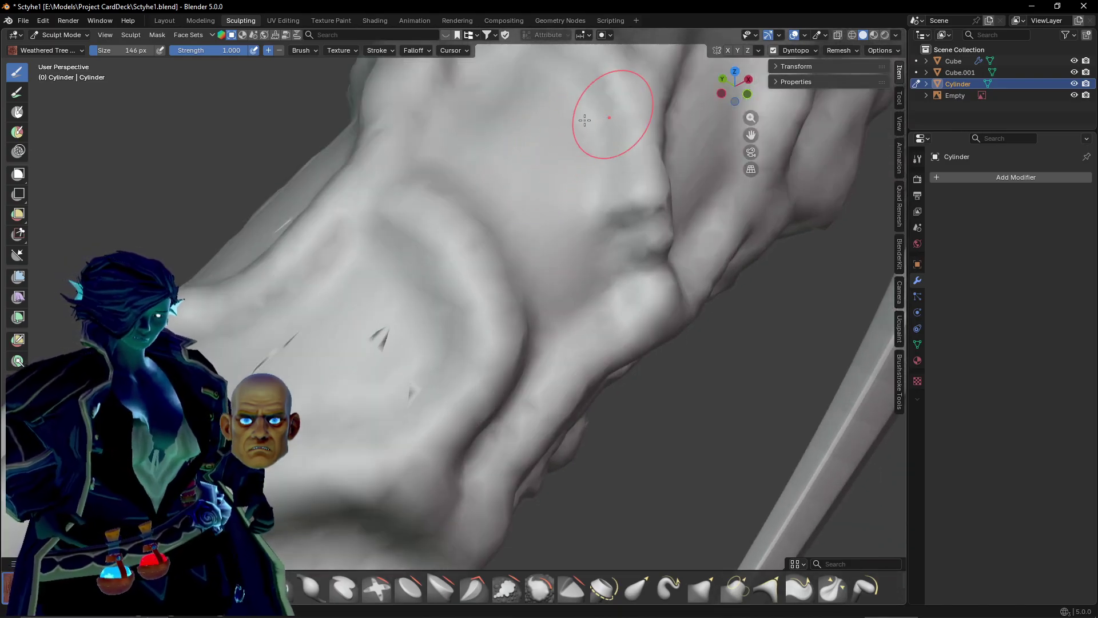
left_click_drag(584, 120, 507, 188)
middle_click_drag(488, 238, 459, 223, "shift")
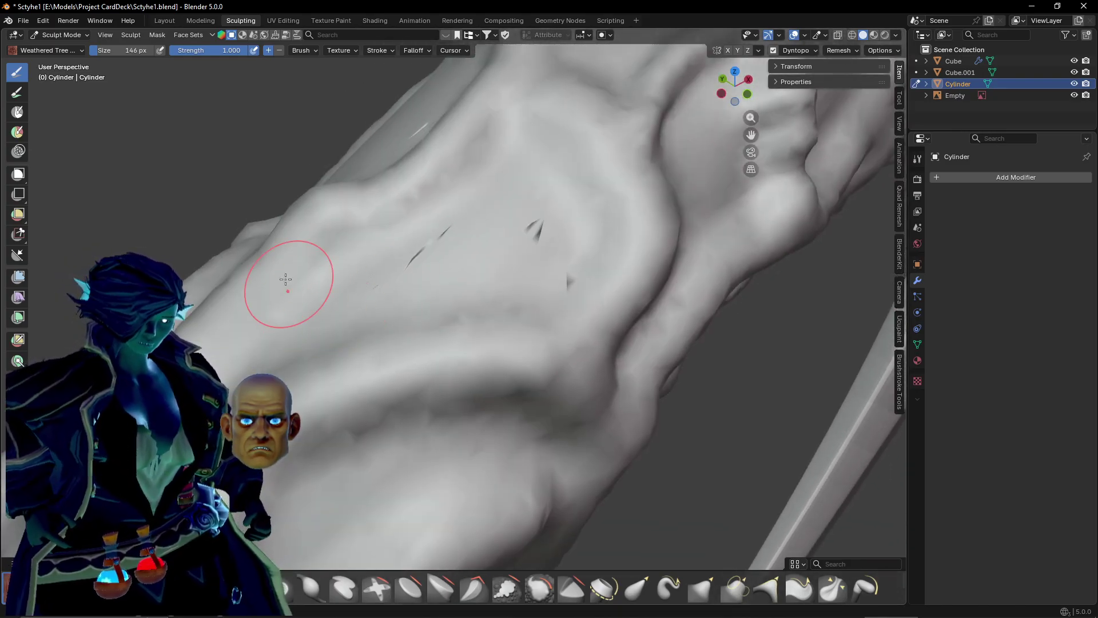
mouse_move(298, 256)
left_mouse_down()
mouse_move(429, 269)
mouse_move(579, 306)
mouse_move(614, 243)
left_mouse_up()
scroll(597, 251, "down", 4)
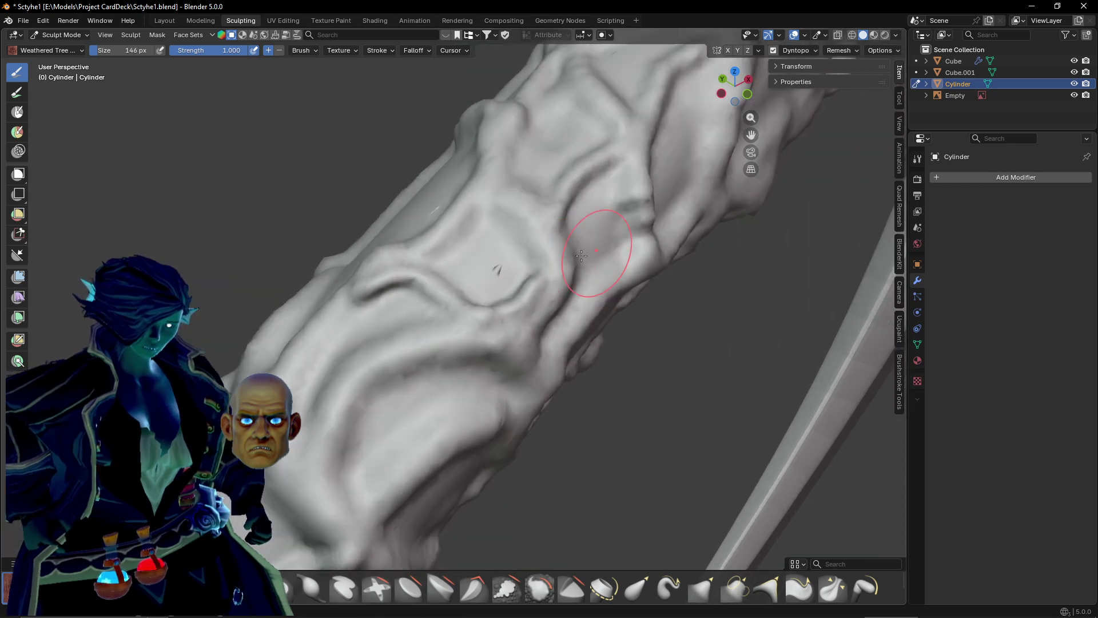
Sculpt a long curved ridge down the smooth panel on the reference-image side and connect it to the neighbouring ridges.
mouse_move(545, 260)
middle_mouse_down()
mouse_move(585, 279)
mouse_move(380, 294)
mouse_move(394, 291)
middle_mouse_up()
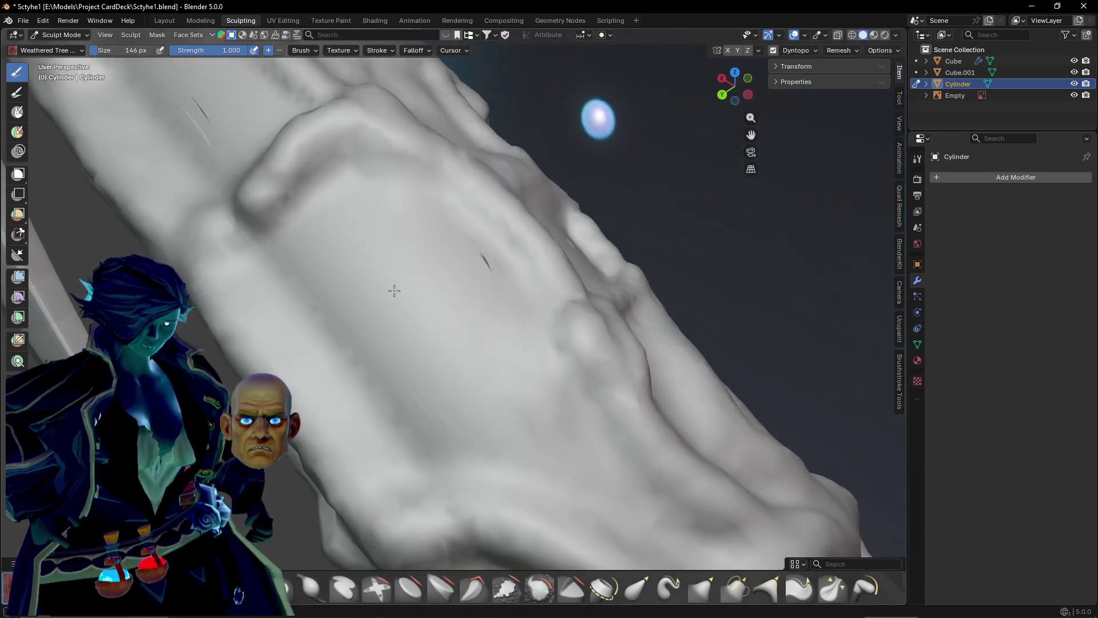
mouse_move(261, 253)
left_mouse_down()
mouse_move(400, 320)
mouse_move(492, 469)
mouse_move(479, 390)
left_mouse_up()
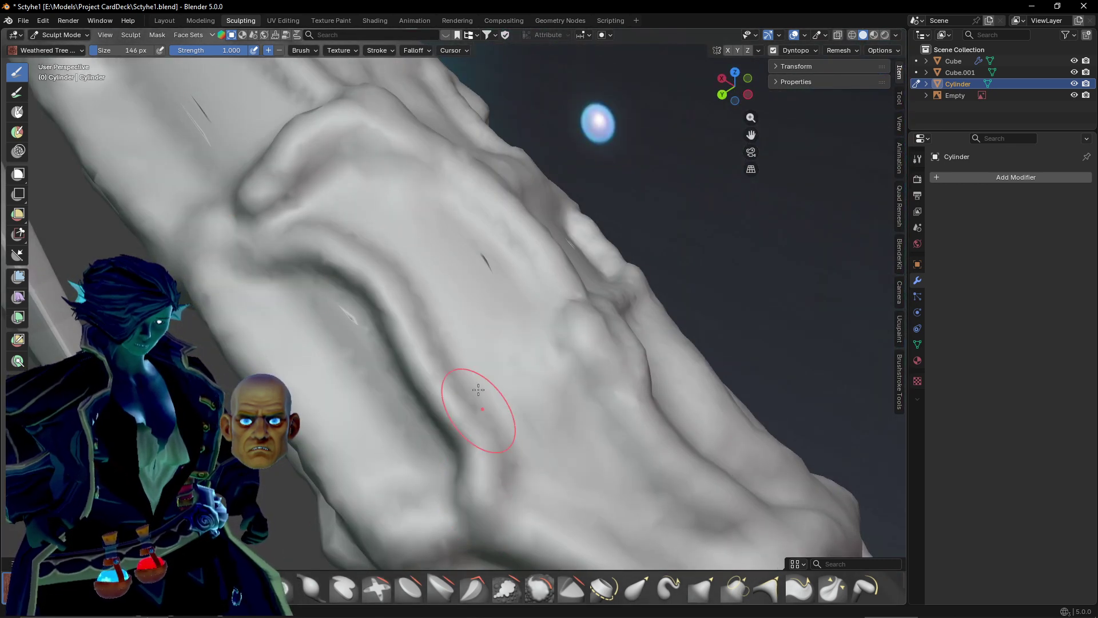
mouse_move(447, 355)
left_mouse_down()
mouse_move(569, 321)
mouse_move(576, 338)
left_mouse_up()
scroll(537, 341, "down", 2)
middle_click_drag(537, 341, 579, 393)
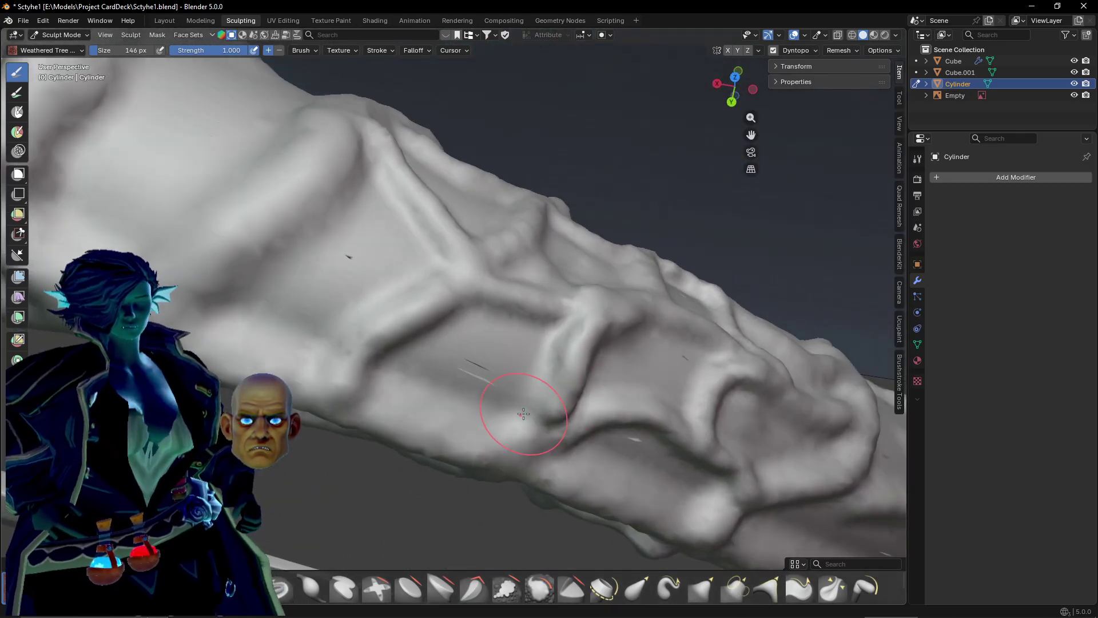
Sculpt ridges across the smooth area between the crosswise ridge and the short raised ridge on the handle.
mouse_move(321, 311)
middle_mouse_down()
mouse_move(275, 240)
mouse_move(343, 335)
mouse_move(426, 327)
middle_mouse_up()
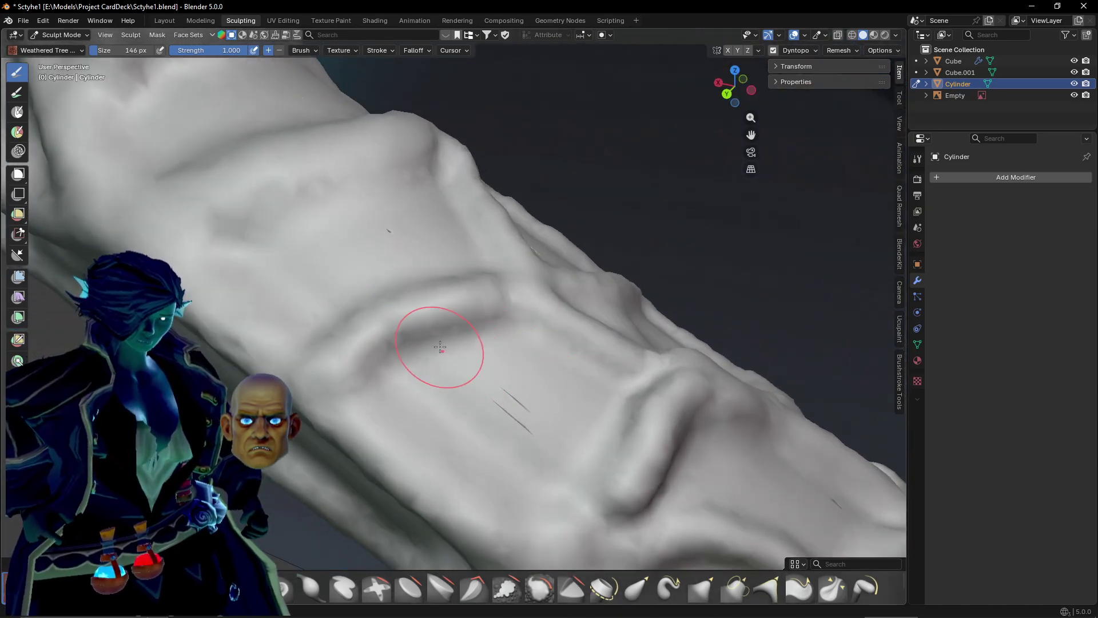
mouse_move(462, 375)
left_mouse_down()
mouse_move(603, 443)
mouse_move(634, 429)
left_mouse_up()
mouse_move(309, 263)
middle_mouse_down("shift")
mouse_move(440, 361)
mouse_move(498, 314)
mouse_move(403, 340)
middle_mouse_up("shift")
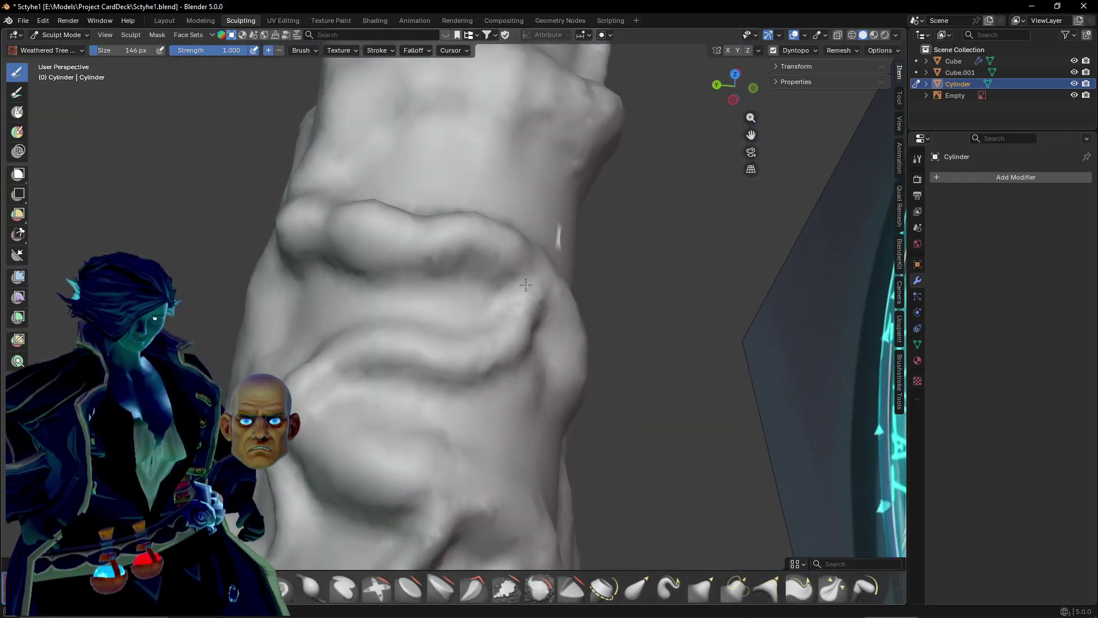
Build up bent ridges and short offshoots between the thick crosswise folds around the middle of the handle.
middle_click_drag(526, 285, 347, 425)
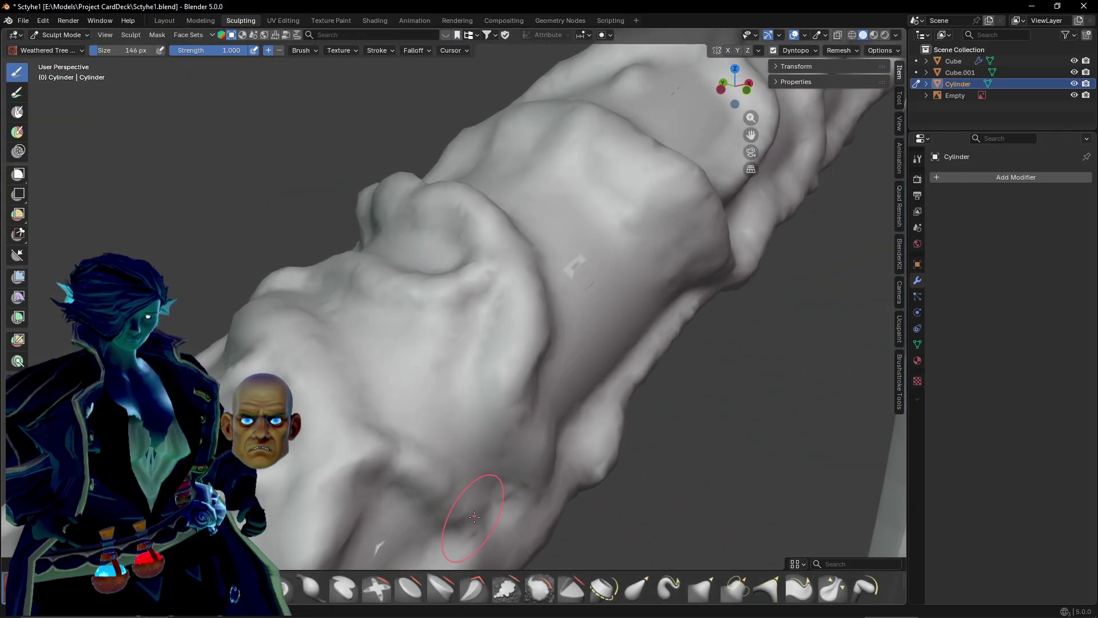
mouse_move(474, 517)
middle_mouse_down()
mouse_move(380, 465)
mouse_move(551, 277)
mouse_move(413, 375)
middle_mouse_up()
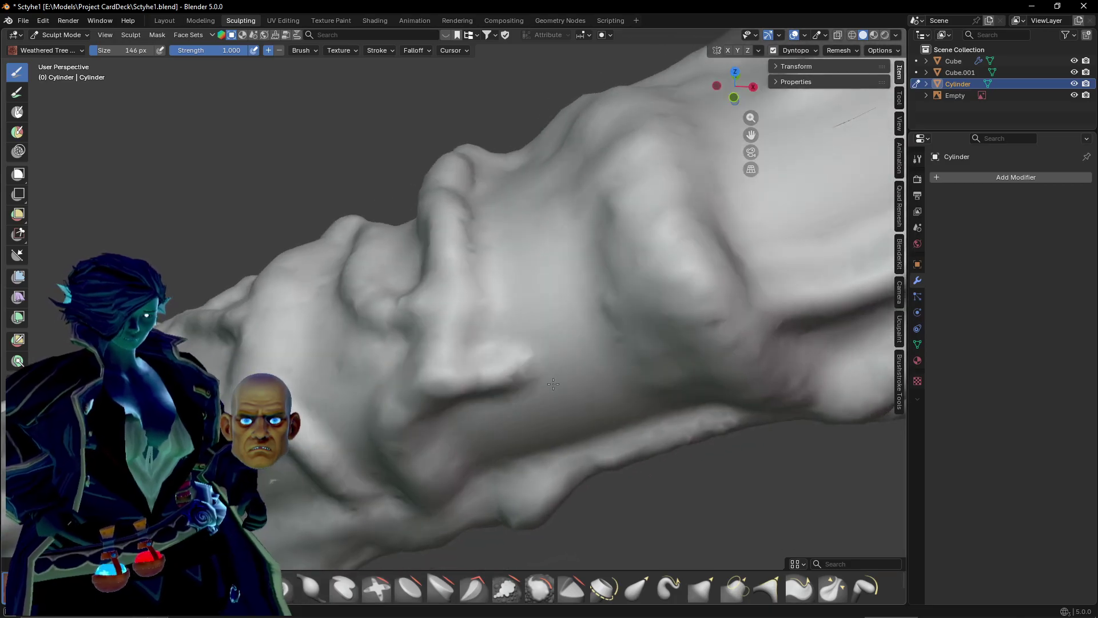
mouse_move(658, 343)
middle_mouse_down()
mouse_move(589, 331)
mouse_move(568, 355)
mouse_move(497, 278)
middle_mouse_up()
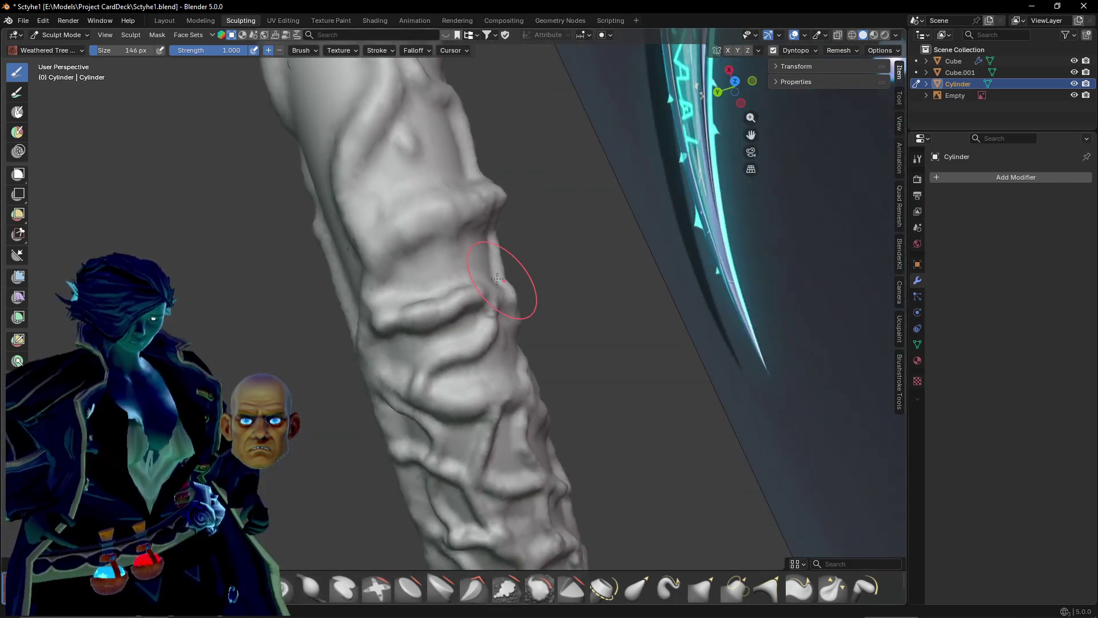
scroll(498, 278, "up", 6)
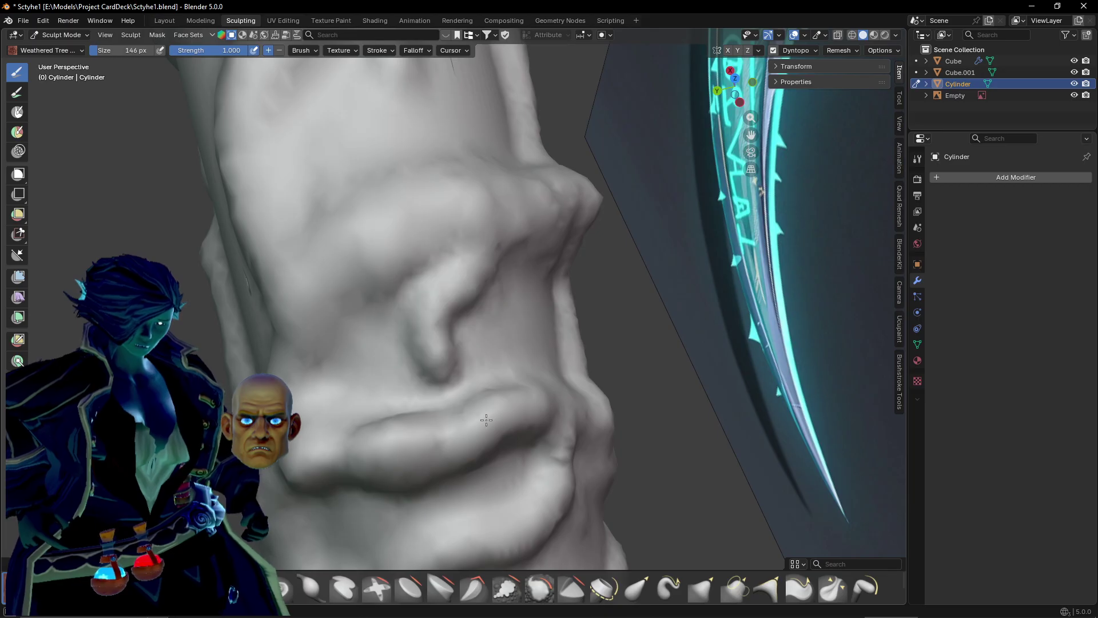
Sculpt curved ridges and knots over the smooth faces of the upper handle, up to the end near the blade.
mouse_move(424, 271)
middle_mouse_down()
mouse_move(491, 367)
mouse_move(452, 227)
middle_mouse_up()
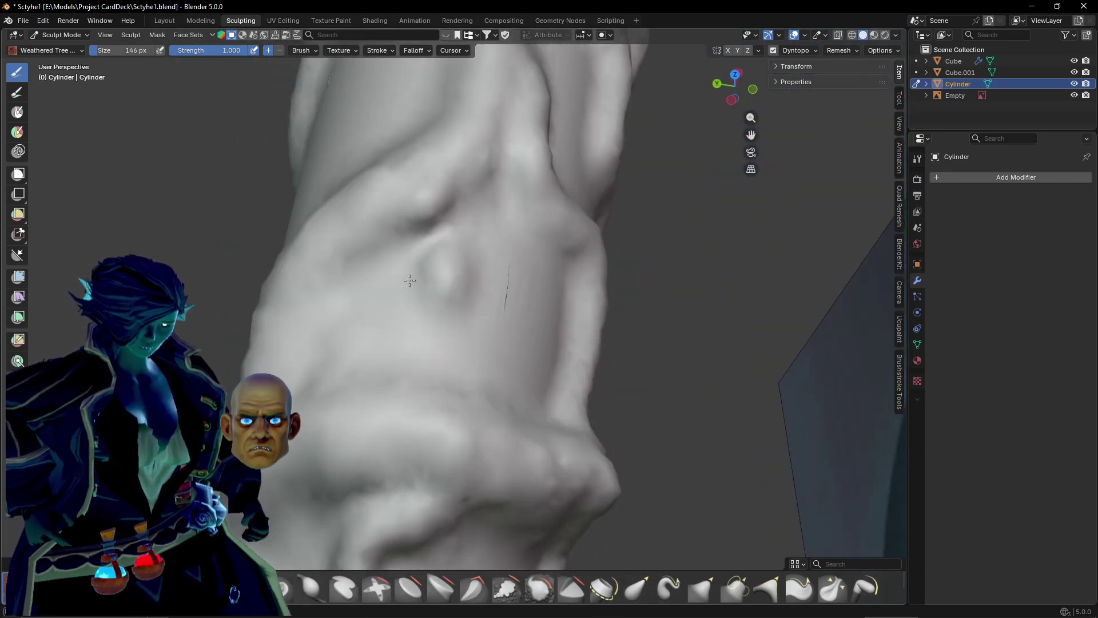
middle_click_drag(435, 391, 498, 342)
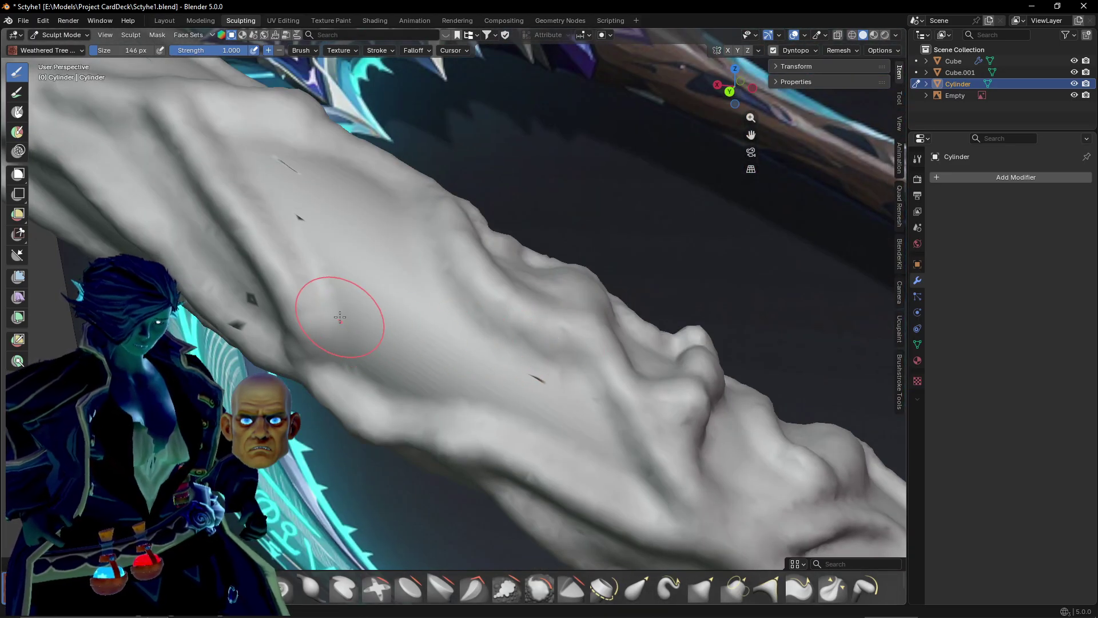
mouse_move(339, 317)
middle_mouse_down()
mouse_move(458, 311)
mouse_move(525, 454)
mouse_move(364, 429)
middle_mouse_up()
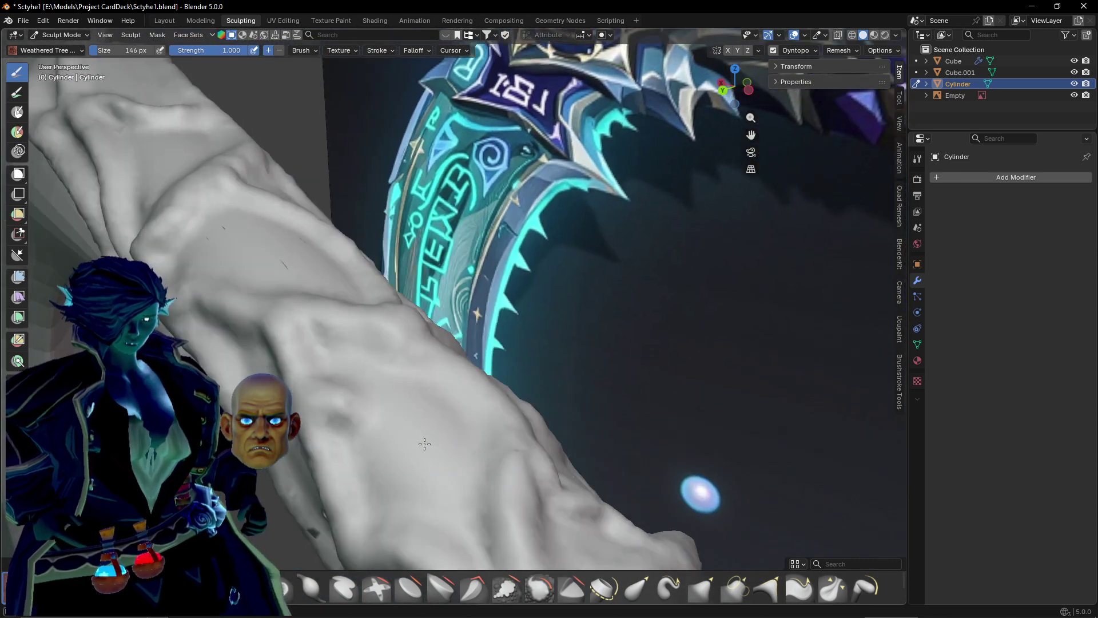
mouse_move(502, 455)
middle_mouse_down()
mouse_move(417, 380)
mouse_move(369, 369)
middle_mouse_up()
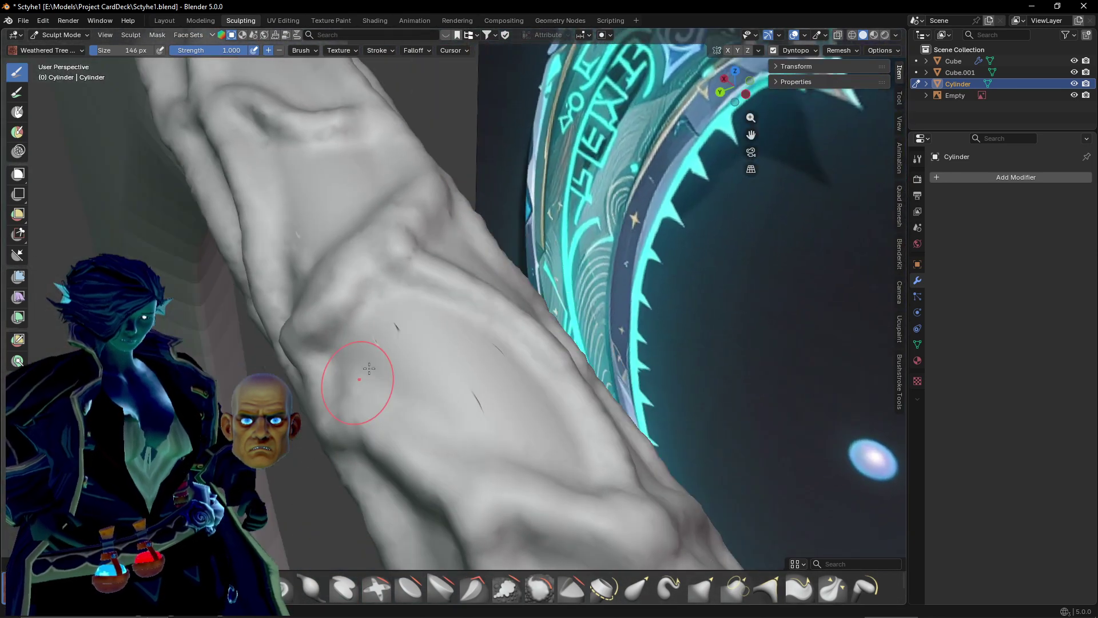
mouse_move(465, 430)
middle_mouse_down()
mouse_move(335, 366)
mouse_move(372, 321)
mouse_move(462, 258)
middle_mouse_up()
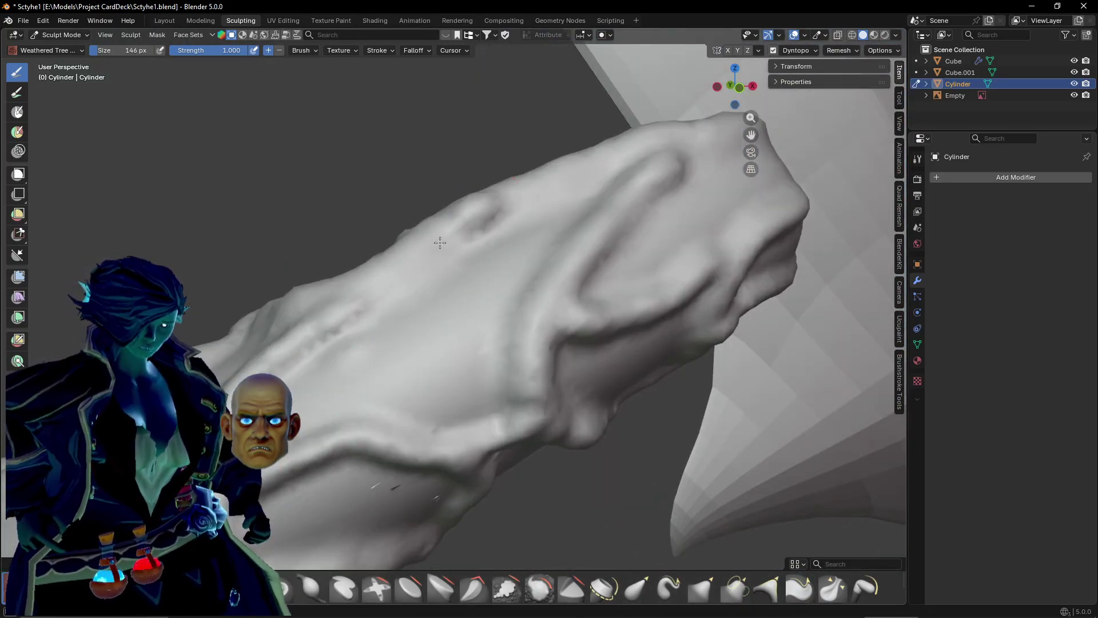
Sculpt long, branching ridges through the smooth hollows along the handle's other side, following its length.
mouse_move(428, 419)
middle_mouse_down()
mouse_move(441, 394)
mouse_move(532, 427)
mouse_move(498, 343)
mouse_move(514, 380)
mouse_move(635, 335)
mouse_move(598, 329)
mouse_move(376, 389)
middle_mouse_up()
scroll(636, 337, "up", 7)
scroll(599, 328, "up", 2)
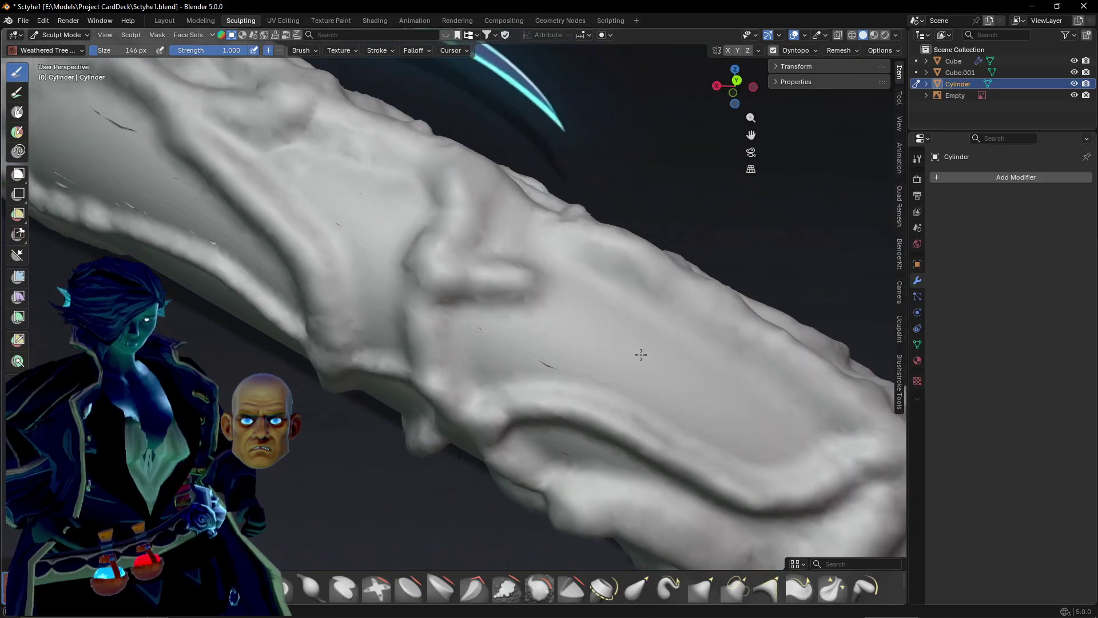
scroll(453, 304, "down", 3)
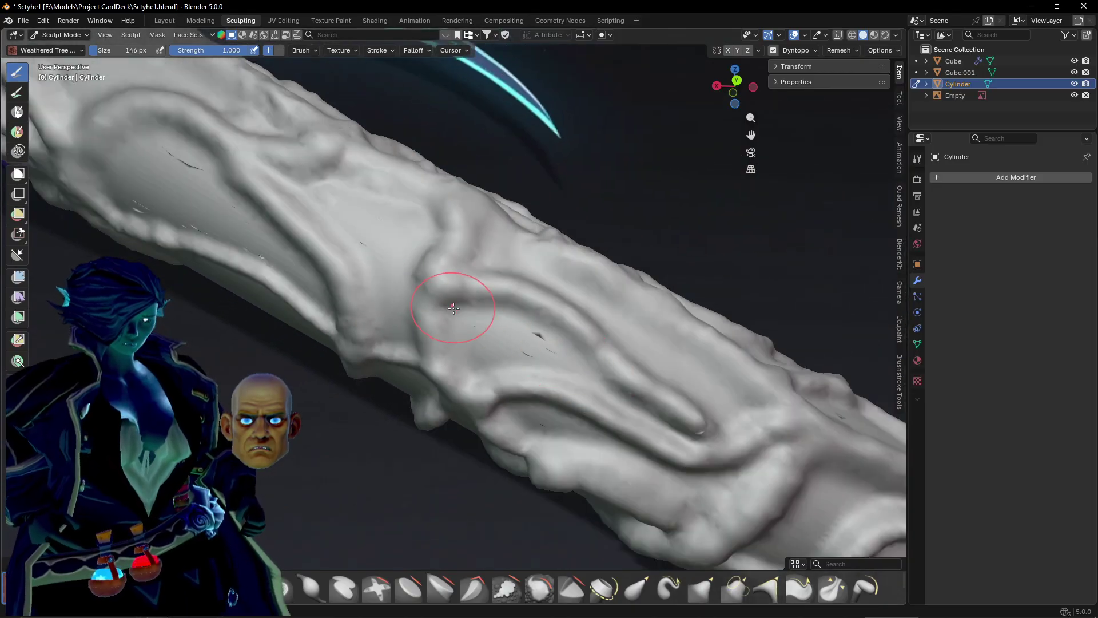
middle_click_drag(320, 241, 569, 393, "shift")
scroll(569, 392, "up", 3)
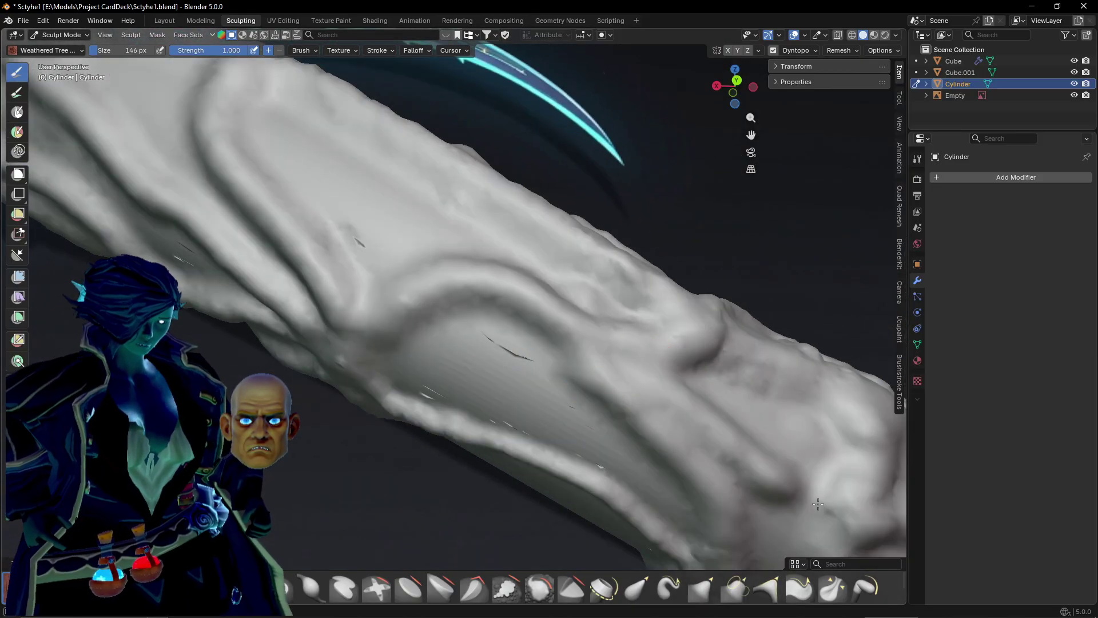
middle_click_drag(249, 175, 374, 231, "shift")
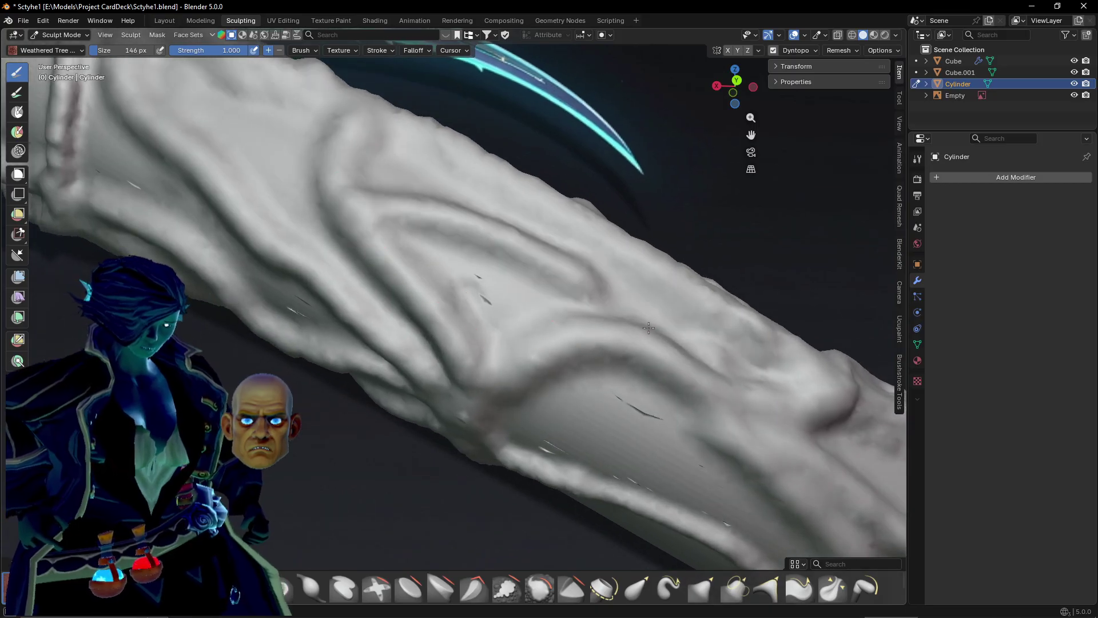
Sculpt long lengthwise ridges and bent folds through the smooth oval hollows along the handle's underside.
mouse_move(716, 366)
middle_mouse_down()
mouse_move(711, 379)
mouse_move(662, 314)
mouse_move(483, 248)
middle_mouse_up()
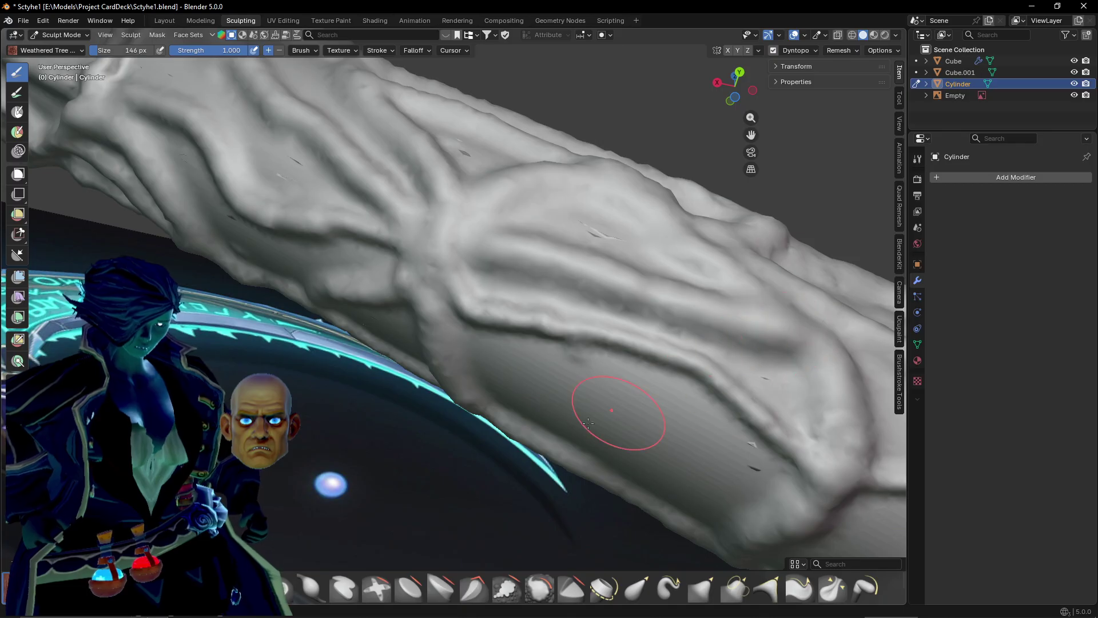
mouse_move(588, 423)
middle_mouse_down()
mouse_move(596, 338)
mouse_move(486, 293)
middle_mouse_up()
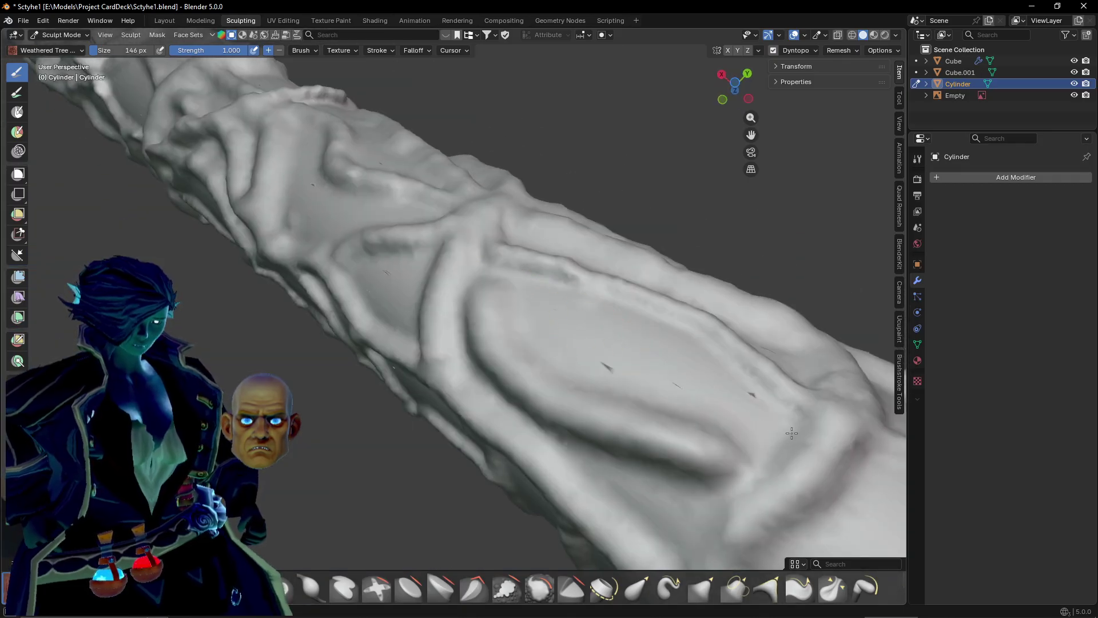
mouse_move(686, 311)
middle_mouse_down()
mouse_move(572, 298)
mouse_move(504, 355)
mouse_move(480, 404)
middle_mouse_up()
scroll(544, 483, "up", 4)
mouse_move(445, 277)
middle_mouse_down("shift")
mouse_move(544, 482)
mouse_move(575, 409)
middle_mouse_up("shift")
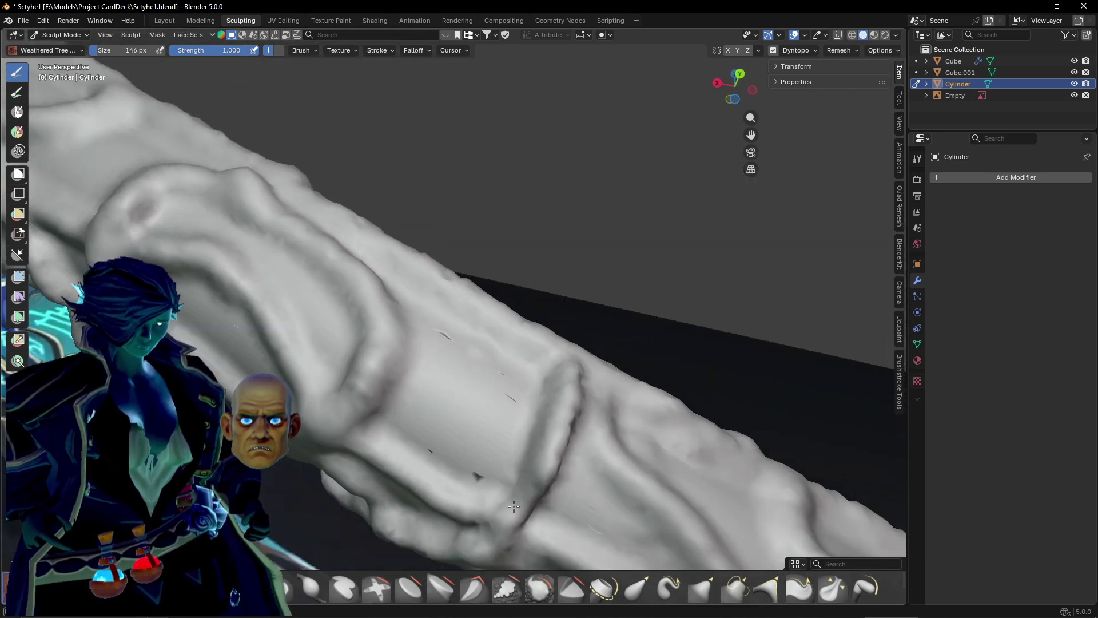
Sculpt curved ridges linking the wavy bulge to the short crosswise ridge, and add looped folds over the smooth patches beside them.
scroll(509, 421, "down", 9)
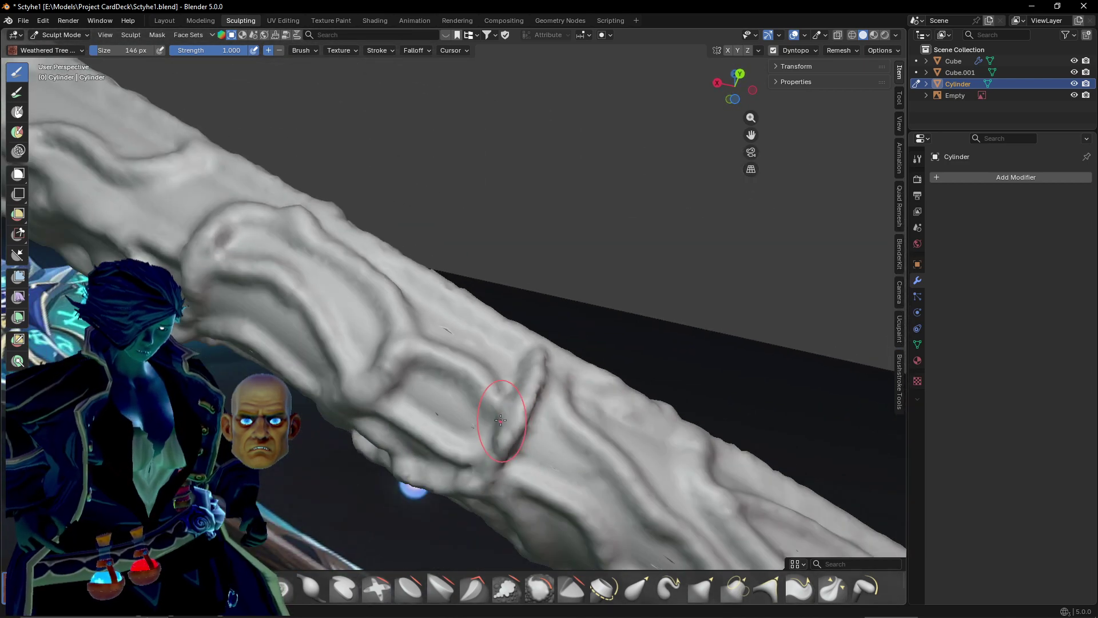
middle_click_drag(507, 418, 473, 368)
scroll(491, 379, "up", 8)
middle_click_drag(509, 444, 528, 335)
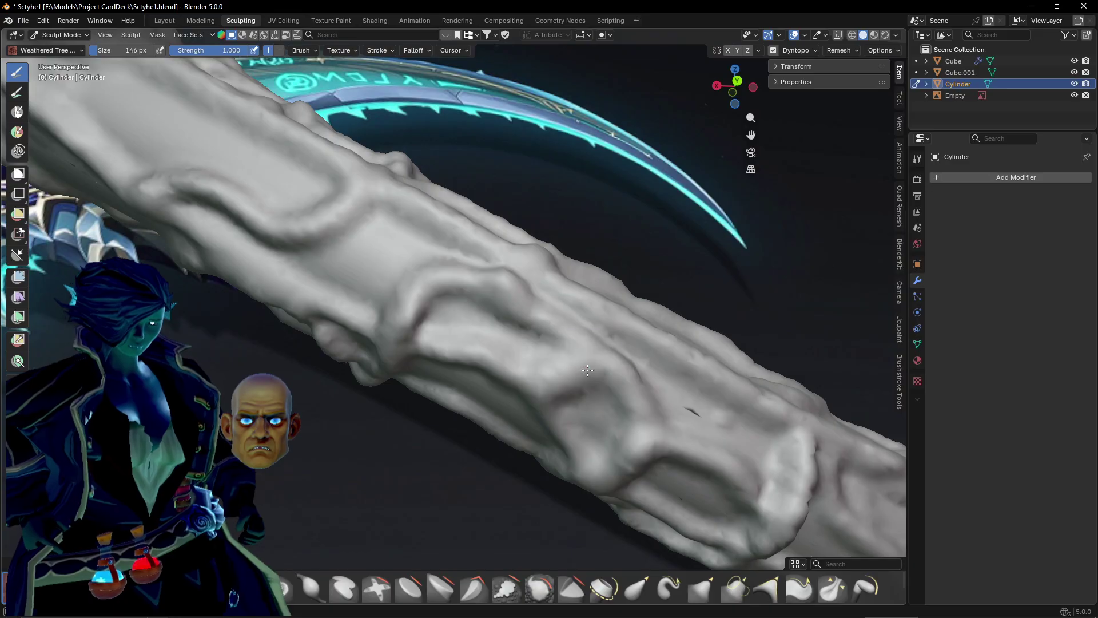
scroll(587, 371, "up", 3)
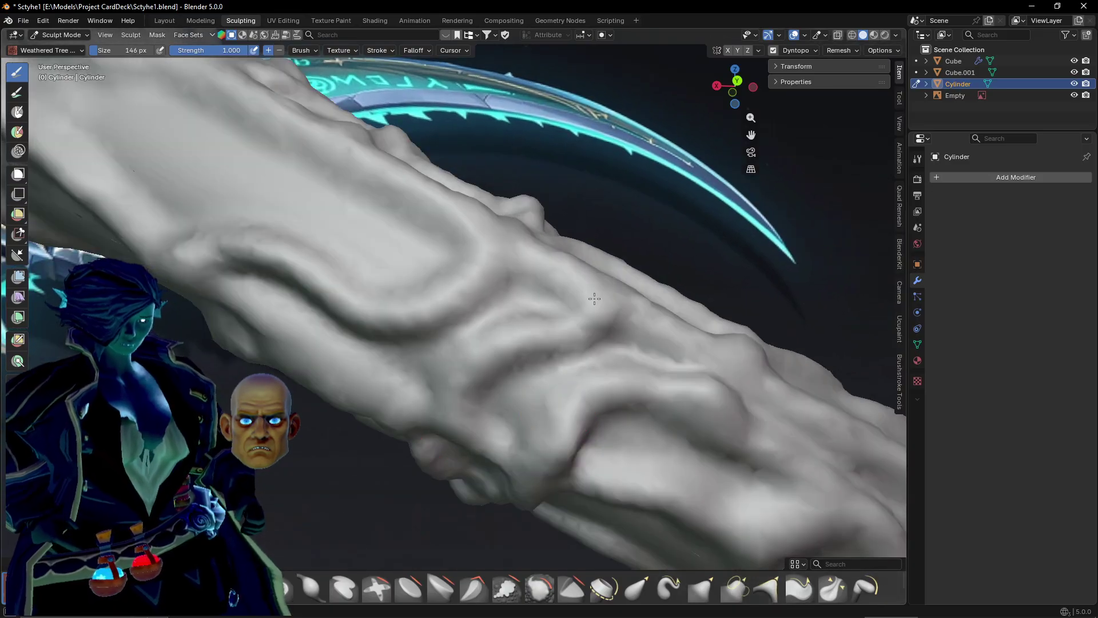
Sculpt branching ridges into the long smooth hollow next to the looped folds and rounded knots.
middle_click_drag(594, 299, 359, 376)
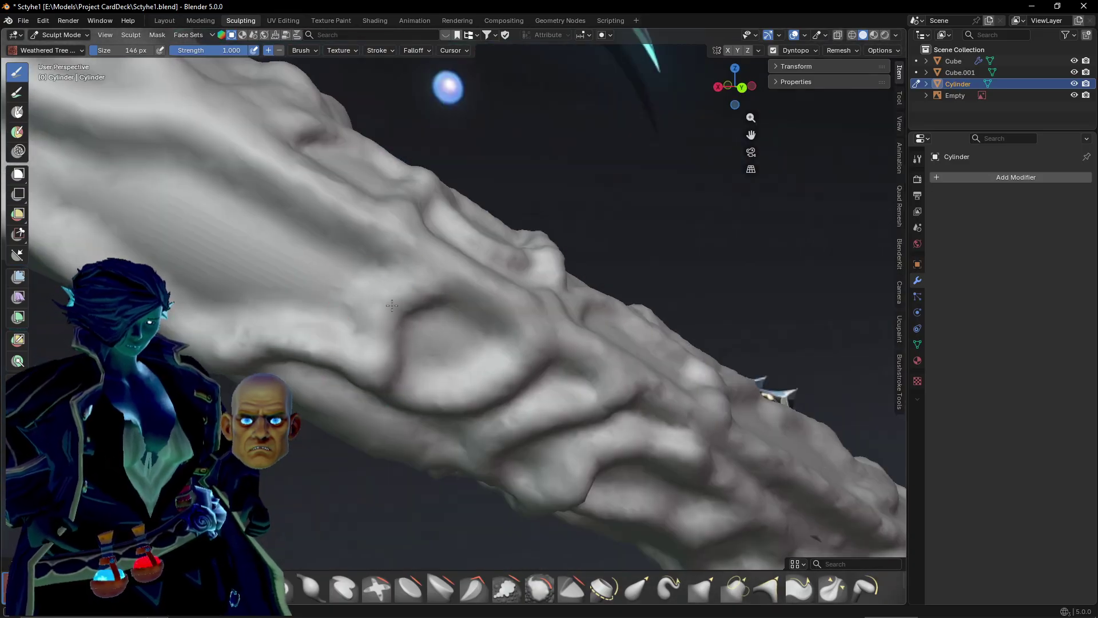
middle_click_drag(392, 305, 440, 336, "shift")
mouse_move(303, 211)
left_mouse_down()
mouse_move(248, 243)
mouse_move(274, 337)
left_mouse_up()
scroll(349, 382, "down", 2)
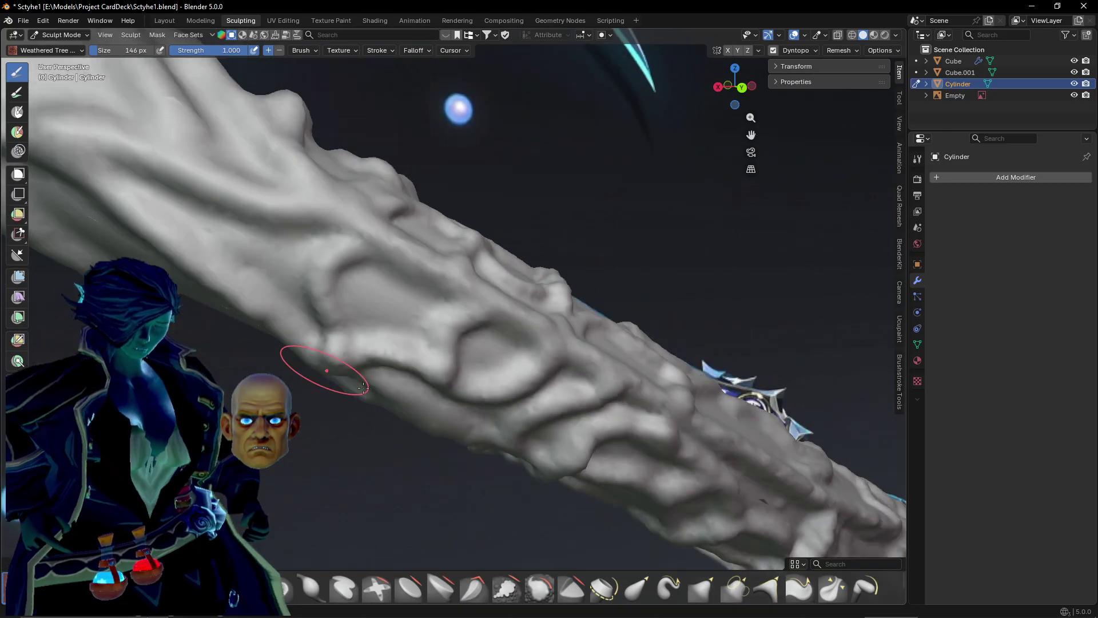
scroll(364, 388, "down", 6)
middle_click_drag(452, 387, 284, 307)
scroll(284, 307, "down", 1)
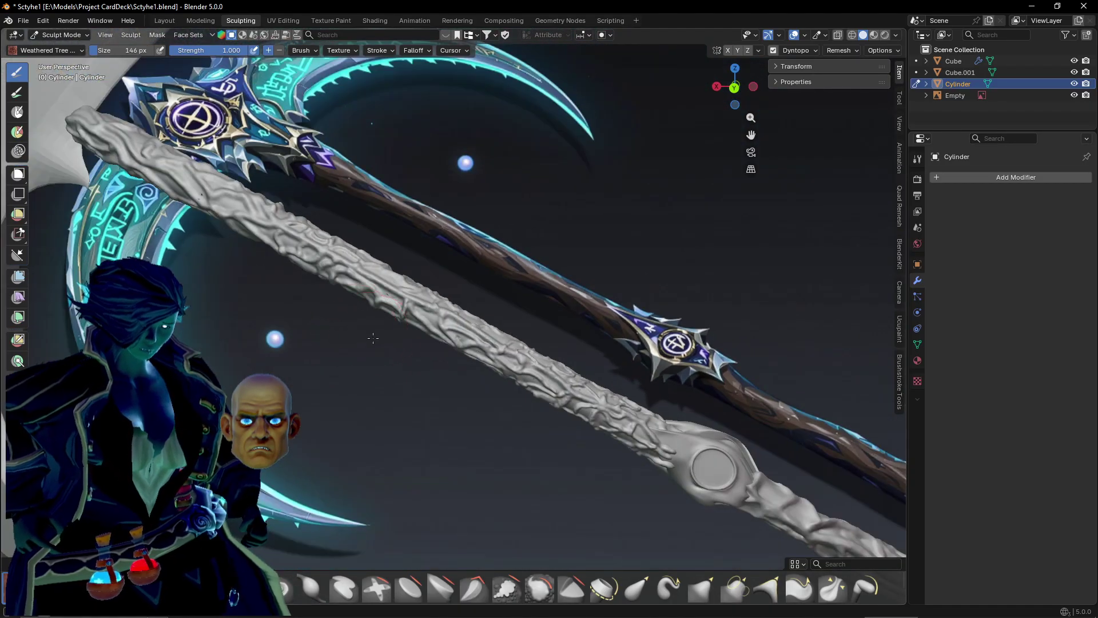
Sculpt a bent ridge with side branches across the smooth panel on the handle's opposite side.
mouse_move(373, 338)
middle_mouse_down()
mouse_move(417, 361)
mouse_move(280, 357)
mouse_move(358, 353)
middle_mouse_up()
scroll(360, 354, "up", 4)
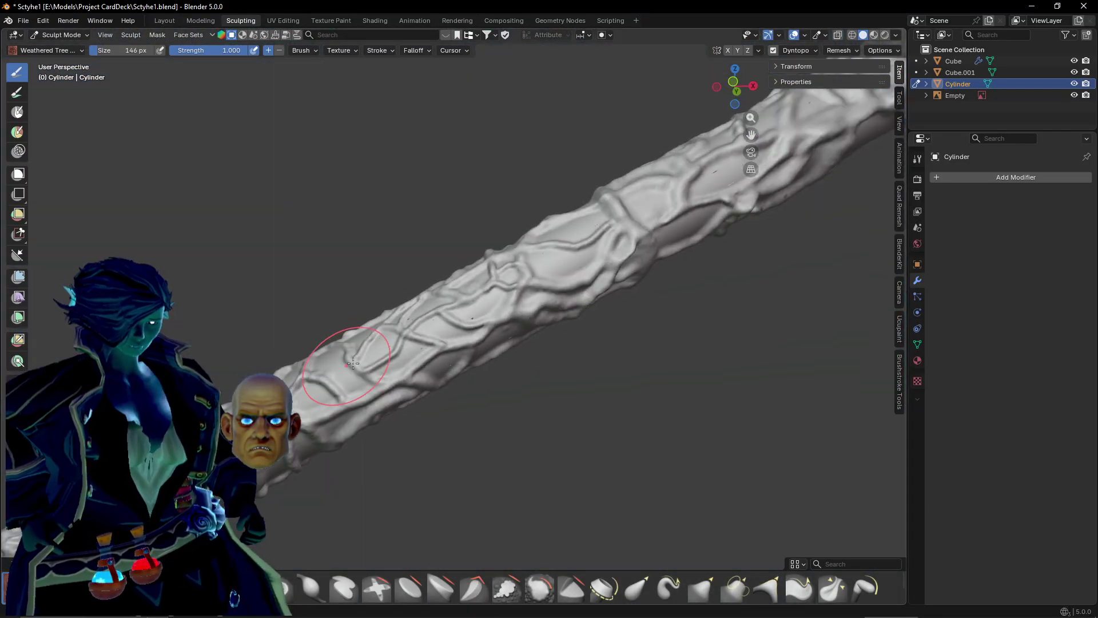
middle_click_drag(612, 248, 704, 152, "shift")
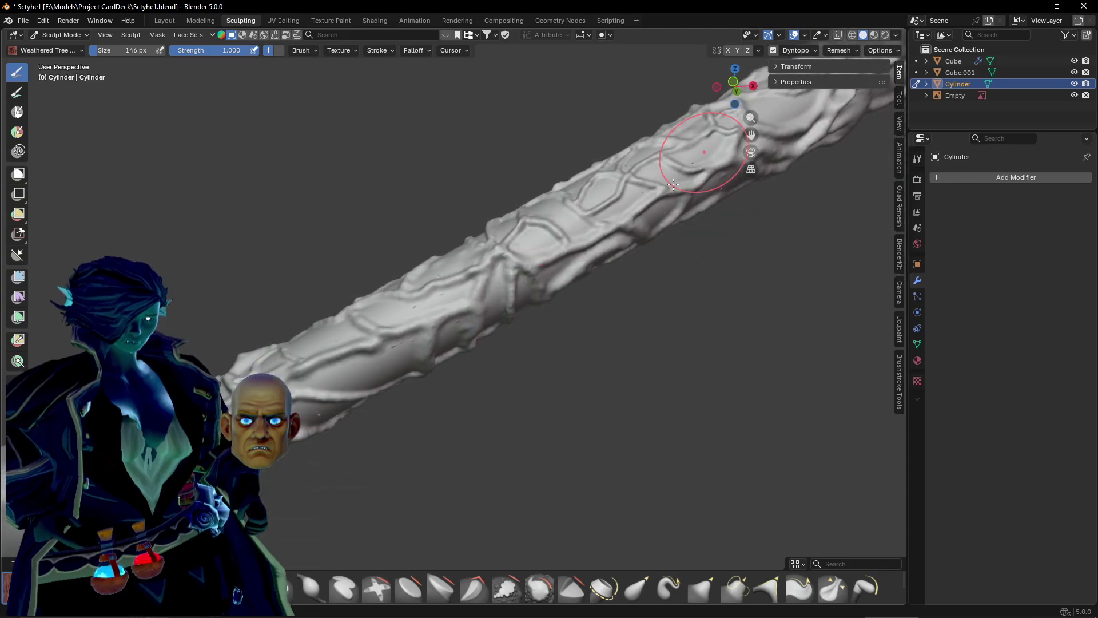
mouse_move(480, 320)
middle_mouse_down("shift")
mouse_move(595, 258)
mouse_move(530, 238)
mouse_move(544, 331)
mouse_move(554, 332)
middle_mouse_up("shift")
scroll(548, 334, "up", 6)
left_click_drag(595, 137, 535, 279)
middle_click_drag(584, 379, 391, 245)
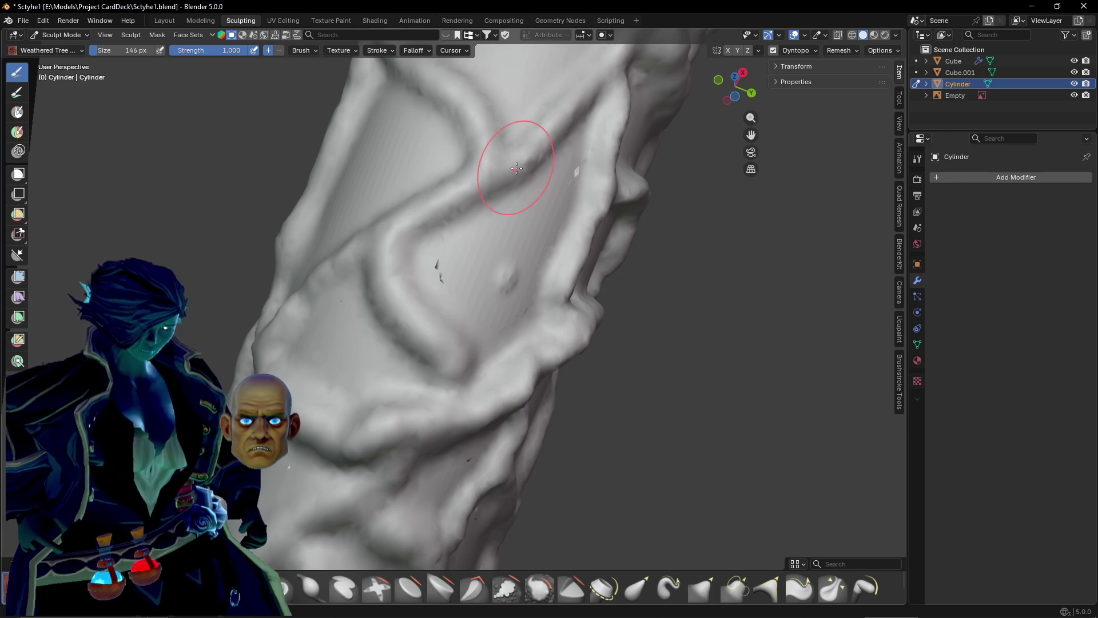
Add short curved ridges and forked offshoots inside the enclosed smooth panels around that side of the handle.
middle_click_drag(485, 192, 404, 399)
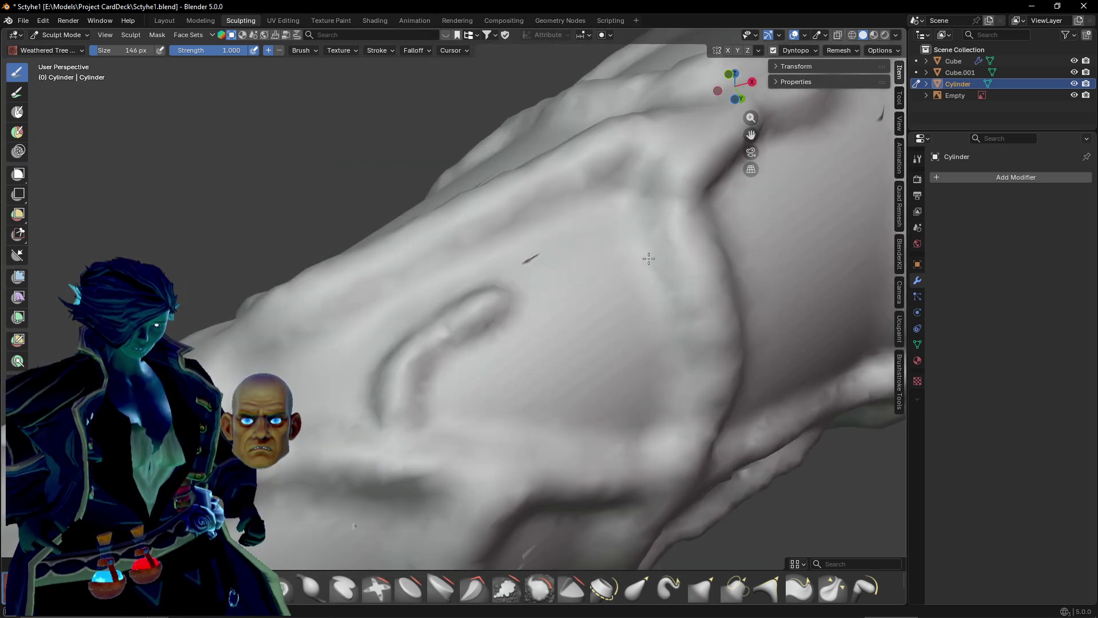
mouse_move(532, 290)
middle_mouse_down()
mouse_move(589, 401)
mouse_move(564, 331)
mouse_move(506, 355)
mouse_move(599, 369)
middle_mouse_up()
scroll(537, 399, "up", 2)
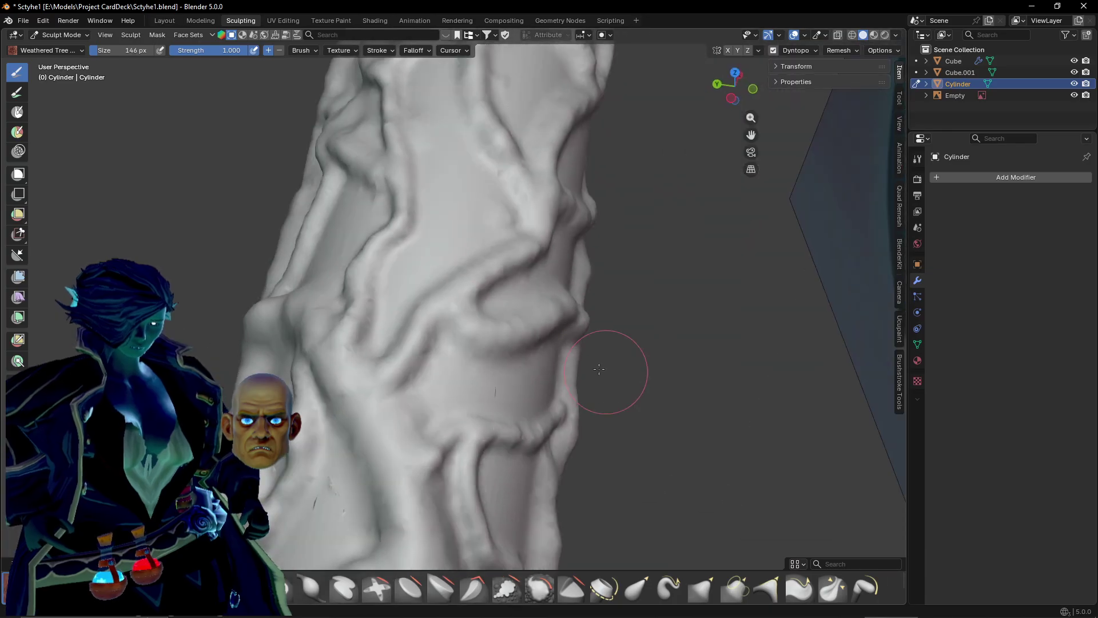
middle_click_drag(466, 250, 424, 281)
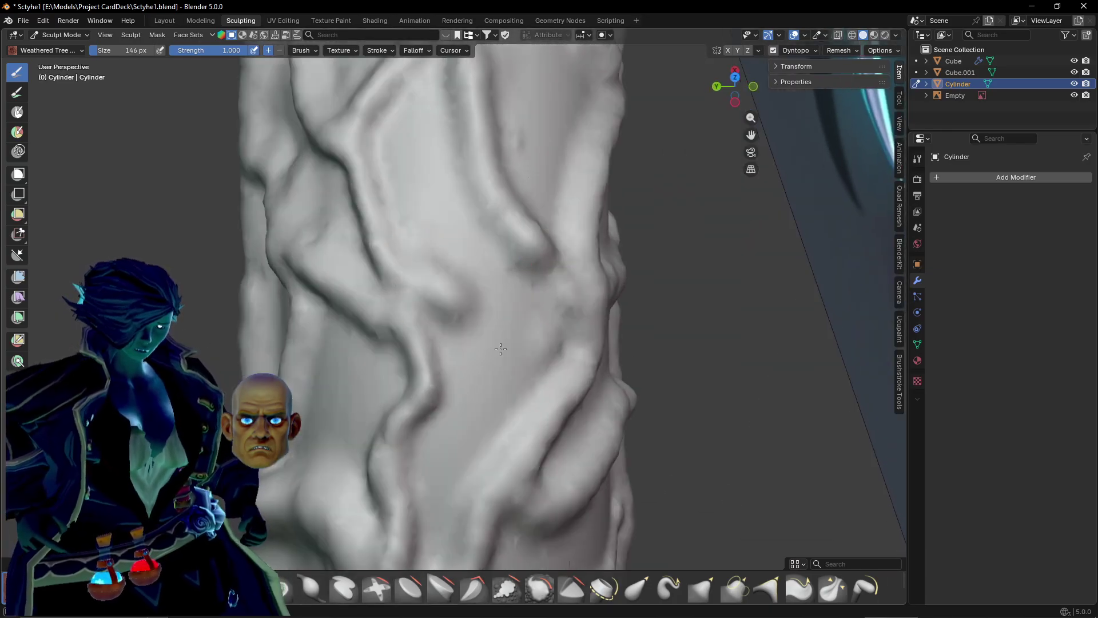
Sculpt a hook-shaped ridge and lengthwise folds over the smooth area of the handle near the blade.
scroll(504, 309, "down", 8)
middle_click_drag(467, 403, 692, 566)
scroll(640, 488, "up", 3)
middle_click_drag(589, 429, 446, 246, "shift")
scroll(609, 348, "up", 3)
middle_click_drag(610, 348, 428, 322)
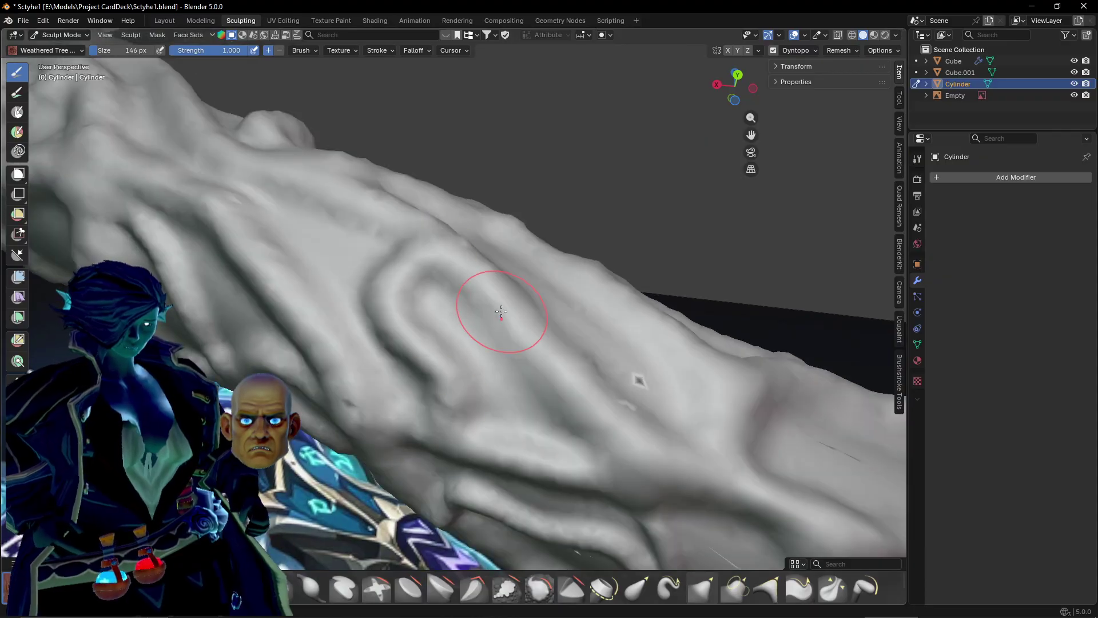
middle_click_drag(501, 312, 460, 370)
scroll(527, 334, "down", 8)
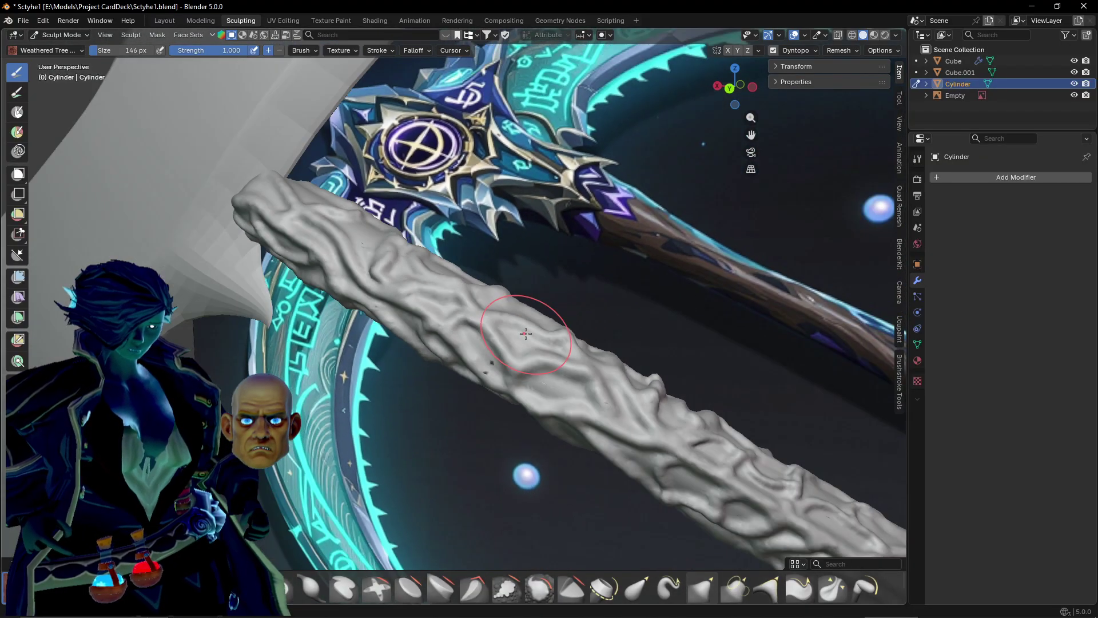
Sculpt a crosswise ridge and curled knots into the smooth hollows where the handle meets the round fitting.
mouse_move(751, 359)
middle_mouse_down()
mouse_move(584, 306)
mouse_move(571, 278)
mouse_move(550, 271)
mouse_move(557, 318)
middle_mouse_up()
scroll(554, 366, "up", 8)
middle_click_drag(385, 400, 738, 397, "shift")
scroll(623, 337, "up", 3)
mouse_move(623, 337)
middle_mouse_down("shift")
mouse_move(530, 288)
mouse_move(412, 437)
mouse_move(507, 275)
mouse_move(538, 289)
mouse_move(552, 263)
mouse_move(446, 385)
mouse_move(467, 375)
mouse_move(456, 353)
middle_mouse_up("shift")
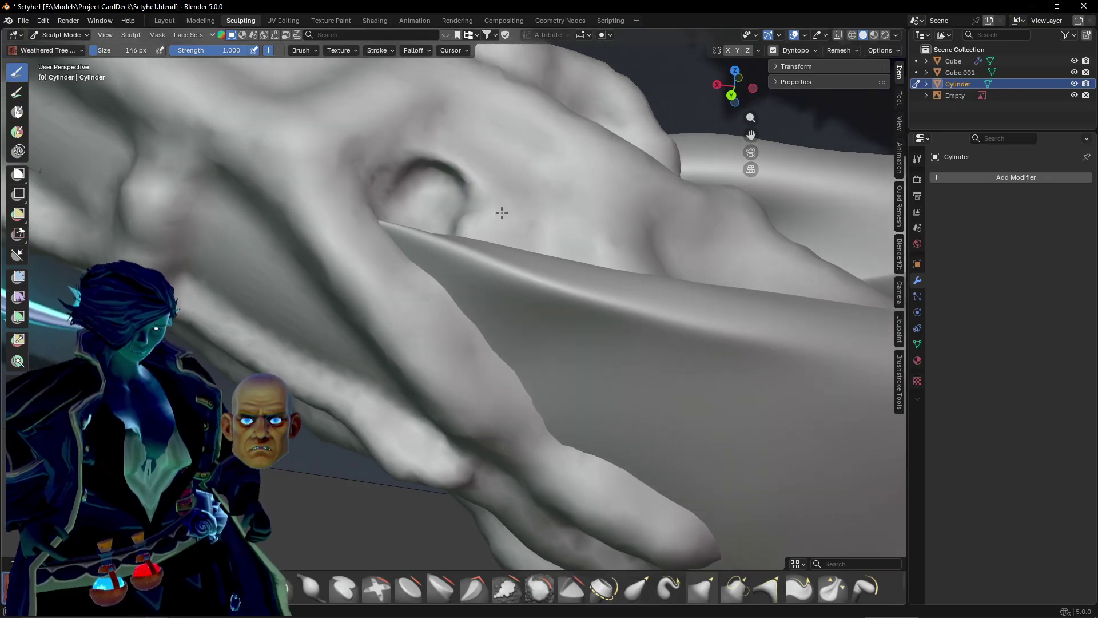
mouse_move(448, 189)
middle_mouse_down()
mouse_move(503, 221)
mouse_move(404, 257)
mouse_move(433, 230)
mouse_move(414, 346)
middle_mouse_up()
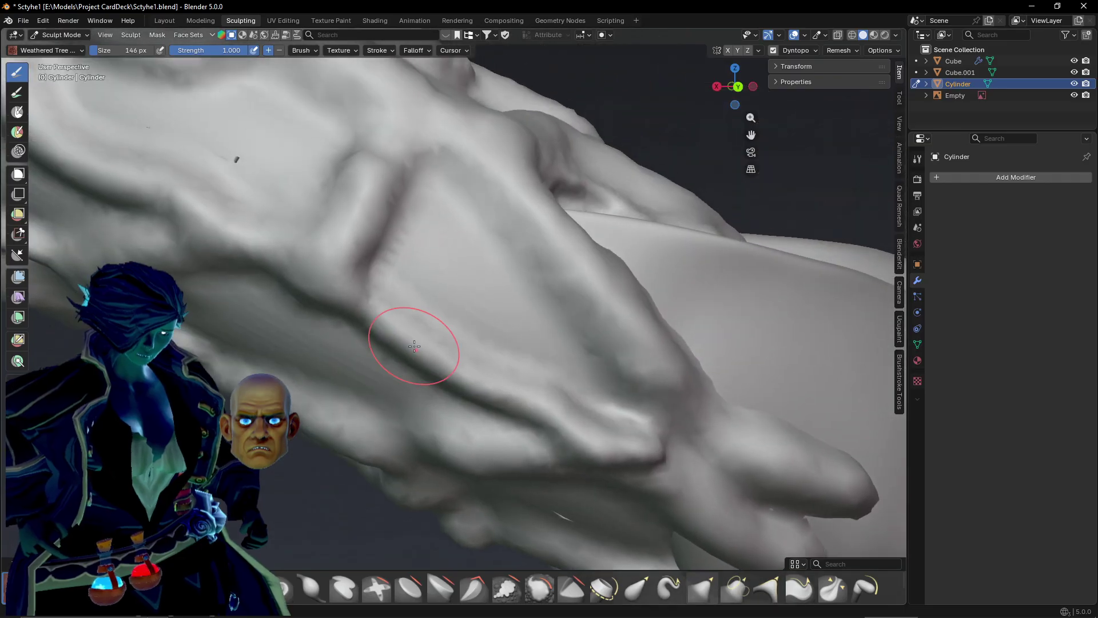
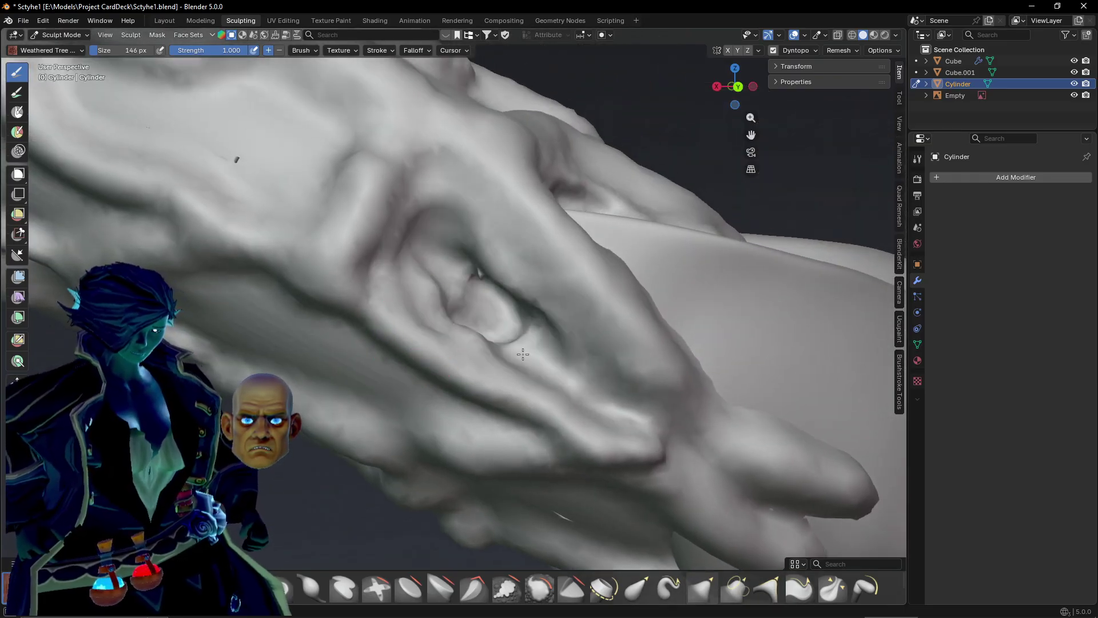
Build up ridges in the smooth webbing between the finger-like roots that overlap the round fitting.
mouse_move(541, 335)
middle_mouse_down()
mouse_move(520, 321)
mouse_move(501, 273)
middle_mouse_up()
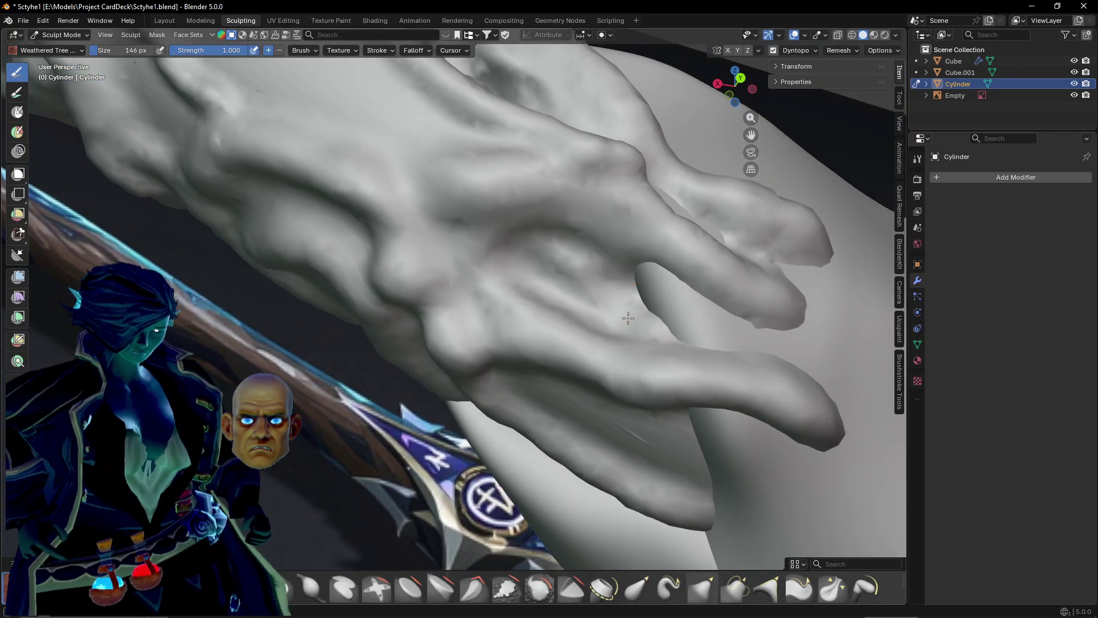
middle_click_drag(628, 318, 638, 298)
mouse_move(564, 287)
left_mouse_down()
mouse_move(675, 286)
mouse_move(602, 278)
left_mouse_up()
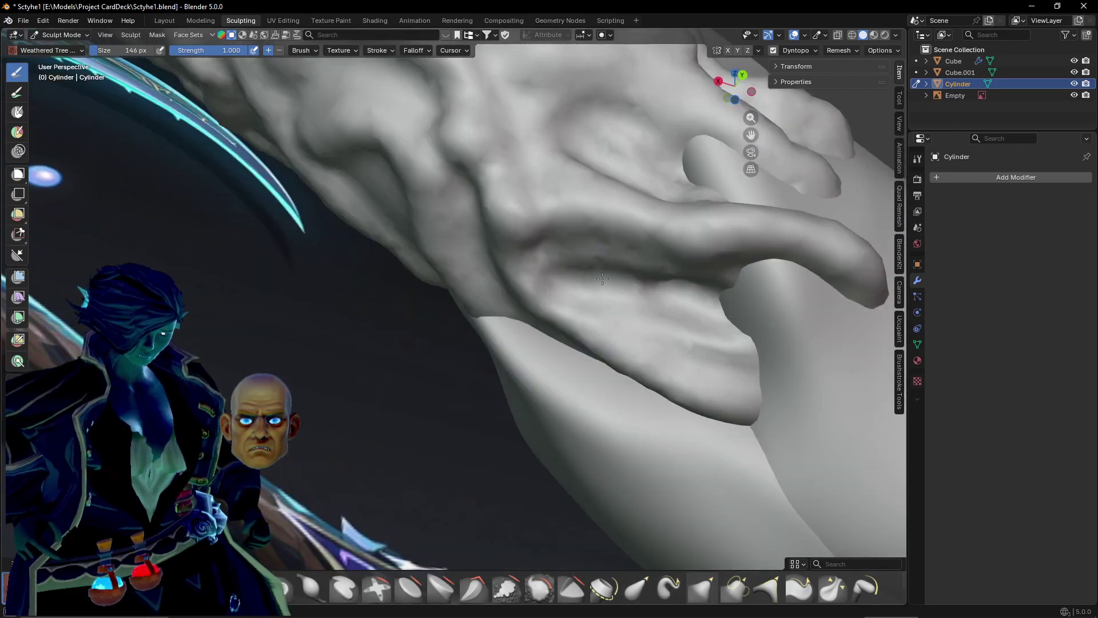
mouse_move(659, 334)
middle_mouse_down()
mouse_move(698, 307)
mouse_move(613, 365)
middle_mouse_up()
scroll(509, 431, "up", 3)
middle_click_drag(567, 523, 484, 477, "shift")
left_click_drag(484, 478, 484, 453)
left_click_drag(597, 258, 650, 246)
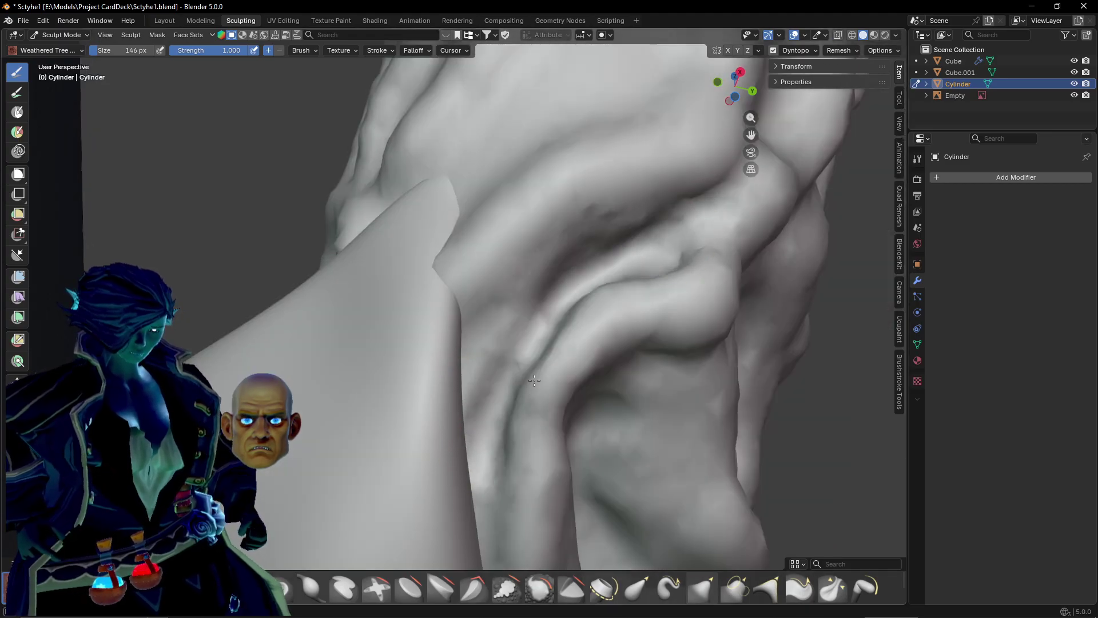
Sculpt thick folds and knots along the handle around the fitting's pointed tip.
mouse_move(534, 381)
middle_mouse_down()
mouse_move(495, 411)
mouse_move(540, 433)
middle_mouse_up()
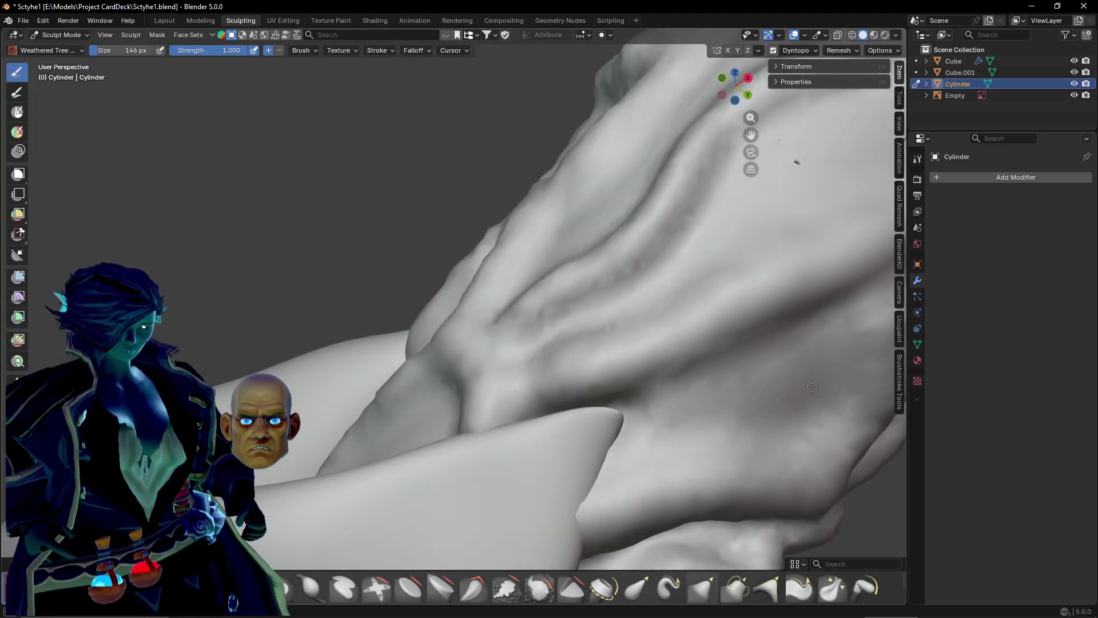
left_click_drag(811, 386, 735, 434)
mouse_move(735, 434)
middle_mouse_down("shift")
mouse_move(647, 417)
mouse_move(690, 319)
middle_mouse_up("shift")
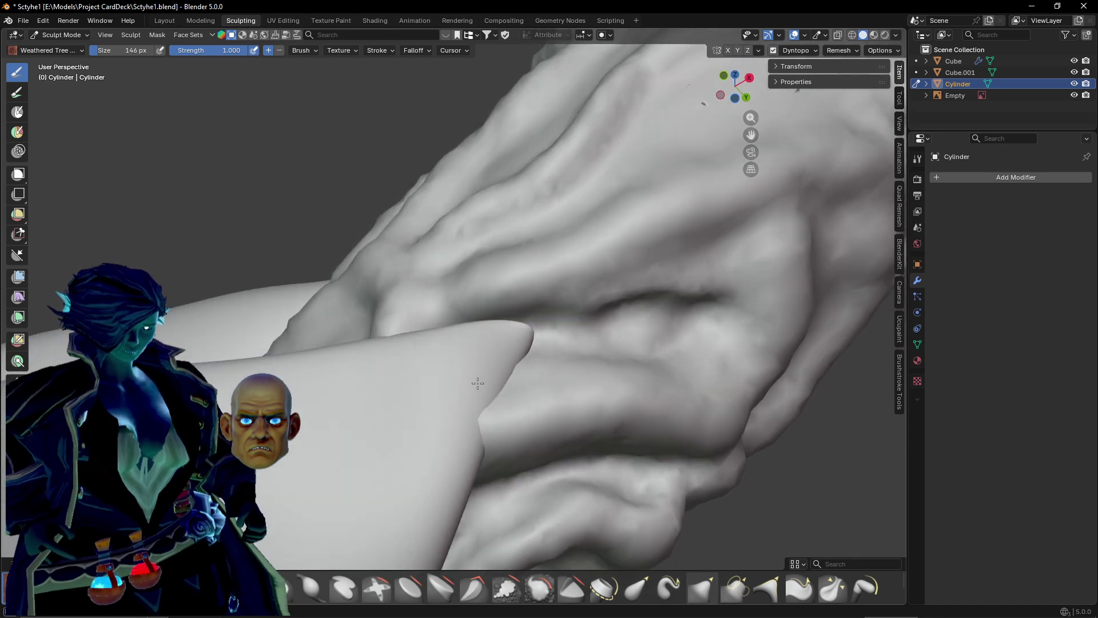
middle_click_drag(549, 346, 586, 364)
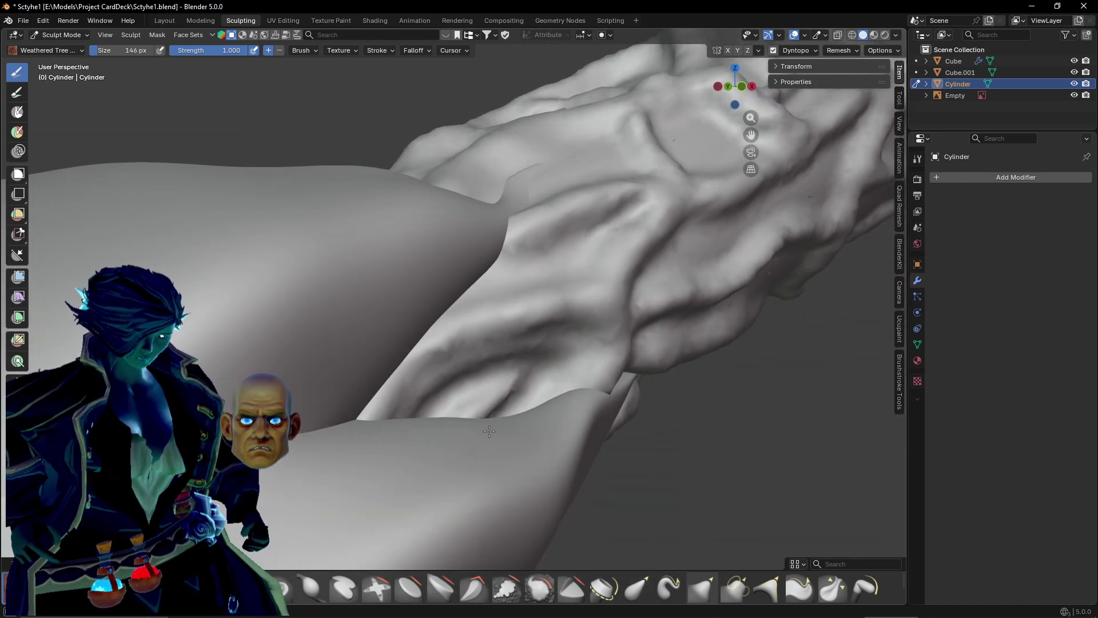
middle_click_drag(452, 441, 434, 383)
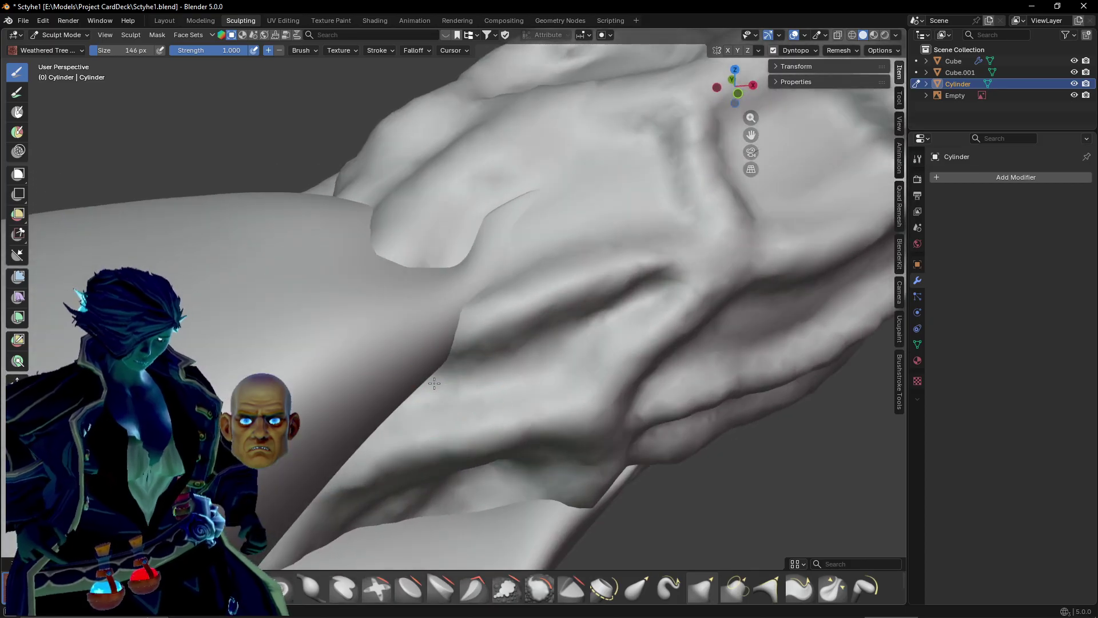
Sculpt winding root strands and branching ridges down over the edge of the round fitting.
middle_click_drag(524, 333, 416, 432)
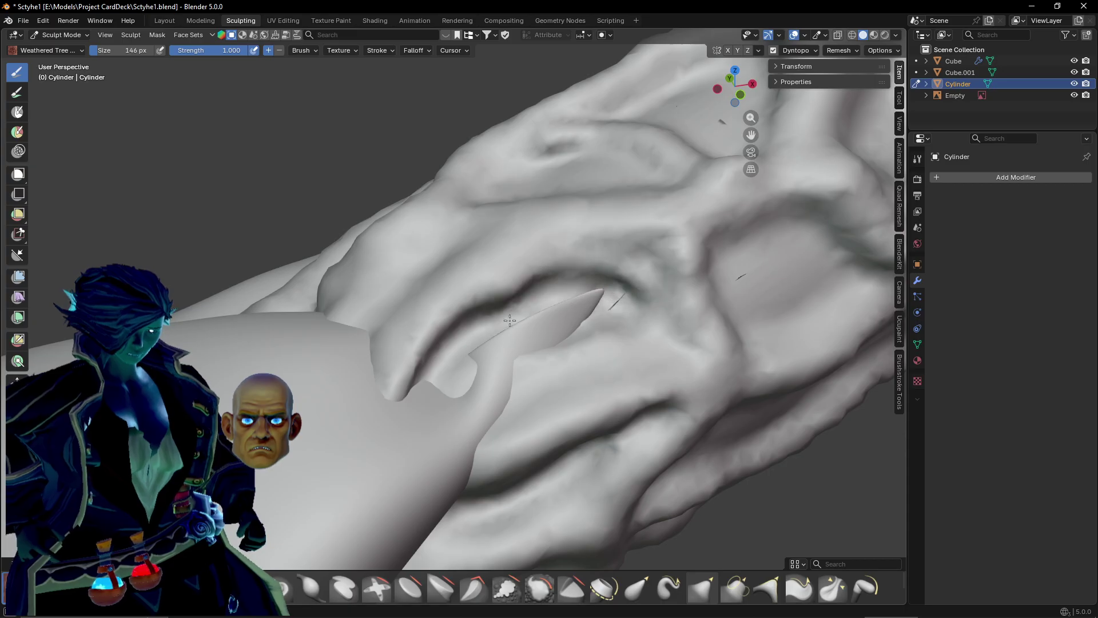
mouse_move(514, 352)
middle_mouse_down()
mouse_move(625, 367)
mouse_move(589, 344)
mouse_move(545, 360)
mouse_move(613, 375)
middle_mouse_up()
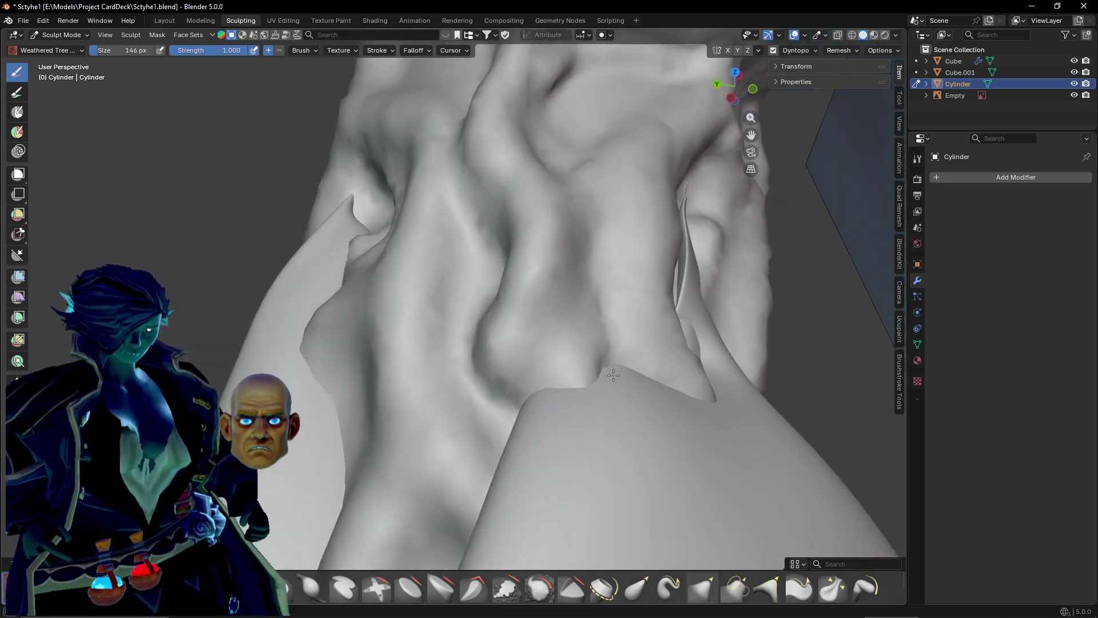
middle_click_drag(567, 140, 527, 269)
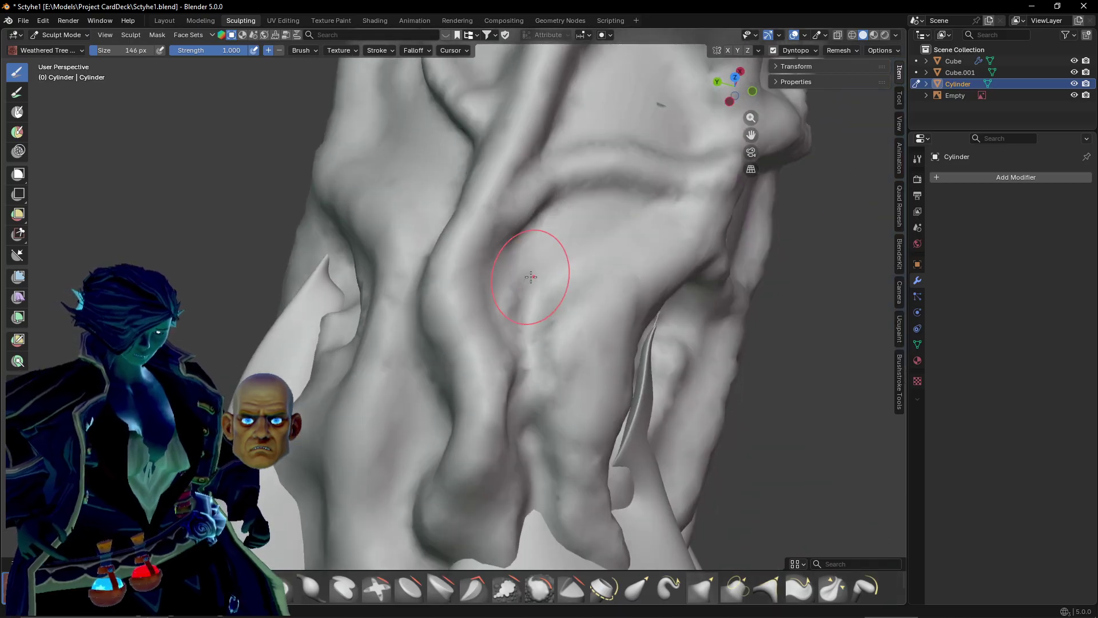
mouse_move(618, 214)
left_mouse_down()
mouse_move(541, 263)
mouse_move(518, 352)
left_mouse_up()
middle_click_drag(505, 348, 554, 319)
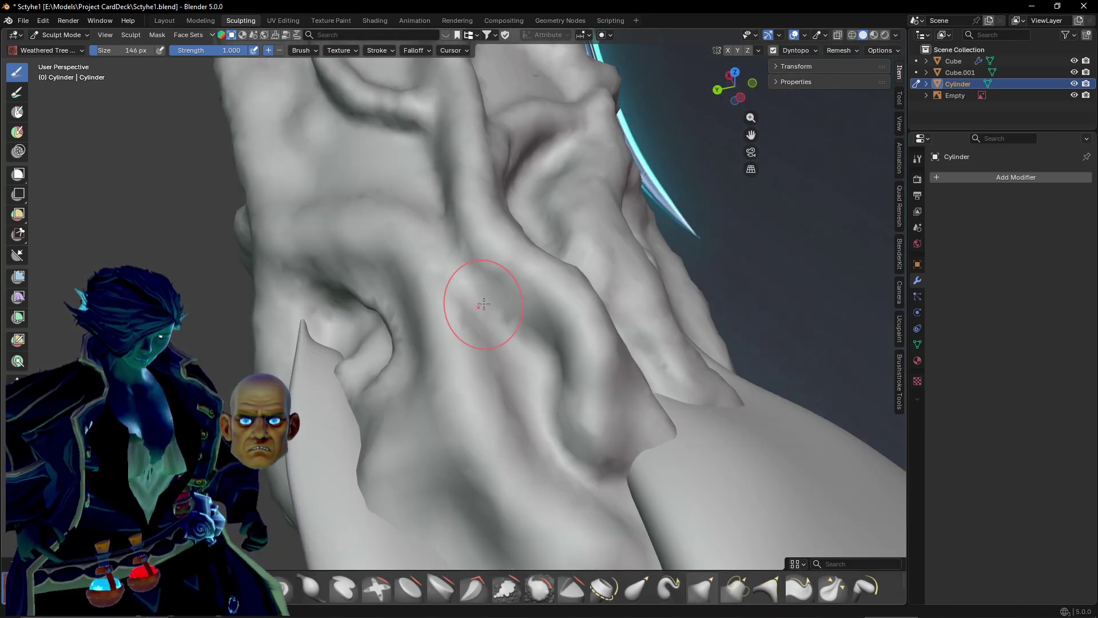
mouse_move(484, 304)
left_mouse_down()
mouse_move(529, 392)
mouse_move(607, 502)
mouse_move(624, 506)
left_mouse_up()
middle_click_drag(451, 287, 499, 310)
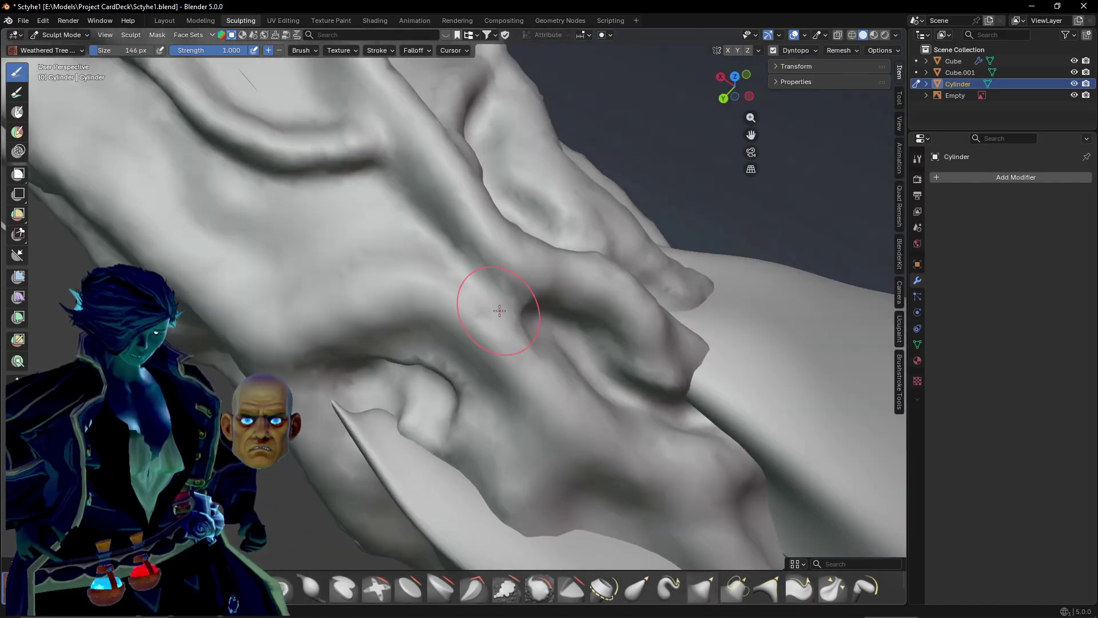
Sculpt narrow ridges along the crevice beside the thick root strand, extending them up toward the curved ridge above.
scroll(514, 321, "up", 5)
left_click_drag(429, 131, 621, 289)
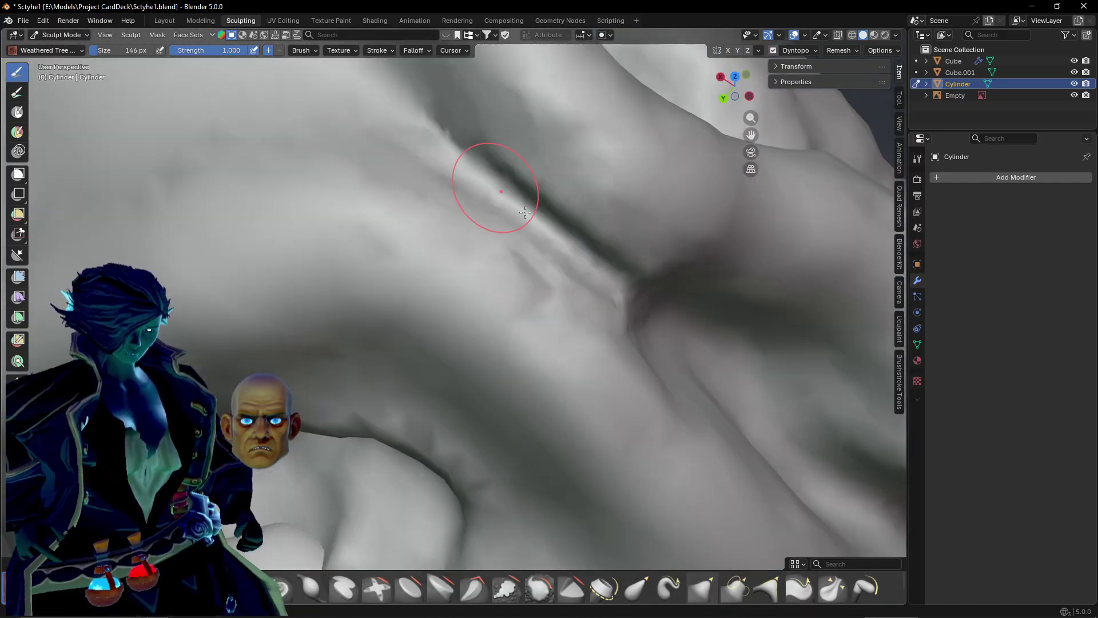
left_click_drag(525, 213, 515, 229)
left_click_drag(686, 339, 687, 344)
scroll(608, 294, "down", 4)
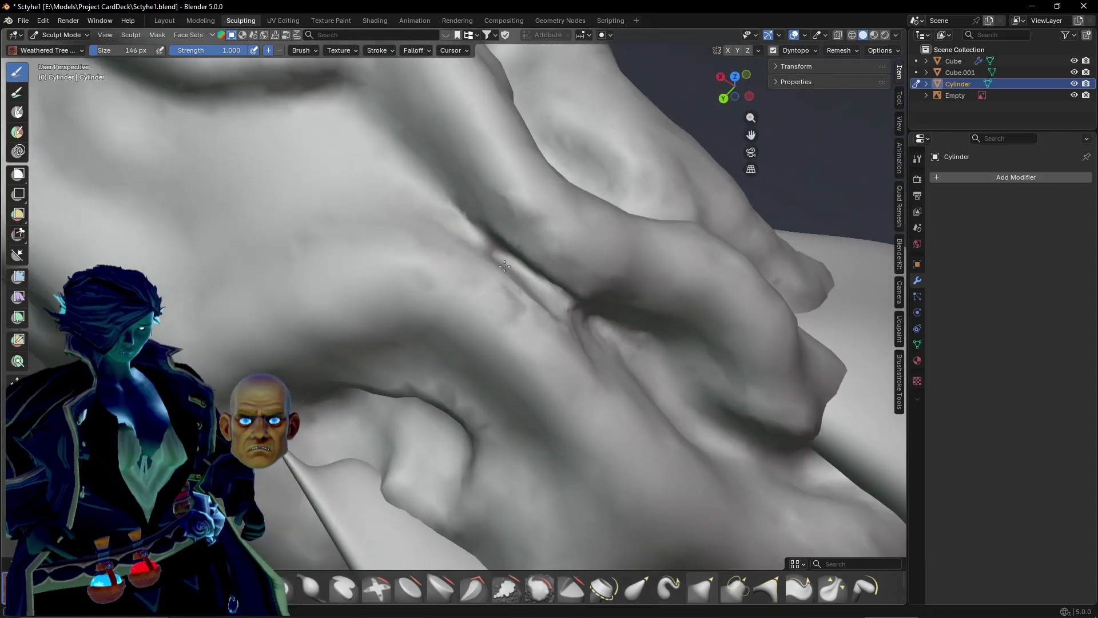
middle_click_drag(452, 234, 639, 331, "shift")
left_click_drag(698, 338, 516, 235)
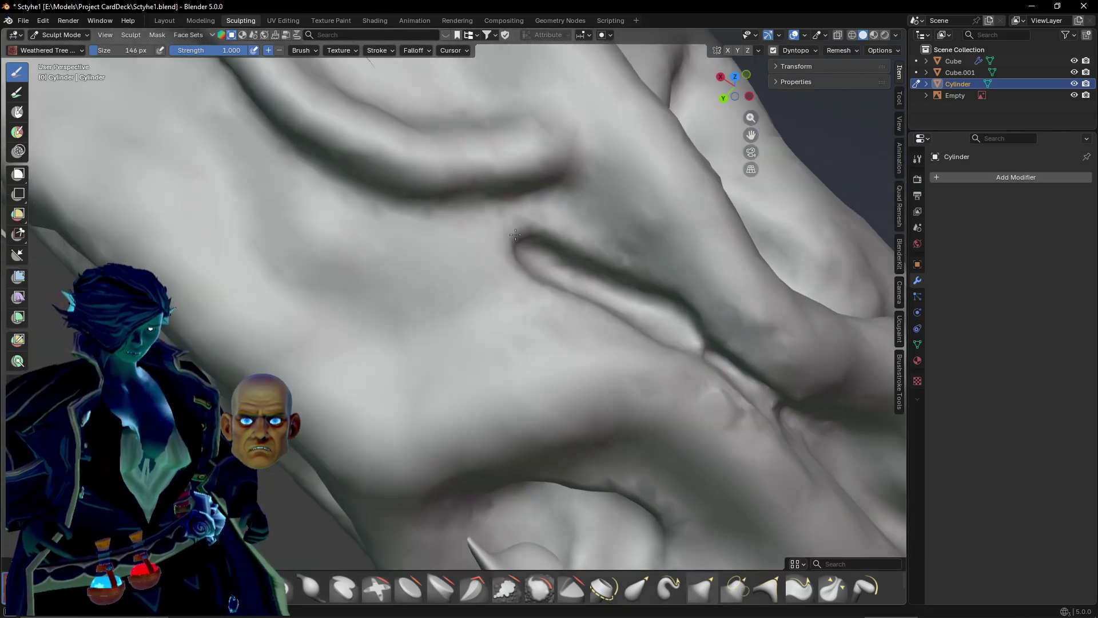
Sculpt long parallel grooves and ridges into the smooth surface beneath the curved root ridge.
left_click_drag(578, 215, 396, 228)
scroll(404, 229, "down", 3)
middle_click_drag(417, 233, 474, 256, "shift")
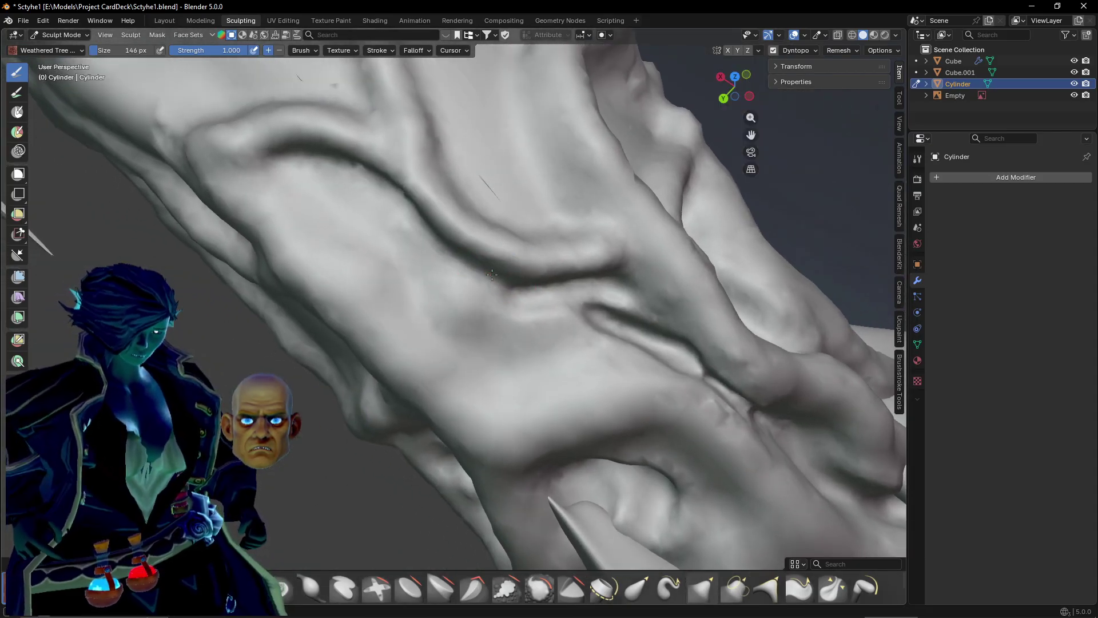
scroll(474, 255, "up", 2)
mouse_move(241, 140)
left_mouse_down()
mouse_move(354, 191)
mouse_move(403, 229)
left_mouse_up()
mouse_move(270, 117)
left_mouse_down()
mouse_move(335, 131)
mouse_move(442, 201)
mouse_move(397, 229)
left_mouse_up()
left_click_drag(309, 171, 440, 298)
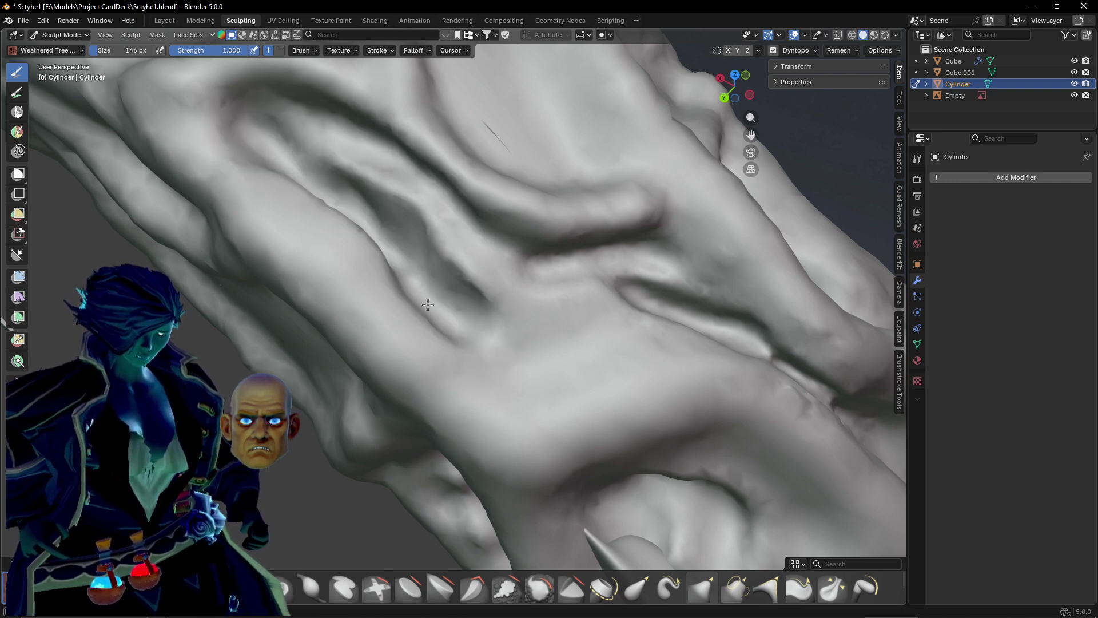
Extend the new ridges toward the narrow crevice and break them up with short folds.
mouse_move(300, 195)
left_mouse_down()
mouse_move(435, 303)
mouse_move(409, 290)
mouse_move(586, 323)
left_mouse_up()
left_click_drag(475, 306, 563, 312)
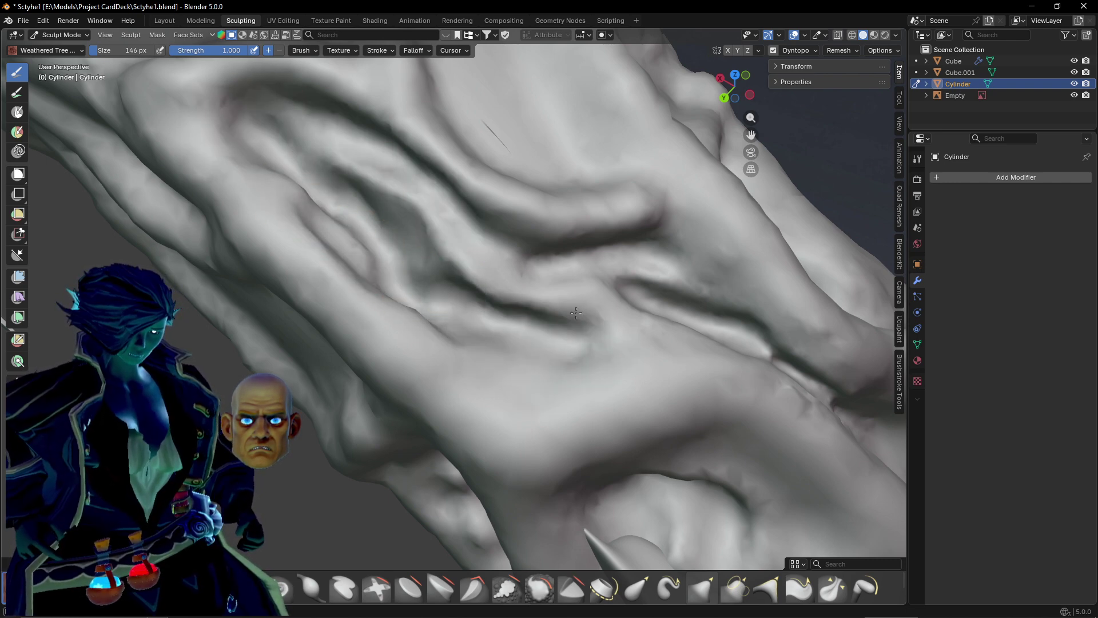
mouse_move(400, 217)
left_mouse_down()
mouse_move(435, 251)
mouse_move(572, 312)
left_mouse_up()
left_click_drag(505, 279, 595, 300)
left_click_drag(290, 246, 459, 273)
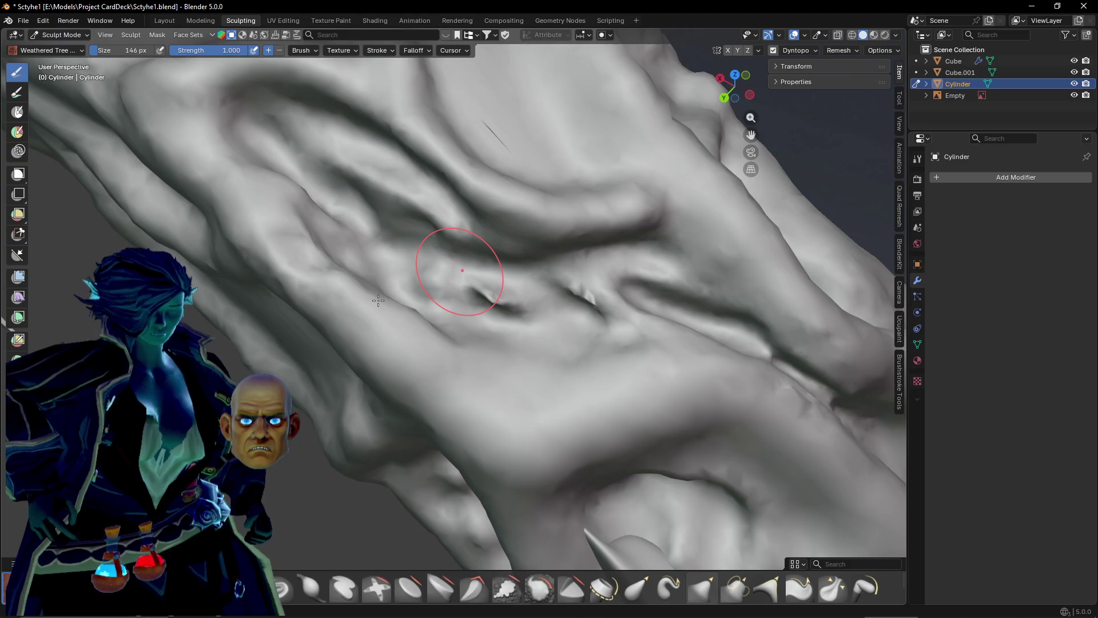
Fill the elongated hollow under the curved ridge with fine bumpy folds running to the crevice.
middle_click_drag(356, 319, 368, 282)
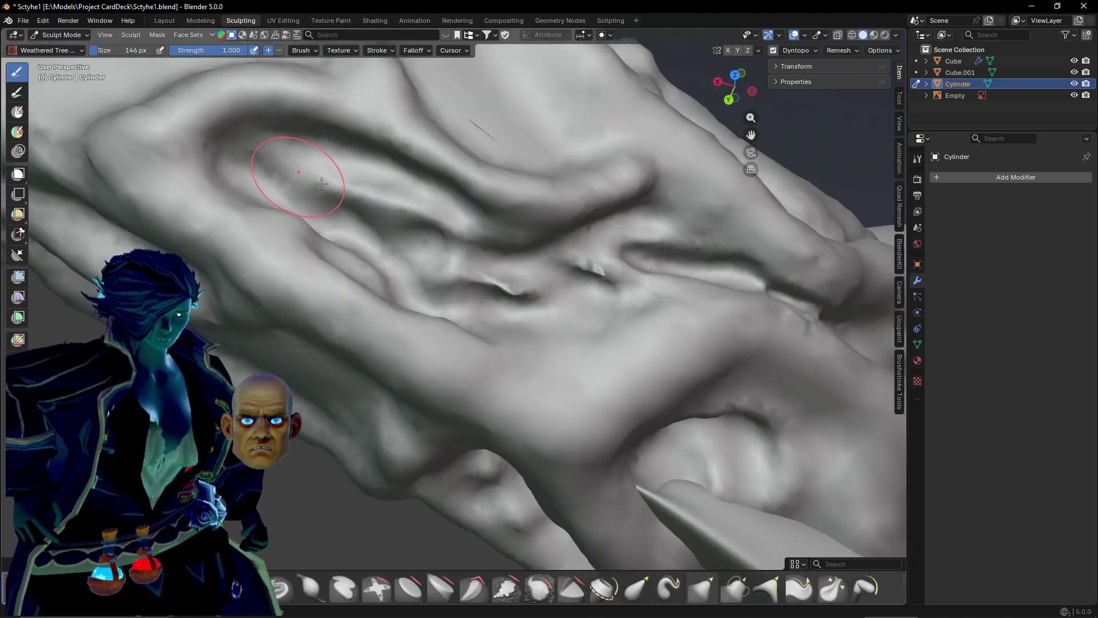
mouse_move(387, 197)
left_mouse_down()
mouse_move(452, 229)
mouse_move(381, 221)
left_mouse_up()
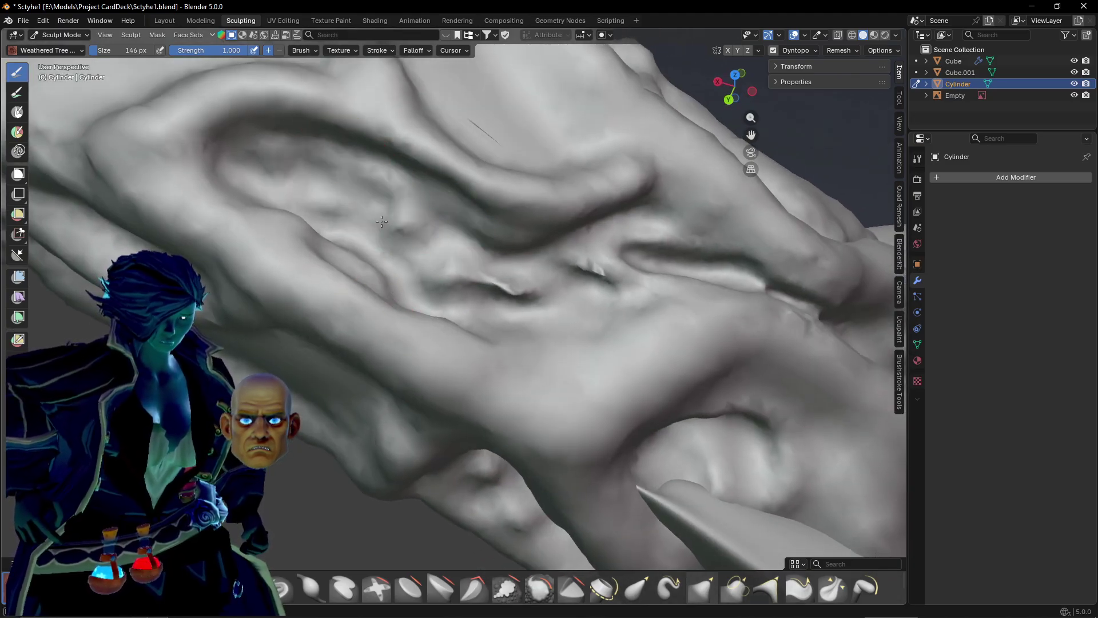
left_click_drag(419, 279, 515, 289)
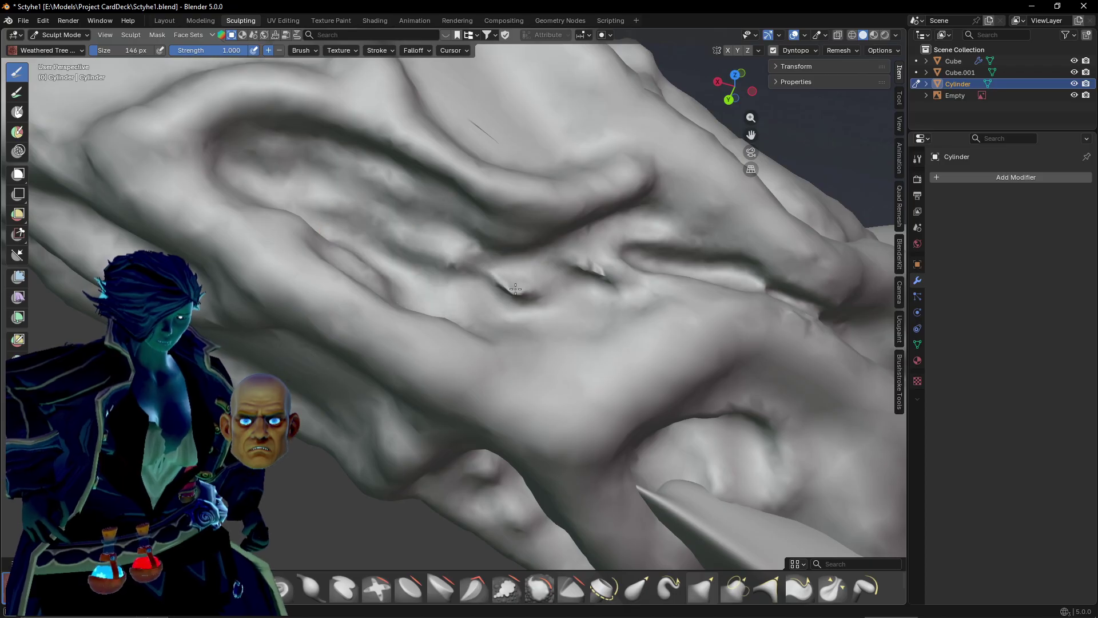
mouse_move(461, 253)
left_mouse_down()
mouse_move(503, 266)
mouse_move(628, 250)
left_mouse_up()
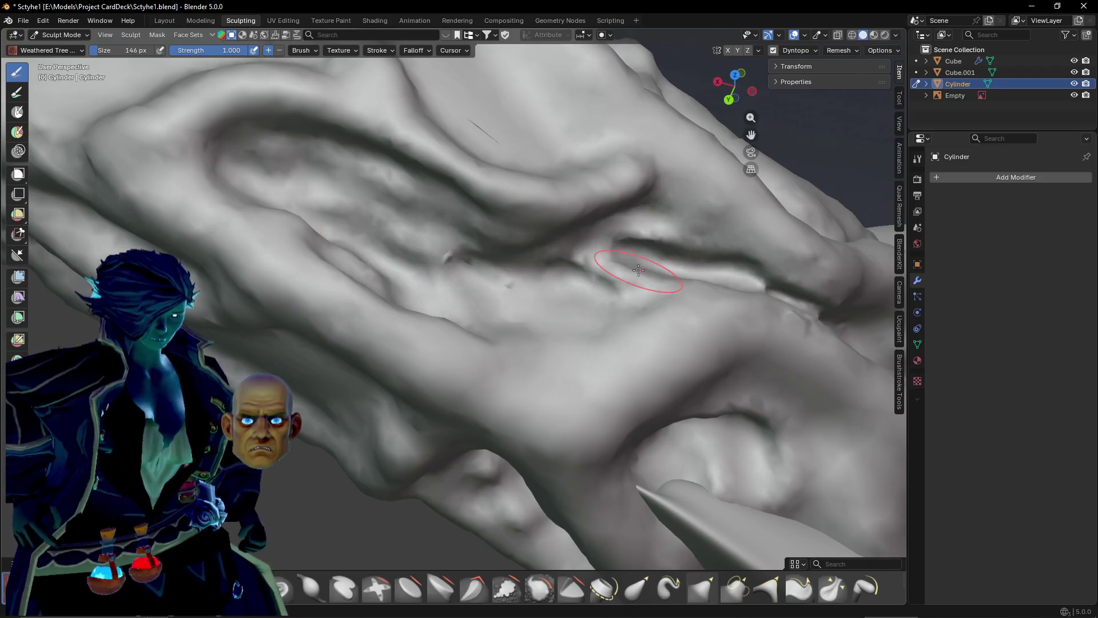
Sculpt raised bark detail into the forked crevice between the branching root strands.
mouse_move(638, 270)
middle_mouse_down()
mouse_move(558, 265)
mouse_move(458, 315)
mouse_move(413, 326)
mouse_move(397, 314)
mouse_move(465, 381)
middle_mouse_up()
mouse_move(519, 474)
left_mouse_down()
mouse_move(486, 328)
mouse_move(549, 218)
mouse_move(514, 286)
mouse_move(500, 377)
mouse_move(486, 131)
mouse_move(567, 251)
mouse_move(500, 250)
mouse_move(466, 309)
mouse_move(559, 285)
mouse_move(529, 320)
left_mouse_up()
scroll(527, 221, "down", 1)
middle_click_drag(528, 220, 552, 374, "shift")
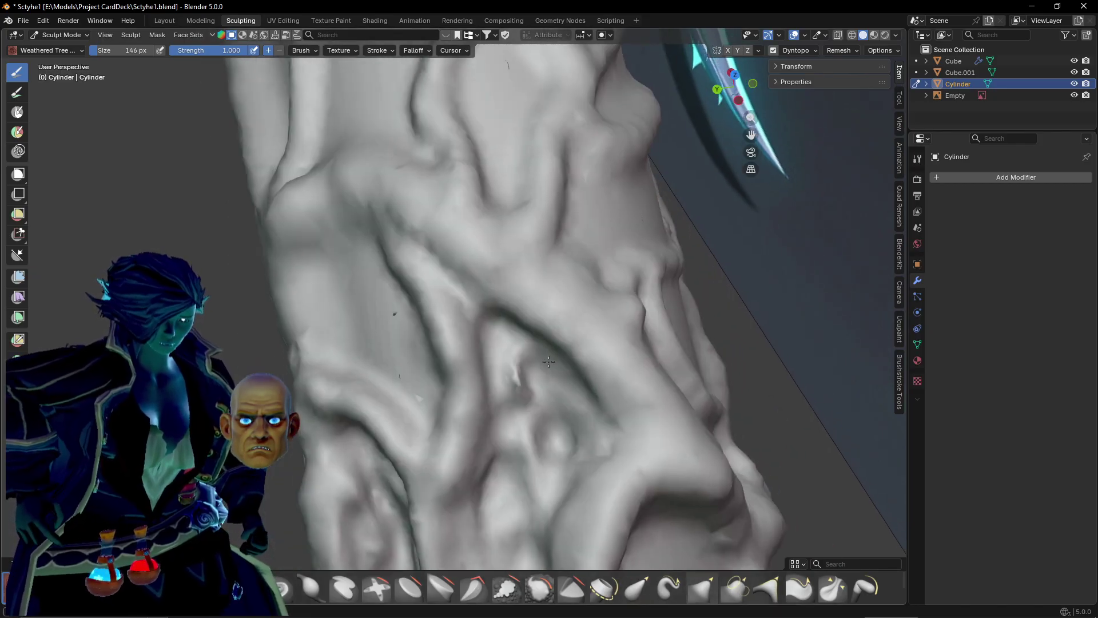
scroll(544, 371, "up", 2)
left_click_drag(433, 247, 465, 284)
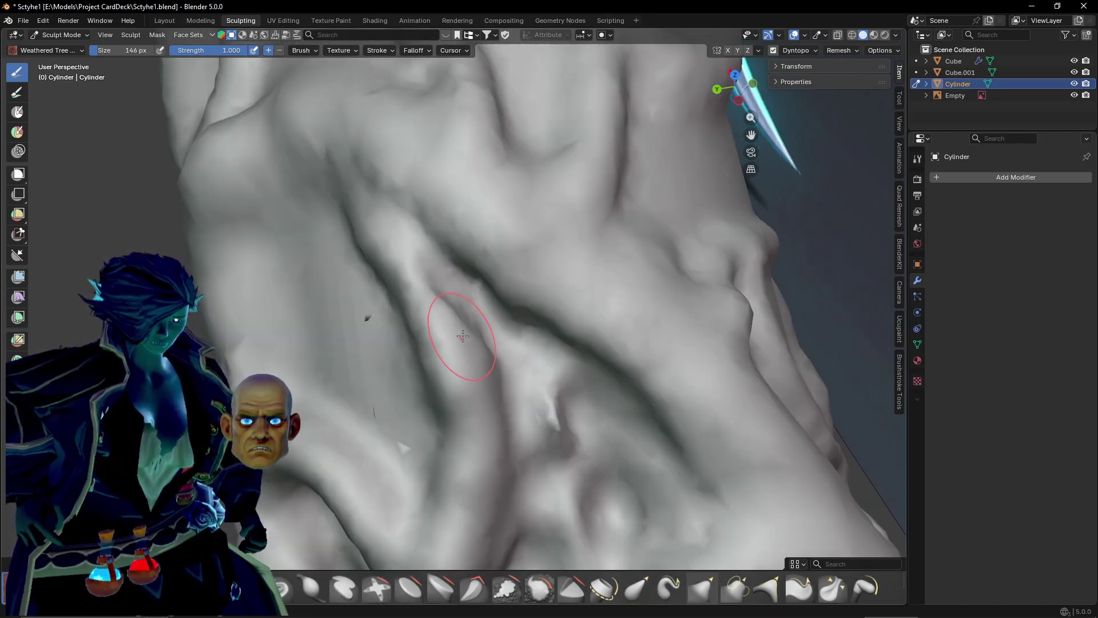
Sculpt curling ridges inside the oval hollow between the roots, then soften and rework them into irregular bumps.
middle_click_drag(463, 335, 592, 320)
mouse_move(417, 252)
left_mouse_down()
mouse_move(361, 257)
mouse_move(340, 387)
mouse_move(509, 400)
mouse_move(606, 326)
mouse_move(480, 252)
mouse_move(336, 342)
mouse_move(402, 330)
left_mouse_up()
mouse_move(402, 330)
middle_mouse_down()
mouse_move(369, 369)
mouse_move(382, 349)
middle_mouse_up()
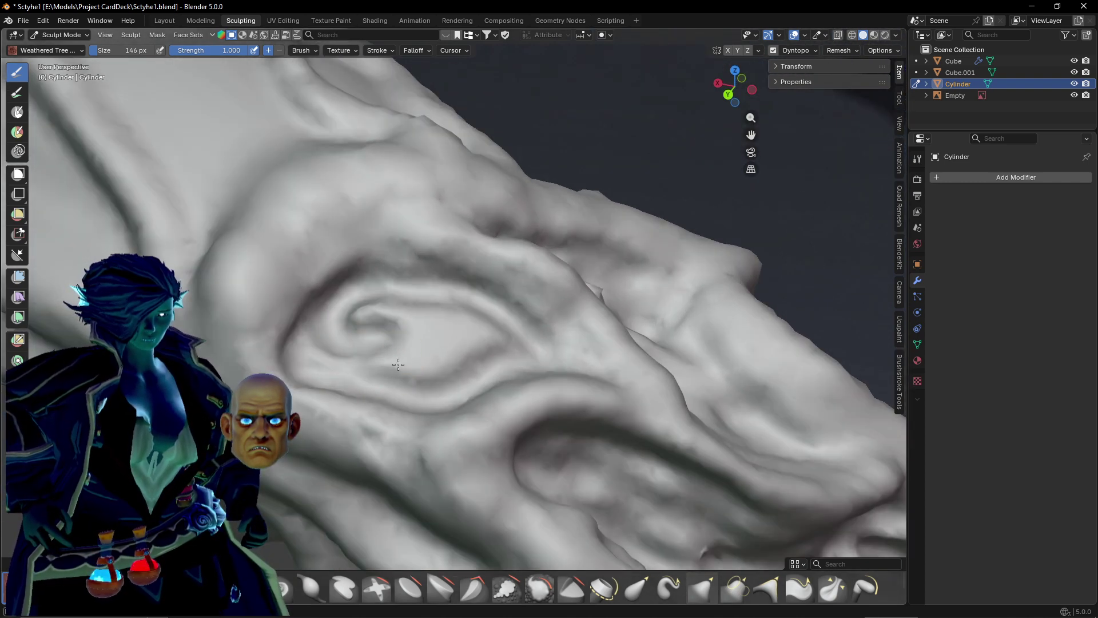
mouse_move(398, 365)
left_mouse_down("shift")
mouse_move(486, 338)
mouse_move(367, 329)
mouse_move(392, 372)
mouse_move(400, 281)
mouse_move(478, 329)
left_mouse_up("shift")
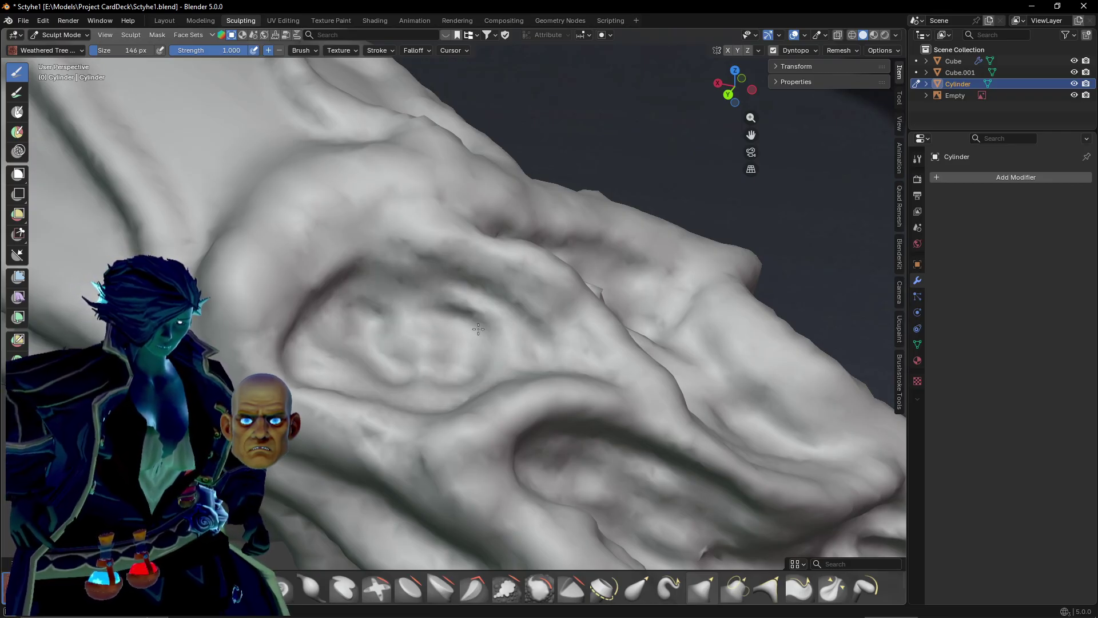
left_click_drag(325, 363, 351, 359)
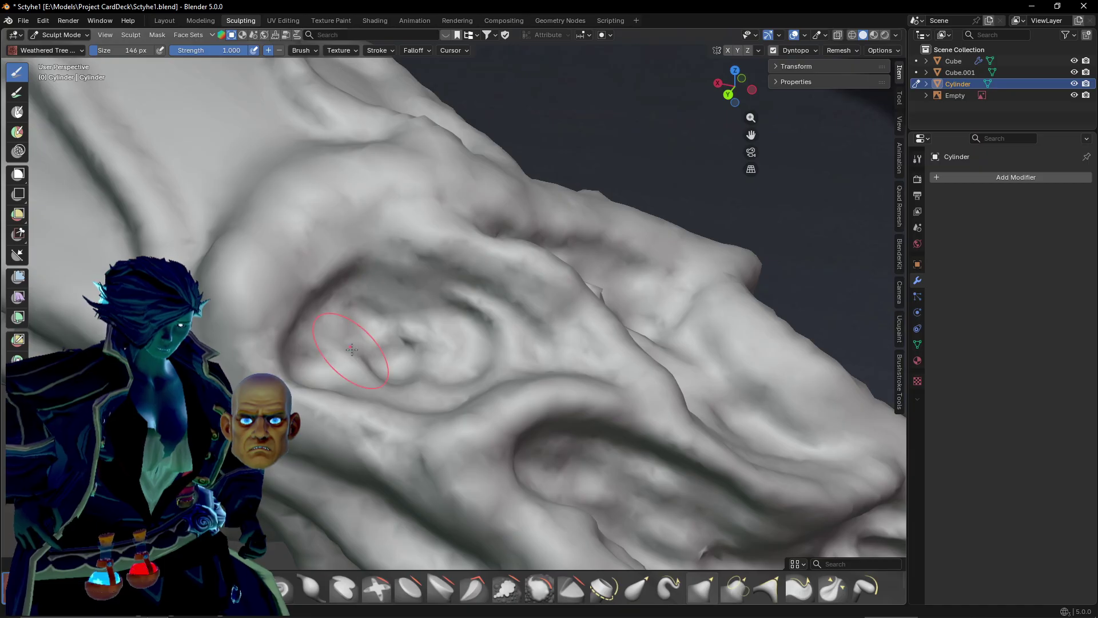
Carve a winding groove with a looped ridge into the smooth patch between the roots, then smooth and rework it into knots.
scroll(372, 359, "down", 2)
mouse_move(392, 369)
middle_mouse_down()
mouse_move(441, 326)
mouse_move(409, 238)
middle_mouse_up()
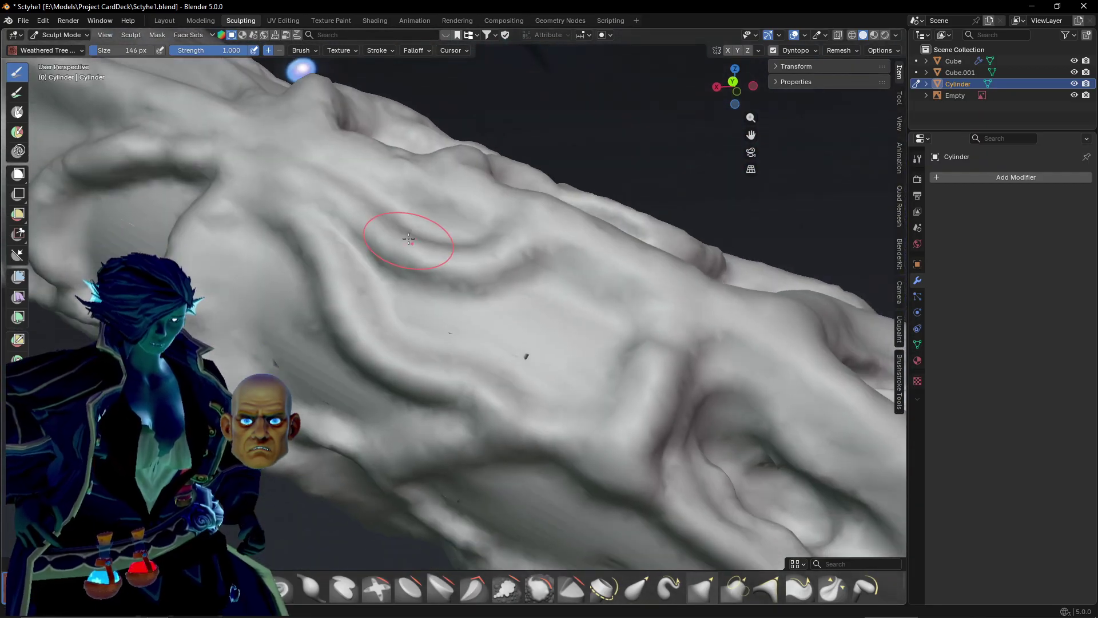
scroll(409, 240, "up", 3)
mouse_move(345, 245)
left_mouse_down()
mouse_move(497, 320)
mouse_move(643, 275)
mouse_move(729, 400)
mouse_move(663, 475)
mouse_move(389, 337)
mouse_move(574, 334)
left_mouse_up()
middle_click_drag(573, 334, 538, 353)
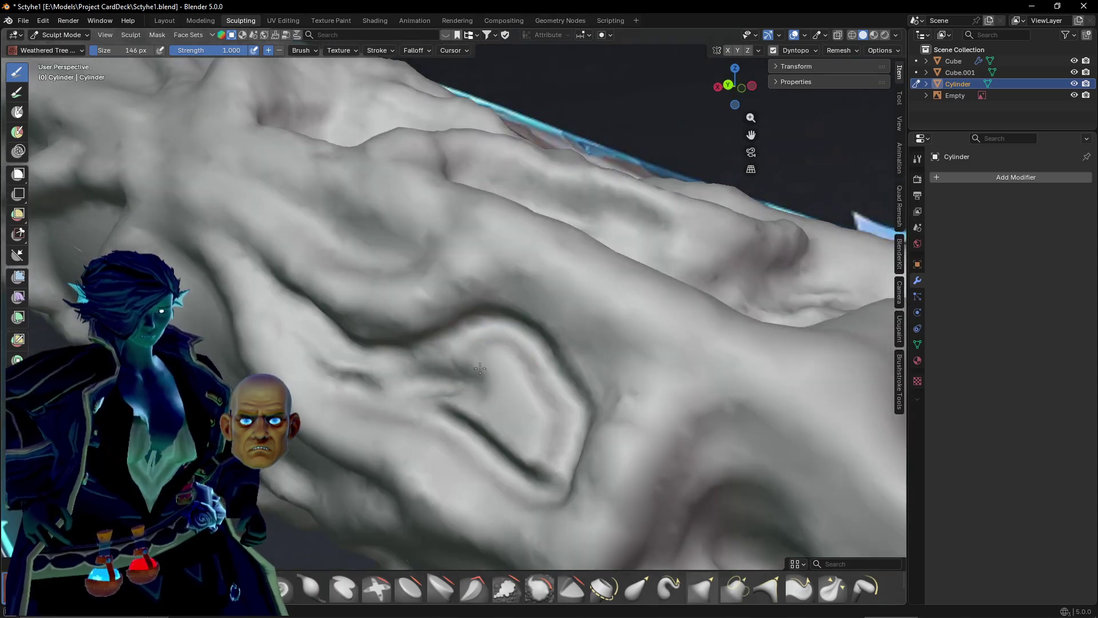
mouse_move(539, 422)
left_mouse_down("shift")
mouse_move(503, 423)
mouse_move(515, 446)
mouse_move(487, 389)
mouse_move(513, 421)
mouse_move(509, 364)
mouse_move(558, 409)
mouse_move(450, 378)
left_mouse_up("shift")
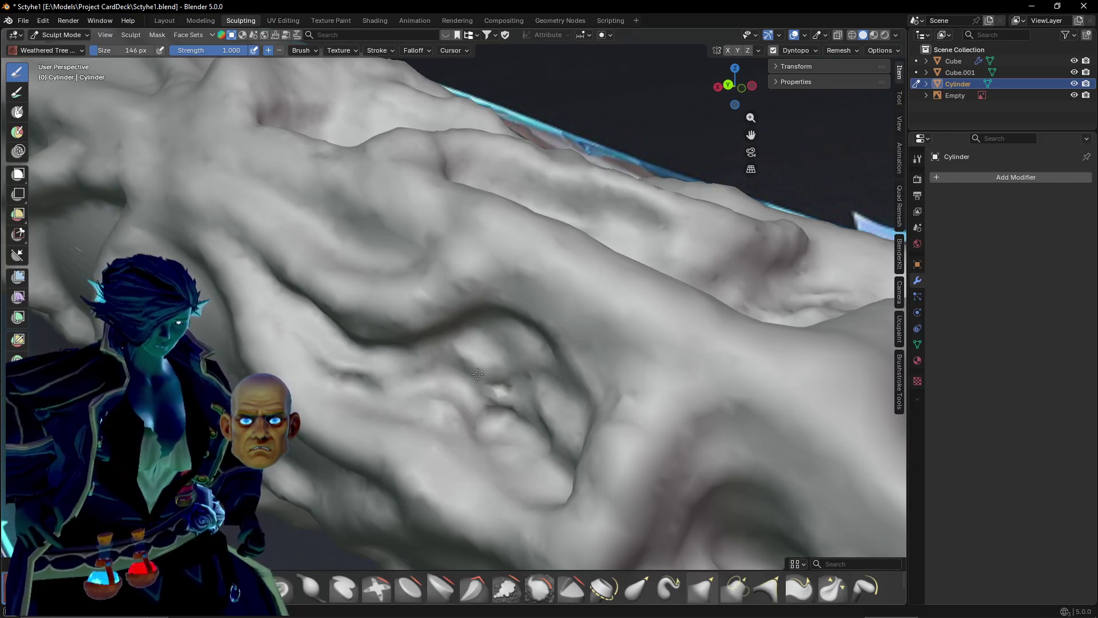
mouse_move(494, 368)
left_mouse_down()
mouse_move(328, 334)
mouse_move(395, 366)
mouse_move(490, 355)
left_mouse_up()
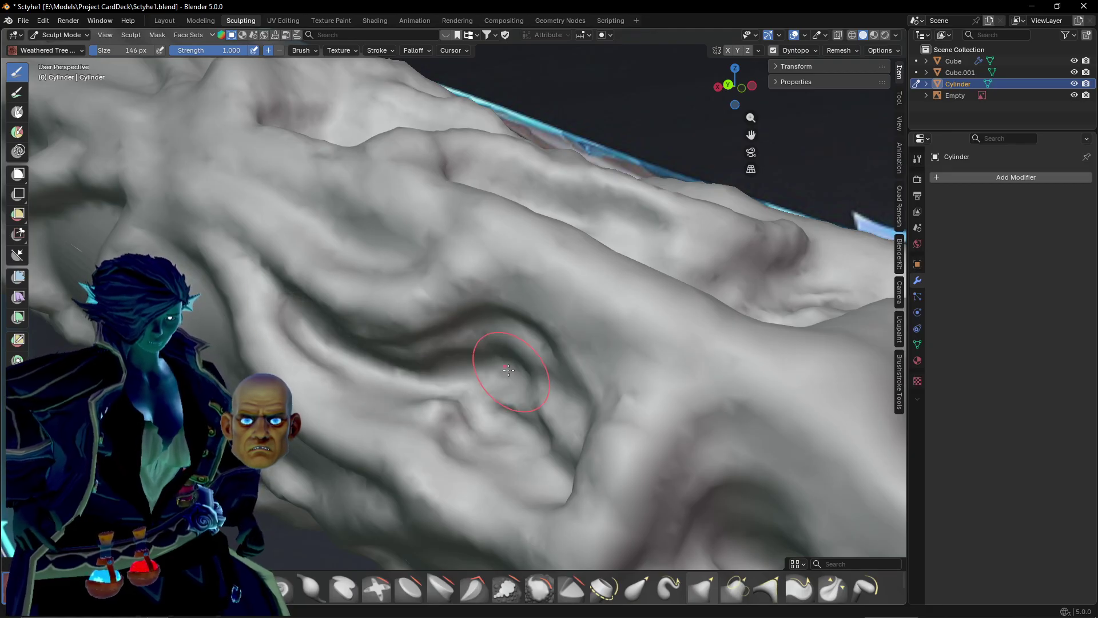
Sculpt a recessed arch with rounded knots and folds inside the looping root beside the thick curved strand.
mouse_move(490, 355)
middle_mouse_down()
mouse_move(598, 399)
mouse_move(605, 416)
mouse_move(581, 455)
middle_mouse_up()
left_click_drag(445, 302, 440, 365)
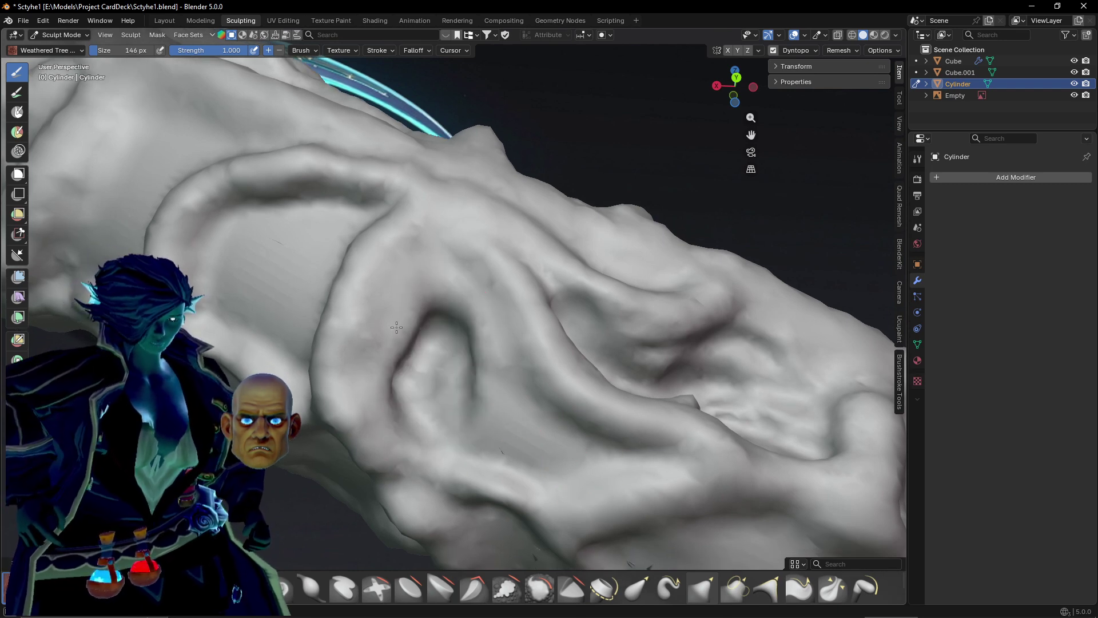
mouse_move(396, 327)
left_mouse_down()
mouse_move(435, 283)
mouse_move(389, 406)
left_mouse_up()
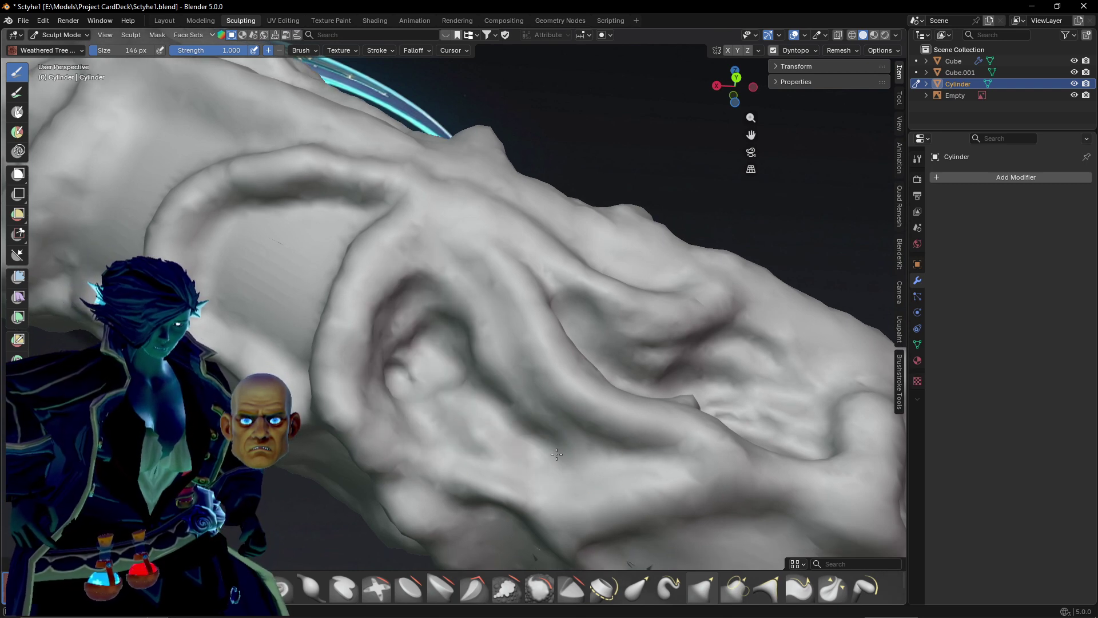
left_click_drag(578, 453, 443, 391)
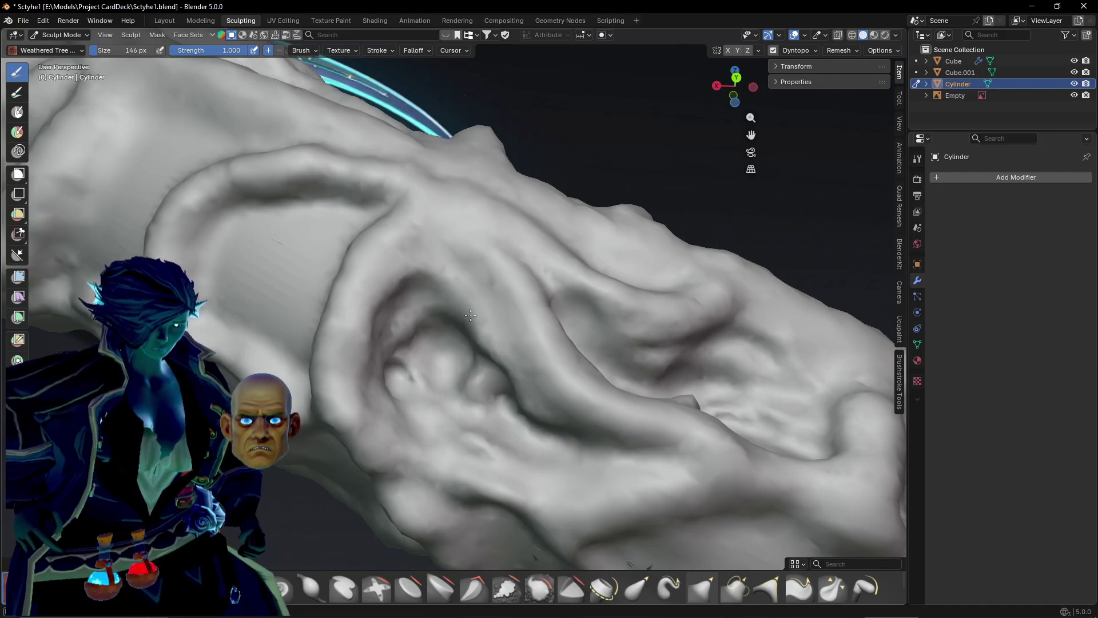
left_click_drag(470, 315, 424, 265)
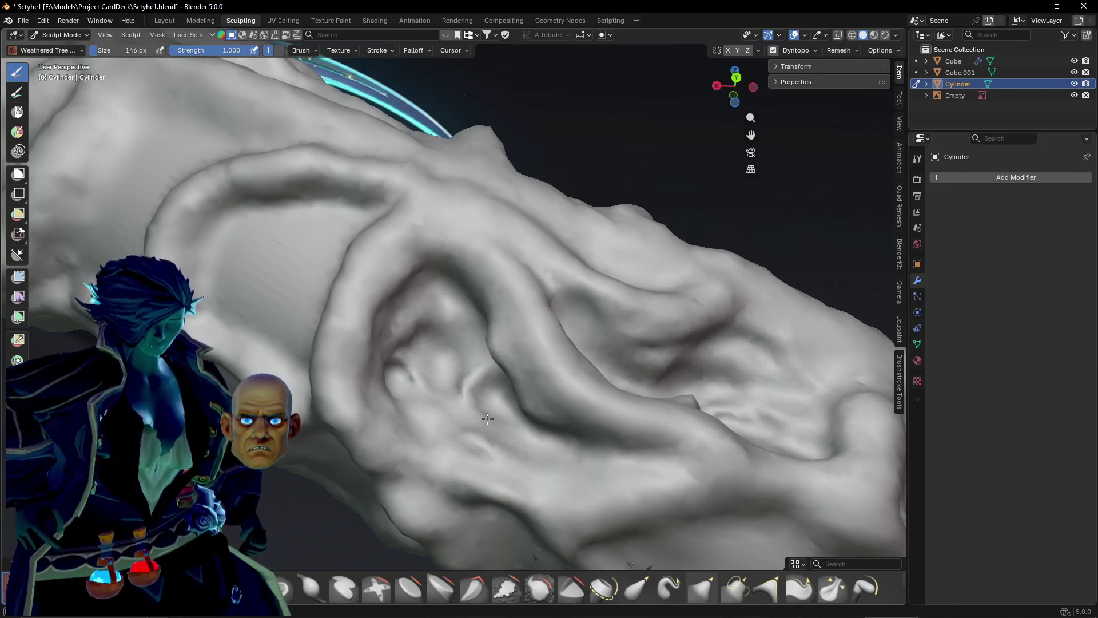
Sculpt curling ridges and rounded knots across the smooth patch beside the teardrop-shaped hollow.
middle_click_drag(487, 419, 473, 358)
middle_click_drag(505, 386, 467, 273)
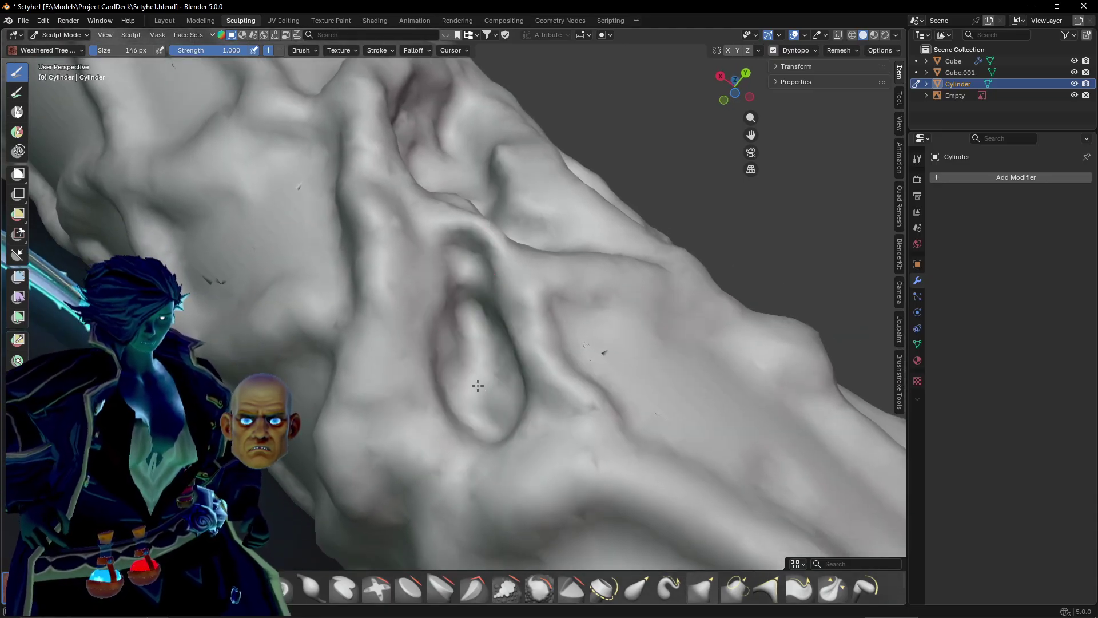
mouse_move(476, 405)
middle_mouse_down()
mouse_move(276, 216)
mouse_move(392, 294)
mouse_move(360, 282)
middle_mouse_up()
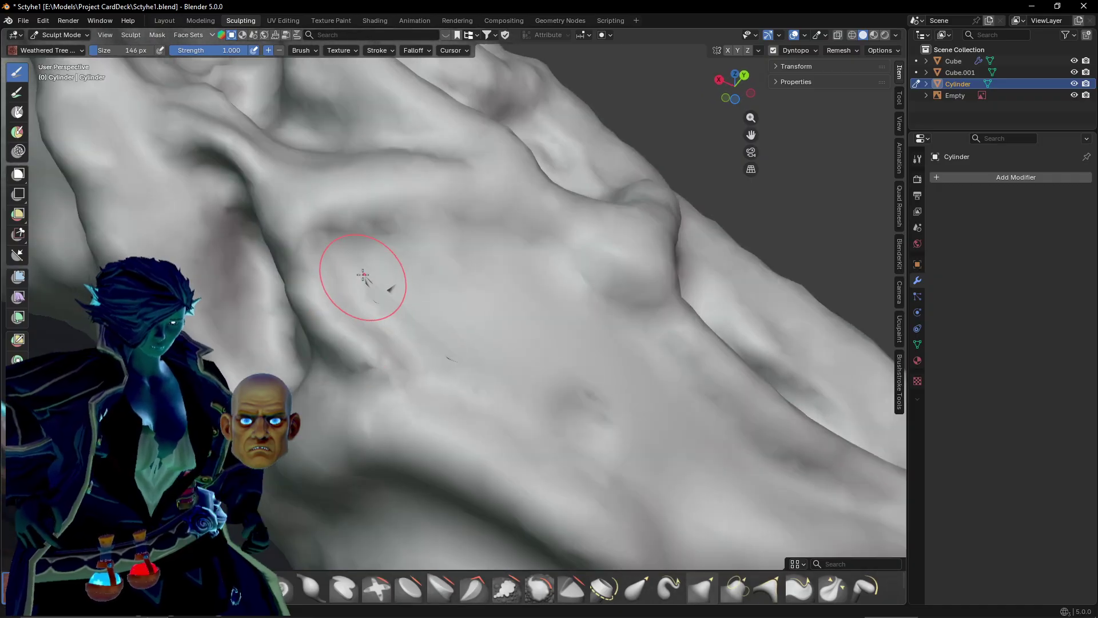
left_click_drag(531, 312, 453, 270)
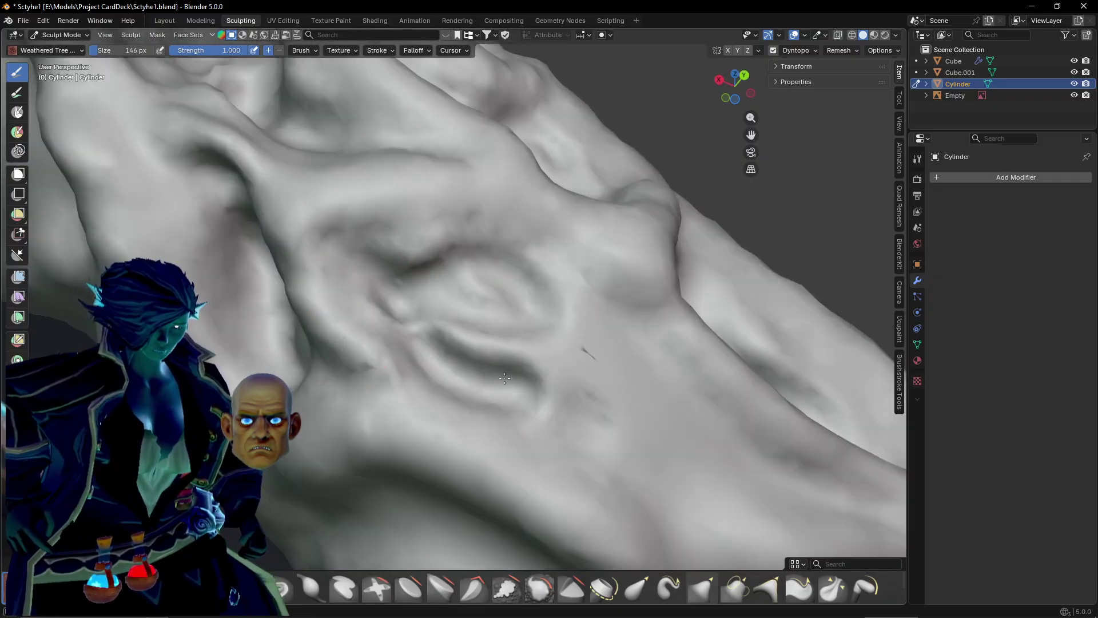
mouse_move(500, 327)
left_mouse_down()
mouse_move(652, 452)
mouse_move(498, 363)
mouse_move(556, 287)
mouse_move(607, 327)
left_mouse_up()
mouse_move(607, 343)
middle_mouse_down()
mouse_move(635, 400)
mouse_move(486, 366)
middle_mouse_up()
mouse_move(455, 333)
left_mouse_down()
mouse_move(469, 318)
mouse_move(668, 356)
mouse_move(292, 307)
mouse_move(399, 340)
left_mouse_up()
left_click_drag(568, 374, 507, 371)
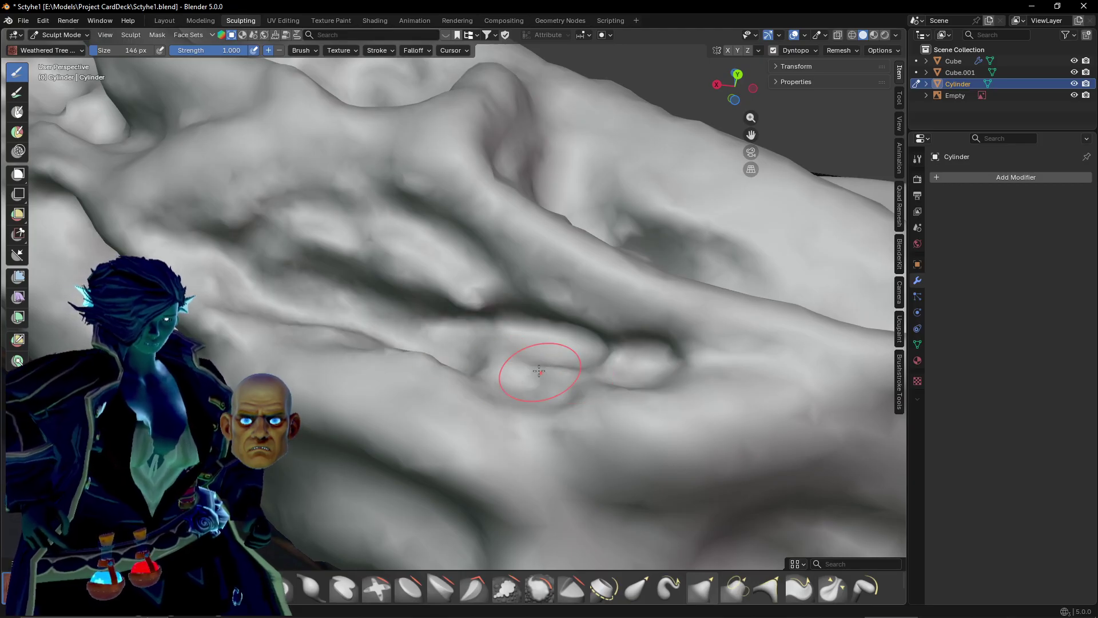
scroll(563, 371, "down", 5)
middle_click_drag(563, 370, 518, 404)
scroll(515, 400, "up", 5)
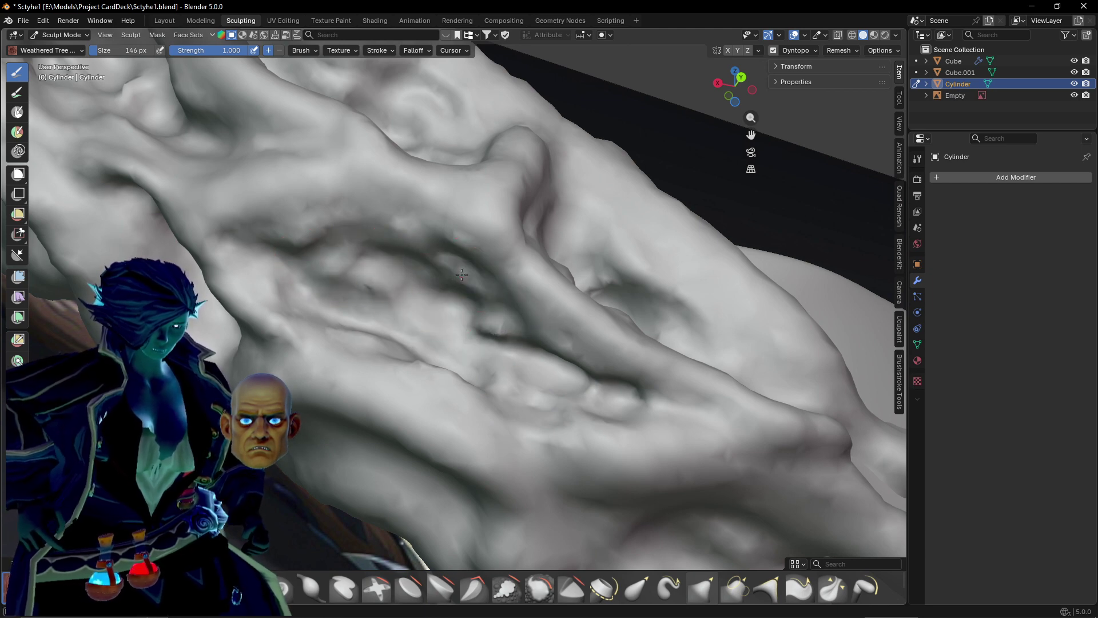
Sculpt a deep curved crevice with a narrow inner ridge across the broad smooth bulge.
scroll(505, 325, "down", 2)
mouse_move(505, 325)
middle_mouse_down()
mouse_move(544, 238)
mouse_move(554, 260)
mouse_move(533, 342)
mouse_move(564, 326)
mouse_move(548, 369)
middle_mouse_up()
scroll(544, 237, "up", 2)
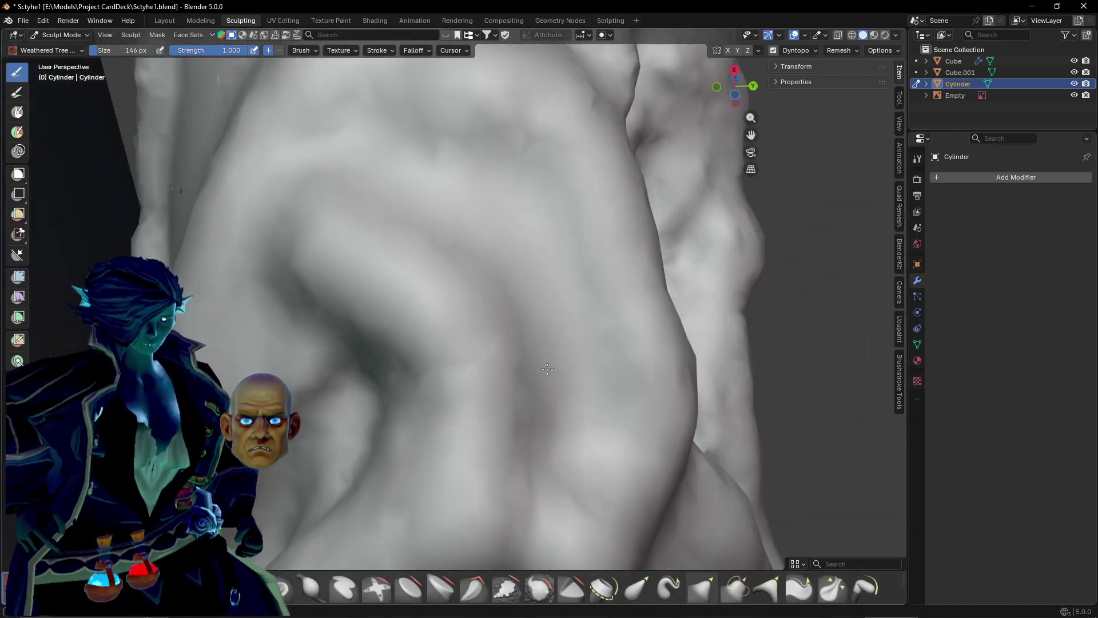
mouse_move(528, 487)
left_mouse_down()
mouse_move(535, 329)
mouse_move(404, 184)
mouse_move(544, 232)
mouse_move(541, 307)
mouse_move(514, 241)
mouse_move(546, 403)
left_mouse_up()
mouse_move(546, 403)
middle_mouse_down()
mouse_move(509, 317)
mouse_move(471, 269)
middle_mouse_up()
left_click_drag(471, 268, 516, 332)
left_click_drag(361, 270, 474, 273)
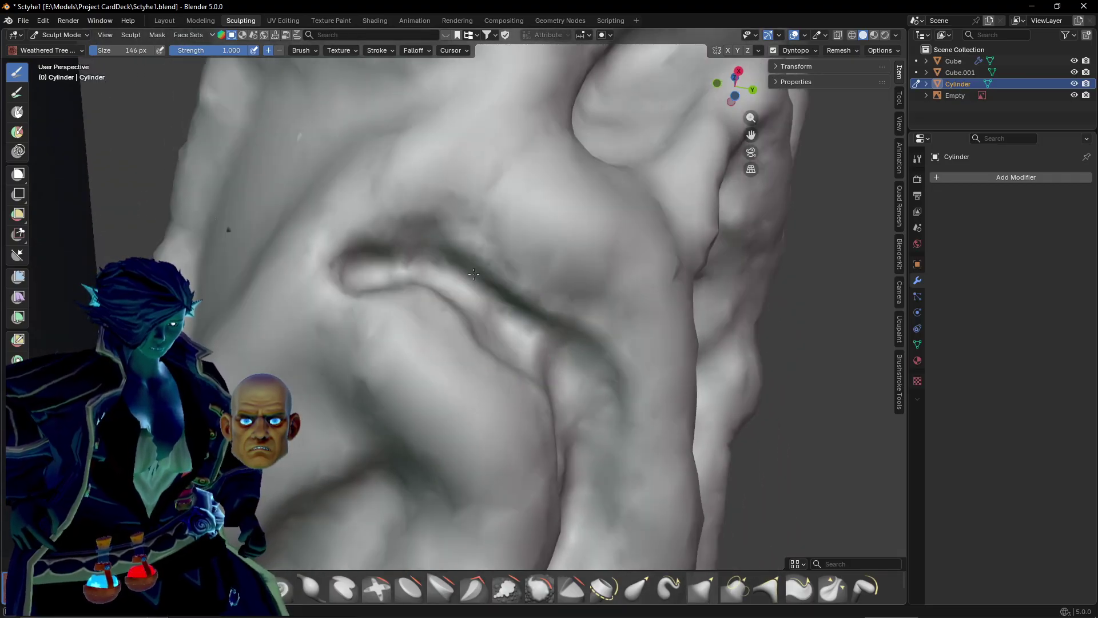
Carve a hollow with uneven inner ridges beneath the arched root on the neighbouring smooth surface.
mouse_move(546, 330)
middle_mouse_down()
mouse_move(515, 324)
mouse_move(461, 338)
mouse_move(381, 391)
middle_mouse_up()
scroll(382, 391, "down", 1)
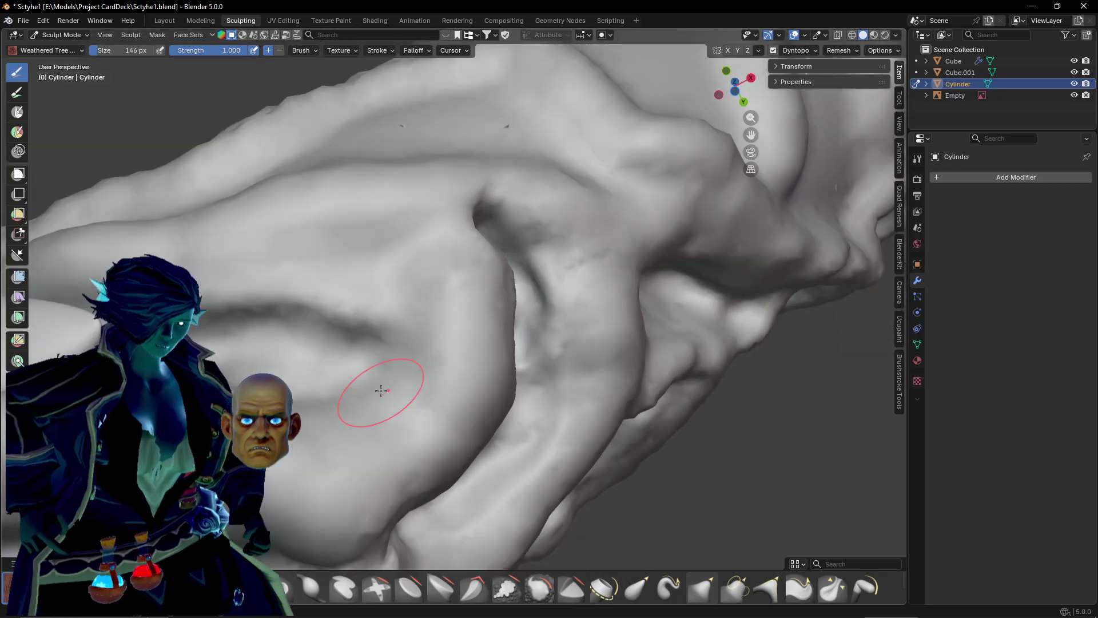
mouse_move(217, 221)
middle_mouse_down()
mouse_move(282, 385)
mouse_move(230, 388)
middle_mouse_up()
left_click_drag(343, 362, 467, 238)
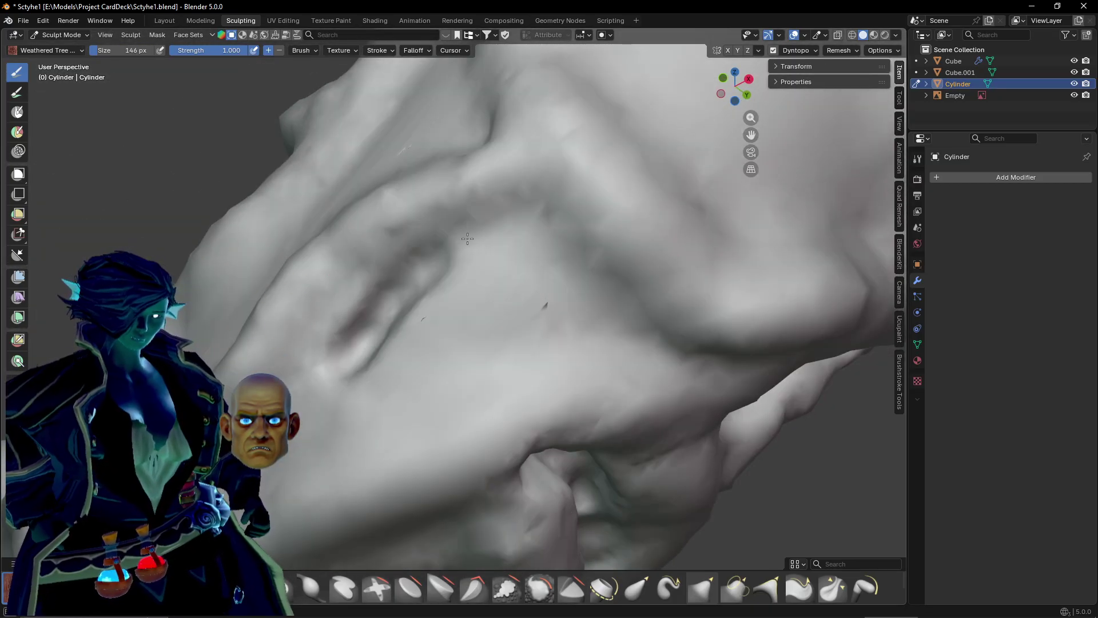
left_click_drag(675, 369, 509, 280)
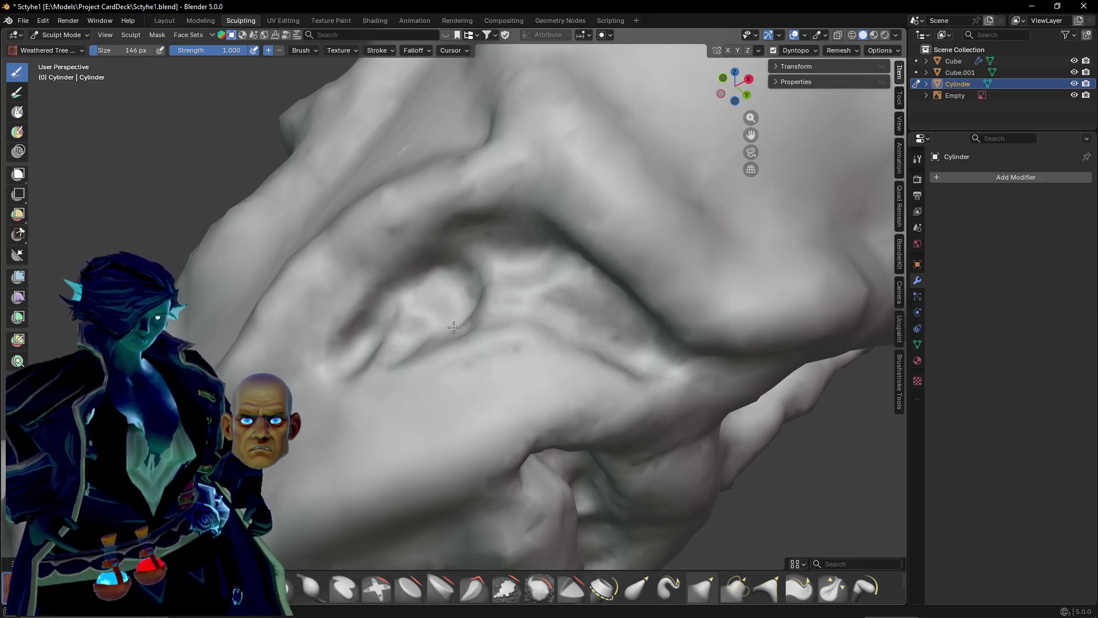
mouse_move(550, 300)
middle_mouse_down()
mouse_move(380, 331)
mouse_move(517, 297)
middle_mouse_up()
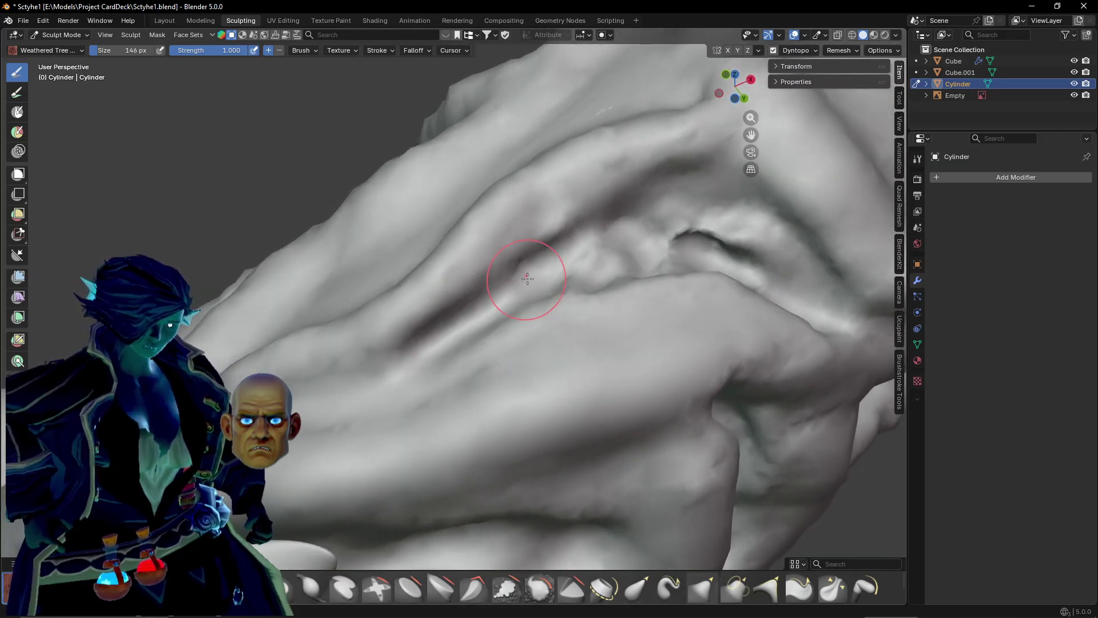
Sculpt long diagonal grooves and thin ridges along the smooth area between the root strands.
middle_click_drag(305, 415, 356, 411)
mouse_move(475, 397)
middle_mouse_down()
mouse_move(527, 380)
mouse_move(441, 398)
mouse_move(490, 385)
mouse_move(452, 415)
mouse_move(461, 421)
middle_mouse_up()
scroll(461, 421, "up", 8)
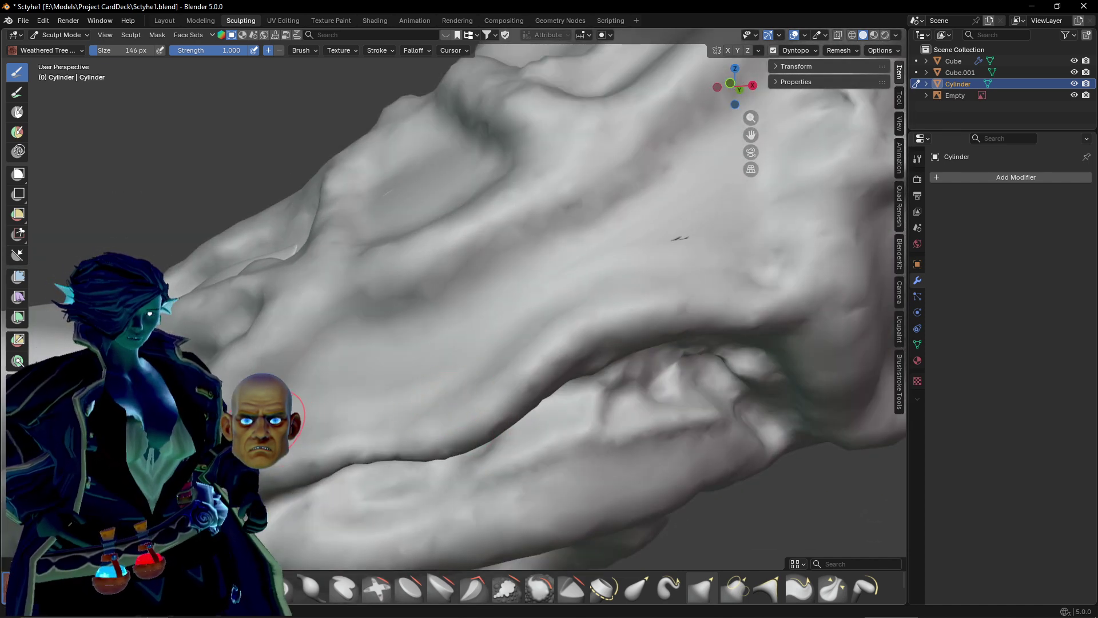
mouse_move(269, 415)
left_mouse_down()
mouse_move(355, 332)
mouse_move(389, 361)
left_mouse_up()
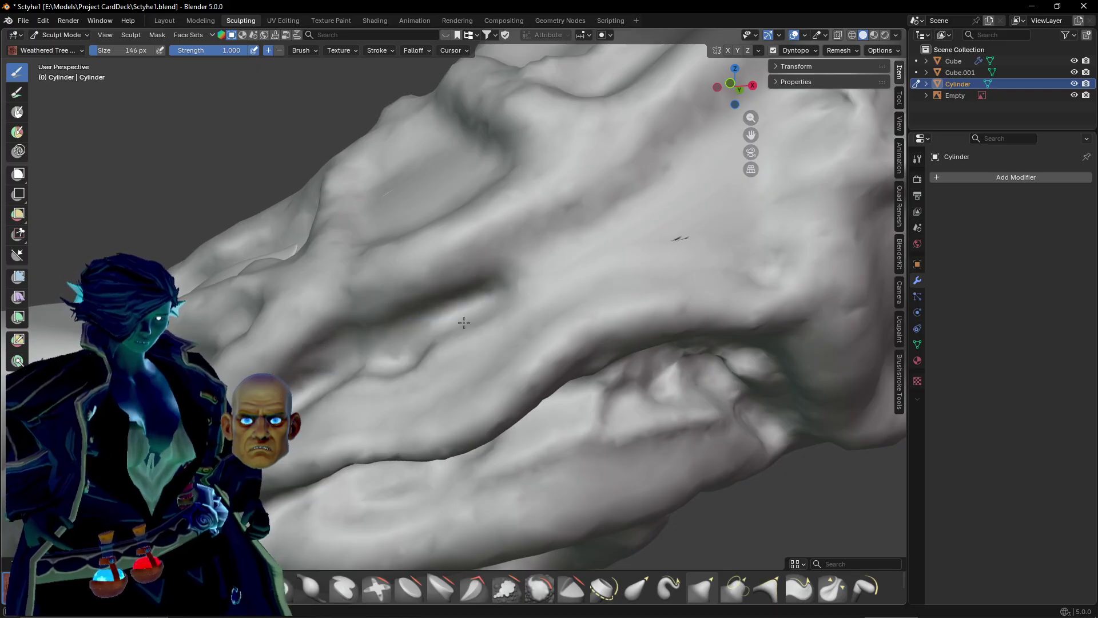
left_click_drag(464, 350, 505, 323)
middle_click_drag(646, 240, 449, 354, "shift")
left_click_drag(318, 389, 520, 264)
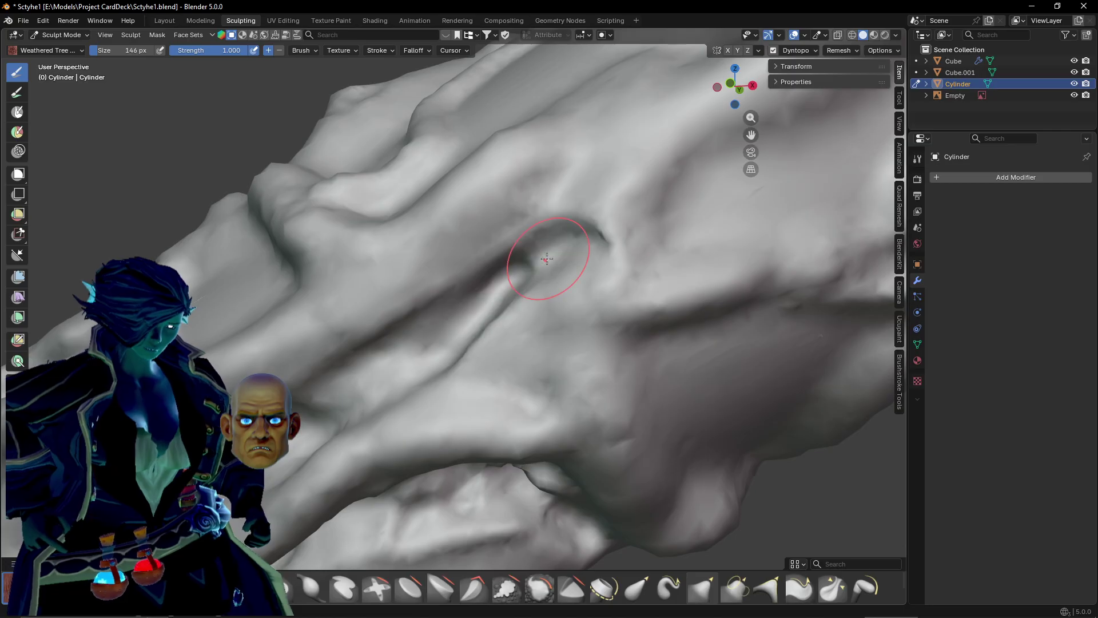
Carve a hooked hollow with a rounded inner knot where the long root strands meet the broad smooth surface.
left_click_drag(457, 369, 567, 378)
middle_click_drag(578, 369, 507, 351)
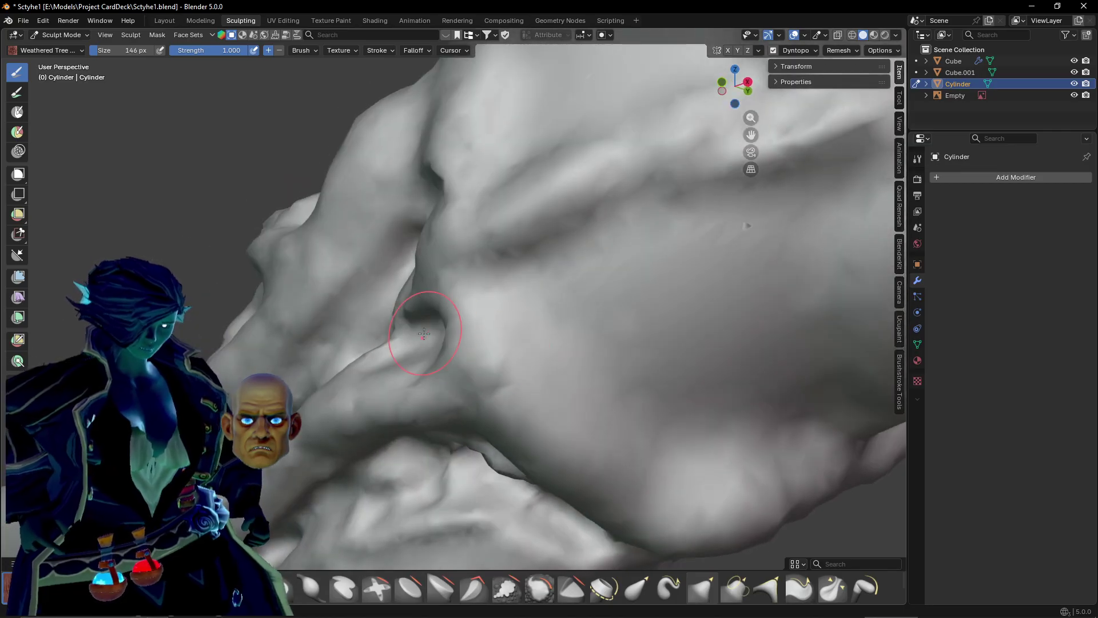
mouse_move(423, 335)
middle_mouse_down()
mouse_move(481, 345)
mouse_move(537, 246)
middle_mouse_up()
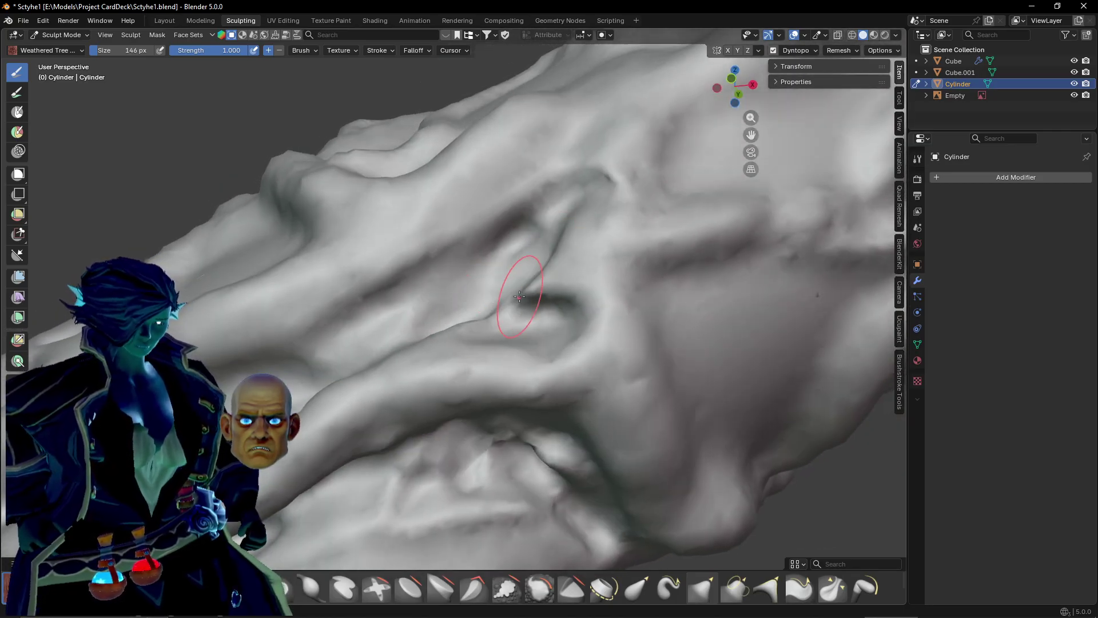
Carve a recess with stepped inner ridges and deep creases into the broad smooth bulge beside the hooked hollow.
middle_click_drag(519, 296, 540, 311)
mouse_move(575, 303)
middle_mouse_down("shift")
mouse_move(402, 307)
mouse_move(394, 290)
middle_mouse_up("shift")
mouse_move(419, 290)
left_mouse_down()
mouse_move(522, 290)
mouse_move(591, 273)
left_mouse_up()
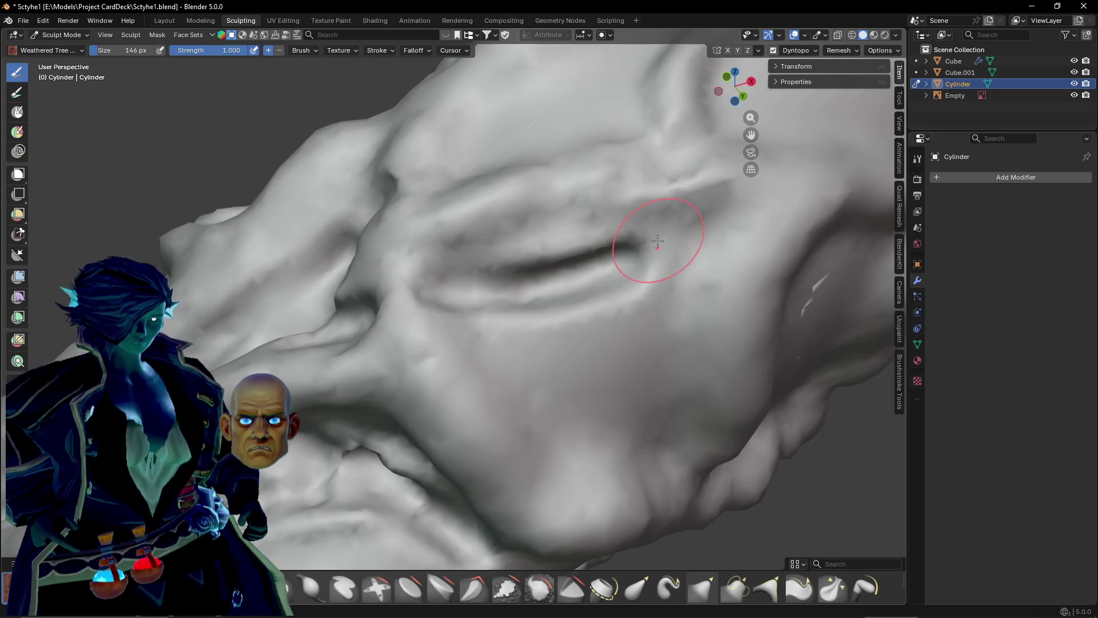
mouse_move(658, 241)
left_mouse_down()
mouse_move(520, 268)
mouse_move(500, 311)
mouse_move(549, 330)
mouse_move(625, 289)
mouse_move(640, 332)
mouse_move(590, 300)
mouse_move(642, 271)
left_mouse_up()
mouse_move(576, 304)
middle_mouse_down()
mouse_move(603, 321)
mouse_move(595, 312)
middle_mouse_up()
left_click_drag(579, 223, 621, 306)
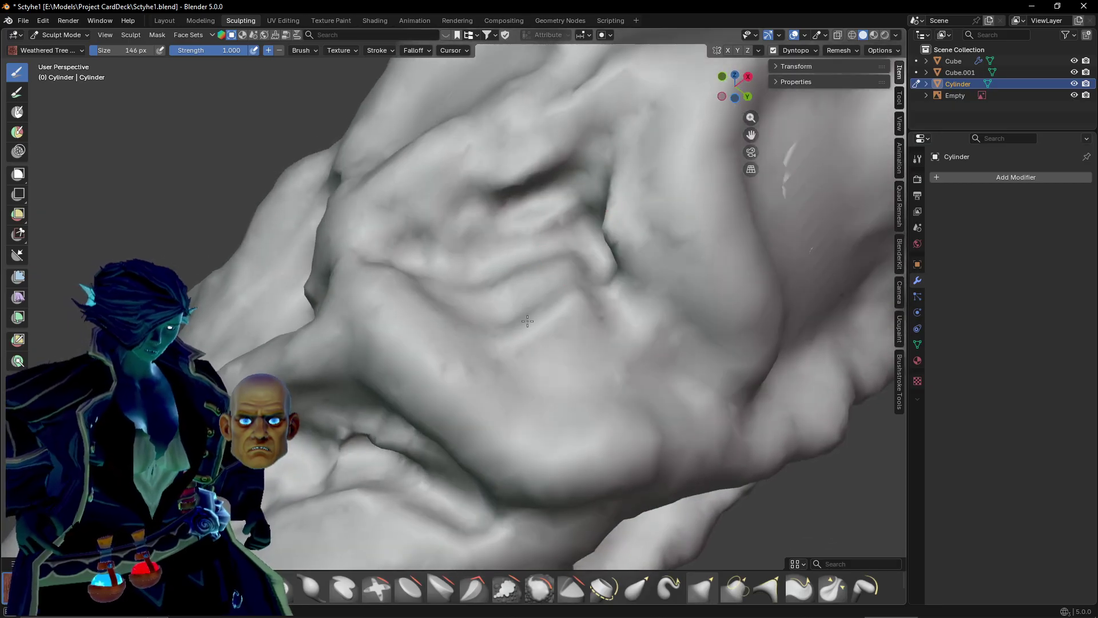
mouse_move(528, 321)
left_mouse_down()
mouse_move(547, 334)
mouse_move(492, 320)
mouse_move(677, 358)
mouse_move(577, 301)
mouse_move(595, 251)
left_mouse_up()
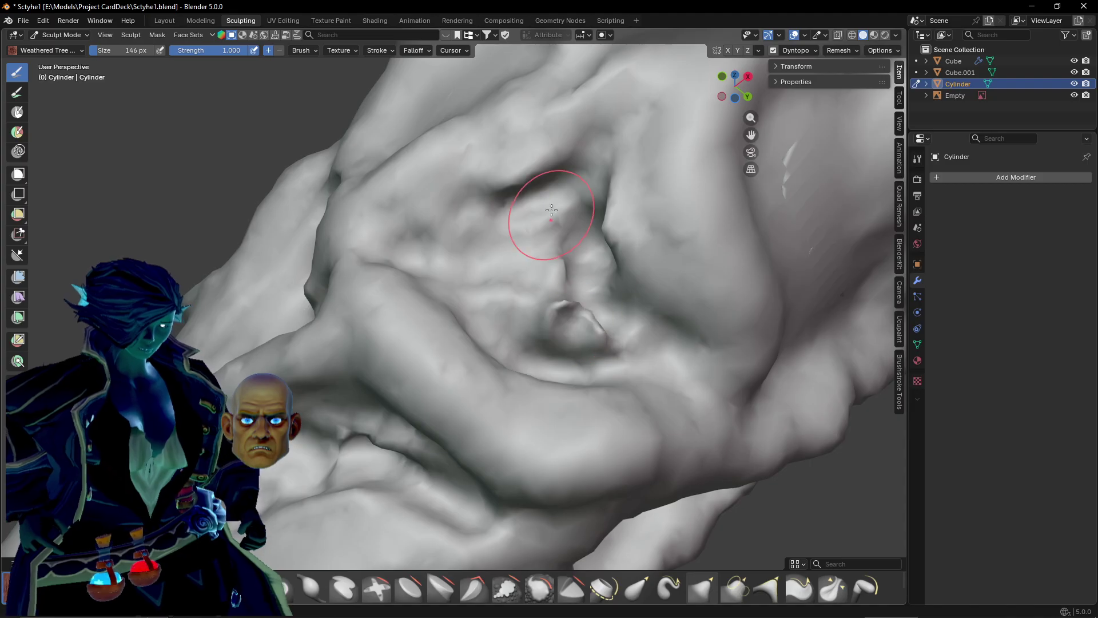
Sculpt slanting grooves and narrow ridges across the recessed patch inside the thick S-shaped root.
middle_click_drag(550, 210, 411, 314)
mouse_move(382, 184)
left_mouse_down()
mouse_move(544, 332)
mouse_move(623, 229)
mouse_move(477, 139)
left_mouse_up()
left_click_drag(500, 198, 549, 224)
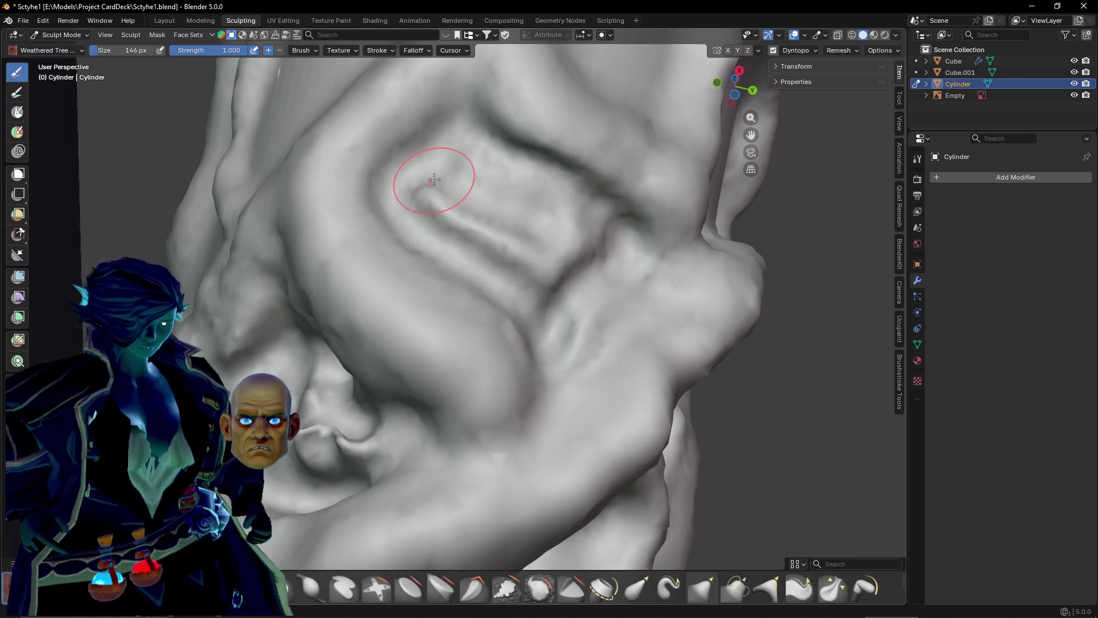
left_click_drag(434, 183, 536, 271)
mouse_move(449, 200)
left_mouse_down()
mouse_move(514, 246)
mouse_move(557, 233)
mouse_move(578, 248)
left_mouse_up()
mouse_move(466, 160)
left_mouse_down()
mouse_move(475, 177)
mouse_move(529, 197)
left_mouse_up()
left_click_drag(463, 157, 566, 209)
mouse_move(493, 247)
left_mouse_down()
mouse_move(551, 297)
mouse_move(566, 261)
left_mouse_up()
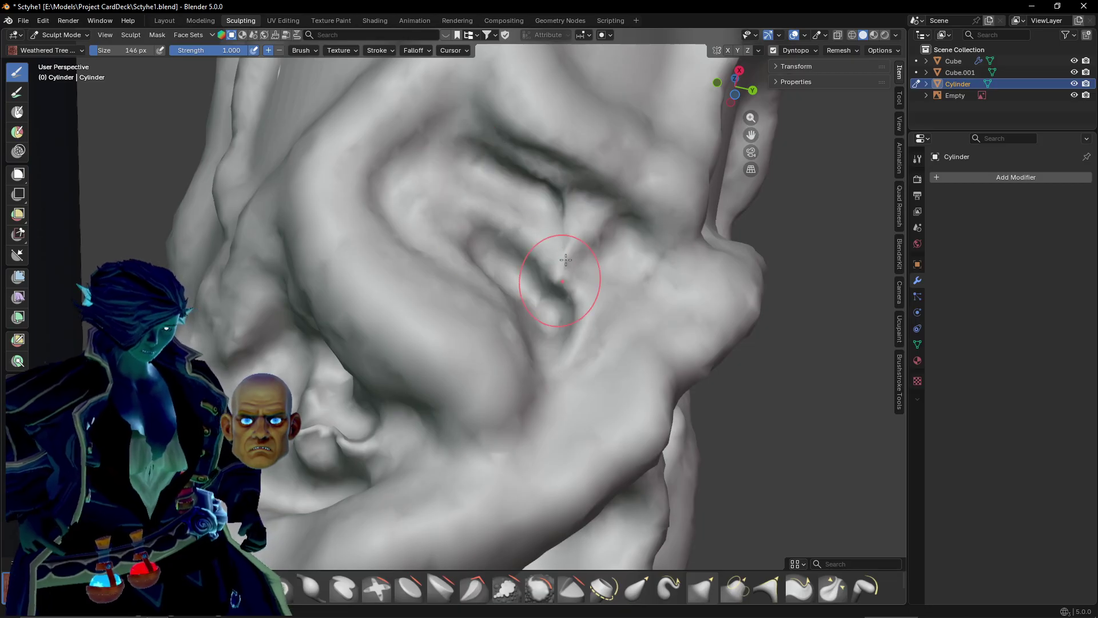
Carve an elongated hollow with wrinkled inner ridges into the smooth patch framed by the arched ridge.
mouse_move(544, 209)
middle_mouse_down()
mouse_move(363, 343)
mouse_move(456, 248)
middle_mouse_up()
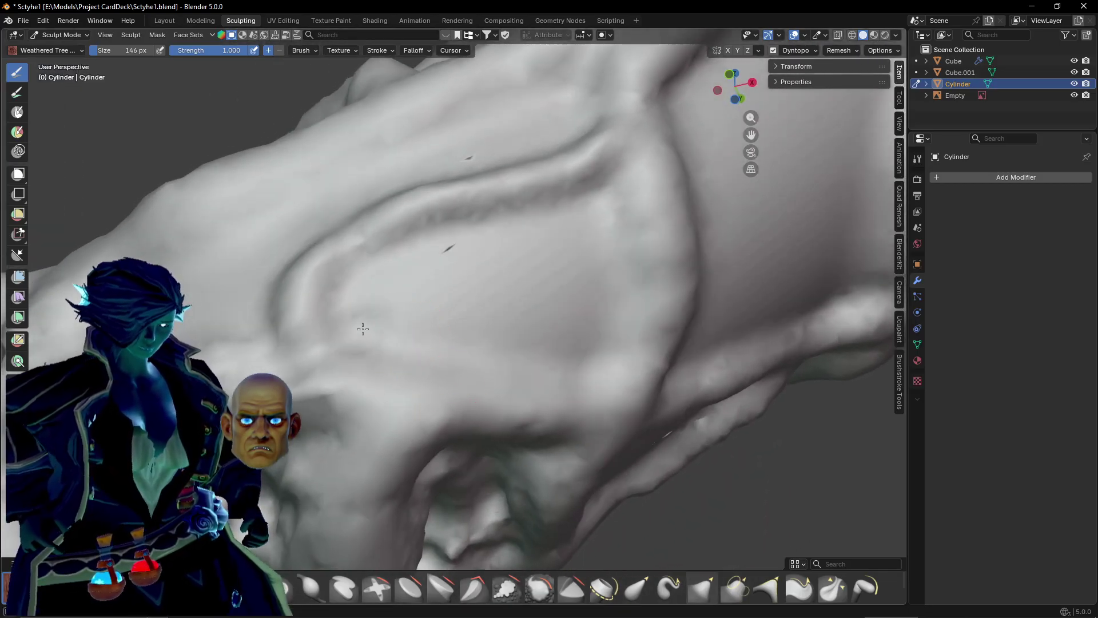
mouse_move(525, 252)
left_mouse_down()
mouse_move(572, 252)
mouse_move(580, 345)
mouse_move(420, 289)
mouse_move(515, 275)
mouse_move(472, 303)
left_mouse_up()
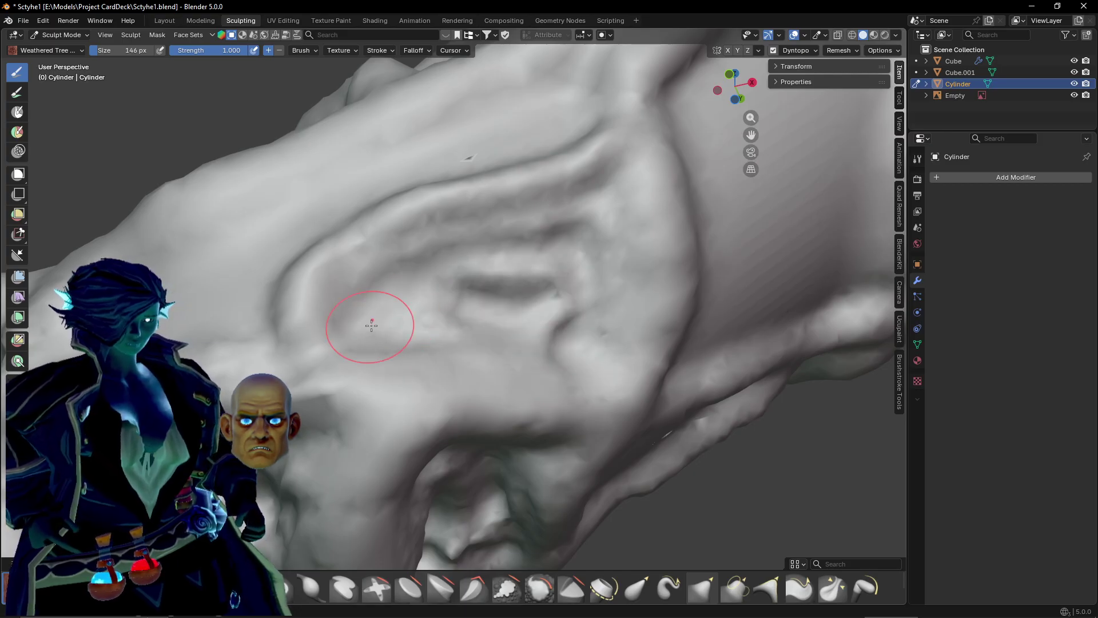
mouse_move(371, 326)
left_mouse_down()
mouse_move(543, 328)
mouse_move(594, 213)
left_mouse_up()
mouse_move(445, 252)
left_mouse_down()
mouse_move(573, 280)
mouse_move(573, 303)
mouse_move(486, 257)
mouse_move(545, 256)
left_mouse_up()
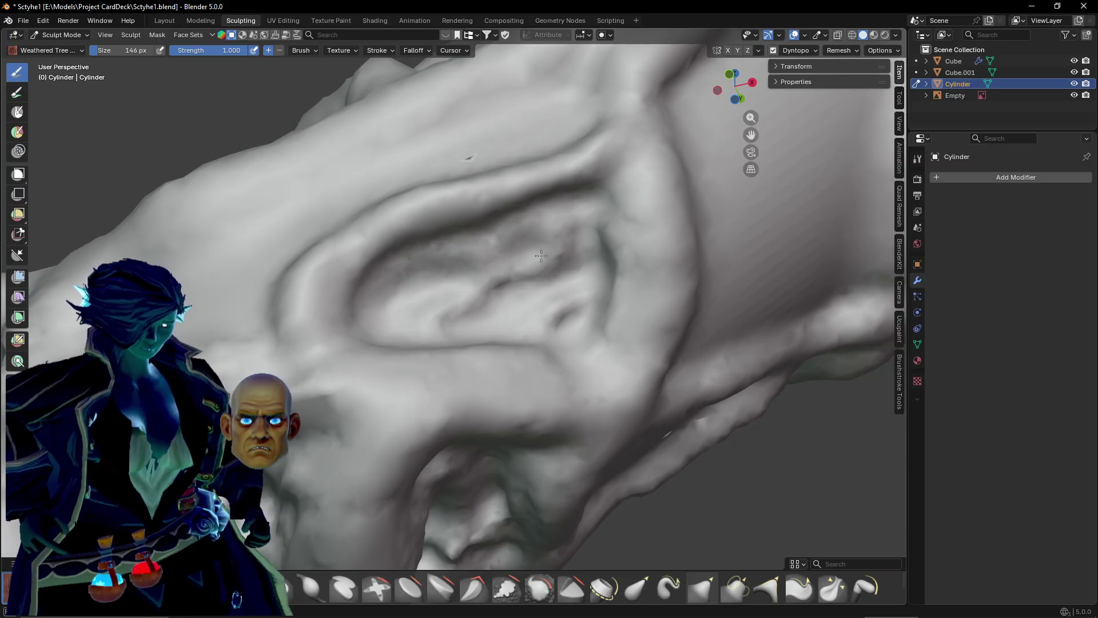
Sculpt long, uneven ridges and grooves along the smooth strip above the overhanging root.
middle_click_drag(552, 304, 178, 352)
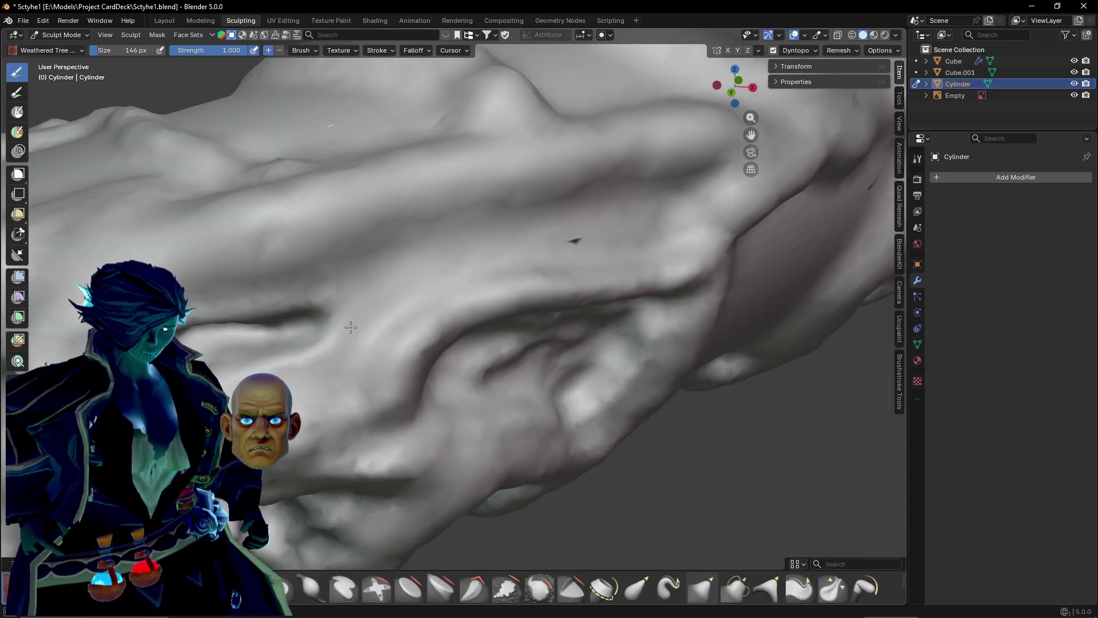
mouse_move(343, 316)
left_mouse_down()
mouse_move(552, 243)
mouse_move(669, 223)
mouse_move(543, 243)
mouse_move(332, 326)
left_mouse_up()
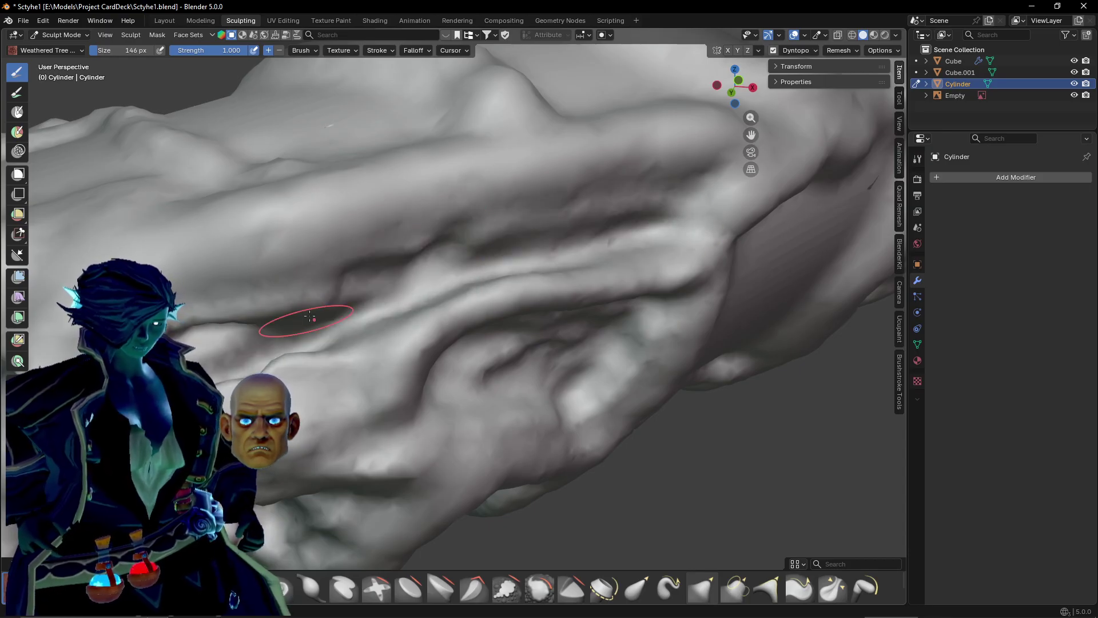
mouse_move(300, 315)
middle_mouse_down()
mouse_move(389, 286)
mouse_move(496, 320)
middle_mouse_up()
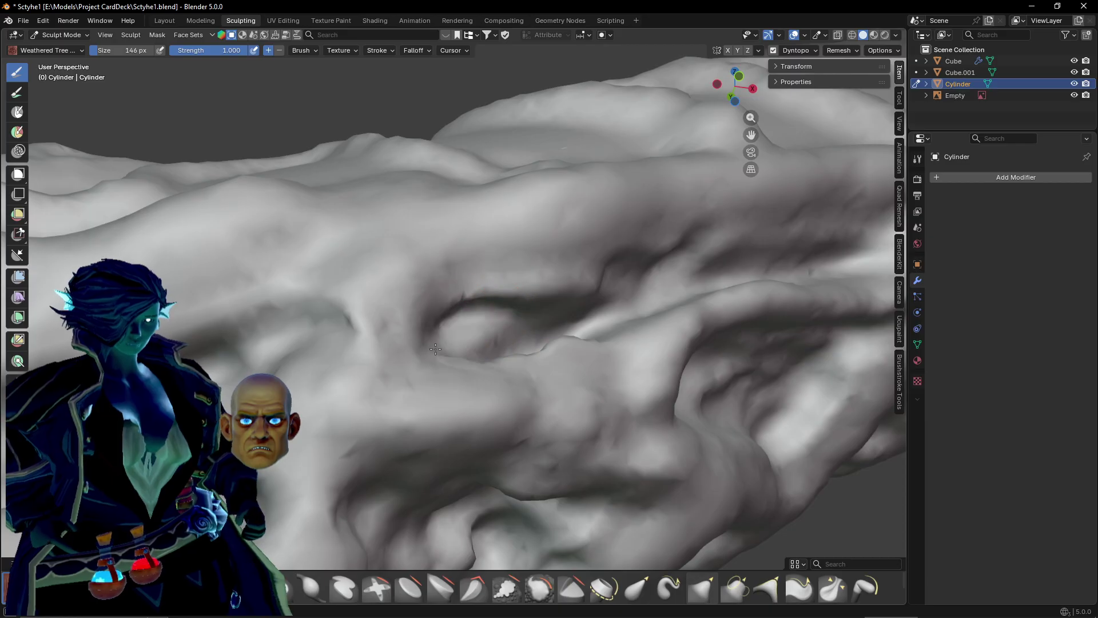
Sculpt a curved groove with a raised rim sweeping across the smooth bend of the root.
middle_click_drag(435, 349, 488, 418)
mouse_move(488, 314)
middle_mouse_down()
mouse_move(429, 441)
mouse_move(457, 385)
mouse_move(417, 405)
mouse_move(363, 371)
middle_mouse_up()
left_click_drag(420, 304, 438, 139)
scroll(436, 147, "down", 4)
scroll(393, 276, "up", 6)
scroll(394, 274, "down", 2)
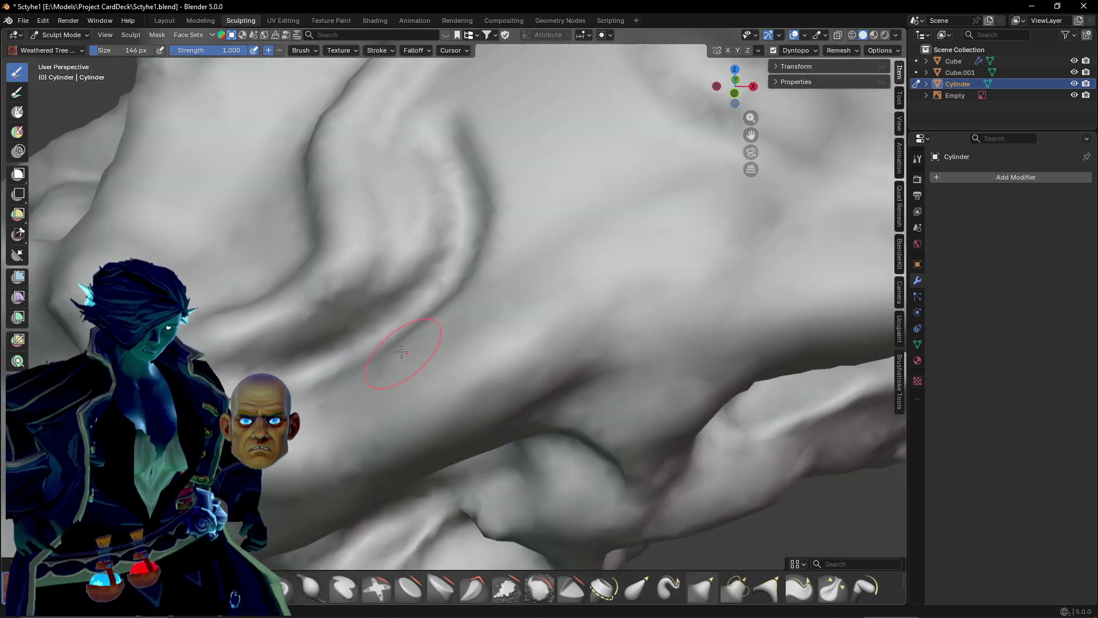
Carve a deep hollow with gnarled folds and small knots inside the large looping ridge.
mouse_move(400, 358)
middle_mouse_down()
mouse_move(446, 321)
mouse_move(396, 358)
middle_mouse_up()
scroll(448, 326, "down", 2)
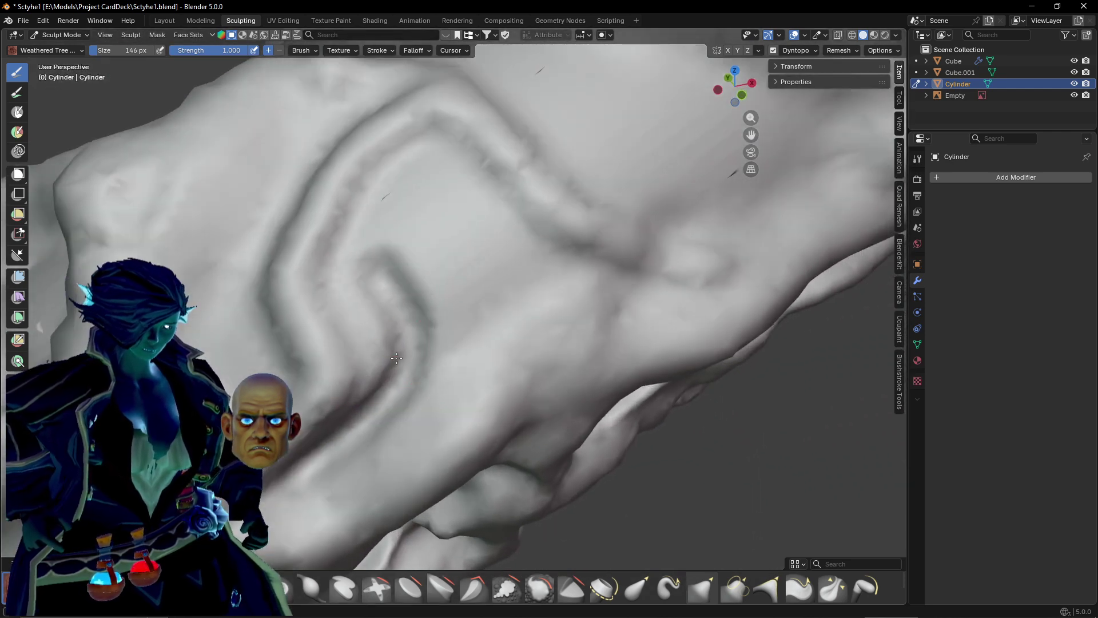
mouse_move(440, 182)
left_mouse_down()
mouse_move(400, 240)
mouse_move(385, 350)
left_mouse_up()
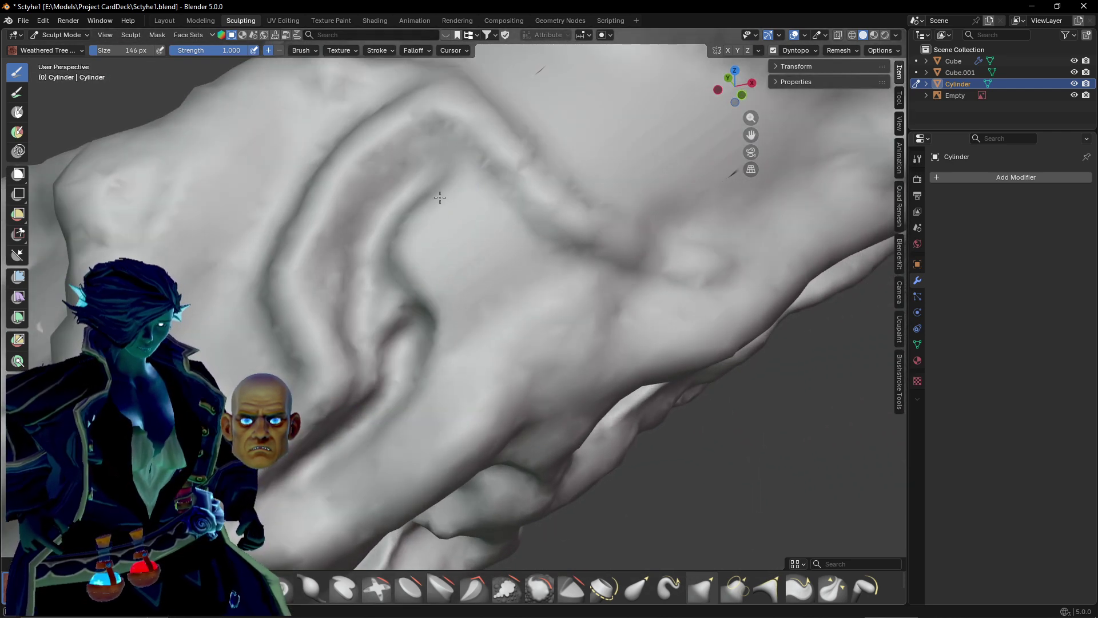
left_click_drag(510, 229, 531, 258)
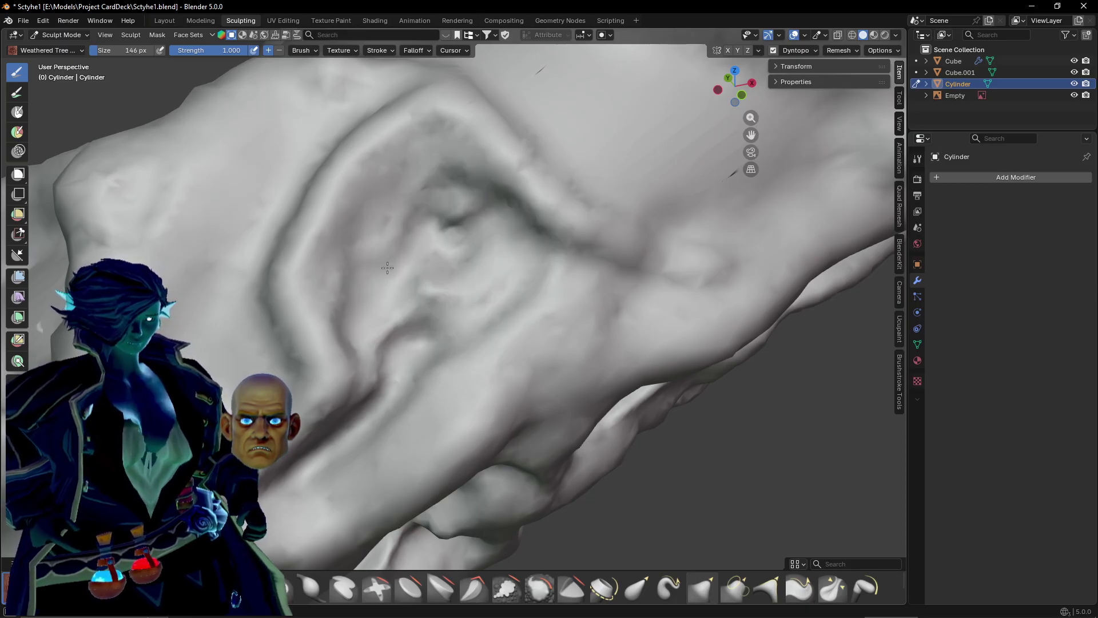
left_click_drag(387, 267, 484, 212)
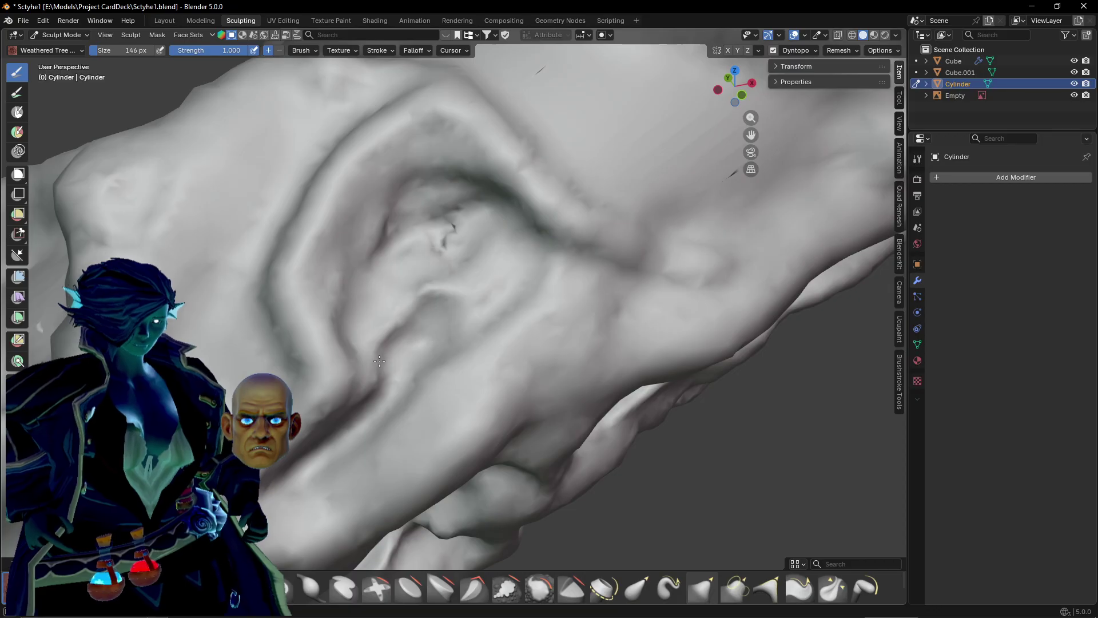
left_click_drag(455, 241, 498, 286)
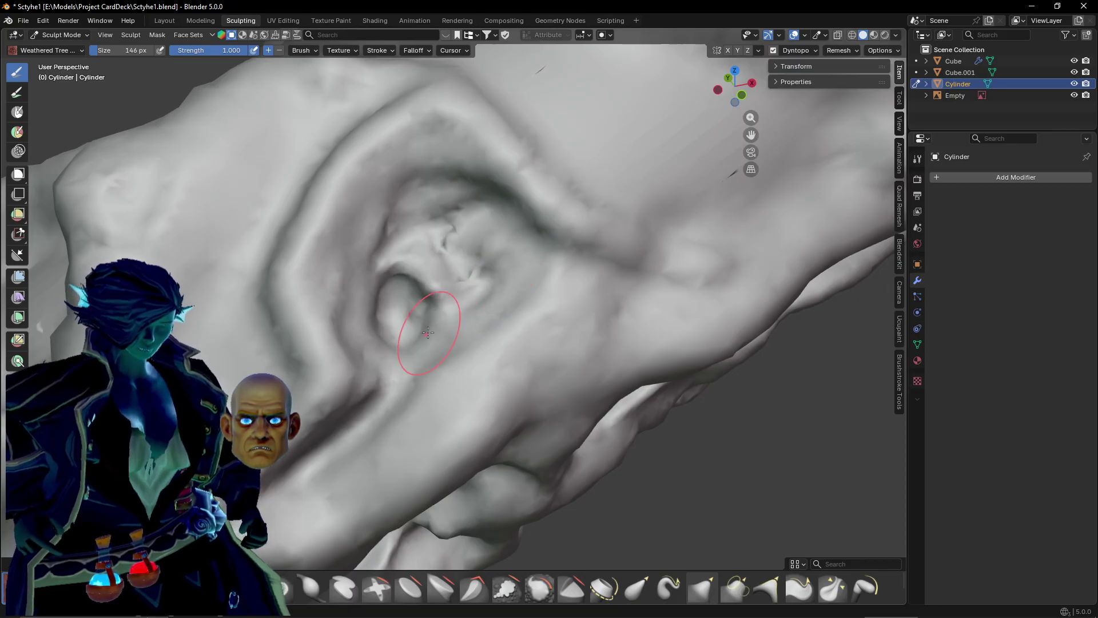
Sculpt long grooves and a looped fold along the smooth outer side of the looping ridge.
mouse_move(428, 332)
middle_mouse_down()
mouse_move(405, 319)
mouse_move(361, 336)
mouse_move(421, 334)
middle_mouse_up()
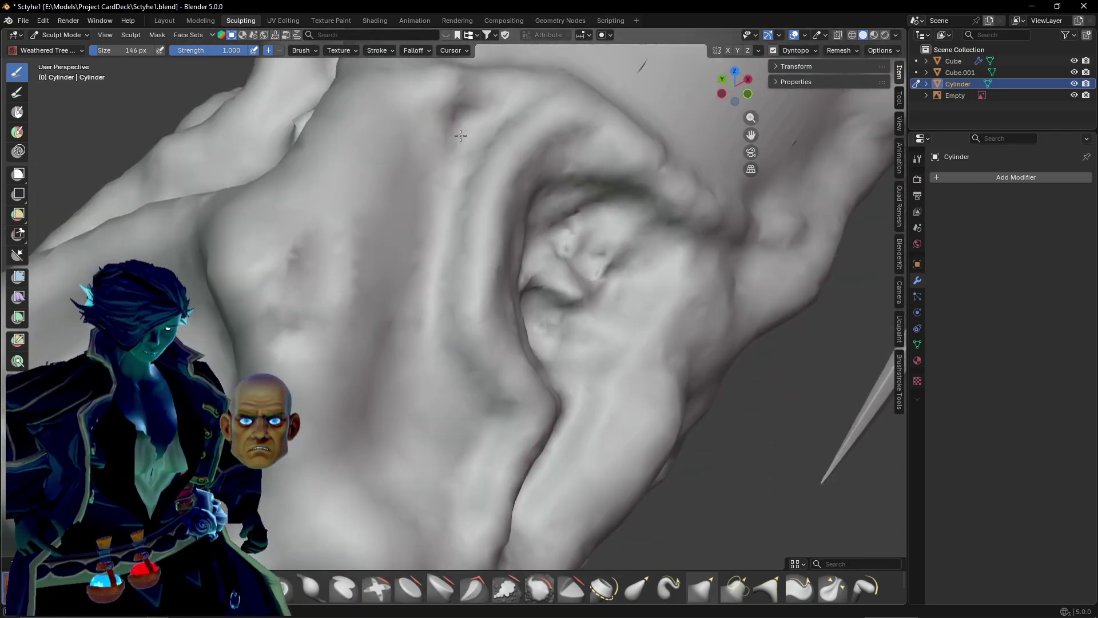
left_click_drag(460, 136, 412, 385)
mouse_move(437, 198)
left_mouse_down()
mouse_move(432, 444)
mouse_move(415, 478)
mouse_move(451, 395)
mouse_move(400, 378)
left_mouse_up()
left_click_drag(369, 466, 429, 208)
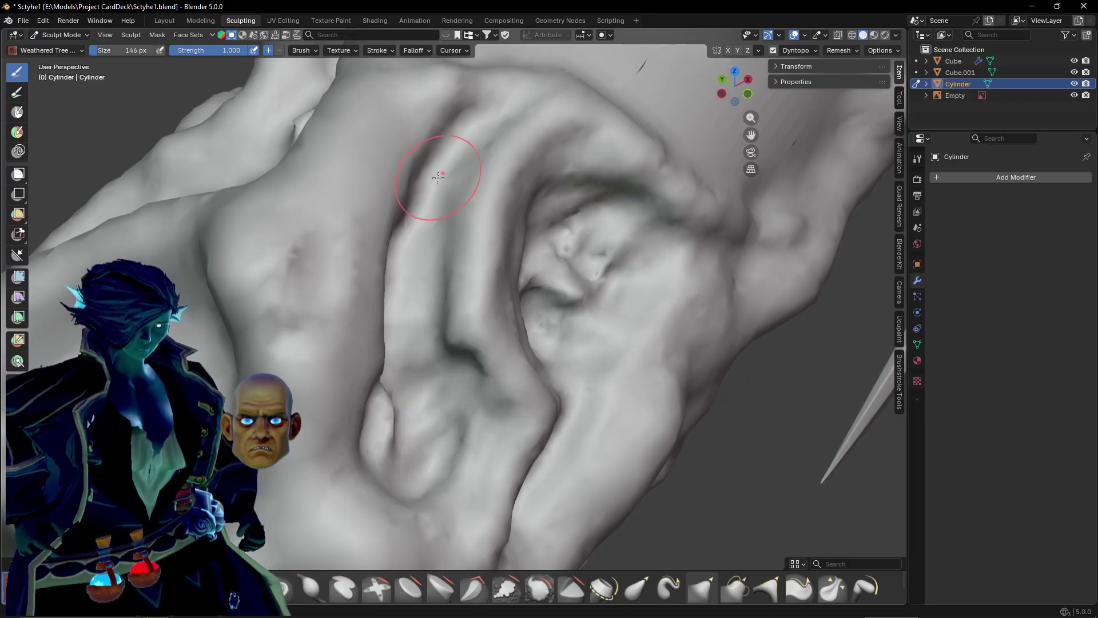
Carve ringed, knot-like hollows into the smooth recess between the roots and the neighbouring eye-shaped patch.
mouse_move(438, 178)
middle_mouse_down()
mouse_move(502, 289)
mouse_move(488, 283)
middle_mouse_up()
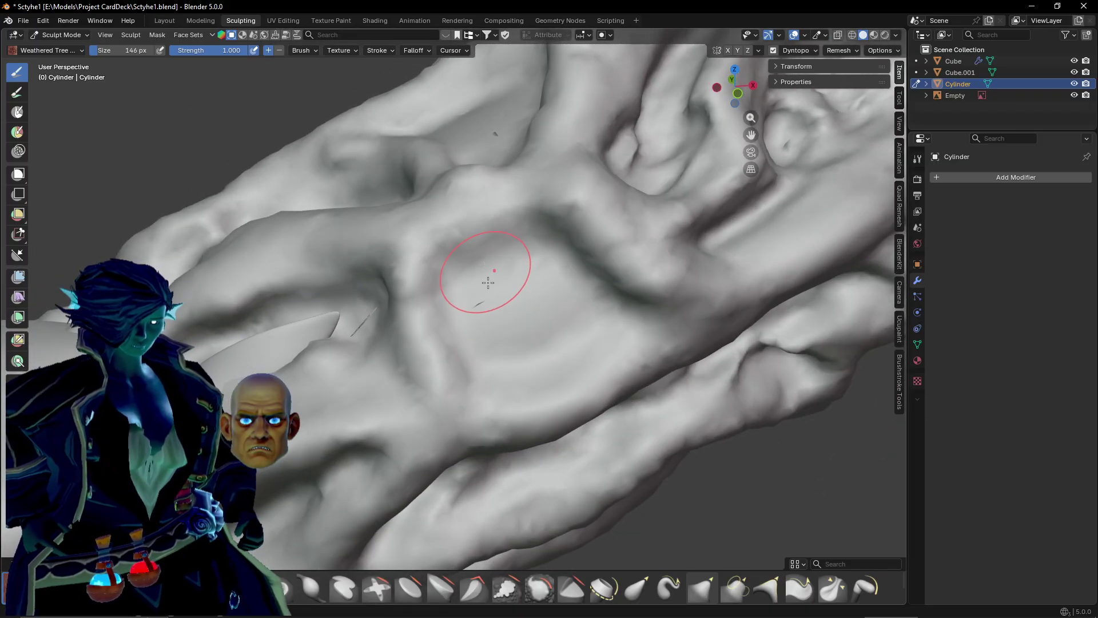
mouse_move(488, 282)
left_mouse_down()
mouse_move(567, 280)
mouse_move(486, 349)
mouse_move(489, 314)
left_mouse_up()
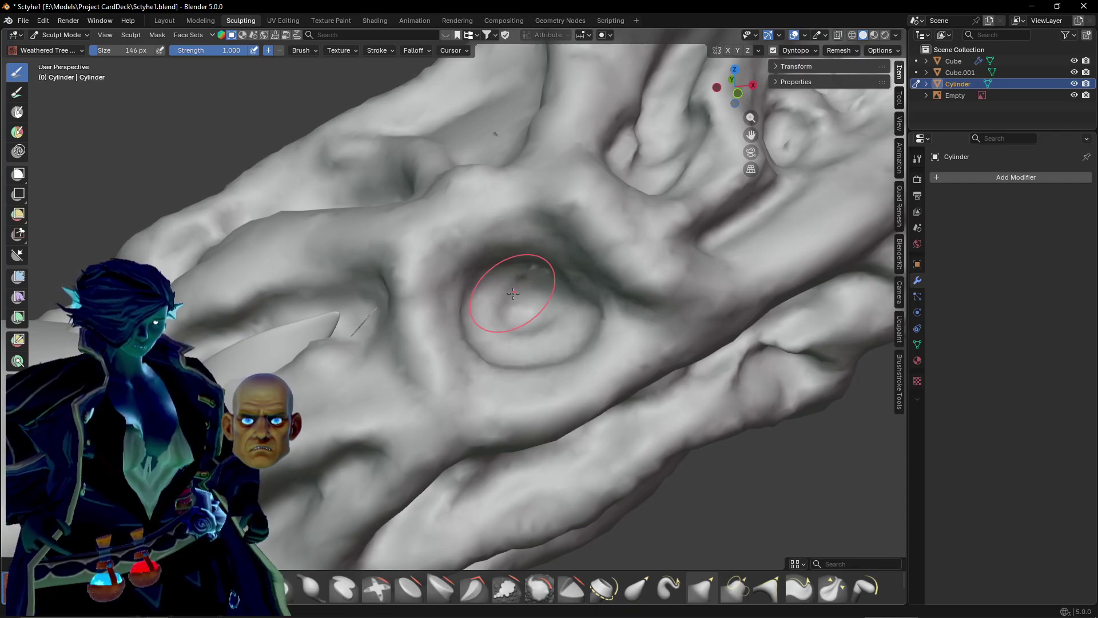
mouse_move(503, 294)
middle_mouse_down()
mouse_move(478, 332)
mouse_move(507, 325)
mouse_move(398, 242)
middle_mouse_up()
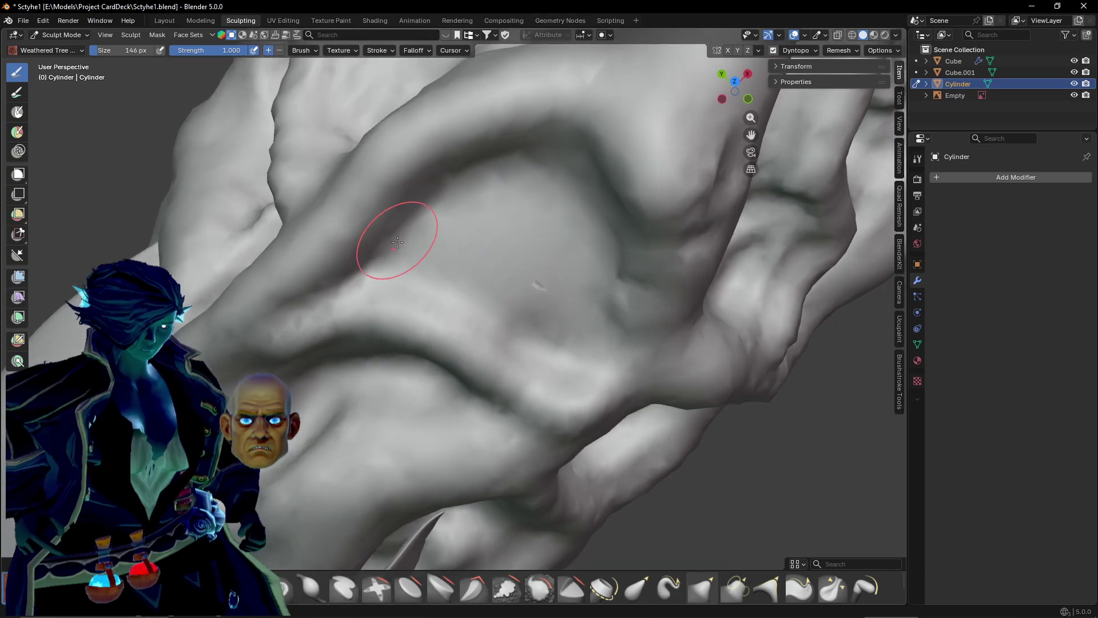
left_click_drag(476, 201, 594, 239)
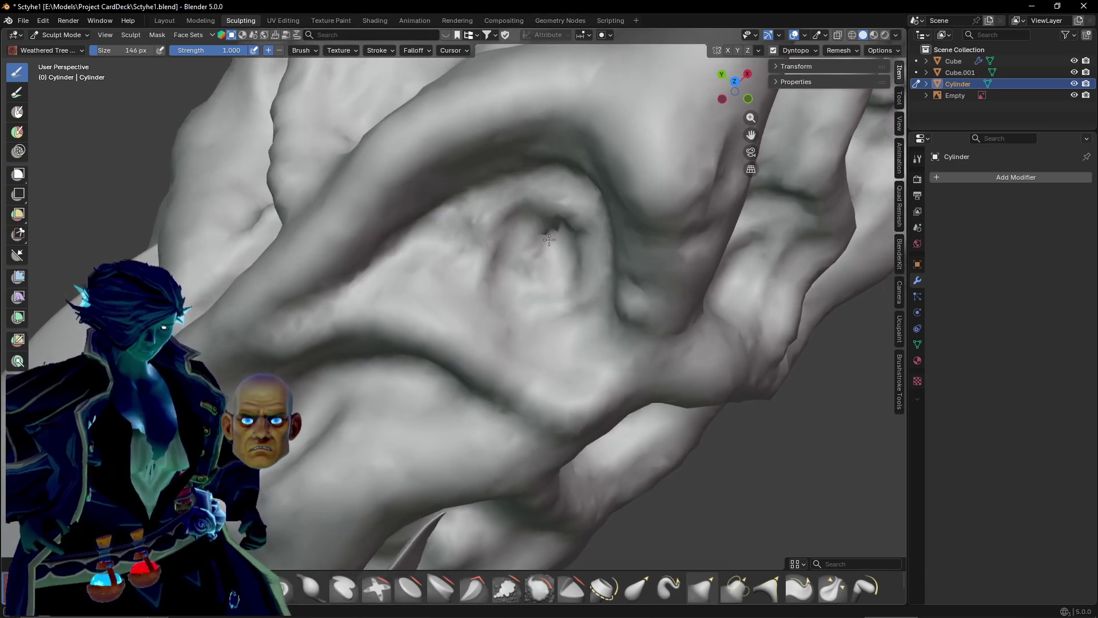
Sculpt small uneven ridges in the narrow recess beneath the long diagonal root.
mouse_move(565, 297)
middle_mouse_down()
mouse_move(504, 163)
mouse_move(377, 258)
mouse_move(444, 290)
middle_mouse_up()
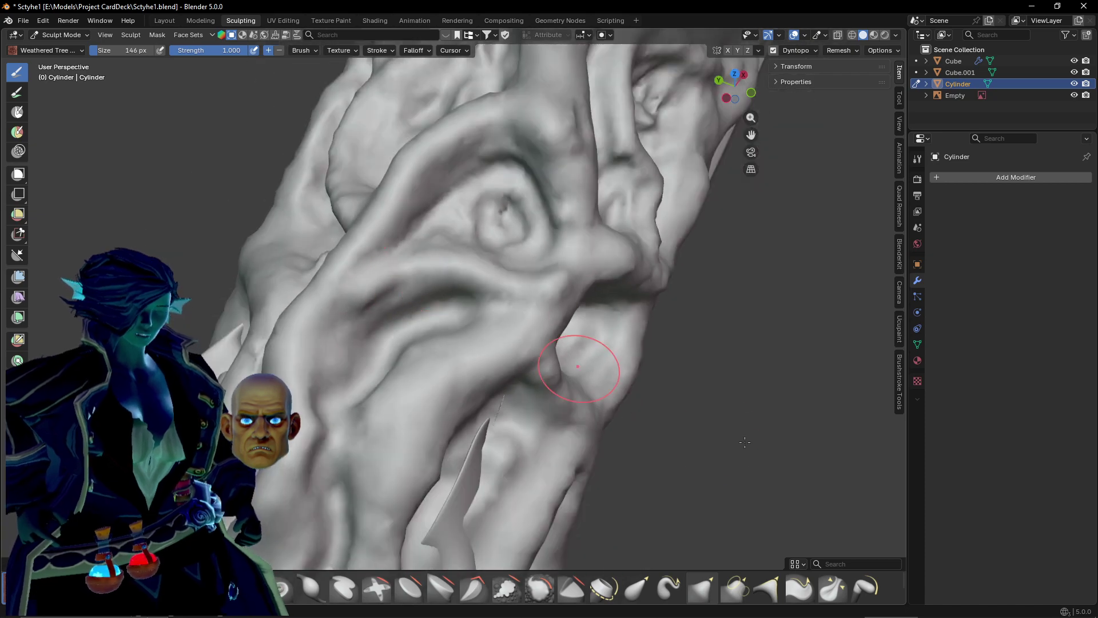
mouse_move(544, 384)
middle_mouse_down()
mouse_move(509, 350)
mouse_move(621, 292)
mouse_move(572, 343)
mouse_move(483, 400)
mouse_move(530, 355)
mouse_move(510, 400)
middle_mouse_up()
mouse_move(626, 355)
left_mouse_down()
mouse_move(554, 337)
mouse_move(608, 359)
left_mouse_up()
mouse_move(395, 299)
middle_mouse_down()
mouse_move(478, 458)
mouse_move(515, 422)
mouse_move(460, 412)
middle_mouse_up()
left_click_drag(308, 340, 621, 371)
Sculpt rough folds and a rounded pit across the smooth trough beside the thick arched root.
mouse_move(503, 360)
middle_mouse_down()
mouse_move(503, 293)
mouse_move(475, 289)
mouse_move(377, 379)
middle_mouse_up()
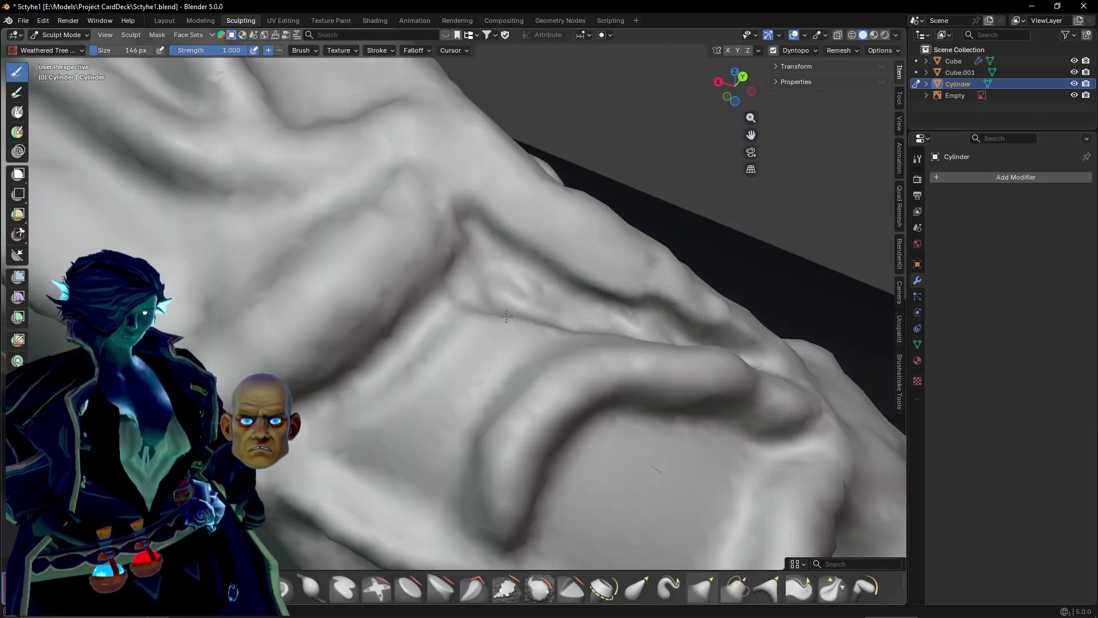
mouse_move(439, 464)
left_mouse_down()
mouse_move(375, 435)
mouse_move(443, 326)
mouse_move(432, 400)
mouse_move(579, 321)
left_mouse_up()
middle_click_drag(435, 378, 249, 353)
left_click_drag(245, 281, 356, 340)
Sculpt dense wrinkles and small knots across the smooth area enclosed by the thick arched root.
mouse_move(451, 445)
middle_mouse_down()
mouse_move(421, 483)
mouse_move(363, 393)
mouse_move(407, 351)
middle_mouse_up()
mouse_move(417, 482)
left_mouse_down()
mouse_move(514, 518)
mouse_move(606, 371)
mouse_move(480, 342)
mouse_move(427, 411)
mouse_move(492, 394)
mouse_move(423, 420)
mouse_move(440, 446)
mouse_move(536, 395)
mouse_move(444, 413)
mouse_move(490, 379)
left_mouse_up()
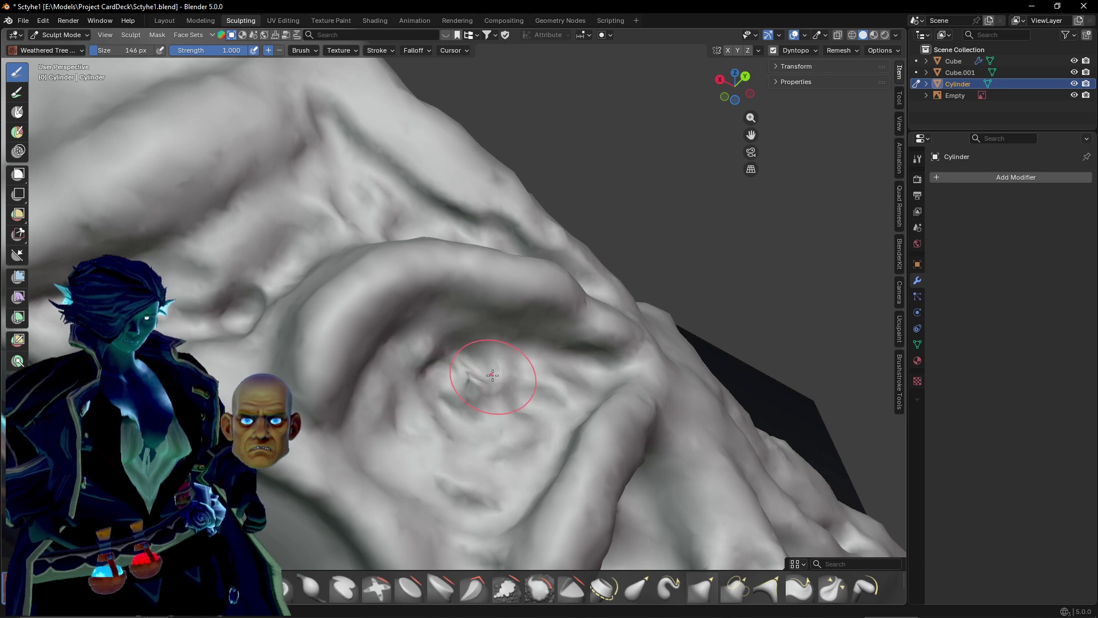
mouse_move(487, 419)
middle_mouse_down()
mouse_move(441, 492)
mouse_move(518, 229)
middle_mouse_up()
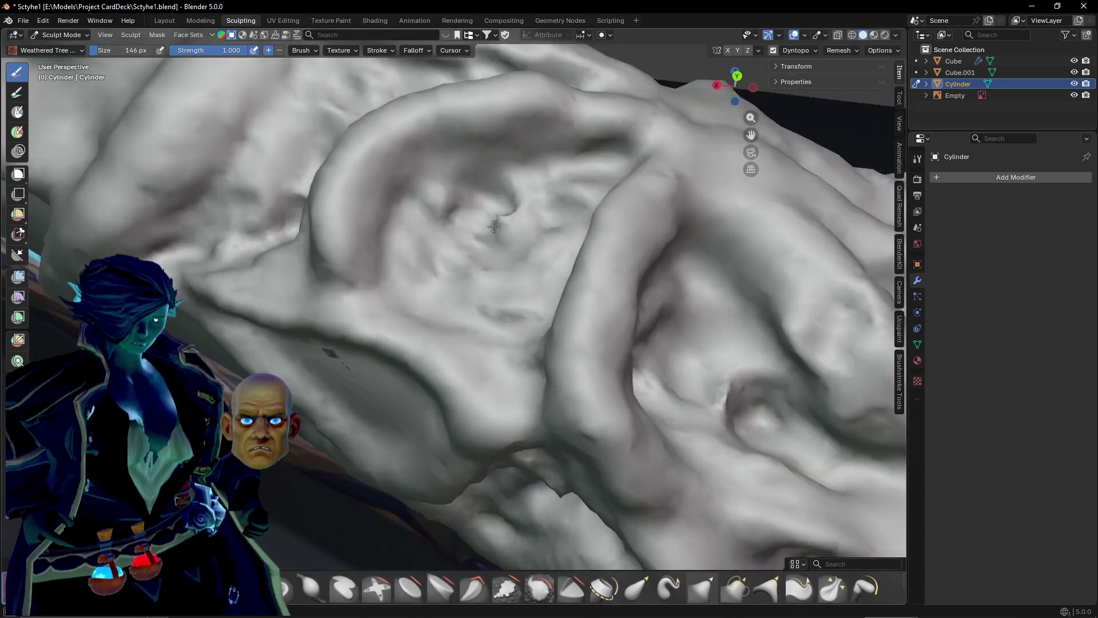
left_click_drag(494, 226, 500, 307)
left_click_drag(562, 197, 547, 264)
Sculpt nested ridges and angular grooves across the smooth panel between the surrounding root strands.
middle_click_drag(440, 347, 464, 301)
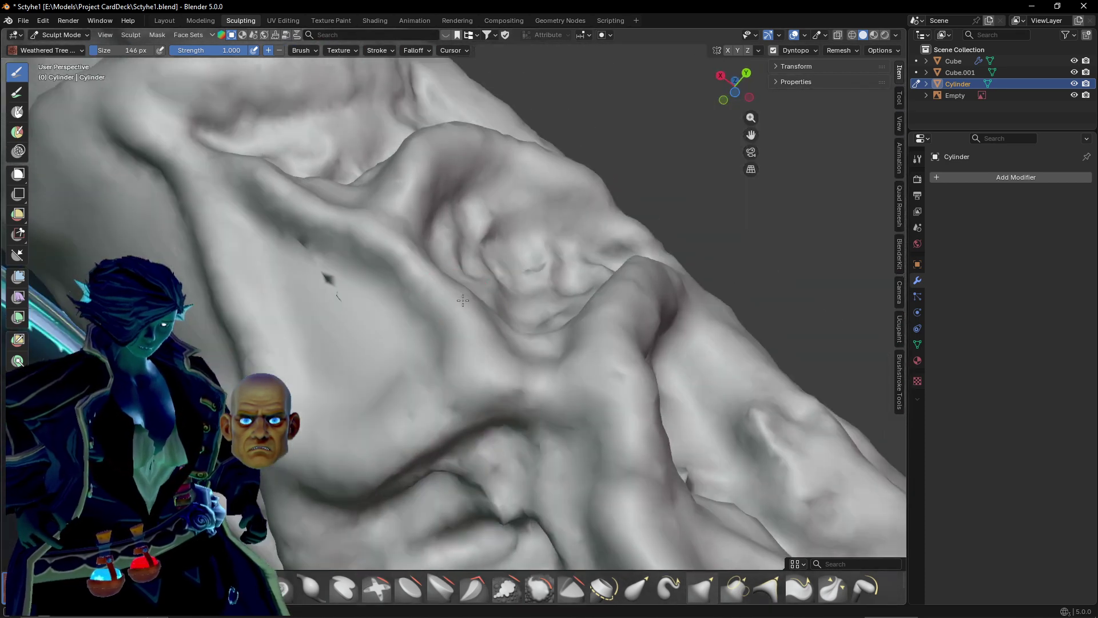
middle_click_drag(353, 339, 456, 385)
mouse_move(400, 255)
left_mouse_down()
mouse_move(408, 371)
mouse_move(395, 420)
mouse_move(515, 372)
mouse_move(434, 286)
mouse_move(456, 382)
mouse_move(344, 183)
mouse_move(417, 336)
left_mouse_up()
mouse_move(418, 336)
middle_mouse_down()
mouse_move(483, 326)
mouse_move(385, 421)
mouse_move(393, 361)
mouse_move(335, 458)
middle_mouse_up()
mouse_move(335, 457)
left_mouse_down()
mouse_move(346, 395)
mouse_move(320, 298)
mouse_move(343, 217)
mouse_move(448, 149)
mouse_move(488, 366)
mouse_move(381, 440)
left_mouse_up()
mouse_move(342, 268)
left_mouse_down()
mouse_move(354, 248)
mouse_move(384, 377)
mouse_move(384, 340)
left_mouse_up()
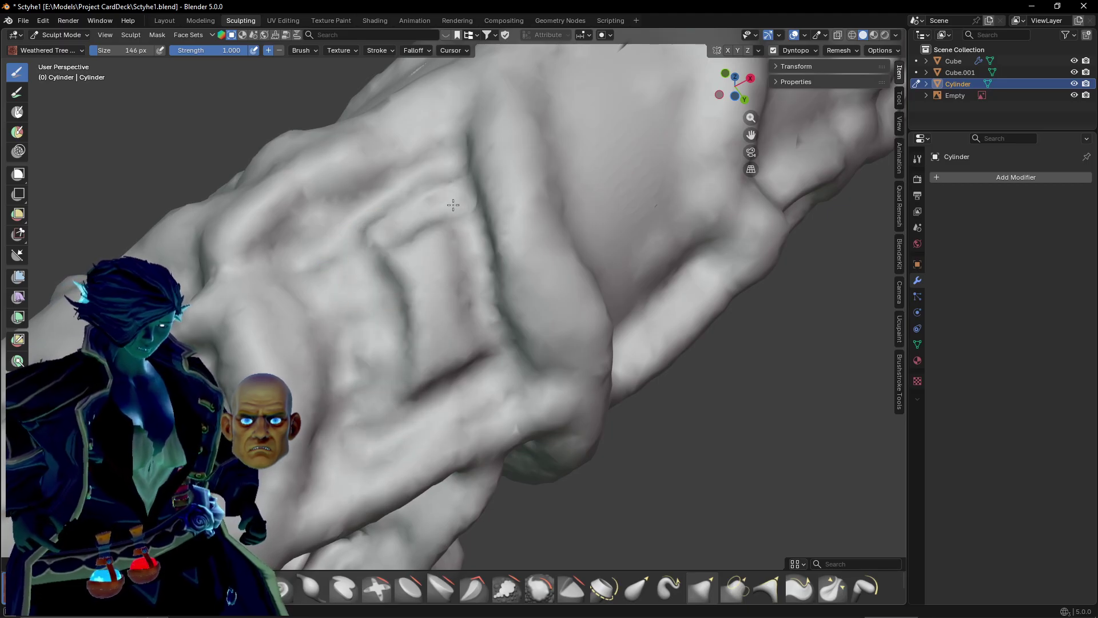
Rework the grooved panel into a deeper recess with uneven lumps, small pits and curving side ridges.
left_click_drag(453, 205, 427, 374)
left_click_drag(414, 258, 410, 363)
left_click_drag(430, 249, 414, 361)
mouse_move(375, 231)
left_mouse_down()
mouse_move(392, 380)
mouse_move(346, 337)
left_mouse_up()
left_click_drag(316, 260, 351, 374)
left_click_drag(309, 251, 365, 349)
mouse_move(320, 243)
left_mouse_down()
mouse_move(352, 272)
mouse_move(346, 438)
mouse_move(481, 380)
left_mouse_up()
mouse_move(471, 338)
left_mouse_down()
mouse_move(455, 199)
mouse_move(340, 245)
mouse_move(397, 248)
left_mouse_up()
mouse_move(397, 333)
left_mouse_down()
mouse_move(435, 367)
mouse_move(342, 378)
mouse_move(403, 300)
mouse_move(422, 355)
left_mouse_up()
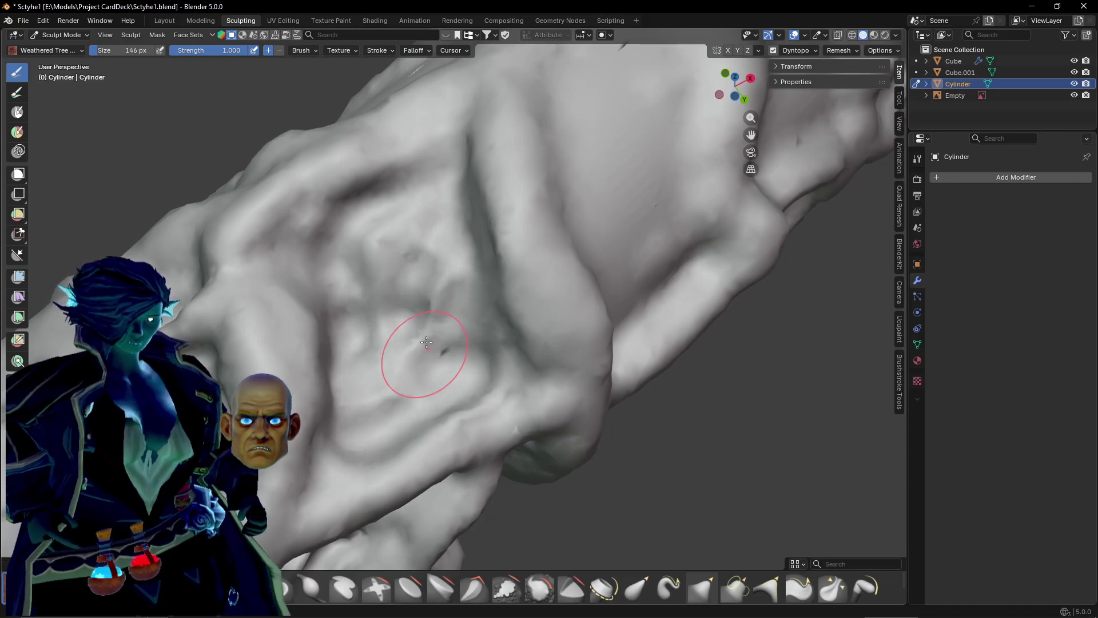
mouse_move(421, 356)
middle_mouse_down()
mouse_move(451, 286)
mouse_move(401, 461)
middle_mouse_up()
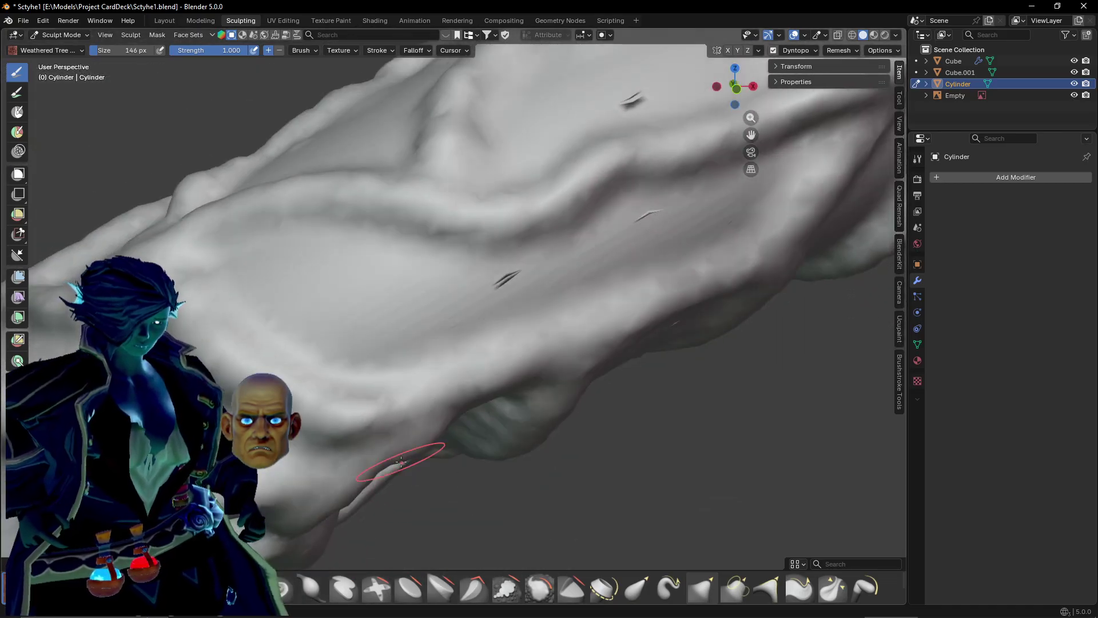
middle_click_drag(400, 523, 467, 373)
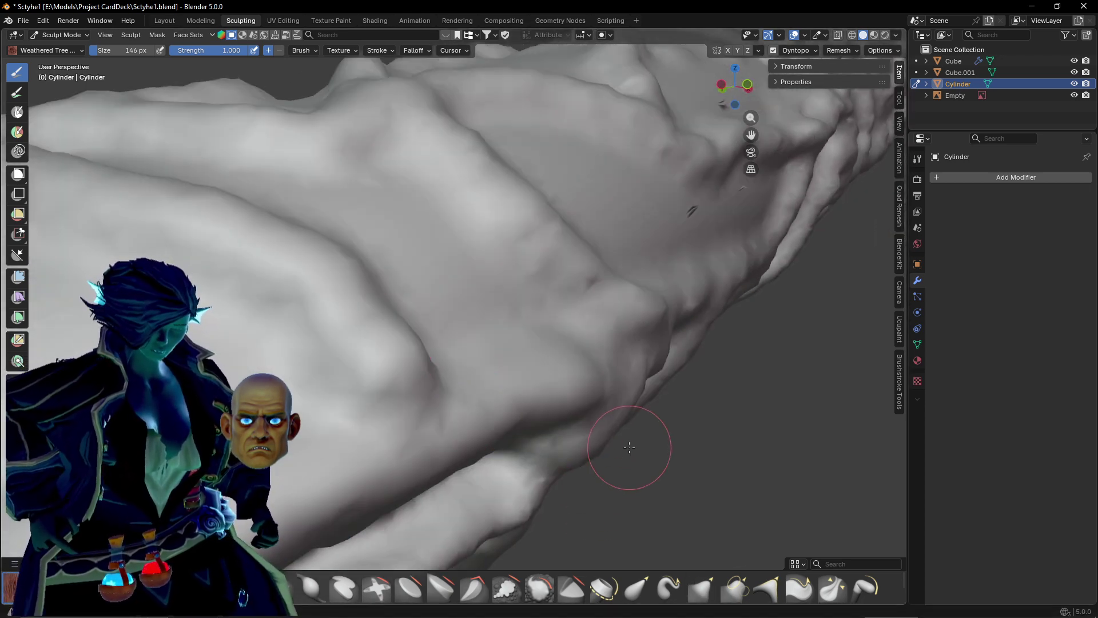
mouse_move(629, 448)
middle_mouse_down()
mouse_move(608, 387)
mouse_move(555, 455)
mouse_move(508, 405)
middle_mouse_up()
scroll(507, 403, "up", 3)
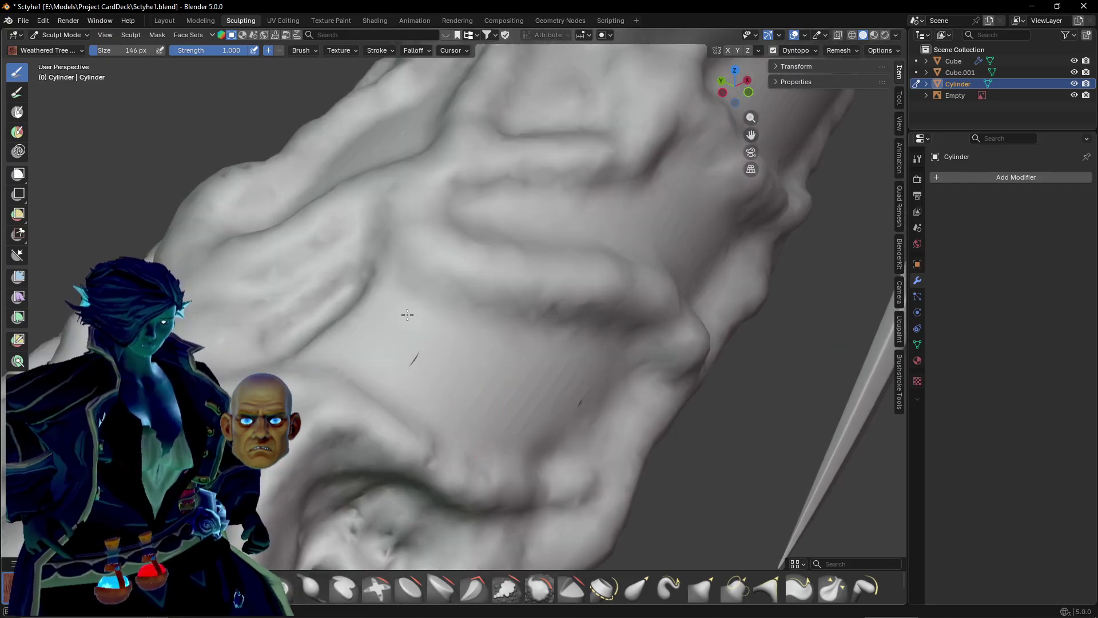
Sculpt a deep shadowed groove with ridges and wrinkles across the smooth area beneath the wide horizontal root fold.
mouse_move(408, 315)
left_mouse_down()
mouse_move(606, 366)
mouse_move(532, 423)
mouse_move(324, 355)
mouse_move(543, 373)
mouse_move(464, 384)
left_mouse_up()
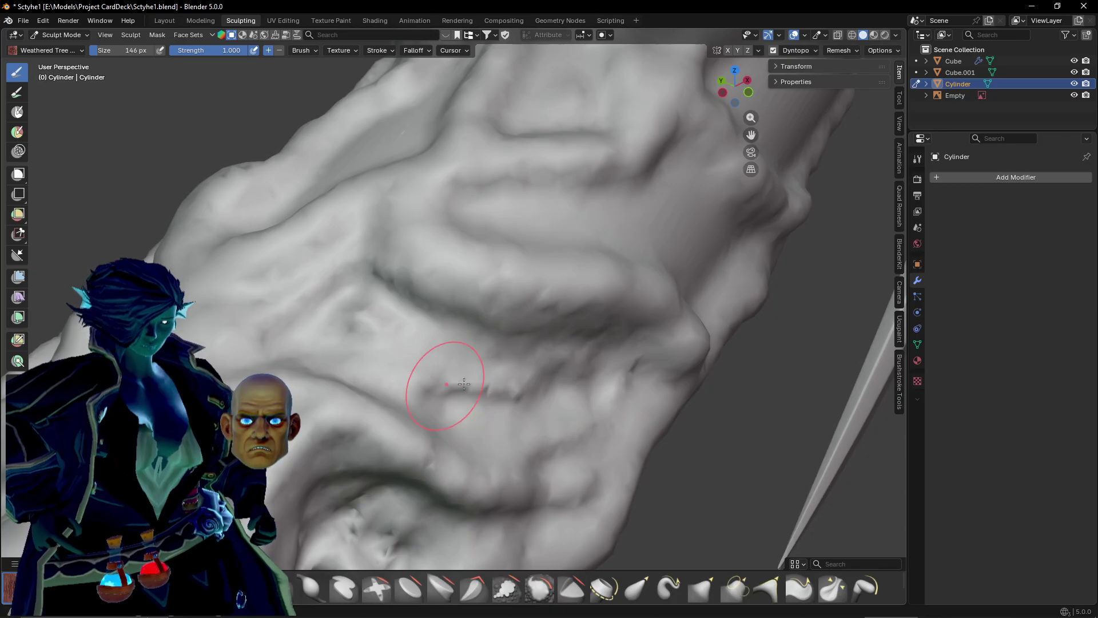
mouse_move(602, 376)
left_mouse_down()
mouse_move(349, 320)
mouse_move(419, 359)
left_mouse_up()
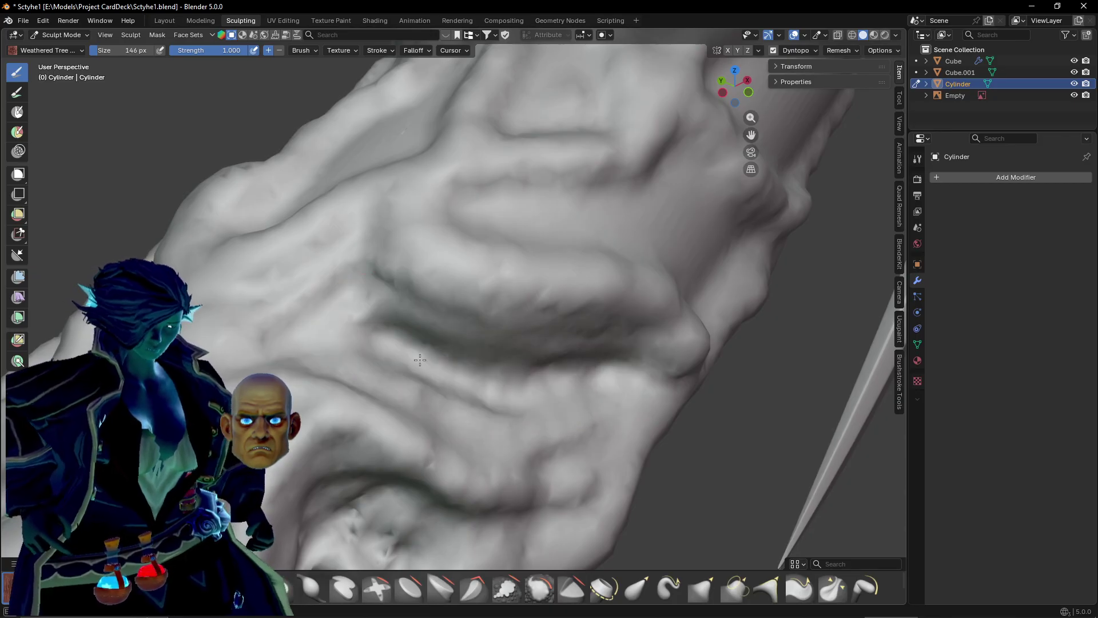
mouse_move(478, 413)
left_mouse_down()
mouse_move(454, 393)
mouse_move(600, 400)
left_mouse_up()
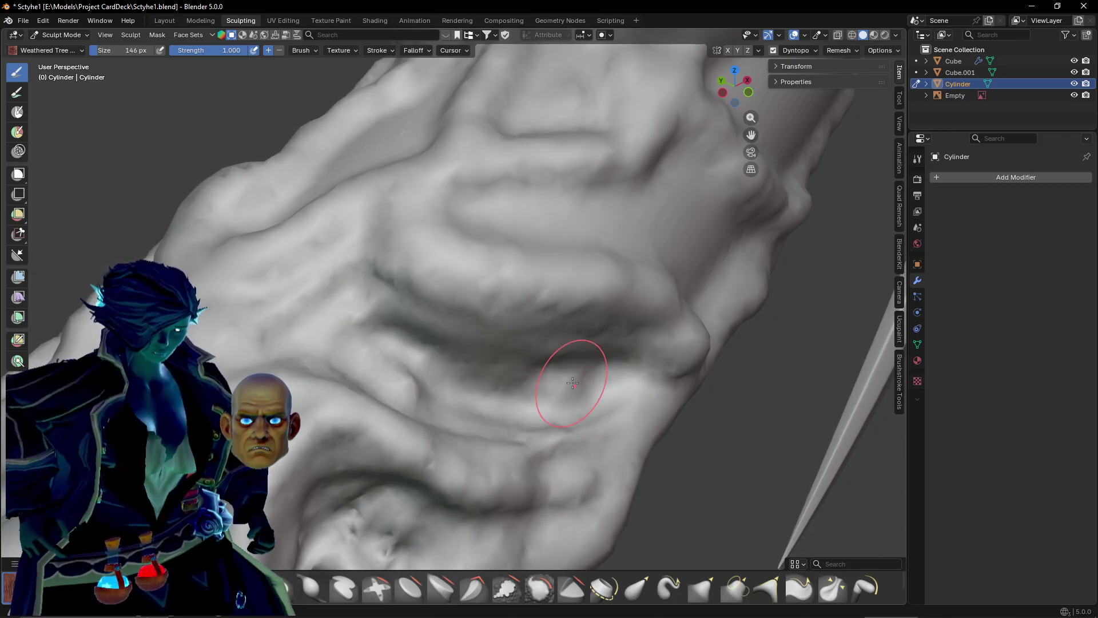
mouse_move(571, 382)
middle_mouse_down()
mouse_move(528, 373)
mouse_move(520, 351)
middle_mouse_up()
middle_click_drag(359, 343, 500, 367)
middle_click_drag(578, 391, 465, 326)
mouse_move(420, 366)
left_mouse_down()
mouse_move(407, 191)
mouse_move(423, 137)
mouse_move(449, 246)
mouse_move(443, 336)
mouse_move(435, 231)
left_mouse_up()
left_click_drag(419, 303, 440, 183)
Sculpt bark folds down the narrow smooth strip between the wavy vertical root strands higher up the handle.
scroll(470, 343, "down", 8)
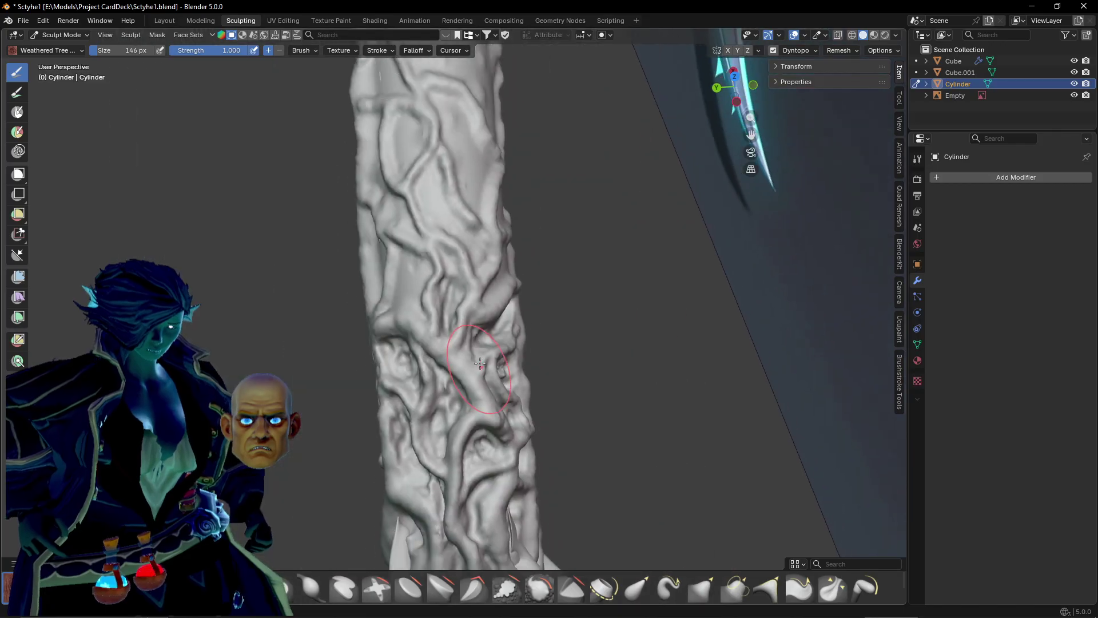
scroll(478, 361, "up", 10)
scroll(485, 359, "down", 2)
middle_click_drag(488, 289, 504, 352, "shift")
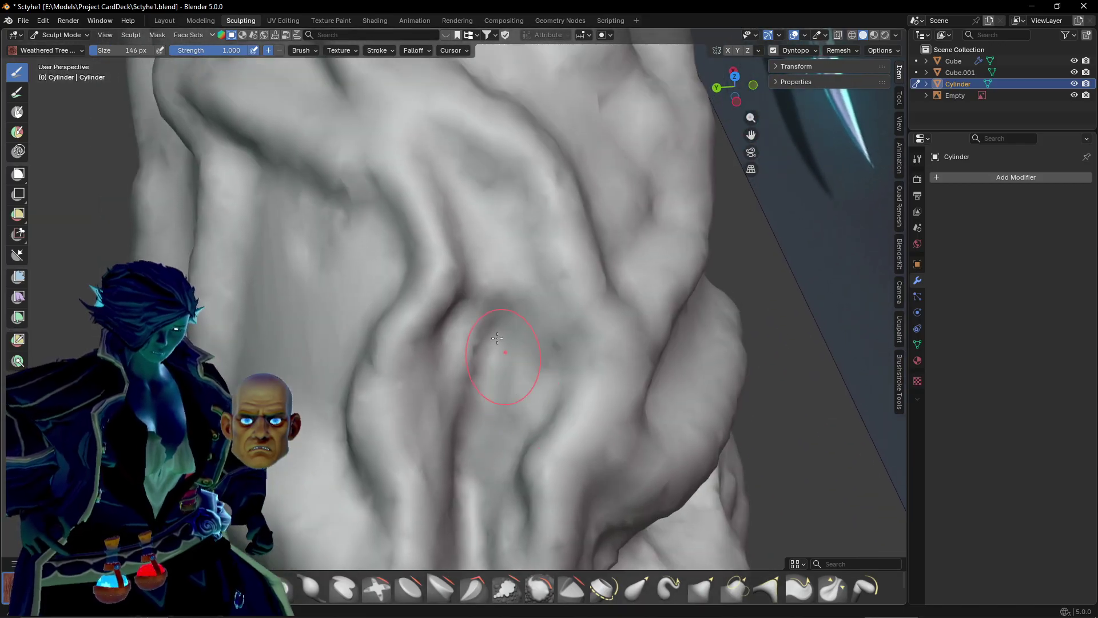
mouse_move(455, 163)
left_mouse_down()
mouse_move(483, 196)
mouse_move(470, 404)
left_mouse_up()
Sculpt a recessed panel with curved grooves, a deep pit and branching ridges across the smooth area between the two long roots.
middle_click_drag(470, 403, 368, 461)
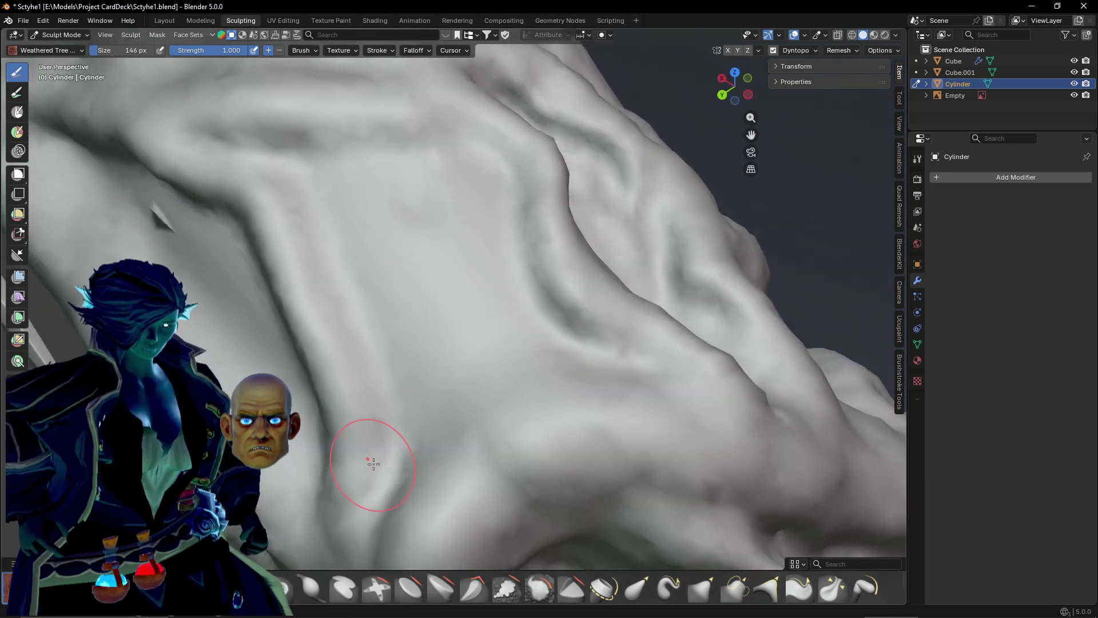
mouse_move(401, 469)
left_mouse_down()
mouse_move(424, 269)
mouse_move(276, 165)
left_mouse_up()
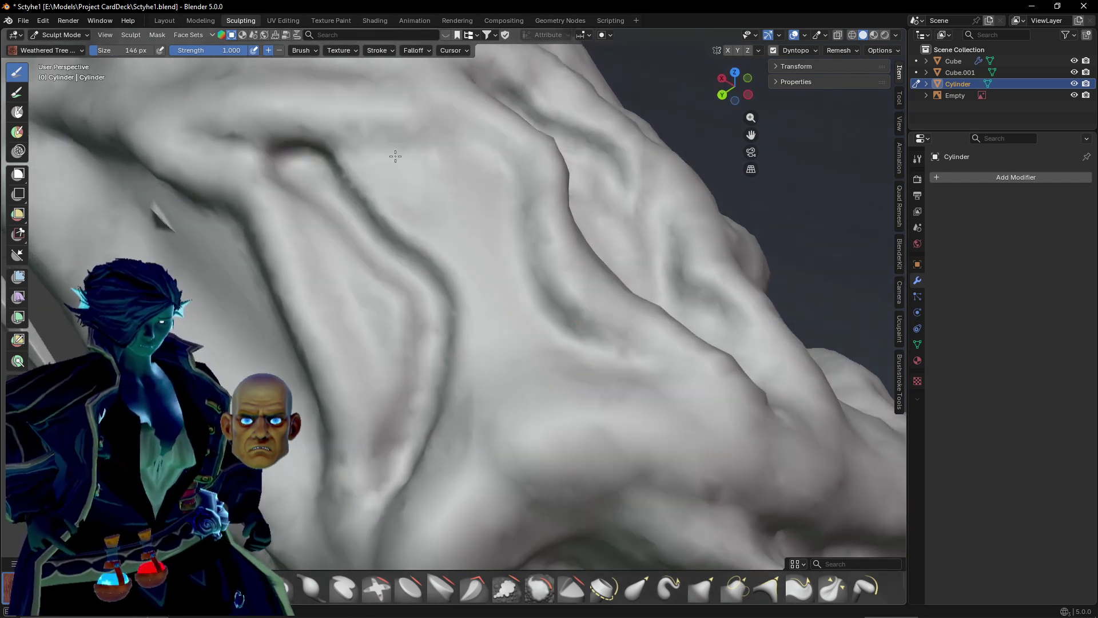
mouse_move(396, 157)
left_mouse_down()
mouse_move(475, 183)
mouse_move(483, 245)
left_mouse_up()
left_click_drag(357, 210, 460, 206)
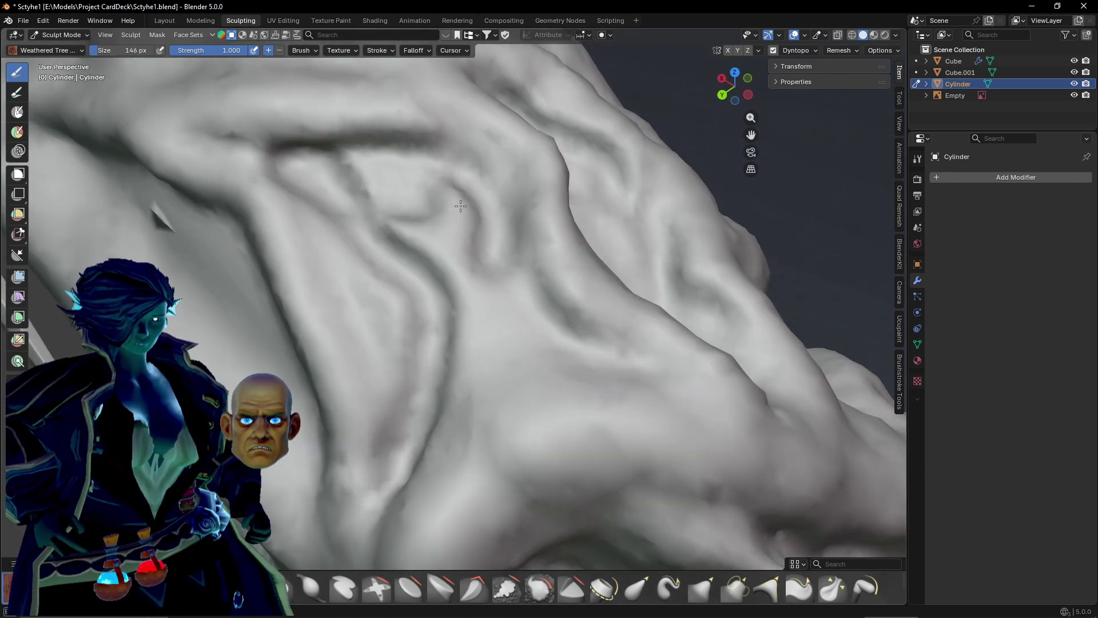
left_click_drag(355, 181, 476, 190)
mouse_move(294, 163)
left_mouse_down()
mouse_move(423, 211)
mouse_move(451, 283)
left_mouse_up()
left_click_drag(396, 222, 565, 351)
mouse_move(513, 322)
left_mouse_down()
mouse_move(454, 435)
mouse_move(358, 251)
mouse_move(455, 412)
left_mouse_up()
left_click_drag(400, 298, 442, 438)
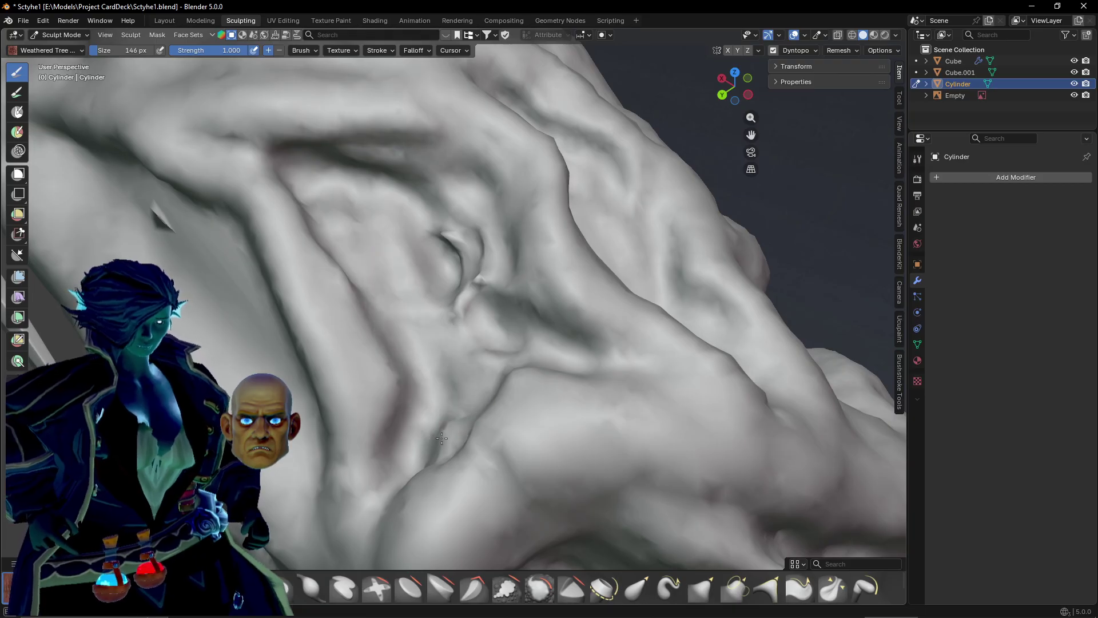
mouse_move(466, 306)
left_mouse_down()
mouse_move(463, 326)
mouse_move(481, 251)
left_mouse_up()
Carve an elongated hollow with layered ridges into the smooth surface beside the diagonal root.
middle_click_drag(478, 240, 569, 214)
mouse_move(371, 290)
left_mouse_down()
mouse_move(275, 263)
mouse_move(412, 275)
mouse_move(355, 252)
mouse_move(561, 373)
left_mouse_up()
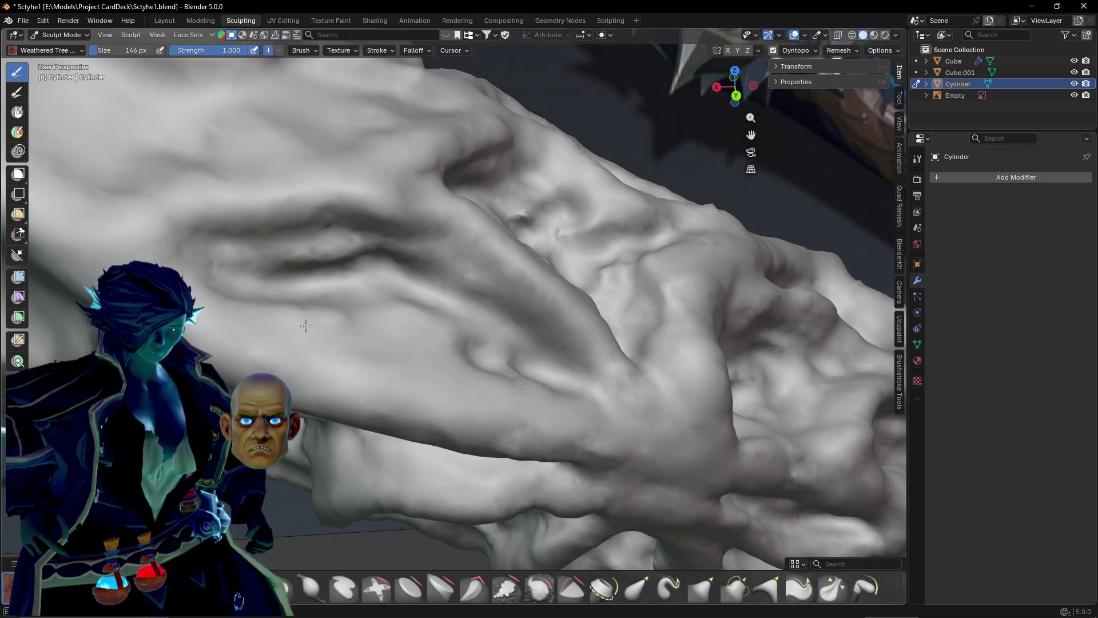
left_click_drag(306, 326, 263, 301)
mouse_move(483, 337)
left_mouse_down()
mouse_move(269, 307)
mouse_move(432, 309)
left_mouse_up()
left_click_drag(314, 280, 404, 269)
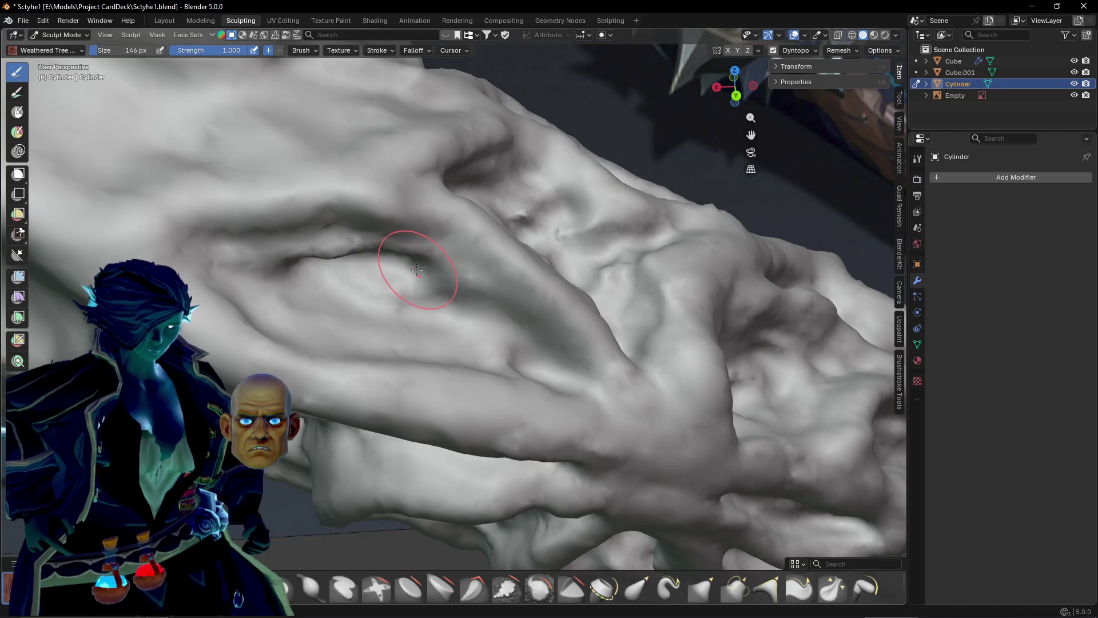
Sculpt a rounded knot, slanted folds and a tapering groove along the smooth trough inside the long curved root.
mouse_move(405, 270)
middle_mouse_down()
mouse_move(393, 246)
mouse_move(474, 224)
mouse_move(381, 171)
middle_mouse_up()
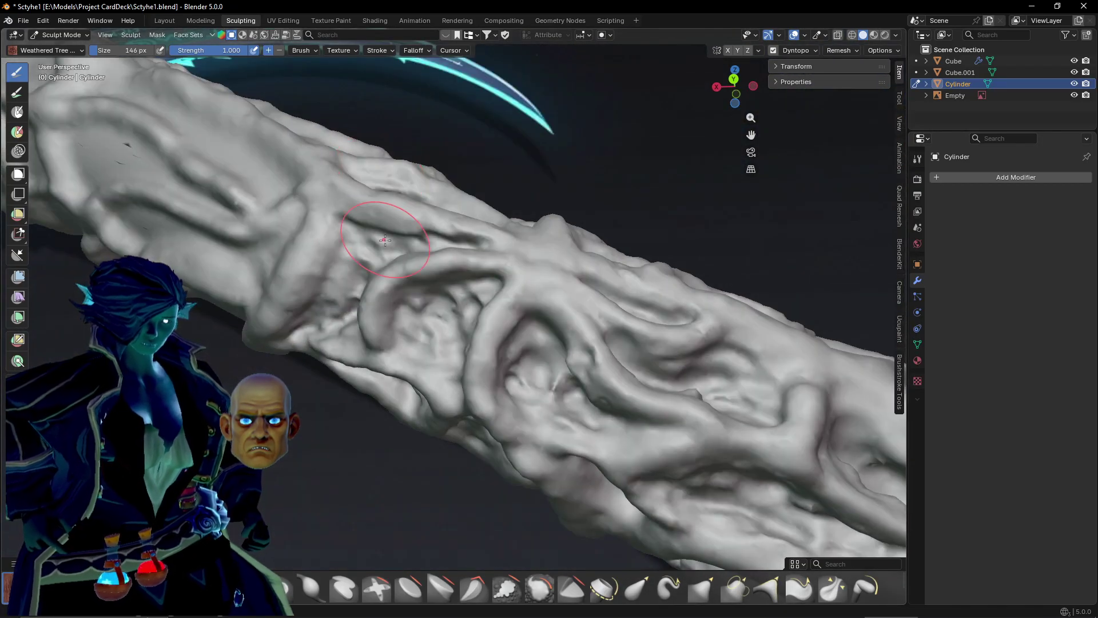
mouse_move(384, 241)
middle_mouse_down()
mouse_move(392, 294)
mouse_move(417, 294)
mouse_move(468, 387)
mouse_move(655, 507)
middle_mouse_up()
scroll(534, 412, "up", 3)
left_click_drag(160, 174, 163, 213)
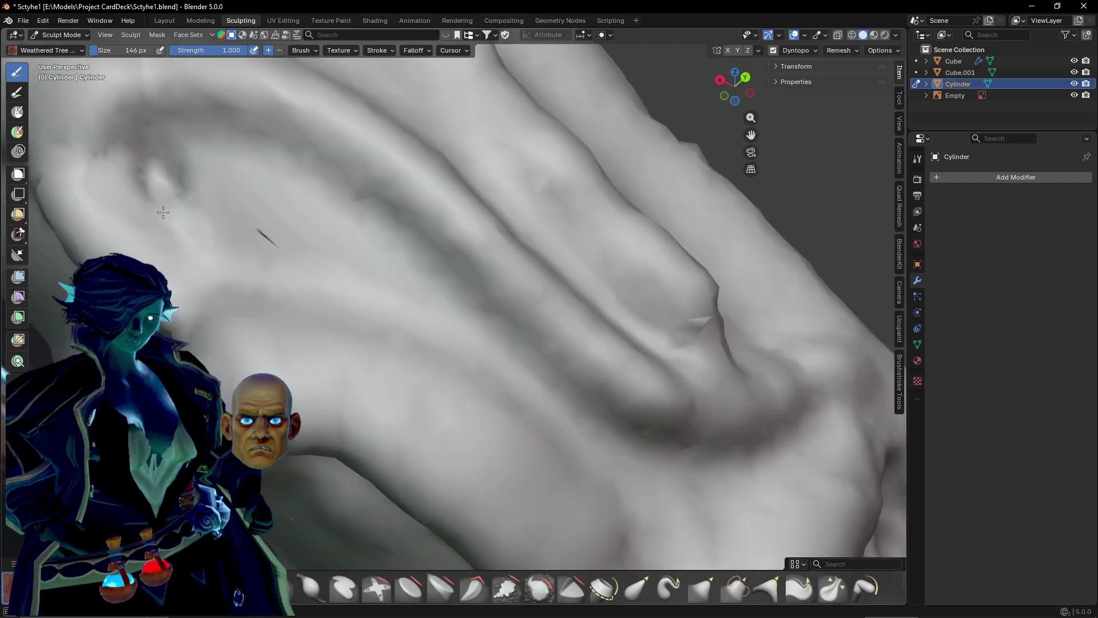
mouse_move(181, 163)
left_mouse_down()
mouse_move(326, 211)
mouse_move(398, 264)
left_mouse_up()
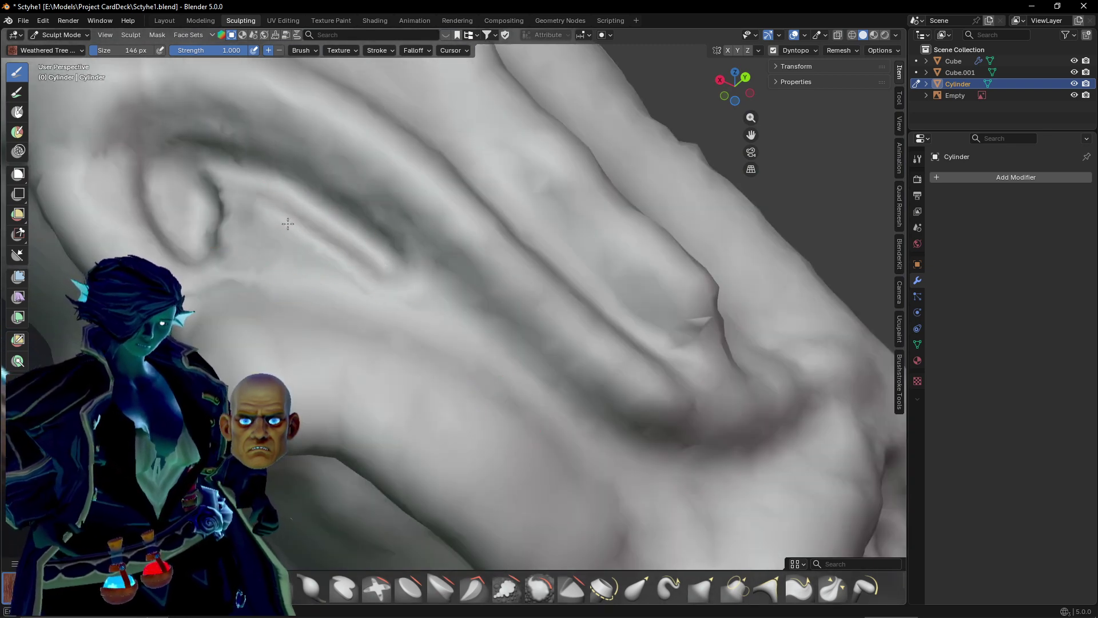
mouse_move(288, 223)
left_mouse_down()
mouse_move(219, 187)
mouse_move(253, 255)
left_mouse_up()
mouse_move(357, 308)
left_mouse_down()
mouse_move(258, 263)
mouse_move(380, 289)
mouse_move(569, 418)
left_mouse_up()
left_click_drag(437, 295, 583, 431)
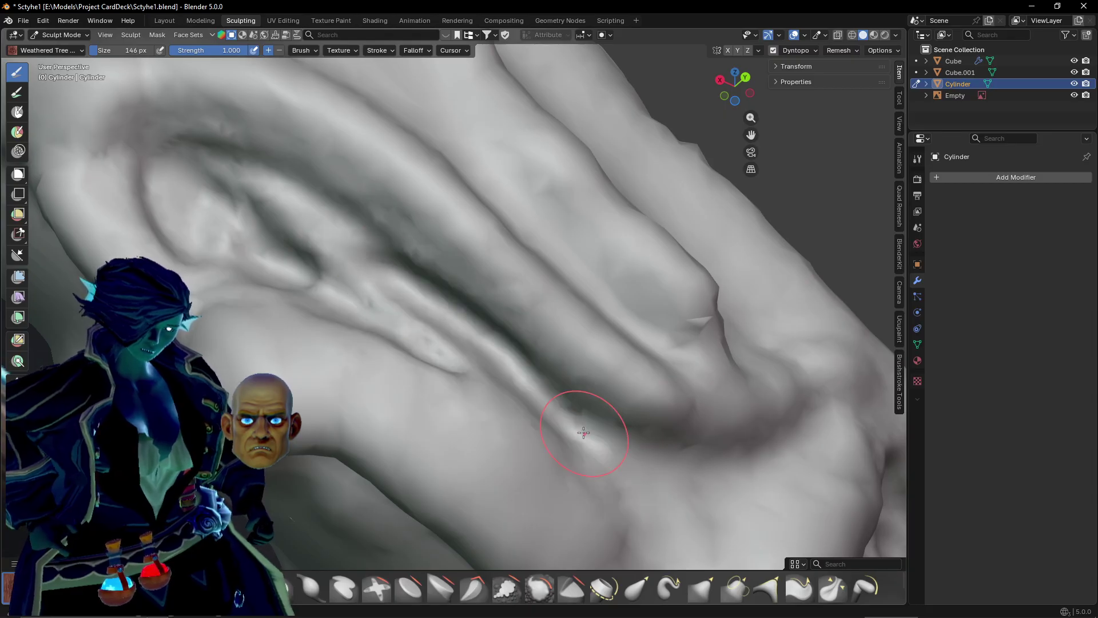
Extend the trough into an undercut crevice with small wrinkles beneath the root where it merges with the neighbouring trunk.
scroll(530, 410, "up", 3)
scroll(527, 393, "down", 6)
middle_click_drag(523, 391, 472, 373)
scroll(472, 373, "up", 3)
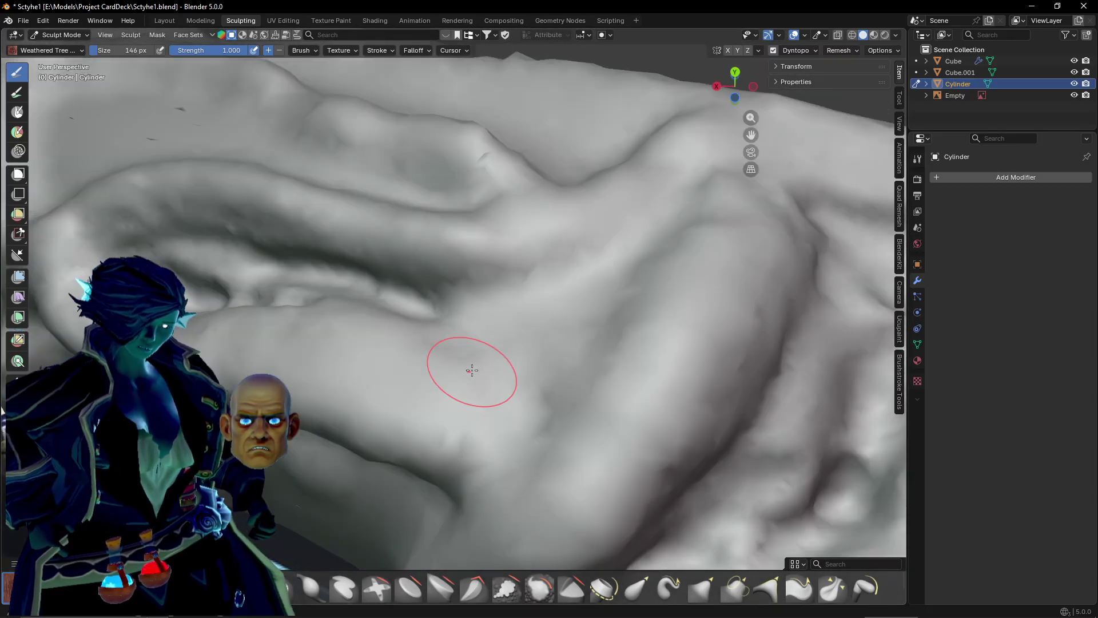
mouse_move(448, 307)
left_mouse_down()
mouse_move(517, 415)
mouse_move(549, 344)
mouse_move(629, 240)
mouse_move(479, 285)
mouse_move(532, 325)
left_mouse_up()
mouse_move(432, 296)
left_mouse_down()
mouse_move(600, 308)
mouse_move(554, 398)
mouse_move(585, 309)
mouse_move(620, 255)
left_mouse_up()
mouse_move(606, 257)
middle_mouse_down()
mouse_move(547, 363)
mouse_move(477, 295)
mouse_move(529, 342)
middle_mouse_up()
scroll(477, 295, "up", 2)
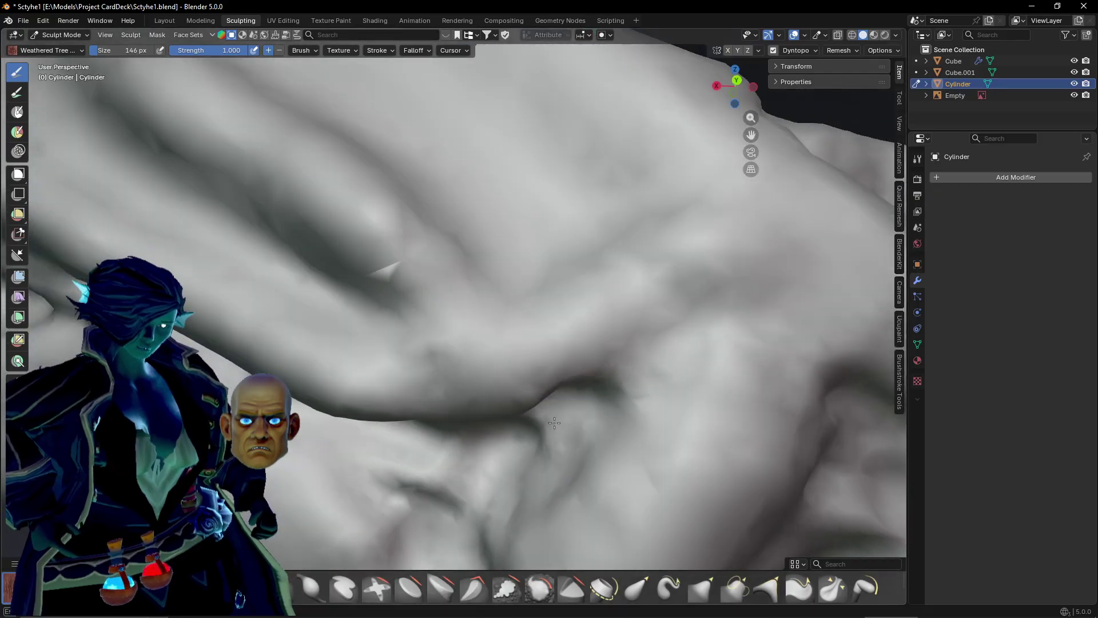
mouse_move(555, 423)
left_mouse_down()
mouse_move(710, 312)
mouse_move(738, 343)
mouse_move(658, 389)
mouse_move(507, 441)
left_mouse_up()
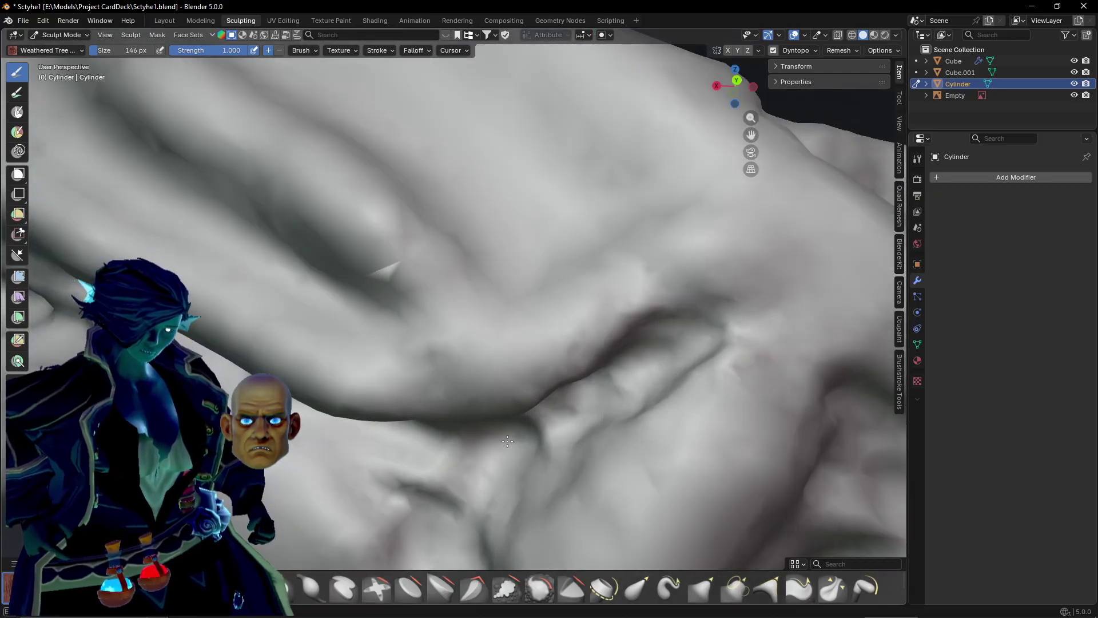
Sculpt nested arched grooves, pits and rough folds across the smooth bulge beside the root junction.
mouse_move(508, 441)
middle_mouse_down()
mouse_move(528, 319)
mouse_move(583, 343)
mouse_move(661, 330)
mouse_move(601, 319)
mouse_move(537, 229)
middle_mouse_up()
mouse_move(537, 228)
left_mouse_down()
mouse_move(594, 361)
mouse_move(572, 337)
mouse_move(326, 212)
mouse_move(527, 290)
mouse_move(401, 228)
mouse_move(480, 275)
left_mouse_up()
mouse_move(481, 274)
middle_mouse_down()
mouse_move(466, 326)
mouse_move(536, 332)
middle_mouse_up()
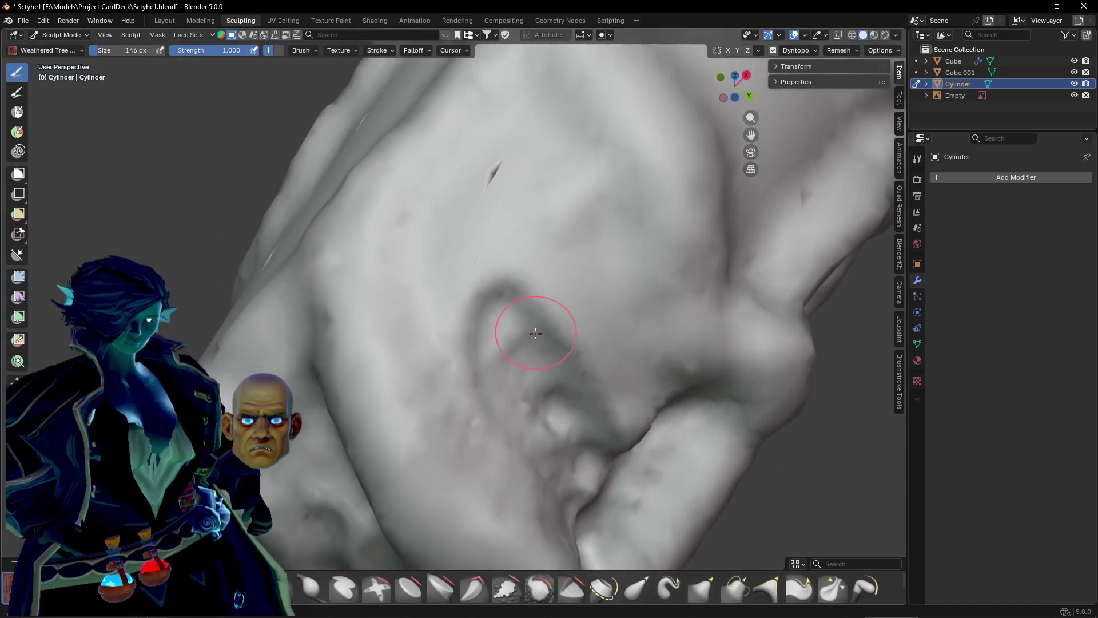
mouse_move(427, 241)
left_mouse_down()
mouse_move(449, 369)
mouse_move(487, 183)
mouse_move(595, 195)
mouse_move(659, 370)
mouse_move(624, 409)
mouse_move(532, 171)
mouse_move(528, 200)
mouse_move(511, 168)
mouse_move(463, 337)
left_mouse_up()
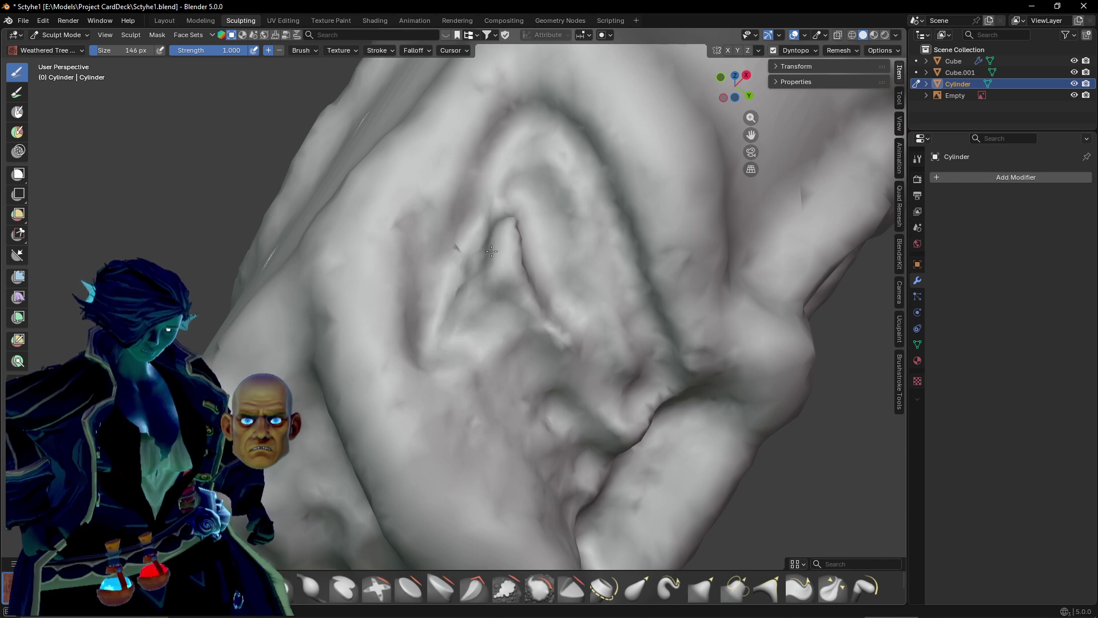
mouse_move(492, 250)
left_mouse_down()
mouse_move(548, 336)
mouse_move(505, 241)
left_mouse_up()
mouse_move(506, 357)
left_mouse_down()
mouse_move(461, 341)
mouse_move(513, 201)
left_mouse_up()
middle_click_drag(512, 201, 455, 212)
mouse_move(431, 340)
left_mouse_down()
mouse_move(445, 358)
mouse_move(549, 372)
mouse_move(469, 274)
mouse_move(572, 400)
mouse_move(441, 298)
mouse_move(460, 315)
left_mouse_up()
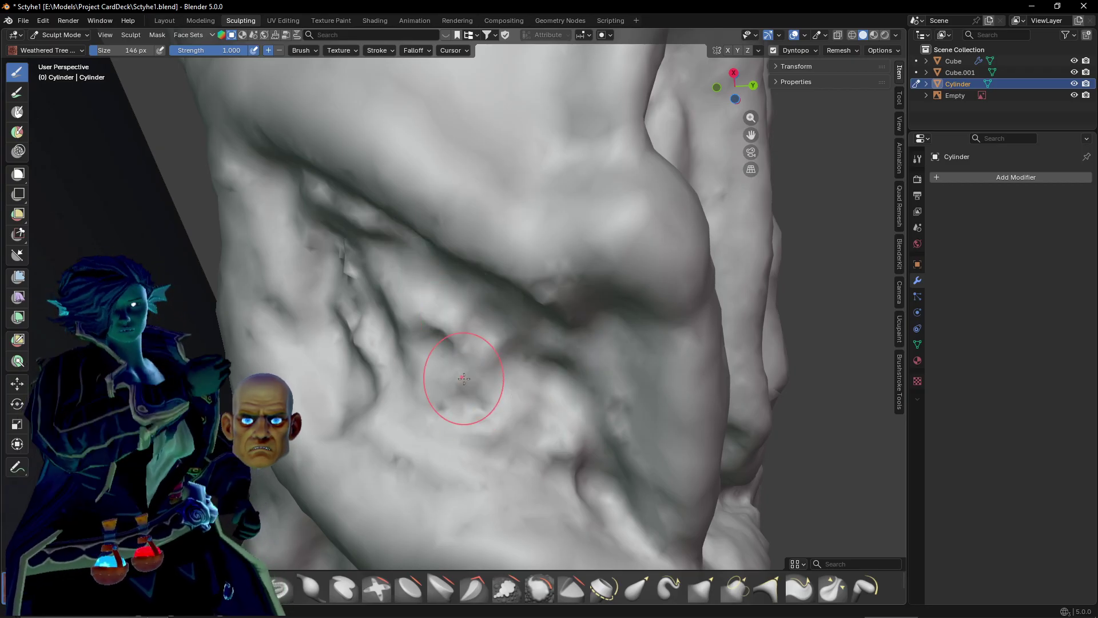
Sculpt angular nested ridges and short dark creases across the smooth hollow between the forking roots.
mouse_move(463, 378)
middle_mouse_down()
mouse_move(471, 238)
mouse_move(446, 456)
mouse_move(434, 439)
mouse_move(480, 354)
mouse_move(633, 189)
mouse_move(453, 274)
mouse_move(530, 412)
middle_mouse_up()
scroll(452, 274, "up", 2)
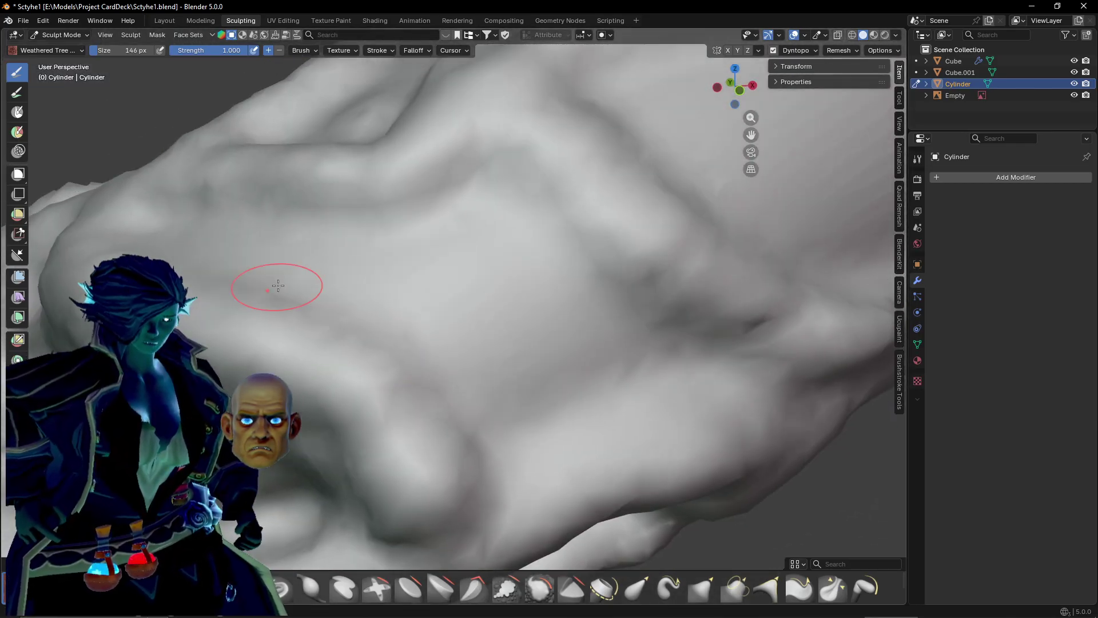
mouse_move(272, 249)
left_mouse_down()
mouse_move(441, 253)
mouse_move(515, 229)
mouse_move(658, 366)
mouse_move(481, 395)
mouse_move(178, 251)
left_mouse_up()
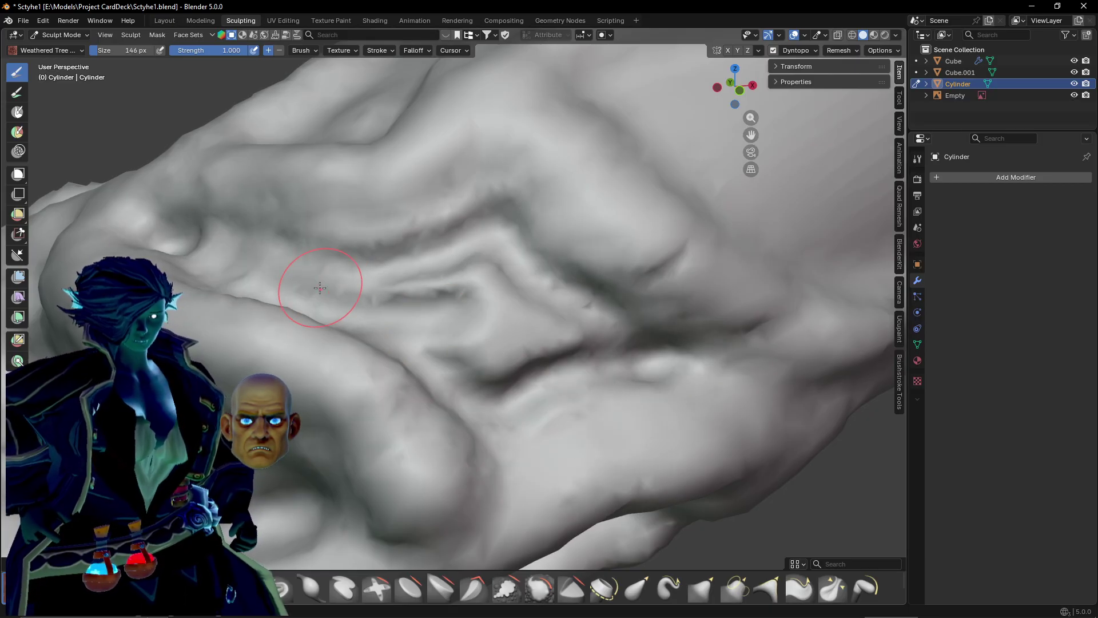
left_click_drag(318, 282, 516, 317)
mouse_move(485, 279)
left_mouse_down()
mouse_move(466, 269)
mouse_move(527, 314)
mouse_move(446, 343)
mouse_move(474, 362)
mouse_move(469, 295)
left_mouse_up()
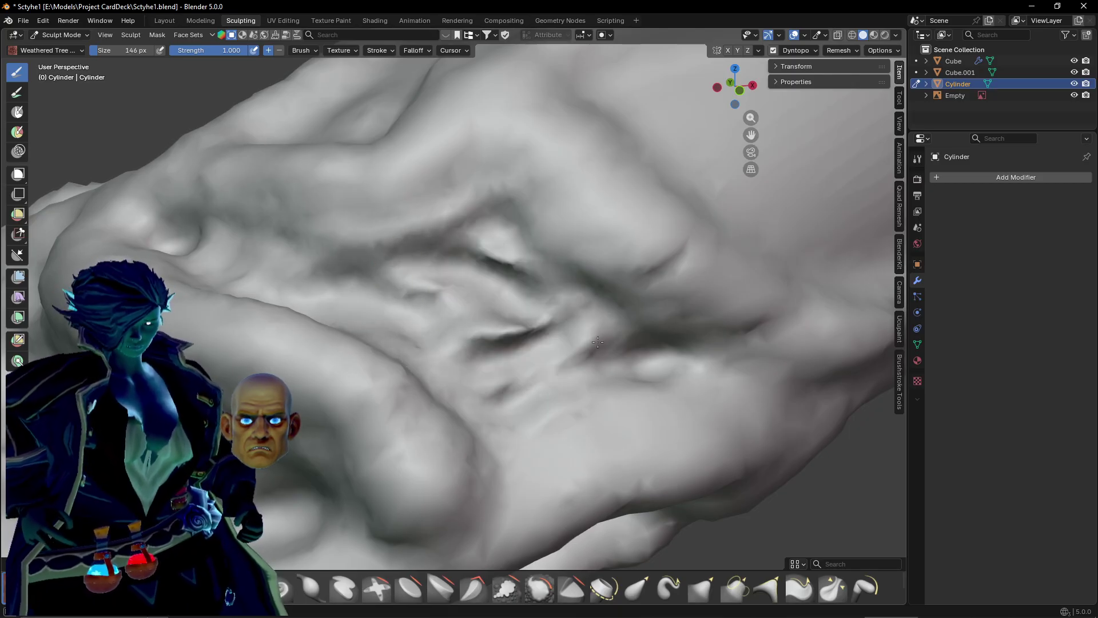
mouse_move(597, 342)
left_mouse_down()
mouse_move(429, 318)
mouse_move(523, 335)
left_mouse_up()
Carve long vertical grooves and raised strands down the smooth slope above the thick overhanging fold.
mouse_move(437, 298)
middle_mouse_down()
mouse_move(516, 335)
mouse_move(454, 331)
mouse_move(487, 164)
middle_mouse_up()
left_click_drag(441, 152, 403, 295)
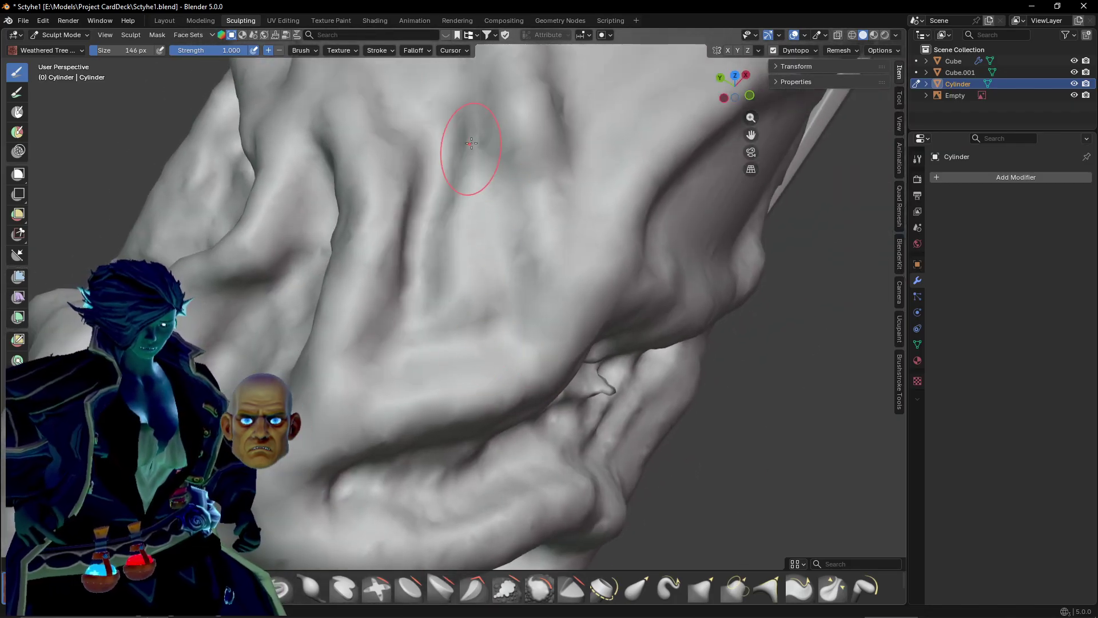
left_click_drag(475, 129, 497, 289)
mouse_move(471, 146)
left_mouse_down()
mouse_move(456, 225)
mouse_move(466, 286)
left_mouse_up()
left_click_drag(465, 190, 433, 303)
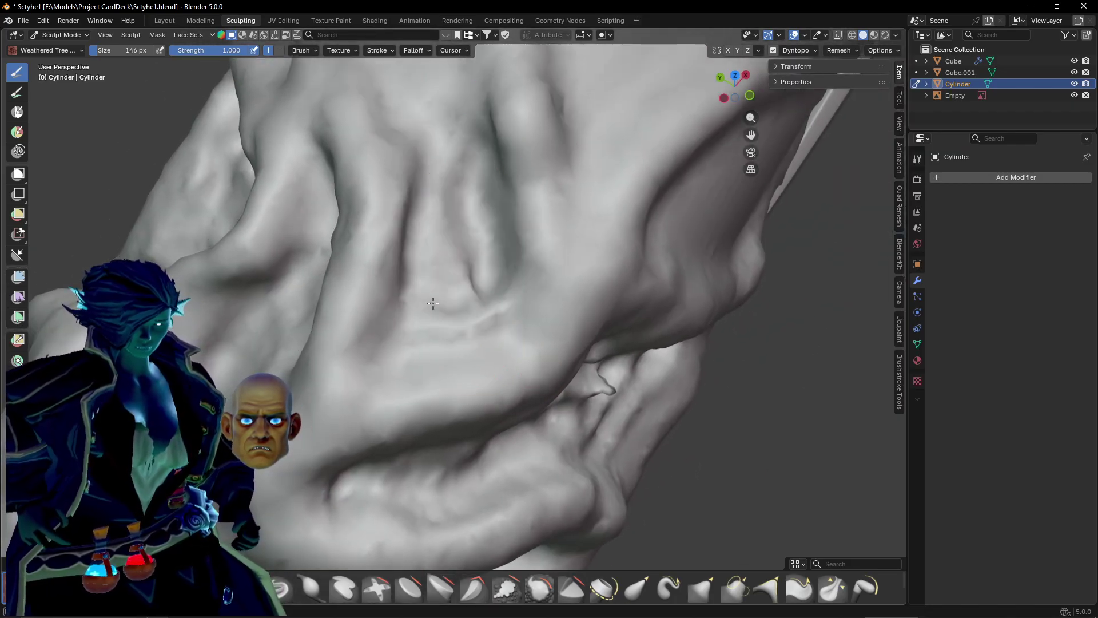
mouse_move(472, 202)
left_mouse_down()
mouse_move(452, 281)
mouse_move(399, 332)
left_mouse_up()
Sculpt a recessed strip of wrinkles and shallow pits beneath the slanted root, edged by a deep vertical groove.
middle_click_drag(413, 57, 424, 156, "shift")
left_click_drag(424, 156, 416, 205)
left_click_drag(480, 155, 479, 315)
left_click_drag(440, 115, 458, 241)
mouse_move(449, 166)
middle_mouse_down()
mouse_move(482, 218)
mouse_move(488, 292)
mouse_move(462, 234)
middle_mouse_up()
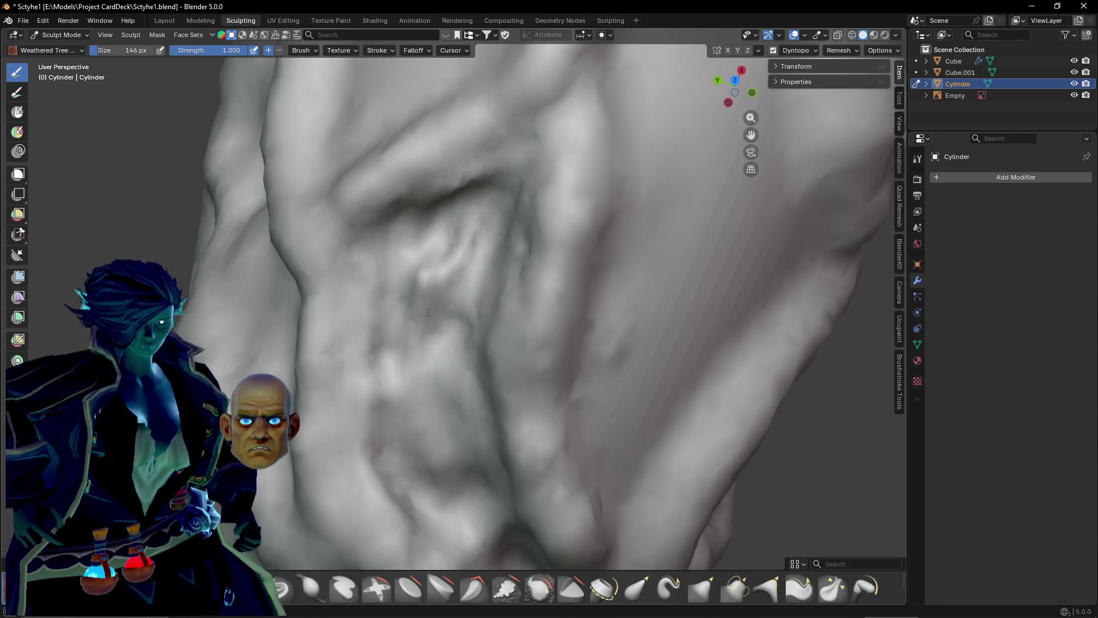
Sculpt a sharp groove, a shallow pit and uneven folds across the smooth panel below the curved root junction.
mouse_move(409, 355)
middle_mouse_down()
mouse_move(417, 380)
mouse_move(514, 307)
mouse_move(518, 357)
mouse_move(539, 370)
middle_mouse_up()
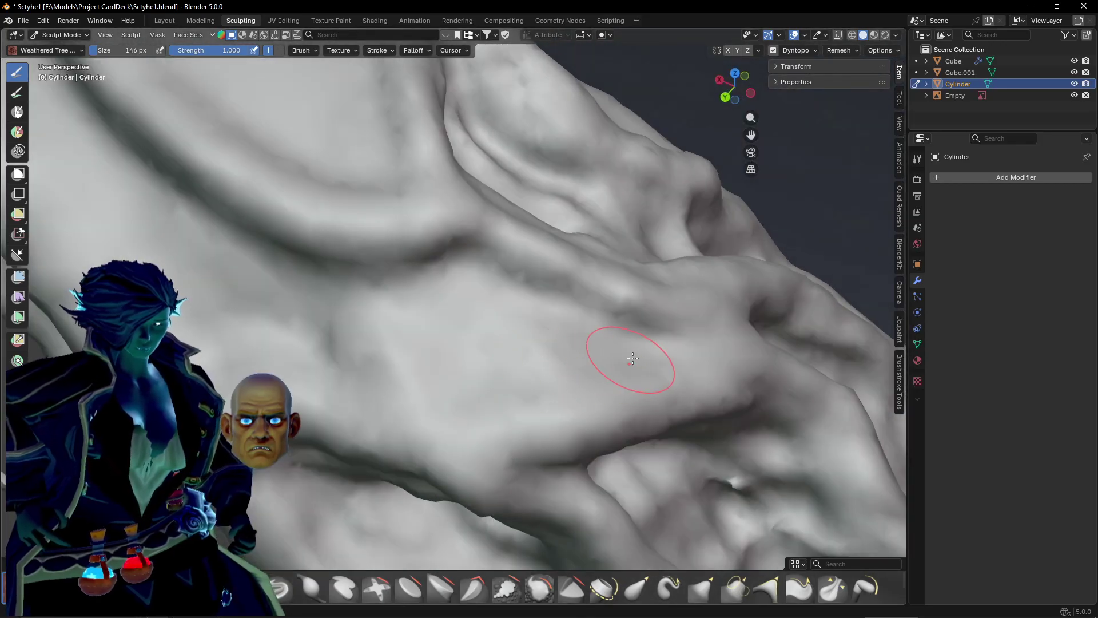
mouse_move(640, 358)
left_mouse_down()
mouse_move(507, 331)
mouse_move(464, 352)
mouse_move(497, 295)
mouse_move(583, 350)
left_mouse_up()
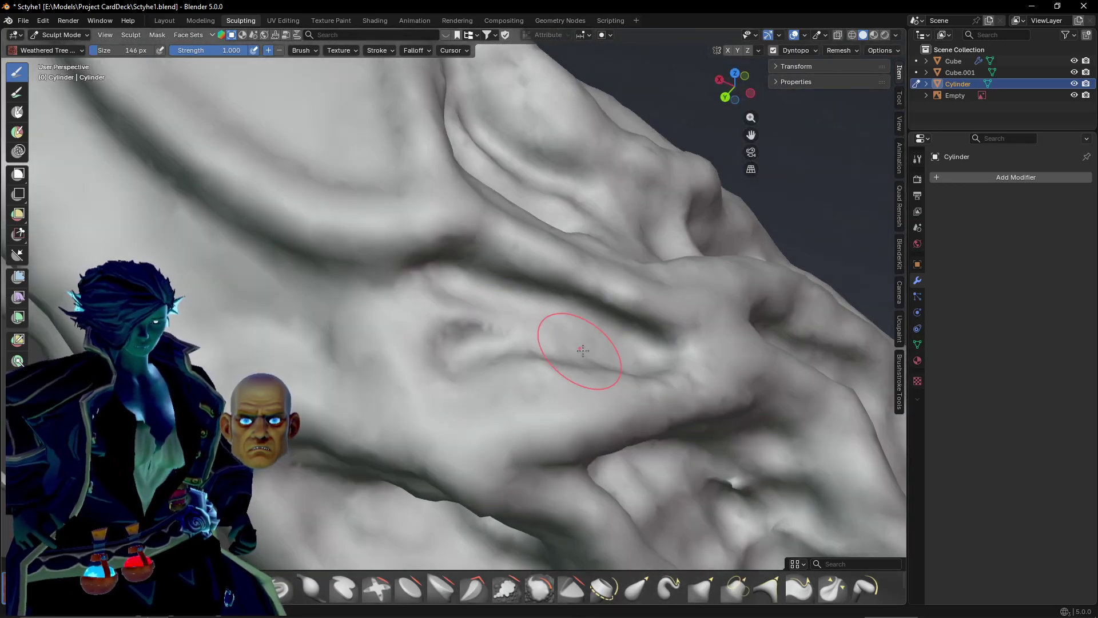
mouse_move(262, 350)
left_mouse_down()
mouse_move(400, 376)
mouse_move(469, 349)
mouse_move(274, 314)
mouse_move(458, 329)
mouse_move(542, 319)
mouse_move(394, 337)
mouse_move(549, 329)
mouse_move(494, 360)
left_mouse_up()
scroll(451, 375, "down", 3)
middle_click_drag(451, 375, 498, 371)
scroll(416, 351, "up", 2)
Carve a long deep trough with inner ridges between the two parallel diagonal roots, running into the wrinkled recess.
mouse_move(416, 351)
middle_mouse_down()
mouse_move(412, 373)
mouse_move(469, 395)
middle_mouse_up()
left_click_drag(270, 166, 449, 324)
left_click_drag(240, 174, 457, 315)
mouse_move(425, 282)
left_mouse_down()
mouse_move(497, 332)
mouse_move(450, 342)
left_mouse_up()
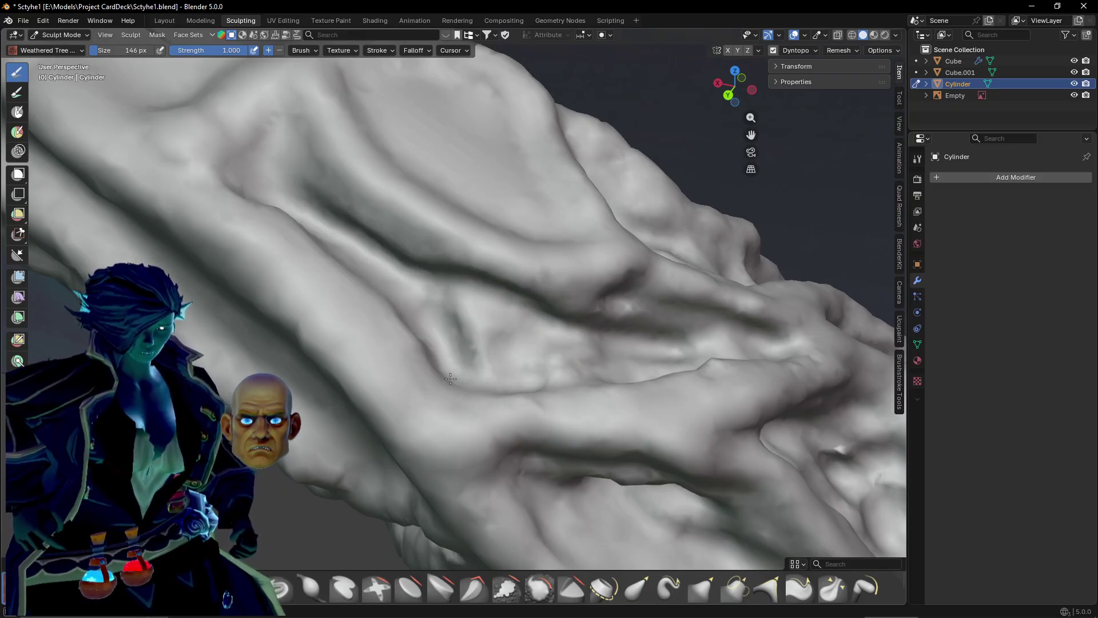
left_click_drag(387, 286, 532, 348)
Sculpt a lobed groove around the inside of the smooth oval hollow and add curled ridges in its centre.
middle_click_drag(475, 189, 420, 322)
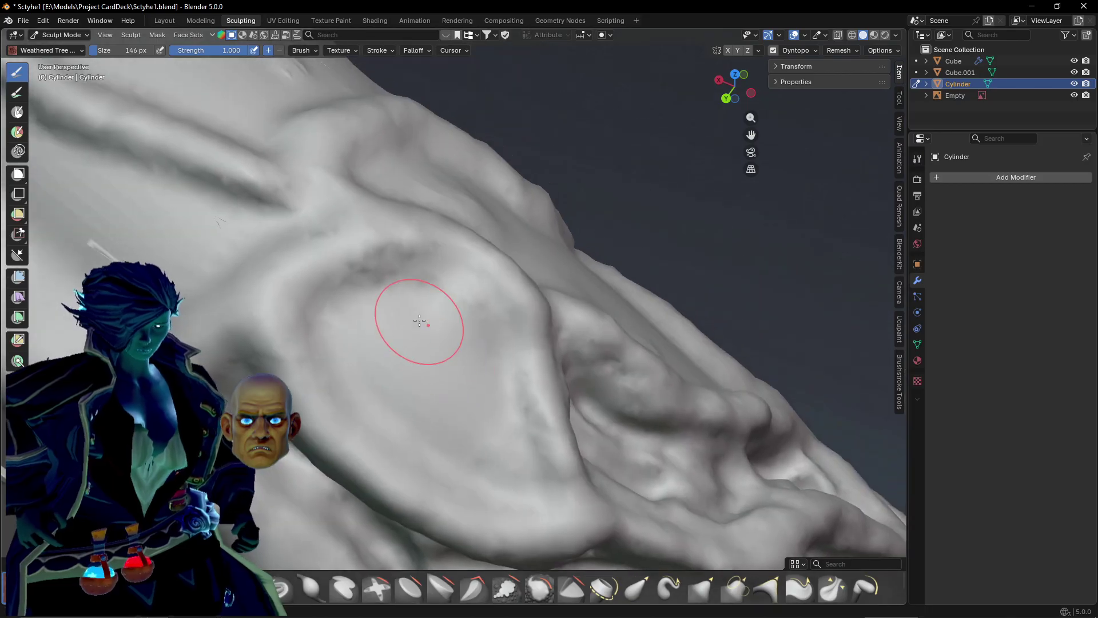
mouse_move(419, 322)
left_mouse_down()
mouse_move(373, 398)
mouse_move(475, 456)
mouse_move(518, 395)
mouse_move(452, 268)
mouse_move(395, 320)
mouse_move(329, 314)
left_mouse_up()
left_click(1033, 575)
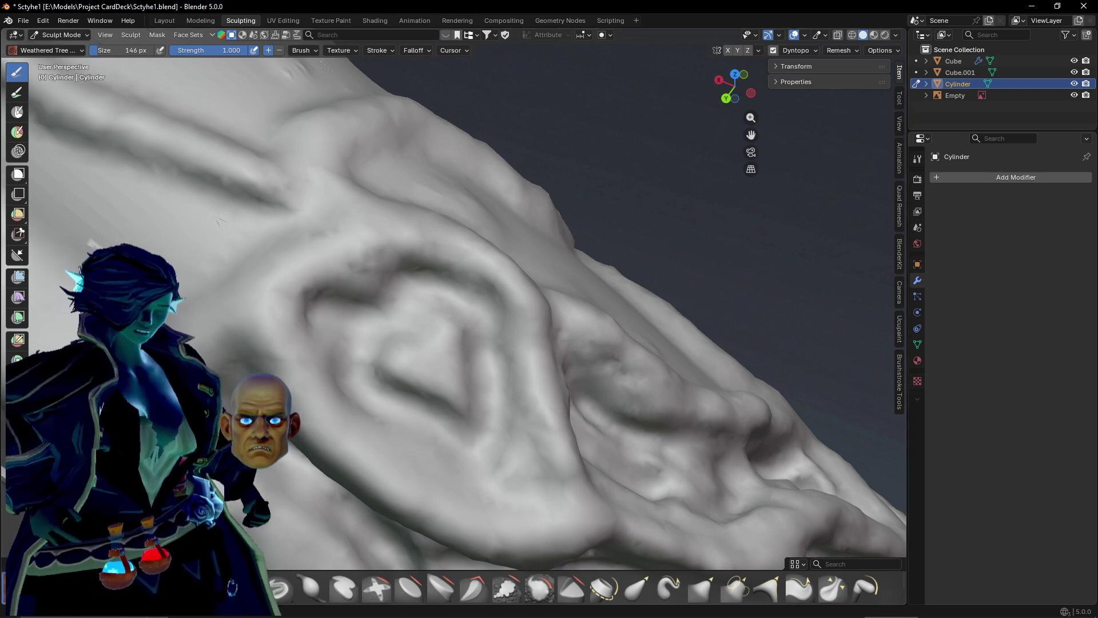
mouse_move(407, 344)
middle_mouse_down()
mouse_move(416, 329)
mouse_move(448, 349)
mouse_move(382, 371)
mouse_move(404, 326)
middle_mouse_up()
mouse_move(417, 288)
left_mouse_down()
mouse_move(482, 387)
mouse_move(497, 382)
left_mouse_up()
Find the Clock app through the system search and open it.
key("super")
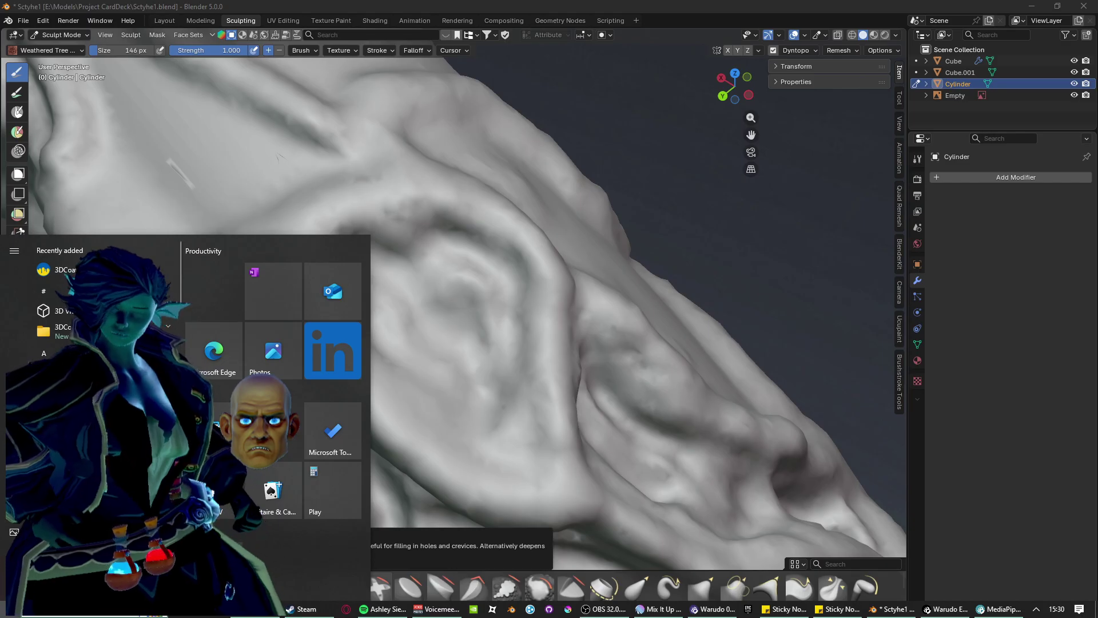
key("super+s")
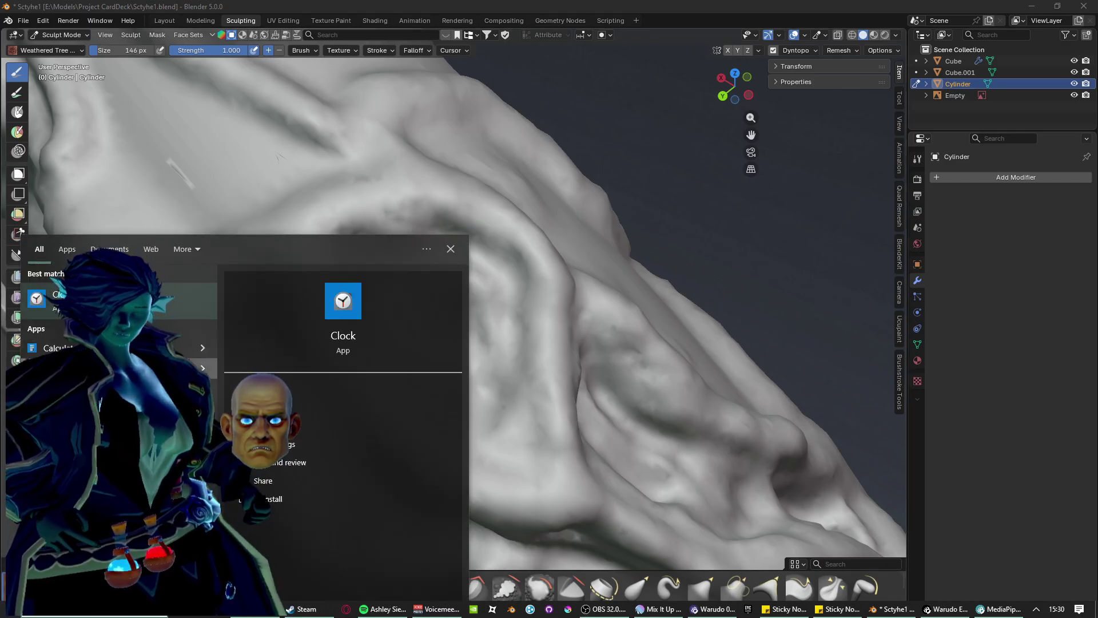
left_click(139, 304)
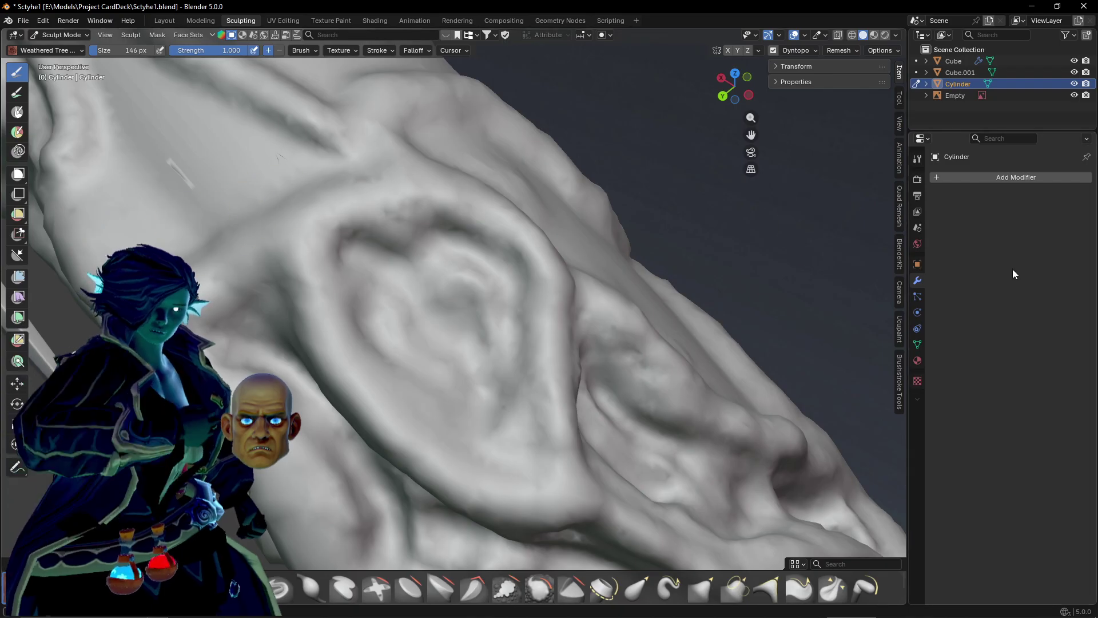
Deepen the inside of the oval hollow and carve a curling groove around the raised knot at its centre.
scroll(428, 329, "up", 2)
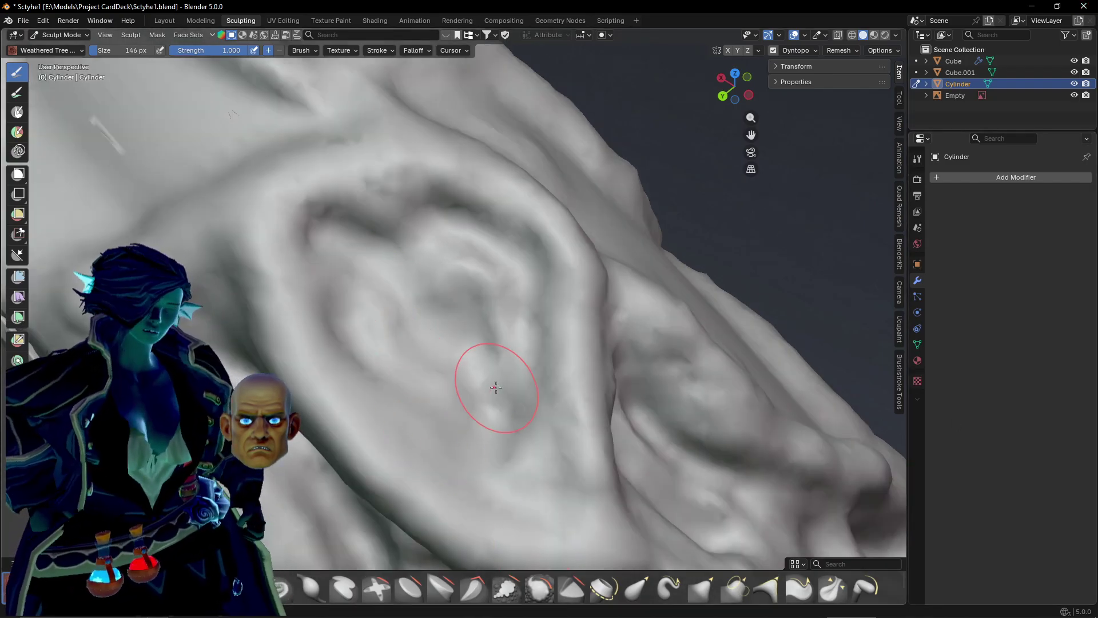
mouse_move(363, 277)
left_mouse_down()
mouse_move(434, 223)
mouse_move(504, 389)
mouse_move(423, 320)
mouse_move(441, 399)
mouse_move(405, 344)
mouse_move(487, 332)
mouse_move(440, 286)
mouse_move(448, 282)
left_mouse_up()
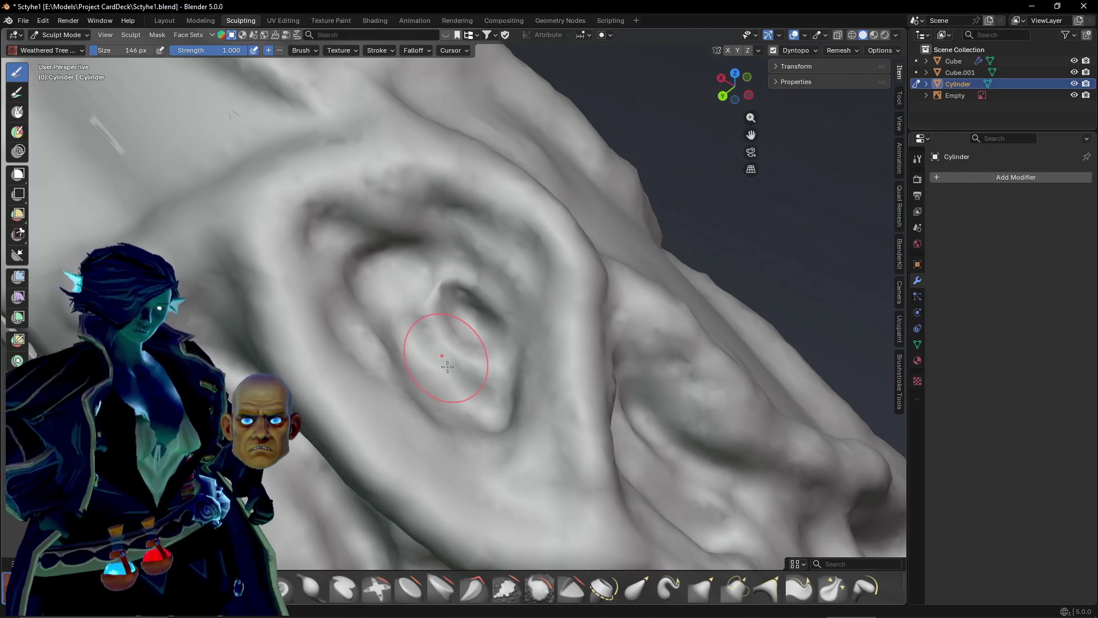
mouse_move(510, 421)
left_mouse_down()
mouse_move(515, 463)
mouse_move(464, 407)
left_mouse_up()
Carve long parallel grooves with narrow ridges between them into the panel enclosed by the pointed arch-shaped root.
middle_click_drag(455, 383, 327, 285)
mouse_move(474, 174)
left_mouse_down()
mouse_move(493, 275)
mouse_move(475, 400)
left_mouse_up()
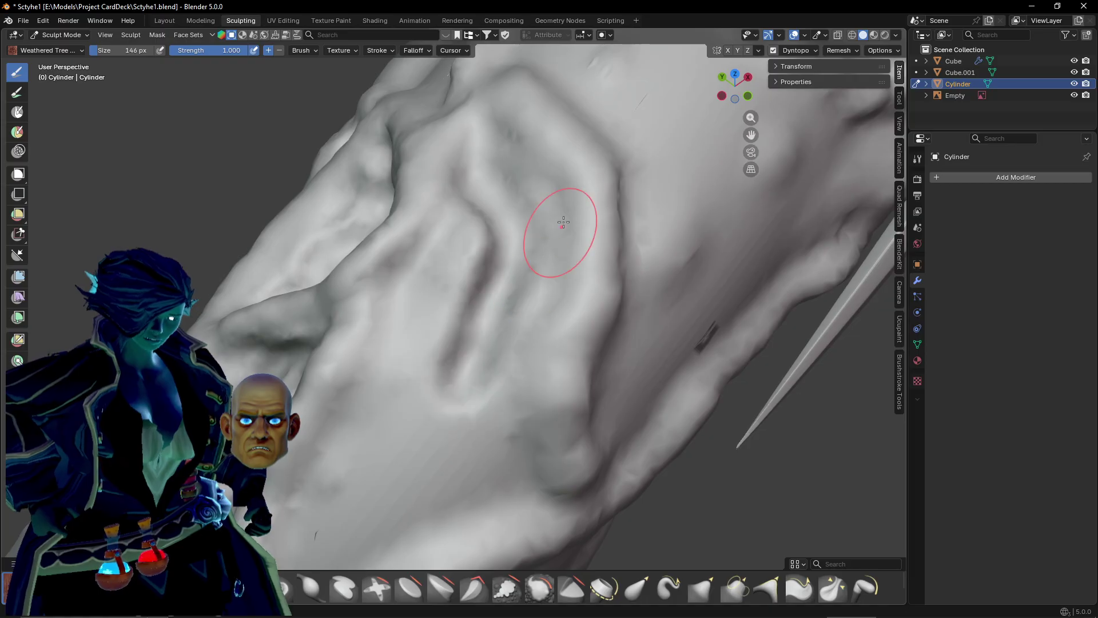
mouse_move(559, 228)
left_mouse_down()
mouse_move(523, 212)
mouse_move(489, 245)
mouse_move(457, 252)
mouse_move(400, 384)
left_mouse_up()
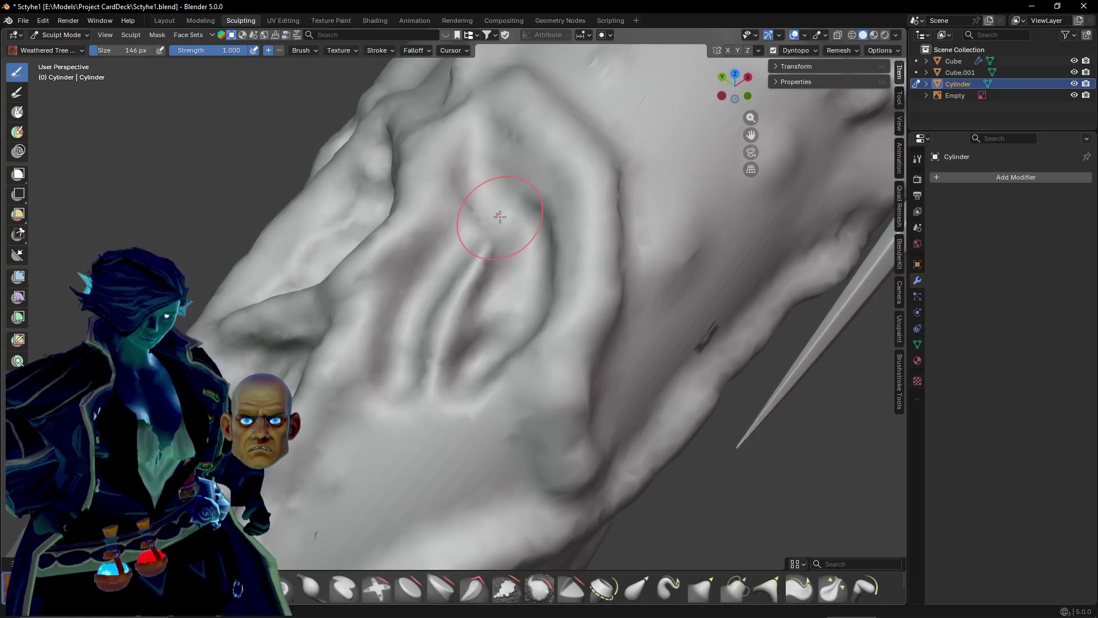
left_click_drag(498, 216, 416, 381)
left_click_drag(488, 275, 370, 441)
Sculpt a broad fold across the smooth patch just below the arch-shaped root's grooves.
scroll(402, 417, "down", 2)
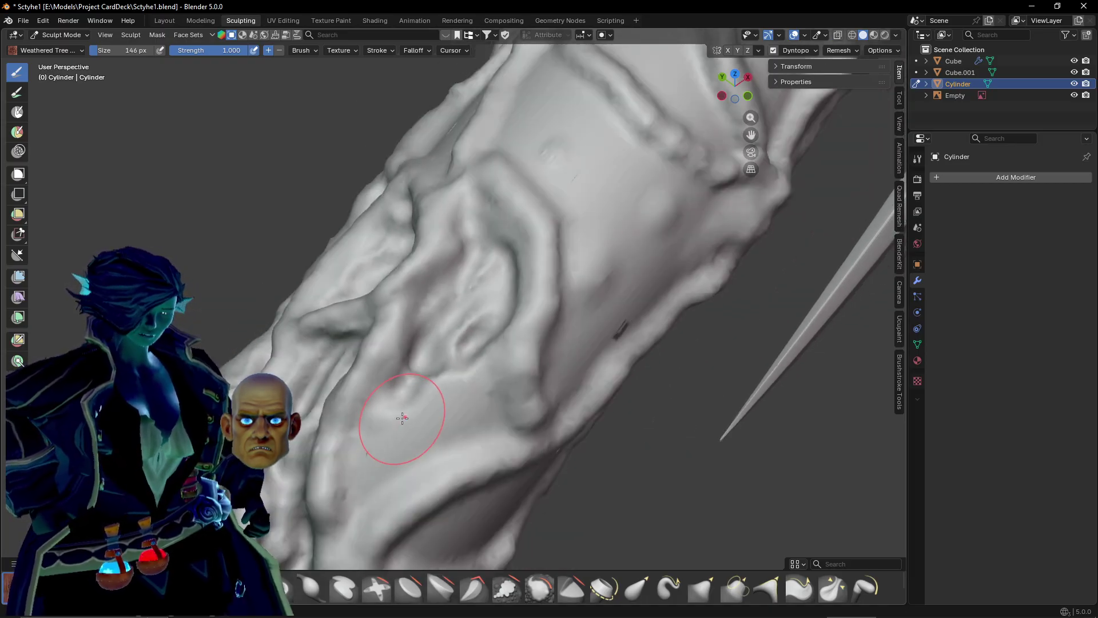
scroll(414, 382, "up", 2)
mouse_move(402, 417)
middle_mouse_down("shift")
mouse_move(414, 382)
mouse_move(367, 324)
mouse_move(385, 303)
middle_mouse_up("shift")
mouse_move(319, 432)
left_mouse_down()
mouse_move(400, 215)
mouse_move(332, 413)
mouse_move(400, 297)
mouse_move(537, 263)
mouse_move(510, 223)
mouse_move(466, 270)
mouse_move(417, 229)
mouse_move(394, 297)
mouse_move(457, 189)
mouse_move(405, 336)
mouse_move(376, 352)
mouse_move(519, 285)
mouse_move(509, 289)
left_mouse_up()
Carve a short recess and a long curved groove lengthwise along the smooth surface beneath the wavy root.
scroll(509, 274, "down", 2)
mouse_move(441, 394)
middle_mouse_down("shift")
mouse_move(441, 415)
mouse_move(411, 256)
middle_mouse_up("shift")
scroll(347, 316, "up", 3)
middle_click_drag(348, 317, 451, 332, "shift")
left_click_drag(351, 257, 503, 292)
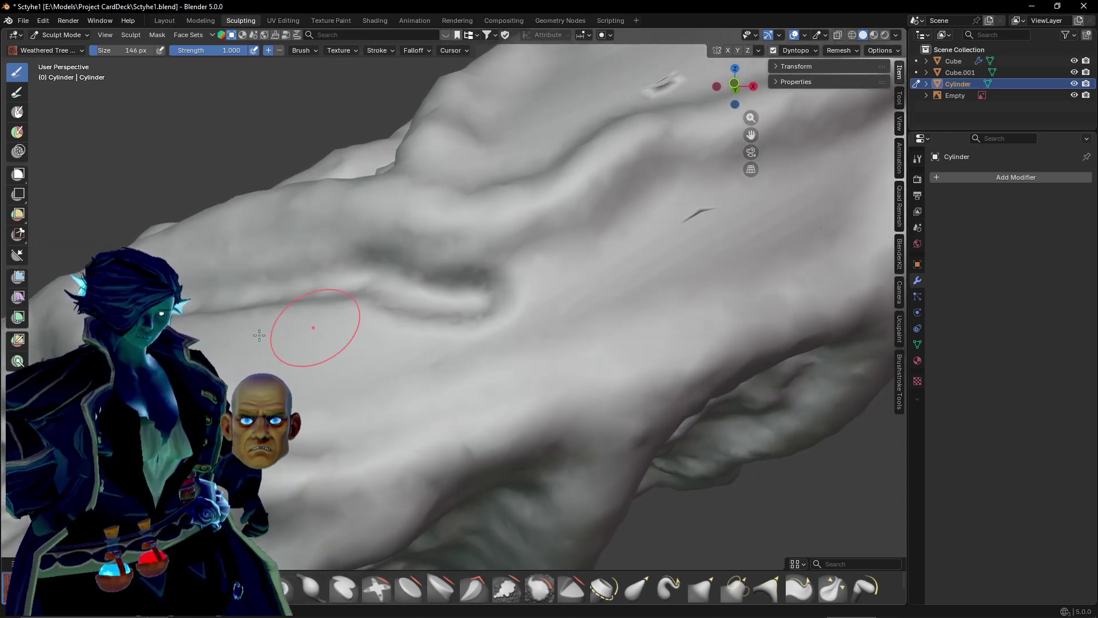
left_click_drag(499, 362, 592, 298)
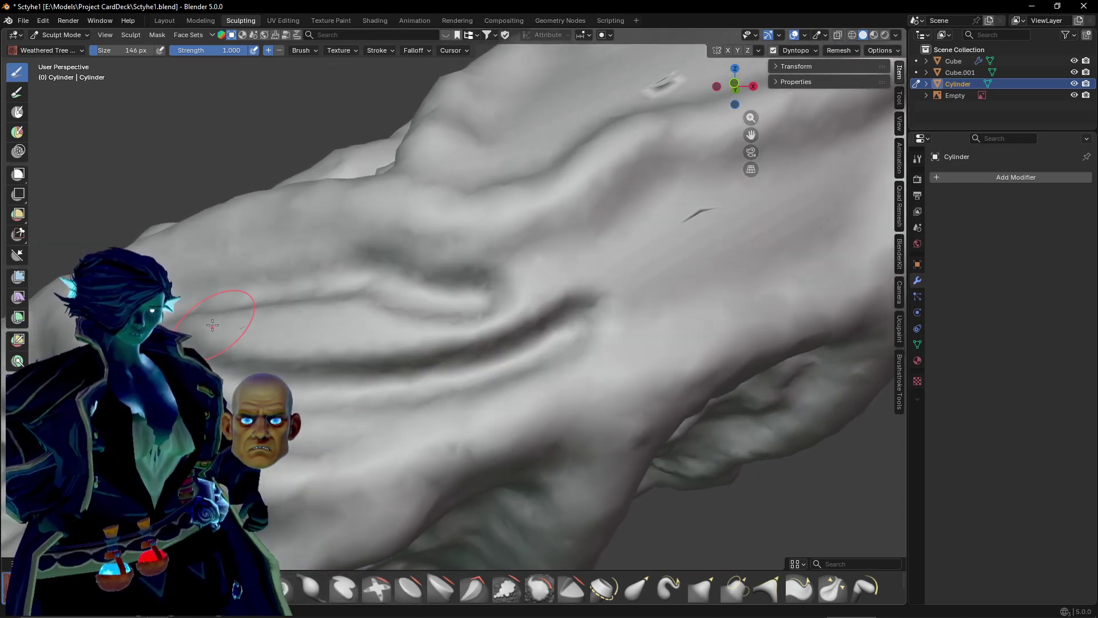
left_click_drag(226, 314, 405, 342)
Smooth part of the long curved groove, then rework it into a wavy, broken crease reaching further along the handle.
middle_click_drag(352, 344, 308, 379)
left_click_drag(332, 366, 280, 371, "shift")
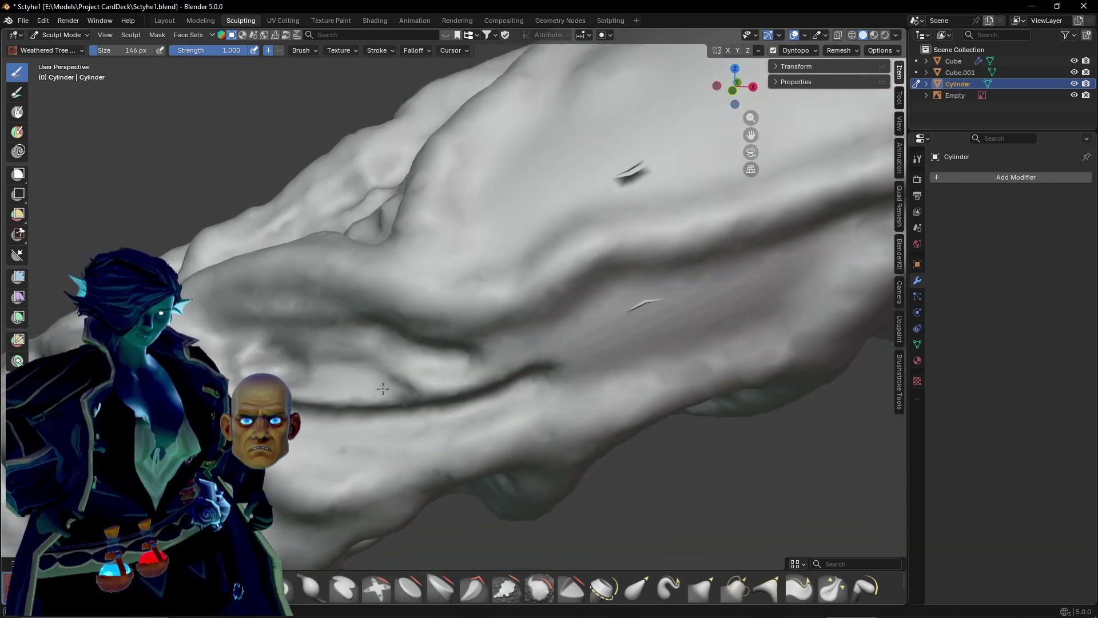
mouse_move(383, 388)
left_mouse_down()
mouse_move(267, 360)
mouse_move(407, 417)
mouse_move(369, 375)
mouse_move(524, 360)
left_mouse_up()
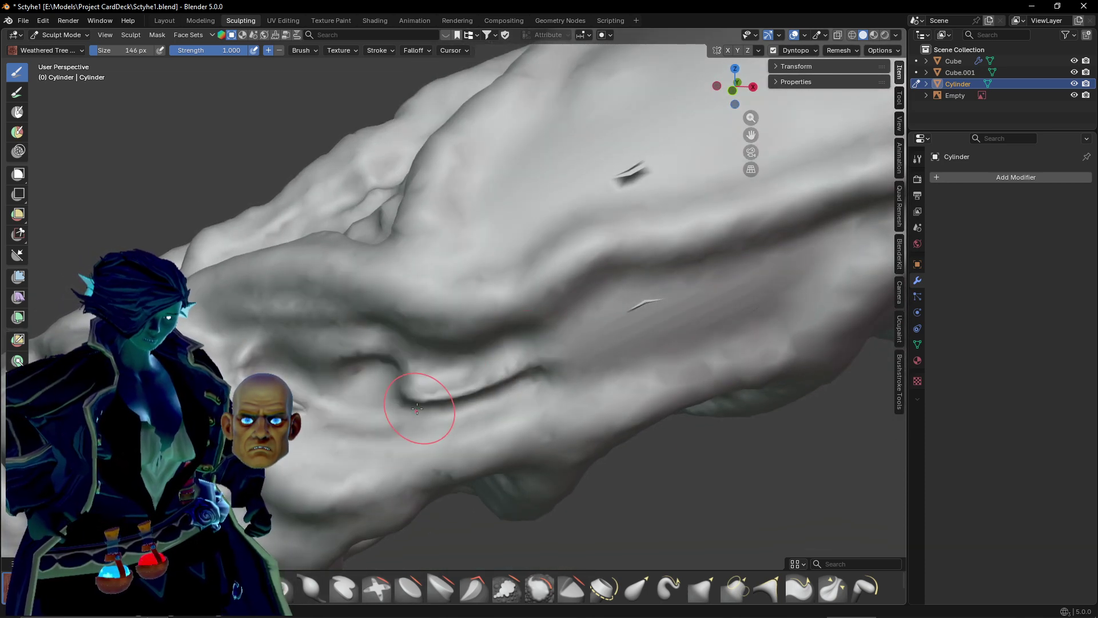
left_click_drag(417, 409, 529, 366)
left_click_drag(458, 387, 659, 331)
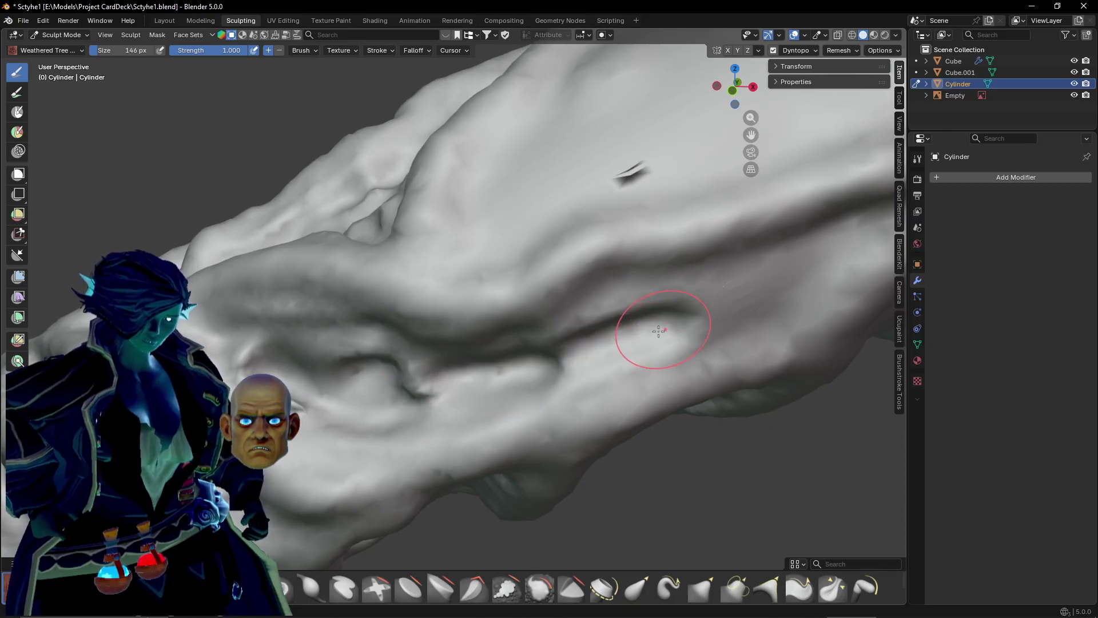
right_click(626, 315)
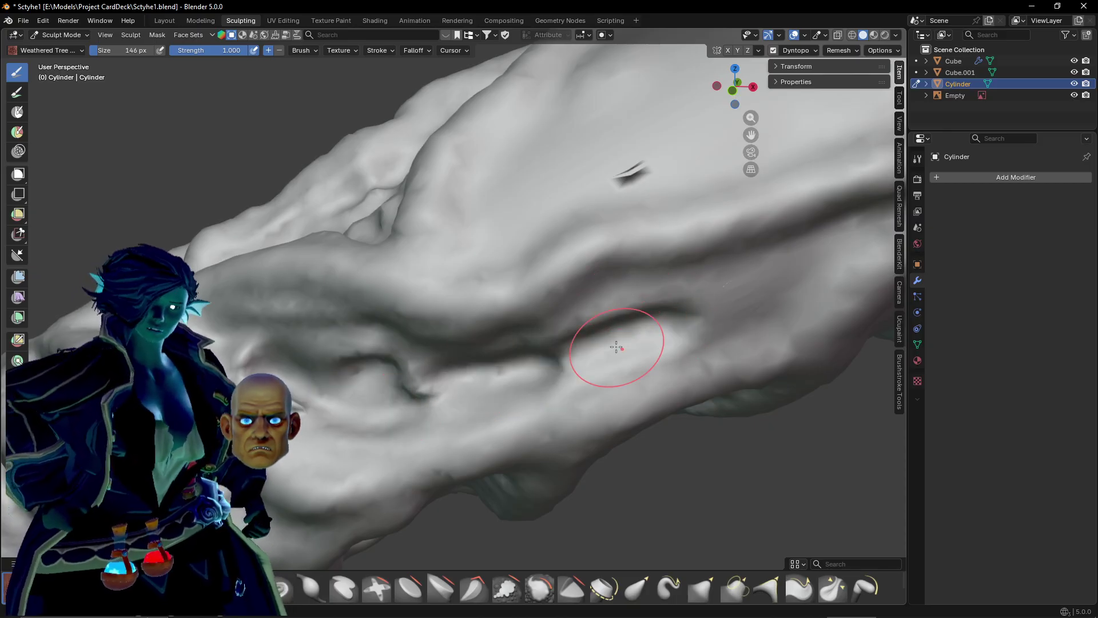
mouse_move(534, 364)
middle_mouse_down()
mouse_move(559, 311)
mouse_move(434, 411)
mouse_move(458, 423)
middle_mouse_up()
mouse_move(444, 399)
left_mouse_down()
mouse_move(468, 366)
mouse_move(637, 325)
mouse_move(633, 308)
mouse_move(476, 384)
left_mouse_up()
mouse_move(585, 359)
left_mouse_down()
mouse_move(544, 356)
mouse_move(366, 409)
left_mouse_up()
Carve a long diagonal groove and a steeper one branching from its lower end across the smooth wedge-shaped area.
middle_click_drag(529, 262, 520, 331)
scroll(508, 331, "up", 2)
mouse_move(302, 416)
left_mouse_down()
mouse_move(371, 334)
mouse_move(466, 164)
mouse_move(372, 388)
mouse_move(726, 230)
left_mouse_up()
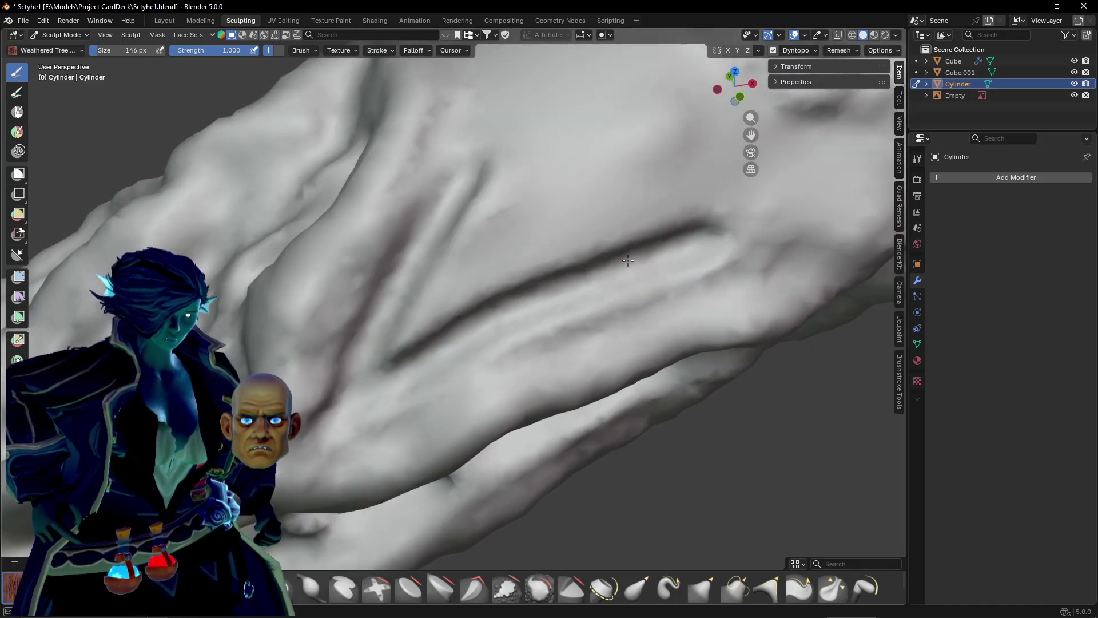
middle_click_drag(634, 258, 613, 262)
left_click_drag(560, 122, 392, 329)
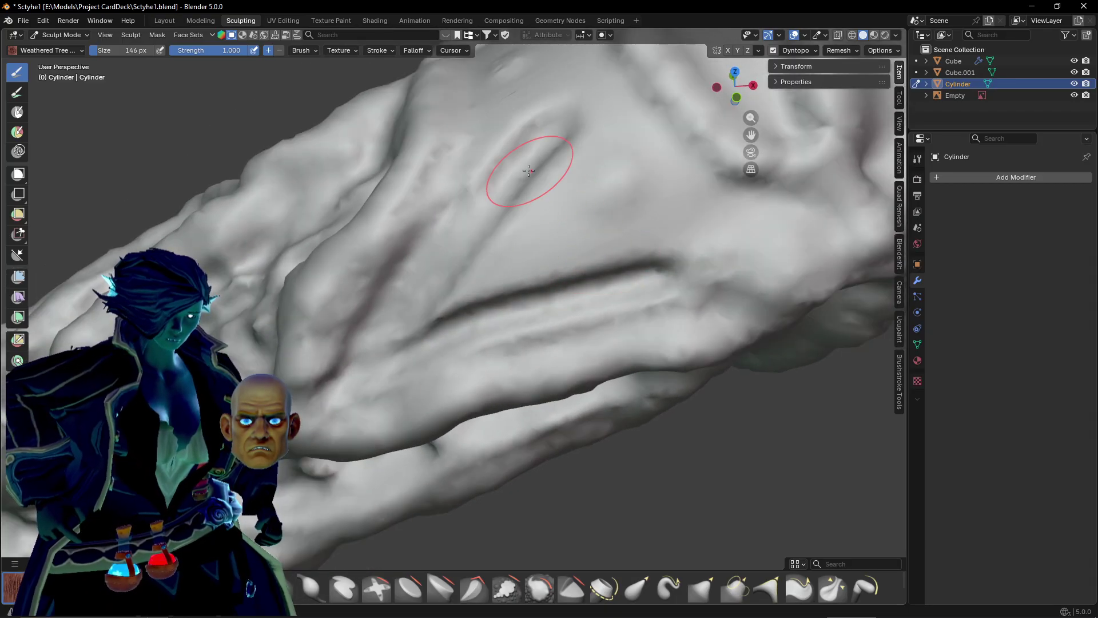
Deepen the steep branching groove and sculpt a rounded fold across the wedge between the two diagonal grooves.
left_click_drag(527, 175, 429, 312)
mouse_move(573, 129)
left_mouse_down()
mouse_move(378, 348)
mouse_move(641, 242)
left_mouse_up()
left_click_drag(498, 297, 578, 208)
left_click_drag(447, 317, 608, 204)
Sculpt long flowing grooves and root-like ridges from the upper smooth area down around the rounded fold.
mouse_move(607, 204)
middle_mouse_down()
mouse_move(589, 213)
mouse_move(554, 334)
middle_mouse_up()
mouse_move(480, 227)
left_mouse_down()
mouse_move(417, 299)
mouse_move(403, 372)
left_mouse_up()
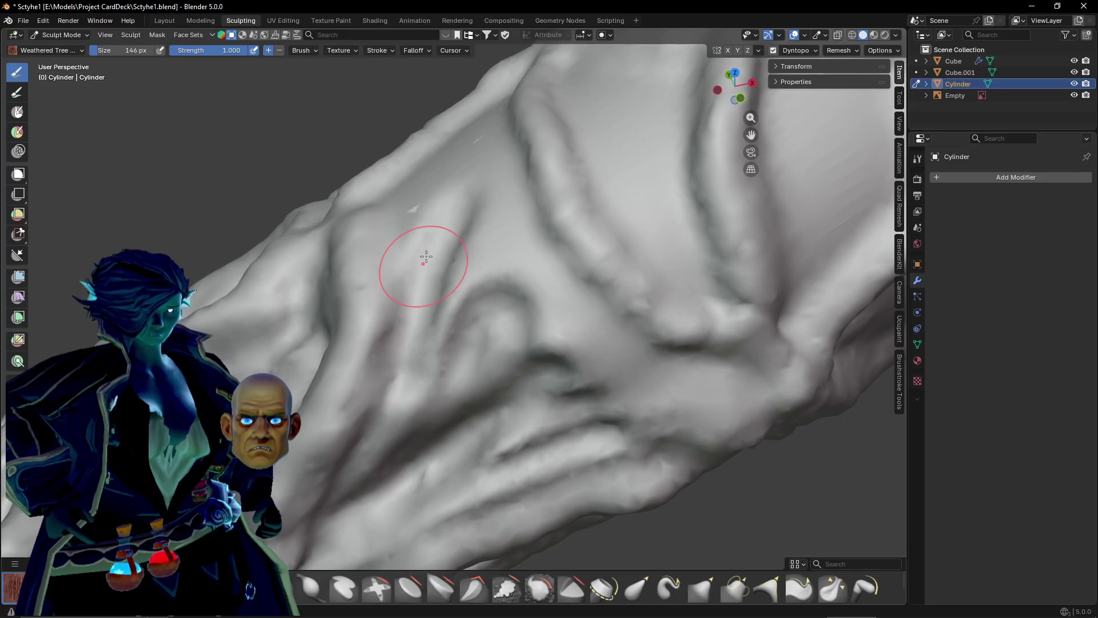
mouse_move(434, 246)
left_mouse_down()
mouse_move(427, 318)
mouse_move(368, 464)
left_mouse_up()
left_click_drag(508, 224, 461, 380)
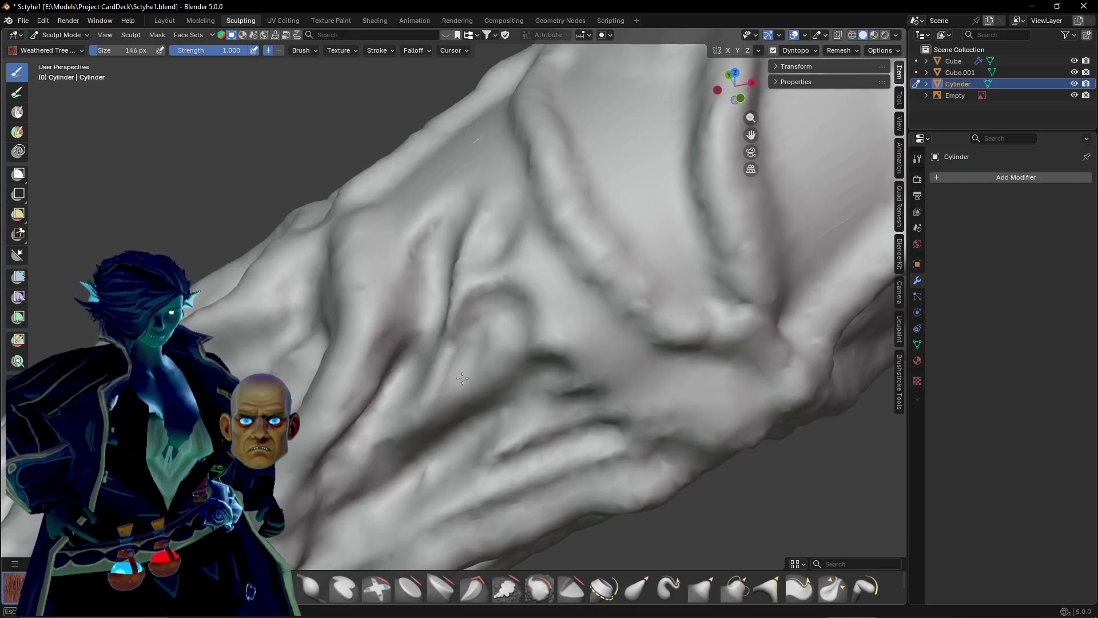
left_click_drag(479, 211, 440, 389)
left_click_drag(503, 228, 617, 386)
left_click_drag(517, 246, 624, 389)
left_click_drag(523, 269, 488, 379)
left_click_drag(517, 292, 466, 397)
Add creases beside the rounded fold and carve short lengthwise grooves into the neighbouring smooth patch above it.
middle_click_drag(538, 384, 514, 354)
mouse_move(617, 372)
left_mouse_down()
mouse_move(585, 392)
mouse_move(670, 355)
mouse_move(543, 301)
mouse_move(626, 354)
mouse_move(466, 400)
left_mouse_up()
left_click_drag(632, 384, 541, 369)
middle_click_drag(366, 143, 422, 196)
mouse_move(430, 172)
left_mouse_down()
mouse_move(409, 246)
mouse_move(409, 314)
mouse_move(461, 227)
left_mouse_up()
mouse_move(464, 126)
left_mouse_down()
mouse_move(423, 189)
mouse_move(452, 264)
mouse_move(470, 177)
mouse_move(440, 217)
mouse_move(434, 257)
mouse_move(458, 286)
left_mouse_up()
mouse_move(458, 286)
middle_mouse_down()
mouse_move(513, 280)
mouse_move(466, 341)
mouse_move(490, 331)
mouse_move(368, 184)
middle_mouse_up()
mouse_move(402, 223)
left_mouse_down()
mouse_move(400, 274)
mouse_move(421, 298)
left_mouse_up()
Carve a deep trough and inner ridges into the smooth panel between the two forked roots above the oval hollow.
middle_click_drag(504, 336, 430, 207)
left_click_drag(539, 297, 609, 342)
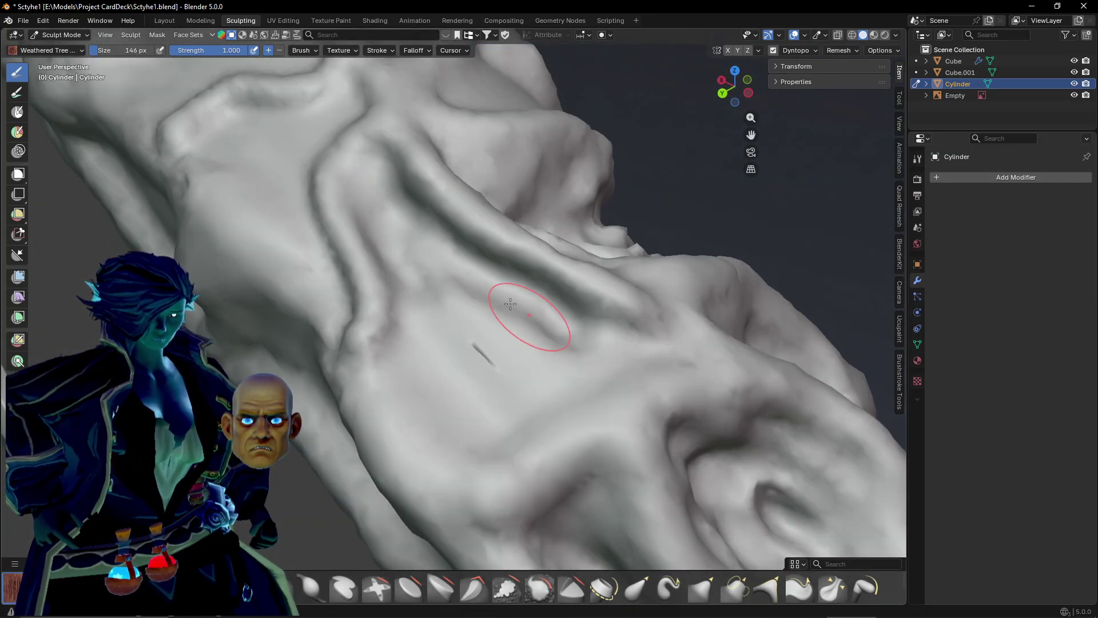
mouse_move(452, 251)
left_mouse_down()
mouse_move(595, 344)
mouse_move(512, 421)
mouse_move(474, 400)
left_mouse_up()
mouse_move(429, 279)
left_mouse_down()
mouse_move(412, 395)
mouse_move(452, 423)
mouse_move(515, 355)
mouse_move(458, 285)
mouse_move(503, 355)
mouse_move(551, 351)
mouse_move(469, 394)
mouse_move(448, 290)
left_mouse_up()
Carve deep, jagged lengthwise grooves into the channel between the parallel diagonal roots in the middle of the handle.
scroll(448, 290, "down", 5)
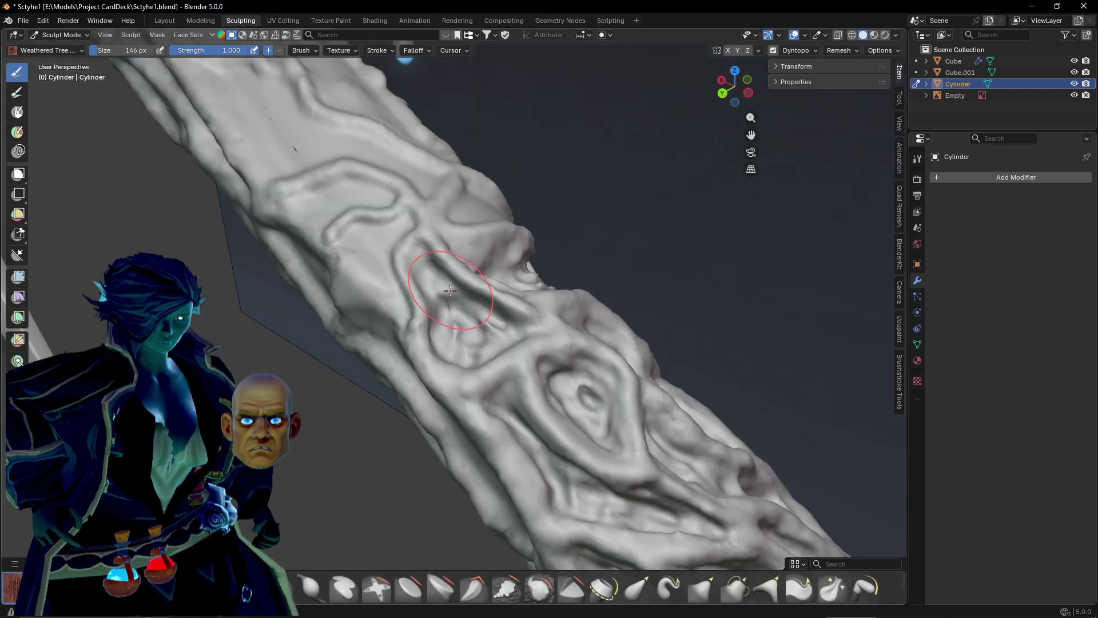
mouse_move(448, 290)
middle_mouse_down()
mouse_move(501, 251)
mouse_move(521, 218)
middle_mouse_up()
scroll(521, 234, "down", 1)
middle_click_drag(545, 293, 460, 433)
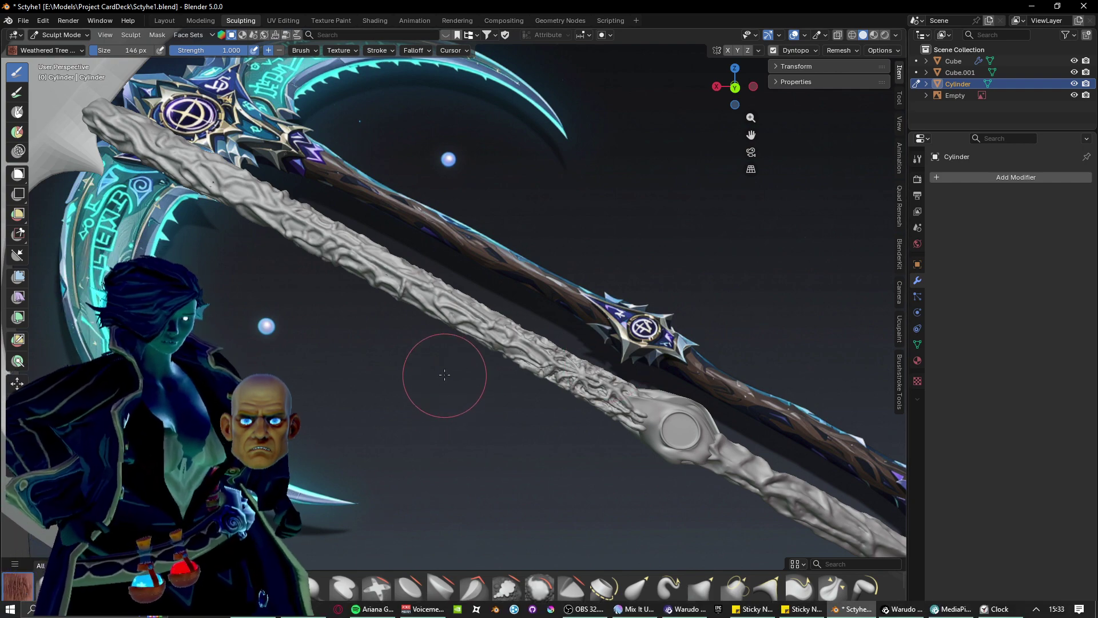
middle_click_drag(444, 375, 437, 372)
scroll(460, 371, "up", 6)
mouse_move(509, 368)
middle_mouse_down()
mouse_move(571, 358)
mouse_move(535, 372)
middle_mouse_up()
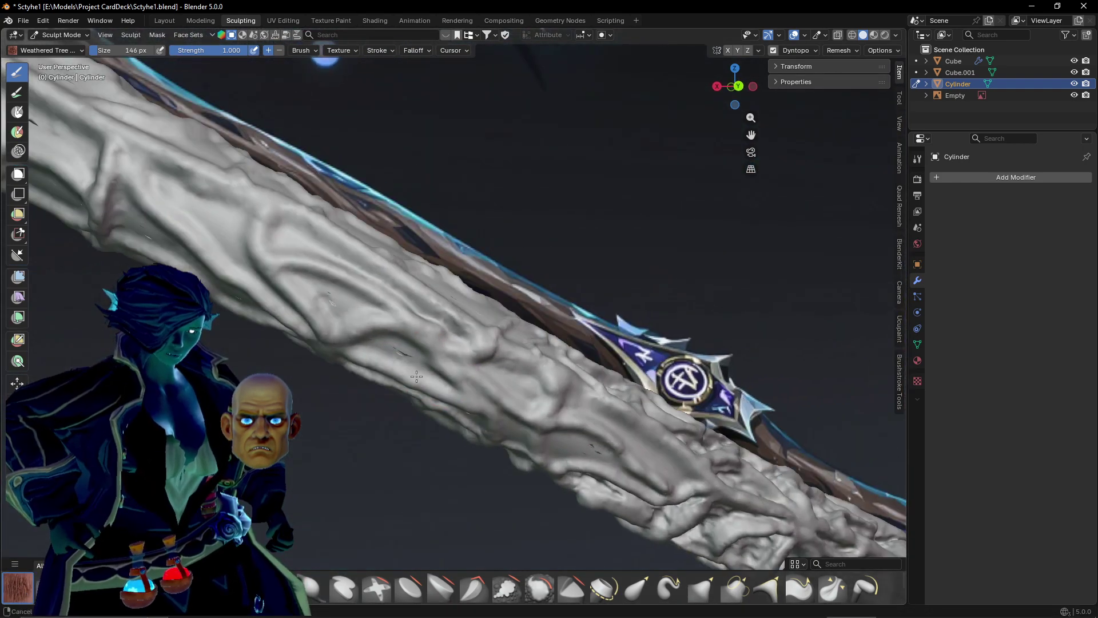
scroll(527, 400, "up", 4)
mouse_move(527, 417)
middle_mouse_down("shift")
mouse_move(328, 289)
mouse_move(307, 247)
middle_mouse_up("shift")
mouse_move(307, 248)
left_mouse_down()
mouse_move(265, 229)
mouse_move(309, 275)
mouse_move(591, 481)
left_mouse_up()
middle_click_drag(591, 481, 331, 226, "shift")
mouse_move(300, 207)
left_mouse_down()
mouse_move(352, 261)
mouse_move(481, 343)
left_mouse_up()
left_click_drag(305, 211, 575, 403)
mouse_move(461, 340)
left_mouse_down()
mouse_move(578, 441)
mouse_move(528, 374)
left_mouse_up()
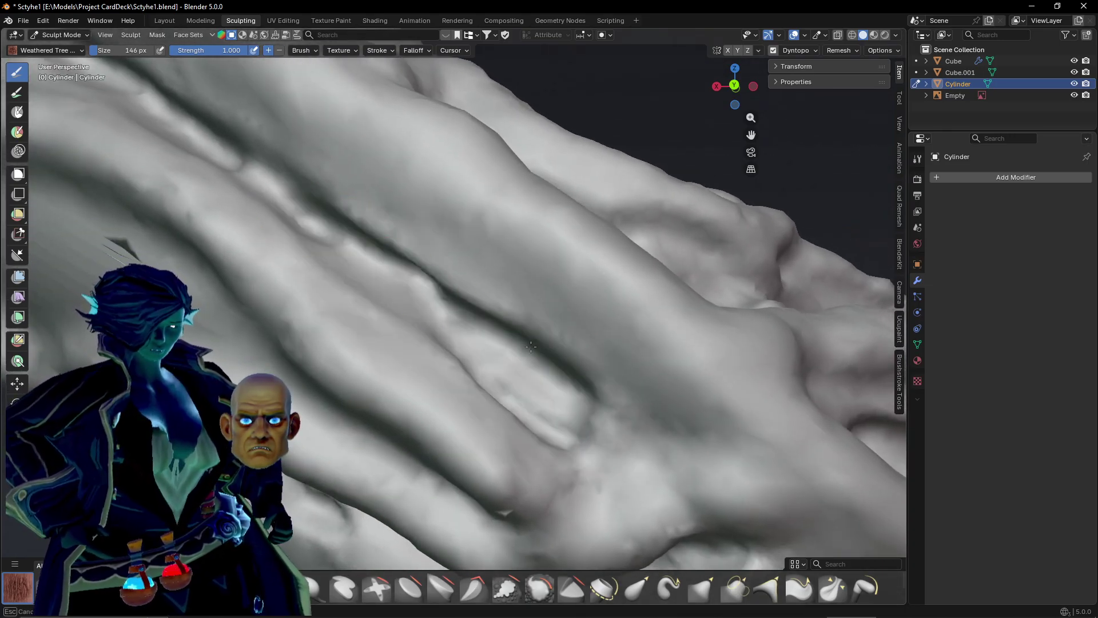
Sculpt long hollows and creases along the flanks of the thick diagonal roots, down to their junction.
mouse_move(392, 348)
middle_mouse_down()
mouse_move(428, 329)
mouse_move(363, 422)
middle_mouse_up()
mouse_move(362, 355)
left_mouse_down()
mouse_move(391, 215)
mouse_move(412, 206)
mouse_move(485, 231)
mouse_move(595, 298)
mouse_move(681, 412)
left_mouse_up()
left_click_drag(464, 379, 601, 400)
left_click_drag(472, 333, 609, 367)
mouse_move(435, 252)
left_mouse_down()
mouse_move(458, 275)
mouse_move(575, 326)
mouse_move(466, 245)
mouse_move(566, 309)
mouse_move(435, 337)
mouse_move(419, 323)
mouse_move(452, 343)
mouse_move(452, 246)
mouse_move(561, 320)
mouse_move(602, 373)
mouse_move(515, 344)
mouse_move(564, 368)
left_mouse_up()
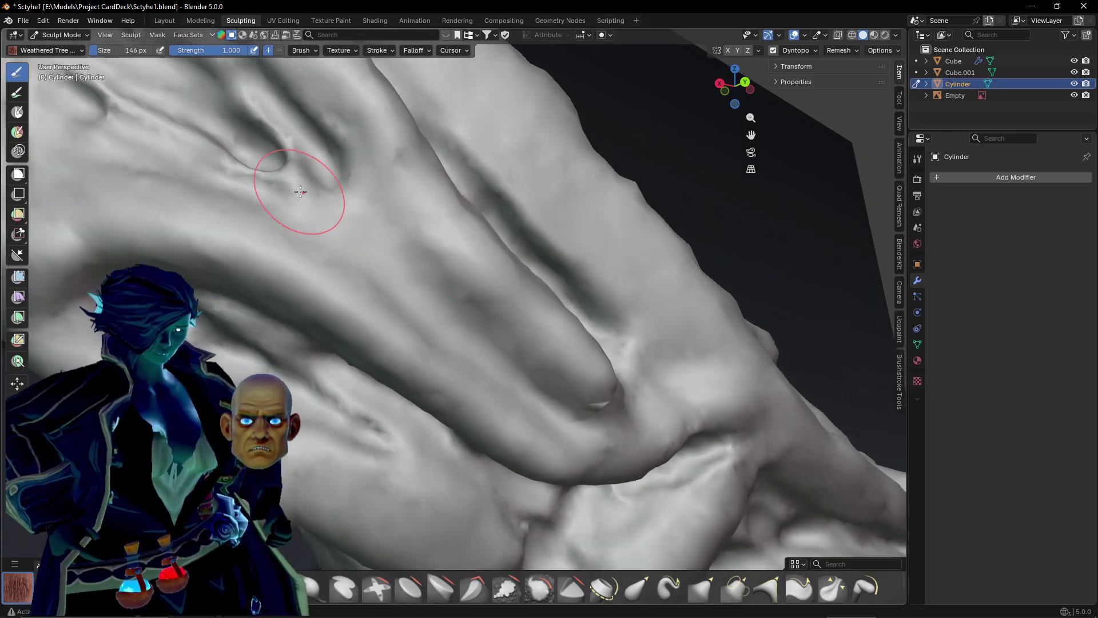
Roughen the recess at the upper end of the diagonal roots with small pits, thin ridges and a curved groove.
mouse_move(300, 191)
left_mouse_down()
mouse_move(417, 294)
mouse_move(320, 183)
mouse_move(344, 196)
mouse_move(504, 366)
mouse_move(421, 339)
left_mouse_up()
middle_click_drag(514, 357, 498, 355, "shift")
left_click_drag(579, 317, 580, 316)
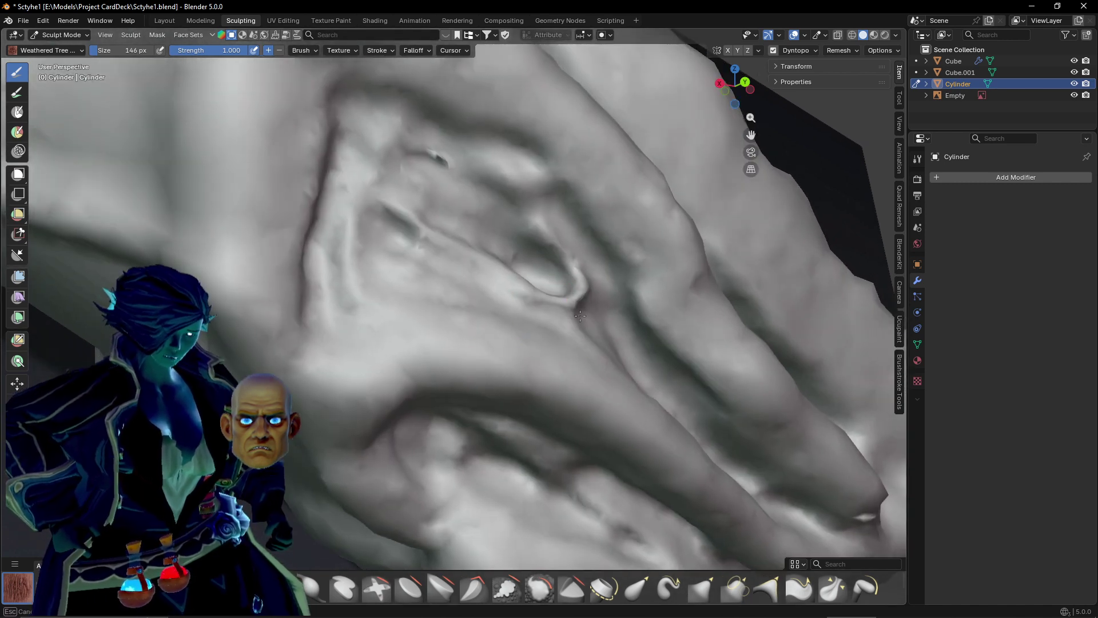
mouse_move(516, 398)
middle_mouse_down()
mouse_move(511, 335)
mouse_move(509, 376)
mouse_move(545, 358)
mouse_move(535, 356)
middle_mouse_up()
left_click_drag(447, 141, 504, 399)
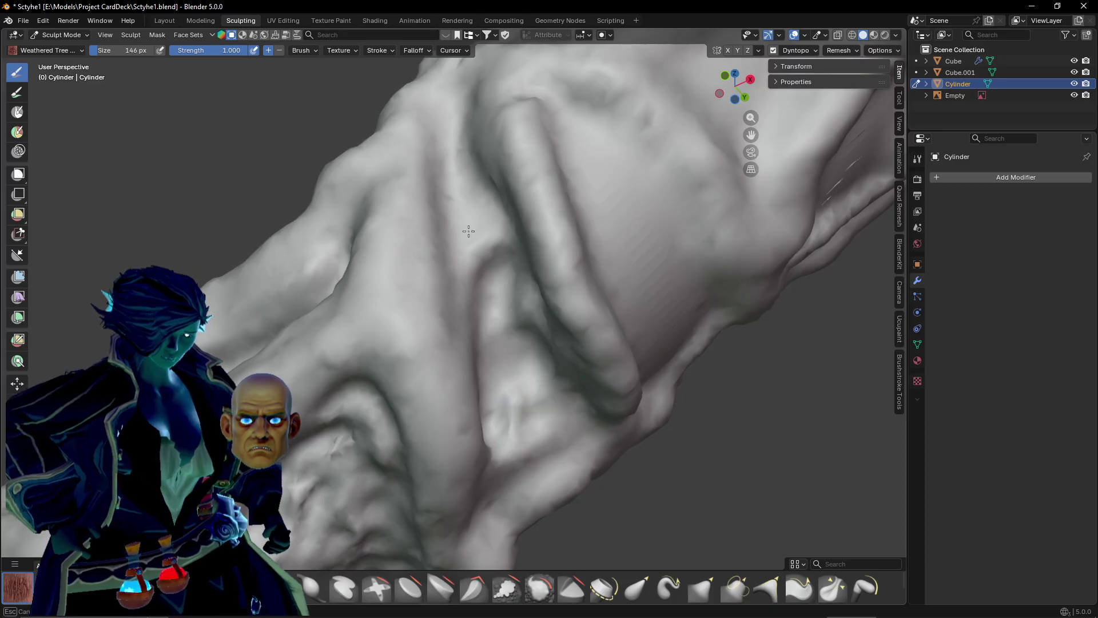
Fill the smooth band above the curved overhanging lip with uneven diagonal grooves and small folds.
mouse_move(468, 231)
middle_mouse_down()
mouse_move(449, 322)
mouse_move(422, 282)
middle_mouse_up()
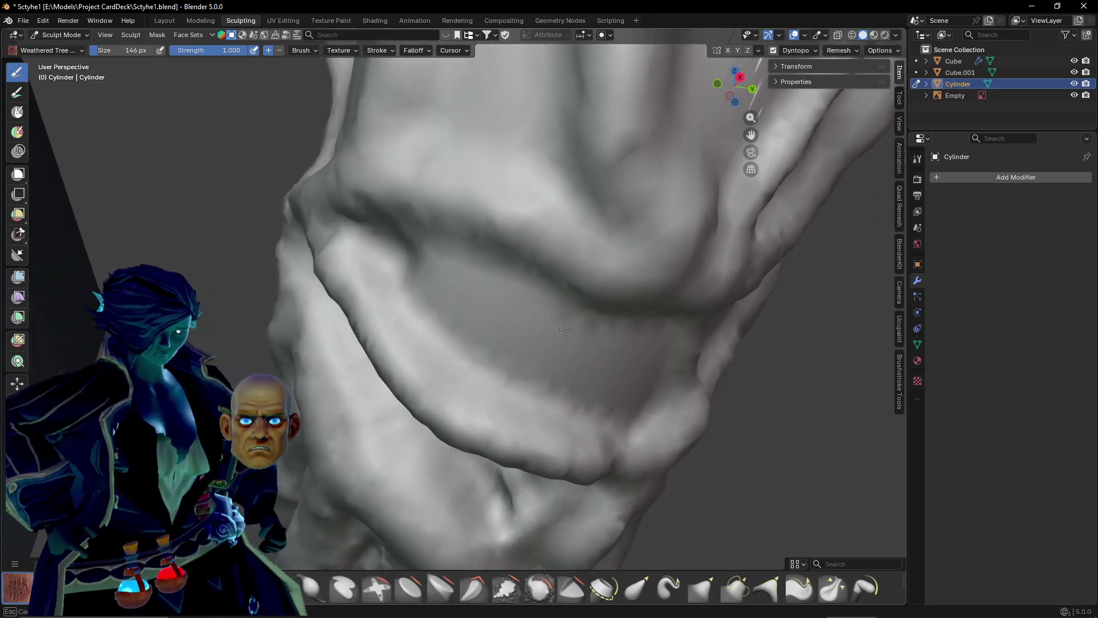
middle_click_drag(566, 329, 574, 318)
left_click_drag(381, 256, 515, 318)
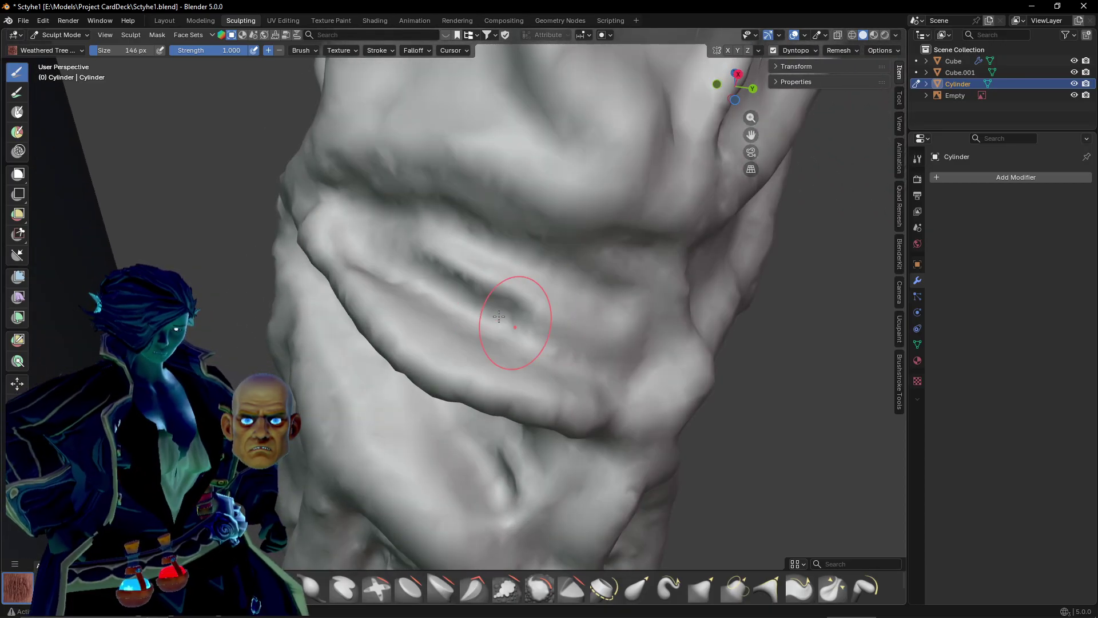
left_click_drag(360, 228, 546, 323)
left_click_drag(421, 241, 582, 315)
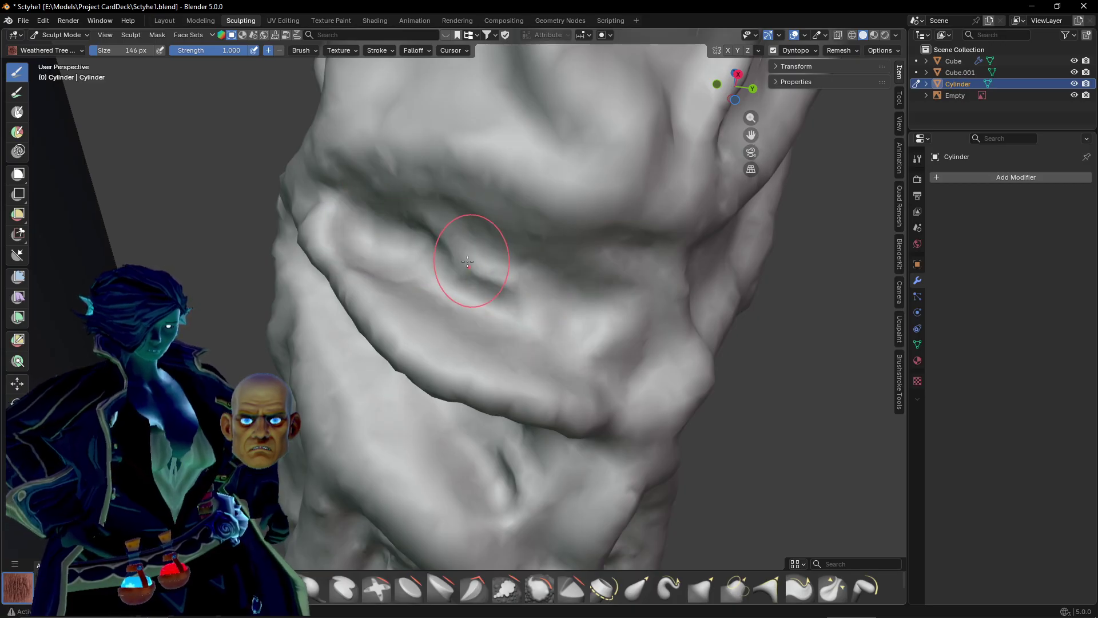
Sculpt an uneven recess with a wrinkled ridge inside the smooth triangular panel framed by roots.
mouse_move(629, 319)
middle_mouse_down()
mouse_move(582, 296)
mouse_move(625, 319)
middle_mouse_up()
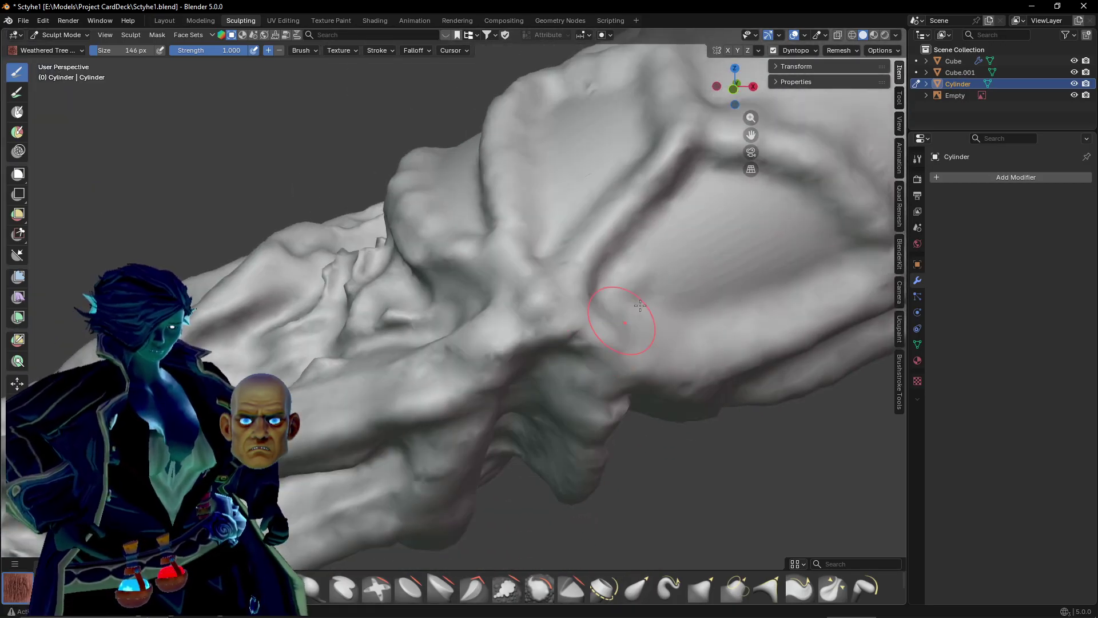
middle_click_drag(649, 282, 495, 369)
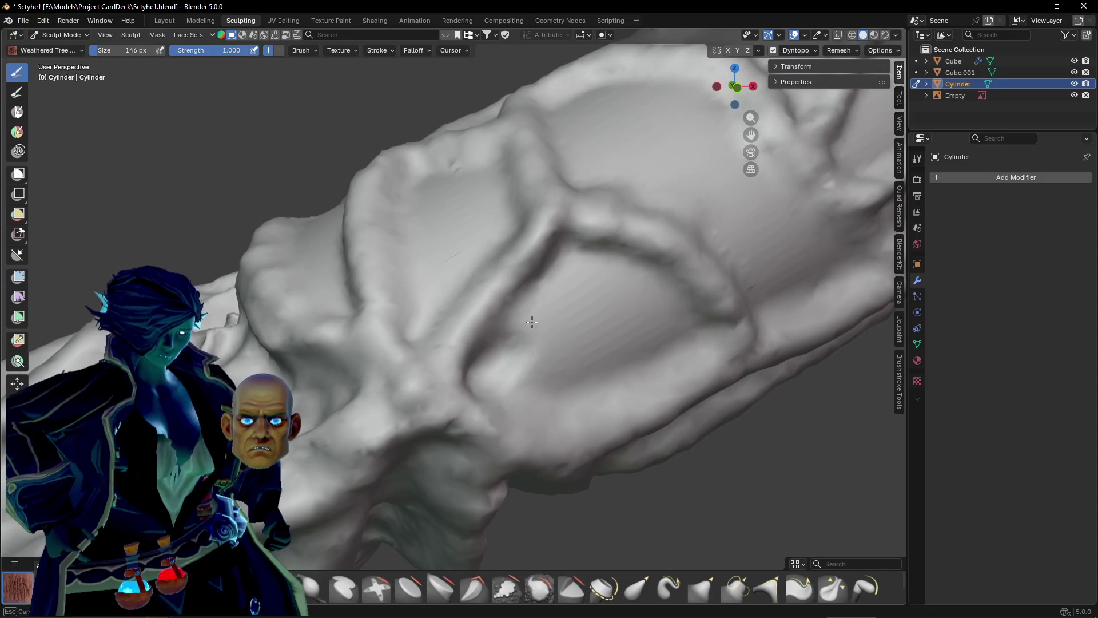
mouse_move(640, 289)
left_mouse_down()
mouse_move(685, 327)
mouse_move(601, 352)
mouse_move(593, 305)
left_mouse_up()
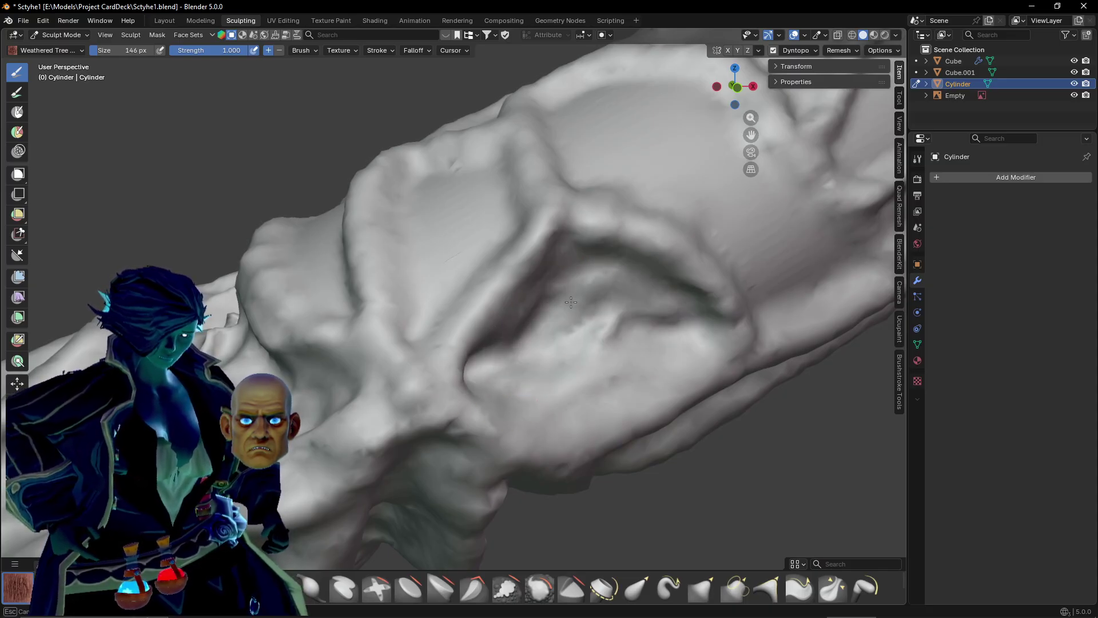
Carve a nested loop-shaped groove with a central ridge into the smooth angular panel beside the steep root.
middle_click_drag(612, 309, 611, 337)
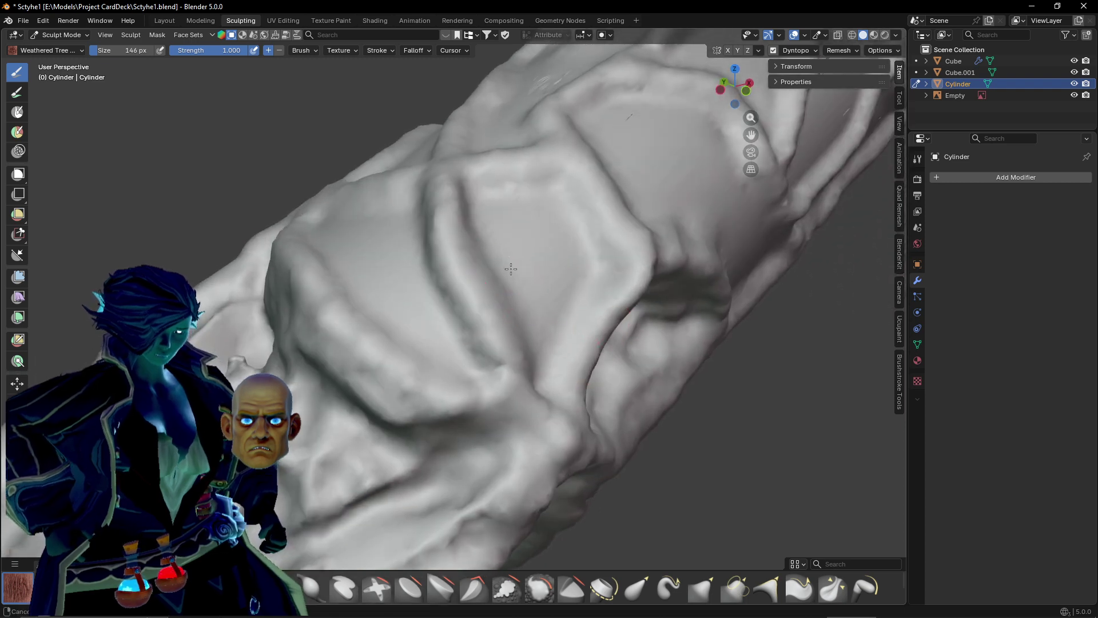
mouse_move(509, 265)
middle_mouse_down()
mouse_move(502, 294)
mouse_move(497, 275)
middle_mouse_up()
mouse_move(457, 249)
left_mouse_down()
mouse_move(492, 458)
mouse_move(564, 320)
mouse_move(475, 246)
mouse_move(480, 339)
left_mouse_up()
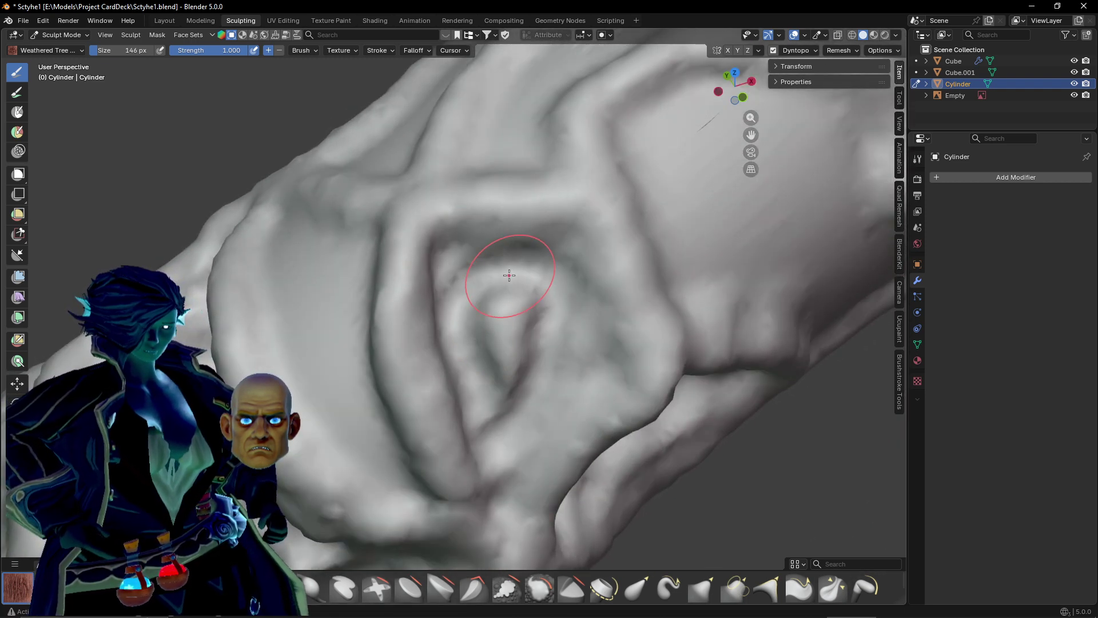
mouse_move(509, 275)
left_mouse_down()
mouse_move(490, 338)
mouse_move(503, 355)
mouse_move(549, 286)
mouse_move(483, 465)
mouse_move(543, 320)
mouse_move(478, 312)
mouse_move(466, 366)
mouse_move(494, 279)
mouse_move(474, 362)
left_mouse_up()
Carve curved diagonal grooves across the large smooth panel on the other side of the steep root.
middle_click_drag(466, 405, 318, 282)
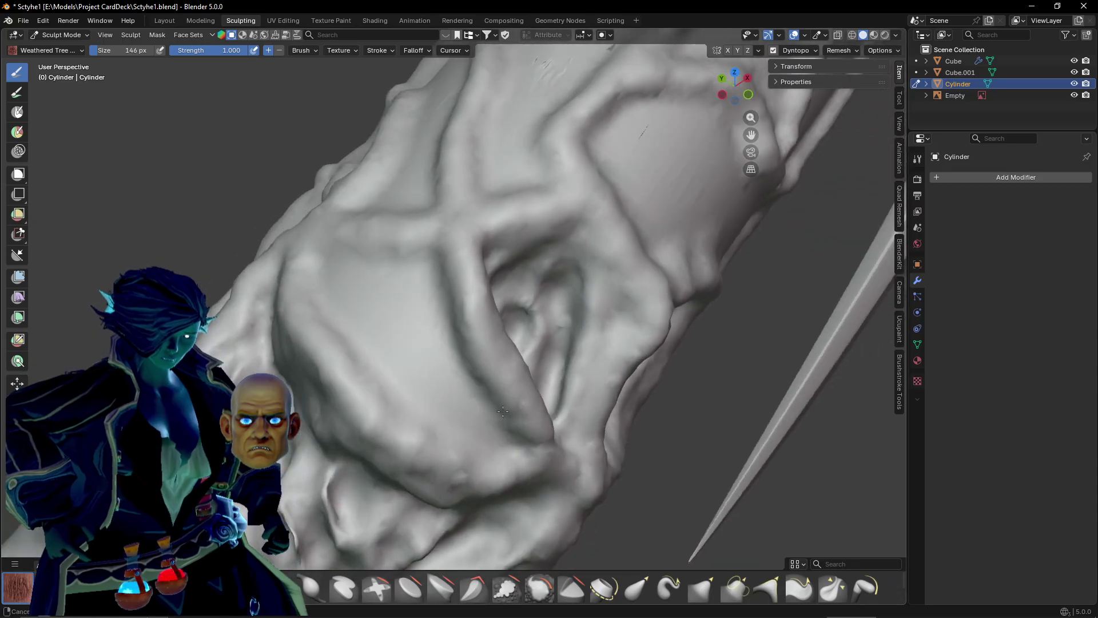
left_click_drag(396, 354, 401, 358)
mouse_move(338, 289)
left_mouse_down()
mouse_move(413, 365)
mouse_move(433, 404)
left_mouse_up()
middle_click_drag(434, 404, 438, 383)
scroll(435, 387, "up", 1)
left_click_drag(382, 247, 403, 334)
mouse_move(412, 224)
left_mouse_down()
mouse_move(380, 252)
mouse_move(452, 337)
mouse_move(432, 376)
left_mouse_up()
Hollow out the smooth area under the hooked root and sculpt small pits and branching ridges inside it.
middle_click_drag(432, 376, 573, 376)
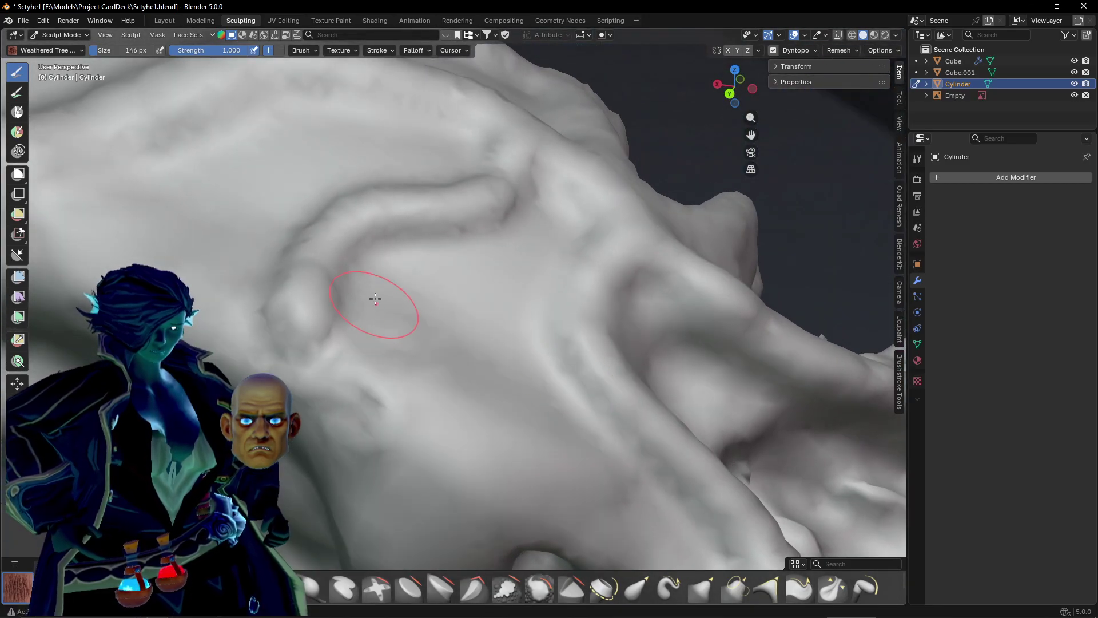
mouse_move(375, 302)
left_mouse_down()
mouse_move(527, 252)
mouse_move(525, 243)
mouse_move(399, 362)
mouse_move(549, 423)
mouse_move(478, 342)
mouse_move(522, 289)
mouse_move(515, 331)
left_mouse_up()
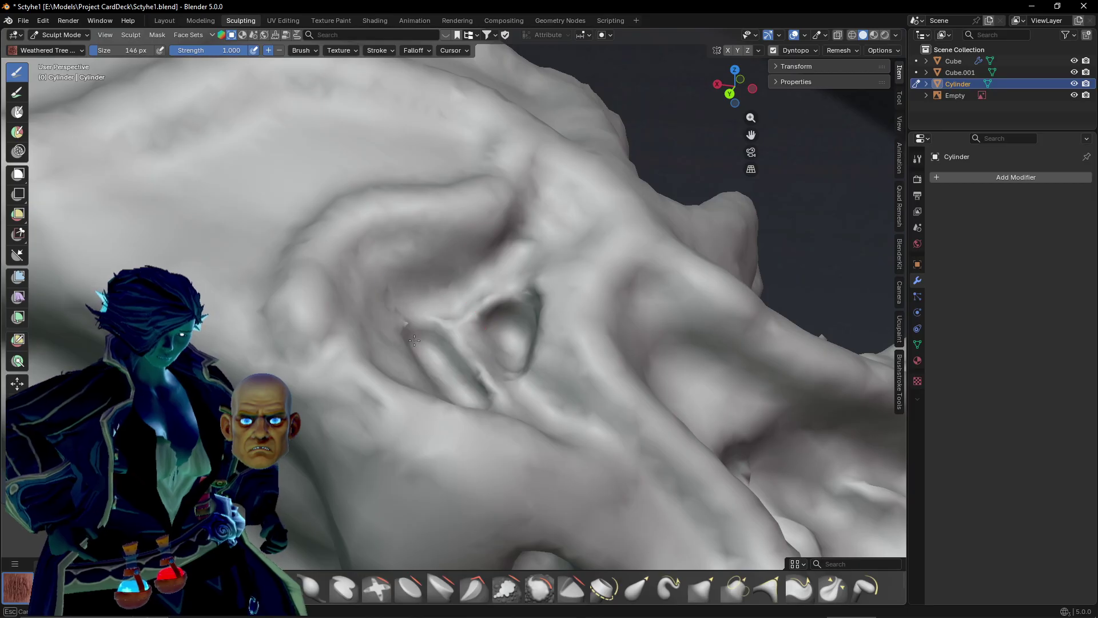
mouse_move(566, 422)
left_mouse_down()
mouse_move(510, 377)
mouse_move(515, 349)
left_mouse_up()
left_click_drag(546, 215, 532, 240)
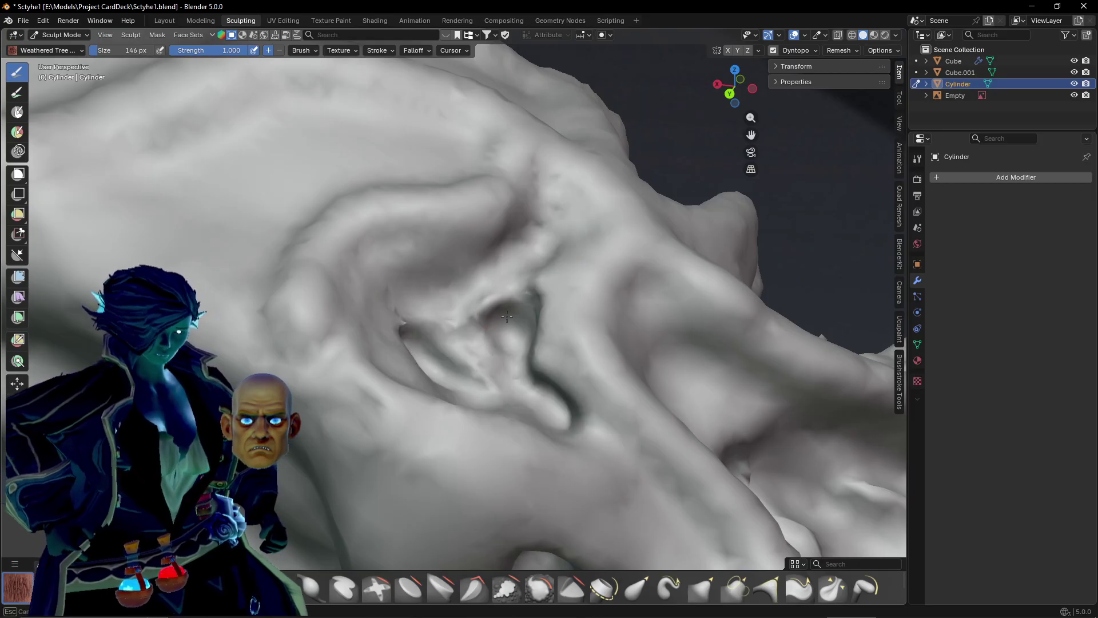
Carve an elongated almond-shaped recess with an inner ridge into the smooth area beside the pitted hollow.
scroll(499, 332, "down", 3)
mouse_move(512, 343)
middle_mouse_down()
mouse_move(354, 347)
mouse_move(380, 342)
middle_mouse_up()
mouse_move(248, 294)
left_mouse_down()
mouse_move(343, 325)
mouse_move(292, 294)
left_mouse_up()
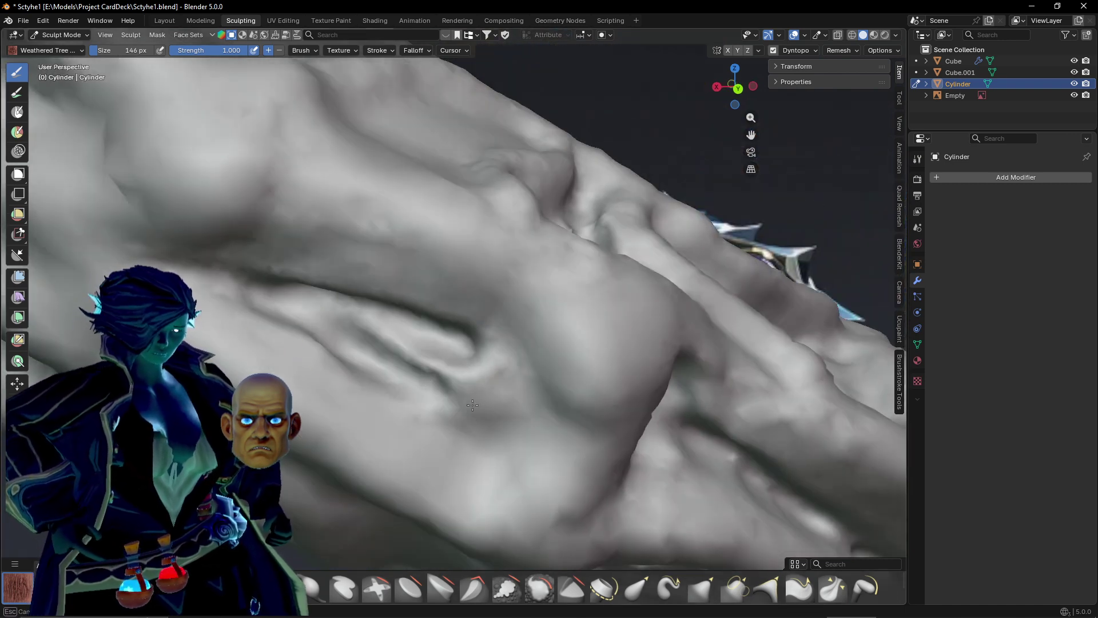
left_click_drag(473, 405, 470, 352)
mouse_move(489, 381)
middle_mouse_down()
mouse_move(466, 388)
mouse_move(496, 444)
middle_mouse_up()
mouse_move(431, 297)
left_mouse_down()
mouse_move(403, 306)
mouse_move(533, 273)
left_mouse_up()
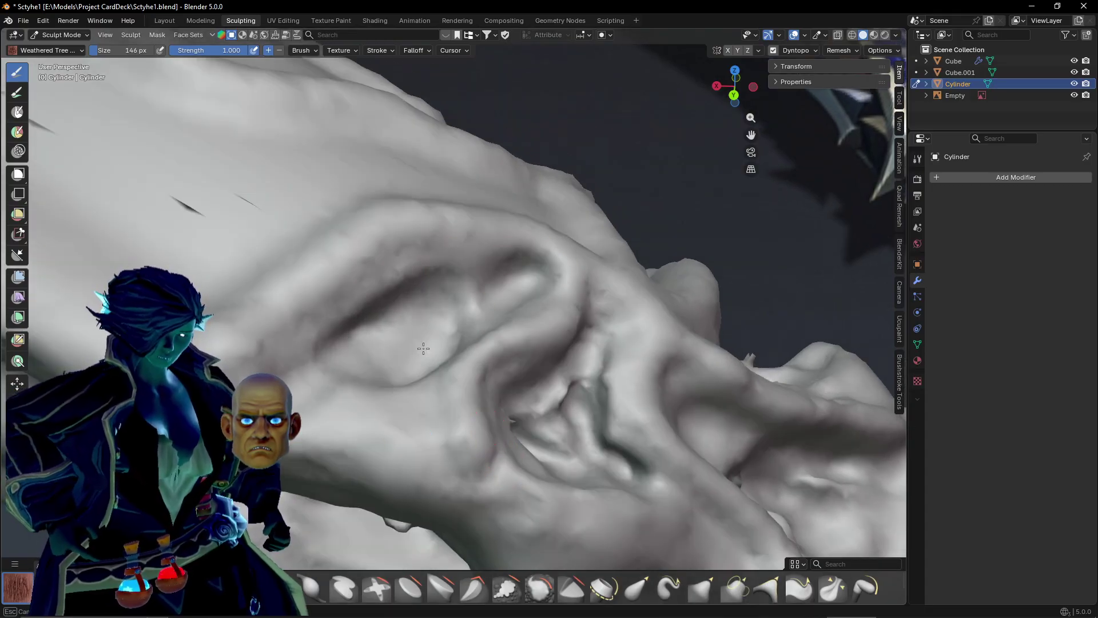
Sculpt a hooked, uneven trough diagonally across the smooth panel around the side of the handle.
mouse_move(463, 310)
middle_mouse_down()
mouse_move(454, 314)
mouse_move(465, 270)
mouse_move(443, 358)
mouse_move(389, 269)
mouse_move(338, 282)
middle_mouse_up()
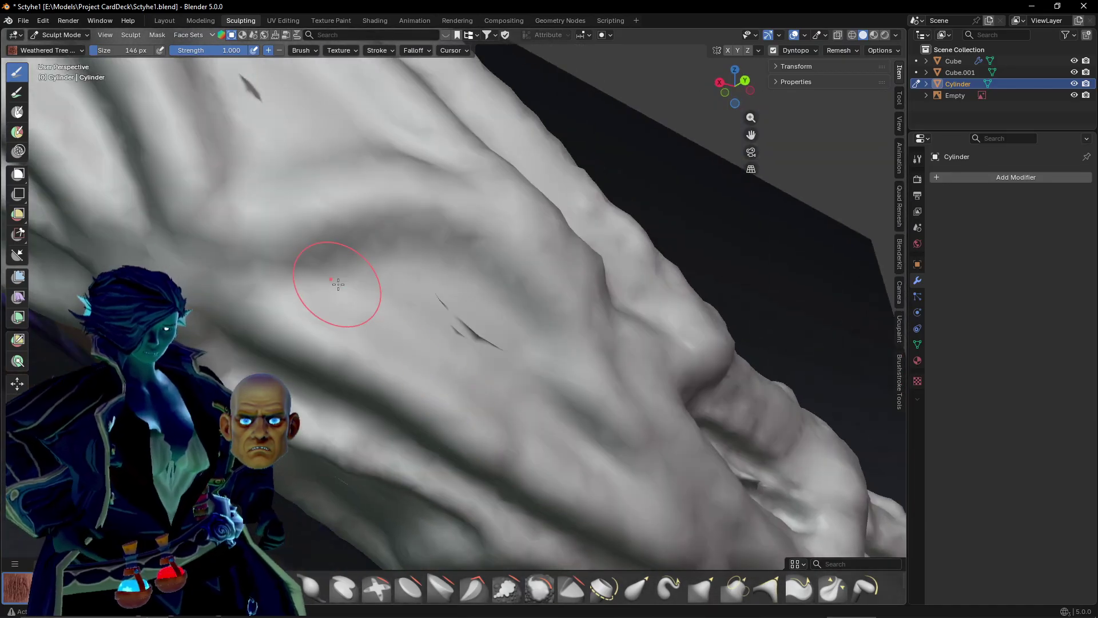
left_click_drag(338, 282, 449, 317)
mouse_move(240, 305)
left_mouse_down()
mouse_move(326, 286)
mouse_move(457, 281)
mouse_move(492, 292)
mouse_move(540, 405)
mouse_move(434, 309)
mouse_move(578, 447)
mouse_move(400, 326)
mouse_move(513, 370)
left_mouse_up()
Carve long parallel grooves with a thin wavy ridge between them along the thick diagonal root.
middle_click_drag(471, 429, 319, 265)
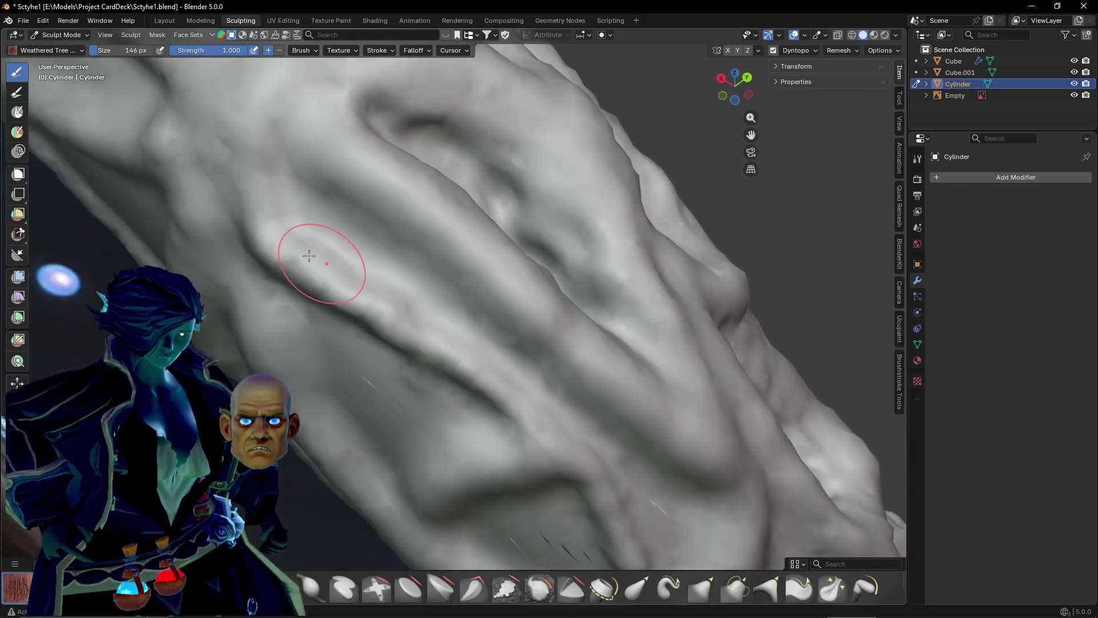
left_click_drag(285, 189, 413, 304)
left_click_drag(324, 238, 622, 431)
middle_click_drag(622, 431, 529, 360)
left_click_drag(470, 287, 592, 329)
left_click_drag(527, 314, 644, 398)
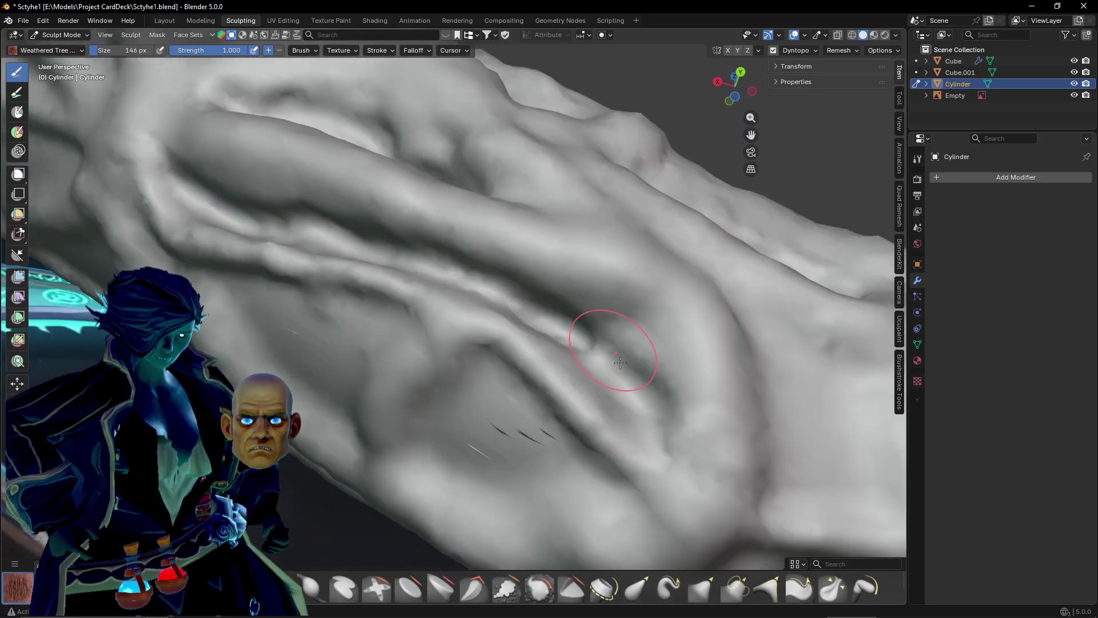
Deepen the end of the long groove and hollow out a rimmed triangular recess beside it.
left_click_drag(613, 351, 631, 395)
mouse_move(630, 377)
left_mouse_down()
mouse_move(628, 352)
mouse_move(658, 421)
mouse_move(610, 323)
mouse_move(646, 370)
left_mouse_up()
left_click_drag(589, 336, 609, 358)
middle_click_drag(609, 357, 638, 336)
mouse_move(543, 310)
left_mouse_down()
mouse_move(473, 333)
mouse_move(549, 246)
mouse_move(635, 355)
mouse_move(523, 351)
mouse_move(593, 325)
mouse_move(504, 323)
mouse_move(566, 255)
mouse_move(635, 343)
mouse_move(530, 333)
left_mouse_up()
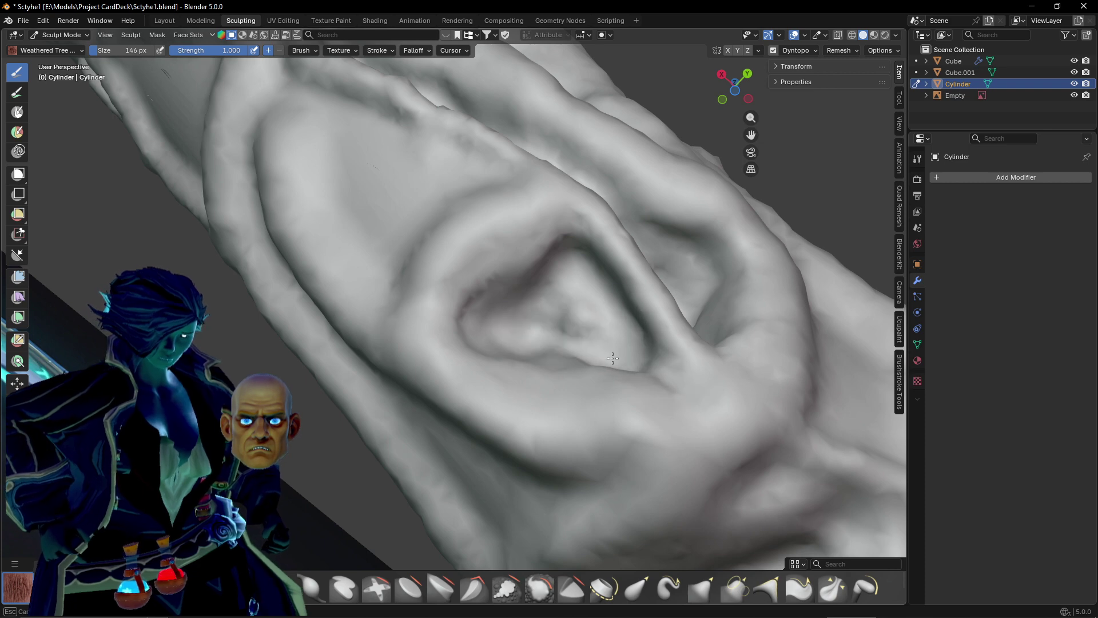
Sculpt a hollow with an oval knob and a branching crease into the smooth area above the crosswise root.
middle_click_drag(613, 358, 539, 344)
mouse_move(540, 343)
left_mouse_down()
mouse_move(510, 294)
mouse_move(534, 263)
mouse_move(516, 375)
mouse_move(538, 275)
left_mouse_up()
middle_click_drag(539, 275, 512, 317)
scroll(459, 302, "up", 2)
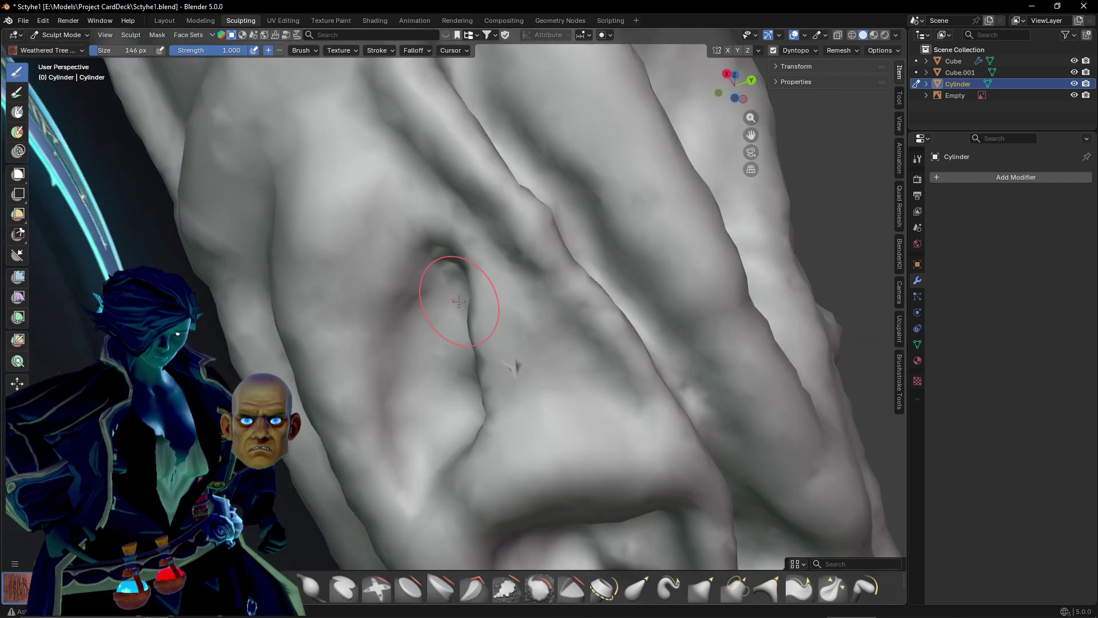
mouse_move(520, 326)
left_mouse_down()
mouse_move(489, 291)
mouse_move(480, 318)
left_mouse_up()
mouse_move(487, 394)
left_mouse_down()
mouse_move(453, 290)
mouse_move(545, 376)
mouse_move(614, 401)
left_mouse_up()
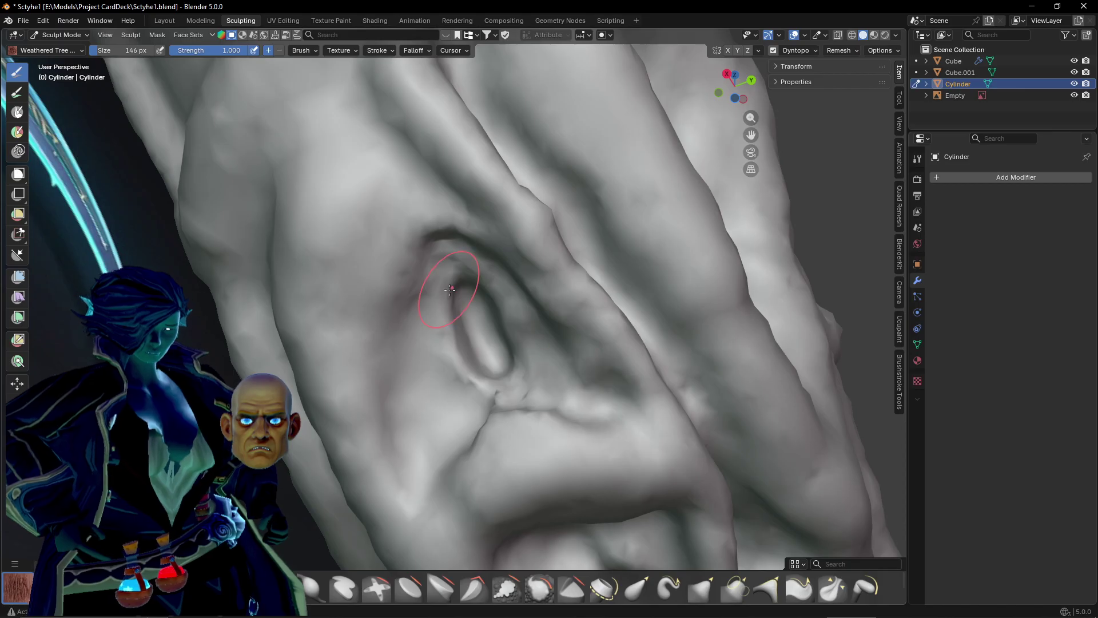
Extend the hollow around the oval knob and carve a rounded pit under the root fork above it.
mouse_move(456, 277)
middle_mouse_down("shift")
mouse_move(539, 320)
mouse_move(496, 305)
middle_mouse_up("shift")
mouse_move(560, 411)
left_mouse_down()
mouse_move(611, 400)
mouse_move(608, 389)
left_mouse_up()
mouse_move(486, 160)
middle_mouse_down("shift")
mouse_move(523, 187)
mouse_move(558, 328)
middle_mouse_up("shift")
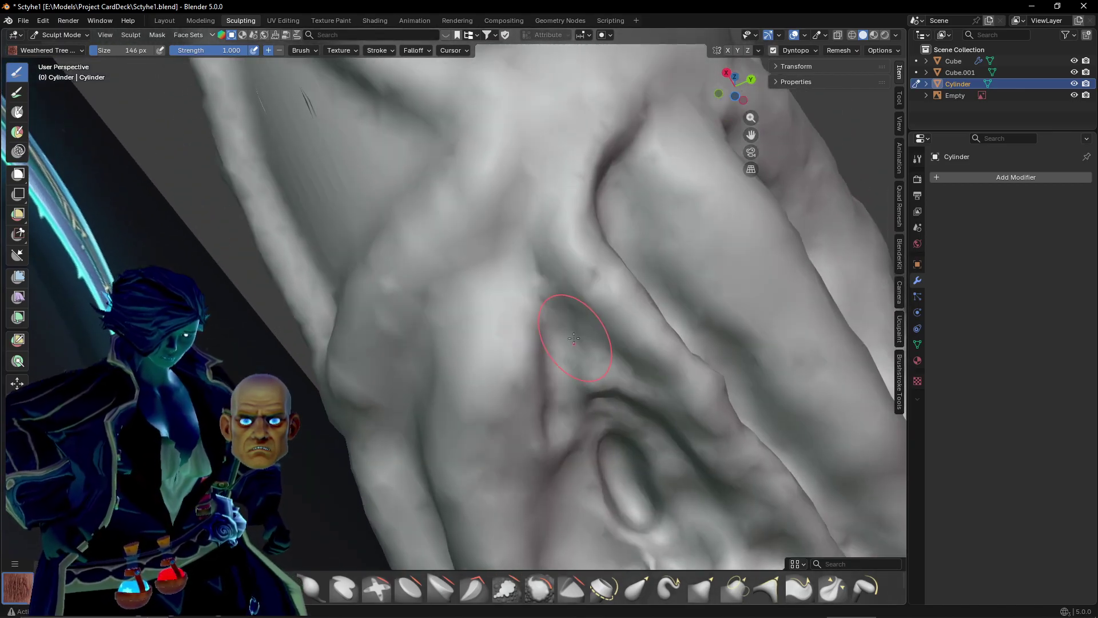
mouse_move(574, 338)
left_mouse_down()
mouse_move(561, 352)
mouse_move(558, 469)
mouse_move(606, 395)
mouse_move(574, 354)
left_mouse_up()
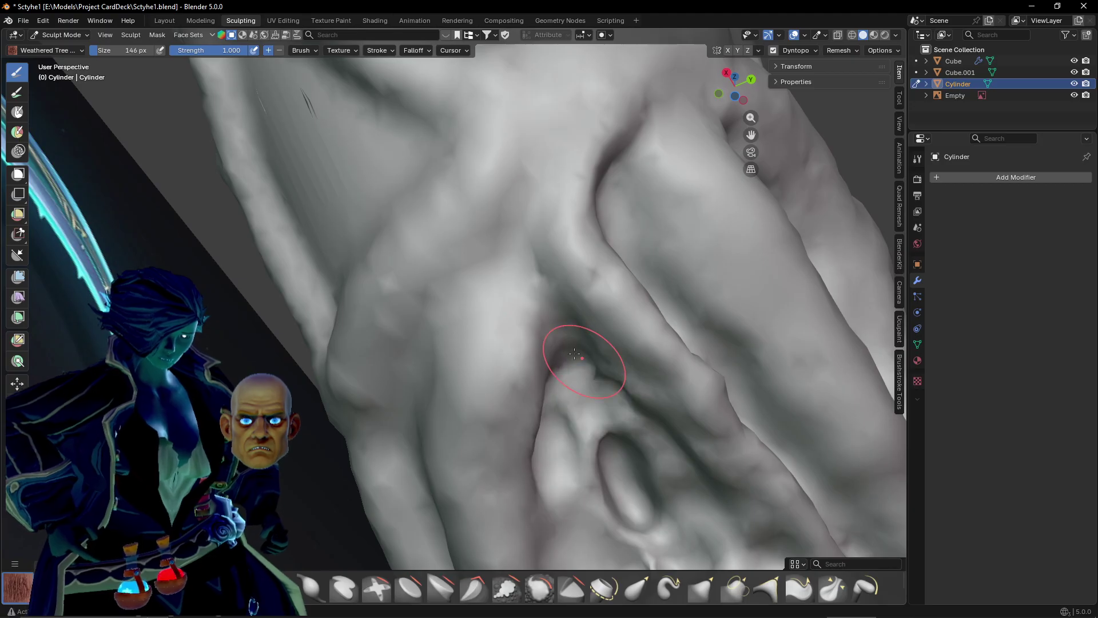
Carve a narrow groove up through the root junction to separate the two diverging roots.
mouse_move(516, 269)
middle_mouse_down()
mouse_move(535, 257)
mouse_move(548, 338)
middle_mouse_up()
scroll(548, 338, "up", 3)
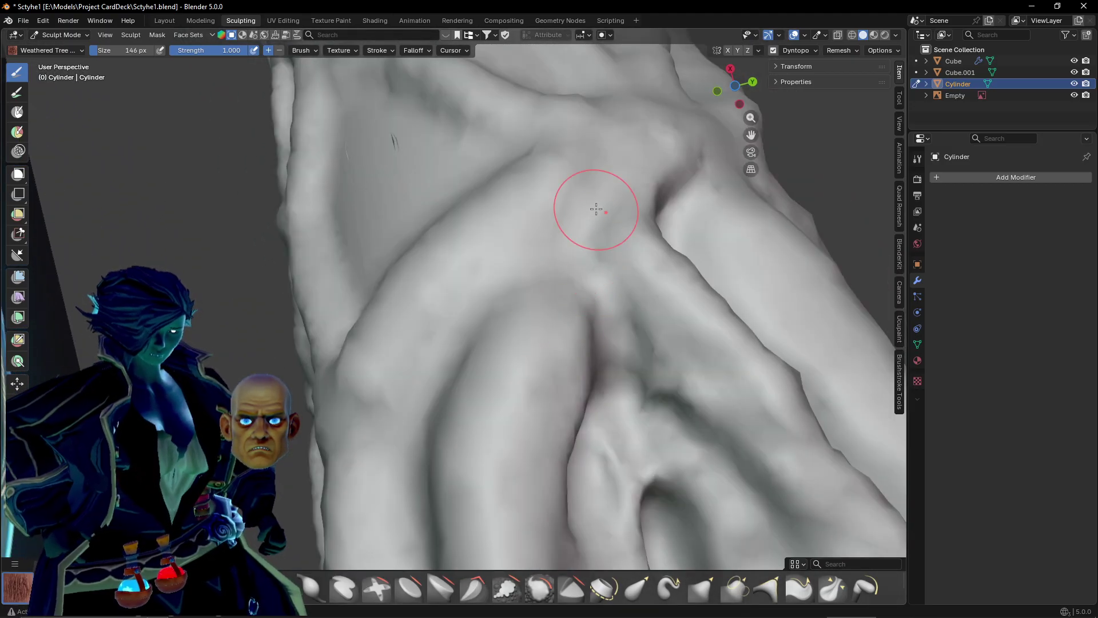
left_click_drag(596, 209, 595, 308)
middle_click_drag(595, 309, 563, 282)
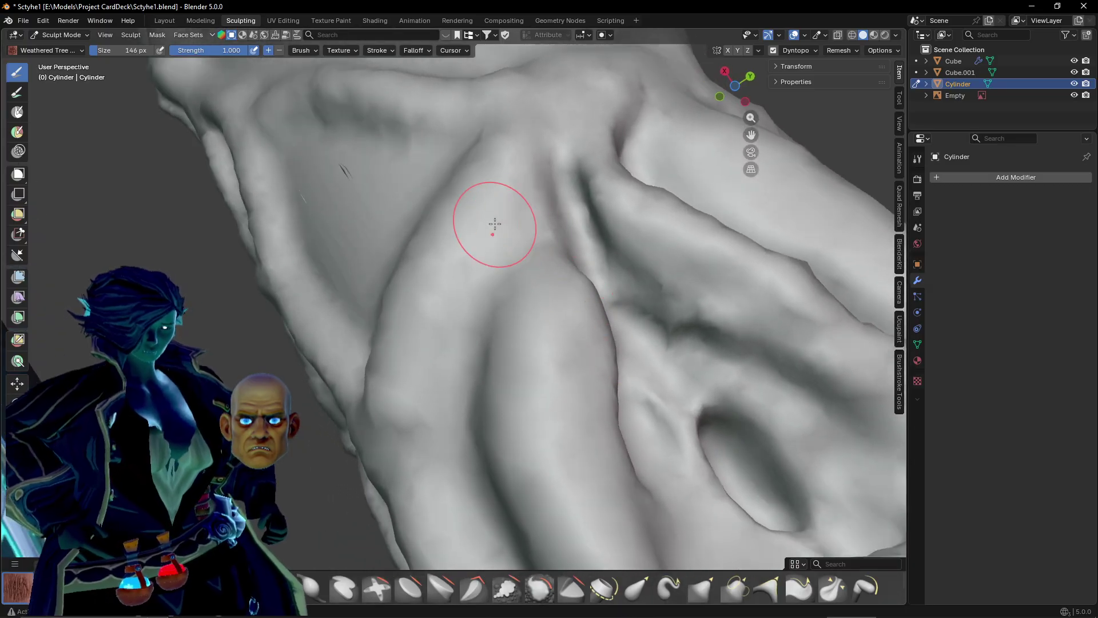
Carve a groove along the curved root and a triangular hollow with a curved crease where the roots split.
mouse_move(466, 453)
middle_mouse_down()
mouse_move(527, 389)
mouse_move(445, 428)
mouse_move(532, 380)
mouse_move(448, 468)
middle_mouse_up()
mouse_move(448, 468)
left_mouse_down()
mouse_move(418, 444)
mouse_move(451, 418)
left_mouse_up()
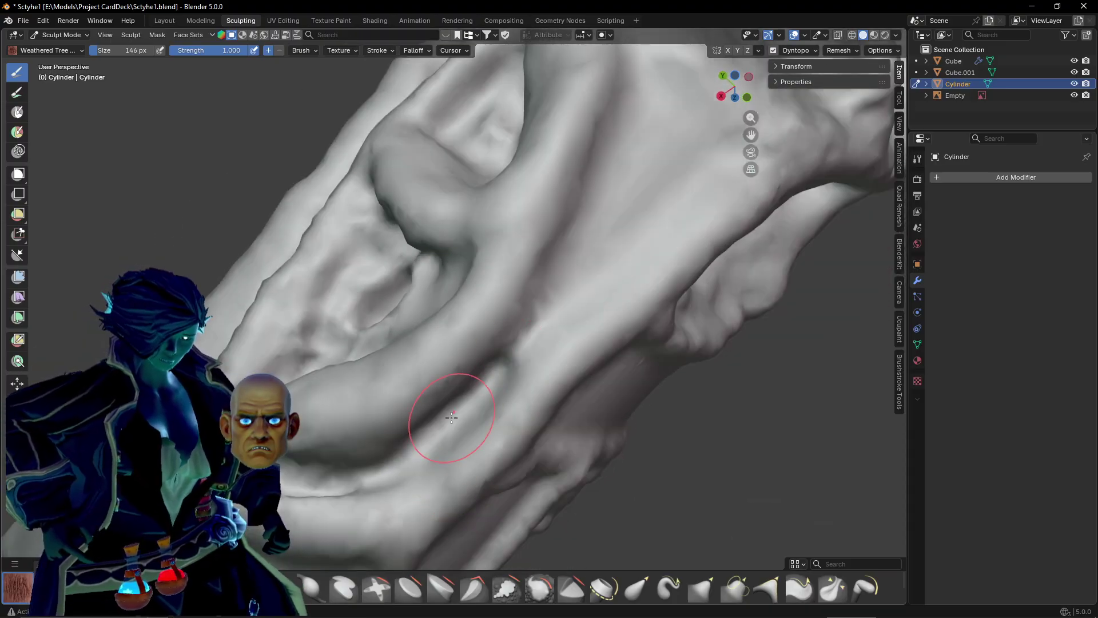
left_click_drag(613, 245, 584, 289)
middle_click_drag(603, 243, 458, 398, "shift")
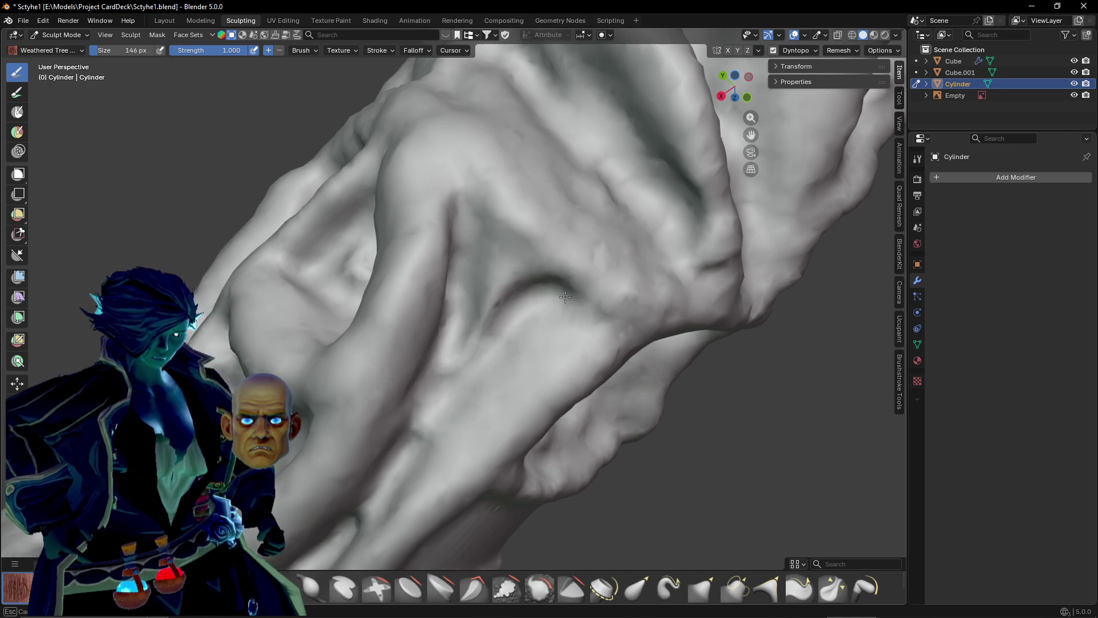
Carve overlapping diagonal grooves across the smooth panel below the long straight crease.
mouse_move(416, 425)
middle_mouse_down()
mouse_move(441, 282)
mouse_move(464, 337)
mouse_move(540, 392)
mouse_move(326, 319)
middle_mouse_up()
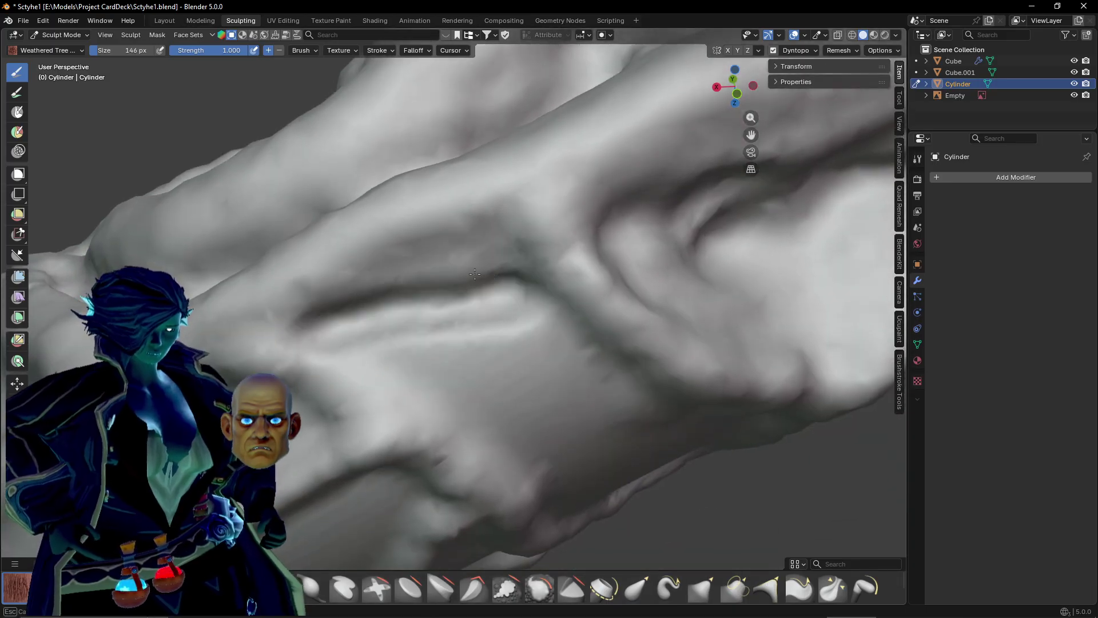
left_click_drag(481, 387, 507, 397)
left_click_drag(350, 326, 550, 401)
left_click_drag(434, 312, 569, 375)
left_click_drag(435, 334, 566, 392)
left_click_drag(505, 314, 616, 404)
Sculpt a layered recess with stepped ridges across the wide smooth panel above the curved lower root.
mouse_move(616, 404)
middle_mouse_down()
mouse_move(578, 404)
mouse_move(591, 454)
mouse_move(569, 412)
mouse_move(355, 208)
middle_mouse_up()
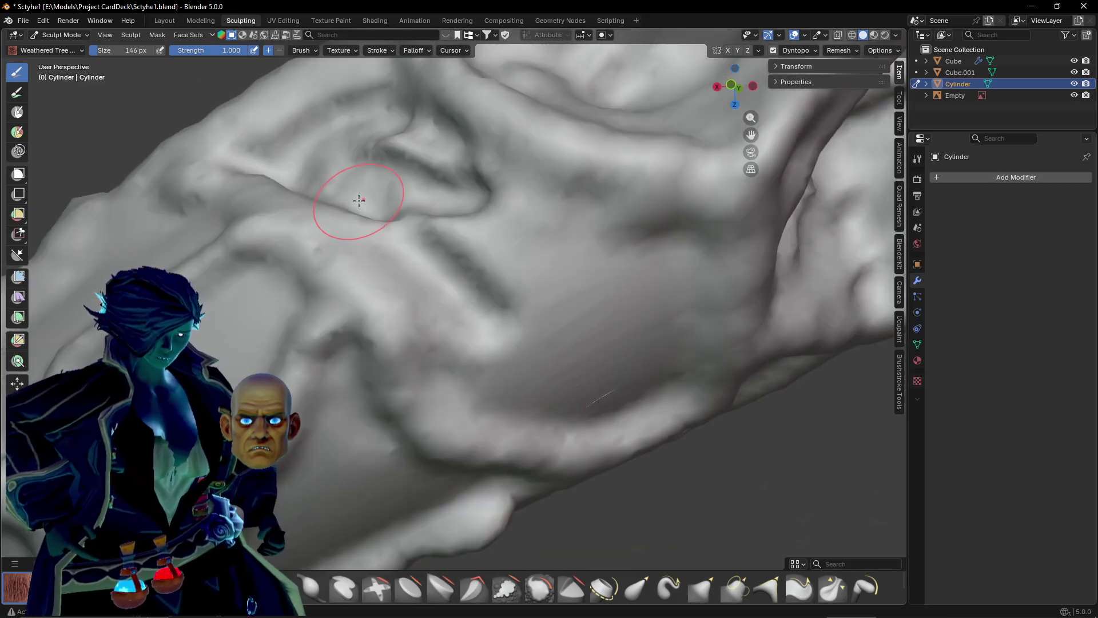
left_click_drag(417, 264, 498, 349)
left_click_drag(395, 215, 540, 340)
left_click_drag(457, 234, 572, 292)
mouse_move(400, 138)
left_mouse_down()
mouse_move(440, 177)
mouse_move(401, 160)
mouse_move(451, 218)
mouse_move(629, 299)
mouse_move(671, 286)
left_mouse_up()
mouse_move(671, 286)
middle_mouse_down()
mouse_move(620, 285)
mouse_move(653, 286)
middle_mouse_up()
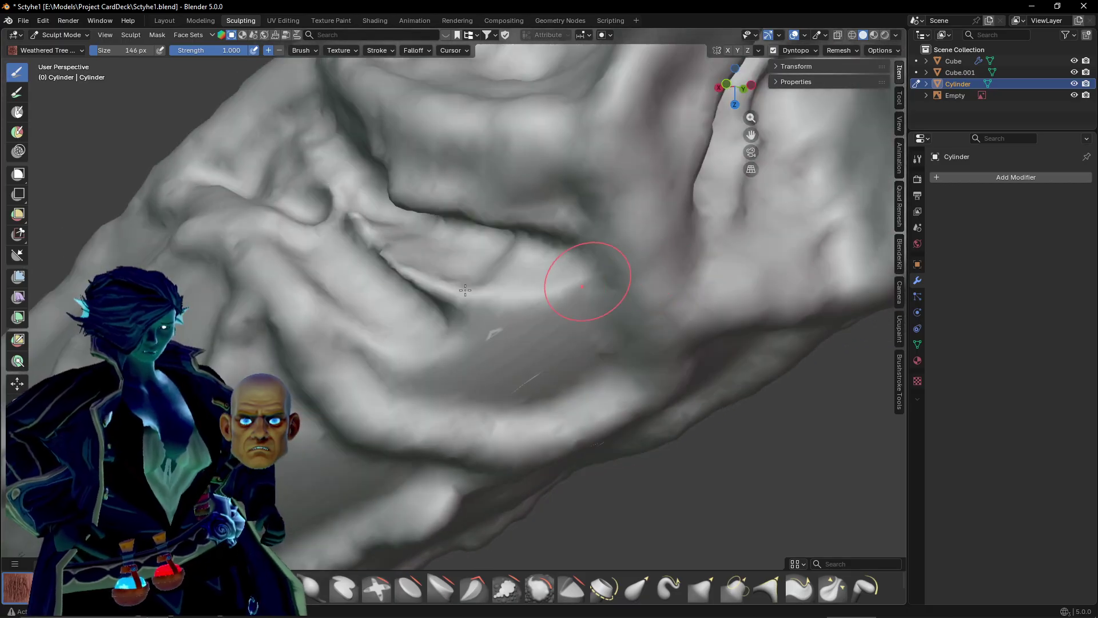
Fill the remaining smooth patch of the layered recess with folds and round off its deep outer edge.
mouse_move(389, 269)
left_mouse_down()
mouse_move(452, 311)
mouse_move(529, 320)
left_mouse_up()
mouse_move(435, 272)
left_mouse_down()
mouse_move(515, 306)
mouse_move(480, 301)
left_mouse_up()
mouse_move(419, 289)
middle_mouse_down()
mouse_move(515, 281)
mouse_move(412, 289)
mouse_move(516, 296)
middle_mouse_up()
mouse_move(516, 296)
left_mouse_down()
mouse_move(434, 269)
mouse_move(389, 234)
mouse_move(366, 143)
mouse_move(504, 218)
mouse_move(572, 183)
mouse_move(601, 241)
mouse_move(533, 233)
mouse_move(563, 238)
mouse_move(534, 287)
mouse_move(481, 269)
mouse_move(524, 254)
mouse_move(447, 261)
mouse_move(506, 192)
mouse_move(553, 214)
mouse_move(561, 189)
mouse_move(585, 222)
left_mouse_up()
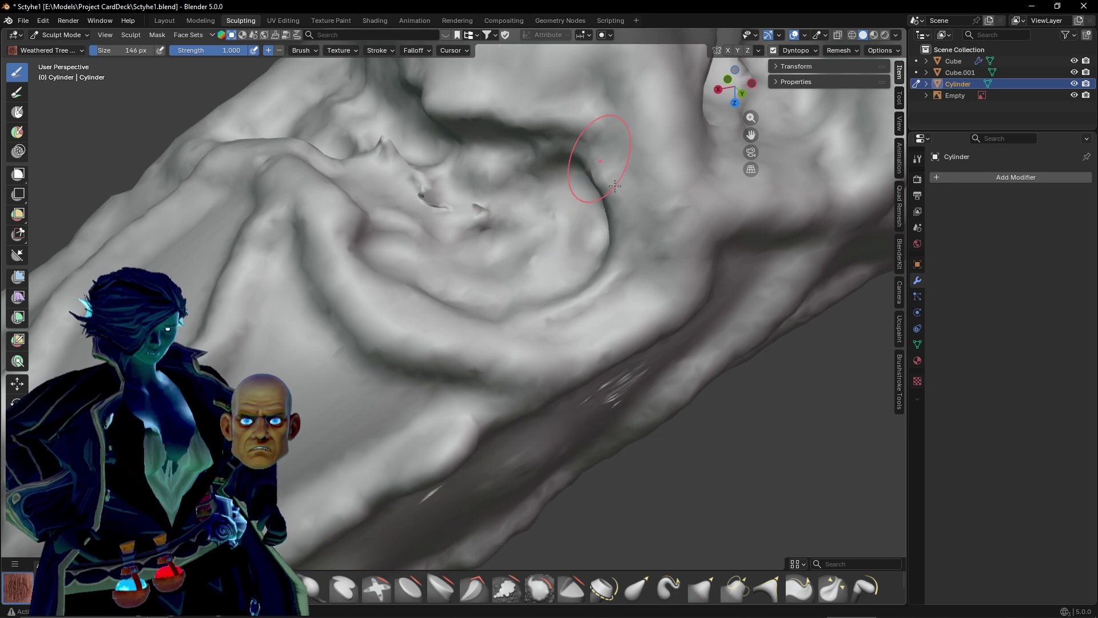
left_click_drag(606, 162, 596, 238)
Hollow out the long root-framed panel and sculpt a pitted oval knob and diagonal ridges inside it.
scroll(595, 241, "down", 3)
mouse_move(592, 263)
middle_mouse_down()
mouse_move(548, 285)
mouse_move(595, 307)
middle_mouse_up()
scroll(418, 428, "up", 3)
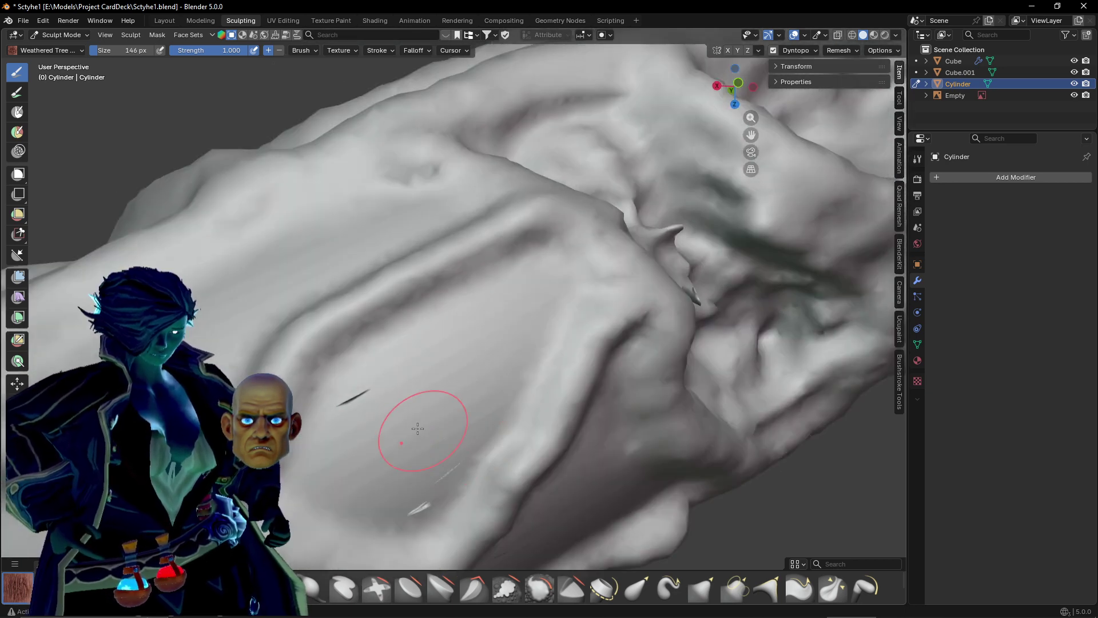
mouse_move(411, 327)
left_mouse_down()
mouse_move(366, 400)
mouse_move(538, 269)
mouse_move(517, 267)
left_mouse_up()
mouse_move(396, 440)
left_mouse_down()
mouse_move(529, 309)
mouse_move(410, 441)
mouse_move(504, 323)
left_mouse_up()
left_click_drag(415, 424, 480, 335)
middle_click_drag(417, 393, 497, 297, "shift")
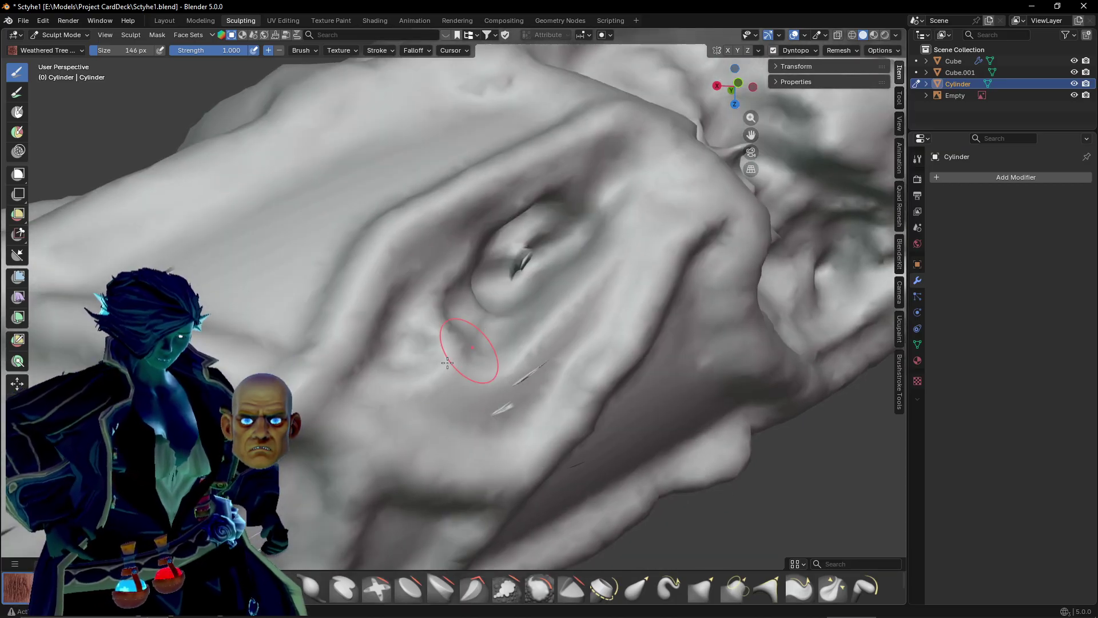
mouse_move(420, 357)
left_mouse_down()
mouse_move(435, 395)
mouse_move(498, 412)
mouse_move(400, 400)
mouse_move(516, 387)
mouse_move(592, 252)
left_mouse_up()
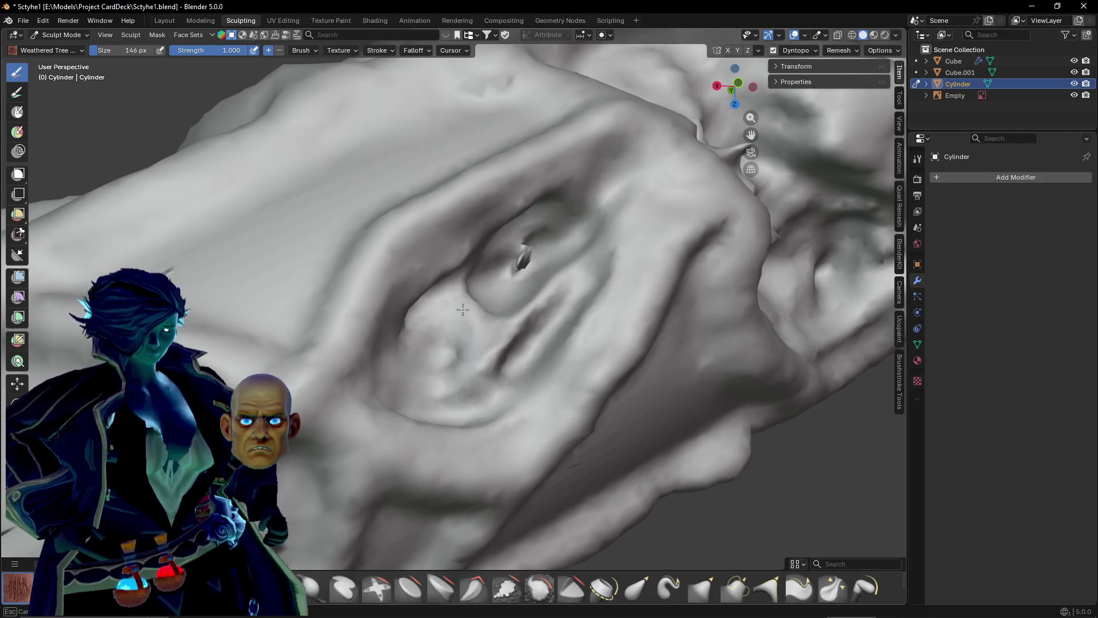
Carve a deep triangular recess with rounded lumps into the smooth area beneath the arched root.
middle_click_drag(506, 333, 488, 271)
left_click_drag(502, 254, 497, 327)
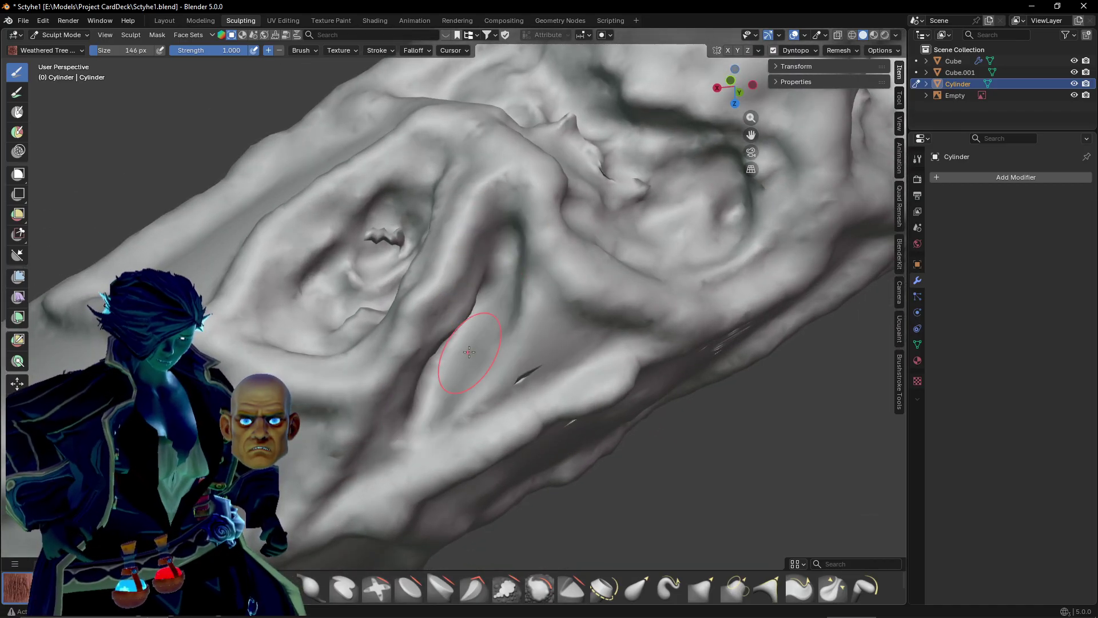
left_click_drag(469, 352, 381, 445)
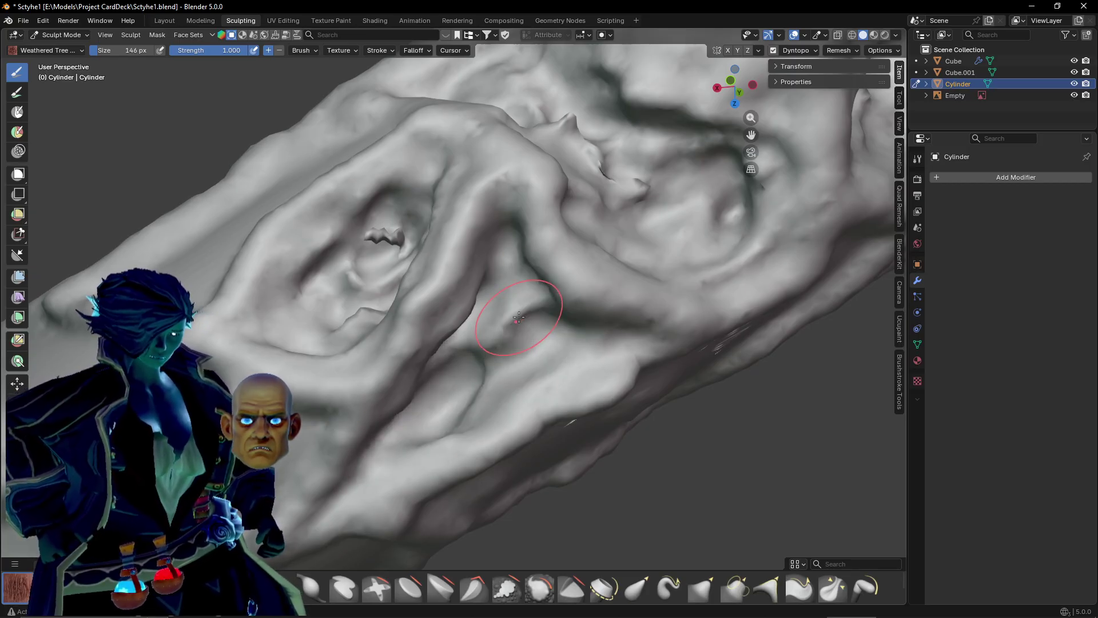
Deepen the elongated loop-shaped recess and carve narrow vertical ridges into the hollow beneath the root fork.
mouse_move(479, 359)
middle_mouse_down()
mouse_move(465, 404)
mouse_move(393, 326)
mouse_move(448, 366)
mouse_move(520, 352)
mouse_move(512, 375)
middle_mouse_up()
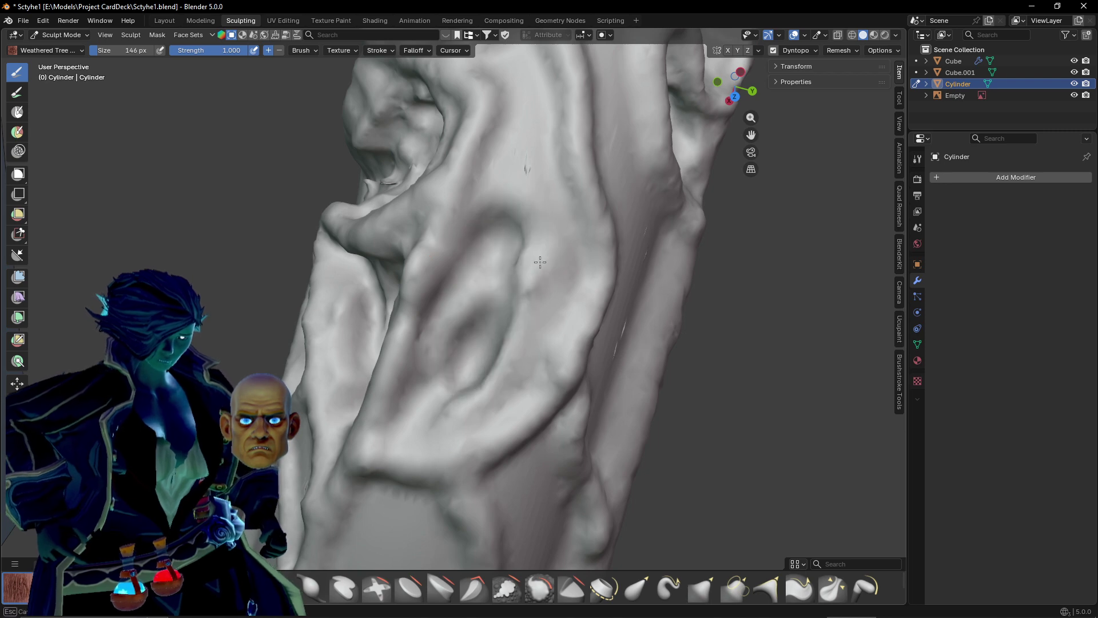
mouse_move(525, 175)
left_mouse_down()
mouse_move(522, 147)
mouse_move(511, 171)
left_mouse_up()
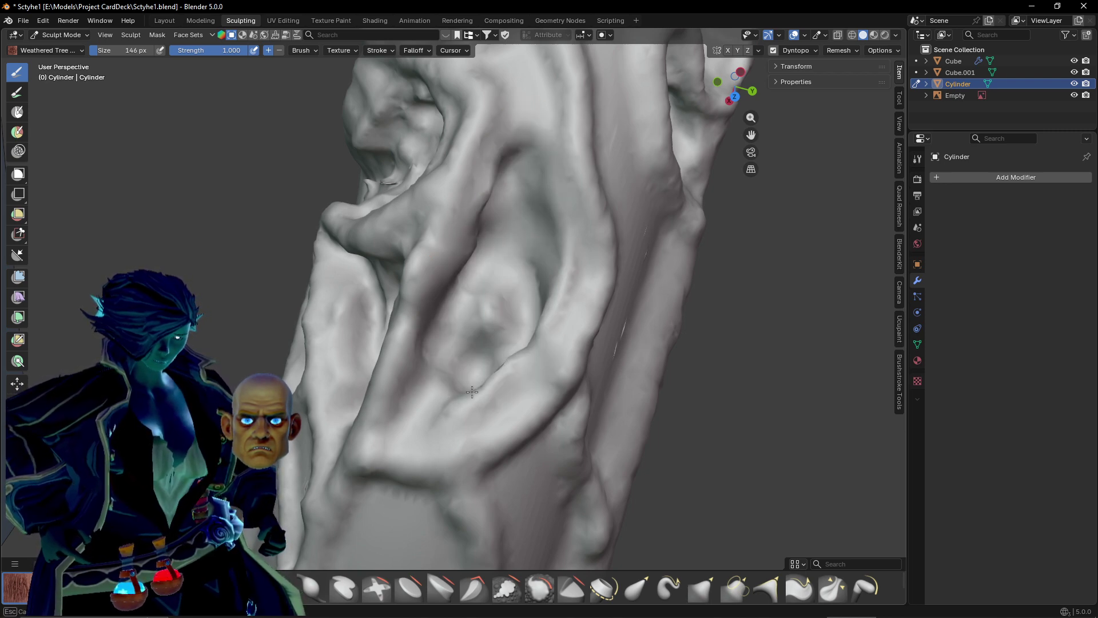
mouse_move(507, 172)
middle_mouse_down("shift")
mouse_move(481, 458)
mouse_move(483, 429)
middle_mouse_up("shift")
scroll(482, 429, "up", 2)
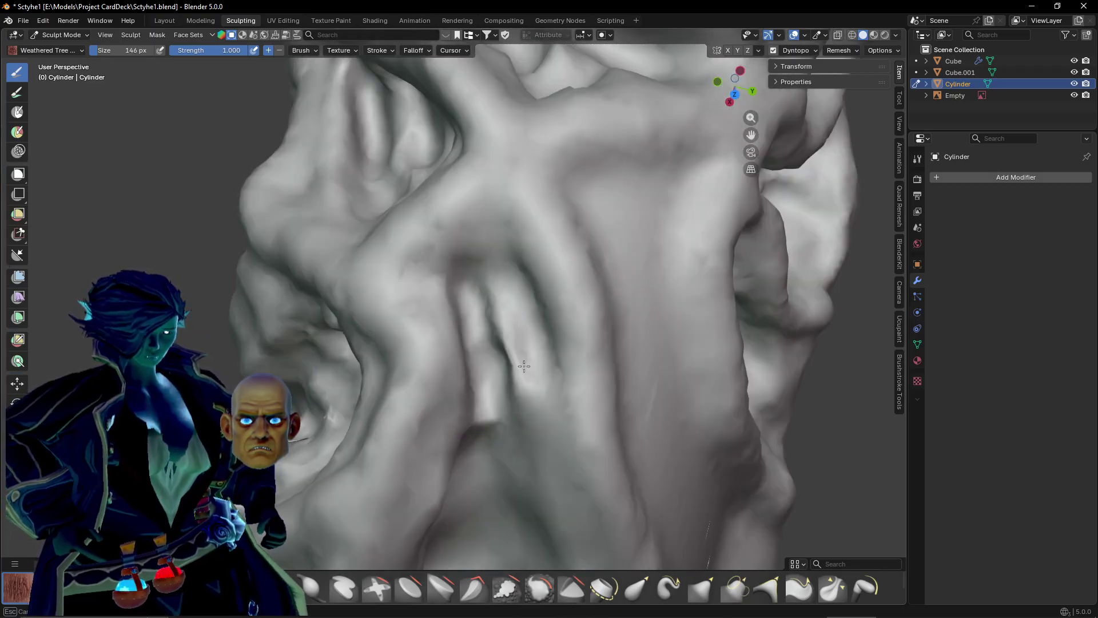
mouse_move(543, 502)
left_mouse_down()
mouse_move(502, 462)
mouse_move(538, 504)
left_mouse_up()
Hollow out the triangular gap between the crossing roots, leaving small rounded knobs and a ridge inside.
middle_click_drag(557, 454, 517, 453)
scroll(517, 449, "up", 2)
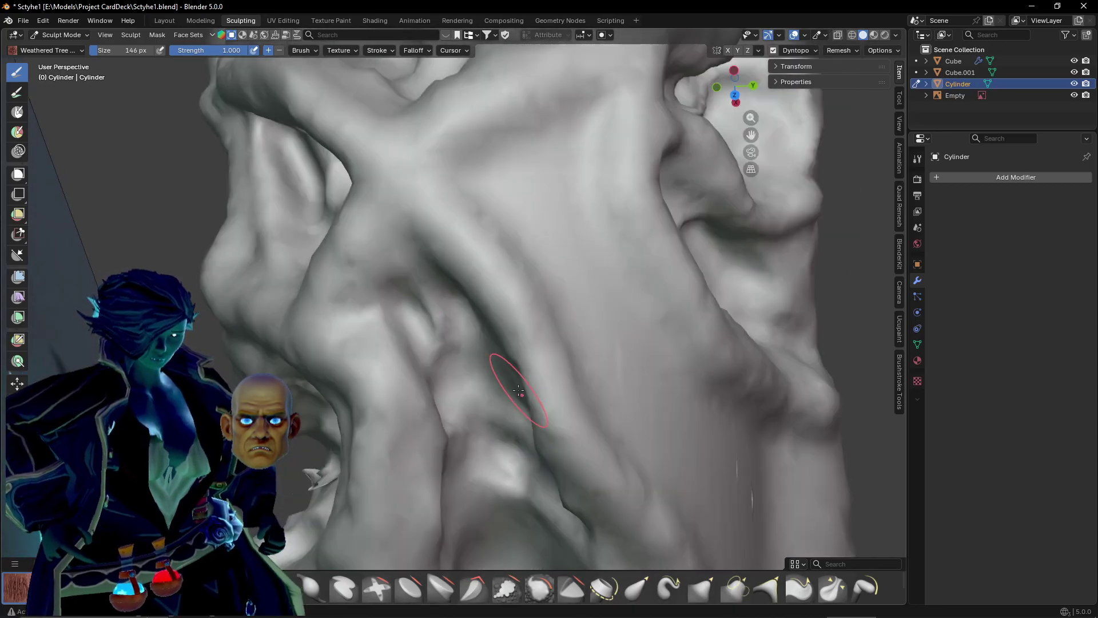
middle_click_drag(514, 380, 441, 477, "shift")
left_click_drag(395, 294, 499, 254)
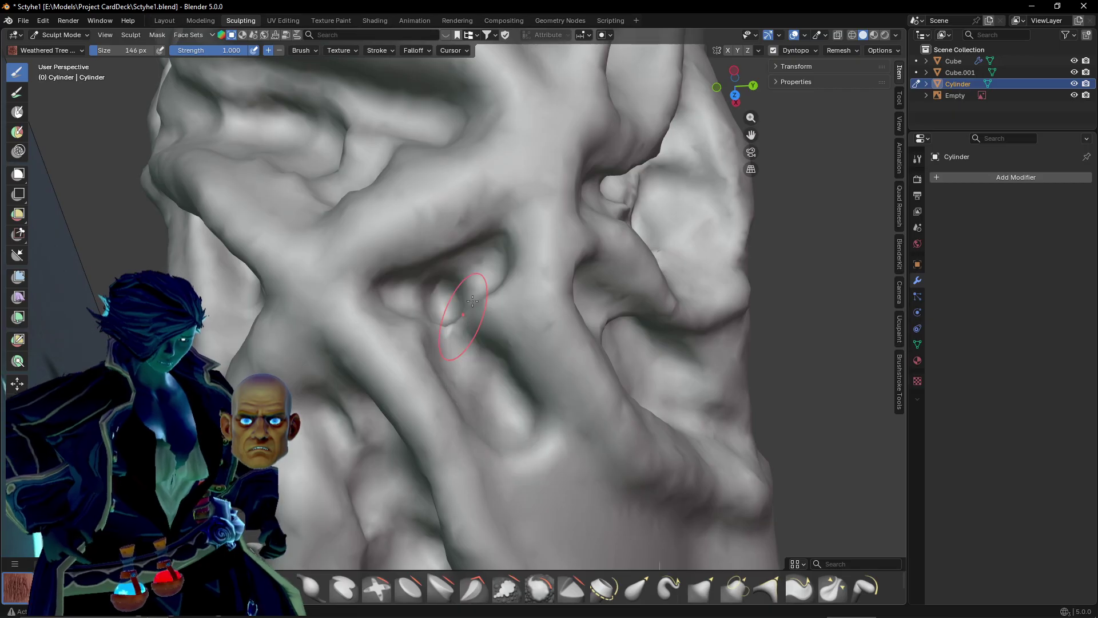
Sculpt branching grooves and small pits down the long smooth strip below the curved crosswise root.
mouse_move(520, 453)
middle_mouse_down()
mouse_move(549, 441)
mouse_move(518, 458)
middle_mouse_up()
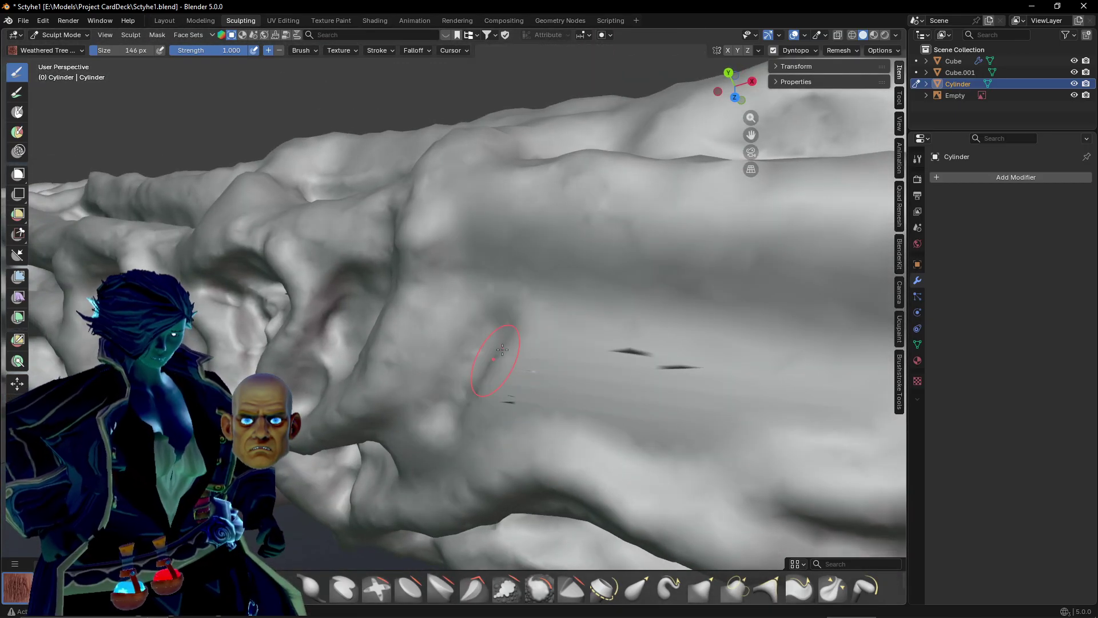
mouse_move(430, 413)
middle_mouse_down()
mouse_move(454, 289)
mouse_move(507, 352)
middle_mouse_up()
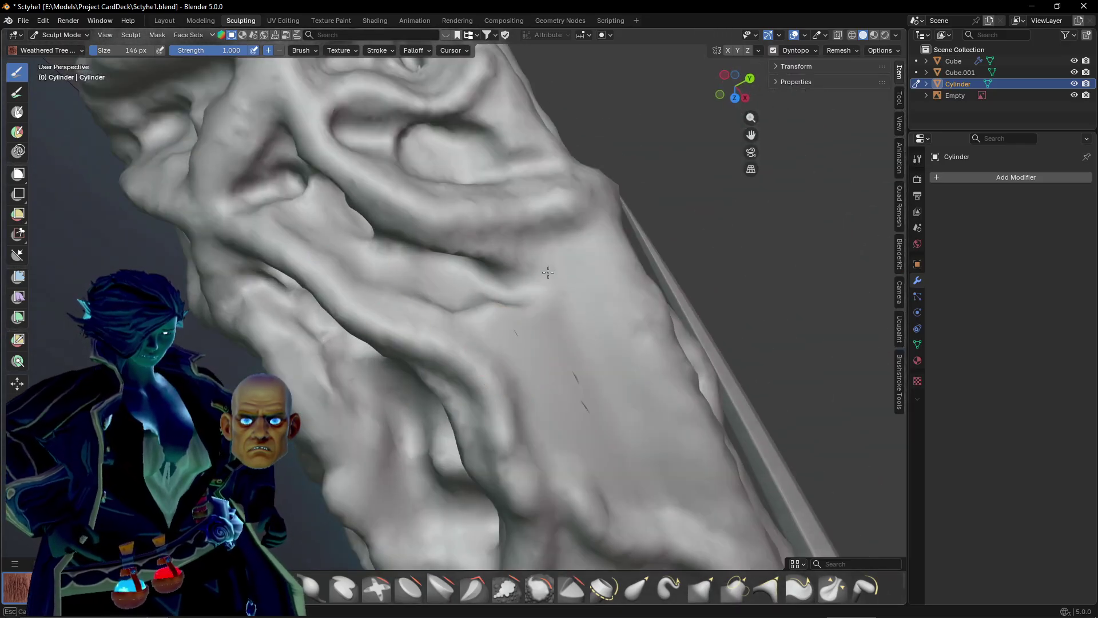
left_click_drag(614, 455, 481, 279)
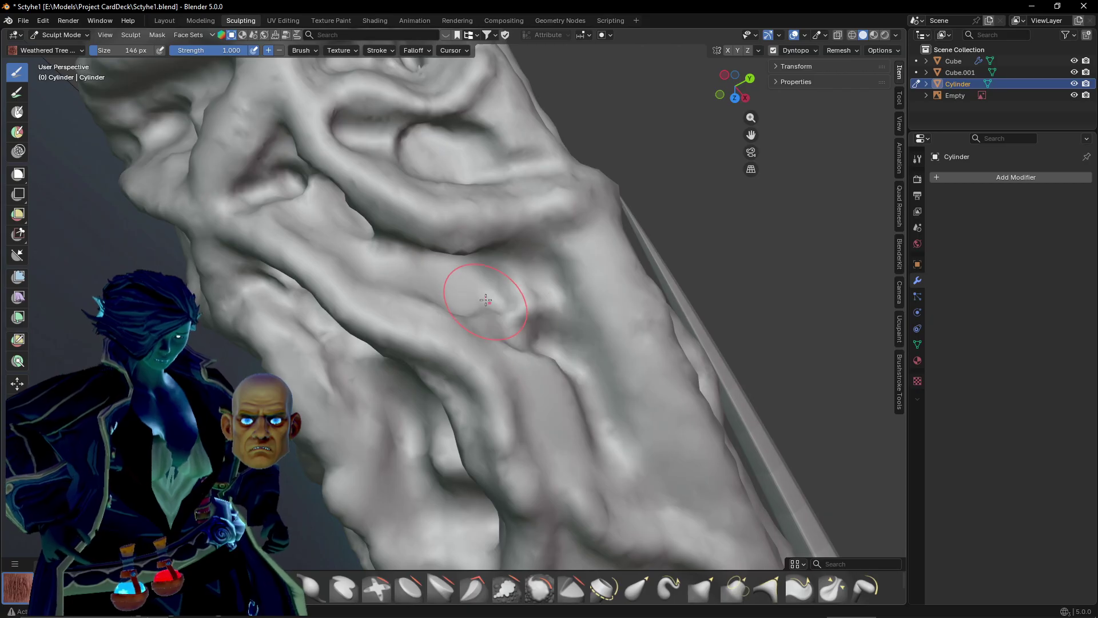
left_click_drag(540, 357, 633, 460)
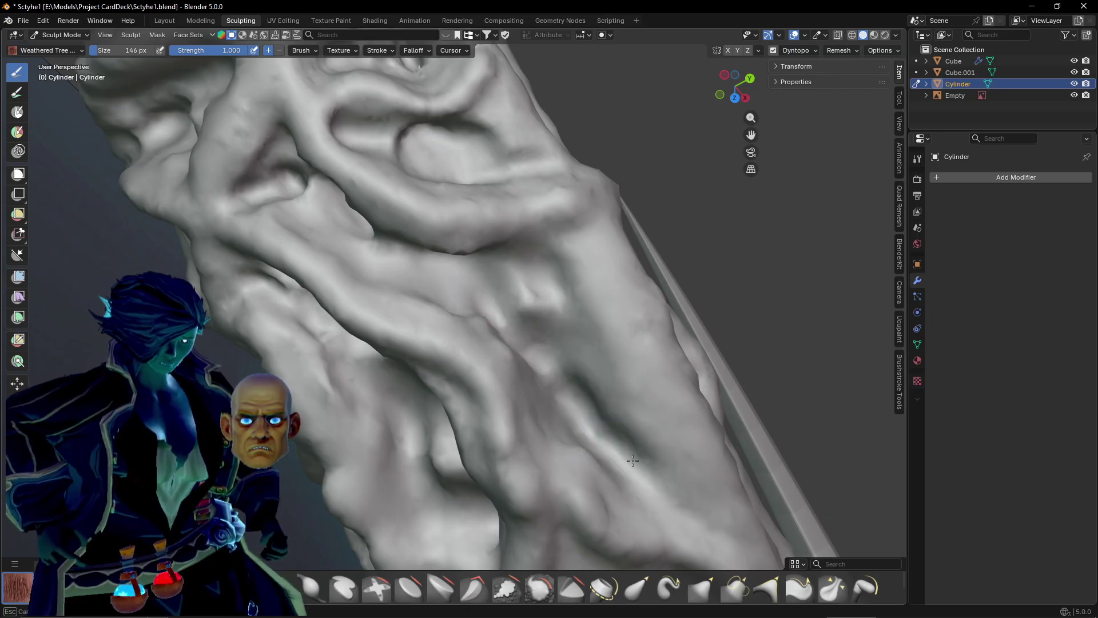
Carve a forked hollow with a pointed central ridge into the smooth wedge between two long converging roots.
middle_click_drag(540, 305, 540, 403)
scroll(540, 403, "down", 3)
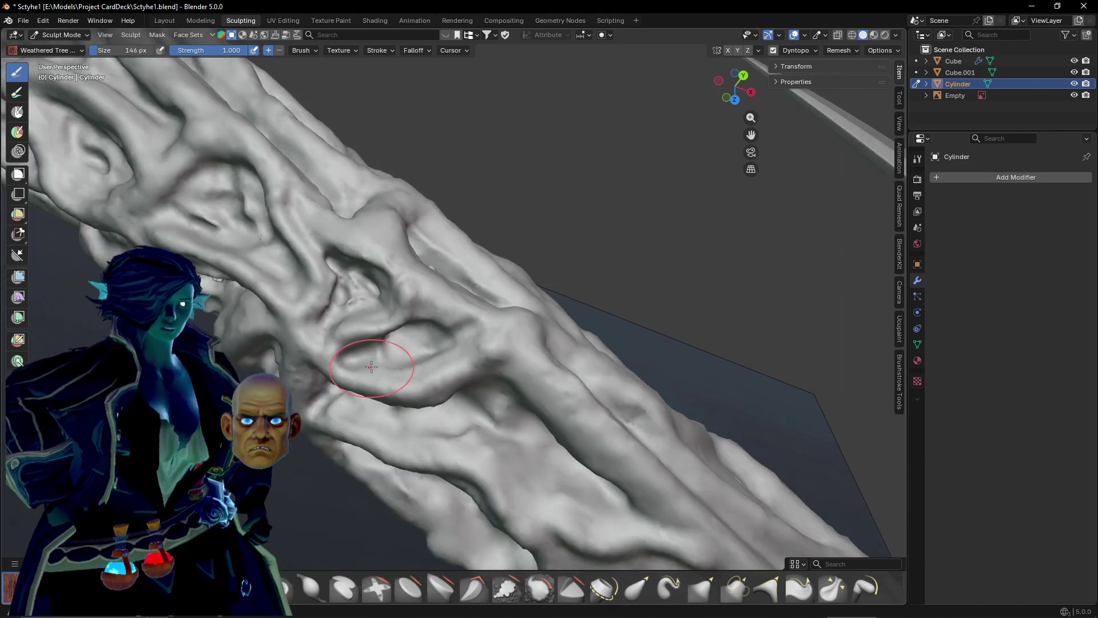
middle_click_drag(577, 182, 515, 454)
mouse_move(732, 353)
middle_mouse_down("shift")
mouse_move(416, 304)
mouse_move(444, 314)
middle_mouse_up("shift")
scroll(444, 314, "up", 3)
mouse_move(624, 397)
middle_mouse_down("shift")
mouse_move(445, 311)
mouse_move(444, 379)
mouse_move(523, 270)
middle_mouse_up("shift")
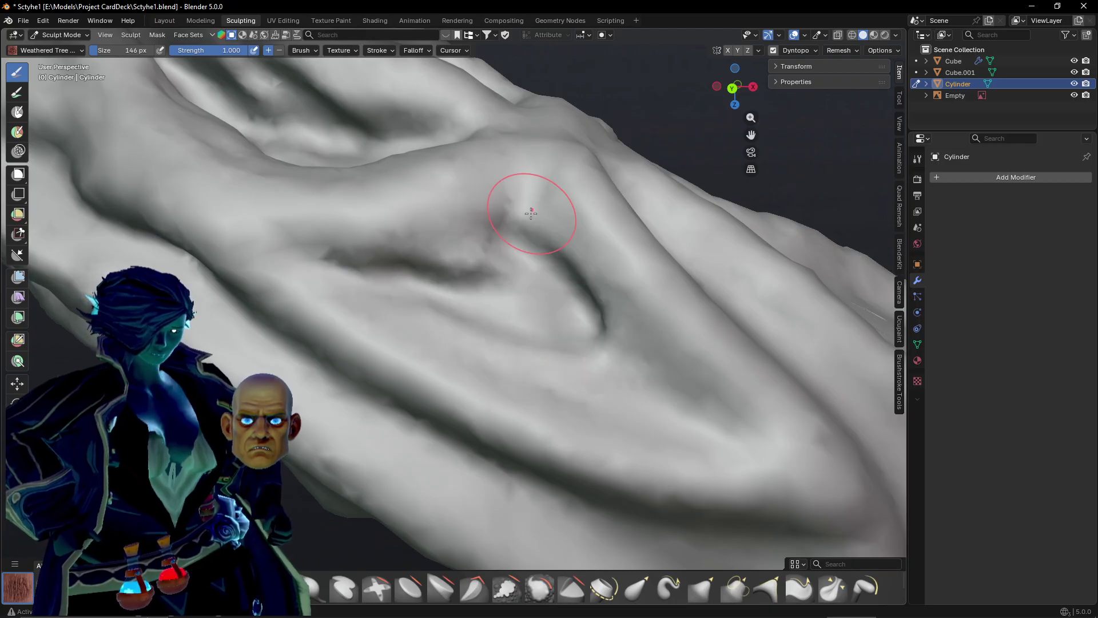
left_click_drag(530, 214, 652, 366)
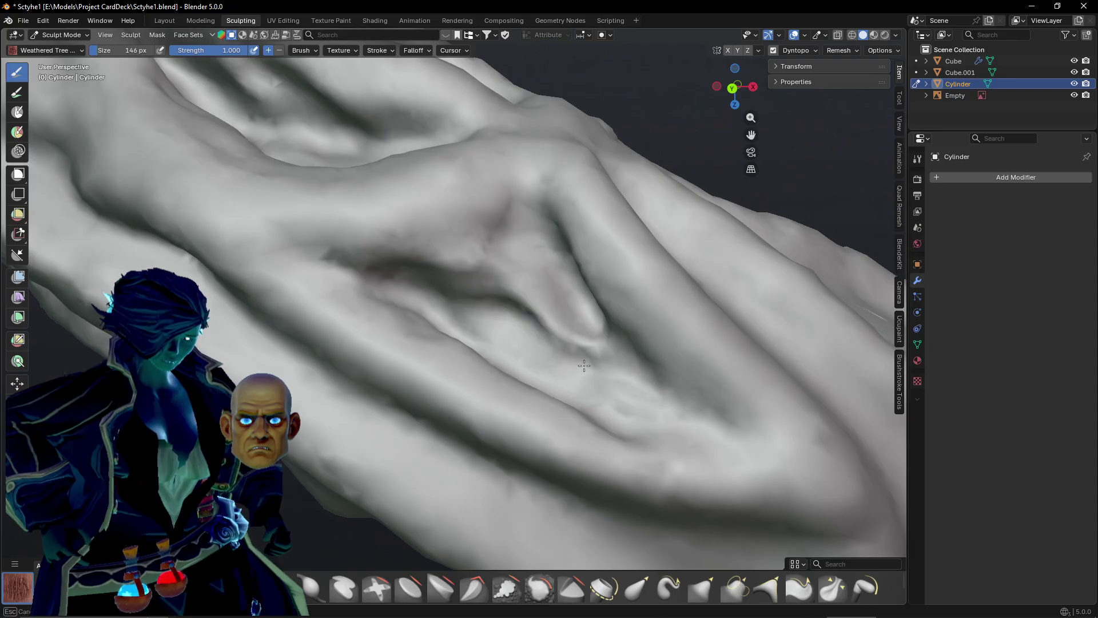
Carve a short ridge and groove into the lower end of the forked hollow between the converging roots.
left_click_drag(679, 434, 601, 350)
scroll(615, 363, "down", 3)
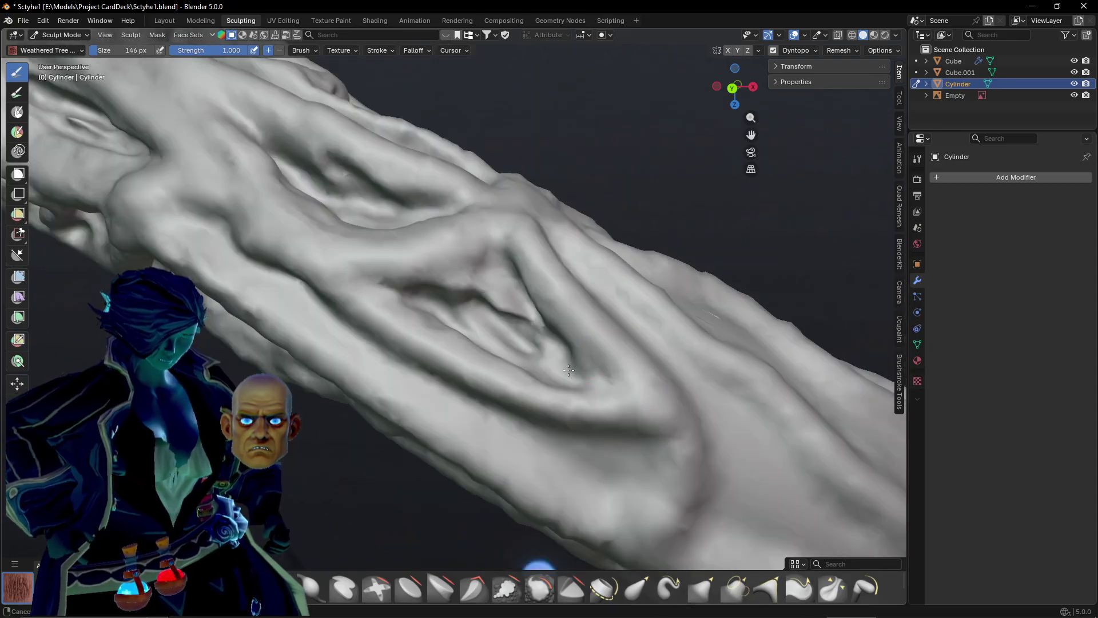
mouse_move(550, 352)
middle_mouse_down("shift")
mouse_move(488, 392)
mouse_move(489, 373)
middle_mouse_up("shift")
Carve a long, deep groove with a sharp raised edge along the broad root beside the forked hollow.
scroll(410, 369, "up", 1)
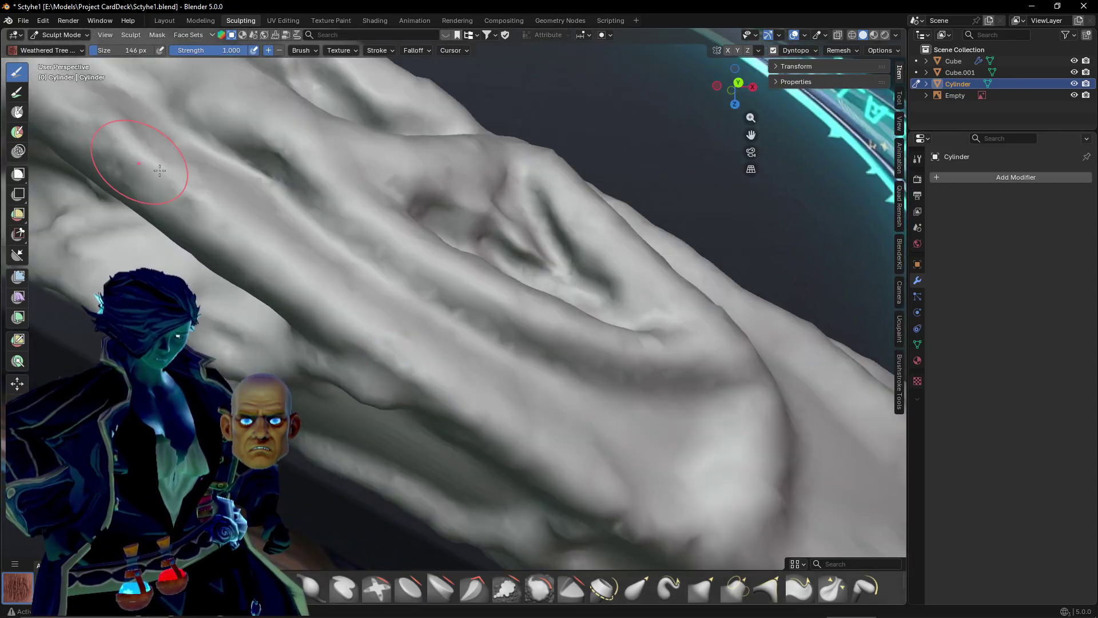
middle_click_drag(160, 170, 292, 239, "shift")
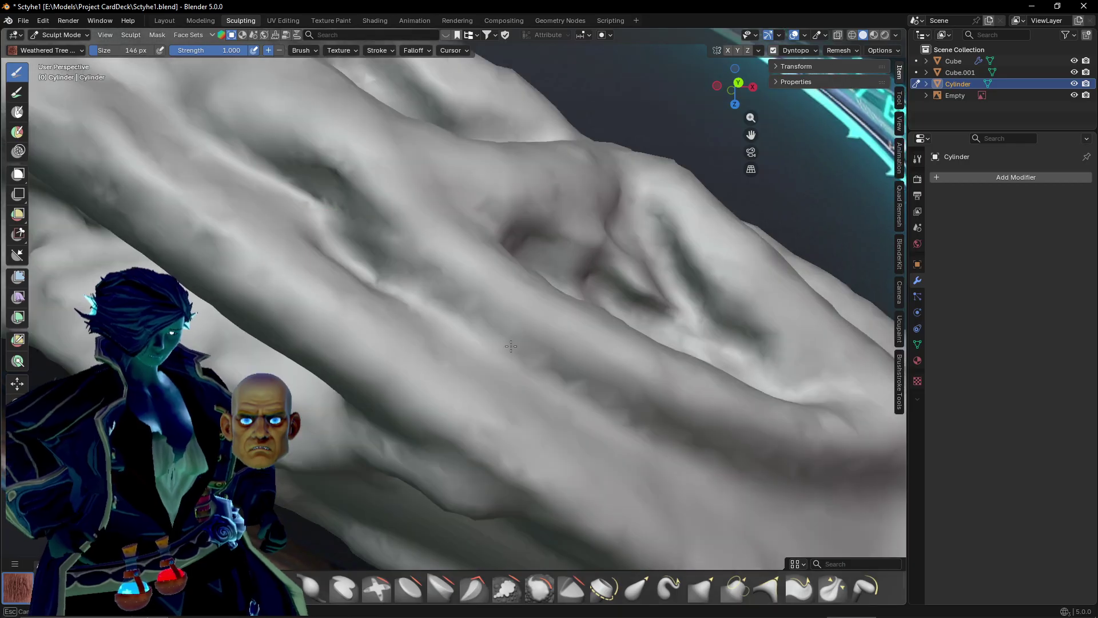
scroll(358, 269, "up", 5)
scroll(396, 279, "down", 5)
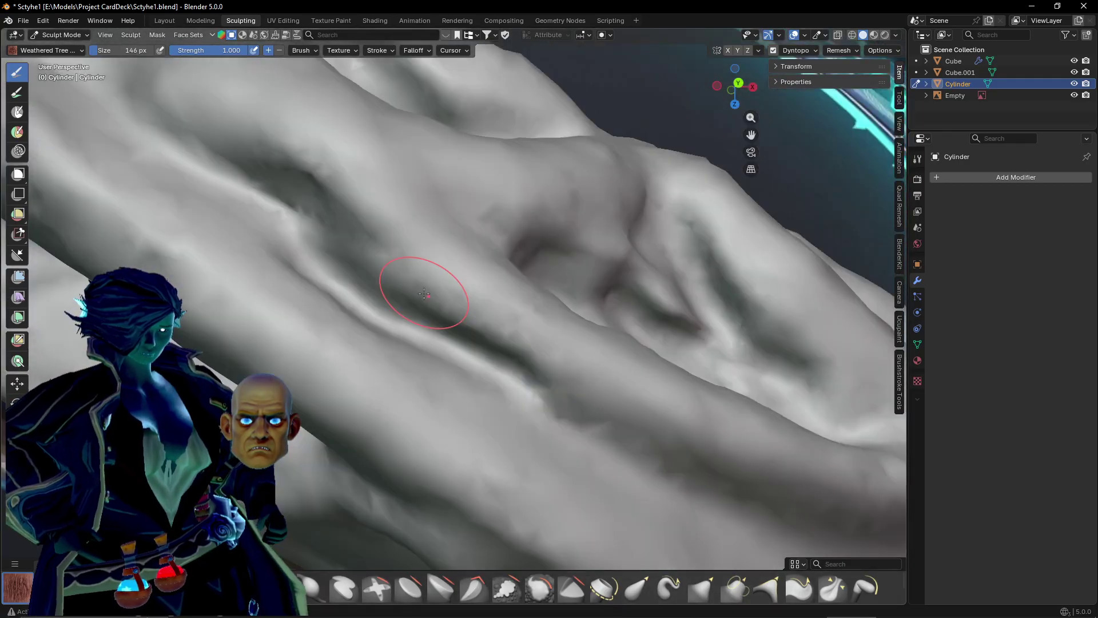
scroll(373, 269, "down", 2)
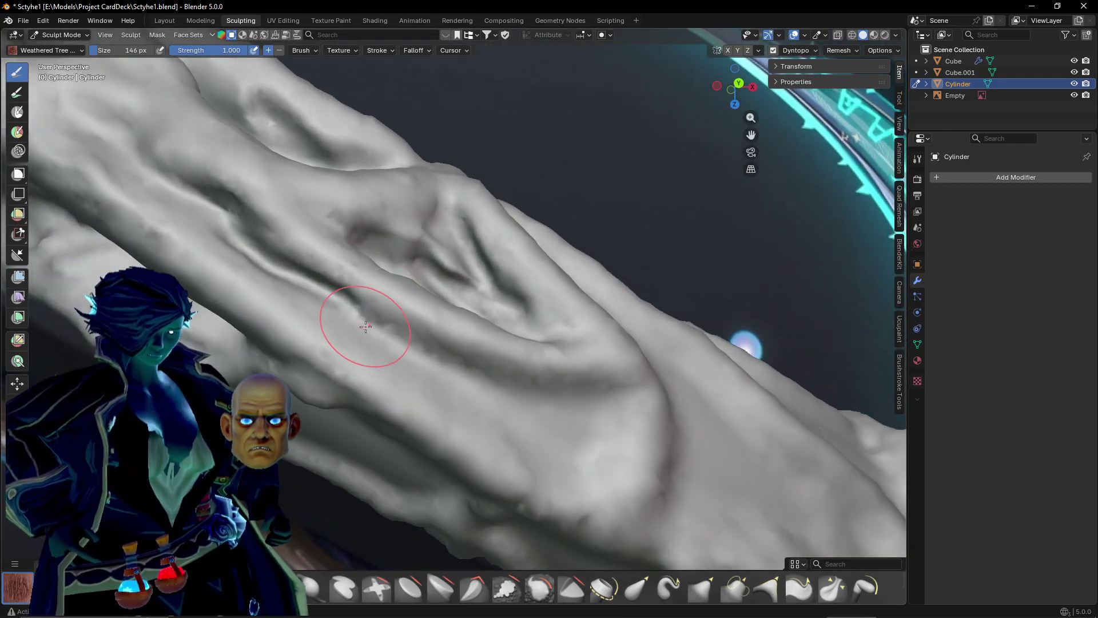
scroll(366, 326, "up", 2)
left_click_drag(317, 360, 497, 447)
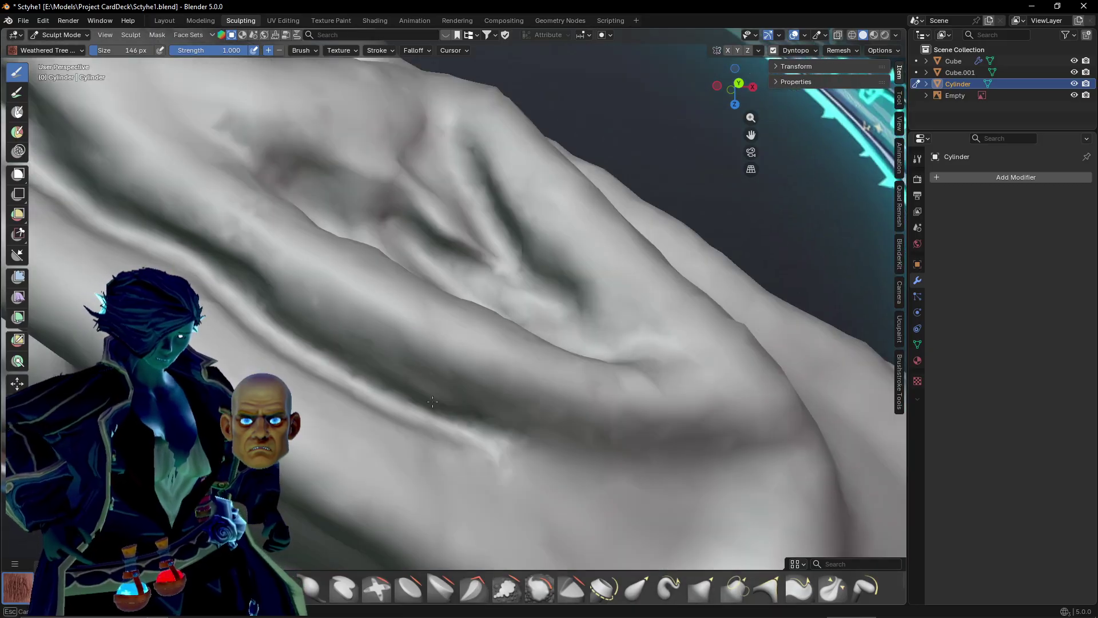
left_click_drag(269, 300, 366, 378)
Extend the long groove around a rounded knob at its lower end and farther up the root at its upper end.
mouse_move(366, 377)
middle_mouse_down()
mouse_move(476, 422)
mouse_move(353, 334)
middle_mouse_up()
scroll(476, 422, "down", 4)
scroll(395, 355, "up", 4)
mouse_move(370, 383)
left_mouse_down()
mouse_move(526, 475)
mouse_move(516, 439)
left_mouse_up()
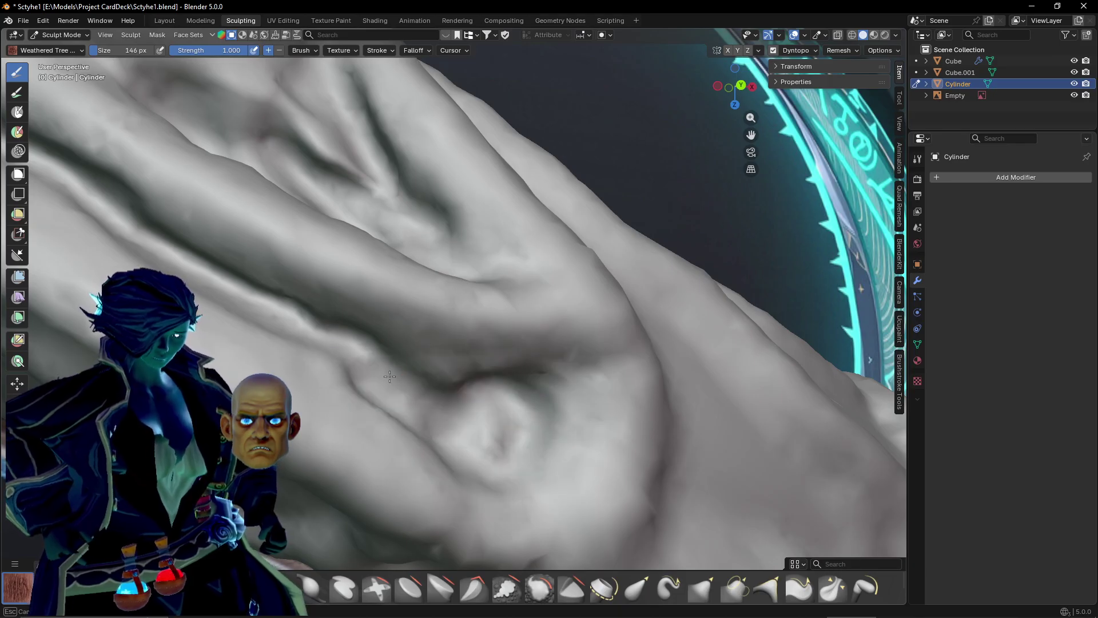
middle_click_drag(311, 331, 420, 397, "shift")
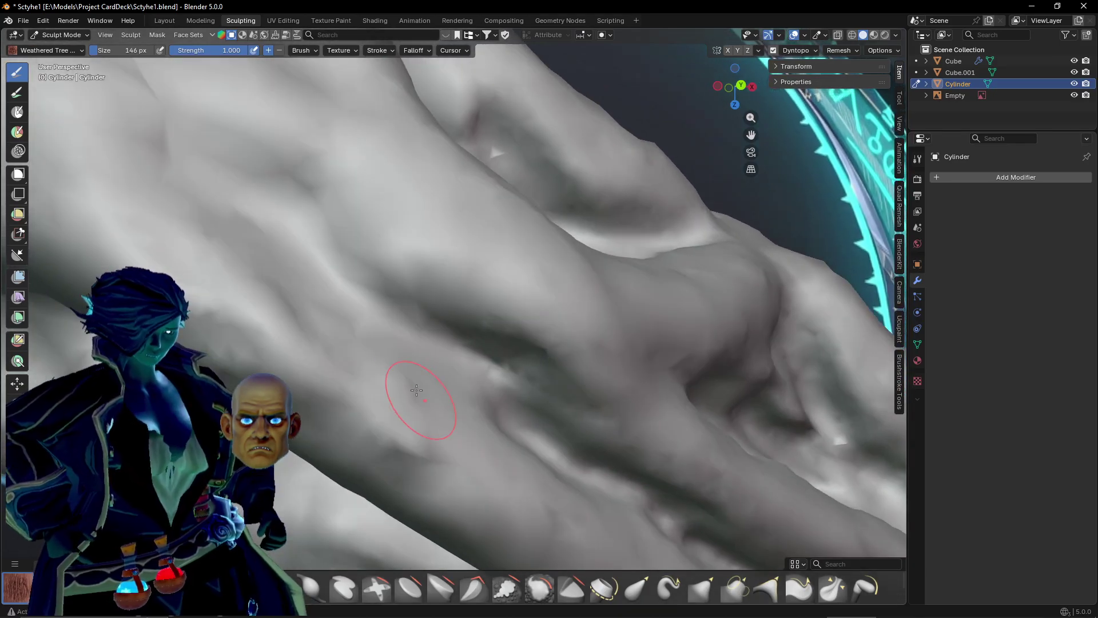
left_click_drag(166, 134, 260, 230)
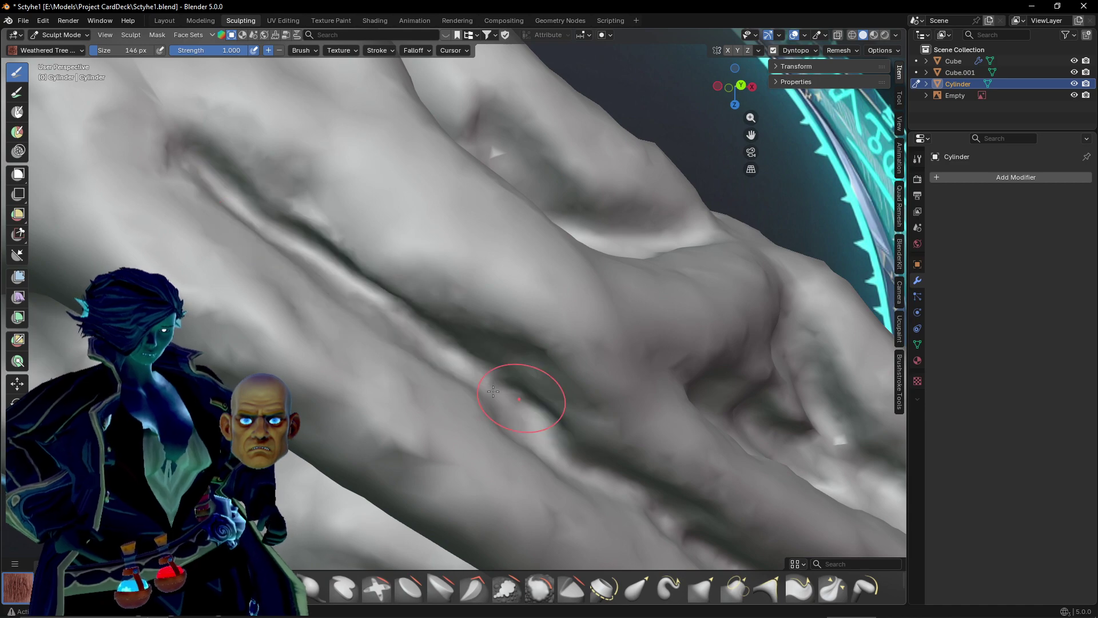
Sculpt an elongated hollow with lengthwise inner ridges into the smooth patch between the roots beyond the rounded knob.
scroll(512, 398, "down", 6)
mouse_move(512, 399)
middle_mouse_down()
mouse_move(461, 400)
mouse_move(540, 268)
mouse_move(578, 286)
mouse_move(453, 331)
mouse_move(521, 301)
middle_mouse_up()
scroll(543, 269, "up", 4)
scroll(557, 269, "down", 2)
scroll(453, 331, "up", 2)
scroll(520, 301, "up", 2)
mouse_move(360, 309)
left_mouse_down()
mouse_move(633, 428)
mouse_move(413, 245)
left_mouse_up()
left_click_drag(429, 289, 592, 392)
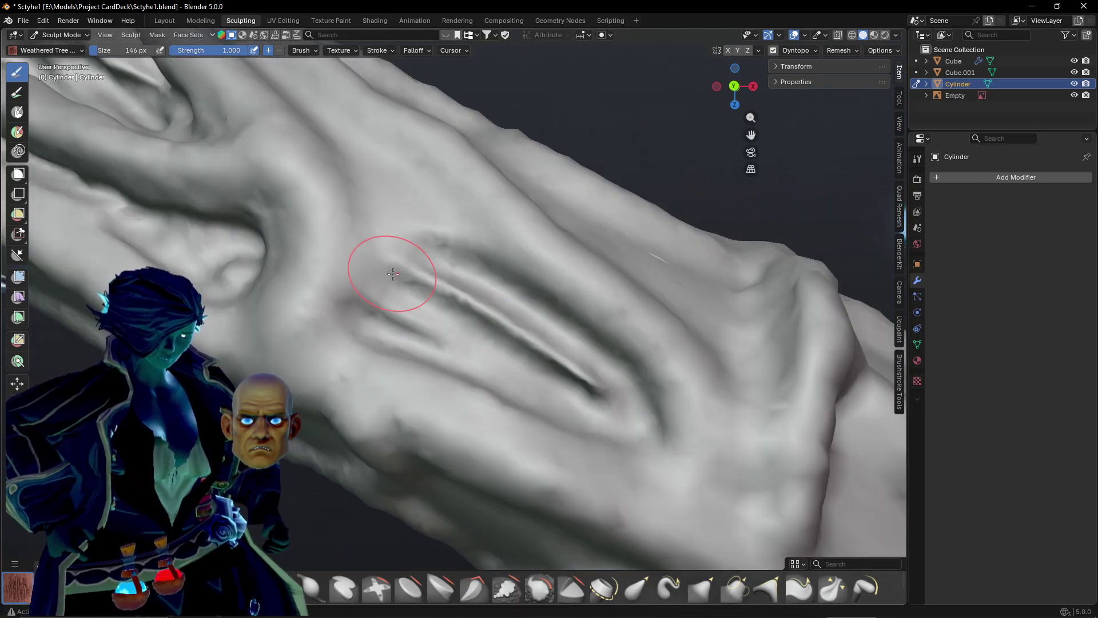
mouse_move(393, 274)
left_mouse_down()
mouse_move(467, 292)
mouse_move(578, 369)
left_mouse_up()
mouse_move(434, 286)
left_mouse_down()
mouse_move(593, 395)
mouse_move(607, 384)
left_mouse_up()
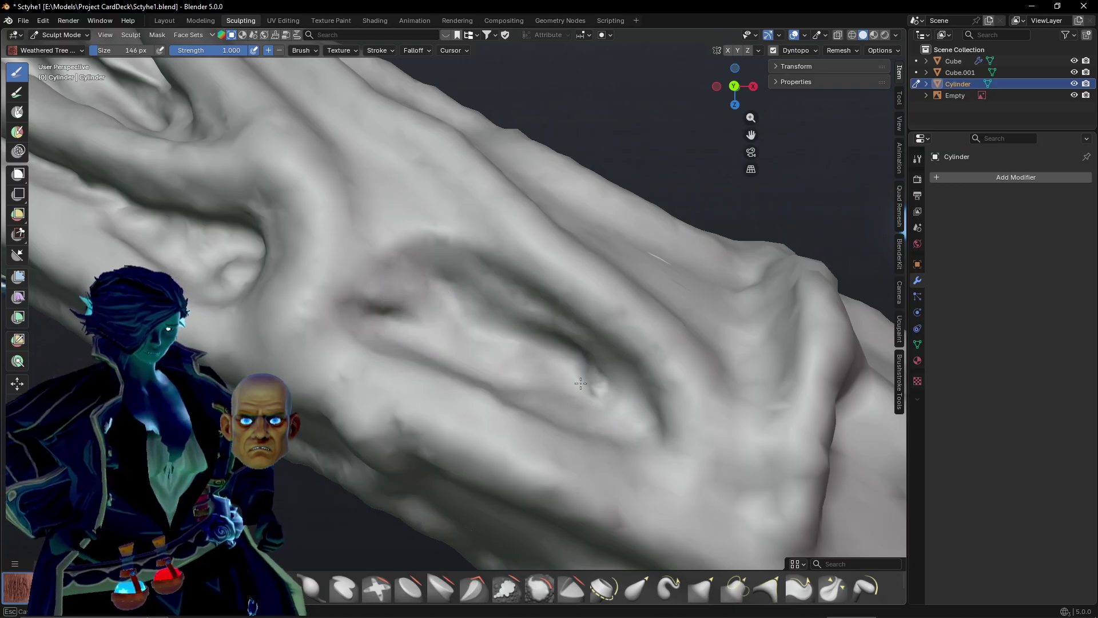
left_click_drag(597, 381, 589, 369)
Deepen the long channel between the two parallel roots above the elongated hollow, giving it a wavy inner ridge.
middle_click_drag(539, 338, 542, 350)
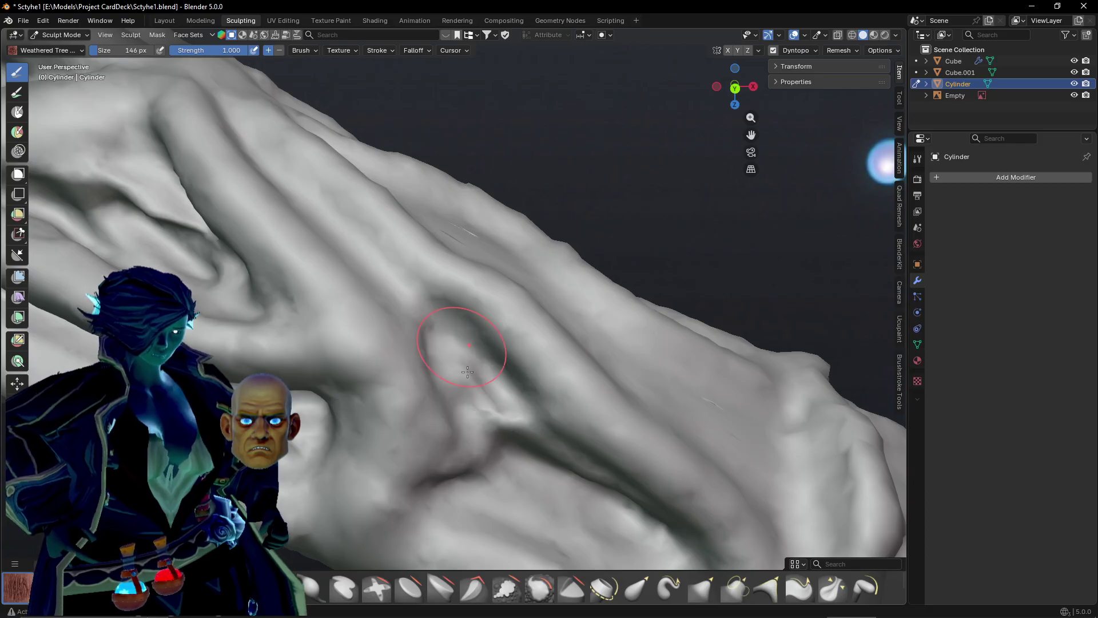
middle_click_drag(297, 203, 266, 220)
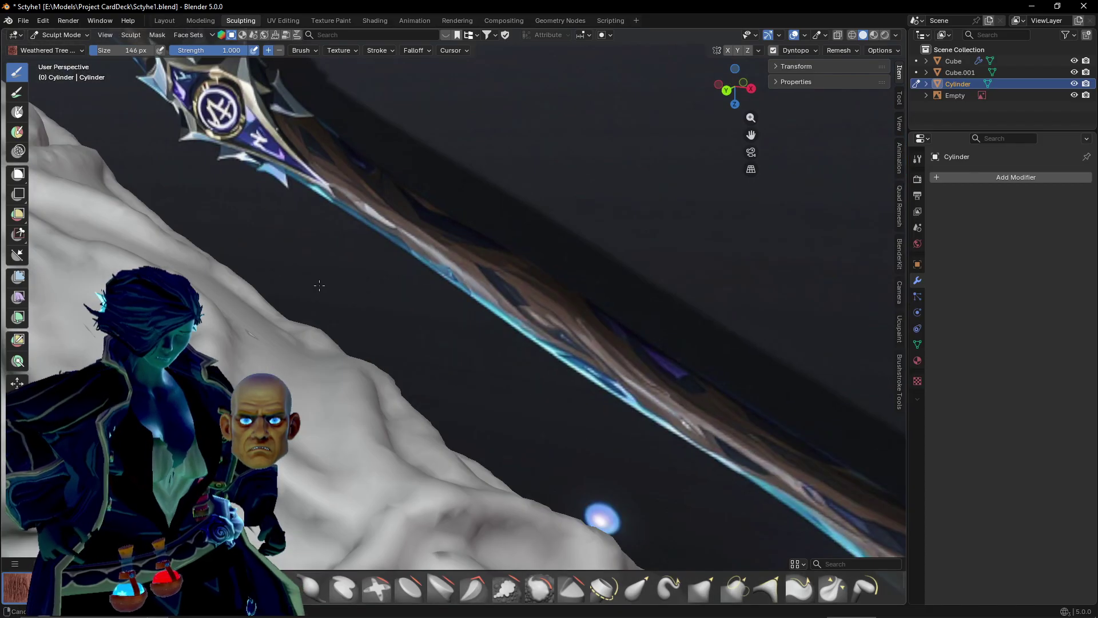
mouse_move(266, 343)
middle_mouse_down("shift")
mouse_move(469, 251)
mouse_move(518, 314)
middle_mouse_up("shift")
scroll(518, 314, "up", 2)
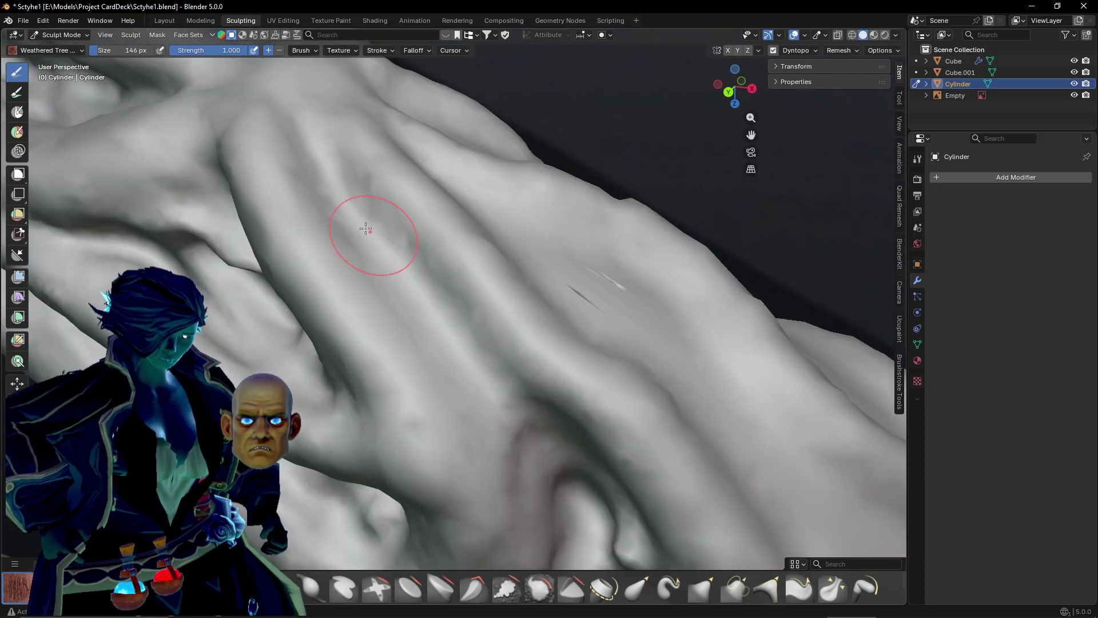
mouse_move(323, 158)
left_mouse_down()
mouse_move(417, 266)
mouse_move(484, 396)
left_mouse_up()
left_click_drag(377, 238, 555, 483)
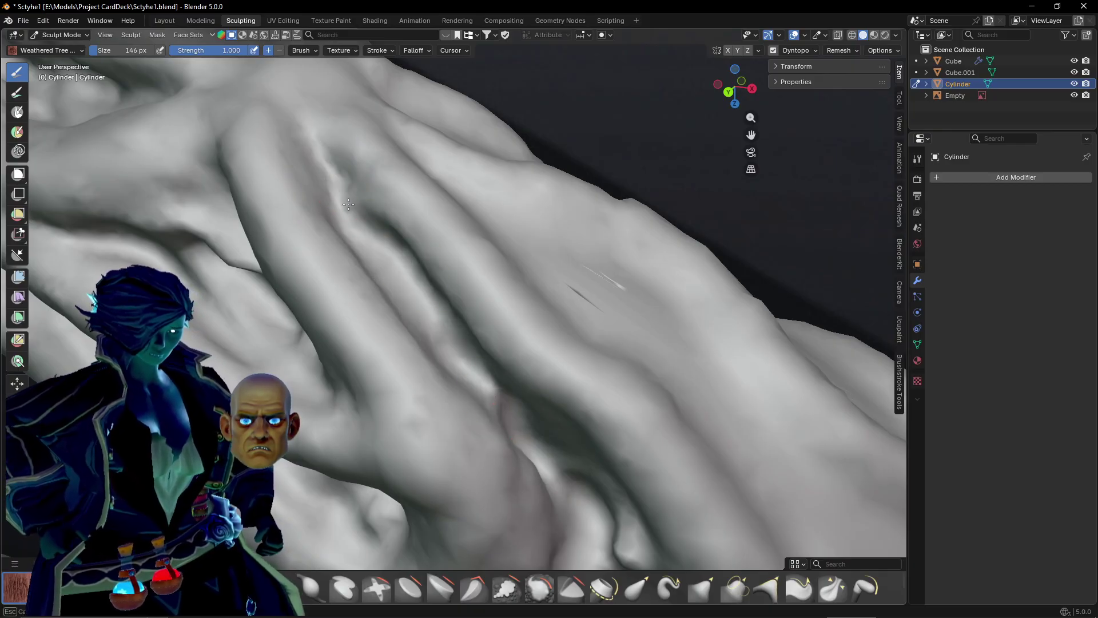
left_click_drag(348, 204, 539, 441)
Carve a tapering hollow with knobby inner ridges into the smooth strip between the straight root and the curved root.
mouse_move(540, 441)
middle_mouse_down()
mouse_move(491, 441)
mouse_move(574, 413)
middle_mouse_up()
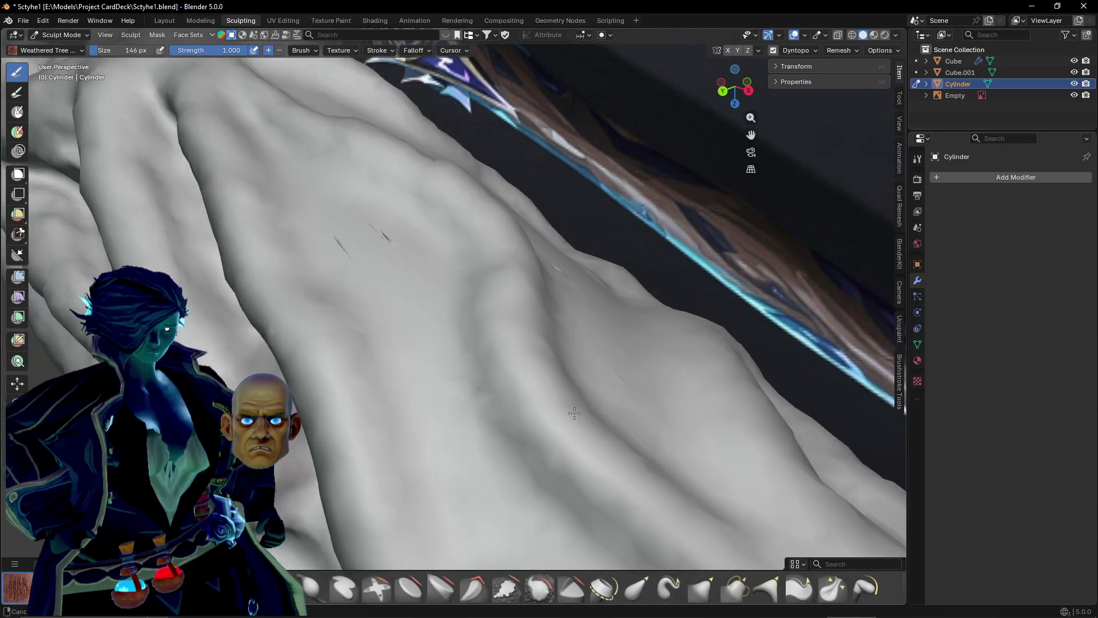
scroll(563, 408, "down", 5)
middle_click_drag(557, 353, 417, 404)
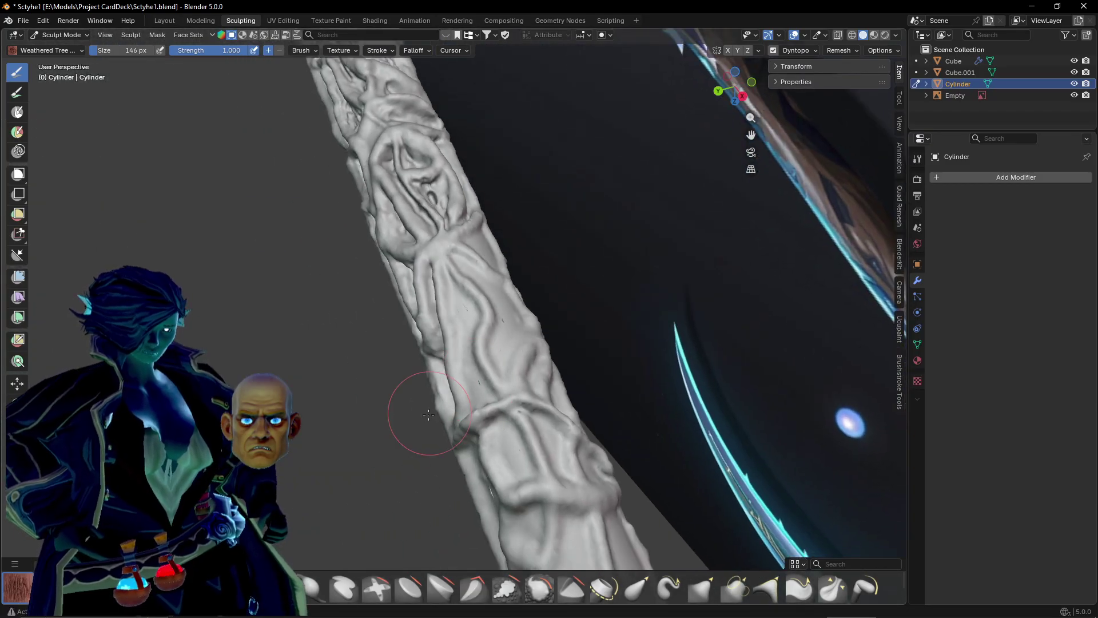
scroll(441, 417, "up", 6)
scroll(467, 357, "down", 2)
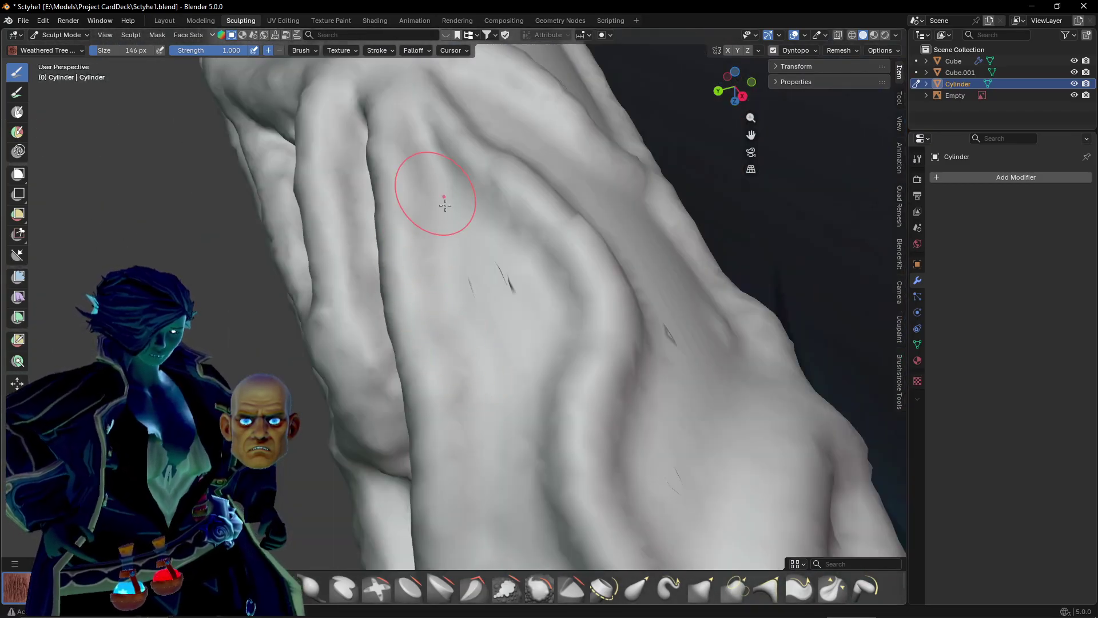
left_click_drag(445, 206, 497, 360)
mouse_move(469, 232)
left_mouse_down()
mouse_move(544, 276)
mouse_move(537, 334)
left_mouse_up()
mouse_move(513, 269)
left_mouse_down()
mouse_move(540, 393)
mouse_move(555, 320)
left_mouse_up()
mouse_move(488, 469)
left_mouse_down()
mouse_move(466, 275)
mouse_move(497, 517)
mouse_move(503, 319)
mouse_move(507, 518)
mouse_move(513, 315)
mouse_move(507, 441)
left_mouse_up()
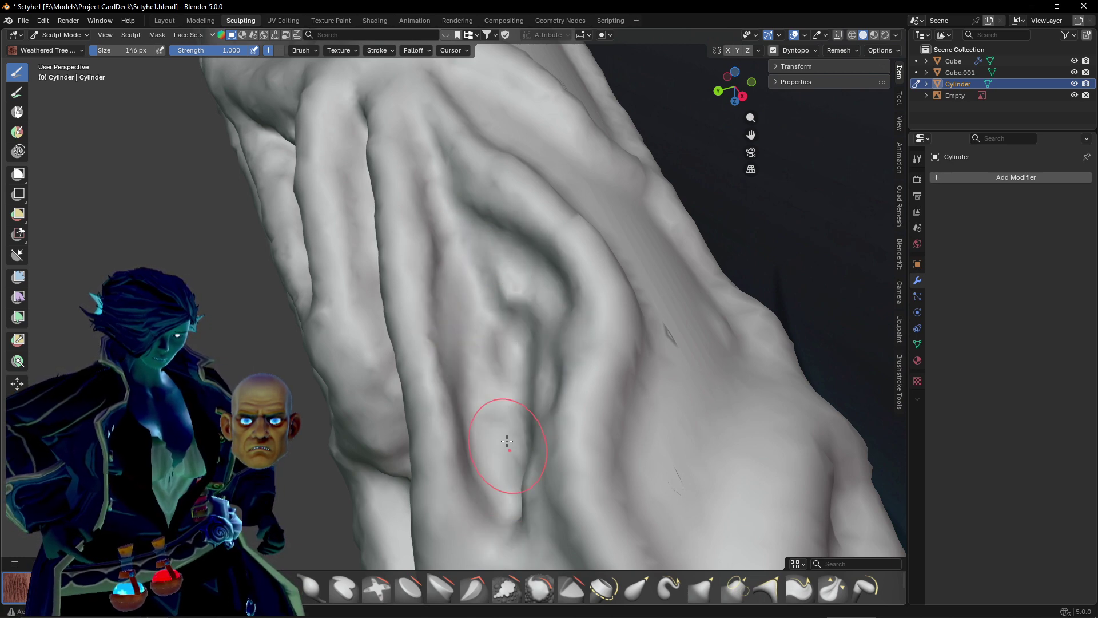
Extend the tapering hollow's grooves up to the point where the straight and curved roots fork.
middle_click_drag(427, 187, 432, 188)
scroll(459, 249, "up", 2)
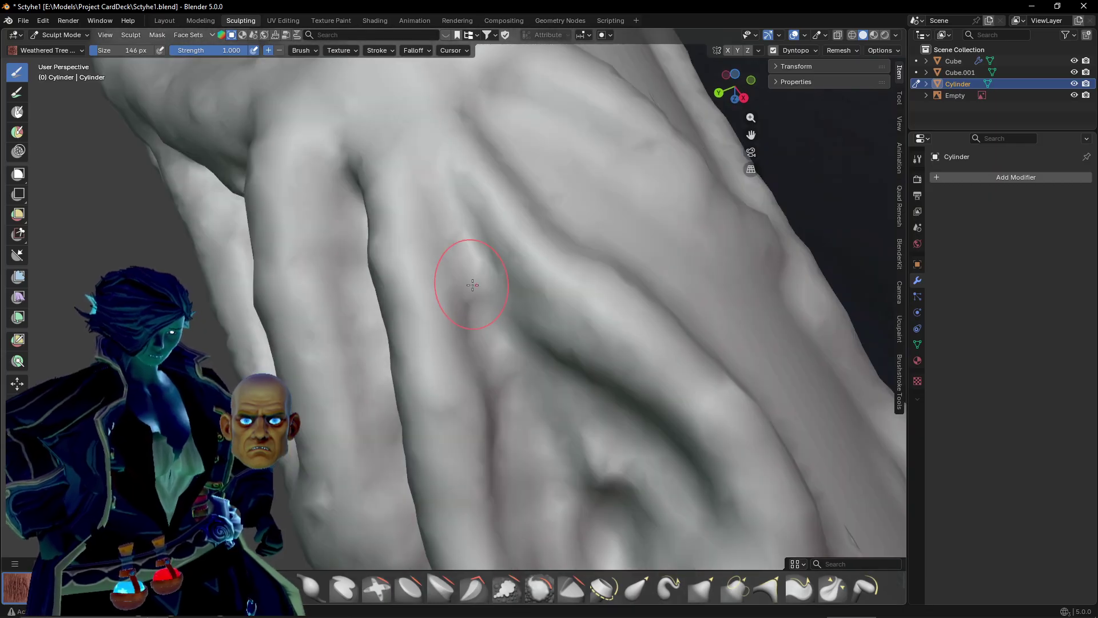
mouse_move(471, 284)
left_mouse_down()
mouse_move(458, 228)
mouse_move(517, 457)
mouse_move(559, 440)
mouse_move(549, 423)
mouse_move(576, 455)
left_mouse_up()
Carve a narrow, knobby channel from the tapering hollow's tip down across the smooth area toward the crosswise ridge.
mouse_move(601, 458)
middle_mouse_down()
mouse_move(468, 410)
mouse_move(459, 395)
middle_mouse_up()
scroll(461, 404, "up", 2)
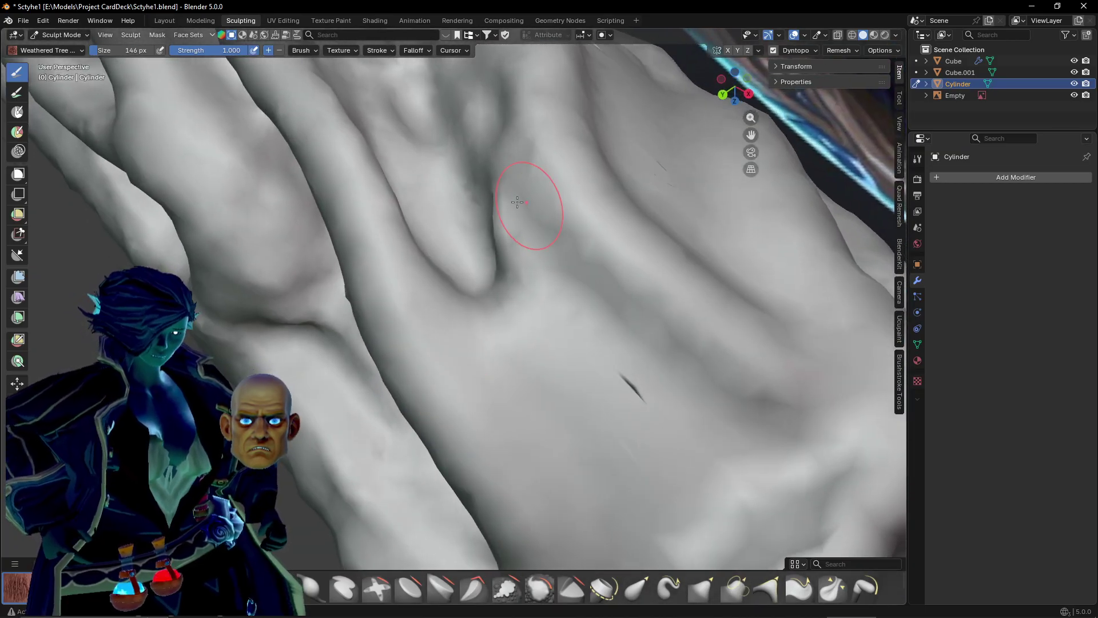
left_click_drag(481, 172, 627, 394)
mouse_move(492, 262)
left_mouse_down()
mouse_move(658, 497)
mouse_move(604, 390)
left_mouse_up()
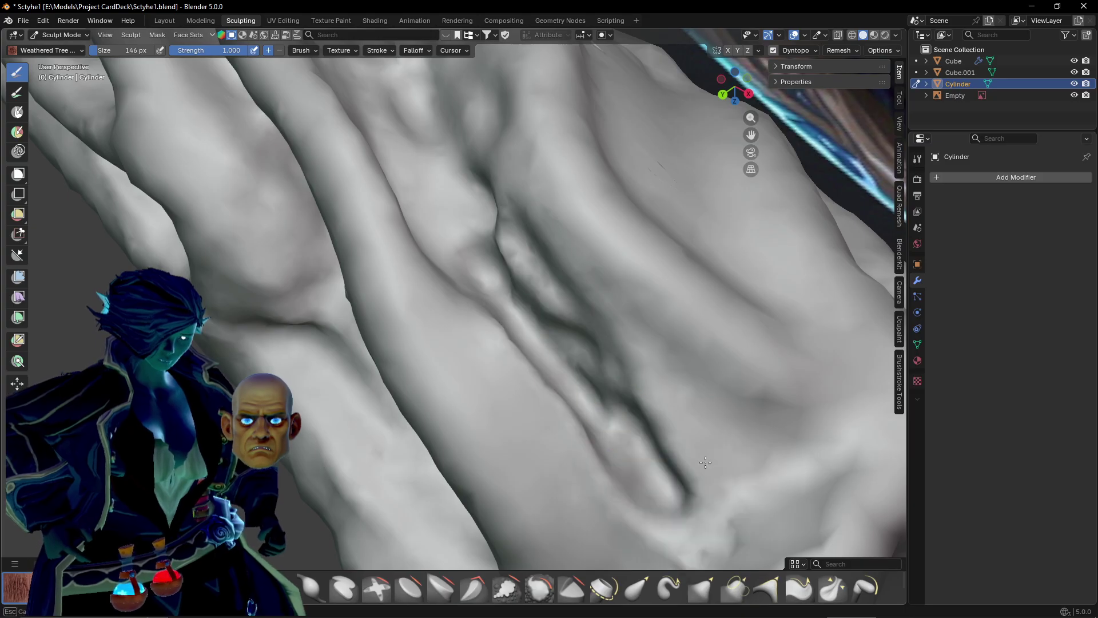
mouse_move(705, 462)
left_mouse_down()
mouse_move(727, 444)
mouse_move(691, 475)
mouse_move(697, 492)
left_mouse_up()
left_click_drag(564, 303, 537, 286)
Sculpt irregular grooves and ridges across the wide smooth patch between the winding root and the crosswise hollow.
scroll(672, 405, "down", 4)
mouse_move(672, 404)
middle_mouse_down()
mouse_move(629, 435)
mouse_move(453, 485)
mouse_move(613, 466)
mouse_move(594, 429)
mouse_move(595, 440)
middle_mouse_up()
scroll(613, 466, "up", 2)
scroll(601, 440, "up", 3)
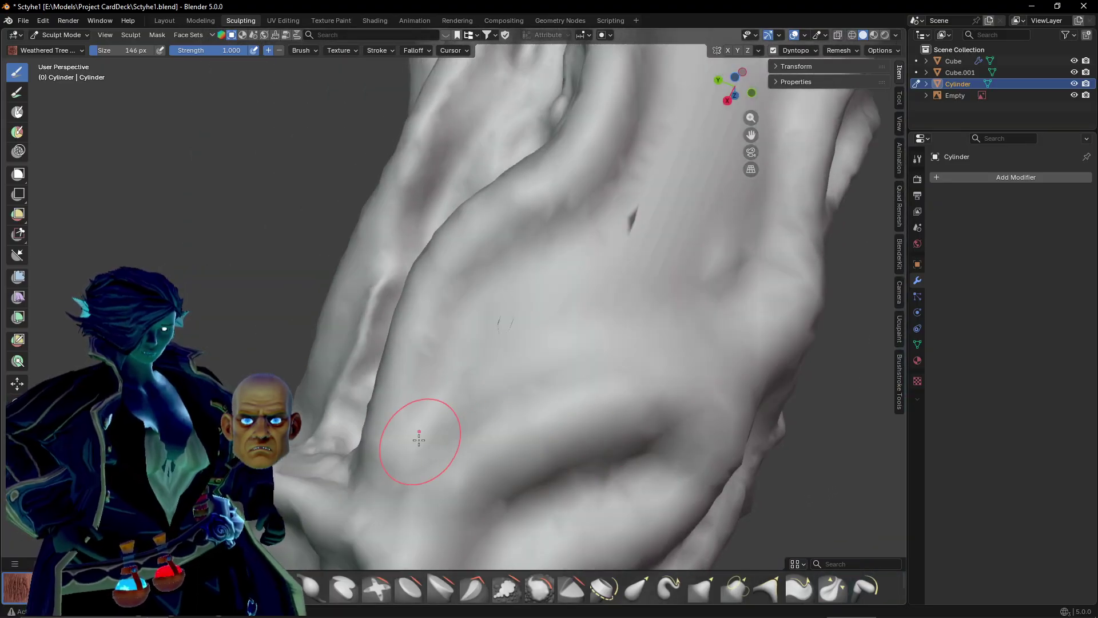
mouse_move(378, 506)
left_mouse_down()
mouse_move(427, 412)
mouse_move(474, 355)
left_mouse_up()
mouse_move(552, 268)
left_mouse_down()
mouse_move(613, 270)
mouse_move(581, 306)
mouse_move(503, 338)
mouse_move(600, 297)
left_mouse_up()
mouse_move(600, 296)
middle_mouse_down()
mouse_move(566, 280)
mouse_move(592, 300)
middle_mouse_up()
mouse_move(686, 253)
left_mouse_down()
mouse_move(662, 233)
mouse_move(576, 336)
mouse_move(709, 246)
mouse_move(707, 273)
mouse_move(723, 289)
mouse_move(686, 332)
mouse_move(509, 412)
mouse_move(649, 282)
mouse_move(539, 387)
left_mouse_up()
Carve long vertical grooves and a raised ridge down the smooth strip beside the forked root.
mouse_move(540, 387)
middle_mouse_down()
mouse_move(454, 477)
mouse_move(480, 476)
middle_mouse_up()
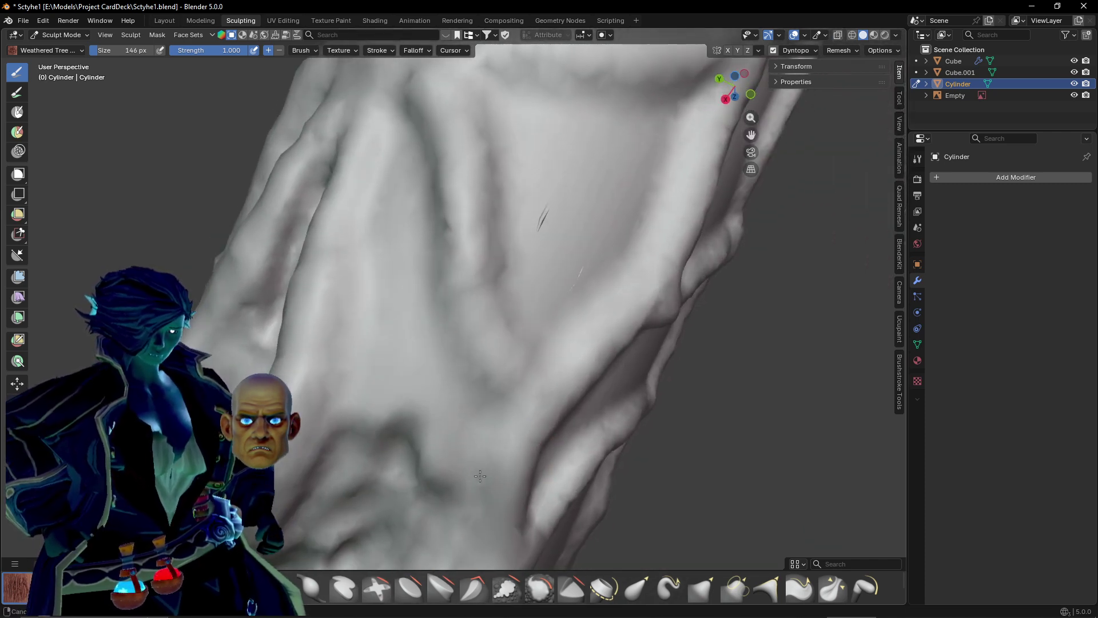
left_click_drag(398, 135, 389, 400)
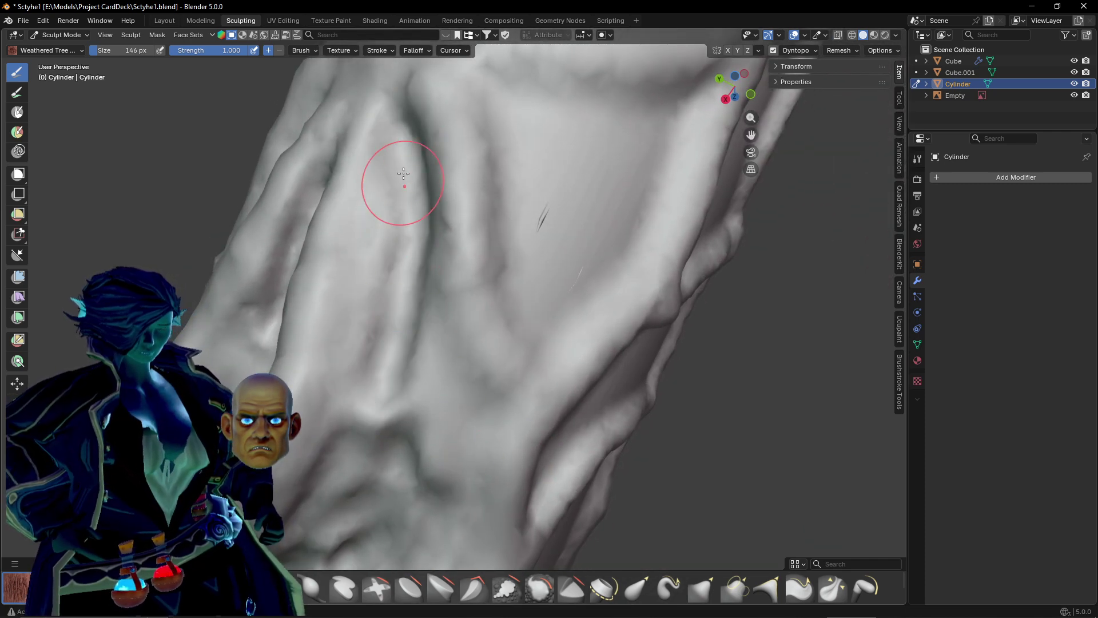
left_click_drag(402, 180, 395, 429)
mouse_move(444, 381)
left_mouse_down()
mouse_move(429, 392)
mouse_move(410, 326)
mouse_move(439, 468)
mouse_move(433, 441)
left_mouse_up()
Hollow out the smooth pocket below the crosswise root, leaving a small ridge inside its rounded recess.
middle_click_drag(433, 498, 400, 245)
mouse_move(451, 250)
left_mouse_down()
mouse_move(583, 252)
mouse_move(481, 366)
mouse_move(418, 412)
mouse_move(450, 264)
mouse_move(454, 343)
mouse_move(436, 329)
mouse_move(433, 375)
mouse_move(458, 257)
mouse_move(503, 344)
mouse_move(510, 309)
mouse_move(533, 302)
left_mouse_up()
scroll(484, 331, "down", 3)
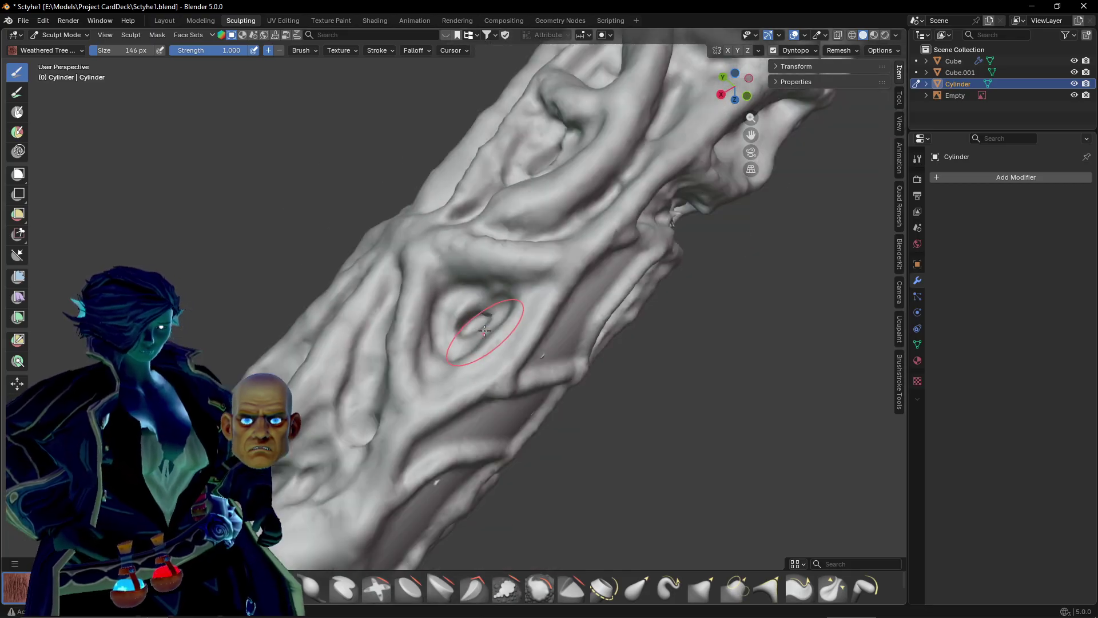
Carve bark grooves along the smooth elongated patch beside the swirled hollow.
middle_click_drag(564, 337, 491, 330)
scroll(492, 330, "up", 4)
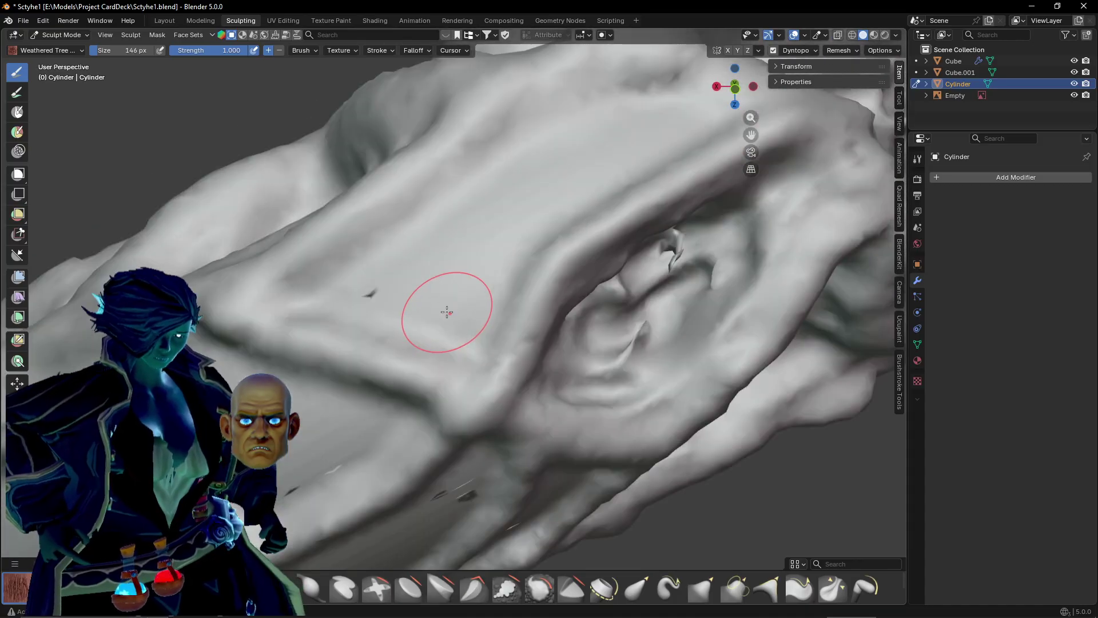
mouse_move(367, 285)
left_mouse_down()
mouse_move(457, 172)
mouse_move(640, 98)
mouse_move(715, 92)
mouse_move(572, 166)
left_mouse_up()
mouse_move(491, 255)
left_mouse_down()
mouse_move(587, 183)
mouse_move(518, 209)
mouse_move(462, 321)
mouse_move(380, 316)
mouse_move(388, 292)
mouse_move(518, 229)
mouse_move(417, 293)
left_mouse_up()
Sculpt curved ridges and a small round knob into the smooth patch between the arched root and the crossing roots.
mouse_move(278, 375)
middle_mouse_down("shift")
mouse_move(427, 331)
mouse_move(488, 346)
middle_mouse_up("shift")
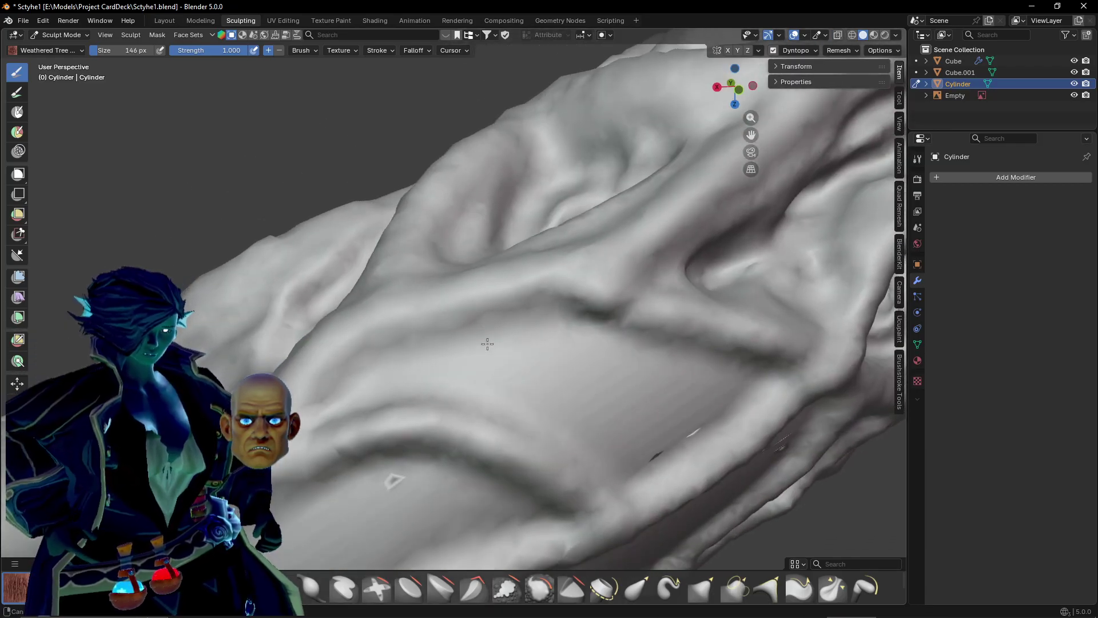
middle_click_drag(508, 382, 457, 319, "shift")
mouse_move(298, 334)
left_mouse_down()
mouse_move(395, 303)
mouse_move(595, 286)
mouse_move(658, 326)
mouse_move(402, 318)
mouse_move(514, 321)
mouse_move(624, 344)
mouse_move(446, 343)
mouse_move(488, 328)
mouse_move(503, 286)
mouse_move(412, 320)
mouse_move(330, 325)
left_mouse_up()
left_click_drag(494, 307, 437, 381)
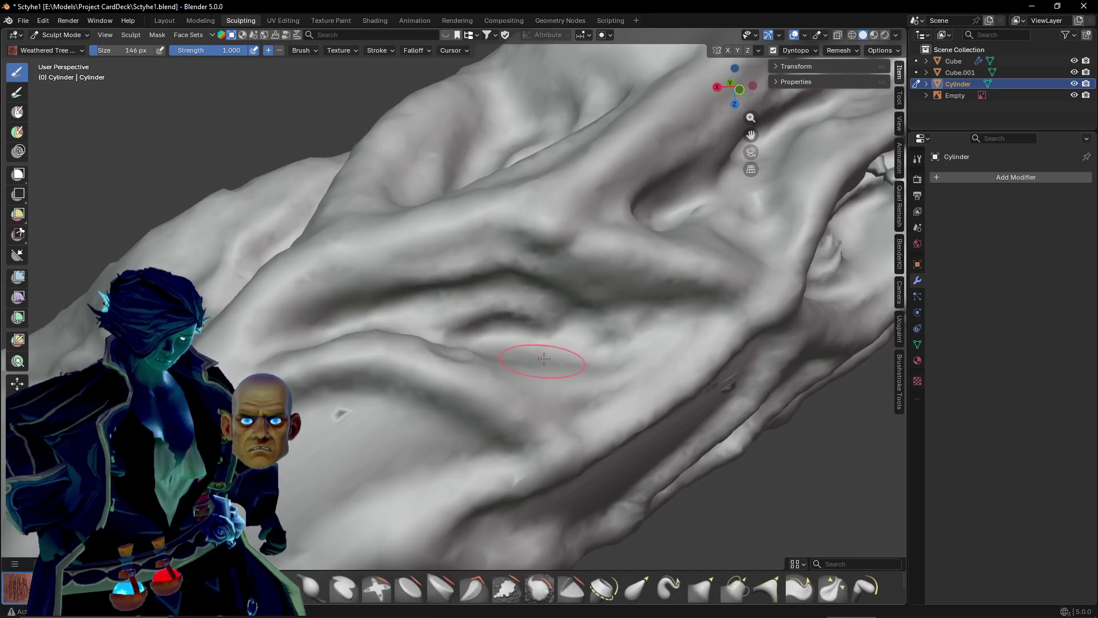
left_click_drag(574, 388, 564, 369)
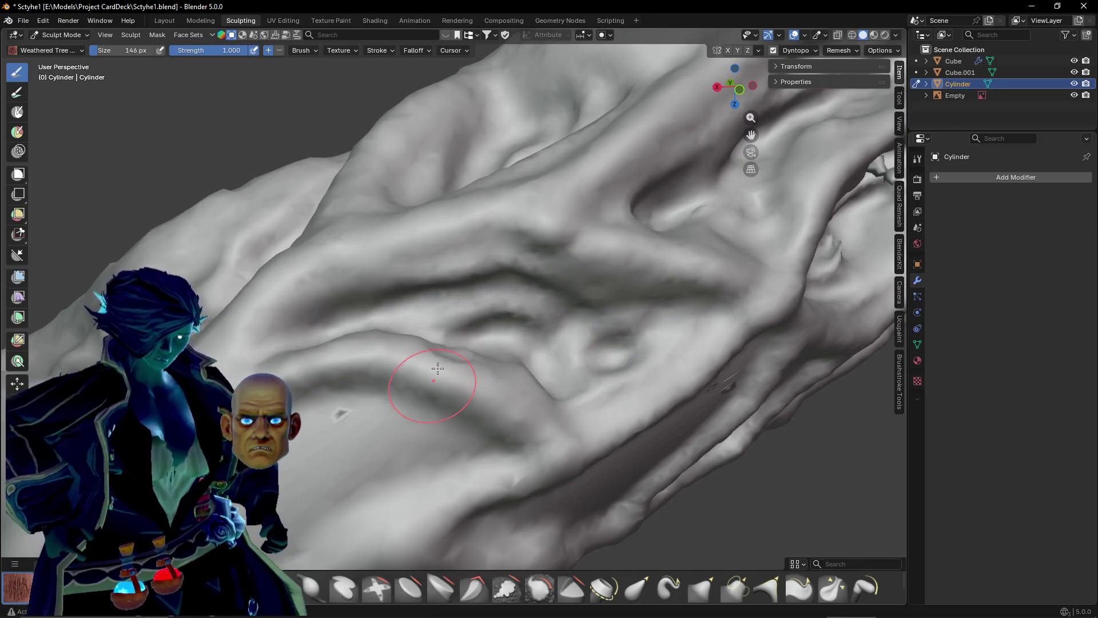
Hollow out the smooth area beneath the arched root, filling it with irregular ridges and small pits.
middle_click_drag(382, 426, 500, 334, "shift")
mouse_move(336, 397)
left_mouse_down()
mouse_move(446, 286)
mouse_move(604, 227)
mouse_move(716, 254)
mouse_move(641, 228)
mouse_move(515, 240)
mouse_move(685, 223)
left_mouse_up()
mouse_move(631, 264)
left_mouse_down()
mouse_move(491, 280)
mouse_move(583, 256)
left_mouse_up()
mouse_move(455, 308)
left_mouse_down()
mouse_move(572, 244)
mouse_move(534, 244)
mouse_move(443, 355)
left_mouse_up()
left_click_drag(513, 269, 403, 396)
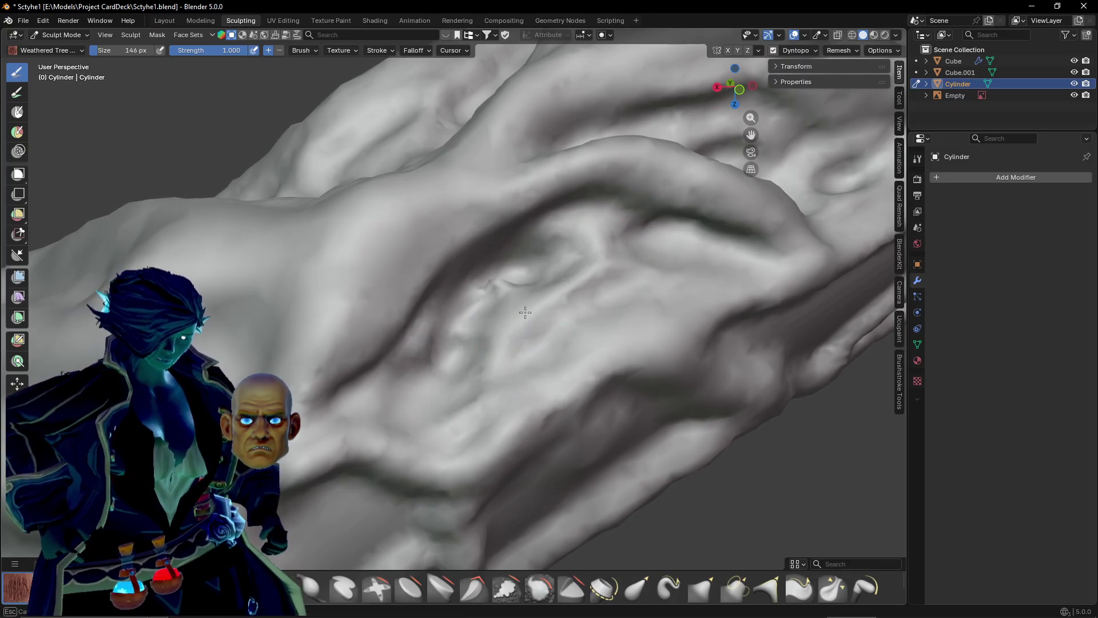
left_click_drag(525, 313, 648, 267)
Add short bark grooves to the remaining smooth patches farther along the handle beyond the arched root.
scroll(461, 348, "down", 5)
mouse_move(461, 348)
middle_mouse_down()
mouse_move(461, 323)
mouse_move(526, 335)
mouse_move(485, 333)
middle_mouse_up()
scroll(526, 335, "up", 2)
scroll(526, 334, "up", 3)
mouse_move(372, 378)
middle_mouse_down("shift")
mouse_move(412, 392)
mouse_move(488, 332)
middle_mouse_up("shift")
mouse_move(528, 295)
left_mouse_down()
mouse_move(488, 354)
mouse_move(572, 298)
mouse_move(596, 326)
mouse_move(549, 286)
mouse_move(588, 342)
mouse_move(520, 340)
mouse_move(535, 358)
left_mouse_up()
middle_click_drag(541, 447, 522, 422)
mouse_move(334, 284)
left_mouse_down()
mouse_move(351, 292)
mouse_move(466, 245)
mouse_move(349, 286)
mouse_move(422, 290)
left_mouse_up()
Hollow out the smooth patch next to the round swirled hollow, shaping a rounded lump and irregular ridges inside it.
middle_click_drag(422, 289, 295, 329)
scroll(295, 330, "up", 2)
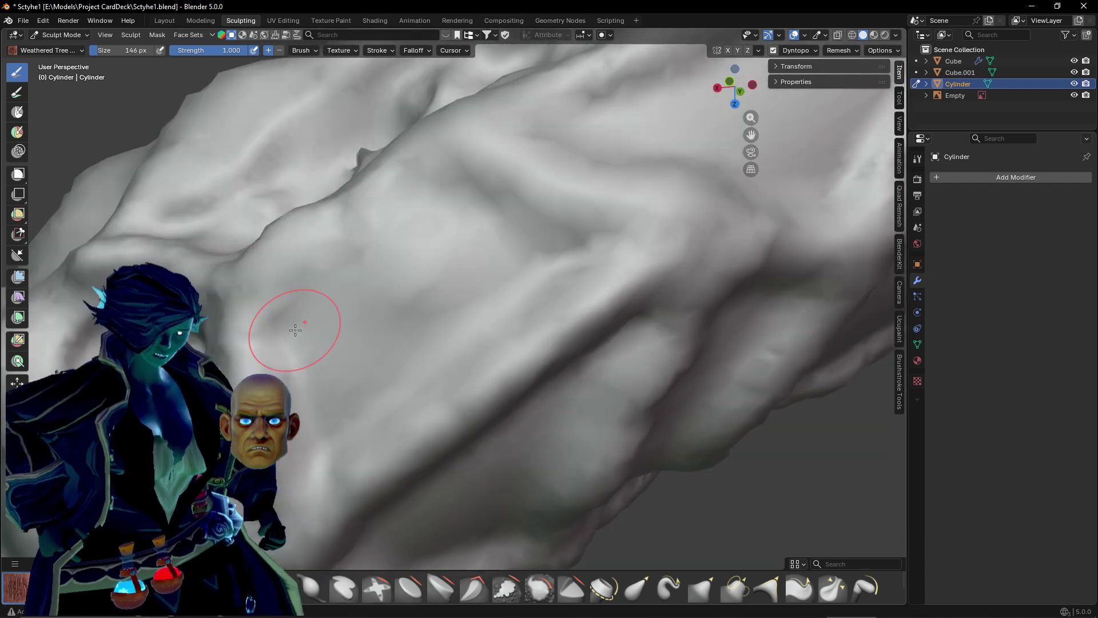
mouse_move(550, 188)
middle_mouse_down()
mouse_move(578, 201)
mouse_move(503, 223)
middle_mouse_up()
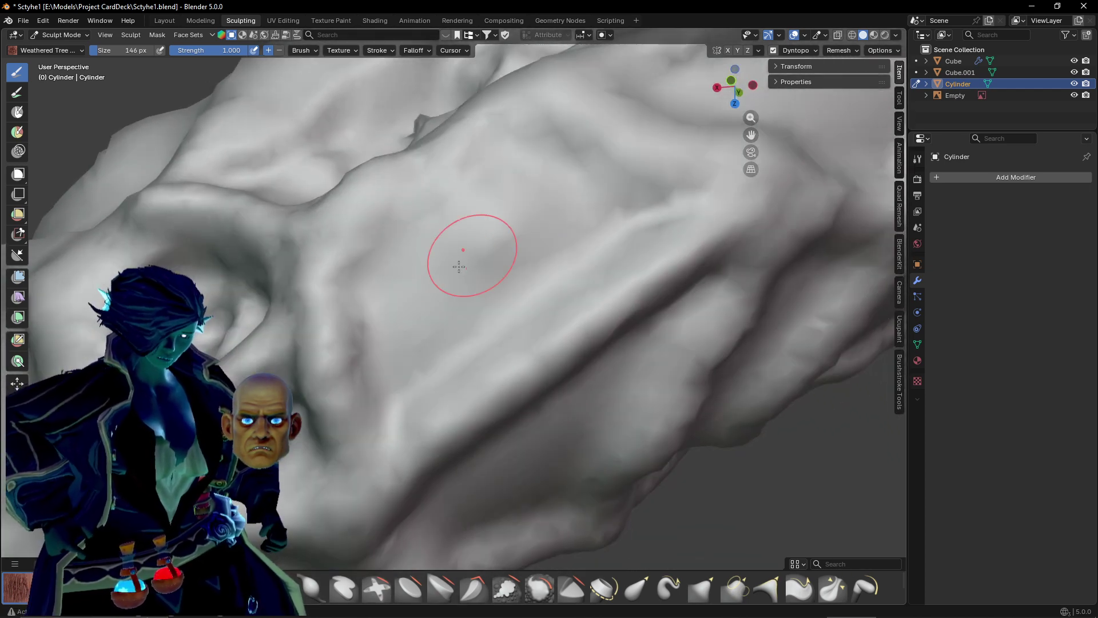
mouse_move(401, 281)
left_mouse_down()
mouse_move(395, 269)
mouse_move(409, 366)
mouse_move(478, 242)
left_mouse_up()
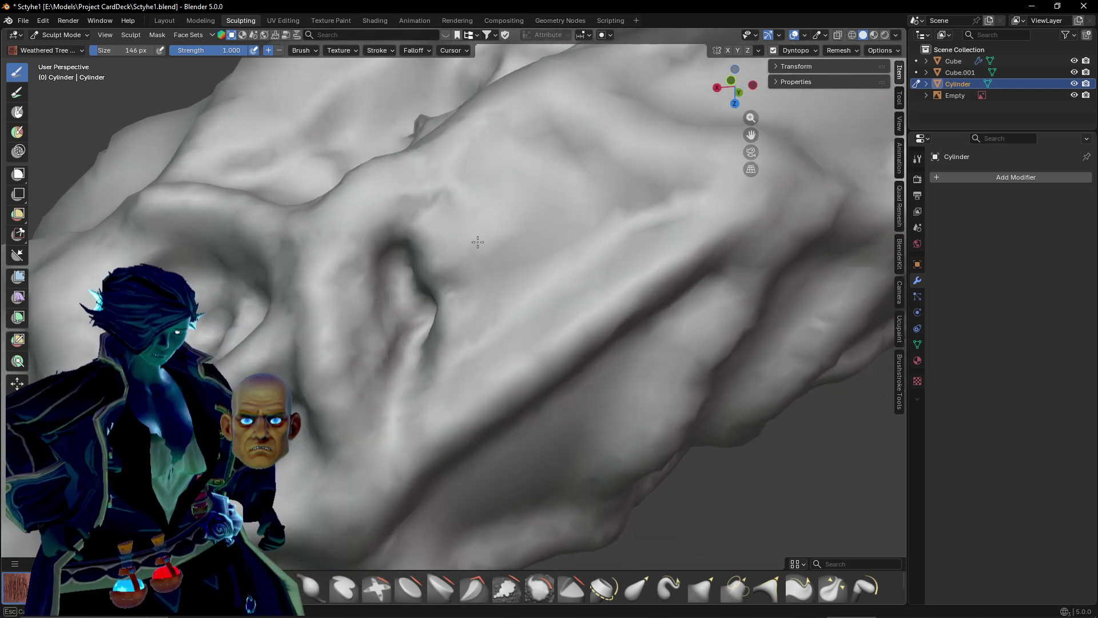
left_click_drag(417, 358, 501, 310)
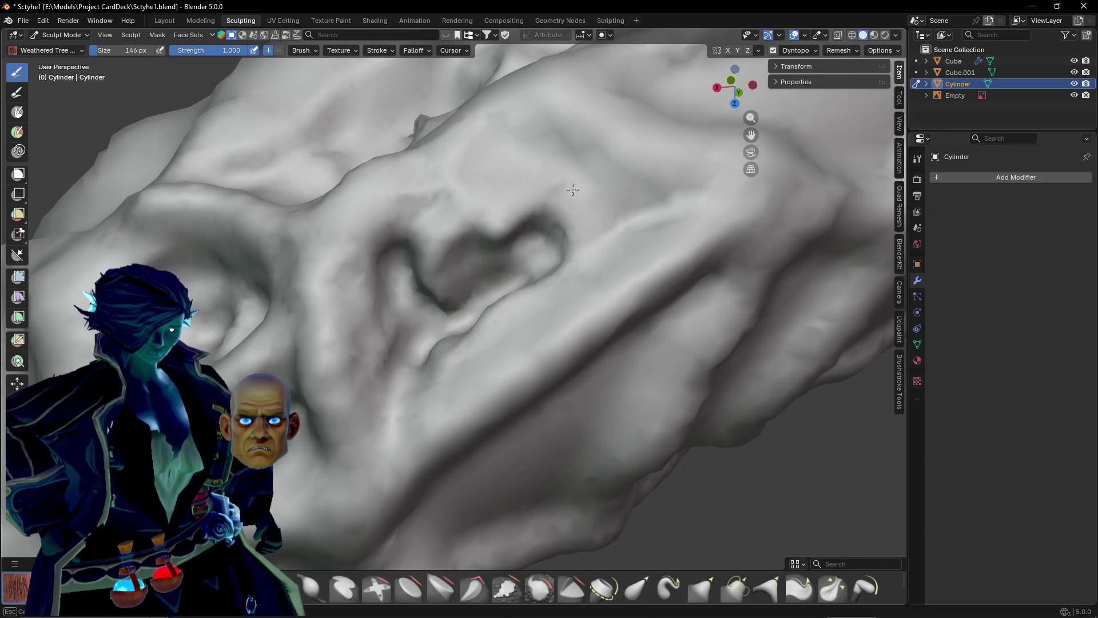
mouse_move(573, 189)
left_mouse_down()
mouse_move(527, 255)
mouse_move(434, 251)
mouse_move(481, 183)
mouse_move(503, 181)
left_mouse_up()
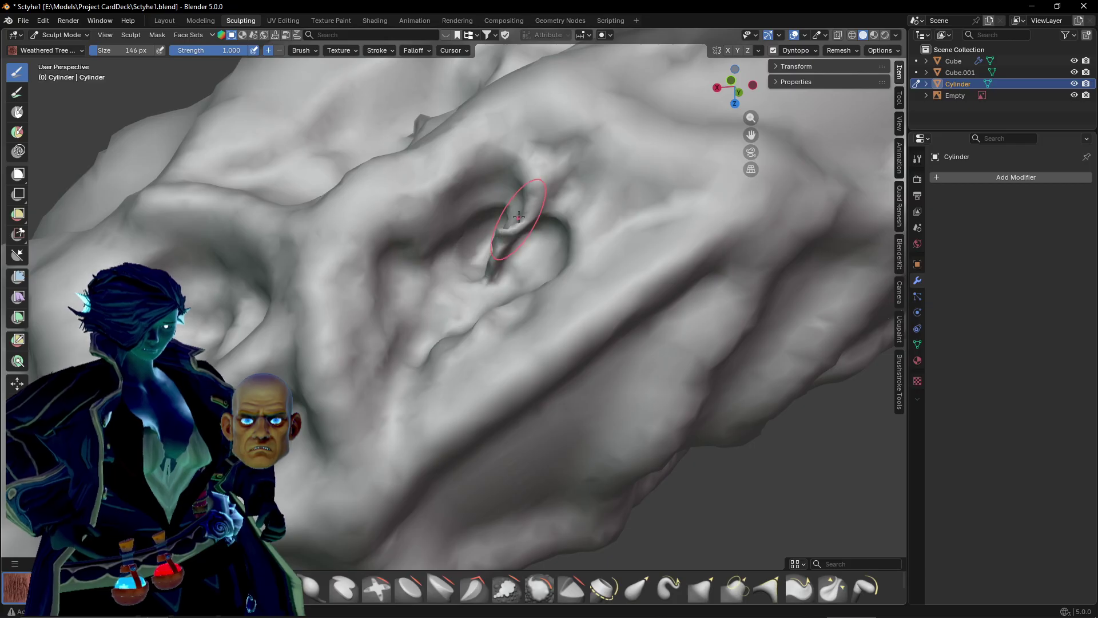
left_click_drag(549, 176, 553, 186)
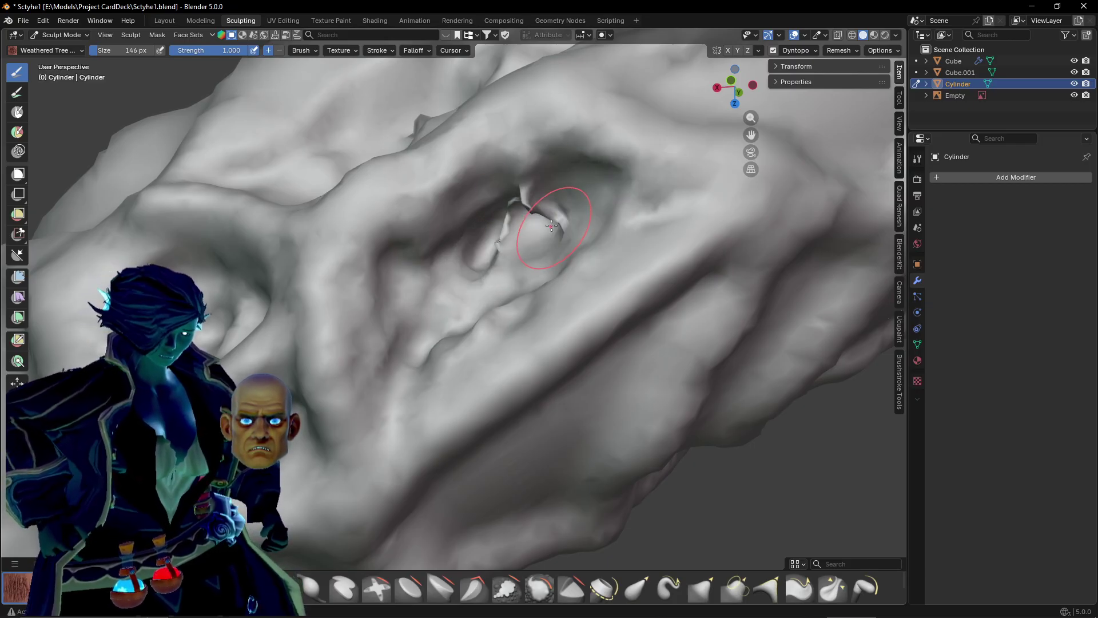
Carve long curved grooves along the edges of the large smooth oval patch enclosed by the roots.
mouse_move(552, 225)
middle_mouse_down()
mouse_move(490, 246)
mouse_move(469, 320)
mouse_move(326, 338)
mouse_move(366, 360)
mouse_move(363, 392)
mouse_move(394, 365)
middle_mouse_up()
scroll(385, 356, "up", 2)
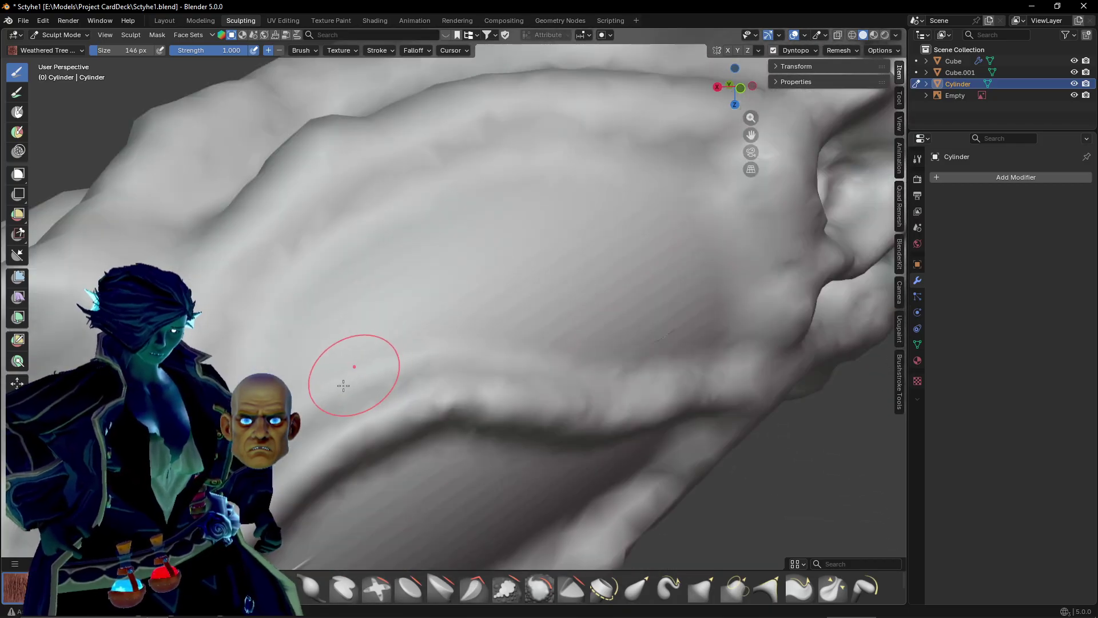
middle_click_drag(295, 469, 386, 355, "shift")
mouse_move(298, 366)
left_mouse_down()
mouse_move(380, 280)
mouse_move(418, 149)
left_mouse_up()
middle_click_drag(452, 130, 389, 187, "shift")
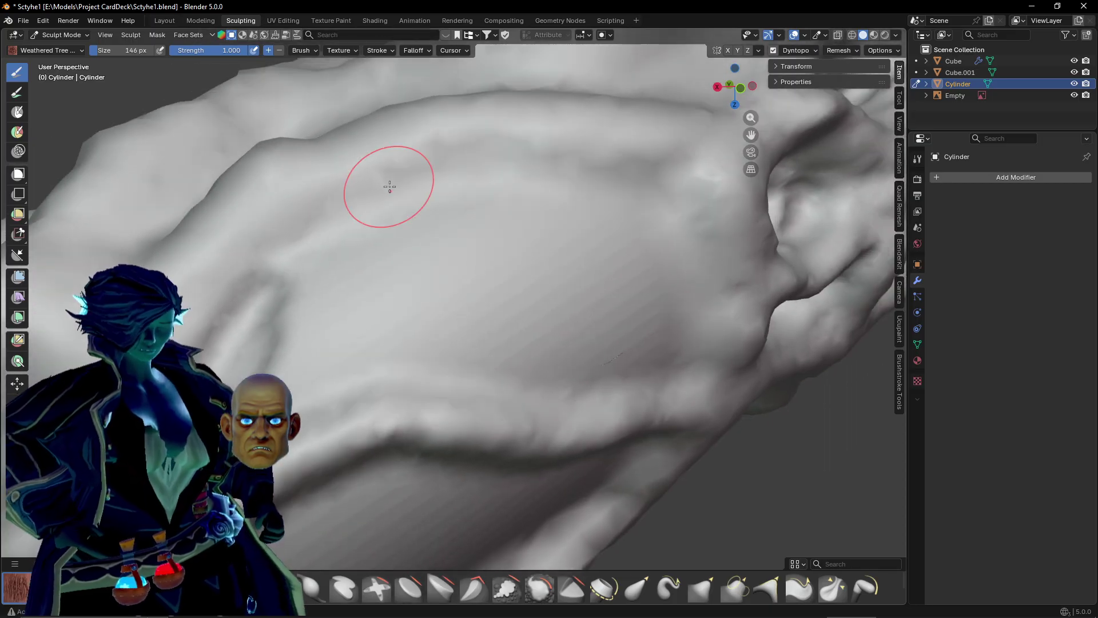
mouse_move(273, 315)
left_mouse_down()
mouse_move(422, 235)
mouse_move(290, 253)
mouse_move(608, 235)
mouse_move(555, 238)
left_mouse_up()
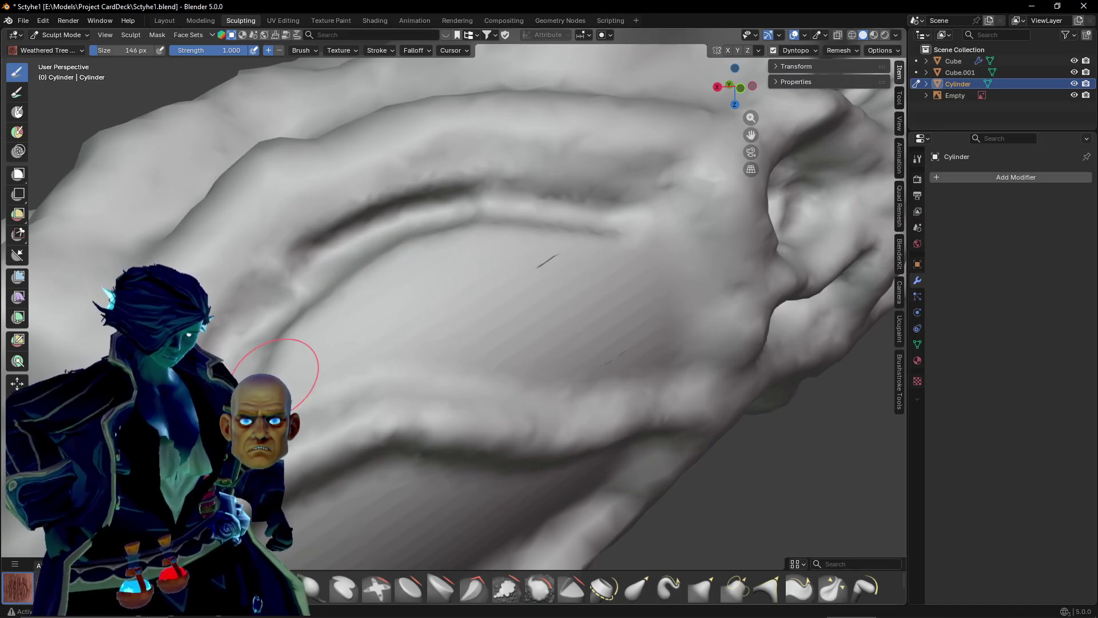
mouse_move(529, 302)
left_mouse_down()
mouse_move(314, 363)
mouse_move(643, 339)
left_mouse_up()
mouse_move(650, 260)
left_mouse_down()
mouse_move(666, 195)
mouse_move(683, 349)
mouse_move(558, 332)
left_mouse_up()
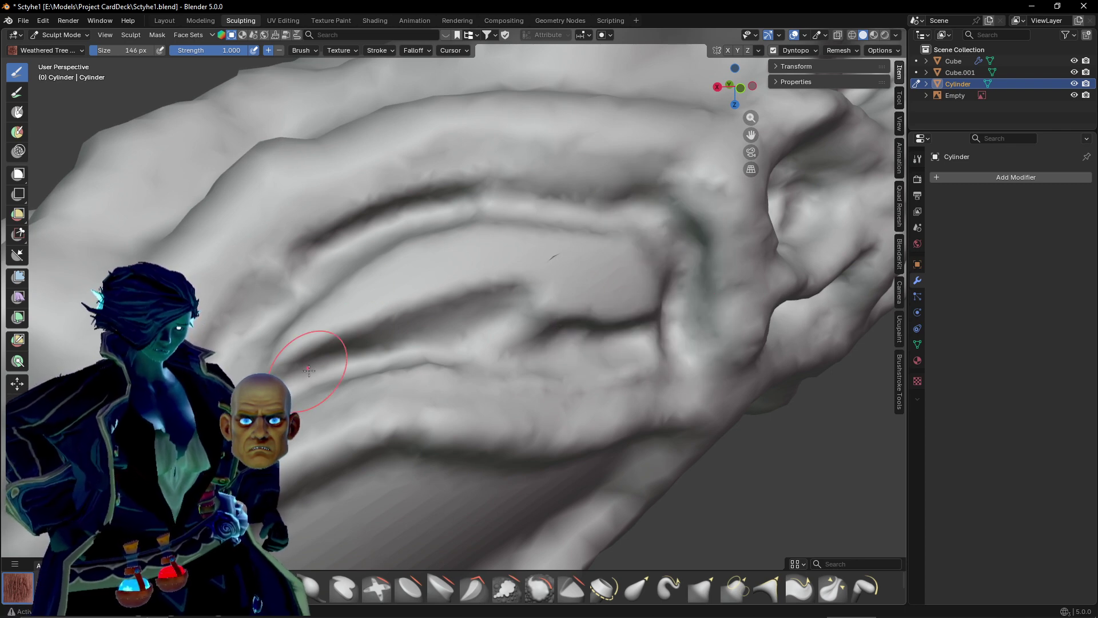
Fill the inside of the large oval patch with irregular ridges, recesses and small pits.
left_click_drag(388, 245, 475, 243)
mouse_move(258, 349)
left_mouse_down()
mouse_move(435, 269)
mouse_move(389, 280)
left_mouse_up()
mouse_move(288, 333)
left_mouse_down()
mouse_move(391, 260)
mouse_move(366, 280)
left_mouse_up()
mouse_move(292, 378)
left_mouse_down()
mouse_move(366, 320)
mouse_move(411, 309)
mouse_move(389, 294)
mouse_move(469, 252)
left_mouse_up()
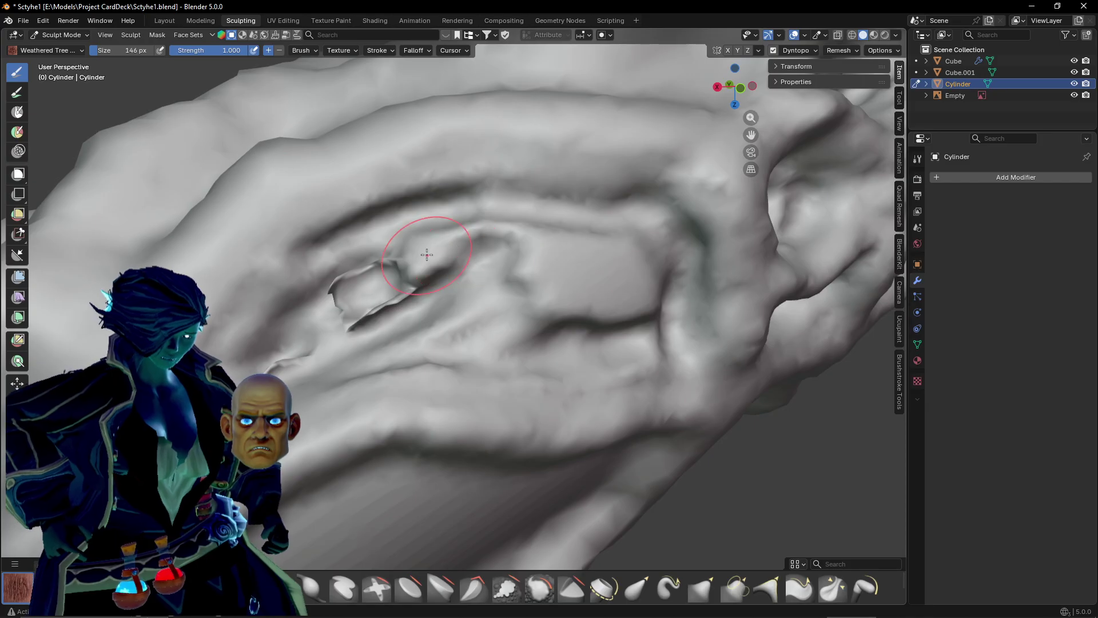
mouse_move(509, 217)
left_mouse_down()
mouse_move(589, 234)
mouse_move(642, 307)
mouse_move(606, 286)
mouse_move(552, 298)
mouse_move(533, 254)
mouse_move(589, 292)
left_mouse_up()
left_click_drag(539, 257, 603, 314)
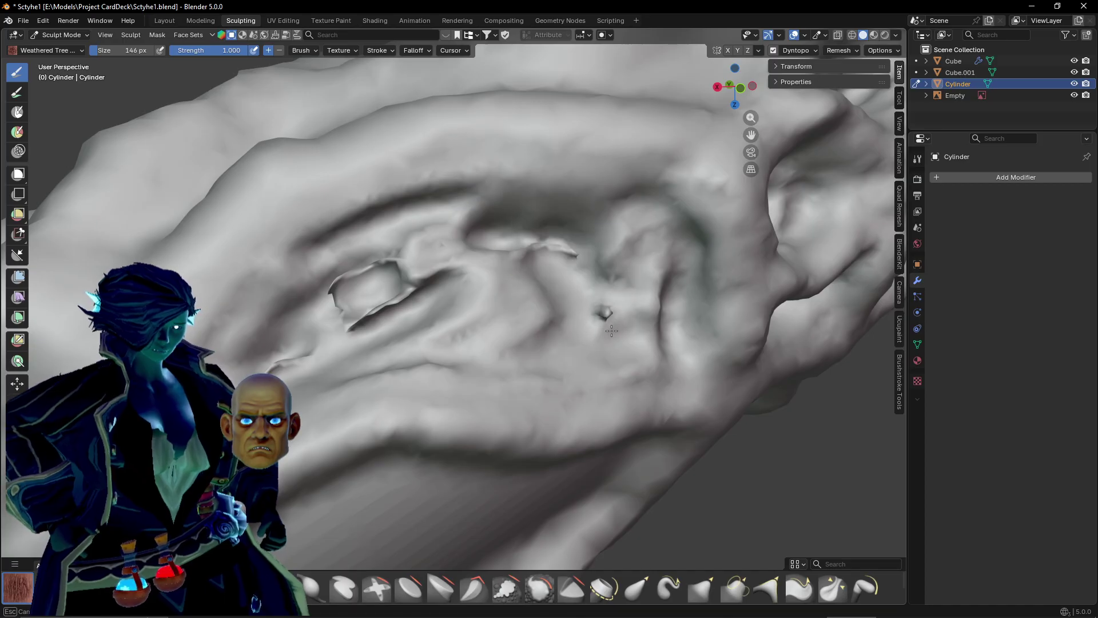
middle_click_drag(604, 314, 497, 323)
left_click_drag(424, 337, 407, 333)
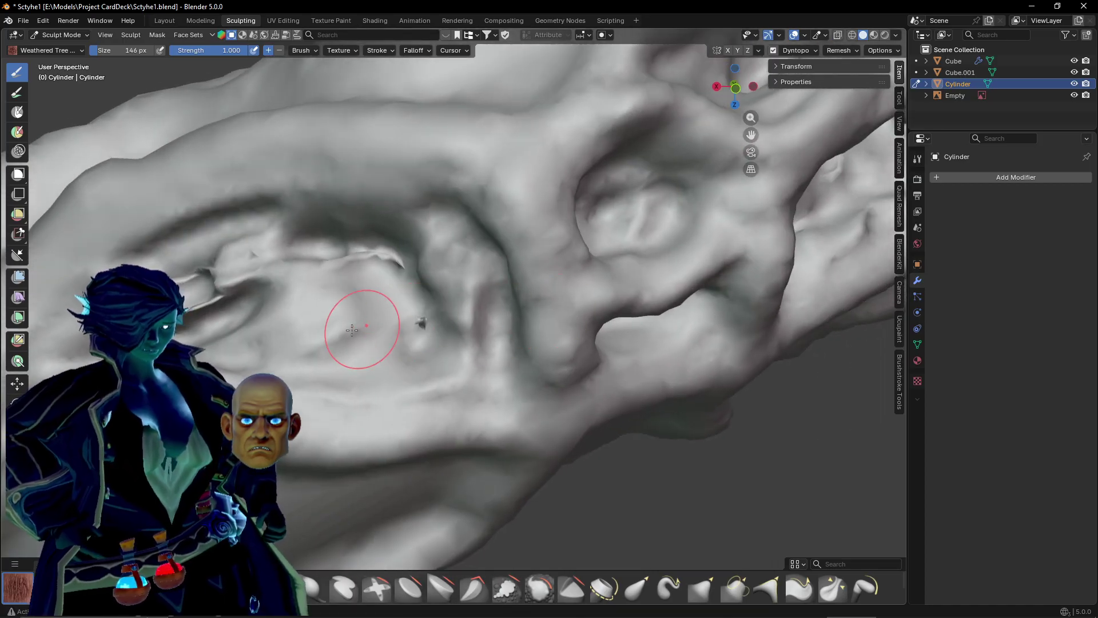
left_click_drag(426, 275, 457, 318)
Carve narrow lengthwise grooves into the smooth strip between the two parallel roots.
middle_click_drag(457, 318, 715, 361, "shift")
mouse_move(516, 355)
middle_mouse_down()
mouse_move(637, 343)
mouse_move(422, 294)
mouse_move(473, 255)
middle_mouse_up()
mouse_move(518, 128)
left_mouse_down()
mouse_move(503, 189)
mouse_move(394, 383)
left_mouse_up()
mouse_move(509, 211)
left_mouse_down()
mouse_move(522, 245)
mouse_move(475, 343)
left_mouse_up()
left_click_drag(539, 198, 504, 287)
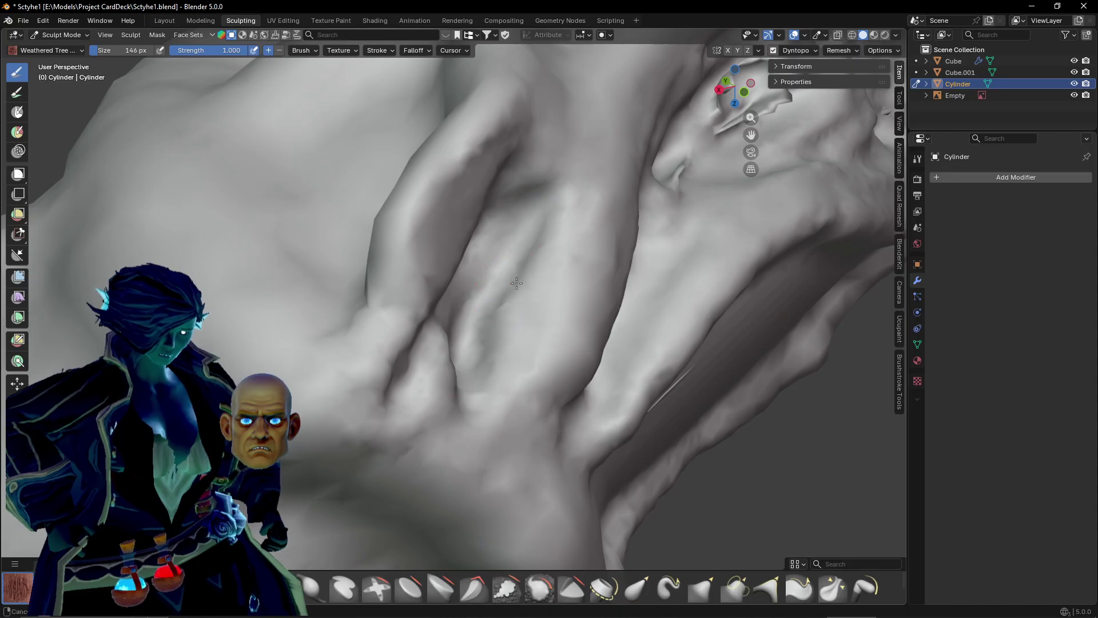
Hollow out the smooth area beside the twisting root, leaving rounded lumps inside the recess.
middle_click_drag(516, 283, 527, 304)
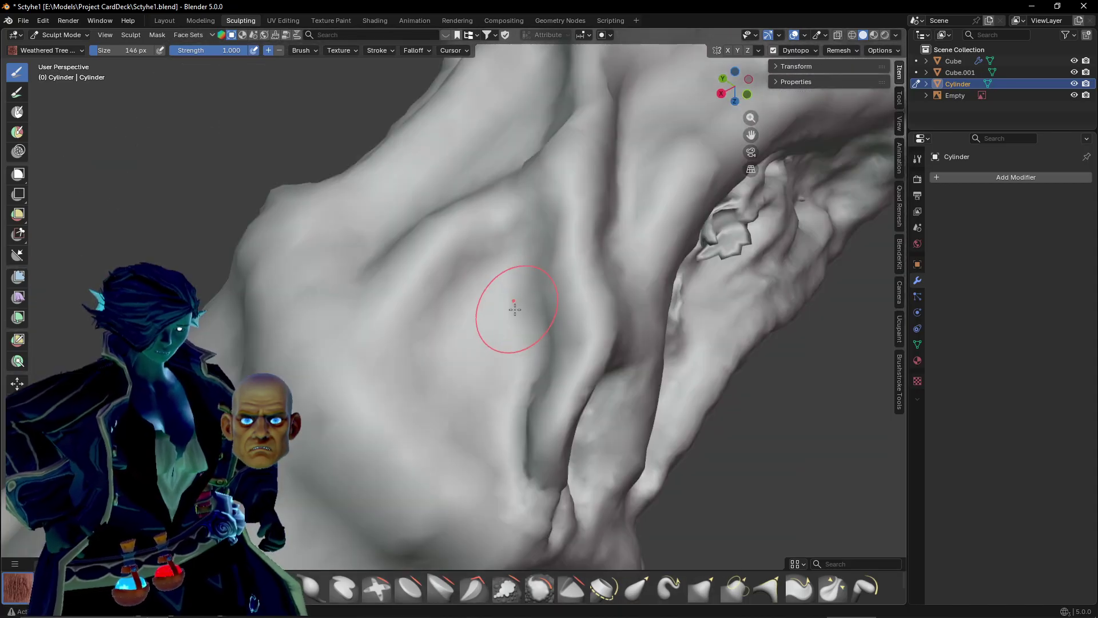
left_click_drag(515, 285, 494, 272)
mouse_move(480, 414)
left_mouse_down()
mouse_move(493, 301)
mouse_move(485, 387)
mouse_move(495, 421)
mouse_move(435, 348)
left_mouse_up()
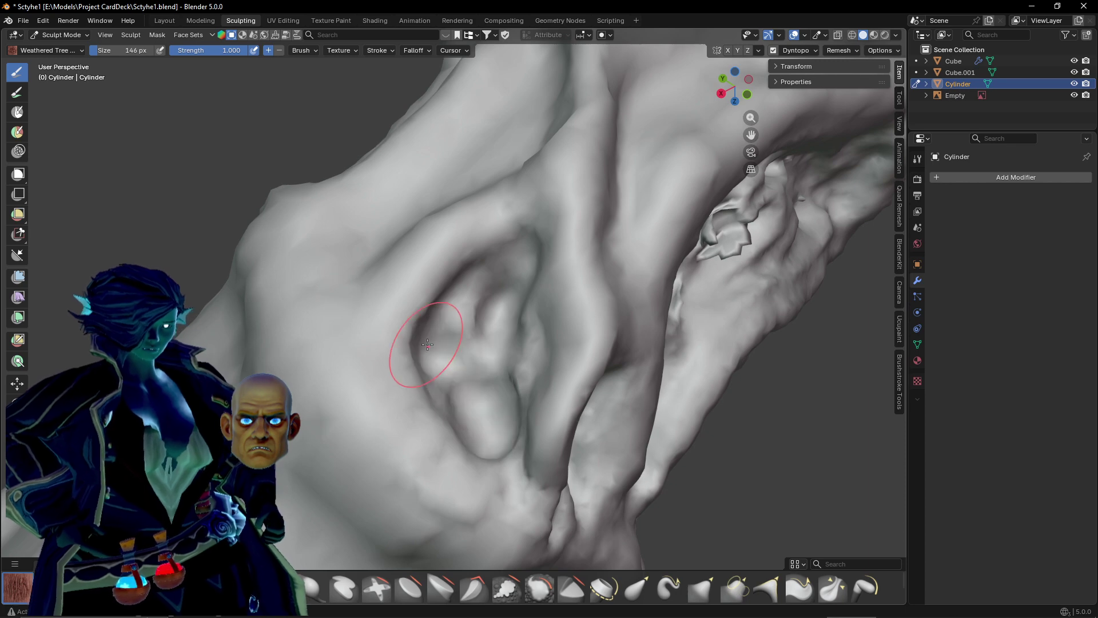
Carve a hooked groove with a raised ridge into the near end of the long smooth strip beside the root.
mouse_move(462, 313)
middle_mouse_down()
mouse_move(491, 312)
mouse_move(520, 331)
mouse_move(498, 317)
middle_mouse_up()
mouse_move(518, 75)
left_mouse_down()
mouse_move(557, 153)
mouse_move(539, 282)
mouse_move(578, 160)
mouse_move(589, 217)
mouse_move(563, 252)
mouse_move(518, 377)
mouse_move(569, 248)
left_mouse_up()
middle_click_drag(457, 448, 502, 301, "shift")
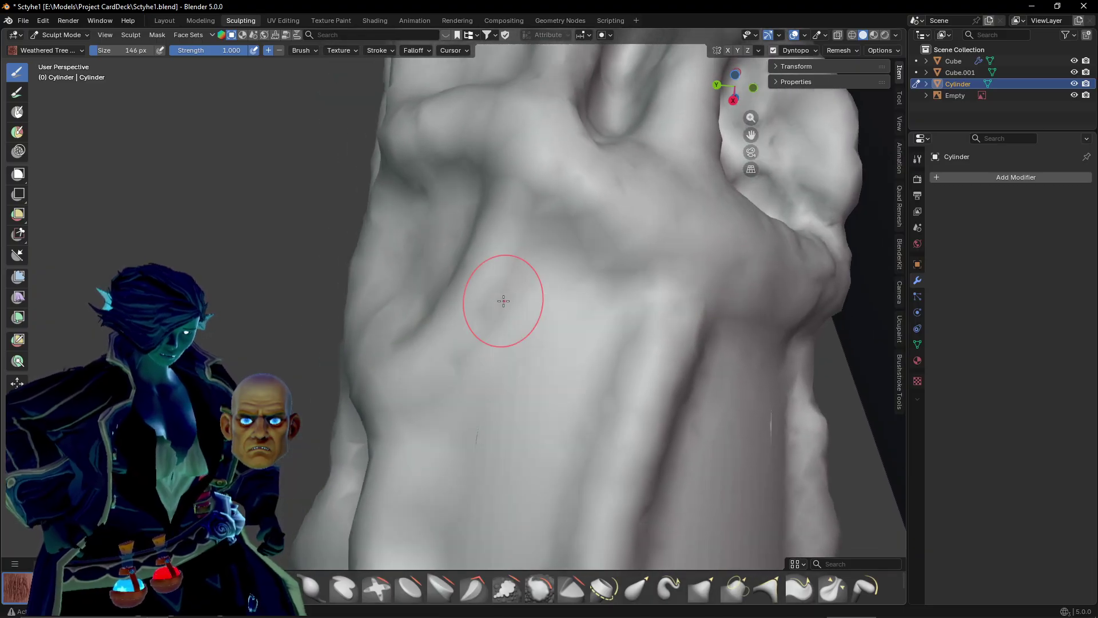
middle_click_drag(480, 476, 460, 385, "shift")
mouse_move(496, 172)
left_mouse_down()
mouse_move(532, 75)
mouse_move(607, 148)
mouse_move(566, 286)
mouse_move(533, 176)
mouse_move(542, 312)
left_mouse_up()
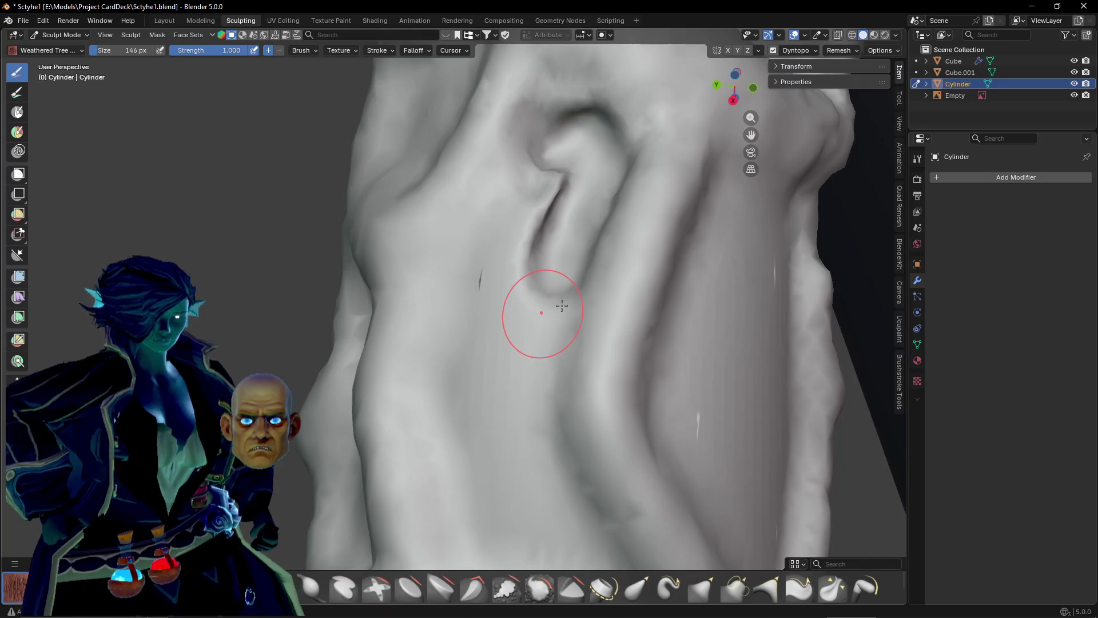
Continue the bark grooves from the hooked ridge down the smooth strip to the junction where the roots meet.
middle_click_drag(638, 290, 476, 287)
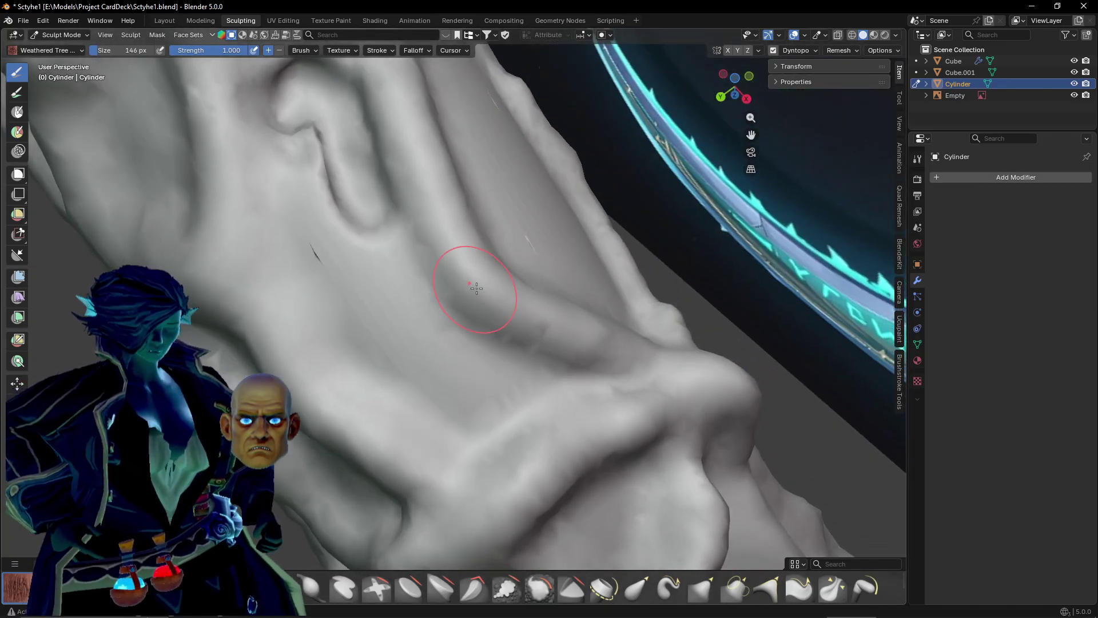
middle_click_drag(405, 239, 437, 252)
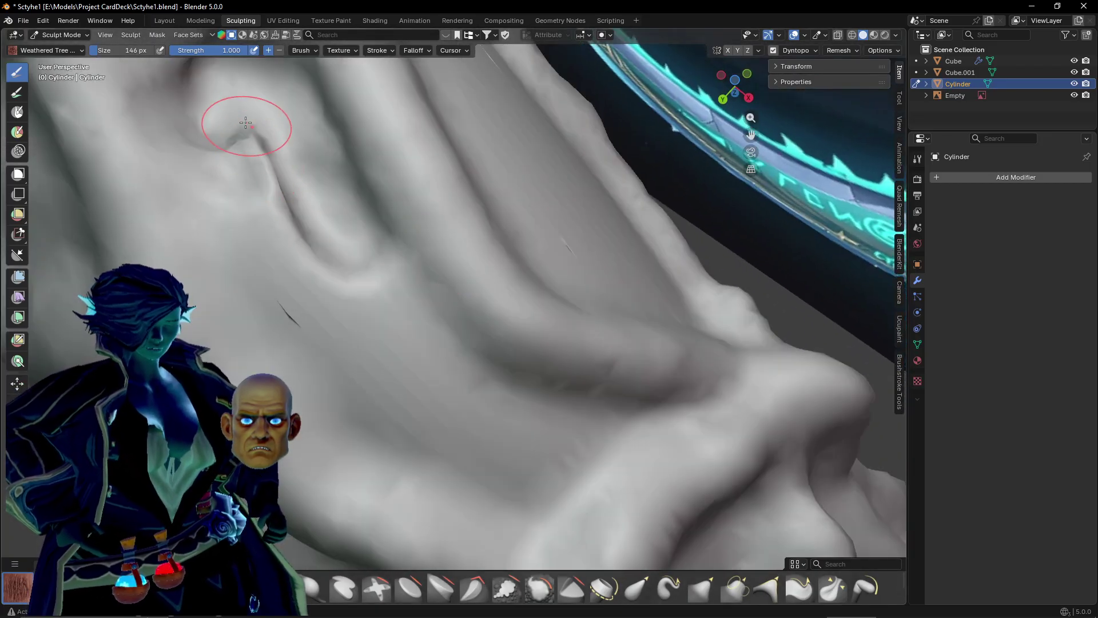
mouse_move(245, 123)
left_mouse_down()
mouse_move(255, 252)
mouse_move(265, 108)
mouse_move(262, 292)
mouse_move(312, 309)
left_mouse_up()
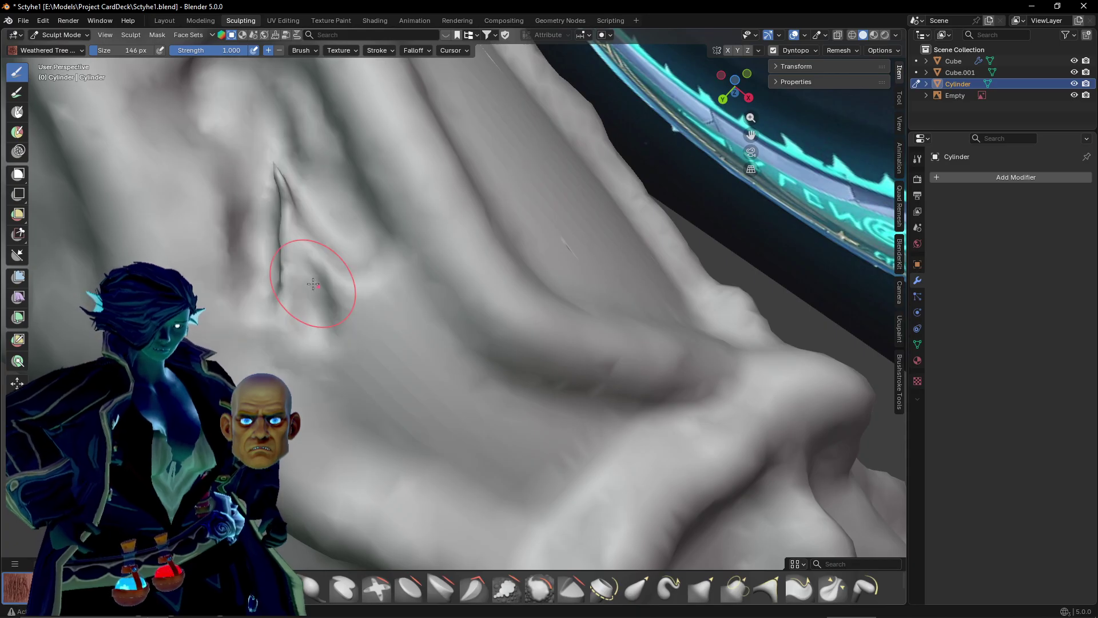
middle_click_drag(289, 248, 285, 241)
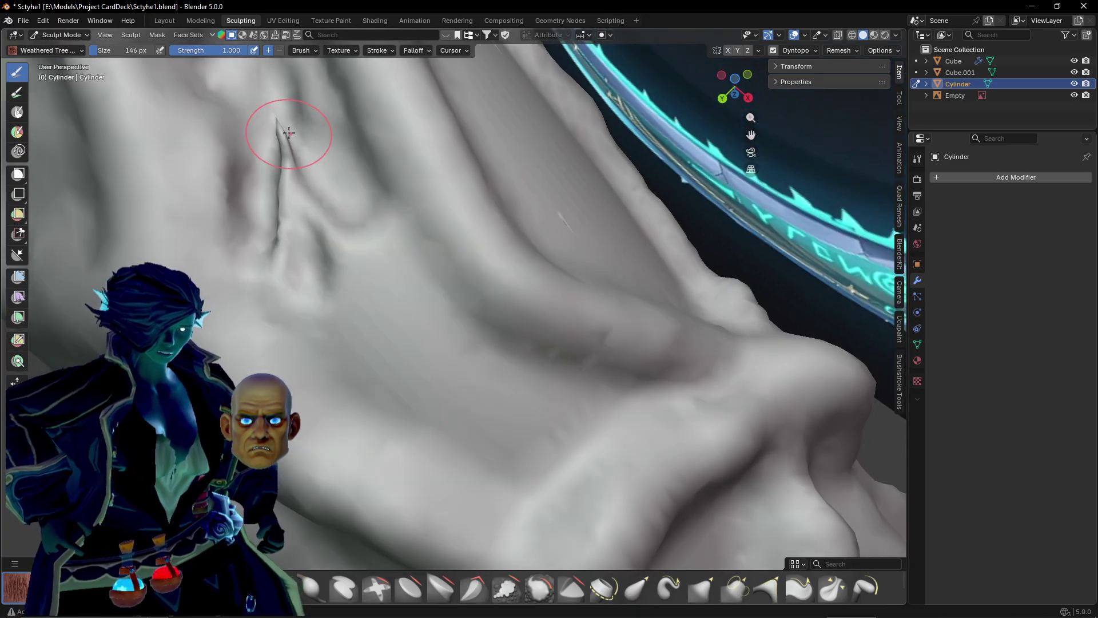
mouse_move(289, 133)
left_mouse_down()
mouse_move(302, 234)
mouse_move(304, 172)
mouse_move(332, 234)
mouse_move(352, 231)
mouse_move(464, 381)
left_mouse_up()
mouse_move(367, 224)
left_mouse_down()
mouse_move(493, 354)
mouse_move(446, 338)
left_mouse_up()
mouse_move(369, 252)
left_mouse_down()
mouse_move(507, 393)
mouse_move(595, 396)
mouse_move(598, 410)
mouse_move(530, 449)
mouse_move(480, 389)
left_mouse_up()
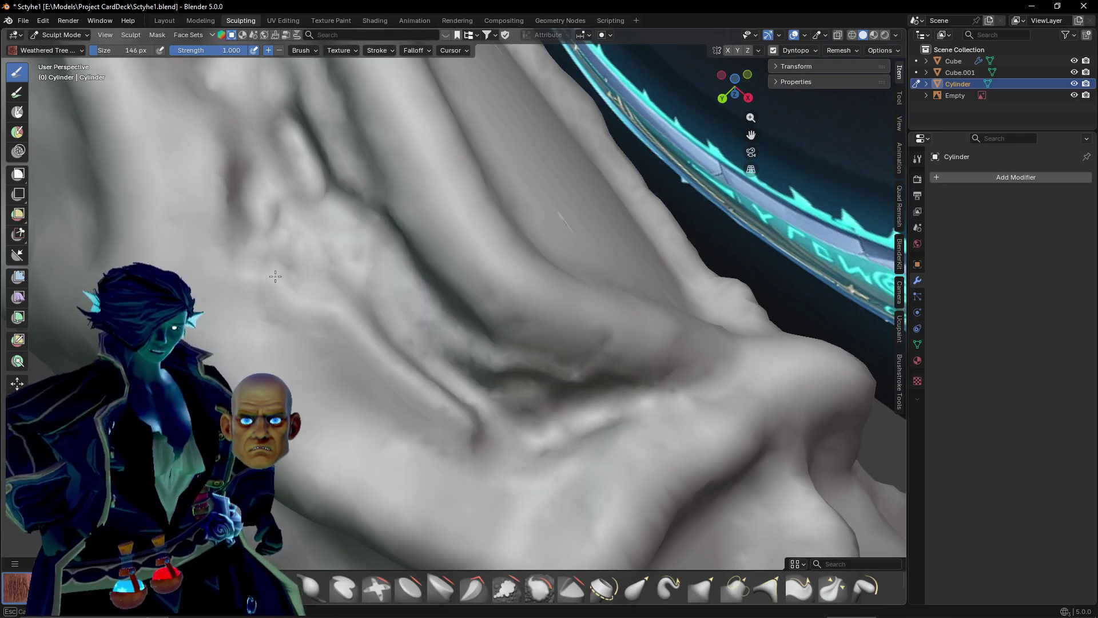
Carve more lengthwise ridges into the strip and deepen the crease along the base of the diagonal root.
mouse_move(275, 276)
left_mouse_down()
mouse_move(286, 269)
mouse_move(481, 412)
mouse_move(303, 250)
mouse_move(504, 380)
left_mouse_up()
left_click_drag(301, 246, 498, 366)
left_click_drag(375, 337, 461, 383)
mouse_move(479, 382)
middle_mouse_down()
mouse_move(459, 382)
mouse_move(360, 294)
middle_mouse_up()
left_click_drag(457, 313, 486, 317)
scroll(486, 318, "up", 2)
middle_click_drag(467, 380, 464, 393)
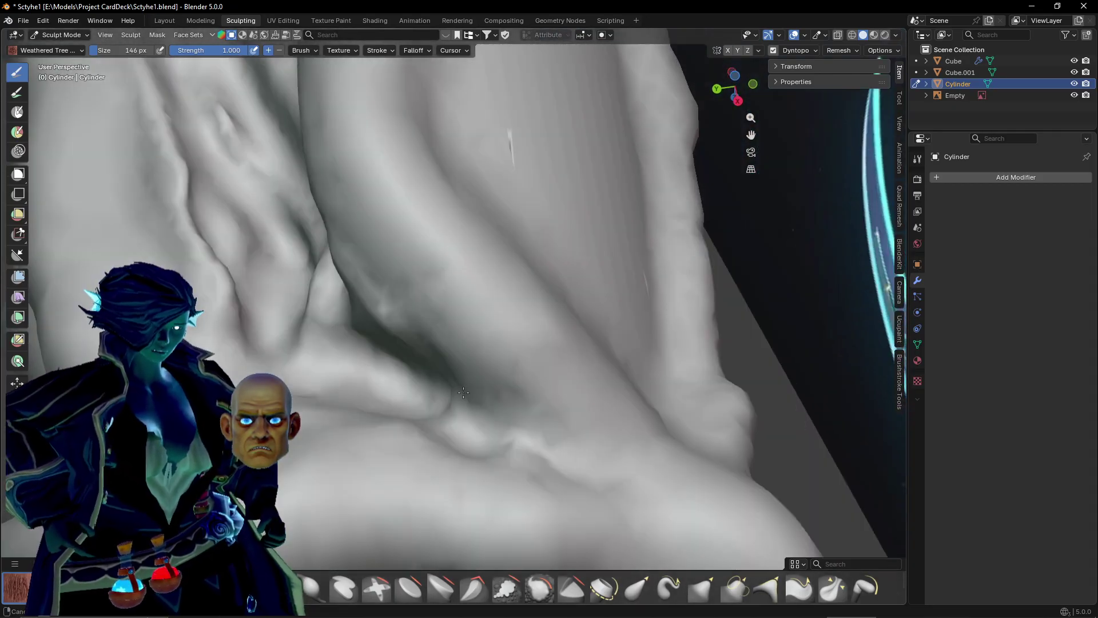
mouse_move(519, 443)
left_mouse_down()
mouse_move(529, 433)
mouse_move(427, 398)
mouse_move(306, 290)
left_mouse_up()
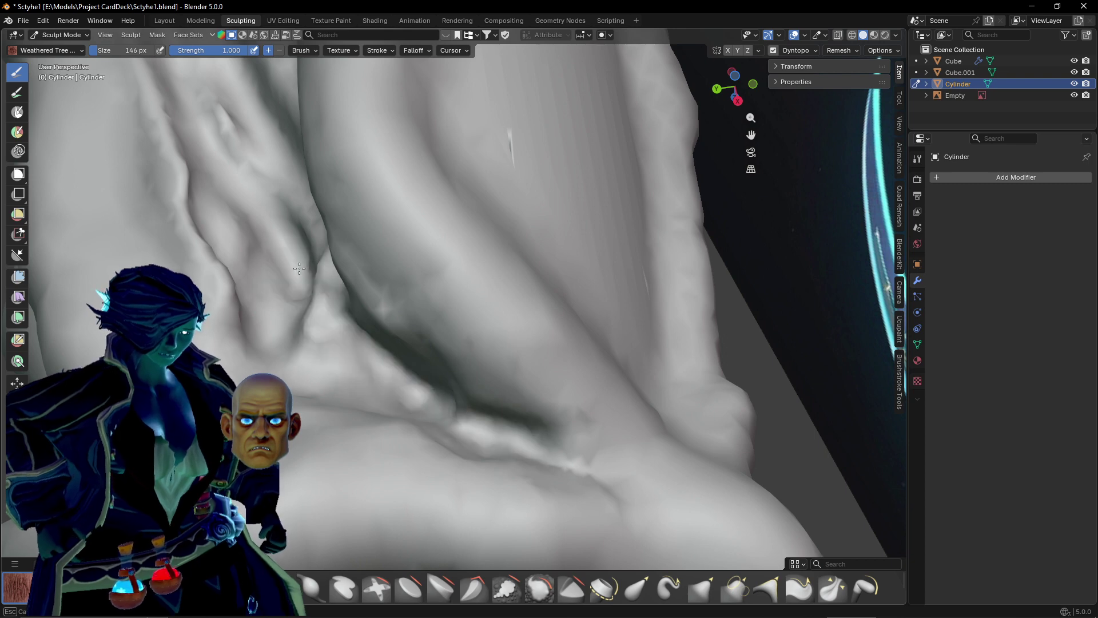
Sculpt the broad smooth patch between the diagonal roots into a recess with deep folds and ragged ridges.
scroll(358, 319, "down", 2)
mouse_move(359, 319)
middle_mouse_down()
mouse_move(364, 277)
mouse_move(401, 421)
middle_mouse_up()
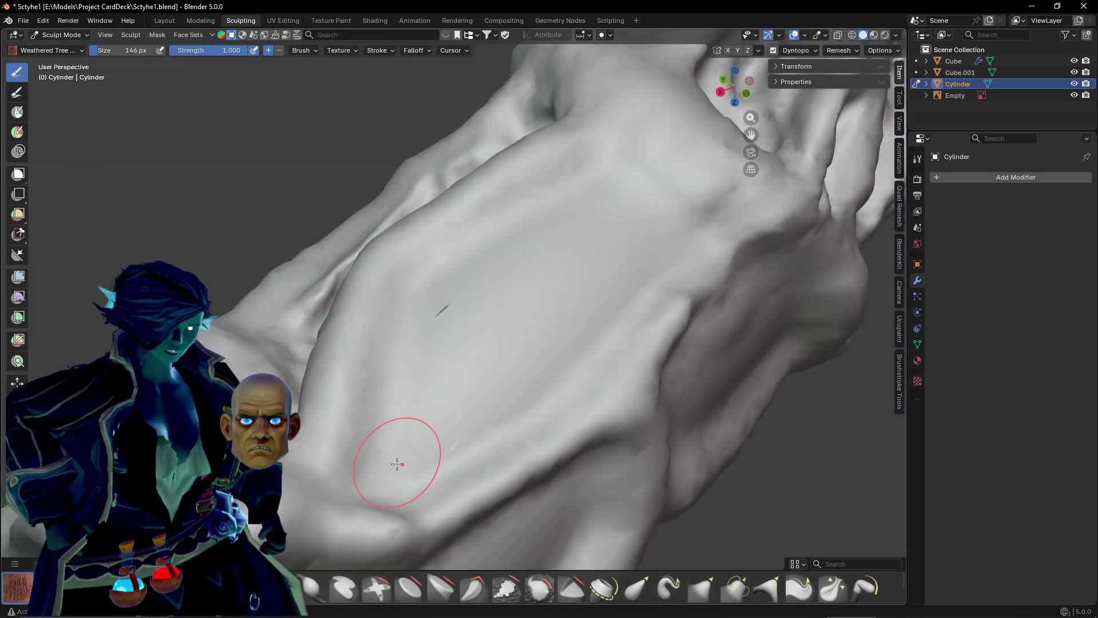
mouse_move(377, 451)
left_mouse_down()
mouse_move(414, 309)
mouse_move(595, 189)
mouse_move(684, 192)
mouse_move(568, 331)
mouse_move(404, 461)
mouse_move(471, 321)
mouse_move(460, 310)
mouse_move(421, 395)
mouse_move(464, 274)
mouse_move(632, 215)
mouse_move(534, 279)
mouse_move(627, 222)
mouse_move(589, 286)
mouse_move(606, 257)
mouse_move(461, 389)
mouse_move(481, 343)
mouse_move(453, 356)
mouse_move(588, 274)
mouse_move(640, 209)
mouse_move(479, 325)
left_mouse_up()
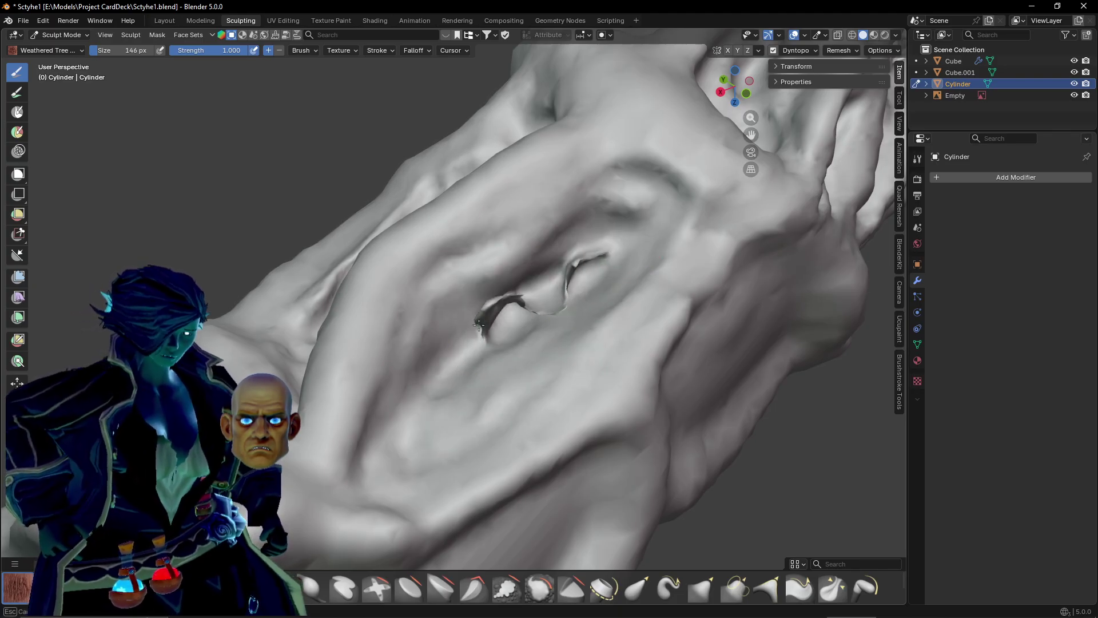
Carve deep curved grooves into the smooth hollow inside the looping root.
mouse_move(488, 326)
middle_mouse_down()
mouse_move(426, 388)
mouse_move(429, 417)
middle_mouse_up()
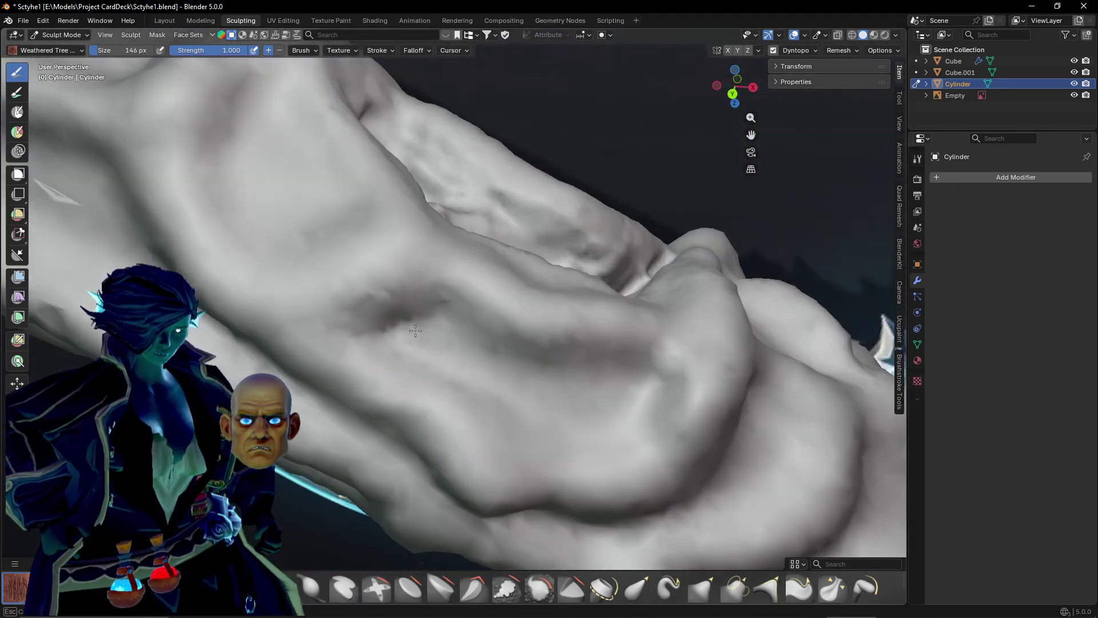
mouse_move(448, 358)
left_mouse_down()
mouse_move(594, 400)
mouse_move(576, 418)
left_mouse_up()
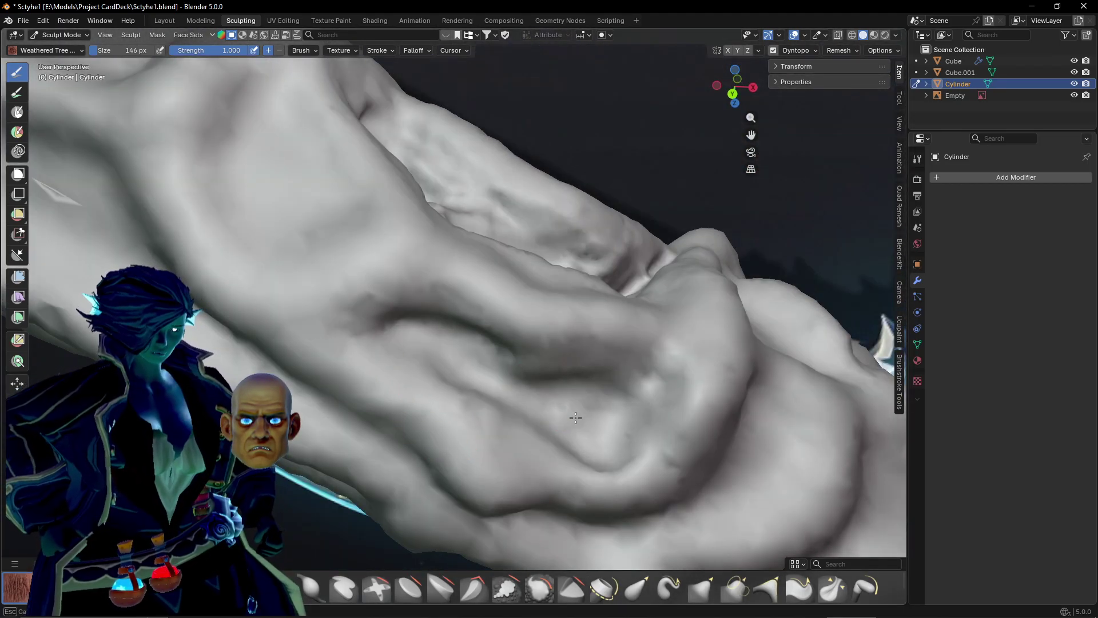
mouse_move(645, 383)
left_mouse_down()
mouse_move(515, 400)
mouse_move(417, 355)
left_mouse_up()
Hollow out a rounded triangular recess with inner ridges in the smooth area above the looping root.
mouse_move(417, 355)
middle_mouse_down()
mouse_move(454, 327)
mouse_move(528, 378)
mouse_move(360, 184)
middle_mouse_up()
mouse_move(360, 184)
left_mouse_down()
mouse_move(319, 363)
mouse_move(435, 309)
mouse_move(372, 228)
mouse_move(422, 315)
left_mouse_up()
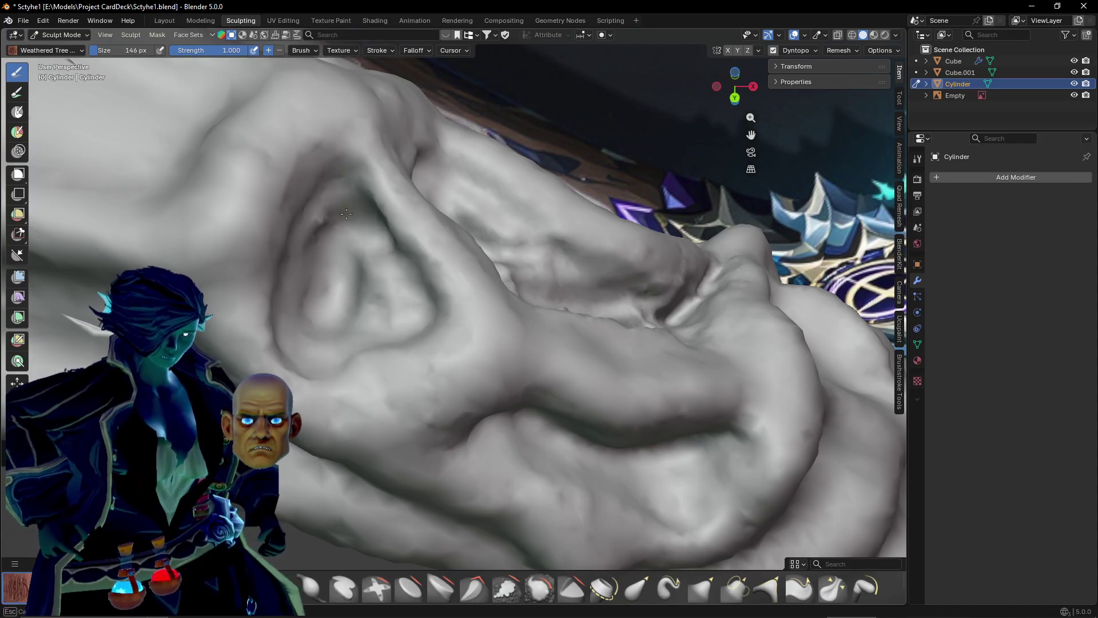
left_click_drag(380, 293, 379, 315)
Hollow out the smooth oval patch above the triangular recess, adding curved grooves and rounded ridges inside.
scroll(377, 324, "down", 6)
mouse_move(395, 349)
middle_mouse_down()
mouse_move(409, 292)
mouse_move(339, 342)
mouse_move(543, 411)
middle_mouse_up()
scroll(532, 400, "up", 5)
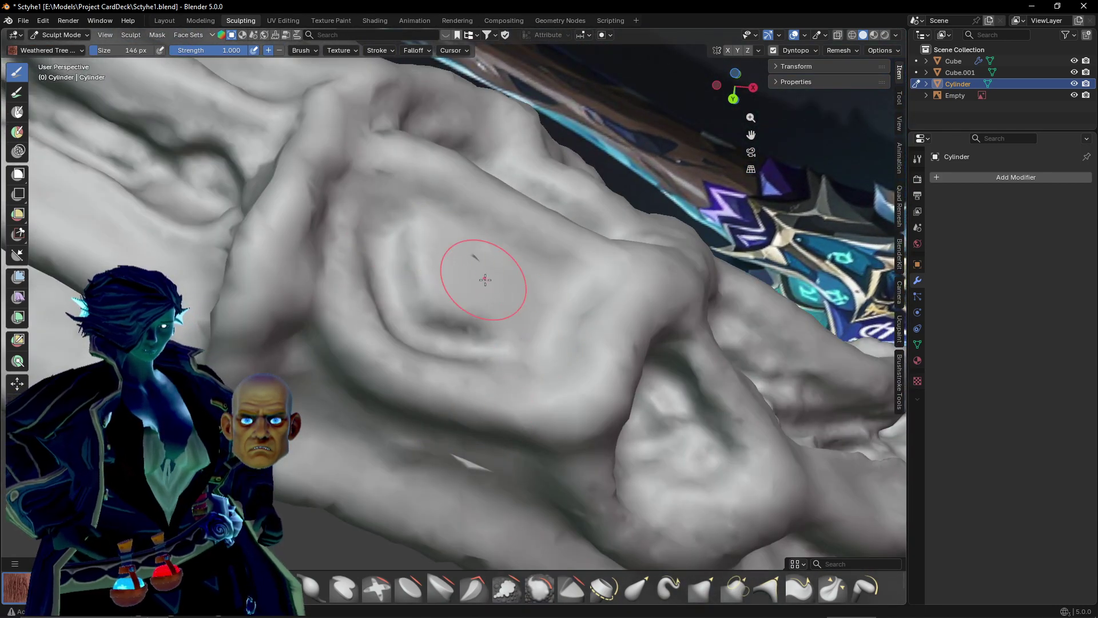
mouse_move(456, 263)
middle_mouse_down()
mouse_move(441, 358)
mouse_move(406, 370)
middle_mouse_up()
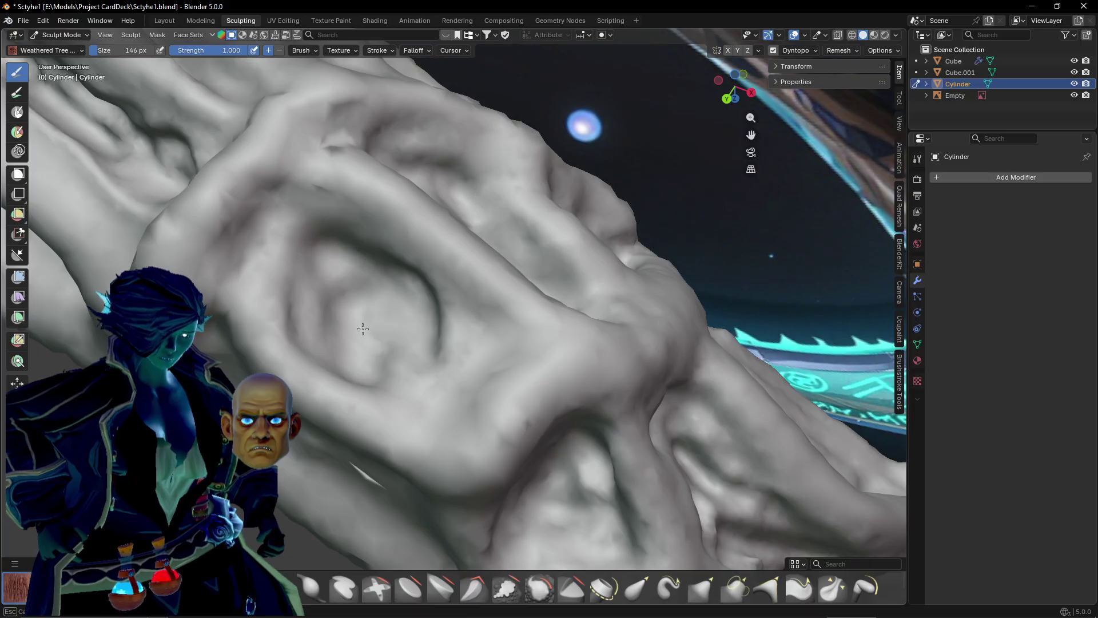
Carve long bark grooves lengthwise along the smooth underside of the handle below the oval and triangular recesses.
mouse_move(363, 329)
middle_mouse_down()
mouse_move(421, 420)
mouse_move(358, 299)
middle_mouse_up()
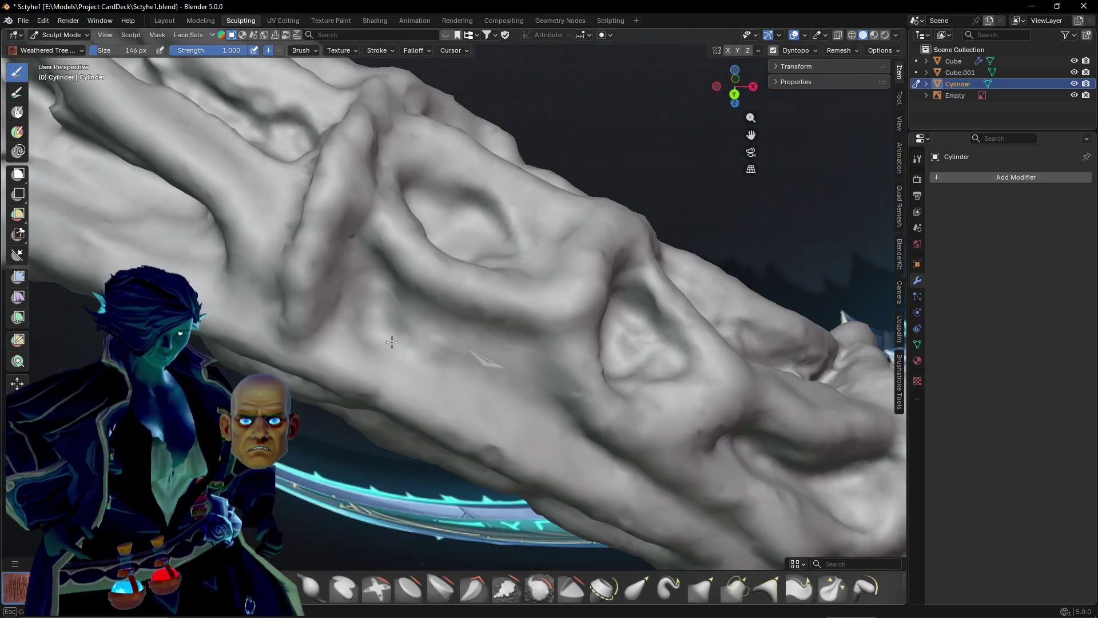
middle_click_drag(493, 374, 528, 309)
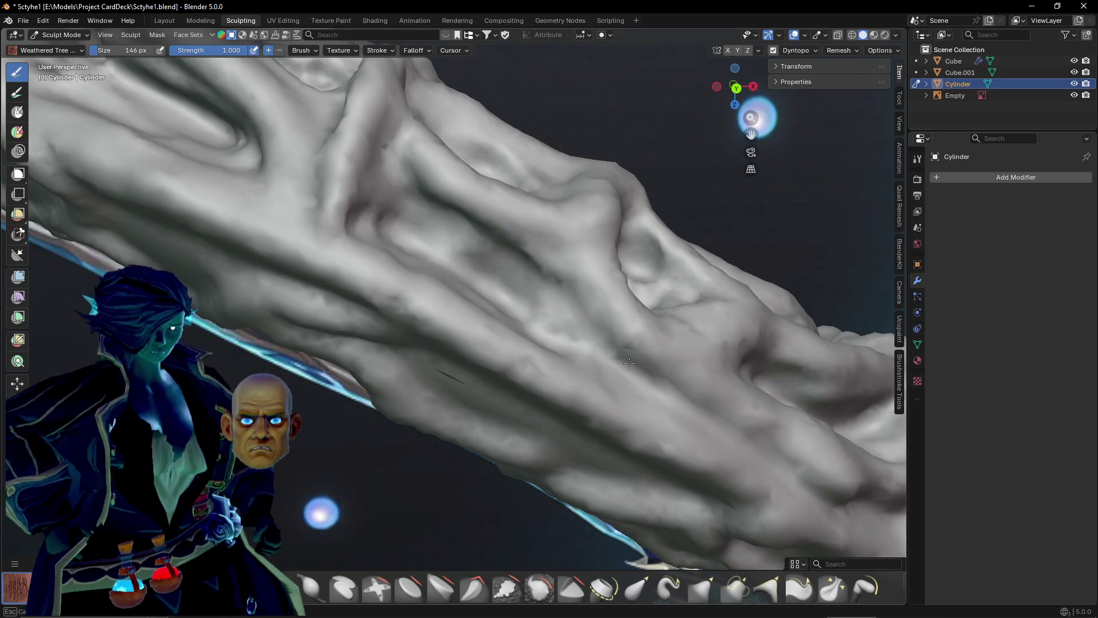
mouse_move(612, 356)
middle_mouse_down()
mouse_move(465, 326)
mouse_move(618, 414)
mouse_move(510, 344)
mouse_move(482, 274)
middle_mouse_up()
left_click_drag(532, 315, 604, 374)
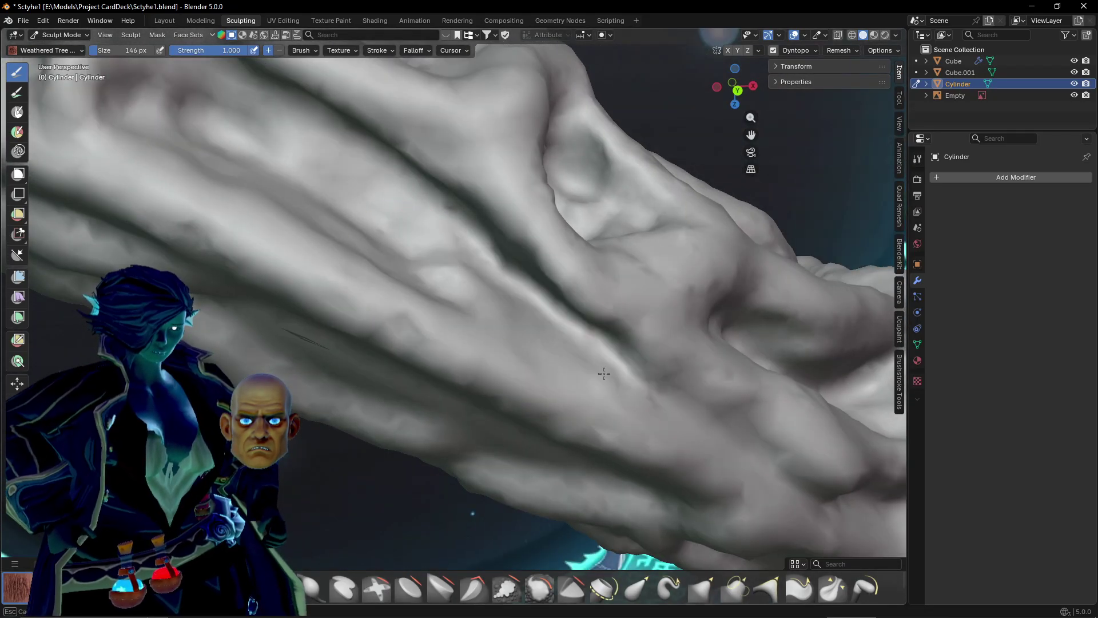
Carve a long groove with a parallel ridge lengthwise into the smooth strip above the branching root on the handle's underside.
mouse_move(627, 348)
middle_mouse_down()
mouse_move(748, 159)
mouse_move(551, 257)
middle_mouse_up()
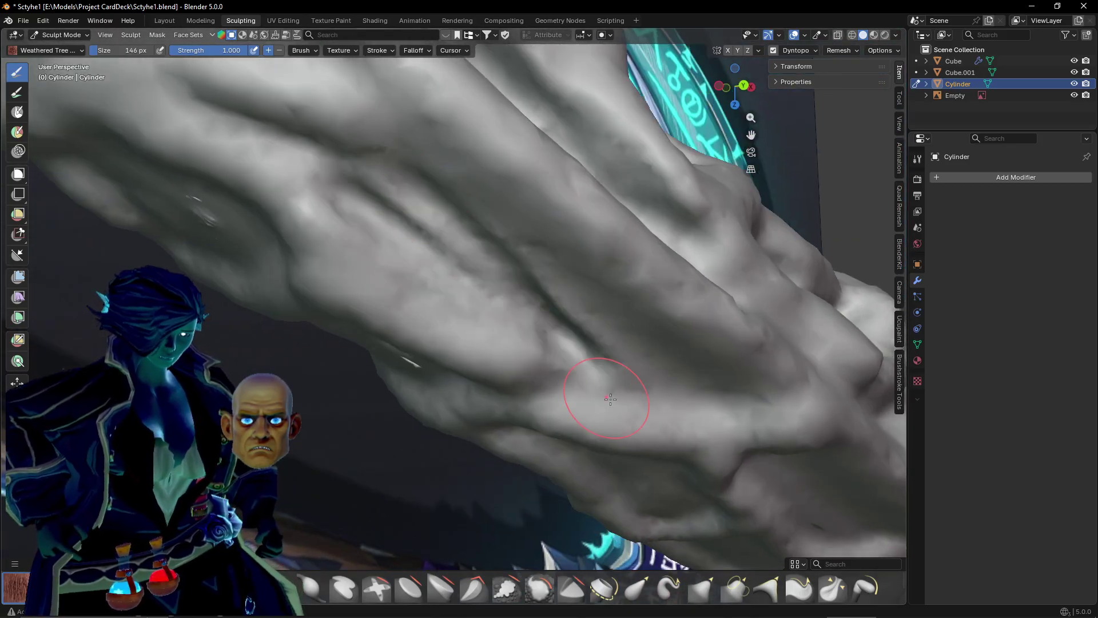
mouse_move(608, 387)
middle_mouse_down()
mouse_move(621, 319)
mouse_move(620, 417)
middle_mouse_up()
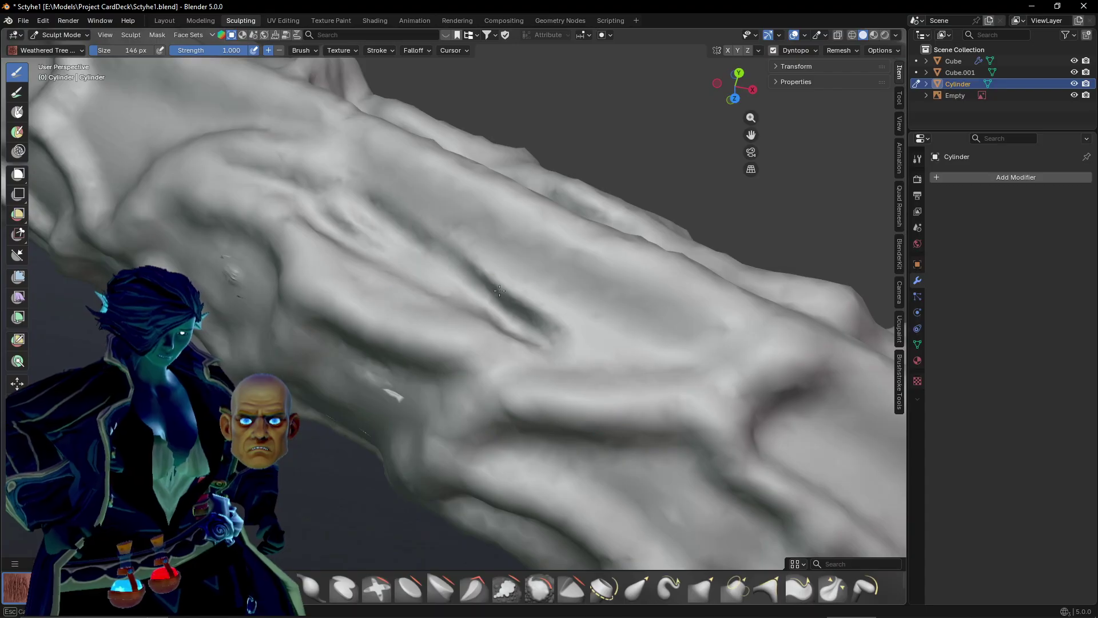
left_click_drag(424, 208, 613, 338)
left_click_drag(350, 201, 634, 358)
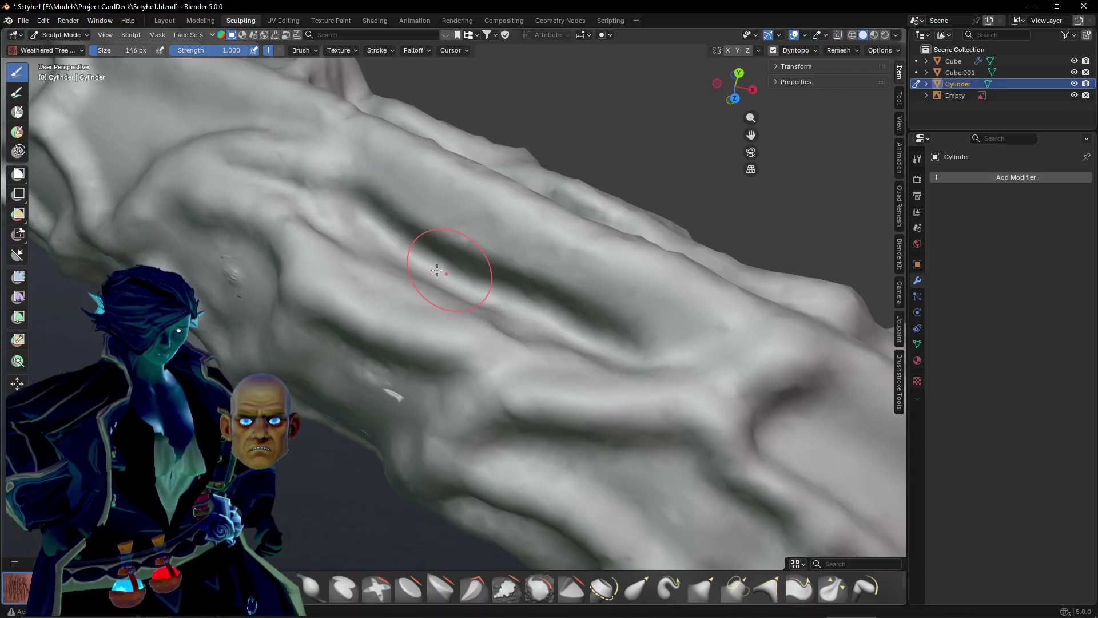
left_click_drag(413, 255, 665, 341)
Carve a narrow, uneven groove into the hollow between the two long roots on another section of the handle.
scroll(666, 341, "down", 10)
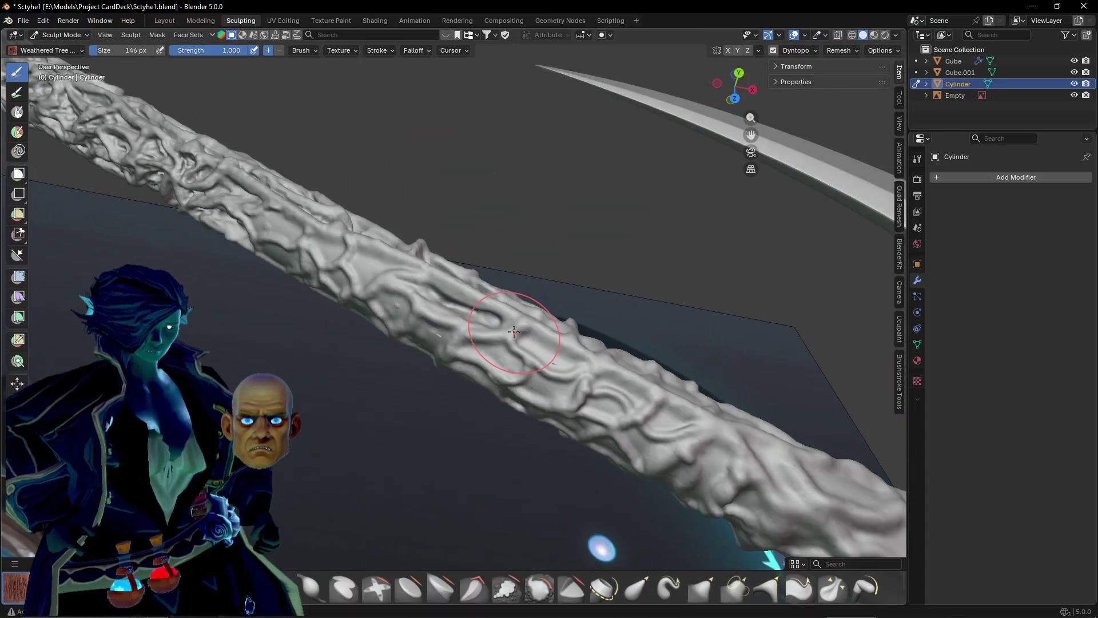
middle_click_drag(481, 348, 550, 312)
scroll(650, 420, "down", 3)
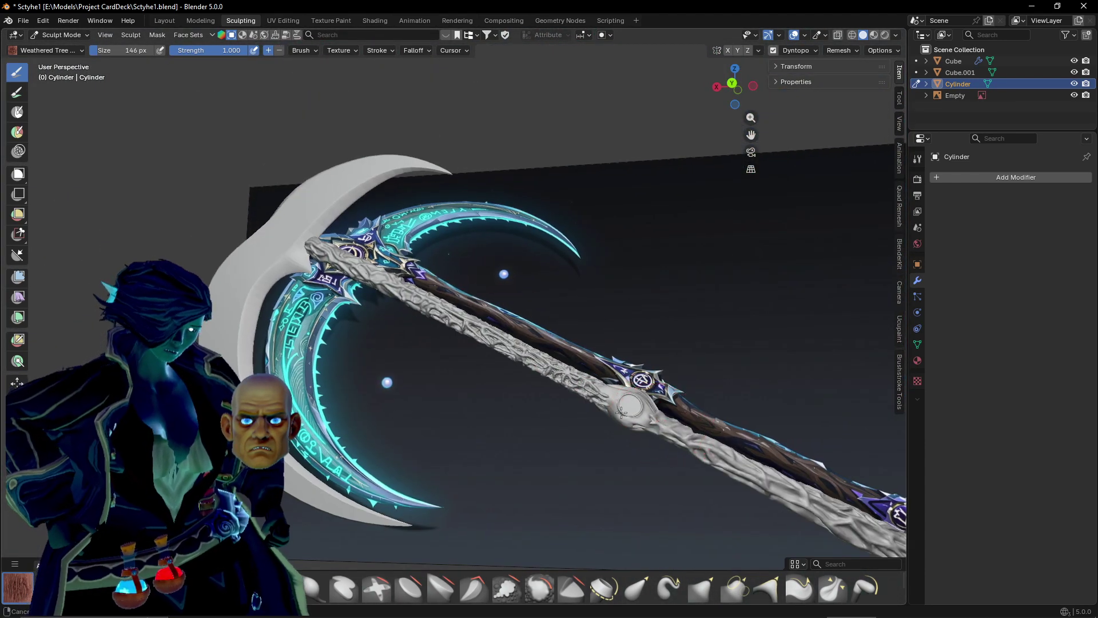
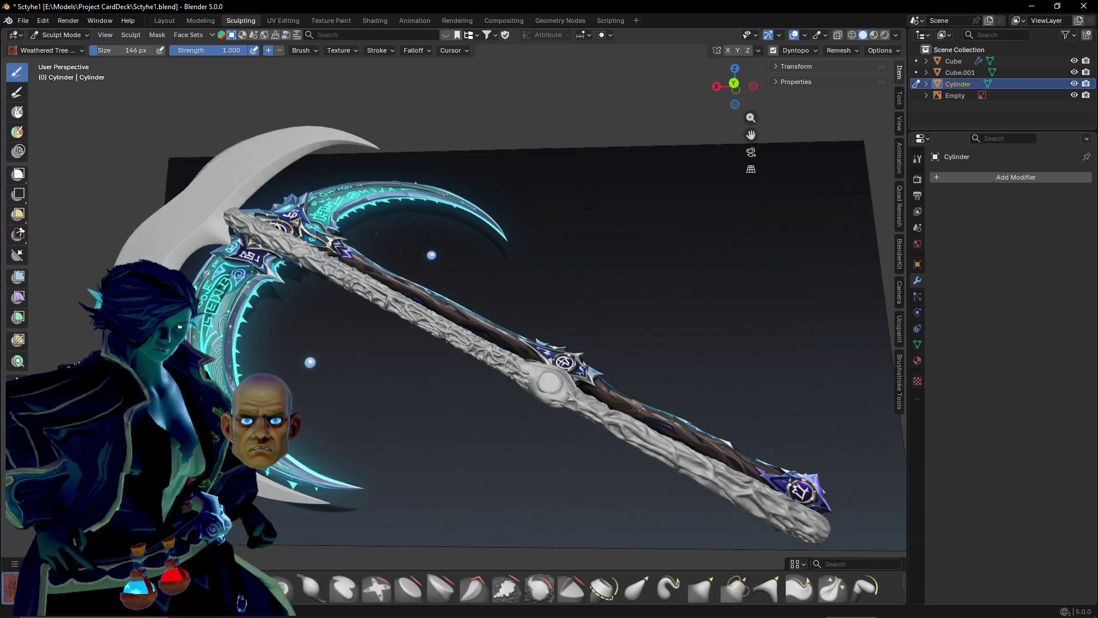
scroll(316, 519, "up", 10)
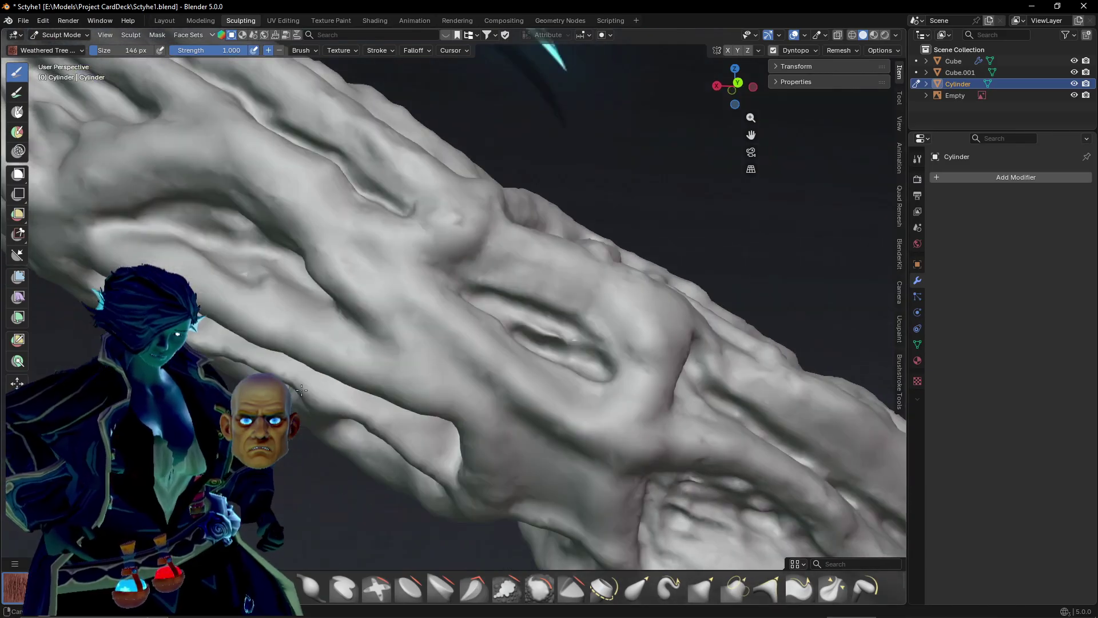
mouse_move(302, 390)
middle_mouse_down()
mouse_move(343, 436)
mouse_move(395, 458)
middle_mouse_up()
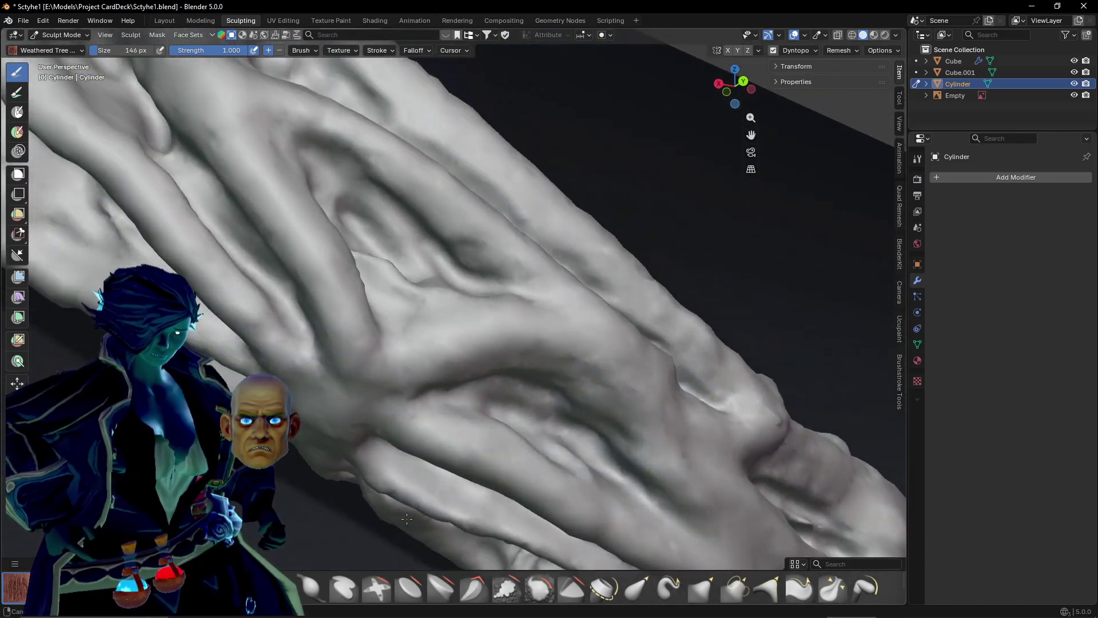
mouse_move(366, 338)
middle_mouse_down("shift")
mouse_move(486, 448)
mouse_move(547, 412)
mouse_move(498, 458)
mouse_move(510, 392)
mouse_move(467, 369)
mouse_move(527, 257)
mouse_move(519, 221)
mouse_move(515, 282)
mouse_move(482, 307)
middle_mouse_up("shift")
left_click_drag(478, 318, 422, 219)
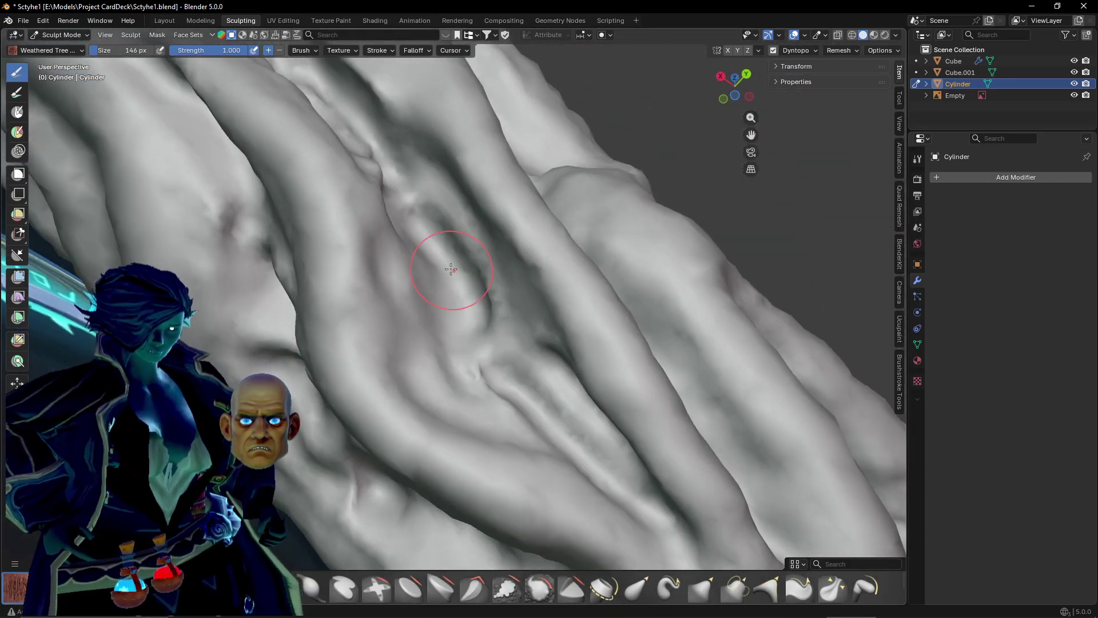
Carve a deep curved groove with a raised inner ridge into the broad smooth root surface.
middle_click_drag(361, 183, 651, 299, "shift")
mouse_move(475, 299)
middle_mouse_down()
mouse_move(469, 270)
mouse_move(483, 257)
mouse_move(504, 310)
mouse_move(466, 184)
middle_mouse_up()
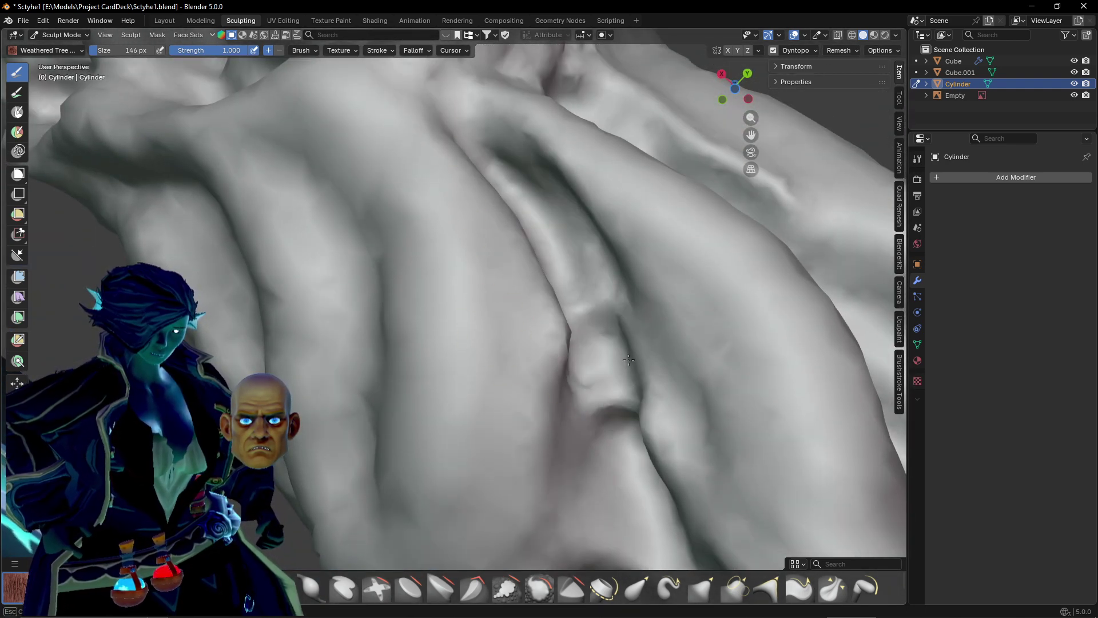
mouse_move(628, 359)
middle_mouse_down()
mouse_move(675, 365)
mouse_move(391, 415)
middle_mouse_up()
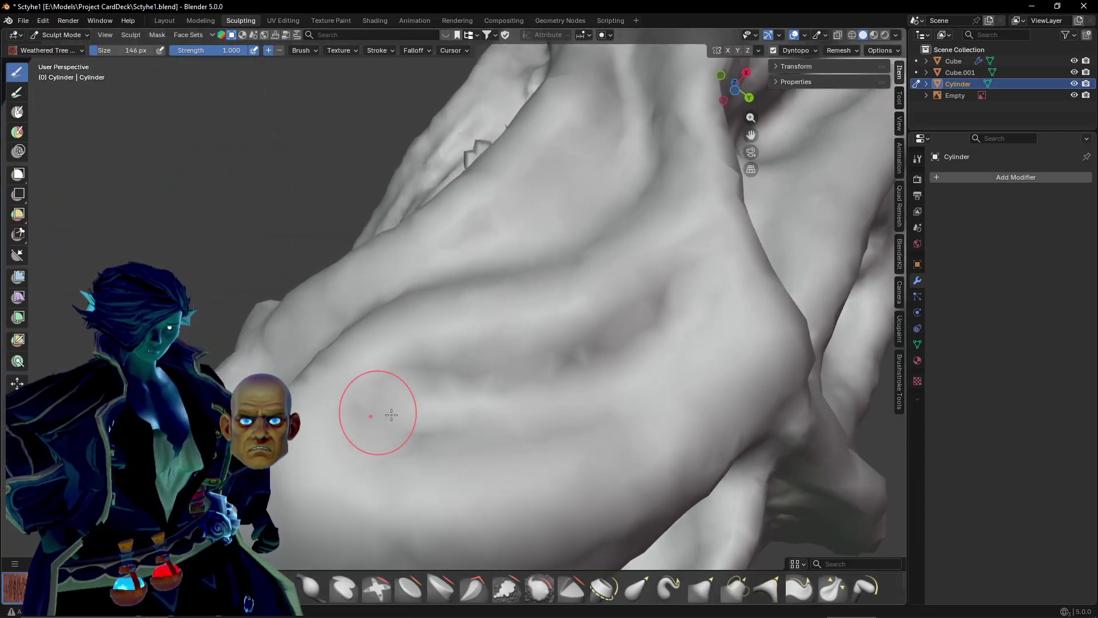
mouse_move(391, 414)
left_mouse_down()
mouse_move(572, 401)
mouse_move(596, 378)
left_mouse_up()
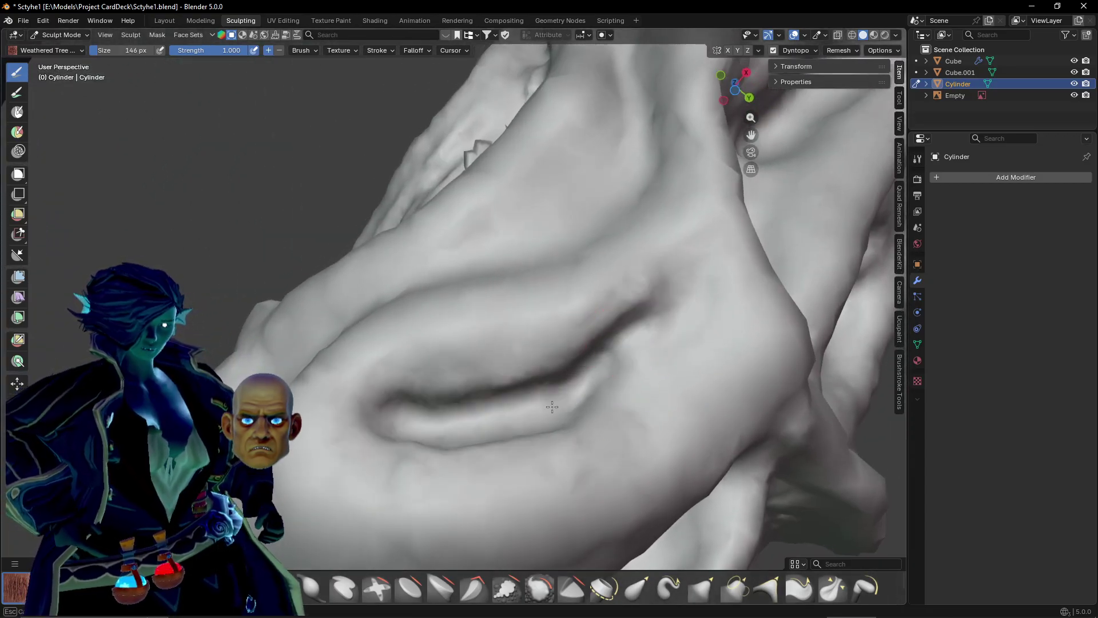
left_click_drag(392, 415, 546, 394)
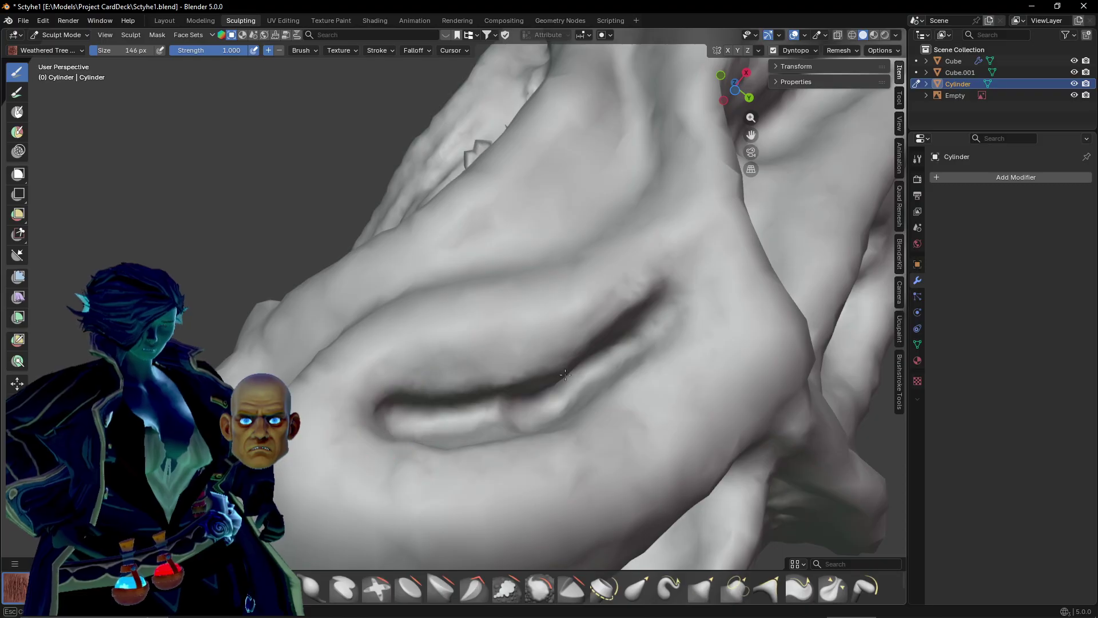
Carve a short groove into the smooth surface where the root forks, extending the crease between its branches.
middle_click_drag(547, 395, 625, 420)
mouse_move(519, 494)
middle_mouse_down()
mouse_move(522, 349)
mouse_move(527, 429)
mouse_move(479, 341)
middle_mouse_up()
mouse_move(369, 342)
left_mouse_down()
mouse_move(423, 320)
mouse_move(758, 260)
mouse_move(366, 334)
left_mouse_up()
mouse_move(366, 334)
middle_mouse_down()
mouse_move(438, 289)
mouse_move(400, 346)
middle_mouse_up()
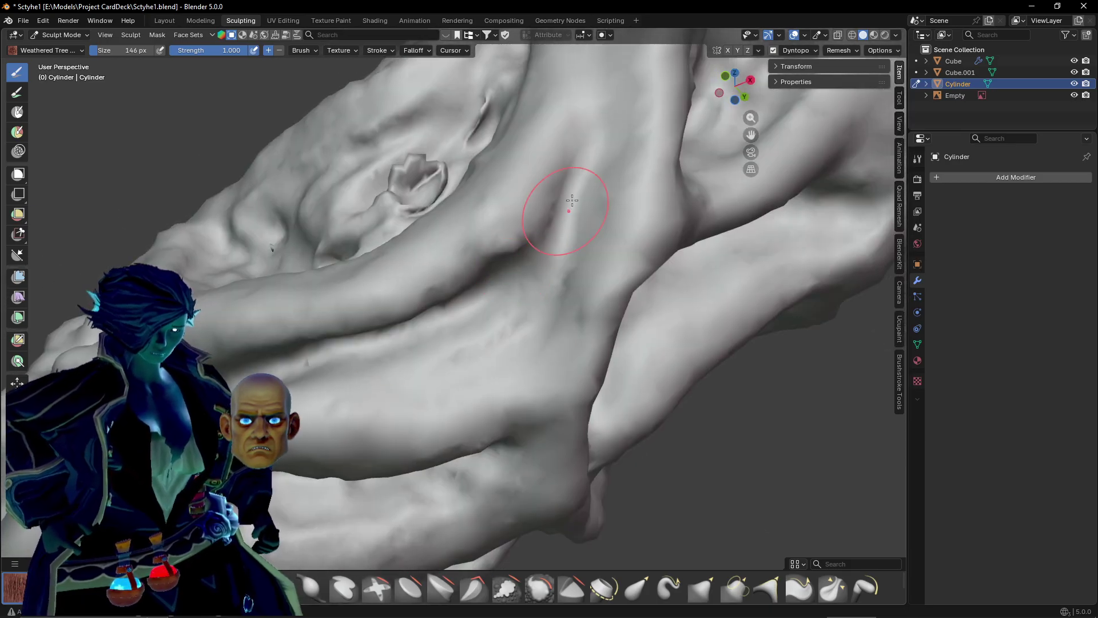
left_click_drag(581, 150, 540, 260)
Fill the large smooth panel between the framing roots with lengthwise bark grooves and soft ridges.
middle_click_drag(575, 207, 495, 344)
scroll(307, 369, "up", 2)
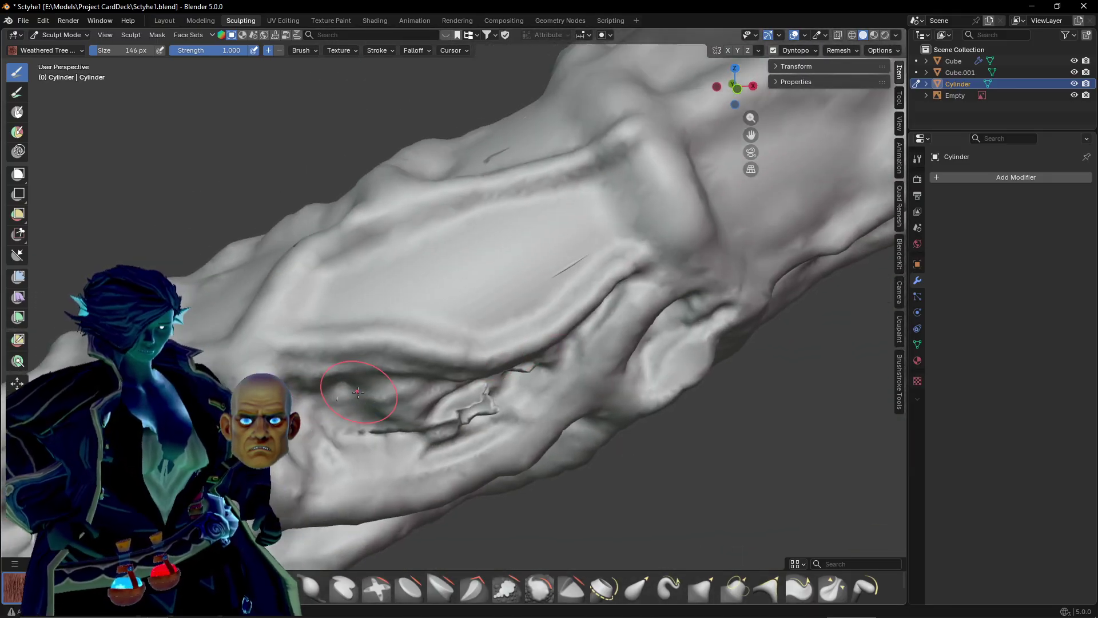
mouse_move(598, 199)
left_mouse_down()
mouse_move(625, 171)
mouse_move(658, 189)
mouse_move(549, 183)
mouse_move(312, 264)
mouse_move(274, 306)
left_mouse_up()
mouse_move(416, 310)
left_mouse_down()
mouse_move(367, 290)
mouse_move(312, 297)
mouse_move(529, 253)
mouse_move(560, 261)
mouse_move(603, 228)
mouse_move(558, 286)
mouse_move(582, 257)
mouse_move(509, 246)
mouse_move(623, 231)
left_mouse_up()
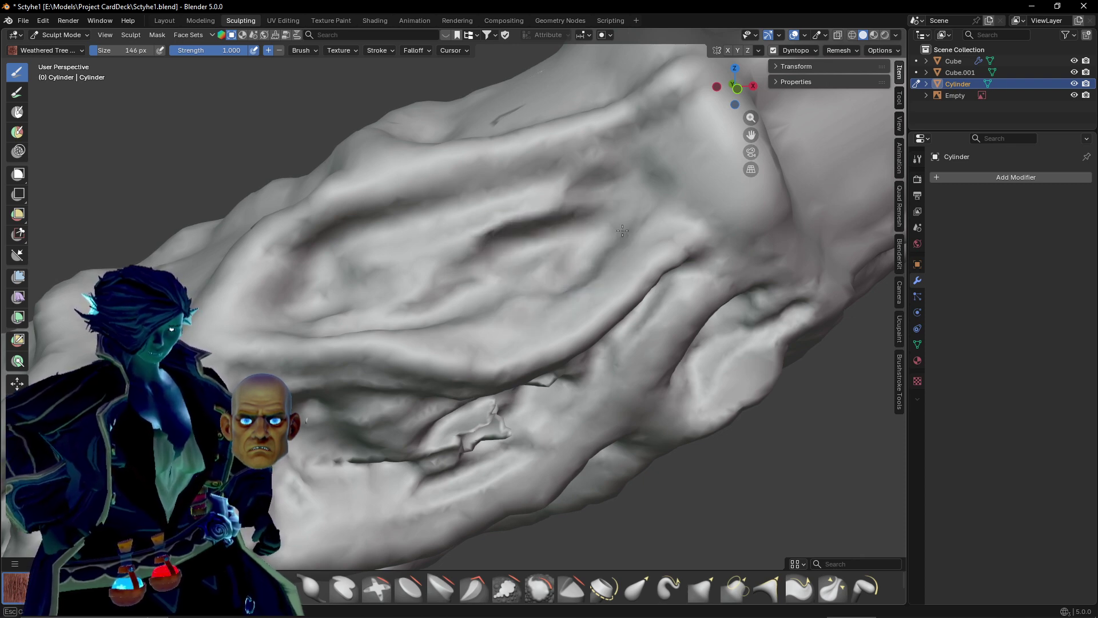
mouse_move(529, 247)
left_mouse_down()
mouse_move(563, 223)
mouse_move(396, 296)
left_mouse_up()
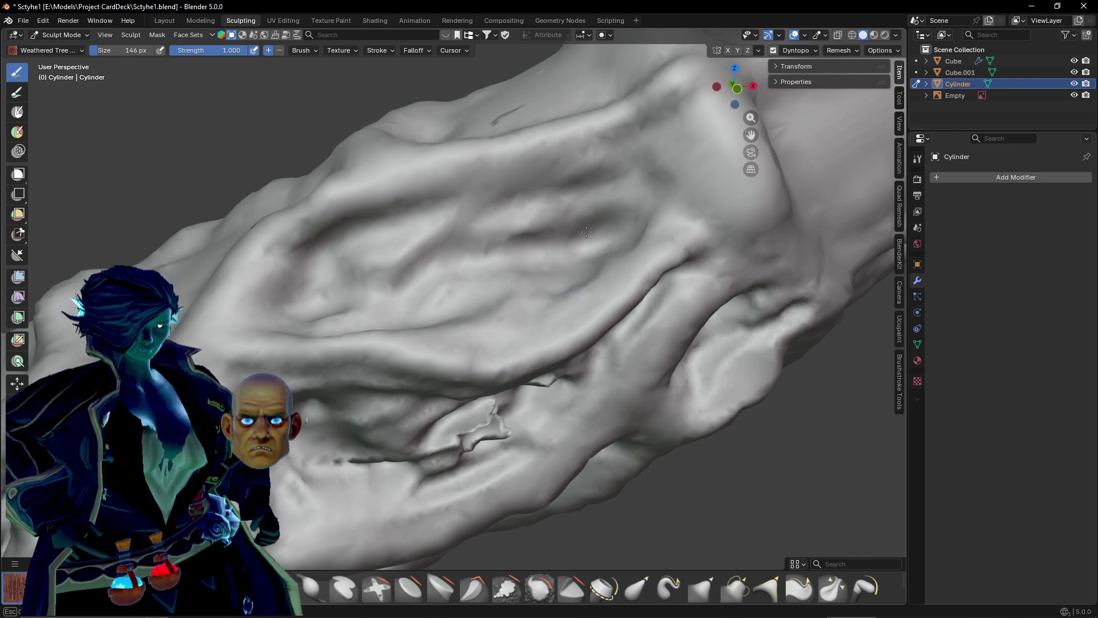
left_click_drag(586, 231, 332, 282)
Sculpt a curved hollow with a diagonal groove and rounded inner ridges into the patch enclosed by the bulging roots.
mouse_move(331, 282)
middle_mouse_down()
mouse_move(392, 355)
mouse_move(483, 366)
middle_mouse_up()
middle_click_drag(497, 508, 481, 341, "shift")
mouse_move(394, 260)
left_mouse_down()
mouse_move(404, 304)
mouse_move(518, 365)
mouse_move(479, 258)
mouse_move(429, 275)
mouse_move(466, 309)
mouse_move(447, 315)
mouse_move(498, 349)
mouse_move(463, 353)
left_mouse_up()
mouse_move(540, 207)
left_mouse_down()
mouse_move(581, 160)
mouse_move(500, 233)
left_mouse_up()
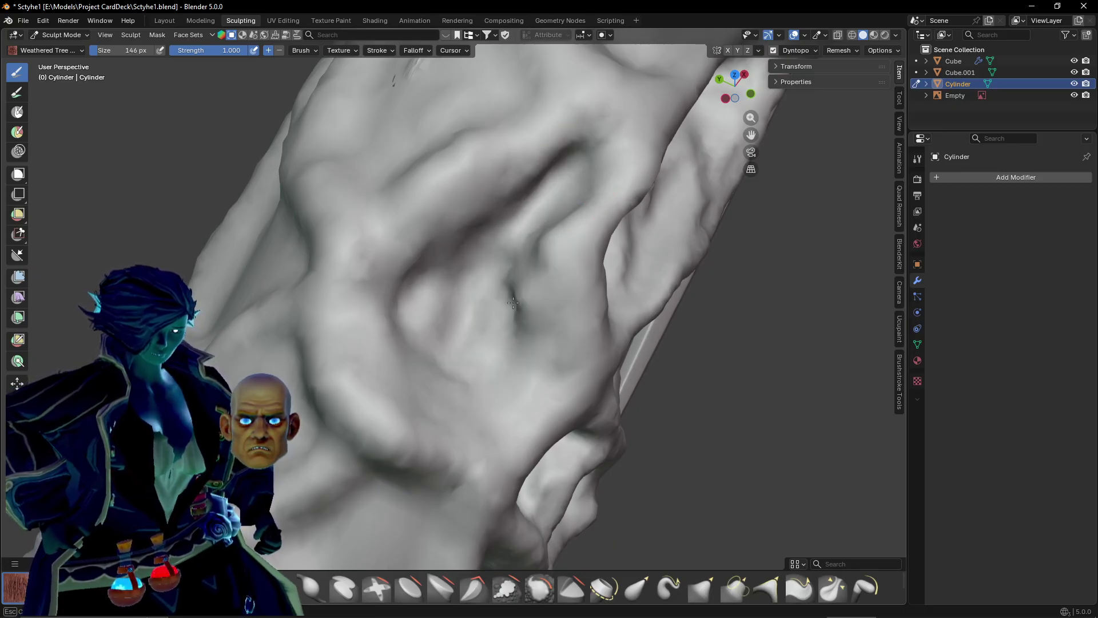
Hollow out the narrow wedge-shaped patch between the converging roots, adding a lengthwise groove inside.
middle_click_drag(502, 284, 489, 278)
middle_click_drag(401, 491, 498, 260, "shift")
mouse_move(485, 271)
left_mouse_down()
mouse_move(429, 233)
mouse_move(505, 222)
left_mouse_up()
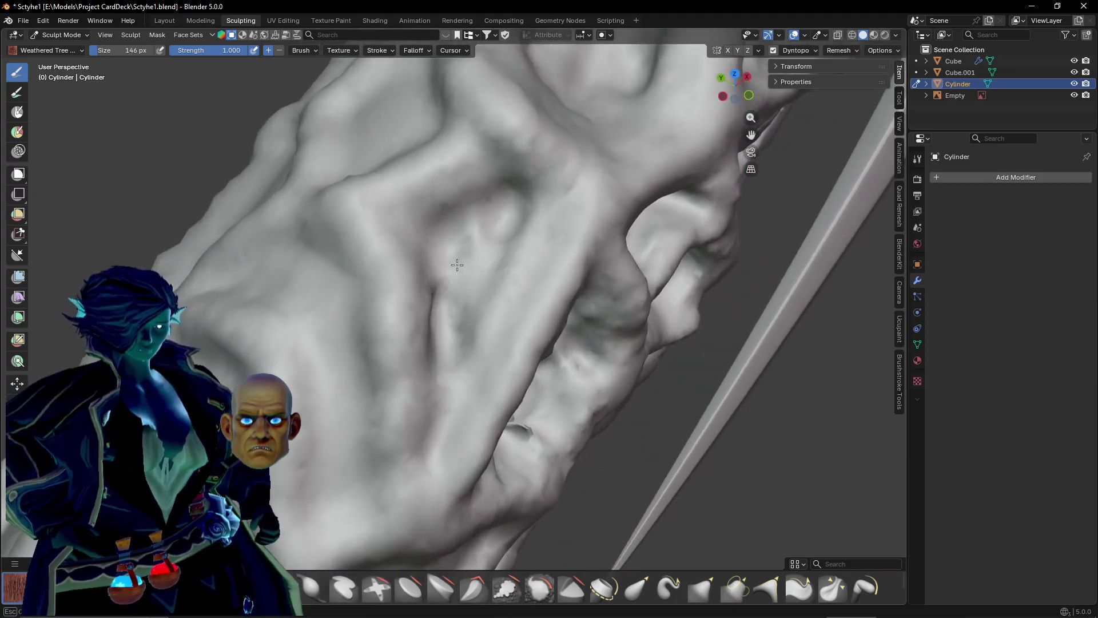
left_click_drag(450, 293, 453, 374)
Carve a deep arched groove between the two curved roots above the smooth patch.
middle_click_drag(454, 374, 484, 361)
left_click_drag(313, 296, 384, 276)
left_click_drag(486, 406, 473, 462)
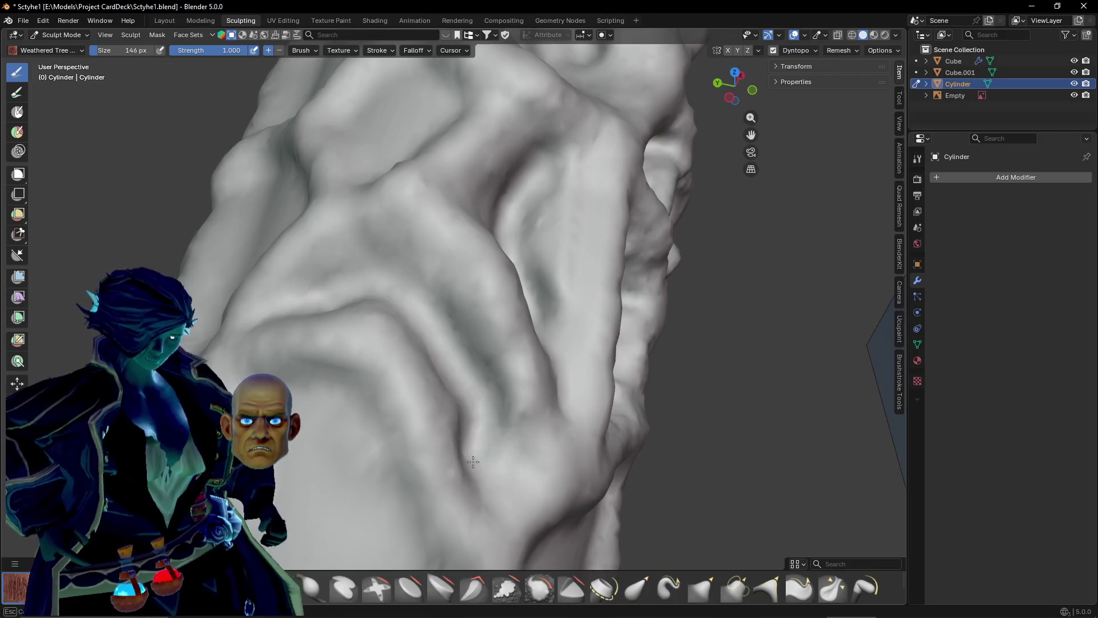
mouse_move(472, 415)
left_mouse_down()
mouse_move(378, 295)
mouse_move(278, 314)
left_mouse_up()
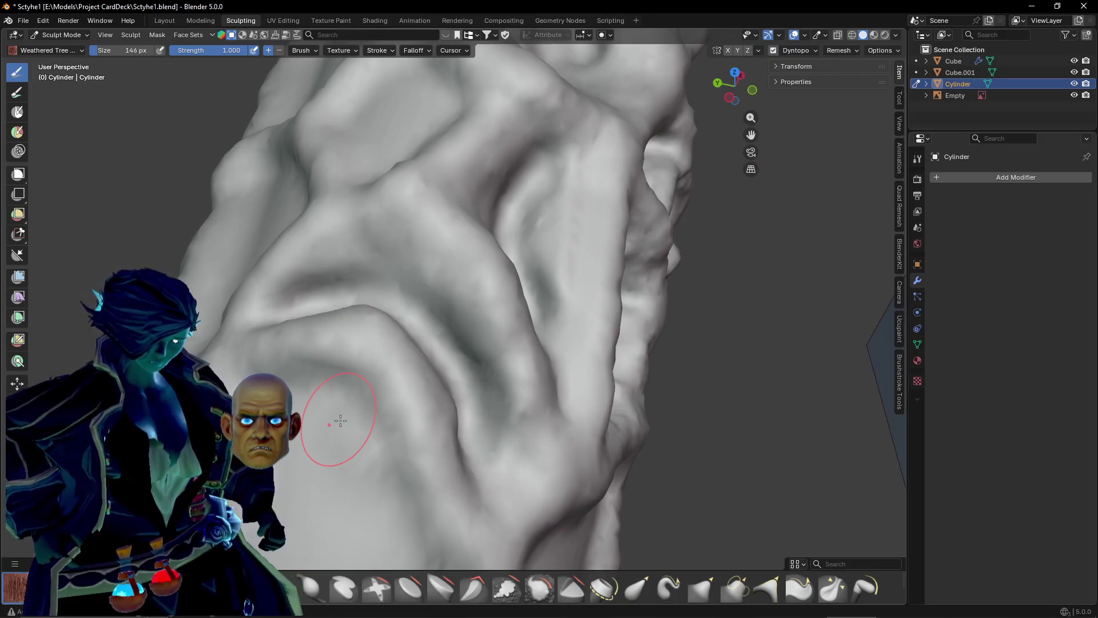
Carve curved grooves and a rough, deep notch into the wide smooth panel beside the paired ridges.
mouse_move(340, 421)
middle_mouse_down()
mouse_move(361, 326)
mouse_move(411, 360)
mouse_move(412, 351)
mouse_move(417, 373)
middle_mouse_up()
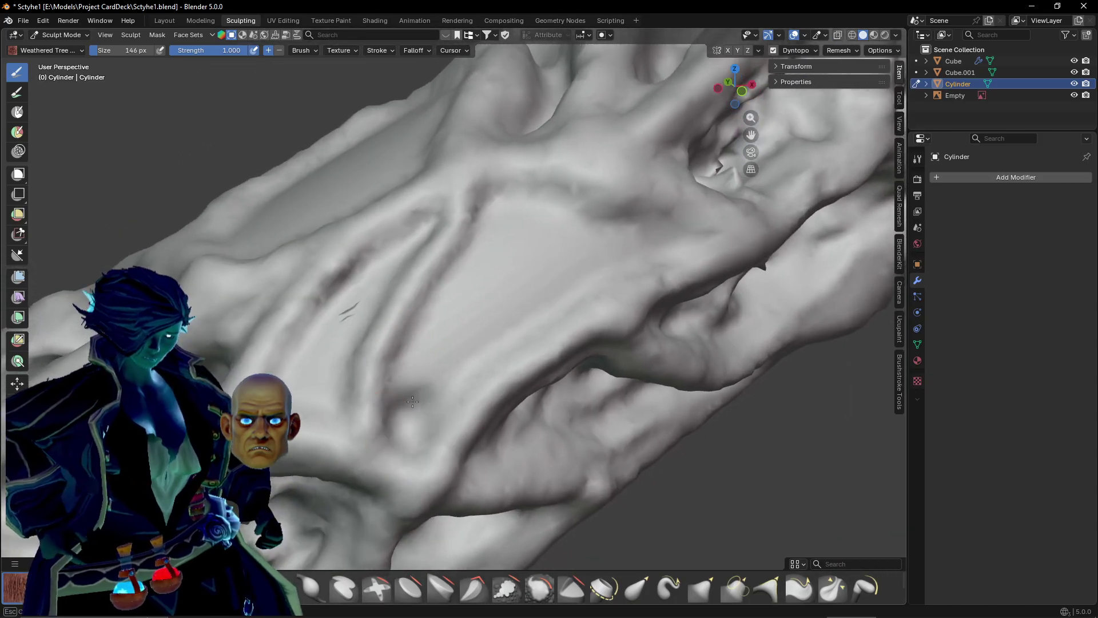
mouse_move(413, 402)
left_mouse_down()
mouse_move(572, 195)
mouse_move(635, 246)
mouse_move(475, 324)
mouse_move(582, 266)
mouse_move(530, 240)
left_mouse_up()
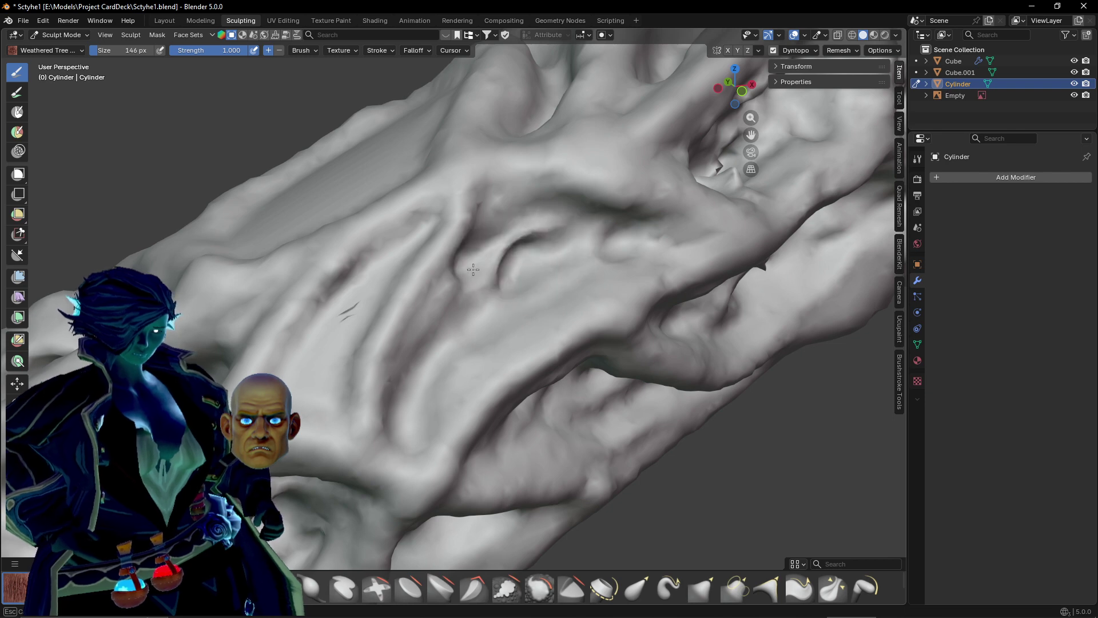
left_click_drag(448, 340, 411, 434)
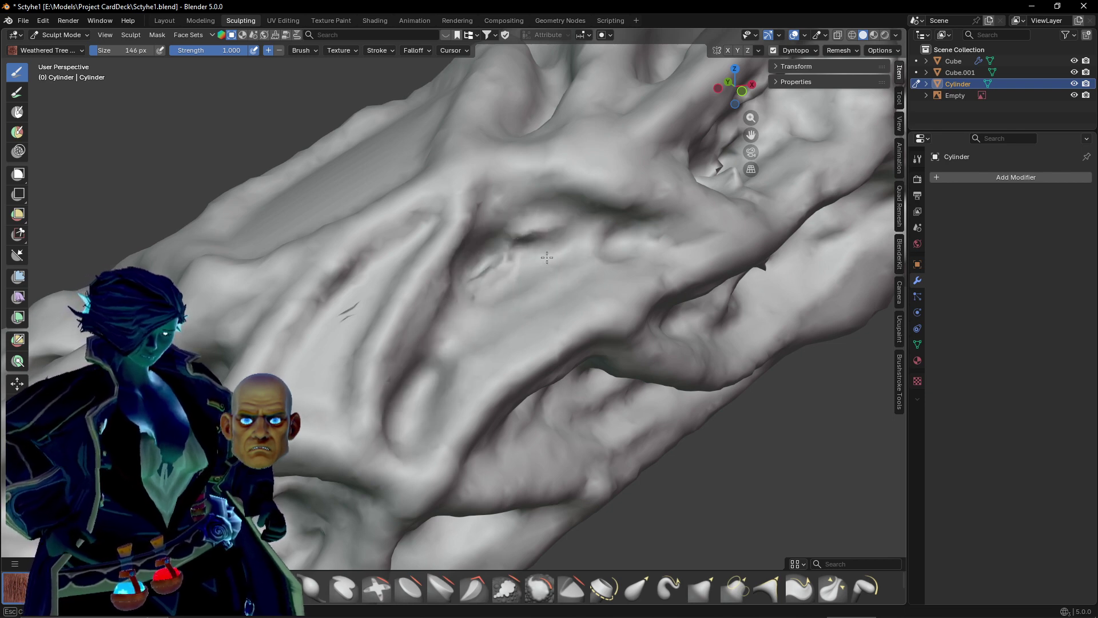
mouse_move(547, 257)
left_mouse_down()
mouse_move(589, 231)
mouse_move(496, 236)
left_mouse_up()
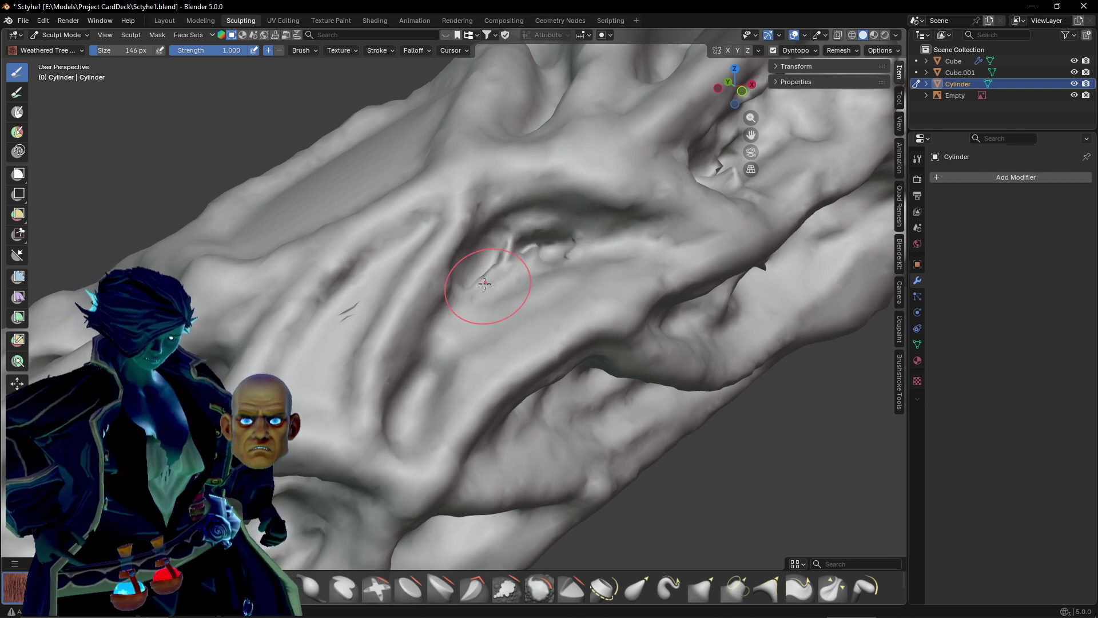
Carve parallel lengthwise grooves into the narrow smooth strip between the two ridges, covering the small surface cracks.
mouse_move(484, 283)
middle_mouse_down()
mouse_move(503, 351)
mouse_move(414, 360)
middle_mouse_up()
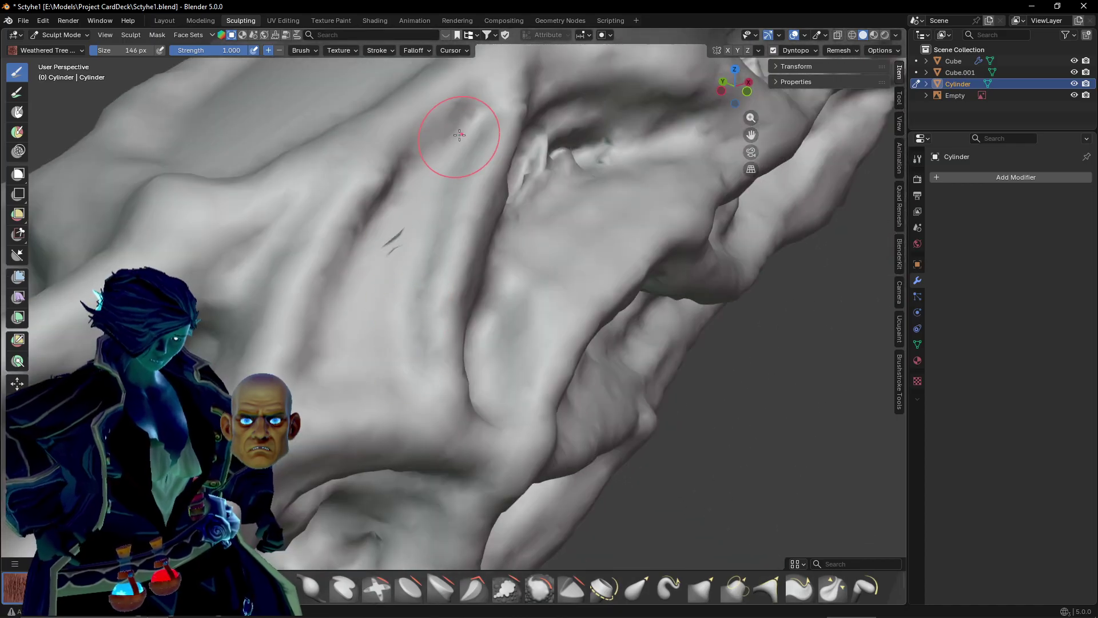
mouse_move(459, 135)
left_mouse_down()
mouse_move(343, 346)
mouse_move(372, 291)
mouse_move(392, 353)
mouse_move(457, 137)
mouse_move(366, 334)
left_mouse_up()
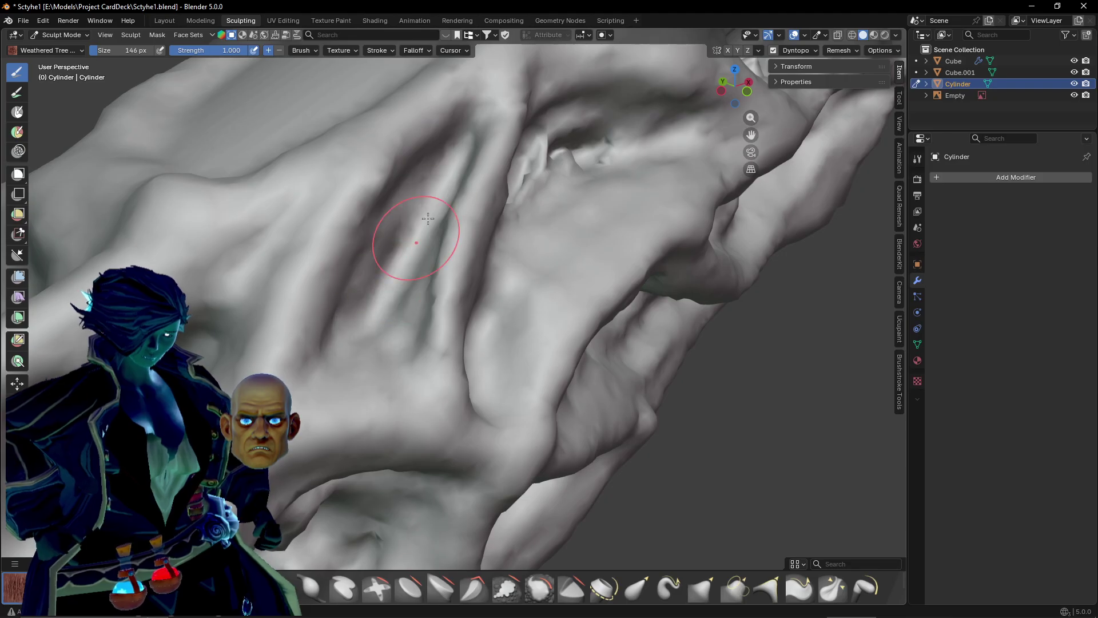
mouse_move(428, 218)
left_mouse_down()
mouse_move(398, 243)
mouse_move(387, 337)
mouse_move(408, 269)
left_mouse_up()
Extend the crease between the diagonal roots with a deep groove reaching up into their fork.
middle_click_drag(342, 402, 589, 291, "shift")
left_click_drag(508, 195, 558, 112)
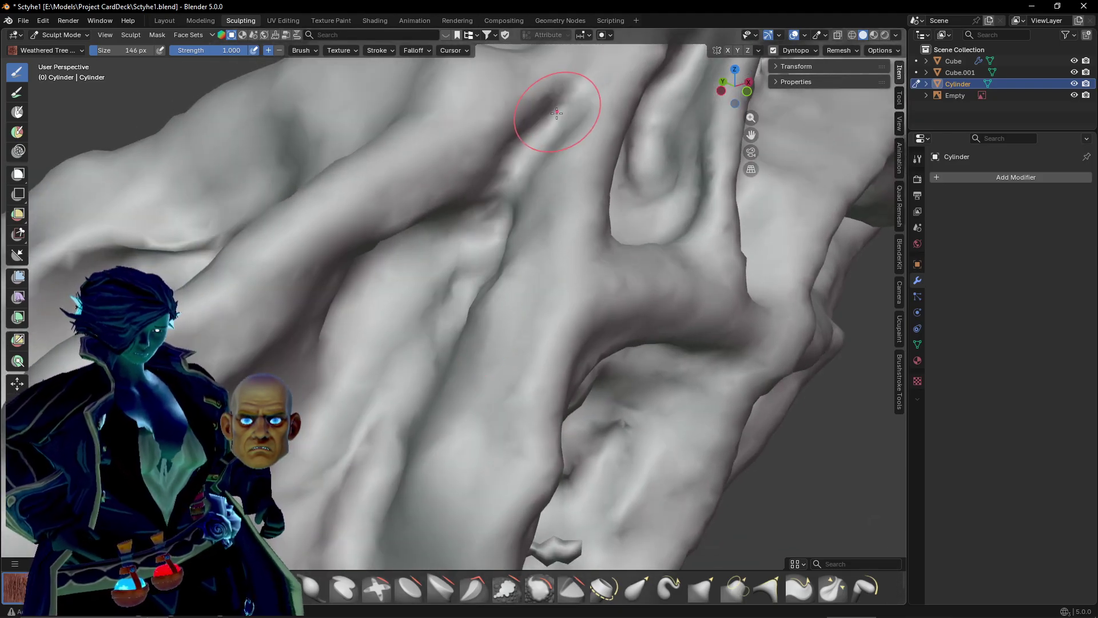
middle_click_drag(558, 112, 523, 267, "shift")
left_click_drag(531, 268, 483, 330)
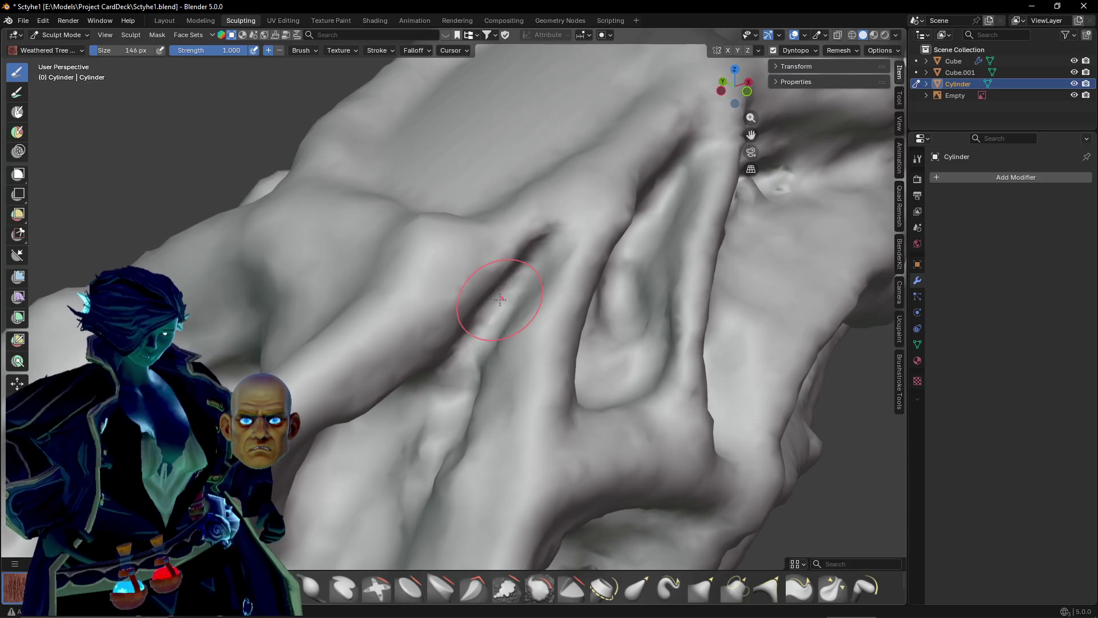
Hollow out the large smooth oval panel into a deep recess with vertical grooves and rounded ridges inside.
mouse_move(500, 300)
middle_mouse_down()
mouse_move(544, 321)
mouse_move(539, 376)
mouse_move(491, 434)
mouse_move(421, 486)
middle_mouse_up()
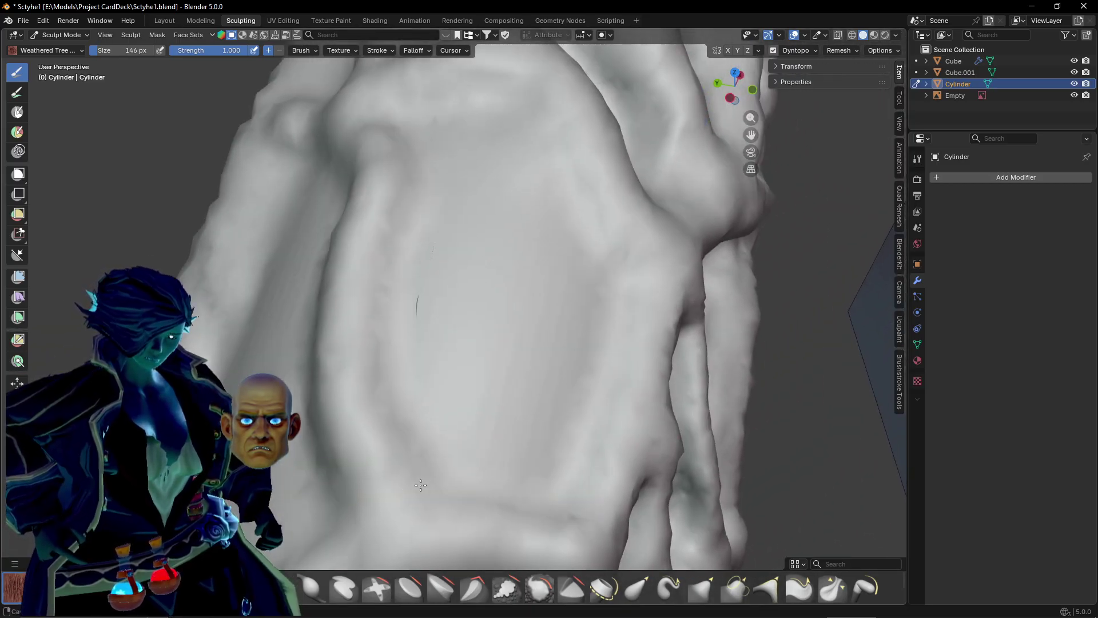
mouse_move(484, 153)
left_mouse_down()
mouse_move(578, 275)
mouse_move(540, 417)
mouse_move(437, 384)
mouse_move(424, 203)
mouse_move(489, 309)
mouse_move(444, 210)
left_mouse_up()
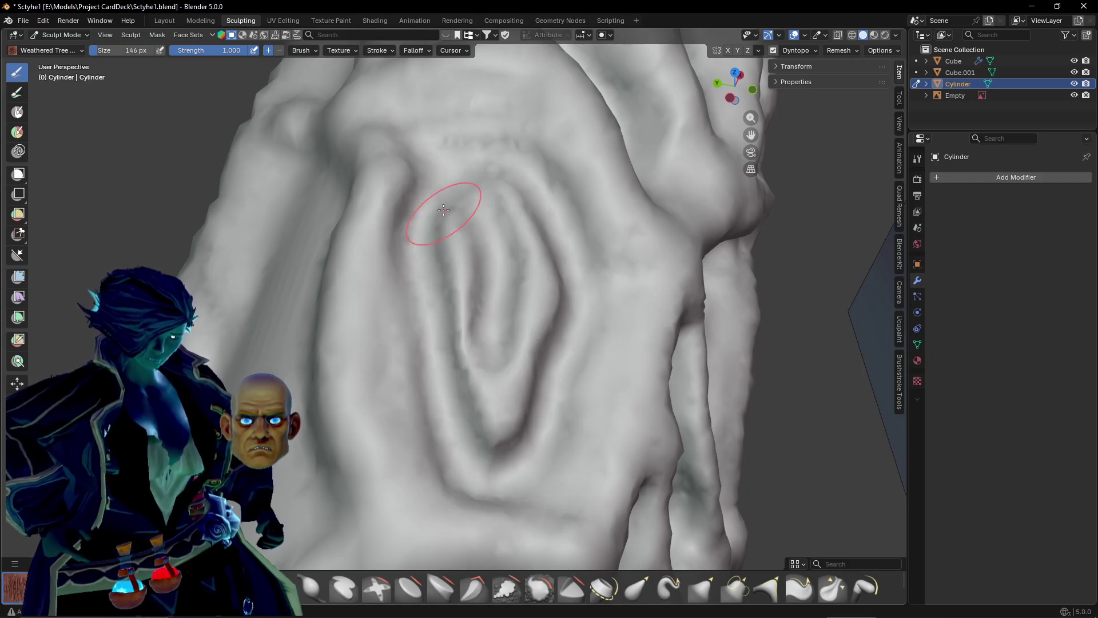
mouse_move(468, 350)
left_mouse_down("shift")
mouse_move(498, 435)
mouse_move(526, 217)
mouse_move(566, 246)
mouse_move(477, 465)
mouse_move(480, 343)
mouse_move(461, 184)
mouse_move(507, 376)
mouse_move(450, 144)
mouse_move(553, 343)
mouse_move(473, 184)
mouse_move(504, 252)
mouse_move(432, 187)
mouse_move(452, 435)
mouse_move(466, 229)
mouse_move(476, 444)
mouse_move(450, 320)
mouse_move(508, 491)
left_mouse_up("shift")
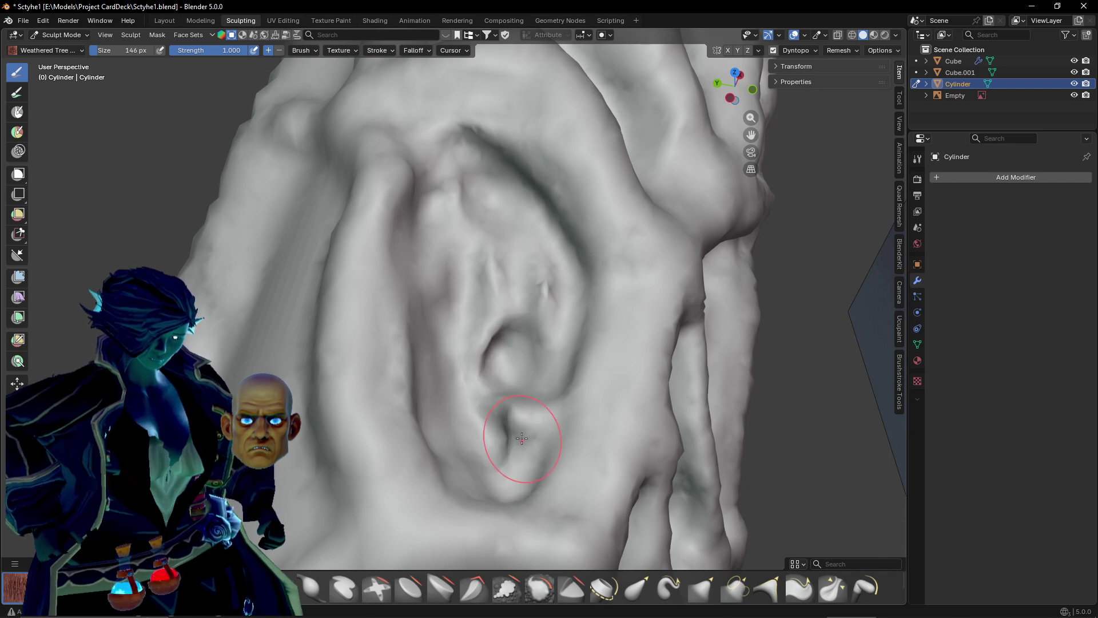
mouse_move(522, 438)
left_mouse_down()
mouse_move(457, 217)
mouse_move(490, 213)
left_mouse_up()
left_click_drag(412, 120, 464, 162)
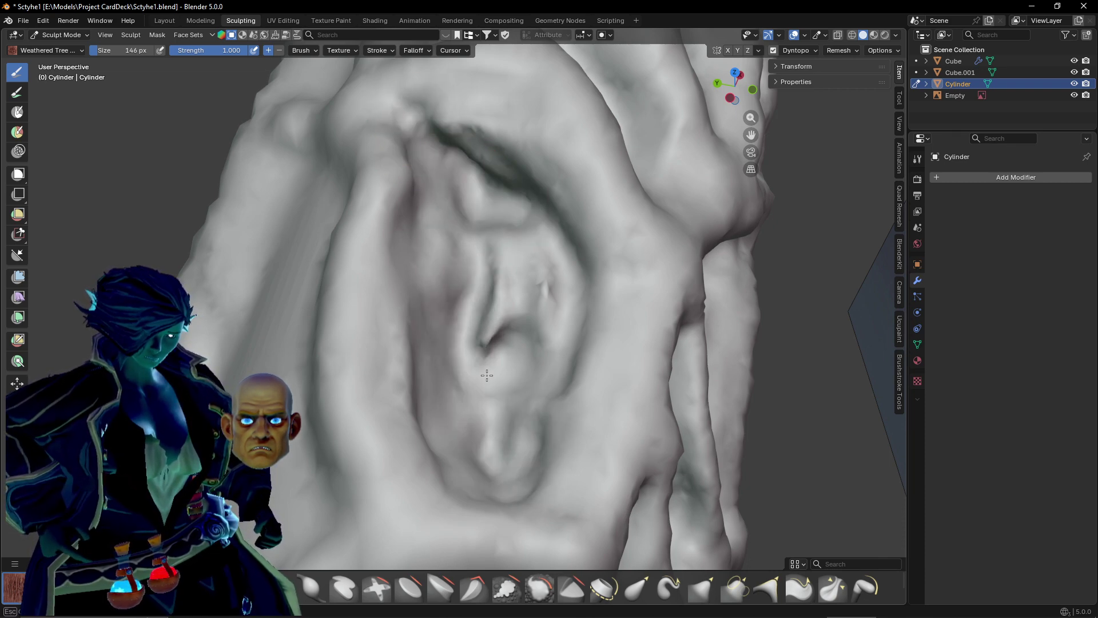
mouse_move(487, 375)
left_mouse_down()
mouse_move(503, 218)
mouse_move(517, 275)
mouse_move(505, 326)
left_mouse_up()
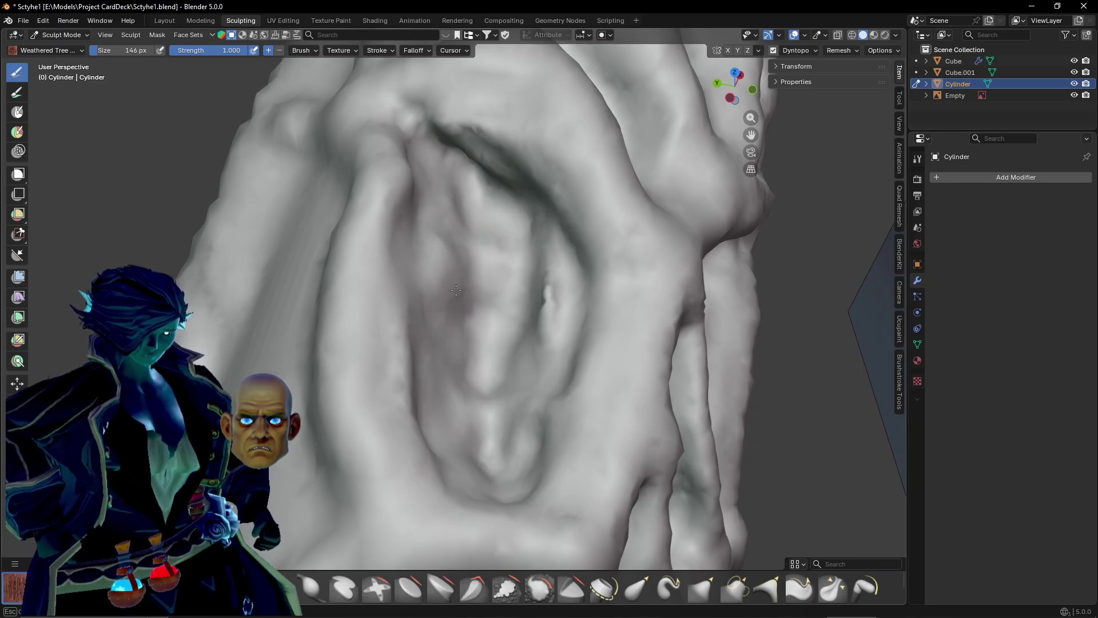
left_click_drag(456, 290, 448, 258)
middle_click_drag(441, 315, 467, 327)
scroll(467, 327, "down", 3)
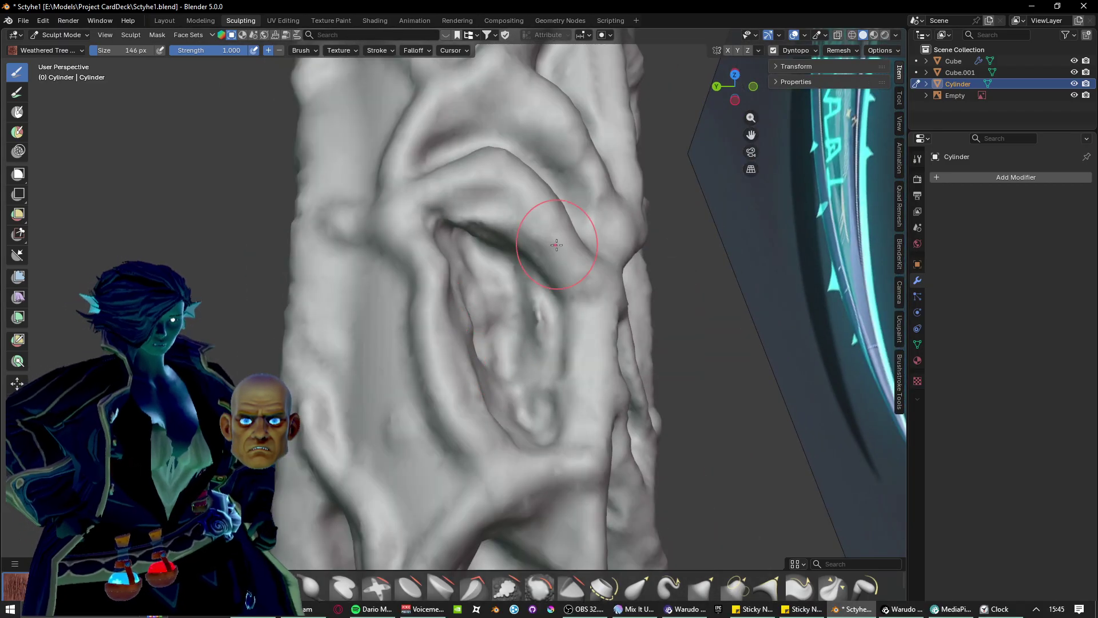
Hollow the broad smooth diagonal panel into a long recess with wavy ridges inside, and carve a groove along the outer side of its lower rim.
mouse_move(564, 245)
middle_mouse_down()
mouse_move(400, 269)
mouse_move(438, 328)
mouse_move(476, 304)
middle_mouse_up()
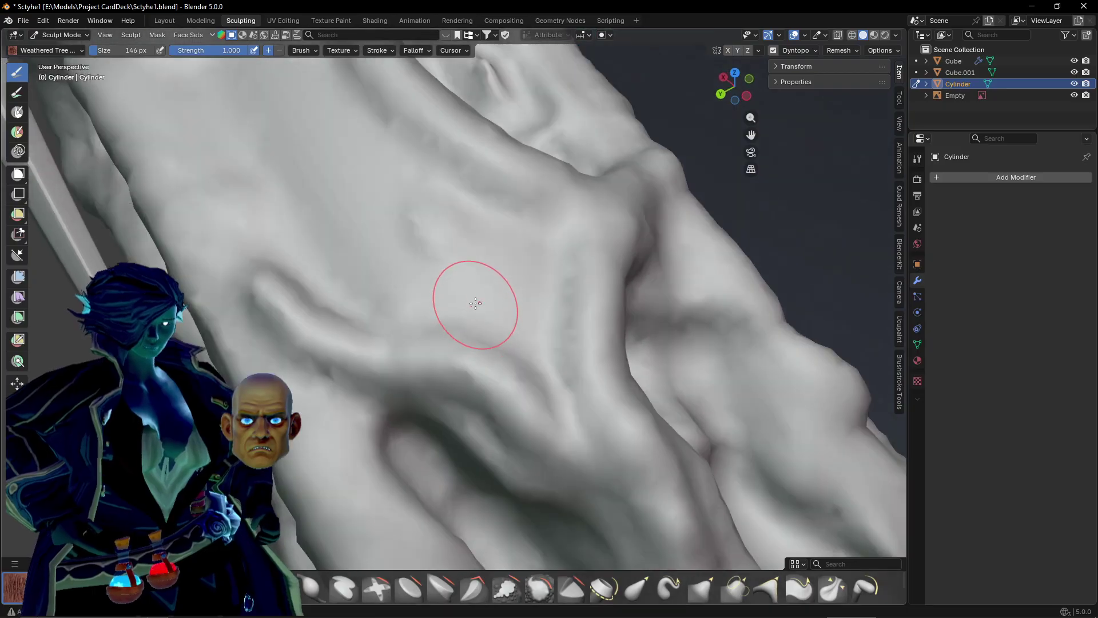
middle_click_drag(363, 229, 410, 302, "shift")
mouse_move(219, 141)
left_mouse_down()
mouse_move(292, 160)
mouse_move(558, 304)
mouse_move(563, 392)
mouse_move(588, 417)
mouse_move(364, 390)
mouse_move(229, 155)
mouse_move(332, 235)
mouse_move(522, 342)
mouse_move(440, 303)
mouse_move(366, 217)
mouse_move(305, 185)
left_mouse_up()
mouse_move(369, 308)
left_mouse_down()
mouse_move(412, 343)
mouse_move(320, 241)
mouse_move(474, 336)
mouse_move(326, 229)
mouse_move(466, 301)
mouse_move(395, 246)
mouse_move(593, 442)
left_mouse_up()
mouse_move(548, 334)
left_mouse_down()
mouse_move(484, 320)
mouse_move(244, 179)
mouse_move(263, 172)
mouse_move(367, 217)
left_mouse_up()
mouse_move(281, 190)
left_mouse_down()
mouse_move(308, 263)
mouse_move(567, 416)
left_mouse_up()
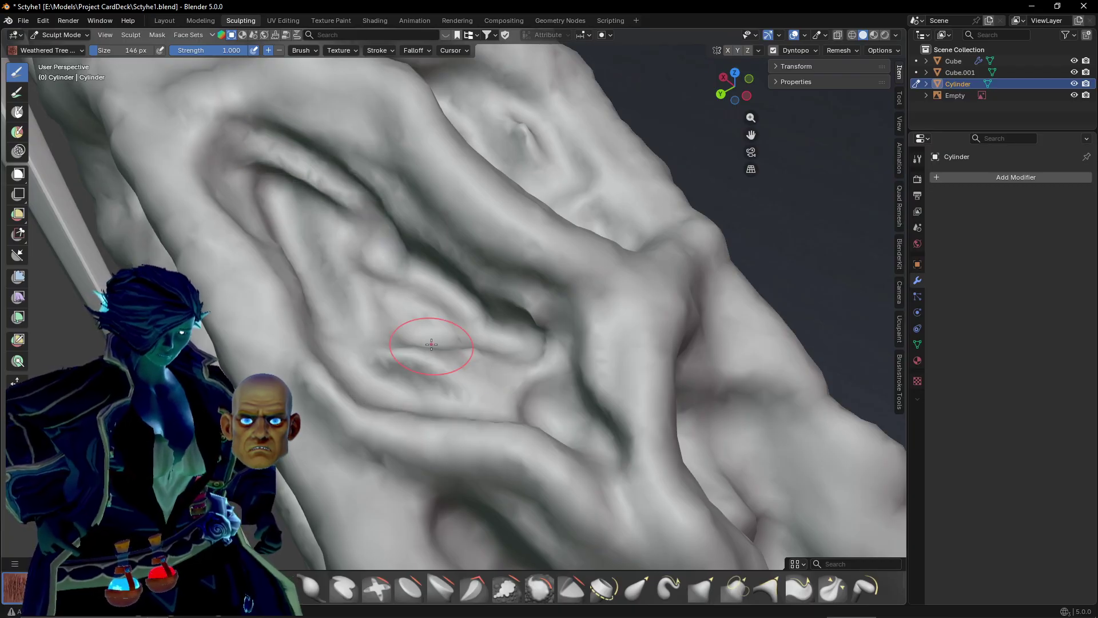
mouse_move(431, 344)
left_mouse_down()
mouse_move(530, 395)
mouse_move(462, 385)
left_mouse_up()
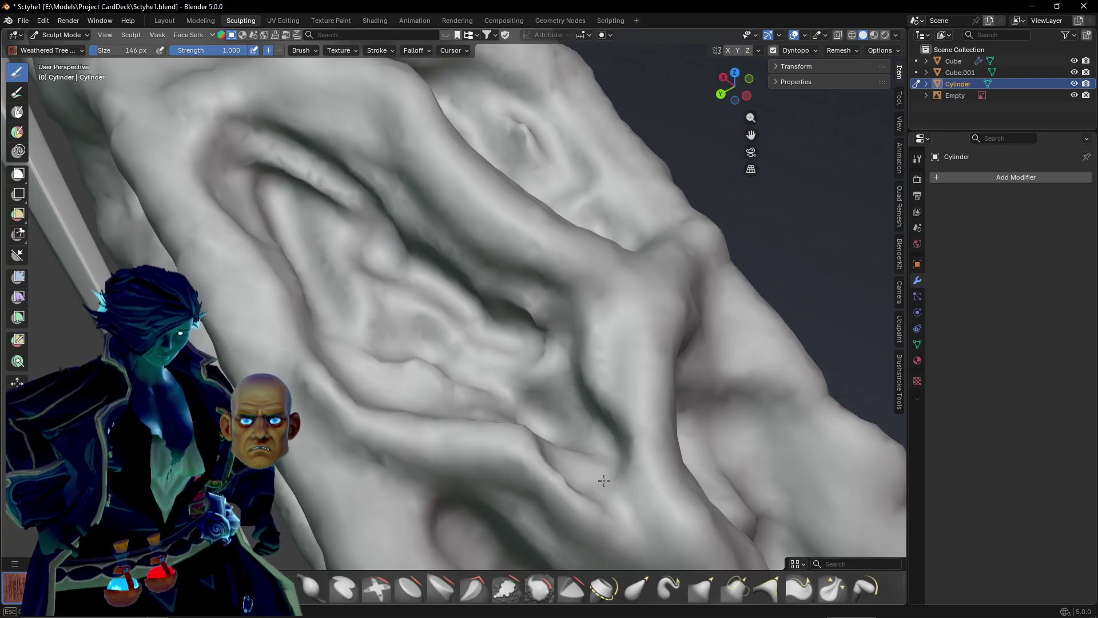
mouse_move(588, 455)
middle_mouse_down()
mouse_move(559, 385)
mouse_move(458, 367)
mouse_move(485, 356)
mouse_move(446, 378)
middle_mouse_up()
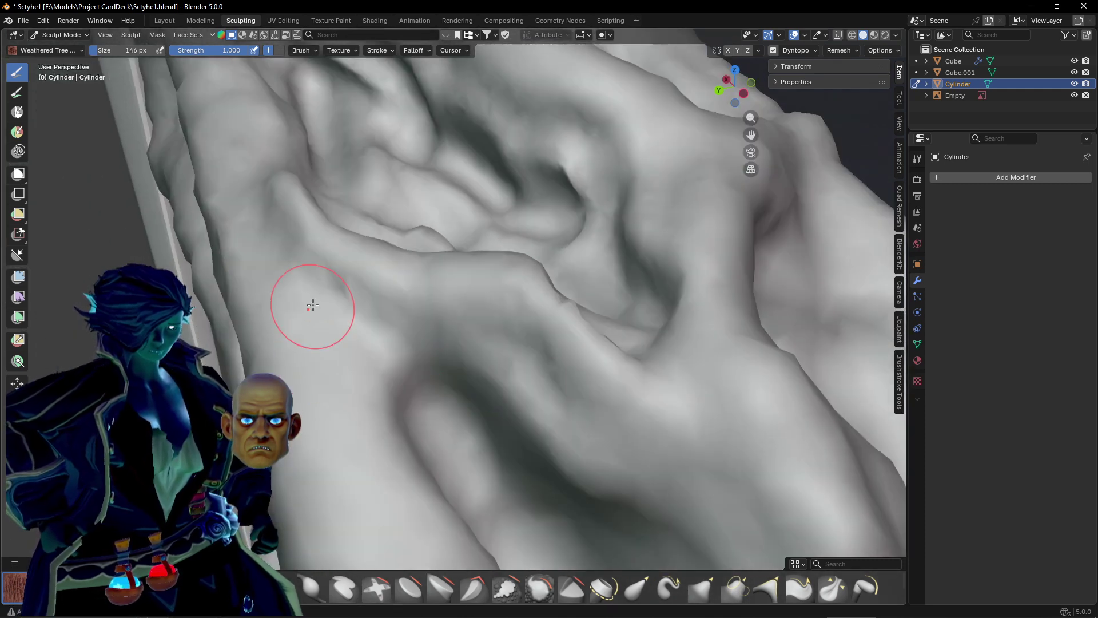
mouse_move(403, 361)
left_mouse_down()
mouse_move(343, 320)
mouse_move(376, 389)
left_mouse_up()
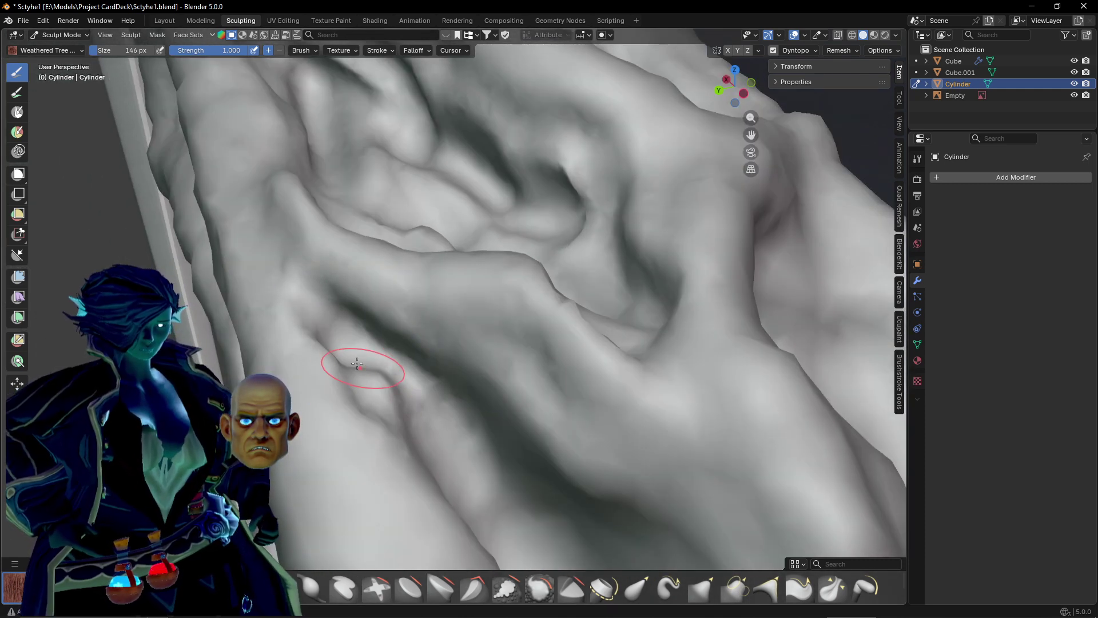
Sink the smooth patch inside the arched ridge into a rounded hollow and carve a shallow rough dent into the small panel above it.
mouse_move(391, 381)
middle_mouse_down()
mouse_move(525, 407)
mouse_move(564, 429)
mouse_move(459, 444)
mouse_move(445, 417)
middle_mouse_up()
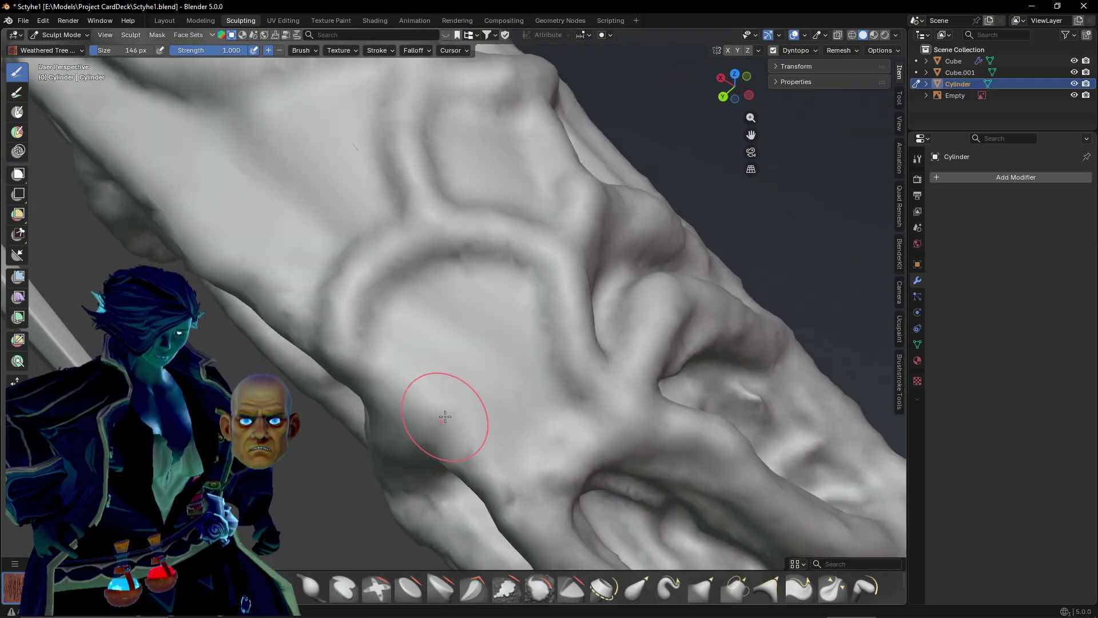
mouse_move(410, 338)
left_mouse_down()
mouse_move(477, 274)
mouse_move(526, 407)
left_mouse_up()
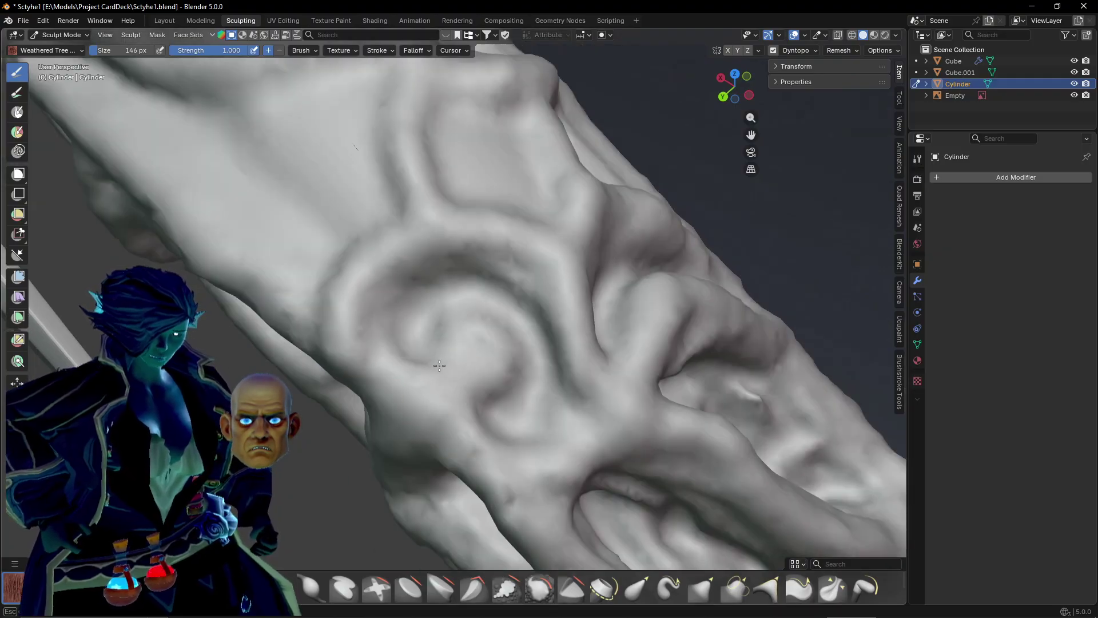
mouse_move(439, 365)
left_mouse_down()
mouse_move(481, 348)
mouse_move(451, 309)
mouse_move(476, 337)
left_mouse_up()
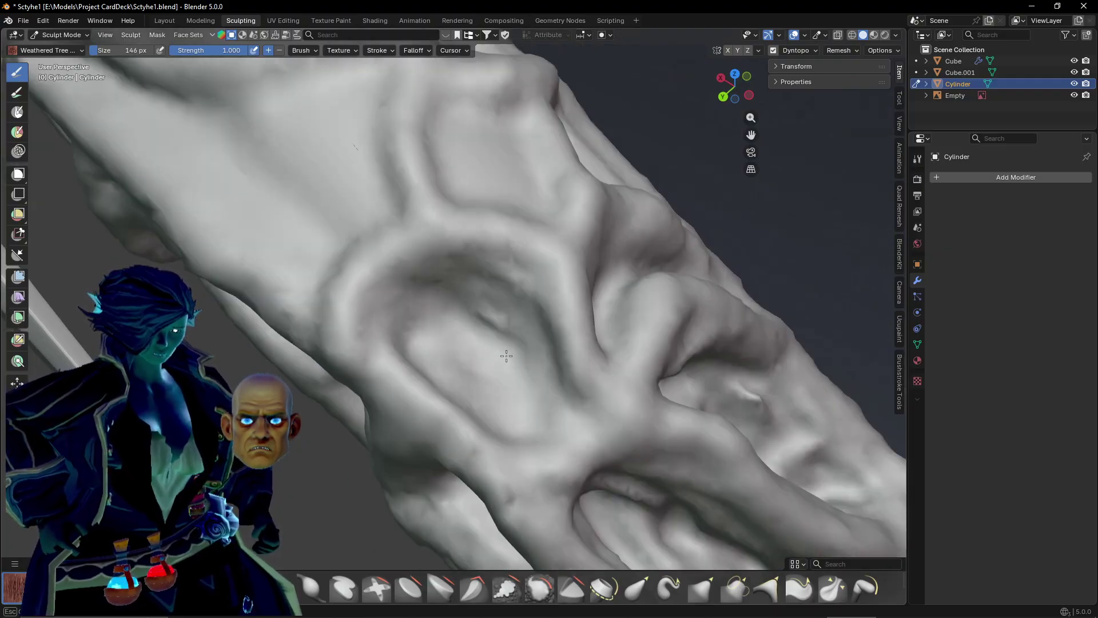
middle_click_drag(483, 307, 534, 245)
left_click_drag(473, 221, 504, 252)
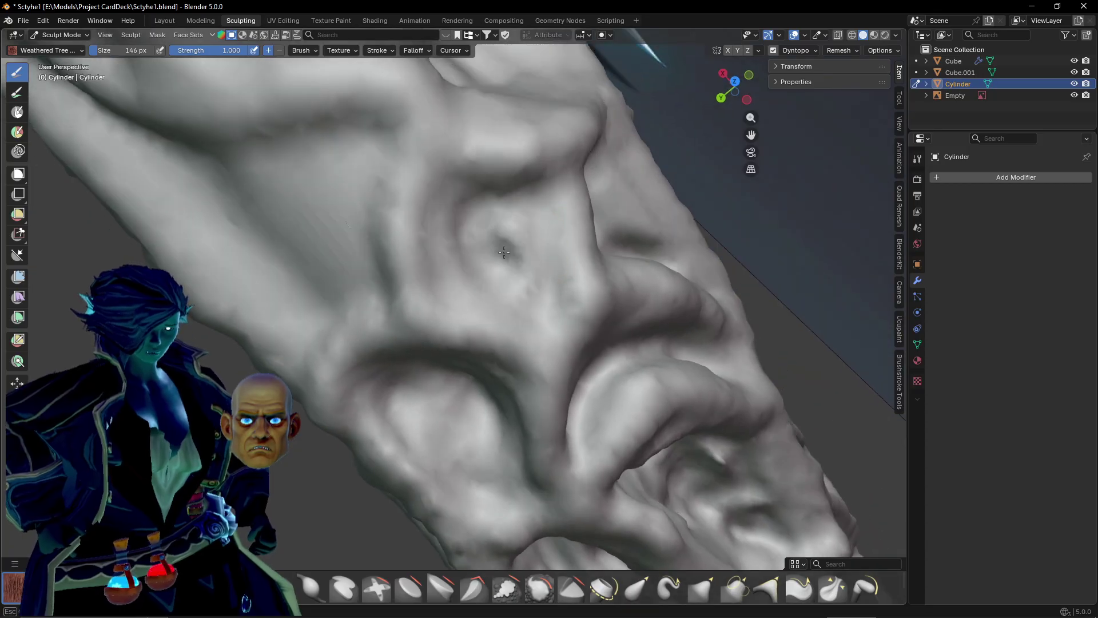
mouse_move(452, 293)
left_mouse_down()
mouse_move(481, 197)
mouse_move(466, 220)
mouse_move(520, 223)
mouse_move(446, 239)
left_mouse_up()
Carve a long crease along the smooth diagonal strip, ending in a rough pocket with twisted ridges at its wide end.
middle_click_drag(446, 240, 481, 278)
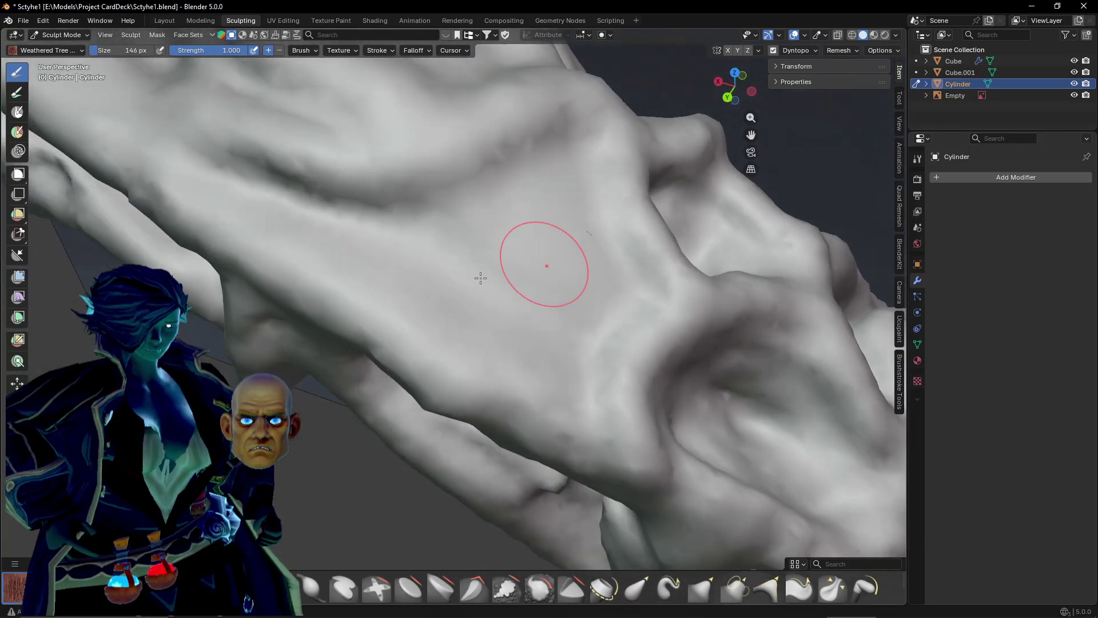
left_click_drag(272, 200, 400, 238)
mouse_move(188, 166)
left_mouse_down()
mouse_move(374, 227)
mouse_move(513, 184)
mouse_move(589, 257)
mouse_move(563, 383)
mouse_move(378, 269)
mouse_move(321, 294)
left_mouse_up()
left_click_drag(474, 241, 462, 245)
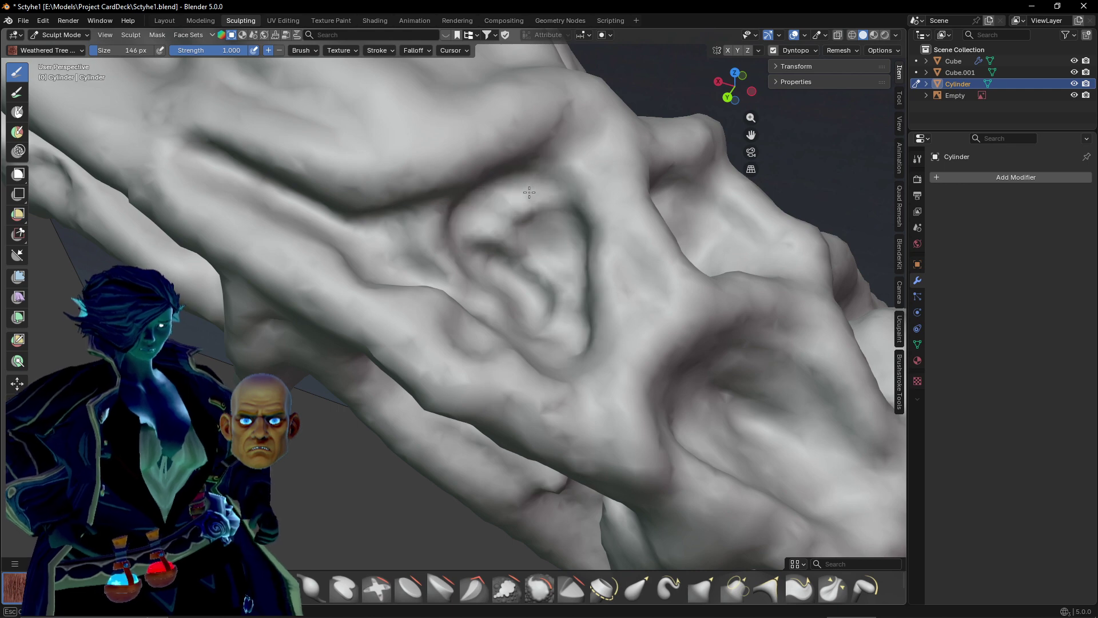
Carve a small knot-like pit beside the ridges and hollow the oval patch beneath the broad arch, leaving lumpy vertical ridges inside.
middle_click_drag(458, 245, 507, 297)
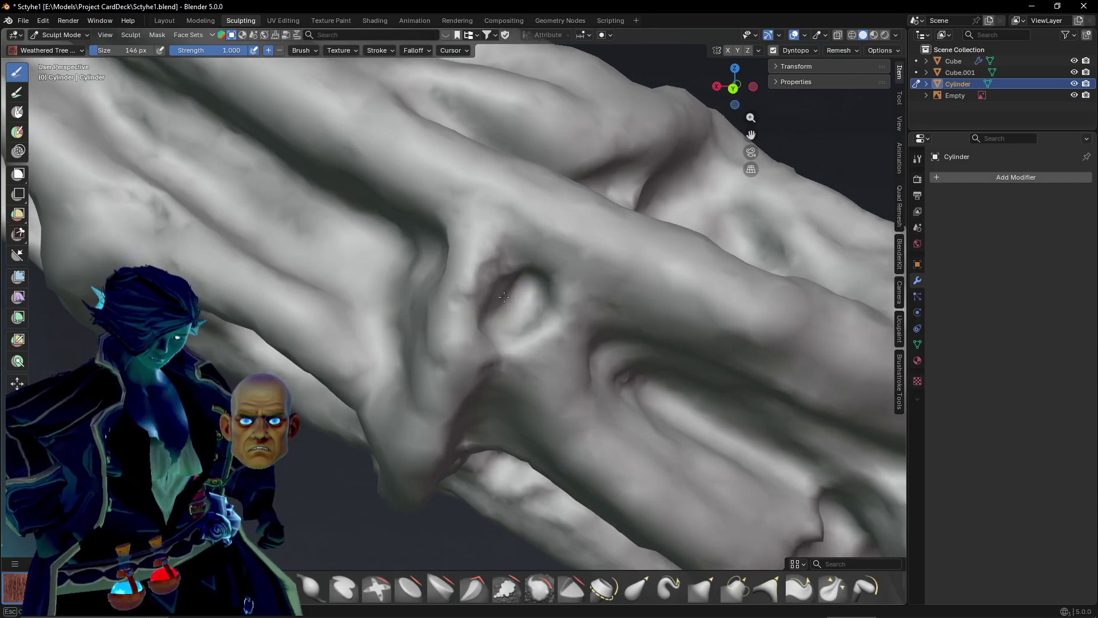
mouse_move(546, 253)
middle_mouse_down("shift")
mouse_move(503, 269)
mouse_move(625, 275)
mouse_move(607, 357)
mouse_move(502, 216)
mouse_move(436, 326)
mouse_move(436, 286)
mouse_move(400, 252)
middle_mouse_up("shift")
scroll(478, 310, "up", 2)
middle_click_drag(488, 307, 468, 315)
left_click_drag(477, 376, 584, 312)
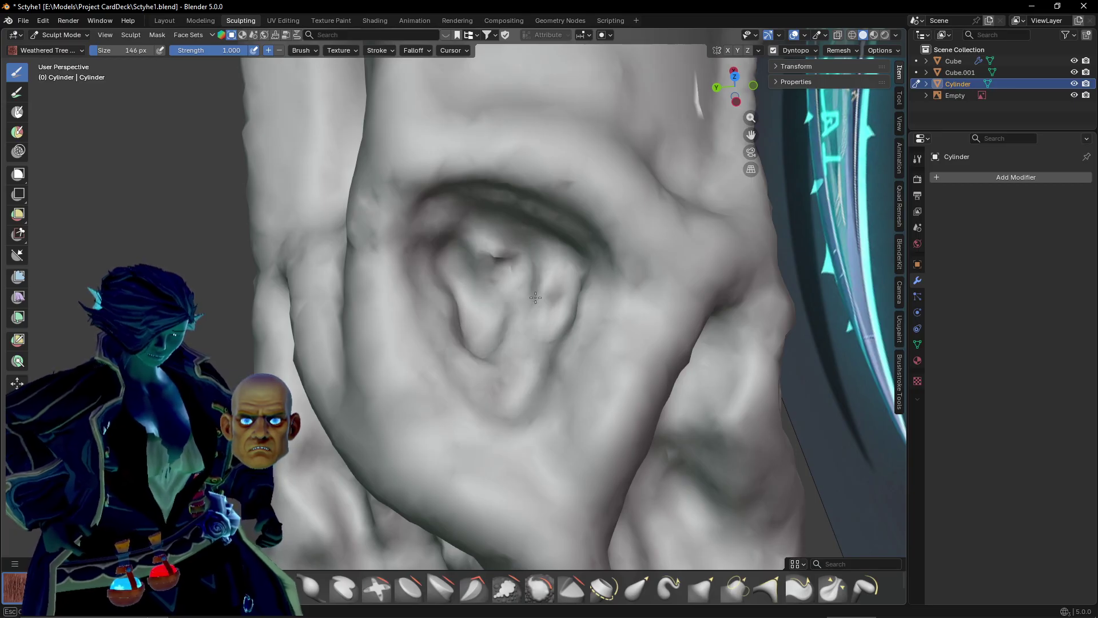
Carve parallel slanted grooves into the smooth patch between the thick roots.
mouse_move(532, 327)
middle_mouse_down()
mouse_move(405, 287)
mouse_move(438, 325)
middle_mouse_up()
scroll(437, 326, "up", 1)
mouse_move(460, 150)
left_mouse_down()
mouse_move(598, 330)
mouse_move(542, 399)
mouse_move(456, 335)
mouse_move(379, 247)
left_mouse_up()
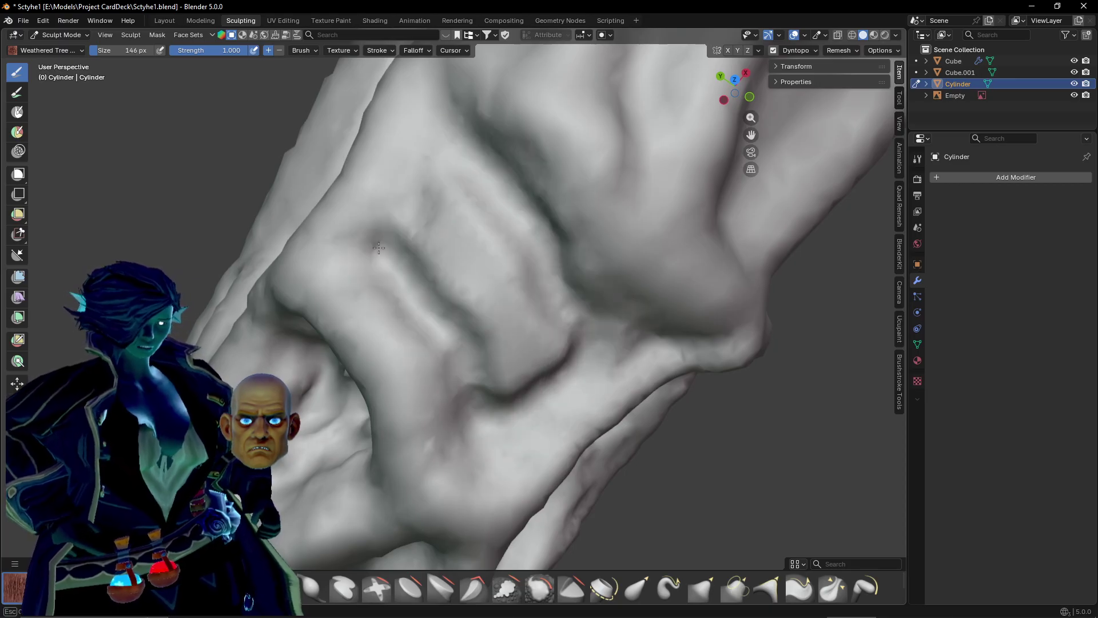
mouse_move(426, 199)
left_mouse_down()
mouse_move(486, 177)
mouse_move(454, 184)
mouse_move(429, 221)
mouse_move(430, 264)
mouse_move(452, 195)
mouse_move(503, 355)
mouse_move(458, 189)
mouse_move(498, 231)
mouse_move(509, 275)
mouse_move(459, 233)
mouse_move(492, 367)
mouse_move(526, 396)
mouse_move(532, 355)
mouse_move(504, 366)
mouse_move(421, 258)
left_mouse_up()
mouse_move(493, 340)
middle_mouse_down()
mouse_move(491, 269)
mouse_move(497, 296)
mouse_move(528, 302)
mouse_move(588, 415)
middle_mouse_up()
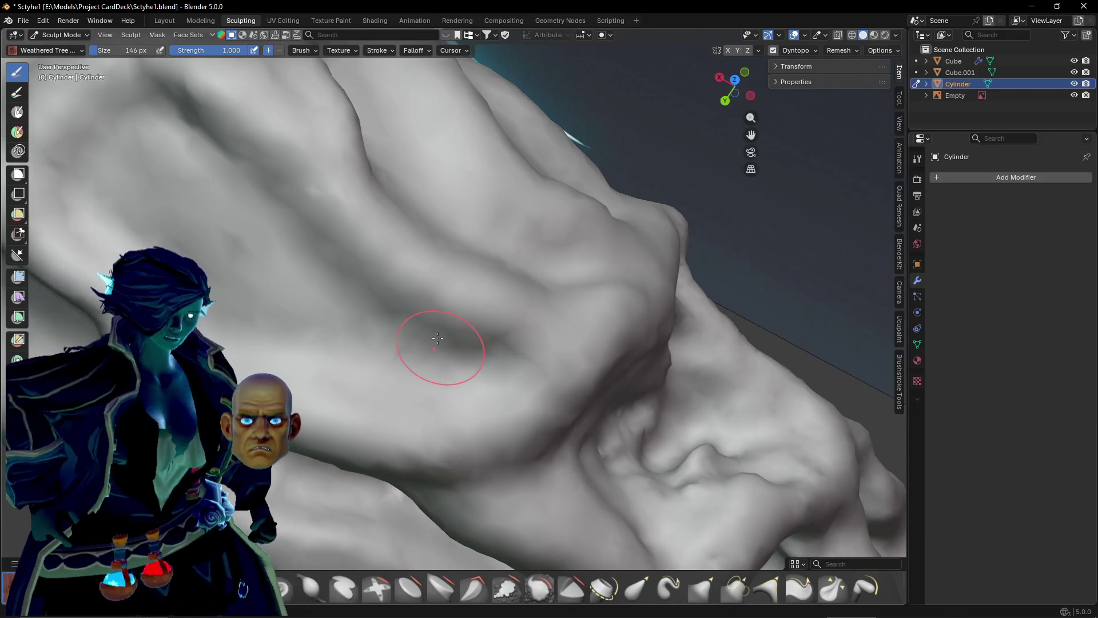
mouse_move(475, 240)
middle_mouse_down()
mouse_move(465, 245)
mouse_move(578, 146)
middle_mouse_up()
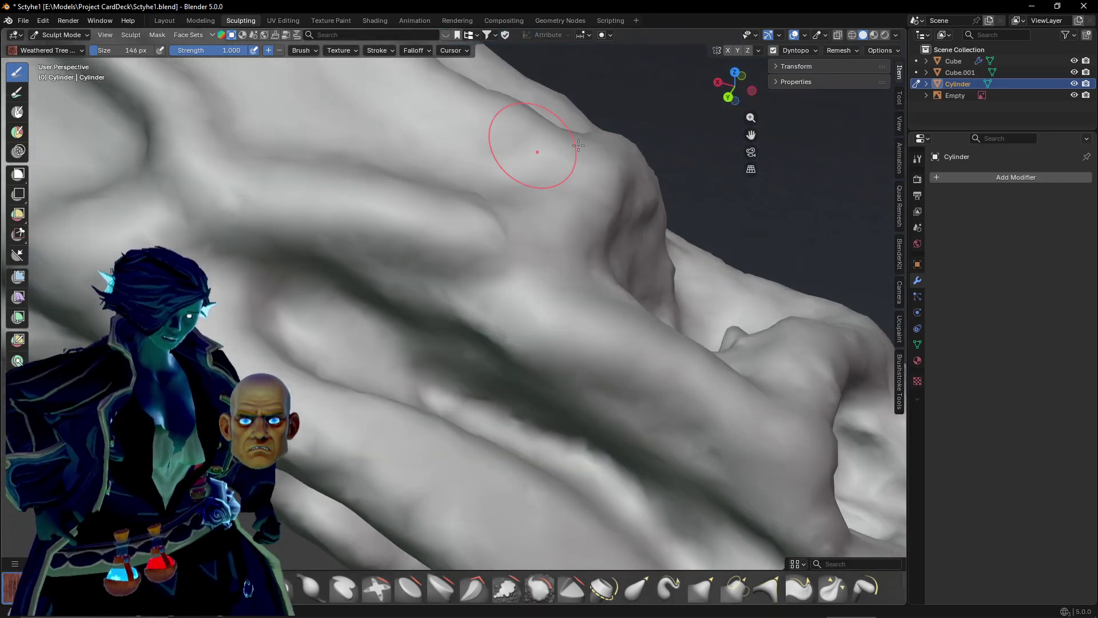
middle_click_drag(438, 118, 385, 212)
key("alt+a")
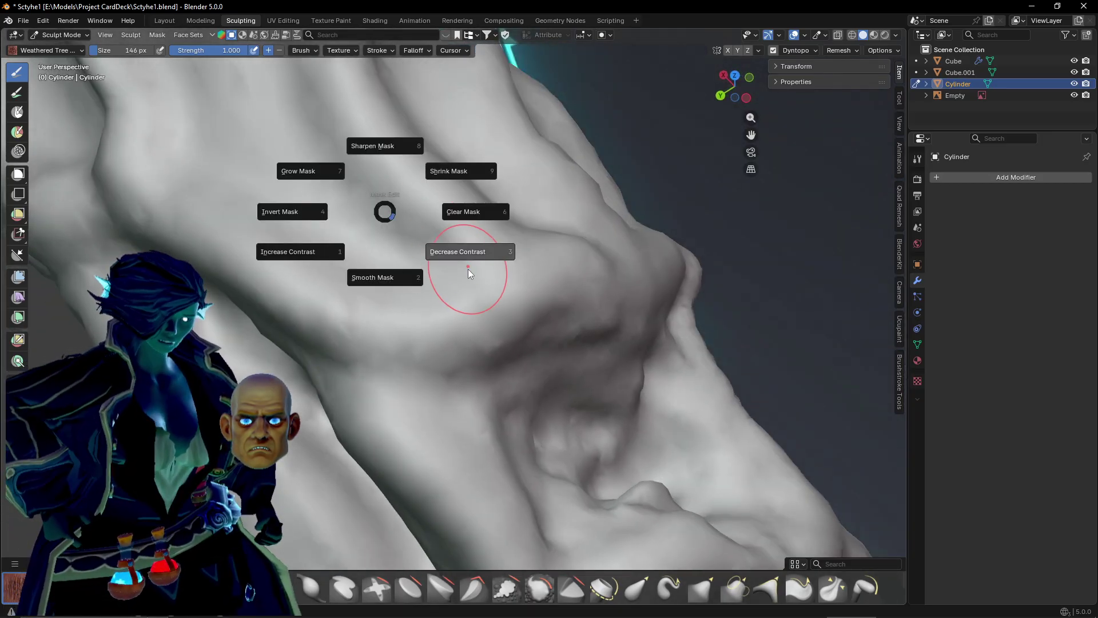
left_click(433, 231)
key("alt+a")
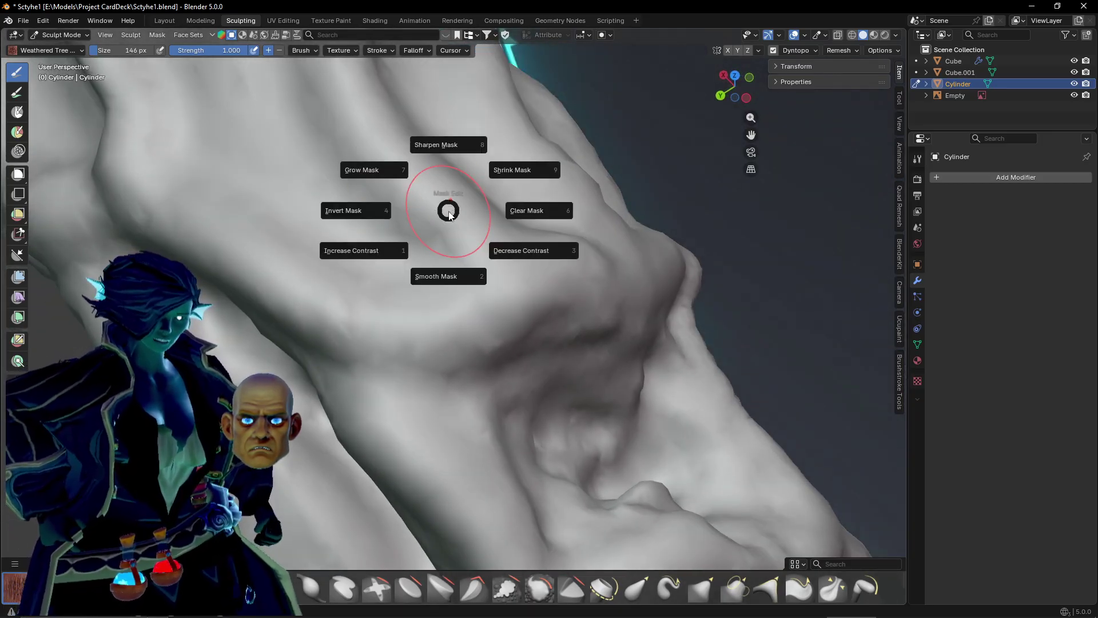
left_click(500, 236)
mouse_move(495, 203)
middle_mouse_down()
mouse_move(515, 209)
mouse_move(496, 205)
middle_mouse_up()
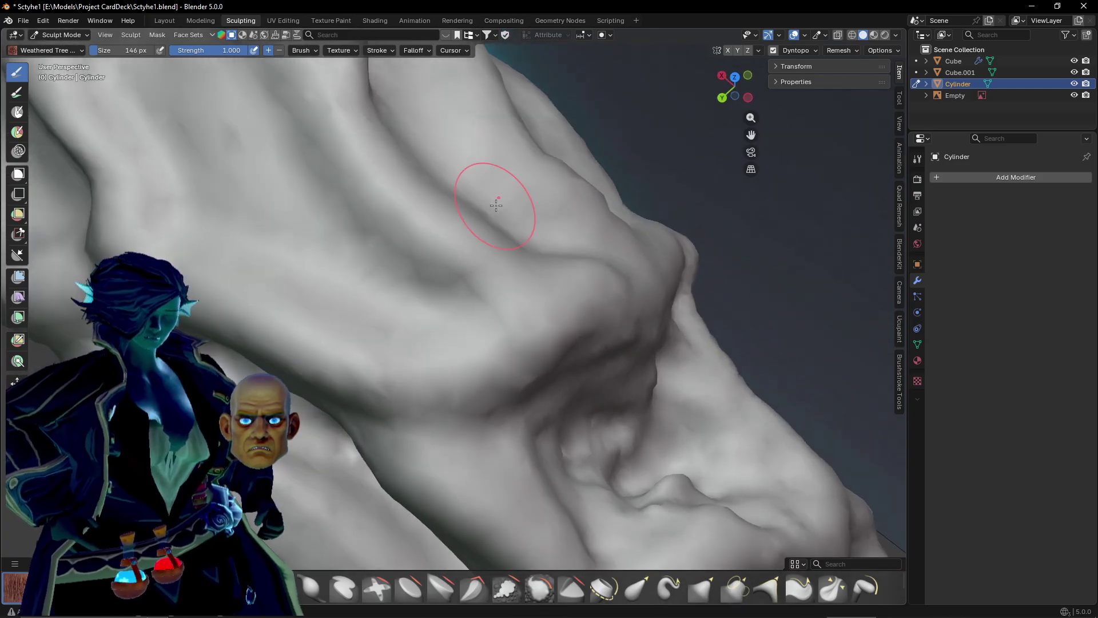
key("alt+a")
left_click(484, 206)
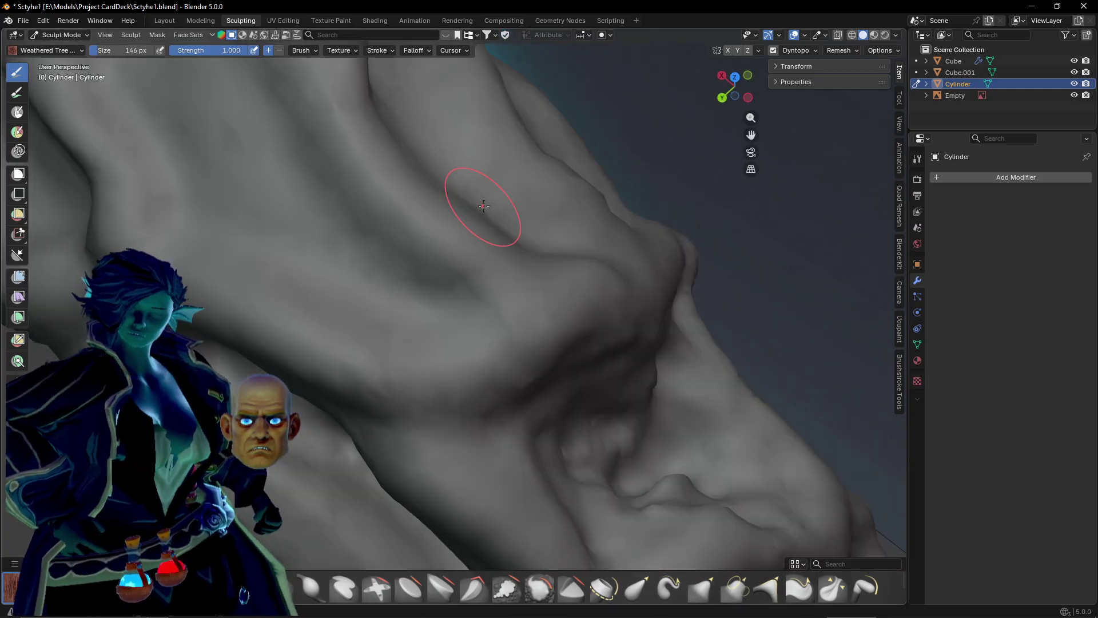
key("alt+a")
left_click(552, 207)
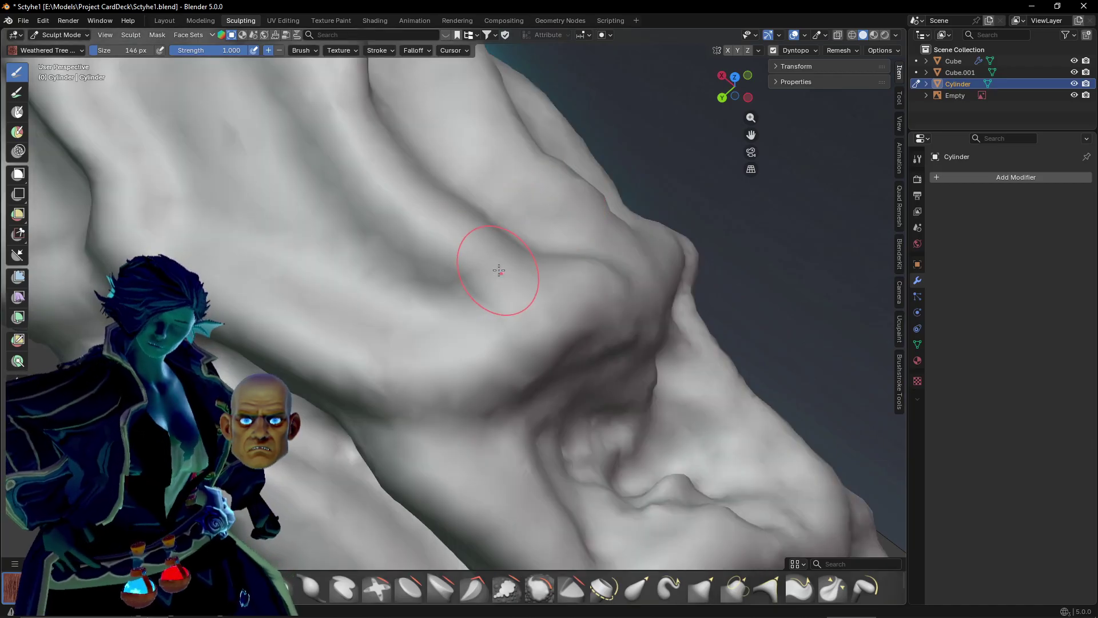
Hollow the smooth area inside the curved ridge into a deep elongated recess with knotted ridges running along its floor.
middle_click_drag(509, 268, 508, 279)
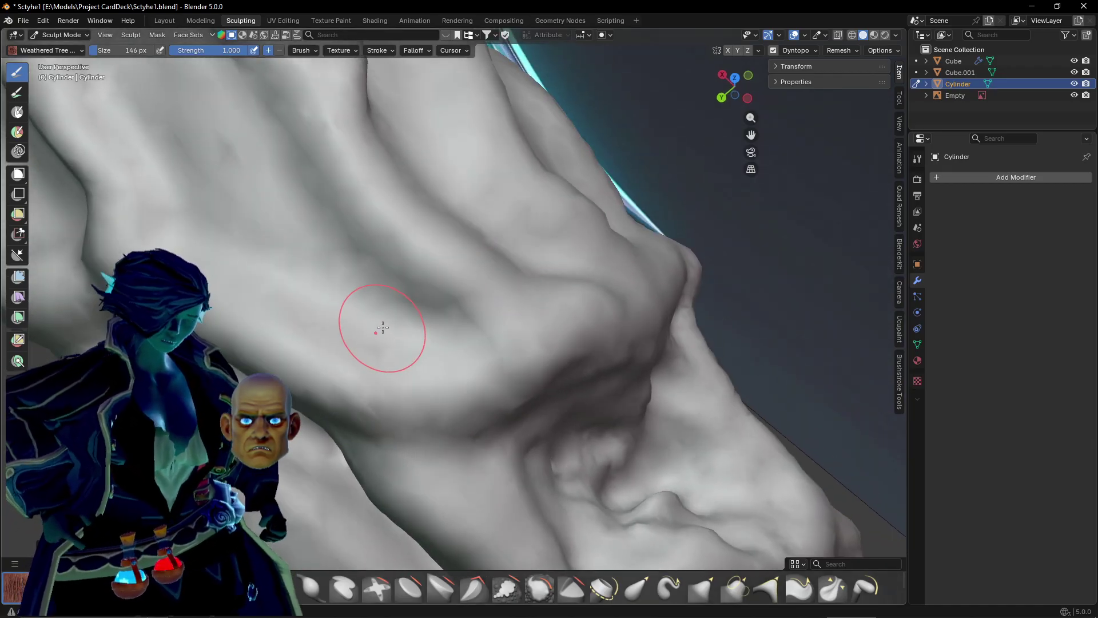
mouse_move(383, 328)
middle_mouse_down()
mouse_move(379, 319)
mouse_move(522, 375)
mouse_move(523, 355)
mouse_move(444, 389)
mouse_move(469, 362)
middle_mouse_up()
mouse_move(374, 292)
left_mouse_down()
mouse_move(409, 372)
mouse_move(343, 216)
left_mouse_up()
left_click_drag(413, 314, 380, 198)
left_click_drag(406, 258, 366, 212)
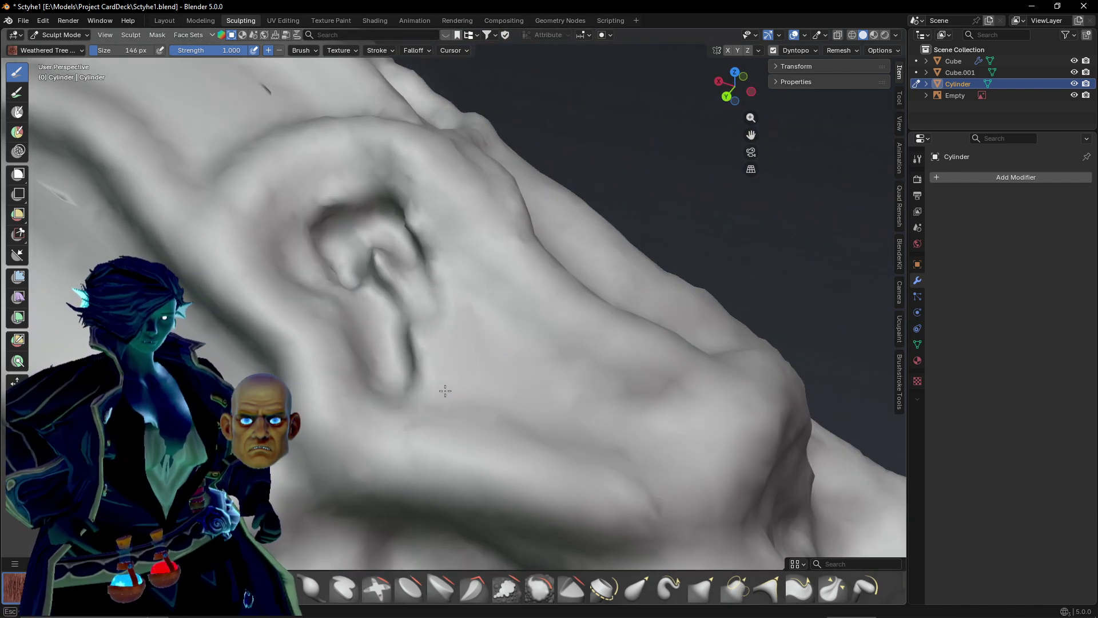
mouse_move(439, 381)
left_mouse_down()
mouse_move(356, 252)
mouse_move(436, 293)
mouse_move(443, 345)
mouse_move(472, 366)
mouse_move(605, 433)
mouse_move(392, 306)
mouse_move(446, 331)
mouse_move(393, 246)
left_mouse_up()
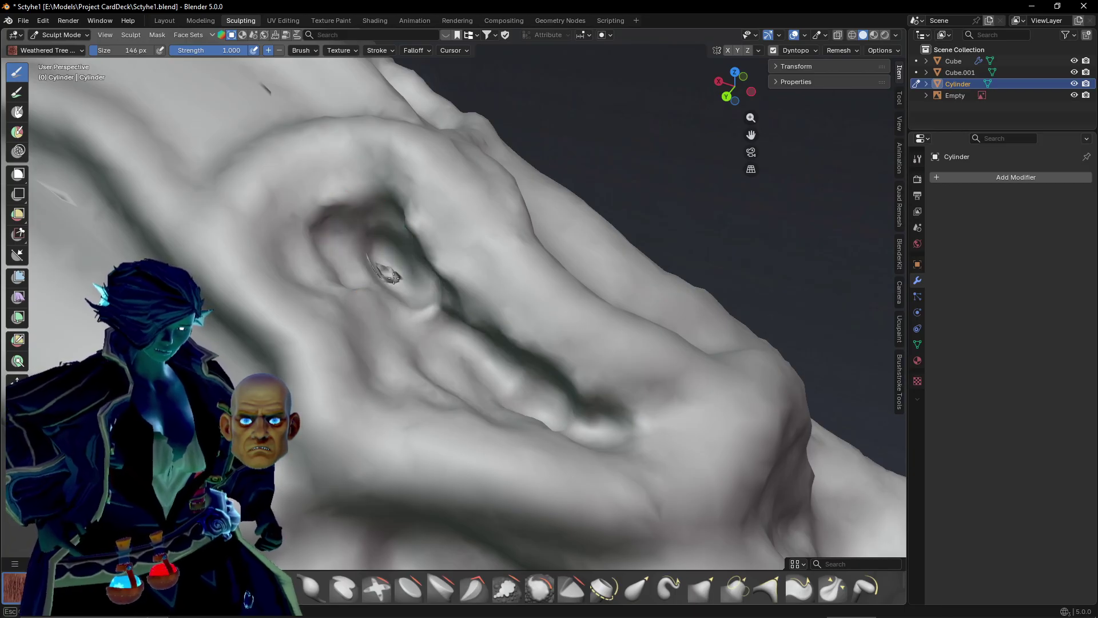
Carve the long smooth strip between the vertical ridges into a deep curved channel with rough lengthwise grooves up to its arched end.
mouse_move(568, 391)
middle_mouse_down()
mouse_move(543, 372)
mouse_move(527, 385)
mouse_move(385, 404)
middle_mouse_up()
scroll(395, 409, "up", 1)
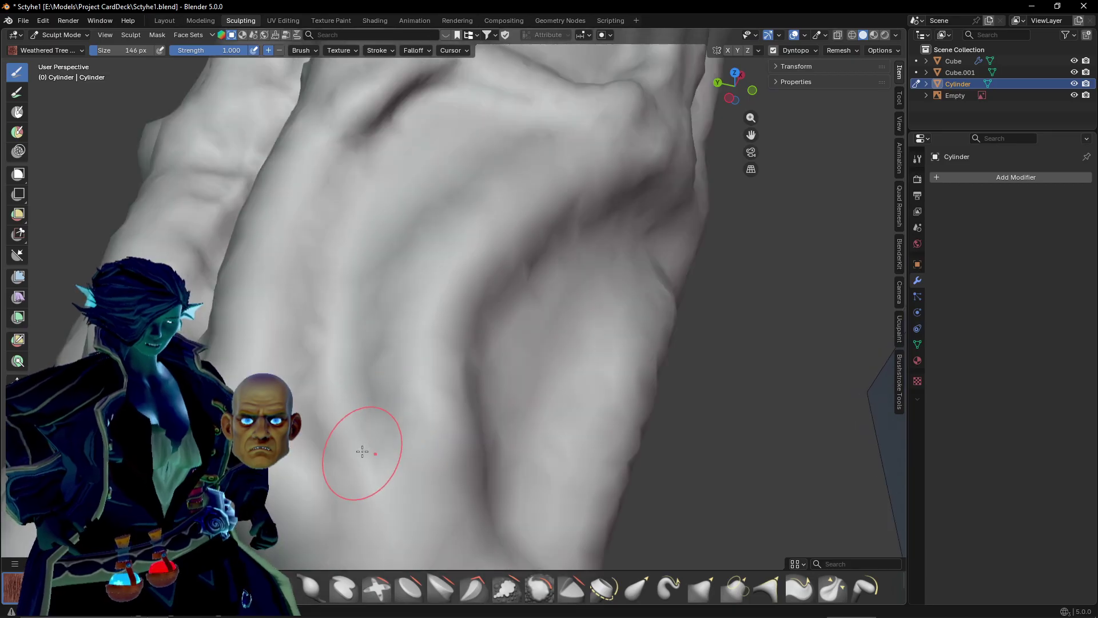
mouse_move(347, 525)
left_mouse_down()
mouse_move(314, 325)
mouse_move(380, 194)
left_mouse_up()
mouse_move(315, 228)
left_mouse_down()
mouse_move(312, 354)
mouse_move(349, 229)
mouse_move(373, 372)
mouse_move(345, 458)
left_mouse_up()
left_click_drag(333, 289, 369, 510)
mouse_move(366, 257)
middle_mouse_down()
mouse_move(401, 259)
mouse_move(380, 280)
middle_mouse_up()
mouse_move(338, 365)
left_mouse_down()
mouse_move(349, 269)
mouse_move(441, 169)
mouse_move(558, 183)
mouse_move(475, 215)
mouse_move(363, 309)
left_mouse_up()
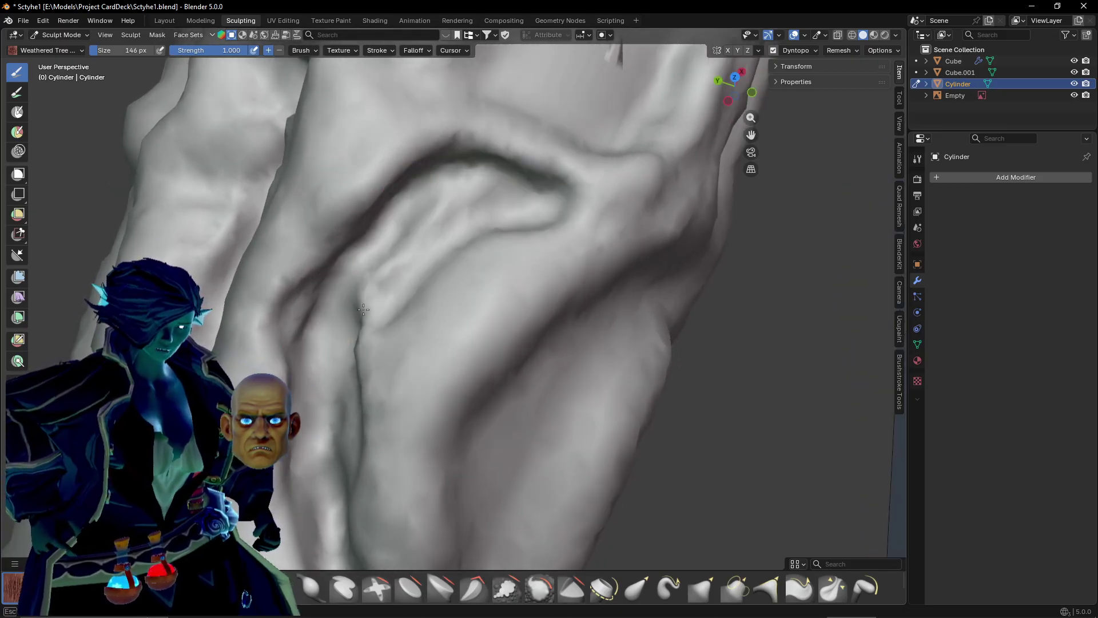
mouse_move(472, 178)
left_mouse_down()
mouse_move(371, 297)
mouse_move(466, 220)
mouse_move(392, 289)
left_mouse_up()
Carve deep curved grooves and uneven ridges into the broad smooth panel beneath the long arching root.
middle_click_drag(393, 290, 335, 311)
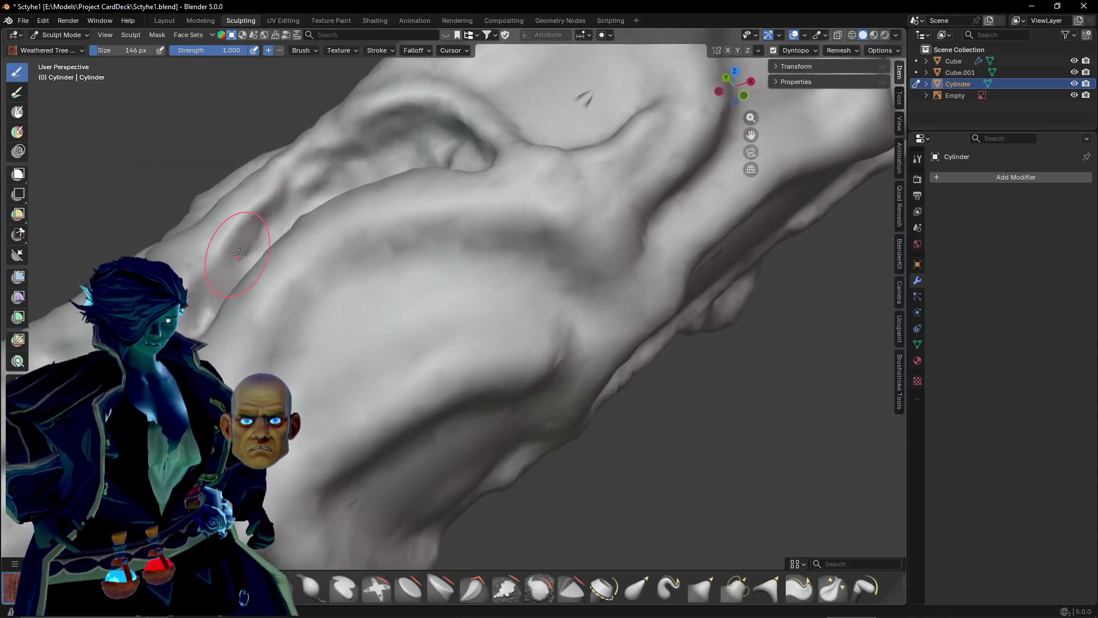
mouse_move(197, 309)
middle_mouse_down()
mouse_move(235, 290)
mouse_move(271, 311)
mouse_move(261, 335)
middle_mouse_up()
mouse_move(258, 323)
left_mouse_down()
mouse_move(377, 226)
mouse_move(583, 263)
mouse_move(595, 317)
mouse_move(504, 269)
left_mouse_up()
mouse_move(293, 311)
left_mouse_down()
mouse_move(286, 320)
mouse_move(426, 249)
left_mouse_up()
mouse_move(256, 346)
left_mouse_down()
mouse_move(410, 253)
mouse_move(300, 313)
mouse_move(355, 279)
left_mouse_up()
mouse_move(451, 254)
left_mouse_down()
mouse_move(314, 286)
mouse_move(423, 246)
mouse_move(355, 304)
mouse_move(492, 270)
left_mouse_up()
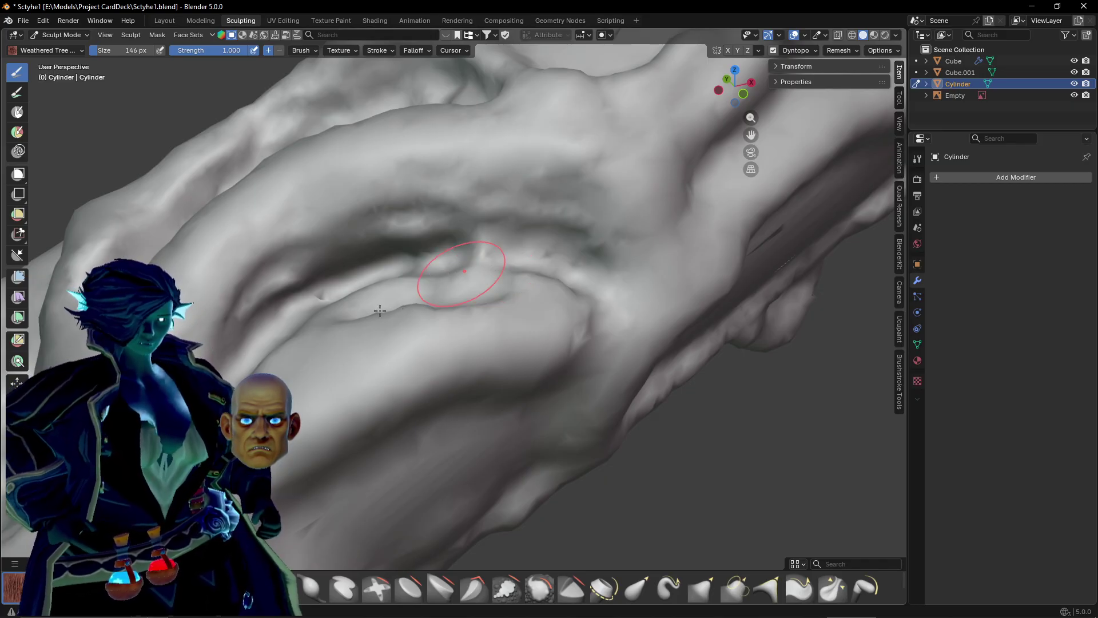
left_click_drag(380, 311, 380, 304)
Deepen the narrow oval area beside the arching root into a sunken pocket with lengthwise ridges and a defined lower rim.
mouse_move(422, 307)
middle_mouse_down()
mouse_move(294, 282)
mouse_move(410, 301)
mouse_move(400, 252)
mouse_move(428, 239)
mouse_move(355, 282)
mouse_move(286, 360)
mouse_move(269, 365)
mouse_move(274, 330)
middle_mouse_up()
mouse_move(340, 281)
left_mouse_down()
mouse_move(424, 275)
mouse_move(458, 343)
mouse_move(312, 375)
left_mouse_up()
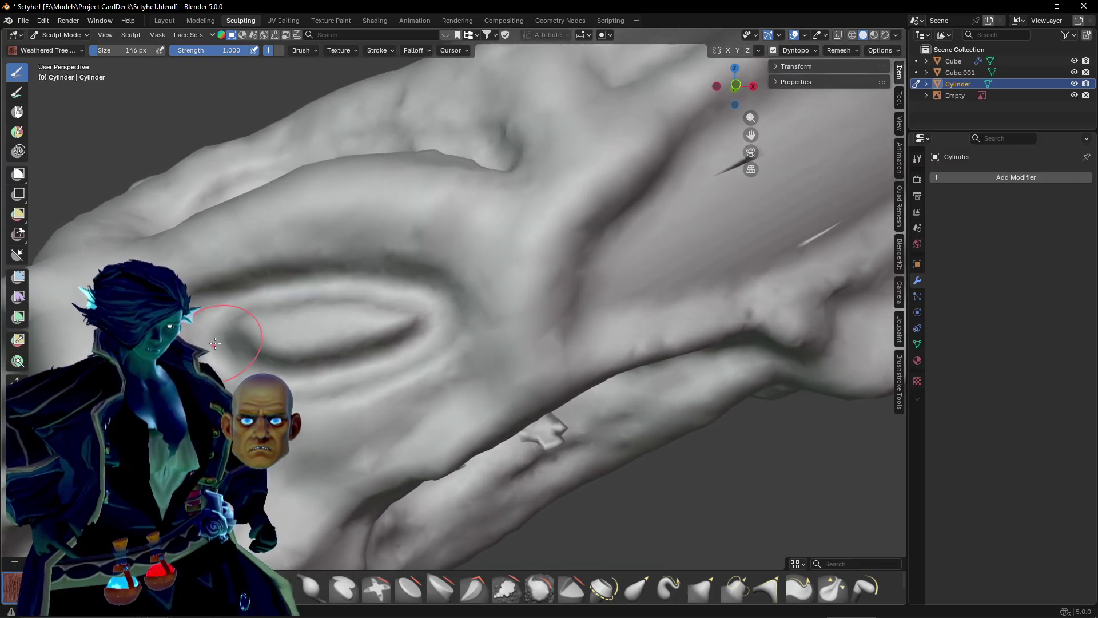
left_click_drag(216, 343, 383, 314)
left_click_drag(260, 351, 380, 330)
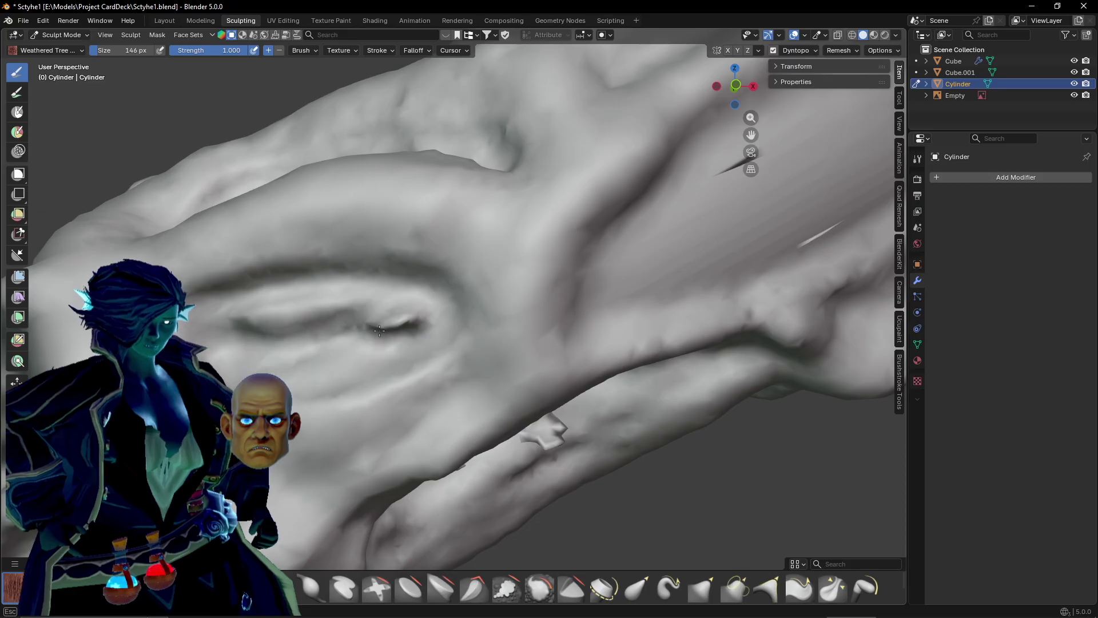
left_click_drag(245, 341, 426, 317)
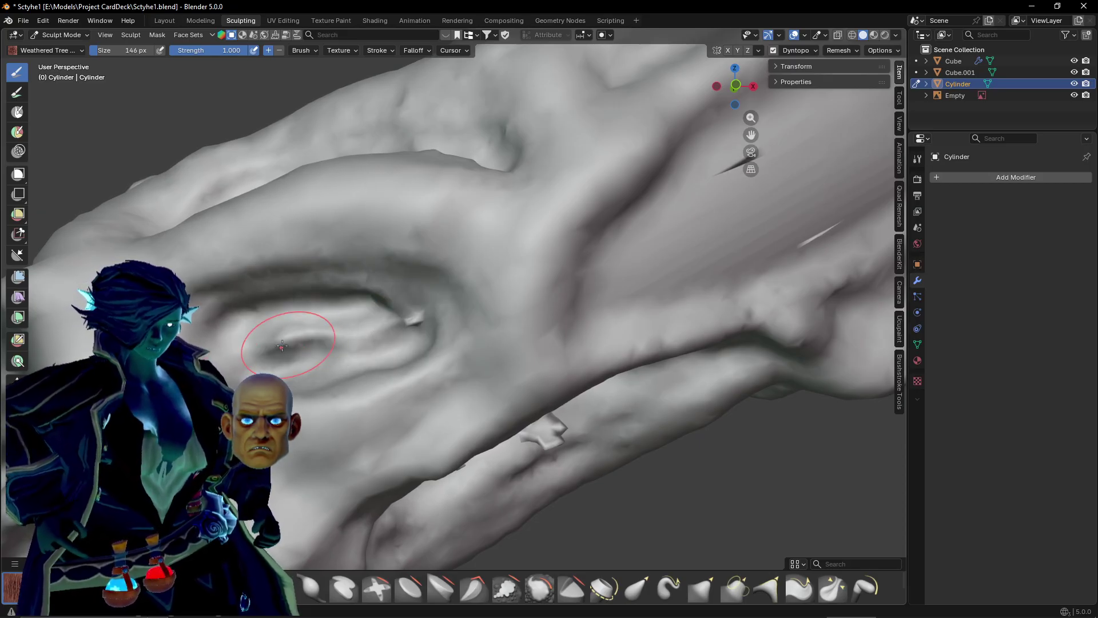
left_click_drag(424, 330, 397, 326)
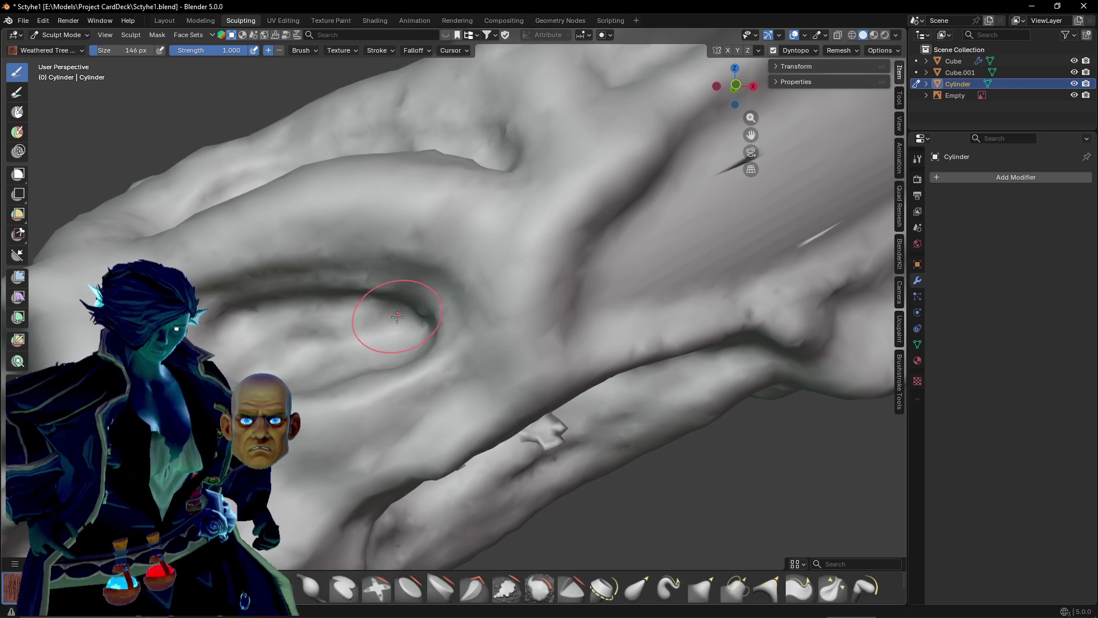
middle_click_drag(397, 316, 274, 356)
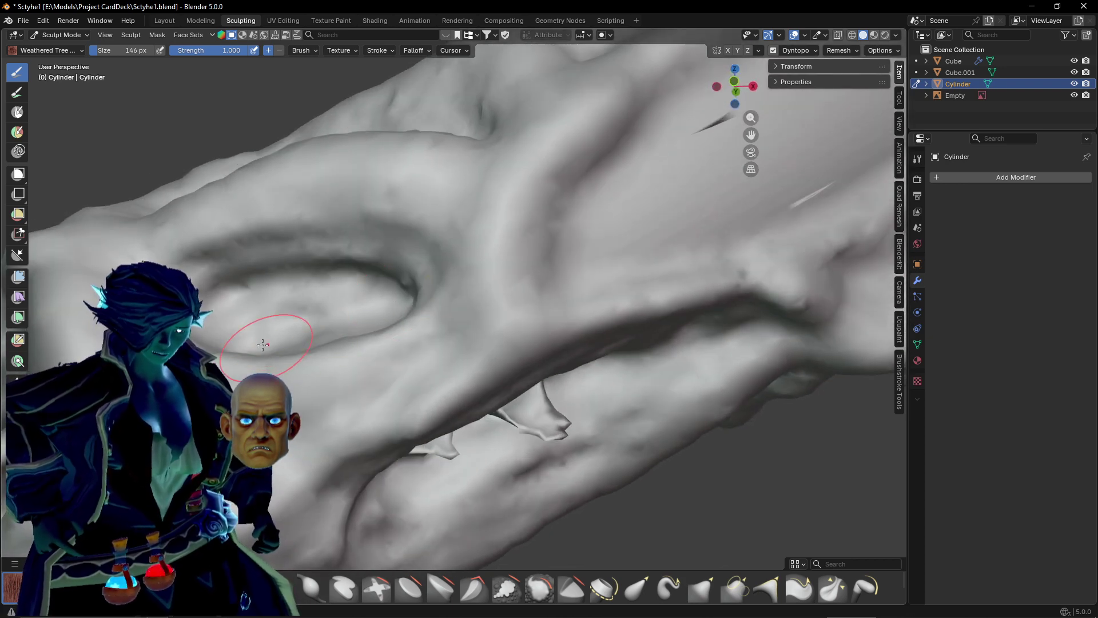
mouse_move(263, 344)
left_mouse_down()
mouse_move(345, 344)
mouse_move(409, 318)
left_mouse_up()
Brush over the torn flaps in the underside hollow and carve the adjoining long panel into a deep recess with lengthwise grooves.
mouse_move(400, 324)
middle_mouse_down()
mouse_move(355, 314)
mouse_move(447, 360)
middle_mouse_up()
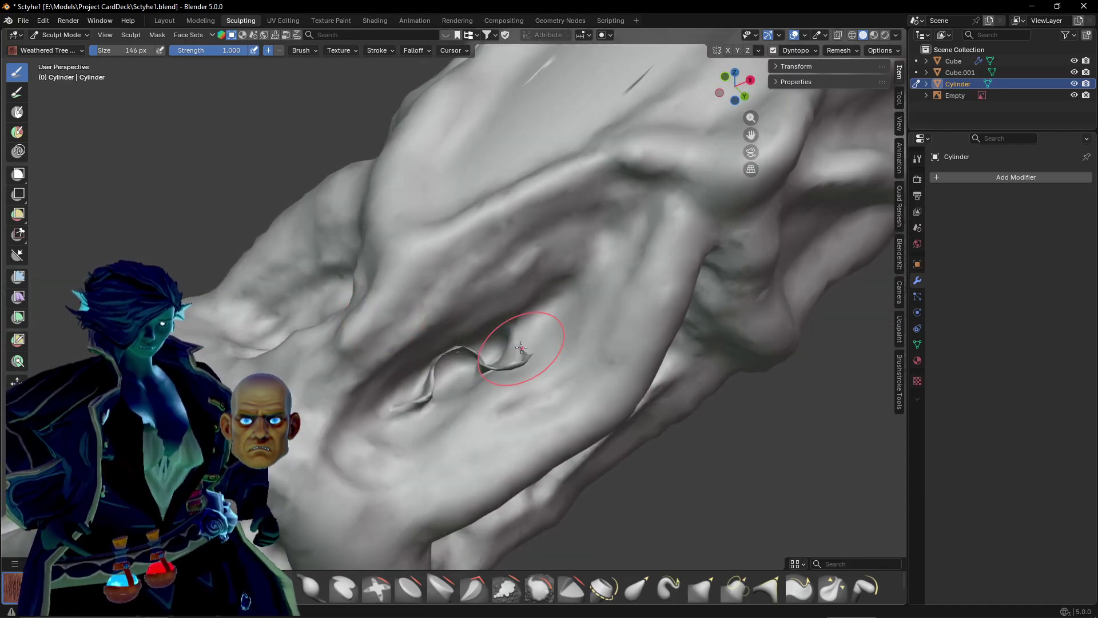
left_click_drag(521, 347, 459, 357)
mouse_move(478, 353)
middle_mouse_down()
mouse_move(417, 297)
mouse_move(349, 371)
middle_mouse_up()
mouse_move(361, 377)
left_mouse_down()
mouse_move(453, 299)
mouse_move(677, 211)
mouse_move(606, 263)
mouse_move(414, 351)
mouse_move(547, 294)
left_mouse_up()
left_click_drag(452, 340, 598, 282)
mouse_move(413, 356)
left_mouse_down()
mouse_move(547, 259)
mouse_move(398, 353)
mouse_move(594, 251)
left_mouse_up()
left_click_drag(673, 213, 595, 252)
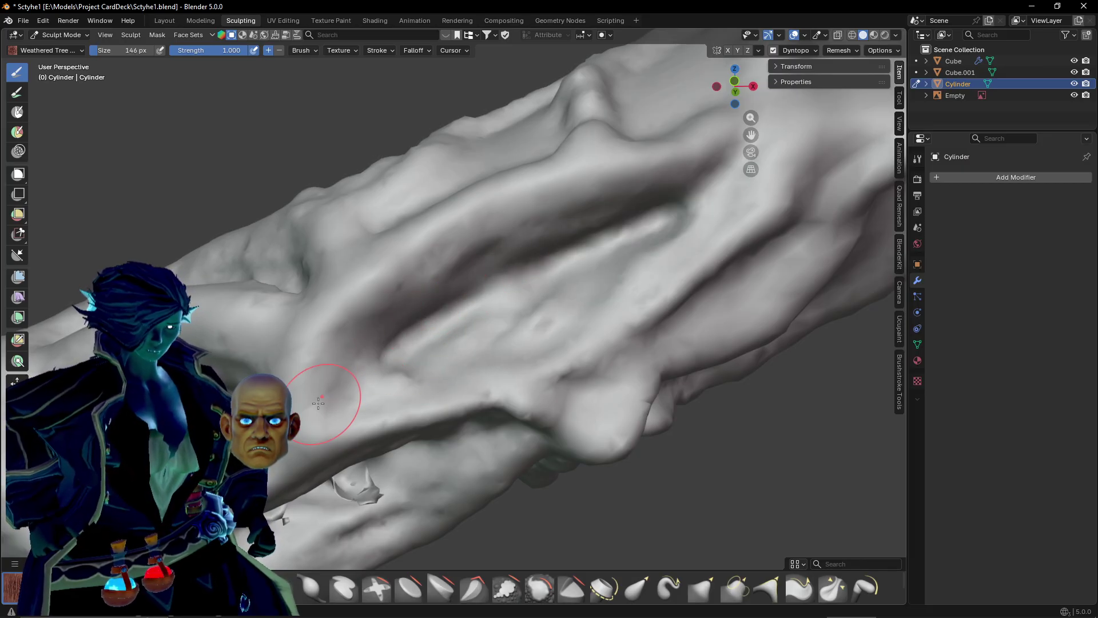
Brush rough bark grooves along the lower end of the long recessed channel and the smooth root beside it.
left_click_drag(319, 404, 398, 349)
mouse_move(396, 352)
middle_mouse_down()
mouse_move(366, 436)
mouse_move(488, 391)
middle_mouse_up()
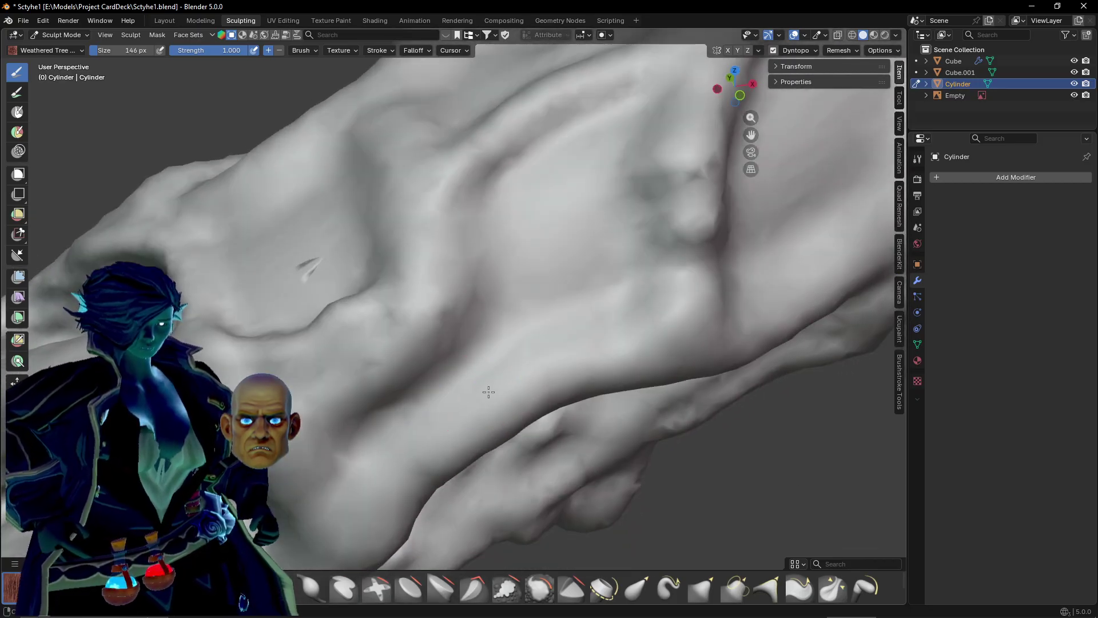
mouse_move(335, 456)
left_mouse_down()
mouse_move(498, 314)
mouse_move(547, 228)
mouse_move(572, 131)
mouse_move(618, 114)
mouse_move(568, 247)
mouse_move(595, 149)
mouse_move(534, 171)
mouse_move(504, 257)
mouse_move(604, 151)
mouse_move(532, 229)
mouse_move(515, 292)
mouse_move(572, 246)
mouse_move(605, 164)
mouse_move(546, 292)
mouse_move(538, 509)
left_mouse_up()
Carve the smooth patch around the small torn flap into an uneven hollow with deep upper grooves and knotted inner ridges.
middle_click_drag(452, 343, 552, 334)
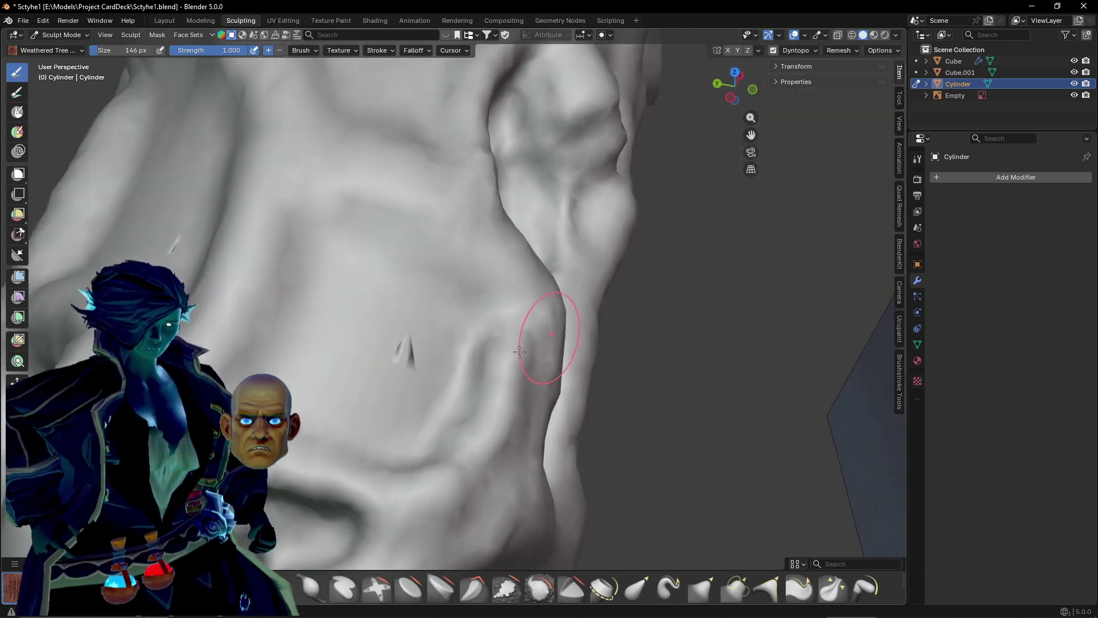
mouse_move(316, 221)
left_mouse_down()
mouse_move(454, 319)
mouse_move(389, 401)
left_mouse_up()
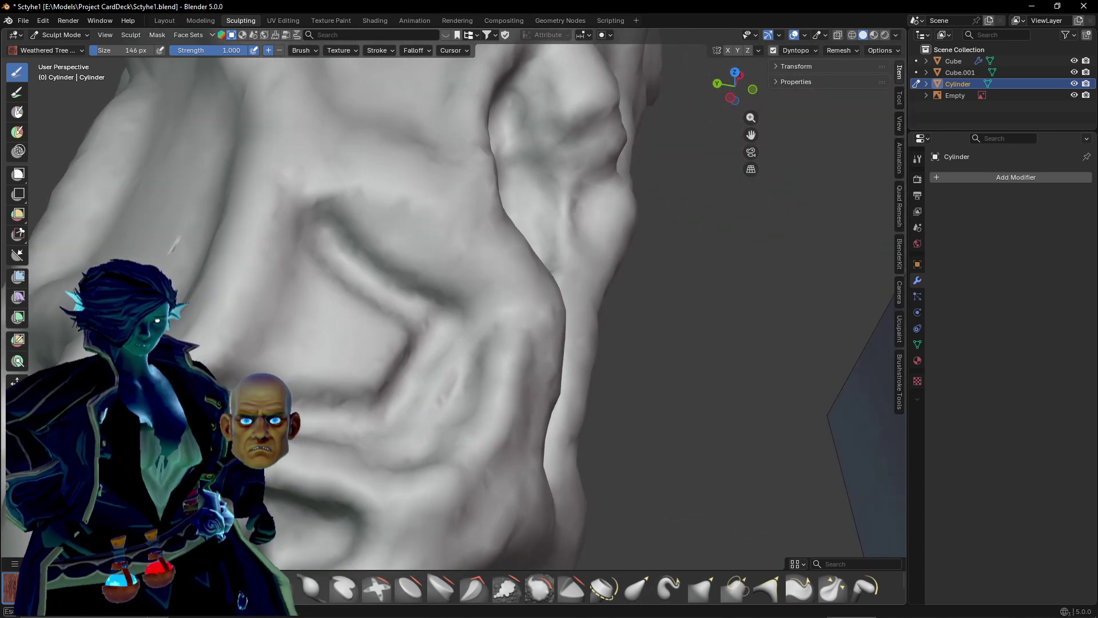
left_click_drag(217, 372, 310, 322)
mouse_move(322, 252)
left_mouse_down()
mouse_move(314, 337)
mouse_move(345, 352)
mouse_move(367, 322)
mouse_move(385, 358)
left_mouse_up()
mouse_move(342, 269)
left_mouse_down()
mouse_move(355, 349)
mouse_move(377, 286)
mouse_move(339, 335)
left_mouse_up()
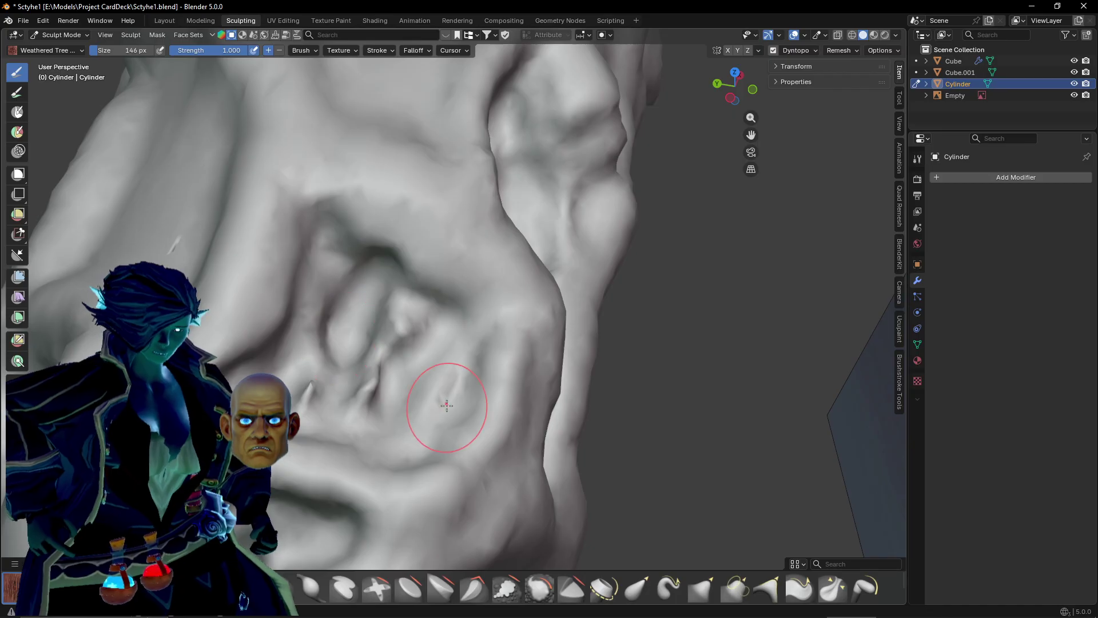
mouse_move(447, 406)
middle_mouse_down()
mouse_move(514, 405)
mouse_move(360, 396)
middle_mouse_up()
mouse_move(420, 367)
left_mouse_down()
mouse_move(395, 361)
mouse_move(477, 391)
left_mouse_up()
mouse_move(528, 354)
left_mouse_down()
mouse_move(503, 412)
mouse_move(480, 326)
left_mouse_up()
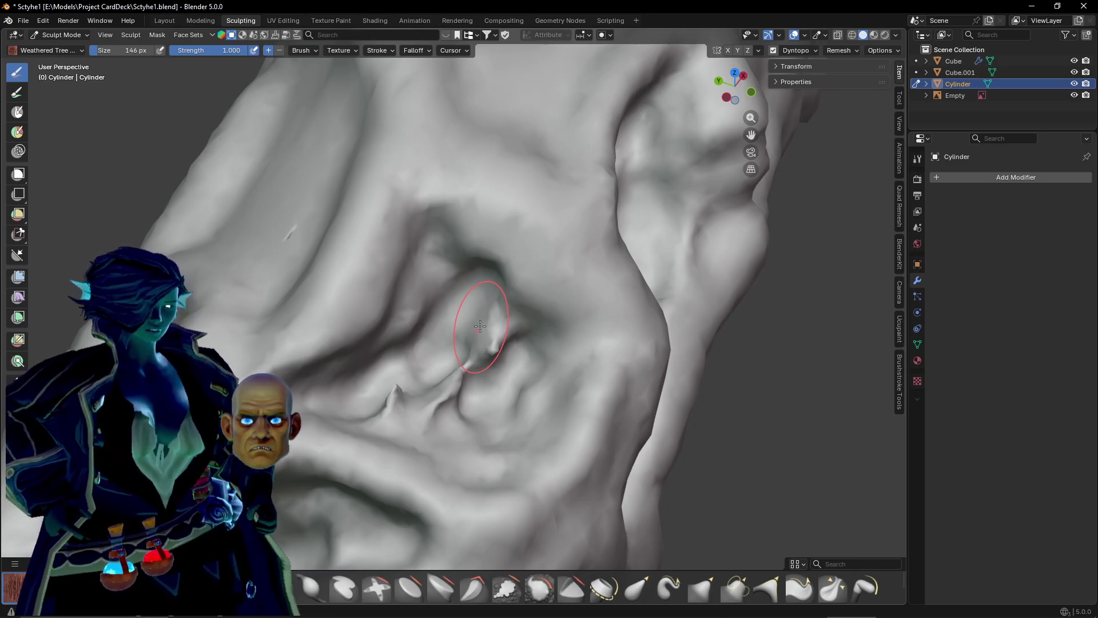
Hollow the broad panel beneath the curved root with diagonal grooves and ridges running down to its lower rim.
mouse_move(480, 327)
middle_mouse_down()
mouse_move(429, 363)
mouse_move(428, 341)
middle_mouse_up()
mouse_move(270, 165)
left_mouse_down()
mouse_move(458, 195)
mouse_move(544, 343)
mouse_move(523, 429)
mouse_move(389, 366)
mouse_move(344, 240)
mouse_move(377, 205)
mouse_move(366, 223)
mouse_move(475, 275)
left_mouse_up()
mouse_move(429, 200)
left_mouse_down()
mouse_move(480, 295)
mouse_move(355, 245)
mouse_move(412, 343)
left_mouse_up()
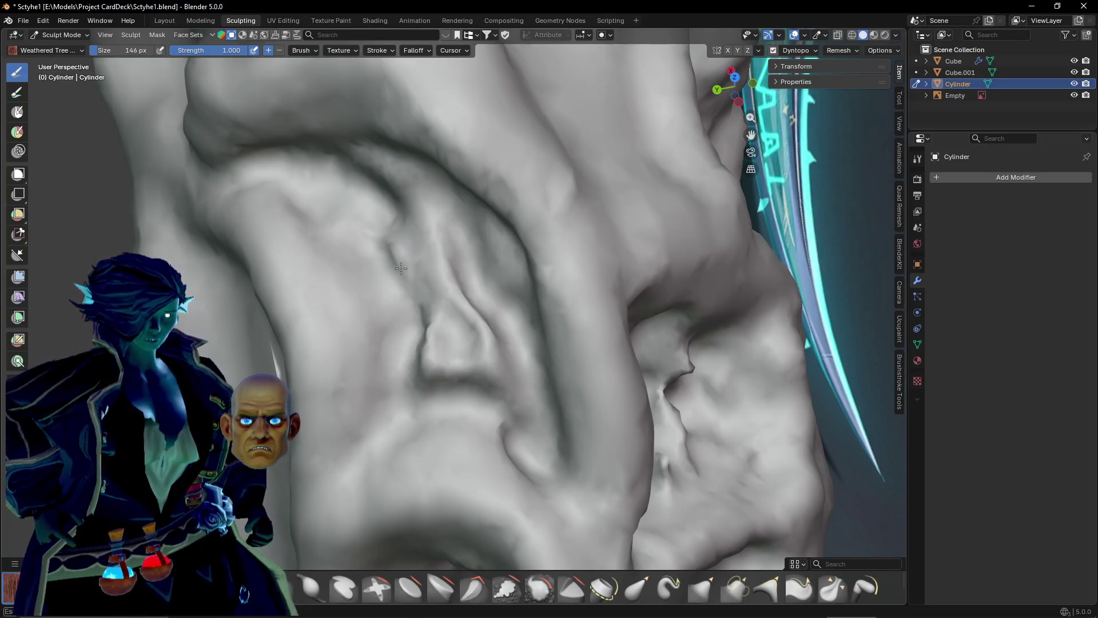
mouse_move(401, 269)
left_mouse_down()
mouse_move(457, 344)
mouse_move(400, 189)
mouse_move(496, 377)
left_mouse_up()
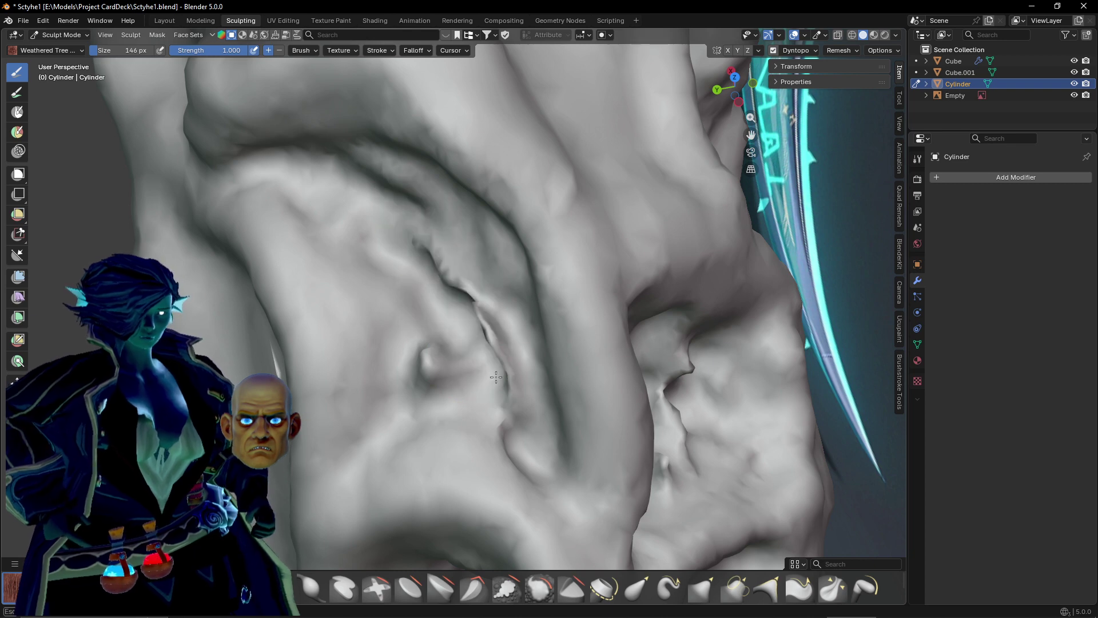
mouse_move(391, 259)
left_mouse_down()
mouse_move(435, 286)
mouse_move(466, 343)
mouse_move(504, 345)
mouse_move(435, 366)
mouse_move(314, 227)
mouse_move(265, 191)
mouse_move(355, 217)
mouse_move(458, 280)
mouse_move(507, 394)
left_mouse_up()
left_click_drag(448, 373, 465, 380)
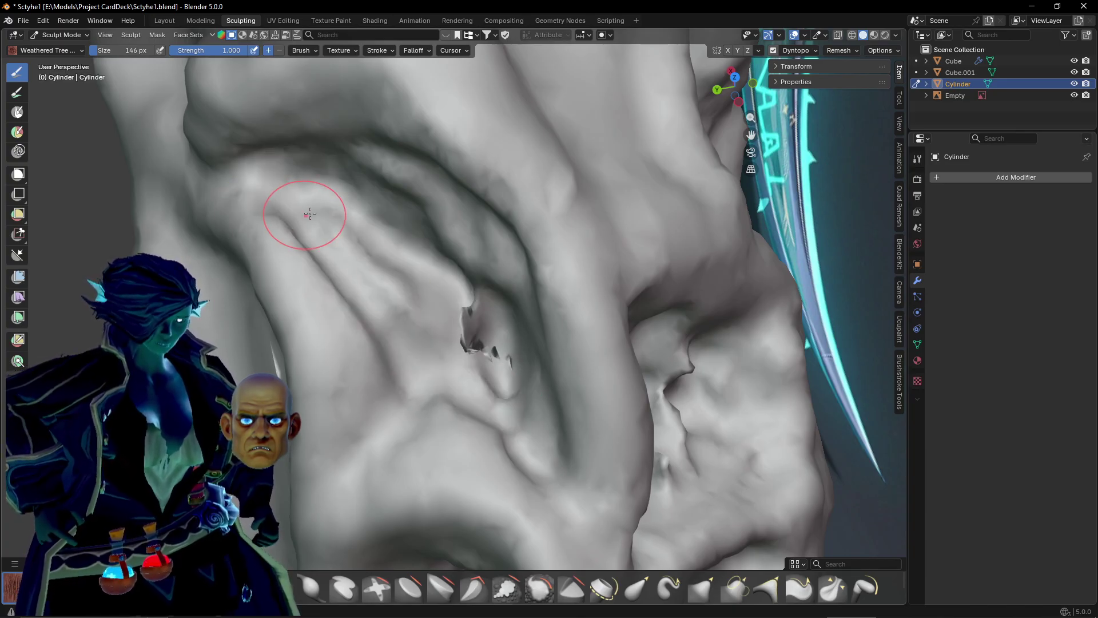
left_click_drag(310, 214, 416, 347)
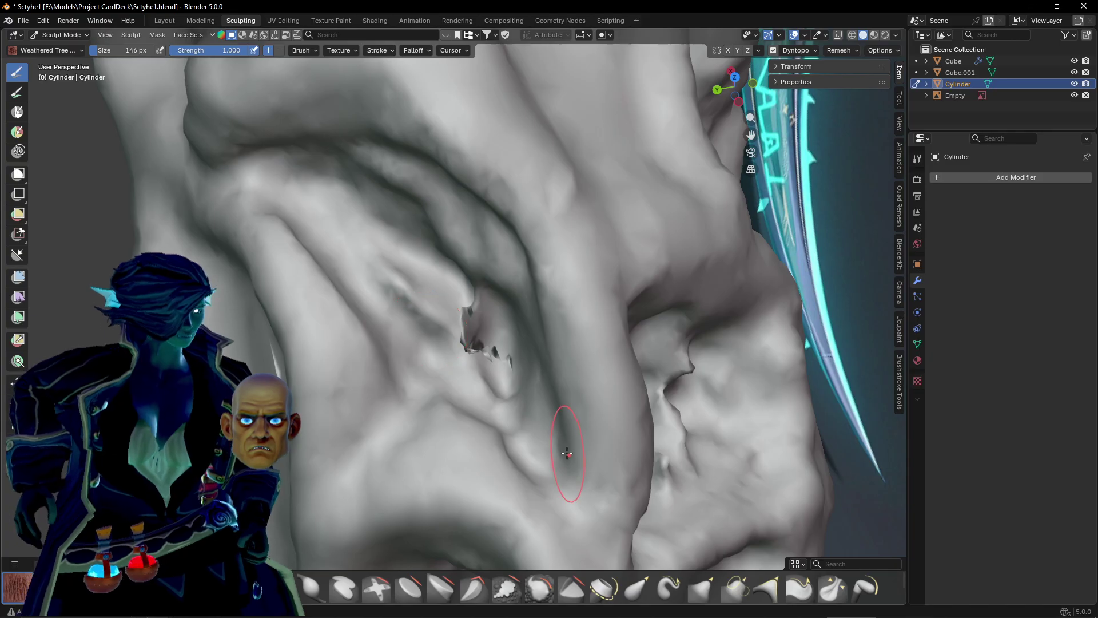
left_click_drag(423, 384, 476, 427)
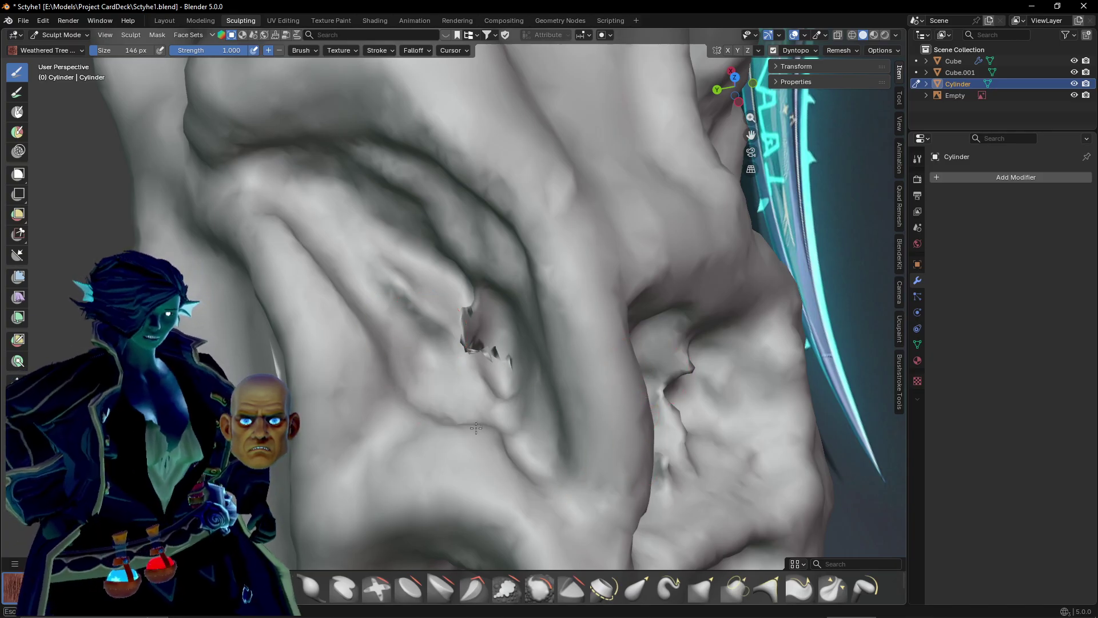
Carve the large smooth panel beneath the arching root into a long oval recess with deep grooves along both sides.
mouse_move(469, 424)
middle_mouse_down()
mouse_move(400, 387)
mouse_move(503, 314)
mouse_move(458, 368)
mouse_move(495, 328)
middle_mouse_up()
mouse_move(268, 294)
left_mouse_down()
mouse_move(297, 240)
mouse_move(457, 218)
mouse_move(589, 331)
mouse_move(630, 406)
left_mouse_up()
mouse_move(630, 407)
middle_mouse_down()
mouse_move(535, 405)
mouse_move(462, 324)
middle_mouse_up()
middle_click_drag(326, 384, 366, 336)
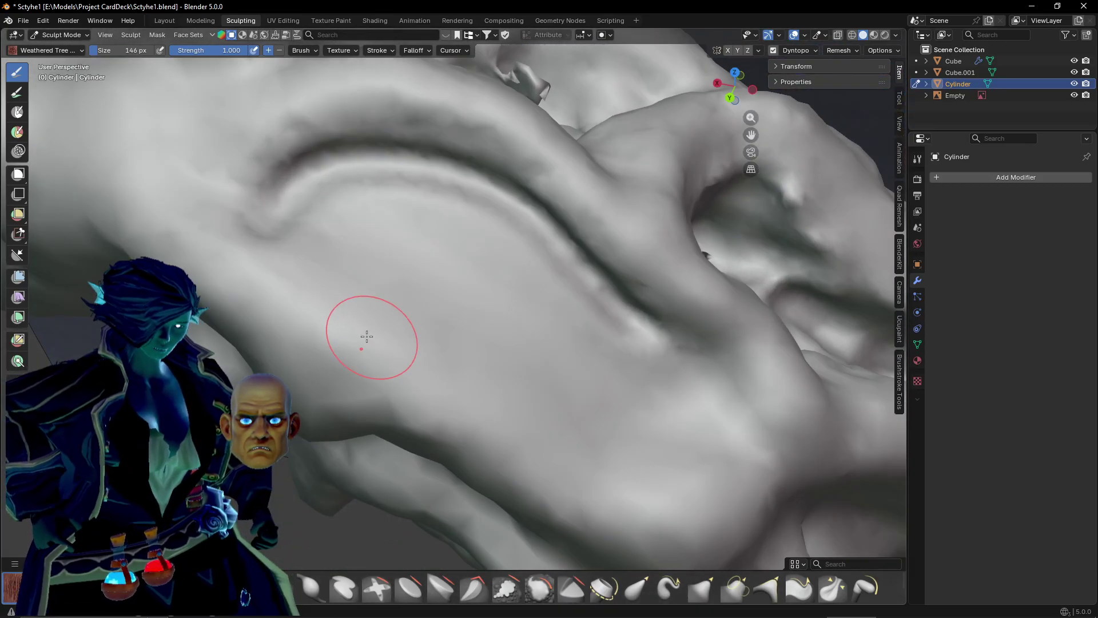
mouse_move(288, 236)
left_mouse_down()
mouse_move(441, 372)
mouse_move(652, 406)
mouse_move(623, 337)
mouse_move(503, 252)
left_mouse_up()
mouse_move(362, 203)
left_mouse_down()
mouse_move(509, 243)
mouse_move(361, 189)
mouse_move(532, 256)
left_mouse_up()
left_click_drag(326, 192, 575, 288)
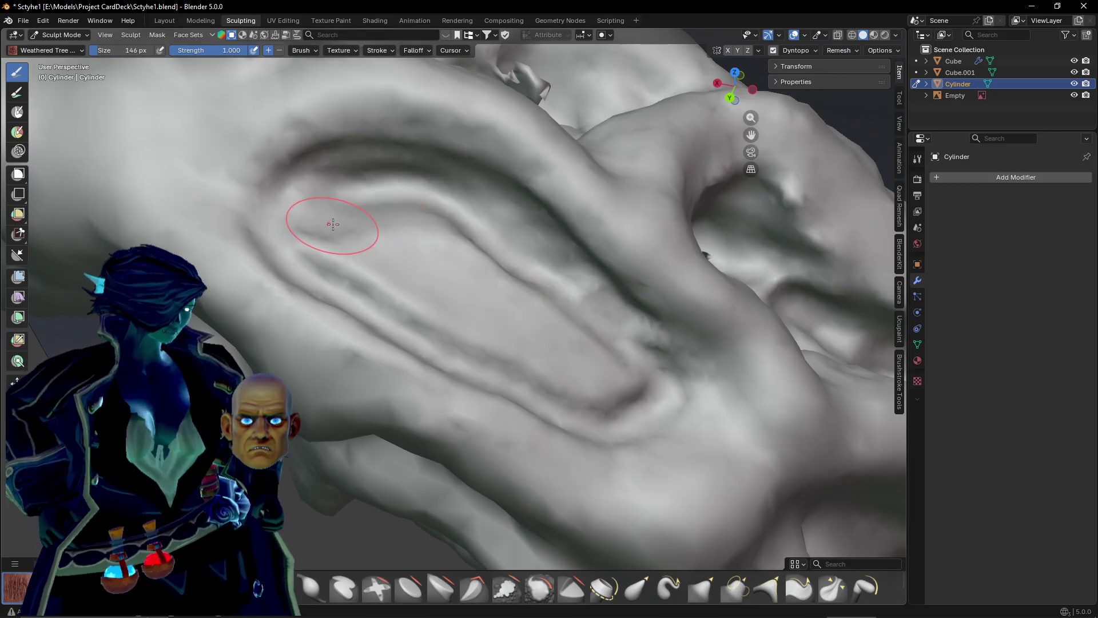
Deepen the smooth interior of the long oval recess with uneven lengthwise grooves and ridges, undercutting its lower rim.
left_click_drag(364, 262, 437, 300)
left_click_drag(311, 243, 429, 250)
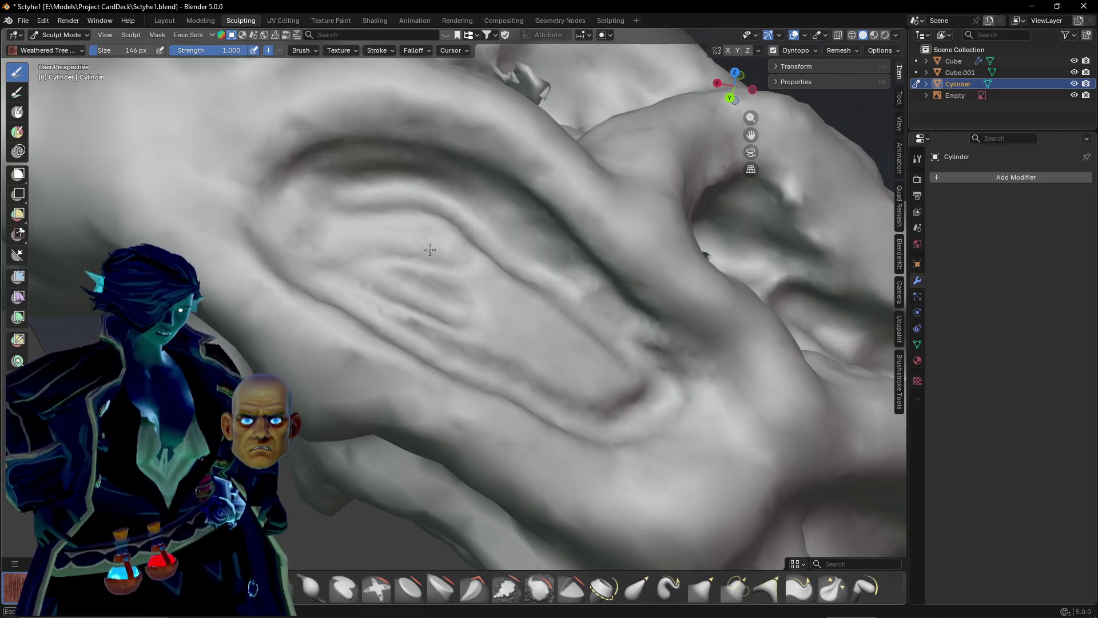
mouse_move(323, 221)
left_mouse_down()
mouse_move(369, 216)
mouse_move(482, 271)
mouse_move(355, 233)
mouse_move(425, 278)
left_mouse_up()
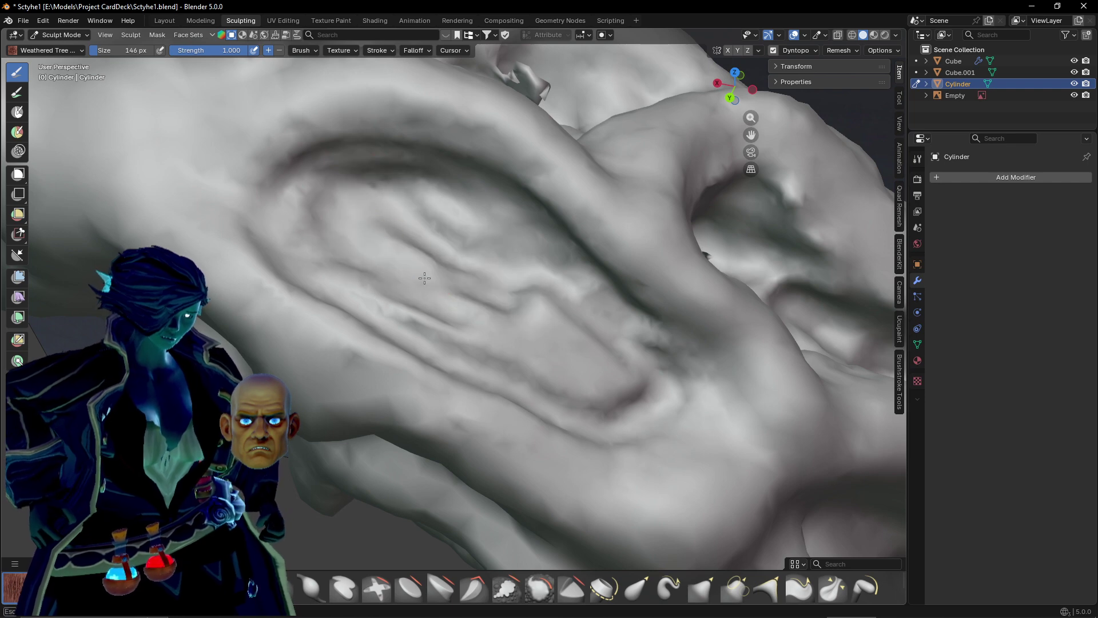
mouse_move(537, 297)
left_mouse_down()
mouse_move(555, 357)
mouse_move(574, 370)
mouse_move(588, 361)
mouse_move(549, 303)
mouse_move(607, 395)
mouse_move(503, 332)
mouse_move(346, 263)
left_mouse_up()
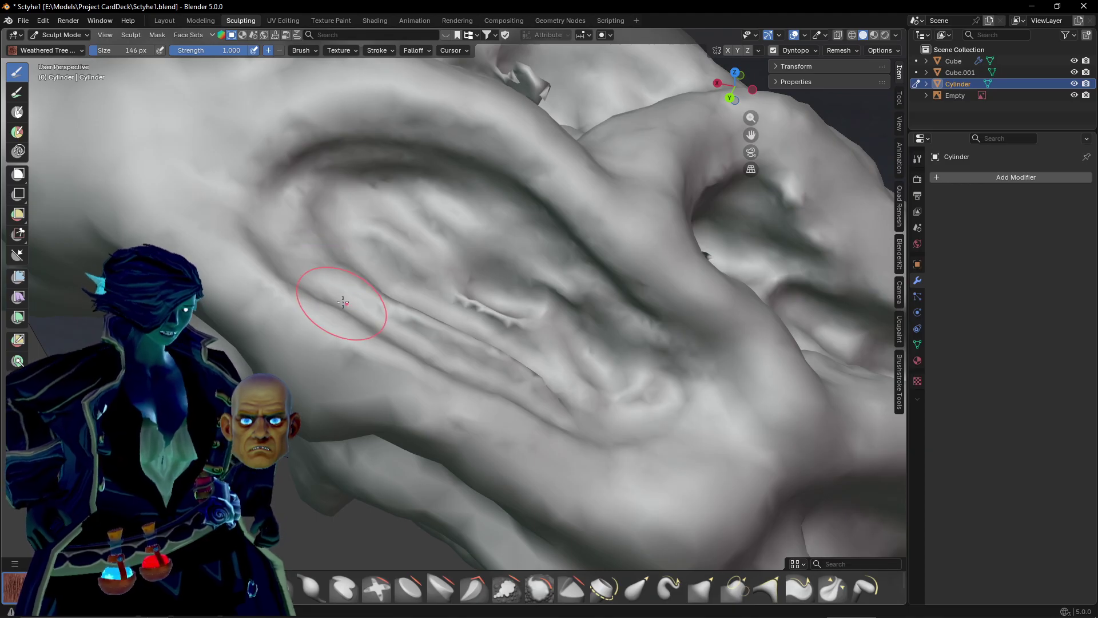
mouse_move(325, 256)
left_mouse_down()
mouse_move(327, 268)
mouse_move(355, 229)
mouse_move(435, 315)
mouse_move(365, 287)
left_mouse_up()
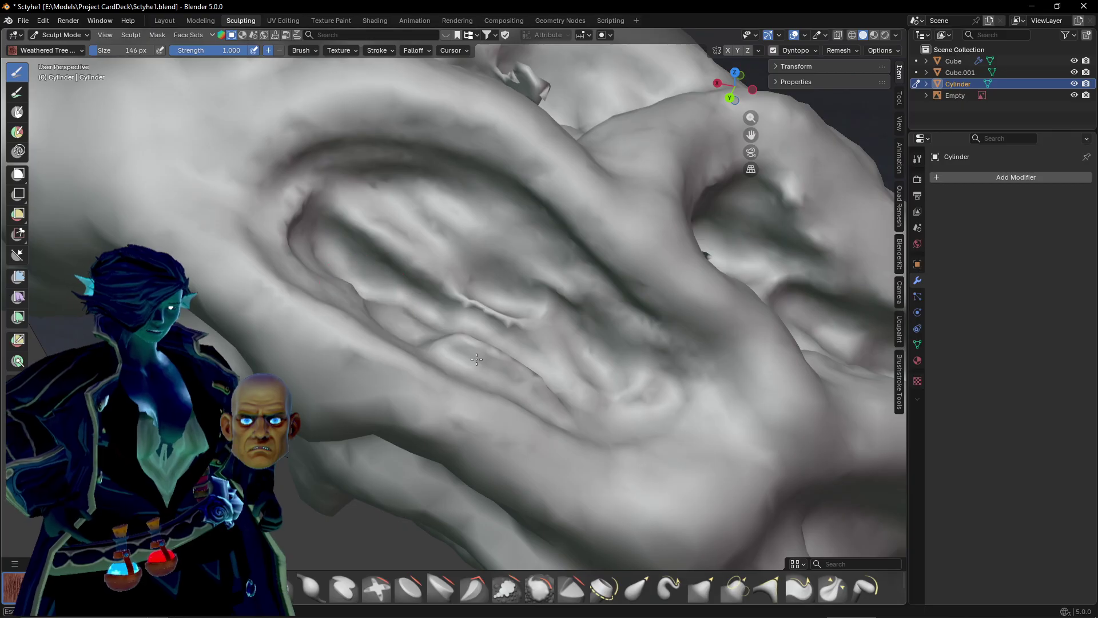
mouse_move(476, 359)
left_mouse_down()
mouse_move(559, 381)
mouse_move(452, 320)
mouse_move(417, 246)
mouse_move(434, 275)
mouse_move(496, 294)
mouse_move(620, 367)
mouse_move(625, 392)
mouse_move(592, 407)
mouse_move(535, 315)
left_mouse_up()
mouse_move(379, 205)
left_mouse_down()
mouse_move(355, 208)
mouse_move(458, 266)
left_mouse_up()
mouse_move(363, 228)
left_mouse_down()
mouse_move(419, 263)
mouse_move(449, 216)
mouse_move(471, 245)
mouse_move(548, 295)
left_mouse_up()
scroll(598, 336, "down", 4)
mouse_move(597, 336)
middle_mouse_down()
mouse_move(588, 312)
mouse_move(391, 310)
mouse_move(515, 370)
mouse_move(508, 342)
mouse_move(495, 354)
middle_mouse_up()
scroll(507, 342, "up", 4)
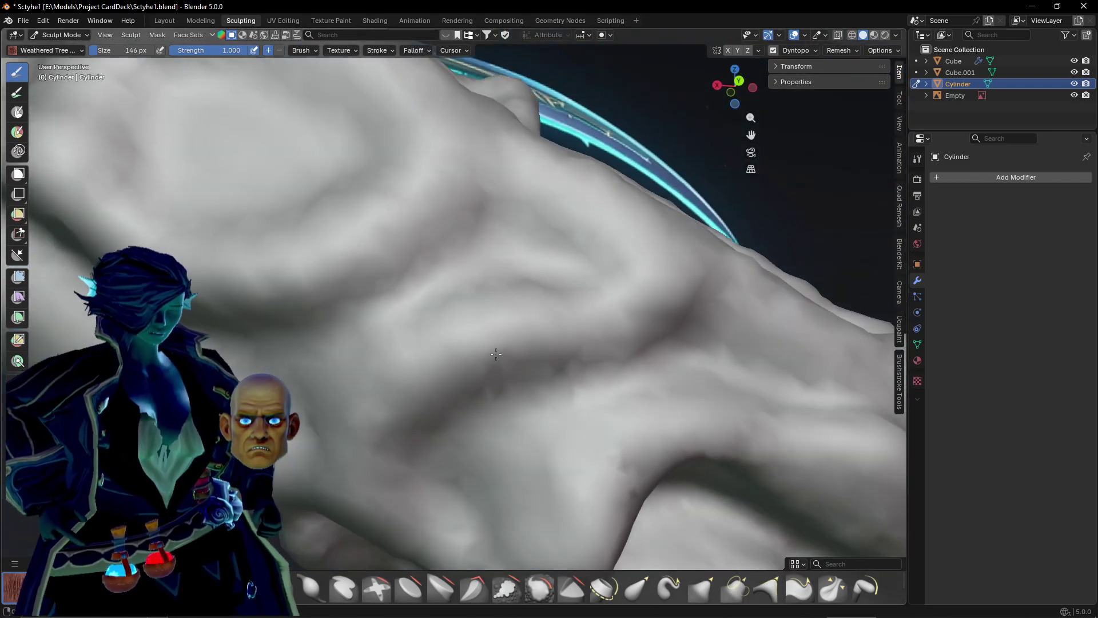
Carve a deep curved groove around the upper edge of the hook-shaped fold with the Weathered Tree brush at 146 px and full strength.
mouse_move(291, 381)
left_mouse_down()
mouse_move(366, 298)
mouse_move(503, 246)
mouse_move(559, 247)
mouse_move(307, 332)
mouse_move(260, 369)
left_mouse_up()
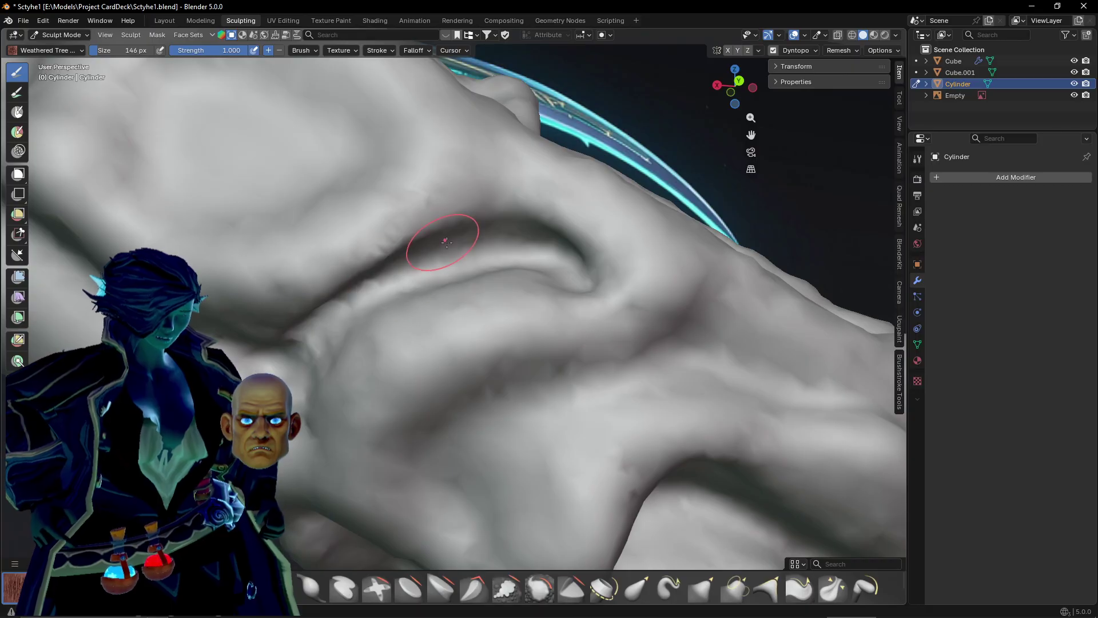
left_click_drag(447, 243, 294, 361)
left_click_drag(518, 253, 534, 263)
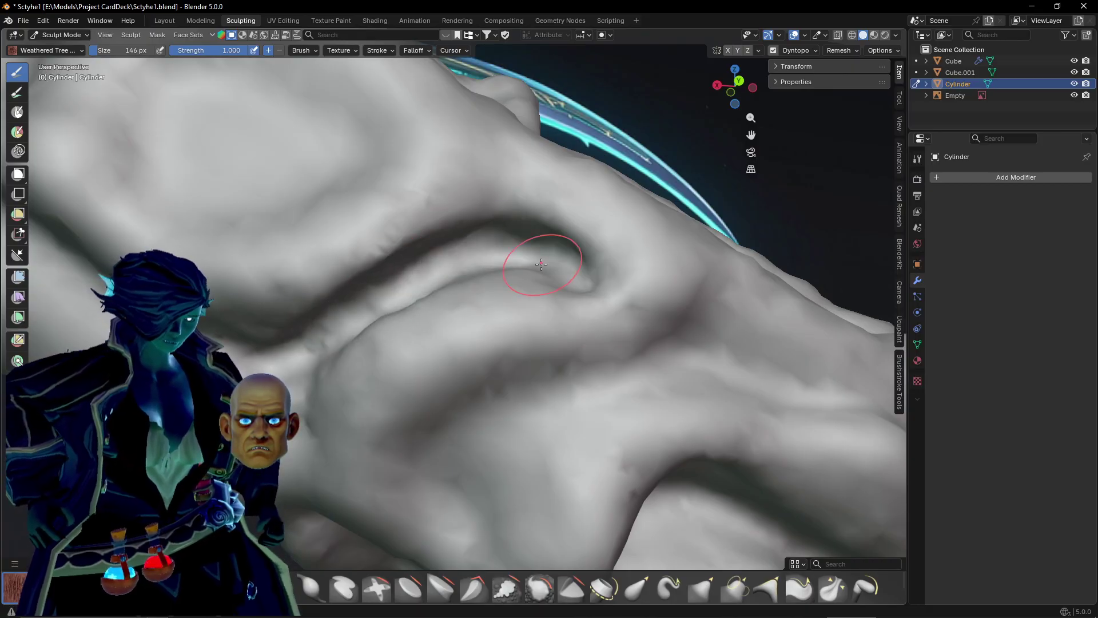
Carve grooves between the overlapping folds next to the hook-shaped one, separating each fold from its neighbour.
mouse_move(535, 262)
middle_mouse_down()
mouse_move(502, 392)
mouse_move(482, 379)
middle_mouse_up()
mouse_move(452, 424)
left_mouse_down()
mouse_move(435, 378)
mouse_move(532, 304)
mouse_move(466, 385)
mouse_move(457, 412)
mouse_move(504, 327)
mouse_move(658, 275)
mouse_move(662, 311)
left_mouse_up()
mouse_move(662, 311)
middle_mouse_down()
mouse_move(584, 391)
mouse_move(576, 343)
middle_mouse_up()
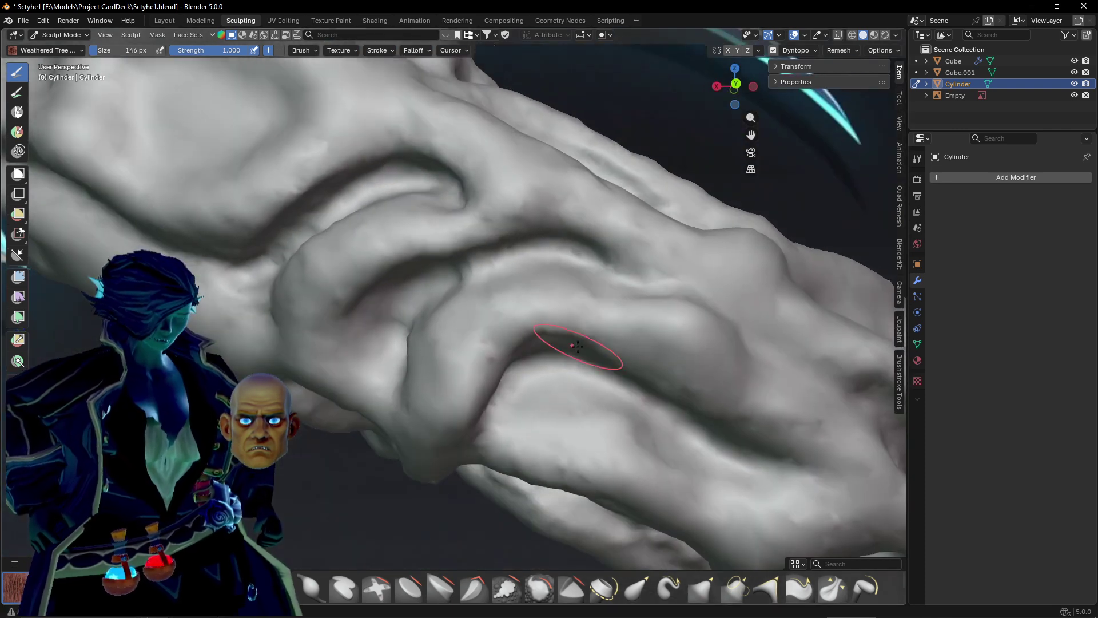
scroll(576, 346, "up", 1)
mouse_move(472, 253)
left_mouse_down()
mouse_move(585, 241)
mouse_move(630, 260)
left_mouse_up()
Sink the triangular hollow between the ridges and cut narrow crevices down the shaft beside the long raised fold.
mouse_move(503, 400)
middle_mouse_down()
mouse_move(453, 319)
mouse_move(521, 350)
mouse_move(494, 439)
mouse_move(473, 400)
middle_mouse_up()
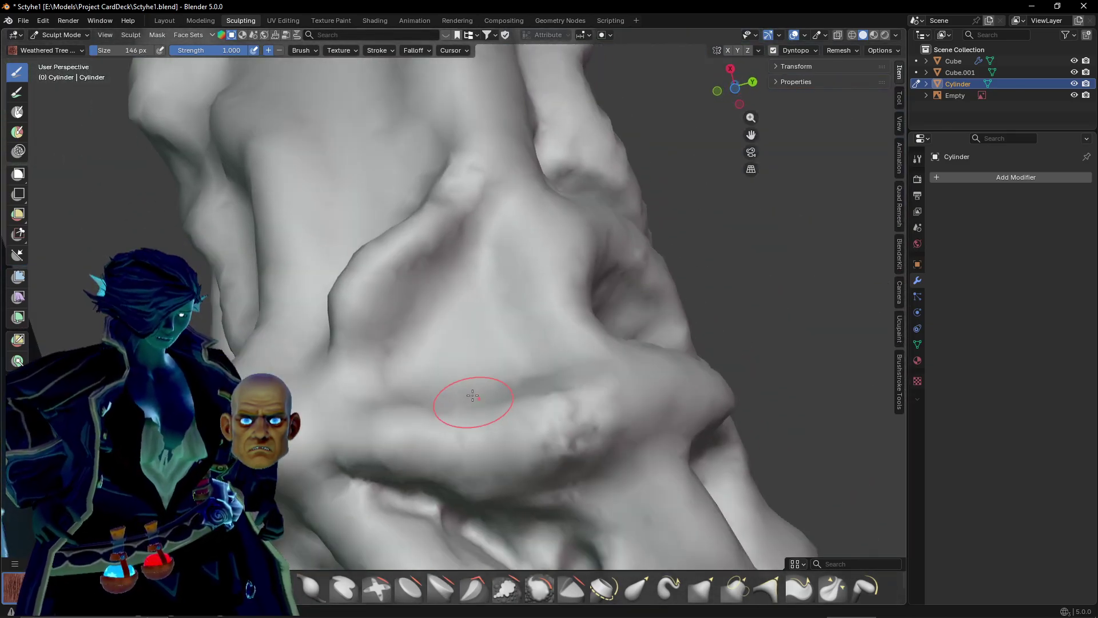
mouse_move(496, 207)
left_mouse_down()
mouse_move(473, 283)
mouse_move(385, 389)
left_mouse_up()
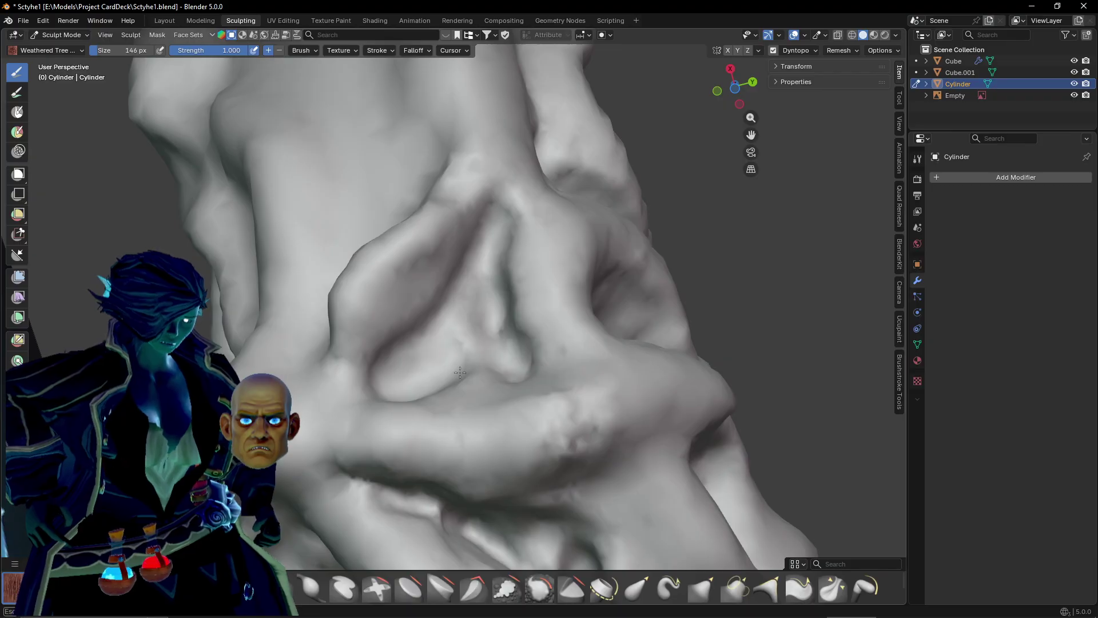
mouse_move(446, 335)
middle_mouse_down()
mouse_move(437, 421)
mouse_move(419, 398)
middle_mouse_up()
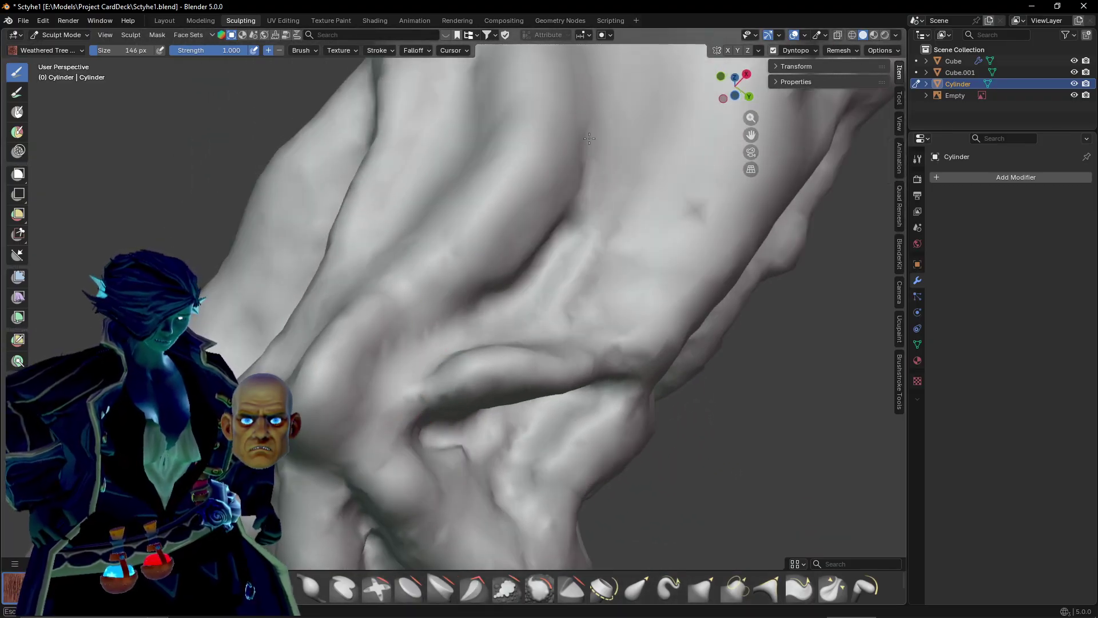
middle_click_drag(589, 138, 520, 378)
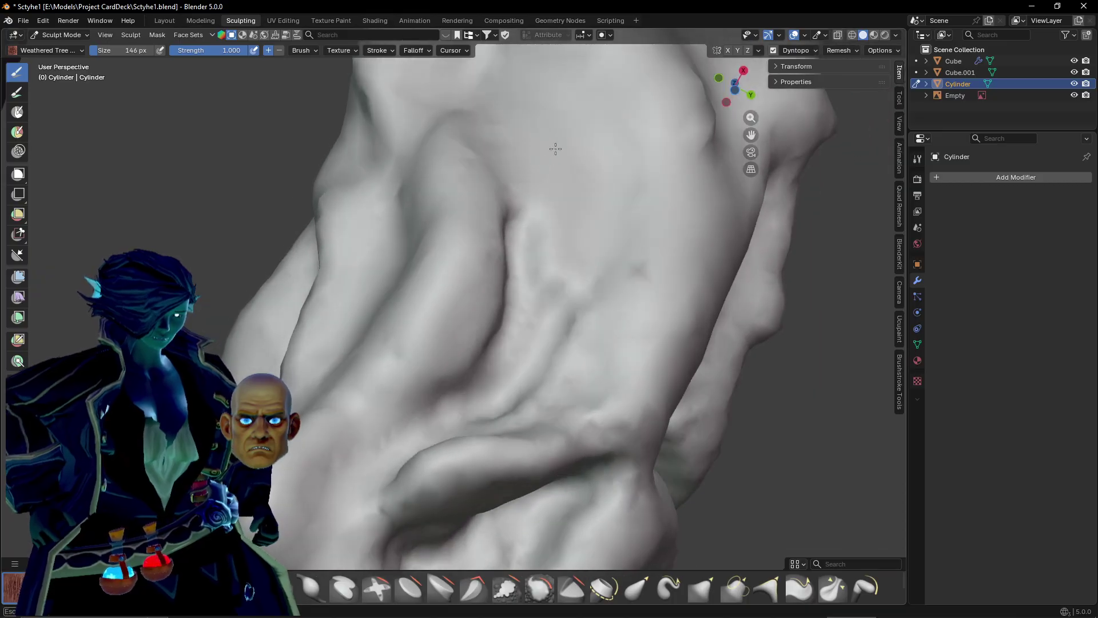
middle_click_drag(518, 150, 501, 382)
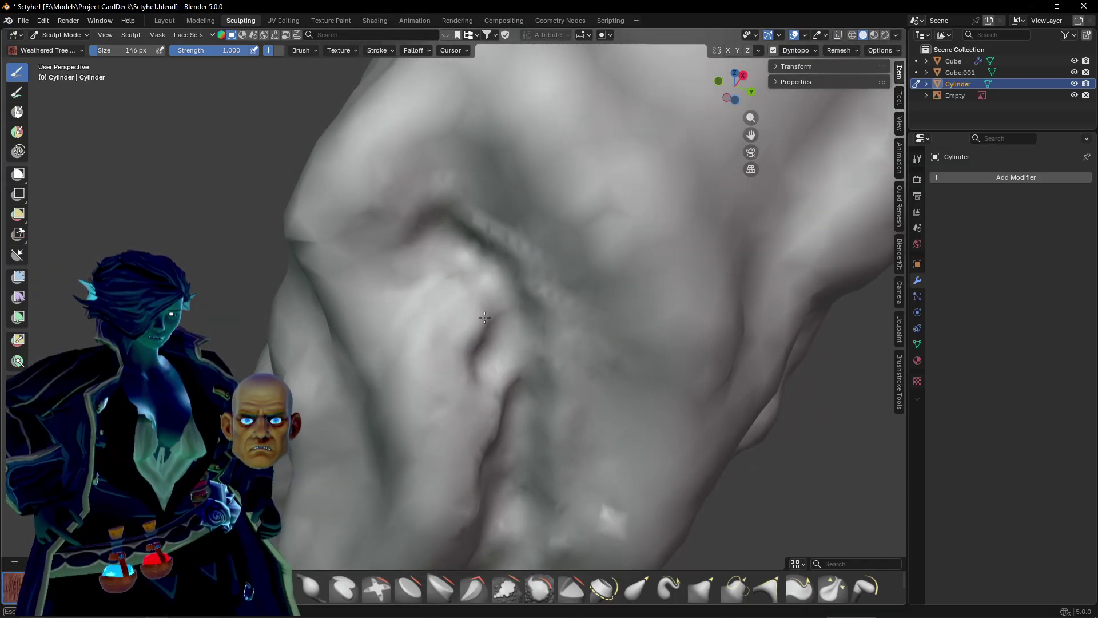
mouse_move(483, 441)
middle_mouse_down()
mouse_move(465, 412)
mouse_move(441, 282)
mouse_move(457, 311)
middle_mouse_up()
left_click_drag(473, 155, 495, 269)
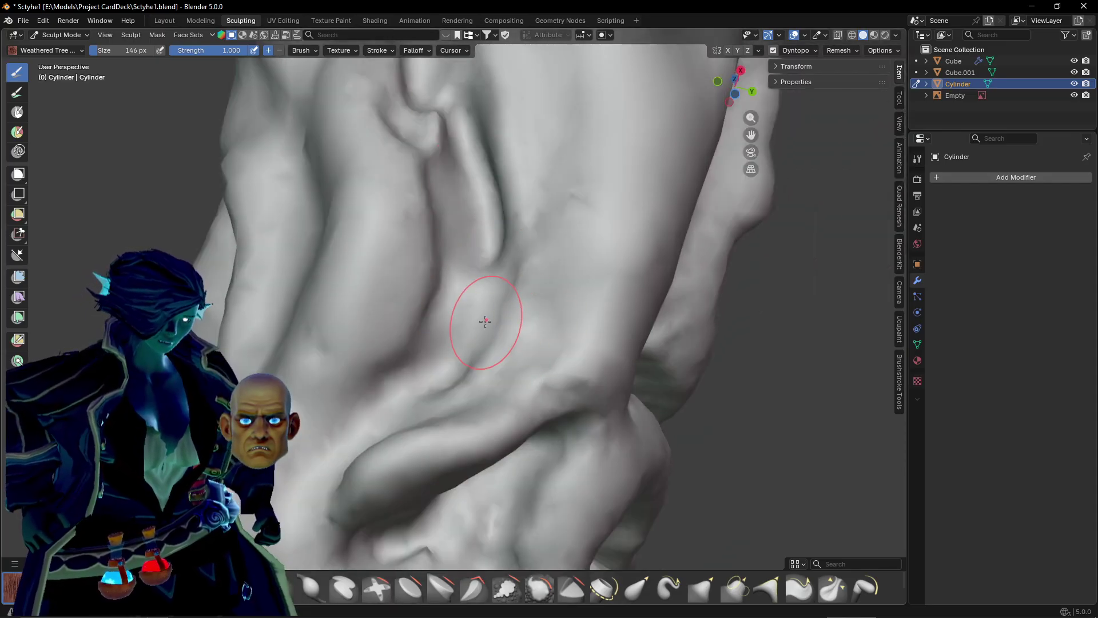
Carve a long diagonal groove along the middle of the raised fold, deepening it from its upper end downward.
scroll(485, 321, "down", 2)
middle_click_drag(324, 411, 431, 435)
mouse_move(411, 390)
left_mouse_down()
mouse_move(559, 240)
mouse_move(562, 150)
left_mouse_up()
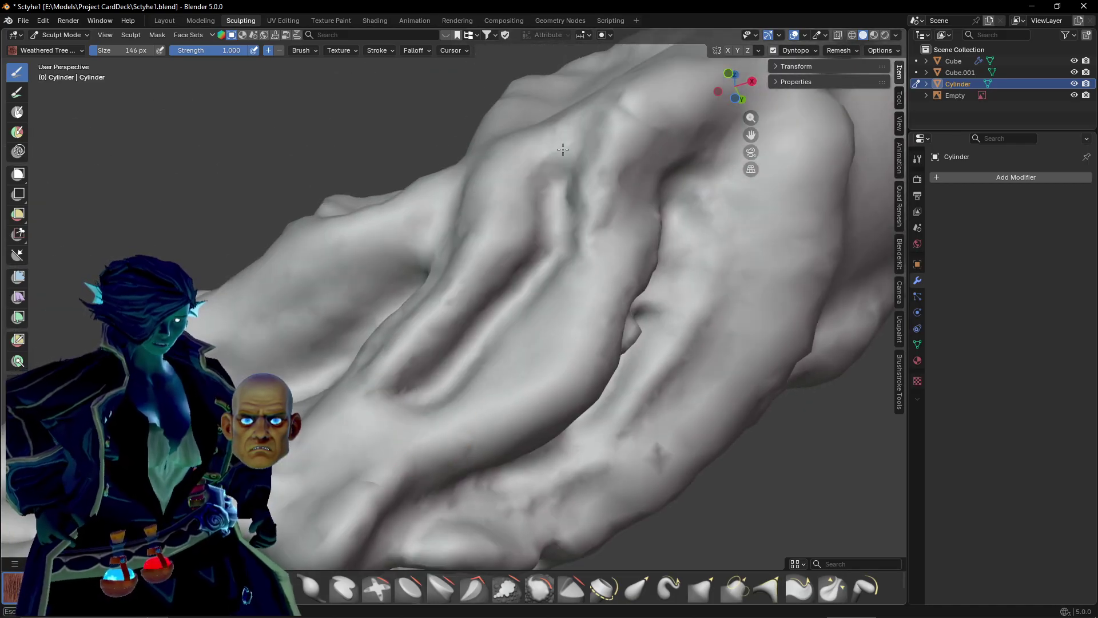
middle_click_drag(456, 372, 507, 428)
mouse_move(533, 190)
left_mouse_down()
mouse_move(429, 252)
mouse_move(393, 395)
mouse_move(400, 400)
left_mouse_up()
mouse_move(530, 223)
left_mouse_down()
mouse_move(442, 380)
mouse_move(498, 248)
mouse_move(429, 346)
mouse_move(423, 366)
mouse_move(509, 227)
left_mouse_up()
Carve a deep hollow beneath the diagonal ridge, in the smooth area between it and the knobbly branch.
middle_click_drag(497, 263, 493, 437)
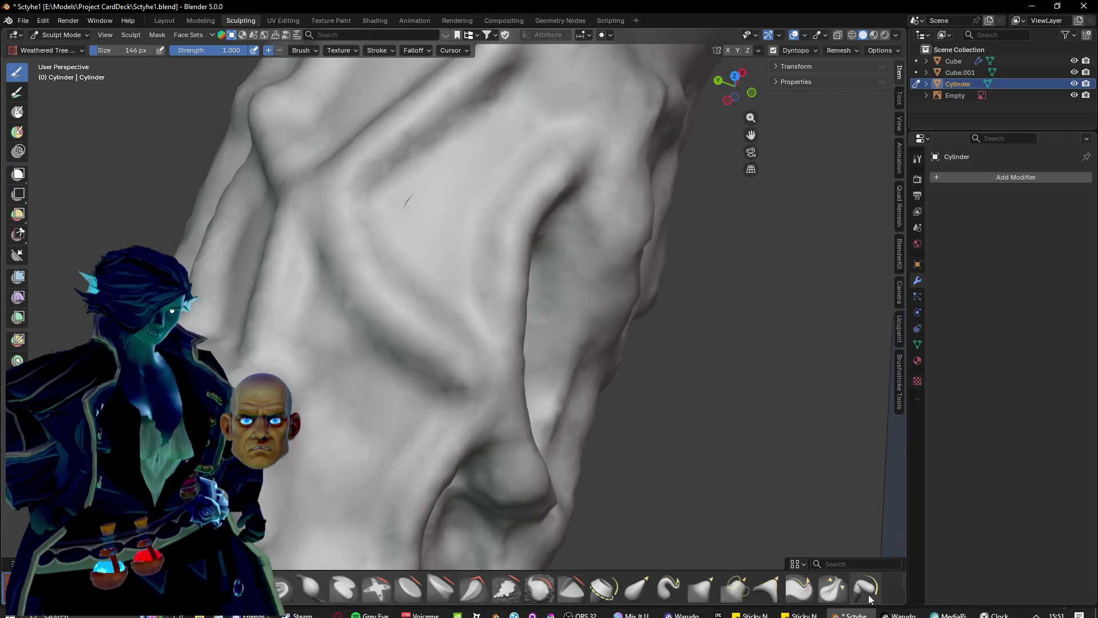
mouse_move(346, 366)
middle_mouse_down("shift")
mouse_move(371, 302)
mouse_move(476, 292)
middle_mouse_up("shift")
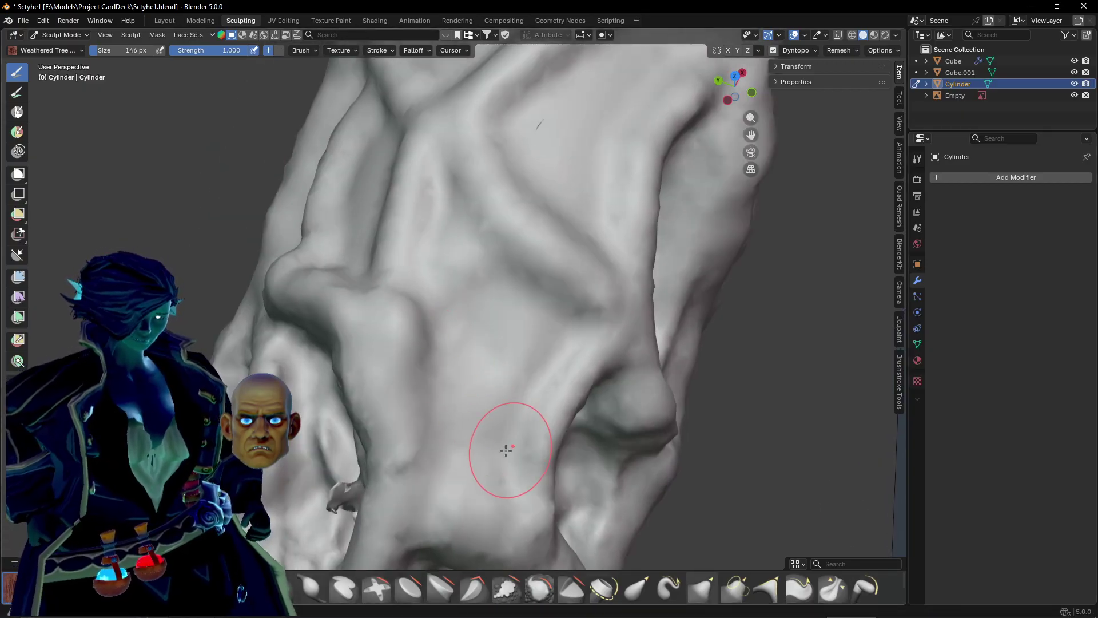
mouse_move(456, 446)
left_mouse_down()
mouse_move(466, 389)
mouse_move(457, 207)
mouse_move(491, 404)
left_mouse_up()
mouse_move(440, 260)
left_mouse_down()
mouse_move(450, 353)
mouse_move(434, 287)
mouse_move(509, 312)
mouse_move(535, 343)
mouse_move(502, 384)
mouse_move(506, 349)
left_mouse_up()
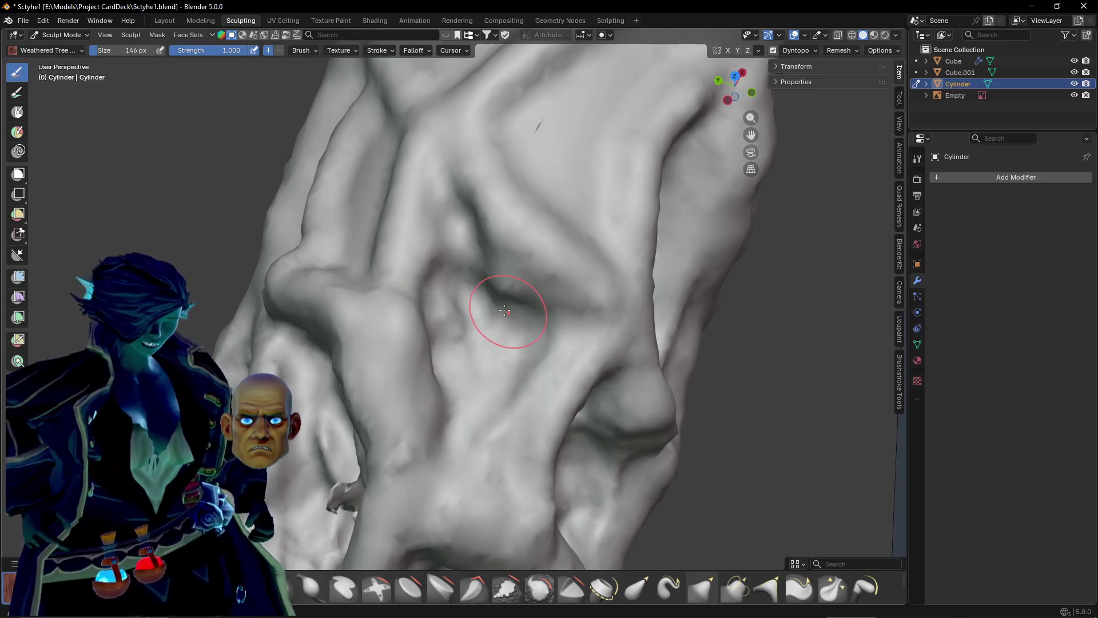
mouse_move(505, 310)
left_mouse_down()
mouse_move(446, 252)
mouse_move(457, 217)
left_mouse_up()
left_click_drag(439, 180, 480, 319)
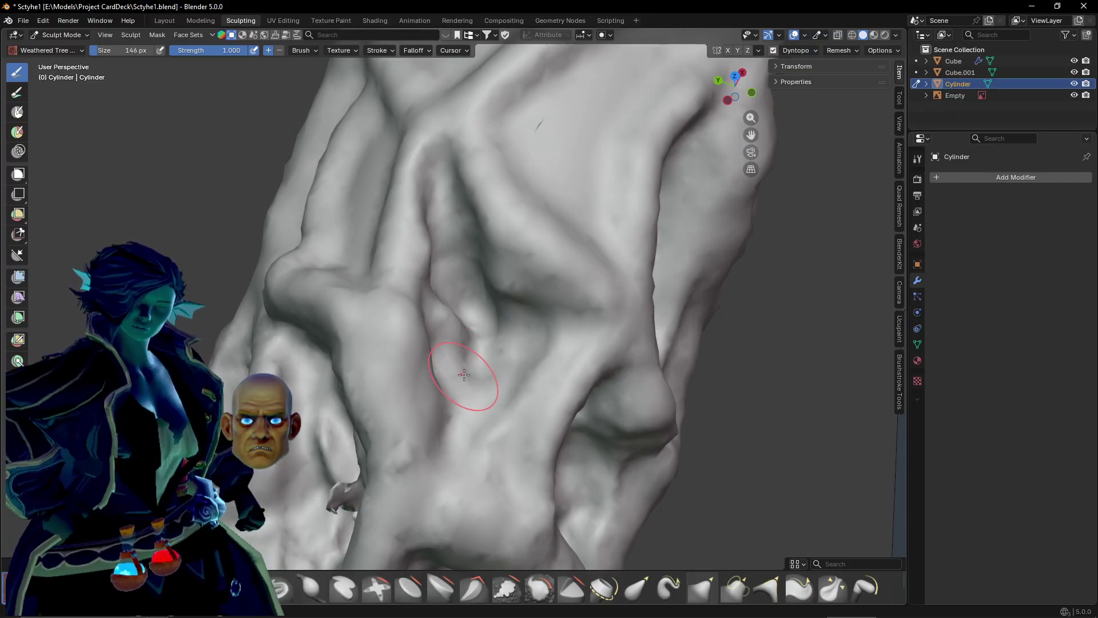
Deepen the oval hollow enclosed by the curved ridge with strokes along its inner edge.
mouse_move(464, 375)
middle_mouse_down()
mouse_move(530, 349)
mouse_move(508, 383)
mouse_move(393, 312)
middle_mouse_up()
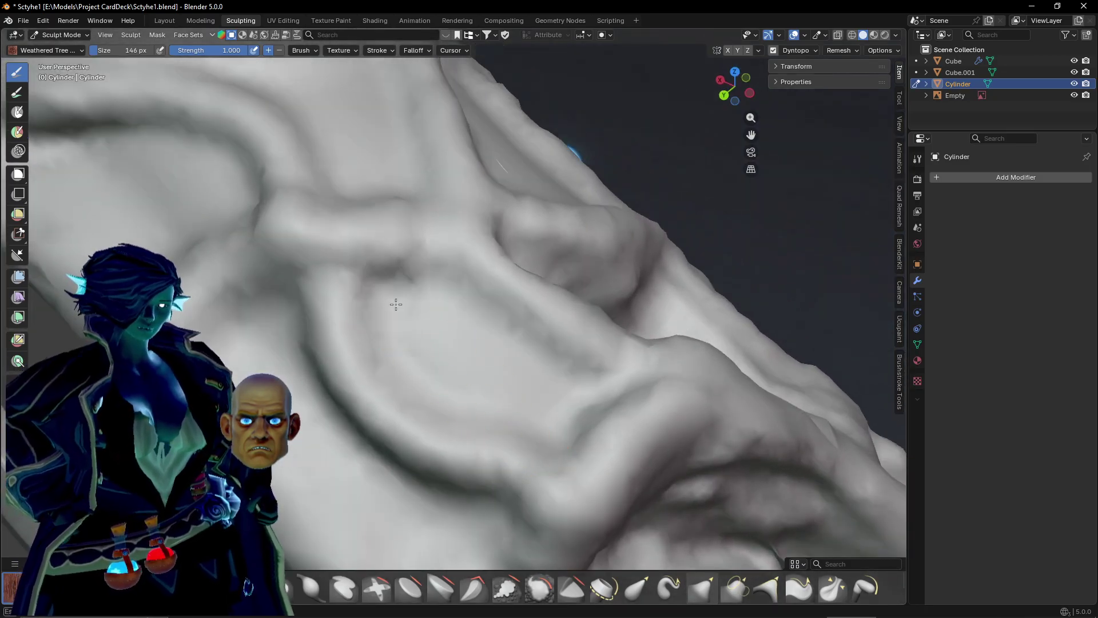
mouse_move(396, 305)
left_mouse_down()
mouse_move(526, 400)
mouse_move(580, 421)
mouse_move(547, 366)
mouse_move(403, 317)
mouse_move(515, 389)
mouse_move(404, 320)
mouse_move(520, 373)
left_mouse_up()
scroll(504, 370, "down", 3)
middle_click_drag(437, 373, 441, 374)
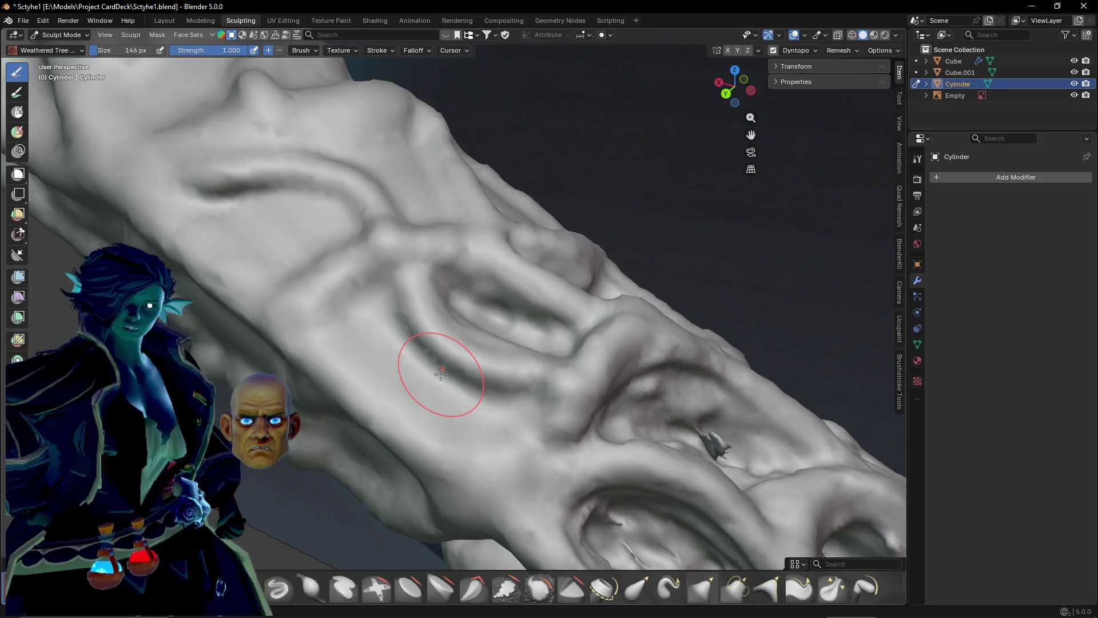
Carve a curved trough along the outer side of the ridge surrounding the oval hollow, following its full length.
scroll(475, 211, "up", 2)
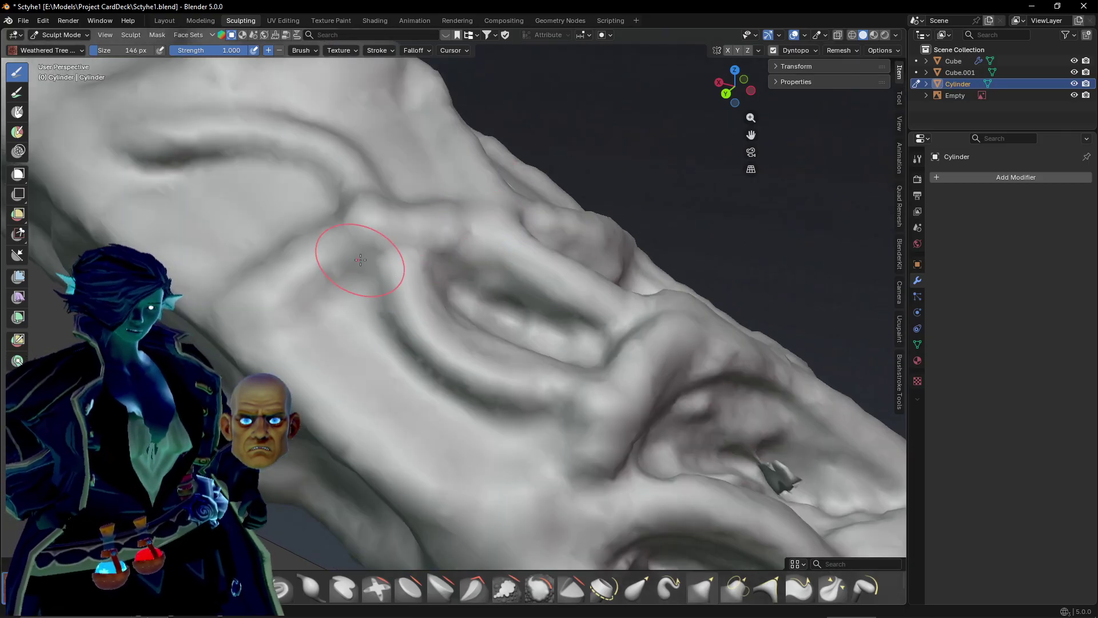
mouse_move(353, 349)
middle_mouse_down("shift")
mouse_move(394, 332)
mouse_move(424, 296)
middle_mouse_up("shift")
scroll(400, 314, "up", 1)
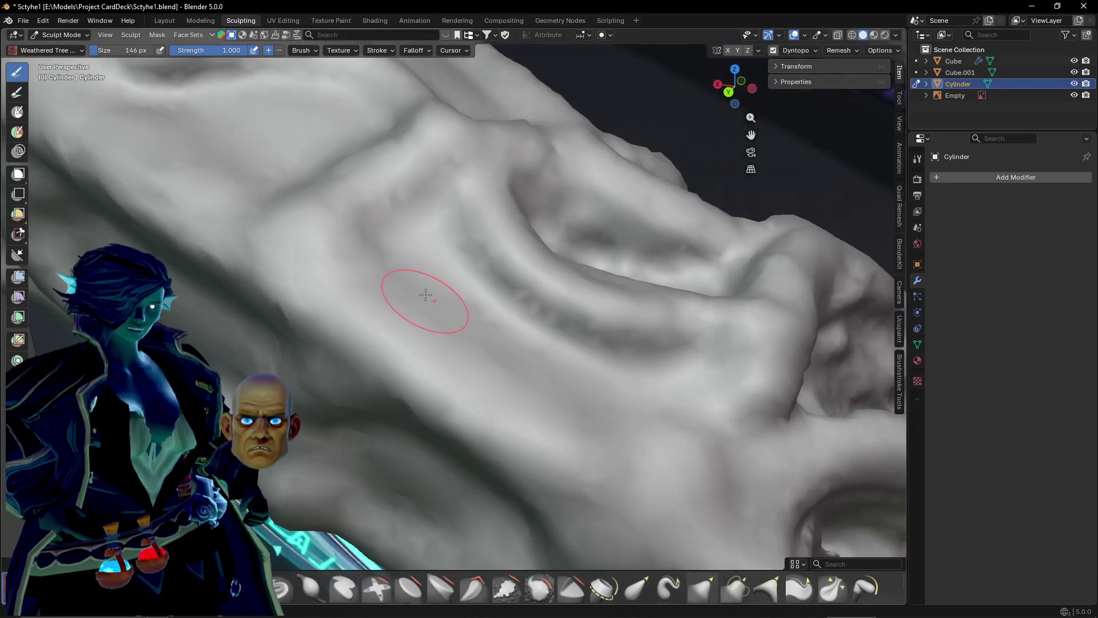
mouse_move(440, 210)
left_mouse_down()
mouse_move(425, 241)
mouse_move(418, 321)
mouse_move(441, 229)
mouse_move(484, 314)
left_mouse_up()
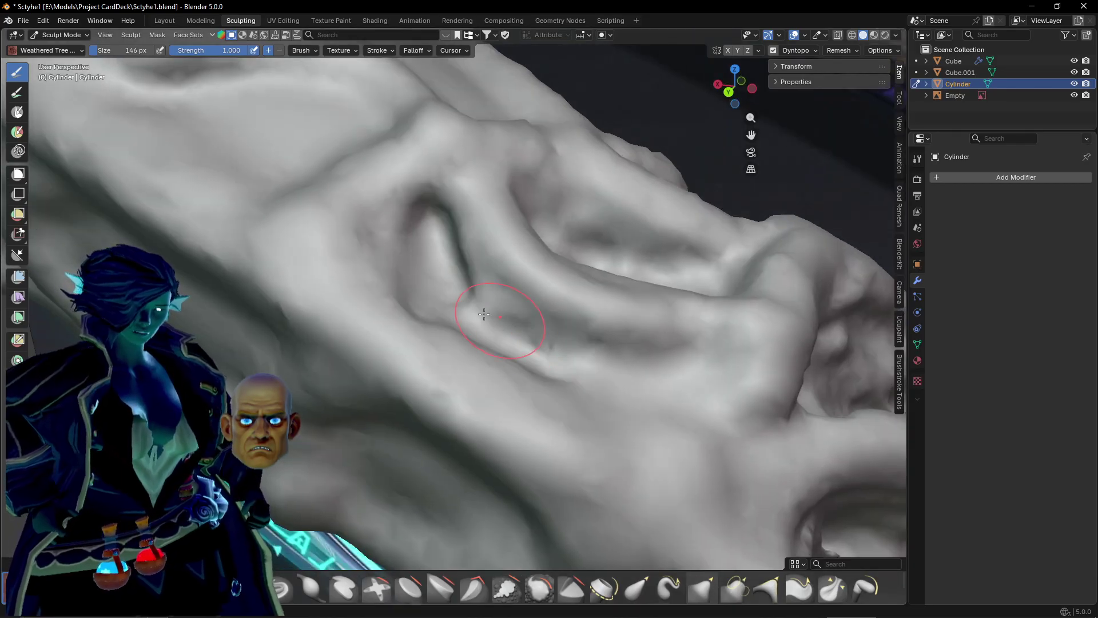
mouse_move(548, 356)
left_mouse_down()
mouse_move(698, 394)
mouse_move(675, 401)
mouse_move(490, 332)
left_mouse_up()
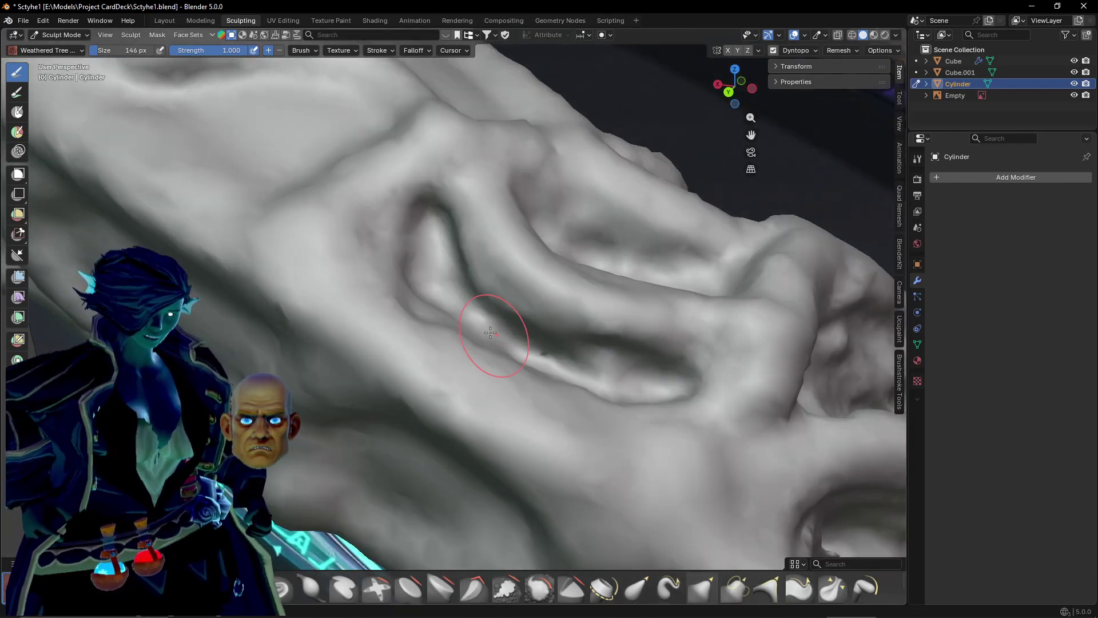
Dig a deep pit into the round depression and cut a long groove beneath the thick fold bordering it.
mouse_move(596, 368)
middle_mouse_down()
mouse_move(431, 421)
mouse_move(442, 389)
mouse_move(375, 350)
mouse_move(412, 360)
mouse_move(385, 351)
mouse_move(433, 332)
mouse_move(521, 241)
middle_mouse_up()
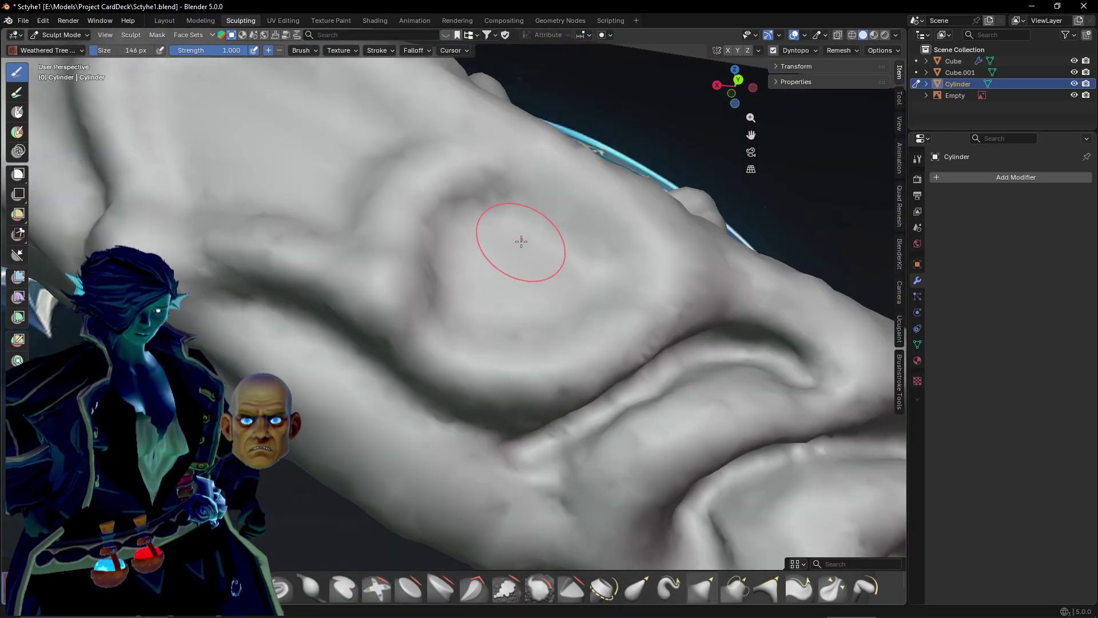
left_click_drag(481, 324, 497, 260)
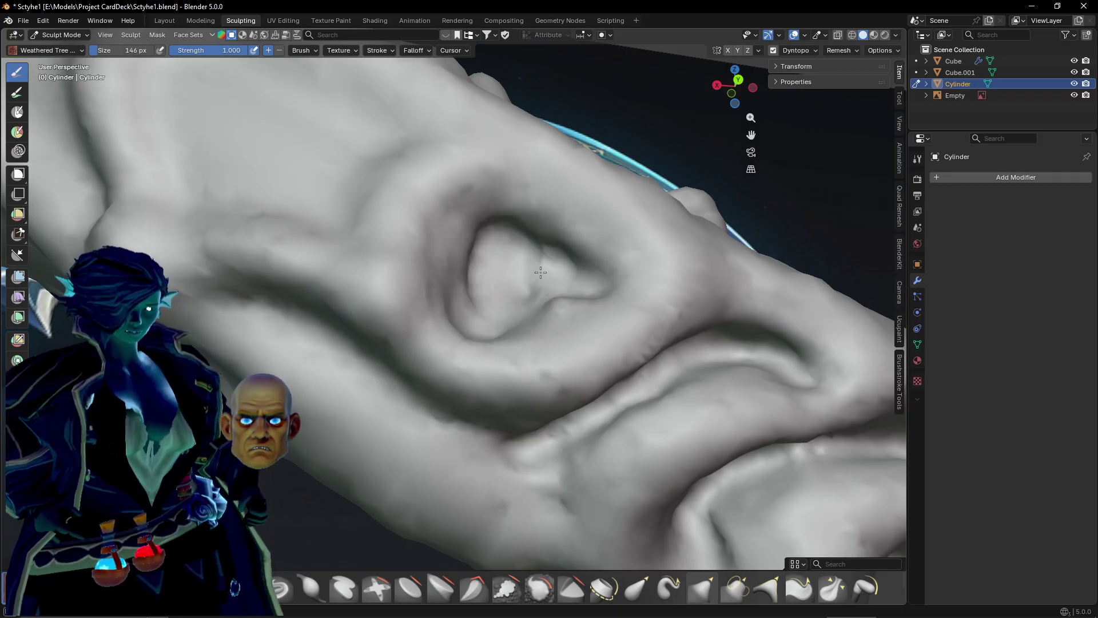
mouse_move(542, 286)
middle_mouse_down()
mouse_move(466, 319)
mouse_move(477, 360)
mouse_move(465, 380)
mouse_move(471, 369)
middle_mouse_up()
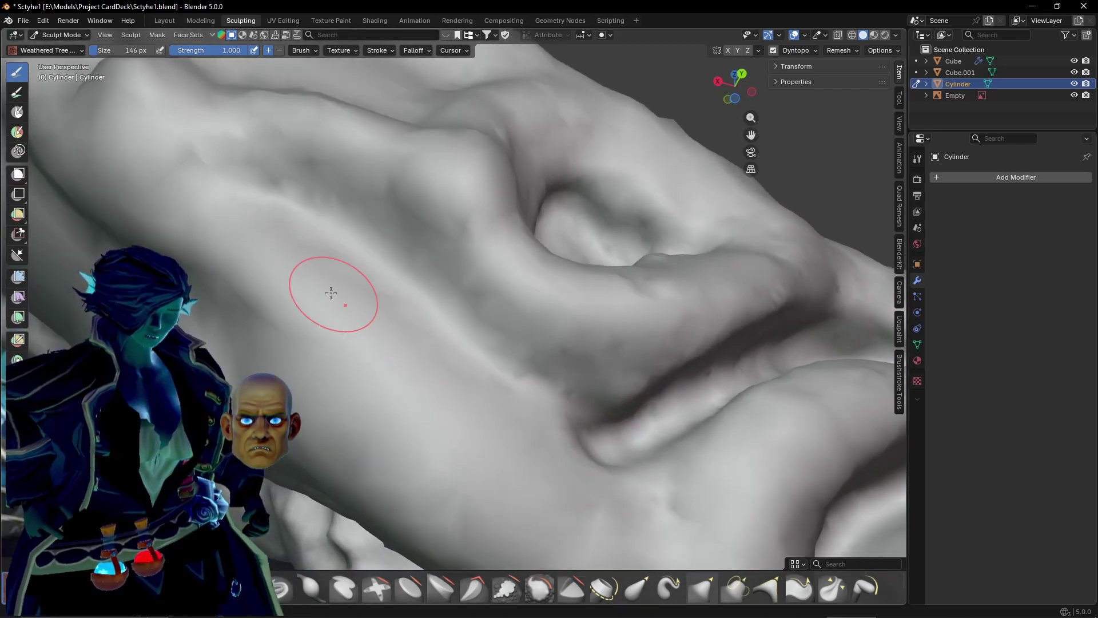
mouse_move(234, 210)
left_mouse_down()
mouse_move(298, 225)
mouse_move(530, 377)
left_mouse_up()
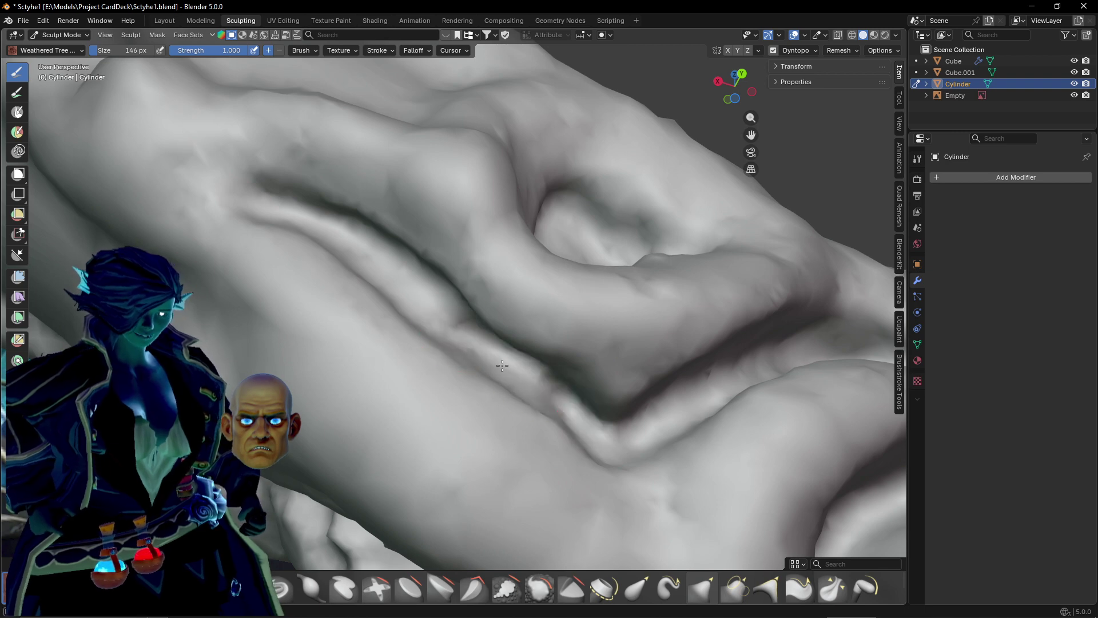
Sculpt parallel curved grooves around the outer side of the knotted crevice to give it layered edges.
middle_click_drag(498, 347, 639, 330)
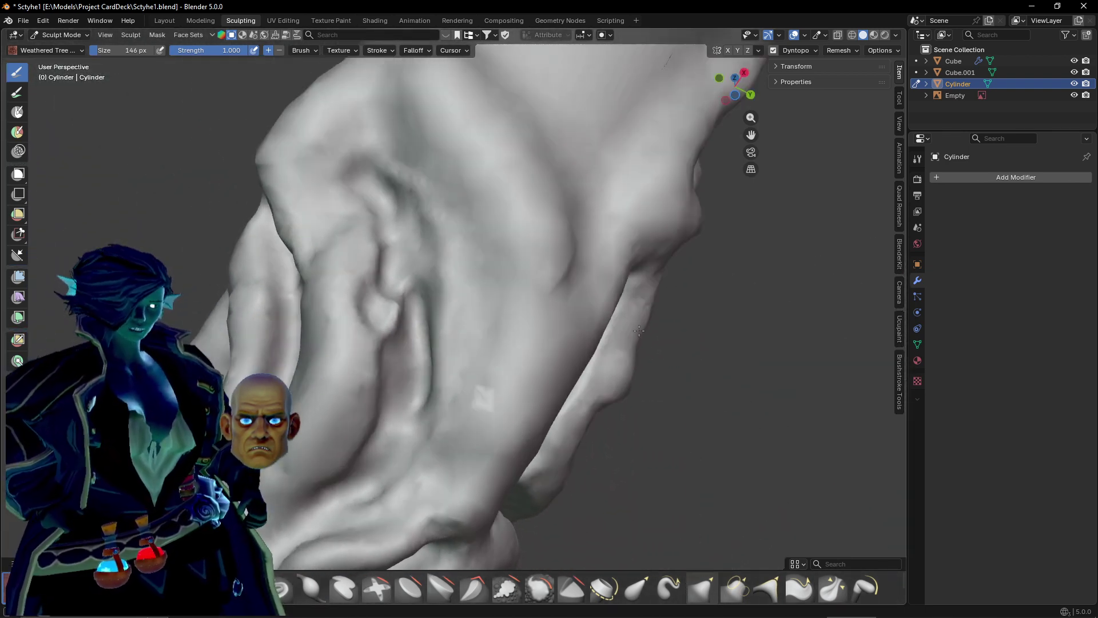
mouse_move(451, 351)
middle_mouse_down()
mouse_move(468, 382)
mouse_move(448, 238)
middle_mouse_up()
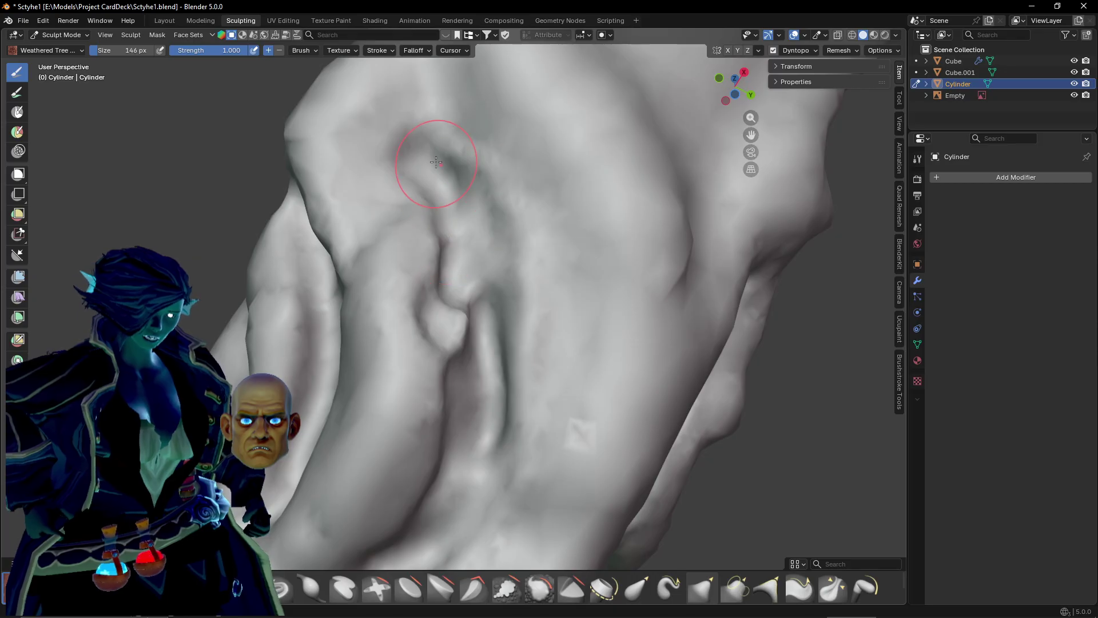
left_click_drag(409, 137, 511, 212)
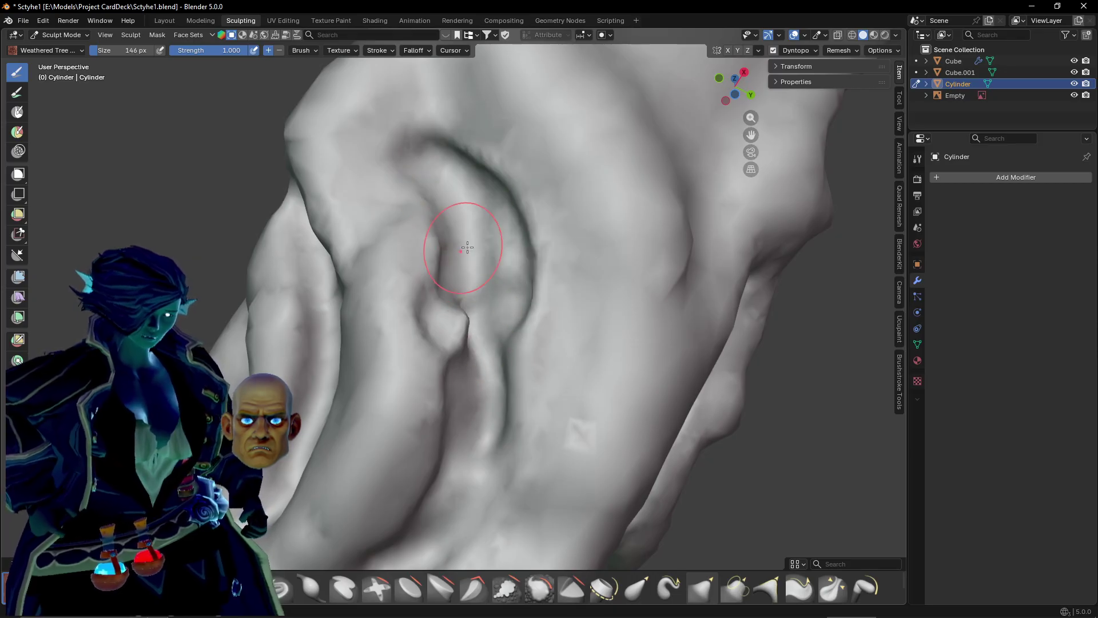
left_click_drag(509, 173, 477, 147)
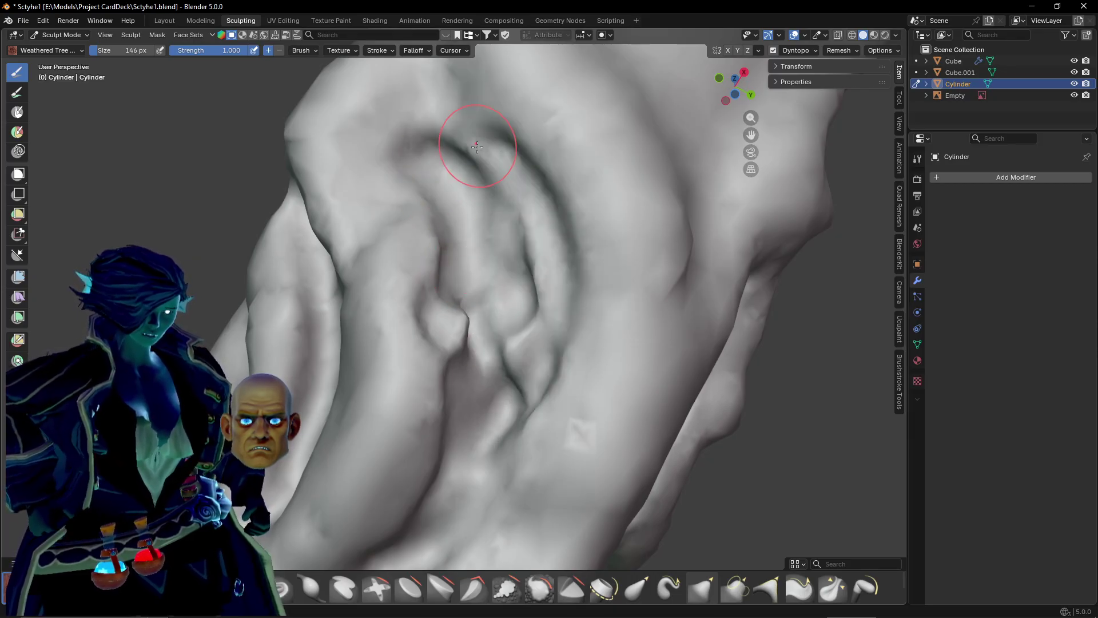
Carve a deep irregular recess into the smooth area between the diagonal ridge and the vertical fold, extending it up to their junction.
middle_click_drag(531, 322, 529, 355)
mouse_move(555, 393)
middle_mouse_down()
mouse_move(503, 422)
mouse_move(411, 387)
mouse_move(449, 369)
mouse_move(435, 364)
middle_mouse_up()
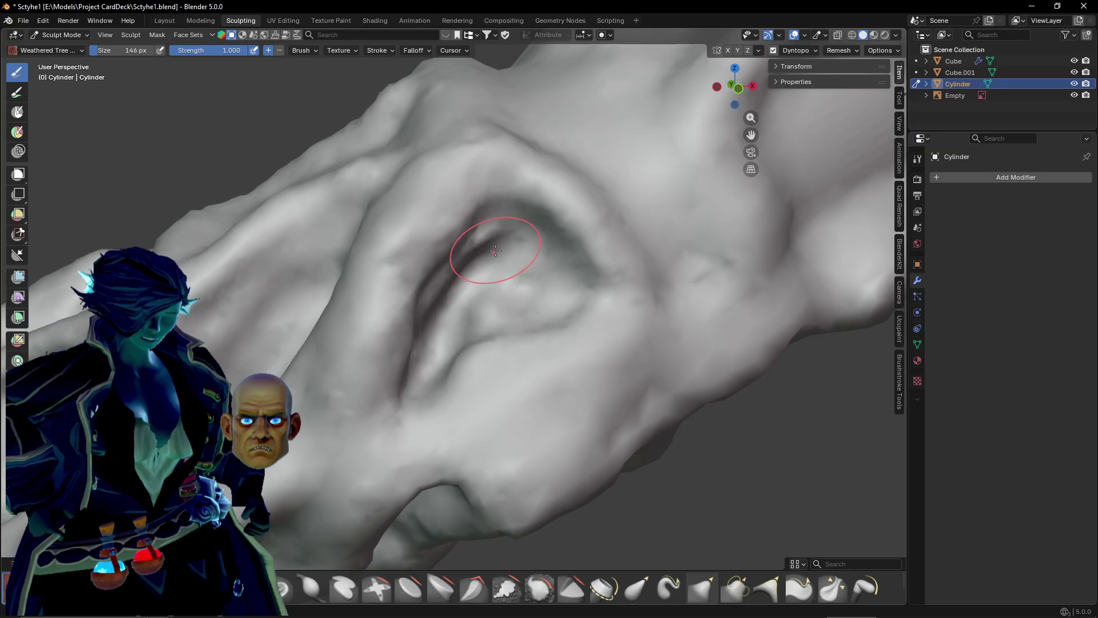
mouse_move(496, 250)
middle_mouse_down()
mouse_move(482, 381)
mouse_move(441, 274)
mouse_move(491, 319)
mouse_move(503, 364)
middle_mouse_up()
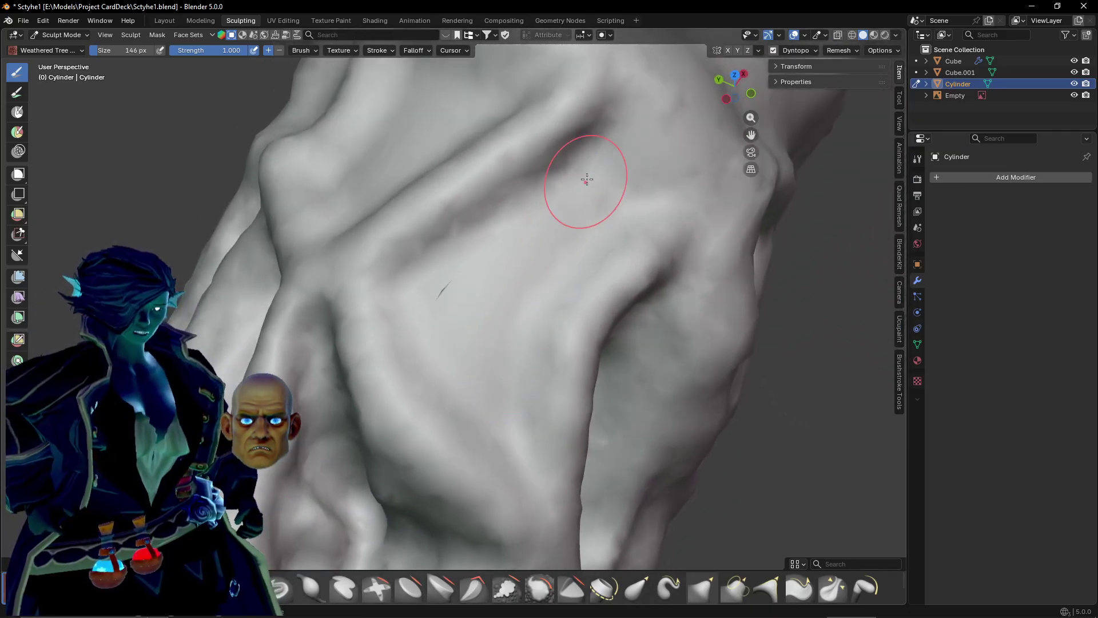
left_click_drag(587, 179, 579, 170)
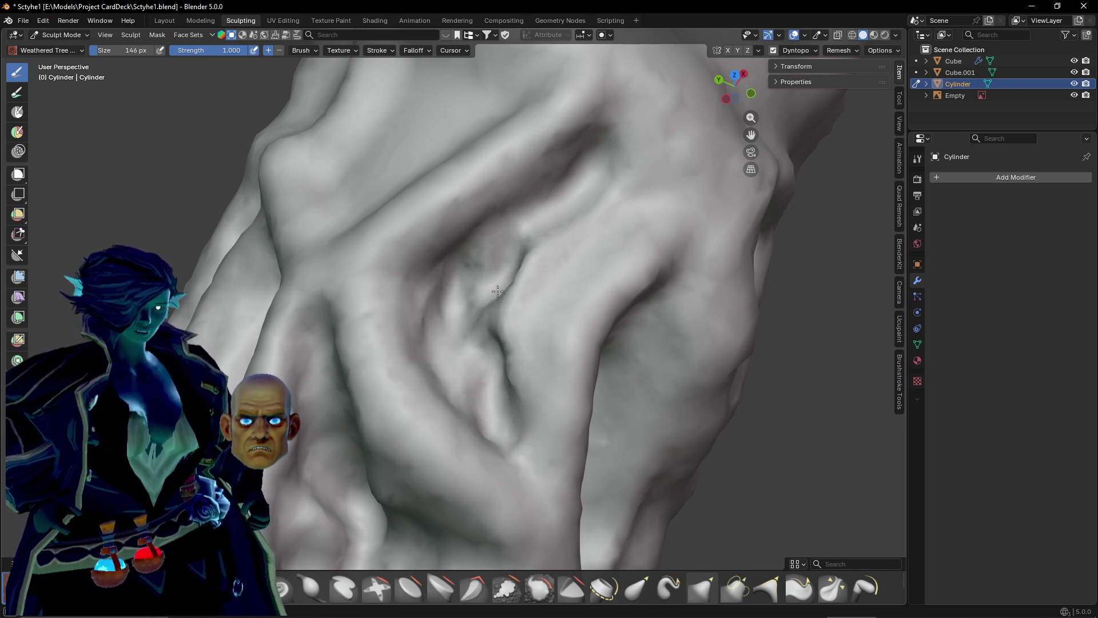
left_click_drag(594, 195, 606, 156)
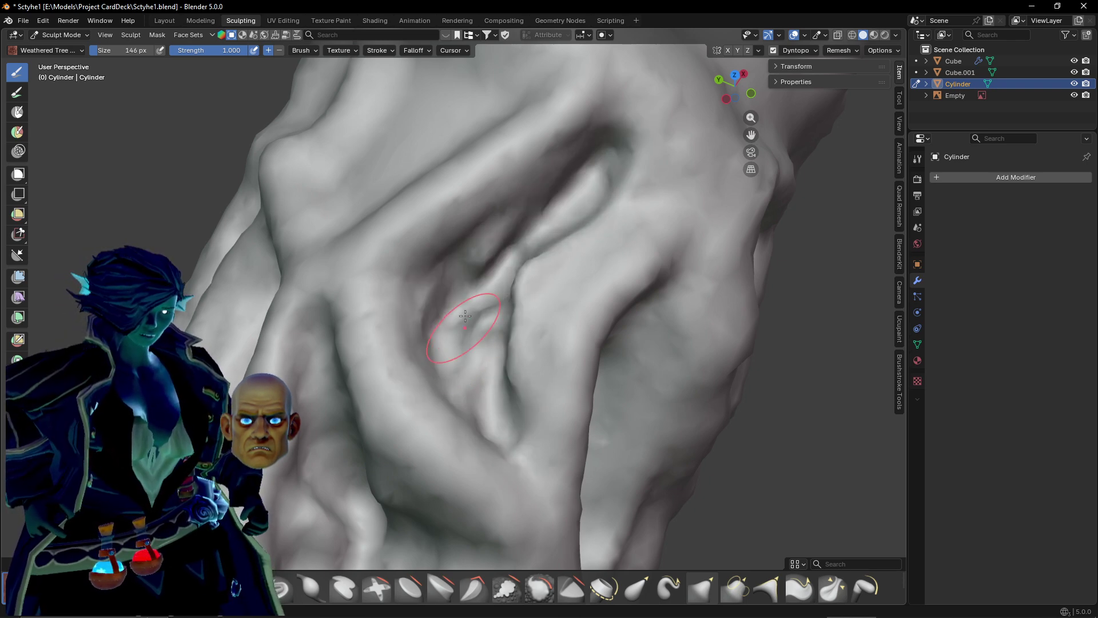
Cut a deep groove under the rounded bulge and carve tapering furrows down the smooth area below it.
mouse_move(465, 316)
middle_mouse_down()
mouse_move(558, 331)
mouse_move(434, 382)
mouse_move(446, 299)
mouse_move(478, 362)
mouse_move(467, 342)
middle_mouse_up()
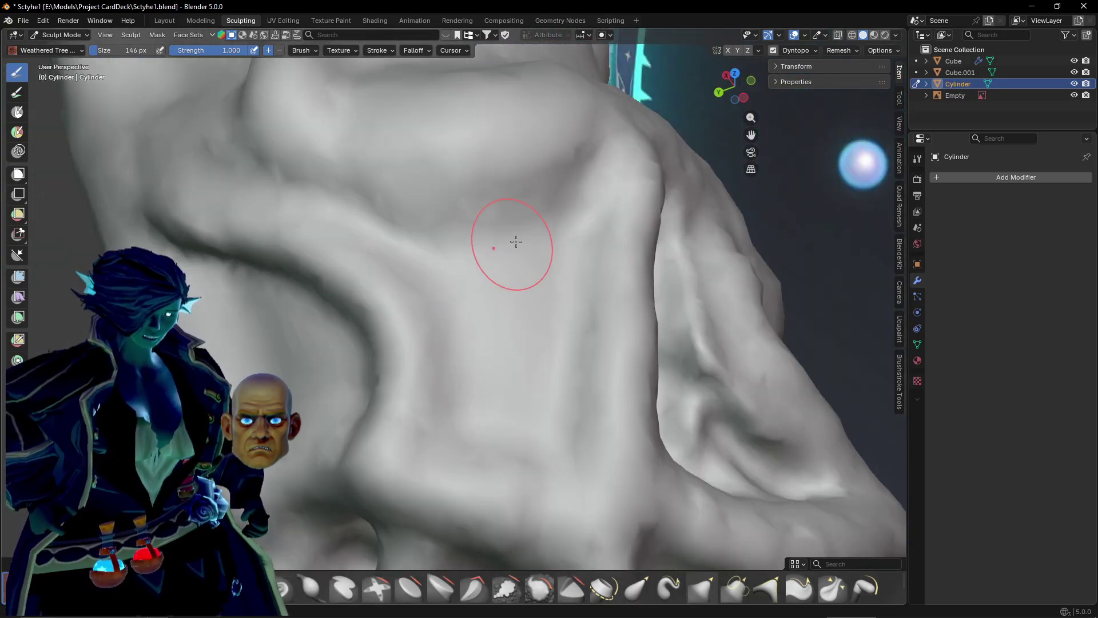
left_click_drag(516, 241, 512, 492)
left_click_drag(471, 282, 260, 151)
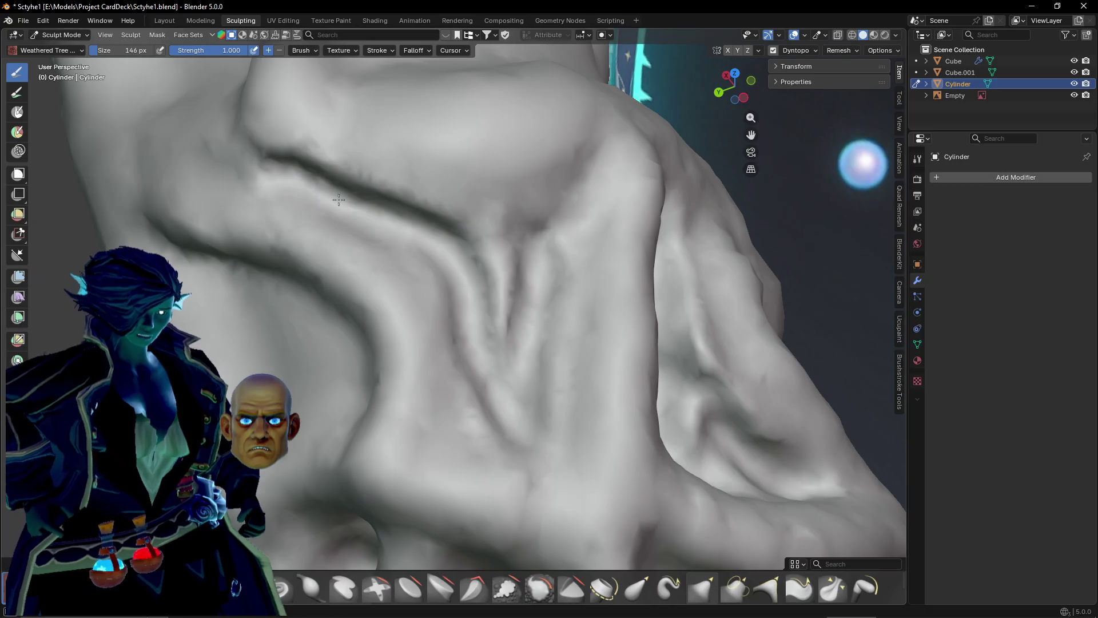
mouse_move(294, 187)
left_mouse_down()
mouse_move(446, 233)
mouse_move(498, 228)
mouse_move(500, 338)
mouse_move(512, 268)
left_mouse_up()
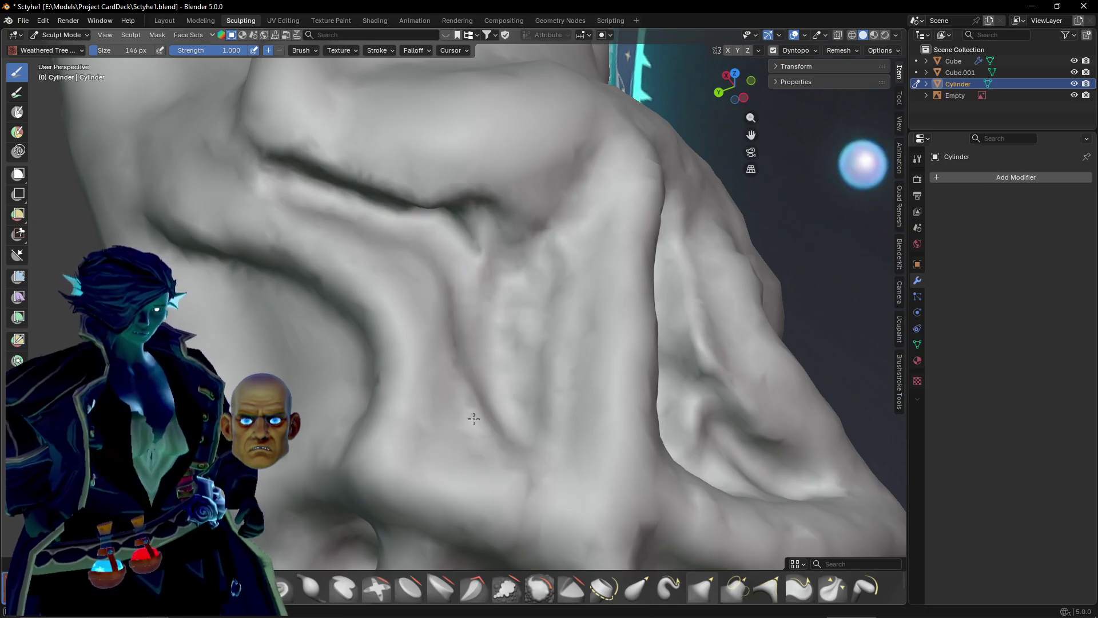
Deepen the furrows below the rounded bulge and carve an oval hollow with a rough, uneven floor beneath the thick curved fold.
mouse_move(474, 419)
left_mouse_down()
mouse_move(458, 335)
mouse_move(466, 233)
mouse_move(475, 366)
mouse_move(544, 249)
mouse_move(507, 384)
left_mouse_up()
left_click_drag(522, 252, 503, 290)
mouse_move(403, 299)
middle_mouse_down()
mouse_move(444, 288)
mouse_move(441, 256)
middle_mouse_up()
middle_click_drag(294, 358, 412, 388, "shift")
mouse_move(338, 260)
left_mouse_down()
mouse_move(306, 275)
mouse_move(477, 281)
mouse_move(623, 304)
mouse_move(572, 400)
mouse_move(393, 323)
mouse_move(562, 316)
left_mouse_up()
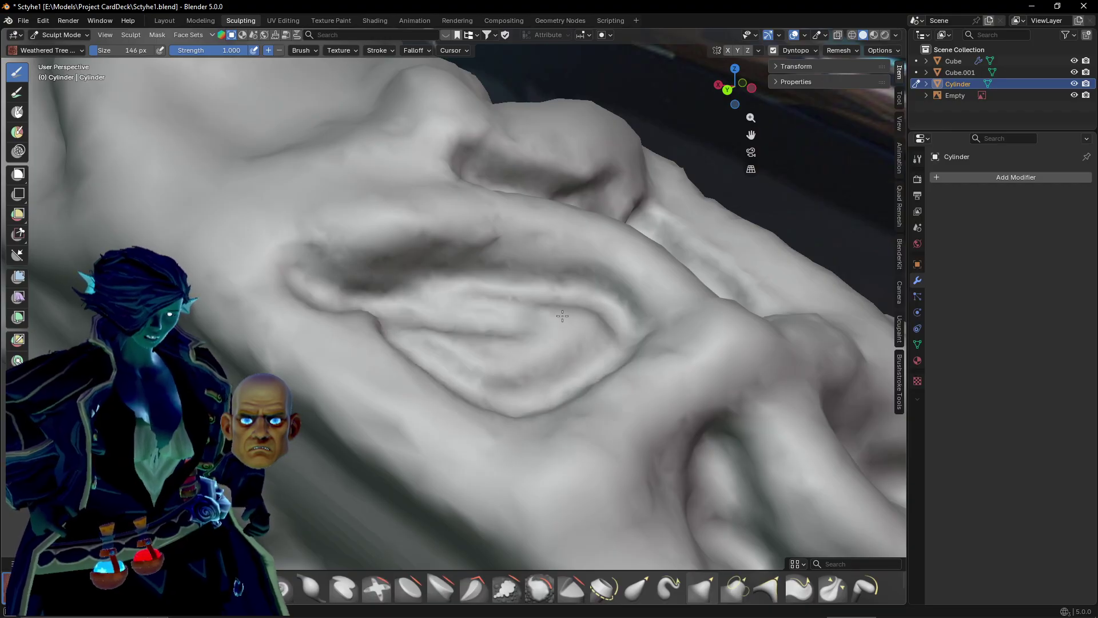
mouse_move(418, 339)
left_mouse_down()
mouse_move(572, 332)
mouse_move(595, 314)
mouse_move(419, 323)
left_mouse_up()
mouse_move(437, 349)
middle_mouse_down()
mouse_move(385, 359)
mouse_move(437, 365)
middle_mouse_up()
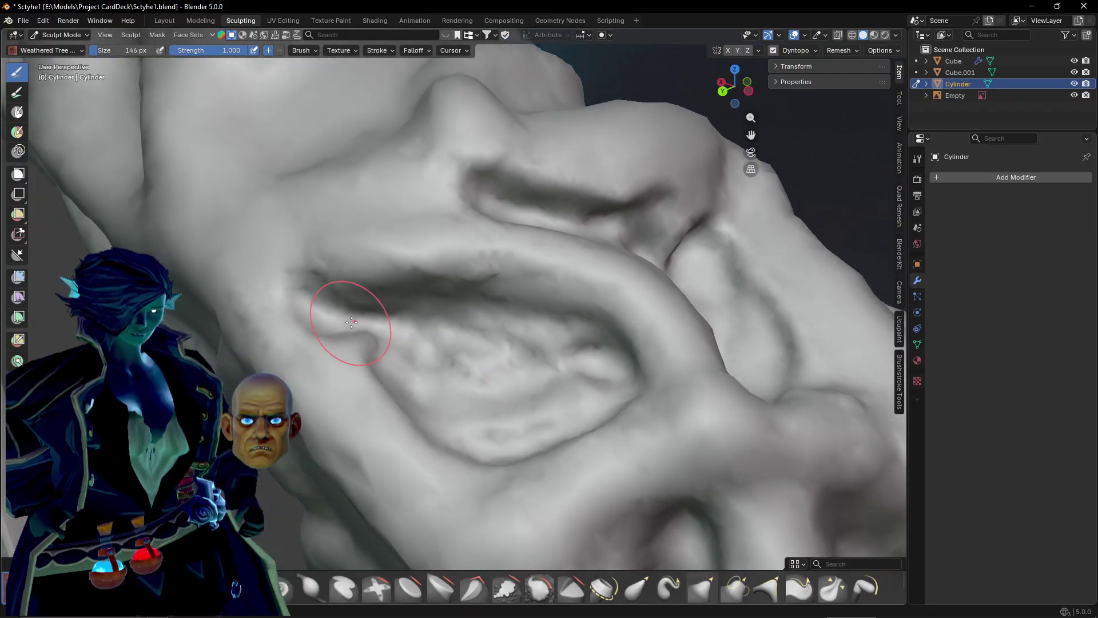
mouse_move(349, 321)
left_mouse_down()
mouse_move(420, 366)
mouse_move(341, 346)
mouse_move(401, 395)
mouse_move(474, 400)
mouse_move(566, 360)
mouse_move(517, 360)
mouse_move(583, 355)
mouse_move(566, 423)
mouse_move(453, 404)
mouse_move(588, 372)
left_mouse_up()
Carve an irregular recess into the smooth slope beside the large hole, roughen its floor with pits and soften them.
mouse_move(333, 425)
middle_mouse_down("shift")
mouse_move(504, 452)
mouse_move(349, 401)
mouse_move(450, 382)
middle_mouse_up("shift")
mouse_move(458, 431)
middle_mouse_down()
mouse_move(486, 437)
mouse_move(368, 355)
mouse_move(389, 362)
middle_mouse_up()
mouse_move(379, 234)
left_mouse_down()
mouse_move(335, 223)
mouse_move(289, 306)
mouse_move(343, 412)
mouse_move(508, 457)
mouse_move(567, 383)
mouse_move(515, 302)
mouse_move(403, 243)
left_mouse_up()
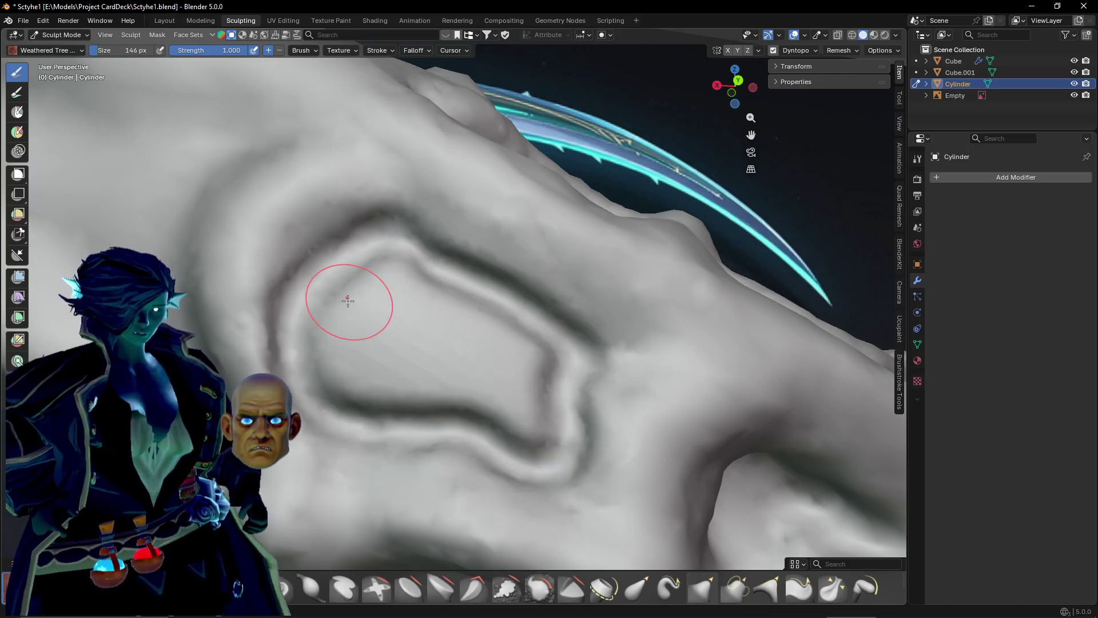
mouse_move(352, 412)
left_mouse_down()
mouse_move(314, 298)
mouse_move(452, 286)
mouse_move(515, 366)
mouse_move(463, 376)
mouse_move(343, 326)
mouse_move(493, 369)
mouse_move(336, 294)
mouse_move(511, 374)
mouse_move(400, 320)
mouse_move(503, 343)
mouse_move(368, 320)
mouse_move(472, 366)
mouse_move(491, 323)
left_mouse_up()
mouse_move(390, 389)
left_mouse_down()
mouse_move(354, 366)
mouse_move(435, 400)
mouse_move(326, 343)
mouse_move(497, 434)
left_mouse_up()
scroll(497, 435, "down", 3)
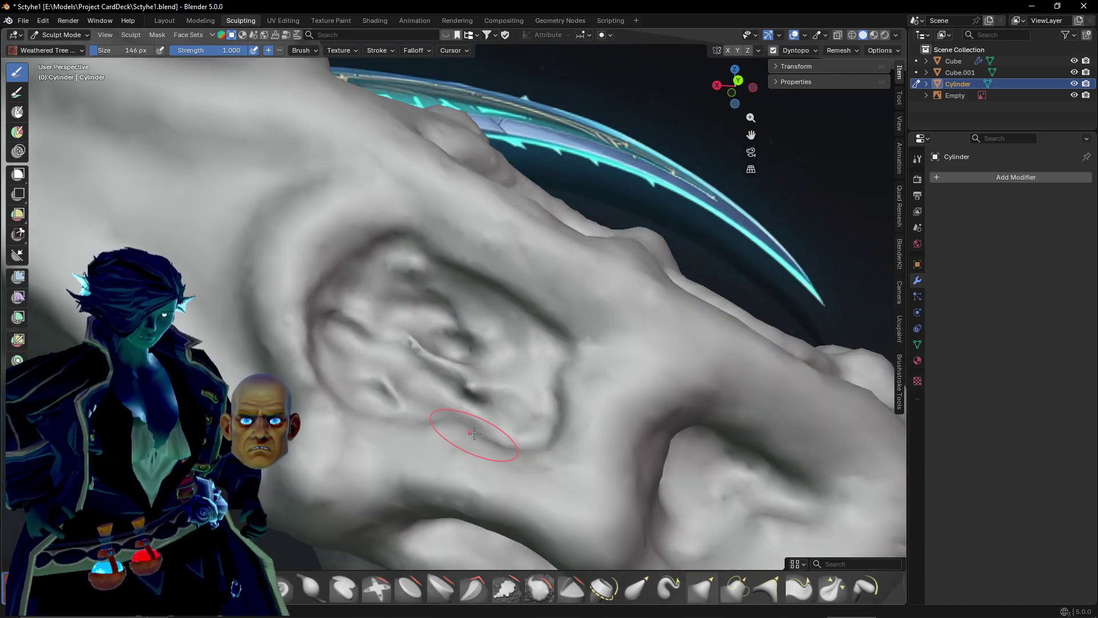
mouse_move(388, 332)
left_mouse_down("shift")
mouse_move(452, 372)
mouse_move(481, 344)
mouse_move(478, 367)
left_mouse_up("shift")
mouse_move(495, 421)
middle_mouse_down()
mouse_move(309, 287)
mouse_move(378, 335)
mouse_move(441, 470)
mouse_move(469, 449)
middle_mouse_up()
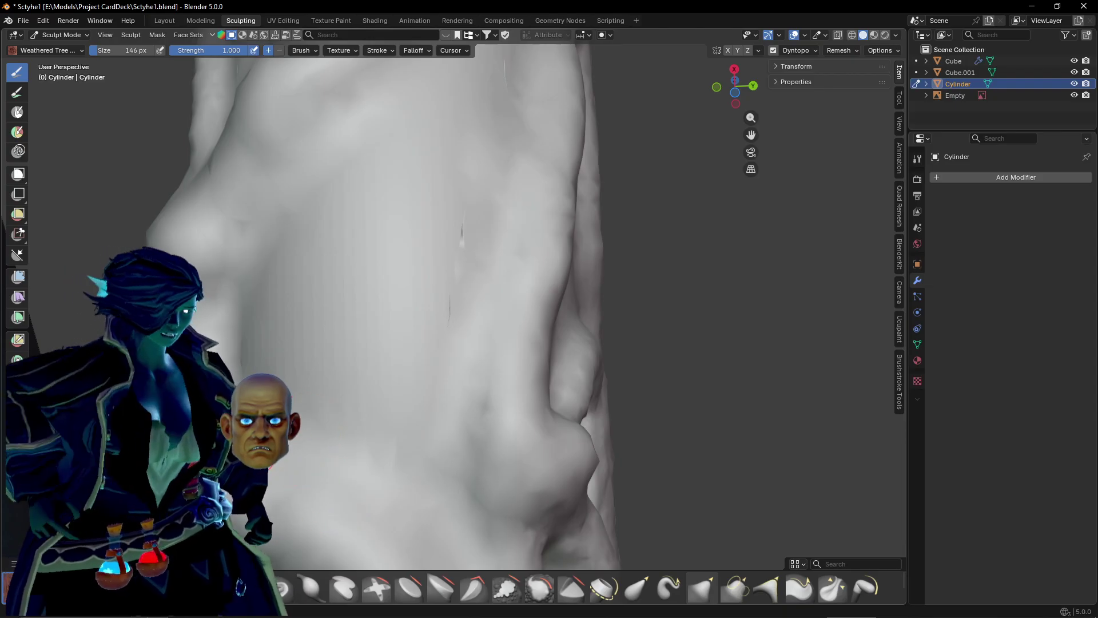
Carve a jagged recess with branching grooves beside the rounded knob, along the edge of the smooth strip.
middle_click_drag(432, 173, 299, 322)
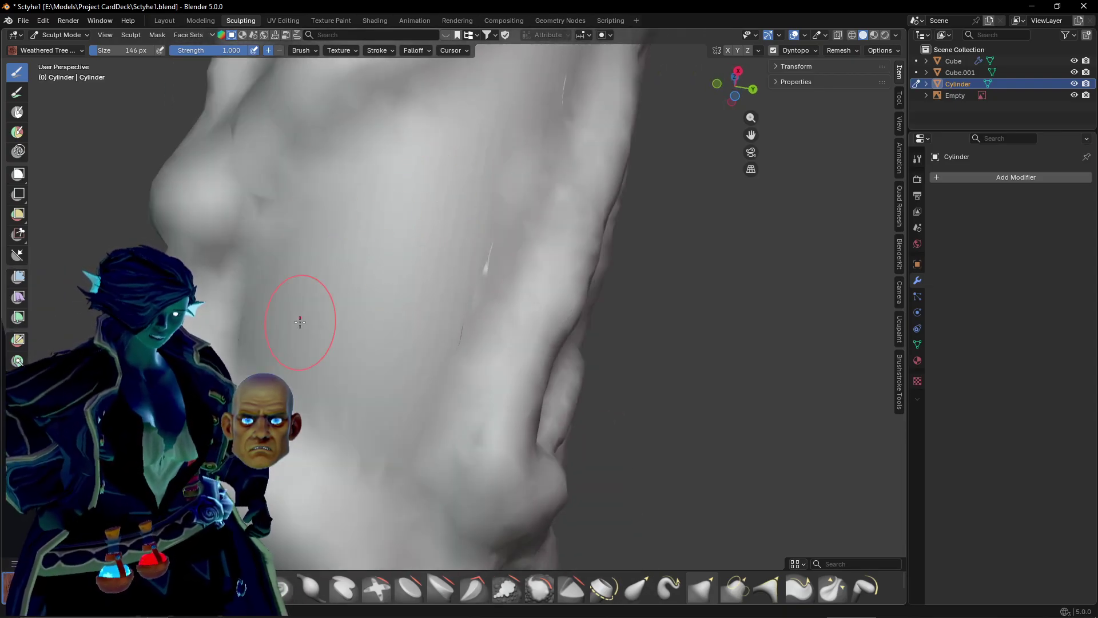
left_click_drag(283, 226, 307, 385)
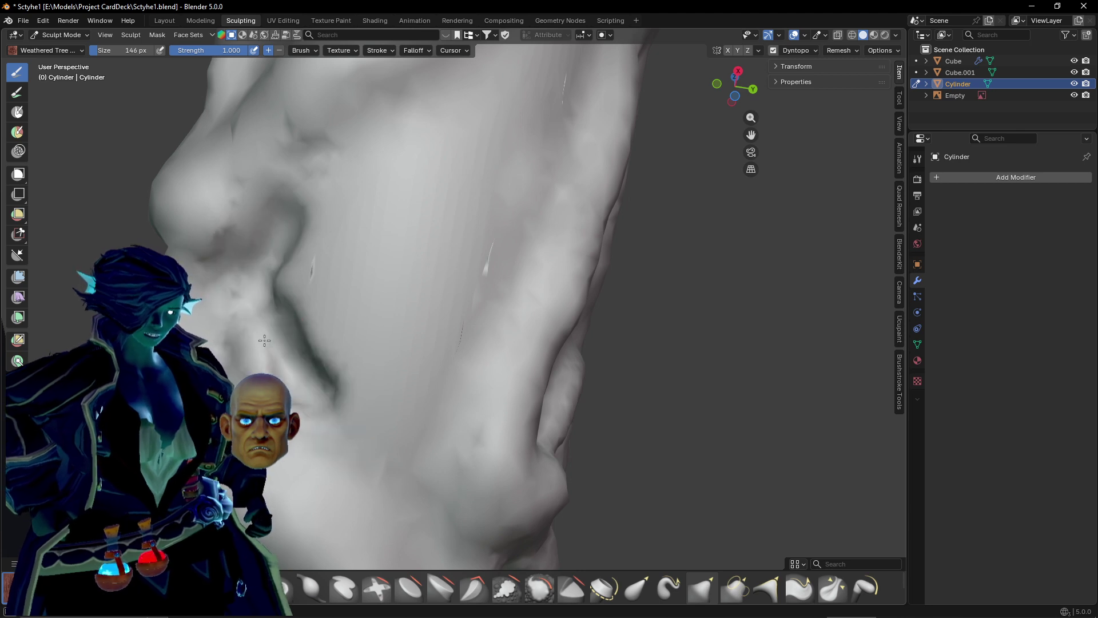
middle_click_drag(255, 317, 315, 335)
mouse_move(301, 251)
left_mouse_down()
mouse_move(298, 289)
mouse_move(318, 352)
left_mouse_up()
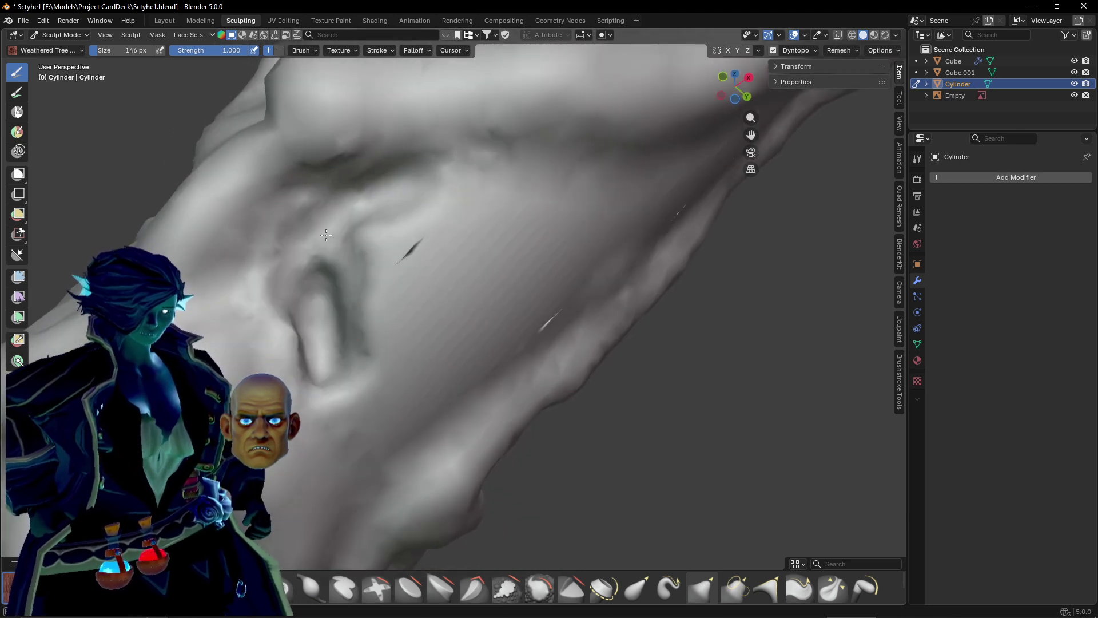
mouse_move(326, 235)
left_mouse_down()
mouse_move(481, 210)
mouse_move(386, 323)
left_mouse_up()
left_click_drag(414, 209, 385, 298)
mouse_move(366, 221)
left_mouse_down()
mouse_move(379, 286)
mouse_move(362, 247)
mouse_move(338, 286)
left_mouse_up()
middle_click_drag(387, 398, 343, 364)
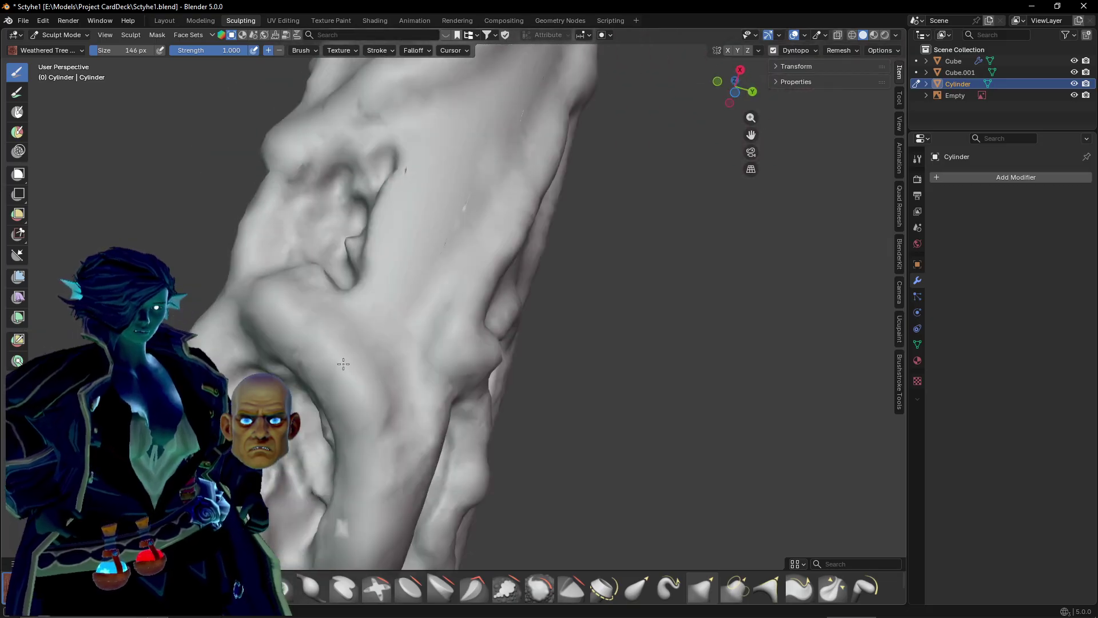
Cut a deep diagonal groove below the jagged recess and carve long furrows up the smooth strip to the diagonal fold.
scroll(344, 355, "up", 2)
mouse_move(367, 393)
left_mouse_down()
mouse_move(320, 266)
mouse_move(378, 401)
left_mouse_up()
middle_click_drag(288, 283, 315, 289)
middle_click_drag(314, 289, 332, 426, "shift")
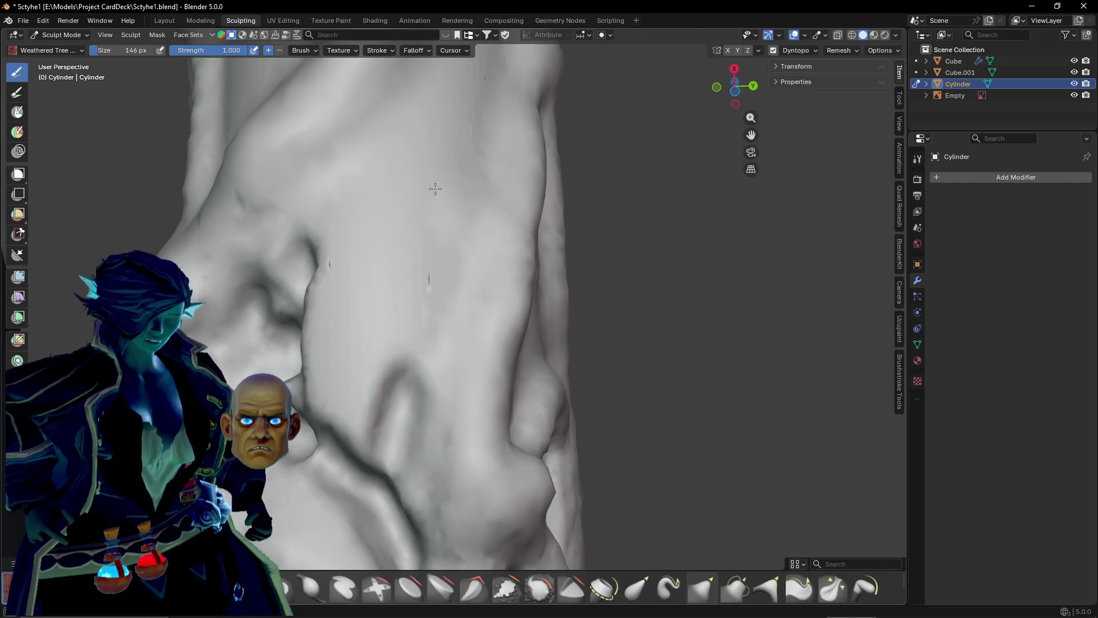
mouse_move(437, 184)
left_mouse_down()
mouse_move(358, 438)
mouse_move(375, 375)
mouse_move(370, 401)
mouse_move(336, 248)
left_mouse_up()
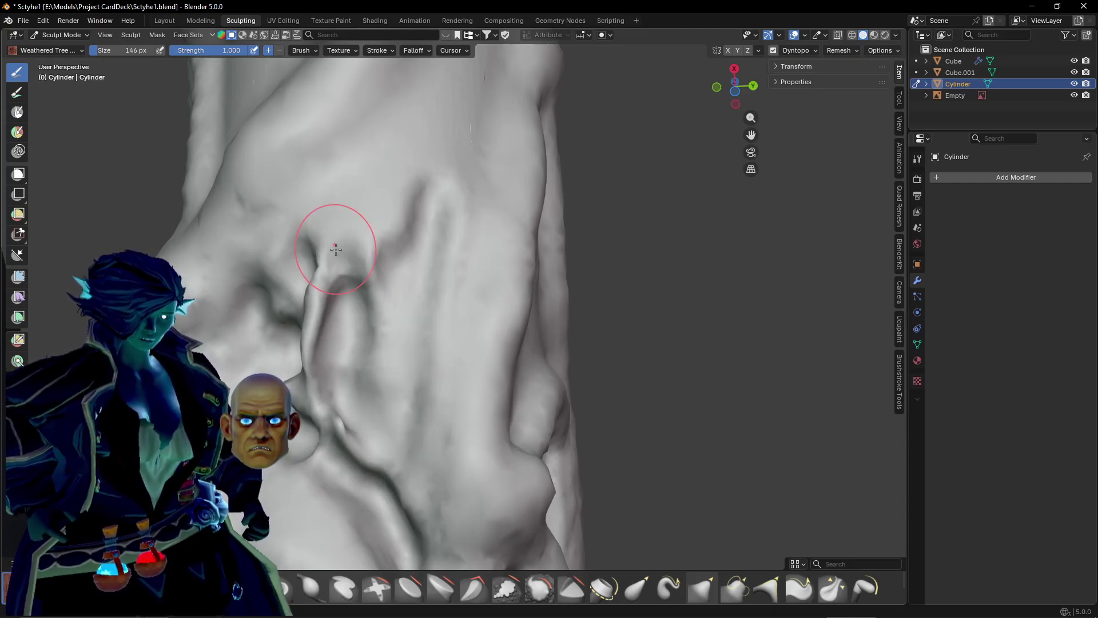
mouse_move(353, 404)
middle_mouse_down()
mouse_move(383, 429)
mouse_move(380, 452)
mouse_move(372, 421)
middle_mouse_up()
left_click_drag(341, 353, 365, 356)
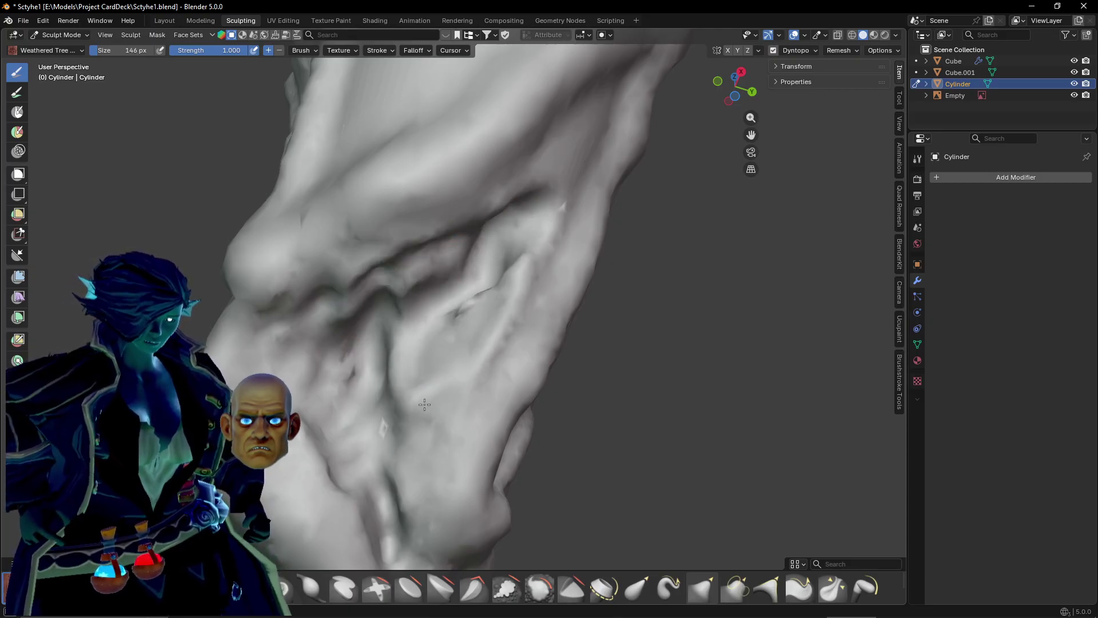
left_click_drag(405, 484, 448, 337)
Deepen the narrow crevice between the converging ridges and dig two rounded pits into the slope under the bent ridge.
middle_click_drag(490, 283, 432, 314)
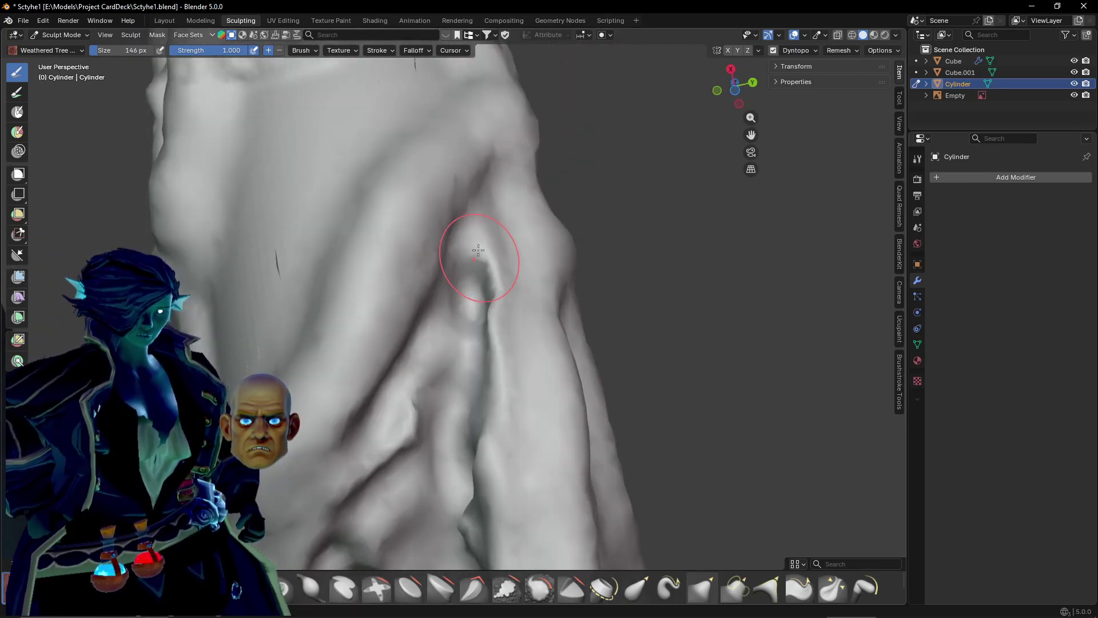
left_click_drag(351, 496, 444, 329)
mouse_move(372, 504)
middle_mouse_down()
mouse_move(392, 453)
mouse_move(434, 438)
mouse_move(410, 465)
mouse_move(417, 368)
mouse_move(498, 399)
mouse_move(440, 430)
mouse_move(411, 355)
mouse_move(432, 350)
middle_mouse_up()
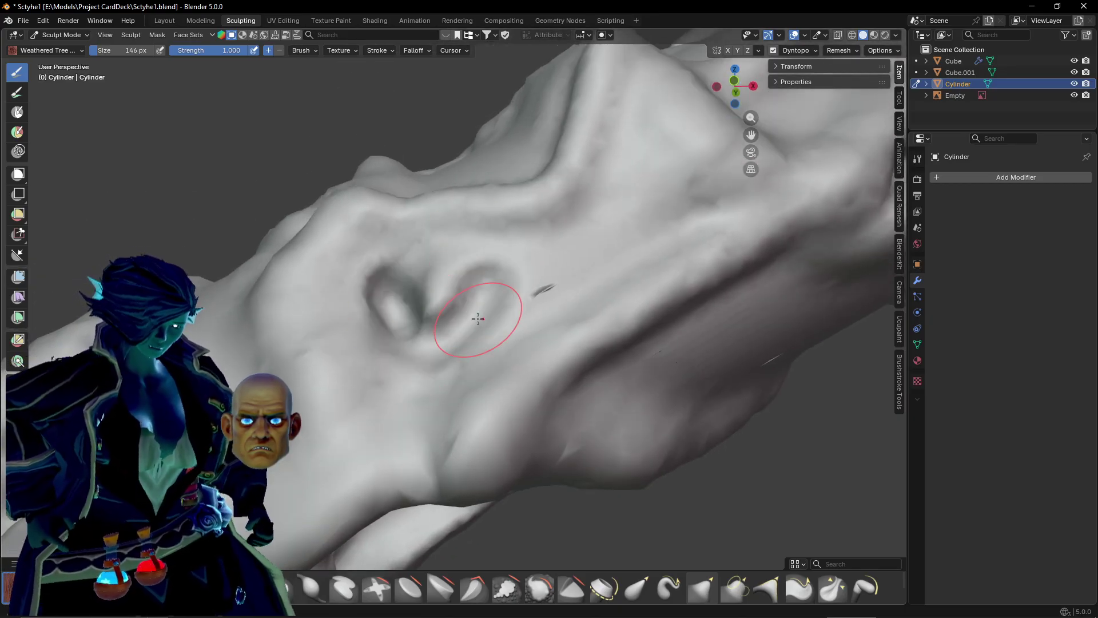
Merge the two pits into a rough triangular recess and undercut the bent ridge along its length, past its corner.
middle_click_drag(438, 310, 451, 362)
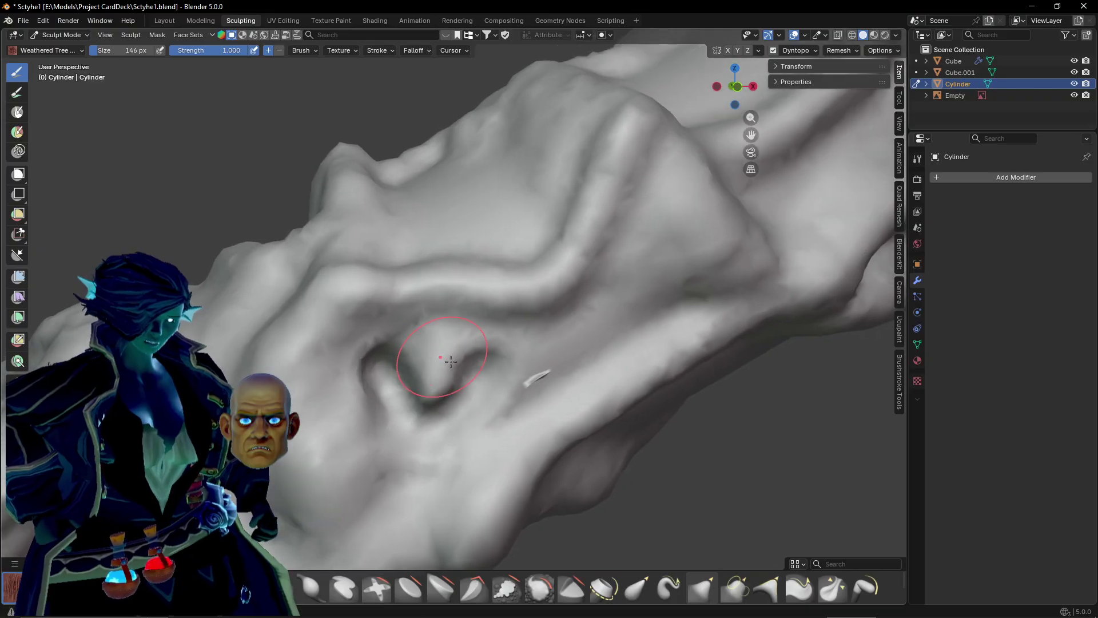
left_click_drag(401, 346, 452, 352)
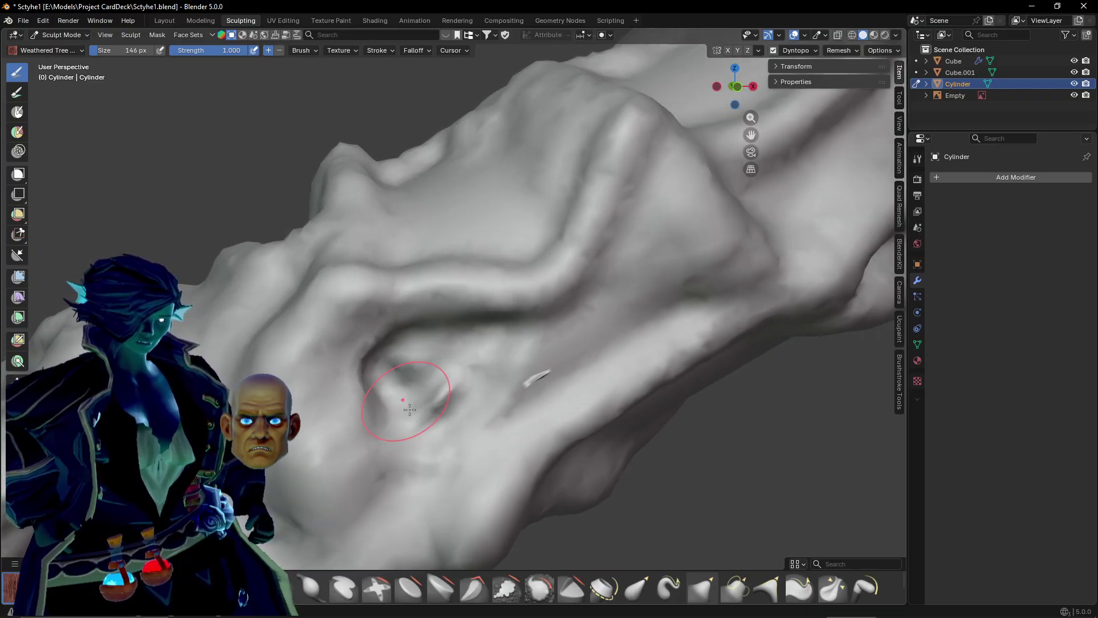
mouse_move(409, 410)
left_mouse_down()
mouse_move(466, 371)
mouse_move(392, 478)
mouse_move(382, 350)
mouse_move(582, 330)
left_mouse_up()
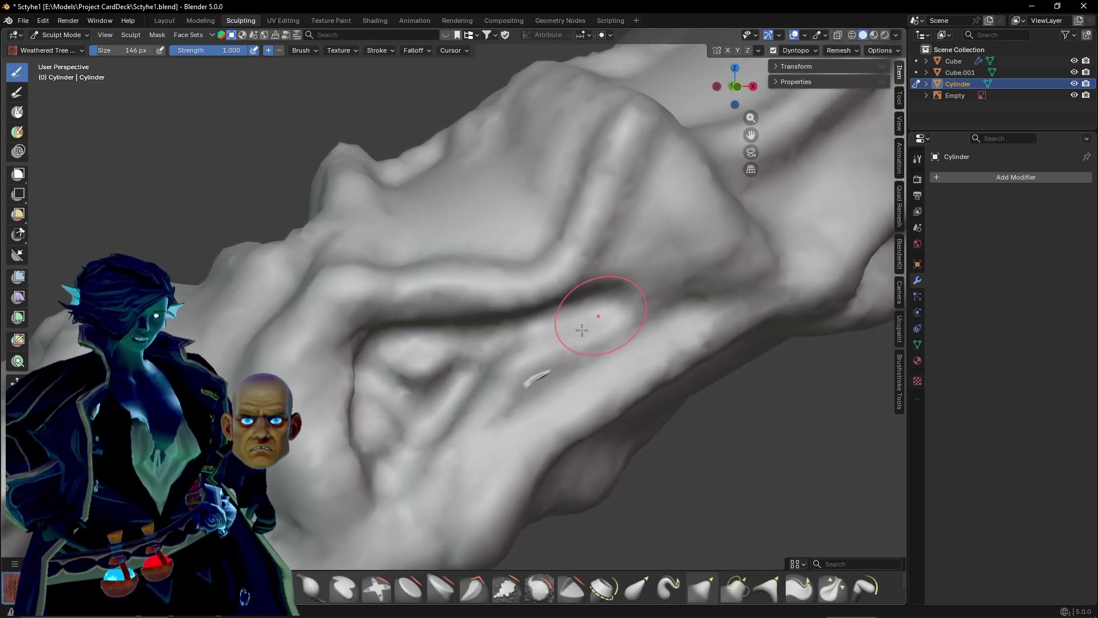
middle_click_drag(581, 330, 412, 360)
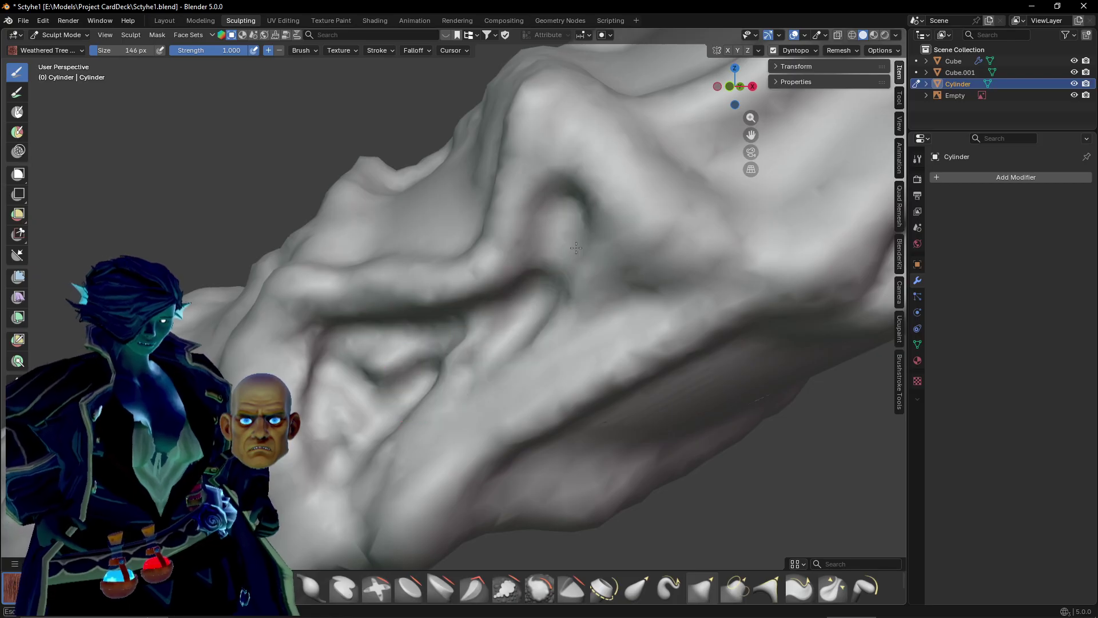
mouse_move(576, 247)
left_mouse_down()
mouse_move(596, 252)
mouse_move(559, 246)
mouse_move(551, 277)
mouse_move(418, 408)
left_mouse_up()
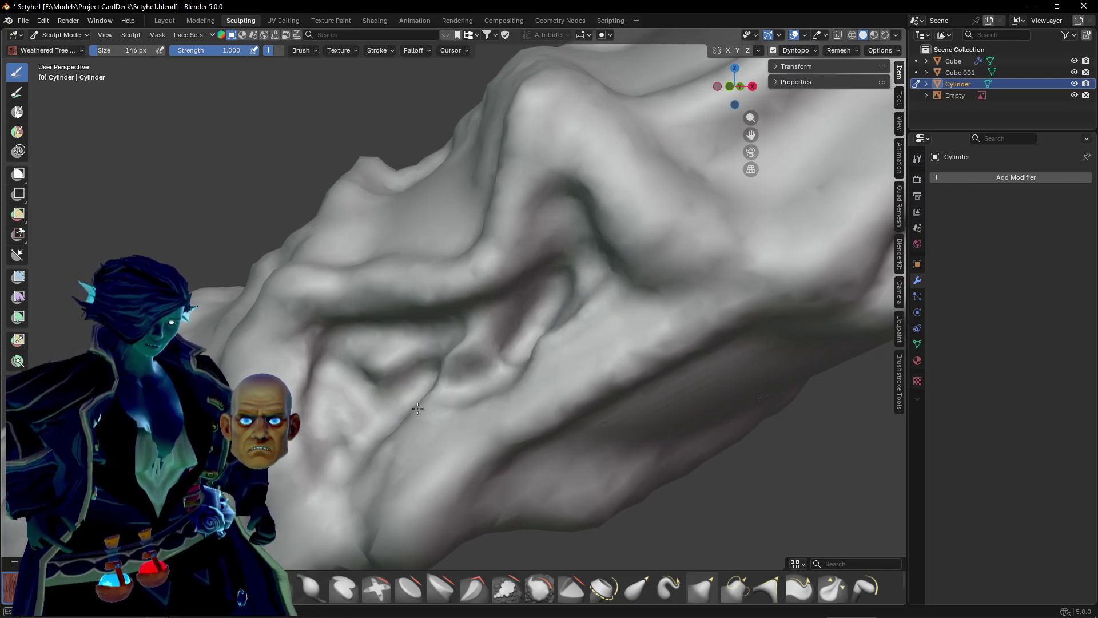
Carve a deep rounded hollow with an uneven floor into the smooth face enclosed by the thick ridges.
middle_click_drag(453, 344, 412, 226)
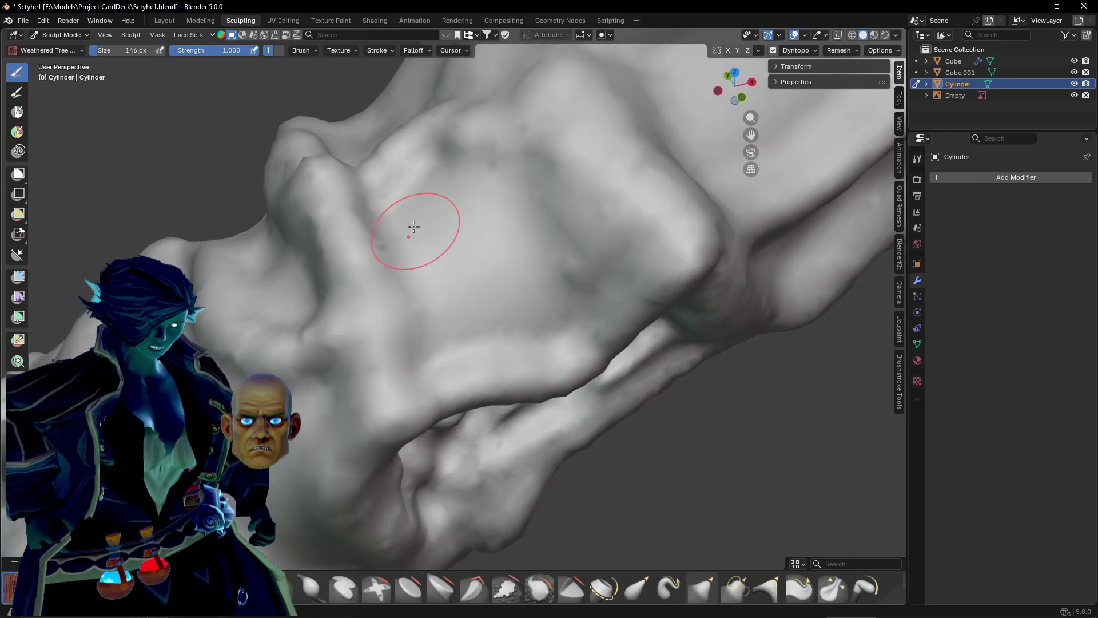
mouse_move(411, 225)
left_mouse_down()
mouse_move(423, 275)
mouse_move(434, 166)
mouse_move(561, 252)
mouse_move(515, 343)
mouse_move(481, 233)
mouse_move(446, 290)
mouse_move(480, 221)
mouse_move(526, 241)
mouse_move(515, 286)
mouse_move(490, 167)
mouse_move(457, 263)
mouse_move(434, 229)
mouse_move(412, 320)
mouse_move(490, 310)
left_mouse_up()
scroll(504, 310, "down", 4)
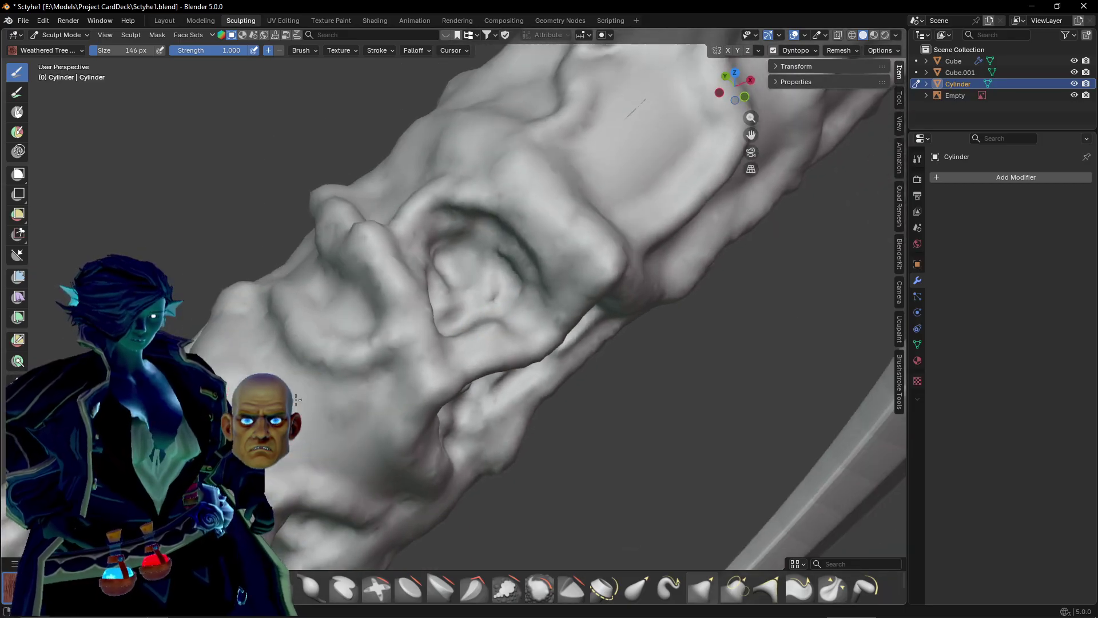
Cut a long diagonal groove with a shorter parallel furrow across the smooth slope above the arched cavity.
middle_click_drag(304, 384, 378, 326, "shift")
scroll(377, 326, "up", 2)
middle_click_drag(343, 360, 412, 324, "shift")
scroll(520, 413, "up", 2)
middle_click_drag(521, 413, 524, 409)
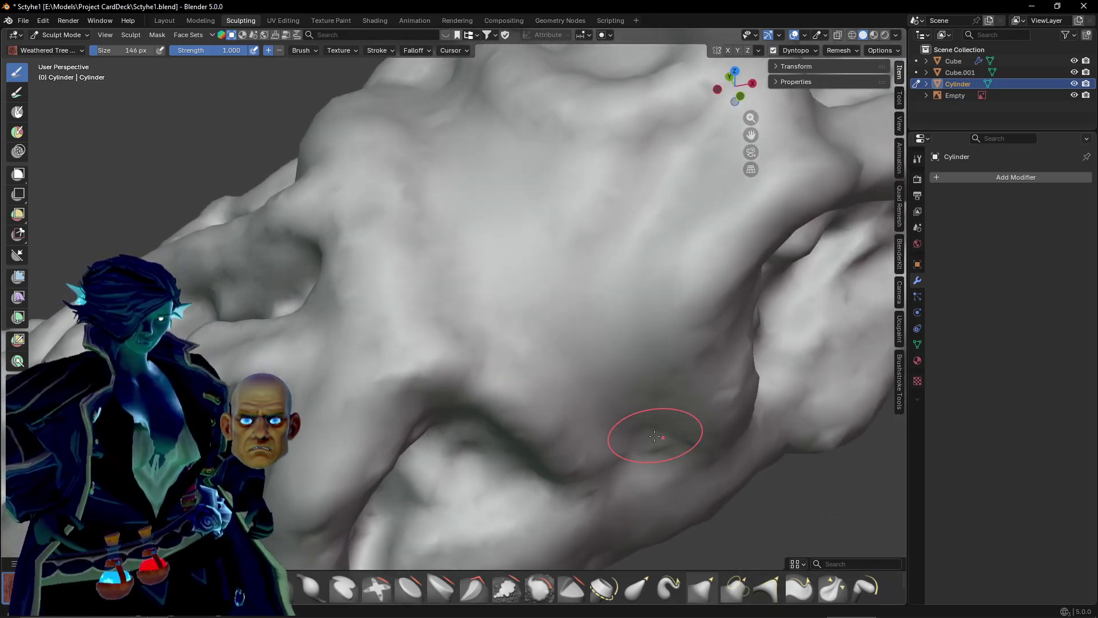
mouse_move(681, 443)
left_mouse_down()
mouse_move(490, 223)
mouse_move(502, 266)
left_mouse_up()
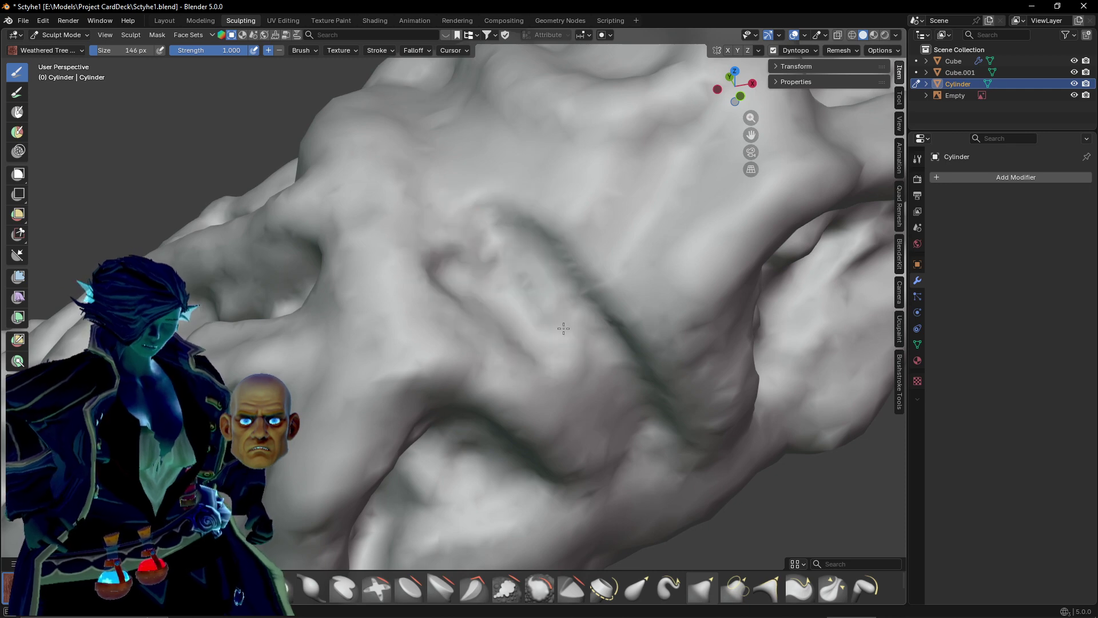
Carve a narrow groove beside the large bulge and deepen the furrow running along the long diagonal groove.
middle_click_drag(564, 329, 578, 367)
left_click_drag(395, 106, 465, 330)
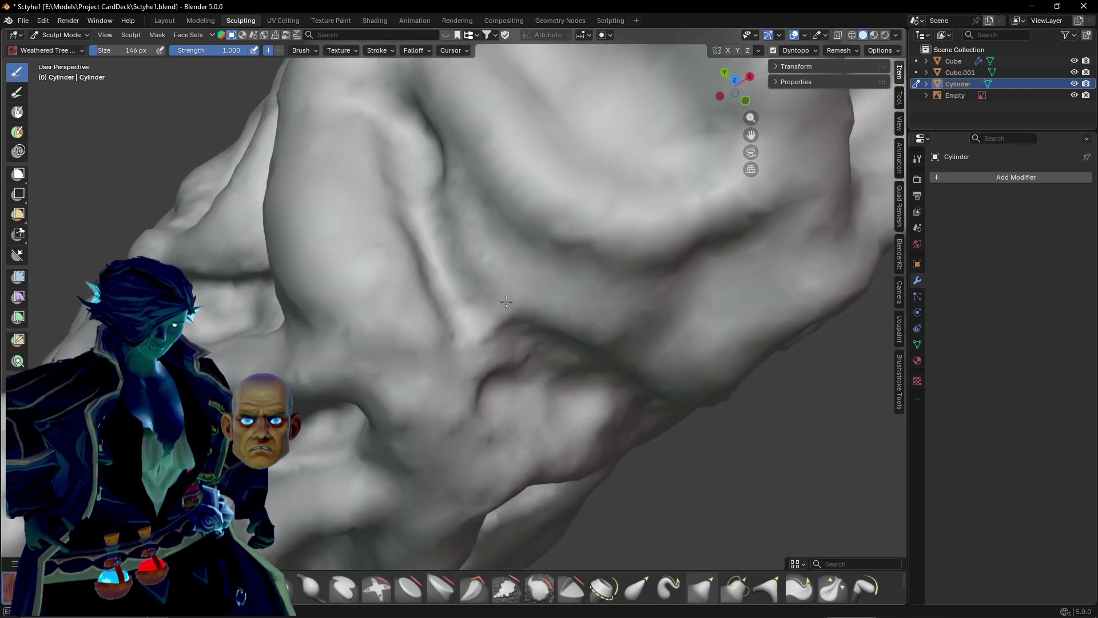
mouse_move(613, 319)
middle_mouse_down()
mouse_move(564, 253)
mouse_move(429, 233)
mouse_move(462, 313)
mouse_move(446, 248)
middle_mouse_up()
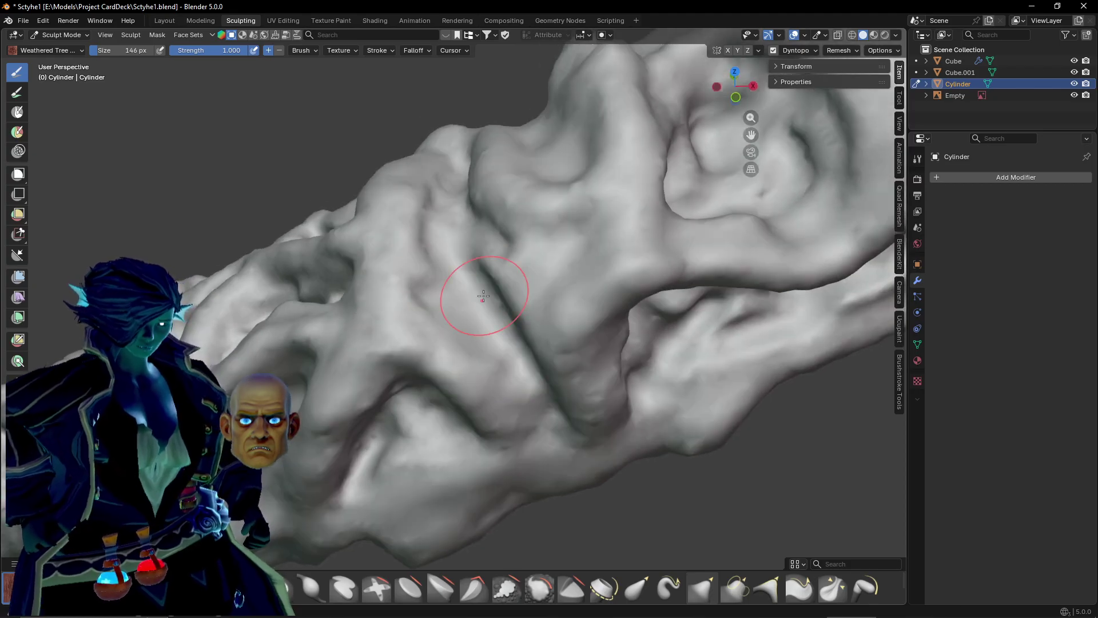
mouse_move(478, 289)
middle_mouse_down()
mouse_move(490, 363)
mouse_move(483, 238)
mouse_move(498, 287)
mouse_move(480, 258)
middle_mouse_up()
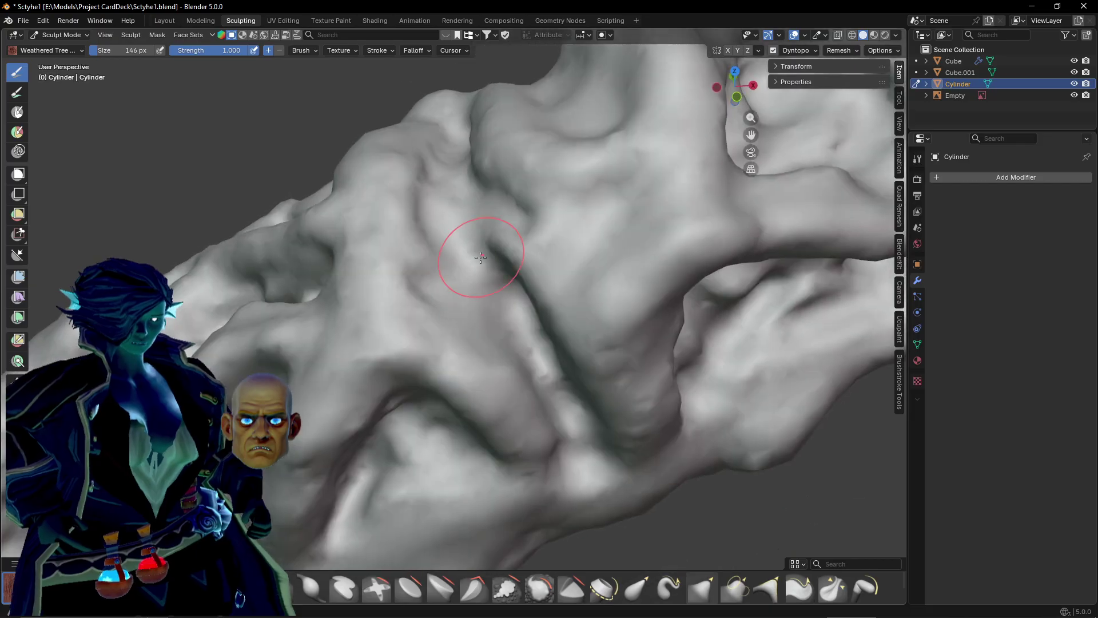
mouse_move(614, 220)
left_mouse_down()
mouse_move(558, 293)
mouse_move(593, 225)
mouse_move(551, 314)
left_mouse_up()
Carve a deep channel between the large bulge and the folded lip, and sculpt the shallow basin above the lip.
mouse_move(524, 264)
middle_mouse_down()
mouse_move(564, 268)
mouse_move(564, 370)
middle_mouse_up()
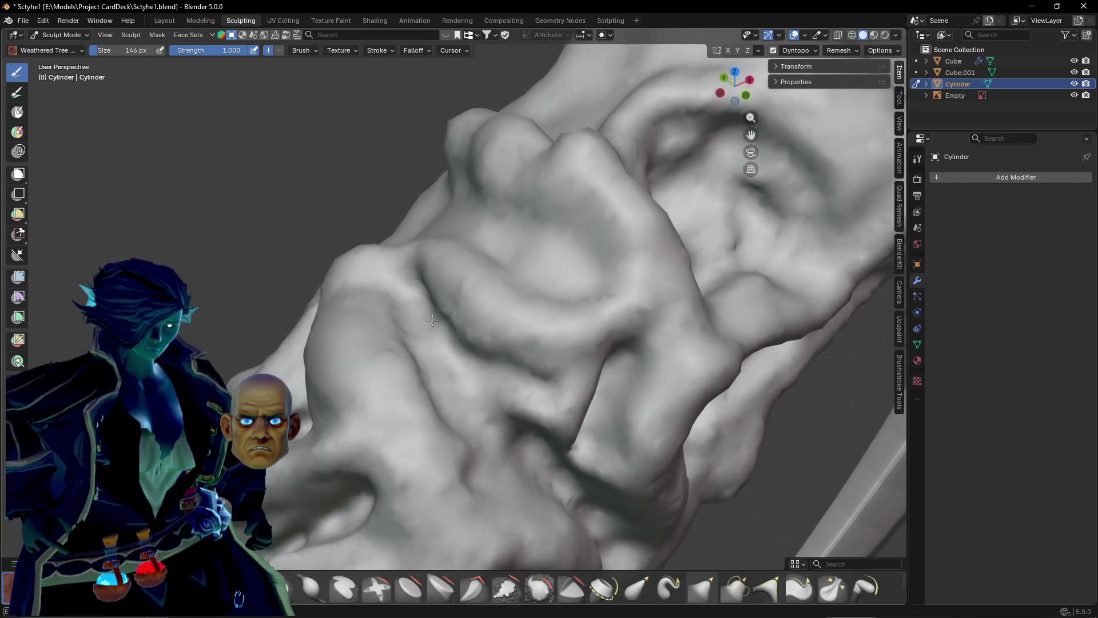
left_click_drag(432, 320, 478, 441)
mouse_move(478, 441)
middle_mouse_down()
mouse_move(503, 392)
mouse_move(454, 208)
middle_mouse_up()
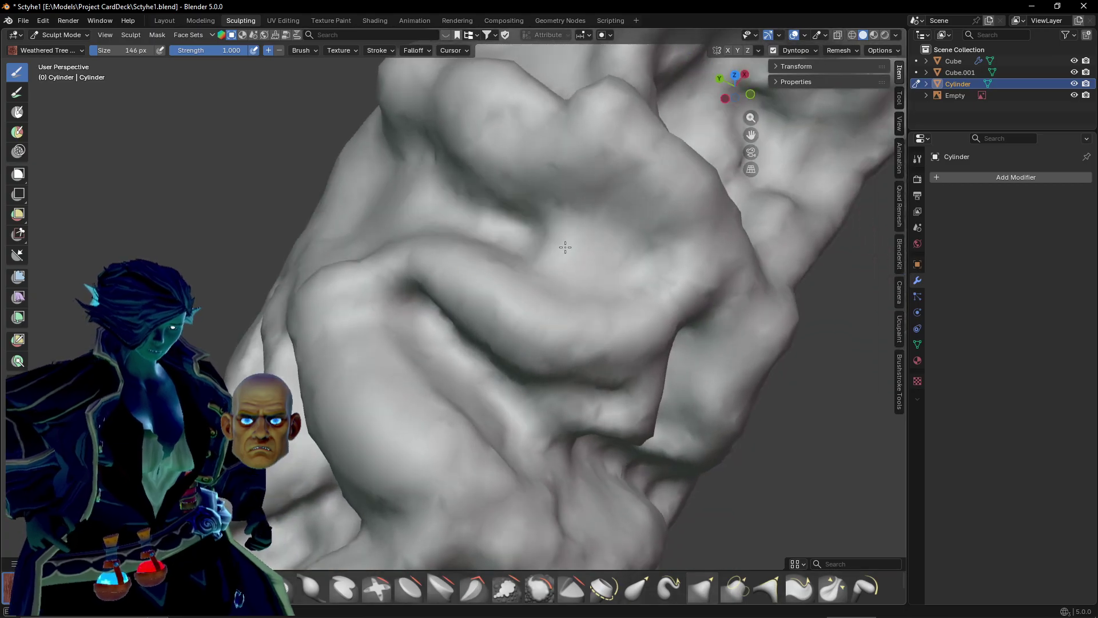
mouse_move(565, 247)
left_mouse_down()
mouse_move(514, 220)
mouse_move(626, 262)
left_mouse_up()
mouse_move(625, 262)
middle_mouse_down()
mouse_move(738, 292)
mouse_move(754, 229)
middle_mouse_up()
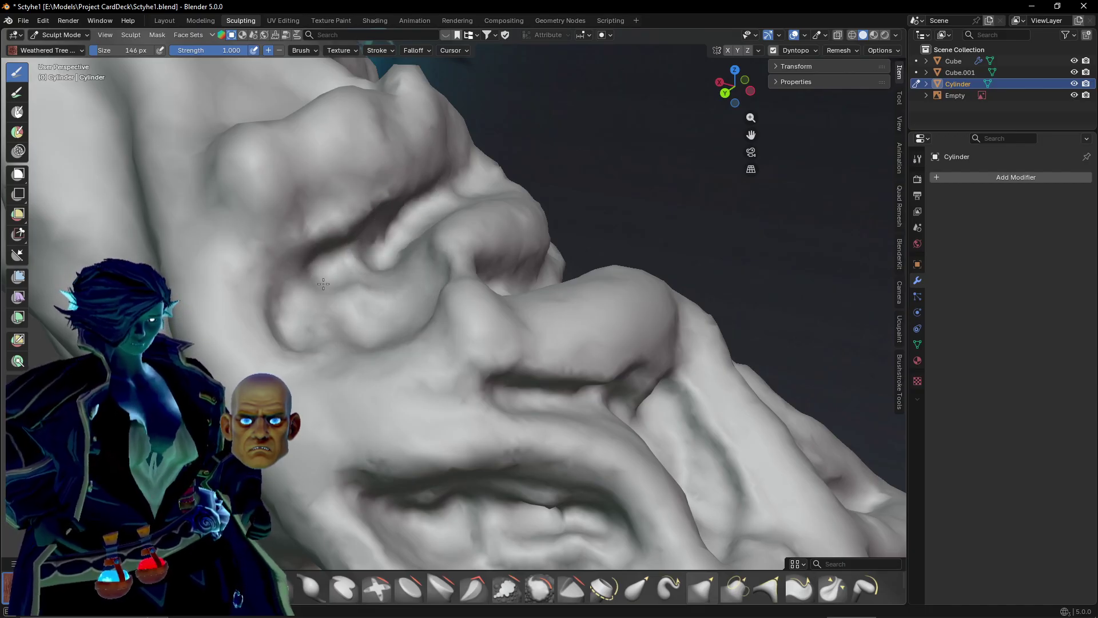
Carve rough grooves and small pits into the smooth trough between the overhanging fold and the thick diagonal ridge.
mouse_move(359, 294)
middle_mouse_down()
mouse_move(355, 282)
mouse_move(502, 276)
mouse_move(383, 485)
mouse_move(400, 437)
mouse_move(449, 431)
mouse_move(448, 404)
mouse_move(422, 475)
mouse_move(465, 455)
mouse_move(491, 406)
mouse_move(469, 423)
mouse_move(430, 417)
mouse_move(352, 461)
mouse_move(404, 527)
mouse_move(442, 462)
mouse_move(558, 331)
mouse_move(417, 441)
mouse_move(413, 283)
mouse_move(534, 326)
mouse_move(428, 386)
middle_mouse_up()
scroll(445, 425, "down", 8)
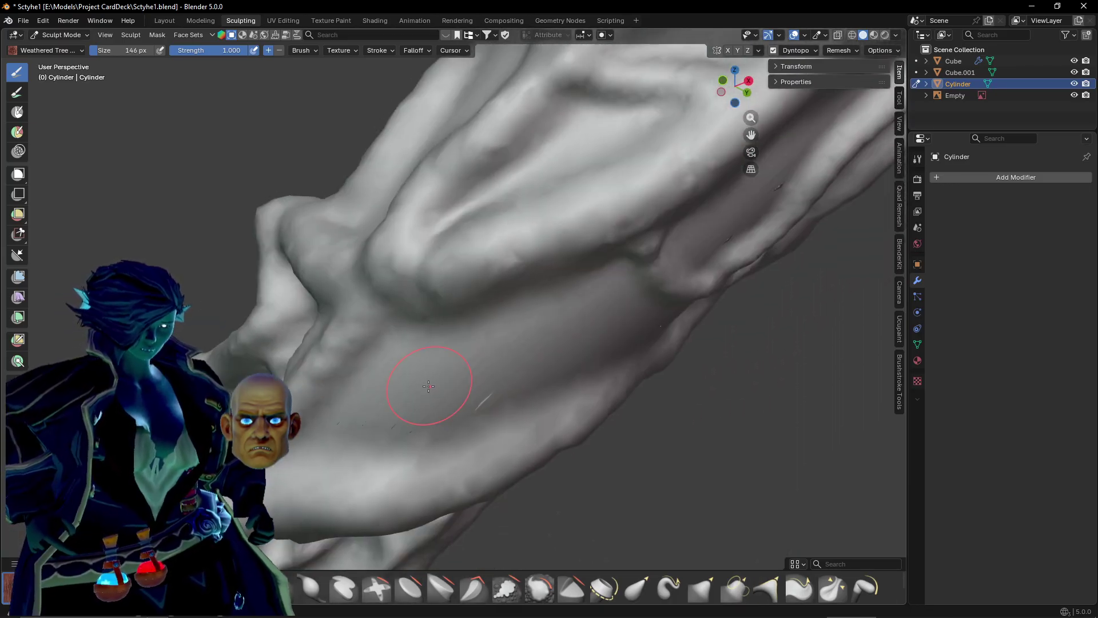
middle_click_drag(332, 400, 365, 437)
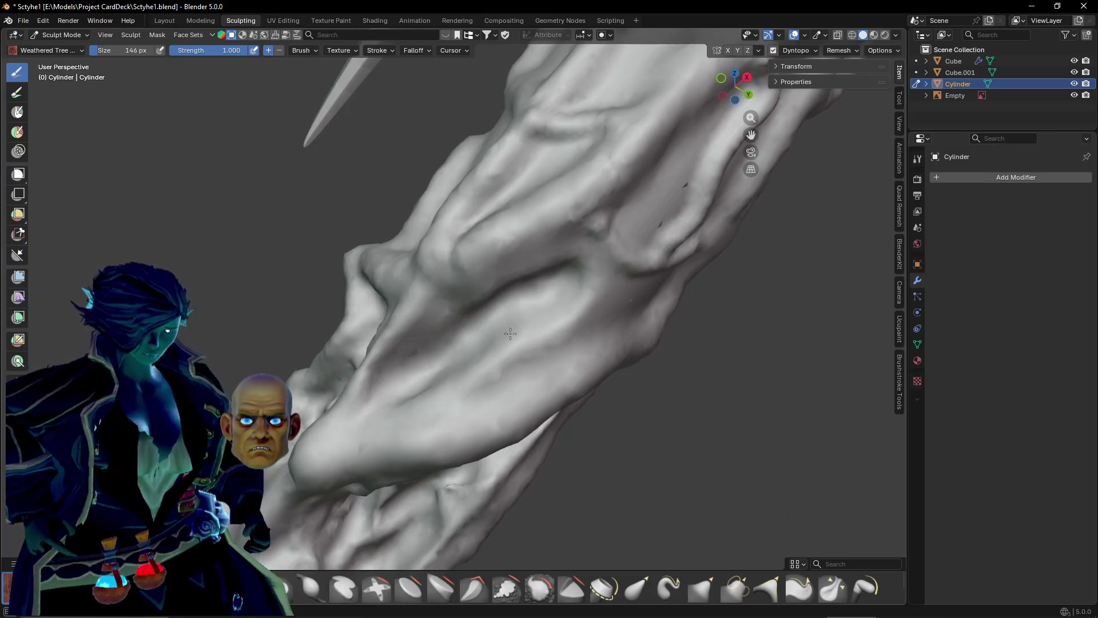
middle_click_drag(557, 324, 517, 316)
mouse_move(519, 172)
left_mouse_down()
mouse_move(426, 240)
mouse_move(444, 203)
mouse_move(420, 193)
mouse_move(363, 269)
left_mouse_up()
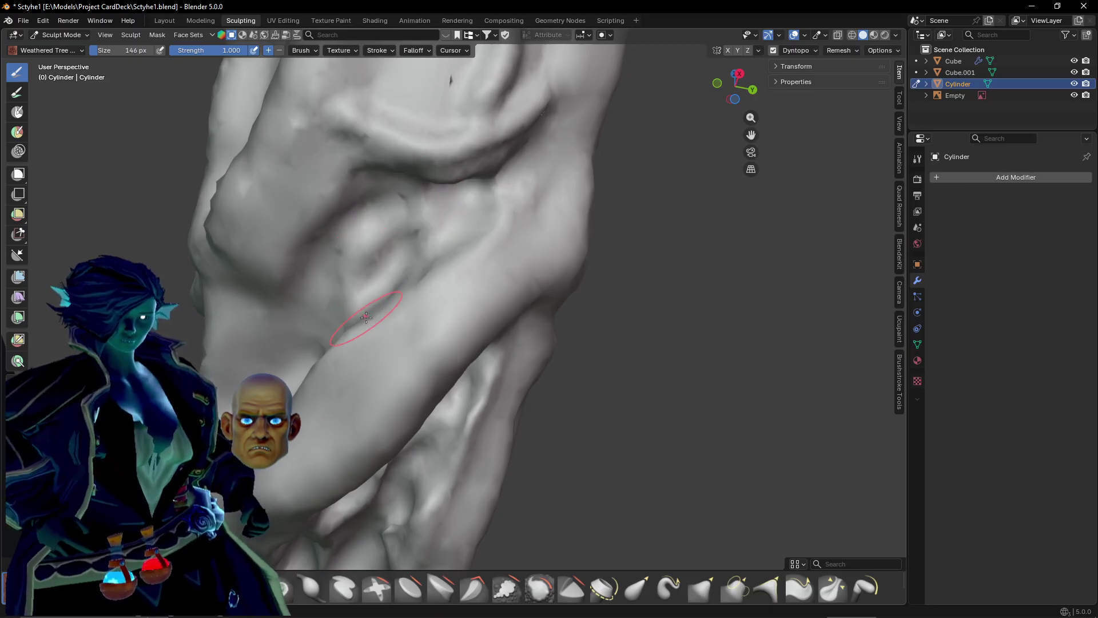
Sculpt long curved furrows down the ridged side of the trunk beside the thick diagonal ridge.
mouse_move(366, 317)
middle_mouse_down()
mouse_move(380, 228)
mouse_move(427, 232)
mouse_move(366, 343)
mouse_move(491, 263)
middle_mouse_up()
mouse_move(538, 303)
left_mouse_down()
mouse_move(493, 412)
mouse_move(529, 422)
mouse_move(509, 481)
mouse_move(494, 482)
mouse_move(538, 298)
mouse_move(502, 360)
left_mouse_up()
middle_click_drag(485, 415, 431, 390)
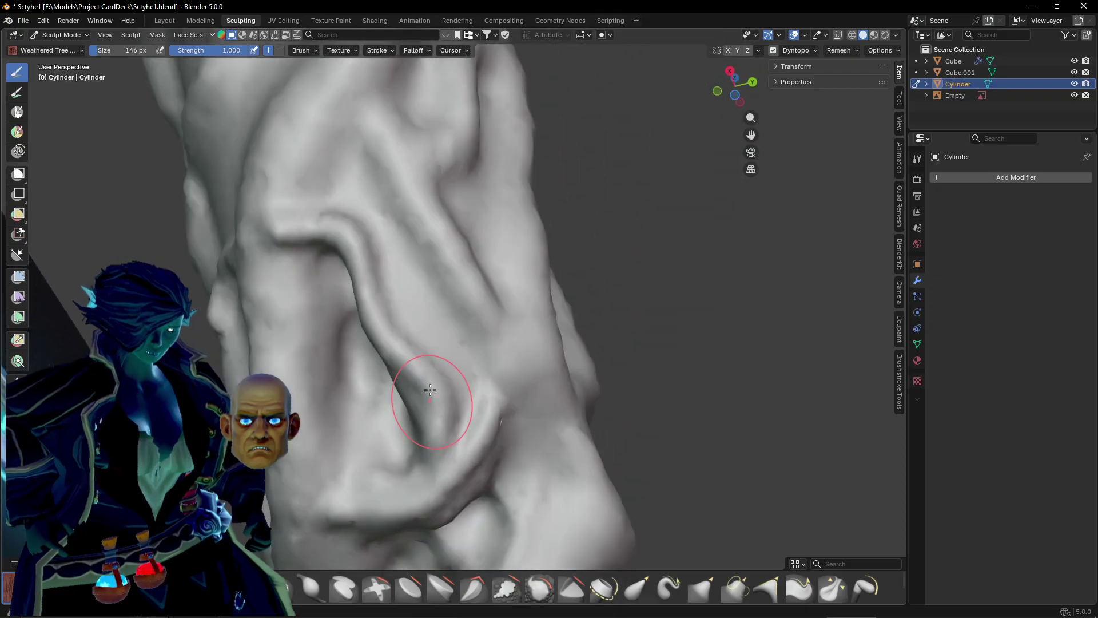
Carve a hooked, looping groove with parallel furrows into the smooth surface between the long ridges.
mouse_move(344, 174)
left_mouse_down()
mouse_move(406, 286)
mouse_move(395, 240)
mouse_move(457, 342)
mouse_move(452, 303)
mouse_move(366, 206)
left_mouse_up()
mouse_move(366, 206)
middle_mouse_down()
mouse_move(354, 247)
mouse_move(392, 321)
mouse_move(441, 332)
mouse_move(410, 231)
middle_mouse_up()
left_click_drag(409, 231, 468, 332)
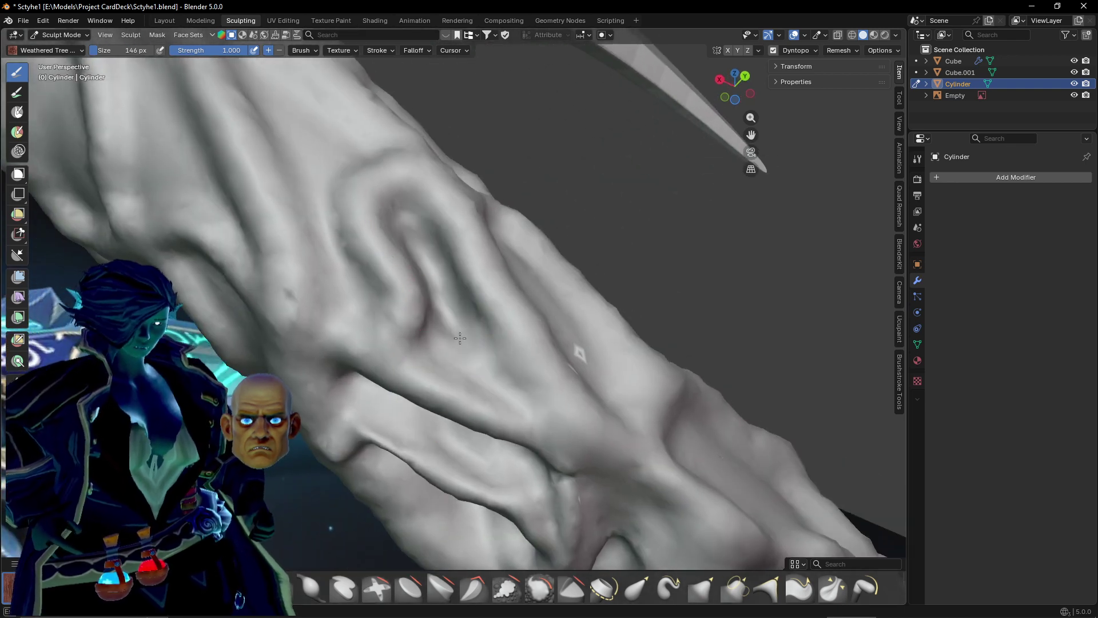
middle_click_drag(470, 375, 378, 318)
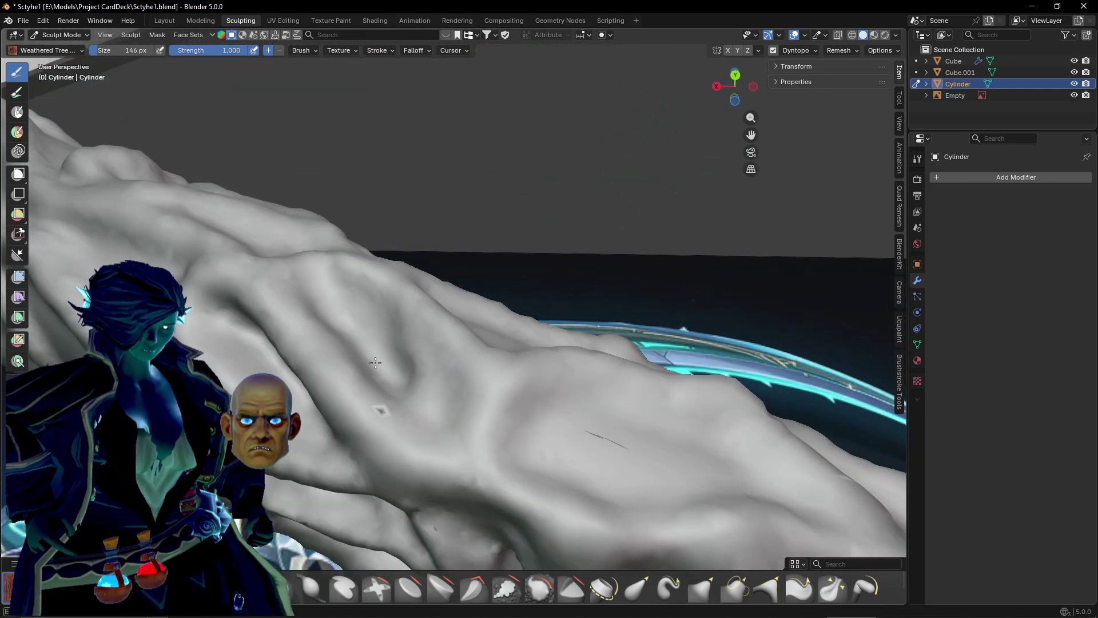
Carve a curved, oval hollow with a deep upper edge into the smooth surface below the broad ridge.
mouse_move(347, 313)
middle_mouse_down()
mouse_move(442, 437)
mouse_move(362, 221)
mouse_move(393, 294)
middle_mouse_up()
mouse_move(412, 339)
left_mouse_down()
mouse_move(491, 323)
mouse_move(560, 346)
mouse_move(438, 349)
left_mouse_up()
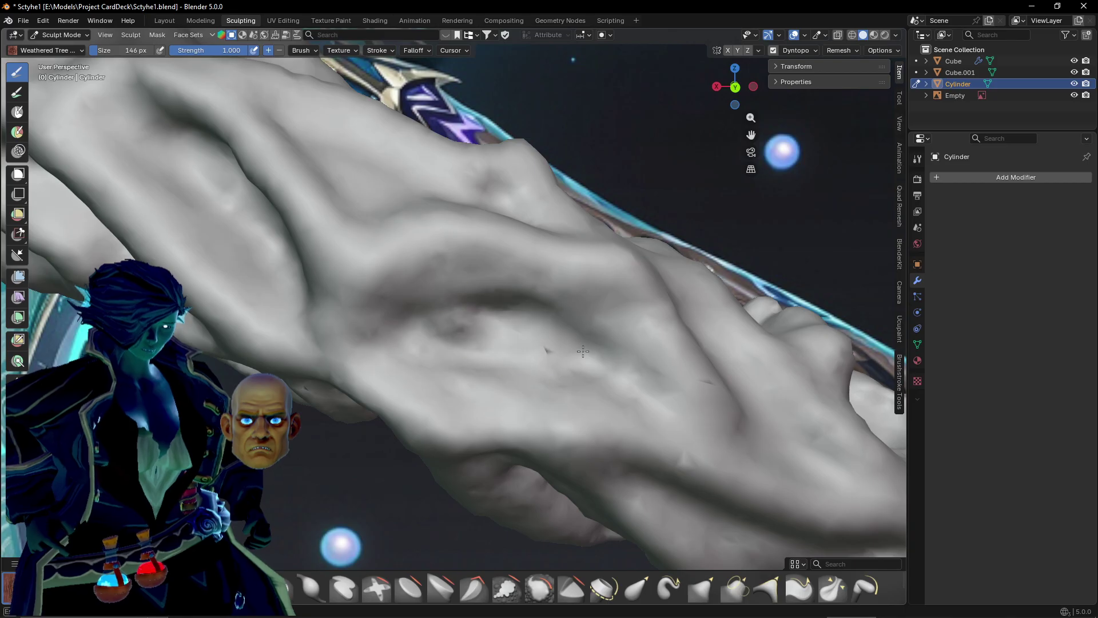
left_click_drag(583, 351, 657, 416)
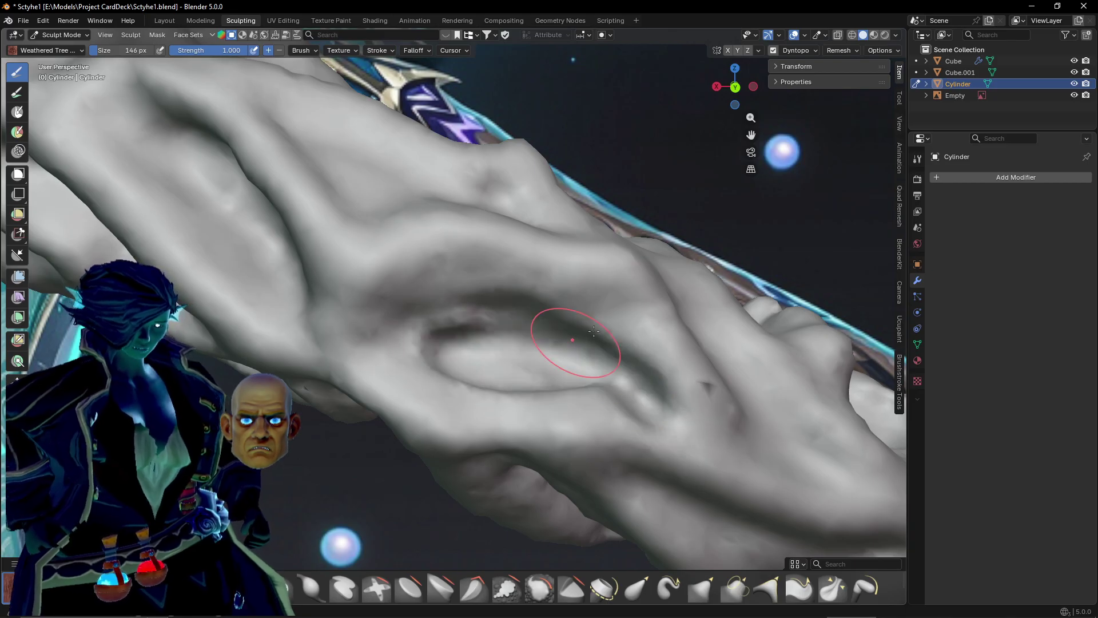
Carve a long, narrow groove down the smooth face beside the protruding bulge.
mouse_move(594, 331)
middle_mouse_down()
mouse_move(503, 429)
mouse_move(429, 352)
mouse_move(369, 374)
mouse_move(446, 376)
mouse_move(473, 361)
mouse_move(442, 334)
middle_mouse_up()
scroll(425, 375, "up", 2)
scroll(463, 343, "down", 2)
scroll(439, 333, "up", 2)
left_click_drag(378, 193, 440, 505)
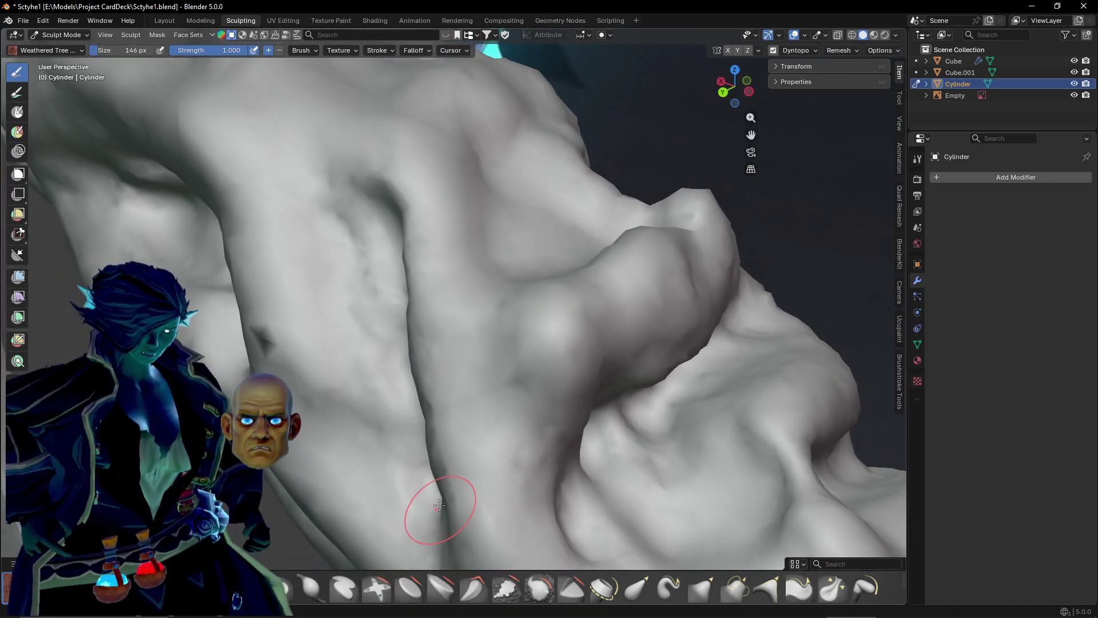
Sculpt recessed hollows beside the protruding bulge and deepen the start of the shallow basin under the long ridge.
mouse_move(459, 402)
middle_mouse_down()
mouse_move(429, 433)
mouse_move(414, 397)
middle_mouse_up()
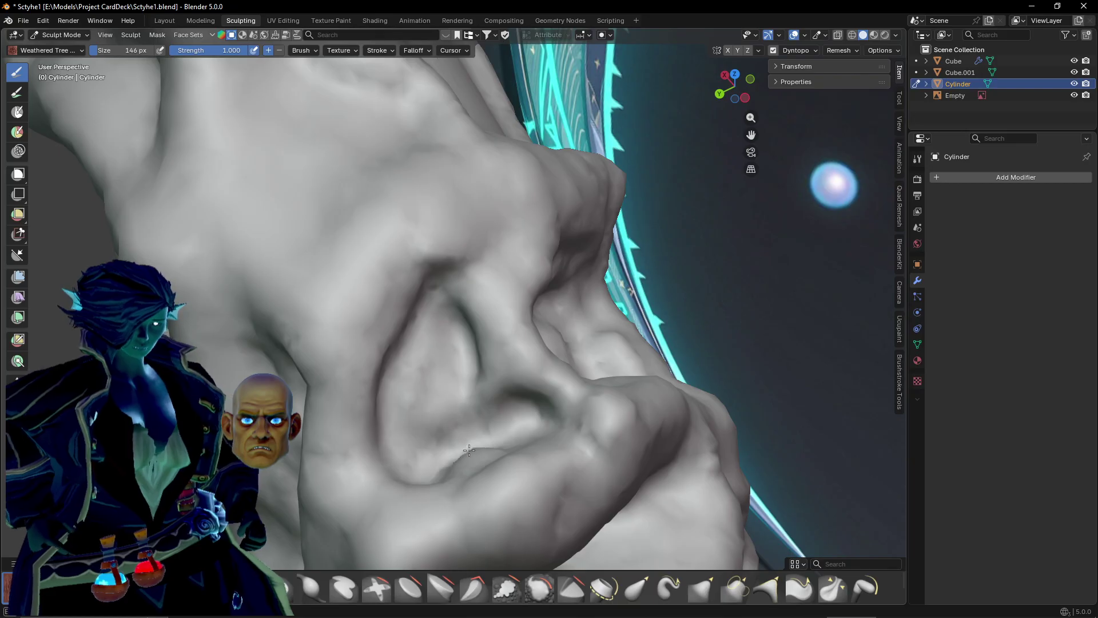
middle_click_drag(469, 451, 439, 418)
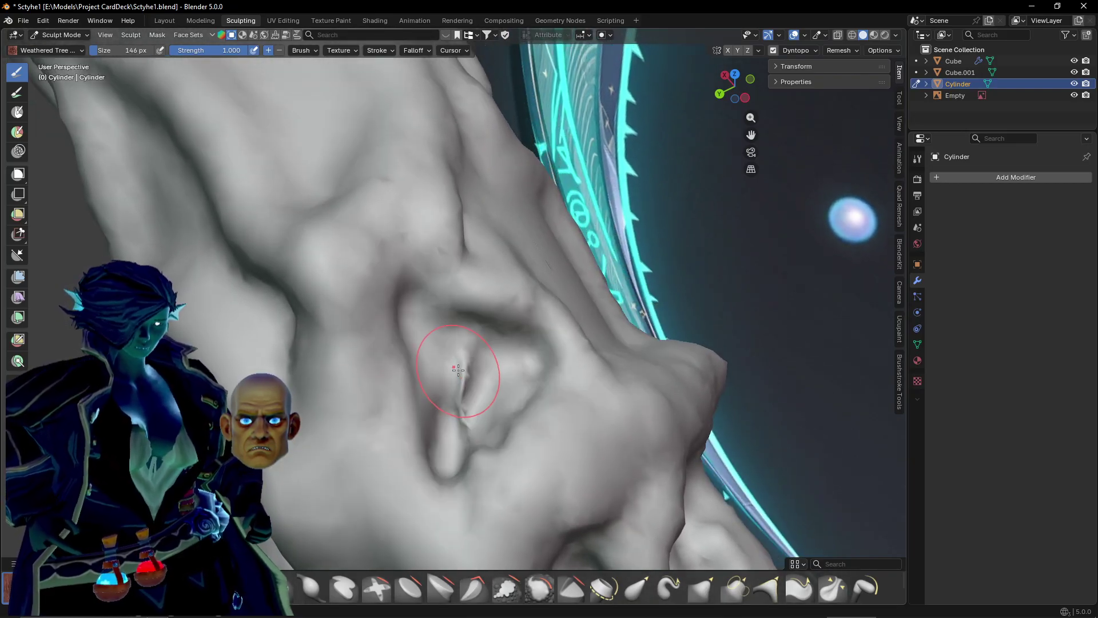
mouse_move(440, 444)
middle_mouse_down()
mouse_move(520, 373)
mouse_move(448, 422)
middle_mouse_up()
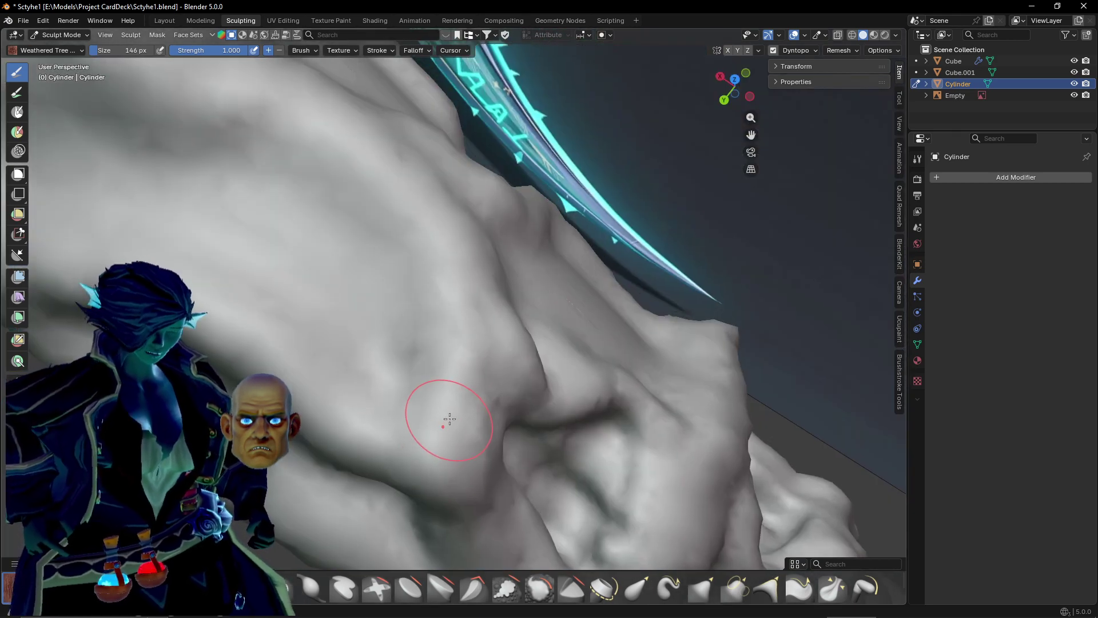
mouse_move(453, 334)
middle_mouse_down()
mouse_move(416, 282)
mouse_move(435, 308)
mouse_move(446, 304)
mouse_move(455, 360)
mouse_move(414, 410)
middle_mouse_up()
scroll(419, 401, "up", 2)
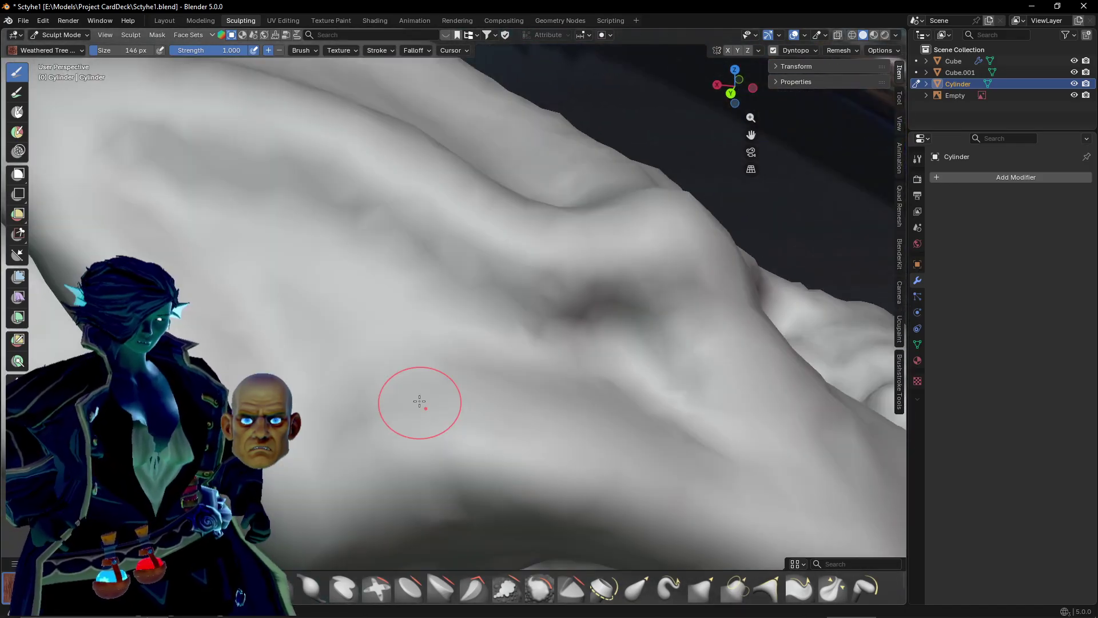
scroll(265, 358, "down", 2)
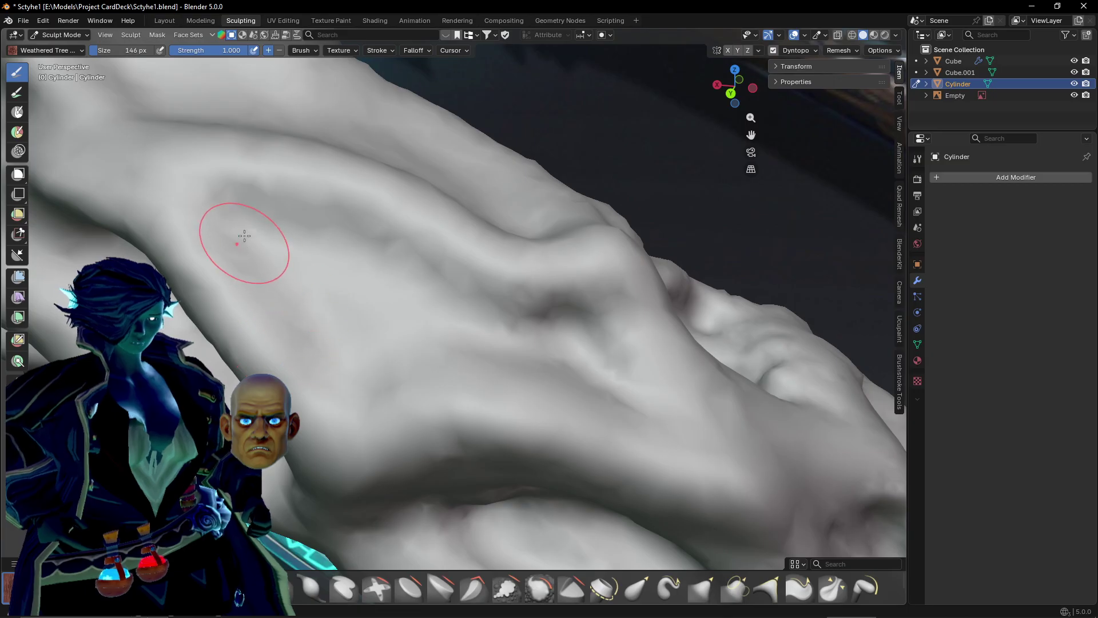
mouse_move(245, 240)
left_mouse_down()
mouse_move(589, 362)
mouse_move(601, 378)
mouse_move(423, 323)
mouse_move(256, 241)
mouse_move(435, 320)
mouse_move(309, 366)
mouse_move(348, 330)
mouse_move(343, 298)
mouse_move(395, 337)
mouse_move(274, 256)
mouse_move(395, 326)
mouse_move(367, 297)
mouse_move(263, 268)
left_mouse_up()
Carve parallel grooves along the smooth flank above the branching ridges.
mouse_move(262, 268)
middle_mouse_down("shift")
mouse_move(738, 429)
mouse_move(718, 415)
middle_mouse_up("shift")
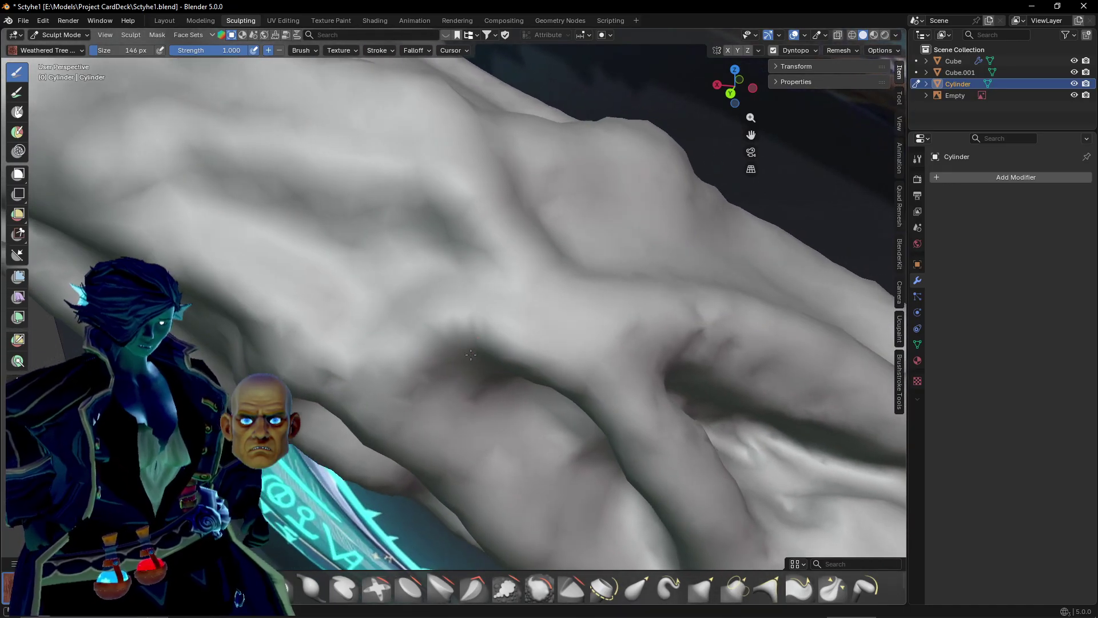
mouse_move(375, 309)
middle_mouse_down()
mouse_move(372, 280)
mouse_move(436, 369)
middle_mouse_up()
mouse_move(344, 255)
left_mouse_down()
mouse_move(280, 192)
mouse_move(469, 280)
mouse_move(332, 228)
mouse_move(342, 220)
mouse_move(522, 263)
mouse_move(401, 240)
mouse_move(422, 257)
mouse_move(571, 271)
left_mouse_up()
mouse_move(351, 234)
left_mouse_down()
mouse_move(343, 242)
mouse_move(457, 248)
left_mouse_up()
Carve long diagonal furrows with a rough trough between them down the smooth flank above the hooked groove.
scroll(457, 247, "down", 4)
scroll(435, 236, "up", 2)
mouse_move(438, 264)
middle_mouse_down()
mouse_move(436, 236)
mouse_move(380, 311)
mouse_move(363, 426)
middle_mouse_up()
scroll(362, 317, "up", 1)
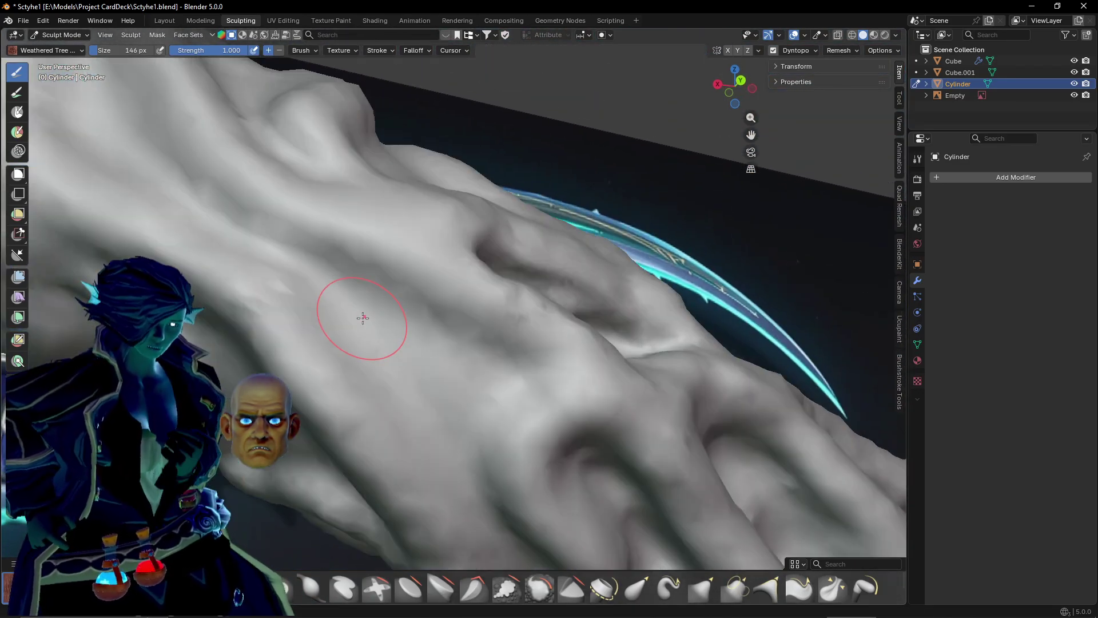
middle_click_drag(362, 317, 402, 313)
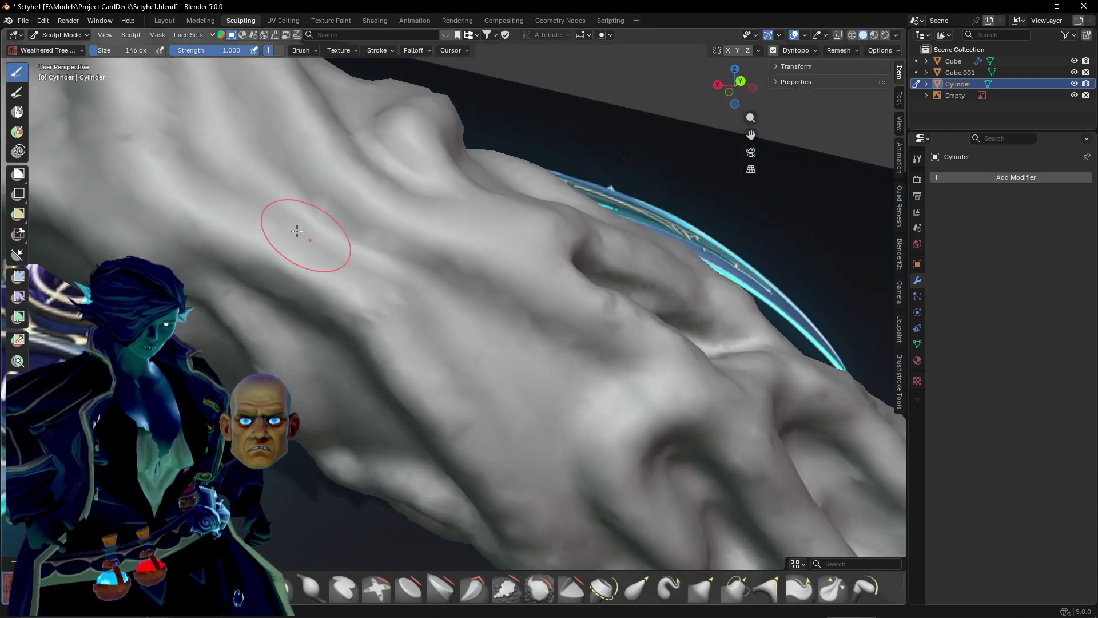
mouse_move(297, 231)
left_mouse_down()
mouse_move(337, 240)
mouse_move(492, 337)
mouse_move(403, 269)
mouse_move(429, 293)
mouse_move(466, 294)
mouse_move(526, 343)
left_mouse_up()
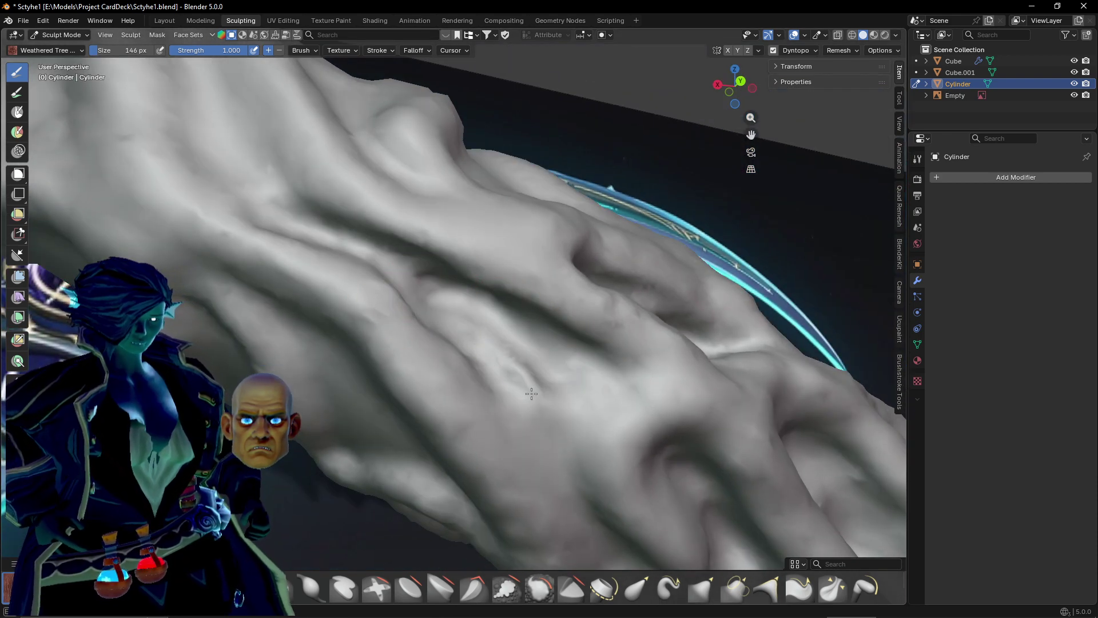
Extend the diagonal furrows down the trunk alongside the hooked groove and deepen the crease between them.
middle_click_drag(515, 426, 509, 395)
left_click_drag(547, 425, 495, 337)
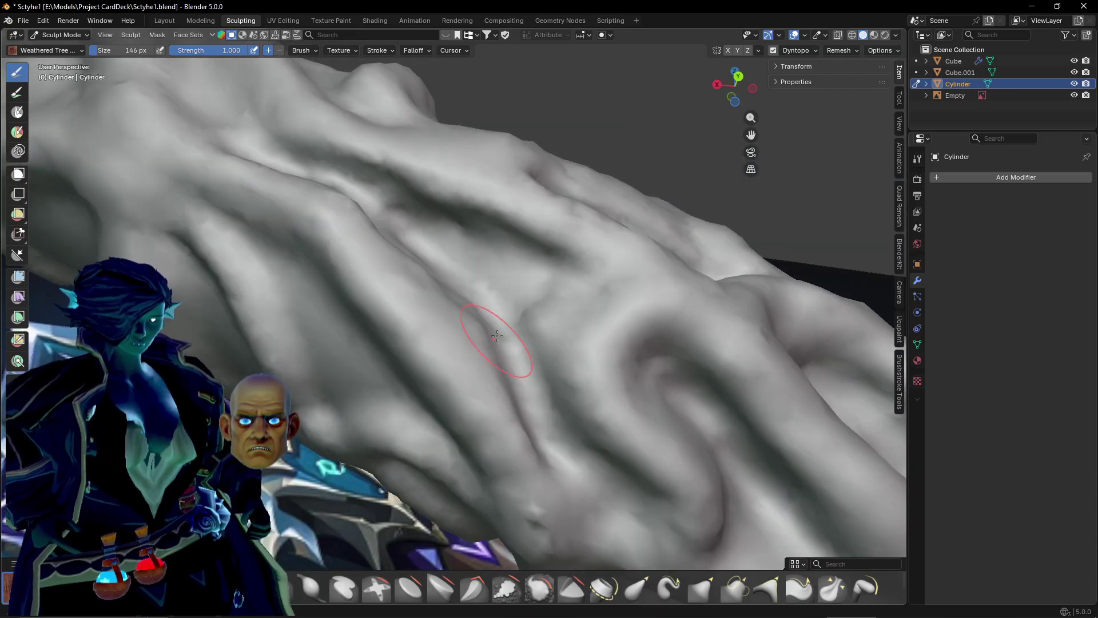
left_click_drag(548, 310, 546, 348)
left_click_drag(523, 294, 550, 432)
middle_click_drag(553, 445, 507, 368, "shift")
left_click_drag(506, 369, 519, 375)
Carve a deep, sweeping S-shaped channel down the smooth side of the trunk beside the long curved ridge.
mouse_move(457, 253)
middle_mouse_down()
mouse_move(449, 395)
mouse_move(387, 389)
mouse_move(350, 279)
middle_mouse_up()
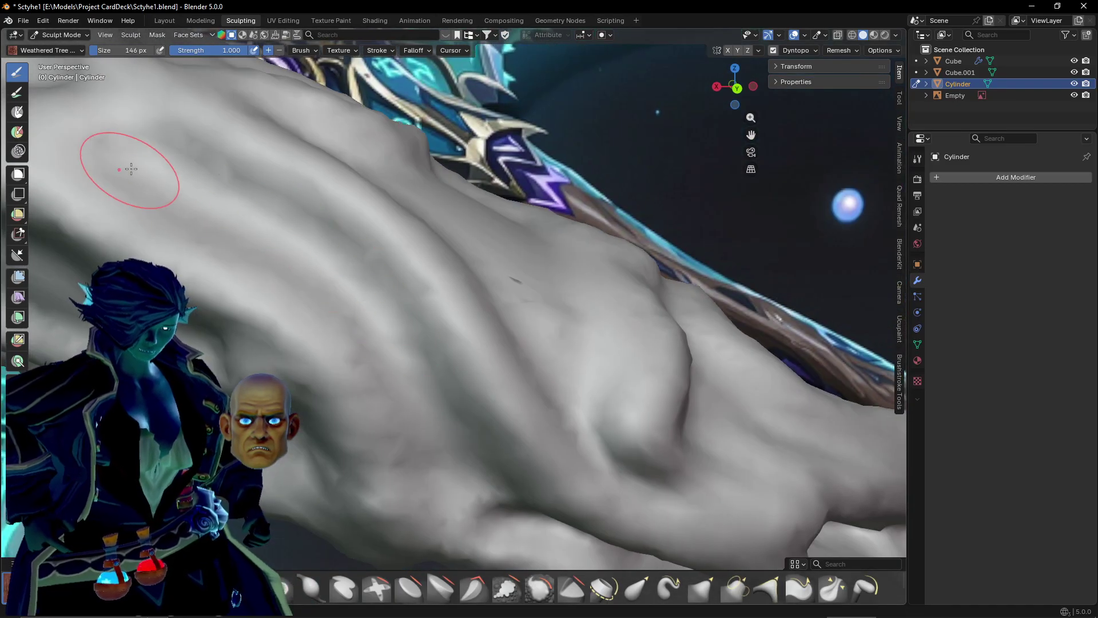
mouse_move(131, 168)
left_mouse_down()
mouse_move(200, 192)
mouse_move(380, 326)
left_mouse_up()
mouse_move(231, 205)
left_mouse_down()
mouse_move(320, 255)
mouse_move(441, 443)
left_mouse_up()
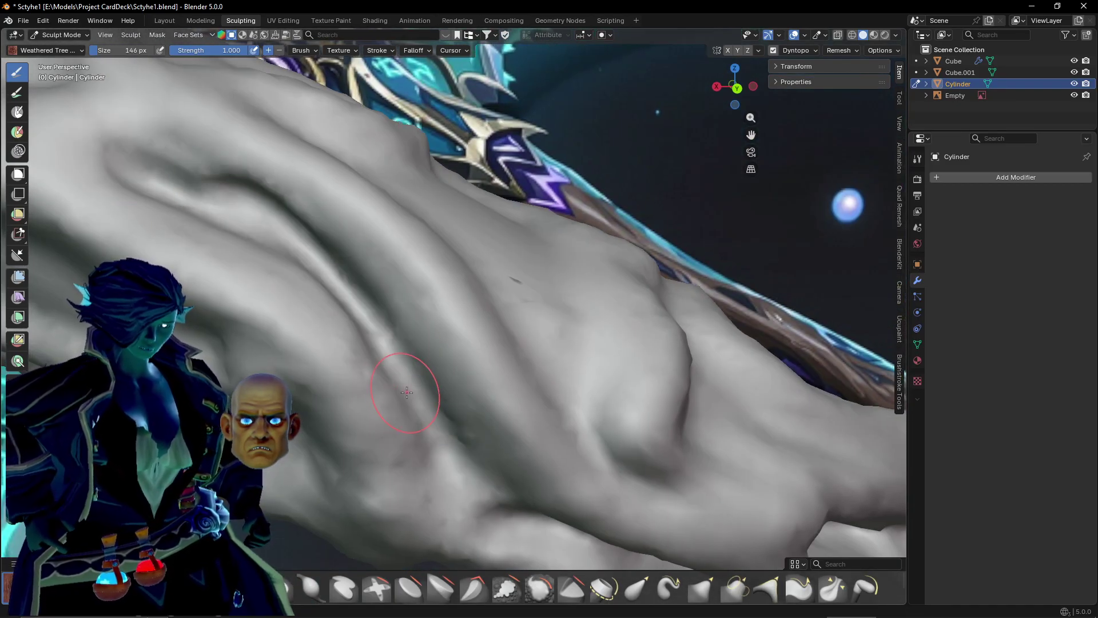
left_click_drag(407, 392, 495, 512)
Sculpt overlapping diagonal furrows along the upper stretch of the trunk beyond the S-shaped channel.
middle_click_drag(148, 200, 412, 359, "shift")
middle_click_drag(274, 291, 441, 424, "shift")
left_click_drag(226, 197, 372, 280)
left_click_drag(233, 176, 438, 342)
left_click_drag(249, 166, 429, 300)
mouse_move(276, 245)
middle_mouse_down()
mouse_move(338, 336)
mouse_move(331, 319)
mouse_move(341, 317)
middle_mouse_up()
left_click_drag(252, 239, 297, 249)
left_click_drag(283, 180, 375, 234)
mouse_move(311, 201)
left_mouse_down()
mouse_move(409, 232)
mouse_move(448, 309)
left_mouse_up()
middle_click_drag(448, 309, 364, 273)
Carve long grooves between the two ridges at the trunk's end, directly below the dark pointed part.
middle_click_drag(445, 335, 484, 230)
left_click_drag(472, 376, 468, 388)
left_click_drag(508, 226, 417, 422)
left_click_drag(466, 247, 409, 409)
mouse_move(487, 226)
left_mouse_down()
mouse_move(461, 255)
mouse_move(402, 392)
left_mouse_up()
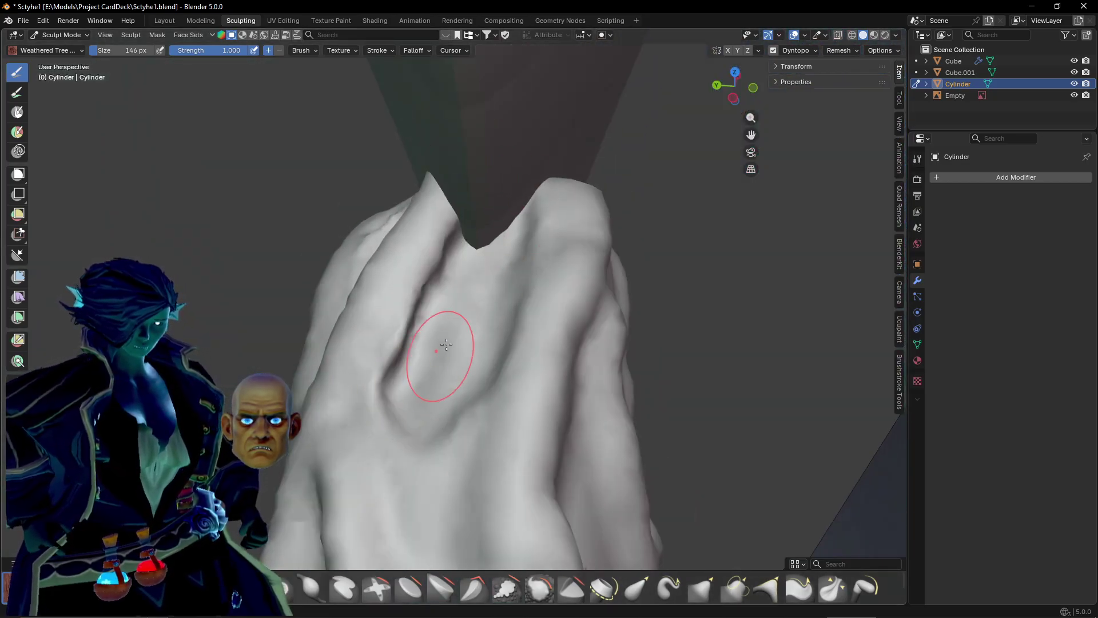
left_click_drag(520, 209, 424, 466)
Extend the recess below the dark pointed part downward into a deep, tapering V-shaped hollow.
mouse_move(424, 466)
middle_mouse_down()
mouse_move(448, 429)
mouse_move(421, 319)
middle_mouse_up()
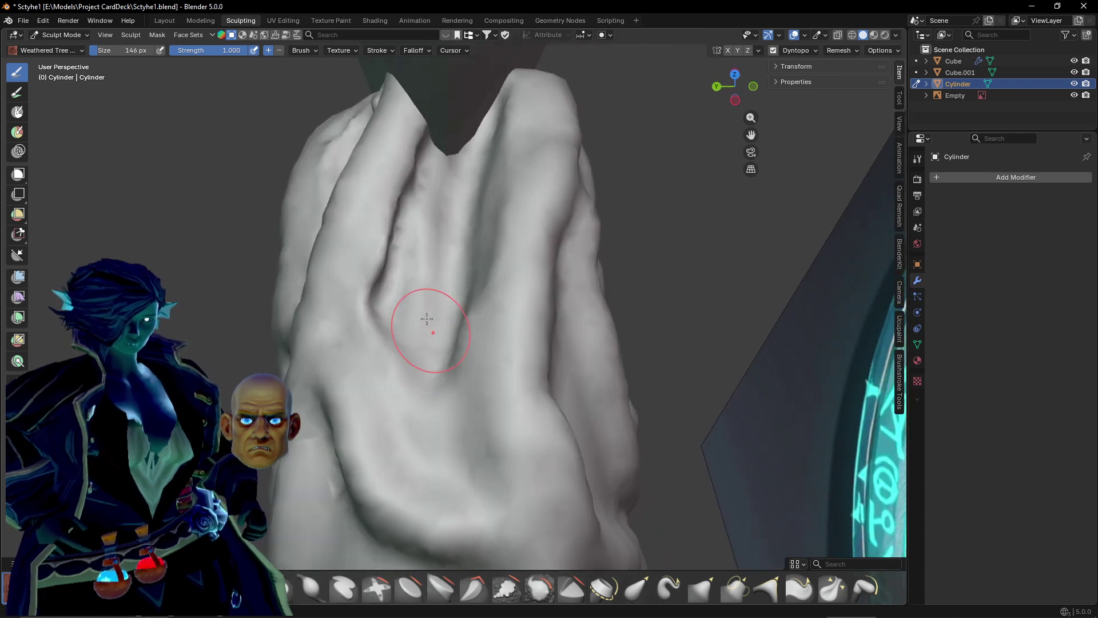
left_click_drag(372, 295, 433, 444)
left_click_drag(372, 295, 422, 429)
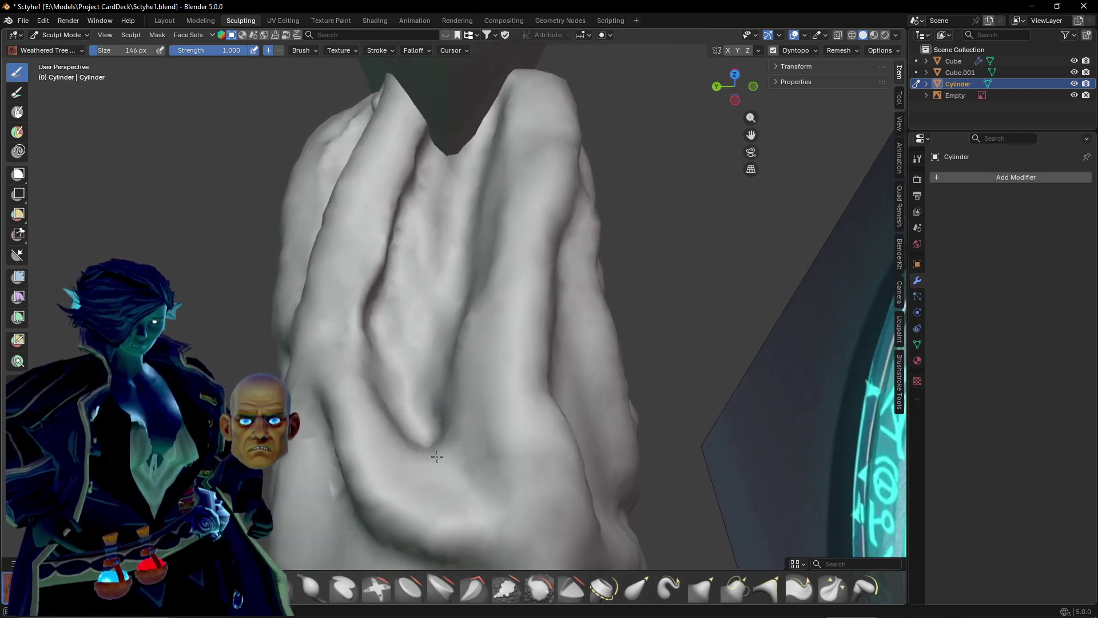
left_click_drag(417, 374, 429, 455)
Carve a deep, curved groove along the upper edge of the trunk's side near its end.
mouse_move(452, 408)
middle_mouse_down()
mouse_move(420, 424)
mouse_move(364, 366)
middle_mouse_up()
left_click_drag(436, 226, 389, 286)
left_click_drag(428, 246, 366, 320)
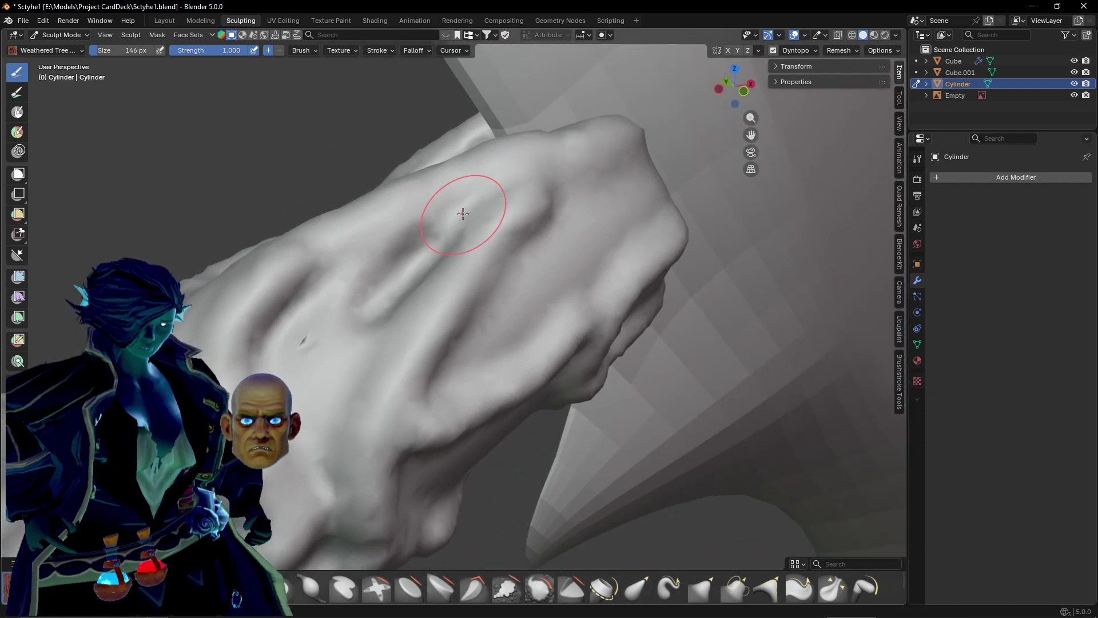
left_click_drag(464, 214, 290, 371)
left_click_drag(395, 246, 286, 344)
left_click_drag(381, 263, 280, 326)
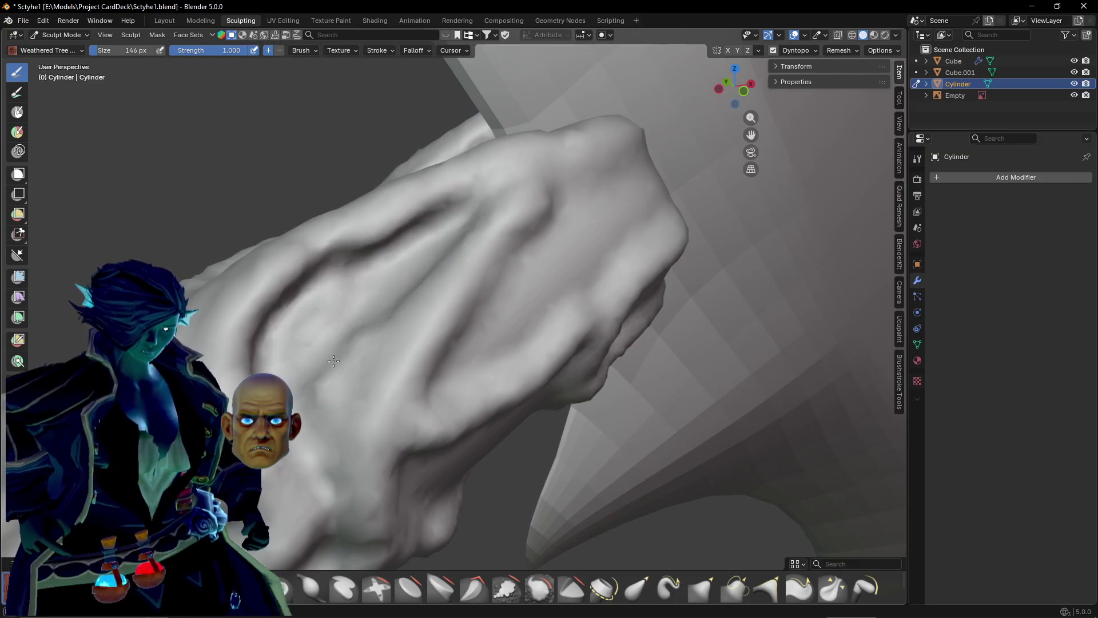
Carve narrow parallel furrows into the smooth area inside the curved groove and a long crease beside them.
left_click_drag(333, 361, 375, 280)
mouse_move(383, 289)
left_mouse_down()
mouse_move(357, 337)
mouse_move(344, 413)
left_mouse_up()
left_click_drag(395, 255, 329, 343)
left_click_drag(469, 223, 319, 408)
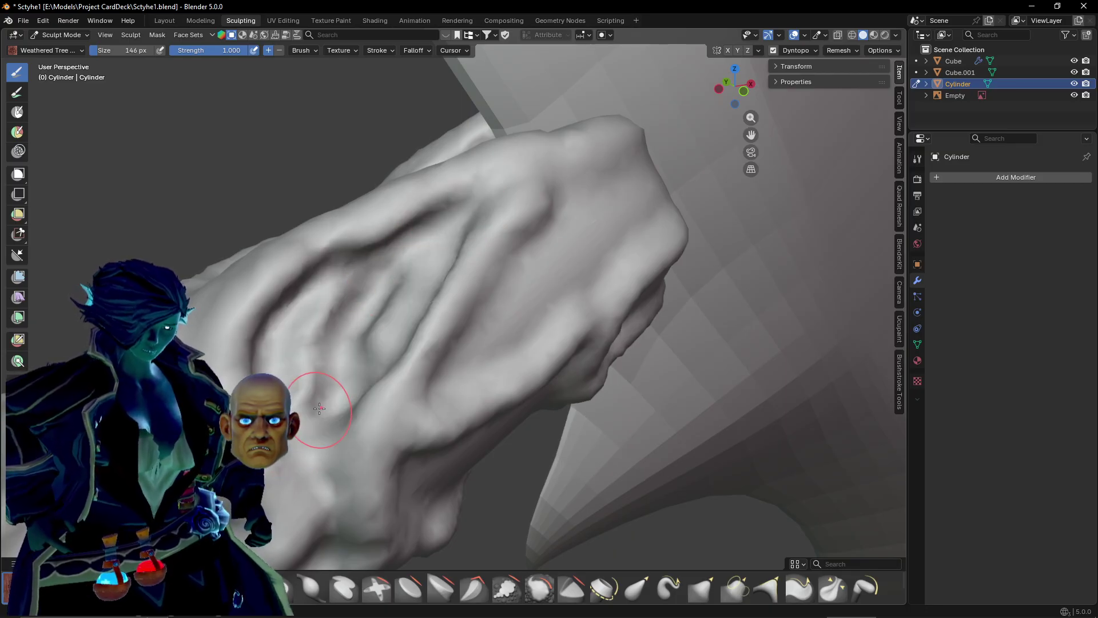
Carve deep diagonal channels between the ridges, running out through the rim at the trunk's end.
mouse_move(319, 408)
middle_mouse_down()
mouse_move(345, 394)
mouse_move(312, 380)
middle_mouse_up()
mouse_move(311, 380)
left_mouse_down()
mouse_move(401, 297)
mouse_move(601, 203)
mouse_move(554, 241)
mouse_move(537, 246)
mouse_move(635, 195)
mouse_move(562, 259)
mouse_move(688, 185)
left_mouse_up()
middle_click_drag(527, 255, 511, 228)
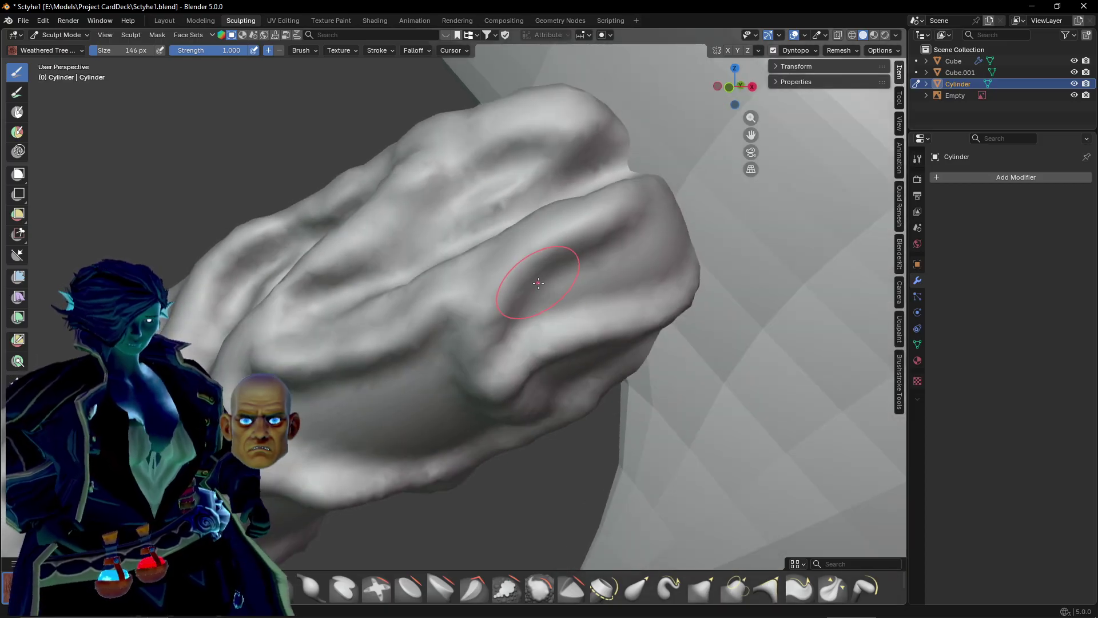
mouse_move(534, 306)
left_mouse_down()
mouse_move(714, 204)
mouse_move(684, 235)
left_mouse_up()
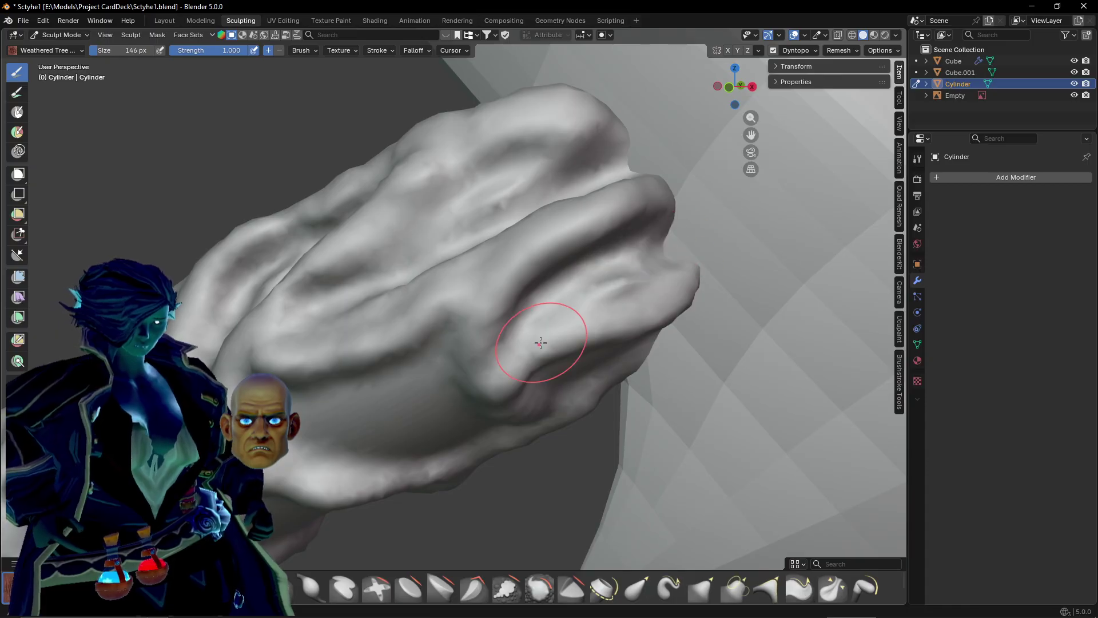
Sculpt winding grooves into the smooth side below the rim and carve a notch into the trunk's tip.
middle_click_drag(540, 343, 546, 284)
mouse_move(267, 300)
left_mouse_down()
mouse_move(446, 326)
mouse_move(371, 269)
mouse_move(429, 313)
mouse_move(331, 275)
mouse_move(289, 300)
mouse_move(389, 371)
mouse_move(437, 342)
left_mouse_up()
middle_click_drag(436, 343, 441, 215)
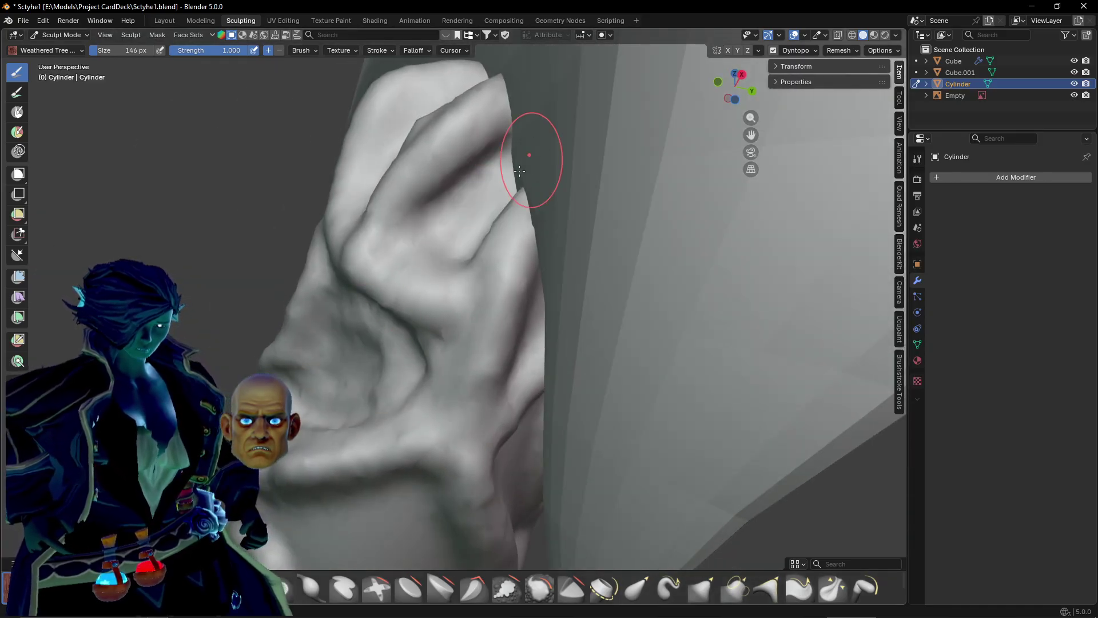
mouse_move(416, 322)
middle_mouse_down()
mouse_move(399, 326)
mouse_move(425, 302)
mouse_move(417, 319)
mouse_move(451, 365)
mouse_move(450, 353)
middle_mouse_up()
mouse_move(309, 173)
left_mouse_down()
mouse_move(340, 181)
mouse_move(356, 205)
left_mouse_up()
left_click_drag(334, 122, 383, 199)
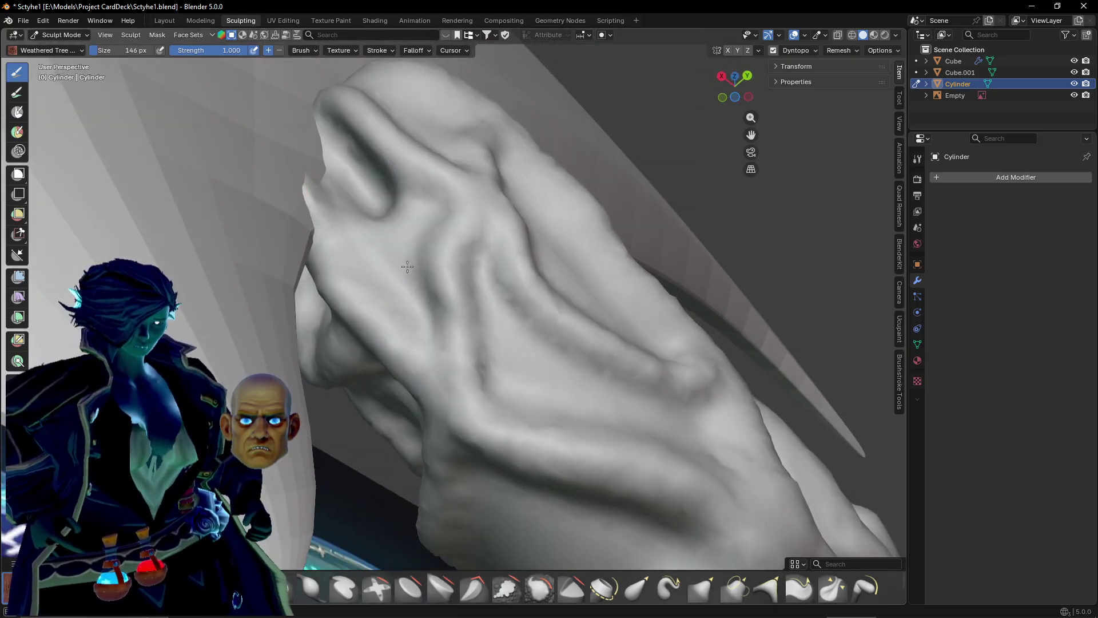
Deepen the recess below the tip's fold and carve a hollow into the rounded end of the trunk.
middle_click_drag(422, 307, 456, 287)
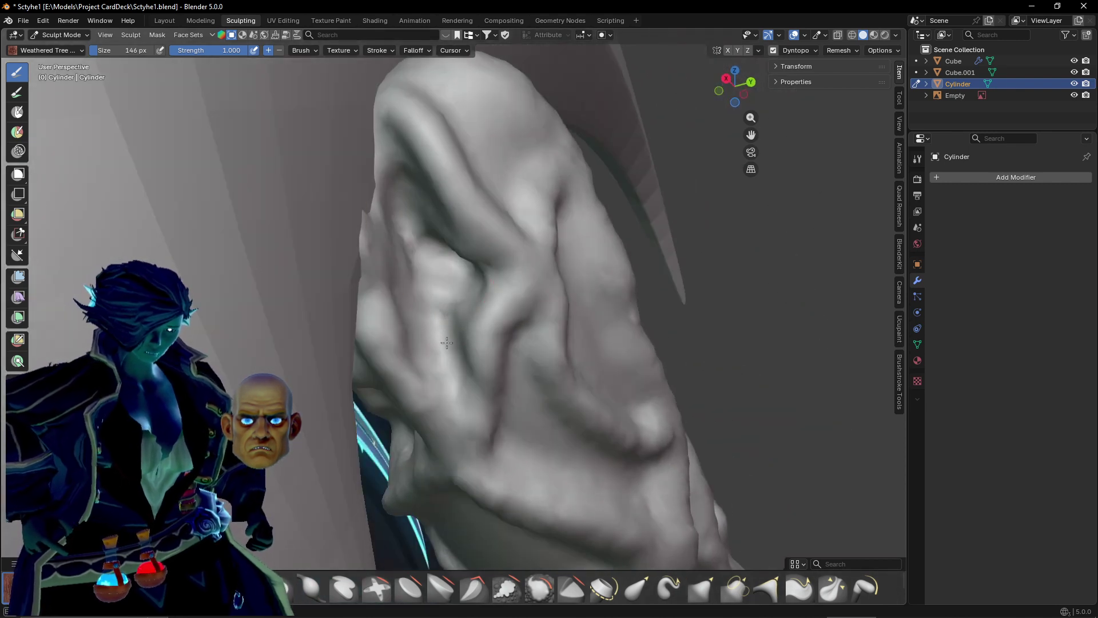
mouse_move(447, 343)
middle_mouse_down()
mouse_move(468, 298)
mouse_move(376, 320)
middle_mouse_up()
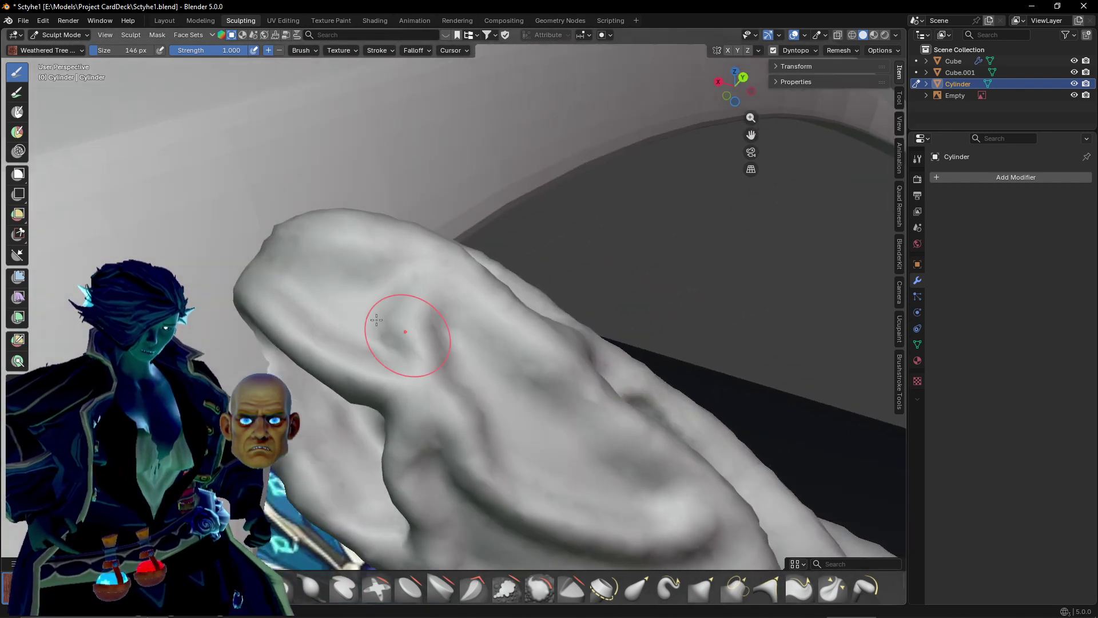
left_click_drag(261, 275, 323, 301)
left_click_drag(267, 251, 371, 315)
mouse_move(372, 303)
middle_mouse_down()
mouse_move(346, 343)
mouse_move(340, 326)
middle_mouse_up()
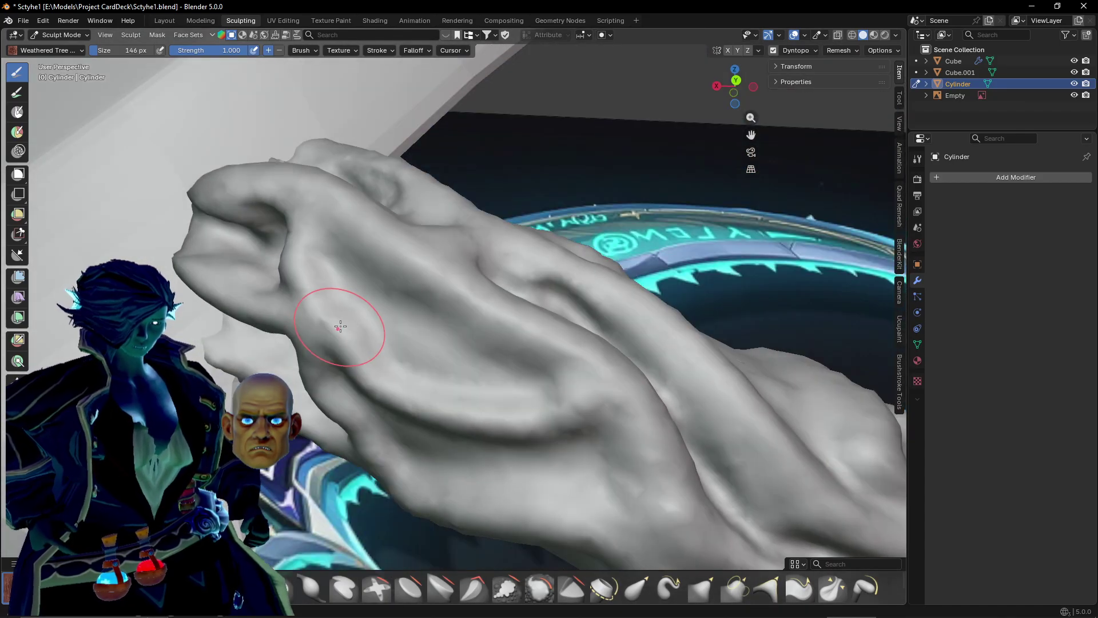
Carve deep grooves and a small pit into the trough between the two folded ridges behind the tip.
mouse_move(391, 326)
left_mouse_down()
mouse_move(367, 307)
mouse_move(435, 355)
left_mouse_up()
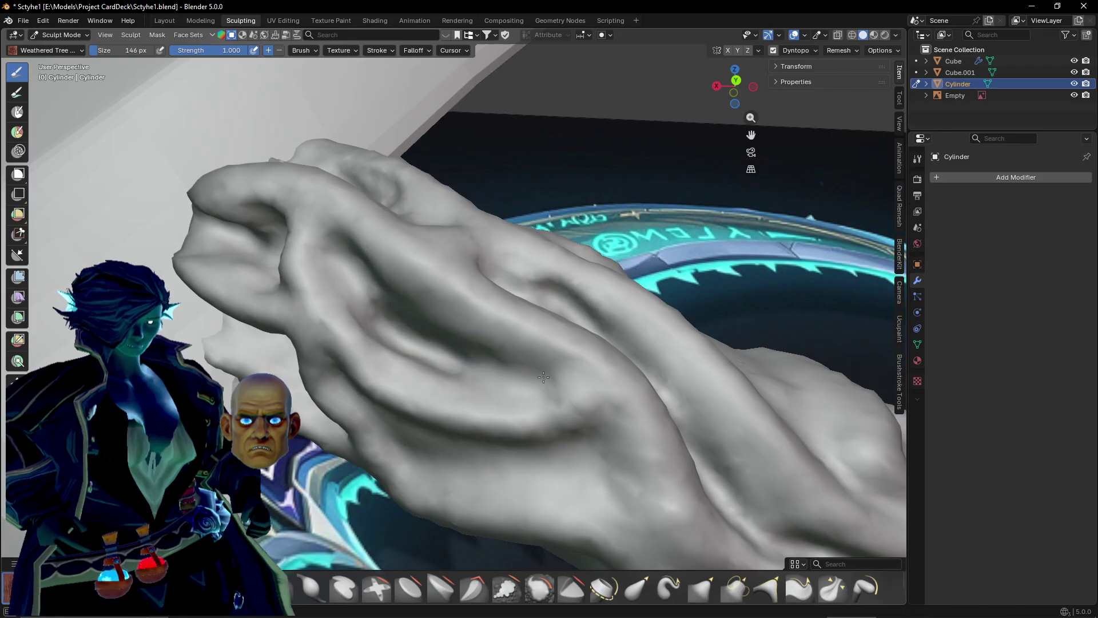
mouse_move(435, 355)
middle_mouse_down()
mouse_move(474, 443)
mouse_move(343, 245)
middle_mouse_up()
mouse_move(343, 246)
left_mouse_down()
mouse_move(368, 223)
mouse_move(494, 269)
left_mouse_up()
left_click_drag(345, 258, 350, 283)
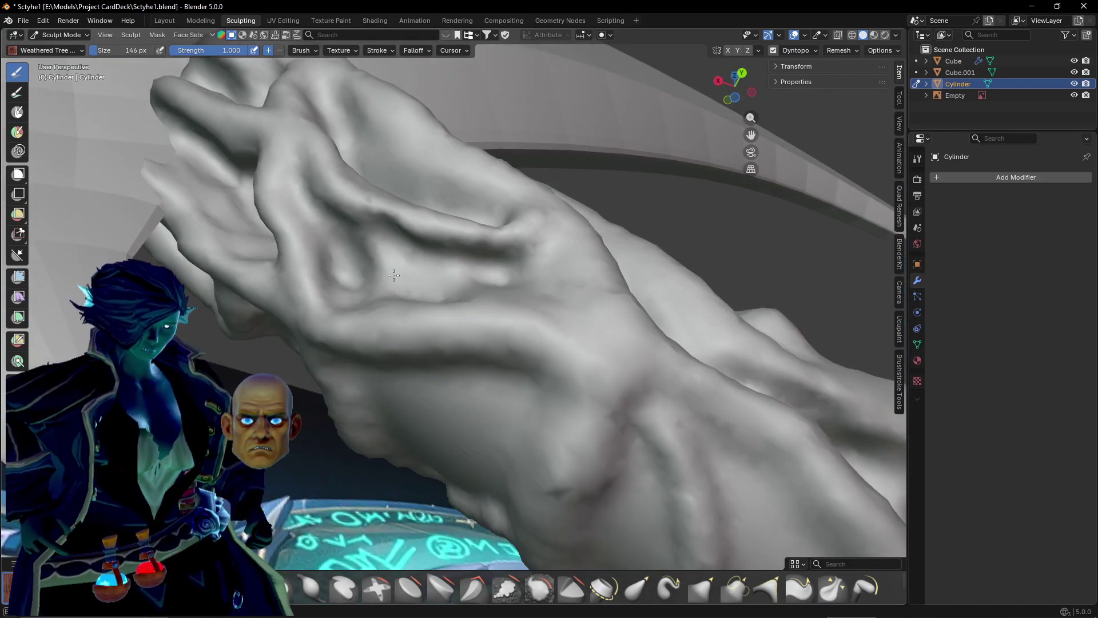
left_click_drag(470, 262, 429, 363)
Undercut the thick crosswise ridge and carve rough pits, lumps and furrows into the smooth surface beneath it.
mouse_move(429, 362)
middle_mouse_down()
mouse_move(417, 454)
mouse_move(542, 404)
mouse_move(381, 414)
middle_mouse_up()
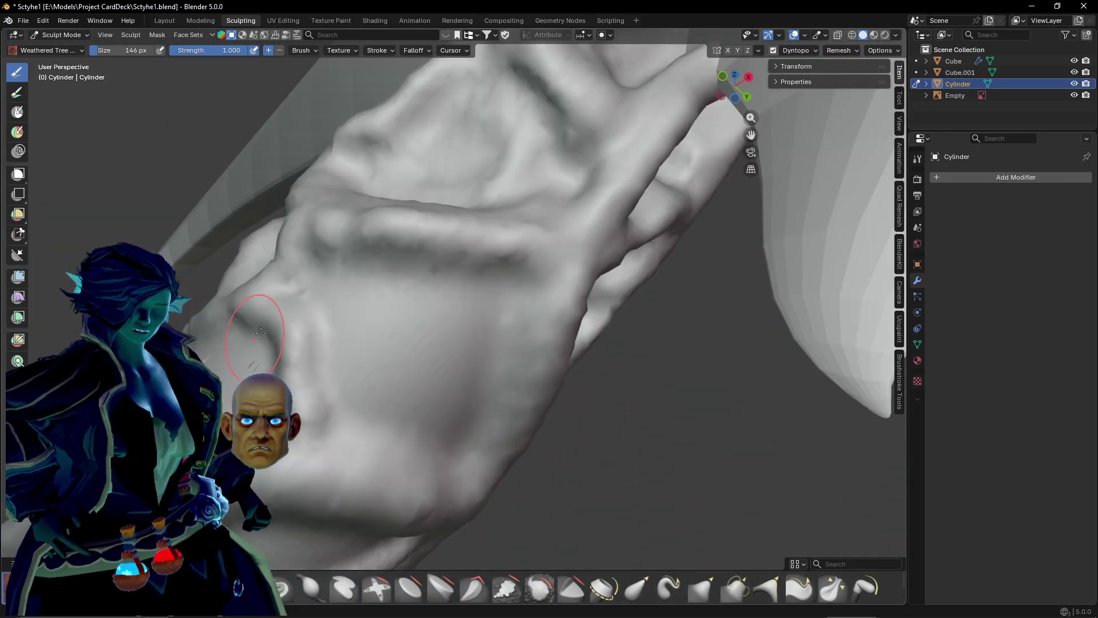
scroll(318, 318, "up", 1)
middle_click_drag(326, 314, 319, 317)
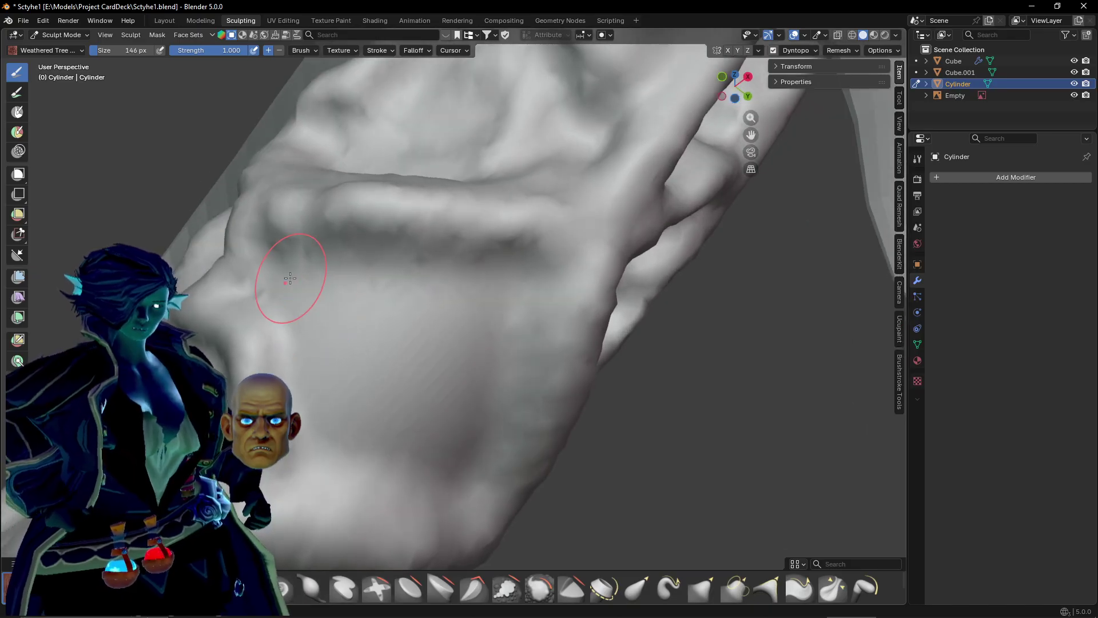
mouse_move(290, 279)
left_mouse_down()
mouse_move(424, 458)
mouse_move(411, 332)
mouse_move(346, 288)
left_mouse_up()
left_click_drag(485, 332, 461, 458)
mouse_move(472, 291)
left_mouse_down()
mouse_move(394, 386)
mouse_move(398, 350)
mouse_move(323, 341)
mouse_move(452, 307)
left_mouse_up()
left_click_drag(467, 390, 510, 337)
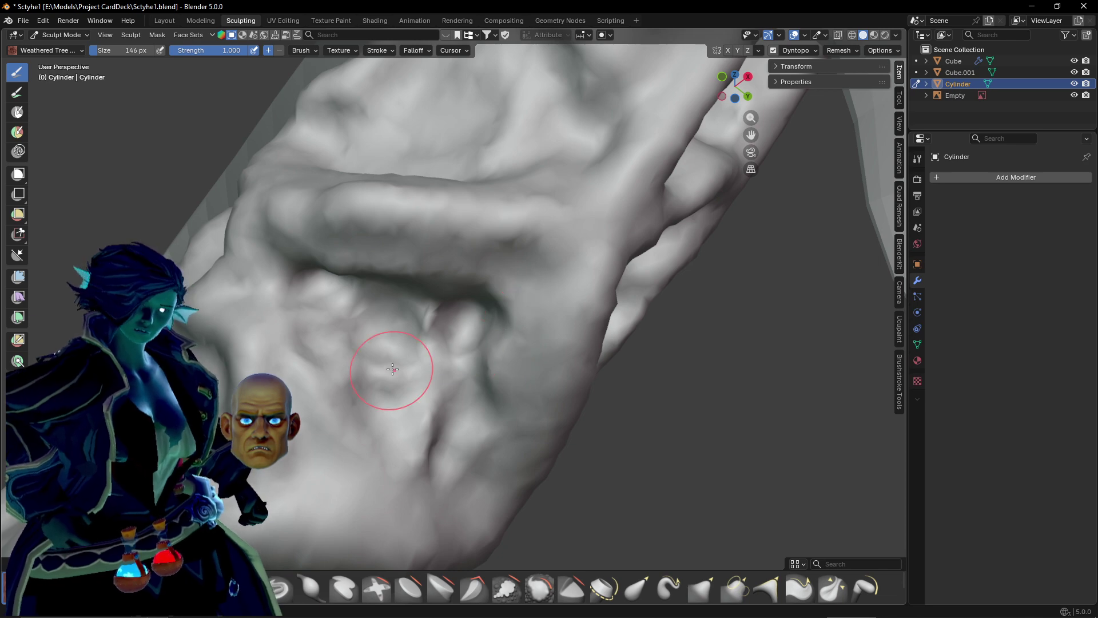
middle_click_drag(392, 369, 396, 408)
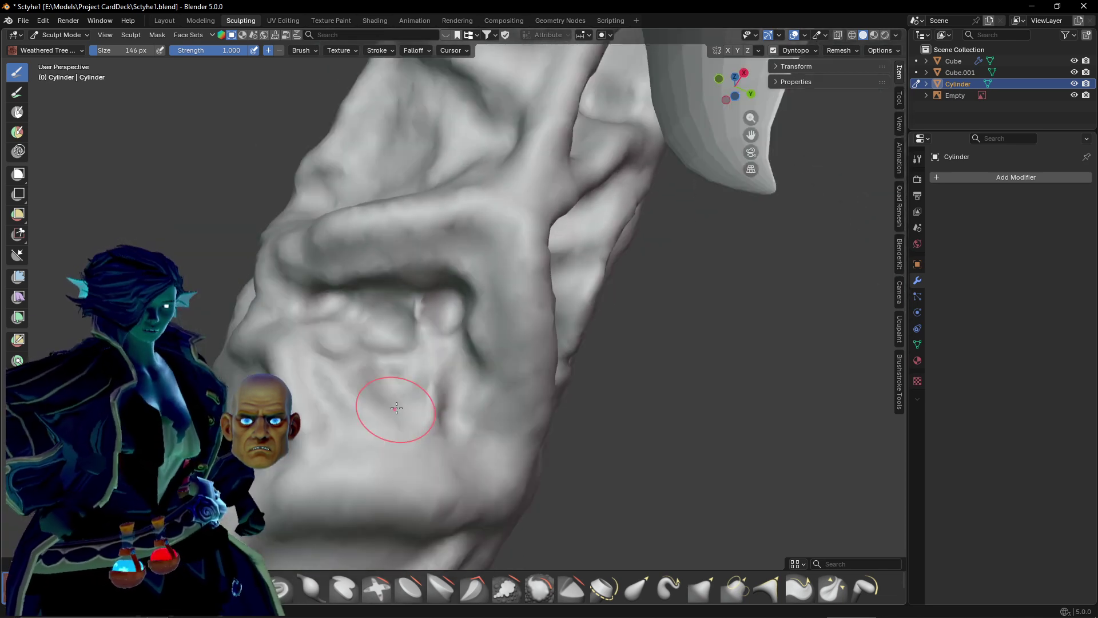
left_click_drag(471, 310, 464, 316)
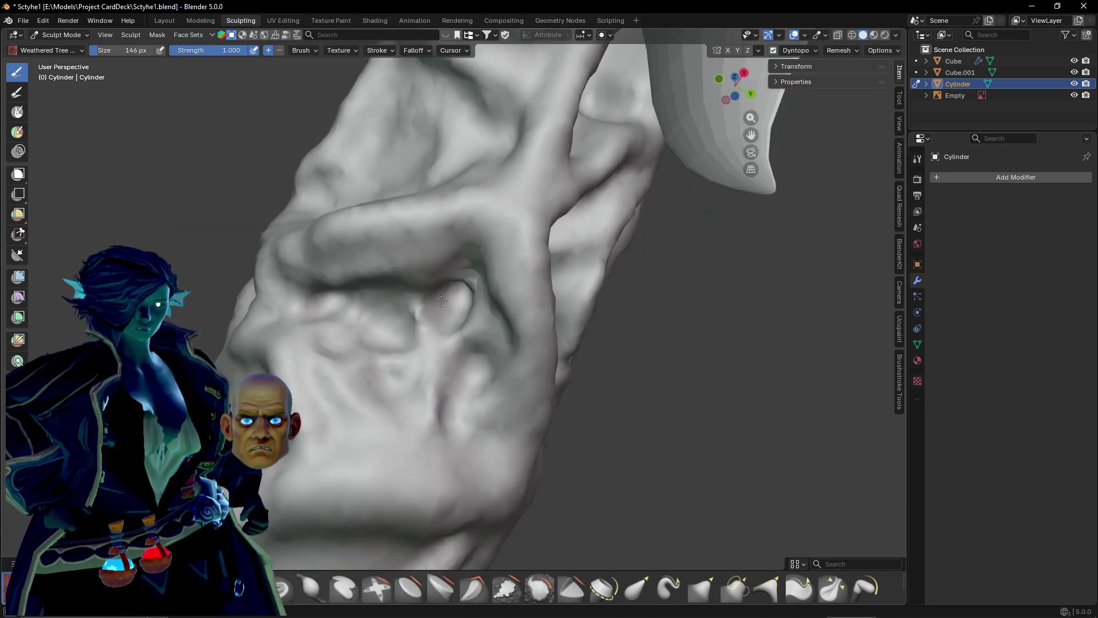
Deepen the furrows beneath the crosswise ridge and carve a curved hollow with inner grooves under the adjoining arched ridge.
mouse_move(461, 413)
left_mouse_down()
mouse_move(424, 366)
mouse_move(438, 404)
mouse_move(454, 352)
left_mouse_up()
mouse_move(487, 436)
middle_mouse_down()
mouse_move(405, 368)
mouse_move(410, 304)
mouse_move(429, 424)
middle_mouse_up()
mouse_move(297, 382)
left_mouse_down()
mouse_move(366, 280)
mouse_move(518, 334)
mouse_move(320, 335)
mouse_move(554, 324)
mouse_move(338, 289)
mouse_move(505, 292)
left_mouse_up()
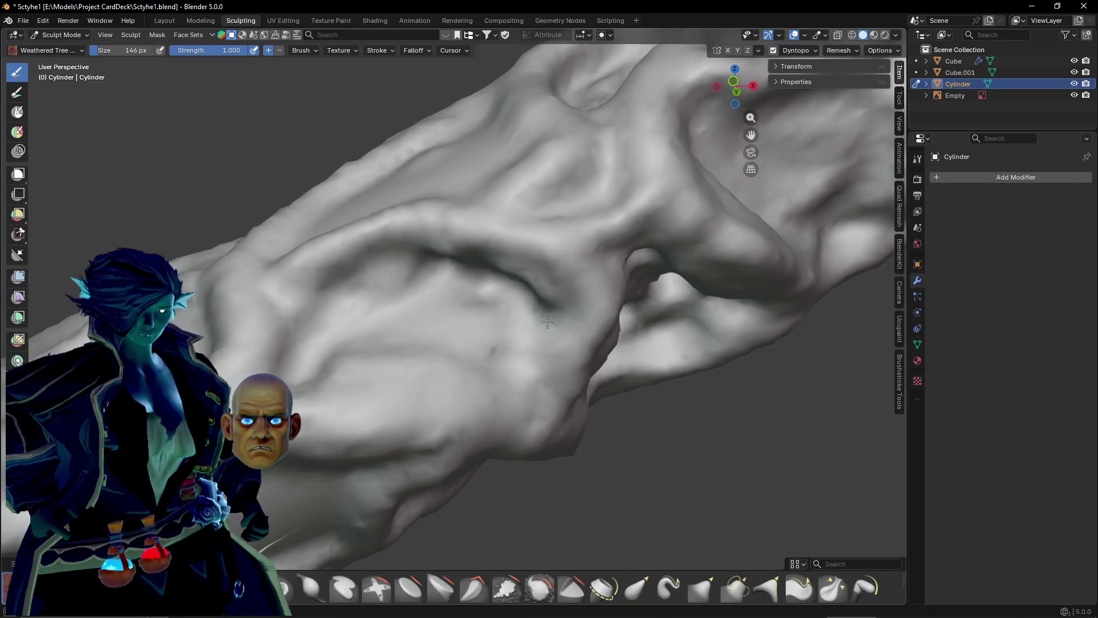
mouse_move(547, 322)
left_mouse_down()
mouse_move(331, 349)
mouse_move(520, 363)
mouse_move(467, 301)
left_mouse_up()
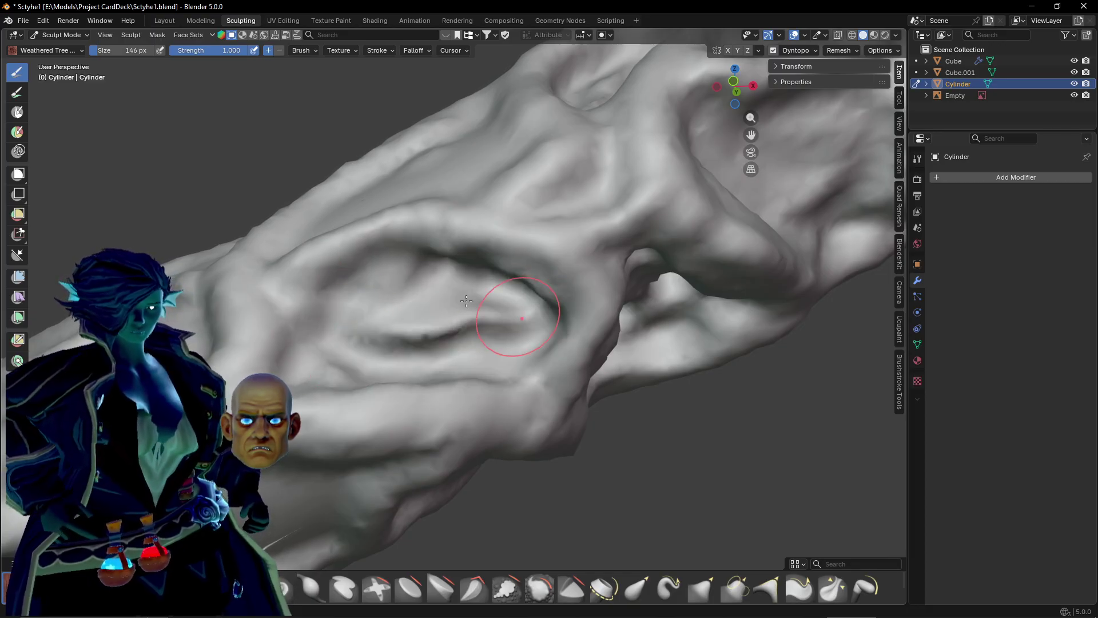
Carve branching grooves and small ridges into the long trough between the two lengthwise folds.
middle_click_drag(466, 301, 470, 372)
left_click_drag(359, 375, 400, 328)
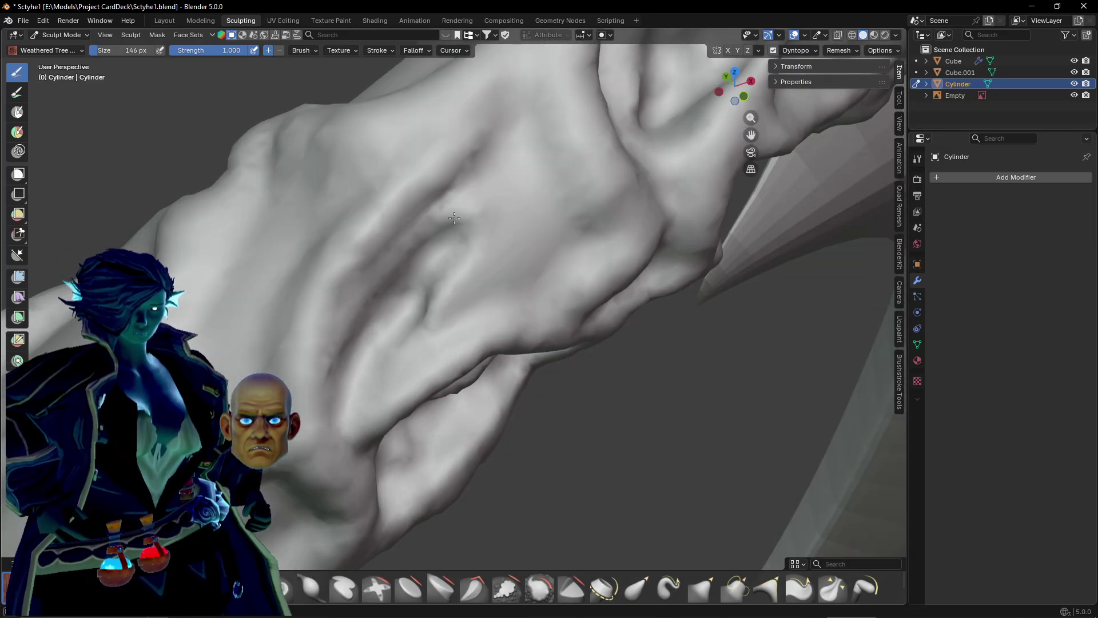
mouse_move(454, 218)
left_mouse_down()
mouse_move(503, 143)
mouse_move(515, 80)
mouse_move(549, 228)
mouse_move(429, 297)
mouse_move(517, 212)
mouse_move(487, 217)
mouse_move(446, 274)
left_mouse_up()
mouse_move(480, 206)
left_mouse_down()
mouse_move(469, 269)
mouse_move(372, 371)
left_mouse_up()
mouse_move(371, 371)
middle_mouse_down()
mouse_move(434, 376)
mouse_move(441, 302)
middle_mouse_up()
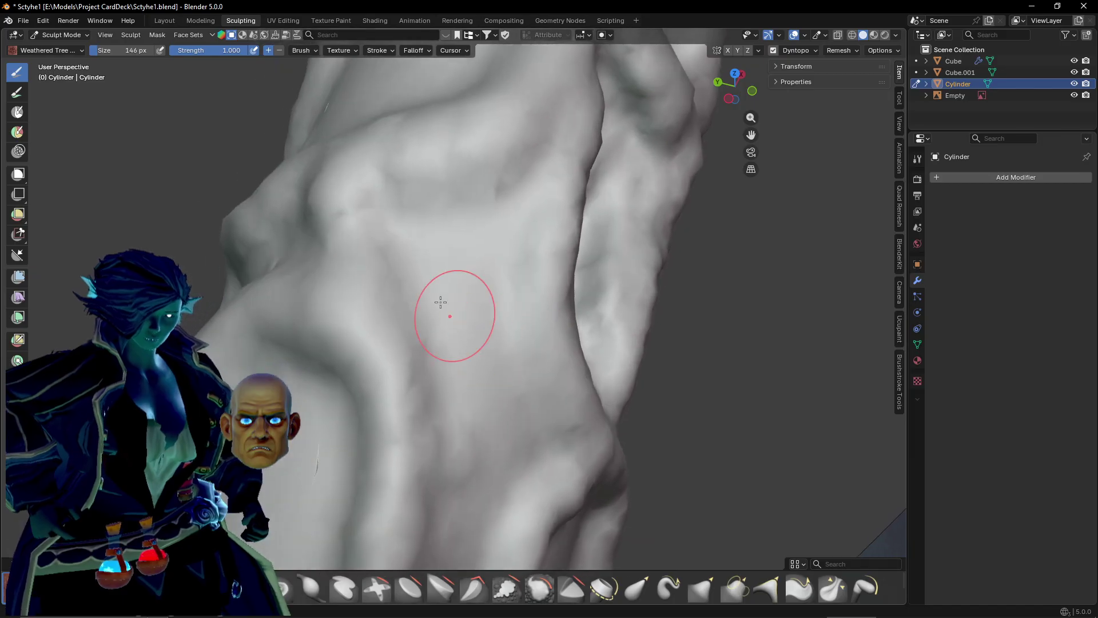
Sculpt the smooth face beside the folds into a deep oval hollow with concentric inner ridges.
mouse_move(441, 302)
left_mouse_down()
mouse_move(394, 211)
mouse_move(466, 238)
mouse_move(458, 189)
mouse_move(496, 229)
mouse_move(504, 429)
left_mouse_up()
mouse_move(452, 221)
left_mouse_down()
mouse_move(473, 435)
mouse_move(465, 406)
left_mouse_up()
scroll(465, 407, "down", 3)
middle_click_drag(466, 407, 474, 260, "shift")
mouse_move(381, 466)
left_mouse_down()
mouse_move(440, 400)
mouse_move(465, 293)
left_mouse_up()
mouse_move(478, 210)
left_mouse_down()
mouse_move(449, 366)
mouse_move(420, 423)
left_mouse_up()
middle_click_drag(420, 423, 451, 387)
mouse_move(384, 358)
left_mouse_down()
mouse_move(434, 457)
mouse_move(487, 389)
mouse_move(401, 251)
mouse_move(439, 374)
mouse_move(393, 314)
mouse_move(429, 395)
mouse_move(400, 303)
mouse_move(405, 357)
left_mouse_up()
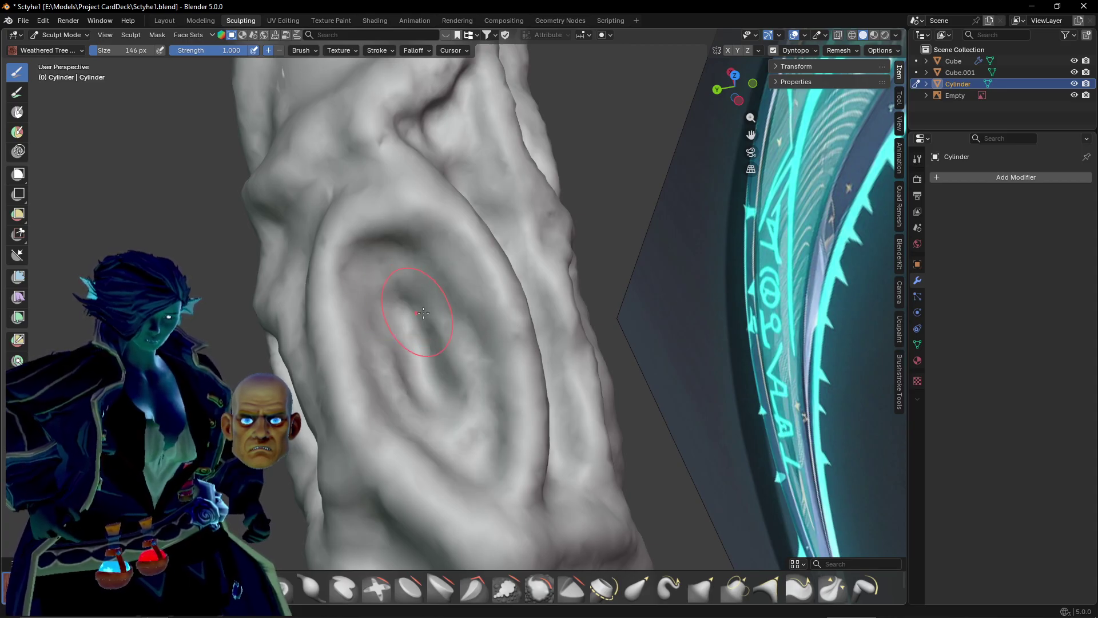
Carve winding grooves and deep creases into the smooth area above the twisted fold and its neighbouring slope.
mouse_move(405, 358)
middle_mouse_down()
mouse_move(453, 336)
mouse_move(449, 326)
mouse_move(380, 355)
mouse_move(403, 362)
middle_mouse_up()
mouse_move(402, 362)
left_mouse_down()
mouse_move(354, 357)
mouse_move(424, 269)
mouse_move(440, 195)
mouse_move(478, 421)
mouse_move(585, 438)
left_mouse_up()
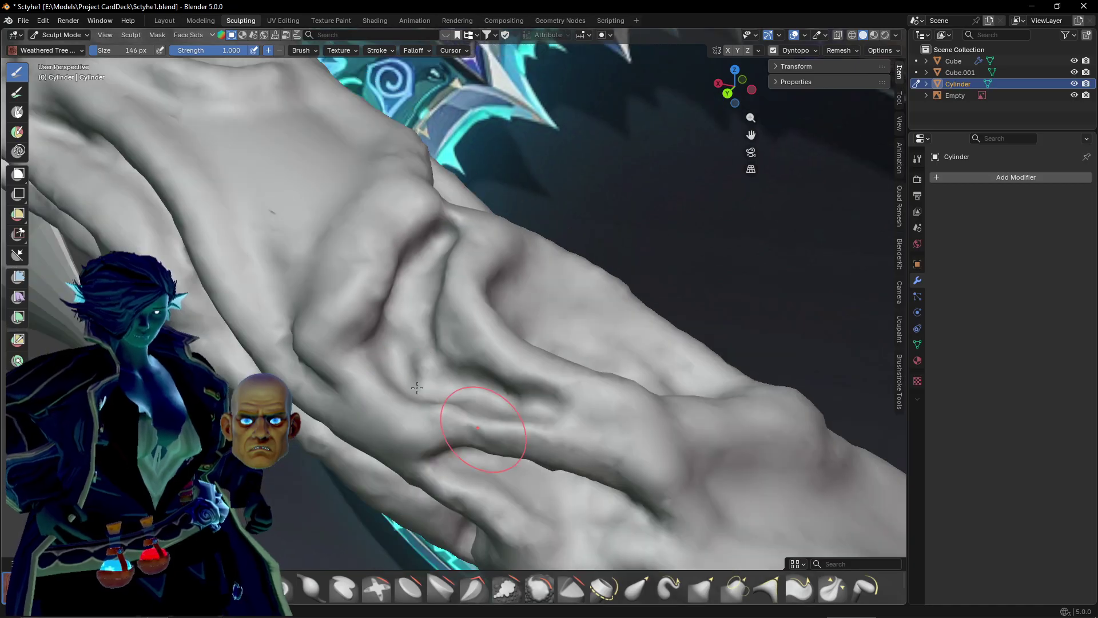
middle_click_drag(478, 421, 426, 461)
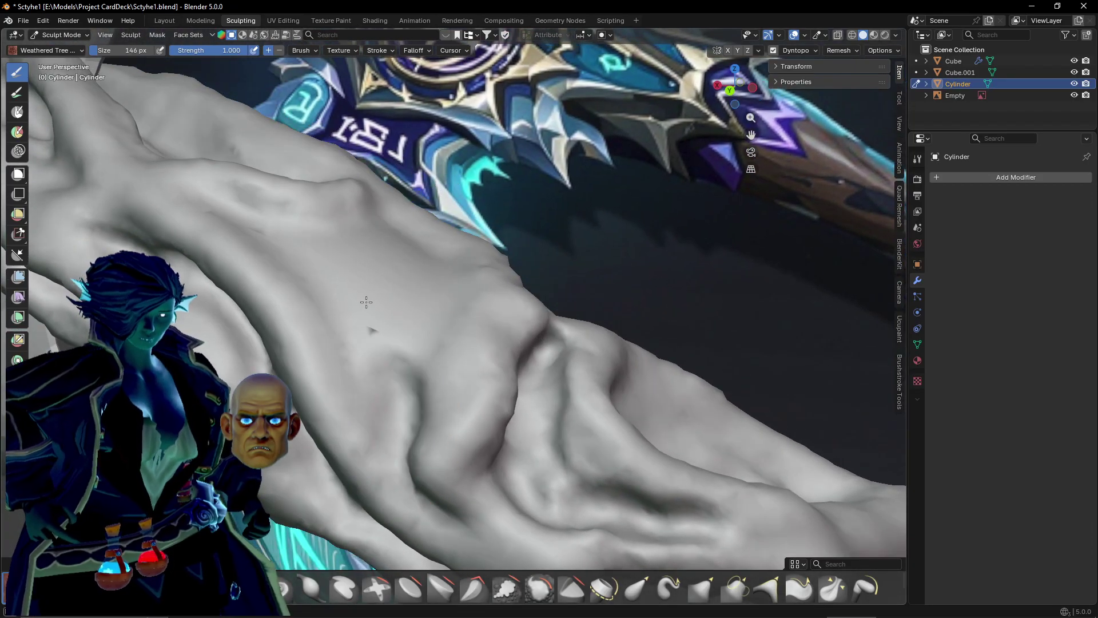
mouse_move(251, 238)
middle_mouse_down()
mouse_move(331, 306)
mouse_move(380, 392)
mouse_move(360, 429)
mouse_move(370, 387)
middle_mouse_up()
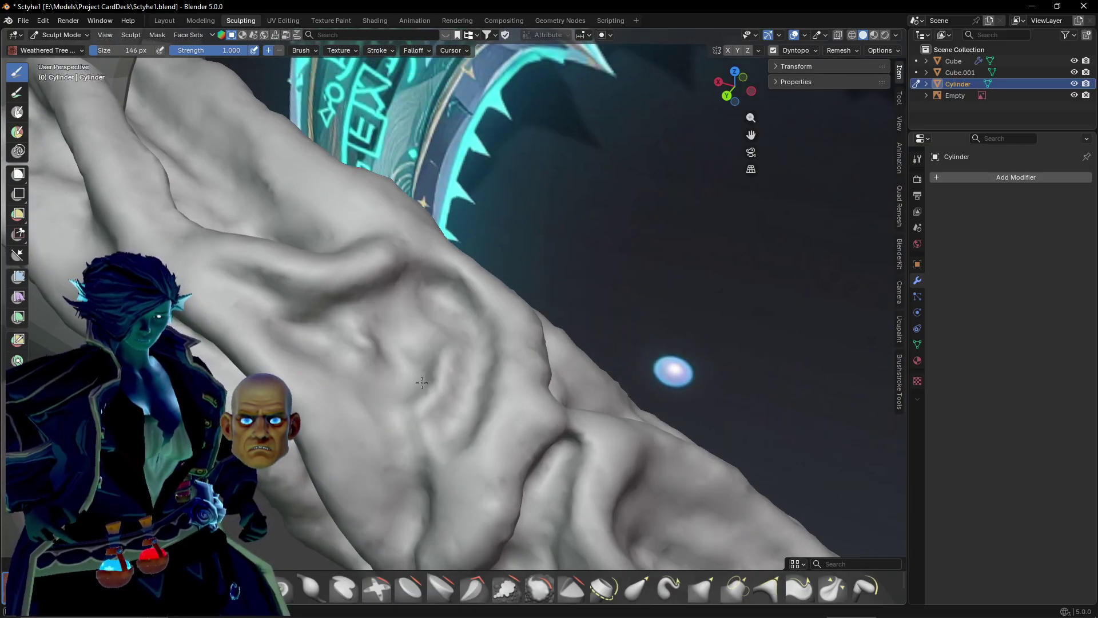
middle_click_drag(434, 393, 420, 258)
mouse_move(421, 258)
left_mouse_down()
mouse_move(321, 240)
mouse_move(246, 177)
mouse_move(457, 234)
mouse_move(471, 315)
mouse_move(482, 247)
left_mouse_up()
scroll(402, 380, "down", 1)
middle_click_drag(402, 380, 391, 266, "shift")
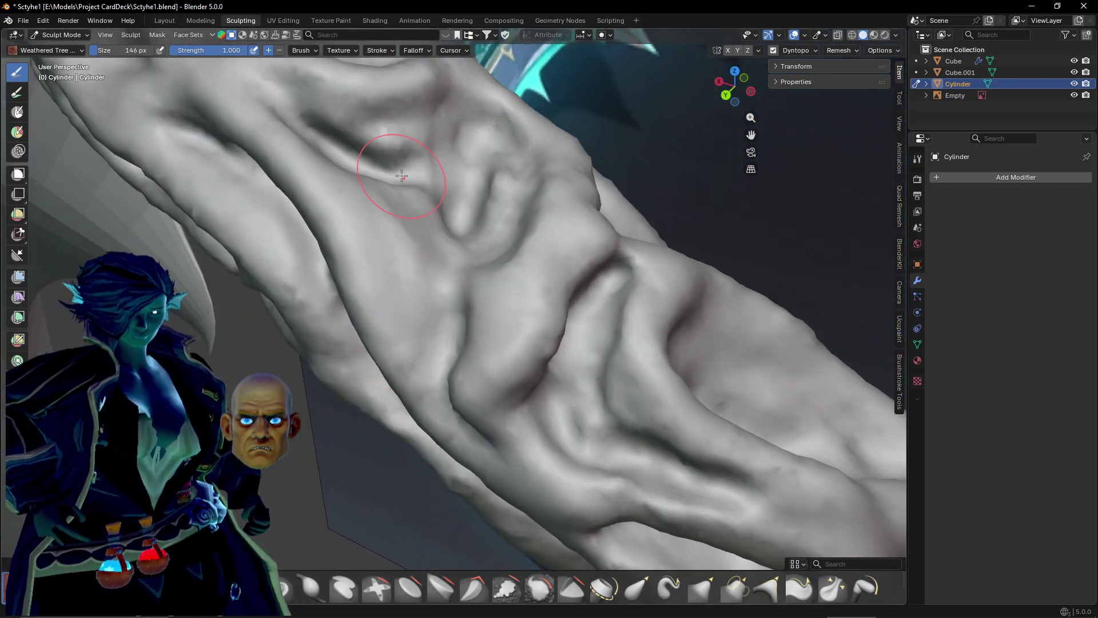
mouse_move(400, 177)
left_mouse_down()
mouse_move(412, 238)
mouse_move(412, 200)
mouse_move(451, 223)
mouse_move(453, 286)
left_mouse_up()
Carve lengthwise furrows into the smooth slope below the branching ridge on the other side of the trunk.
scroll(452, 286, "down", 2)
mouse_move(451, 287)
middle_mouse_down()
mouse_move(434, 303)
mouse_move(312, 314)
mouse_move(315, 286)
middle_mouse_up()
scroll(319, 250, "down", 2)
scroll(595, 346, "down", 1)
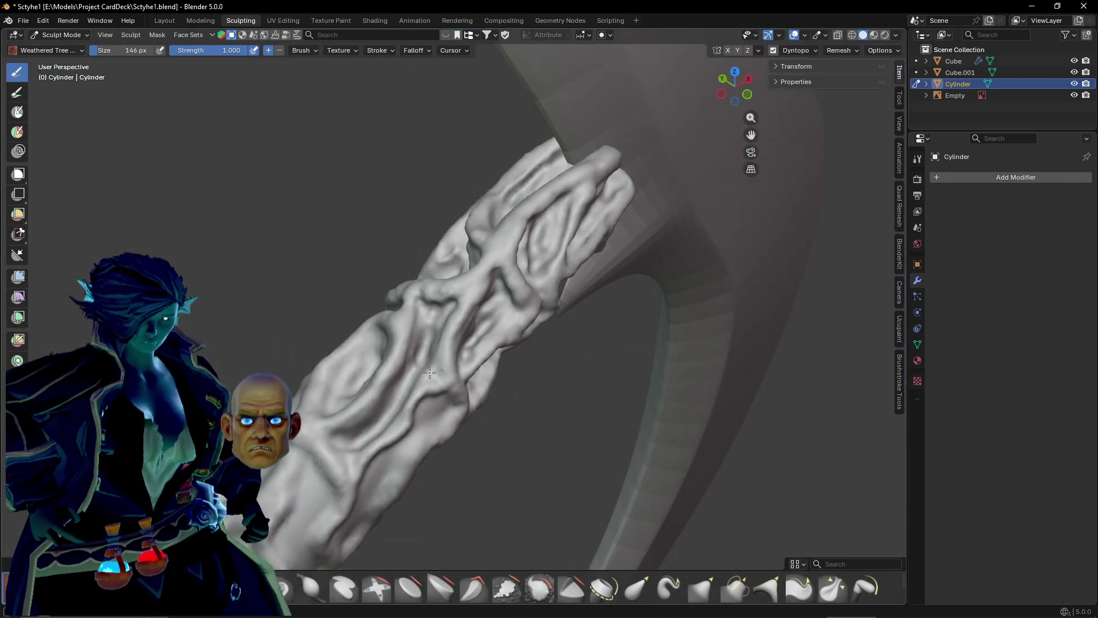
middle_click_drag(430, 373, 466, 368)
scroll(480, 395, "up", 6)
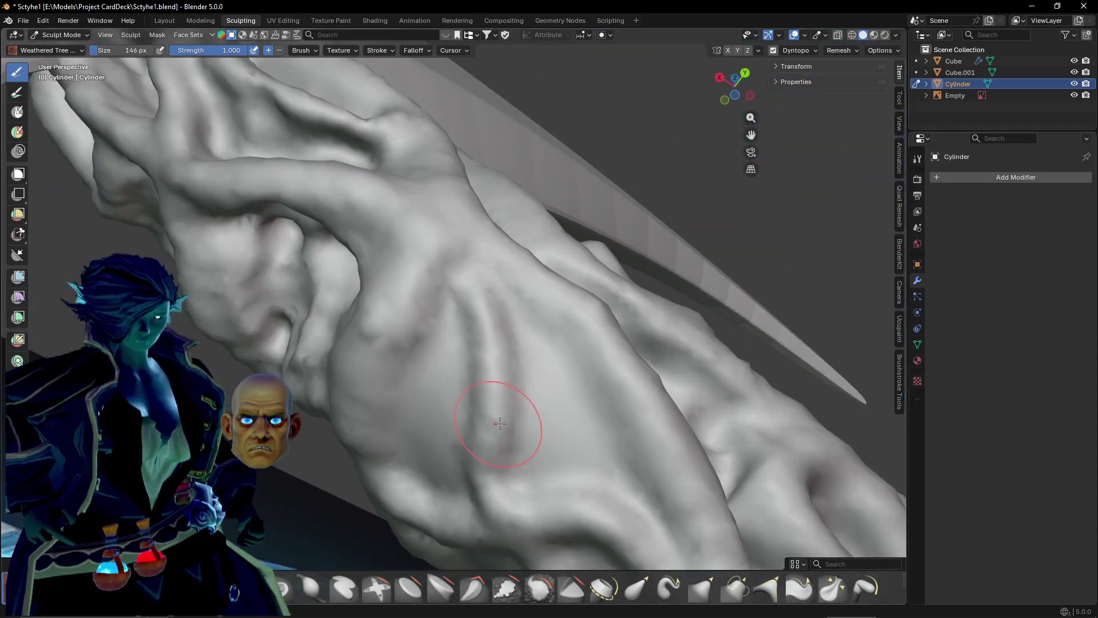
middle_click_drag(500, 423, 497, 416)
mouse_move(506, 282)
left_mouse_down()
mouse_move(523, 424)
mouse_move(529, 343)
mouse_move(581, 397)
mouse_move(589, 426)
left_mouse_up()
left_click_drag(526, 307, 563, 418)
Sculpt a deep, rough-surfaced hollow into the smooth basin enclosed by the curved ridge.
middle_click_drag(563, 411, 657, 392)
mouse_move(440, 389)
left_mouse_down()
mouse_move(370, 379)
mouse_move(486, 335)
mouse_move(363, 382)
left_mouse_up()
mouse_move(362, 382)
middle_mouse_down()
mouse_move(377, 411)
mouse_move(414, 436)
middle_mouse_up()
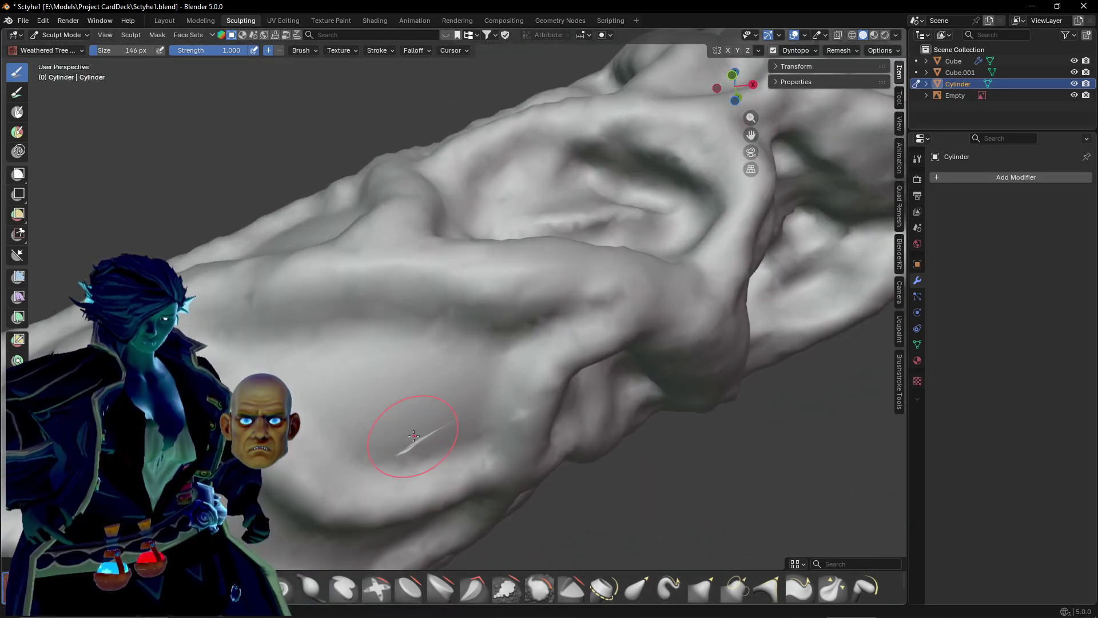
mouse_move(321, 366)
left_mouse_down()
mouse_move(480, 366)
mouse_move(423, 338)
mouse_move(320, 354)
mouse_move(452, 392)
mouse_move(338, 368)
mouse_move(457, 366)
mouse_move(412, 435)
mouse_move(303, 361)
mouse_move(486, 378)
mouse_move(400, 450)
mouse_move(429, 443)
mouse_move(412, 395)
left_mouse_up()
scroll(372, 412, "down", 2)
middle_click_drag(372, 412, 397, 363)
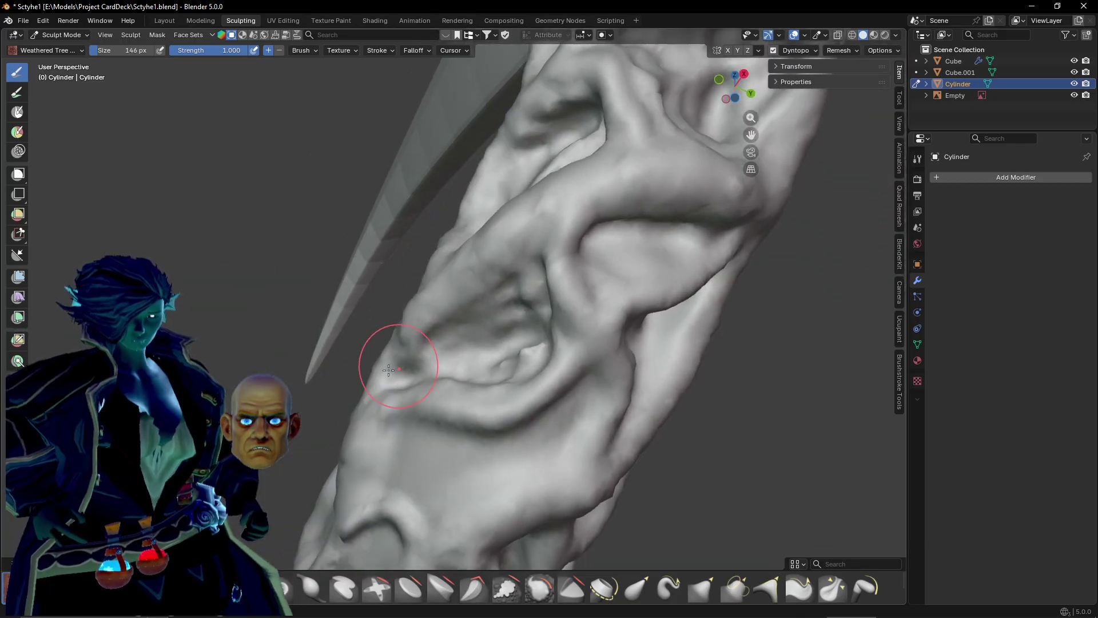
Undercut the curved ridge below the rough hollow and carve an elongated, lumpy recess beneath it.
scroll(397, 410, "up", 1)
mouse_move(426, 525)
middle_mouse_down()
mouse_move(380, 321)
mouse_move(387, 326)
mouse_move(363, 336)
middle_mouse_up()
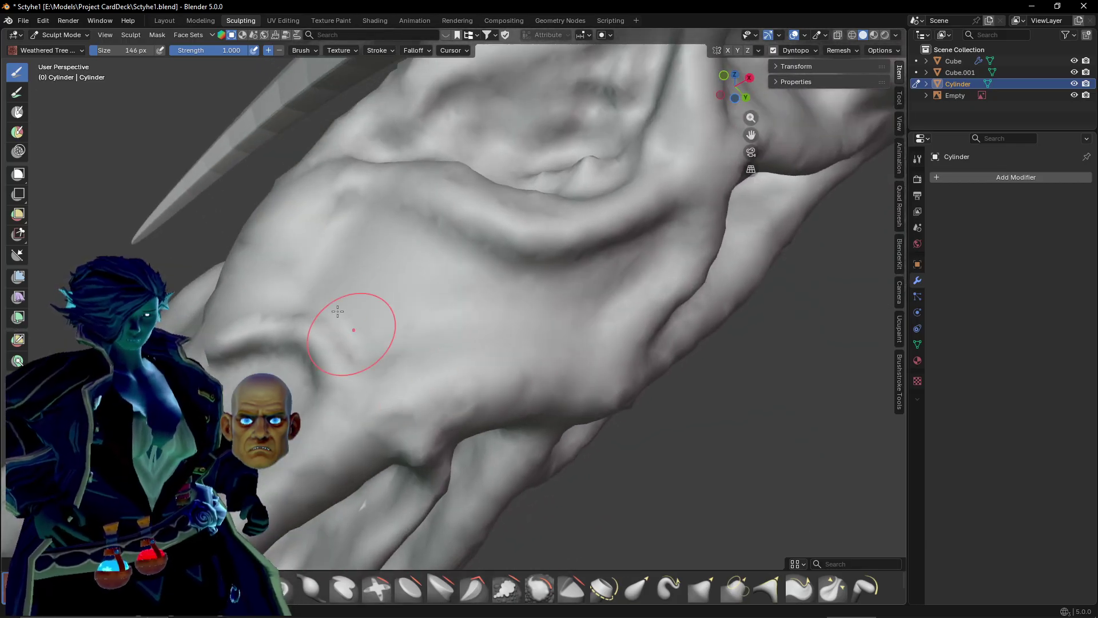
mouse_move(399, 327)
left_mouse_down()
mouse_move(366, 254)
mouse_move(506, 285)
mouse_move(601, 262)
left_mouse_up()
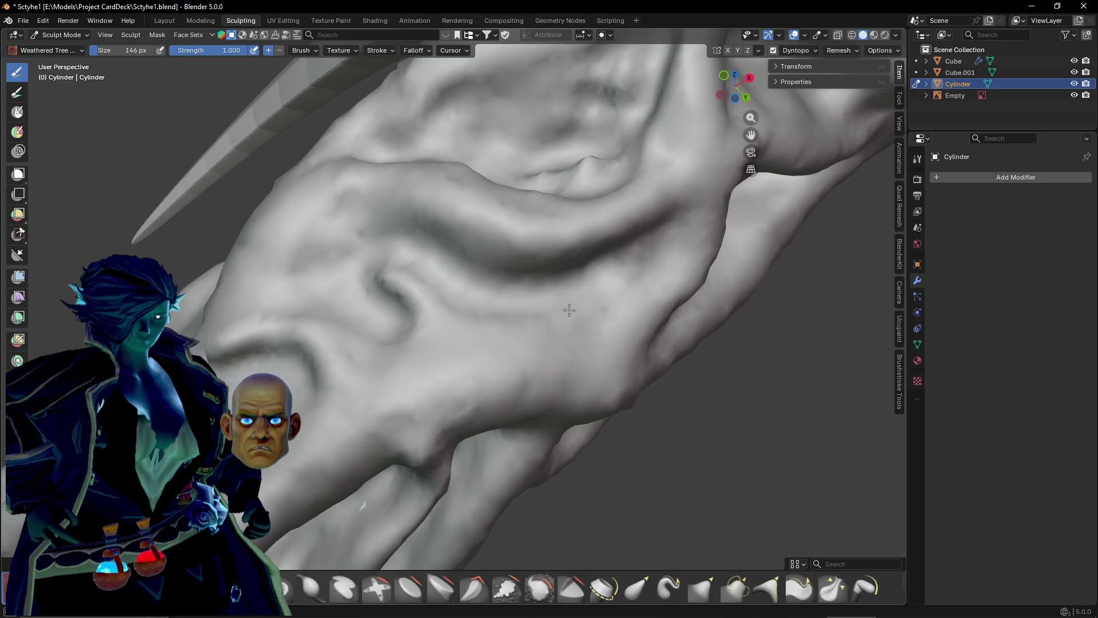
left_click_drag(570, 310, 535, 309)
mouse_move(413, 318)
left_mouse_down()
mouse_move(343, 258)
mouse_move(441, 275)
mouse_move(343, 290)
mouse_move(451, 290)
mouse_move(354, 246)
mouse_move(632, 250)
mouse_move(446, 250)
left_mouse_up()
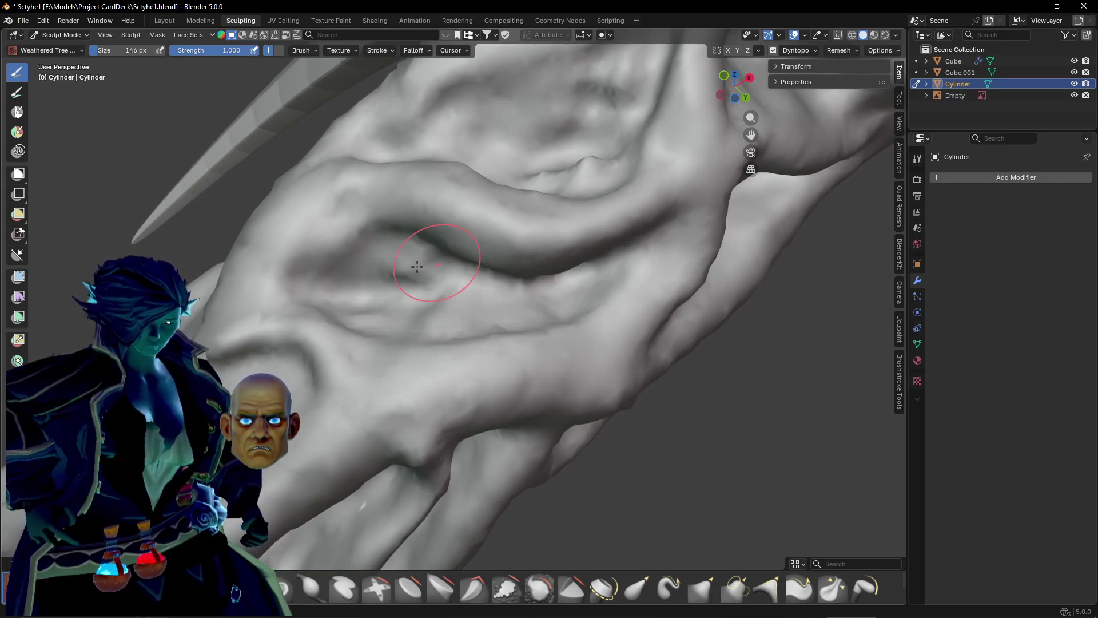
Carve deep parallel furrows along the underside of the long wavy ridge and deepen the crease beside it.
mouse_move(446, 250)
middle_mouse_down()
mouse_move(473, 315)
mouse_move(284, 412)
middle_mouse_up()
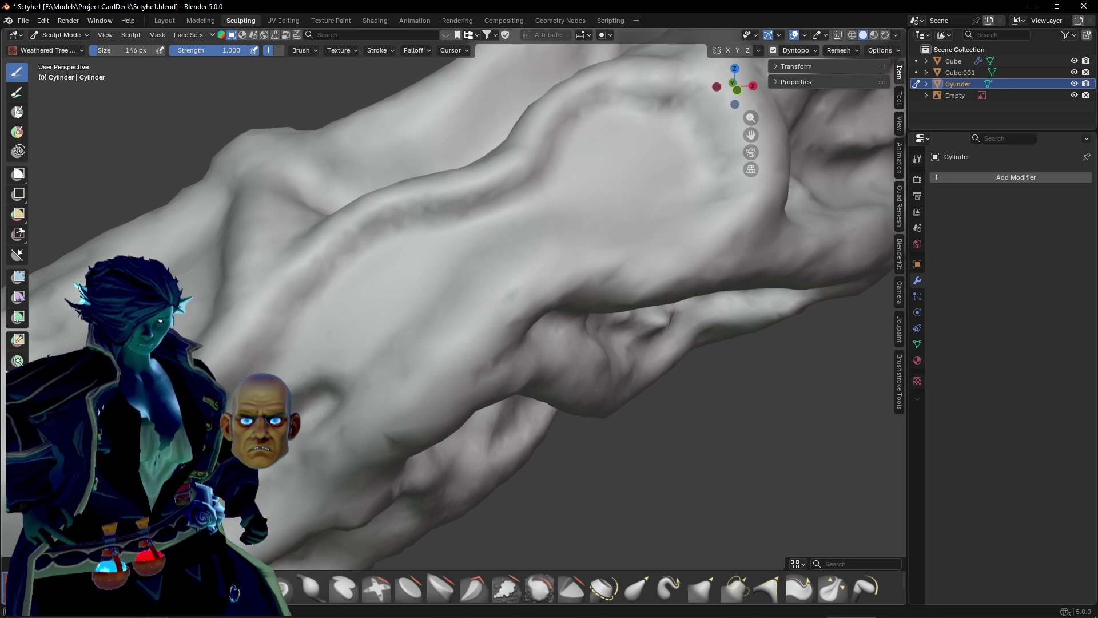
left_click_drag(400, 318, 334, 405)
mouse_move(390, 290)
left_mouse_down()
mouse_move(326, 349)
mouse_move(346, 307)
mouse_move(361, 364)
mouse_move(398, 265)
mouse_move(537, 195)
mouse_move(656, 154)
mouse_move(630, 163)
left_mouse_up()
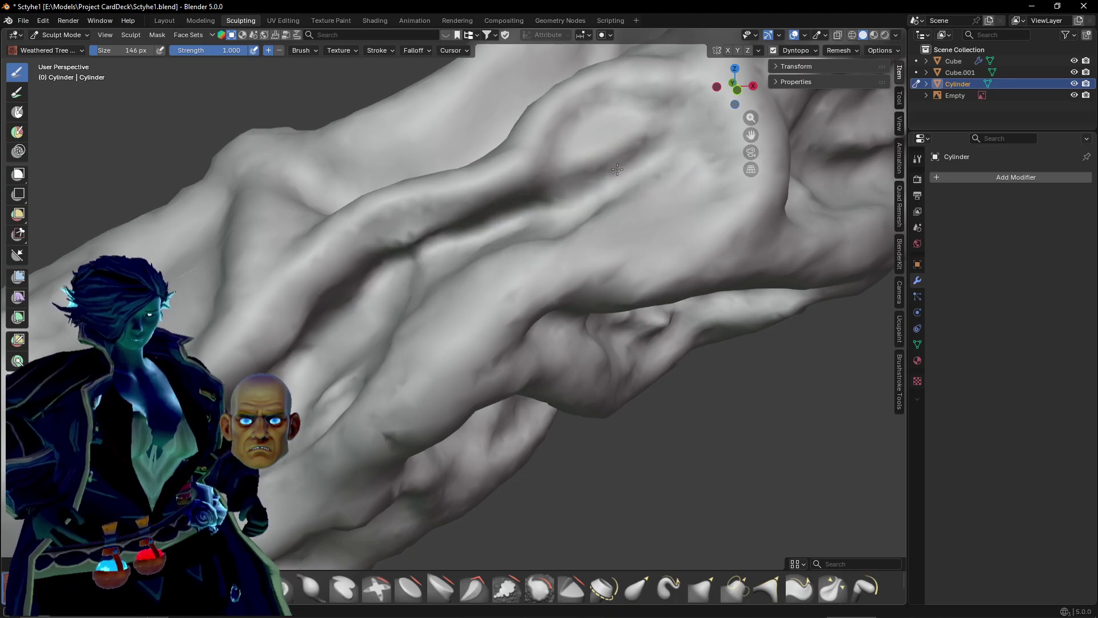
middle_click_drag(617, 189, 472, 348)
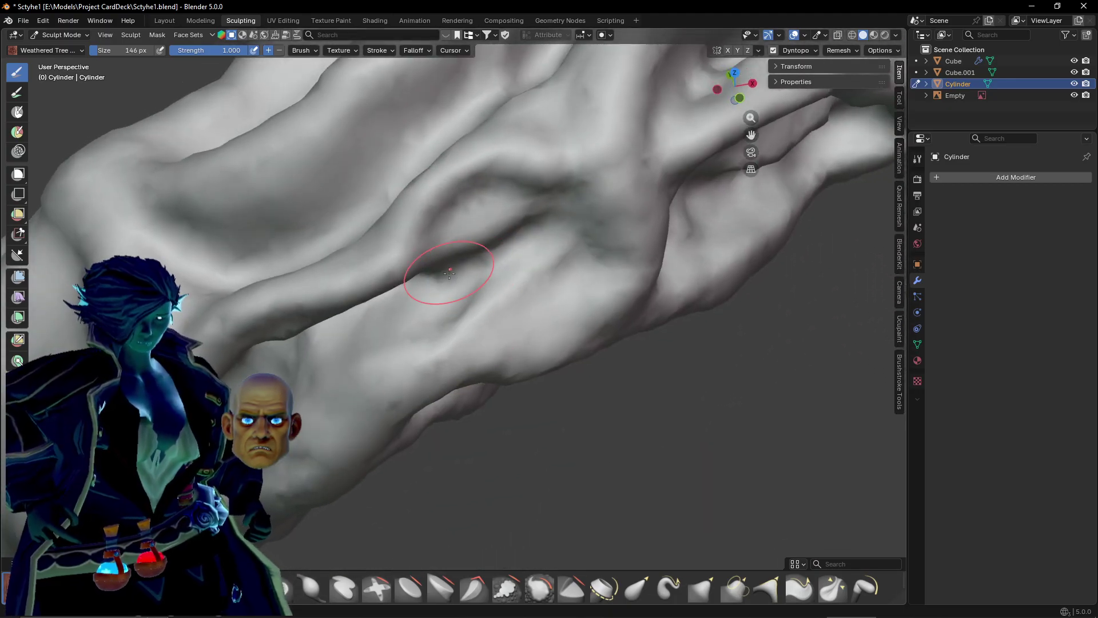
mouse_move(441, 239)
left_mouse_down()
mouse_move(486, 229)
mouse_move(532, 257)
mouse_move(475, 240)
mouse_move(501, 281)
mouse_move(622, 278)
mouse_move(502, 314)
mouse_move(475, 343)
left_mouse_up()
scroll(461, 336, "down", 2)
mouse_move(460, 340)
middle_mouse_down()
mouse_move(564, 319)
mouse_move(435, 354)
middle_mouse_up()
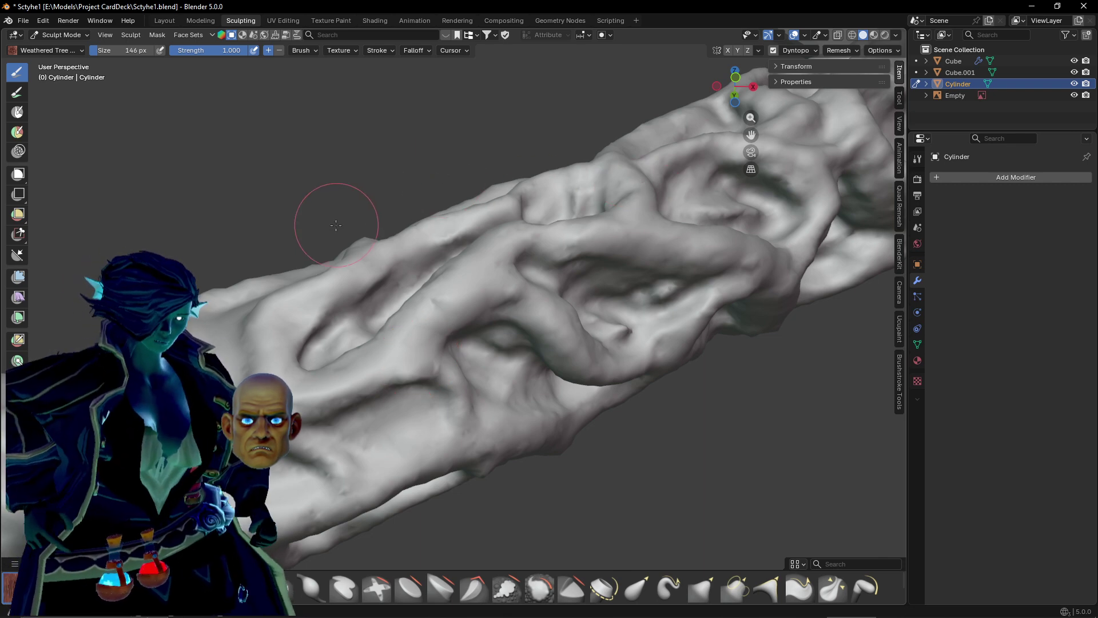
Carve narrow, branching grooves into the smooth channel between the two wavy folds.
mouse_move(336, 225)
middle_mouse_down()
mouse_move(319, 368)
mouse_move(429, 282)
mouse_move(385, 294)
mouse_move(343, 405)
middle_mouse_up()
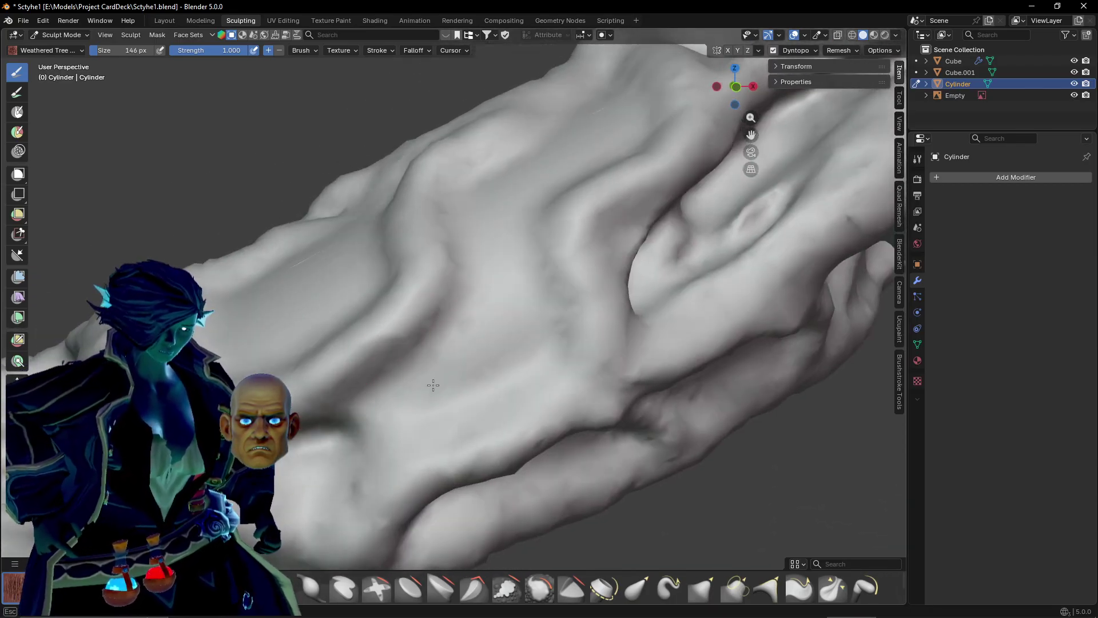
mouse_move(433, 385)
left_mouse_down()
mouse_move(485, 289)
mouse_move(326, 452)
mouse_move(511, 295)
mouse_move(502, 222)
mouse_move(484, 295)
left_mouse_up()
left_click_drag(484, 209, 490, 303)
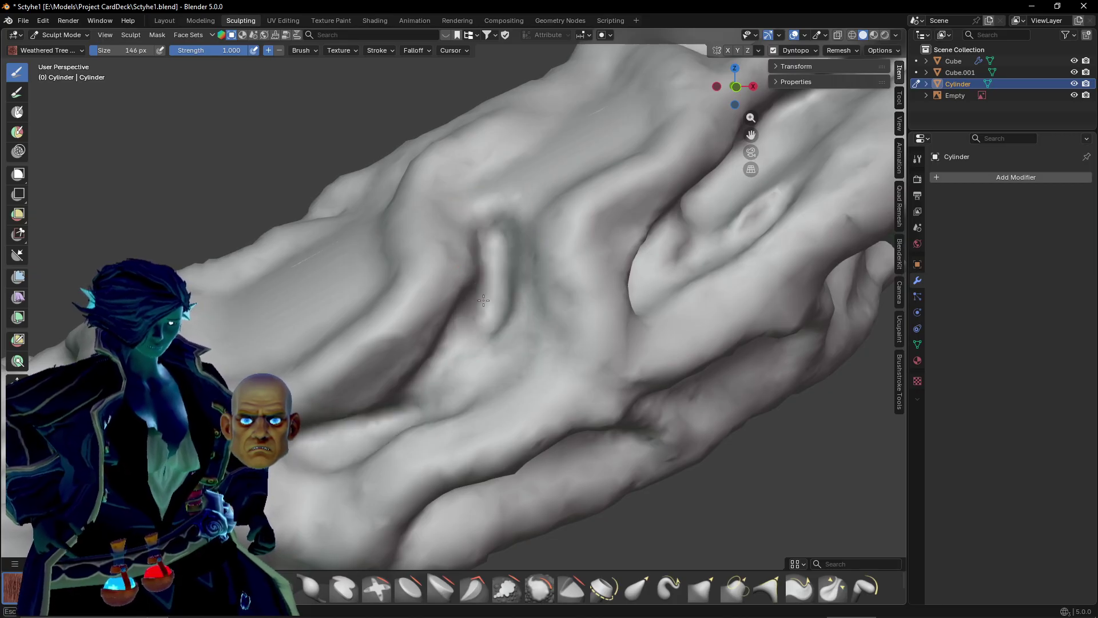
middle_click_drag(480, 288, 471, 328)
mouse_move(471, 329)
left_mouse_down()
mouse_move(554, 213)
mouse_move(468, 277)
left_mouse_up()
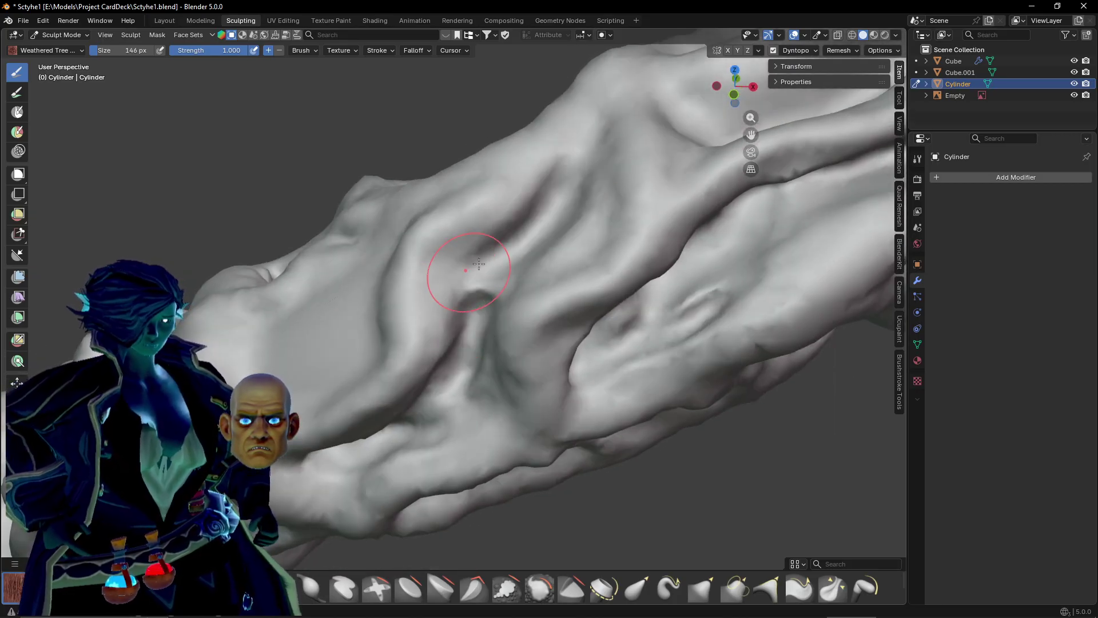
Extend the channel's grooves along the folds and sculpt furrows into the smooth flat patch at its end.
middle_click_drag(469, 277, 534, 272)
scroll(535, 272, "up", 2)
mouse_move(567, 265)
left_mouse_down()
mouse_move(557, 280)
mouse_move(609, 227)
mouse_move(632, 142)
mouse_move(650, 167)
mouse_move(612, 208)
mouse_move(627, 247)
mouse_move(612, 269)
mouse_move(641, 114)
mouse_move(556, 313)
left_mouse_up()
mouse_move(556, 313)
middle_mouse_down()
mouse_move(503, 351)
mouse_move(500, 219)
middle_mouse_up()
mouse_move(499, 220)
left_mouse_down()
mouse_move(469, 275)
mouse_move(451, 200)
mouse_move(457, 246)
mouse_move(435, 392)
mouse_move(463, 412)
mouse_move(557, 171)
mouse_move(505, 215)
mouse_move(483, 328)
mouse_move(479, 311)
left_mouse_up()
mouse_move(461, 358)
left_mouse_down()
mouse_move(475, 389)
mouse_move(543, 326)
left_mouse_up()
mouse_move(565, 120)
middle_mouse_down()
mouse_move(527, 245)
mouse_move(518, 408)
middle_mouse_up()
left_click_drag(518, 110, 511, 305)
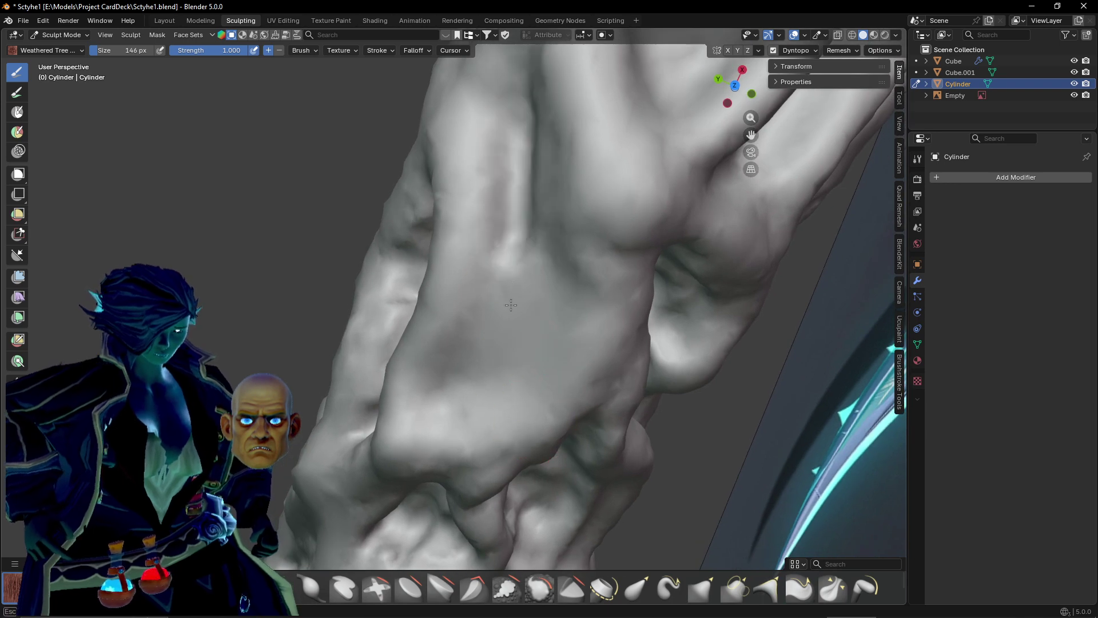
Deepen the grooves in the recess between the two thick, diverging root-like ridges.
middle_click_drag(548, 296, 492, 232)
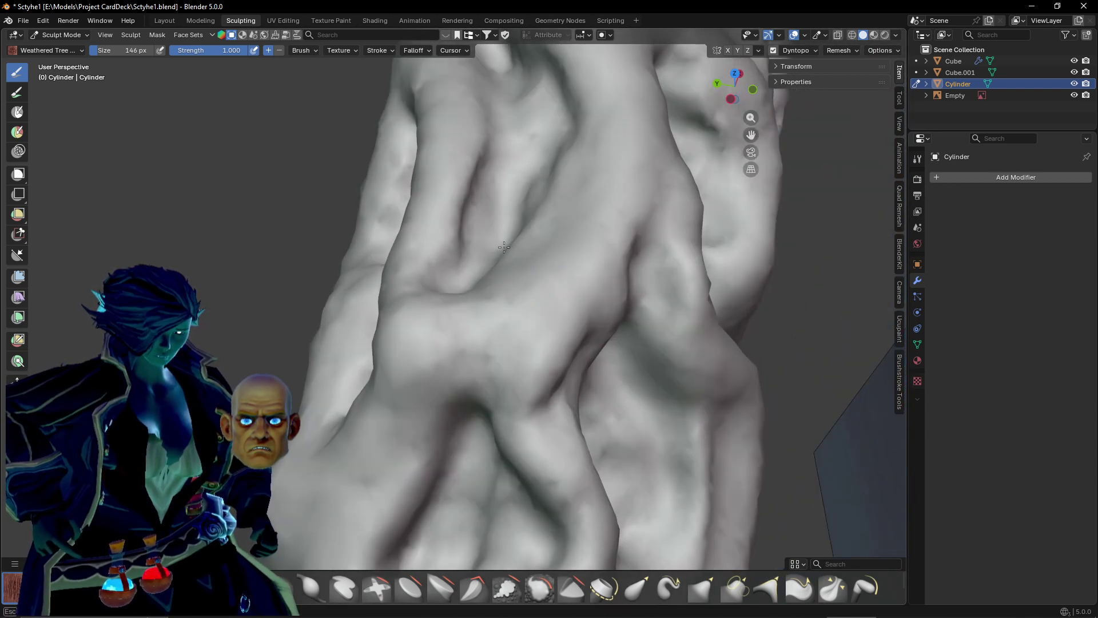
middle_click_drag(507, 240, 550, 357)
scroll(551, 357, "up", 2)
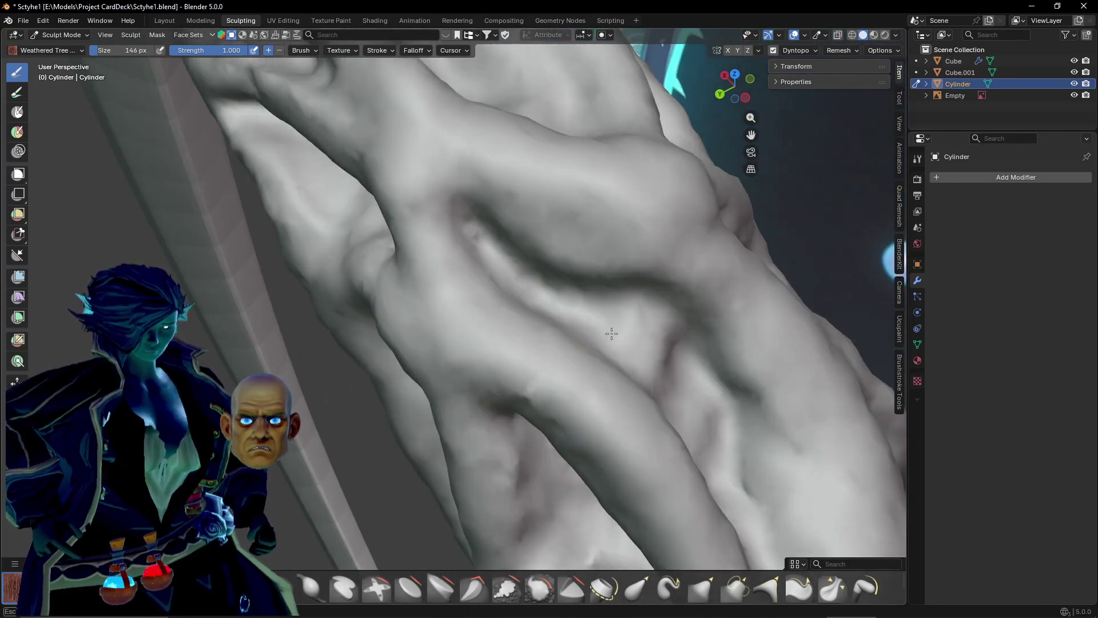
left_click_drag(670, 369, 657, 343)
scroll(656, 343, "down", 8)
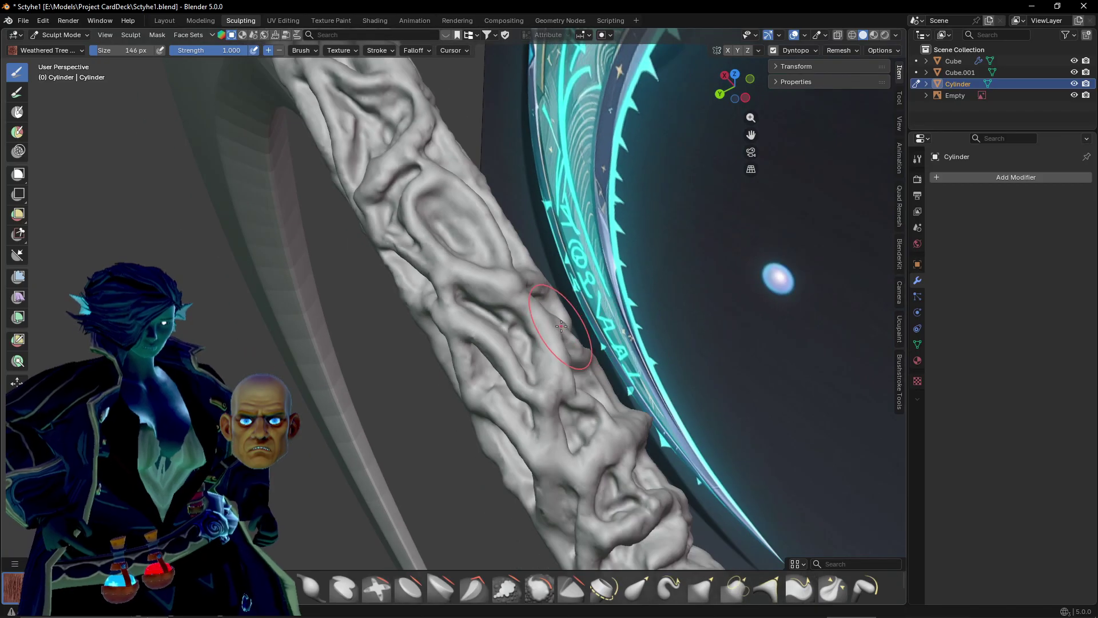
Carve pits and creases into the long hollow between the ridges next to the round knot.
mouse_move(561, 337)
middle_mouse_down()
mouse_move(630, 289)
mouse_move(635, 213)
mouse_move(389, 257)
mouse_move(324, 166)
mouse_move(380, 338)
mouse_move(442, 324)
mouse_move(611, 351)
mouse_move(390, 315)
mouse_move(495, 366)
mouse_move(308, 253)
middle_mouse_up()
left_click_drag(309, 253, 433, 330)
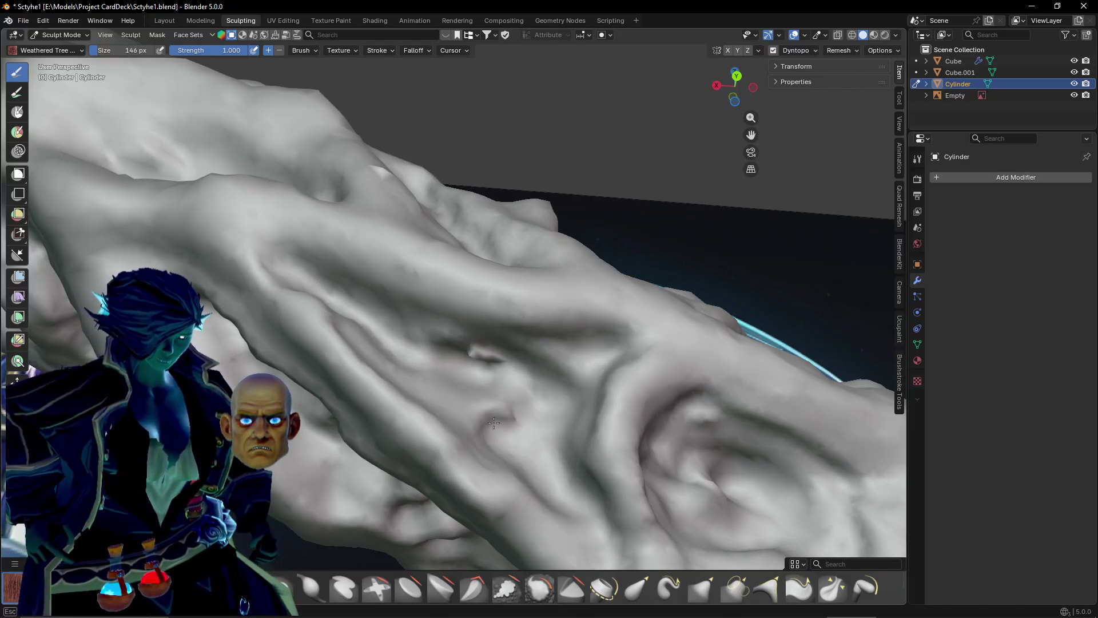
left_click_drag(567, 502, 559, 492)
scroll(559, 492, "down", 6)
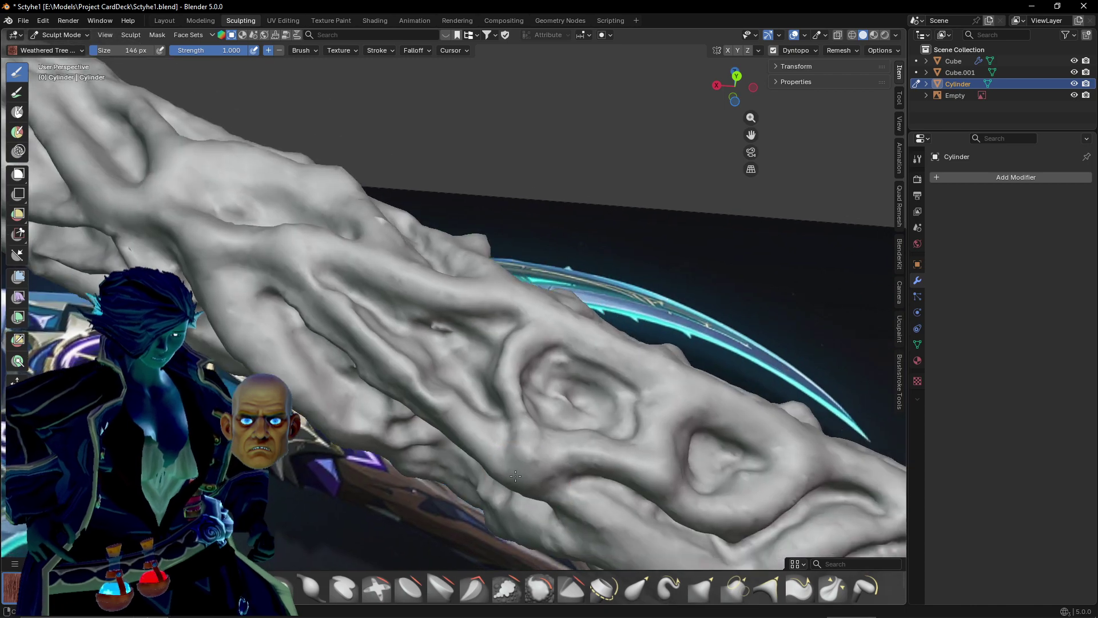
Examine the sculpted bark along the handle from the blade end to the round central hub.
mouse_move(474, 461)
middle_mouse_down()
mouse_move(513, 350)
mouse_move(694, 392)
middle_mouse_up()
mouse_move(443, 270)
middle_mouse_down("shift")
mouse_move(437, 206)
mouse_move(709, 226)
mouse_move(686, 160)
middle_mouse_up("shift")
mouse_move(594, 258)
middle_mouse_down()
mouse_move(431, 181)
mouse_move(503, 280)
mouse_move(359, 252)
mouse_move(426, 306)
mouse_move(216, 357)
mouse_move(466, 319)
mouse_move(310, 379)
middle_mouse_up()
mouse_move(509, 364)
middle_mouse_down()
mouse_move(649, 411)
mouse_move(577, 493)
mouse_move(311, 225)
mouse_move(558, 220)
middle_mouse_up()
scroll(559, 220, "up", 5)
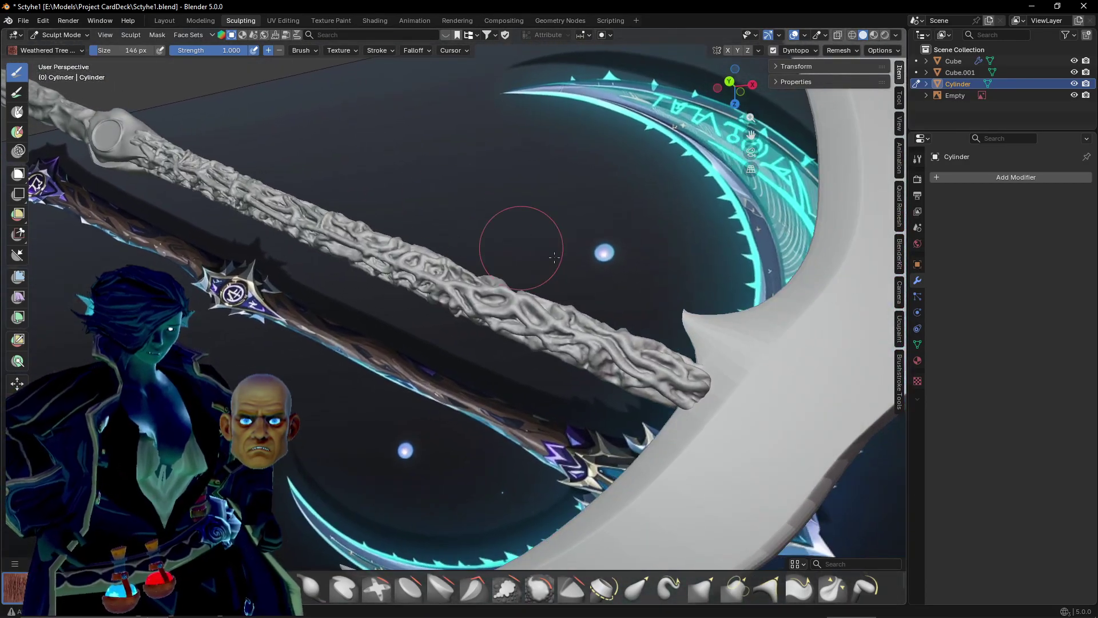
scroll(426, 283, "down", 5)
middle_click_drag(93, 91, 509, 336, "shift")
scroll(510, 336, "up", 2)
mouse_move(573, 322)
middle_mouse_down()
mouse_move(436, 336)
mouse_move(481, 311)
mouse_move(441, 306)
mouse_move(485, 200)
mouse_move(625, 355)
mouse_move(505, 311)
mouse_move(571, 247)
middle_mouse_up()
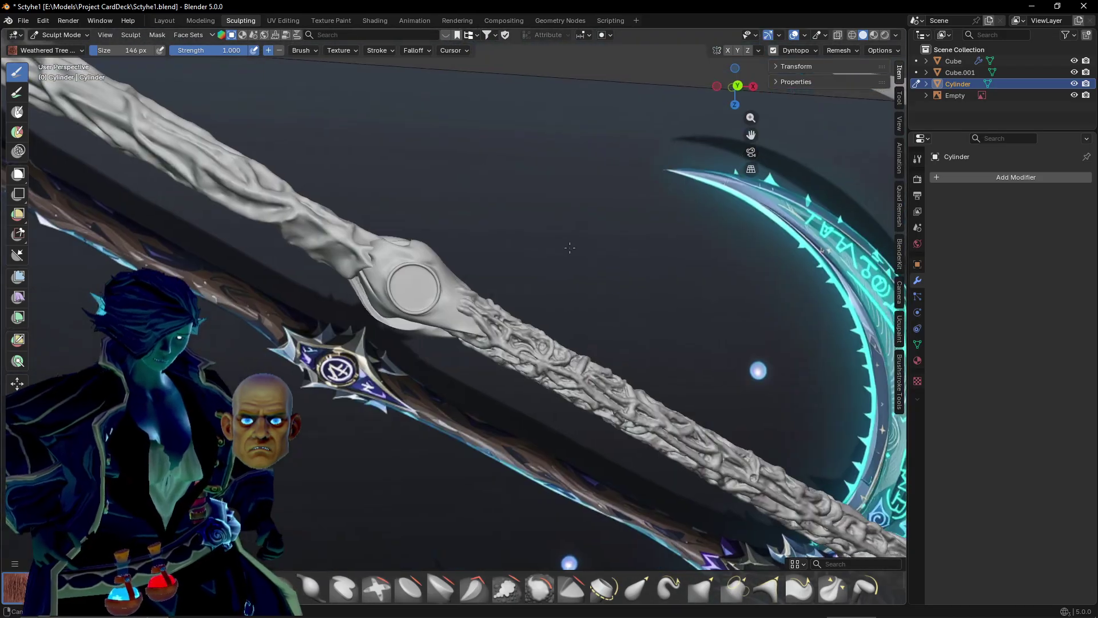
Soften the ridges and grooves of the bark near the central hub with the Smooth brush.
scroll(643, 294, "up", 9)
scroll(643, 295, "up", 6)
middle_click_drag(597, 297, 568, 297)
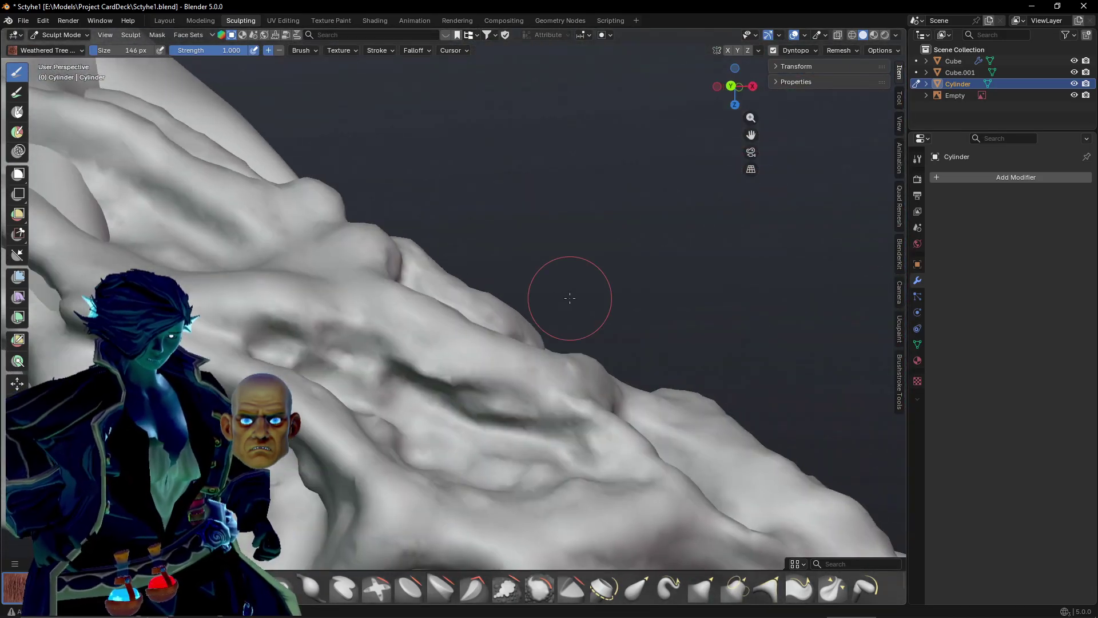
scroll(561, 294, "down", 2)
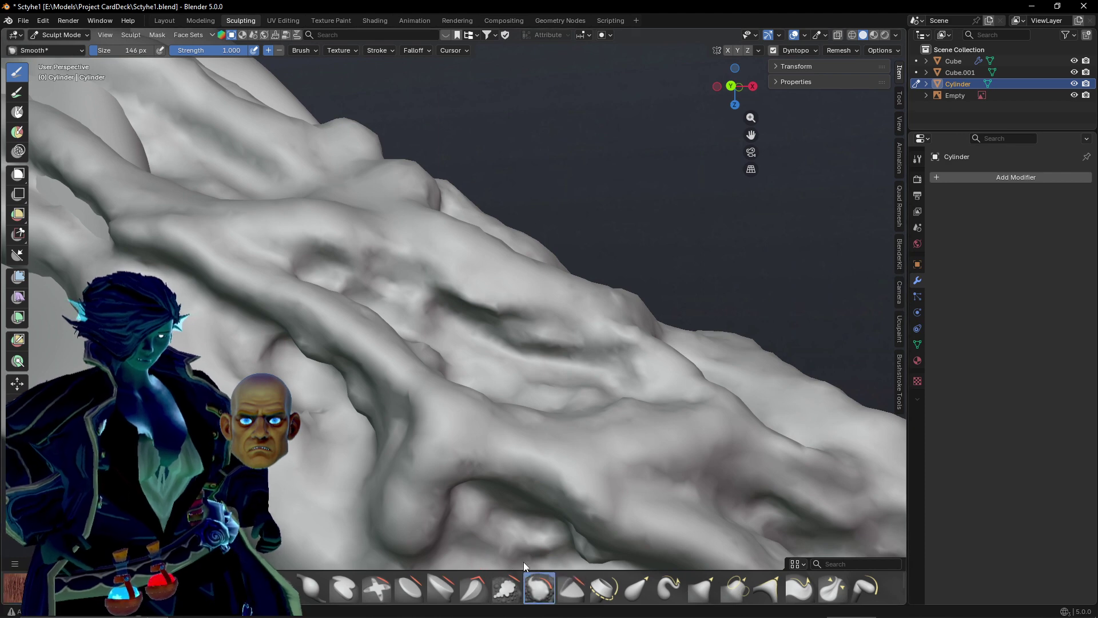
mouse_move(328, 278)
left_mouse_down()
mouse_move(380, 285)
mouse_move(392, 275)
mouse_move(485, 362)
mouse_move(607, 335)
mouse_move(640, 370)
left_mouse_up()
scroll(640, 370, "down", 8)
Smooth the root-like strands that reach onto the central hub and the rough bark just behind them.
mouse_move(556, 292)
middle_mouse_down()
mouse_move(547, 370)
mouse_move(550, 325)
middle_mouse_up()
scroll(550, 325, "up", 2)
middle_click_drag(539, 441, 512, 433)
mouse_move(429, 383)
left_mouse_down()
mouse_move(359, 332)
mouse_move(436, 367)
mouse_move(355, 282)
mouse_move(319, 221)
mouse_move(228, 183)
mouse_move(247, 158)
left_mouse_up()
mouse_move(348, 180)
left_mouse_down()
mouse_move(282, 184)
mouse_move(326, 192)
mouse_move(501, 303)
mouse_move(500, 323)
mouse_move(444, 304)
left_mouse_up()
middle_click_drag(466, 385, 498, 371)
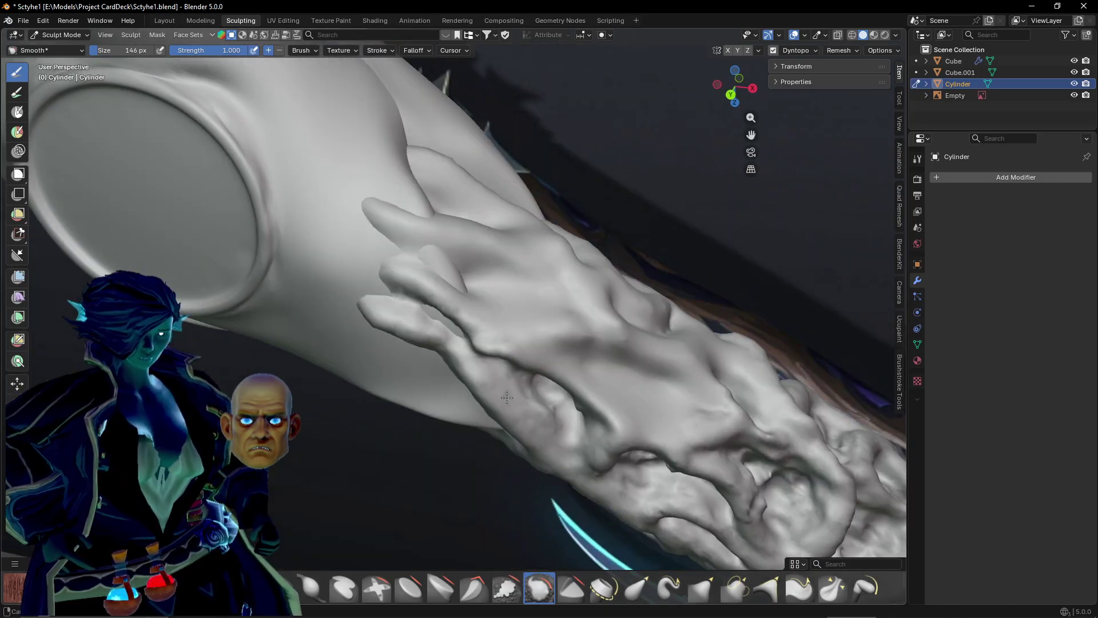
mouse_move(587, 463)
middle_mouse_down("shift")
mouse_move(620, 343)
mouse_move(549, 353)
middle_mouse_up("shift")
mouse_move(515, 197)
left_mouse_down()
mouse_move(360, 129)
mouse_move(528, 274)
mouse_move(506, 244)
mouse_move(583, 269)
mouse_move(555, 284)
mouse_move(723, 294)
mouse_move(747, 355)
mouse_move(661, 302)
mouse_move(581, 316)
mouse_move(641, 288)
mouse_move(710, 294)
left_mouse_up()
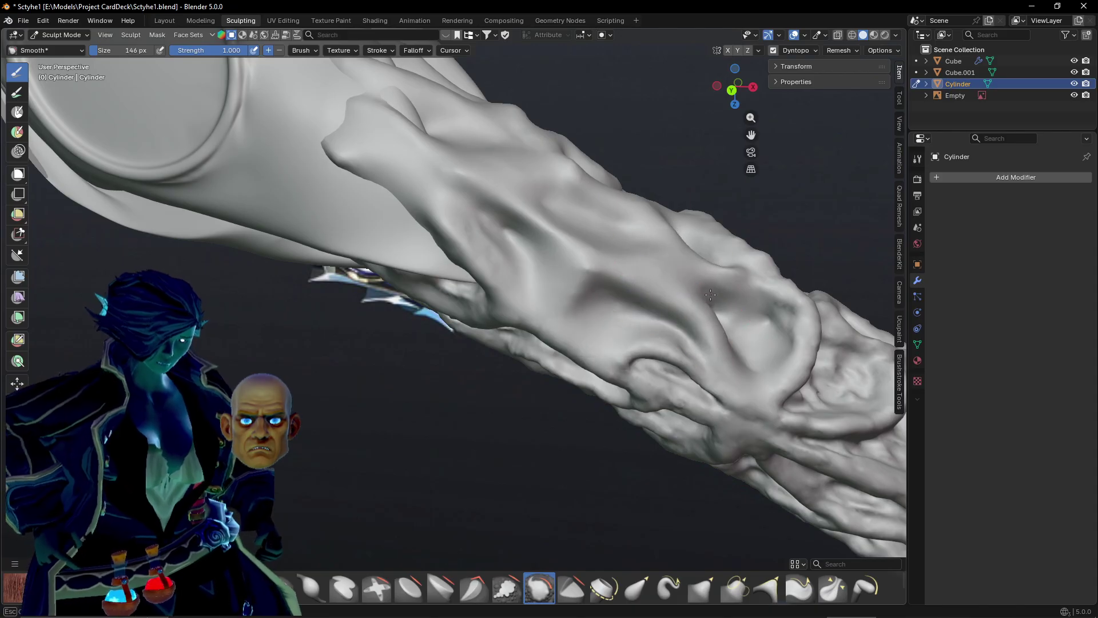
Smooth the strand tips at the central hub and the round knot and ridges just behind them.
middle_click_drag(738, 264, 524, 378)
mouse_move(366, 218)
left_mouse_down()
mouse_move(377, 246)
mouse_move(498, 277)
mouse_move(453, 319)
mouse_move(394, 311)
mouse_move(491, 372)
mouse_move(559, 363)
mouse_move(564, 350)
mouse_move(595, 423)
left_mouse_up()
middle_click_drag(564, 440, 541, 398)
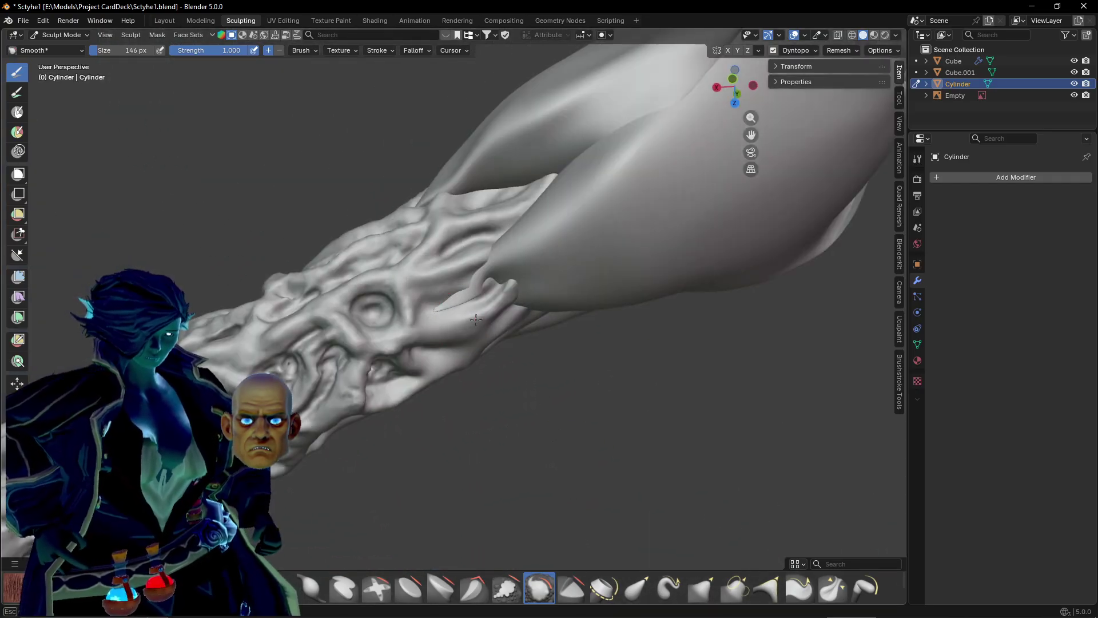
mouse_move(468, 269)
left_mouse_down()
mouse_move(353, 311)
mouse_move(367, 311)
left_mouse_up()
middle_click_drag(368, 310, 429, 395)
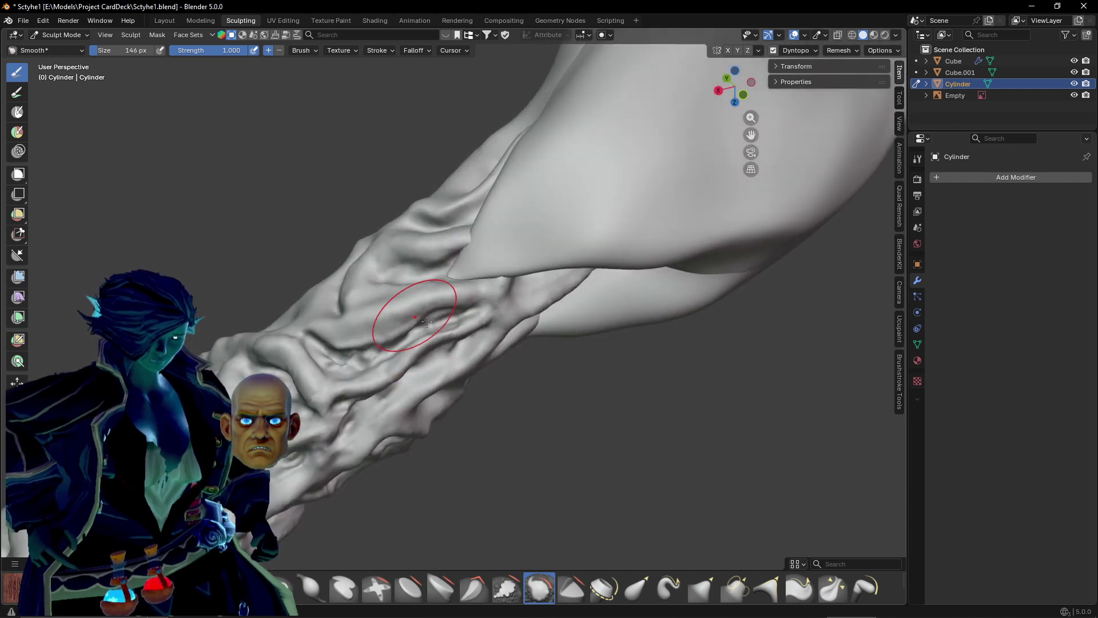
left_click_drag(417, 314, 490, 336)
middle_click_drag(476, 272, 542, 281)
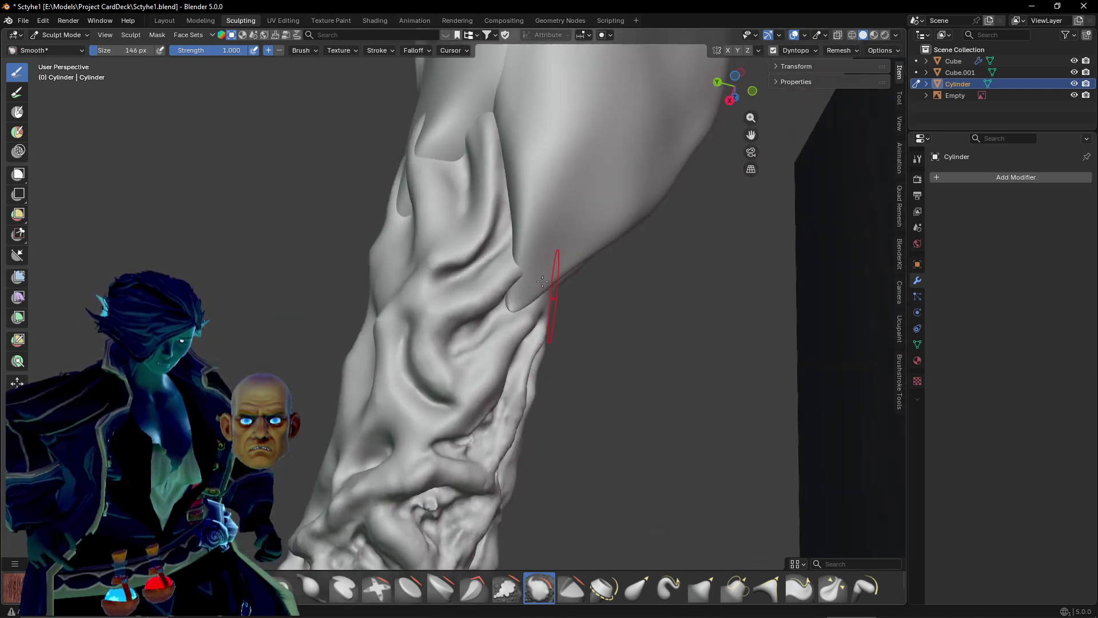
Soften the wavy folds and creases around the handle in the section just beyond the smoothed hub end.
mouse_move(481, 312)
middle_mouse_down()
mouse_move(475, 295)
mouse_move(417, 275)
mouse_move(338, 265)
middle_mouse_up()
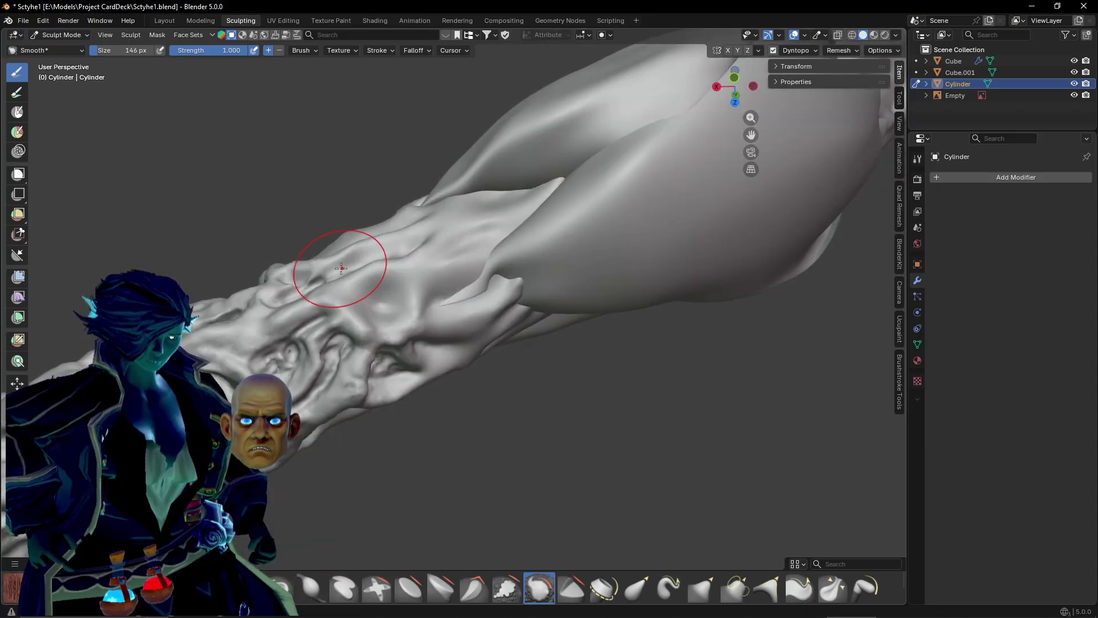
middle_click_drag(314, 338, 447, 235)
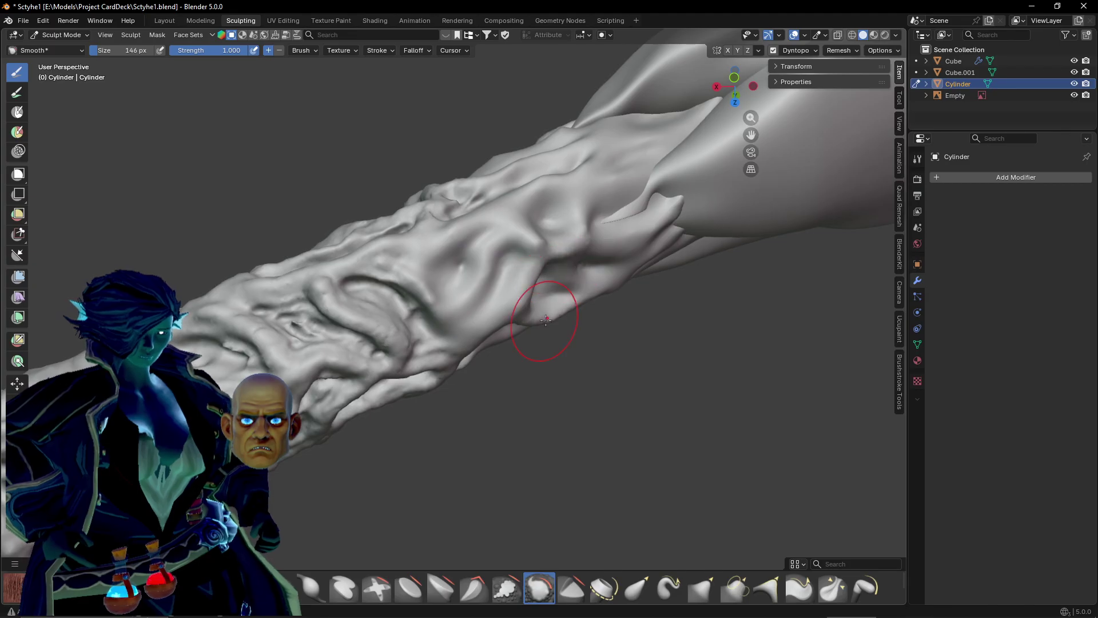
mouse_move(546, 320)
middle_mouse_down()
mouse_move(472, 255)
mouse_move(422, 282)
mouse_move(395, 324)
middle_mouse_up()
middle_click_drag(378, 261, 449, 286)
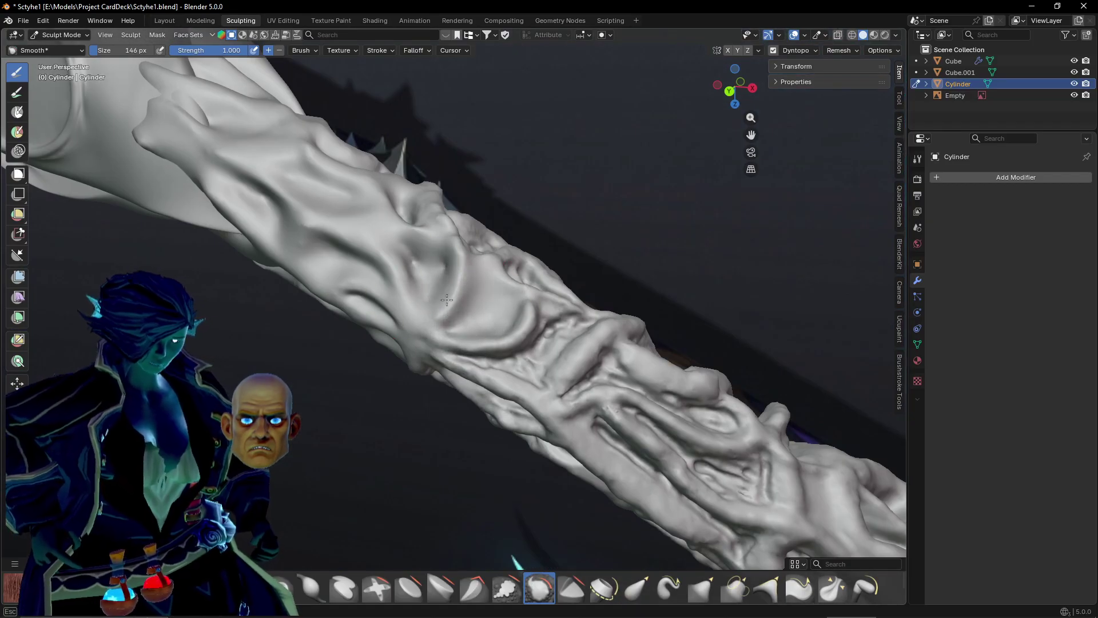
middle_click_drag(439, 287, 456, 206)
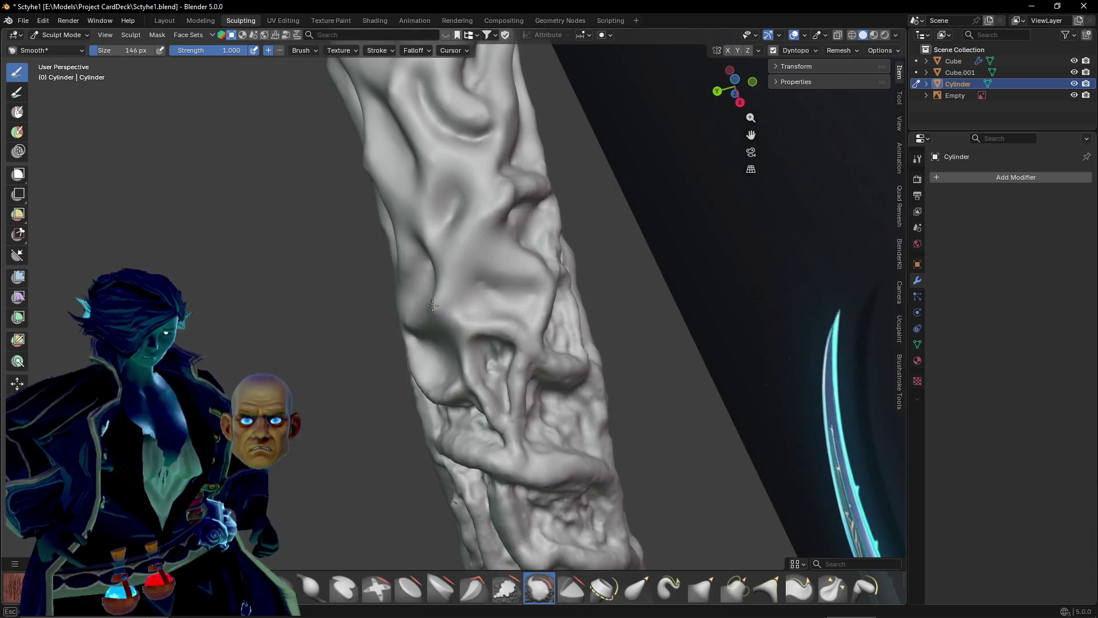
middle_click_drag(433, 305, 403, 240)
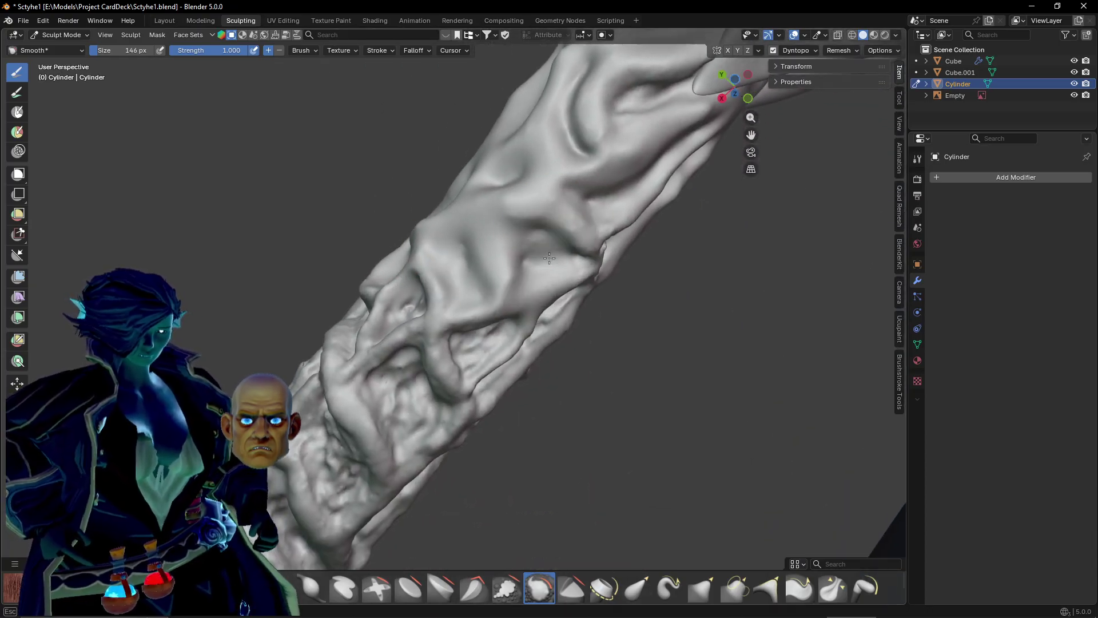
Smooth the curled, loop-shaped ridges and the pitted hollows between them farther down the handle from the hub.
mouse_move(551, 286)
middle_mouse_down()
mouse_move(600, 189)
mouse_move(559, 220)
middle_mouse_up()
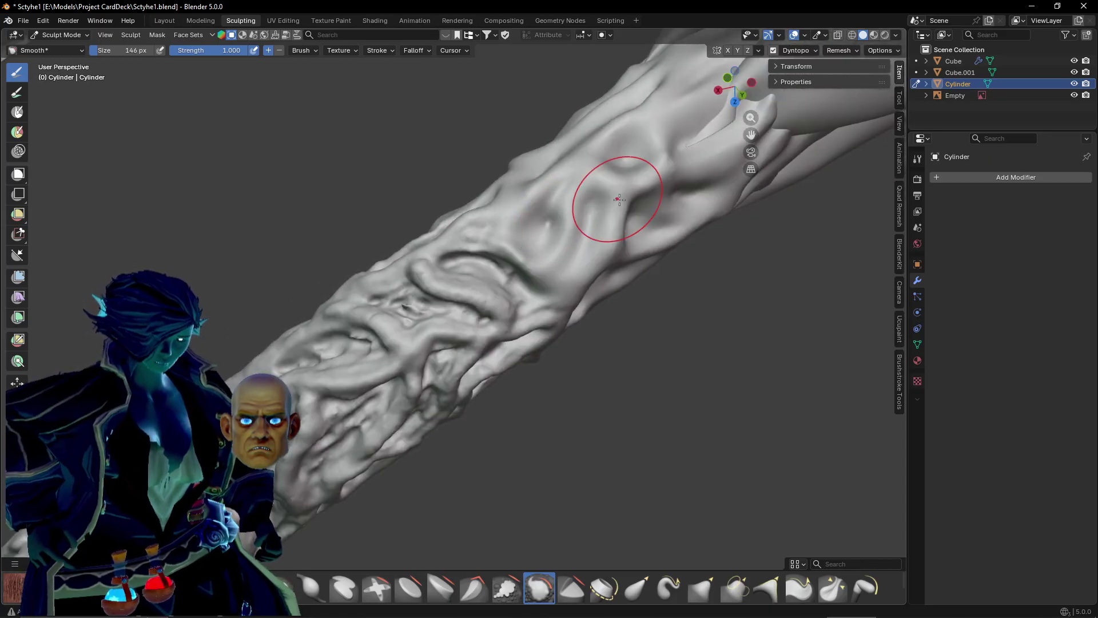
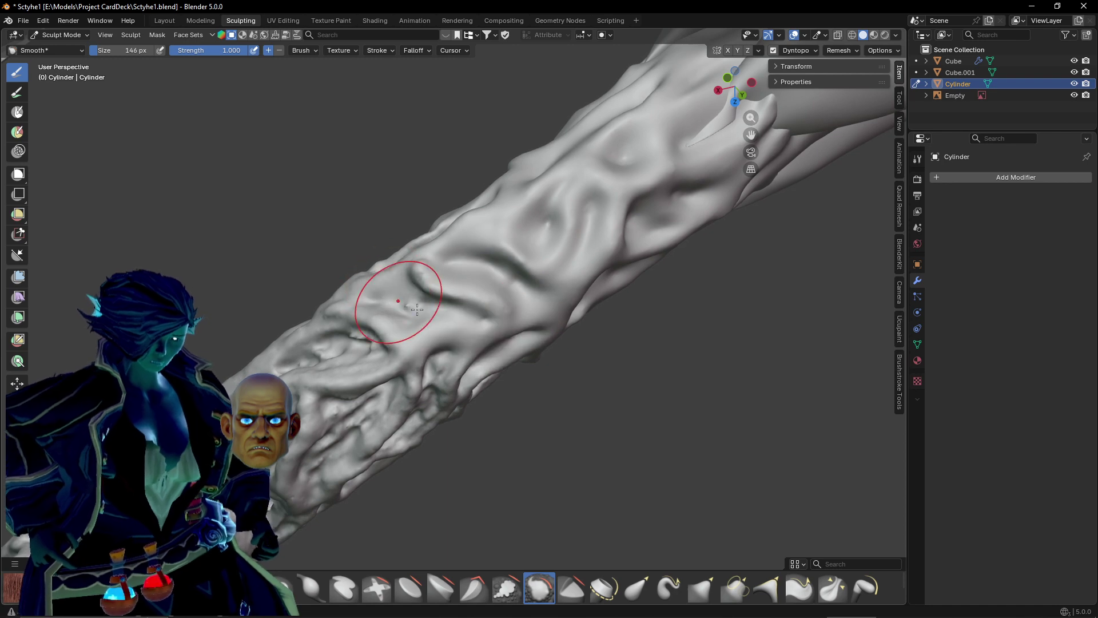
middle_click_drag(437, 285, 448, 325)
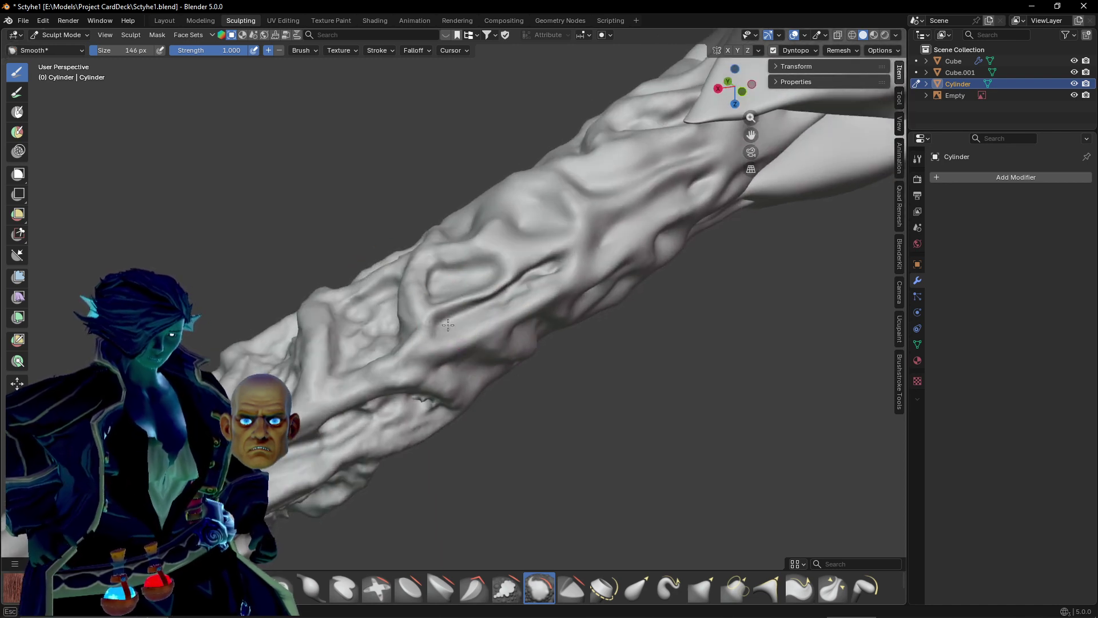
middle_click_drag(538, 257, 442, 245)
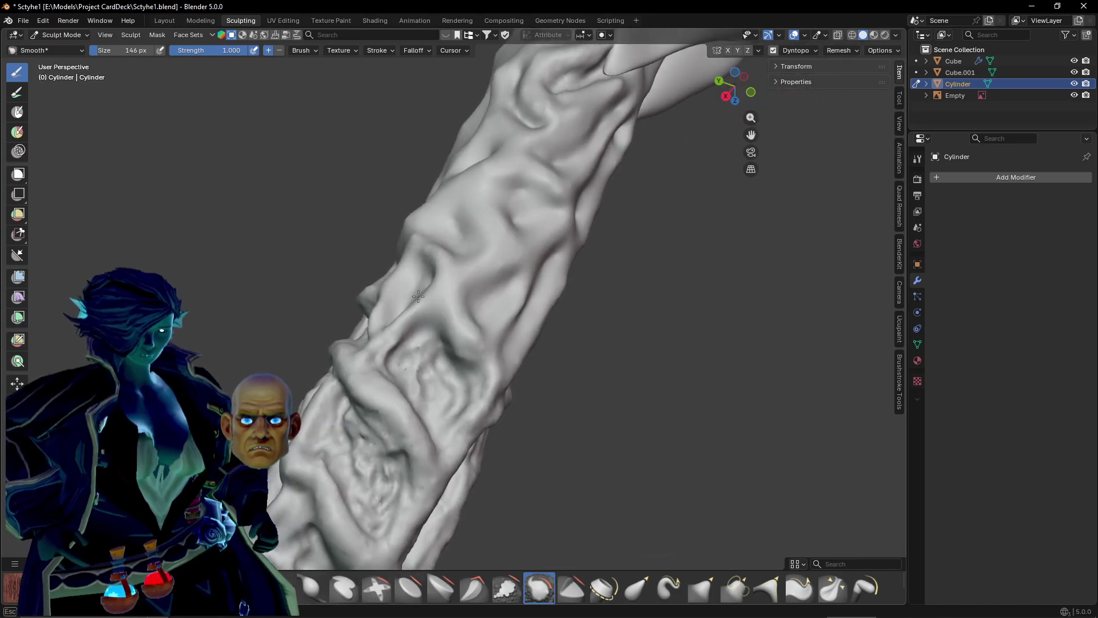
middle_click_drag(431, 251, 420, 236)
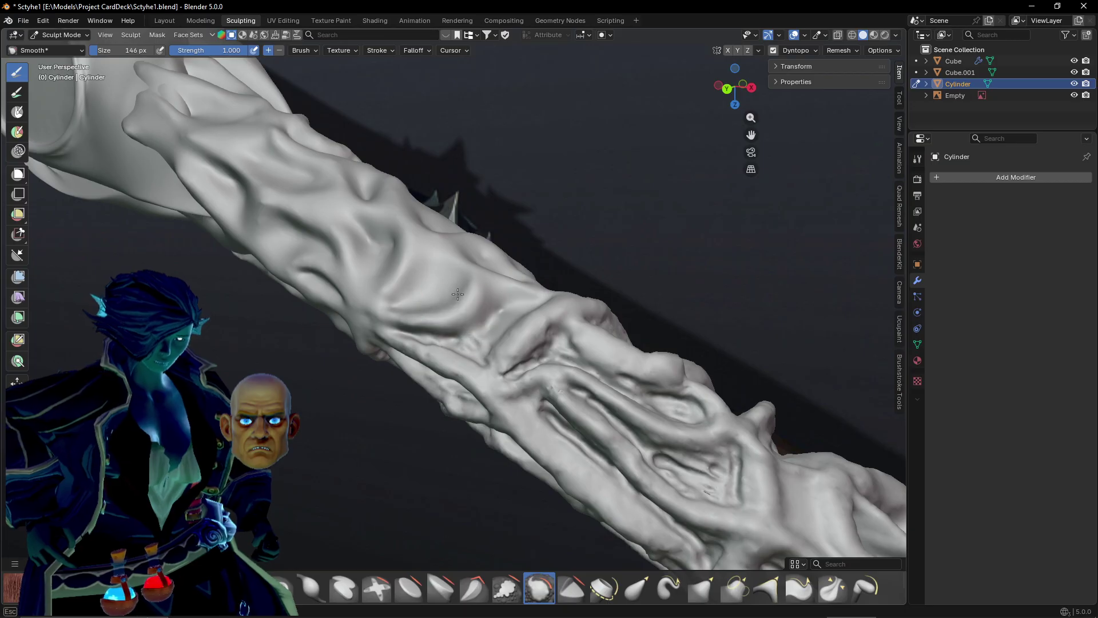
mouse_move(466, 346)
middle_mouse_down()
mouse_move(398, 291)
mouse_move(387, 245)
middle_mouse_up()
middle_click_drag(436, 341, 519, 345)
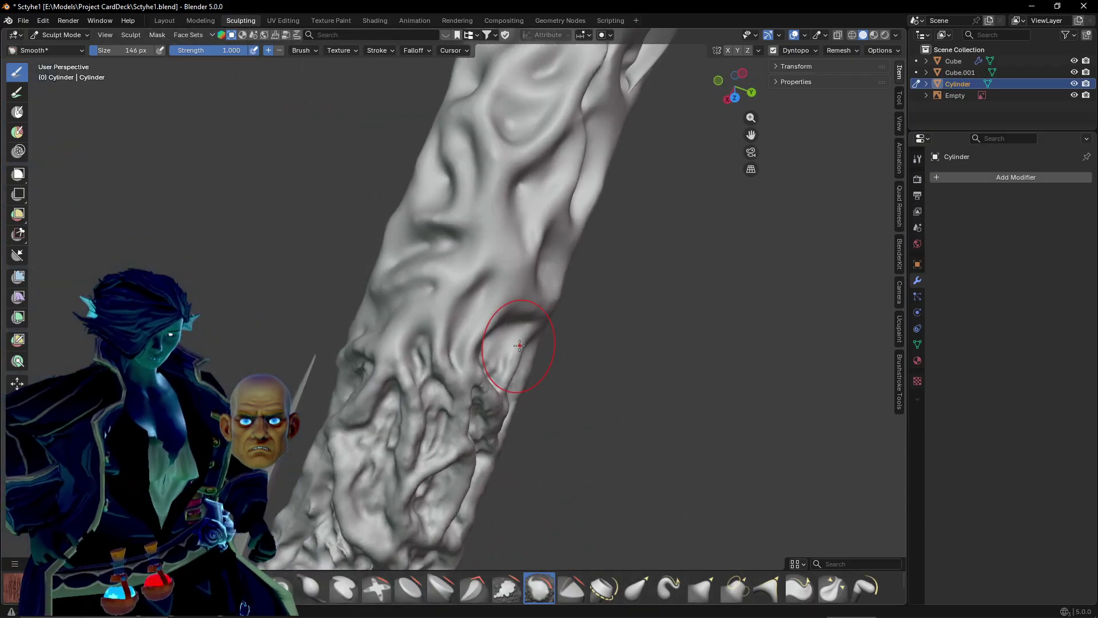
middle_click_drag(430, 239, 517, 285)
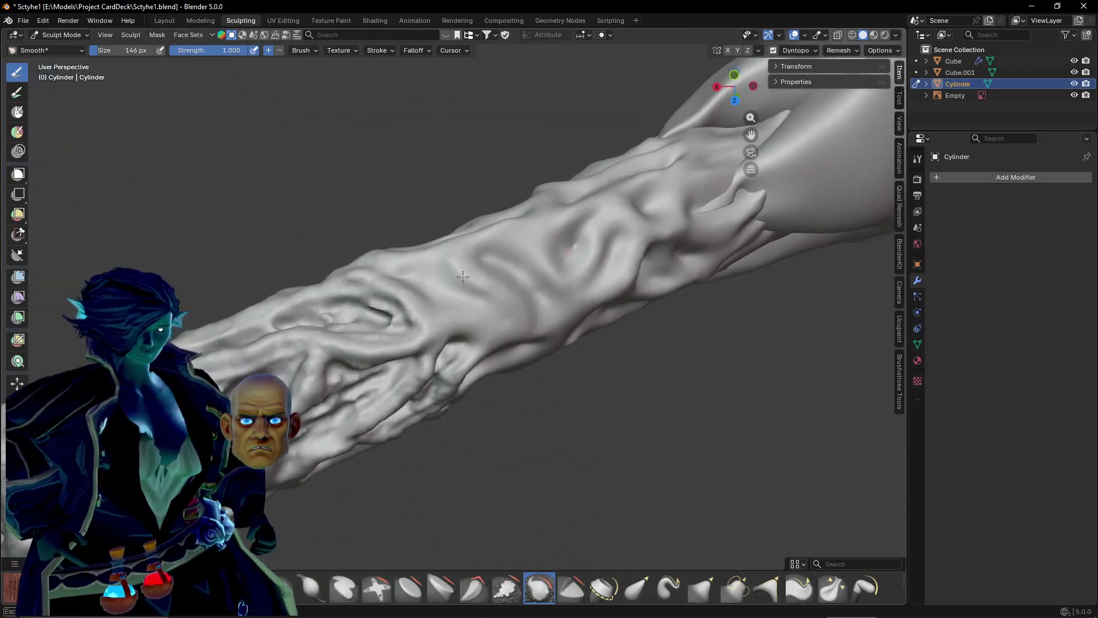
Blend the smoothed upper handle into the rough bark below, softening the deep creases where the long strands begin.
middle_click_drag(439, 353, 392, 303)
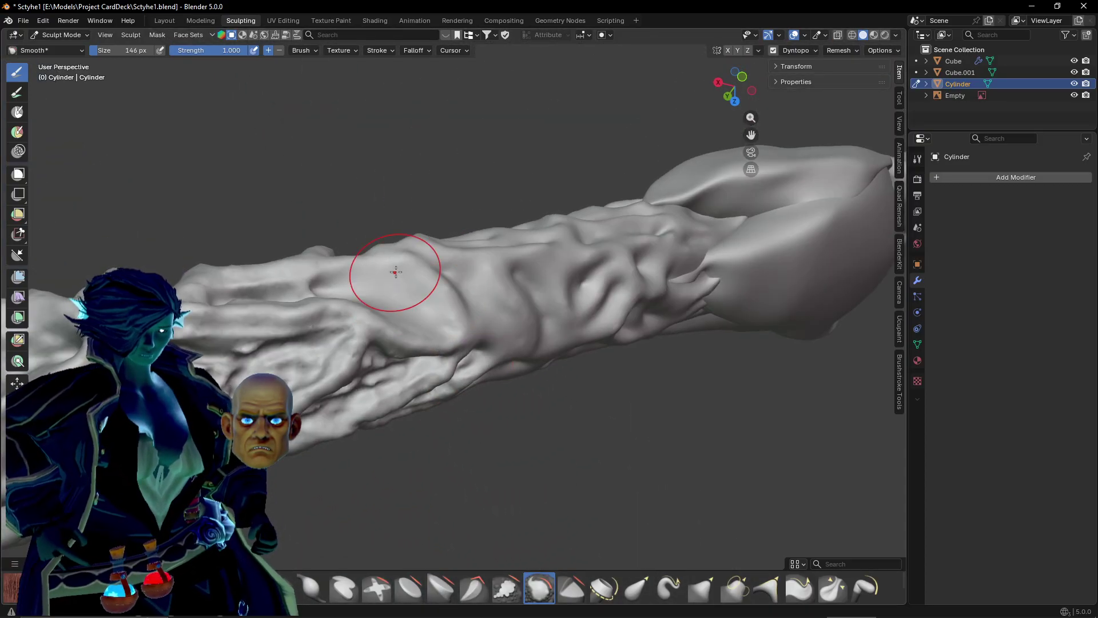
mouse_move(299, 292)
middle_mouse_down()
mouse_move(314, 351)
mouse_move(382, 319)
mouse_move(420, 284)
middle_mouse_up()
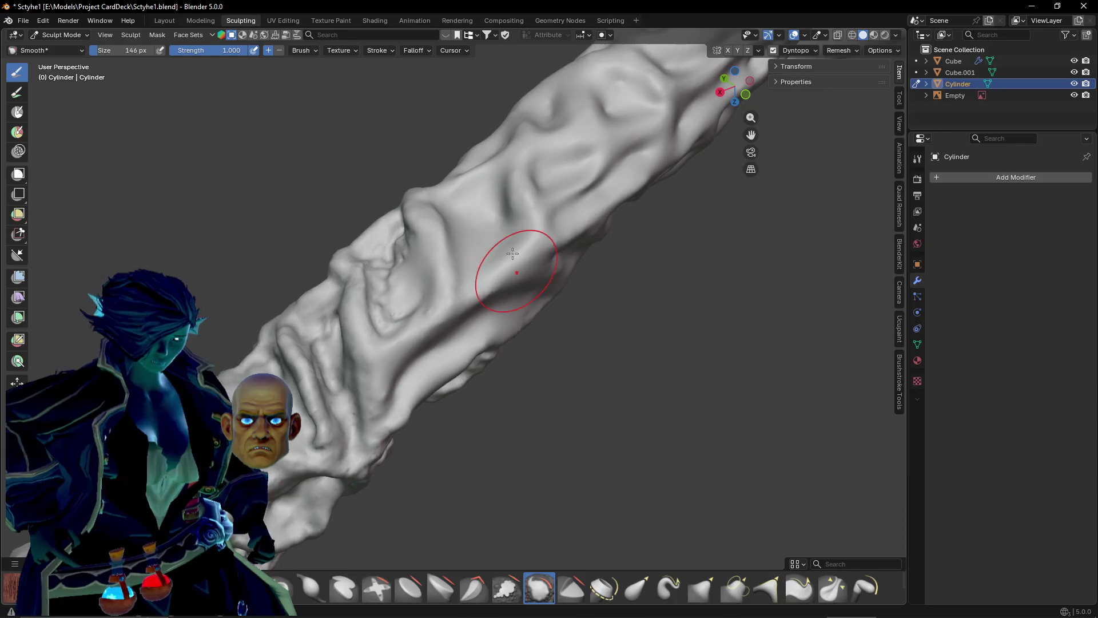
middle_click_drag(511, 187, 584, 188)
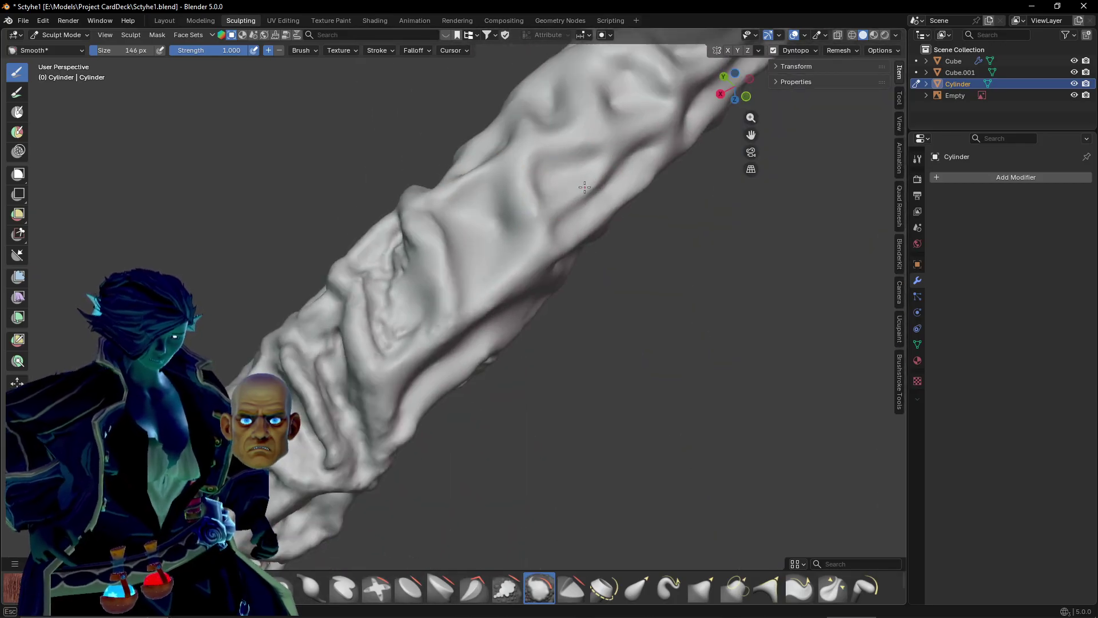
middle_click_drag(492, 249, 587, 226)
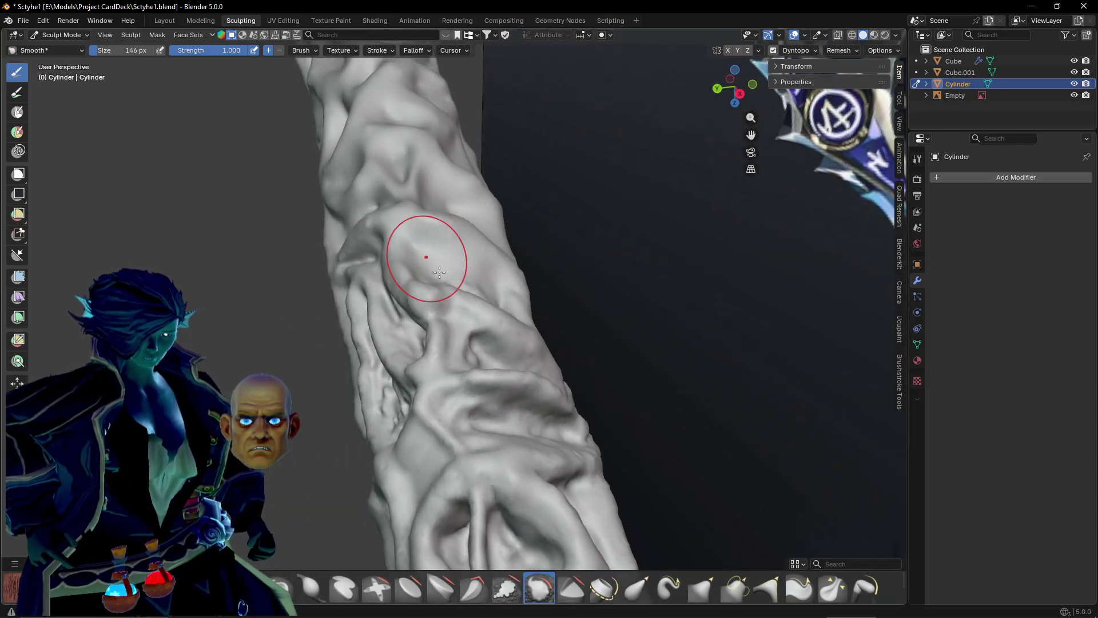
middle_click_drag(418, 179, 355, 211)
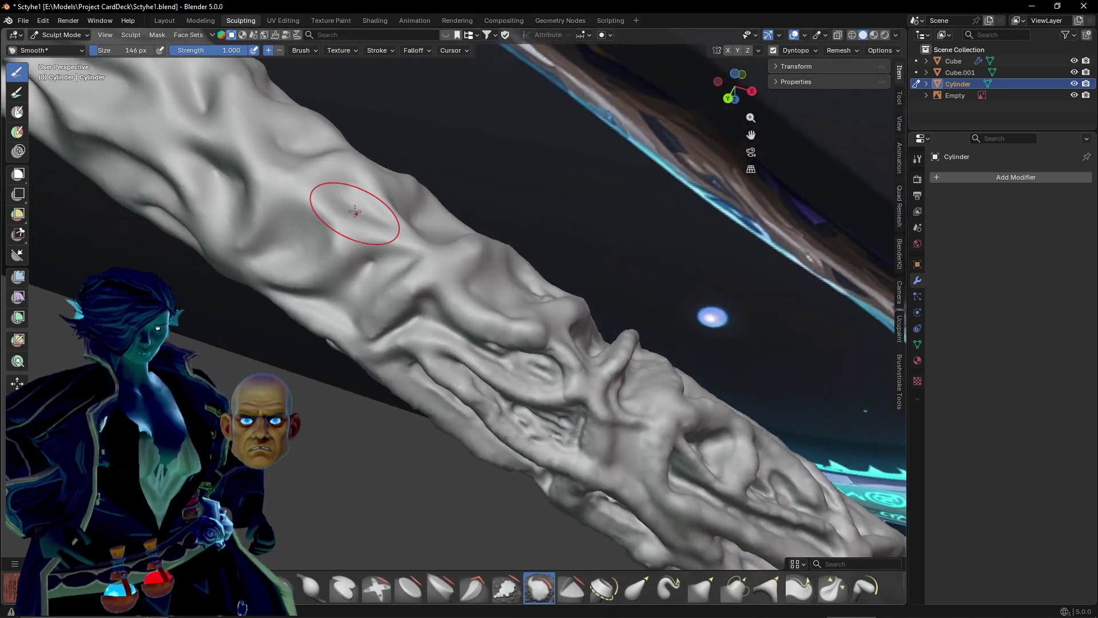
middle_click_drag(351, 292, 470, 280)
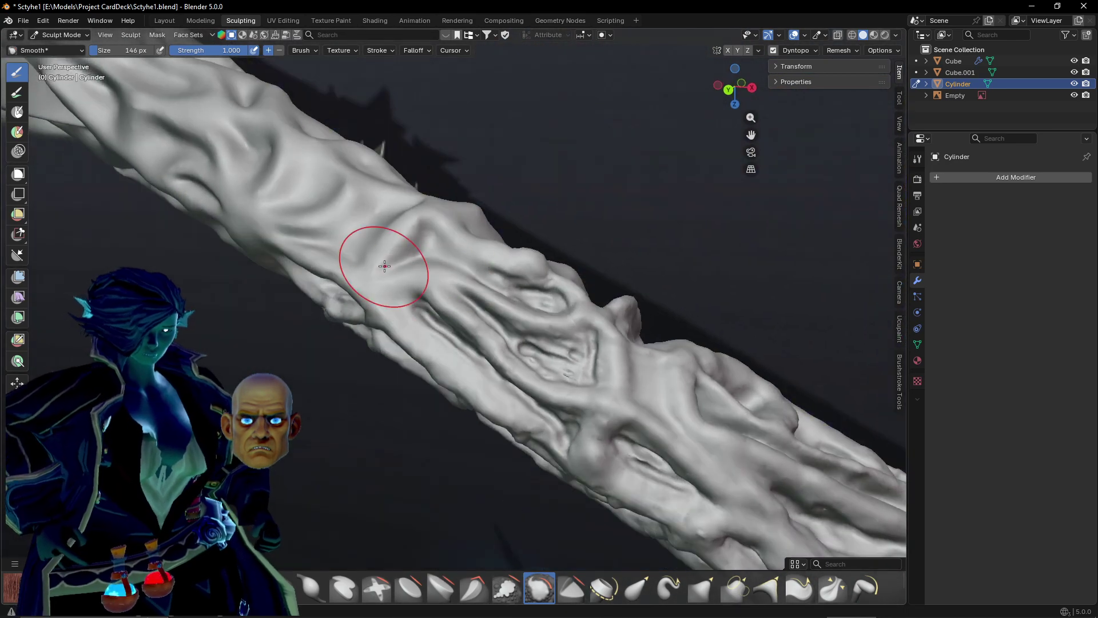
middle_click_drag(367, 305, 435, 264)
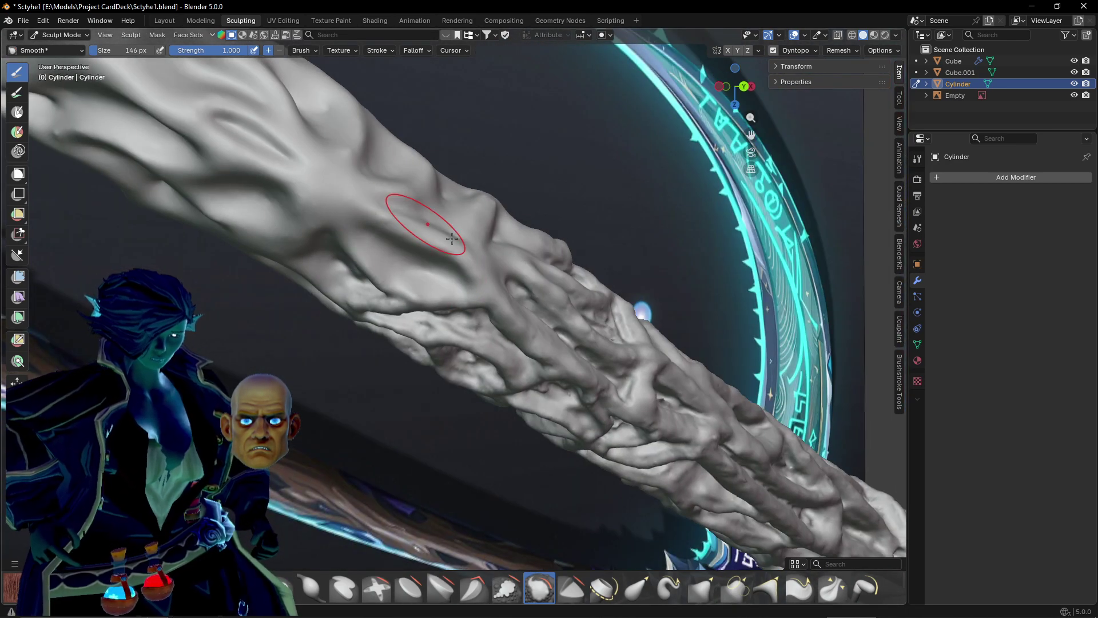
Smooth the eye-shaped hollow and the tangled ridges around it on the opposite side of the handle.
middle_click_drag(470, 348, 437, 189)
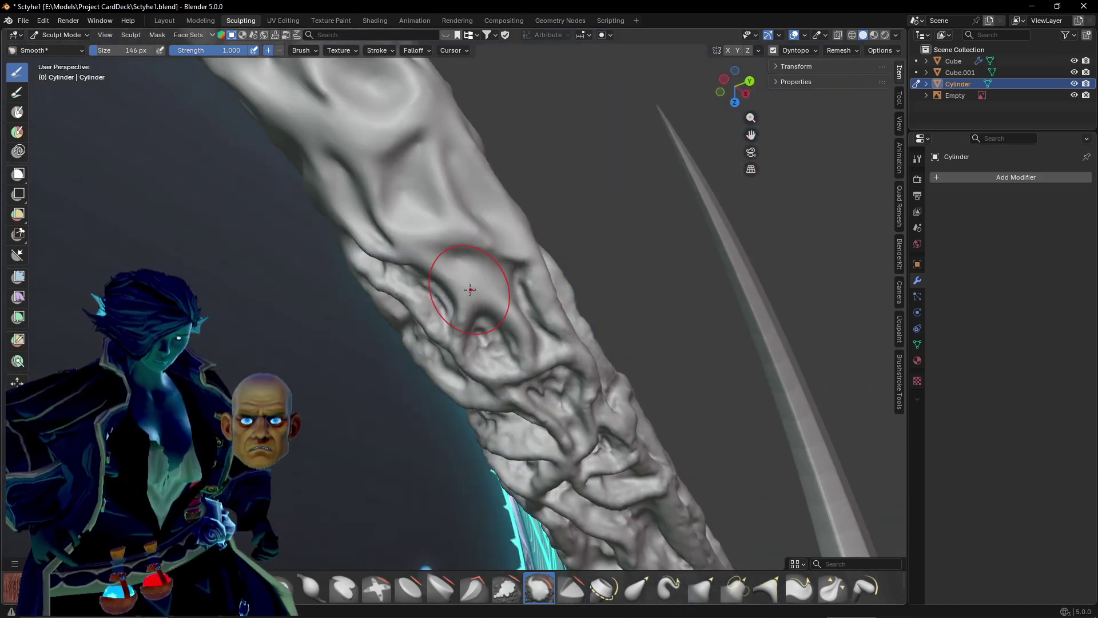
middle_click_drag(469, 289, 487, 255)
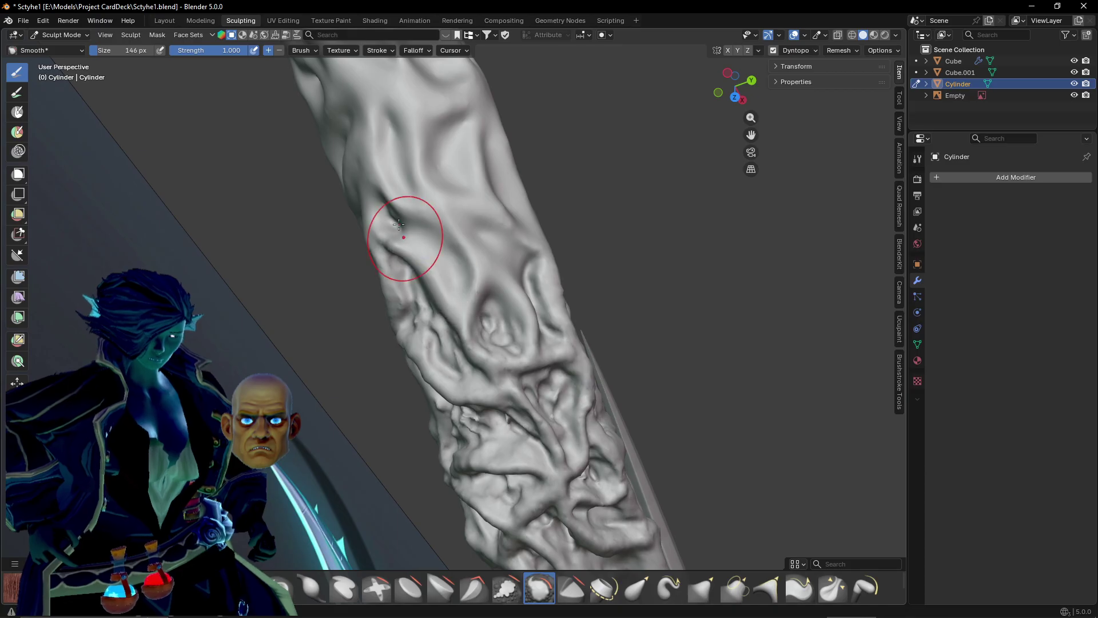
middle_click_drag(399, 224, 536, 214)
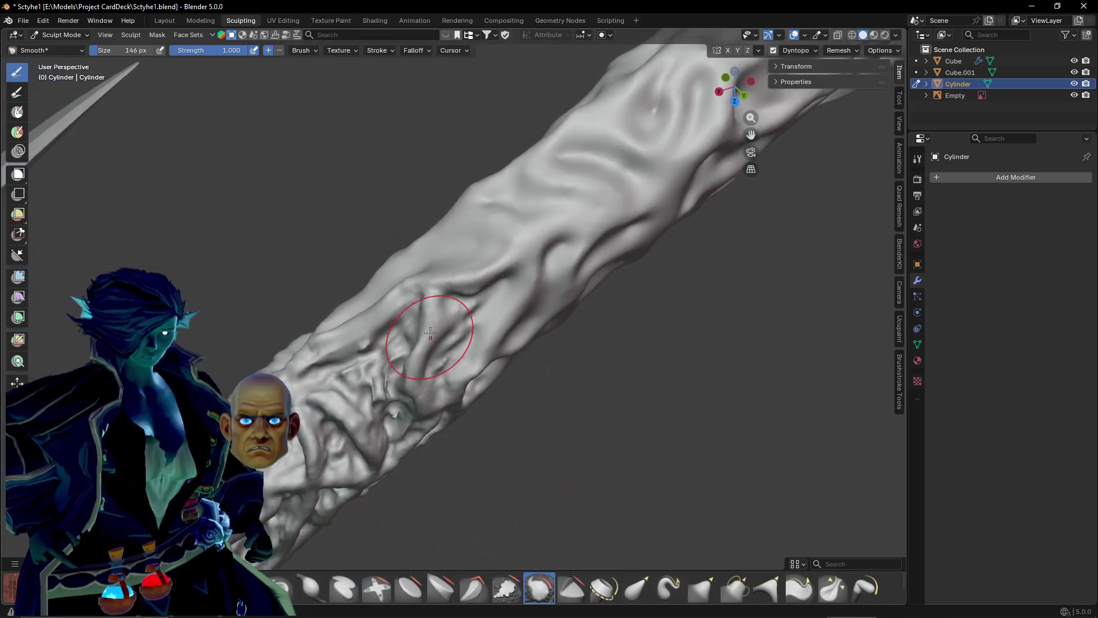
middle_click_drag(449, 311, 538, 319)
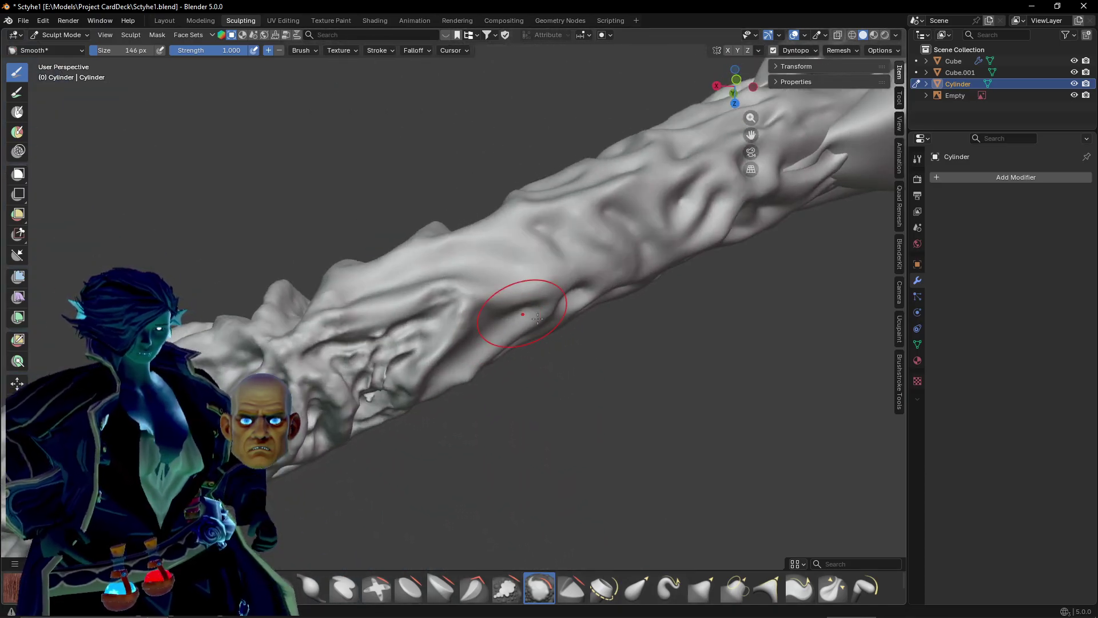
middle_click_drag(372, 380, 515, 263)
left_click_drag(518, 259, 498, 367)
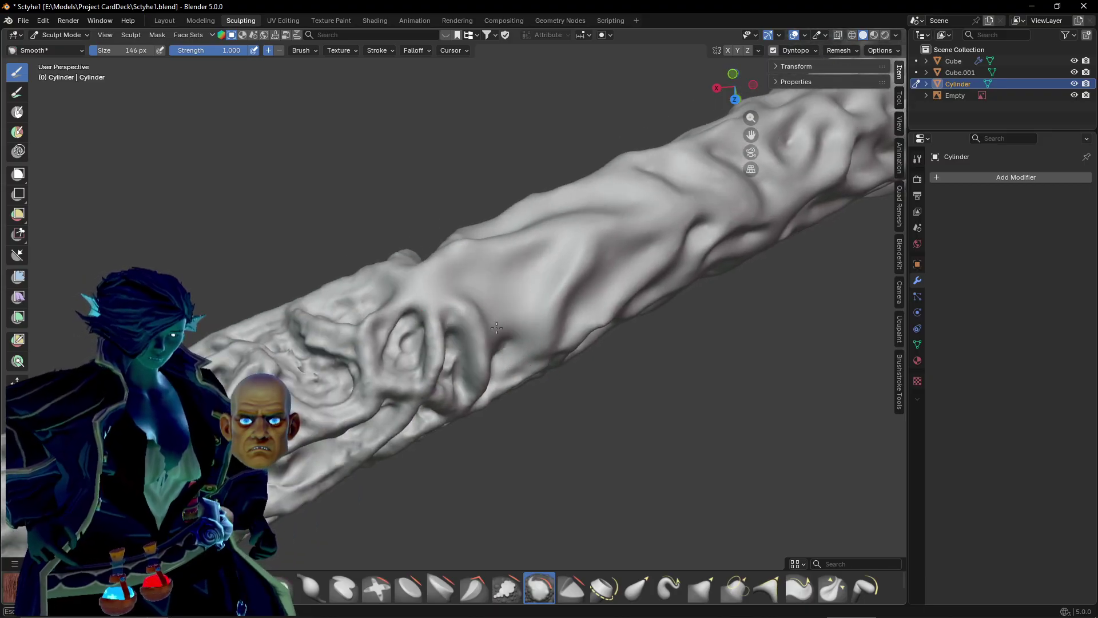
middle_click_drag(496, 327, 479, 279)
Smooth the long grooves and pitted hollows between the parallel strands beside the horn-like stub.
middle_click_drag(401, 270, 505, 262)
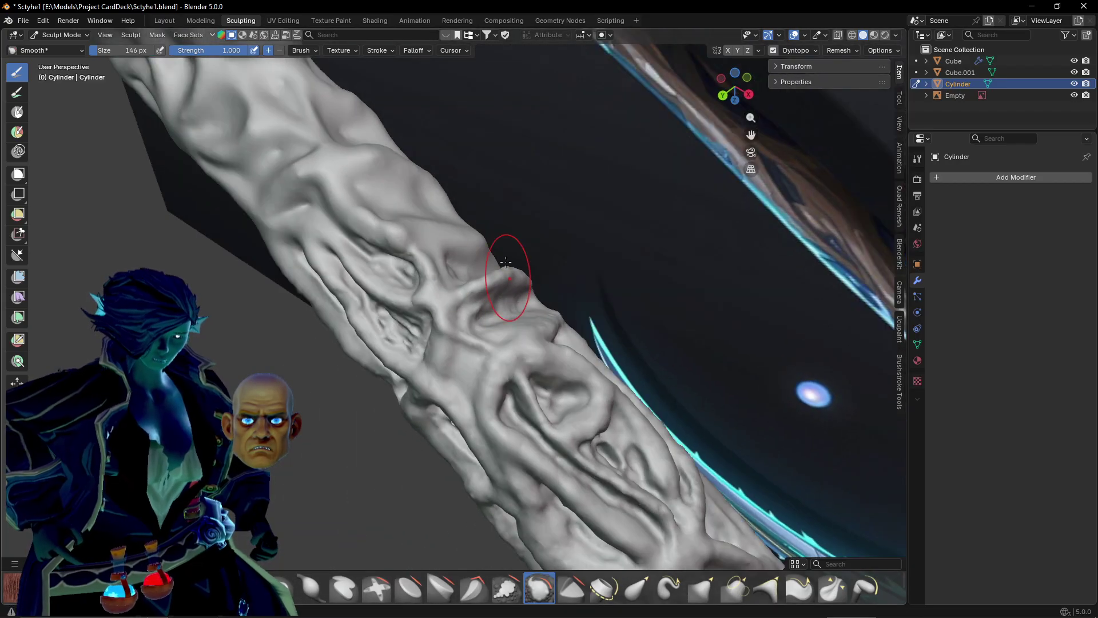
mouse_move(375, 259)
left_mouse_down()
mouse_move(404, 237)
mouse_move(362, 221)
left_mouse_up()
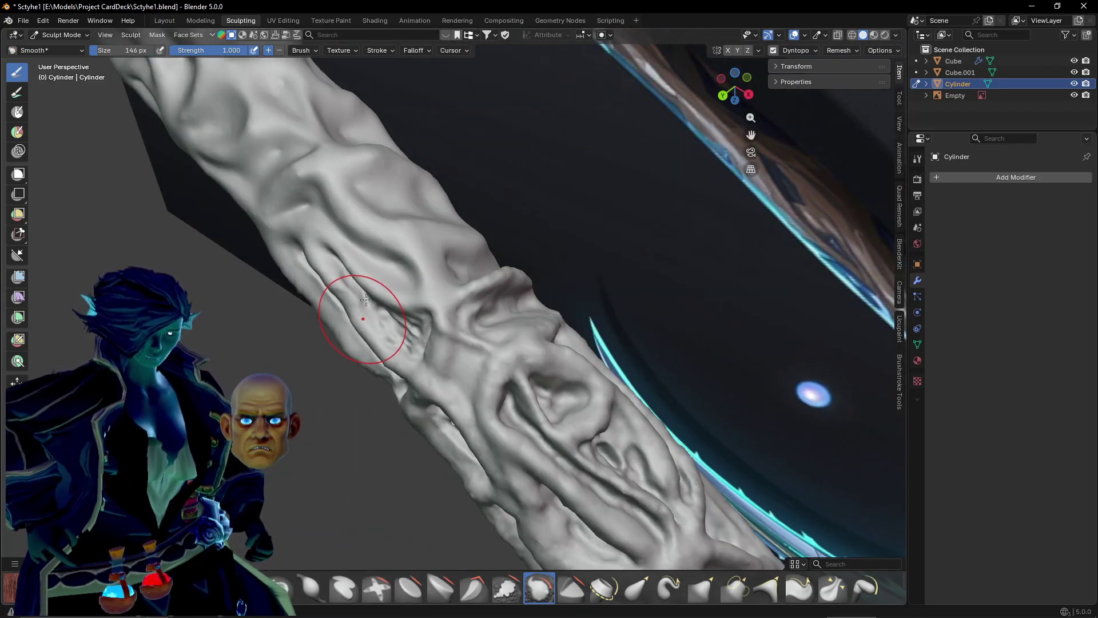
middle_click_drag(371, 320, 413, 262)
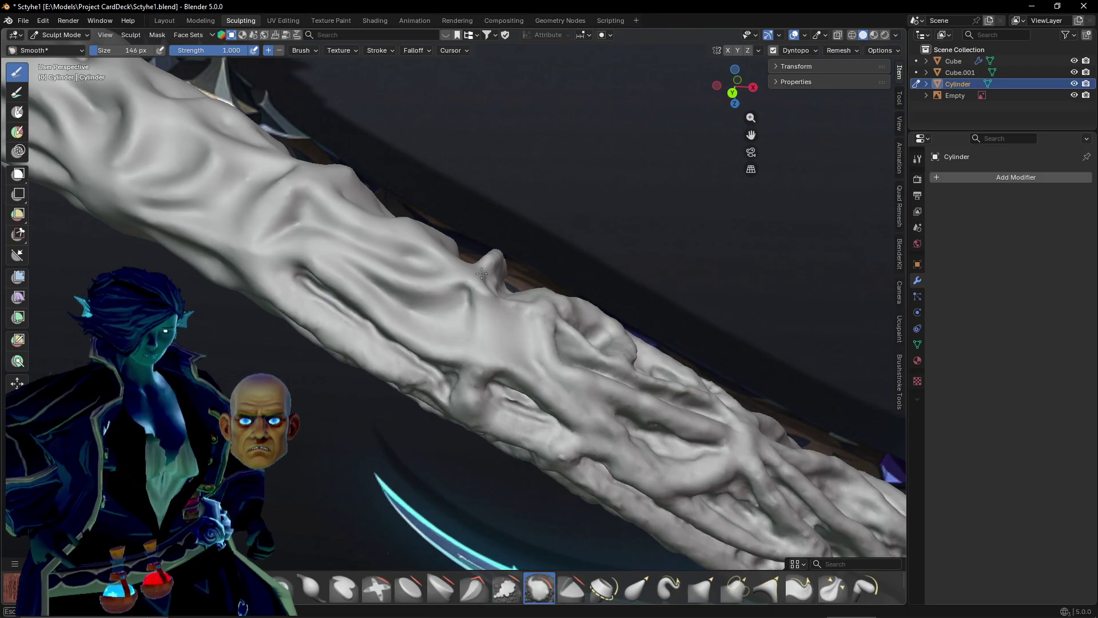
left_click_drag(385, 357, 460, 366)
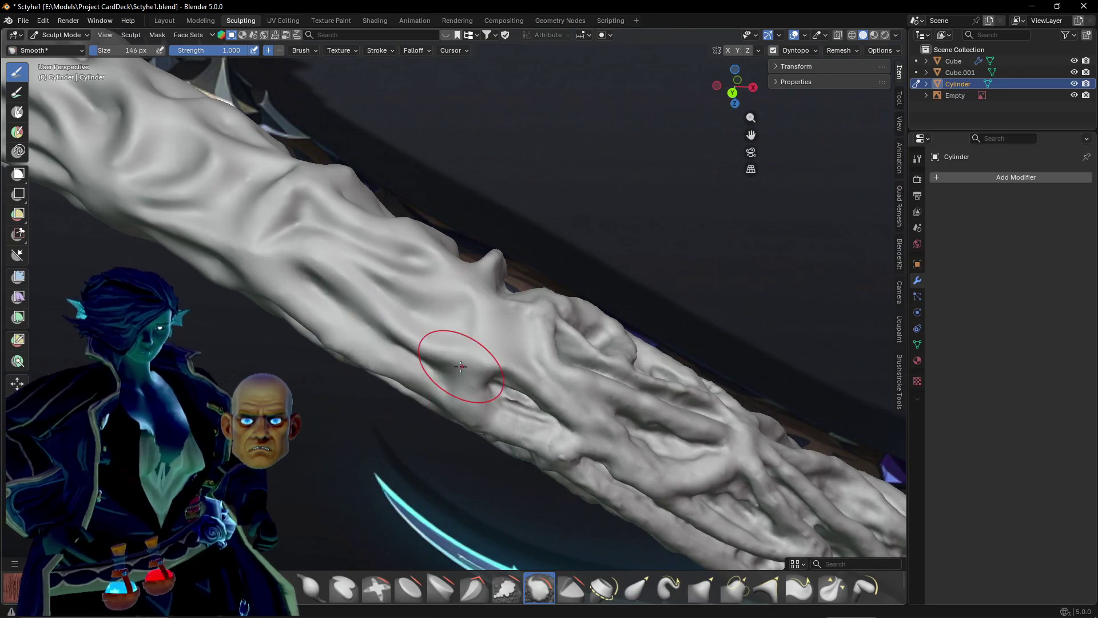
middle_click_drag(474, 367, 447, 259)
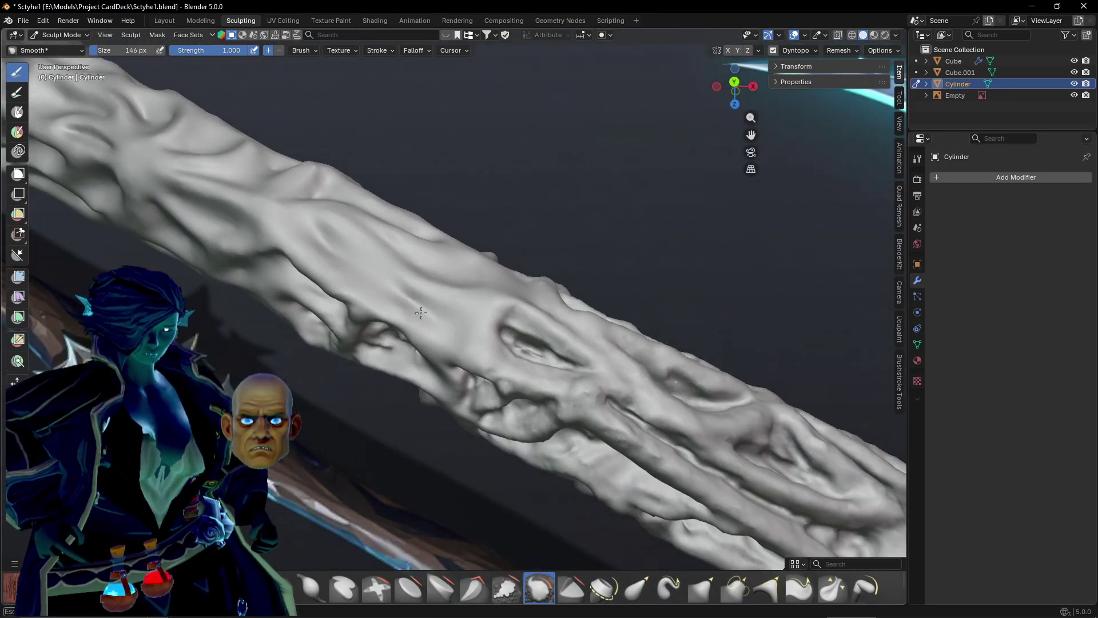
Smooth the star-shaped knot of ridges where the handle's smoothed surface meets the tangled strands, including the round pit beside it.
middle_click_drag(421, 313, 428, 244)
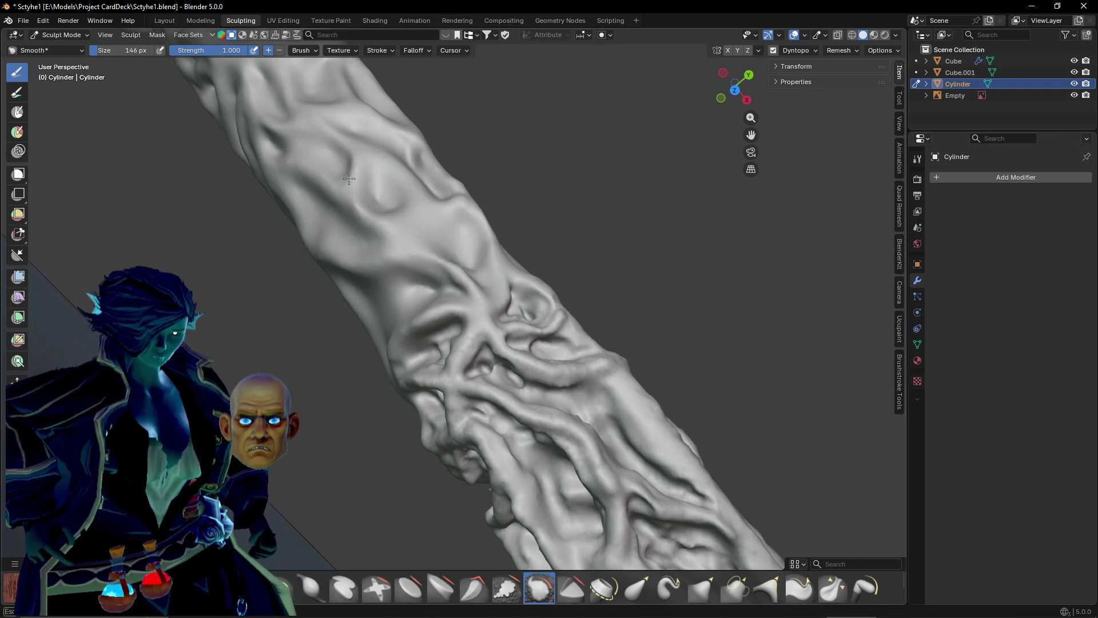
left_click_drag(349, 179, 402, 157)
left_click_drag(478, 214, 495, 309)
middle_click_drag(486, 312, 485, 300)
mouse_move(469, 277)
left_mouse_down()
mouse_move(442, 331)
mouse_move(413, 308)
mouse_move(518, 314)
left_mouse_up()
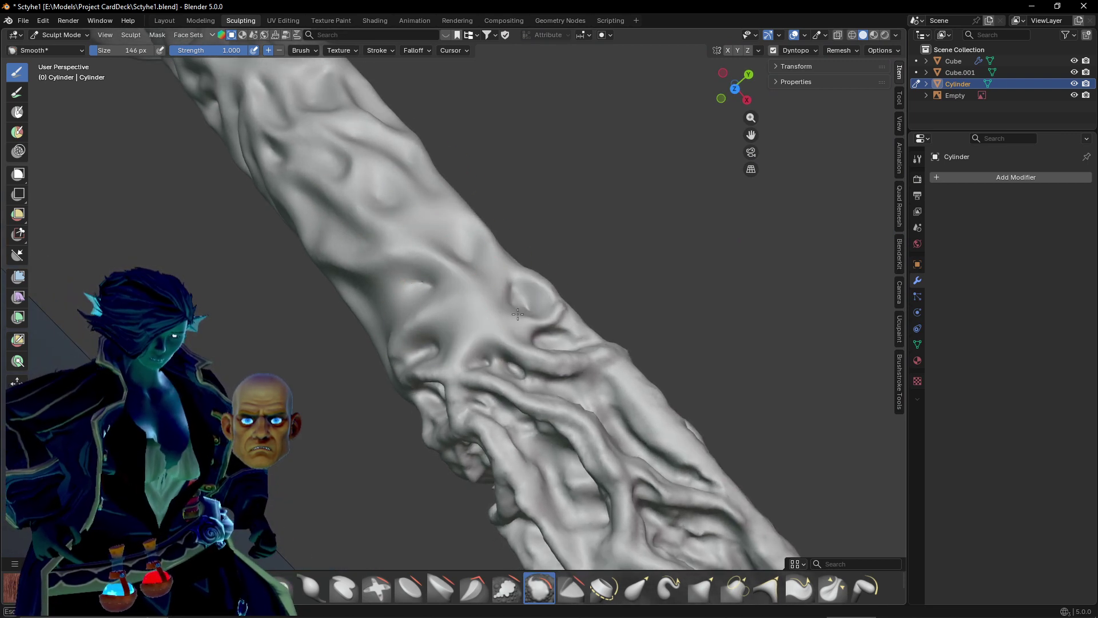
Soften the narrow eye-shaped slot, the lumpy edge below it and the arched ridge at the head of the neighbouring strands.
middle_click_drag(497, 291, 559, 314)
left_click_drag(559, 314, 482, 327)
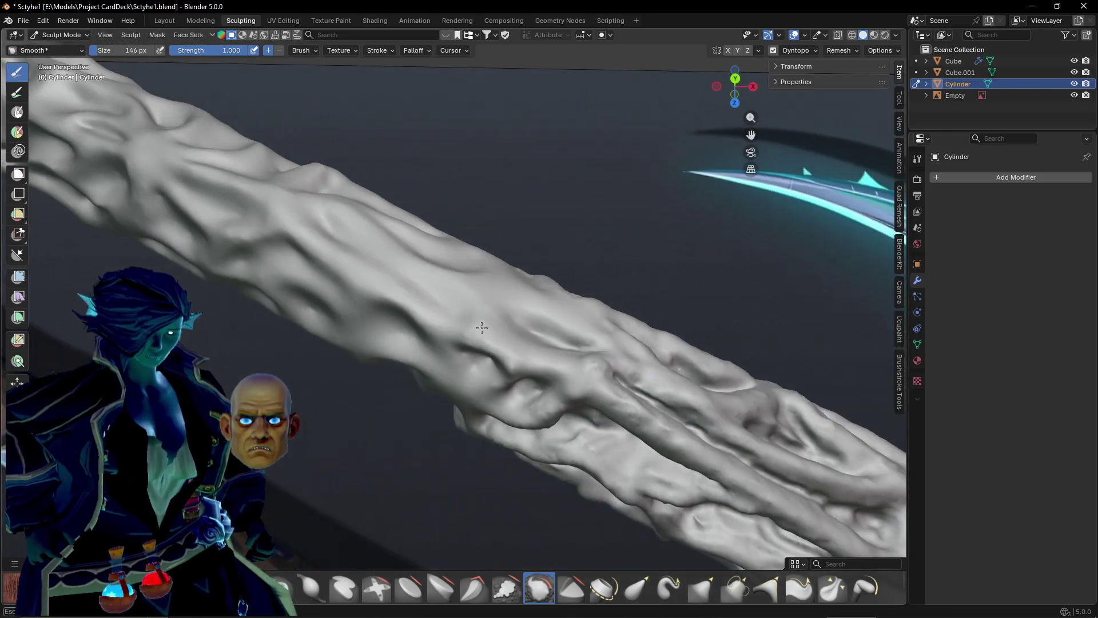
mouse_move(632, 397)
left_mouse_down()
mouse_move(538, 369)
mouse_move(558, 374)
left_mouse_up()
mouse_move(504, 337)
middle_mouse_down()
mouse_move(442, 368)
mouse_move(429, 335)
mouse_move(380, 379)
middle_mouse_up()
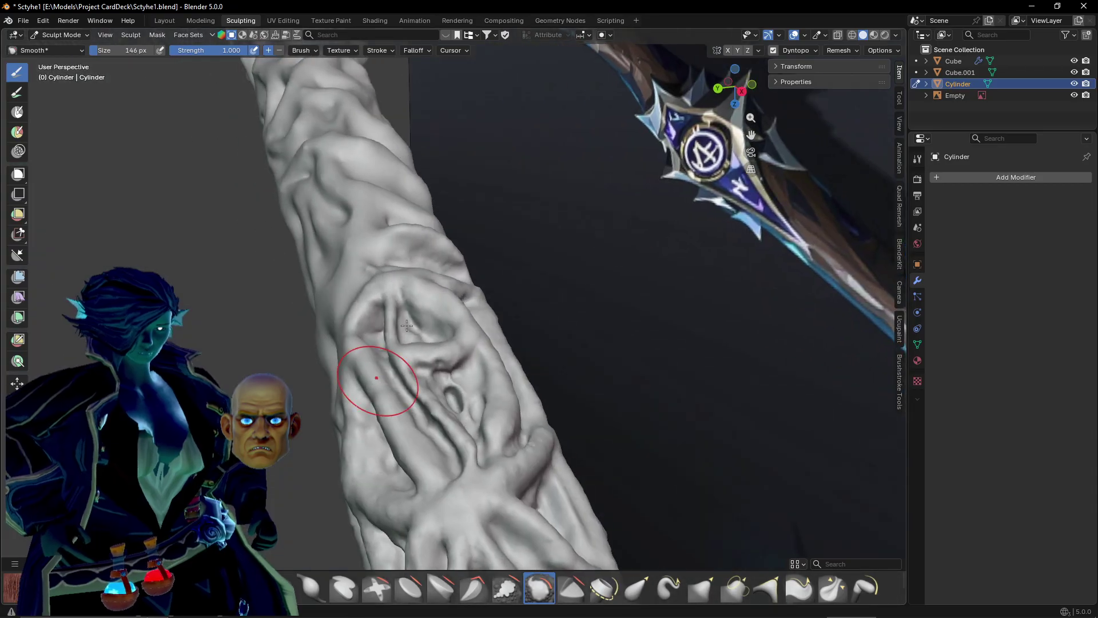
left_click_drag(398, 284, 368, 276)
Smooth the creases around the handle's far side and flatten the looped ridges beside the rough oval pit into a broad surface.
middle_click_drag(368, 277, 461, 221)
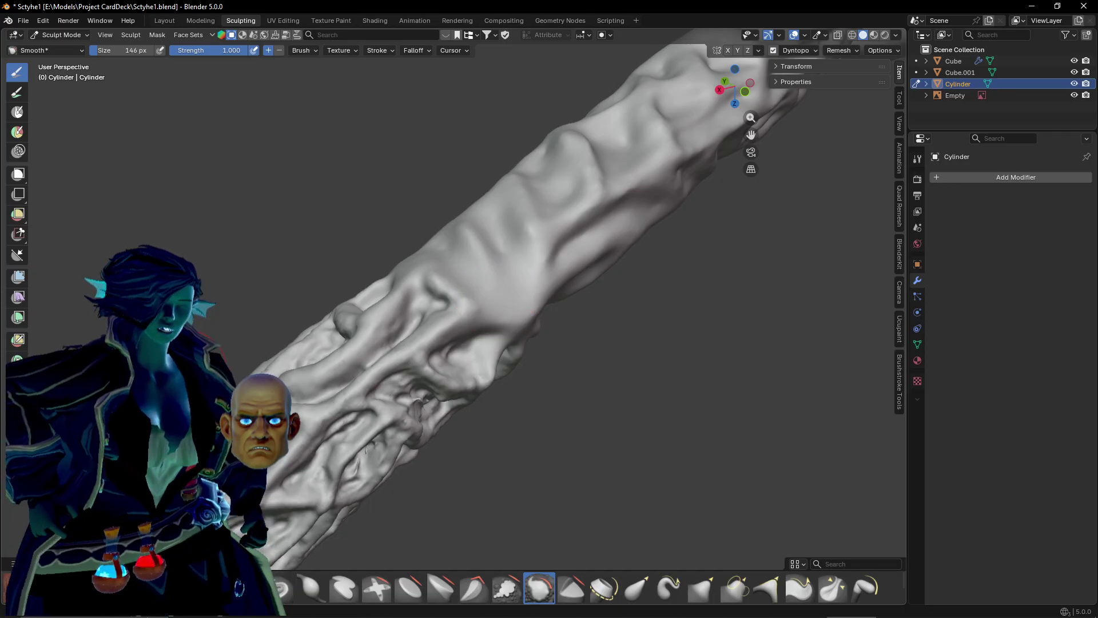
middle_click_drag(417, 277, 359, 192)
mouse_move(540, 282)
left_mouse_down()
mouse_move(478, 316)
mouse_move(541, 339)
left_mouse_up()
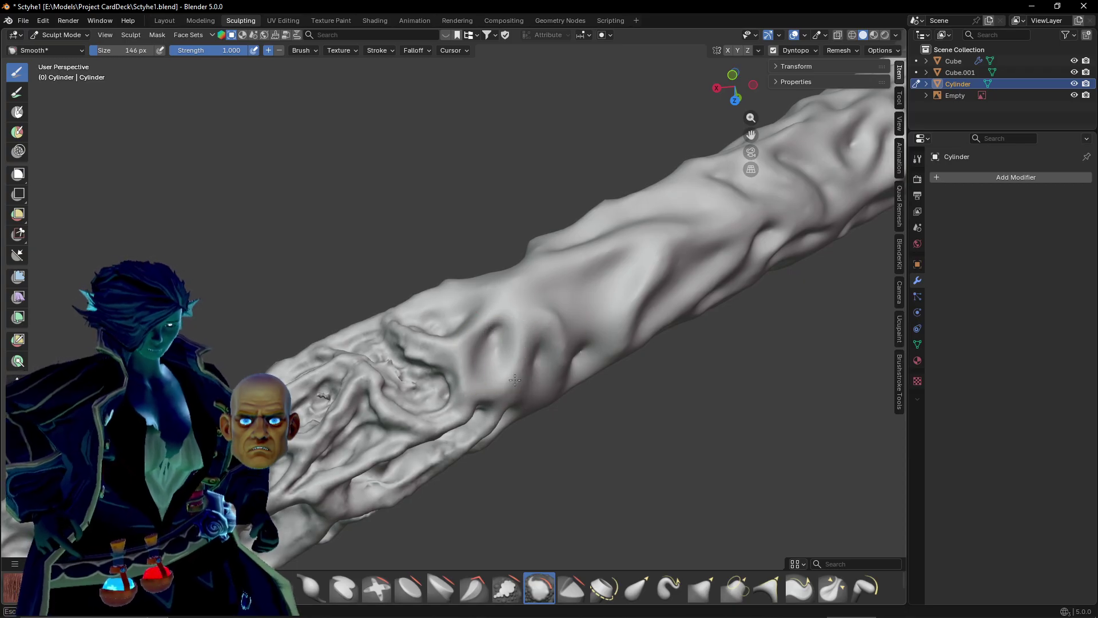
mouse_move(515, 379)
middle_mouse_down()
mouse_move(466, 405)
mouse_move(454, 331)
middle_mouse_up()
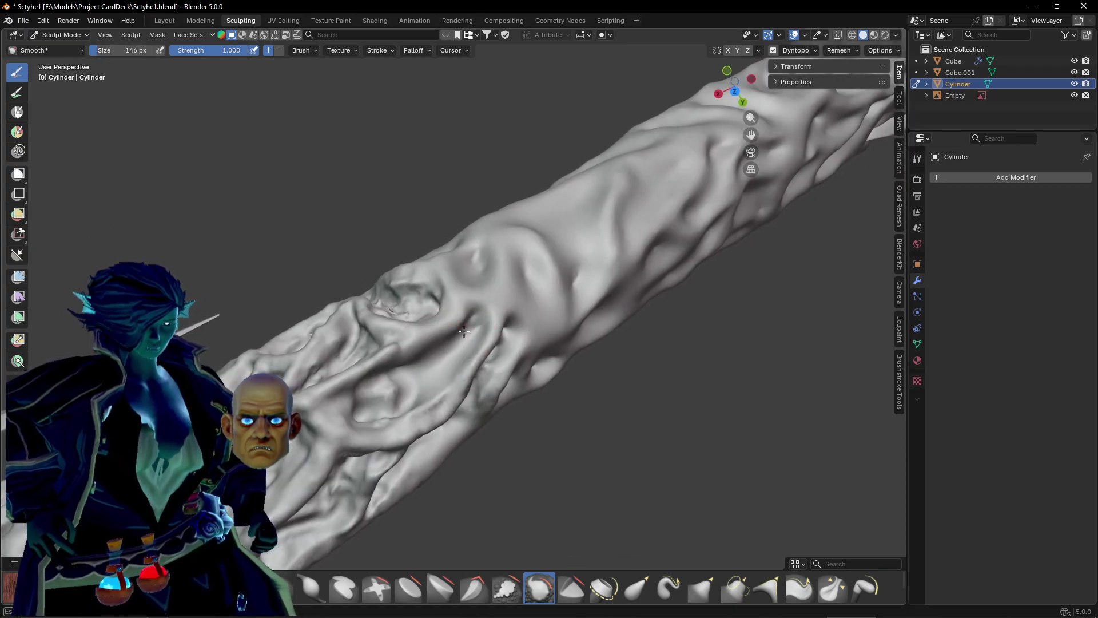
mouse_move(454, 361)
left_mouse_down()
mouse_move(469, 354)
mouse_move(364, 414)
mouse_move(393, 411)
left_mouse_up()
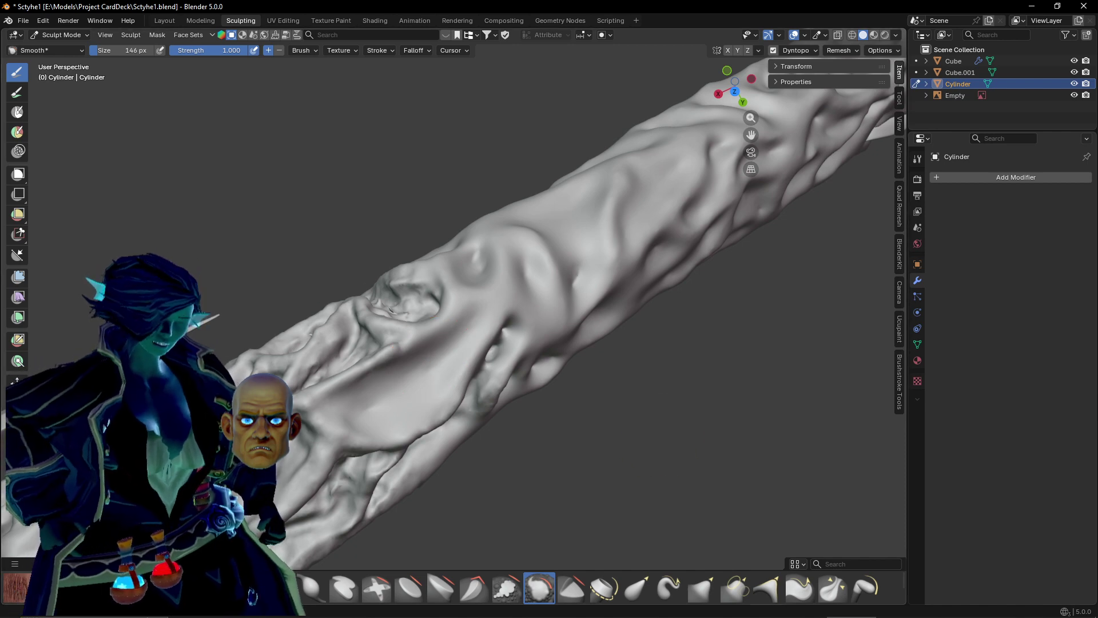
Smooth the rough oval pit and the crumpled, ring-shaped hollow between the strands farther down the shaft.
middle_click_drag(598, 475, 462, 481)
middle_click_drag(463, 433, 472, 345, "ctrl")
left_click_drag(514, 398, 509, 323)
mouse_move(591, 378)
middle_mouse_down()
mouse_move(516, 401)
mouse_move(551, 392)
middle_mouse_up()
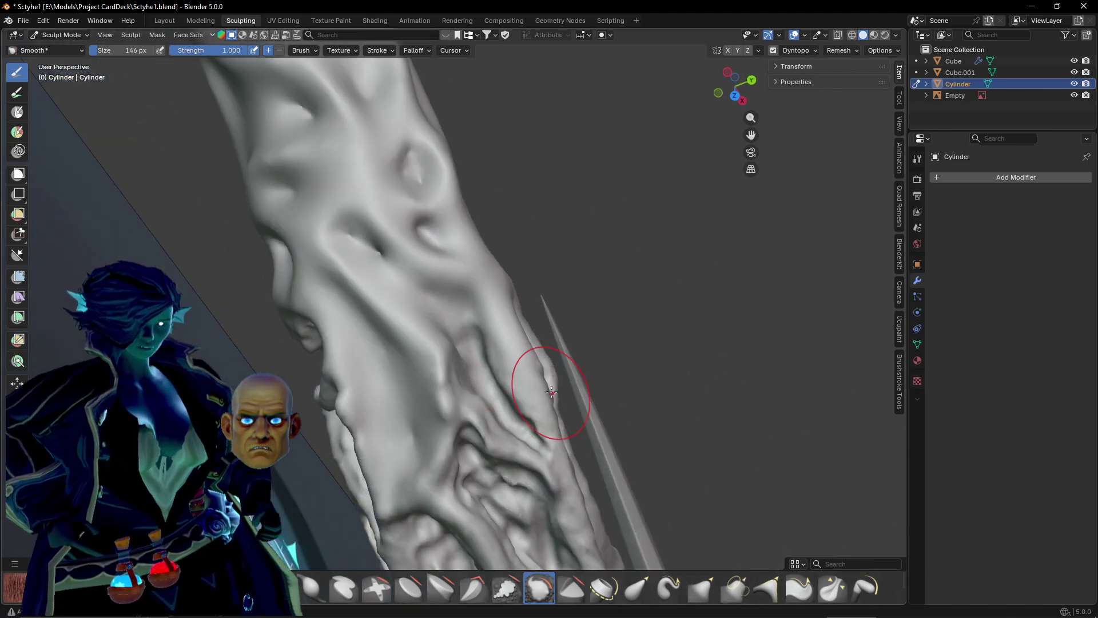
mouse_move(370, 245)
middle_mouse_down()
mouse_move(535, 466)
mouse_move(429, 343)
middle_mouse_up()
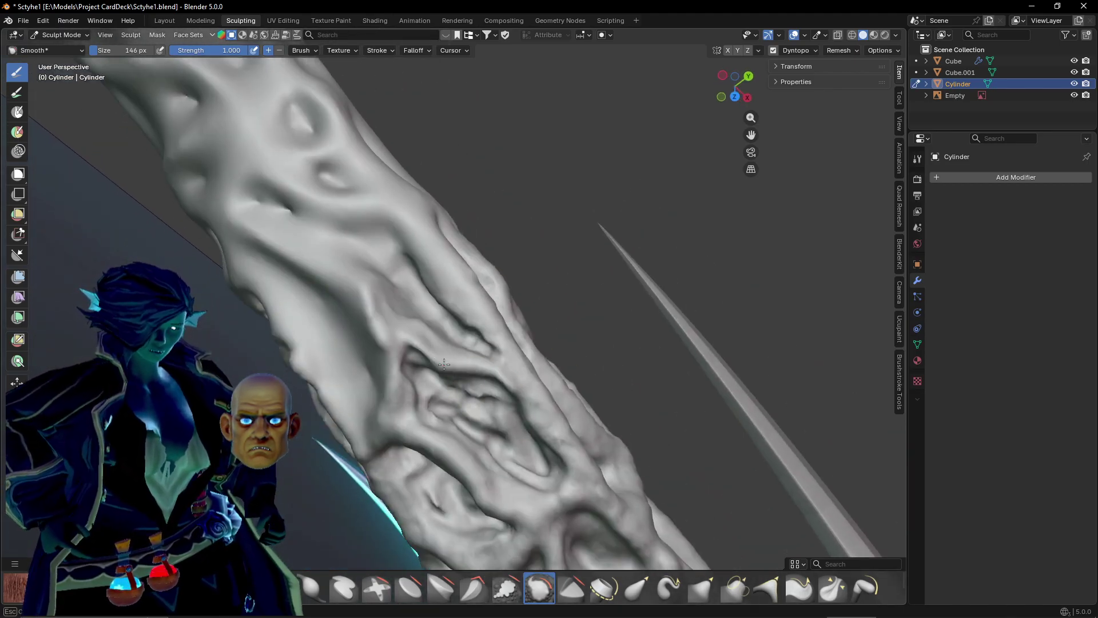
mouse_move(487, 348)
left_mouse_down()
mouse_move(366, 313)
mouse_move(489, 392)
left_mouse_up()
middle_click_drag(489, 393, 487, 377)
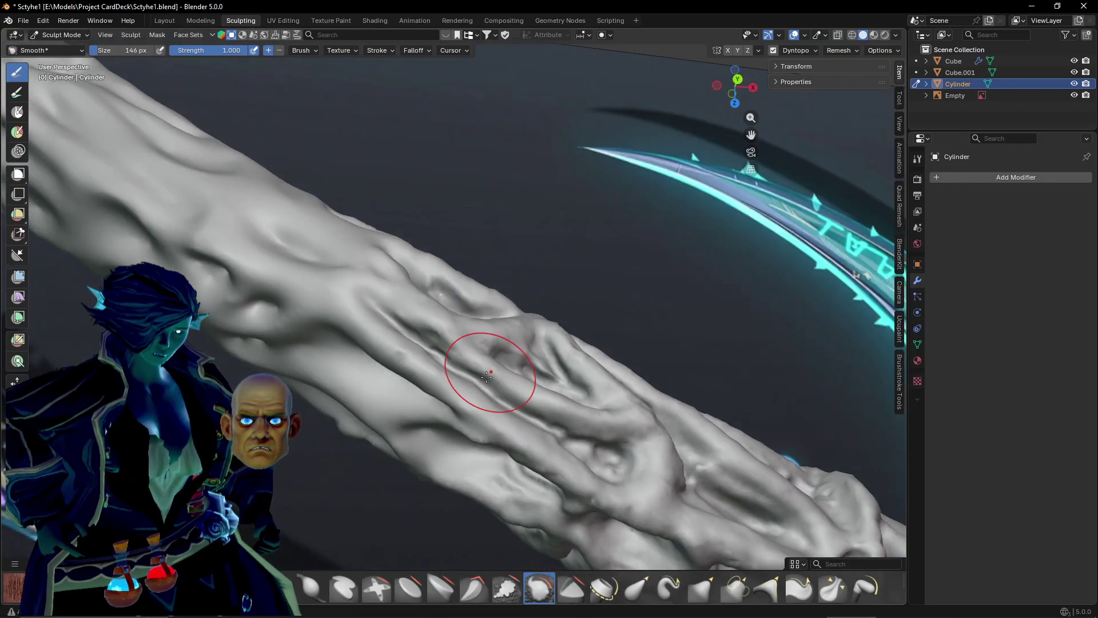
Blend the long parallel strands and the grooves between them into the smoothed surface around the side of the handle.
left_click_drag(483, 420, 463, 369)
mouse_move(403, 330)
left_mouse_down()
mouse_move(481, 394)
mouse_move(412, 343)
mouse_move(490, 356)
left_mouse_up()
mouse_move(490, 355)
middle_mouse_down()
mouse_move(464, 407)
mouse_move(475, 435)
mouse_move(481, 387)
middle_mouse_up()
mouse_move(480, 387)
left_mouse_down()
mouse_move(419, 346)
mouse_move(488, 338)
mouse_move(397, 321)
mouse_move(360, 253)
mouse_move(502, 280)
left_mouse_up()
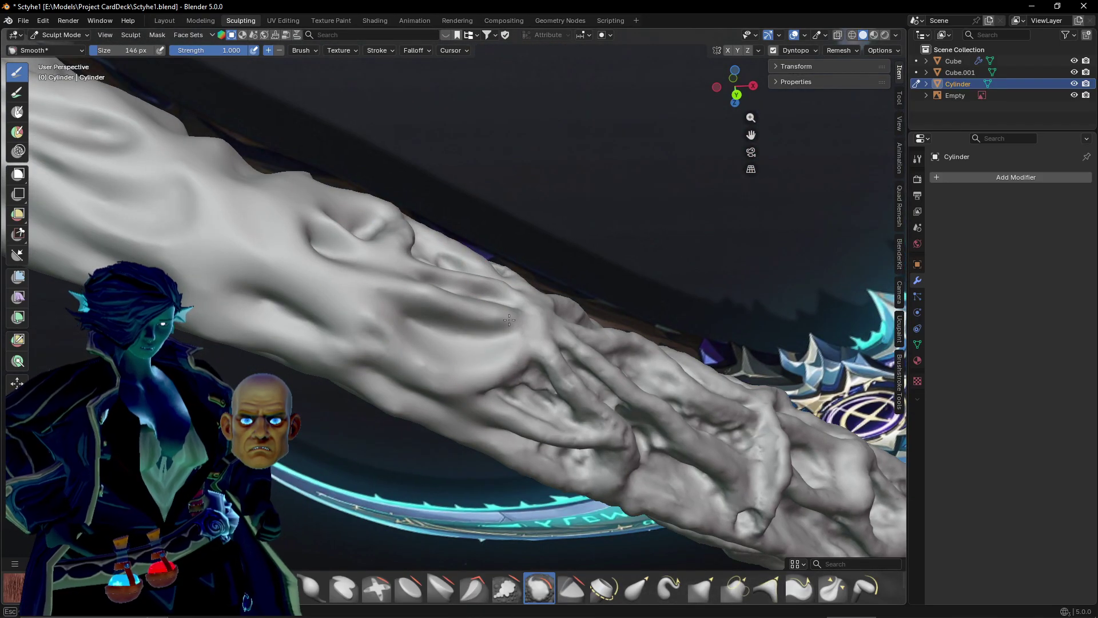
mouse_move(509, 320)
left_mouse_down()
mouse_move(535, 395)
mouse_move(514, 401)
mouse_move(569, 405)
mouse_move(596, 360)
left_mouse_up()
middle_click_drag(596, 360, 490, 387)
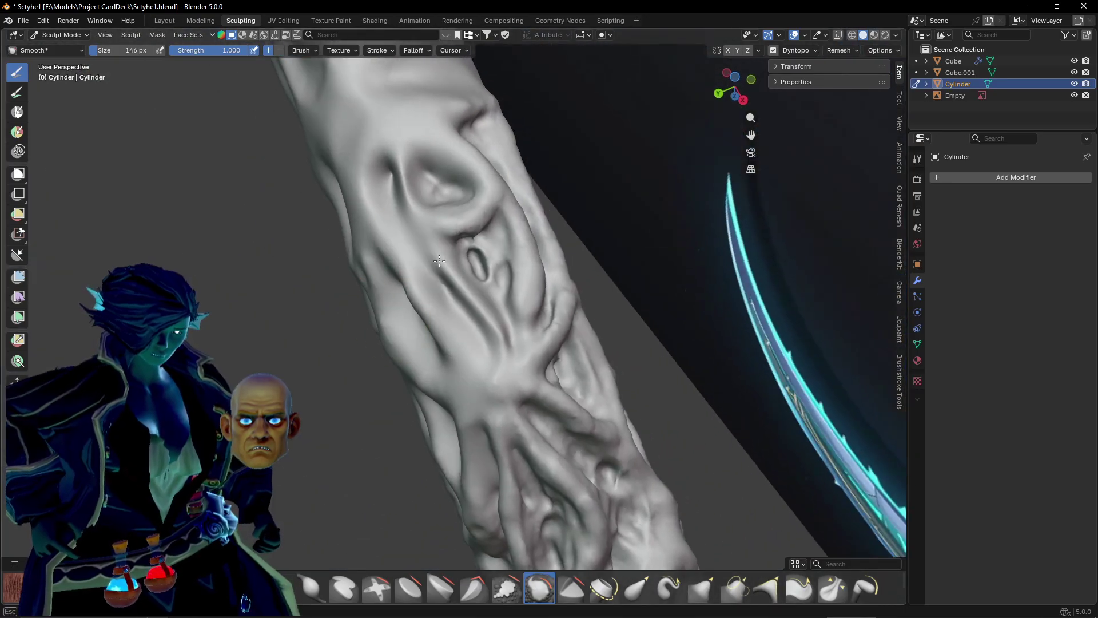
Soften the narrow grooves, the small looped pit and the oval hollow above the point where the strands fork.
mouse_move(439, 261)
left_mouse_down()
mouse_move(455, 283)
mouse_move(411, 196)
mouse_move(484, 291)
left_mouse_up()
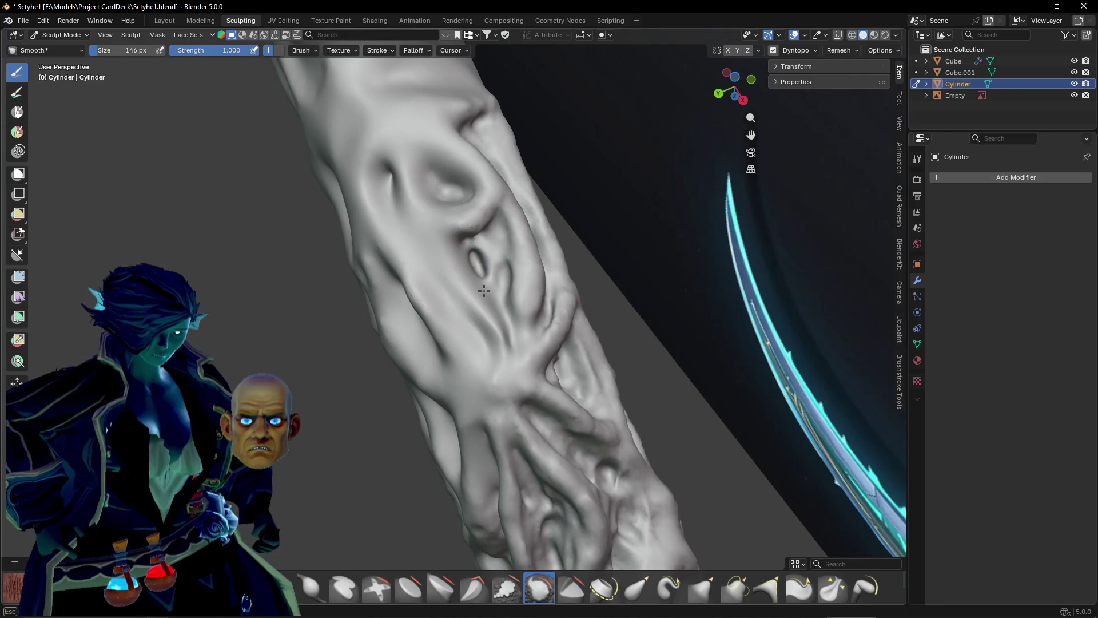
left_click_drag(475, 239, 489, 266)
left_click_drag(466, 219, 477, 217)
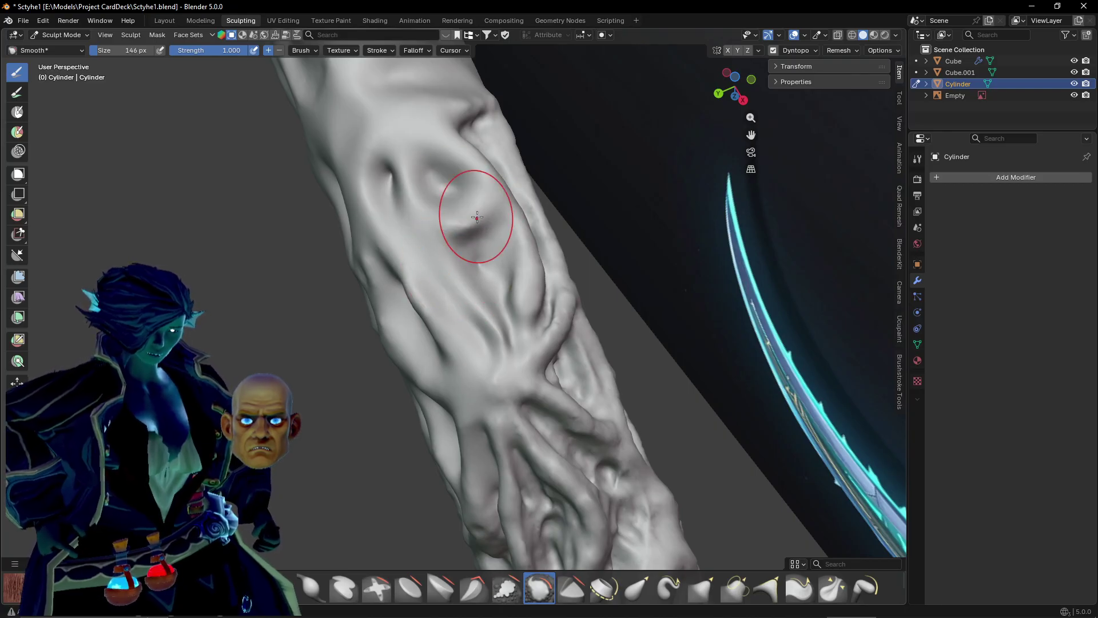
mouse_move(510, 244)
middle_mouse_down()
mouse_move(592, 217)
mouse_move(647, 219)
middle_mouse_up()
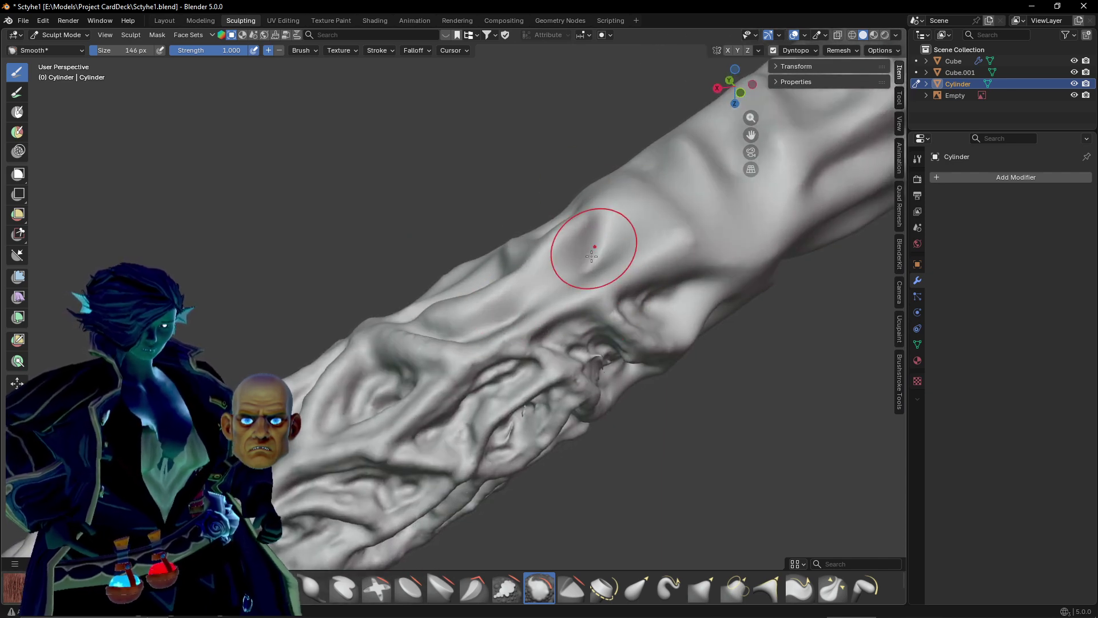
Smooth the curved ridge beside the oval hollow and fill out the deep pocket beneath the forked strands.
mouse_move(592, 256)
middle_mouse_down()
mouse_move(449, 318)
mouse_move(517, 324)
mouse_move(502, 319)
middle_mouse_up()
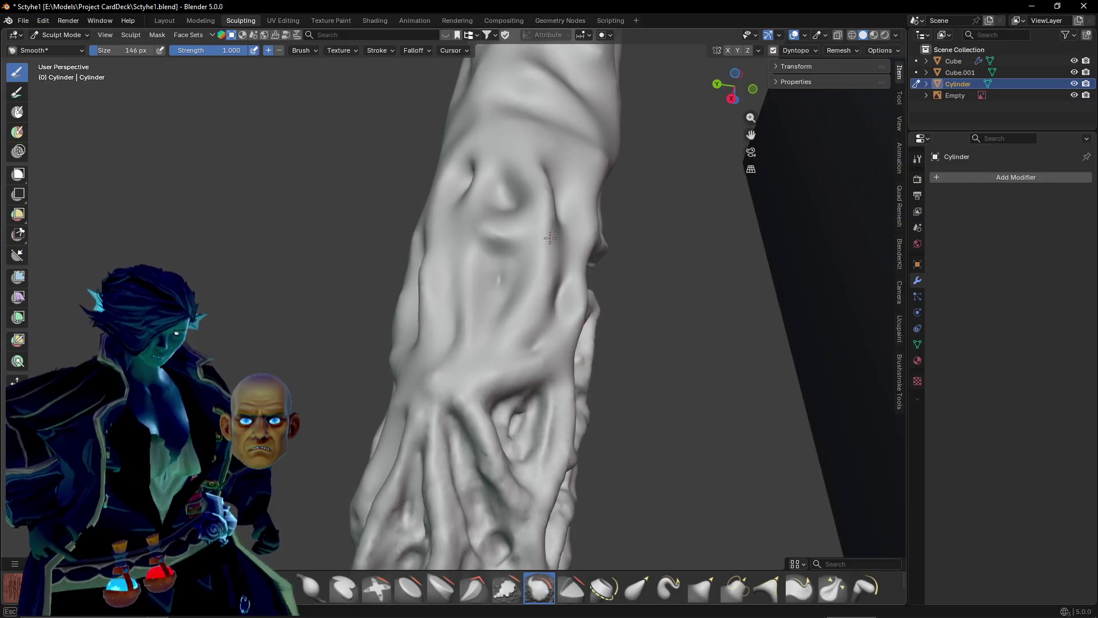
middle_click_drag(551, 307, 449, 343)
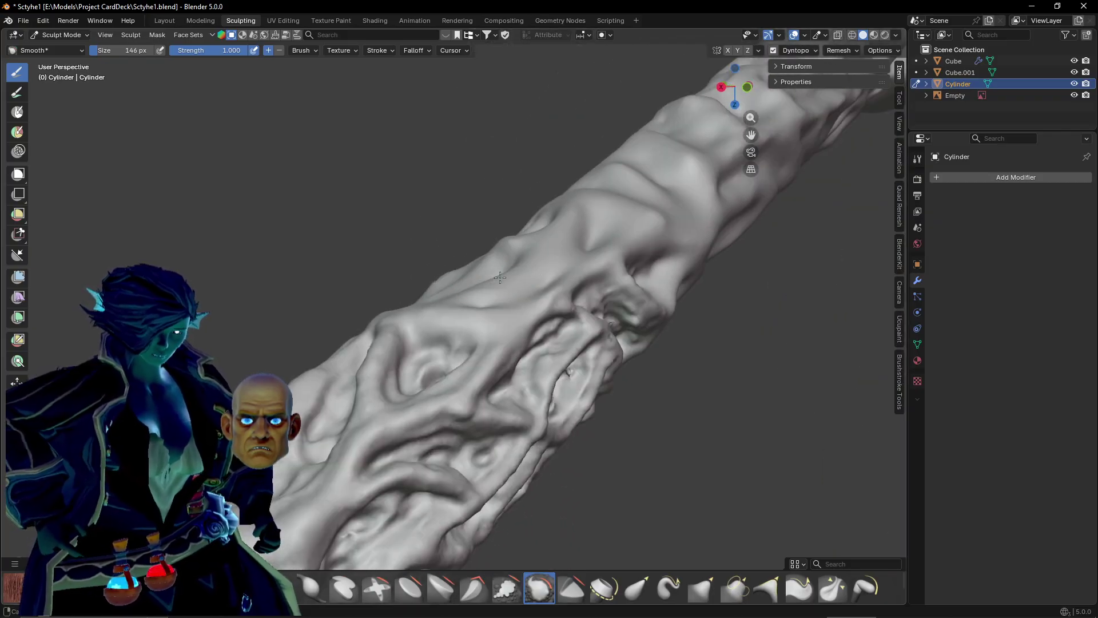
mouse_move(421, 385)
middle_mouse_down()
mouse_move(450, 449)
mouse_move(429, 399)
middle_mouse_up()
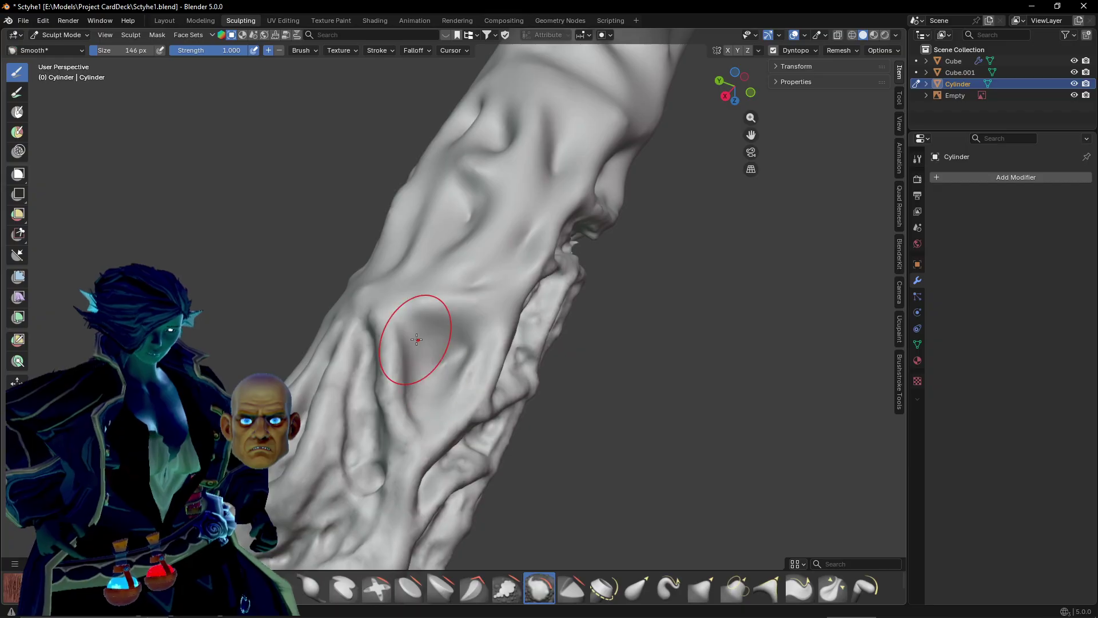
middle_click_drag(448, 362, 434, 340)
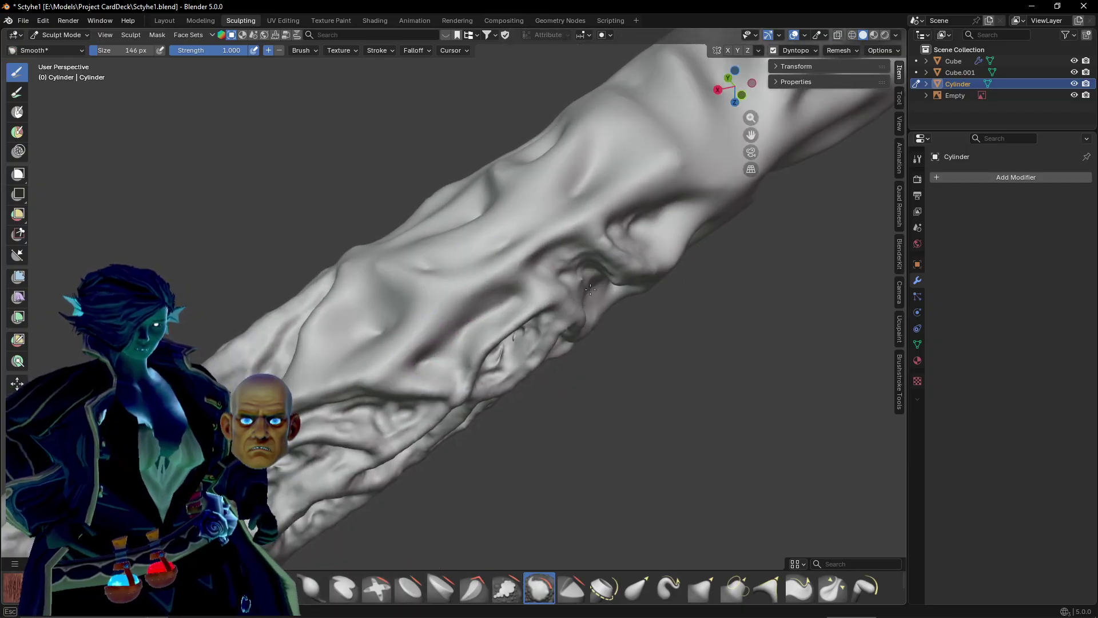
Smooth the rimmed pit and the branching ridges around it, blending the long diagonal strand beside them.
middle_click_drag(572, 274, 545, 223)
mouse_move(544, 223)
left_mouse_down()
mouse_move(542, 191)
mouse_move(578, 172)
mouse_move(597, 236)
left_mouse_up()
middle_click_drag(569, 226, 581, 201)
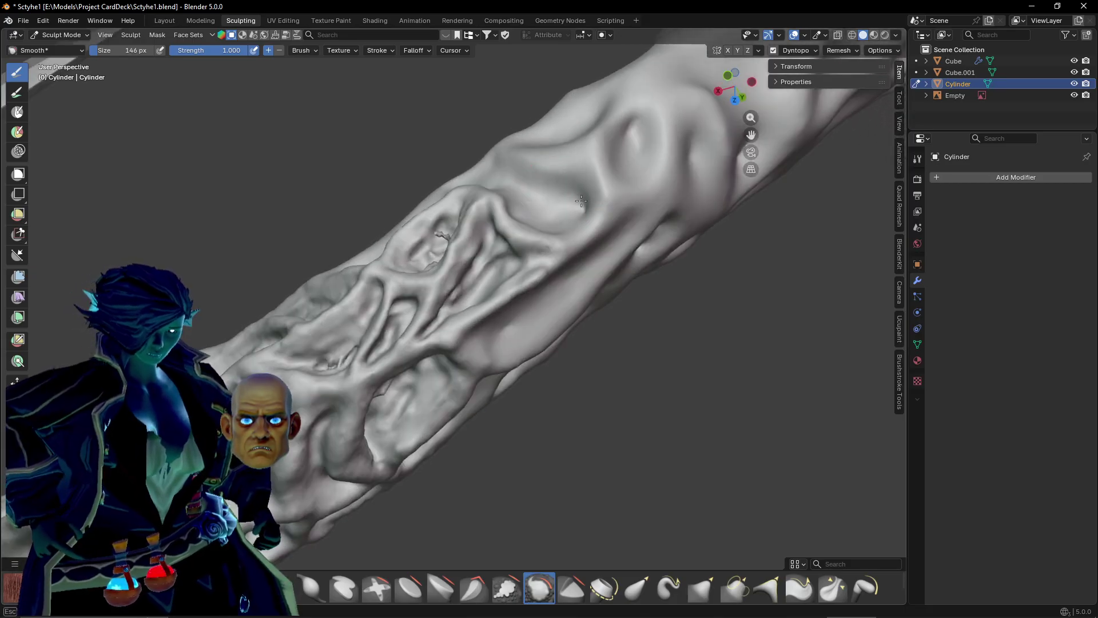
mouse_move(503, 223)
left_mouse_down()
mouse_move(457, 211)
mouse_move(441, 269)
mouse_move(455, 307)
left_mouse_up()
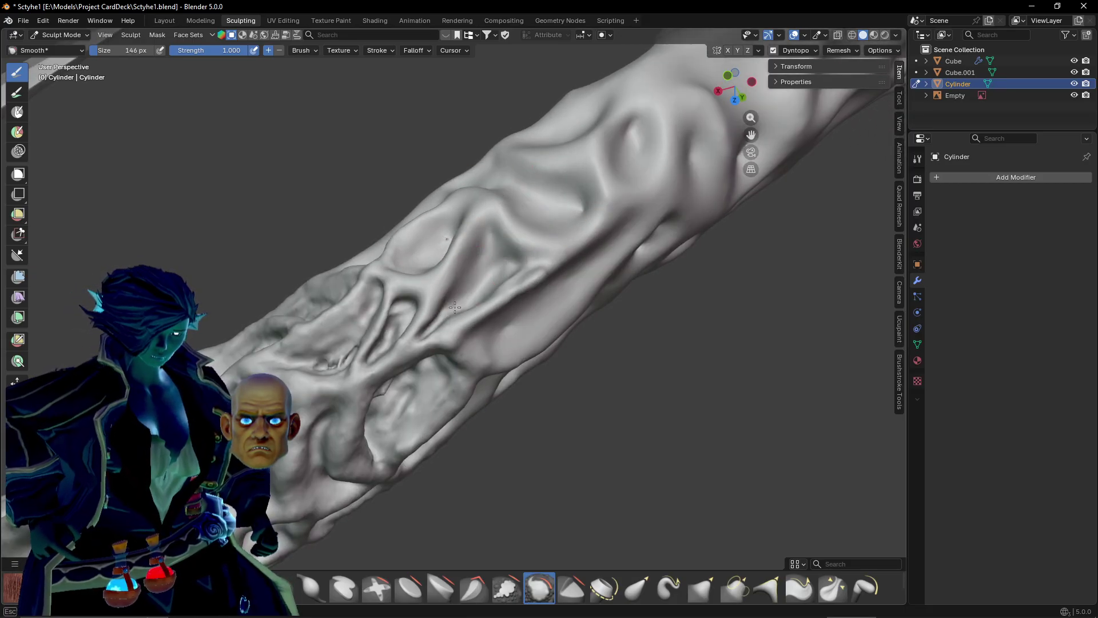
mouse_move(511, 259)
left_mouse_down()
mouse_move(503, 275)
mouse_move(525, 284)
left_mouse_up()
middle_click_drag(445, 342, 409, 289)
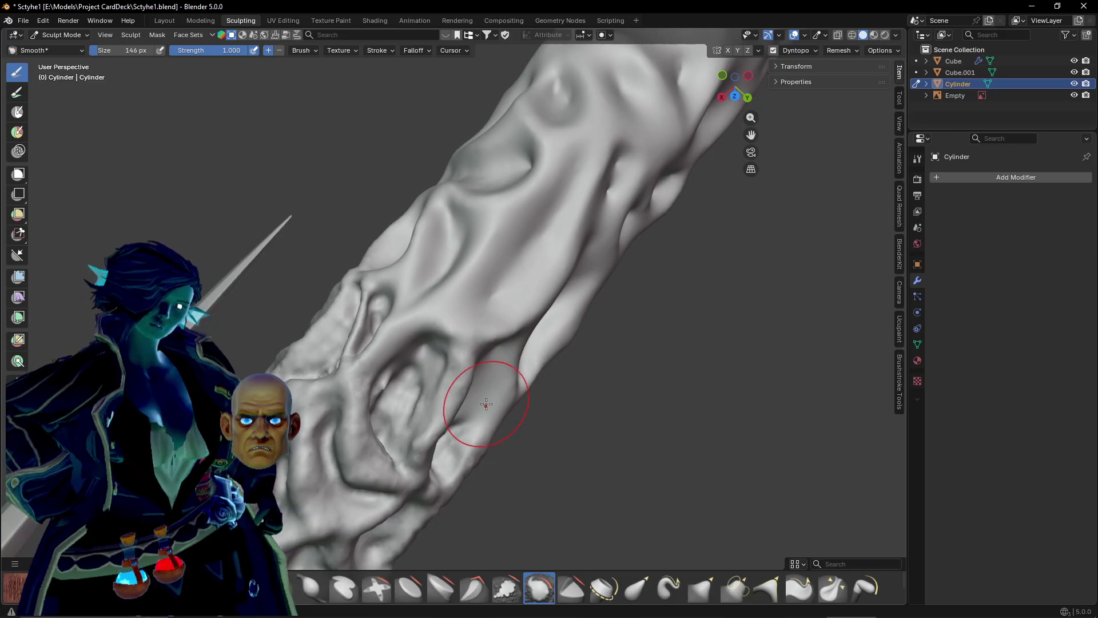
Soften the deep ring-shaped hollow and the small ridges around it at the lower end of the smoothed section.
mouse_move(598, 149)
middle_mouse_down()
mouse_move(577, 126)
mouse_move(584, 97)
mouse_move(549, 115)
middle_mouse_up()
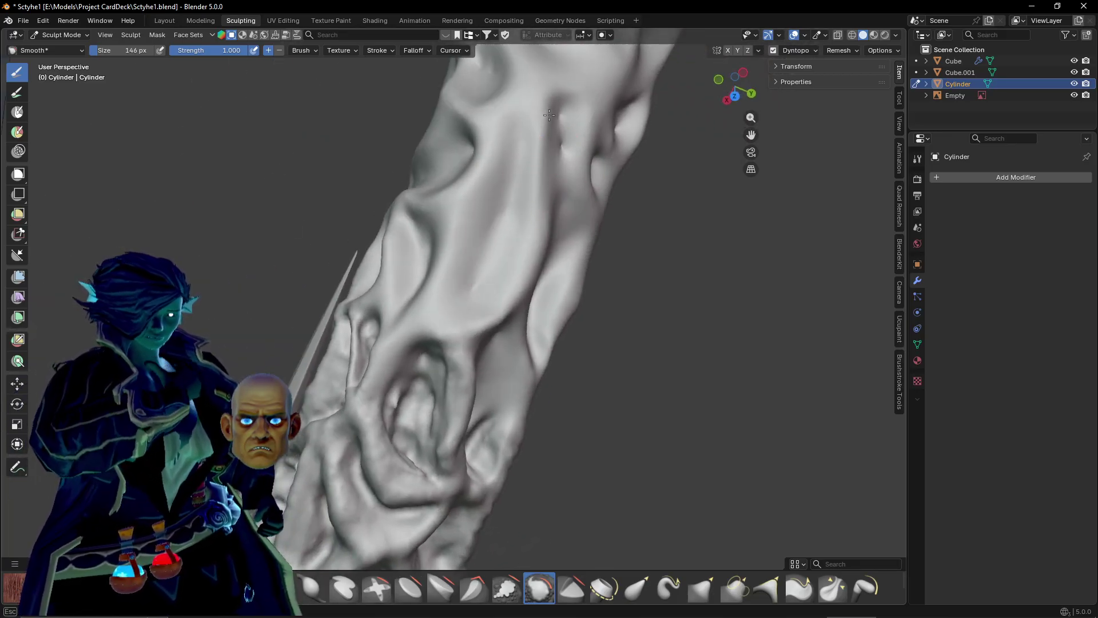
mouse_move(568, 159)
middle_mouse_down()
mouse_move(600, 128)
mouse_move(401, 275)
mouse_move(357, 337)
middle_mouse_up()
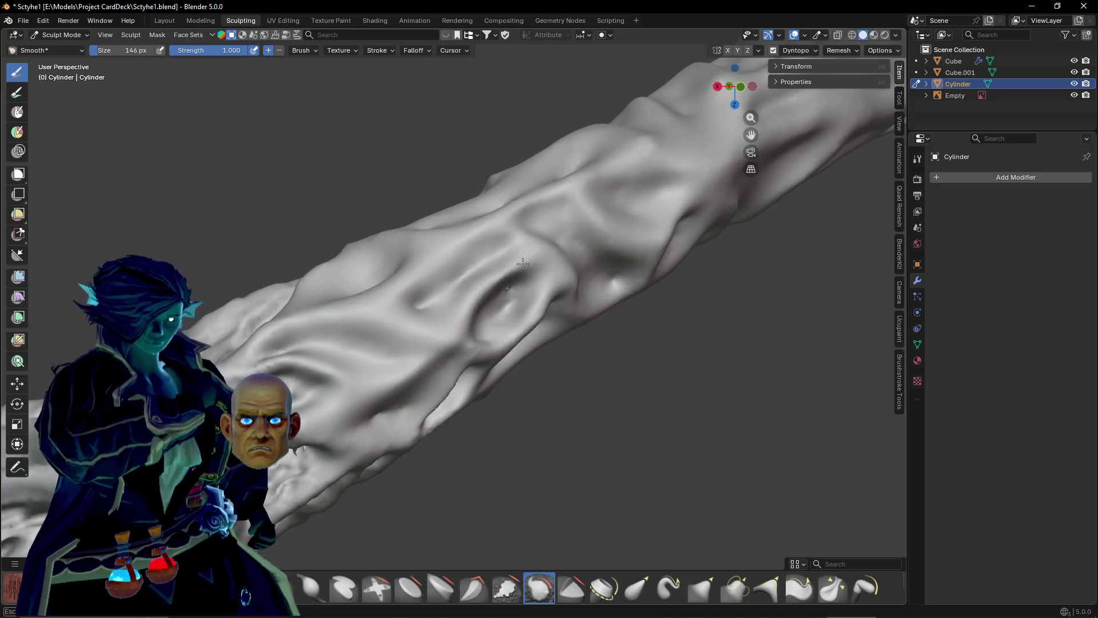
mouse_move(460, 278)
middle_mouse_down()
mouse_move(426, 374)
mouse_move(453, 355)
mouse_move(575, 392)
mouse_move(563, 353)
middle_mouse_up()
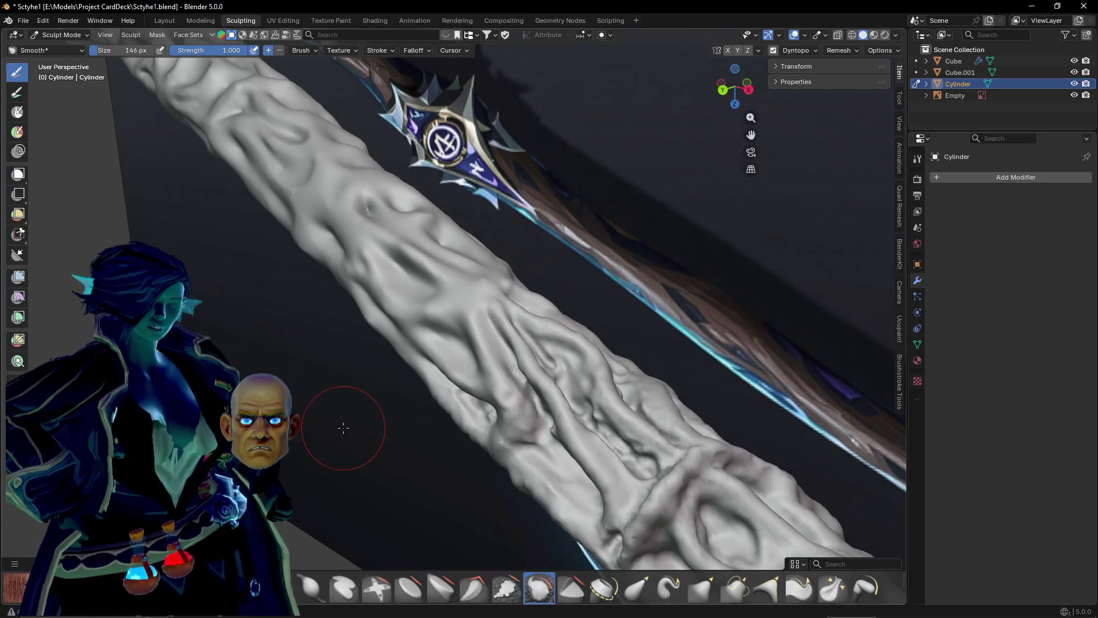
Smooth the long strands and grooves running down to the raised crossing ridge above the large oval hollow.
scroll(452, 219, "up", 1)
mouse_move(609, 290)
middle_mouse_down()
mouse_move(466, 311)
mouse_move(486, 320)
mouse_move(487, 360)
middle_mouse_up()
mouse_move(334, 167)
left_mouse_down()
mouse_move(480, 306)
mouse_move(421, 223)
mouse_move(437, 264)
mouse_move(410, 267)
mouse_move(440, 309)
mouse_move(474, 311)
left_mouse_up()
mouse_move(366, 201)
left_mouse_down()
mouse_move(437, 252)
mouse_move(513, 336)
left_mouse_up()
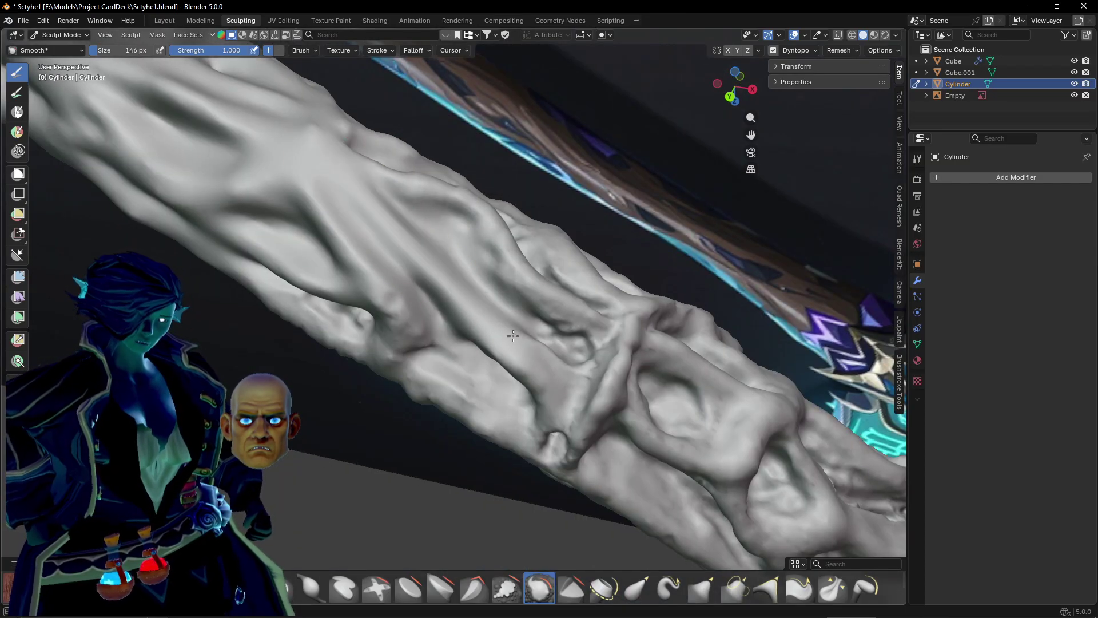
middle_click_drag(535, 290, 510, 326)
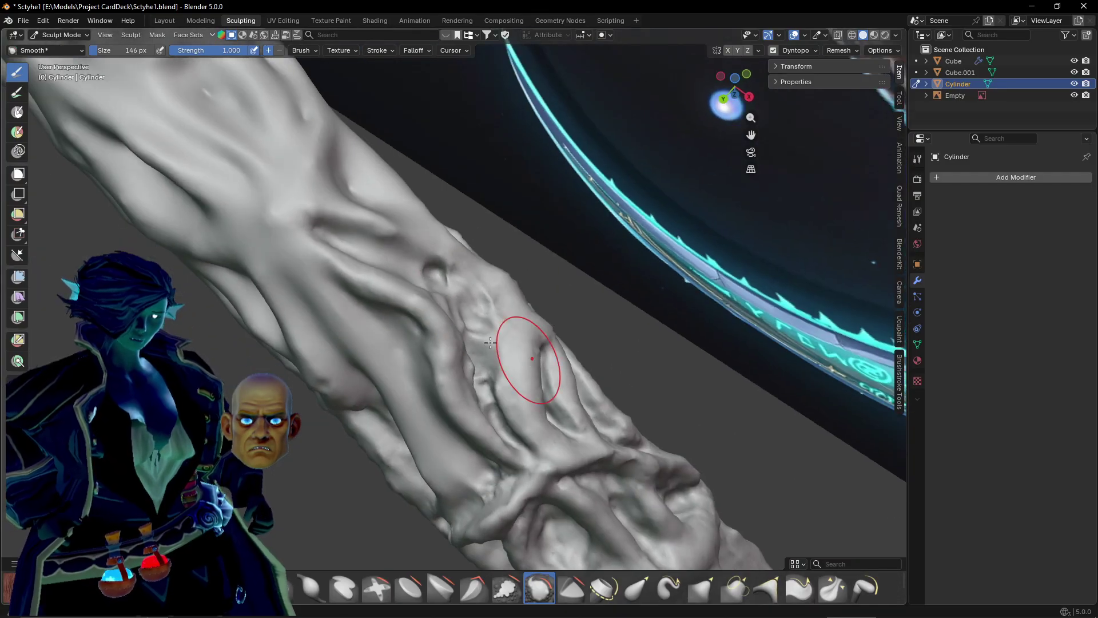
mouse_move(439, 343)
left_mouse_down()
mouse_move(503, 412)
mouse_move(451, 282)
left_mouse_up()
Smooth the large crescent-shaped, debris-filled hollow and the sharp creases between the strands next to the protruding knob.
middle_click_drag(451, 281, 362, 241)
mouse_move(352, 136)
left_mouse_down()
mouse_move(366, 94)
mouse_move(429, 269)
mouse_move(395, 389)
mouse_move(467, 338)
left_mouse_up()
middle_click_drag(467, 338, 361, 253)
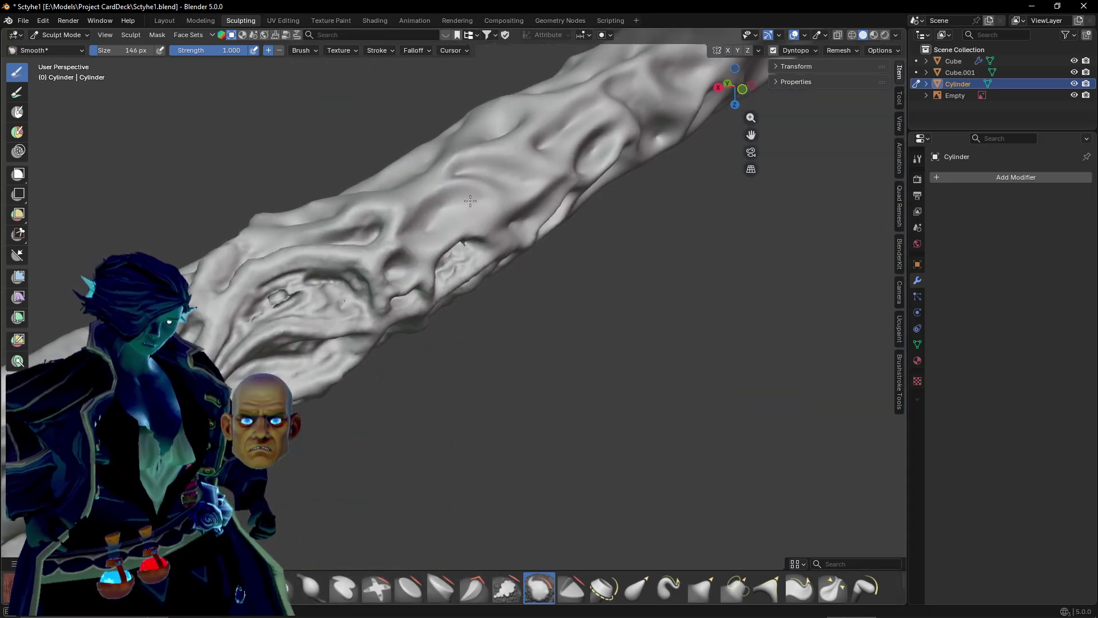
mouse_move(319, 262)
left_mouse_down()
mouse_move(246, 314)
mouse_move(214, 318)
left_mouse_up()
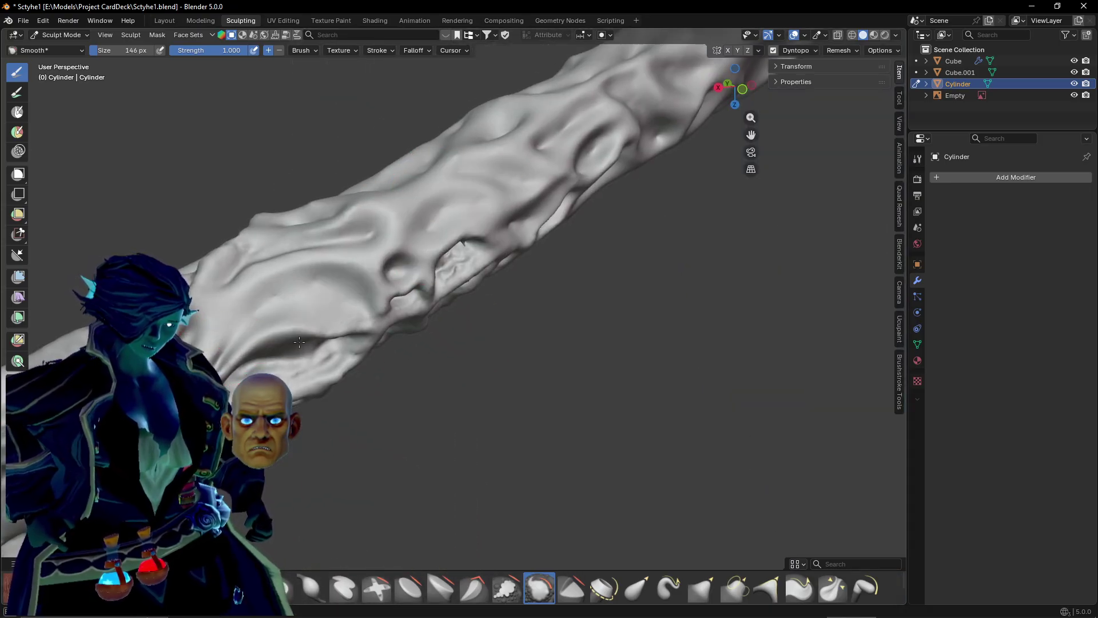
middle_click_drag(204, 326, 291, 453)
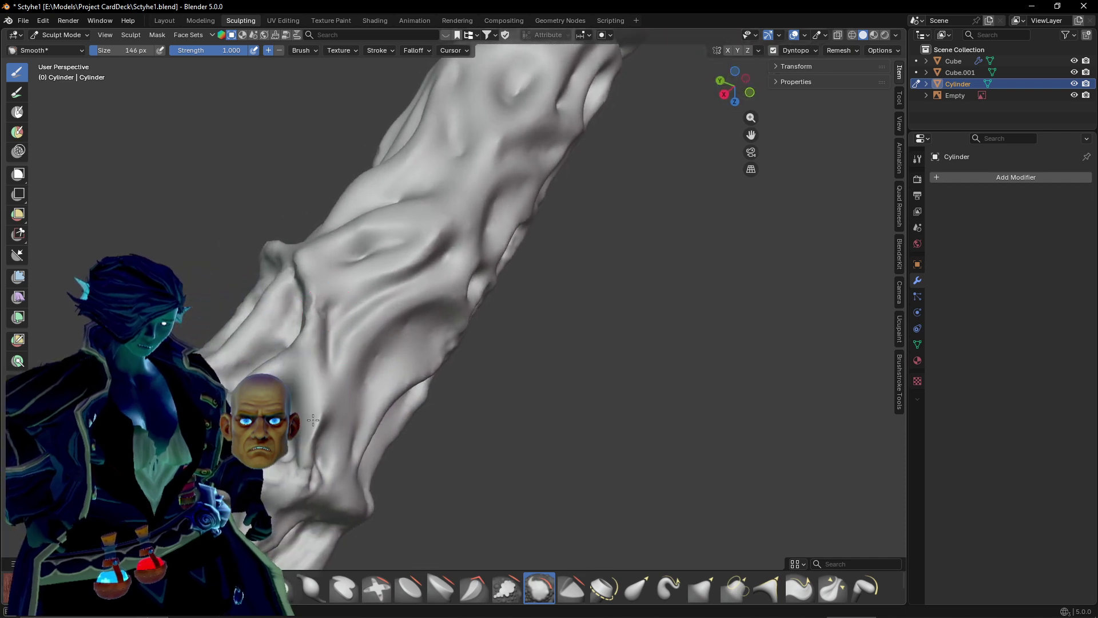
mouse_move(291, 453)
left_mouse_down()
mouse_move(283, 257)
mouse_move(339, 446)
left_mouse_up()
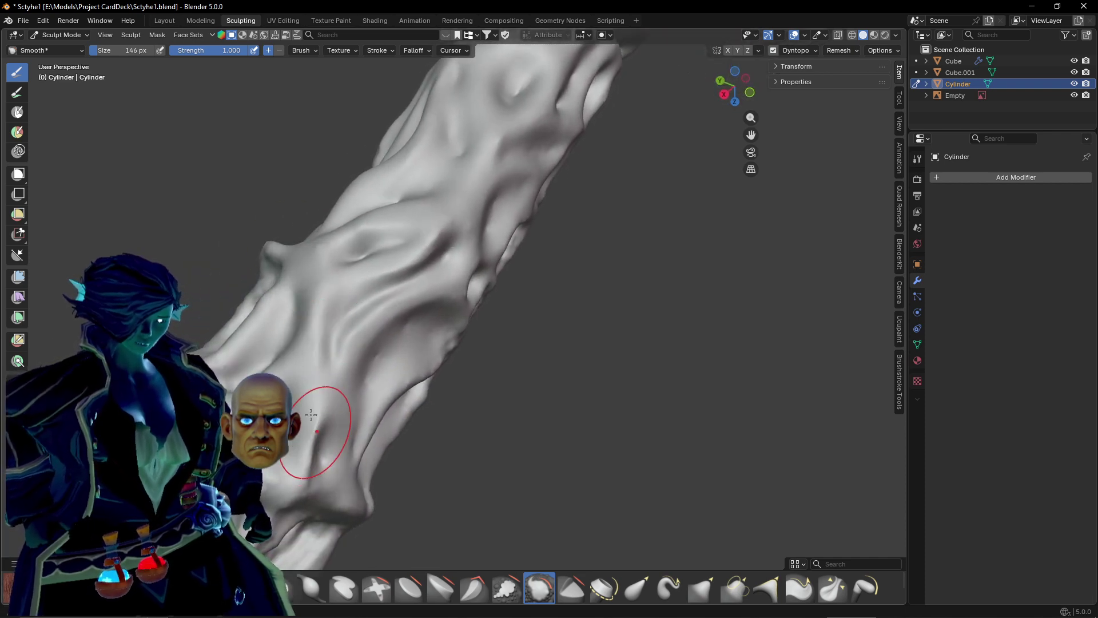
Continue smoothing around the shaft, softening the hollow and surrounding folds just above the rough, lumpy bark.
middle_click_drag(310, 415, 461, 246)
mouse_move(461, 246)
left_mouse_down()
mouse_move(486, 322)
mouse_move(458, 358)
left_mouse_up()
mouse_move(457, 358)
middle_mouse_down()
mouse_move(497, 312)
mouse_move(343, 147)
middle_mouse_up()
left_click_drag(343, 147, 450, 192)
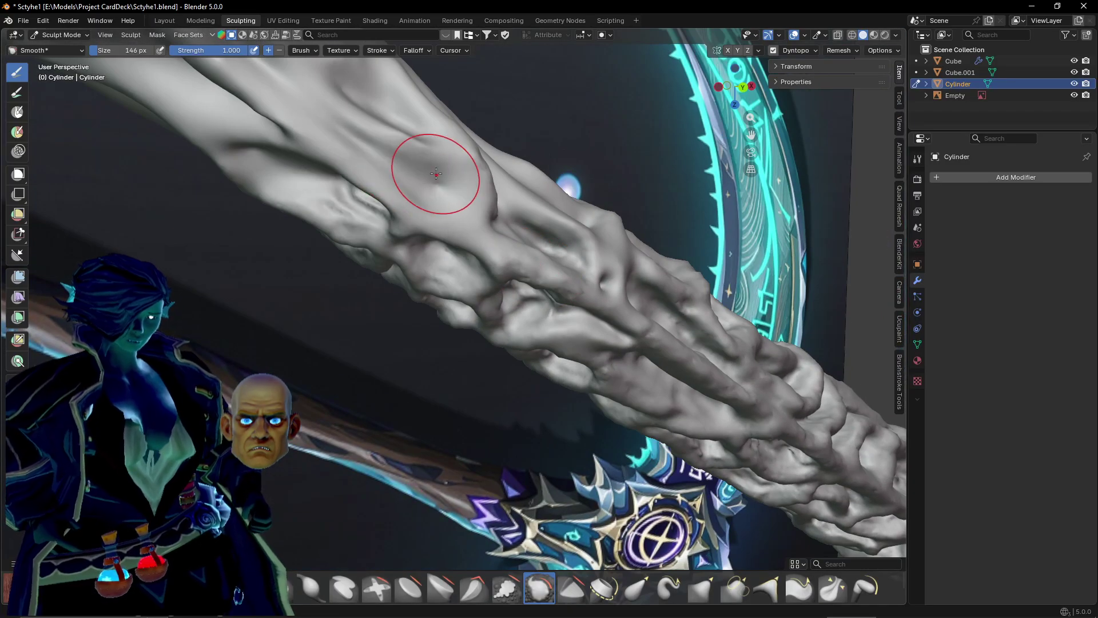
Blend the upper ends of the long strands beside the pointed knob into the smoothed surface.
middle_click_drag(436, 174, 533, 250)
middle_click_drag(579, 278, 425, 210)
left_click_drag(476, 245, 503, 249)
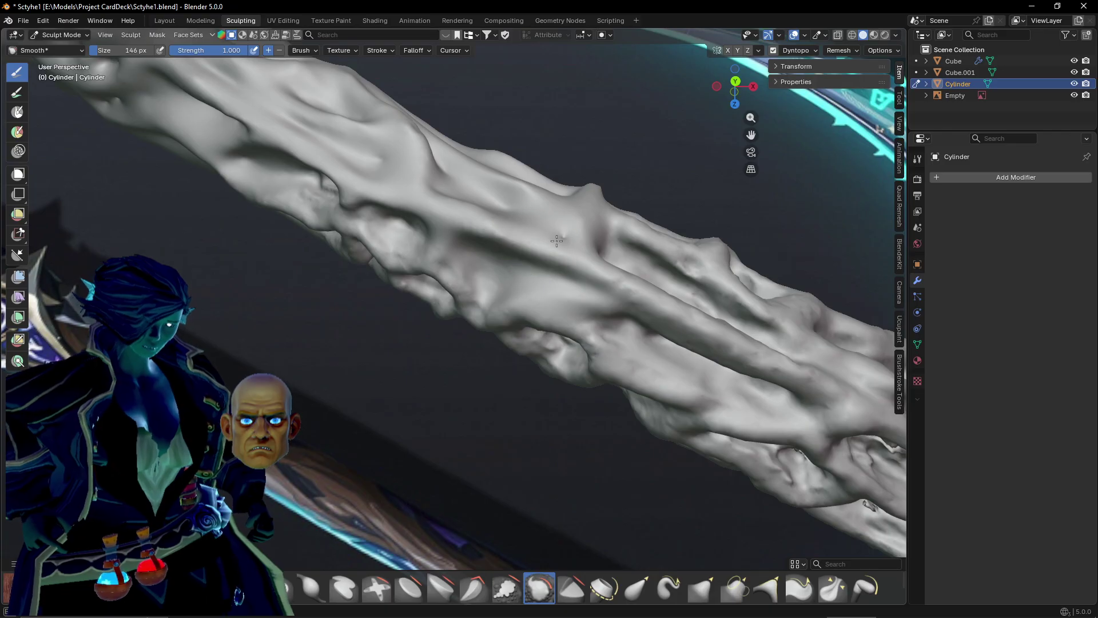
mouse_move(566, 224)
middle_mouse_down()
mouse_move(578, 221)
mouse_move(561, 242)
middle_mouse_up()
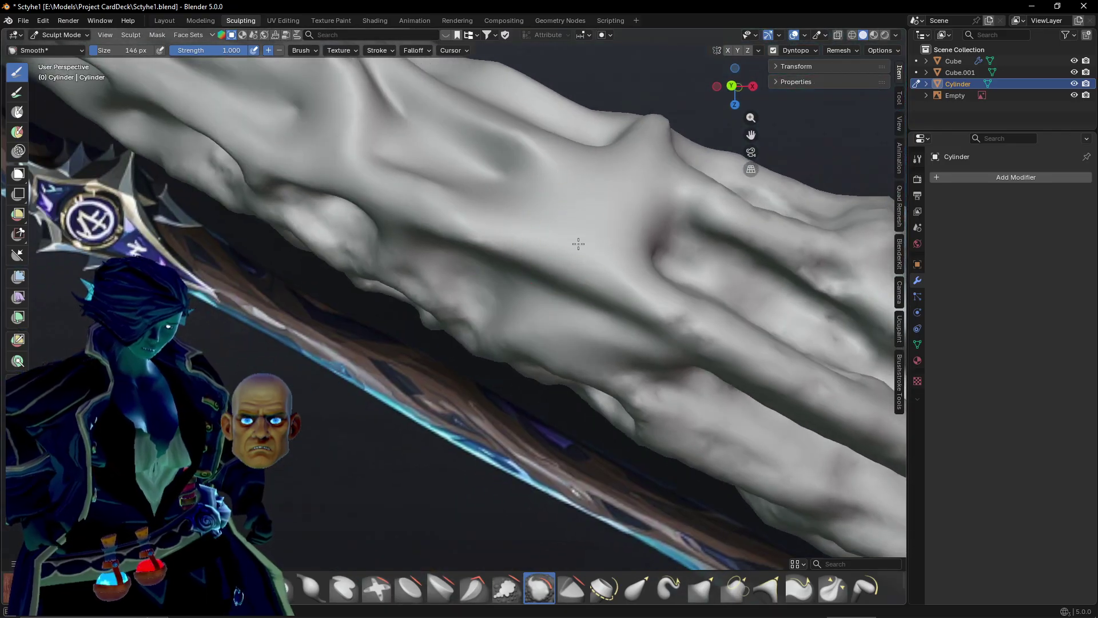
Smooth the lumpy folds and small pits on the opposite side of the shaft, around the long oval hollow.
scroll(509, 255, "down", 5)
mouse_move(478, 274)
middle_mouse_down()
mouse_move(440, 301)
mouse_move(476, 250)
mouse_move(476, 279)
middle_mouse_up()
scroll(475, 250, "up", 2)
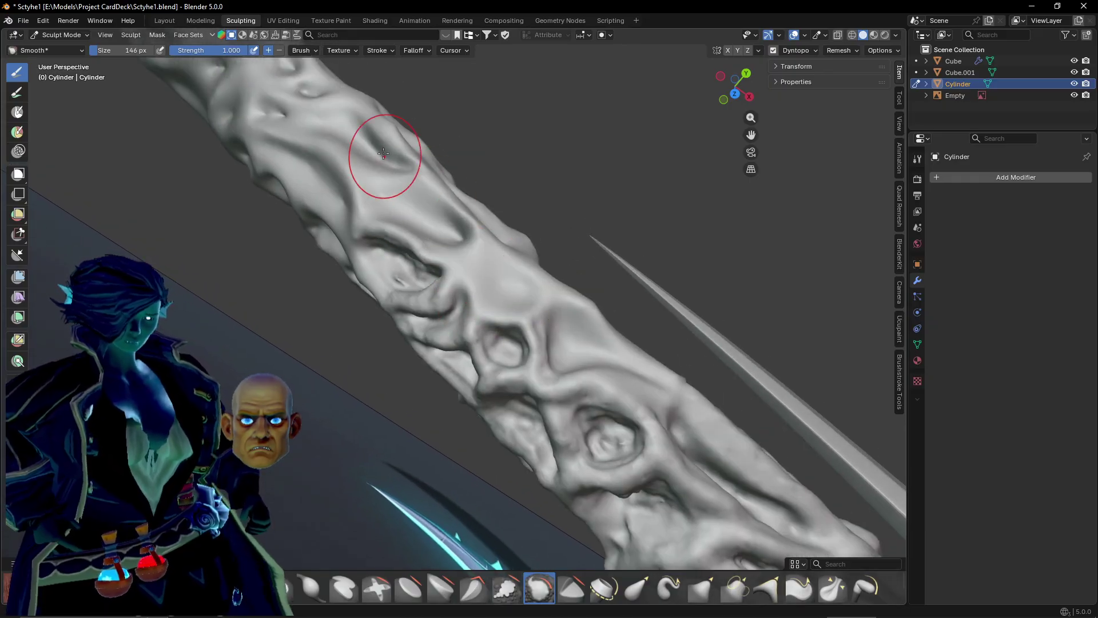
mouse_move(420, 247)
middle_mouse_down()
mouse_move(530, 236)
mouse_move(534, 172)
mouse_move(498, 186)
mouse_move(463, 226)
middle_mouse_up()
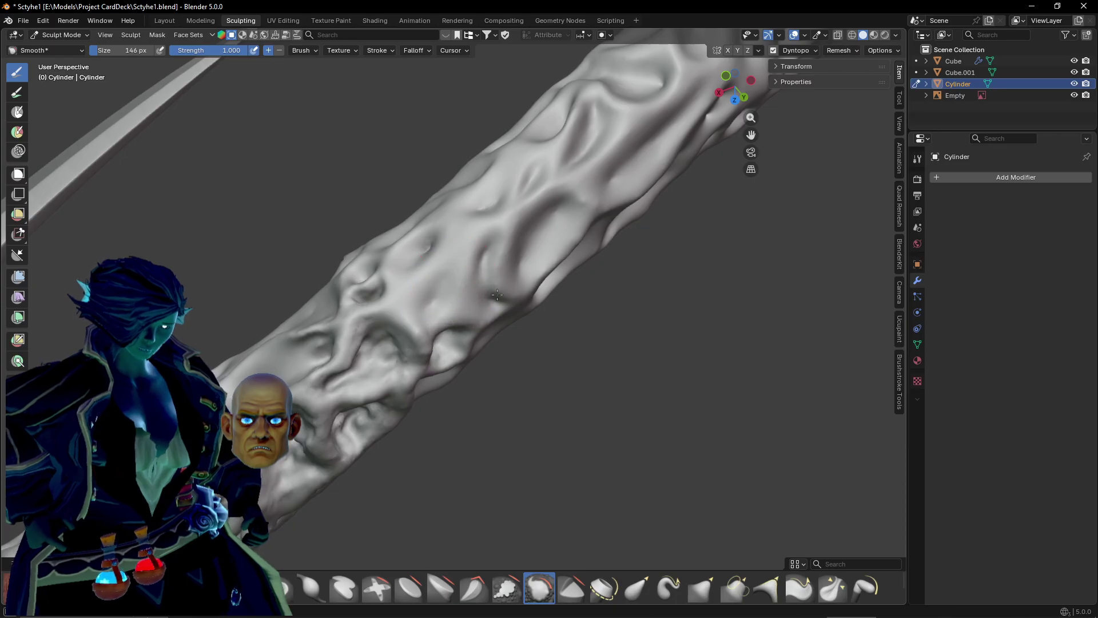
mouse_move(486, 271)
middle_mouse_down()
mouse_move(520, 351)
mouse_move(439, 298)
mouse_move(522, 209)
mouse_move(486, 269)
mouse_move(495, 306)
middle_mouse_up()
mouse_move(469, 227)
left_mouse_down()
mouse_move(454, 186)
mouse_move(532, 133)
mouse_move(537, 163)
mouse_move(599, 170)
left_mouse_up()
middle_click_drag(558, 143, 408, 175)
left_click_drag(442, 153, 326, 177)
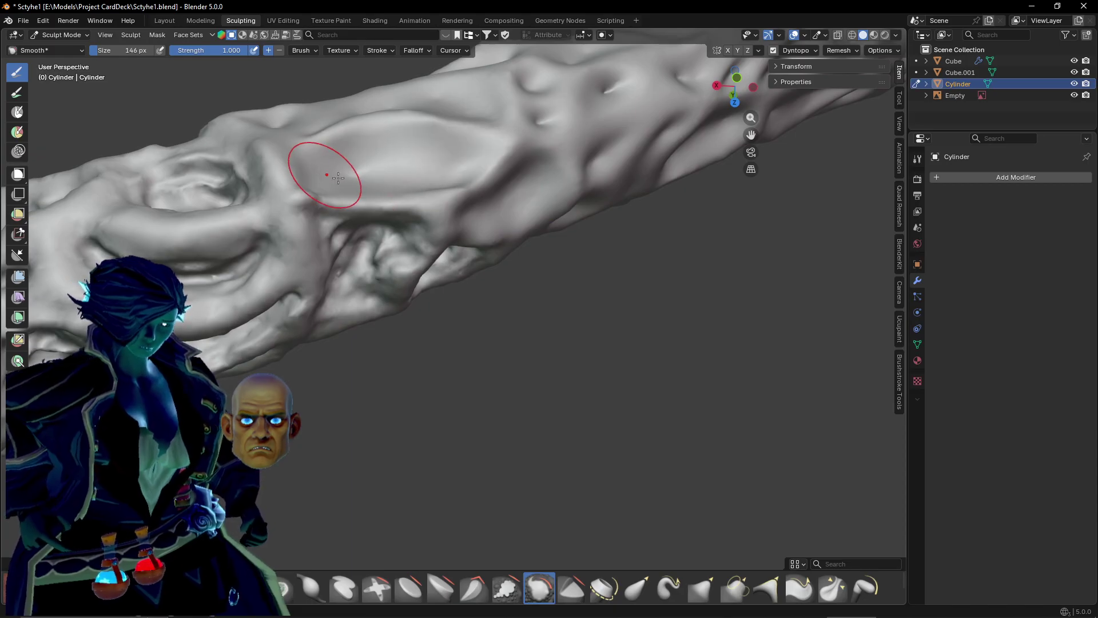
Soften the debris-filled pits and thick curved folds bordering the long oval hollow.
middle_click_drag(326, 177, 393, 241)
mouse_move(392, 240)
left_mouse_down()
mouse_move(447, 235)
mouse_move(374, 215)
left_mouse_up()
middle_click_drag(374, 215, 392, 286)
mouse_move(392, 286)
left_mouse_down()
mouse_move(410, 245)
mouse_move(516, 311)
left_mouse_up()
left_click_drag(338, 220, 287, 246)
middle_click_drag(287, 246, 374, 296)
mouse_move(289, 366)
left_mouse_down()
mouse_move(341, 333)
mouse_move(309, 349)
mouse_move(324, 334)
left_mouse_up()
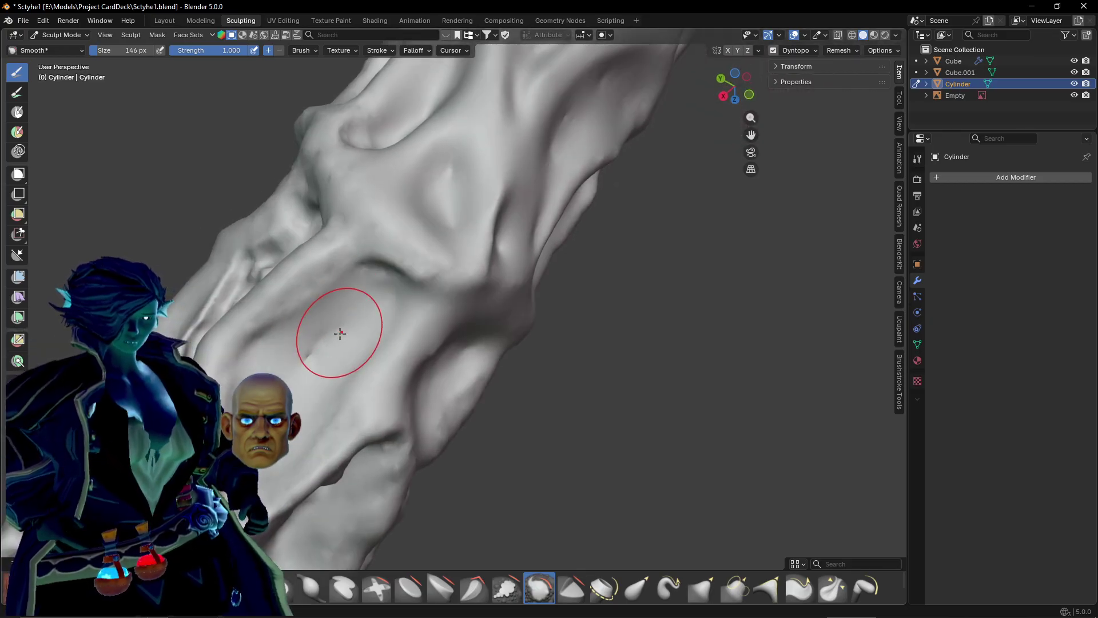
Smooth the faint dents on the floor of the broad oval hollow and along its raised rim.
mouse_move(340, 333)
middle_mouse_down("shift")
mouse_move(574, 284)
mouse_move(503, 263)
middle_mouse_up("shift")
scroll(574, 284, "up", 6)
mouse_move(381, 371)
left_mouse_down()
mouse_move(428, 362)
mouse_move(499, 307)
left_mouse_up()
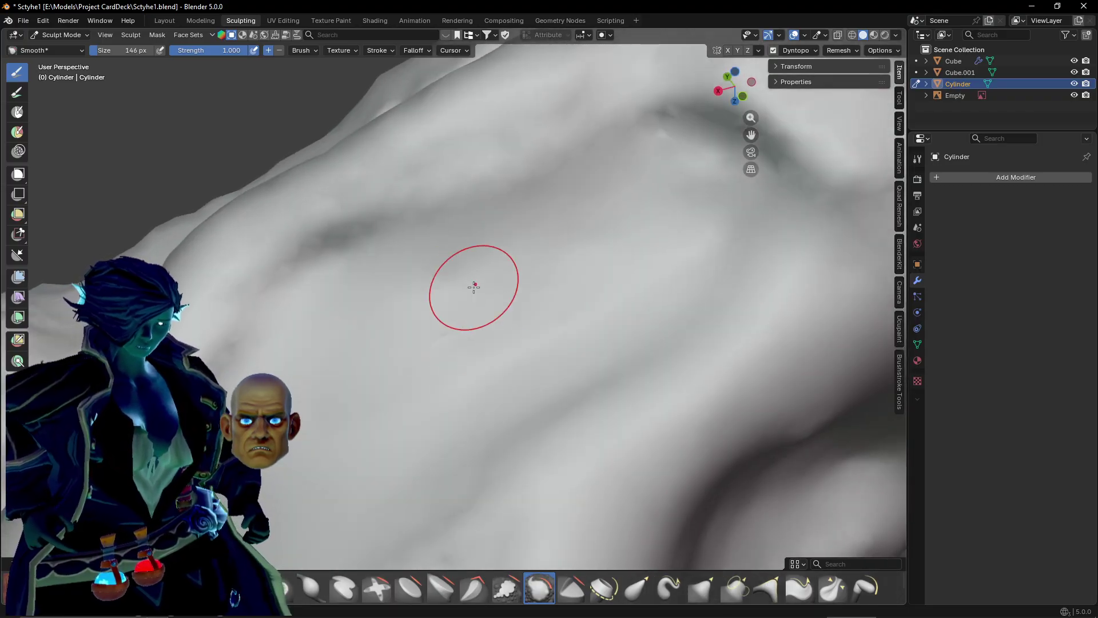
scroll(463, 289, "down", 5)
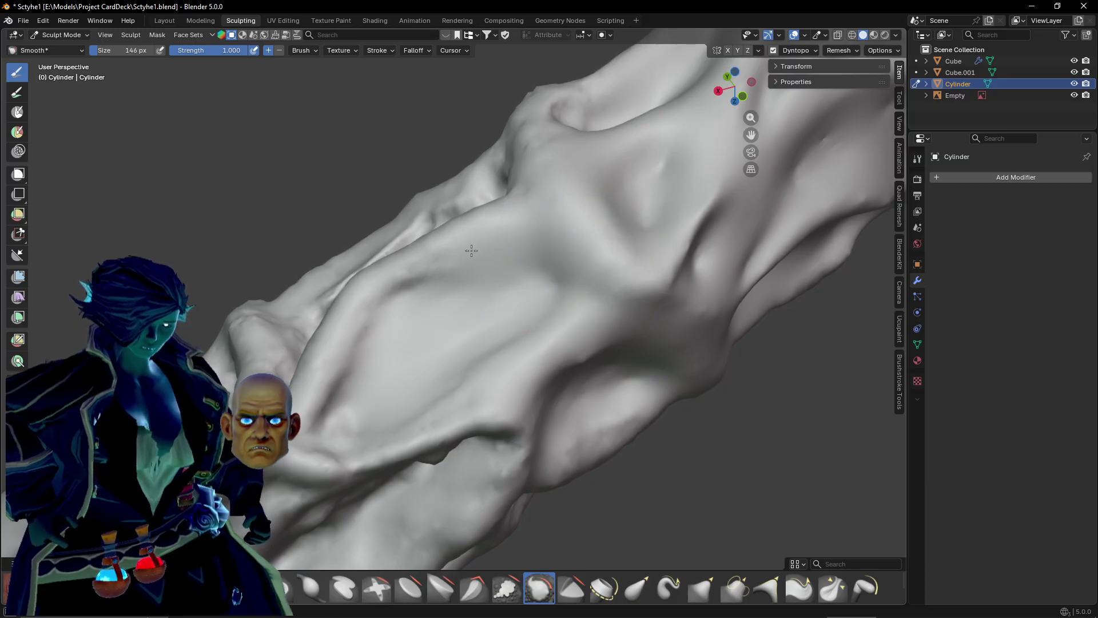
mouse_move(472, 250)
left_mouse_down()
mouse_move(372, 336)
mouse_move(353, 422)
mouse_move(485, 389)
left_mouse_up()
Smooth away the rough debris at the lower end of the long groove, just above the raised crossing ridge.
scroll(480, 383, "down", 3)
mouse_move(493, 355)
middle_mouse_down()
mouse_move(504, 321)
mouse_move(522, 331)
mouse_move(520, 250)
middle_mouse_up()
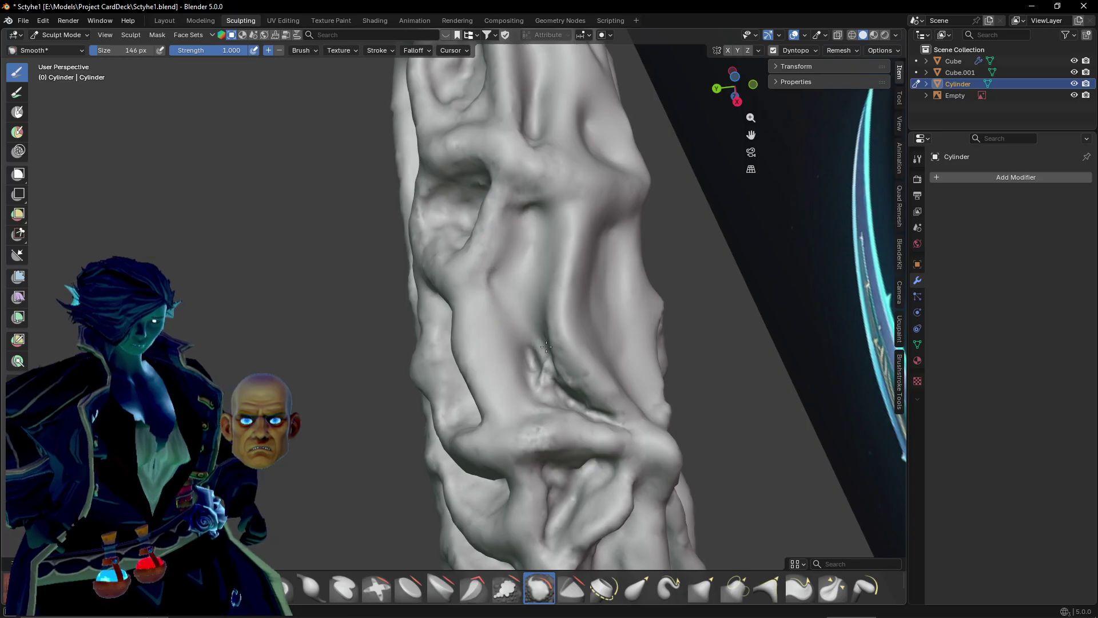
mouse_move(546, 346)
left_mouse_down()
mouse_move(578, 421)
mouse_move(606, 409)
mouse_move(572, 366)
mouse_move(533, 356)
left_mouse_up()
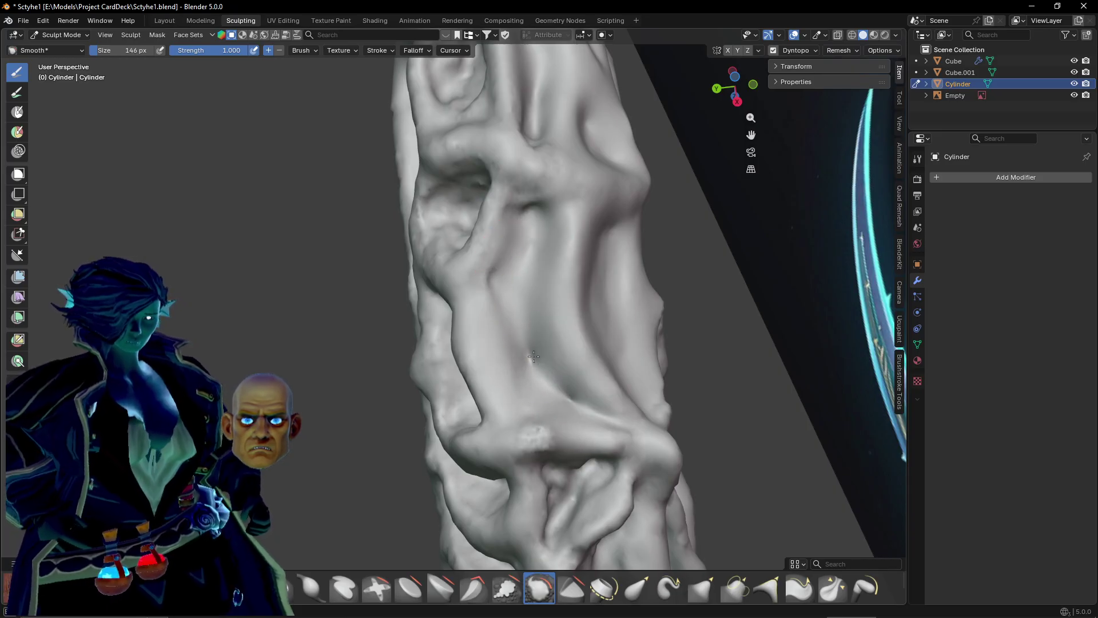
middle_click_drag(465, 262, 561, 252)
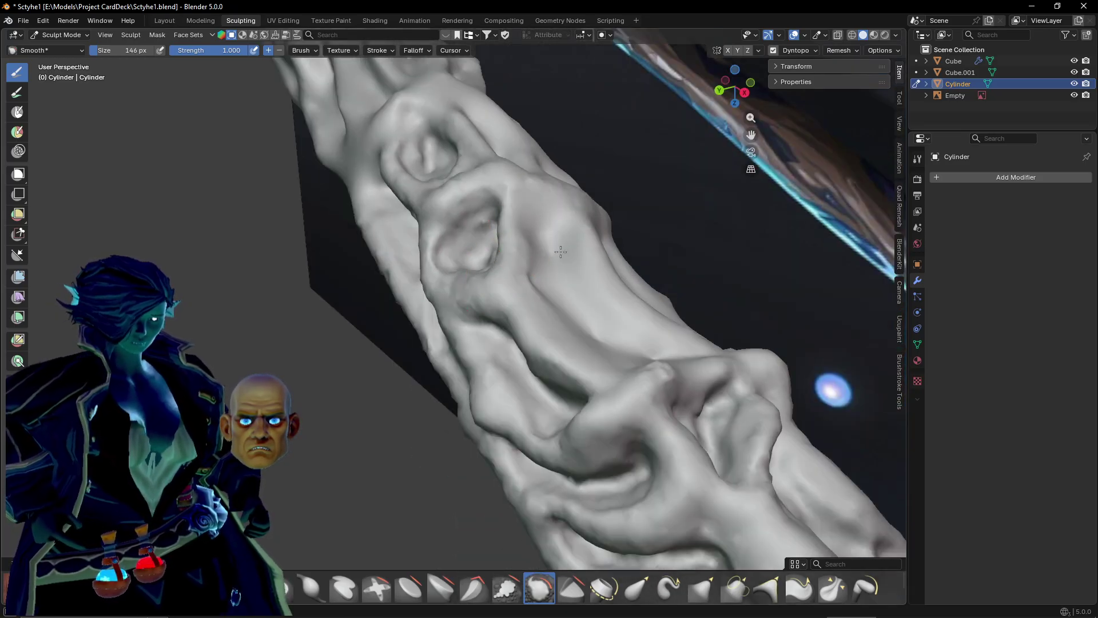
middle_click_drag(499, 275, 366, 223)
left_click_drag(344, 178, 449, 192)
Smooth the long parallel strands and grooves running down the shaft from the pointed knob.
mouse_move(420, 207)
middle_mouse_down()
mouse_move(471, 186)
mouse_move(368, 160)
middle_mouse_up()
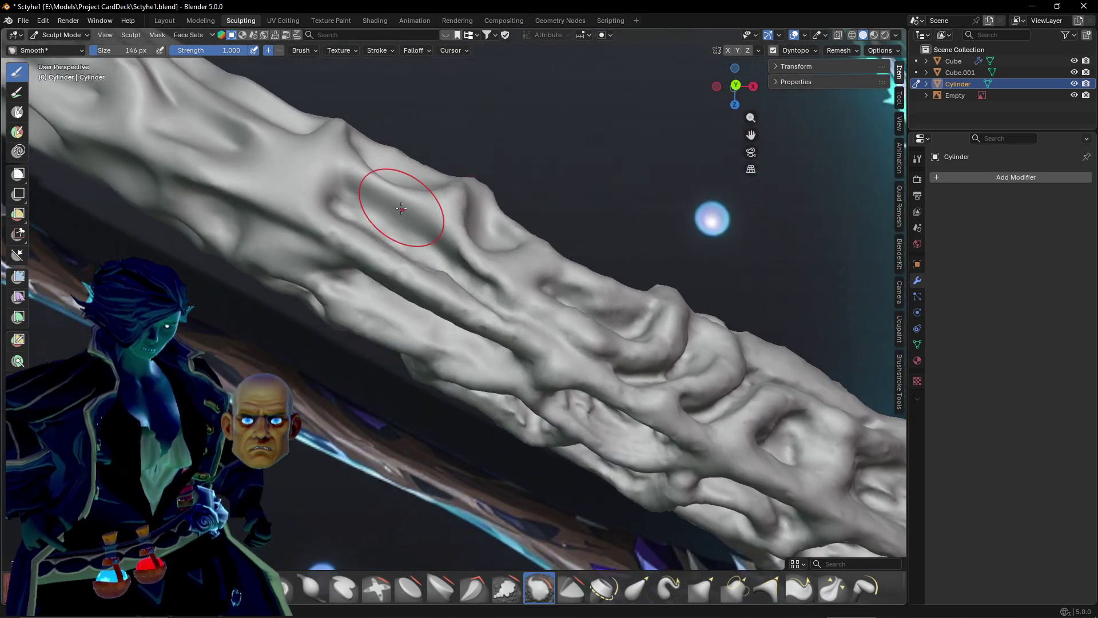
scroll(343, 231, "up", 2)
mouse_move(314, 224)
left_mouse_down()
mouse_move(397, 247)
mouse_move(338, 187)
left_mouse_up()
scroll(444, 258, "down", 1)
middle_click_drag(444, 257, 289, 248)
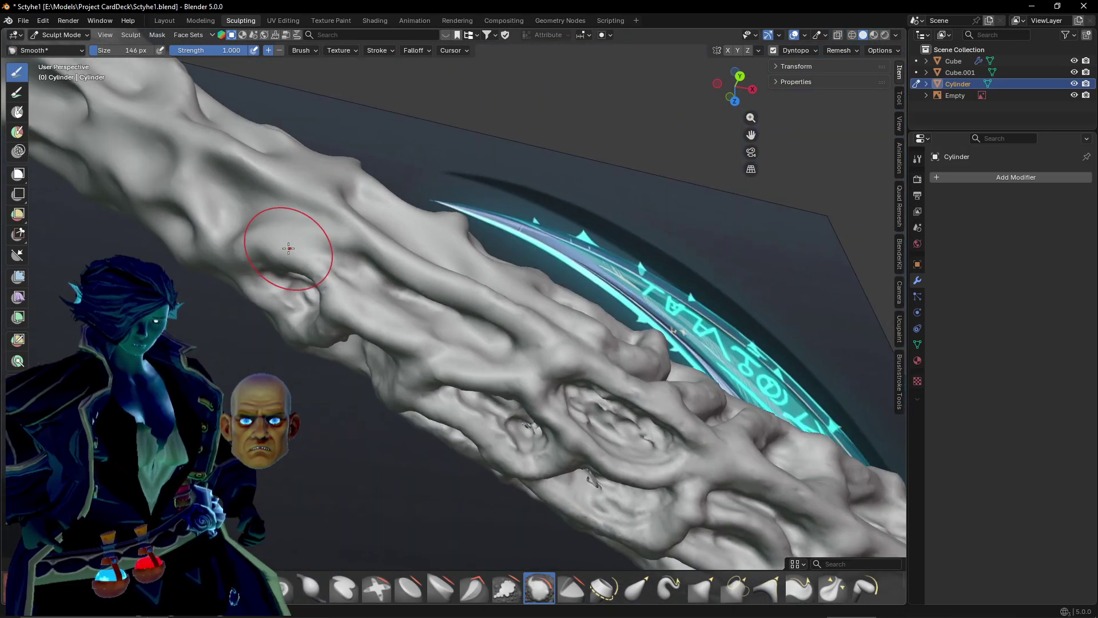
middle_click_drag(400, 290, 409, 254)
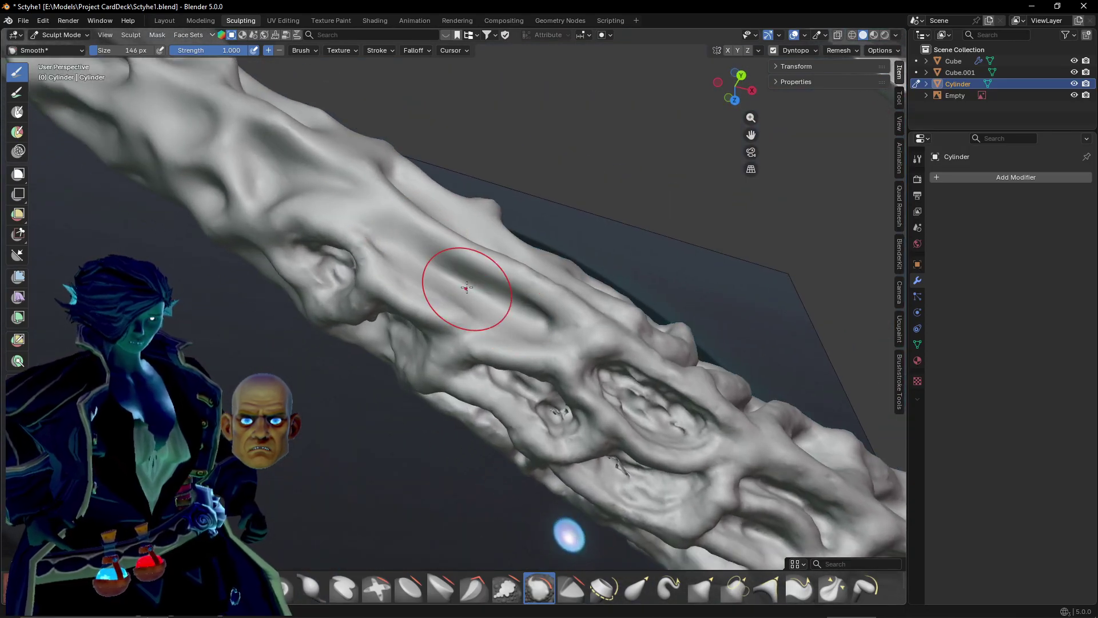
left_click_drag(466, 287, 476, 296)
middle_click_drag(478, 236, 446, 265)
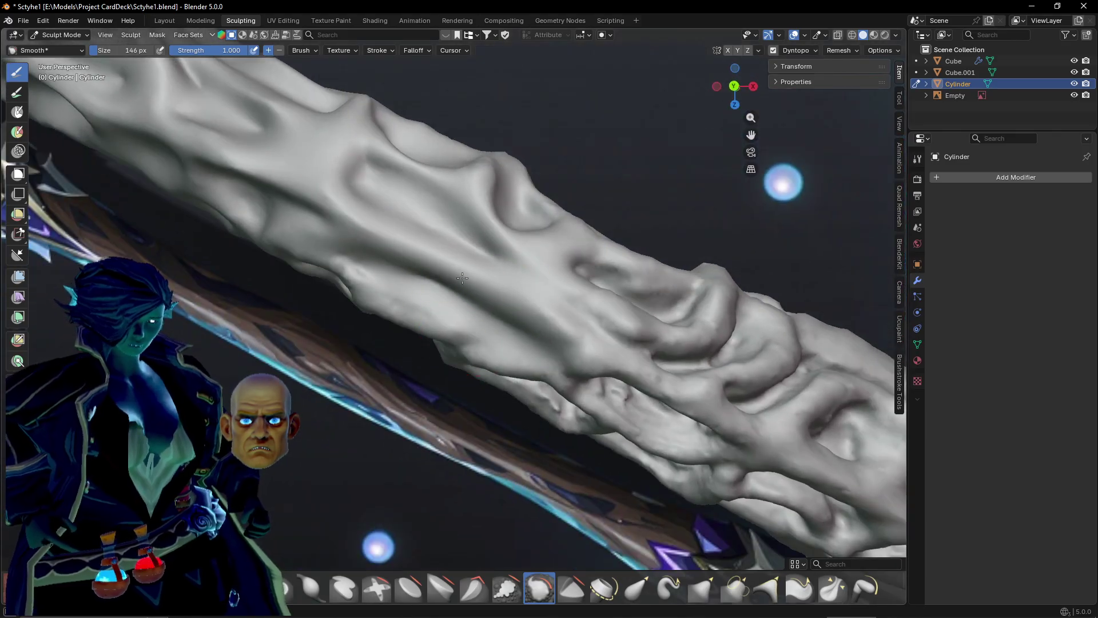
Soften the pockets beneath the broad oval hollow and the bumpy crossing ridge further down the shaft.
mouse_move(478, 283)
middle_mouse_down()
mouse_move(486, 267)
mouse_move(429, 251)
mouse_move(449, 336)
middle_mouse_up()
middle_click_drag(406, 366, 366, 320)
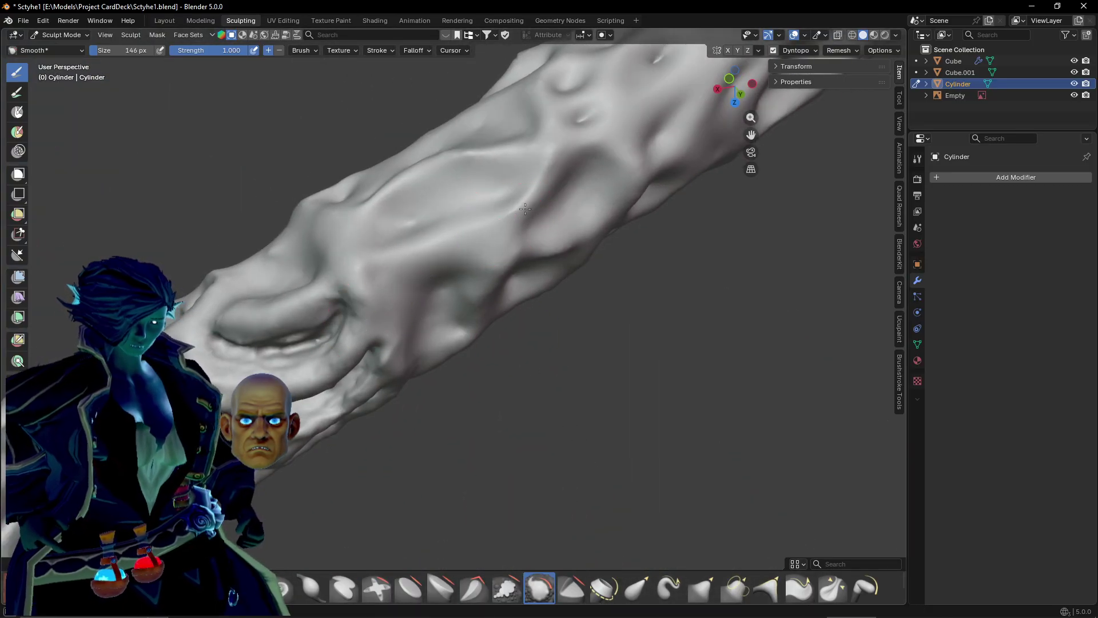
mouse_move(395, 197)
middle_mouse_down()
mouse_move(440, 260)
mouse_move(373, 314)
mouse_move(454, 355)
mouse_move(514, 330)
middle_mouse_up()
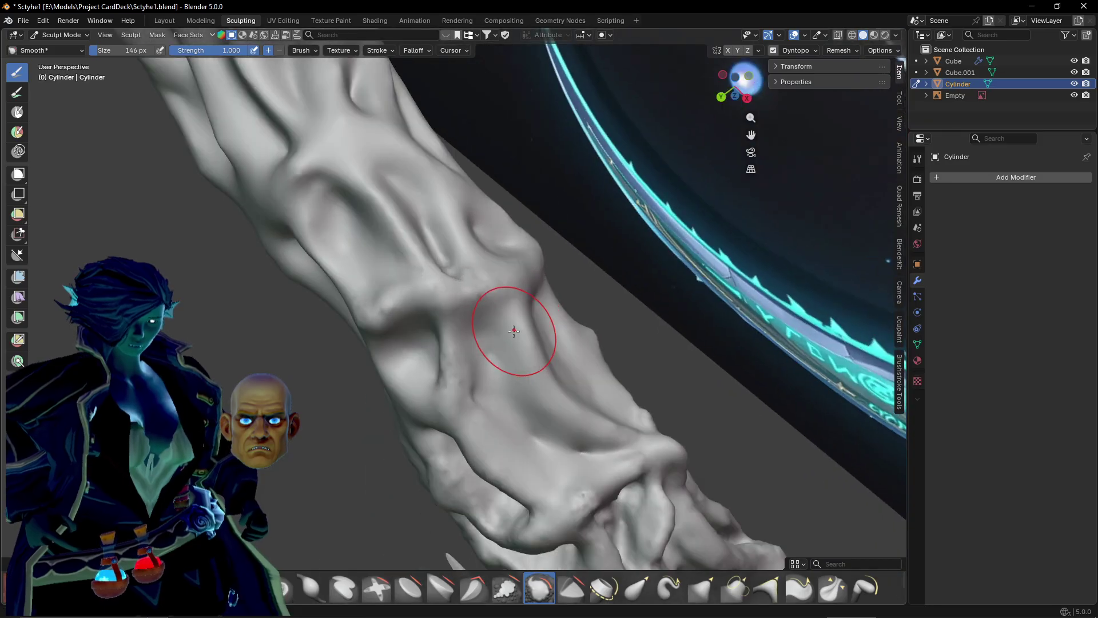
mouse_move(379, 322)
middle_mouse_down()
mouse_move(481, 215)
mouse_move(554, 252)
middle_mouse_up()
mouse_move(554, 253)
left_mouse_down()
mouse_move(629, 326)
mouse_move(533, 345)
left_mouse_up()
mouse_move(533, 346)
middle_mouse_down()
mouse_move(519, 291)
mouse_move(537, 305)
mouse_move(422, 289)
mouse_move(460, 356)
mouse_move(478, 341)
middle_mouse_up()
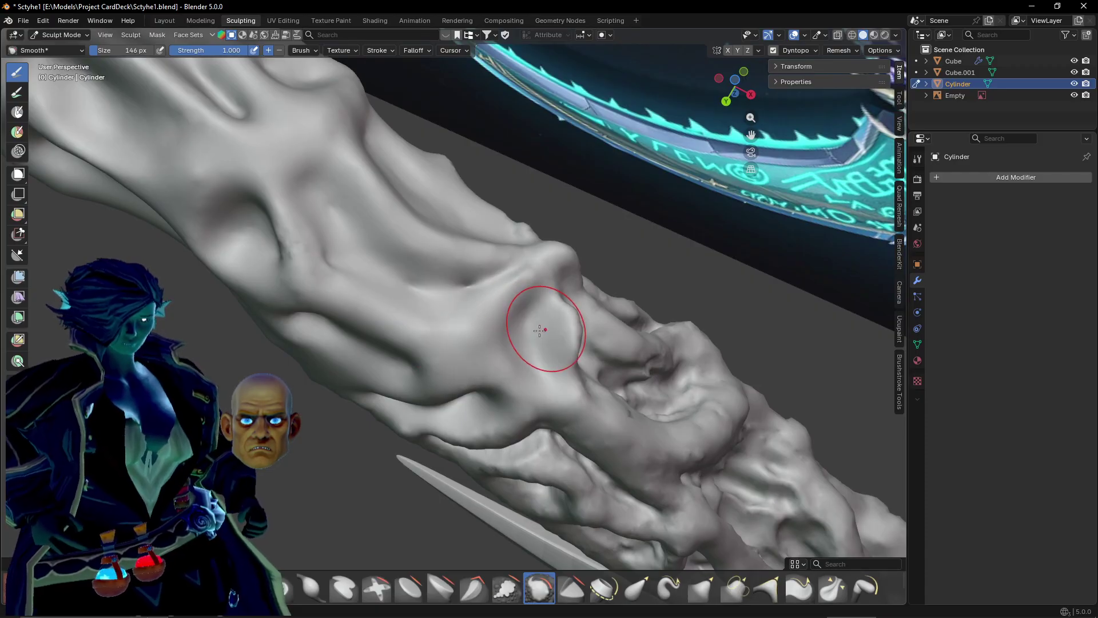
Smooth the overhanging crease below the oval hollow and the curved groove on the adjoining side.
middle_click_drag(544, 331, 443, 298)
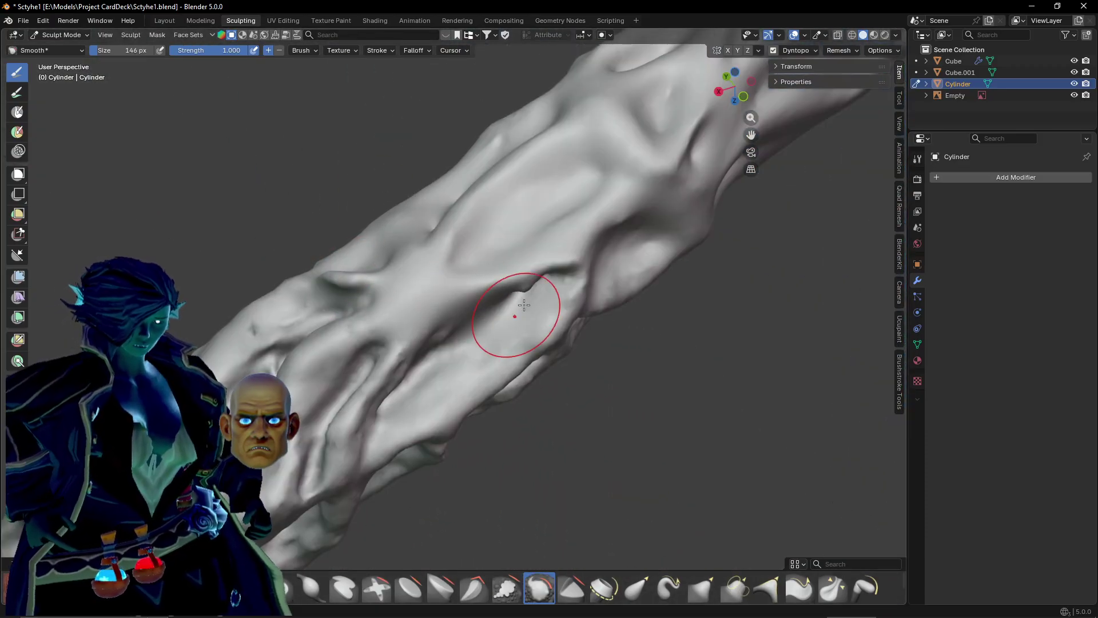
middle_click_drag(523, 305, 390, 223)
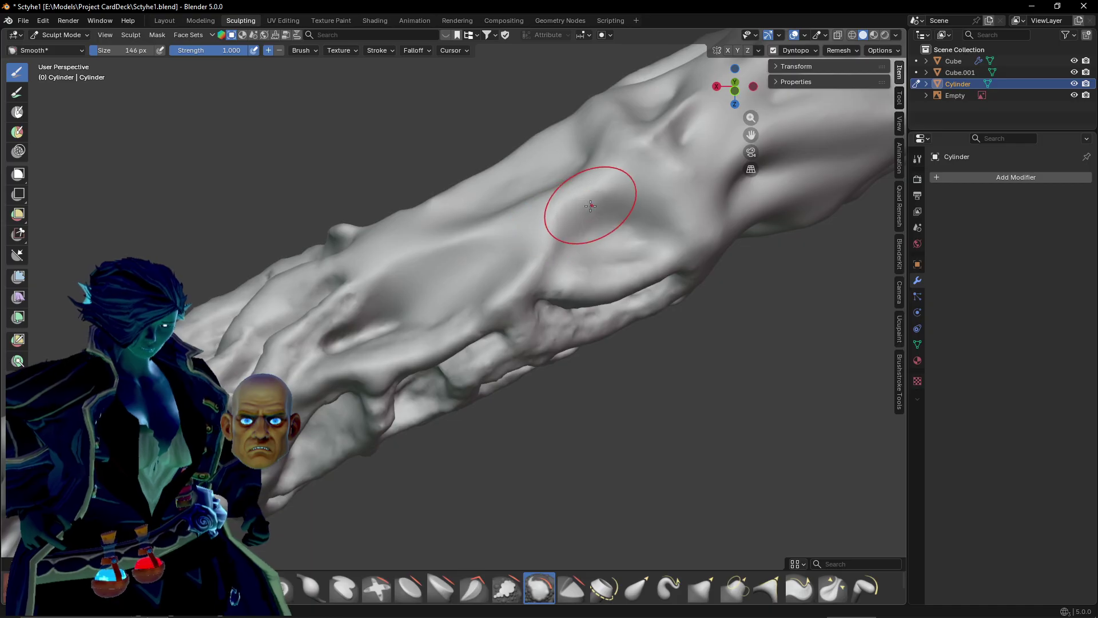
middle_click_drag(590, 206, 502, 201)
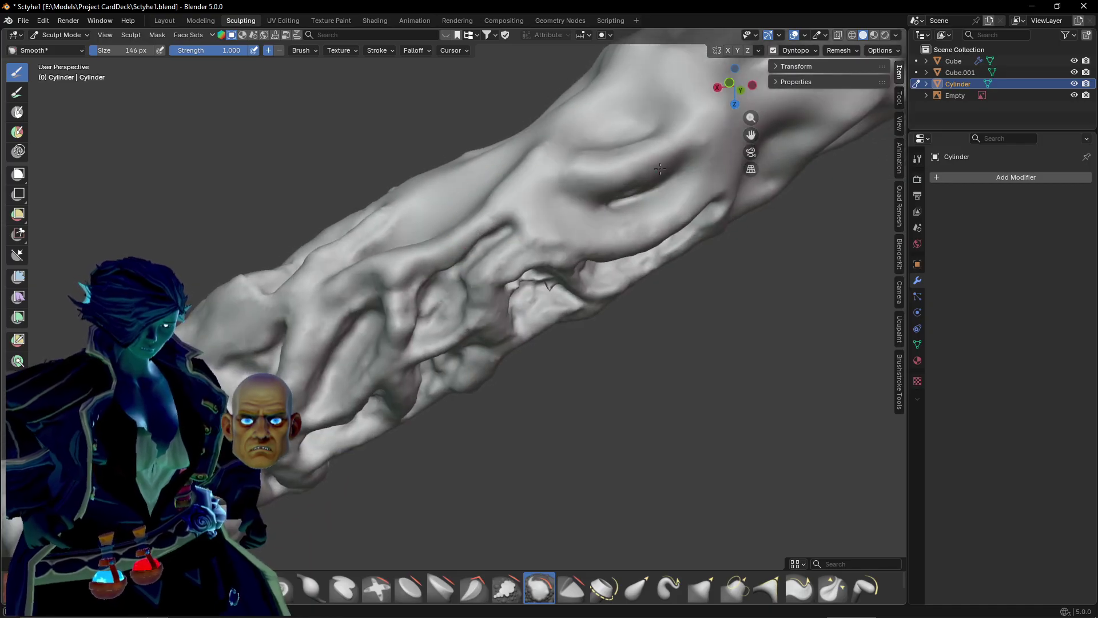
mouse_move(660, 168)
left_mouse_down()
mouse_move(626, 160)
mouse_move(629, 171)
left_mouse_up()
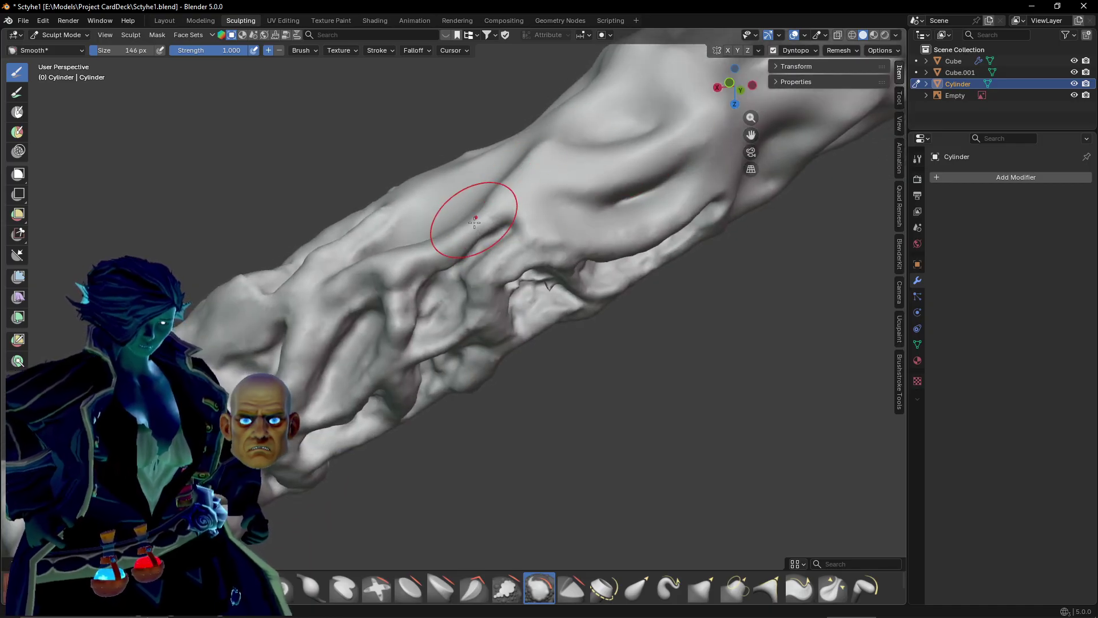
Smooth the branching strands and narrow grooves next to the debris-filled cavities.
middle_click_drag(475, 223, 520, 177)
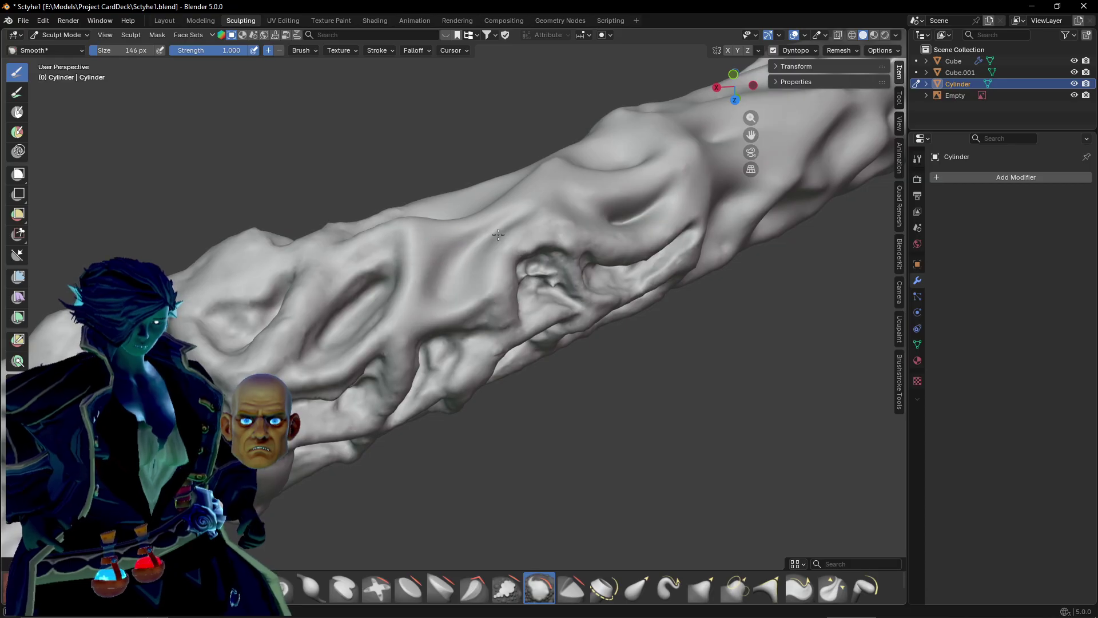
middle_click_drag(579, 302, 463, 196)
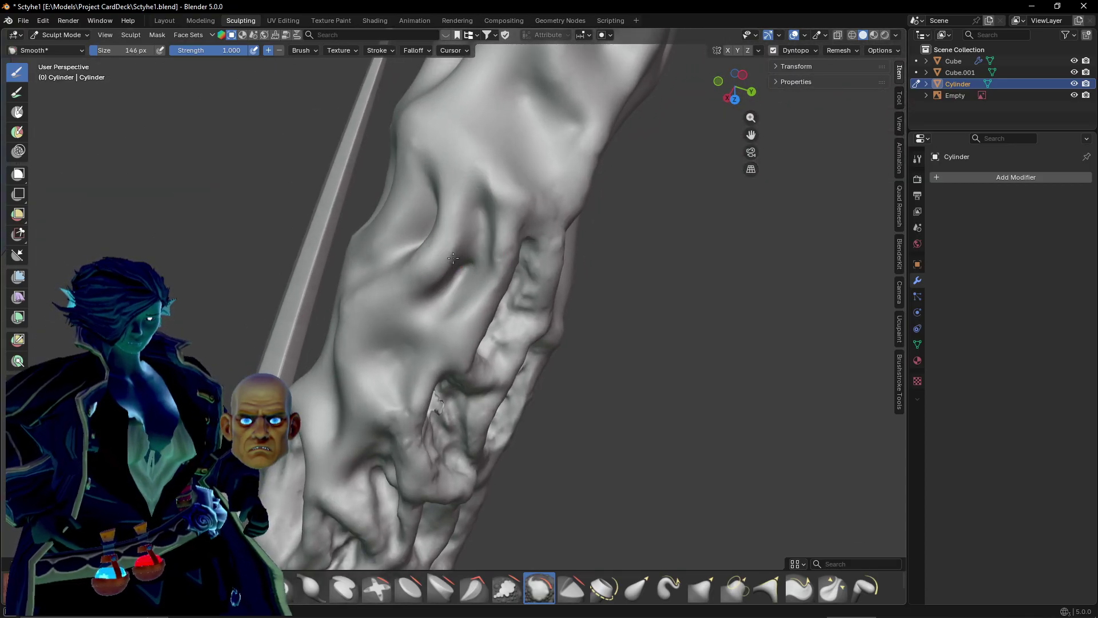
middle_click_drag(521, 229, 370, 204)
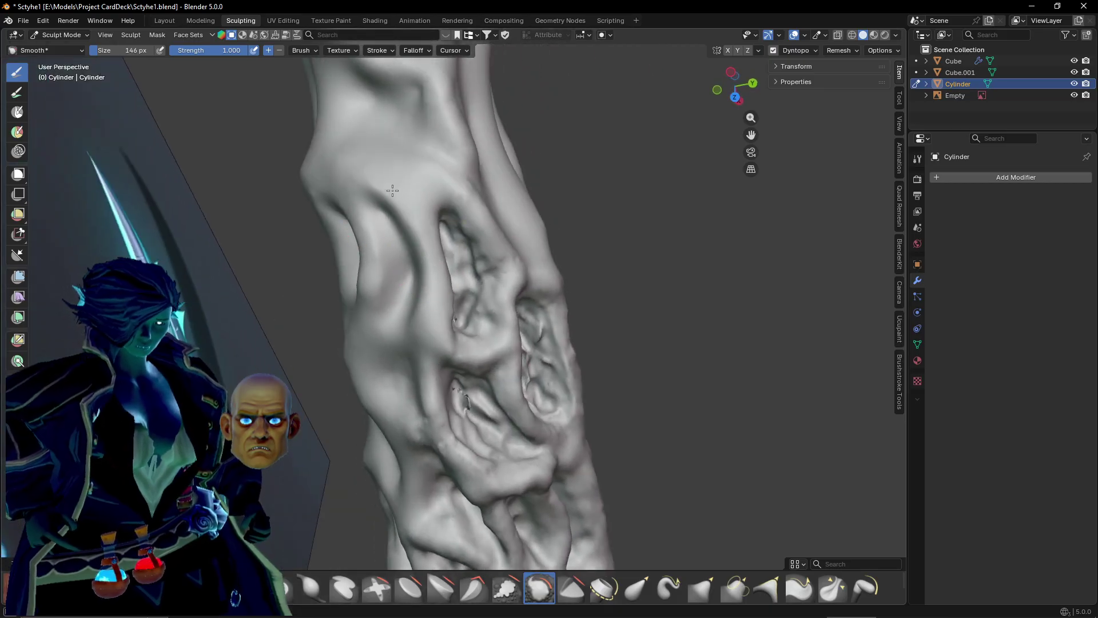
middle_click_drag(458, 274, 380, 290)
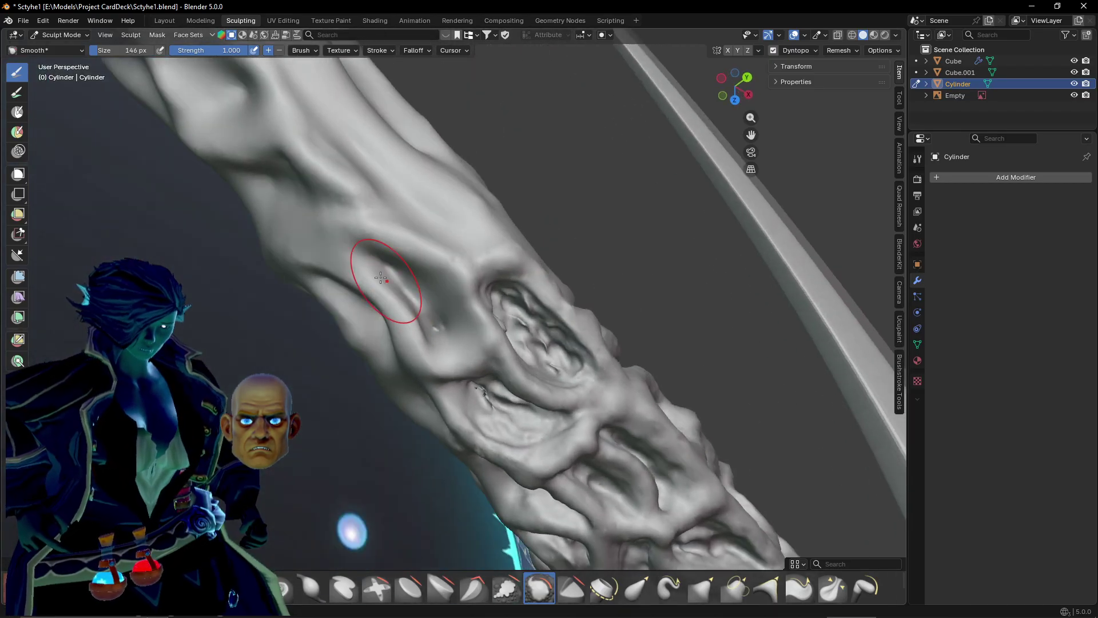
Smooth out the debris inside the neighbouring oval cavities and blend their rims into the surrounding strands.
mouse_move(442, 329)
left_mouse_down()
mouse_move(401, 246)
mouse_move(550, 321)
mouse_move(540, 293)
left_mouse_up()
middle_click_drag(540, 293, 473, 321)
mouse_move(473, 321)
left_mouse_down()
mouse_move(413, 270)
mouse_move(558, 306)
left_mouse_up()
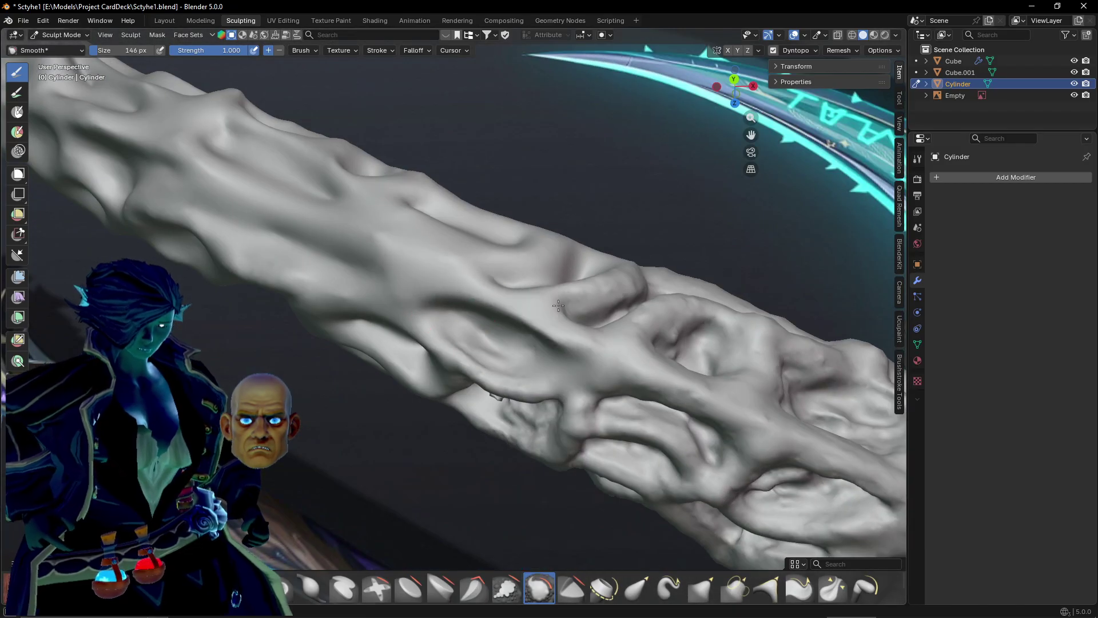
middle_click_drag(488, 334, 650, 315)
mouse_move(487, 304)
left_mouse_down()
mouse_move(572, 323)
mouse_move(474, 354)
mouse_move(506, 361)
left_mouse_up()
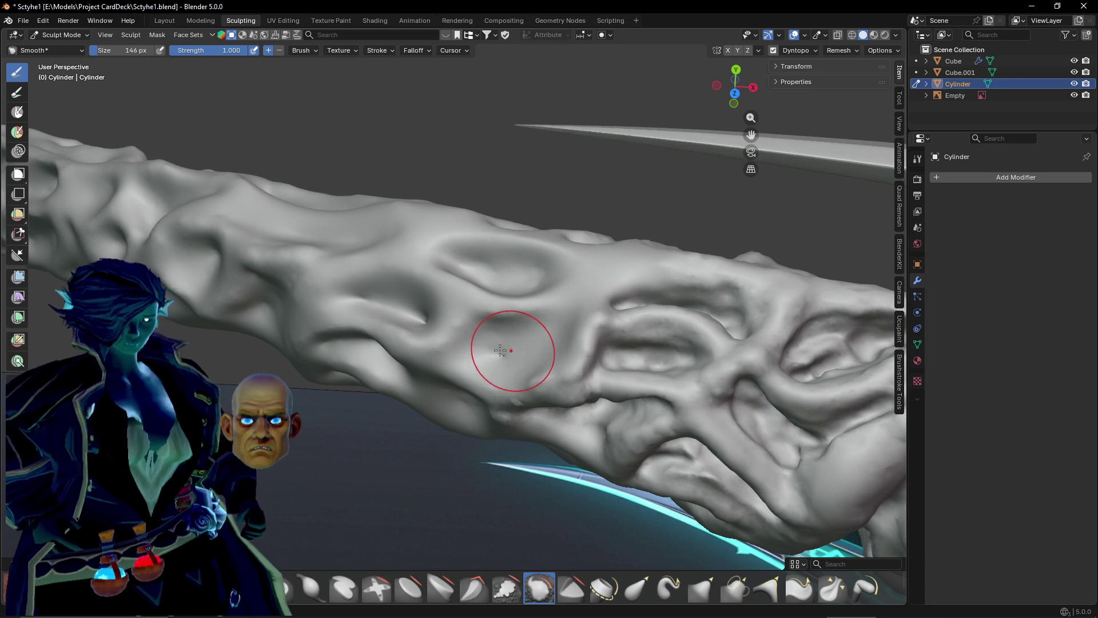
Smooth the sharp pointed crease and the bump beside it in the shallow groove above the oval hollows.
middle_click_drag(501, 350, 490, 393)
scroll(527, 294, "up", 4)
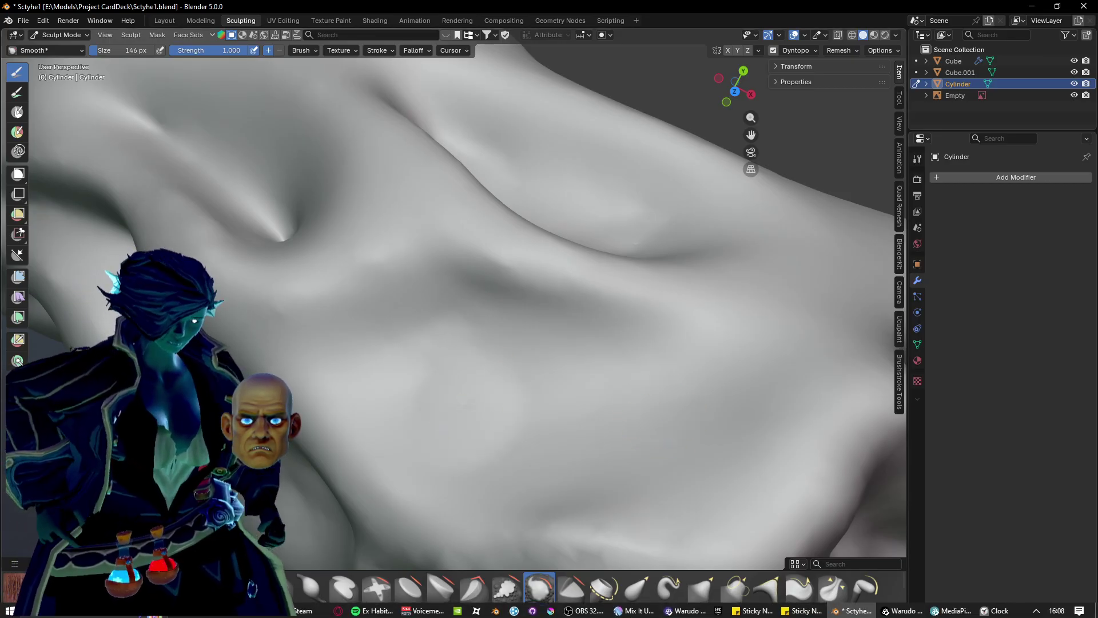
mouse_move(130, 265)
middle_mouse_down()
mouse_move(208, 294)
mouse_move(274, 343)
mouse_move(249, 323)
mouse_move(254, 332)
middle_mouse_up()
left_click_drag(346, 291, 357, 313)
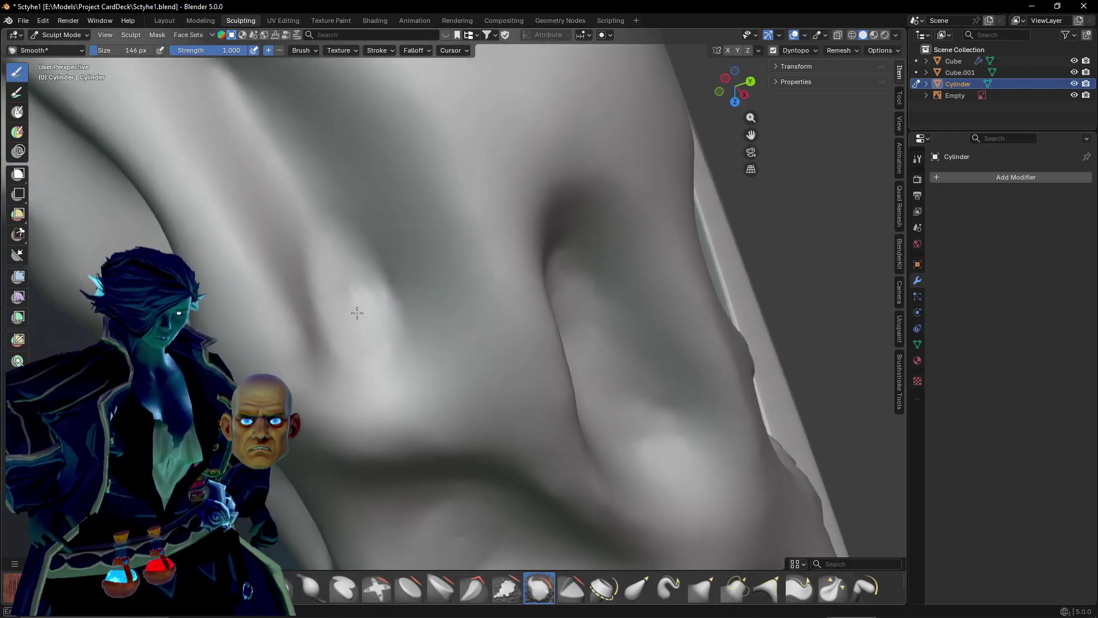
left_click_drag(369, 360, 382, 404)
Smooth the oval pits and looping ridges where the strands branch further down the shaft.
scroll(410, 421, "down", 6)
mouse_move(410, 422)
middle_mouse_down()
mouse_move(480, 420)
mouse_move(445, 371)
mouse_move(489, 311)
middle_mouse_up()
mouse_move(489, 312)
left_mouse_down()
mouse_move(546, 312)
mouse_move(538, 289)
mouse_move(619, 286)
left_mouse_up()
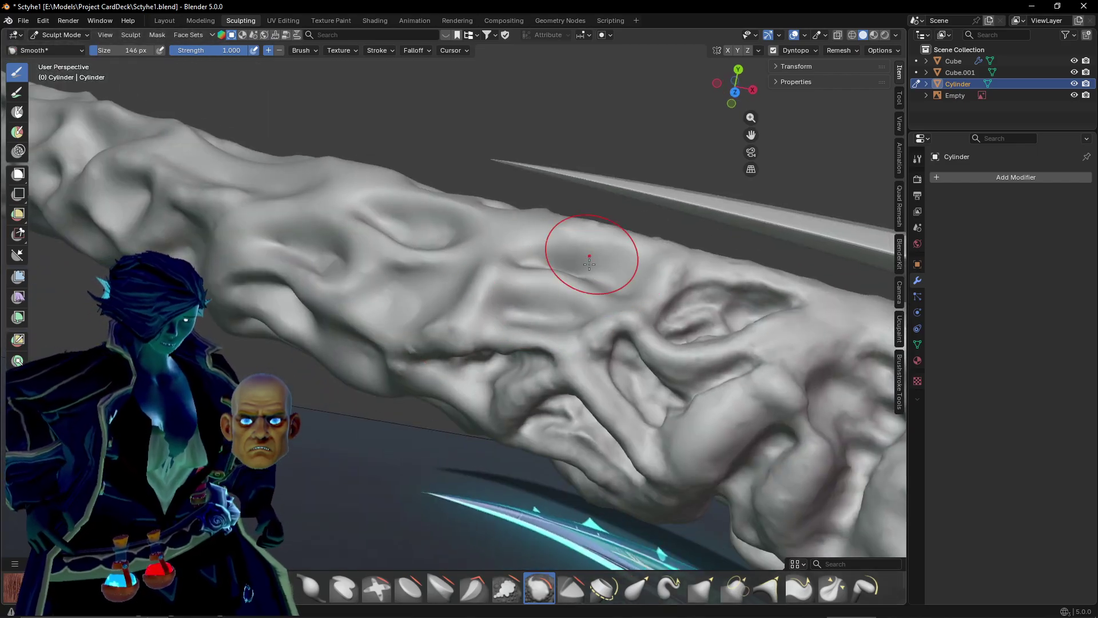
middle_click_drag(589, 264, 438, 353)
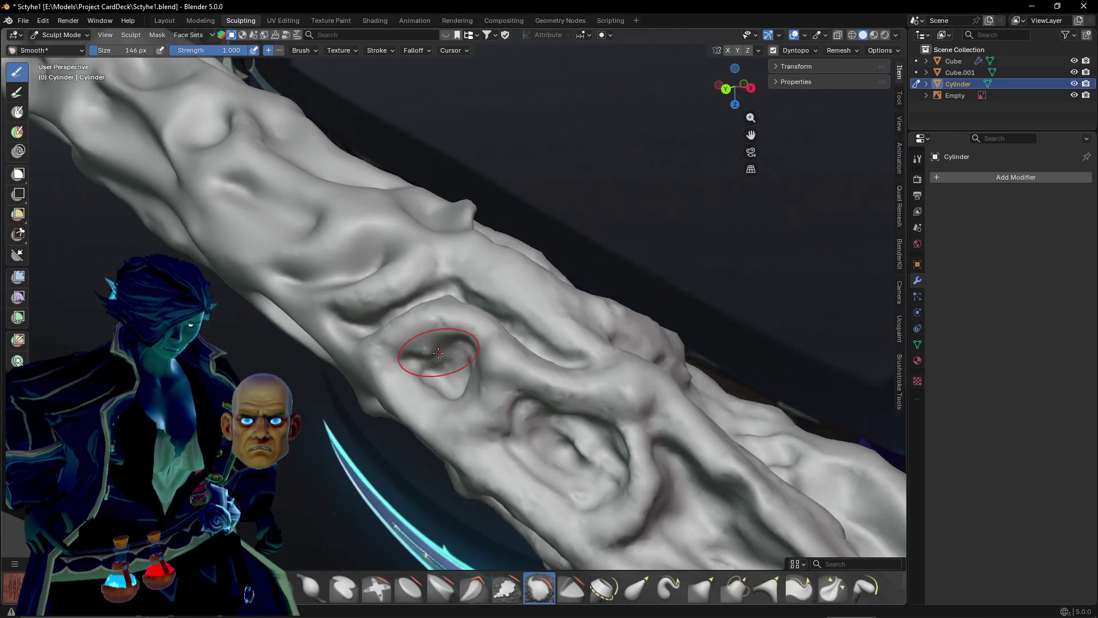
mouse_move(438, 353)
left_mouse_down()
mouse_move(435, 366)
mouse_move(395, 360)
mouse_move(366, 315)
mouse_move(325, 311)
mouse_move(482, 290)
mouse_move(480, 326)
mouse_move(504, 380)
mouse_move(588, 427)
mouse_move(589, 456)
mouse_move(555, 449)
mouse_move(518, 496)
mouse_move(475, 455)
left_mouse_up()
middle_click_drag(612, 405, 466, 381)
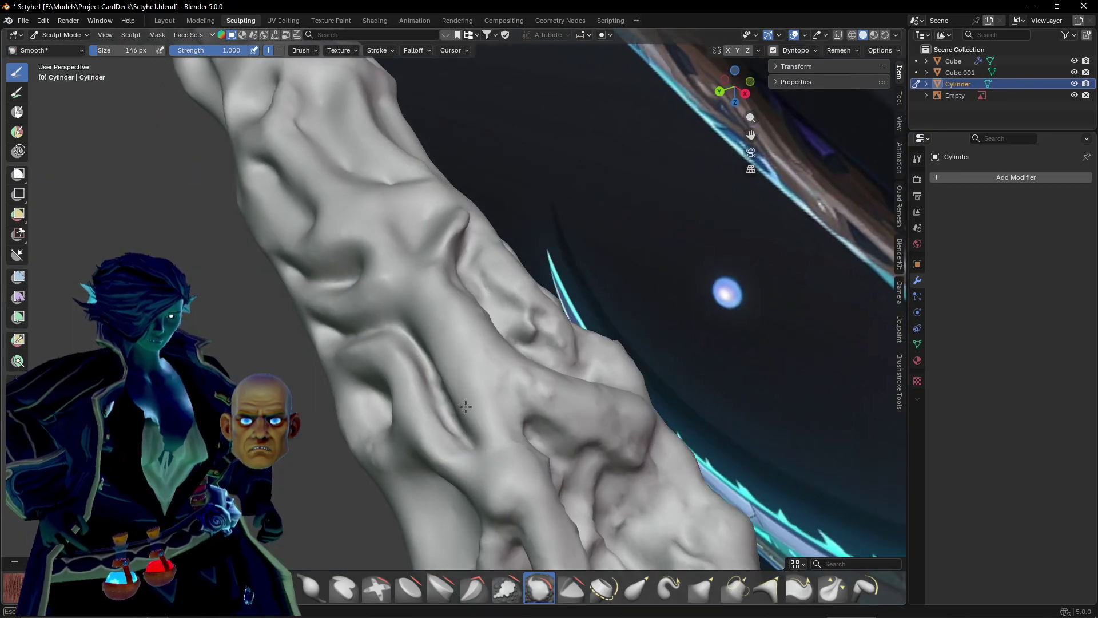
Smooth the narrow crease between the strands and flatten the debris in the deep hollow above the thick curved ridge.
mouse_move(467, 407)
left_mouse_down()
mouse_move(449, 404)
mouse_move(389, 326)
left_mouse_up()
middle_click_drag(389, 326, 415, 255)
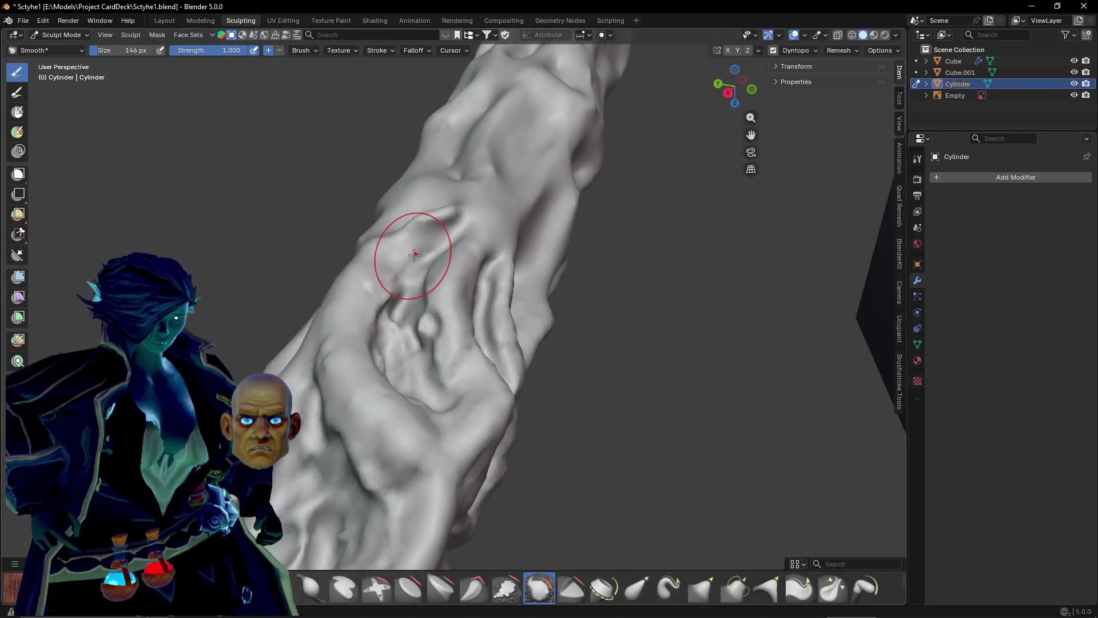
left_click_drag(439, 213, 372, 288)
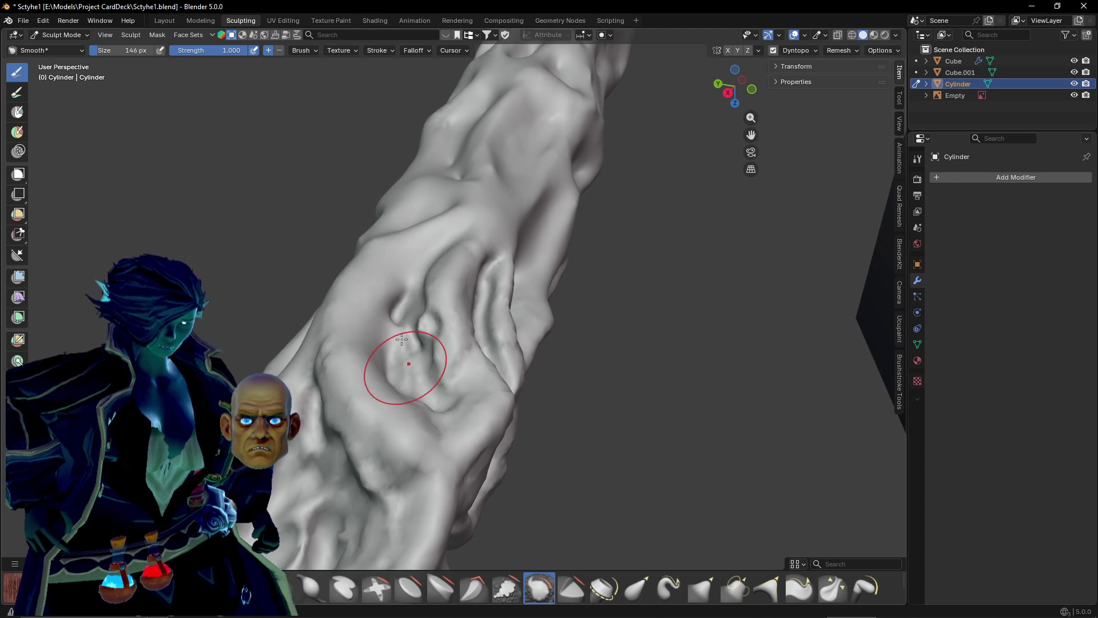
mouse_move(402, 340)
left_mouse_down()
mouse_move(424, 343)
mouse_move(444, 317)
left_mouse_up()
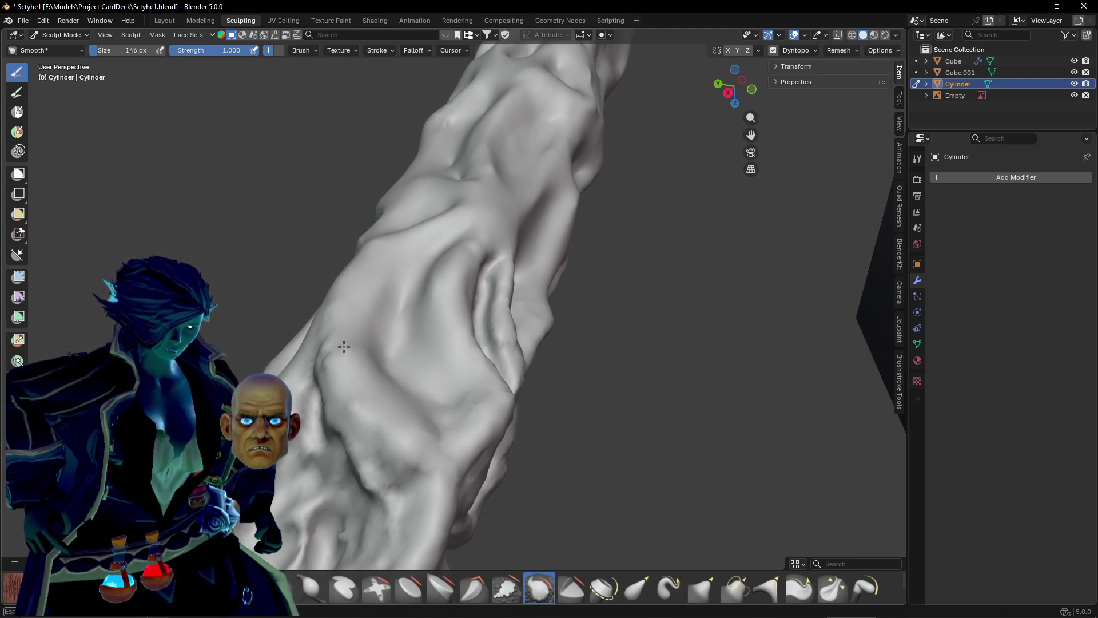
middle_click_drag(478, 330, 385, 325)
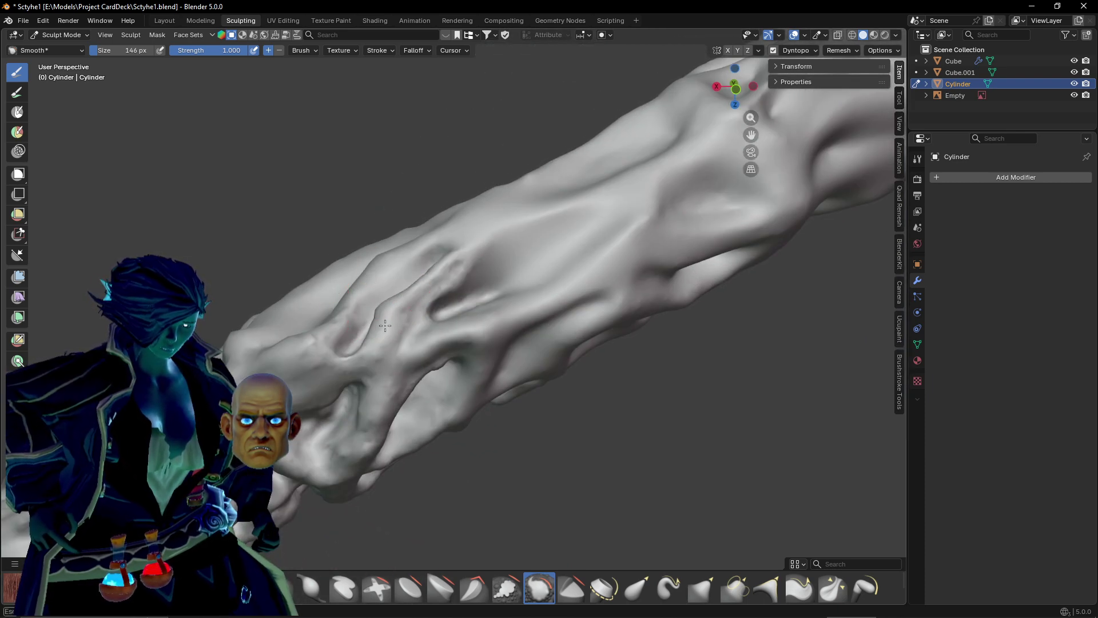
Smooth the looping ridge and shallow pit beside the narrow hollow, and soften the adjoining creases where the strands branch.
mouse_move(385, 325)
left_mouse_down()
mouse_move(337, 338)
mouse_move(441, 257)
mouse_move(392, 302)
mouse_move(401, 354)
left_mouse_up()
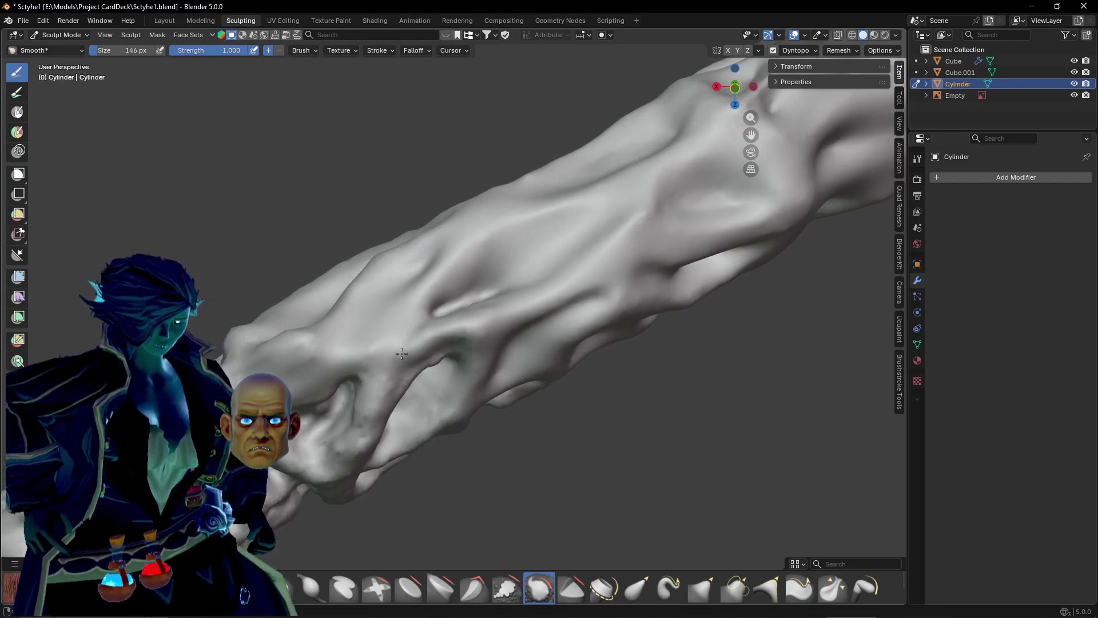
middle_click_drag(402, 354, 366, 329)
mouse_move(366, 329)
left_mouse_down()
mouse_move(352, 366)
mouse_move(414, 336)
mouse_move(362, 368)
left_mouse_up()
mouse_move(362, 368)
middle_mouse_down()
mouse_move(485, 324)
mouse_move(453, 258)
middle_mouse_up()
left_click_drag(454, 257, 462, 264)
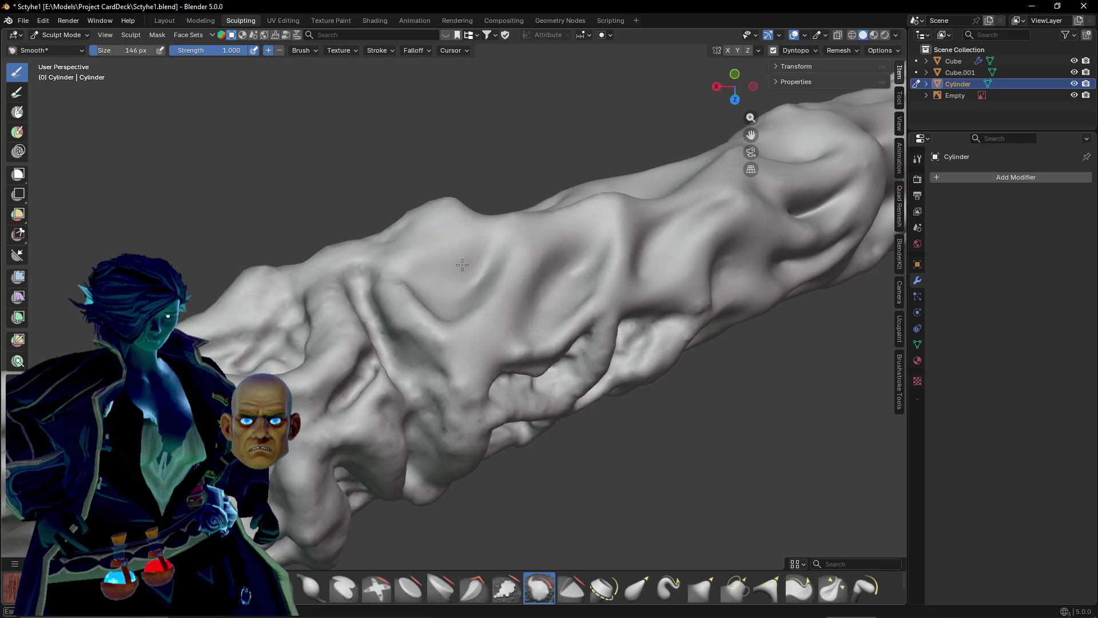
Smooth the ragged cavity under the overhanging strands and soften the folds and pits above the thick curved ridge.
left_click_drag(574, 385, 544, 409)
middle_click_drag(544, 409, 469, 286)
mouse_move(469, 286)
left_mouse_down()
mouse_move(429, 265)
mouse_move(499, 254)
mouse_move(564, 197)
mouse_move(581, 228)
left_mouse_up()
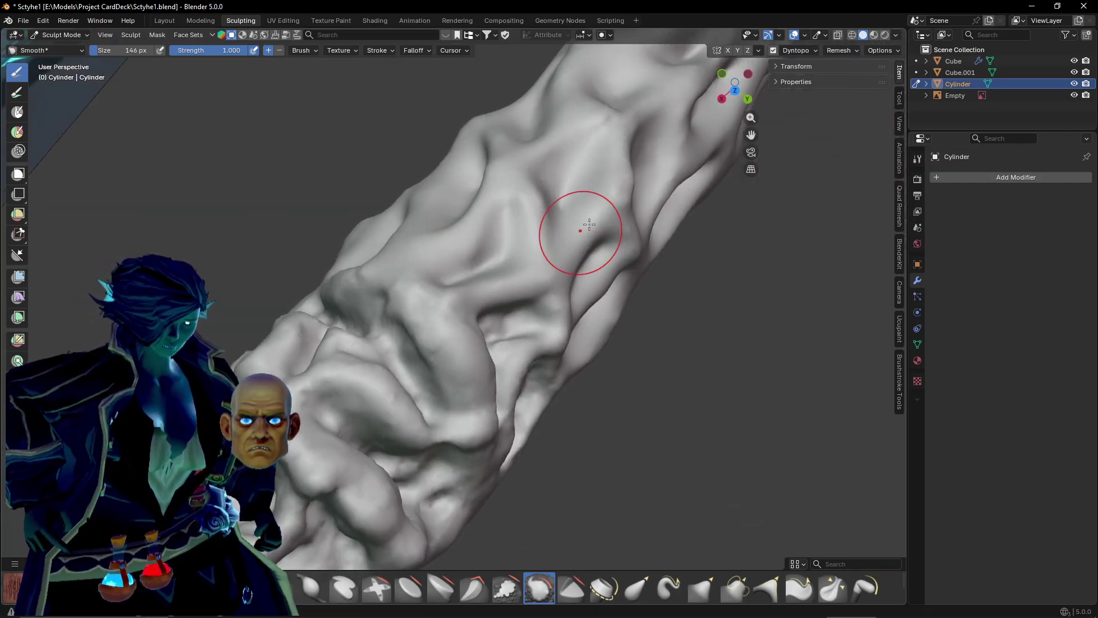
middle_click_drag(582, 228, 570, 247)
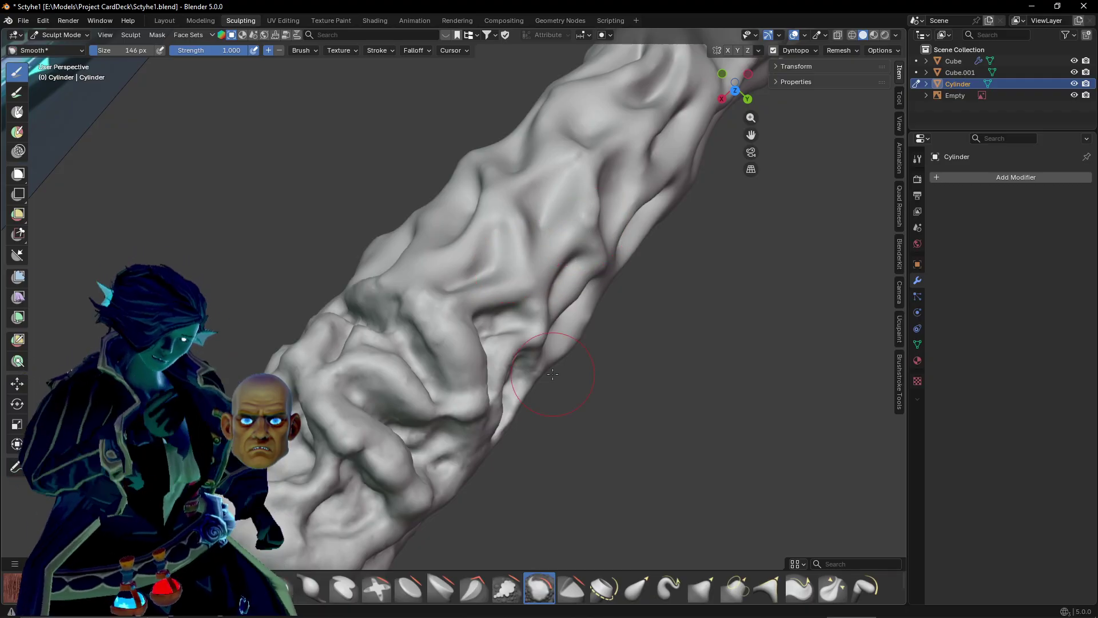
mouse_move(552, 374)
middle_mouse_down()
mouse_move(489, 326)
mouse_move(453, 372)
mouse_move(463, 386)
middle_mouse_up()
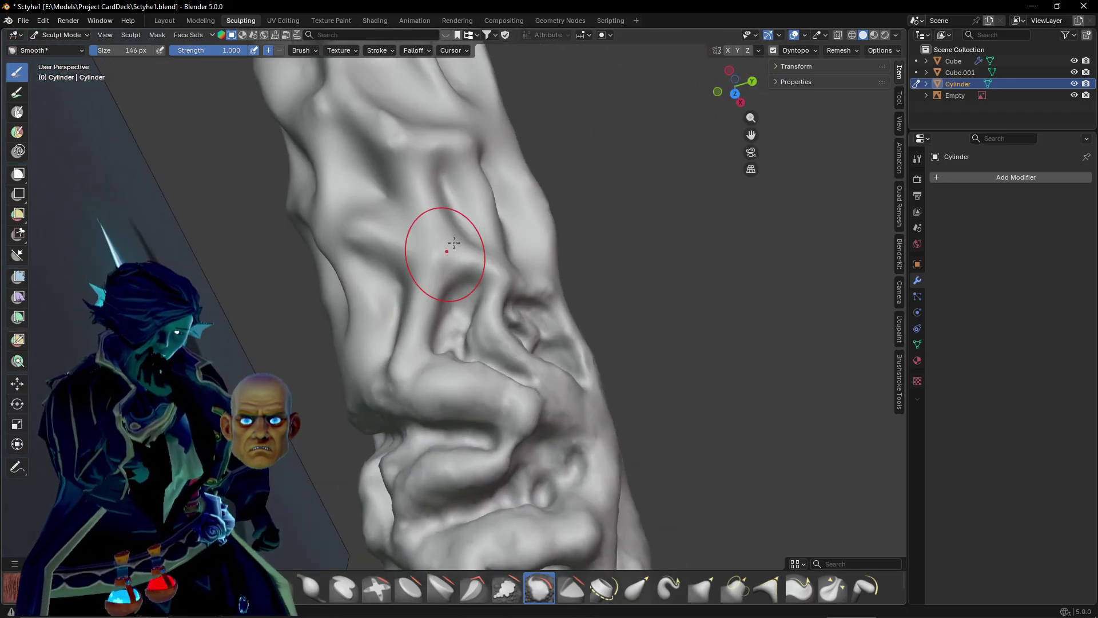
left_click_drag(443, 294, 487, 318)
Smooth the jagged pit and rough debris in the groove between the long raised strands.
middle_click_drag(469, 325, 460, 330)
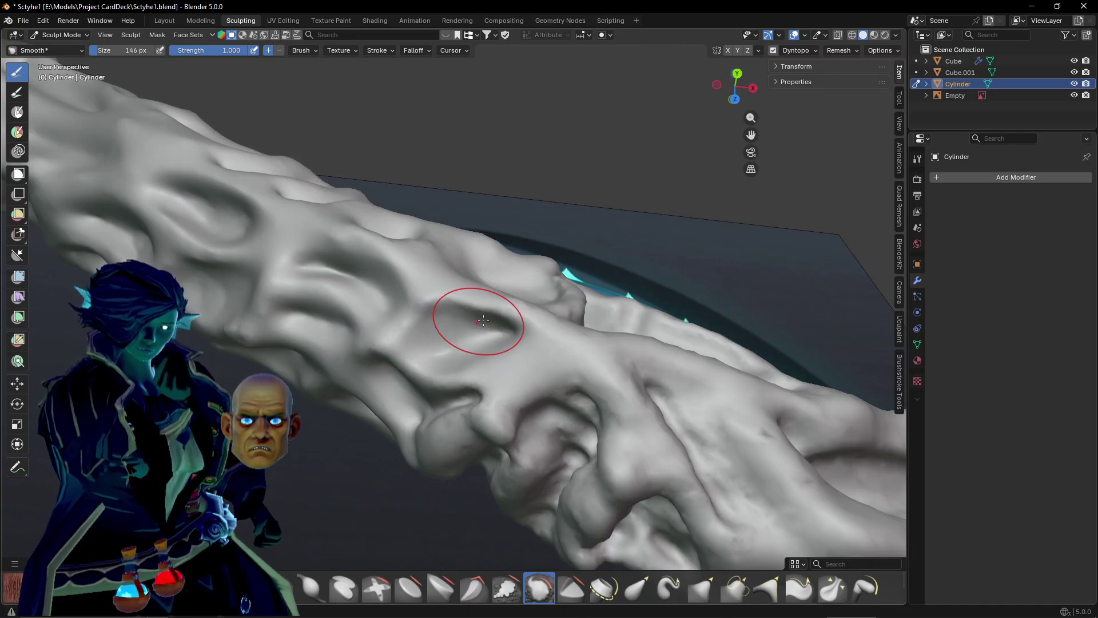
mouse_move(421, 294)
middle_mouse_down()
mouse_move(471, 270)
mouse_move(465, 319)
middle_mouse_up()
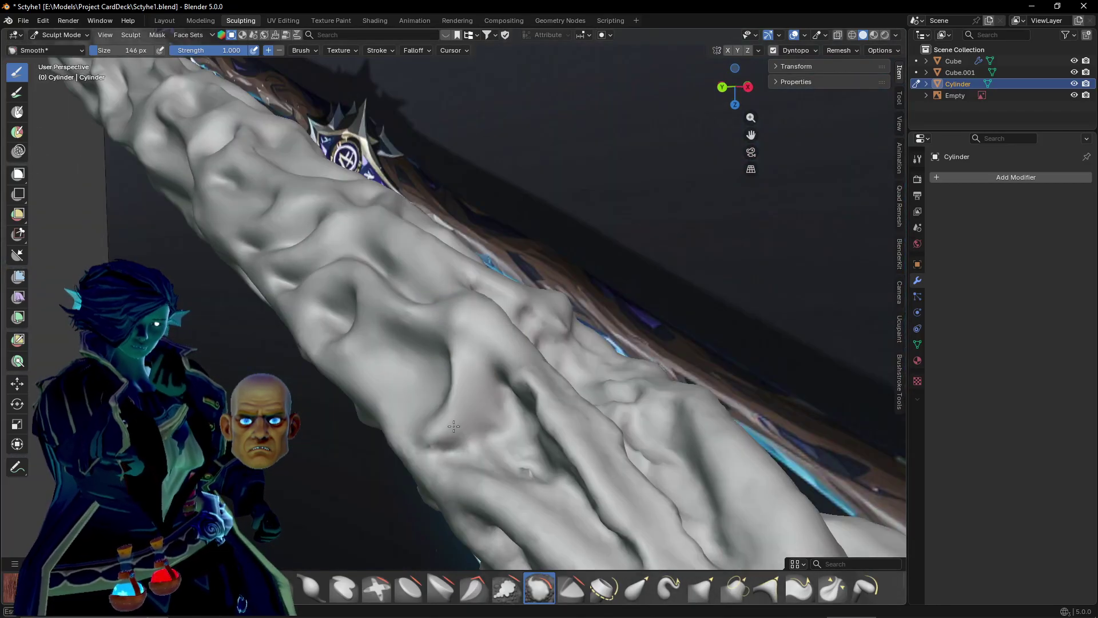
mouse_move(480, 362)
left_mouse_down()
mouse_move(564, 432)
mouse_move(534, 368)
mouse_move(566, 458)
left_mouse_up()
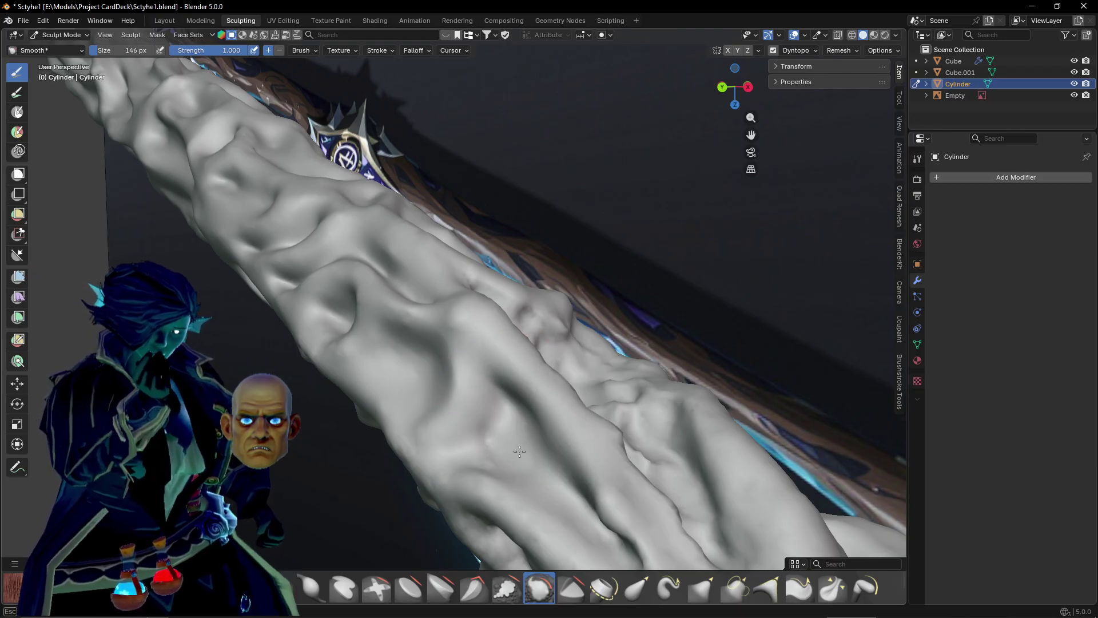
Smooth the lumpy creases on the broad bulge and the wrinkled pit beside the thick strand below it.
middle_click_drag(525, 422, 399, 310)
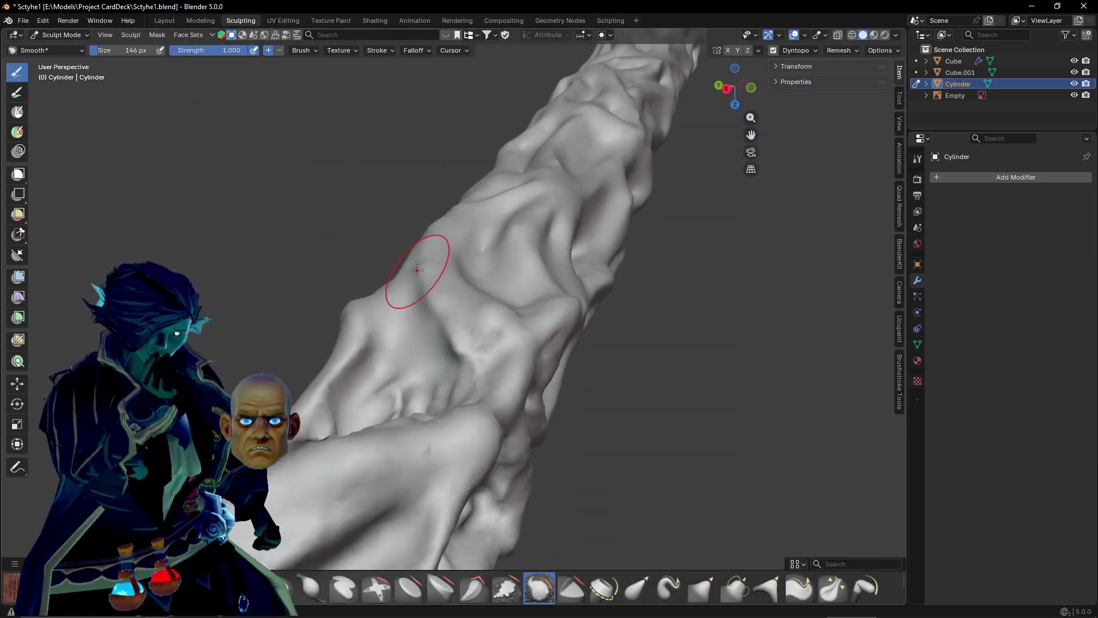
left_click_drag(417, 270, 407, 255)
left_click_drag(477, 322, 458, 367)
mouse_move(458, 366)
middle_mouse_down()
mouse_move(389, 320)
mouse_move(436, 359)
mouse_move(361, 360)
middle_mouse_up()
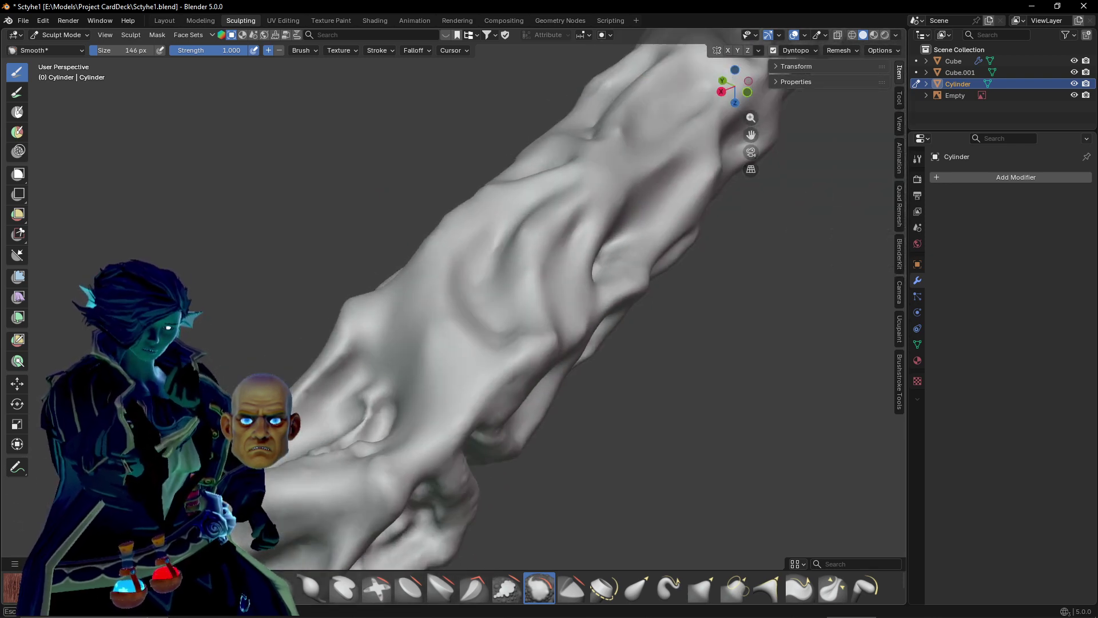
mouse_move(360, 361)
left_mouse_down()
mouse_move(343, 368)
mouse_move(338, 427)
left_mouse_up()
Smooth the debris-filled hollow beneath the thick strand and blend the surrounding folds down to the shaft's lower edge.
middle_click_drag(346, 421, 502, 366)
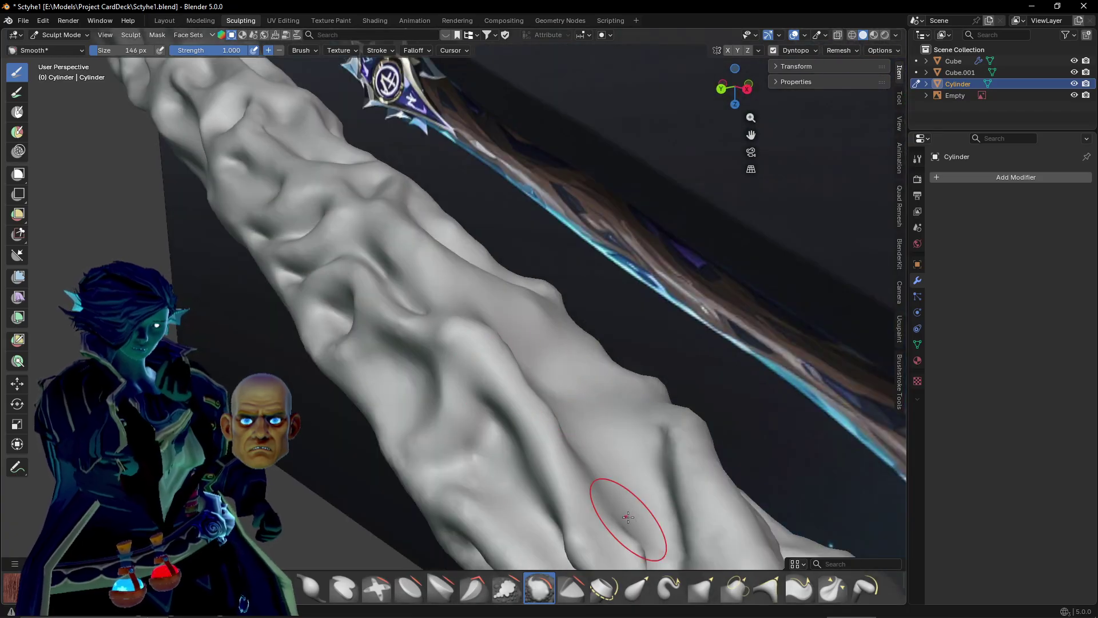
mouse_move(684, 501)
middle_mouse_down()
mouse_move(659, 474)
mouse_move(486, 378)
middle_mouse_up()
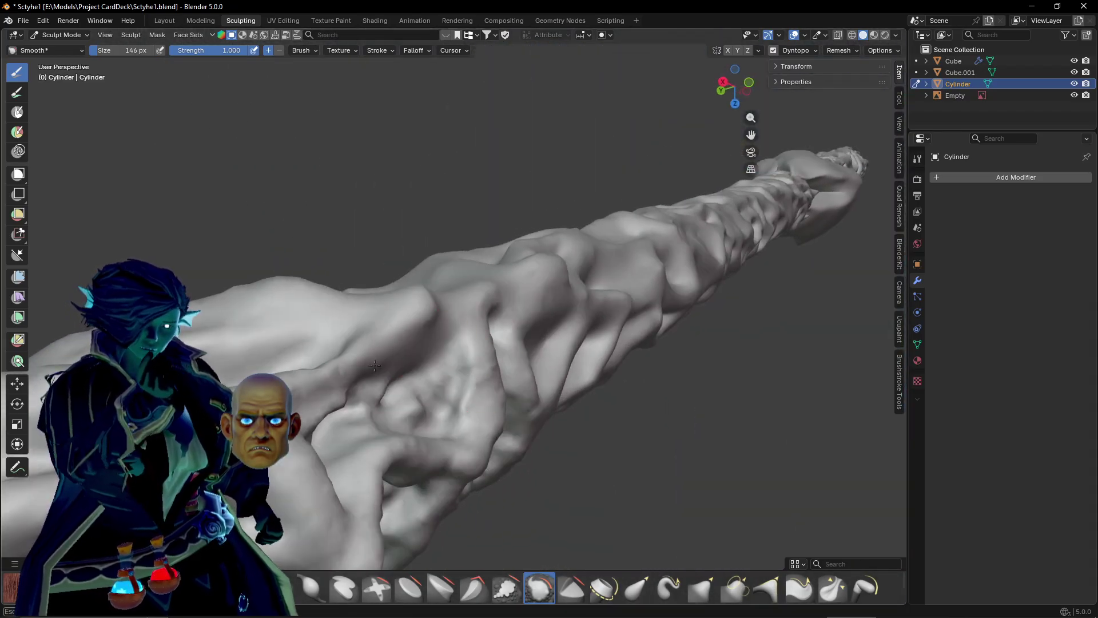
mouse_move(362, 310)
left_mouse_down()
mouse_move(320, 343)
mouse_move(321, 367)
mouse_move(372, 395)
mouse_move(441, 389)
left_mouse_up()
middle_click_drag(442, 389, 403, 301)
left_click_drag(404, 302, 434, 326)
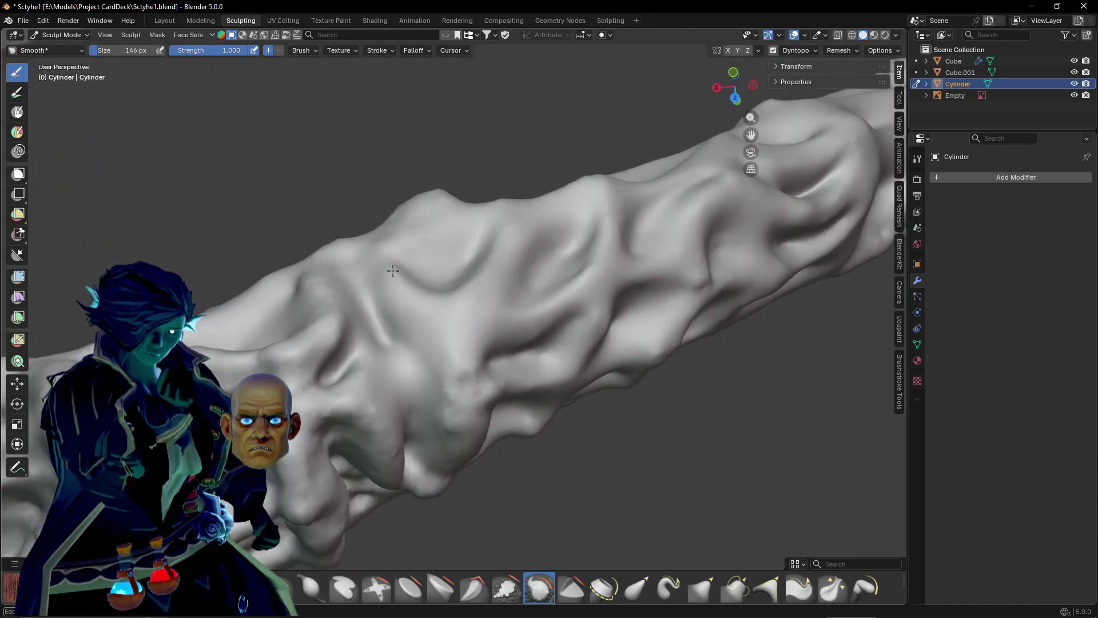
left_click_drag(393, 271, 466, 418)
Smooth the thick worm-like ridge and the creases around it into a broad, soft bulge.
middle_click_drag(466, 417, 484, 261)
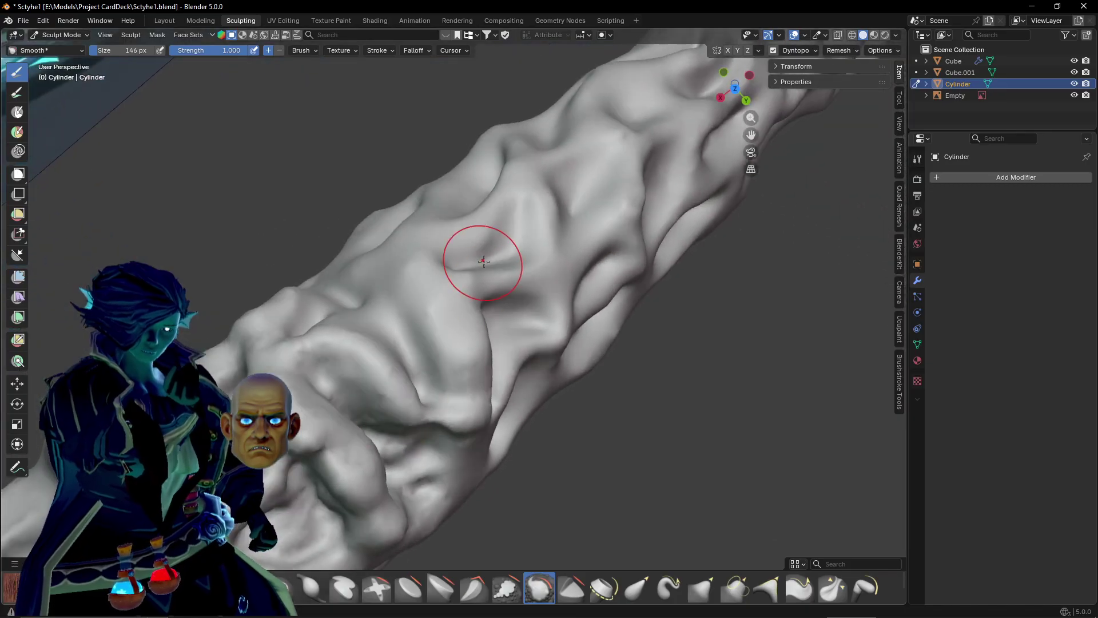
mouse_move(466, 291)
left_mouse_down()
mouse_move(434, 355)
mouse_move(446, 401)
mouse_move(320, 337)
mouse_move(418, 409)
left_mouse_up()
mouse_move(426, 421)
middle_mouse_down()
mouse_move(494, 403)
mouse_move(506, 389)
middle_mouse_up()
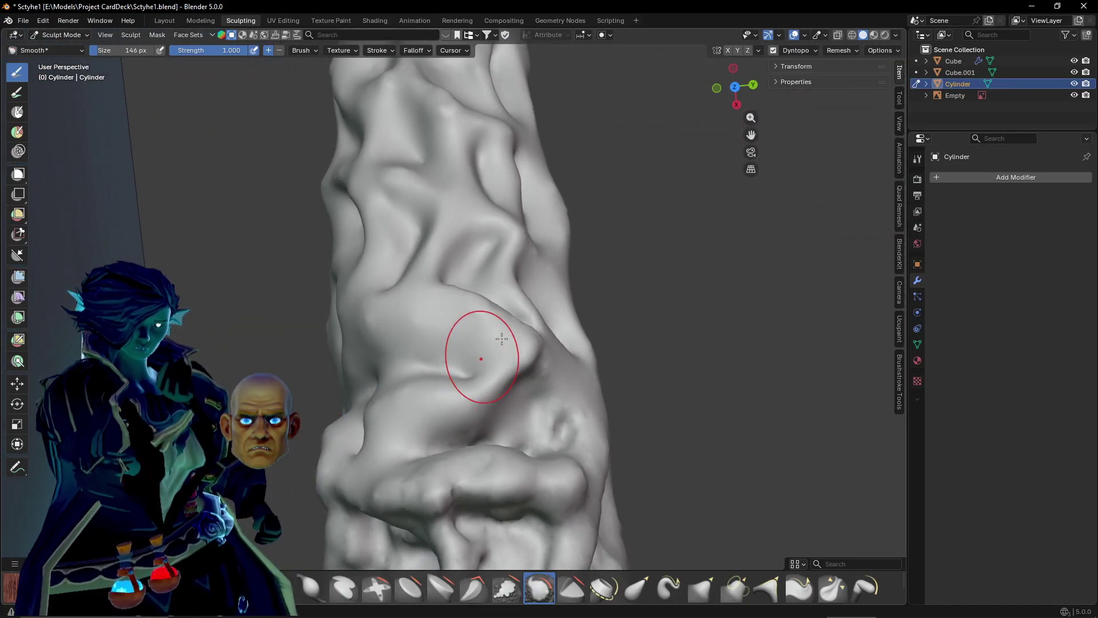
mouse_move(481, 358)
left_mouse_down()
mouse_move(565, 364)
mouse_move(453, 295)
left_mouse_up()
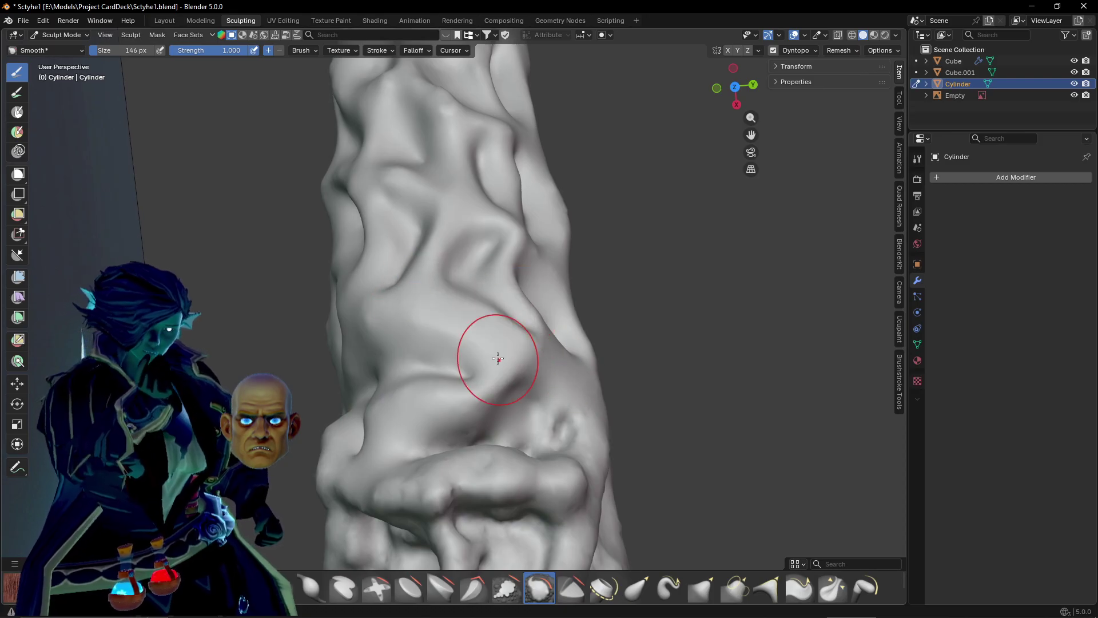
Smooth the raised knob, small bumps and hooked rim around the rounded hollow below the broad bulge.
middle_click_drag(522, 210, 429, 238)
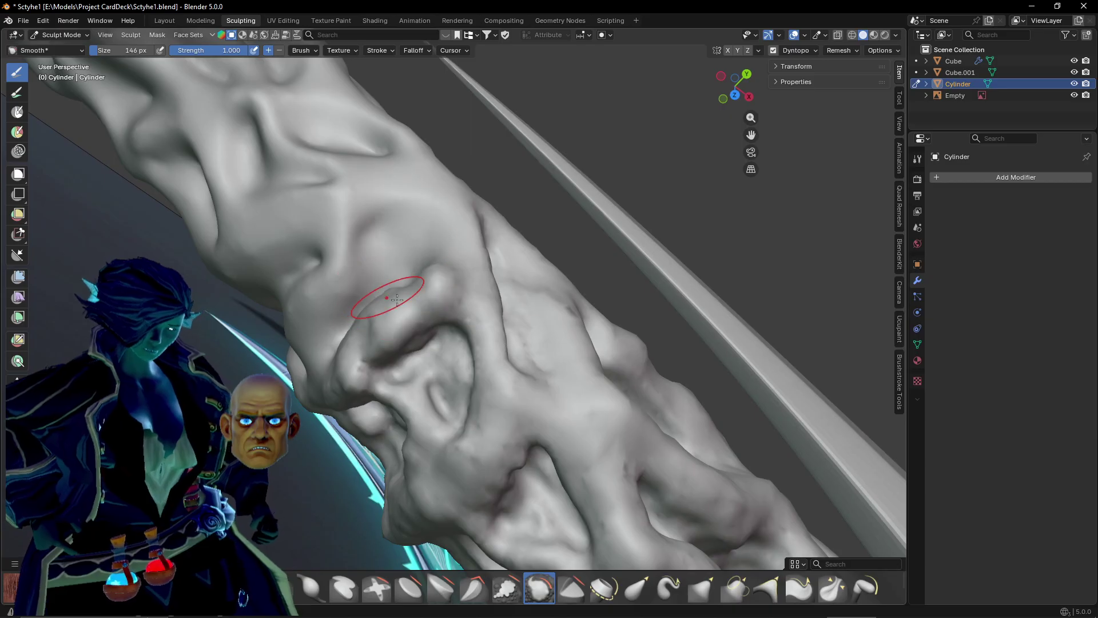
mouse_move(380, 297)
middle_mouse_down()
mouse_move(466, 349)
mouse_move(465, 367)
mouse_move(492, 323)
mouse_move(540, 305)
middle_mouse_up()
middle_click_drag(390, 354, 533, 259)
mouse_move(430, 265)
middle_mouse_down()
mouse_move(470, 335)
mouse_move(521, 360)
middle_mouse_up()
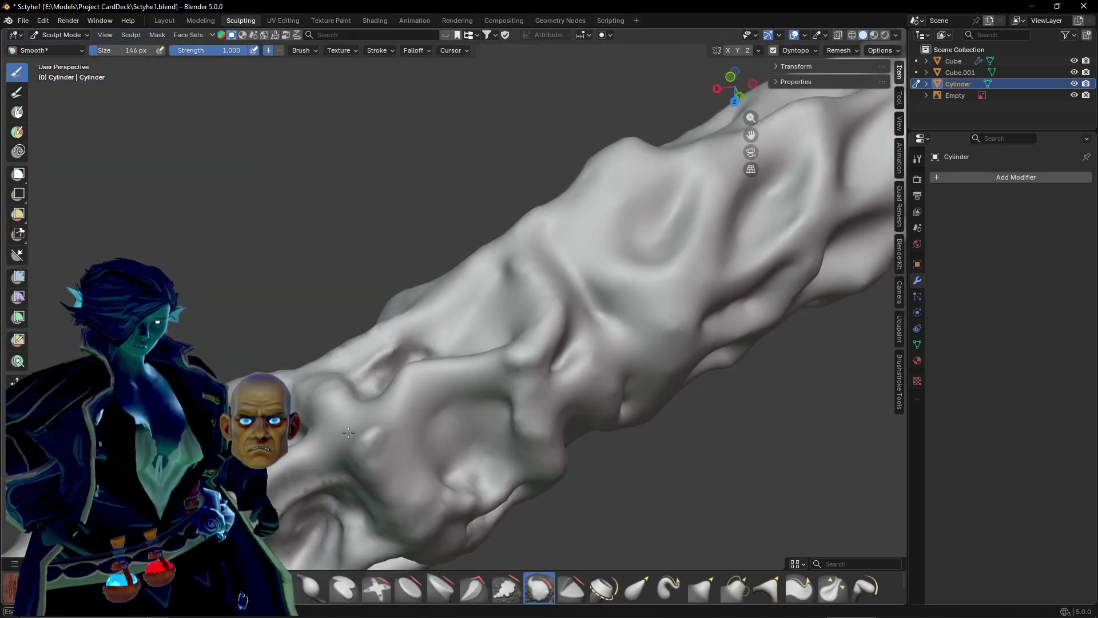
left_click_drag(524, 364, 532, 446)
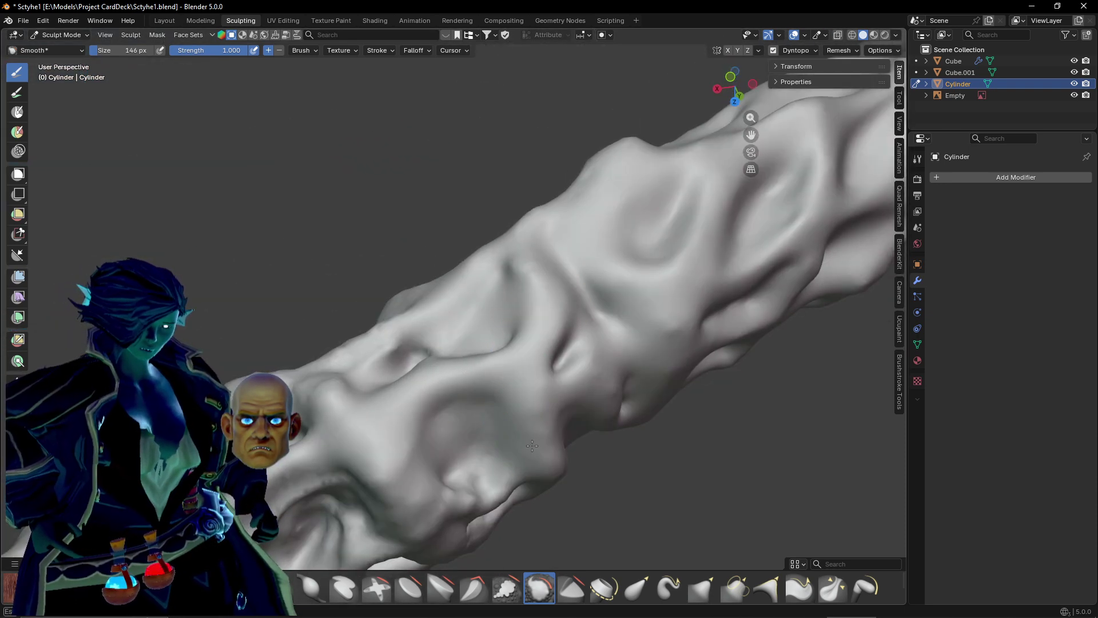
Smooth the remaining folds around the rounded hollow and even out the strands along the adjacent side of the shaft.
mouse_move(480, 424)
middle_mouse_down()
mouse_move(588, 368)
mouse_move(565, 281)
middle_mouse_up()
left_click_drag(565, 281, 587, 218)
middle_click_drag(582, 269, 649, 263)
left_click_drag(557, 189, 375, 303)
left_click_drag(546, 243, 380, 316)
mouse_move(380, 316)
middle_mouse_down()
mouse_move(481, 343)
mouse_move(469, 373)
mouse_move(422, 294)
middle_mouse_up()
mouse_move(402, 361)
middle_mouse_down()
mouse_move(390, 269)
mouse_move(439, 336)
mouse_move(398, 317)
middle_mouse_up()
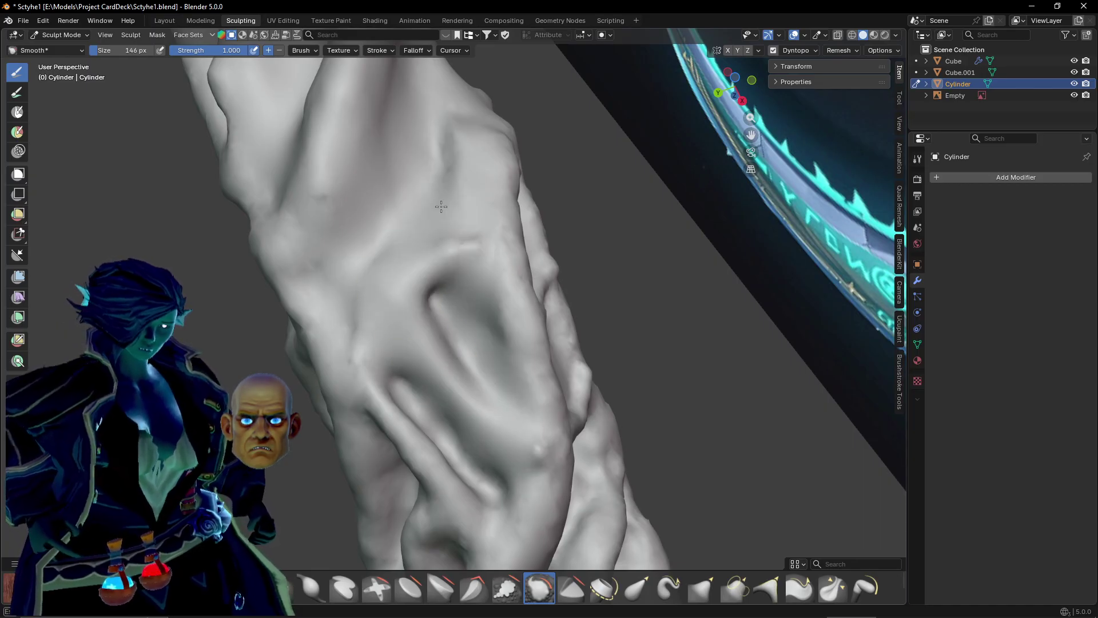
Smooth the elongated grooves and the rim of the long oval hollow where the strands cross.
middle_click_drag(435, 323, 389, 324)
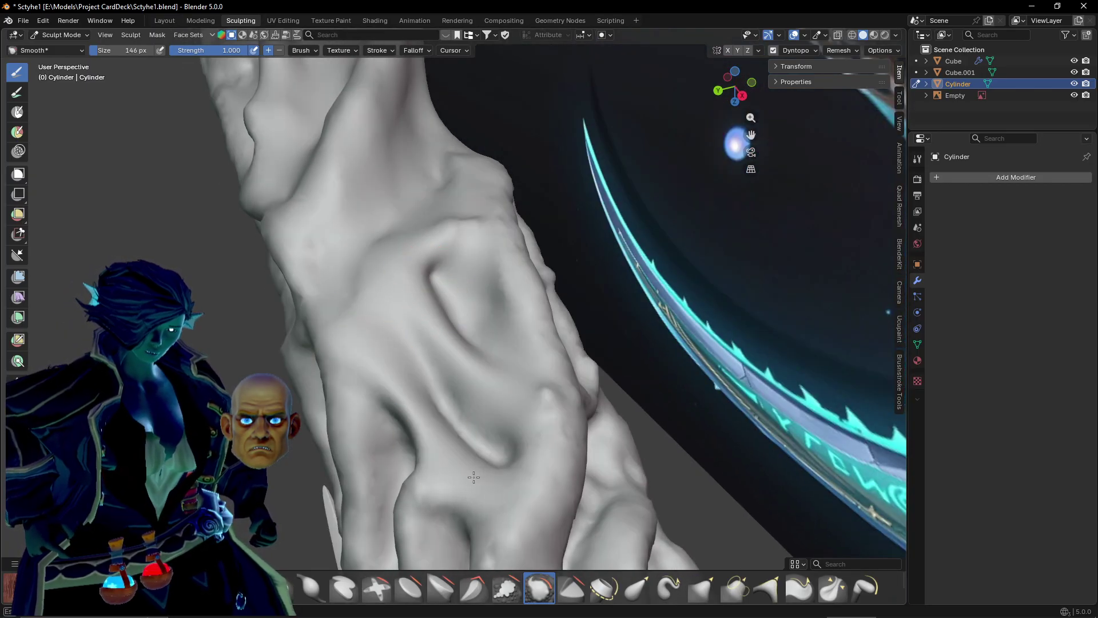
mouse_move(521, 471)
middle_mouse_down()
mouse_move(515, 422)
mouse_move(519, 482)
mouse_move(555, 343)
mouse_move(564, 350)
middle_mouse_up()
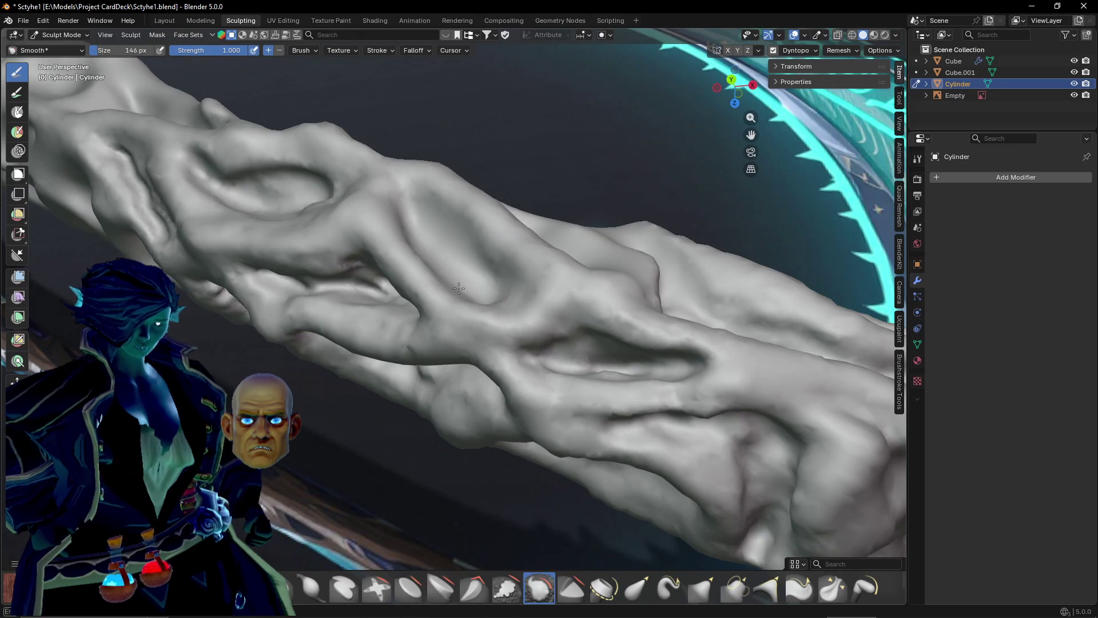
middle_click_drag(470, 301, 473, 287)
left_click_drag(537, 304, 697, 327)
middle_click_drag(696, 327, 376, 255)
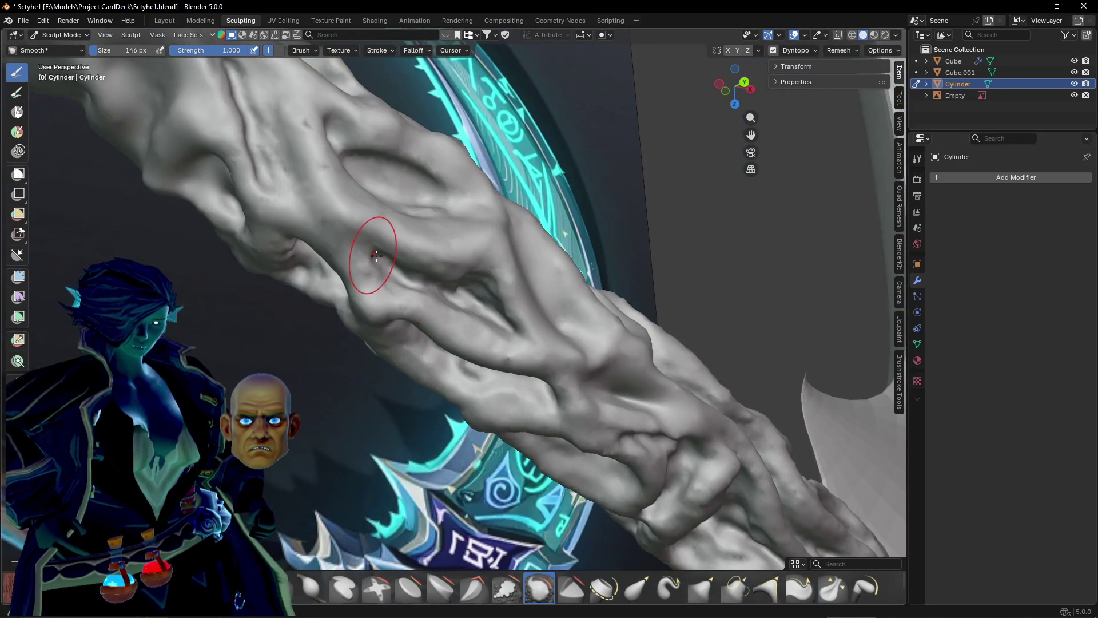
Smooth the debris-filled pit enclosed by the branching strands further down the shaft.
middle_click_drag(503, 266, 377, 302)
scroll(405, 267, "down", 2)
mouse_move(405, 267)
middle_mouse_down()
mouse_move(397, 225)
mouse_move(441, 210)
mouse_move(527, 308)
mouse_move(437, 205)
mouse_move(468, 273)
mouse_move(465, 316)
middle_mouse_up()
scroll(519, 304, "up", 1)
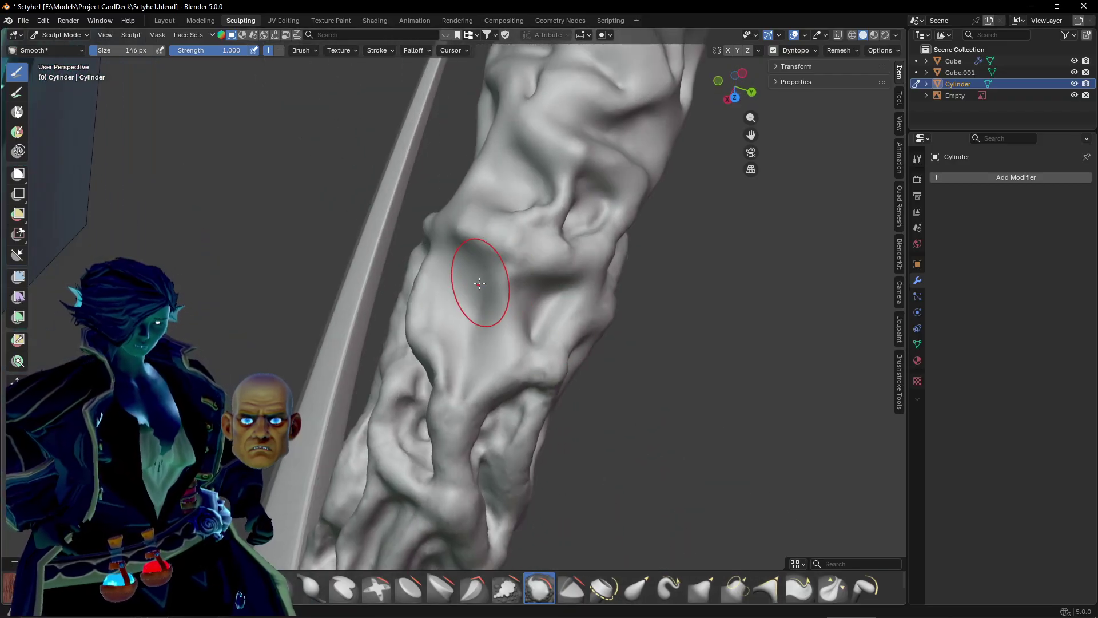
middle_click_drag(470, 226, 369, 360)
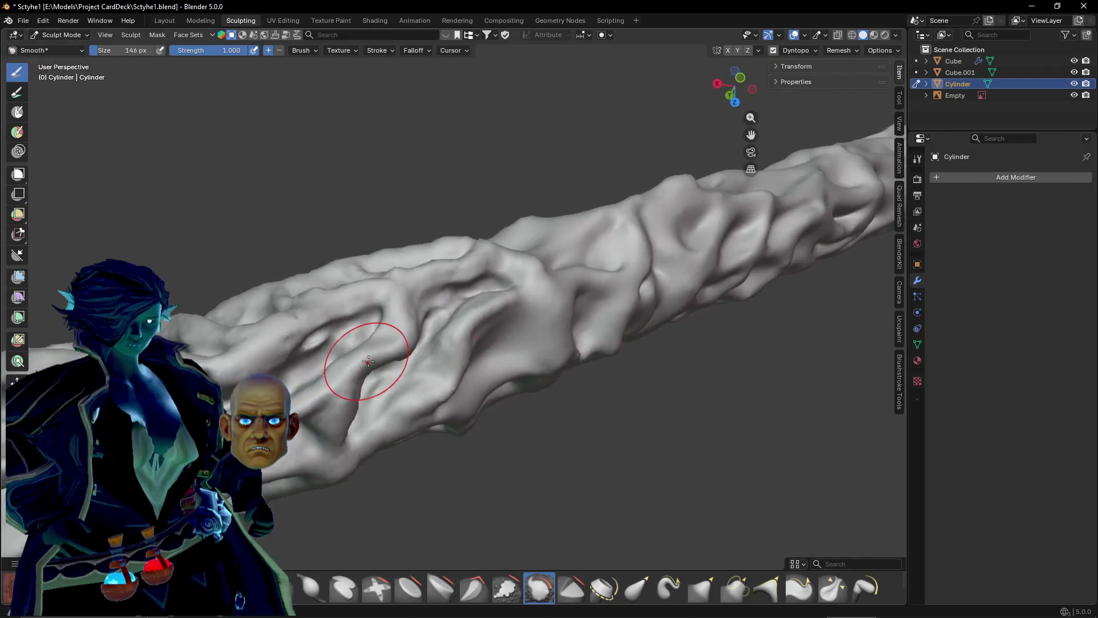
mouse_move(369, 412)
middle_mouse_down()
mouse_move(400, 344)
mouse_move(527, 336)
middle_mouse_up()
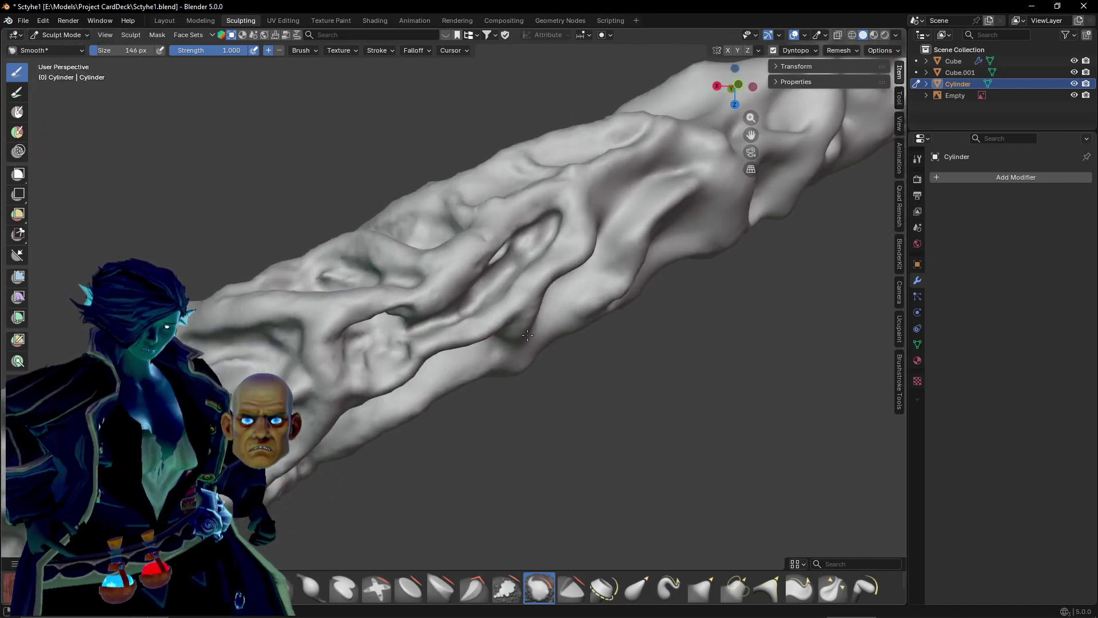
middle_click_drag(484, 277, 437, 229)
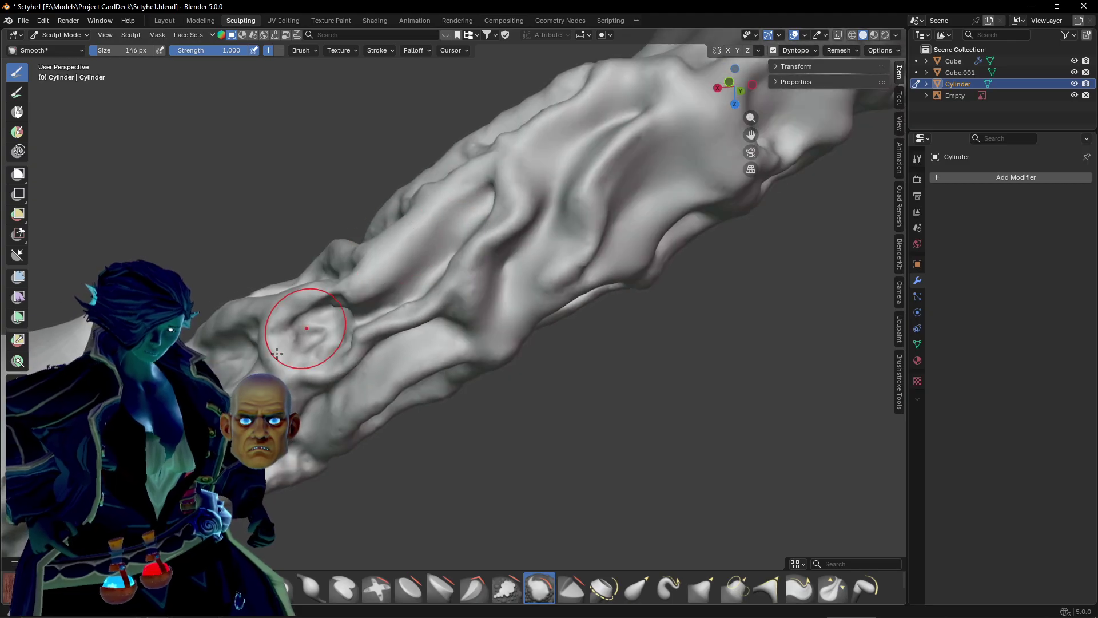
mouse_move(277, 354)
left_mouse_down()
mouse_move(366, 307)
mouse_move(355, 301)
left_mouse_up()
Smooth the shallow sunken patch beside the raised strand and the wavy folds leading toward the shaft's blade end.
middle_click_drag(302, 319, 372, 357)
mouse_move(470, 347)
left_mouse_down()
mouse_move(335, 354)
mouse_move(481, 277)
left_mouse_up()
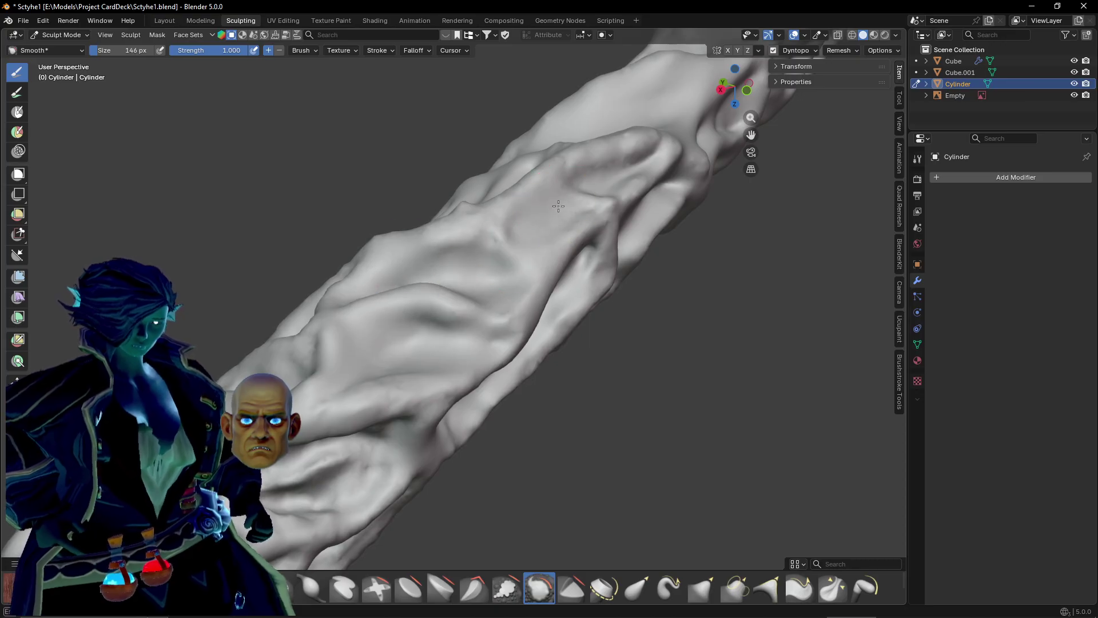
mouse_move(559, 206)
left_mouse_down()
mouse_move(613, 164)
mouse_move(518, 202)
left_mouse_up()
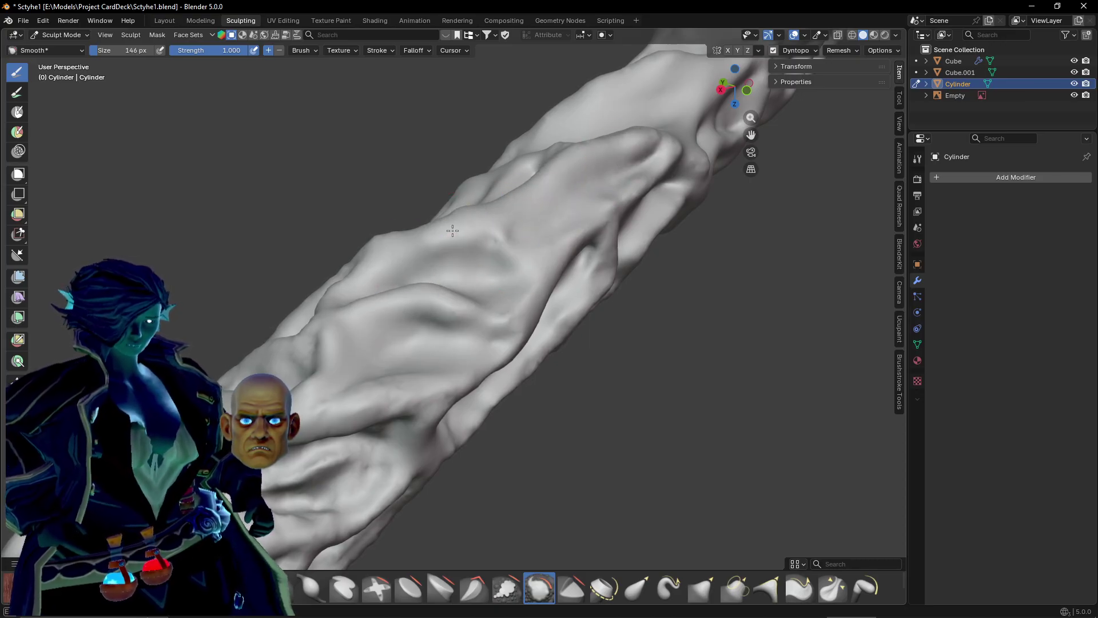
middle_click_drag(457, 241, 545, 265)
mouse_move(454, 353)
middle_mouse_down()
mouse_move(502, 294)
mouse_move(460, 203)
mouse_move(480, 220)
mouse_move(434, 215)
middle_mouse_up()
mouse_move(434, 214)
left_mouse_down()
mouse_move(421, 240)
mouse_move(539, 301)
left_mouse_up()
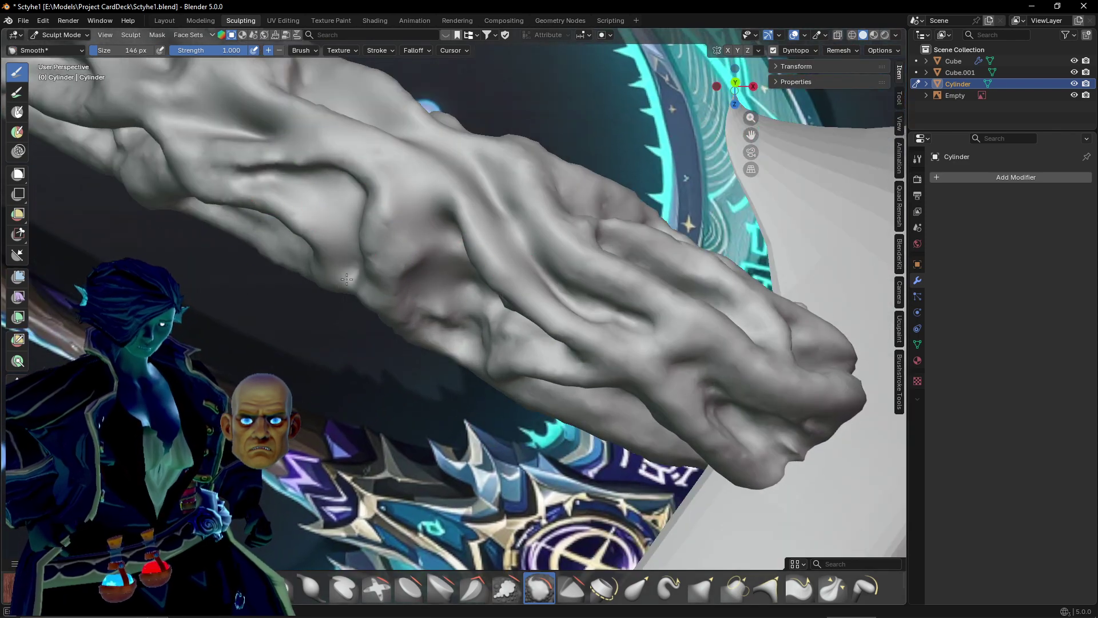
Smooth the lumpy debris in the deep hollow near the blade end and soften the bordering strands.
middle_click_drag(342, 286, 394, 217)
left_click_drag(301, 164, 306, 138)
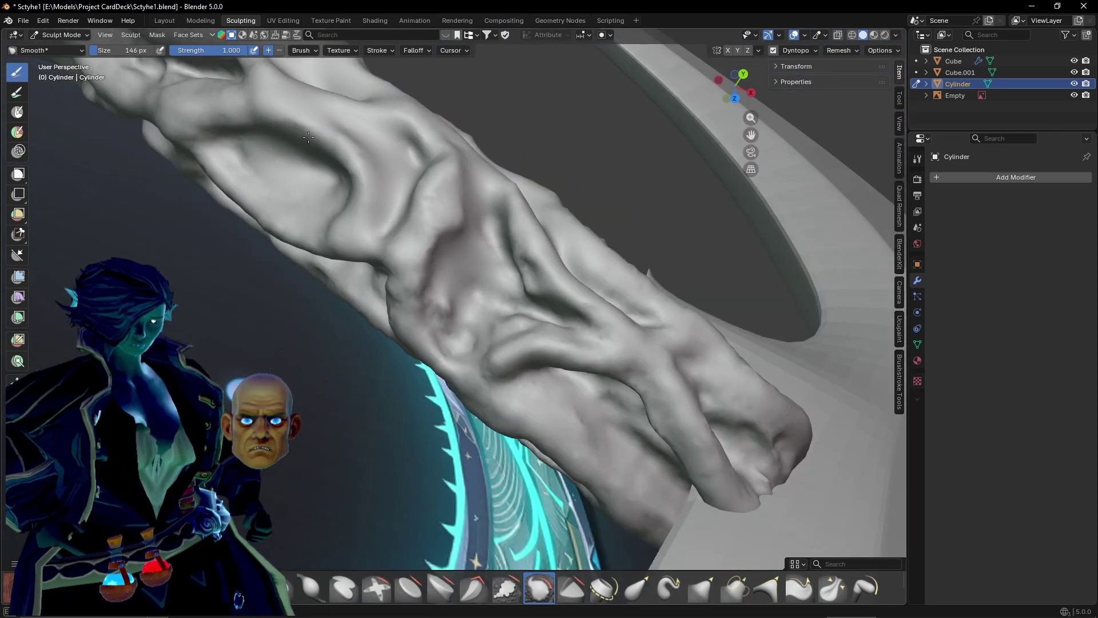
mouse_move(461, 292)
left_mouse_down()
mouse_move(540, 270)
mouse_move(461, 309)
mouse_move(465, 360)
left_mouse_up()
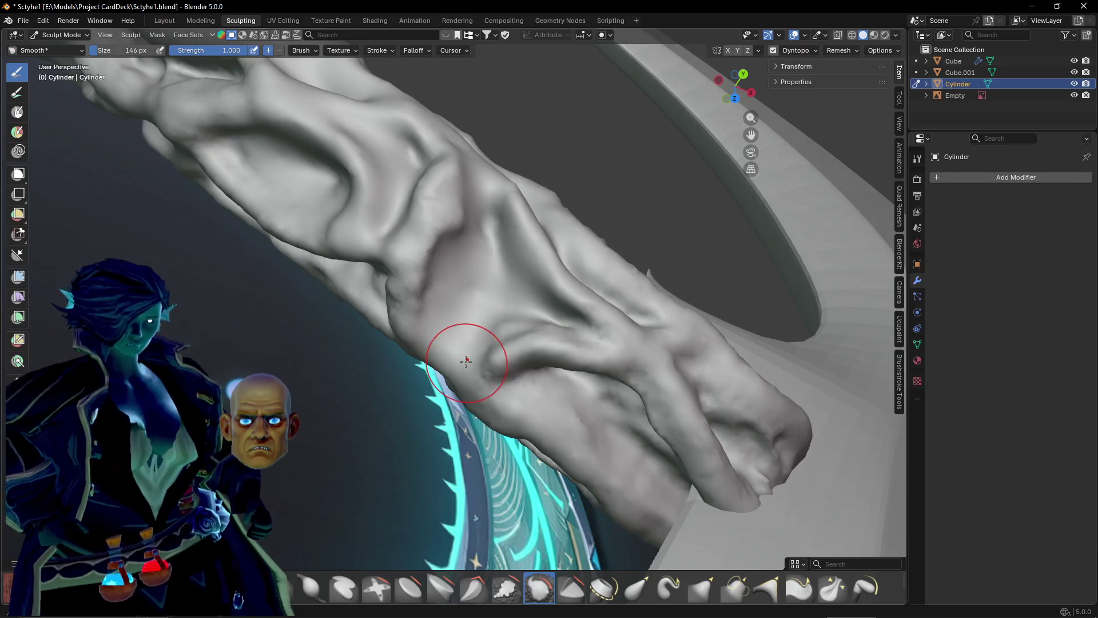
mouse_move(465, 361)
middle_mouse_down()
mouse_move(456, 260)
mouse_move(424, 306)
middle_mouse_up()
left_click_drag(423, 306, 418, 242)
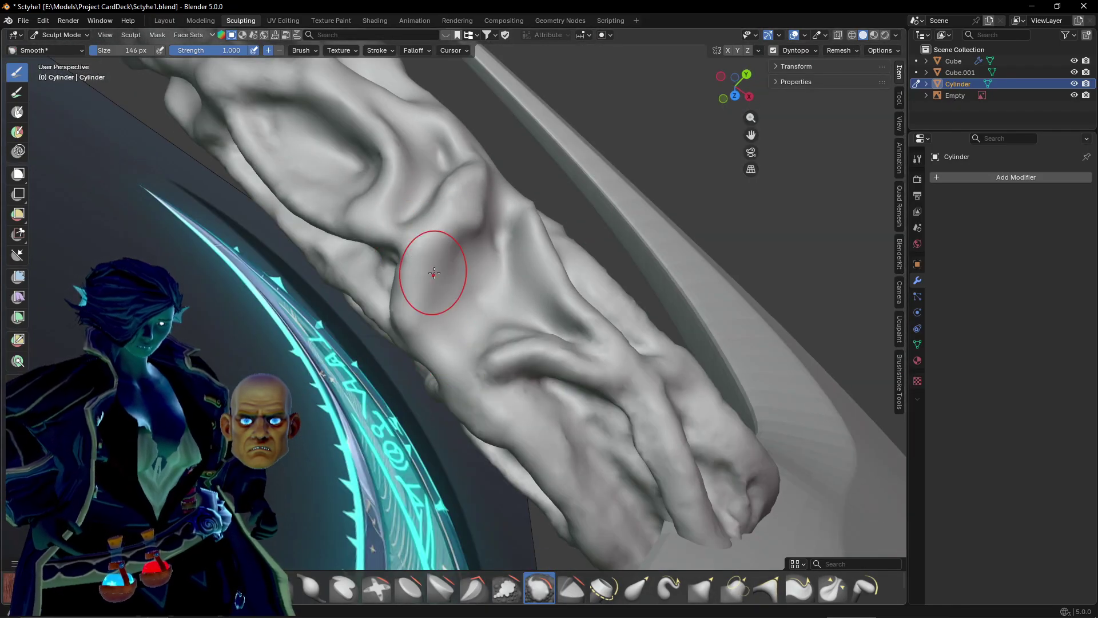
Smooth the knotted strands and hollows around the shaft just above its blade end.
middle_click_drag(429, 282, 494, 240)
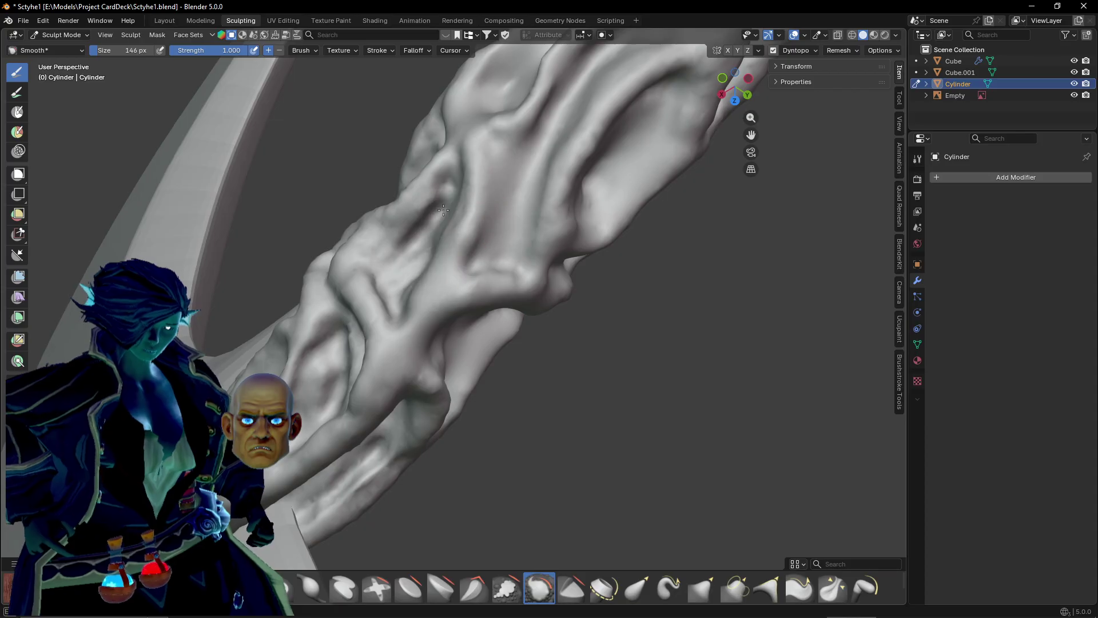
middle_click_drag(422, 184, 429, 196)
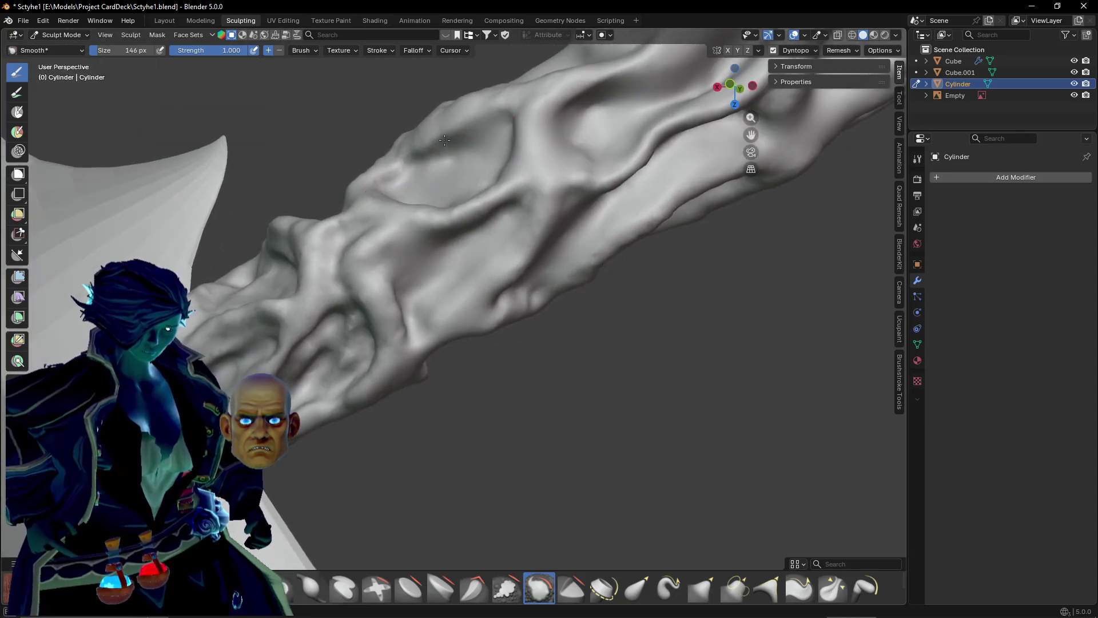
middle_click_drag(444, 140, 485, 153)
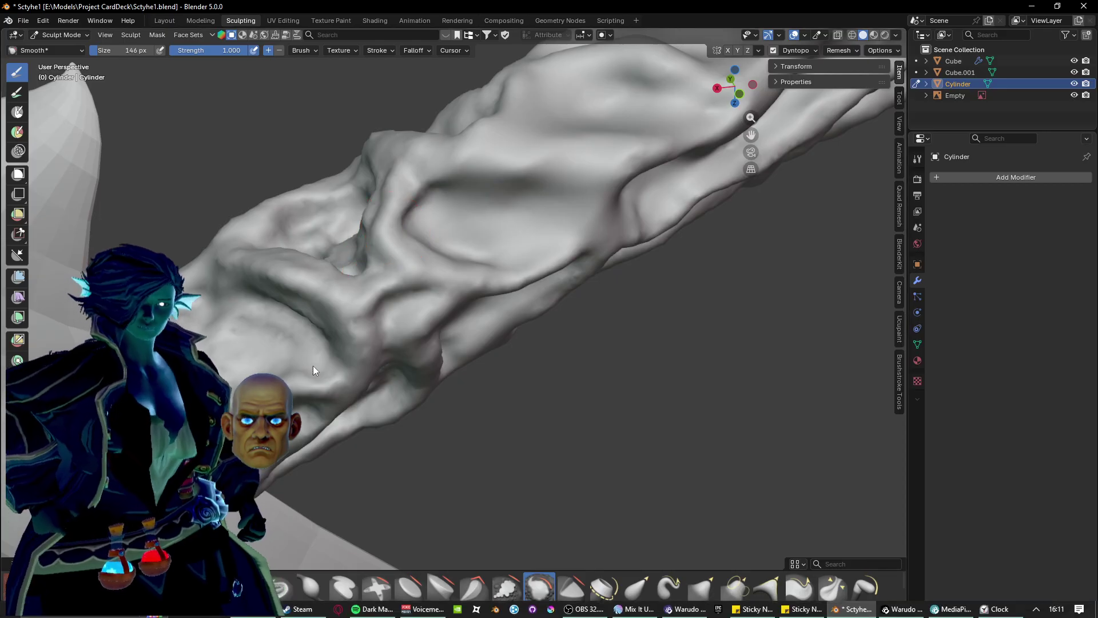
mouse_move(318, 229)
middle_mouse_down()
mouse_move(452, 309)
mouse_move(300, 291)
middle_mouse_up()
mouse_move(296, 290)
left_mouse_down()
mouse_move(374, 241)
mouse_move(393, 257)
mouse_move(354, 275)
mouse_move(431, 197)
mouse_move(507, 153)
mouse_move(503, 134)
mouse_move(628, 154)
left_mouse_up()
mouse_move(597, 155)
middle_mouse_down()
mouse_move(589, 216)
mouse_move(599, 224)
middle_mouse_up()
mouse_move(599, 223)
left_mouse_down()
mouse_move(691, 318)
mouse_move(677, 177)
mouse_move(740, 200)
mouse_move(615, 227)
mouse_move(452, 320)
mouse_move(595, 298)
mouse_move(503, 343)
mouse_move(580, 367)
left_mouse_up()
mouse_move(580, 367)
middle_mouse_down()
mouse_move(527, 318)
mouse_move(400, 241)
middle_mouse_up()
mouse_move(396, 271)
left_mouse_down()
mouse_move(509, 344)
mouse_move(498, 275)
mouse_move(516, 402)
left_mouse_up()
Smooth the long folds and the rounded tip where the shaft meets the blade.
middle_click_drag(516, 402, 547, 299)
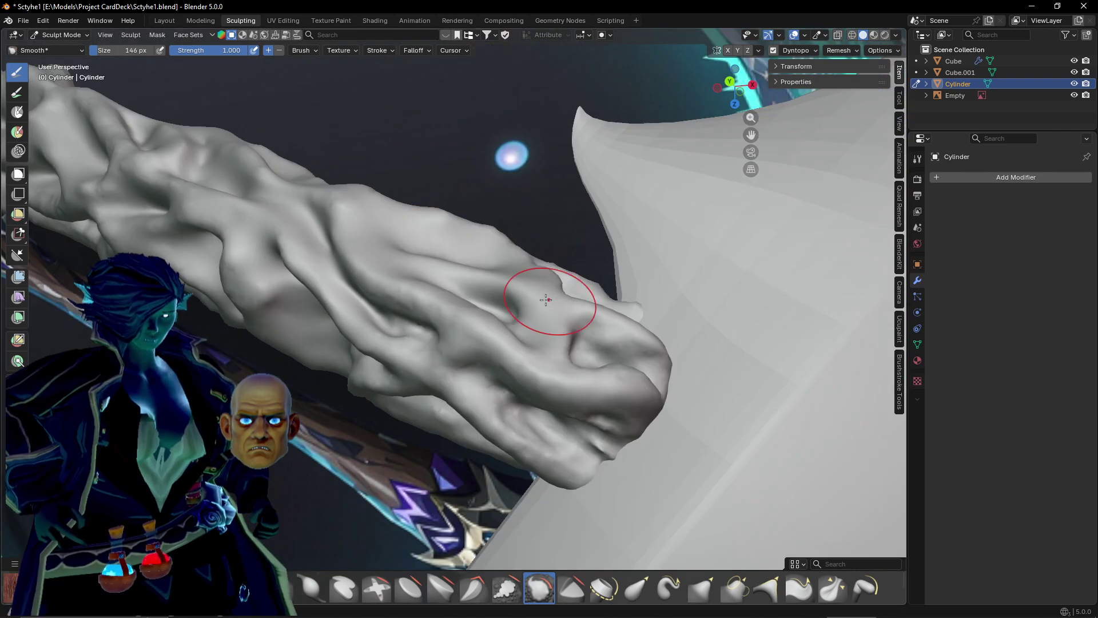
mouse_move(547, 299)
left_mouse_down()
mouse_move(441, 301)
mouse_move(479, 329)
mouse_move(650, 352)
left_mouse_up()
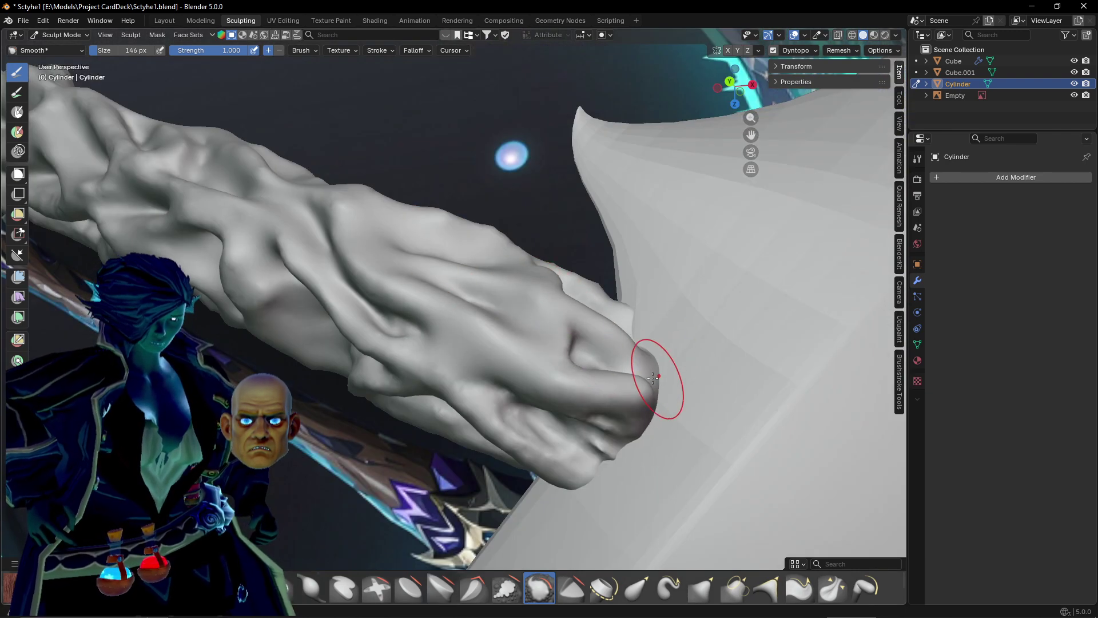
middle_click_drag(657, 380, 617, 324)
mouse_move(629, 368)
left_mouse_down()
mouse_move(638, 343)
mouse_move(593, 387)
mouse_move(537, 321)
left_mouse_up()
middle_click_drag(538, 317, 537, 395)
mouse_move(537, 389)
left_mouse_down()
mouse_move(558, 347)
mouse_move(595, 377)
left_mouse_up()
Smooth the narrow hollow at the shaft's tip and the broad groove along its underside.
middle_click_drag(563, 209, 513, 327)
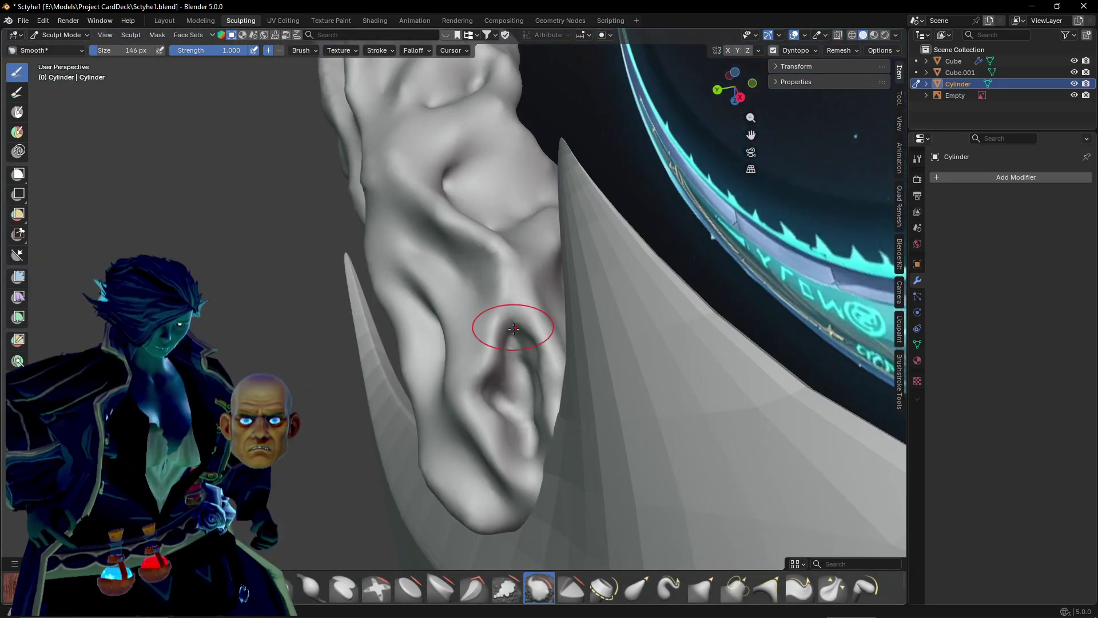
left_click_drag(512, 326, 538, 375)
mouse_move(544, 376)
middle_mouse_down()
mouse_move(475, 393)
mouse_move(415, 320)
mouse_move(411, 263)
middle_mouse_up()
mouse_move(320, 332)
left_mouse_down()
mouse_move(444, 318)
mouse_move(517, 289)
left_mouse_up()
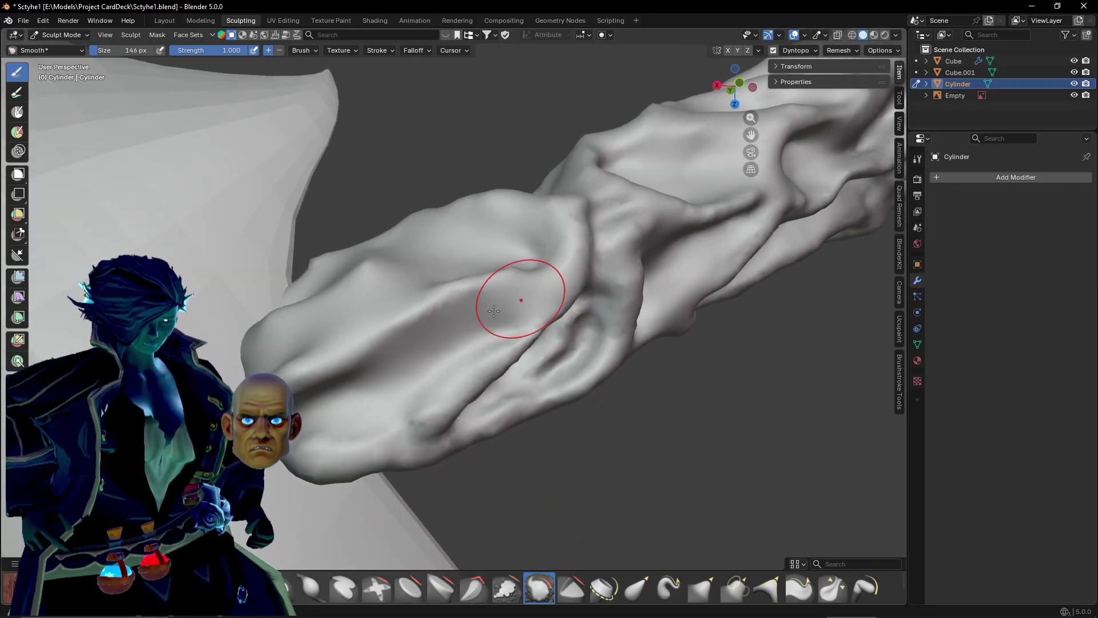
Smooth the recessed surface below the arched strand at the shaft's blade end.
middle_click_drag(517, 290, 476, 242)
mouse_move(451, 324)
middle_mouse_down()
mouse_move(380, 238)
mouse_move(338, 366)
middle_mouse_up()
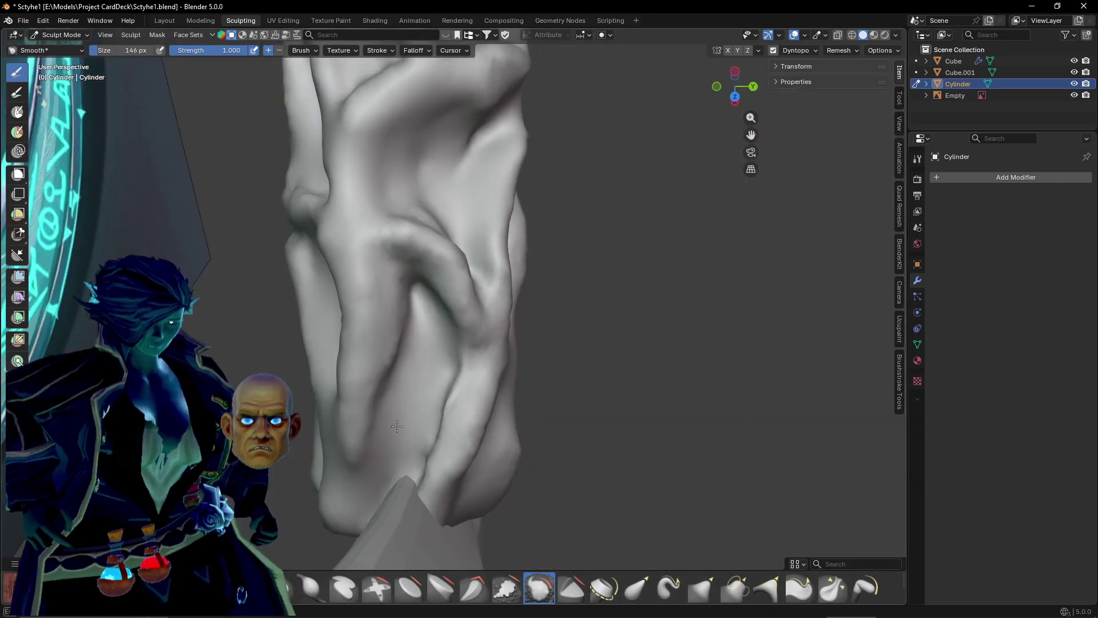
mouse_move(339, 366)
left_mouse_down()
mouse_move(375, 392)
mouse_move(446, 387)
mouse_move(414, 457)
left_mouse_up()
middle_click_drag(414, 458, 425, 384)
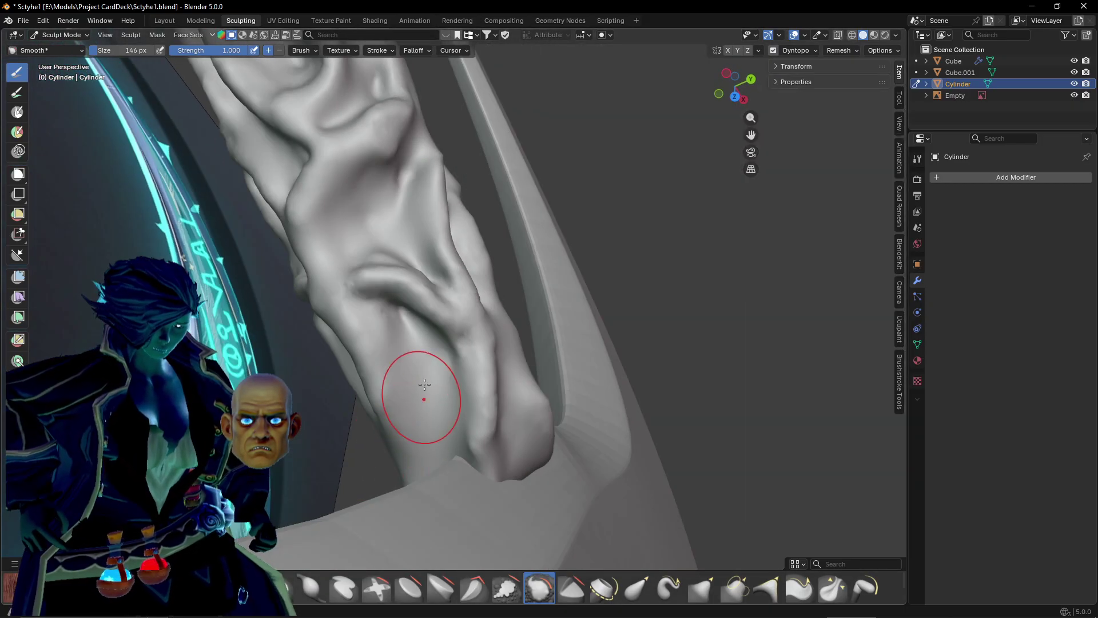
Smooth the debris-filled pit between the strands a little further up the shaft from the blade.
mouse_move(453, 279)
middle_mouse_down()
mouse_move(503, 361)
mouse_move(513, 344)
mouse_move(478, 344)
mouse_move(454, 362)
mouse_move(584, 405)
mouse_move(537, 326)
middle_mouse_up()
scroll(538, 326, "up", 2)
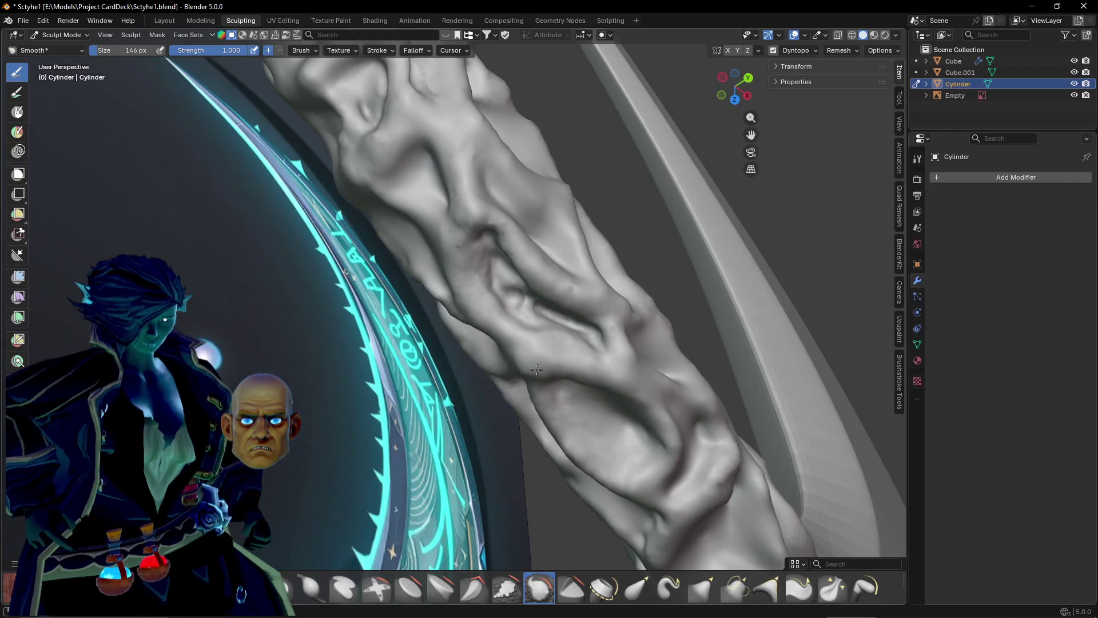
mouse_move(479, 231)
left_mouse_down()
mouse_move(481, 191)
mouse_move(590, 333)
mouse_move(626, 356)
left_mouse_up()
middle_click_drag(626, 356, 686, 464, "shift")
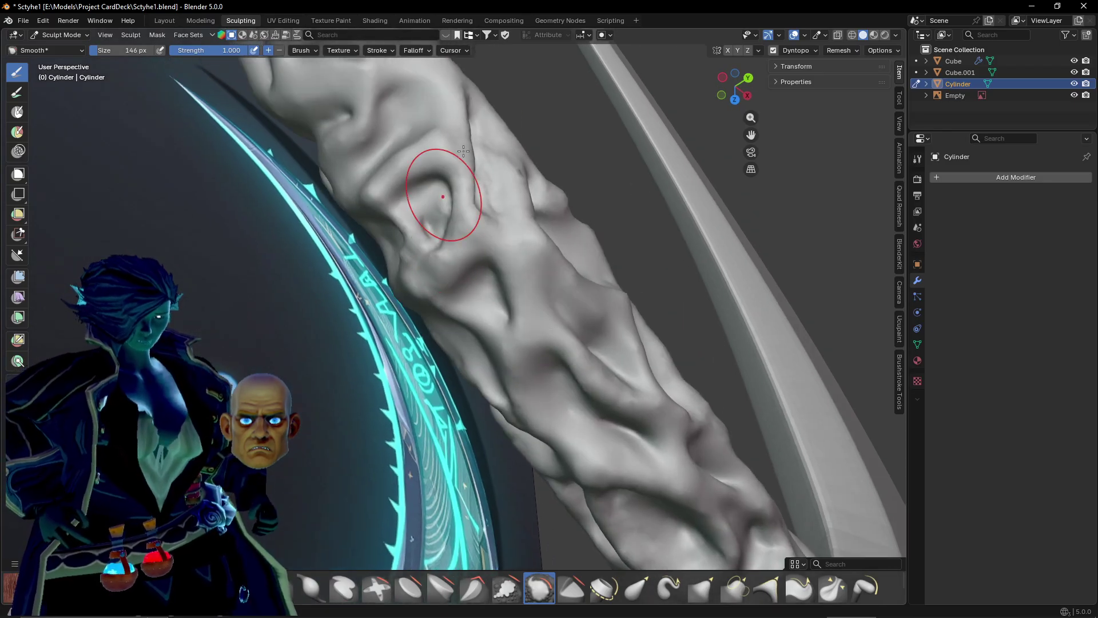
Smooth the small curled hollow and the neighbouring bumps and grooves higher up the shaft.
mouse_move(481, 181)
left_mouse_down()
mouse_move(438, 240)
mouse_move(432, 214)
left_mouse_up()
middle_click_drag(432, 214, 563, 189)
left_click_drag(563, 188, 539, 224)
middle_click_drag(574, 313, 608, 225)
left_click_drag(608, 225, 617, 289)
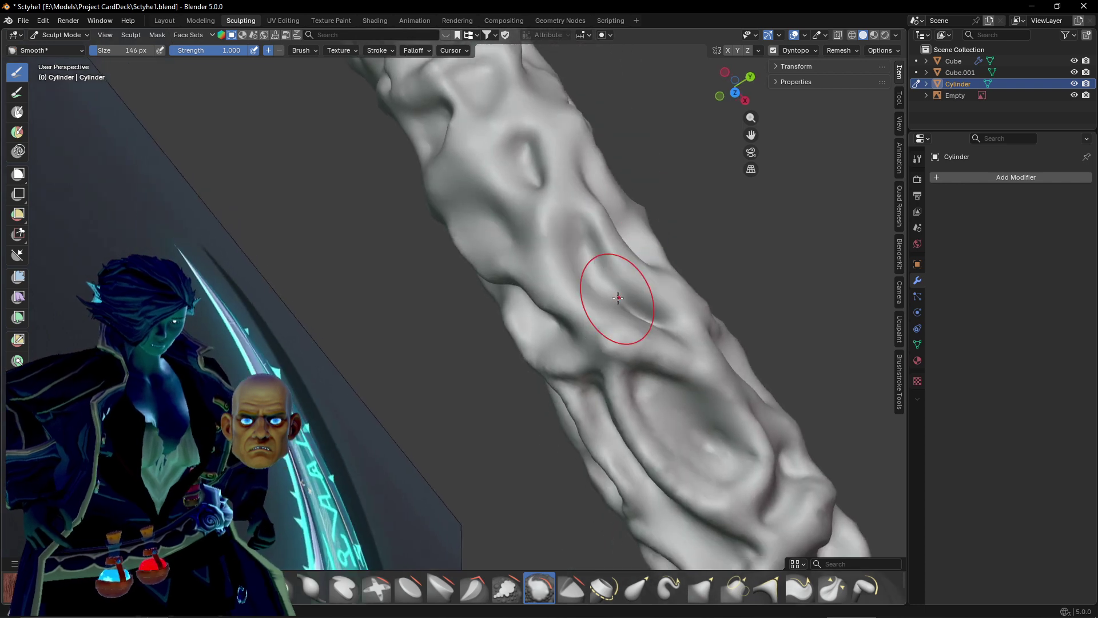
Inspect the smoothed bark from all sides and view the whole scythe against the reference image.
mouse_move(617, 290)
middle_mouse_down()
mouse_move(695, 301)
mouse_move(338, 233)
mouse_move(575, 189)
middle_mouse_up()
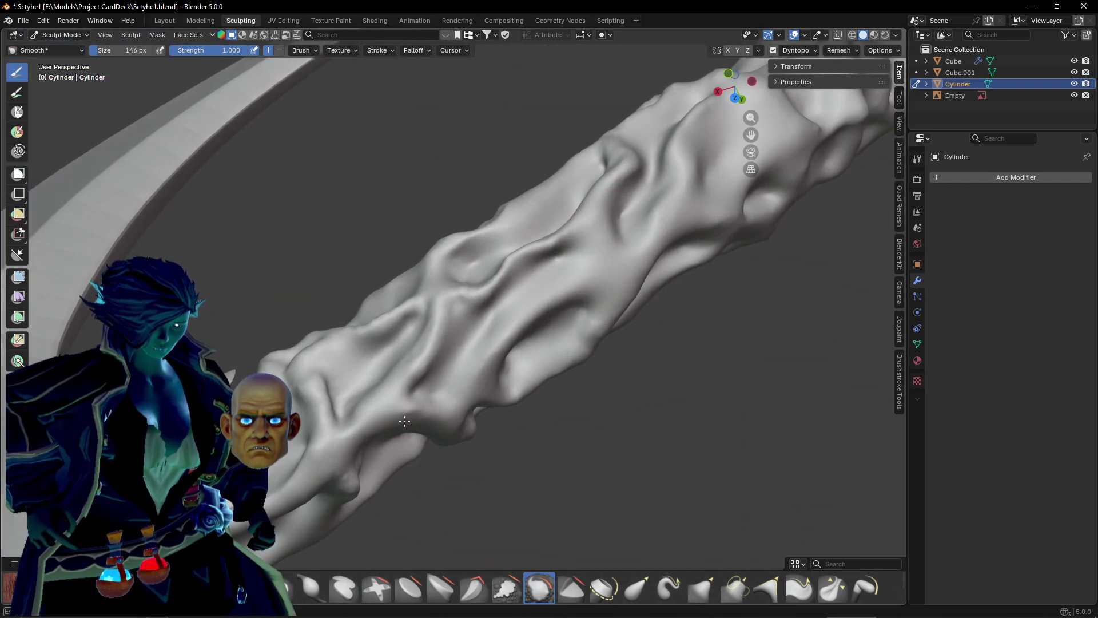
middle_click_drag(405, 421, 526, 448)
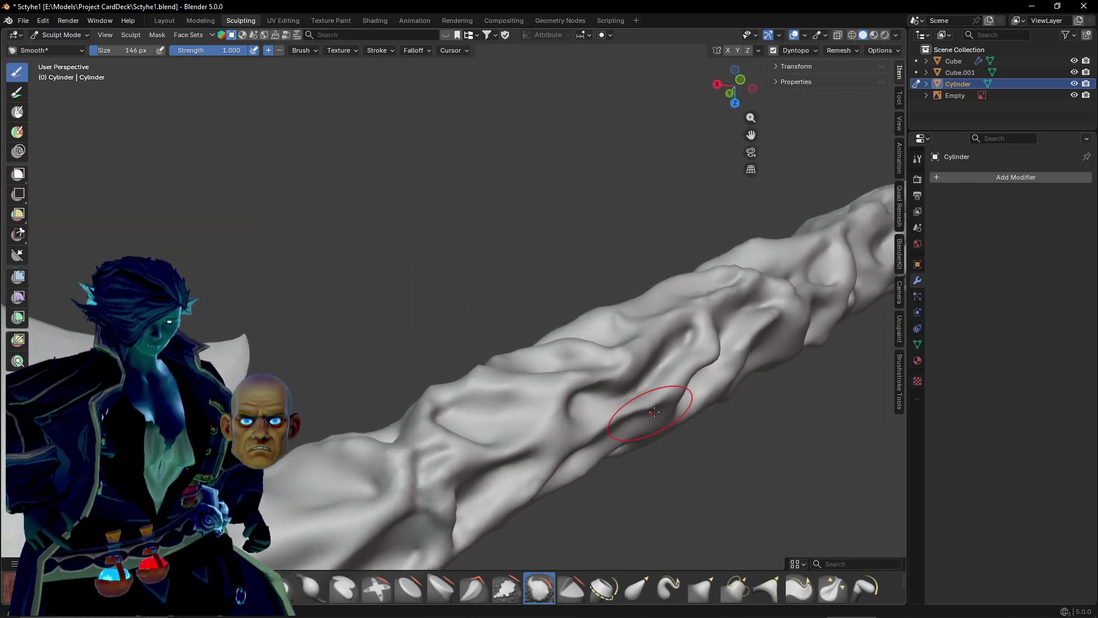
mouse_move(441, 393)
middle_mouse_down()
mouse_move(474, 478)
mouse_move(464, 343)
mouse_move(490, 422)
middle_mouse_up()
scroll(560, 338, "up", 3)
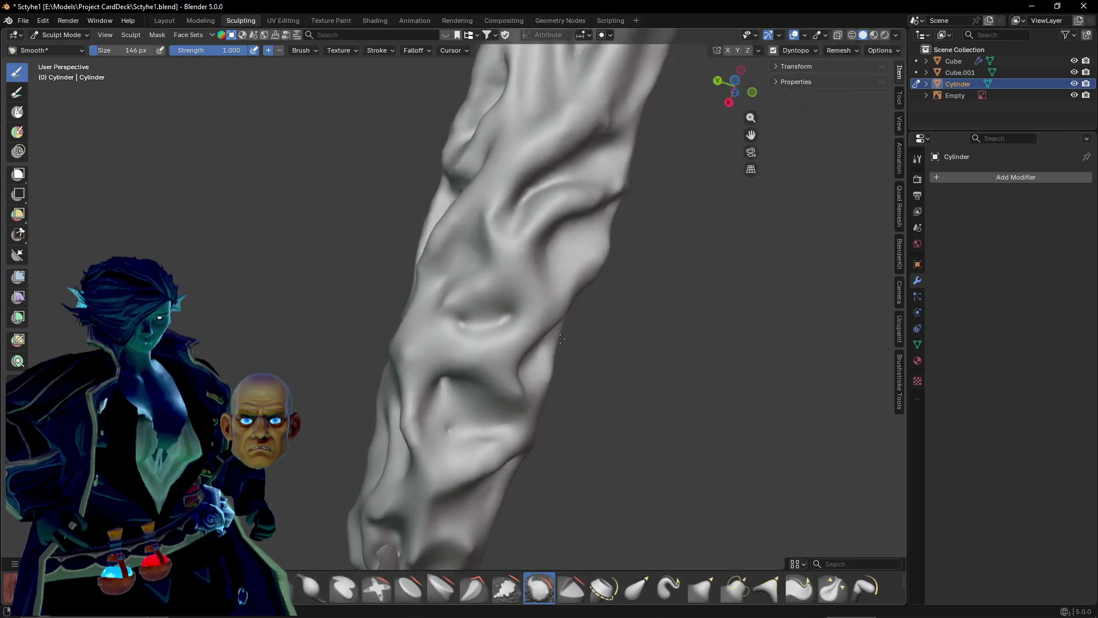
middle_click_drag(560, 338, 490, 283)
scroll(458, 323, "down", 5)
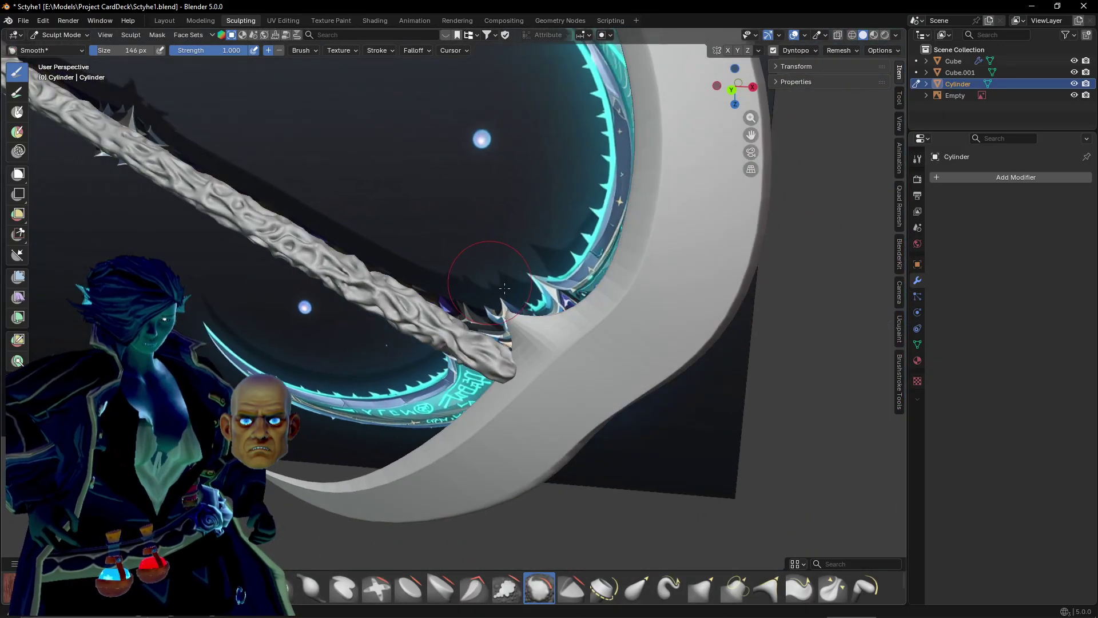
scroll(504, 288, "down", 4)
mouse_move(429, 418)
middle_mouse_down()
mouse_move(405, 361)
mouse_move(405, 196)
mouse_move(559, 338)
mouse_move(378, 258)
mouse_move(628, 284)
middle_mouse_up()
scroll(406, 275, "up", 4)
scroll(633, 287, "down", 6)
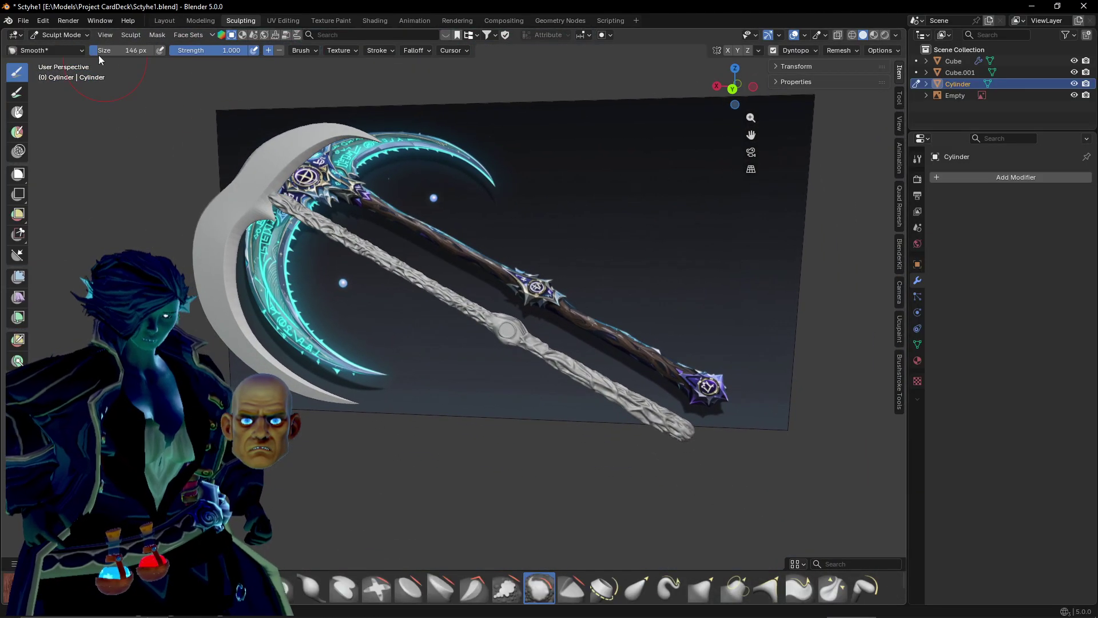
Switch the handle from Sculpt Mode to Object Mode and clear the selection.
left_click(61, 34)
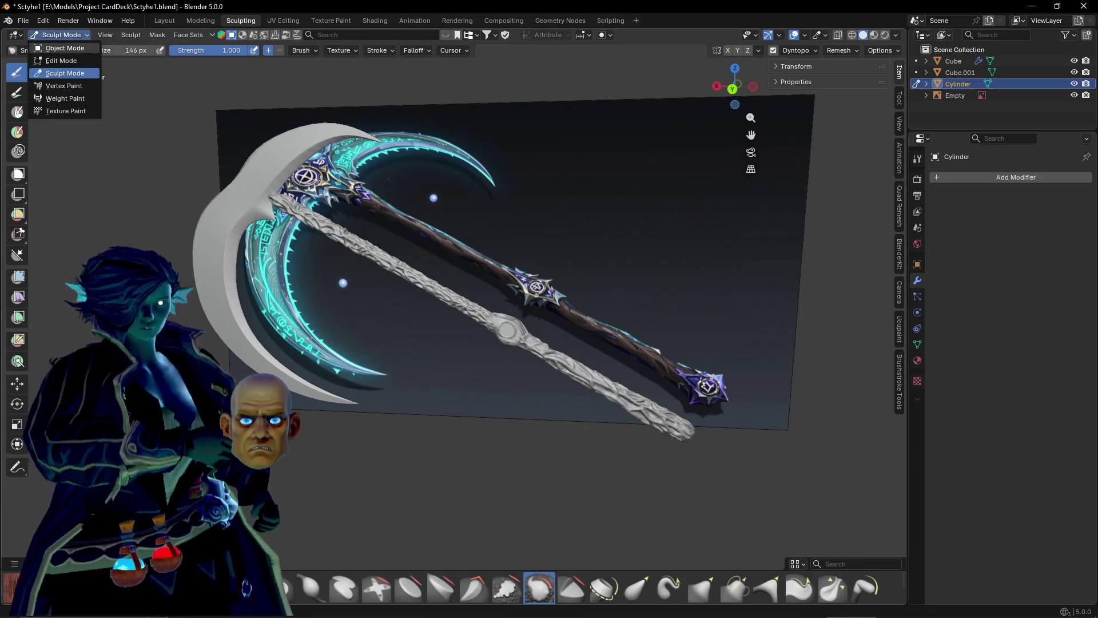
left_click(65, 48)
left_click(190, 256)
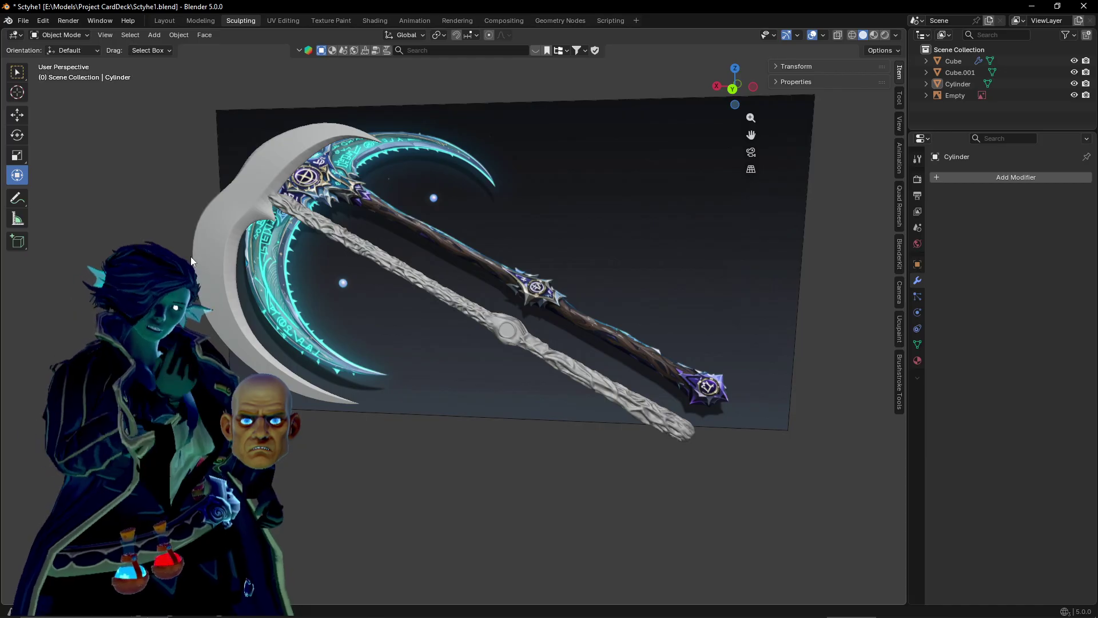
Compare the handle and blade with the reference image from the front and edge-on.
scroll(263, 239, "up", 3)
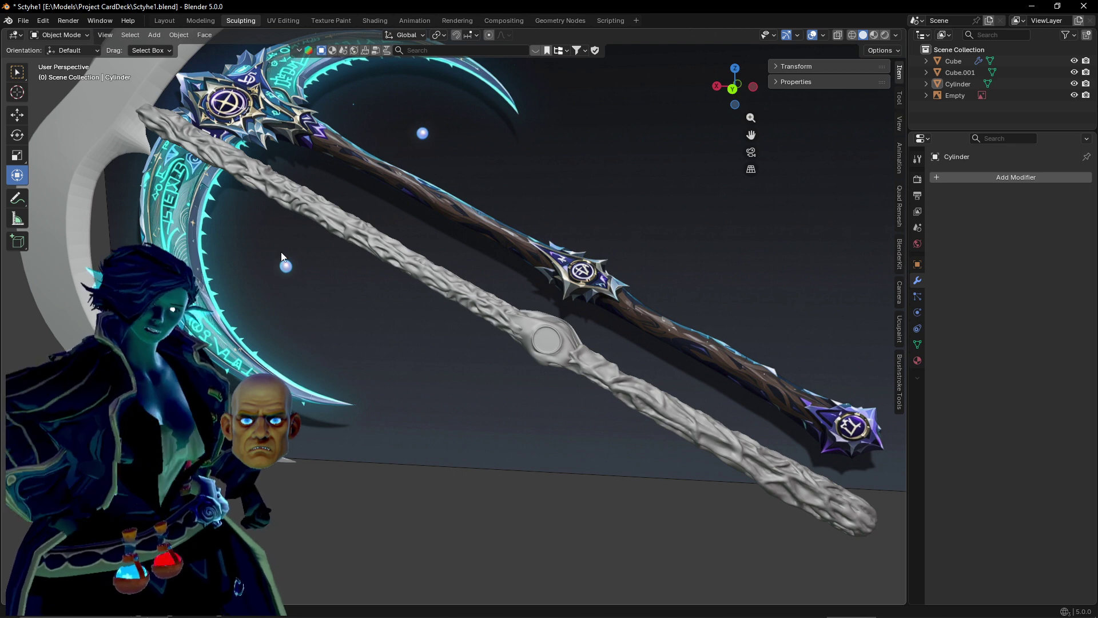
middle_click_drag(362, 286, 331, 270)
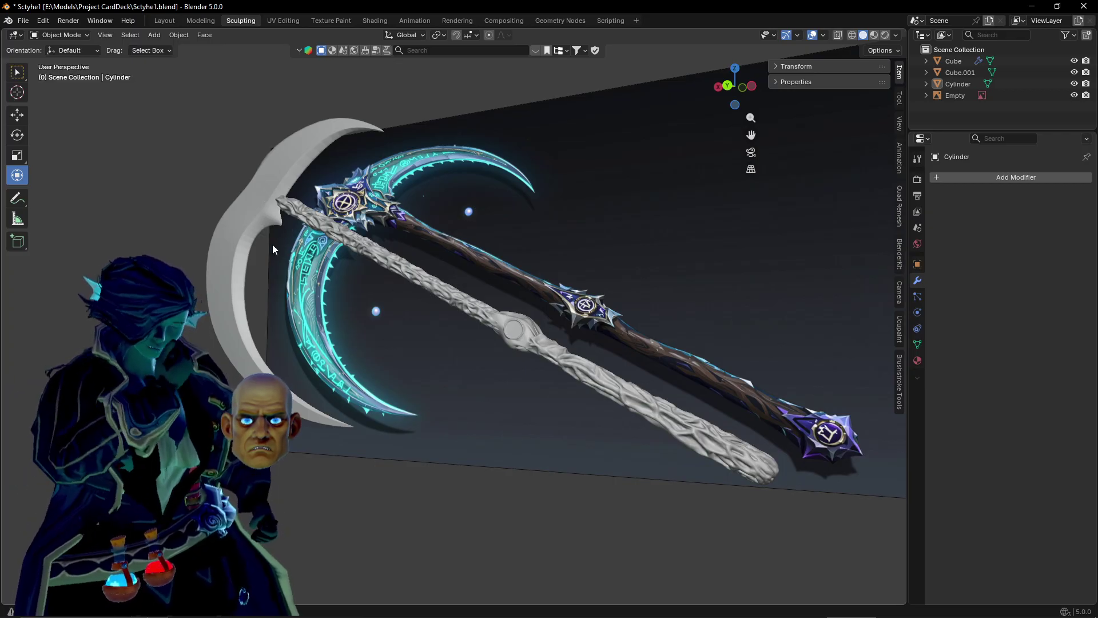
scroll(273, 243, "up", 4)
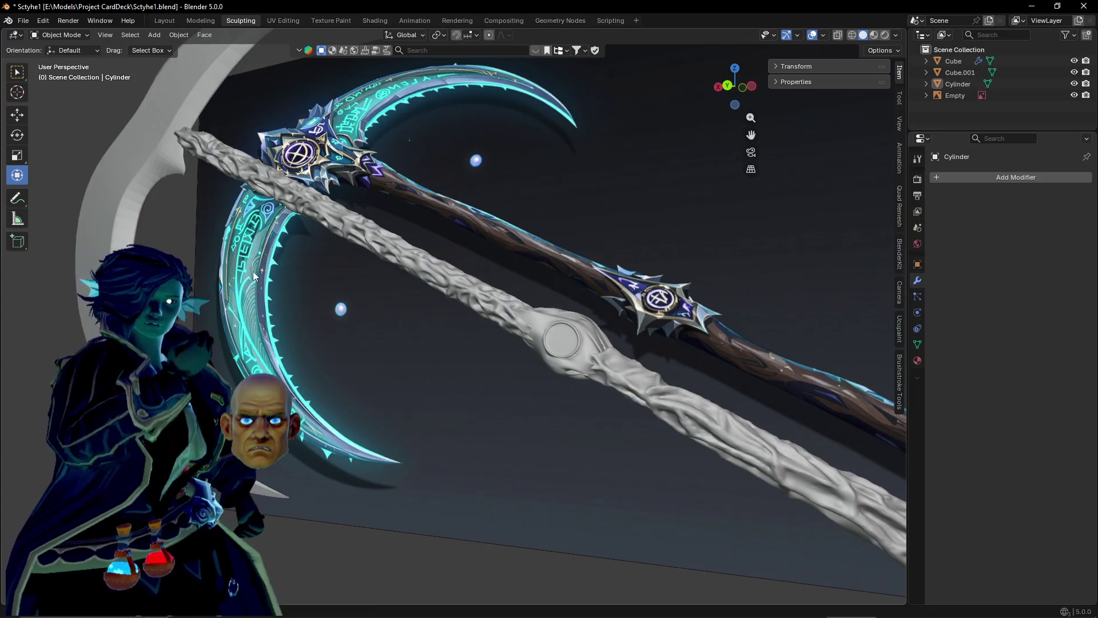
scroll(257, 270, "down", 4)
middle_click_drag(257, 270, 423, 290)
scroll(423, 289, "up", 3)
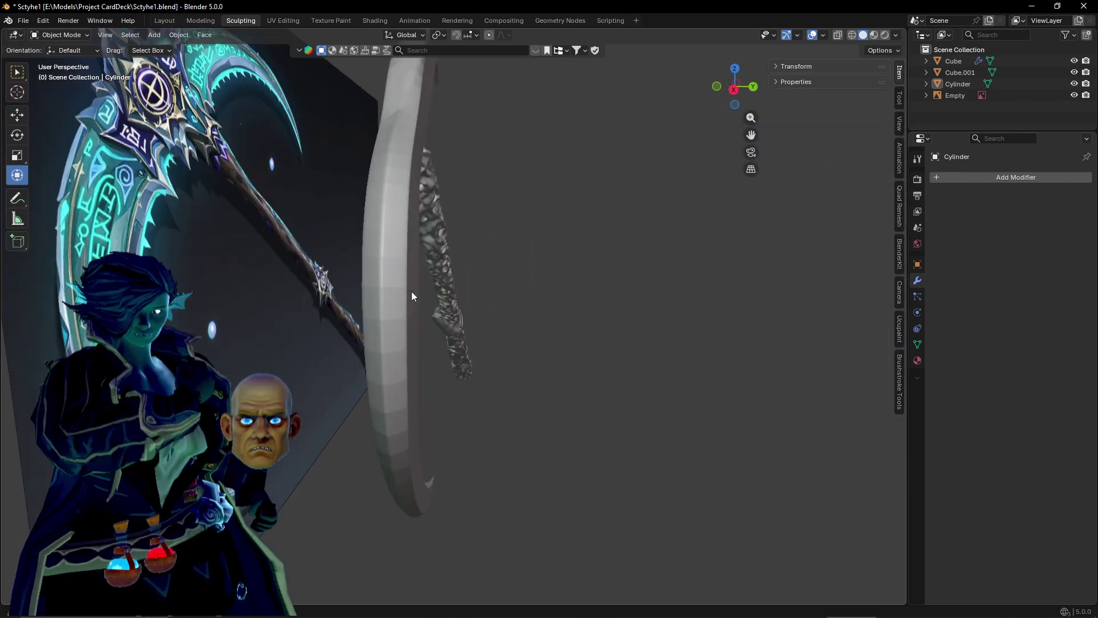
Select the blade, the handle and the round centre piece in turn, and clear the selection in Object Mode.
left_click(382, 253)
right_click(382, 253)
left_click(383, 252)
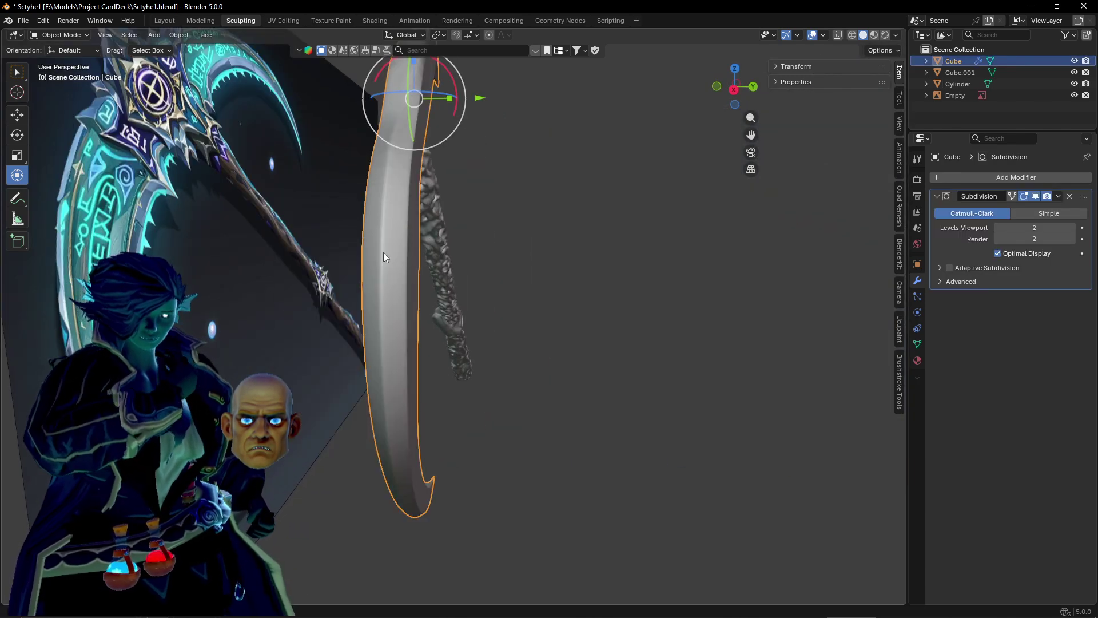
middle_click_drag(431, 253, 328, 220)
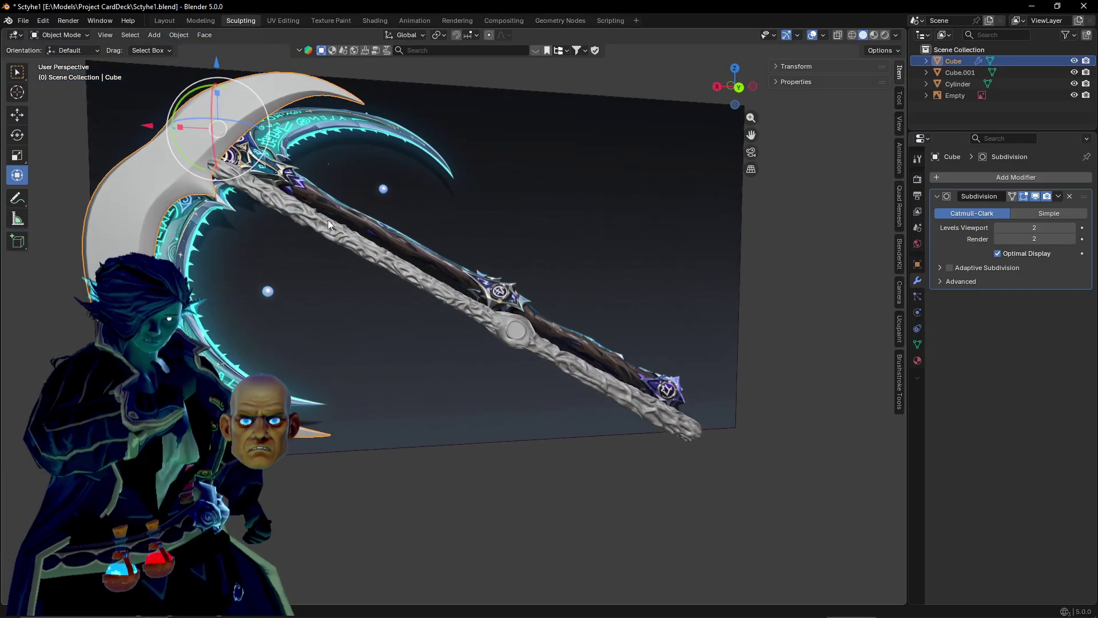
left_click(337, 227)
right_click(340, 229)
left_click(339, 229)
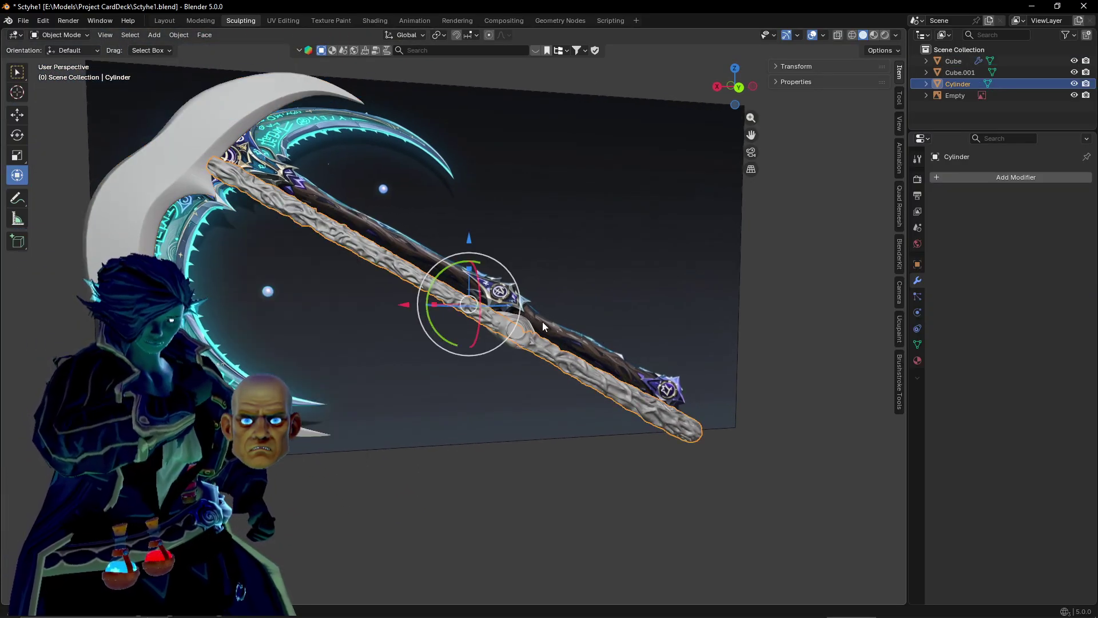
left_click(527, 319)
right_click(528, 318)
left_click(528, 318)
left_click(60, 35)
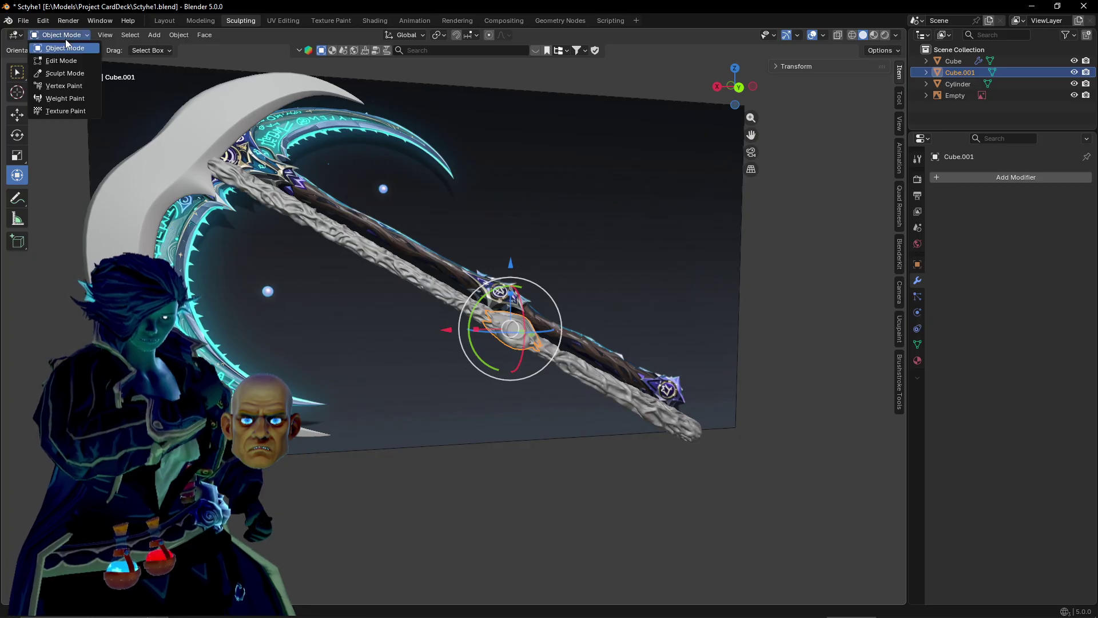
left_click(73, 47)
left_click(54, 151)
Examine the blade, the handle joint and the shaft's proportions against the reference scythe from several angles.
middle_click_drag(116, 152, 387, 254)
scroll(387, 254, "down", 2)
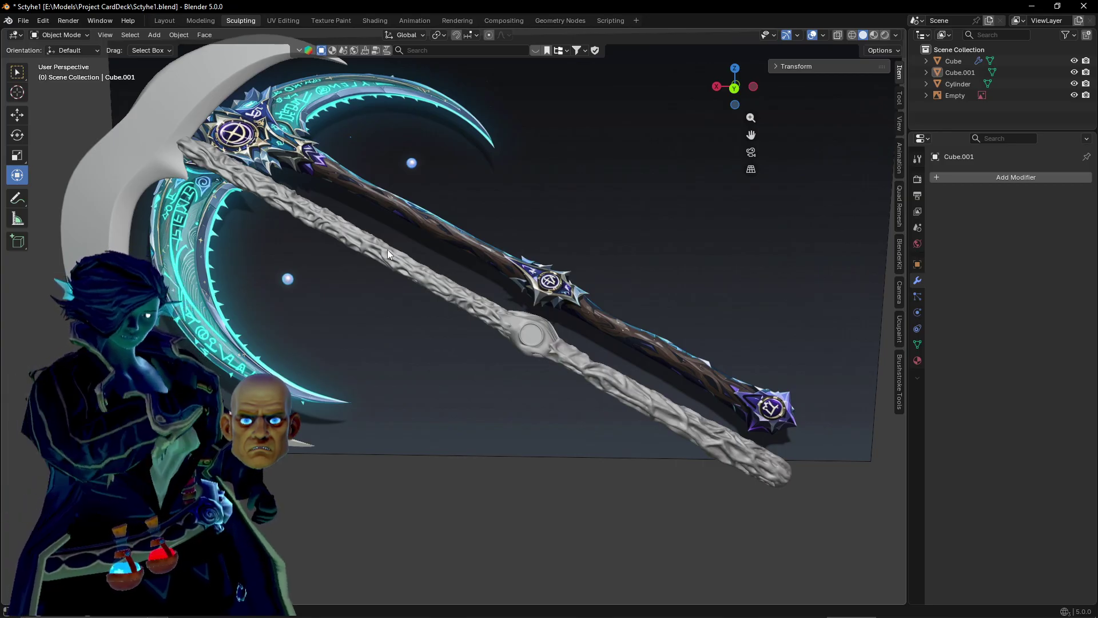
middle_click_drag(388, 248, 598, 338)
scroll(575, 347, "up", 2)
middle_click_drag(684, 362, 725, 431)
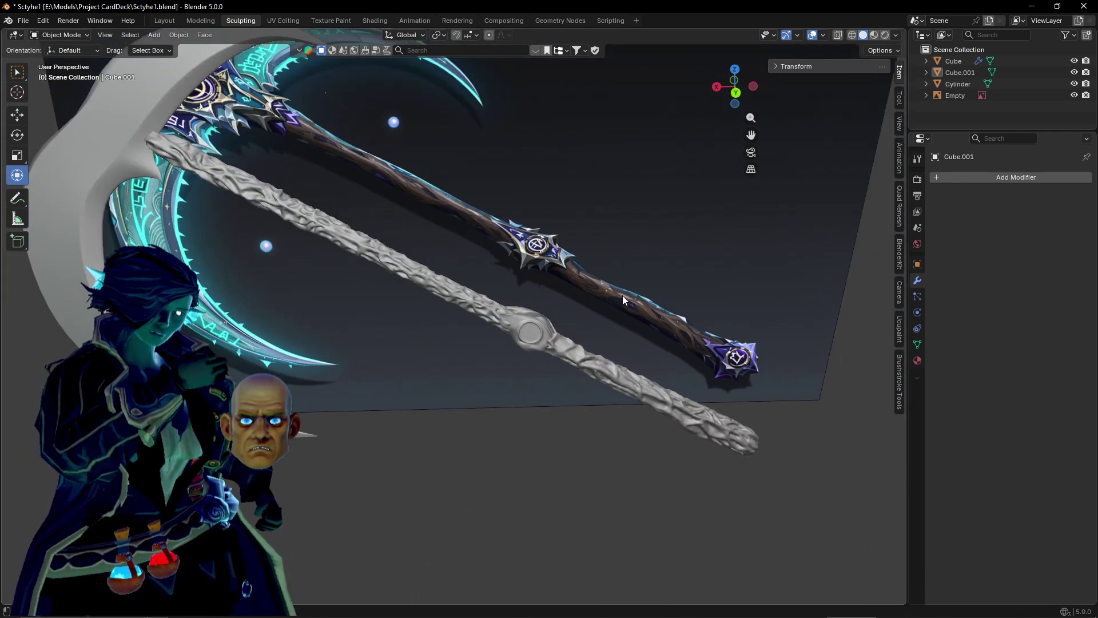
middle_click_drag(573, 282, 616, 330, "shift")
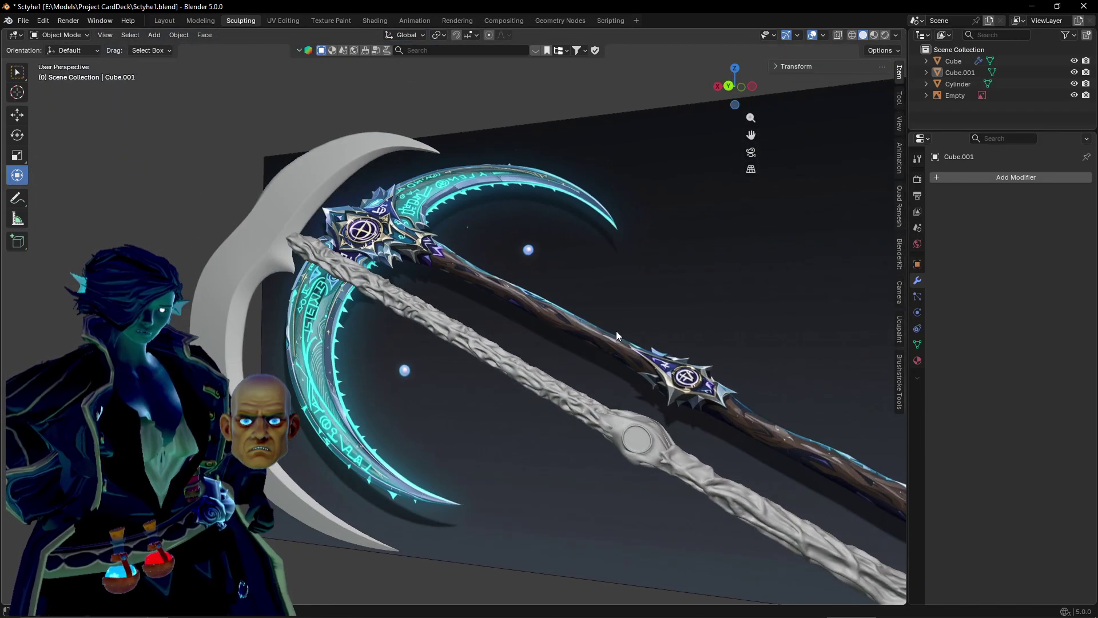
middle_click_drag(493, 357, 585, 417, "shift")
scroll(572, 411, "up", 2)
middle_click_drag(502, 405, 575, 435, "shift")
scroll(542, 435, "up", 1)
scroll(542, 436, "up", 1)
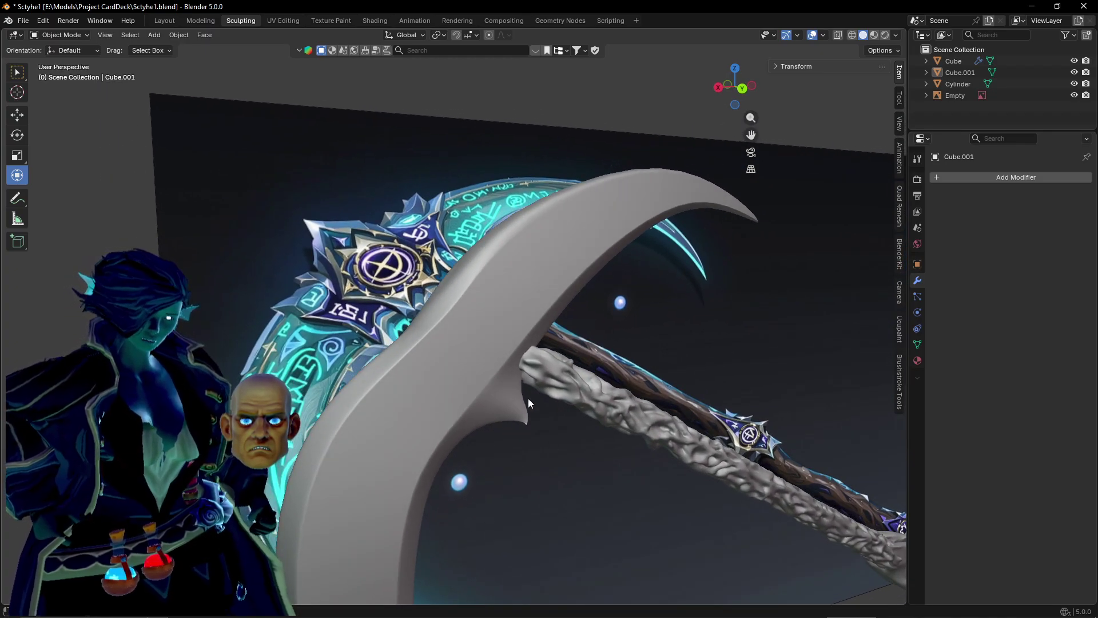
scroll(588, 410, "down", 4)
middle_click_drag(588, 410, 442, 335)
scroll(557, 428, "up", 3)
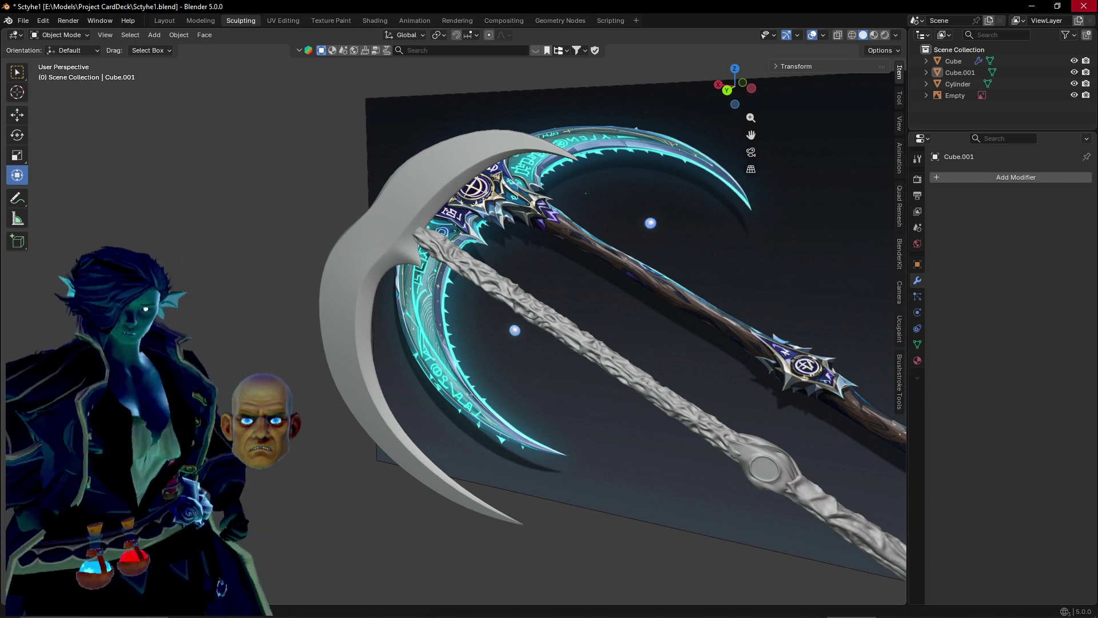
scroll(487, 379, "up", 2)
middle_click_drag(486, 379, 551, 363)
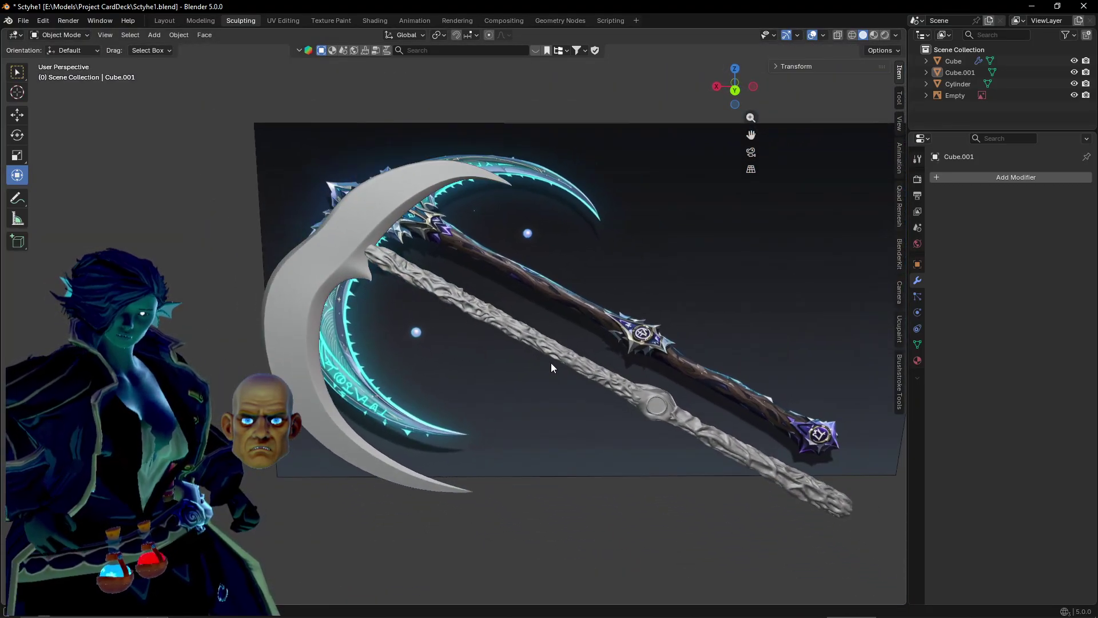
Switch the viewport shading to Material Preview and view the scythe at an angle.
left_click(874, 35)
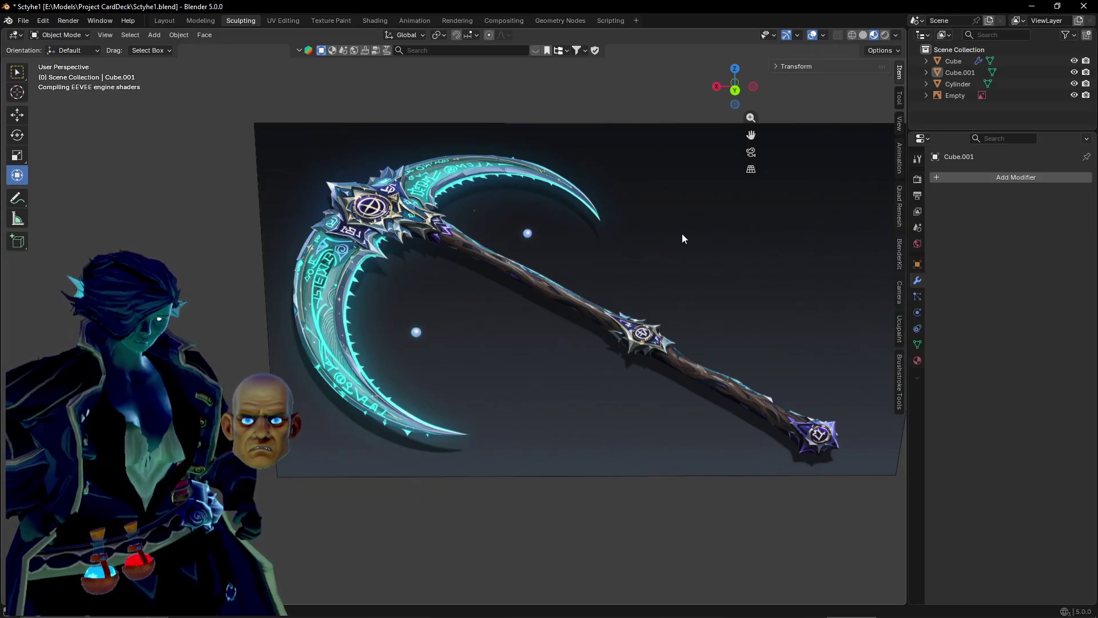
middle_click_drag(682, 234, 526, 275)
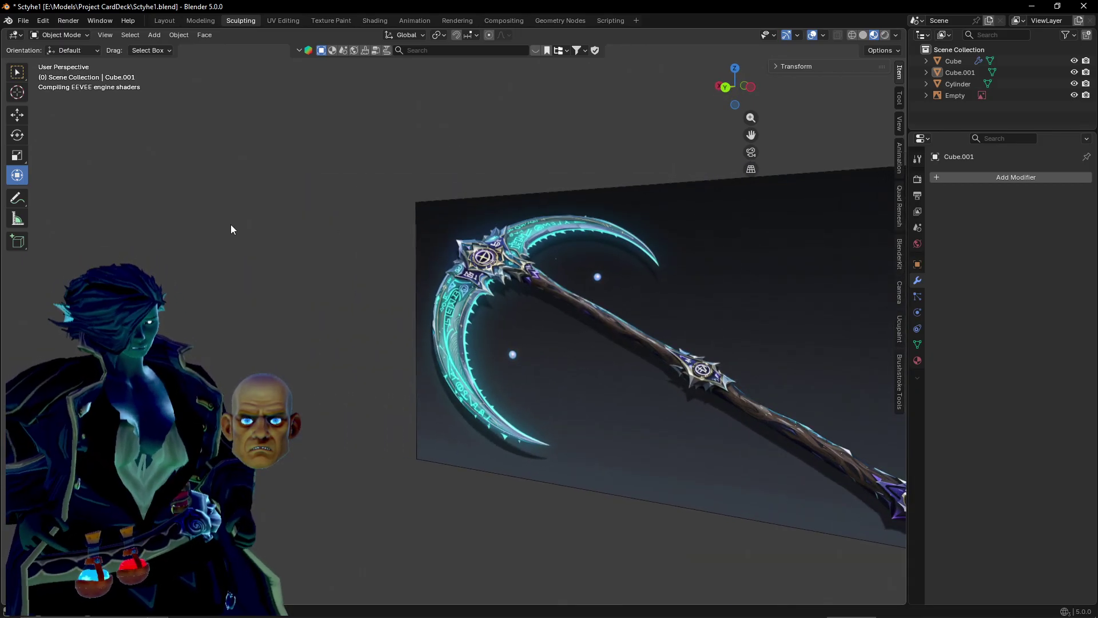
Select the blade and apply its Subdivision modifier.
middle_click_drag(236, 225, 242, 231)
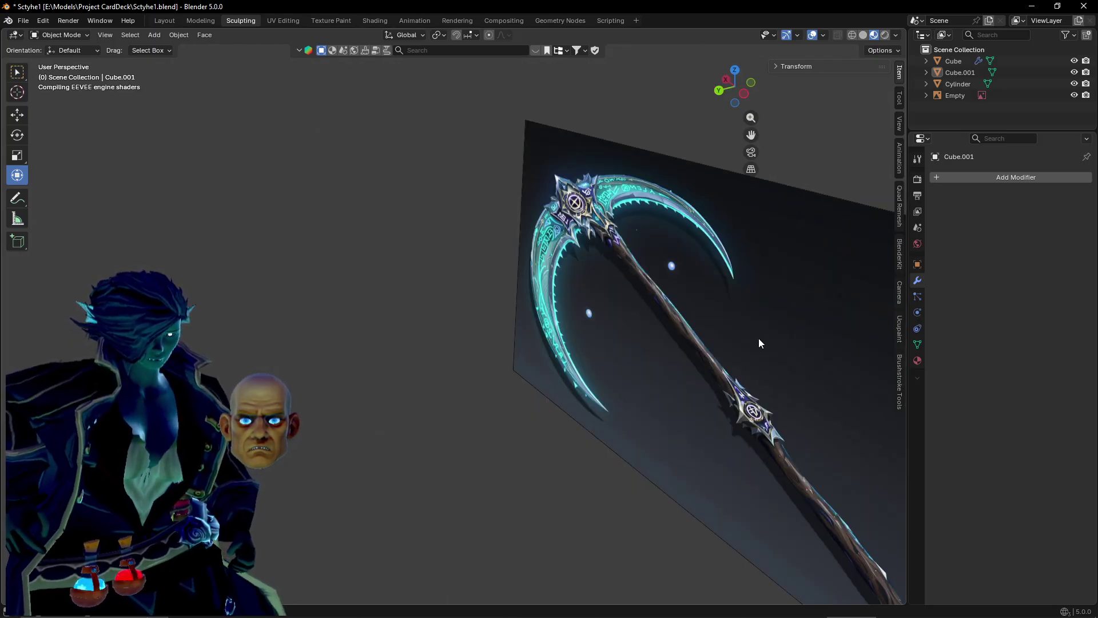
middle_click_drag(759, 339, 711, 346)
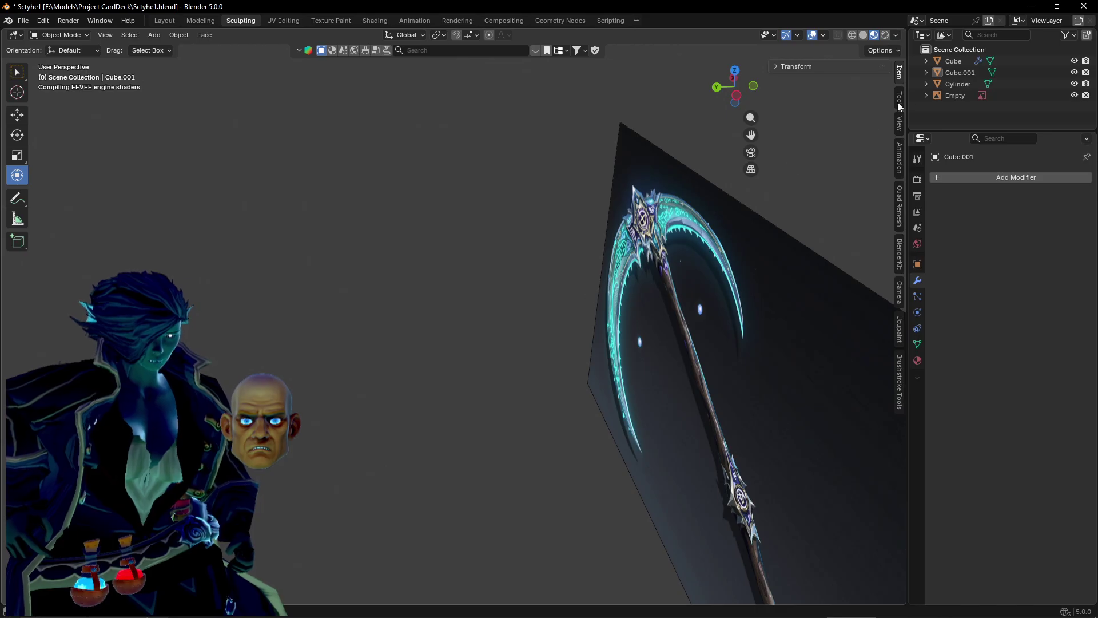
left_click(956, 70)
left_click(951, 63)
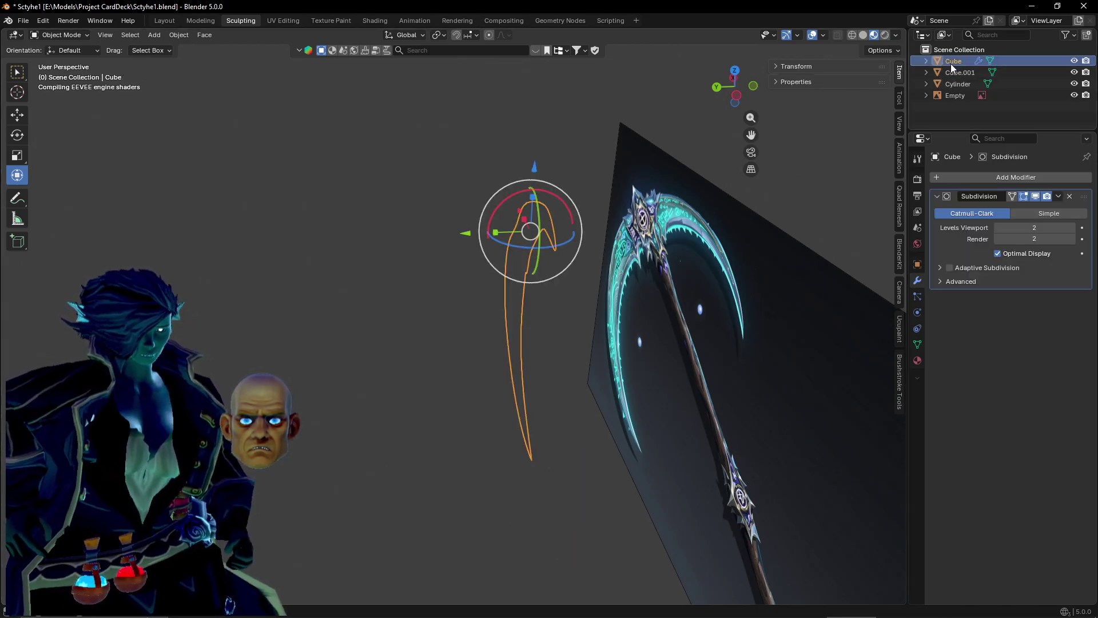
left_click(1059, 196)
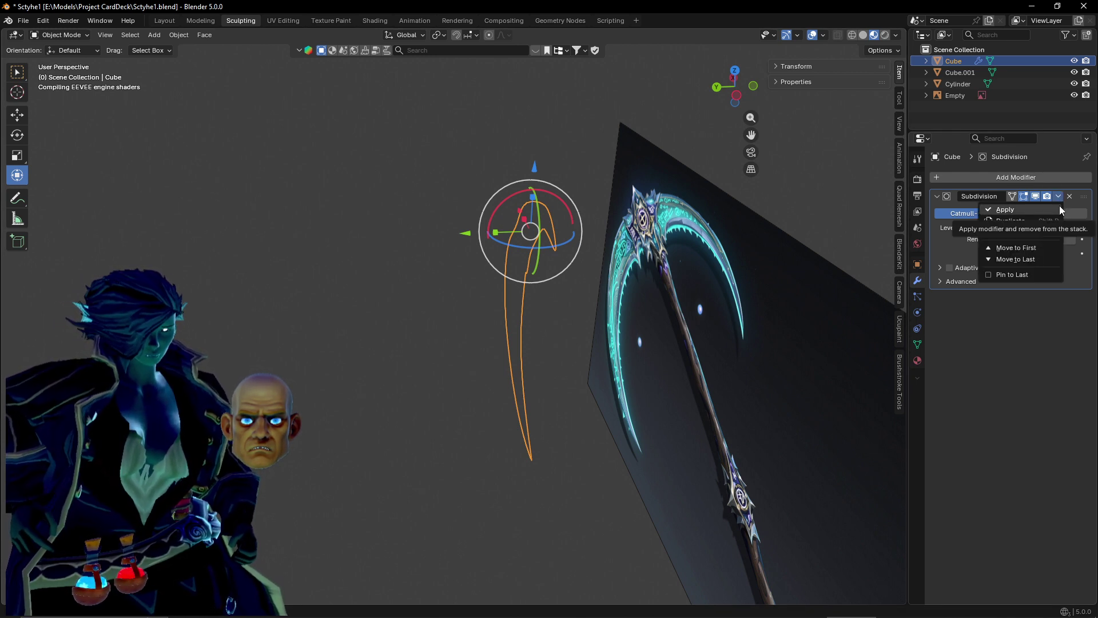
left_click(1060, 207)
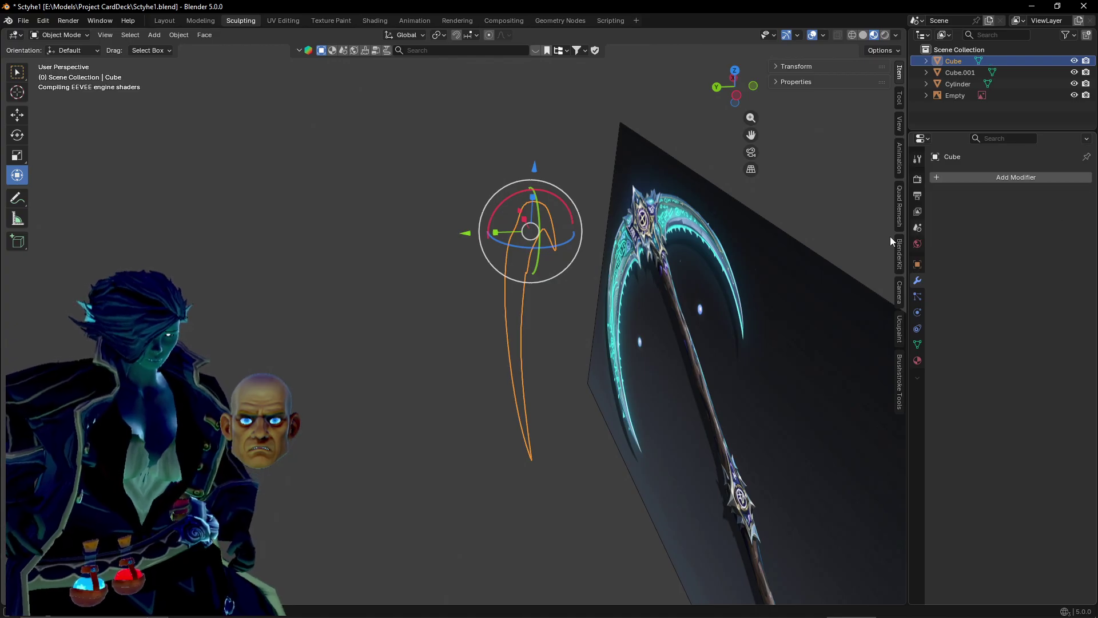
Switch to the Shading workspace, bring the whole scythe into view, and create a new material for the blade.
mouse_move(812, 229)
middle_mouse_down()
mouse_move(733, 218)
mouse_move(640, 231)
mouse_move(676, 218)
middle_mouse_up()
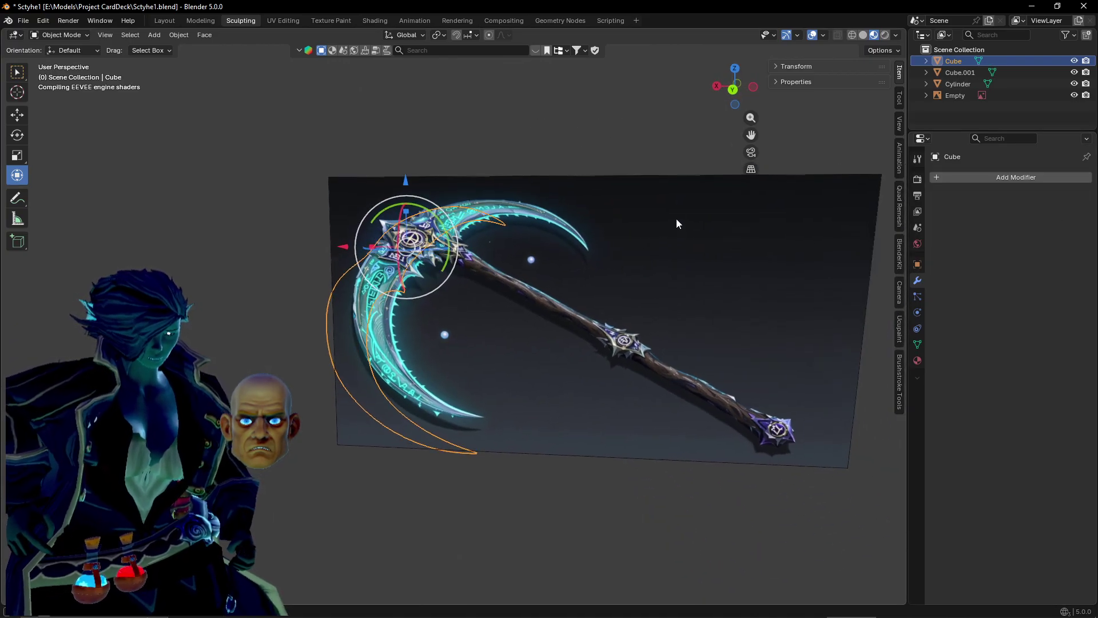
left_click(381, 21)
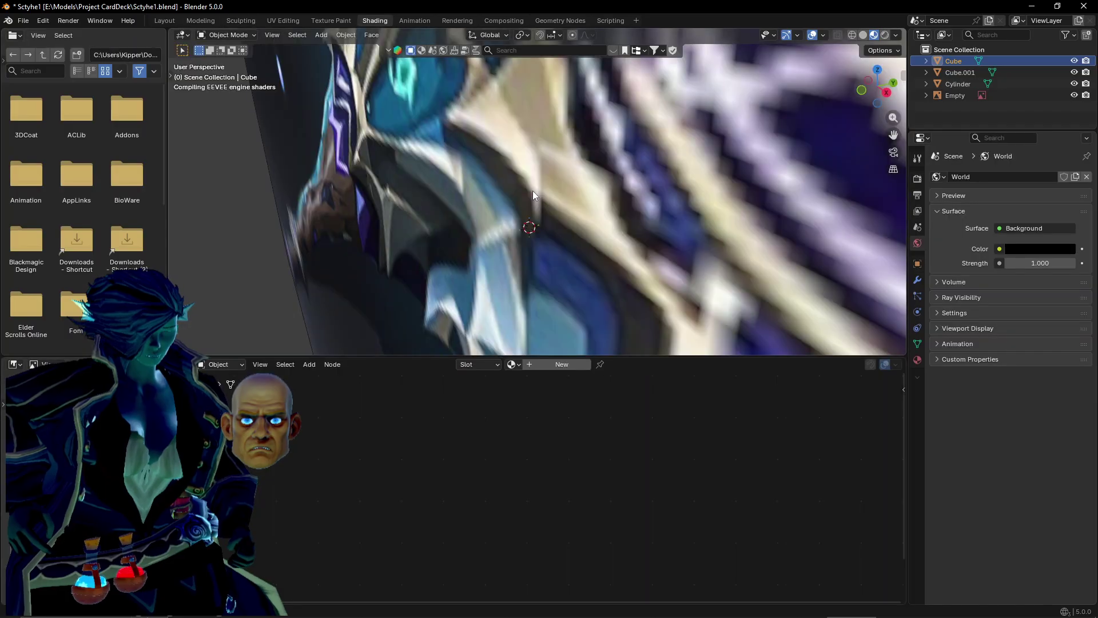
scroll(531, 328, "down", 4)
middle_click_drag(524, 297, 345, 280)
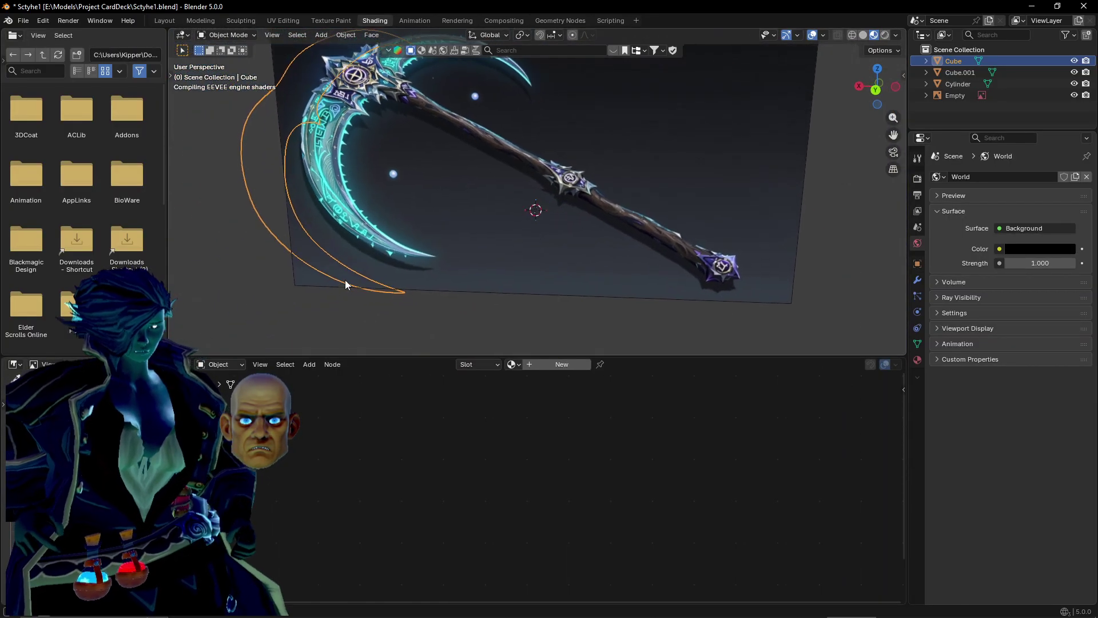
left_click(558, 365)
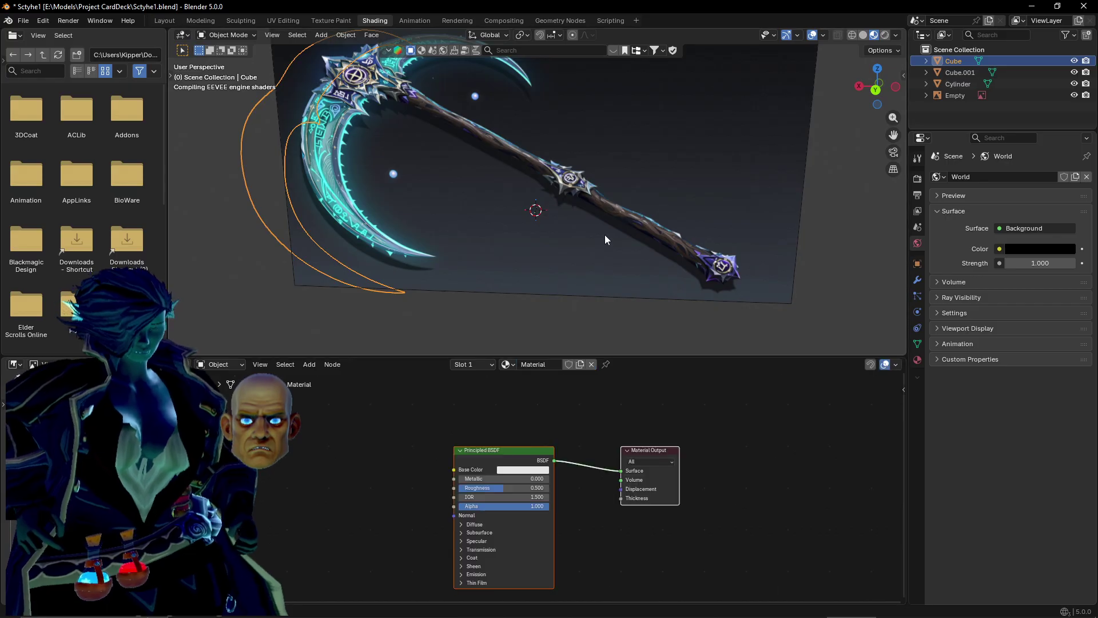
middle_click_drag(553, 188, 509, 184)
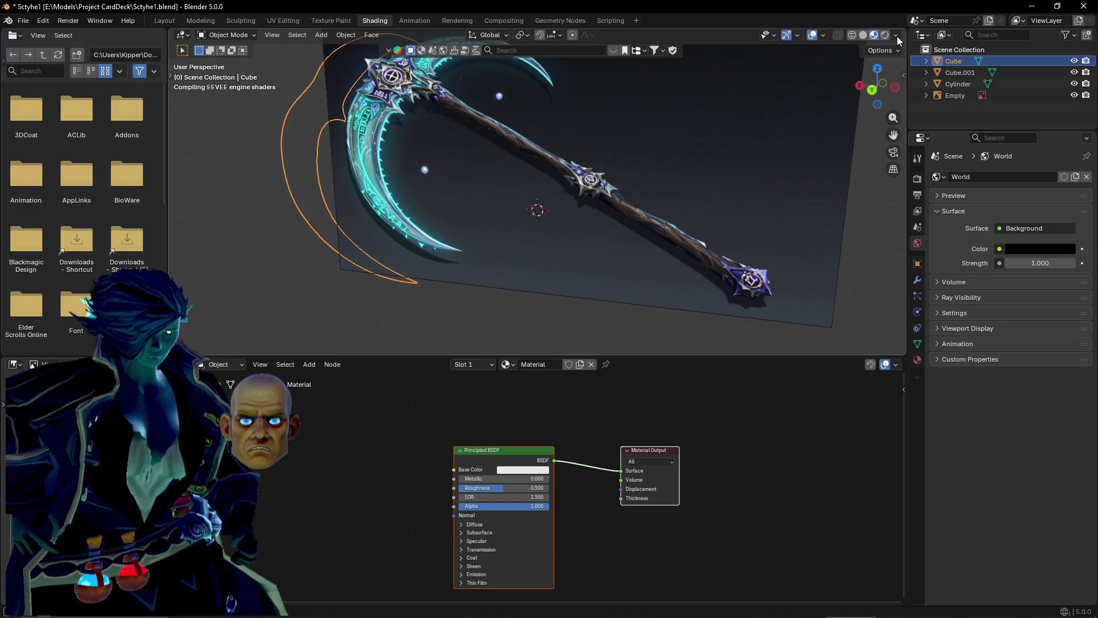
mouse_move(524, 231)
middle_mouse_down()
mouse_move(514, 238)
mouse_move(543, 233)
middle_mouse_up()
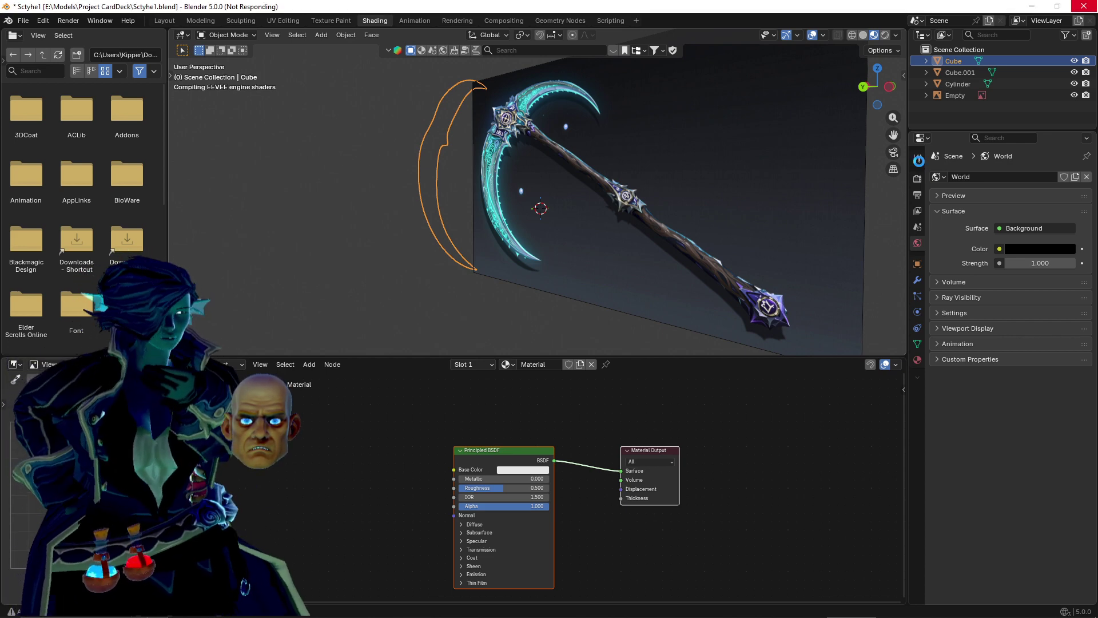
left_click(919, 161)
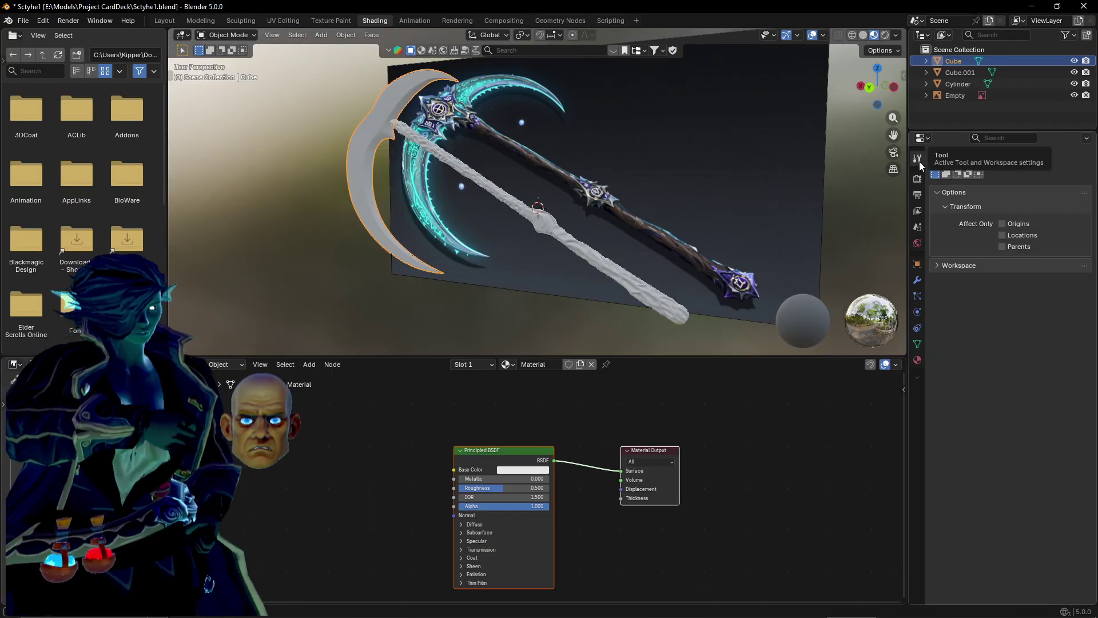
Return to the Layout workspace, set the viewport to Material Preview, and hide the reference image.
scroll(533, 143, "up", 3)
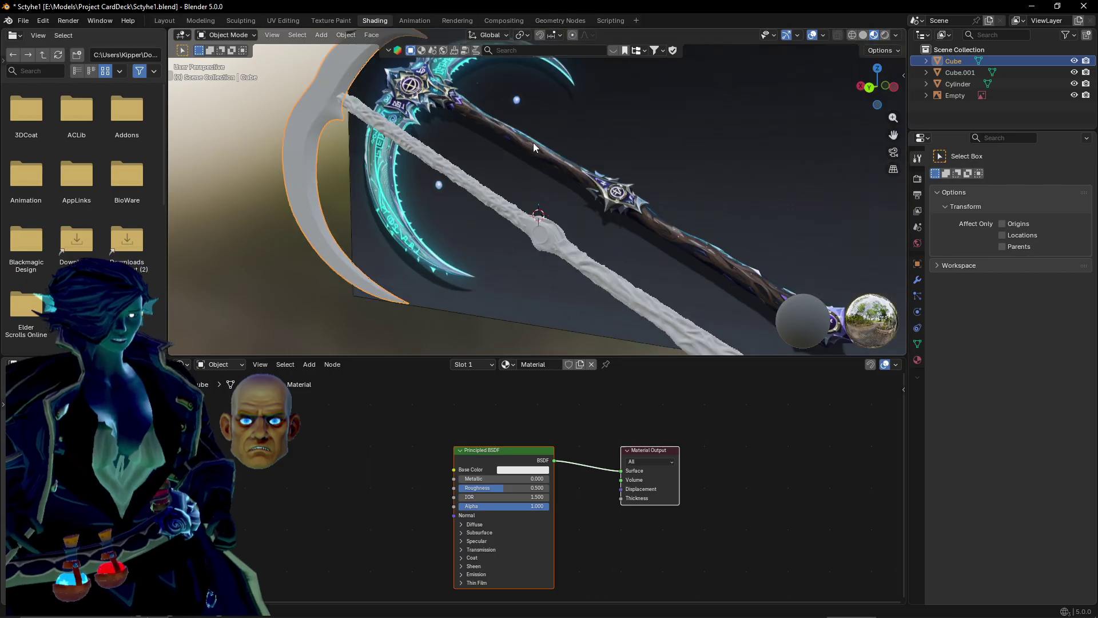
middle_click_drag(476, 206, 736, 217)
left_click(164, 21)
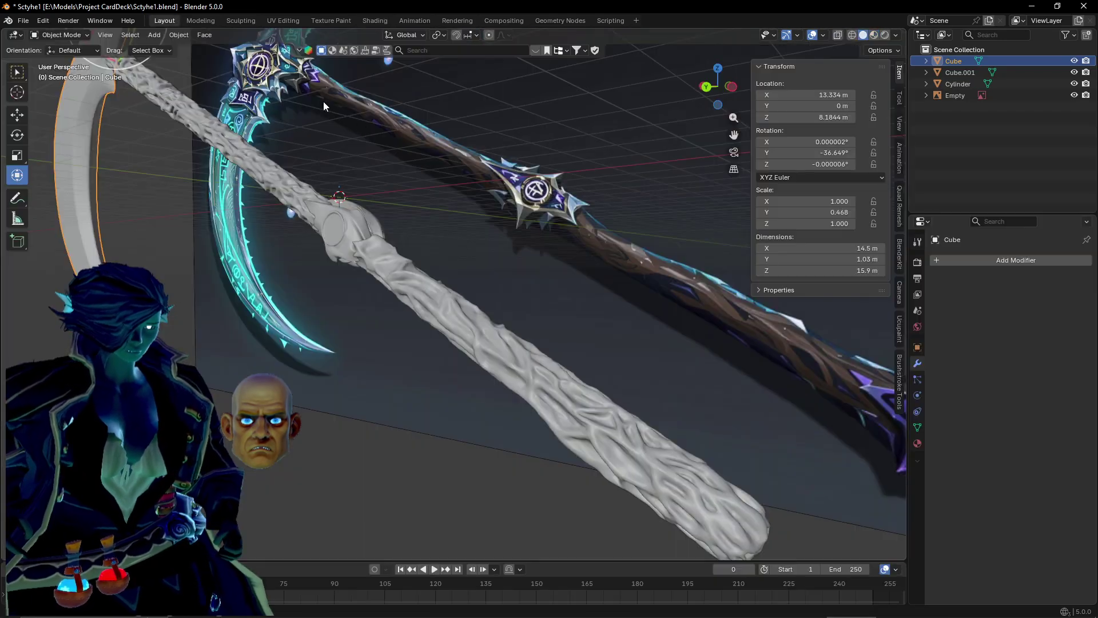
middle_click_drag(410, 214, 834, 126)
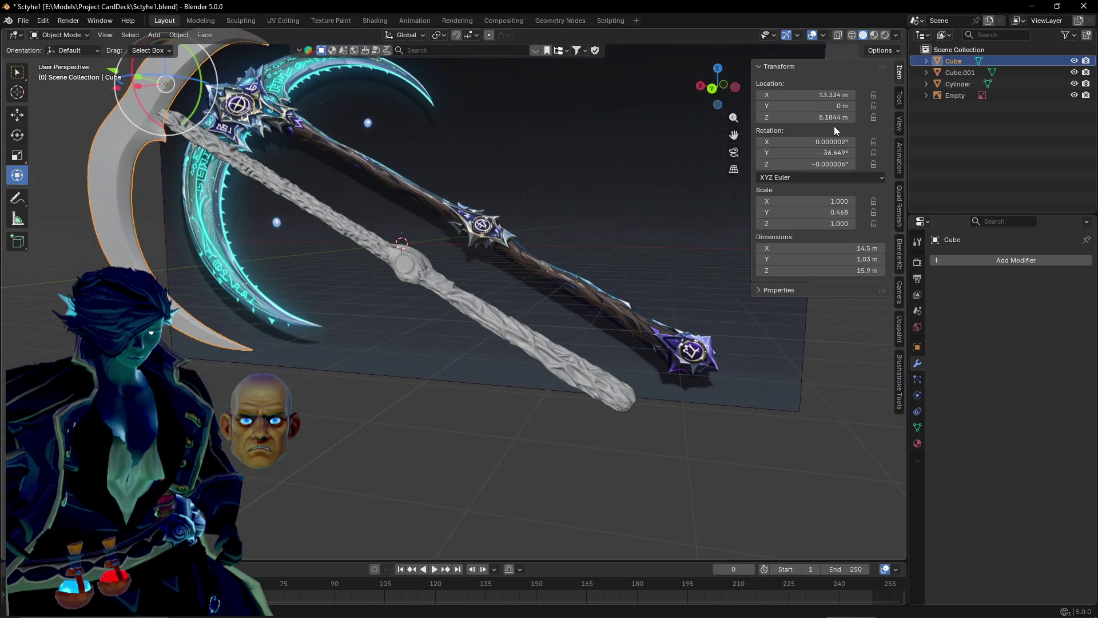
left_click(873, 35)
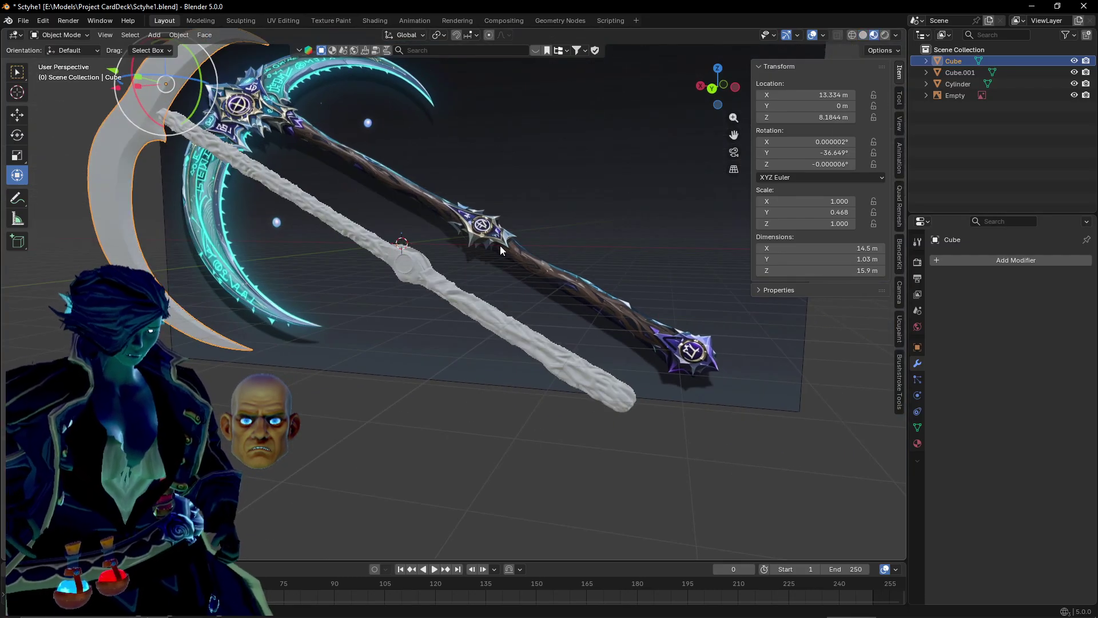
left_click(1074, 95)
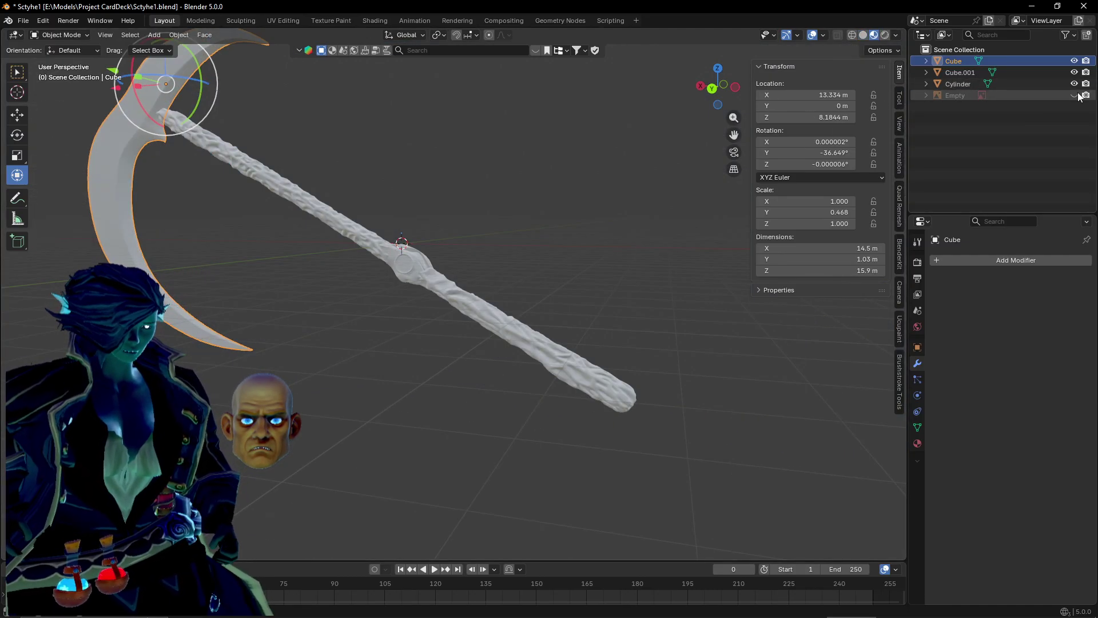
Turn off the viewport overlays and gizmos so only the scythe model is displayed.
mouse_move(568, 267)
middle_mouse_down()
mouse_move(513, 250)
mouse_move(618, 232)
middle_mouse_up()
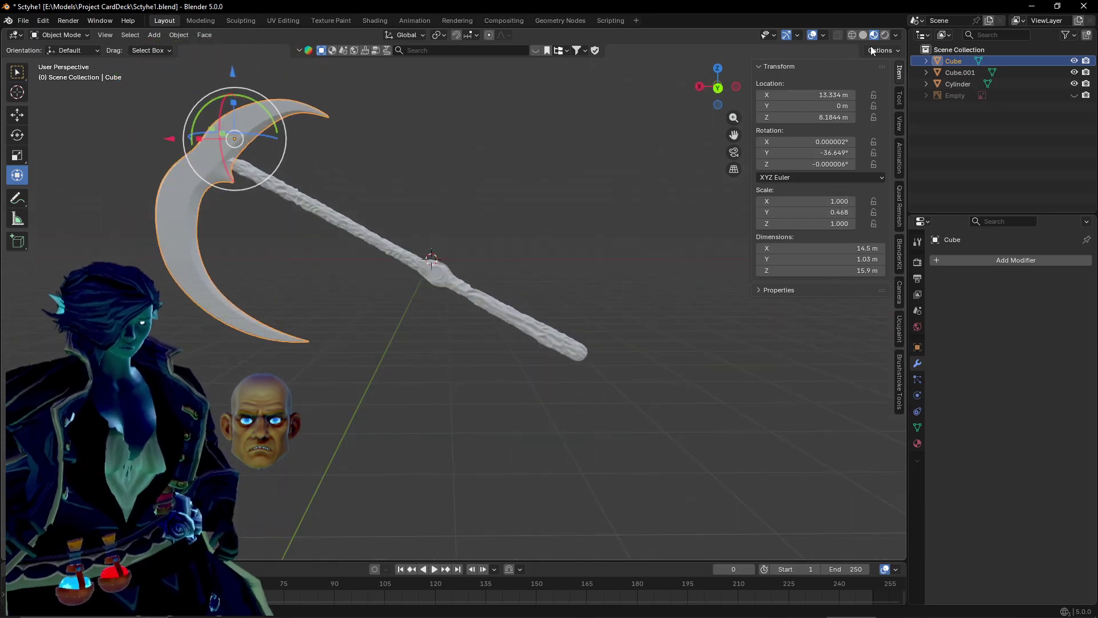
left_click(896, 36)
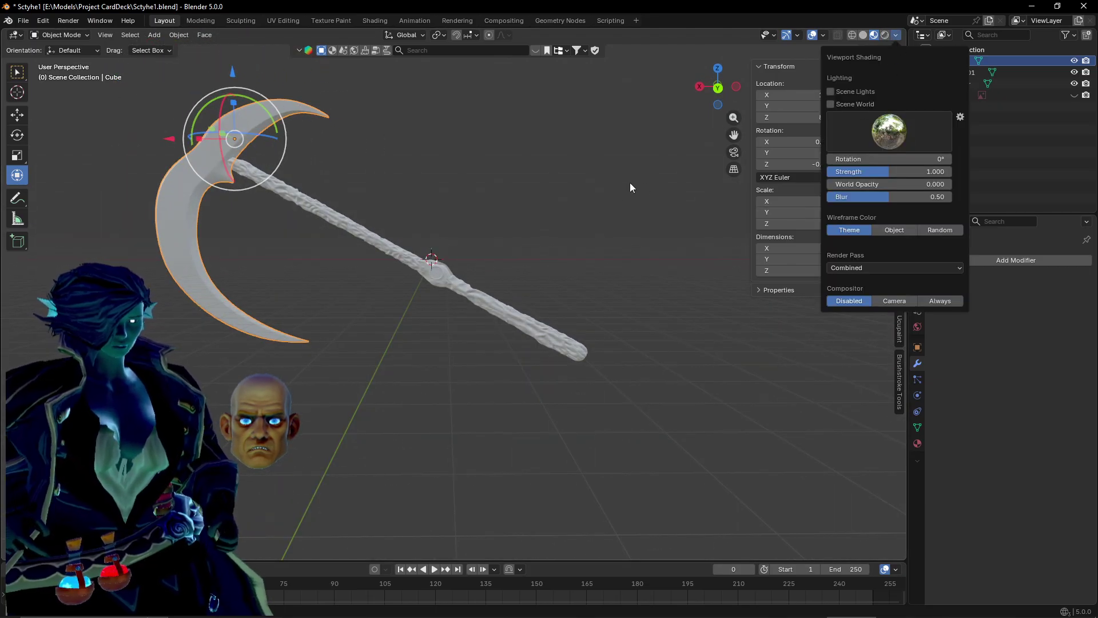
left_click(786, 35)
left_click(787, 34)
left_click(813, 35)
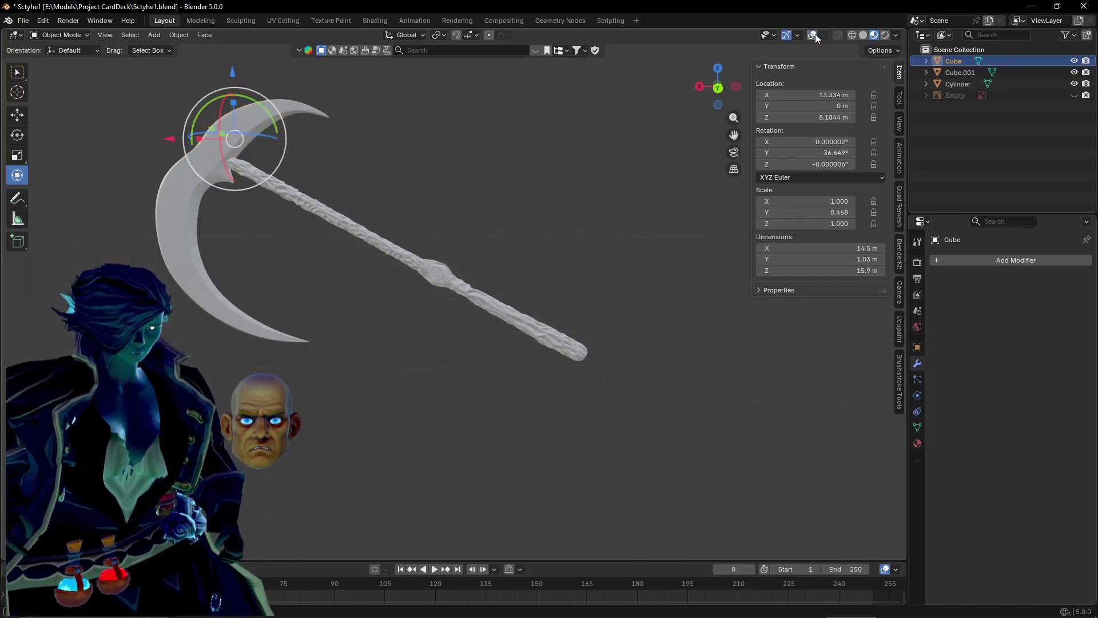
left_click(813, 35)
left_click(813, 35)
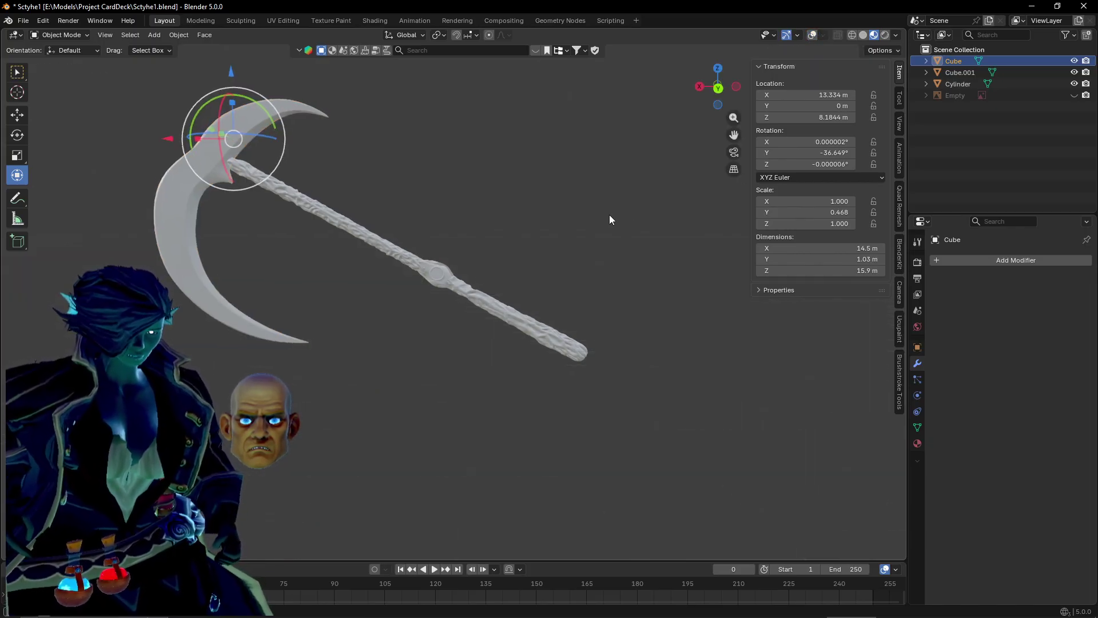
left_click(787, 36)
Try Scene World lighting, then the all-black and the multicoloured nebula HDRIs, as preview lighting for the scythe.
left_click(896, 35)
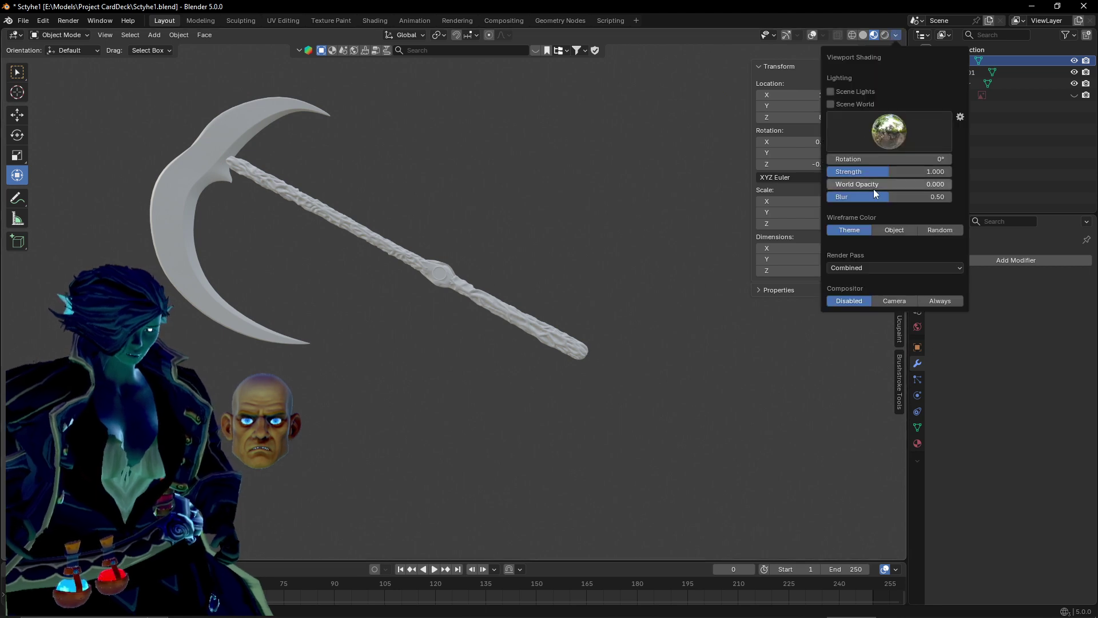
left_click(853, 105)
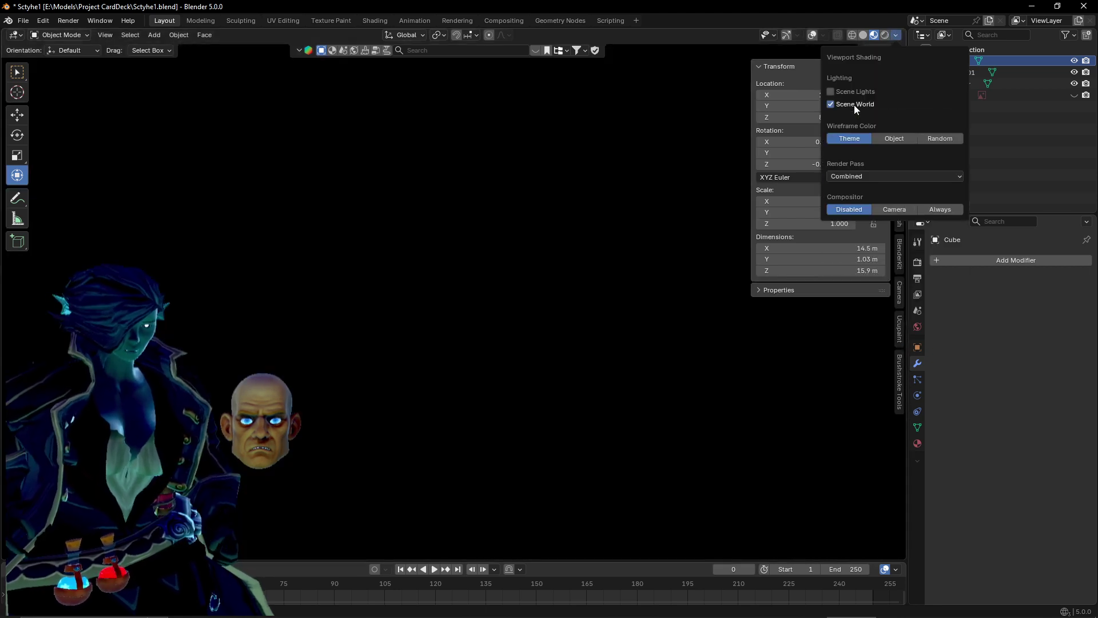
left_click(854, 105)
left_click(860, 129)
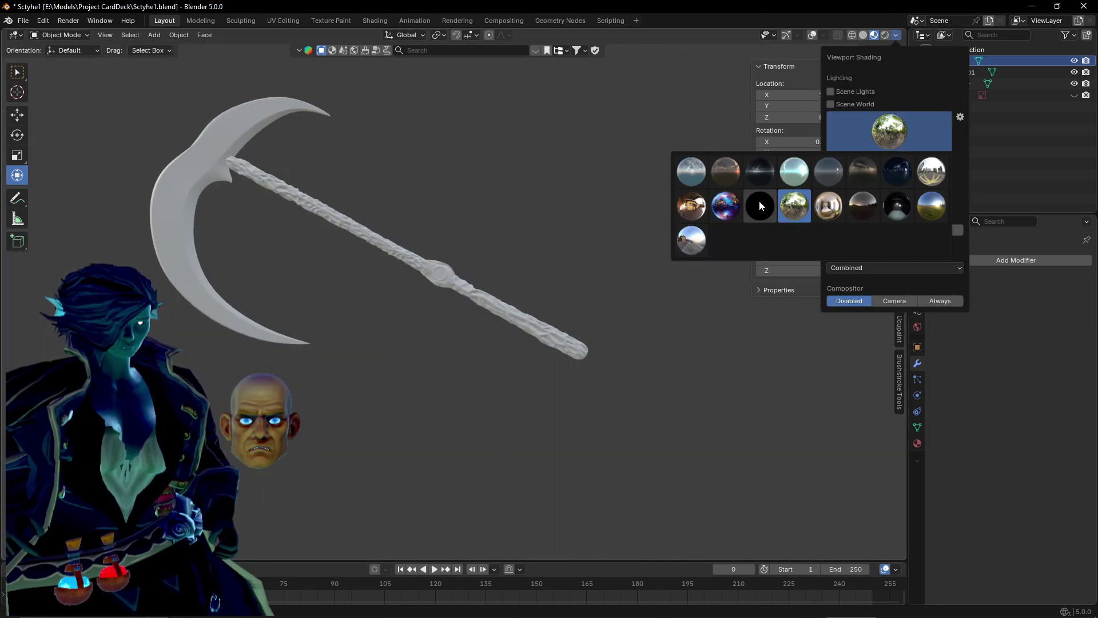
left_click(760, 203)
left_click(857, 129)
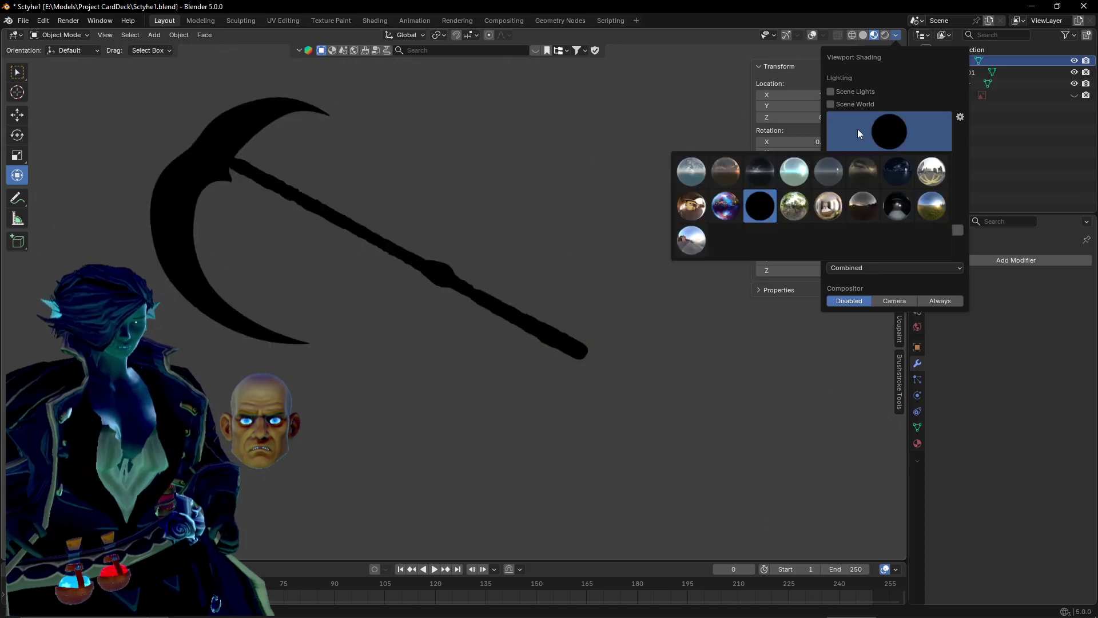
left_click(740, 206)
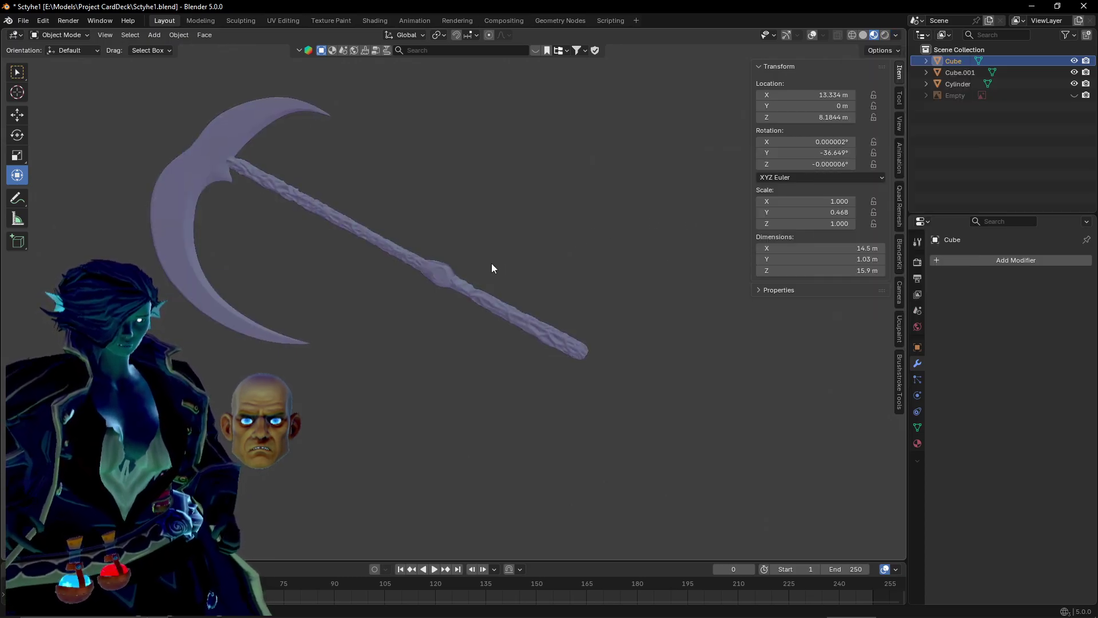
mouse_move(559, 275)
middle_mouse_down()
mouse_move(561, 257)
mouse_move(523, 263)
middle_mouse_up()
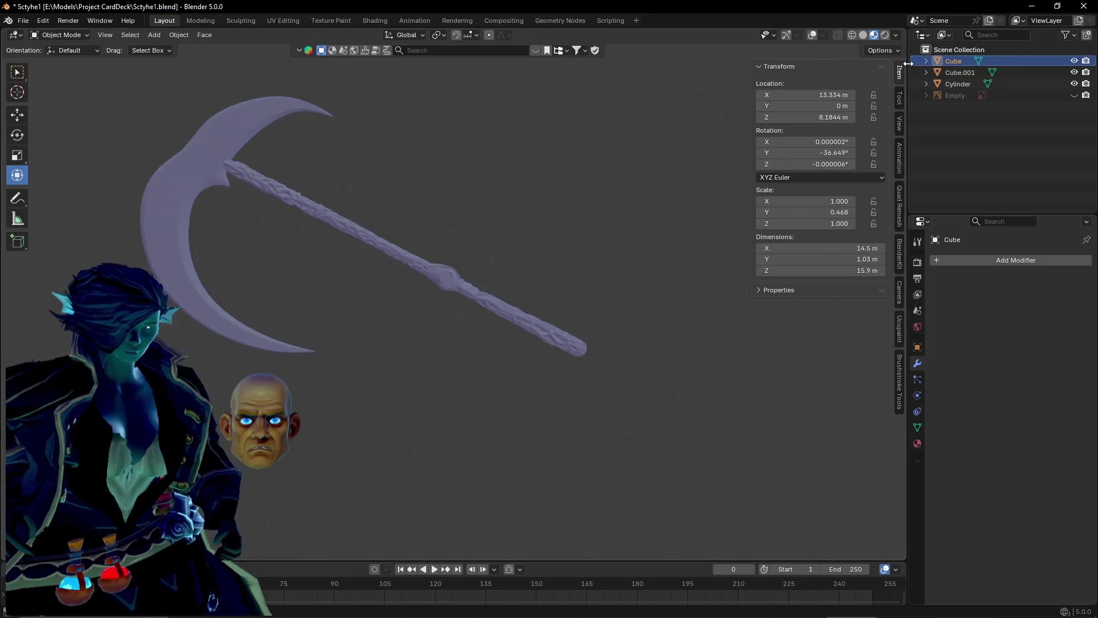
Try the night-blue, brown cloudy, grey, near-black and pale cloudy-sky HDRIs in turn as the scythe's preview lighting.
left_click(895, 39)
left_click(891, 118)
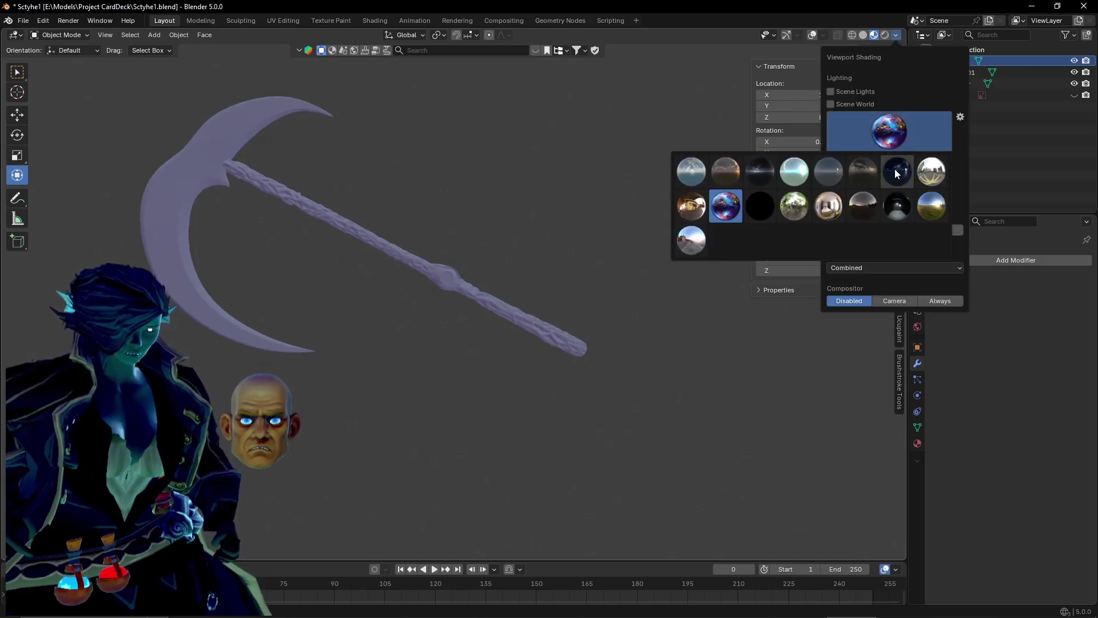
left_click(897, 174)
left_click(903, 136)
left_click(858, 173)
left_click(880, 144)
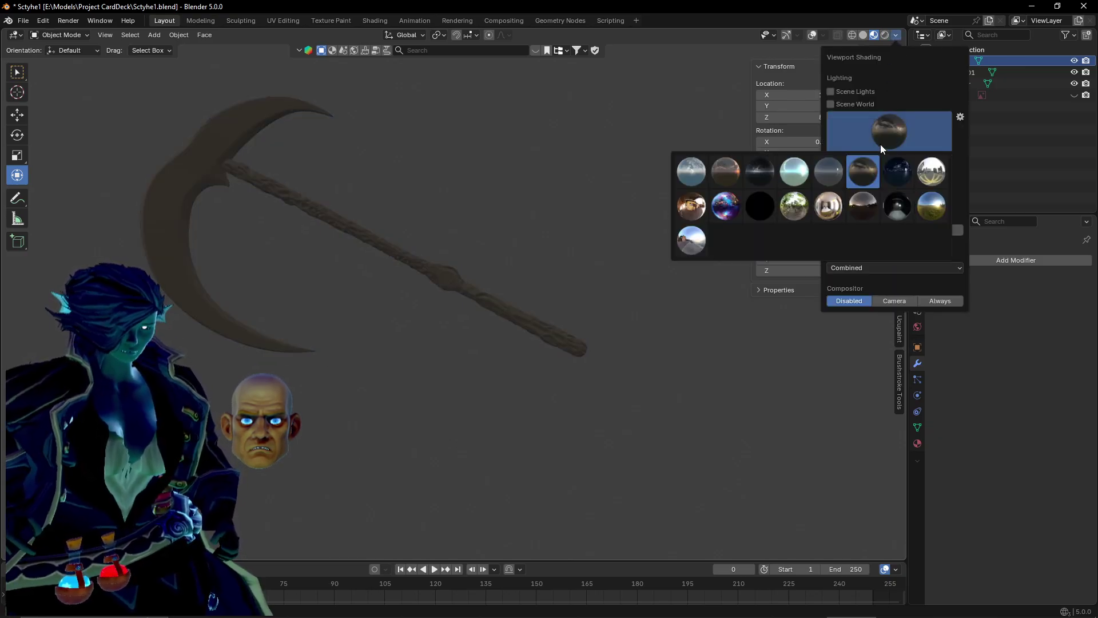
left_click(829, 180)
left_click(846, 141)
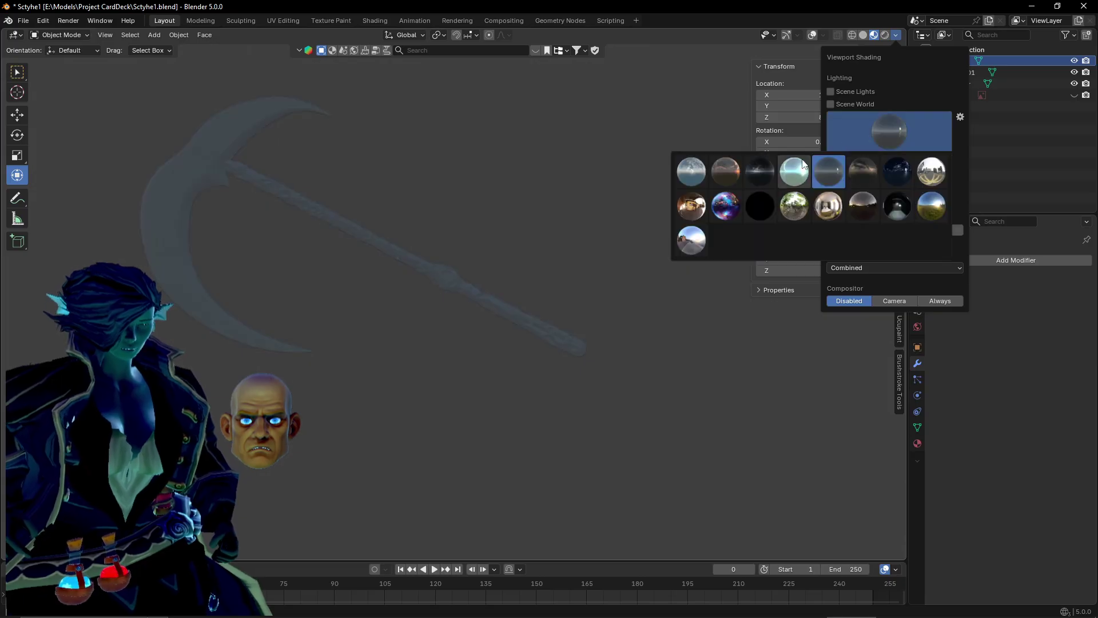
left_click(764, 169)
left_click(847, 139)
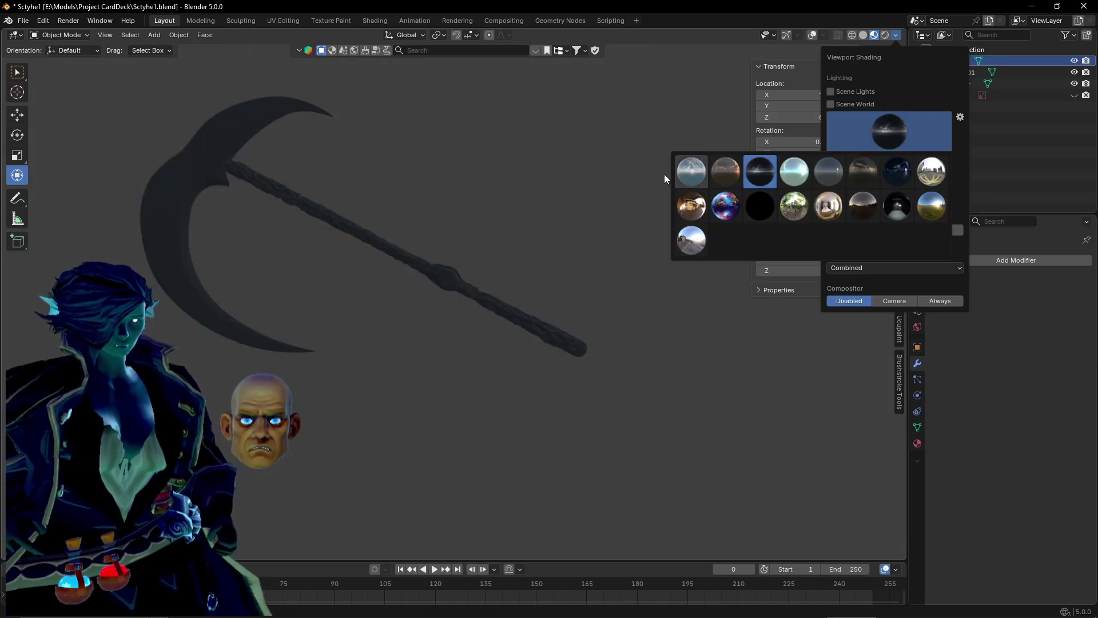
left_click(858, 138)
left_click(705, 157)
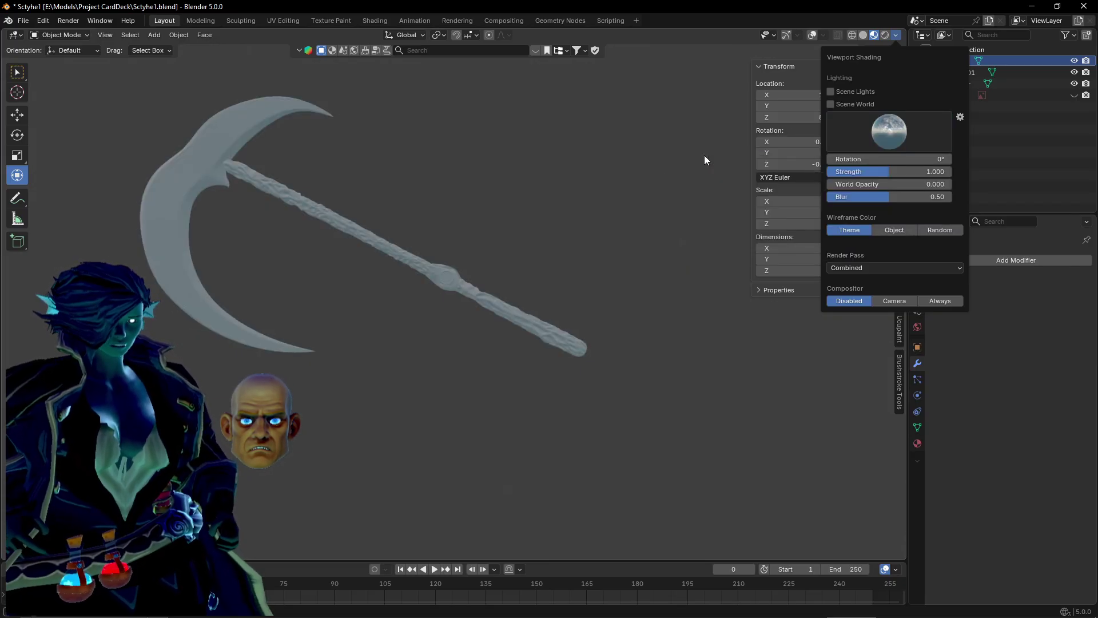
Try the reddish dusk and near-black HDRIs, and set the preview lighting to the pale turquoise one.
left_click(875, 147)
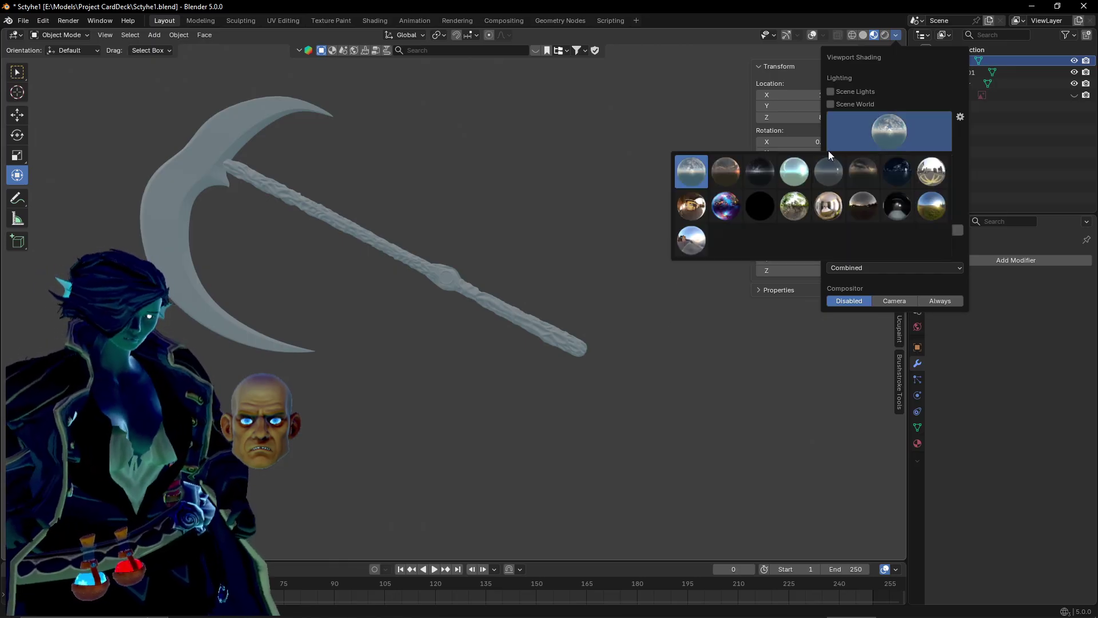
left_click(722, 170)
left_click(864, 133)
left_click(752, 182)
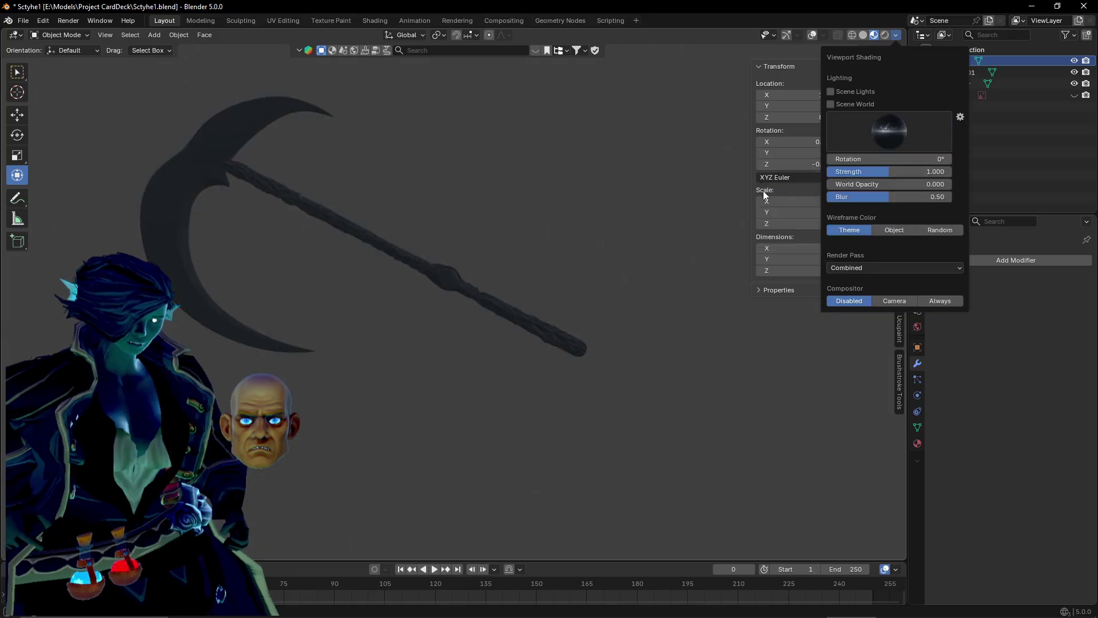
left_click(840, 141)
left_click(801, 178)
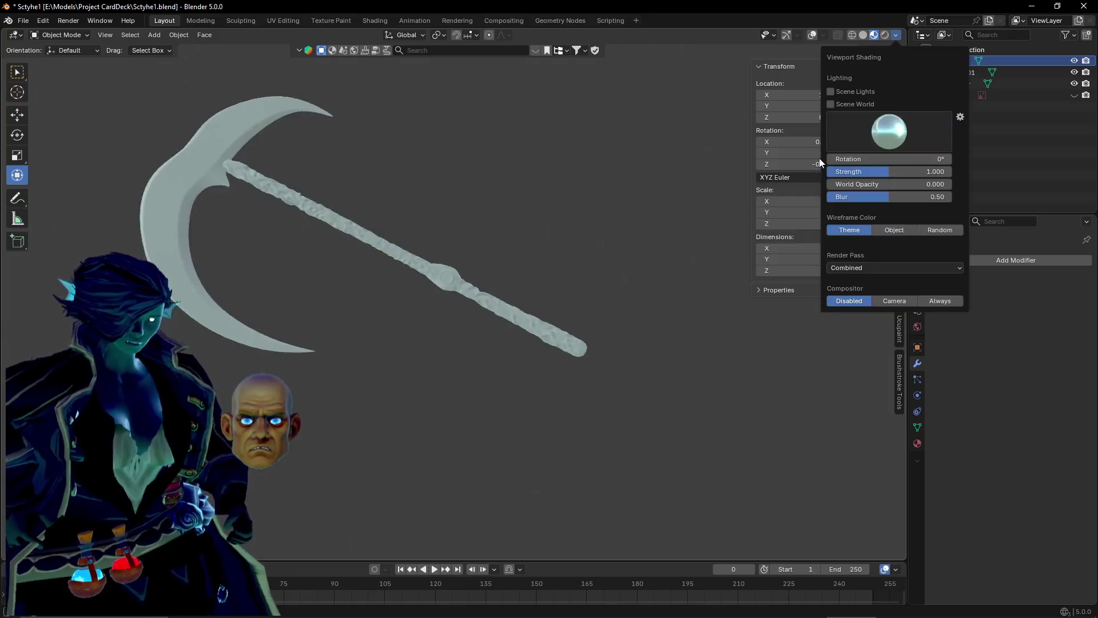
Try the grey, brown cloudy and reddish dusk HDRIs in turn as the scythe's preview lighting.
left_click(856, 145)
left_click(827, 176)
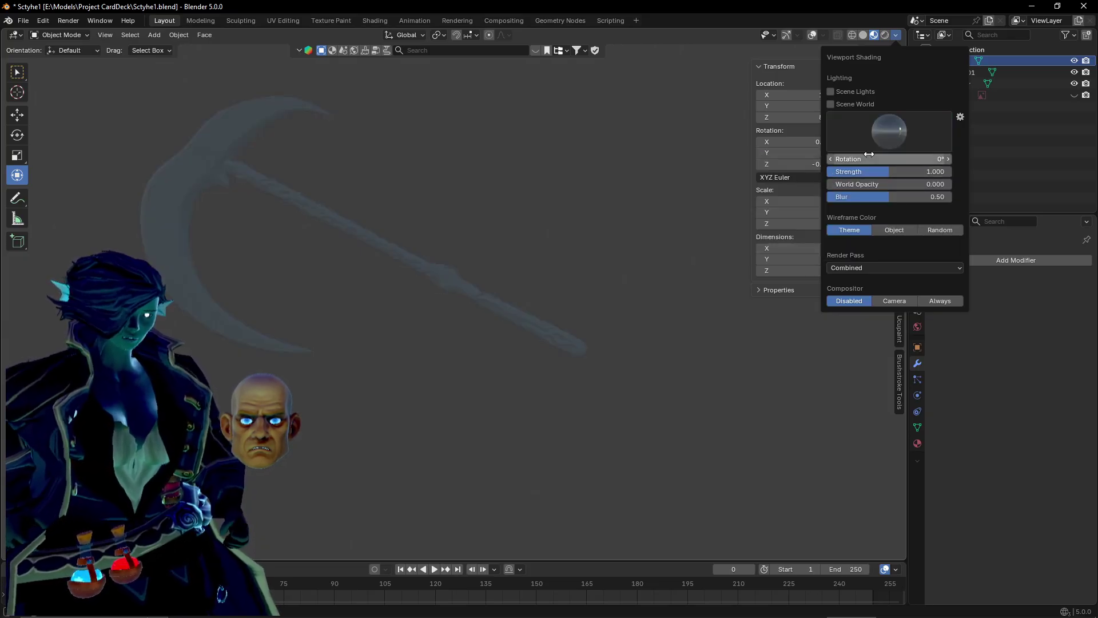
left_click(874, 138)
left_click(864, 173)
left_click(885, 138)
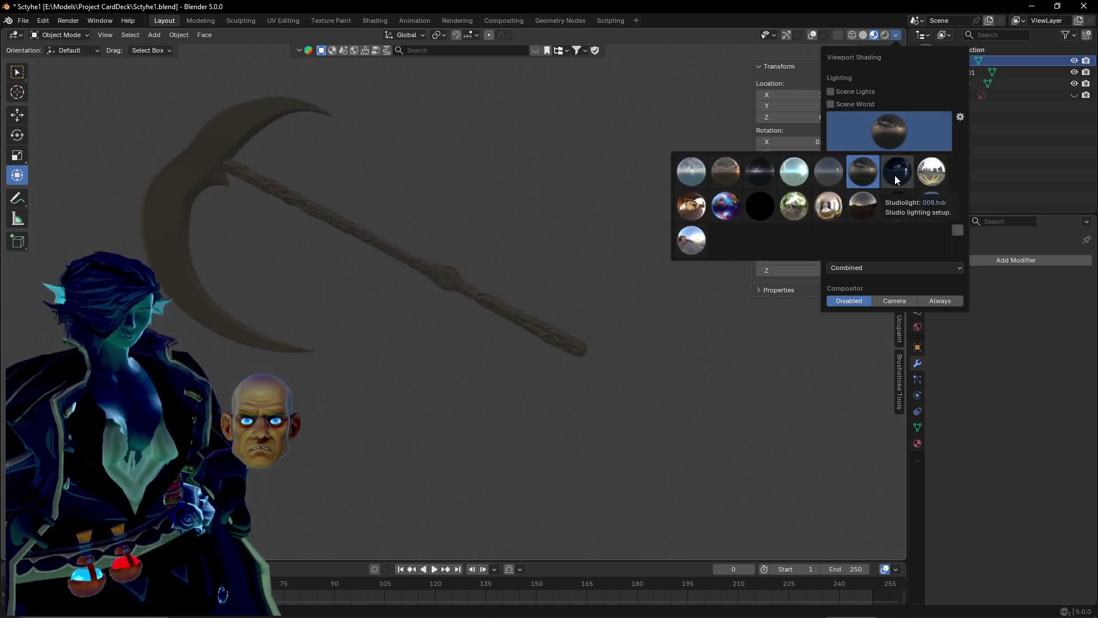
left_click(726, 171)
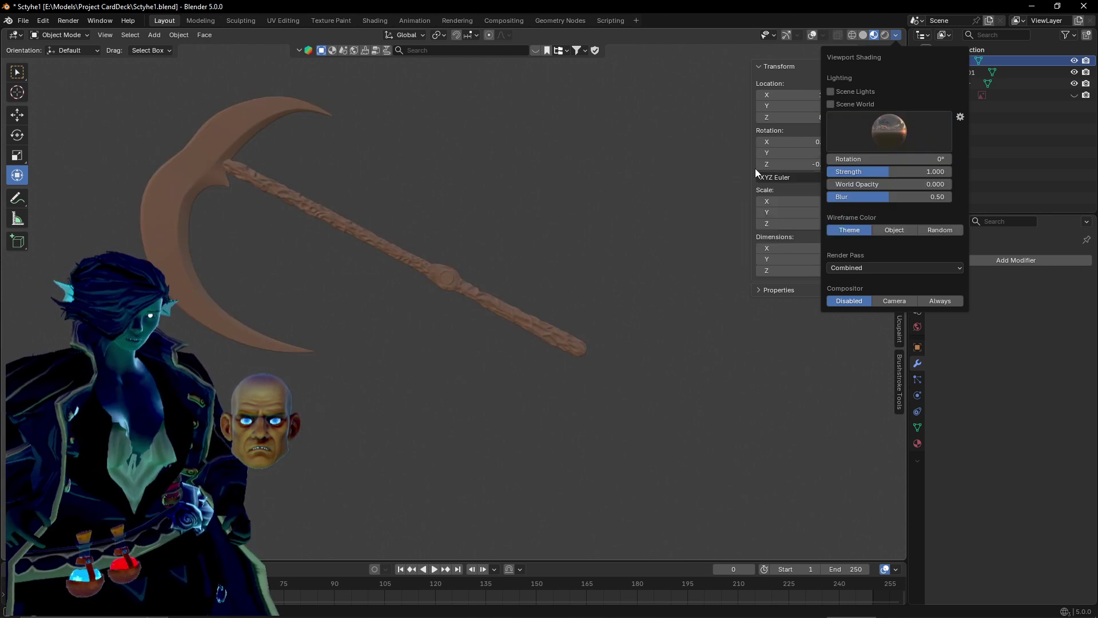
Compare the brown cloudy, night-blue and bright white HDRIs as preview lighting on the scythe.
left_click(874, 121)
left_click(858, 165)
left_click(886, 136)
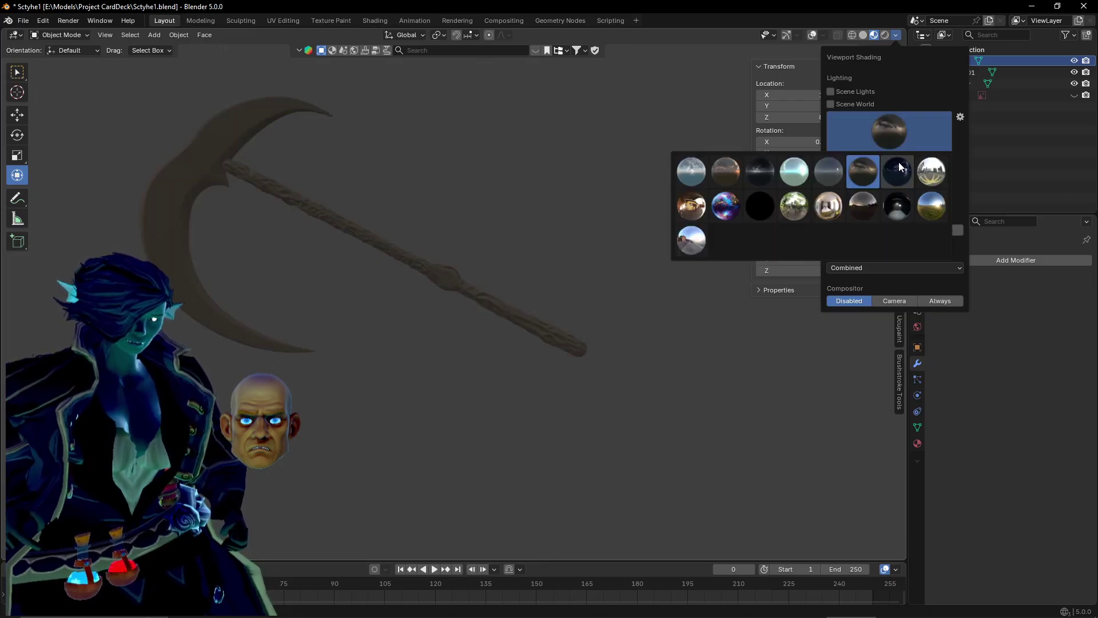
left_click(898, 165)
left_click(897, 139)
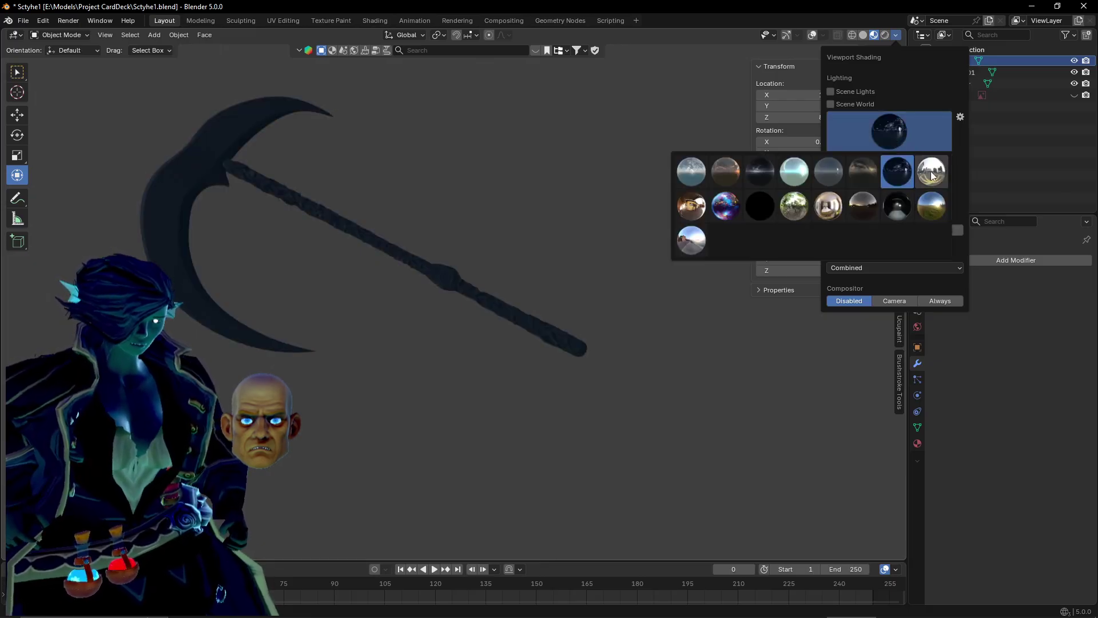
left_click(930, 178)
Try the warm indoor, multicoloured nebula and all-black HDRIs as the scythe's preview lighting.
left_click(901, 139)
left_click(692, 210)
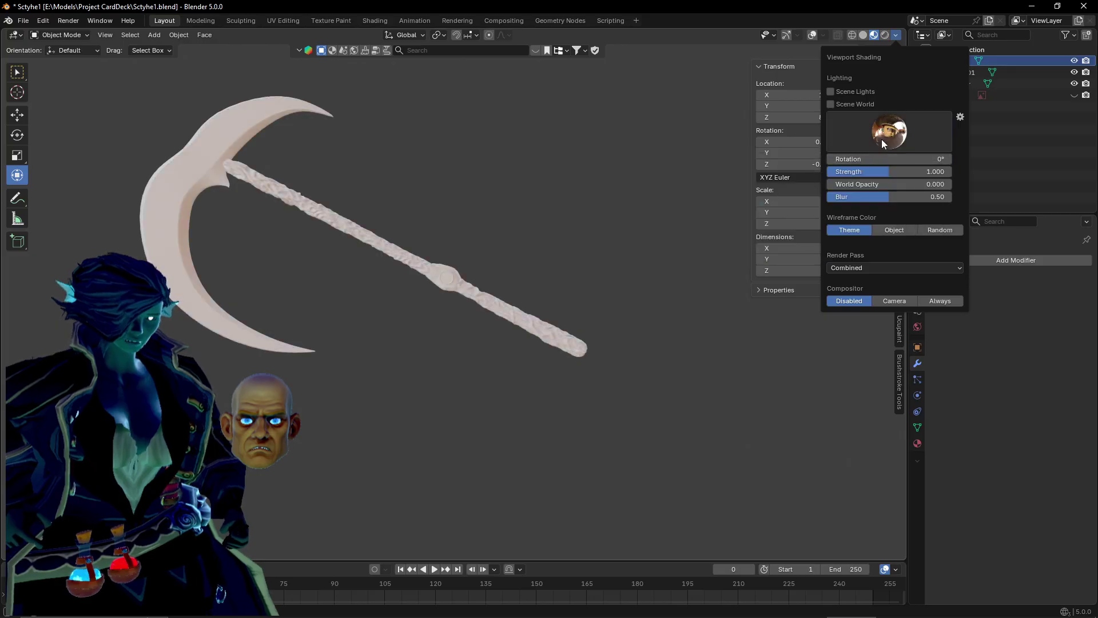
left_click(884, 136)
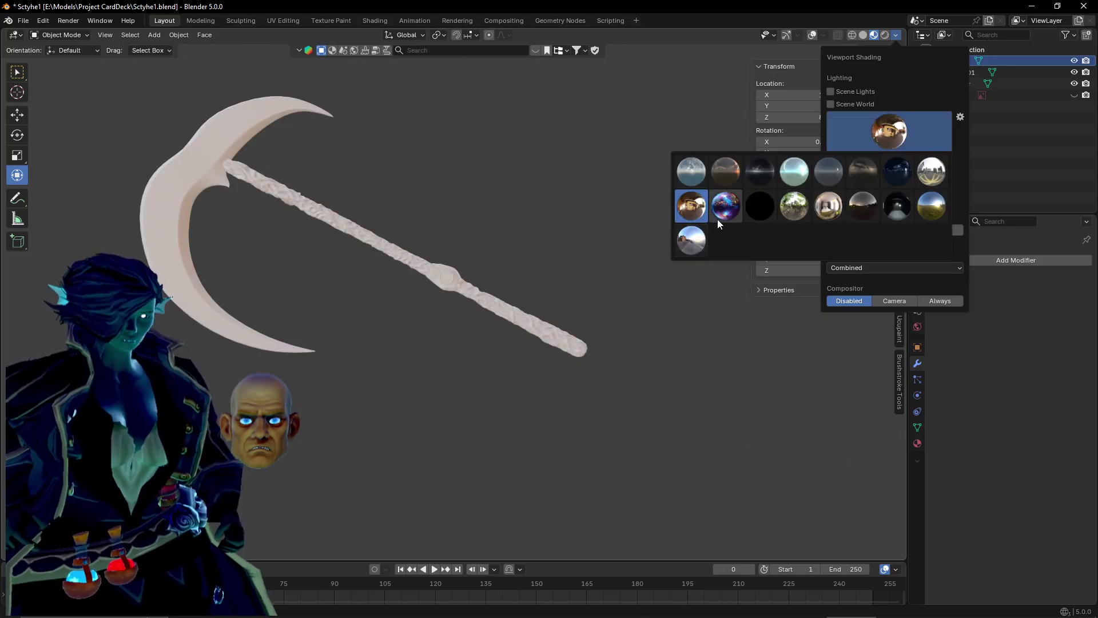
left_click(721, 214)
left_click(869, 134)
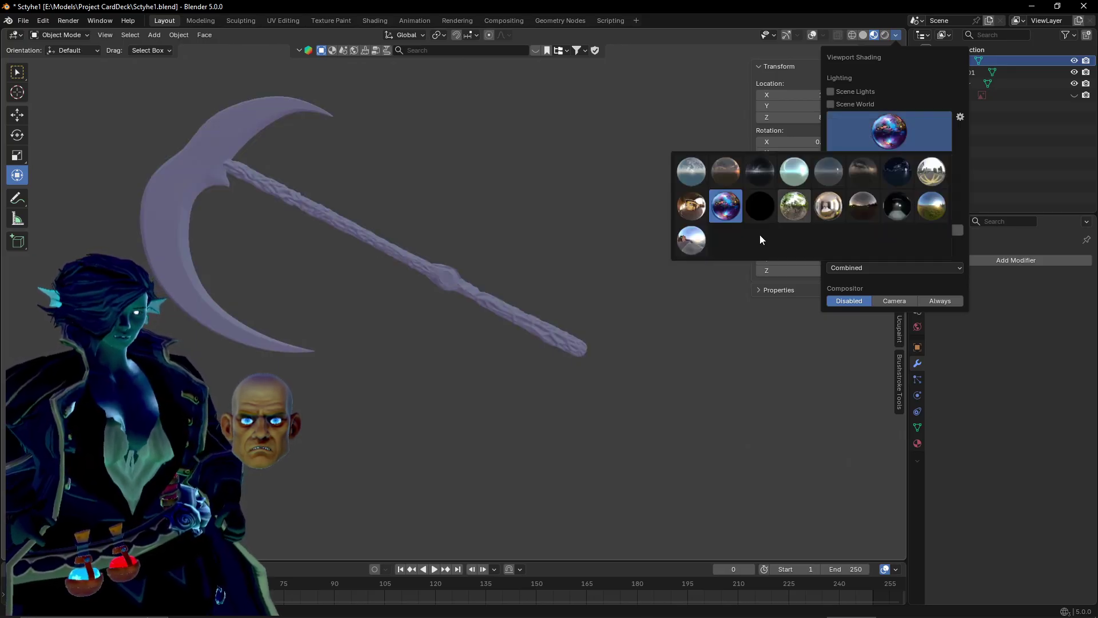
left_click(762, 211)
Try the green forest HDRI and the dark-ground sunset HDRI as the scythe's preview lighting.
left_click(862, 143)
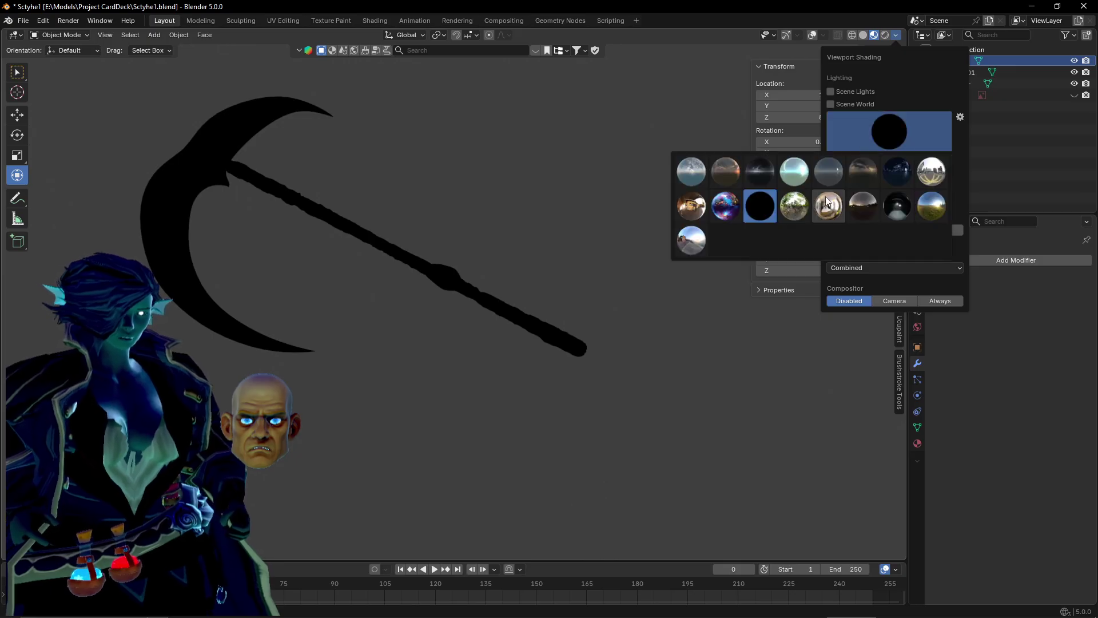
left_click(802, 208)
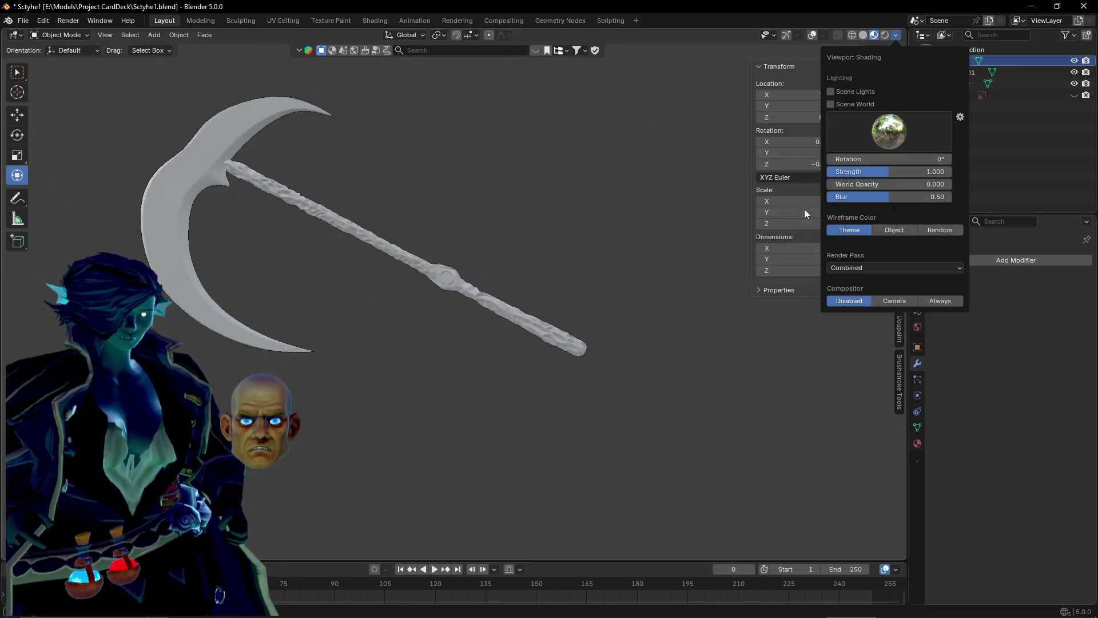
left_click(867, 146)
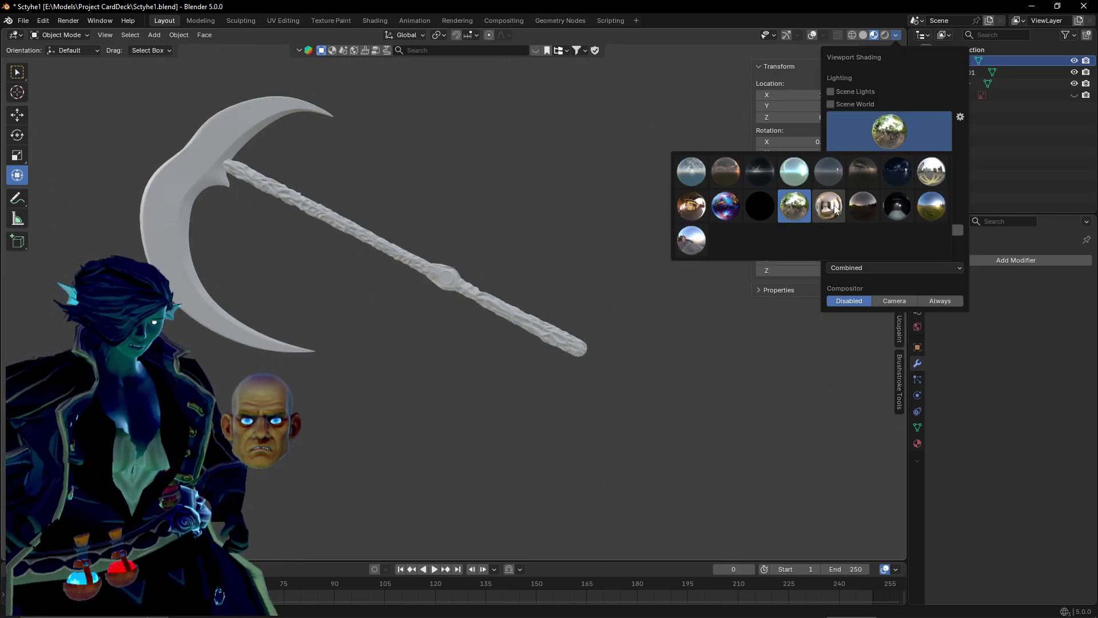
left_click(869, 148)
left_click(869, 147)
left_click(861, 207)
Light the scythe with the dark studio HDRI at rotation 13.2° and strength 1.064, and check the handle up close.
left_click(878, 143)
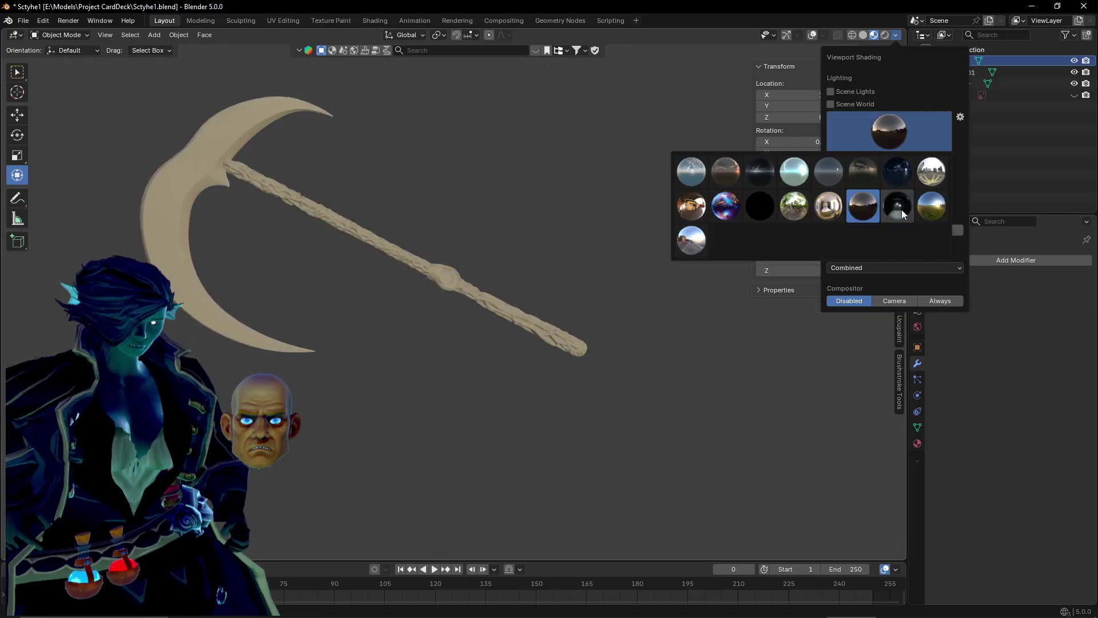
left_click(901, 209)
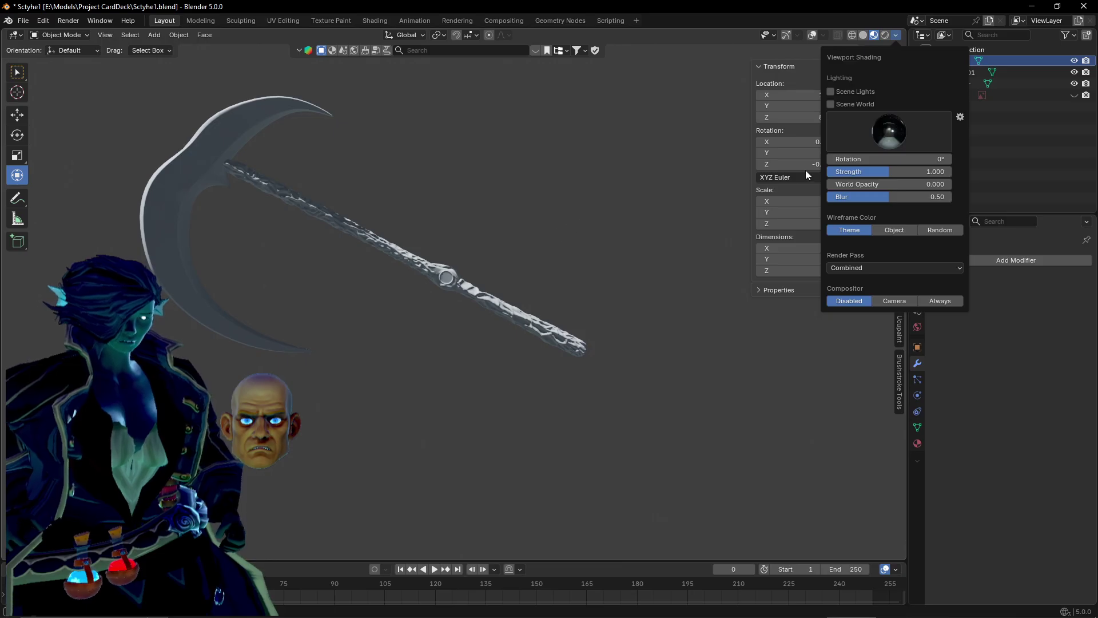
mouse_move(886, 173)
left_mouse_down()
mouse_move(892, 159)
mouse_move(1012, 159)
left_mouse_up()
mouse_move(889, 159)
left_mouse_down()
mouse_move(906, 159)
mouse_move(864, 159)
left_mouse_up()
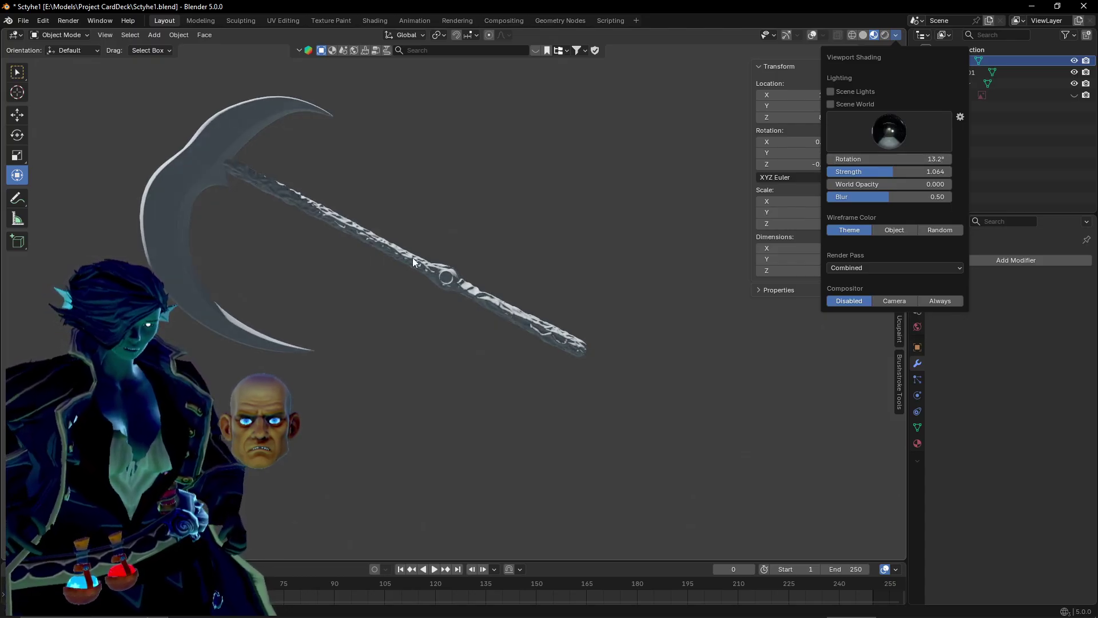
left_click(503, 177)
scroll(487, 200, "up", 4)
mouse_move(488, 200)
middle_mouse_down()
mouse_move(366, 285)
mouse_move(471, 305)
mouse_move(582, 268)
mouse_move(568, 245)
mouse_move(533, 251)
middle_mouse_up()
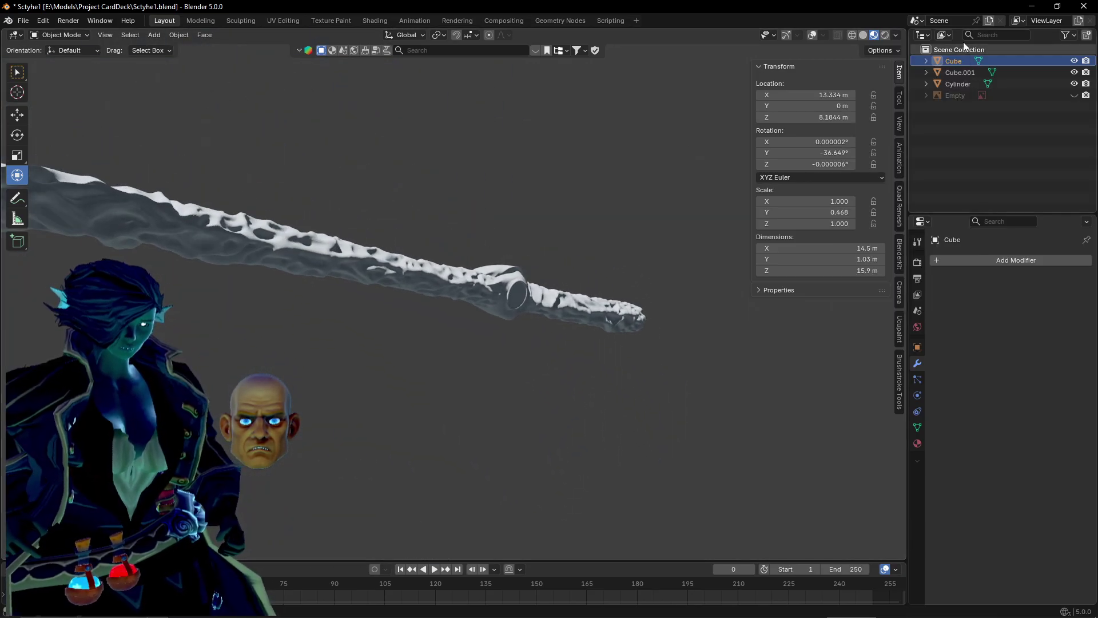
Switch the preview lighting to the blue-sky grass field HDRI and set its rotation to -31.4°.
left_click(896, 35)
left_click(887, 137)
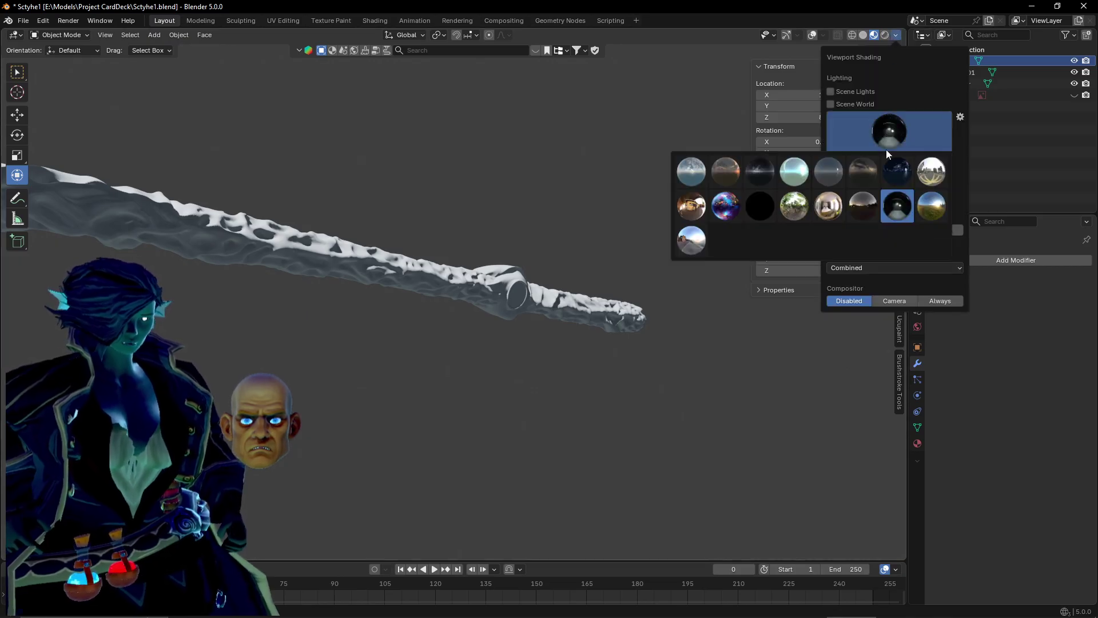
left_click(931, 206)
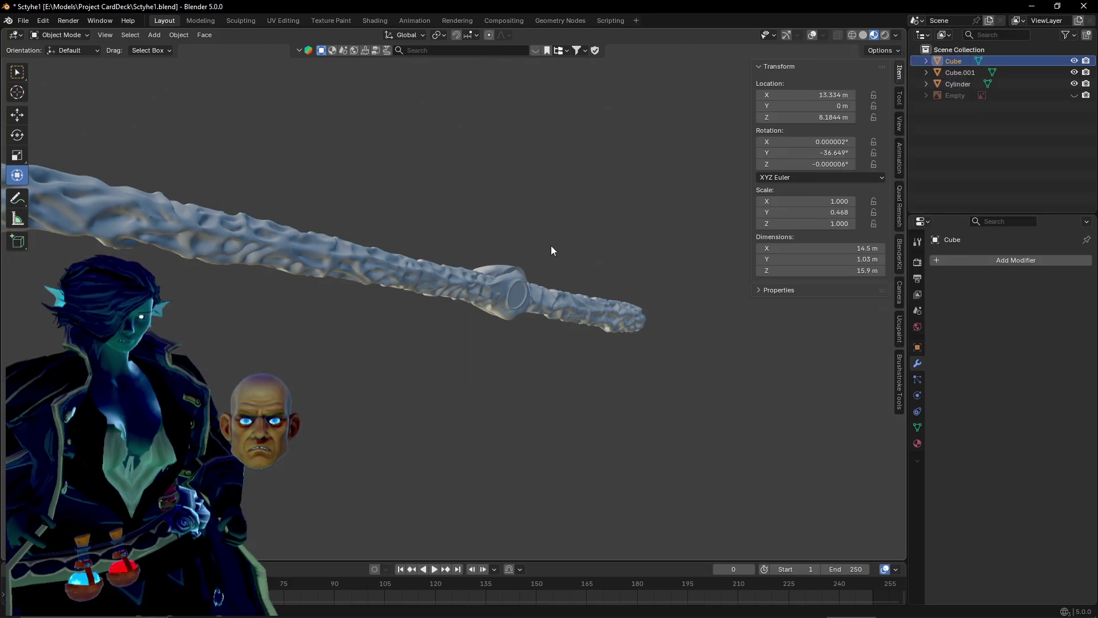
mouse_move(551, 245)
middle_mouse_down()
mouse_move(527, 324)
mouse_move(471, 300)
mouse_move(477, 288)
middle_mouse_up()
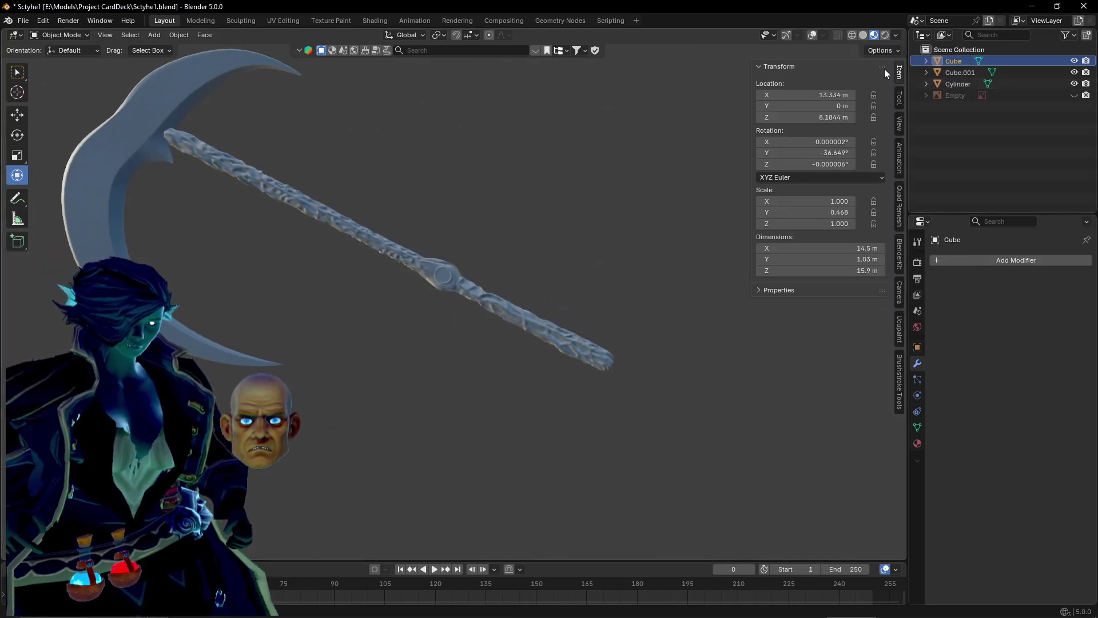
left_click(895, 35)
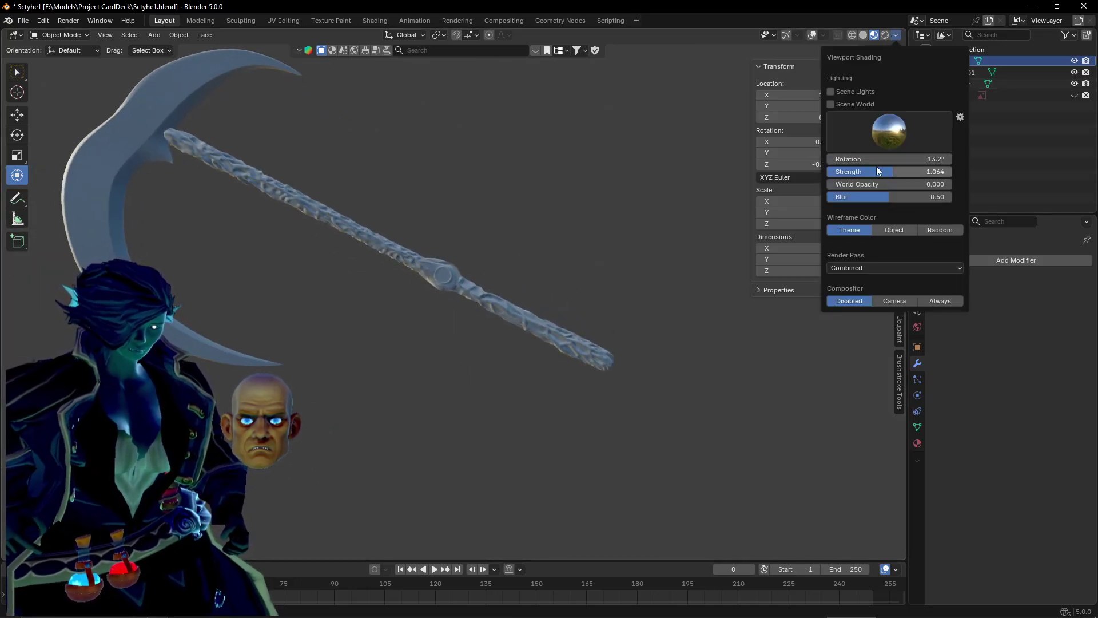
left_click_drag(889, 159, 852, 159)
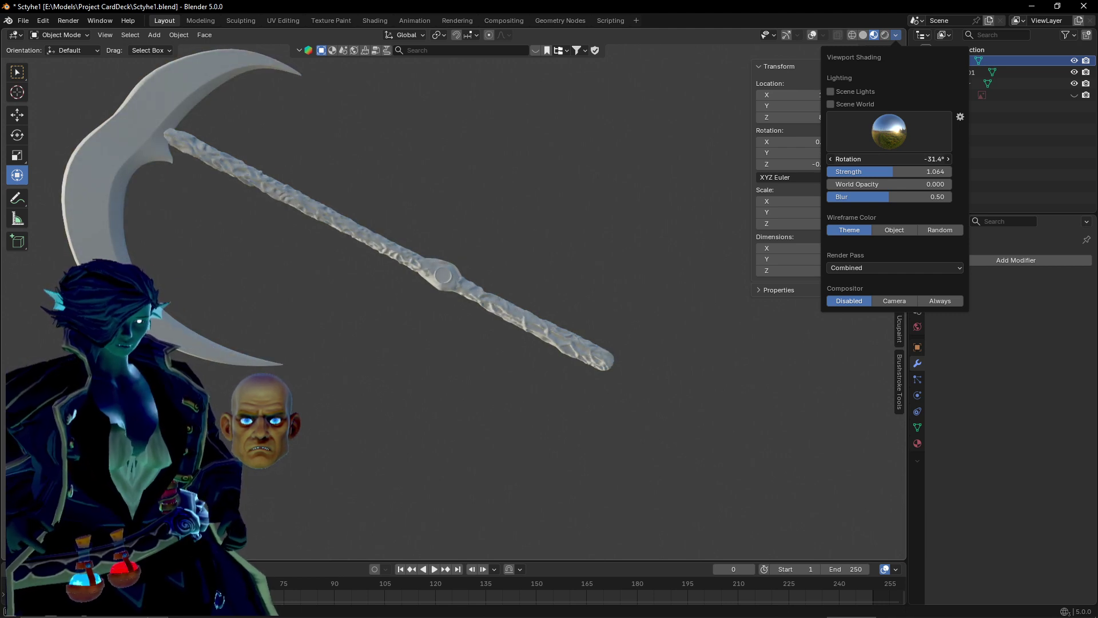
Create a new material for the scythe handle in the Shading workspace and set its Roughness to 1.000.
mouse_move(533, 270)
middle_mouse_down()
mouse_move(496, 270)
mouse_move(455, 204)
mouse_move(340, 176)
mouse_move(228, 258)
mouse_move(235, 233)
mouse_move(264, 245)
middle_mouse_up()
scroll(299, 280, "up", 5)
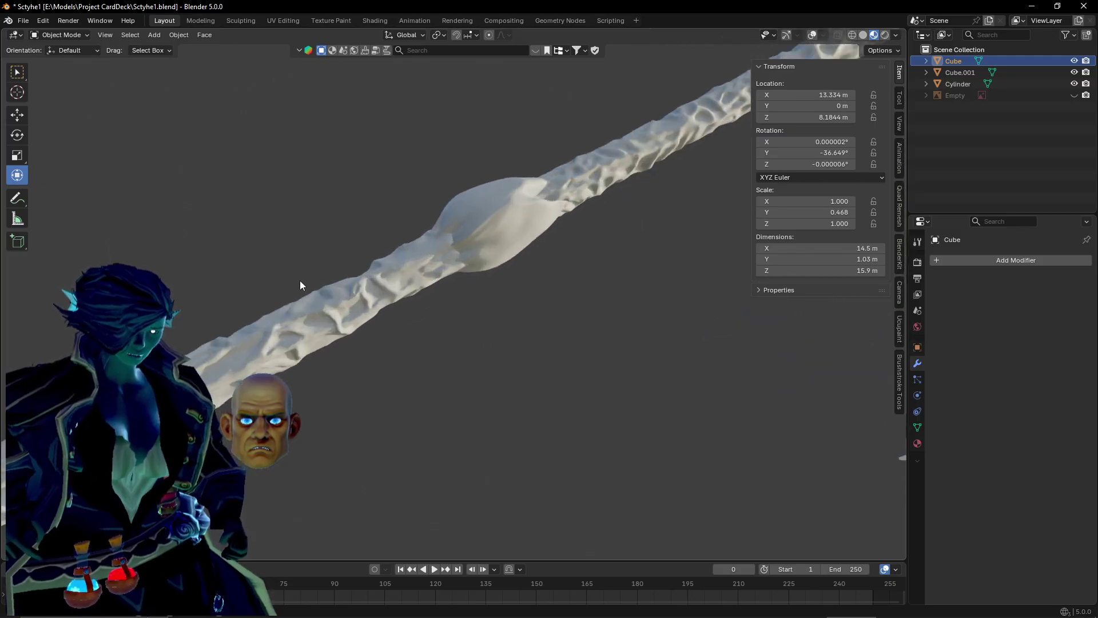
middle_click_drag(300, 281, 507, 289)
scroll(507, 289, "down", 10)
middle_click_drag(448, 307, 502, 295)
left_click(467, 299)
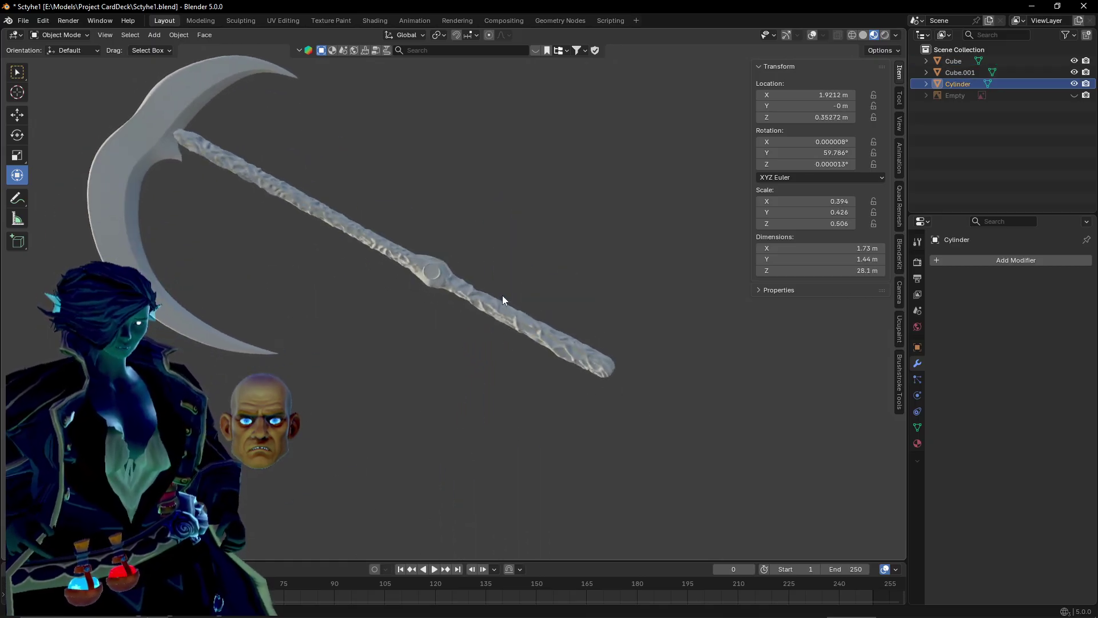
left_click(374, 20)
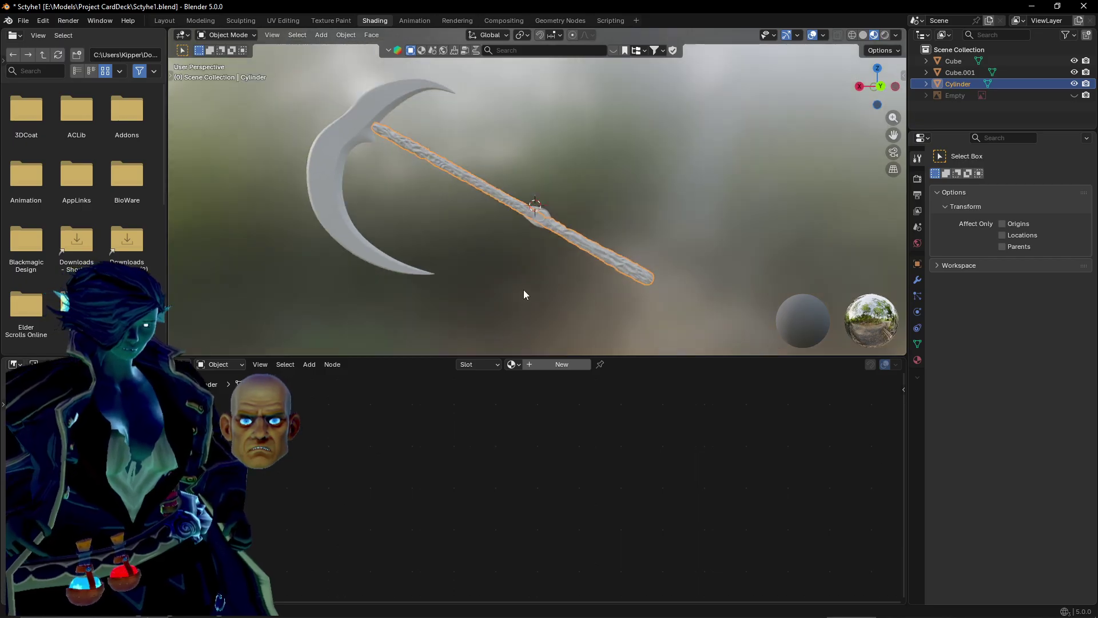
left_click(554, 368)
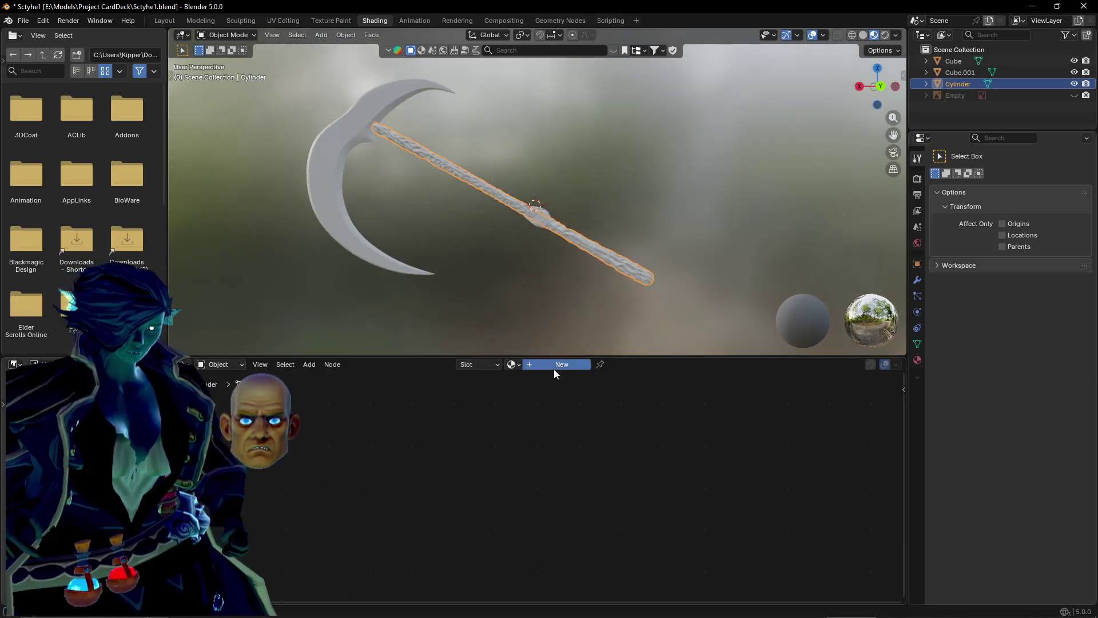
scroll(578, 262, "up", 2)
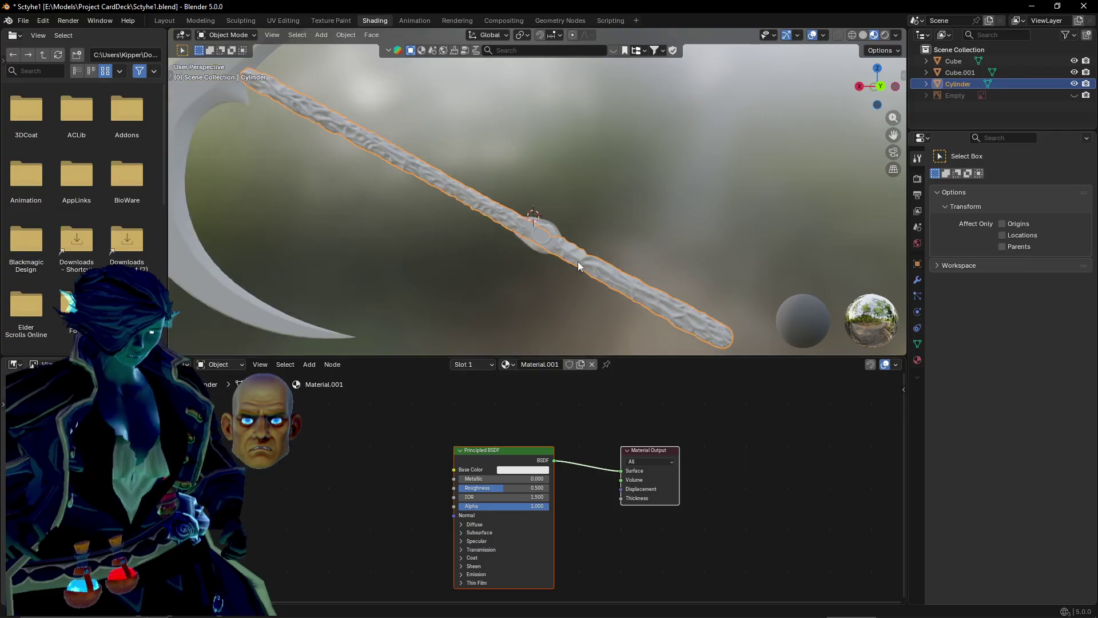
scroll(578, 258, "up", 3)
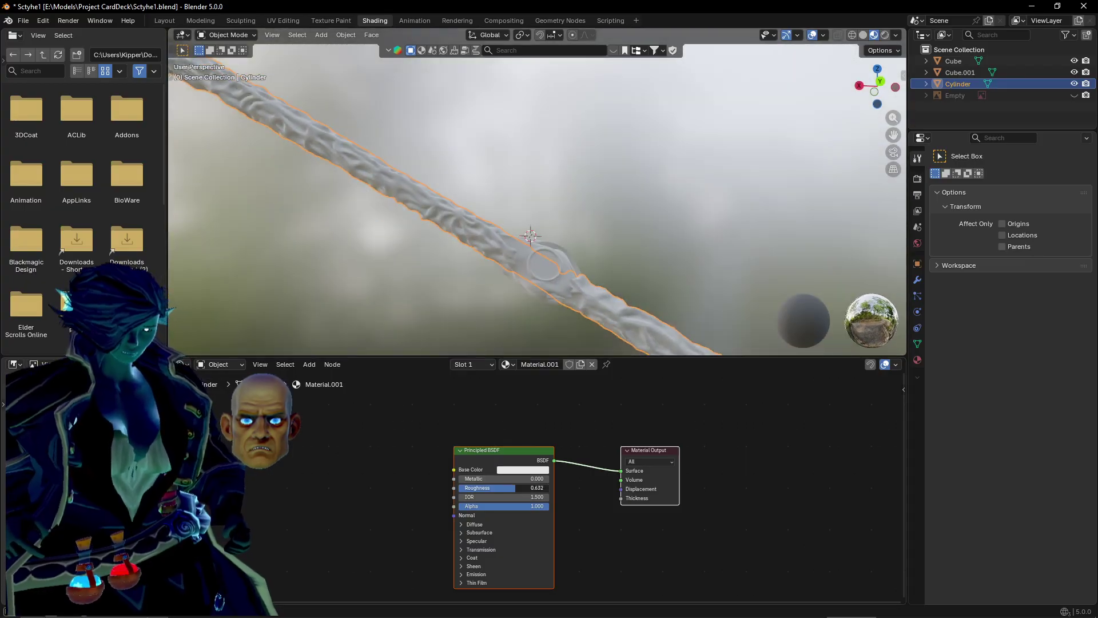
Set the handle material's Base Color to dark brown, hex #643305FF.
left_click(530, 470)
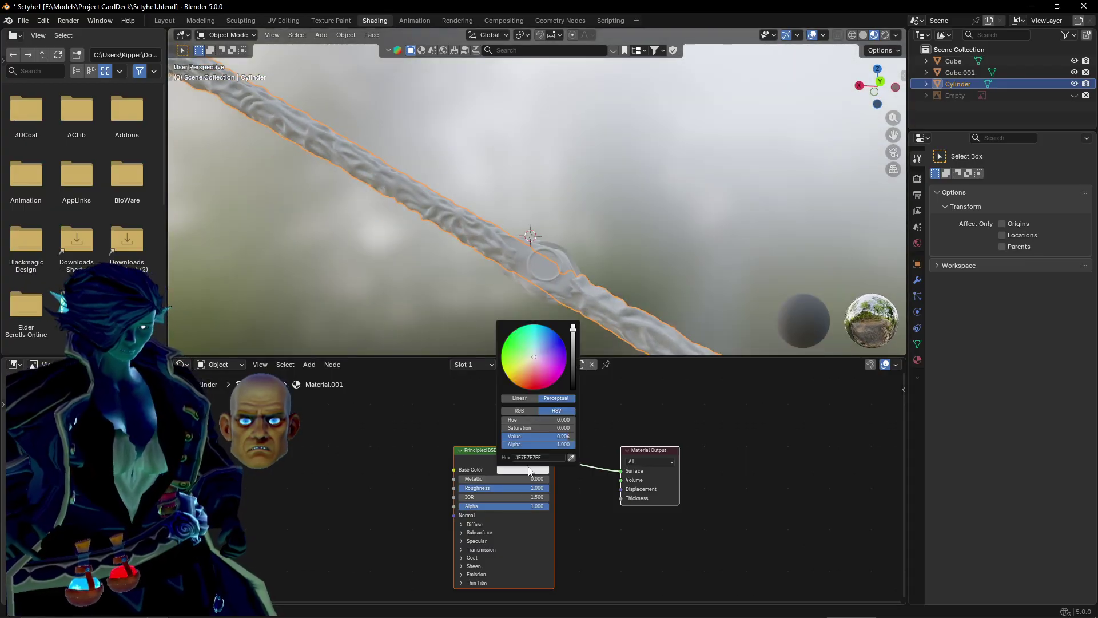
left_click_drag(546, 380, 512, 381)
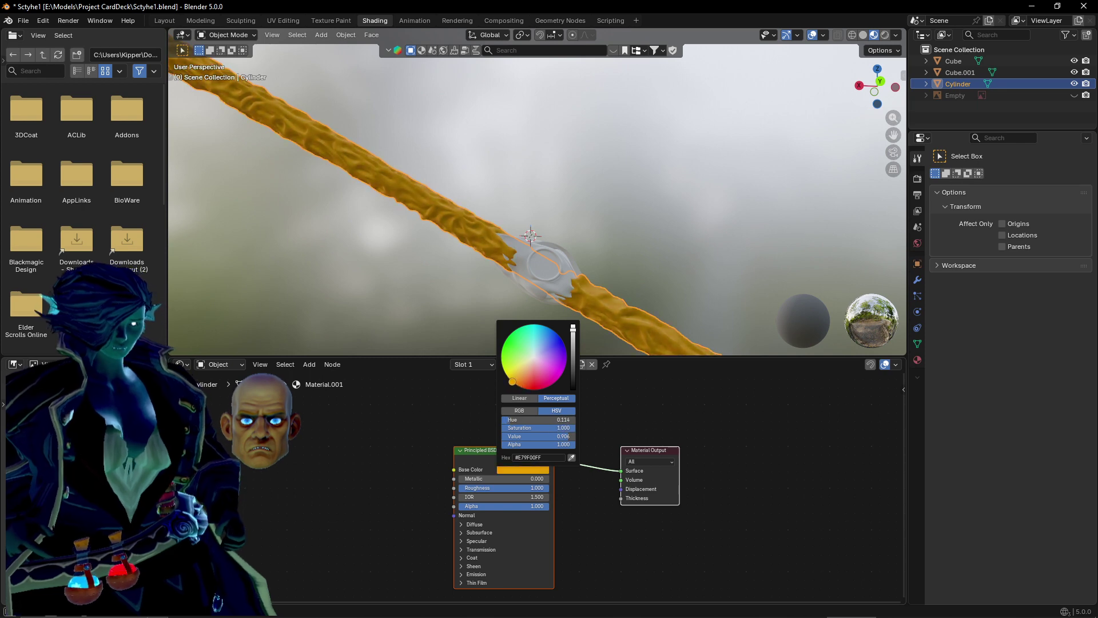
left_click_drag(575, 351, 573, 365)
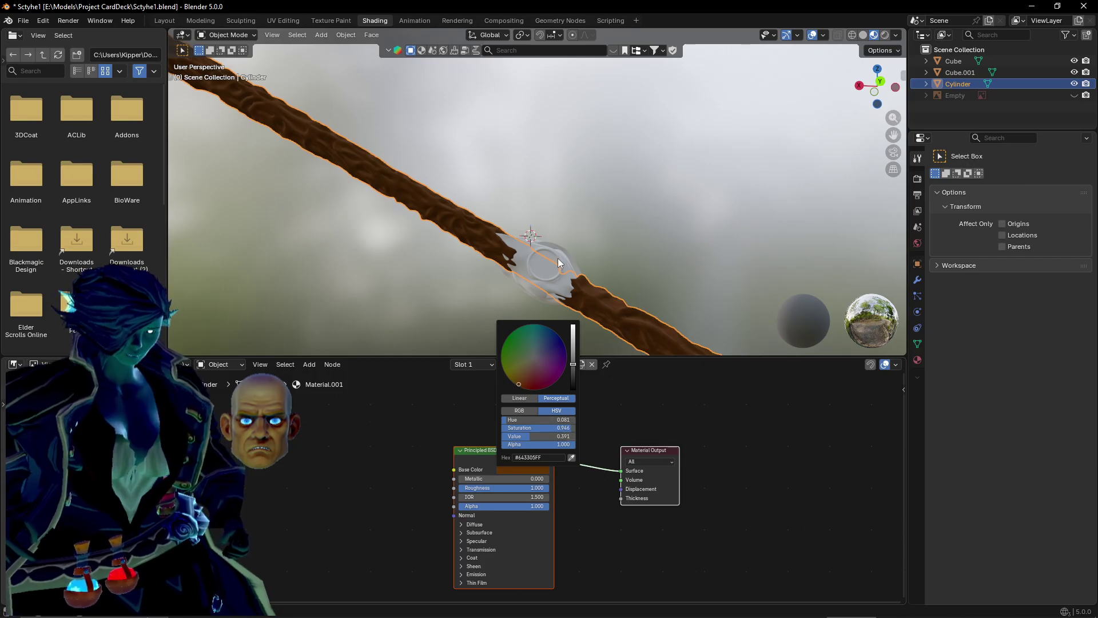
Make the blade's material metallic with Metallic 1.000 and Roughness 0.291.
scroll(532, 255, "down", 4)
left_click(323, 109)
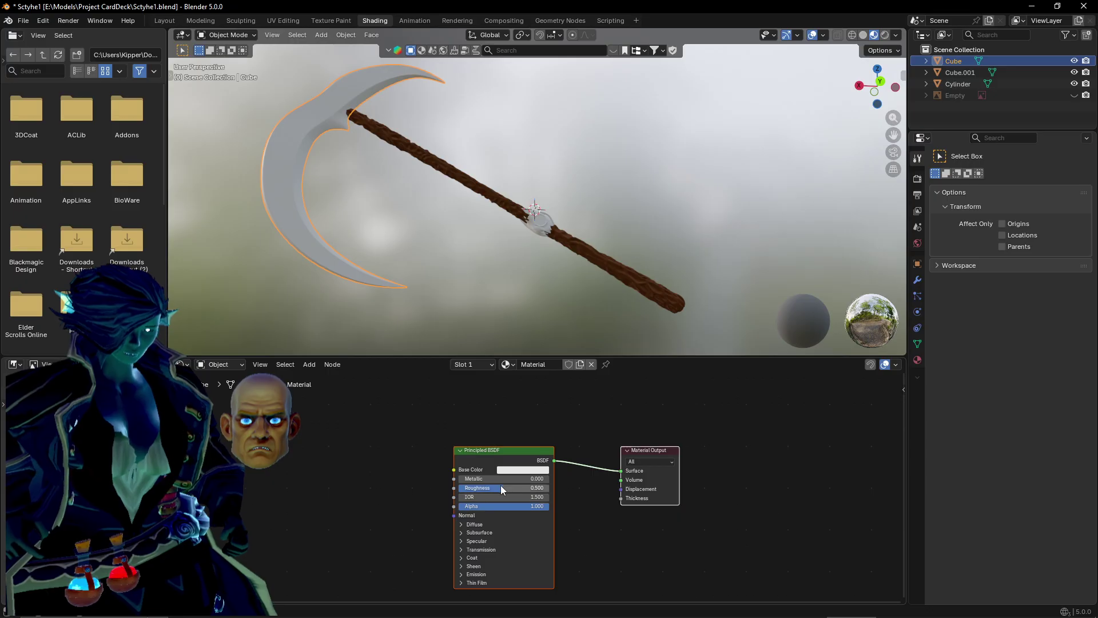
mouse_move(500, 485)
left_mouse_down()
mouse_move(455, 486)
mouse_move(548, 479)
left_mouse_up()
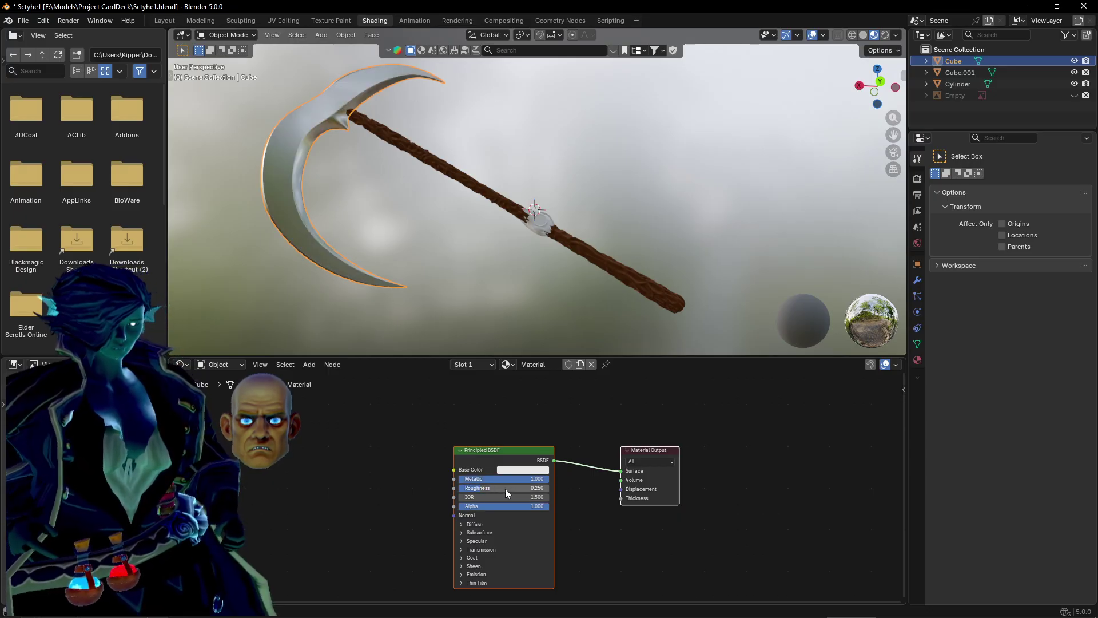
left_click_drag(481, 488, 483, 488)
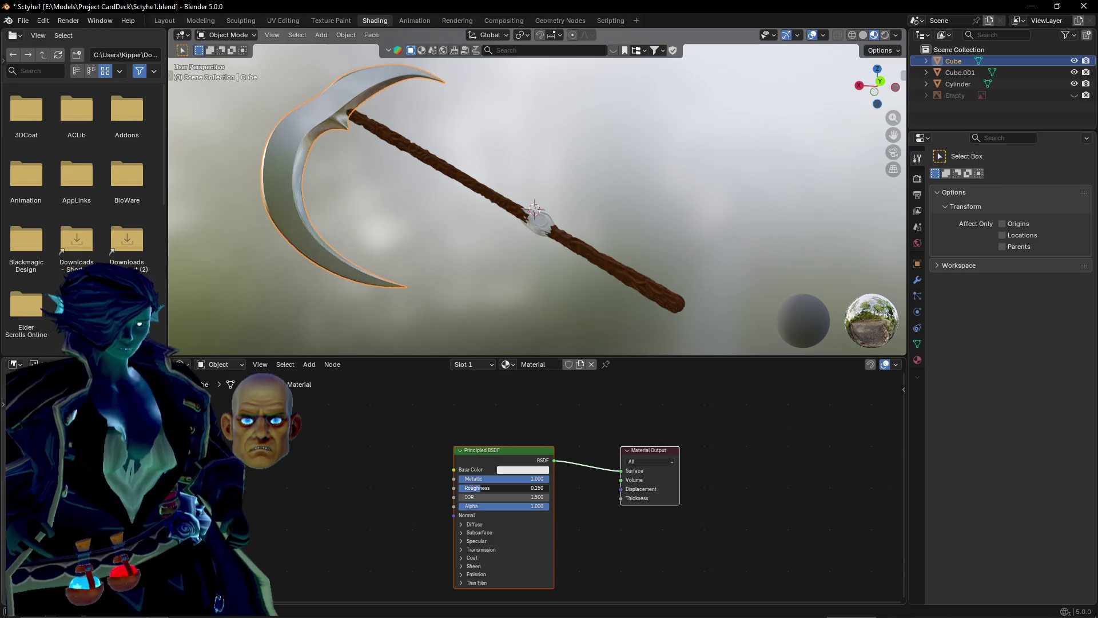
scroll(381, 286, "up", 1)
mouse_move(380, 286)
middle_mouse_down()
mouse_move(376, 276)
mouse_move(398, 287)
mouse_move(382, 286)
middle_mouse_up()
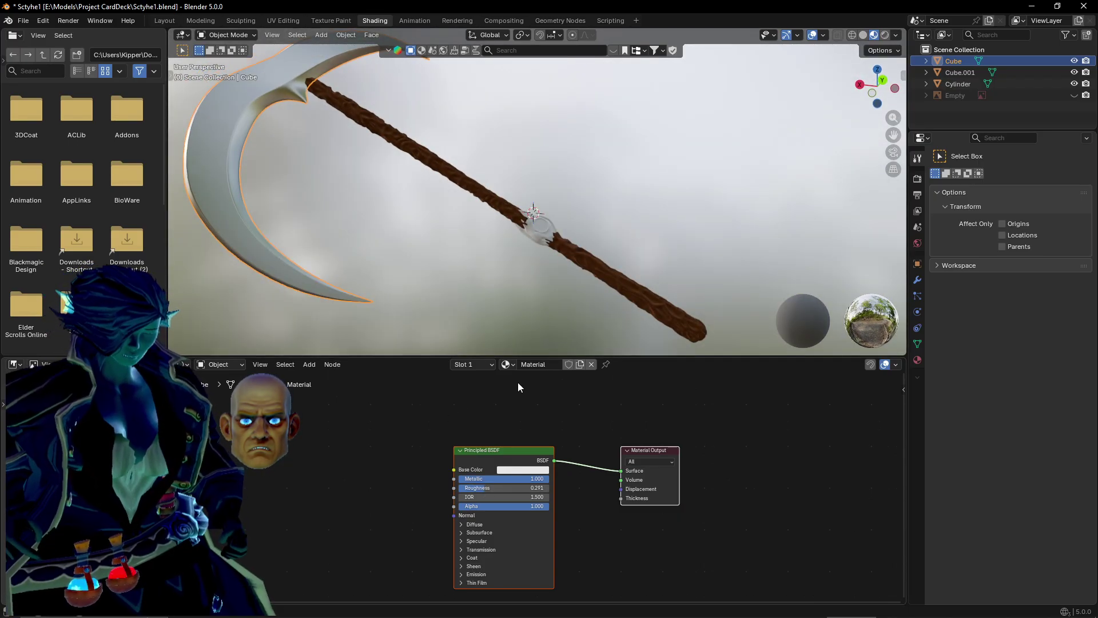
Select the ornament at the centre of the handle and return to the Layout workspace with the whole scythe in view.
middle_click_drag(517, 382, 514, 392)
mouse_move(528, 286)
middle_mouse_down()
mouse_move(526, 302)
mouse_move(514, 273)
middle_mouse_up()
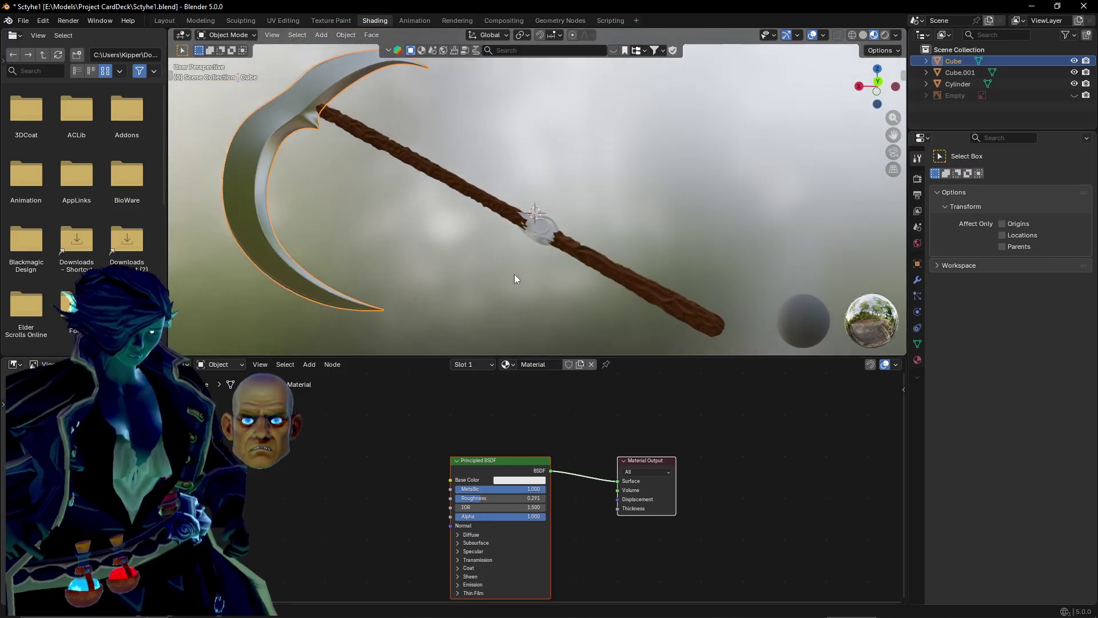
scroll(513, 274, "up", 2)
left_click(539, 232)
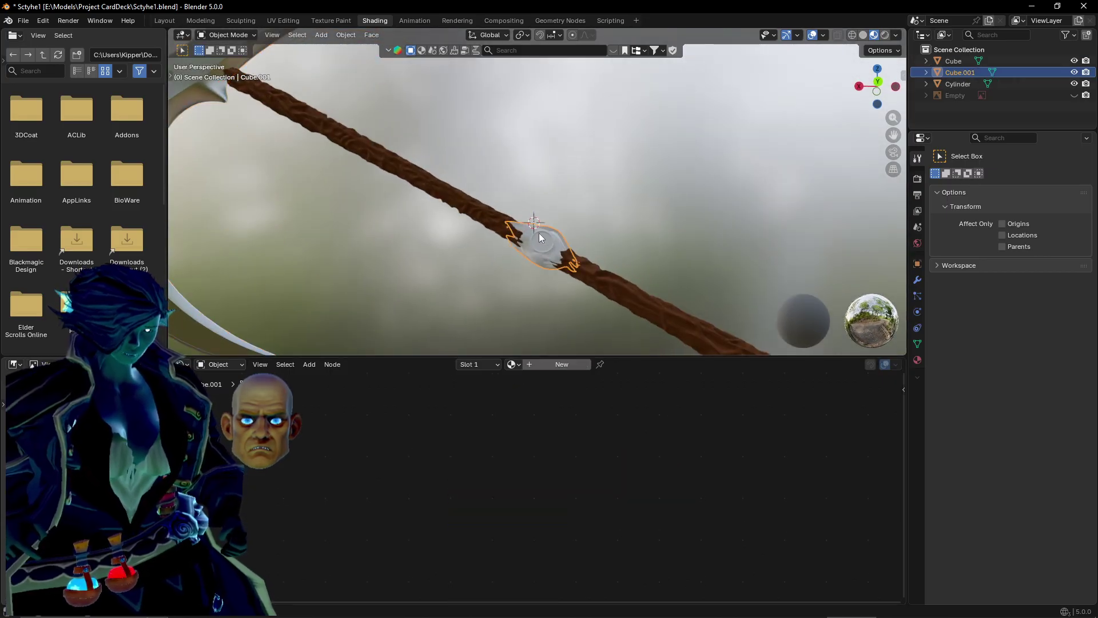
left_click(165, 21)
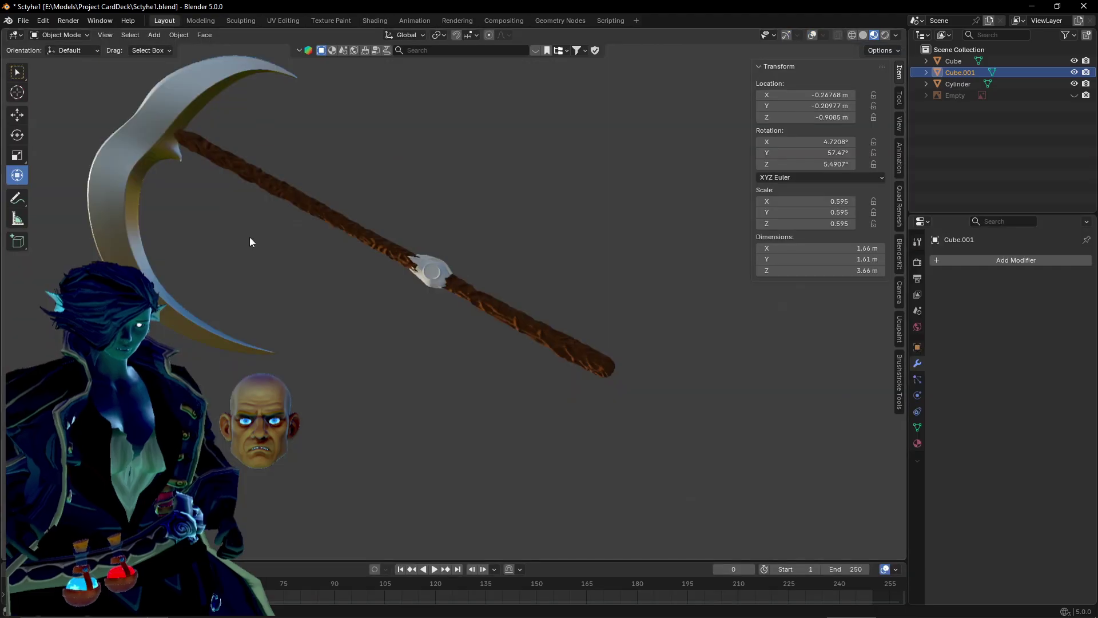
scroll(291, 284, "up", 2)
scroll(291, 283, "down", 2)
middle_click_drag(291, 284, 449, 217)
Try the bright white-sky daylight HDRI as the Material Preview lighting and inspect the scythe under it.
left_click(896, 34)
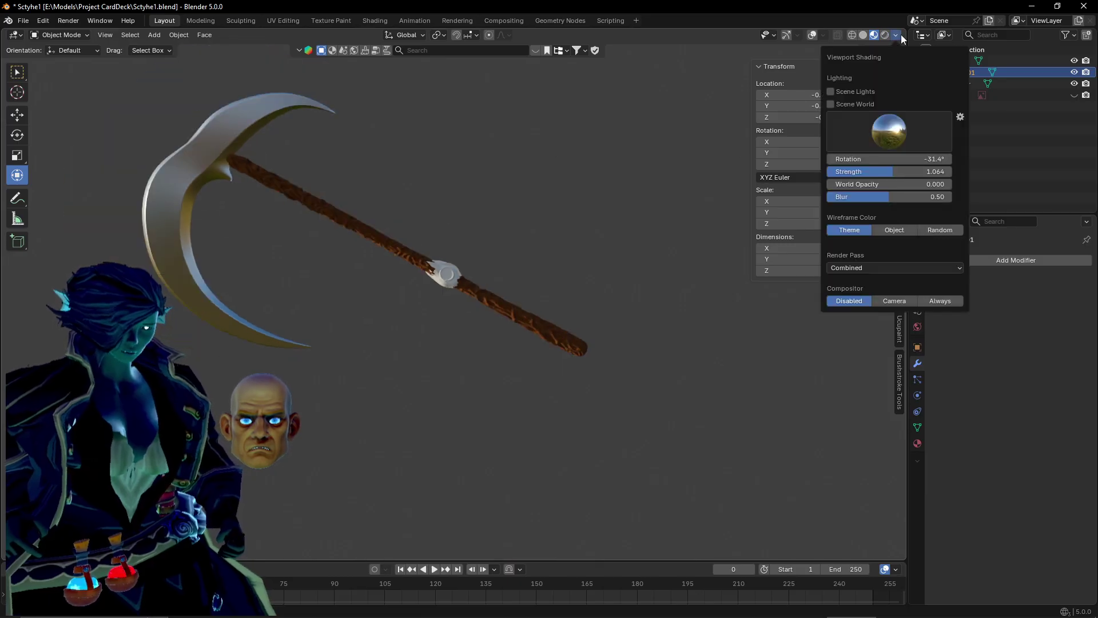
left_click(895, 124)
left_click(904, 182)
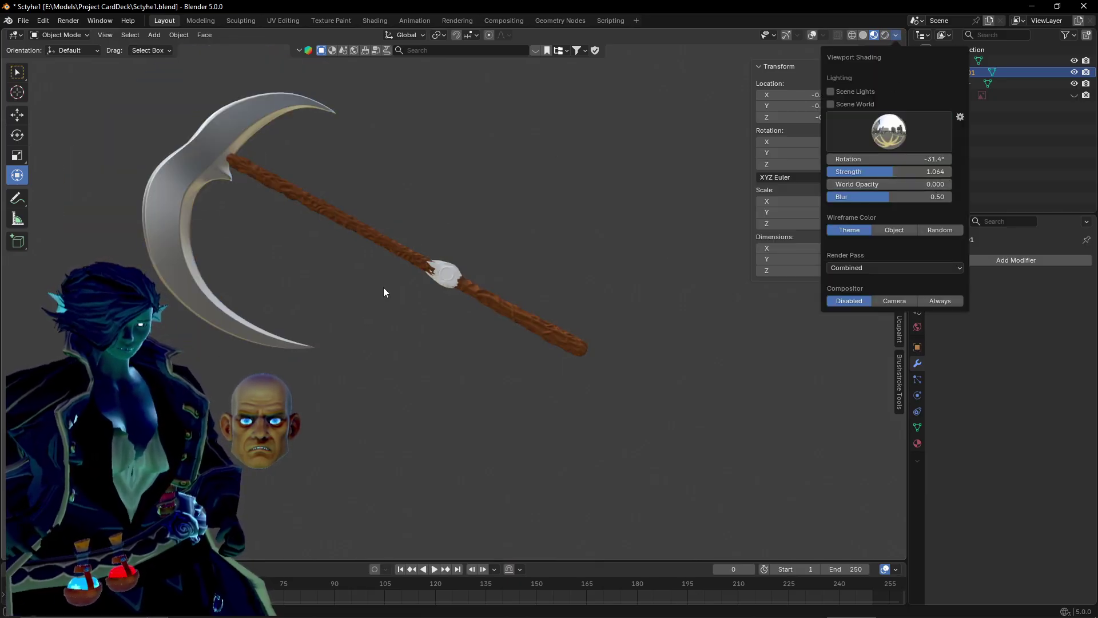
mouse_move(351, 275)
middle_mouse_down()
mouse_move(185, 260)
mouse_move(349, 268)
mouse_move(358, 280)
middle_mouse_up()
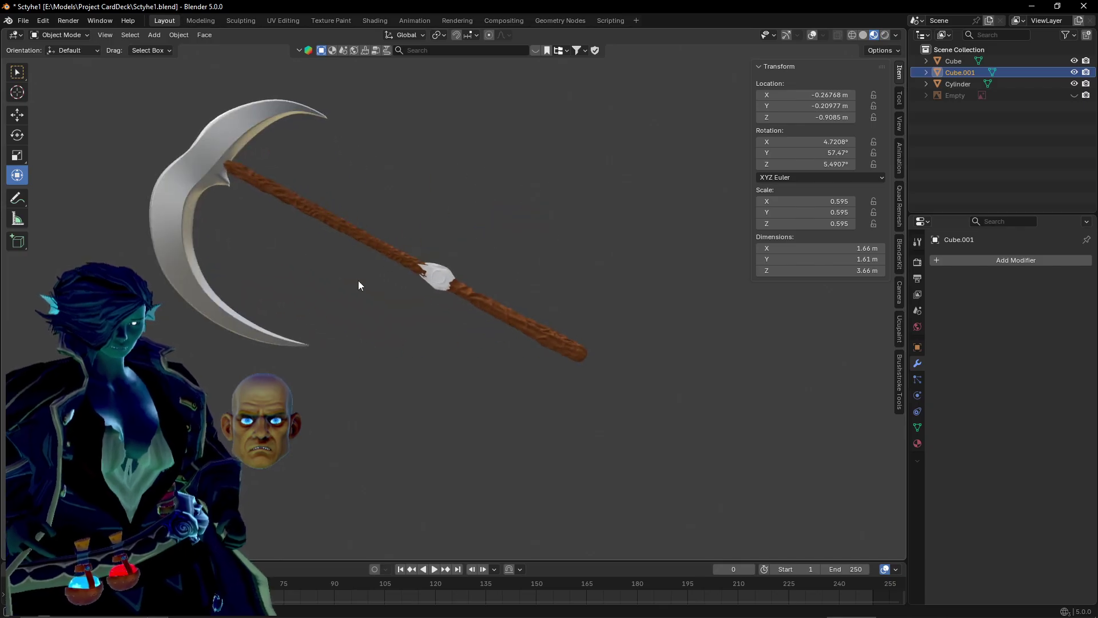
Try the multicoloured blue-and-purple HDRI as preview lighting and check its reflections on the metallic blade.
left_click(897, 37)
left_click(909, 105)
left_click(883, 105)
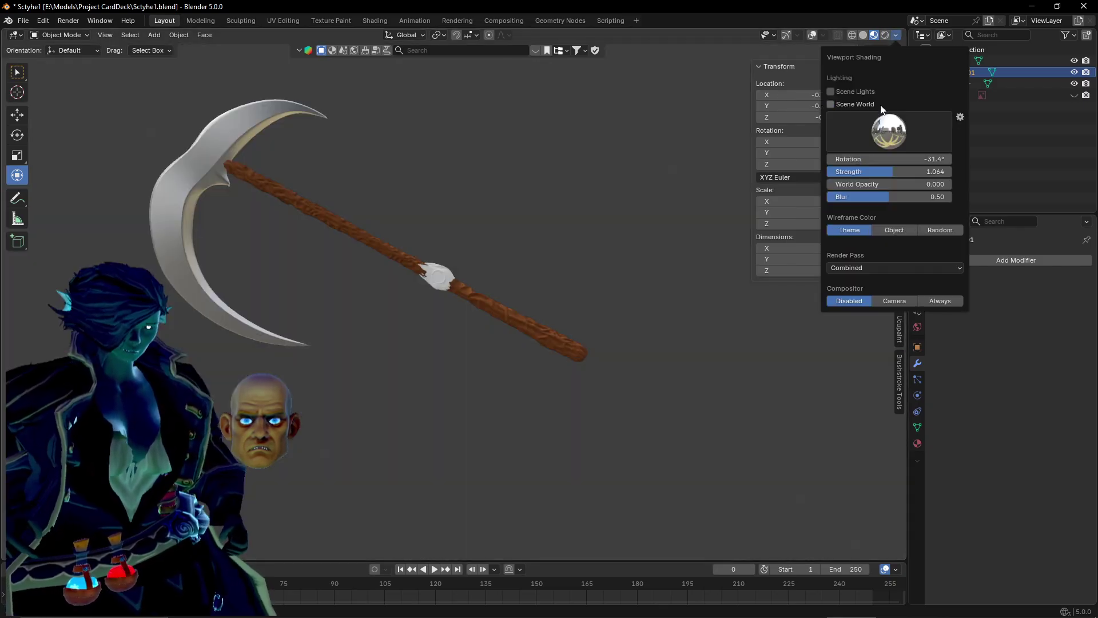
left_click(885, 131)
left_click(725, 205)
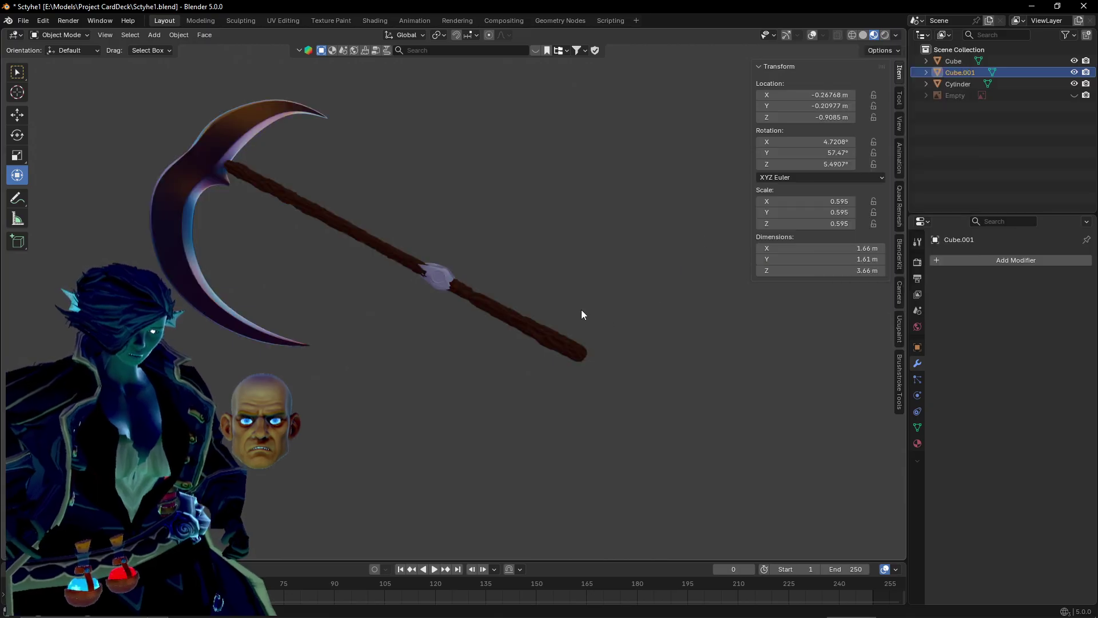
middle_click_drag(610, 338, 477, 325)
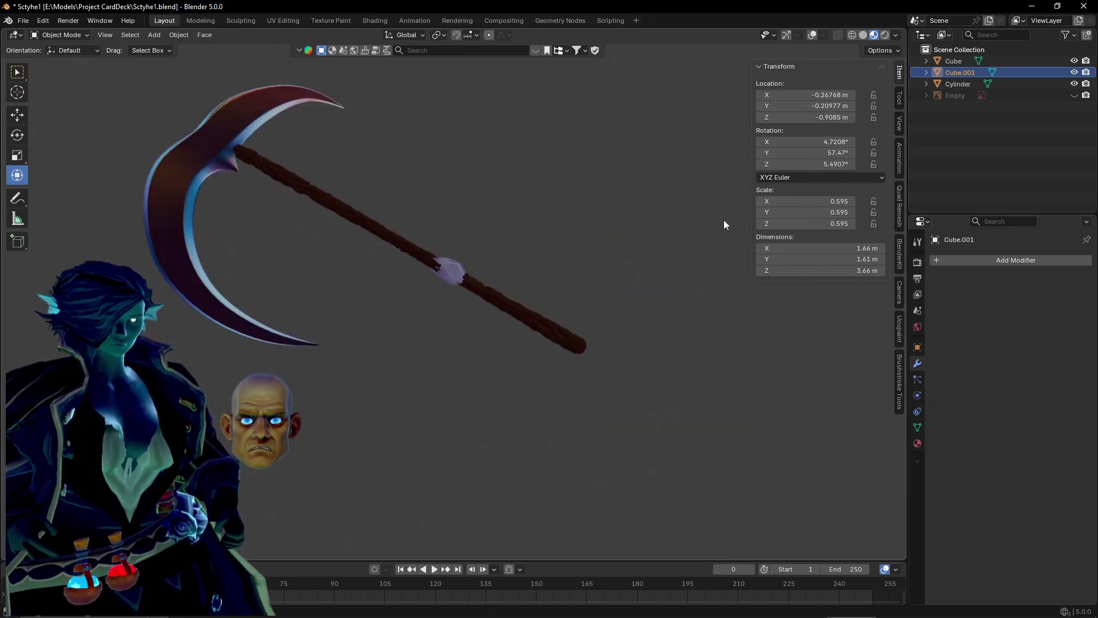
Try the warm interior HDRI and the pale-blue cloudy sky HDRI as preview lighting on the scythe.
left_click(897, 36)
left_click(863, 140)
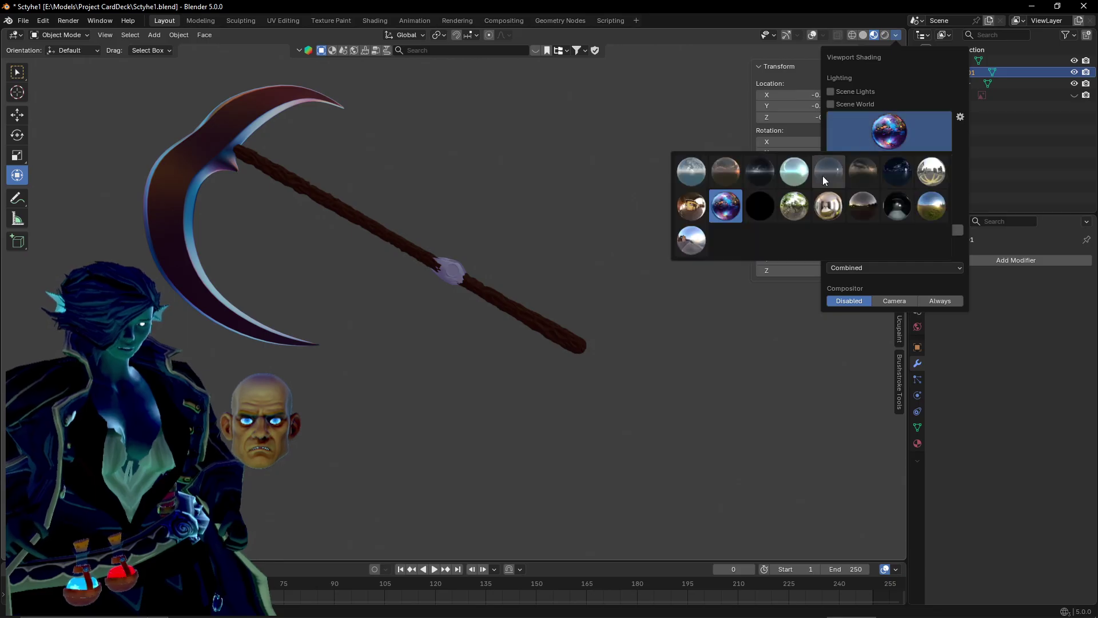
left_click(689, 215)
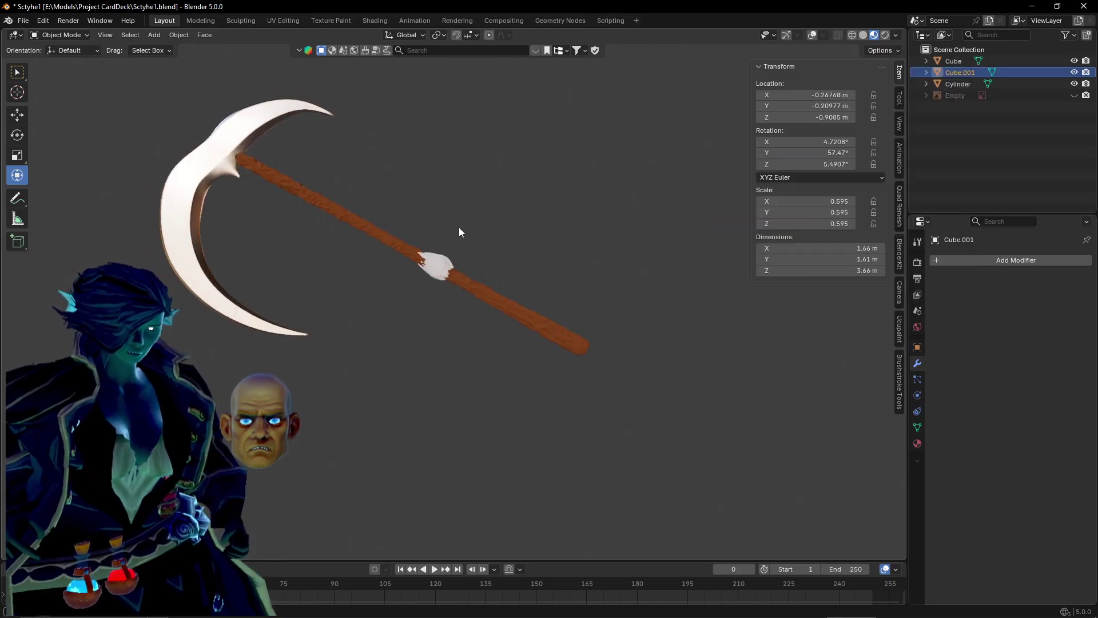
left_click(896, 35)
left_click(867, 118)
left_click(718, 162)
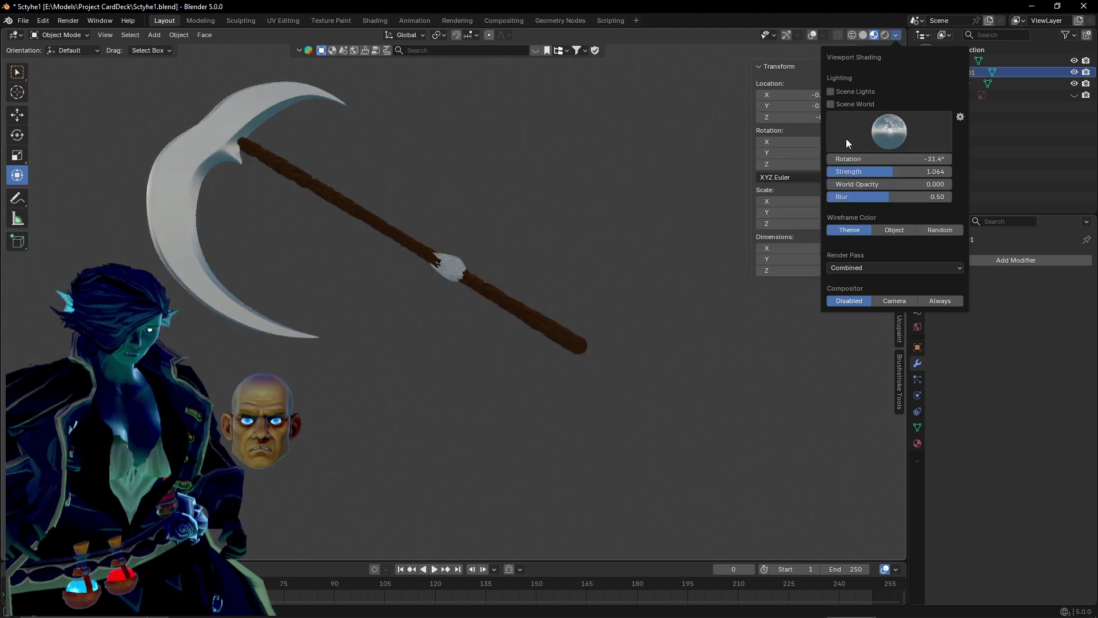
Try the reddish sunset sky HDRI and the dark night sky HDRI as preview lighting.
left_click(847, 142)
left_click(715, 170)
left_click(846, 146)
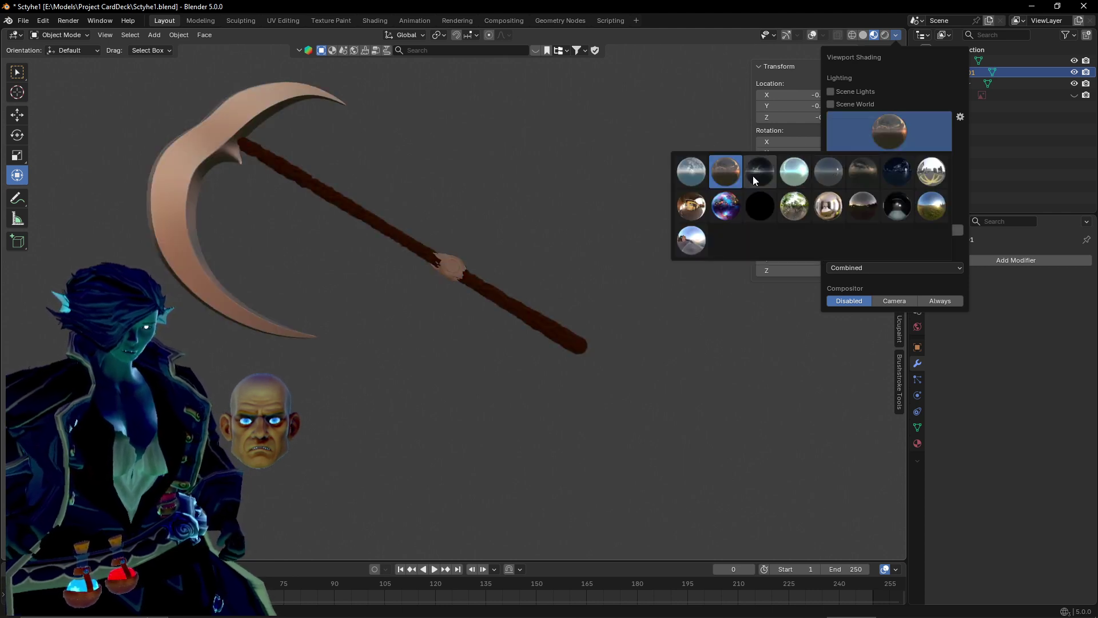
left_click(753, 176)
left_click(847, 159)
Try the turquoise, grey overcast and brown dusk sky HDRIs as preview lighting on the scythe.
left_click(863, 143)
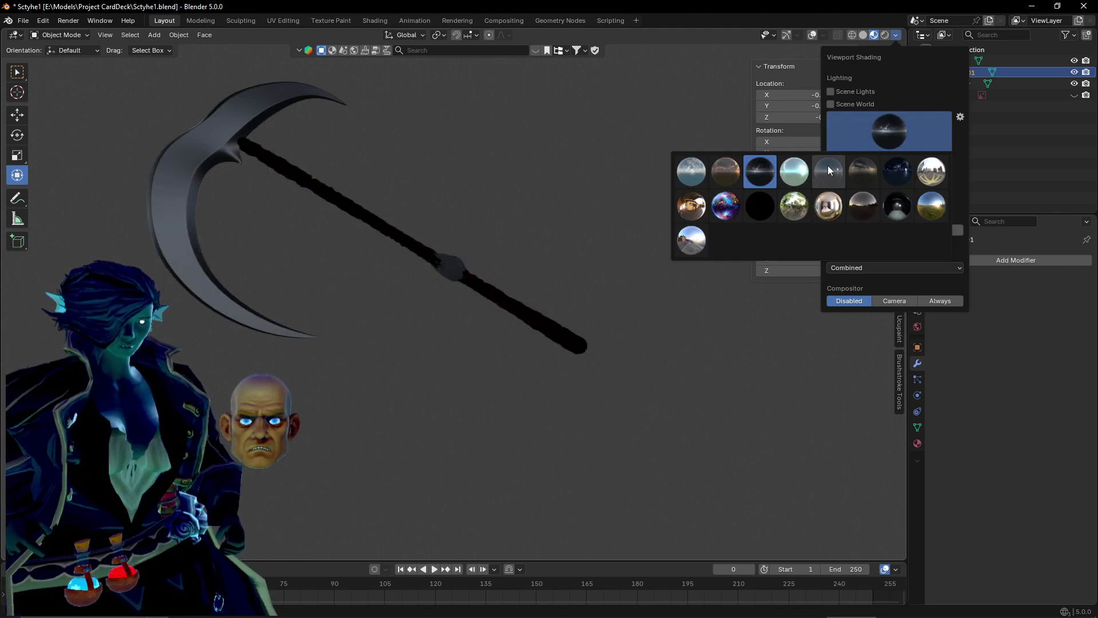
left_click(796, 167)
left_click(847, 143)
left_click(842, 169)
left_click(870, 135)
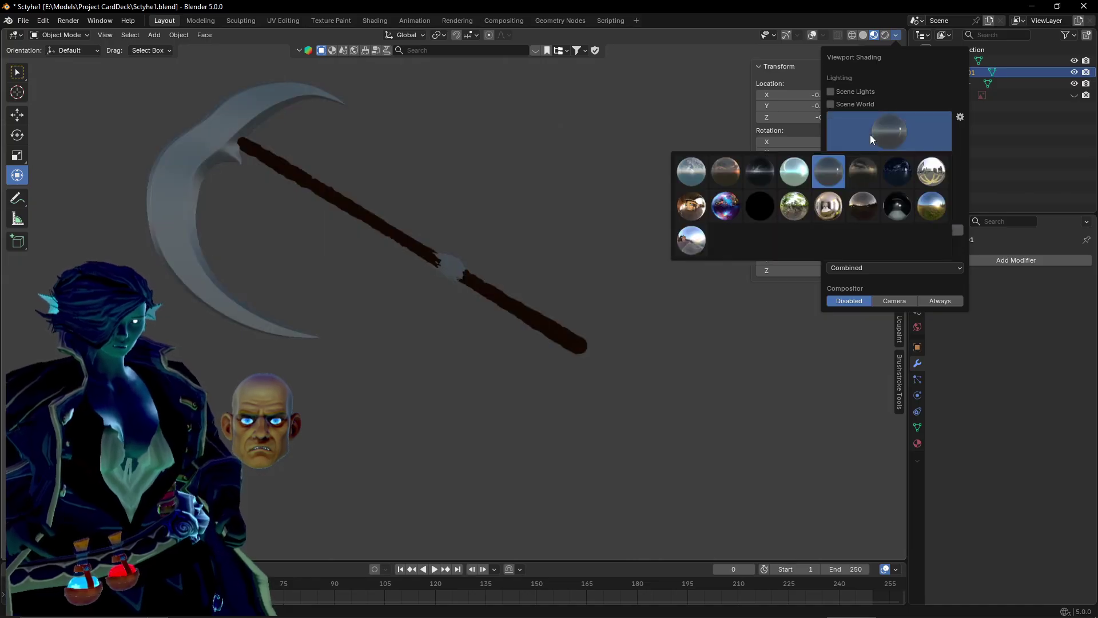
left_click(876, 162)
Set the preview lighting to the bright white-sky daylight HDRI and view the scythe under it.
left_click(873, 144)
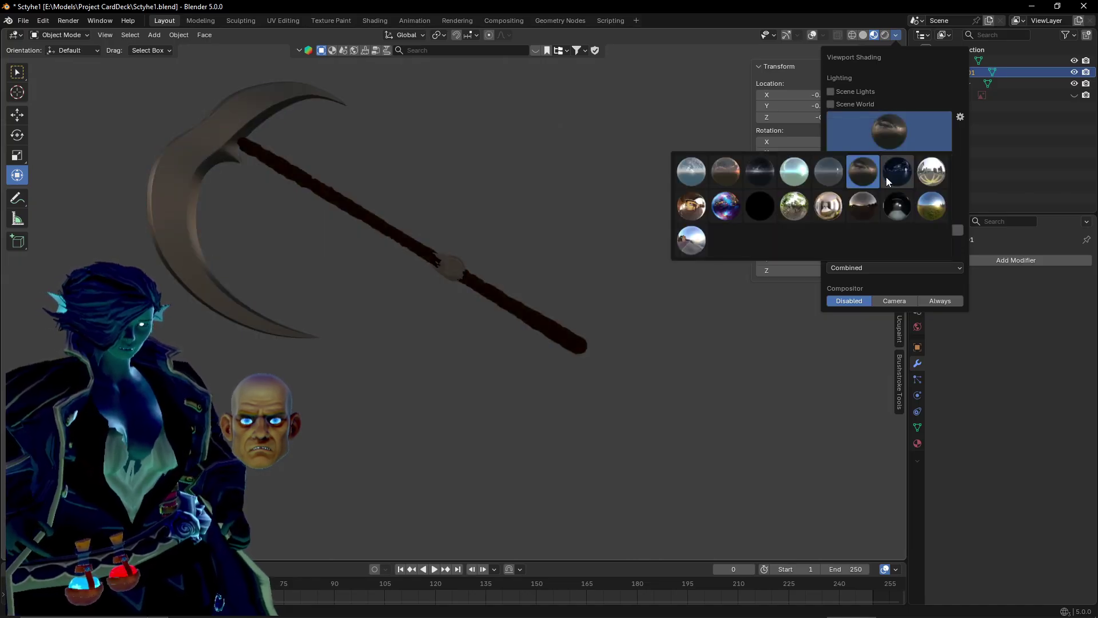
left_click(922, 184)
mouse_move(448, 273)
middle_mouse_down()
mouse_move(427, 233)
mouse_move(264, 244)
mouse_move(512, 254)
mouse_move(483, 259)
middle_mouse_up()
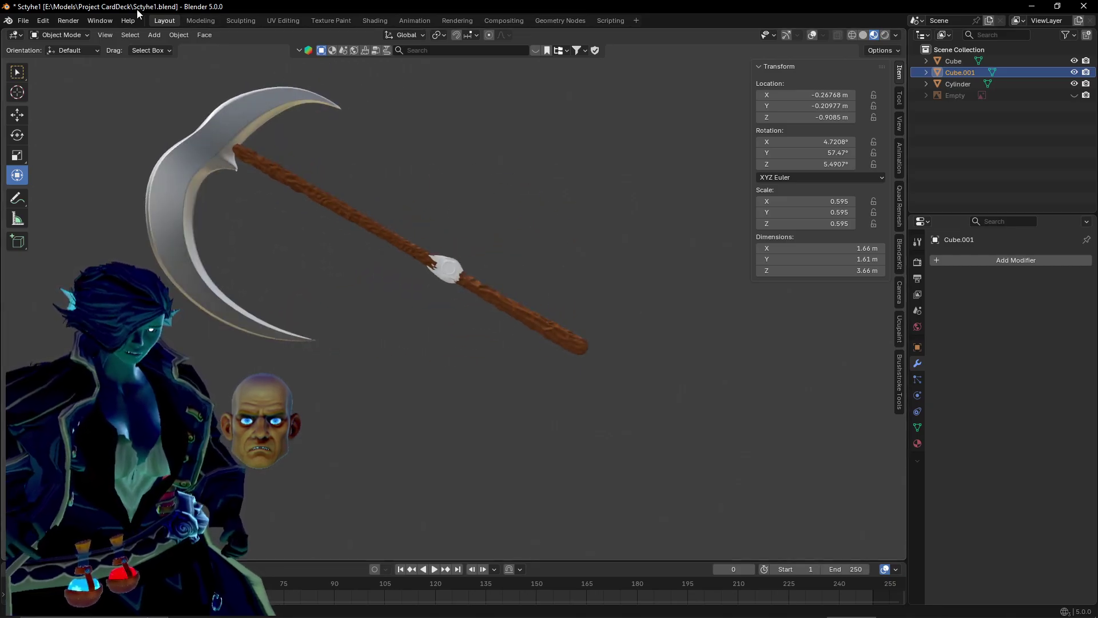
Show the viewport overlays and gizmos again, deselect the ornament, and unhide the reference image behind the scythe.
middle_click_drag(366, 138, 654, 101)
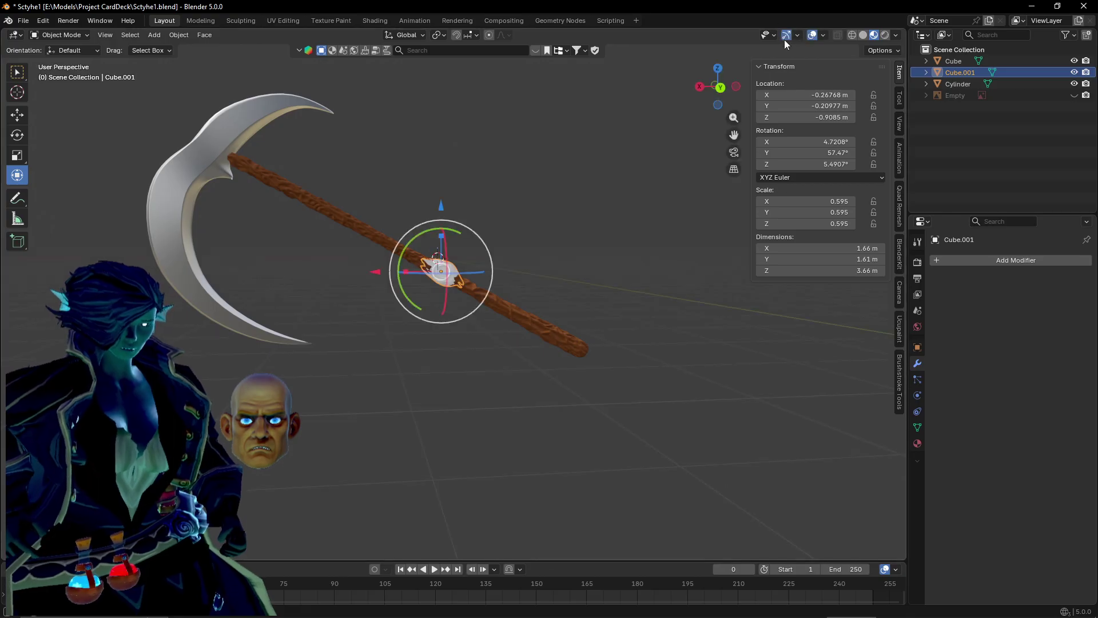
mouse_move(547, 195)
middle_mouse_down()
mouse_move(520, 197)
mouse_move(535, 202)
middle_mouse_up()
left_click(530, 198)
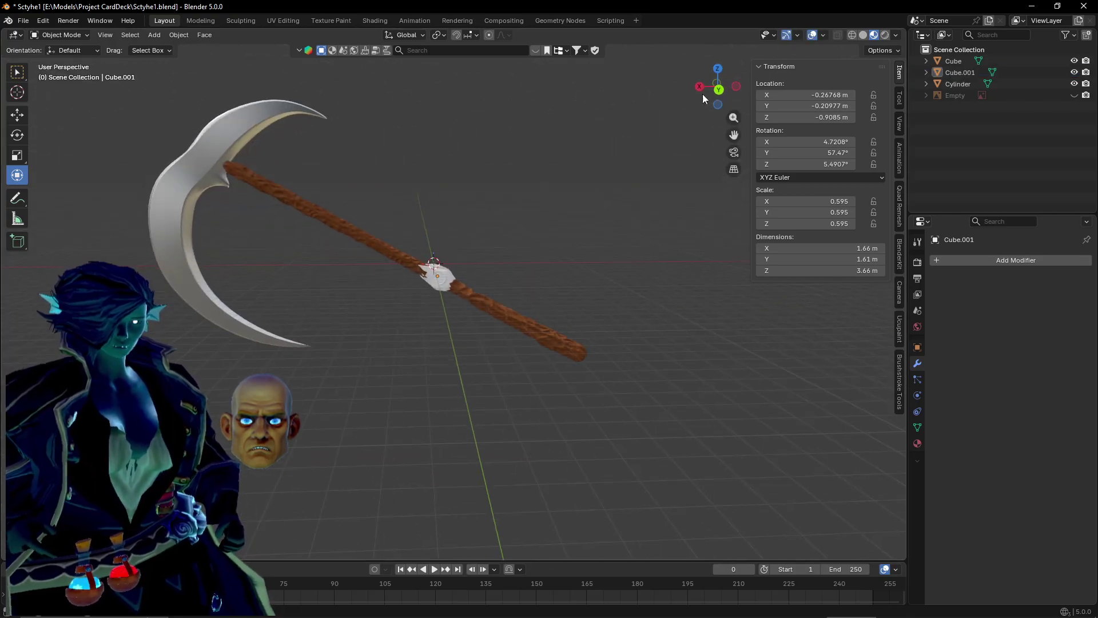
left_click(1071, 96)
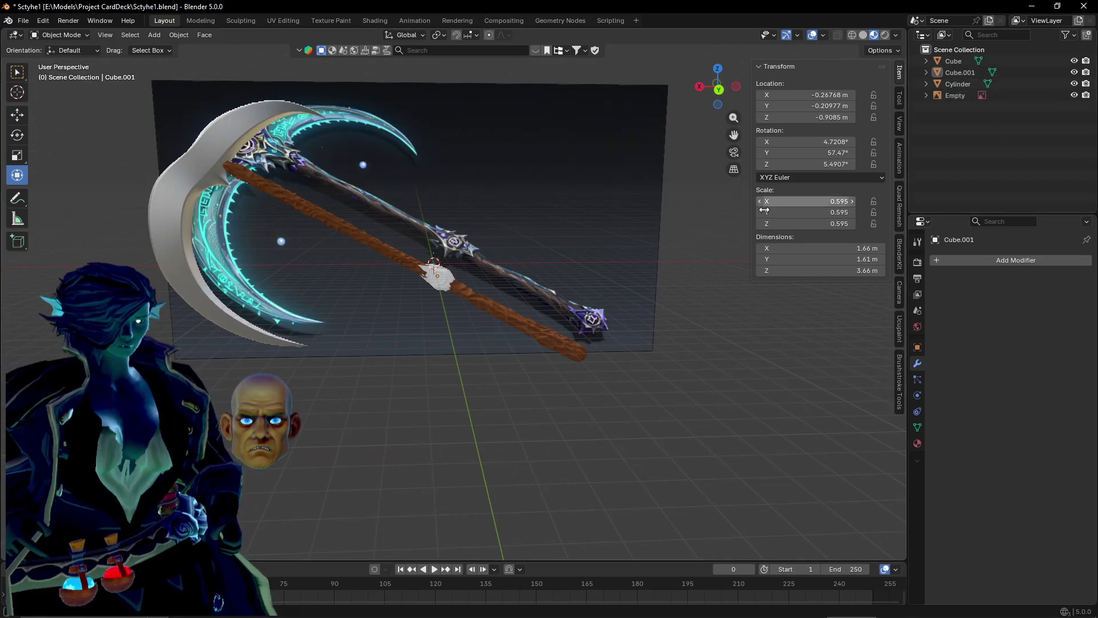
middle_click_drag(669, 235, 606, 254)
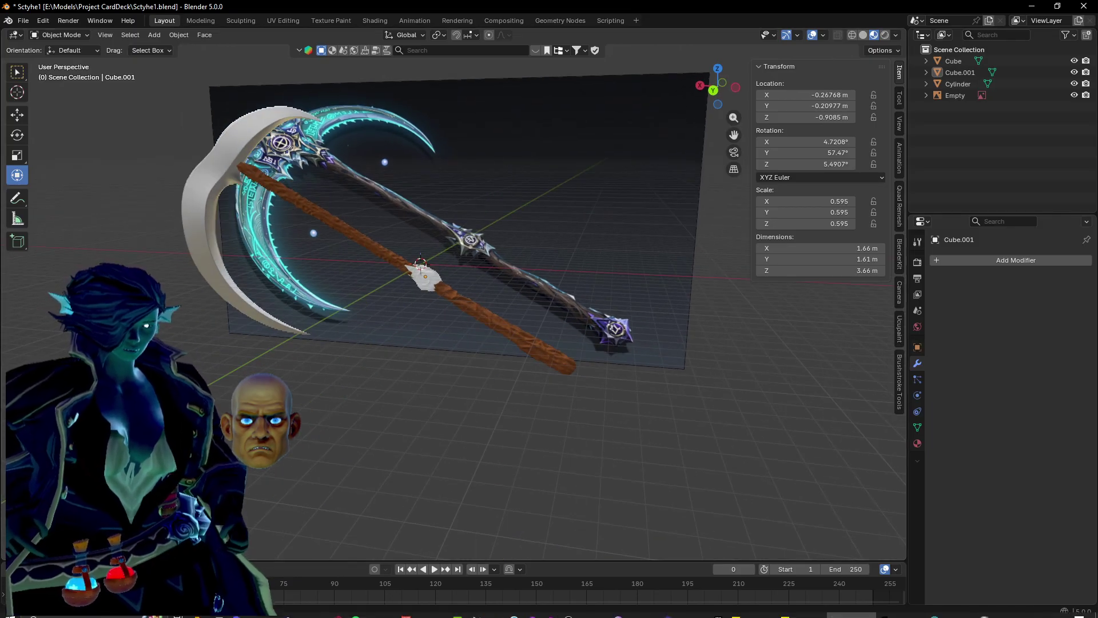